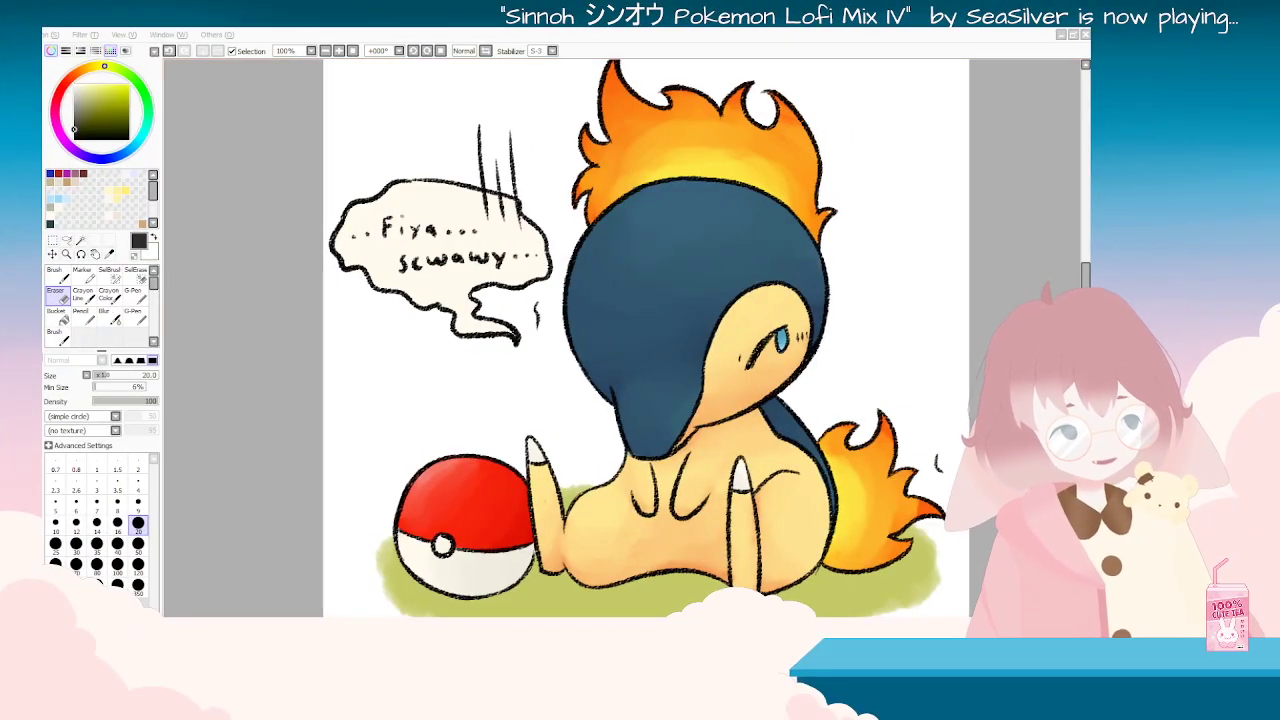
Step: Examine the finished fire Pokémon drawing with its speech bubble and red ball, both as a whole and up close
scroll(263, 483, up, 1)
scroll(263, 483, down, 2)
scroll(231, 503, up, 2)
scroll(227, 508, down, 2)
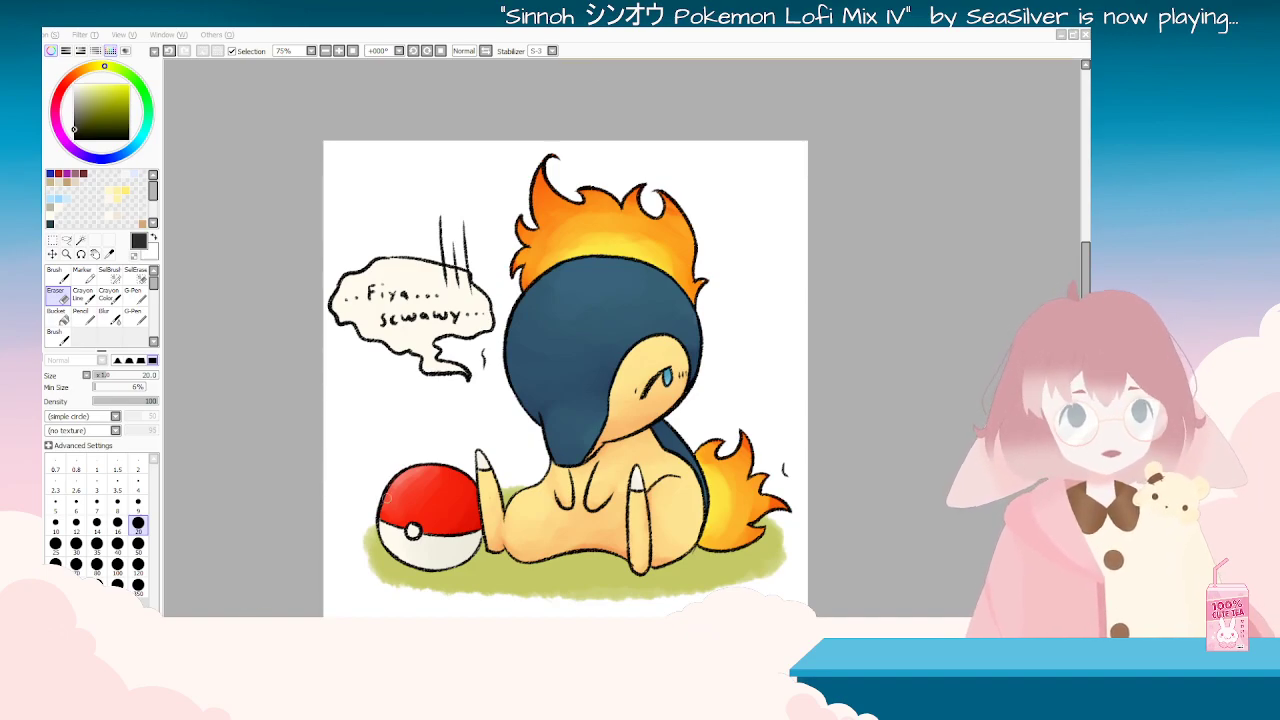
scroll(250, 452, up, 1)
scroll(277, 443, up, 3)
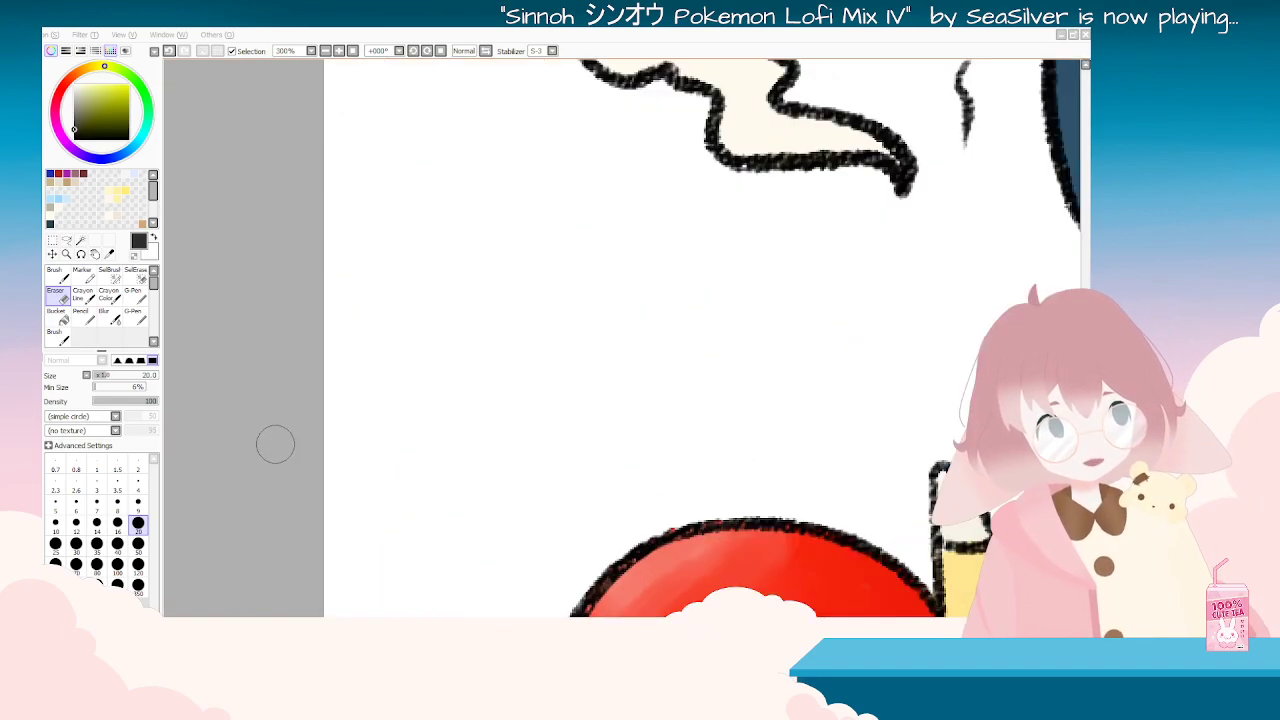
scroll(277, 443, down, 3)
scroll(276, 443, up, 1)
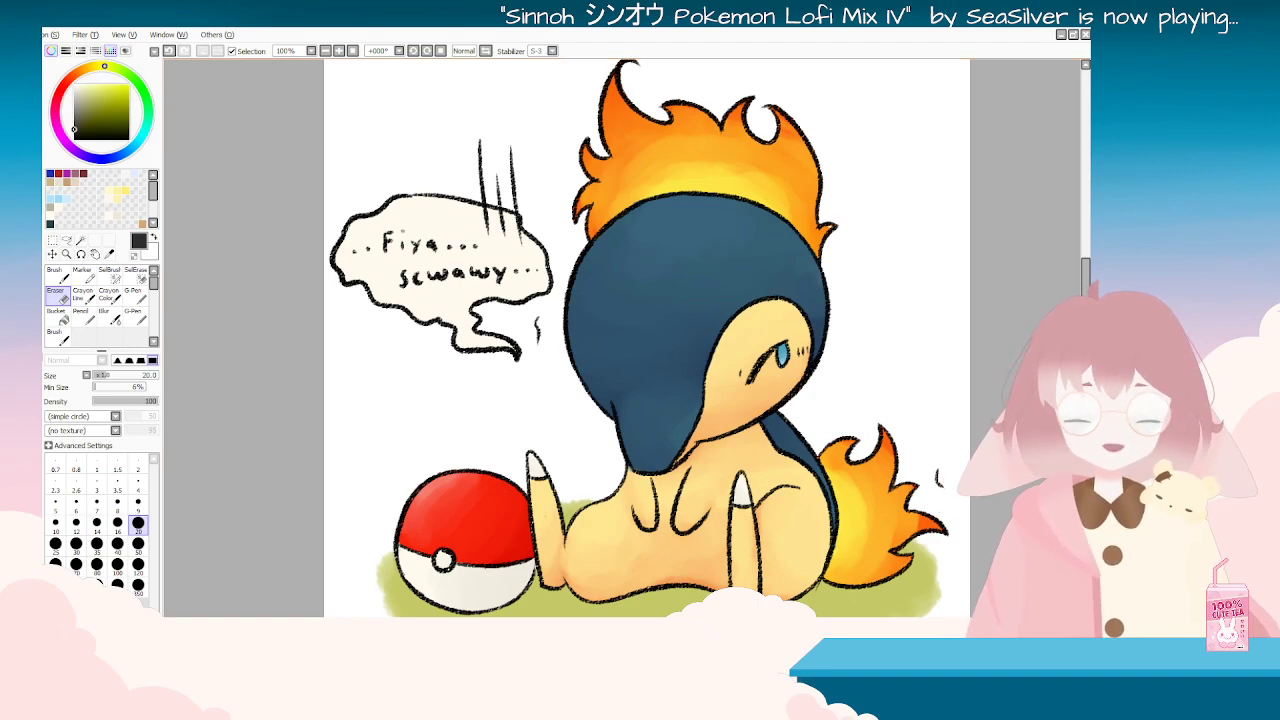
Step: Switch to the "Luna Varient" artwork and examine the black and purple winged serpent's overall design and markings
key(ctrl+Tab)
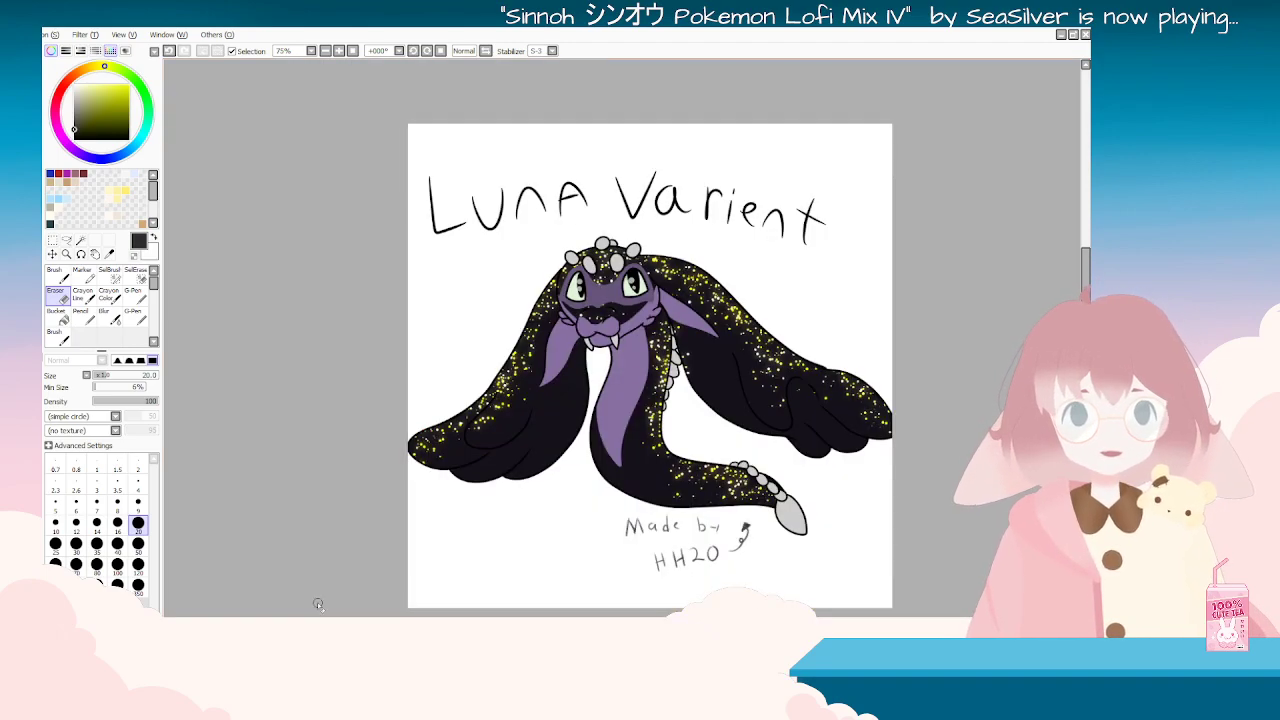
scroll(217, 478, down, 3)
scroll(217, 478, up, 3)
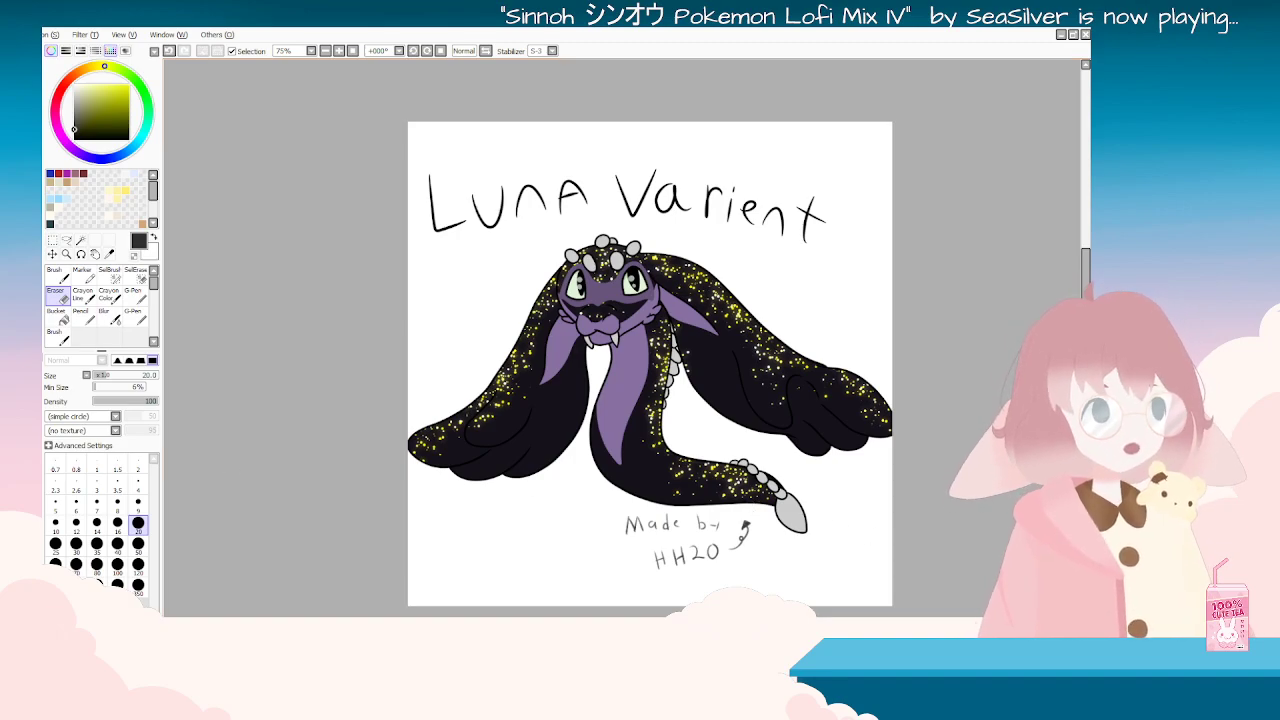
scroll(474, 551, up, 1)
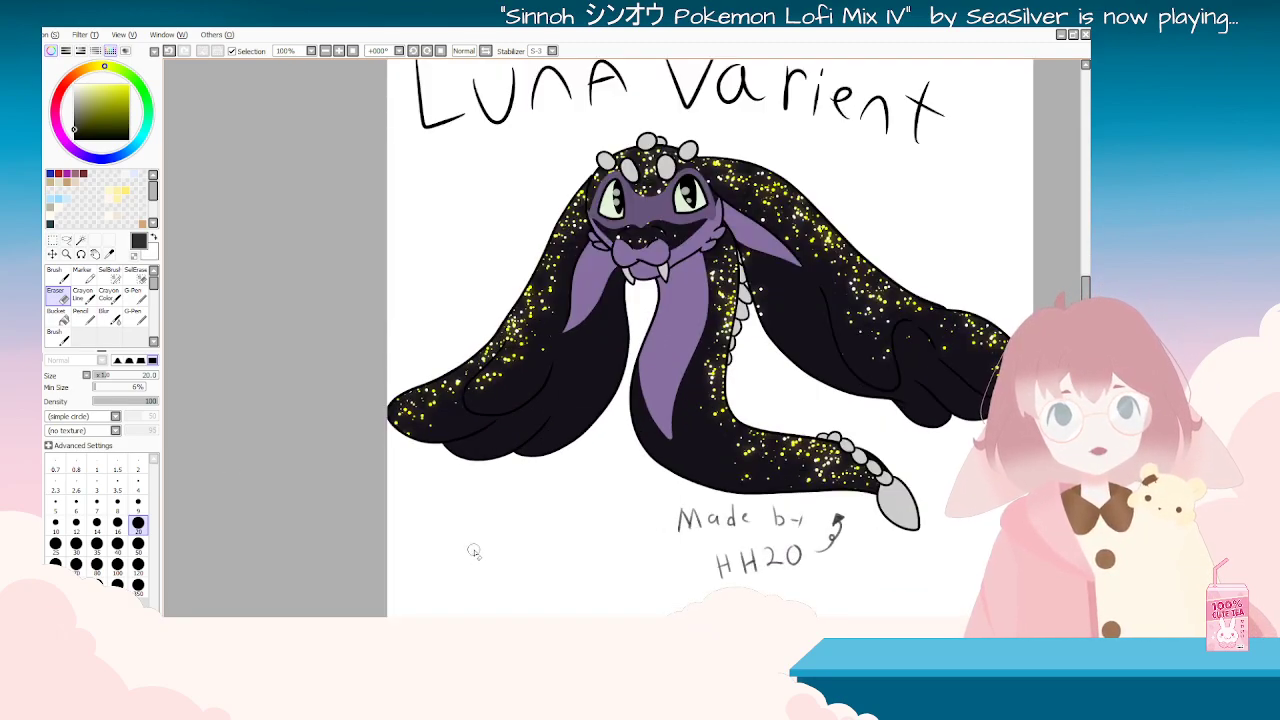
scroll(474, 551, down, 1)
scroll(769, 423, down, 1)
scroll(845, 380, up, 3)
scroll(688, 471, down, 3)
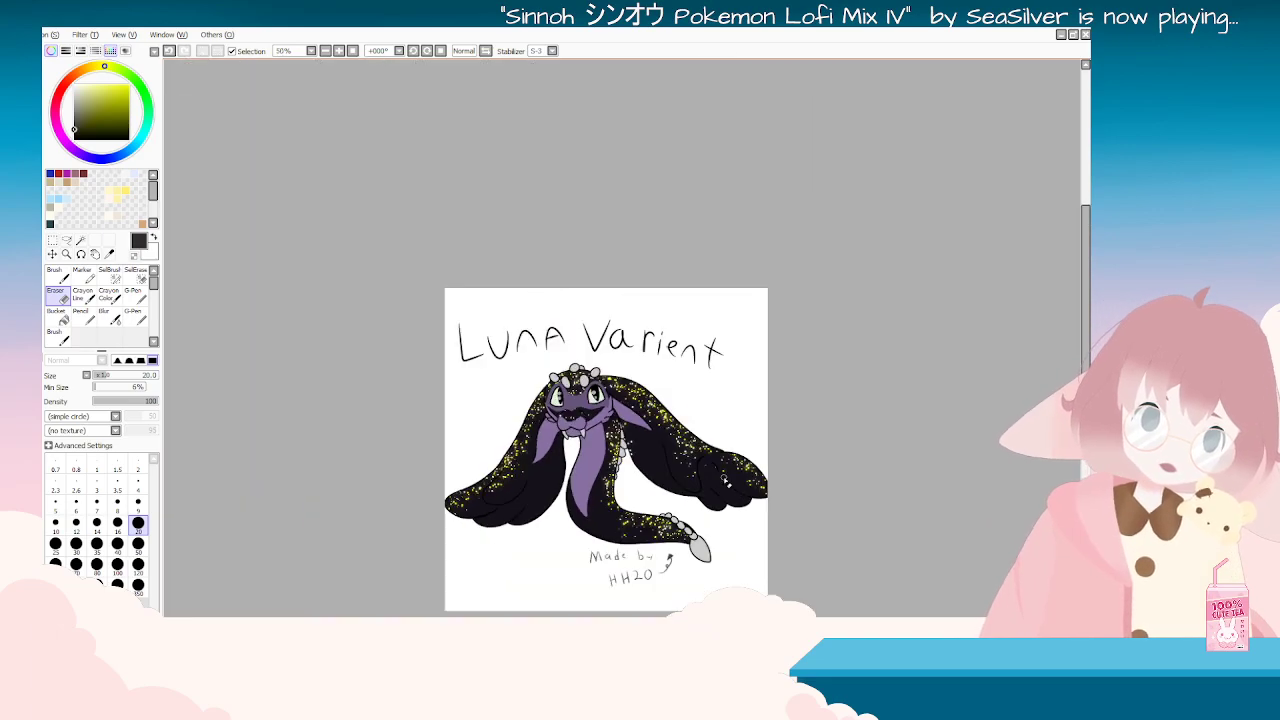
scroll(769, 522, up, 1)
drag(760, 225, 748, 258)
key(Home)
scroll(343, 437, up, 3)
scroll(343, 440, down, 3)
scroll(397, 436, up, 1)
scroll(480, 500, down, 2)
scroll(408, 563, up, 2)
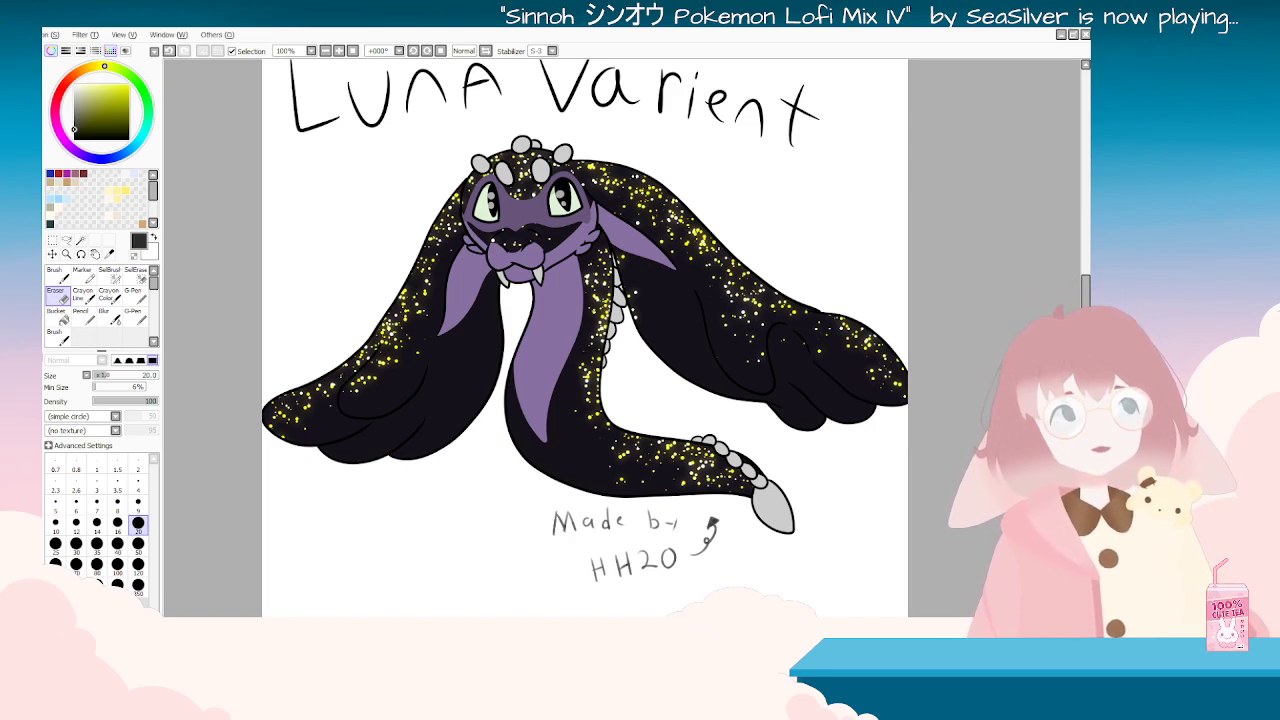
scroll(478, 508, down, 2)
scroll(458, 412, up, 1)
scroll(459, 413, up, 1)
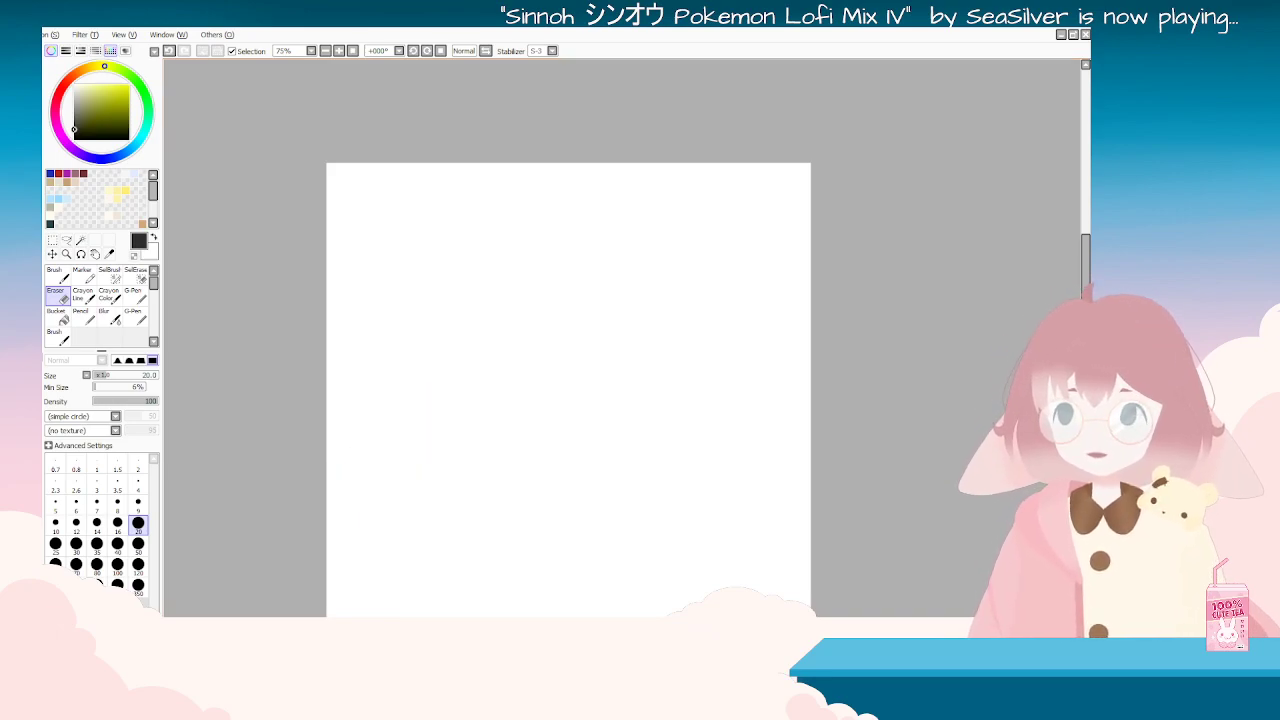
Step: Examine the purple "Lunarian Adorapent" psychic/Dragon sketch, including its face, wings, coiled body and tail
scroll(655, 560, down, 1)
scroll(655, 560, up, 6)
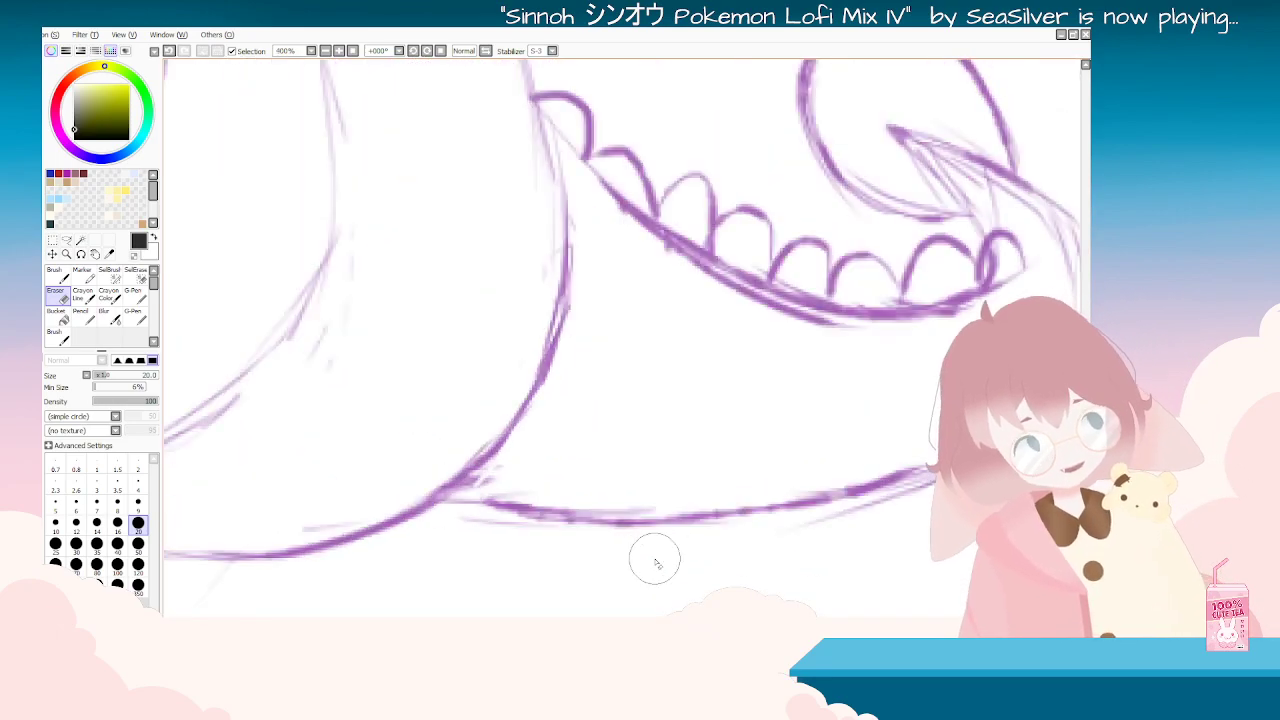
scroll(655, 560, down, 6)
scroll(600, 575, up, 4)
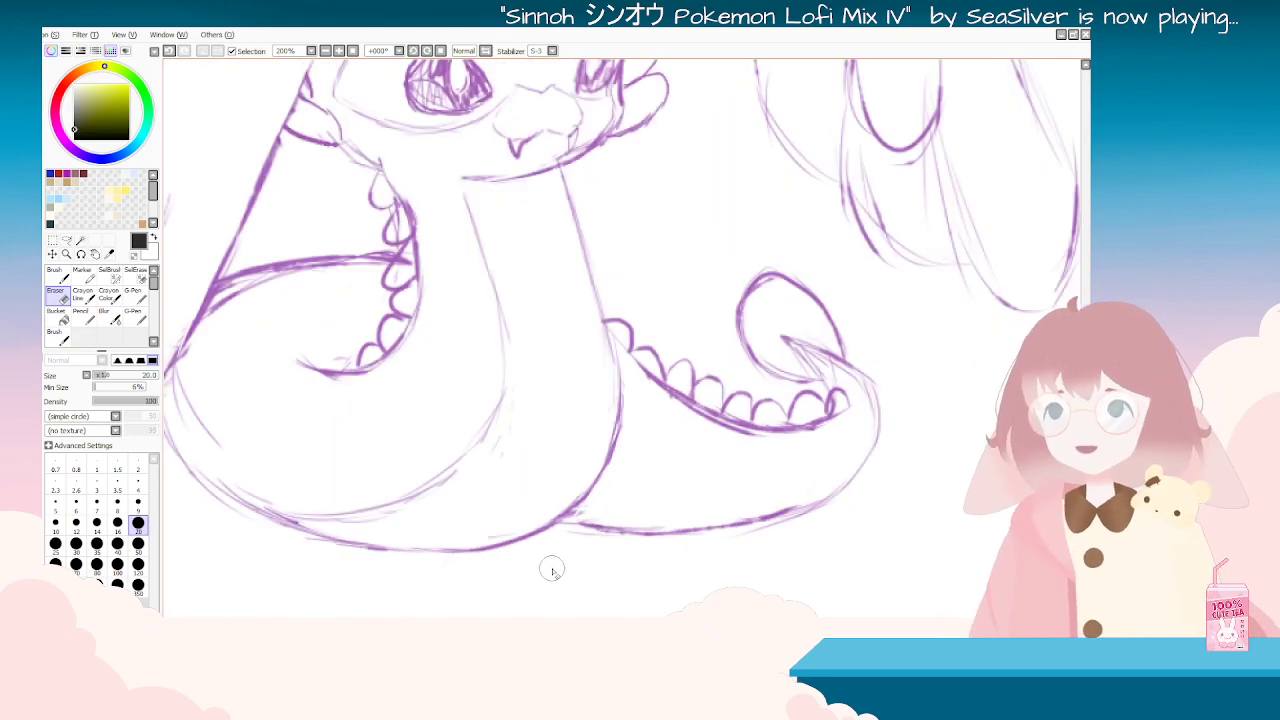
scroll(552, 570, down, 3)
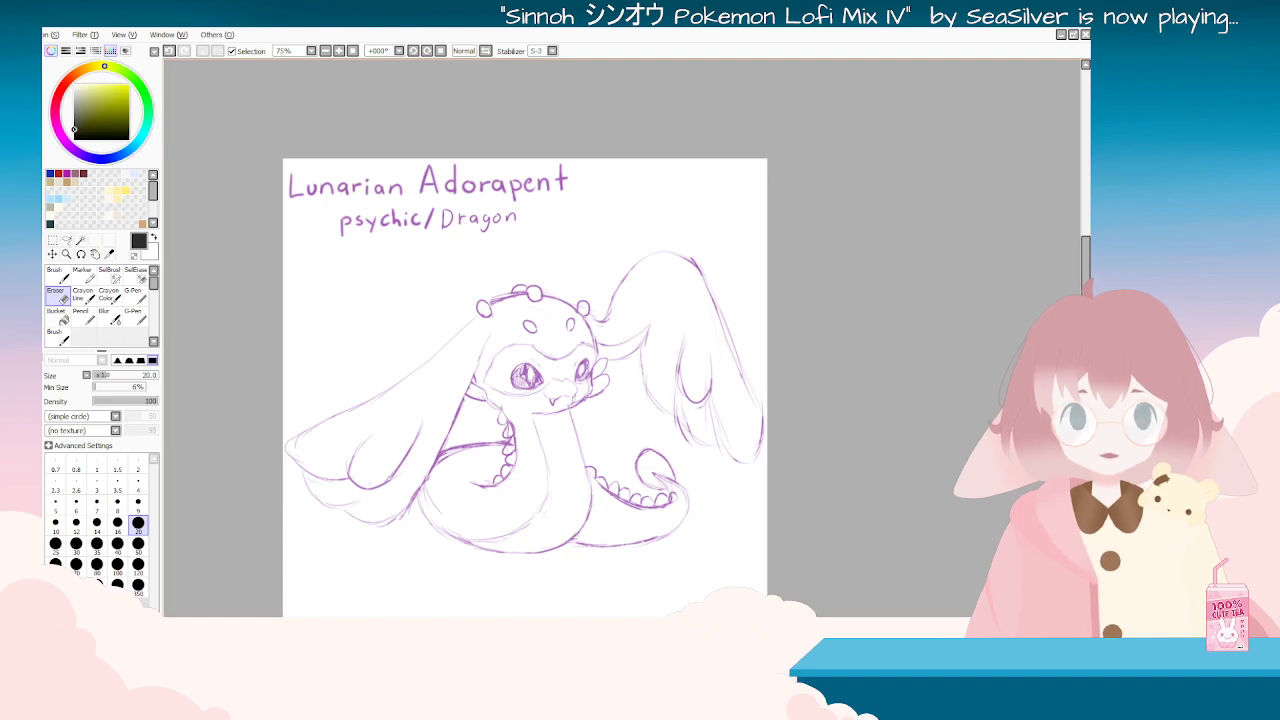
drag(598, 628, 575, 628)
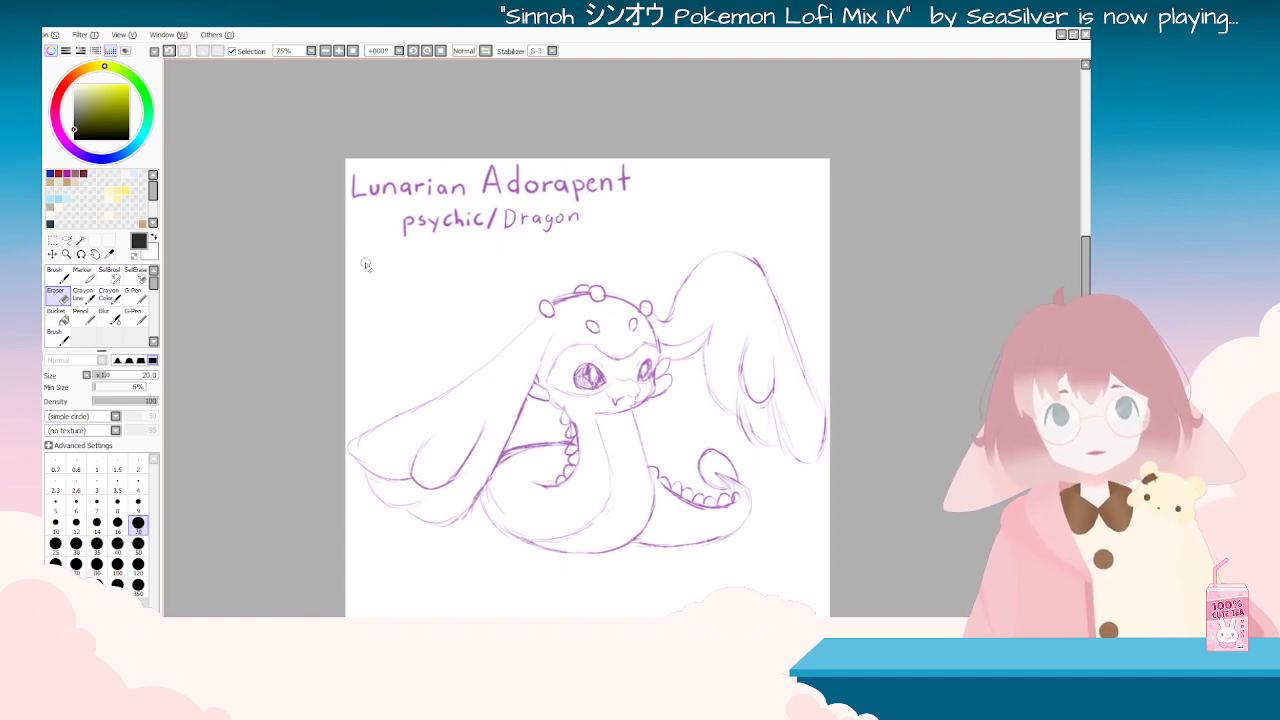
scroll(633, 523, up, 1)
scroll(633, 523, down, 1)
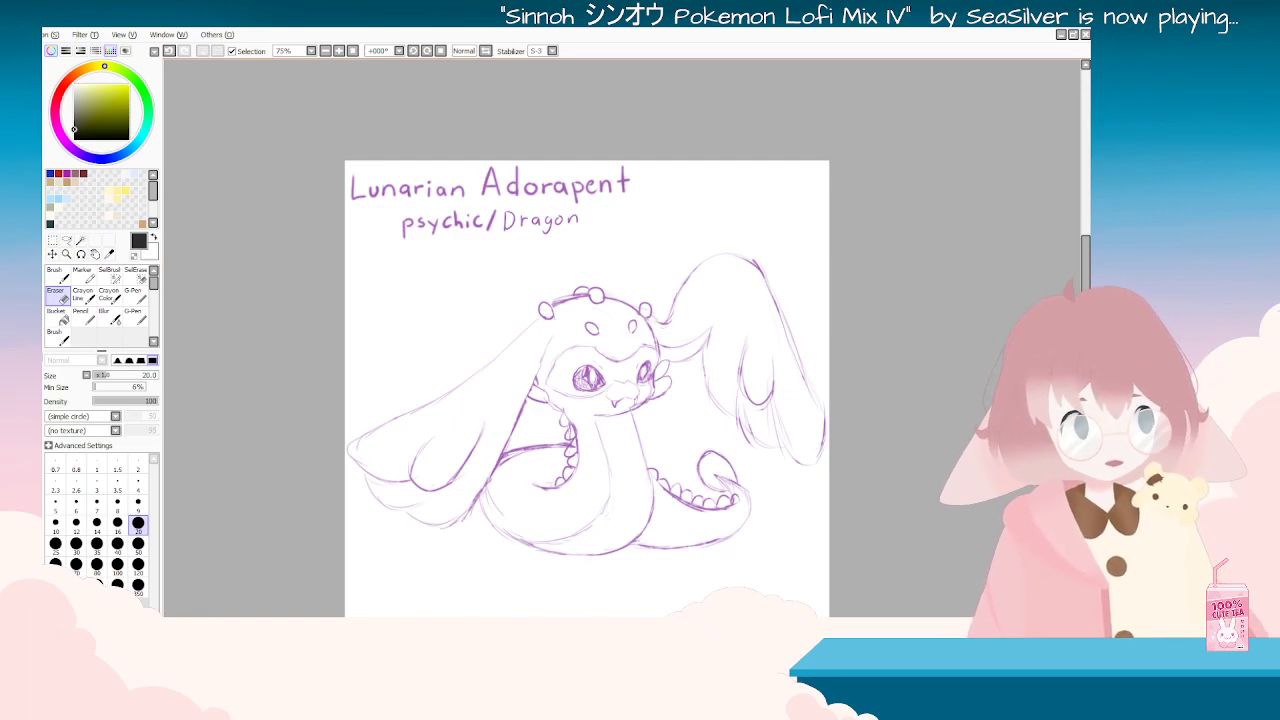
scroll(312, 568, up, 2)
scroll(315, 564, down, 1)
scroll(315, 564, up, 1)
scroll(315, 566, down, 1)
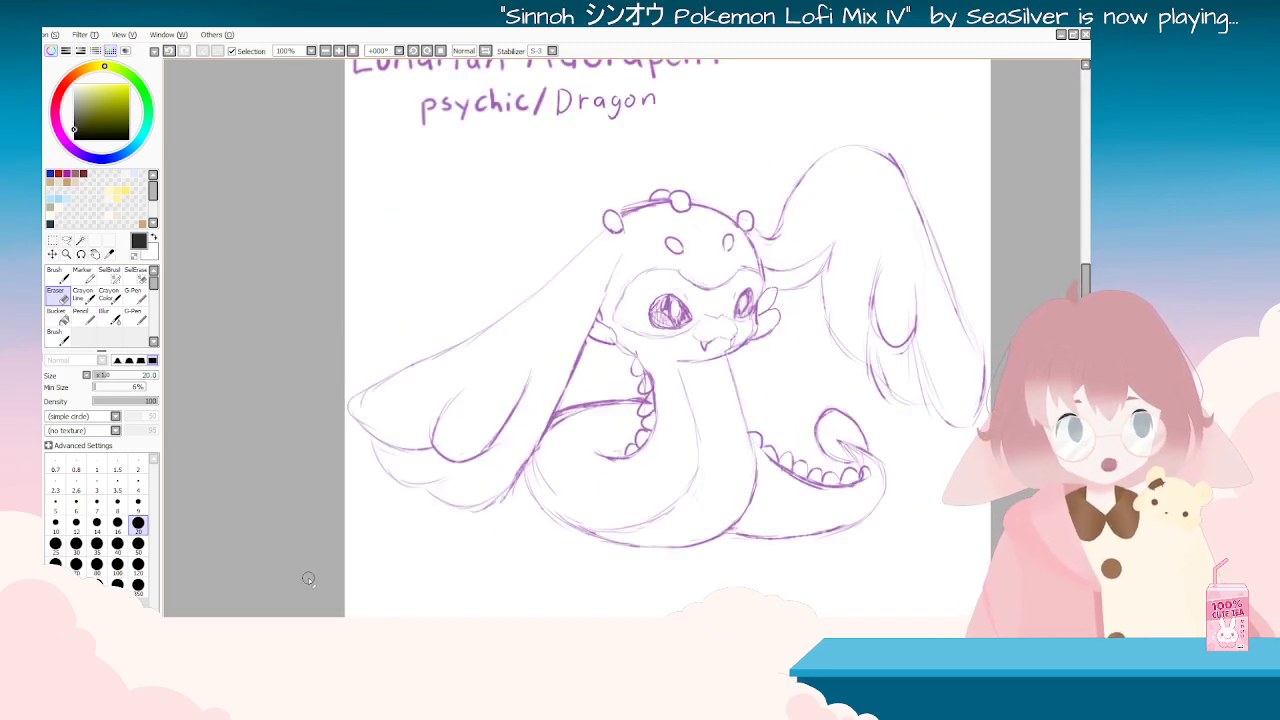
scroll(523, 543, up, 1)
scroll(510, 538, down, 2)
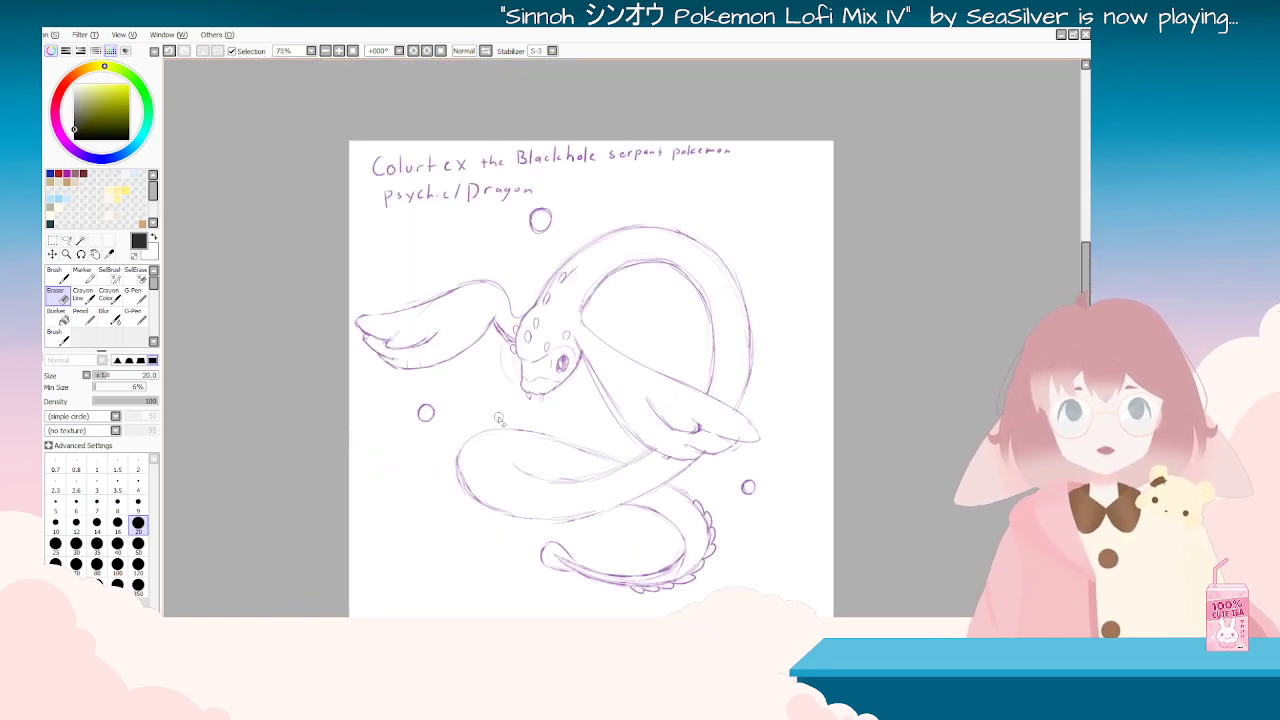
Step: Examine the "Colurtex the Blackhole serpant pokemon" sketch, including its head, wings, long body and tail
scroll(465, 395, down, 1)
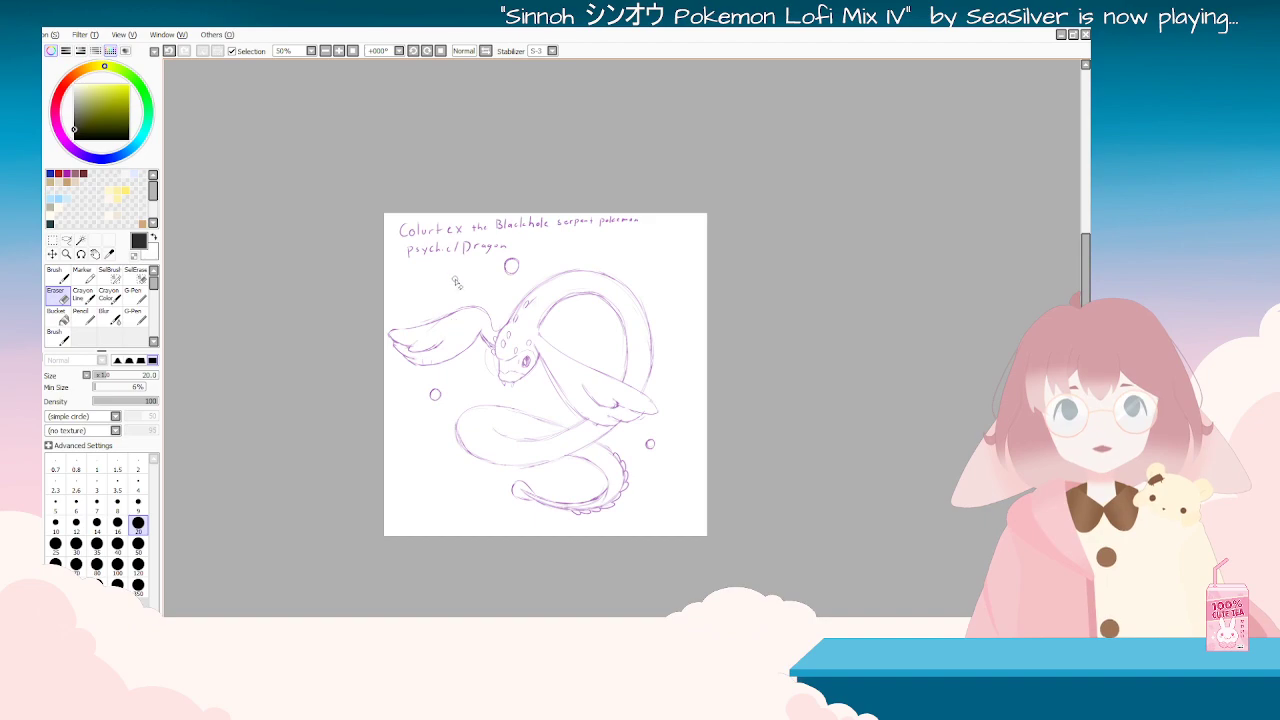
scroll(466, 275, up, 1)
scroll(391, 449, up, 1)
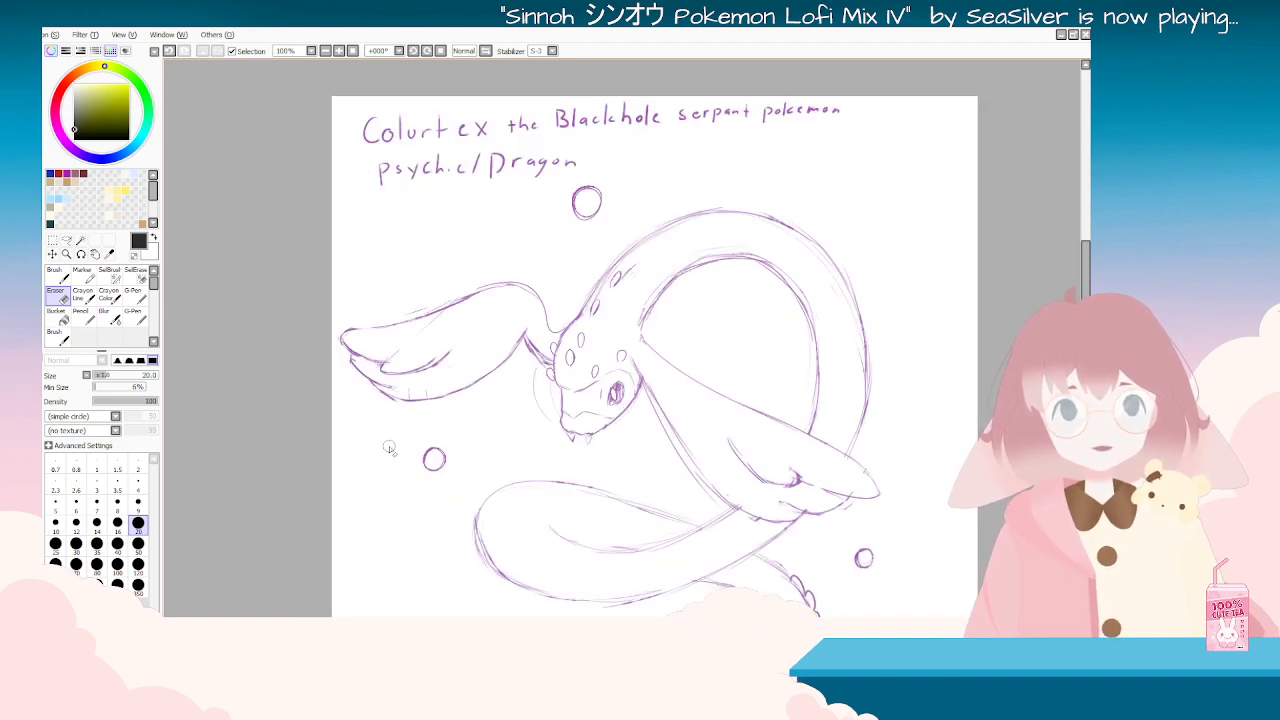
scroll(405, 447, down, 3)
scroll(405, 447, up, 2)
scroll(408, 430, down, 1)
scroll(412, 400, up, 2)
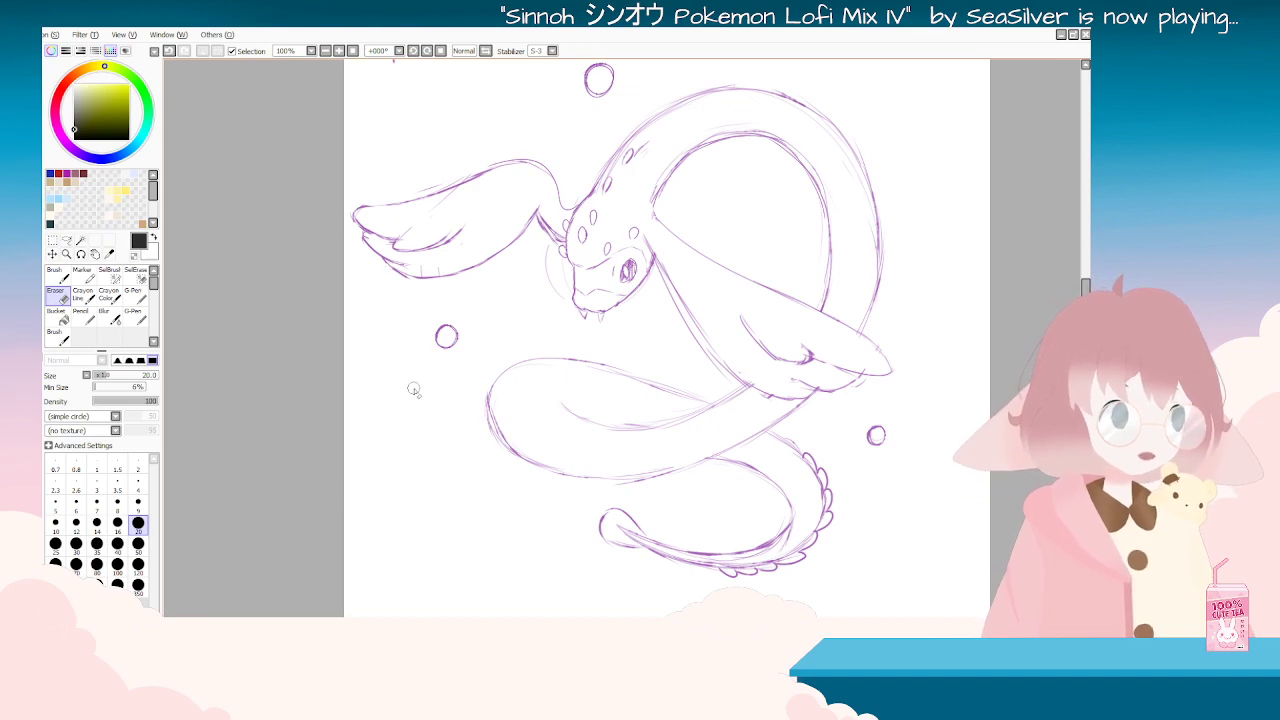
scroll(585, 342, down, 3)
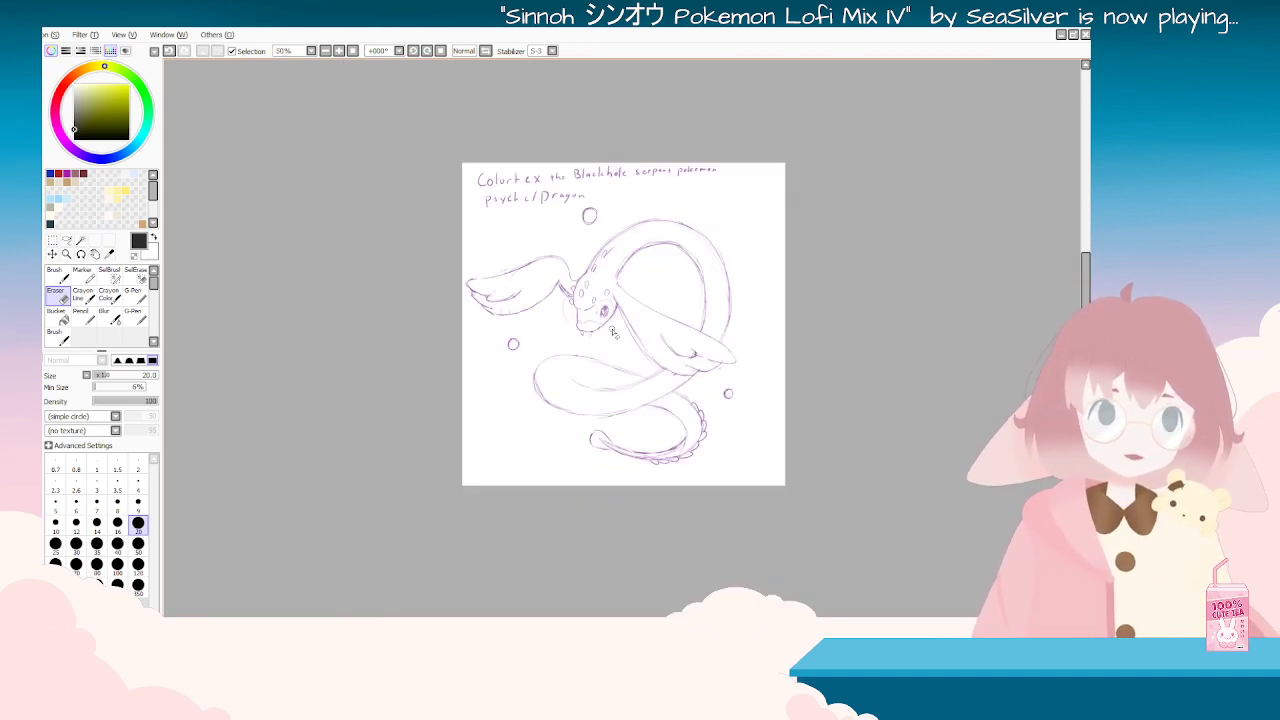
scroll(604, 328, up, 3)
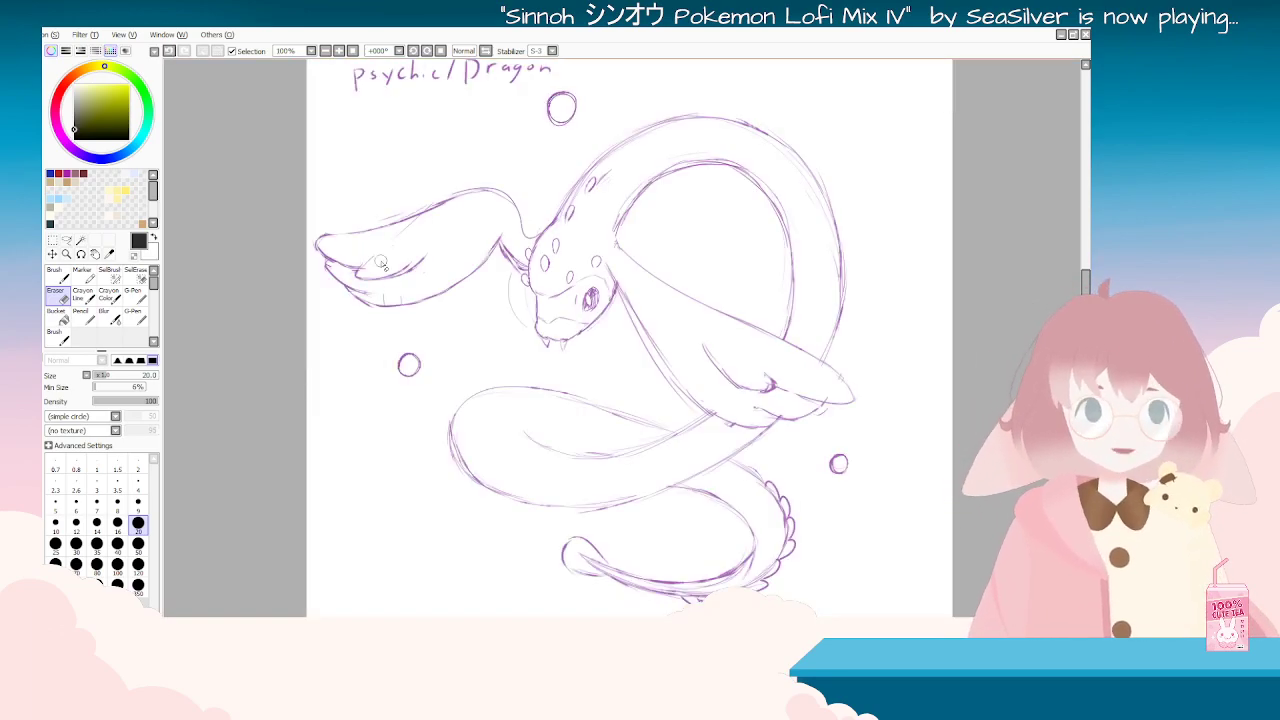
scroll(352, 250, up, 1)
scroll(354, 249, down, 3)
scroll(352, 243, up, 3)
scroll(351, 243, down, 4)
scroll(340, 243, up, 3)
scroll(303, 234, down, 2)
scroll(303, 234, up, 1)
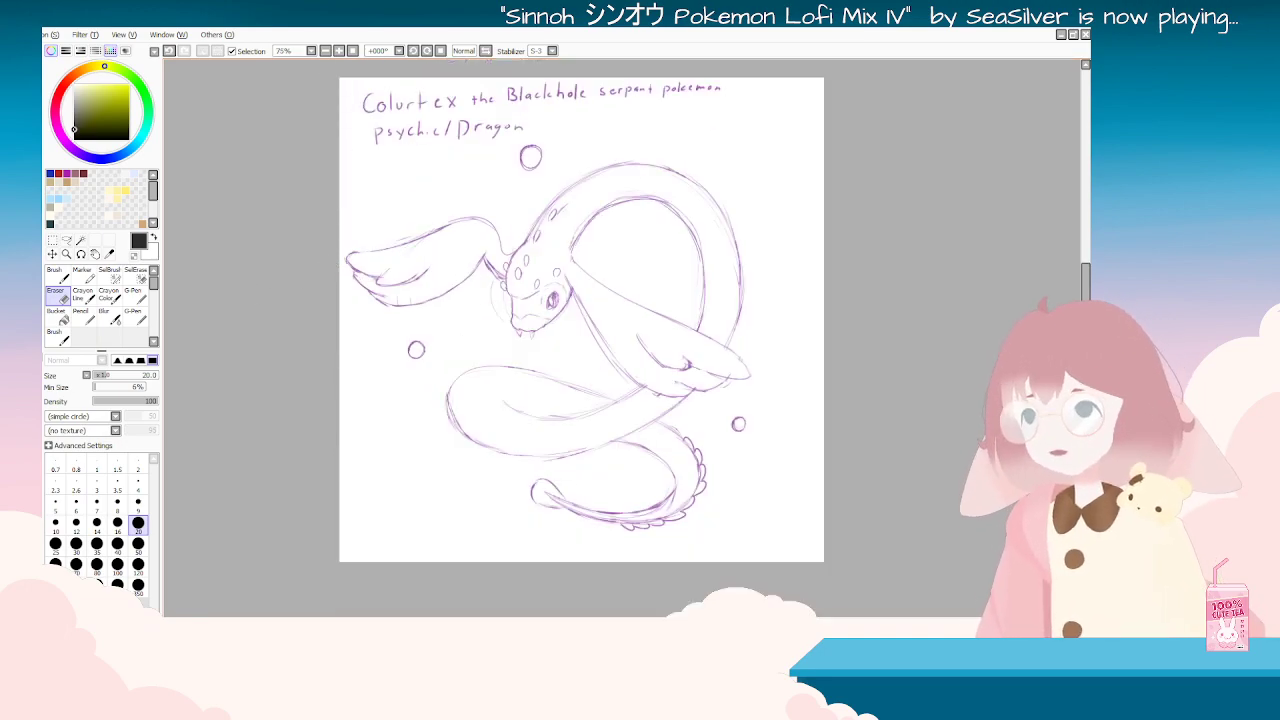
Step: Bring the Lunarian Adorapent sketch back into view and set up the Brush at size 7 for inking
key(Delete)
key(ctrl+z)
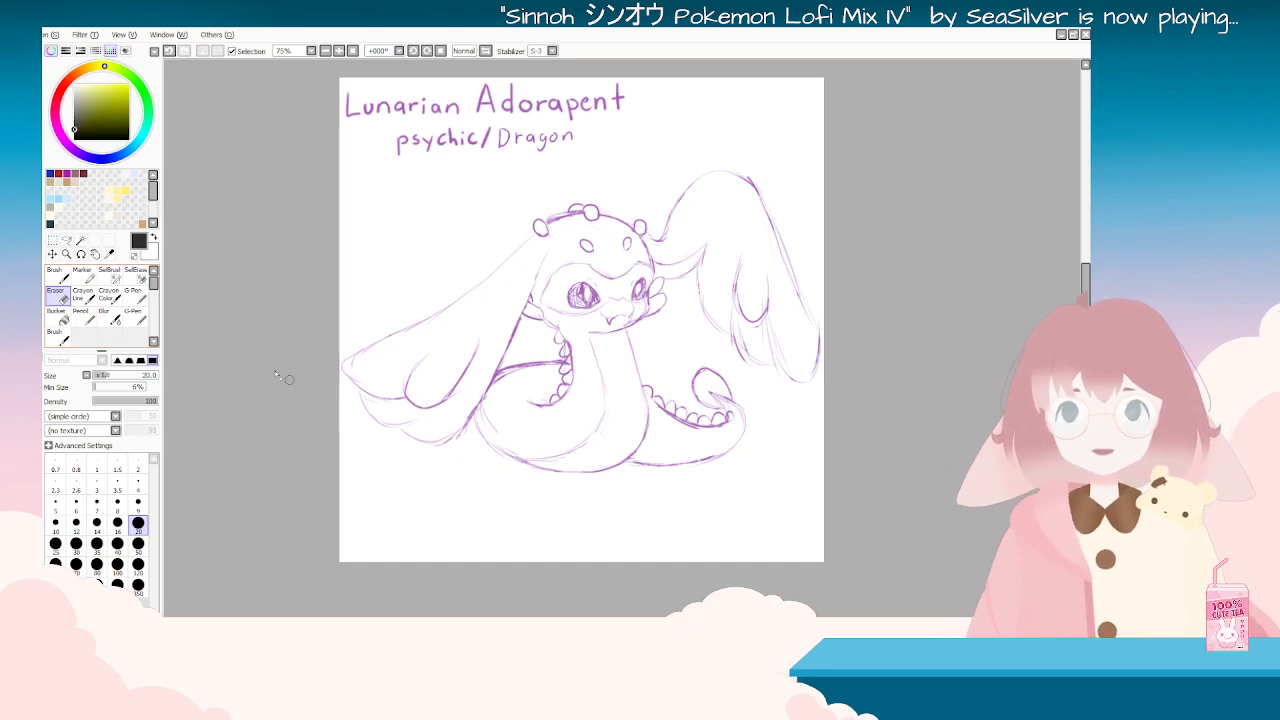
click(66, 335)
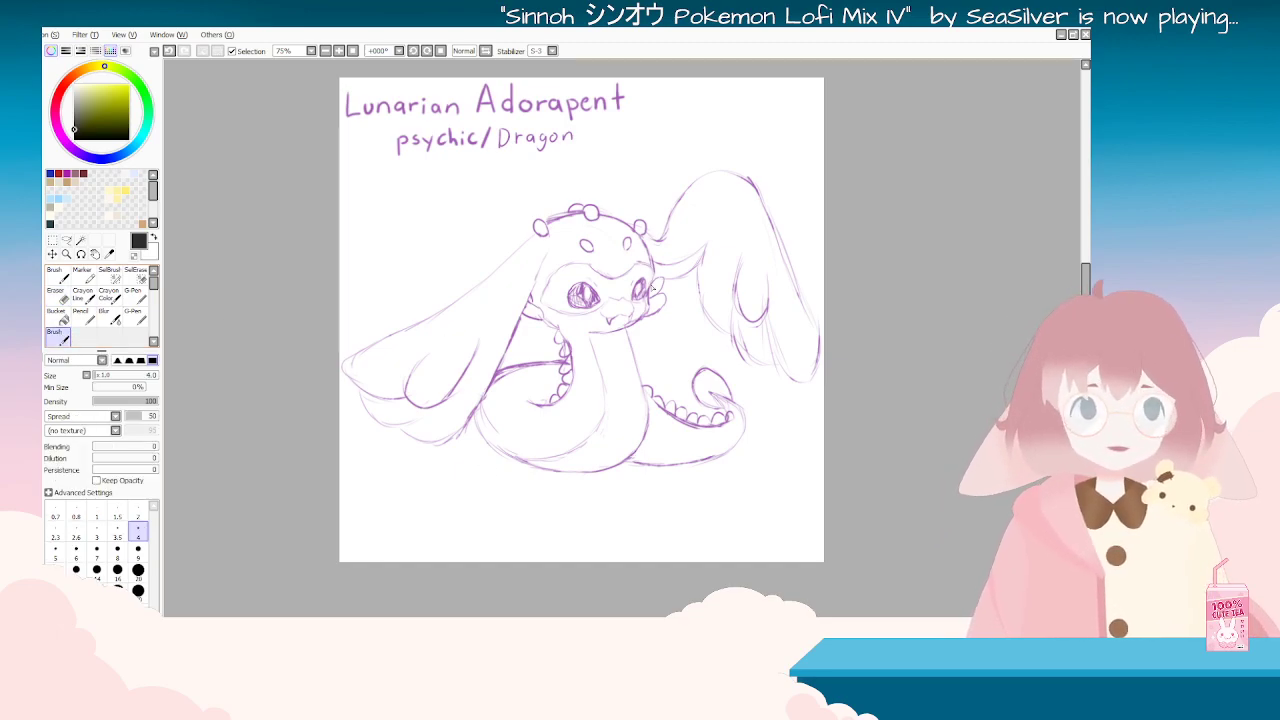
scroll(641, 296, up, 4)
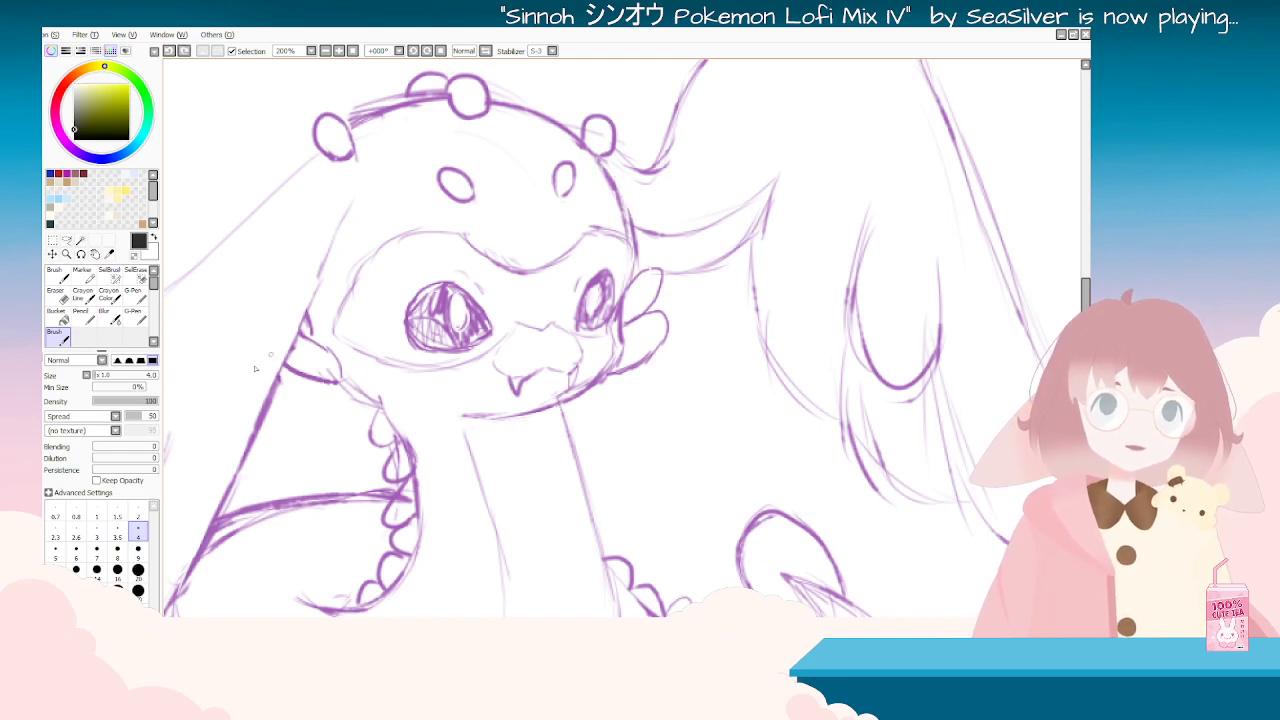
click(96, 549)
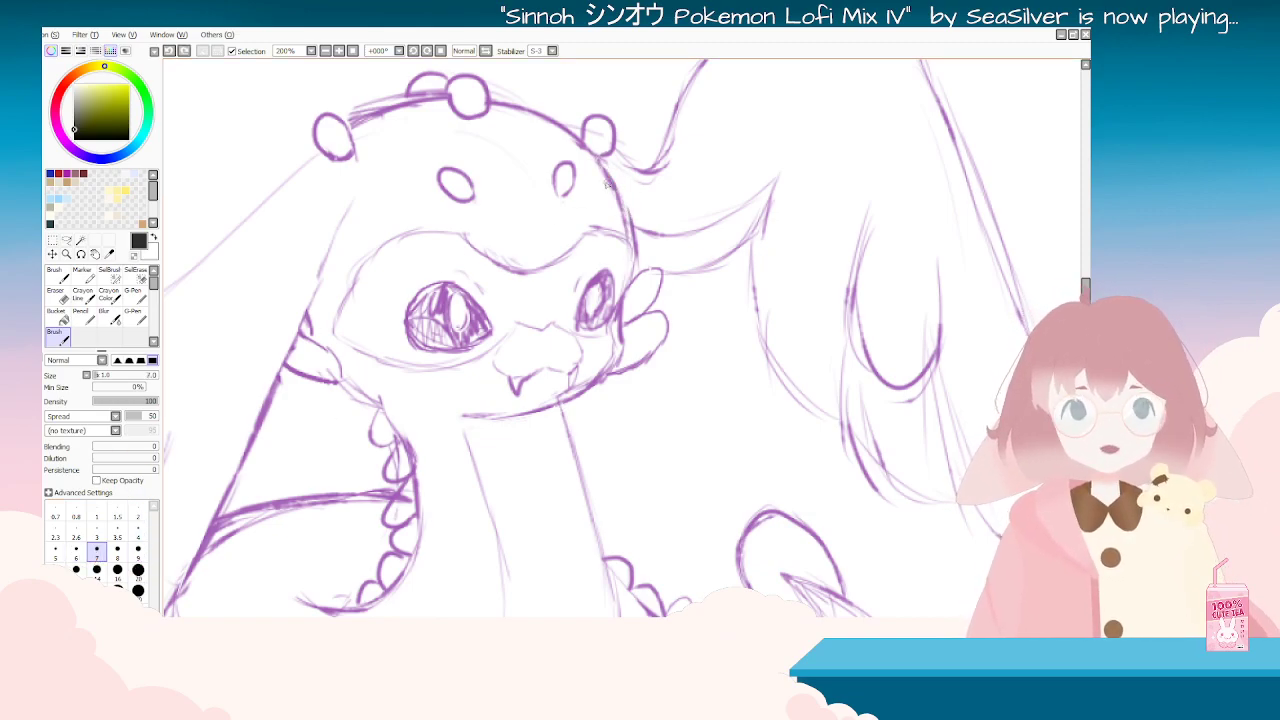
Step: Ink the head's outer contour in dark grey from the side knob down past the far eye to the cheek
drag(599, 160, 636, 272)
key(ctrl+z)
mouse_move(598, 156)
mouse_down()
mouse_move(628, 207)
mouse_move(629, 268)
mouse_up()
key(ctrl+z)
drag(598, 158, 634, 270)
key(ctrl+z)
drag(598, 152, 636, 272)
key(ctrl+z)
mouse_move(598, 154)
mouse_down()
mouse_move(638, 258)
mouse_move(623, 346)
mouse_up()
key(ctrl+z)
key(ctrl+z)
key(ctrl+z)
key(ctrl+z)
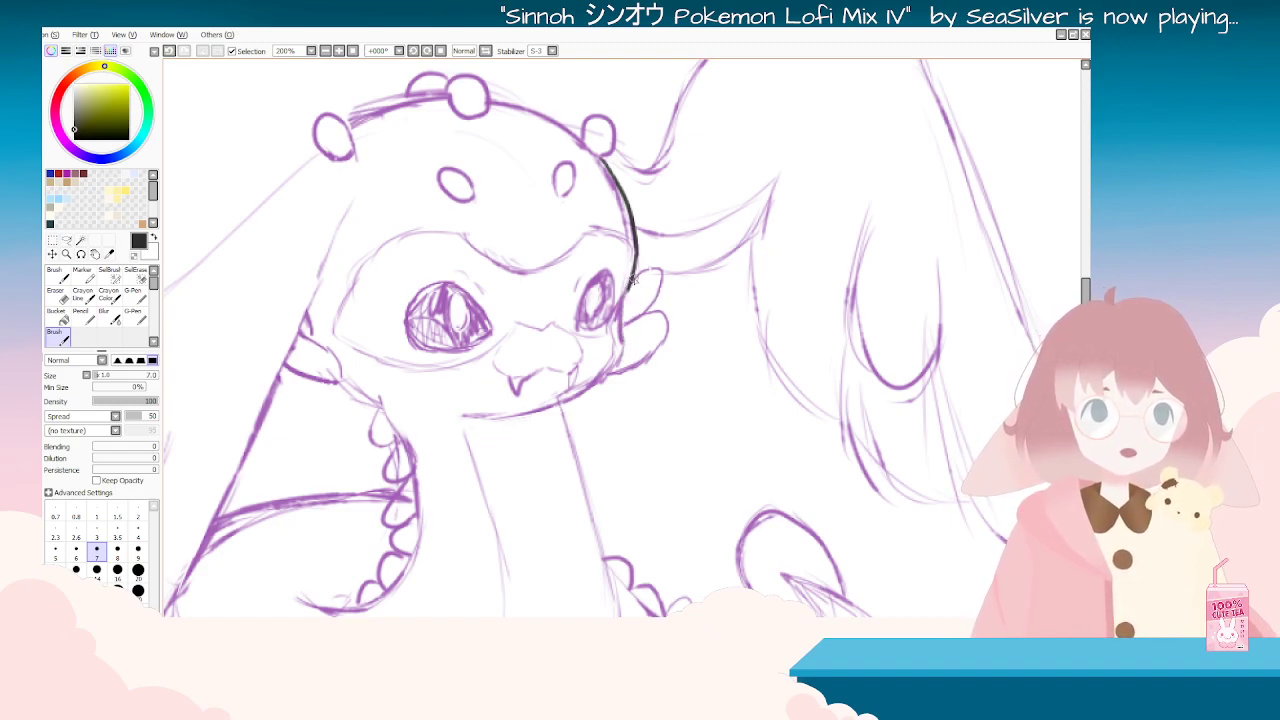
mouse_move(629, 285)
mouse_down()
mouse_move(626, 343)
mouse_move(603, 373)
mouse_up()
Step: Rotate the canvas and ink the lower jaw as one smooth curve from the neck up to the cheek line
drag(528, 401, 563, 235)
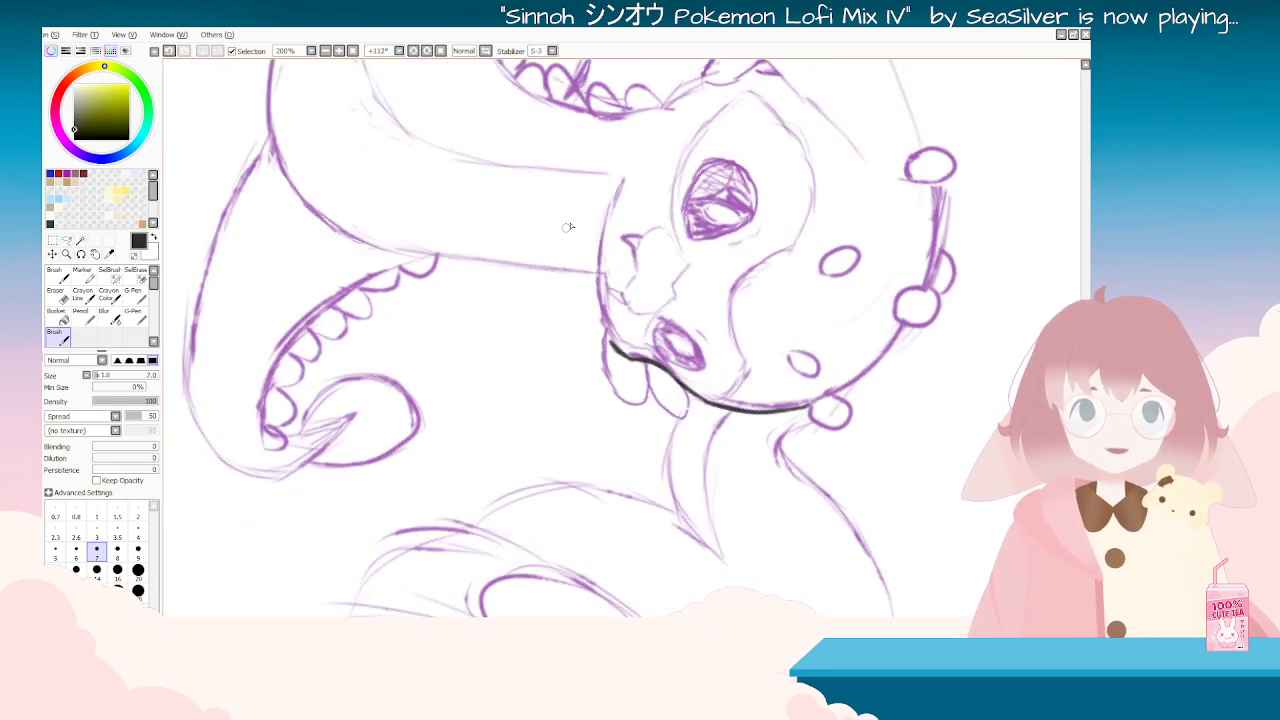
mouse_move(622, 176)
mouse_down()
mouse_move(605, 208)
mouse_move(602, 312)
mouse_up()
key(ctrl+z)
drag(626, 174, 597, 336)
key(ctrl+z)
drag(630, 170, 600, 308)
key(ctrl+z)
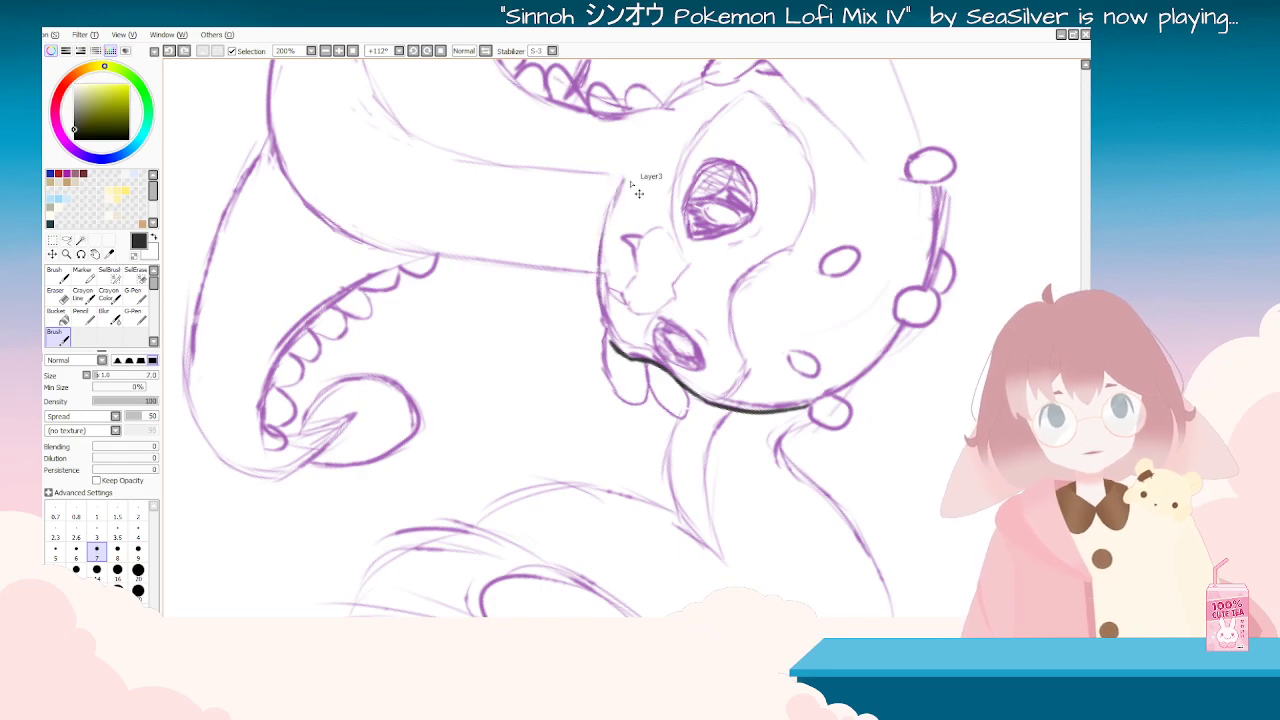
drag(630, 168, 597, 304)
key(ctrl+z)
mouse_move(623, 165)
mouse_down()
mouse_move(597, 323)
mouse_move(594, 290)
mouse_move(597, 270)
mouse_move(612, 346)
mouse_up()
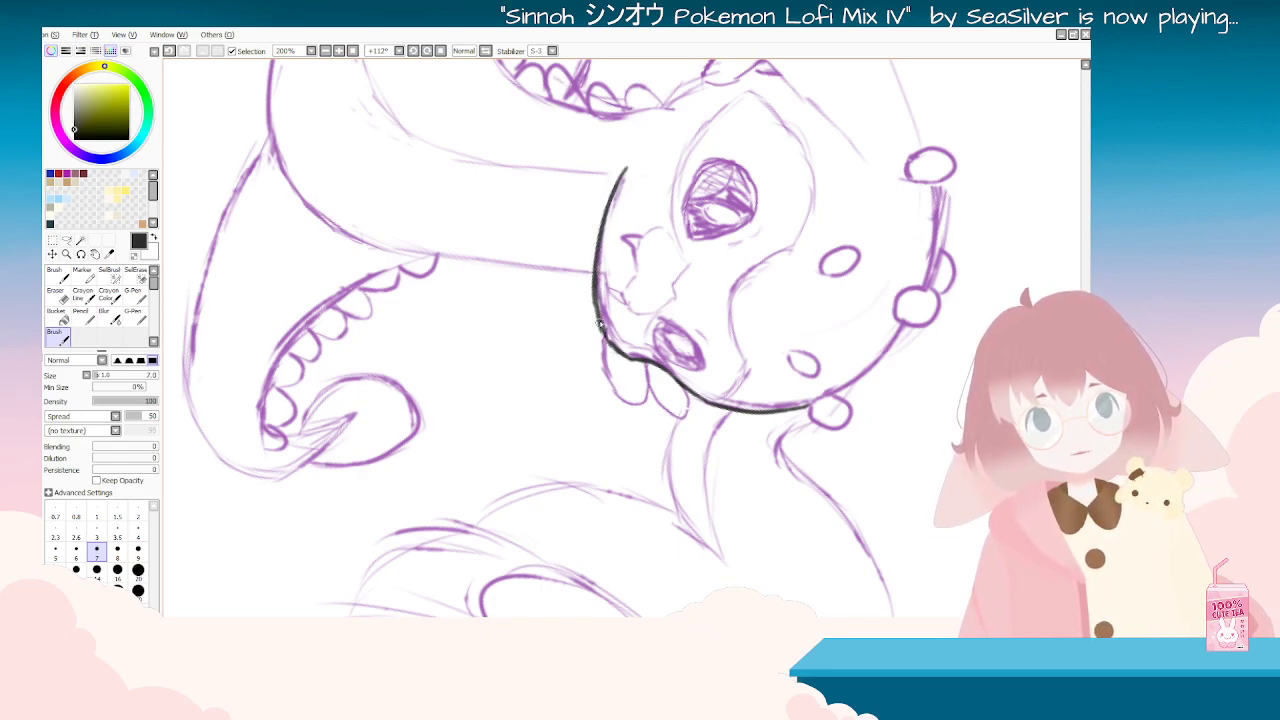
Step: Turn the canvas to -22° and clean the outer edge of the inked cheek and jaw with the size 20 Eraser
key(Delete)
key(Delete)
key(Delete)
key(Delete)
key(Delete)
key(Delete)
key(Delete)
key(Delete)
key(Delete)
key(Delete)
key(Delete)
key(Delete)
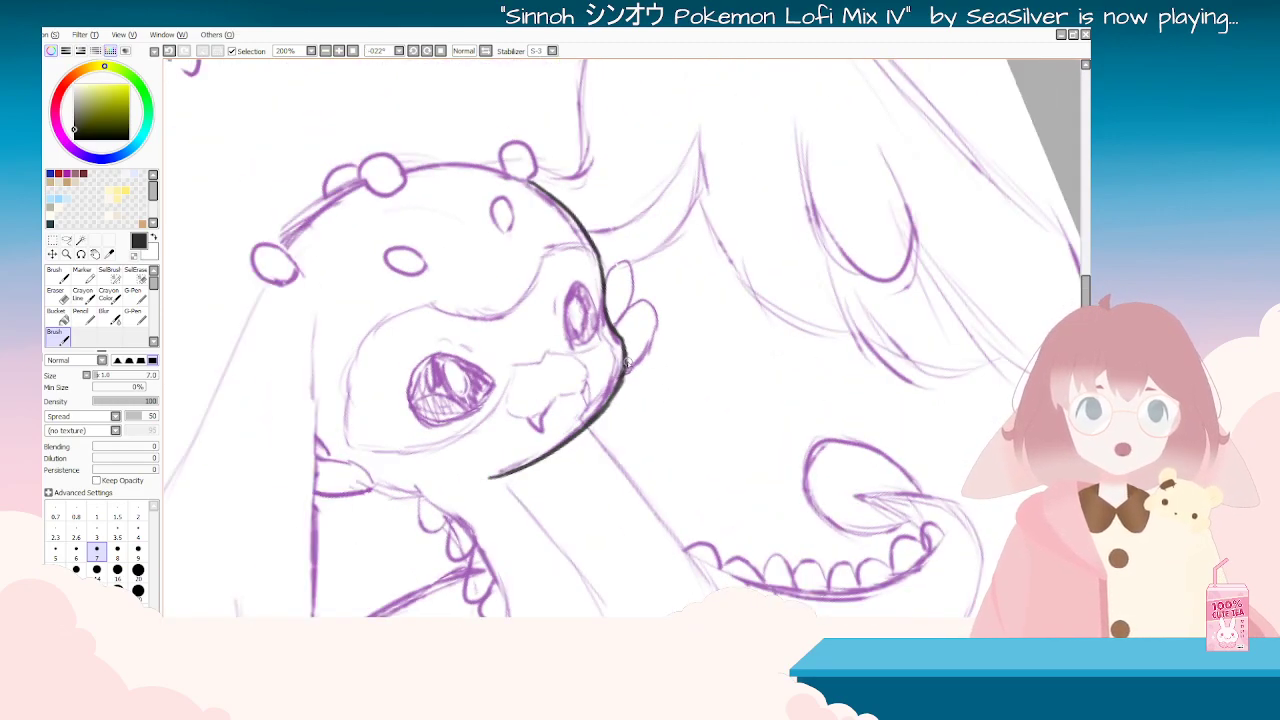
click(58, 295)
mouse_move(636, 351)
mouse_down()
mouse_move(611, 427)
mouse_move(594, 430)
mouse_up()
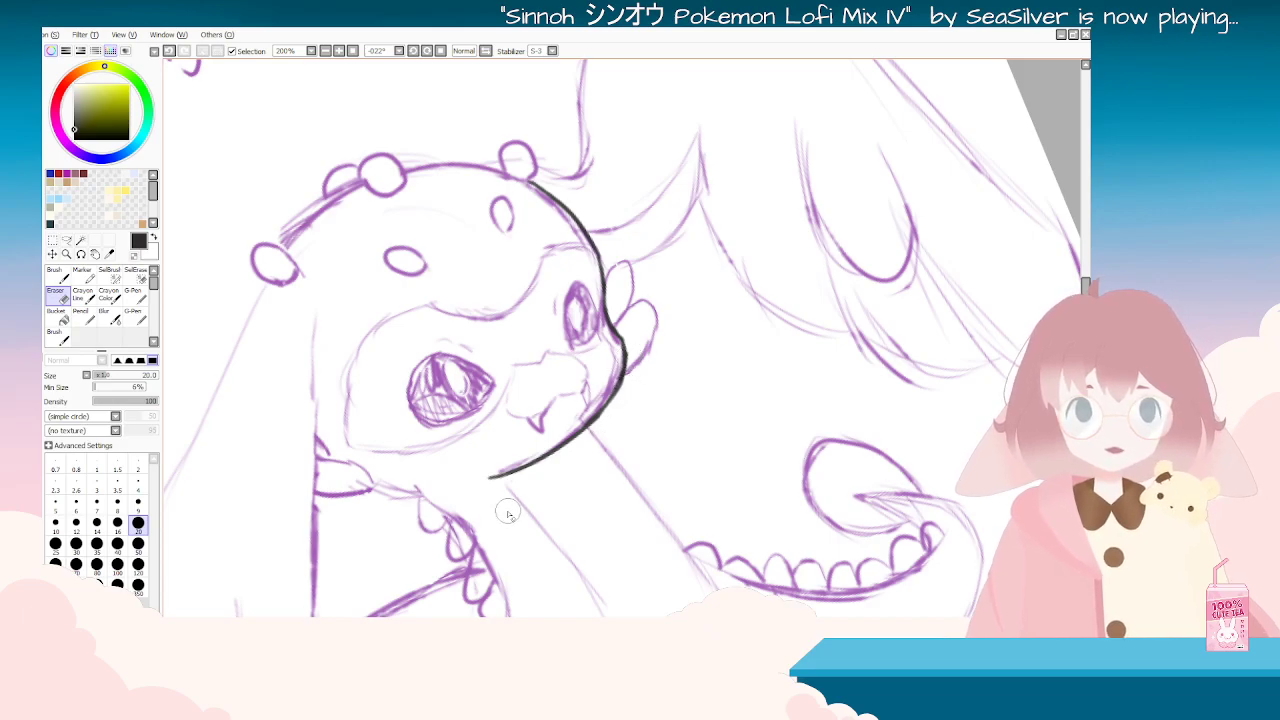
Step: Reset the canvas rotation to 0° and sample light purple from the sketch lines as the drawing colour
key(End)
key(End)
key(End)
key(End)
key(End)
key(End)
key(End)
key(End)
key(End)
key(End)
key(End)
key(End)
key(End)
key(End)
key(End)
key(End)
key(End)
key(End)
key(End)
key(End)
key(End)
key(End)
key(End)
key(End)
key(End)
key(End)
key(End)
key(End)
key(End)
key(End)
key(End)
key(End)
key(End)
scroll(487, 499, down, 4)
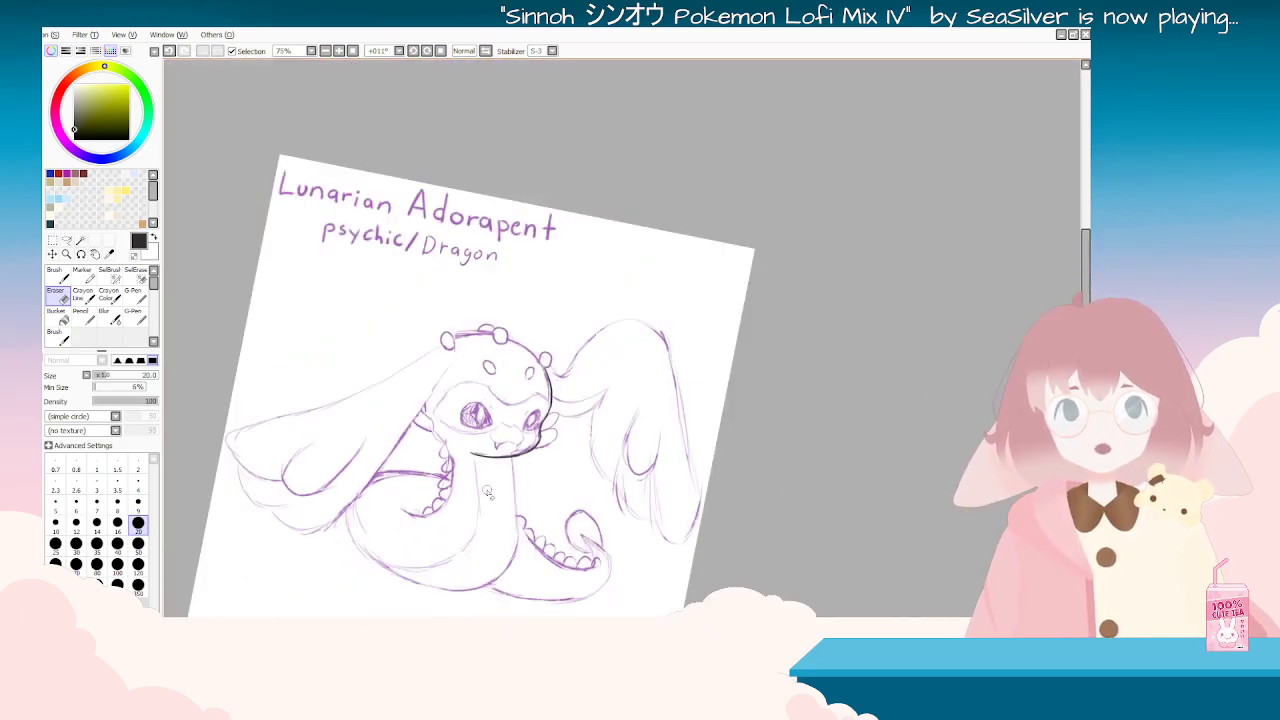
key(Delete)
key(Delete)
scroll(480, 488, down, 3)
key(End)
alt+click(432, 525)
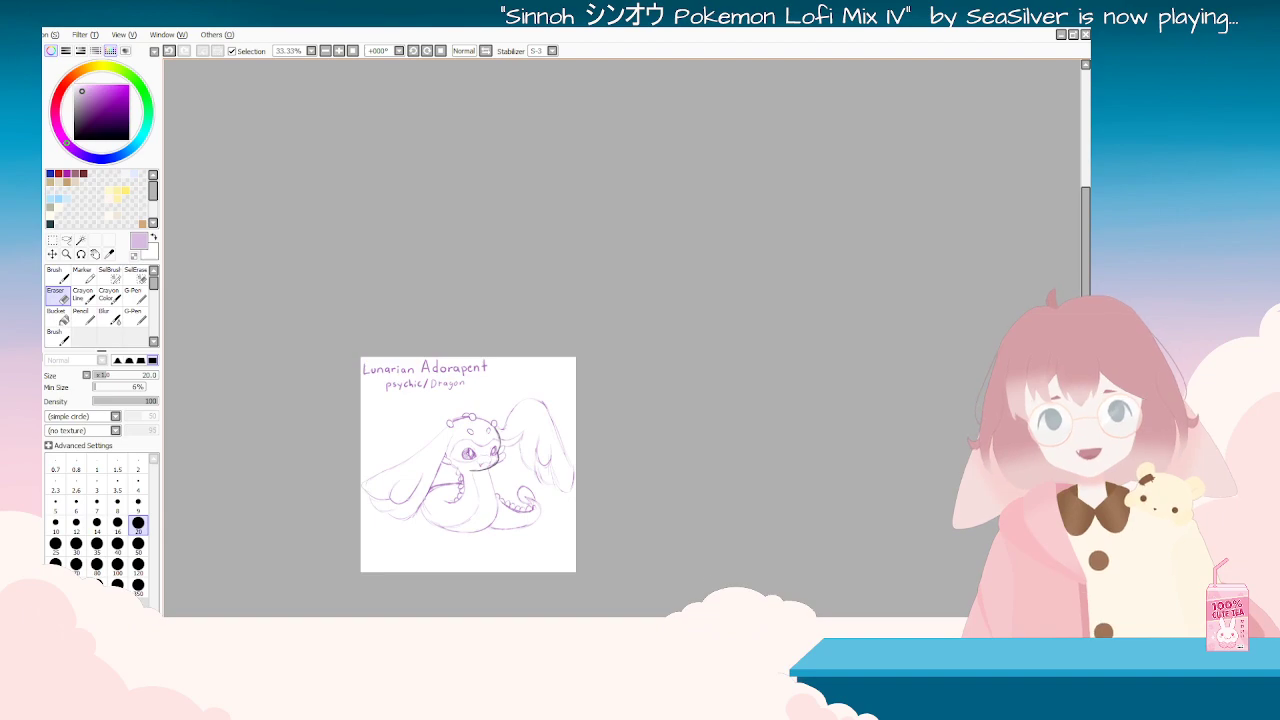
scroll(528, 477, up, 5)
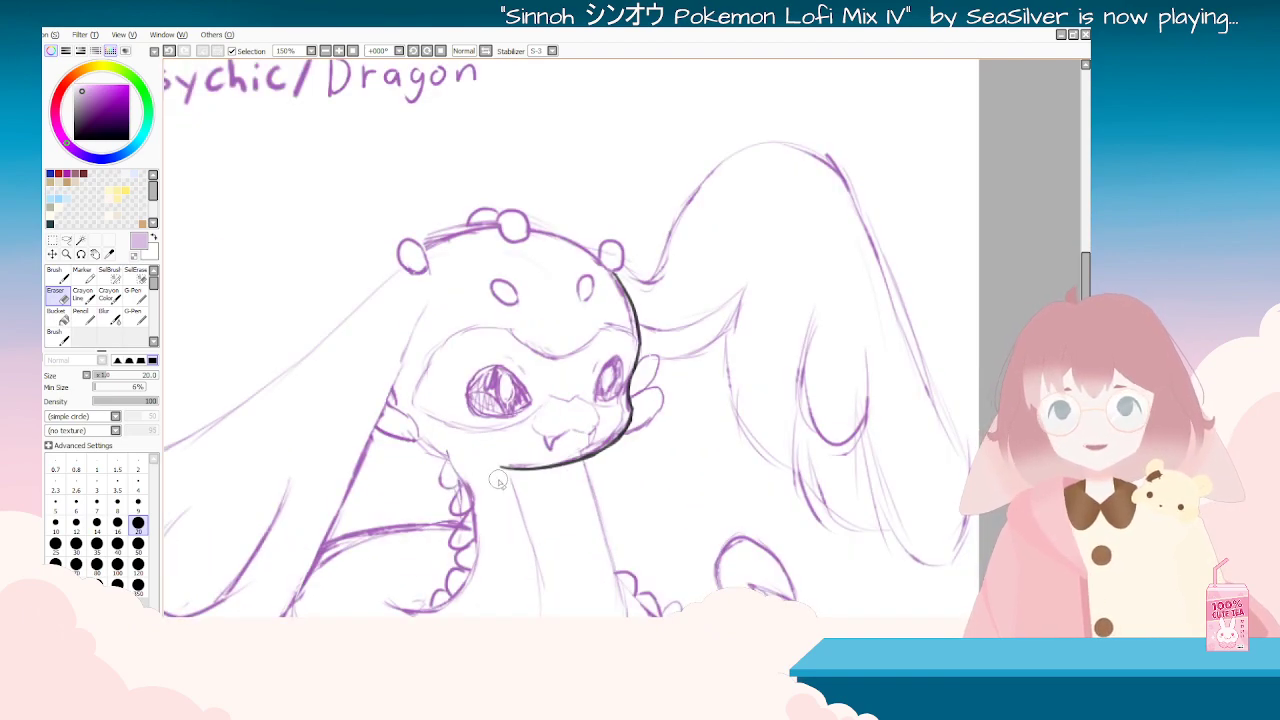
Step: Sample black from the outlines of the finished Luna Varient drawing as the drawing colour, returning to the Lunarian Adorapent sketch
click(109, 253)
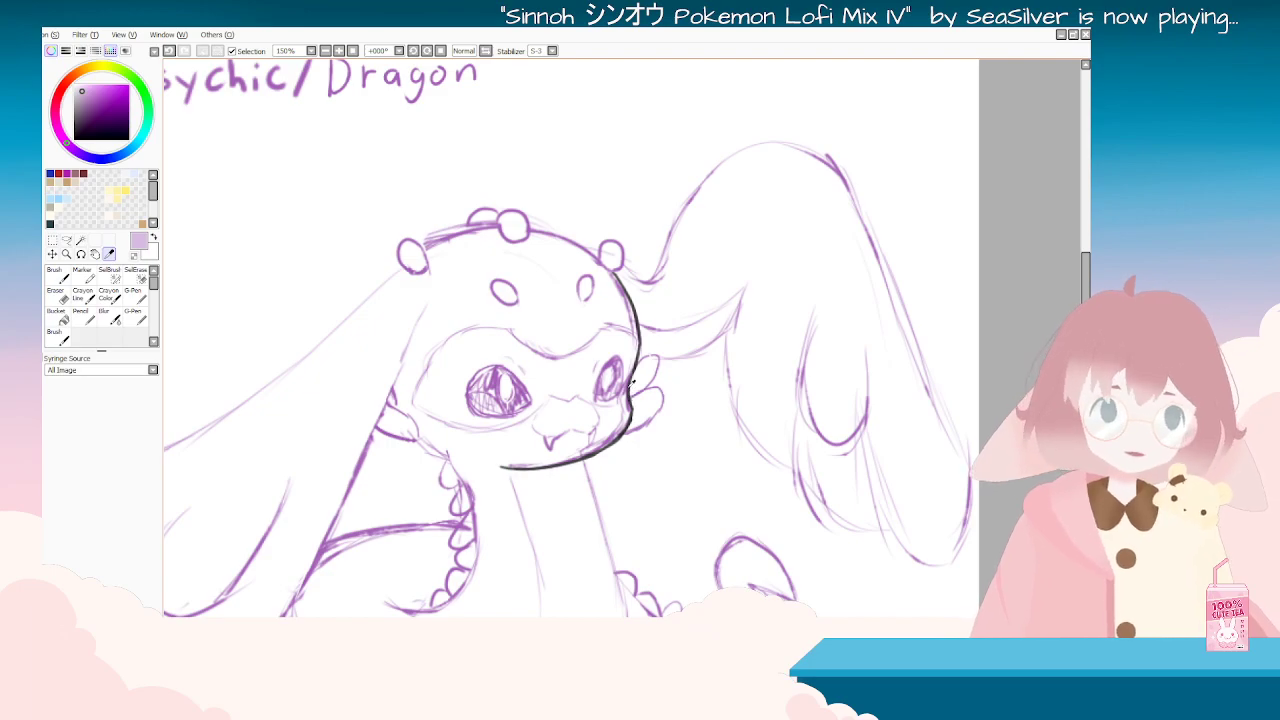
click(641, 318)
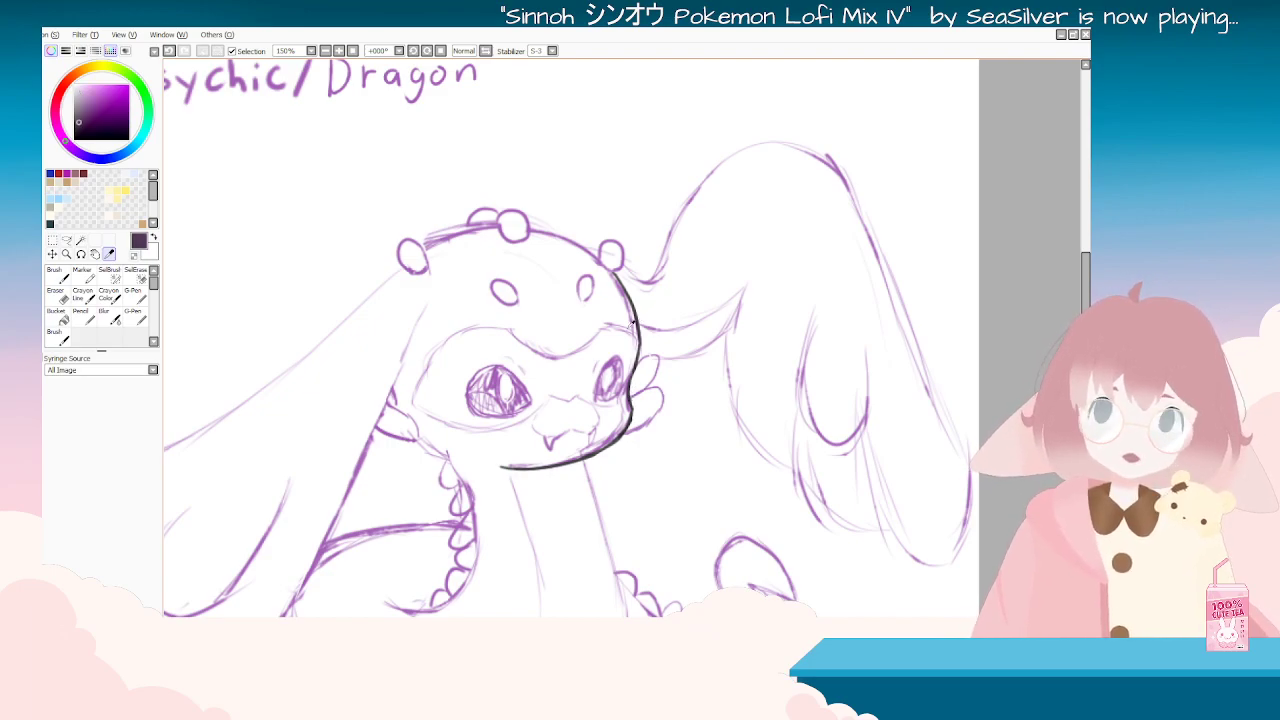
scroll(629, 303, up, 10)
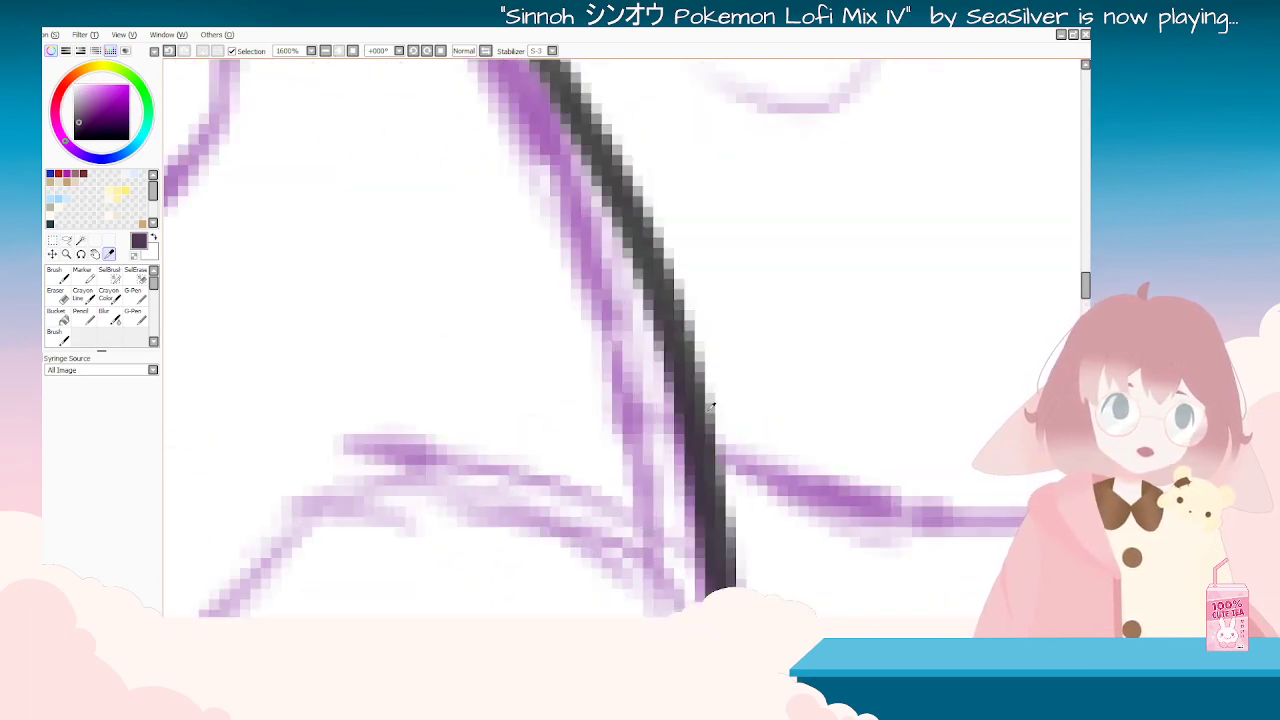
scroll(681, 376, down, 10)
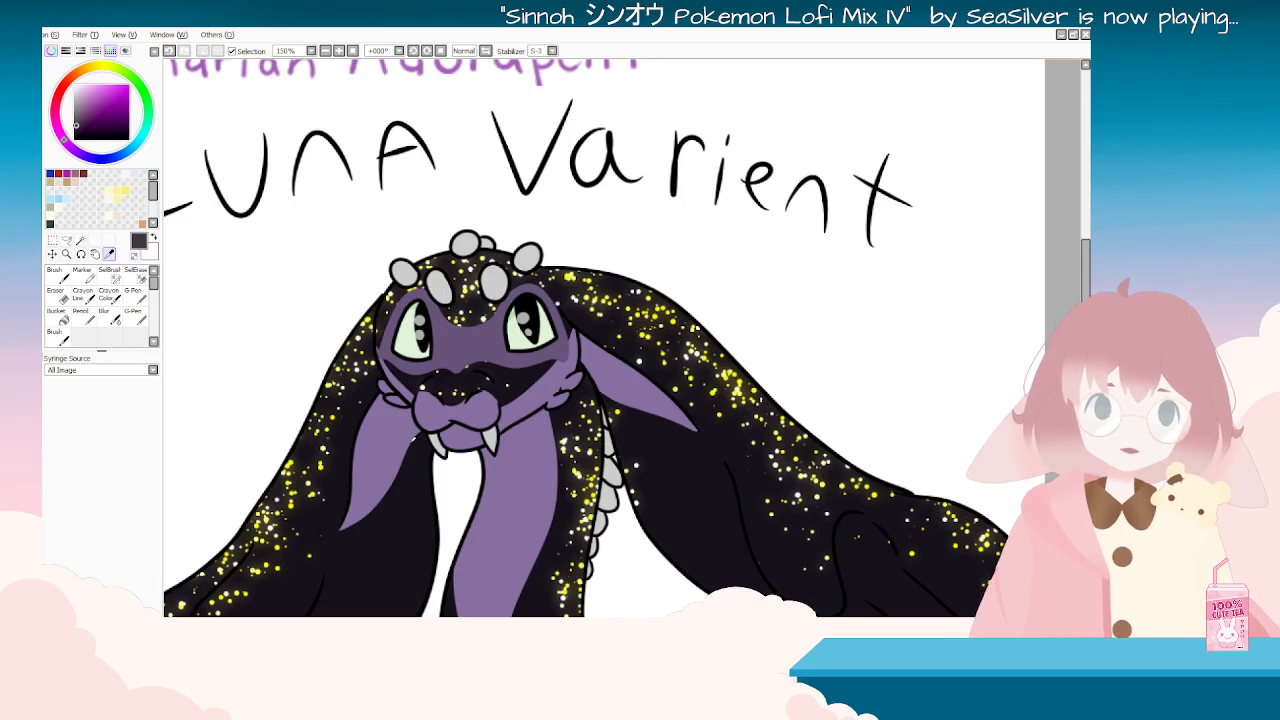
scroll(468, 393, up, 10)
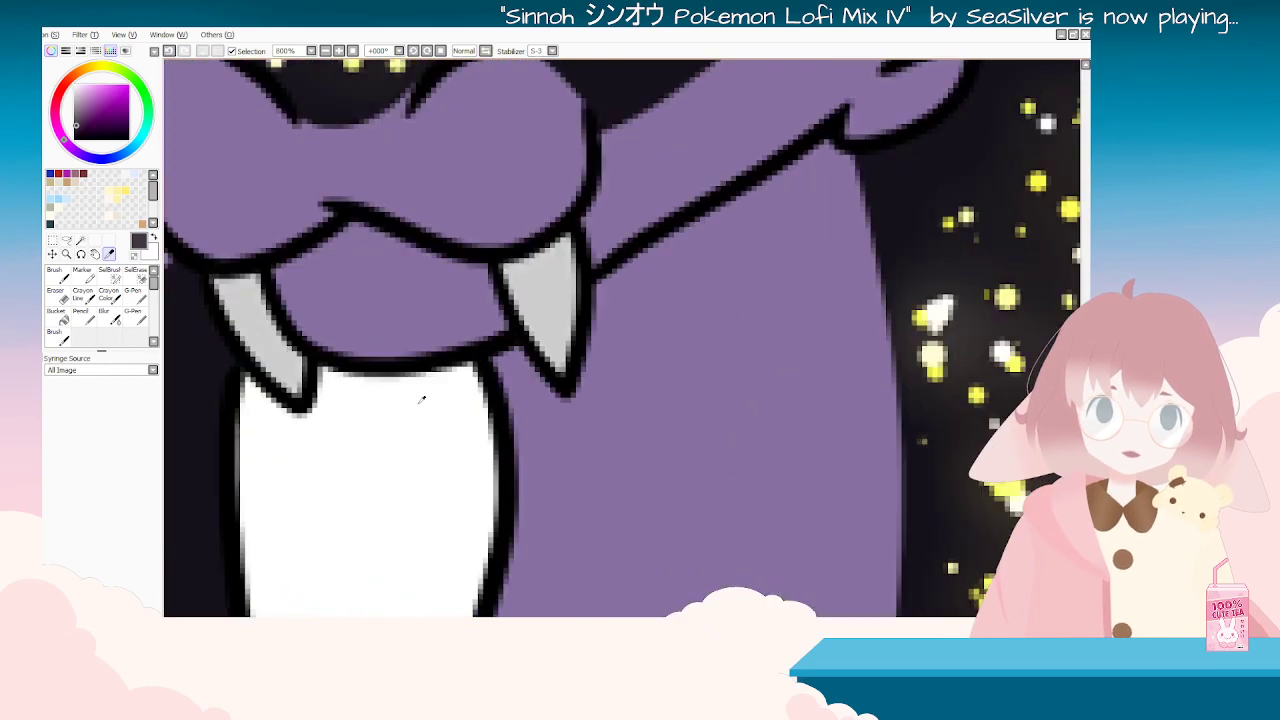
click(503, 333)
scroll(503, 333, down, 12)
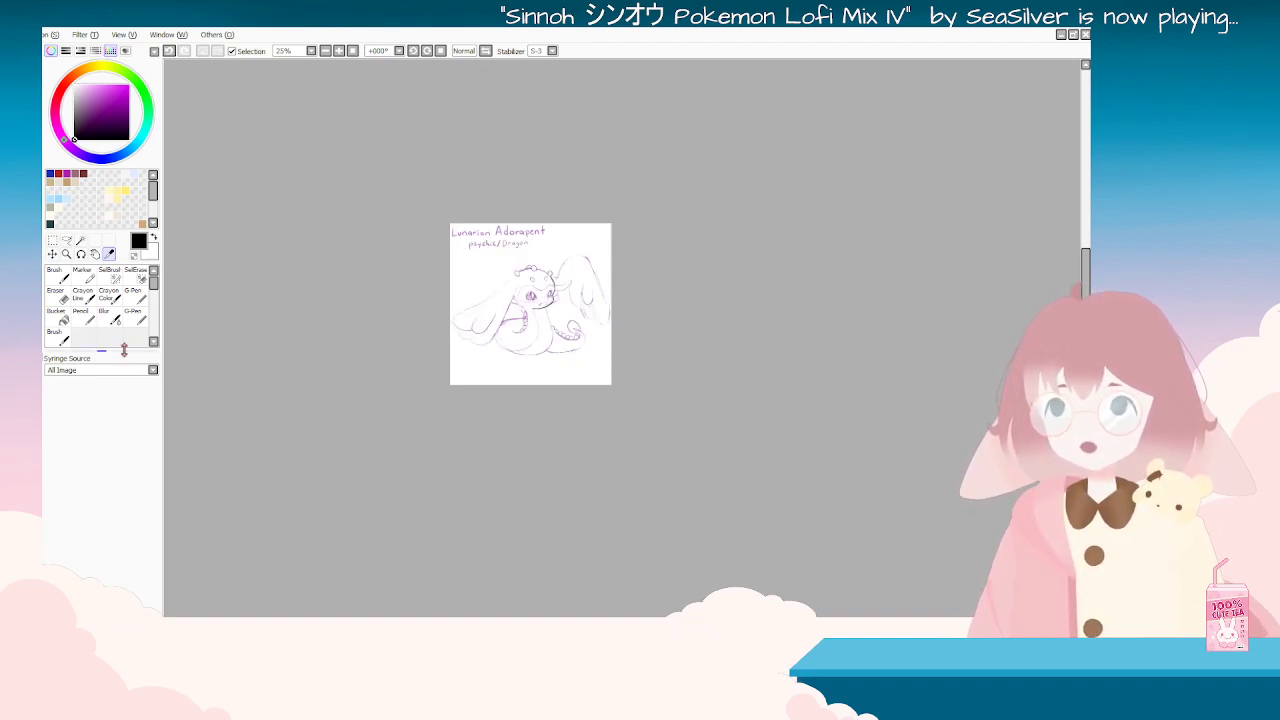
Step: Recolour the existing head line art black with the Bucket and return to the size 7 Brush
click(57, 315)
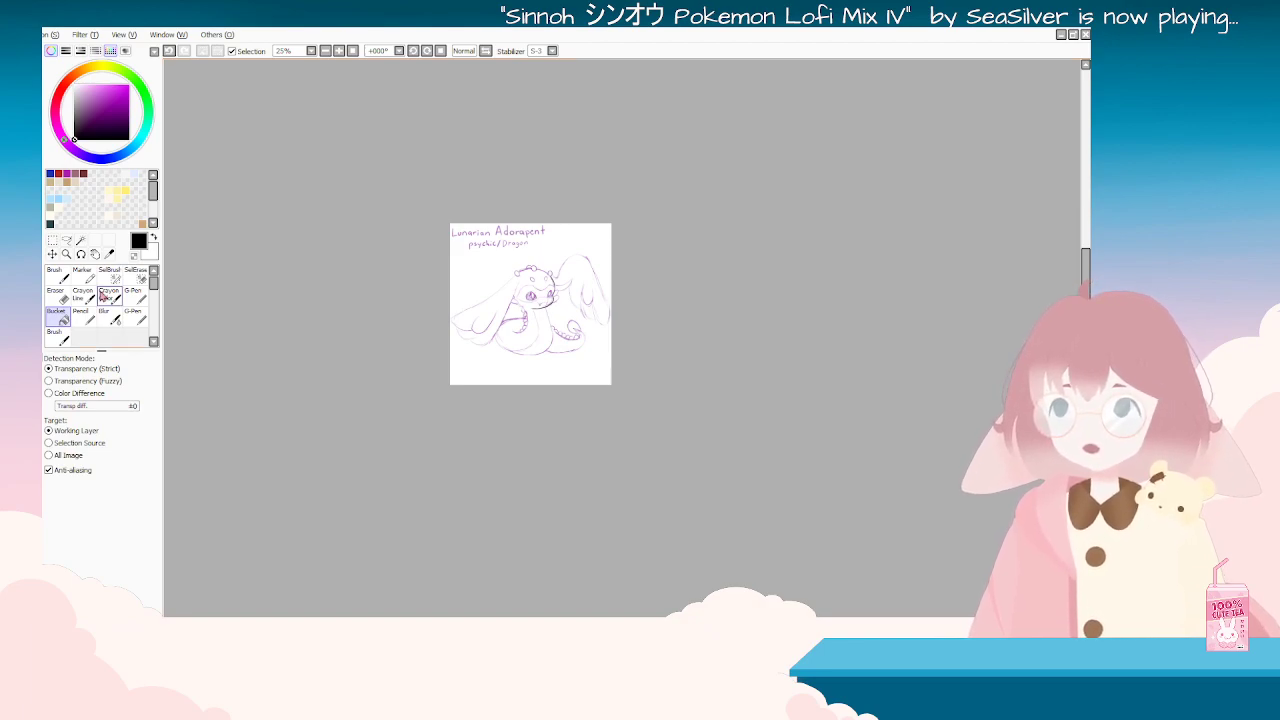
click(56, 336)
scroll(445, 327, up, 1)
scroll(445, 327, up, 3)
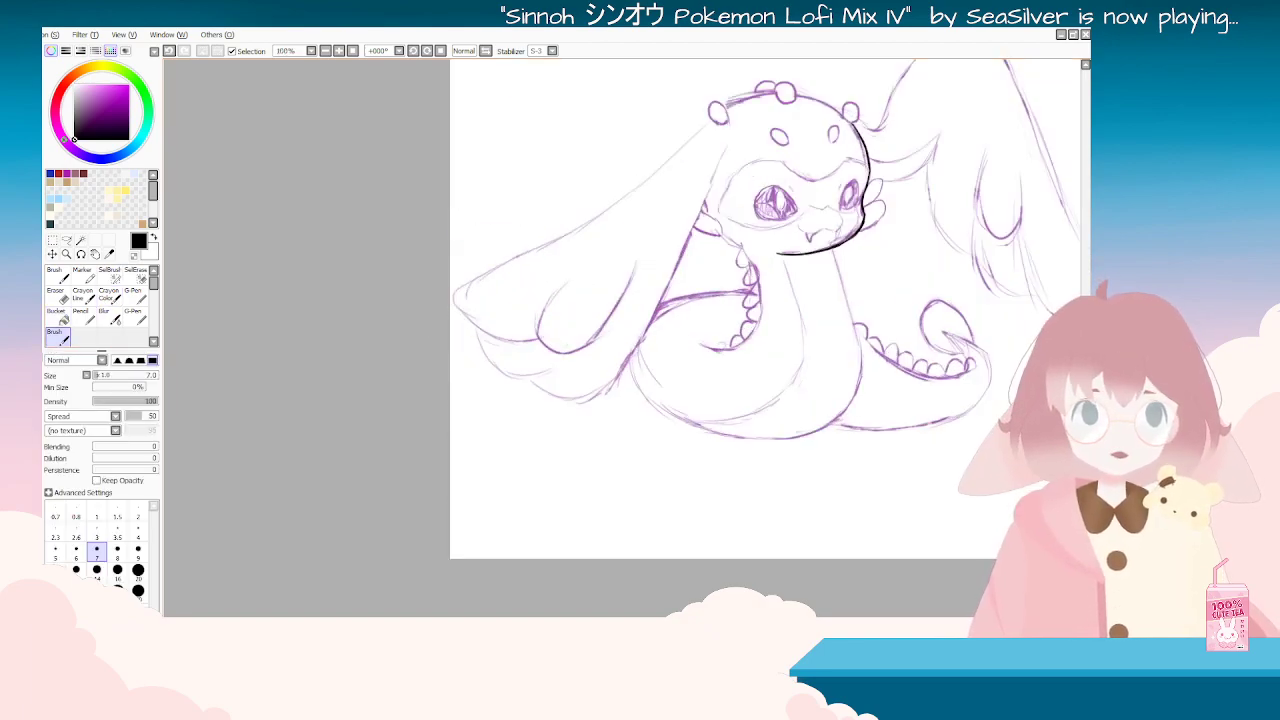
drag(840, 100, 692, 100)
scroll(720, 105, up, 3)
scroll(832, 437, down, 2)
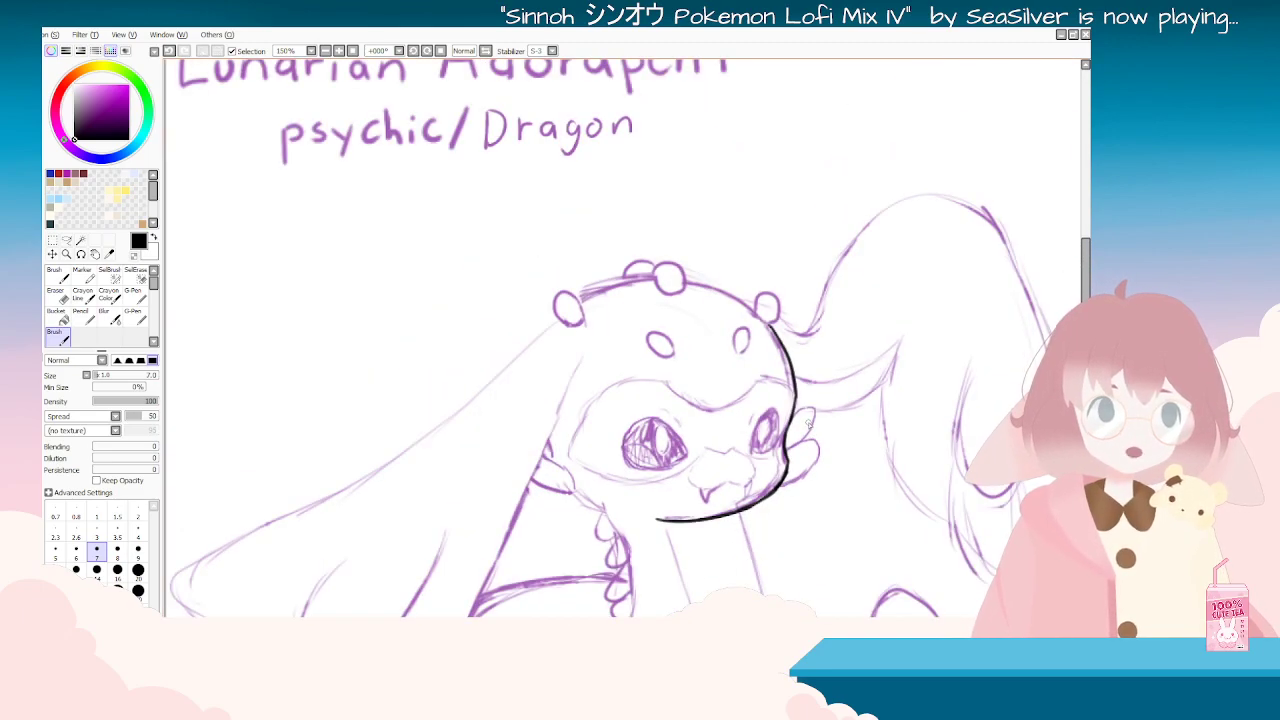
scroll(808, 424, up, 1)
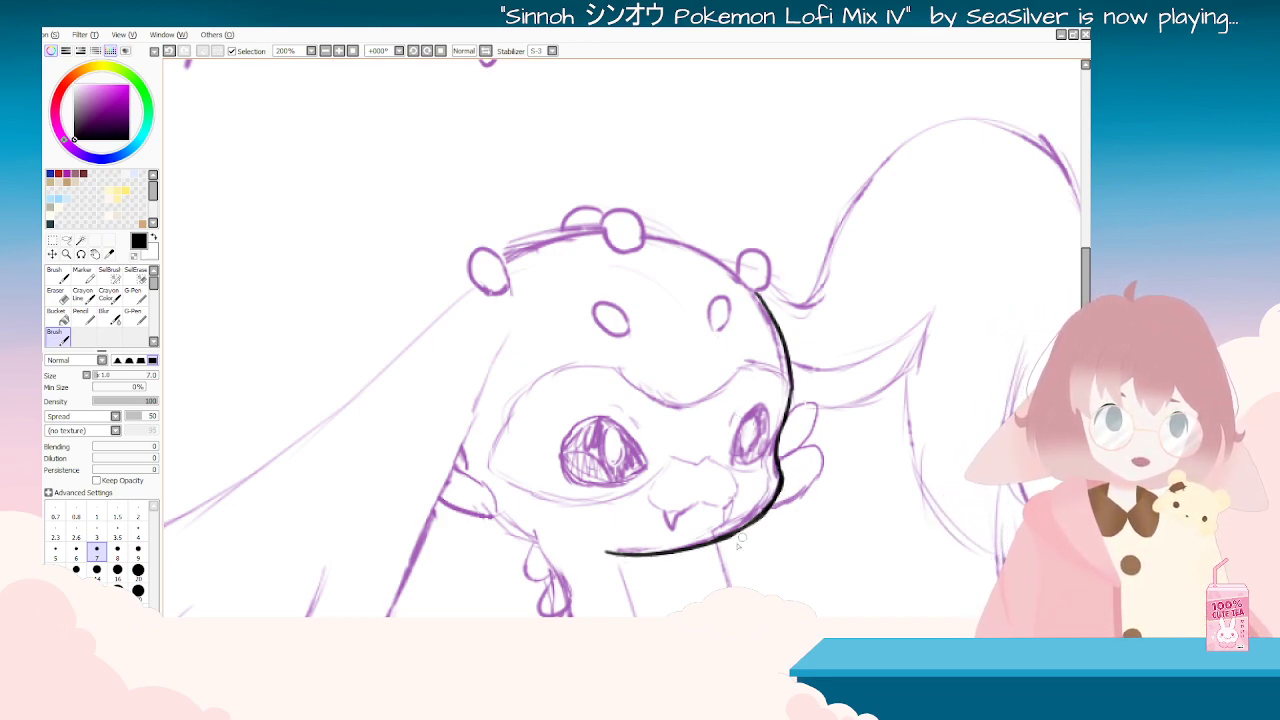
Step: Rotate the canvas and ink the near side of the jaw in black from the cheek frill towards the neck
drag(713, 423, 711, 511)
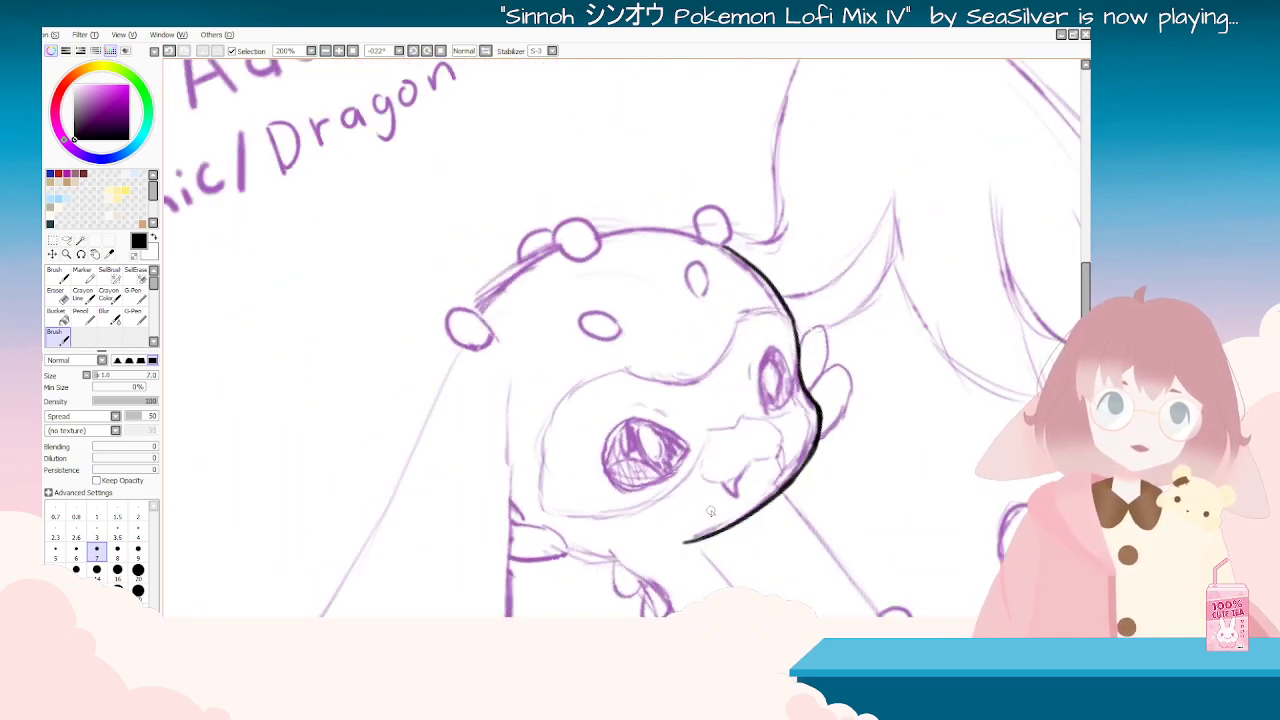
mouse_move(816, 374)
mouse_down()
mouse_move(640, 480)
mouse_move(478, 368)
mouse_up()
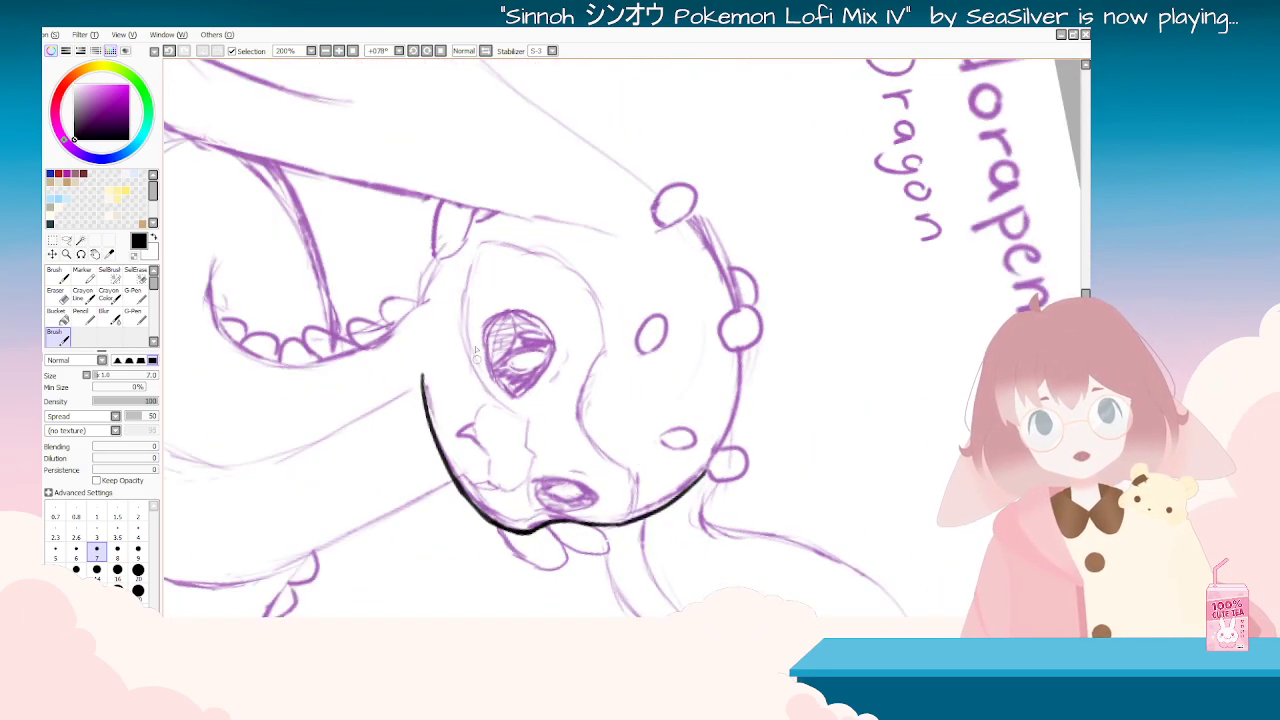
drag(432, 257, 410, 362)
key(ctrl+z)
drag(437, 252, 414, 330)
key(Delete)
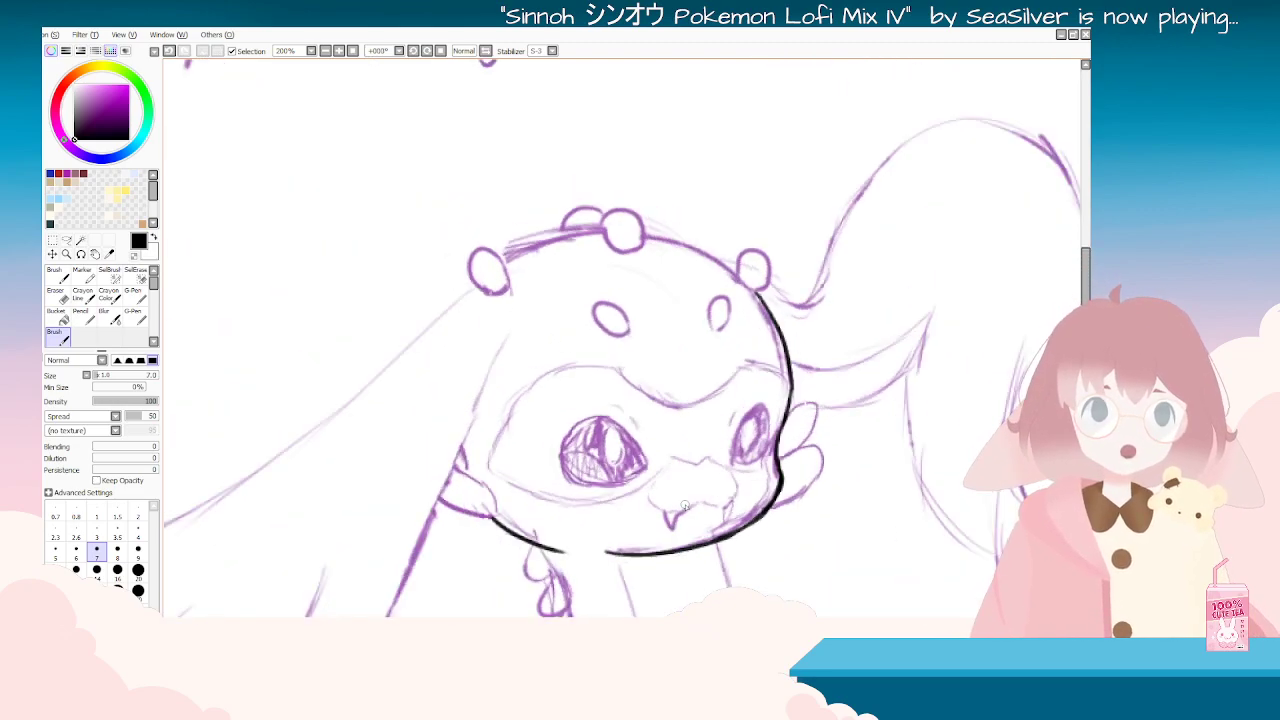
Step: Look over the whole drawing at several zoom levels to check the inked head outline against the sketch
scroll(685, 505, down, 5)
key(End)
key(Home)
scroll(682, 505, down, 2)
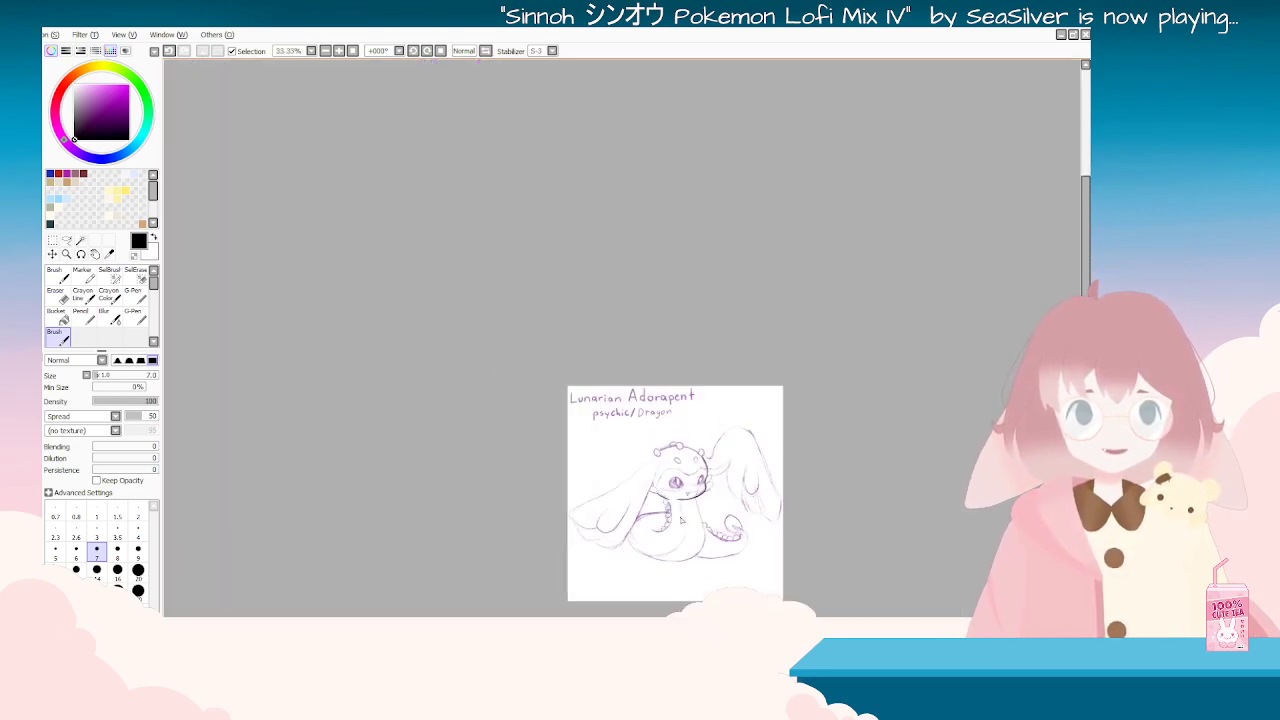
scroll(677, 505, up, 4)
scroll(720, 520, up, 2)
scroll(726, 475, down, 2)
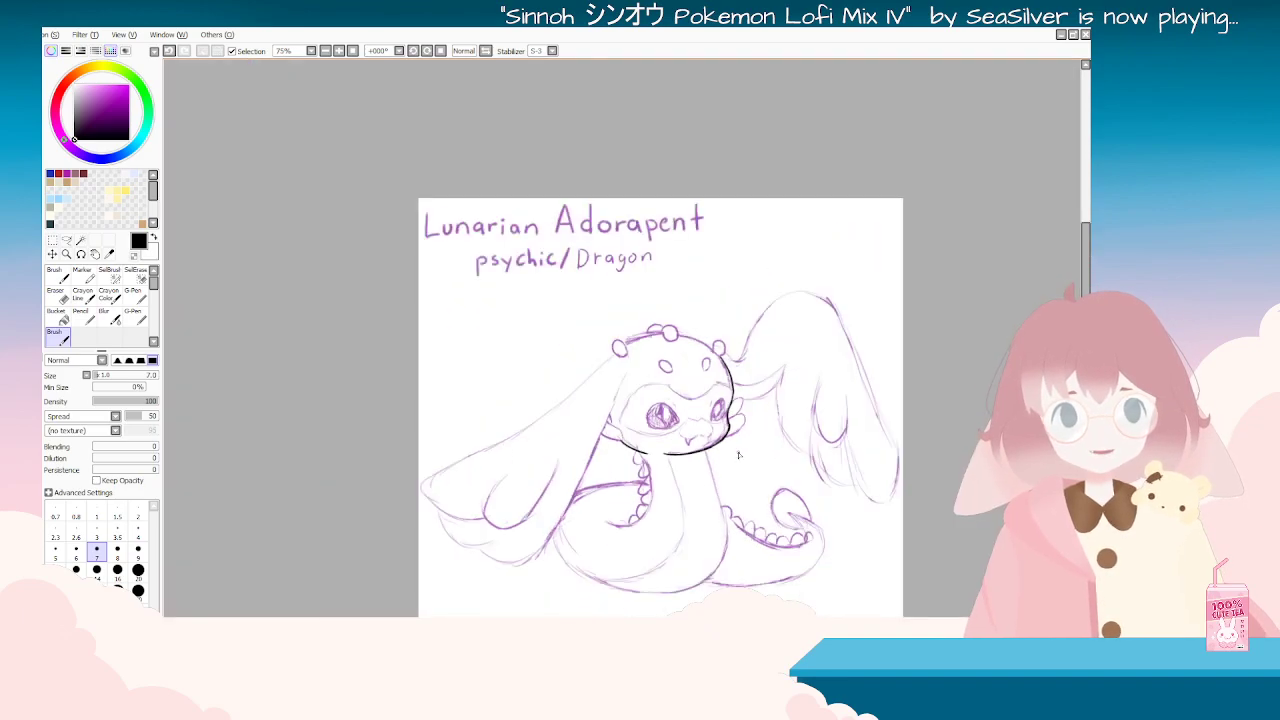
scroll(714, 430, up, 3)
scroll(680, 435, down, 5)
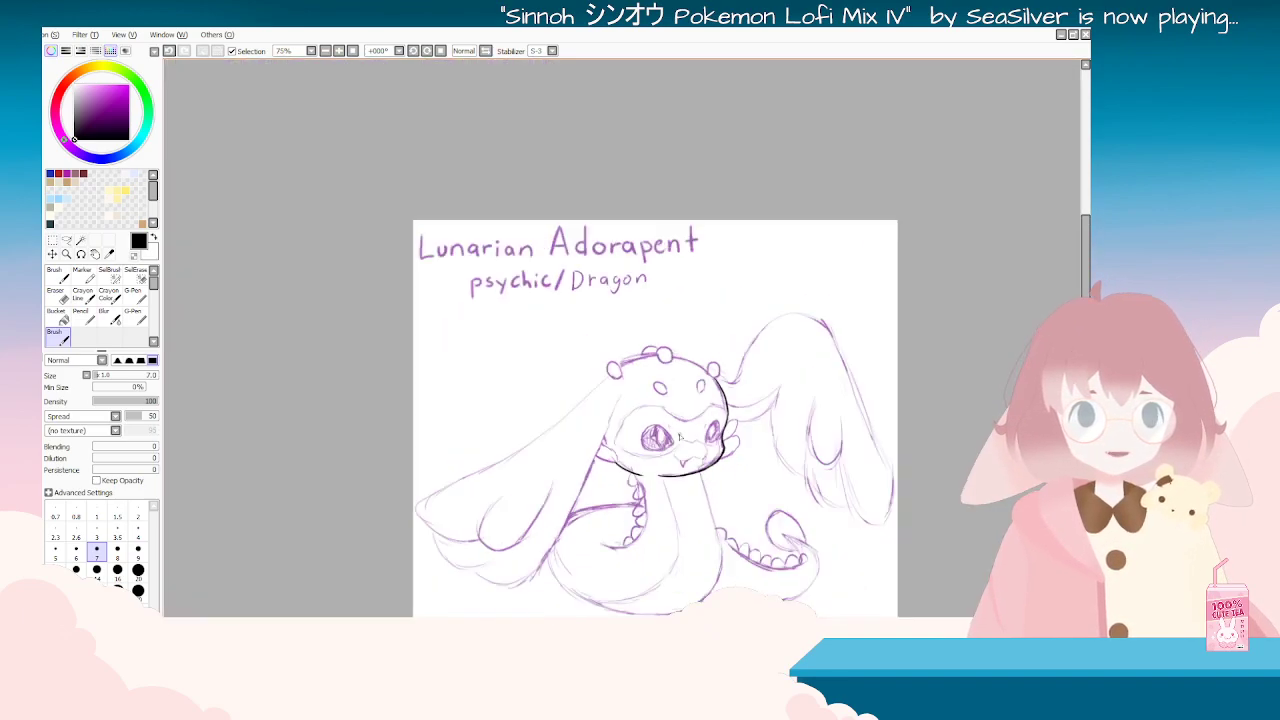
Step: Turn the canvas to +67° and ink the rounded cheek frill behind the near jaw with two curved strokes meeting at its tip
scroll(568, 452, up, 2)
scroll(568, 452, up, 4)
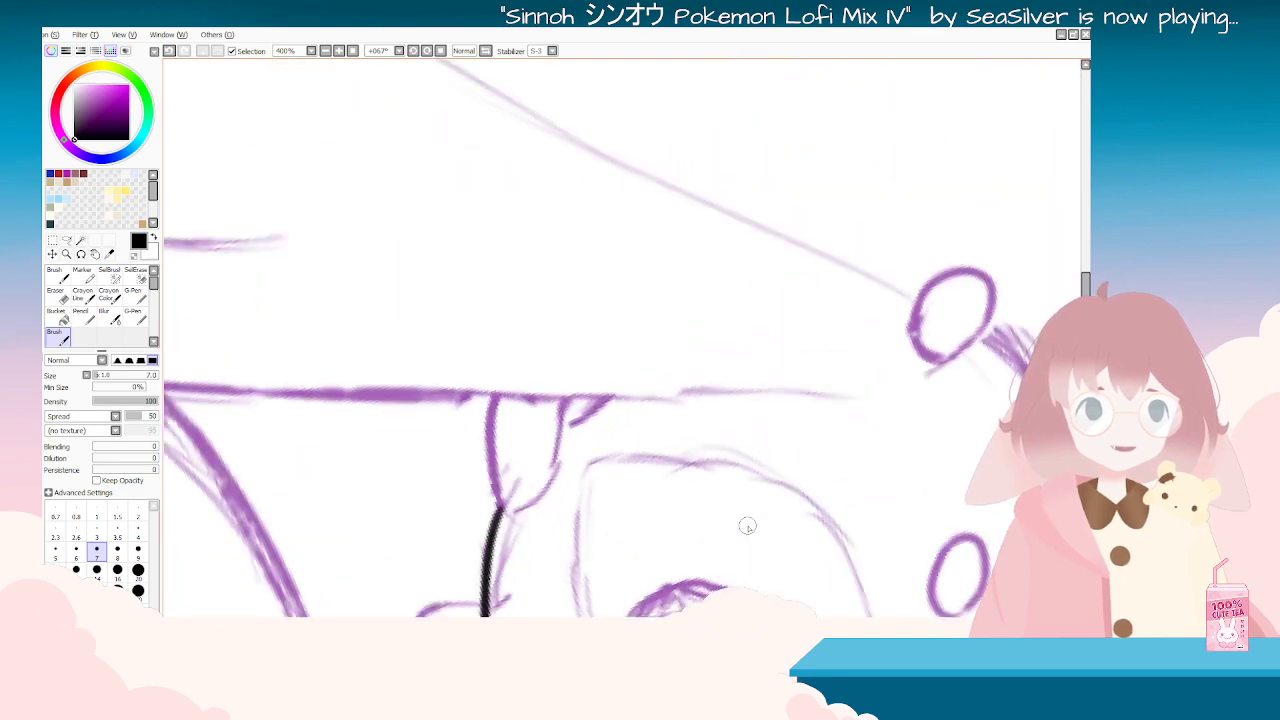
drag(566, 398, 535, 494)
key(ctrl+z)
drag(568, 395, 540, 482)
drag(488, 397, 500, 508)
key(ctrl+z)
key(ctrl+z)
mouse_move(493, 393)
mouse_down()
mouse_move(489, 477)
mouse_move(505, 515)
mouse_up()
mouse_move(561, 457)
mouse_down()
mouse_move(545, 487)
mouse_move(502, 513)
mouse_up()
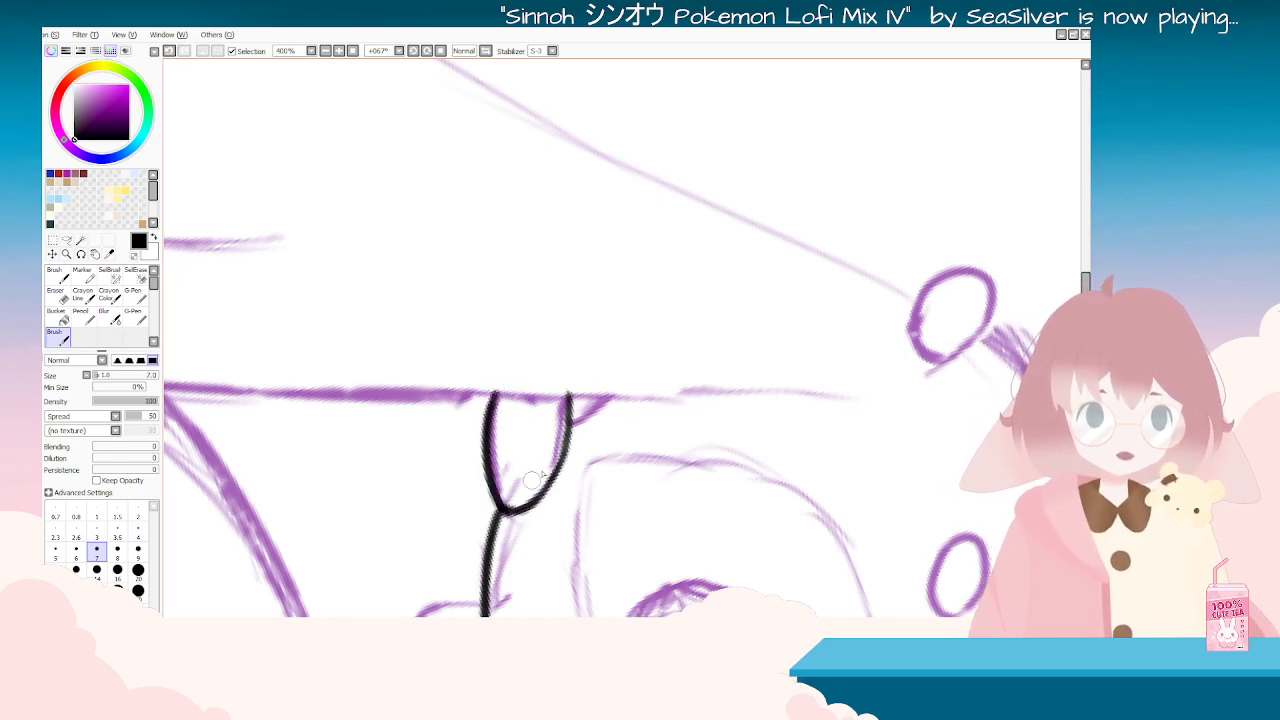
Step: Clean the ends of the inked cheek frill lines with the size 20 Eraser
key(Delete)
click(58, 296)
key(Delete)
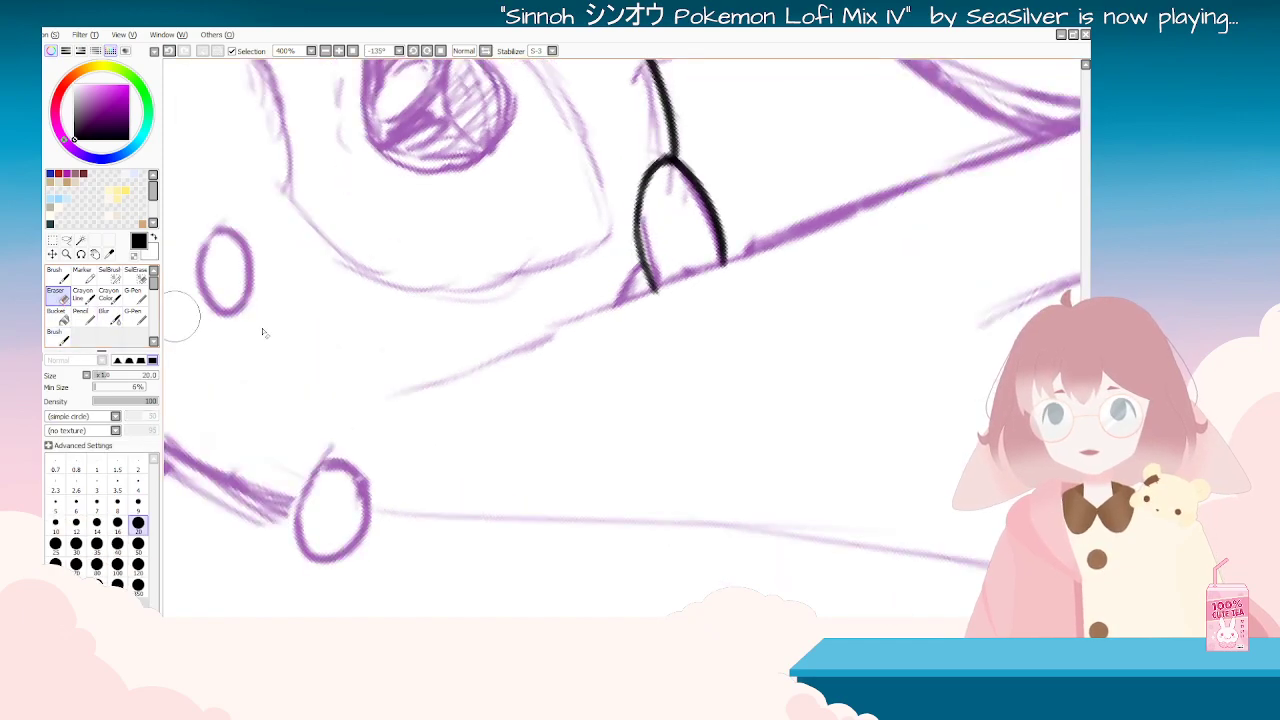
drag(610, 278, 605, 284)
key(End)
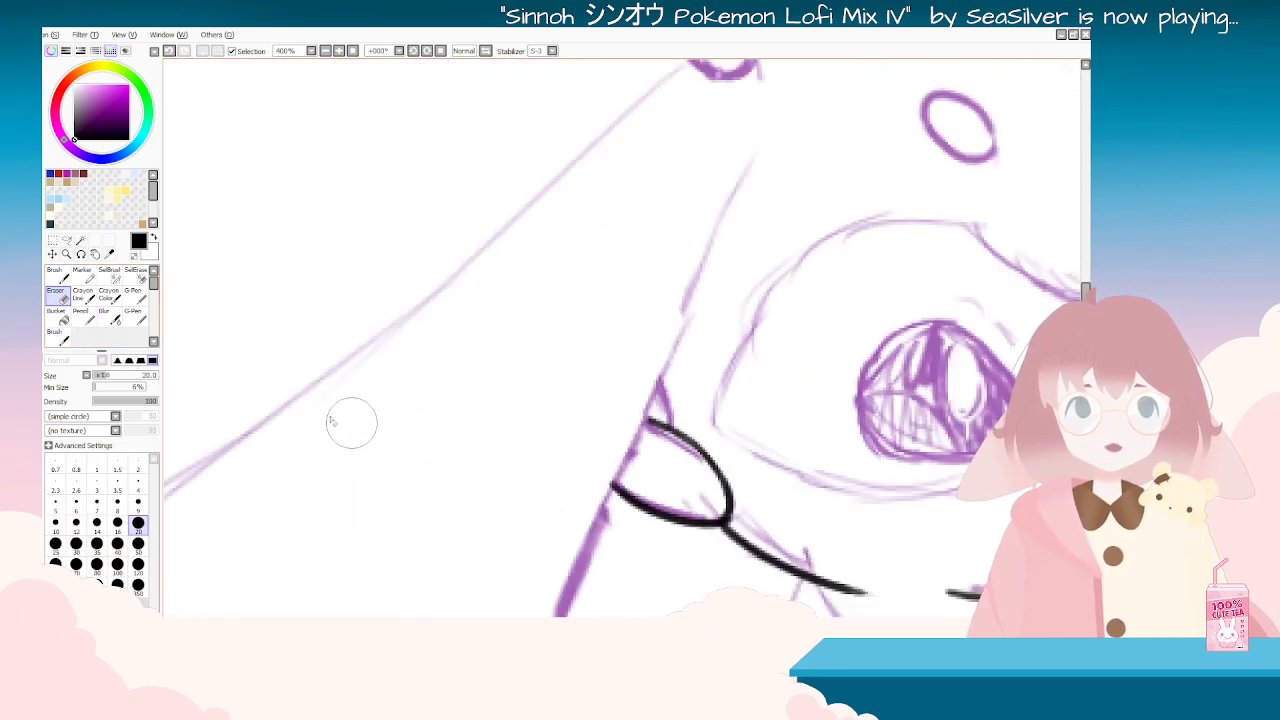
Step: Turn the canvas to -11° and ink the small partial frill above the cheek frill with the size 7 Brush
key(Delete)
key(Delete)
key(Delete)
key(Delete)
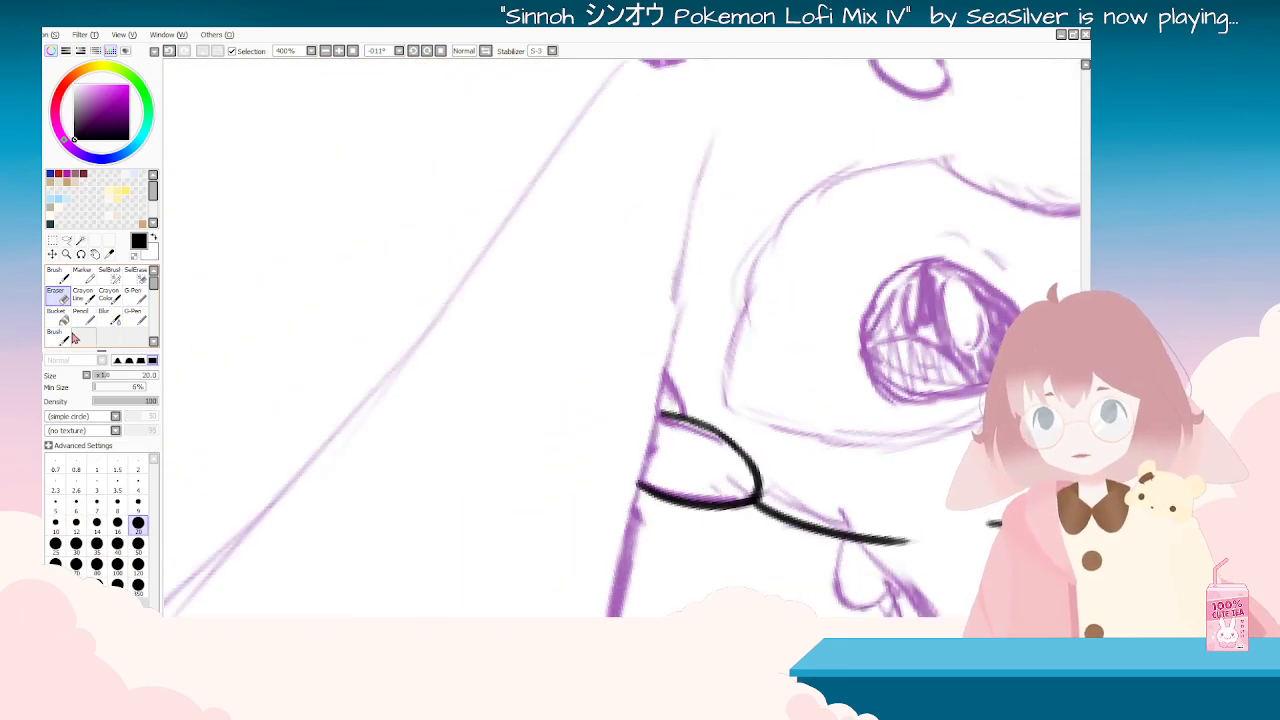
click(58, 337)
drag(666, 372, 691, 417)
key(Delete)
key(Delete)
key(Delete)
key(Delete)
key(Delete)
key(Delete)
key(Delete)
key(Delete)
key(Delete)
key(Delete)
key(Delete)
key(Delete)
key(Delete)
key(Delete)
key(Delete)
key(Delete)
key(Delete)
key(Delete)
key(Delete)
key(Delete)
scroll(749, 417, down, 3)
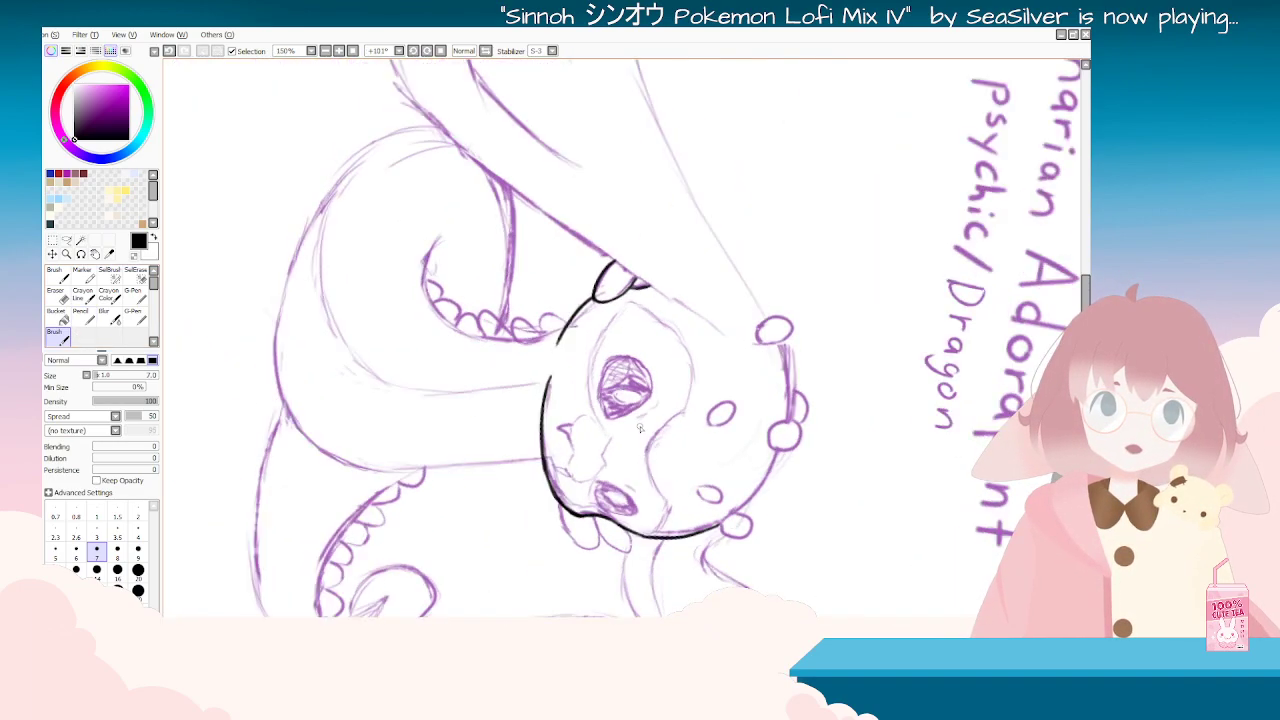
scroll(627, 396, down, 2)
scroll(627, 396, down, 1)
key(Delete)
key(Delete)
scroll(627, 396, up, 2)
key(End)
key(End)
key(End)
key(End)
key(End)
key(End)
key(End)
key(End)
key(End)
key(End)
key(End)
key(End)
key(End)
key(End)
key(End)
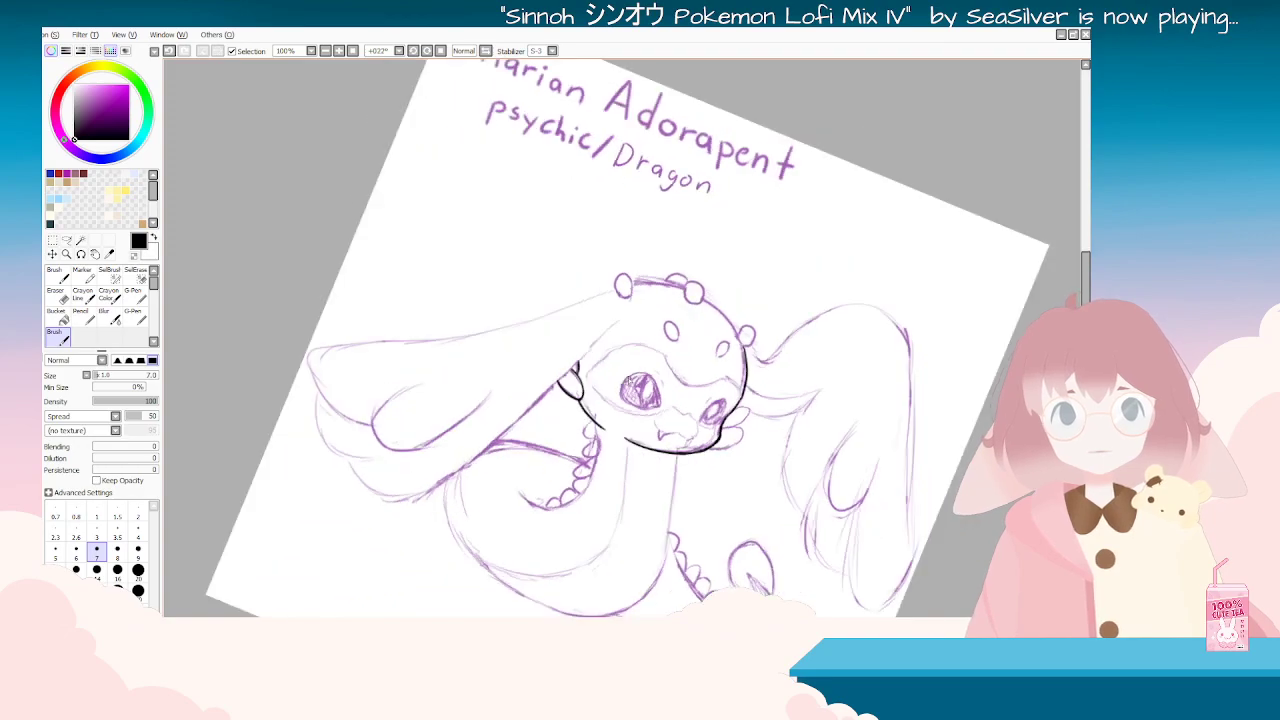
key(Delete)
key(Delete)
key(Delete)
key(Delete)
key(Delete)
key(Delete)
key(Delete)
key(Delete)
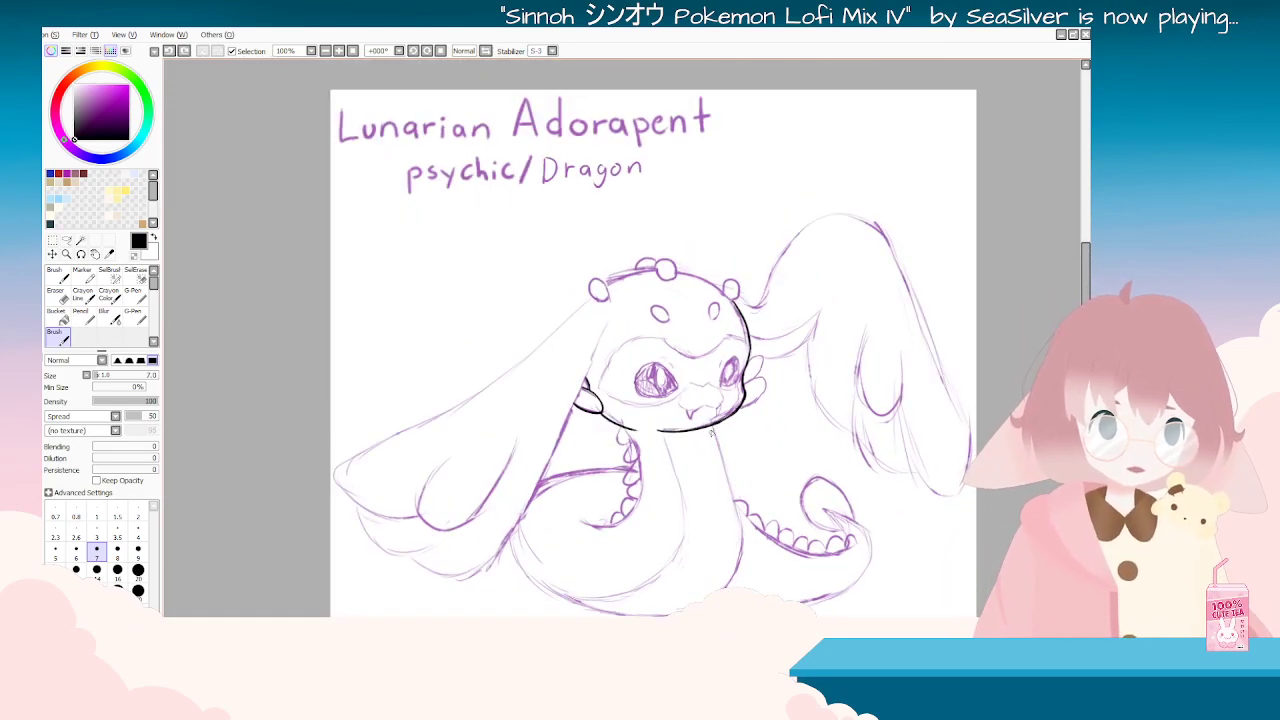
key(Delete)
key(Delete)
key(Delete)
key(Delete)
key(Delete)
key(Delete)
key(Delete)
key(Delete)
key(Delete)
key(Delete)
key(Delete)
key(Delete)
key(Delete)
key(Delete)
key(Delete)
key(Delete)
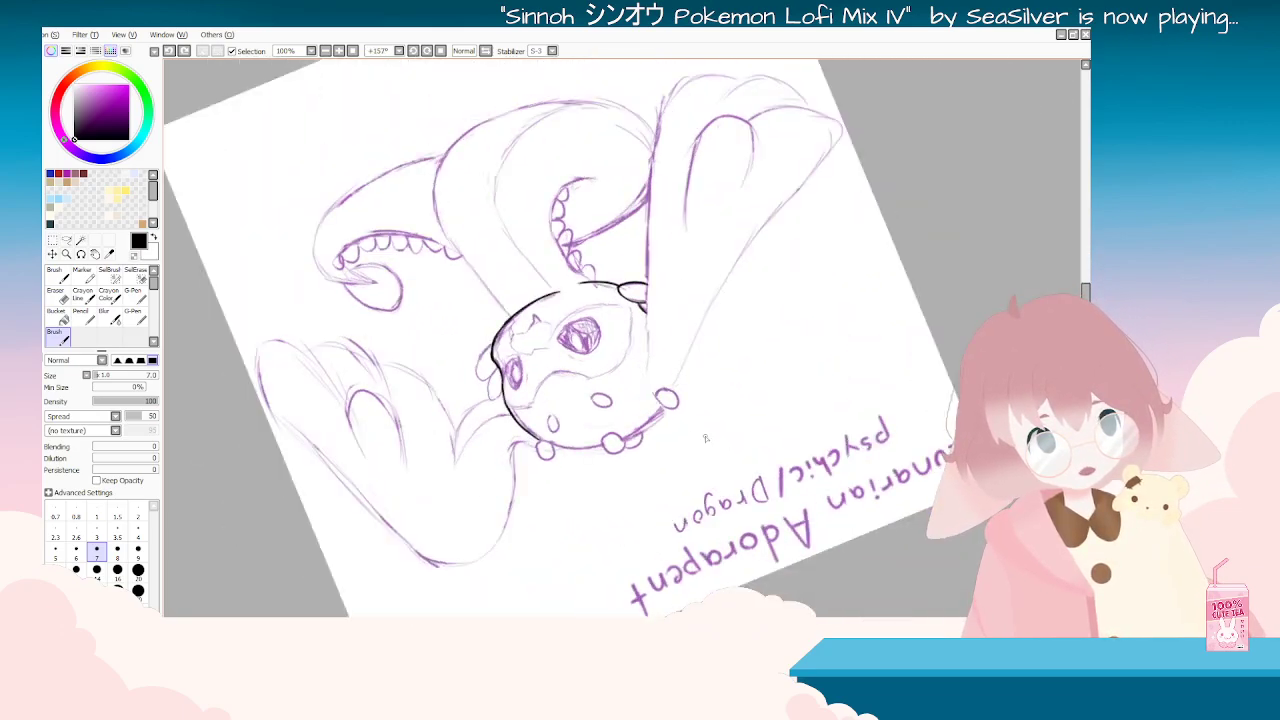
scroll(707, 433, down, 3)
scroll(735, 528, up, 4)
scroll(849, 178, down, 4)
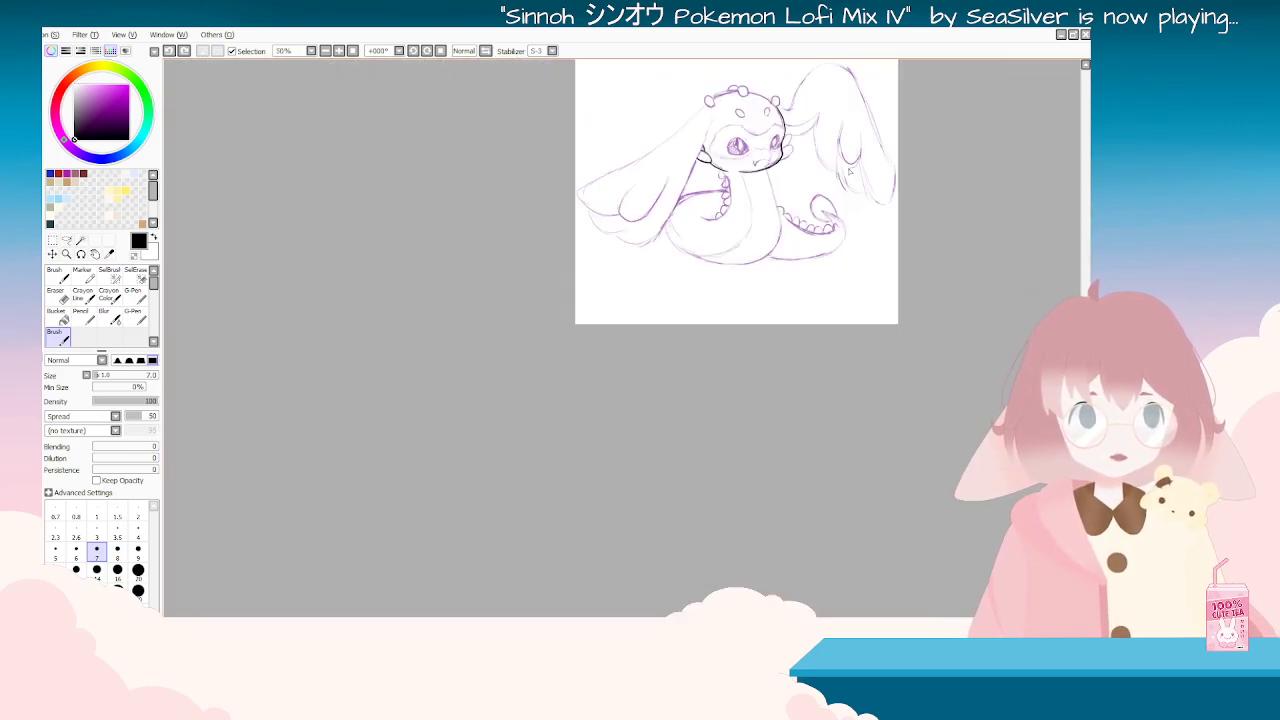
Step: Rotate the canvas to -168° and ink the outer edge of the curled tail tip as one smooth curve
scroll(750, 130, up, 4)
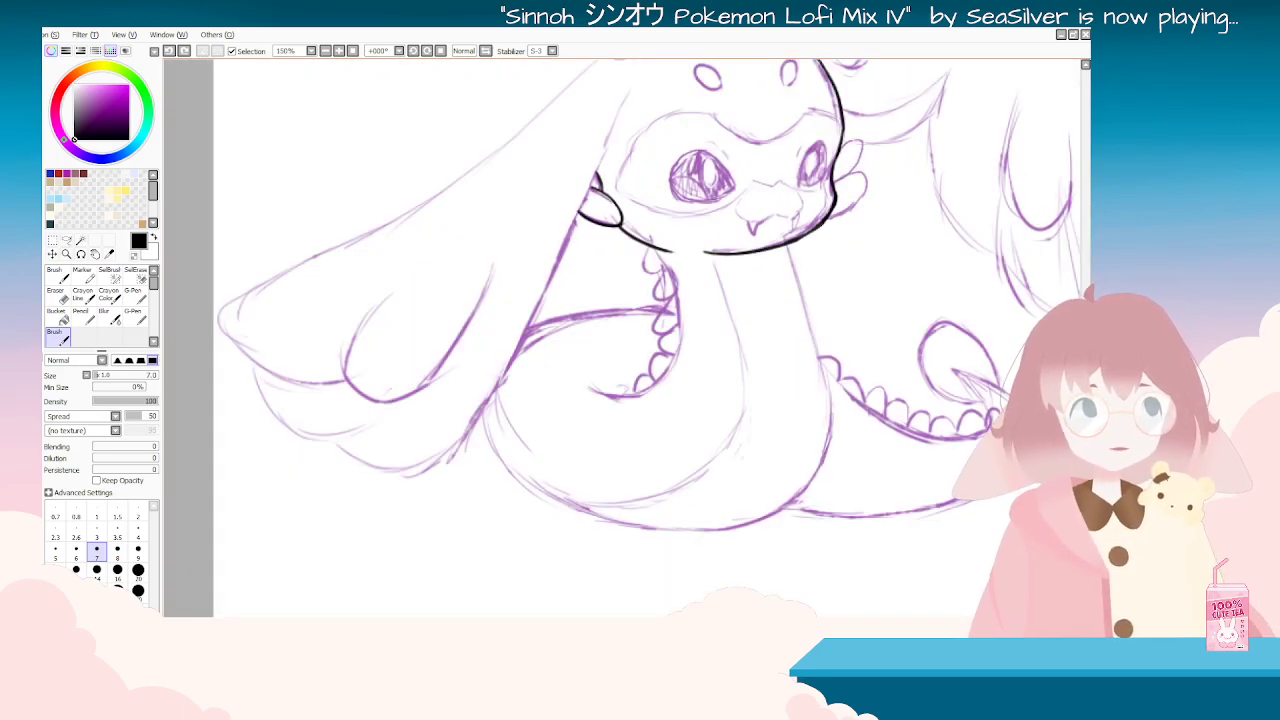
scroll(887, 161, up, 3)
scroll(888, 162, down, 2)
scroll(955, 392, up, 2)
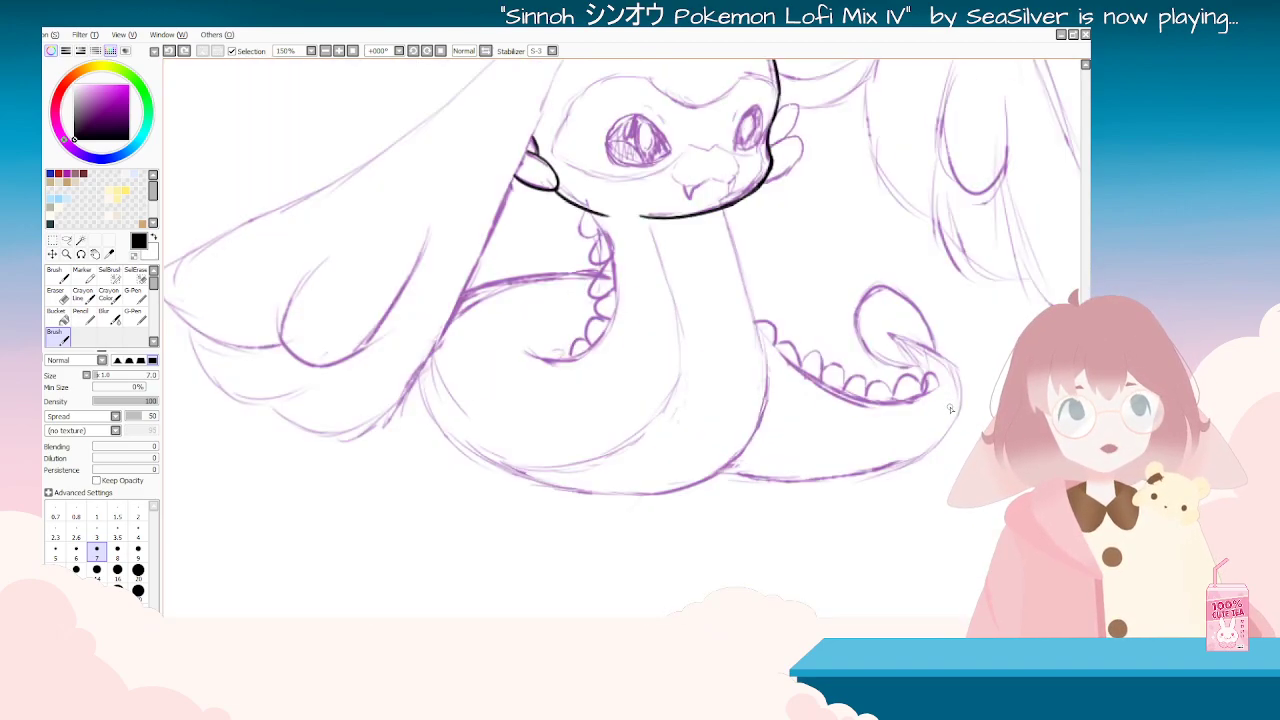
mouse_move(667, 360)
mouse_down()
mouse_move(612, 392)
mouse_move(540, 345)
mouse_up()
mouse_move(315, 289)
mouse_down()
mouse_move(322, 339)
mouse_move(369, 365)
mouse_up()
key(ctrl+z)
drag(316, 288, 361, 370)
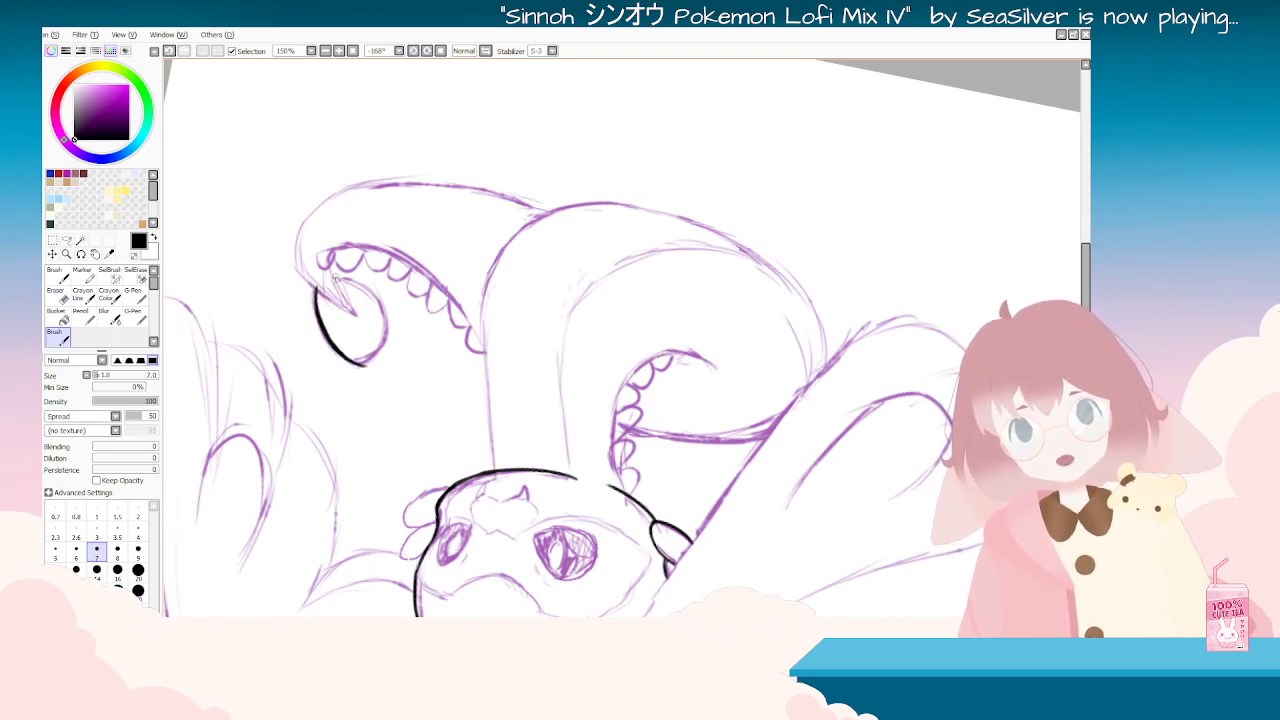
Step: Rotate the canvas and ink the inner edge of the tail tip, redoing the stroke until the curve follows the sketch
mouse_move(340, 280)
mouse_down()
mouse_move(384, 312)
mouse_move(385, 342)
mouse_up()
key(ctrl+z)
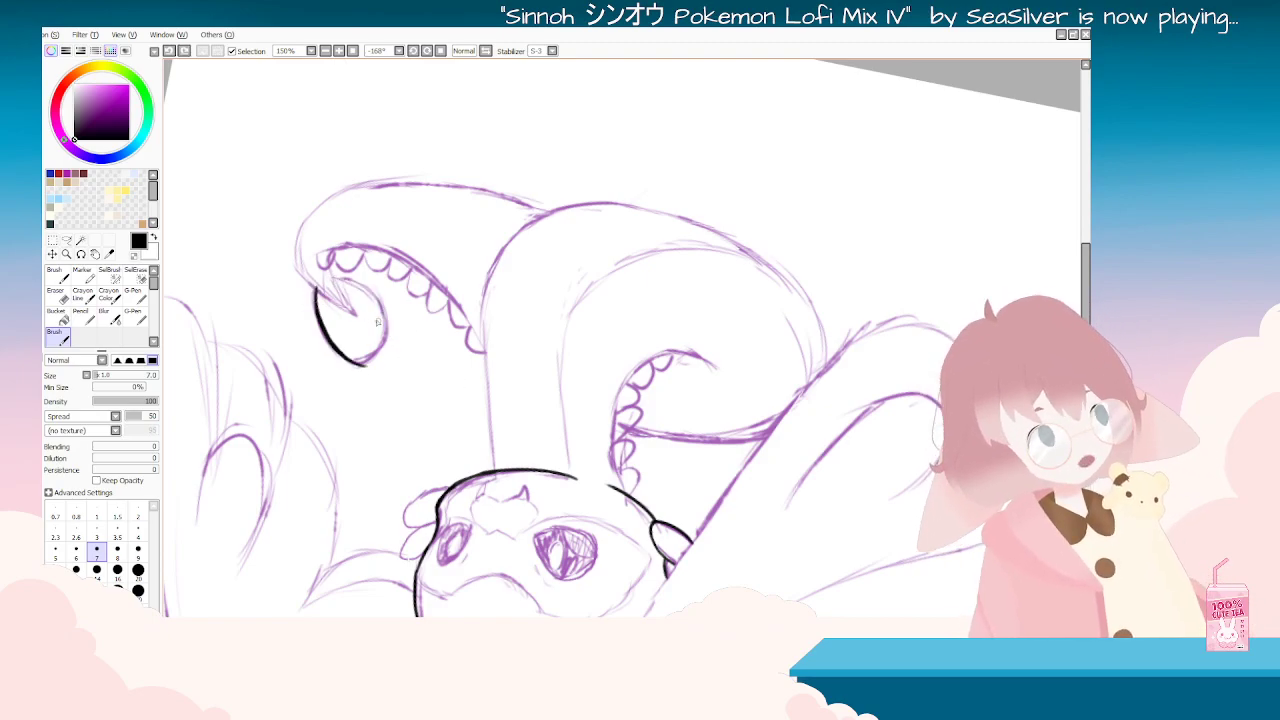
mouse_move(354, 292)
mouse_down()
mouse_move(470, 130)
mouse_move(862, 326)
mouse_move(872, 411)
mouse_up()
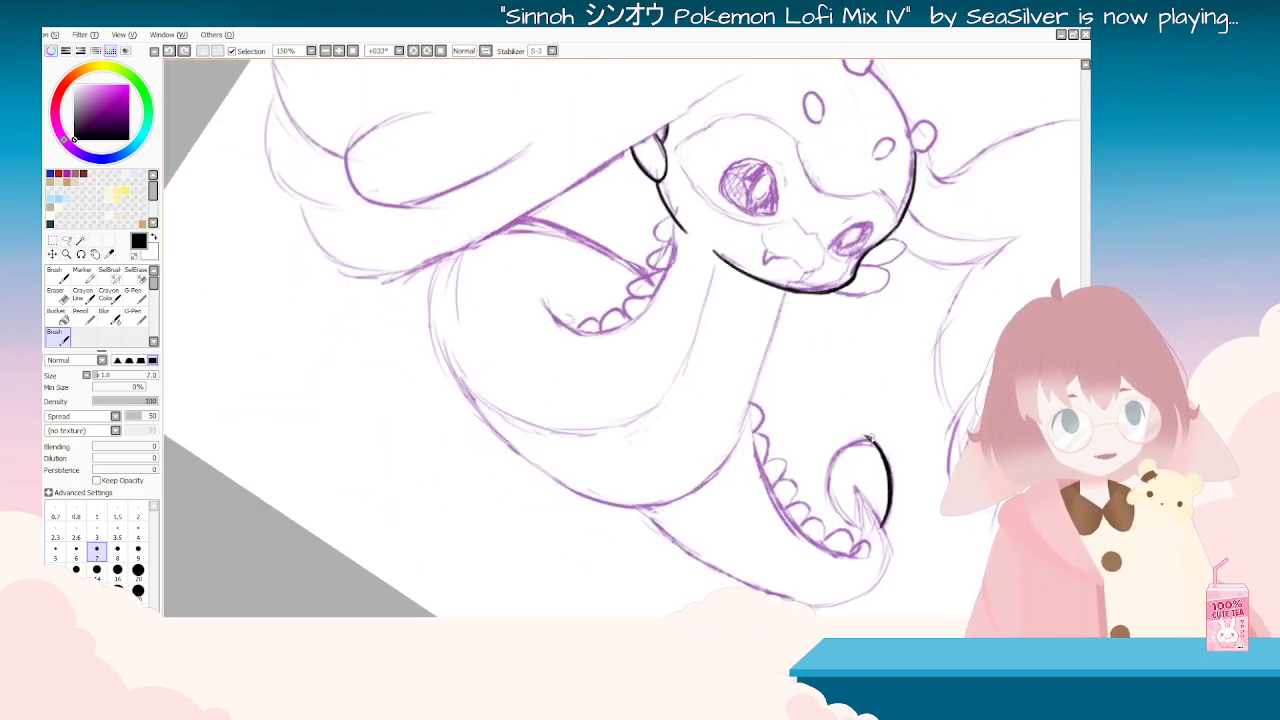
drag(835, 453, 829, 488)
key(ctrl+z)
mouse_move(870, 438)
mouse_down()
mouse_move(827, 455)
mouse_move(821, 480)
mouse_move(864, 440)
mouse_move(818, 480)
mouse_up()
key(ctrl+z)
key(ctrl+z)
mouse_move(868, 438)
mouse_down()
mouse_move(824, 473)
mouse_move(829, 498)
mouse_move(828, 460)
mouse_move(840, 522)
mouse_up()
key(ctrl+z)
key(ctrl+z)
key(ctrl+z)
mouse_move(827, 462)
mouse_down()
mouse_move(831, 510)
mouse_move(858, 529)
mouse_up()
key(ctrl+z)
mouse_move(828, 462)
mouse_down()
mouse_move(833, 509)
mouse_move(860, 531)
mouse_up()
Step: Clean the inked tail tip line with the size 20 Eraser and switch back to the size 7 Brush
mouse_move(643, 488)
mouse_down()
mouse_move(614, 489)
mouse_move(512, 236)
mouse_move(768, 372)
mouse_move(697, 468)
mouse_up()
click(62, 299)
mouse_move(735, 305)
mouse_down()
mouse_move(772, 398)
mouse_move(645, 560)
mouse_up()
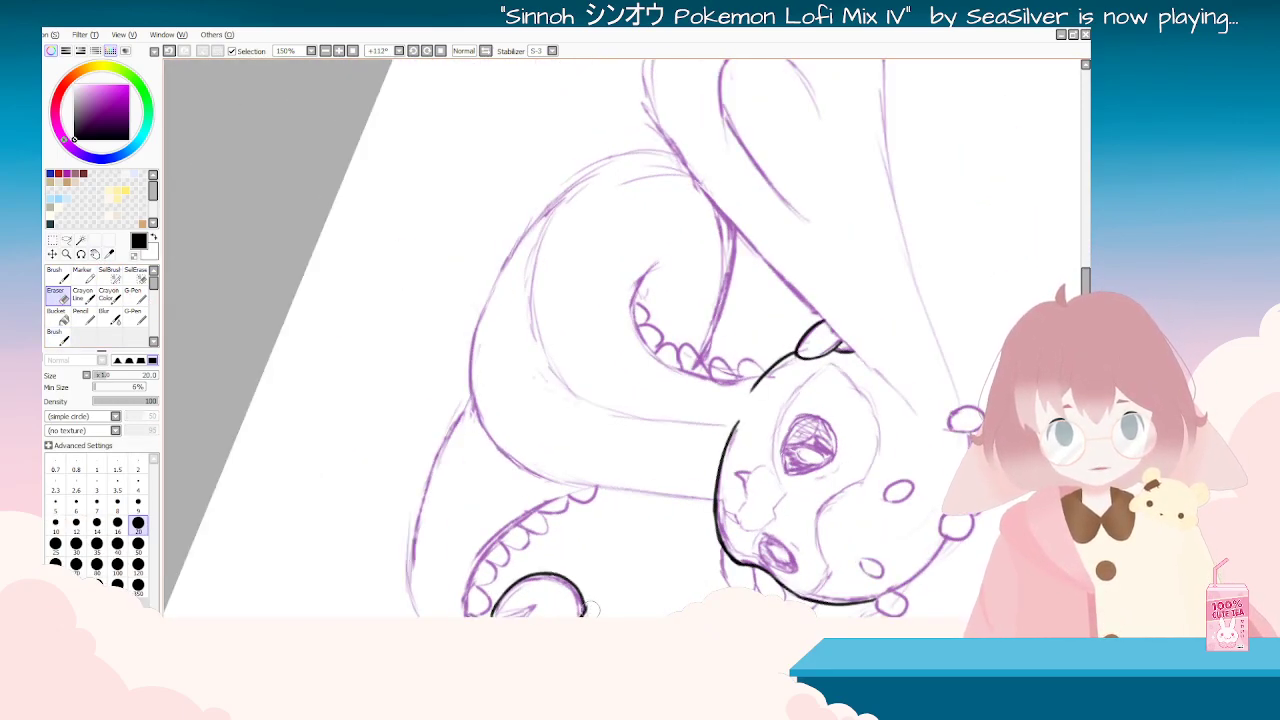
mouse_move(590, 275)
mouse_down()
mouse_move(517, 443)
mouse_move(755, 358)
mouse_up()
click(62, 340)
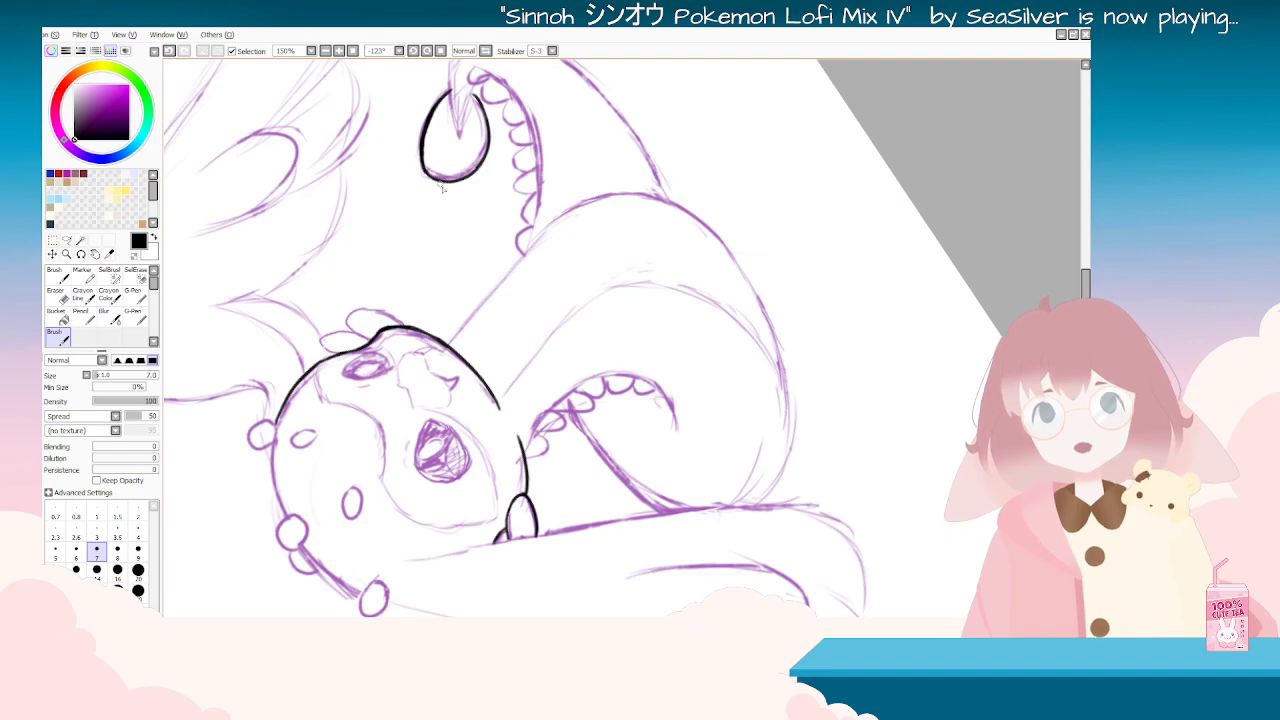
Step: Return the canvas to 0° and look over the inked head and tail tip against the whole sketch
key(Delete)
key(Delete)
key(Delete)
key(Delete)
key(Delete)
key(Delete)
key(Delete)
key(Delete)
key(Delete)
key(Delete)
key(Delete)
key(Delete)
key(Delete)
key(Delete)
key(Delete)
key(Delete)
key(Delete)
key(Delete)
key(Delete)
key(Delete)
scroll(551, 357, down, 4)
scroll(611, 343, up, 1)
scroll(620, 357, up, 2)
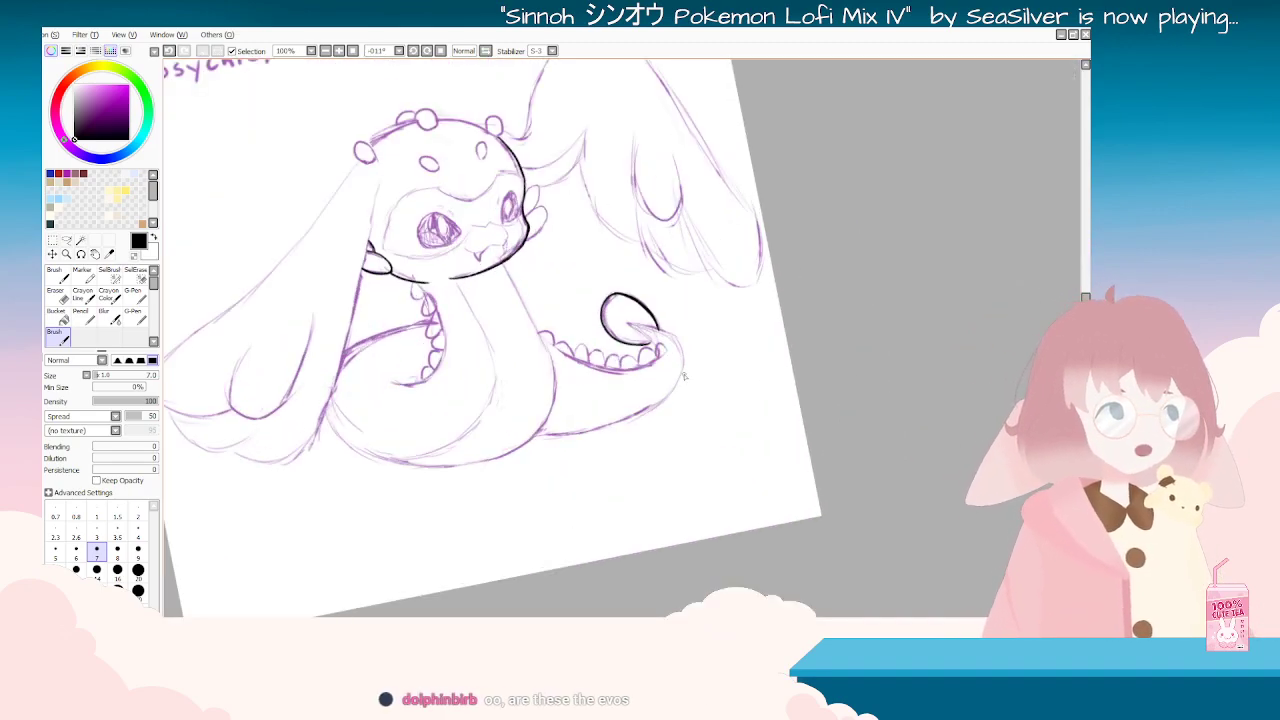
scroll(697, 349, down, 2)
key(End)
key(End)
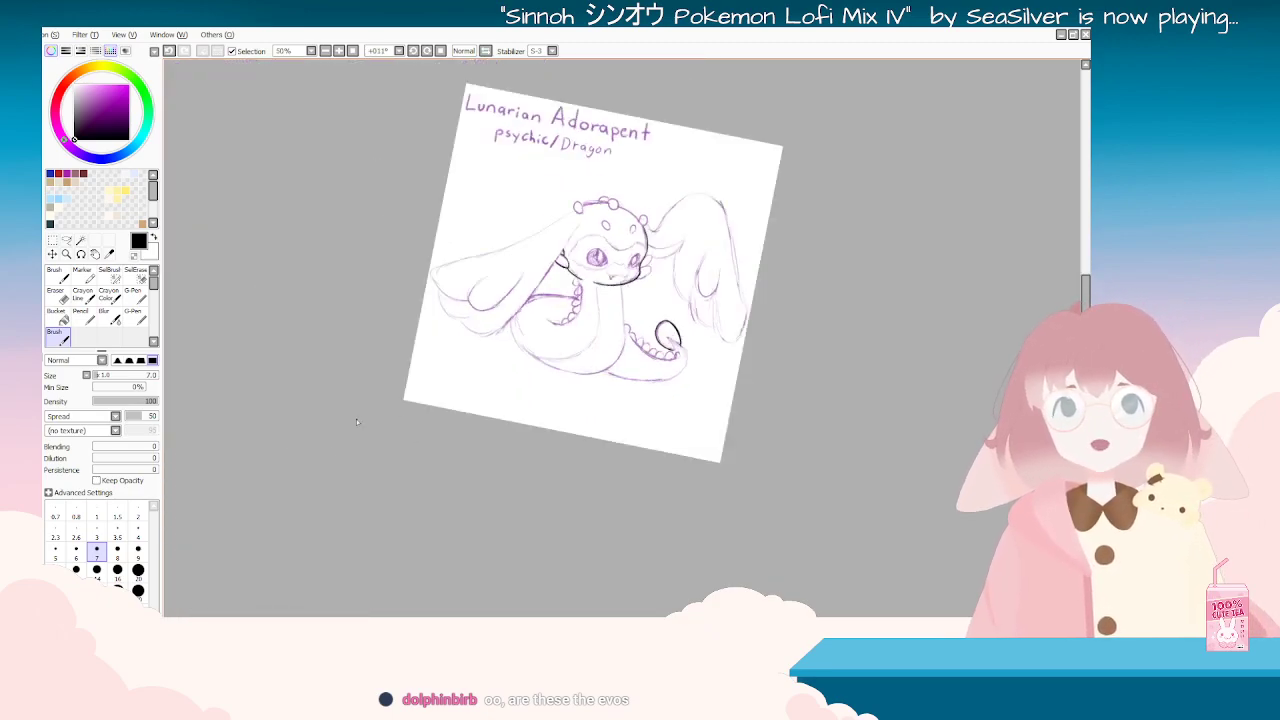
key(Delete)
scroll(431, 257, up, 2)
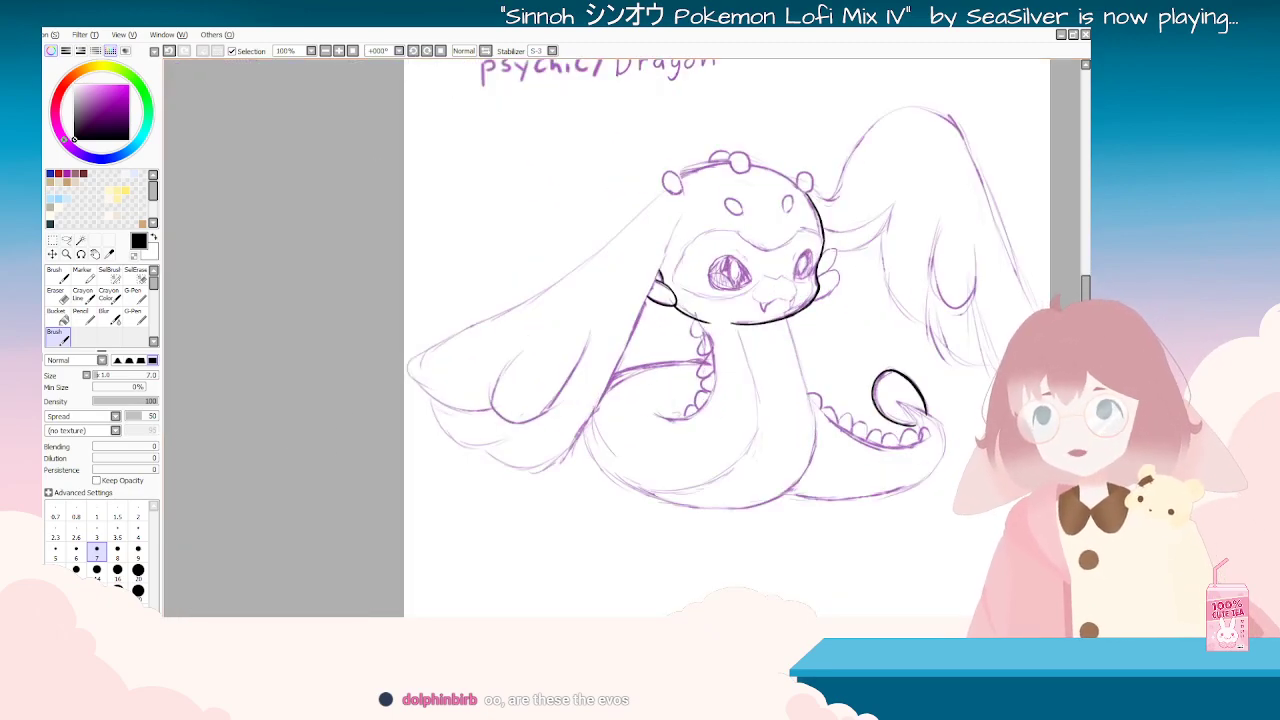
Step: Switch to the finished Luna Varient drawing and examine its head, ear and tail design for reference
scroll(956, 406, down, 2)
scroll(976, 354, up, 1)
scroll(1003, 354, down, 1)
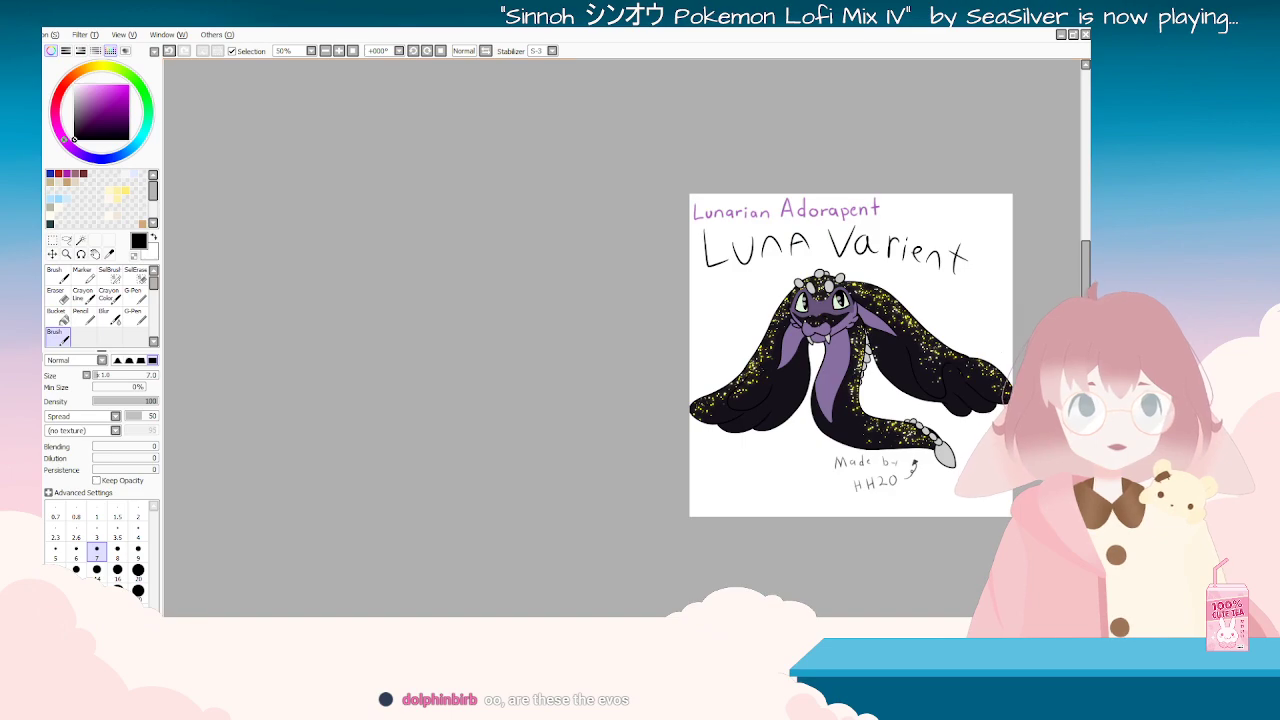
drag(1008, 322, 909, 322)
scroll(910, 322, up, 1)
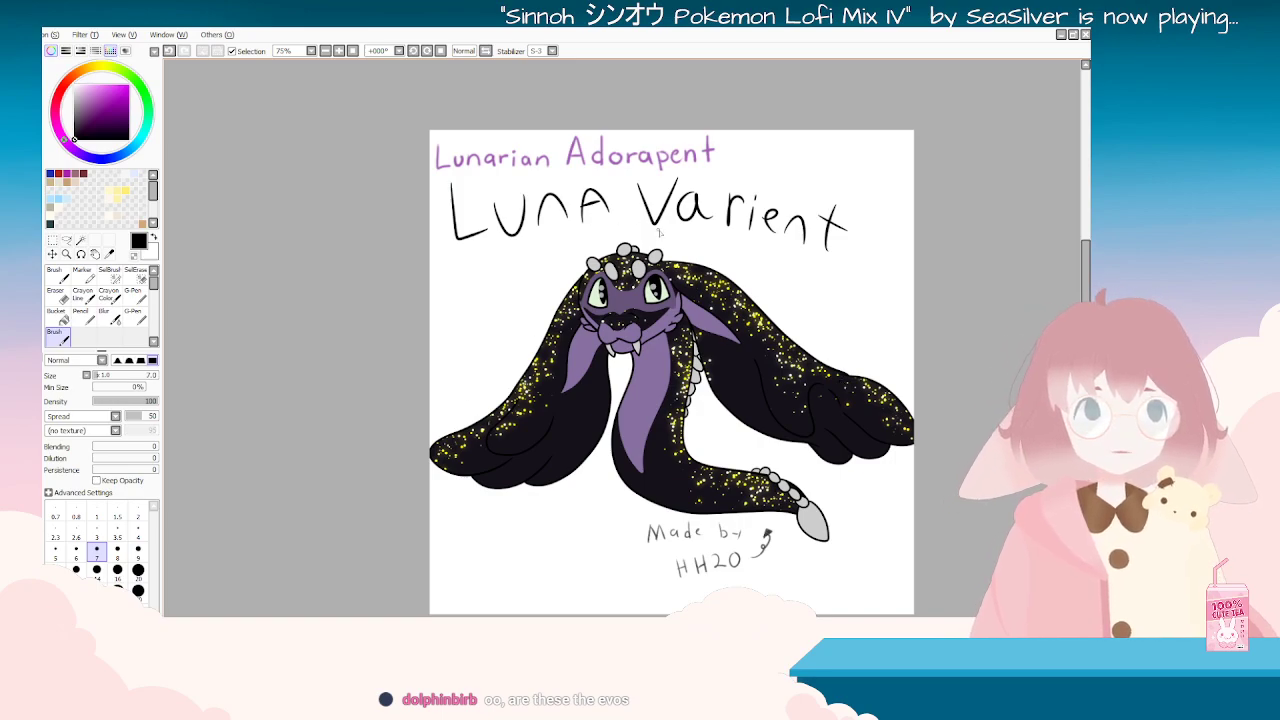
scroll(648, 224, up, 3)
scroll(690, 276, down, 5)
scroll(765, 440, up, 2)
scroll(575, 172, down, 2)
scroll(548, 110, up, 3)
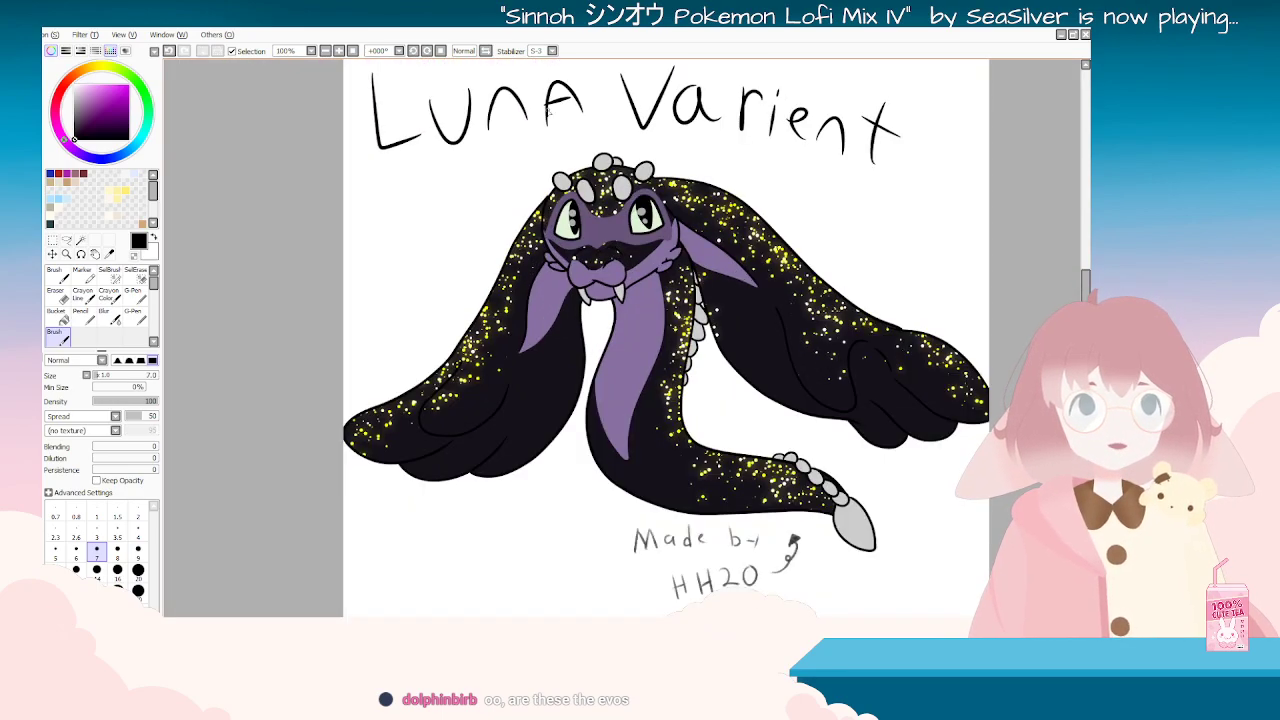
scroll(549, 113, down, 1)
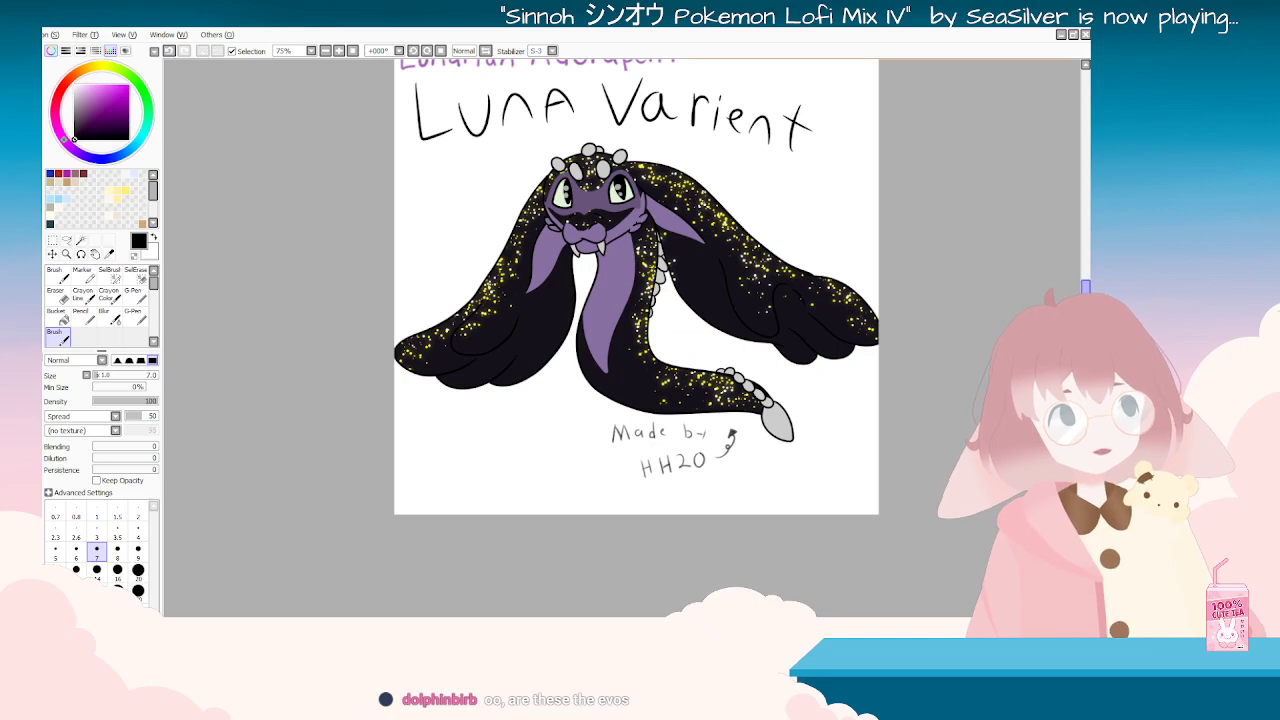
scroll(636, 330, up, 3)
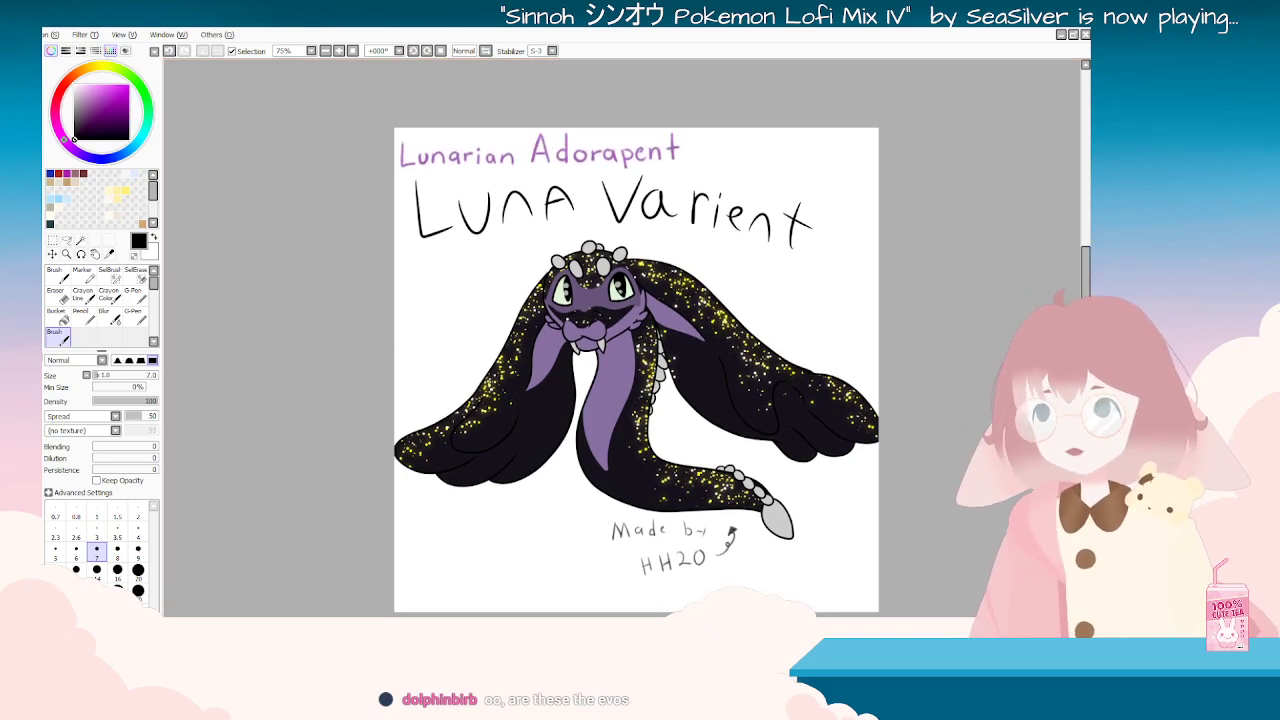
Step: Switch back to the psychic/Dragon sketch and examine the pose from several canvas angles
key(ctrl+Tab)
scroll(746, 409, up, 1)
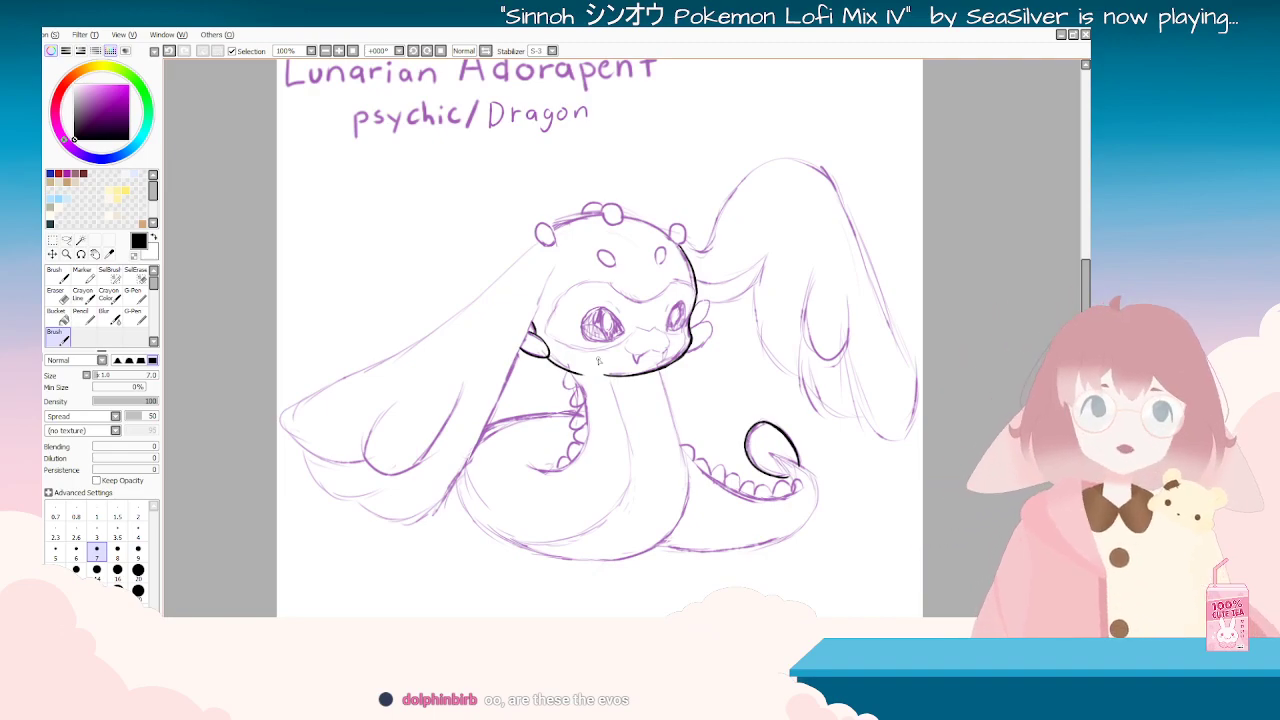
mouse_move(599, 360)
mouse_down()
mouse_move(470, 320)
mouse_move(811, 494)
mouse_move(772, 403)
mouse_up()
key(Home)
key(Delete)
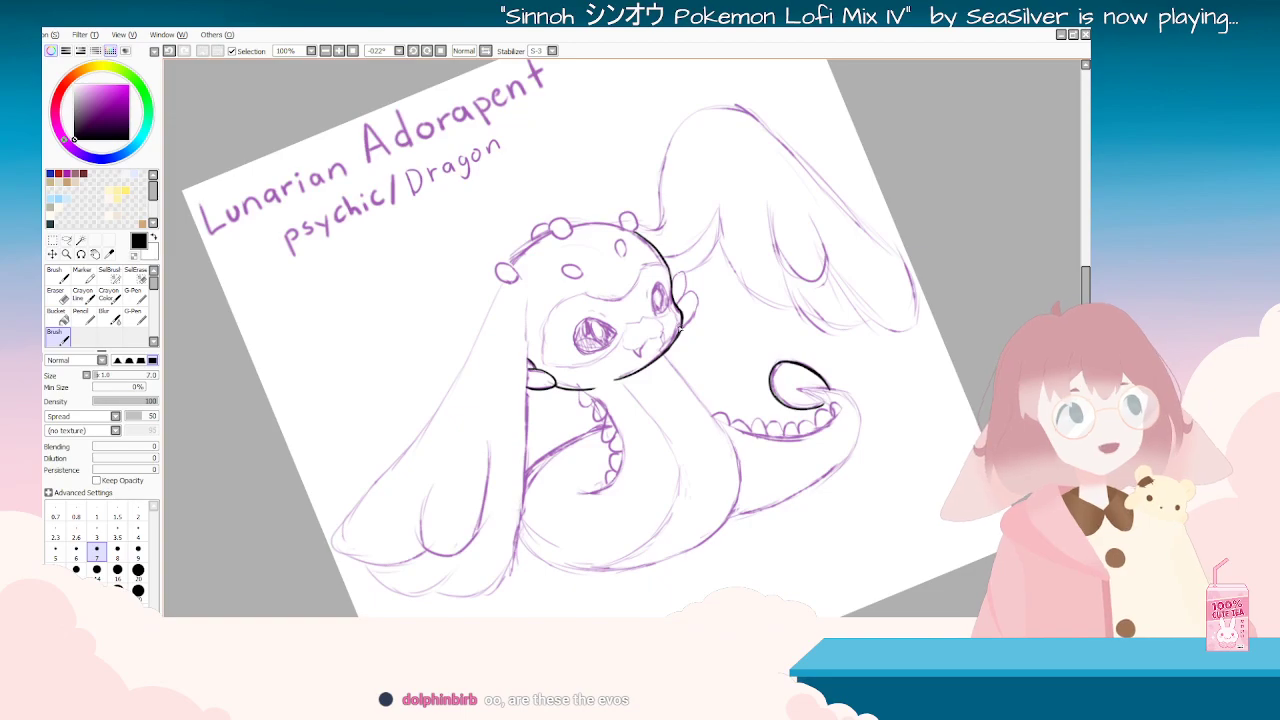
scroll(750, 216, up, 3)
scroll(447, 435, down, 4)
key(End)
key(End)
key(End)
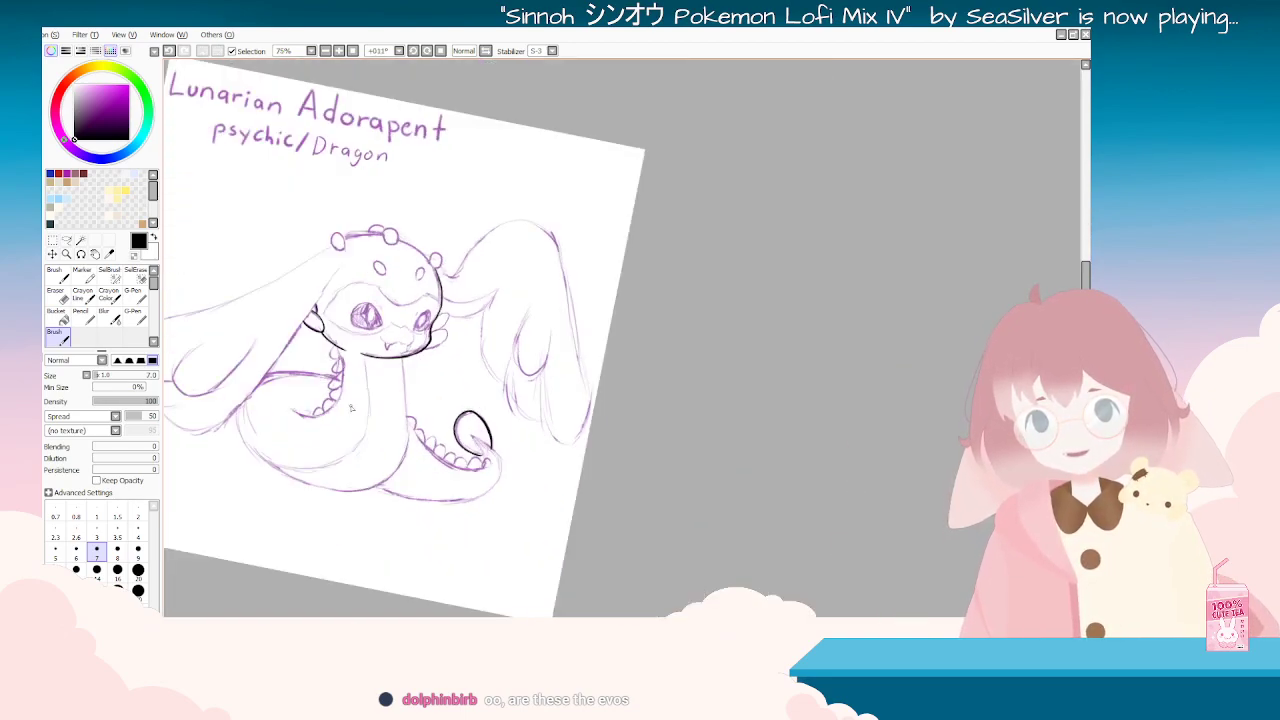
Step: Turn the canvas to -78° and ink the rounded tip of the larger far-cheek frill, redoing the stroke until it follows the sketch
scroll(345, 360, up, 4)
key(Delete)
key(Delete)
key(Delete)
key(Delete)
key(Delete)
key(Delete)
key(Delete)
key(Delete)
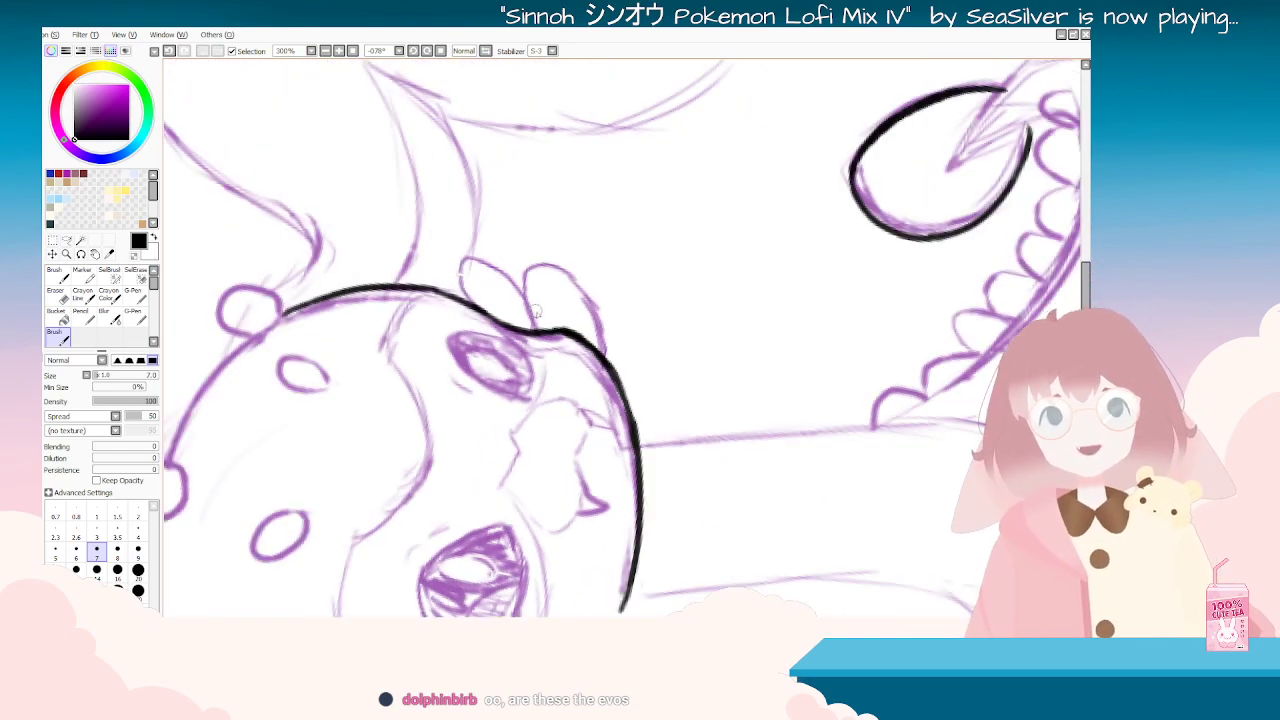
mouse_move(536, 330)
mouse_down()
mouse_move(521, 283)
mouse_move(535, 267)
mouse_move(566, 289)
mouse_move(525, 281)
mouse_move(534, 263)
mouse_move(566, 290)
mouse_move(531, 268)
mouse_move(540, 330)
mouse_up()
key(ctrl+z)
key(ctrl+z)
mouse_move(535, 268)
mouse_down()
mouse_move(574, 274)
mouse_move(600, 316)
mouse_up()
key(ctrl+z)
key(ctrl+z)
mouse_move(526, 268)
mouse_down()
mouse_move(553, 268)
mouse_move(598, 310)
mouse_move(603, 372)
mouse_up()
key(ctrl+z)
mouse_move(530, 267)
mouse_down()
mouse_move(572, 280)
mouse_move(600, 338)
mouse_up()
Step: Rotate the canvas to +146° and redo the outer edge of the larger far-cheek frill so it meets the jaw line
key(End)
key(End)
key(End)
key(End)
key(End)
key(End)
key(End)
key(End)
key(End)
key(End)
key(End)
key(End)
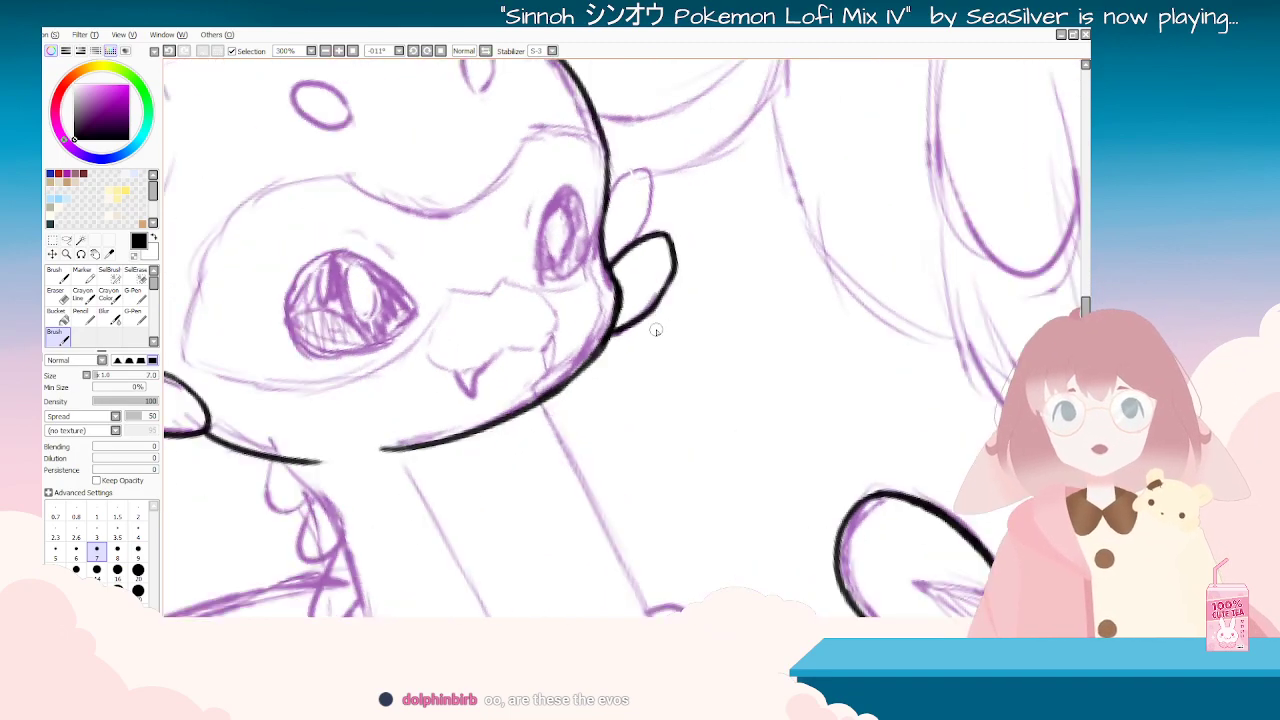
key(ctrl+z)
key(End)
key(End)
key(End)
key(End)
mouse_move(638, 365)
mouse_down()
mouse_move(604, 437)
mouse_move(616, 433)
mouse_move(616, 419)
mouse_move(603, 435)
mouse_move(618, 470)
mouse_up()
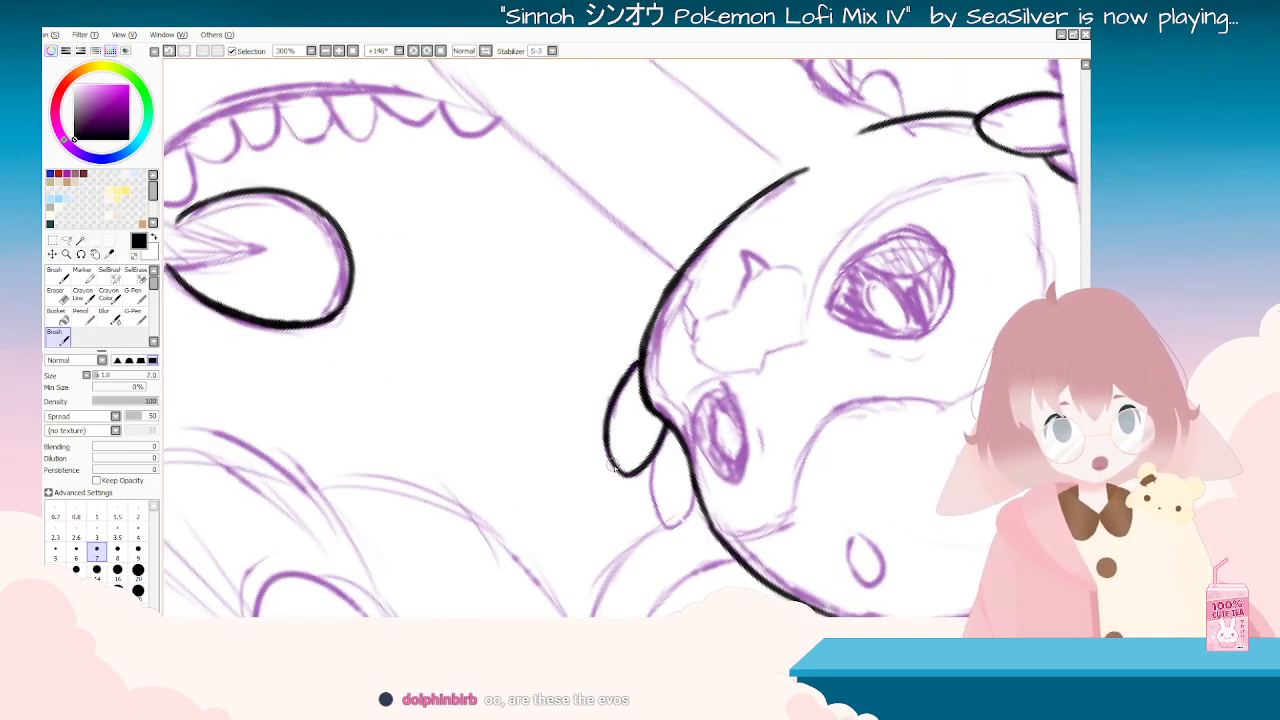
Step: Turn the canvas back to -11° and ink the smaller frill above it beside the far eye, redoing the stroke for a clean curve
key(Delete)
key(Delete)
key(Delete)
key(Delete)
key(Delete)
key(Delete)
key(Delete)
key(Delete)
key(Delete)
key(Delete)
key(Delete)
key(Delete)
key(Delete)
key(Delete)
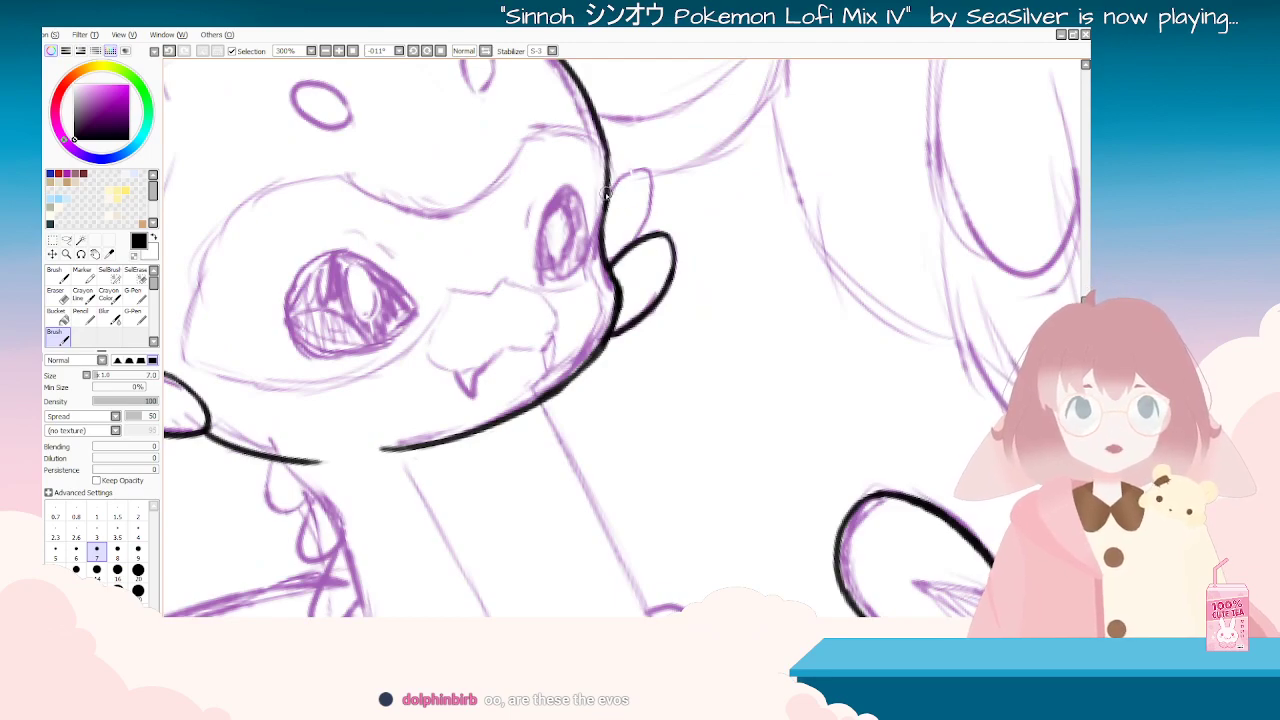
mouse_move(611, 182)
mouse_down()
mouse_move(642, 175)
mouse_move(609, 198)
mouse_move(640, 232)
mouse_up()
key(ctrl+z)
key(ctrl+z)
mouse_move(645, 165)
mouse_down()
mouse_move(657, 196)
mouse_move(635, 236)
mouse_up()
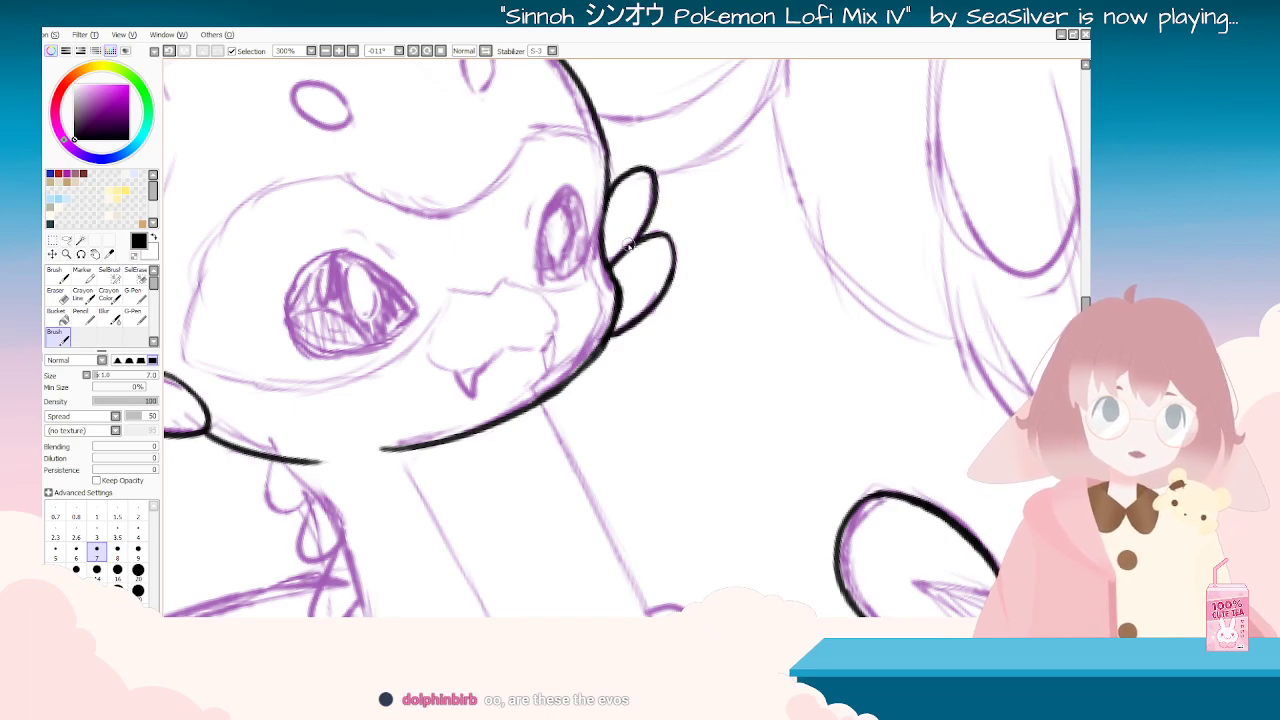
Step: Reset the canvas to 0° at 50% zoom and examine the new cheek frills within the whole drawing
key(Delete)
key(Delete)
key(Delete)
key(Delete)
key(Delete)
key(Delete)
key(Delete)
key(Delete)
key(Delete)
key(Delete)
key(Delete)
key(Delete)
key(Delete)
key(Delete)
key(Delete)
key(Delete)
key(Delete)
key(Delete)
key(Delete)
key(Delete)
scroll(629, 243, down, 5)
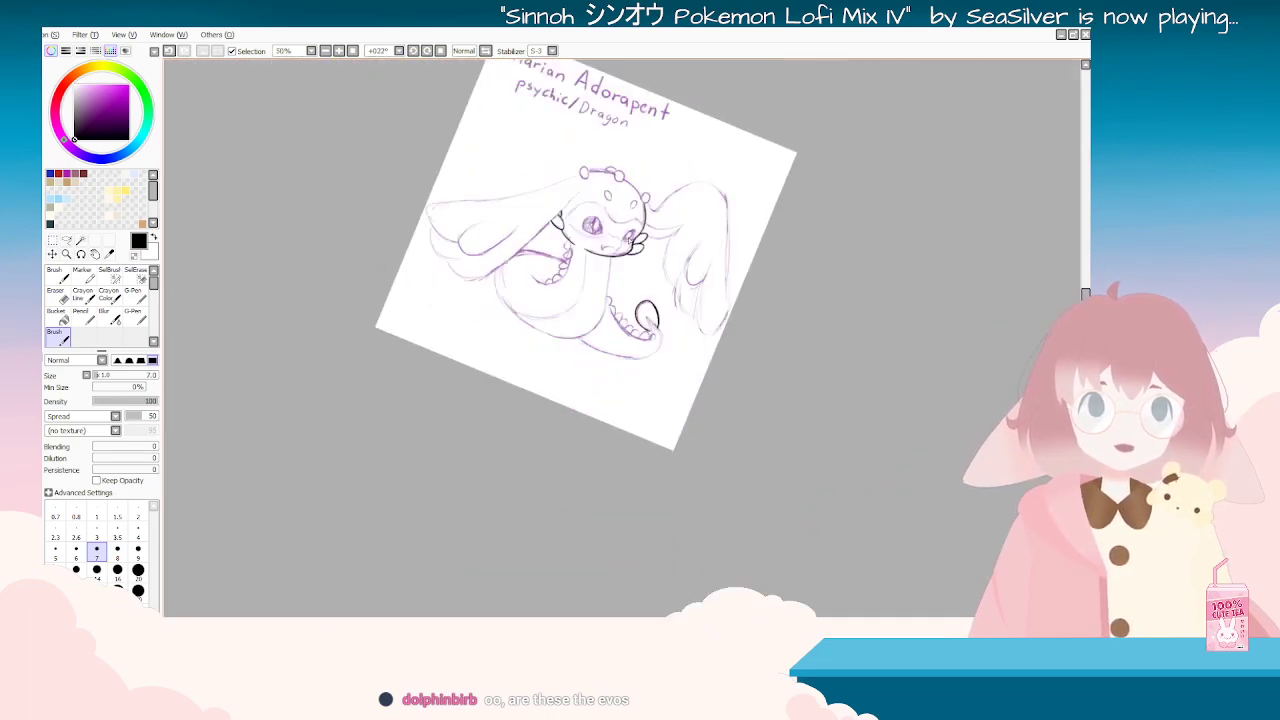
key(Delete)
key(Delete)
key(Delete)
scroll(516, 278, up, 4)
key(End)
key(End)
key(End)
key(End)
key(End)
key(End)
key(End)
key(End)
key(End)
key(End)
key(End)
key(End)
key(End)
key(End)
key(Home)
key(minus)
key(minus)
key(minus)
key(minus)
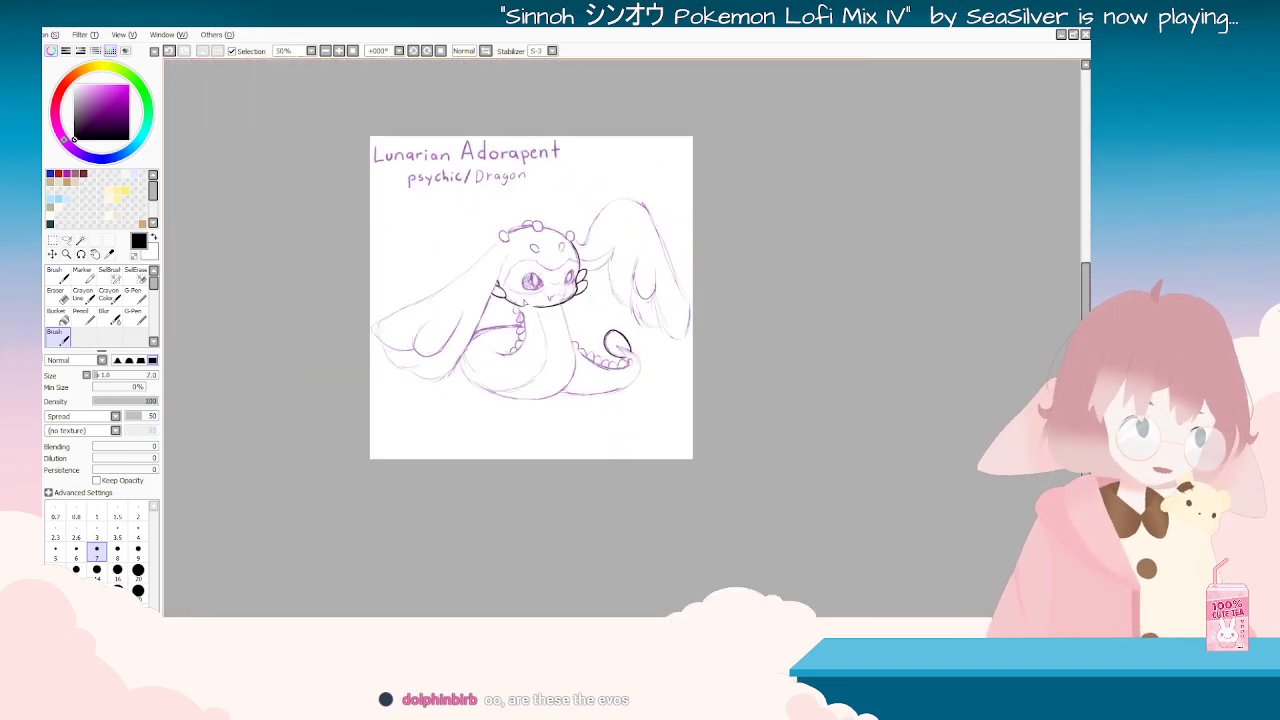
Step: Try to ink the scalloped back edge of the neck below the near-cheek frill, undoing each stroke
scroll(539, 314, up, 3)
key(Delete)
key(Delete)
key(Delete)
key(Delete)
key(Delete)
key(Delete)
key(Delete)
key(Delete)
key(Delete)
key(Delete)
key(Delete)
key(Delete)
key(Delete)
key(Delete)
key(Delete)
key(Delete)
key(Delete)
key(Delete)
key(Delete)
key(Delete)
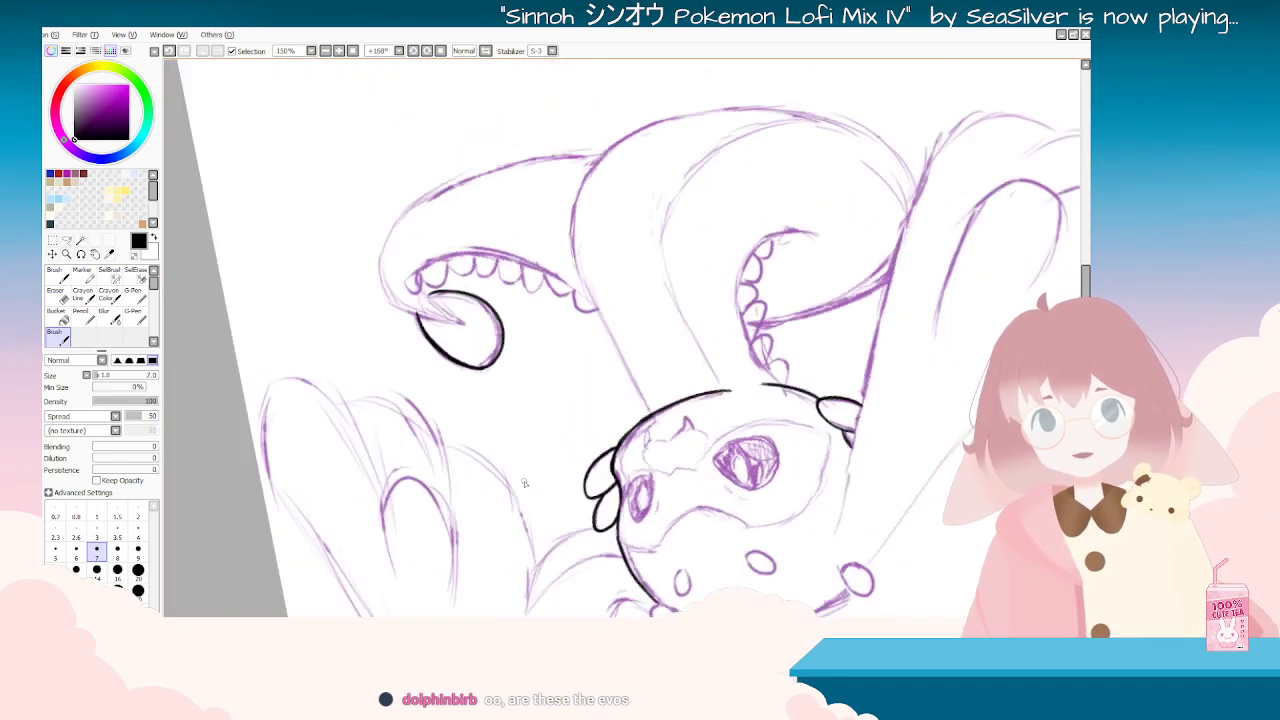
key(Delete)
key(Delete)
key(Delete)
key(Delete)
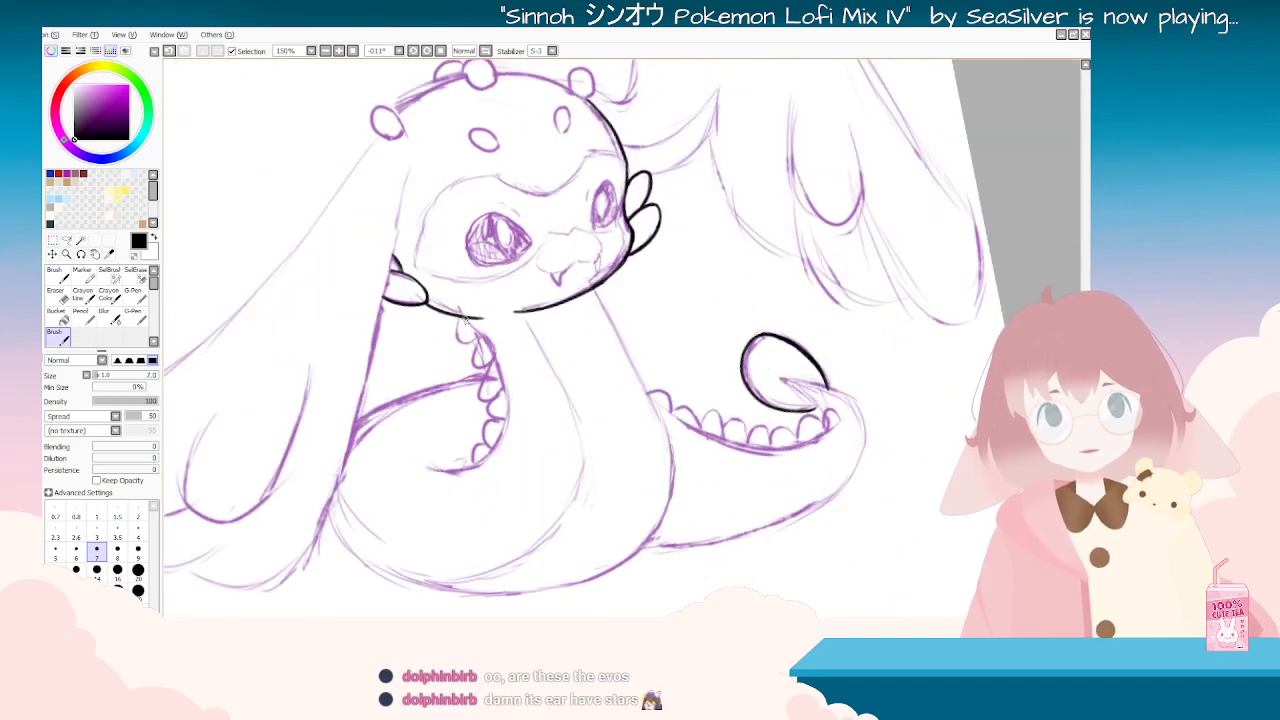
drag(503, 376, 488, 453)
key(ctrl+z)
mouse_move(478, 333)
mouse_down()
mouse_move(505, 395)
mouse_move(486, 455)
mouse_move(430, 467)
mouse_up()
key(ctrl+z)
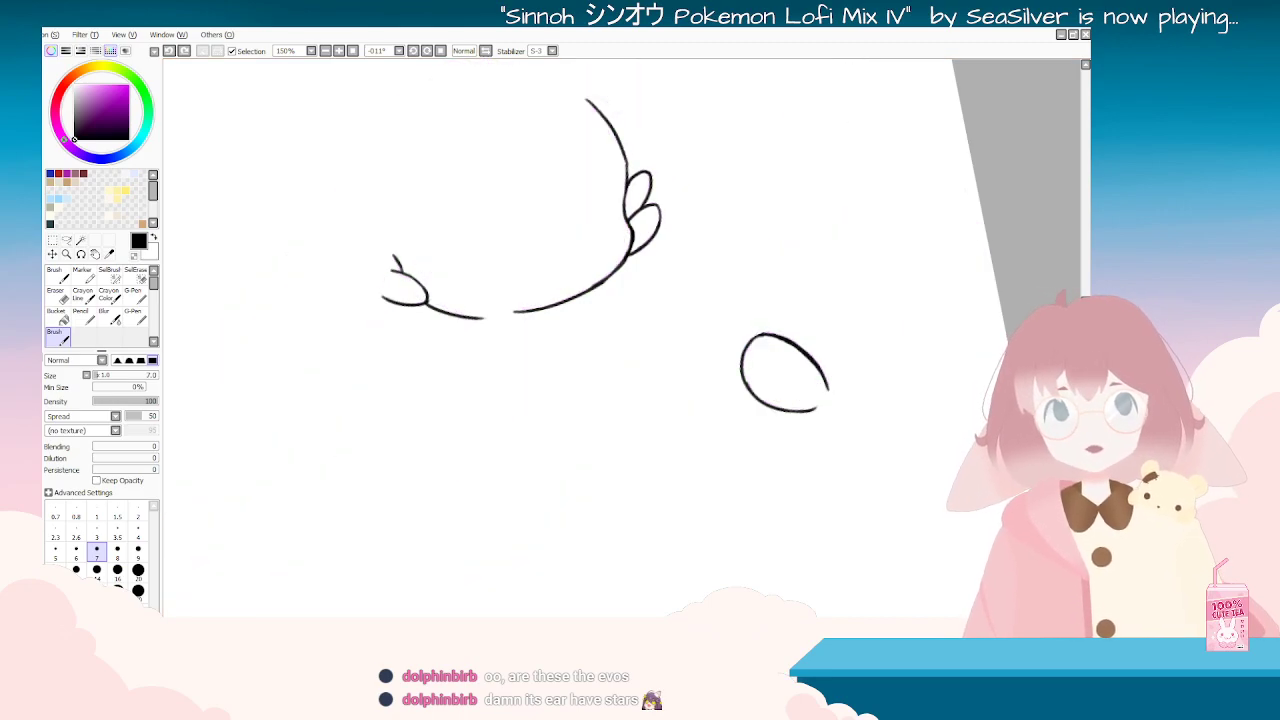
Step: Hide the sketch and trim the ink on the jaw line beside the larger far-cheek frill with the size 20 eraser
key(End)
key(End)
key(End)
key(End)
key(End)
key(End)
key(End)
key(End)
key(End)
key(End)
key(End)
key(End)
key(End)
key(End)
key(End)
key(End)
key(End)
key(End)
key(End)
key(End)
key(End)
key(End)
key(End)
key(End)
key(End)
key(End)
key(End)
key(End)
key(End)
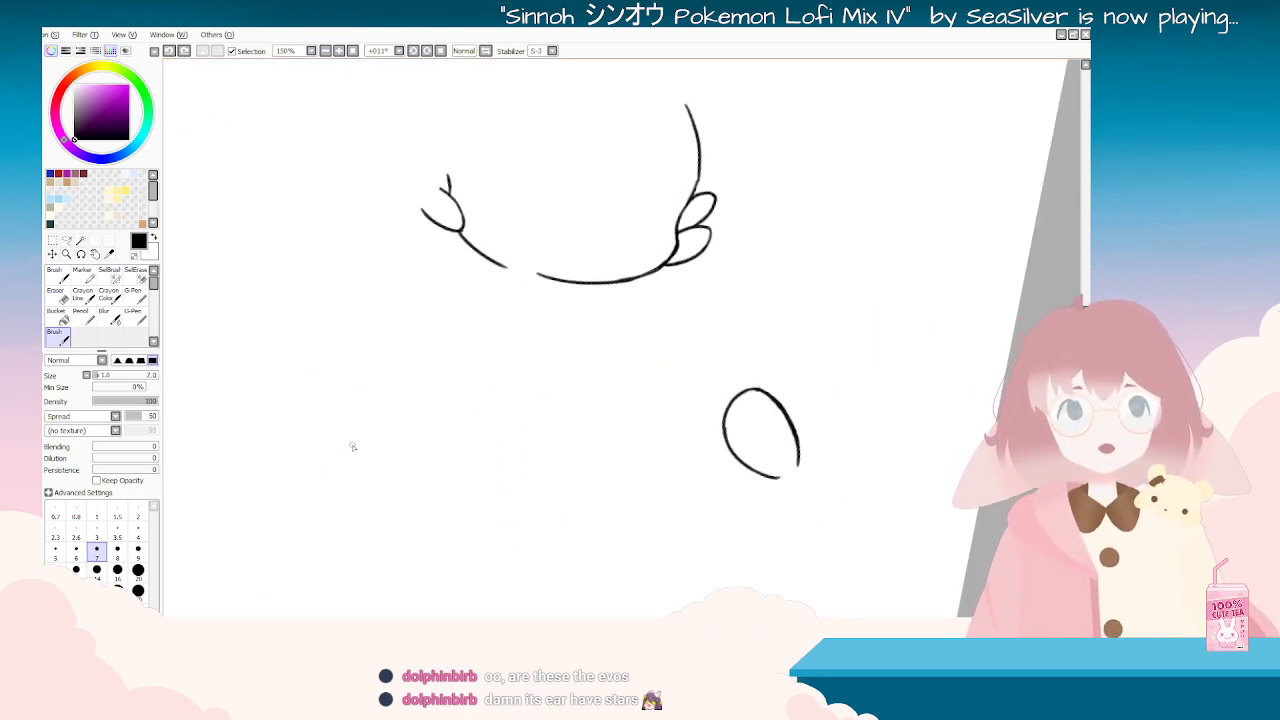
scroll(353, 446, down, 5)
key(Delete)
scroll(406, 395, up, 5)
key(End)
key(End)
key(End)
key(End)
key(End)
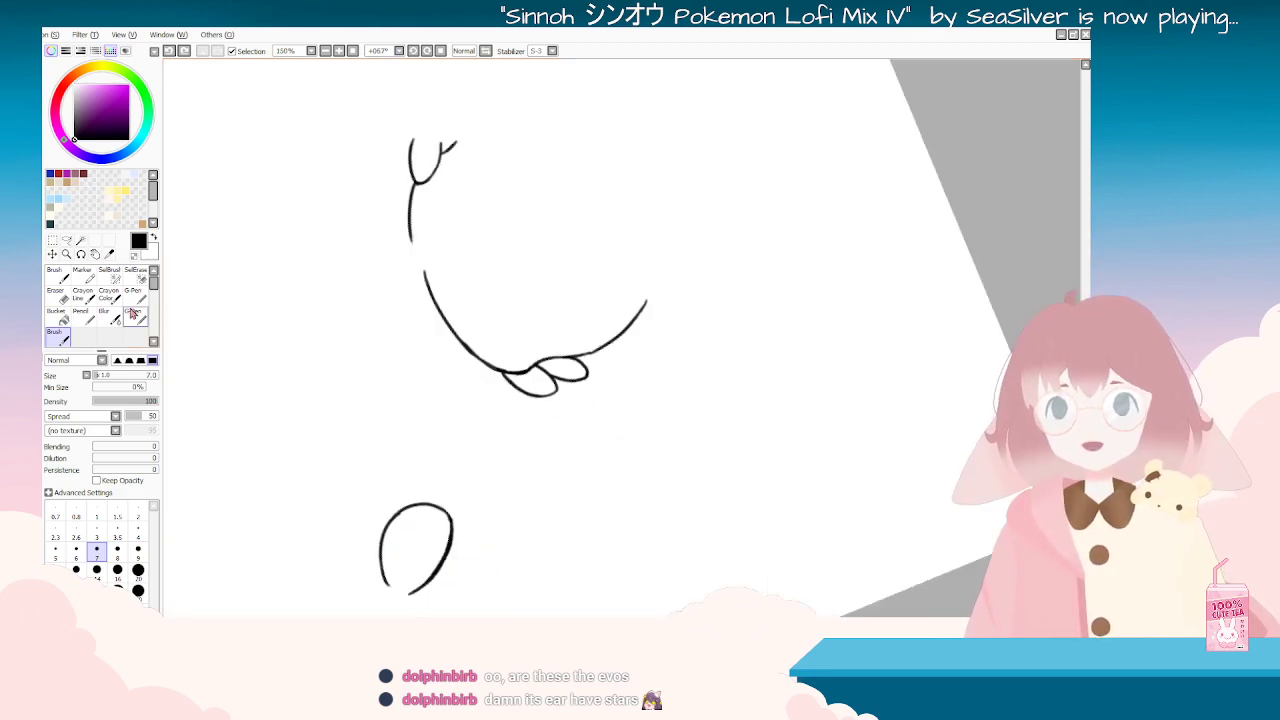
key(End)
key(End)
key(End)
key(End)
key(e)
drag(500, 254, 508, 277)
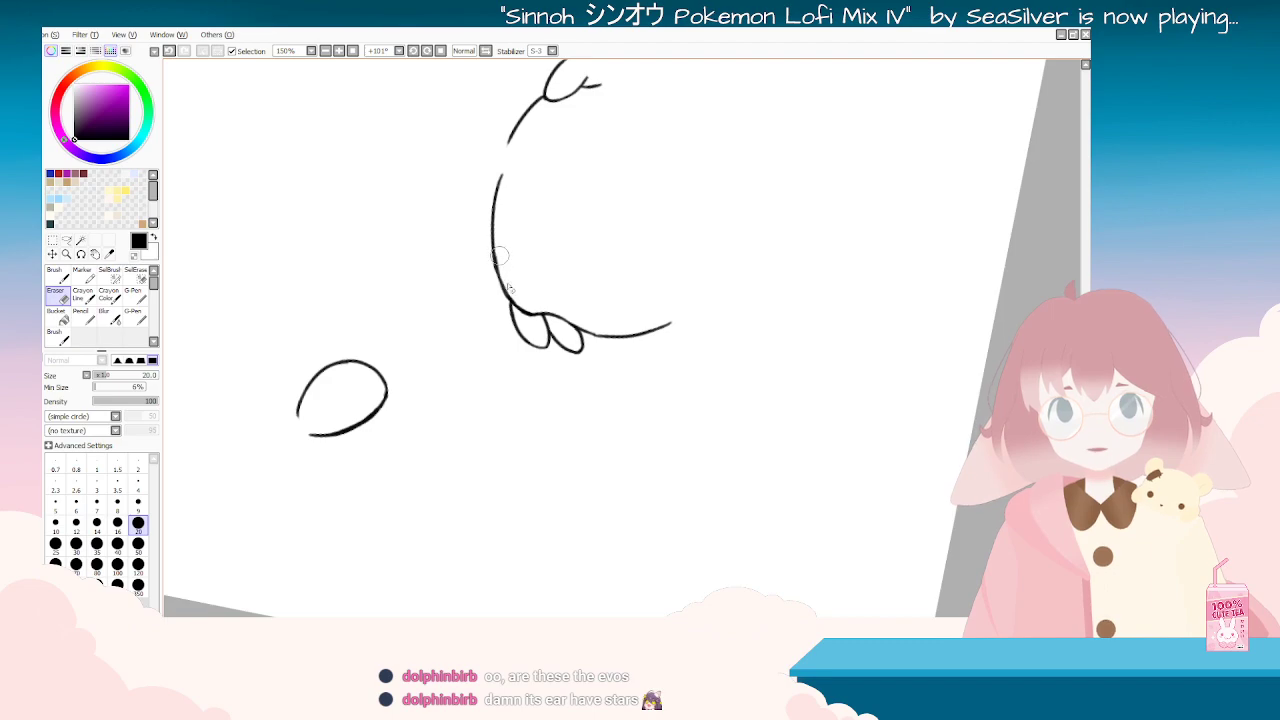
Step: Reset the canvas to 0° and examine the line art alone at 75% zoom, and show the sketch again
key(Delete)
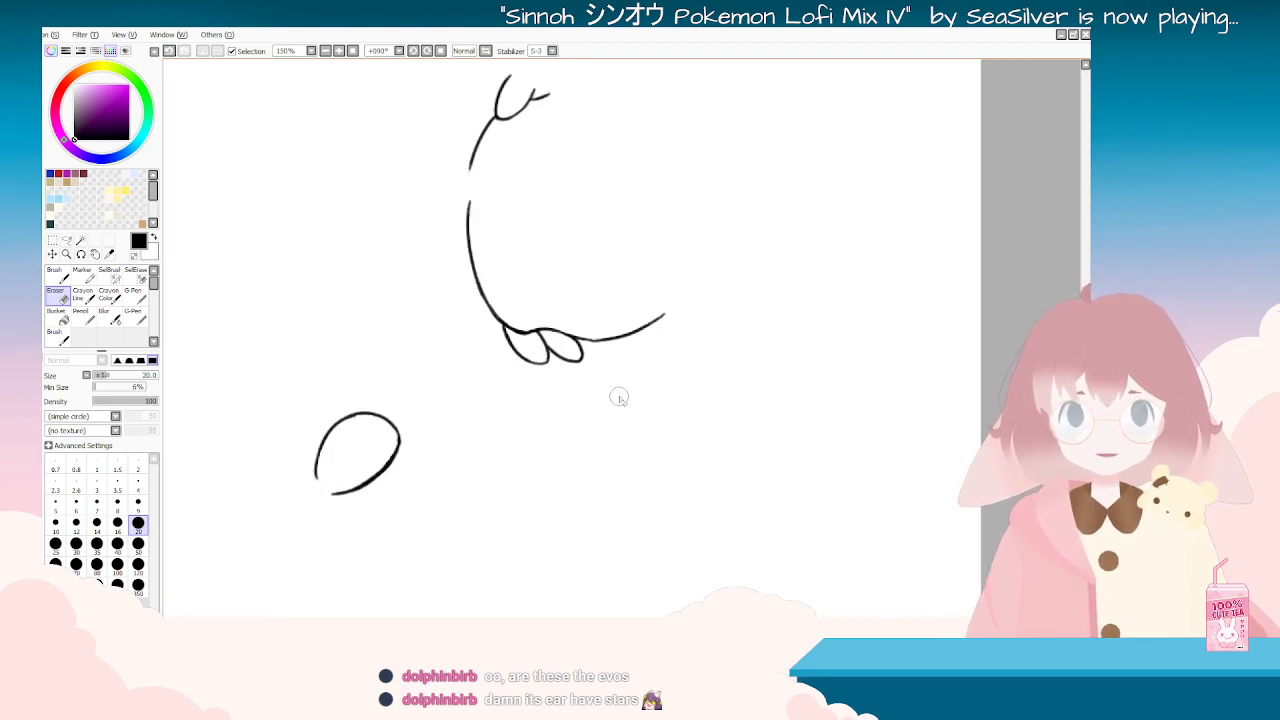
key(Delete)
key(Delete)
key(Delete)
key(Delete)
key(Delete)
key(Delete)
key(Delete)
key(Delete)
key(Page_Down)
key(Page_Down)
key(Page_Down)
key(Page_Down)
key(Page_Up)
key(Page_Up)
drag(611, 537, 643, 491)
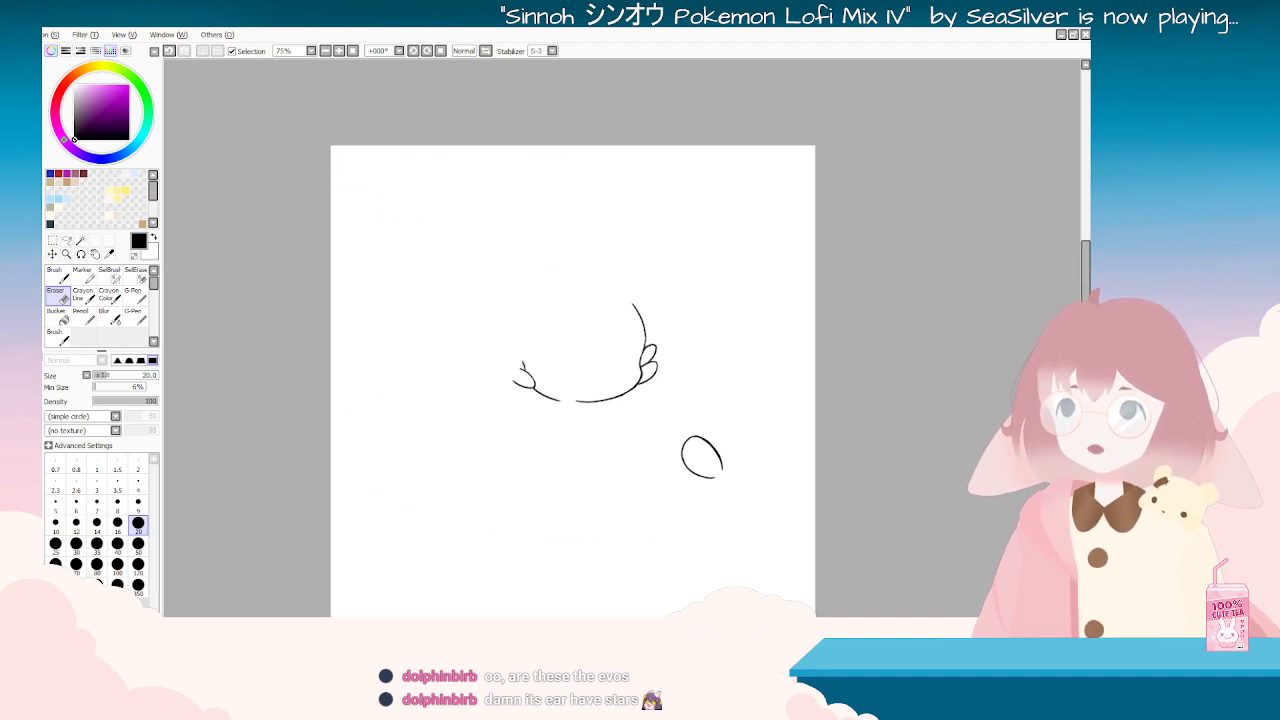
scroll(620, 500, up, 2)
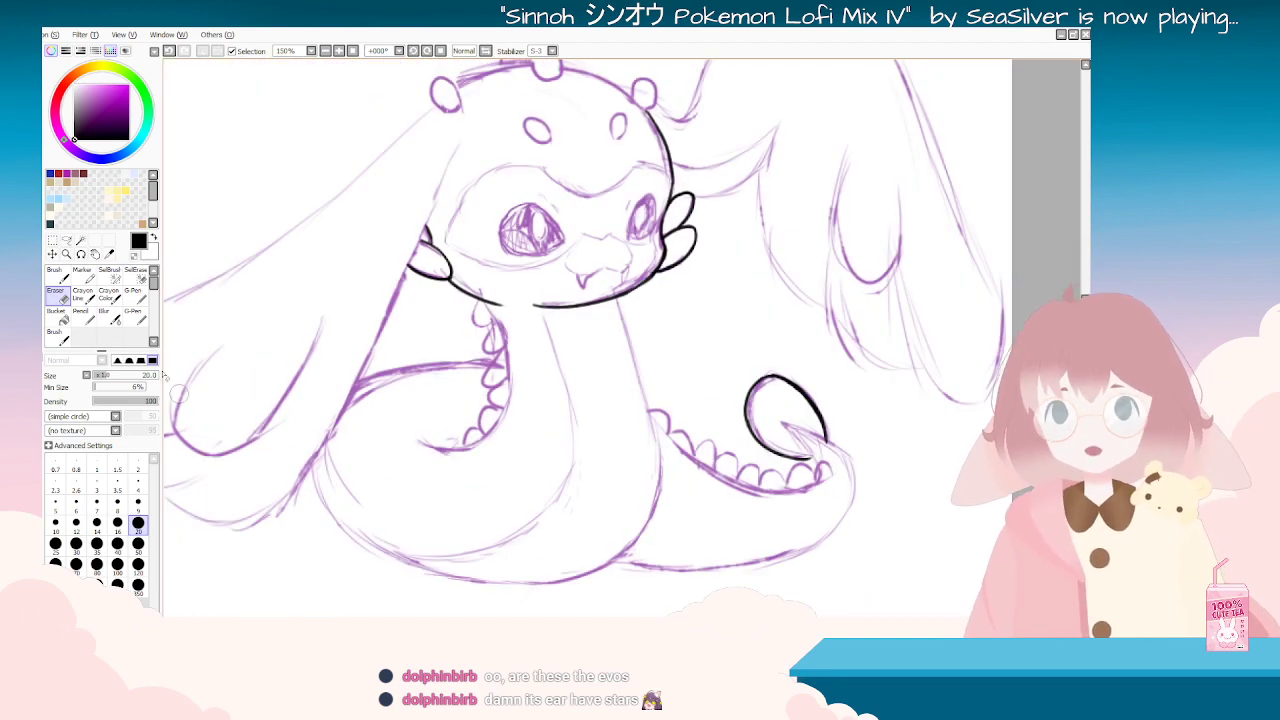
Step: Try to ink the neck's back curve with the size 7 brush in two parts from different canvas angles, undoing the strokes
click(60, 338)
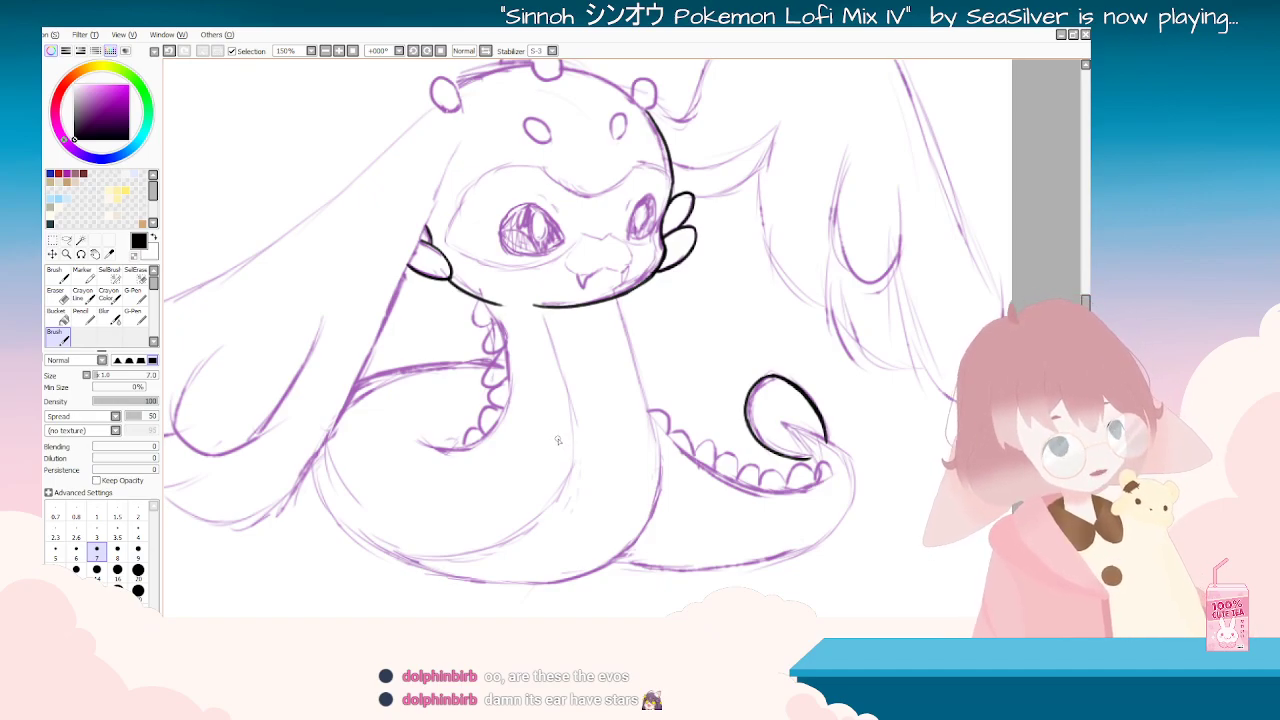
scroll(558, 440, down, 2)
scroll(558, 440, up, 2)
drag(590, 256, 587, 373)
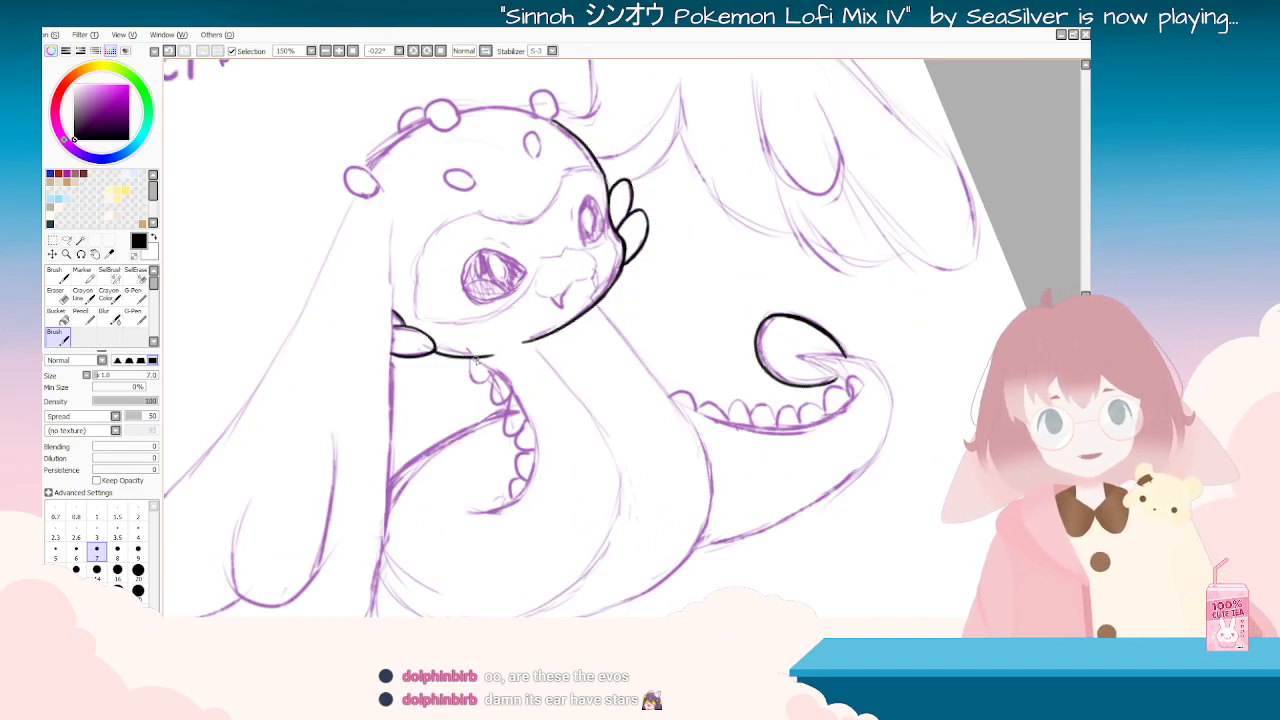
key(ctrl+z)
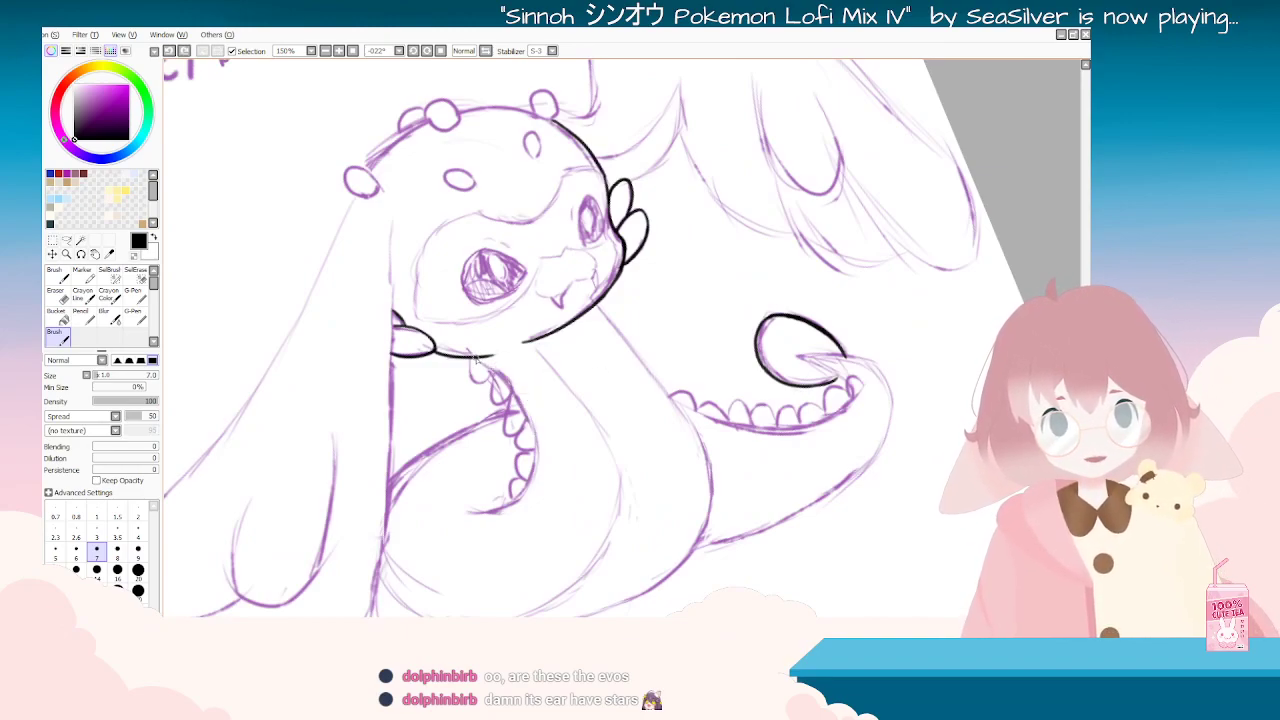
key(ctrl+z)
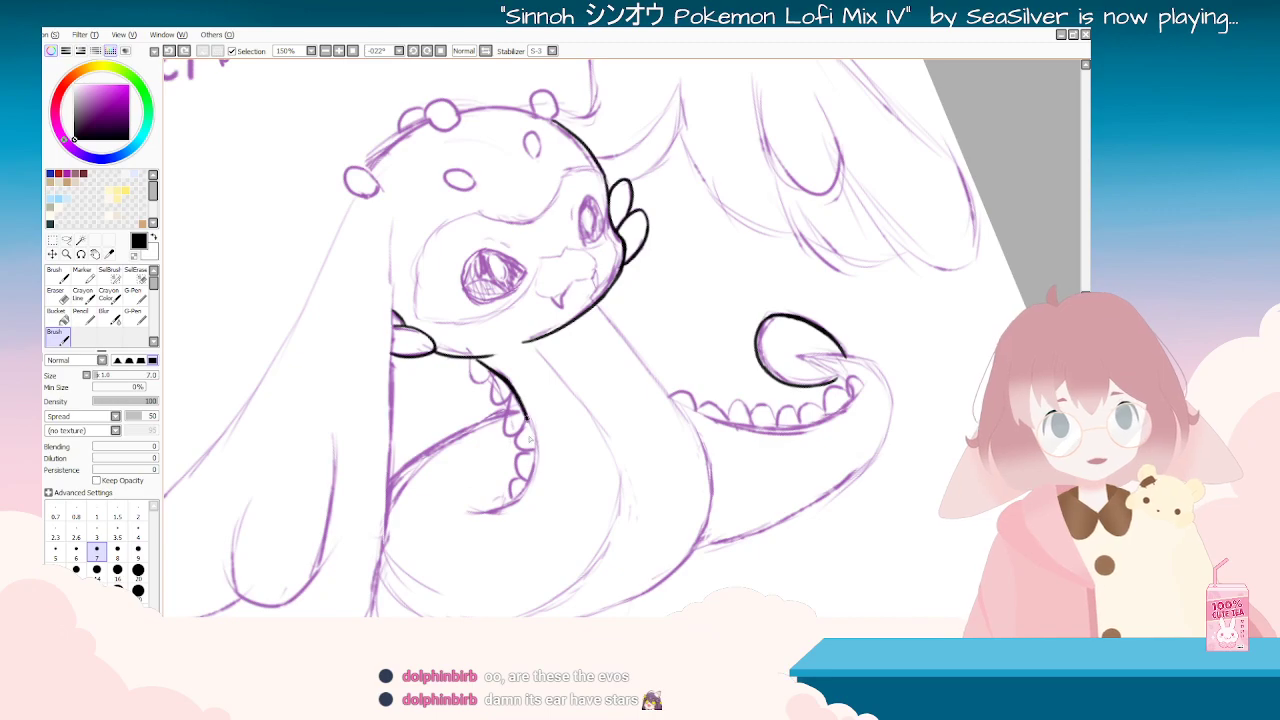
drag(525, 413, 474, 503)
key(ctrl+z)
mouse_move(617, 414)
mouse_down()
mouse_move(606, 423)
mouse_move(681, 394)
mouse_move(735, 432)
mouse_up()
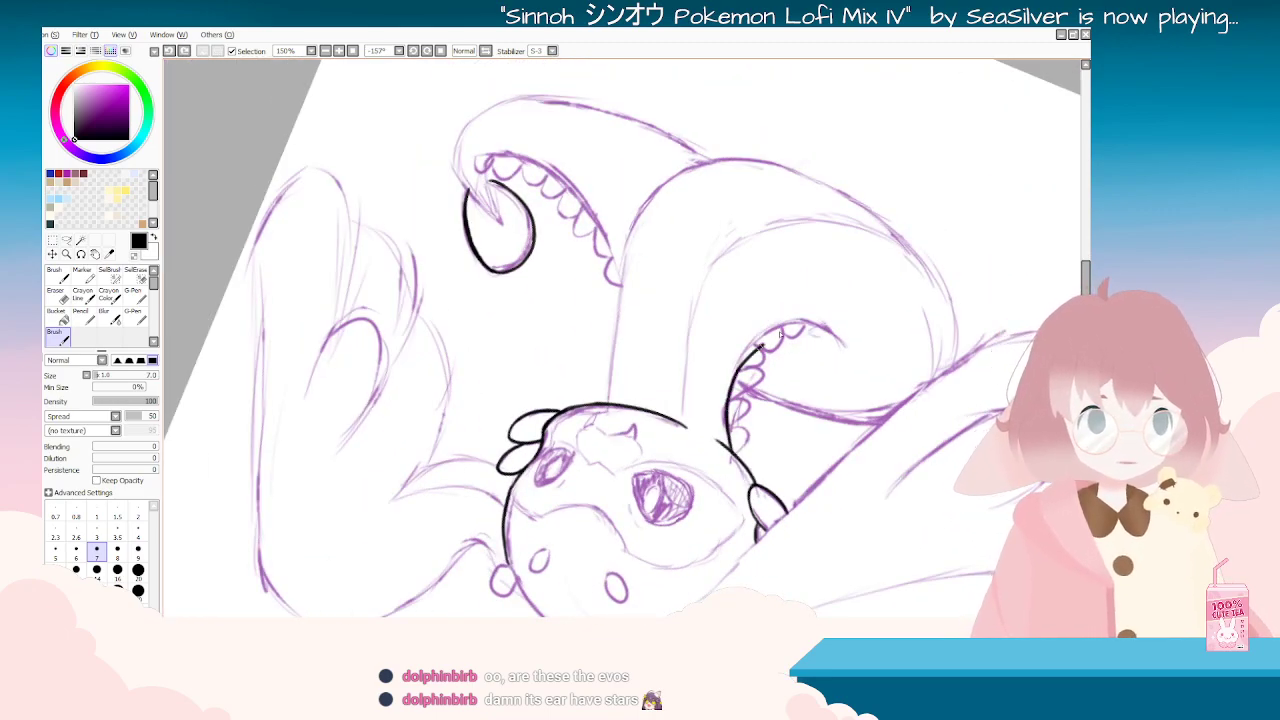
mouse_move(831, 347)
mouse_down()
mouse_move(720, 430)
mouse_move(607, 383)
mouse_up()
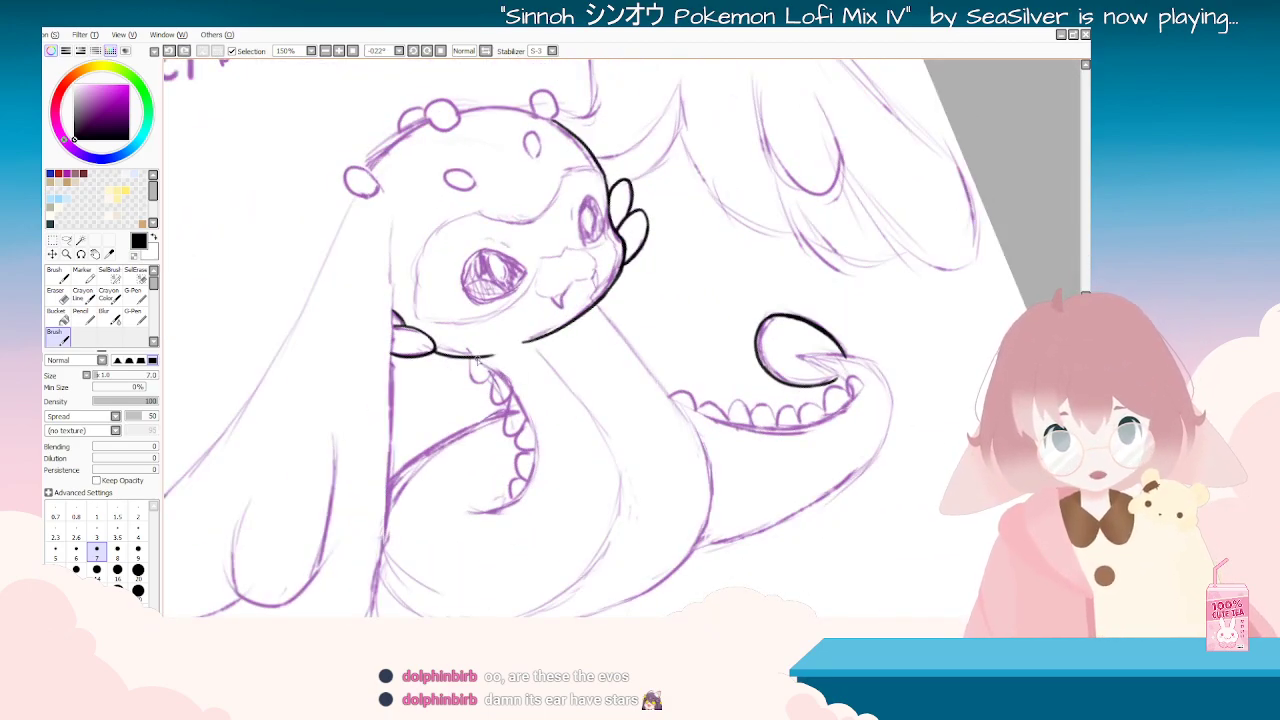
Step: Ink the neck's back curve from the jaw to its hooked lower end, redoing the lower part until it follows the scalloped sketch
drag(496, 362, 530, 456)
mouse_move(527, 507)
mouse_down()
mouse_move(458, 245)
mouse_move(695, 250)
mouse_up()
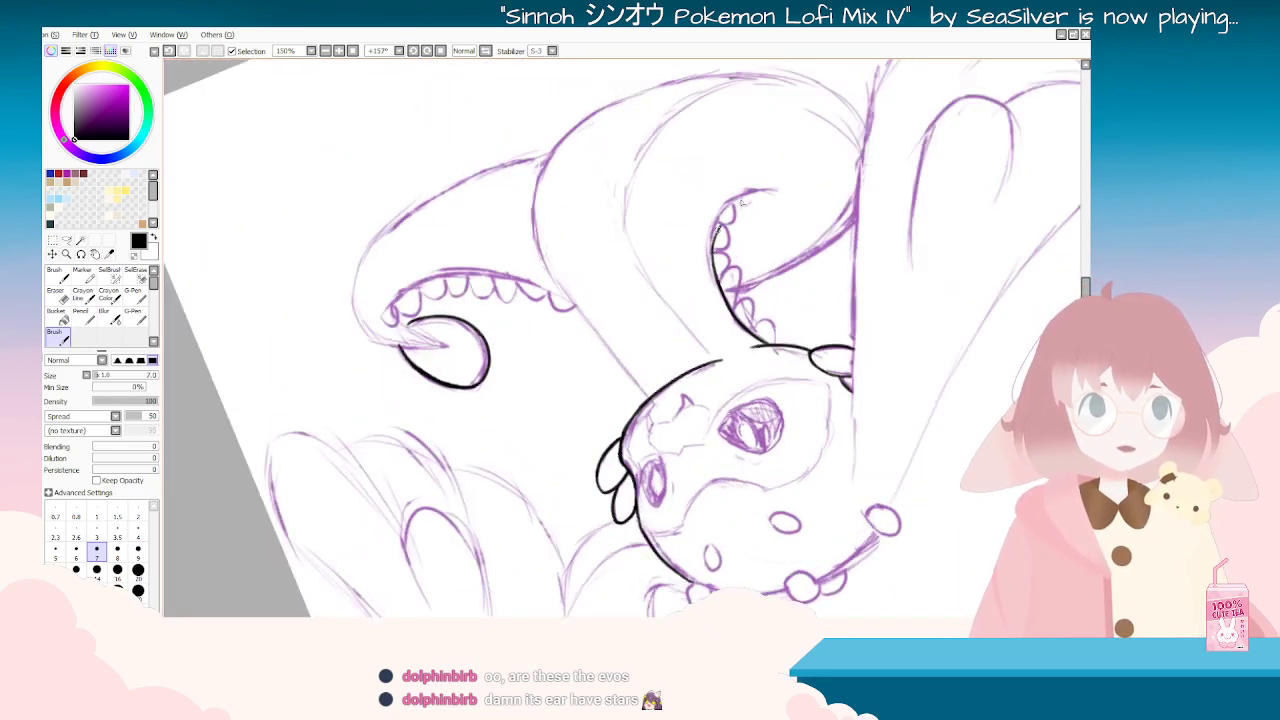
key(ctrl+z)
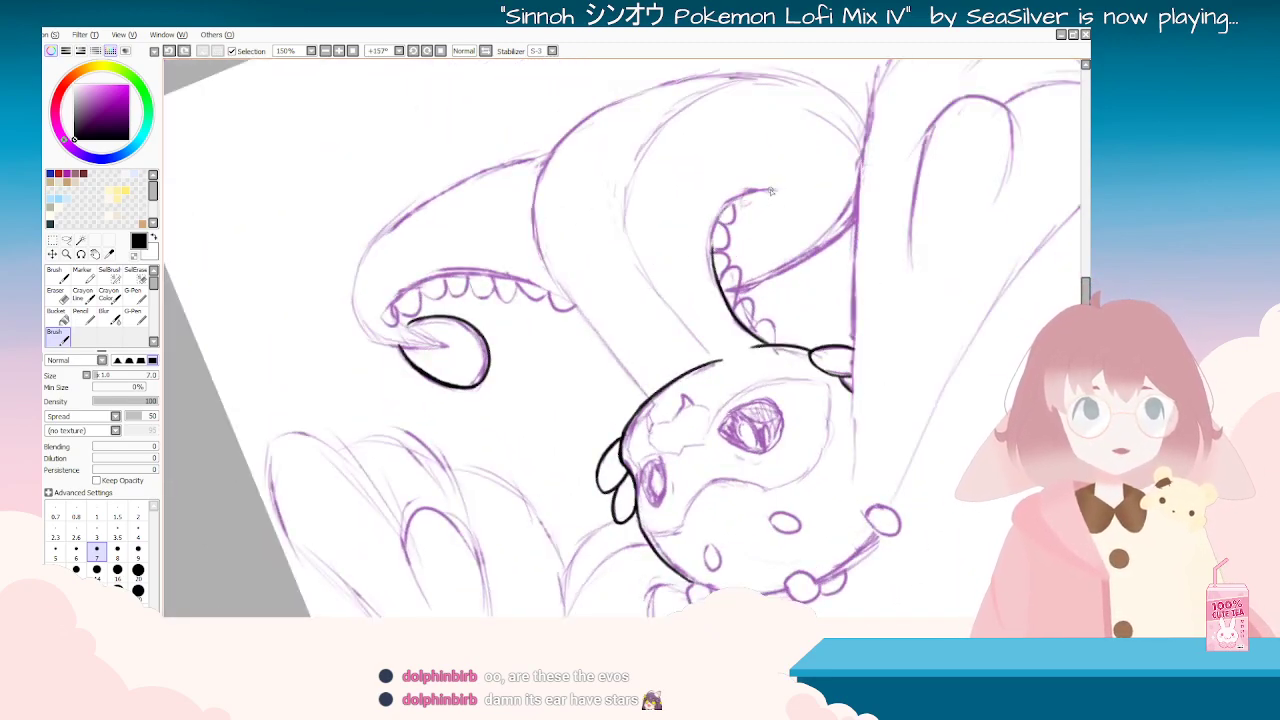
drag(712, 212, 709, 218)
key(ctrl+z)
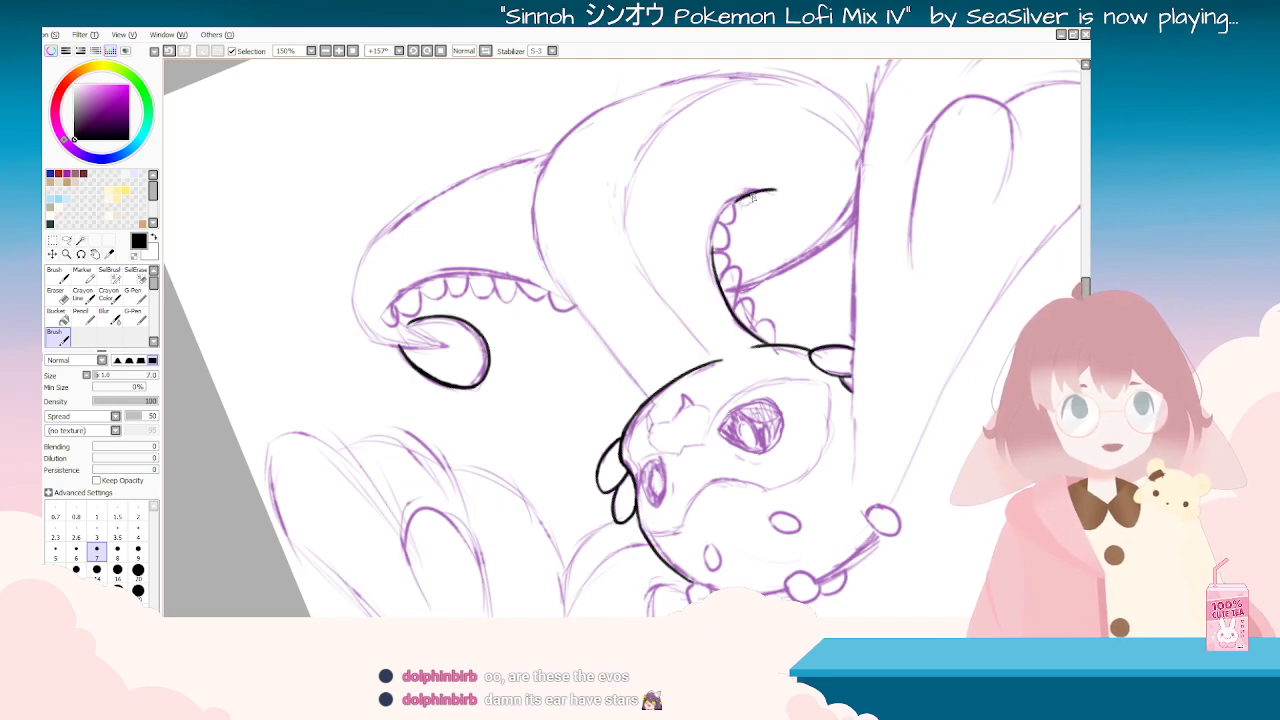
key(ctrl+z)
mouse_move(779, 190)
mouse_down()
mouse_move(714, 220)
mouse_move(725, 211)
mouse_move(715, 232)
mouse_up()
key(ctrl+z)
key(ctrl+z)
key(ctrl+z)
key(ctrl+z)
key(ctrl+z)
mouse_move(756, 206)
mouse_down()
mouse_move(734, 213)
mouse_move(712, 258)
mouse_up()
key(ctrl+z)
key(ctrl+z)
key(ctrl+z)
Step: Turn the canvas to -33° and clean up the outer edge of the neck's back curve with the size 20 eraser
key(Delete)
key(Delete)
key(Delete)
key(Delete)
key(Delete)
key(Delete)
key(Delete)
key(Delete)
key(Delete)
key(Delete)
key(Delete)
key(Delete)
key(Delete)
key(Delete)
key(Delete)
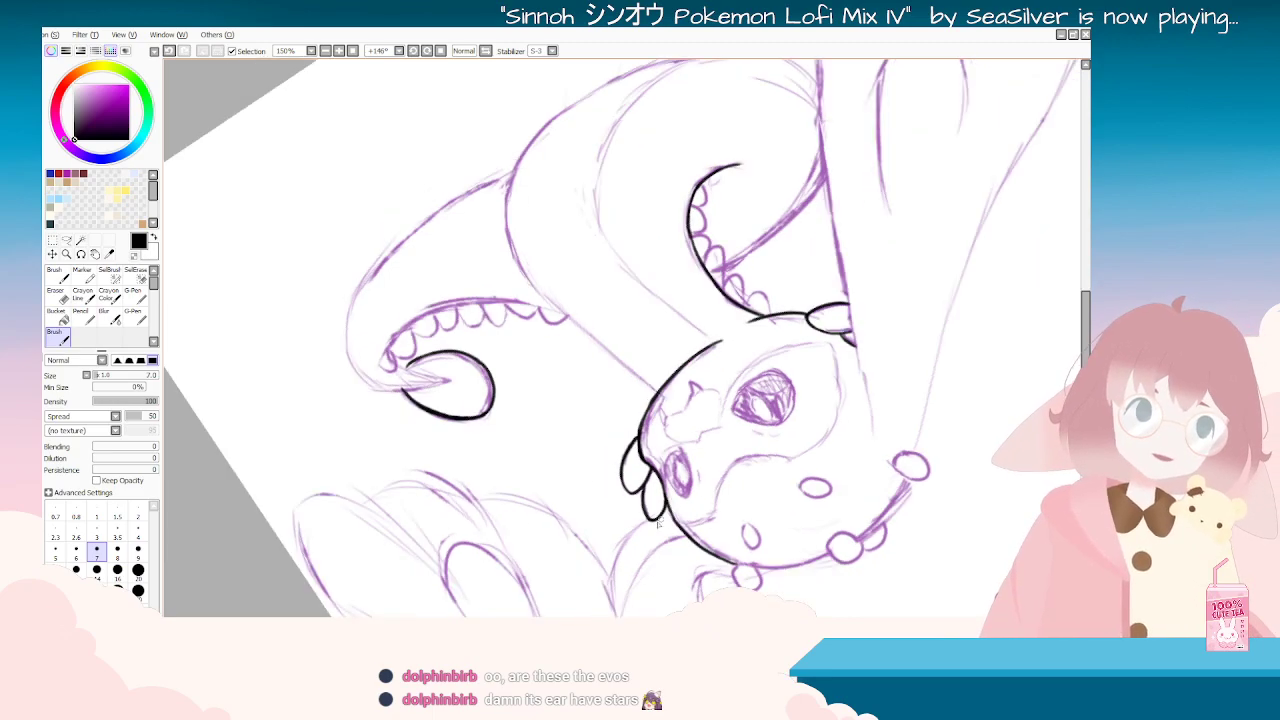
key(Delete)
key(Delete)
key(Delete)
key(Delete)
click(56, 294)
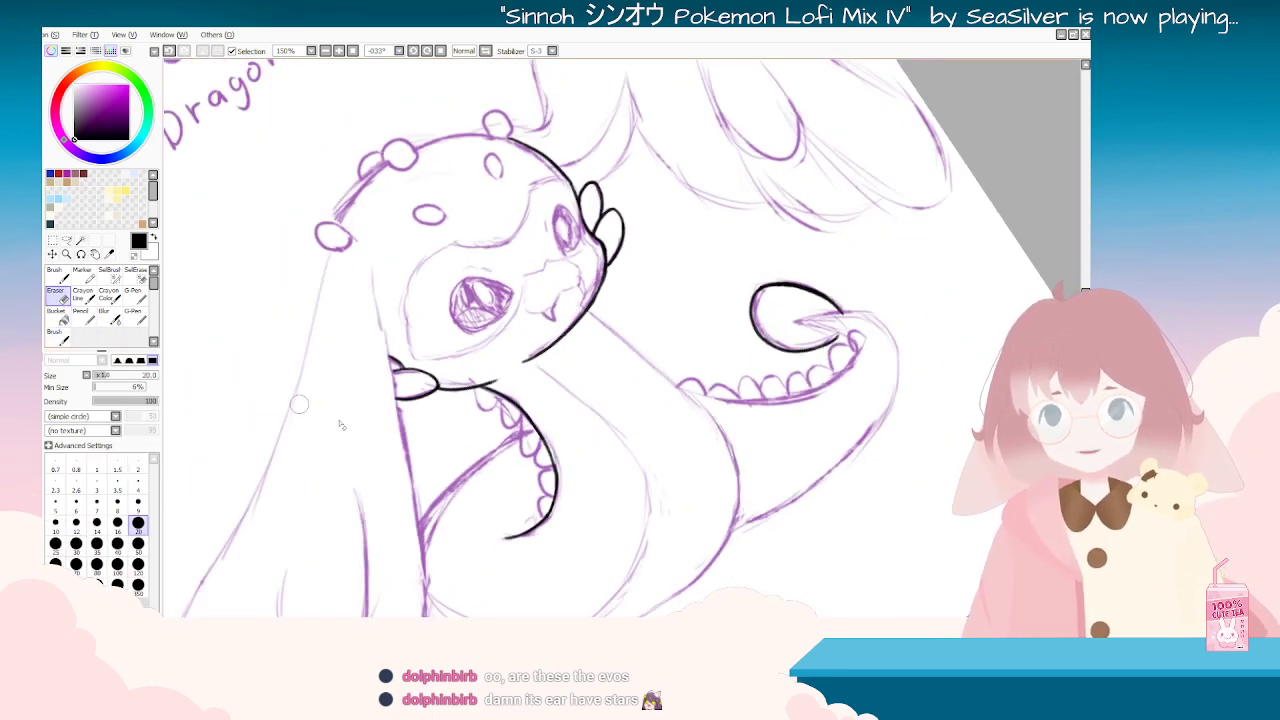
key(ctrl+z)
drag(559, 460, 560, 483)
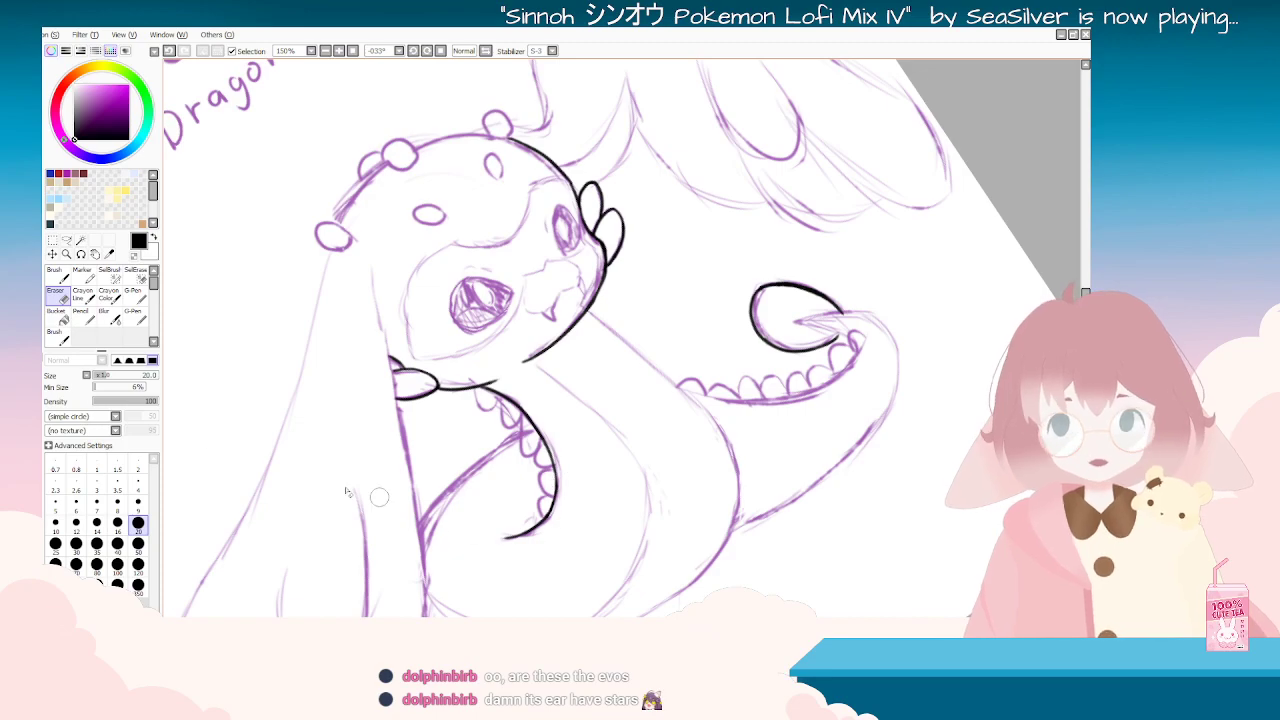
mouse_move(452, 338)
mouse_down()
mouse_move(553, 183)
mouse_move(792, 347)
mouse_move(481, 433)
mouse_up()
Step: Turn the canvas to -11° and ink the neck's front edge from the jaw downward with the size 7 brush, redoing it until it follows the sketch
key(End)
key(End)
key(End)
key(End)
key(End)
key(End)
key(End)
key(Delete)
key(Delete)
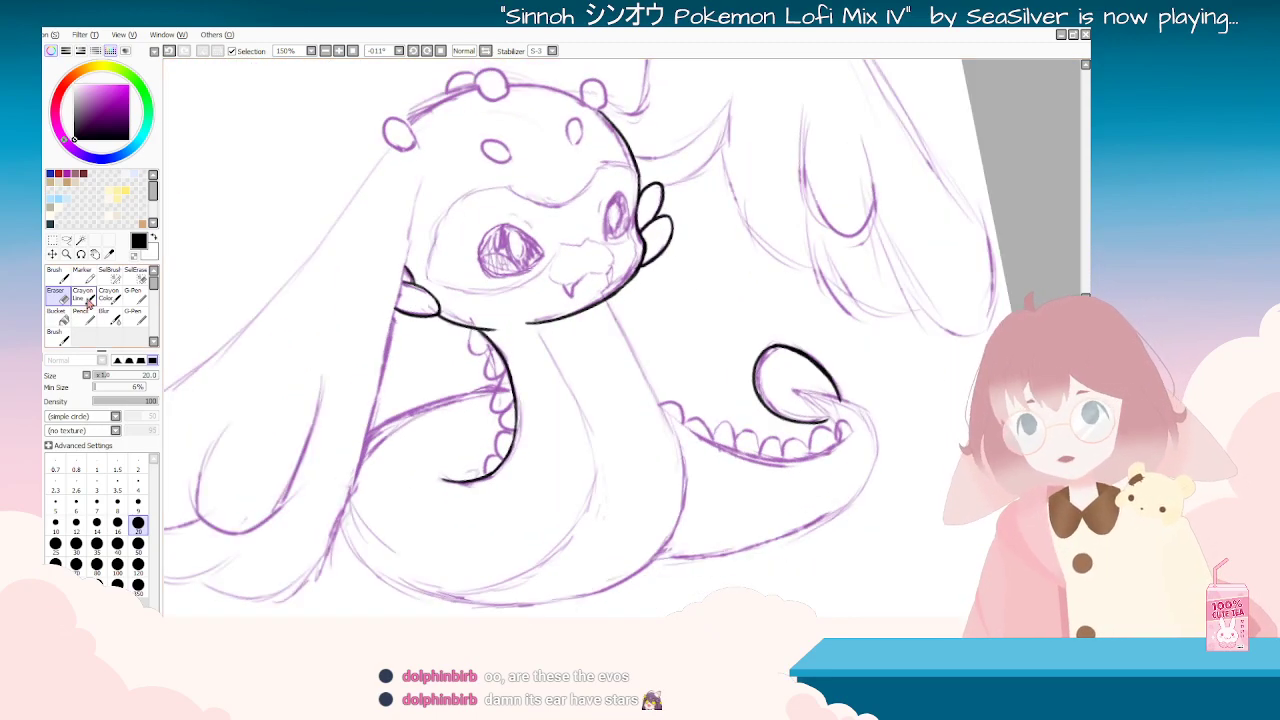
click(64, 340)
drag(605, 301, 641, 380)
key(ctrl+z)
drag(605, 302, 685, 443)
key(ctrl+z)
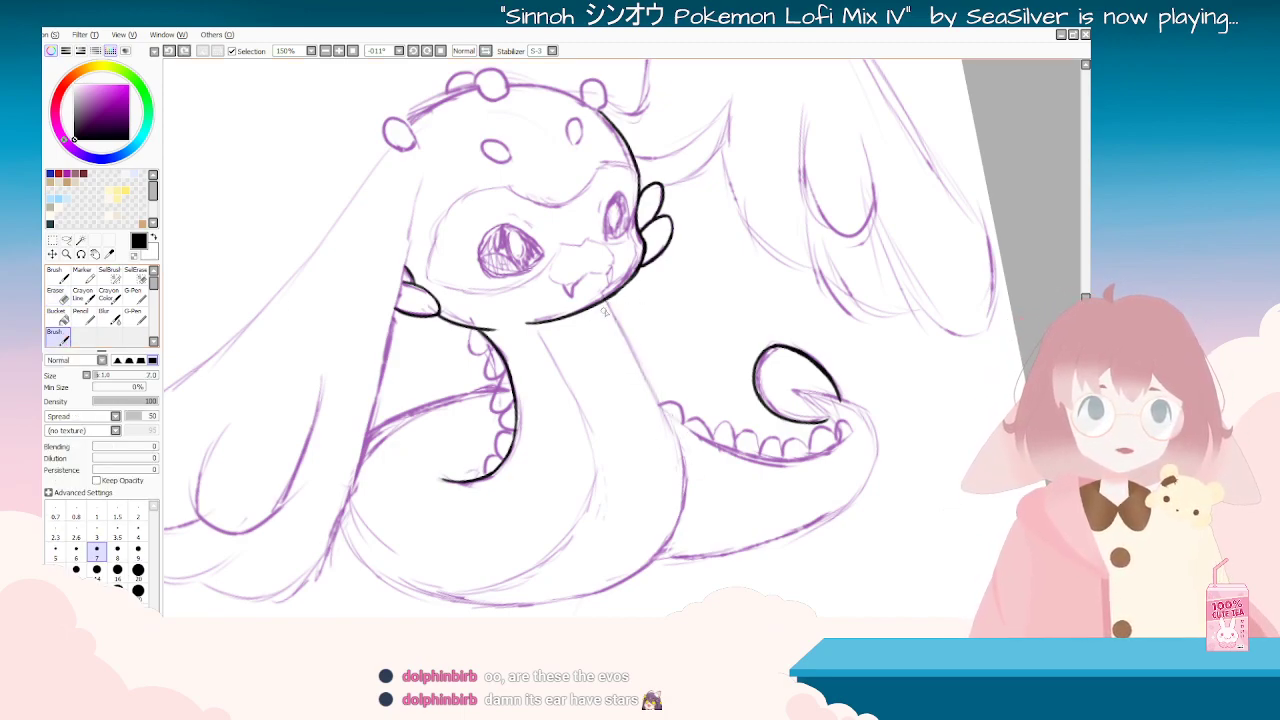
drag(603, 300, 655, 404)
key(ctrl+z)
drag(603, 300, 678, 428)
key(ctrl+z)
drag(611, 305, 671, 436)
key(ctrl+z)
drag(603, 300, 676, 442)
key(ctrl+z)
drag(603, 300, 670, 440)
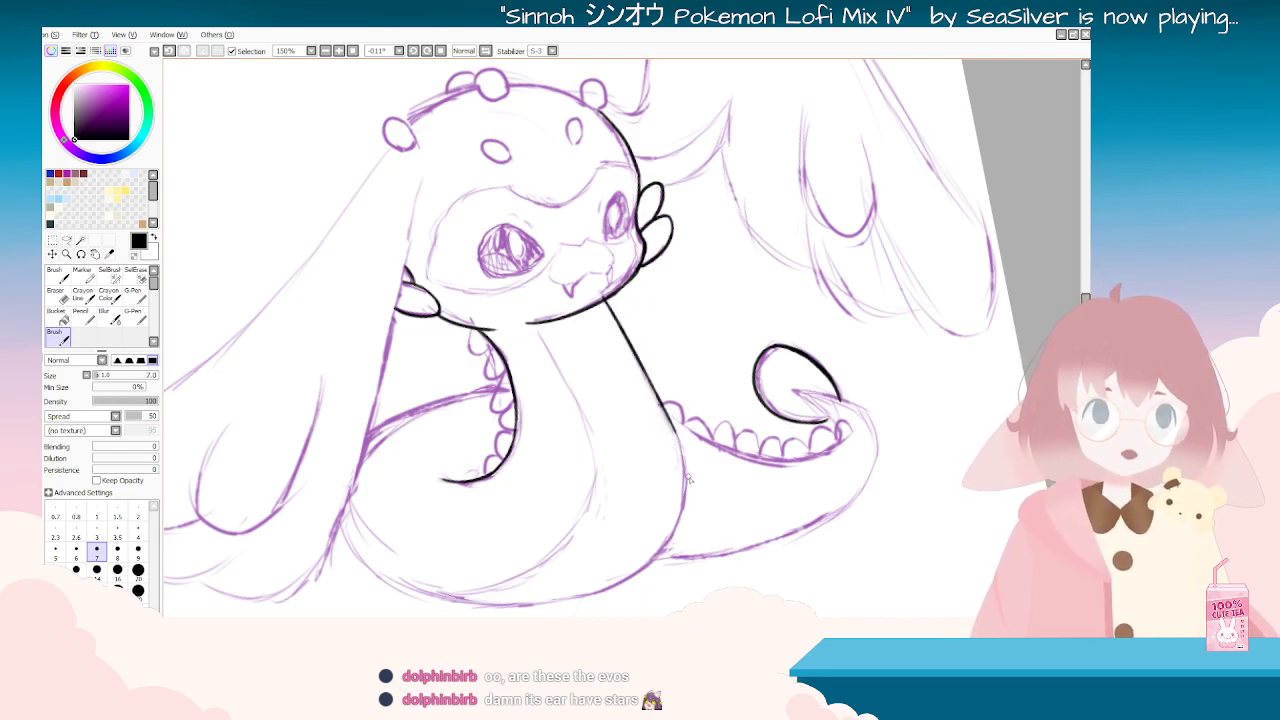
Step: Turn the canvas to +101° and clean up the neck's front line with the size 20 eraser, then return to -11° at 150% zoom
mouse_move(685, 570)
mouse_down()
mouse_move(250, 450)
mouse_move(234, 308)
mouse_up()
key(e)
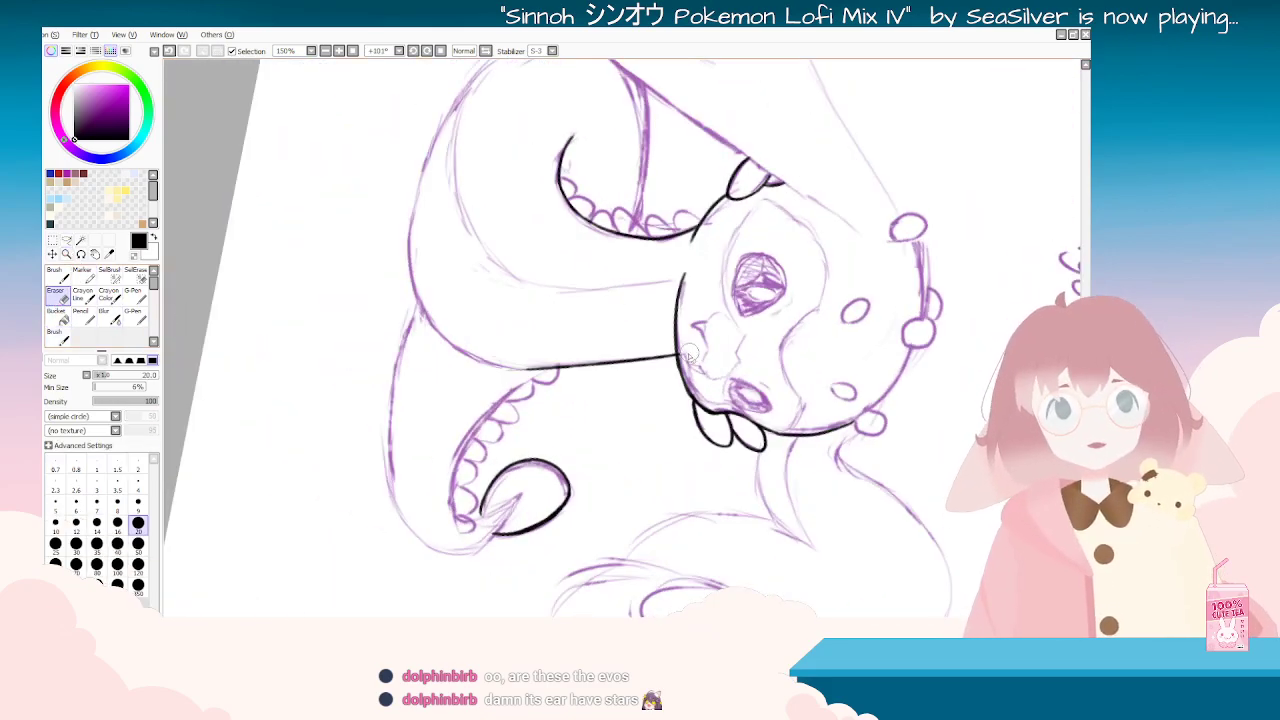
drag(622, 462, 765, 318)
scroll(622, 338, down, 2)
drag(490, 363, 697, 447)
key(Delete)
key(Delete)
key(Delete)
key(Delete)
key(Delete)
key(Delete)
key(Delete)
key(Delete)
key(Delete)
key(Delete)
key(Delete)
key(Delete)
key(Delete)
key(Delete)
key(Delete)
key(Delete)
key(Delete)
key(Delete)
key(Delete)
key(Delete)
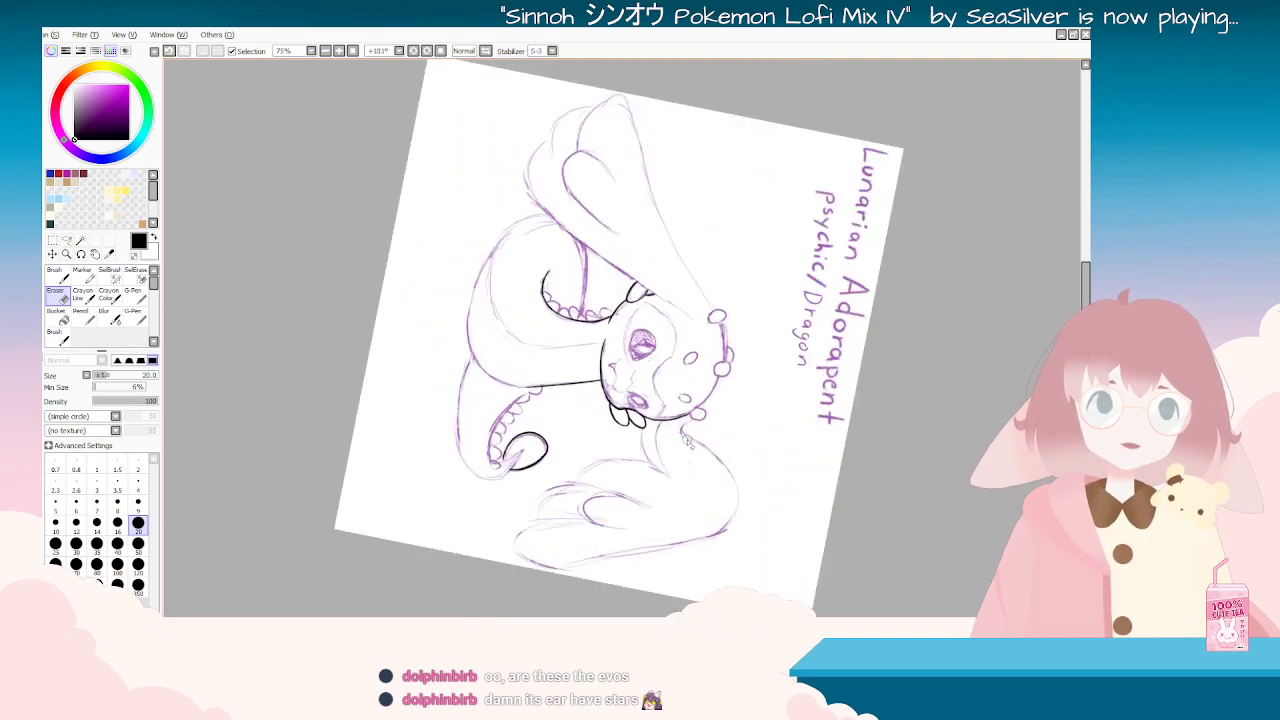
scroll(701, 470, up, 2)
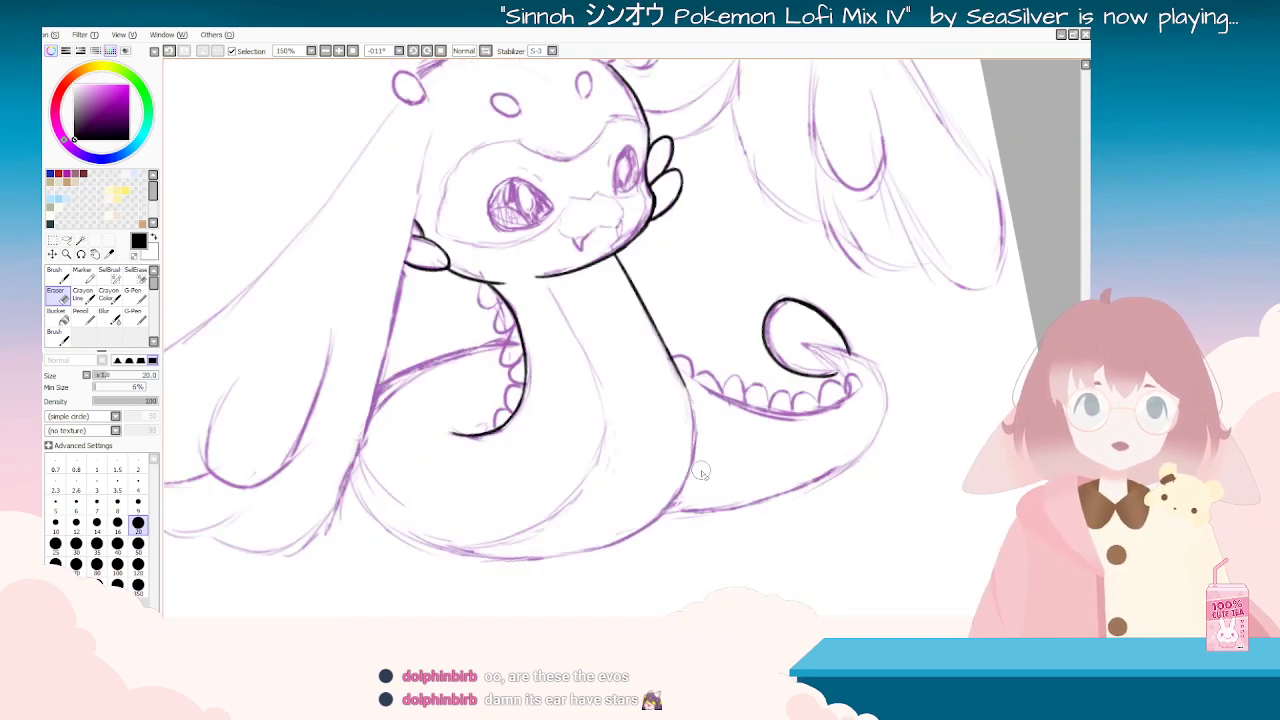
Step: Ink the body's outer curve from the neck's front line around the belly's underside with the size 7 brush, redoing strokes until they join smoothly
click(60, 338)
mouse_move(671, 371)
mouse_down()
mouse_move(558, 375)
mouse_move(622, 133)
mouse_move(563, 162)
mouse_up()
key(ctrl+z)
mouse_move(699, 103)
mouse_down()
mouse_move(604, 133)
mouse_move(540, 180)
mouse_up()
key(ctrl+z)
key(ctrl+z)
drag(595, 147, 550, 177)
key(ctrl+z)
mouse_move(606, 140)
mouse_down()
mouse_move(543, 187)
mouse_move(615, 133)
mouse_move(520, 213)
mouse_up()
key(ctrl+z)
mouse_move(581, 154)
mouse_down()
mouse_move(527, 211)
mouse_move(515, 257)
mouse_up()
key(ctrl+z)
key(ctrl+z)
key(ctrl+z)
drag(545, 183, 518, 255)
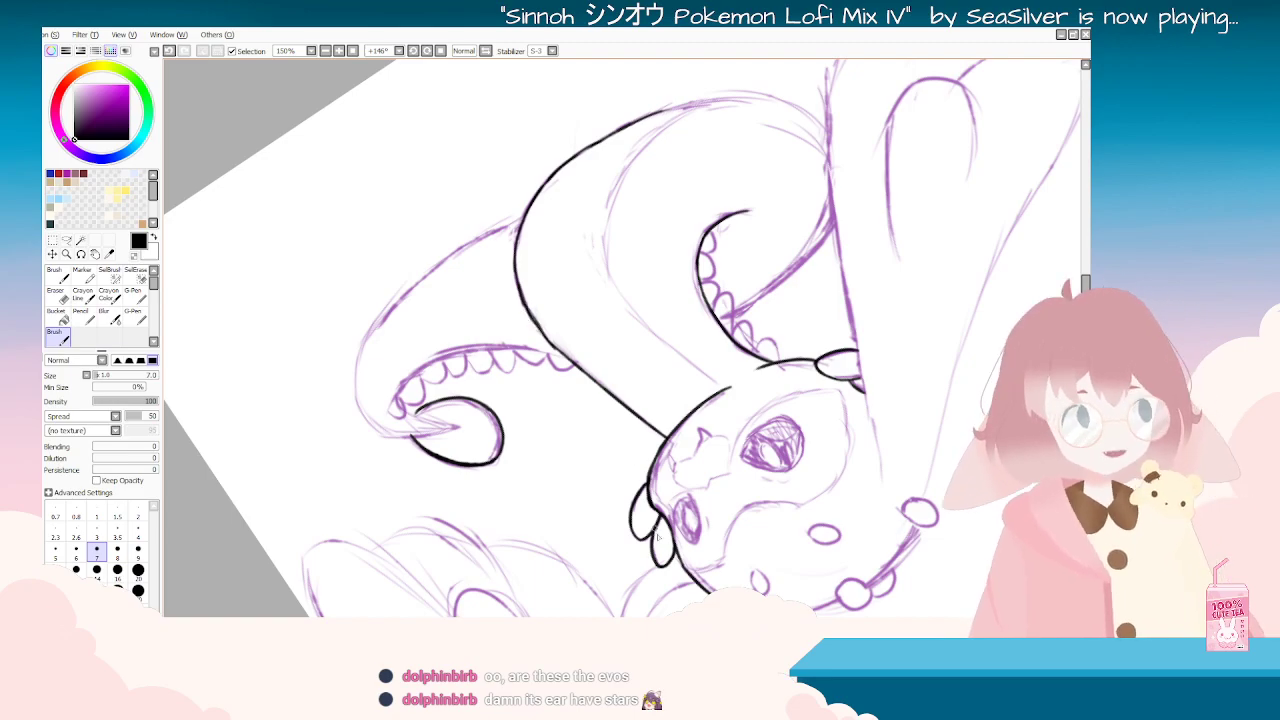
drag(568, 368, 671, 376)
Step: Hide the sketch and trim the uneven edges of the neck and body curve with the size 20 eraser from different canvas angles
key(Home)
key(h)
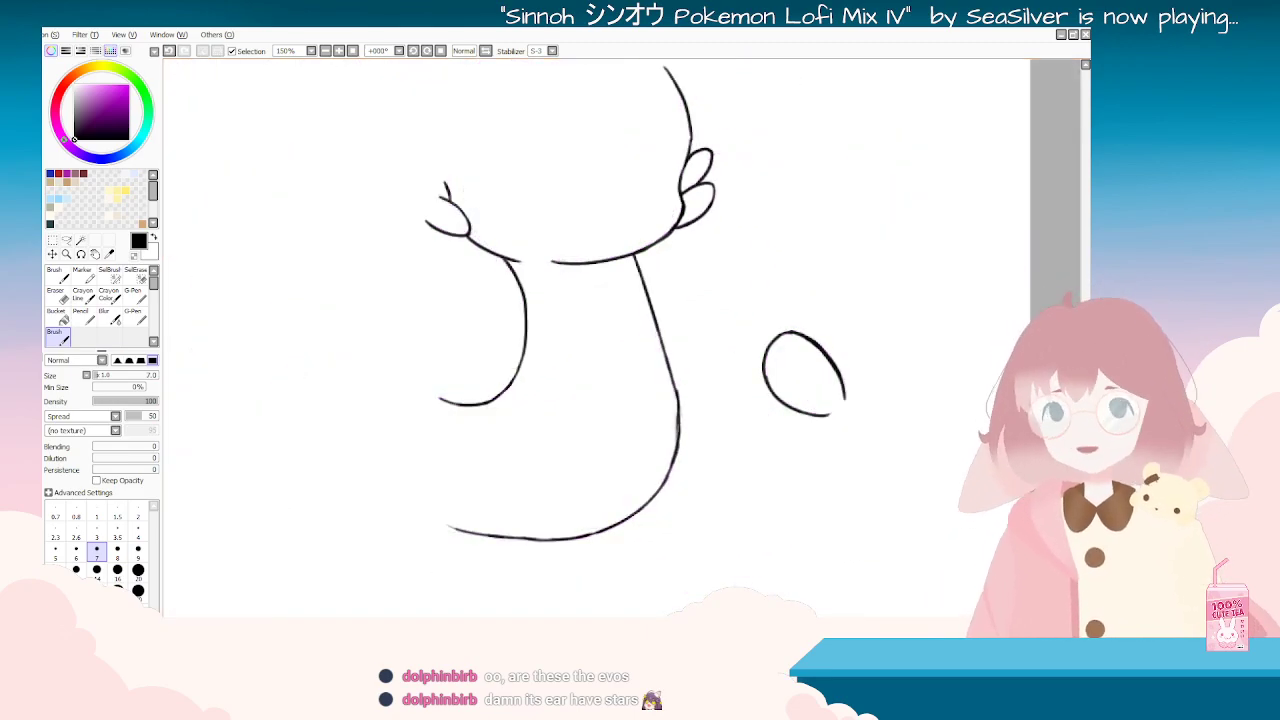
click(60, 317)
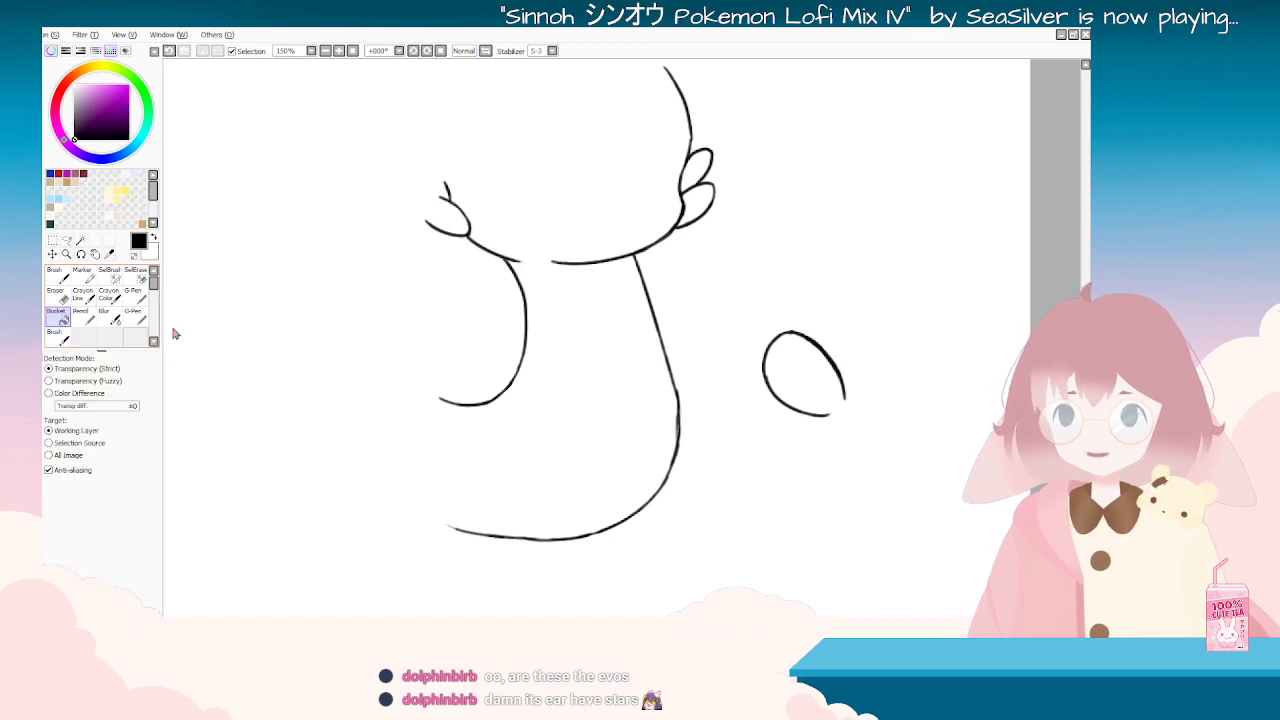
click(60, 297)
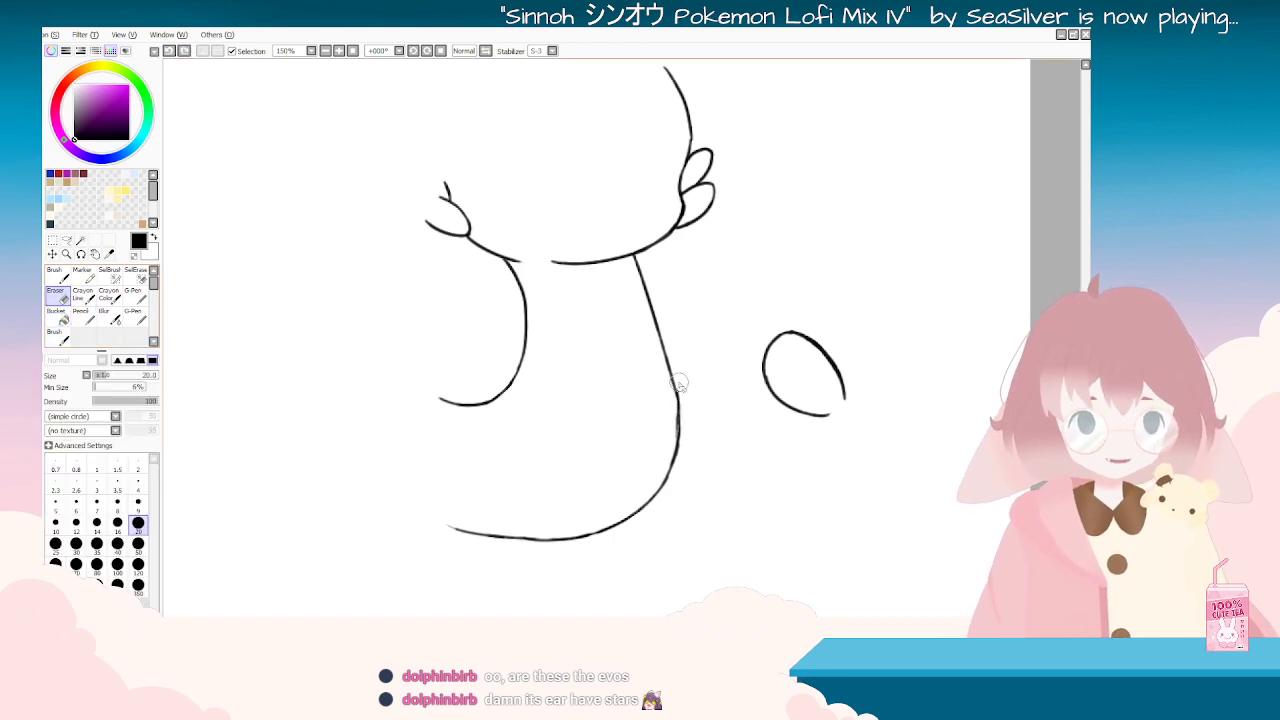
drag(680, 503, 595, 263)
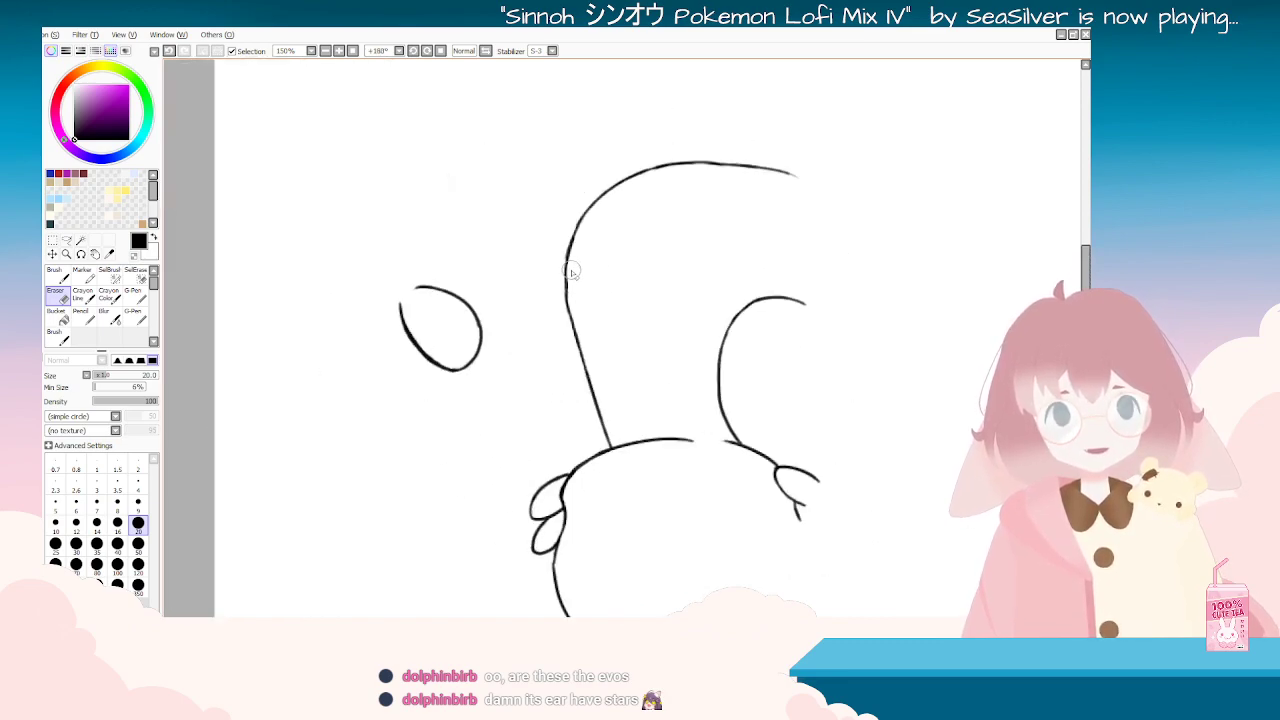
key(End)
key(End)
key(End)
key(End)
key(End)
key(End)
key(End)
key(End)
key(End)
key(End)
key(End)
key(End)
key(End)
key(End)
key(End)
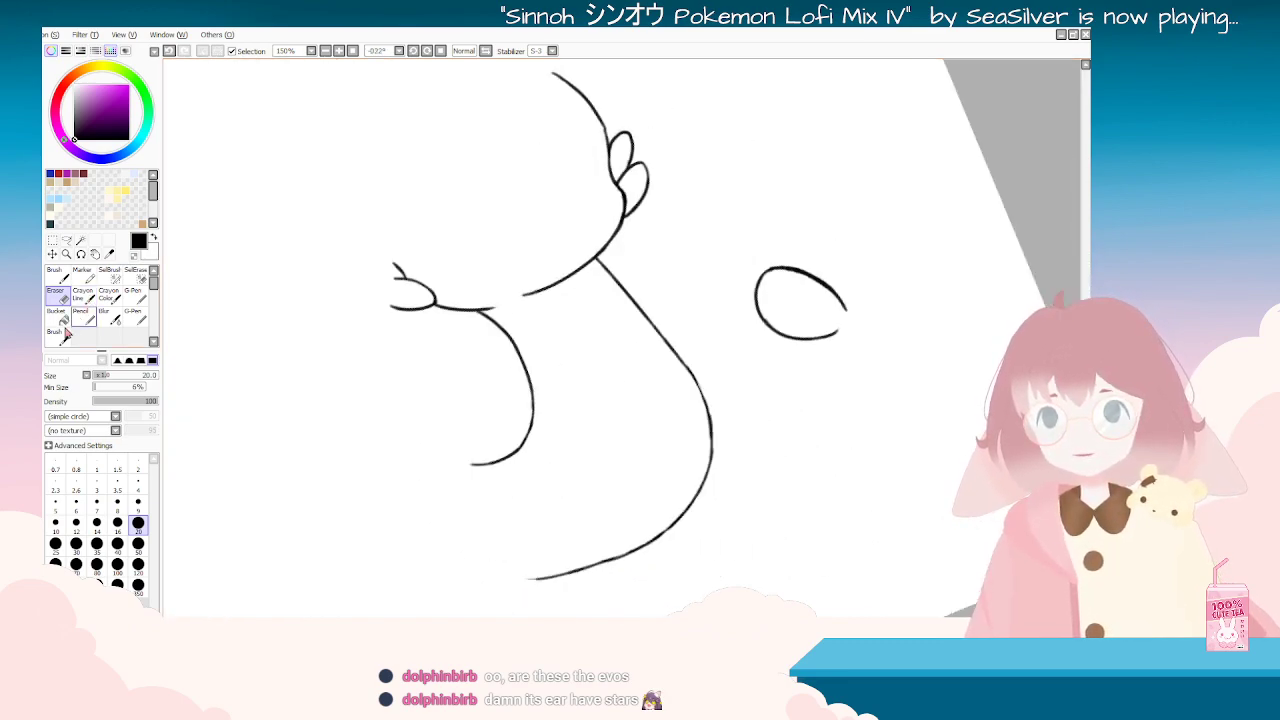
Step: Turn the canvas to +146° and thicken the bend of the body's outer curve with the size 7 brush
click(65, 337)
key(End)
key(End)
key(End)
key(End)
key(End)
key(End)
key(End)
key(End)
key(End)
key(End)
key(End)
key(End)
key(End)
key(End)
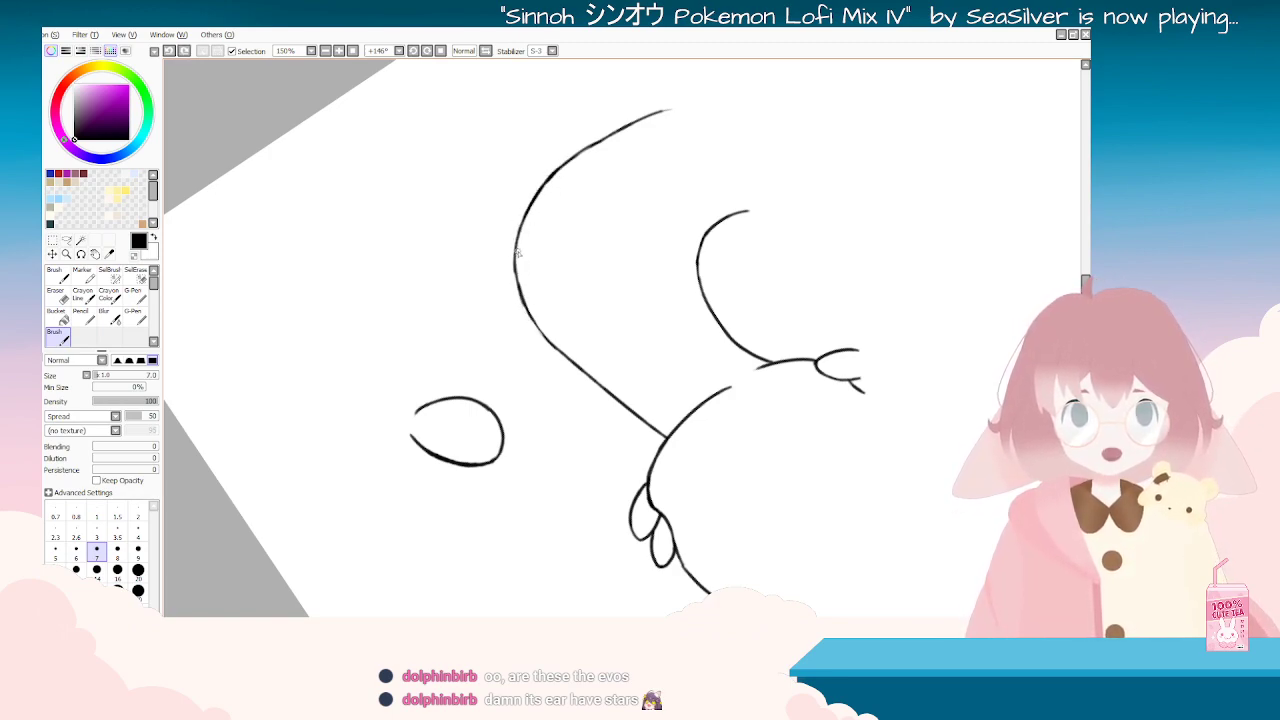
drag(515, 248, 530, 320)
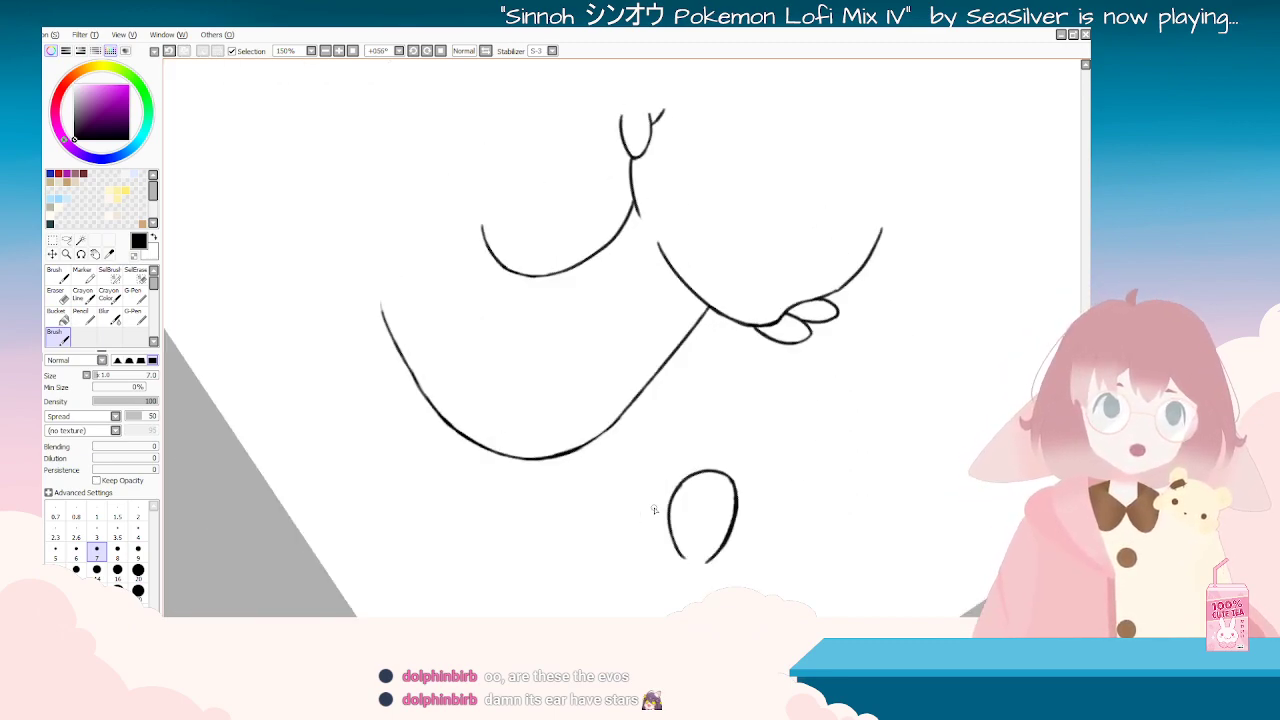
Step: Smooth the thickened bend of the body curve with the size 20 eraser from several canvas angles, and reset the canvas to 0°
click(62, 298)
key(End)
key(End)
key(End)
key(End)
key(End)
key(End)
key(End)
key(End)
key(End)
key(End)
key(End)
key(End)
key(End)
key(End)
key(End)
key(End)
key(End)
key(End)
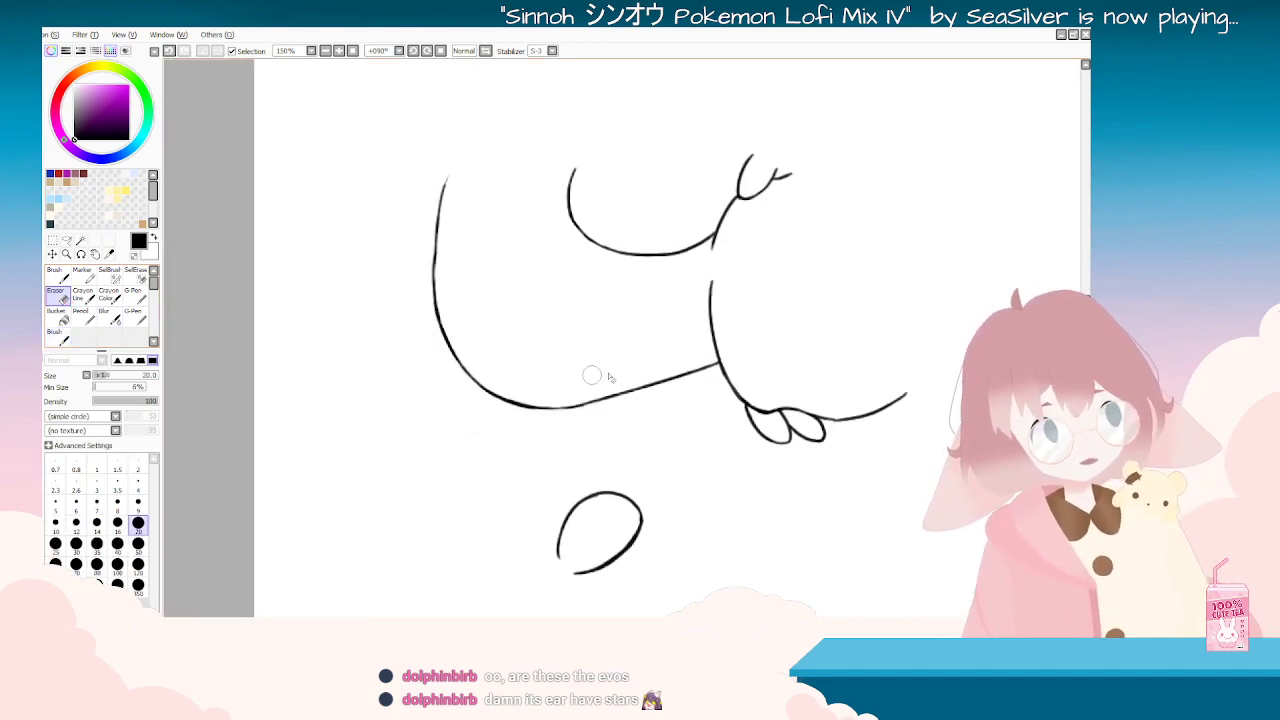
drag(610, 224, 590, 267)
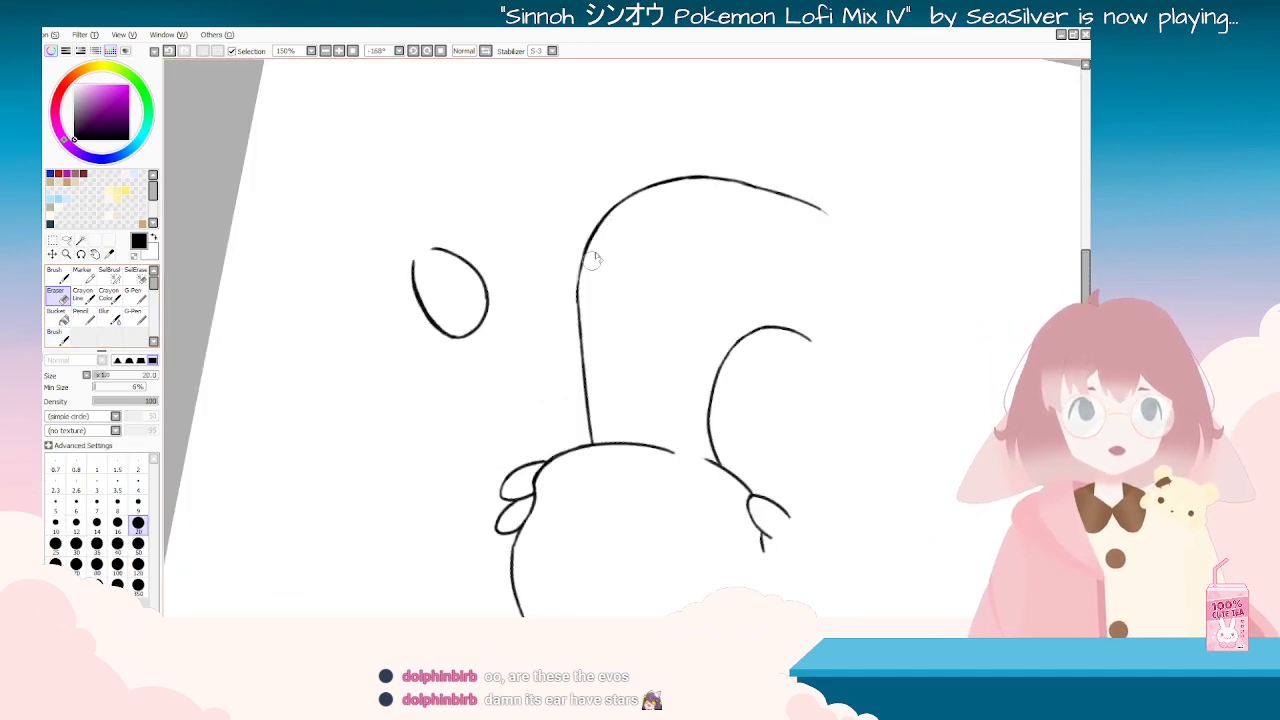
key(Delete)
key(Delete)
key(Delete)
key(Delete)
key(Delete)
key(Delete)
key(Delete)
key(Delete)
key(Home)
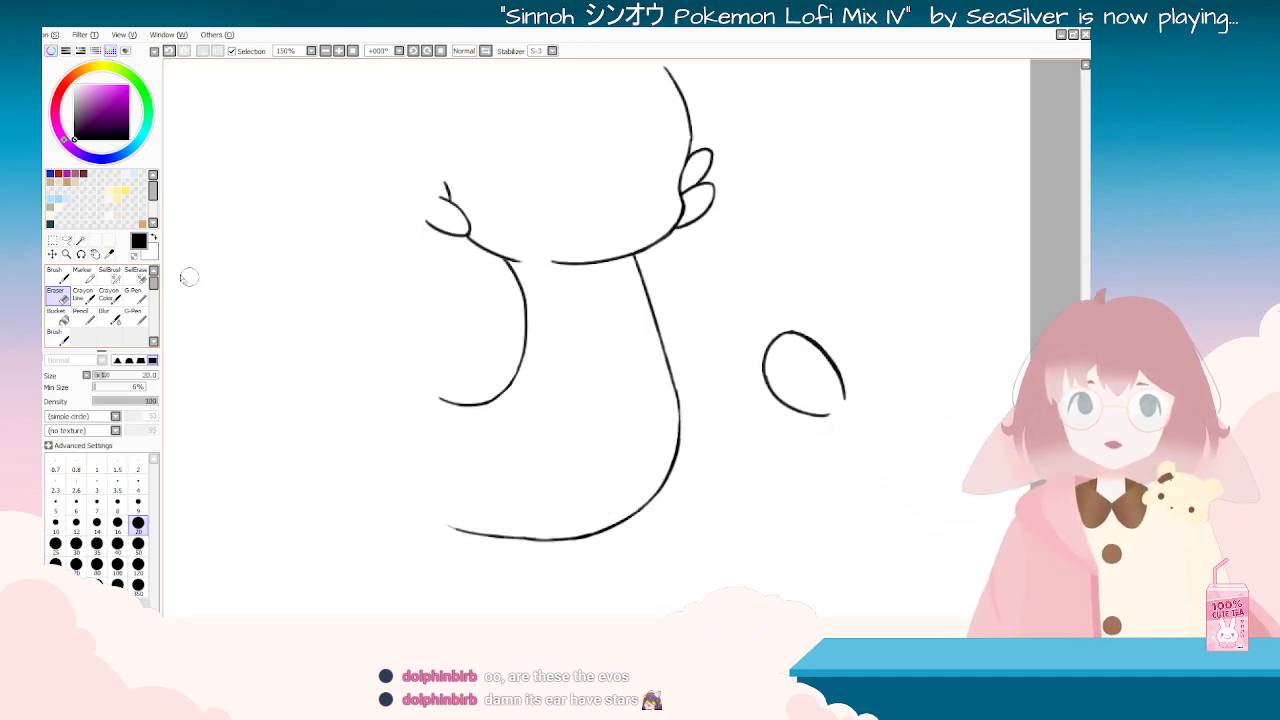
Step: Touch up the outer side of the body curve's bend with a short size 7 brush stroke
click(55, 337)
key(ctrl+z)
drag(678, 412, 680, 439)
key(ctrl+z)
key(ctrl+y)
Step: Examine the line art with the canvas at +90°, and review it over the sketch at 0° and 50% zoom
key(Delete)
key(Delete)
key(Delete)
key(Delete)
key(Delete)
key(Delete)
key(Delete)
key(Delete)
key(Delete)
key(Delete)
key(Delete)
key(Delete)
key(Delete)
key(Delete)
key(Delete)
key(Delete)
key(Delete)
key(Delete)
key(Delete)
key(Delete)
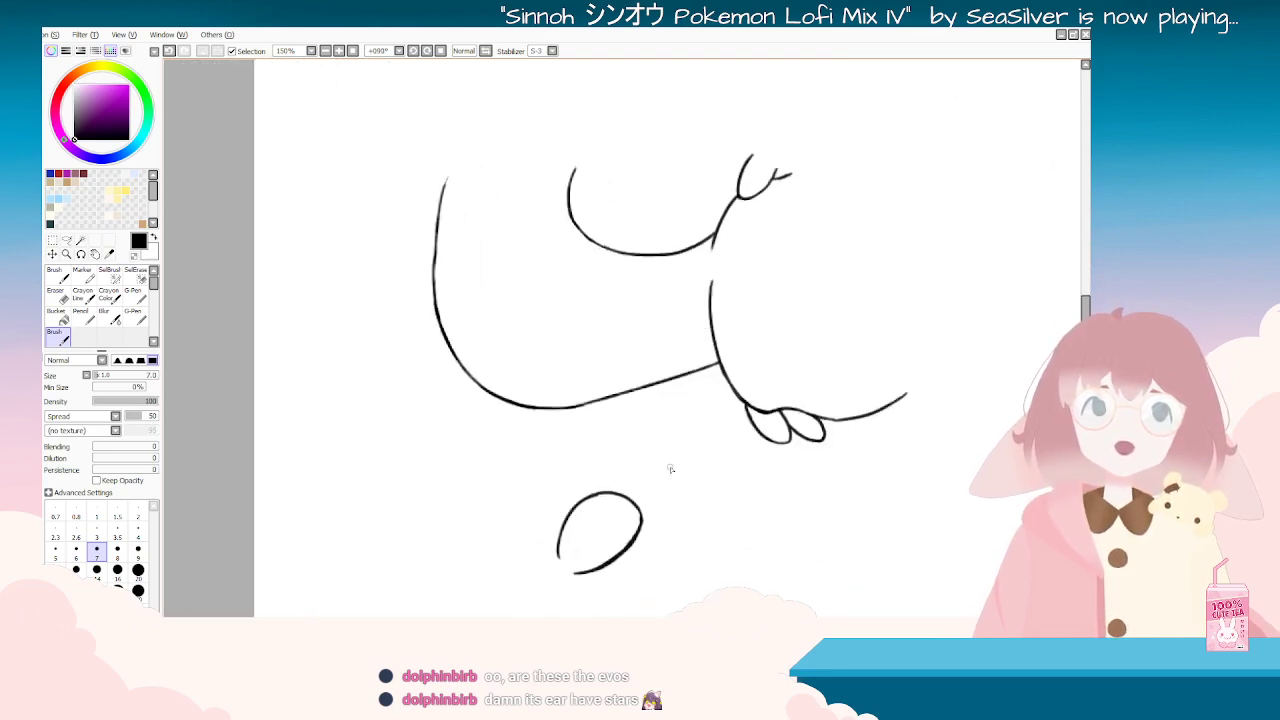
scroll(671, 467, down, 6)
key(Home)
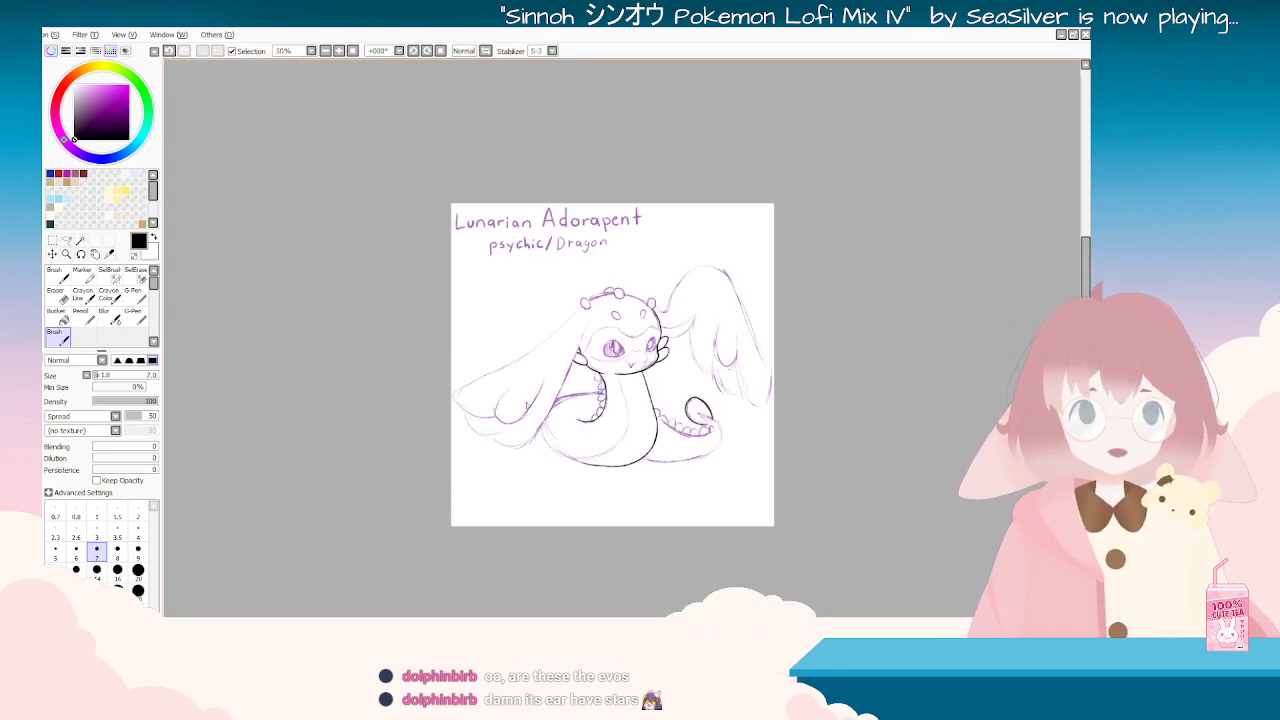
Step: Turn the canvas to +157° at 150% zoom and ink the scallop nearest the head on the inner body curve
scroll(588, 425, up, 3)
drag(588, 425, 655, 388)
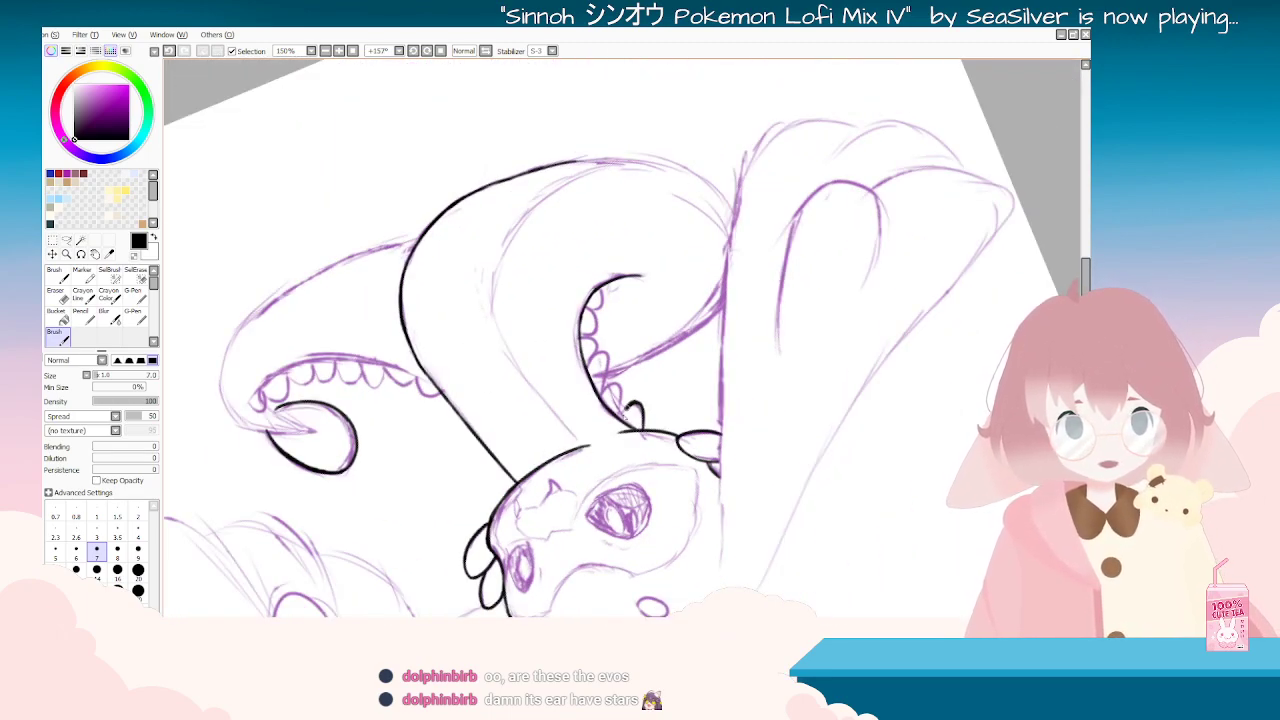
key(ctrl+z)
drag(642, 410, 642, 432)
key(ctrl+z)
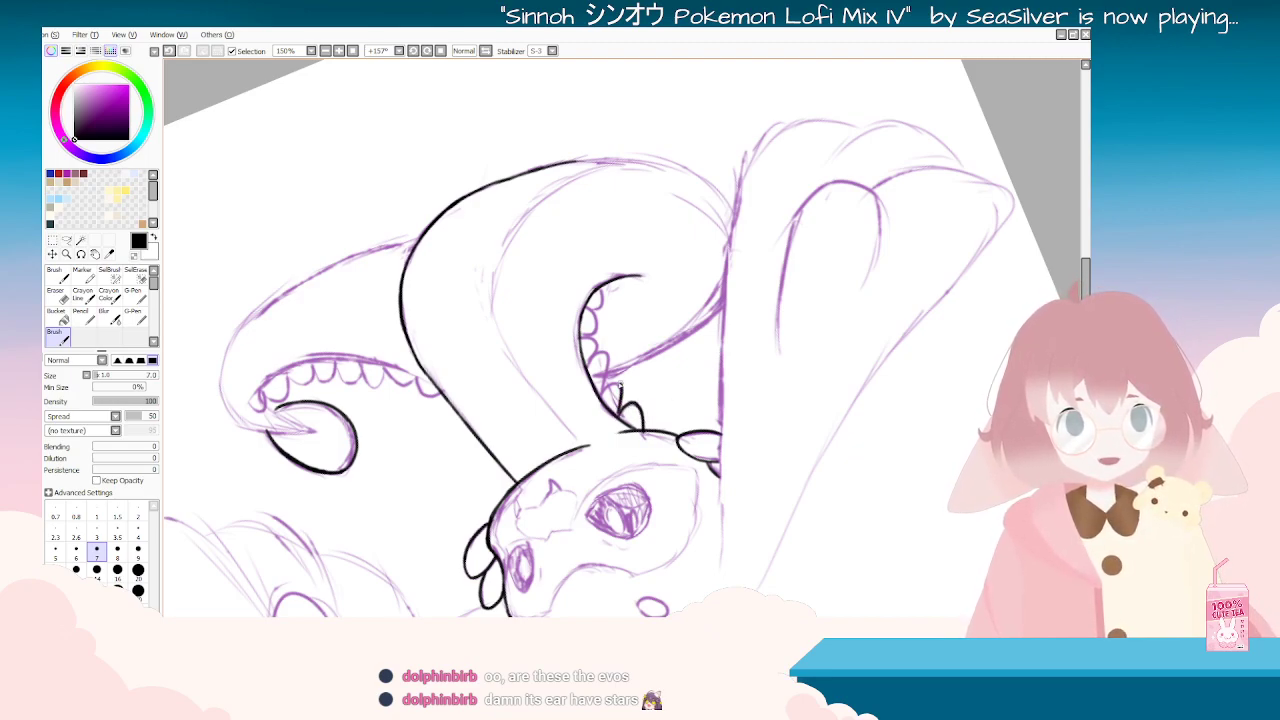
Step: Turn the canvas to -22° and redraw the second scallop of the inner body curve until its shape follows the sketch
drag(686, 479, 560, 205)
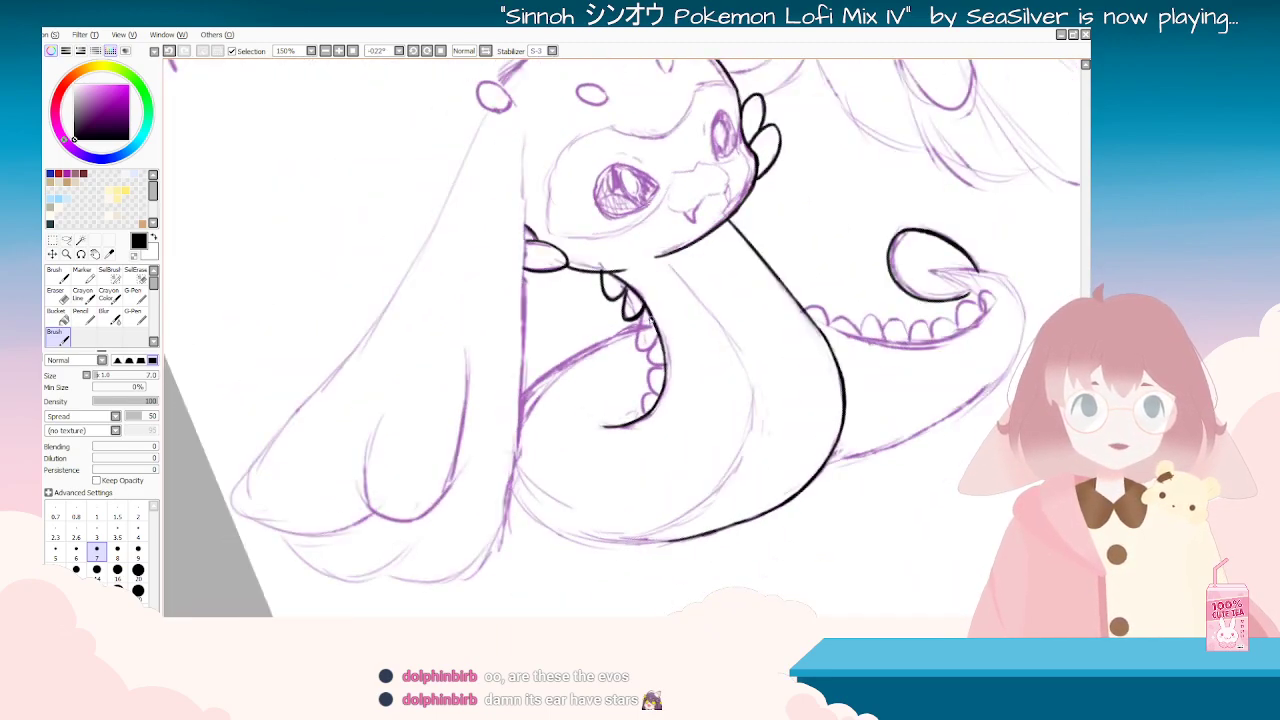
key(ctrl+z)
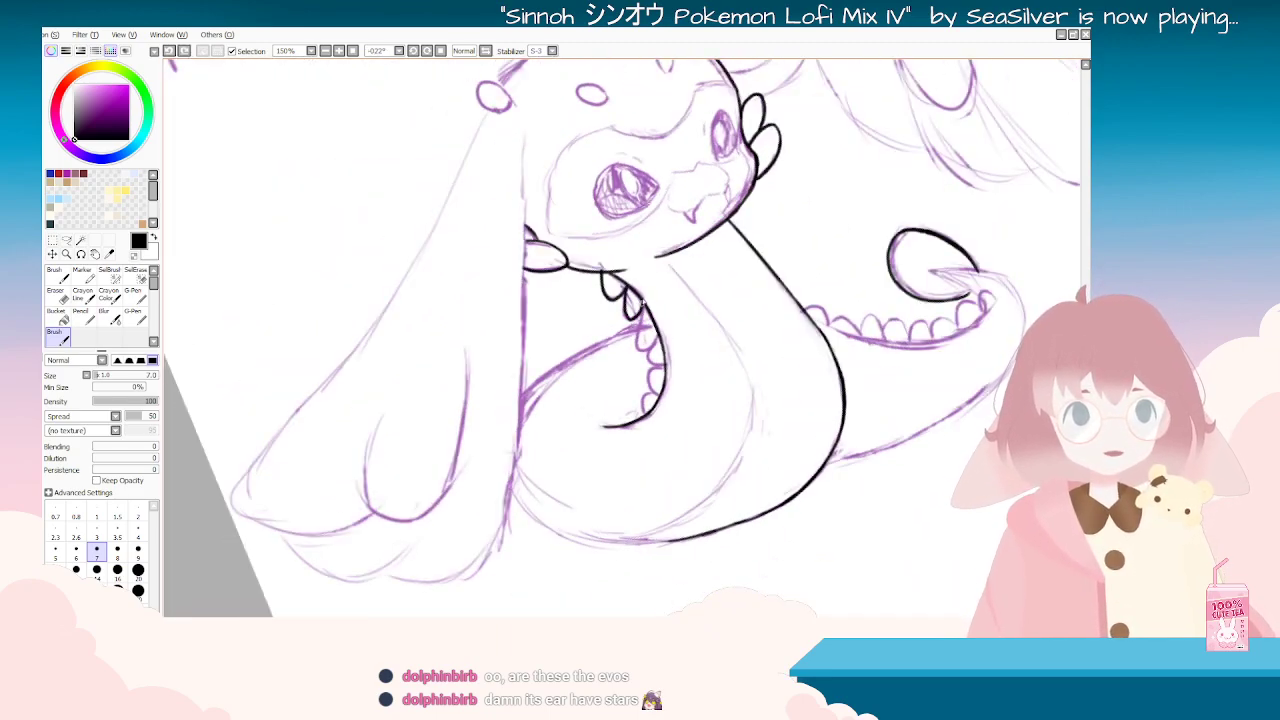
drag(644, 302, 645, 298)
key(ctrl+z)
key(ctrl+z)
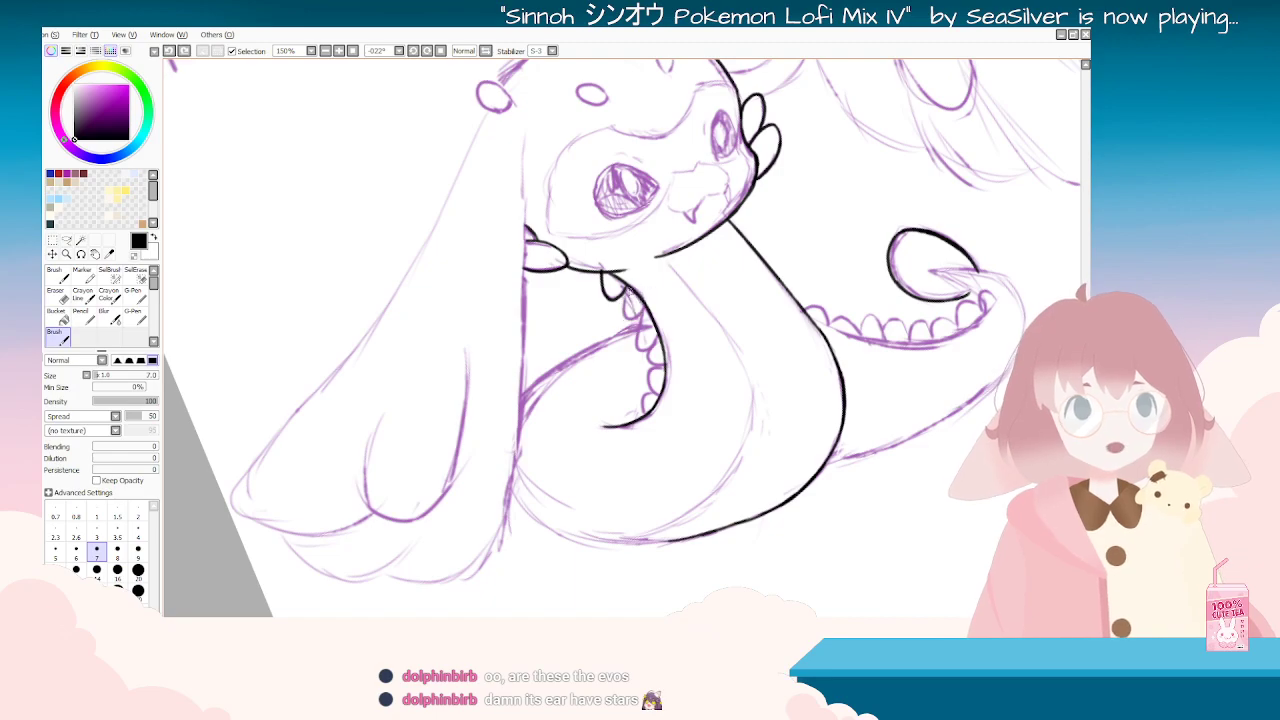
drag(643, 311, 645, 299)
key(ctrl+z)
key(ctrl+z)
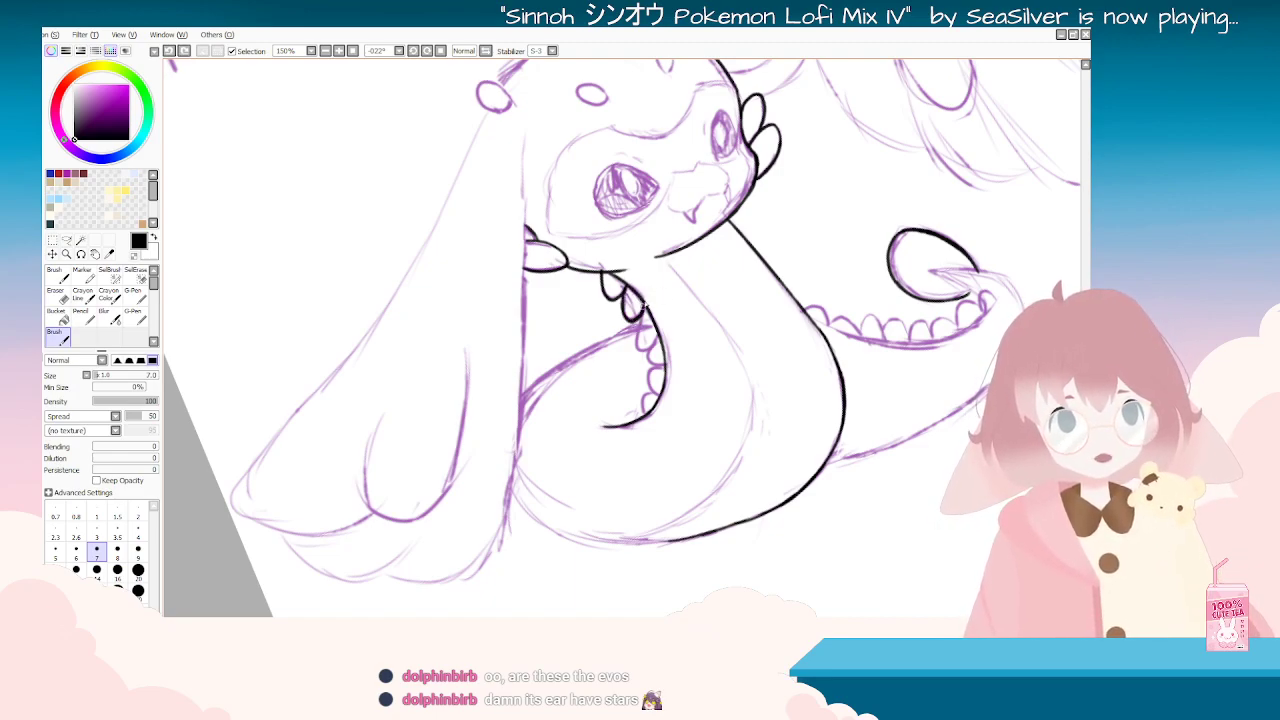
Step: Tidy the line where the second scallop meets the inner body curve with the size 20 eraser, starting from the 0° canvas angle
key(Delete)
key(Delete)
key(Delete)
key(Delete)
key(Delete)
key(Delete)
key(Delete)
key(Delete)
key(Delete)
key(Delete)
key(Delete)
key(Delete)
key(Delete)
key(Delete)
key(Delete)
key(Delete)
key(Delete)
key(Delete)
key(Delete)
key(Delete)
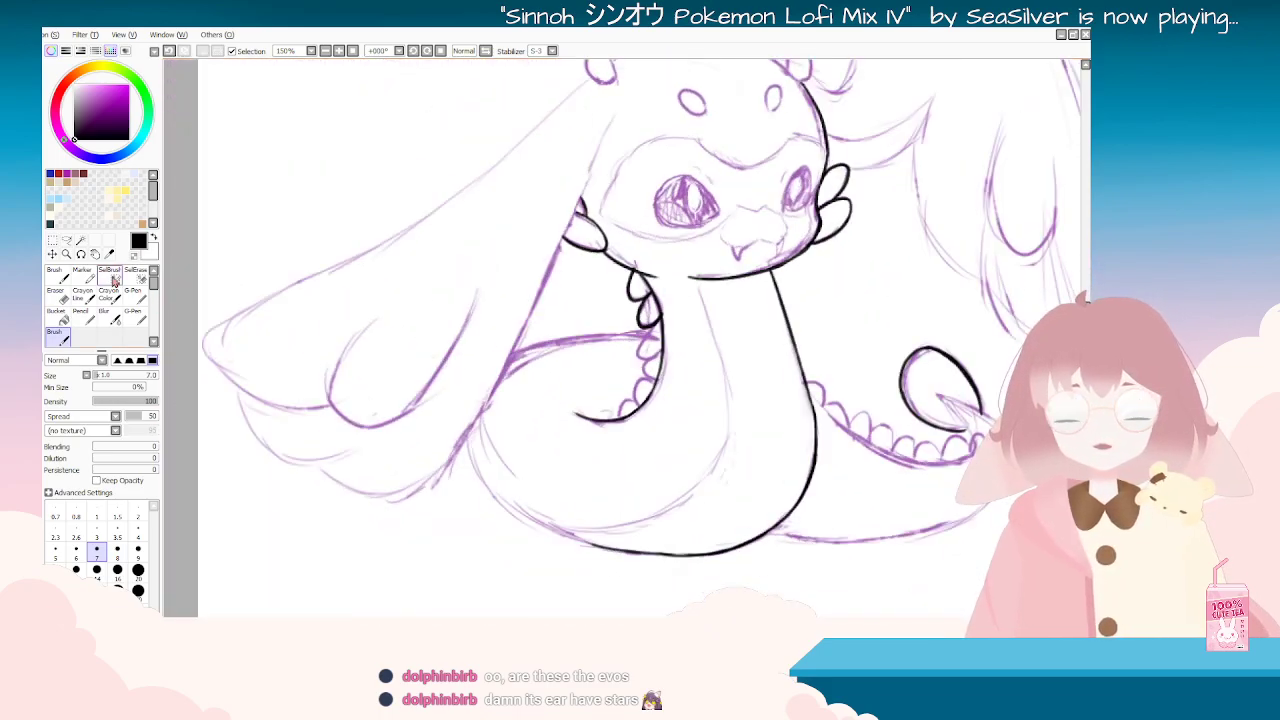
click(63, 298)
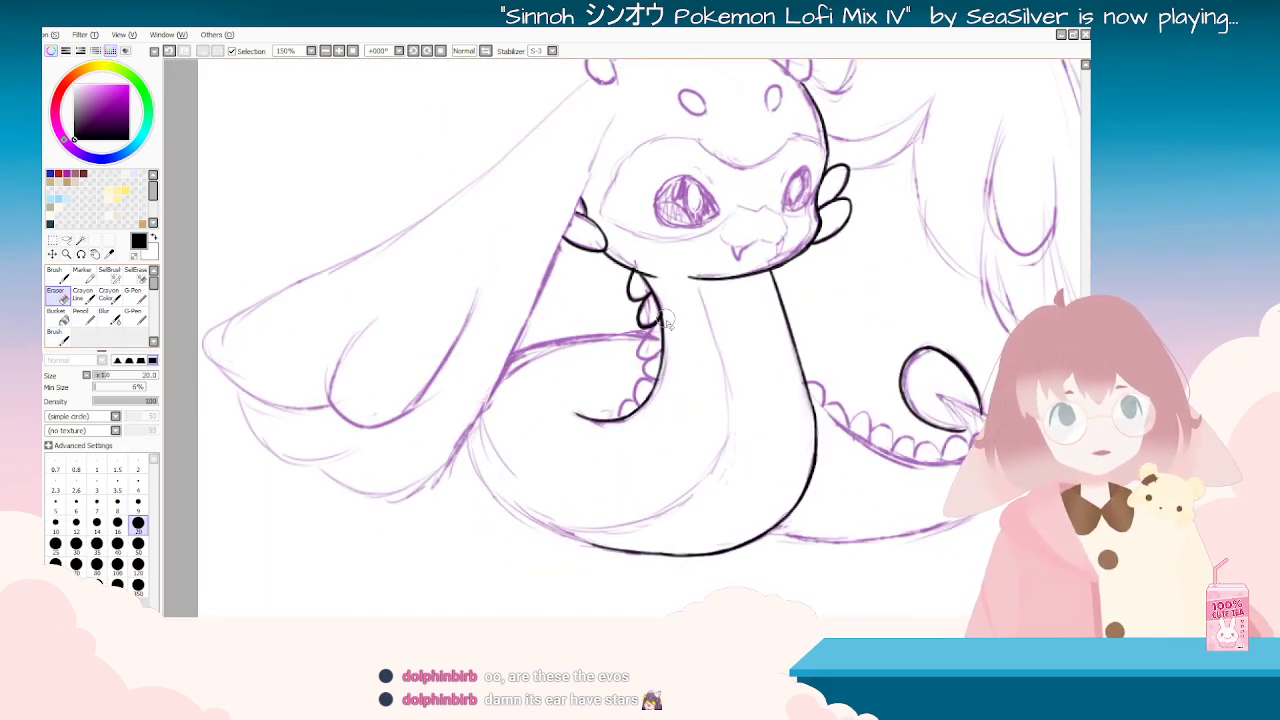
key(End)
key(End)
key(End)
key(End)
key(End)
key(End)
key(End)
key(End)
key(End)
key(End)
key(End)
key(End)
key(End)
key(End)
key(End)
key(End)
key(End)
key(End)
key(End)
key(End)
Step: Ink the third and fourth scallops down the inner body curve with the size 7 brush, with the canvas at -11°
click(65, 337)
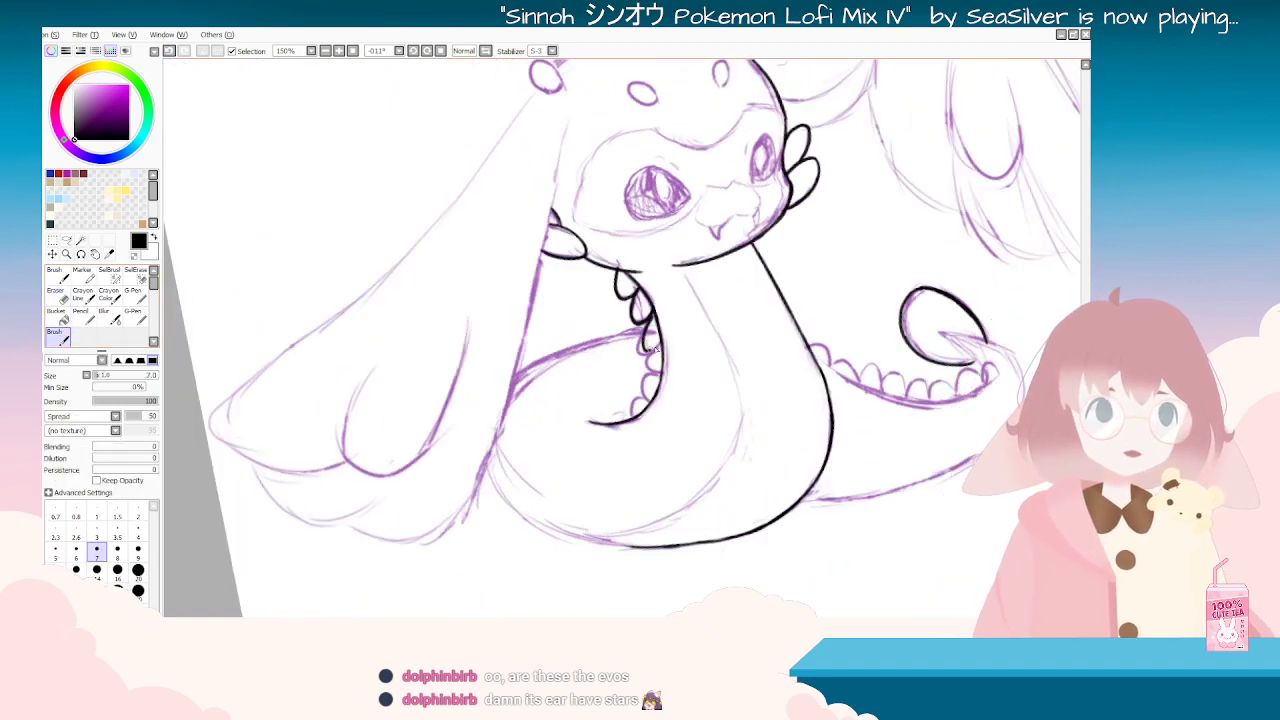
key(ctrl+z)
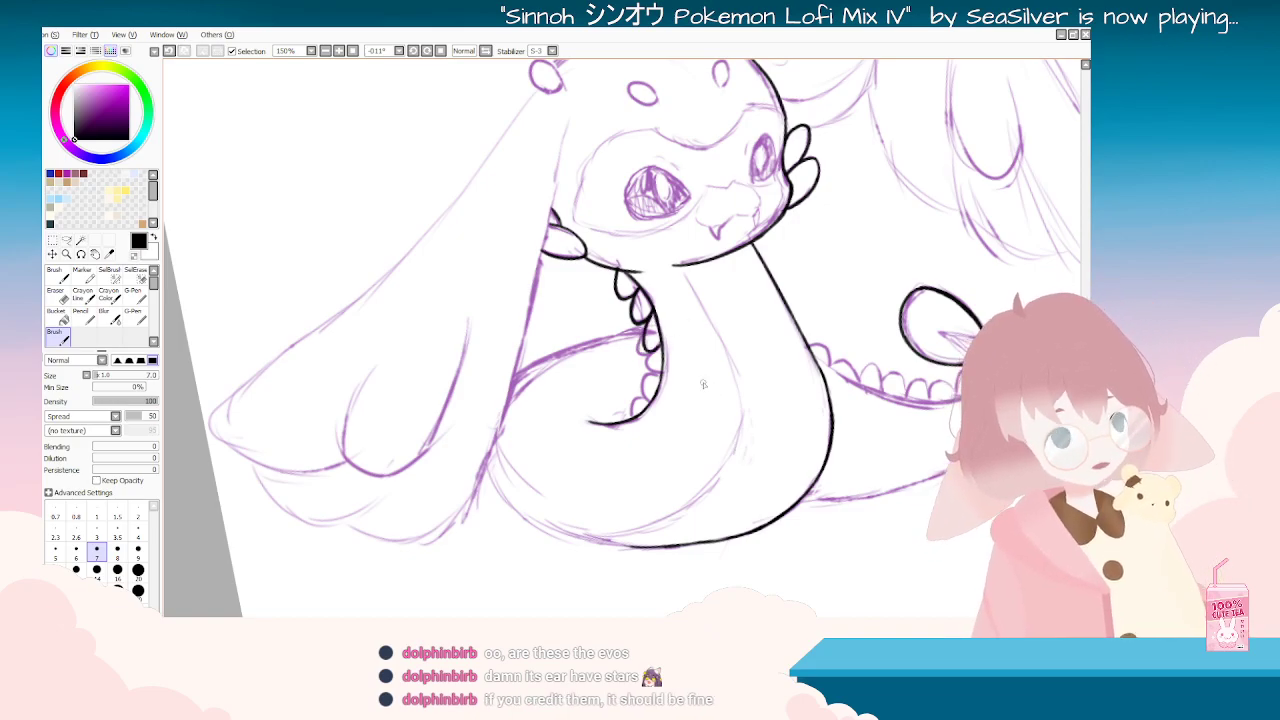
key(Delete)
key(Delete)
key(Delete)
key(Delete)
key(Delete)
key(Delete)
key(Delete)
key(Delete)
key(Delete)
key(Delete)
key(Delete)
key(Delete)
key(Delete)
key(Delete)
key(Delete)
key(Delete)
key(Delete)
key(Delete)
key(Delete)
key(Delete)
key(Delete)
key(Delete)
key(Delete)
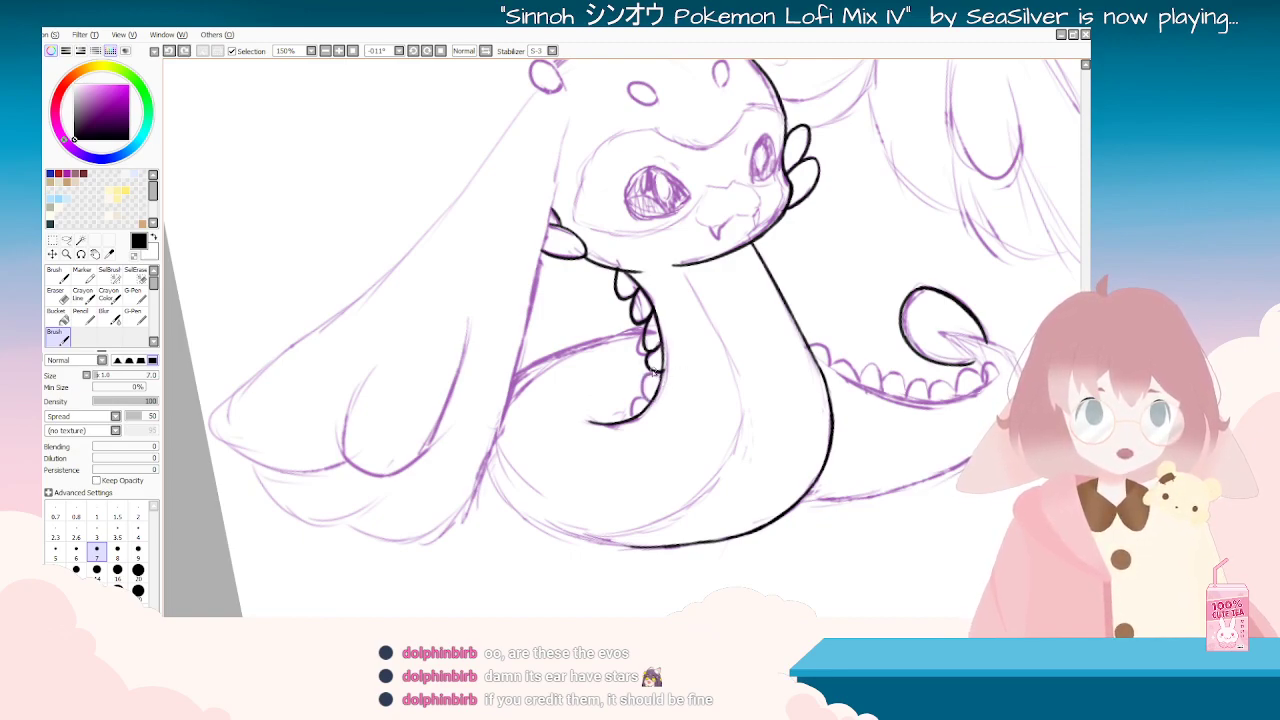
Step: Ink the last scallops at the lower end of the inner body curve, redrawing the final one
drag(652, 372, 655, 402)
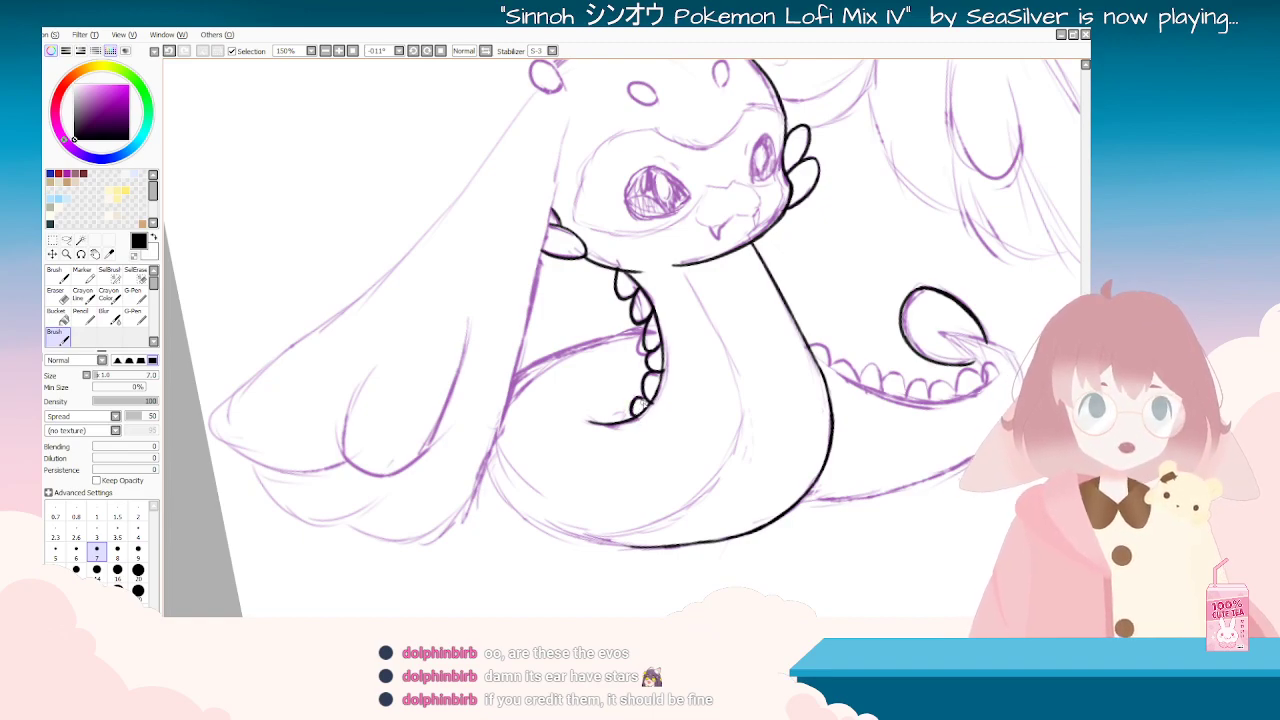
key(ctrl+z)
drag(641, 399, 631, 418)
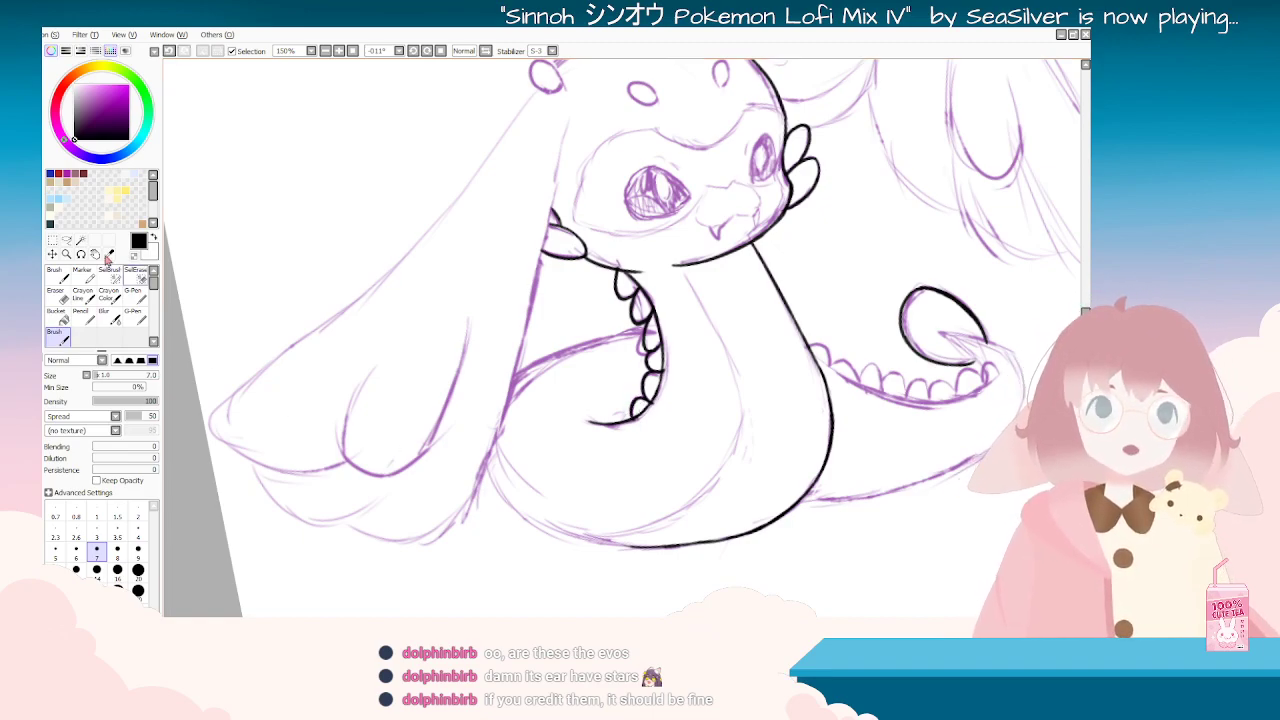
Step: Hide the sketch and clean up the scalloped edge with the size 20 eraser from several canvas angles, ending at 0° and 100% zoom
click(60, 297)
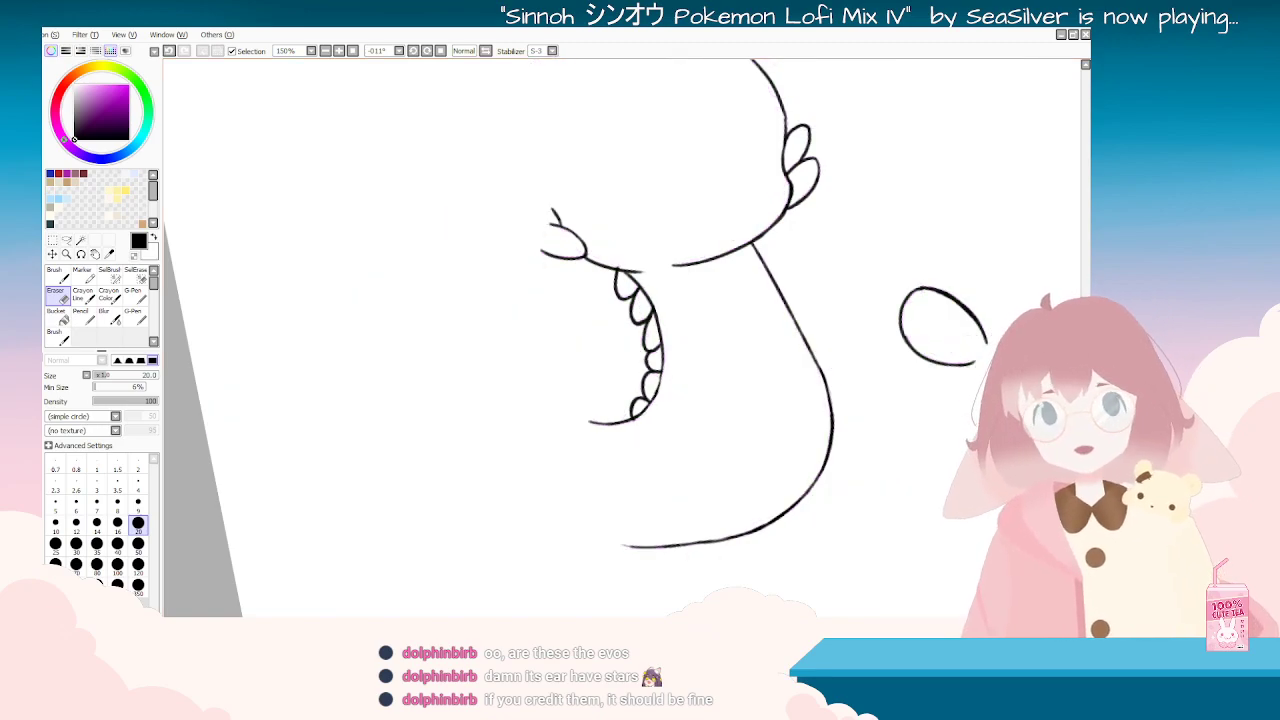
key(End)
key(End)
key(End)
key(End)
key(End)
key(End)
key(End)
key(End)
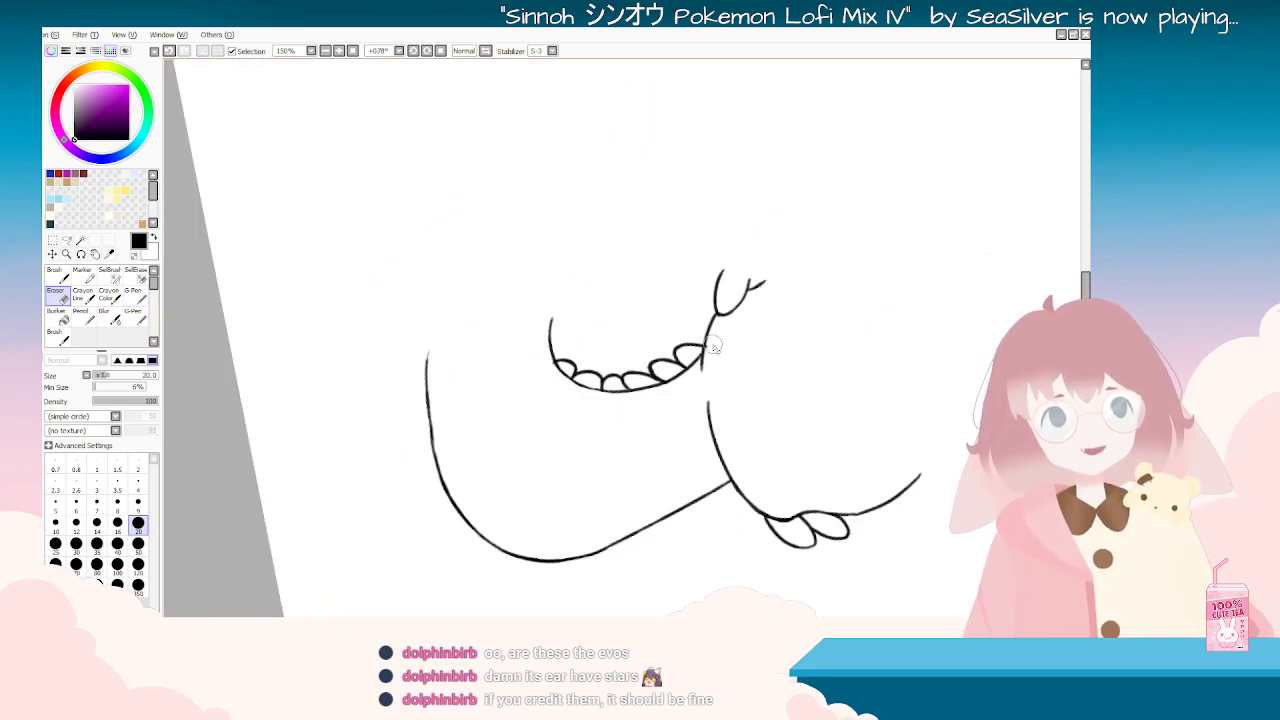
key(Delete)
key(Delete)
key(Delete)
key(Delete)
key(Delete)
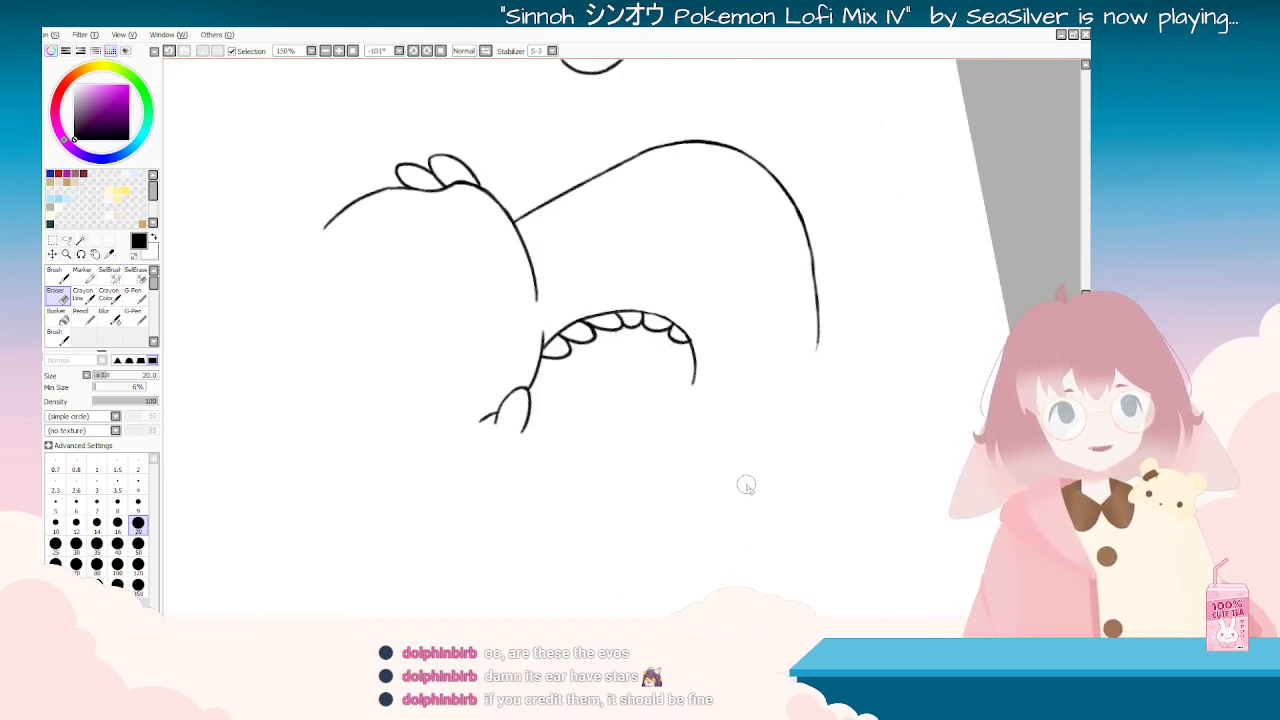
scroll(743, 483, down, 3)
scroll(746, 425, up, 2)
key(Delete)
key(Delete)
key(Delete)
key(Delete)
key(Delete)
key(Delete)
key(Delete)
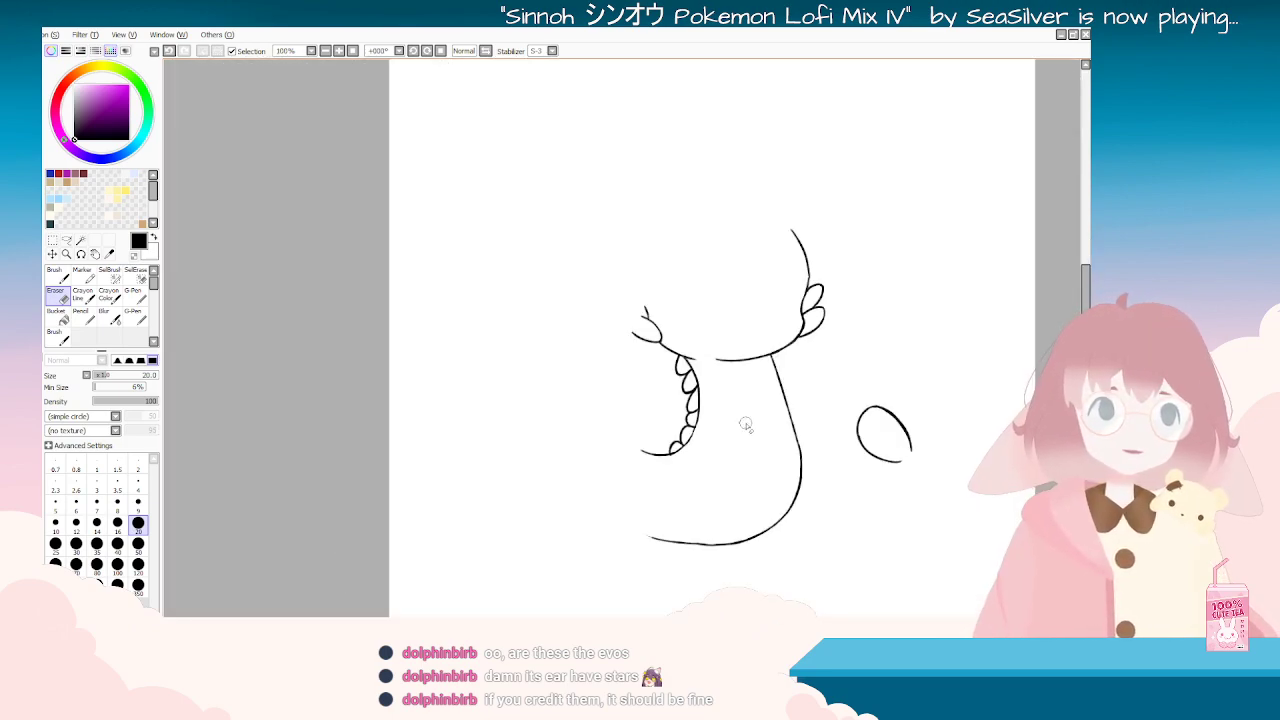
Step: Erase the body's outer curve below the straight neck line, using the size 20 eraser and the size 80 eraser
mouse_move(832, 337)
mouse_down()
mouse_move(808, 390)
mouse_move(813, 373)
mouse_up()
key(Home)
drag(814, 420, 751, 535)
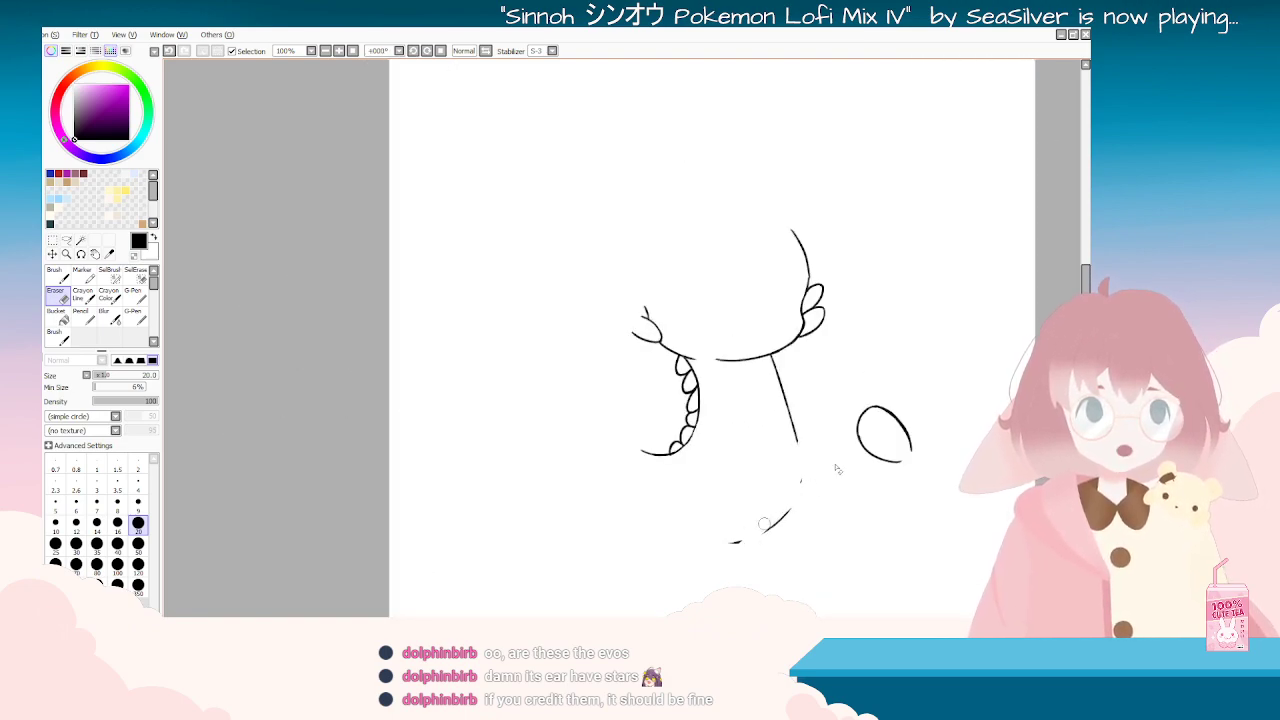
key(Delete)
key(Delete)
key(Delete)
click(97, 564)
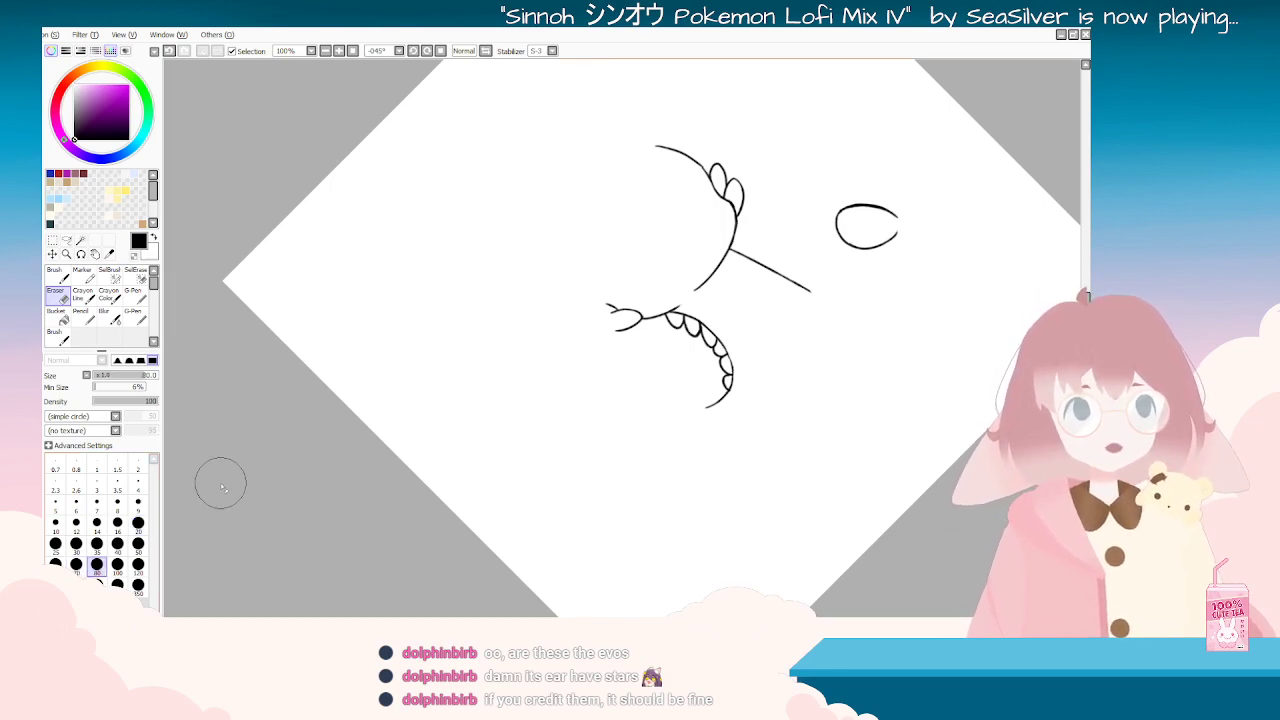
Step: Turn the canvas to +90° and tidy the neck line with the size 9 eraser
key(End)
key(End)
key(End)
key(End)
key(End)
key(End)
click(139, 505)
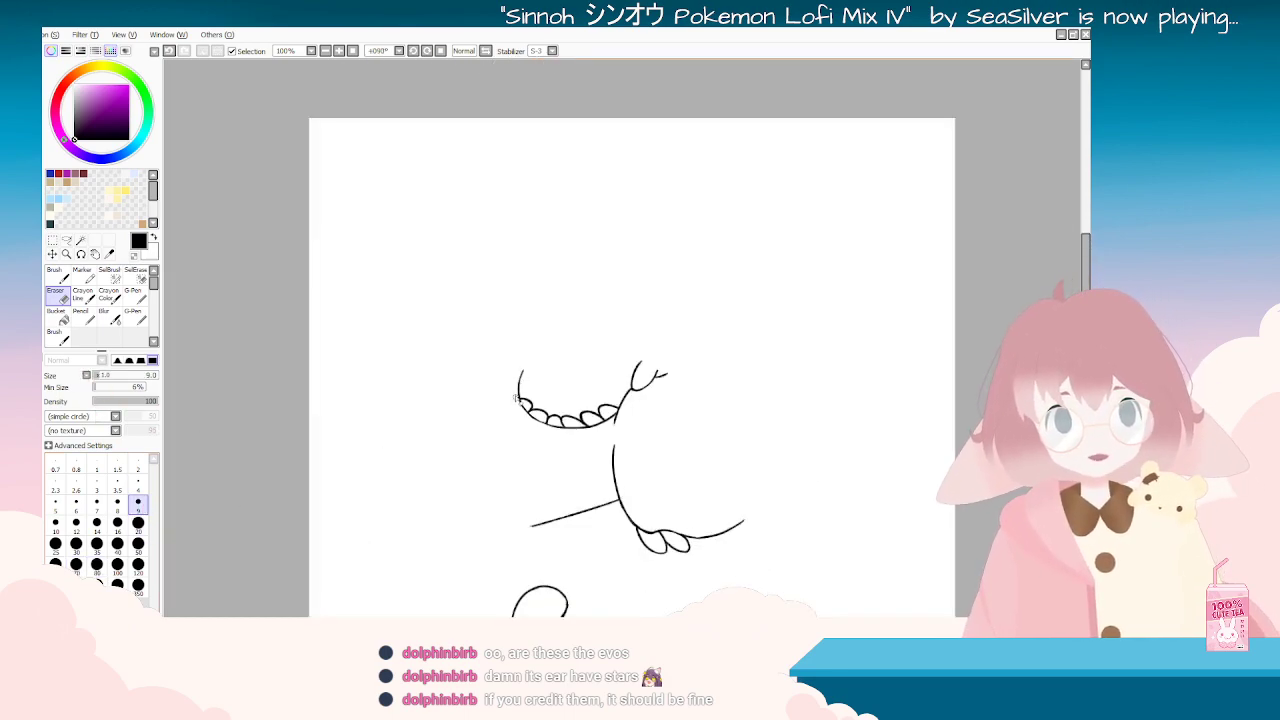
drag(526, 506, 638, 472)
Step: Examine the remaining line art without the sketch from several canvas angles and at zoom levels between 50% and 150%
key(Page_Up)
key(Page_Up)
key(Page_Up)
scroll(905, 498, down, 4)
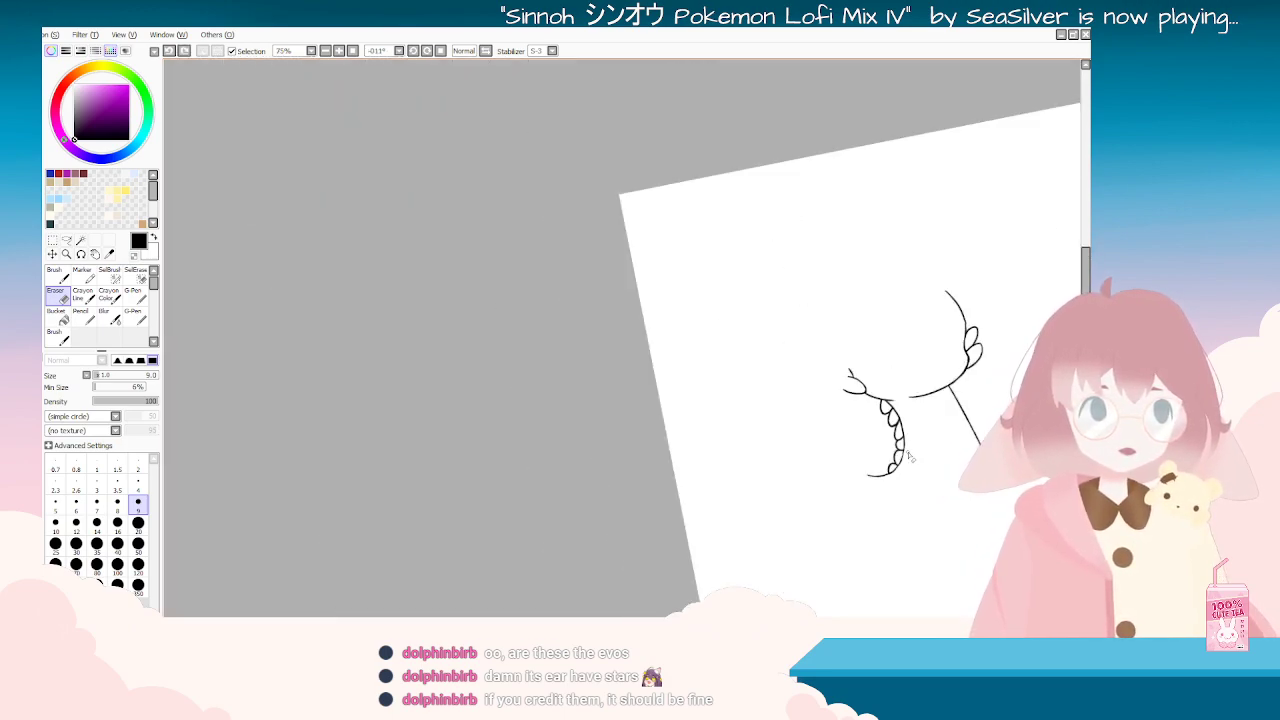
key(End)
key(End)
key(End)
key(Delete)
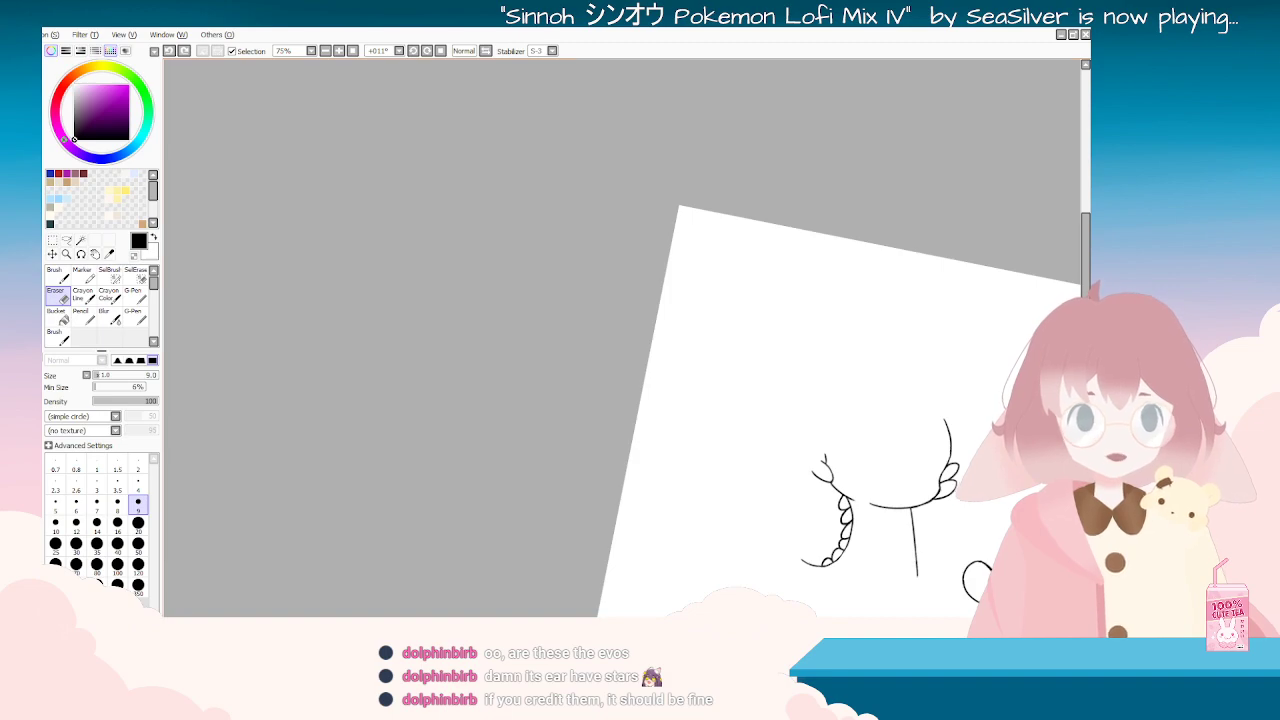
drag(1043, 485, 841, 484)
key(Delete)
scroll(843, 484, down, 1)
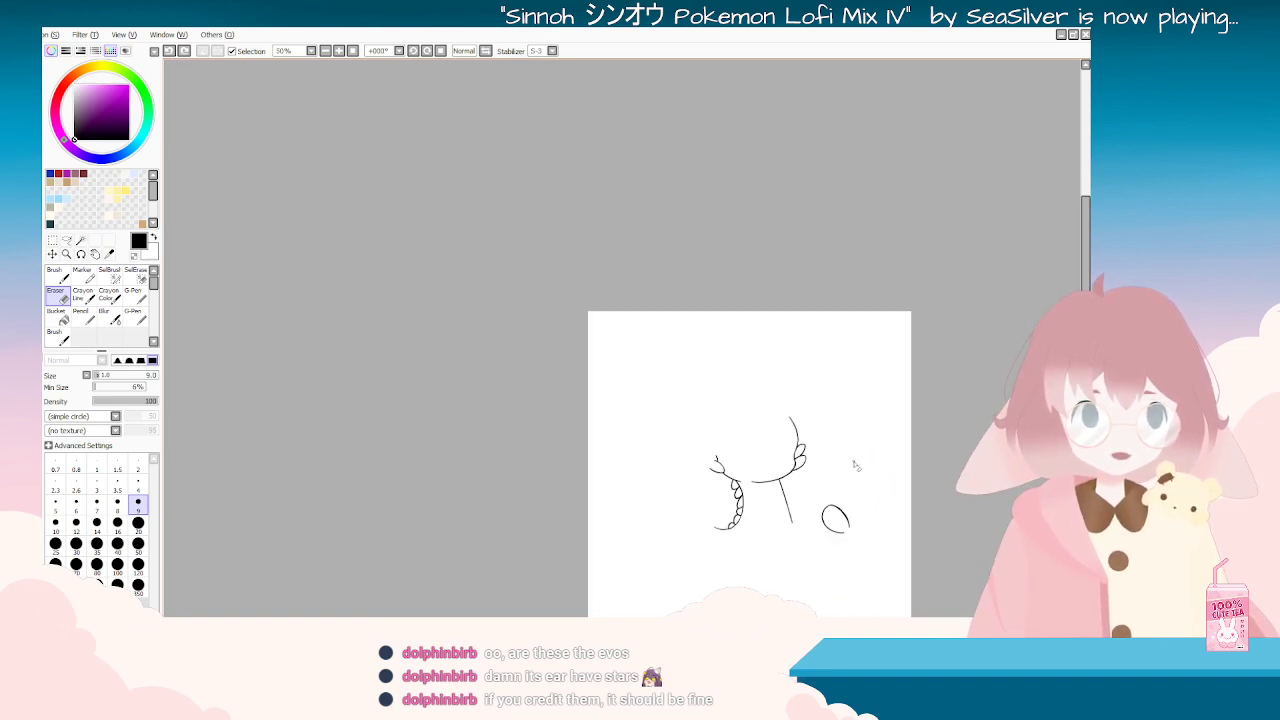
scroll(843, 484, up, 5)
scroll(614, 422, down, 7)
scroll(668, 567, up, 4)
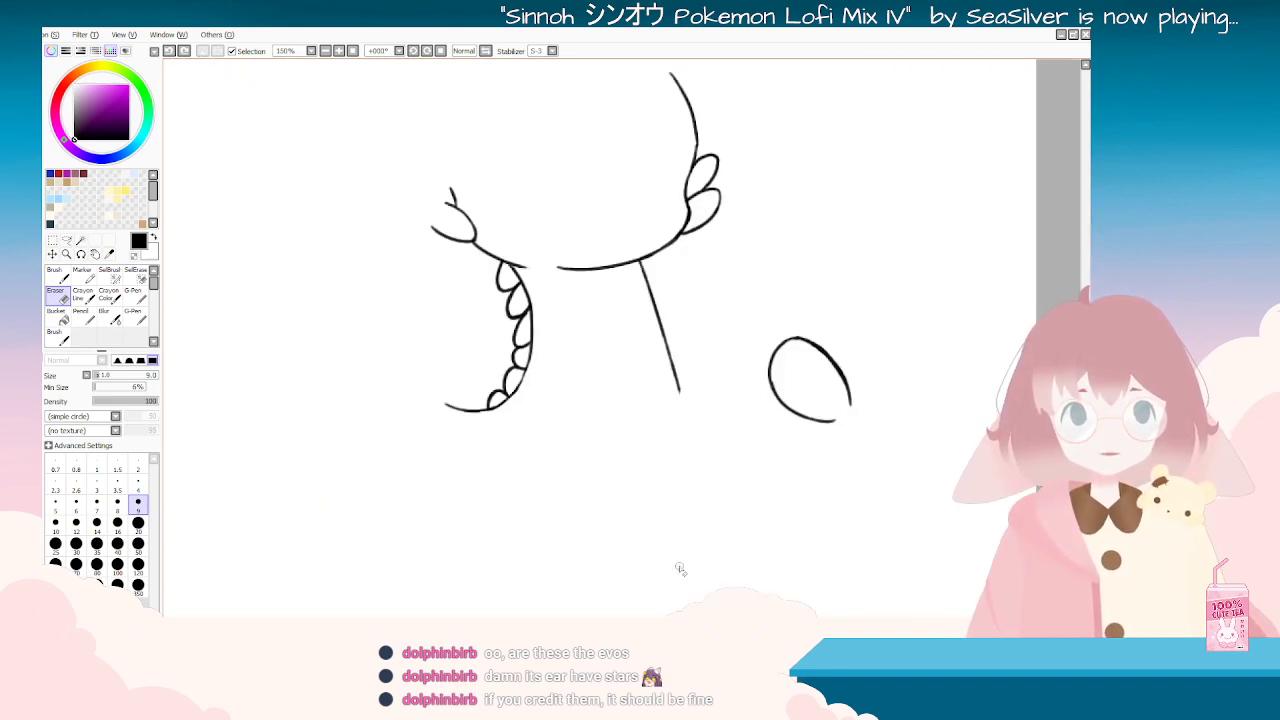
key(End)
key(End)
key(End)
key(End)
key(End)
key(End)
key(End)
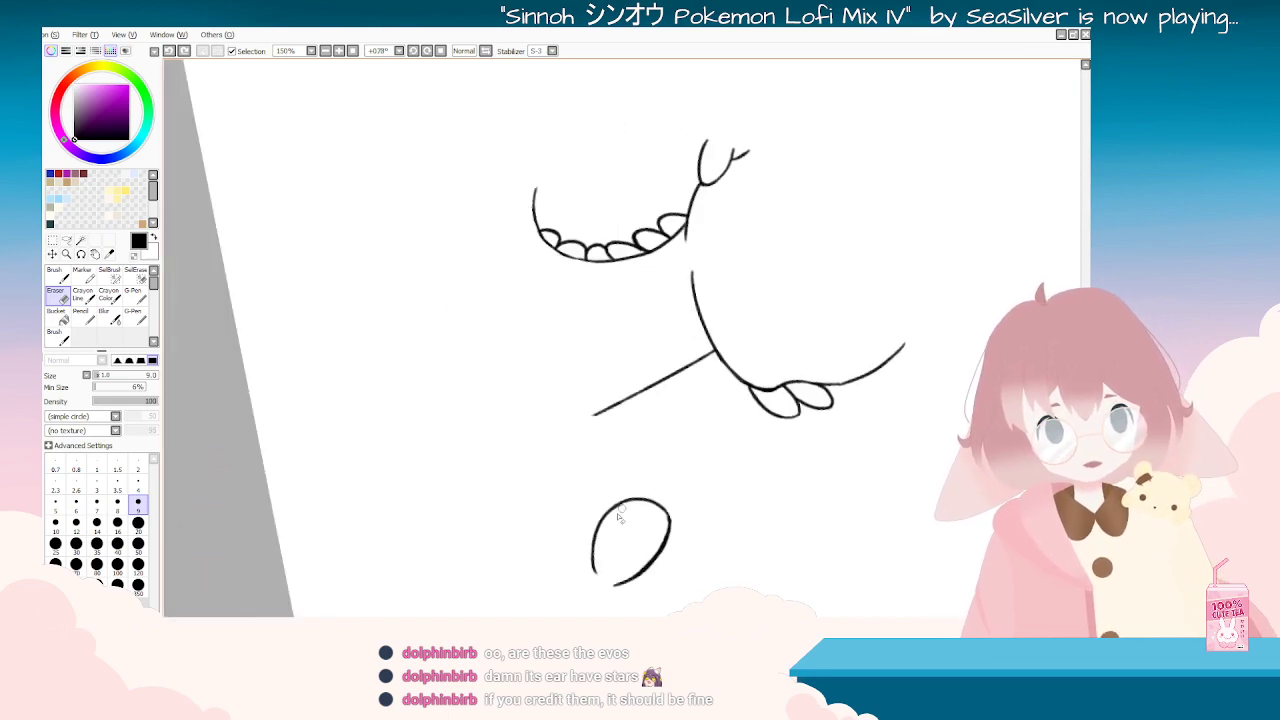
key(Home)
scroll(616, 540, down, 3)
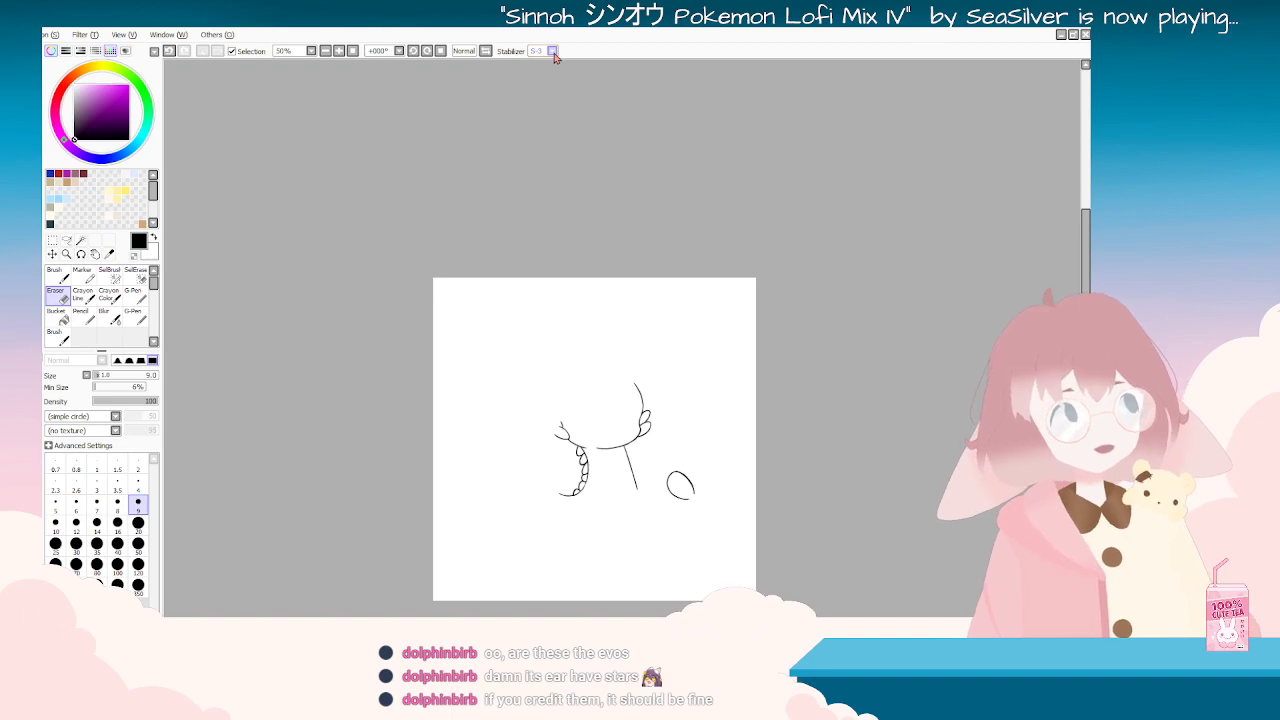
scroll(594, 586, up, 3)
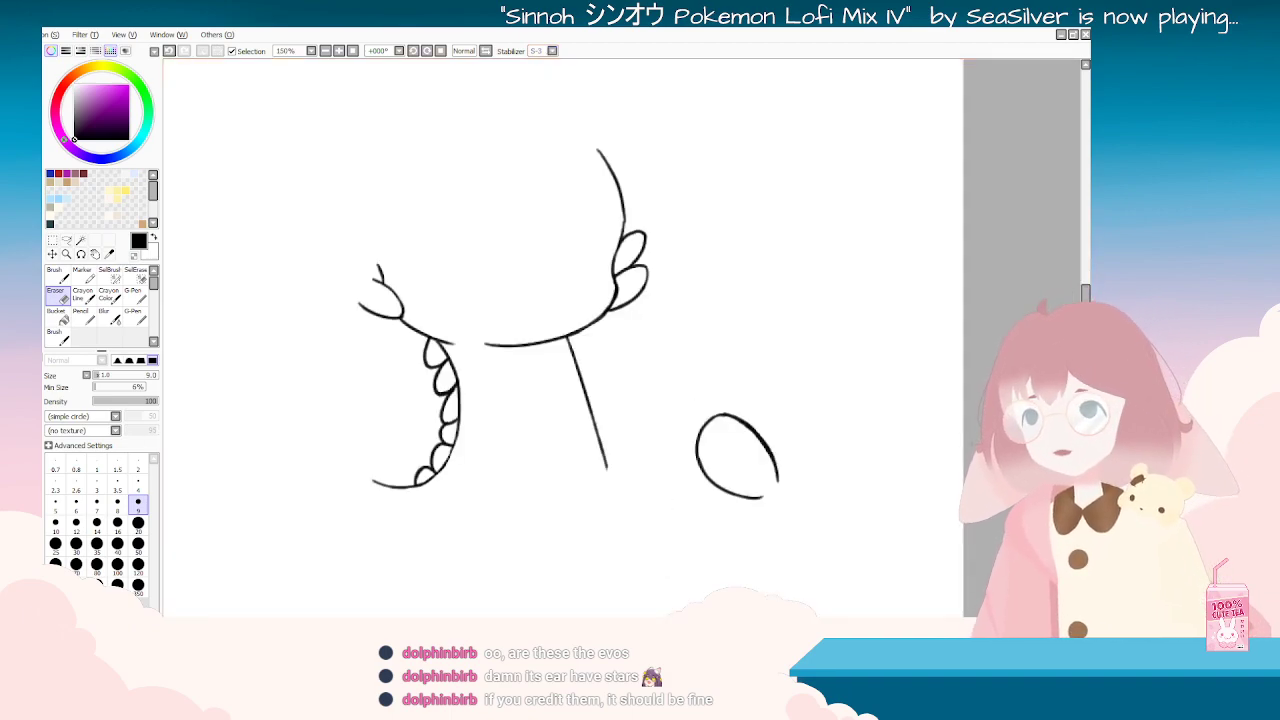
Step: Show the sketch beneath the line art again and switch back to the size 7 brush
click(20, 350)
click(57, 336)
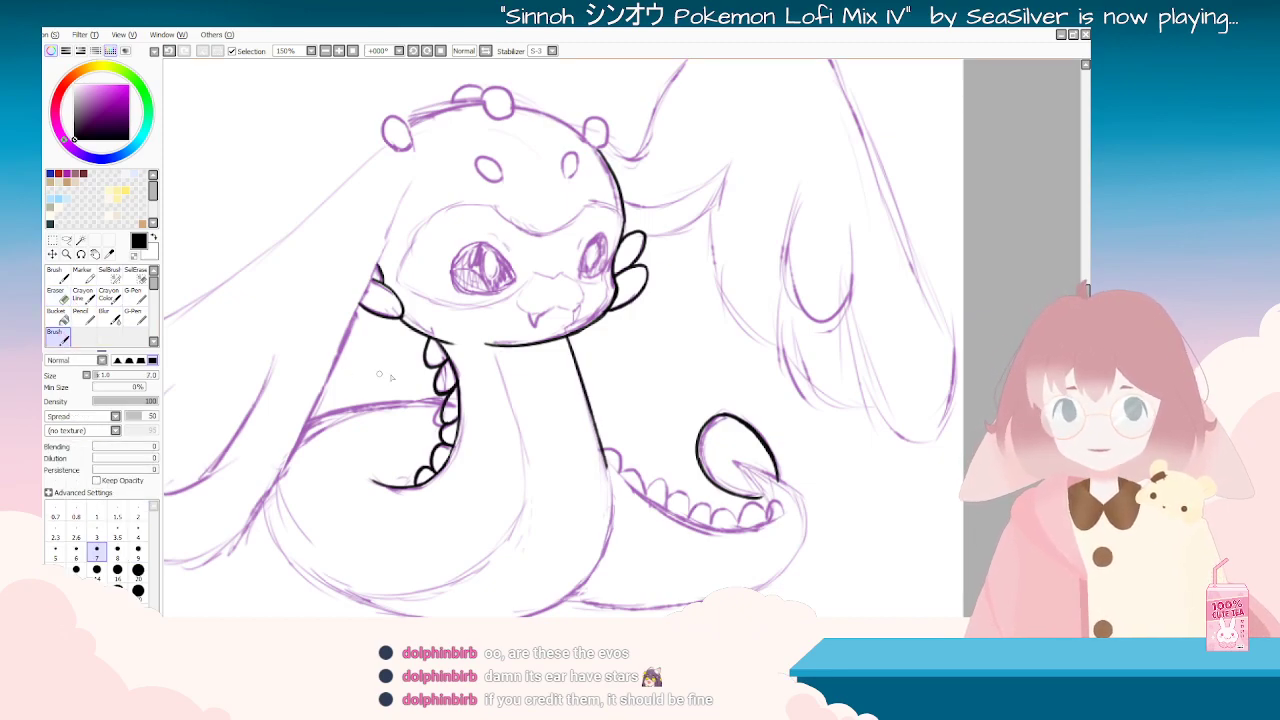
drag(490, 345, 518, 464)
key(ctrl+z)
drag(492, 346, 535, 486)
key(ctrl+z)
drag(605, 462, 608, 561)
key(Delete)
key(Delete)
key(Delete)
key(Delete)
key(Delete)
key(Delete)
key(Delete)
key(Delete)
key(Delete)
drag(753, 397, 652, 197)
key(ctrl+z)
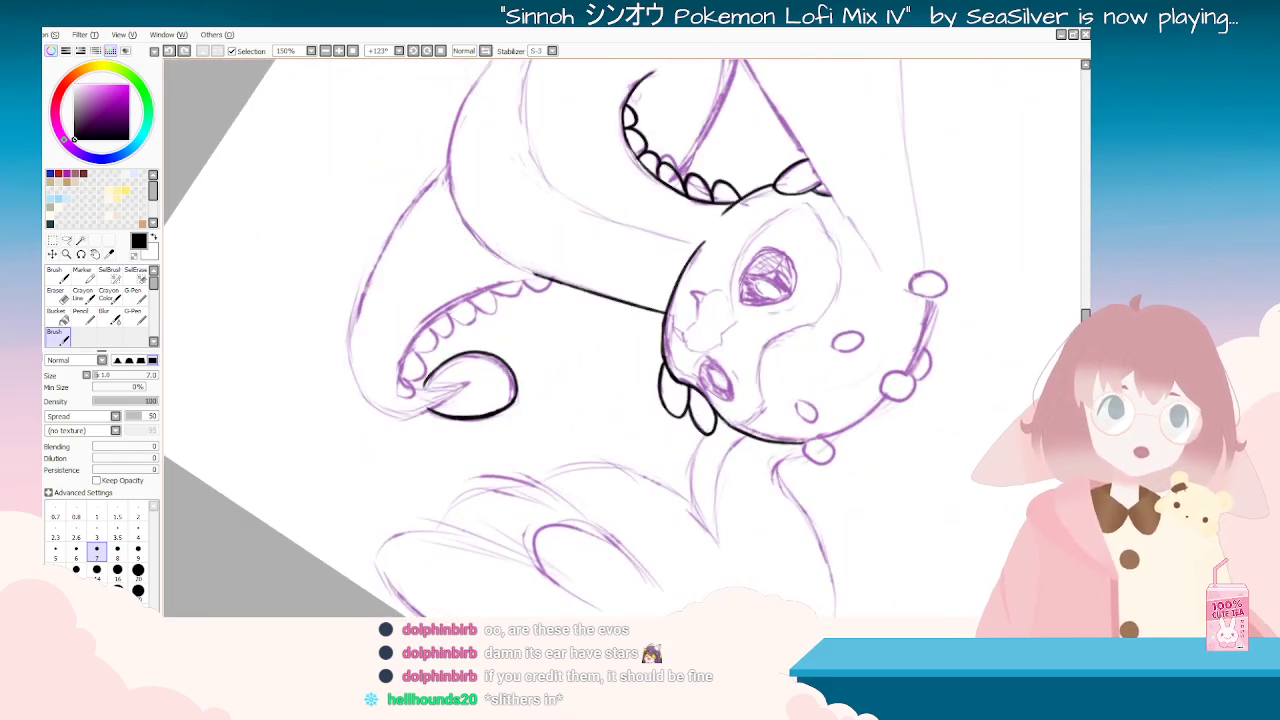
drag(1085, 350, 1085, 291)
mouse_move(951, 371)
mouse_down()
mouse_move(763, 380)
mouse_move(571, 431)
mouse_move(575, 536)
mouse_up()
key(ctrl+z)
drag(586, 407, 573, 536)
key(ctrl+z)
mouse_move(571, 487)
mouse_down()
mouse_move(580, 551)
mouse_move(169, 457)
mouse_move(634, 490)
mouse_move(817, 410)
mouse_up()
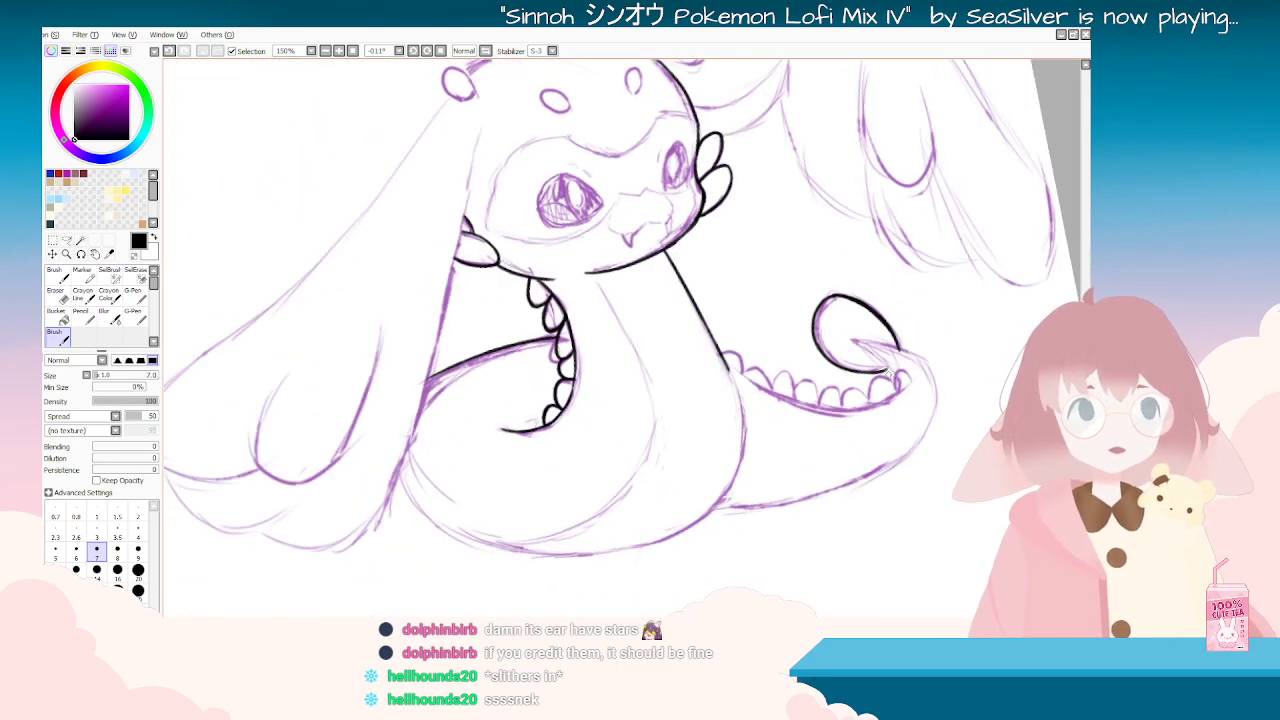
Step: Ink the narrow pointed wedge of the tail tip inside the curled loop, following the sketch with the size 7 brush
drag(853, 342, 830, 460)
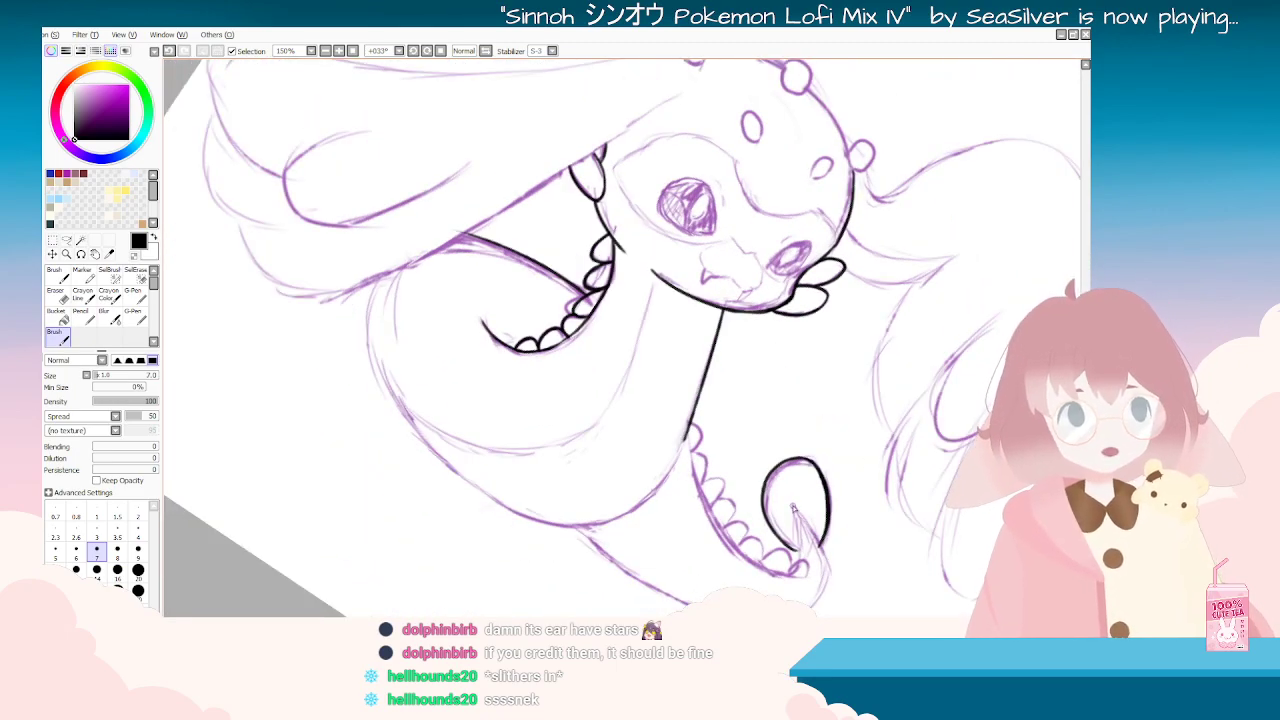
drag(823, 560, 828, 568)
key(ctrl+z)
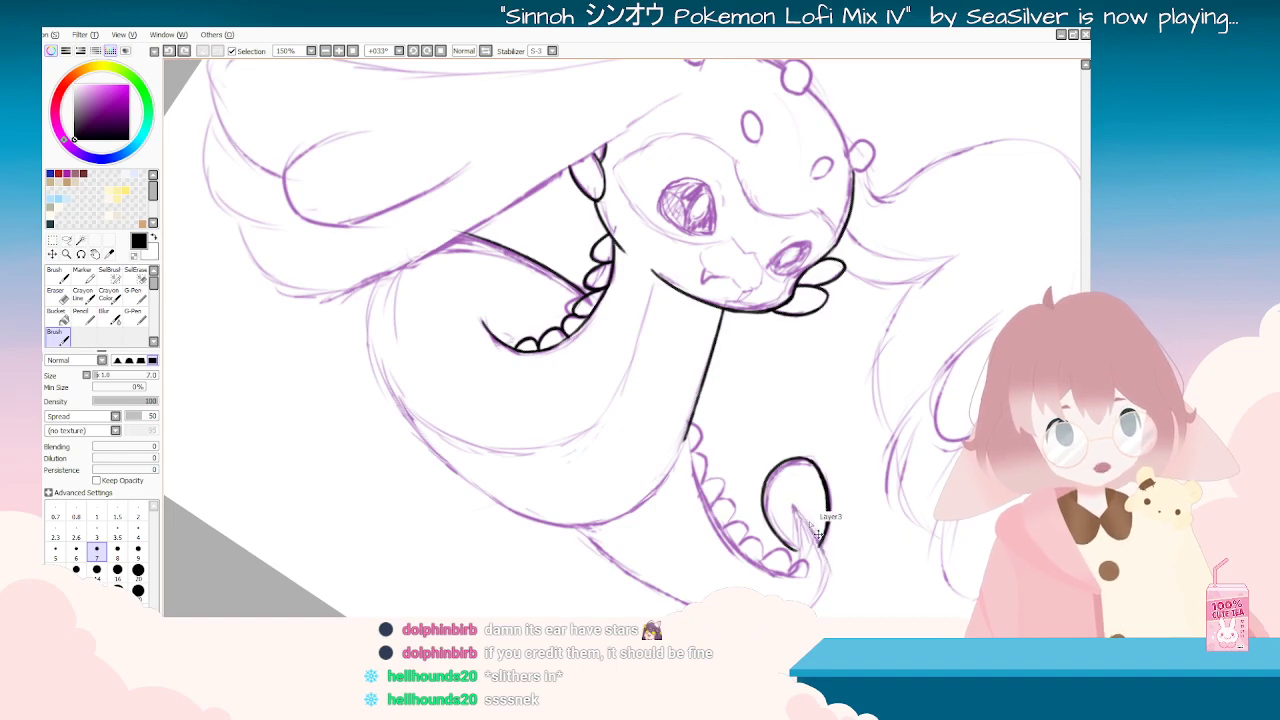
drag(794, 507, 829, 571)
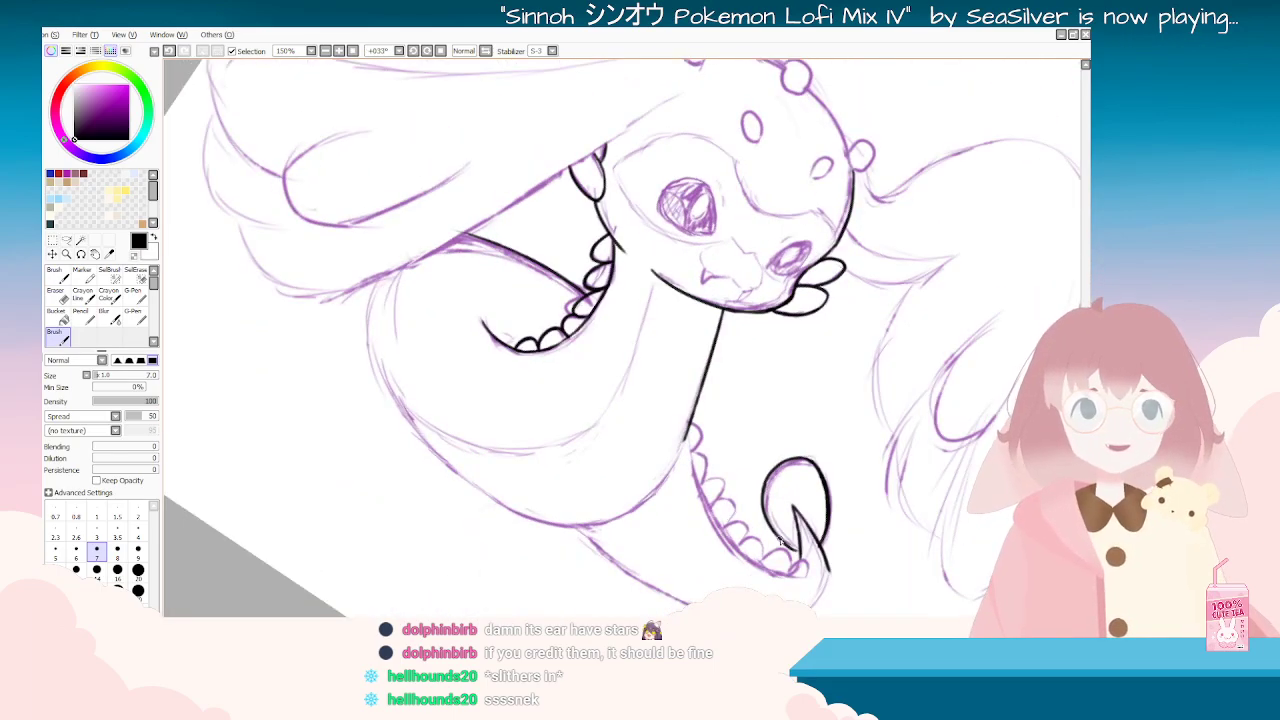
Step: Switch to the size 9 eraser and examine the neck line, scallops and tail from several canvas angles at 150% and 200% zoom
key(Delete)
key(Delete)
key(Delete)
key(Delete)
key(Delete)
key(Delete)
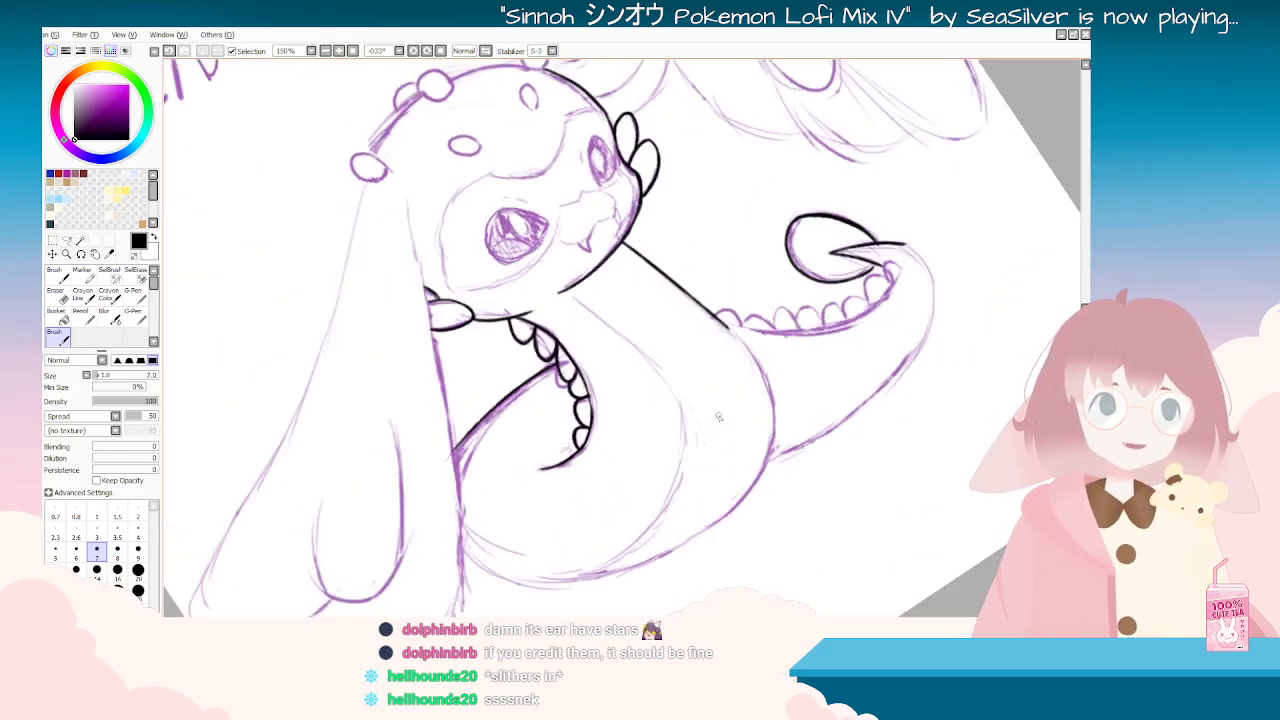
key(End)
key(End)
key(End)
key(End)
key(End)
key(End)
key(End)
key(End)
key(End)
key(End)
key(End)
key(End)
key(e)
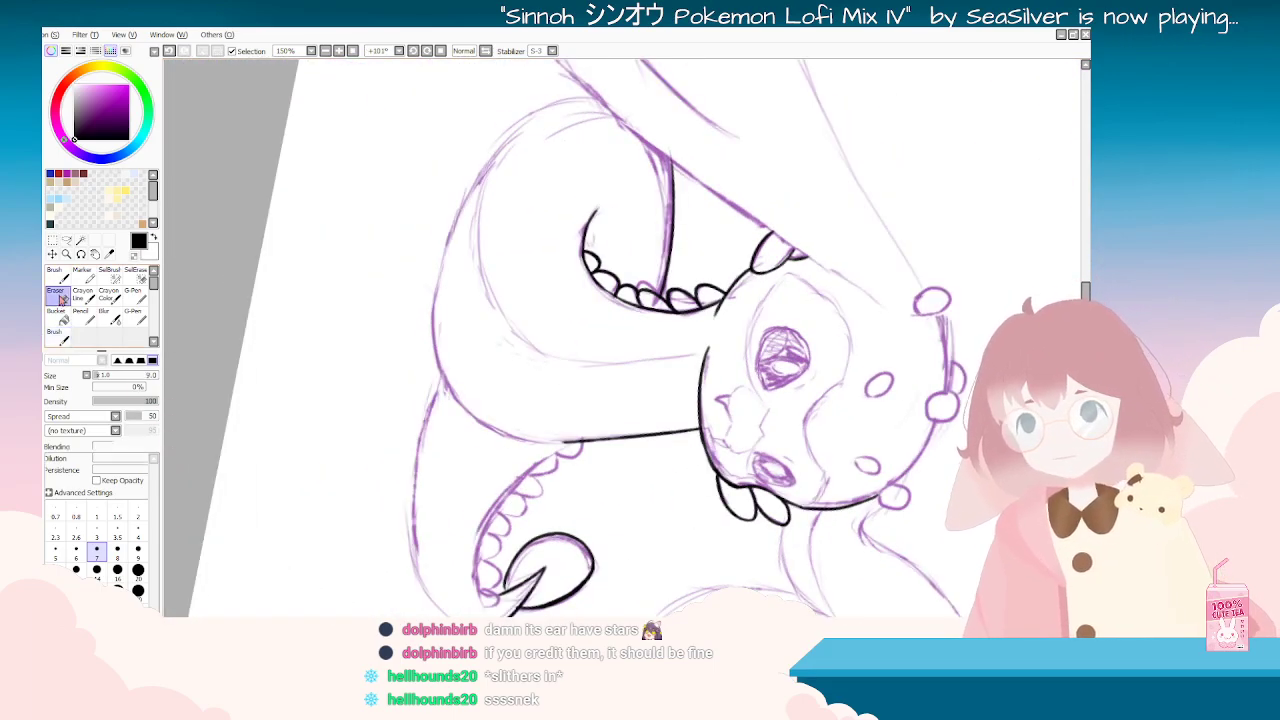
key(End)
key(End)
key(End)
key(End)
key(End)
key(End)
key(End)
key(End)
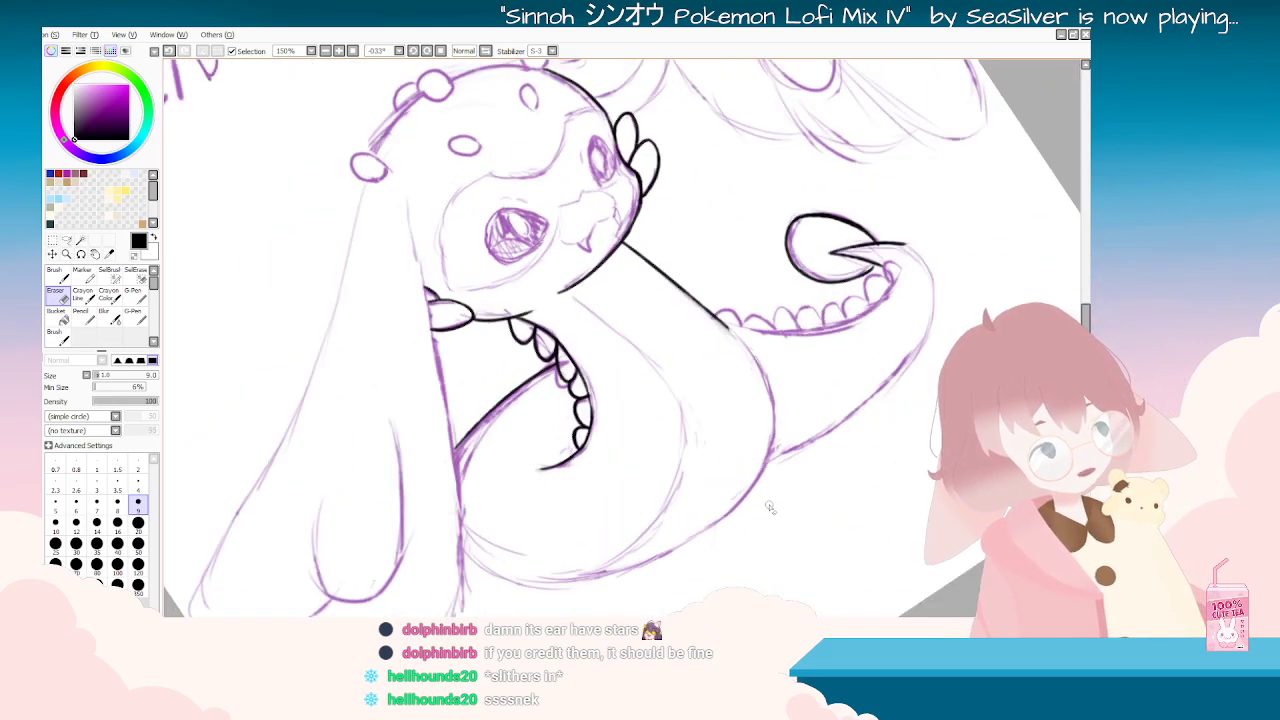
key(End)
key(End)
key(End)
scroll(730, 518, up, 3)
scroll(614, 442, up, 3)
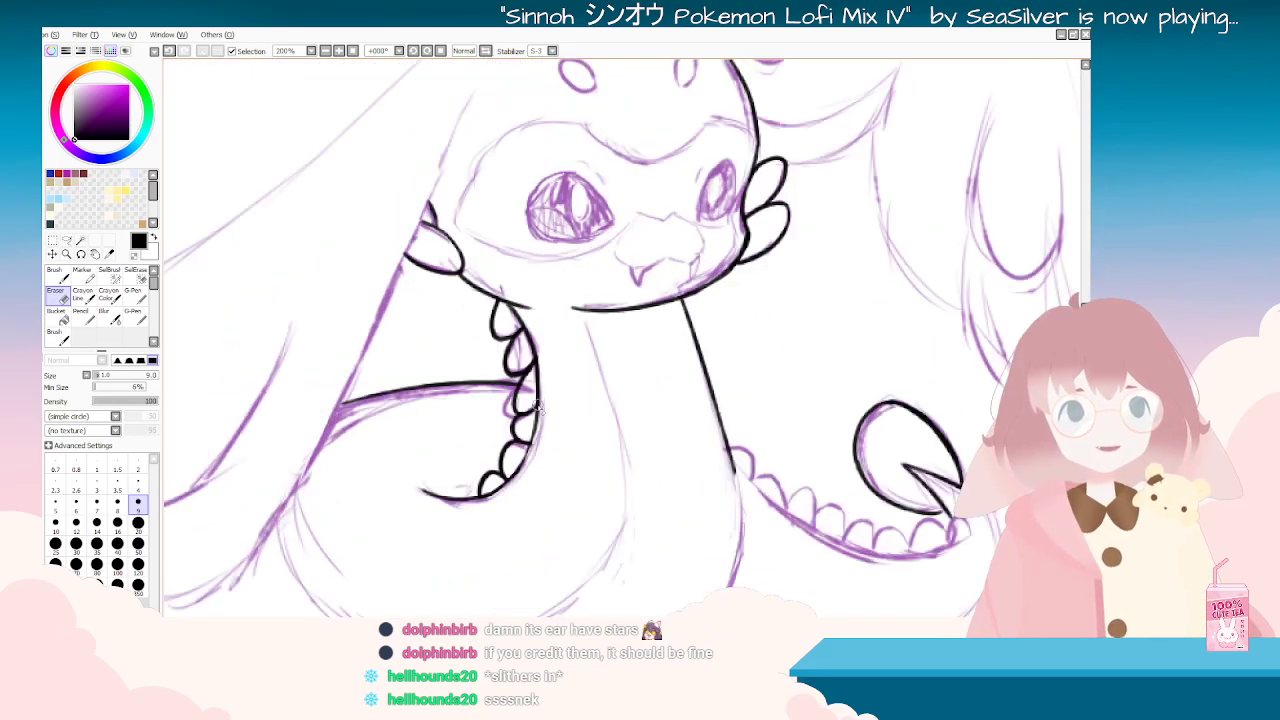
scroll(533, 407, down, 6)
key(ctrl+plus)
key(ctrl+plus)
key(ctrl+plus)
key(Delete)
key(Delete)
key(Delete)
key(Delete)
key(Delete)
key(Delete)
key(Delete)
key(Delete)
key(Delete)
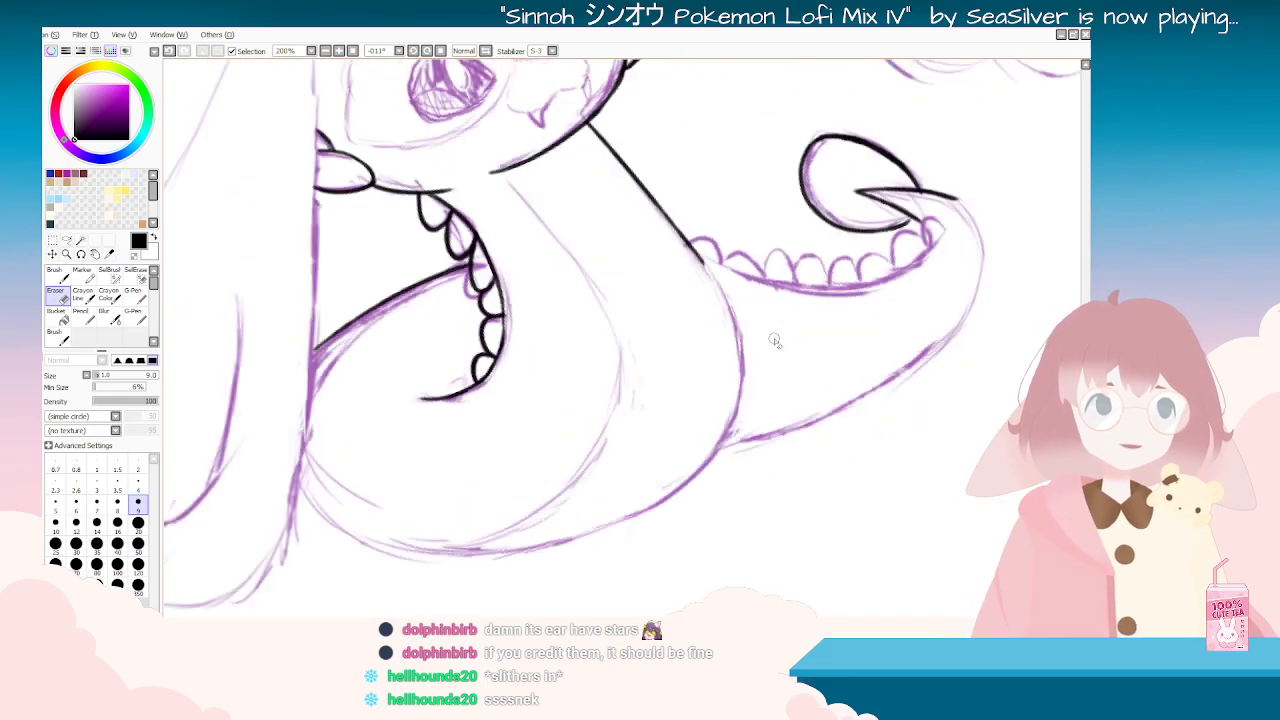
key(Delete)
key(Delete)
key(Delete)
key(Delete)
key(Delete)
key(Delete)
key(Delete)
key(Delete)
key(Delete)
key(Delete)
Step: Switch back to the size 7 brush and ink the start of the body's outer curve, from beside the ear down towards the belly
click(59, 338)
key(Delete)
key(Delete)
key(Delete)
key(Delete)
key(Delete)
key(Delete)
key(Delete)
key(Delete)
key(Delete)
key(Delete)
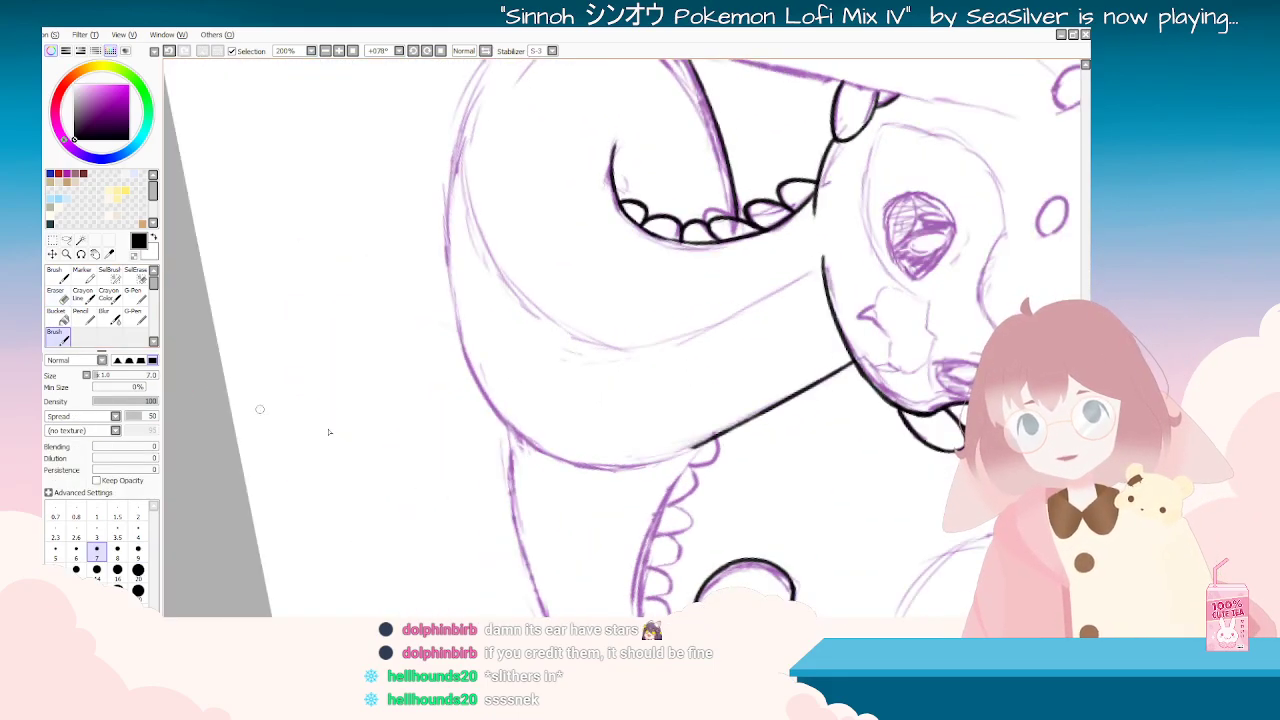
drag(306, 374, 346, 231)
mouse_move(464, 106)
mouse_down()
mouse_move(335, 170)
mouse_move(345, 294)
mouse_up()
key(ctrl+z)
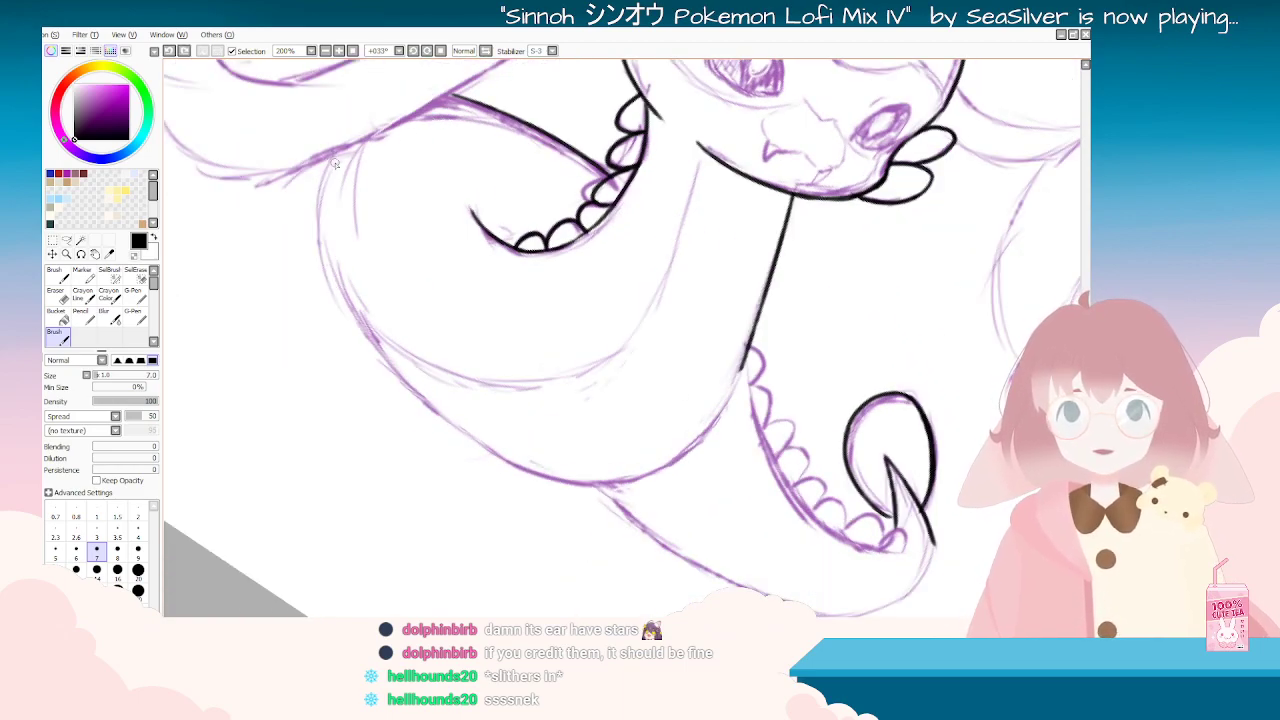
mouse_move(330, 158)
mouse_down()
mouse_move(362, 335)
mouse_move(406, 383)
mouse_up()
key(ctrl+z)
drag(357, 330, 425, 408)
key(ctrl+z)
mouse_move(362, 336)
mouse_down()
mouse_move(420, 399)
mouse_move(400, 380)
mouse_up()
Step: Turn the canvas to +135° and continue inking the body's outer curve along its underside and up to the neck line
key(Delete)
key(Delete)
key(Delete)
key(Delete)
key(Delete)
key(Delete)
key(Delete)
key(Delete)
key(Delete)
key(Delete)
key(Delete)
key(Delete)
key(Delete)
drag(772, 414, 694, 210)
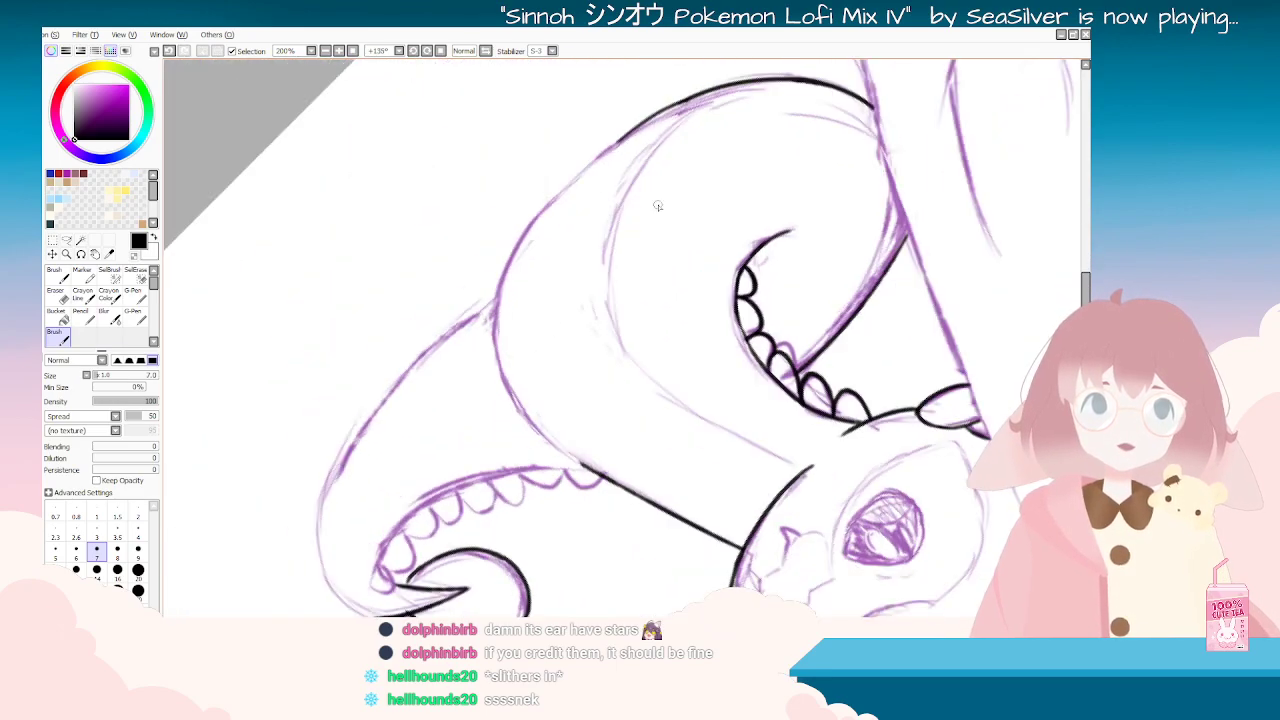
drag(634, 126, 526, 218)
key(ctrl+z)
mouse_move(630, 130)
mouse_down()
mouse_move(538, 214)
mouse_move(500, 280)
mouse_up()
key(ctrl+z)
mouse_move(550, 202)
mouse_down()
mouse_move(495, 313)
mouse_move(498, 295)
mouse_move(497, 379)
mouse_up()
key(ctrl+z)
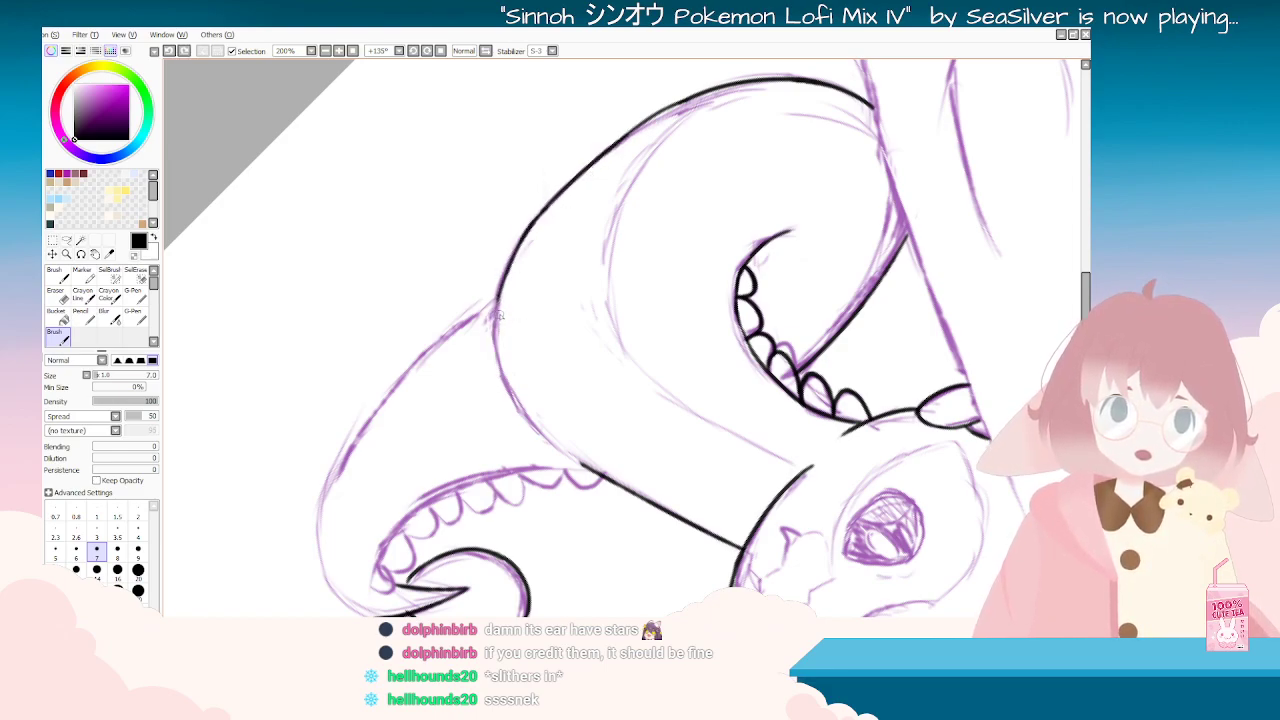
mouse_move(499, 292)
mouse_down()
mouse_move(510, 397)
mouse_move(500, 366)
mouse_move(522, 415)
mouse_move(576, 463)
mouse_up()
key(ctrl+z)
Step: Straighten the canvas and hide the sketch to examine the body's line art at 100% and 200% zoom
key(Delete)
key(Delete)
key(Delete)
key(Delete)
key(Delete)
key(Delete)
key(Delete)
key(Delete)
key(Delete)
key(Delete)
key(Delete)
key(Delete)
key(Delete)
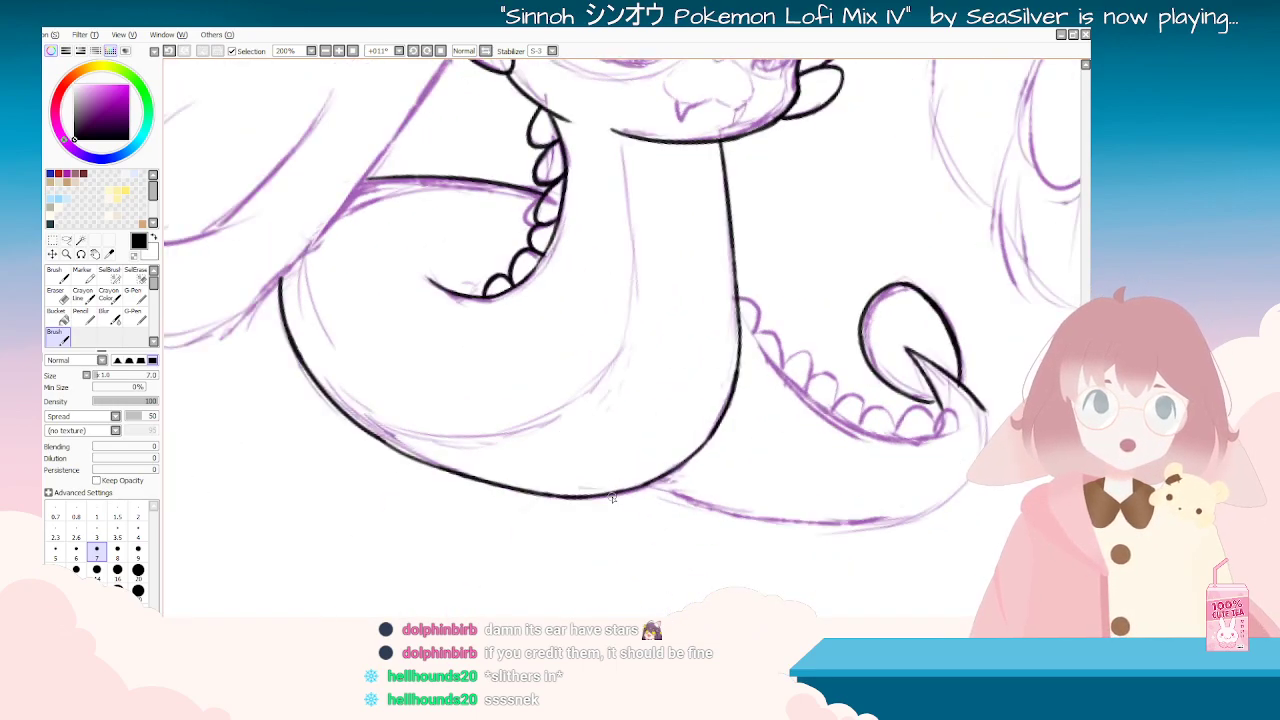
scroll(615, 484, down, 2)
key(End)
key(End)
key(Home)
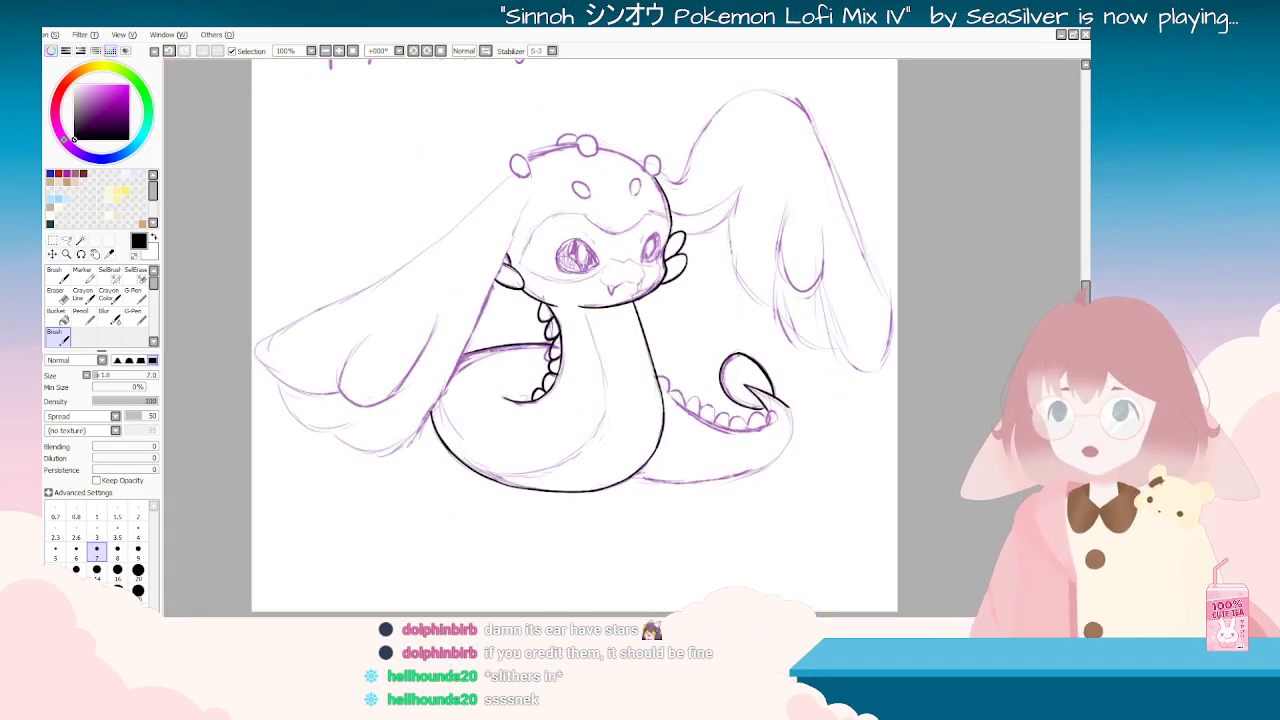
scroll(646, 467, down, 1)
scroll(646, 467, up, 3)
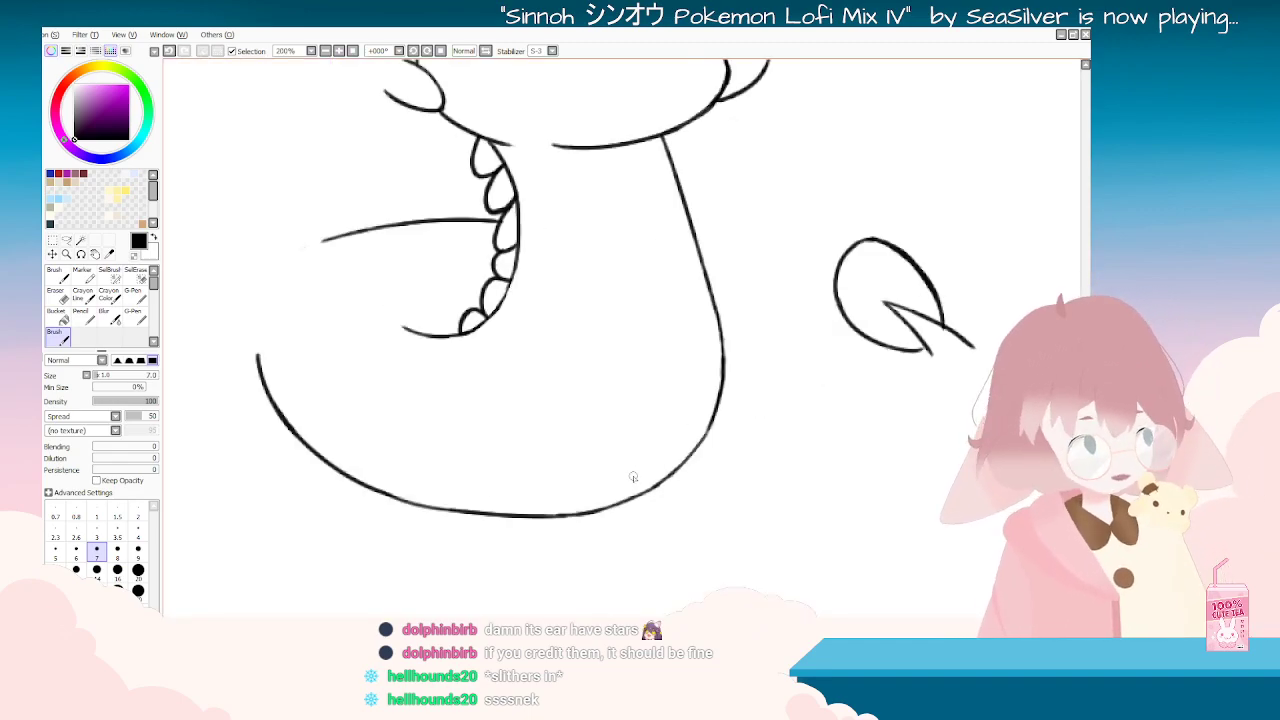
Step: Examine the inked body line art without the sketch at several canvas angles, down to 50% zoom
scroll(632, 474, down, 1)
scroll(632, 474, up, 1)
scroll(633, 474, down, 2)
key(End)
key(End)
key(End)
key(End)
key(End)
key(End)
key(End)
key(End)
key(End)
key(End)
key(End)
key(End)
key(End)
key(End)
key(End)
key(End)
key(End)
key(End)
key(End)
key(End)
key(End)
key(End)
key(End)
key(End)
key(End)
key(End)
key(End)
key(End)
key(End)
key(End)
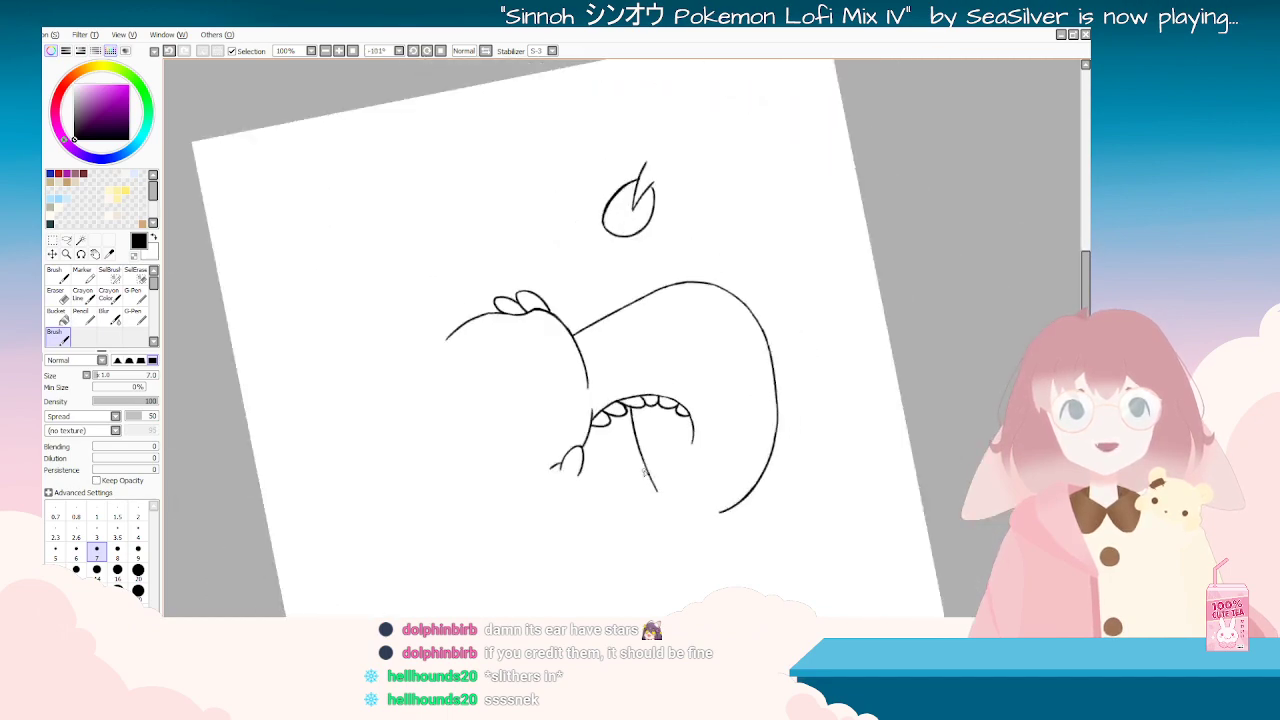
scroll(716, 479, down, 2)
key(Delete)
key(End)
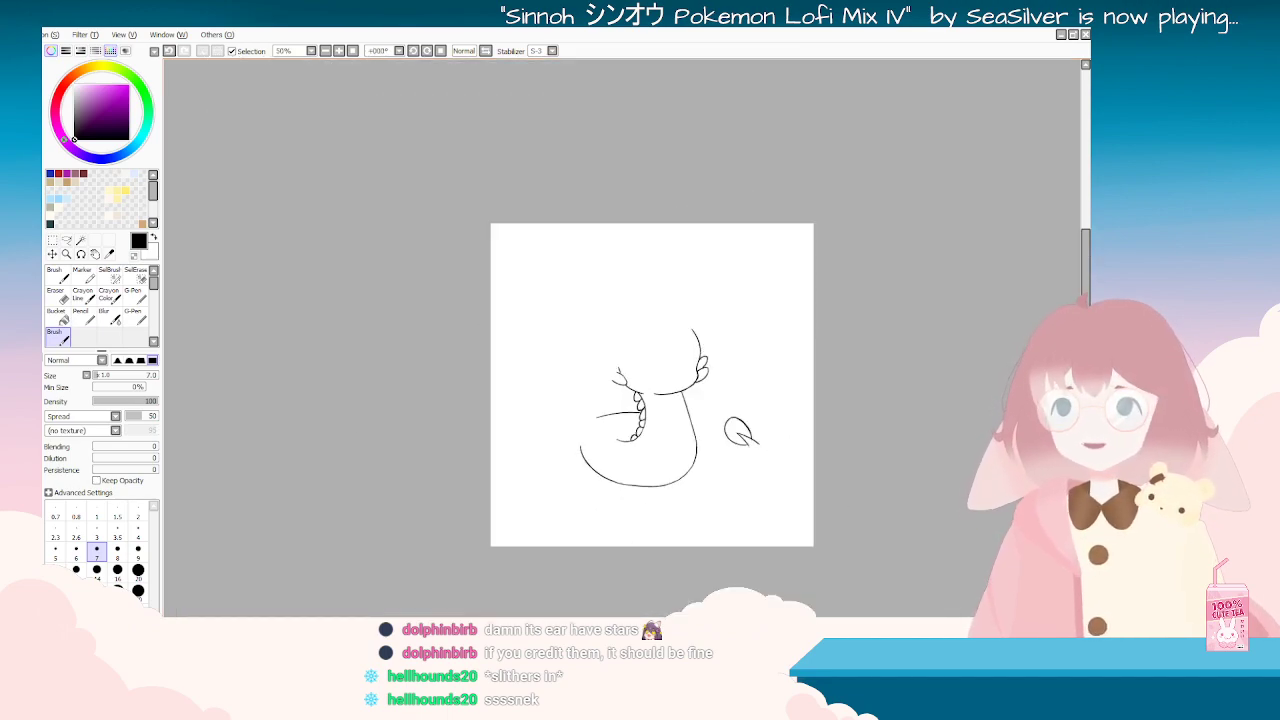
Step: Show the sketch again beneath the line art
key(ctrl+z)
key(ctrl+y)
key(ctrl+z)
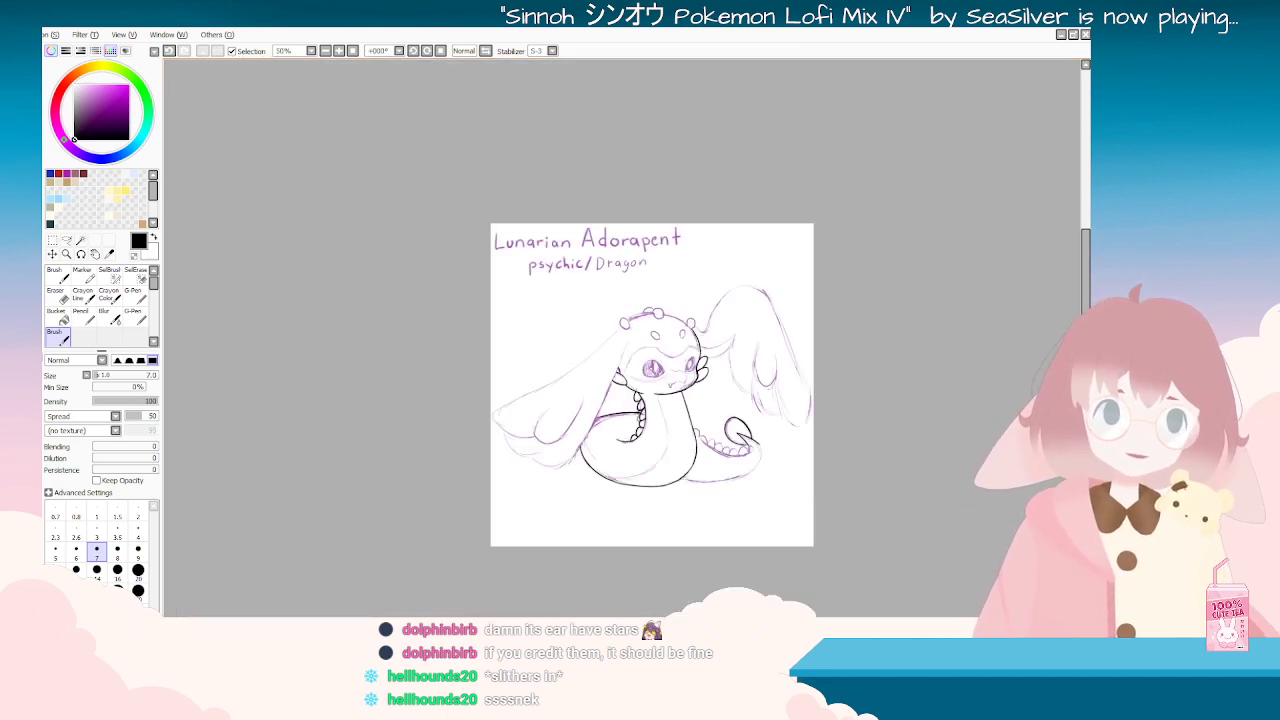
Step: Turn the canvas to +157° at 150% zoom and ink the tail's inner curve from the body towards the hooked tip
scroll(745, 438, up, 3)
key(End)
key(End)
key(End)
key(End)
key(End)
key(End)
key(End)
key(End)
key(End)
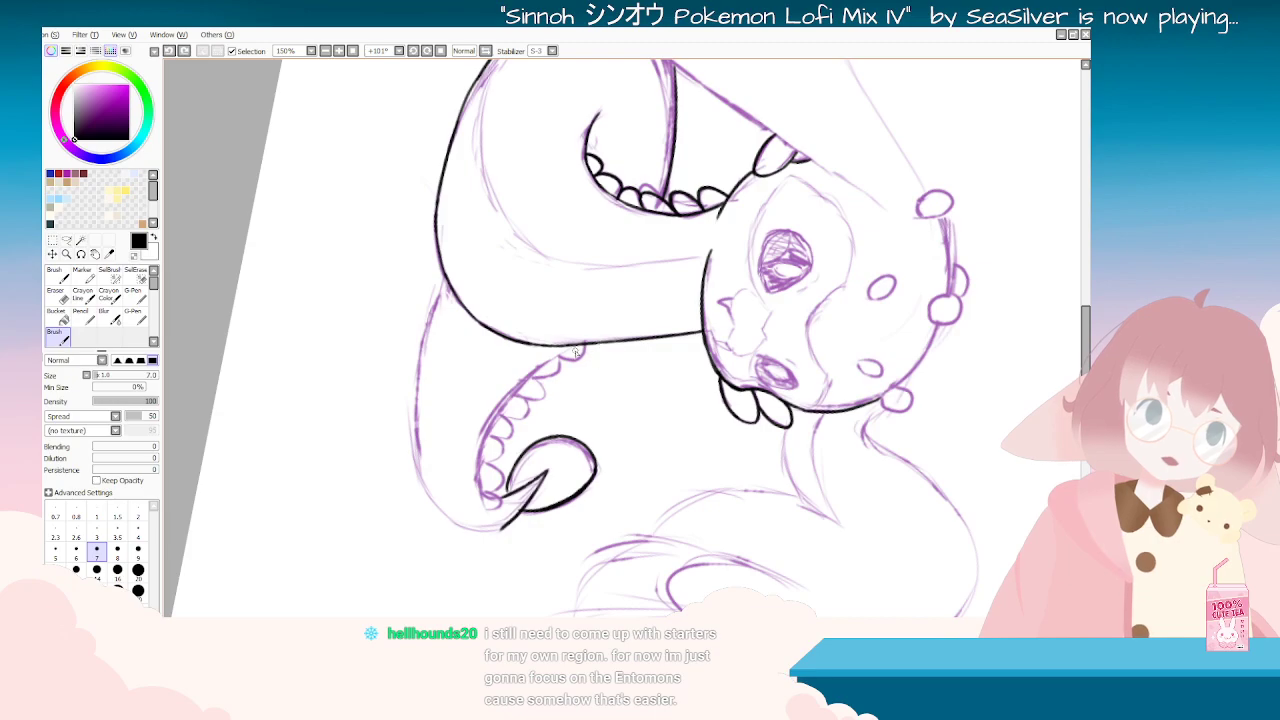
drag(497, 404, 479, 446)
key(ctrl+z)
key(Delete)
key(Delete)
key(Delete)
key(Delete)
key(Delete)
key(Delete)
key(Delete)
key(Delete)
key(Delete)
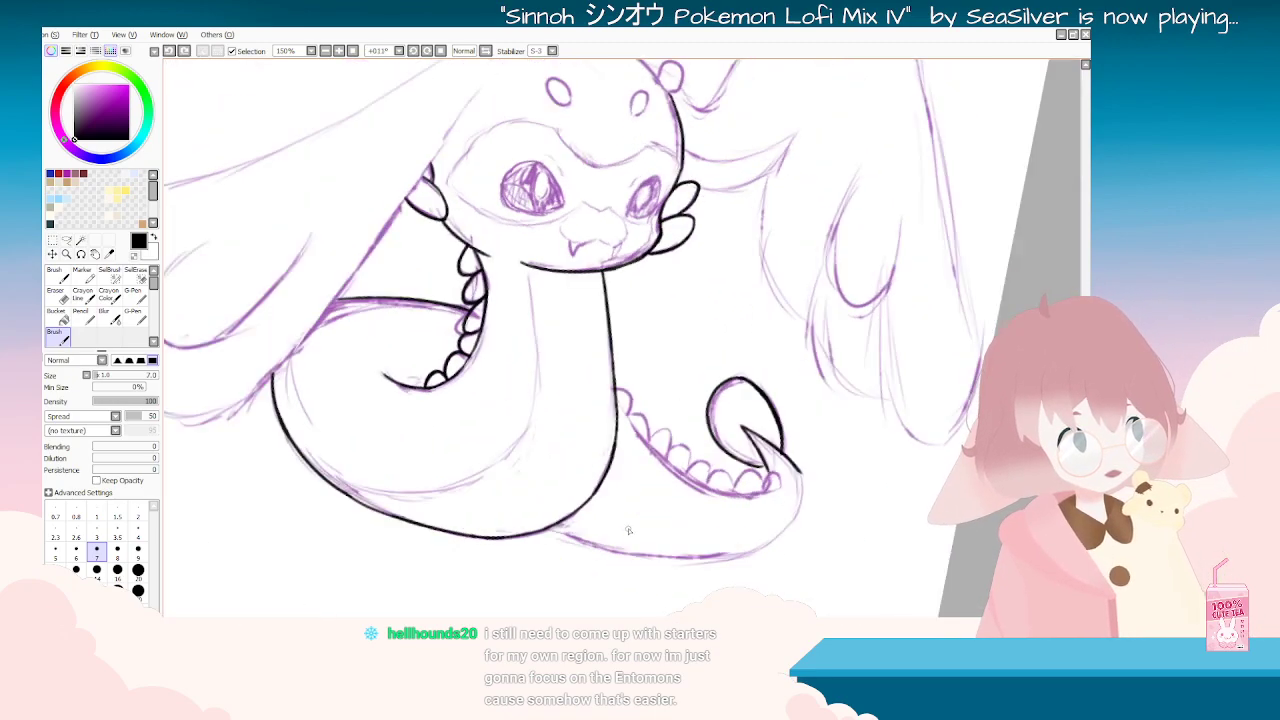
key(End)
key(End)
key(End)
key(End)
key(End)
key(End)
key(End)
key(End)
key(End)
key(End)
key(End)
key(End)
key(End)
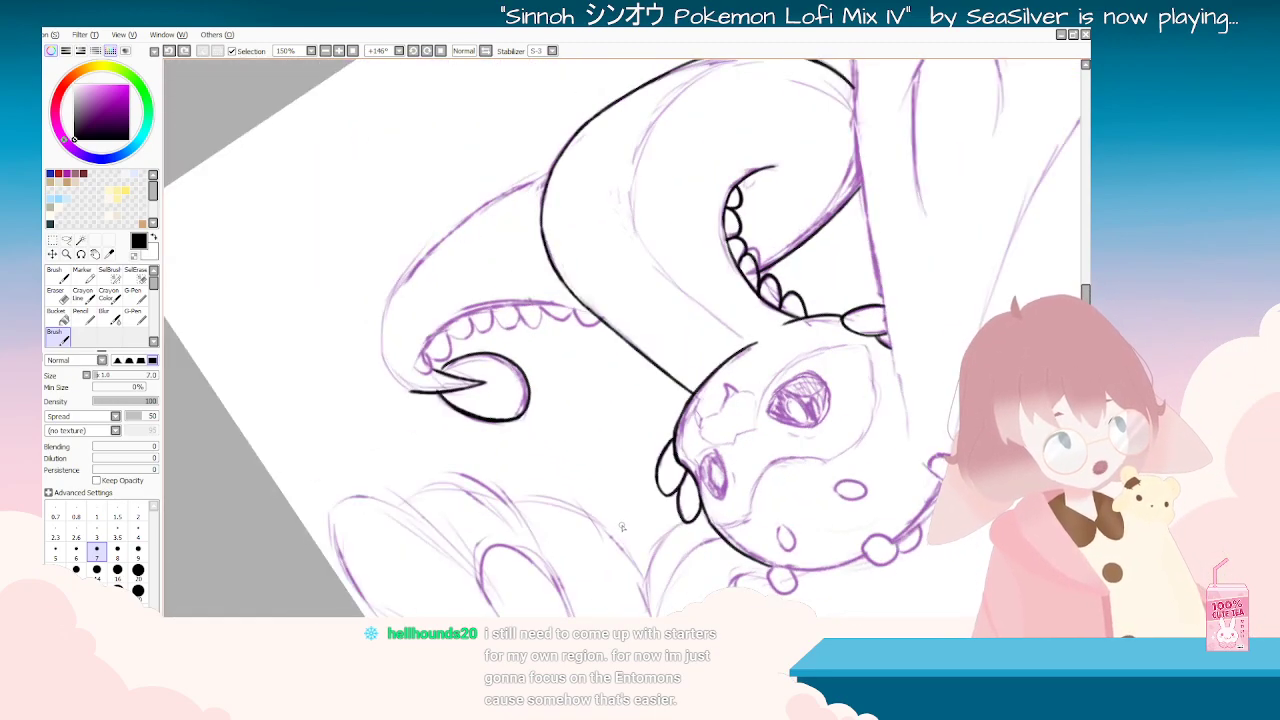
drag(621, 523, 652, 443)
key(Delete)
key(Delete)
key(Delete)
key(Delete)
key(Delete)
key(Delete)
key(Delete)
key(Delete)
key(Delete)
key(Delete)
key(Delete)
key(Delete)
key(Delete)
key(Delete)
key(Delete)
key(Delete)
key(Delete)
key(Delete)
key(Delete)
key(Delete)
drag(590, 377, 553, 472)
key(ctrl+z)
mouse_move(583, 380)
mouse_down()
mouse_move(574, 420)
mouse_move(640, 550)
mouse_move(479, 391)
mouse_up()
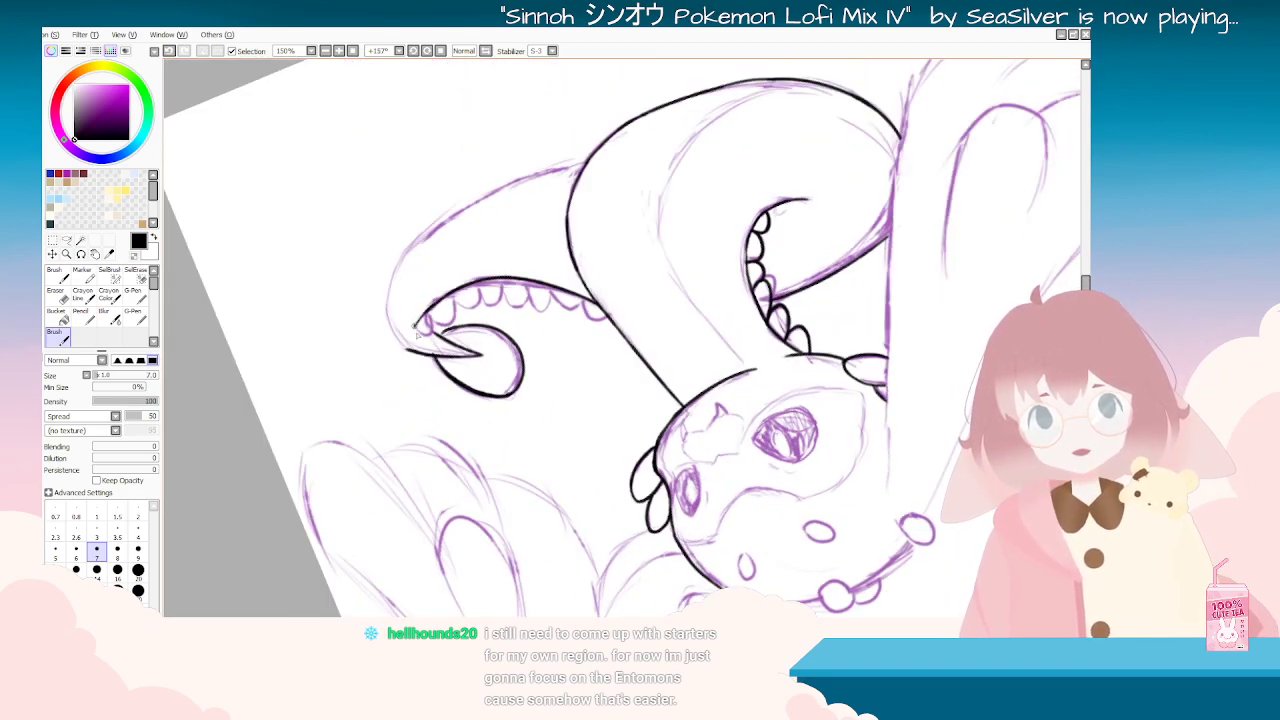
Step: Ink the first two scallops on the tail's inner curve, starting with the small one beside the hooked tip
mouse_move(424, 330)
mouse_down()
mouse_move(709, 450)
mouse_move(785, 325)
mouse_move(808, 356)
mouse_up()
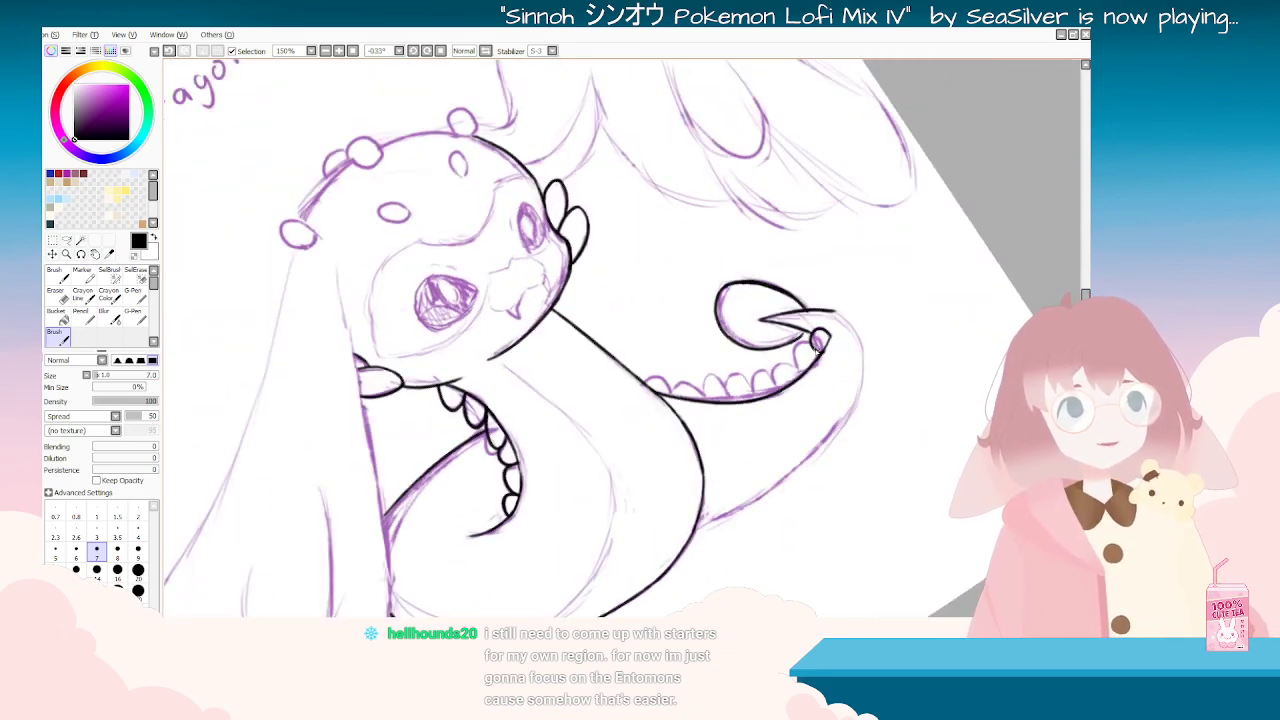
mouse_move(814, 348)
mouse_down()
mouse_move(804, 372)
mouse_move(795, 354)
mouse_move(801, 375)
mouse_up()
key(ctrl+z)
key(ctrl+z)
mouse_move(759, 522)
mouse_down()
mouse_move(794, 490)
mouse_move(823, 250)
mouse_up()
key(ctrl+z)
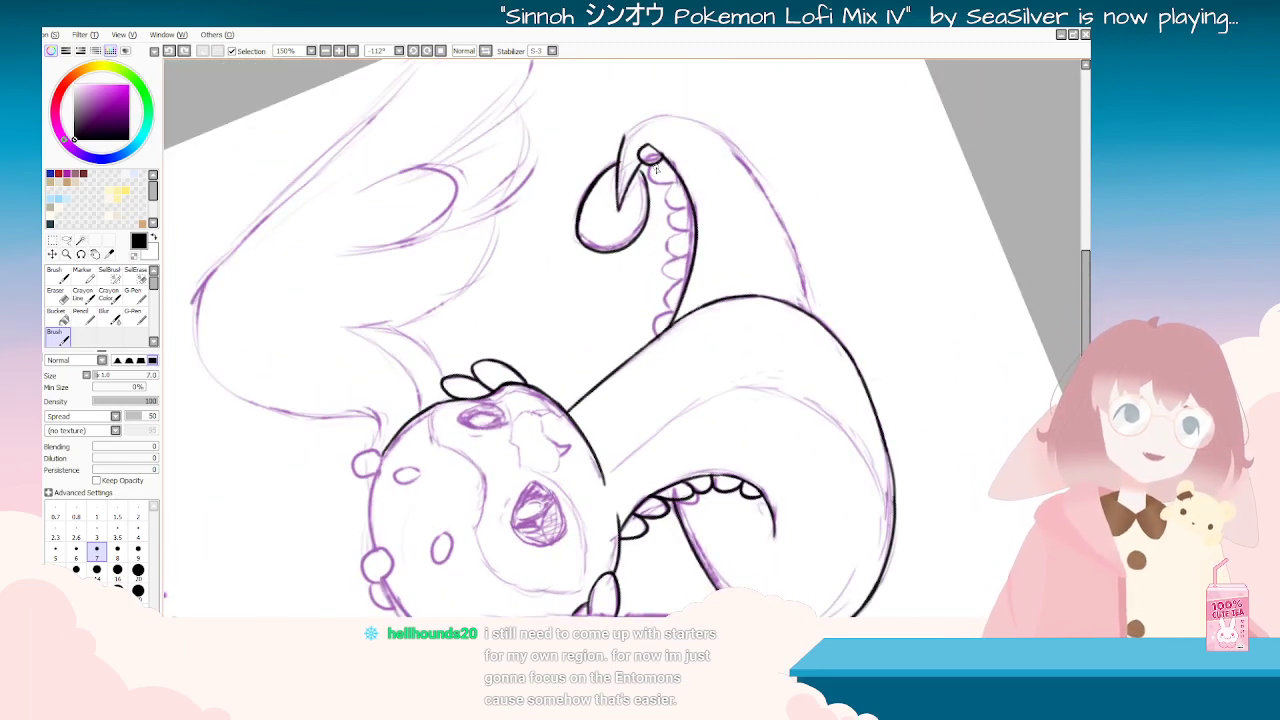
drag(653, 166, 680, 186)
key(ctrl+z)
key(ctrl+z)
key(ctrl+z)
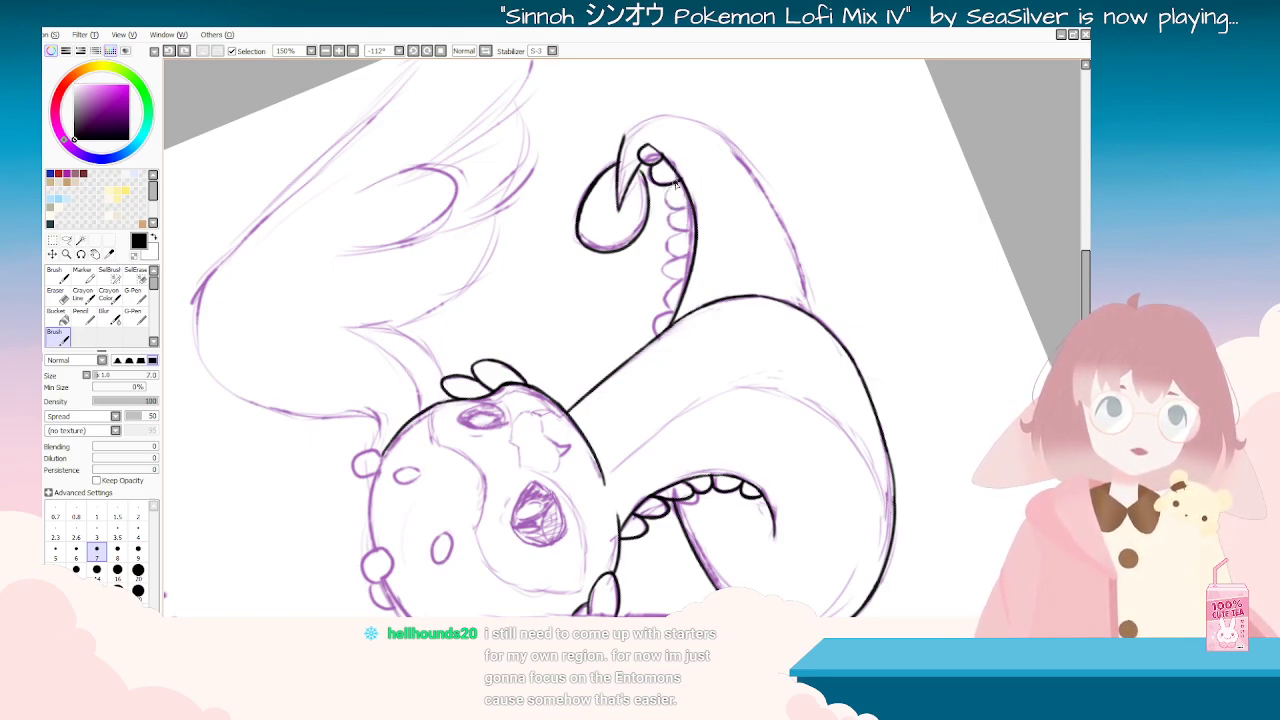
Step: Ink the remaining scallops along the tail's inner curve up to where the tail meets the body
drag(676, 212, 691, 208)
mouse_move(714, 271)
mouse_down()
mouse_move(722, 385)
mouse_move(603, 428)
mouse_up()
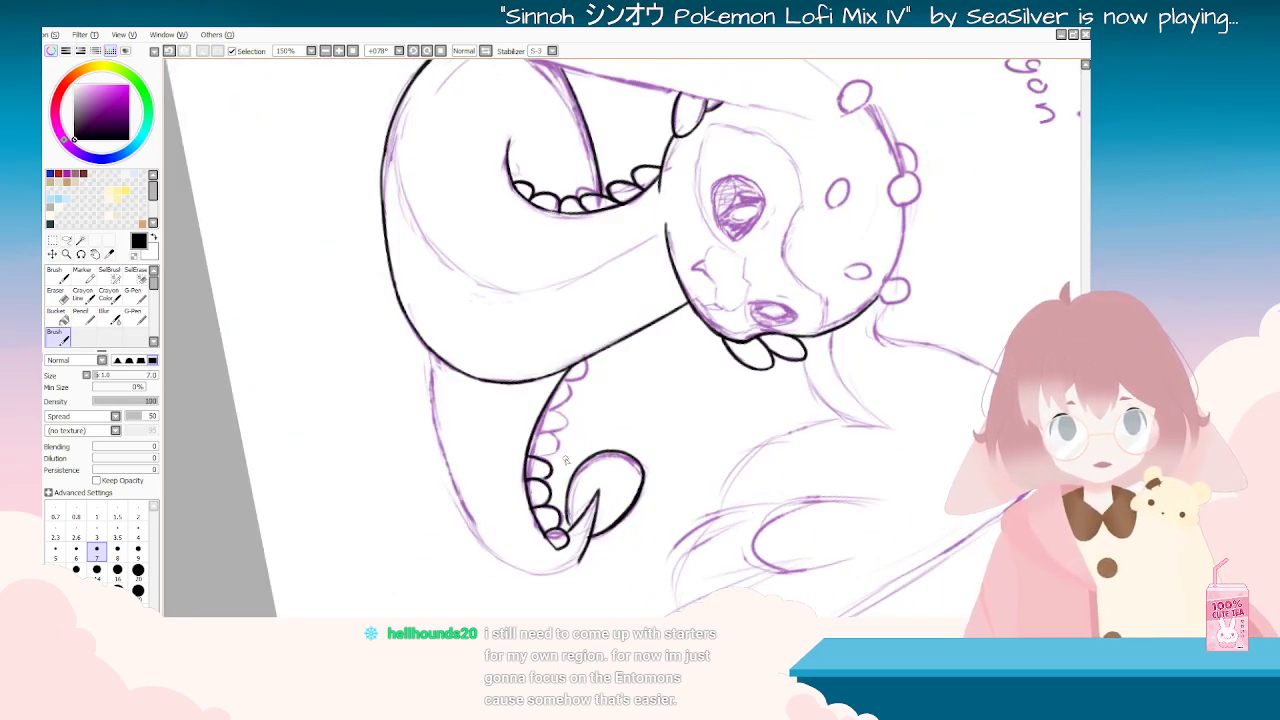
drag(550, 474, 760, 447)
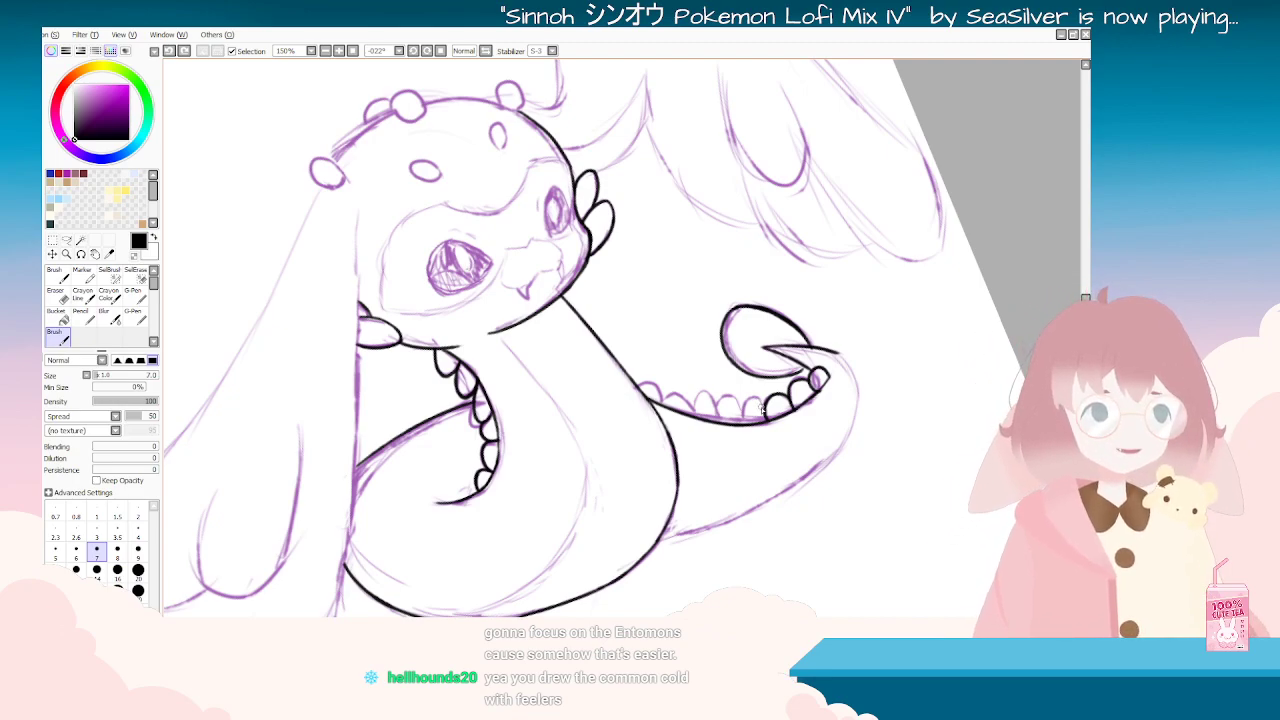
drag(759, 401, 741, 421)
mouse_move(428, 388)
mouse_down()
mouse_move(807, 432)
mouse_move(555, 272)
mouse_move(540, 276)
mouse_up()
mouse_move(540, 276)
mouse_down()
mouse_move(552, 262)
mouse_move(725, 352)
mouse_move(703, 428)
mouse_move(752, 360)
mouse_move(687, 282)
mouse_up()
key(ctrl+z)
drag(605, 260, 731, 367)
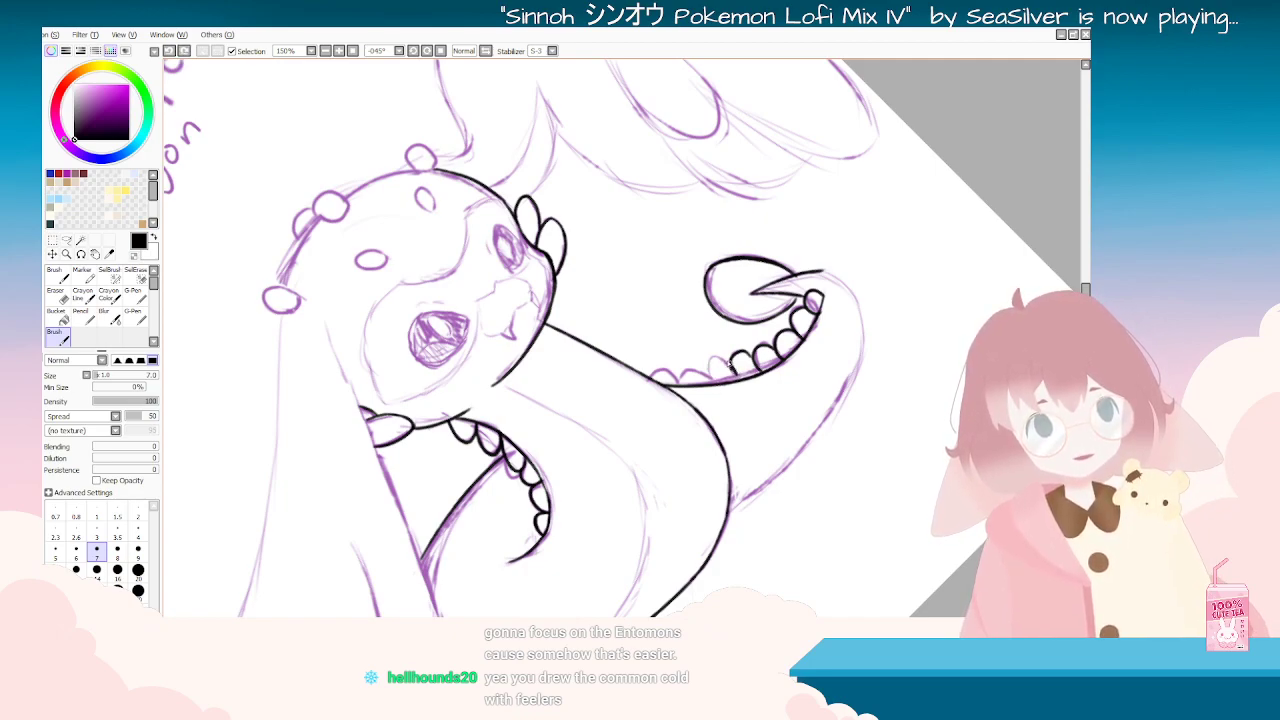
drag(719, 364, 717, 381)
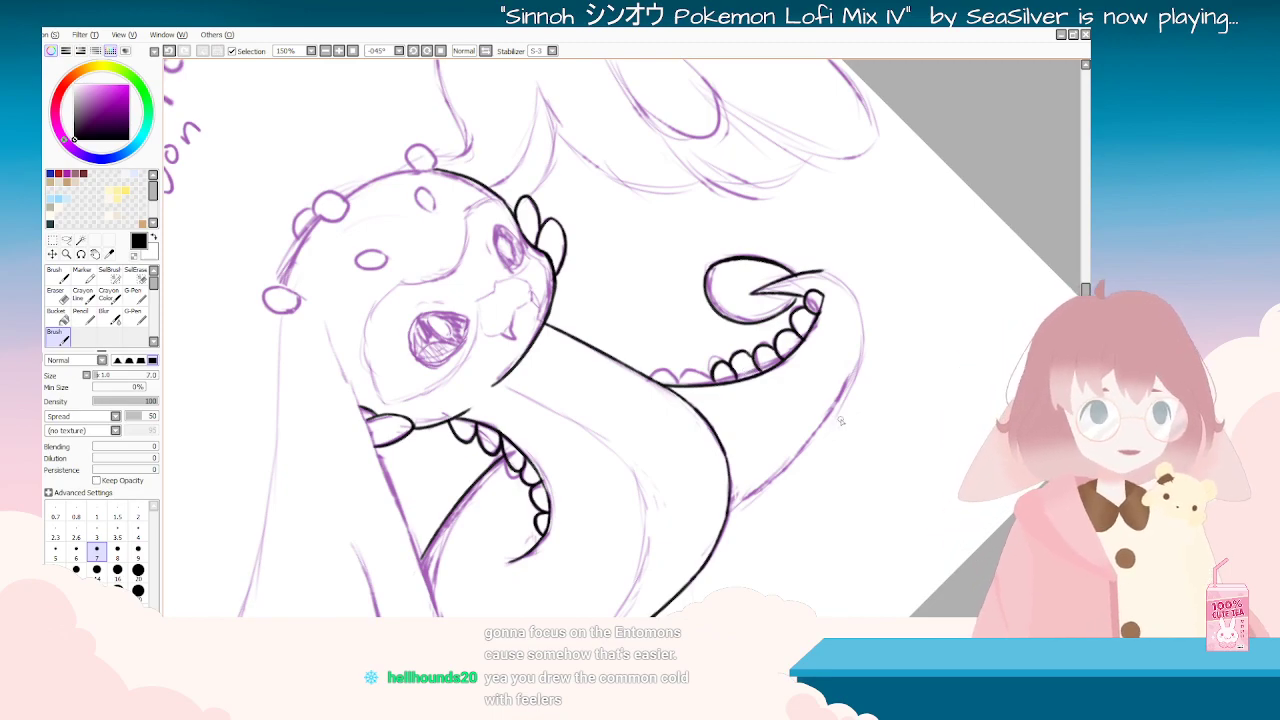
drag(837, 421, 658, 293)
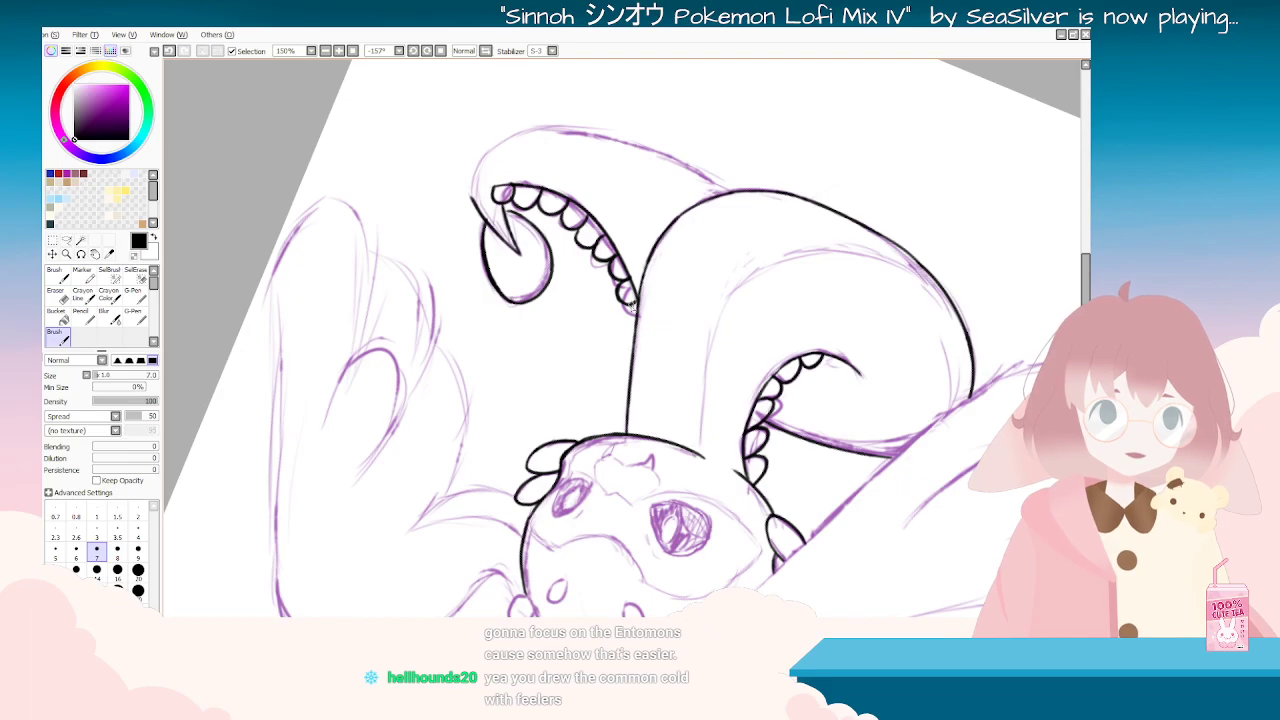
mouse_move(745, 405)
mouse_down()
mouse_move(750, 336)
mouse_move(500, 210)
mouse_move(323, 451)
mouse_move(127, 340)
mouse_up()
Step: Tidy the tail's scallops and the tip end of its inner curve with the size 9 eraser
click(59, 297)
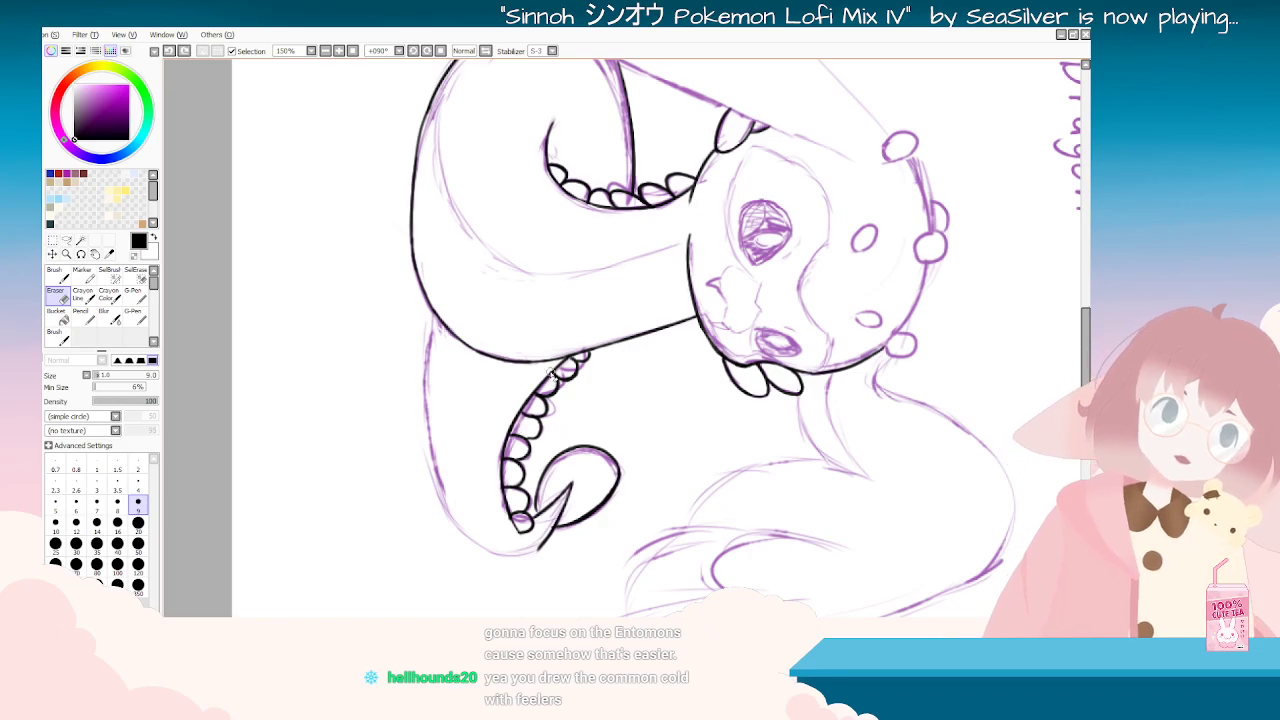
mouse_move(620, 215)
mouse_down()
mouse_move(575, 178)
mouse_move(302, 417)
mouse_move(565, 135)
mouse_move(810, 288)
mouse_up()
key(b)
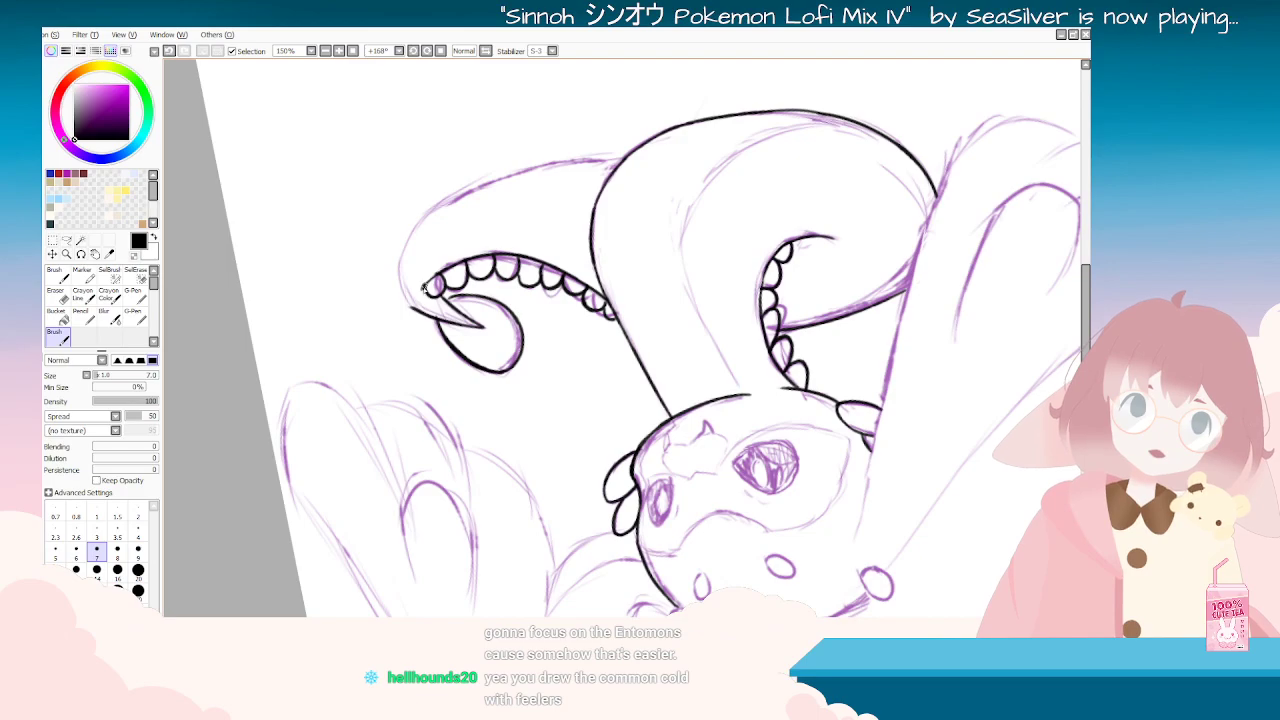
key(End)
key(End)
key(End)
key(End)
key(End)
key(End)
key(End)
key(End)
key(End)
key(End)
key(End)
key(End)
key(End)
key(End)
key(End)
key(End)
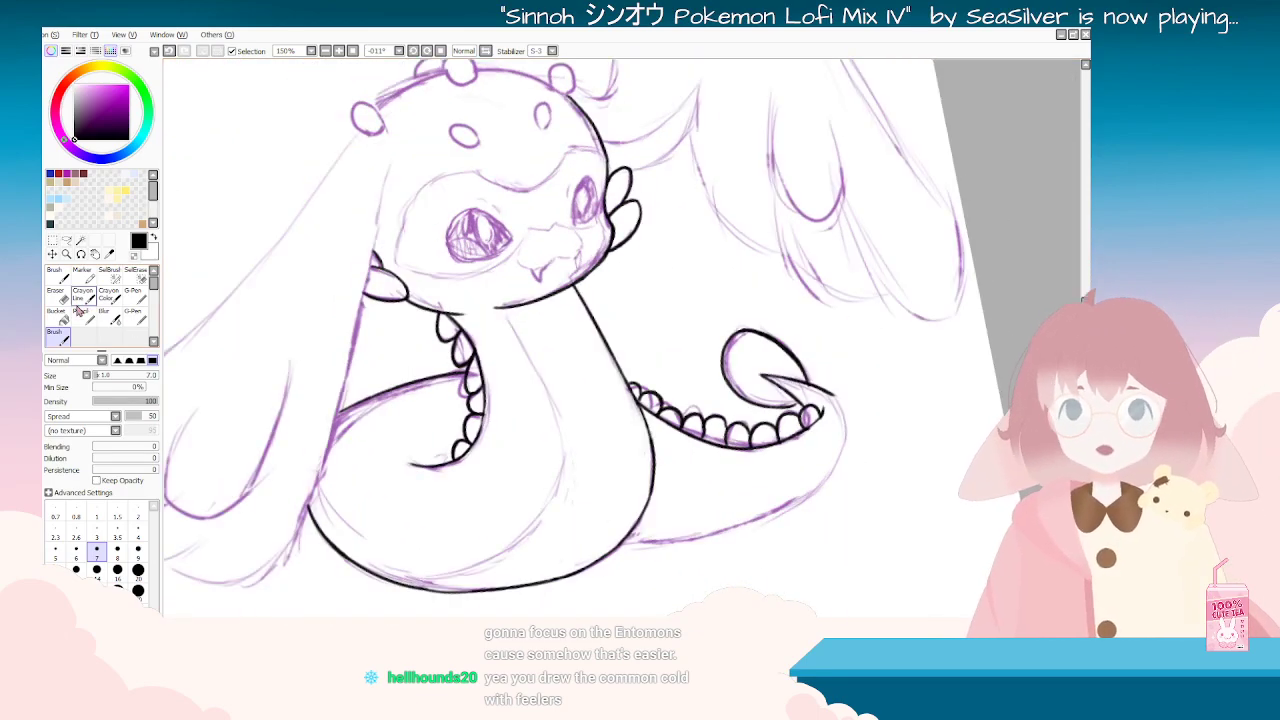
click(60, 298)
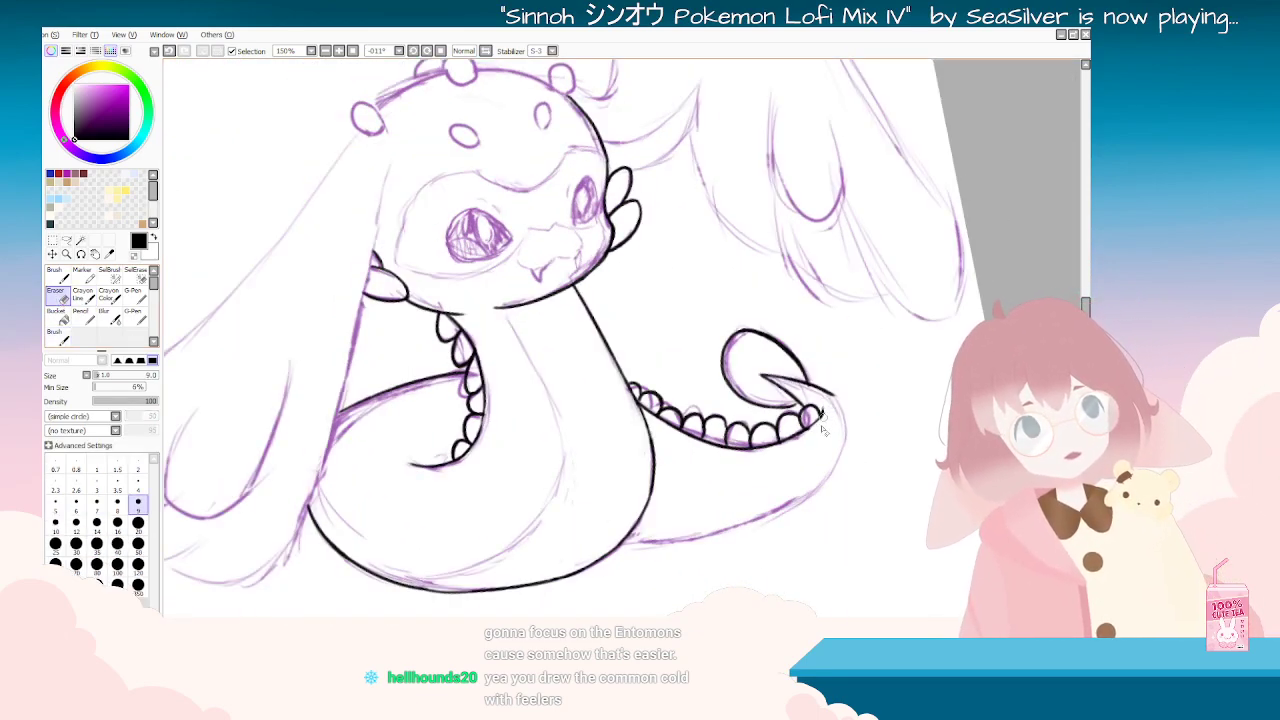
mouse_move(547, 600)
mouse_down()
mouse_move(414, 537)
mouse_move(360, 230)
mouse_up()
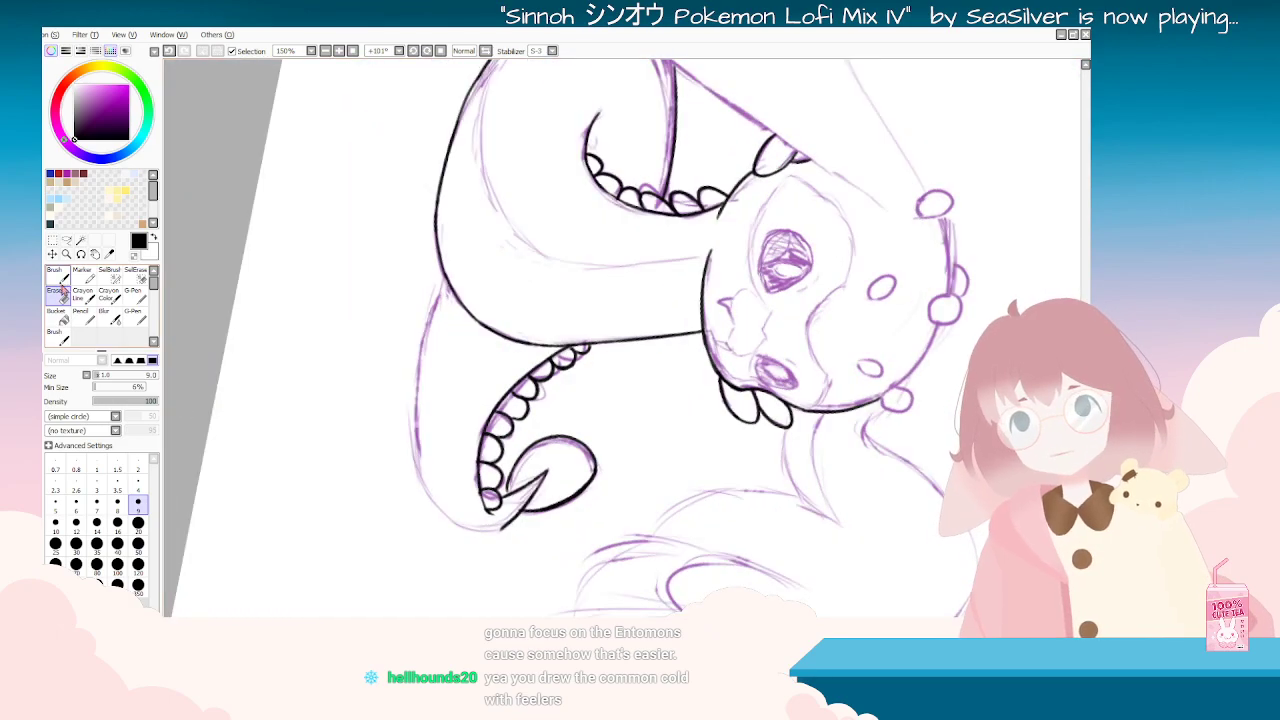
Step: Switch back to the size 7 brush and ink the tail's outer curve from the body towards the bend
click(61, 342)
drag(445, 282, 414, 433)
mouse_move(548, 601)
mouse_down()
mouse_move(603, 604)
mouse_move(872, 278)
mouse_up()
drag(748, 483, 823, 305)
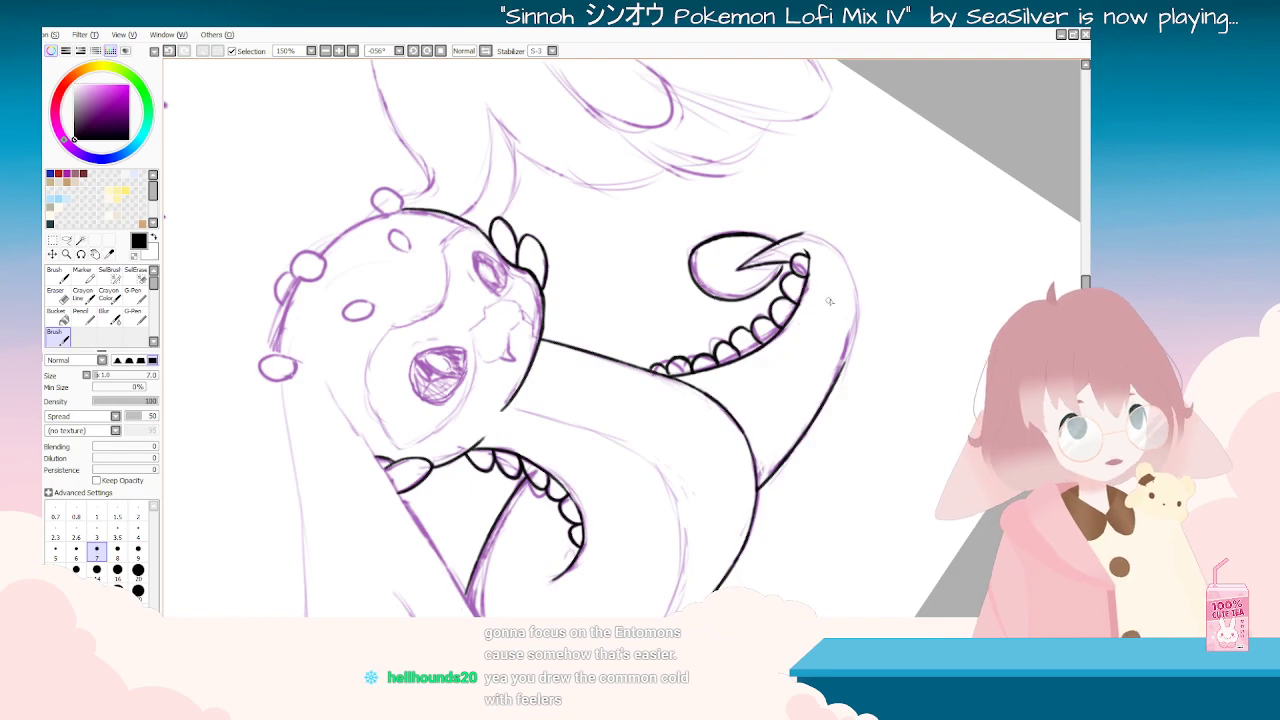
Step: Ink the short curve around the tail's bend from the hooked tip, retrying the stroke until it follows the sketch
mouse_move(862, 362)
mouse_down()
mouse_move(735, 525)
mouse_move(455, 478)
mouse_move(421, 396)
mouse_move(419, 483)
mouse_up()
key(ctrl+z)
drag(412, 430, 416, 478)
key(ctrl+z)
drag(413, 408, 418, 484)
key(ctrl+z)
mouse_move(413, 410)
mouse_down()
mouse_move(420, 482)
mouse_move(700, 540)
mouse_move(803, 396)
mouse_up()
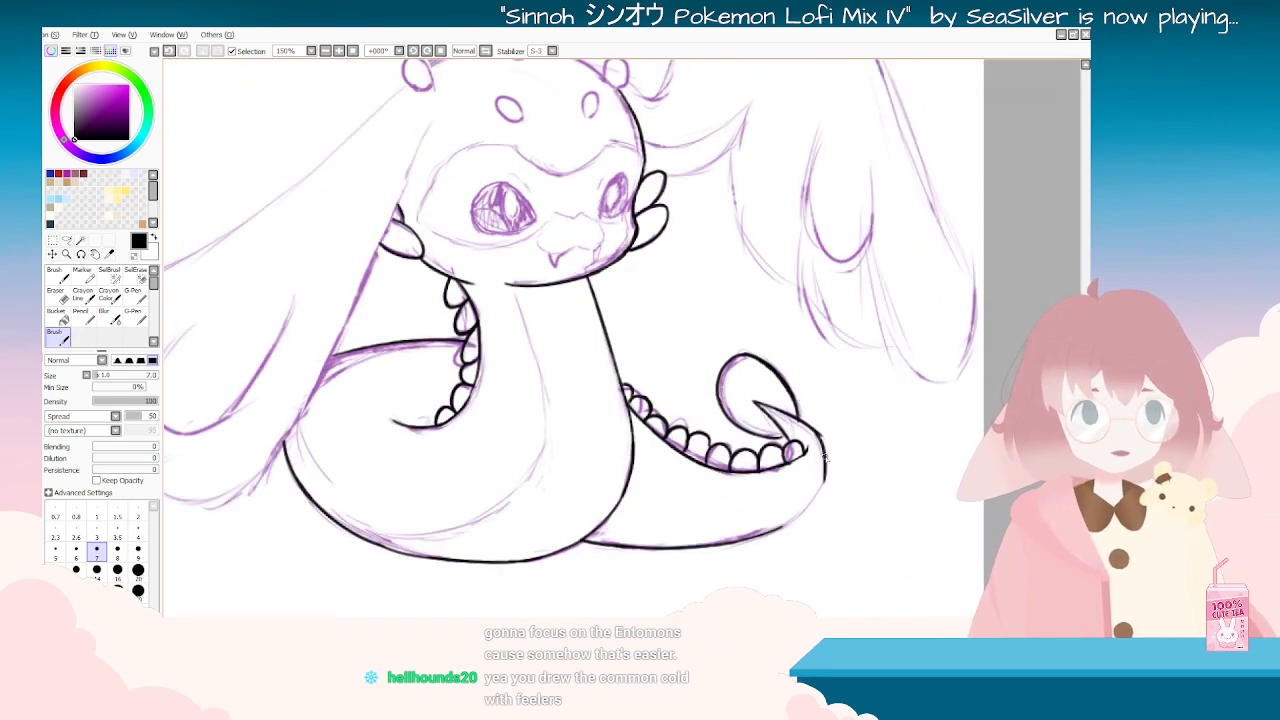
Step: Try to ink the gap between the tail's outer curve and the bend near the hooked tip
key(ctrl+z)
mouse_move(824, 486)
mouse_down()
mouse_move(445, 505)
mouse_move(394, 383)
mouse_up()
drag(387, 334, 388, 393)
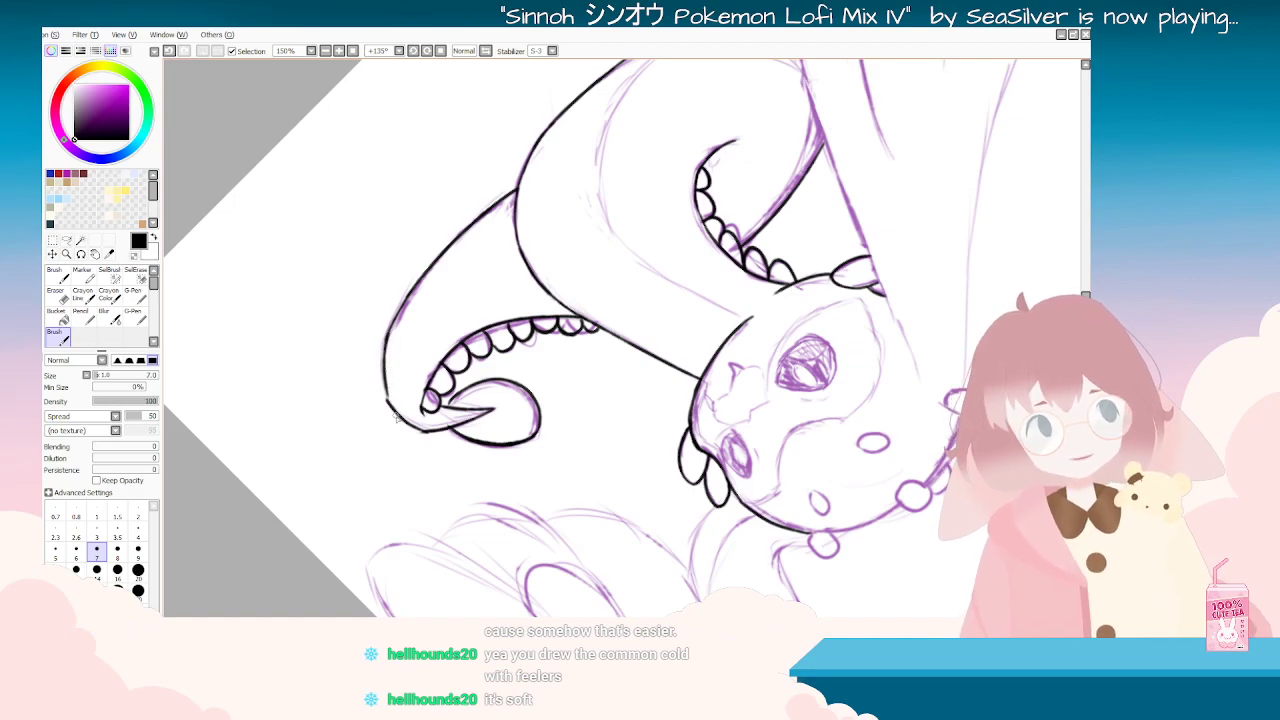
key(ctrl+z)
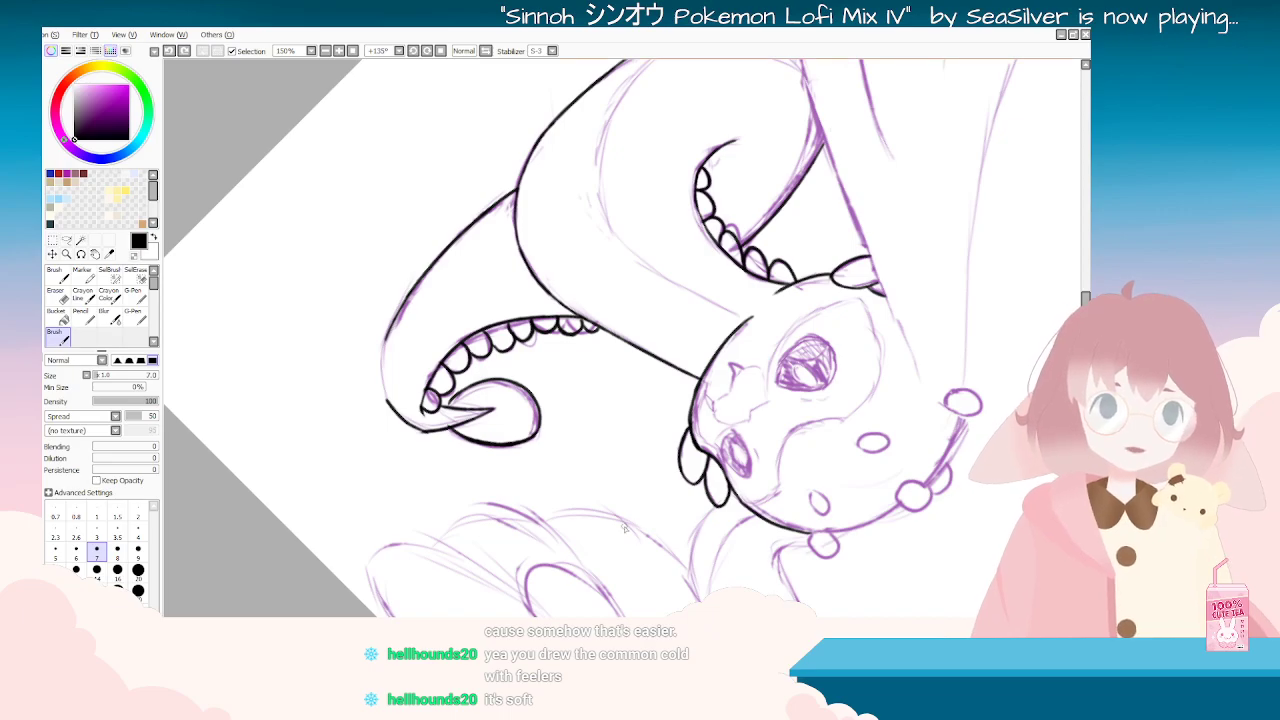
Step: Erase part of the angular corner on the tail's bend with the size 9 eraser
drag(296, 595, 930, 330)
scroll(866, 431, up, 4)
key(End)
key(End)
key(End)
key(End)
key(End)
key(End)
key(End)
key(End)
key(End)
key(End)
key(End)
key(End)
key(End)
key(End)
key(End)
key(End)
key(End)
key(End)
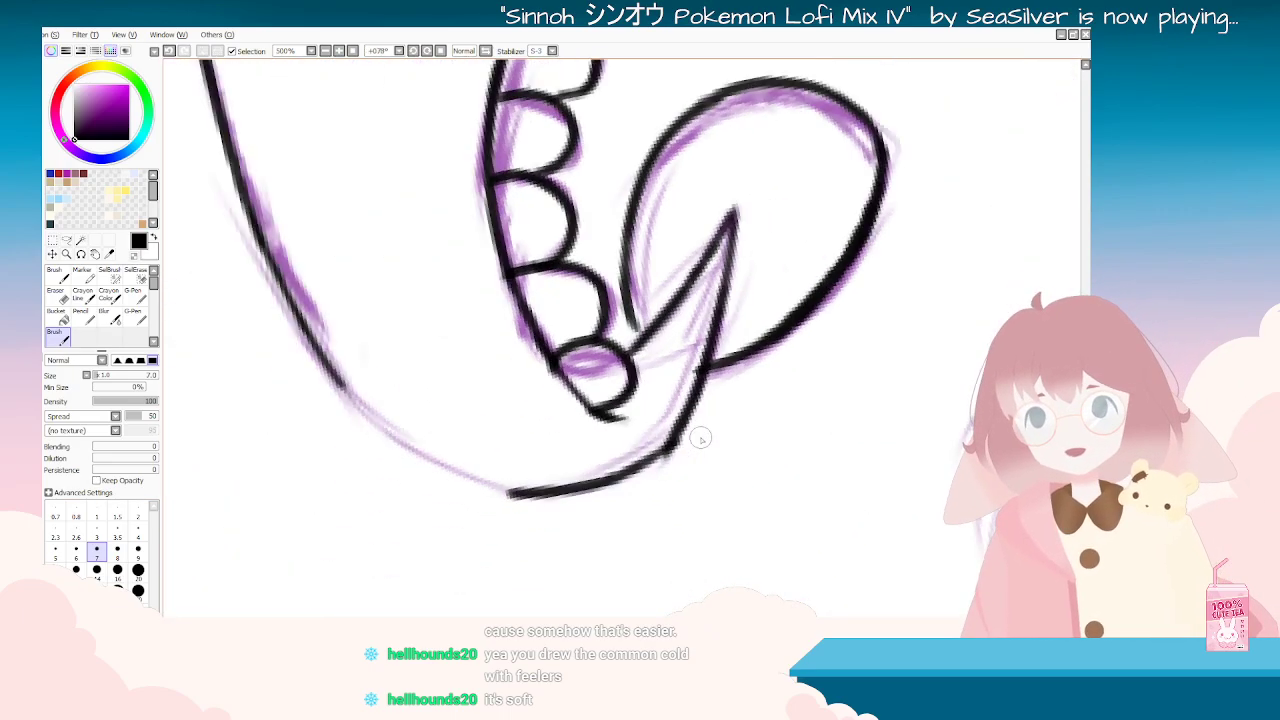
click(60, 297)
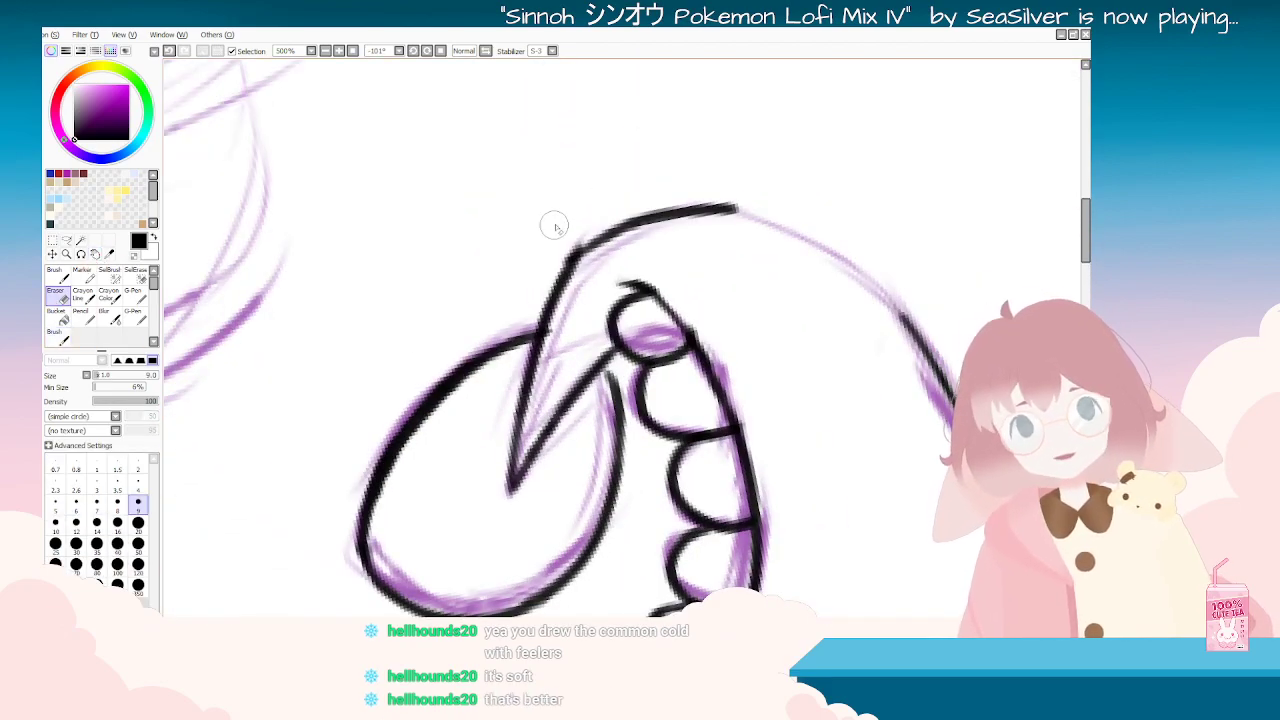
mouse_move(557, 259)
mouse_down()
mouse_move(585, 233)
mouse_move(554, 271)
mouse_move(590, 230)
mouse_move(766, 423)
mouse_move(755, 448)
mouse_up()
drag(707, 387, 706, 444)
Step: Re-ink the erased corner of the tail's bend with the size 7 brush, reconnecting it to the hooked tip
key(Delete)
key(Delete)
key(Delete)
key(Delete)
key(Delete)
key(Delete)
key(Delete)
key(Delete)
key(Delete)
key(Delete)
key(Delete)
key(Delete)
key(Delete)
key(Delete)
key(Delete)
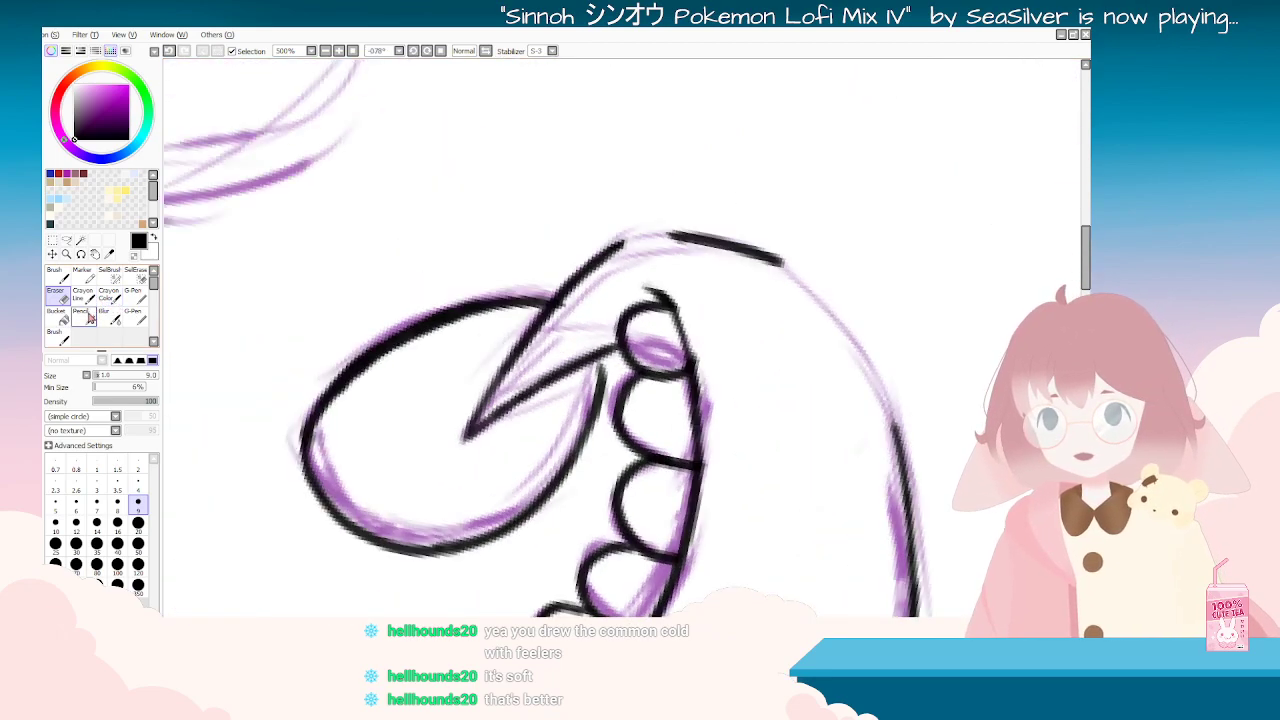
click(63, 337)
drag(493, 338, 512, 385)
drag(493, 330, 505, 370)
key(Delete)
key(Delete)
key(Delete)
key(Delete)
key(Delete)
key(Delete)
key(Delete)
key(Delete)
key(Delete)
key(Delete)
key(Delete)
key(Delete)
key(Delete)
key(Delete)
key(Delete)
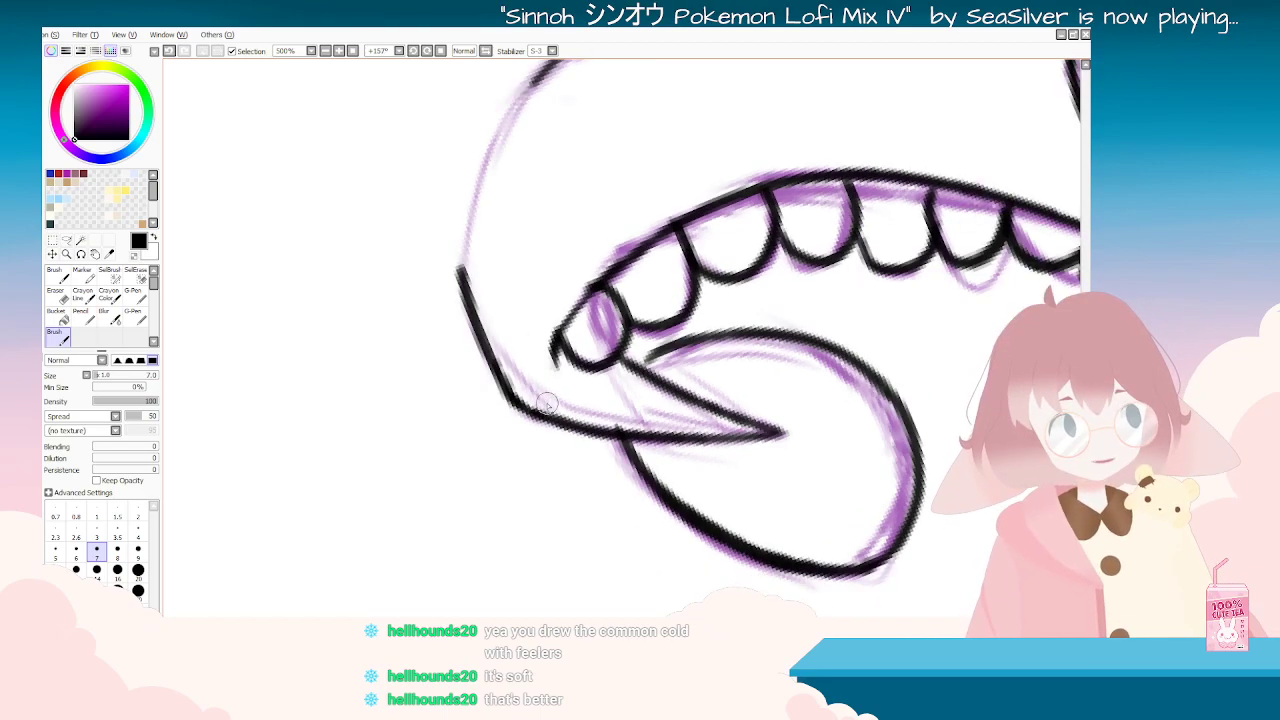
Step: Ink the missing stretch joining the tail's outer curve to the bend, retrying the stroke until it follows the sketch
scroll(547, 404, down, 4)
scroll(575, 435, up, 3)
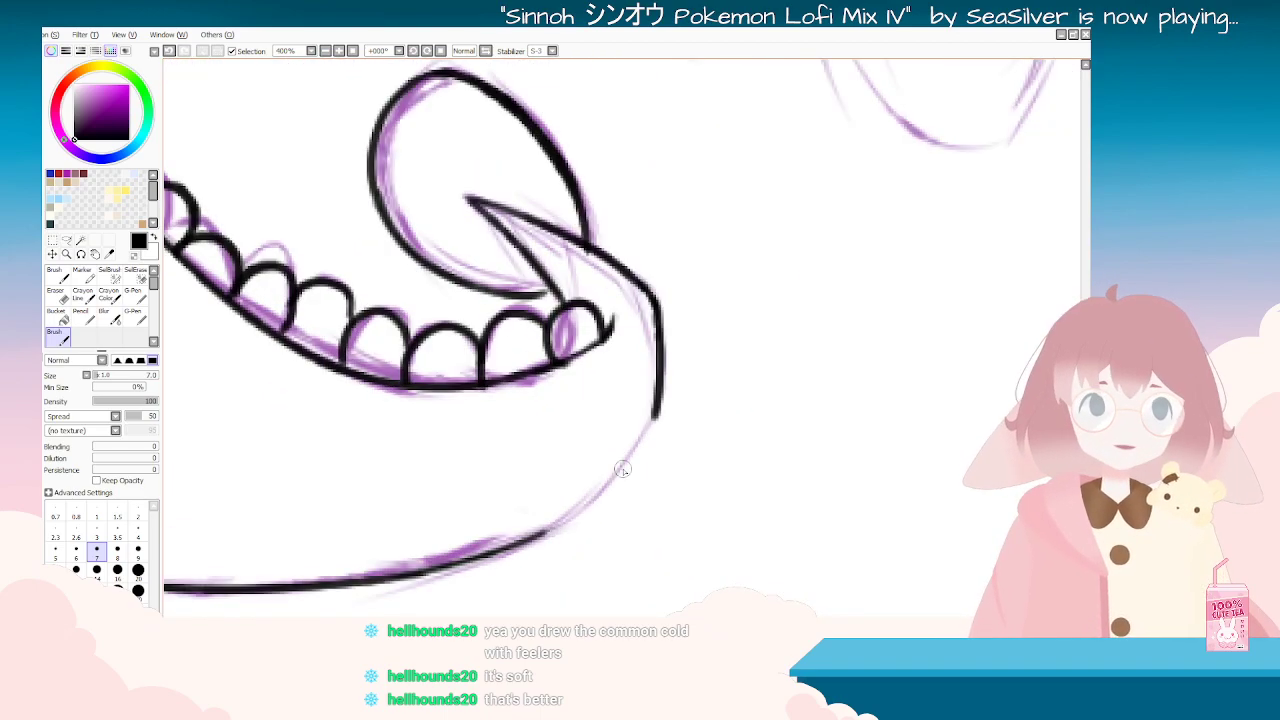
key(Delete)
key(Delete)
key(Delete)
drag(684, 368, 704, 518)
key(ctrl+z)
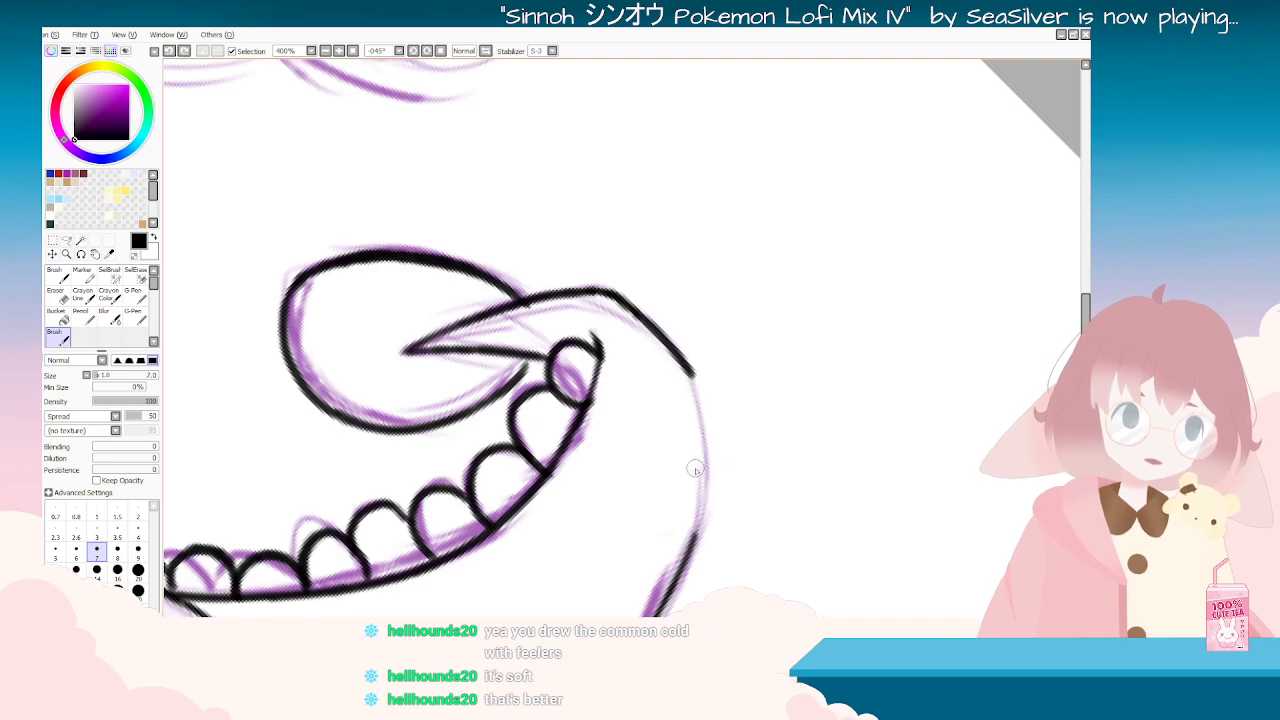
mouse_move(650, 483)
mouse_down()
mouse_move(491, 286)
mouse_move(595, 122)
mouse_move(570, 232)
mouse_up()
key(ctrl+z)
drag(598, 138, 558, 308)
key(ctrl+z)
mouse_move(594, 143)
mouse_down()
mouse_move(553, 308)
mouse_move(580, 354)
mouse_up()
mouse_move(600, 412)
mouse_down()
mouse_move(551, 377)
mouse_move(648, 225)
mouse_up()
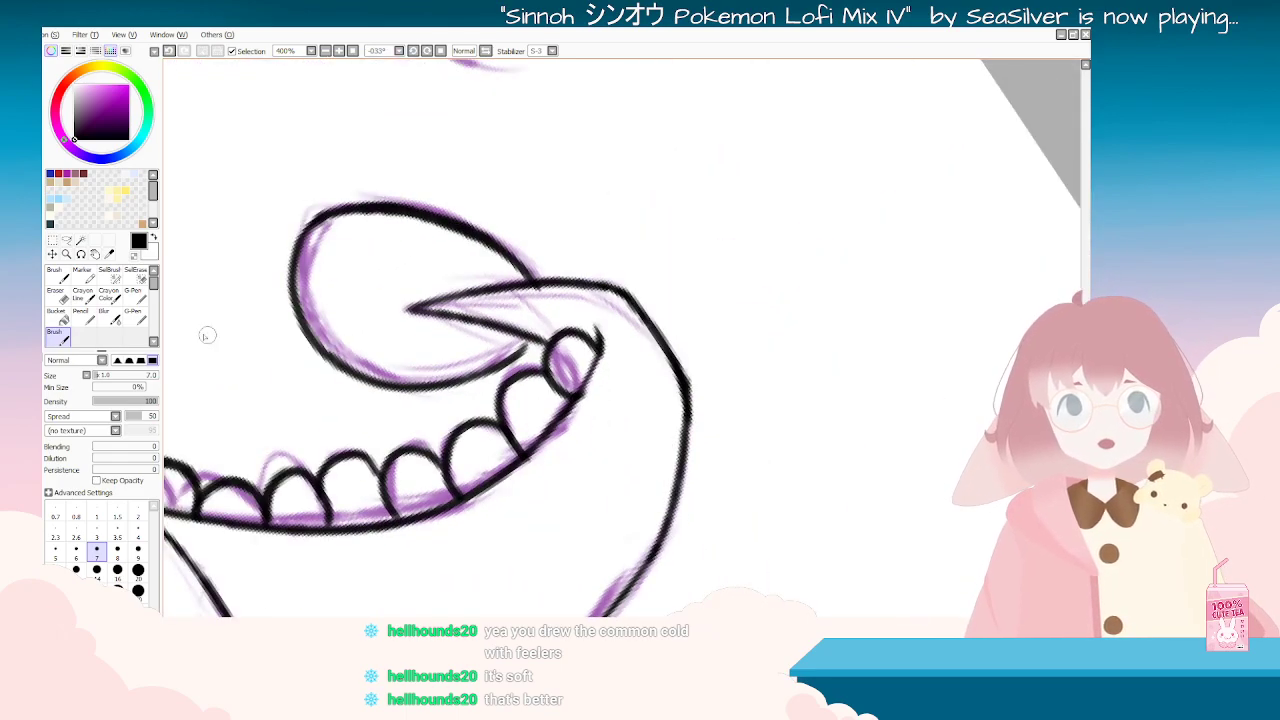
Step: Erase the uneven segment between the tail's outer curve and the hooked tip with the size 9 eraser
click(60, 295)
mouse_move(689, 365)
mouse_down()
mouse_move(696, 441)
mouse_move(696, 424)
mouse_up()
mouse_move(683, 328)
mouse_down()
mouse_move(643, 390)
mouse_move(566, 350)
mouse_up()
mouse_move(634, 300)
mouse_down()
mouse_move(580, 338)
mouse_move(580, 395)
mouse_move(673, 389)
mouse_up()
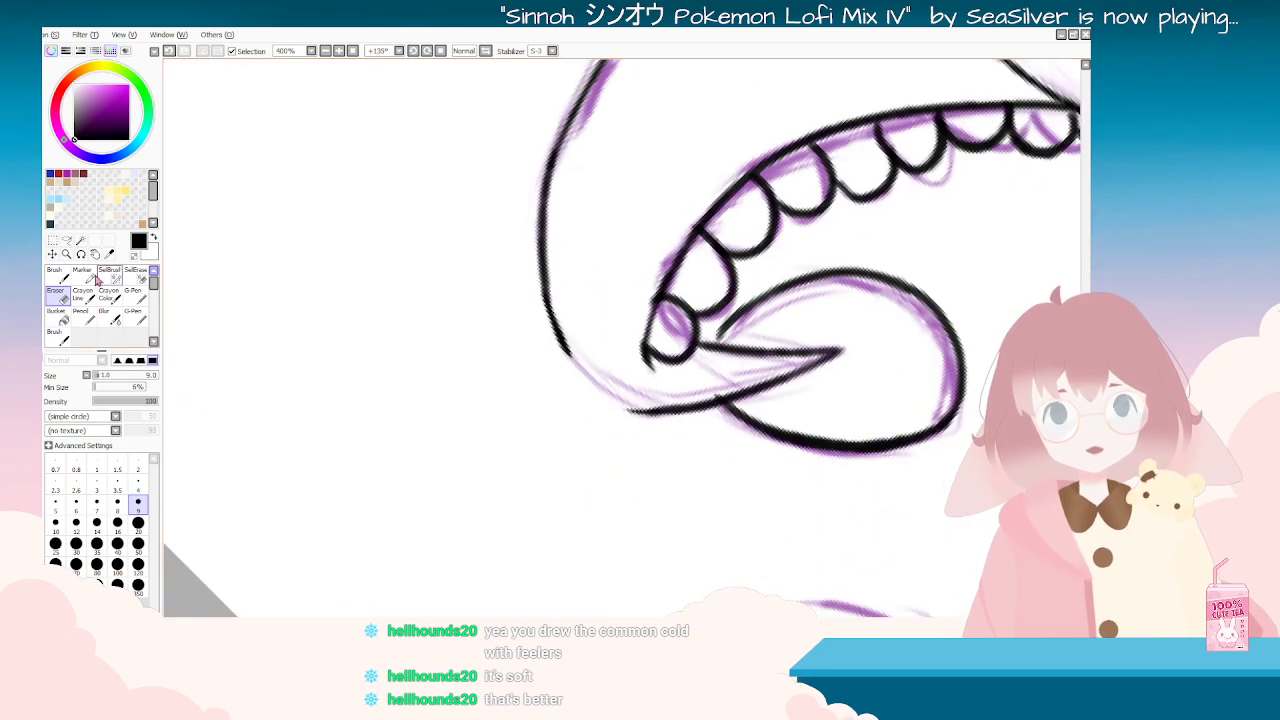
Step: Redraw the erased segment of the tail's bend as a smooth rounded curve with the size 7 brush
click(57, 345)
mouse_move(542, 280)
mouse_down()
mouse_move(595, 390)
mouse_move(587, 383)
mouse_up()
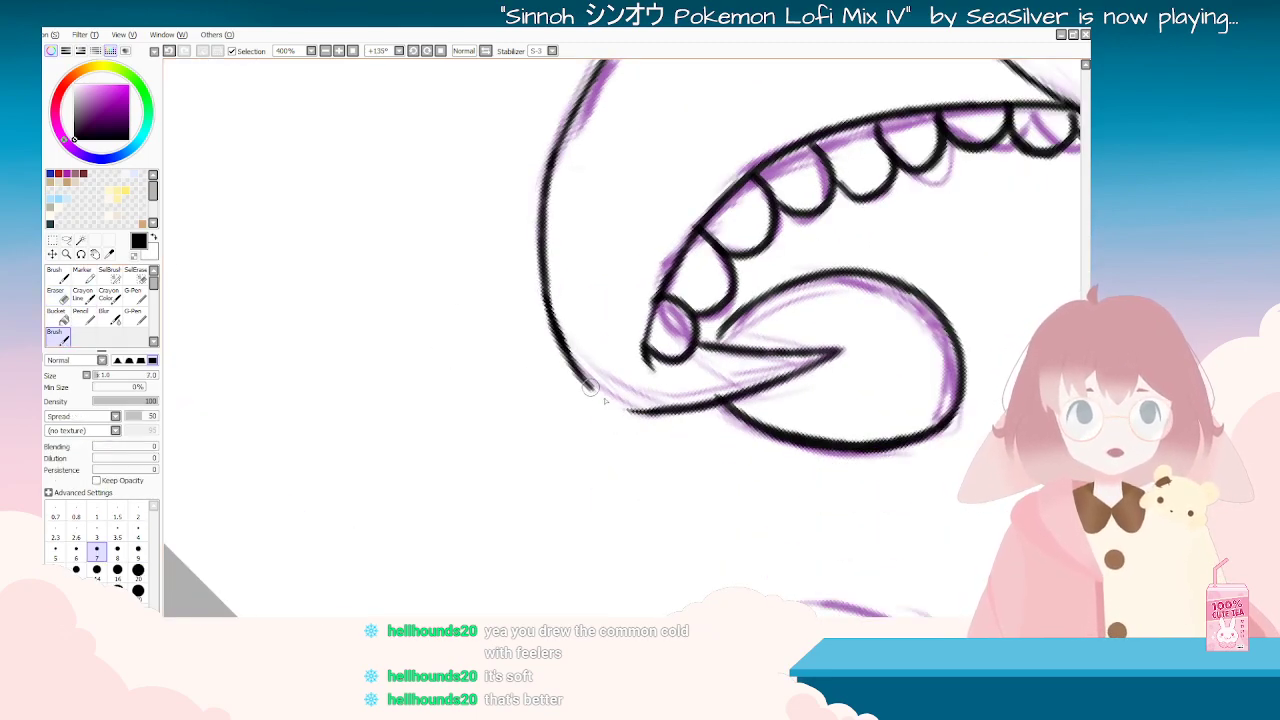
key(End)
key(End)
drag(605, 306, 568, 362)
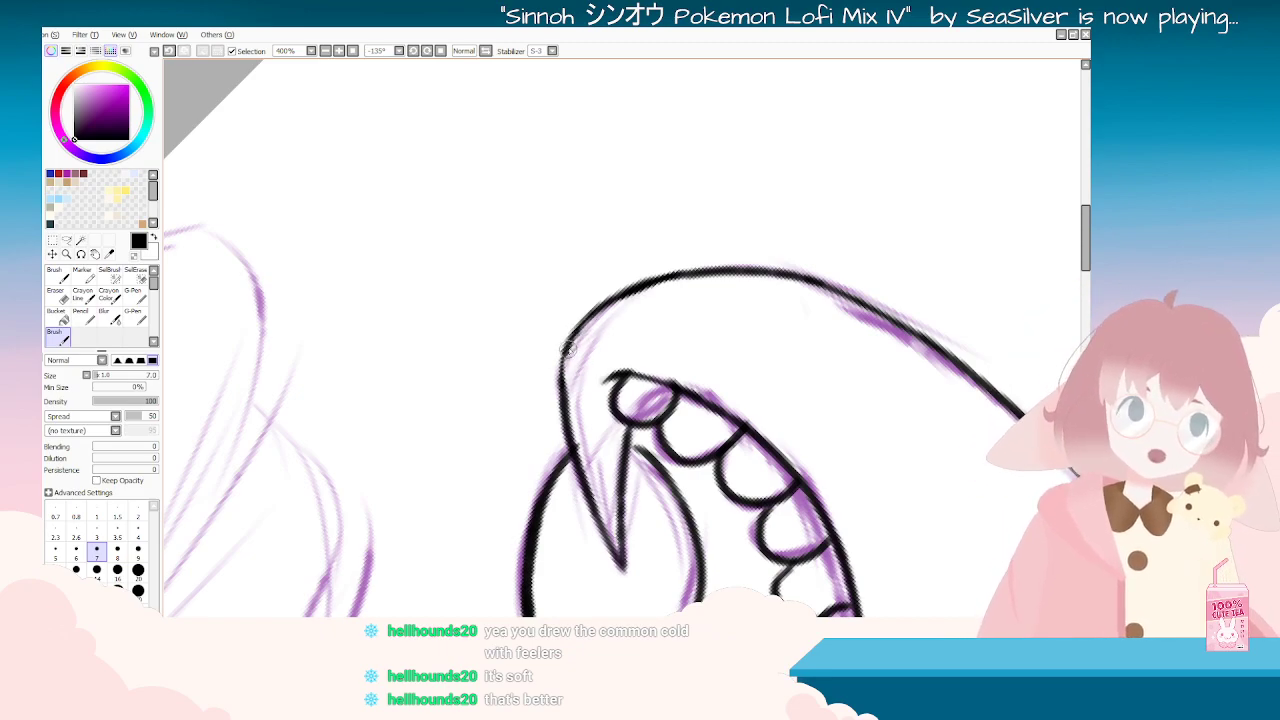
drag(545, 320, 658, 285)
Step: Examine the inked tail and body as a whole from several rotations and zoom levels
scroll(724, 341, down, 1)
scroll(724, 341, down, 3)
key(Home)
key(Home)
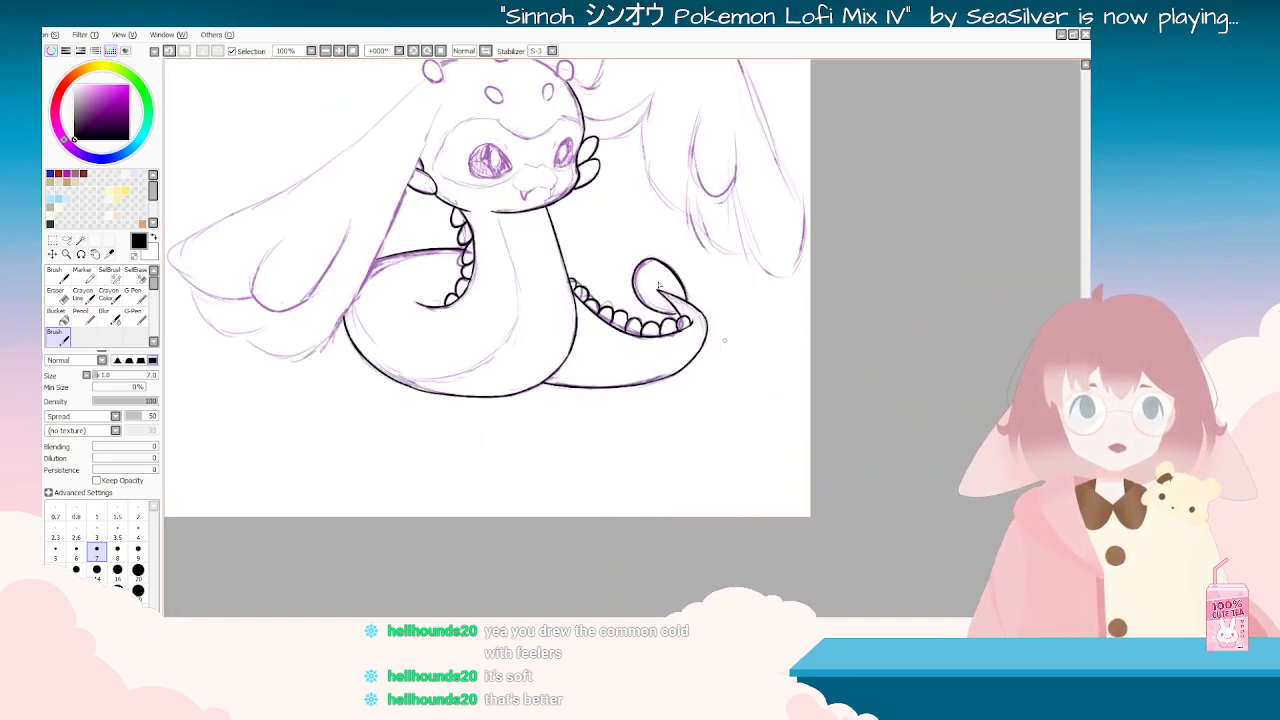
scroll(658, 285, down, 4)
scroll(640, 290, up, 5)
key(Delete)
key(Delete)
key(Delete)
key(Delete)
key(Delete)
key(Delete)
key(Delete)
key(Delete)
key(Delete)
key(Delete)
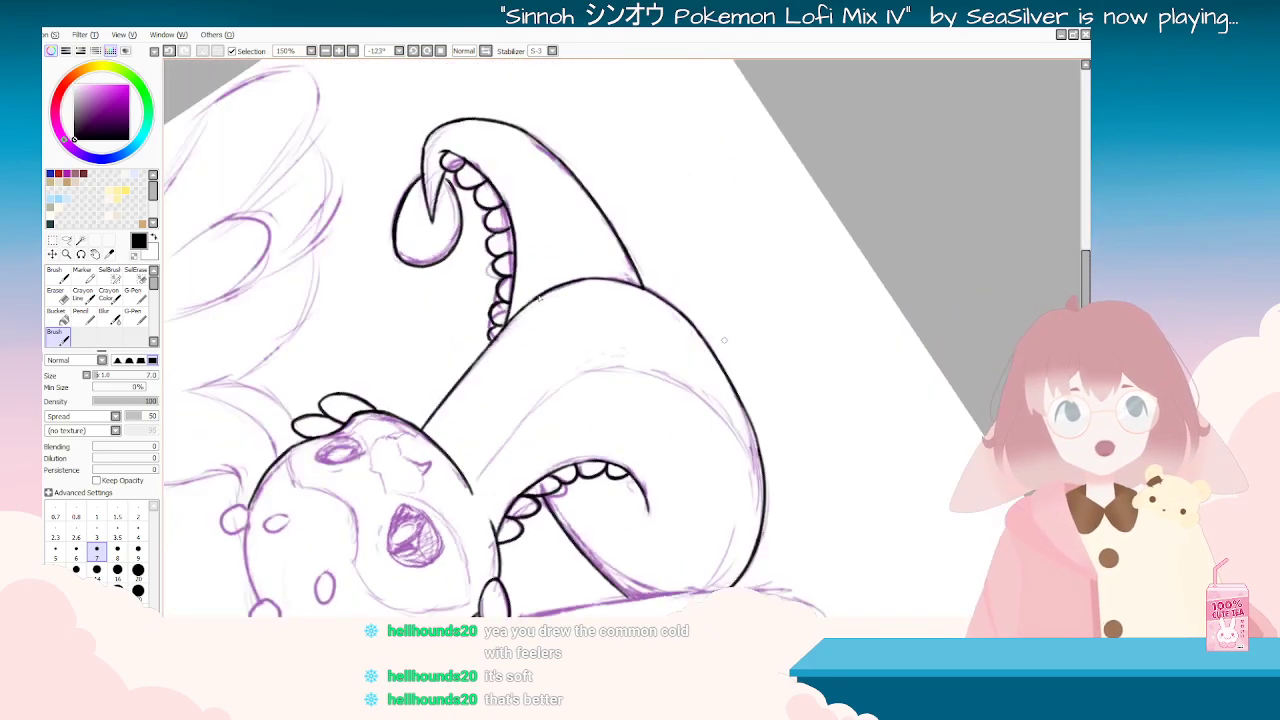
key(Delete)
key(Delete)
key(Delete)
key(Delete)
key(Delete)
key(Delete)
key(Delete)
key(Delete)
key(Delete)
key(Delete)
key(Delete)
key(Delete)
key(Delete)
key(Delete)
key(Delete)
key(Delete)
key(Delete)
key(Delete)
key(Delete)
key(Delete)
scroll(825, 308, down, 3)
scroll(812, 297, up, 3)
scroll(793, 292, down, 4)
scroll(793, 292, up, 3)
Step: Ink the two oval spots on the forehead, undoing the stroke that misses the sketch
drag(793, 292, 762, 253)
key(End)
key(End)
key(End)
key(End)
key(End)
key(End)
key(End)
key(End)
key(End)
key(End)
key(End)
key(End)
key(End)
key(End)
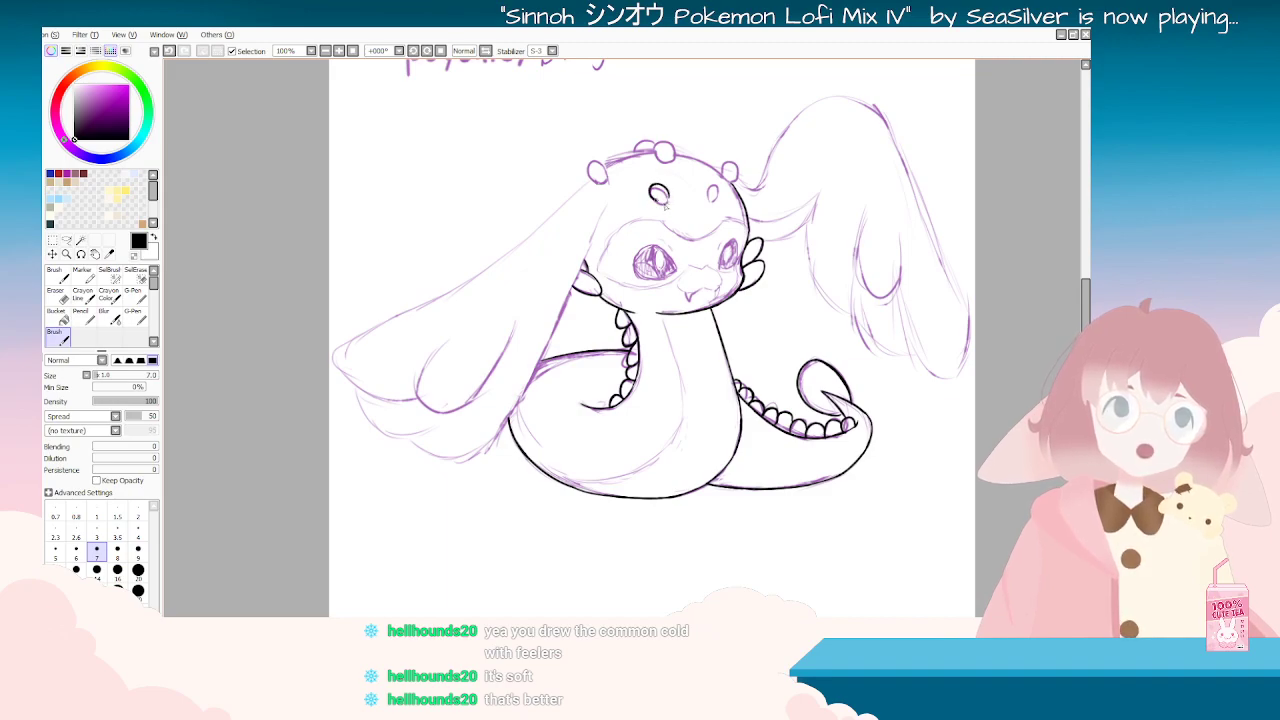
drag(665, 200, 662, 202)
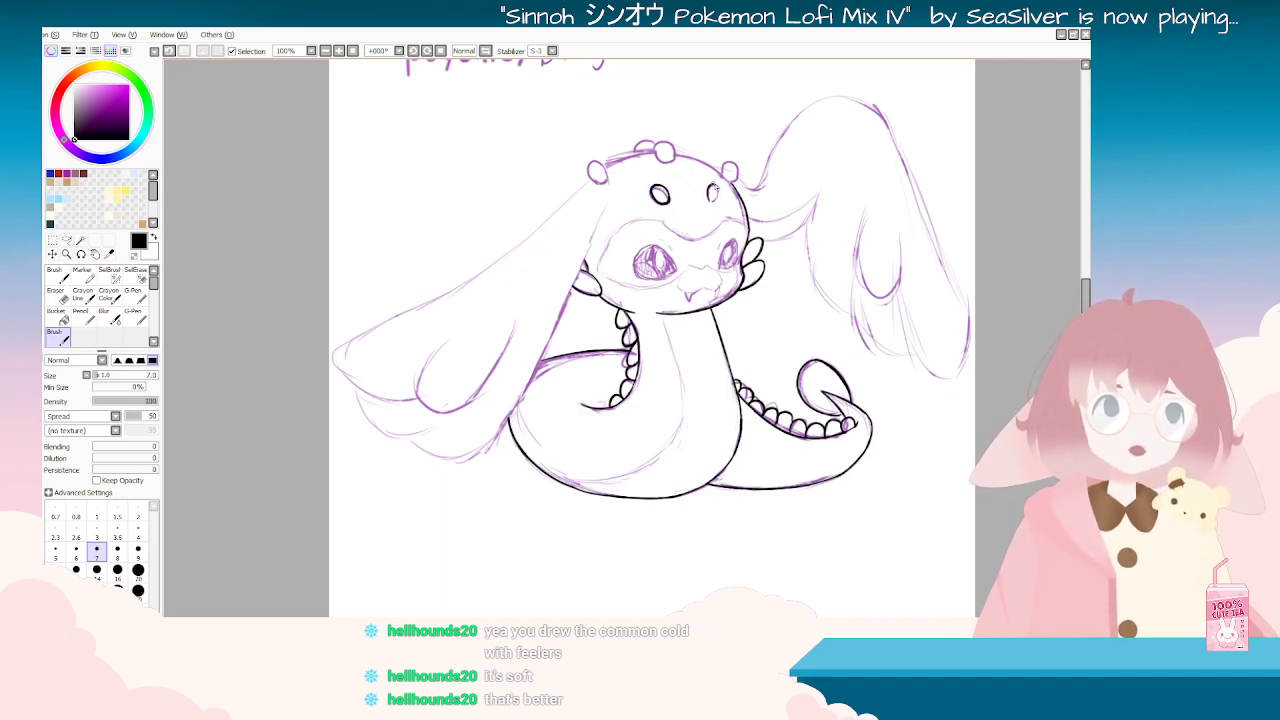
key(ctrl+z)
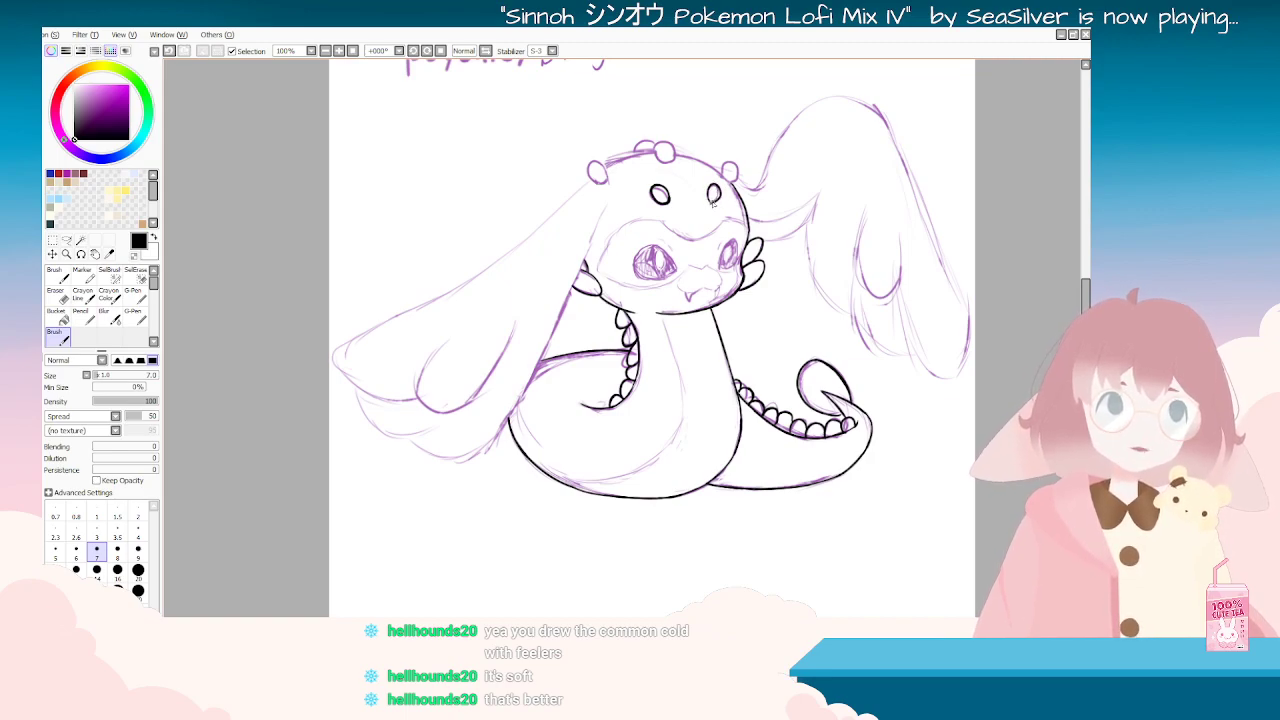
Step: Tidy the outlines of the forehead spots with the size 9 eraser
key(Delete)
key(Delete)
key(Delete)
key(Delete)
key(Delete)
key(Delete)
click(58, 297)
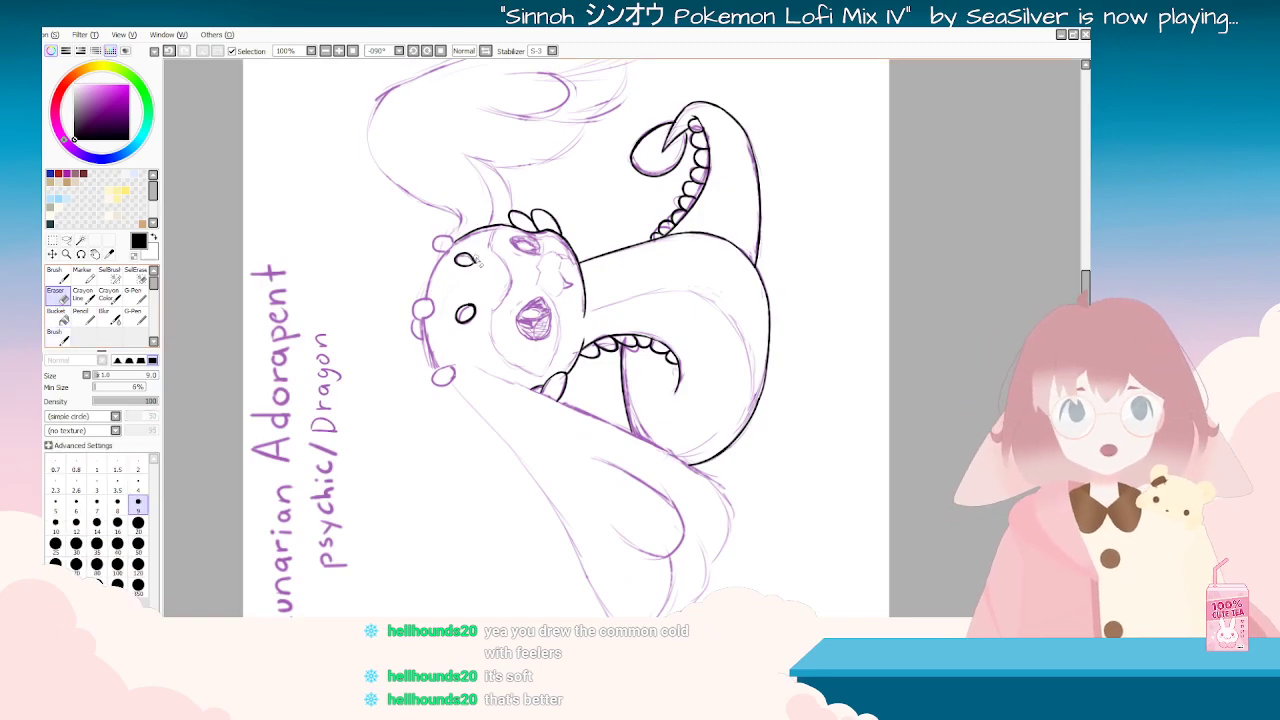
mouse_move(480, 300)
mouse_down()
mouse_move(689, 224)
mouse_move(552, 292)
mouse_move(656, 440)
mouse_move(692, 232)
mouse_move(622, 222)
mouse_up()
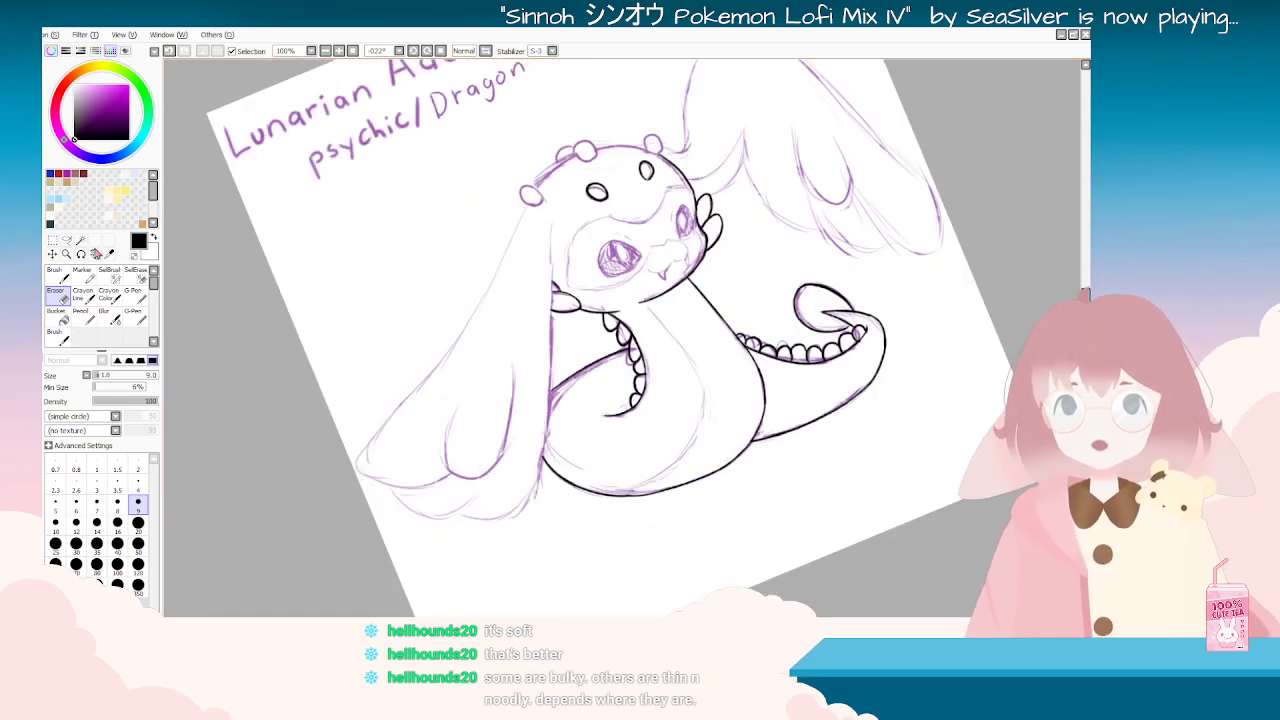
Step: Switch back to the size 7 brush and extend the head's outline along the crown towards the sketched knobs, redoing the first stroke
click(62, 339)
mouse_move(710, 283)
mouse_down()
mouse_move(531, 298)
mouse_move(441, 437)
mouse_up()
key(ctrl+z)
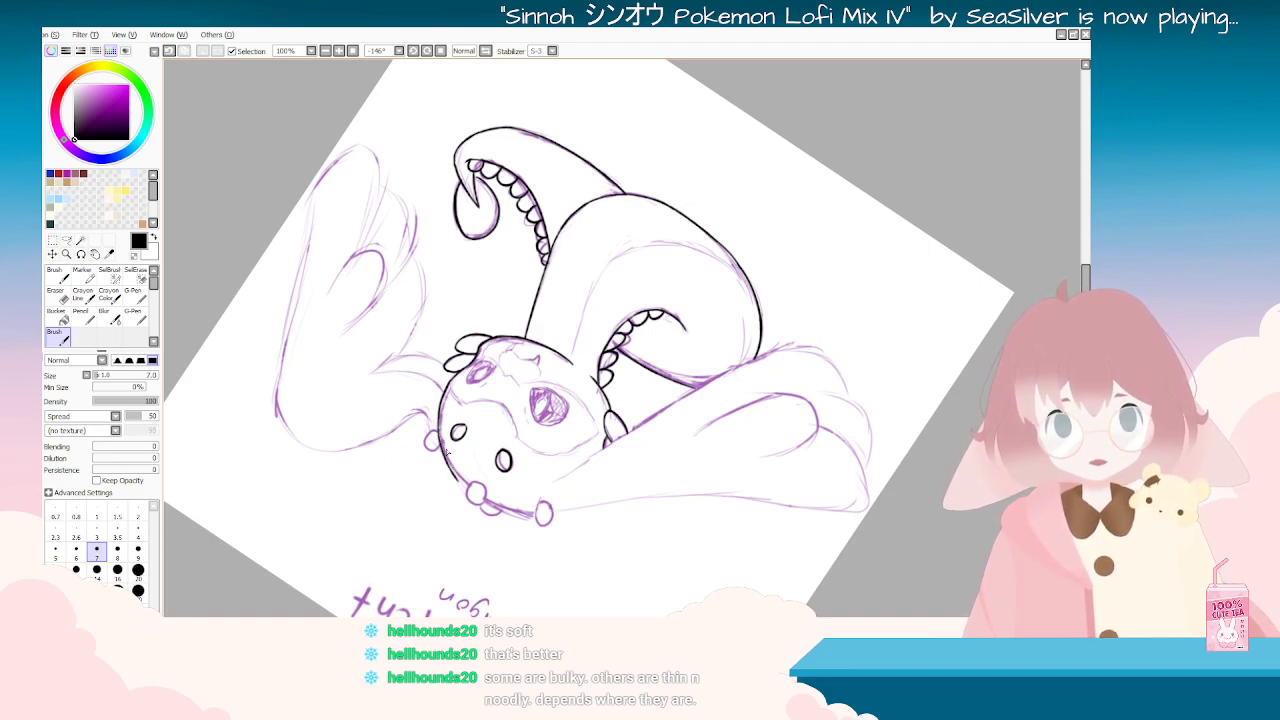
drag(439, 423, 460, 475)
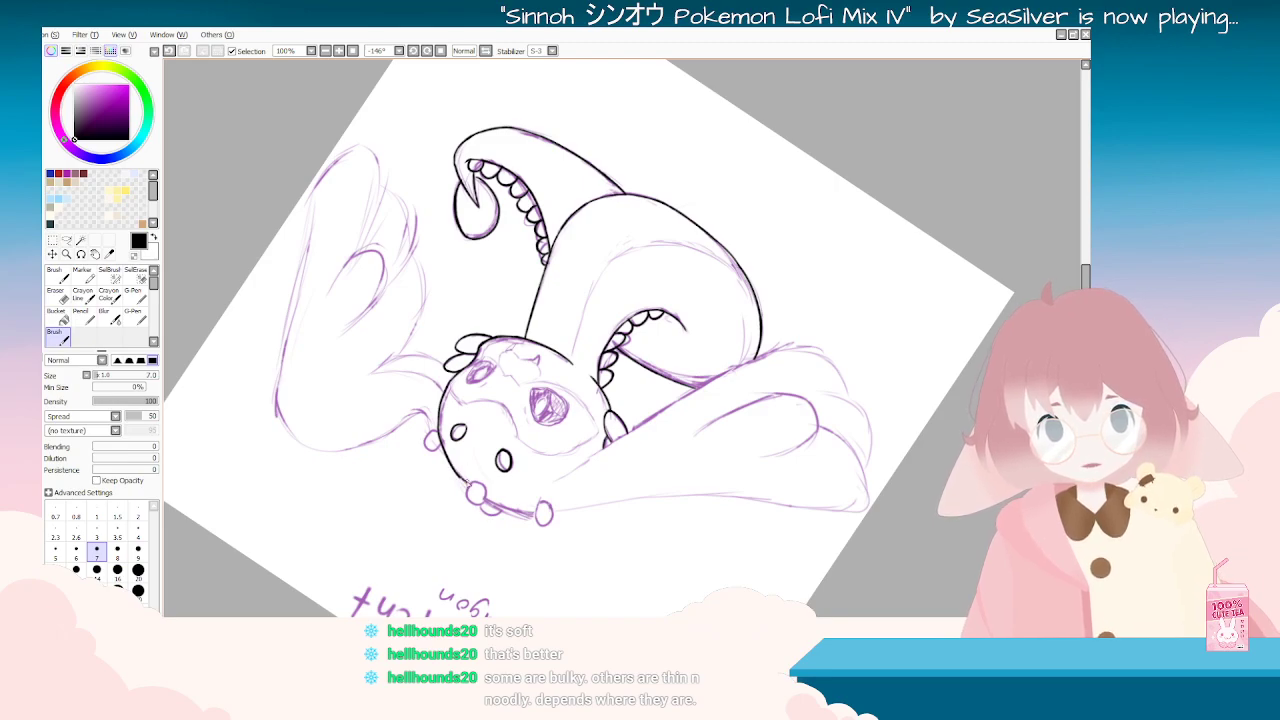
Step: Undo the last two strokes and ink the small oval knob on the crown beside the far wing-like ear
key(Delete)
key(Delete)
key(Delete)
key(Delete)
key(Delete)
key(Delete)
key(Delete)
key(Delete)
key(Delete)
key(Delete)
key(Delete)
key(Delete)
key(Delete)
key(Delete)
key(Delete)
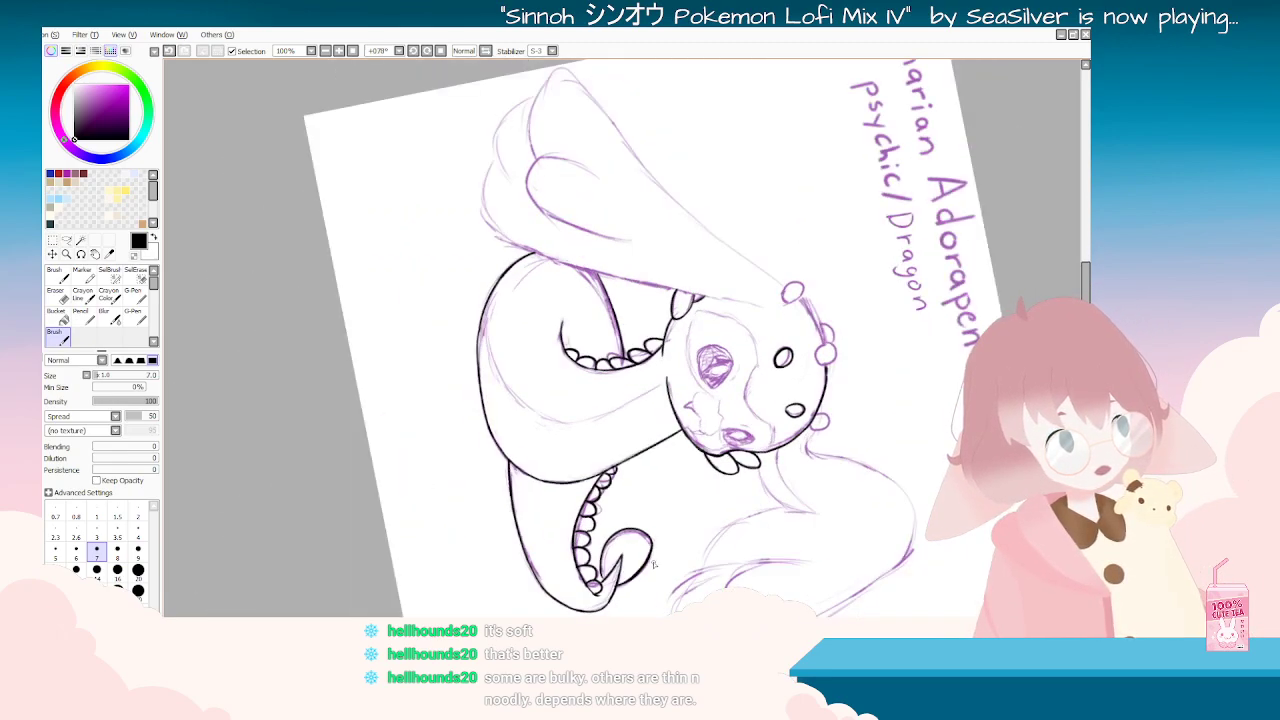
key(Delete)
key(Delete)
key(Delete)
key(Delete)
key(Delete)
key(Delete)
key(Delete)
key(Delete)
key(Delete)
key(Delete)
key(Delete)
key(Delete)
key(Delete)
key(Delete)
key(Delete)
key(Delete)
key(Delete)
key(Delete)
key(Delete)
key(Delete)
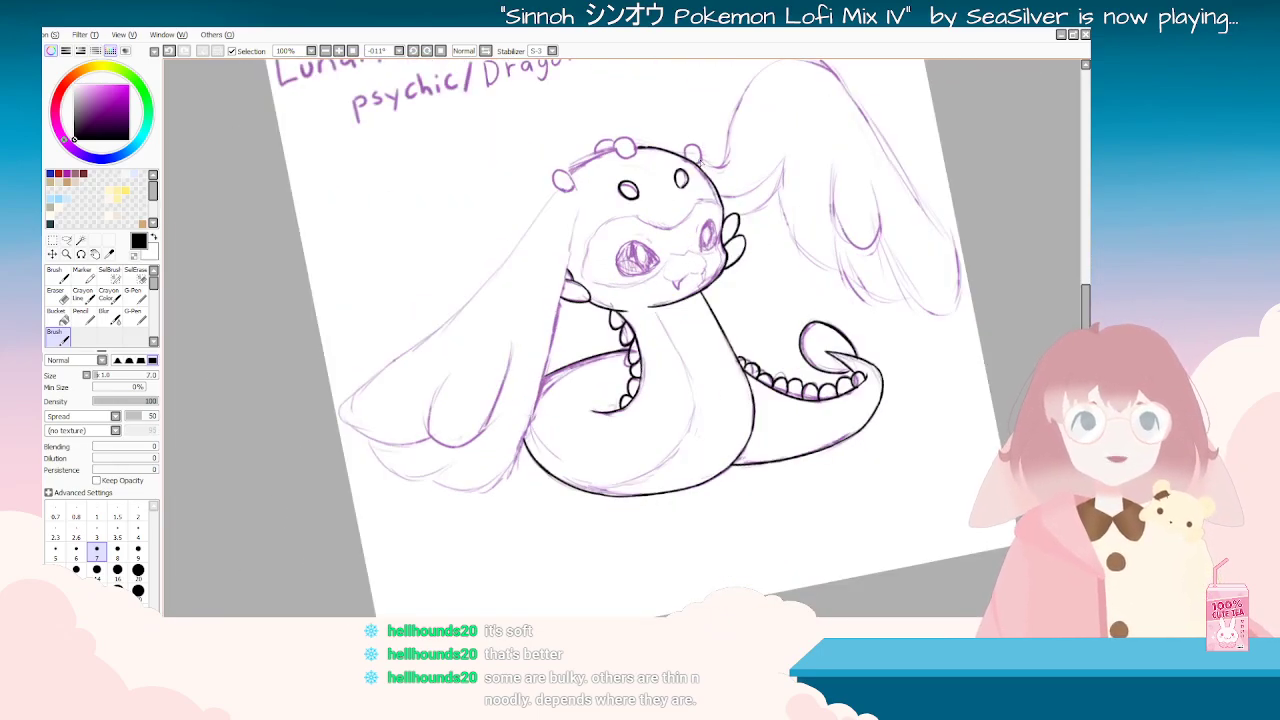
key(ctrl+z)
key(ctrl+z)
drag(686, 161, 687, 157)
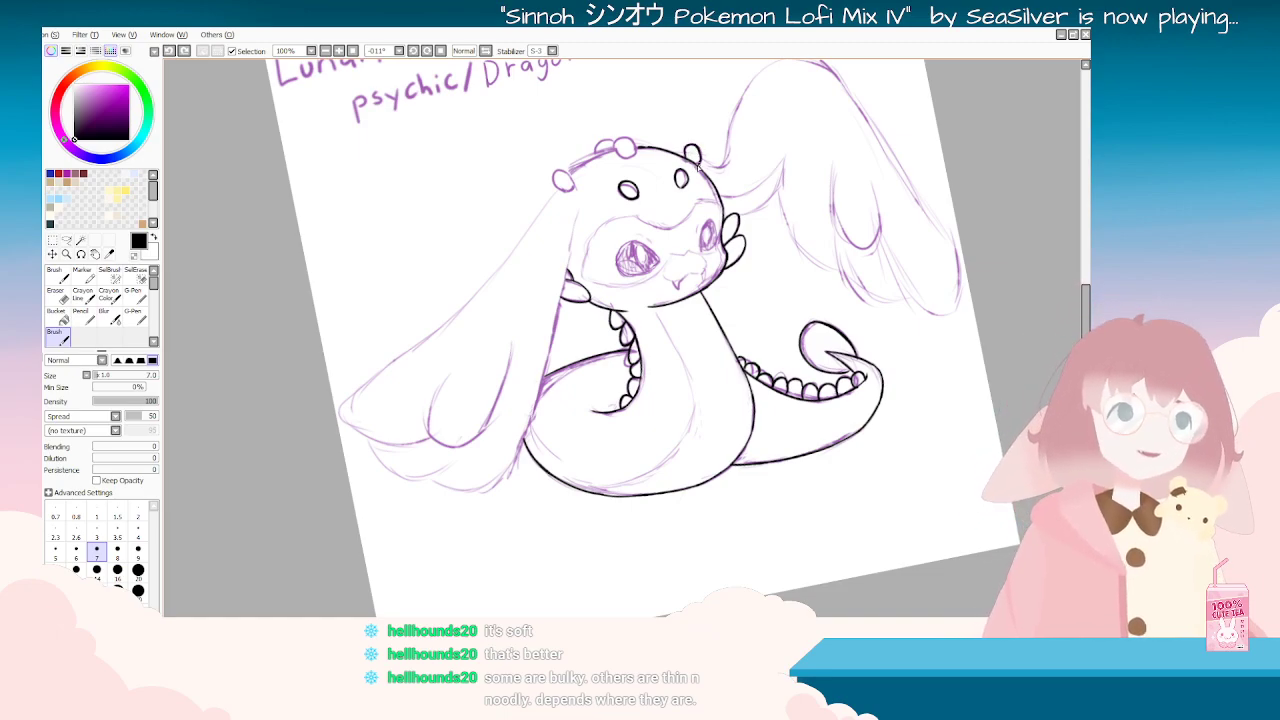
Step: Ink the round knob at the middle of the crown, tracing the sketched circle
key(End)
key(End)
key(End)
key(End)
key(End)
key(End)
key(End)
key(End)
key(End)
key(End)
key(End)
key(End)
key(End)
key(End)
key(End)
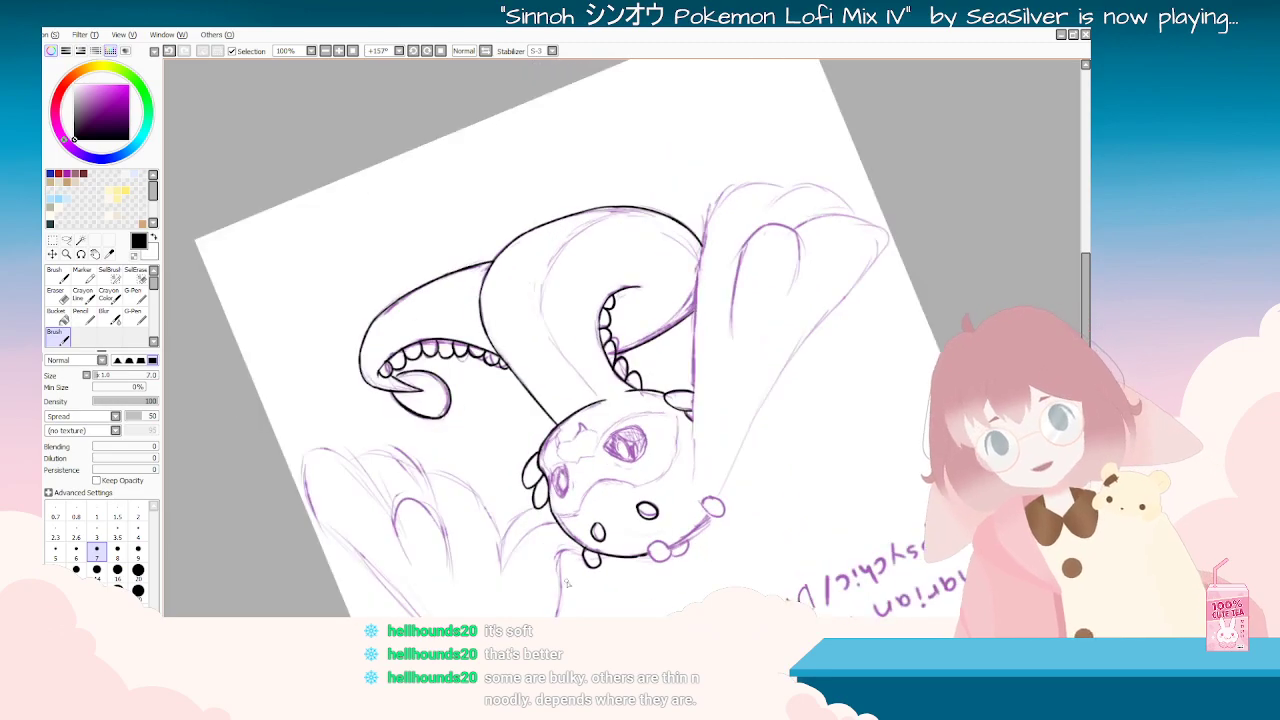
mouse_move(749, 517)
mouse_down()
mouse_move(845, 355)
mouse_move(694, 122)
mouse_up()
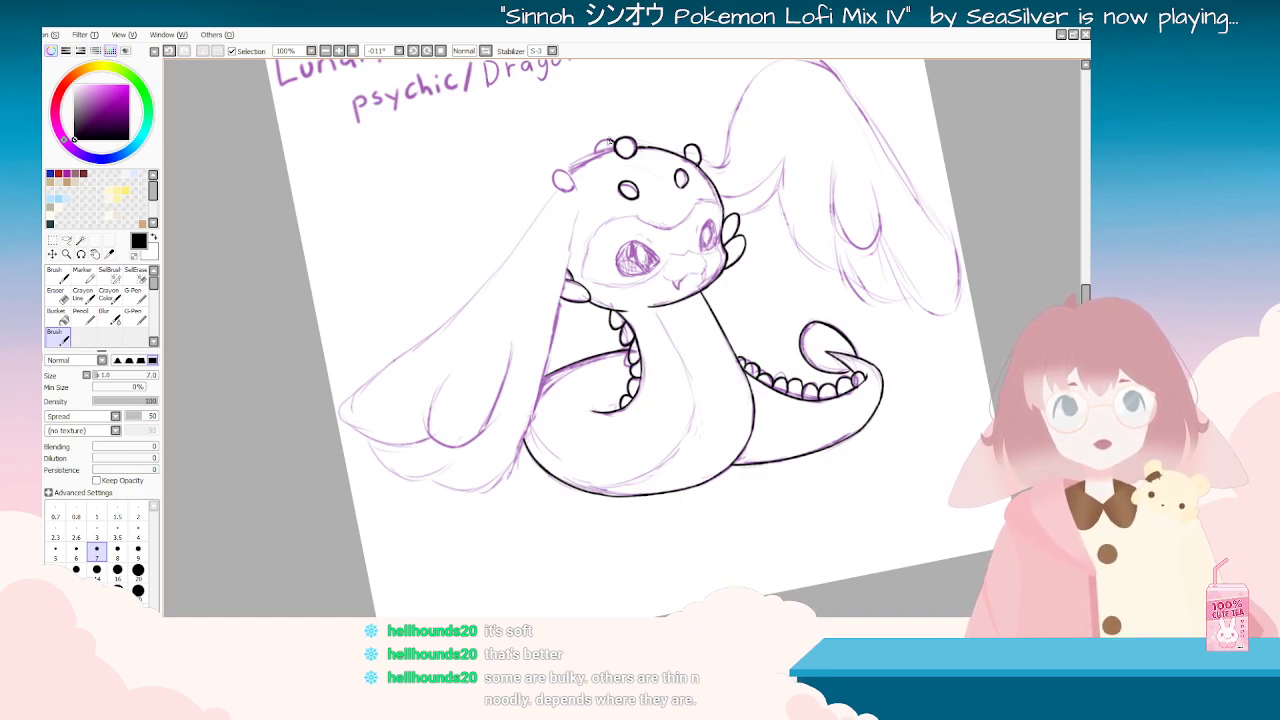
Step: Ink the half-hidden knob, the crown line and the knob where the near ear begins, redoing one stroke
mouse_move(609, 154)
mouse_down()
mouse_move(445, 300)
mouse_move(431, 354)
mouse_up()
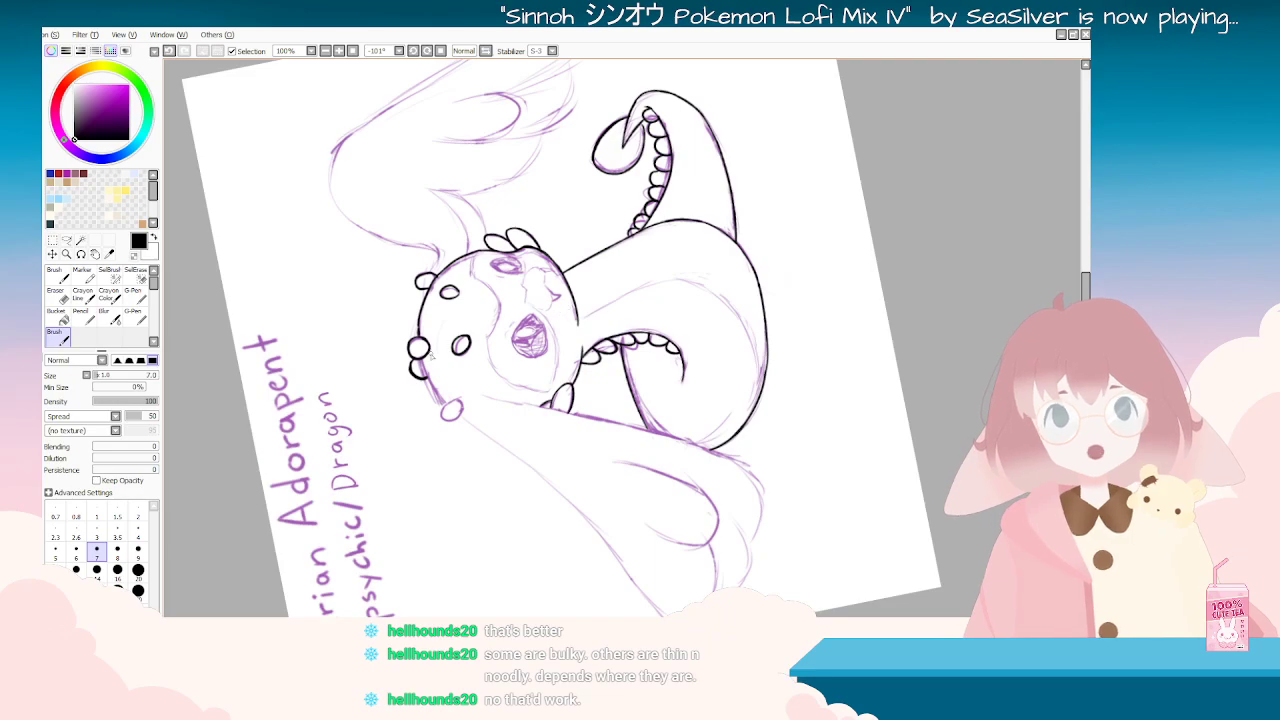
key(ctrl+z)
drag(421, 361, 447, 405)
mouse_move(660, 387)
mouse_down()
mouse_move(565, 368)
mouse_move(558, 345)
mouse_up()
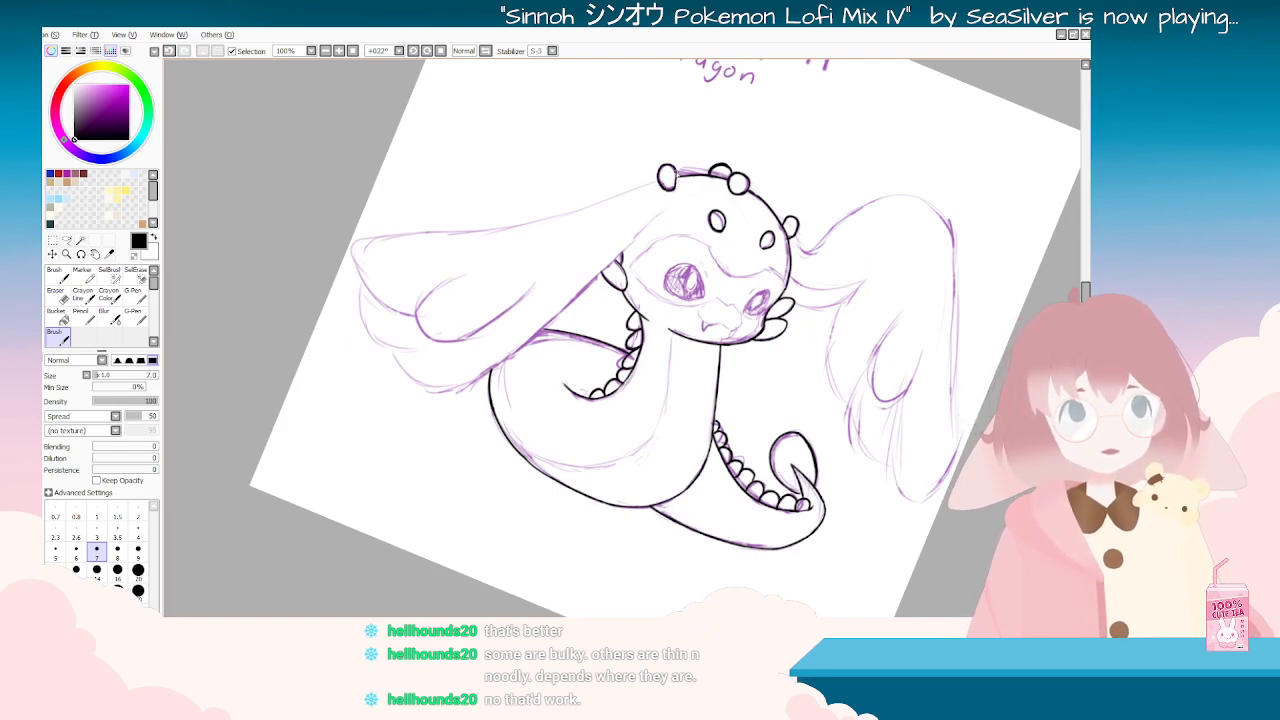
mouse_move(678, 178)
mouse_down()
mouse_move(620, 172)
mouse_move(720, 385)
mouse_move(695, 418)
mouse_move(605, 190)
mouse_up()
Step: Tidy the outline of the knob at the near ear's base with the size 9 eraser
scroll(755, 323, down, 4)
scroll(738, 245, up, 6)
scroll(449, 366, up, 5)
mouse_move(500, 505)
mouse_down()
mouse_move(271, 326)
mouse_move(280, 256)
mouse_up()
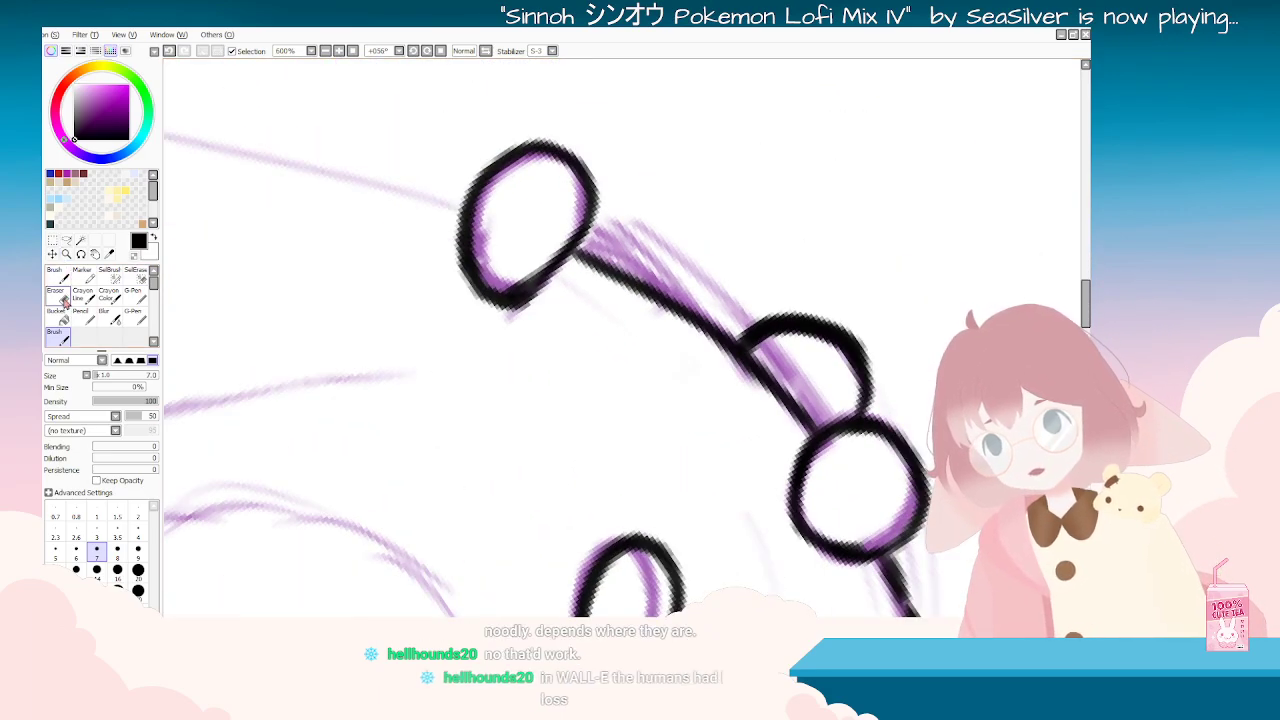
click(65, 300)
key(Delete)
key(Delete)
key(Delete)
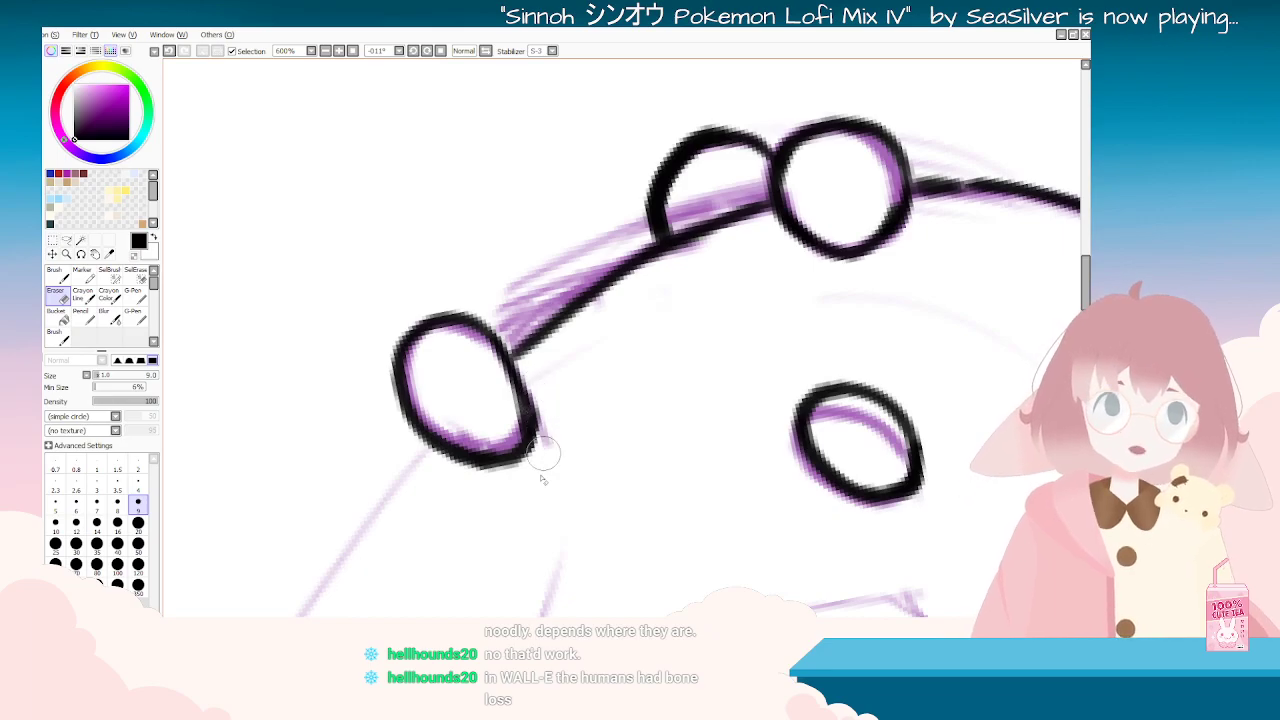
Step: Examine the inked crown, knobs and head from several rotations and zoom levels
key(Delete)
key(Delete)
key(Delete)
key(Delete)
key(Delete)
key(Delete)
key(Delete)
key(Delete)
key(Delete)
key(Delete)
key(Delete)
key(Delete)
key(Delete)
key(Delete)
key(Delete)
key(Delete)
key(Delete)
key(Delete)
key(Delete)
scroll(791, 253, down, 4)
key(Delete)
key(Delete)
key(Delete)
key(Delete)
key(Delete)
key(Delete)
key(Delete)
key(Delete)
key(Delete)
key(Delete)
key(Delete)
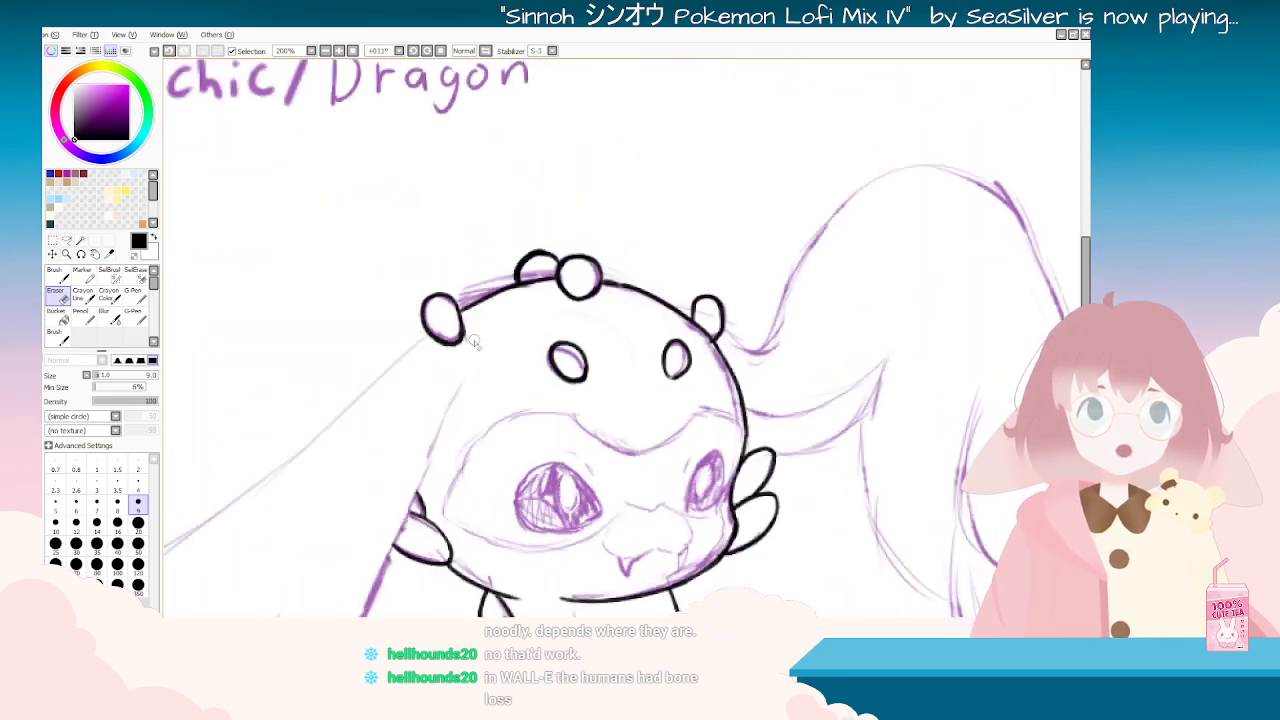
key(Delete)
key(Delete)
scroll(498, 336, down, 4)
scroll(498, 400, up, 4)
key(Delete)
key(Delete)
key(Delete)
key(Delete)
key(Delete)
key(Delete)
key(Delete)
key(Delete)
key(Delete)
key(Delete)
key(Delete)
key(Delete)
key(Delete)
key(Delete)
key(Delete)
key(Delete)
key(Delete)
key(Delete)
key(Delete)
key(Delete)
key(Delete)
key(Delete)
key(Delete)
key(Delete)
key(Delete)
key(Delete)
key(Delete)
key(Delete)
key(Delete)
key(Delete)
key(Delete)
scroll(561, 364, down, 3)
scroll(561, 364, up, 2)
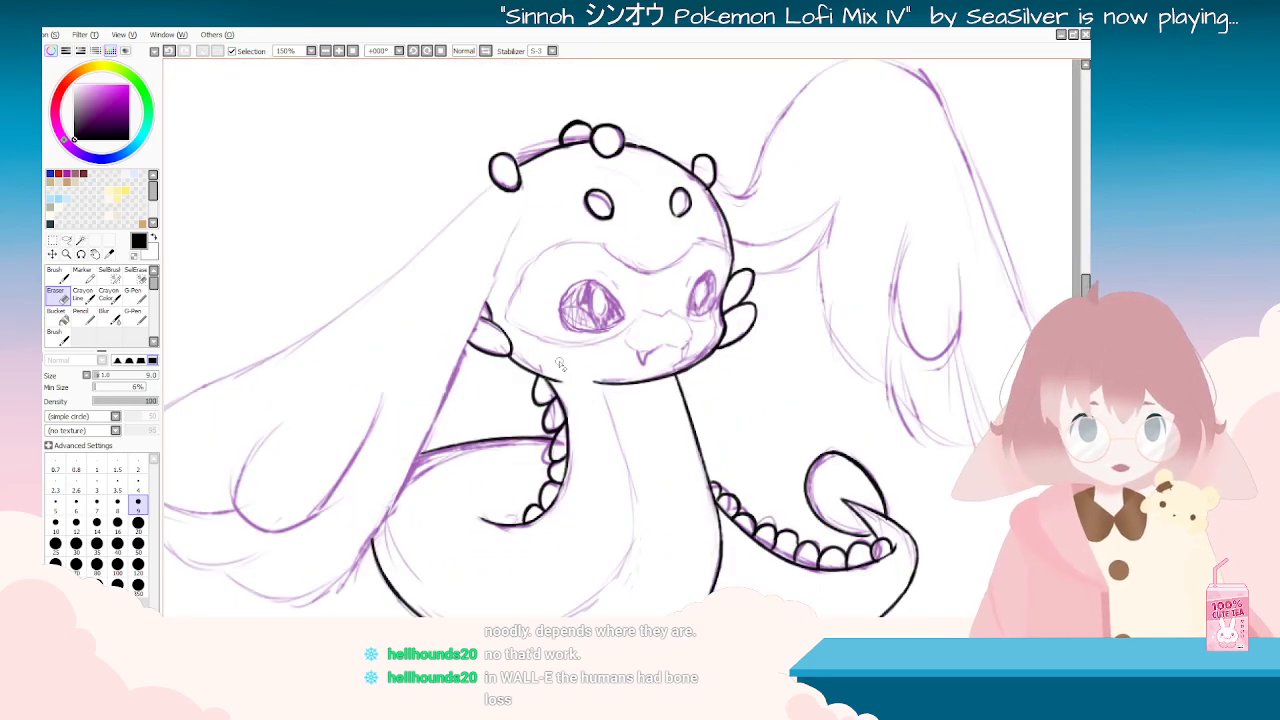
Step: Switch back to the size 7 brush and ink the short curve where the far ear starts beside its knob
click(57, 337)
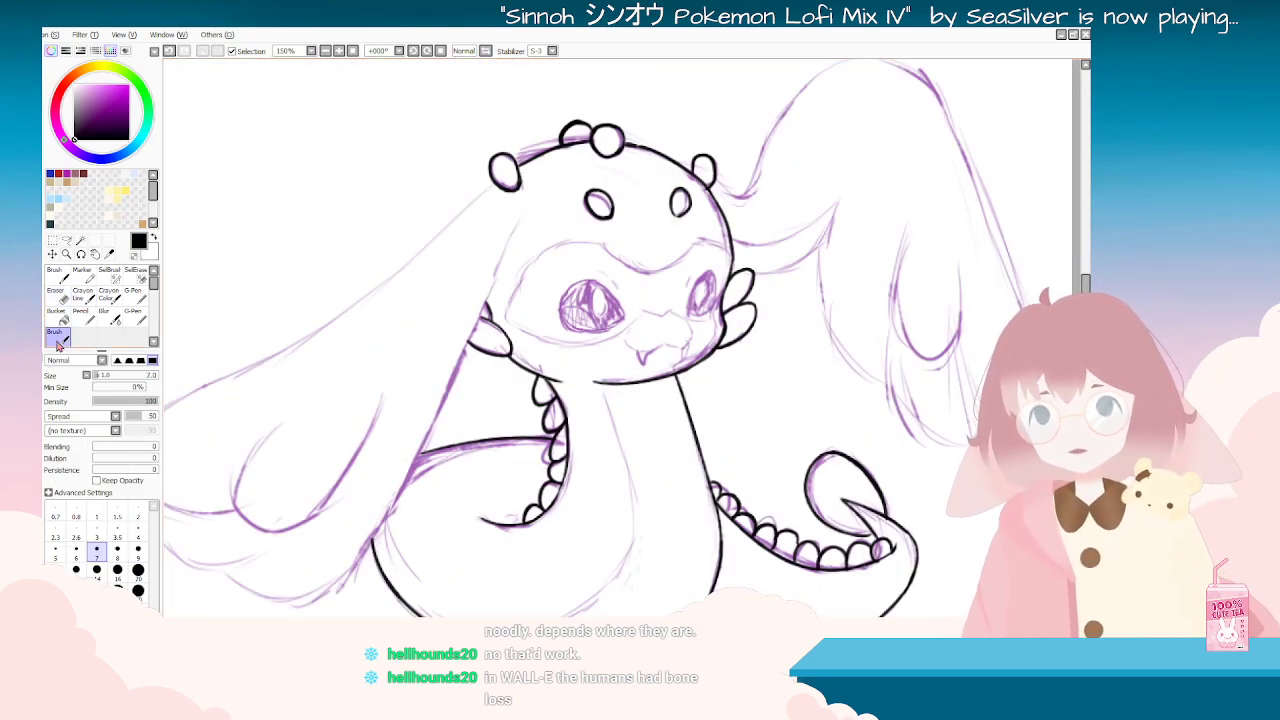
key(End)
key(End)
key(End)
key(End)
key(End)
key(End)
key(End)
key(End)
key(End)
key(End)
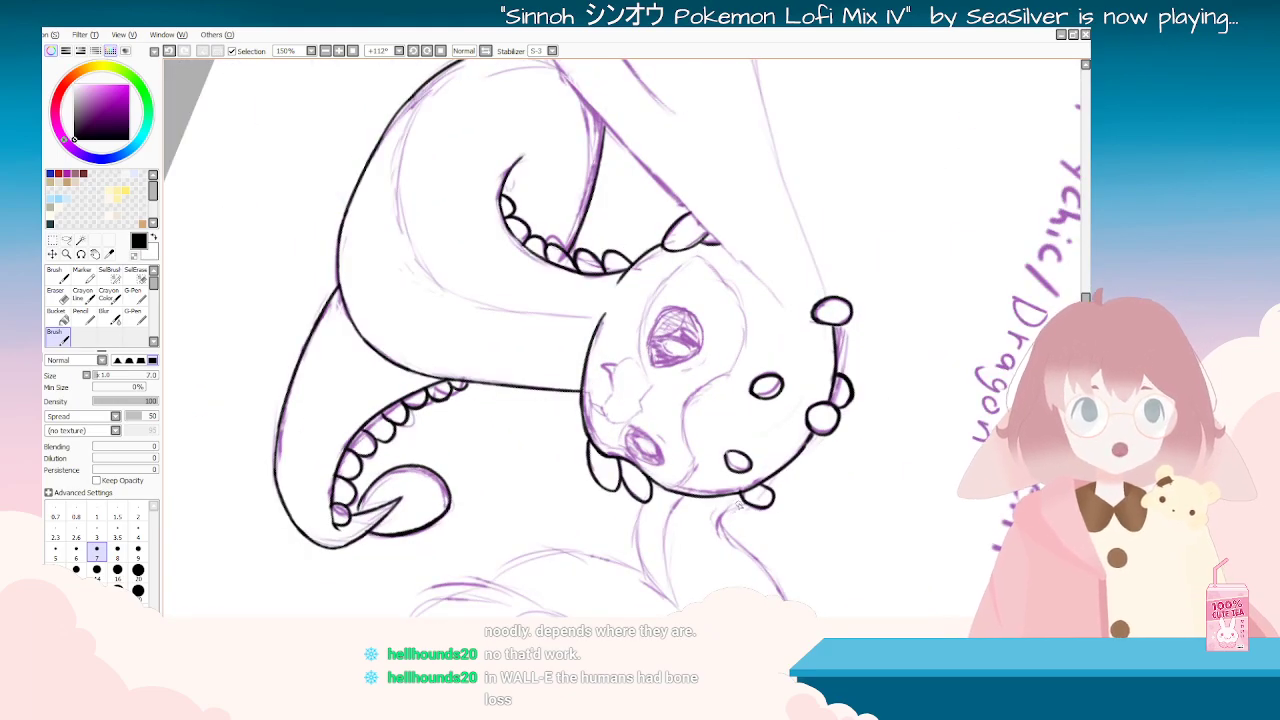
mouse_move(738, 500)
mouse_down()
mouse_move(830, 519)
mouse_move(850, 380)
mouse_move(697, 287)
mouse_up()
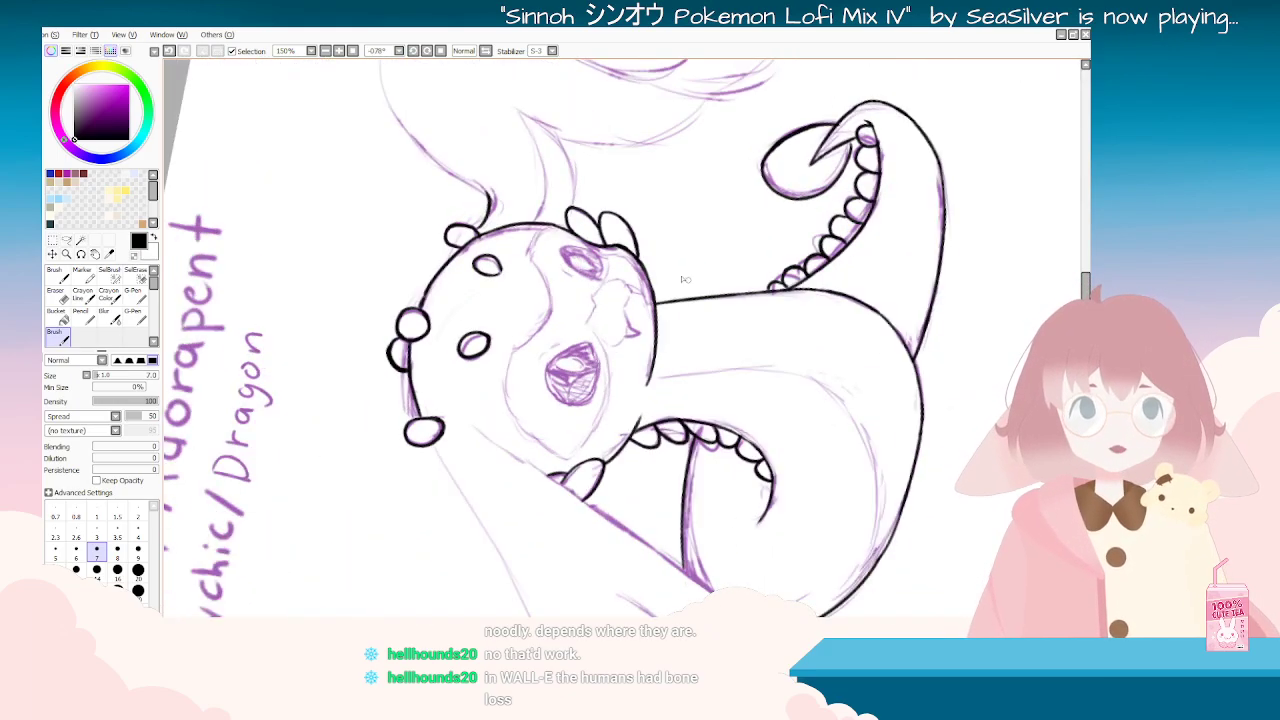
Step: Ink the lower edge of the far ear's base, curving outward from the head above the cheek frills
mouse_move(573, 150)
mouse_down()
mouse_move(770, 460)
mouse_move(622, 518)
mouse_move(558, 577)
mouse_up()
mouse_move(678, 525)
mouse_down()
mouse_move(783, 268)
mouse_move(640, 171)
mouse_up()
scroll(505, 216, down, 3)
mouse_move(490, 330)
mouse_down()
mouse_move(514, 215)
mouse_move(720, 368)
mouse_move(608, 401)
mouse_move(560, 340)
mouse_move(600, 290)
mouse_move(680, 320)
mouse_move(665, 374)
mouse_move(645, 385)
mouse_move(690, 390)
mouse_move(670, 270)
mouse_move(674, 175)
mouse_up()
scroll(677, 165, up, 5)
drag(682, 318, 651, 370)
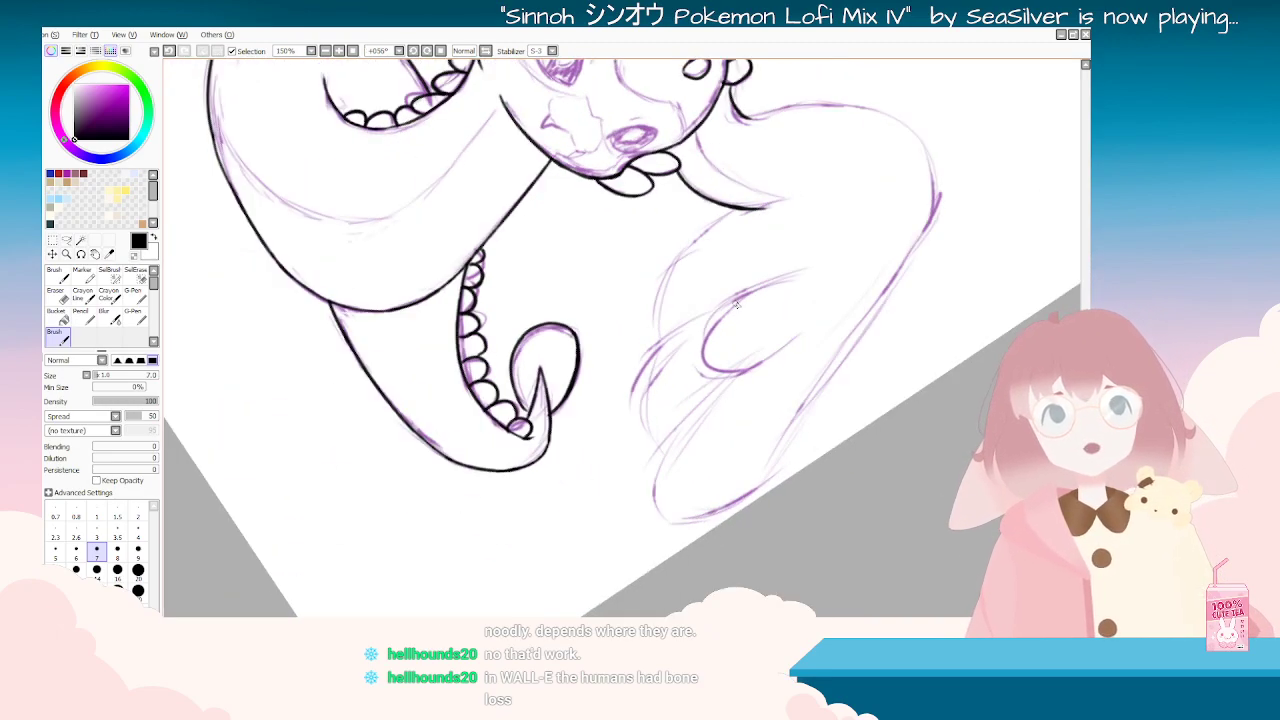
Step: Try twice to ink the far ear's inner edge down towards its feathered tips, undoing each stroke
mouse_move(735, 208)
mouse_down()
mouse_move(680, 262)
mouse_move(660, 336)
mouse_up()
key(ctrl+z)
mouse_move(740, 210)
mouse_down()
mouse_move(711, 229)
mouse_move(664, 338)
mouse_up()
key(ctrl+z)
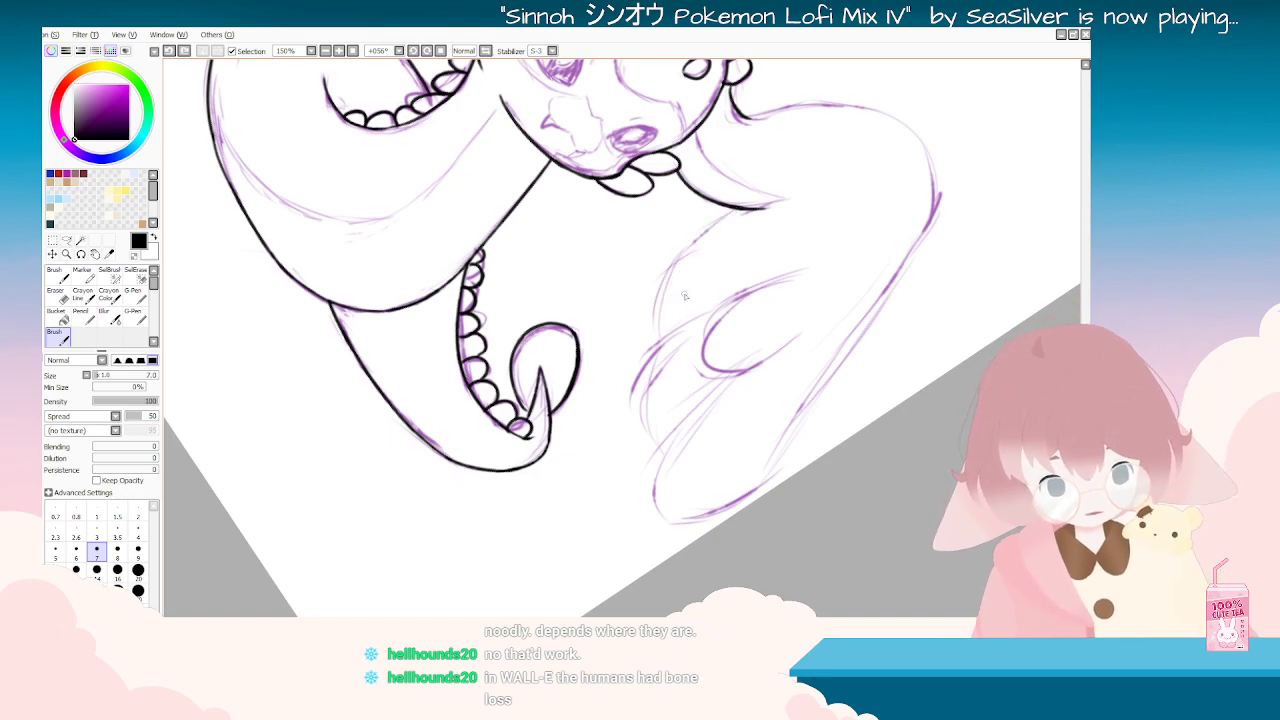
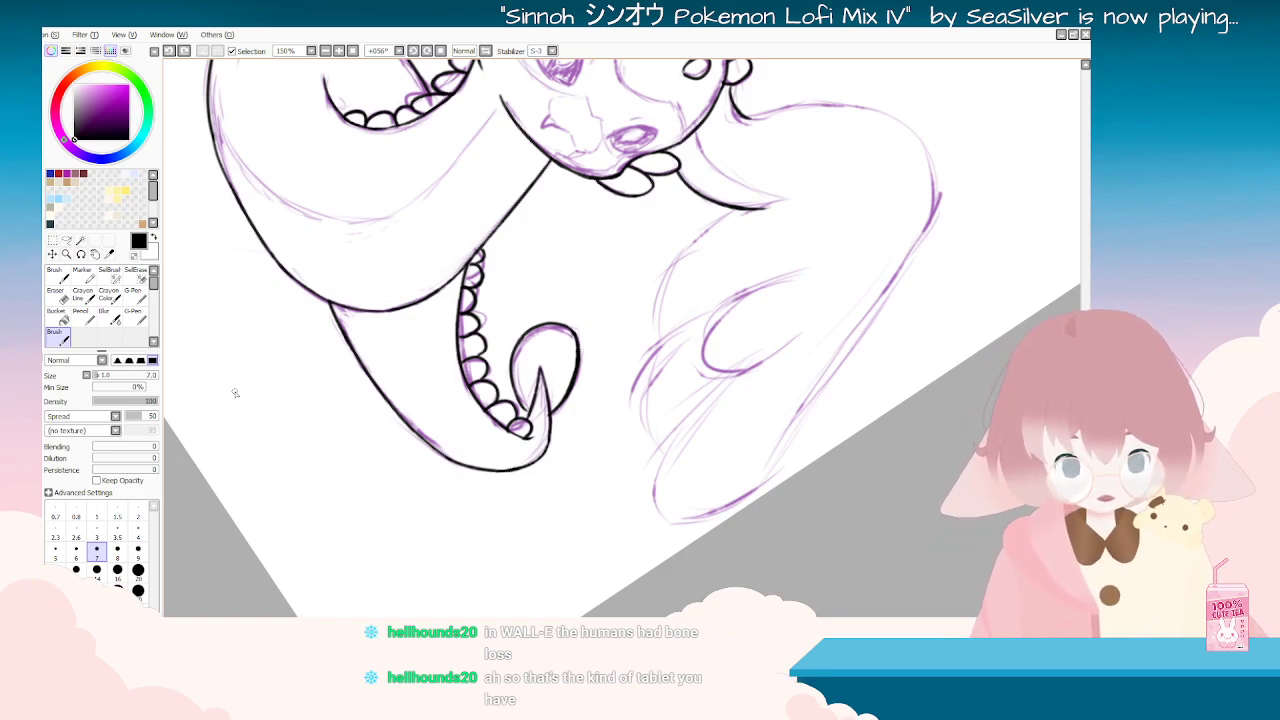
Step: Ink the far ear's inner edge, curving down from the ear's base to the first feather notch
mouse_move(298, 452)
mouse_down()
mouse_move(395, 496)
mouse_move(547, 597)
mouse_up()
key(ctrl+z)
mouse_move(702, 509)
mouse_down()
mouse_move(760, 480)
mouse_move(621, 546)
mouse_up()
key(Delete)
scroll(464, 574, down, 4)
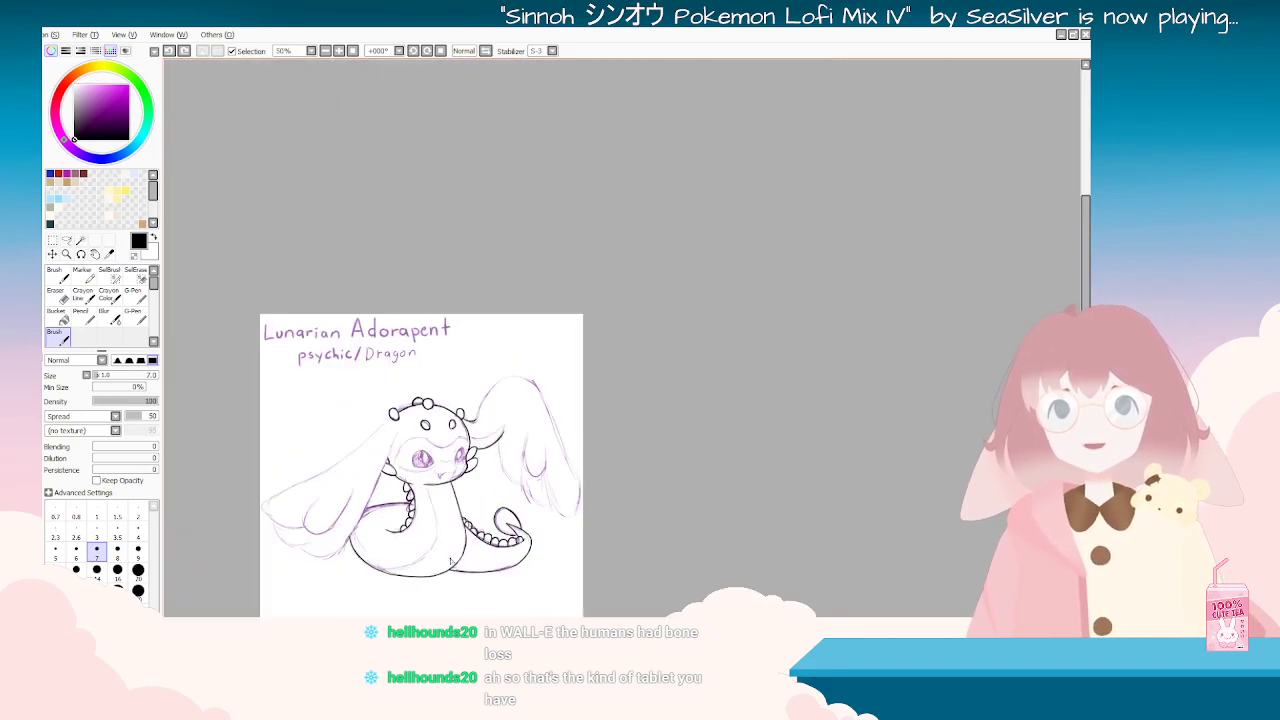
scroll(328, 538, up, 4)
scroll(469, 532, down, 2)
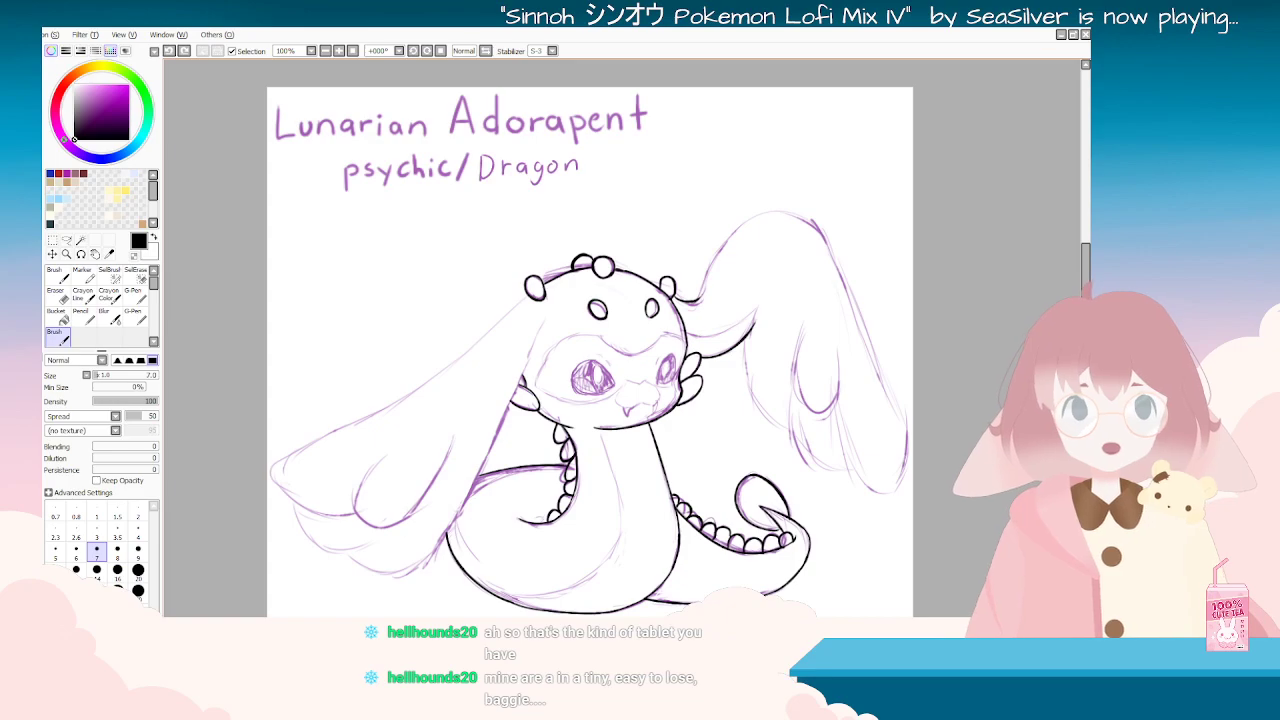
scroll(803, 396, up, 5)
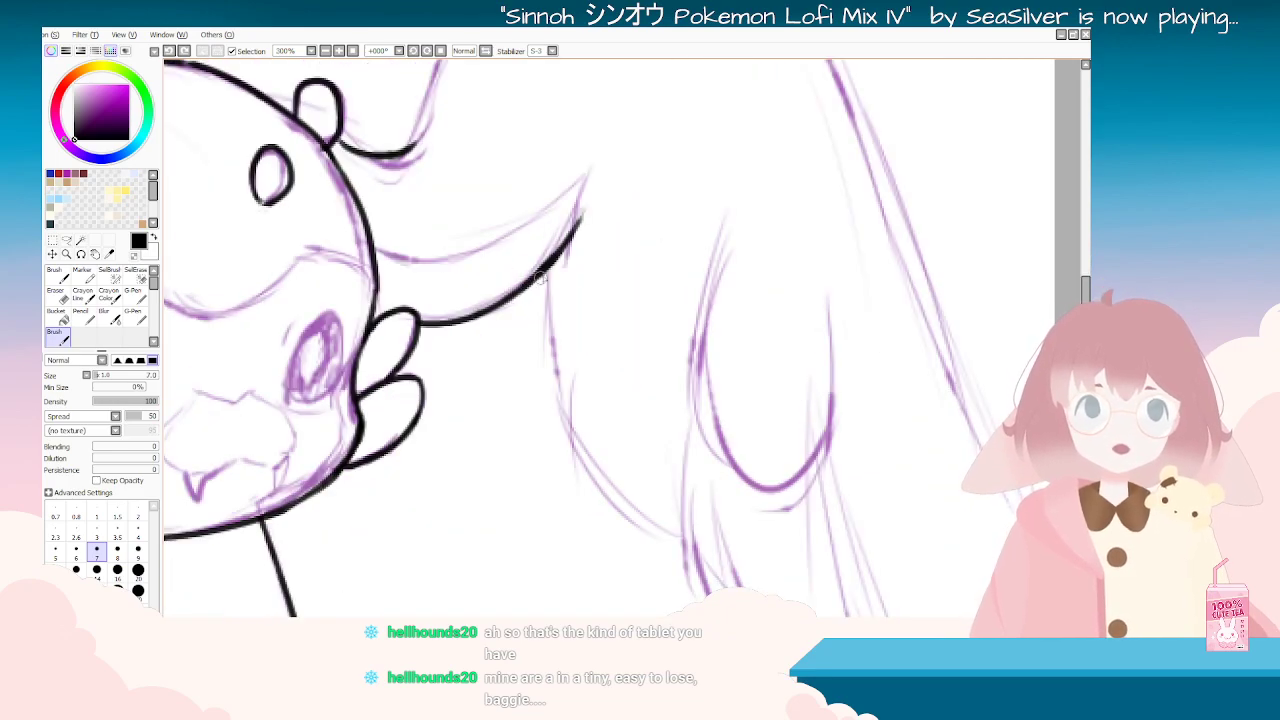
mouse_move(550, 262)
mouse_down()
mouse_move(550, 342)
mouse_move(673, 531)
mouse_up()
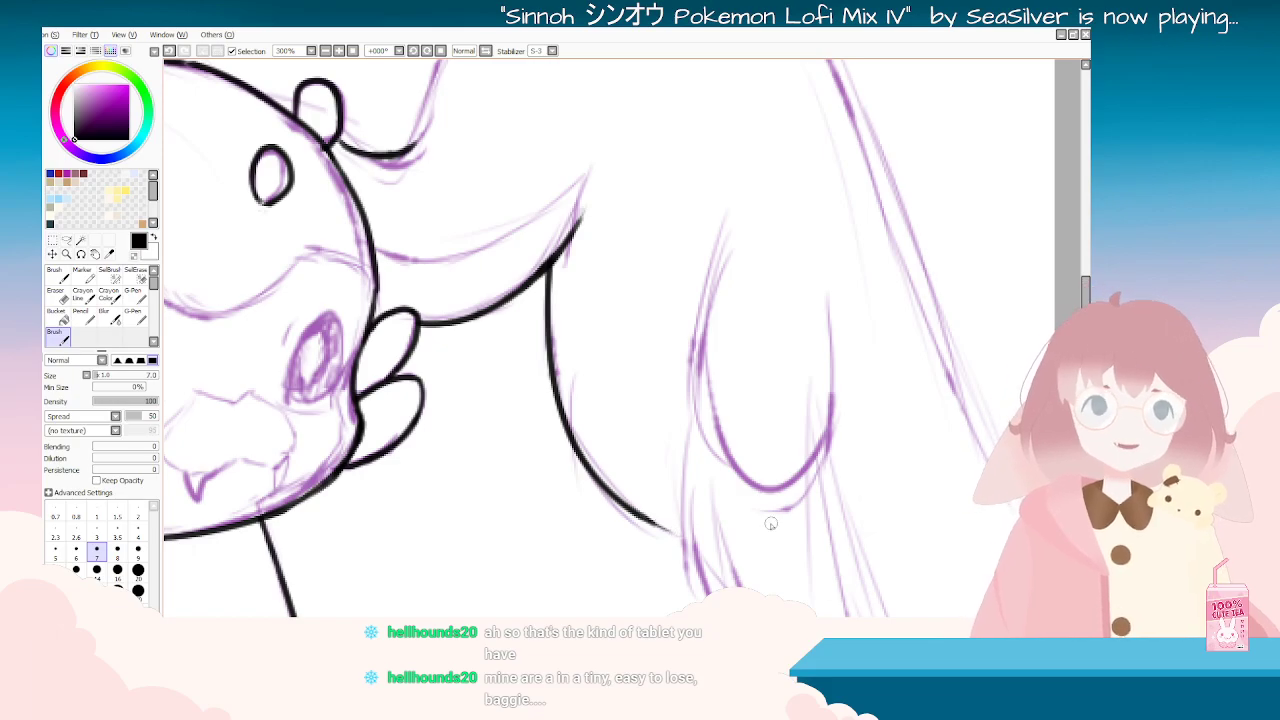
Step: Ink the second feather's curved inner edge on the far ear and extend the first feather's line to meet it
key(Delete)
drag(748, 457, 938, 376)
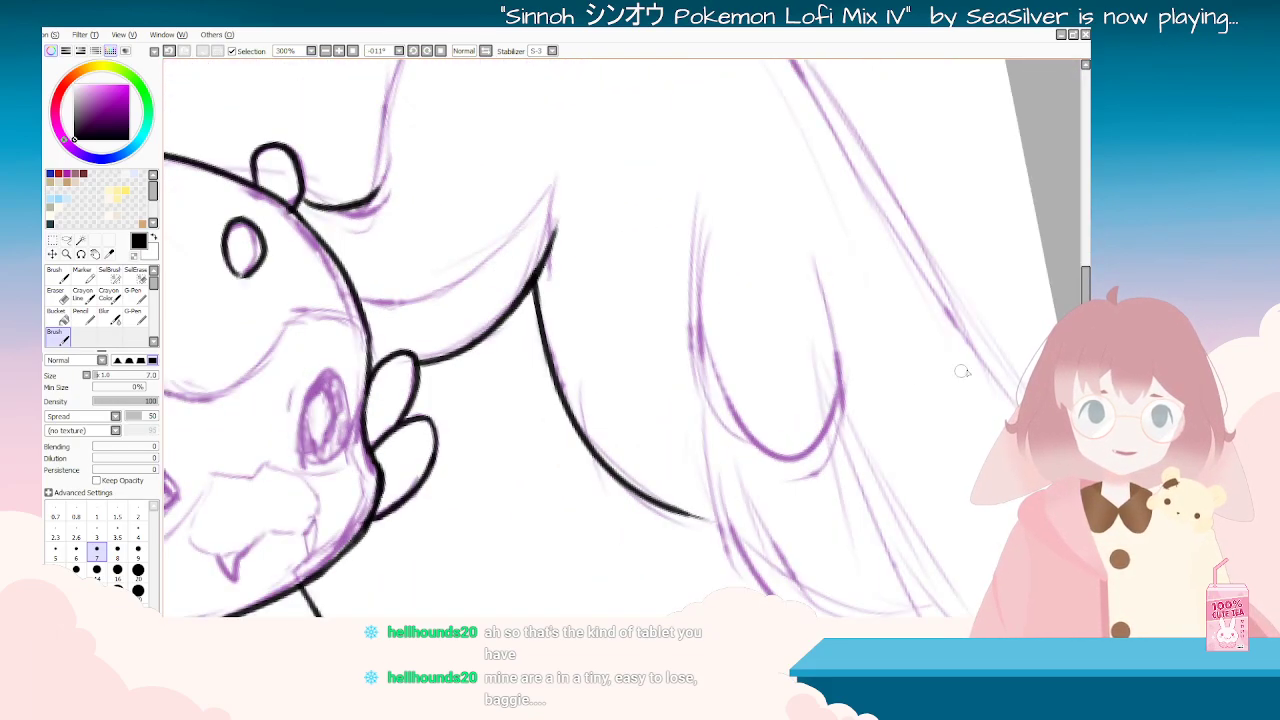
drag(906, 524, 906, 357)
key(End)
key(End)
key(End)
key(End)
drag(768, 322, 696, 586)
key(ctrl+z)
mouse_move(762, 328)
mouse_down()
mouse_move(703, 520)
mouse_move(730, 588)
mouse_up()
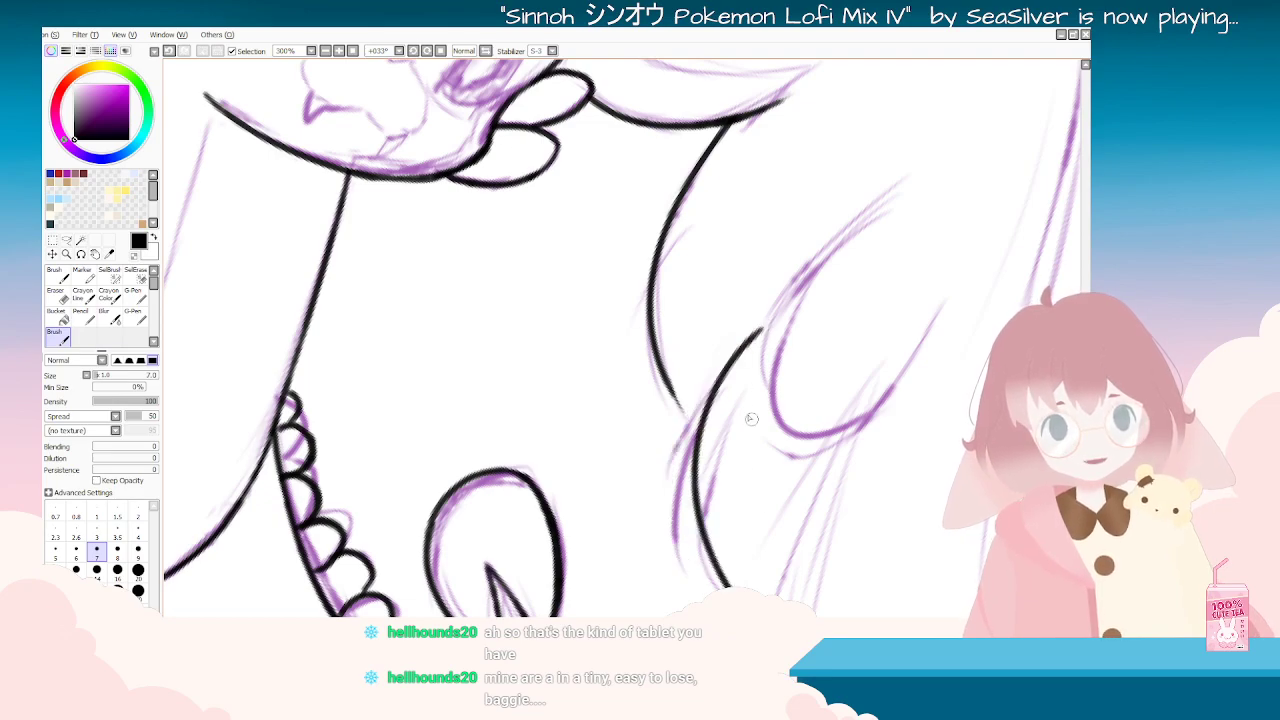
drag(670, 386, 695, 432)
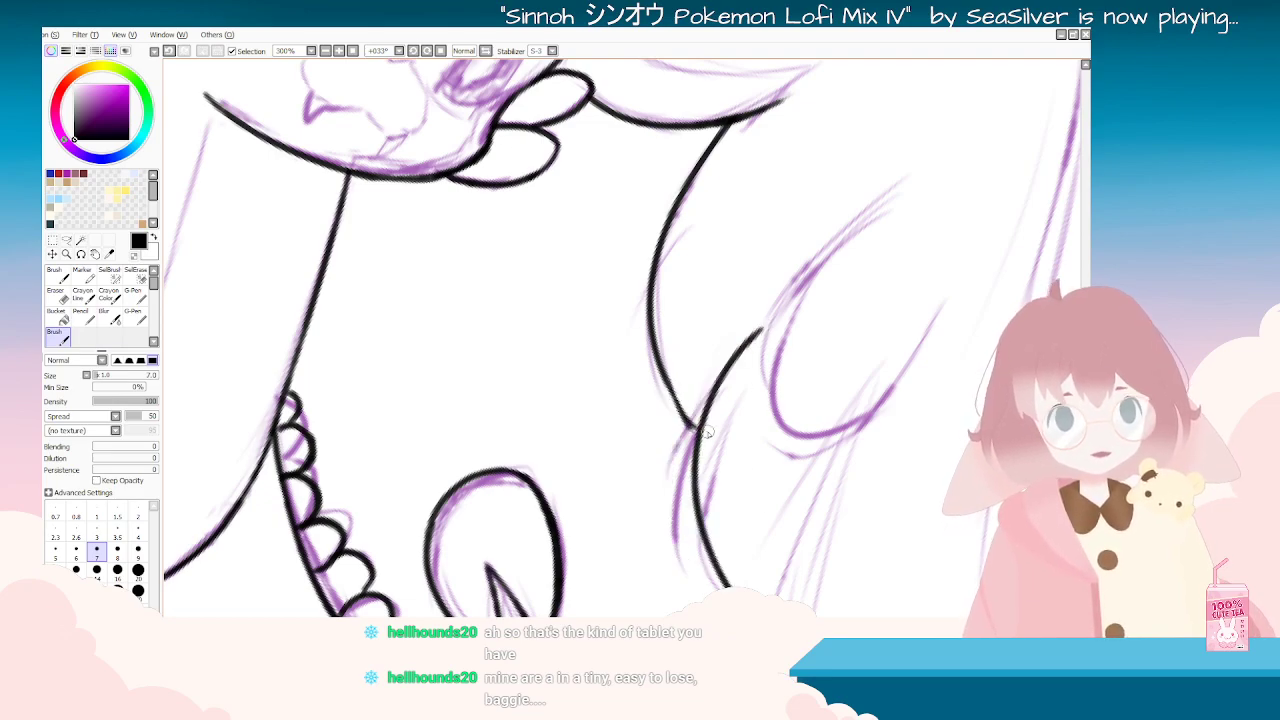
Step: Ink the line separating the second feather from the far ear's long tip, down to the lower outline
key(Delete)
key(Delete)
key(Delete)
key(Delete)
key(Delete)
key(Delete)
key(Delete)
key(Delete)
key(Delete)
key(Delete)
key(Delete)
key(Delete)
key(Delete)
scroll(708, 432, down, 4)
key(Delete)
key(Delete)
key(Delete)
key(Delete)
key(Delete)
key(Delete)
key(Delete)
key(Delete)
key(Delete)
key(Delete)
key(Delete)
key(Delete)
key(Delete)
key(Delete)
key(Delete)
key(Delete)
key(Delete)
key(Delete)
key(Delete)
key(Delete)
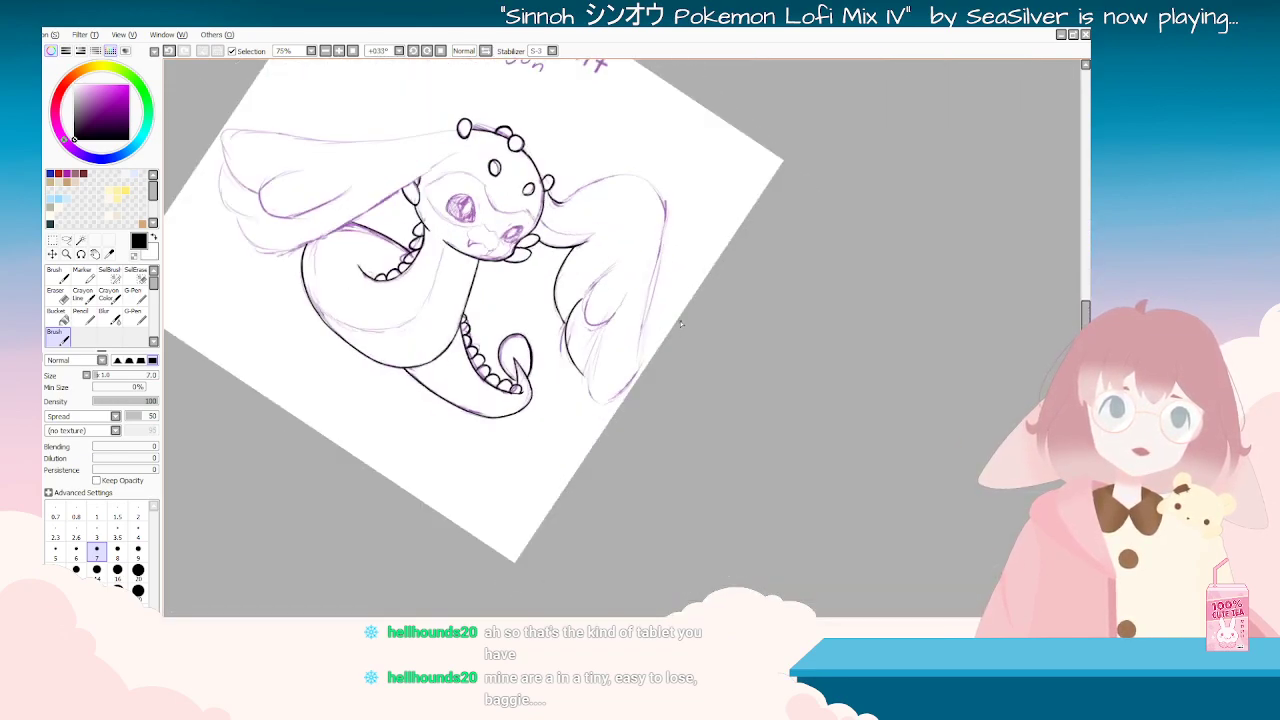
scroll(571, 322, up, 2)
key(Home)
drag(543, 376, 617, 524)
key(ctrl+z)
mouse_move(545, 374)
mouse_down()
mouse_move(556, 426)
mouse_move(603, 500)
mouse_move(545, 391)
mouse_up()
key(ctrl+z)
drag(560, 458, 596, 508)
key(ctrl+z)
drag(545, 374, 603, 496)
key(ctrl+z)
drag(544, 378, 565, 446)
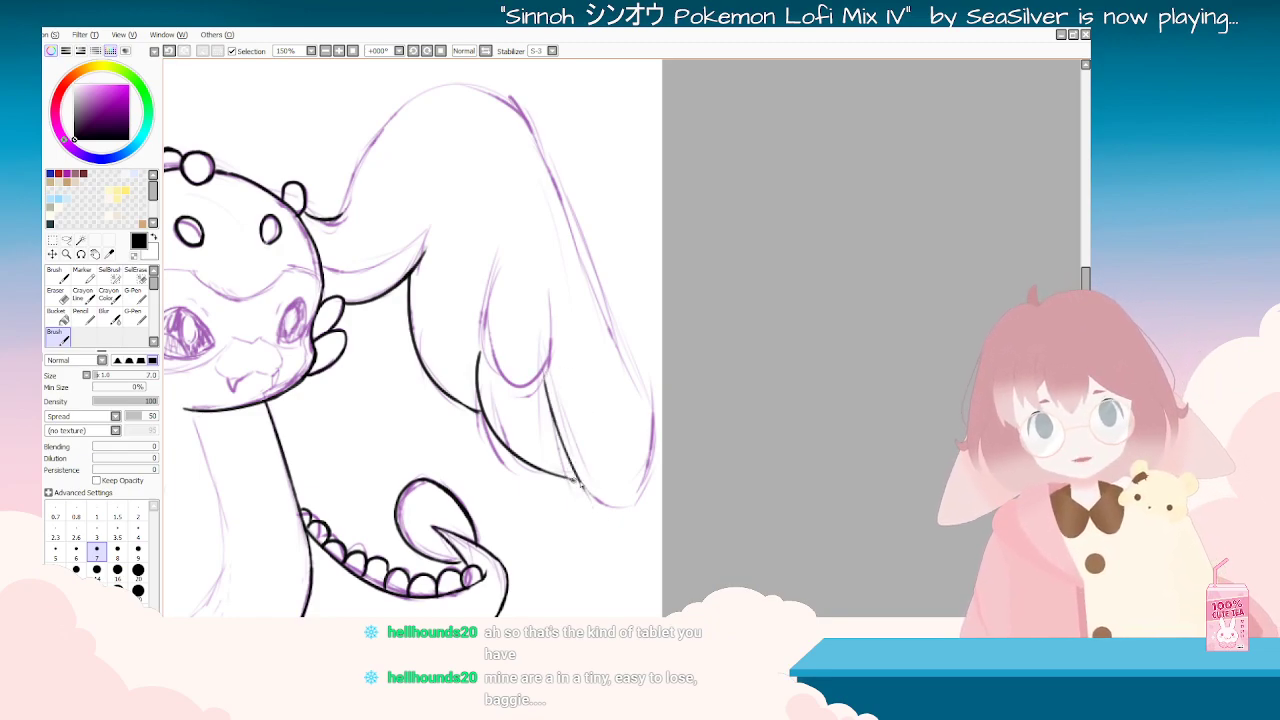
Step: Ink the rounded tip of the far ear, curving from the feather line around to the outer edge
drag(594, 490, 653, 277)
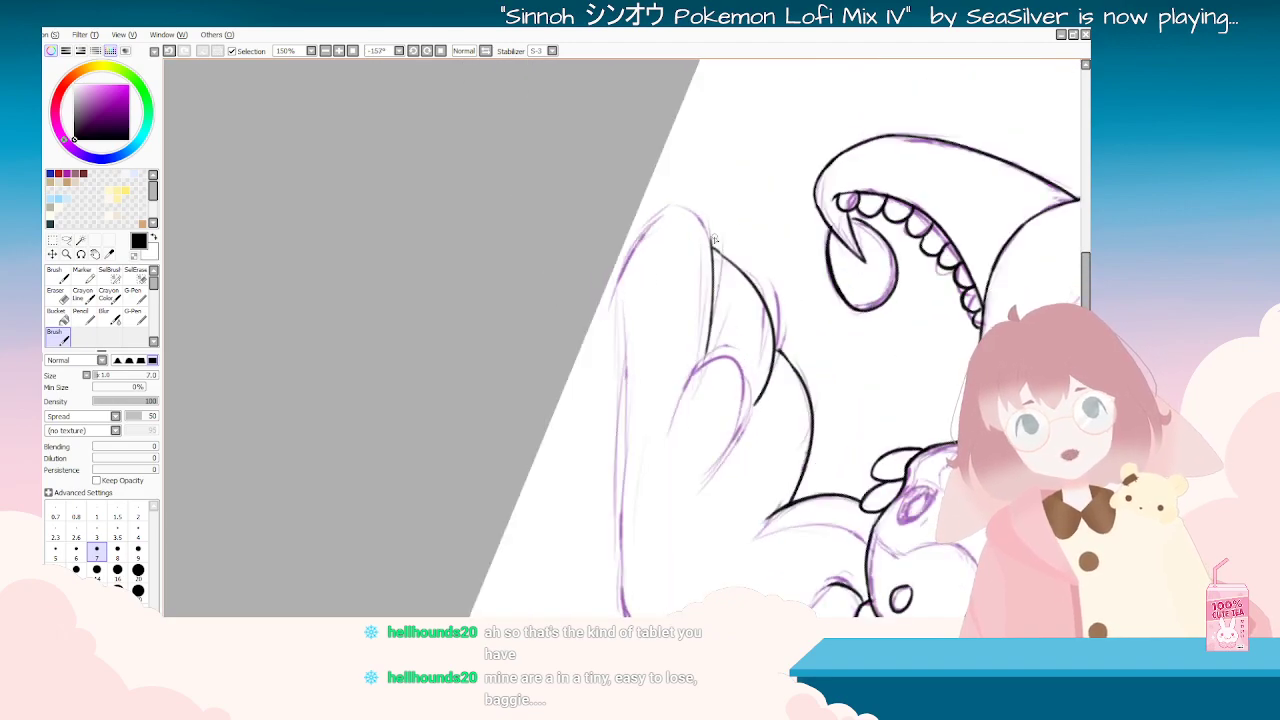
drag(712, 247, 668, 207)
key(ctrl+z)
mouse_move(712, 249)
mouse_down()
mouse_move(694, 212)
mouse_move(660, 210)
mouse_up()
drag(674, 208, 621, 283)
key(ctrl+z)
key(ctrl+z)
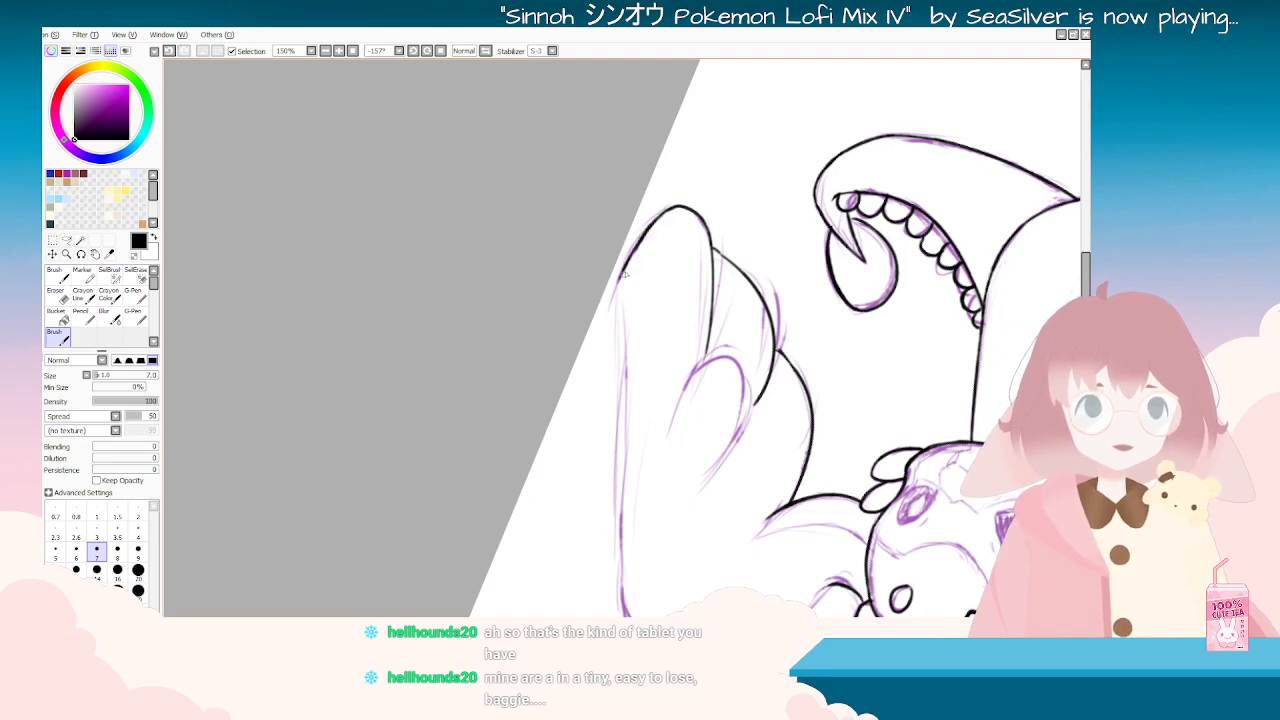
Step: Ink the far ear's long outer edge from the rounded tip up towards the ear's upper bend
key(Delete)
key(Delete)
key(Delete)
key(Delete)
key(Delete)
key(Delete)
key(Delete)
key(Delete)
key(Delete)
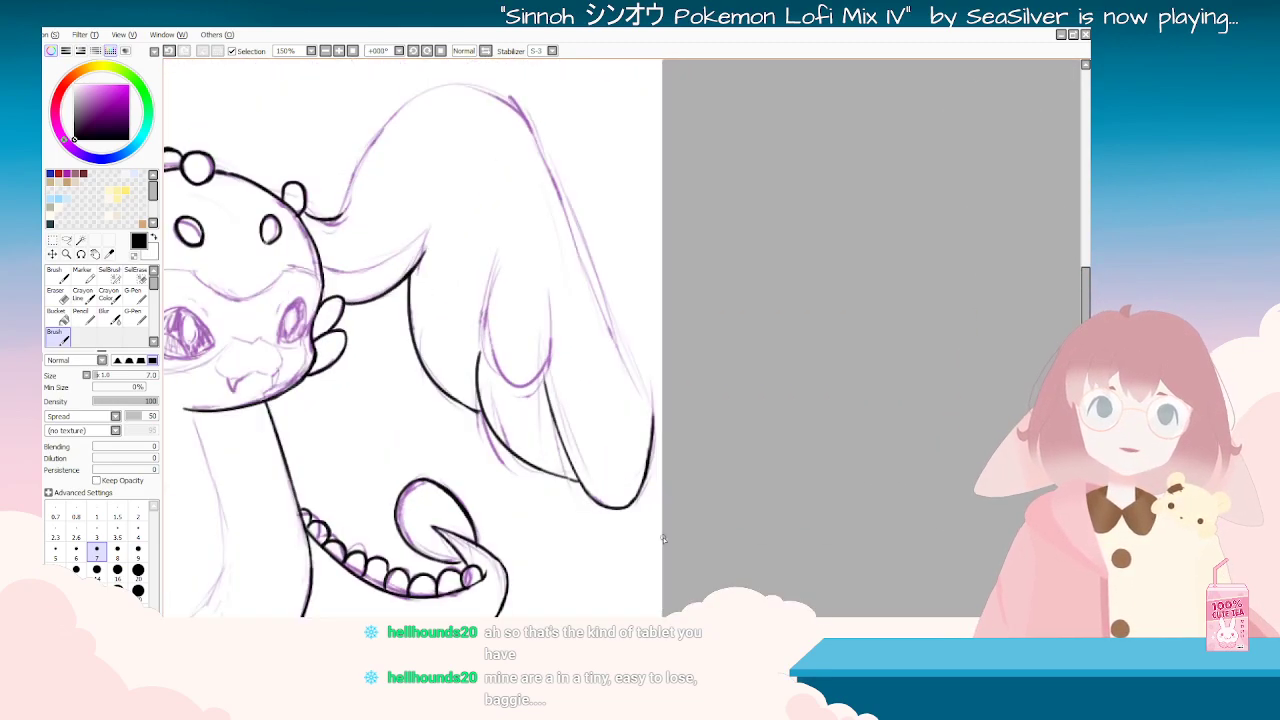
scroll(663, 534, down, 3)
scroll(660, 530, up, 5)
key(Delete)
key(Delete)
key(Delete)
key(Delete)
key(Delete)
key(Delete)
key(Delete)
key(Delete)
key(Delete)
key(Delete)
key(Delete)
key(Delete)
scroll(640, 494, down, 6)
key(End)
scroll(546, 562, up, 2)
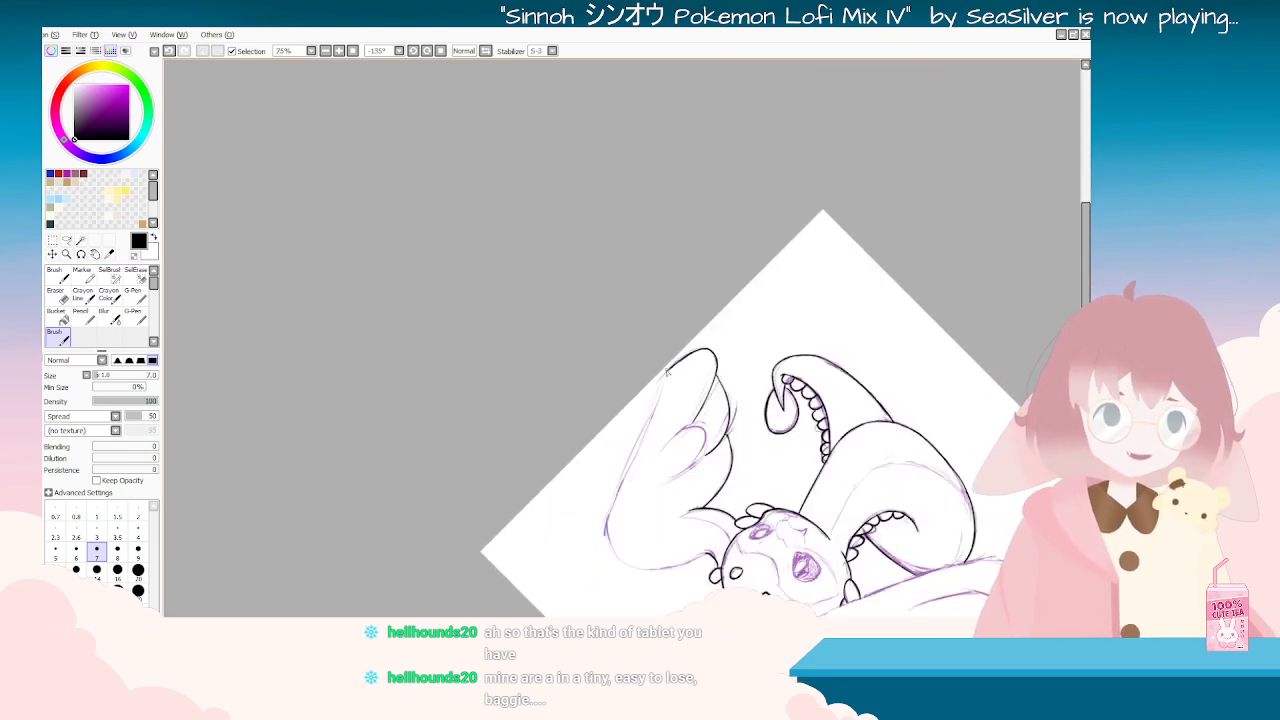
key(ctrl+z)
mouse_move(628, 464)
mouse_down()
mouse_move(675, 369)
mouse_move(617, 521)
mouse_up()
key(ctrl+z)
drag(672, 367, 609, 531)
key(ctrl+z)
drag(675, 364, 615, 503)
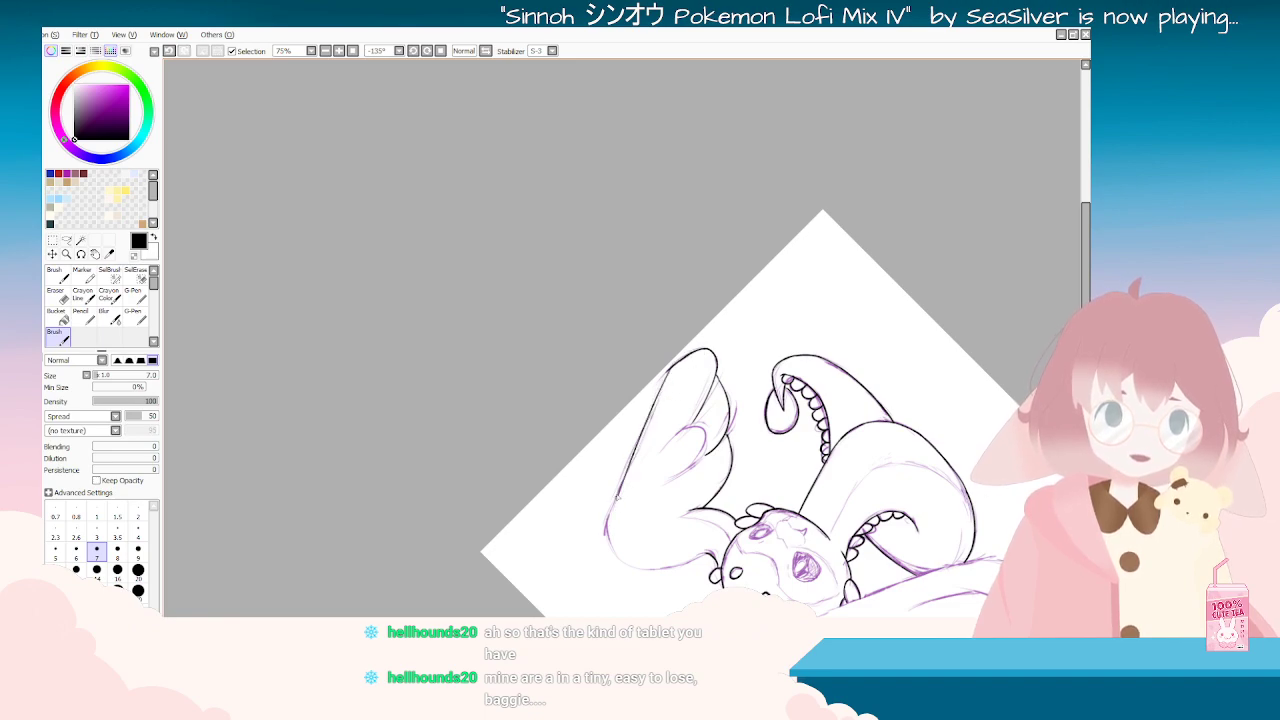
key(ctrl+z)
key(ctrl+z)
drag(610, 527, 611, 549)
key(ctrl+z)
drag(620, 489, 612, 538)
Step: Check the far ear's line art with the sketch hidden, touching up its tip with the size 9 eraser
mouse_move(479, 558)
mouse_down()
mouse_move(369, 500)
mouse_move(420, 142)
mouse_up()
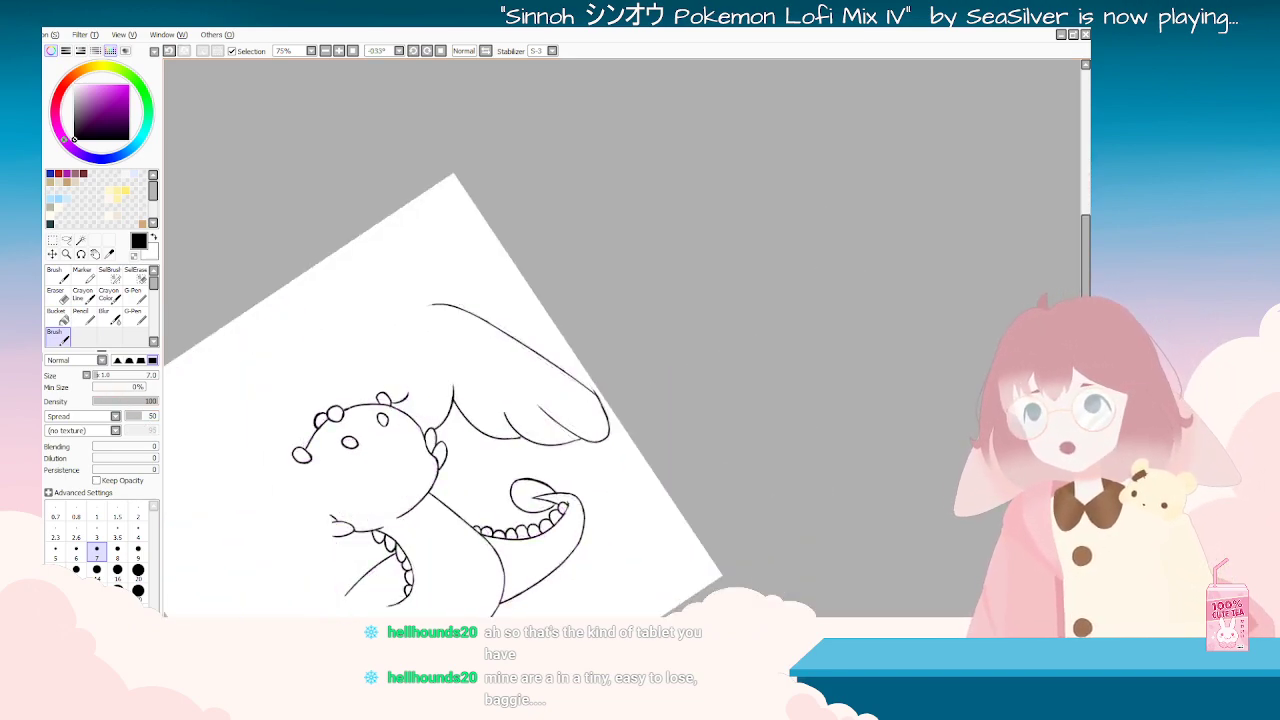
click(58, 296)
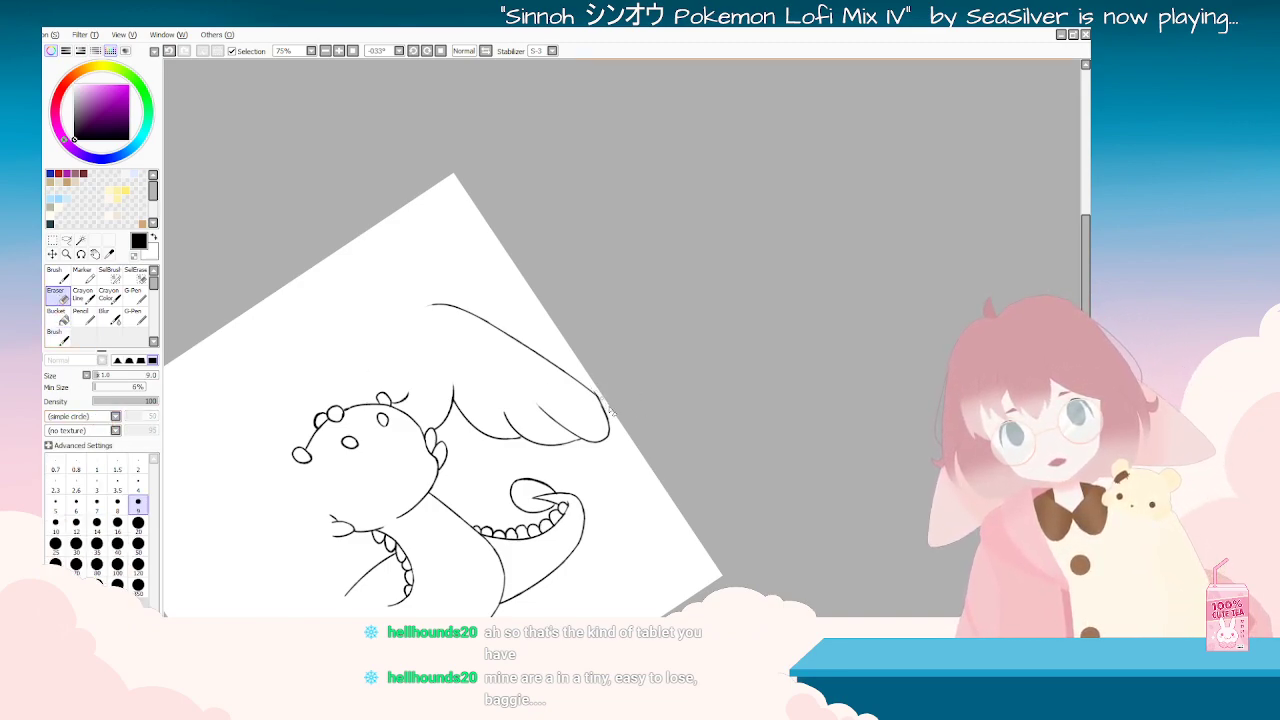
mouse_move(623, 502)
mouse_down()
mouse_move(420, 300)
mouse_move(340, 386)
mouse_move(560, 490)
mouse_up()
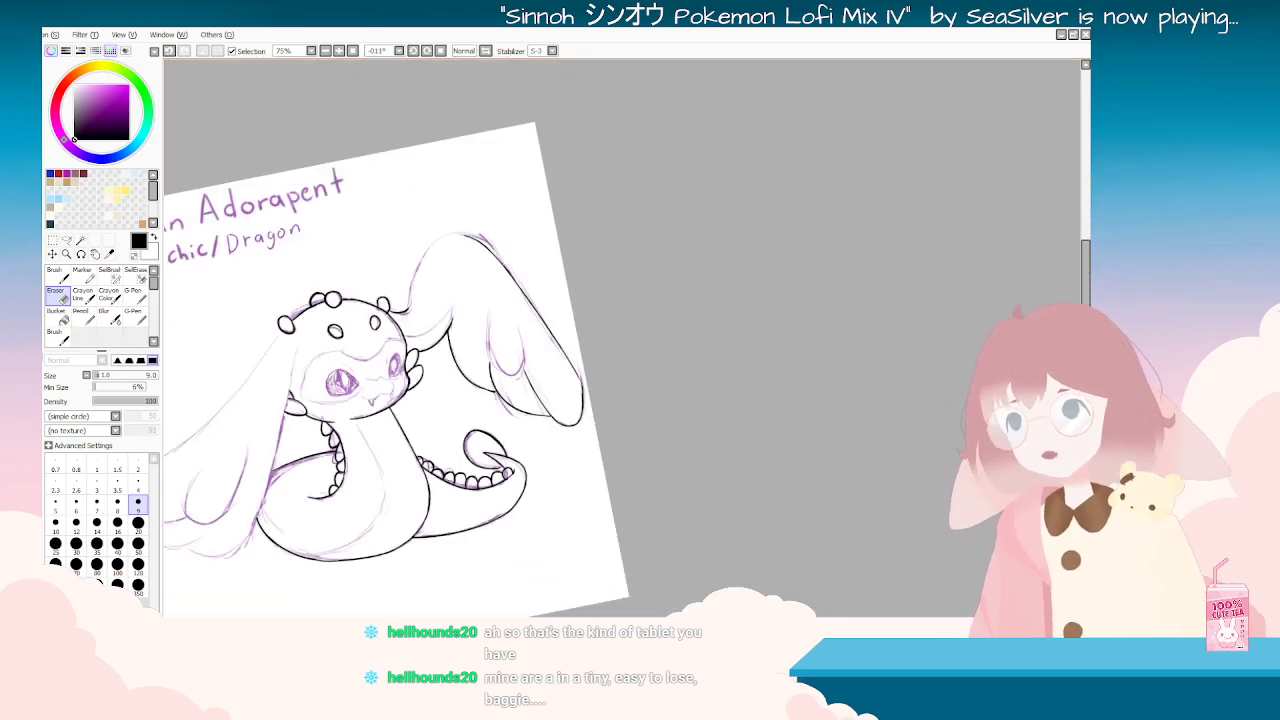
click(58, 337)
Step: Ink the far ear's outer edge around its upper bend with the size 7 brush
drag(515, 195, 447, 424)
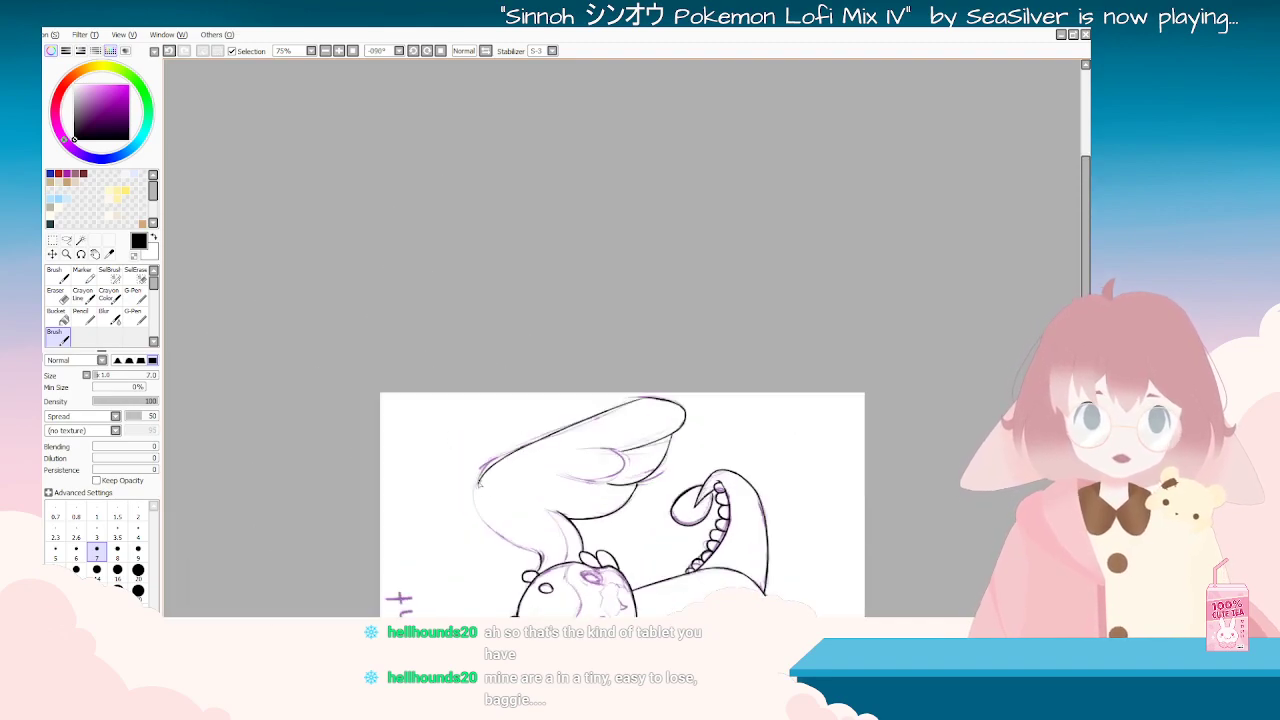
drag(515, 397, 612, 457)
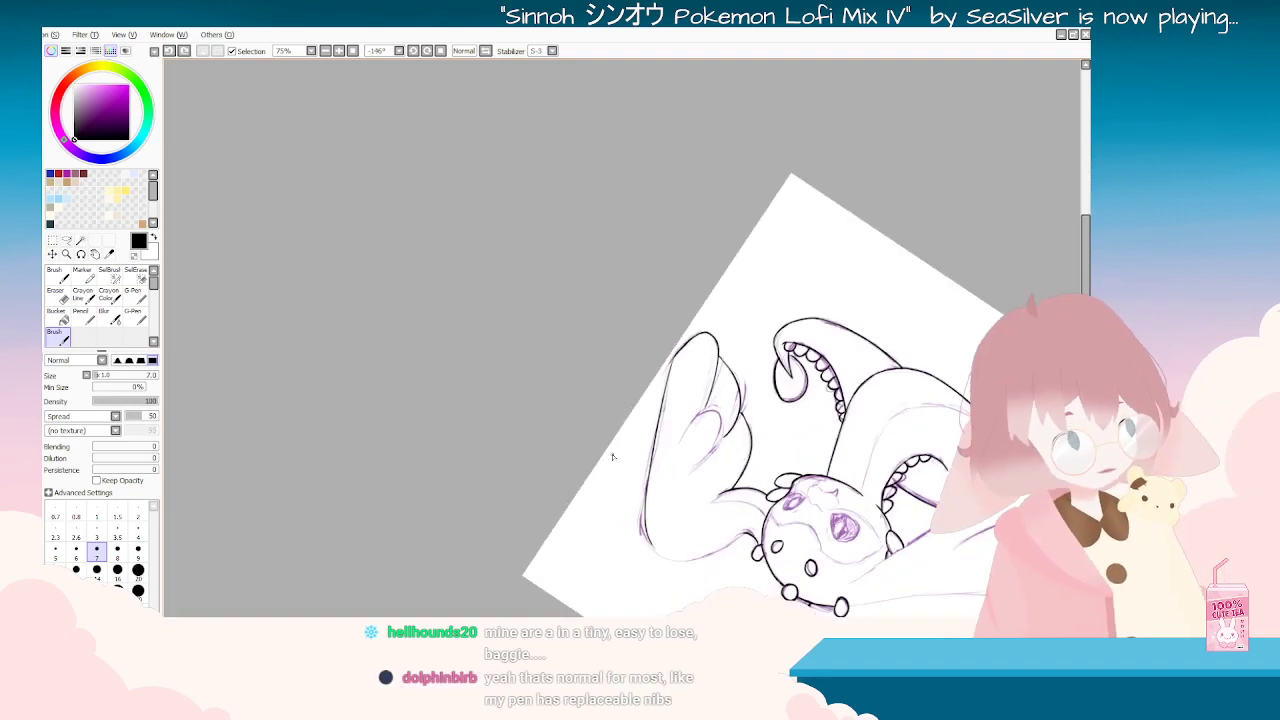
scroll(612, 457, up, 6)
scroll(957, 458, down, 4)
drag(957, 458, 971, 289)
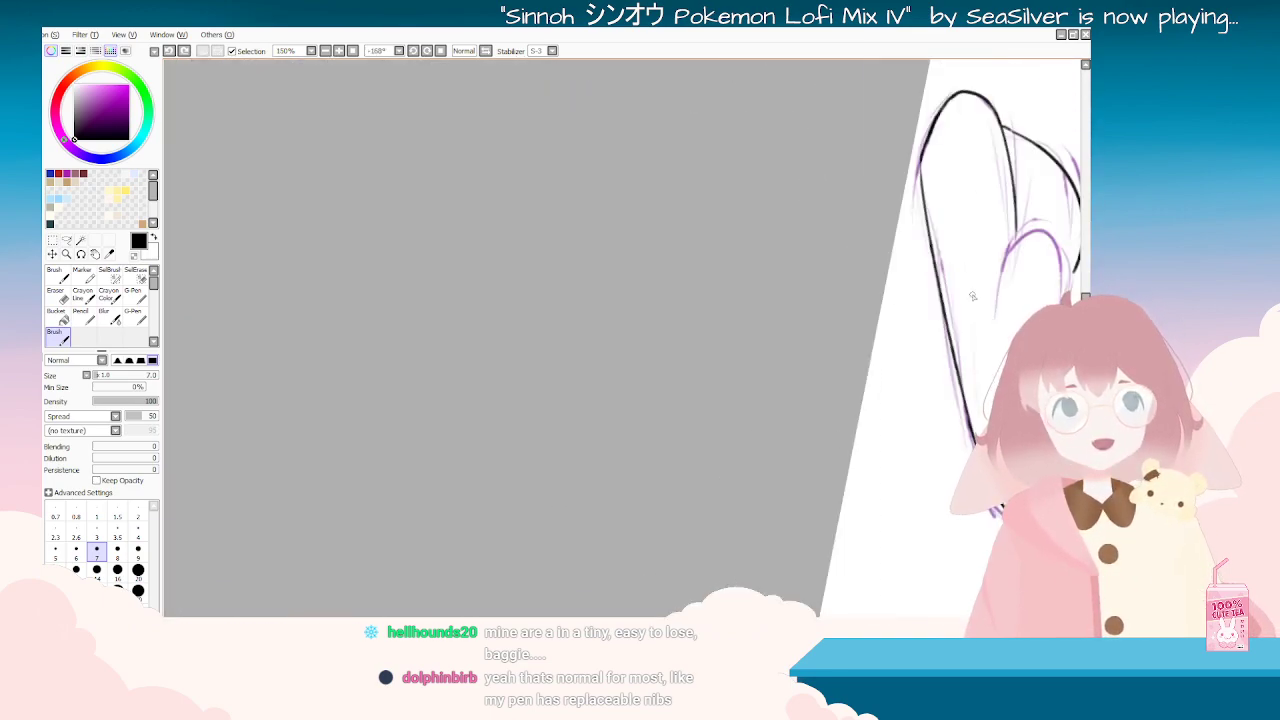
scroll(973, 340, up, 2)
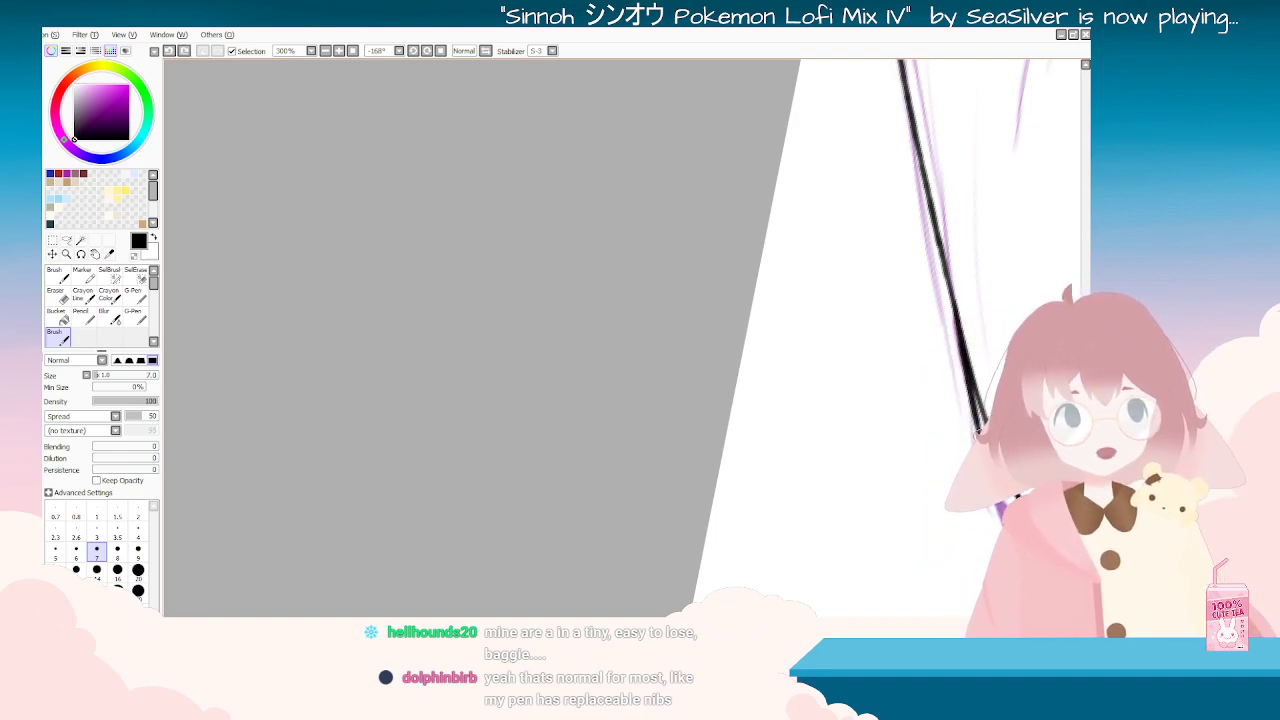
drag(810, 168, 578, 555)
scroll(578, 555, down, 6)
scroll(480, 556, up, 5)
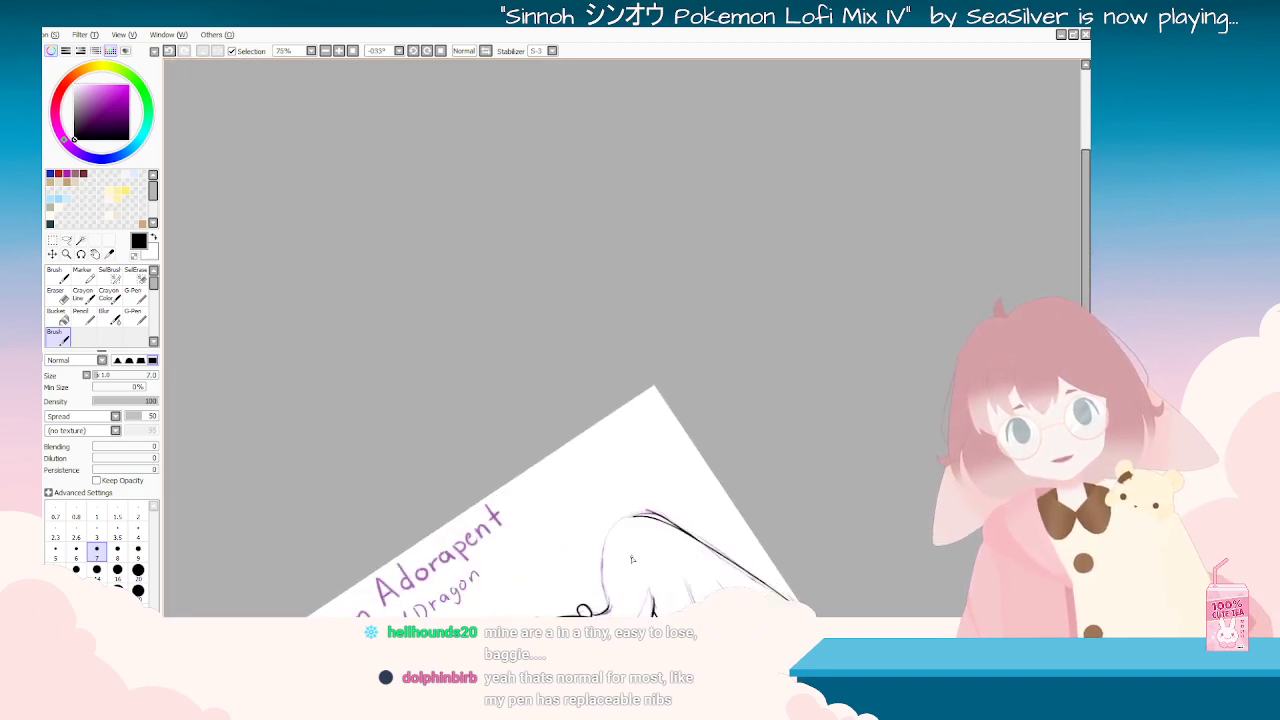
drag(723, 577, 642, 459)
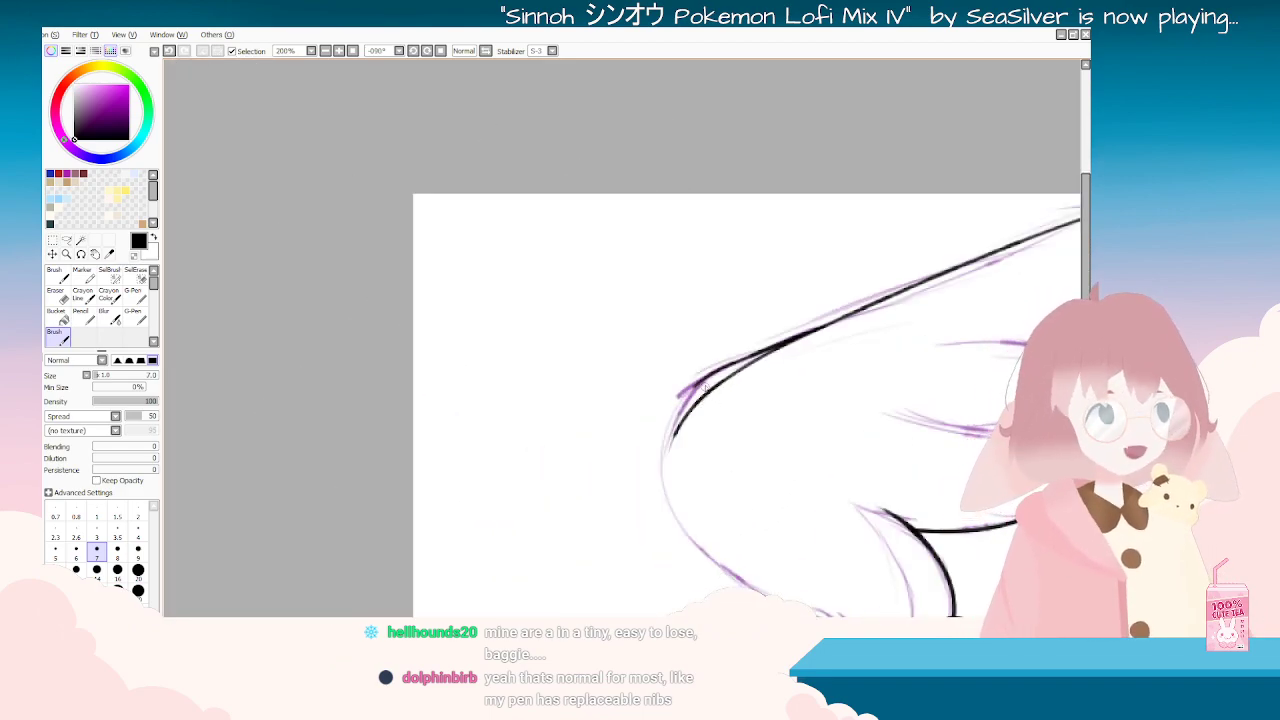
drag(706, 378, 672, 434)
key(ctrl+z)
mouse_move(706, 378)
mouse_down()
mouse_move(668, 442)
mouse_move(664, 485)
mouse_up()
key(ctrl+z)
drag(674, 420, 665, 498)
key(ctrl+z)
drag(674, 422, 678, 512)
Step: Try to ink the far ear's upper edge rising from the short curve beside its knob
mouse_move(800, 292)
mouse_down()
mouse_move(666, 483)
mouse_move(640, 481)
mouse_up()
key(ctrl+z)
mouse_move(672, 282)
mouse_down()
mouse_move(691, 340)
mouse_move(590, 424)
mouse_up()
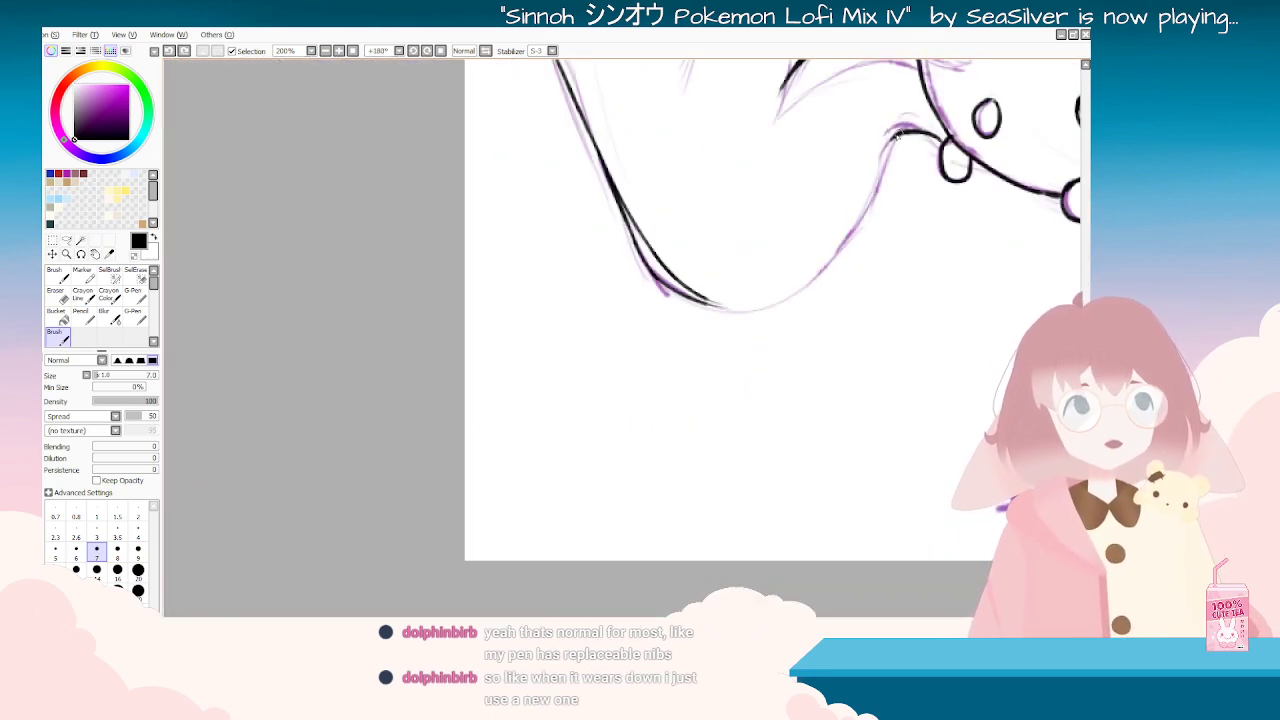
drag(898, 136, 848, 261)
key(ctrl+z)
Step: Examine the overlapping outlines at the far ear's upper bend from several rotations
key(Delete)
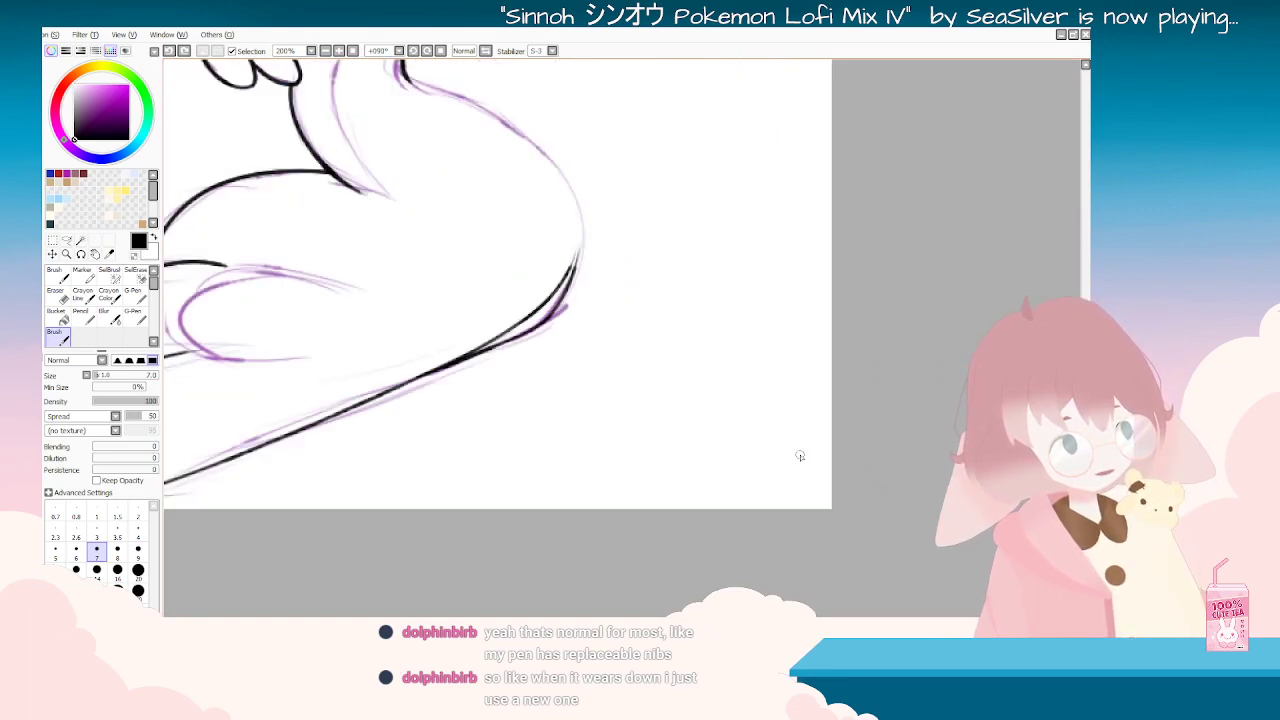
key(Delete)
key(Delete)
key(Delete)
key(Delete)
key(Delete)
key(Delete)
key(Delete)
key(Delete)
key(Delete)
key(Delete)
key(Delete)
key(Delete)
key(End)
key(End)
key(End)
key(End)
key(End)
key(End)
key(End)
key(End)
key(End)
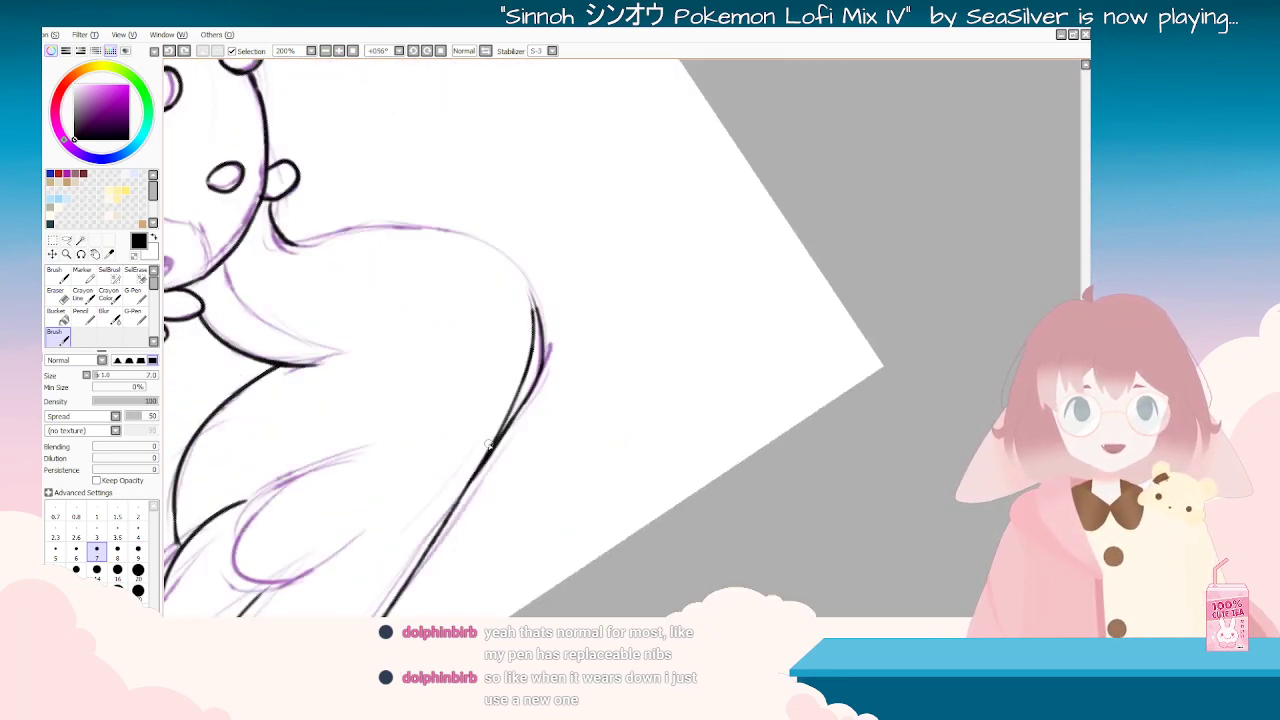
Step: Erase the overlapping strokes along the far ear's outer edge below its upper bend with the size 9 eraser
key(End)
key(End)
click(57, 298)
key(End)
key(End)
key(End)
key(End)
key(End)
key(End)
key(End)
key(End)
key(End)
key(End)
key(End)
key(End)
key(End)
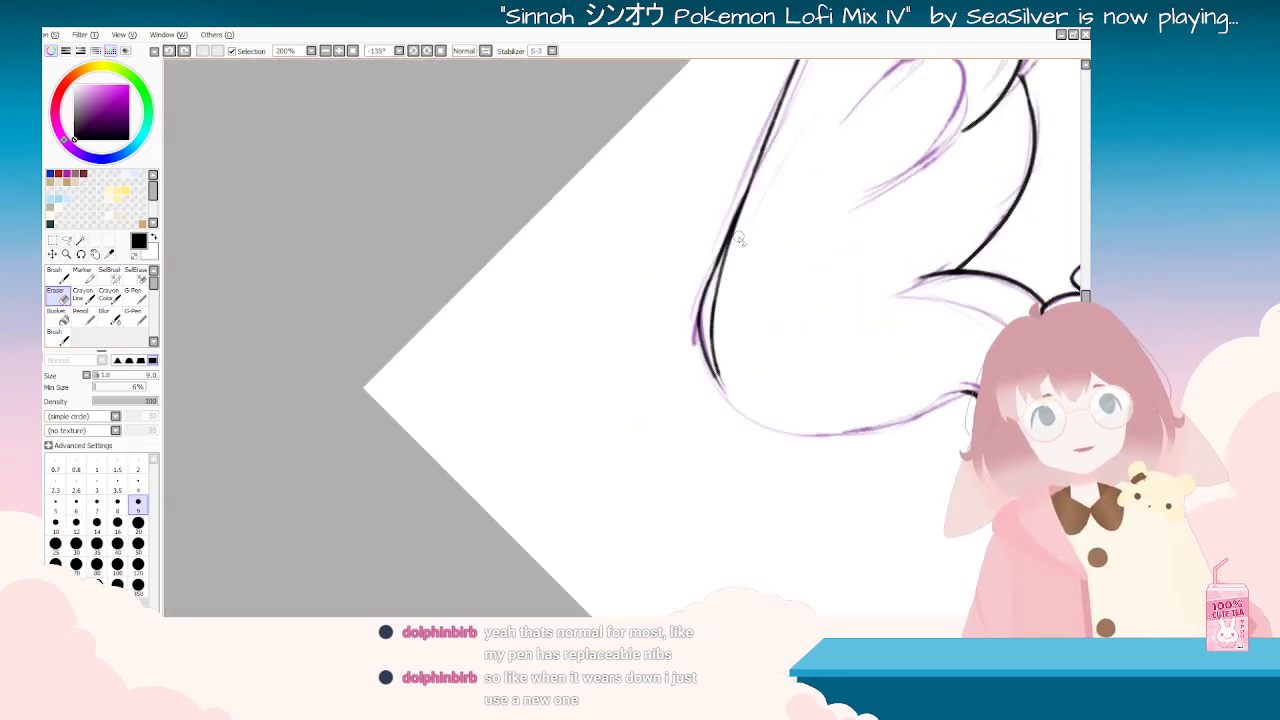
drag(738, 238, 717, 310)
mouse_move(755, 190)
mouse_down()
mouse_move(720, 297)
mouse_move(720, 377)
mouse_up()
drag(756, 242, 587, 469)
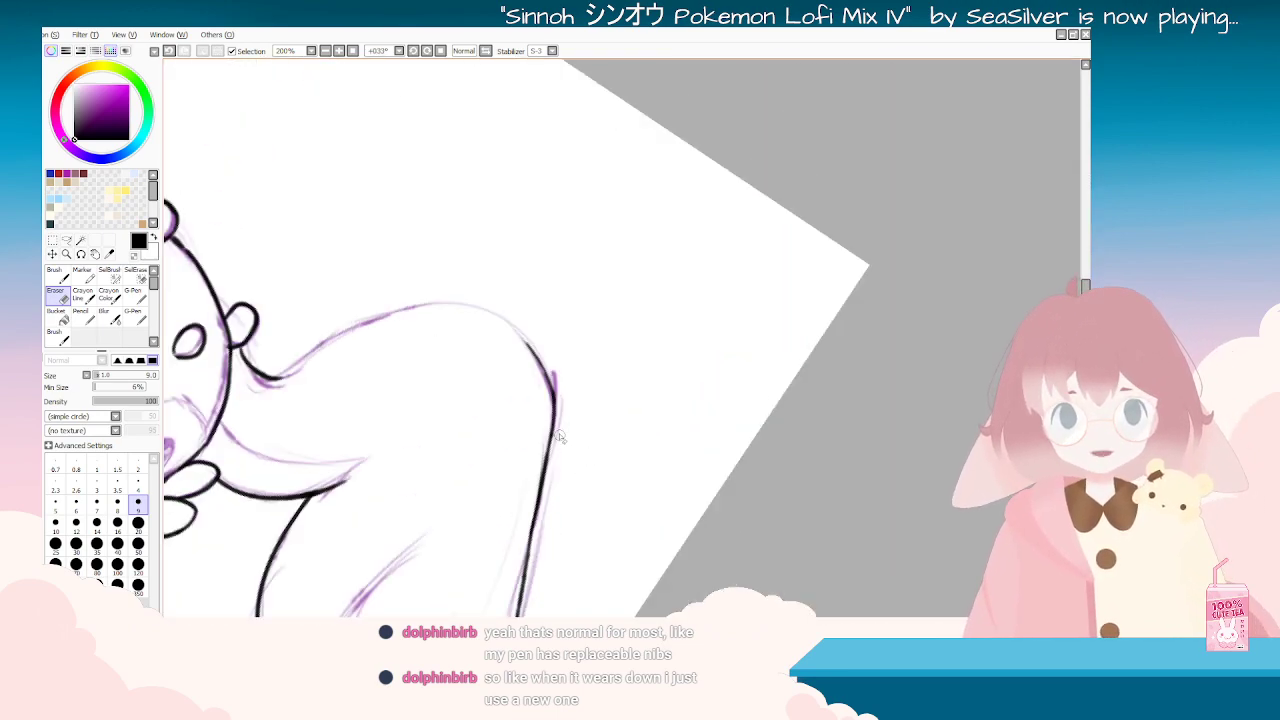
drag(555, 440, 542, 513)
mouse_move(680, 518)
mouse_down()
mouse_move(540, 513)
mouse_move(790, 250)
mouse_move(815, 205)
mouse_up()
mouse_move(714, 299)
mouse_down()
mouse_move(779, 230)
mouse_move(722, 303)
mouse_move(759, 470)
mouse_move(510, 560)
mouse_up()
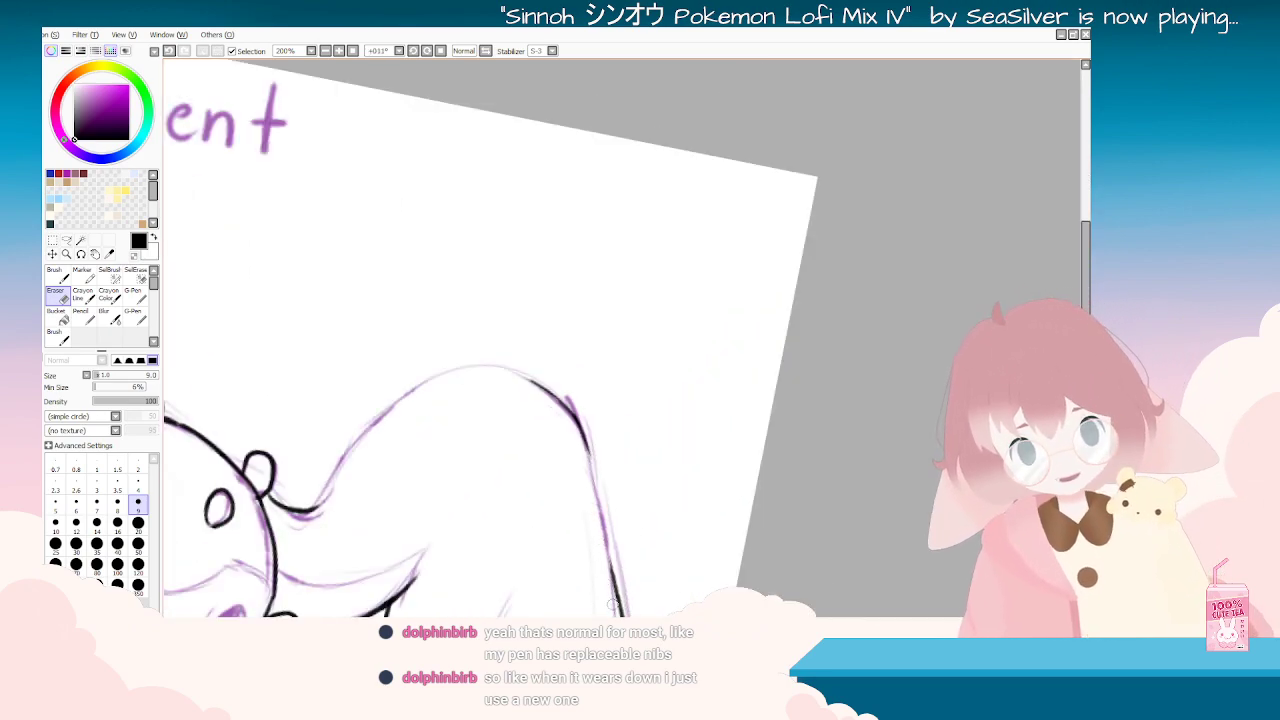
Step: Re-ink the far ear's outer edge with the size 7 brush, joining the long side line to the upper bend
click(61, 341)
mouse_move(510, 470)
mouse_down()
mouse_move(463, 311)
mouse_move(737, 223)
mouse_move(780, 300)
mouse_up()
drag(753, 172, 691, 302)
key(ctrl+z)
drag(753, 168, 708, 289)
key(ctrl+z)
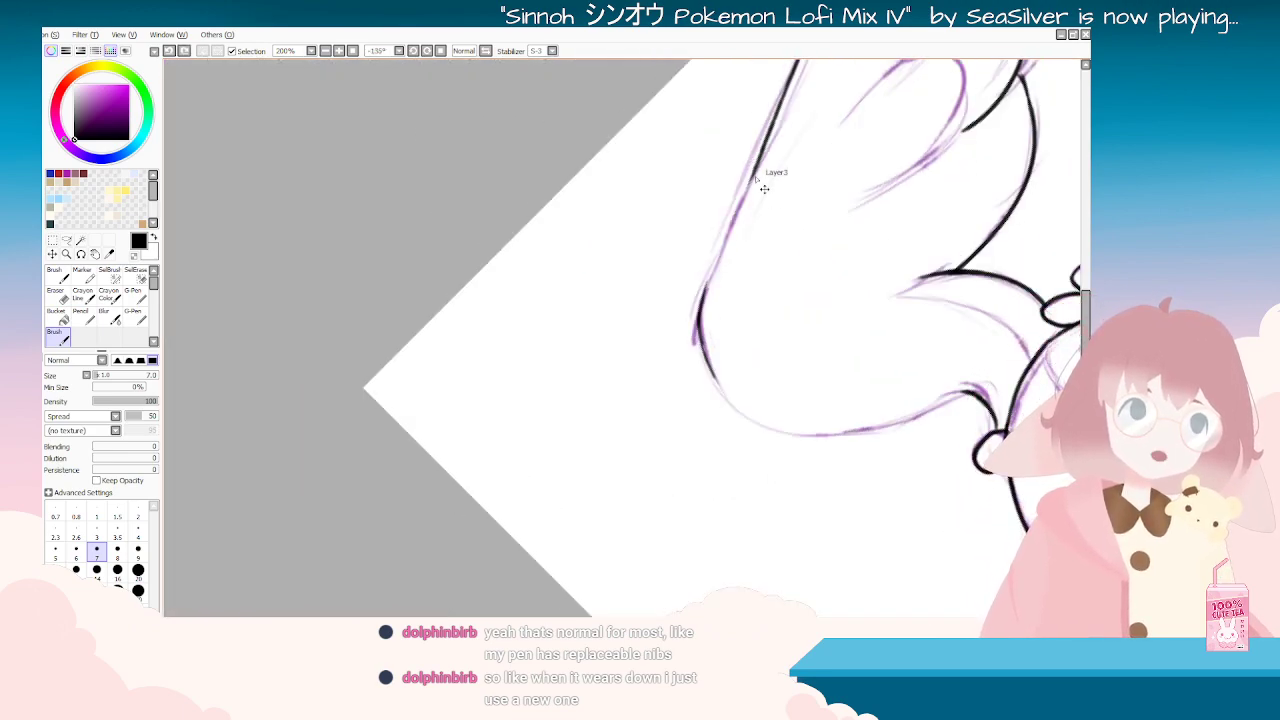
drag(758, 155, 706, 294)
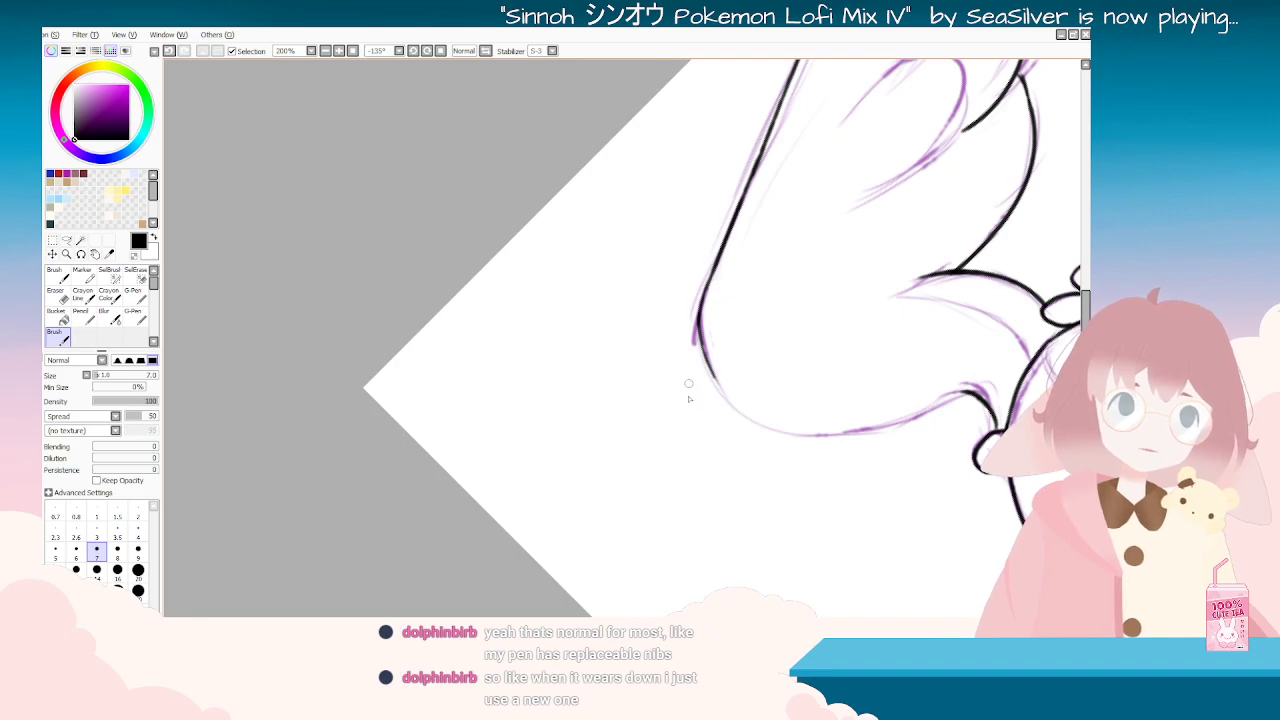
drag(705, 360, 608, 531)
drag(690, 430, 586, 480)
drag(715, 262, 620, 482)
Step: Ink the far ear's upper edge, rising from the short curve beside the knob towards the upper bend
key(End)
key(End)
key(End)
key(Delete)
key(Delete)
key(Delete)
key(Delete)
key(Delete)
key(Delete)
key(Delete)
key(Delete)
key(Delete)
key(Delete)
key(Delete)
key(Delete)
key(Delete)
key(Delete)
key(Delete)
key(Delete)
key(Delete)
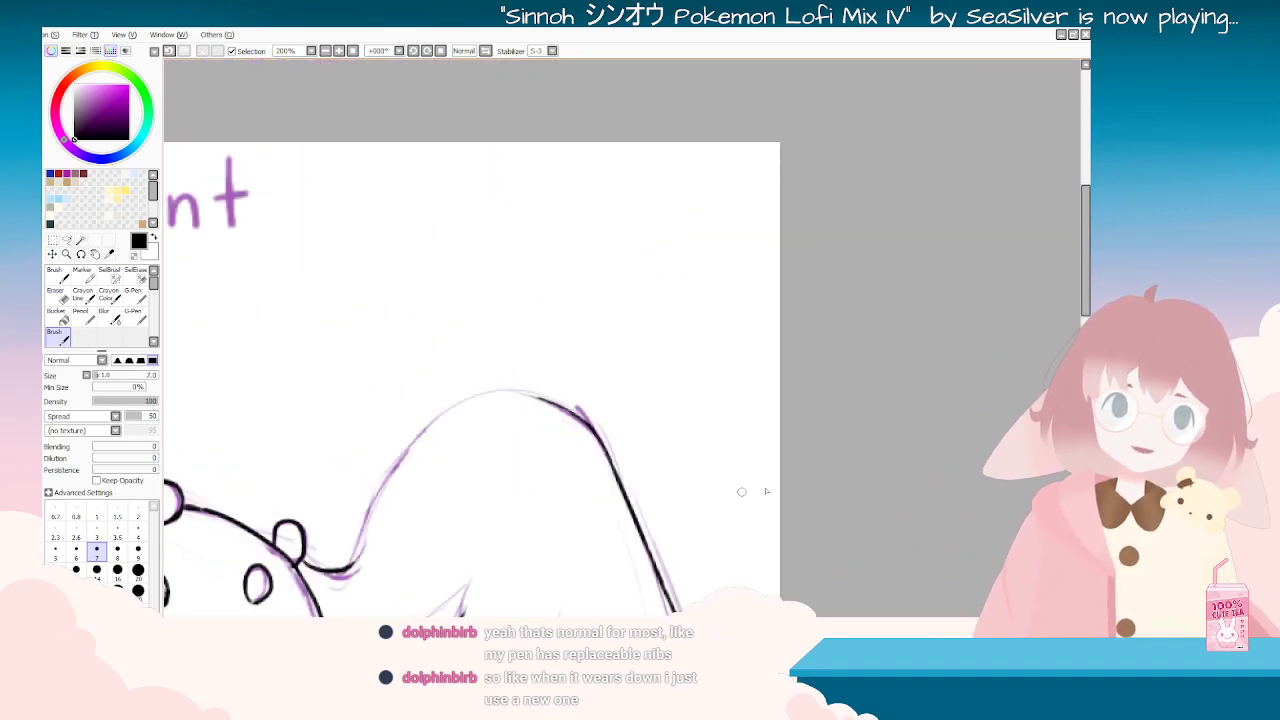
drag(1086, 262, 1086, 287)
key(Delete)
key(Delete)
key(Delete)
key(End)
key(End)
key(End)
key(End)
drag(558, 444, 788, 277)
drag(836, 149, 823, 342)
key(ctrl+z)
drag(836, 149, 810, 350)
key(ctrl+z)
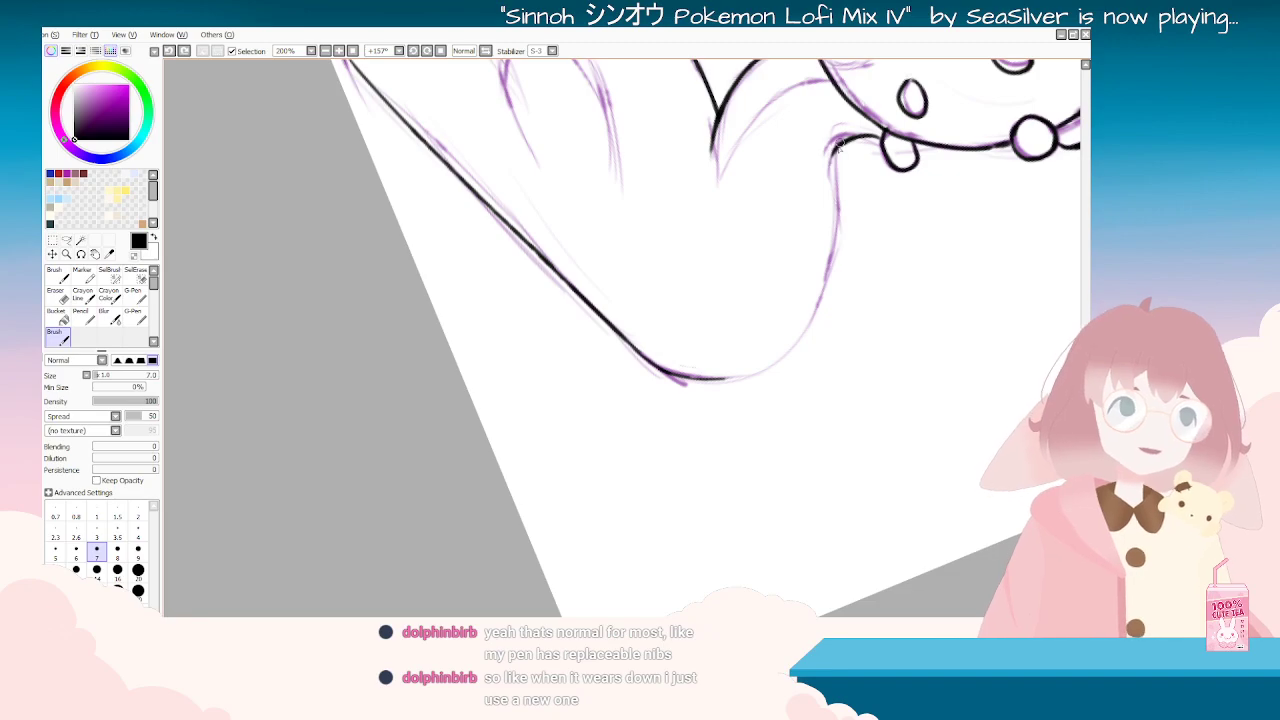
drag(836, 145, 798, 318)
Step: Close the gap in the far ear's outline between its rising upper edge and the upper bend
mouse_move(800, 382)
mouse_down()
mouse_move(728, 430)
mouse_move(656, 443)
mouse_move(588, 405)
mouse_move(516, 388)
mouse_move(488, 414)
mouse_up()
key(ctrl+z)
mouse_move(576, 356)
mouse_down()
mouse_move(516, 389)
mouse_move(490, 436)
mouse_up()
key(ctrl+z)
drag(526, 382, 477, 452)
key(ctrl+z)
drag(524, 384, 480, 485)
key(ctrl+z)
drag(514, 392, 479, 496)
key(ctrl+z)
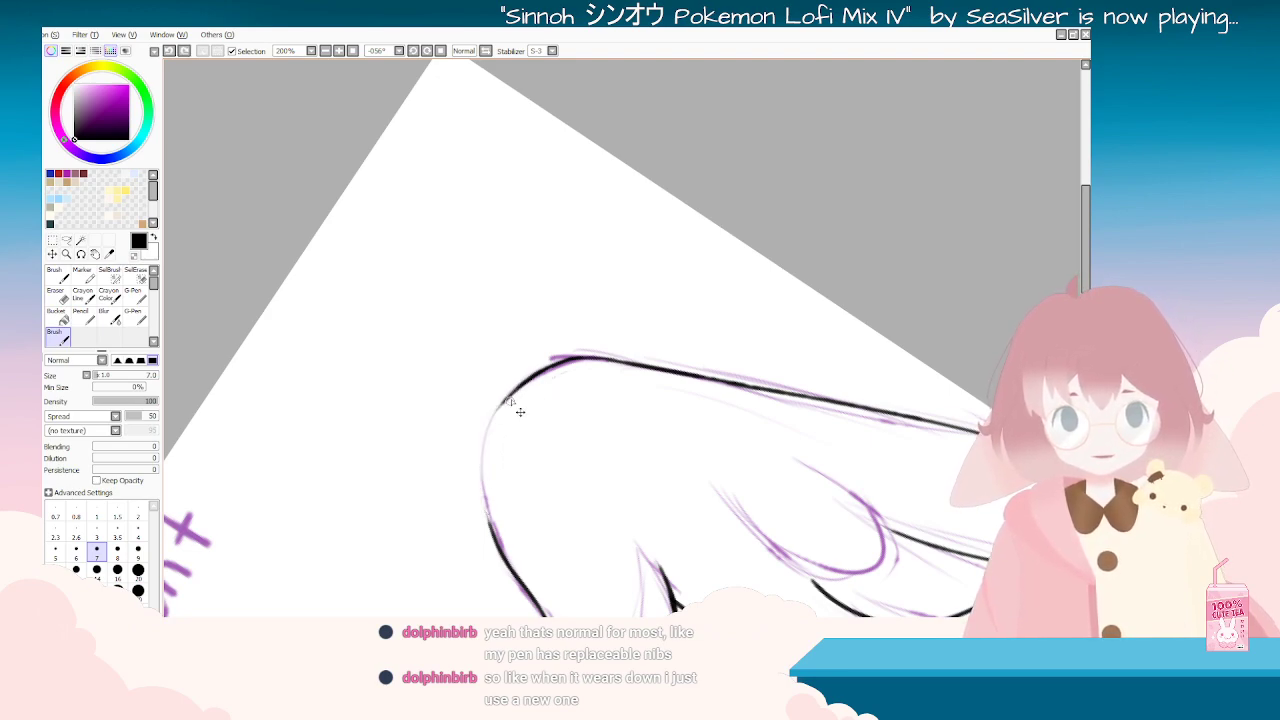
drag(496, 411, 488, 520)
key(ctrl+z)
drag(484, 458, 492, 530)
drag(480, 300, 550, 215)
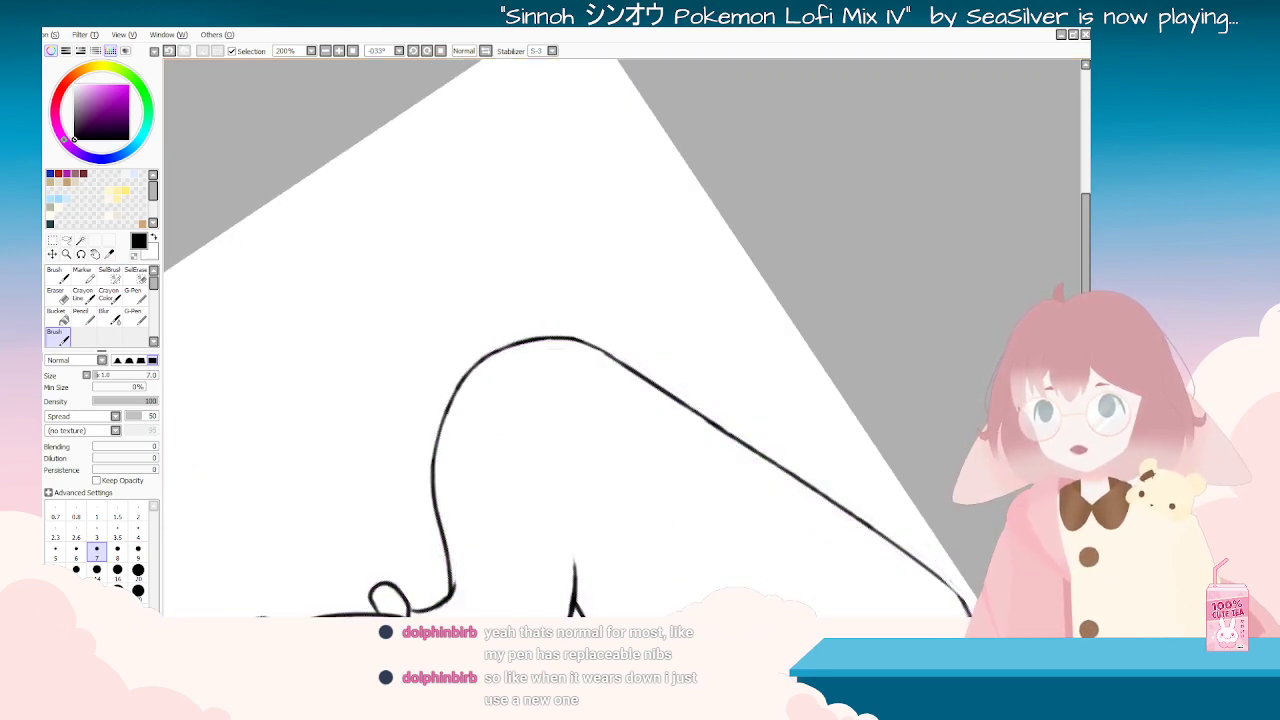
Step: Examine the far ear's outline with the sketch hidden, both up close and against the whole drawing
drag(420, 250, 280, 400)
mouse_move(290, 590)
mouse_down()
mouse_move(274, 391)
mouse_move(860, 450)
mouse_up()
click(55, 295)
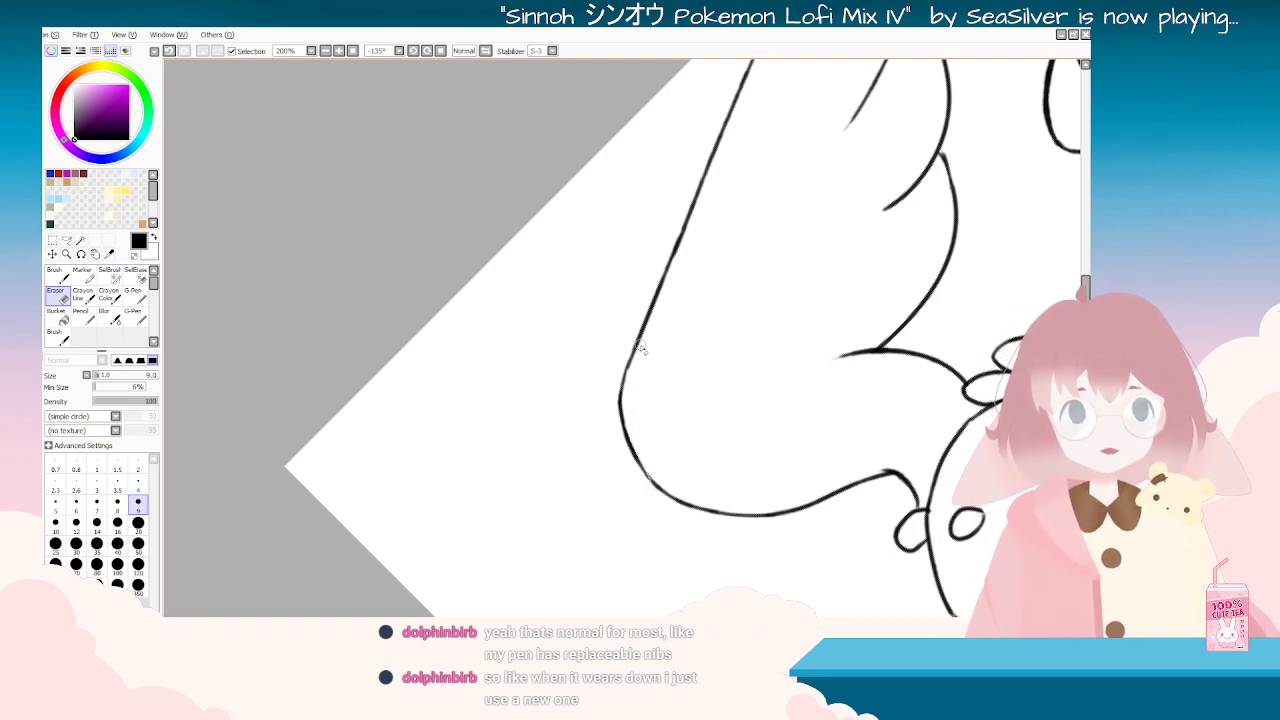
key(Delete)
key(Delete)
key(Delete)
key(Delete)
key(Delete)
key(Delete)
key(Delete)
key(Delete)
key(Delete)
key(Delete)
key(Delete)
key(Delete)
scroll(633, 382, down, 5)
key(Delete)
key(Delete)
key(Delete)
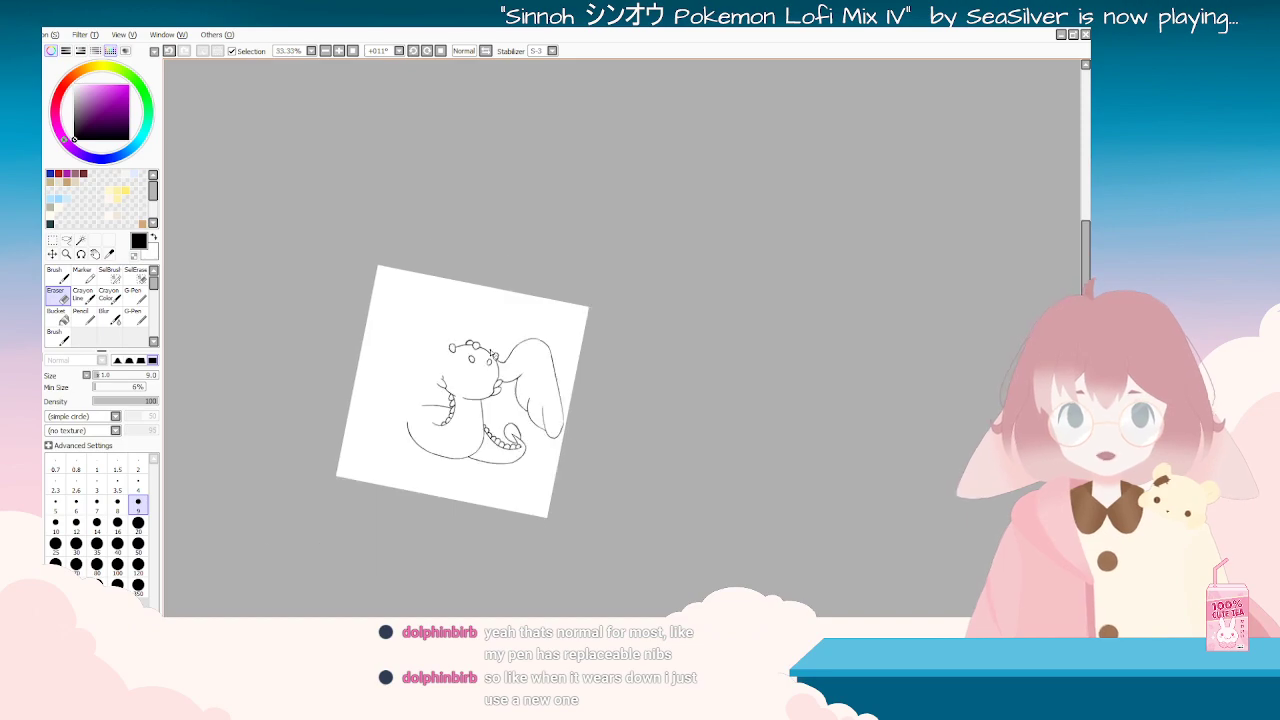
key(Delete)
key(Delete)
key(Delete)
scroll(493, 358, up, 5)
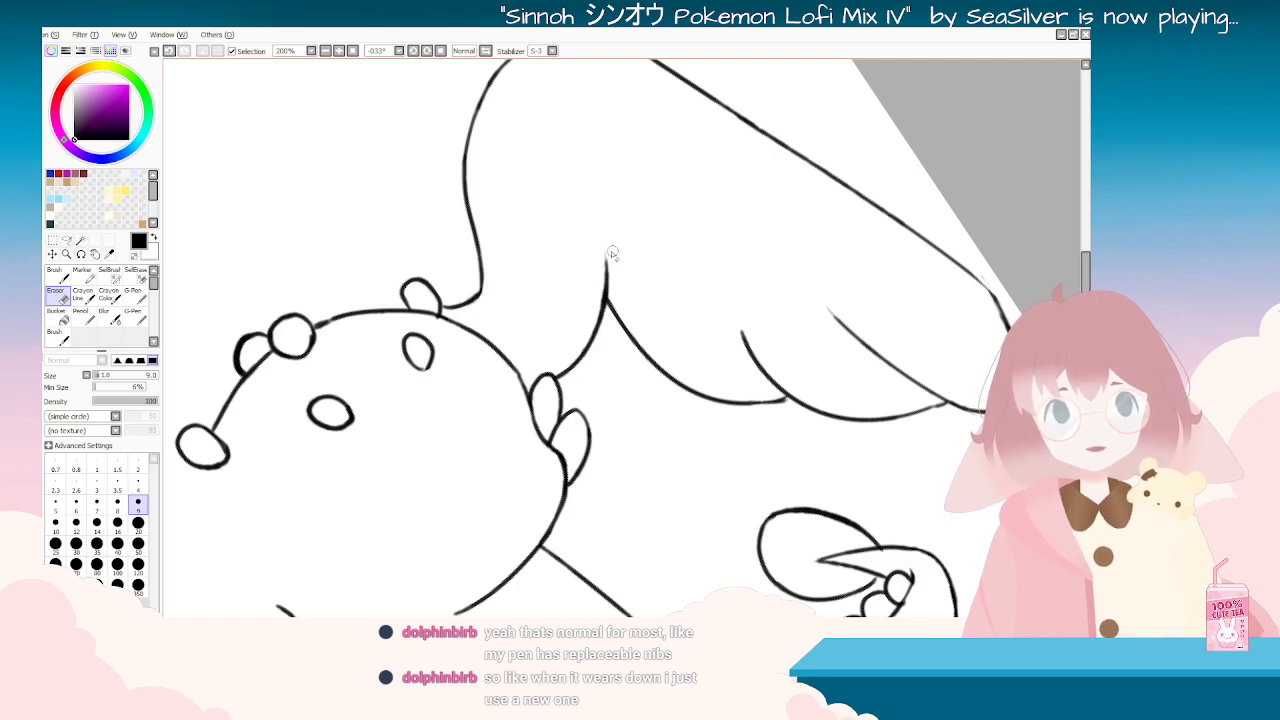
Step: Trim the end of the far ear's innermost feather where it meets the middle feather with the size 9 eraser
key(End)
key(End)
key(End)
key(End)
key(End)
key(End)
key(End)
key(End)
key(End)
key(End)
key(End)
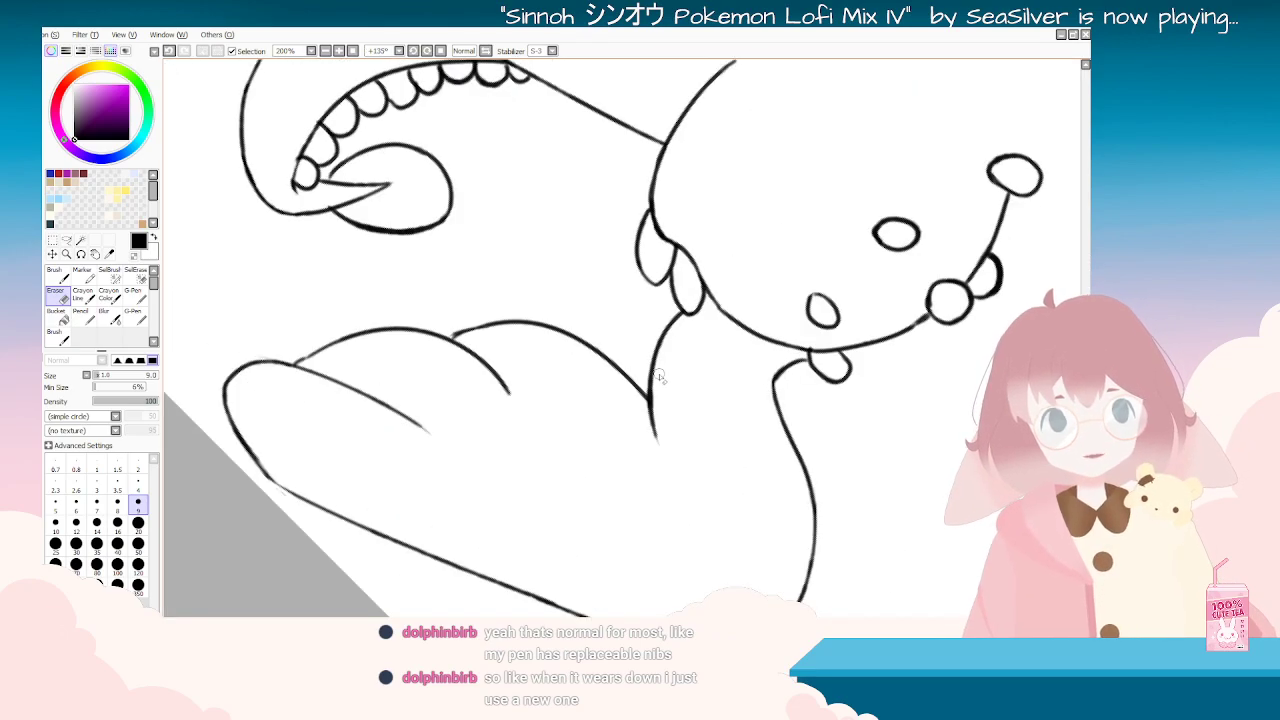
key(End)
key(End)
key(End)
key(End)
key(End)
key(End)
key(End)
key(End)
key(End)
key(End)
key(End)
key(End)
key(End)
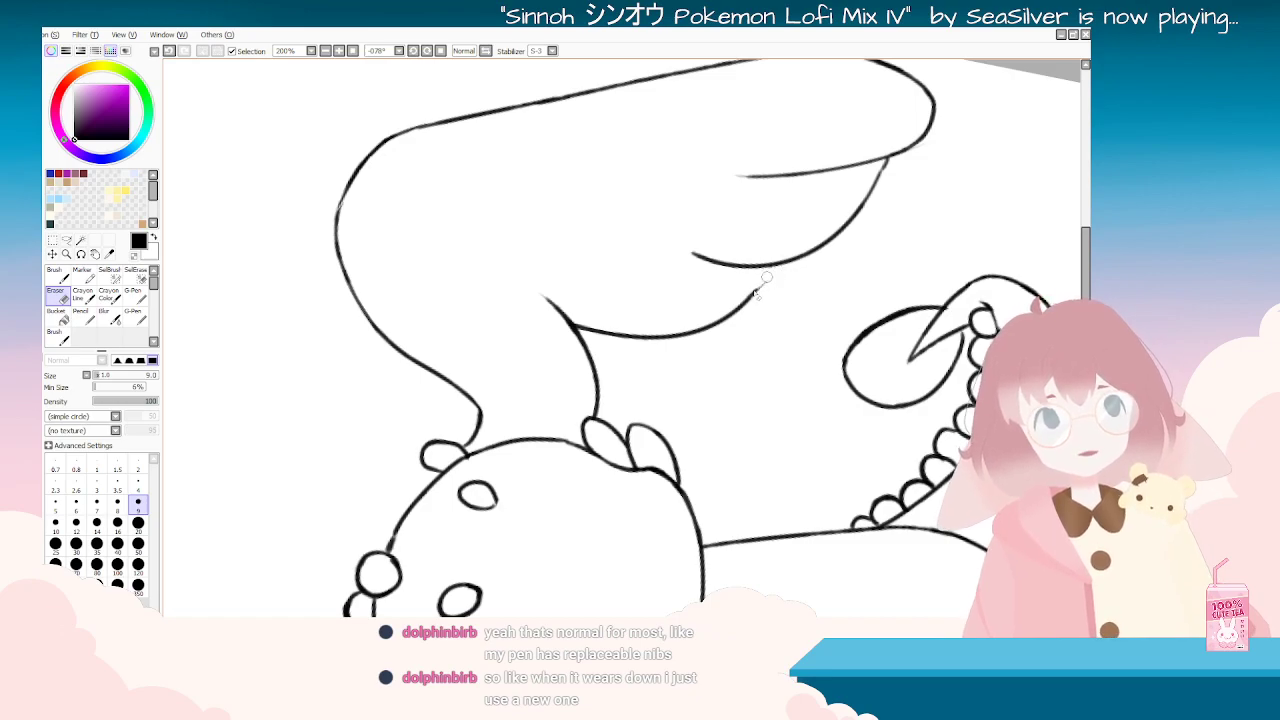
key(End)
key(End)
key(End)
key(End)
key(End)
key(End)
key(End)
key(End)
key(End)
key(End)
key(End)
key(End)
key(End)
key(End)
key(End)
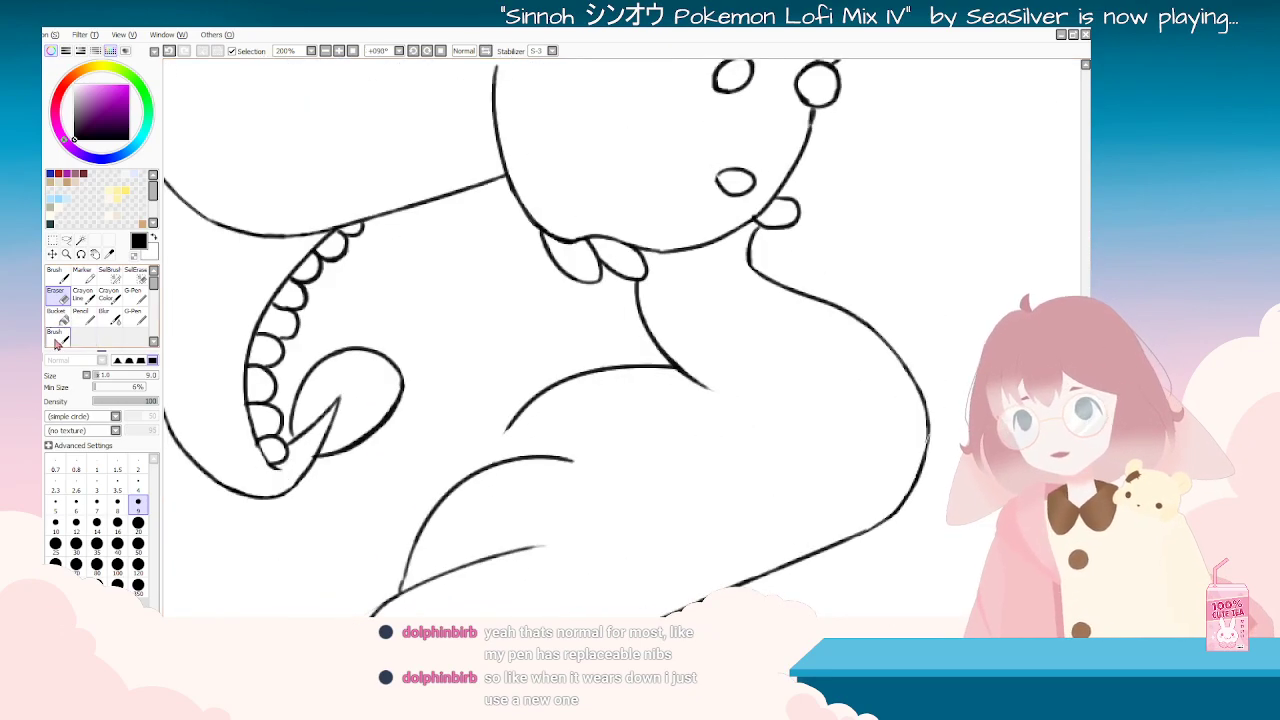
Step: Re-ink the end of the innermost feather with the size 7 brush so it meets the middle feather
click(58, 338)
key(End)
key(End)
key(End)
key(End)
key(End)
key(End)
key(Delete)
key(Delete)
key(Delete)
key(Delete)
key(Delete)
key(Delete)
key(Delete)
key(Delete)
key(Delete)
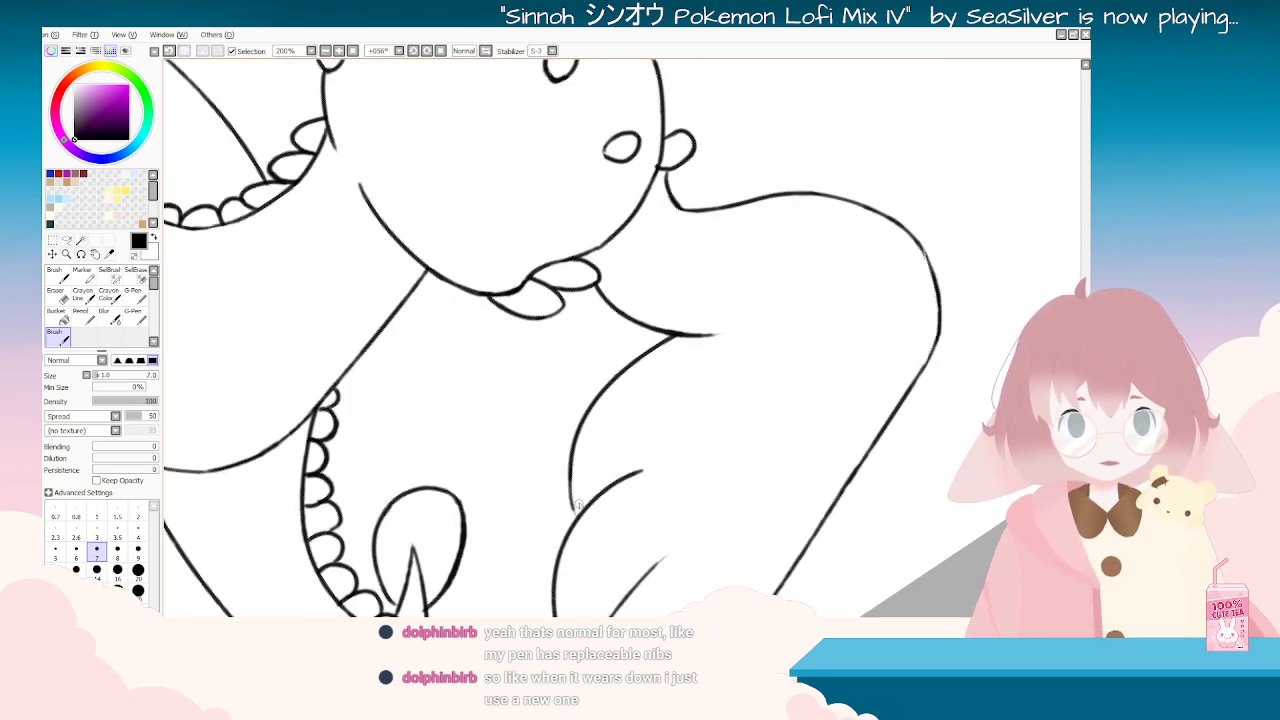
Step: Review the re-inked feather join of the far ear up close and against the whole line art
key(Delete)
key(Delete)
key(Delete)
key(Delete)
key(Delete)
key(Delete)
key(Delete)
key(Delete)
key(Delete)
key(Delete)
key(Delete)
key(Delete)
key(Delete)
key(Delete)
key(Delete)
key(Delete)
key(Delete)
key(Delete)
key(Delete)
key(Delete)
scroll(587, 521, down, 4)
key(Delete)
key(Delete)
key(Delete)
key(Delete)
key(Delete)
key(Delete)
key(Delete)
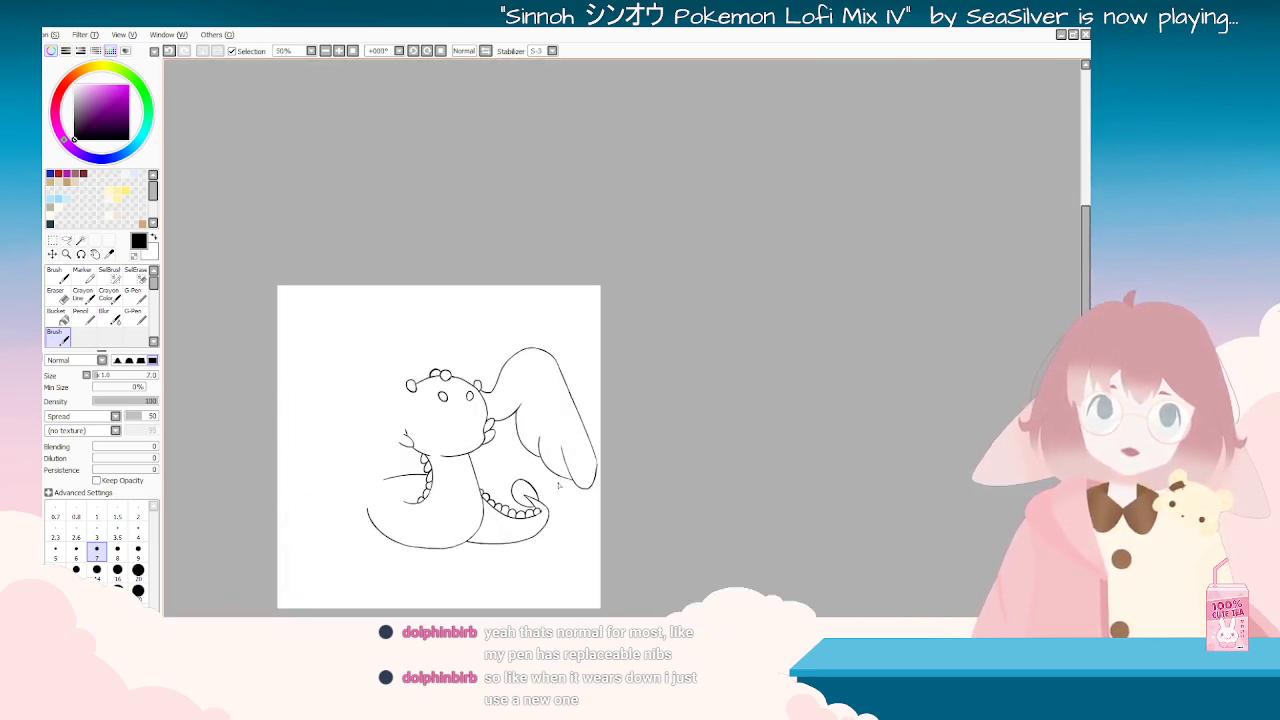
scroll(574, 475, down, 2)
scroll(514, 443, up, 5)
Step: Try to ink the upper line of the fold at the far ear's base over the sketch
key(Delete)
key(Delete)
key(Delete)
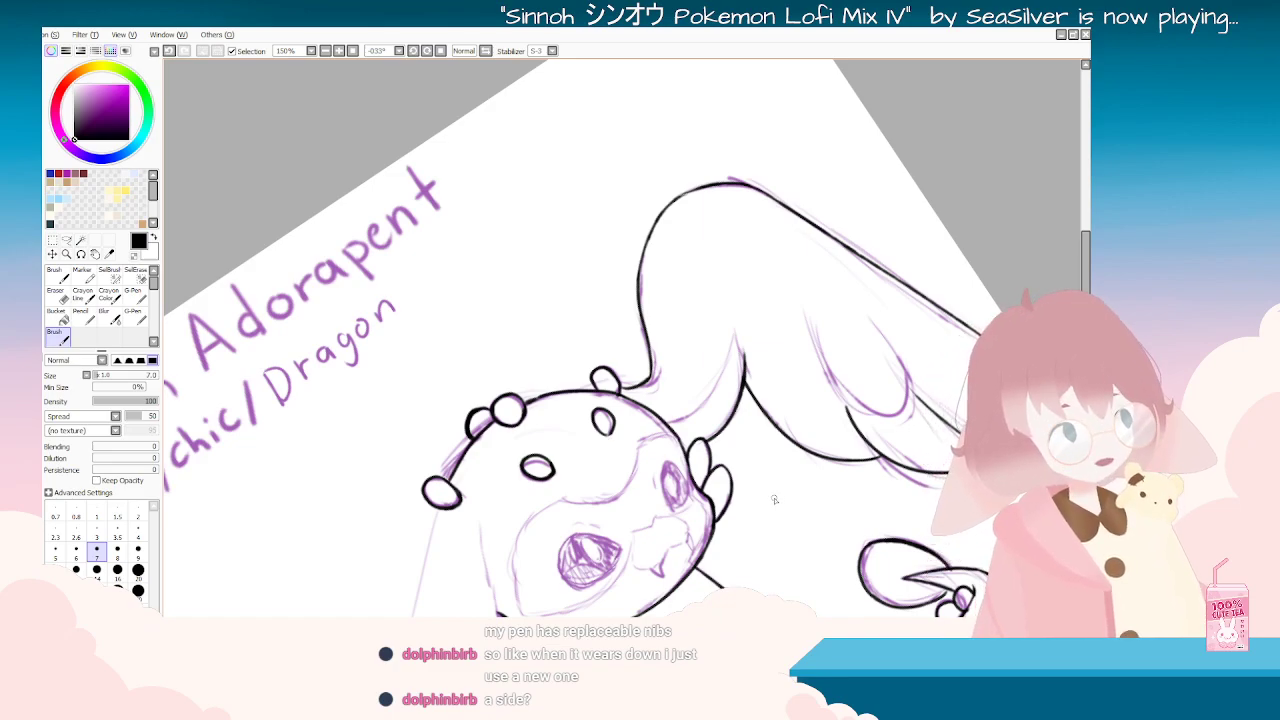
mouse_move(726, 458)
mouse_down()
mouse_move(732, 444)
mouse_move(566, 391)
mouse_move(510, 297)
mouse_up()
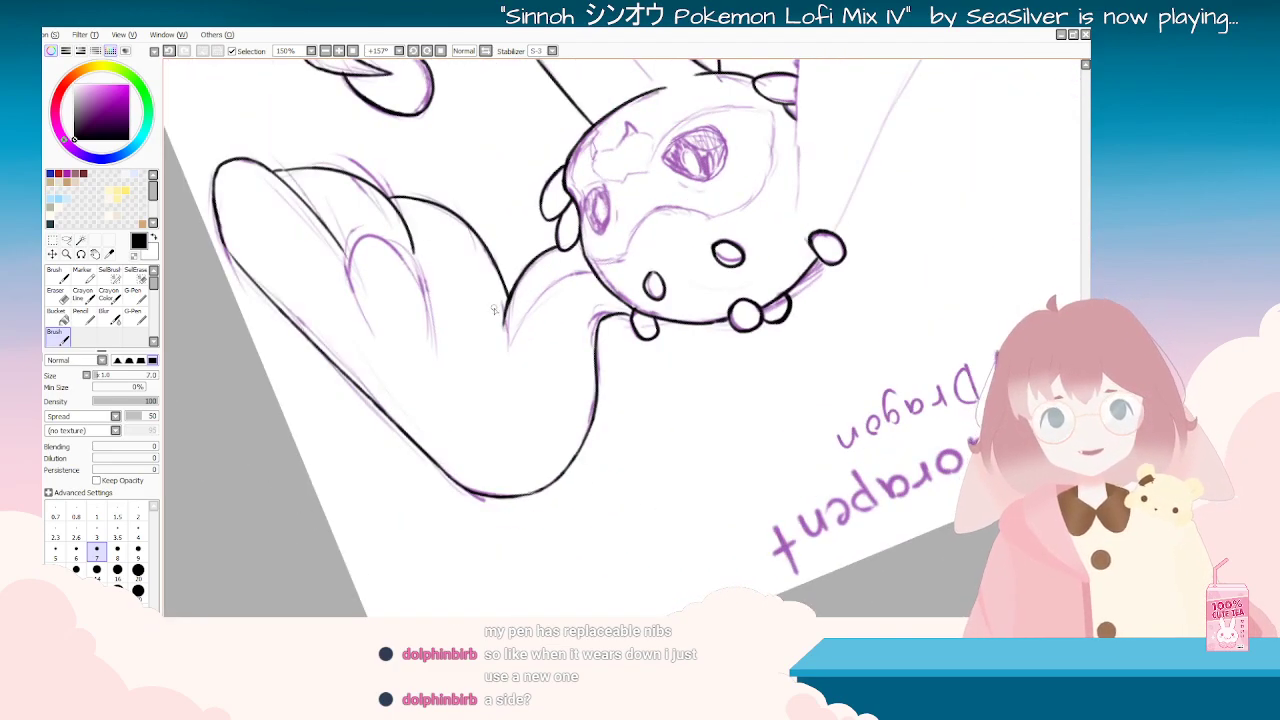
mouse_move(570, 328)
mouse_down()
mouse_move(600, 283)
mouse_move(581, 322)
mouse_up()
drag(545, 420, 729, 424)
key(ctrl+z)
mouse_move(745, 360)
mouse_down()
mouse_move(741, 337)
mouse_move(745, 364)
mouse_move(672, 431)
mouse_move(640, 368)
mouse_move(541, 324)
mouse_move(522, 426)
mouse_up()
key(ctrl+z)
key(ctrl+z)
key(ctrl+z)
key(ctrl+z)
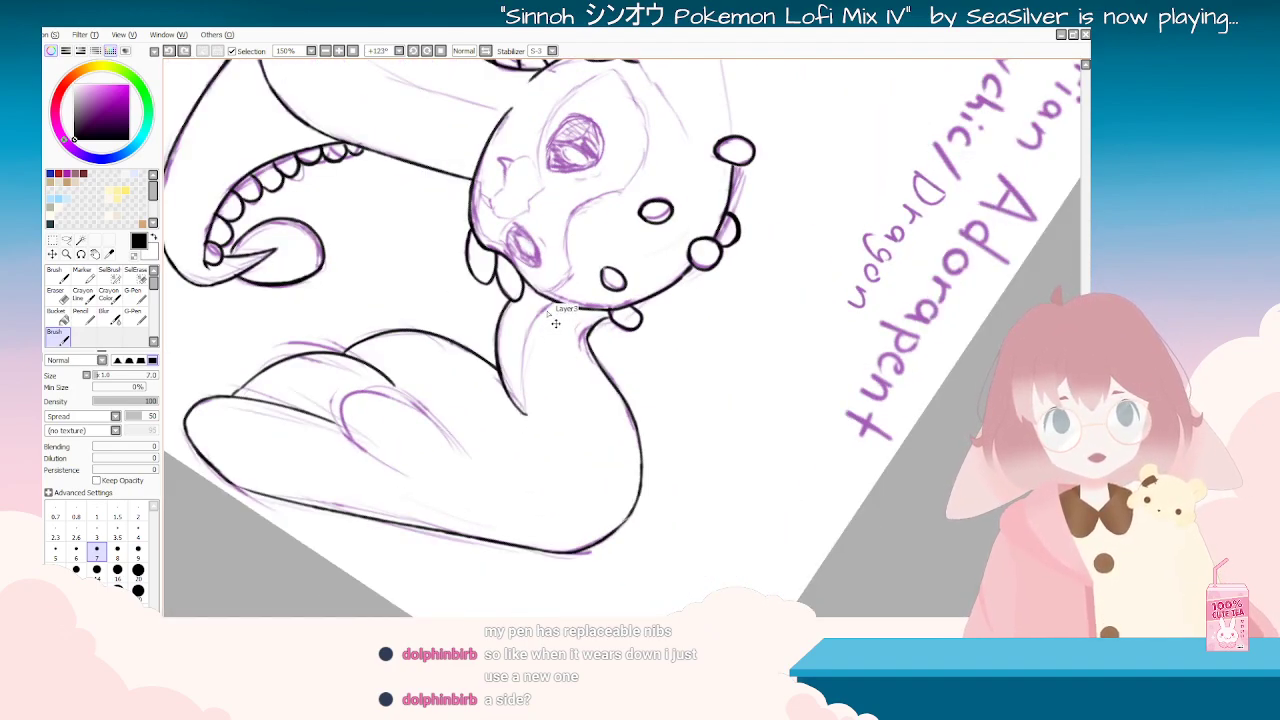
Step: Ink the upper line of the far ear's base fold from the head to its pointed tip with the size 7 brush
drag(553, 304, 528, 399)
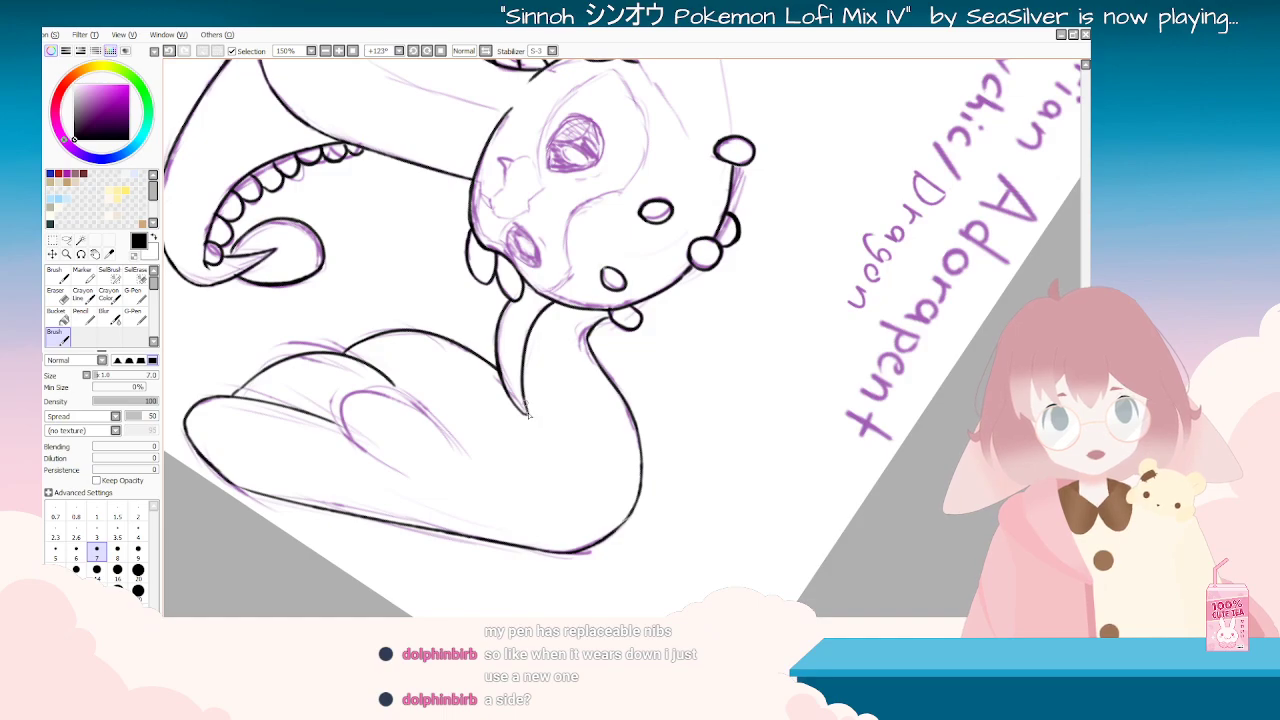
key(Delete)
key(Delete)
key(Delete)
key(Delete)
key(Delete)
key(Delete)
key(Delete)
key(Delete)
key(Delete)
key(Delete)
key(Delete)
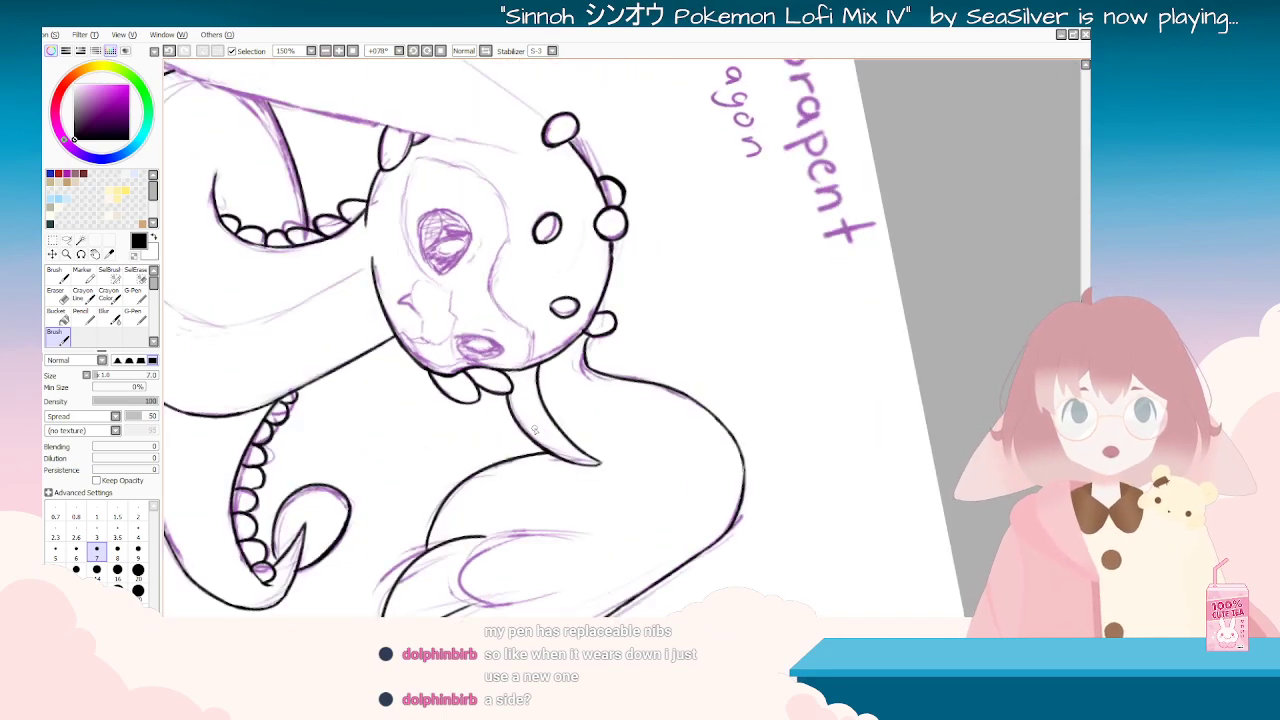
Step: Ink the head-side edge of the small inner feather on the far ear over the sketch
scroll(534, 429, down, 4)
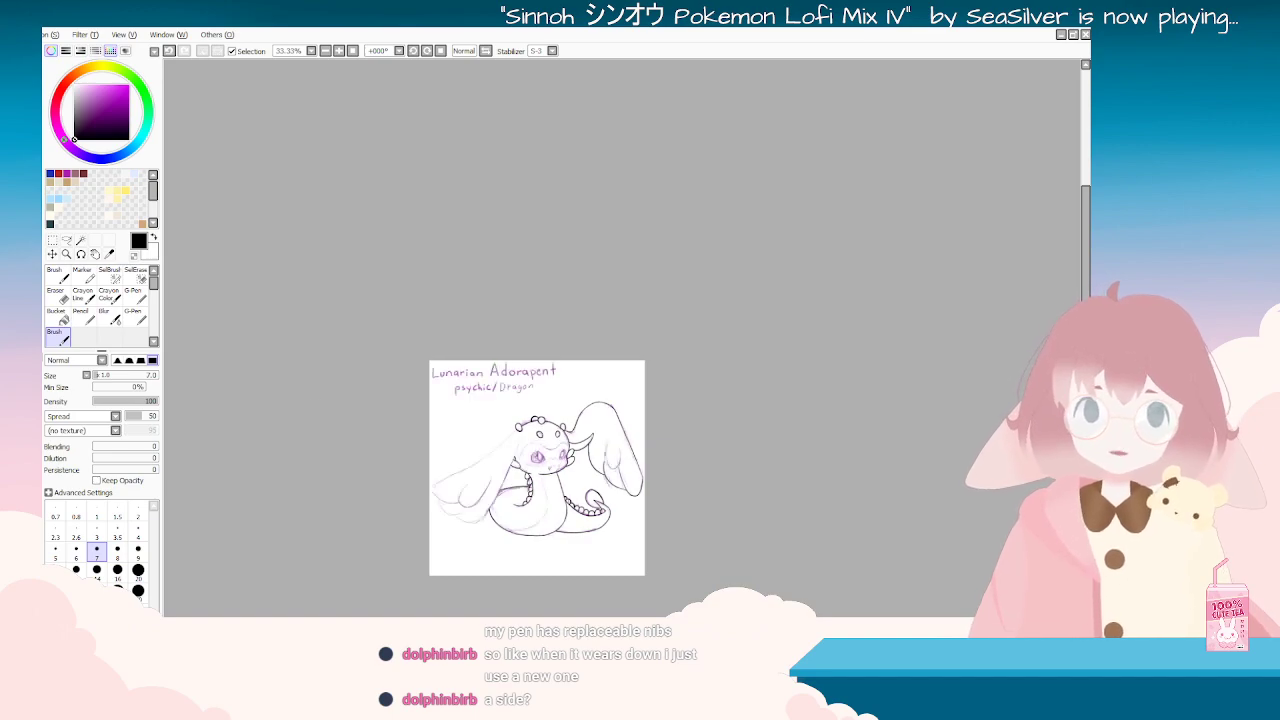
scroll(621, 475, up, 4)
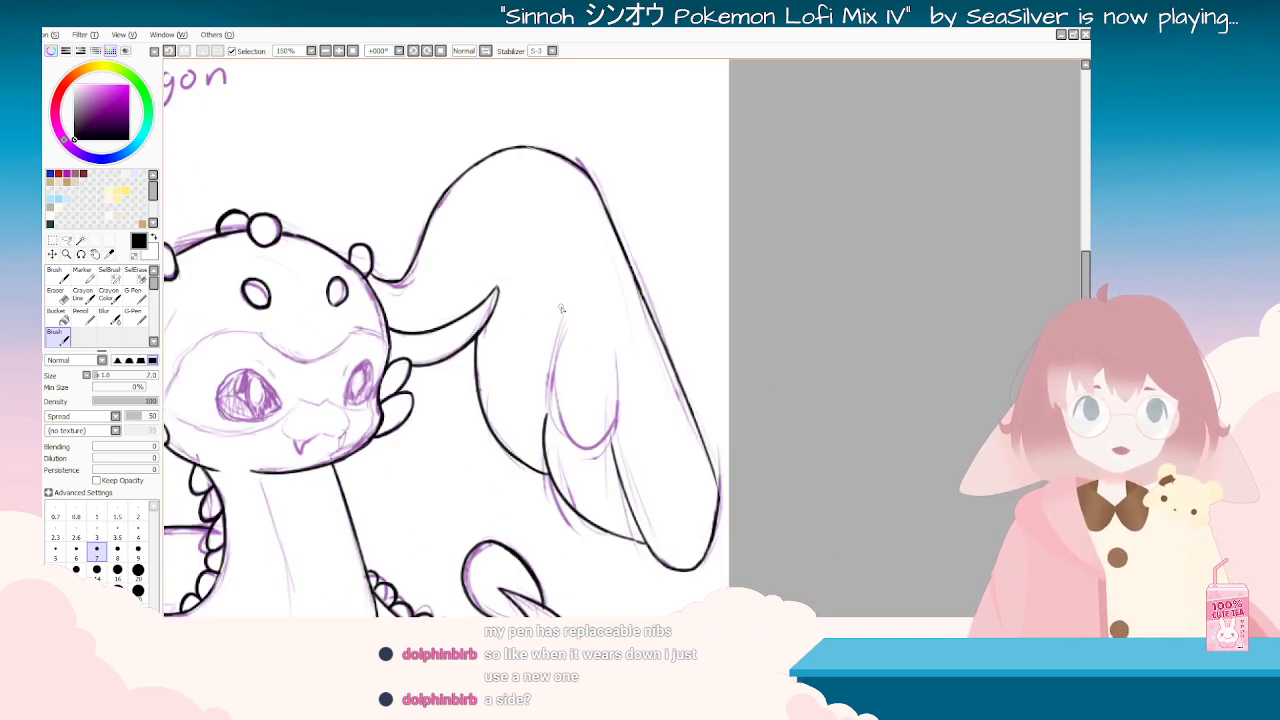
mouse_move(562, 312)
mouse_down()
mouse_move(556, 428)
mouse_move(590, 452)
mouse_up()
key(ctrl+z)
key(End)
key(End)
key(End)
key(End)
key(End)
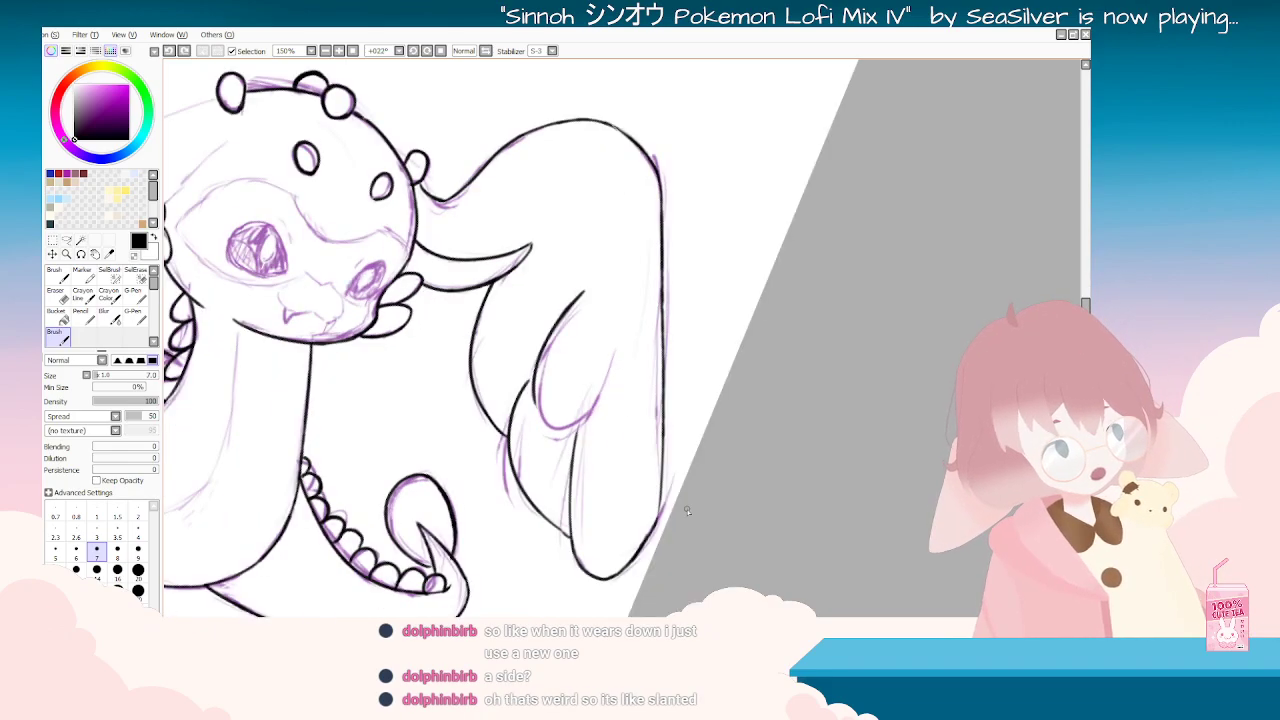
Step: Ink the outer edge of the far ear's small inner feather down toward its rounded tip
key(Delete)
key(Delete)
key(Delete)
key(Delete)
key(Delete)
key(Delete)
key(Delete)
key(Delete)
key(Delete)
key(Delete)
key(Delete)
key(Delete)
key(Delete)
key(Delete)
key(Delete)
key(Delete)
key(Delete)
key(Delete)
key(Delete)
key(Delete)
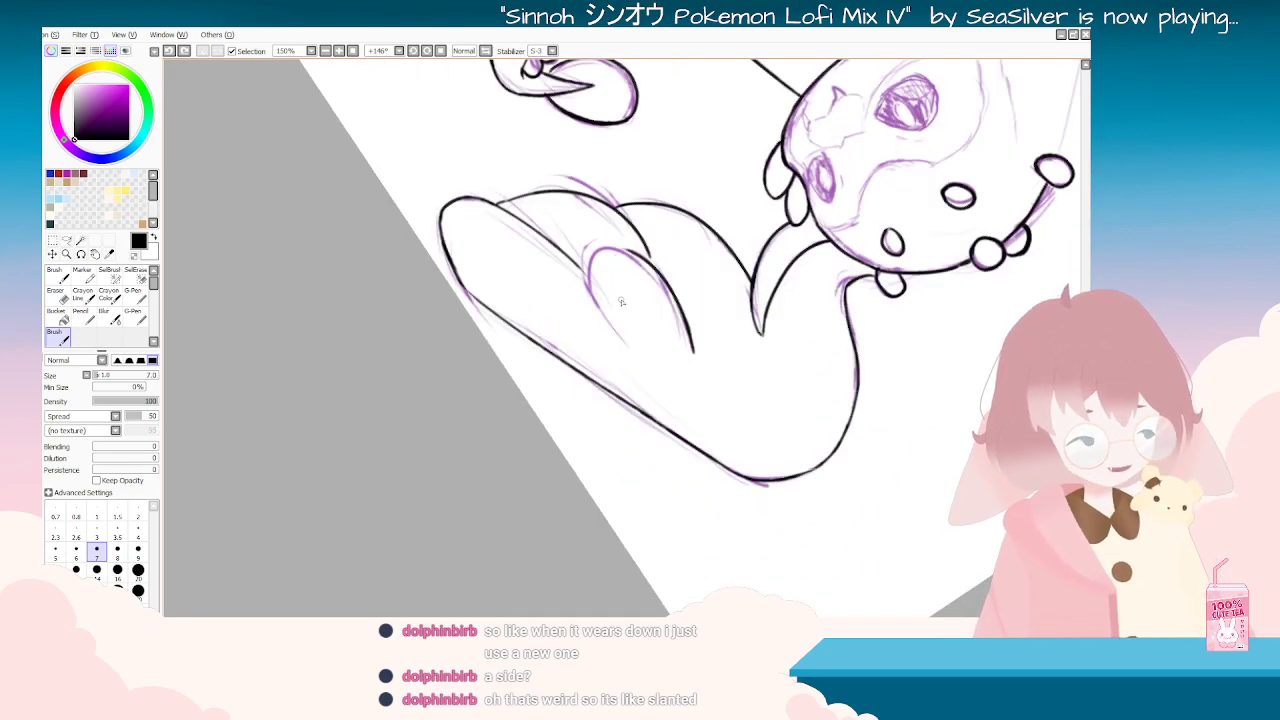
mouse_move(621, 301)
mouse_down()
mouse_move(665, 340)
mouse_move(623, 391)
mouse_move(659, 437)
mouse_up()
key(ctrl+z)
drag(618, 356, 661, 433)
key(ctrl+z)
drag(619, 358, 659, 430)
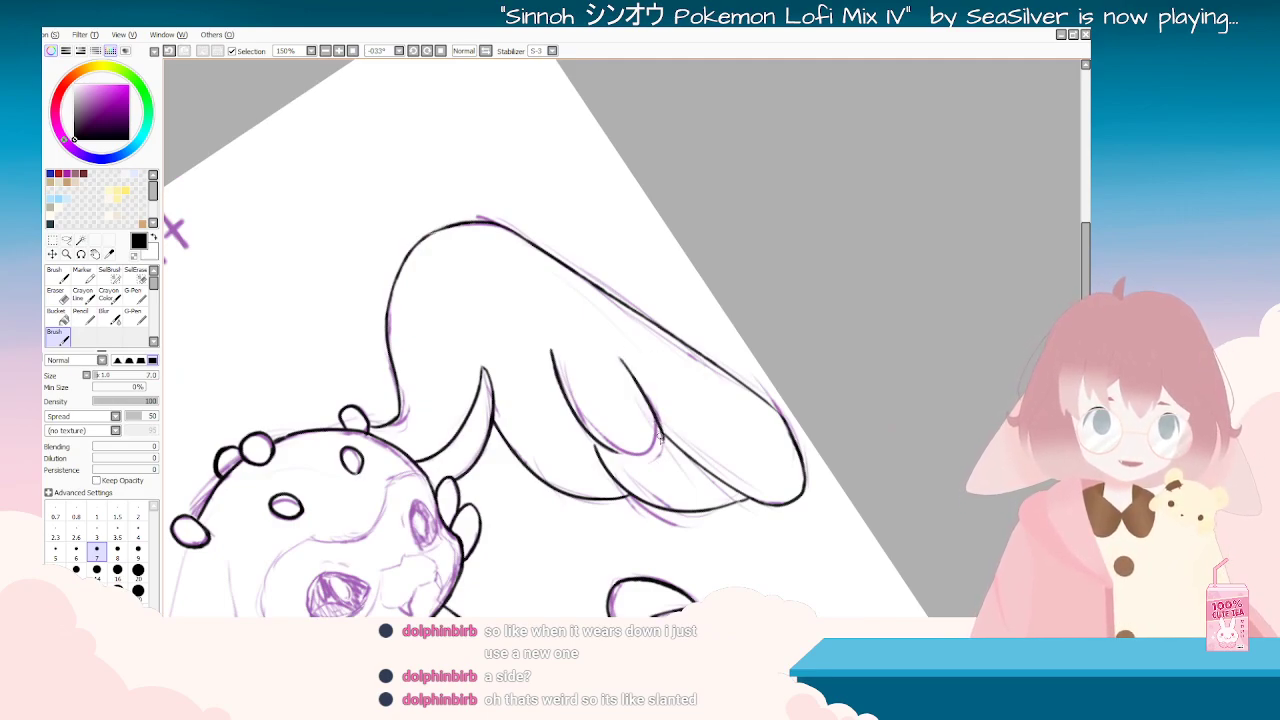
drag(593, 496, 574, 443)
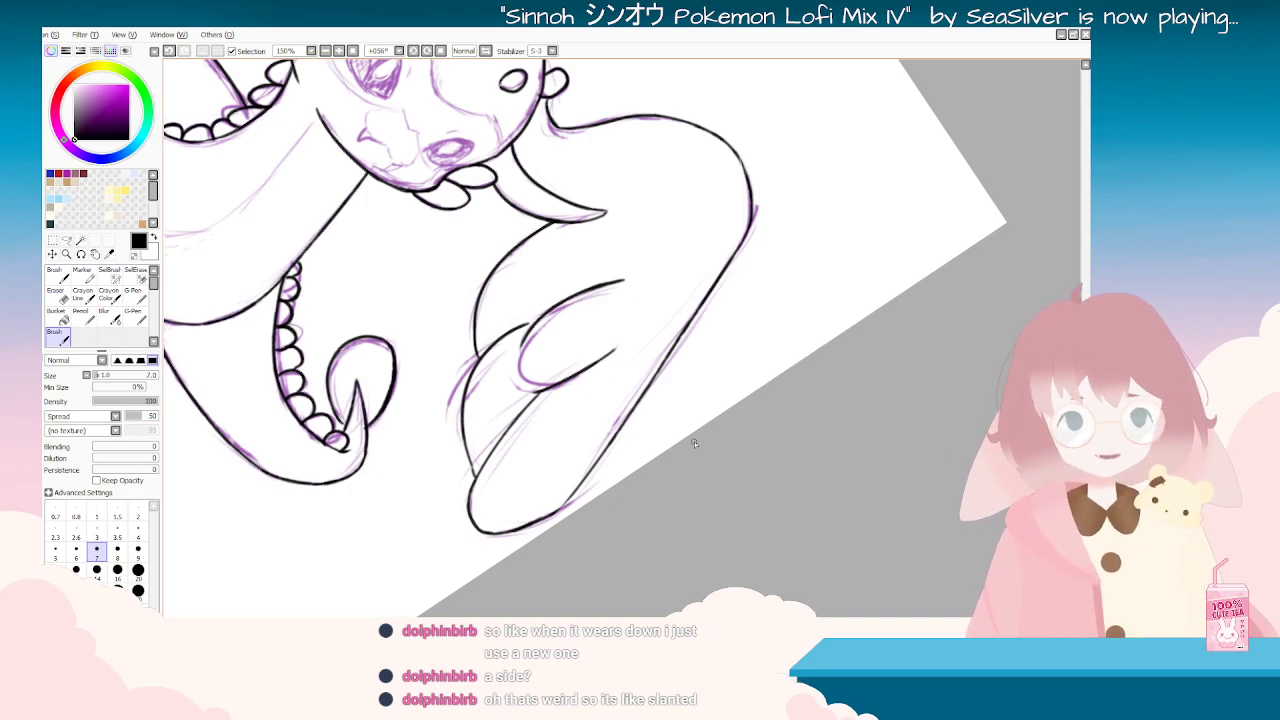
Step: Ink the rounded tip of the small inner feather so its two edges join
key(Delete)
key(Delete)
key(Delete)
key(Delete)
key(Delete)
key(Delete)
key(End)
key(End)
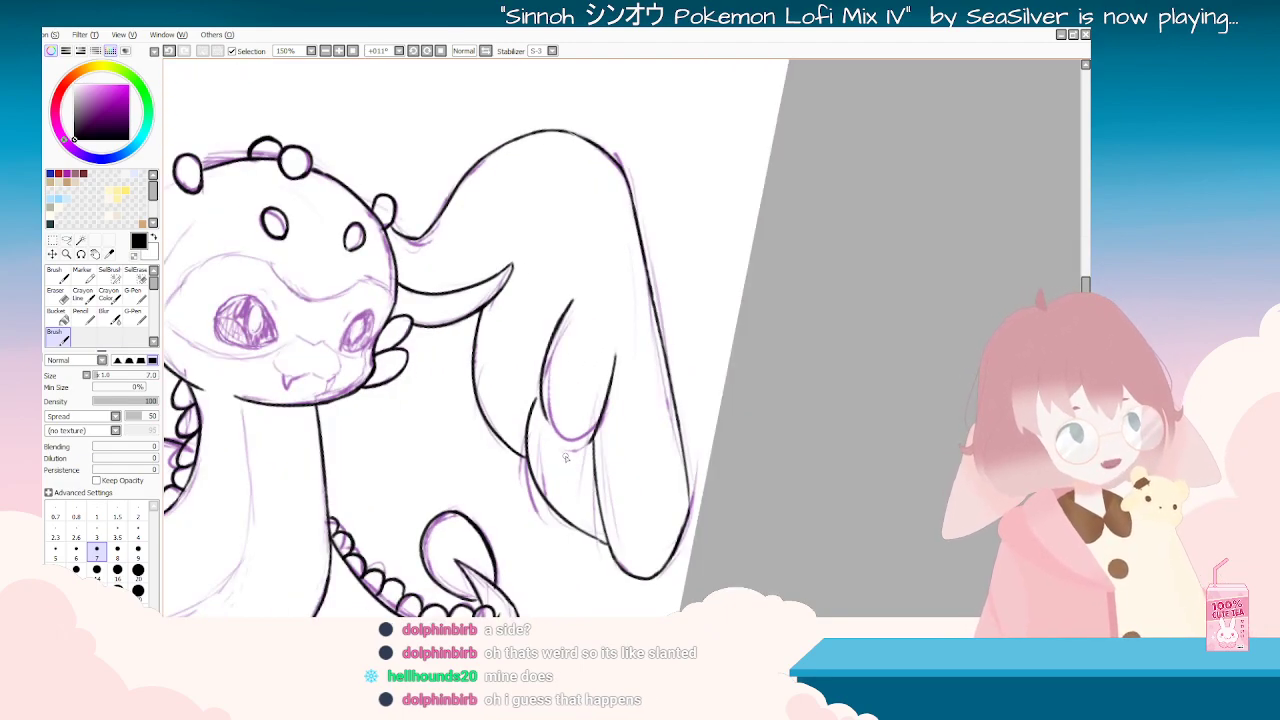
key(End)
key(End)
key(End)
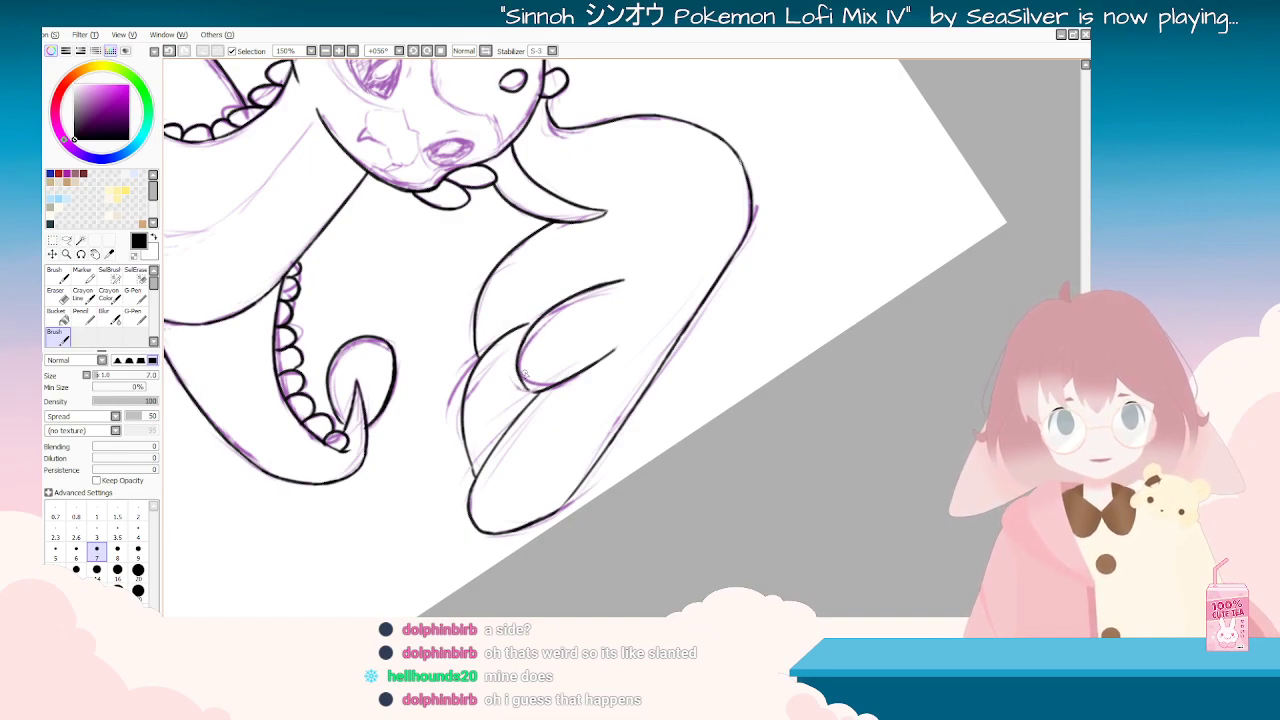
drag(522, 345, 523, 392)
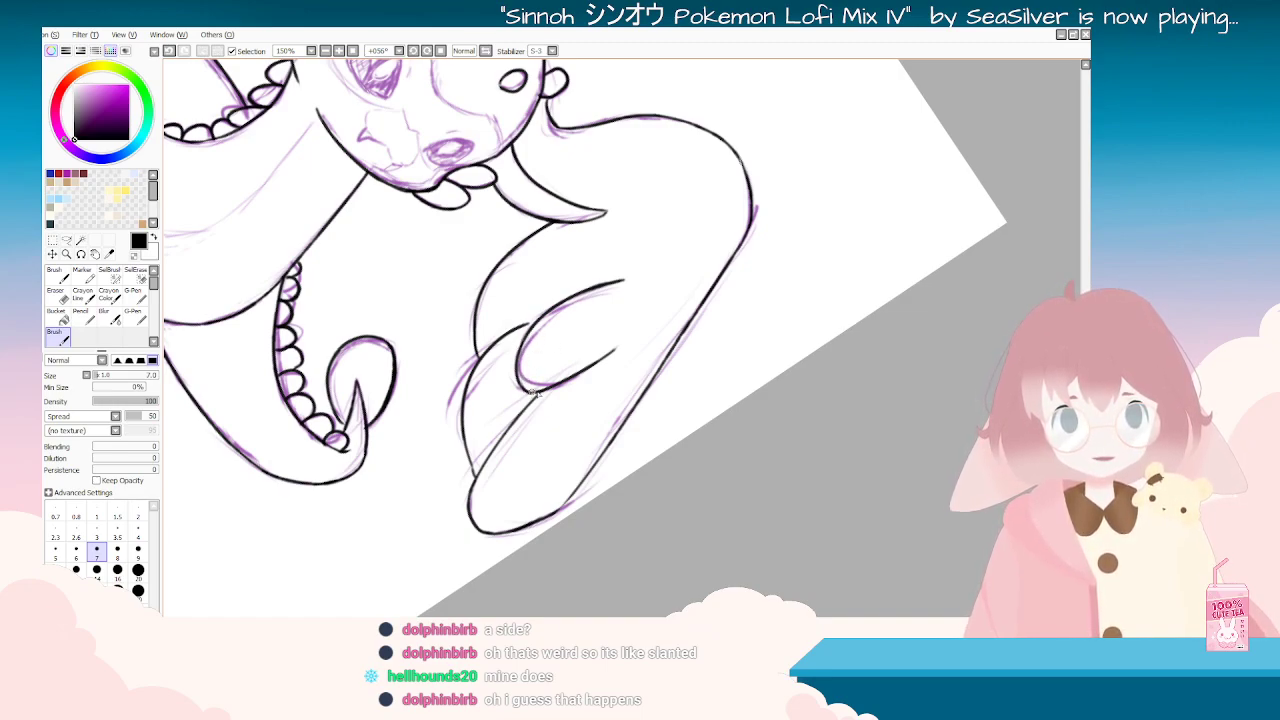
key(Delete)
key(Delete)
key(Delete)
key(Delete)
key(Delete)
key(Delete)
key(Delete)
key(Delete)
key(Delete)
key(Delete)
key(Delete)
key(Delete)
key(Delete)
key(Delete)
key(Delete)
key(Delete)
key(Delete)
key(Delete)
key(Delete)
key(Delete)
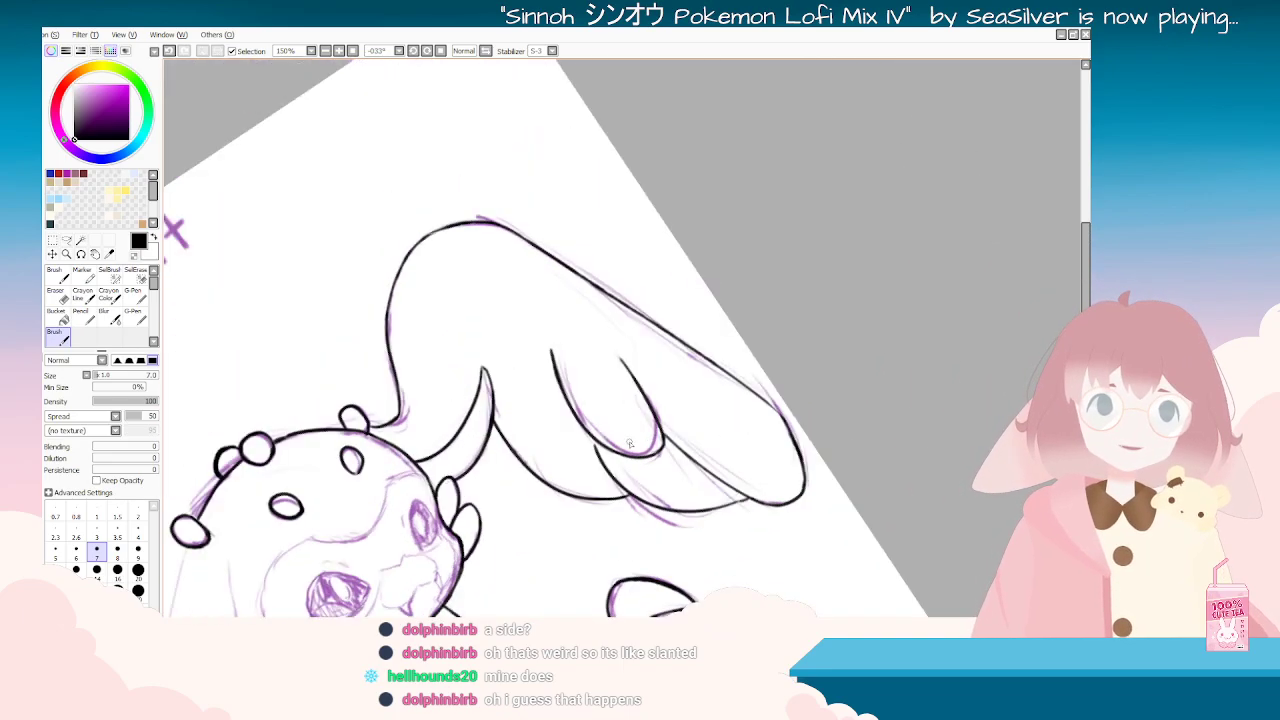
key(Home)
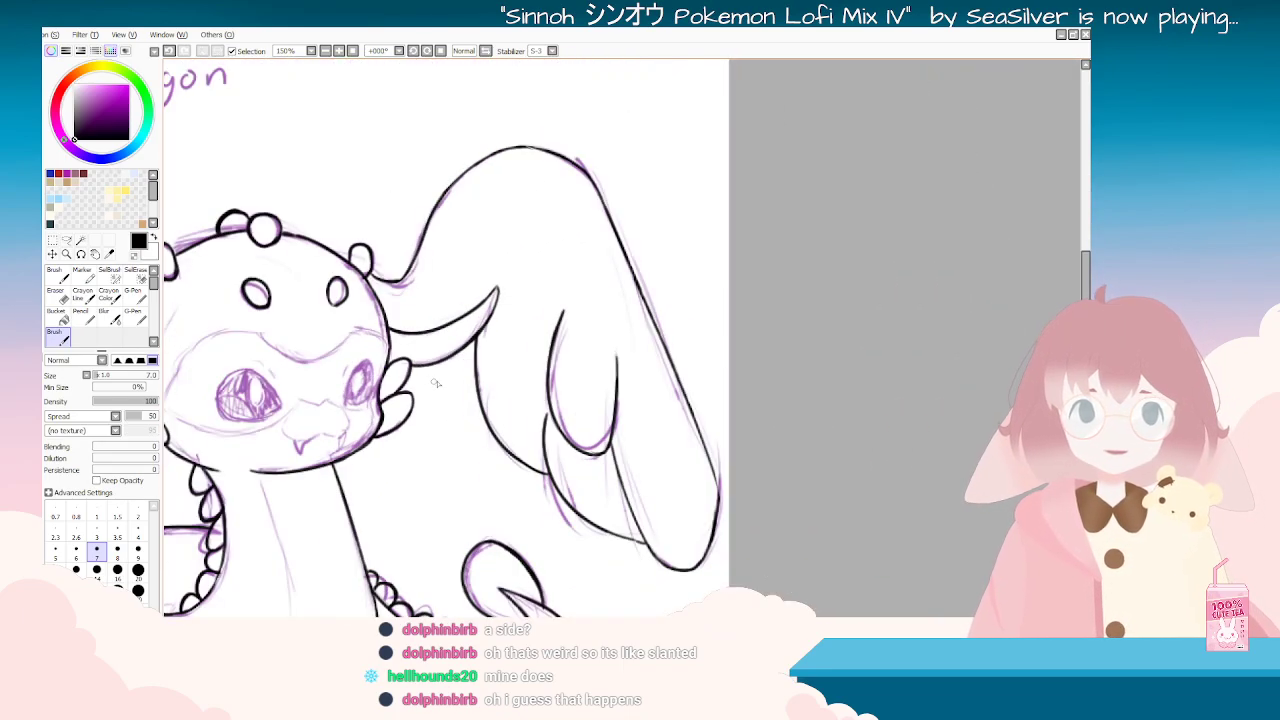
Step: Touch up the upper end of the small feather's head-side edge with the size 9 eraser and hide the sketch
key(e)
drag(565, 303, 557, 362)
key(ctrl+z)
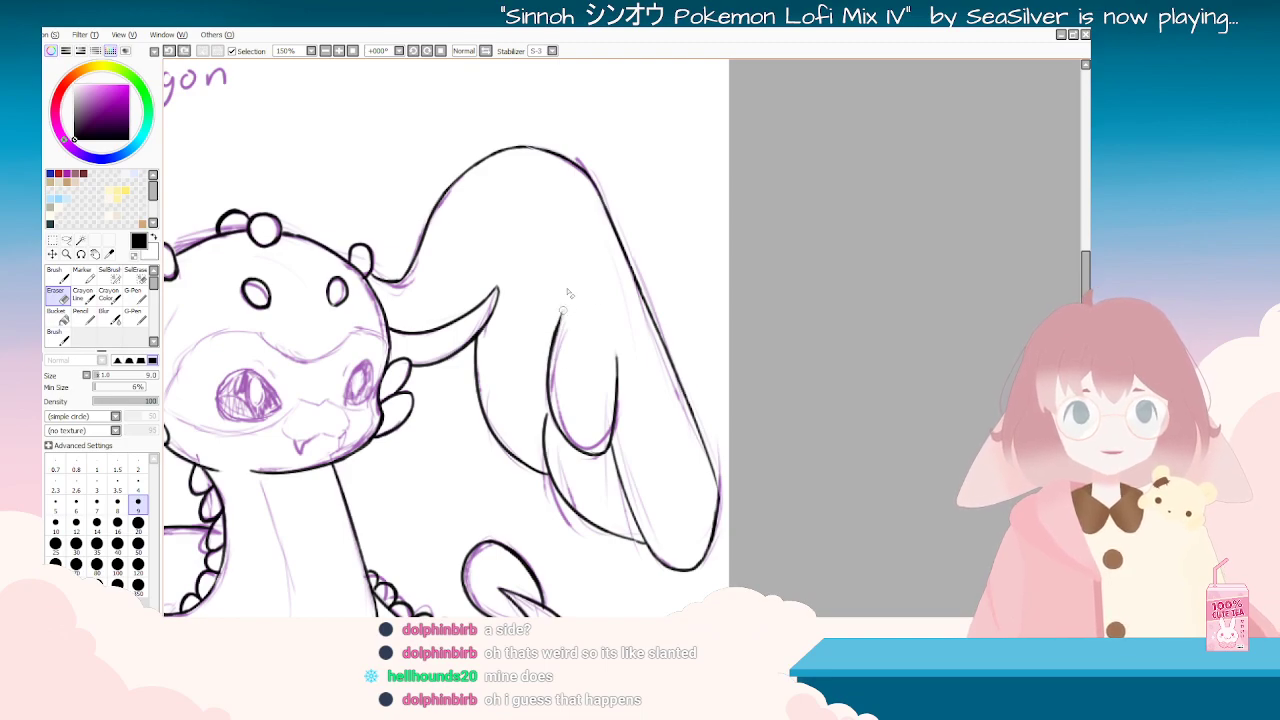
key(End)
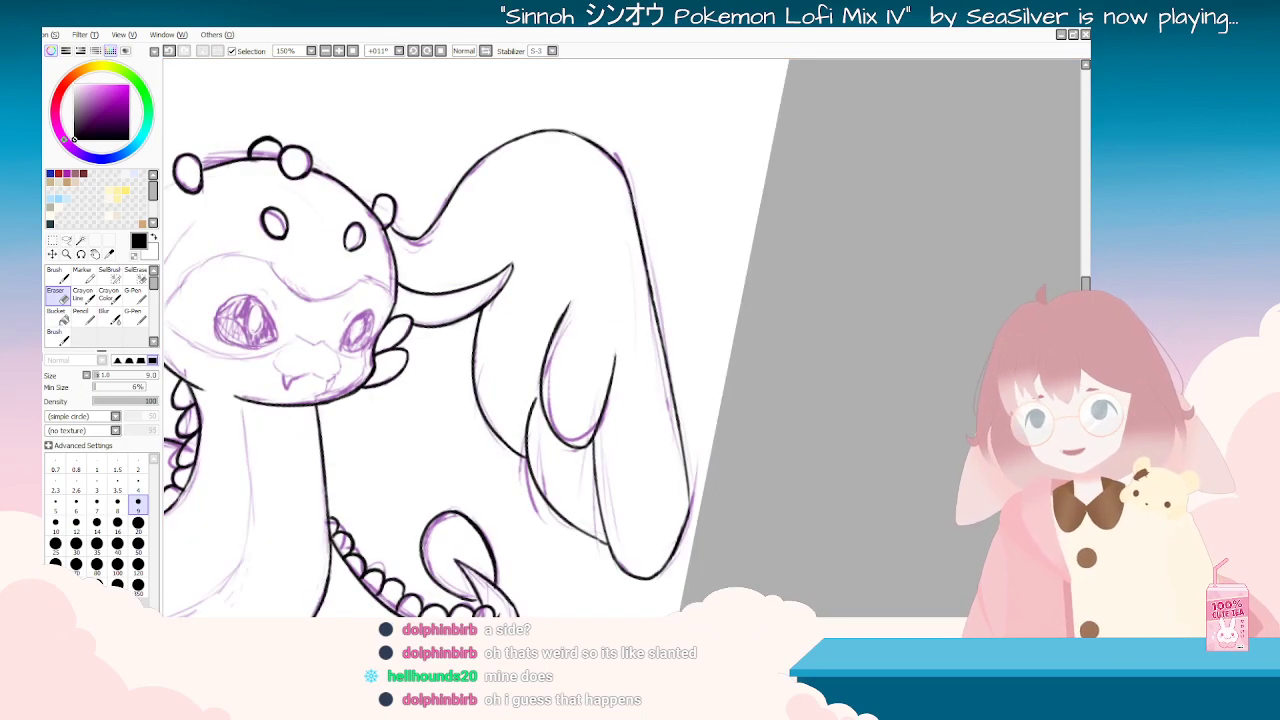
key(Delete)
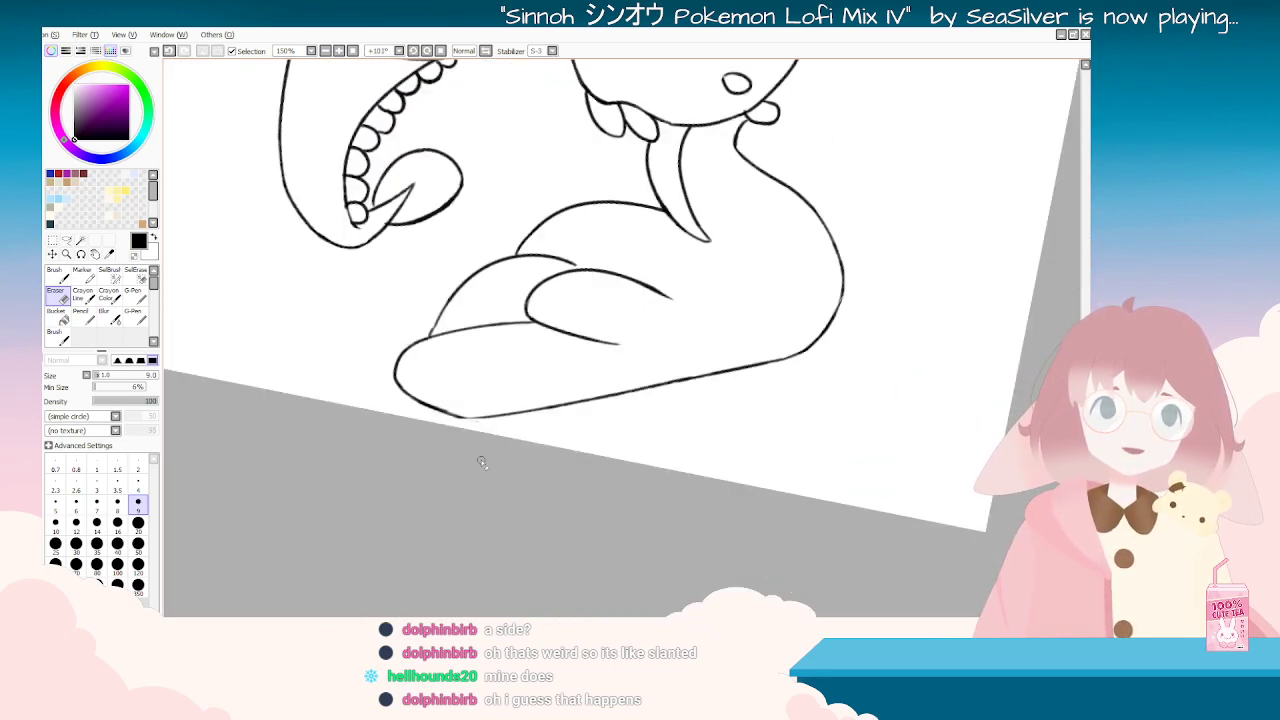
scroll(483, 464, down, 2)
scroll(481, 461, down, 4)
scroll(418, 461, up, 4)
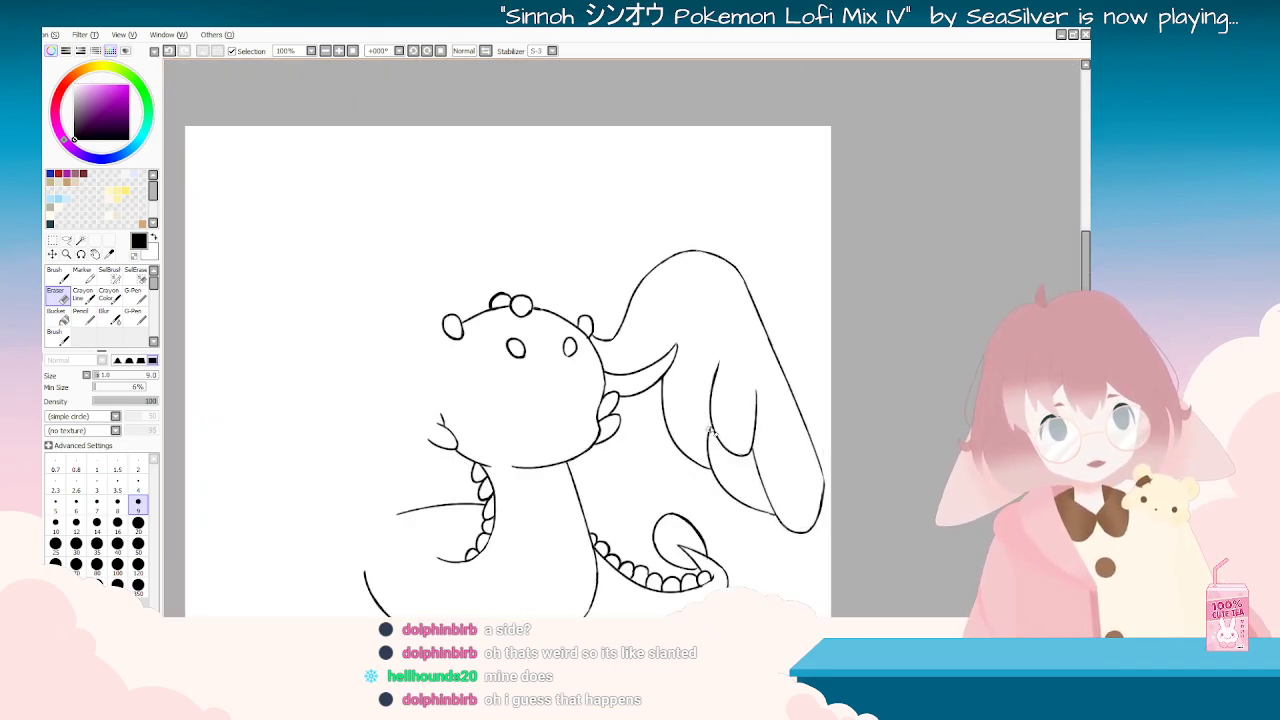
Step: Doodle small pen nibs above the head with the size 2 G-Pen and erase them with the size 120 eraser
click(138, 295)
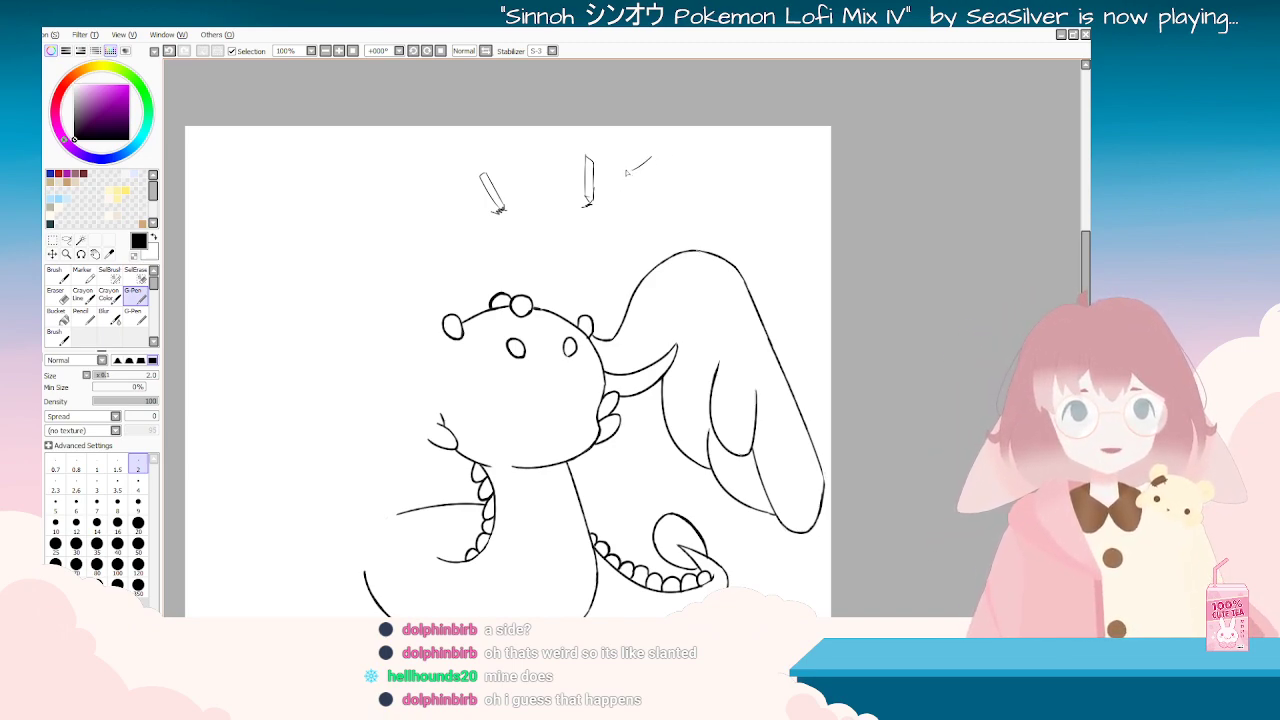
click(56, 295)
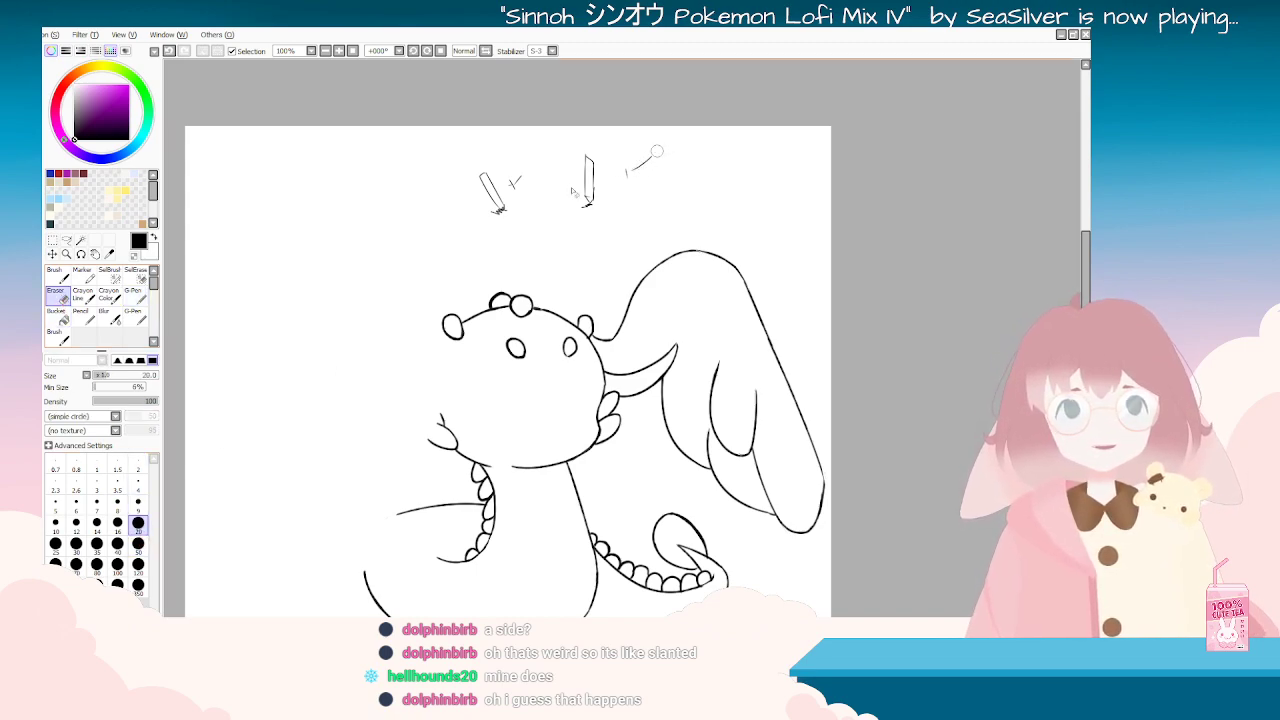
click(138, 564)
mouse_move(645, 165)
mouse_down()
mouse_move(663, 143)
mouse_move(686, 171)
mouse_move(406, 258)
mouse_up()
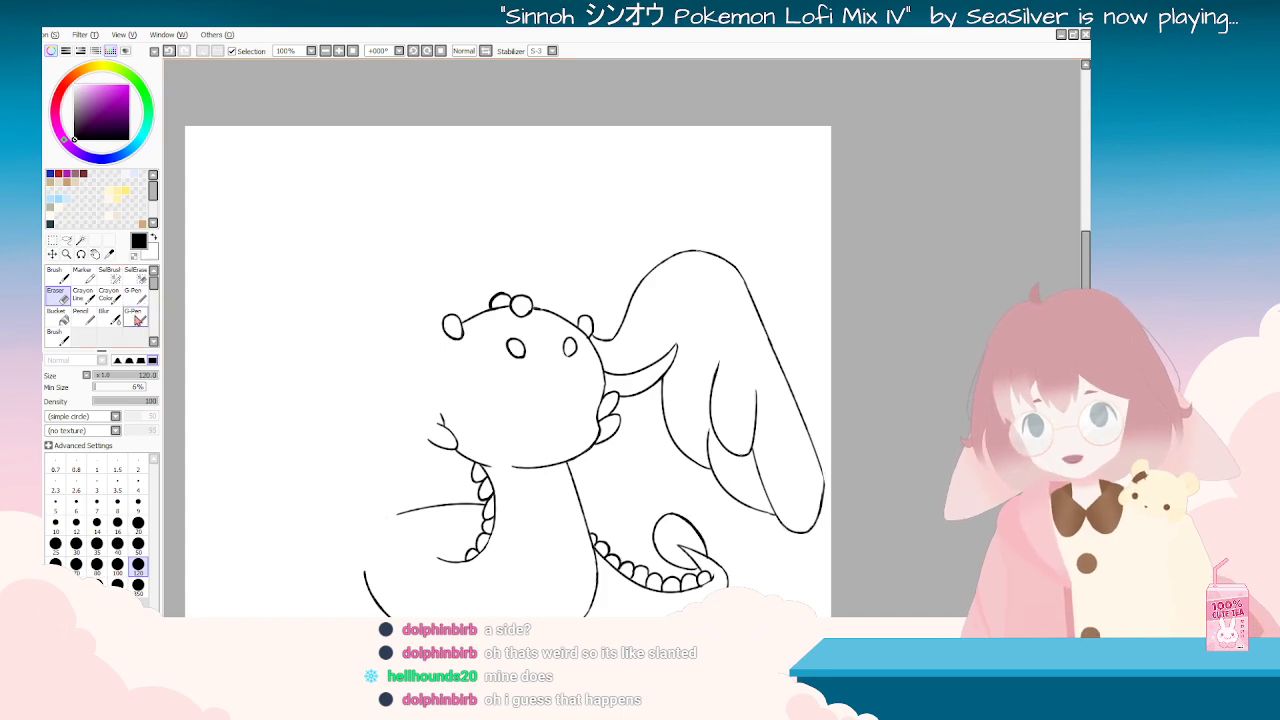
Step: Erase the uneven stretch of the far ear's outer outline near its tip with the size 9 eraser
click(56, 336)
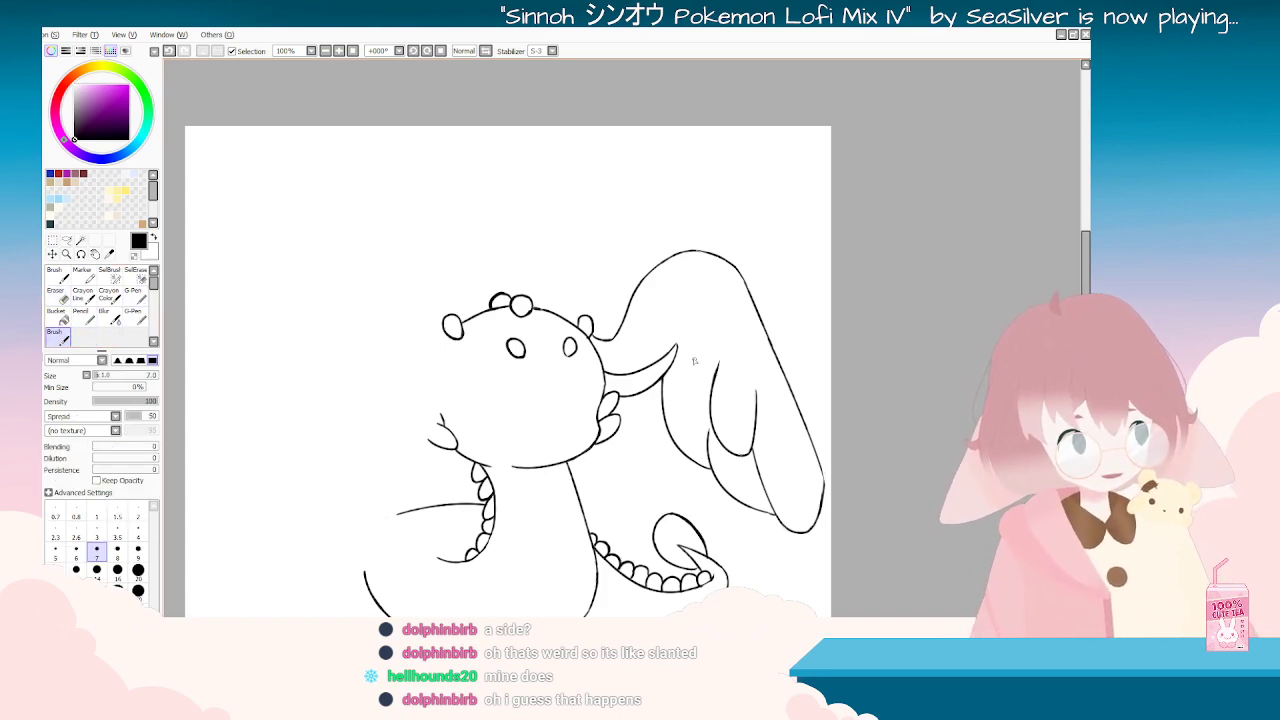
drag(695, 412, 328, 338)
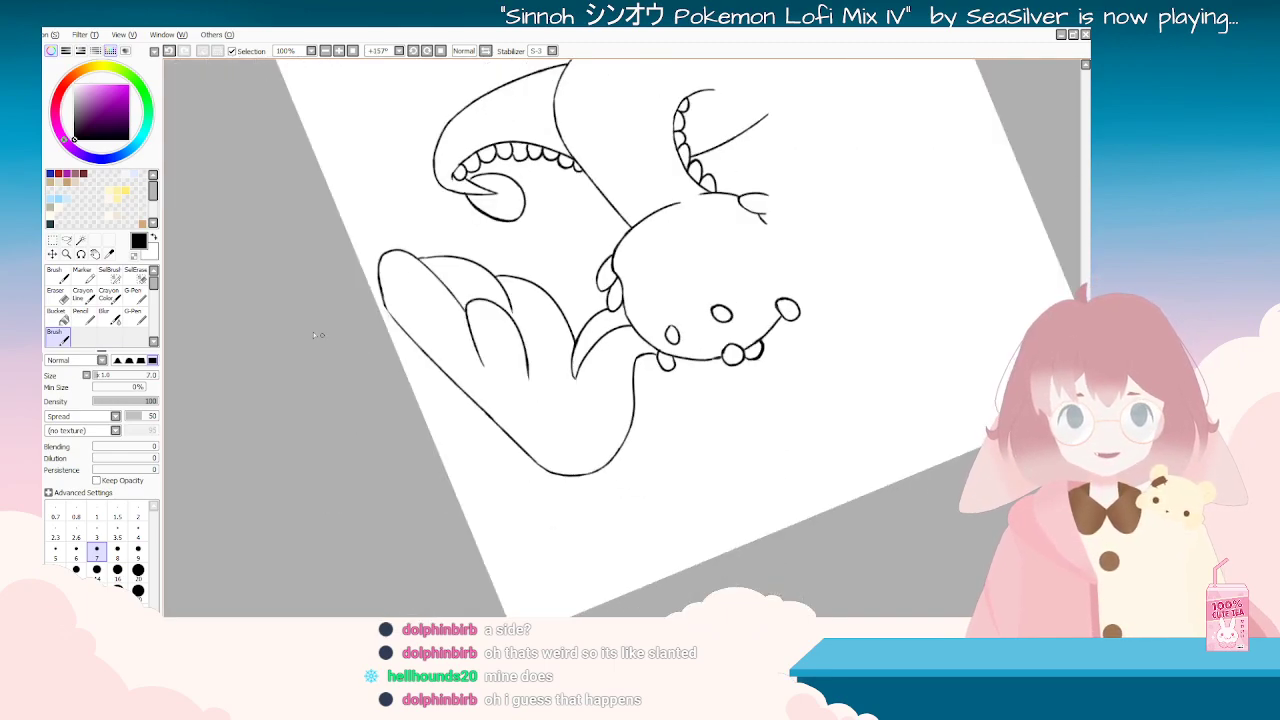
click(58, 295)
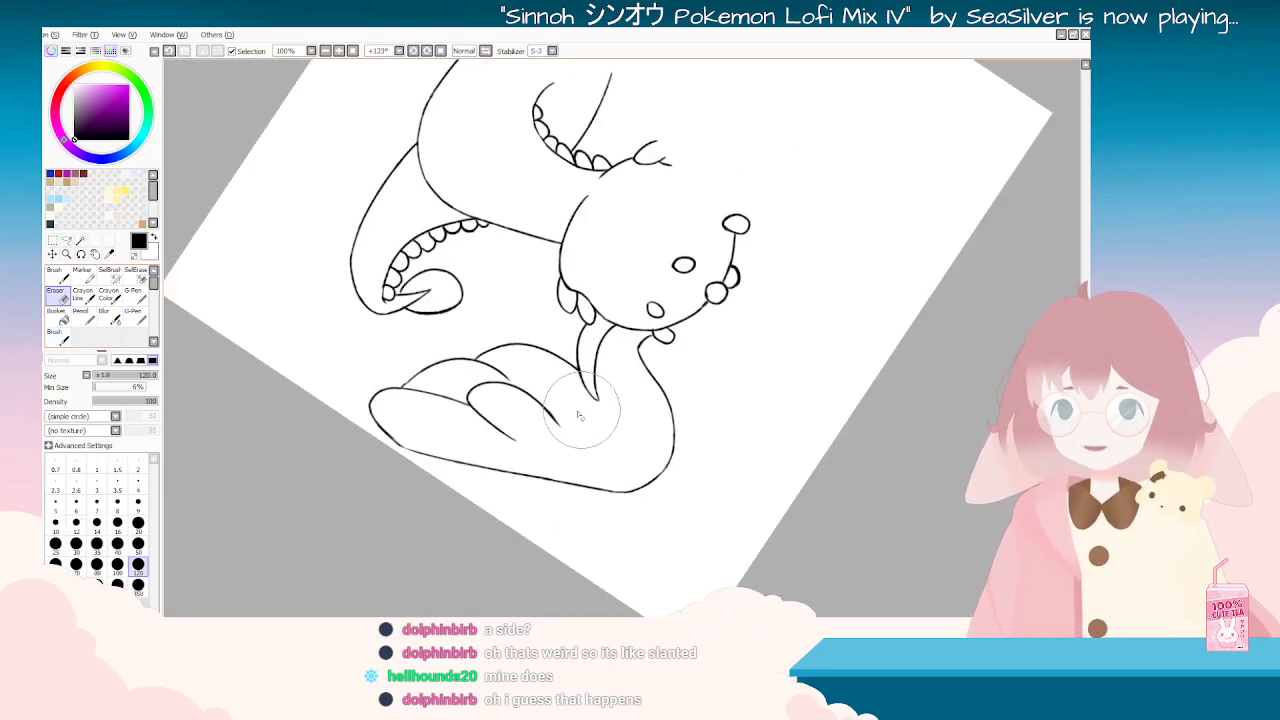
drag(655, 455, 345, 465)
click(138, 484)
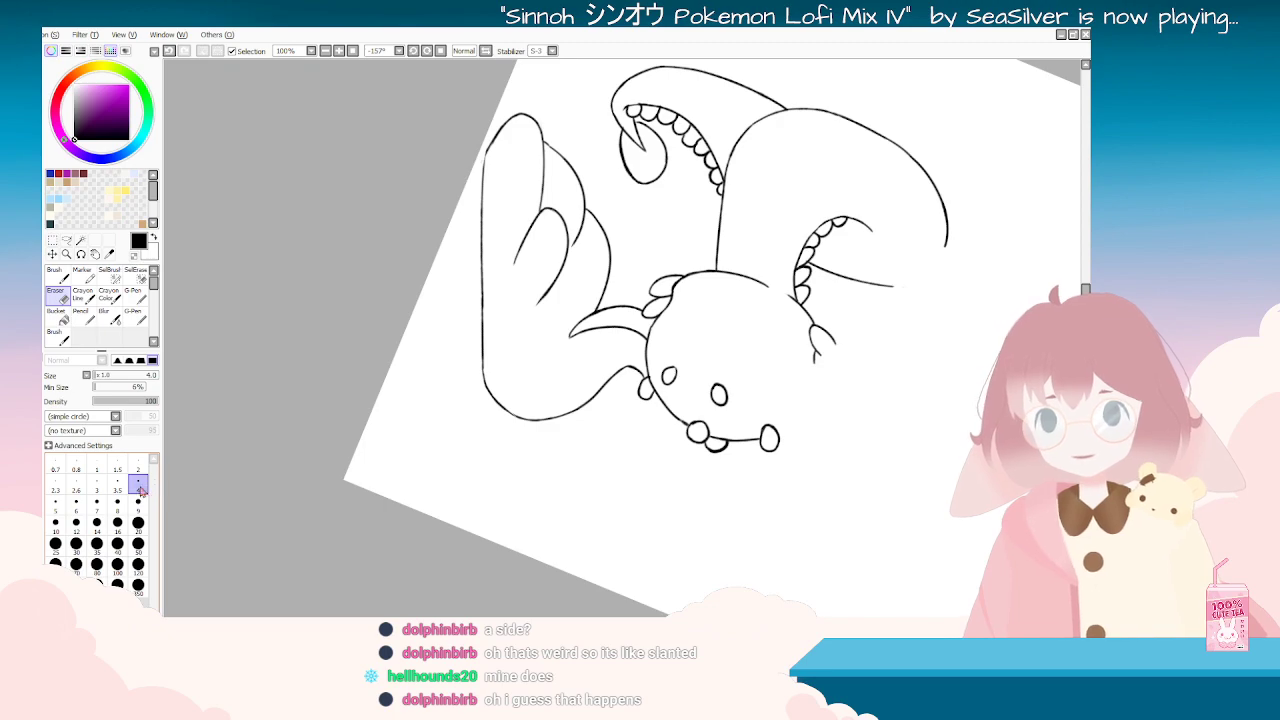
click(138, 503)
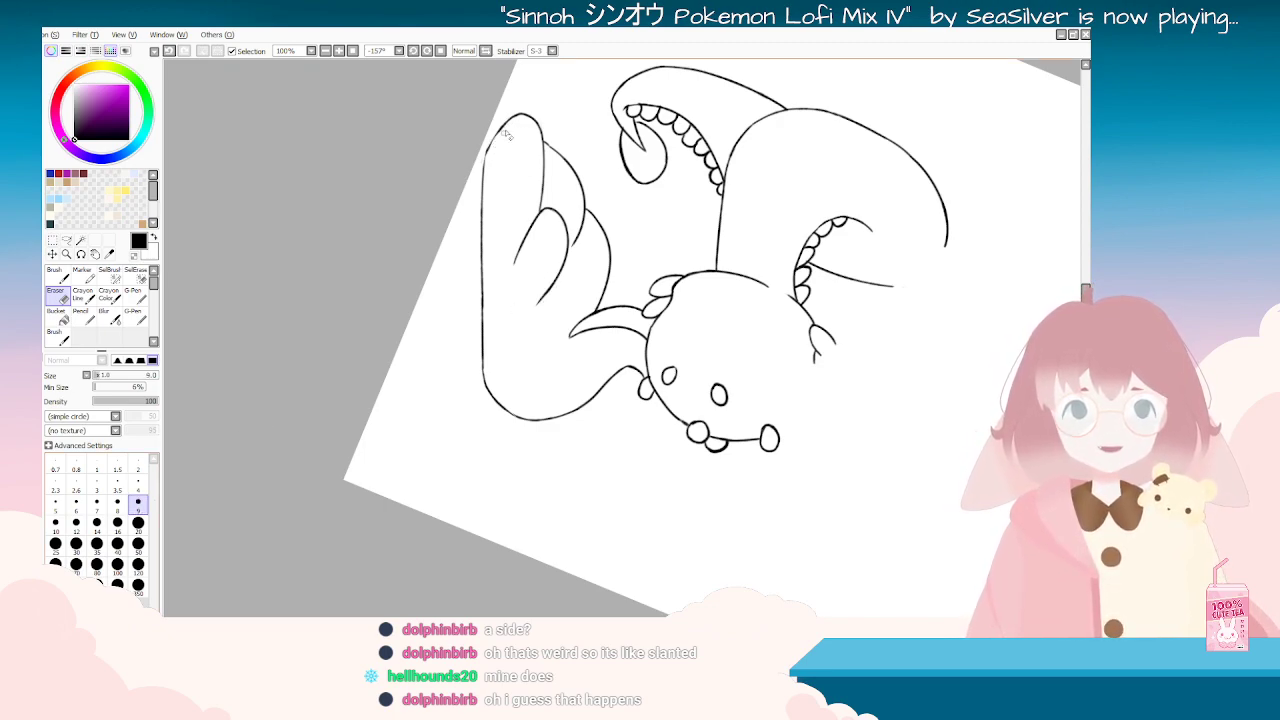
drag(497, 146, 797, 523)
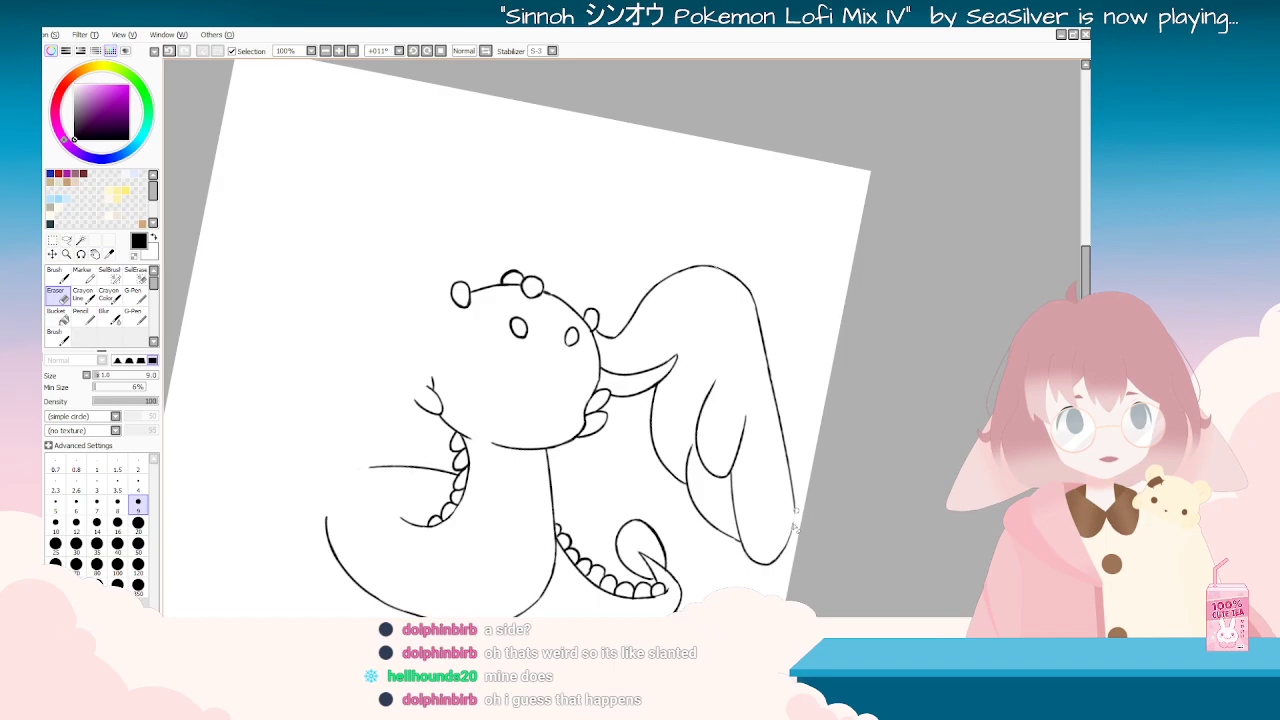
mouse_move(715, 592)
mouse_down()
mouse_move(410, 180)
mouse_move(540, 103)
mouse_up()
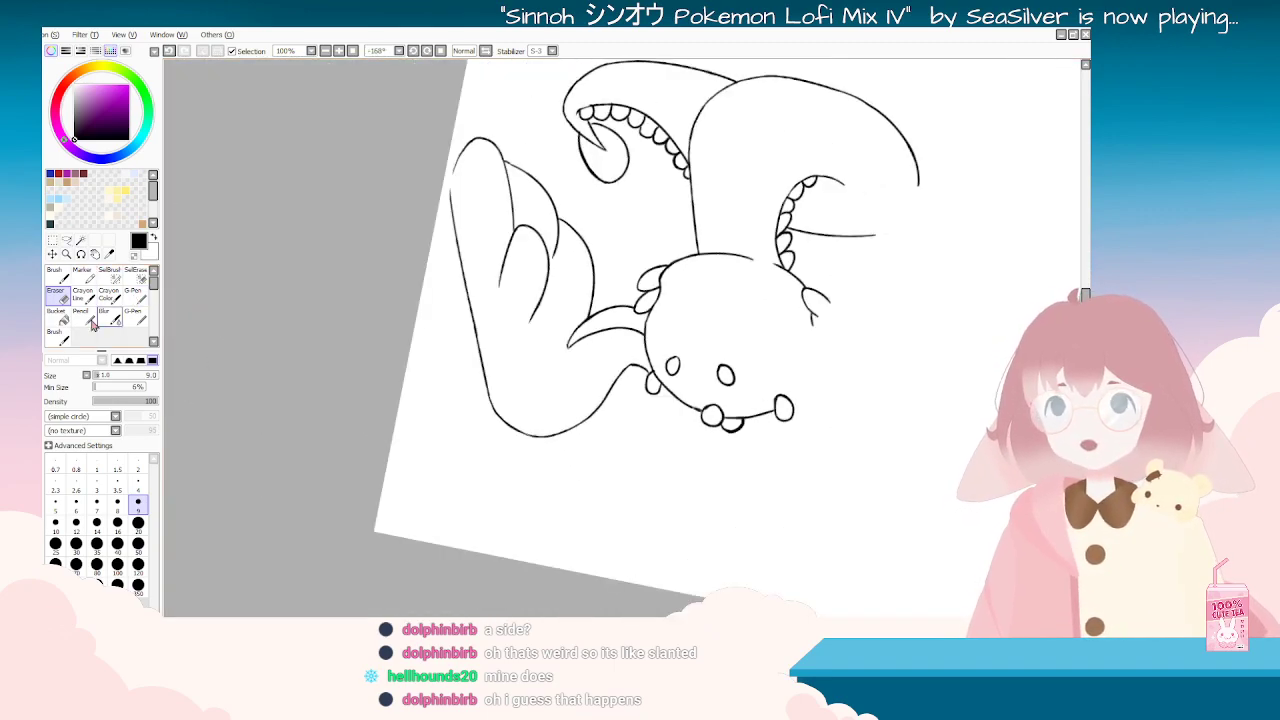
Step: Re-ink the erased stretch near the far ear's tip with the size 7 brush and show the sketch again
click(65, 337)
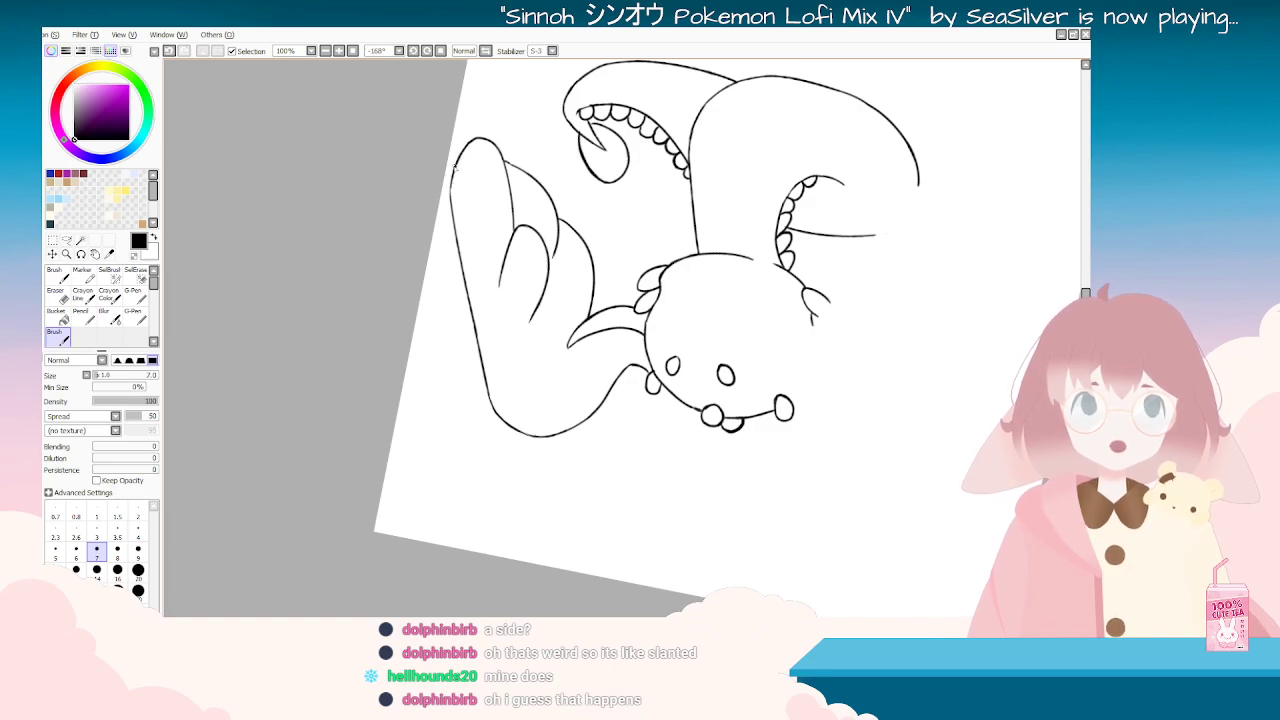
mouse_move(566, 538)
mouse_down()
mouse_move(480, 560)
mouse_move(572, 583)
mouse_up()
key(Home)
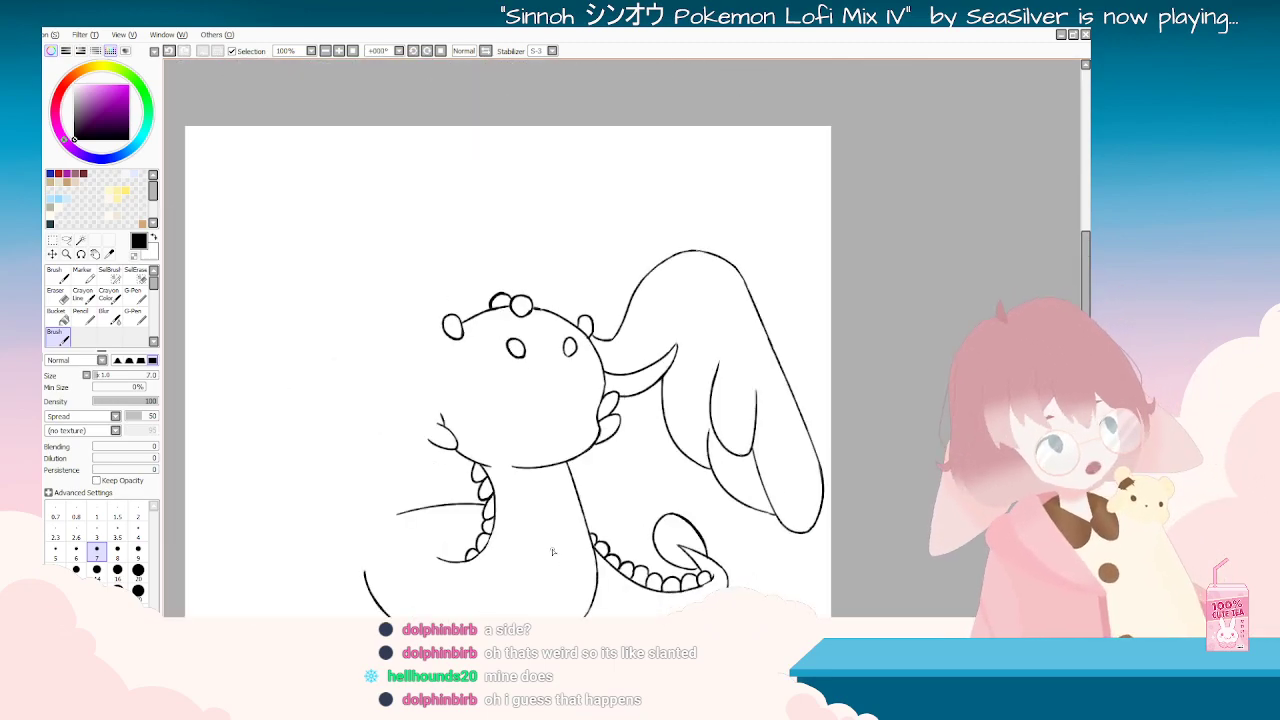
scroll(551, 543, down, 3)
scroll(470, 591, up, 3)
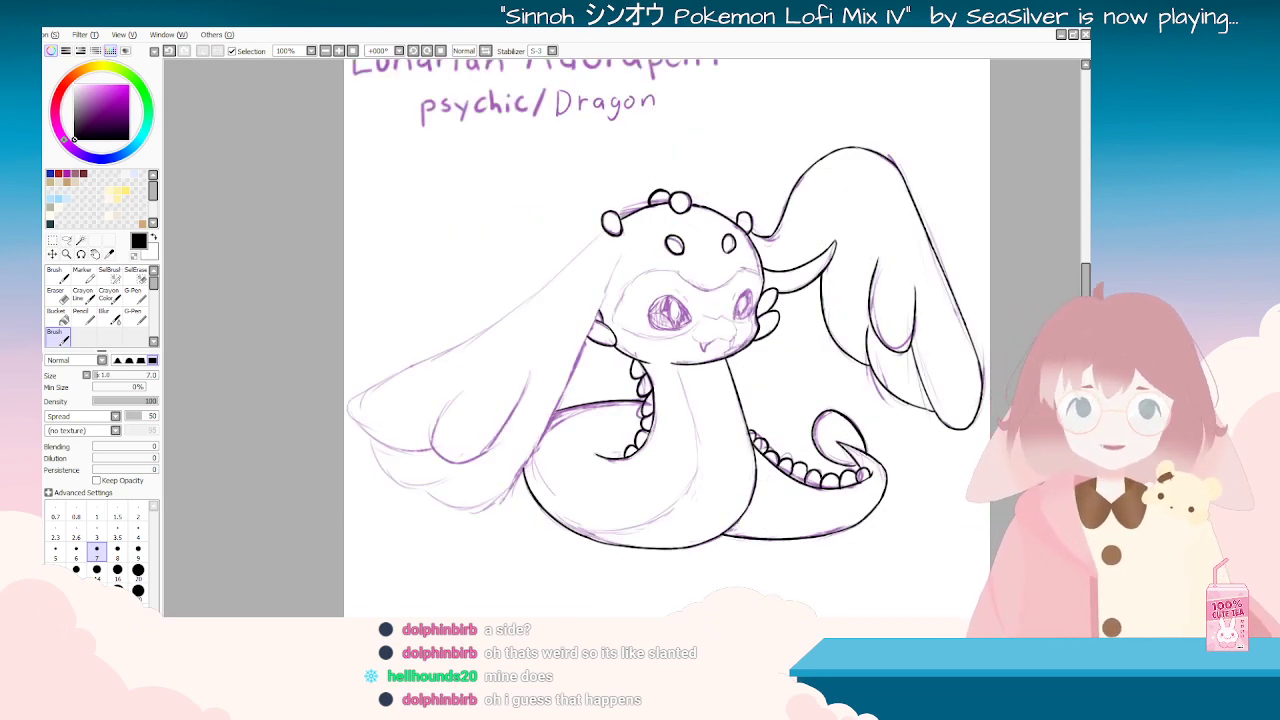
Step: Ink the long upper edge of the near ear from the head down to the ear tip with the size 7 brush
drag(520, 308, 498, 362)
mouse_move(543, 261)
mouse_down()
mouse_move(526, 333)
mouse_move(443, 466)
mouse_move(426, 541)
mouse_move(461, 472)
mouse_move(430, 541)
mouse_up()
key(ctrl+z)
key(ctrl+y)
key(ctrl+z)
key(ctrl+z)
drag(458, 477, 424, 540)
key(ctrl+z)
drag(460, 472, 420, 555)
key(ctrl+z)
mouse_move(460, 472)
mouse_down()
mouse_move(430, 526)
mouse_move(384, 460)
mouse_move(476, 120)
mouse_move(463, 214)
mouse_up()
key(ctrl+z)
Step: Ink the rounded end of the near ear's tip over the sketch, redoing the stroke until it is clean
drag(470, 121, 452, 208)
key(ctrl+z)
drag(470, 120, 463, 213)
key(ctrl+z)
drag(471, 120, 457, 213)
key(ctrl+z)
mouse_move(472, 118)
mouse_down()
mouse_move(448, 155)
mouse_move(469, 205)
mouse_up()
Step: Ink the outer curve of the second feather lobe beneath the near ear's tip, redoing the stroke until it is clean
key(Home)
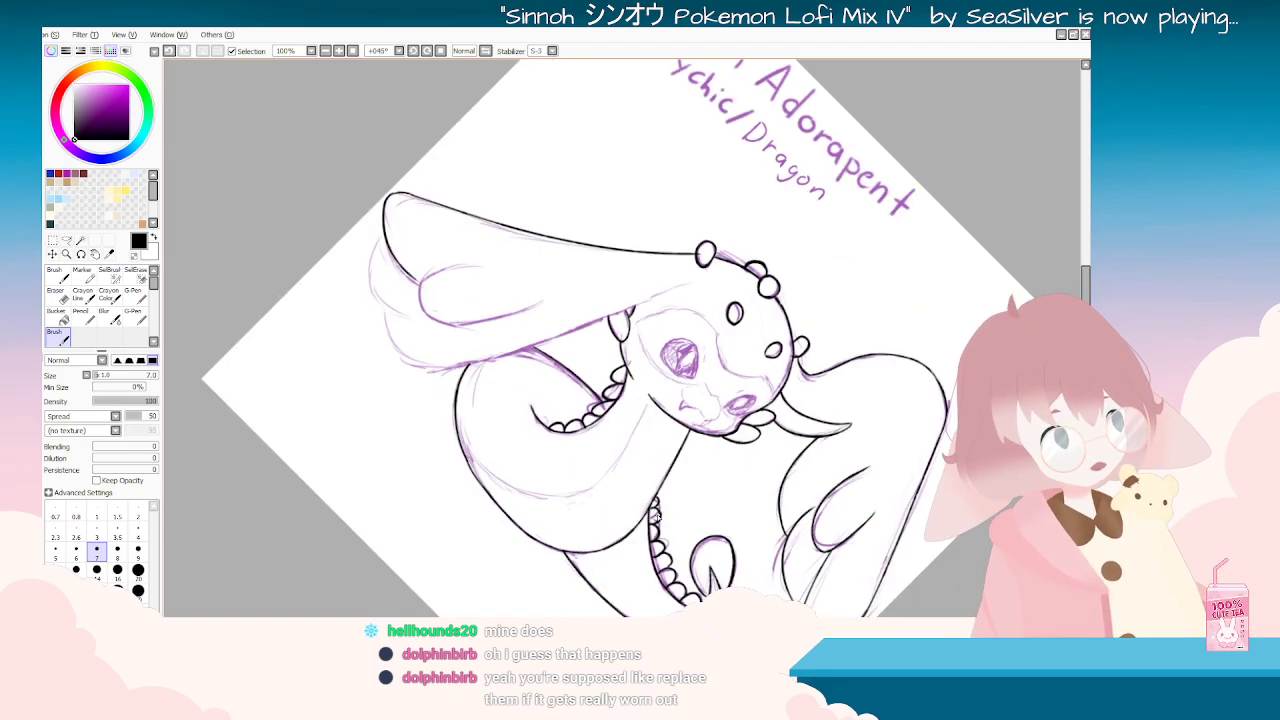
mouse_move(656, 516)
mouse_down()
mouse_move(440, 330)
mouse_move(394, 309)
mouse_move(237, 357)
mouse_up()
key(Home)
mouse_move(263, 421)
mouse_down()
mouse_move(365, 279)
mouse_move(362, 327)
mouse_move(398, 358)
mouse_up()
key(ctrl+z)
mouse_move(364, 281)
mouse_down()
mouse_move(400, 359)
mouse_move(359, 292)
mouse_move(387, 360)
mouse_move(357, 302)
mouse_move(398, 352)
mouse_up()
key(ctrl+z)
key(ctrl+z)
key(ctrl+z)
drag(360, 280, 400, 360)
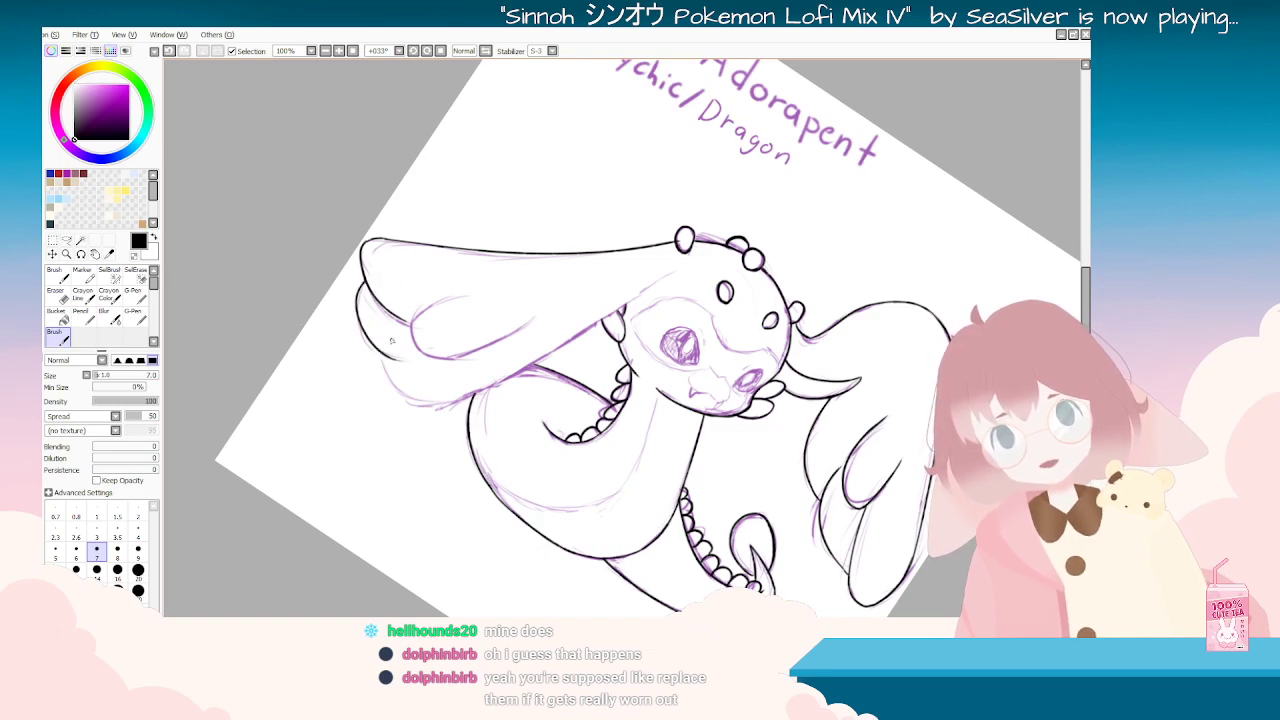
key(ctrl+z)
drag(362, 280, 397, 361)
key(ctrl+z)
drag(363, 281, 402, 350)
key(ctrl+z)
drag(364, 279, 410, 362)
key(ctrl+z)
mouse_move(367, 283)
mouse_down()
mouse_move(372, 350)
mouse_move(410, 368)
mouse_move(379, 305)
mouse_up()
Step: Ink the outer curve of the third feather lobe at the lower end of the near ear
mouse_move(440, 270)
mouse_down()
mouse_move(520, 440)
mouse_move(700, 517)
mouse_move(612, 310)
mouse_up()
drag(418, 223, 452, 299)
key(ctrl+z)
drag(417, 222, 457, 302)
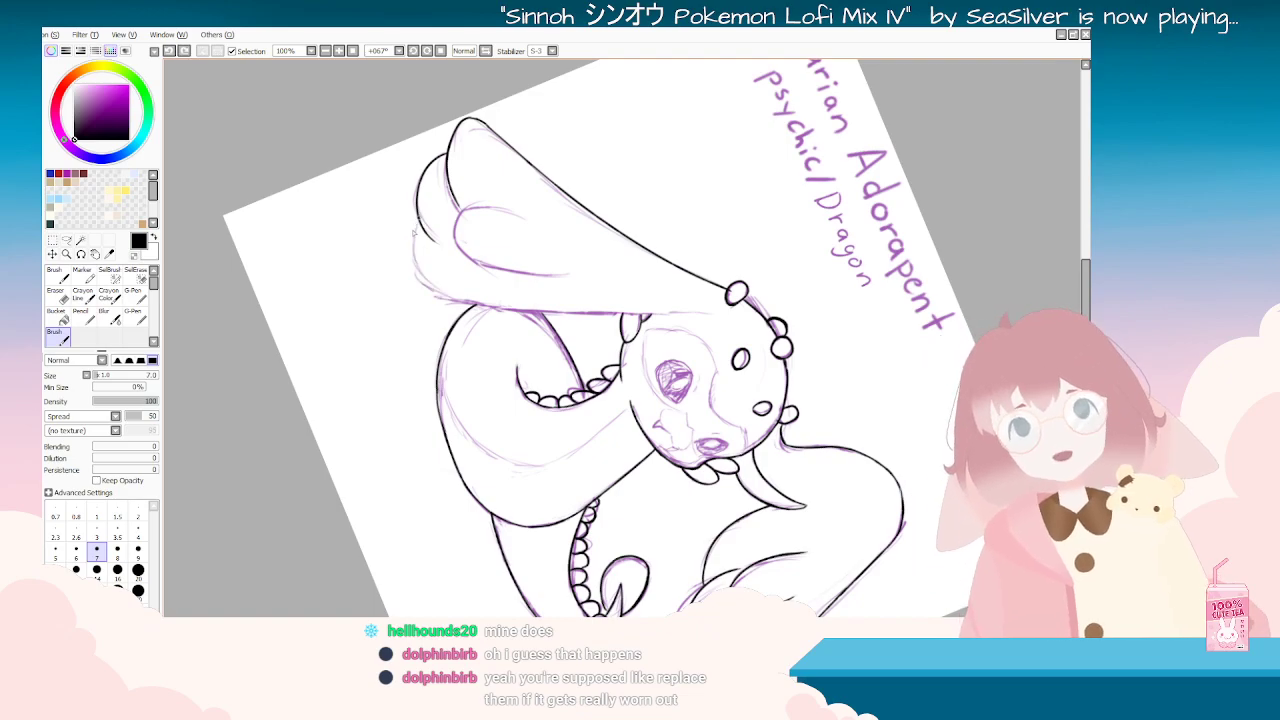
drag(417, 221, 451, 299)
Step: Ink the near ear's lower edge from the last feather lobe past the cheek feather into the head
mouse_move(714, 239)
mouse_down()
mouse_move(483, 309)
mouse_move(478, 336)
mouse_up()
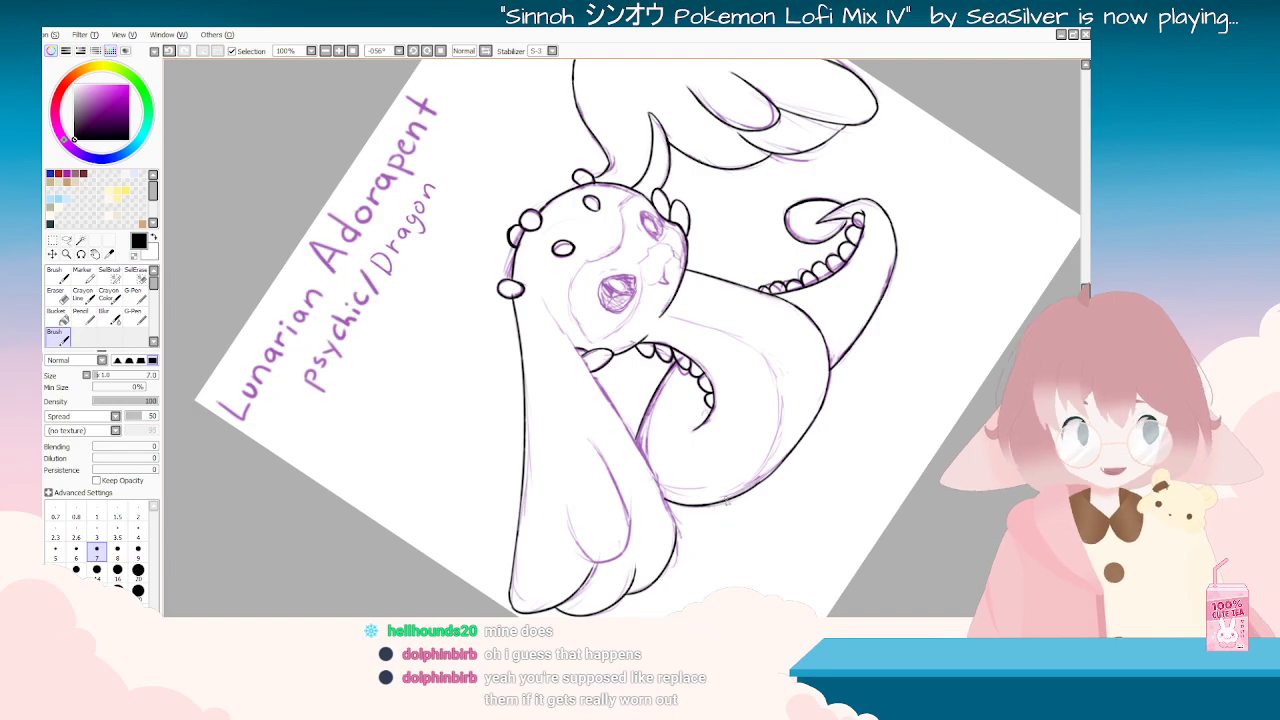
mouse_move(716, 515)
mouse_down()
mouse_move(670, 522)
mouse_move(510, 252)
mouse_move(615, 232)
mouse_up()
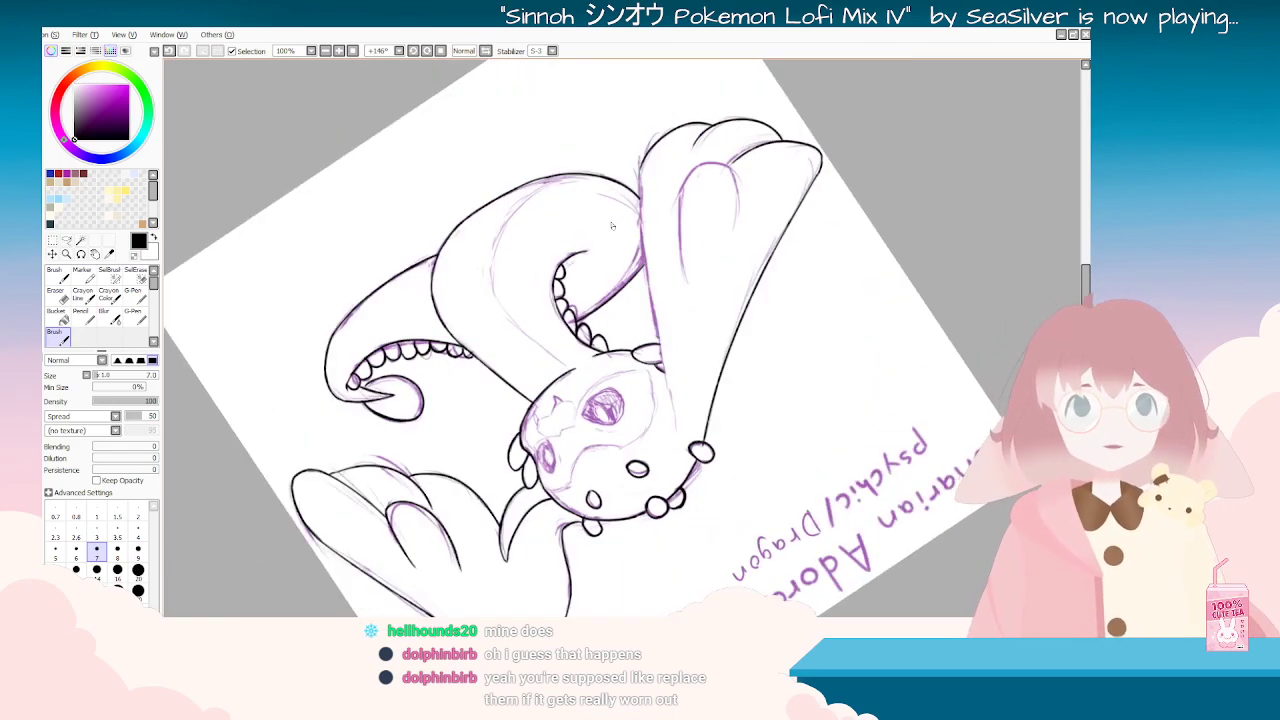
drag(643, 170, 647, 306)
key(ctrl+z)
mouse_move(640, 168)
mouse_down()
mouse_move(656, 344)
mouse_move(646, 297)
mouse_move(668, 404)
mouse_up()
key(ctrl+z)
drag(650, 312, 676, 430)
key(ctrl+z)
drag(650, 316, 678, 432)
key(ctrl+z)
drag(650, 310, 678, 430)
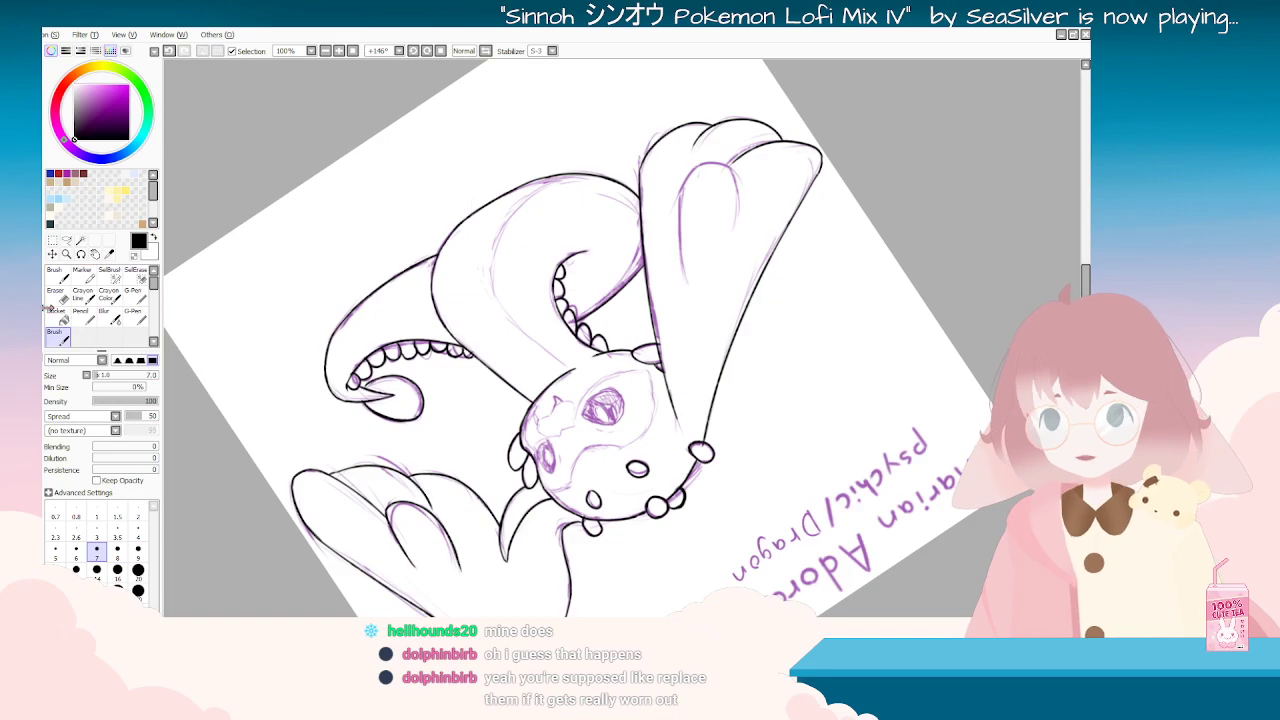
Step: Thin the head end of the near ear's lower edge and erase the cheek feather's overlapping line with the size 9 eraser
key(e)
drag(670, 378, 677, 428)
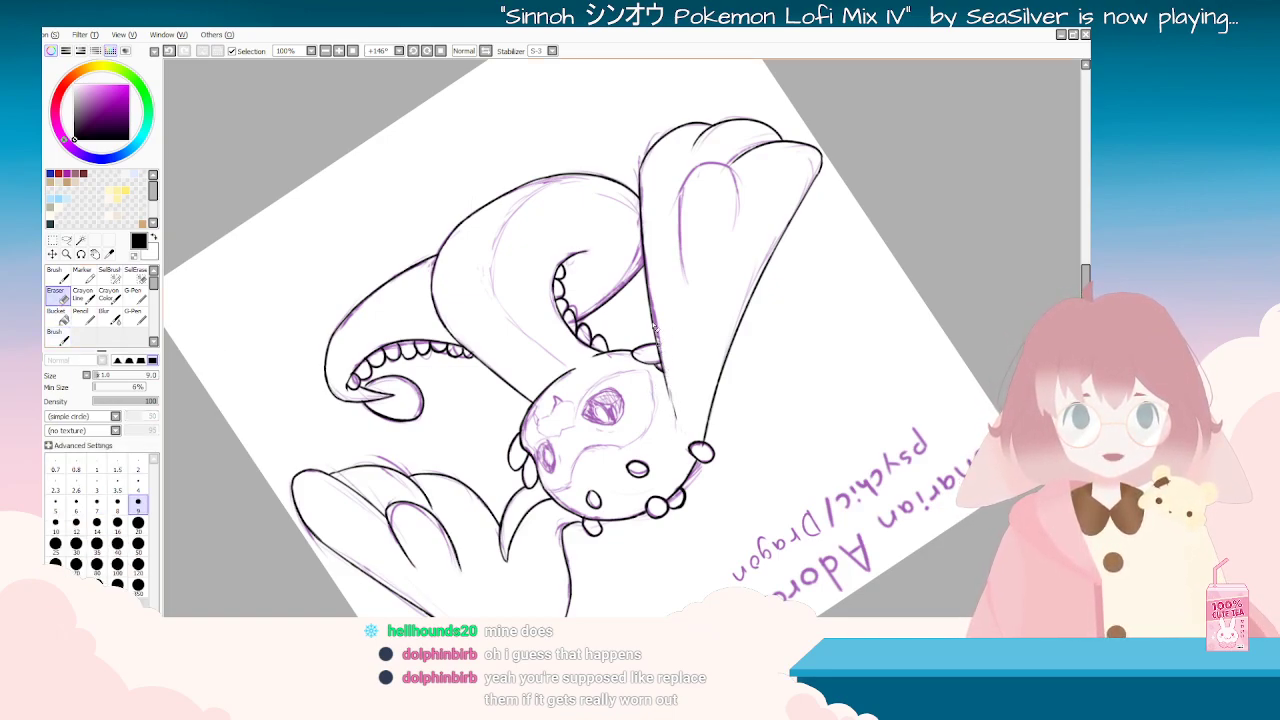
scroll(665, 340, up, 5)
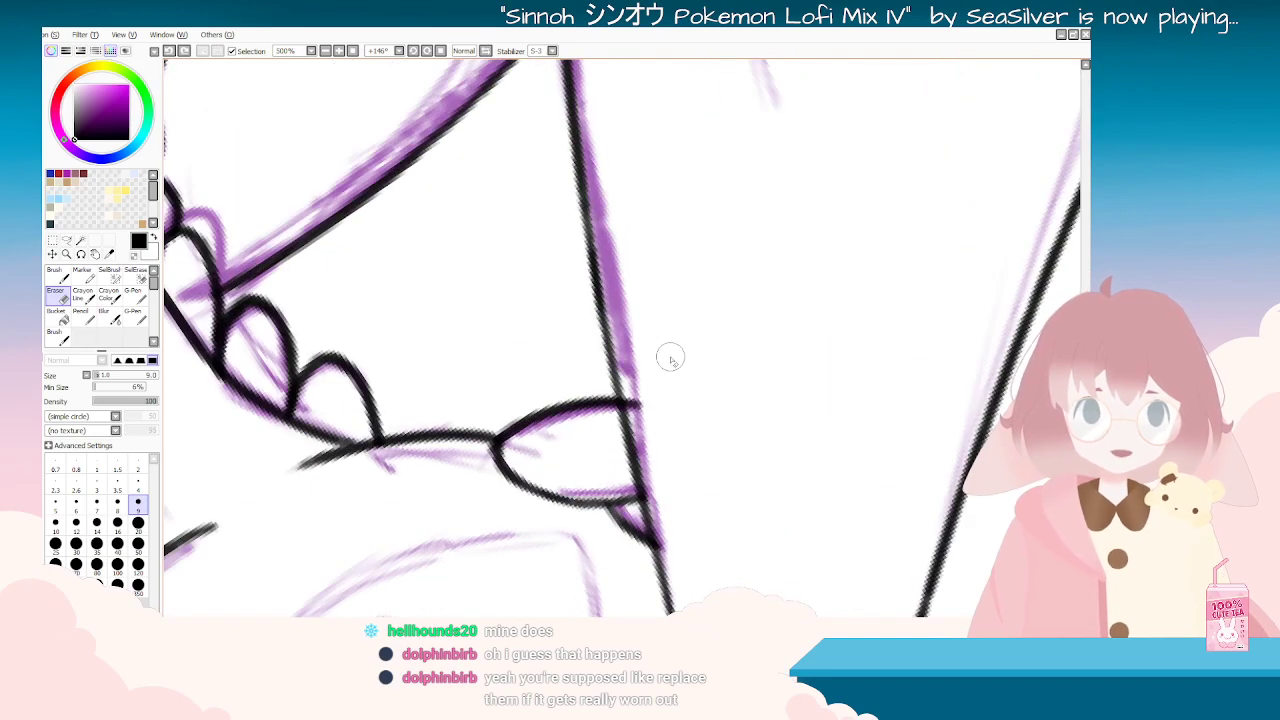
drag(645, 415, 638, 399)
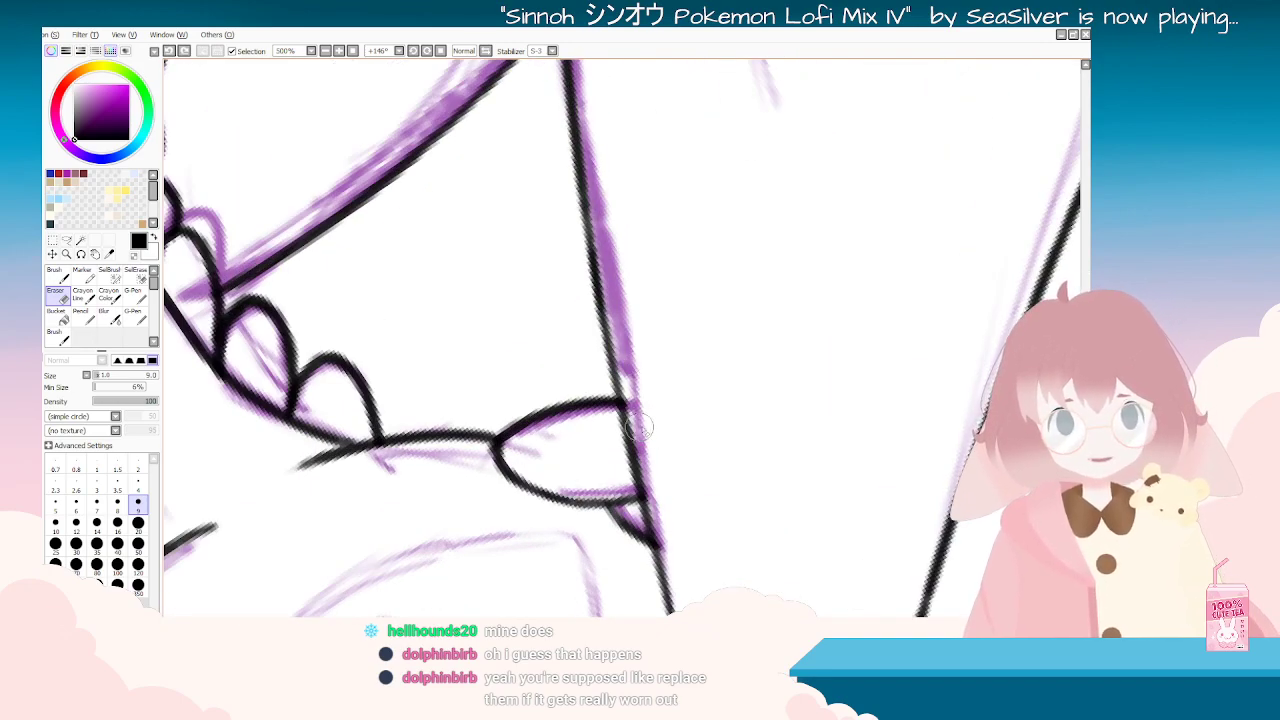
Step: Hide the sketch, examine the line art of the ears, head and body from several rotated angles, and show the sketch again
click(44, 408)
mouse_move(434, 443)
mouse_down()
mouse_move(707, 556)
mouse_move(822, 385)
mouse_up()
scroll(709, 381, down, 6)
drag(709, 381, 485, 537)
key(End)
key(End)
key(End)
key(End)
key(End)
key(End)
key(End)
key(End)
key(End)
key(End)
key(End)
key(End)
key(End)
key(End)
key(End)
key(End)
key(End)
key(End)
scroll(597, 446, up, 2)
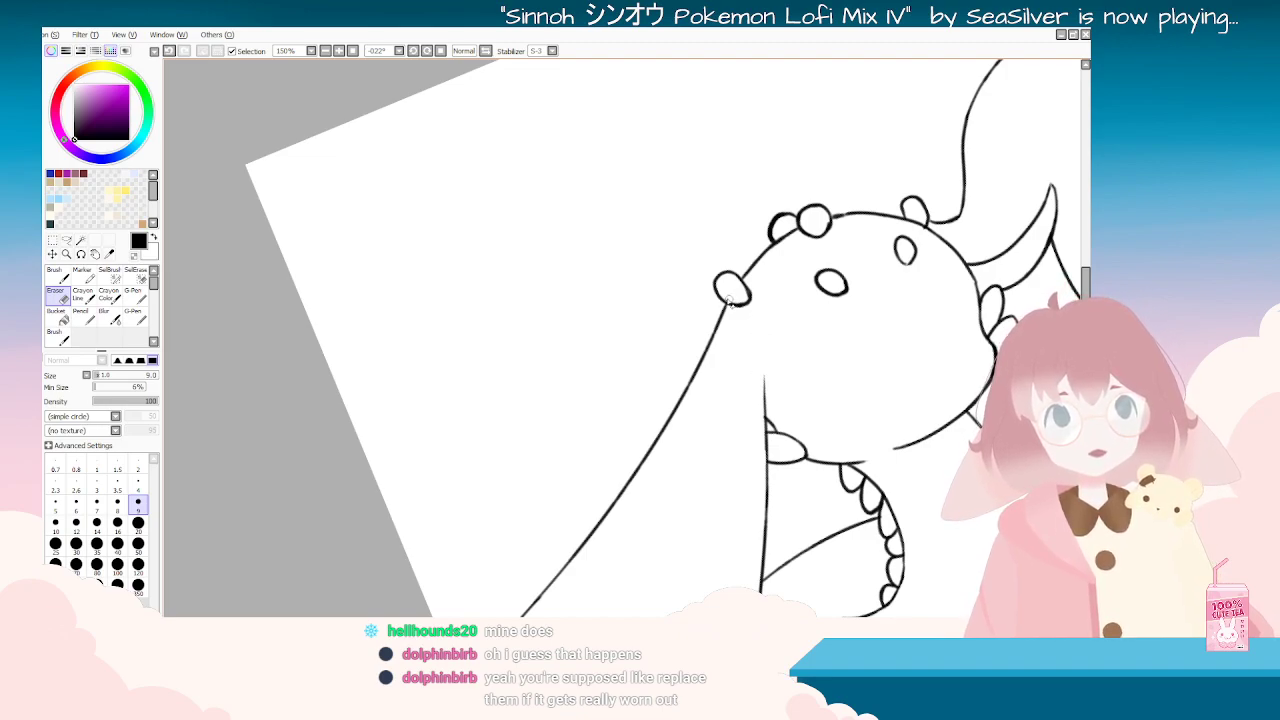
key(Delete)
key(Delete)
key(Delete)
key(Delete)
key(Delete)
key(Delete)
key(Delete)
key(Delete)
key(Delete)
key(Delete)
key(Delete)
key(Delete)
key(Delete)
key(Delete)
key(Delete)
key(Delete)
key(Delete)
key(Delete)
key(Delete)
key(Delete)
scroll(769, 409, down, 3)
key(Delete)
key(Delete)
key(Delete)
key(Delete)
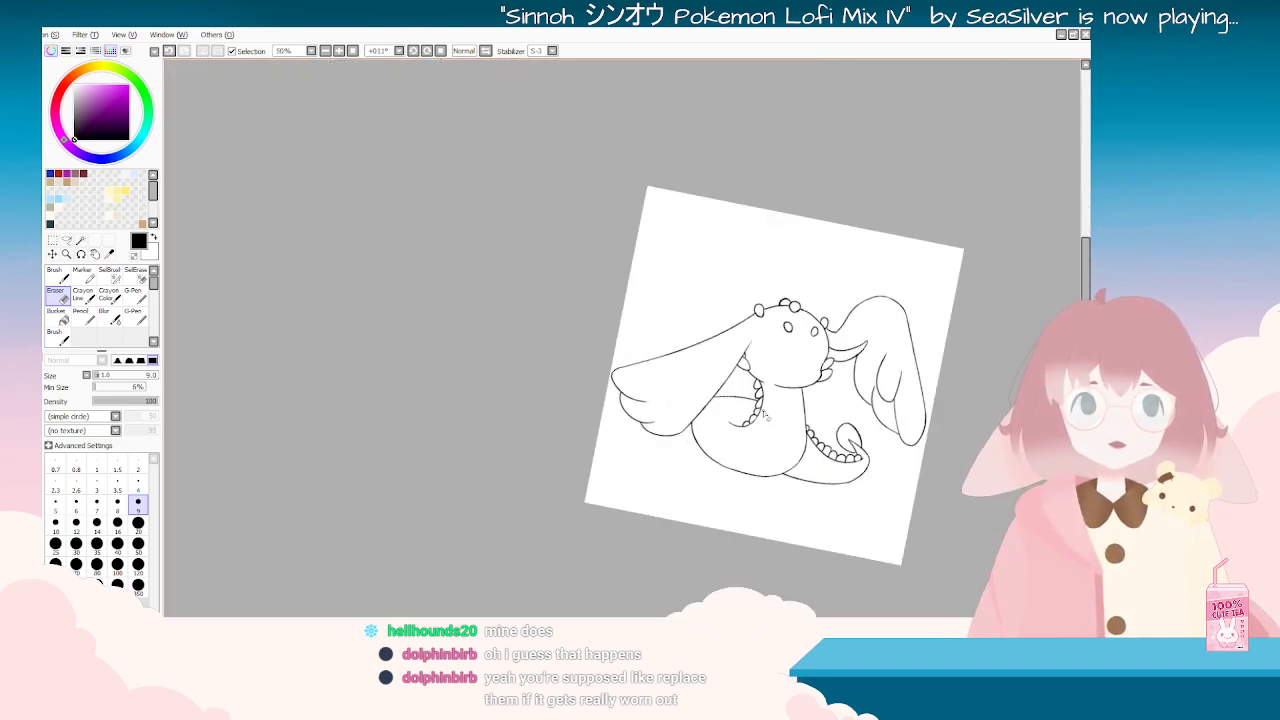
key(Delete)
scroll(838, 318, up, 2)
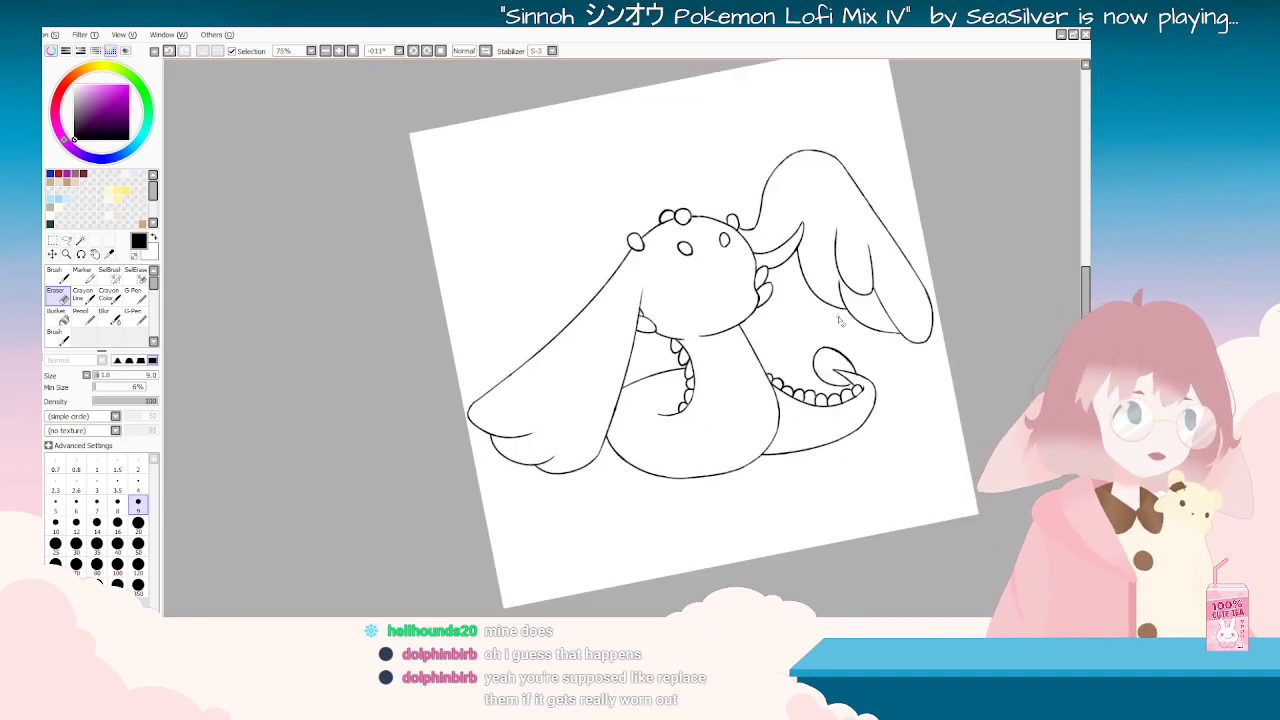
key(Delete)
key(Delete)
key(Delete)
key(Delete)
key(Delete)
key(Delete)
key(Delete)
key(Delete)
key(Delete)
key(Delete)
key(Delete)
key(Delete)
key(Delete)
key(Delete)
key(Delete)
key(Delete)
key(Delete)
key(Delete)
key(Delete)
key(Delete)
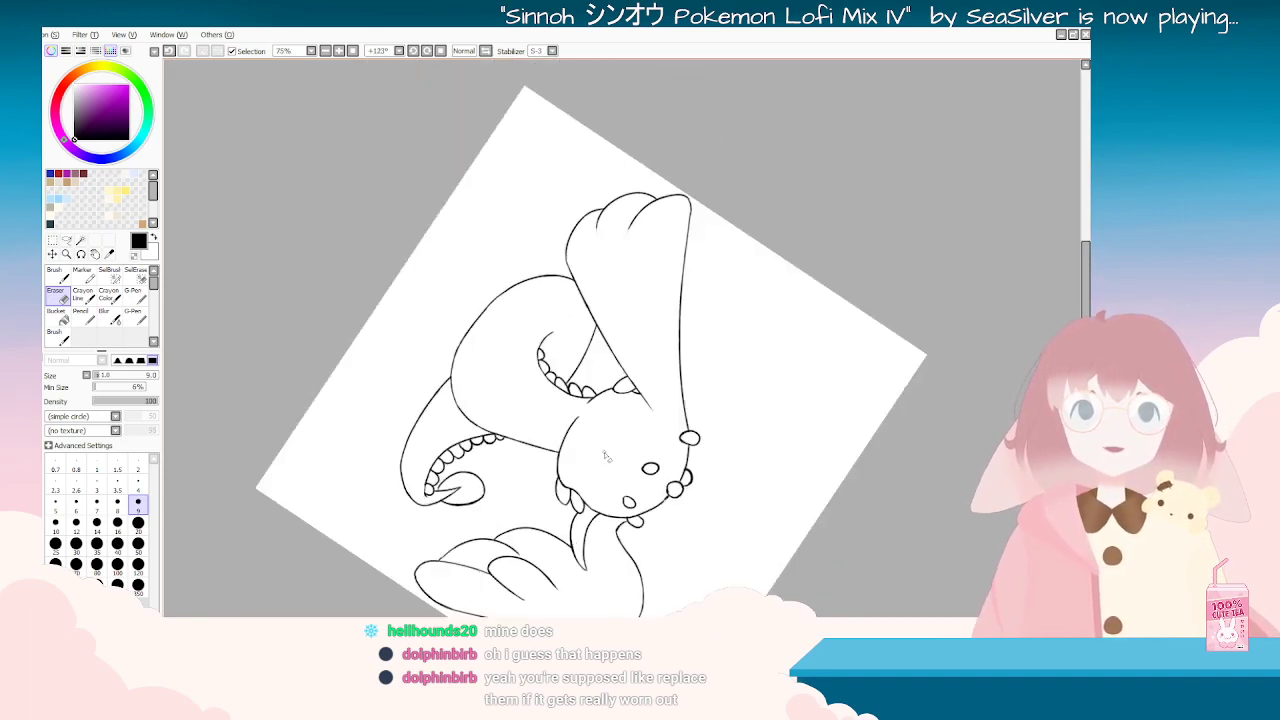
key(Delete)
key(Delete)
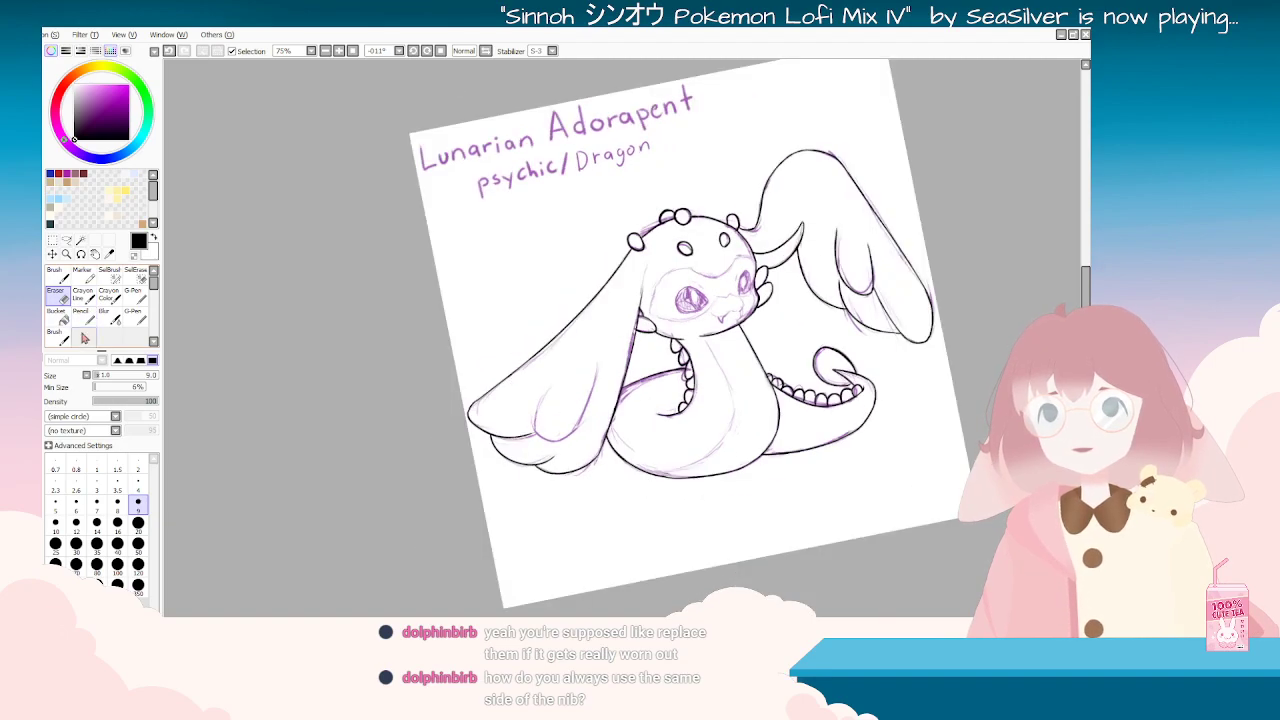
Step: Ink the two long side curves of the near ear's inner feather in black with the size 7 brush
click(63, 343)
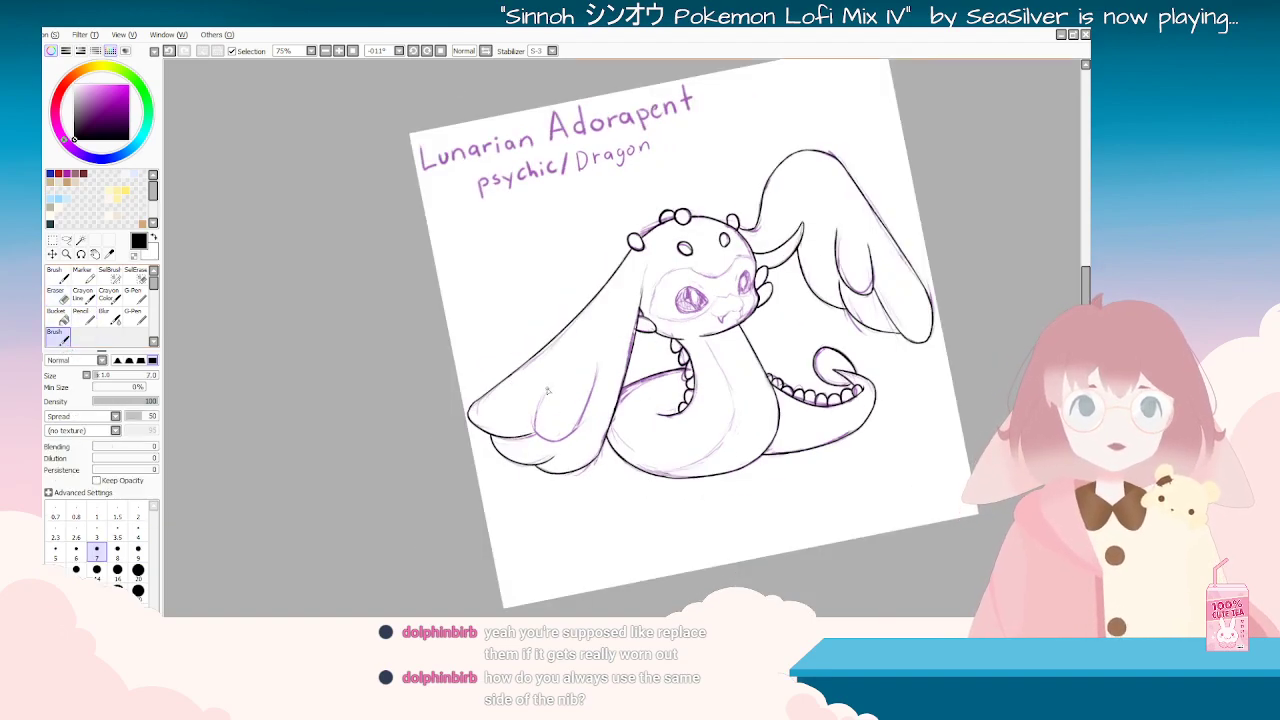
drag(531, 429, 540, 442)
key(End)
key(End)
key(End)
key(End)
key(End)
key(End)
key(End)
key(End)
key(End)
key(End)
key(End)
key(End)
key(End)
key(End)
key(End)
key(End)
key(End)
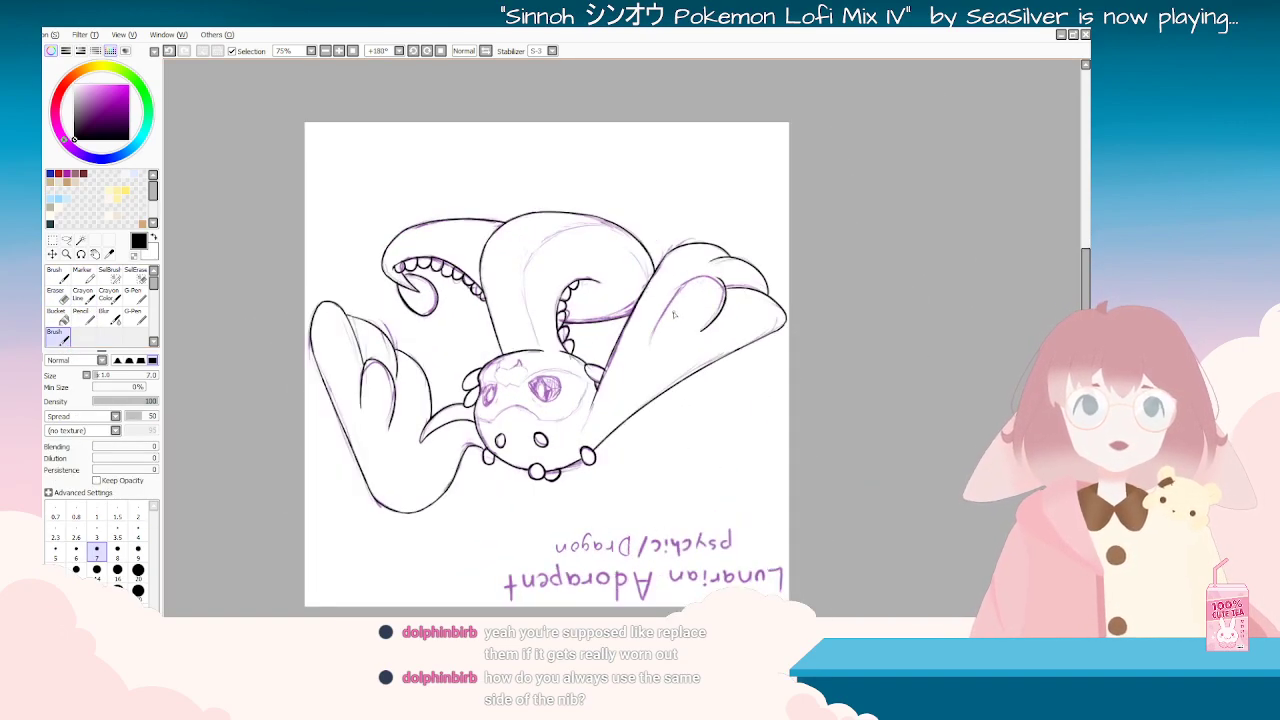
key(ctrl+z)
mouse_move(706, 310)
mouse_down()
mouse_move(604, 324)
mouse_move(538, 425)
mouse_move(552, 457)
mouse_up()
key(ctrl+z)
mouse_move(560, 402)
mouse_down()
mouse_move(564, 455)
mouse_move(601, 370)
mouse_move(587, 452)
mouse_up()
key(ctrl+z)
mouse_move(602, 370)
mouse_down()
mouse_move(594, 438)
mouse_move(536, 420)
mouse_move(596, 232)
mouse_move(627, 237)
mouse_up()
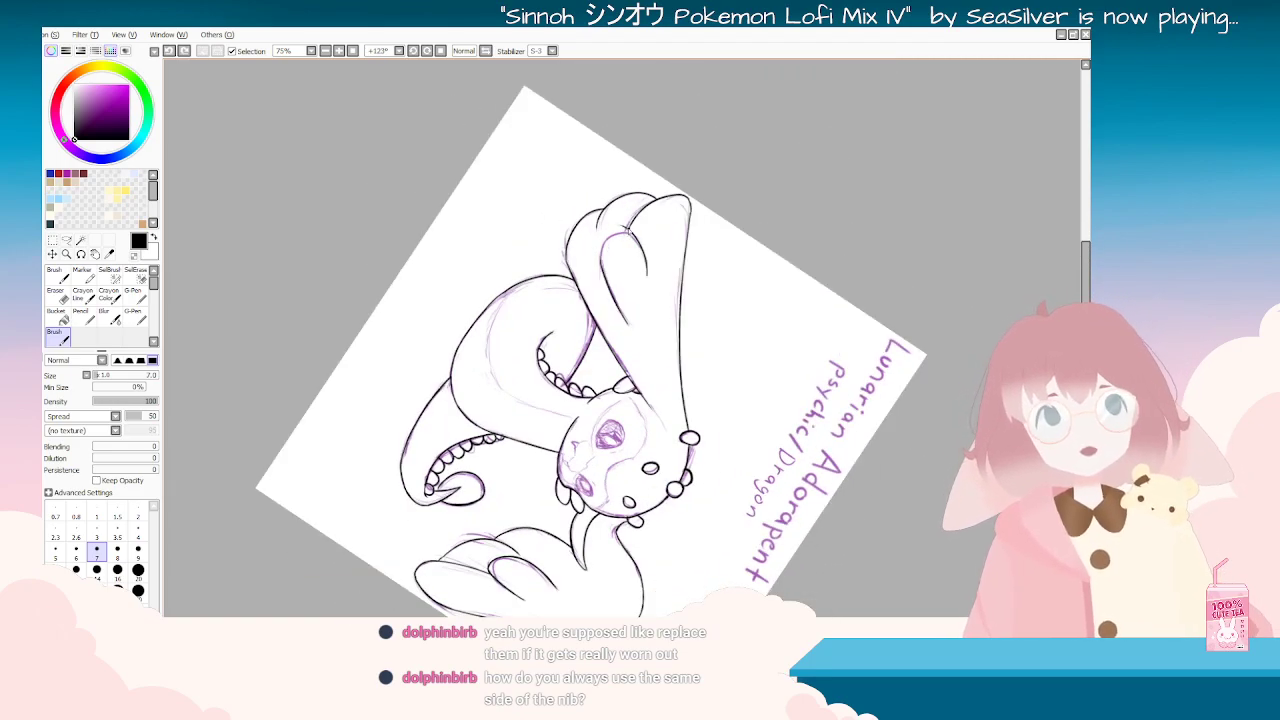
Step: Ink the rounded tip of the near ear's inner feather to join its two side curves
scroll(603, 258, up, 5)
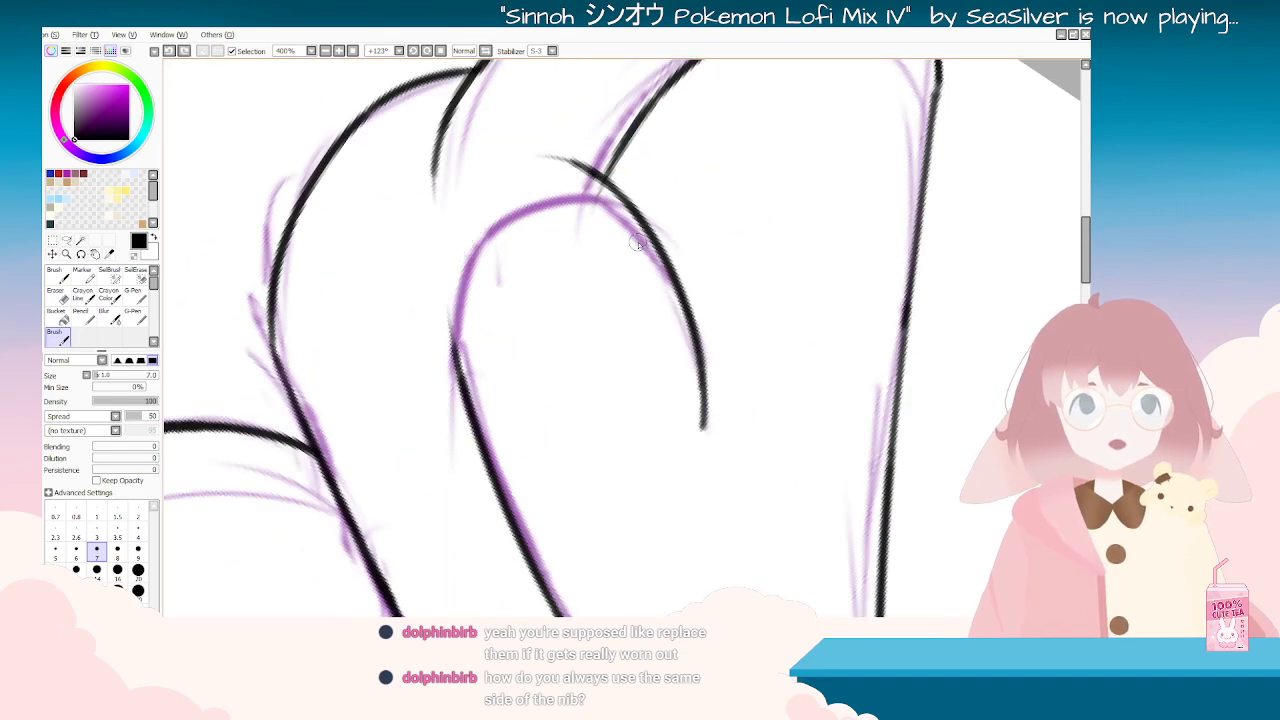
drag(602, 177, 467, 275)
key(ctrl+z)
mouse_move(601, 177)
mouse_down()
mouse_move(546, 184)
mouse_move(453, 284)
mouse_up()
drag(480, 236, 454, 346)
mouse_move(462, 262)
mouse_down()
mouse_move(451, 304)
mouse_move(461, 380)
mouse_up()
Step: Erase the overshooting line end at the tip of the near ear's inner feather with the size 9 eraser
key(End)
key(End)
key(End)
key(End)
key(End)
key(End)
key(End)
key(End)
key(End)
key(End)
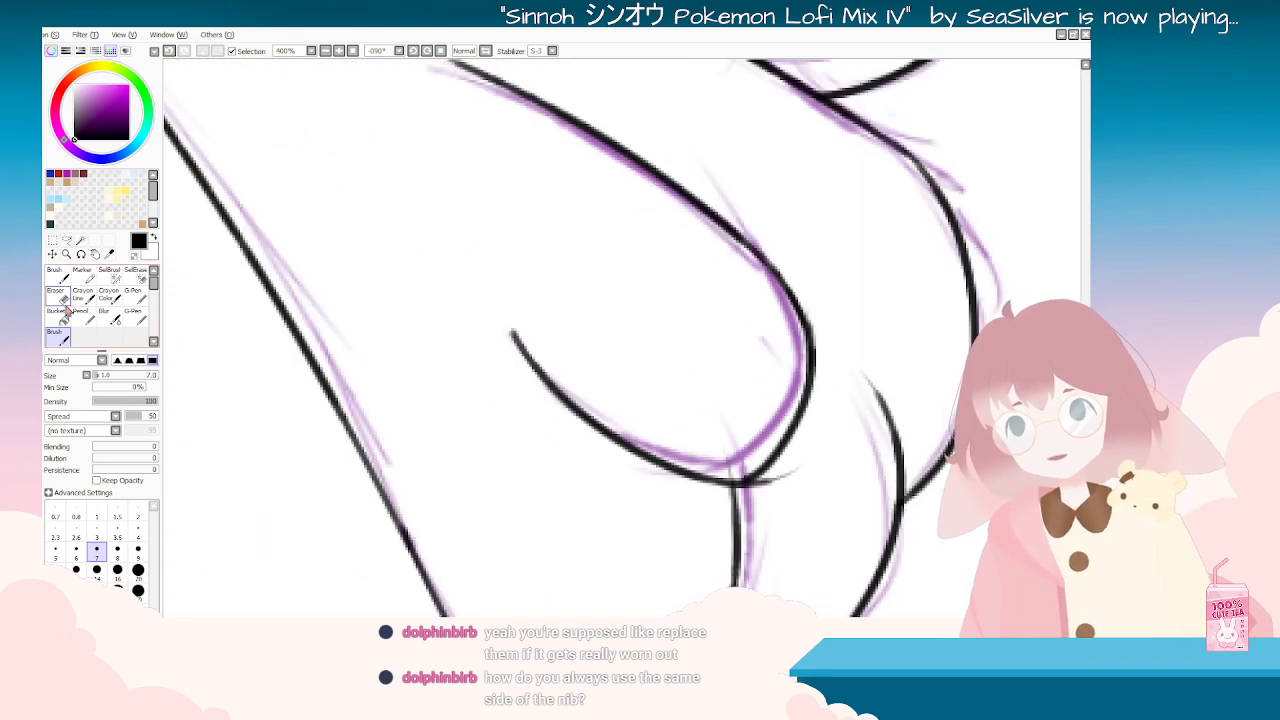
click(62, 299)
mouse_move(779, 485)
mouse_down()
mouse_move(757, 491)
mouse_move(798, 479)
mouse_up()
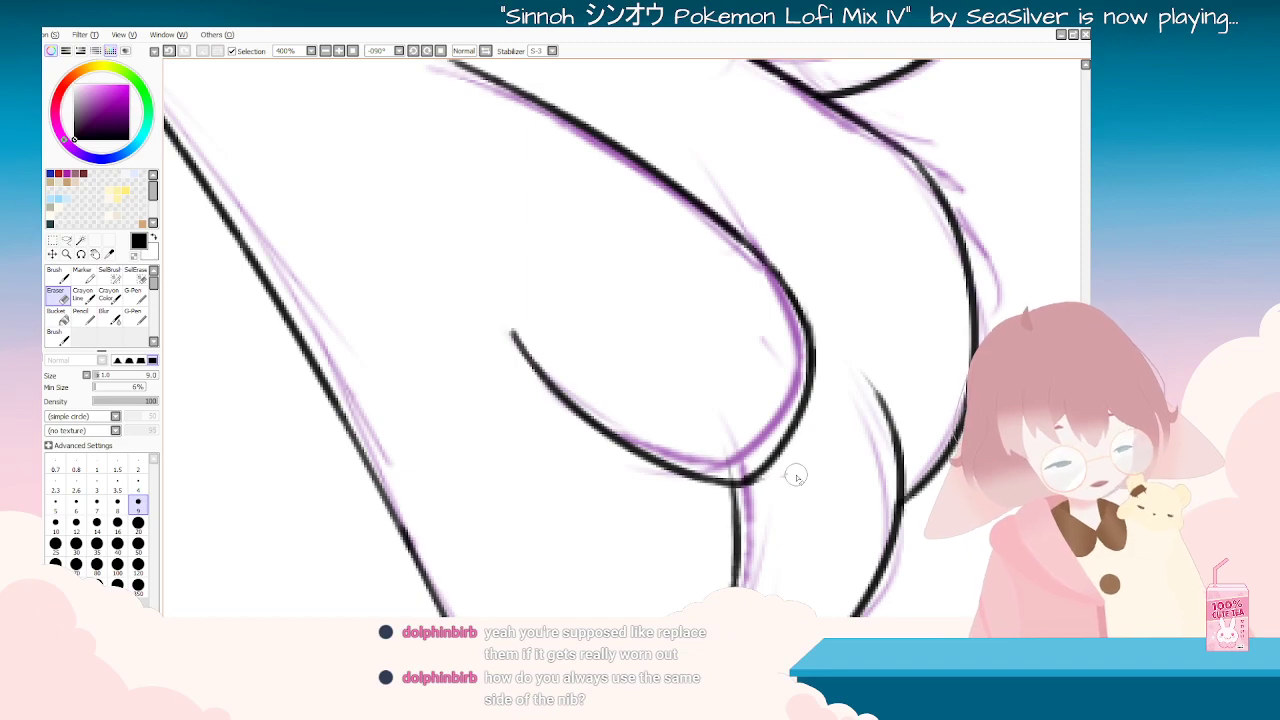
drag(793, 477, 774, 481)
key(End)
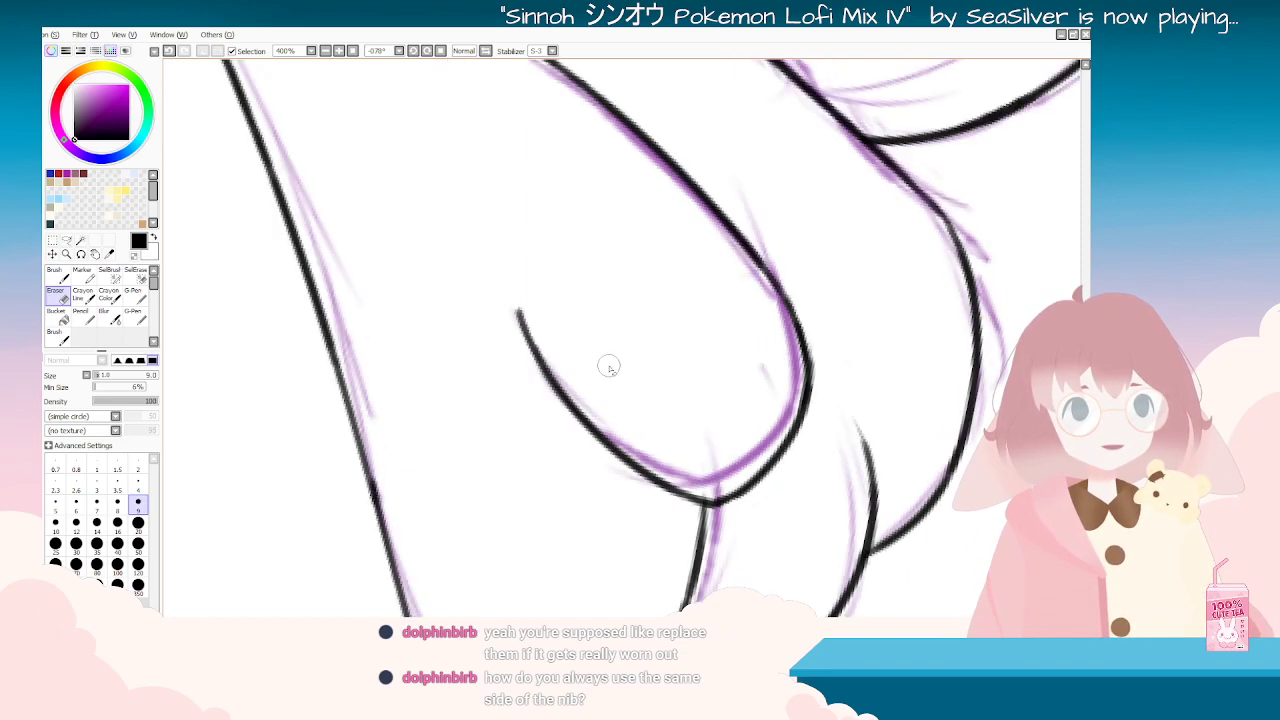
Step: Examine the near ear's inner feather and the whole figure's line art, flipped, rotated and at several zoom levels
key(End)
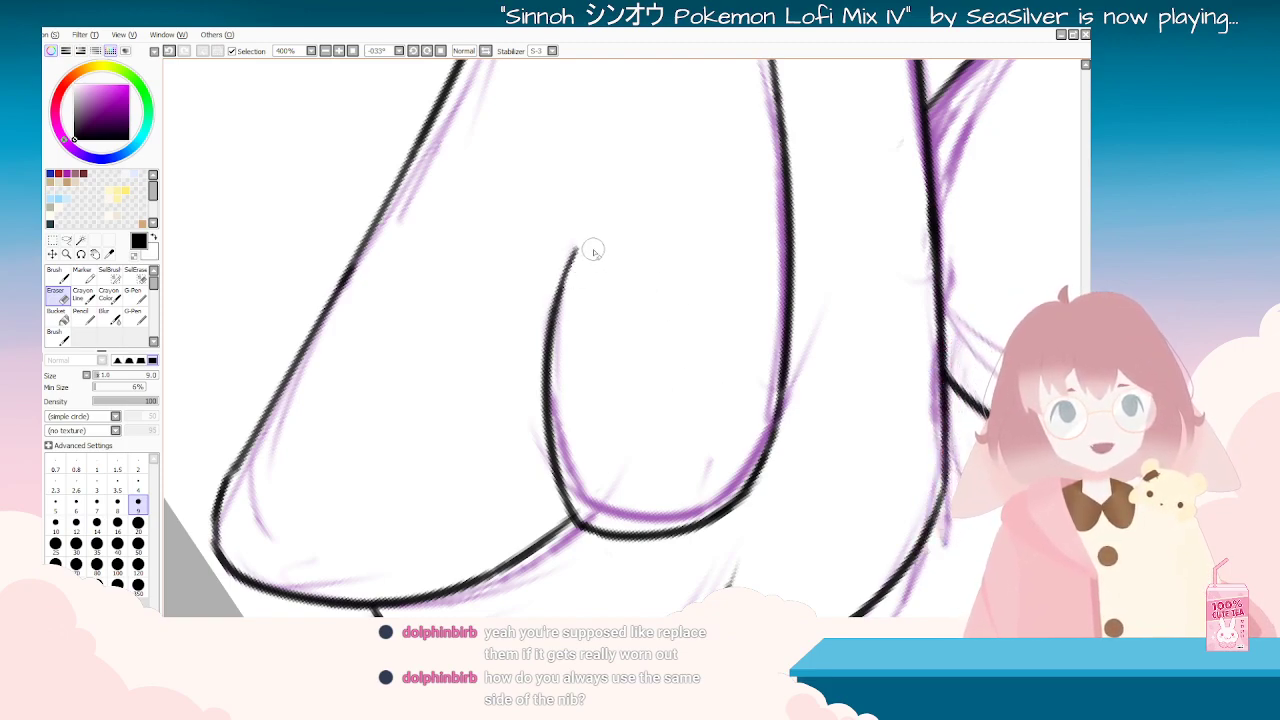
key(h)
key(End)
key(End)
key(End)
key(End)
key(End)
key(End)
key(End)
key(End)
key(End)
key(End)
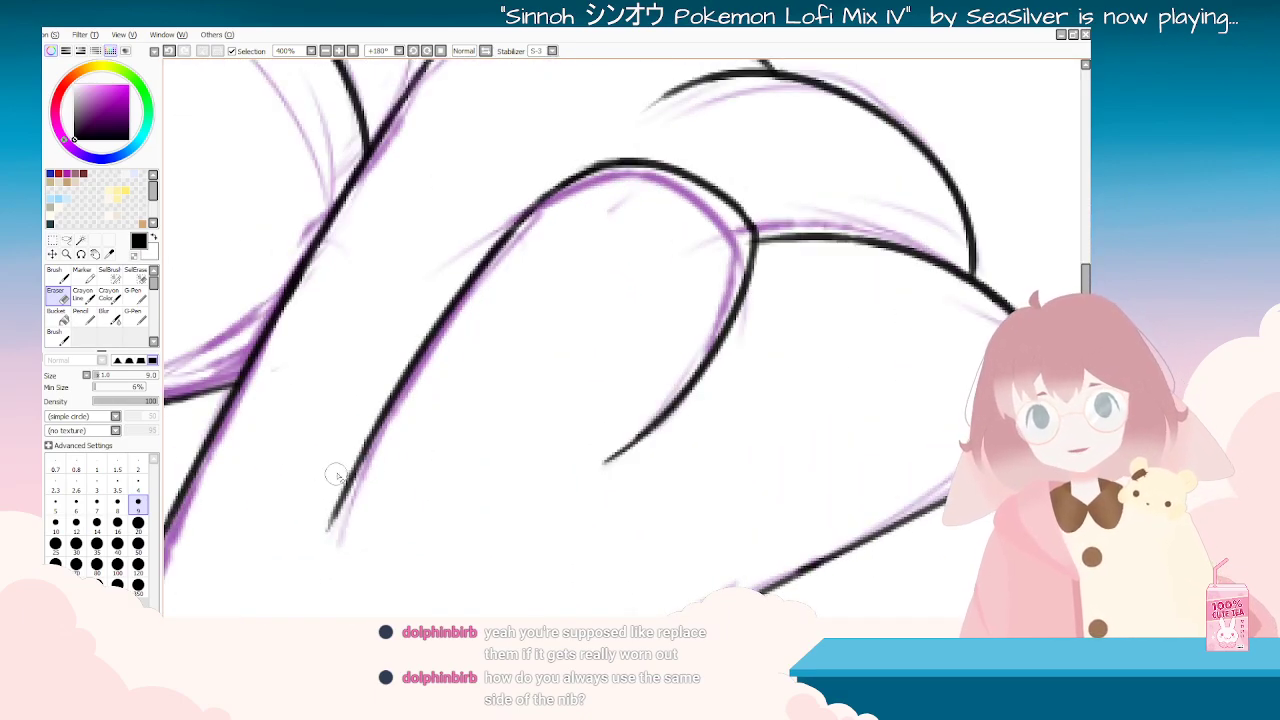
key(Delete)
key(Delete)
key(Delete)
key(Delete)
key(Delete)
key(Delete)
key(Delete)
key(Delete)
key(Delete)
key(Delete)
key(Delete)
key(Delete)
key(Delete)
scroll(318, 574, down, 6)
key(Delete)
key(Delete)
key(Delete)
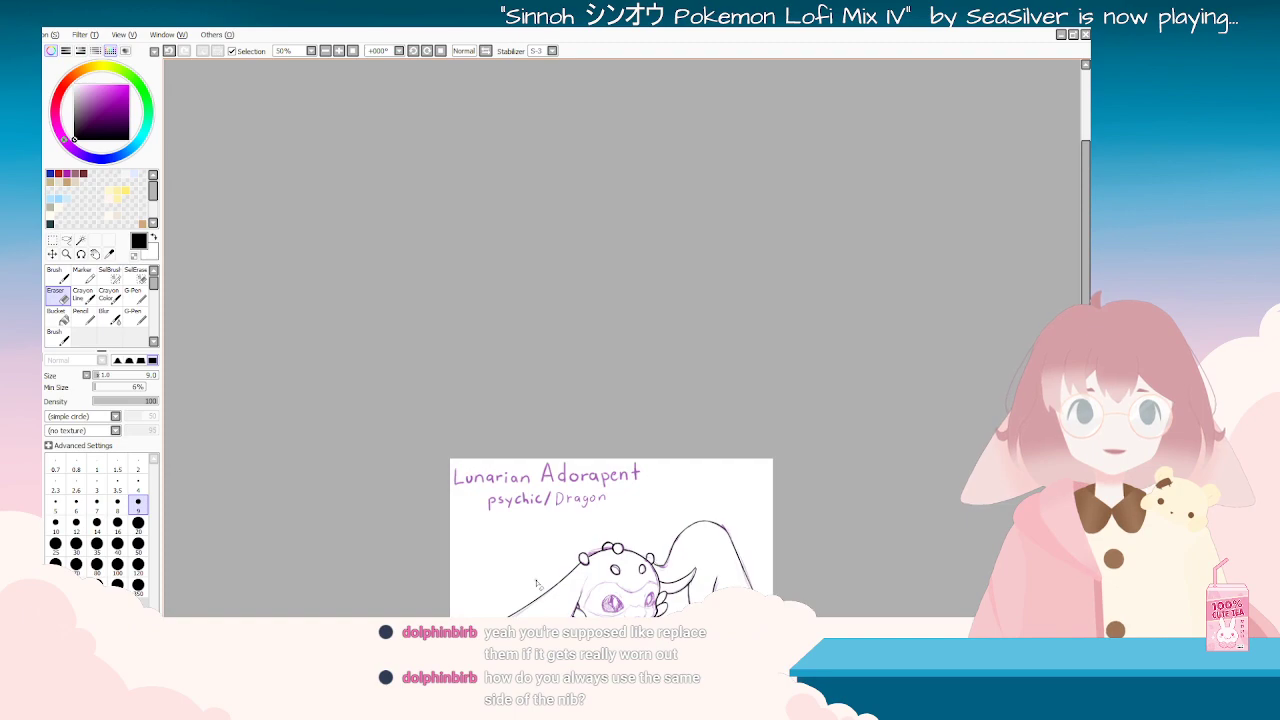
scroll(537, 584, up, 3)
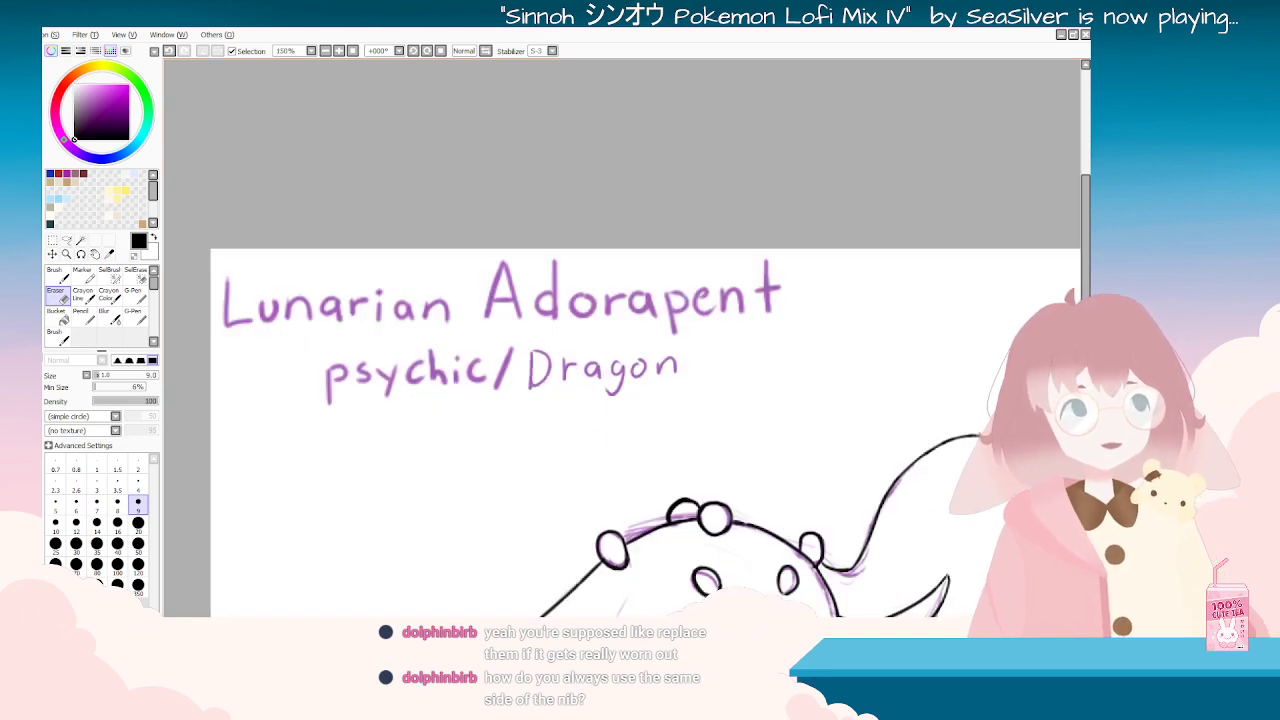
mouse_move(1086, 245)
mouse_down()
mouse_move(1086, 415)
mouse_move(1086, 365)
mouse_up()
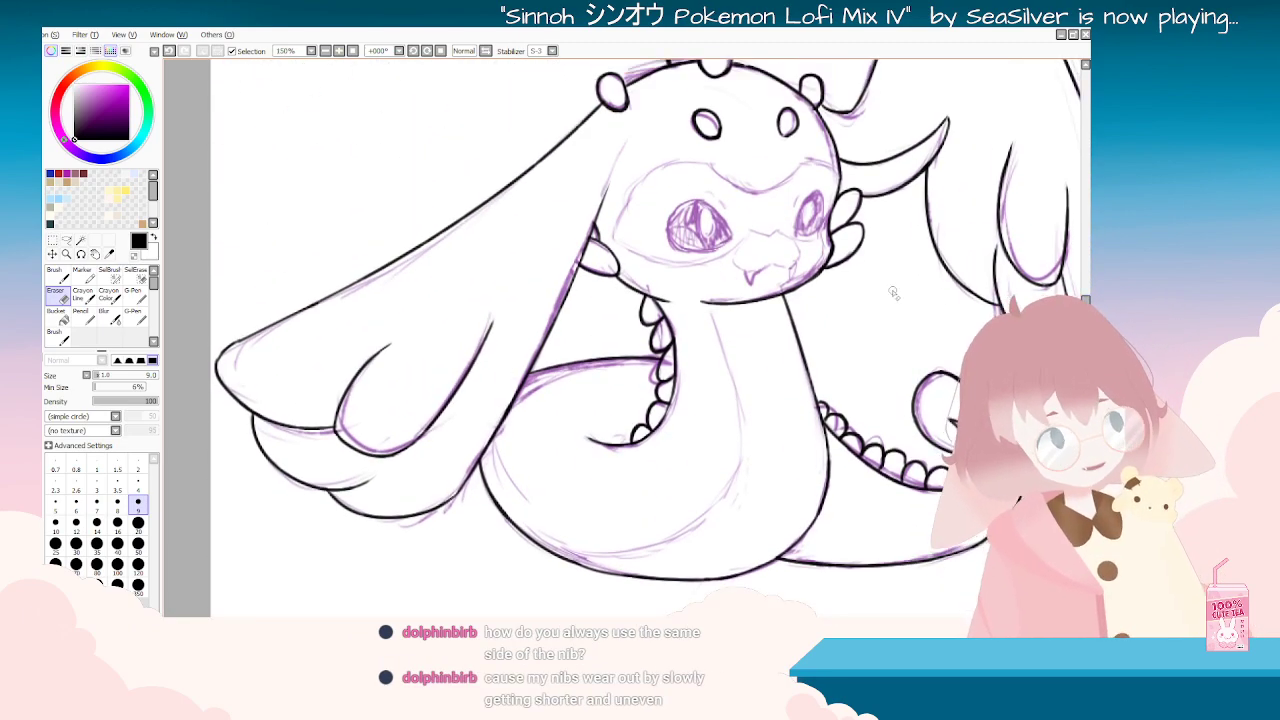
scroll(893, 292, up, 1)
scroll(893, 292, down, 3)
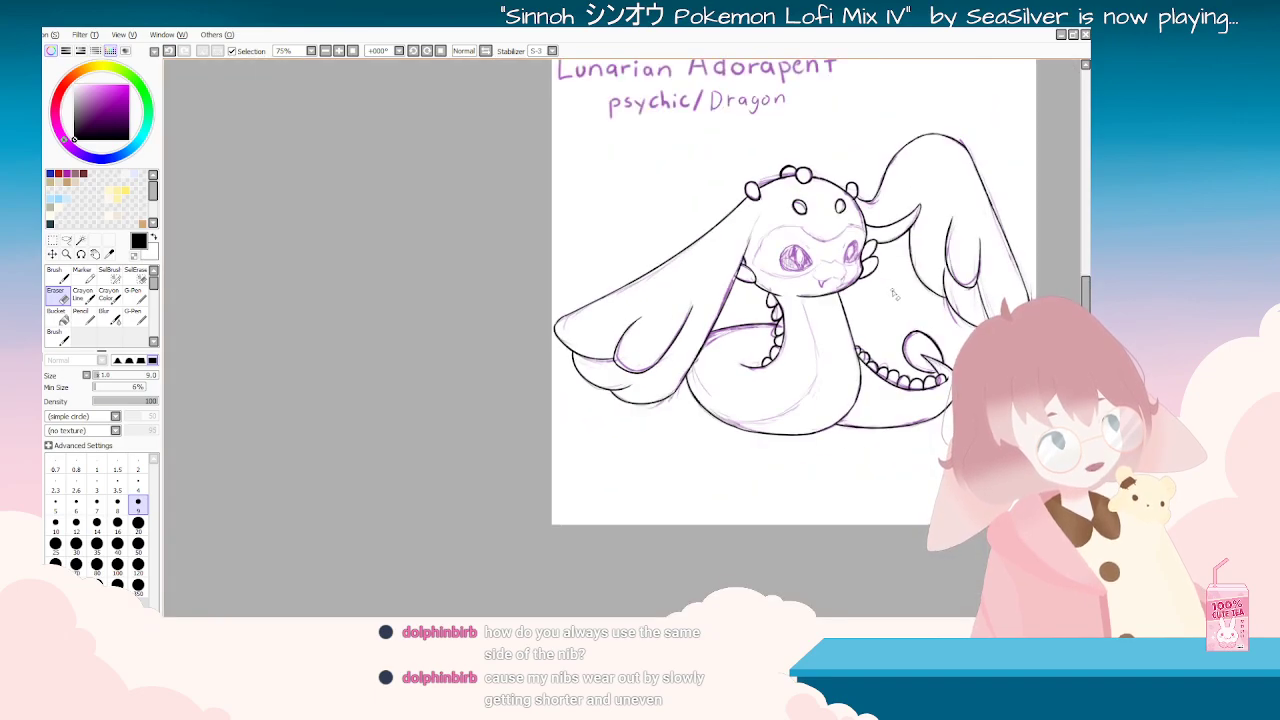
scroll(838, 247, up, 3)
Step: Examine the head's outline and the sketched eyes, brow marking and muzzle up close and from several rotated angles
key(Delete)
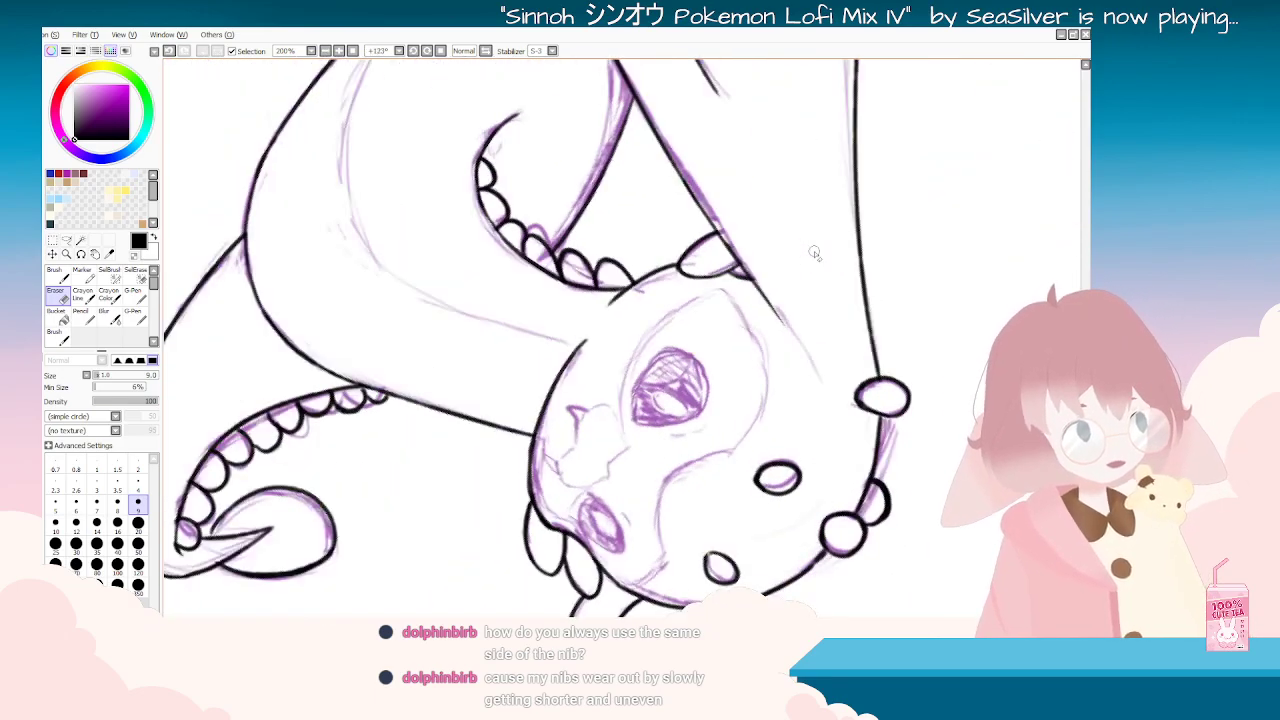
key(End)
key(End)
key(End)
key(End)
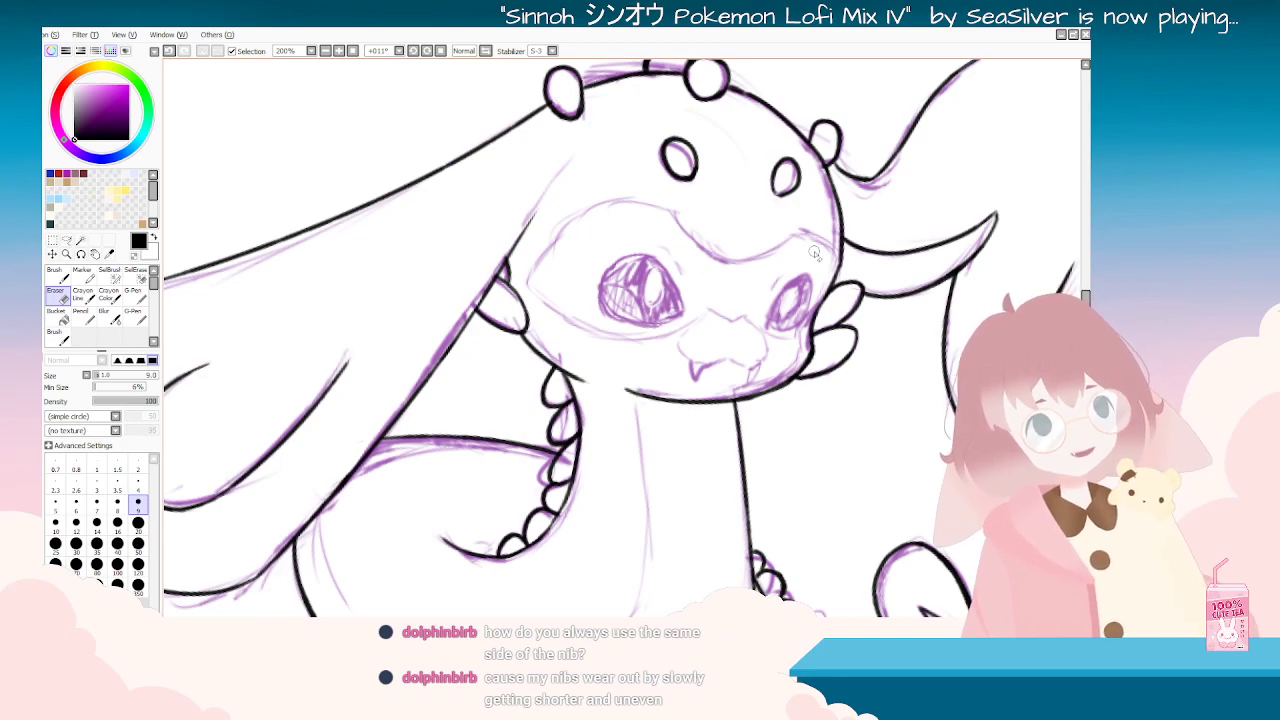
scroll(814, 253, down, 2)
key(Delete)
key(Delete)
key(Delete)
key(Delete)
key(Delete)
key(Delete)
key(Delete)
key(Delete)
key(Delete)
key(Delete)
key(Delete)
key(Delete)
key(Delete)
key(Delete)
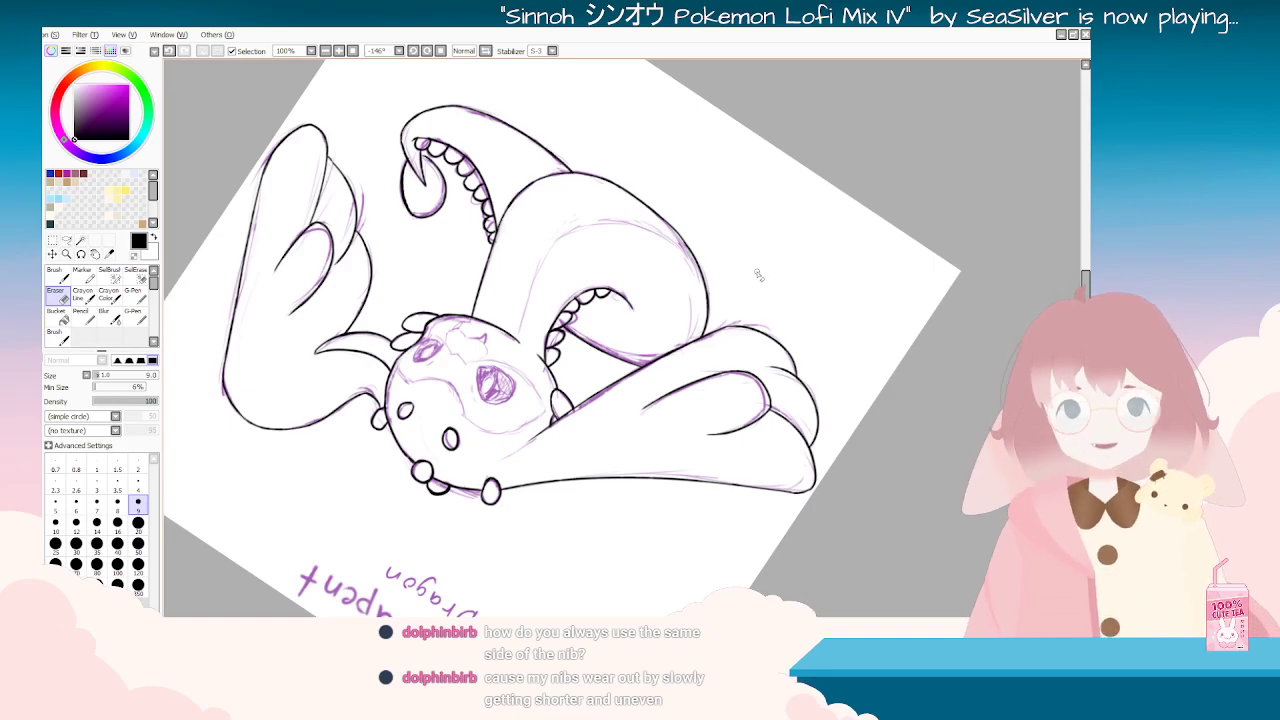
key(End)
key(End)
key(End)
key(End)
key(End)
key(End)
key(End)
key(End)
key(End)
key(End)
key(End)
key(End)
key(End)
key(End)
scroll(783, 284, up, 3)
key(Delete)
key(Delete)
key(Delete)
key(Delete)
key(Delete)
key(Delete)
key(Delete)
key(Delete)
key(Delete)
key(Delete)
key(Delete)
key(Delete)
key(Delete)
key(Delete)
key(Delete)
key(Delete)
key(Delete)
key(Delete)
key(Delete)
key(Delete)
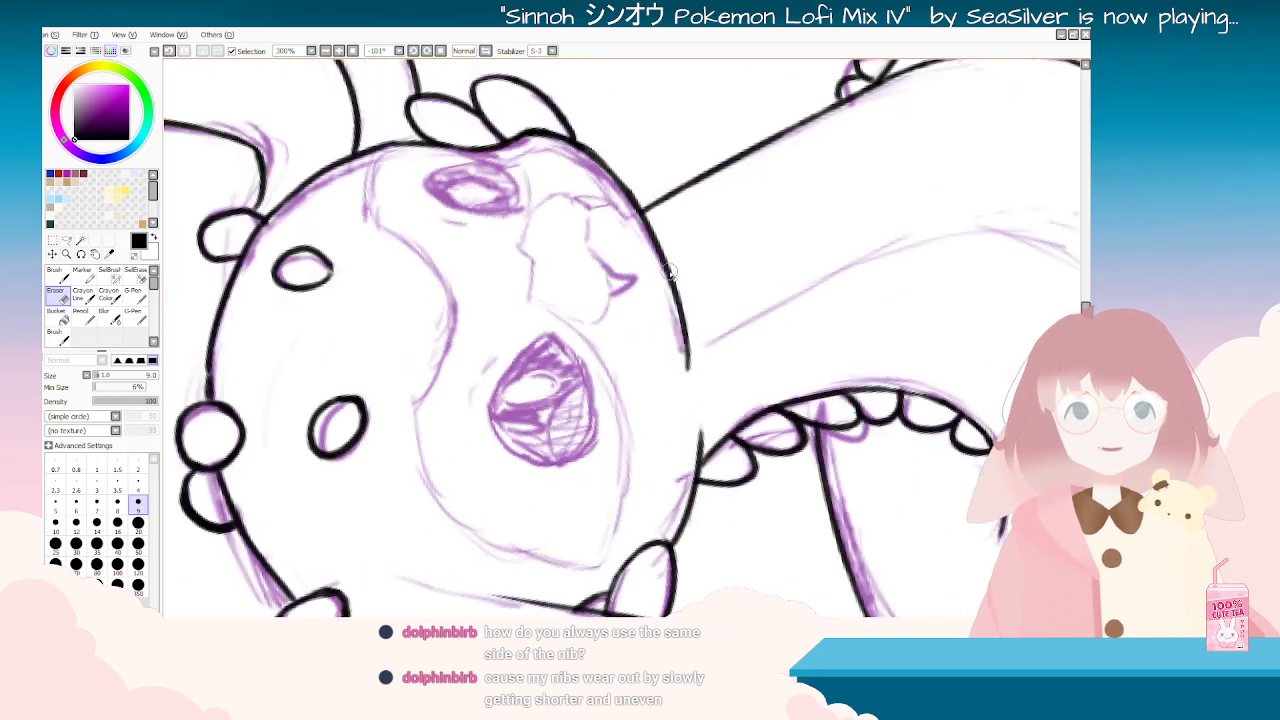
scroll(810, 353, down, 1)
scroll(808, 352, down, 1)
key(End)
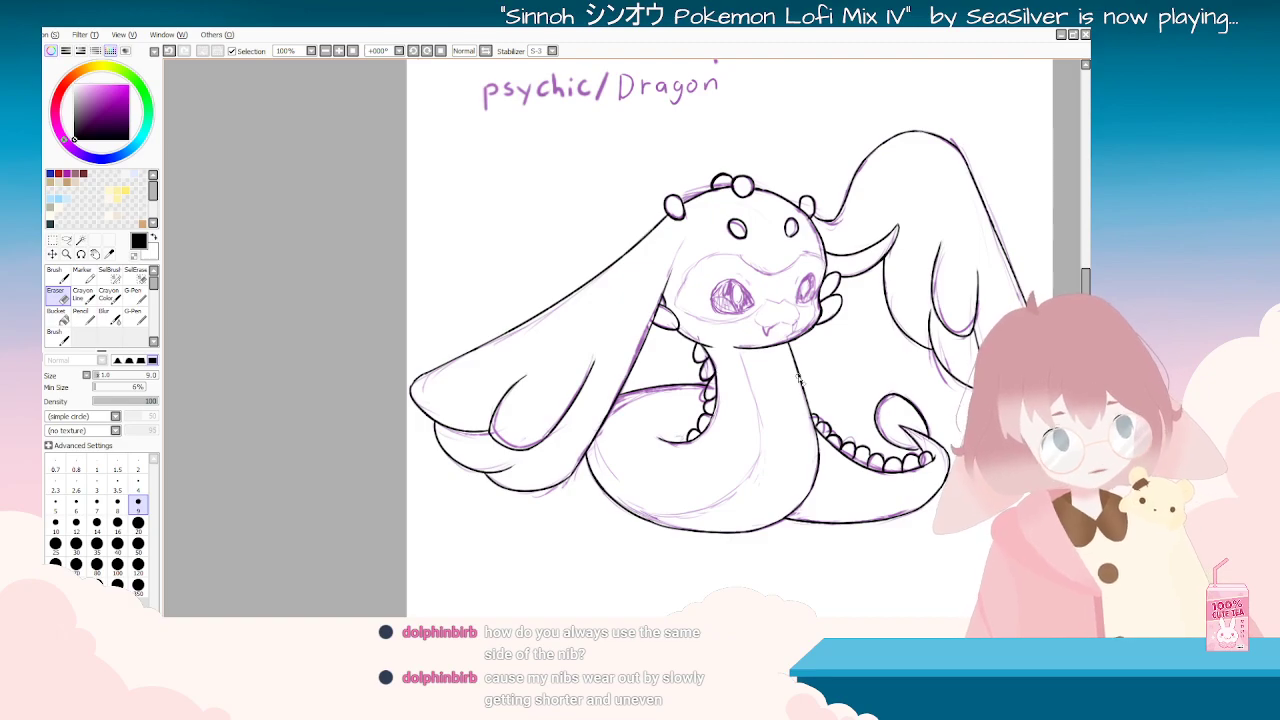
scroll(864, 230, up, 5)
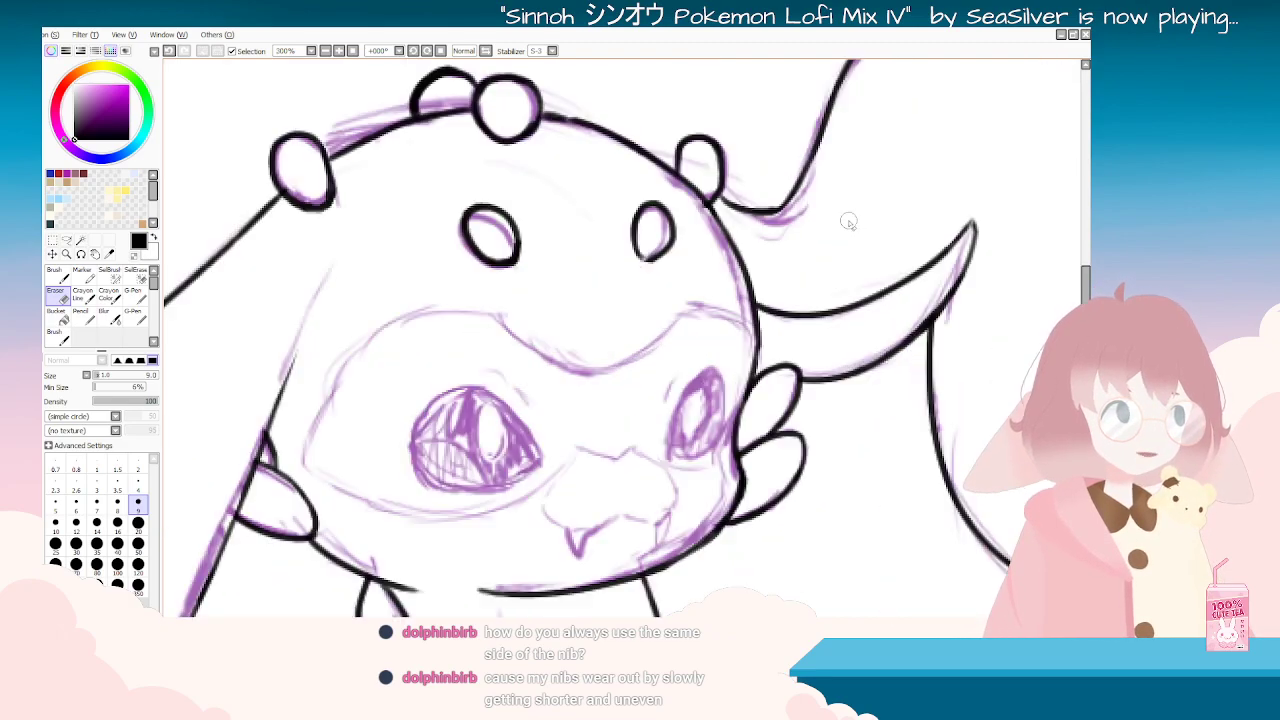
scroll(518, 550, down, 4)
scroll(510, 603, up, 3)
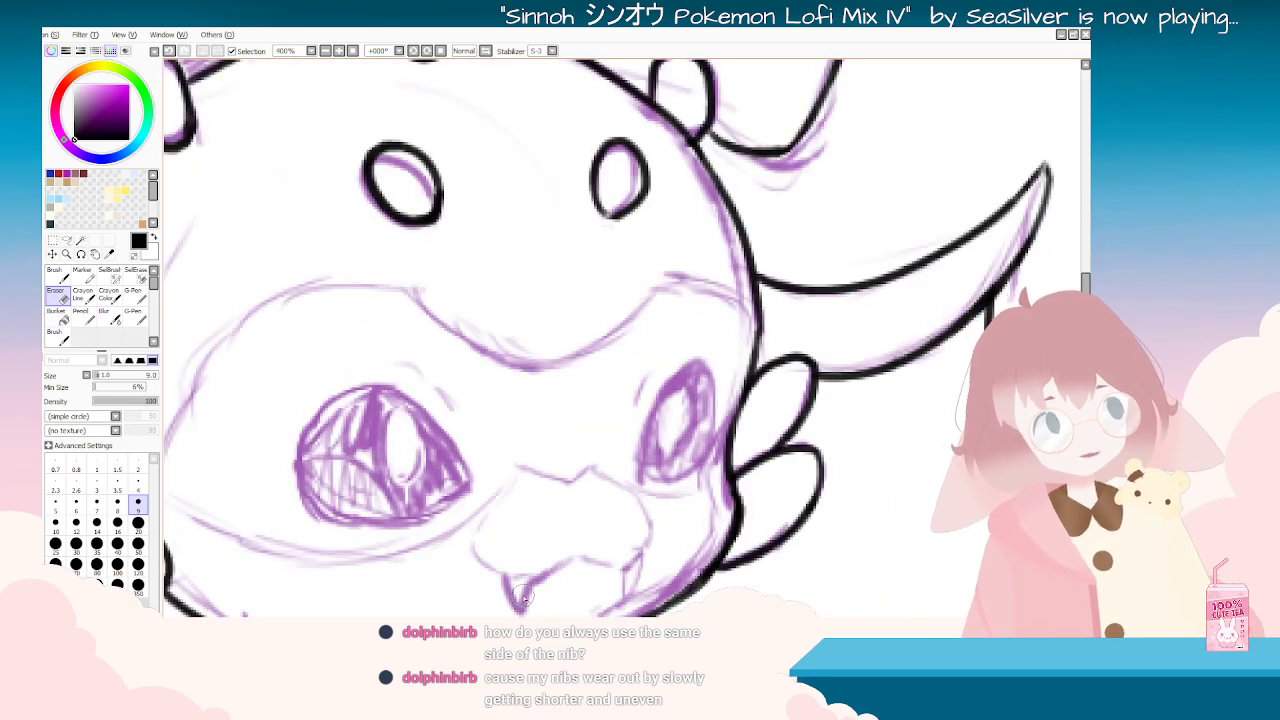
key(Delete)
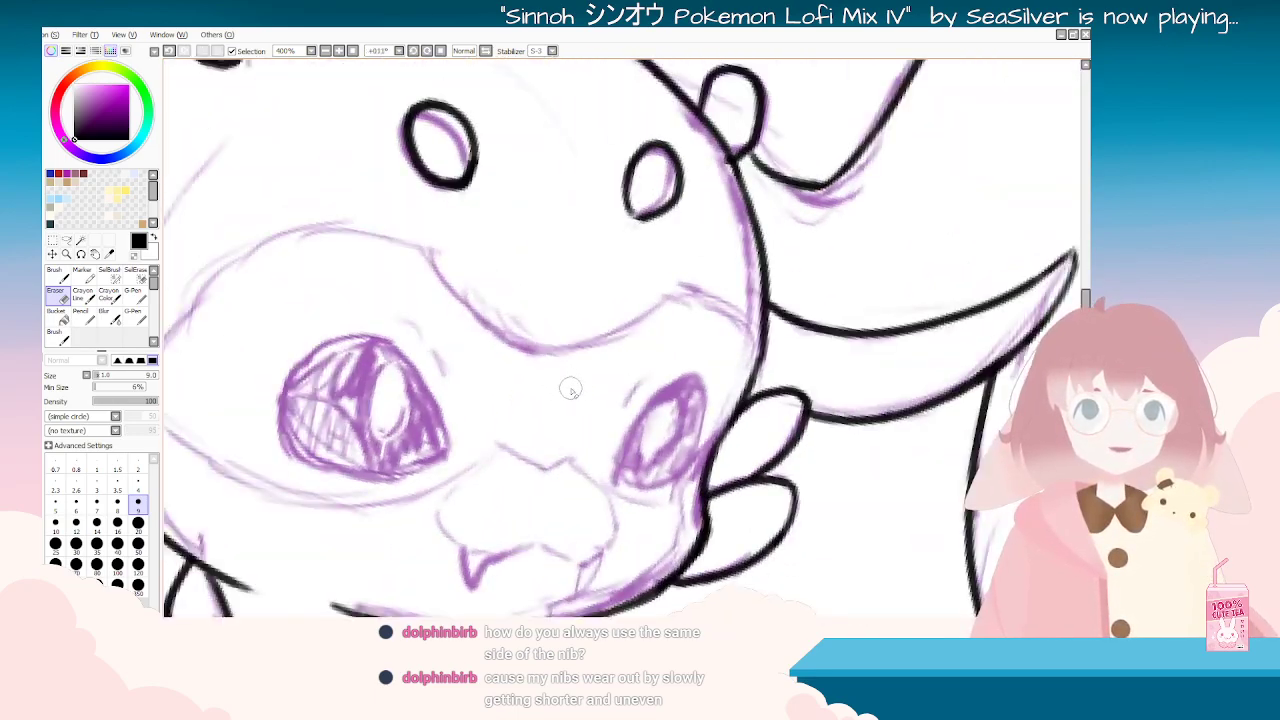
scroll(585, 400, down, 1)
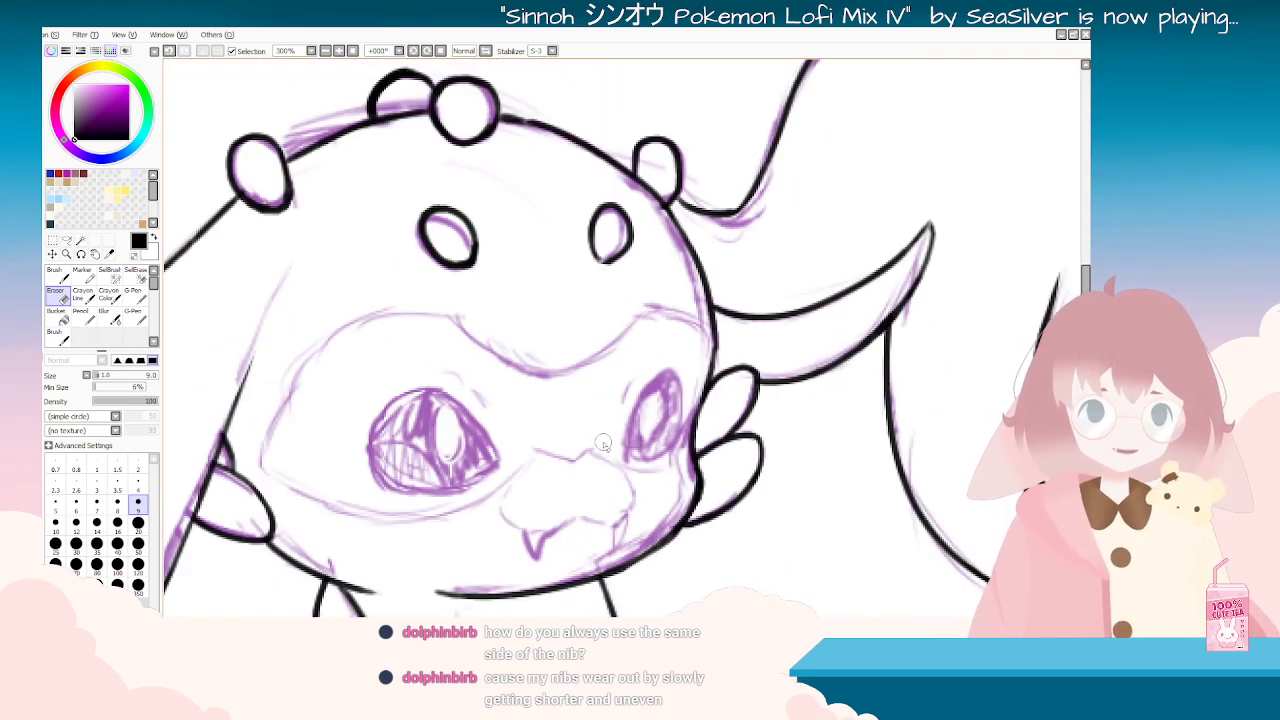
Step: Ink the far side and mouth edge of the muzzle marking in black with the size 7 brush
click(134, 296)
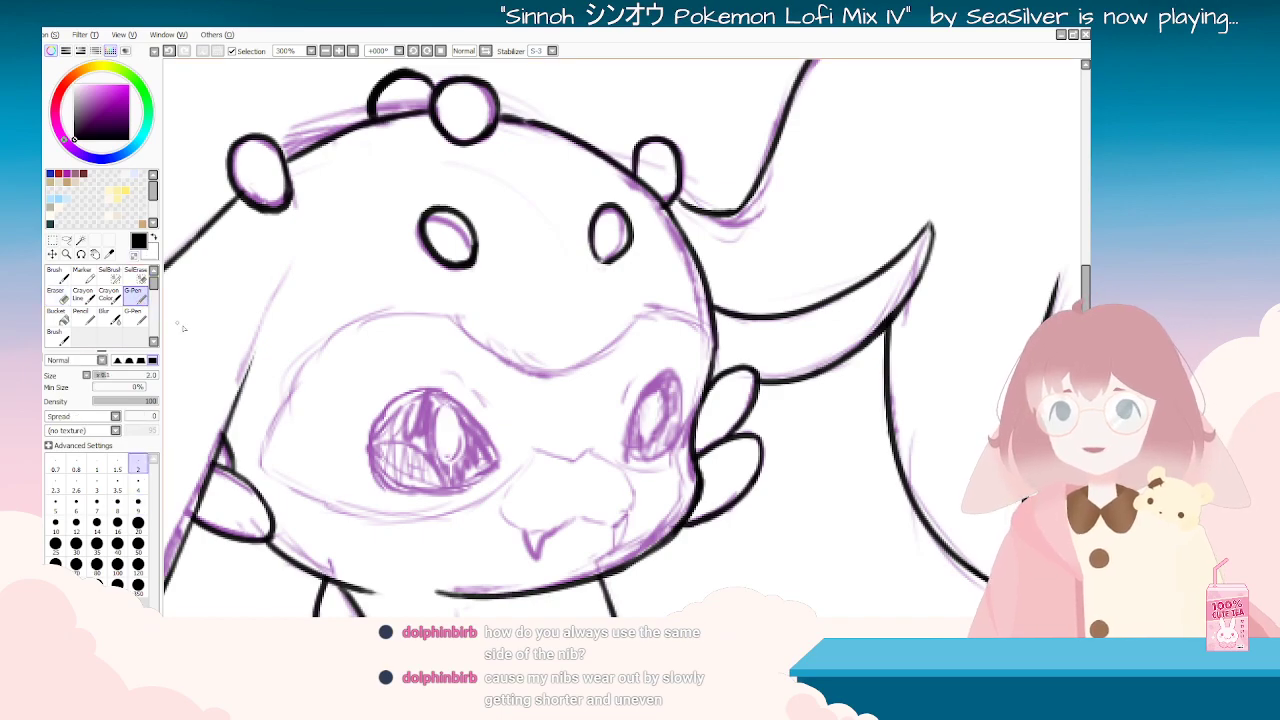
click(60, 338)
drag(598, 454, 626, 502)
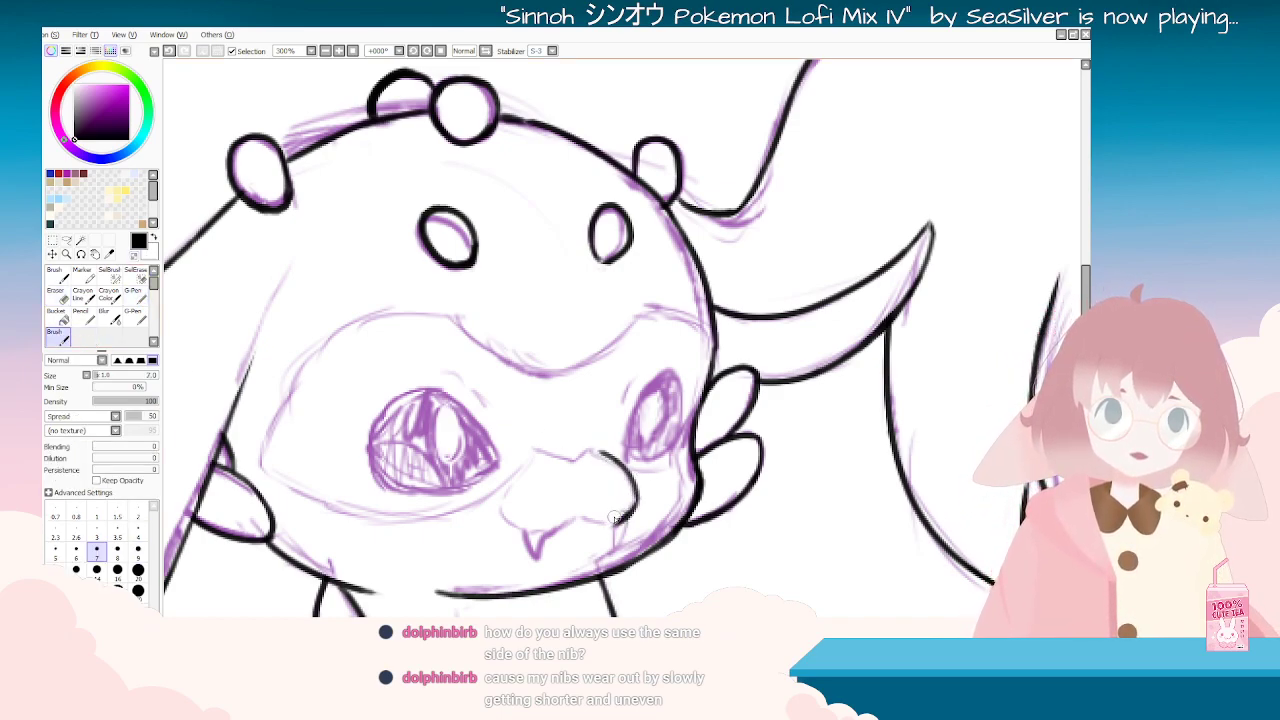
mouse_move(577, 517)
mouse_down()
mouse_move(697, 583)
mouse_move(815, 418)
mouse_up()
drag(760, 456, 766, 485)
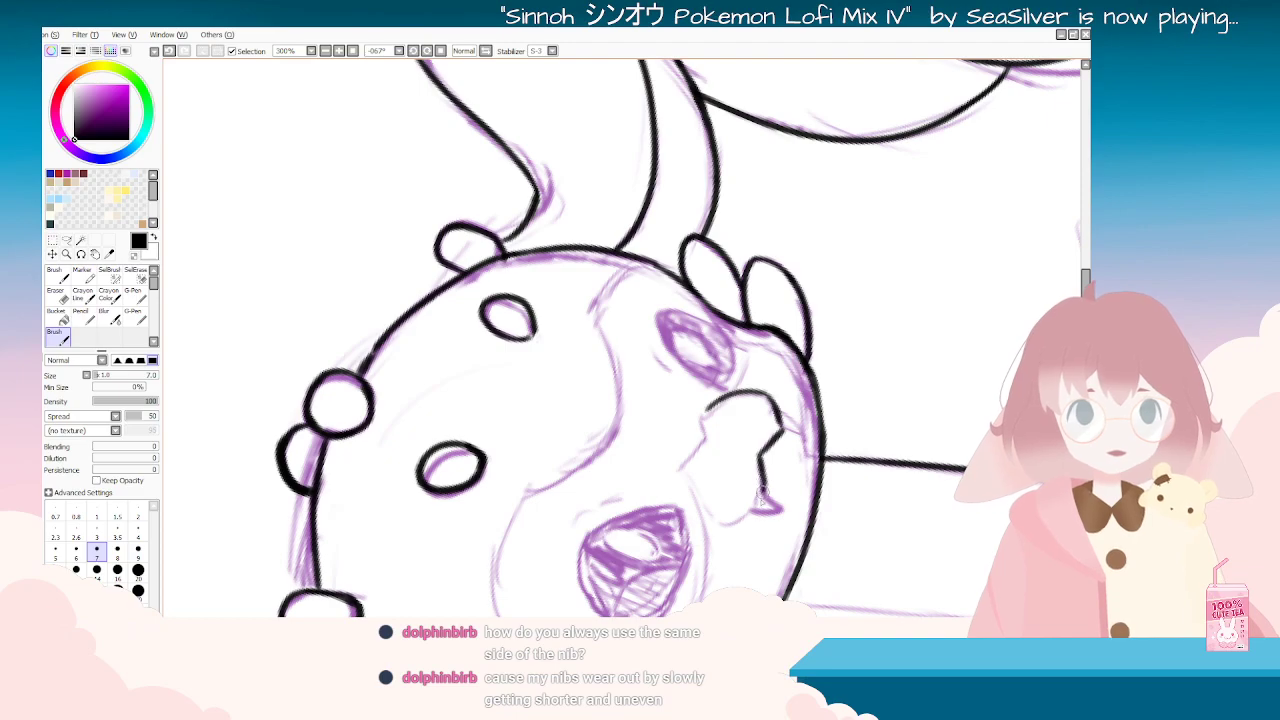
Step: Ink the near side and notched upper edge of the muzzle marking to close its outline
mouse_move(683, 476)
mouse_down()
mouse_move(581, 472)
mouse_move(511, 408)
mouse_move(632, 436)
mouse_move(645, 468)
mouse_move(655, 453)
mouse_up()
key(ctrl+z)
key(ctrl+z)
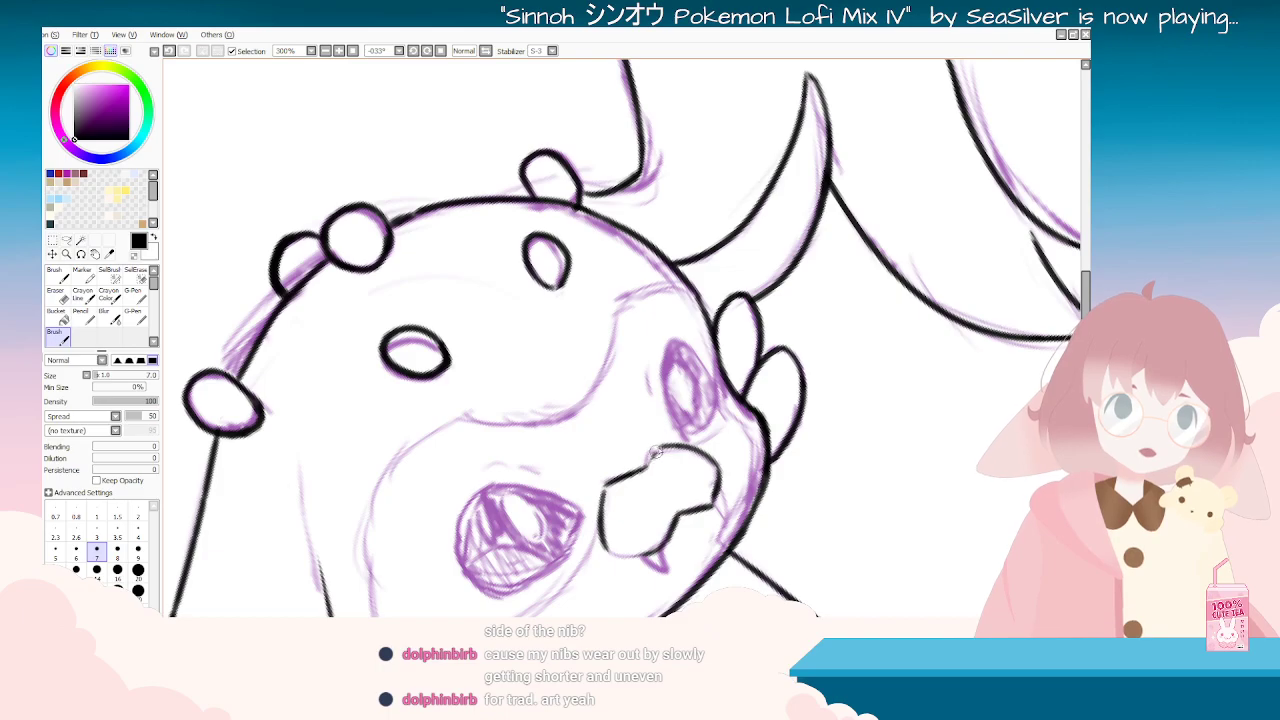
key(Delete)
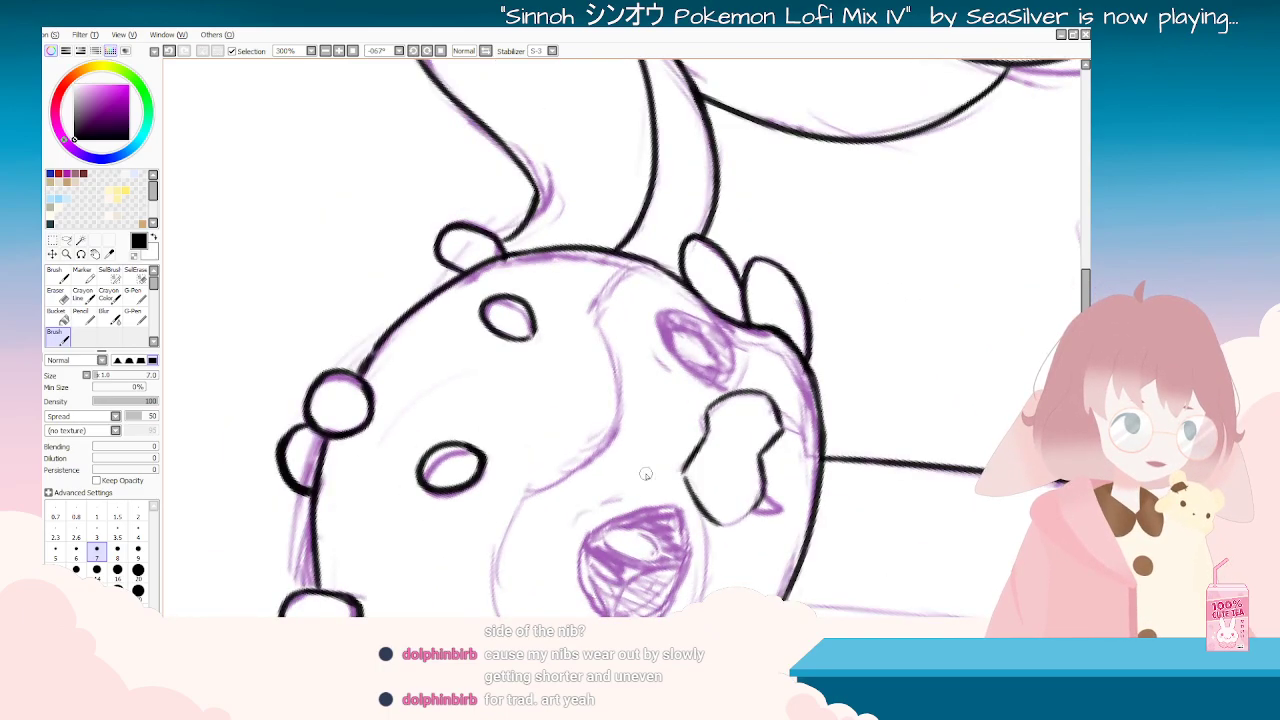
drag(643, 470, 638, 460)
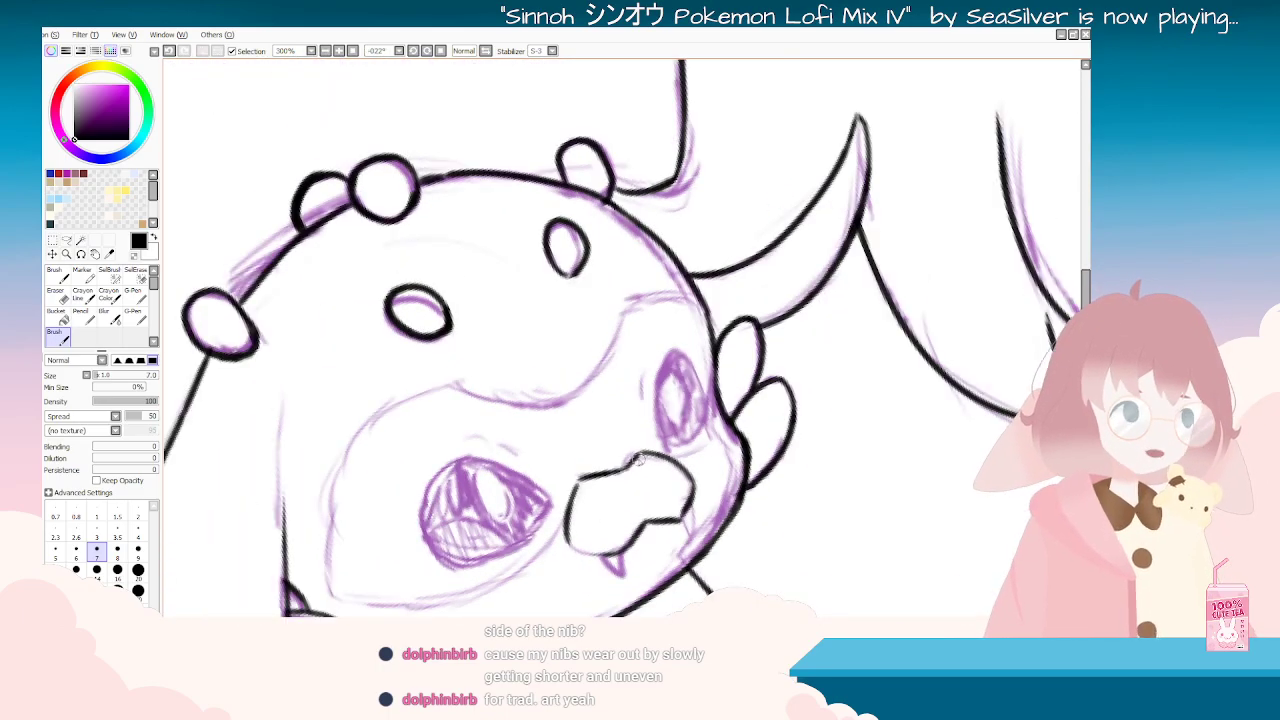
Step: Ink the small pointed fang at the far end of the muzzle marking's mouth edge in black
key(Page_Down)
key(Page_Down)
key(End)
key(Page_Up)
key(Page_Up)
key(Page_Up)
key(Page_Up)
key(End)
key(End)
key(End)
key(End)
key(End)
key(End)
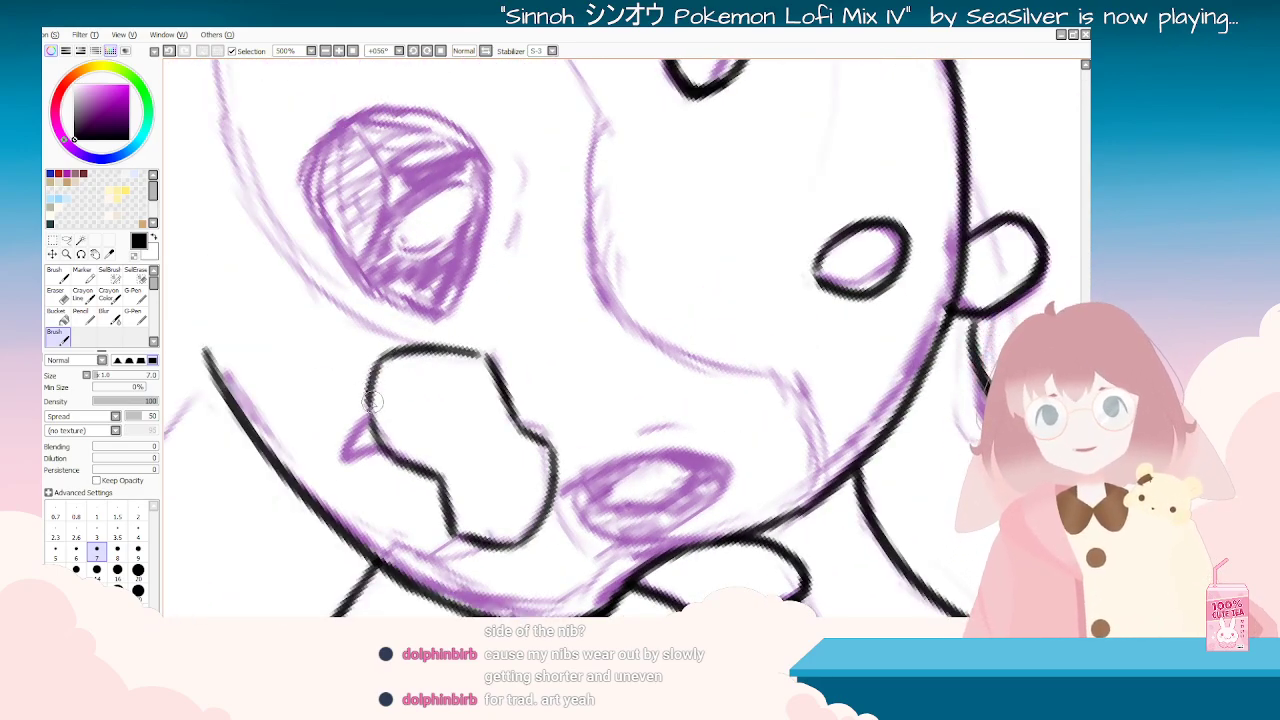
key(Delete)
key(Delete)
key(Delete)
key(Delete)
key(Delete)
key(Delete)
key(Delete)
drag(772, 550, 788, 584)
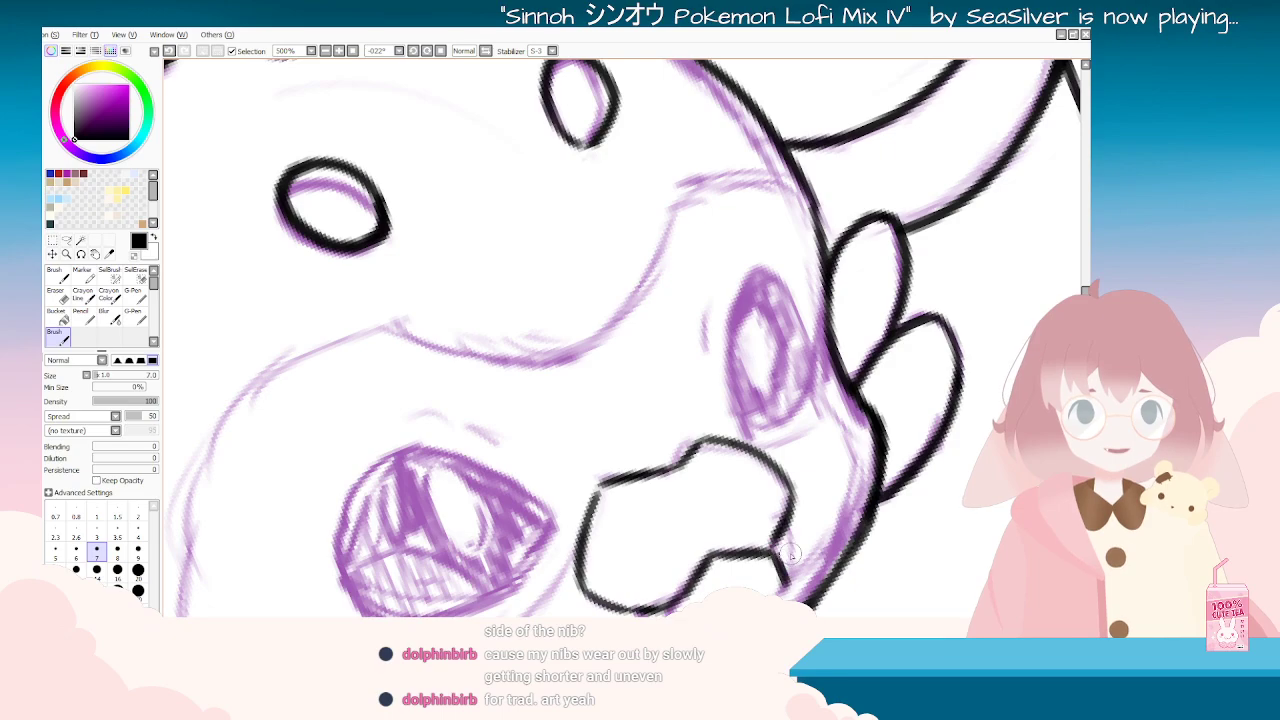
mouse_move(782, 540)
mouse_down()
mouse_move(620, 565)
mouse_move(388, 465)
mouse_move(400, 495)
mouse_up()
Step: Ink the matching pointed fang at the near end of the mouth edge and check the whole head
key(Delete)
key(Delete)
key(Delete)
key(Delete)
key(Delete)
key(Delete)
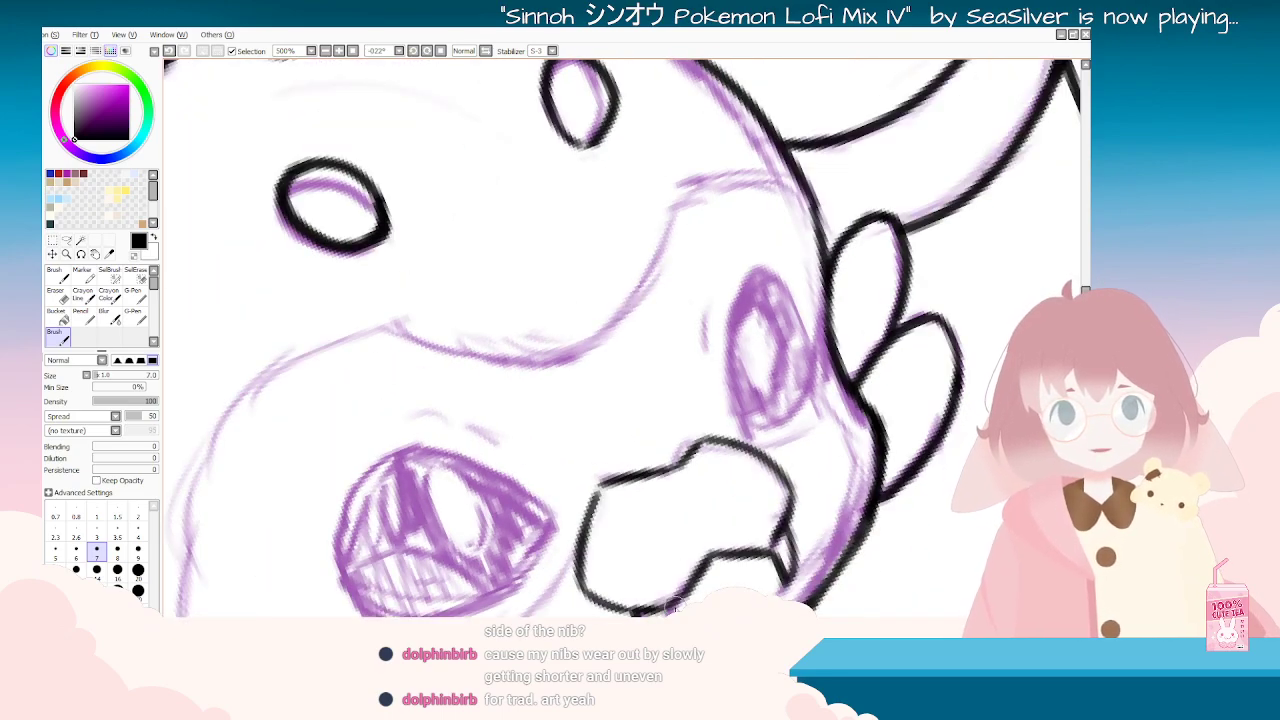
key(Delete)
key(Delete)
key(Delete)
key(Delete)
key(Delete)
key(Delete)
key(Delete)
key(Delete)
key(Delete)
key(Delete)
key(Delete)
key(Delete)
key(Delete)
key(Delete)
key(Delete)
key(Delete)
key(Delete)
key(Delete)
key(Delete)
key(Delete)
scroll(682, 574, down, 5)
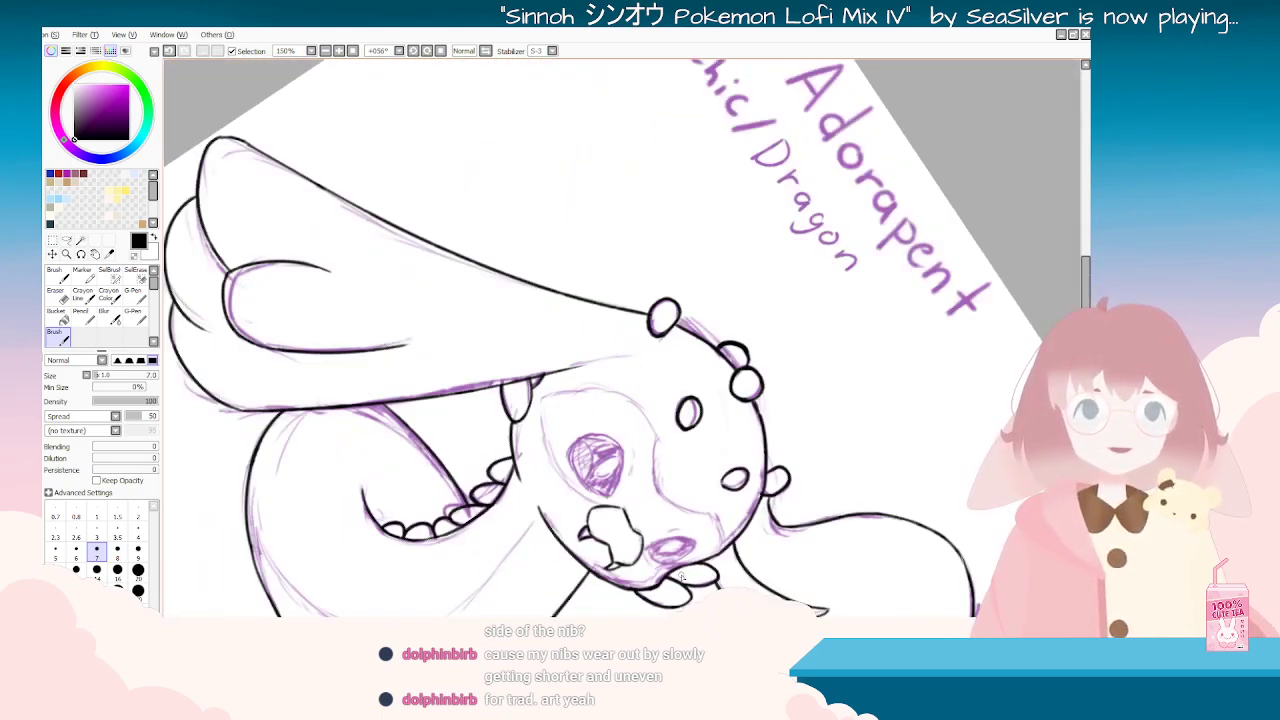
scroll(714, 531, up, 2)
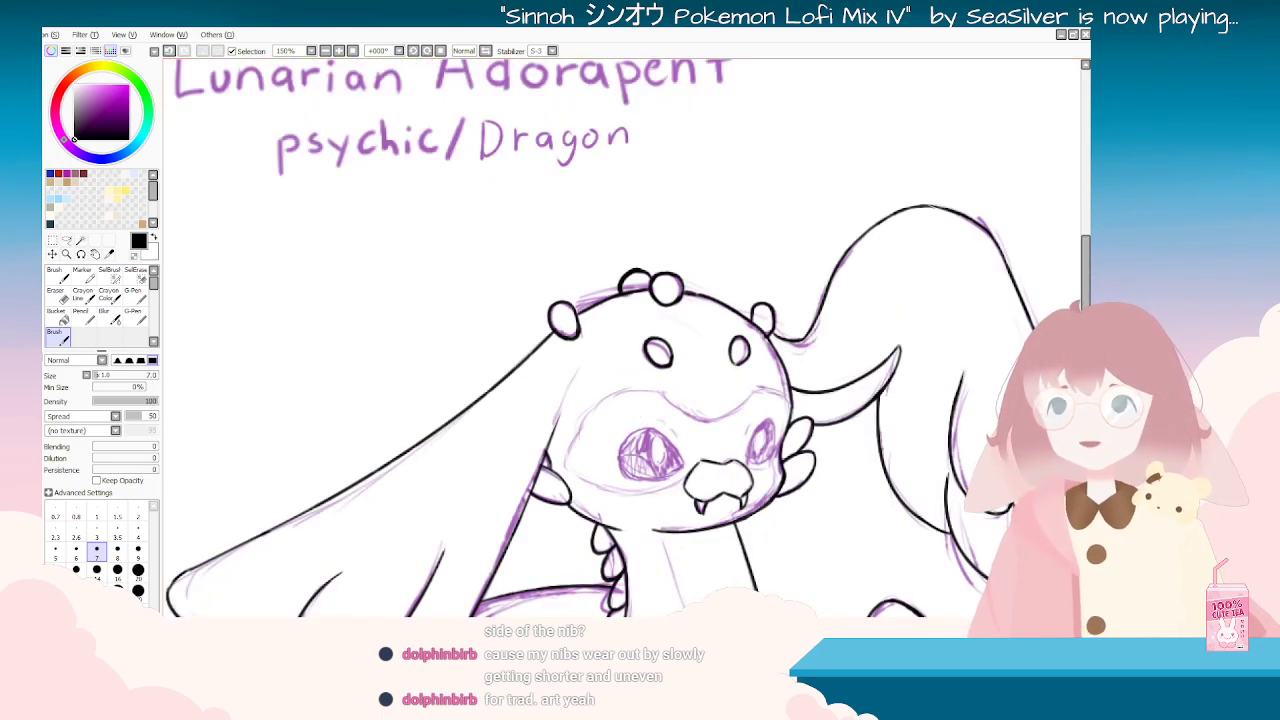
Step: Examine the line art of the whole creature with the purple sketch hidden, looking from several angles
key(Delete)
key(Delete)
key(Delete)
key(Delete)
key(Delete)
key(Delete)
key(Delete)
key(Delete)
key(Delete)
key(Delete)
key(Delete)
key(Delete)
key(Delete)
key(Delete)
key(Delete)
key(Delete)
key(Delete)
key(Delete)
key(Delete)
key(Delete)
scroll(601, 437, down, 3)
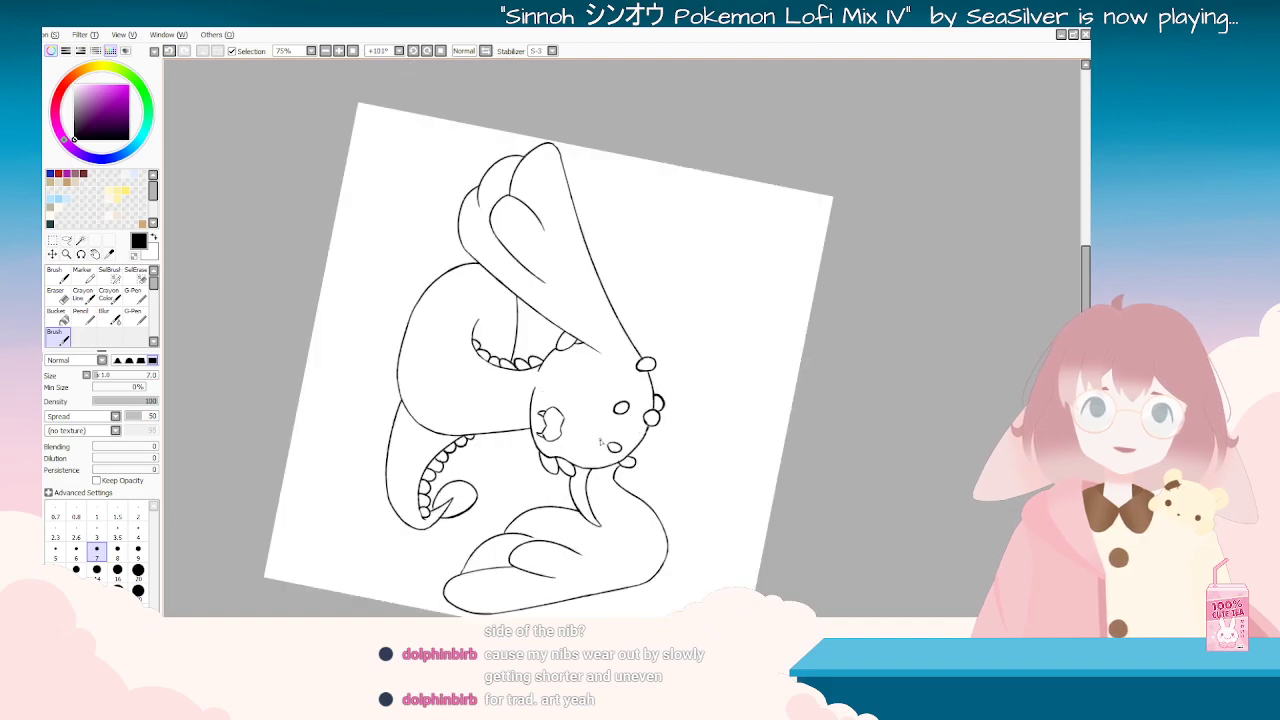
key(Delete)
key(Delete)
key(Delete)
key(Delete)
key(Delete)
key(Delete)
key(Delete)
key(Delete)
key(Delete)
key(Delete)
scroll(832, 495, down, 1)
key(End)
scroll(763, 471, up, 2)
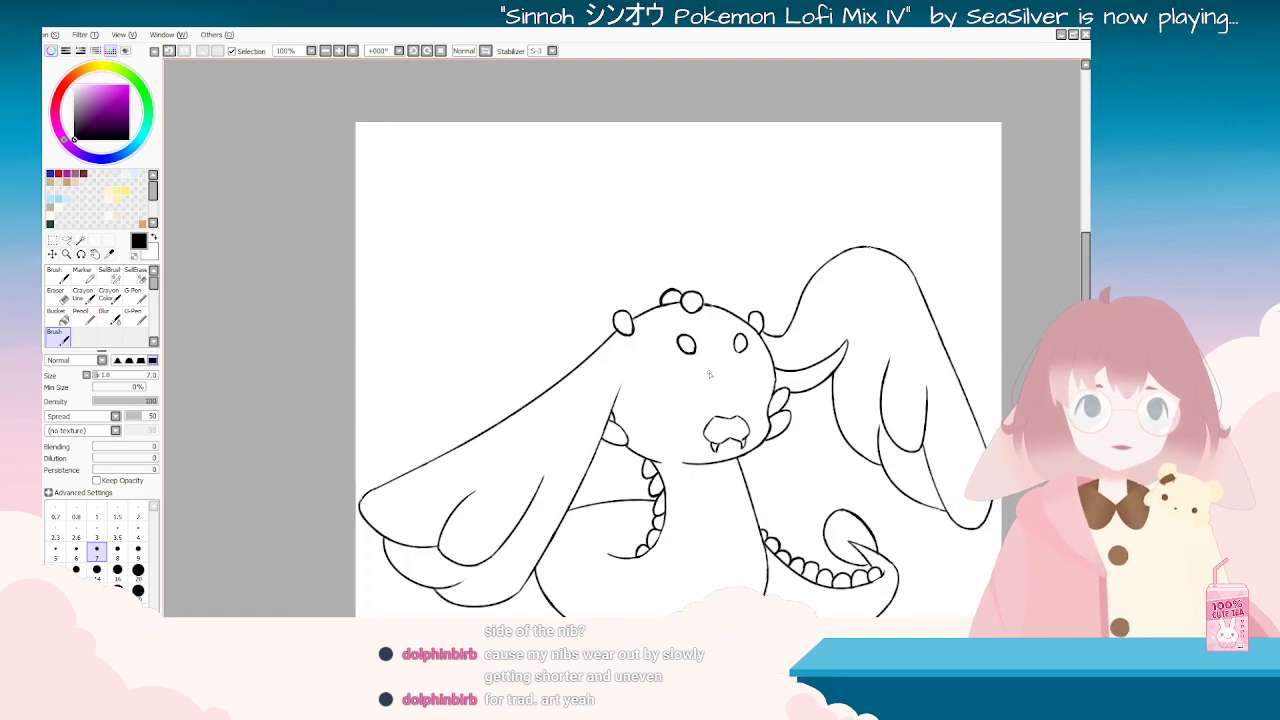
Step: Thin the heavy outline of the rear bump on top of the creature's head with the Eraser
scroll(711, 381, up, 3)
key(Delete)
key(Delete)
key(Delete)
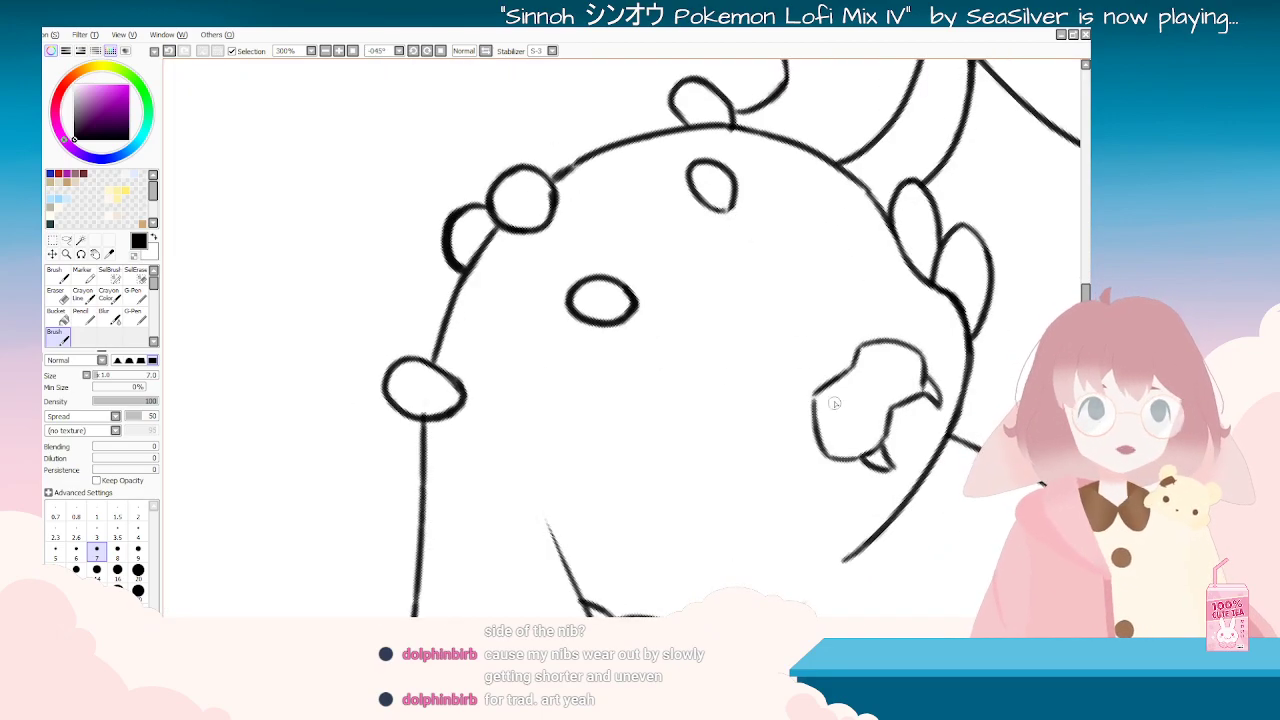
key(End)
key(End)
key(End)
key(End)
key(End)
key(End)
key(End)
key(End)
key(End)
key(End)
key(End)
key(End)
key(End)
key(End)
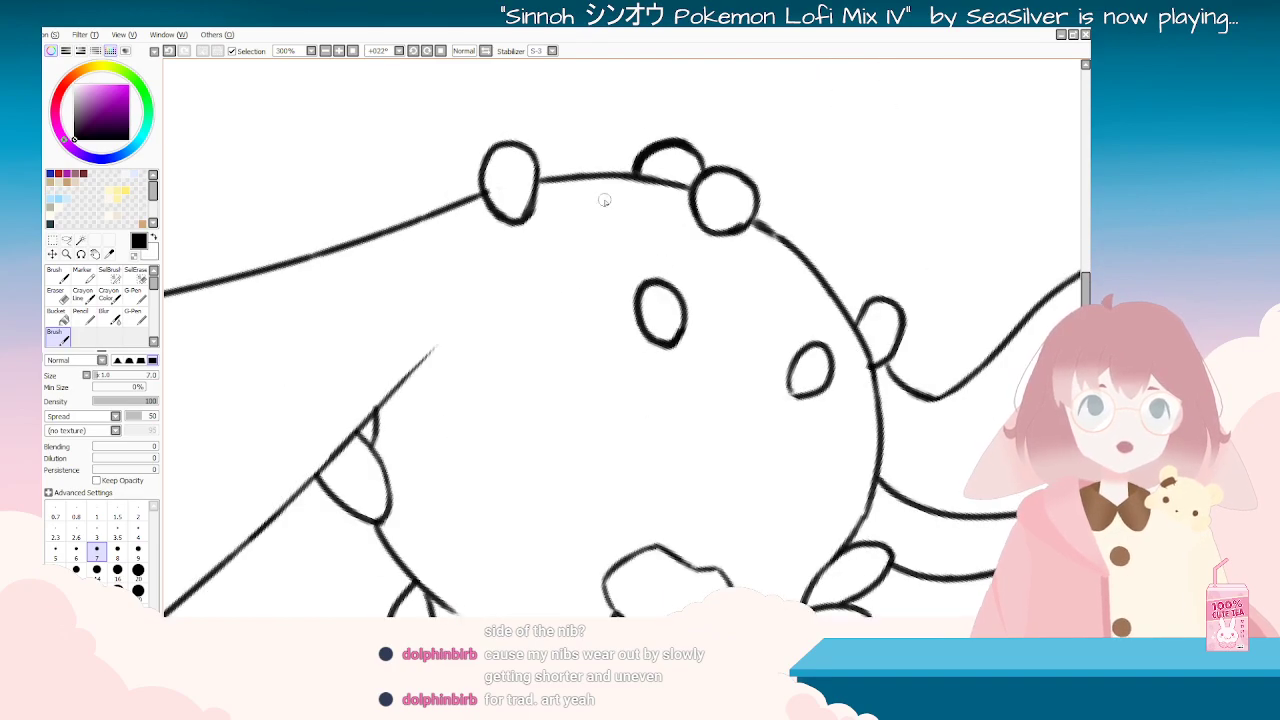
key(e)
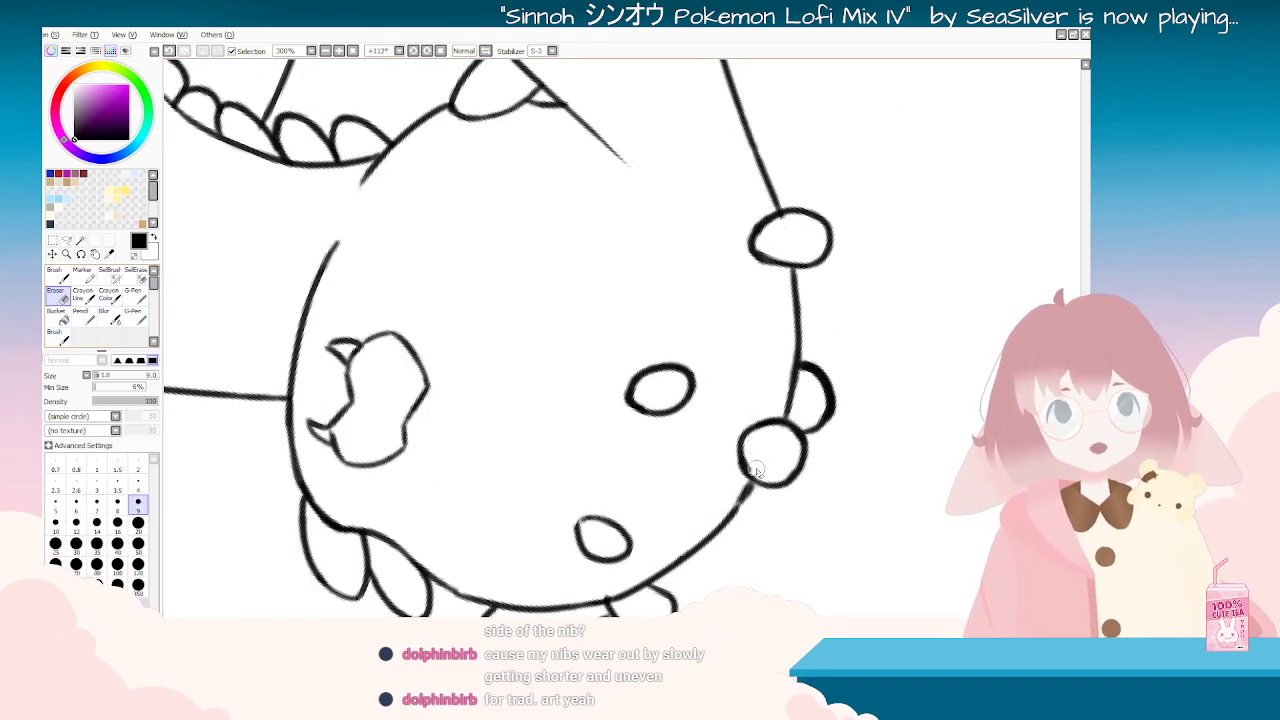
mouse_move(802, 357)
mouse_down()
mouse_move(837, 384)
mouse_move(834, 408)
mouse_up()
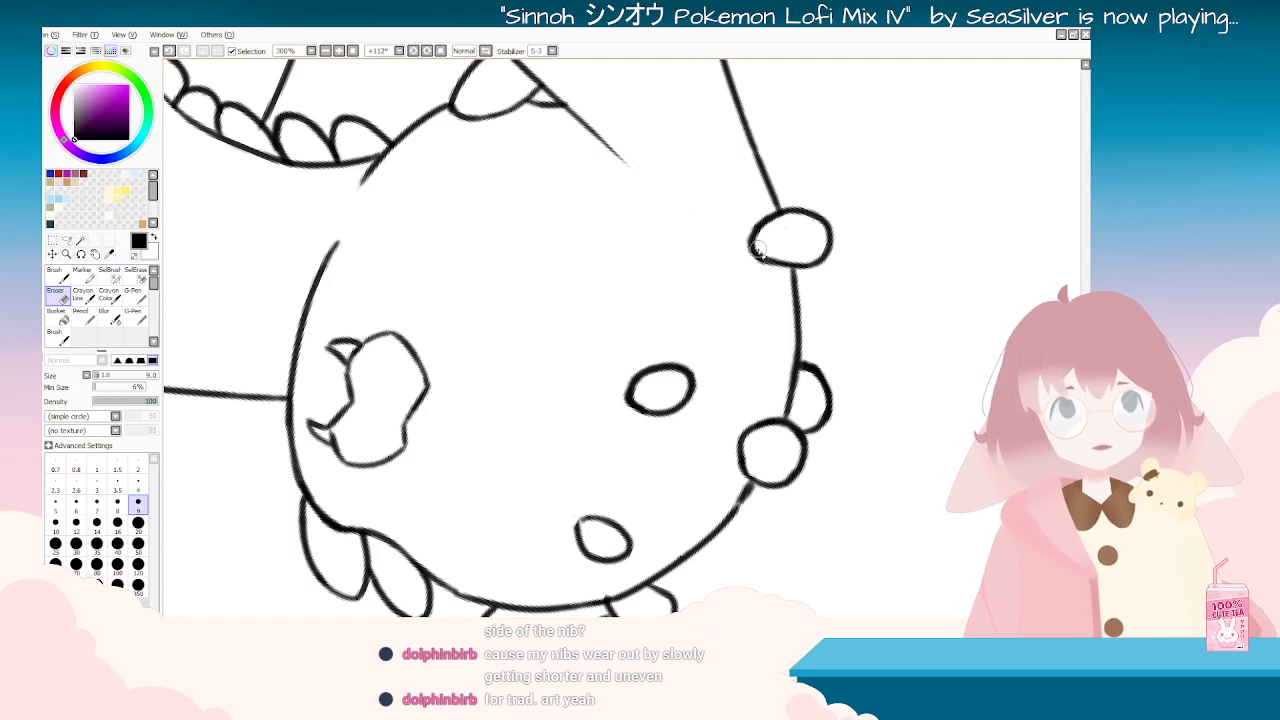
Step: Check the cleaned head bumps against the rest of the creature's line art from different angles
key(Delete)
key(Delete)
key(Delete)
key(Delete)
key(Delete)
key(Delete)
key(Delete)
key(Delete)
key(Delete)
scroll(796, 243, down, 3)
key(Delete)
key(Delete)
key(Delete)
key(Delete)
key(Delete)
key(Delete)
key(Delete)
key(Delete)
key(Delete)
key(Delete)
key(Delete)
key(Delete)
key(Delete)
key(Delete)
key(Delete)
key(Delete)
key(Delete)
key(Delete)
key(Delete)
key(Delete)
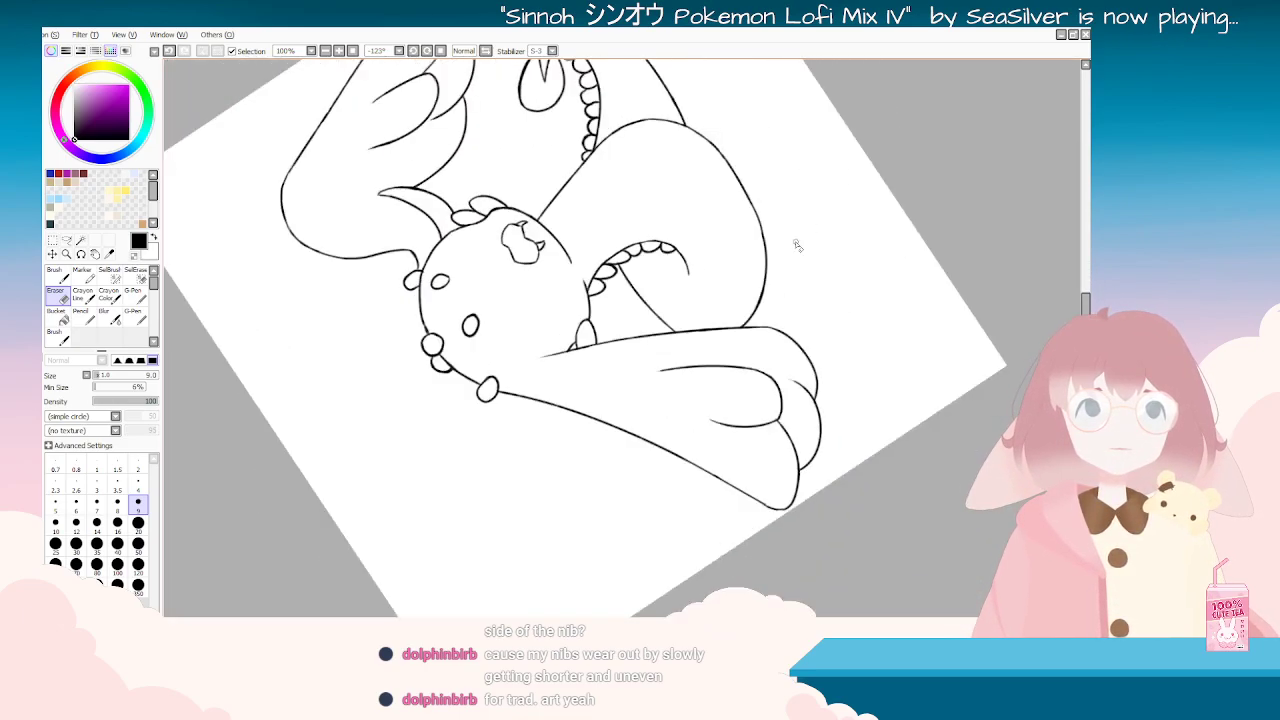
Step: Touch up the thin outline of the smaller forehead spot with the black Brush
scroll(866, 99, up, 3)
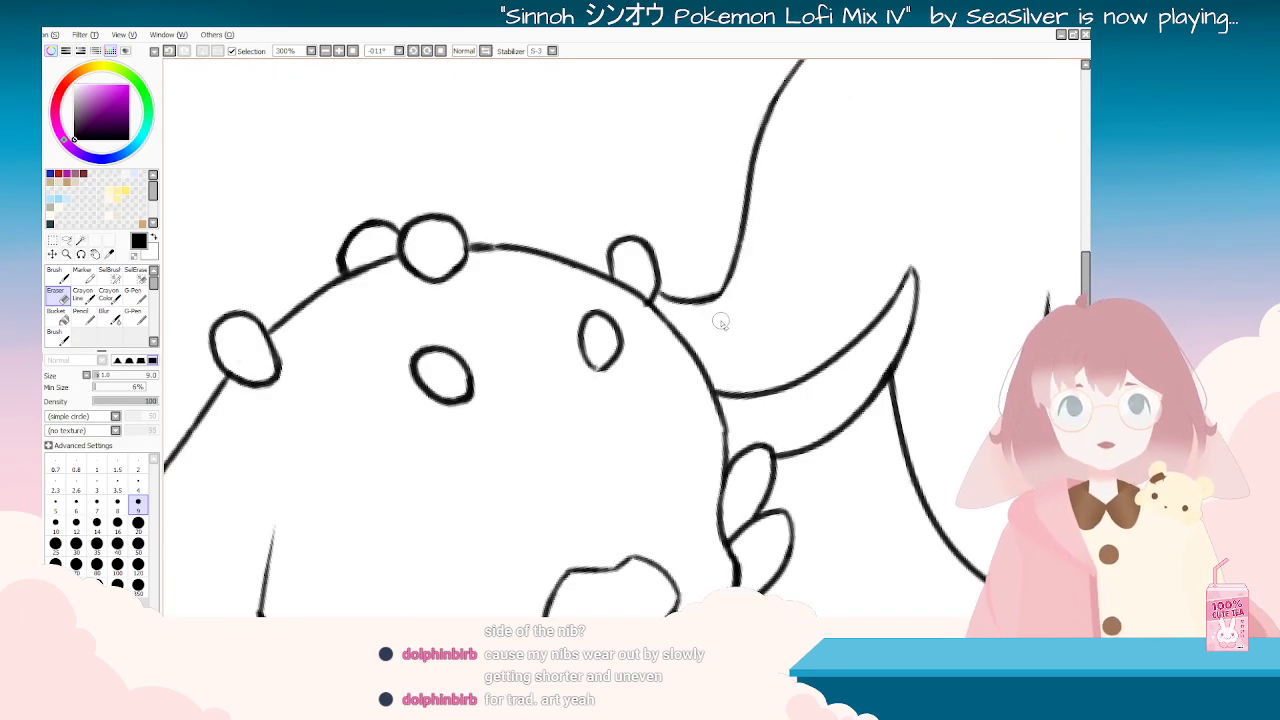
key(End)
key(End)
click(59, 340)
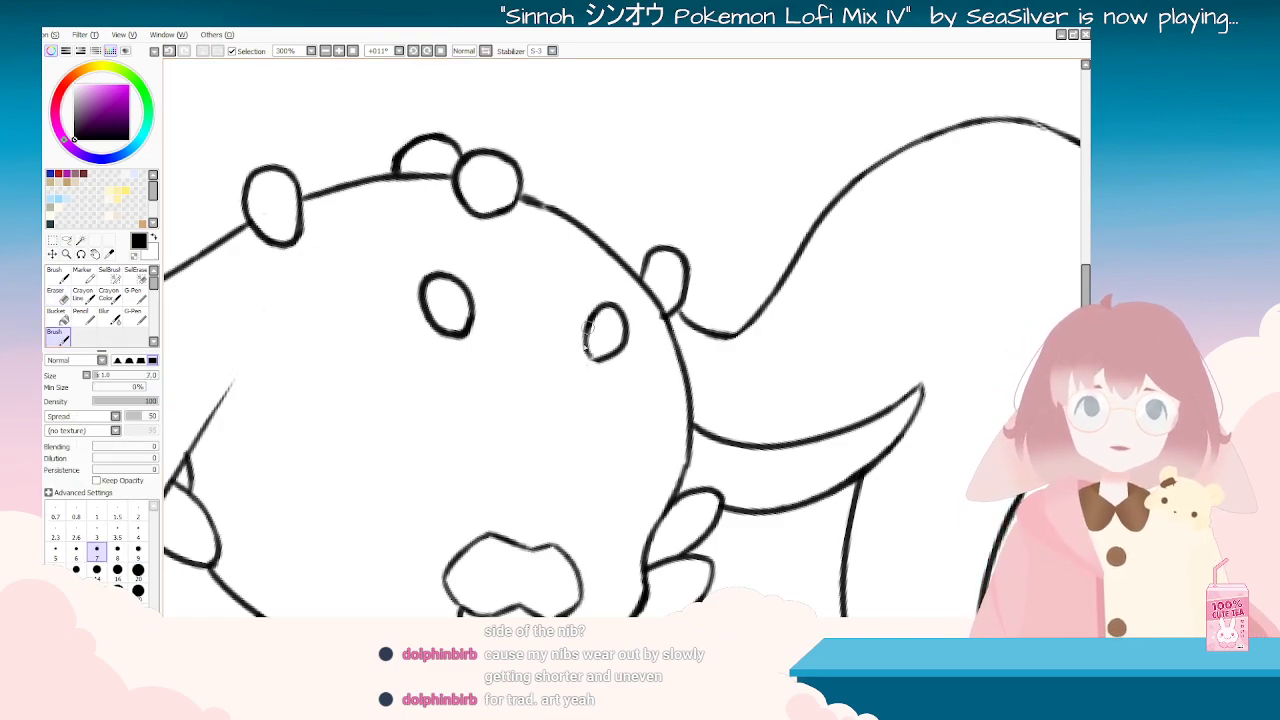
key(ctrl+minus)
key(ctrl+minus)
key(ctrl+minus)
key(ctrl+minus)
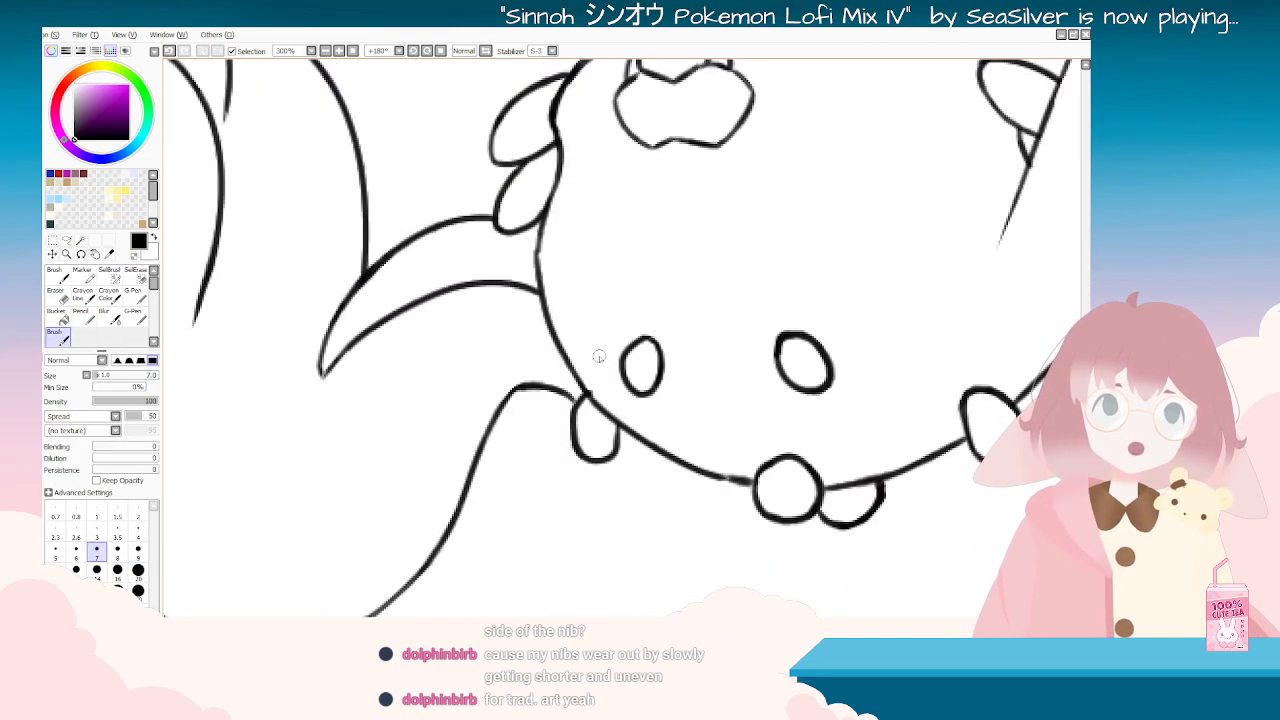
Step: Show the purple sketch again and ink the outline of the smaller, far eye over it in black
scroll(722, 419, down, 2)
key(Home)
scroll(656, 389, up, 3)
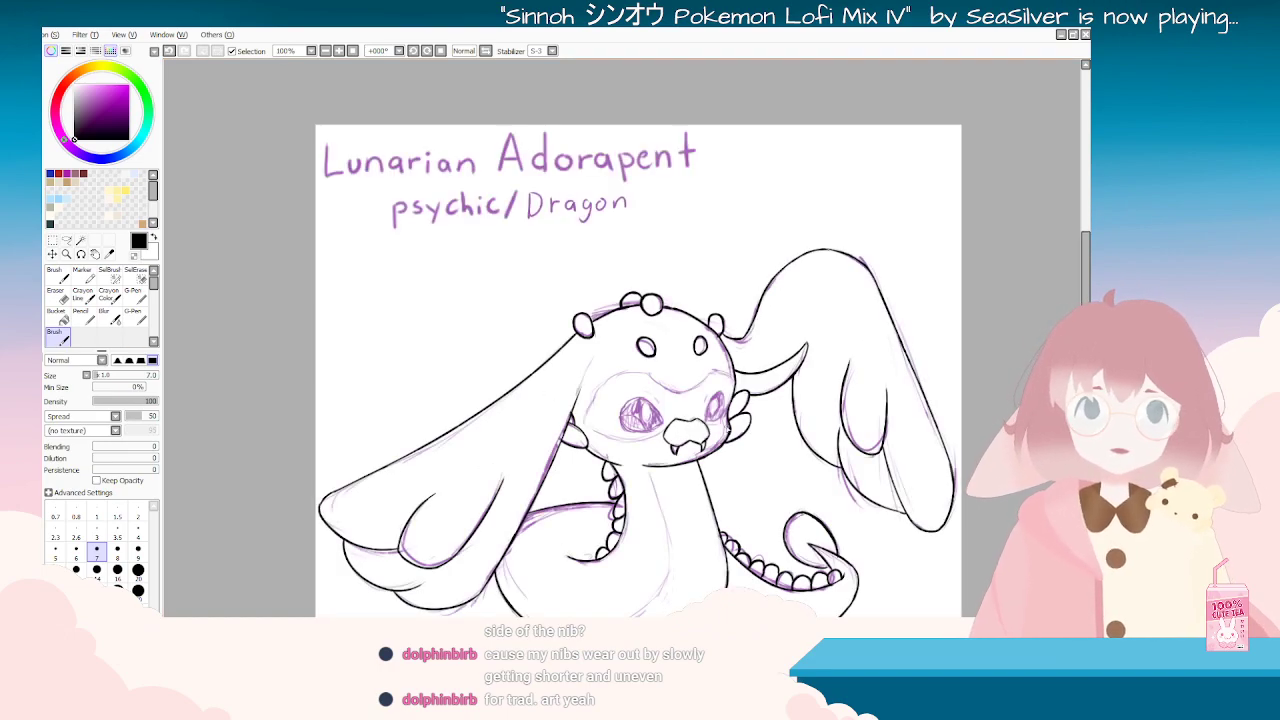
key(ctrl+plus)
key(ctrl+plus)
key(ctrl+plus)
key(Delete)
key(Delete)
key(Delete)
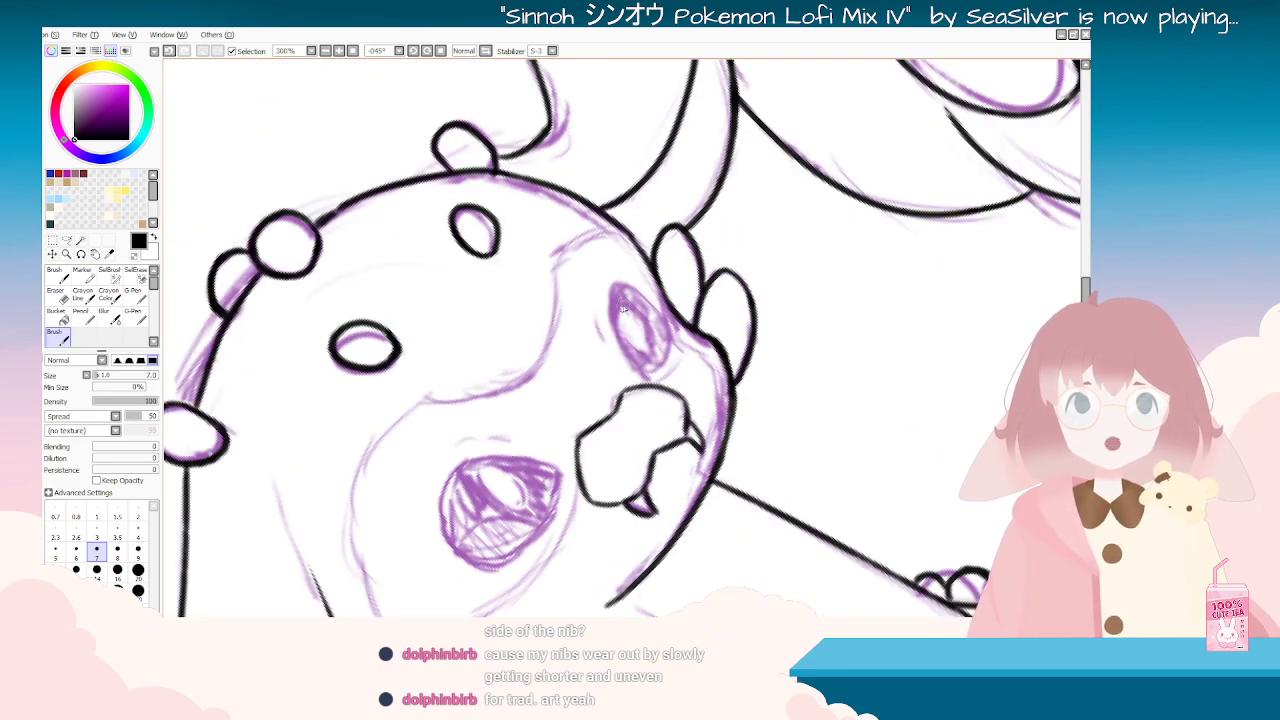
mouse_move(614, 287)
mouse_down()
mouse_move(636, 343)
mouse_move(623, 326)
mouse_move(628, 357)
mouse_move(622, 344)
mouse_move(645, 366)
mouse_up()
mouse_move(612, 288)
mouse_down()
mouse_move(640, 298)
mouse_move(662, 332)
mouse_up()
key(ctrl+z)
drag(620, 287, 662, 326)
key(ctrl+z)
mouse_move(606, 281)
mouse_down()
mouse_move(668, 332)
mouse_move(659, 361)
mouse_move(630, 341)
mouse_move(587, 390)
mouse_up()
key(ctrl+z)
drag(592, 343, 588, 388)
key(ctrl+z)
drag(593, 343, 591, 386)
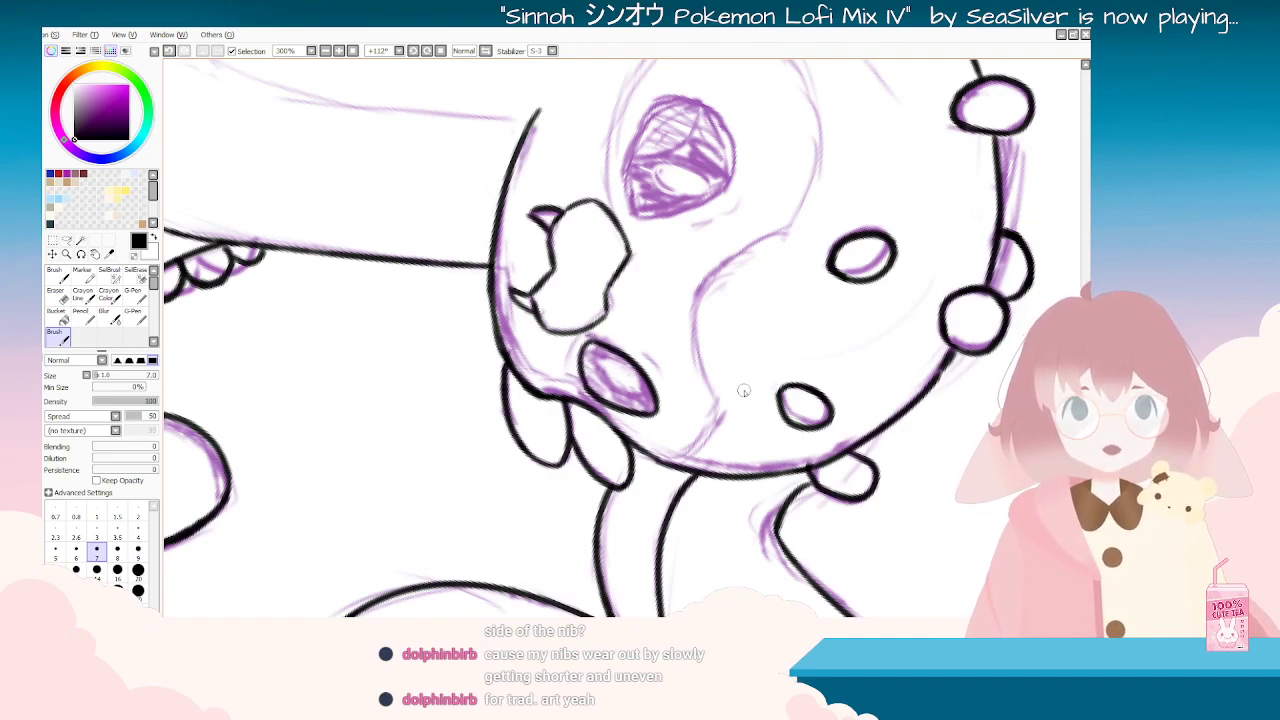
Step: Try to ink a narrow oval pupil inside the smaller, far eye
drag(742, 390, 714, 333)
mouse_move(637, 334)
mouse_down()
mouse_move(637, 353)
mouse_move(655, 337)
mouse_move(640, 380)
mouse_move(650, 316)
mouse_up()
key(Home)
key(ctrl+z)
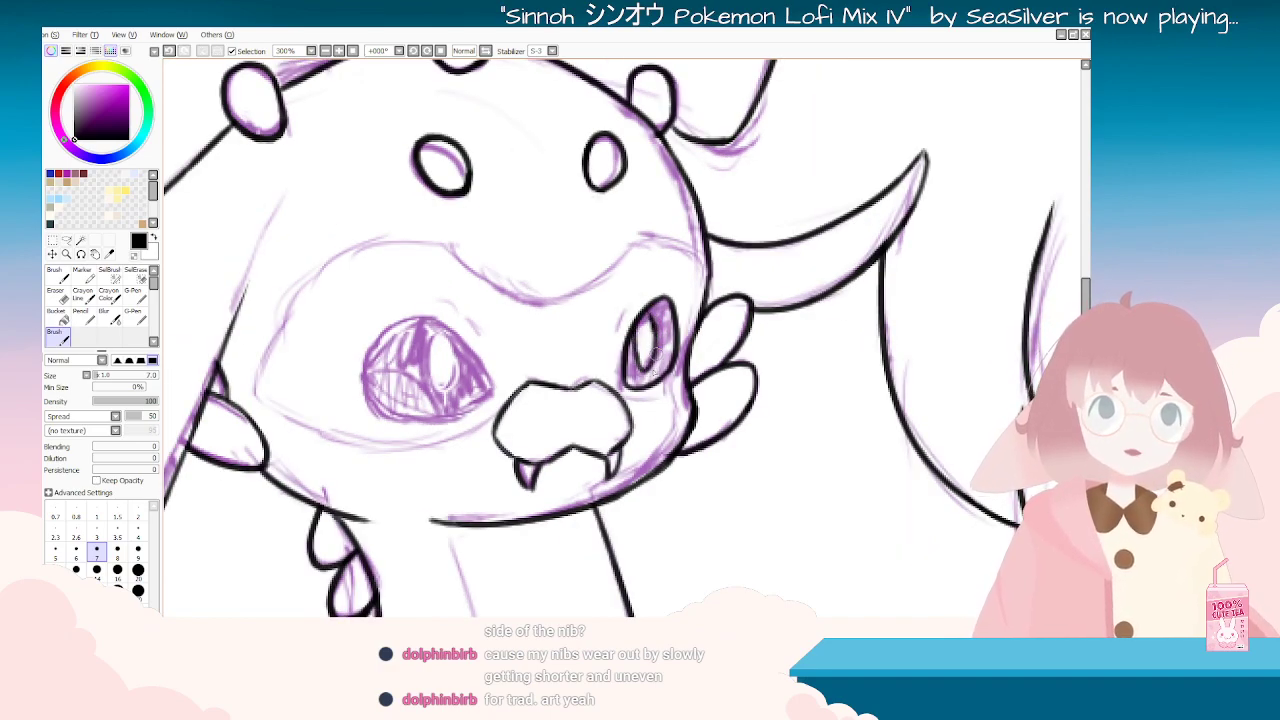
drag(656, 368, 648, 312)
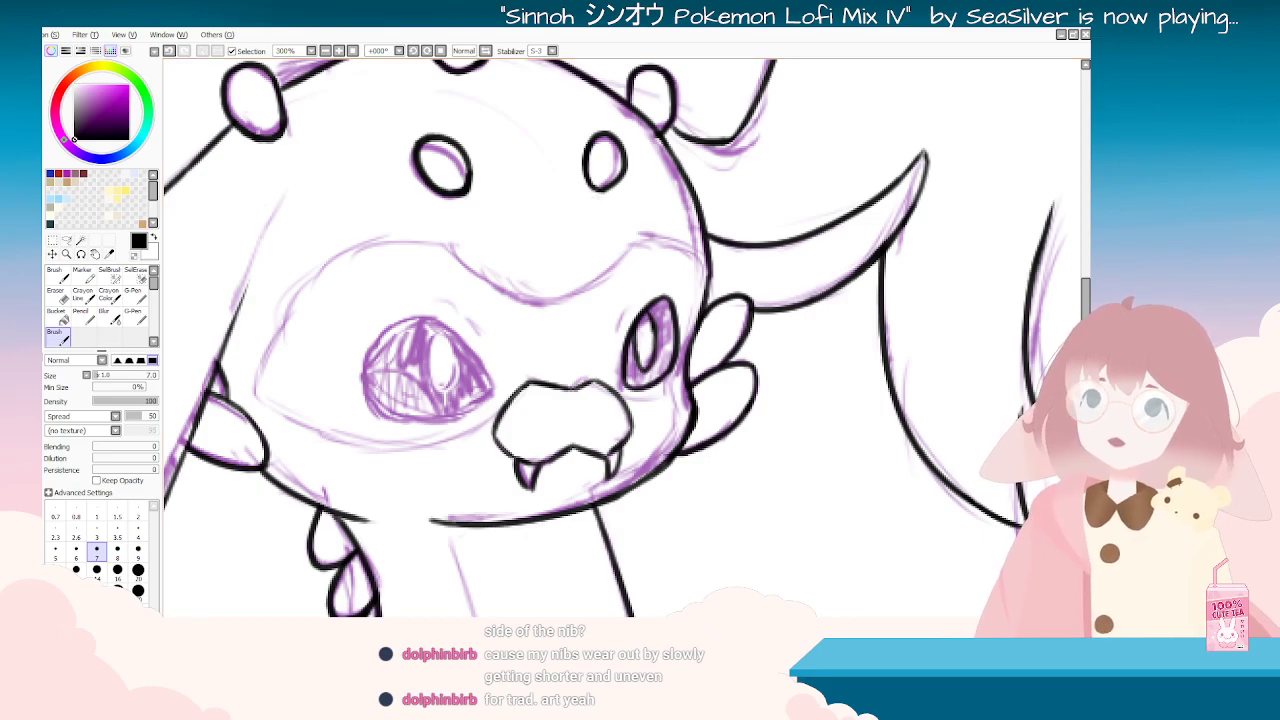
Step: Examine the inked far eye and pupil against the face, both without and with the purple sketch
key(Delete)
key(Delete)
key(Delete)
key(Delete)
key(Delete)
key(Delete)
key(Delete)
key(Delete)
key(Delete)
key(Delete)
key(Delete)
key(Delete)
key(Delete)
key(Delete)
key(Delete)
key(Delete)
key(Delete)
key(Delete)
key(Delete)
key(Delete)
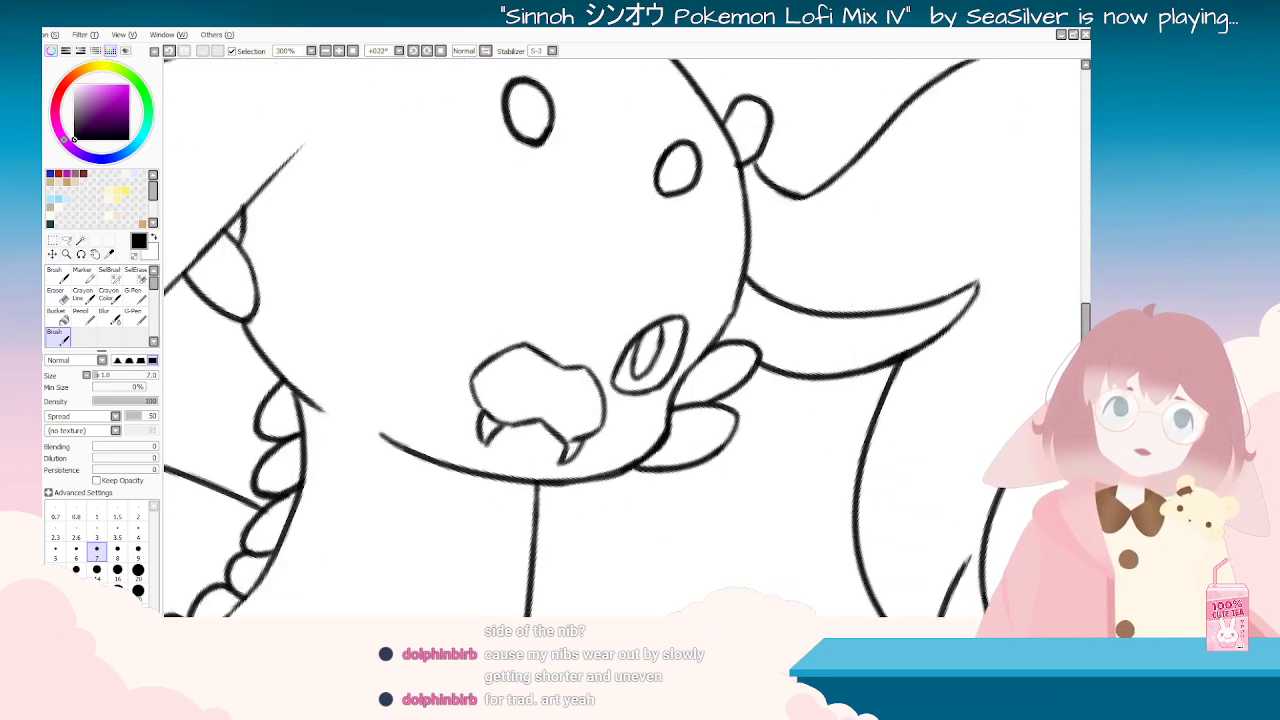
key(Delete)
key(Delete)
key(Delete)
key(End)
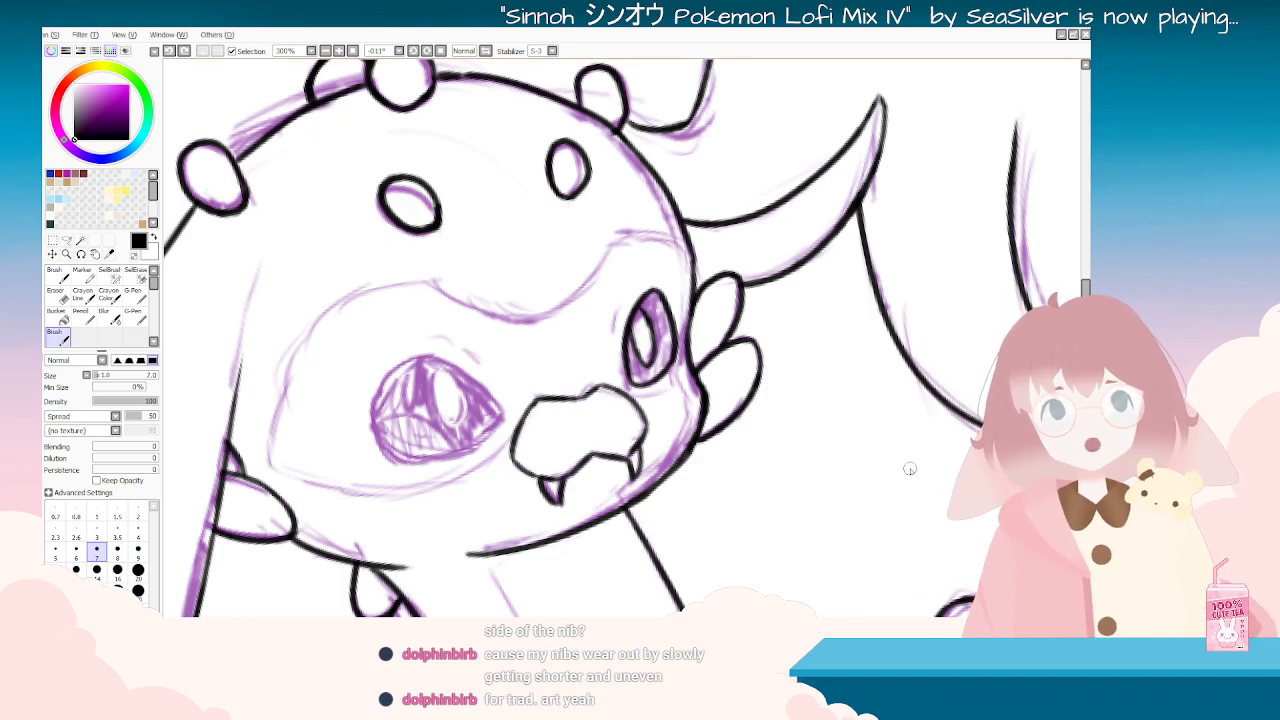
Step: Undo the pupil strokes inside the far eye, keeping only the eye's outer outline
scroll(695, 425, down, 3)
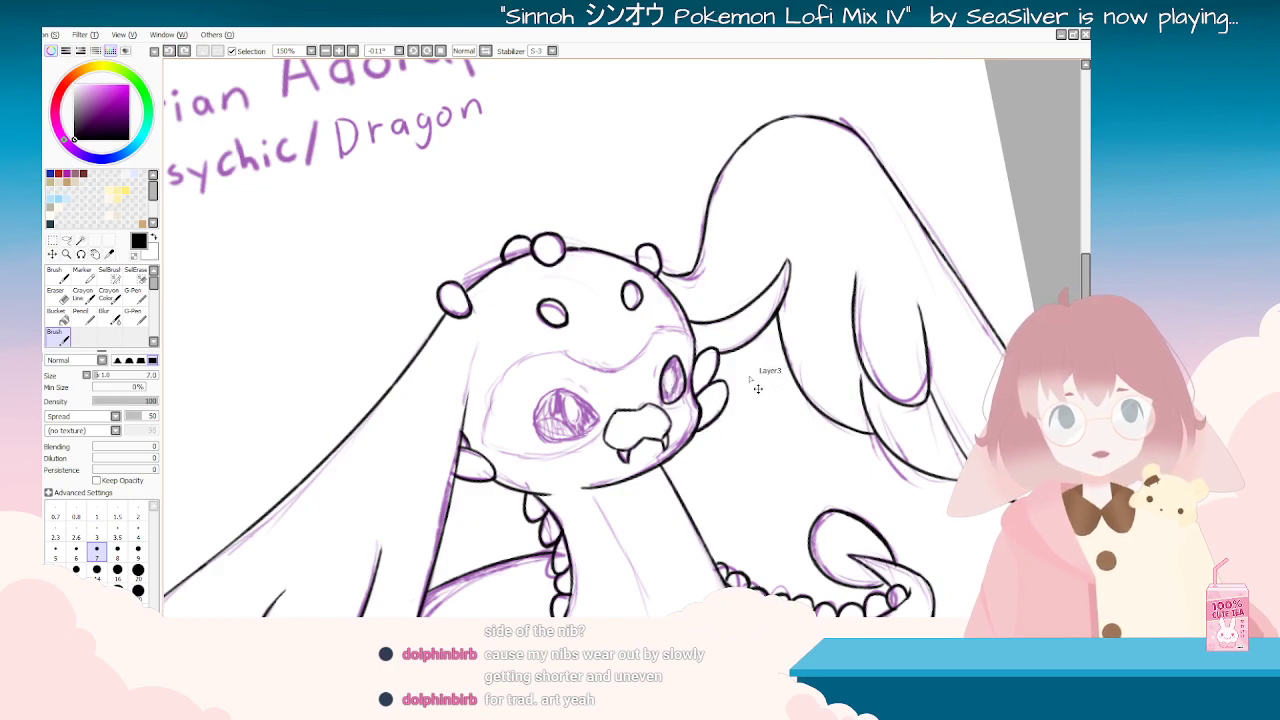
scroll(684, 403, up, 2)
scroll(695, 398, down, 1)
key(End)
key(End)
key(End)
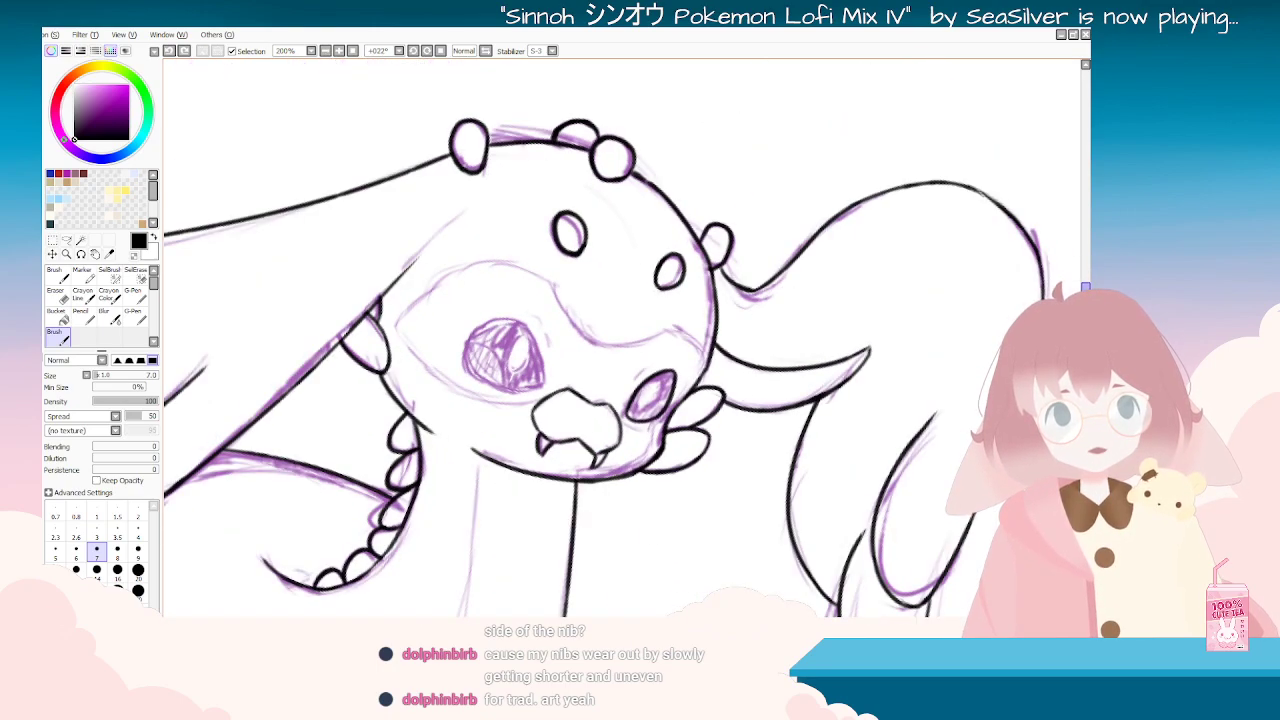
key(Delete)
key(Delete)
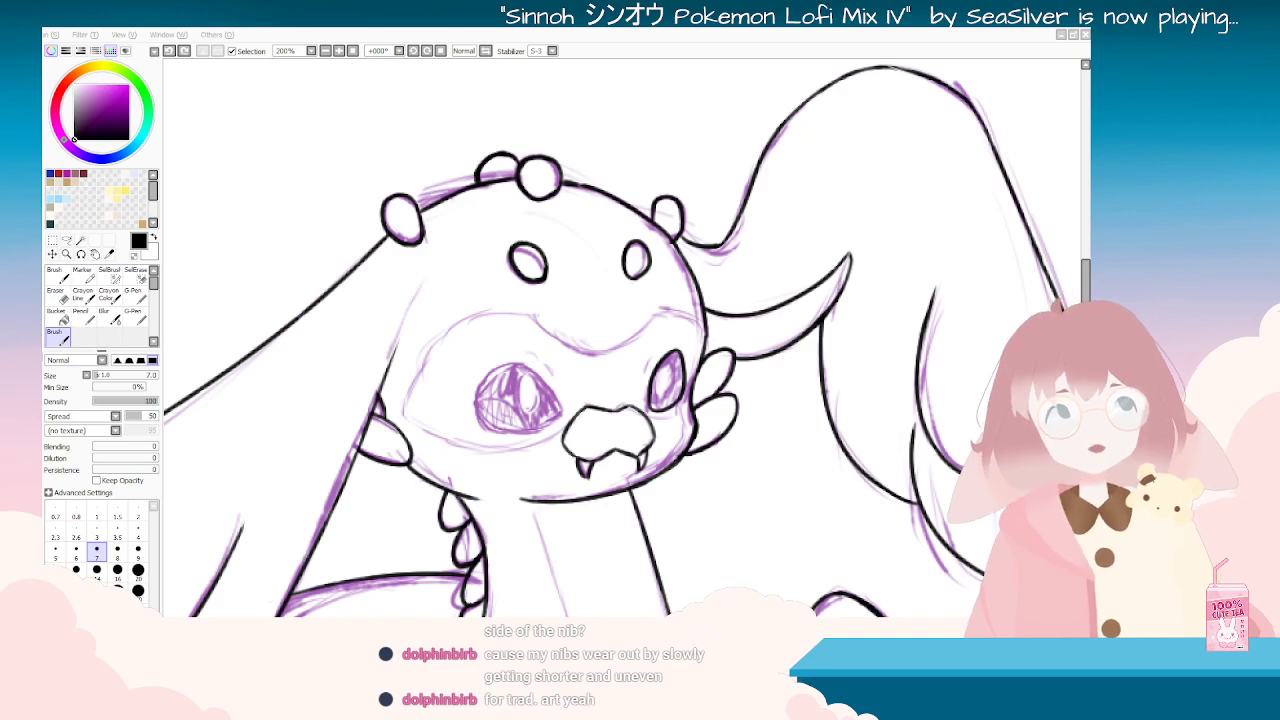
Step: Ink the upper curve of the large, near eye down to its inner corner, following the purple sketch
scroll(490, 432, up, 4)
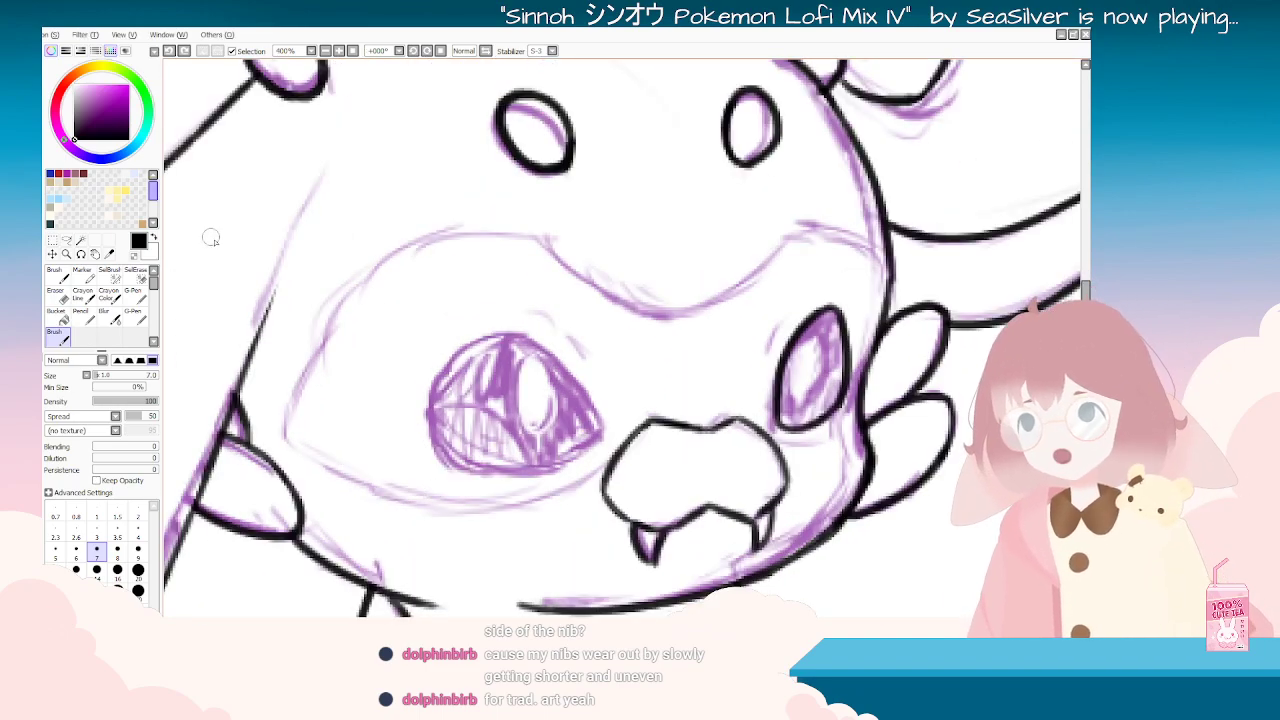
mouse_move(638, 412)
mouse_down()
mouse_move(654, 371)
mouse_move(713, 362)
mouse_move(663, 415)
mouse_move(666, 460)
mouse_up()
key(ctrl+z)
drag(708, 318, 679, 447)
key(ctrl+z)
drag(702, 315, 670, 466)
mouse_move(700, 322)
mouse_down()
mouse_move(796, 386)
mouse_move(741, 421)
mouse_move(610, 431)
mouse_up()
key(ctrl+z)
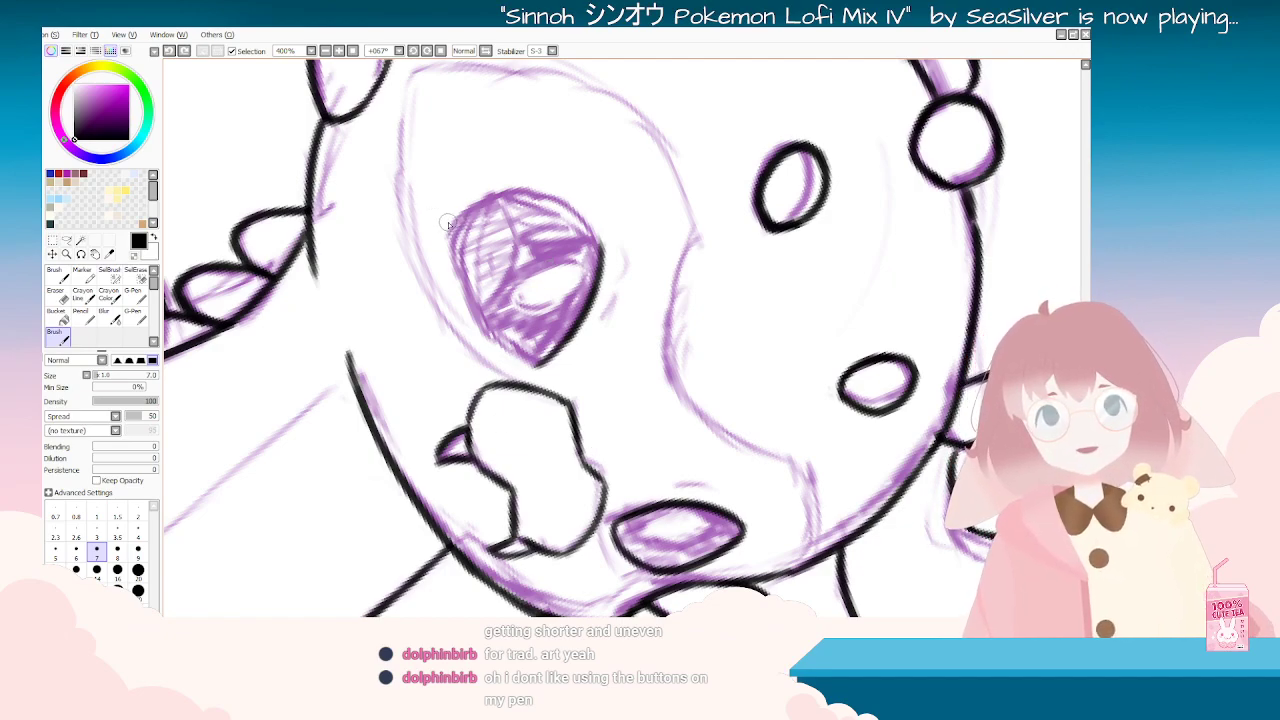
Step: Ink the lower curve of the large, near eye to meet the upper line at the inner corner
mouse_move(458, 218)
mouse_down()
mouse_move(453, 263)
mouse_move(528, 360)
mouse_up()
mouse_move(604, 390)
mouse_down()
mouse_move(620, 425)
mouse_move(750, 440)
mouse_move(771, 498)
mouse_up()
mouse_move(588, 446)
mouse_down()
mouse_move(594, 495)
mouse_move(587, 458)
mouse_move(582, 478)
mouse_move(604, 539)
mouse_move(592, 513)
mouse_move(642, 534)
mouse_move(754, 529)
mouse_move(797, 472)
mouse_move(730, 421)
mouse_up()
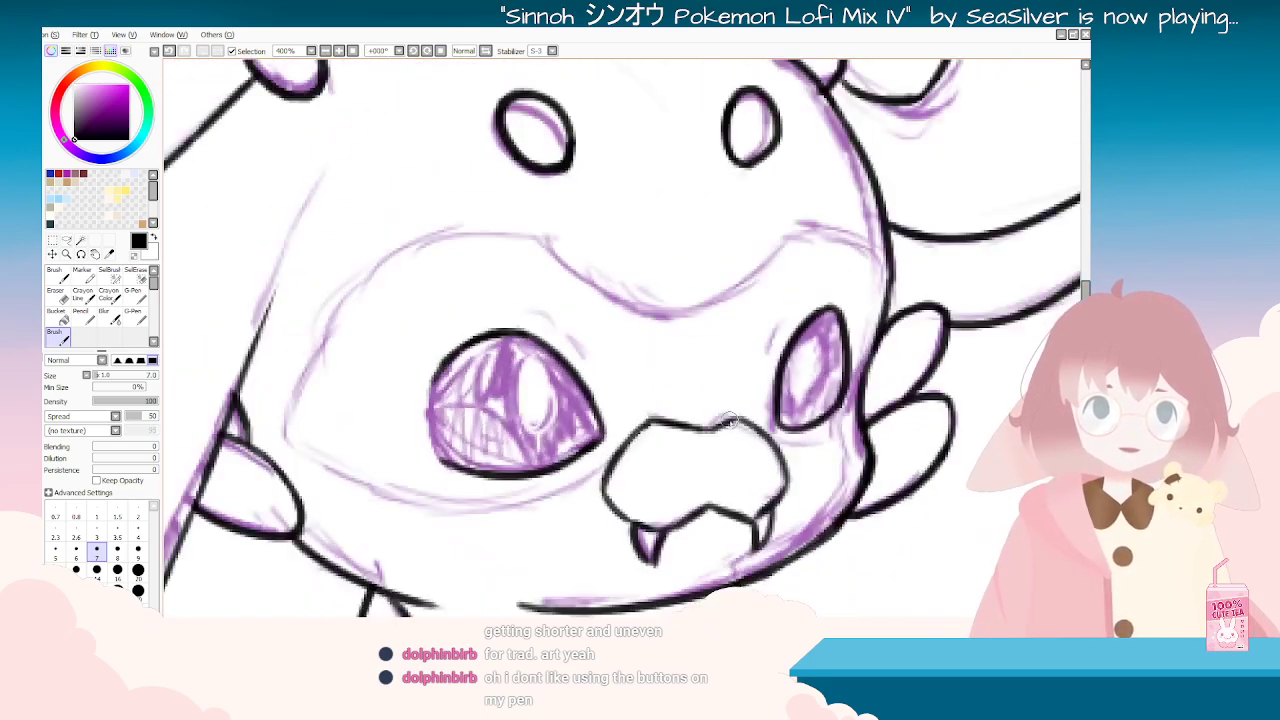
Step: Ink the outer side of the large, near eye to close its outline, following the purple sketch
mouse_move(437, 370)
mouse_down()
mouse_move(428, 434)
mouse_move(429, 408)
mouse_move(430, 450)
mouse_up()
drag(432, 402, 432, 462)
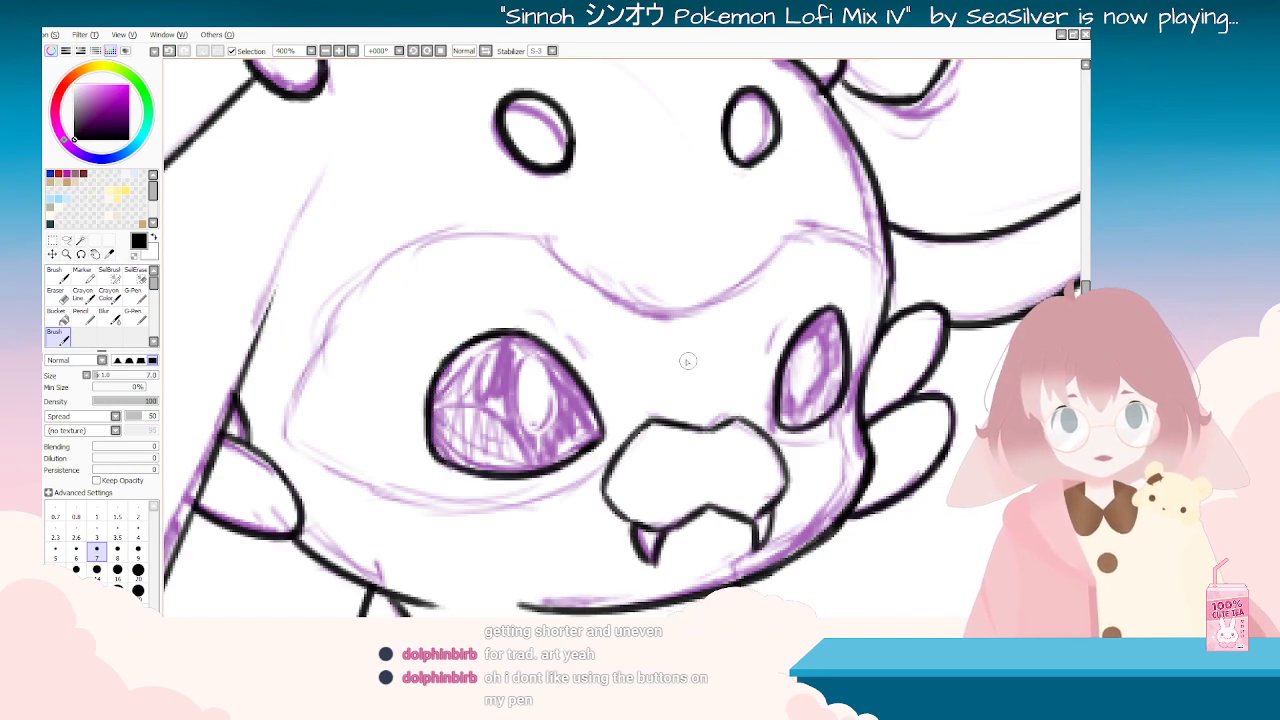
Step: Ink short, broken crease strokes above the near eye and beside the far eye along the purple sketch
key(End)
key(End)
key(End)
drag(593, 317, 583, 357)
drag(590, 276, 591, 289)
drag(638, 410, 783, 333)
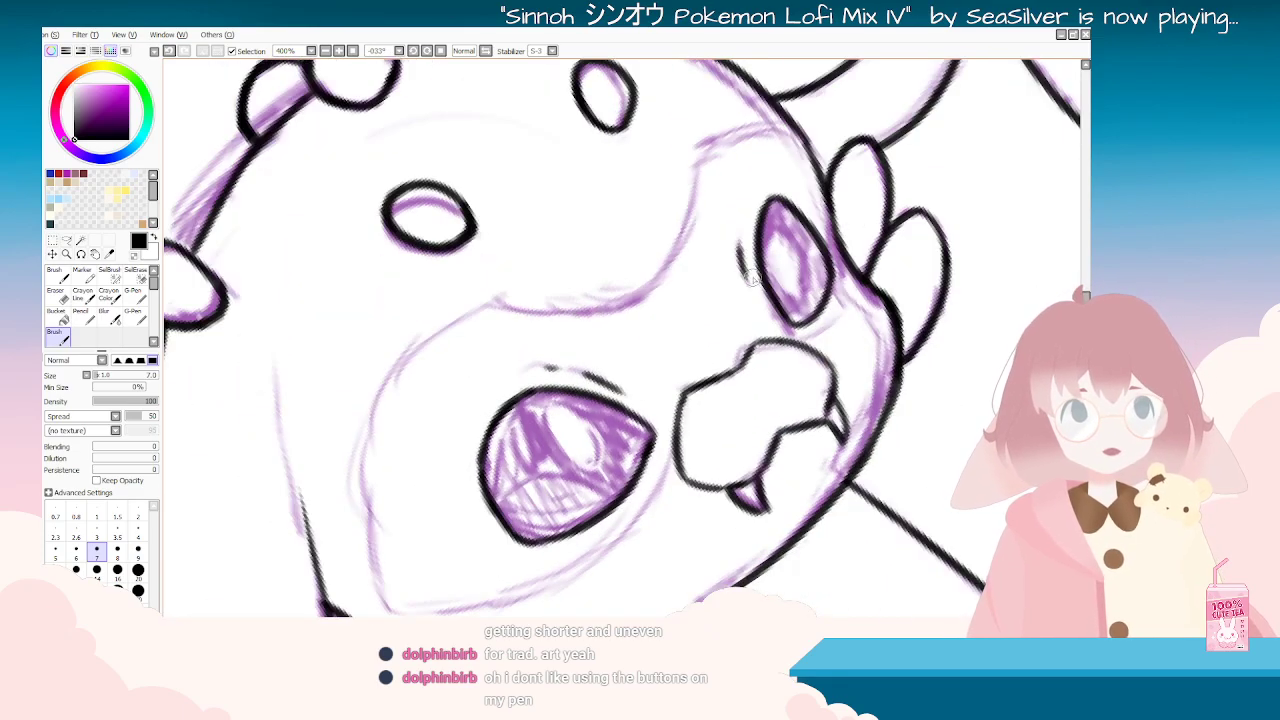
key(Delete)
key(Delete)
key(Delete)
key(Delete)
key(Delete)
key(Delete)
key(Delete)
key(Delete)
key(Delete)
key(Delete)
key(Delete)
key(Delete)
key(Delete)
key(Delete)
key(Delete)
key(Delete)
key(Delete)
key(Delete)
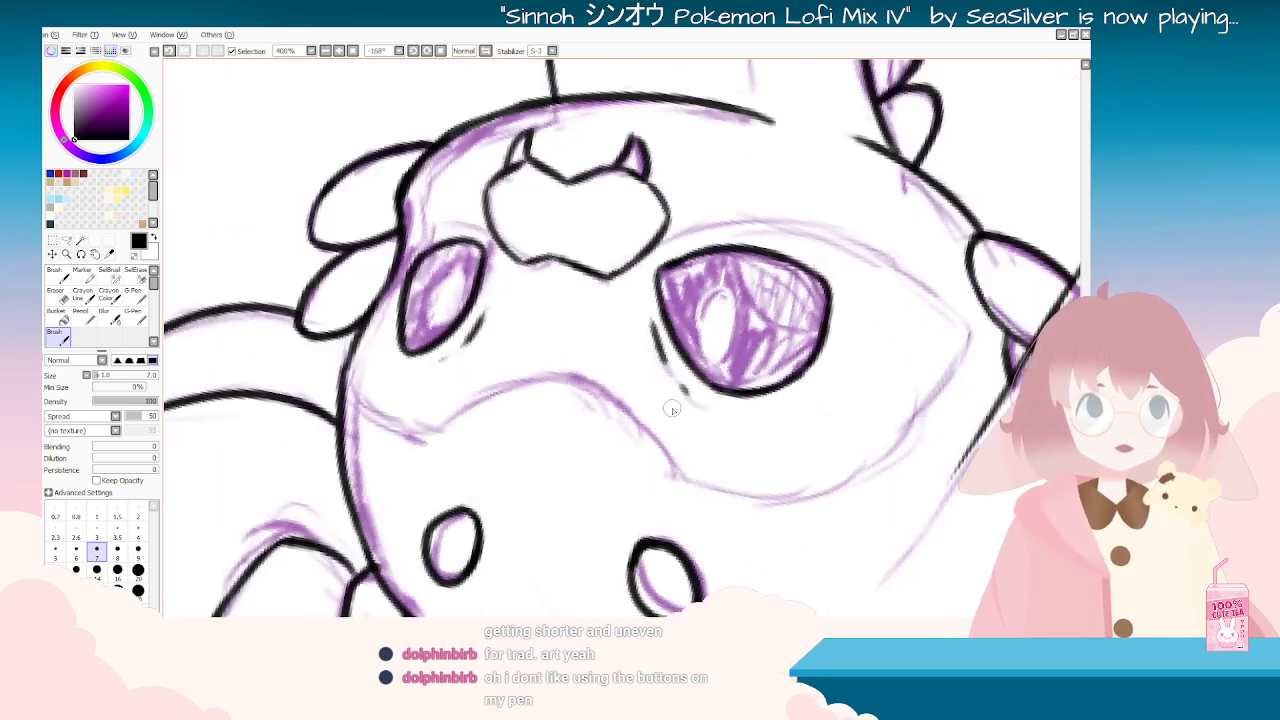
Step: Examine the whole figure with the purple sketch shown and with it hidden, checking the new eye outlines
key(Home)
key(Page_Down)
key(Page_Down)
key(Page_Down)
scroll(650, 394, down, 1)
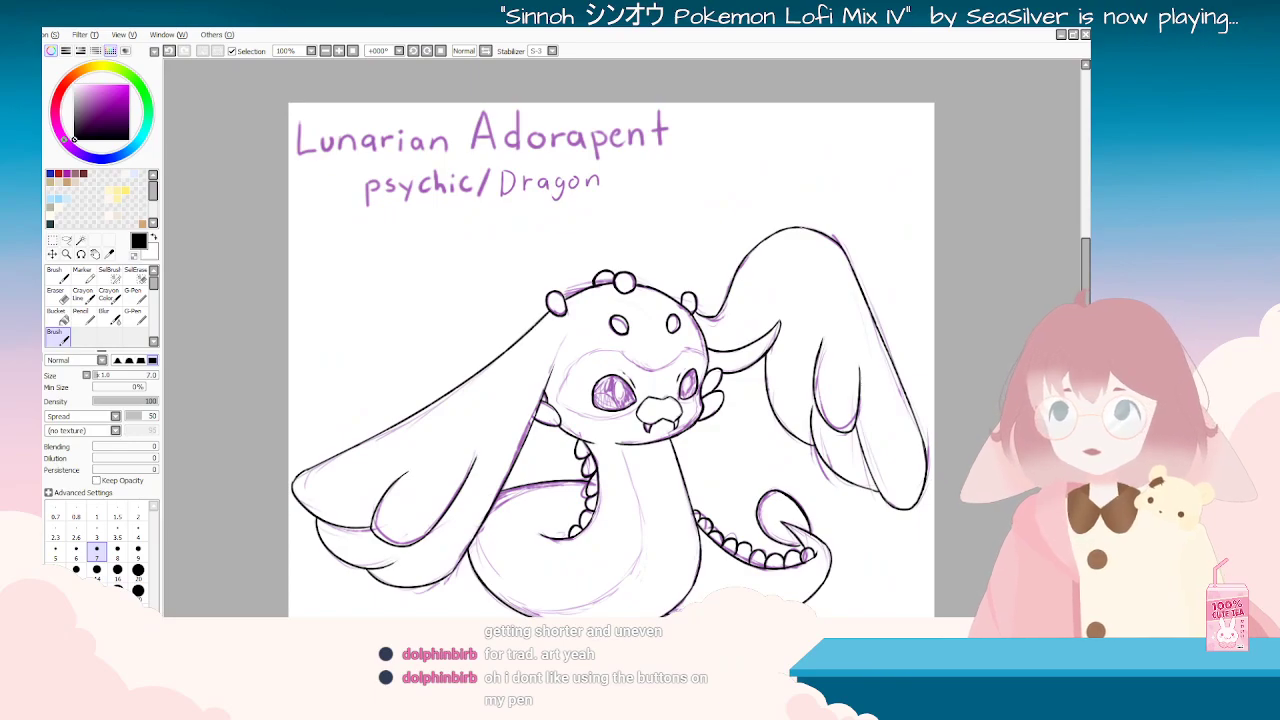
key(End)
key(End)
key(End)
key(End)
key(End)
key(End)
key(End)
key(End)
key(End)
key(End)
key(End)
key(End)
key(End)
key(End)
key(End)
key(End)
key(End)
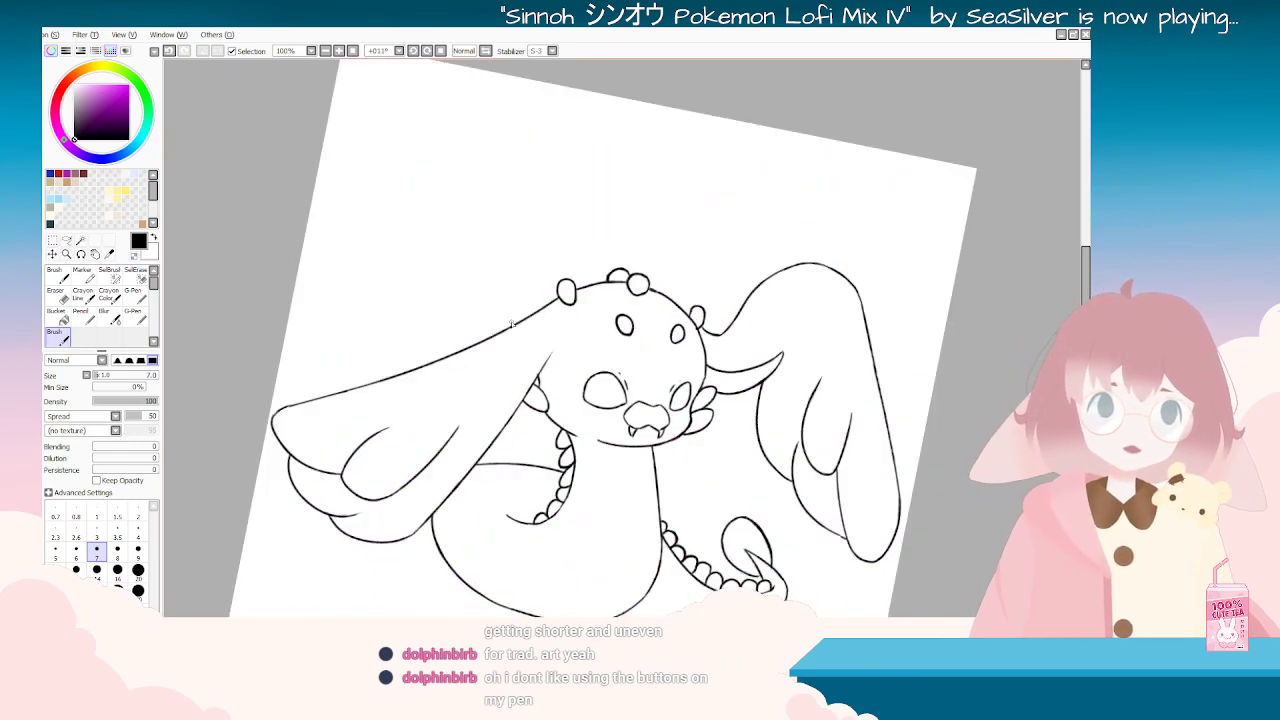
Step: Trim the ink inside the near eye's inner corner with the Eraser at size 9
key(Page_Up)
key(Page_Up)
key(Page_Up)
key(Delete)
key(Delete)
key(Delete)
key(Delete)
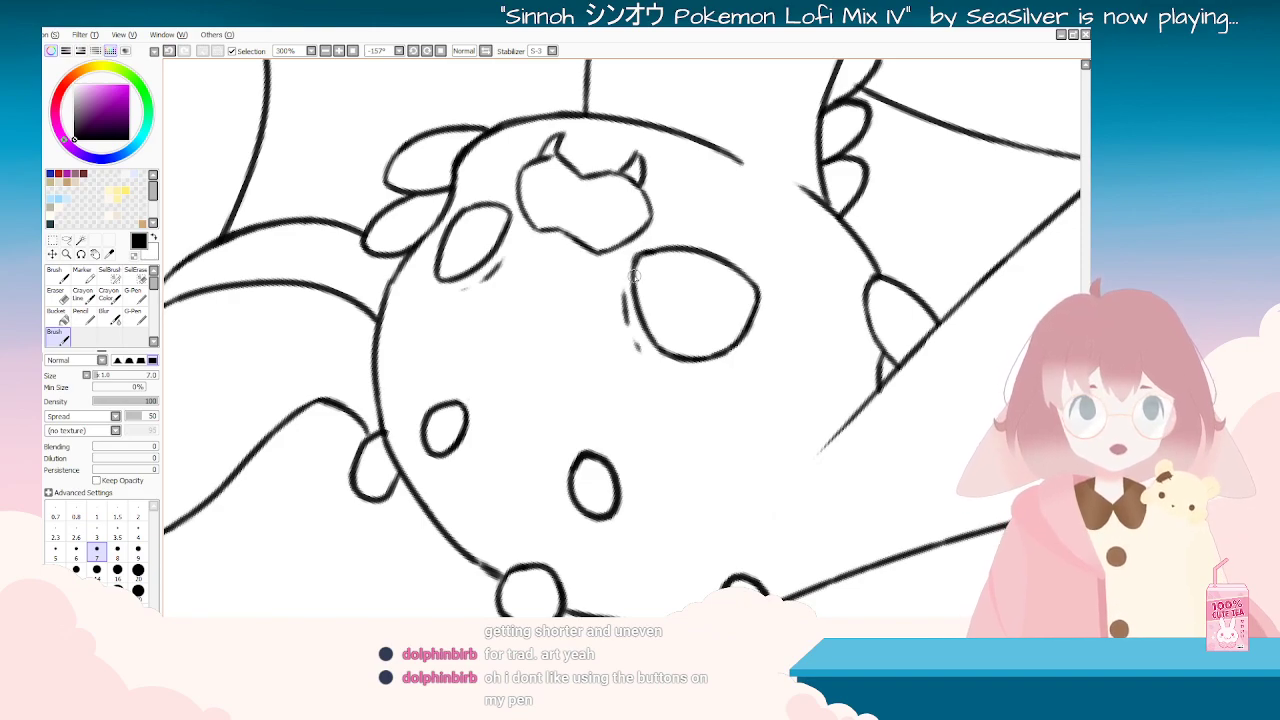
key(Delete)
key(Delete)
key(Delete)
key(Delete)
key(Delete)
key(Delete)
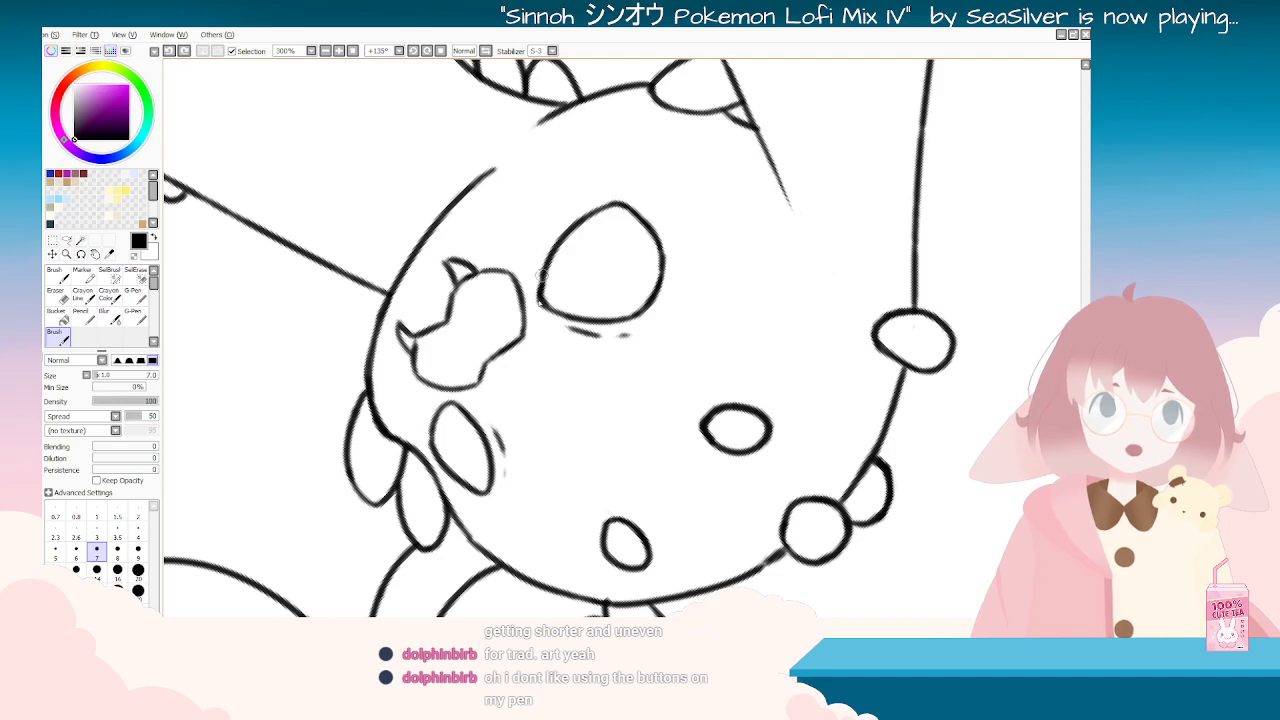
click(64, 299)
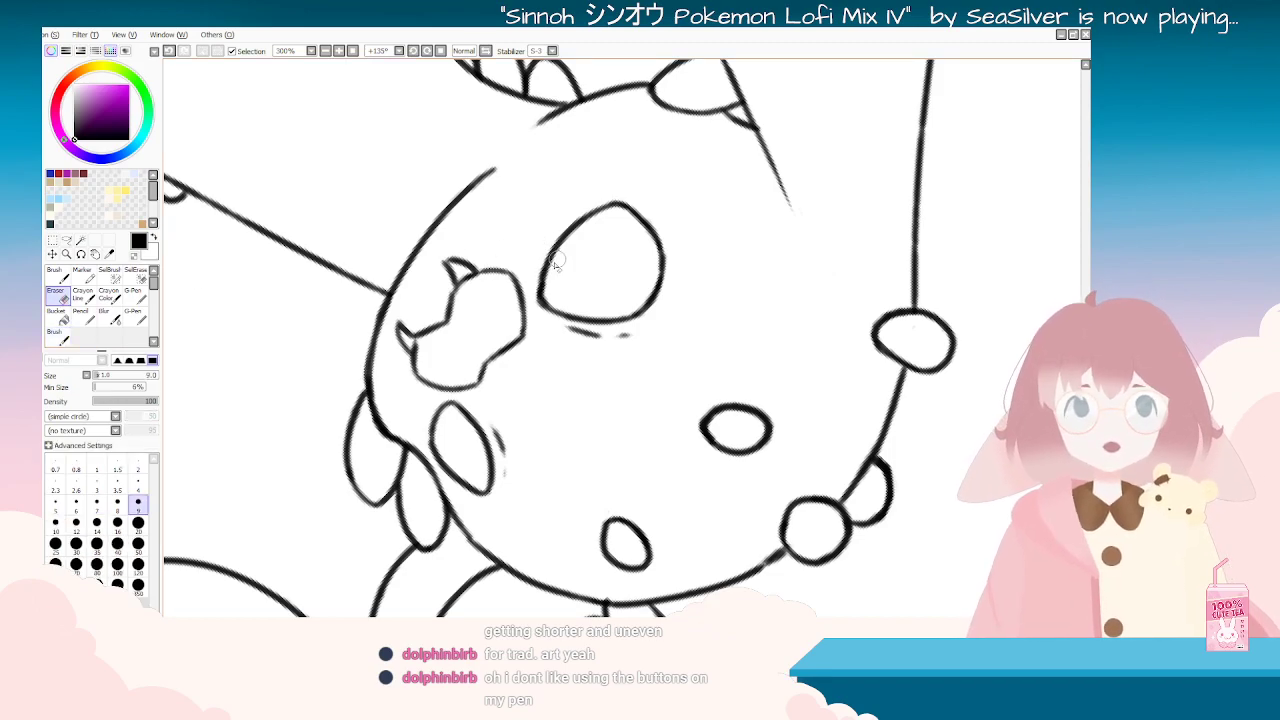
drag(546, 298, 555, 306)
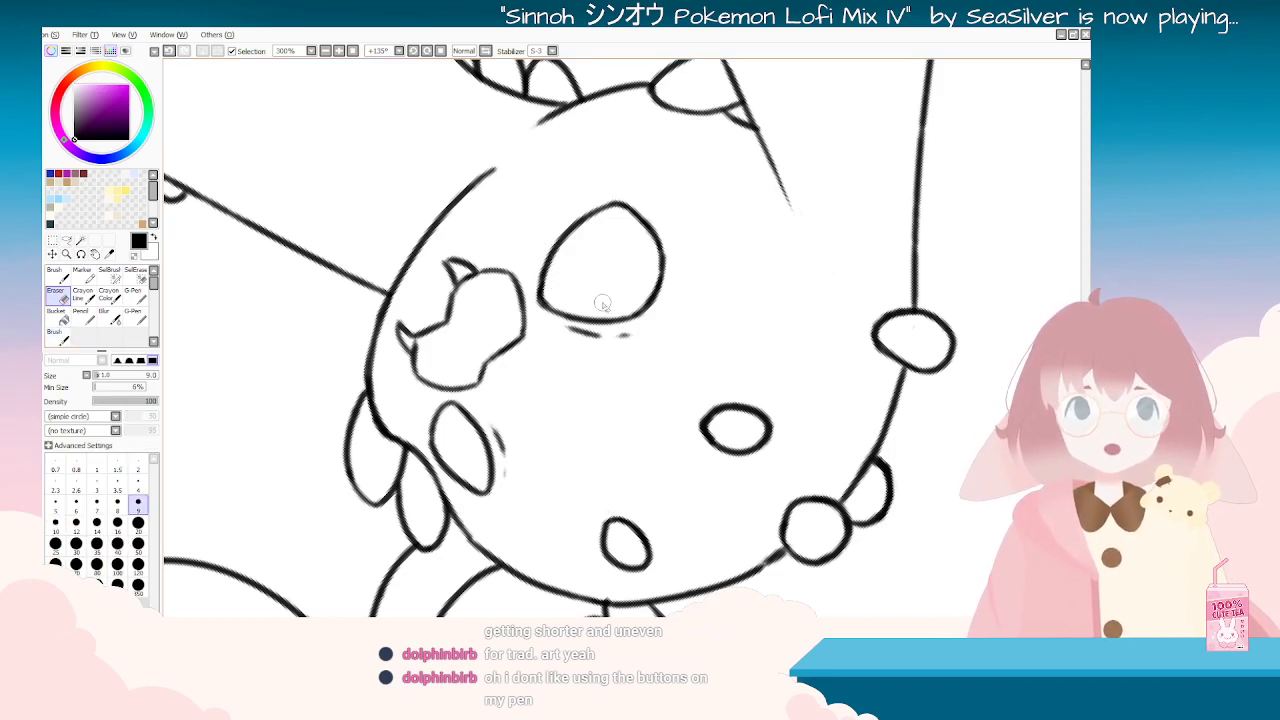
Step: Examine the trimmed near eye against the head without the sketch, and the whole figure with the purple sketch shown again
key(Delete)
key(Delete)
key(Delete)
key(Delete)
key(Delete)
key(Delete)
key(Delete)
key(Delete)
key(Delete)
key(Delete)
key(Delete)
key(Delete)
scroll(602, 301, down, 5)
key(ctrl+plus)
key(ctrl+plus)
key(ctrl+plus)
key(ctrl+plus)
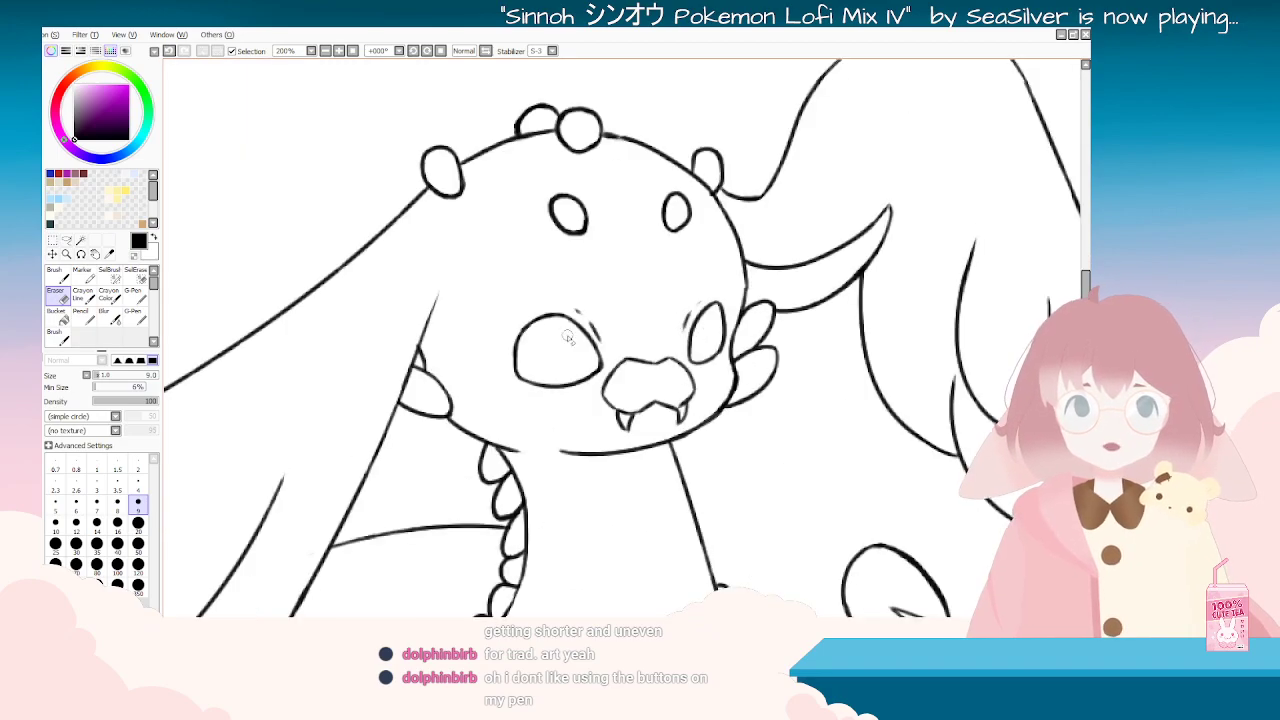
scroll(689, 278, up, 2)
scroll(690, 278, down, 5)
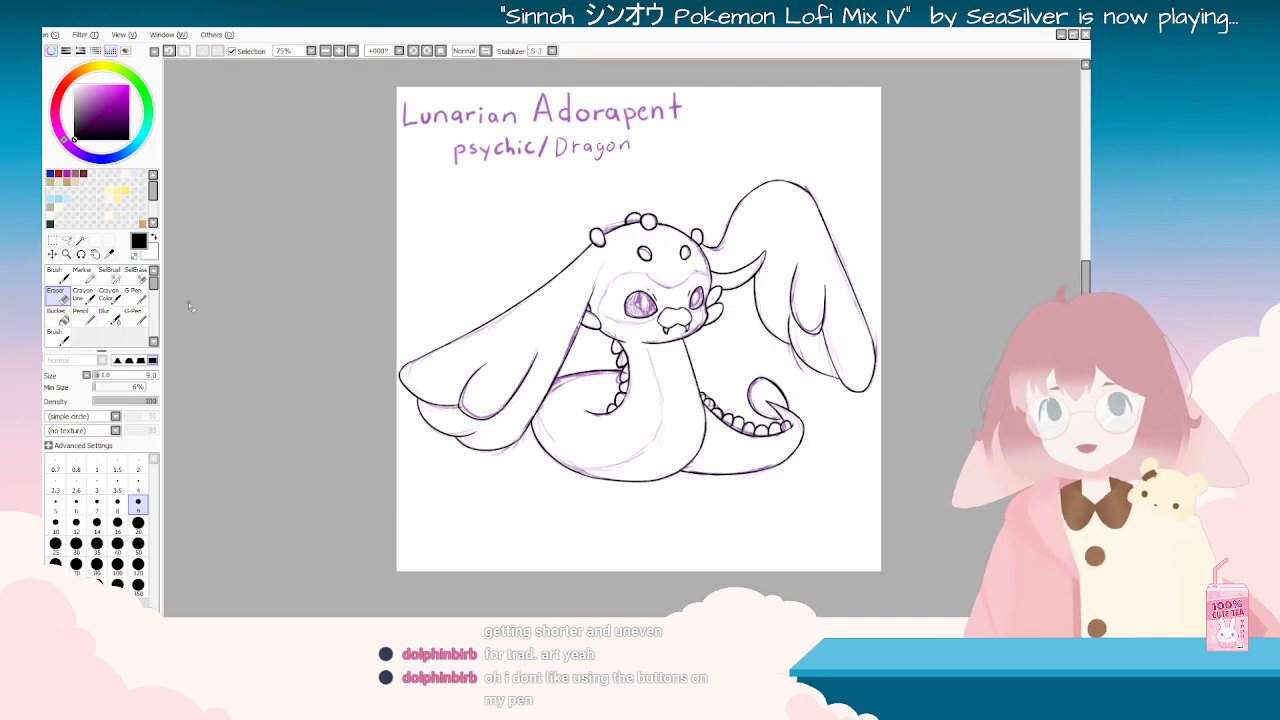
Step: Switch back to the black Brush at size 7 and turn the creature's head for inking the face marking
key(ctrl+plus)
key(ctrl+plus)
key(Delete)
key(Delete)
key(Delete)
key(Delete)
key(Delete)
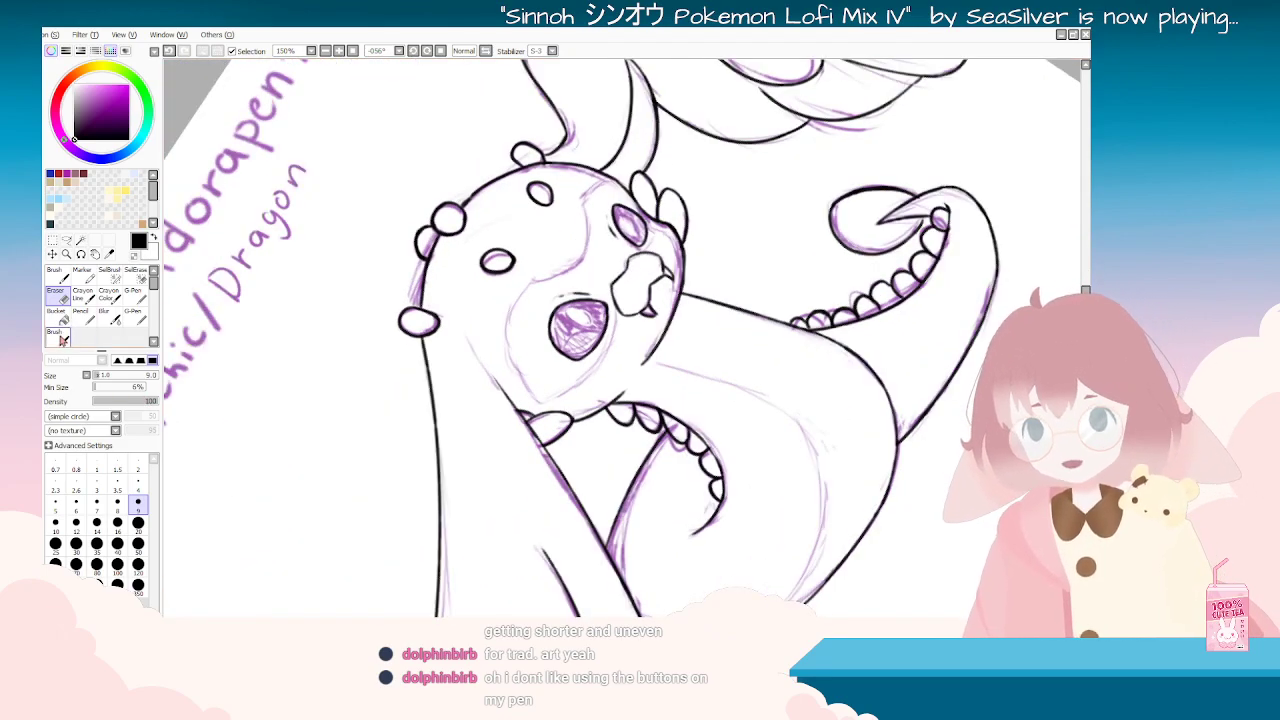
click(63, 338)
key(Delete)
key(Delete)
key(Delete)
key(Delete)
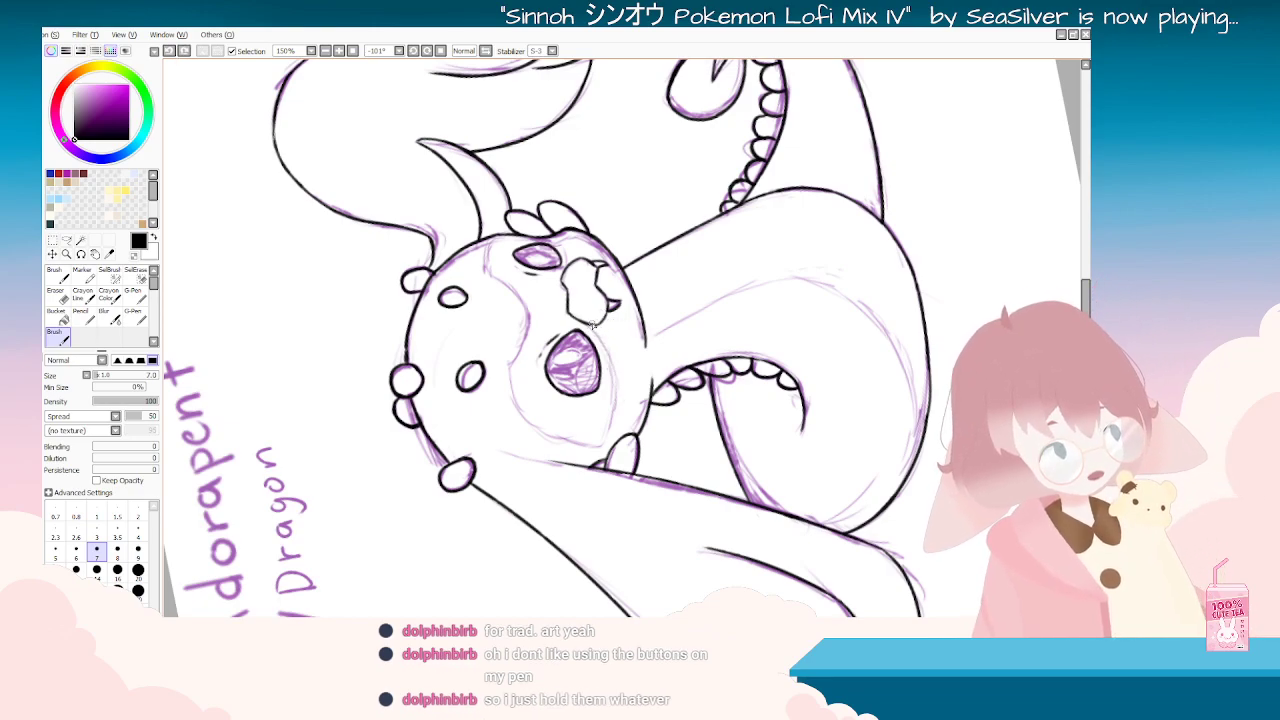
key(End)
key(End)
key(End)
key(End)
key(End)
key(End)
key(End)
key(End)
key(End)
key(End)
key(End)
key(End)
key(End)
key(End)
key(End)
key(End)
key(End)
key(End)
key(End)
key(End)
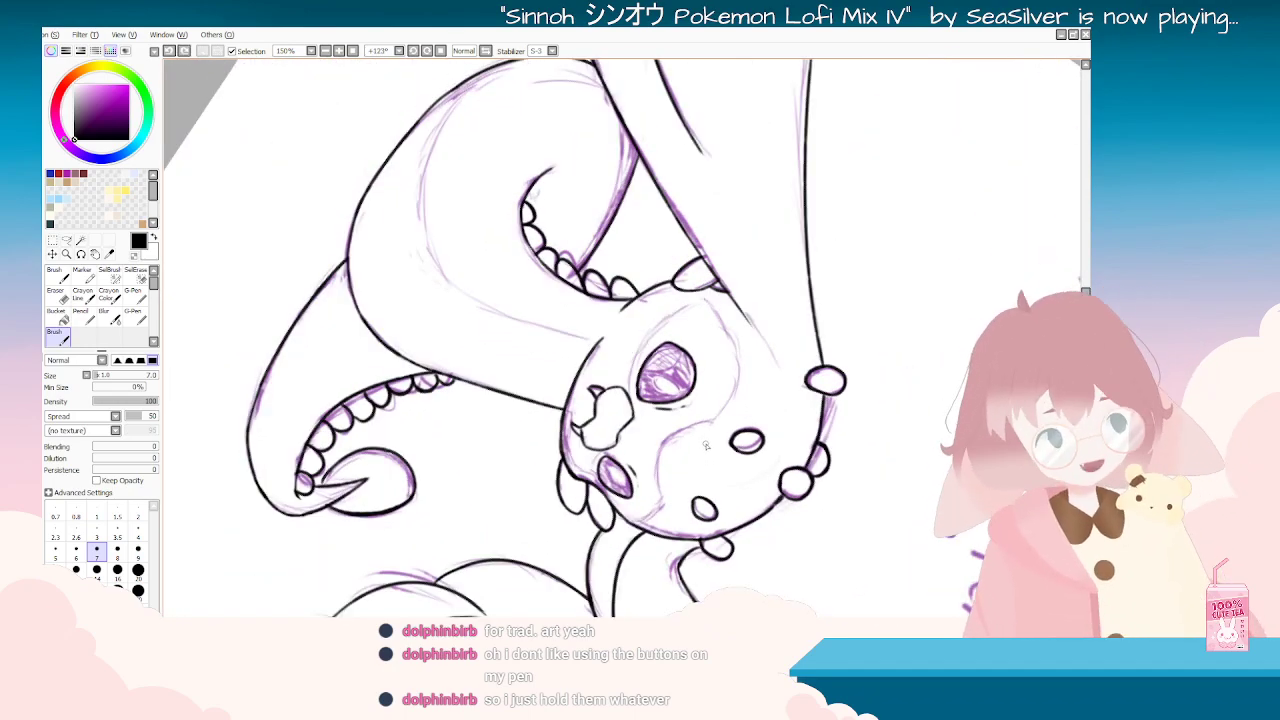
key(End)
key(End)
key(End)
key(End)
key(End)
key(End)
key(End)
key(End)
key(End)
key(End)
key(End)
key(End)
key(End)
key(End)
key(End)
key(End)
key(End)
key(End)
key(End)
key(End)
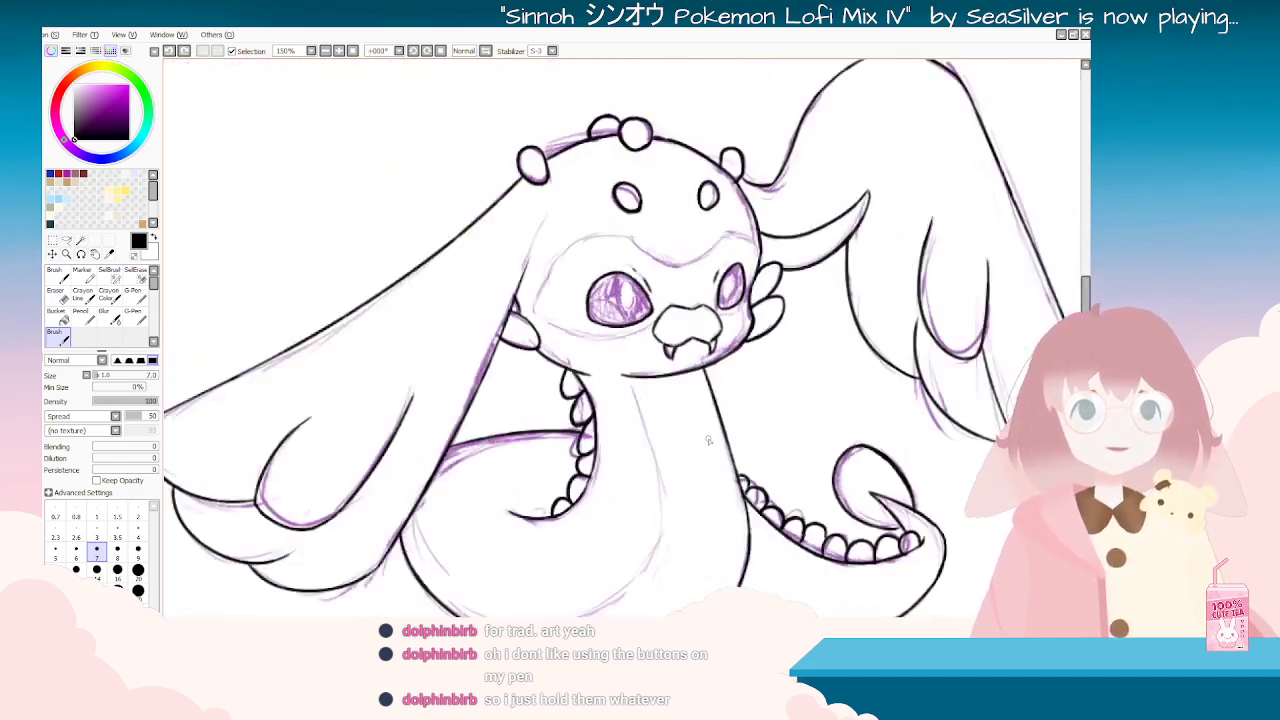
key(End)
key(End)
key(End)
key(End)
key(End)
key(End)
key(End)
key(End)
key(End)
key(End)
key(End)
key(End)
key(End)
key(End)
key(End)
key(End)
key(End)
key(End)
key(End)
key(End)
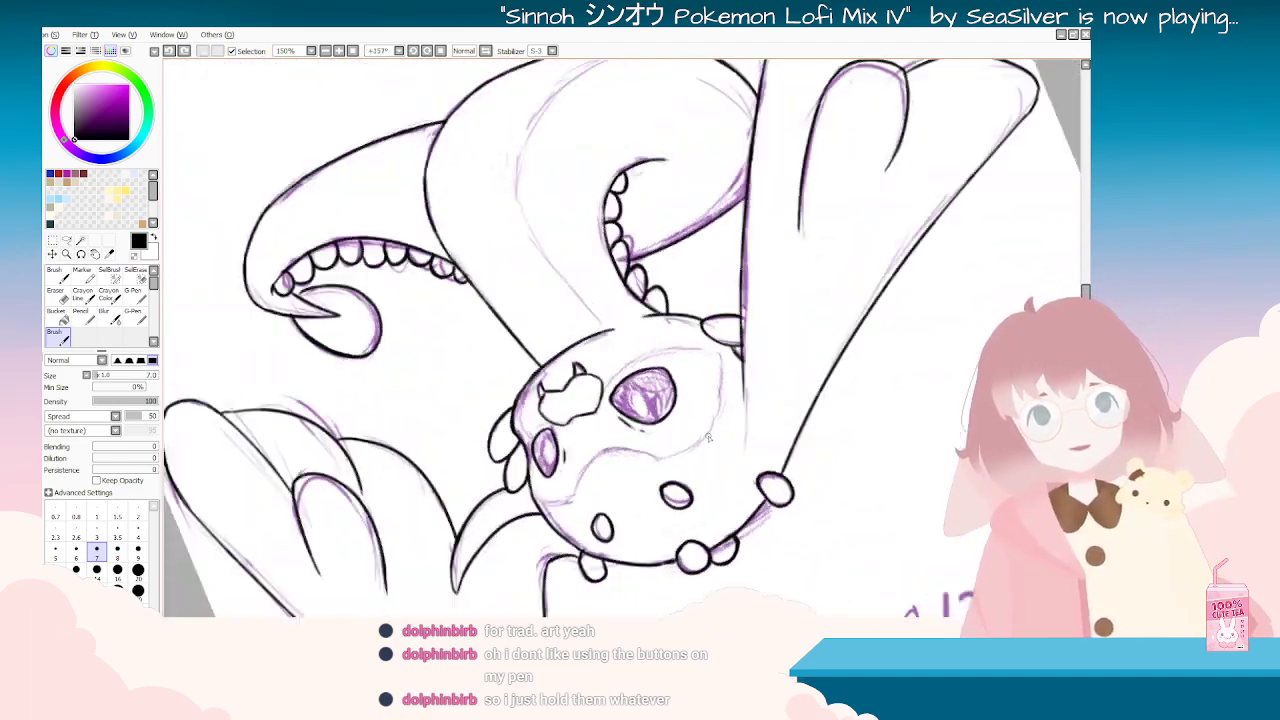
Step: Ink the lower edge of the face marking beneath the near eye with the black Brush at size 7
key(Delete)
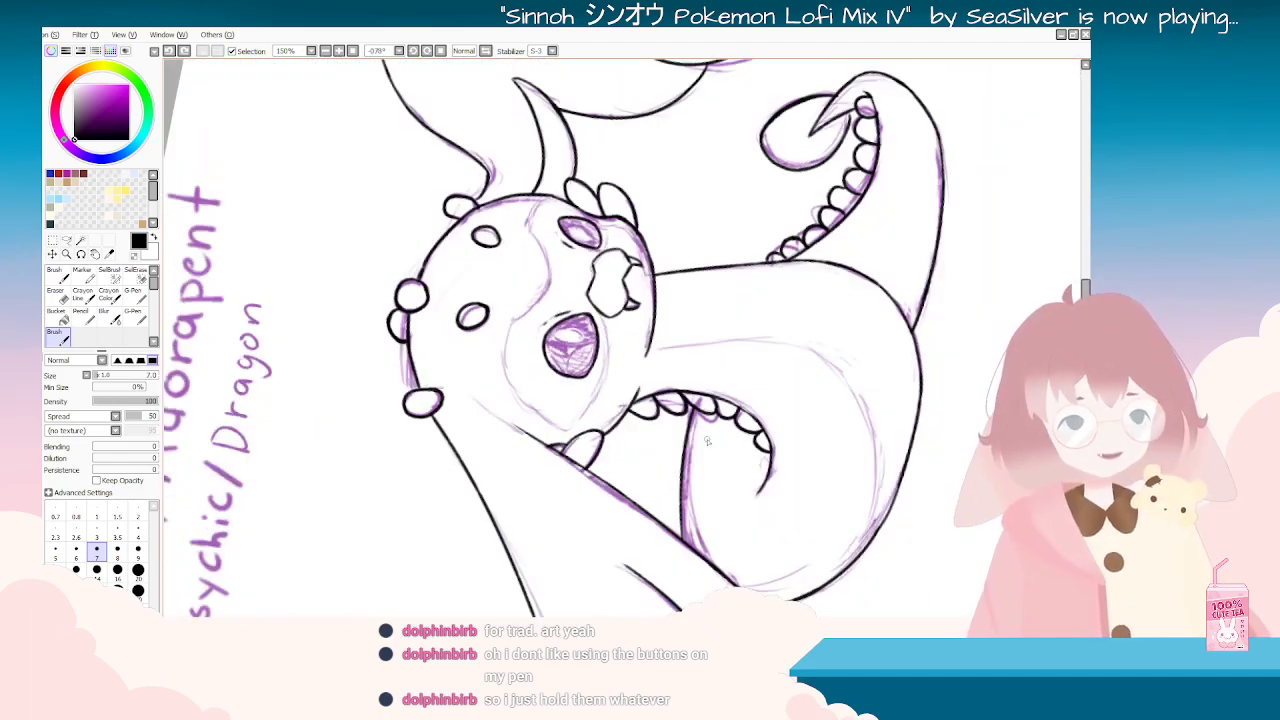
key(Delete)
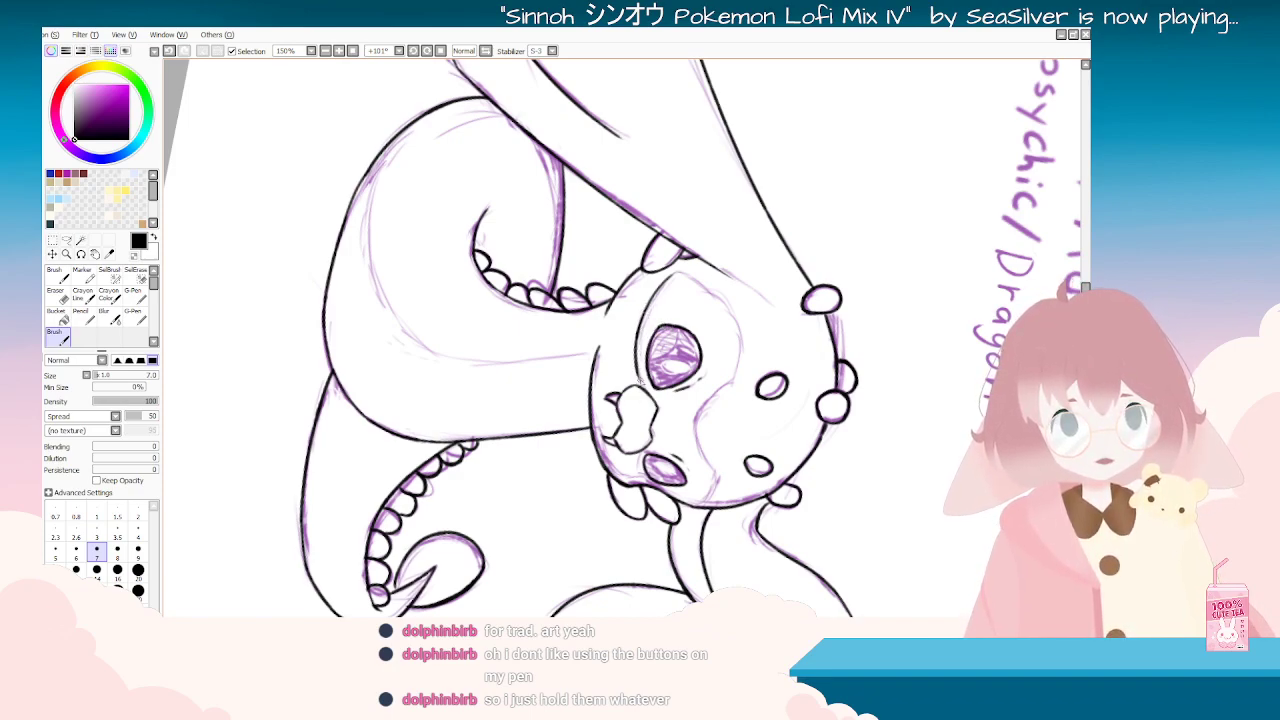
drag(839, 461, 655, 190)
drag(769, 307, 633, 496)
drag(642, 453, 640, 484)
key(ctrl+z)
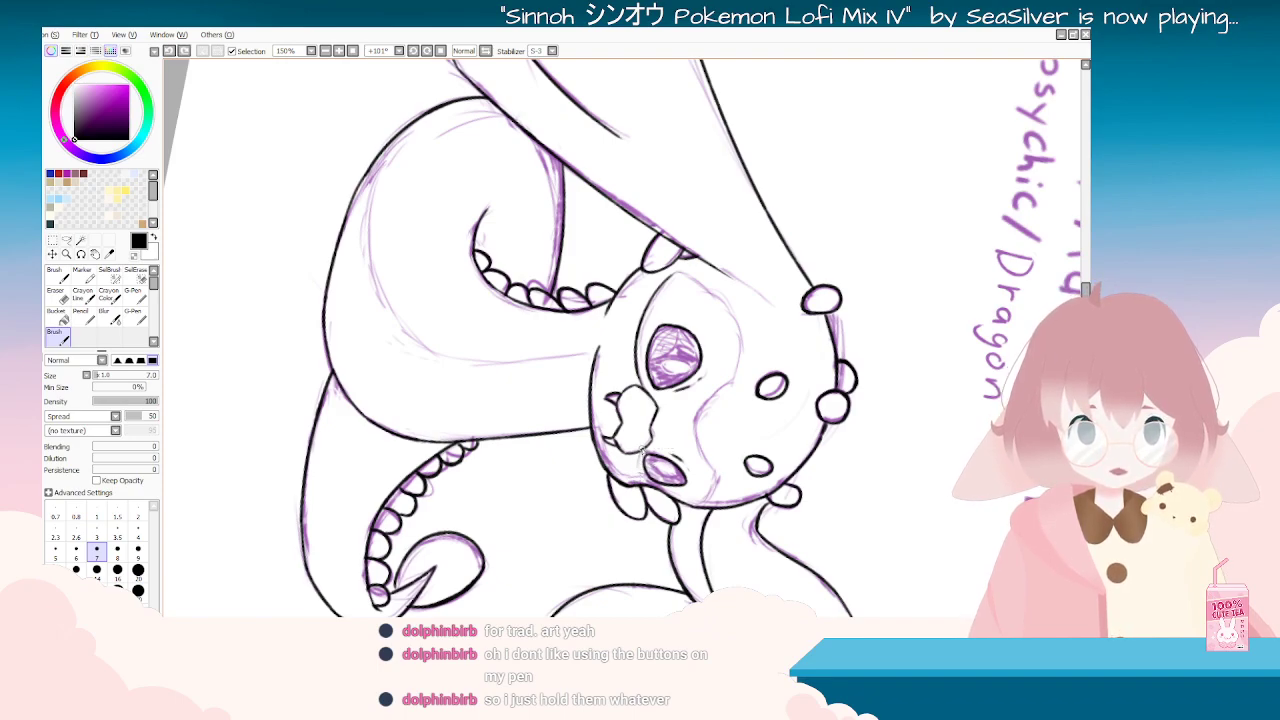
key(ctrl+z)
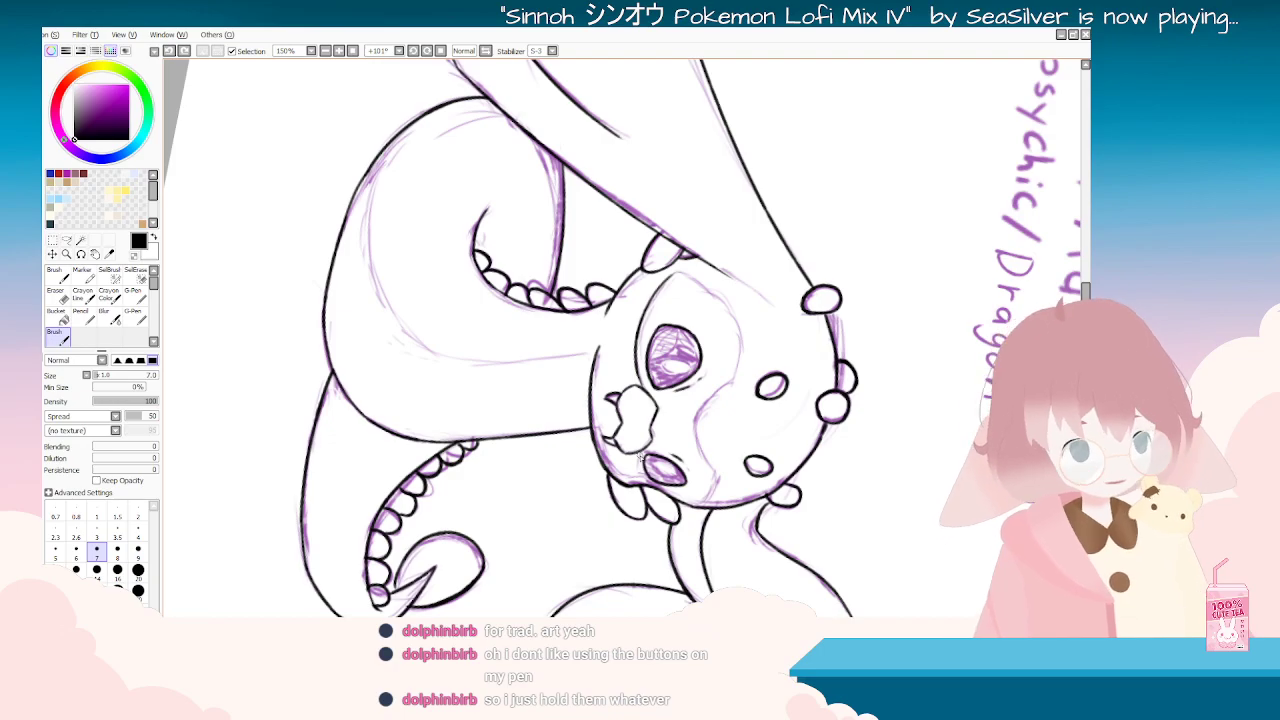
drag(854, 439, 441, 293)
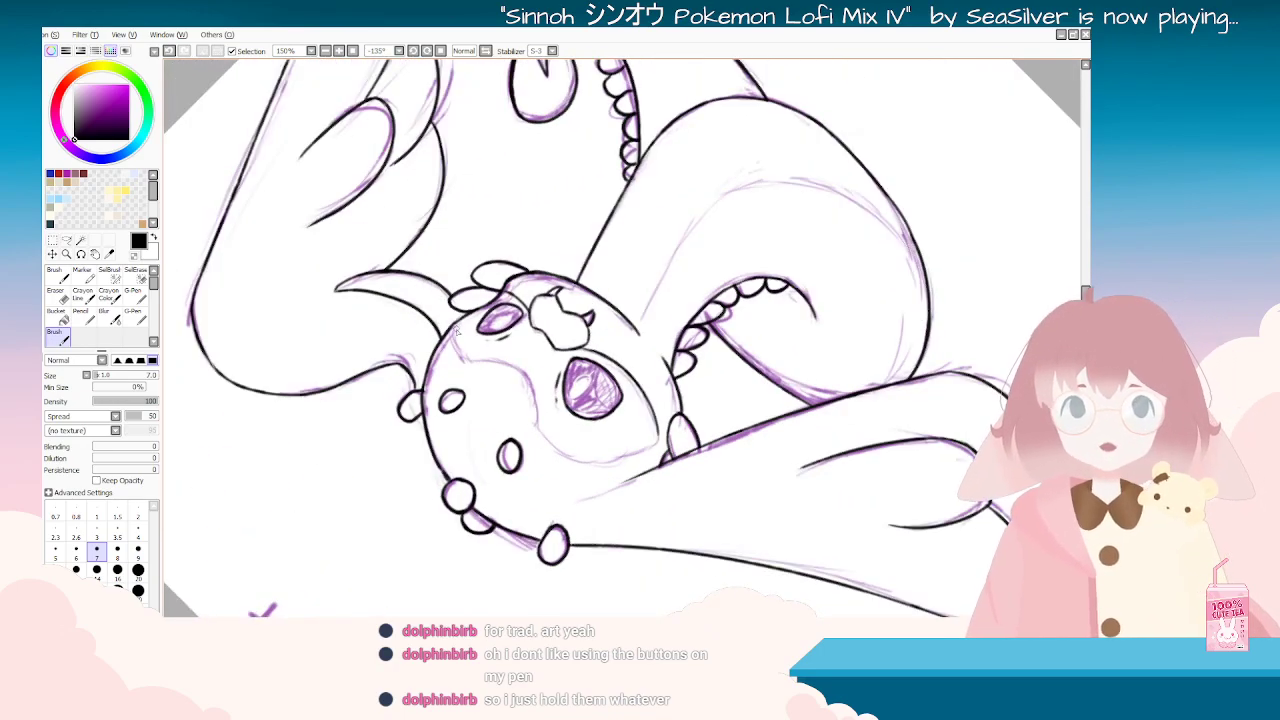
Step: Ink the upper edge of the face marking as a smooth arch over the near eye
mouse_move(731, 443)
mouse_down()
mouse_move(658, 350)
mouse_move(523, 320)
mouse_move(509, 372)
mouse_move(530, 409)
mouse_move(510, 375)
mouse_move(543, 413)
mouse_up()
key(ctrl+z)
drag(511, 372, 546, 416)
key(ctrl+z)
key(ctrl+z)
drag(506, 370, 550, 425)
key(ctrl+z)
mouse_move(510, 375)
mouse_down()
mouse_move(538, 408)
mouse_move(530, 336)
mouse_move(690, 305)
mouse_up()
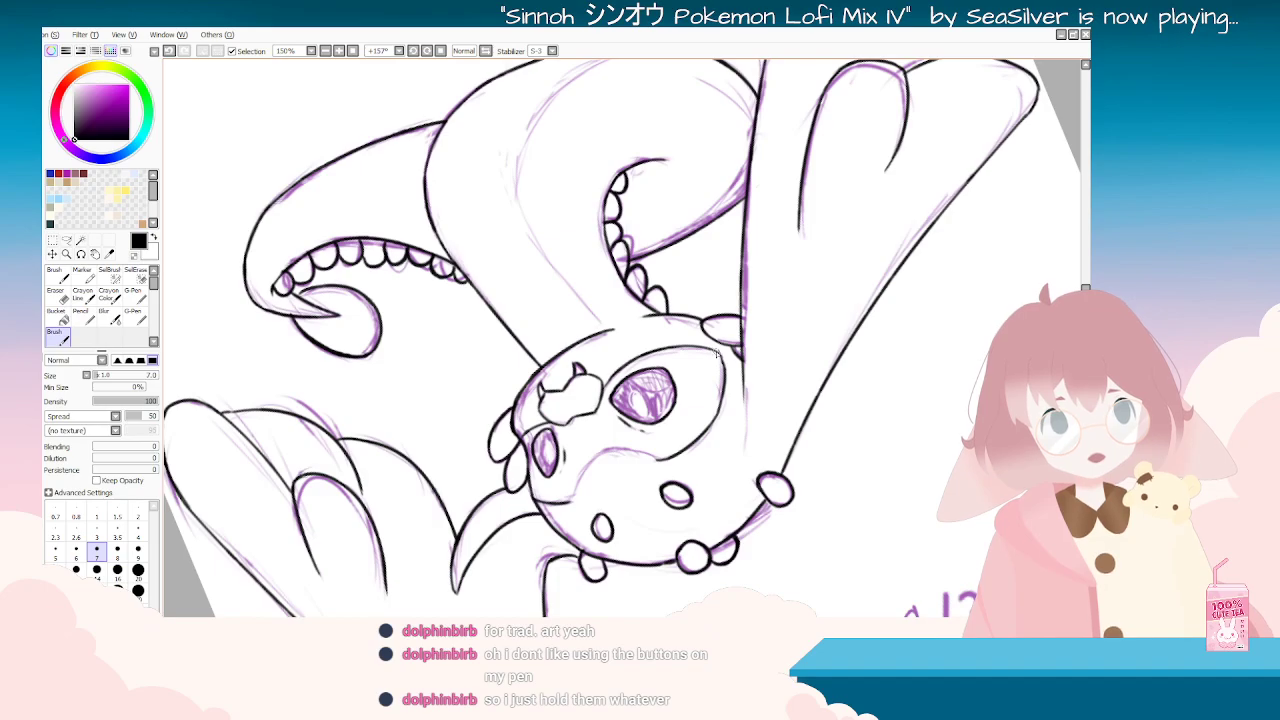
mouse_move(664, 440)
mouse_down()
mouse_move(568, 435)
mouse_move(600, 256)
mouse_move(638, 254)
mouse_up()
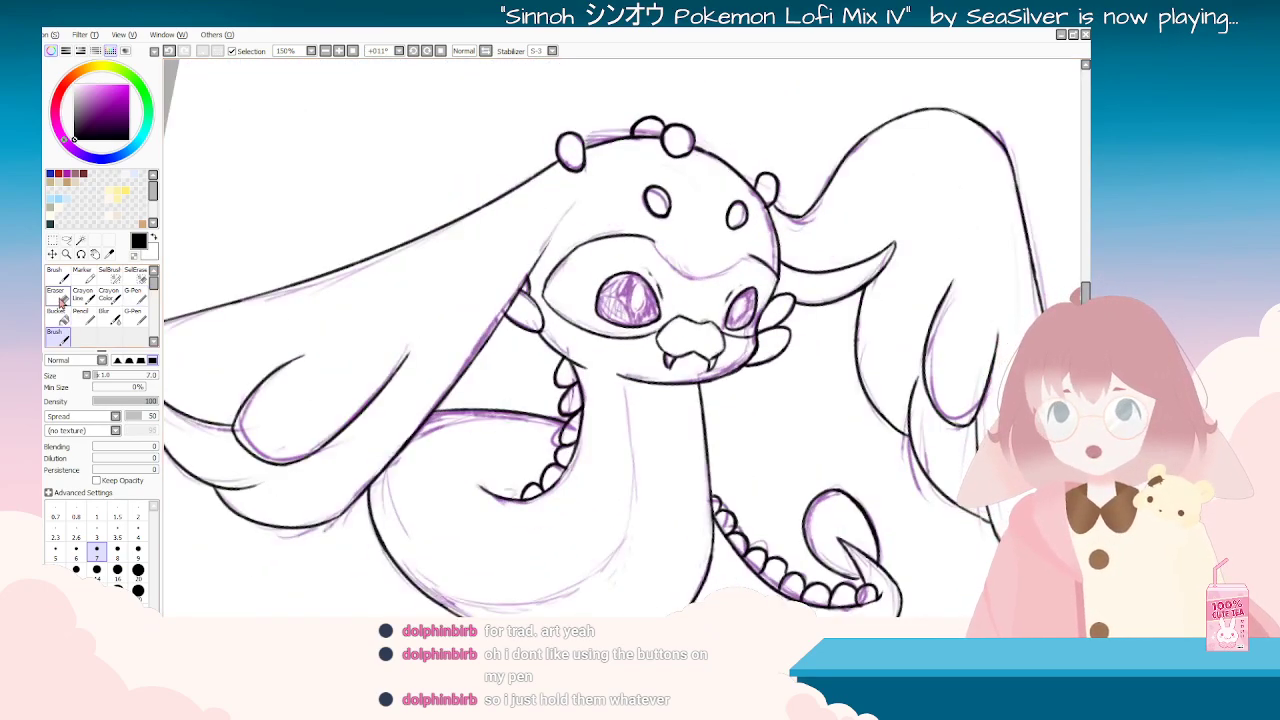
Step: Clean the marking's outer corner with the Eraser and ink its dipped edge across the brow to the far side of the head
click(60, 298)
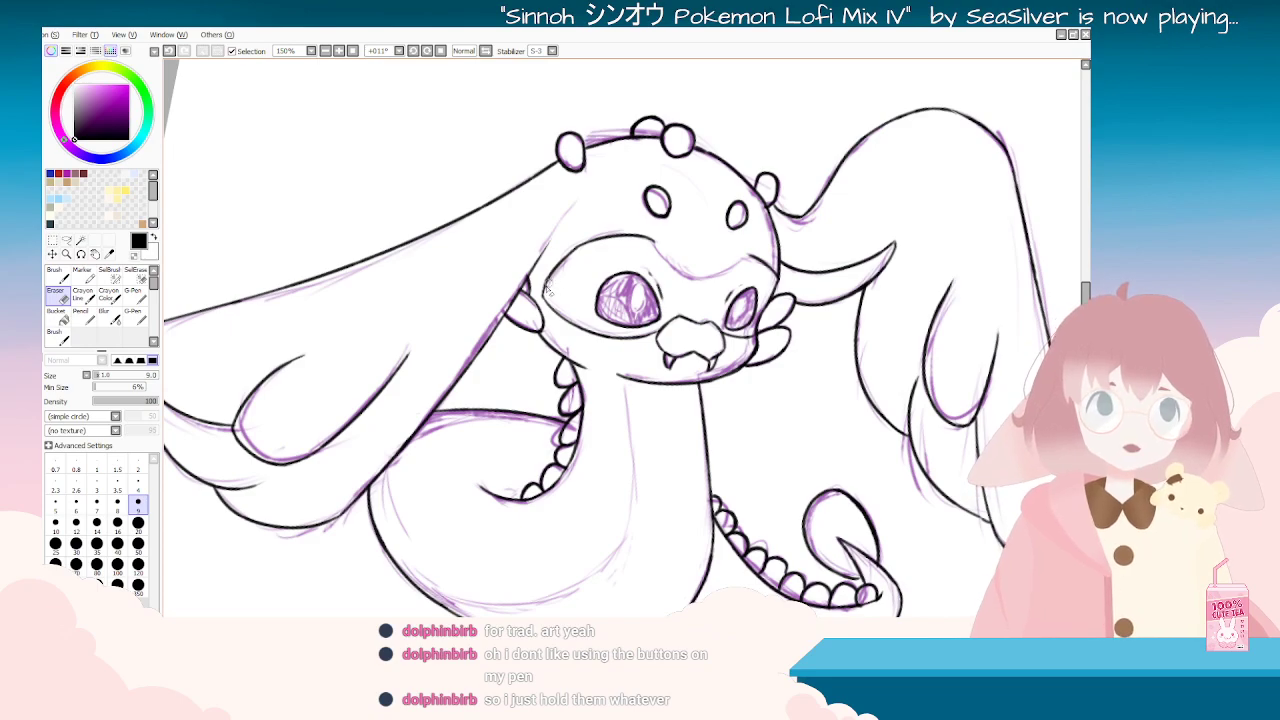
drag(598, 262, 662, 263)
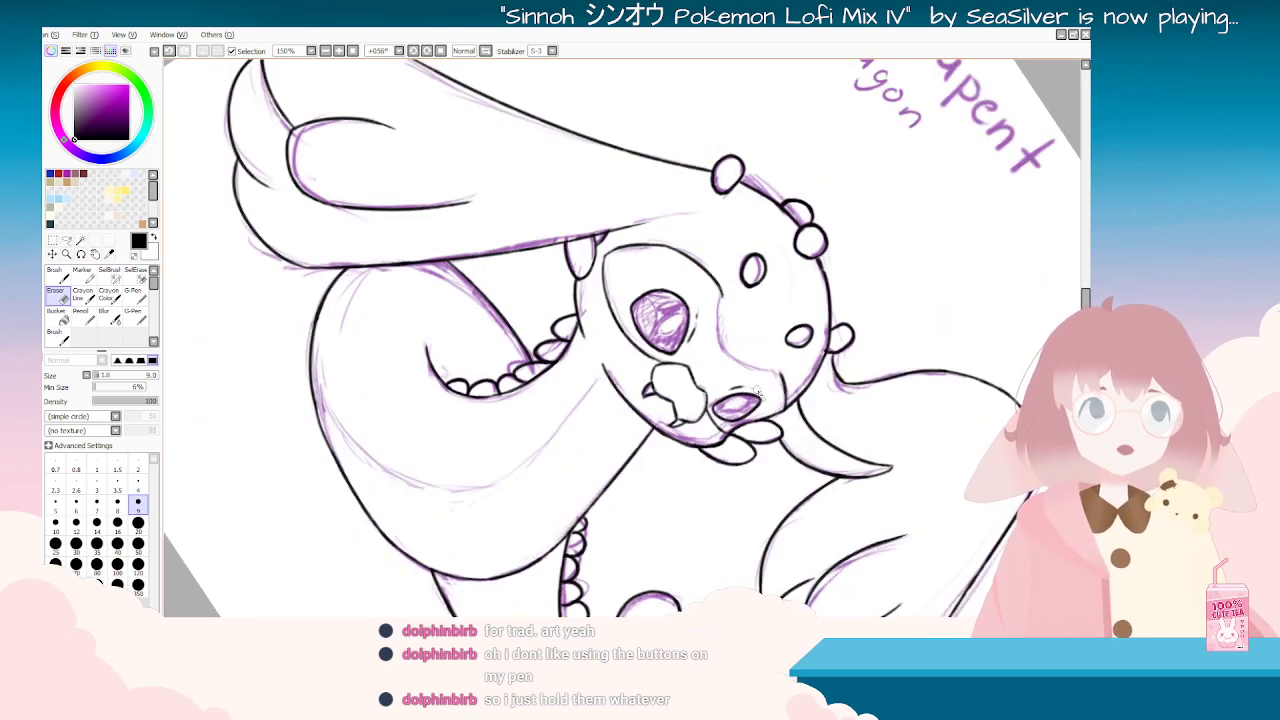
mouse_move(785, 377)
mouse_down()
mouse_move(505, 429)
mouse_move(679, 521)
mouse_move(541, 180)
mouse_move(668, 147)
mouse_move(608, 207)
mouse_move(570, 207)
mouse_move(585, 200)
mouse_move(588, 239)
mouse_up()
click(58, 337)
key(ctrl+z)
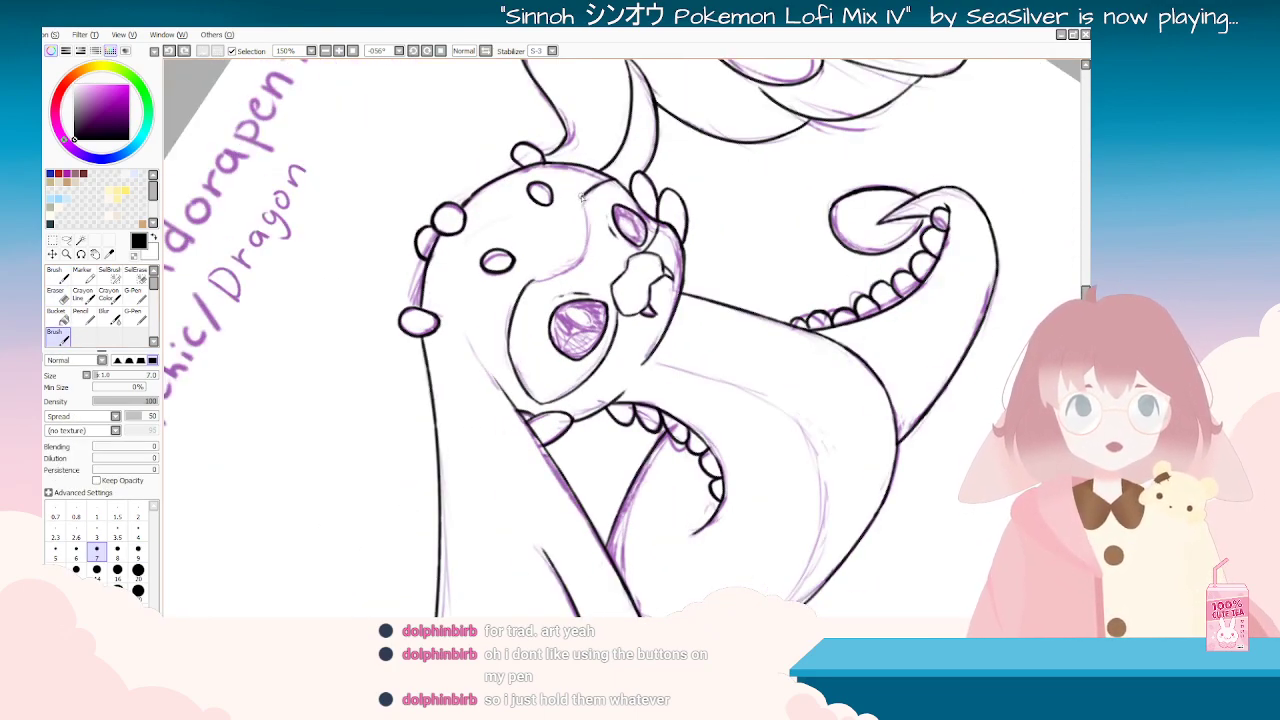
mouse_move(604, 345)
mouse_down()
mouse_move(718, 330)
mouse_move(729, 364)
mouse_move(685, 443)
mouse_up()
key(ctrl+z)
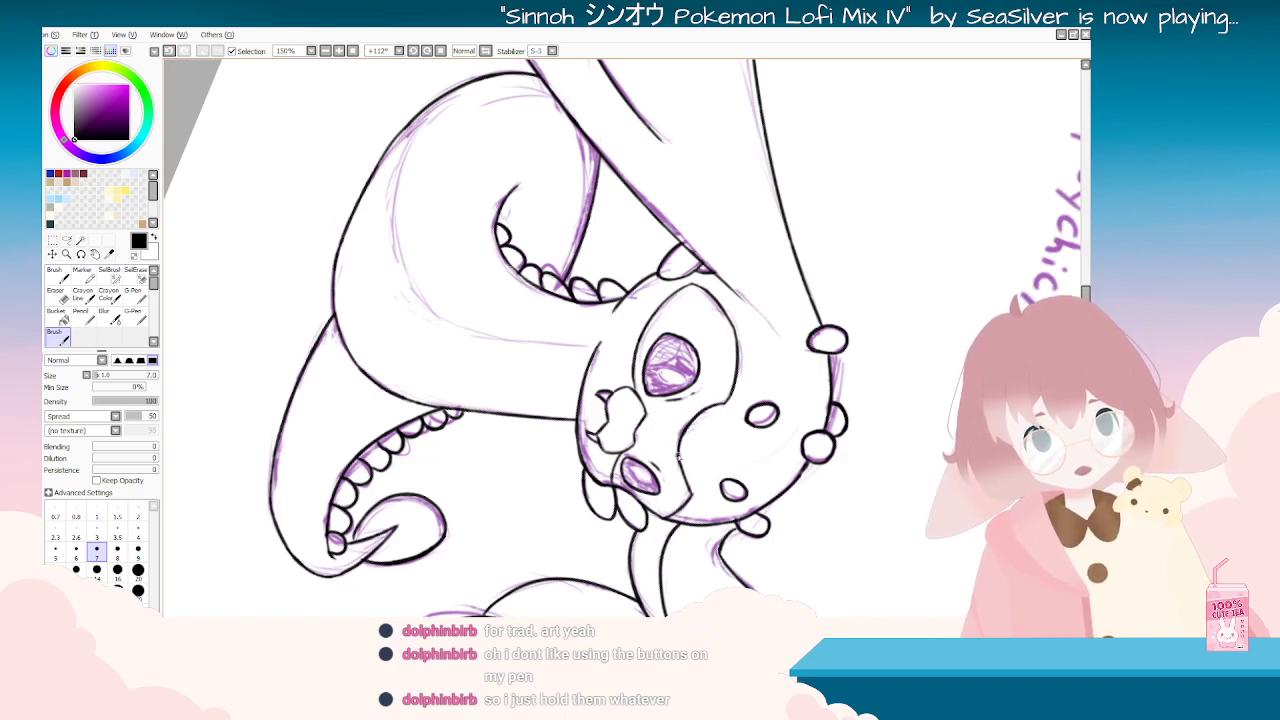
mouse_move(597, 450)
mouse_down()
mouse_move(337, 397)
mouse_move(715, 225)
mouse_up()
Step: Trim the marking's dipped brow edge between the eyes with the Eraser at size 9
click(64, 293)
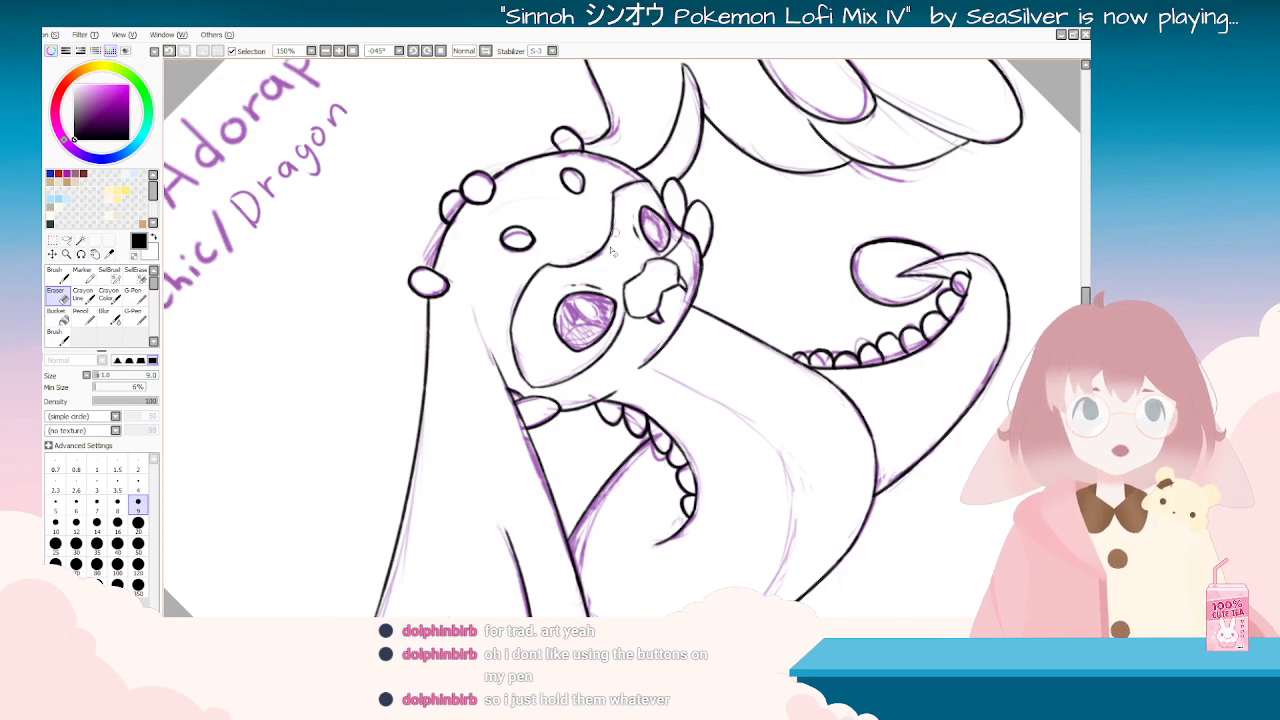
drag(616, 482, 401, 481)
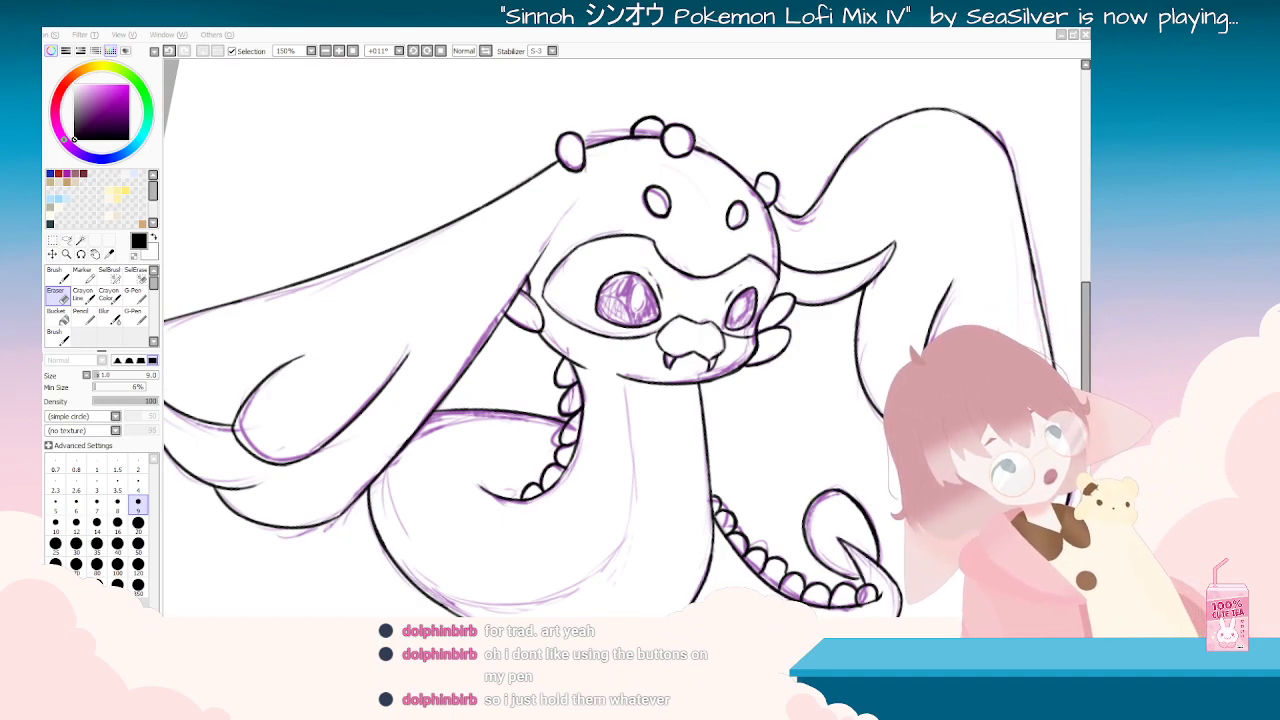
key(ctrl+Tab)
key(ctrl+Tab)
key(alt+Tab)
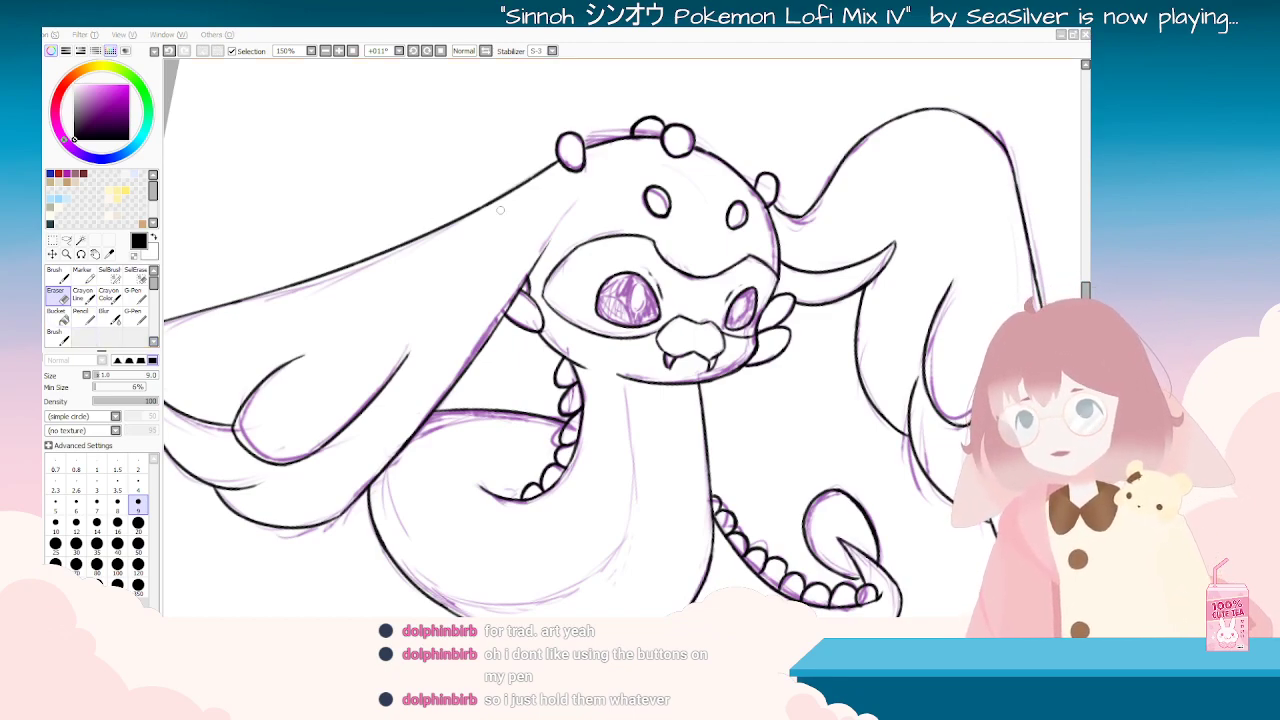
Step: Erase the inked face marking around both eyes with the Eraser at size 20
click(138, 525)
mouse_move(597, 236)
mouse_down()
mouse_move(545, 268)
mouse_move(555, 318)
mouse_move(620, 345)
mouse_move(652, 338)
mouse_move(615, 345)
mouse_up()
mouse_move(652, 290)
mouse_down()
mouse_move(630, 235)
mouse_move(665, 250)
mouse_move(622, 232)
mouse_move(682, 268)
mouse_move(753, 255)
mouse_move(768, 268)
mouse_up()
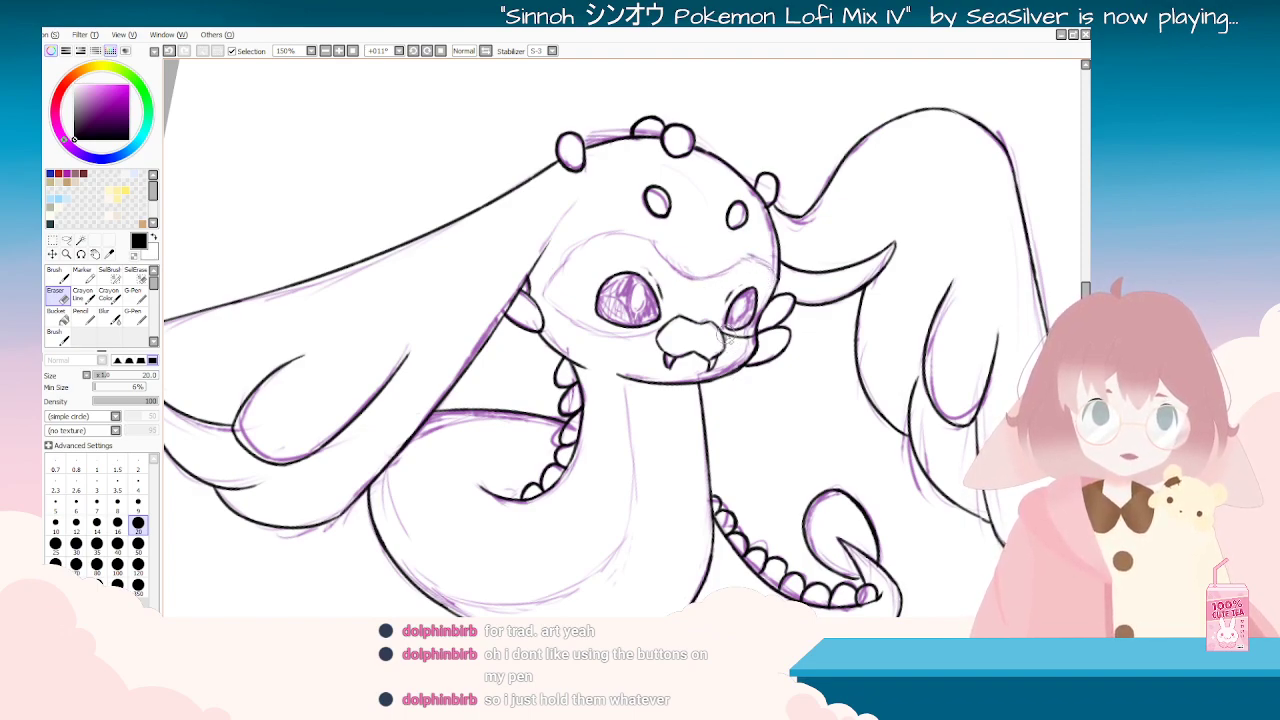
key(ctrl+z)
key(ctrl+y)
drag(725, 340, 746, 335)
key(ctrl+z)
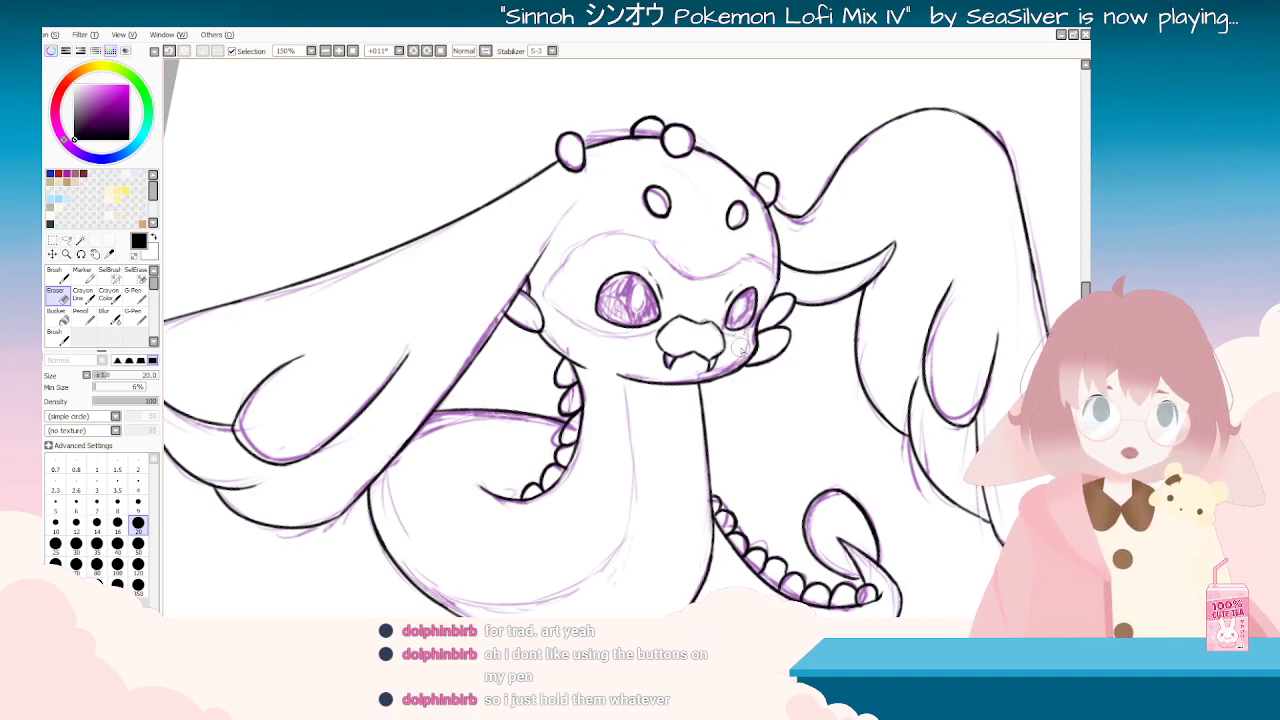
Step: Bring the whole canvas upright into view and hide the purple sketch
key(Delete)
key(Delete)
key(End)
key(End)
scroll(740, 349, down, 4)
key(Home)
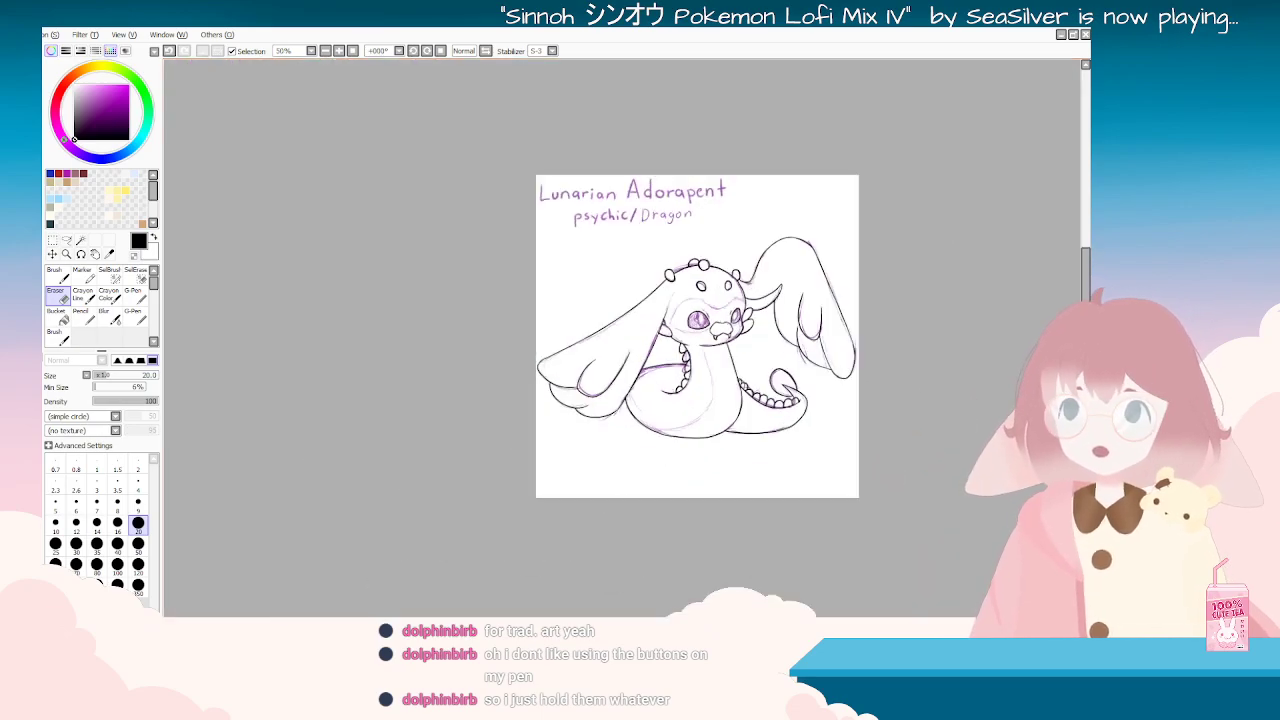
key(Delete)
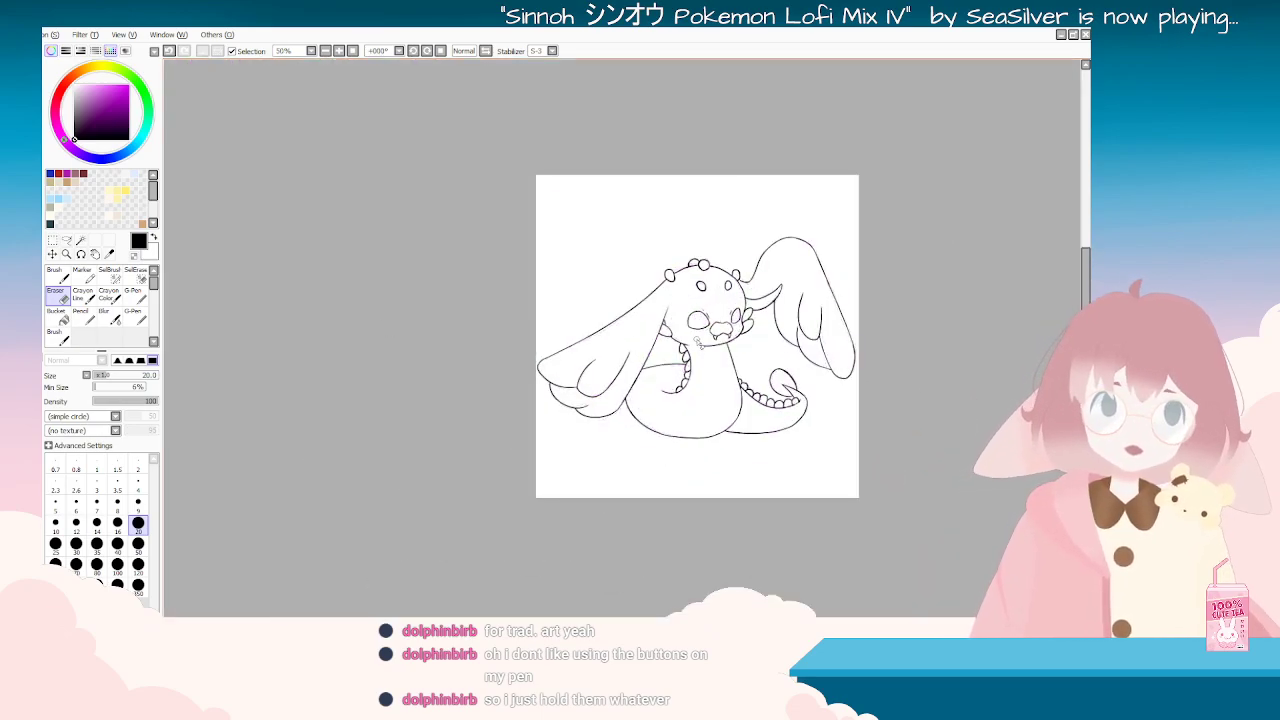
Step: Examine the head's clean line art up close from several angles, and the whole figure without the sketch
scroll(712, 340, up, 2)
key(Delete)
key(Delete)
key(Delete)
key(Delete)
key(Delete)
key(Delete)
key(Delete)
key(Delete)
key(Delete)
key(Delete)
key(Delete)
key(Delete)
key(Delete)
key(Delete)
key(Delete)
key(Delete)
key(Delete)
key(Delete)
key(Delete)
key(Delete)
scroll(722, 291, up, 2)
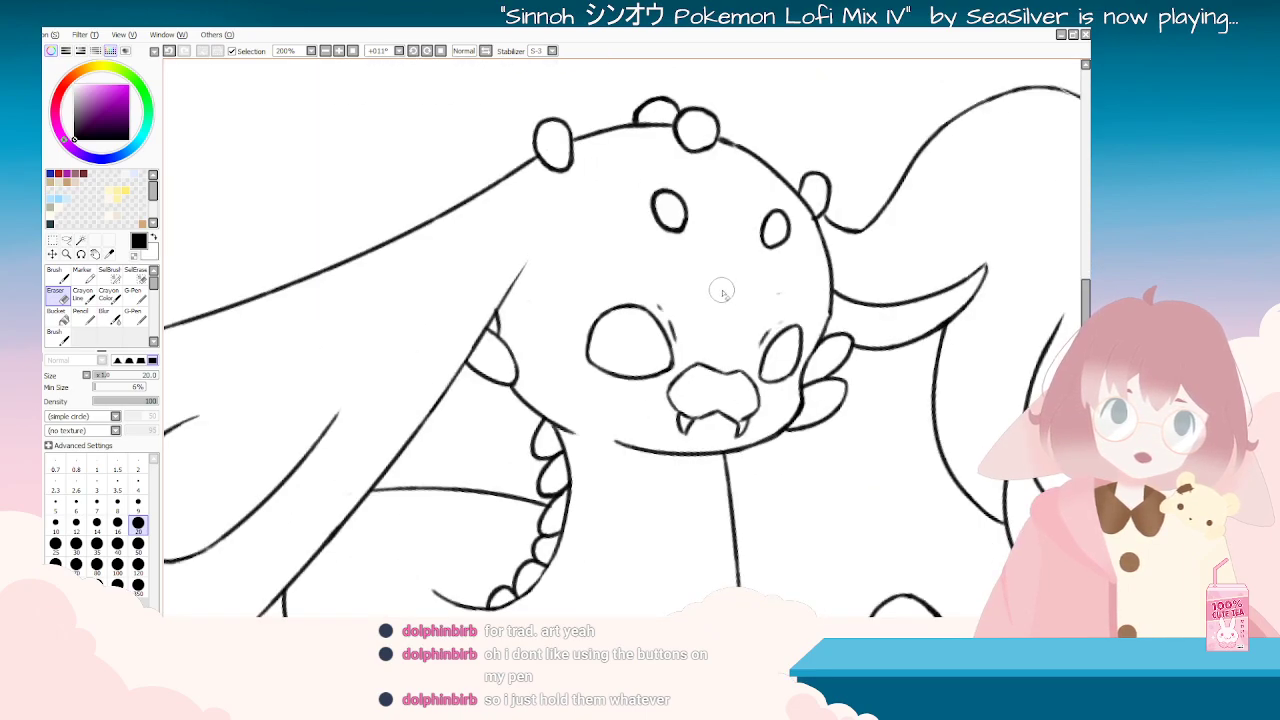
scroll(722, 291, up, 1)
key(End)
key(End)
key(End)
key(End)
key(End)
key(End)
key(End)
key(End)
key(End)
key(End)
key(End)
key(End)
key(End)
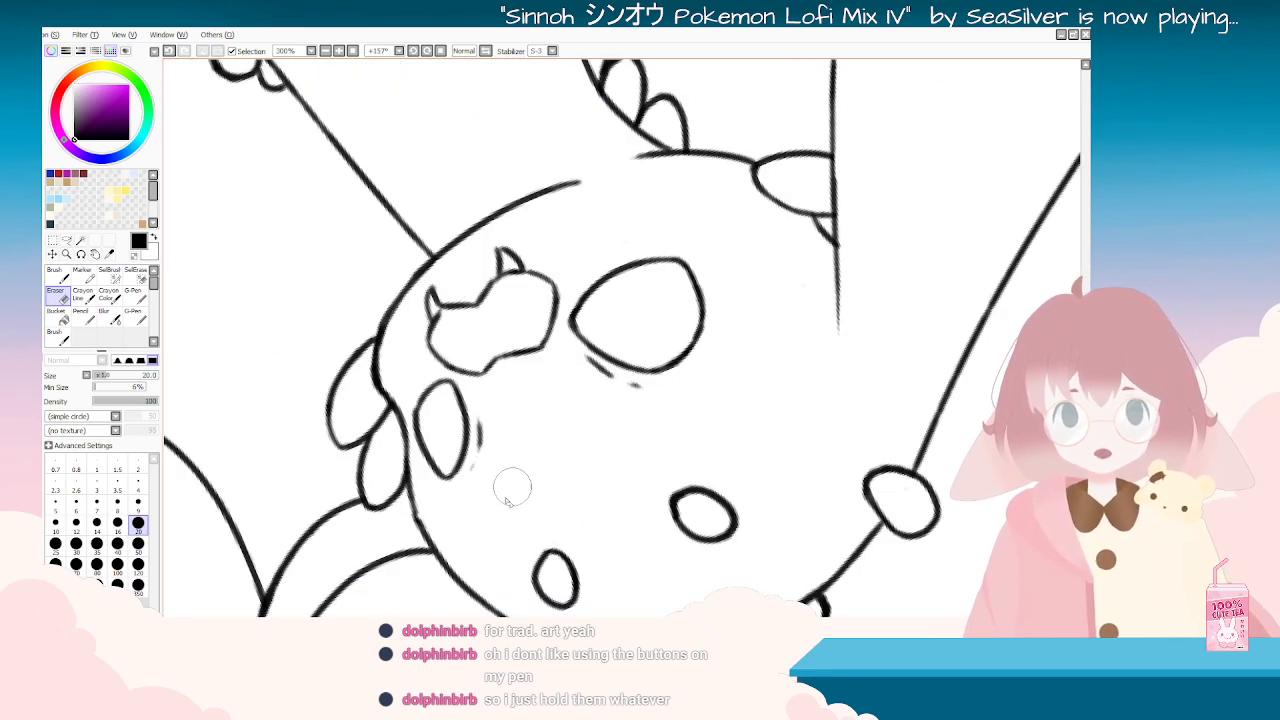
key(Delete)
key(Delete)
key(Delete)
key(Delete)
key(Delete)
key(Delete)
key(Delete)
key(Delete)
key(Delete)
key(Delete)
key(Delete)
key(Delete)
key(Delete)
scroll(514, 498, down, 5)
key(Delete)
key(Delete)
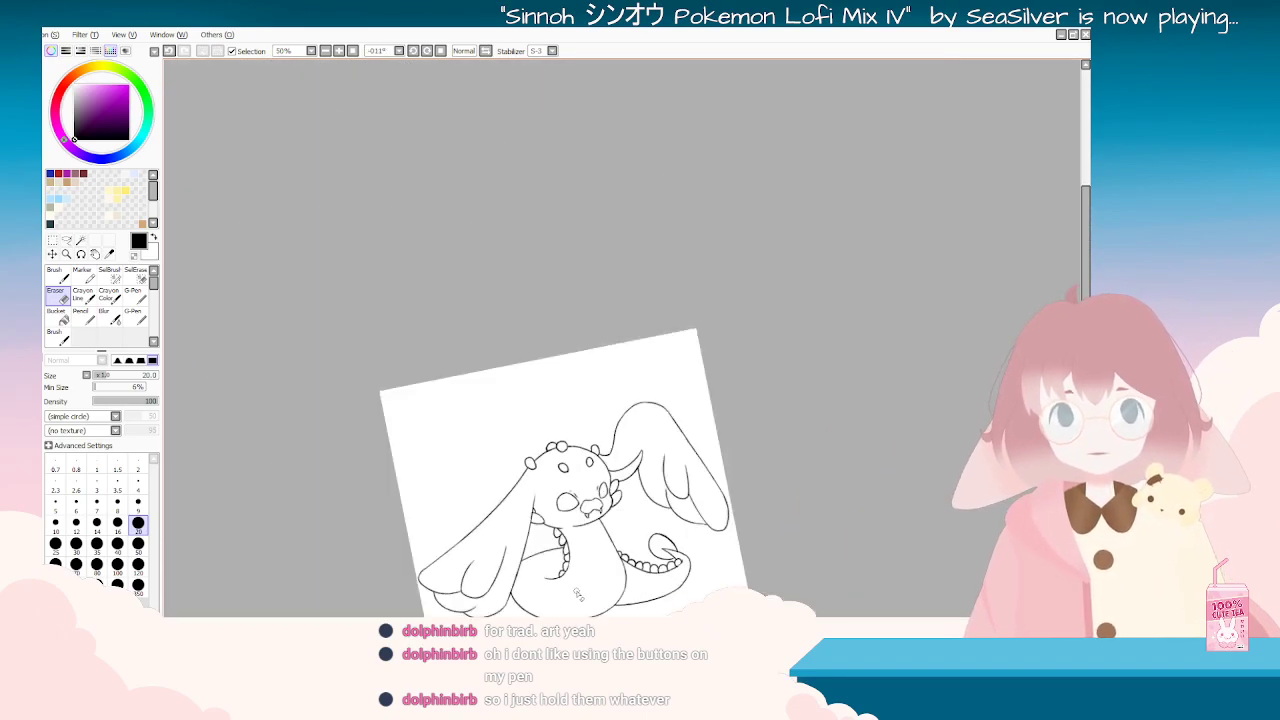
scroll(577, 600, down, 1)
key(End)
scroll(548, 613, up, 2)
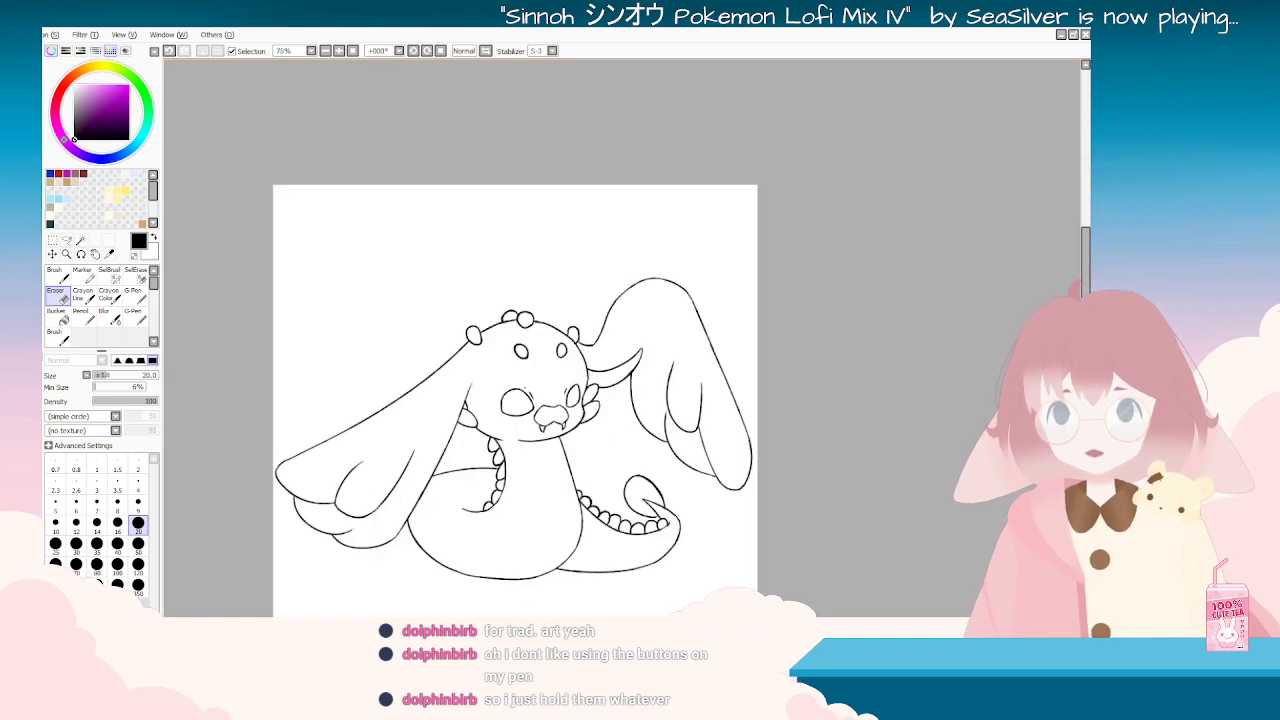
Step: Select the background around the creature with the Magic Wand and fill the missed specks beside the head bumps using SelBrush at size 35
click(81, 240)
click(496, 272)
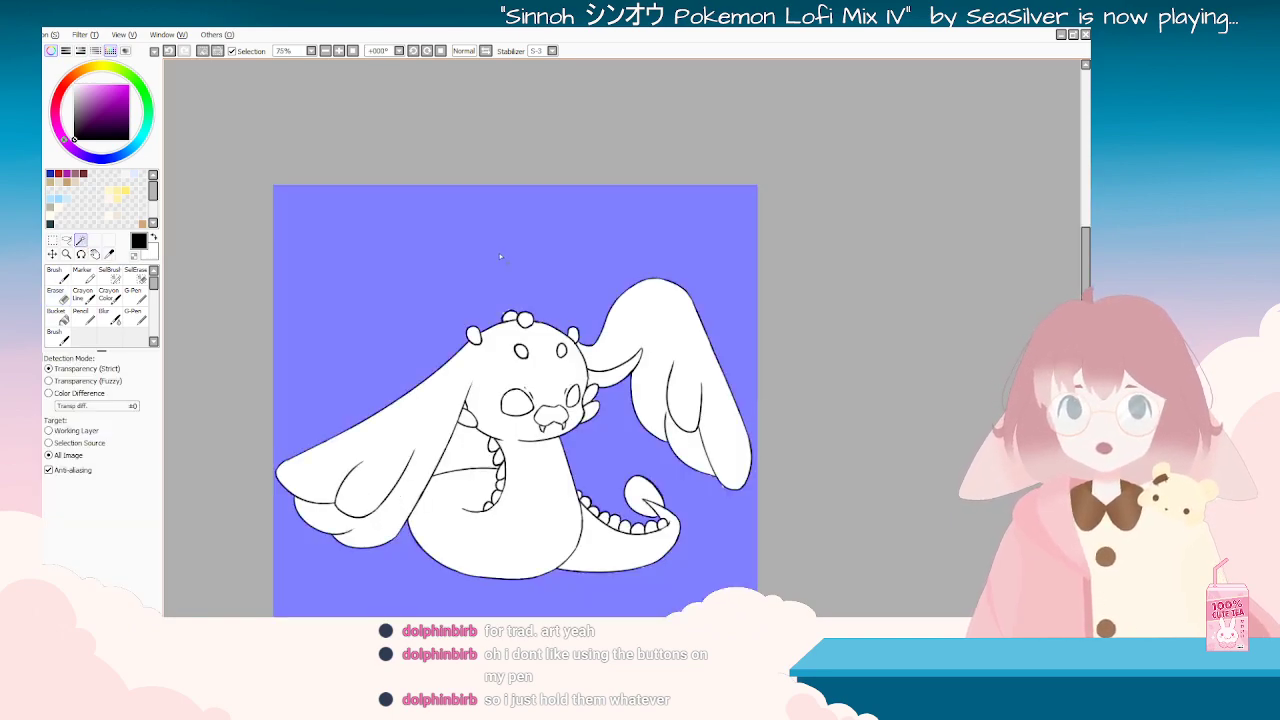
scroll(500, 256, up, 4)
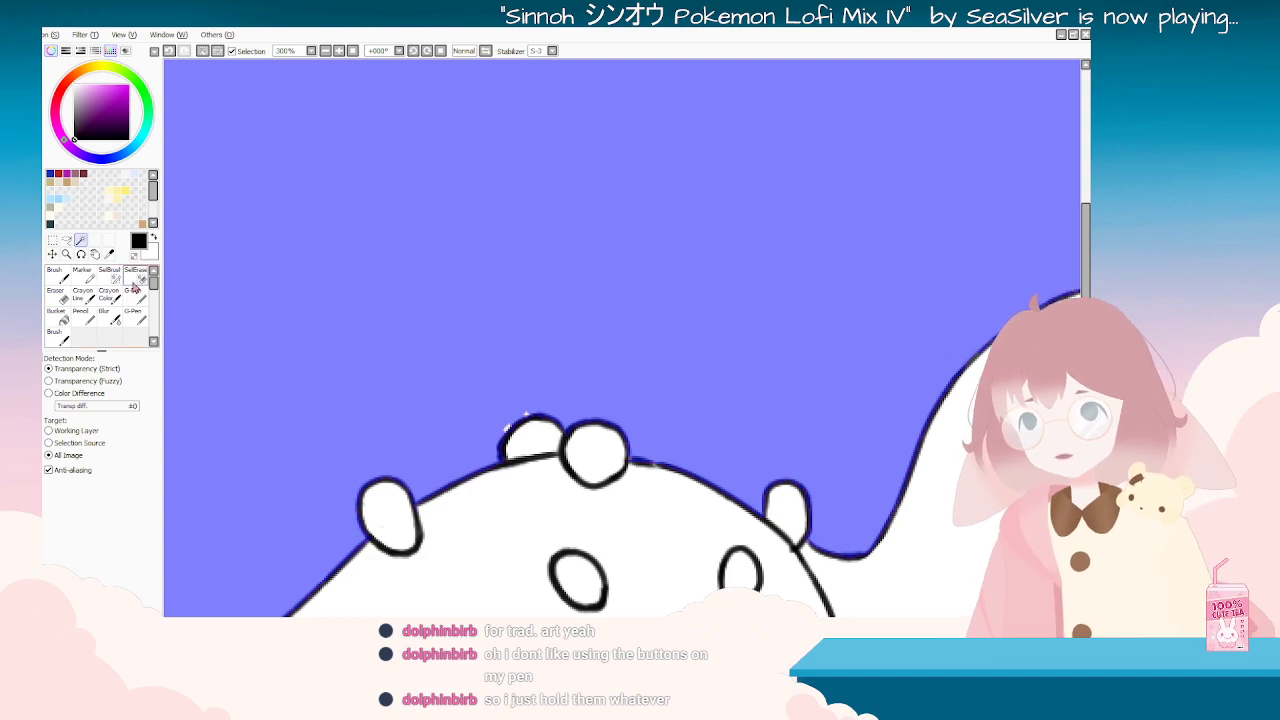
click(109, 274)
drag(533, 409, 503, 427)
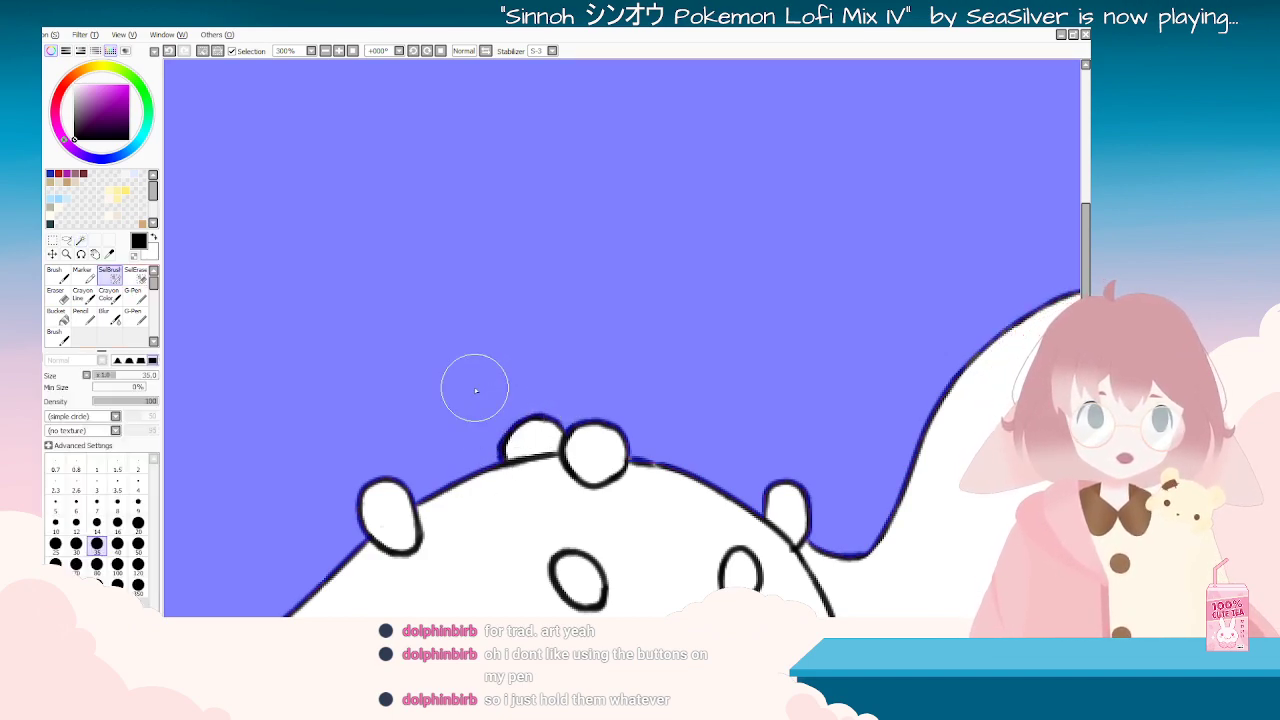
scroll(473, 387, down, 6)
scroll(451, 377, up, 2)
scroll(459, 600, down, 2)
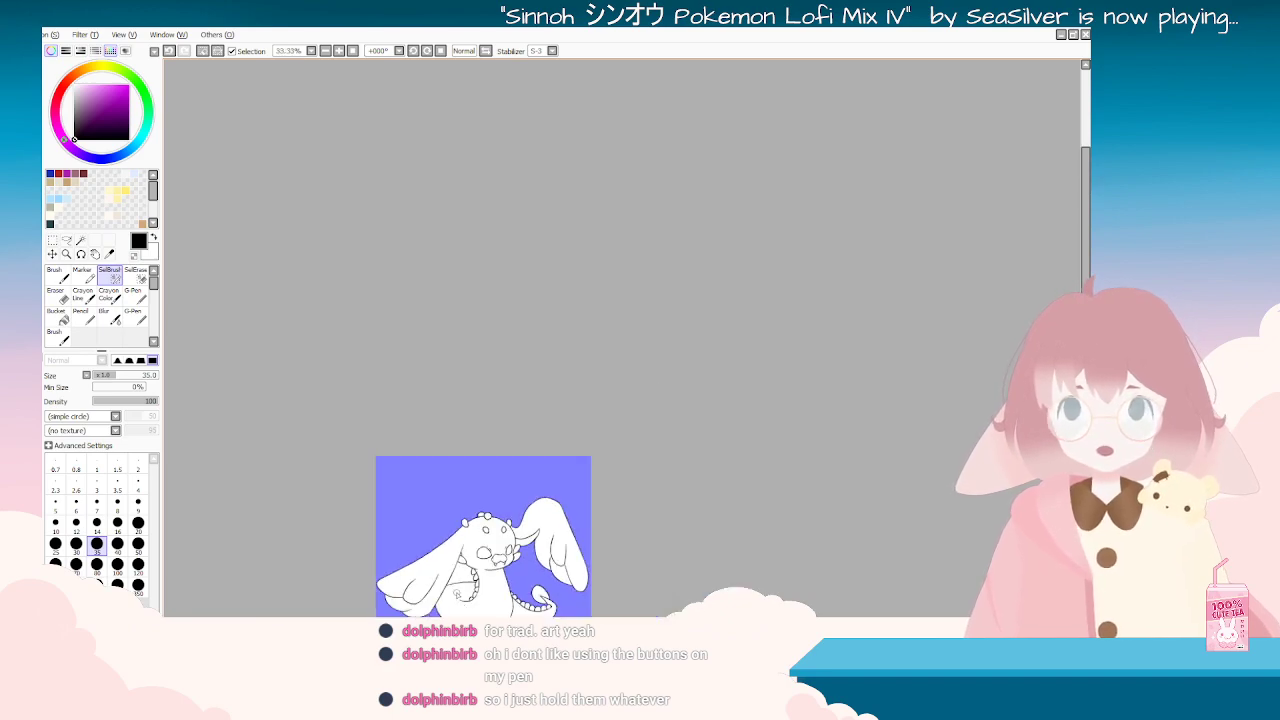
Step: Return to the Magic Wand and invert the background selection to cover the creature's whole silhouette
key(w)
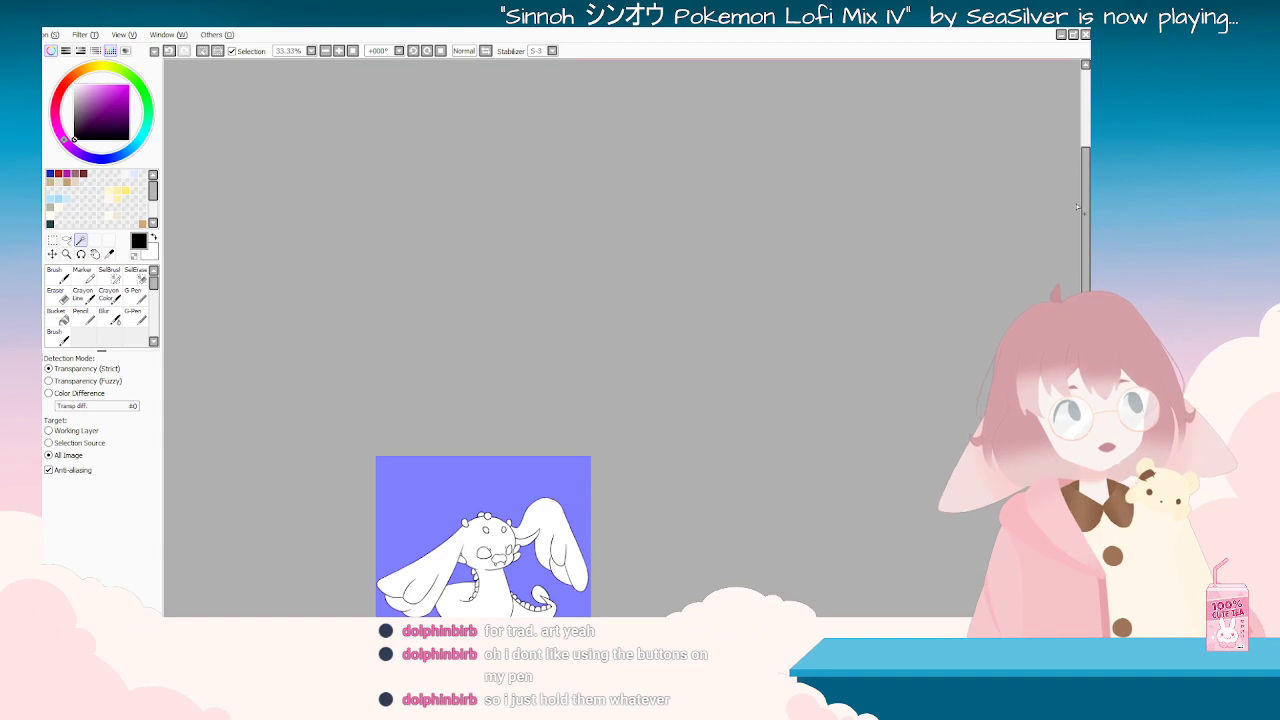
drag(1085, 196, 1036, 297)
scroll(380, 345, up, 3)
scroll(543, 283, up, 1)
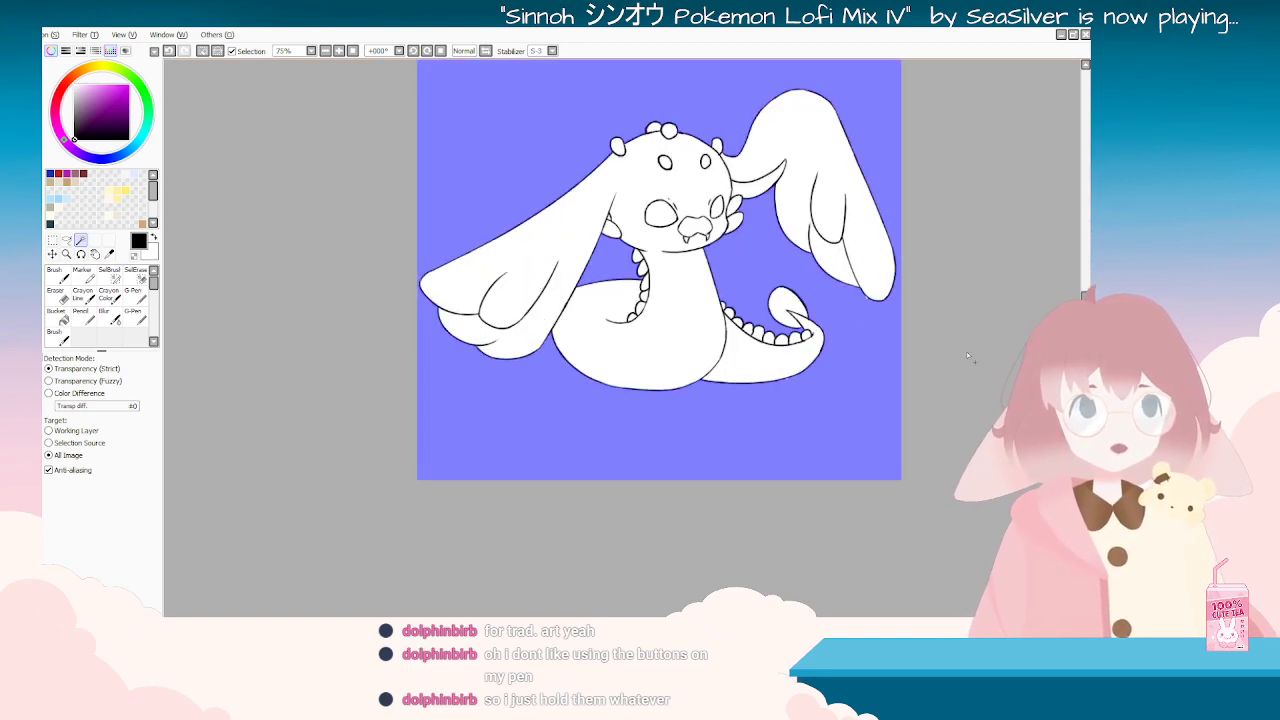
scroll(536, 404, up, 3)
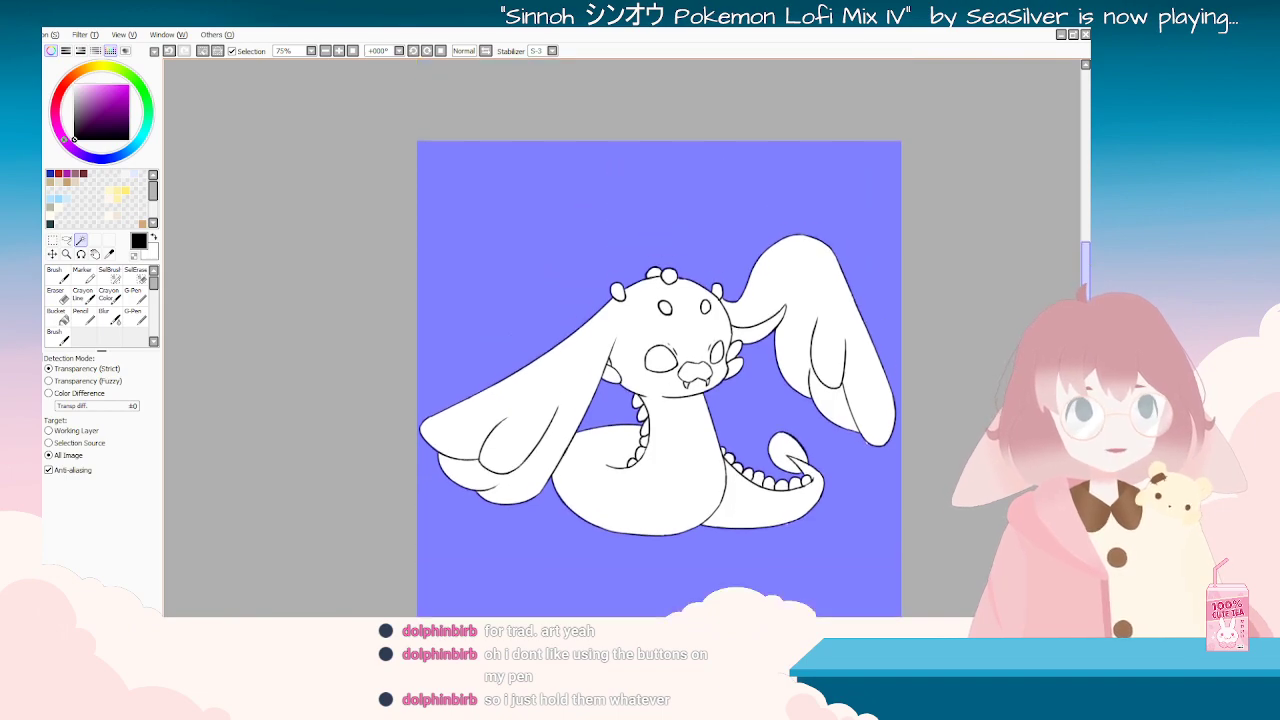
scroll(536, 404, up, 1)
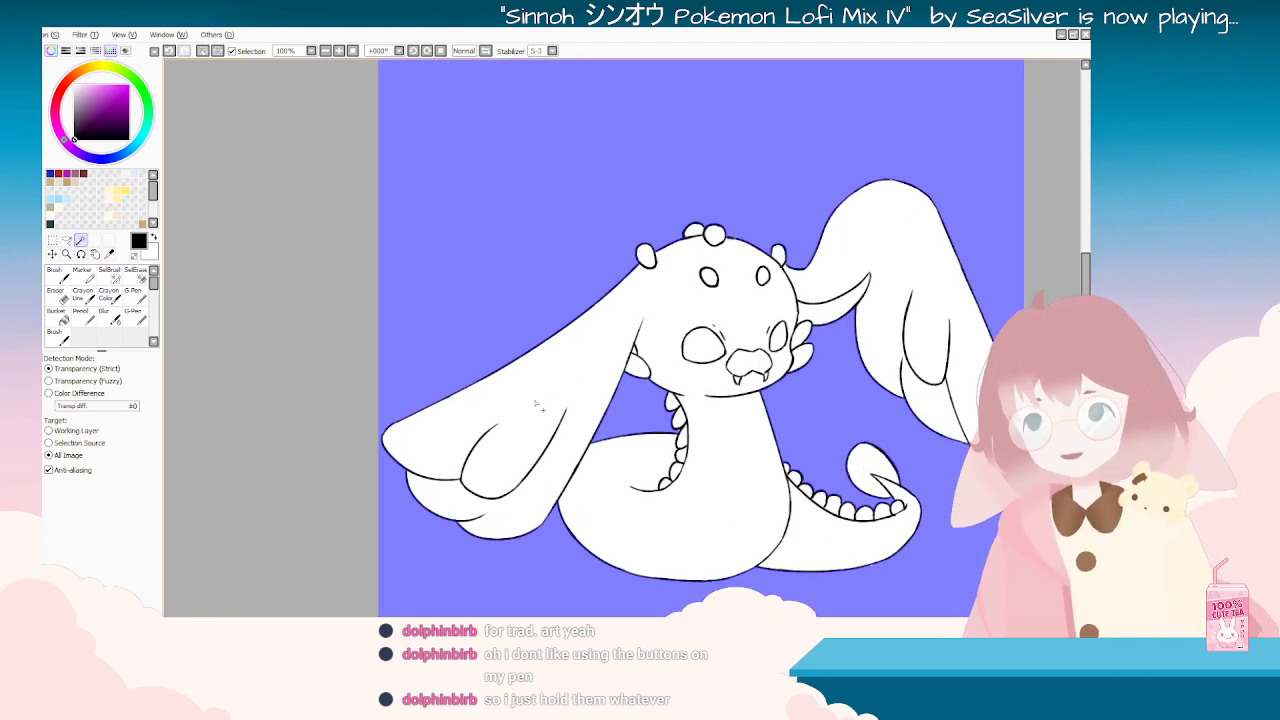
click(216, 52)
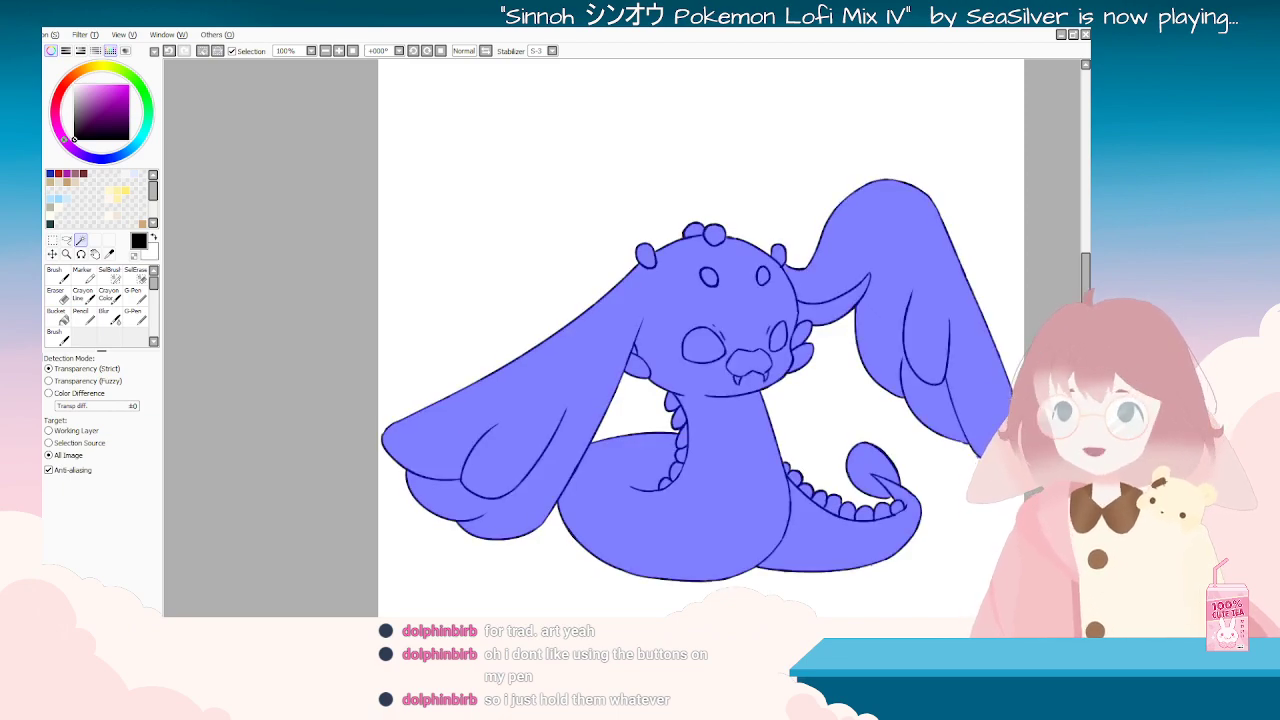
Step: Show the coloured Luna Varient reference and sample its near-black body colour with the Eyedropper
click(42, 278)
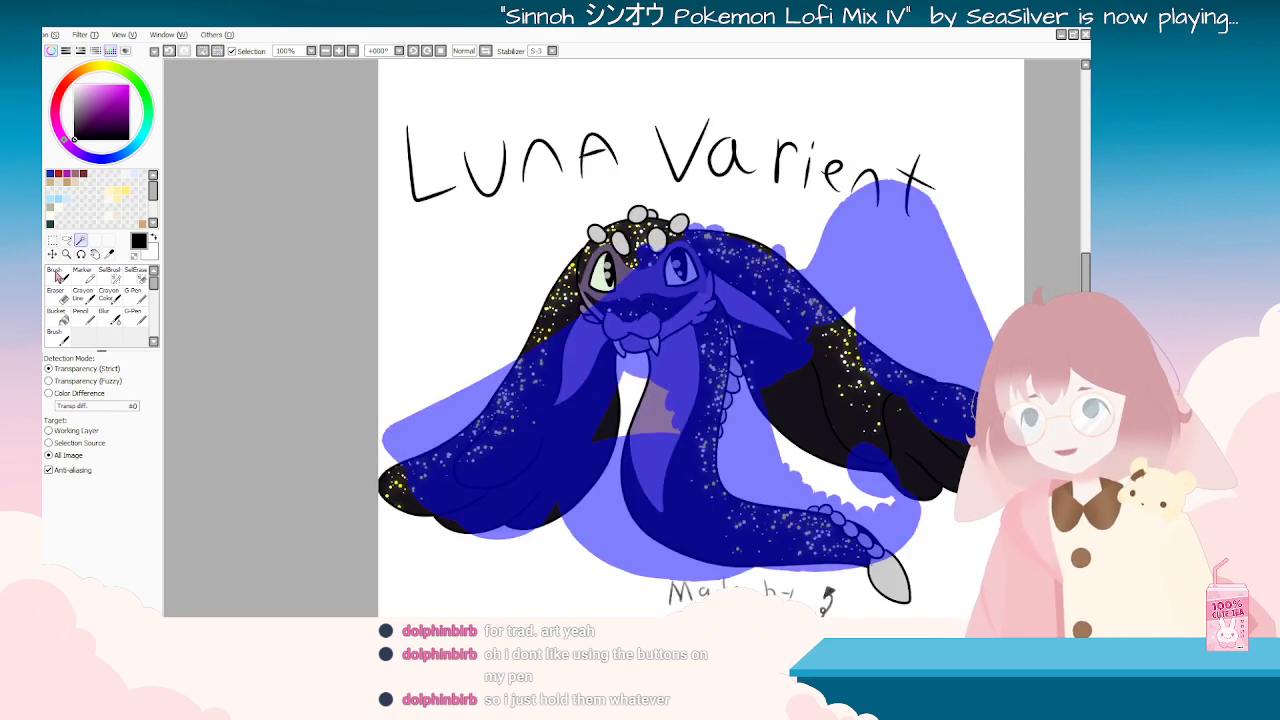
click(109, 254)
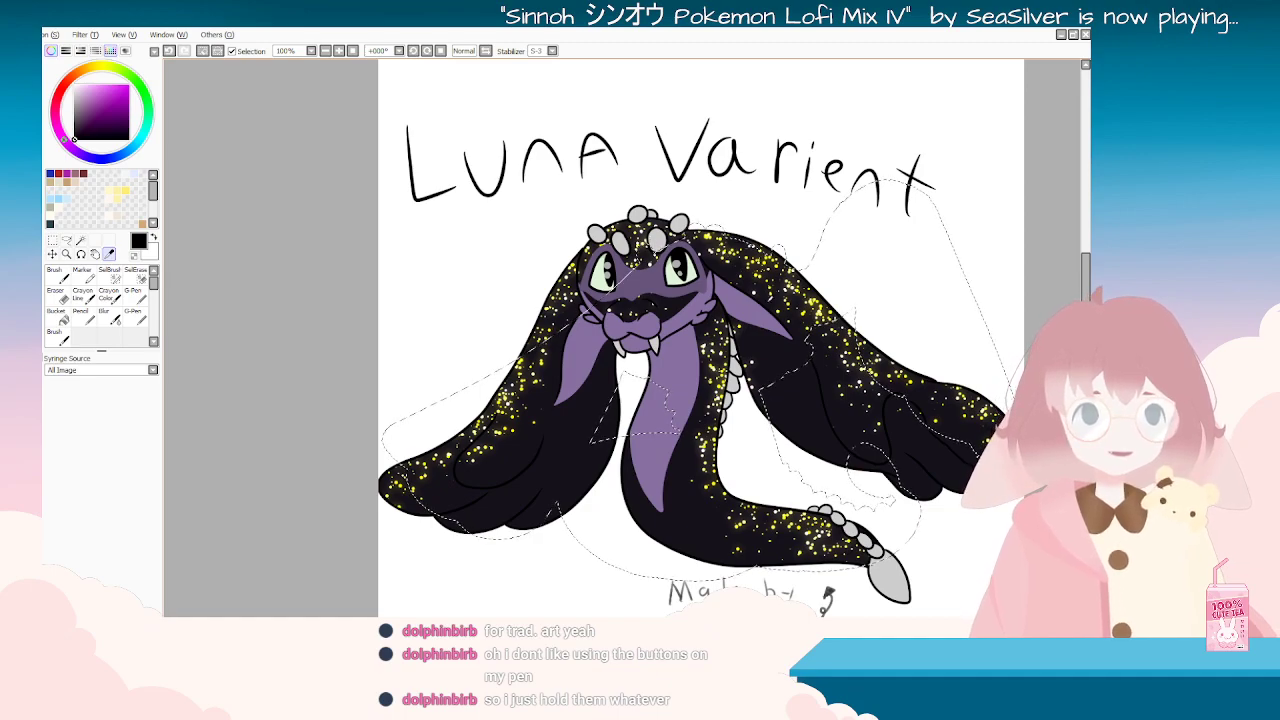
click(643, 284)
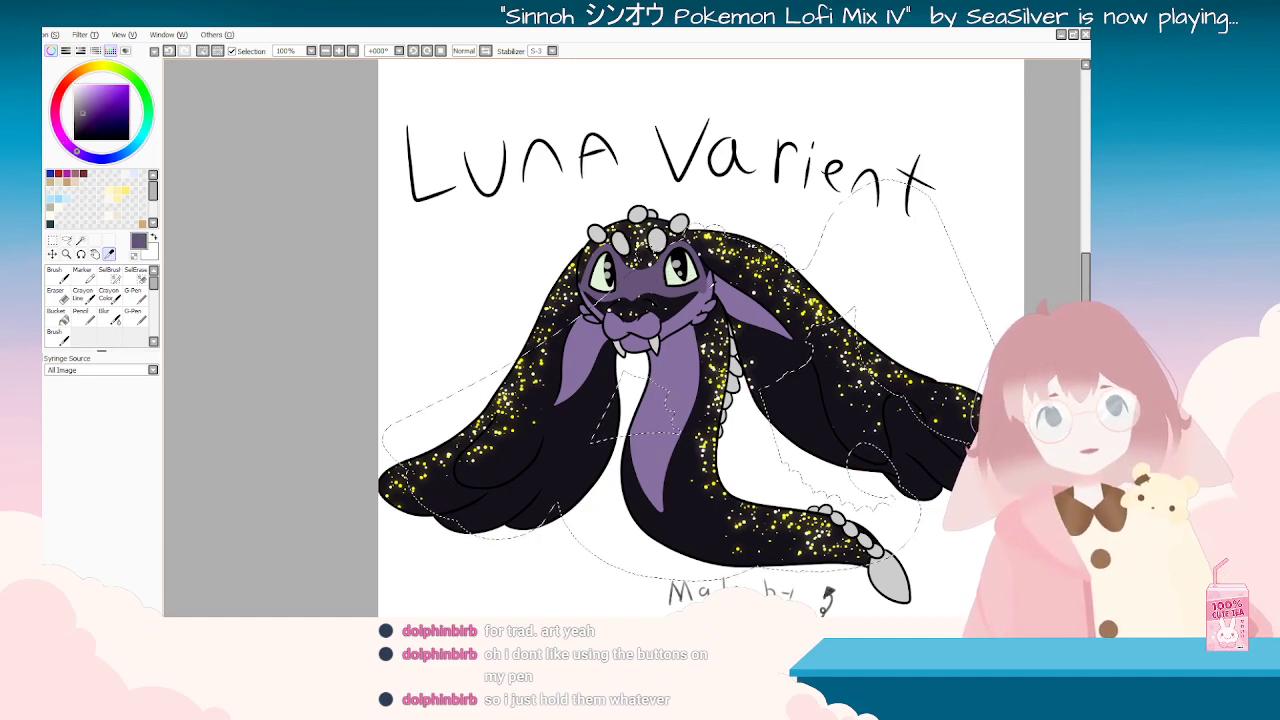
click(668, 305)
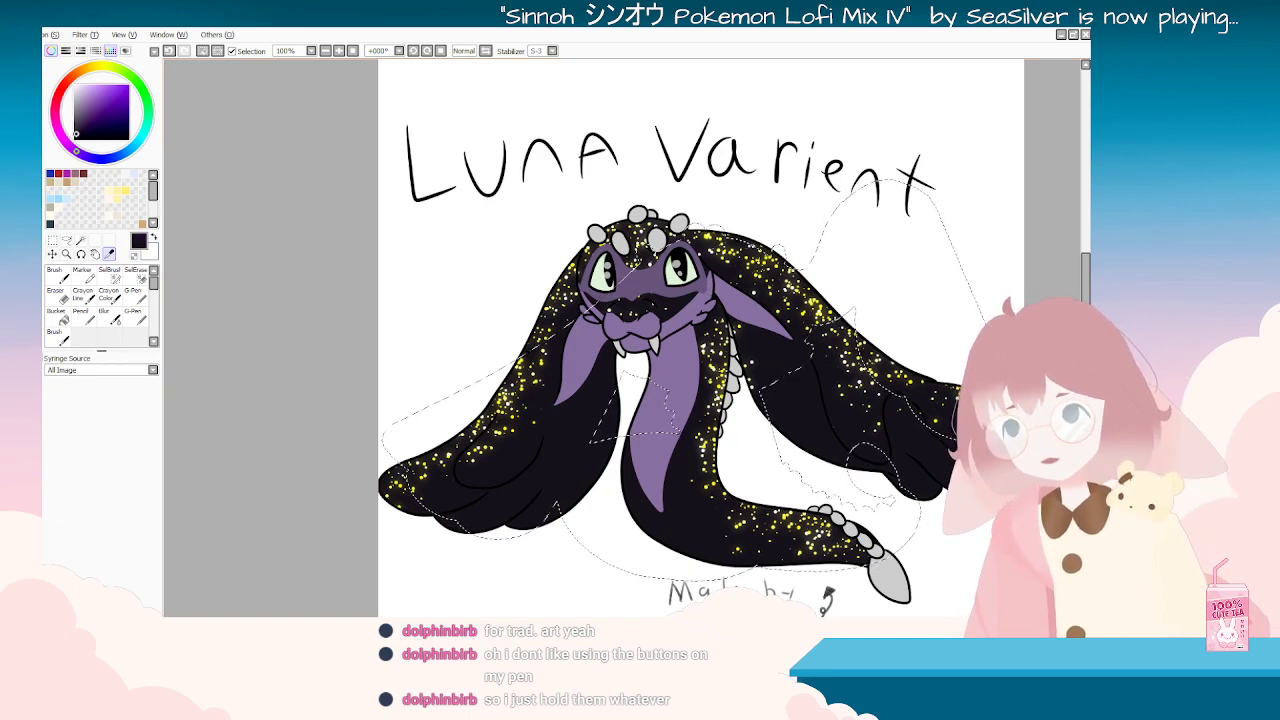
Step: Try to fill the creature's selected silhouette in the drawing with the sampled near-black using the Bucket
click(20, 312)
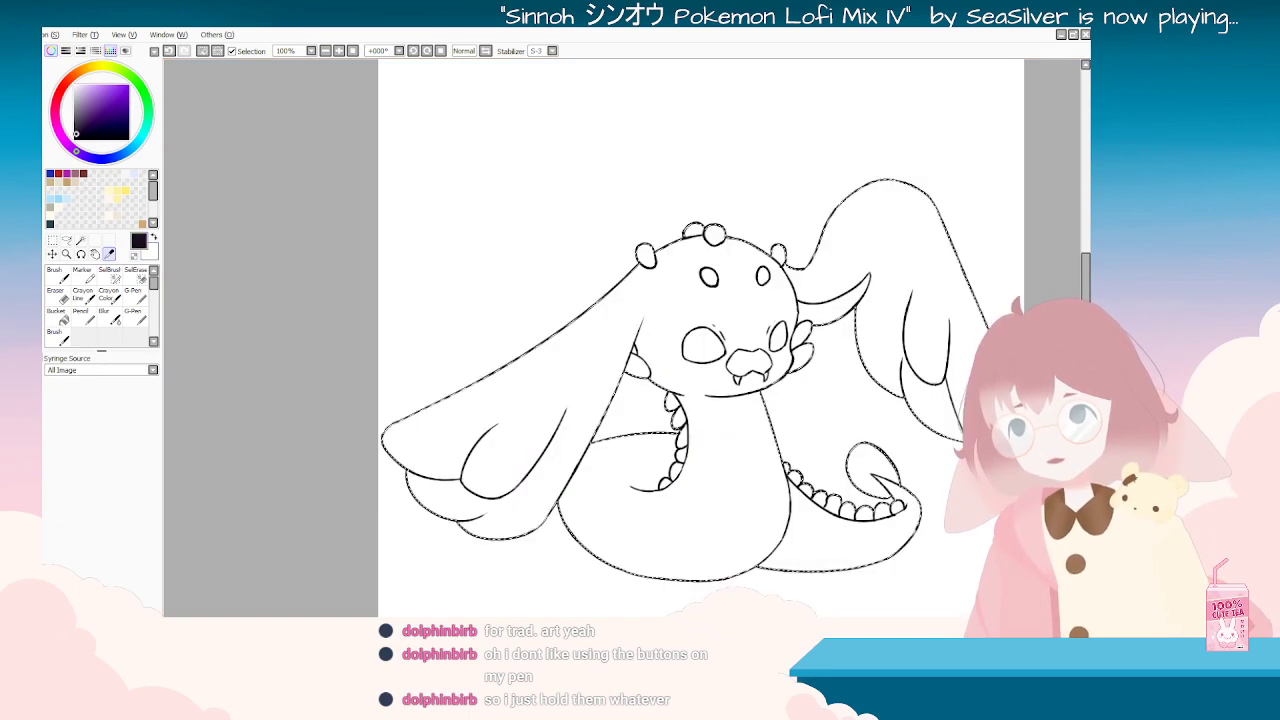
click(57, 316)
click(643, 350)
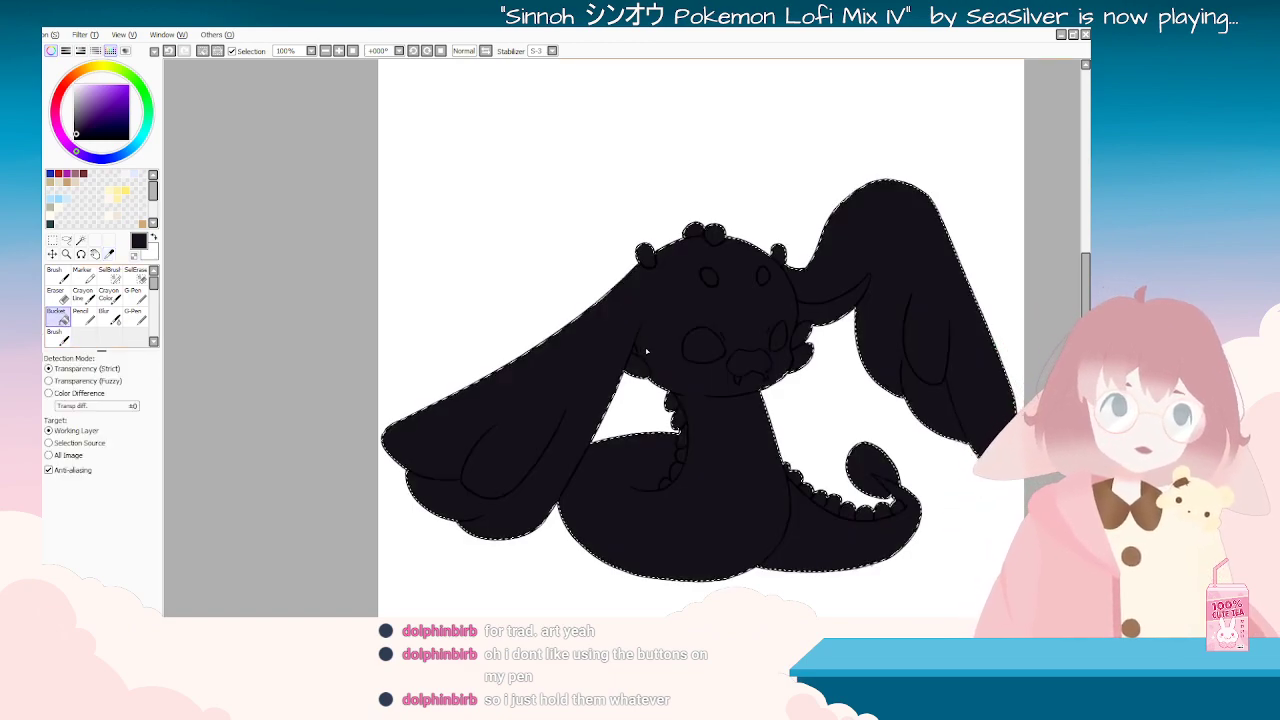
scroll(645, 348, down, 3)
scroll(655, 352, up, 4)
scroll(811, 441, down, 2)
scroll(905, 483, up, 2)
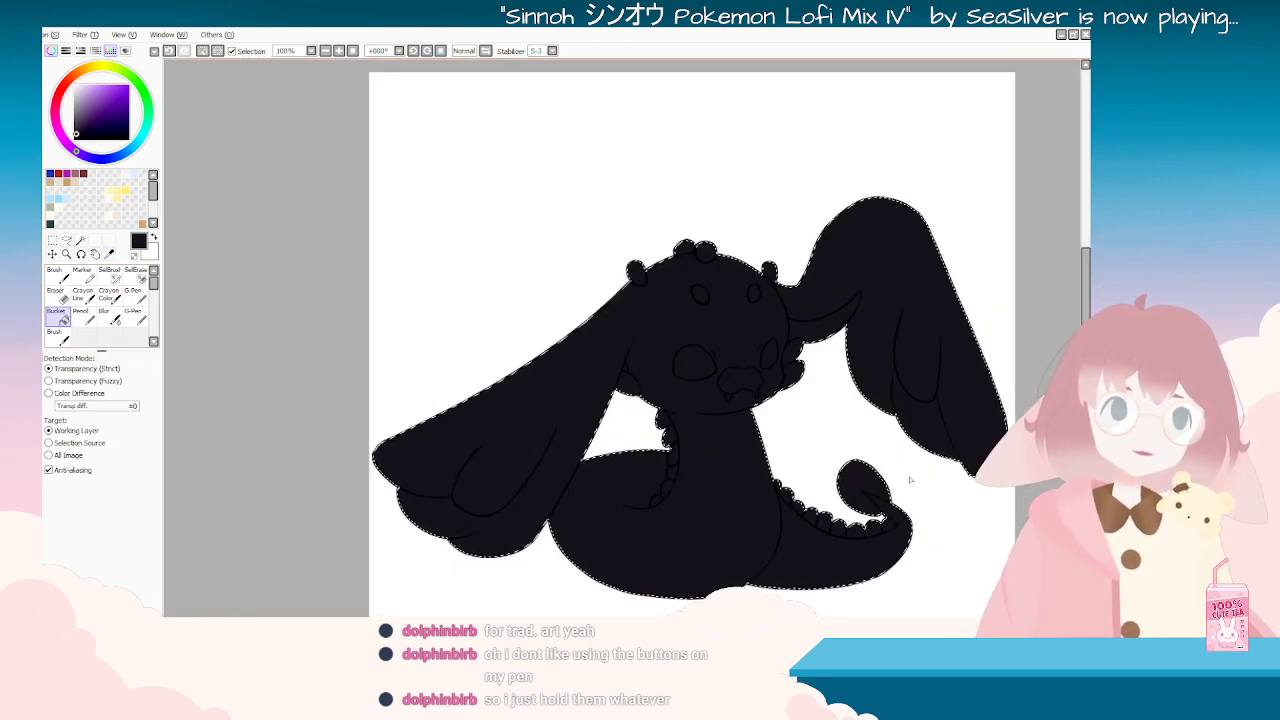
key(ctrl+z)
Step: Fill the creature's selected silhouette with the sampled near-black and clear the selection
scroll(905, 483, down, 2)
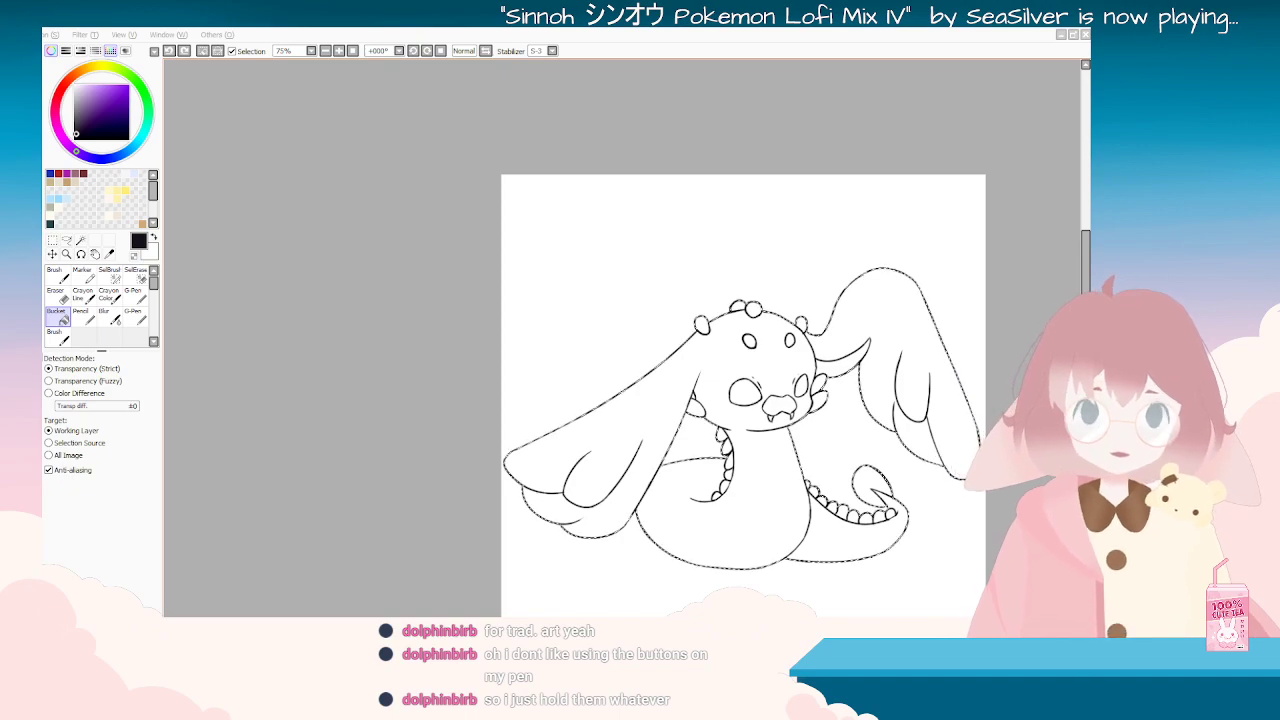
click(744, 368)
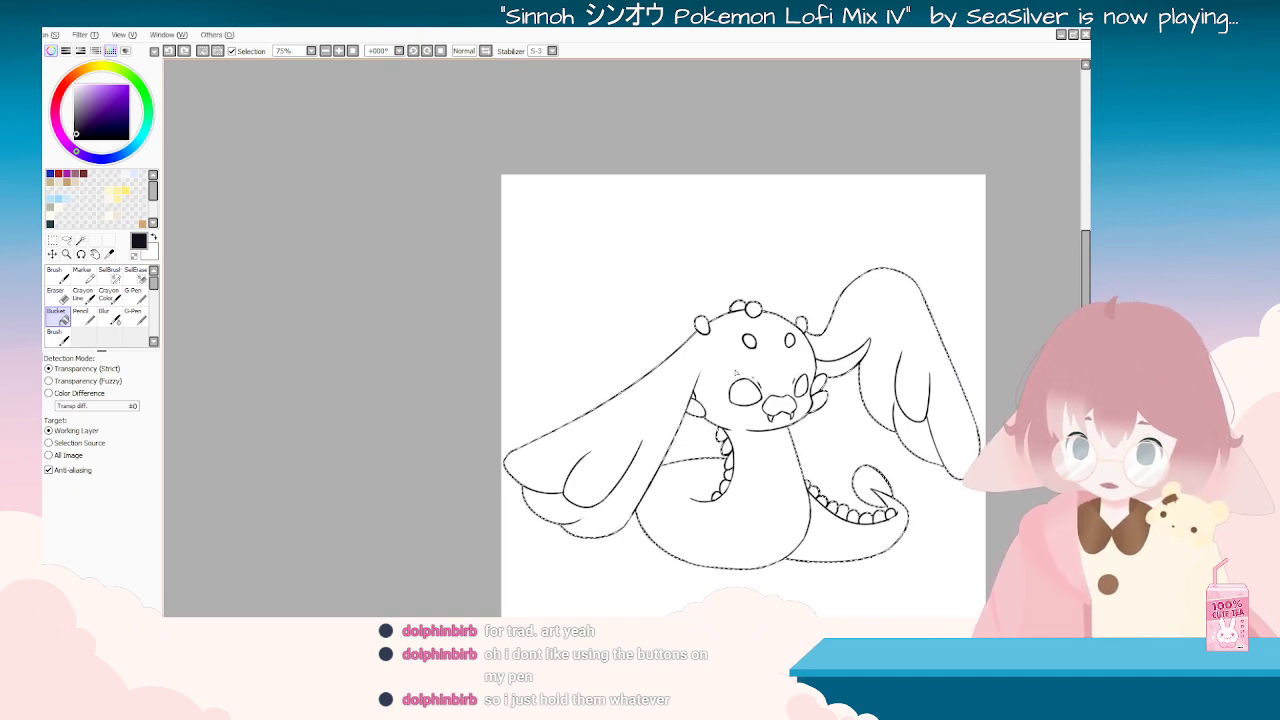
scroll(733, 376, up, 3)
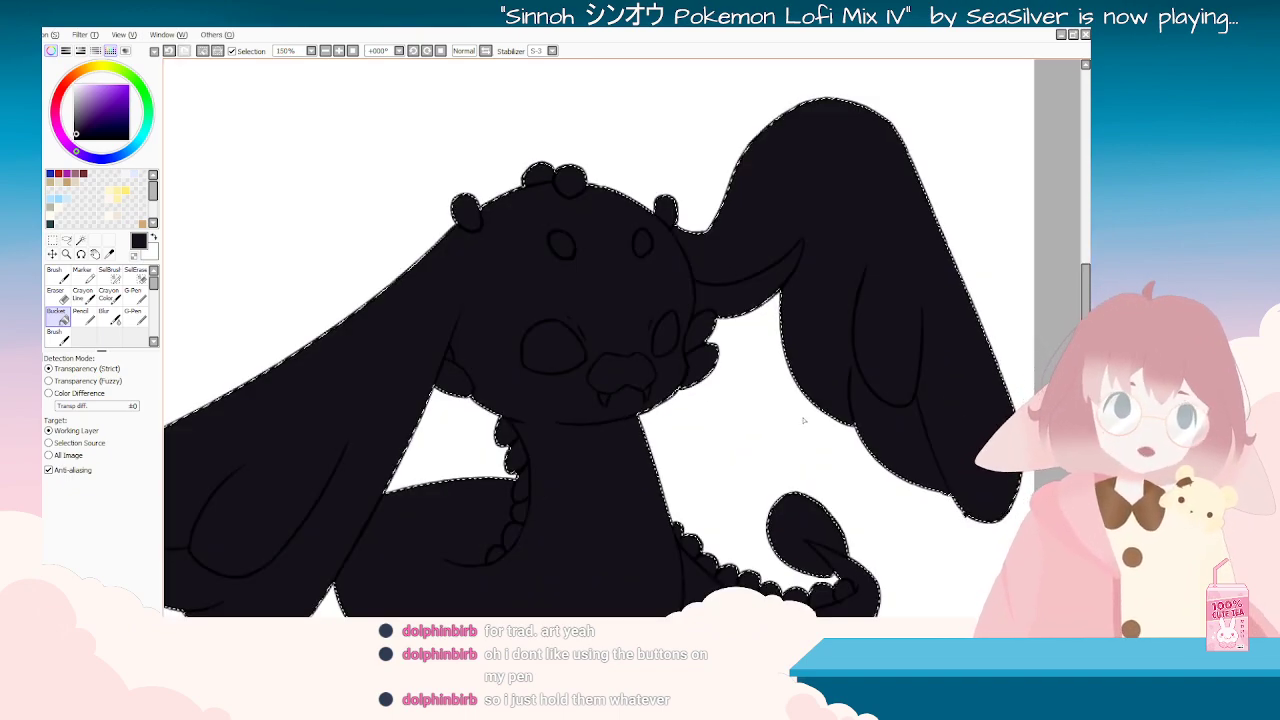
scroll(577, 377, down, 2)
click(52, 240)
click(338, 267)
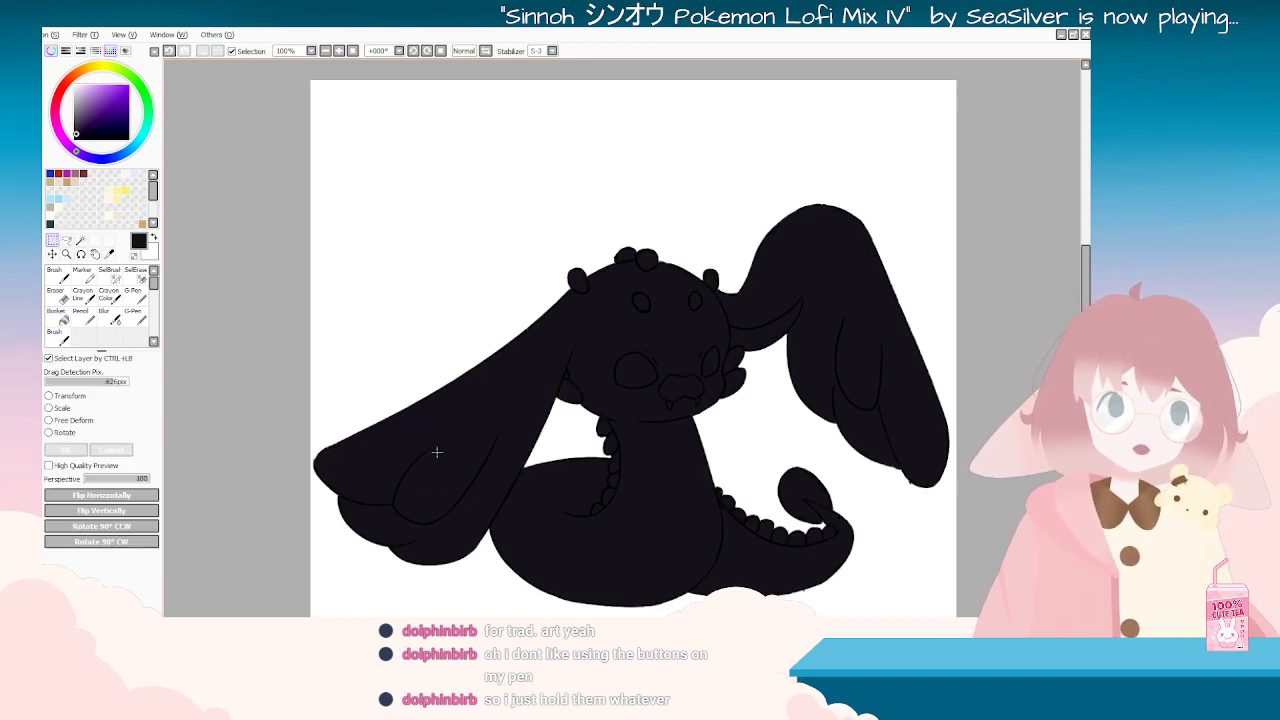
Step: Check the near-black silhouette's outer edge for gaps with the G-Pen at size 2, and fade the base fill to semi-transparent grey
scroll(811, 309, up, 2)
scroll(505, 375, down, 2)
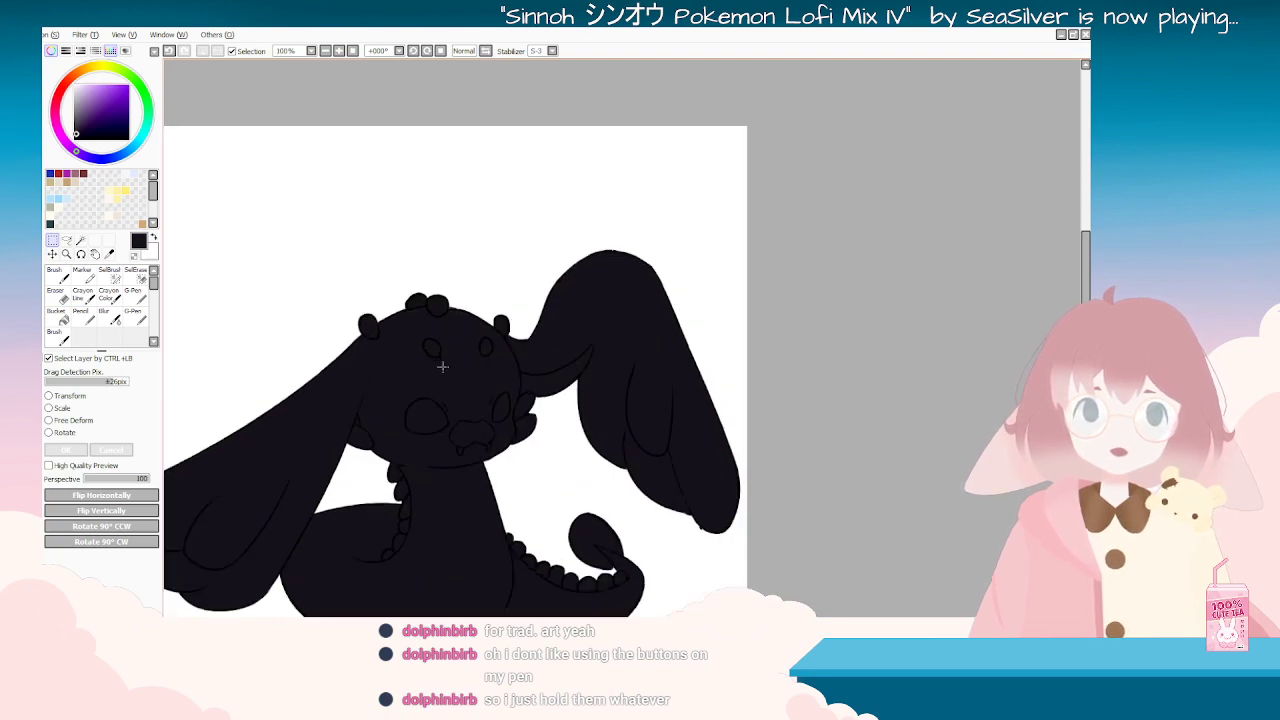
scroll(442, 366, up, 2)
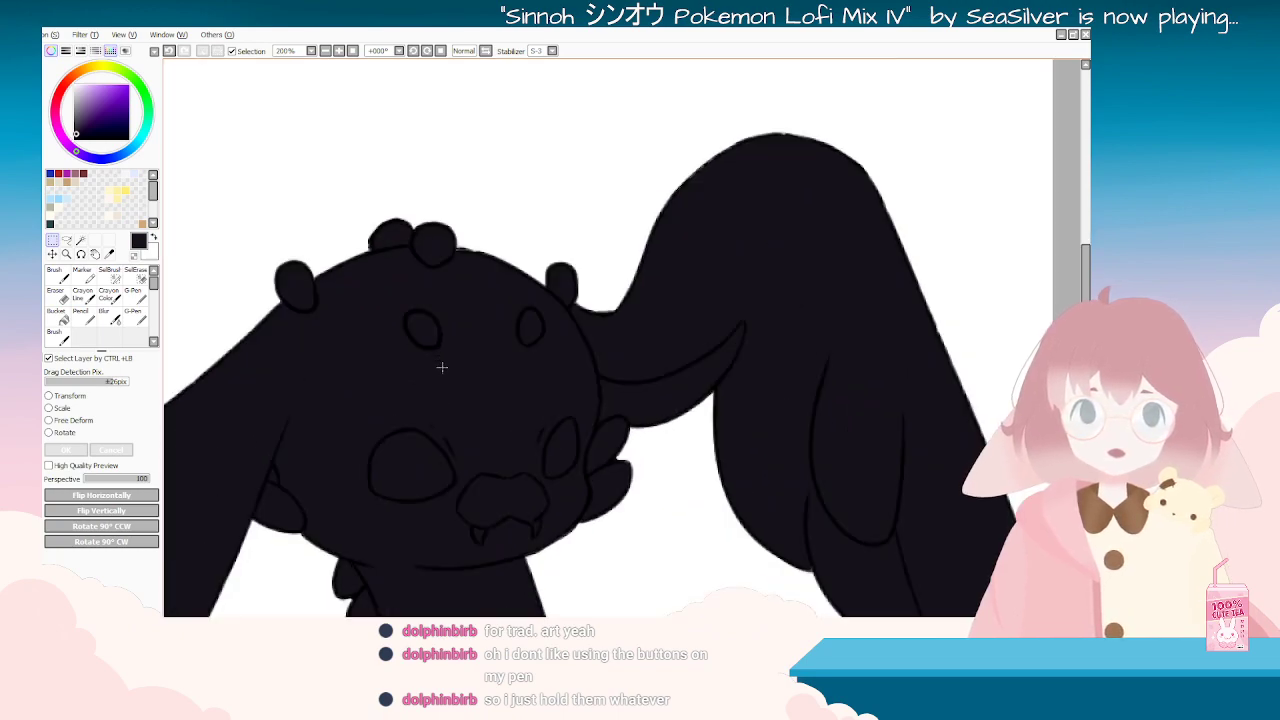
click(133, 297)
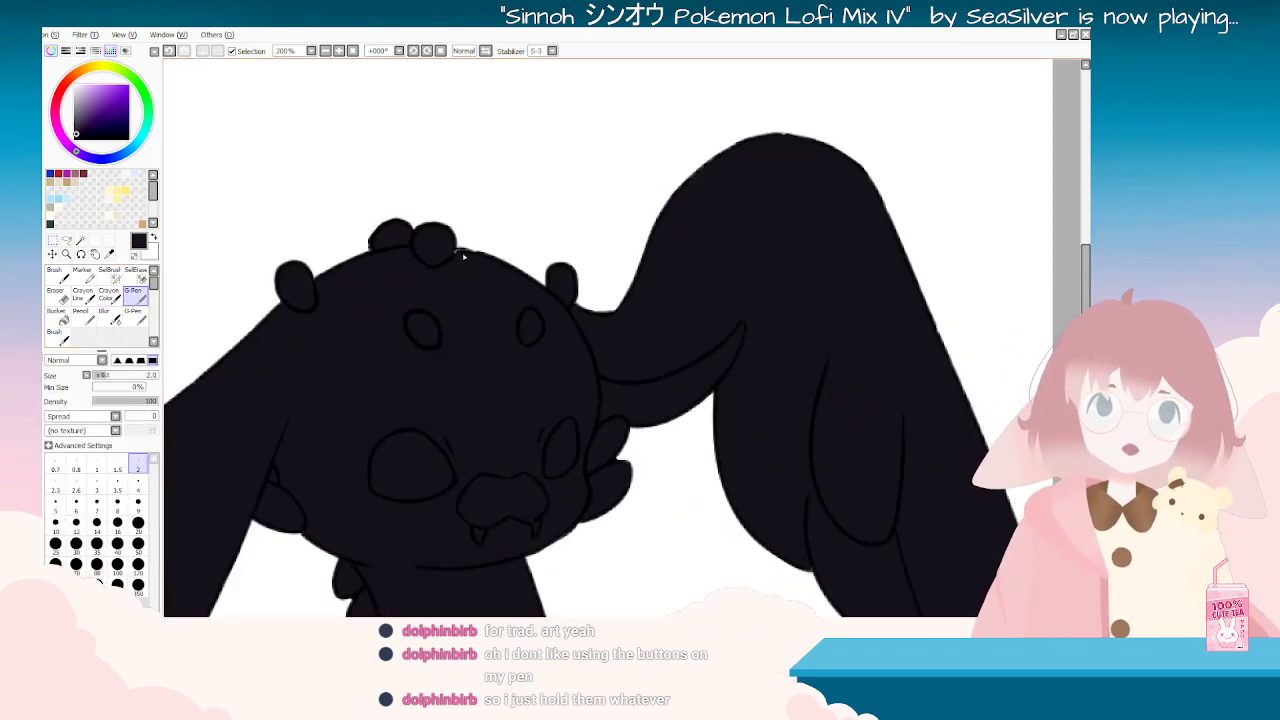
key(Delete)
key(Delete)
key(Delete)
key(Delete)
key(Delete)
key(Delete)
key(Delete)
key(Delete)
key(Delete)
key(Delete)
key(Delete)
key(Delete)
key(Delete)
key(Delete)
key(Delete)
key(Delete)
key(Delete)
key(Delete)
key(Delete)
key(Delete)
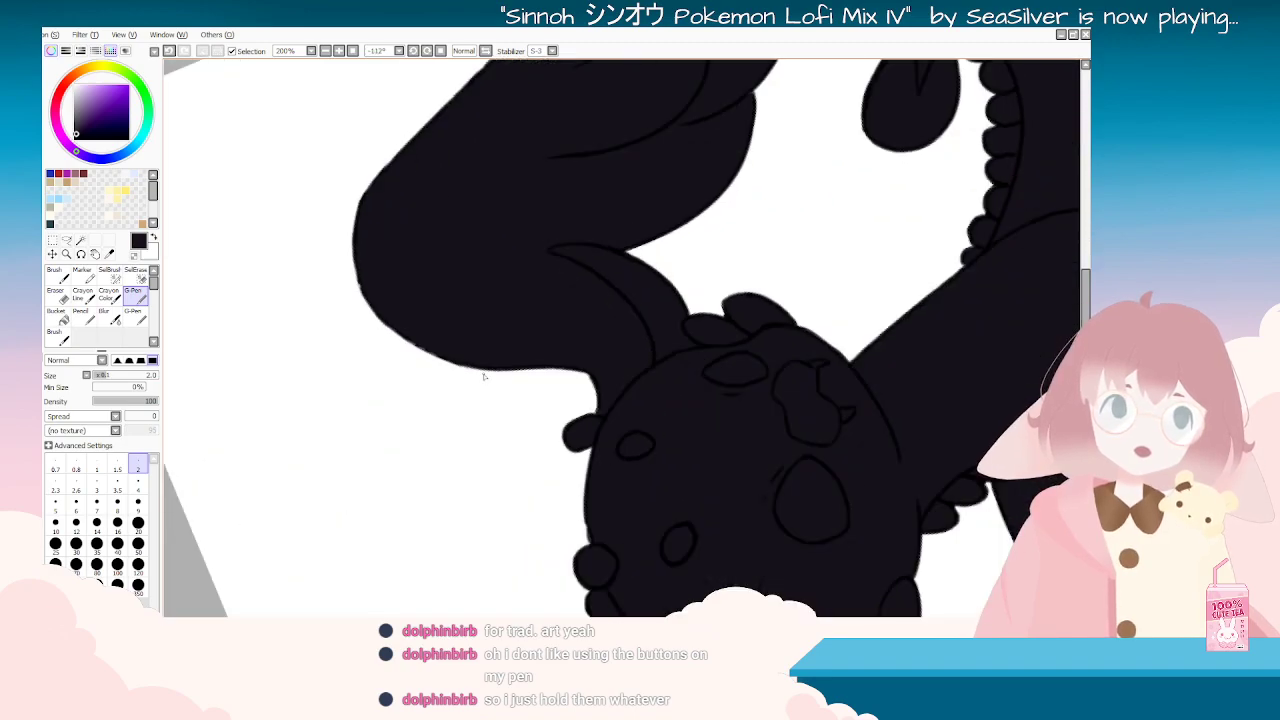
scroll(549, 351, down, 4)
key(Delete)
key(Delete)
key(Delete)
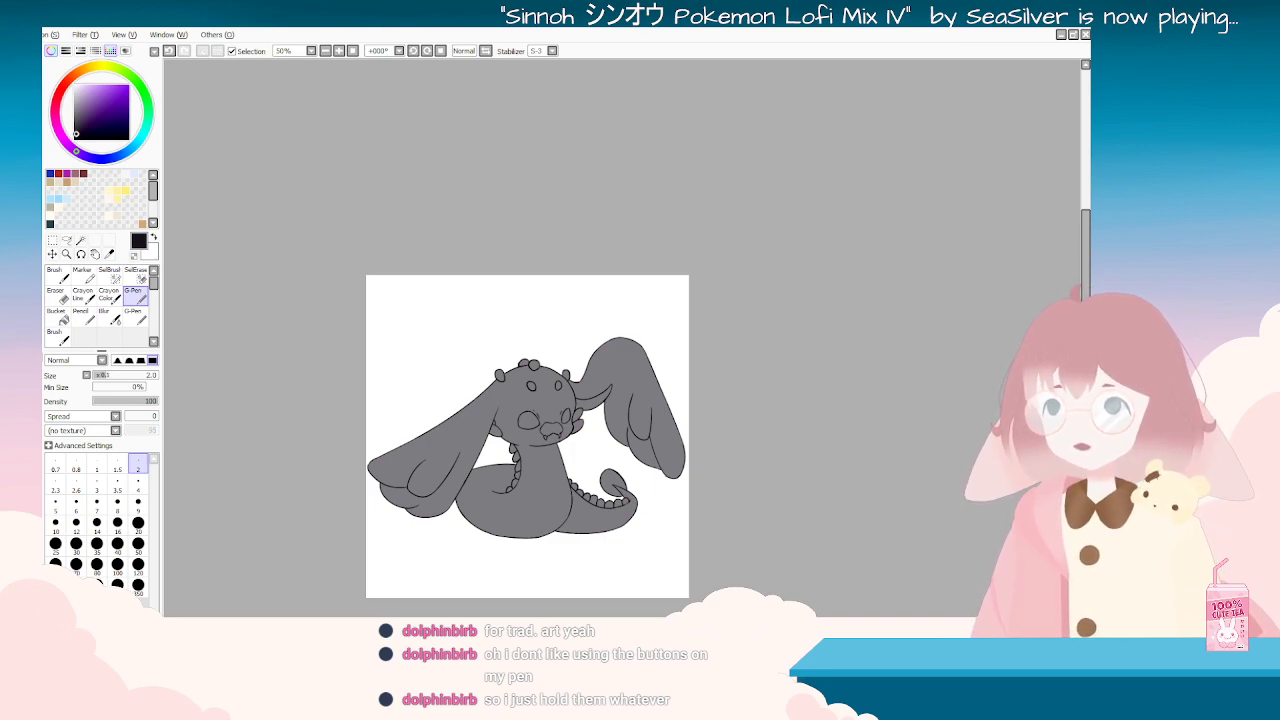
Step: Sample the muted purple from the Luna Varient reference with the Eyedropper and return to the drawing
key(ctrl+Tab)
click(111, 253)
scroll(376, 352, up, 3)
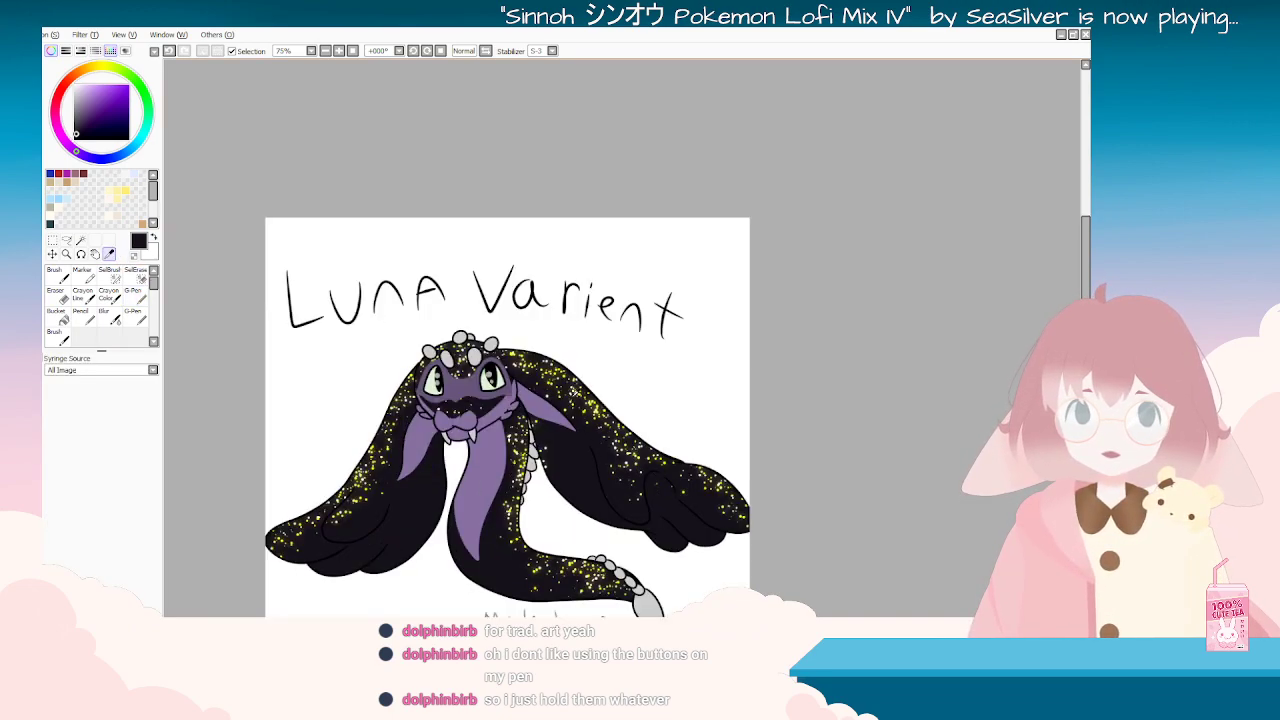
key(ctrl+Tab)
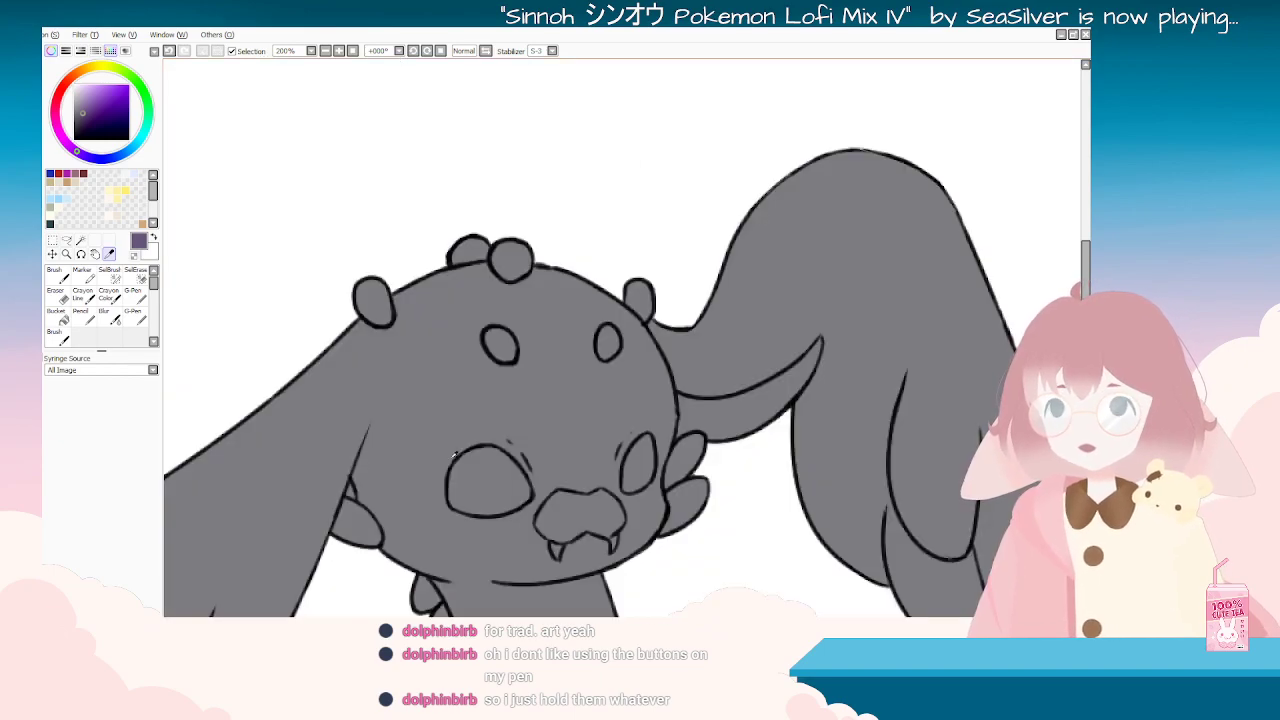
Step: Show the purple sketch and trace the face marking's upper arc over the larger eye with the Brush at size 7
scroll(582, 450, up, 1)
scroll(582, 450, down, 2)
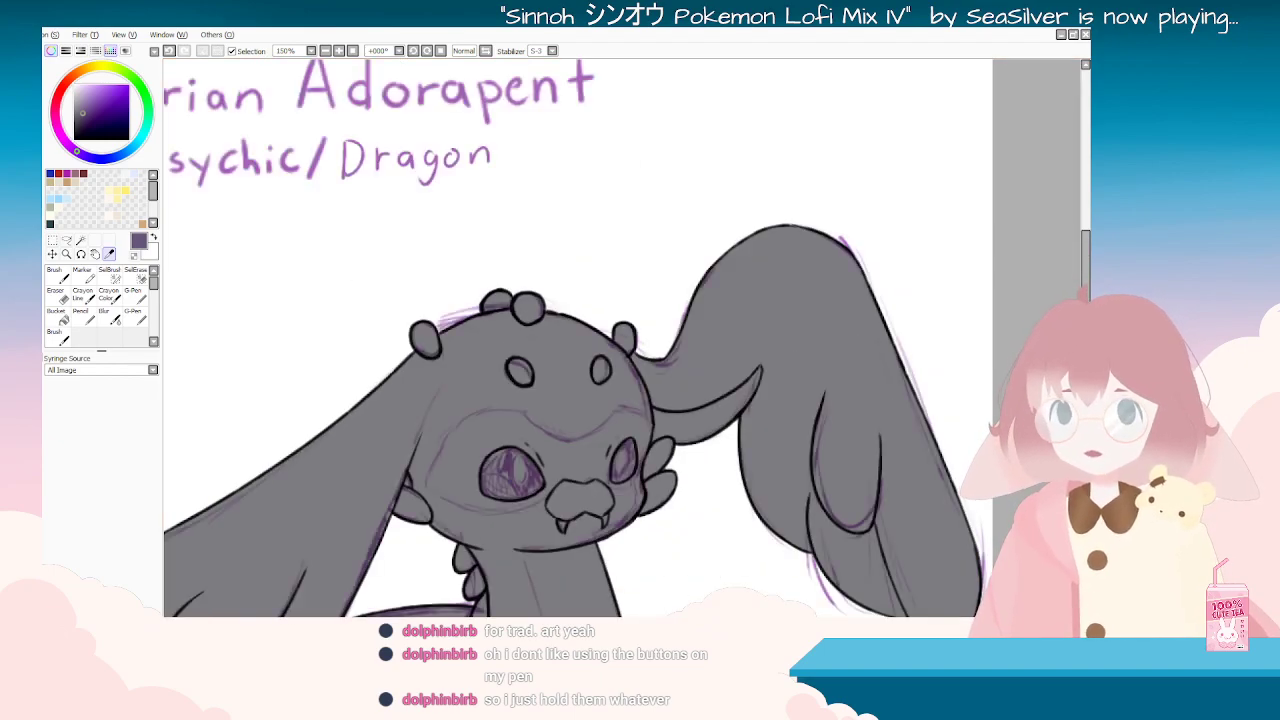
scroll(594, 455, up, 2)
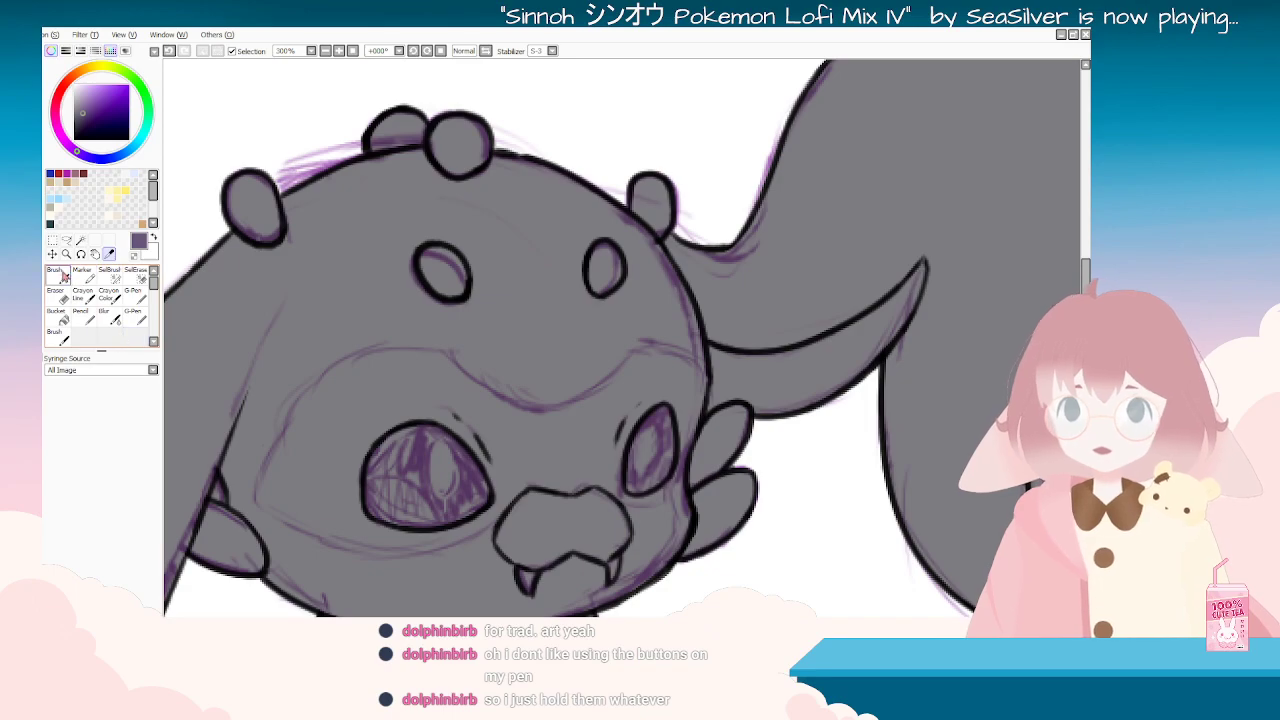
click(57, 338)
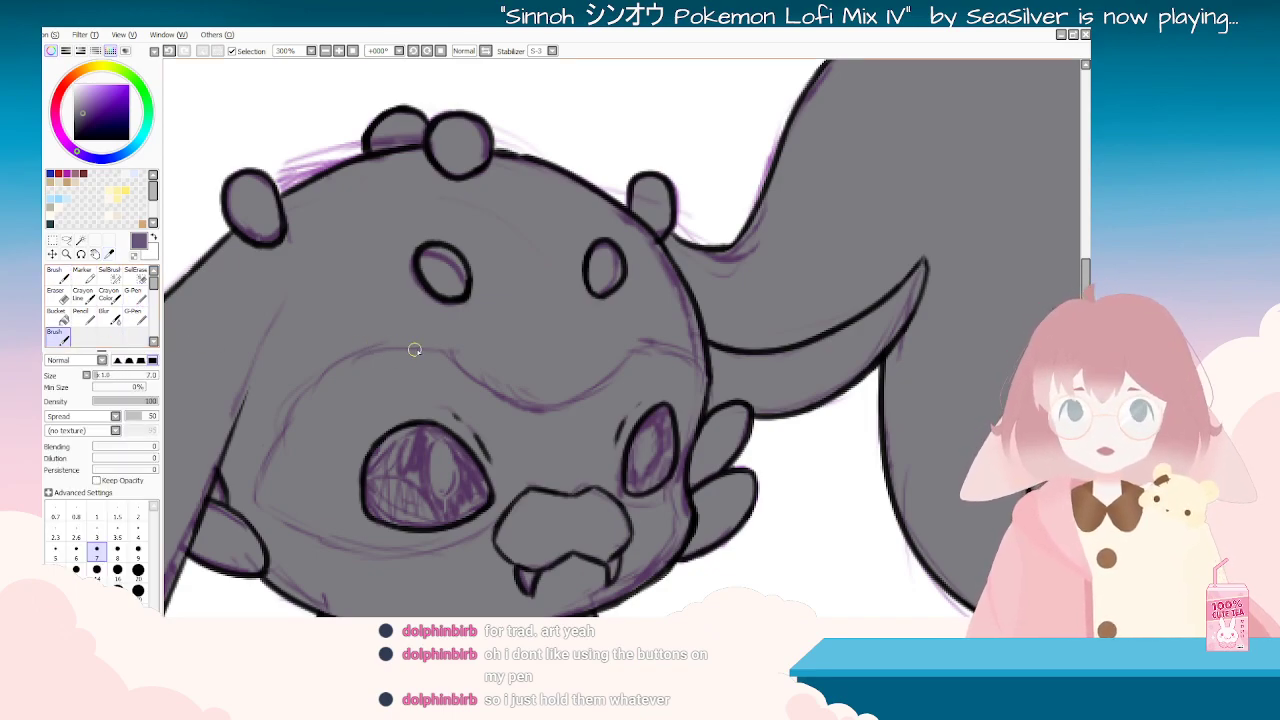
drag(448, 353, 352, 390)
key(ctrl+z)
drag(450, 351, 312, 394)
key(ctrl+z)
mouse_move(446, 349)
mouse_down()
mouse_move(346, 352)
mouse_move(305, 388)
mouse_move(258, 488)
mouse_up()
drag(285, 417, 257, 499)
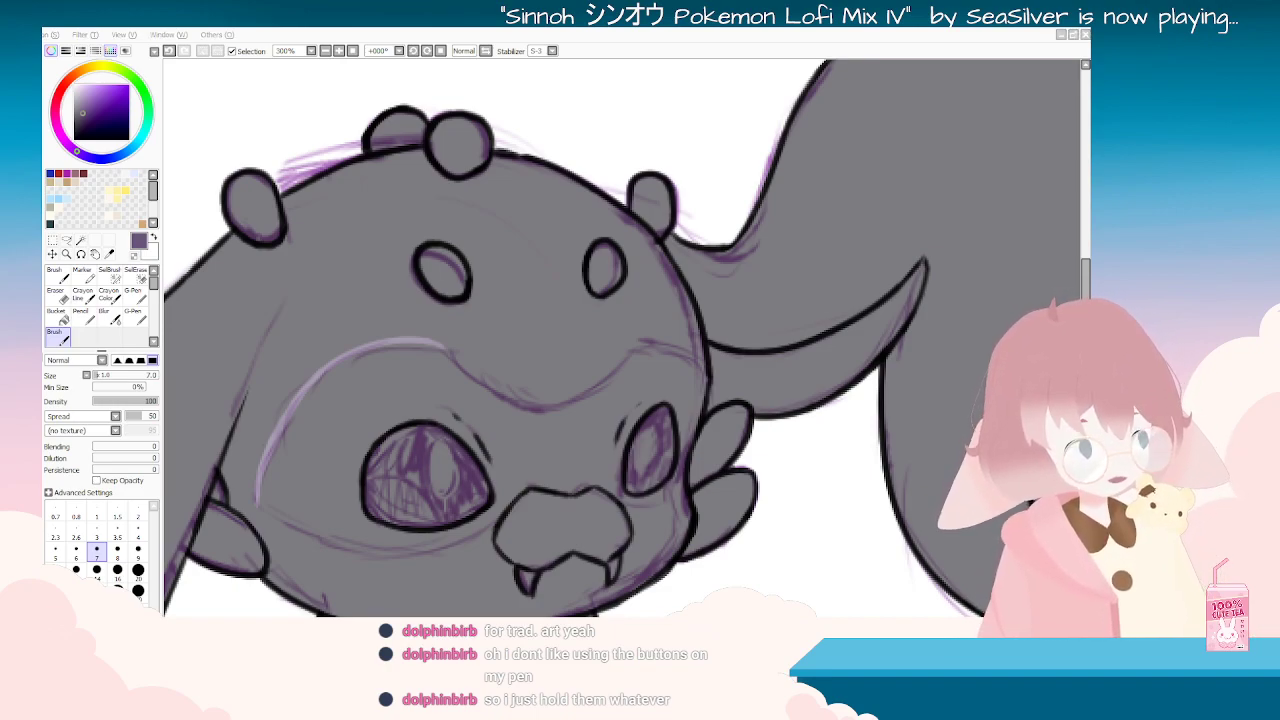
Step: Trace the face marking's outer edge from the cheek side down and under the larger eye toward the snout
drag(483, 439, 525, 412)
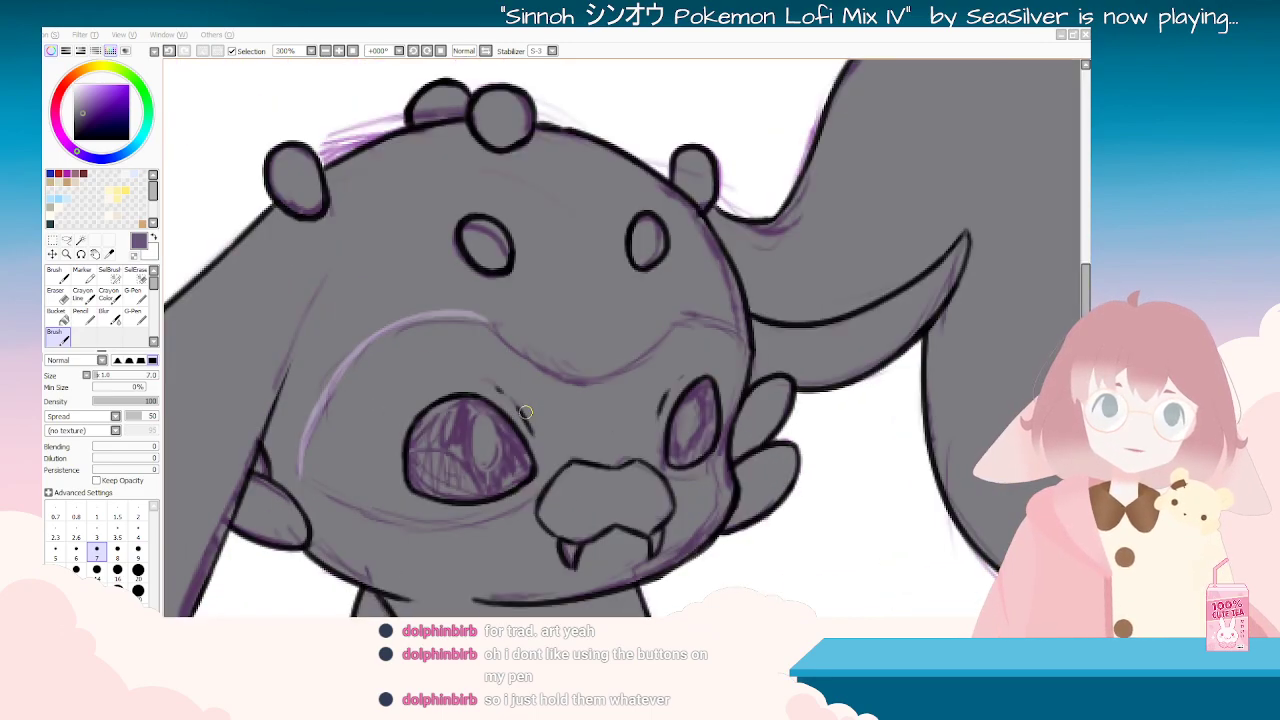
alt+drag(470, 352, 439, 283)
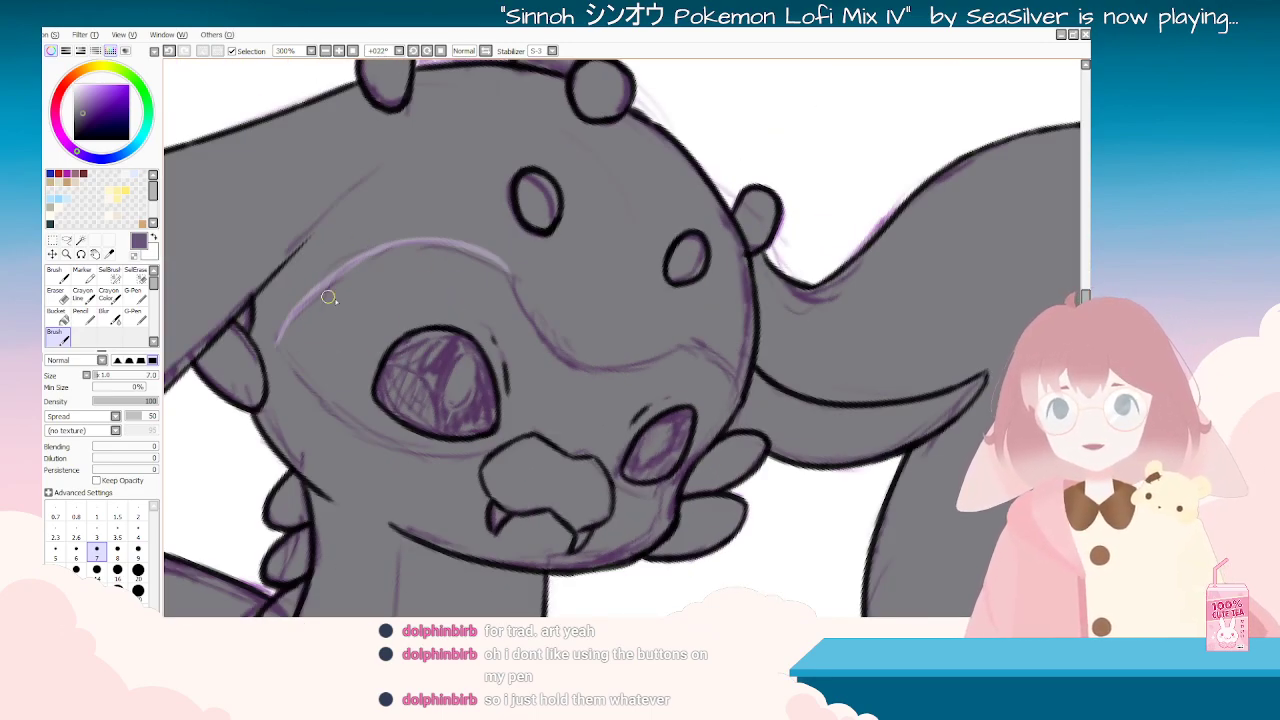
alt+drag(864, 253, 680, 100)
alt+drag(592, 487, 468, 332)
drag(308, 211, 350, 332)
key(ctrl+z)
drag(308, 209, 379, 362)
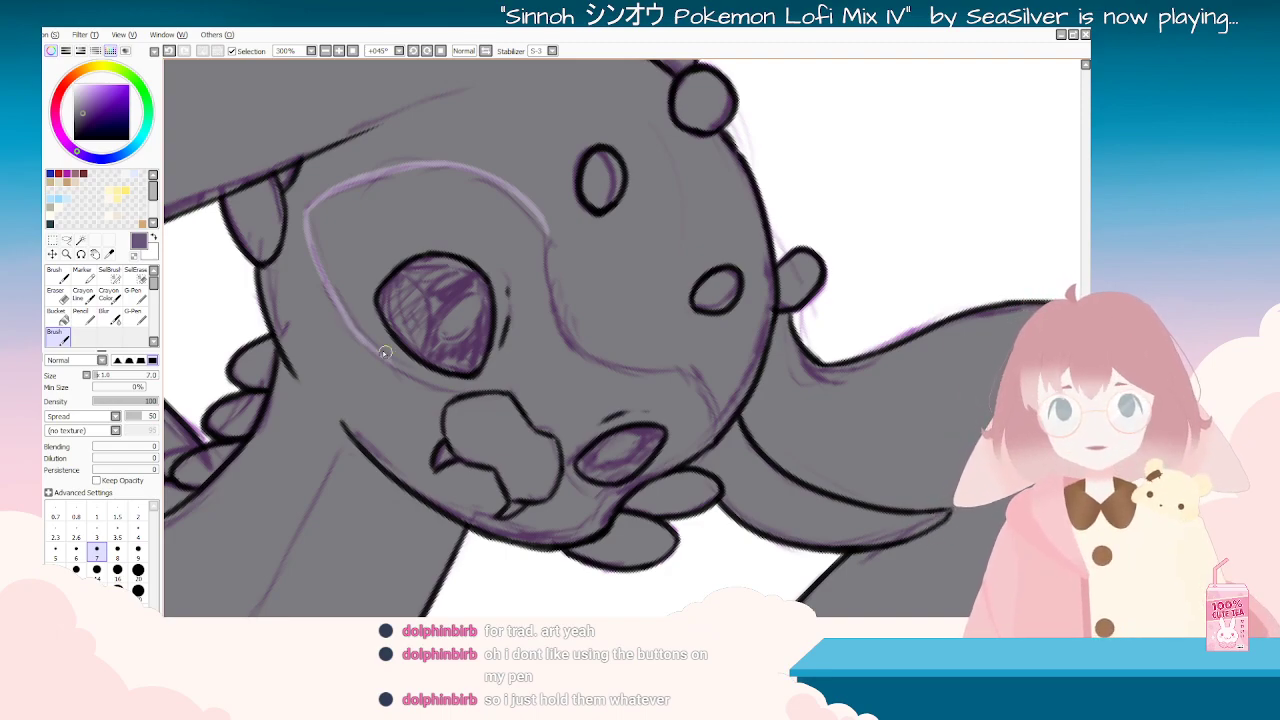
drag(380, 360, 446, 392)
Step: Trace the face marking's short lower edge beneath the smaller eye, from the snout to the cheek
mouse_move(614, 470)
mouse_down()
mouse_move(674, 455)
mouse_move(748, 277)
mouse_up()
mouse_move(762, 328)
mouse_down()
mouse_move(643, 443)
mouse_move(473, 350)
mouse_move(478, 392)
mouse_up()
key(ctrl+z)
mouse_move(491, 344)
mouse_down()
mouse_move(483, 398)
mouse_move(660, 395)
mouse_move(686, 329)
mouse_move(616, 289)
mouse_up()
Step: Try to trace the face marking's brow edge above the smaller eye toward the forehead dip
drag(562, 237, 565, 292)
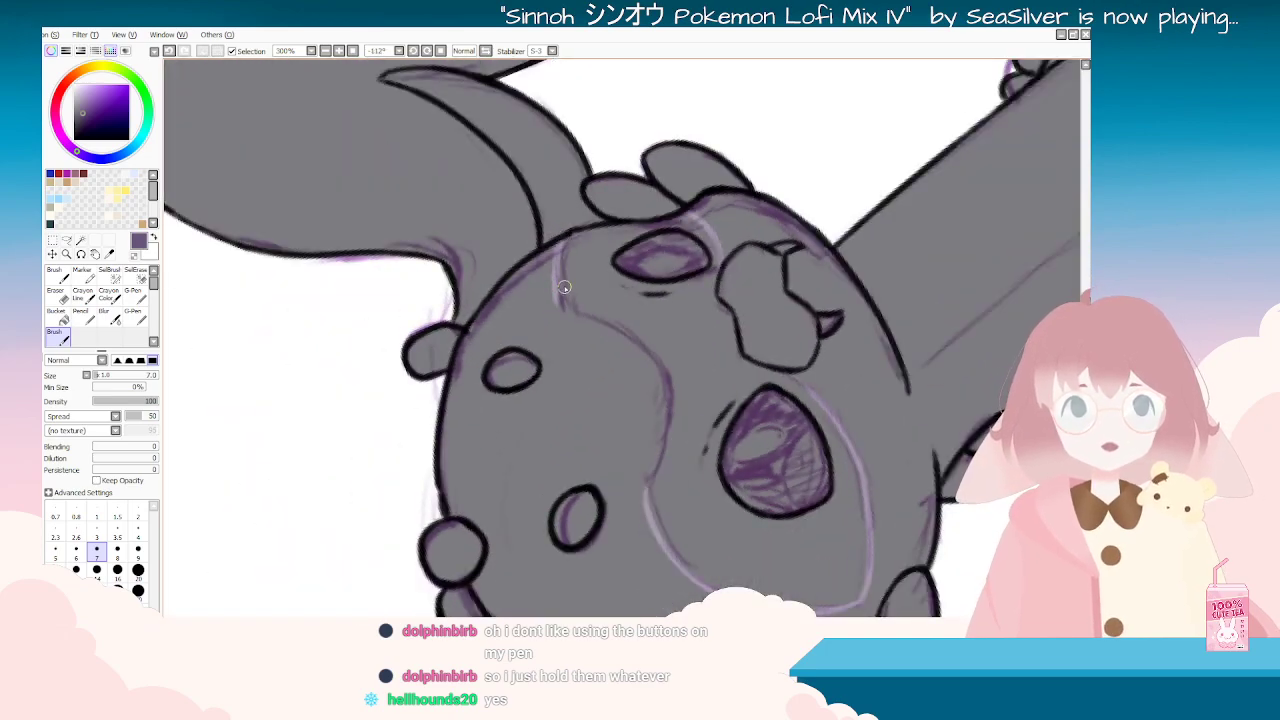
key(ctrl+z)
mouse_move(566, 237)
mouse_down()
mouse_move(570, 310)
mouse_move(656, 408)
mouse_up()
key(ctrl+z)
drag(570, 312, 657, 378)
key(ctrl+z)
mouse_move(575, 315)
mouse_down()
mouse_move(650, 366)
mouse_move(661, 391)
mouse_up()
key(ctrl+z)
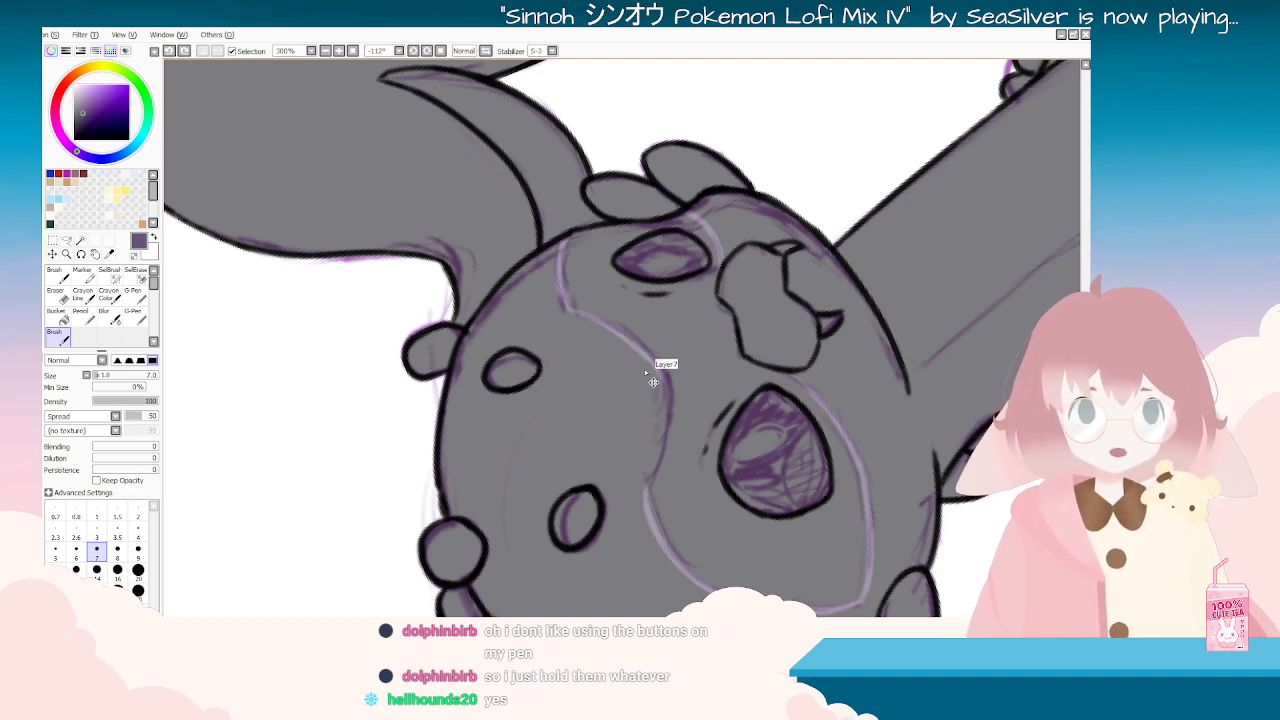
key(ctrl+z)
key(ctrl+z)
key(ctrl+z)
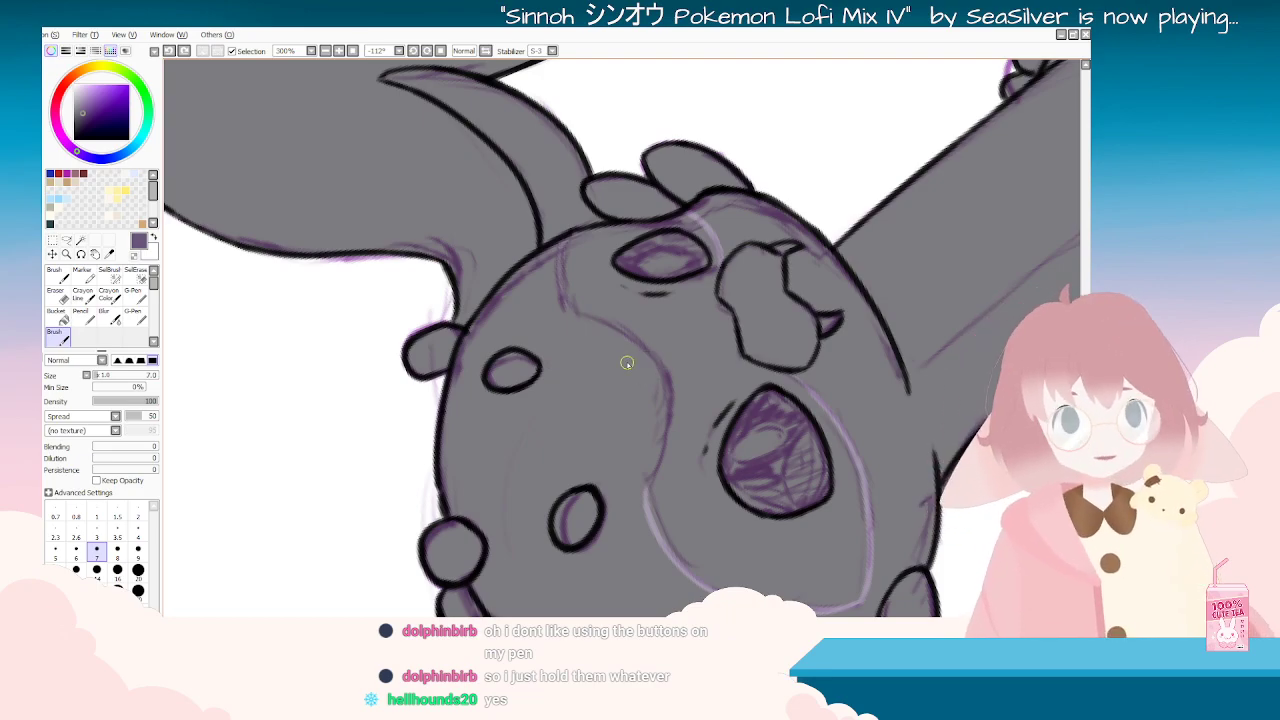
key(ctrl+z)
Step: Trace the face marking's brow edge from the head outline above the smaller eye through the forehead dip to the larger eye's arc
key(End)
key(End)
key(End)
key(End)
key(End)
key(End)
key(End)
key(End)
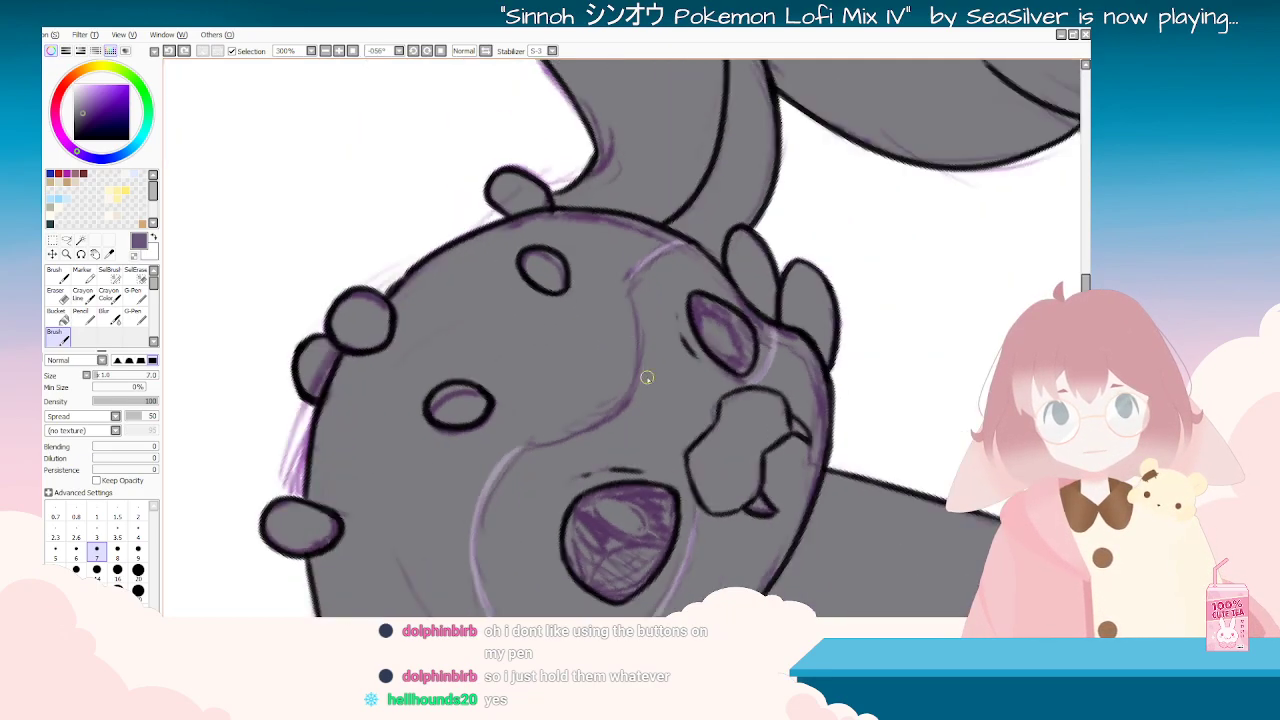
mouse_move(632, 341)
mouse_down()
mouse_move(698, 233)
mouse_move(611, 291)
mouse_up()
key(ctrl+z)
mouse_move(703, 237)
mouse_down()
mouse_move(597, 309)
mouse_move(633, 277)
mouse_move(614, 293)
mouse_move(616, 281)
mouse_move(600, 338)
mouse_move(613, 290)
mouse_move(604, 353)
mouse_move(630, 414)
mouse_up()
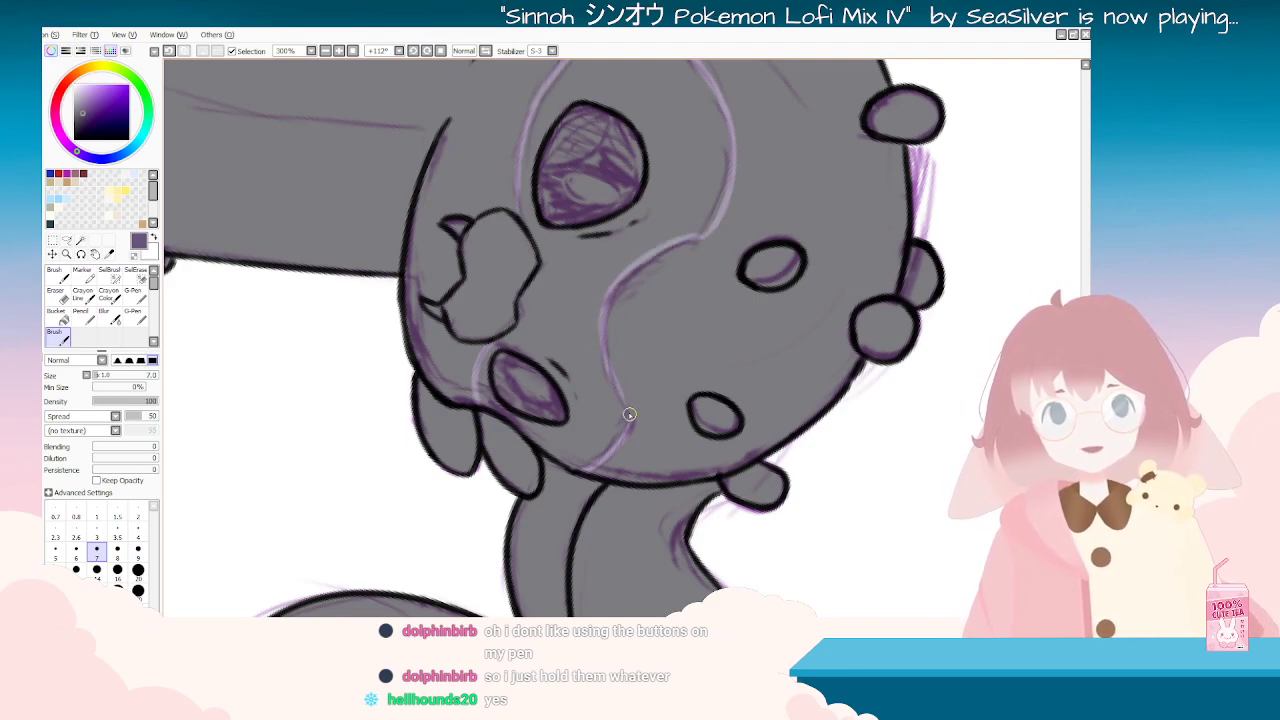
Step: Close the face marking's lower edge with a purple wedge between the larger eye and the snout
key(Delete)
key(Delete)
key(Delete)
key(Delete)
key(Delete)
key(Delete)
key(Delete)
key(Delete)
key(Delete)
key(Delete)
scroll(567, 500, down, 2)
scroll(567, 500, up, 3)
key(Delete)
key(Delete)
key(Delete)
key(Delete)
key(Delete)
drag(662, 438, 675, 488)
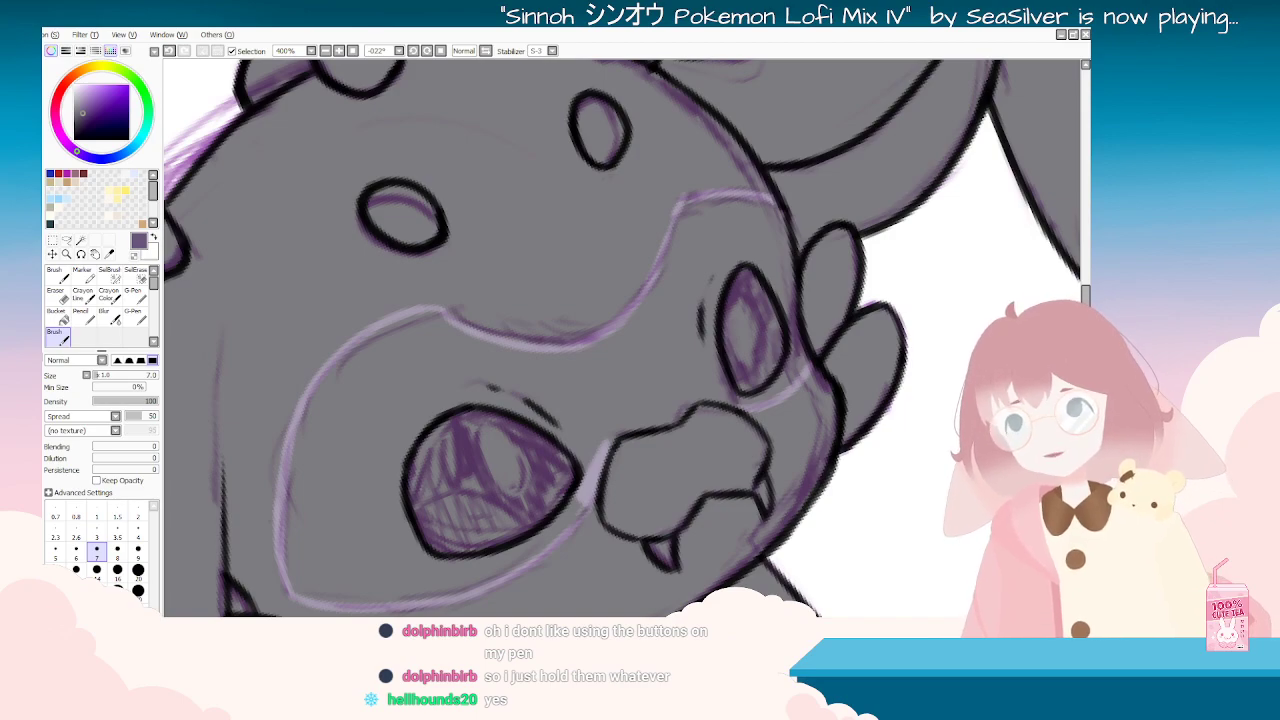
Step: Restore the near-black base fill to full opacity and thicken the inner side of the purple brow edge across the forehead dip
drag(14, 147, 43, 146)
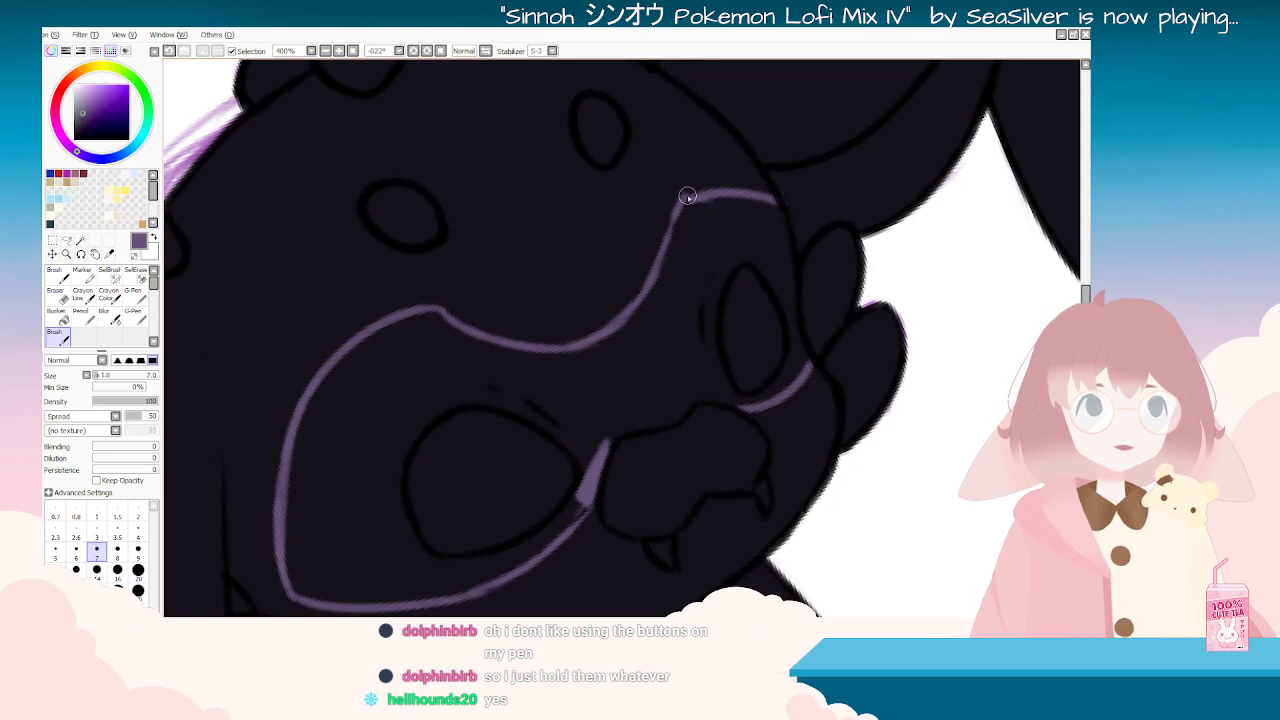
mouse_move(695, 198)
mouse_down()
mouse_move(626, 342)
mouse_move(638, 322)
mouse_move(638, 339)
mouse_move(615, 358)
mouse_move(631, 394)
mouse_up()
mouse_move(586, 326)
mouse_down()
mouse_move(610, 386)
mouse_move(597, 337)
mouse_move(622, 402)
mouse_up()
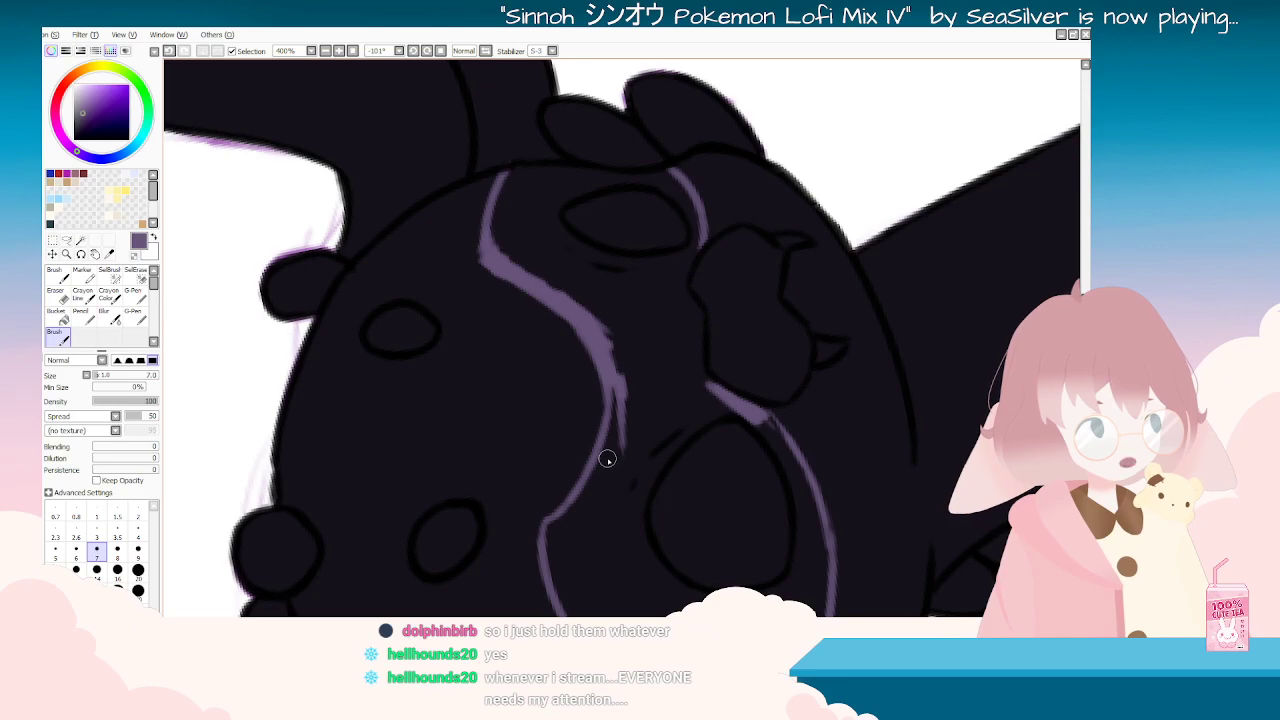
mouse_move(600, 480)
mouse_down()
mouse_move(577, 429)
mouse_move(603, 151)
mouse_move(577, 180)
mouse_move(575, 275)
mouse_move(580, 223)
mouse_move(591, 300)
mouse_move(581, 181)
mouse_up()
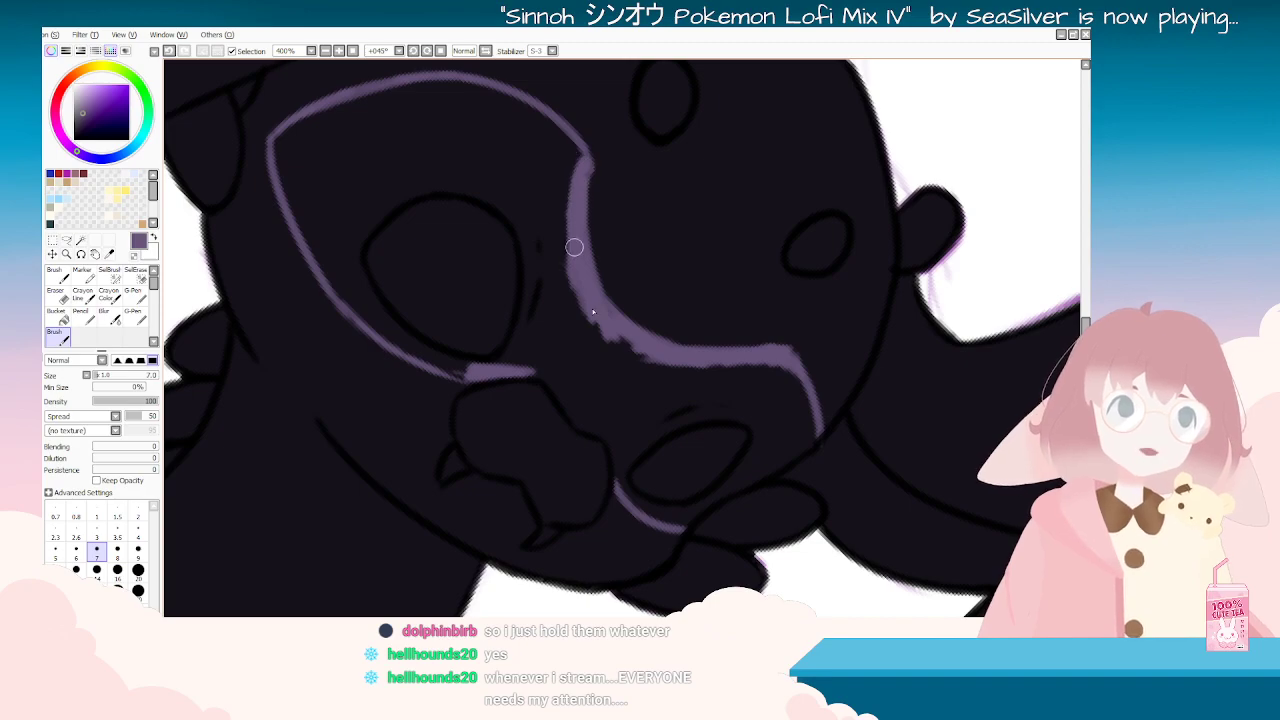
Step: Trim the outer side of the purple brow edge with the Eraser at size 20, and return to the Brush at size 7
key(End)
key(End)
key(End)
key(End)
key(End)
key(End)
key(End)
key(End)
key(End)
key(End)
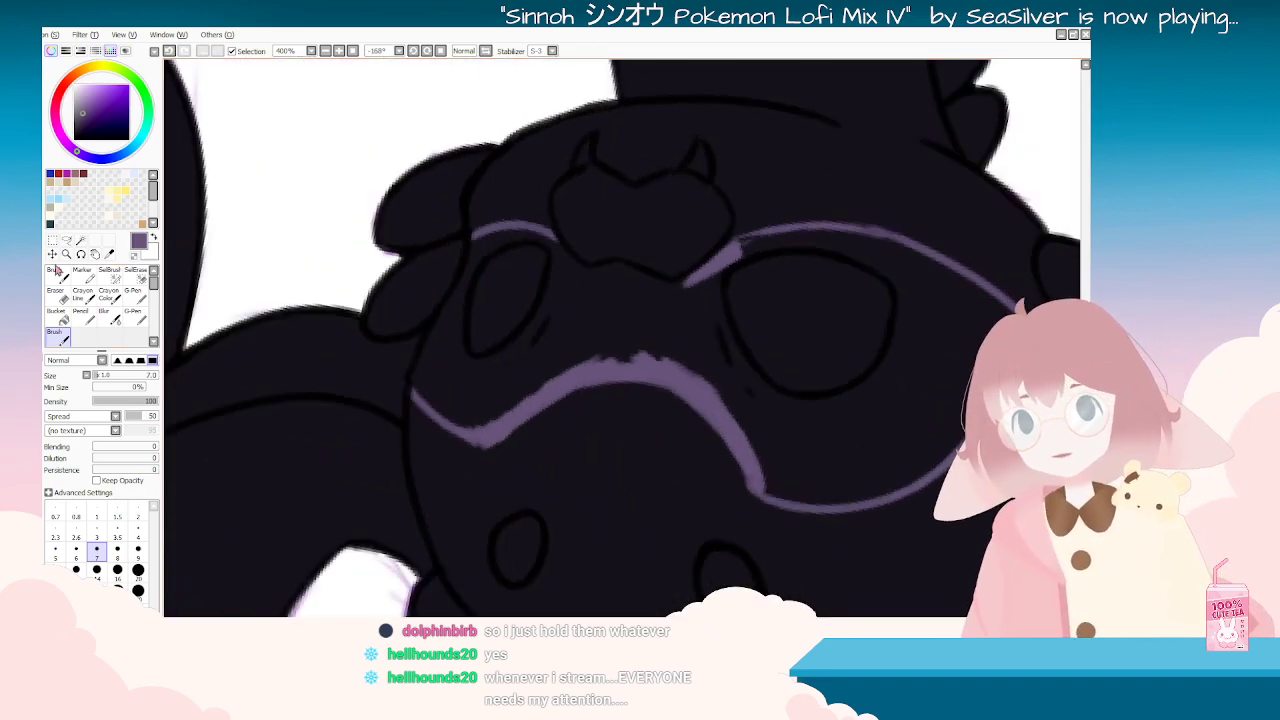
click(59, 296)
key(Delete)
drag(560, 450, 620, 474)
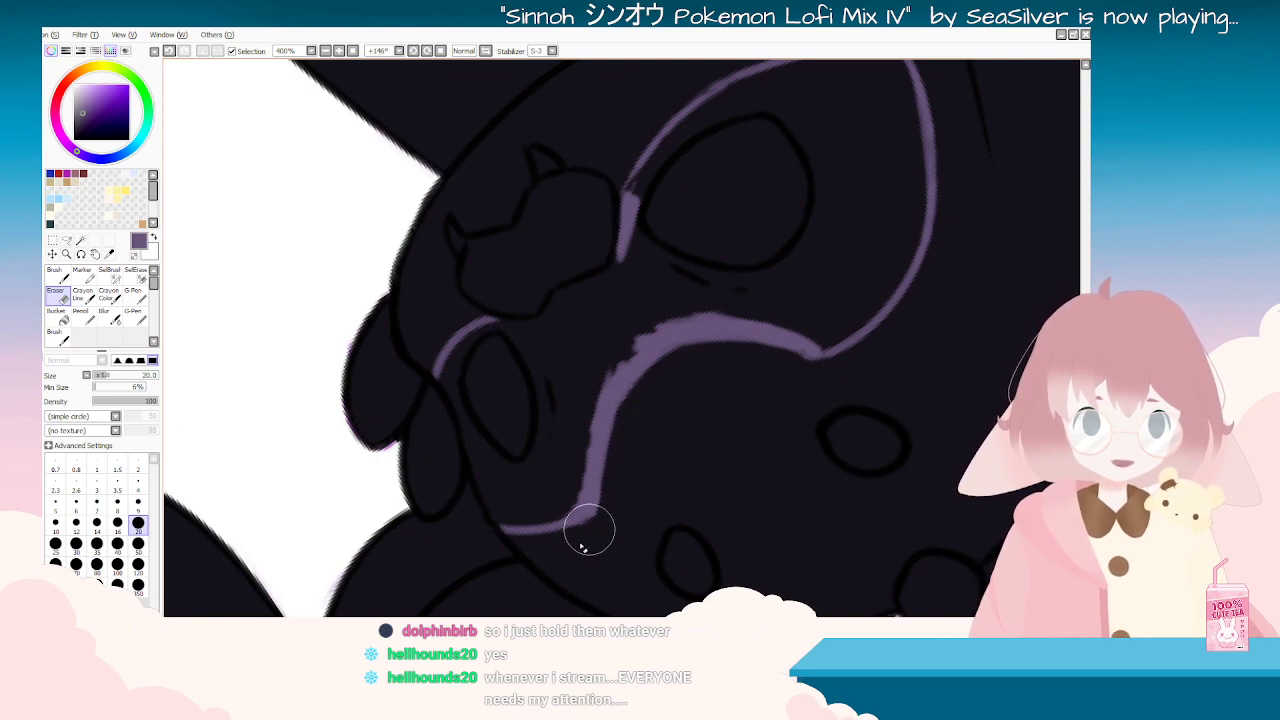
drag(572, 566, 649, 149)
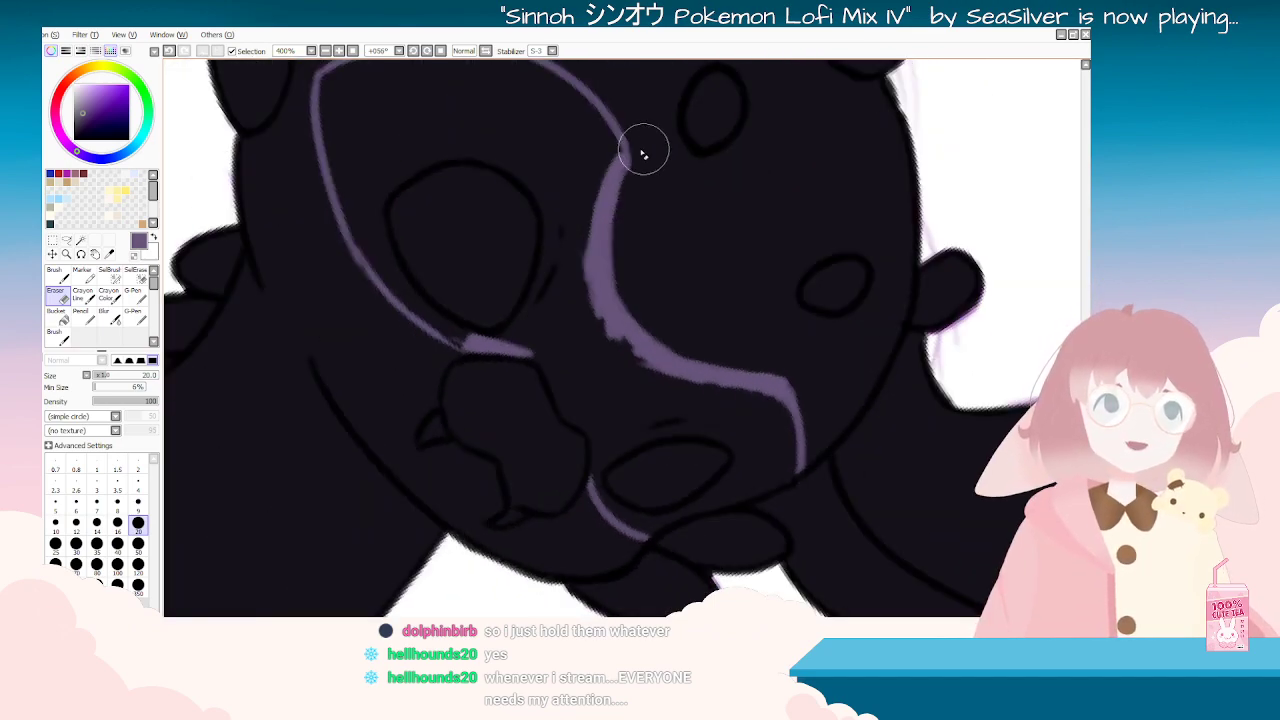
mouse_move(634, 194)
mouse_down()
mouse_move(617, 258)
mouse_move(413, 421)
mouse_up()
drag(430, 340, 480, 500)
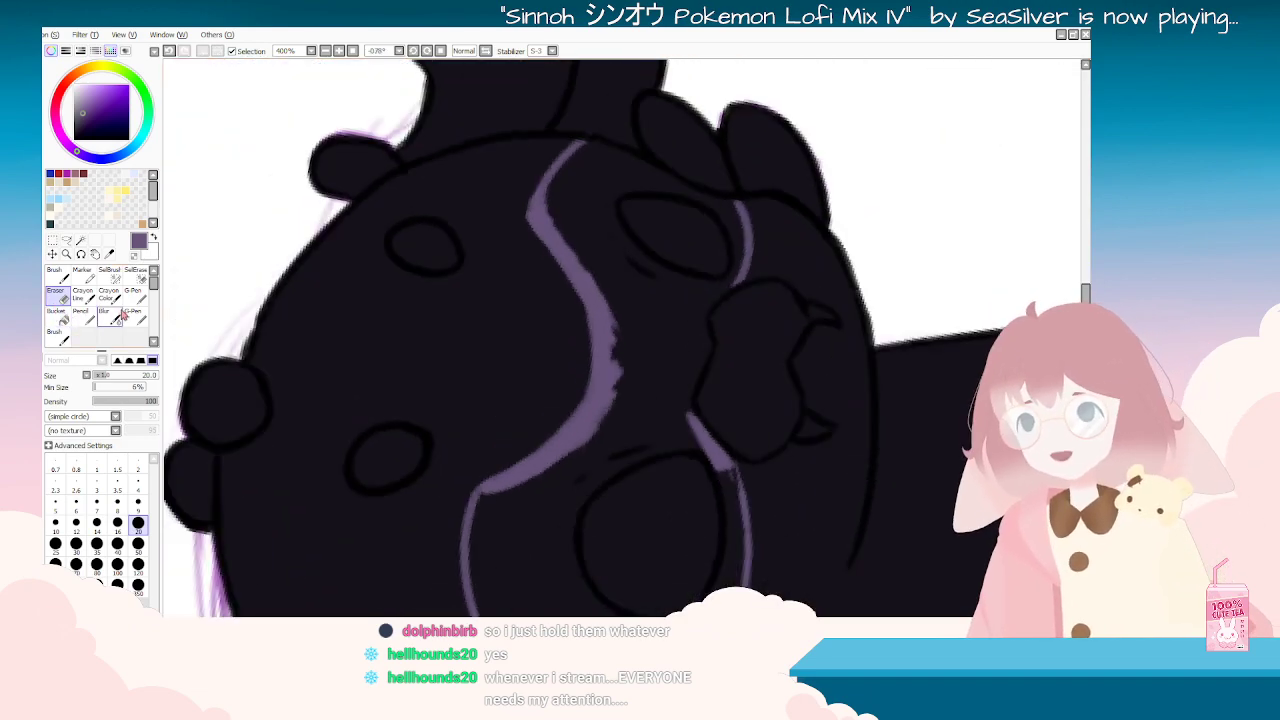
click(62, 339)
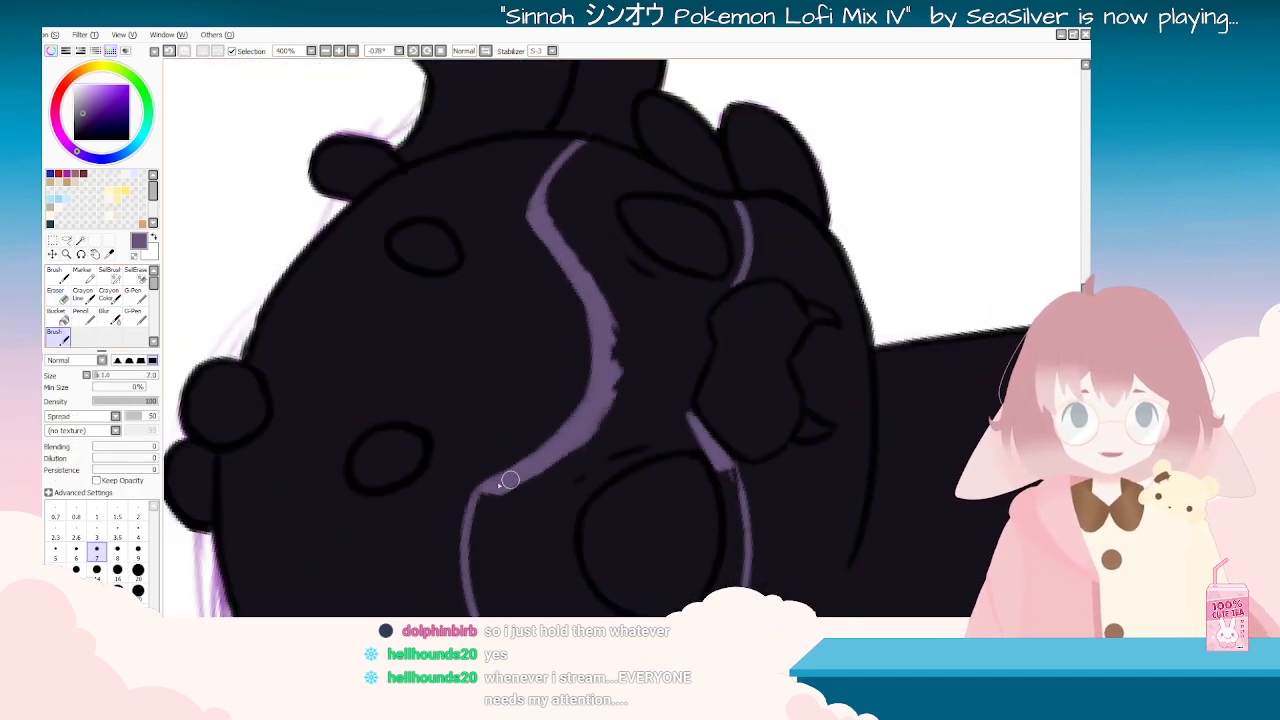
Step: Brush purple into the face marking between the forehead dip and the larger eye, raising the Brush size to 9
mouse_move(578, 467)
mouse_down()
mouse_move(652, 438)
mouse_move(640, 451)
mouse_up()
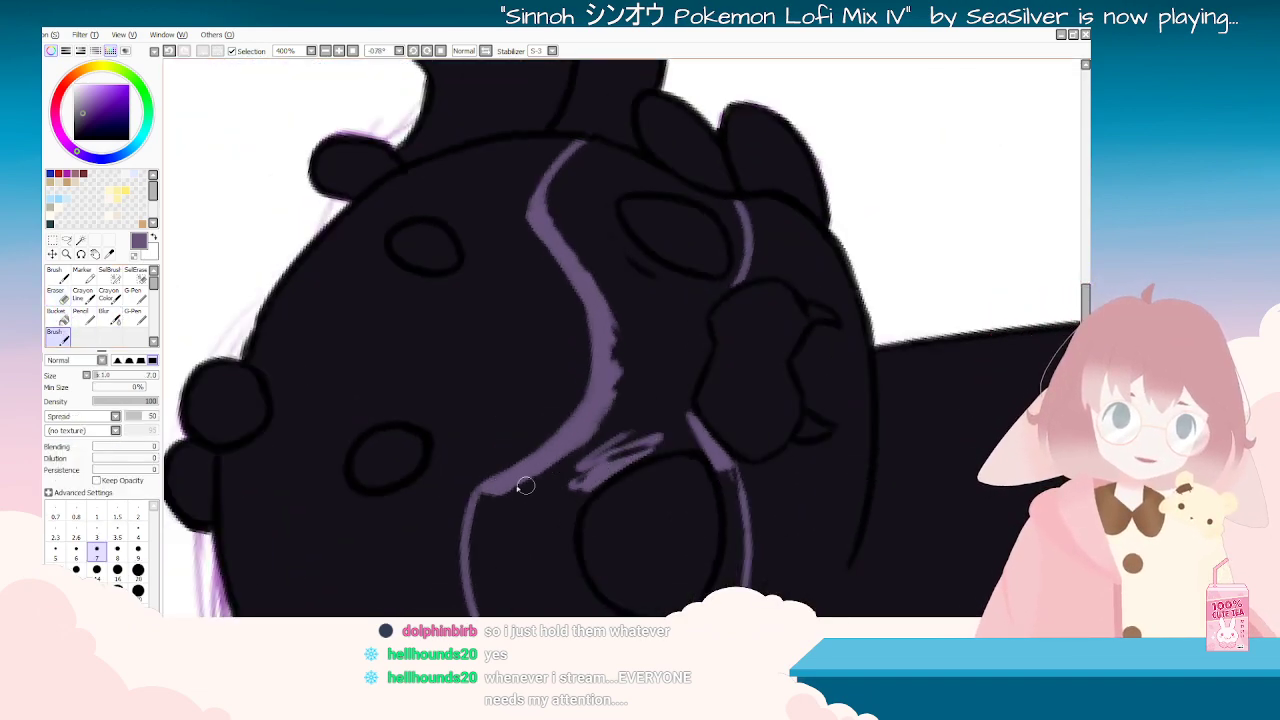
drag(557, 486, 525, 190)
click(138, 549)
mouse_move(548, 320)
mouse_down()
mouse_move(528, 192)
mouse_move(560, 246)
mouse_move(563, 200)
mouse_move(572, 228)
mouse_move(569, 217)
mouse_move(555, 318)
mouse_move(547, 194)
mouse_move(637, 374)
mouse_up()
key(Delete)
key(Delete)
key(Delete)
key(Delete)
key(Delete)
key(Delete)
key(Delete)
key(Delete)
key(Delete)
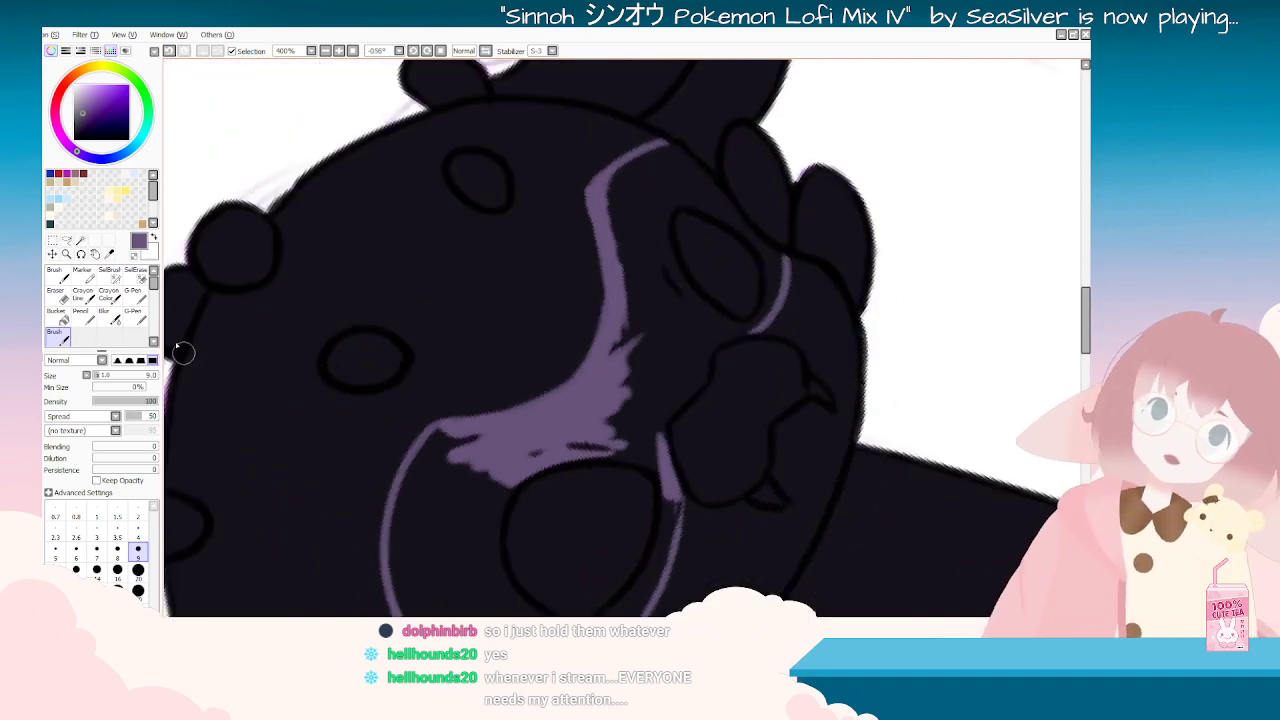
Step: Fill the bridge above the snout and the larger eye's upper side with the G-Pen at size 20, and switch to the Eraser
click(136, 297)
drag(495, 478, 456, 522)
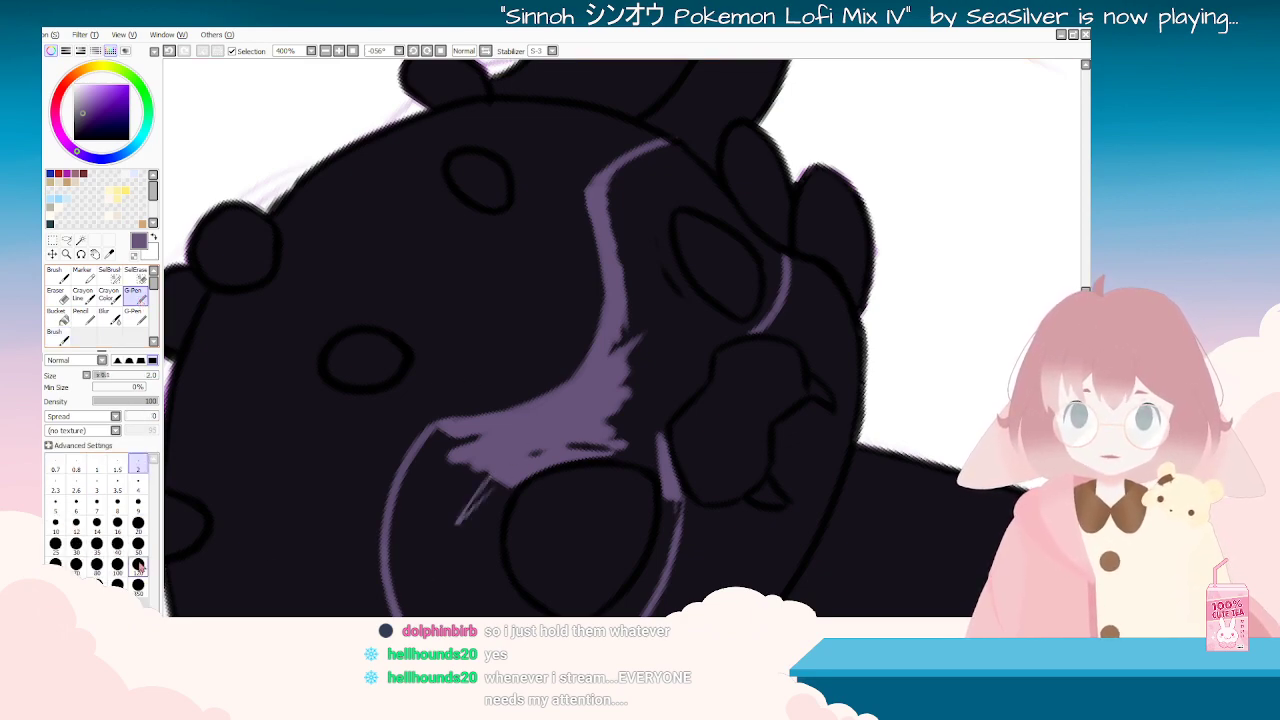
click(138, 522)
mouse_move(500, 465)
mouse_down()
mouse_move(438, 589)
mouse_move(488, 453)
mouse_move(474, 495)
mouse_move(429, 523)
mouse_move(490, 439)
mouse_move(442, 466)
mouse_move(451, 444)
mouse_move(630, 437)
mouse_up()
drag(692, 303, 667, 411)
mouse_move(540, 340)
mouse_down()
mouse_move(612, 410)
mouse_move(540, 368)
mouse_move(528, 338)
mouse_up()
click(58, 296)
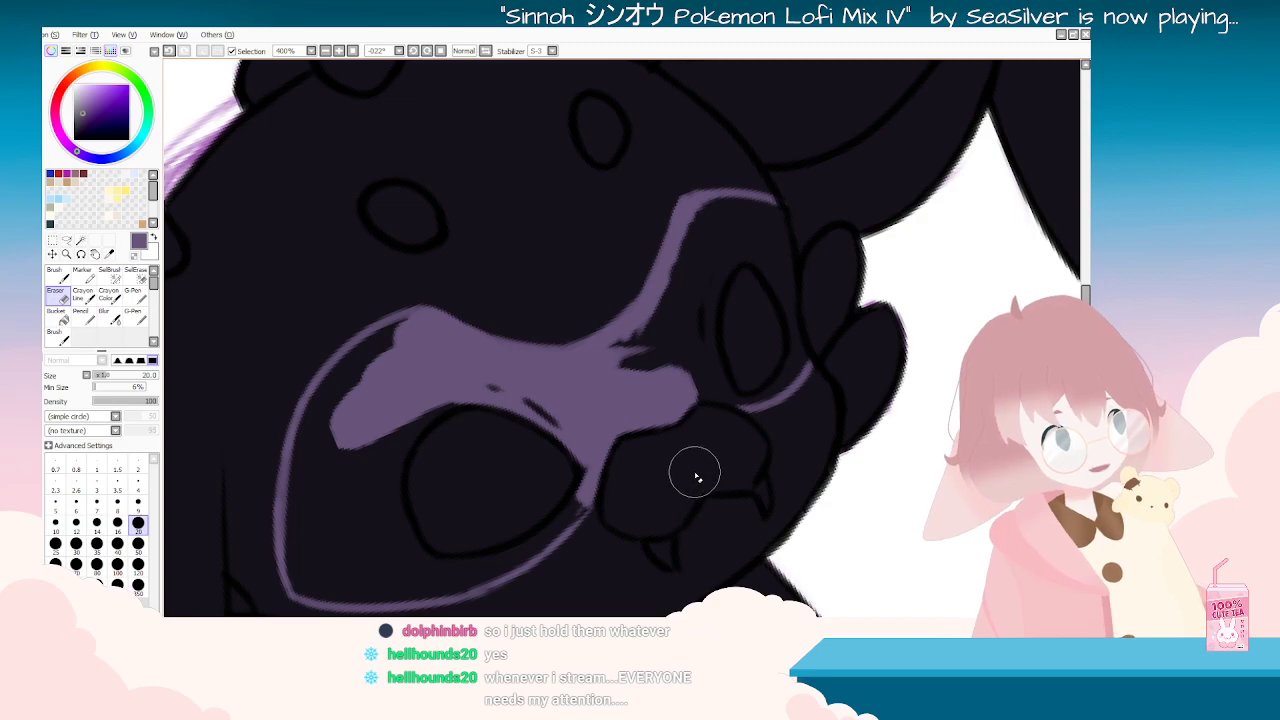
Step: Fill the face marking around the outer side of the larger eye in purple with the G-Pen at size 16
key(Delete)
key(Delete)
key(Delete)
key(Delete)
key(Delete)
key(Delete)
key(Delete)
key(Delete)
key(Delete)
key(Delete)
key(Delete)
key(Delete)
key(Delete)
key(Delete)
scroll(638, 440, down, 1)
scroll(638, 440, down, 2)
key(Delete)
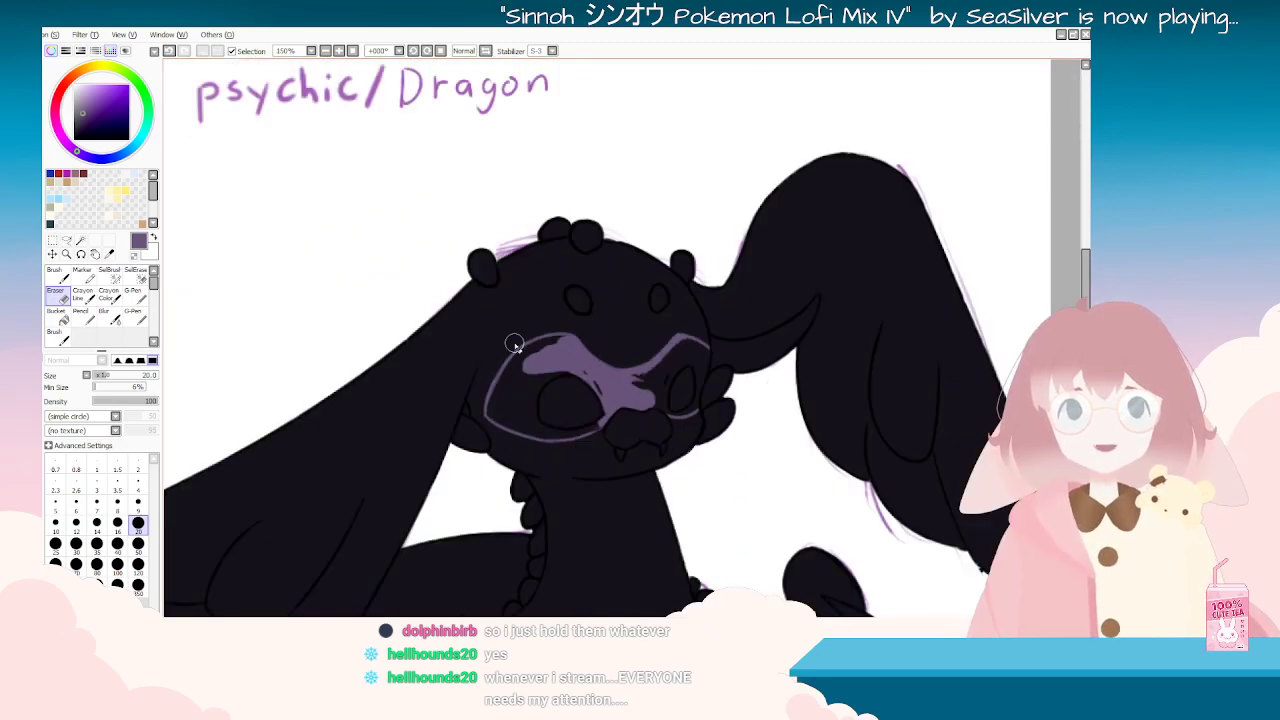
scroll(531, 342, up, 2)
key(End)
key(End)
key(End)
key(End)
key(End)
key(End)
click(132, 296)
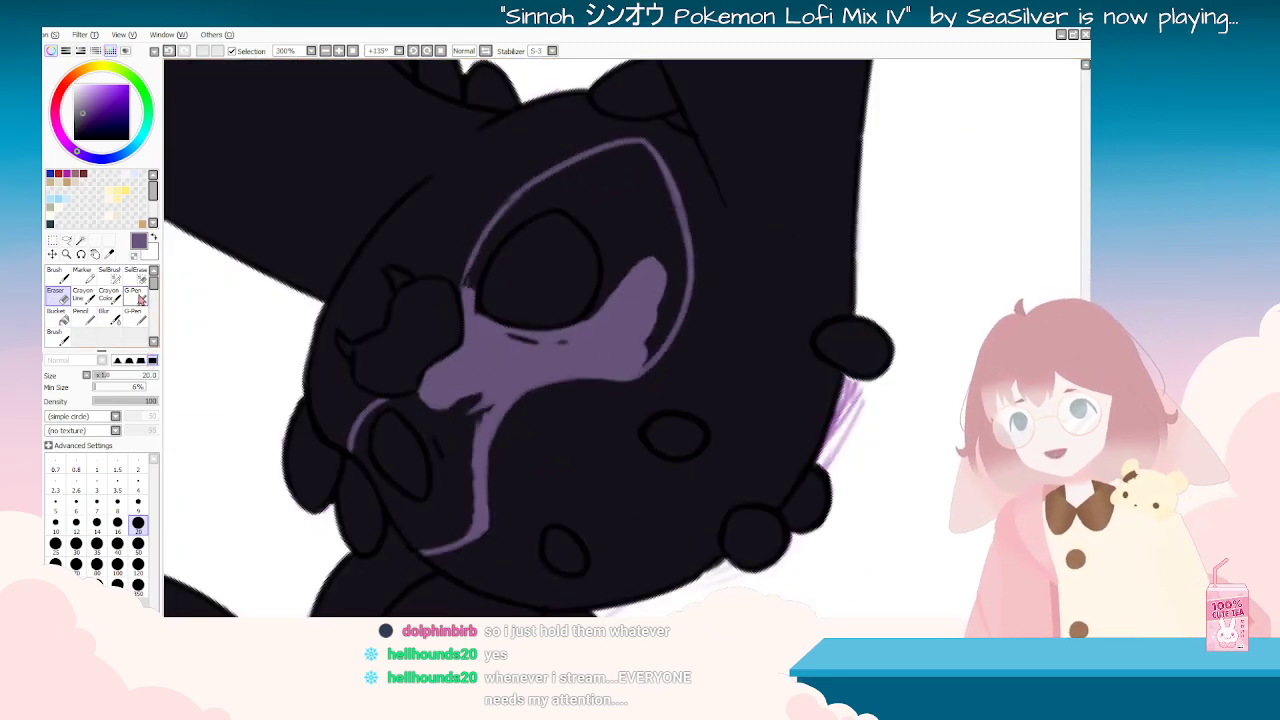
click(117, 522)
mouse_move(633, 238)
mouse_down()
mouse_move(617, 306)
mouse_move(591, 331)
mouse_move(623, 289)
mouse_move(628, 206)
mouse_move(606, 223)
mouse_move(609, 392)
mouse_move(622, 333)
mouse_move(560, 391)
mouse_move(608, 340)
mouse_move(571, 371)
mouse_move(556, 446)
mouse_move(574, 409)
mouse_move(583, 463)
mouse_up()
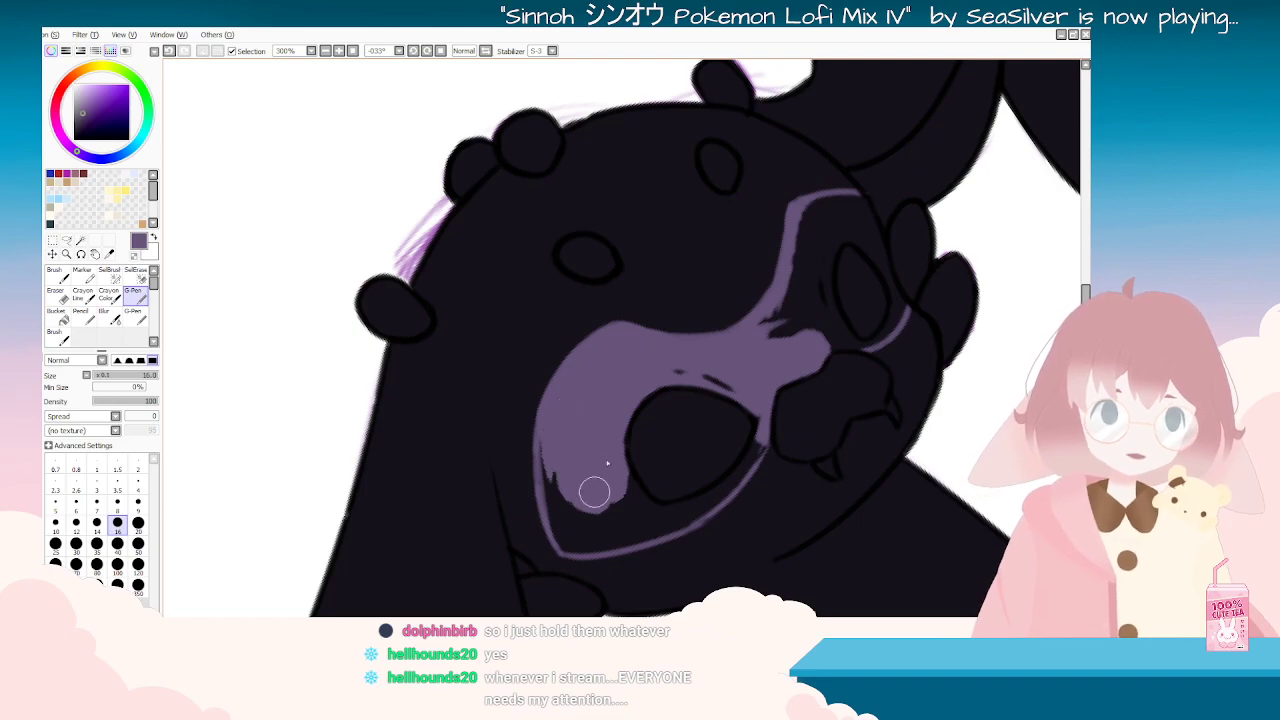
Step: Fill the remaining part of the face marking beneath the larger eye up to its lower outline
drag(714, 489, 700, 190)
mouse_move(718, 419)
mouse_down()
mouse_move(671, 297)
mouse_move(570, 300)
mouse_up()
mouse_move(540, 460)
mouse_down()
mouse_move(525, 430)
mouse_move(507, 436)
mouse_move(531, 389)
mouse_move(508, 476)
mouse_move(521, 418)
mouse_move(507, 430)
mouse_move(520, 422)
mouse_move(501, 496)
mouse_move(531, 410)
mouse_move(523, 396)
mouse_move(515, 455)
mouse_move(543, 476)
mouse_move(571, 431)
mouse_up()
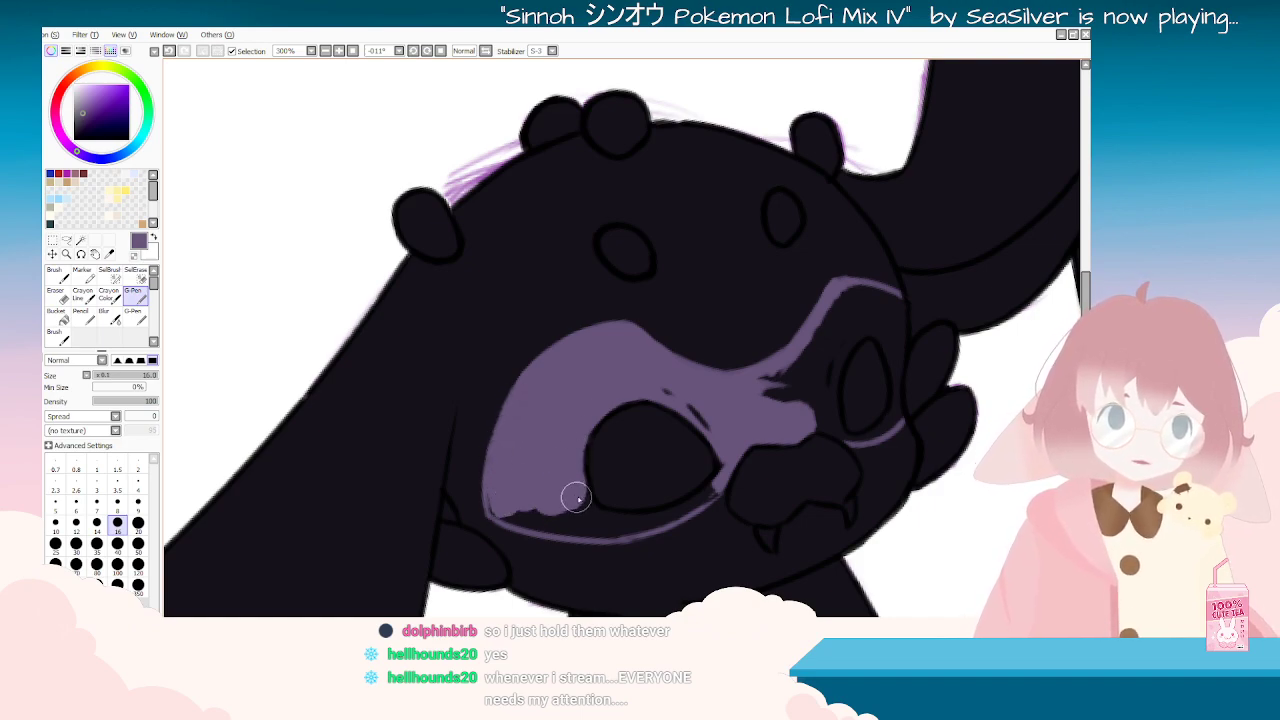
mouse_move(766, 460)
mouse_down()
mouse_move(733, 414)
mouse_move(695, 226)
mouse_up()
mouse_move(453, 346)
mouse_down()
mouse_move(461, 273)
mouse_move(454, 312)
mouse_move(510, 224)
mouse_move(475, 269)
mouse_move(515, 255)
mouse_move(529, 232)
mouse_move(536, 186)
mouse_move(517, 210)
mouse_move(536, 181)
mouse_move(526, 177)
mouse_move(544, 183)
mouse_move(523, 178)
mouse_move(470, 258)
mouse_move(513, 191)
mouse_move(450, 318)
mouse_move(477, 247)
mouse_move(455, 319)
mouse_up()
Step: Clean up the purple marking's edge along the forehead with the Eraser at size 20
key(End)
key(End)
key(End)
key(End)
key(End)
key(End)
key(End)
key(End)
key(End)
key(End)
key(End)
key(End)
key(End)
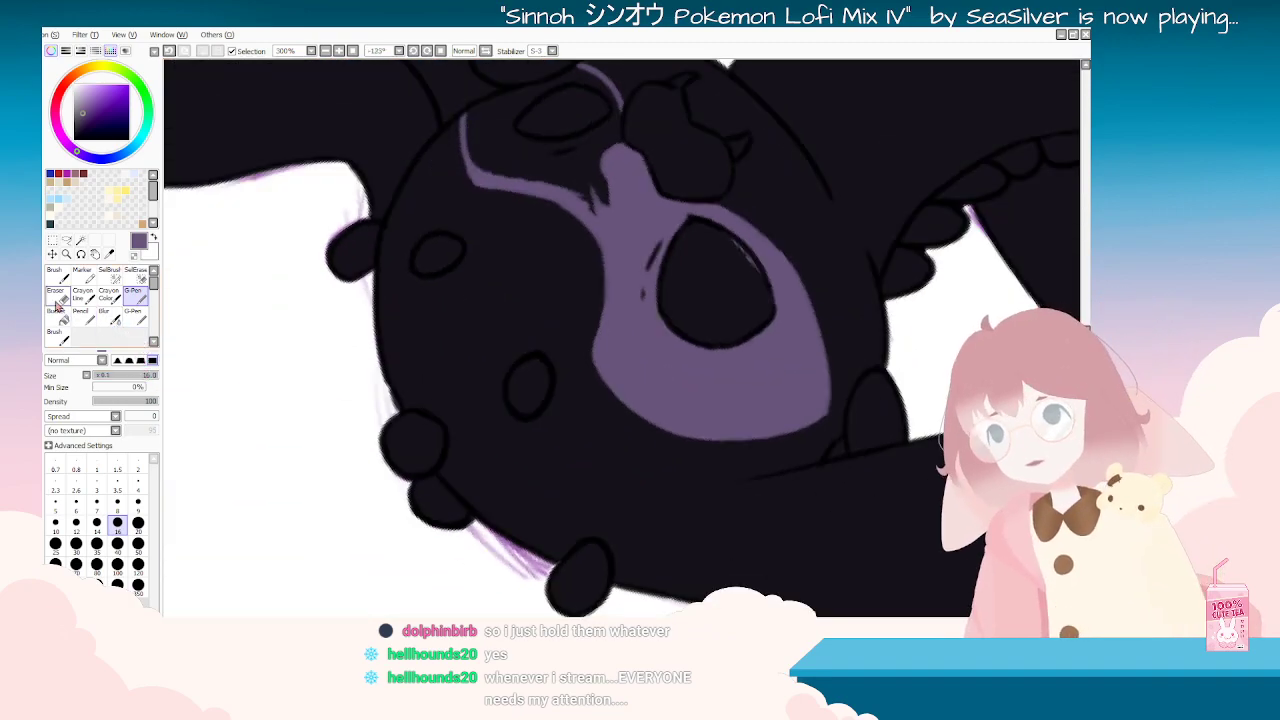
click(60, 297)
key(Delete)
key(Delete)
key(Delete)
key(Delete)
key(Delete)
key(Delete)
key(Delete)
key(Delete)
key(Delete)
key(Delete)
key(Delete)
mouse_move(501, 255)
mouse_down()
mouse_move(482, 292)
mouse_move(503, 347)
mouse_up()
Step: Examine the face marking against the whole creature and again up close
key(Delete)
key(Delete)
key(Delete)
key(Delete)
key(Delete)
key(Delete)
key(Delete)
key(Delete)
key(Delete)
key(Delete)
key(Delete)
key(Delete)
key(Delete)
key(Delete)
key(Delete)
key(Delete)
key(Delete)
scroll(501, 343, down, 5)
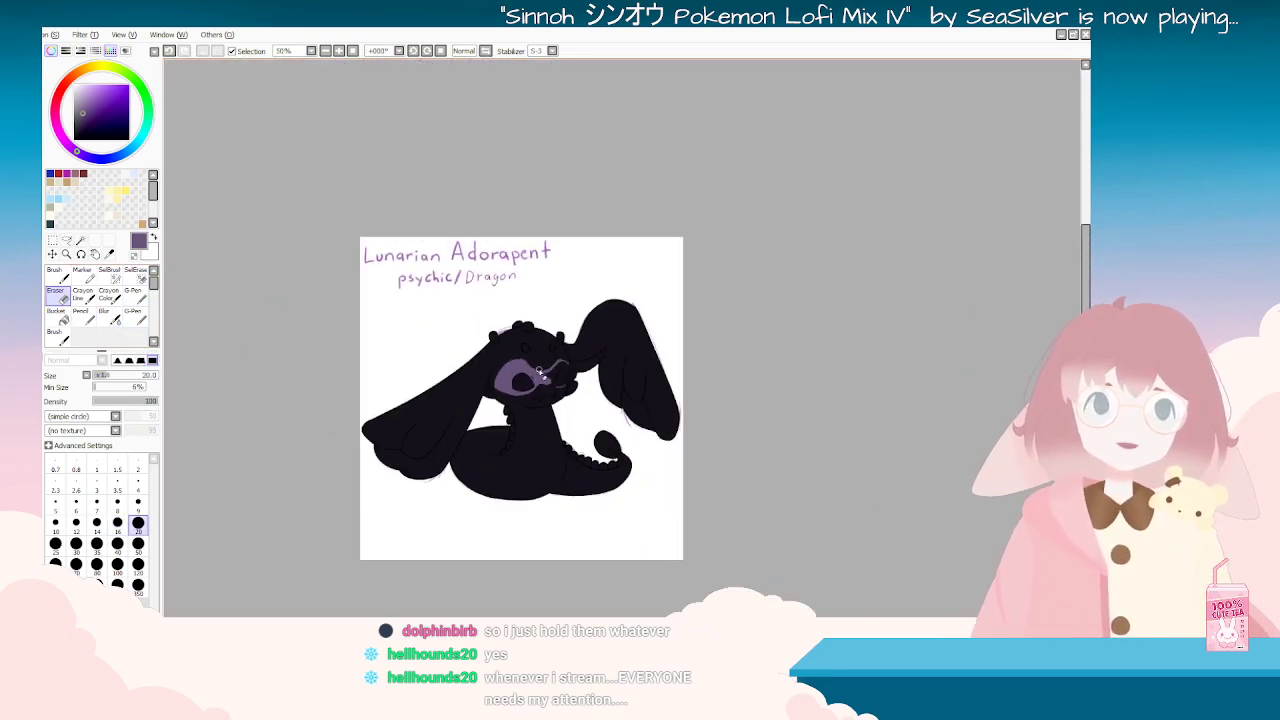
scroll(543, 375, up, 2)
key(Delete)
key(Delete)
scroll(700, 426, up, 2)
scroll(465, 410, down, 4)
scroll(384, 402, up, 3)
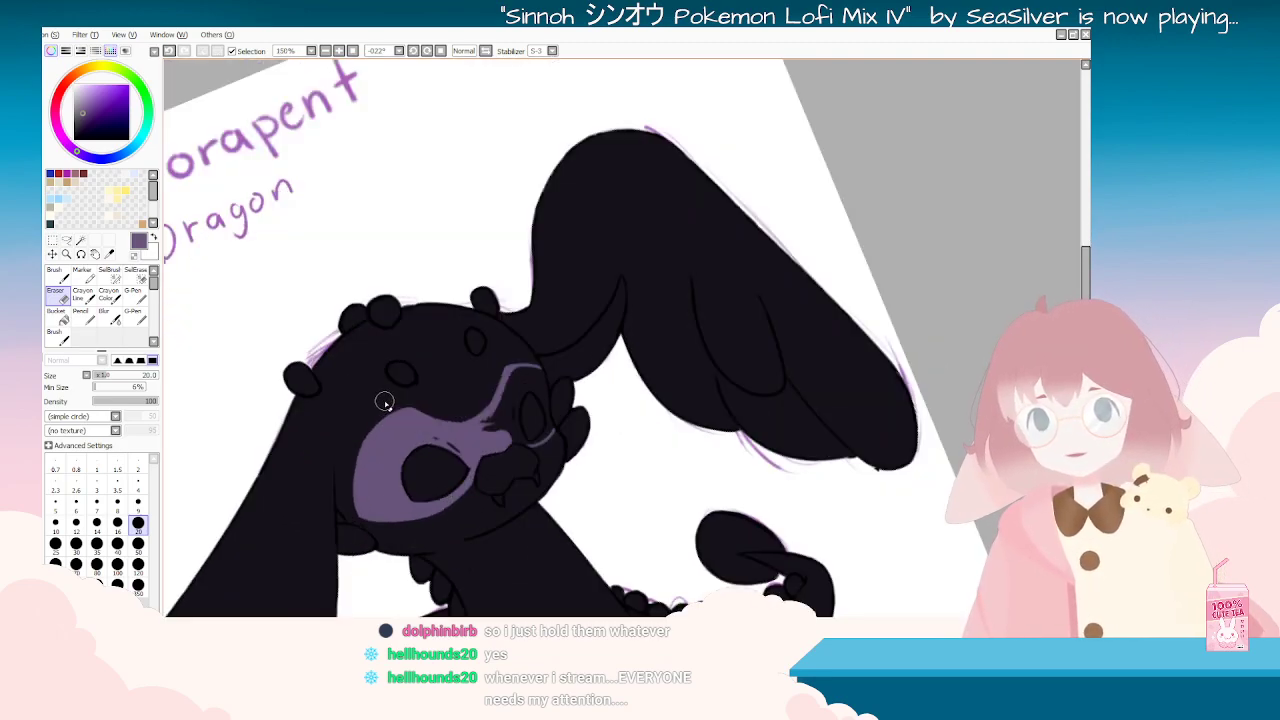
Step: Fill the face marking around the smaller eye in purple with the G-Pen at size 16, up to the head outline
key(End)
key(End)
key(End)
key(End)
key(End)
key(End)
key(End)
key(End)
key(End)
key(End)
key(End)
key(End)
key(End)
key(End)
key(End)
key(End)
key(Delete)
key(Delete)
key(Delete)
key(Delete)
key(Delete)
key(Delete)
key(Delete)
key(Delete)
key(Delete)
key(Delete)
key(Delete)
key(Delete)
key(Delete)
key(Delete)
key(Delete)
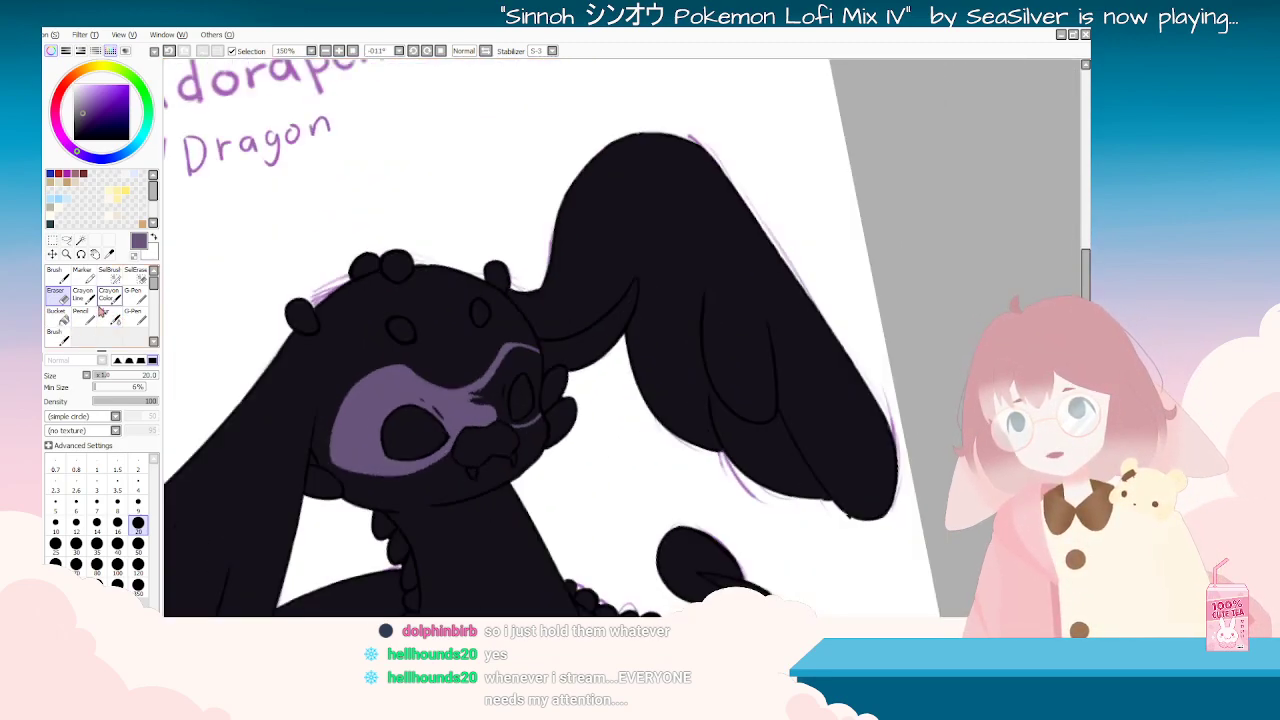
click(60, 336)
click(140, 303)
key(Delete)
key(Delete)
mouse_move(514, 429)
mouse_down()
mouse_move(523, 424)
mouse_move(539, 459)
mouse_move(526, 430)
mouse_move(537, 456)
mouse_move(534, 400)
mouse_up()
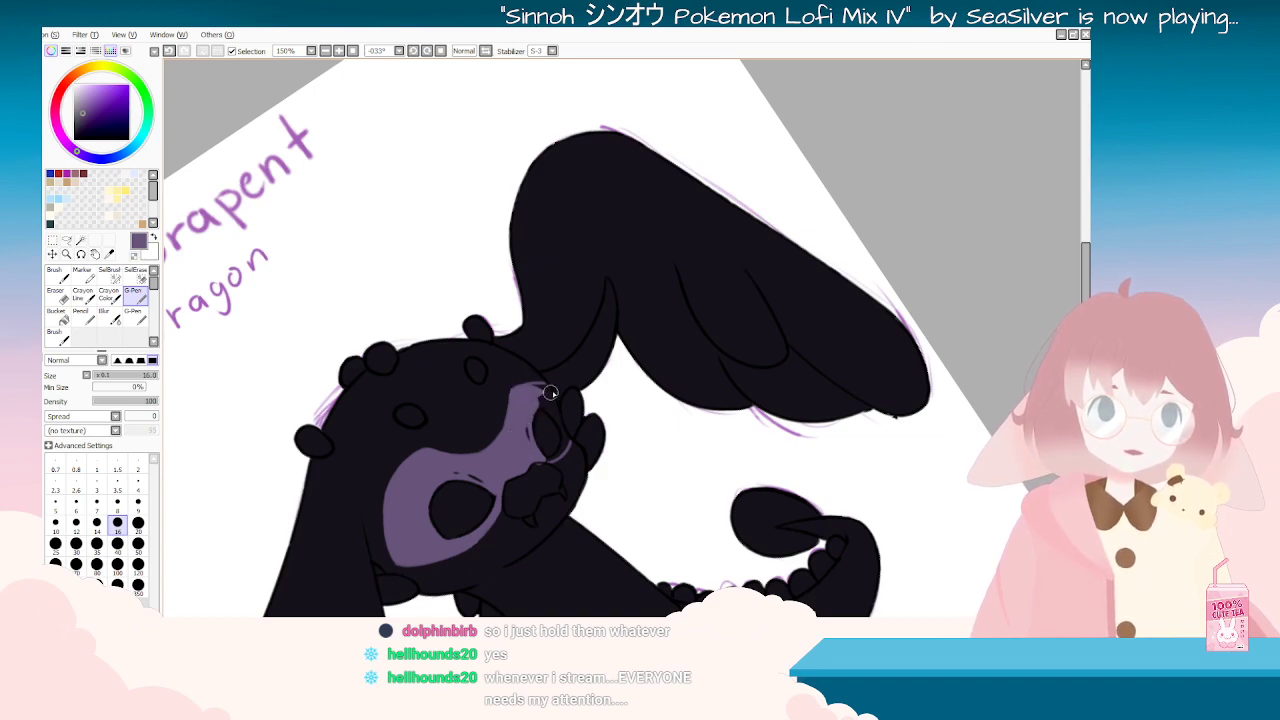
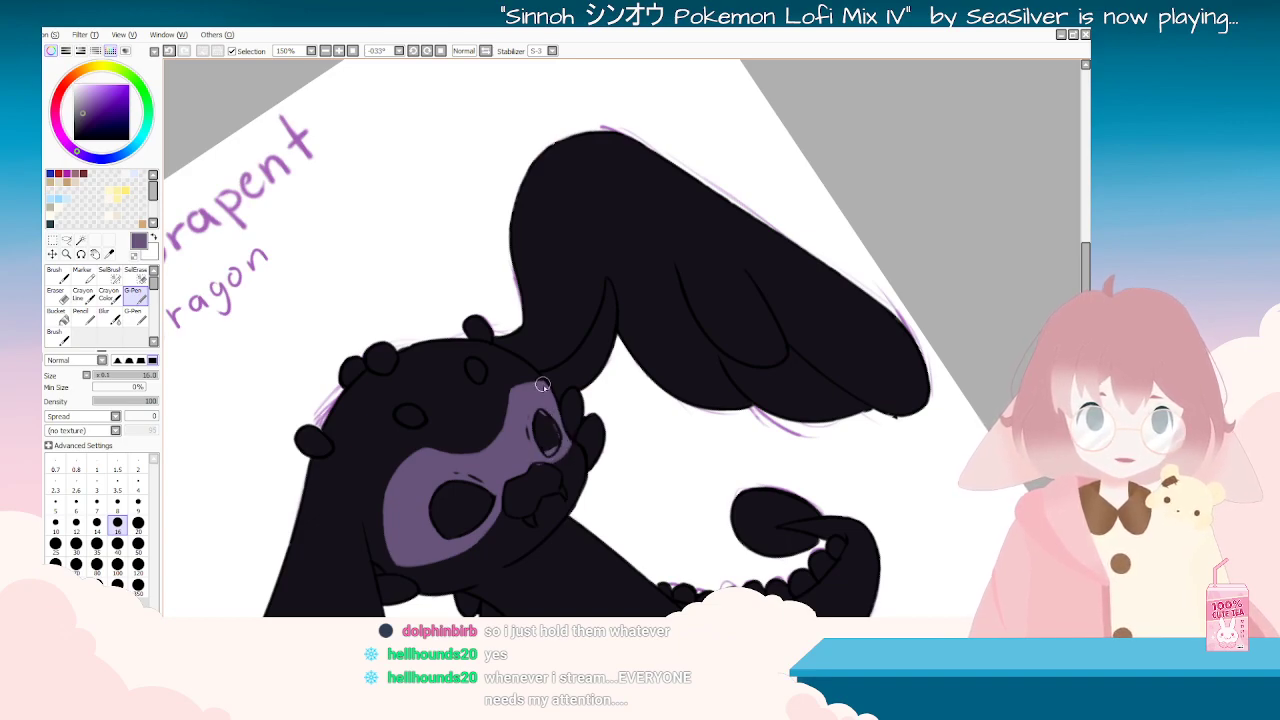
mouse_move(536, 397)
mouse_down()
mouse_move(525, 376)
mouse_move(579, 243)
mouse_move(607, 271)
mouse_move(602, 293)
mouse_up()
Step: Trim the purple marking's edges around the smaller eye with the Eraser at size 20
click(58, 296)
drag(590, 372, 675, 392)
drag(491, 380, 657, 163)
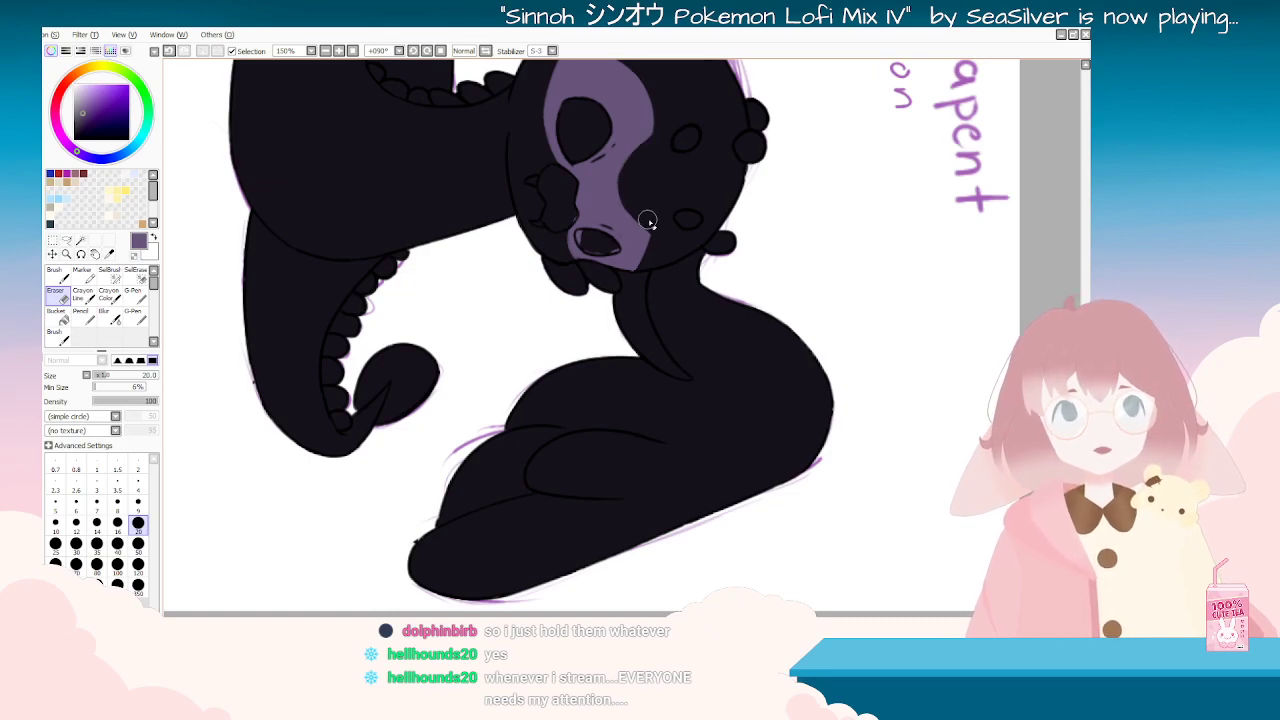
key(Delete)
key(Delete)
key(Delete)
key(Delete)
key(Delete)
key(Delete)
key(Delete)
key(Delete)
key(Delete)
key(Delete)
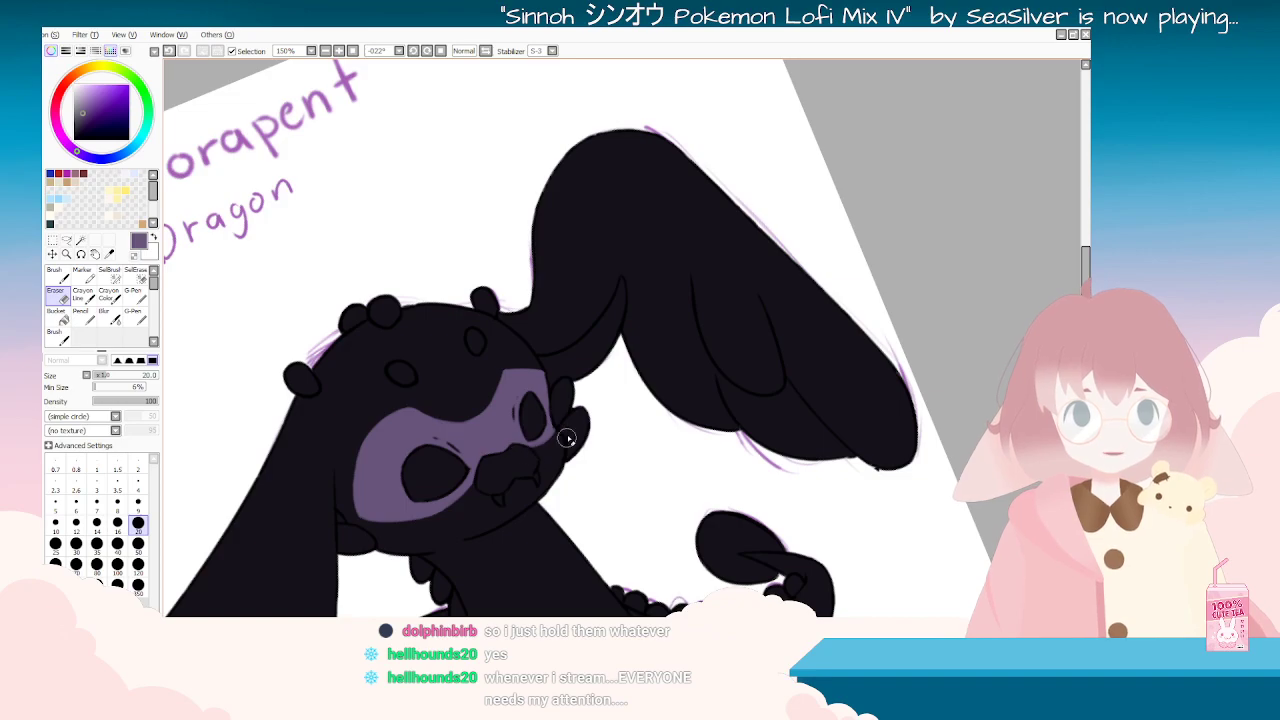
Step: Extend the purple face marking between the smaller eye and the snout with the G-Pen at size 16
key(End)
key(End)
key(End)
key(End)
key(End)
key(End)
key(End)
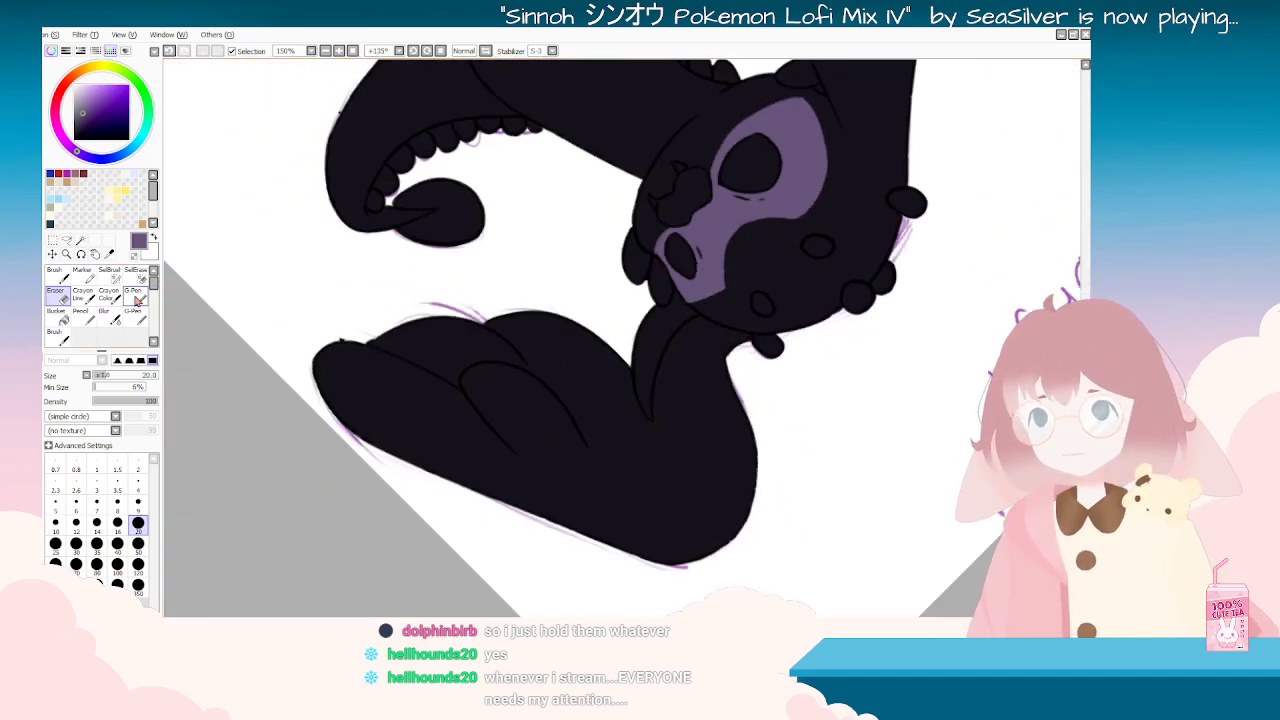
click(135, 296)
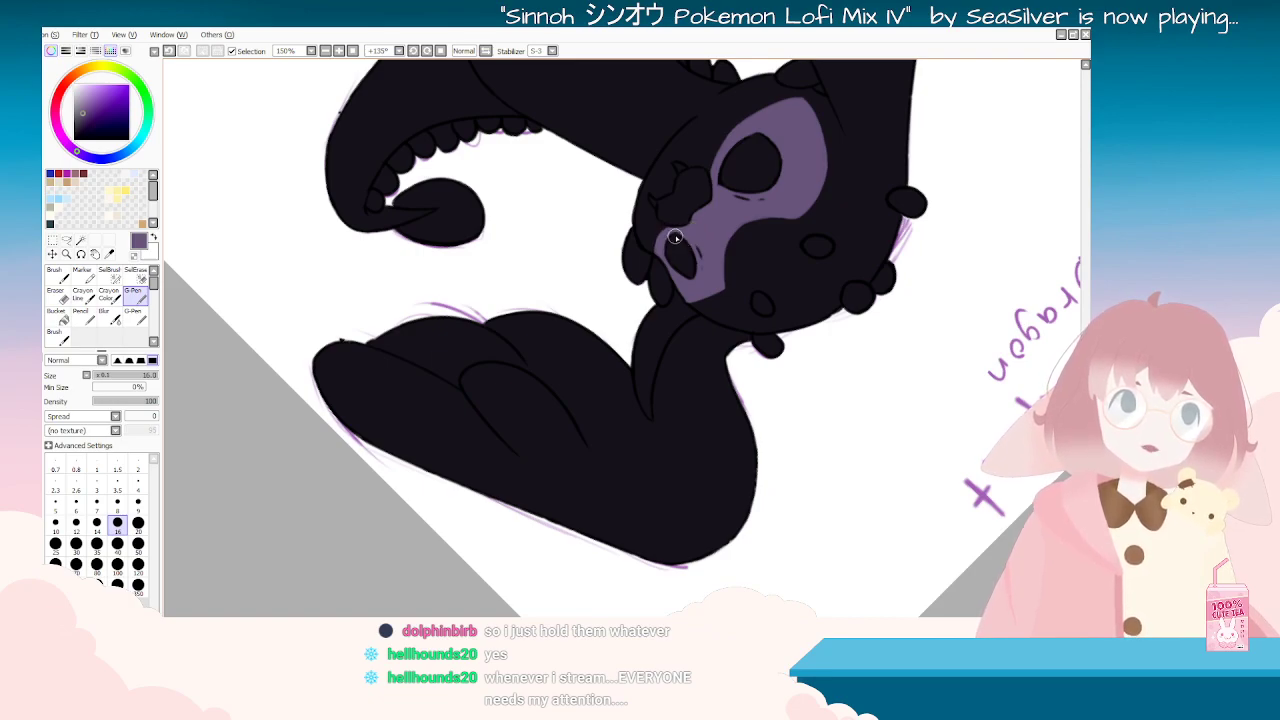
mouse_move(678, 330)
mouse_down()
mouse_move(586, 494)
mouse_move(526, 489)
mouse_up()
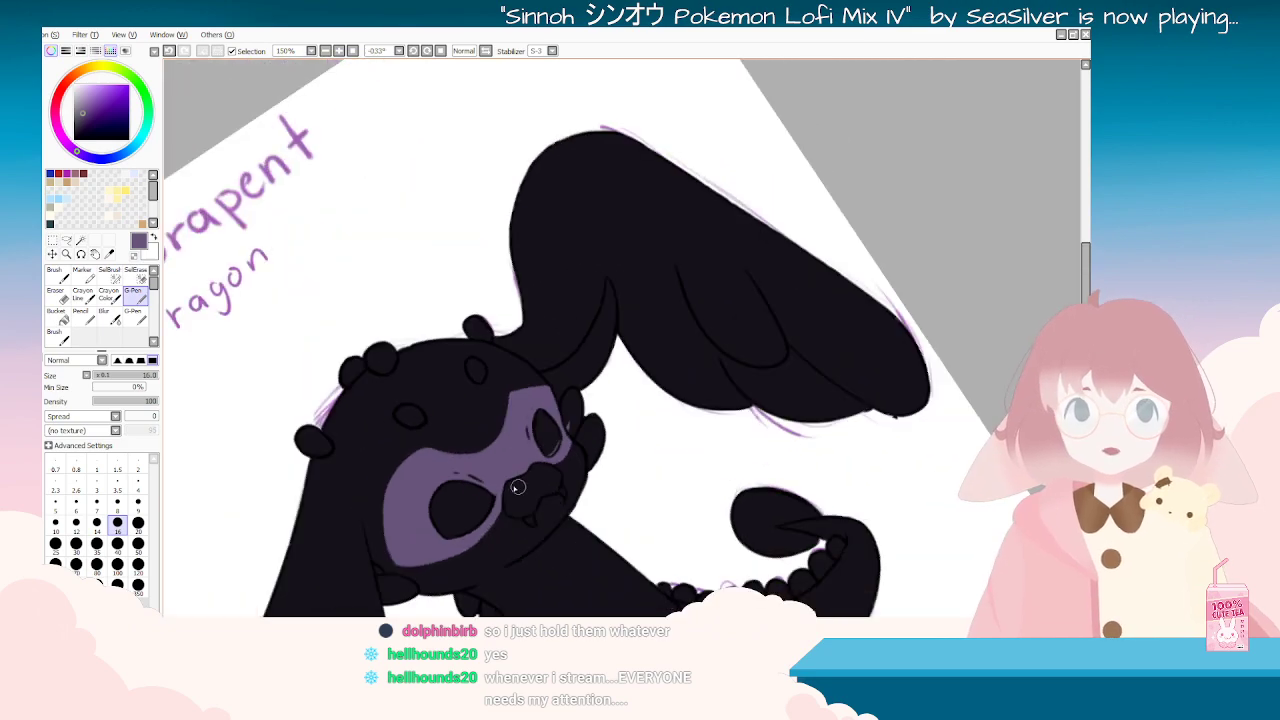
Step: Clean up the purple marking's edge below the smaller eye with the Eraser at size 20
key(e)
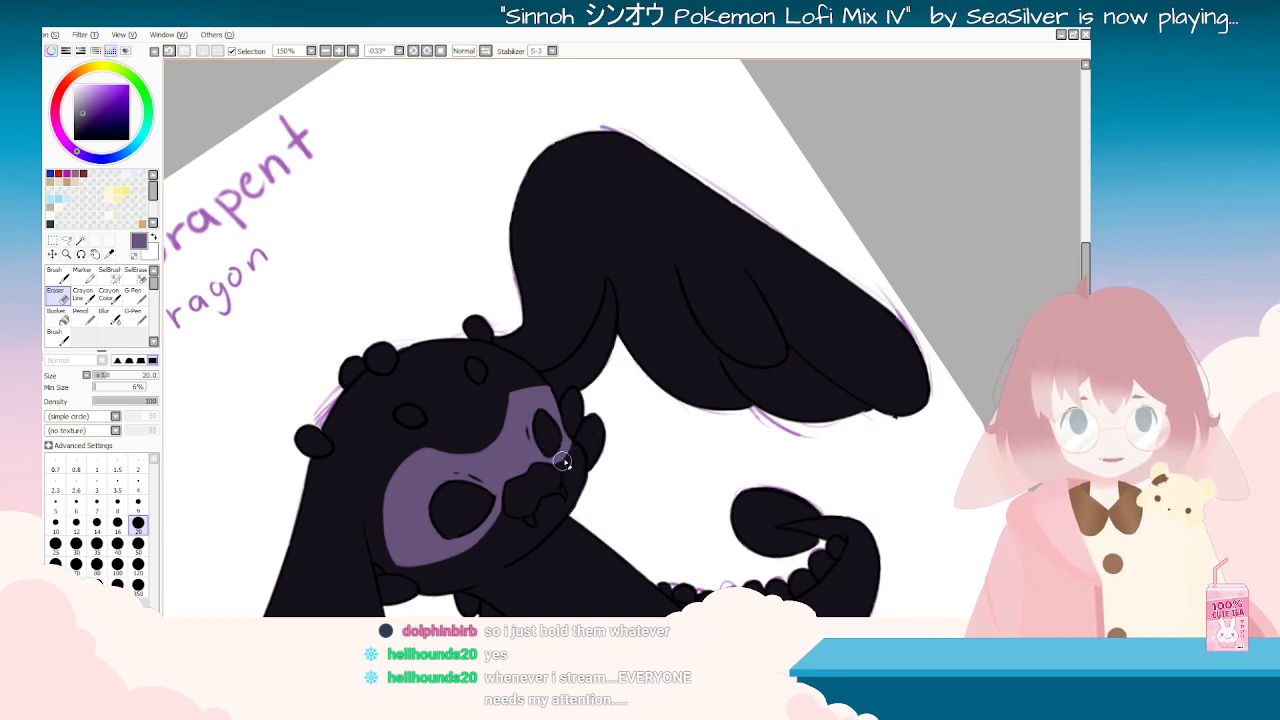
key(End)
key(End)
key(End)
key(End)
key(End)
key(End)
key(End)
key(End)
key(End)
key(End)
key(End)
key(End)
key(End)
key(End)
key(End)
key(End)
key(End)
key(End)
key(End)
key(End)
scroll(586, 449, down, 4)
key(Delete)
key(Delete)
scroll(581, 451, up, 7)
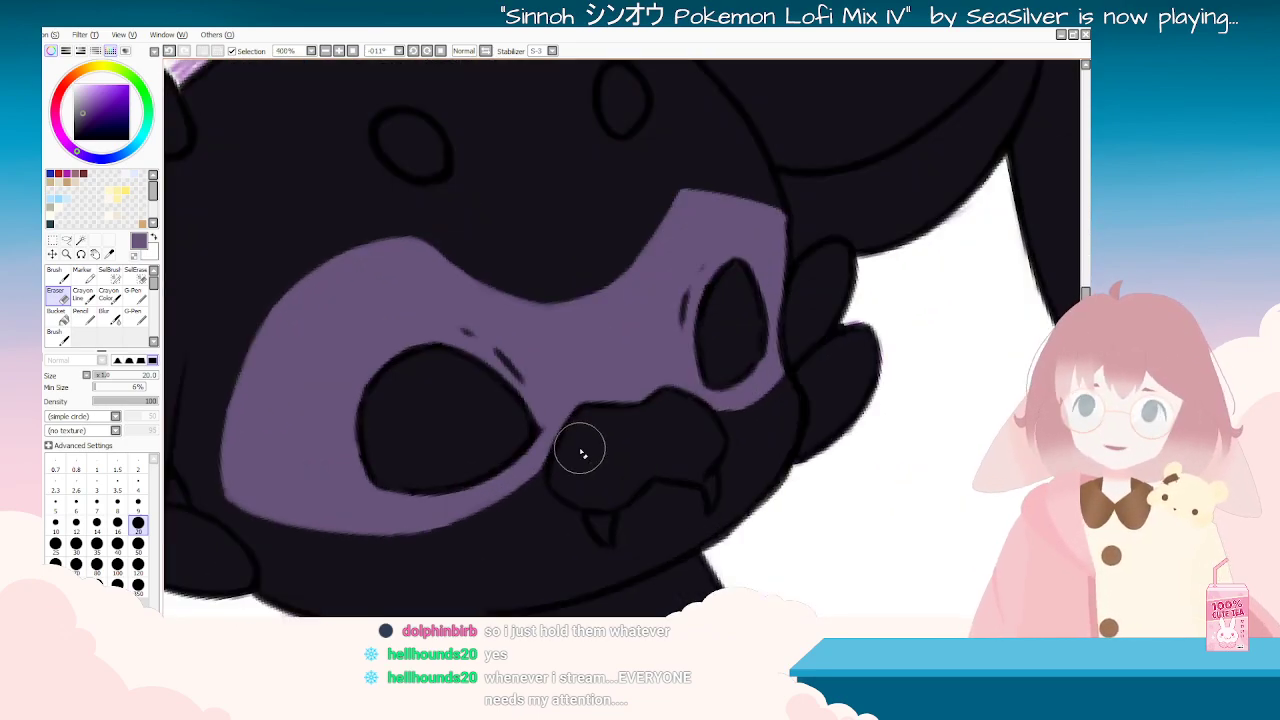
Step: Sample the lighter purple from the Luna Varient reference and return to the creature drawing
click(20, 245)
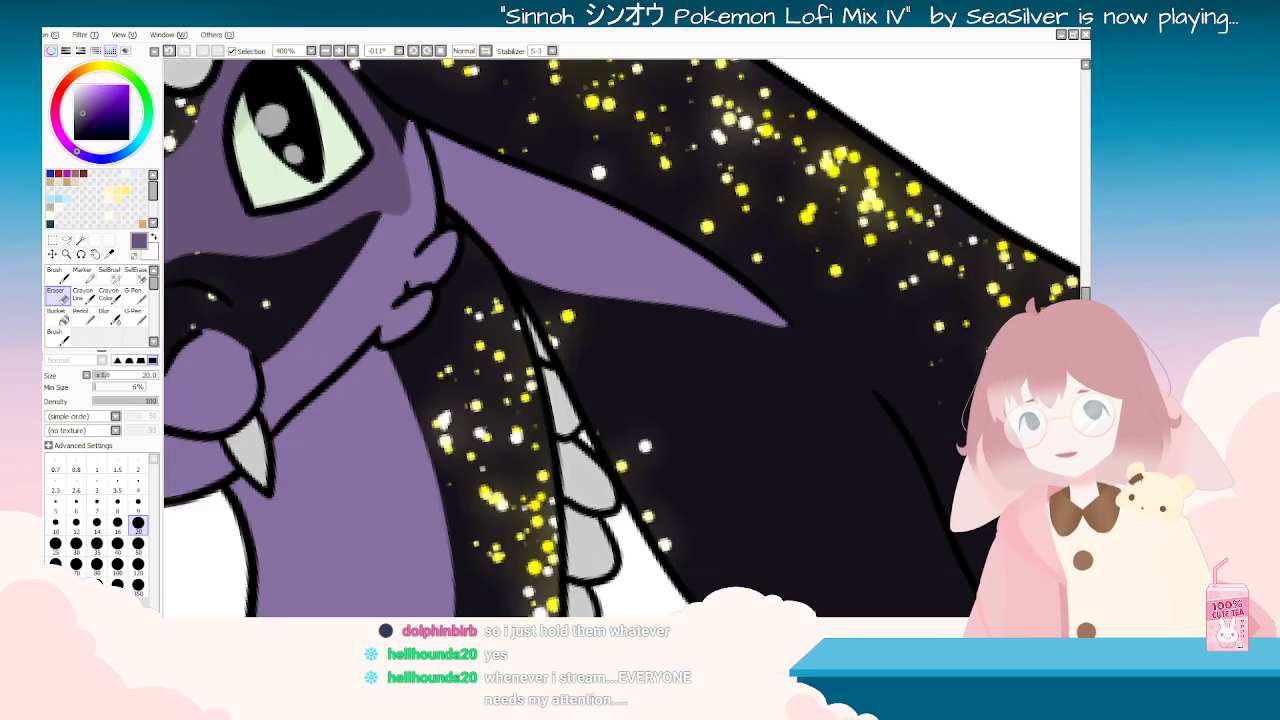
click(109, 253)
scroll(382, 297, down, 4)
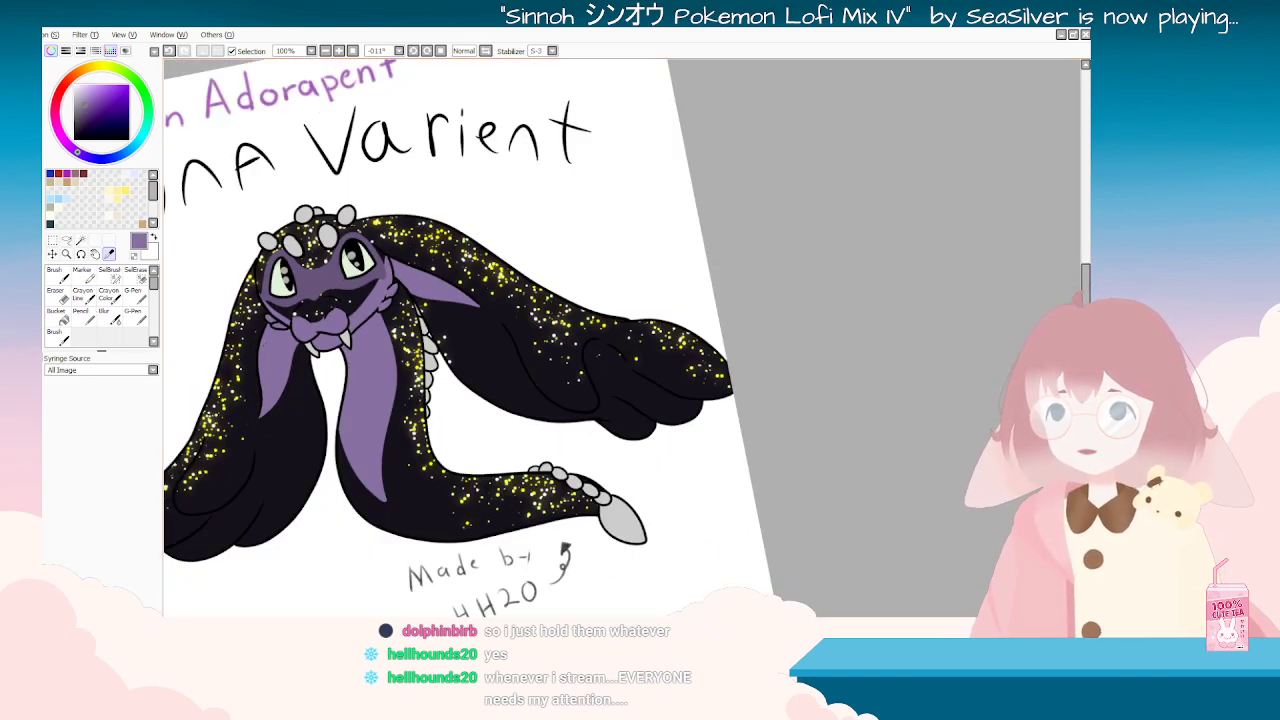
click(20, 245)
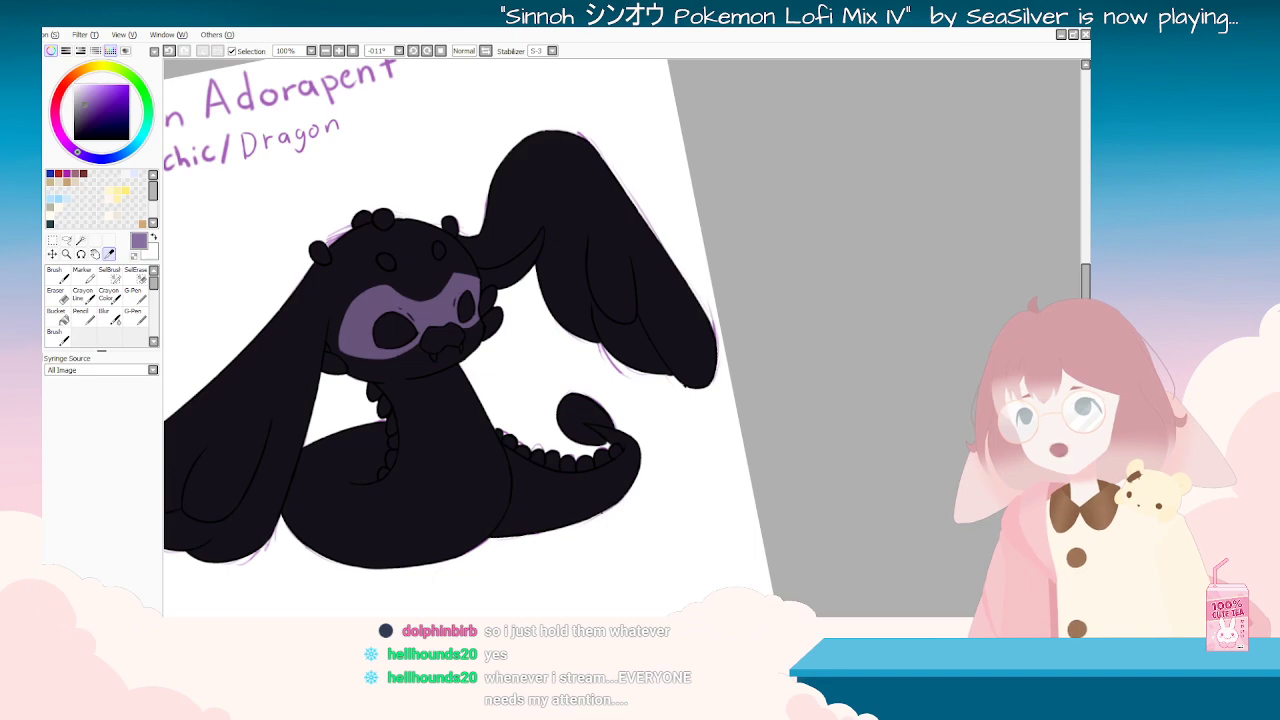
Step: Fill the snout with the lighter purple using the G-Pen at size 16
scroll(406, 340, up, 2)
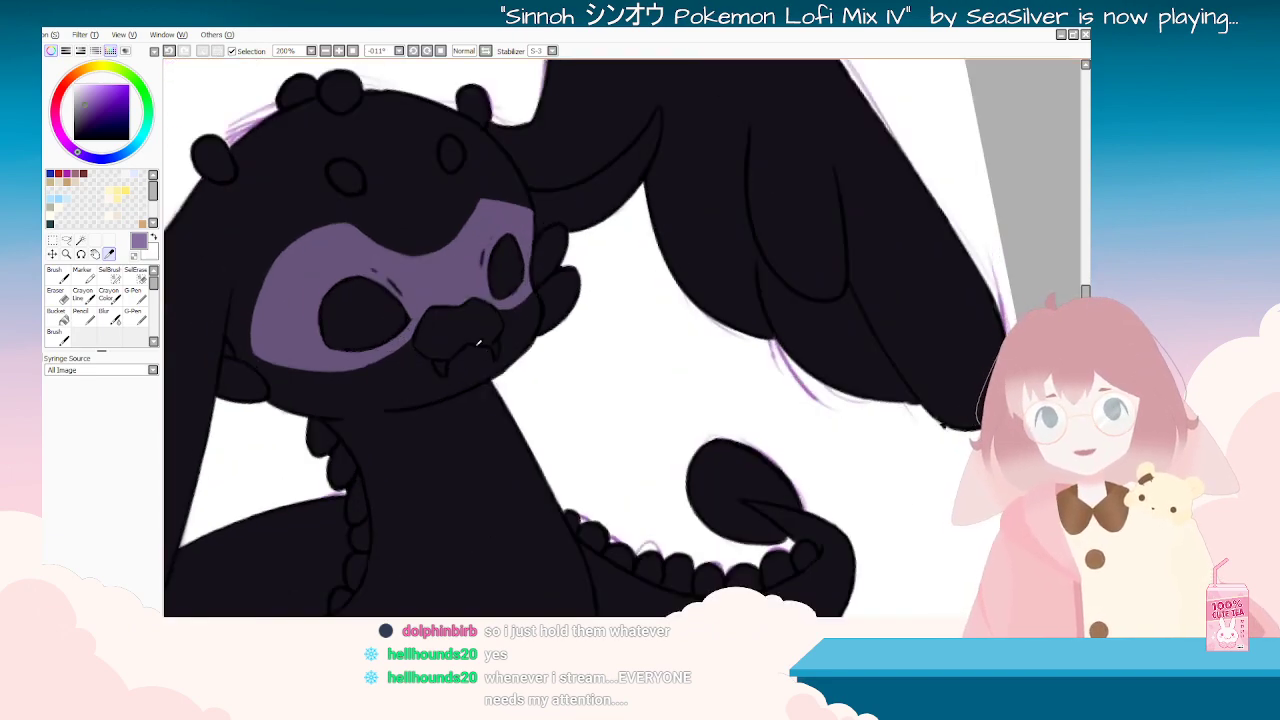
click(134, 296)
mouse_move(465, 322)
mouse_down()
mouse_move(443, 312)
mouse_move(430, 325)
mouse_move(481, 309)
mouse_up()
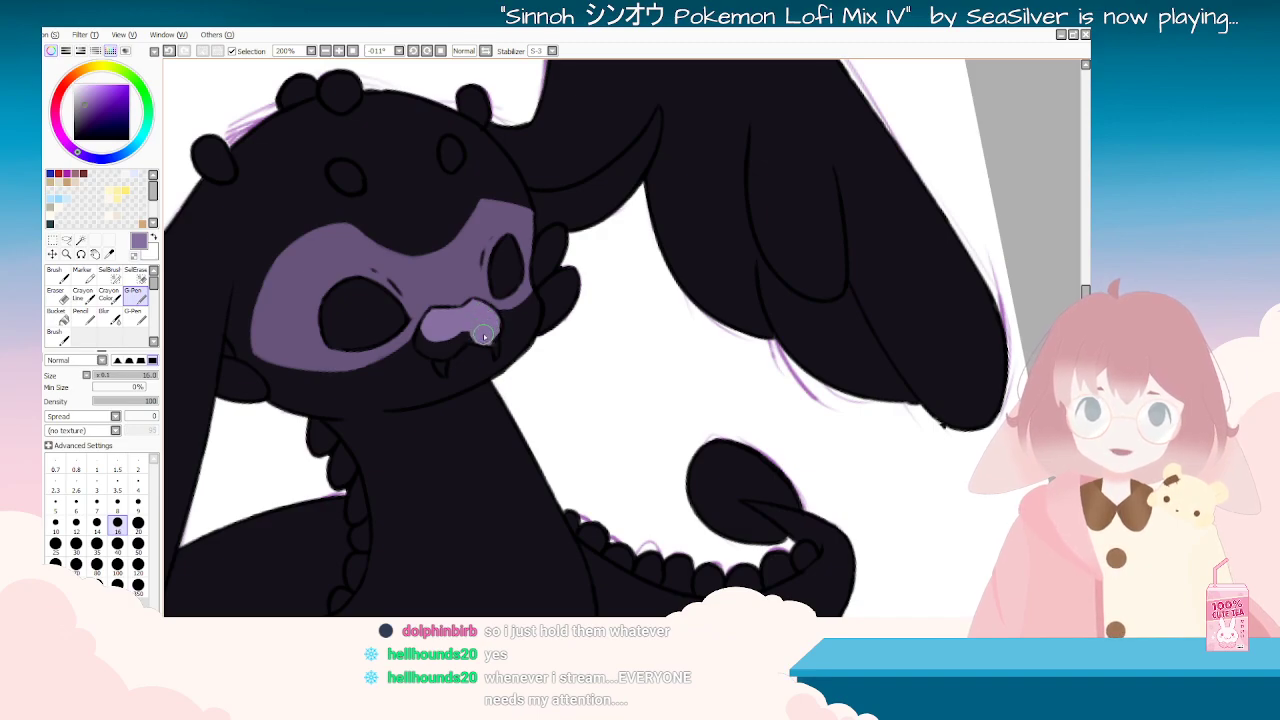
drag(472, 335, 432, 336)
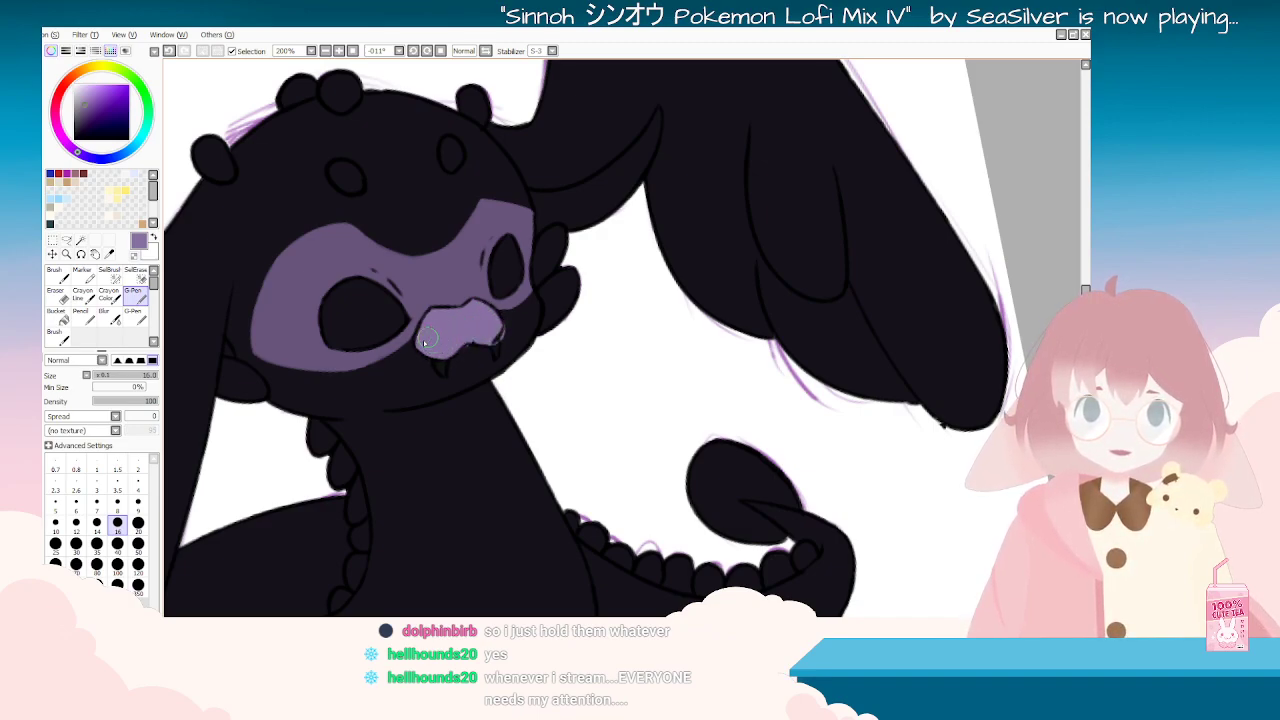
Step: Trim the light purple around the snout and fangs with the Eraser at size 20
click(58, 297)
mouse_move(498, 275)
mouse_down()
mouse_move(494, 386)
mouse_move(508, 408)
mouse_up()
drag(540, 452, 544, 478)
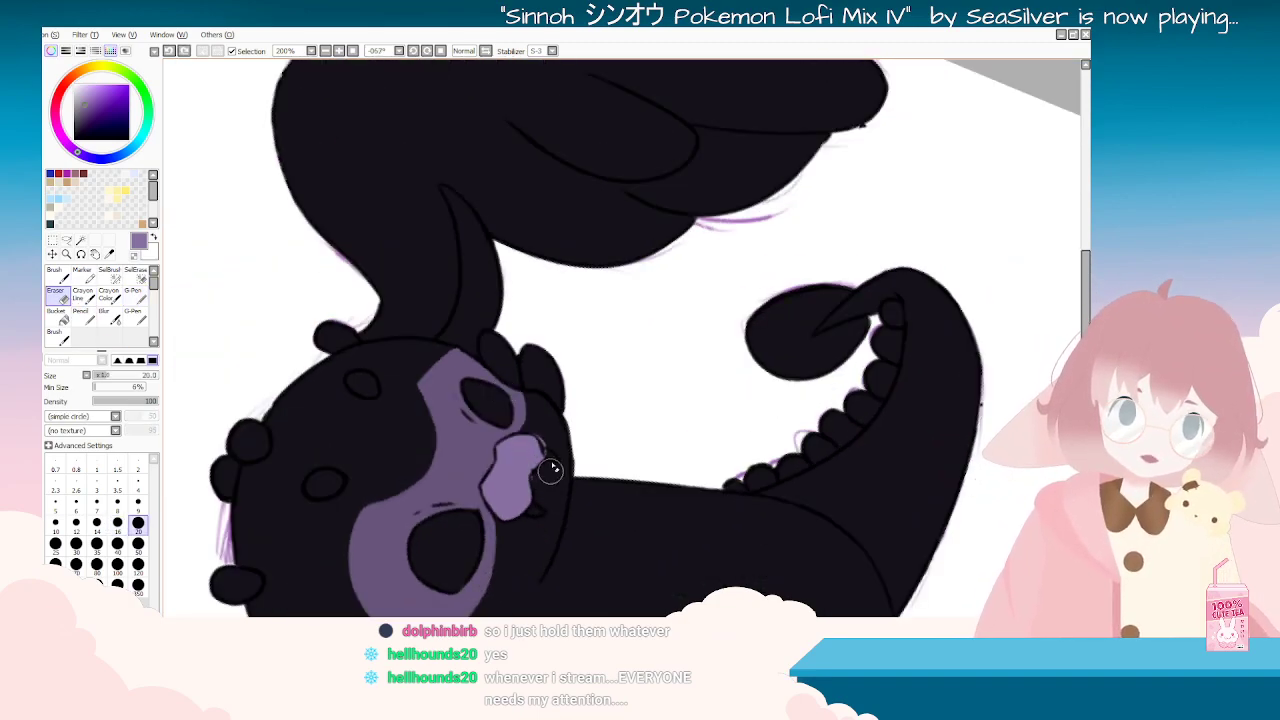
scroll(543, 478, up, 4)
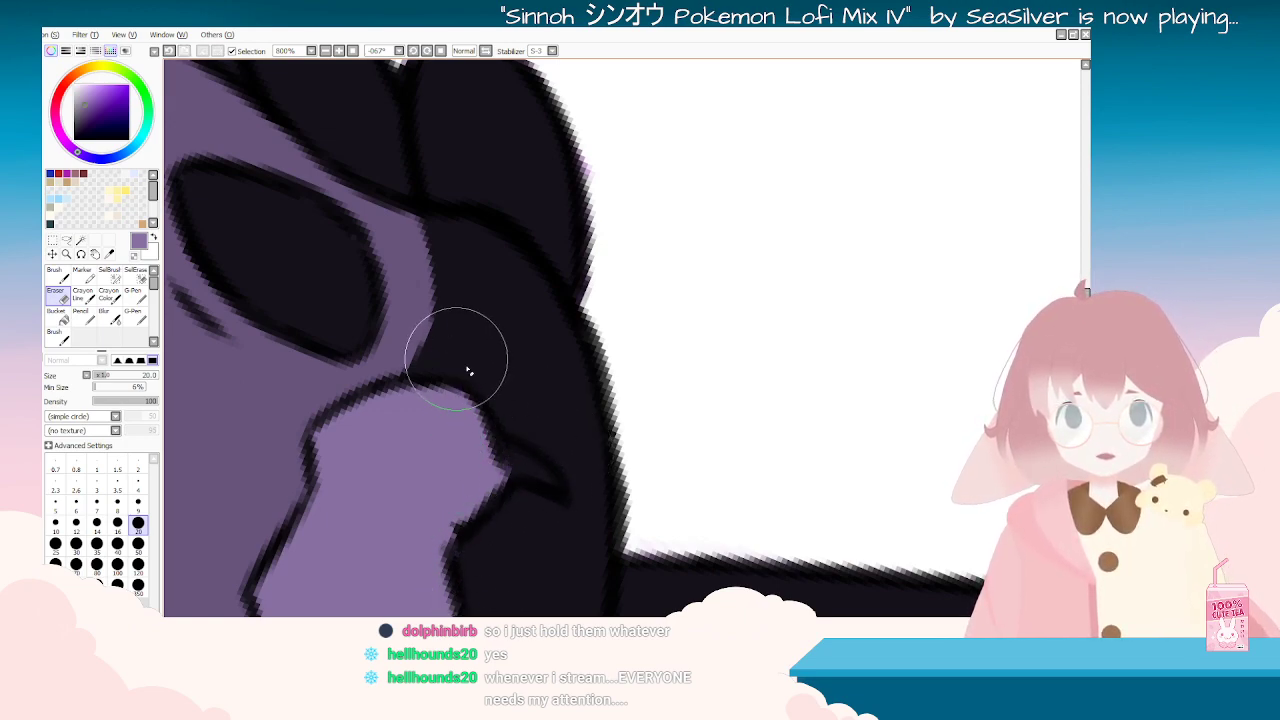
key(Delete)
key(Delete)
key(Delete)
key(Delete)
key(Delete)
key(Delete)
key(Delete)
key(Delete)
key(Delete)
key(Delete)
key(Delete)
key(Delete)
key(Delete)
scroll(515, 360, down, 7)
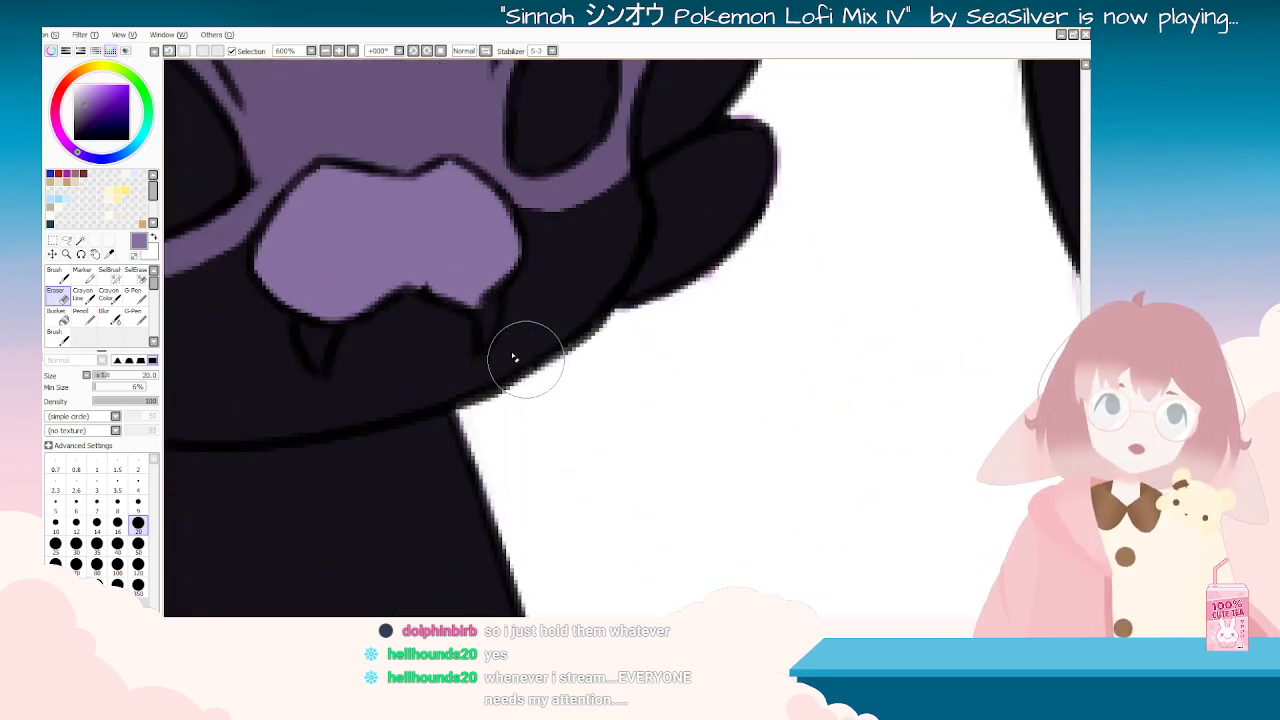
scroll(526, 359, up, 1)
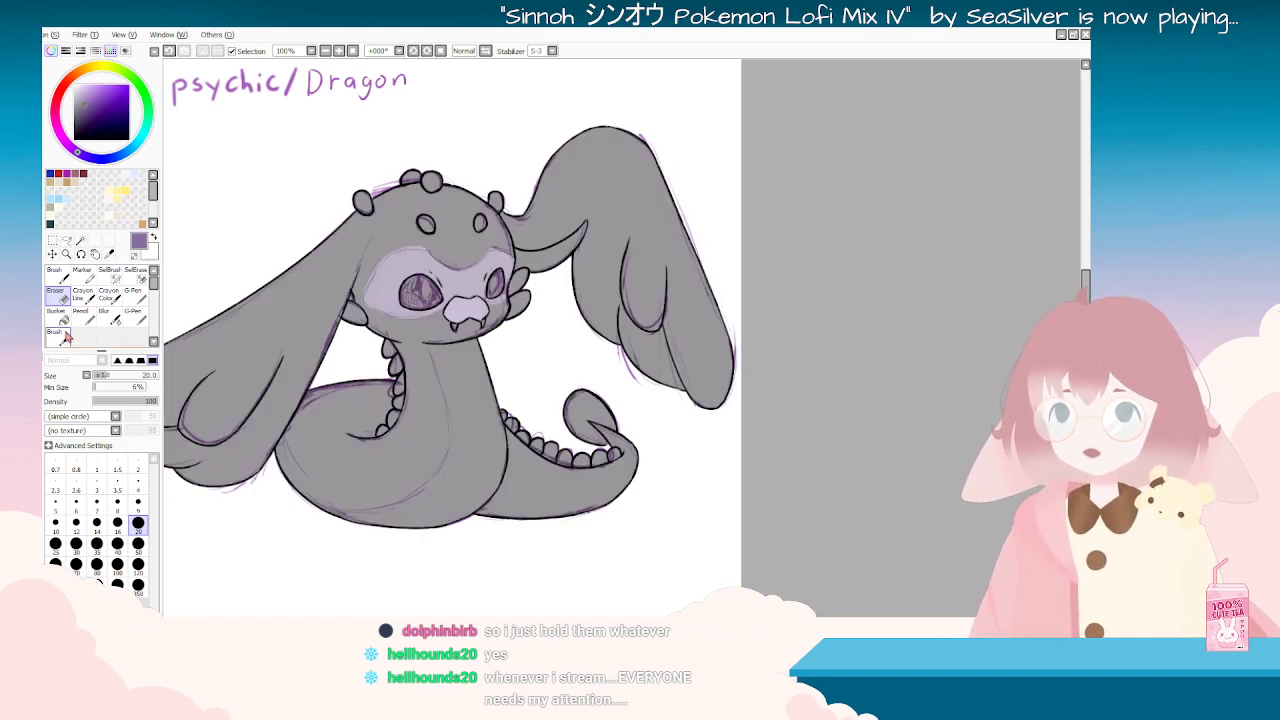
Step: Outline the belly marking down the neck and along the lower body in light purple with the G-Pen at size 16
click(146, 299)
drag(448, 433, 446, 488)
key(ctrl+z)
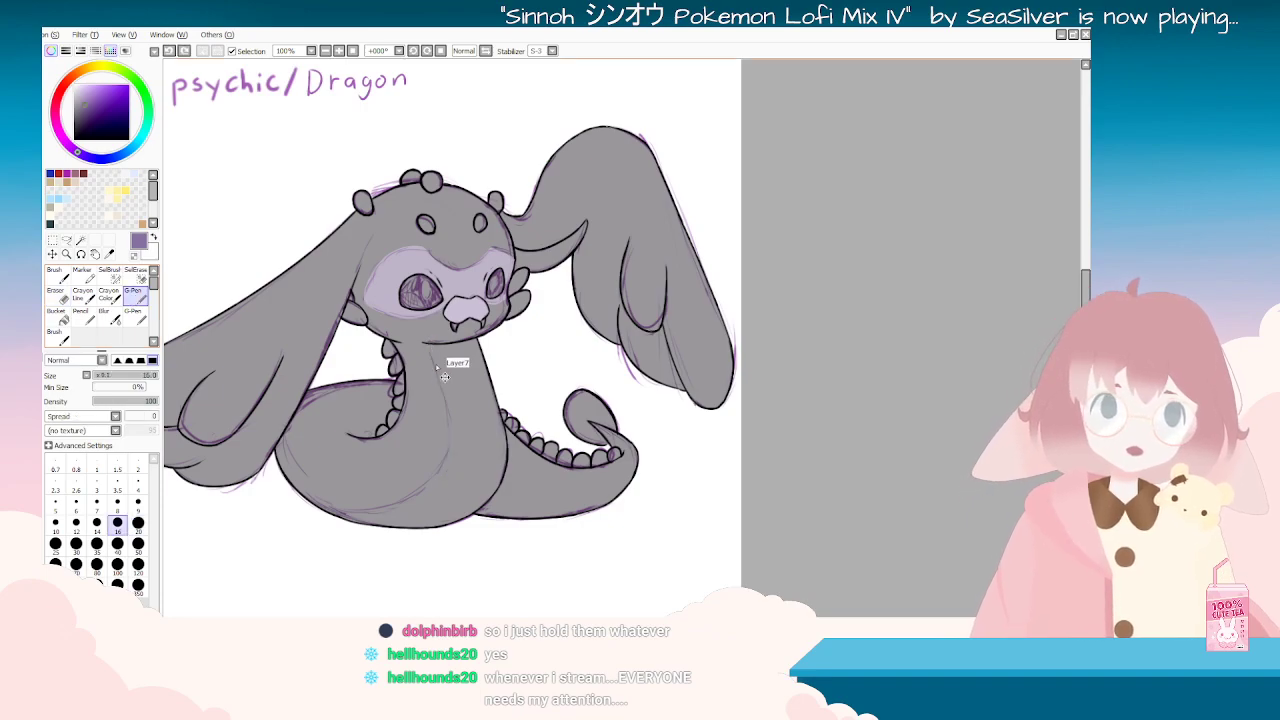
drag(427, 345, 445, 402)
mouse_move(470, 488)
mouse_down()
mouse_move(755, 555)
mouse_move(911, 205)
mouse_up()
drag(756, 194, 880, 134)
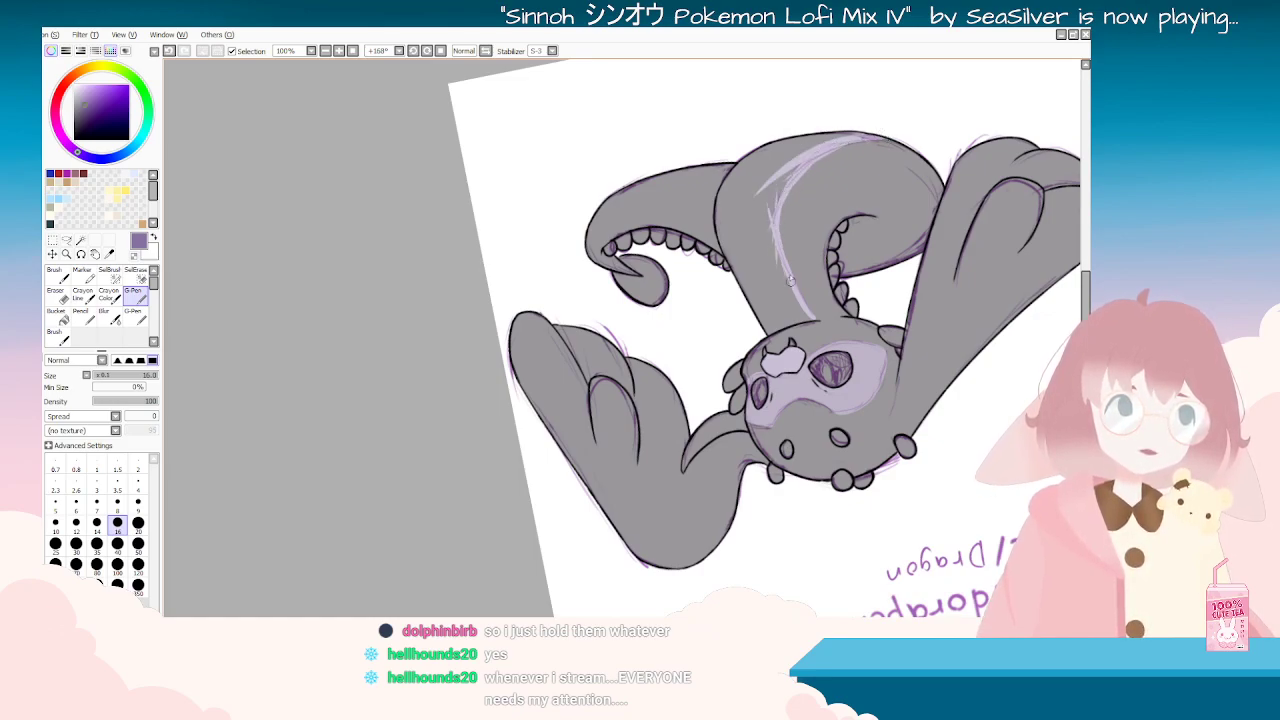
drag(803, 323, 431, 404)
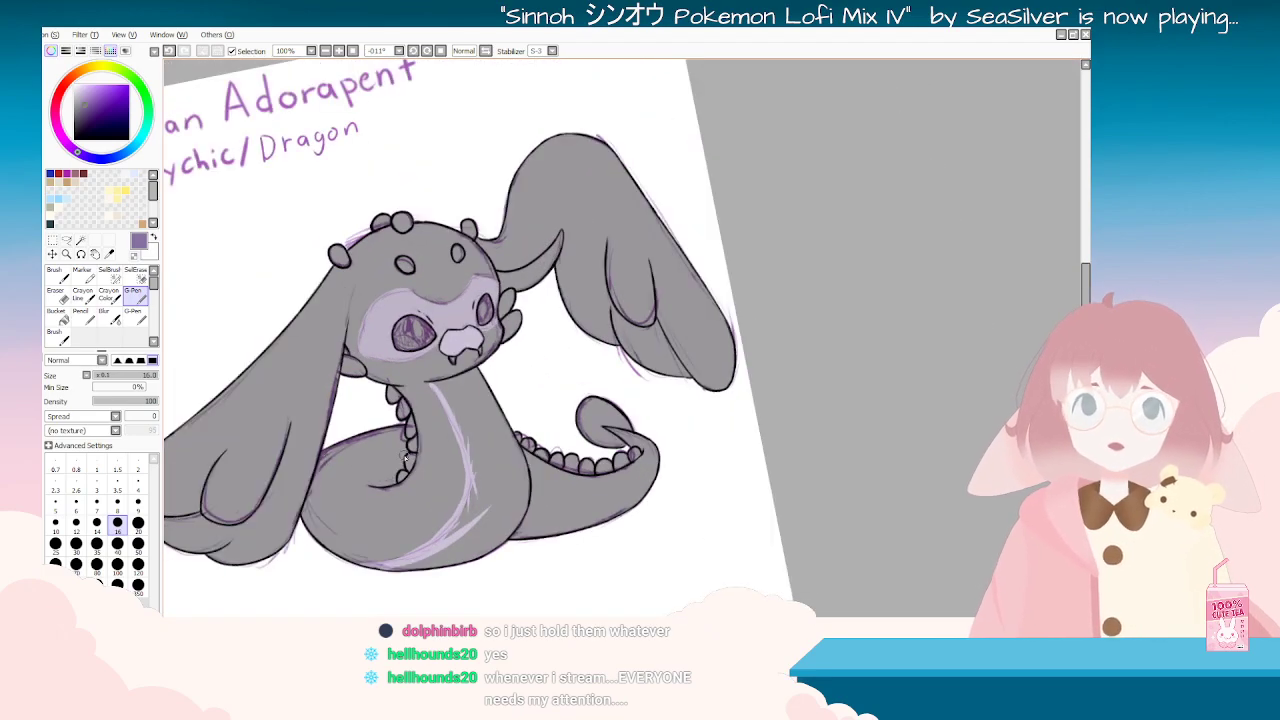
Step: Try to fill the pointed fold at the base of the raised ear with light purple, then undo the strokes
scroll(405, 456, down, 1)
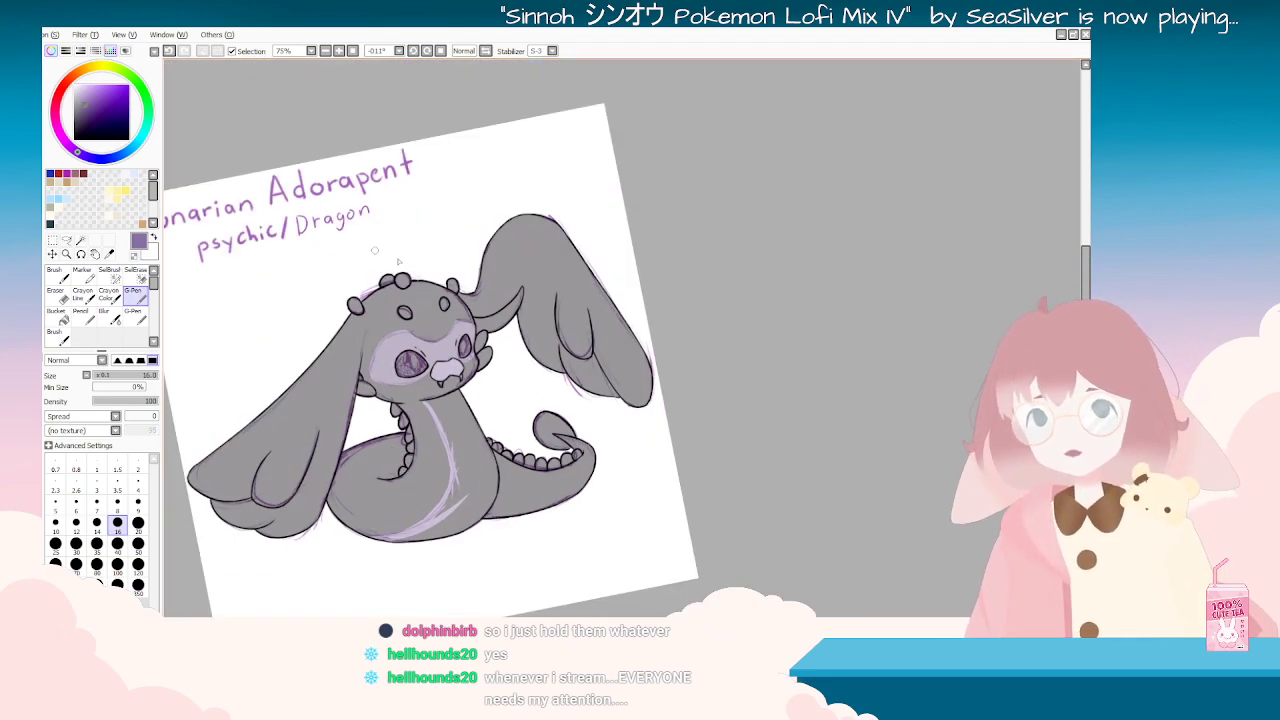
scroll(545, 276, up, 3)
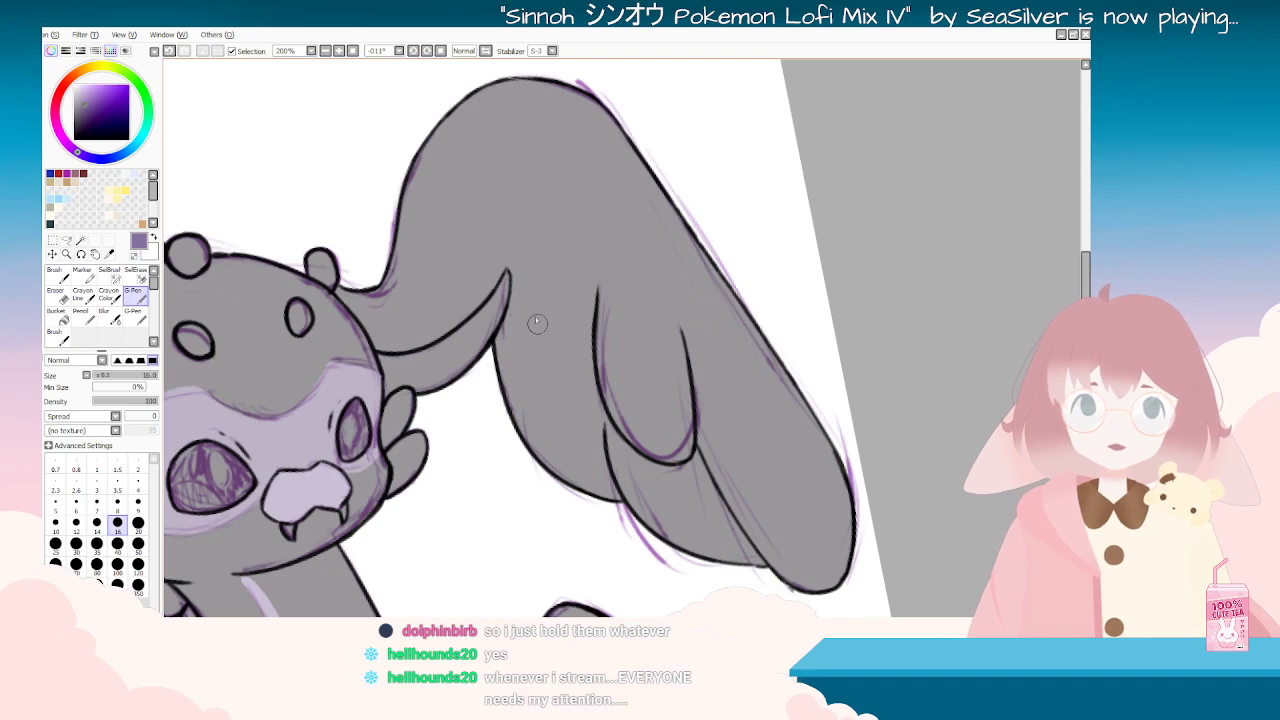
drag(506, 280, 480, 328)
key(ctrl+z)
key(ctrl+z)
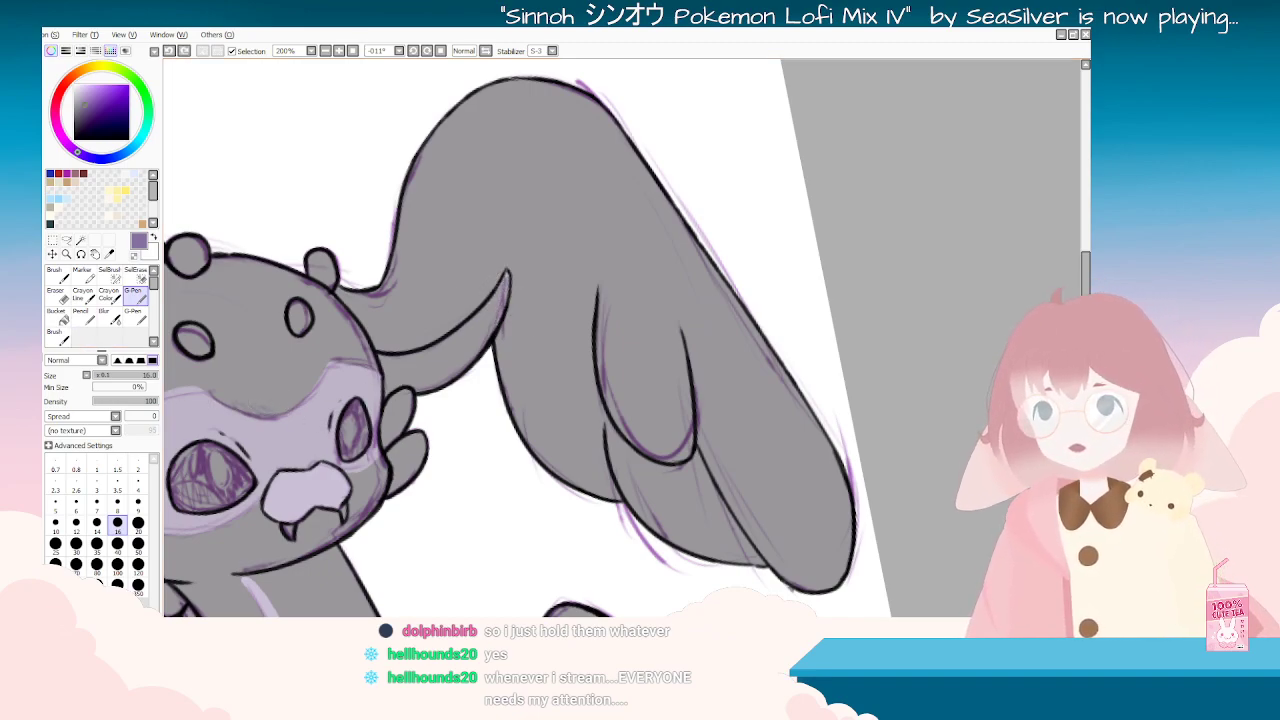
mouse_move(507, 275)
mouse_down()
mouse_move(485, 329)
mouse_move(488, 303)
mouse_move(420, 356)
mouse_move(382, 358)
mouse_move(389, 392)
mouse_move(405, 365)
mouse_move(424, 385)
mouse_move(426, 368)
mouse_move(466, 354)
mouse_up()
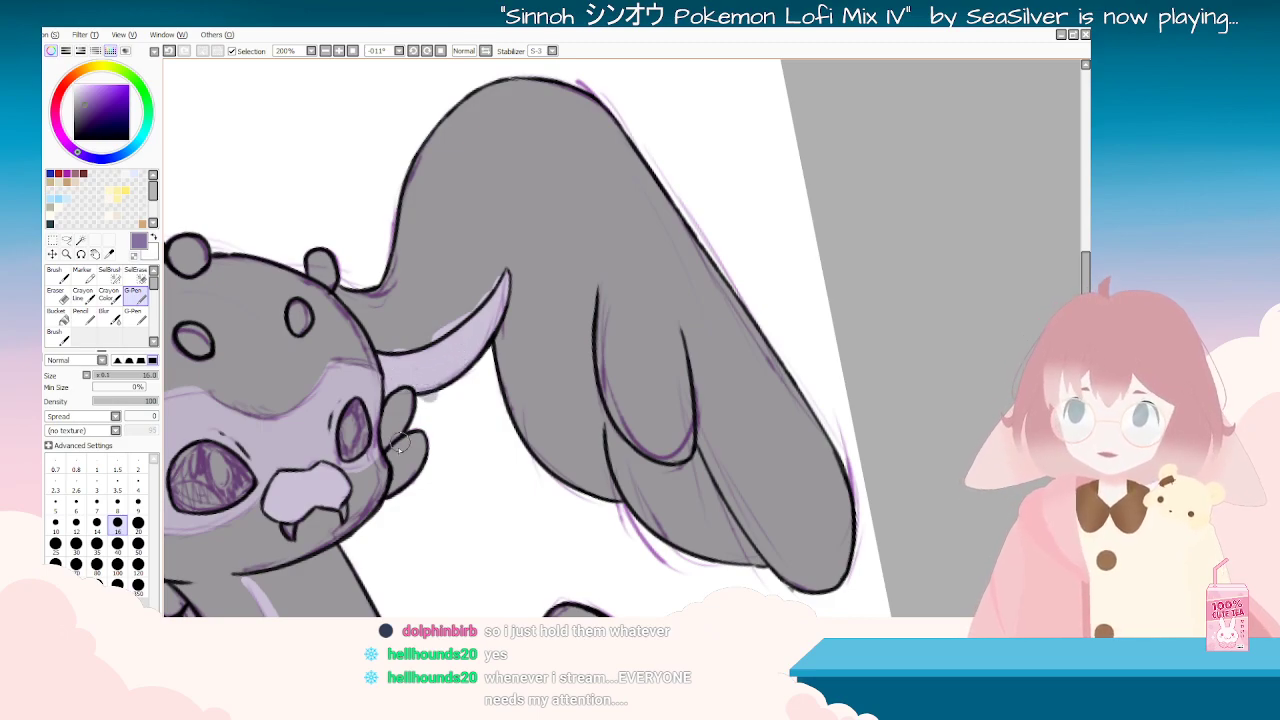
key(ctrl+z)
key(ctrl+z)
key(ctrl+z)
scroll(397, 456, down, 3)
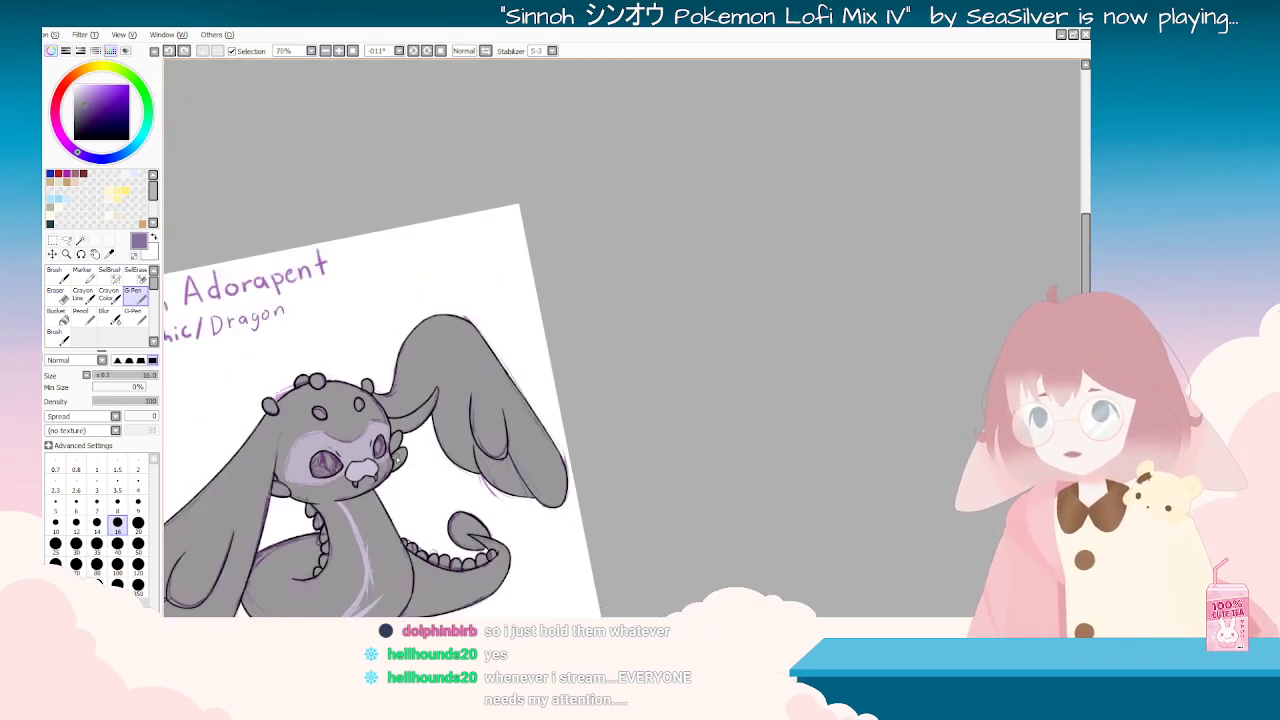
Step: Redraw the light purple marking along the pointed fold at the raised ear's base, undoing the unwanted strokes
scroll(372, 484, up, 2)
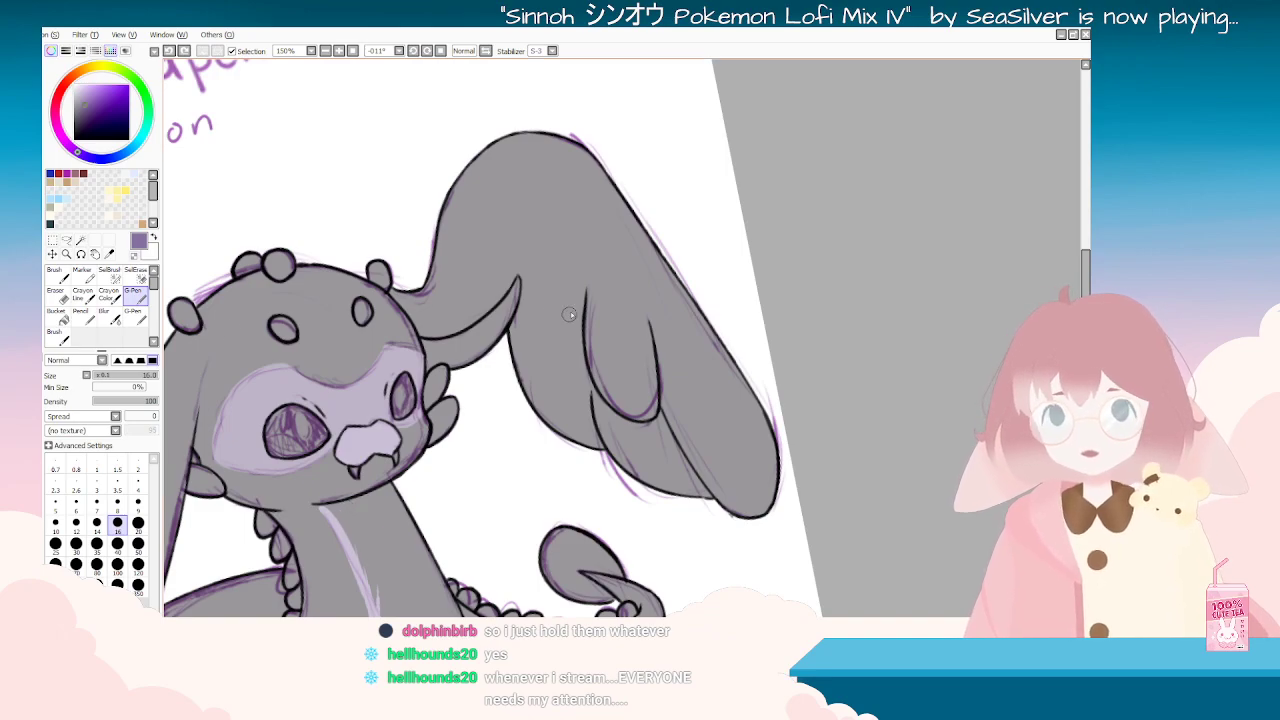
drag(516, 283, 486, 338)
key(ctrl+z)
mouse_move(515, 288)
mouse_down()
mouse_move(488, 342)
mouse_move(514, 296)
mouse_move(474, 328)
mouse_up()
key(ctrl+z)
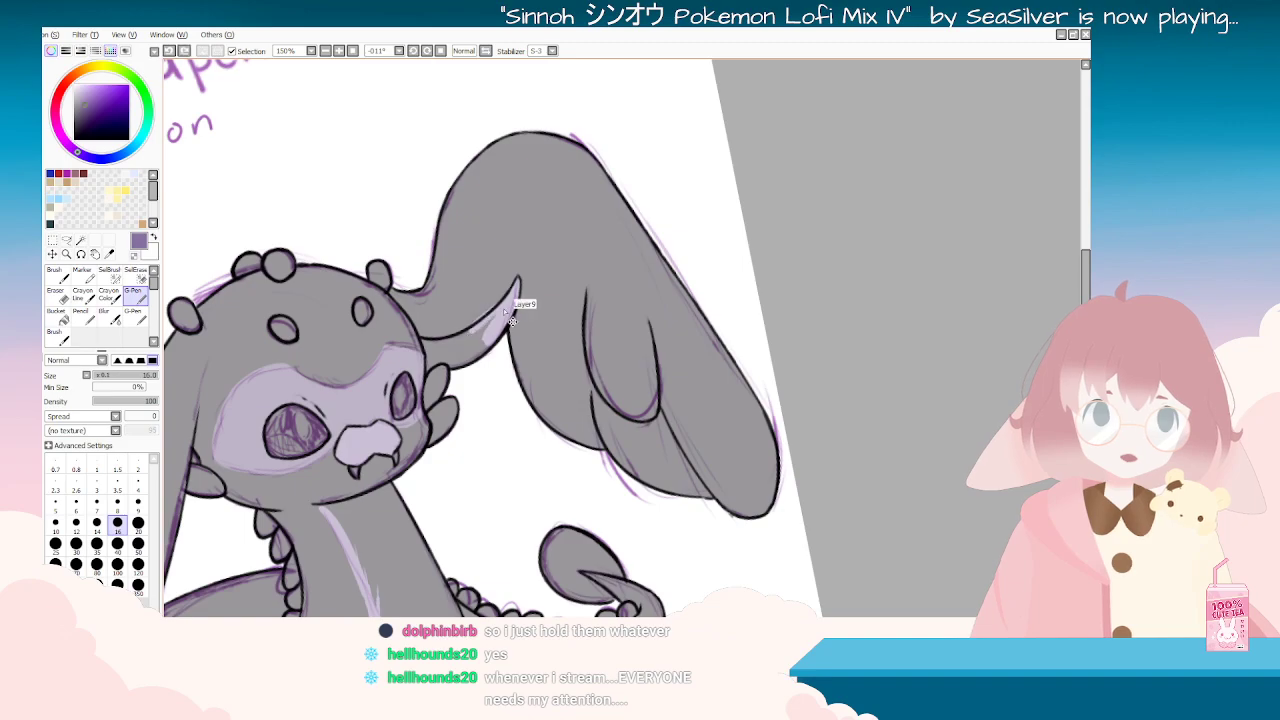
drag(512, 290, 444, 347)
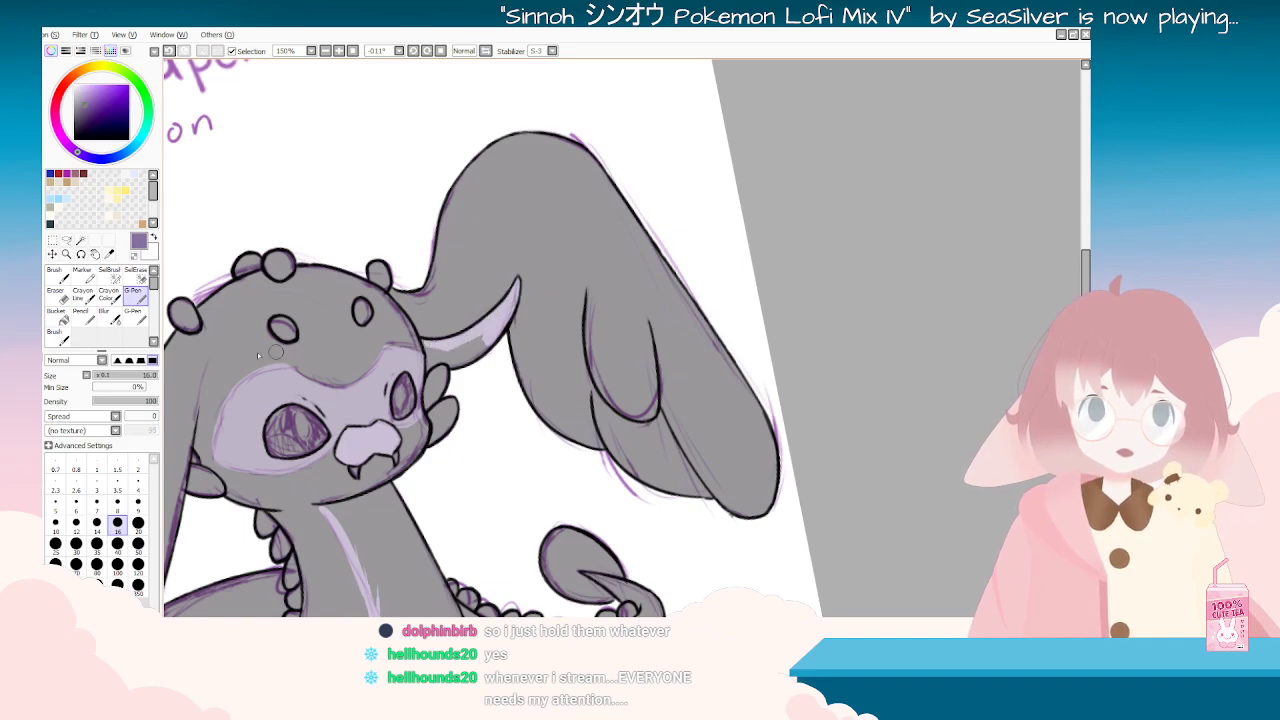
Step: Restore the dark base's full opacity and finish filling the raised ear's pointed fold with light purple
drag(8, 128, 44, 128)
drag(374, 341, 694, 194)
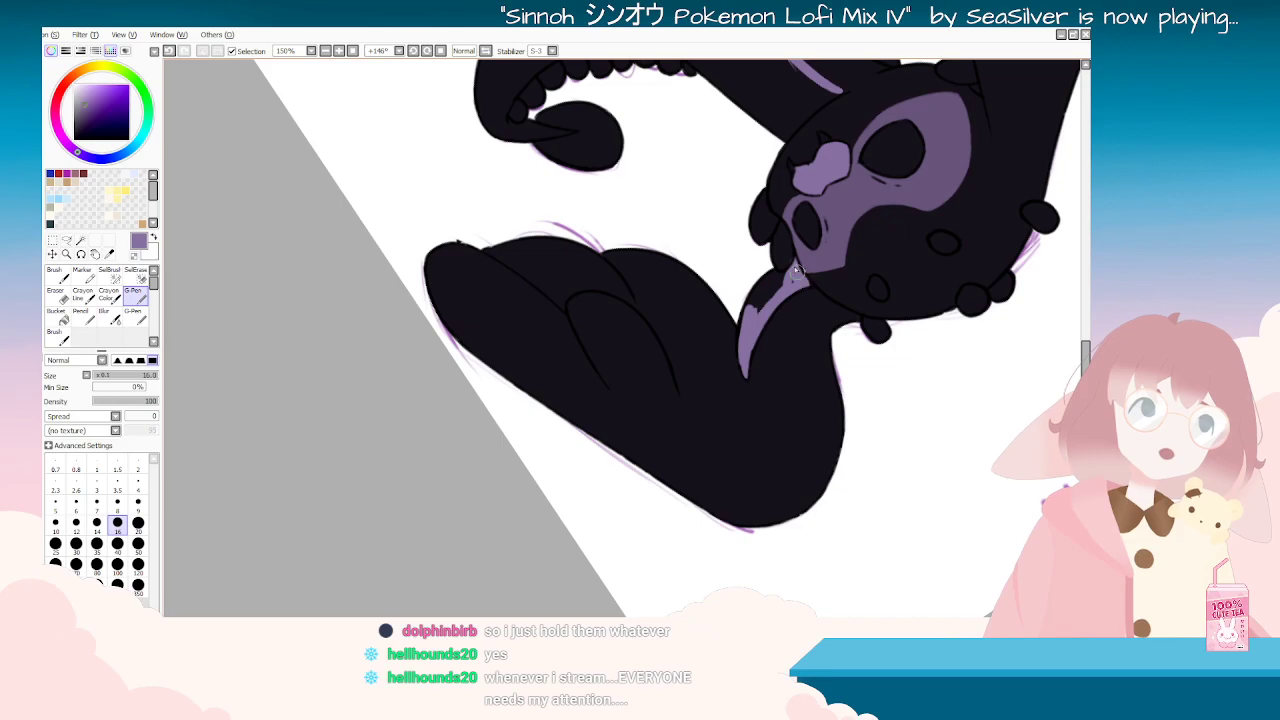
mouse_move(712, 419)
mouse_down()
mouse_move(660, 391)
mouse_move(560, 385)
mouse_up()
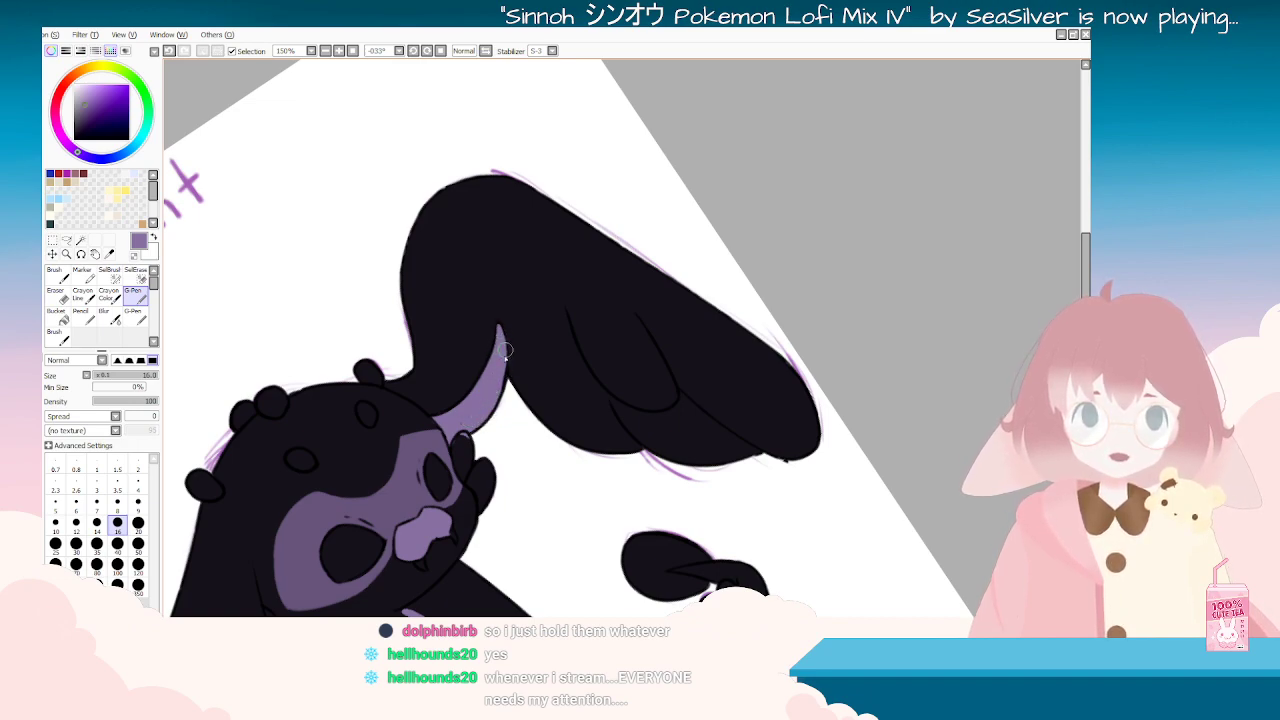
Step: Trim the light purple along the edges of the raised ear's pointed fold with the Eraser at size 20
key(e)
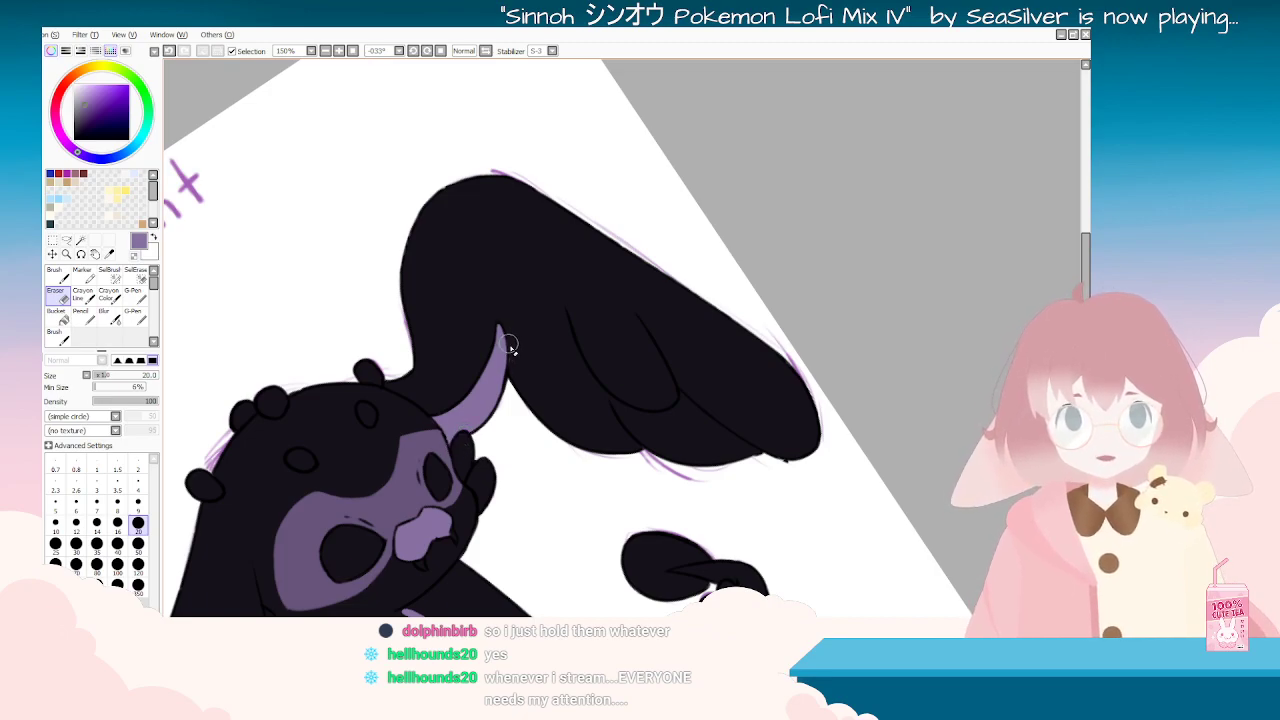
key(End)
key(End)
key(End)
key(End)
key(End)
key(End)
key(End)
key(End)
key(End)
key(End)
key(End)
key(End)
key(End)
key(End)
key(End)
key(End)
key(End)
key(End)
key(End)
key(End)
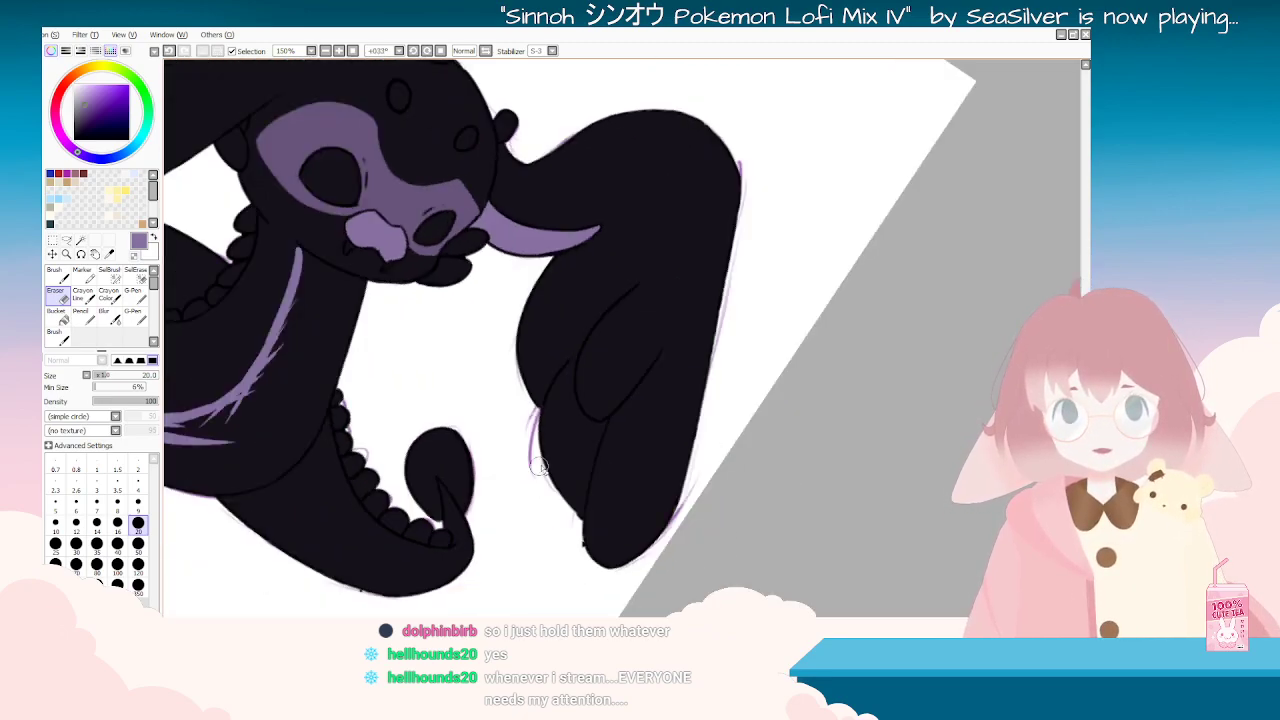
Step: Paint a light purple band across the upper neck just beneath the head with the G-Pen at size 16
scroll(613, 437, down, 2)
scroll(613, 437, down, 2)
key(Home)
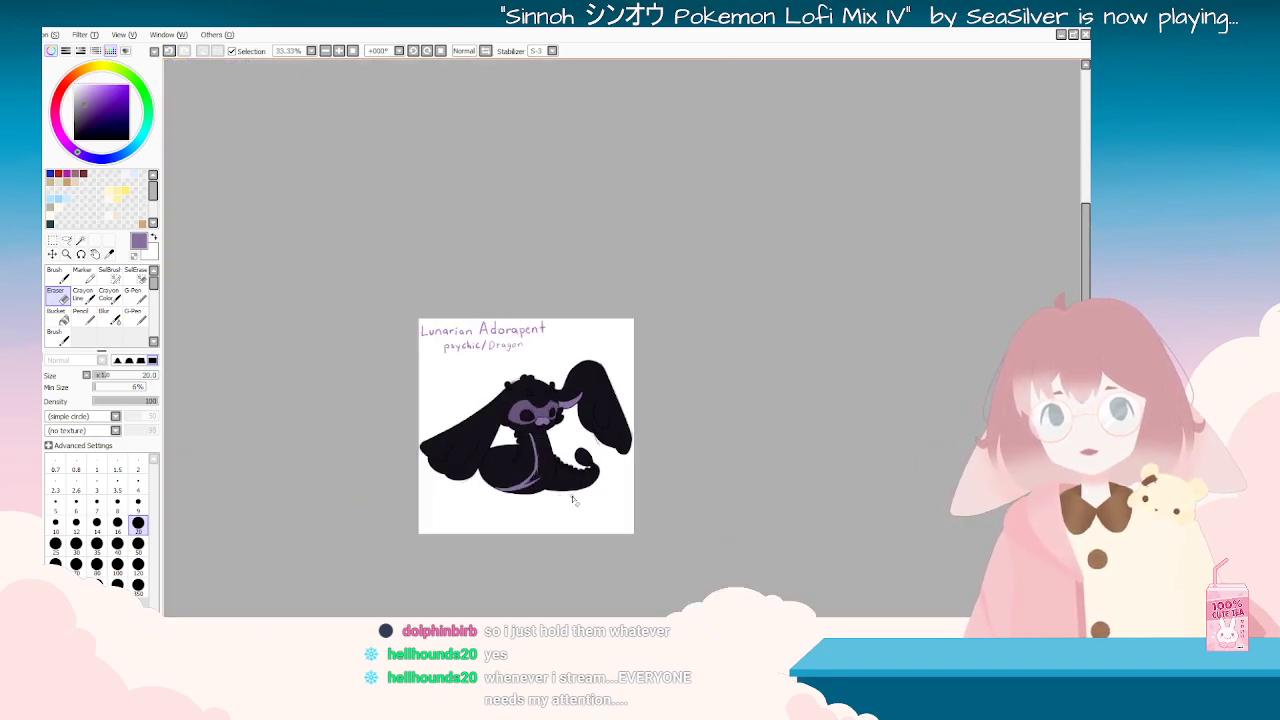
scroll(600, 481, up, 4)
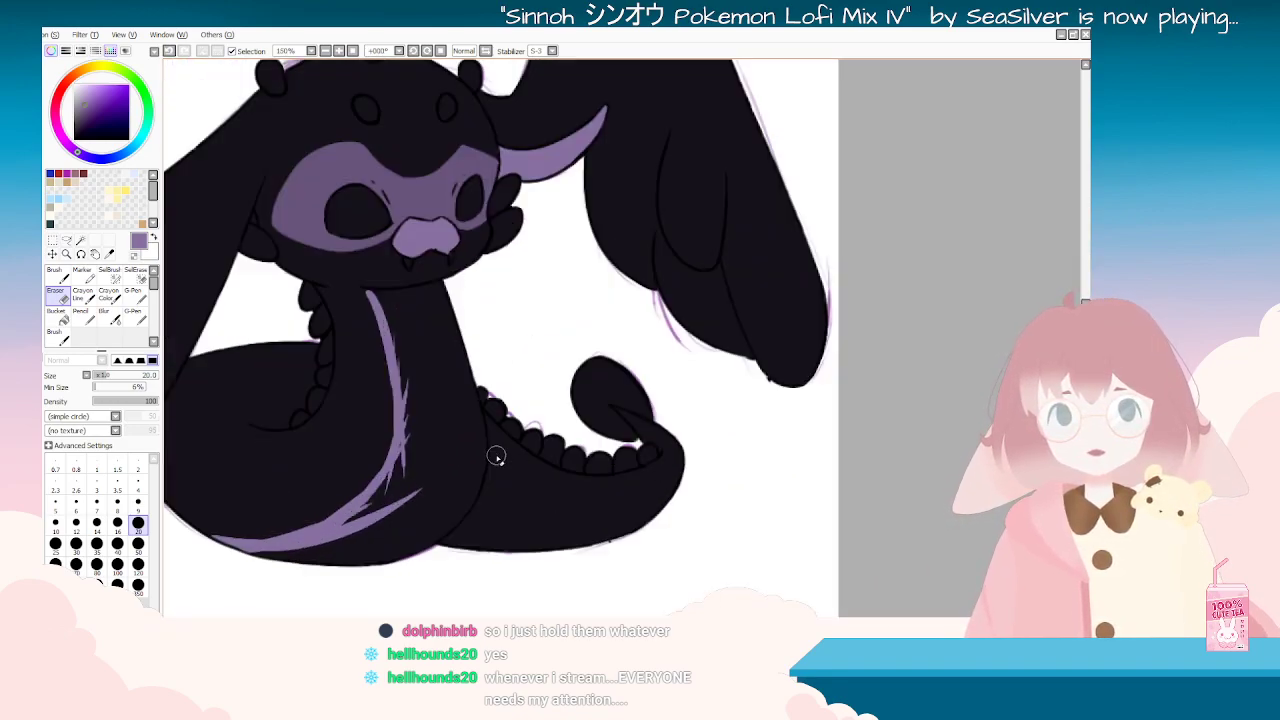
click(133, 293)
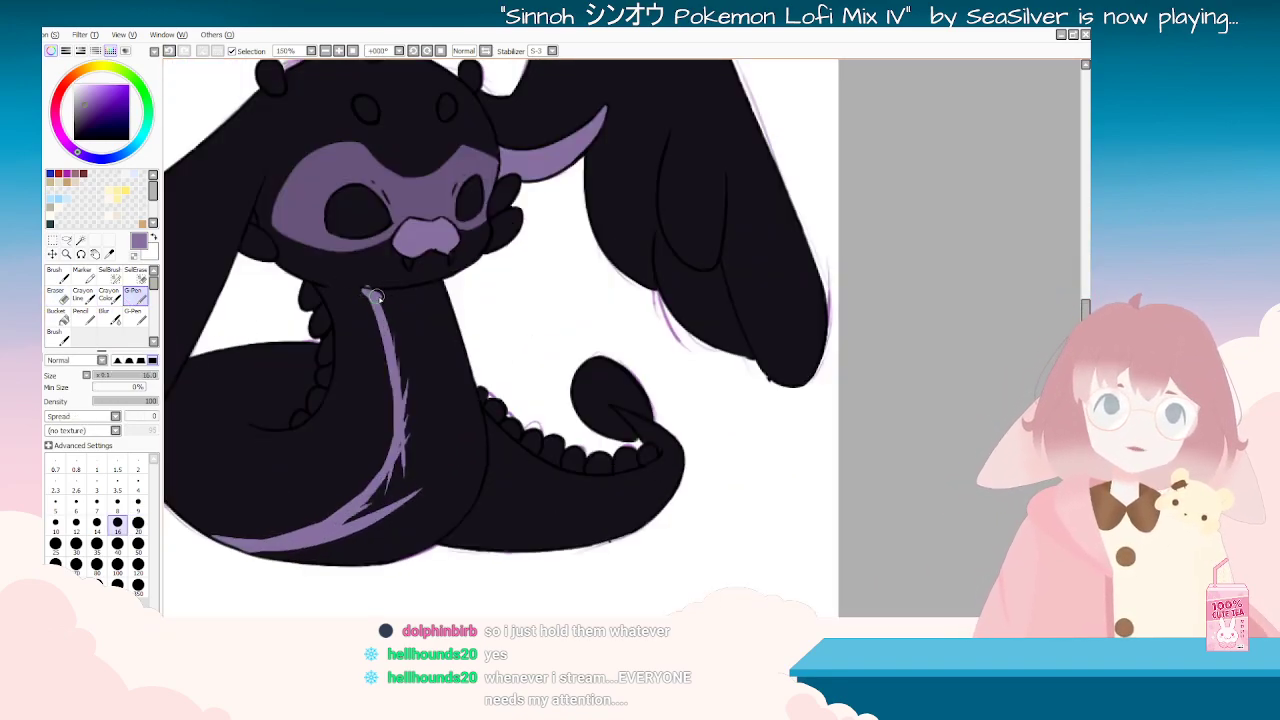
mouse_move(382, 293)
mouse_down()
mouse_move(450, 287)
mouse_move(398, 299)
mouse_move(405, 313)
mouse_move(440, 313)
mouse_up()
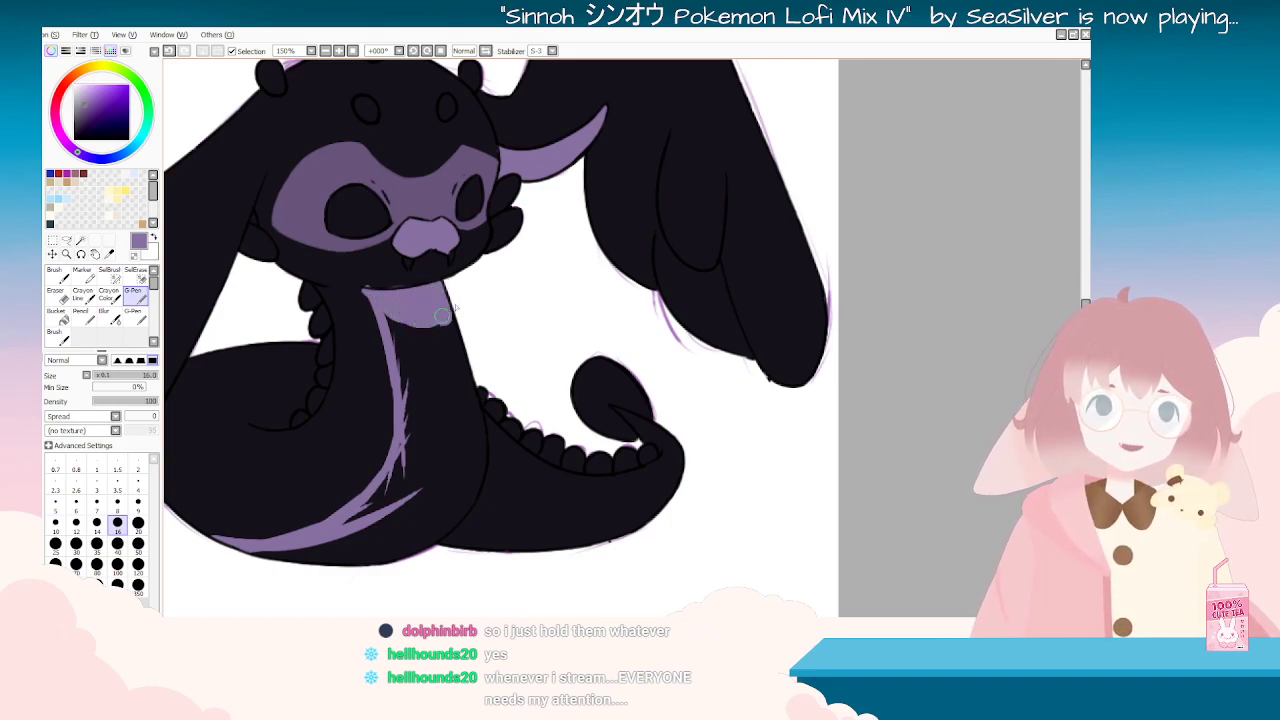
Step: Trim the light purple around the upper neck along the head and neck outlines with the Eraser at size 20
key(e)
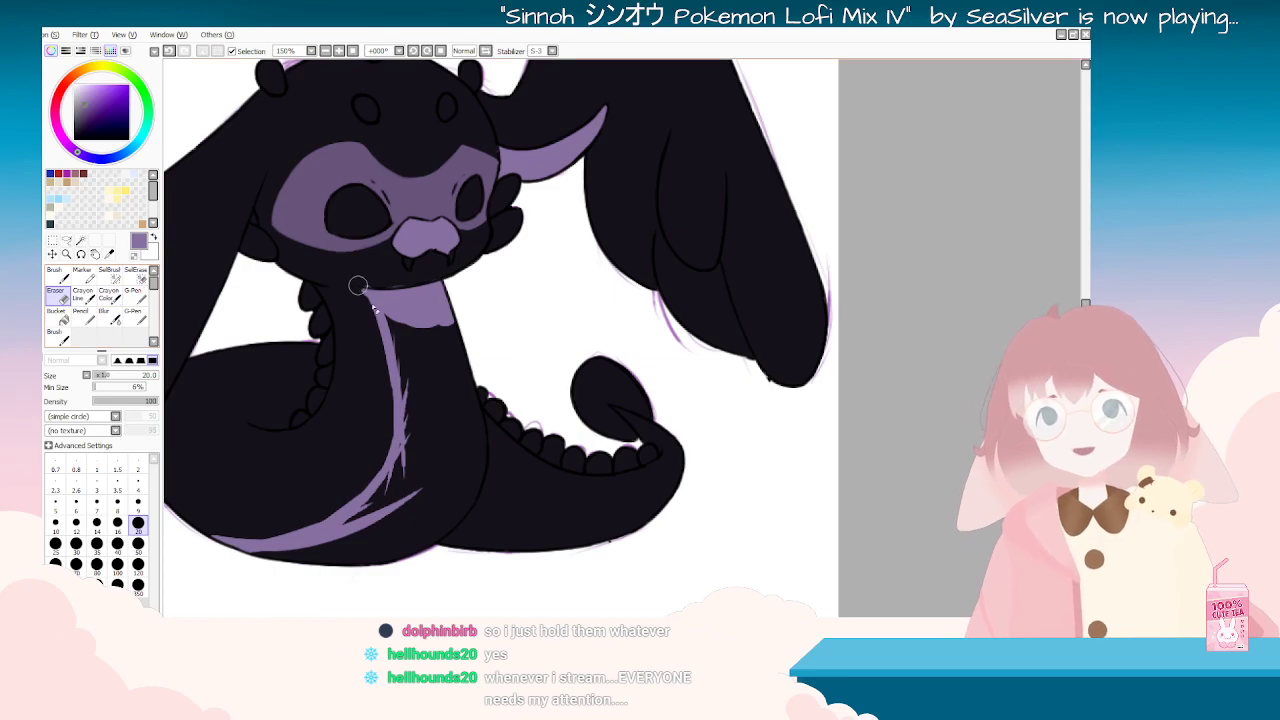
key(ctrl+z)
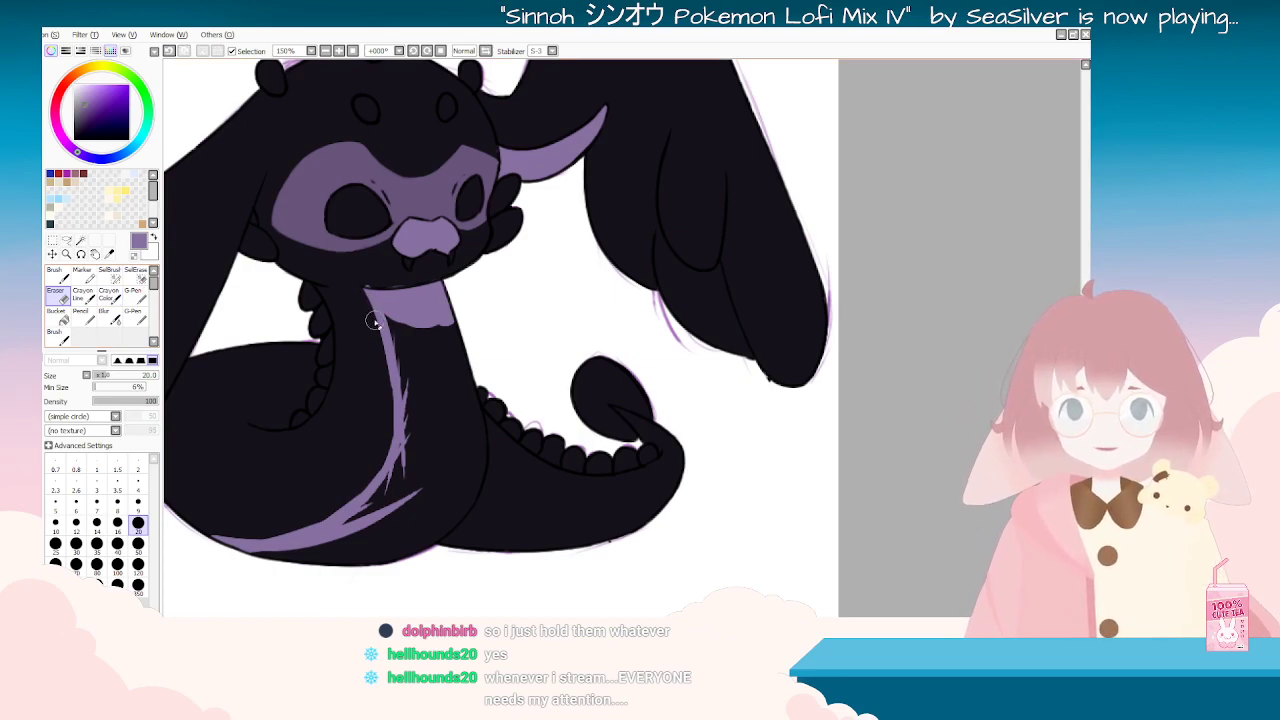
key(End)
key(End)
key(End)
key(End)
key(End)
key(End)
key(End)
key(End)
key(End)
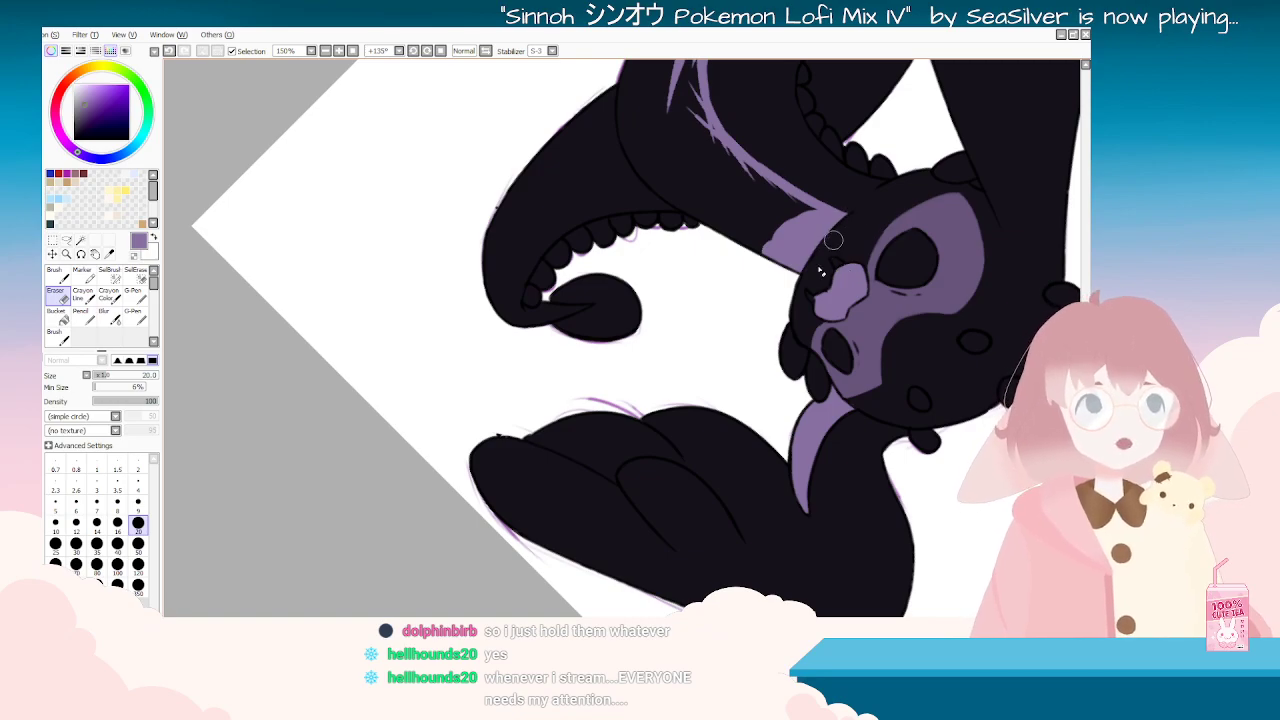
key(Delete)
key(Delete)
key(Delete)
key(Delete)
key(Delete)
key(Delete)
key(Delete)
key(Page_Down)
key(Page_Down)
key(Page_Down)
drag(389, 450, 486, 394)
key(Page_Up)
key(Page_Up)
key(Page_Up)
key(Delete)
key(Delete)
key(Delete)
key(Delete)
key(Delete)
key(Delete)
key(Delete)
key(Delete)
key(Delete)
key(Delete)
key(Delete)
key(Delete)
key(Delete)
key(Delete)
key(Delete)
key(Delete)
key(Delete)
key(Delete)
key(Delete)
key(Delete)
key(Delete)
key(Delete)
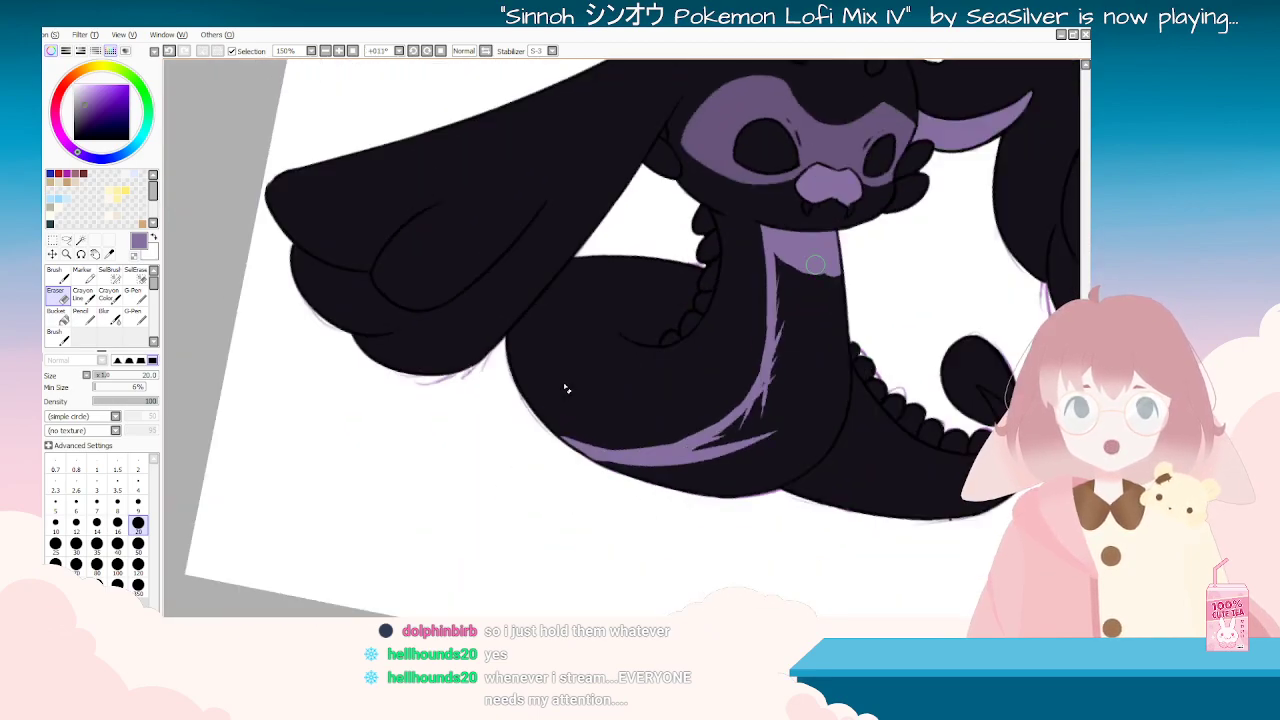
Step: Fill the belly marking from the neck down to the underside outline with light purple using the G-Pen at size 16
key(Page_Down)
key(Page_Down)
key(Page_Down)
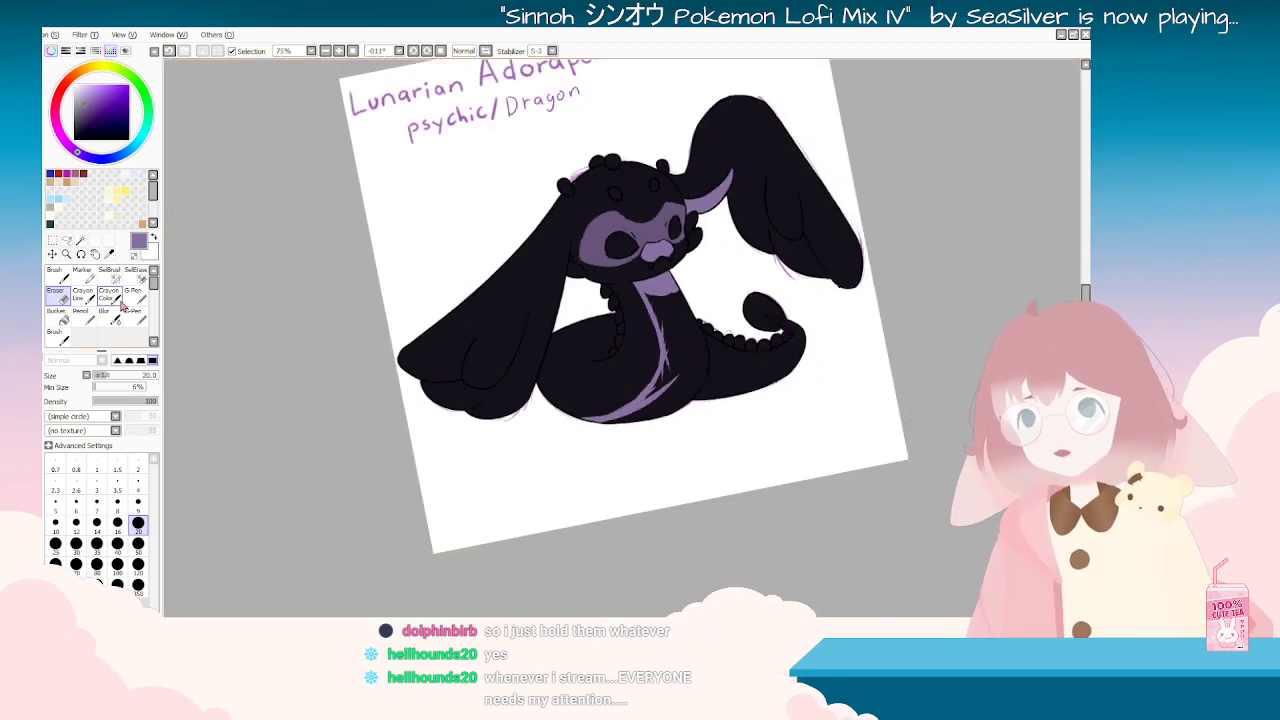
click(133, 296)
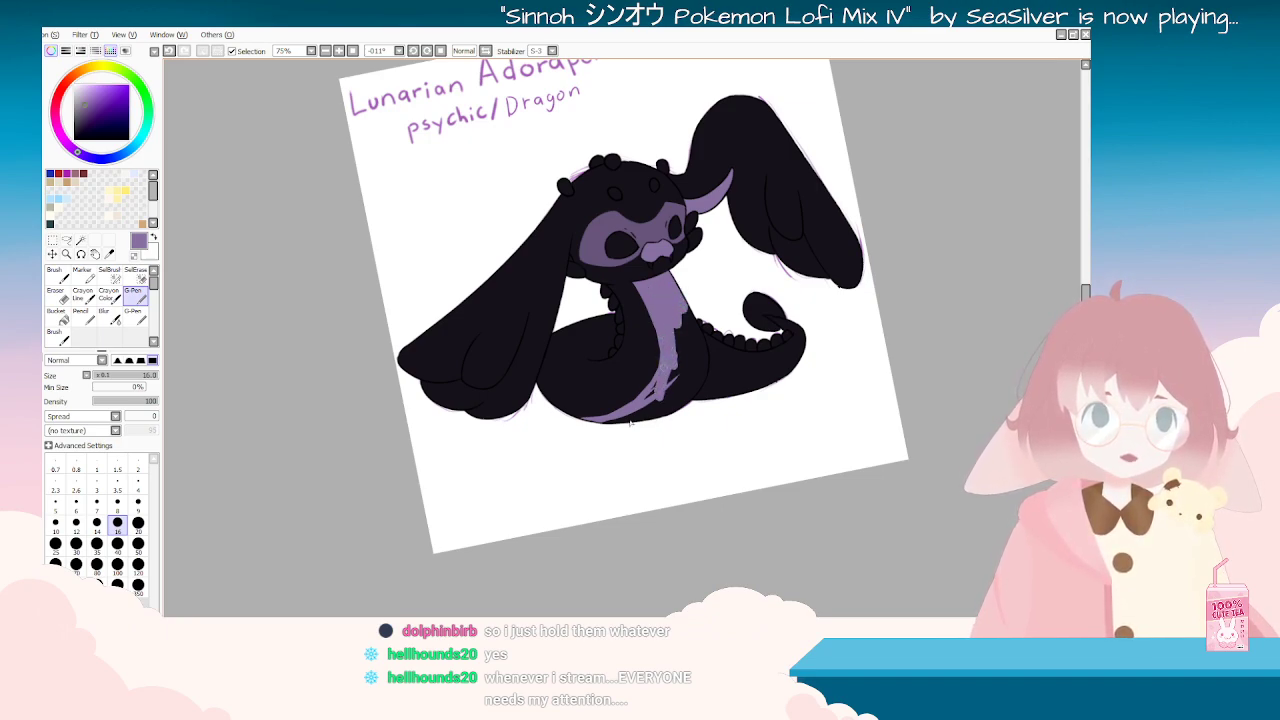
drag(649, 428, 676, 387)
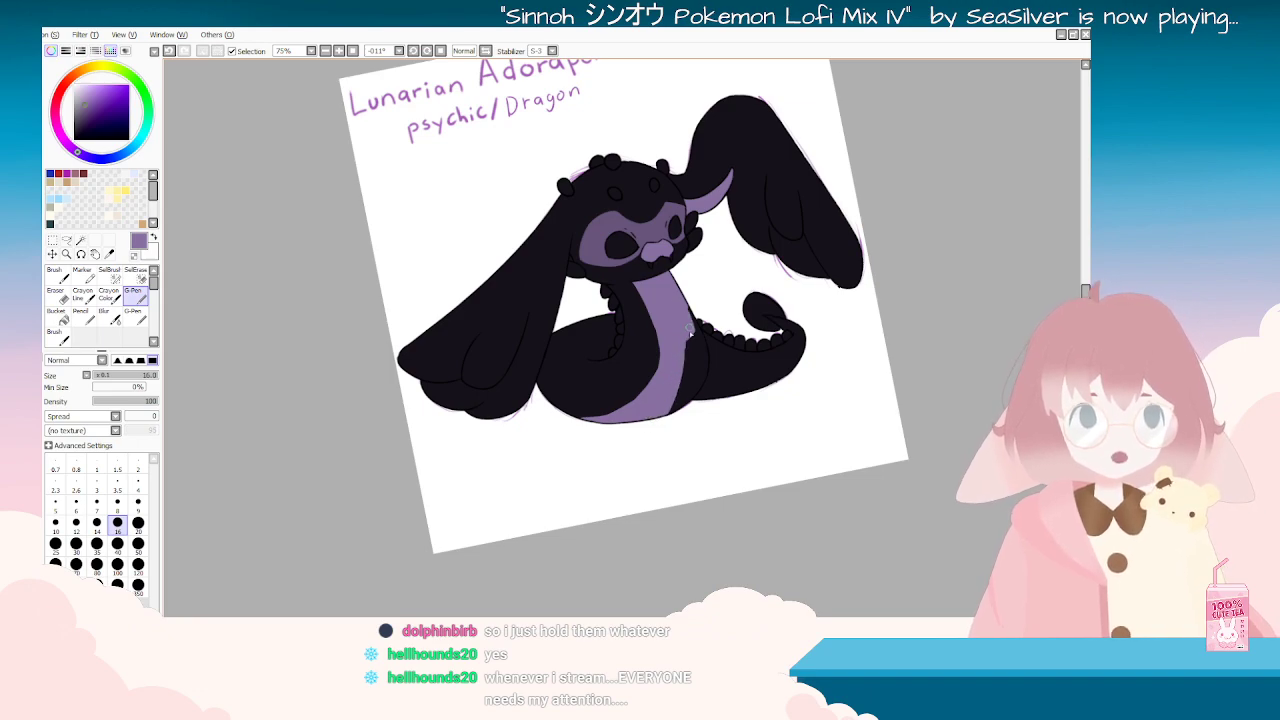
drag(652, 436, 562, 306)
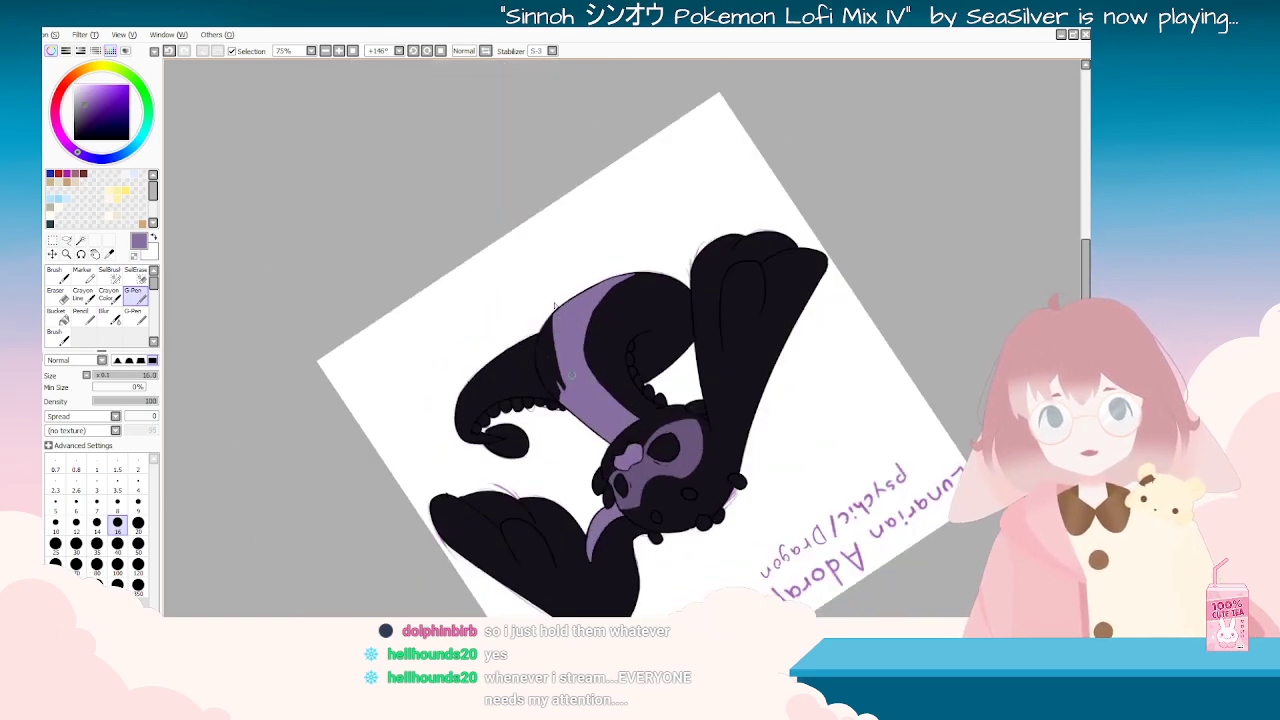
scroll(567, 365, up, 5)
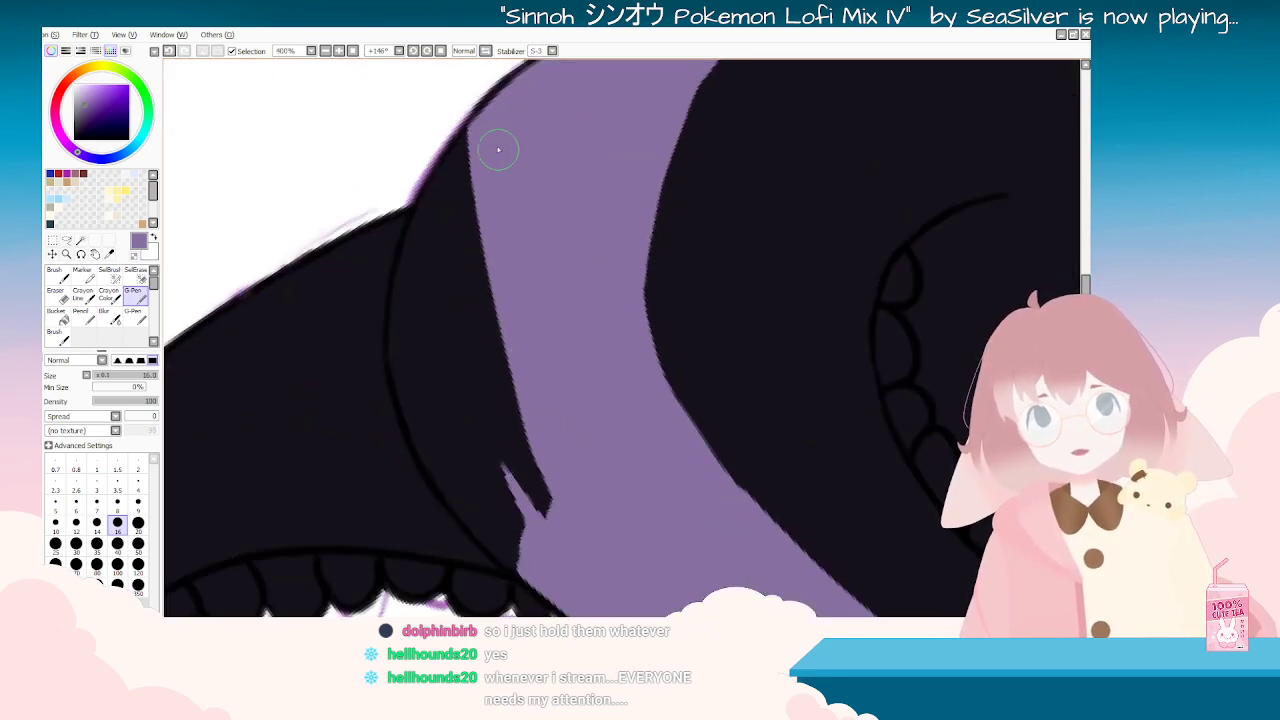
mouse_move(482, 107)
mouse_down()
mouse_move(438, 262)
mouse_move(414, 284)
mouse_move(439, 183)
mouse_move(411, 366)
mouse_move(403, 327)
mouse_move(406, 308)
mouse_move(405, 360)
mouse_move(431, 398)
mouse_move(452, 317)
mouse_move(499, 434)
mouse_move(548, 481)
mouse_move(505, 359)
mouse_move(461, 370)
mouse_move(459, 435)
mouse_move(430, 428)
mouse_move(491, 526)
mouse_up()
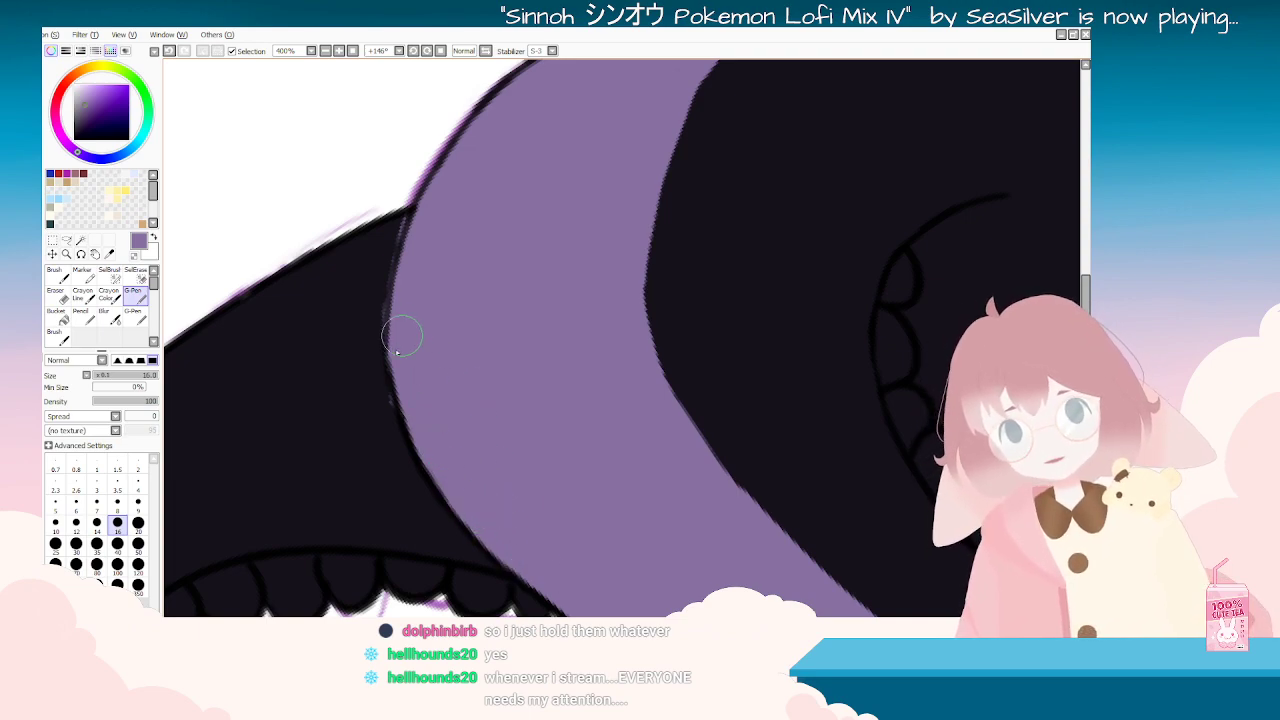
Step: Trim the light purple overspill along the belly marking's edges with the Eraser at size 20
key(End)
click(57, 296)
mouse_move(808, 187)
mouse_down()
mouse_move(867, 291)
mouse_move(880, 368)
mouse_up()
drag(869, 309, 897, 454)
drag(869, 339, 879, 417)
key(Delete)
key(Delete)
key(Delete)
key(Delete)
key(Delete)
key(Delete)
key(Delete)
key(Delete)
key(Delete)
key(Delete)
key(Delete)
key(Delete)
key(Delete)
key(Delete)
key(Delete)
key(Delete)
key(Delete)
key(Delete)
key(Delete)
key(Delete)
scroll(871, 434, down, 6)
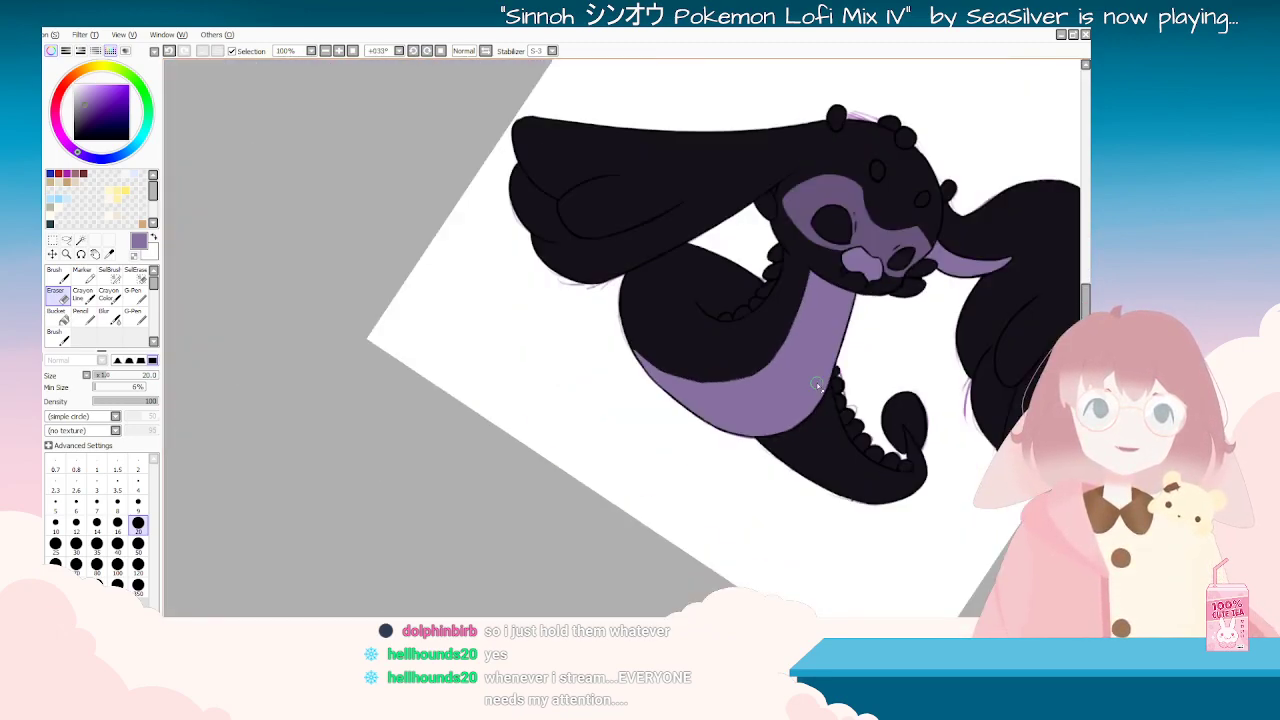
Step: Inspect the light purple on the raised ear's fold up close and the markings on the whole creature
scroll(788, 296, up, 10)
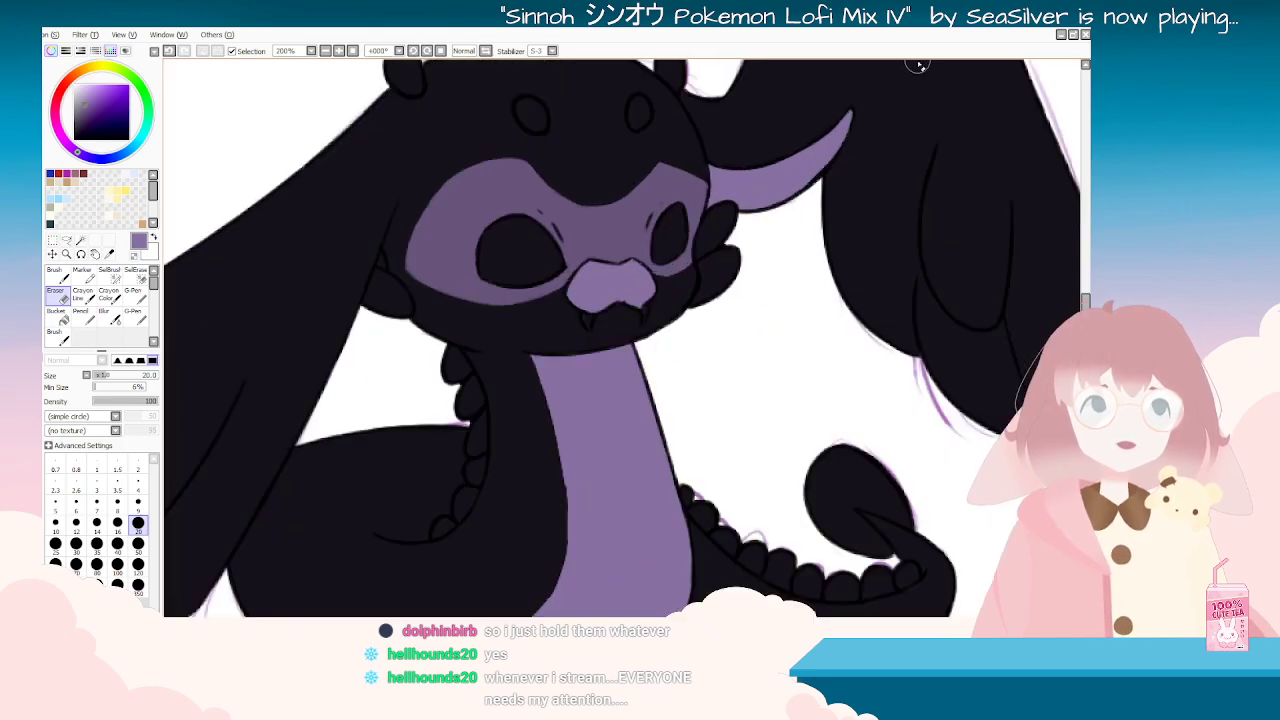
scroll(861, 121, up, 1)
key(End)
key(End)
key(End)
key(End)
key(End)
key(End)
key(n)
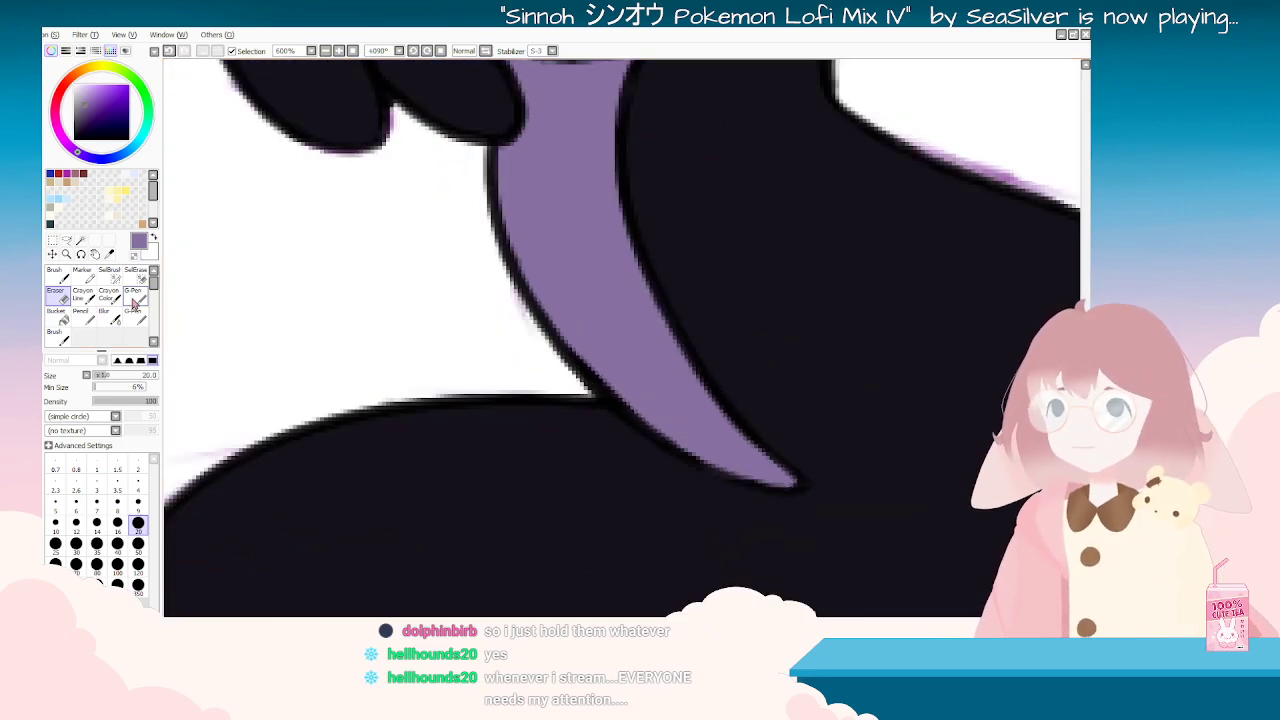
key([)
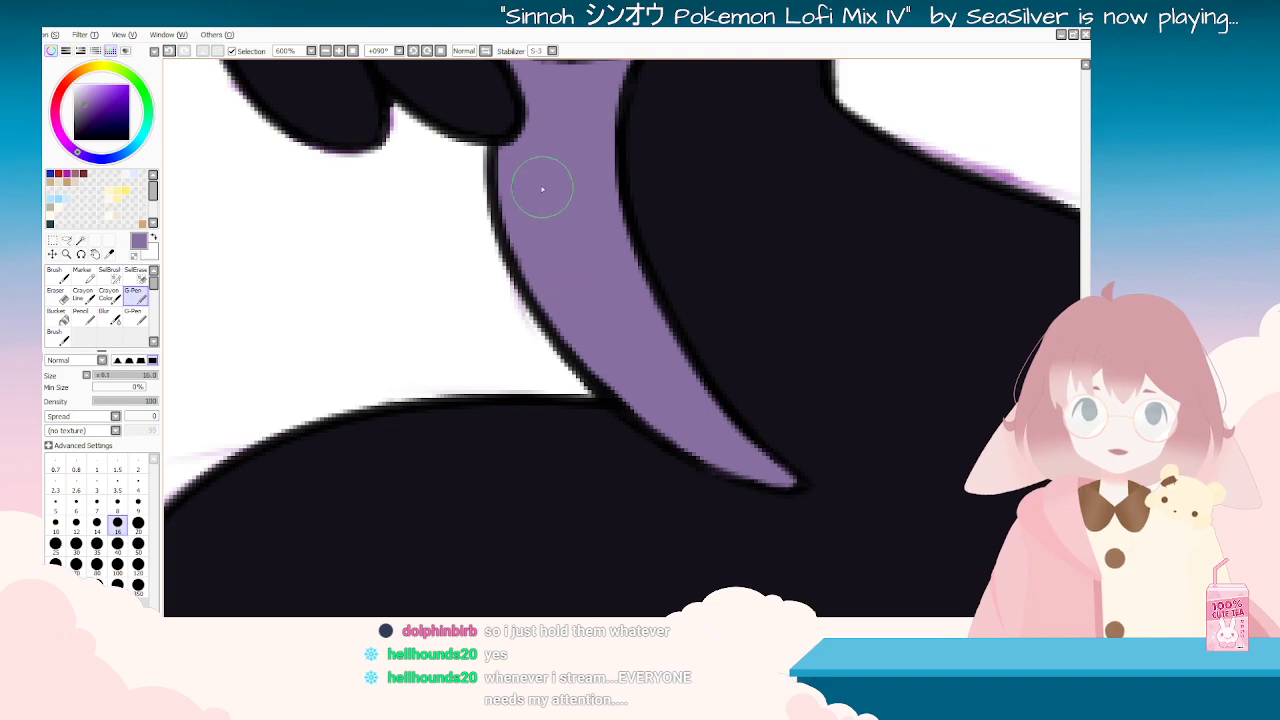
scroll(635, 387, down, 8)
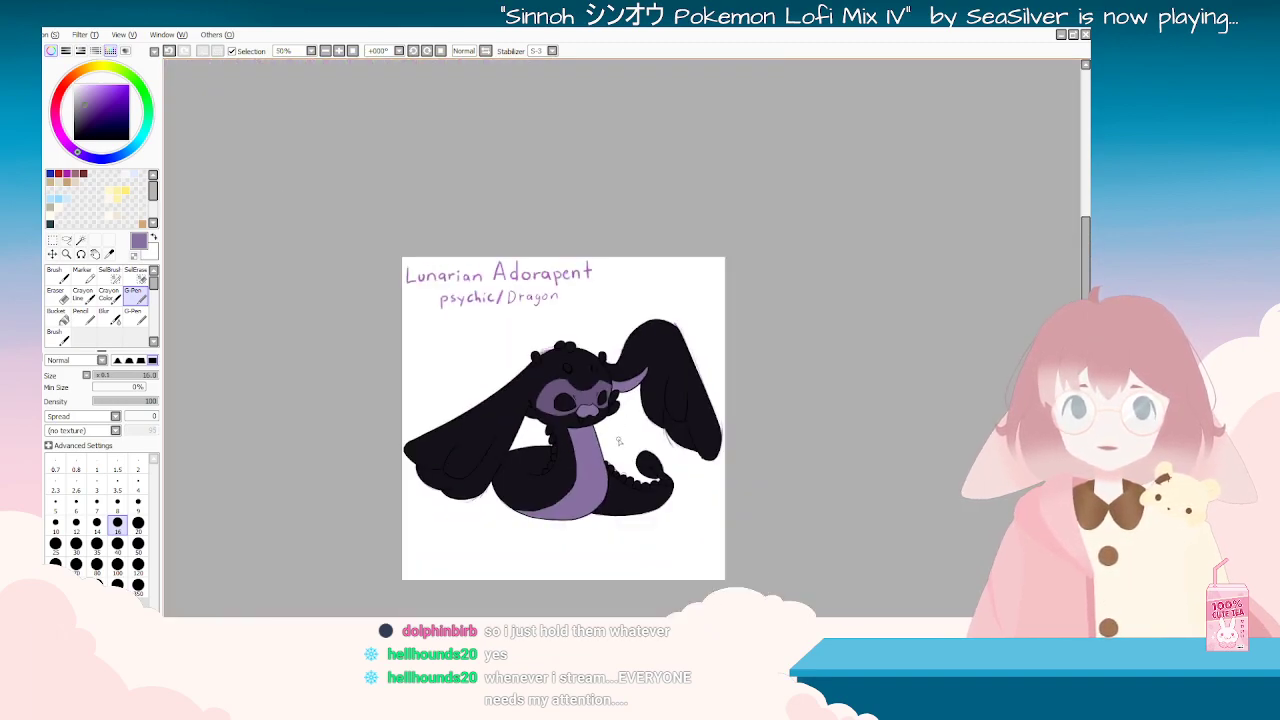
scroll(620, 440, up, 4)
key(Delete)
key(Delete)
key(Delete)
key(Delete)
key(Delete)
key(Delete)
key(Delete)
key(Delete)
key(Delete)
key(Delete)
key(Delete)
key(Delete)
key(Delete)
key(Delete)
key(Delete)
key(Delete)
key(Delete)
key(Delete)
key(Home)
scroll(617, 411, down, 2)
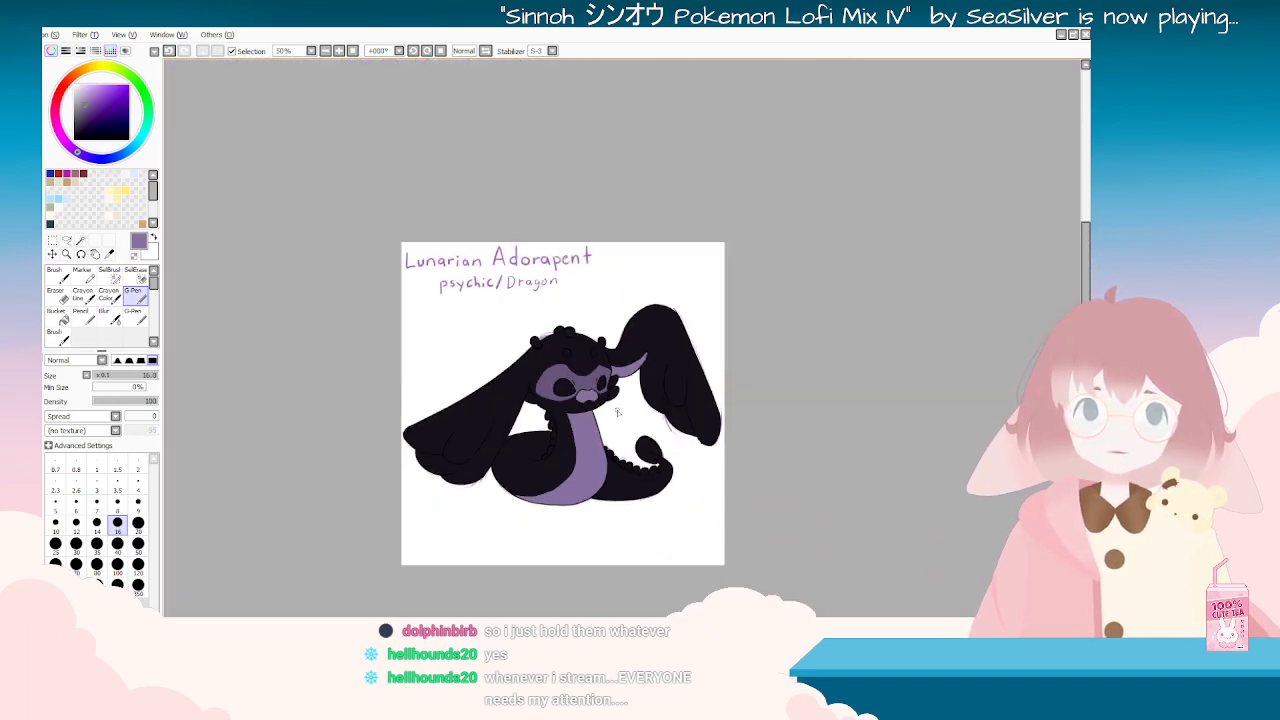
scroll(617, 411, up, 2)
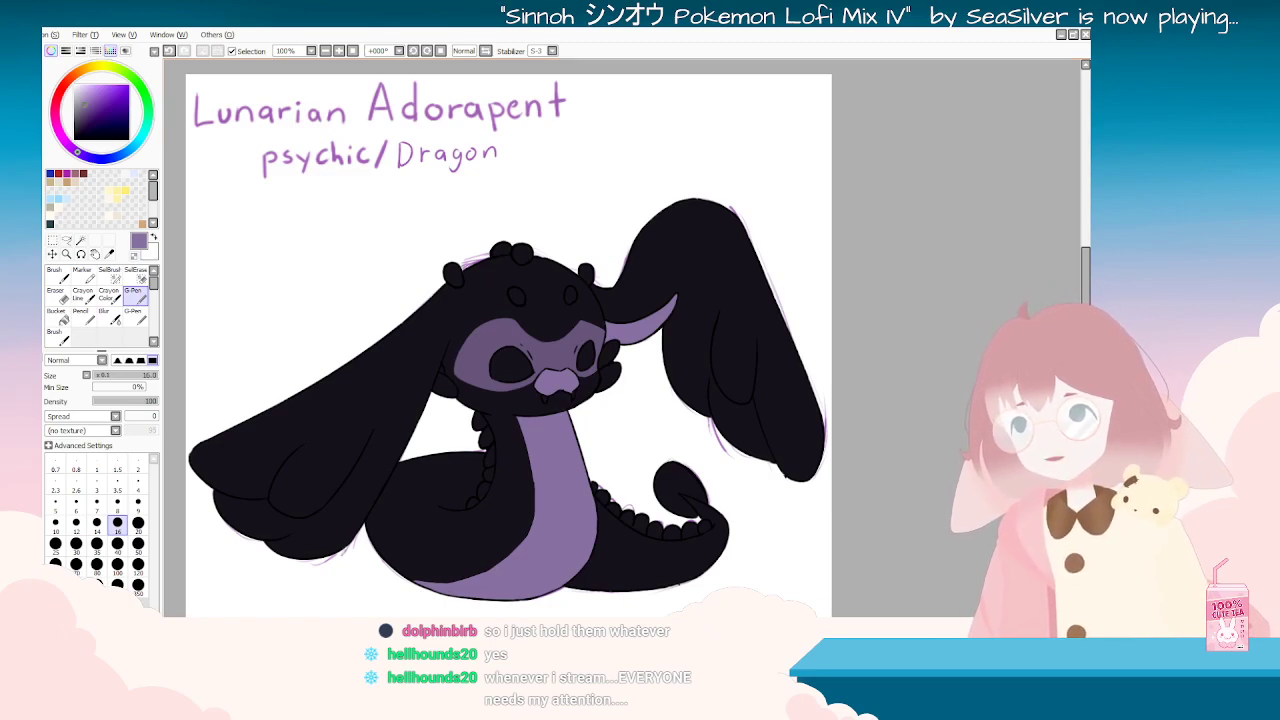
Step: Pick the light grey of the horns from the reference drawing and return to the Lunarian Adorapent canvas
key(ctrl+Tab)
click(109, 255)
scroll(390, 338, up, 4)
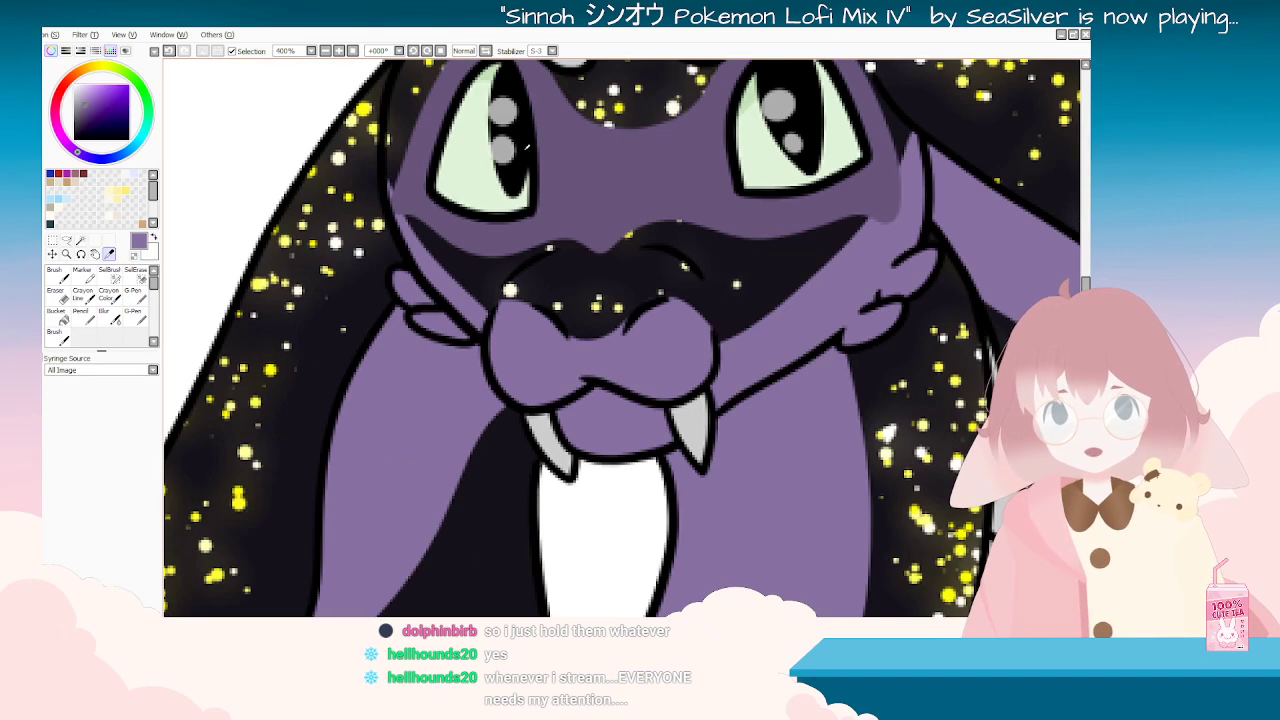
scroll(502, 165, down, 2)
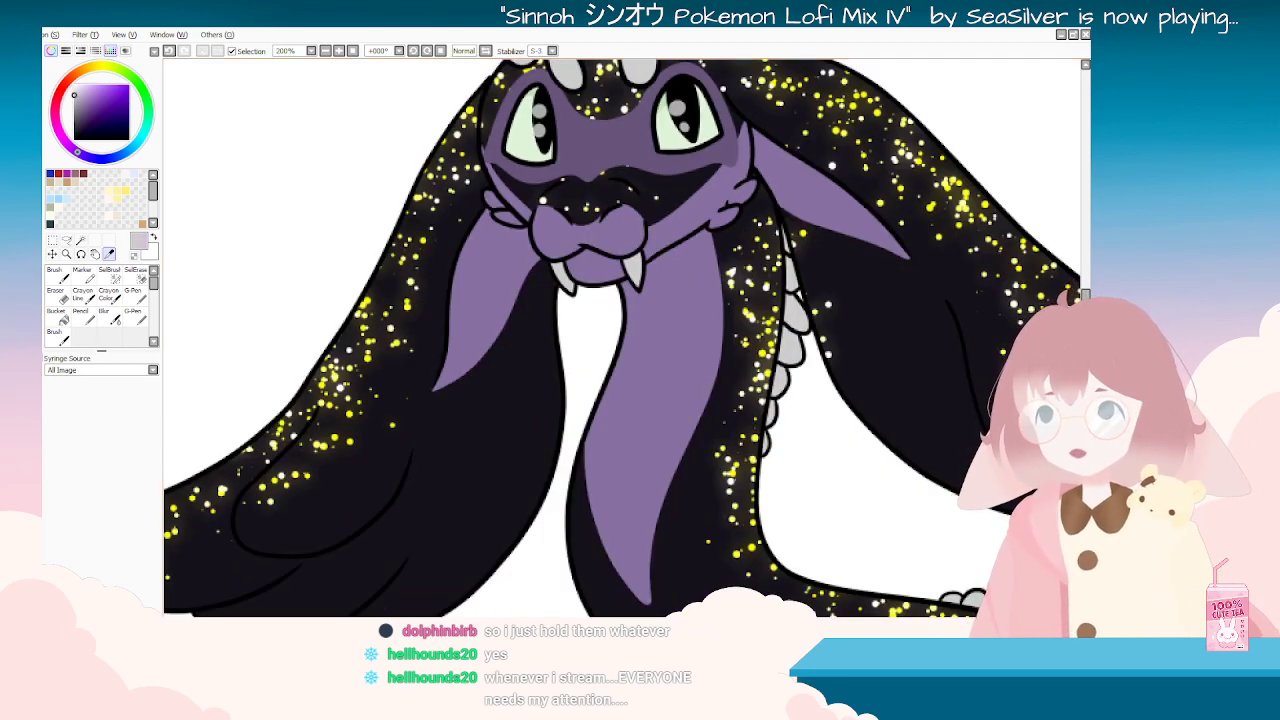
key(ctrl+Tab)
scroll(511, 384, down, 1)
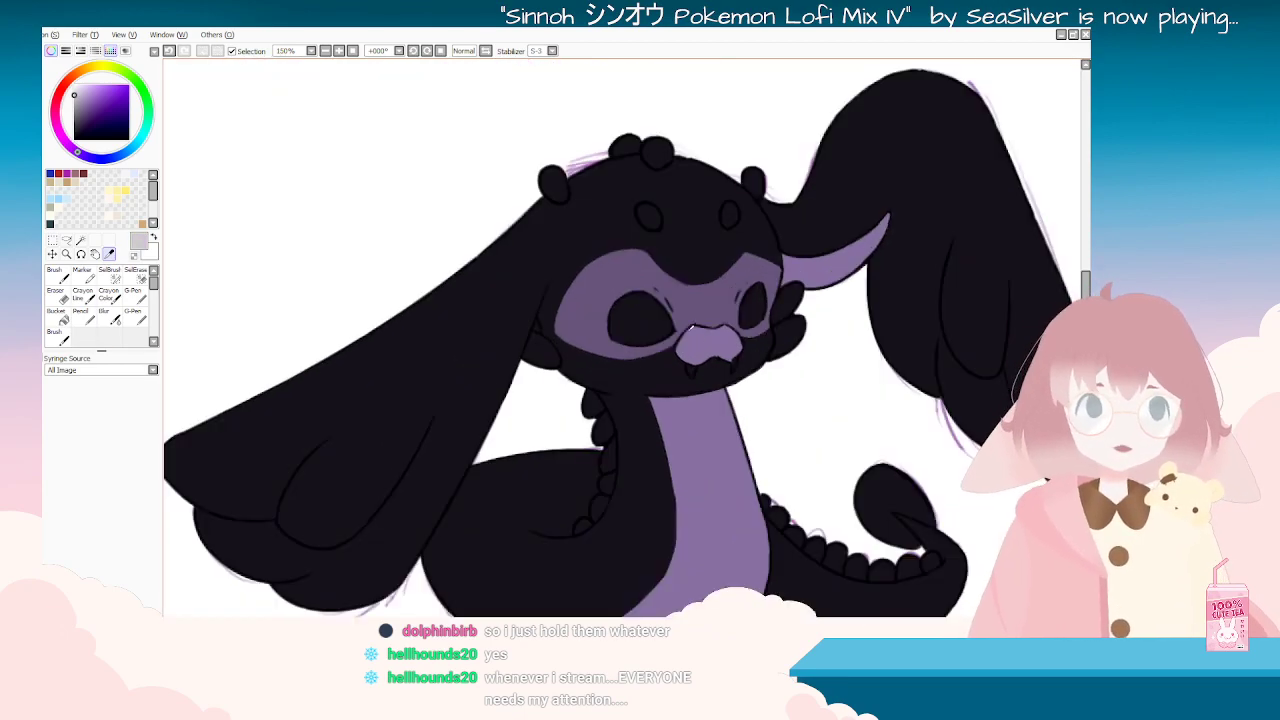
Step: Fill the two bumps on top of the head and the one above the lowered ear with light grey using the G-Pen
click(138, 297)
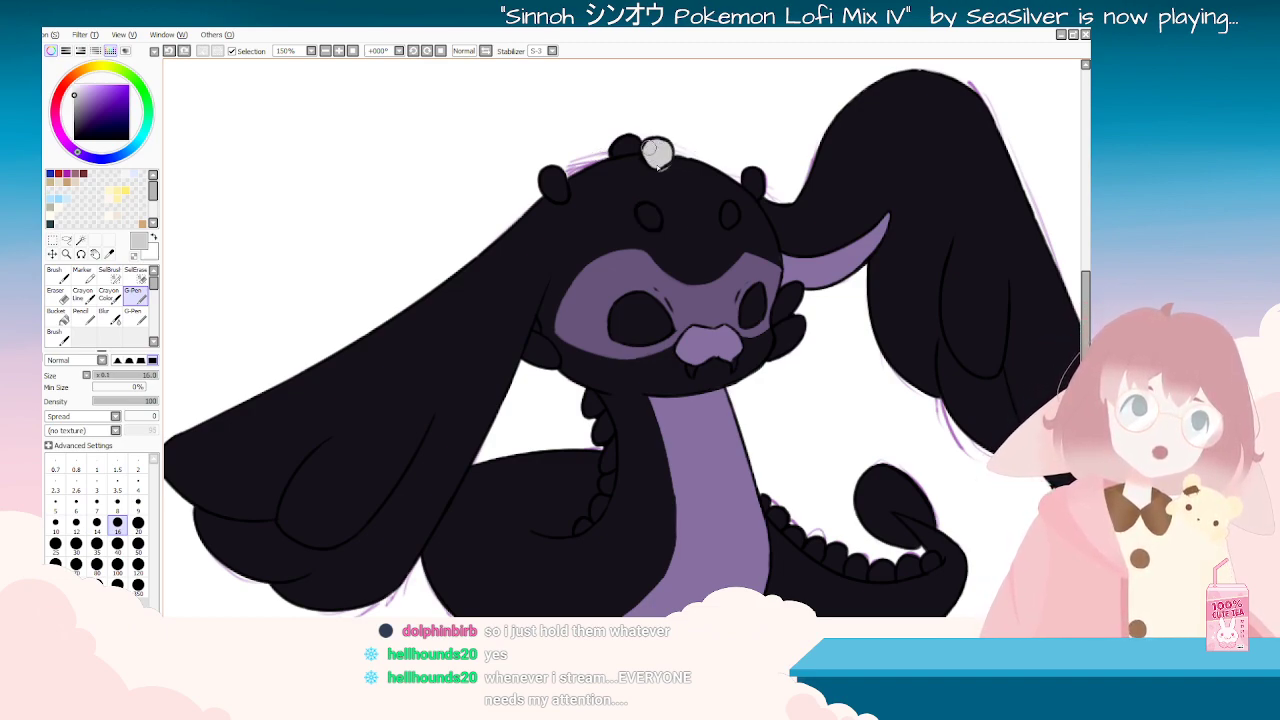
drag(633, 131, 625, 138)
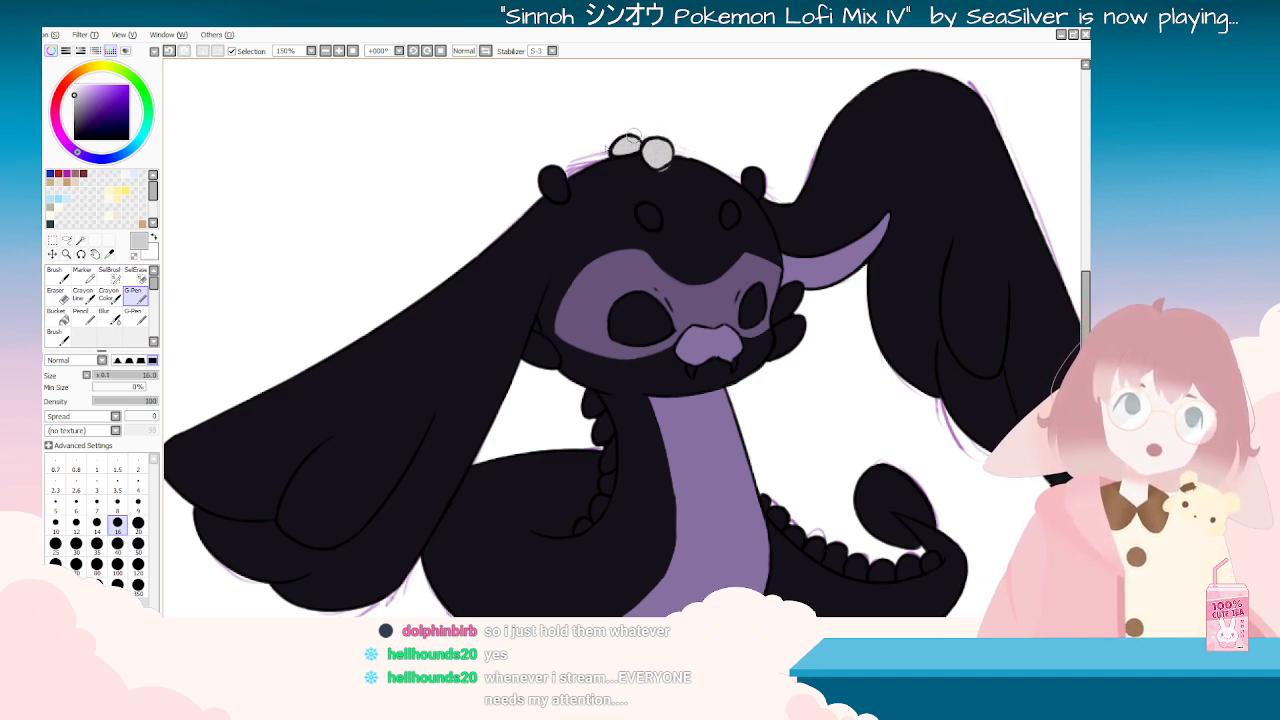
drag(545, 171, 550, 198)
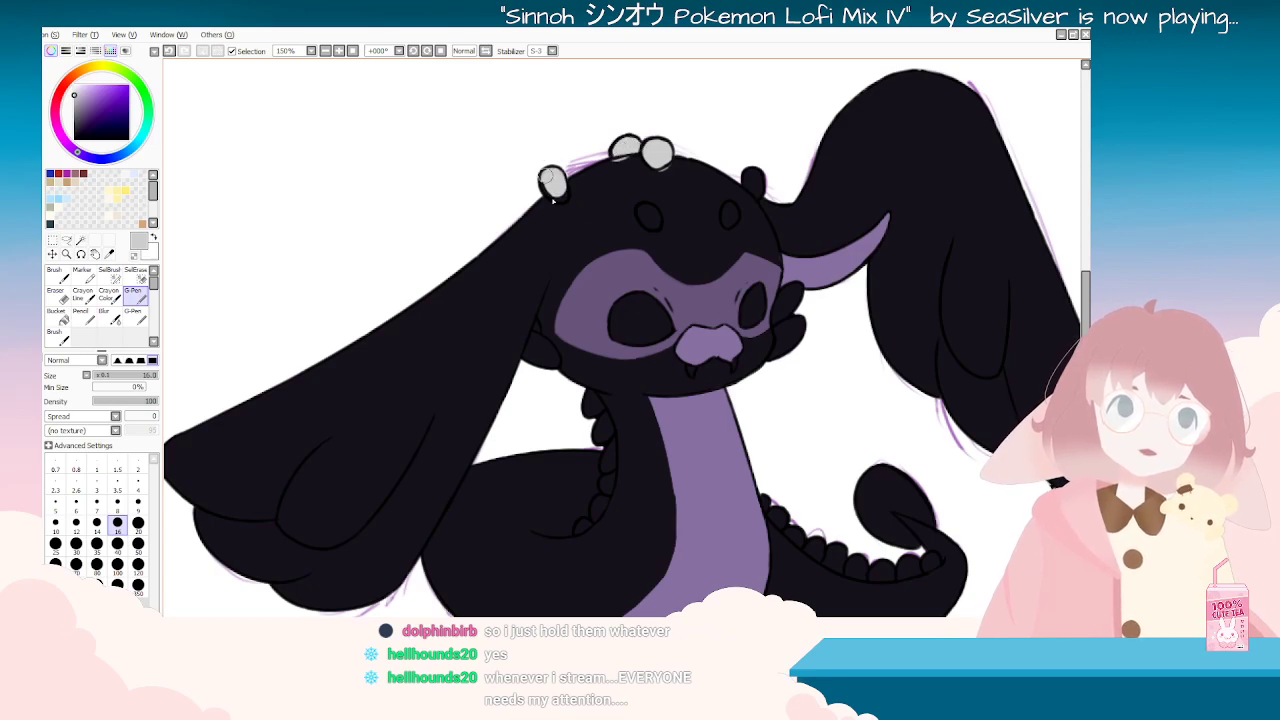
Step: Fill the head bump beside the raised ear and the two oval forehead bumps with light grey
scroll(728, 176, down, 2)
drag(700, 165, 864, 195)
key(Delete)
key(Delete)
key(Delete)
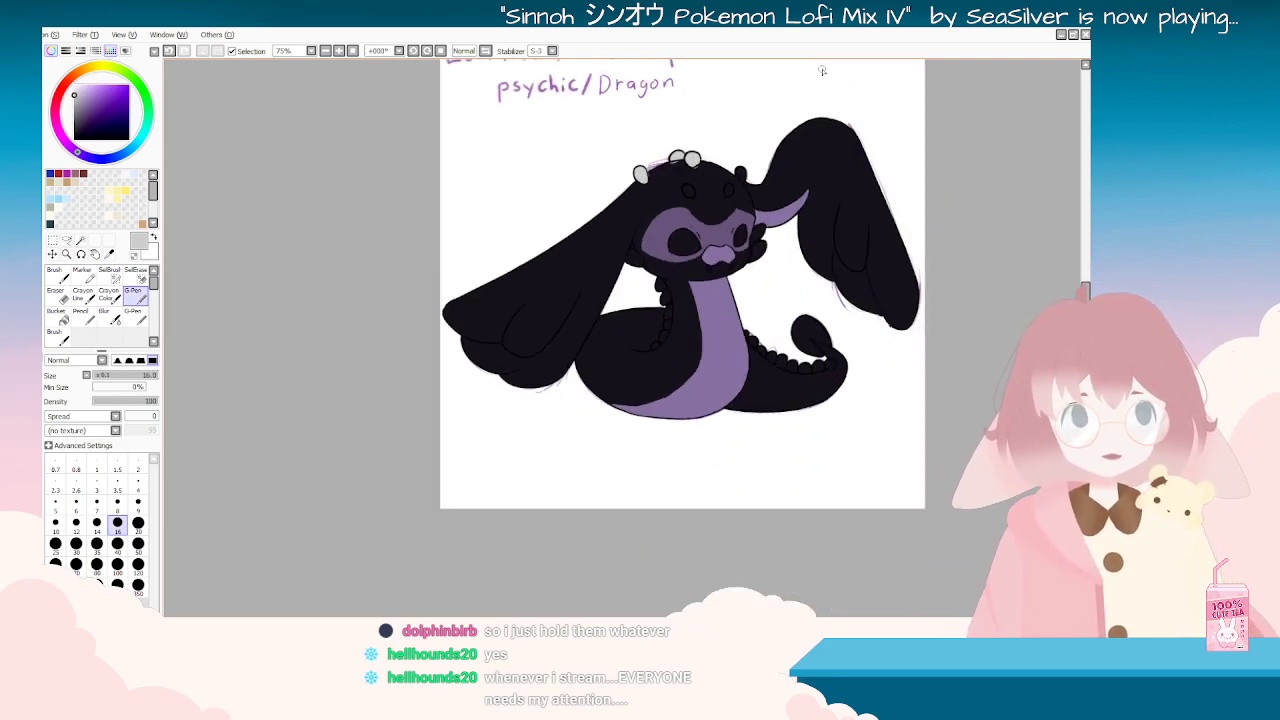
scroll(798, 85, up, 3)
key(End)
key(End)
key(End)
mouse_move(712, 322)
mouse_down()
mouse_move(722, 318)
mouse_move(714, 338)
mouse_up()
key(Delete)
key(Delete)
key(Delete)
key(Delete)
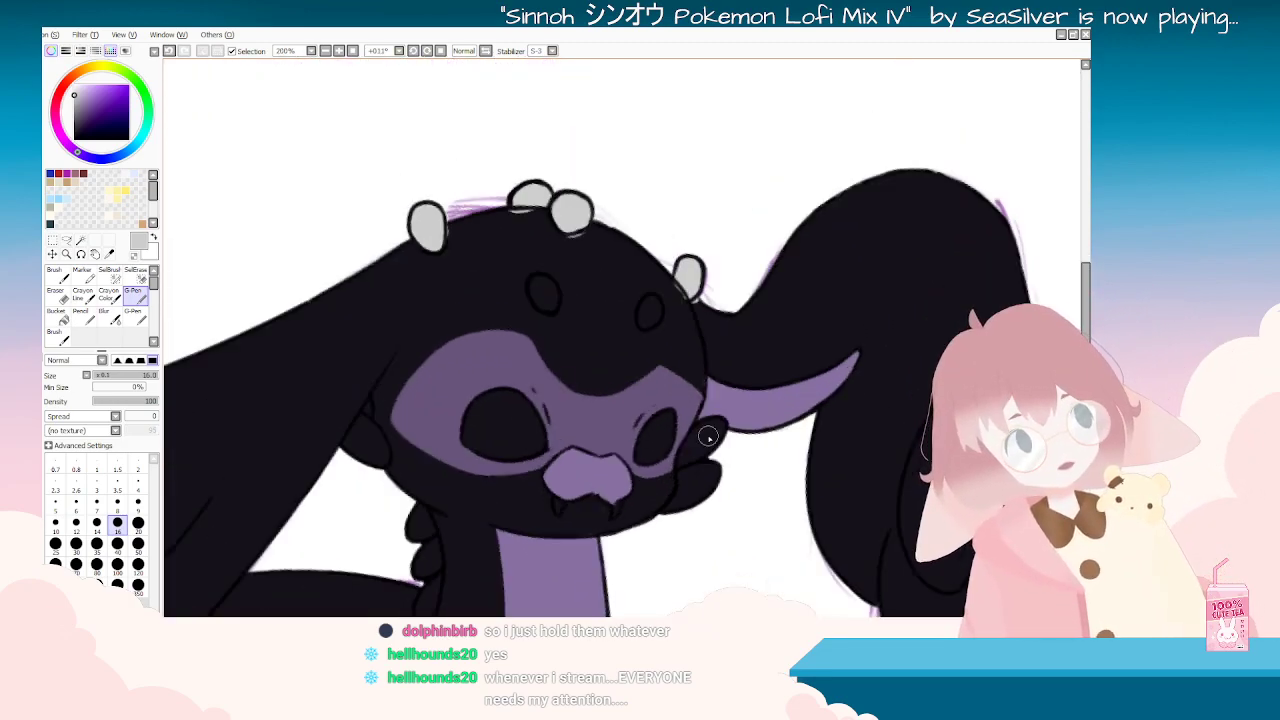
drag(606, 306, 604, 305)
drag(536, 368, 530, 388)
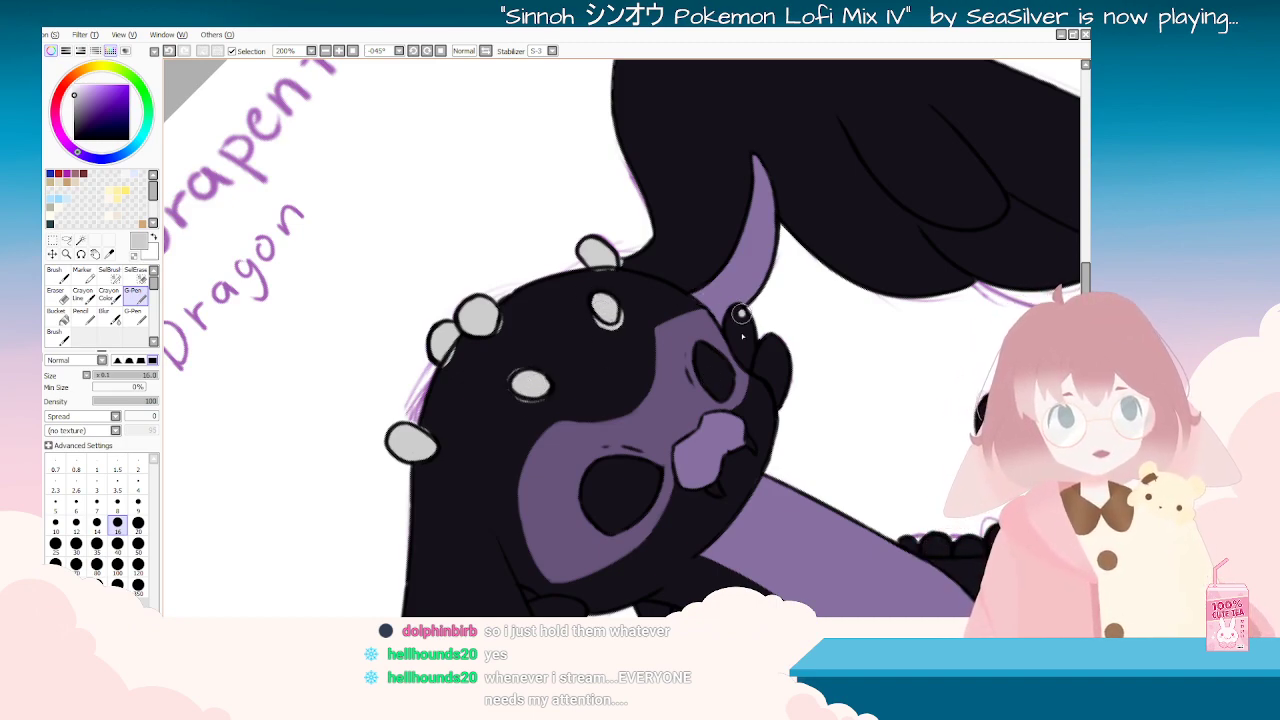
Step: Fill the two cheek frills below the raised ear with light grey
drag(741, 313, 745, 318)
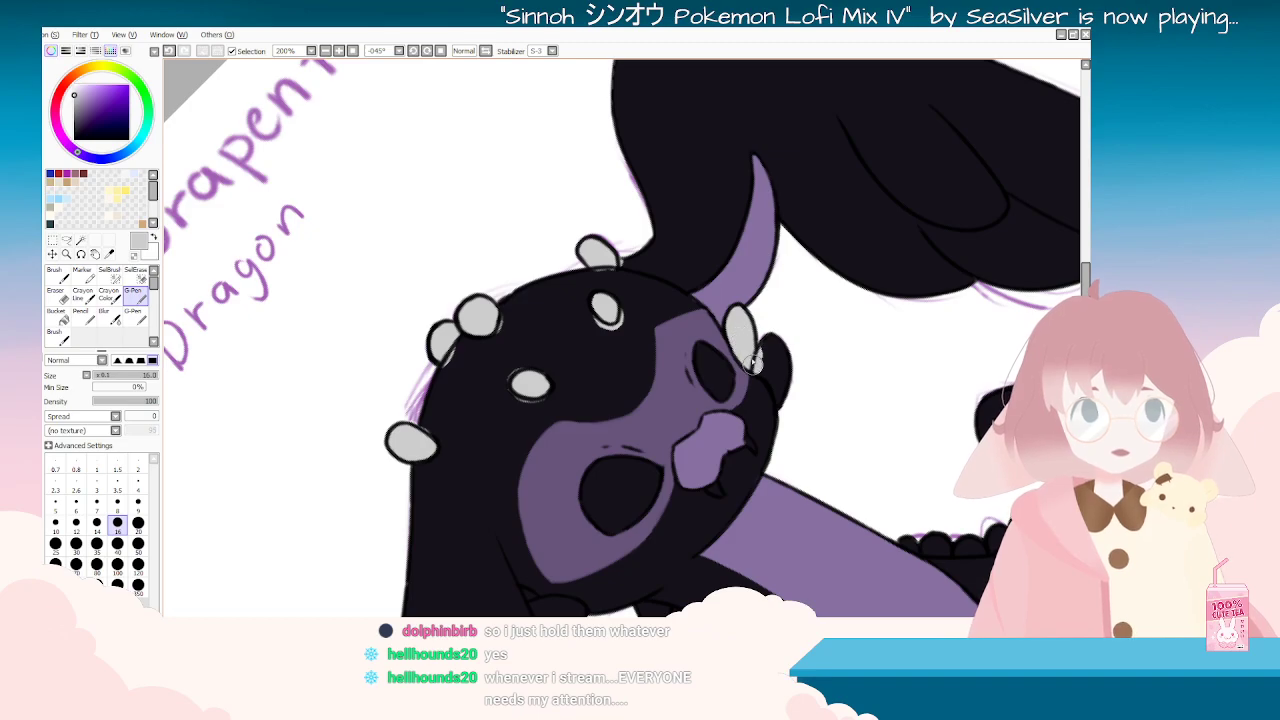
mouse_move(757, 350)
mouse_down()
mouse_move(790, 386)
mouse_move(763, 368)
mouse_up()
key(End)
key(End)
key(End)
key(End)
key(End)
key(End)
key(End)
key(End)
key(End)
key(End)
key(End)
key(End)
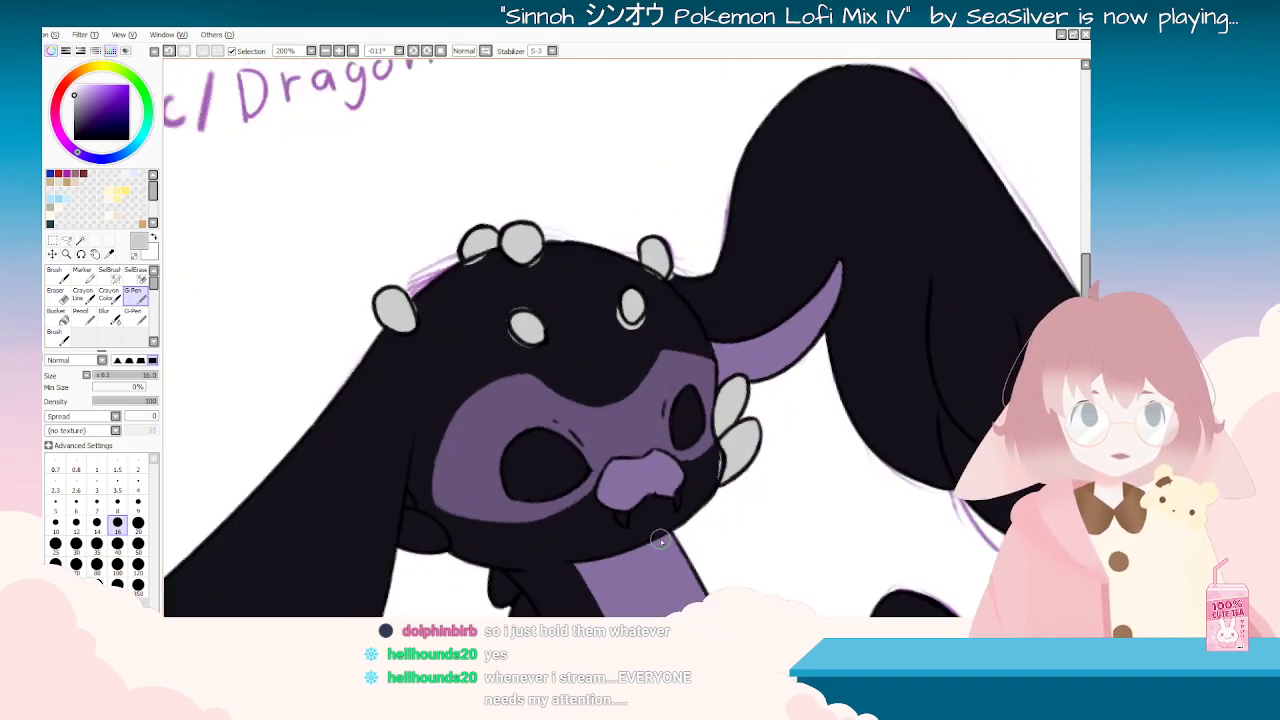
Step: Fill the cheek frill below the lowered ear with light grey using the G-Pen
key(Delete)
key(Delete)
key(Delete)
key(Delete)
key(Delete)
key(Delete)
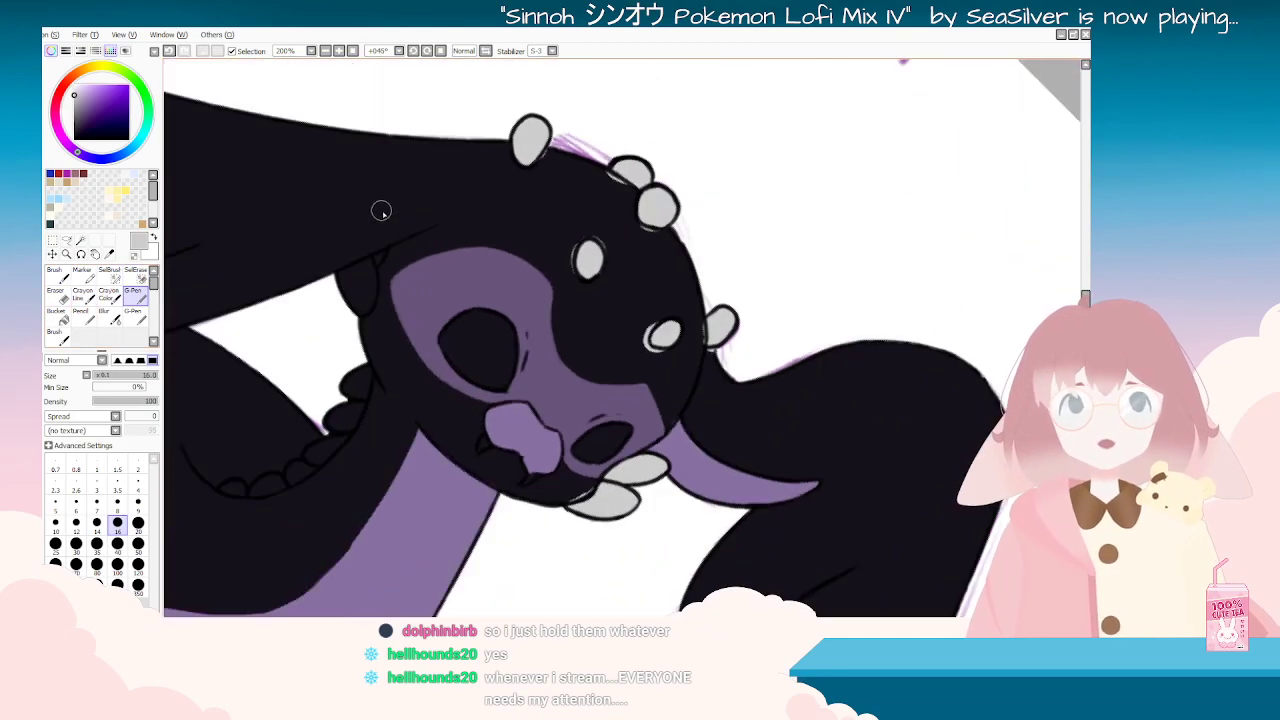
mouse_move(380, 255)
mouse_down()
mouse_move(364, 299)
mouse_move(373, 260)
mouse_move(371, 290)
mouse_move(355, 298)
mouse_move(356, 280)
mouse_move(342, 279)
mouse_move(379, 258)
mouse_up()
key(End)
key(End)
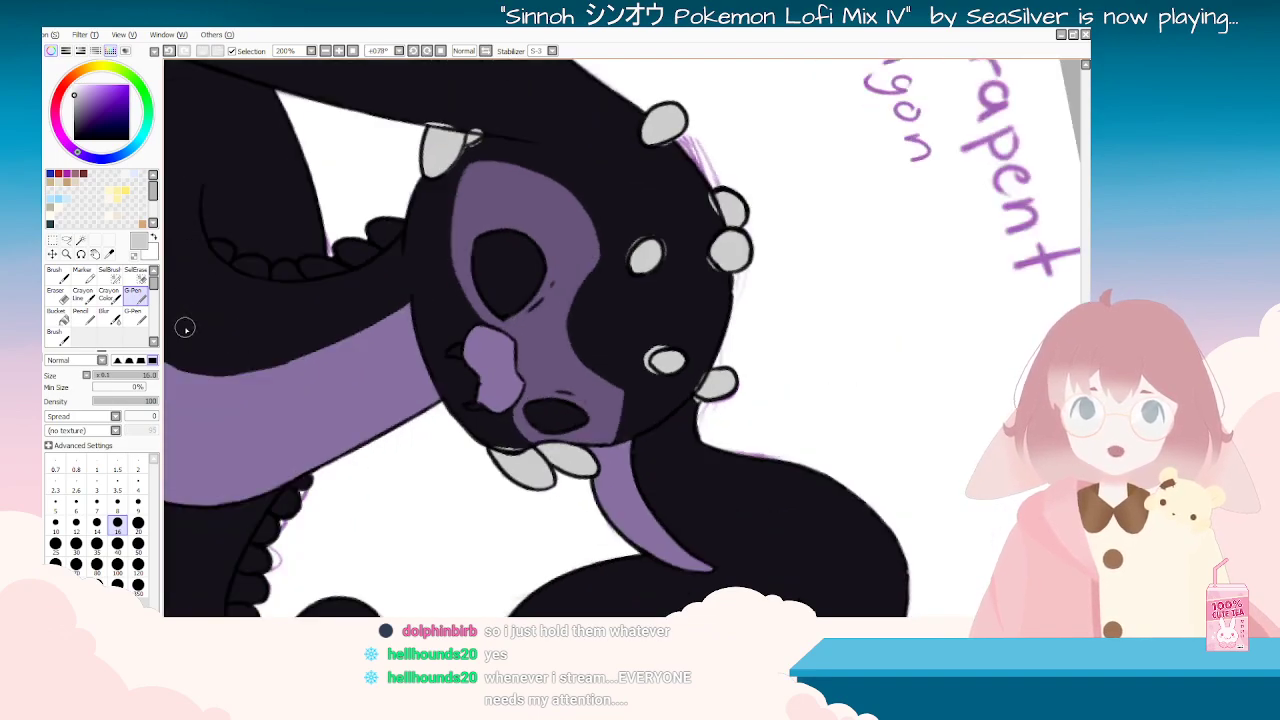
Step: Erase the light grey overspill around the cheek frill below the lowered ear and the two oval forehead bumps
key(Delete)
key(Delete)
key(Delete)
key(e)
key(Delete)
key(Delete)
mouse_move(378, 398)
mouse_down()
mouse_move(390, 433)
mouse_move(371, 386)
mouse_move(362, 408)
mouse_up()
mouse_move(671, 478)
mouse_down()
mouse_move(661, 504)
mouse_move(668, 471)
mouse_up()
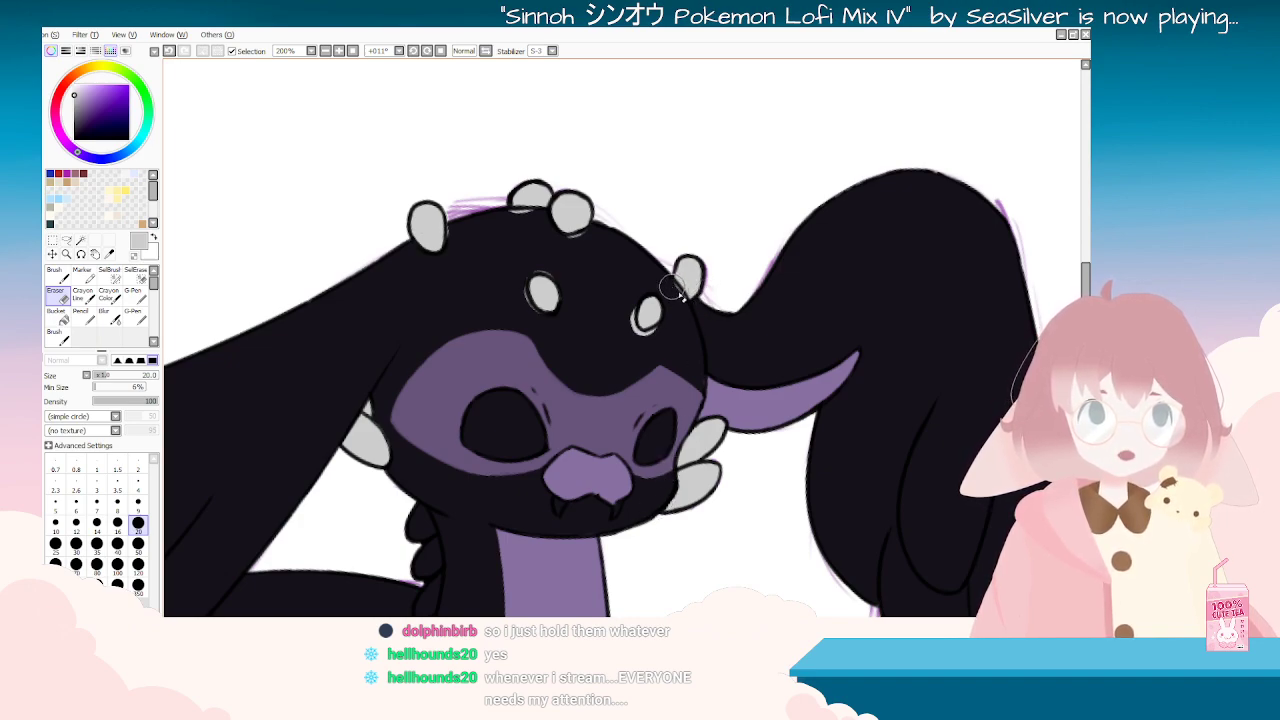
key(ctrl+z)
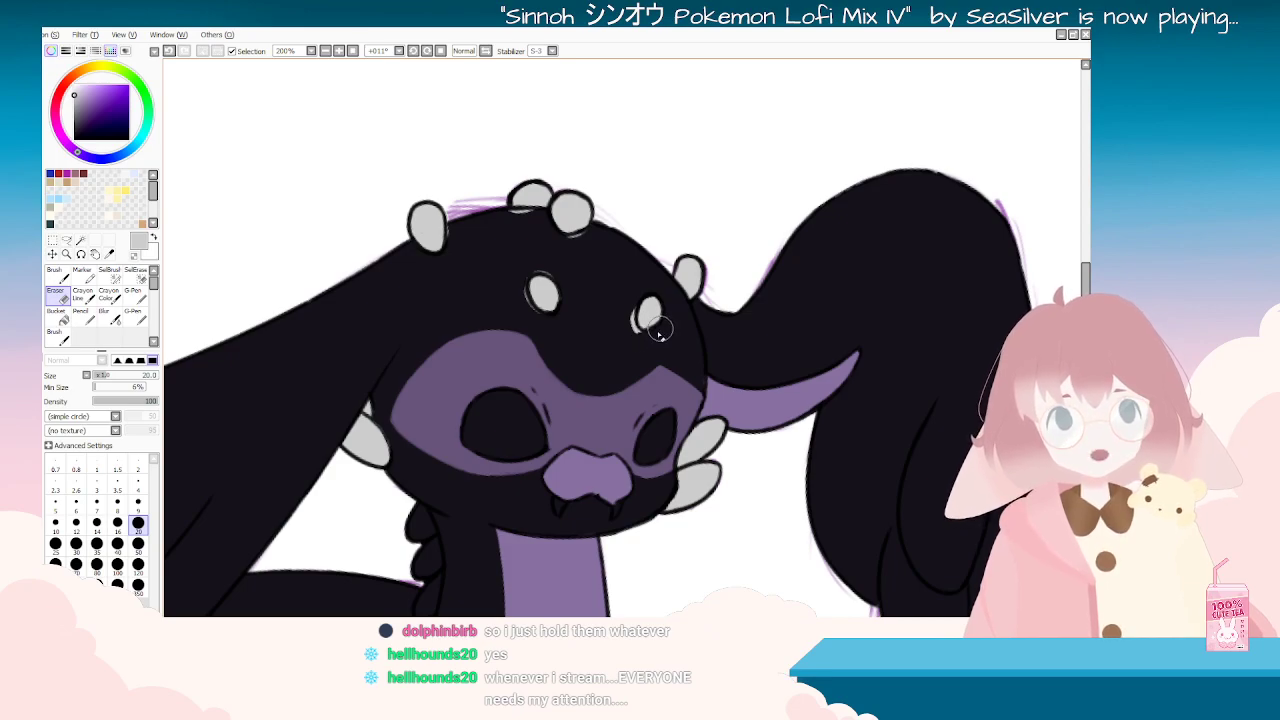
drag(630, 301, 636, 339)
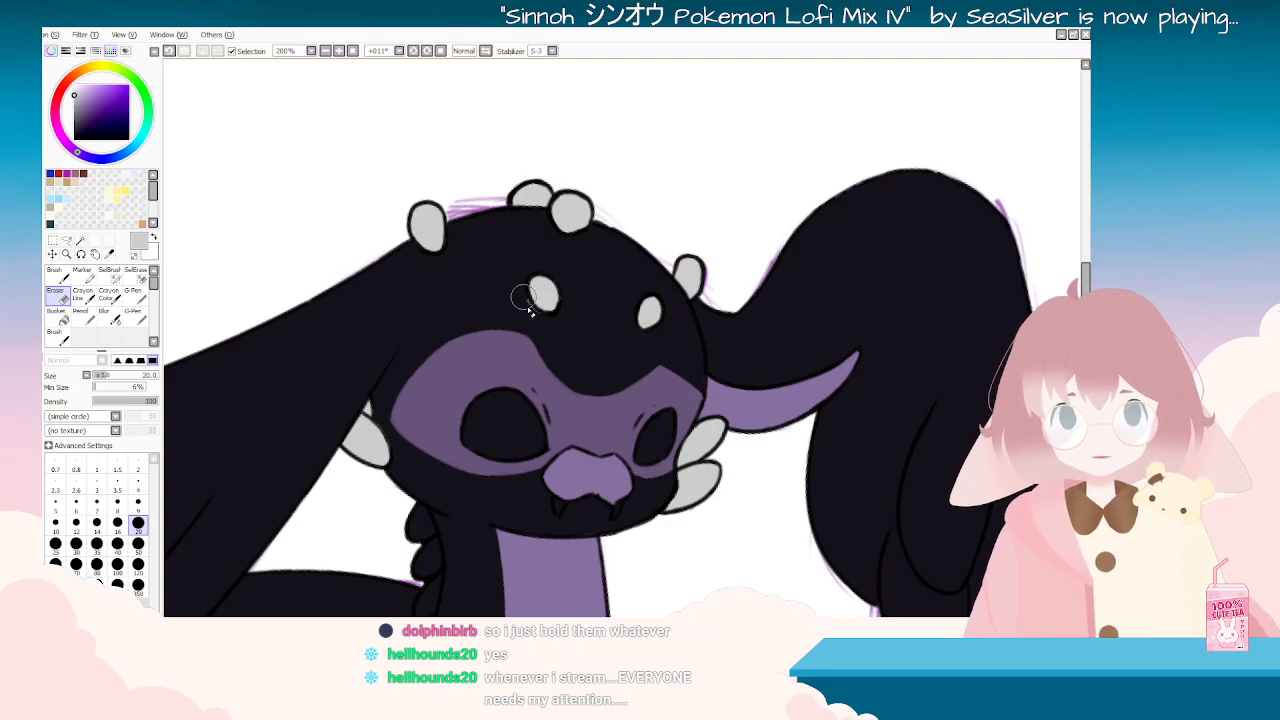
Step: Fill the two fangs below the muzzle with light grey using the G-Pen at size 9 and tidy their edges with the Eraser
key(Delete)
key(Delete)
key(Delete)
key(Delete)
key(Delete)
key(Delete)
key(Delete)
key(Delete)
key(Delete)
key(Delete)
key(Delete)
key(Delete)
key(Delete)
key(Delete)
key(Delete)
key(Delete)
key(Delete)
key(Delete)
key(Delete)
key(Delete)
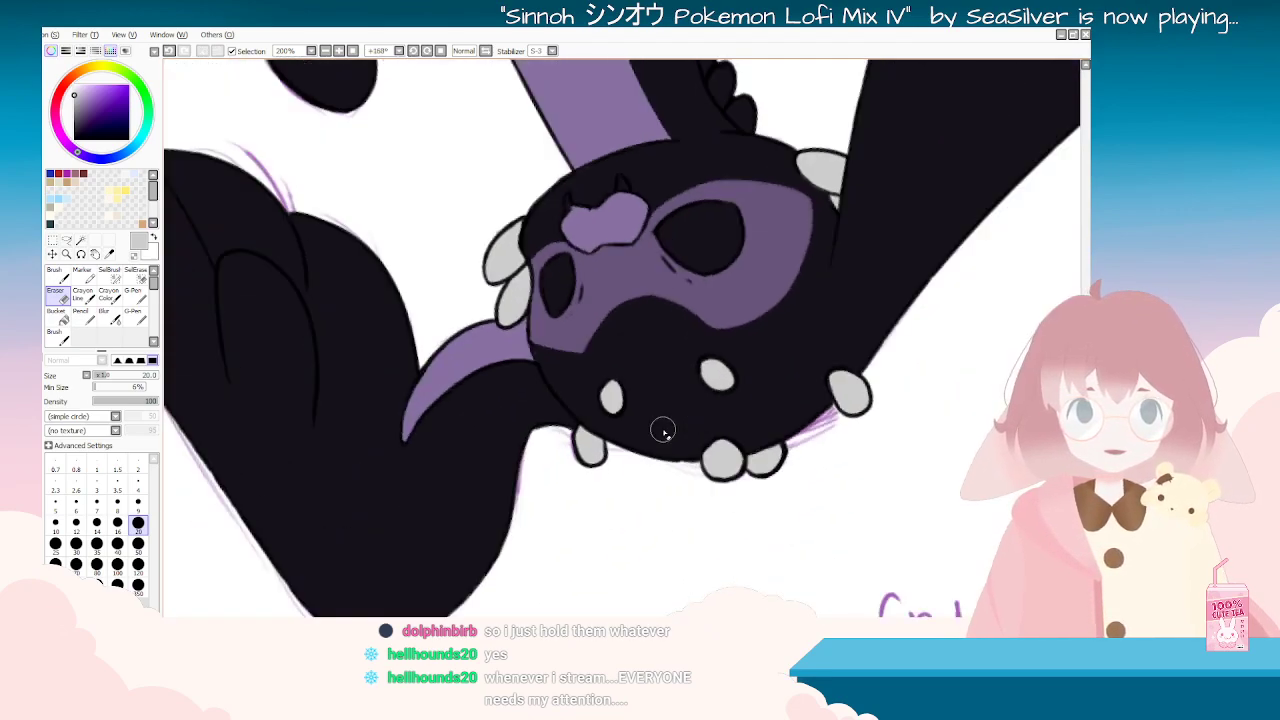
scroll(663, 431, down, 2)
scroll(663, 431, up, 4)
key(Home)
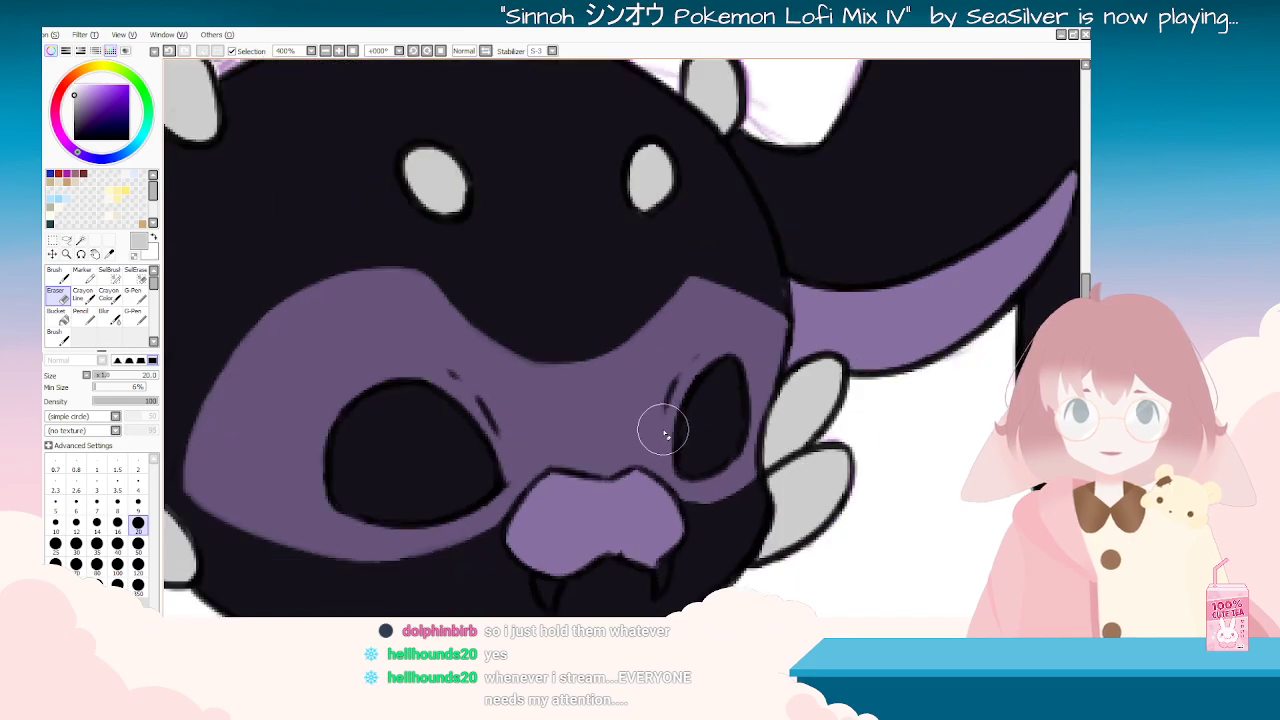
scroll(659, 441, up, 1)
scroll(623, 501, down, 3)
scroll(588, 575, up, 3)
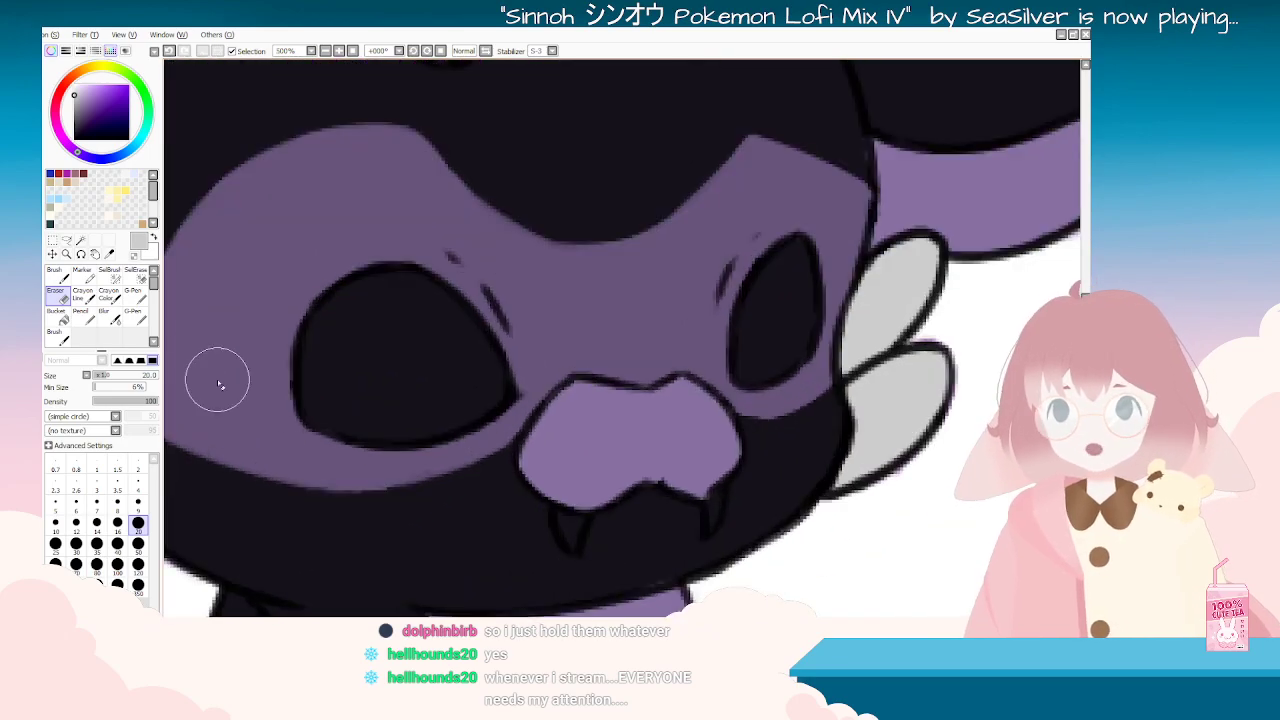
click(132, 294)
click(138, 502)
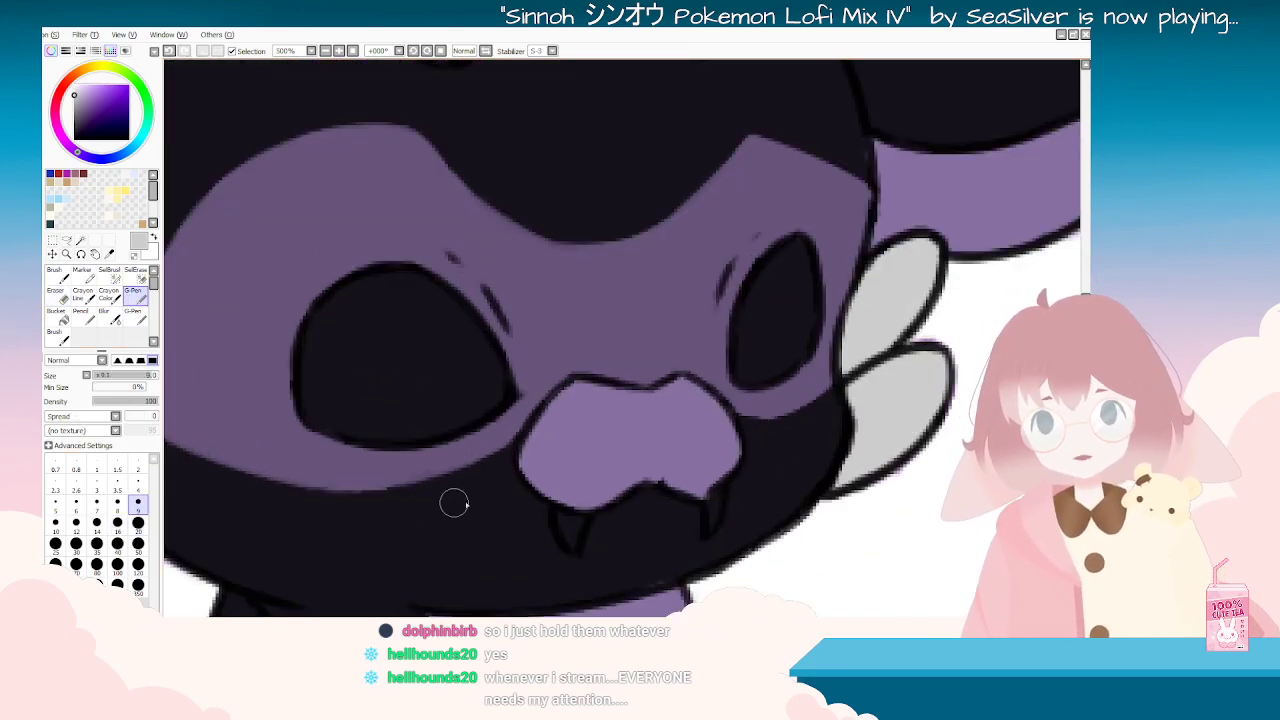
drag(570, 538, 573, 511)
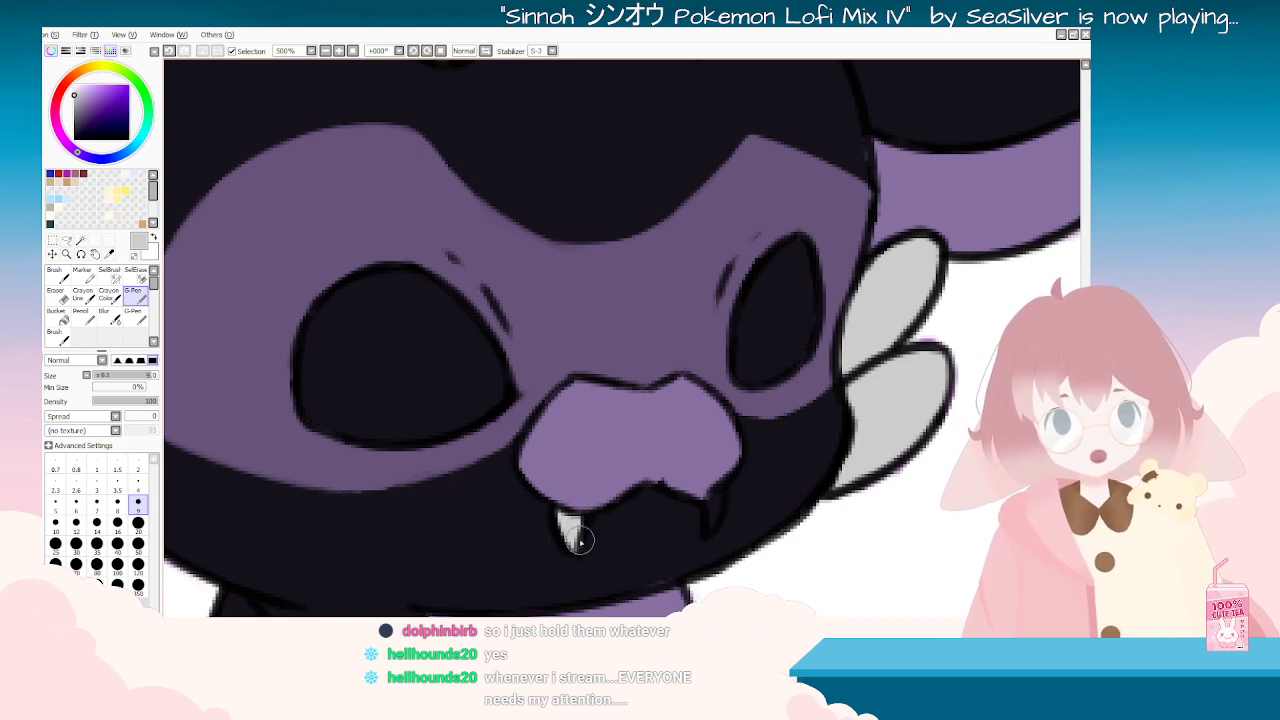
drag(709, 522, 716, 481)
mouse_move(705, 527)
mouse_down()
mouse_move(720, 486)
mouse_move(692, 523)
mouse_up()
click(65, 302)
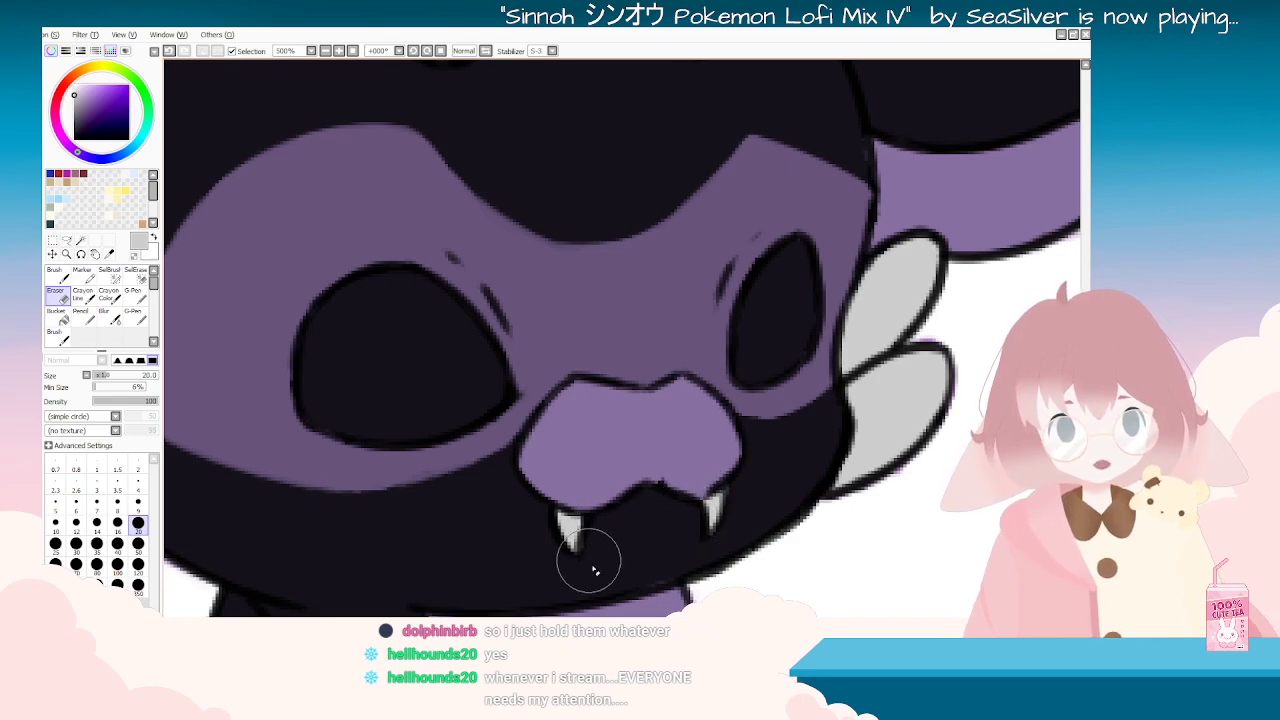
Step: Fill the rounded tail tip with light grey using the G-Pen and clean the dark point inside it with the Eraser at size 4
key(Delete)
key(Delete)
key(Delete)
key(Delete)
key(Delete)
key(Delete)
key(Delete)
key(Delete)
key(Delete)
key(Delete)
key(Delete)
key(Delete)
key(Delete)
scroll(618, 538, down, 8)
scroll(618, 538, up, 2)
scroll(619, 538, up, 3)
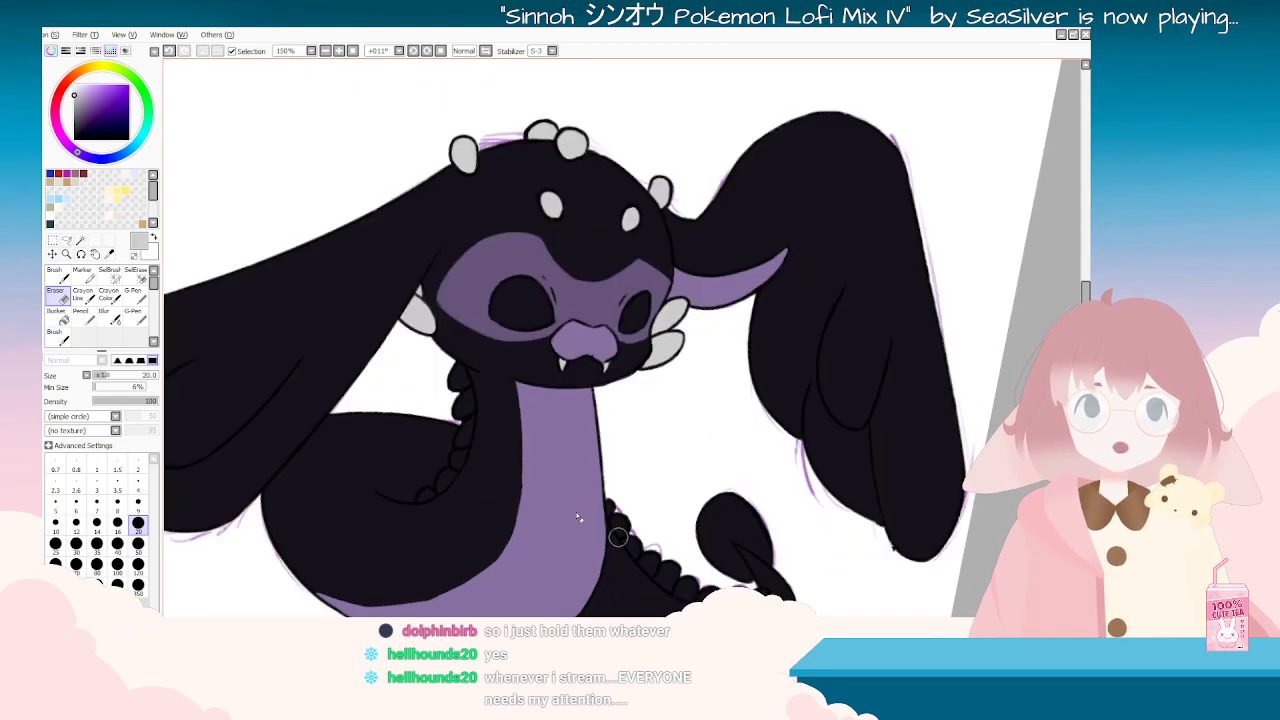
key(Delete)
key(Delete)
key(Delete)
key(Delete)
key(Delete)
key(Delete)
key(Delete)
key(Delete)
key(Delete)
key(Delete)
key(Delete)
key(Delete)
key(Delete)
key(Delete)
key(Delete)
key(Delete)
key(Delete)
key(Delete)
key(Delete)
key(Delete)
scroll(619, 538, down, 5)
key(Delete)
key(Delete)
scroll(698, 546, up, 3)
key(End)
key(End)
key(End)
key(End)
key(End)
key(End)
key(End)
key(End)
key(End)
key(End)
key(End)
key(End)
key(End)
key(End)
key(End)
key(End)
key(End)
key(End)
key(End)
key(End)
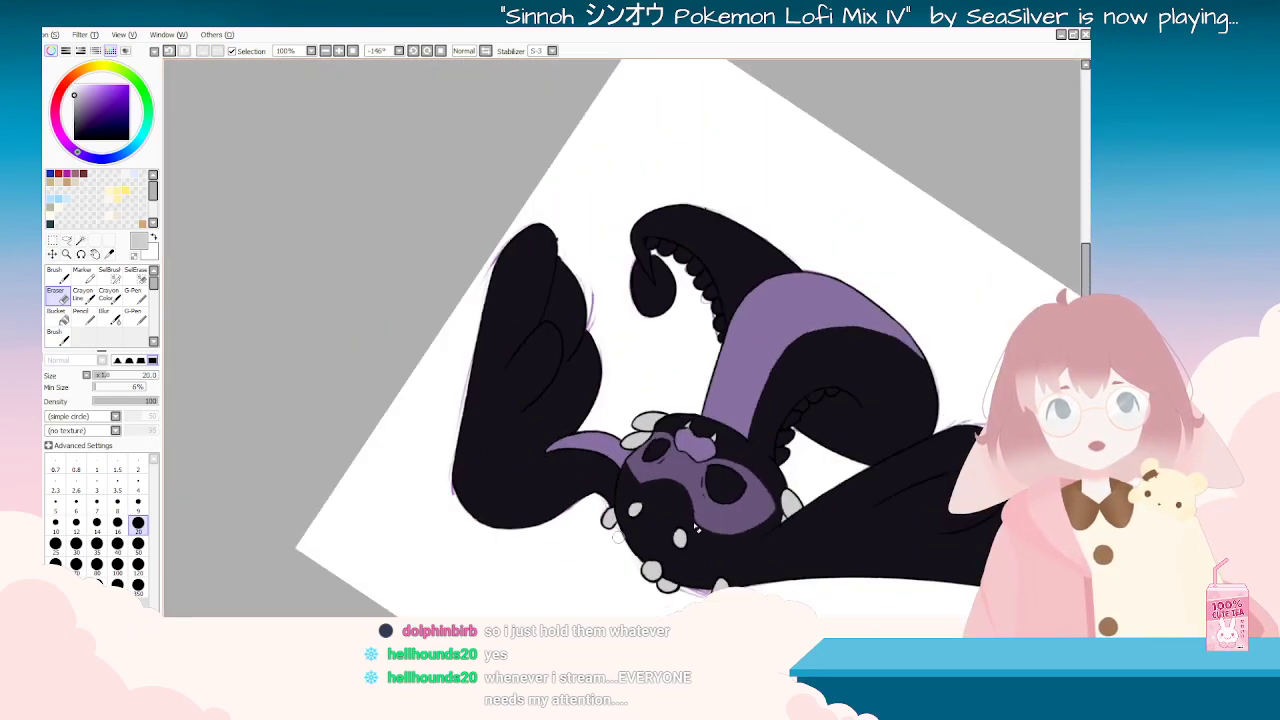
key(End)
key(End)
key(End)
key(End)
key(End)
key(End)
key(End)
key(End)
scroll(738, 434, up, 2)
key(End)
key(End)
key(End)
key(End)
key(End)
key(End)
key(End)
key(End)
key(End)
key(End)
key(End)
click(131, 292)
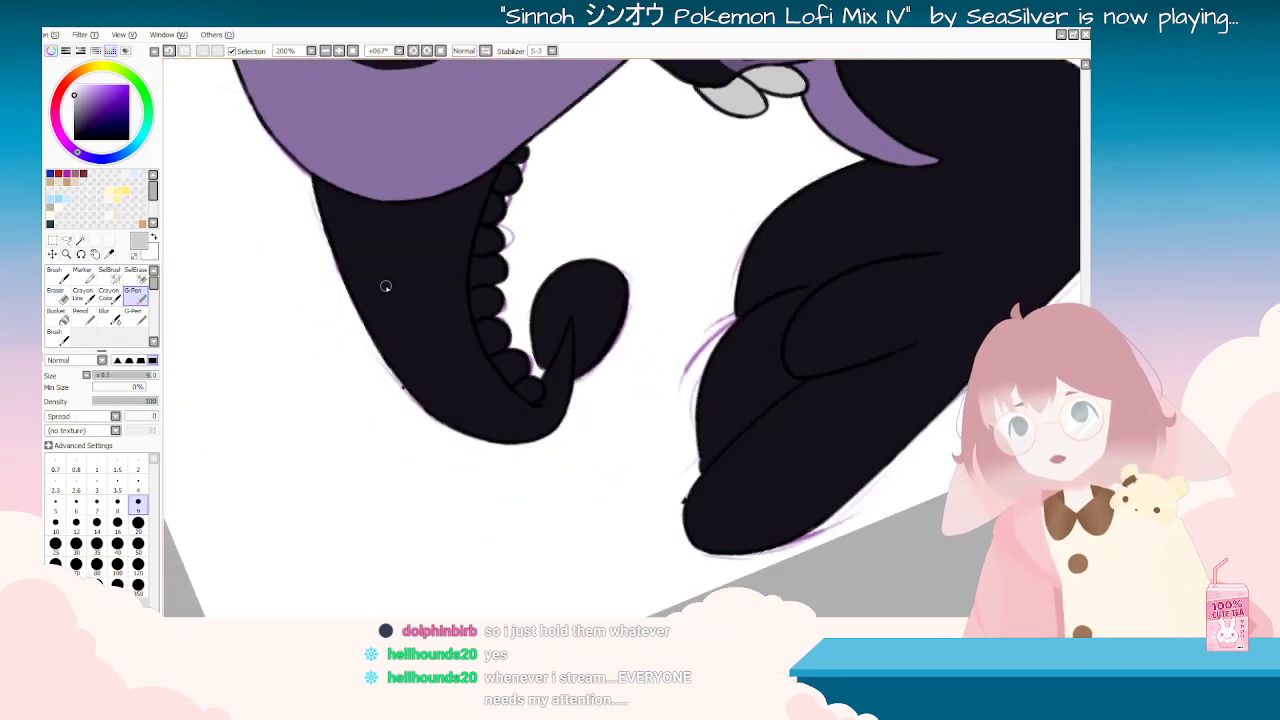
mouse_move(603, 274)
mouse_down()
mouse_move(600, 355)
mouse_move(625, 262)
mouse_move(595, 300)
mouse_move(583, 350)
mouse_move(577, 282)
mouse_up()
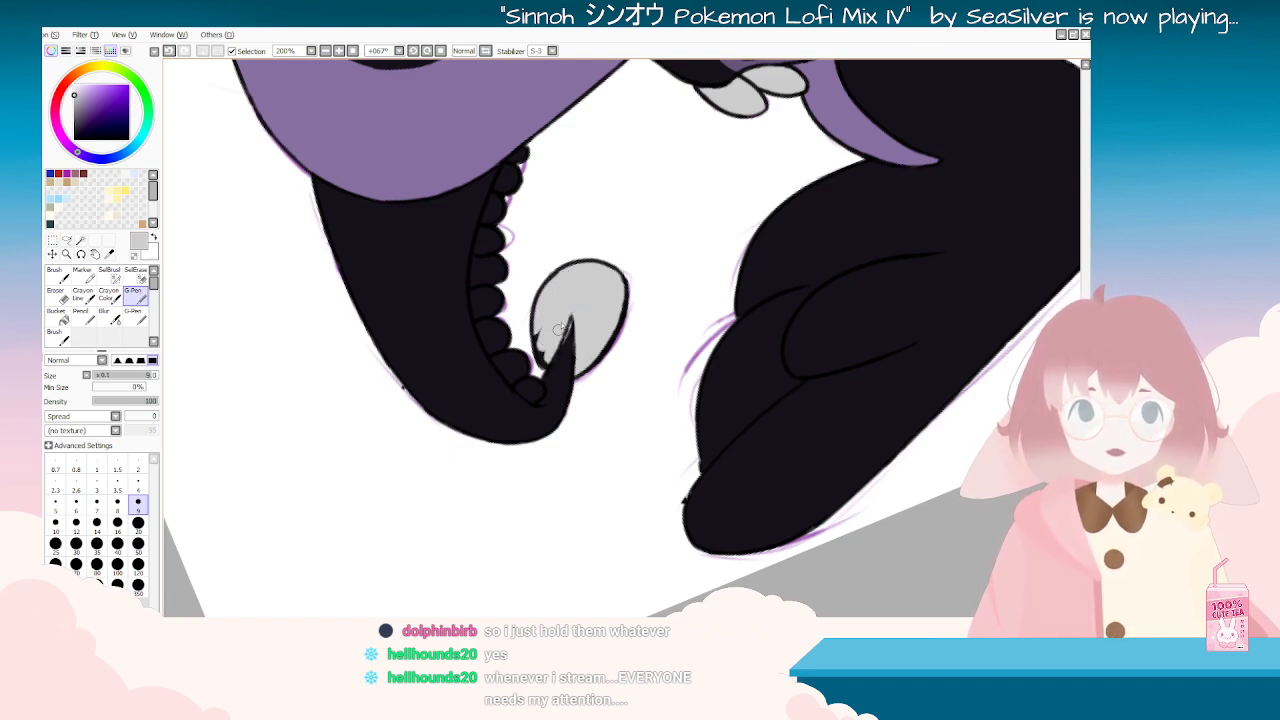
click(72, 297)
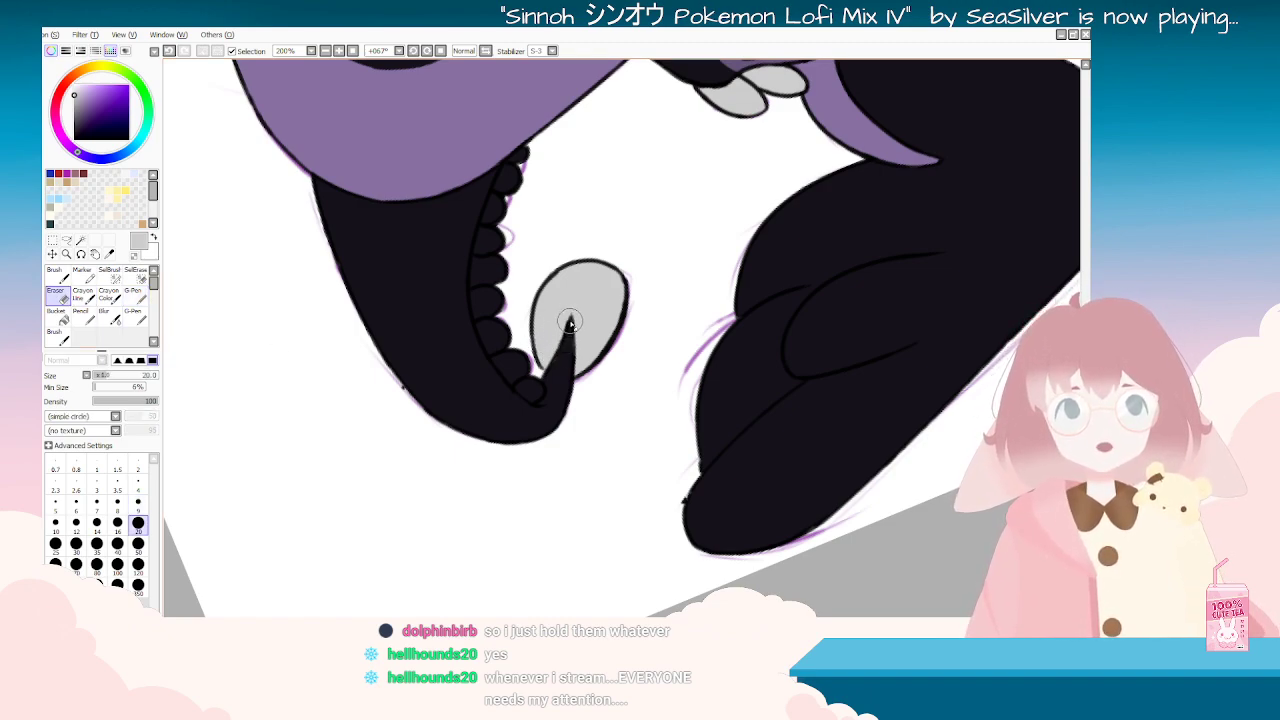
click(138, 483)
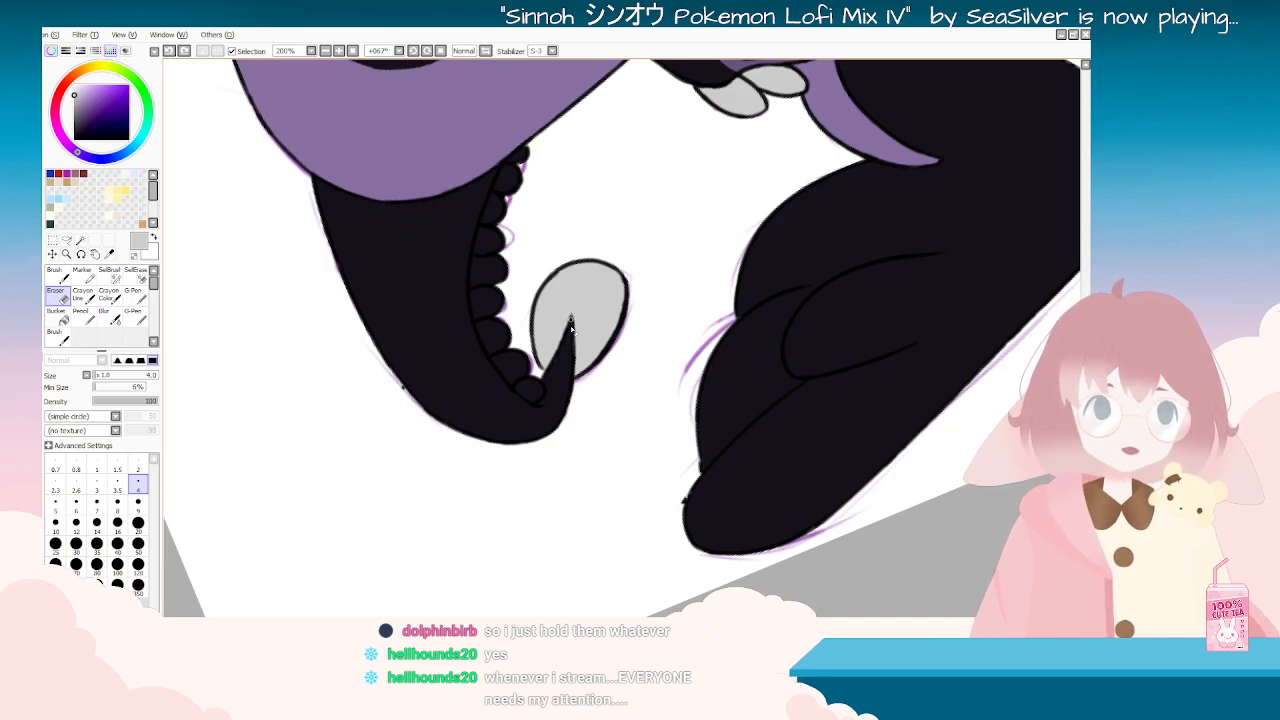
Step: Fill the row of small frills on the tail's inner edge nearest the belly with light grey using the G-Pen
key(Delete)
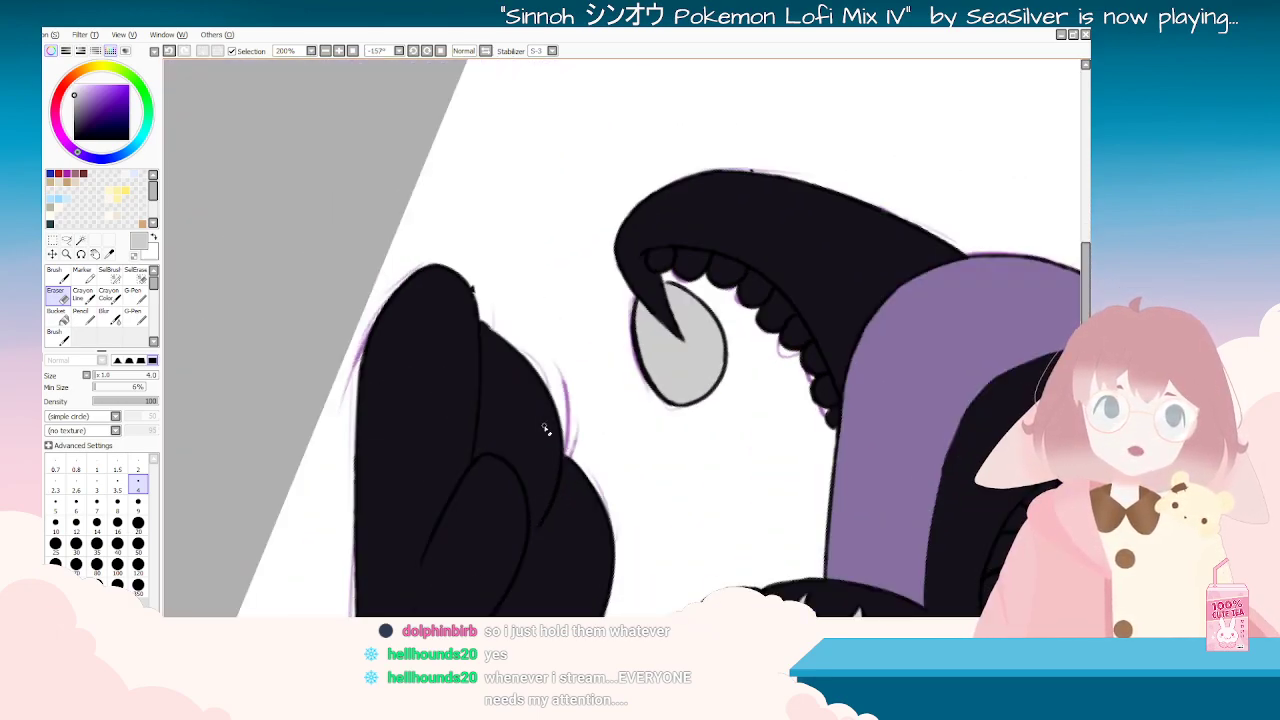
scroll(548, 428, down, 4)
key(Delete)
key(Delete)
key(Delete)
scroll(548, 428, up, 2)
key(End)
key(End)
key(End)
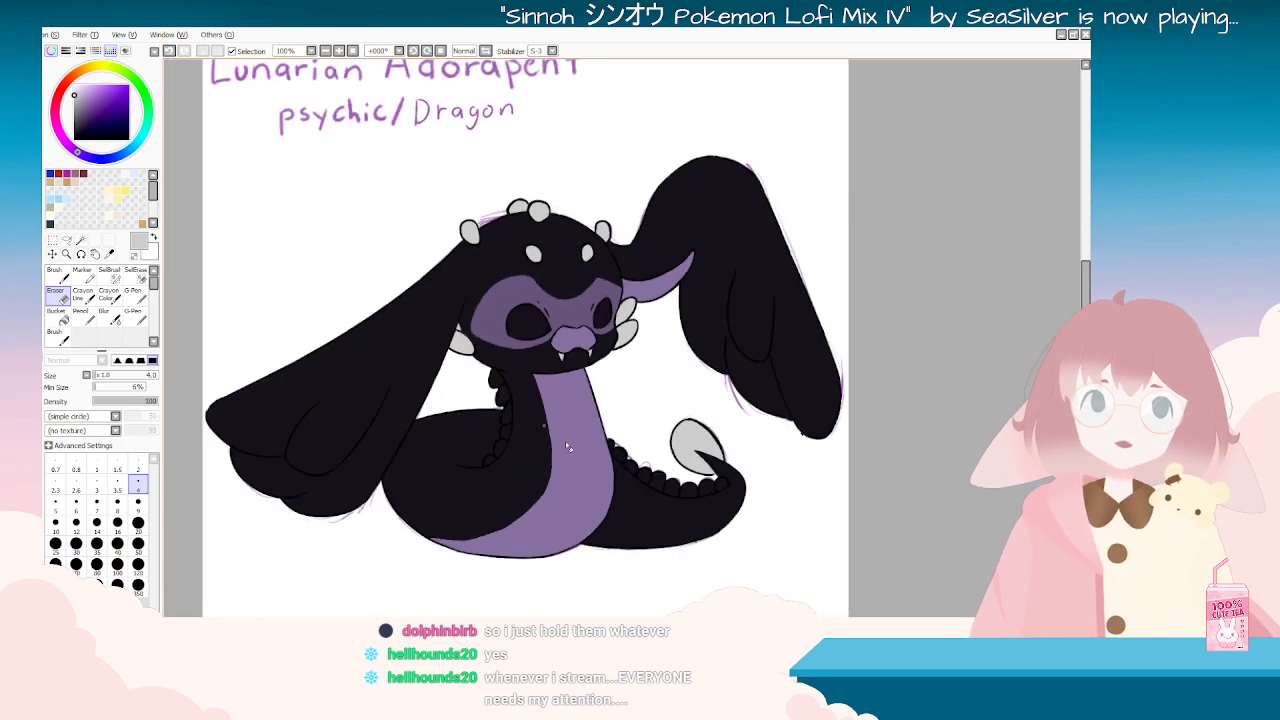
click(144, 300)
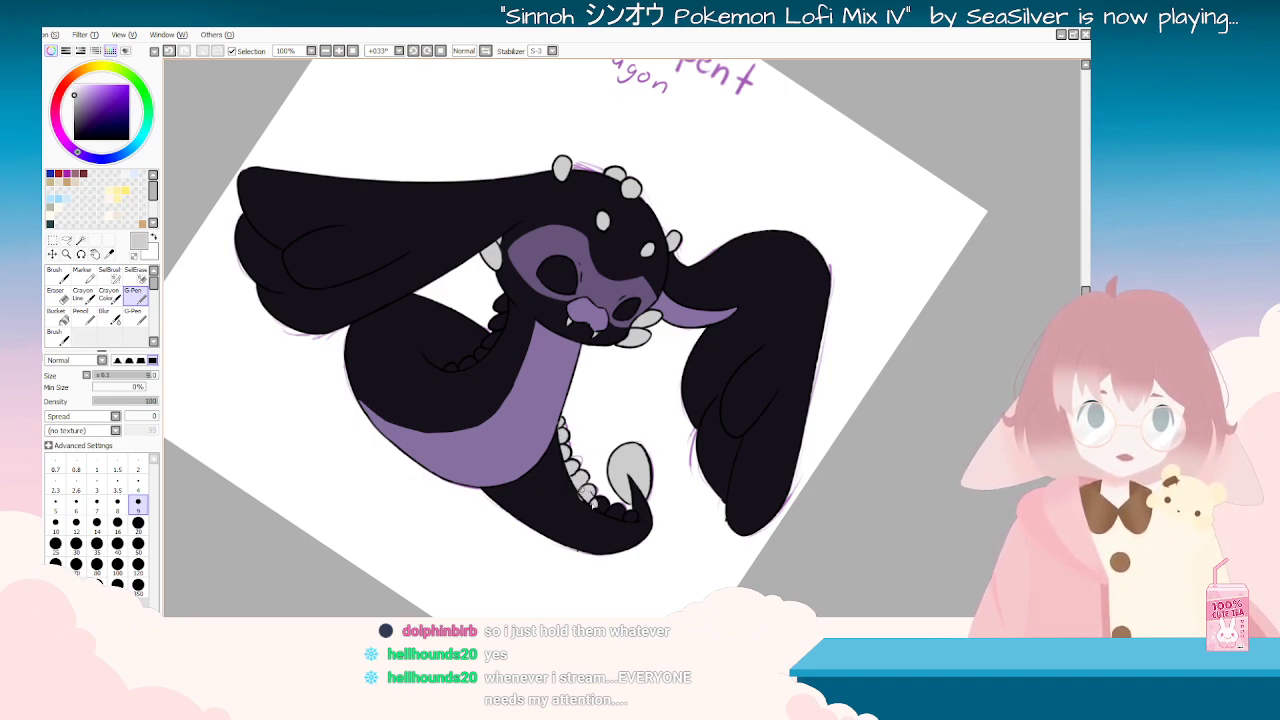
Step: Finish the light grey fill on the tail frills nearest the tail tip and erase the overspill along their inner edge with the Eraser at size 4
key(End)
key(End)
key(End)
key(End)
key(End)
key(End)
key(End)
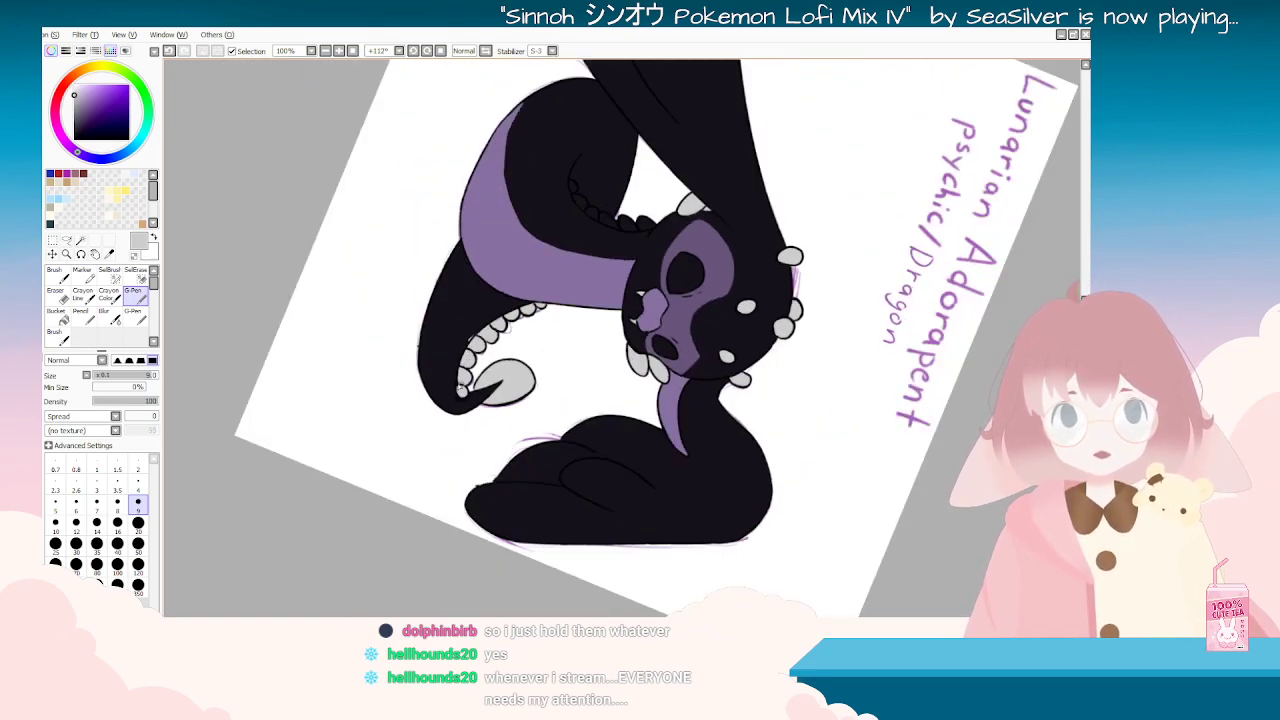
scroll(471, 371, up, 4)
scroll(465, 390, up, 3)
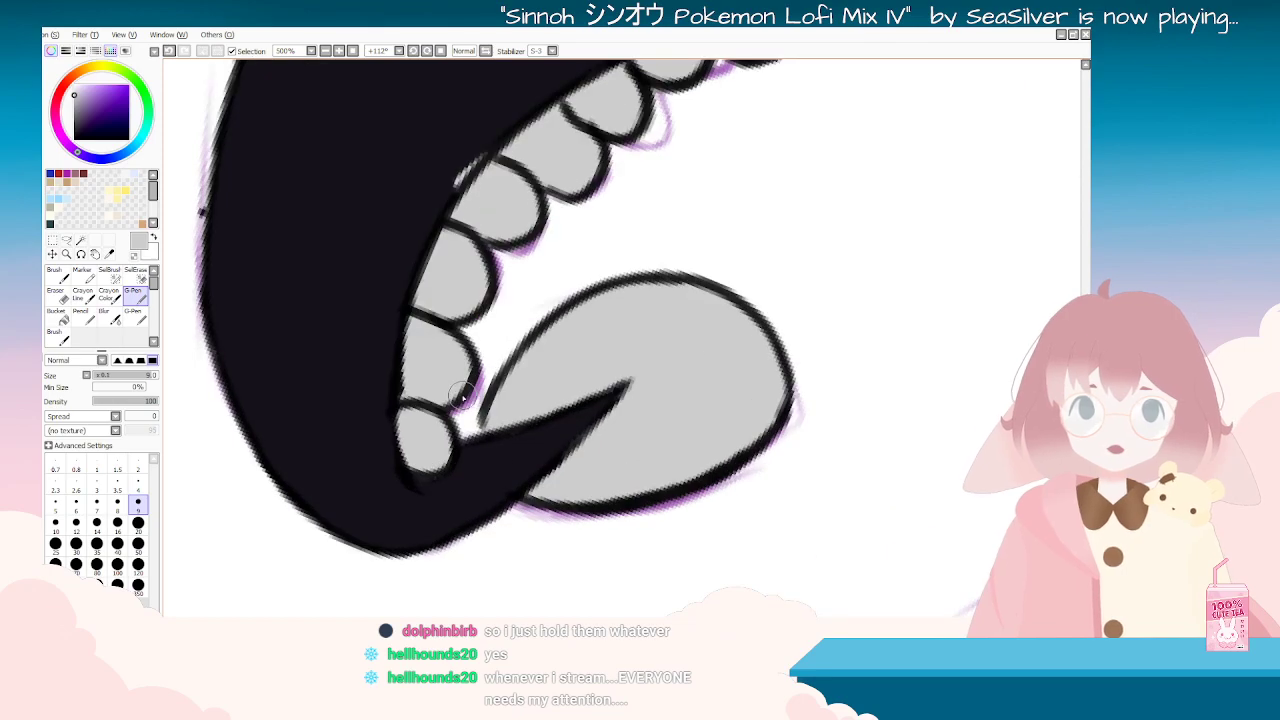
drag(412, 322, 421, 443)
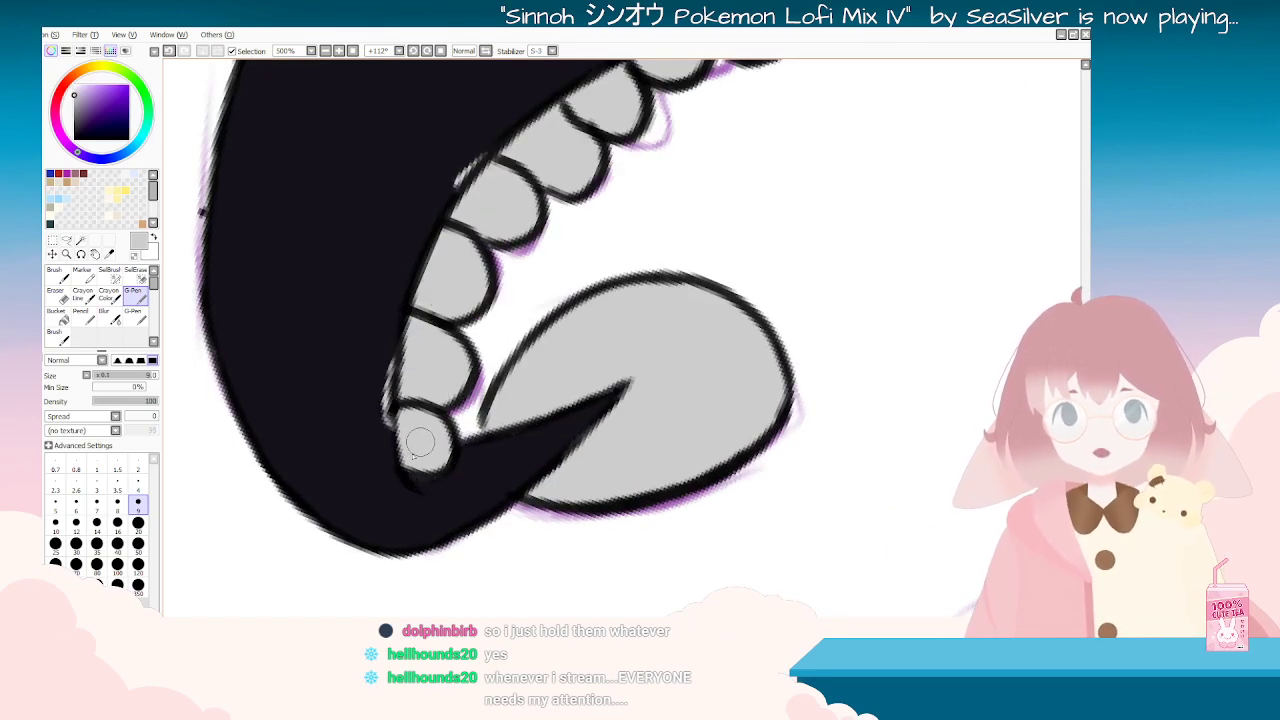
mouse_move(451, 256)
mouse_down()
mouse_move(300, 380)
mouse_move(345, 520)
mouse_up()
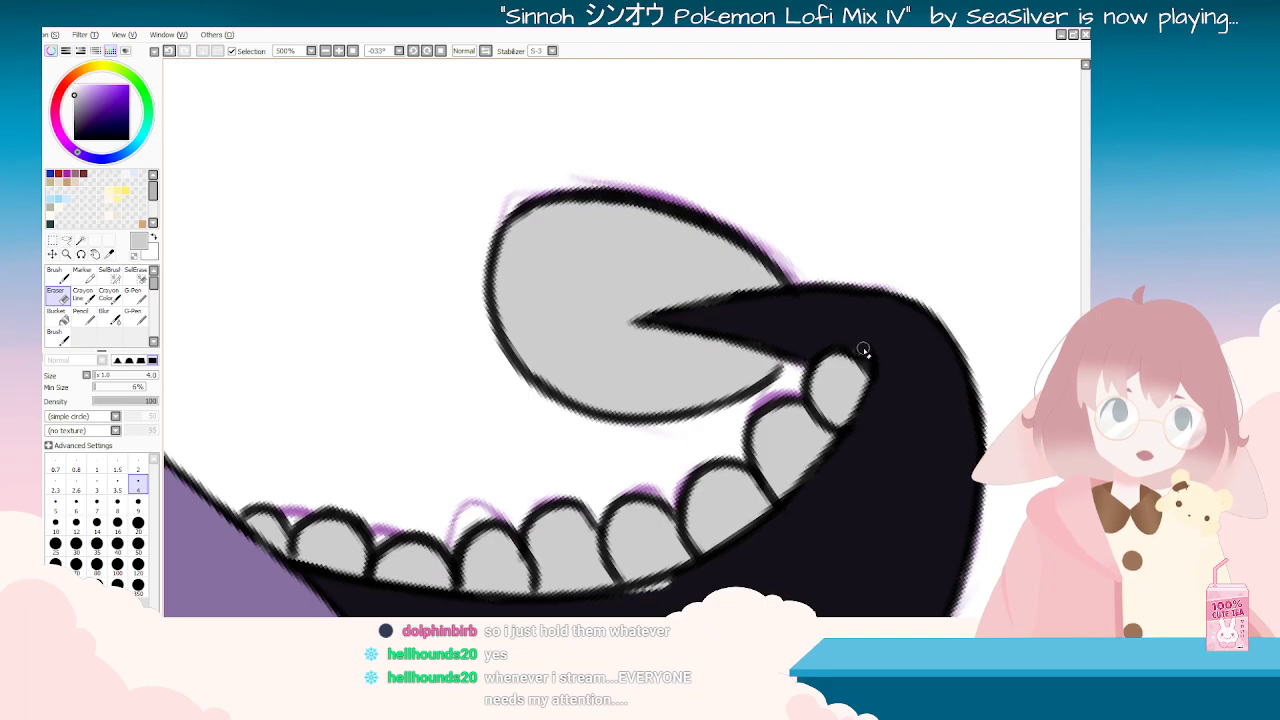
key(Delete)
key(Delete)
key(Delete)
key(Delete)
key(Delete)
drag(844, 428, 826, 488)
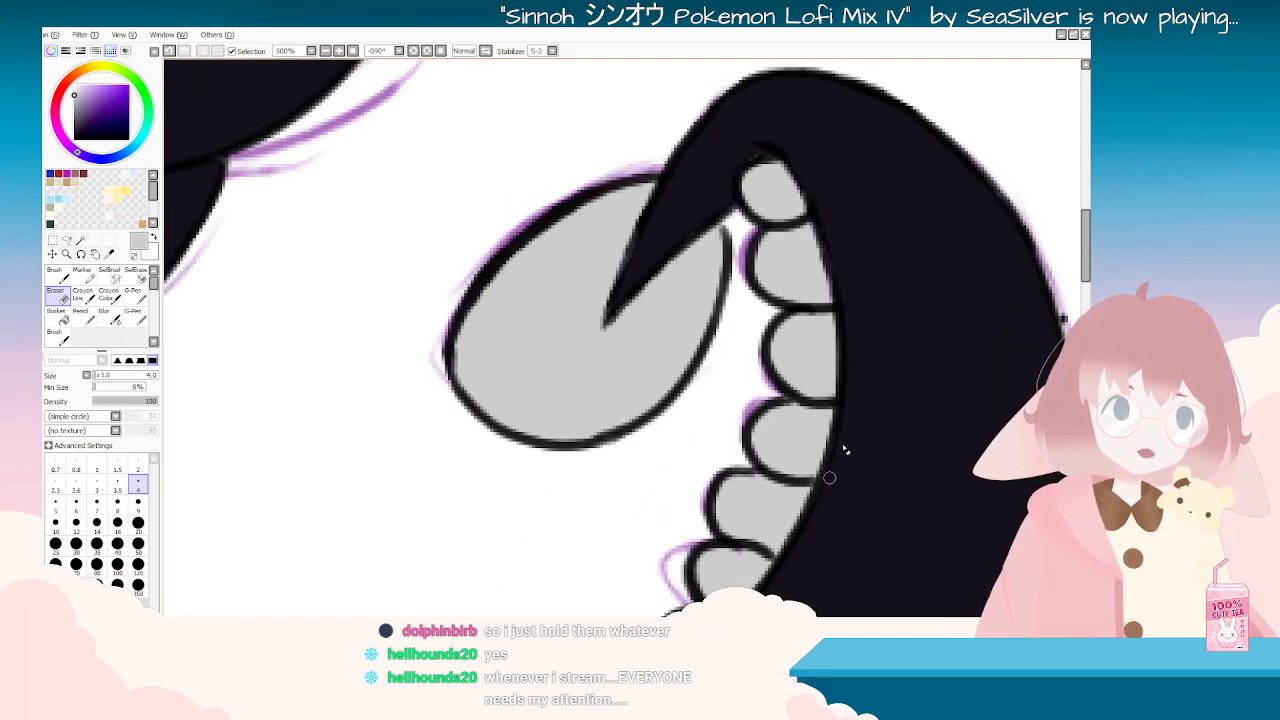
Step: Fill the row of small frills running down the back of the neck with light grey using the G-Pen at size 9
key(Delete)
key(Delete)
key(Delete)
key(Delete)
key(Delete)
key(Delete)
key(Delete)
key(Delete)
key(Delete)
key(Delete)
key(Delete)
key(Delete)
key(Delete)
key(Delete)
key(Delete)
key(Delete)
scroll(809, 497, down, 5)
key(Delete)
key(Delete)
key(Delete)
key(Delete)
key(Delete)
key(Delete)
scroll(505, 150, up, 1)
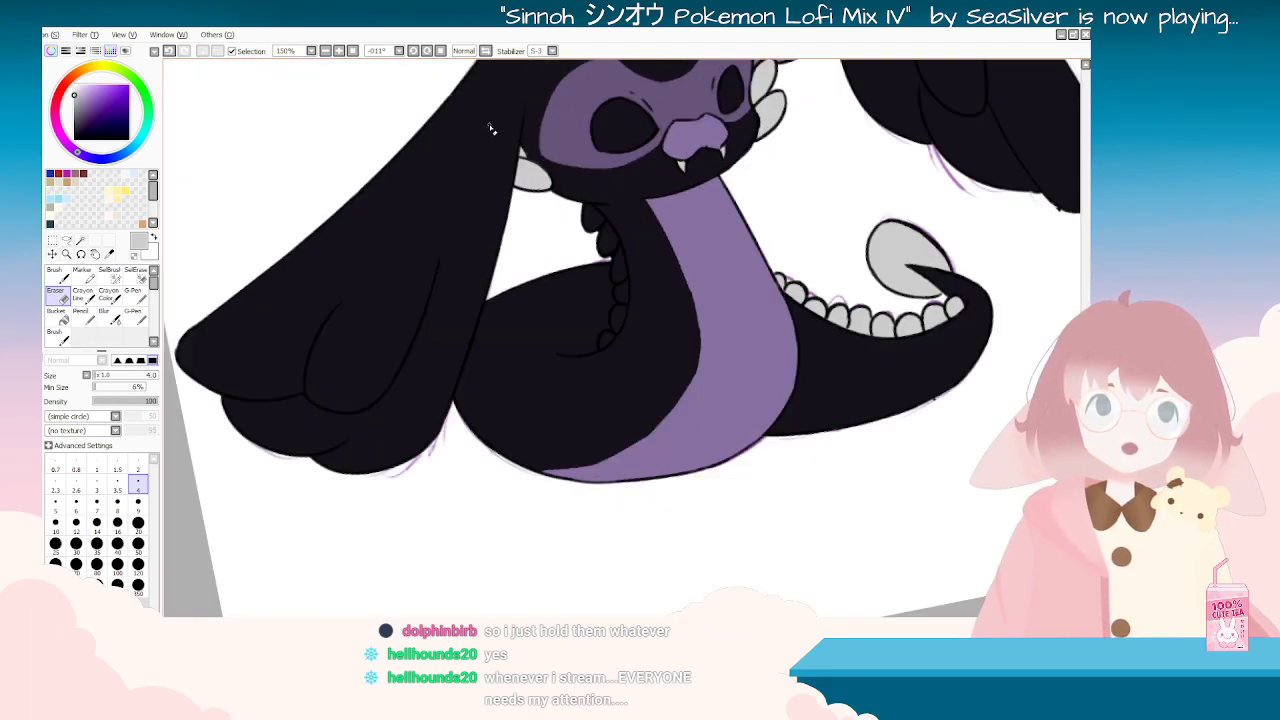
key(End)
key(End)
key(End)
key(End)
key(End)
key(End)
key(End)
key(End)
key(End)
key(End)
key(End)
key(End)
key(End)
key(End)
key(End)
key(End)
key(End)
key(End)
key(End)
key(End)
key(End)
key(End)
key(End)
key(End)
key(End)
key(End)
key(End)
key(End)
scroll(622, 300, down, 4)
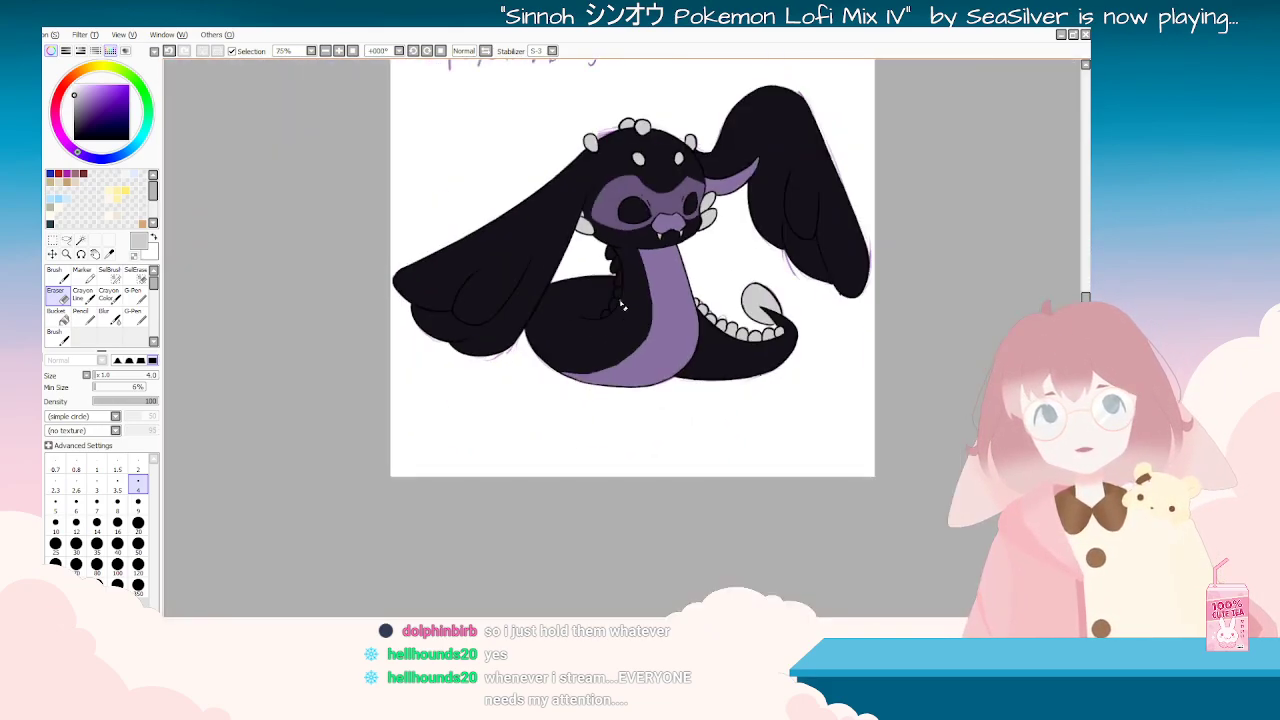
scroll(647, 242, up, 3)
key(Delete)
key(Delete)
key(Delete)
key(Delete)
key(Delete)
key(Delete)
key(Delete)
key(Delete)
key(Delete)
key(Delete)
key(Delete)
key(Delete)
key(Delete)
key(Delete)
key(Delete)
key(Delete)
key(Delete)
key(Delete)
key(Delete)
key(Delete)
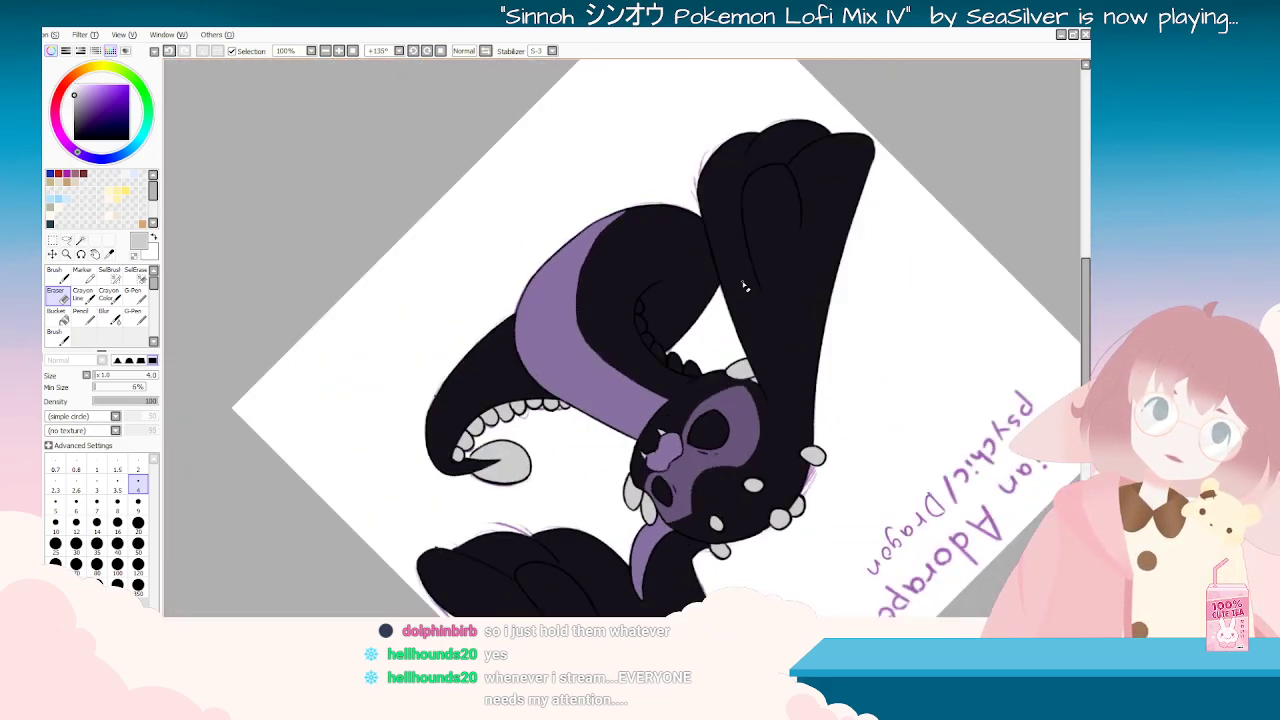
scroll(645, 301, up, 2)
key(End)
key(End)
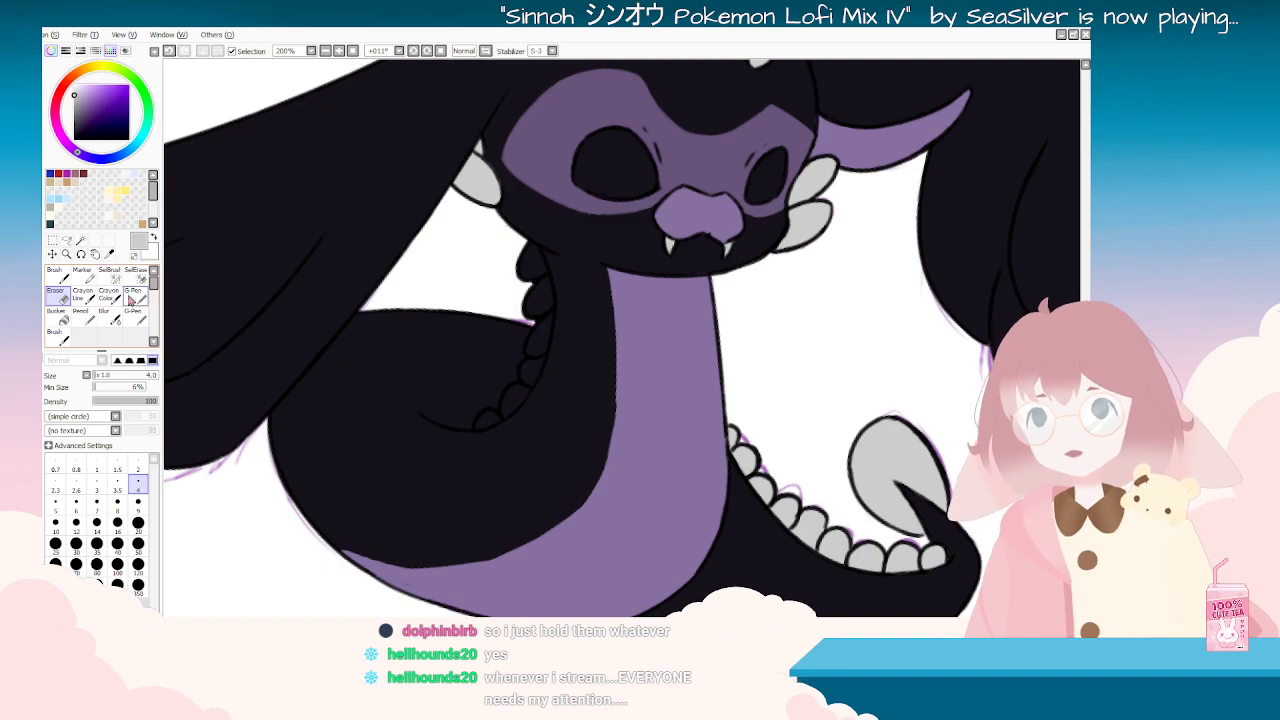
click(132, 297)
mouse_move(527, 253)
mouse_down()
mouse_move(545, 305)
mouse_move(530, 312)
mouse_move(550, 296)
mouse_move(542, 330)
mouse_move(549, 311)
mouse_move(509, 404)
mouse_up()
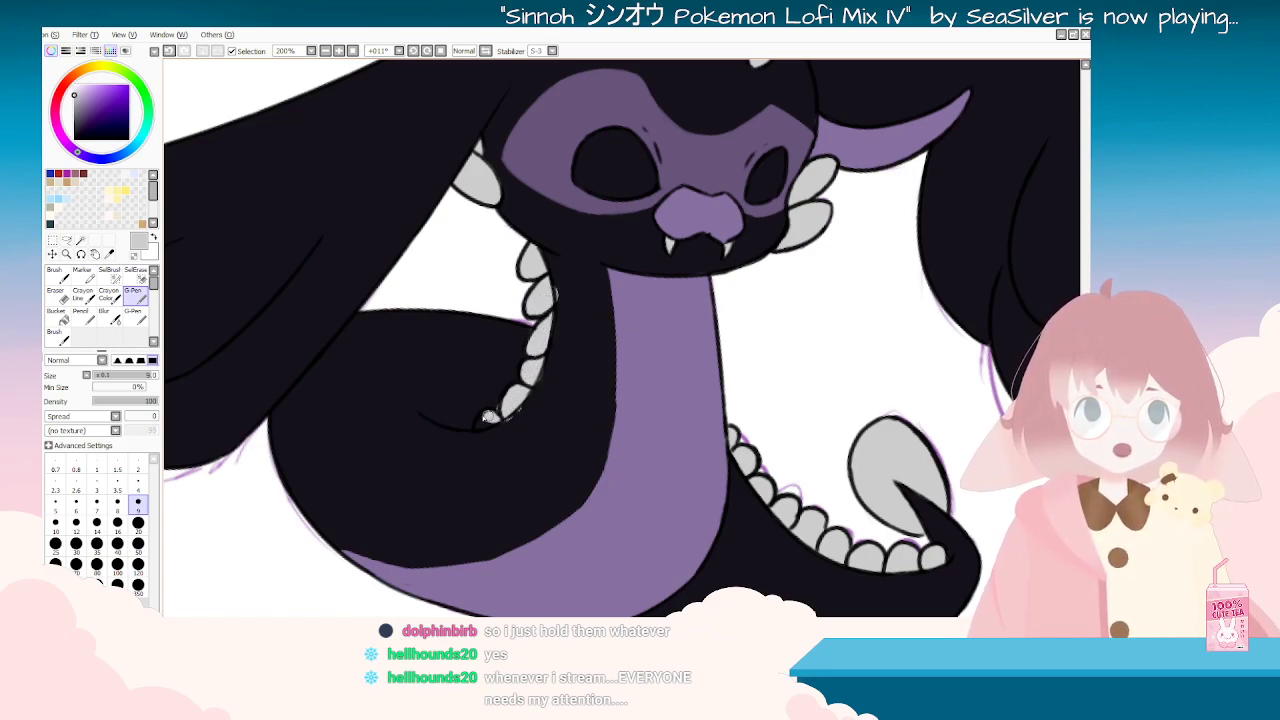
Step: Erase the light grey overspill along the inner edge of the neck frills with the Eraser at sizes 4 and 9
key(End)
key(End)
key(End)
key(End)
key(End)
key(End)
key(End)
key(End)
key(End)
key(End)
key(End)
key(End)
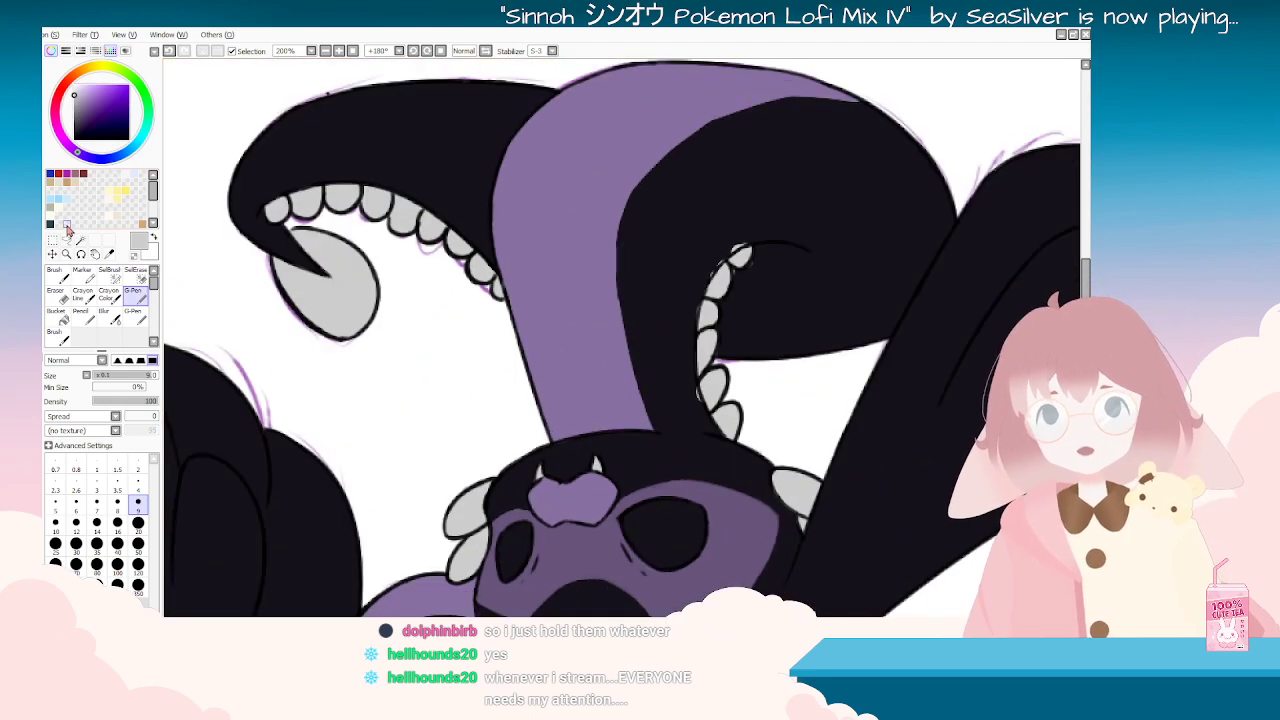
click(60, 299)
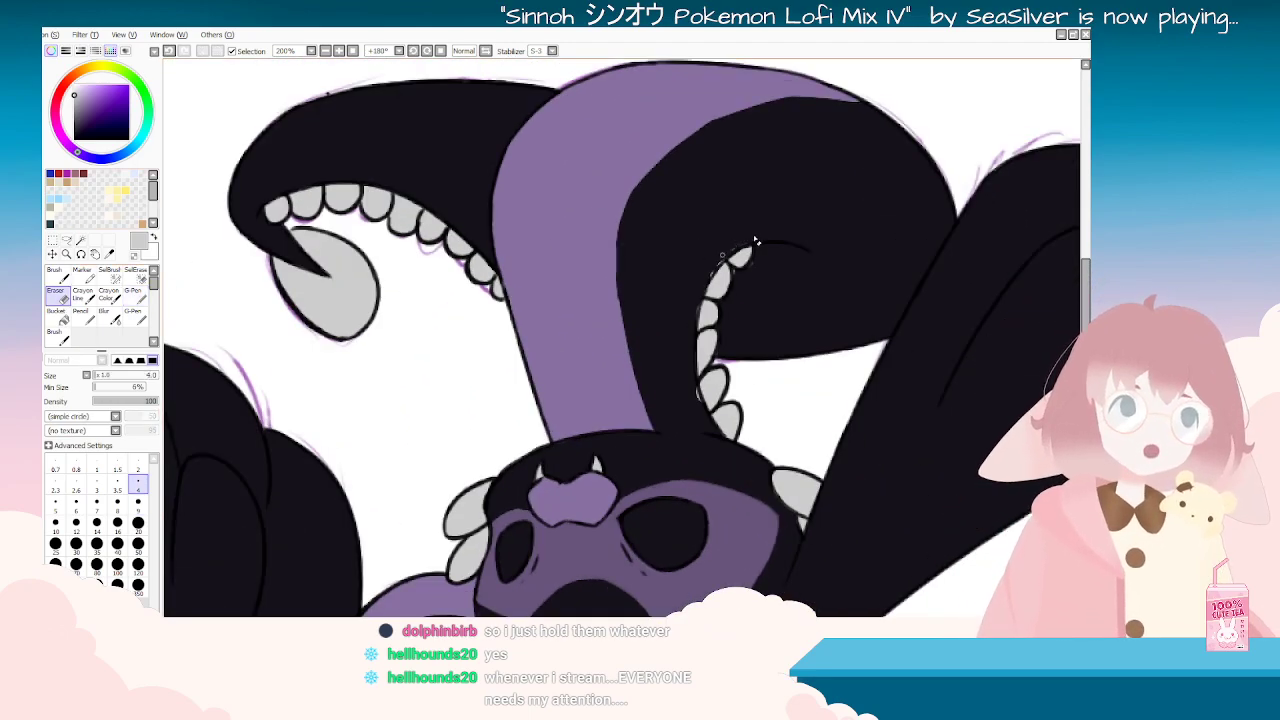
click(138, 505)
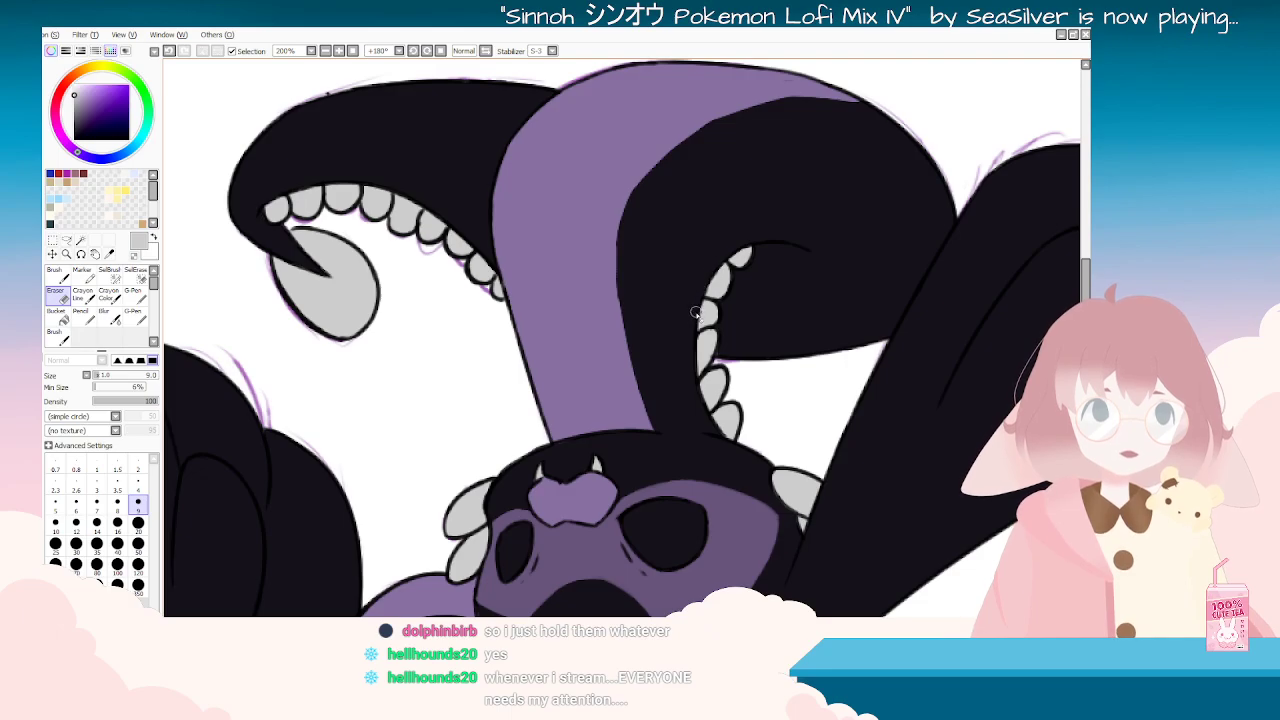
Step: Examine the fangs and muzzle up close and the whole creature's colouring for gaps and overspill
key(Delete)
key(Delete)
key(Delete)
key(Delete)
key(Delete)
key(Delete)
key(Delete)
key(Delete)
key(Delete)
key(Delete)
key(Delete)
key(Delete)
key(Delete)
key(Delete)
key(Delete)
key(Delete)
key(Delete)
scroll(690, 347, down, 3)
scroll(690, 346, up, 6)
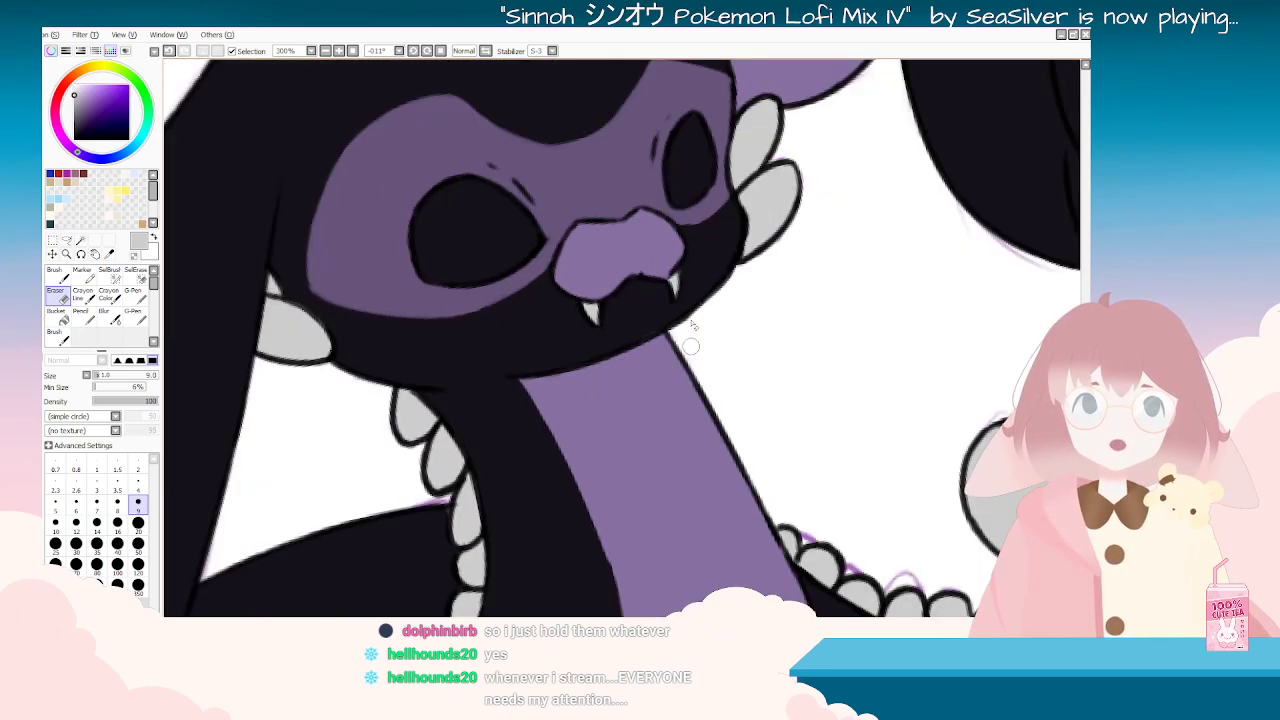
scroll(690, 346, down, 4)
scroll(690, 346, up, 5)
key(End)
key(End)
key(End)
key(End)
key(End)
key(End)
key(End)
key(End)
key(End)
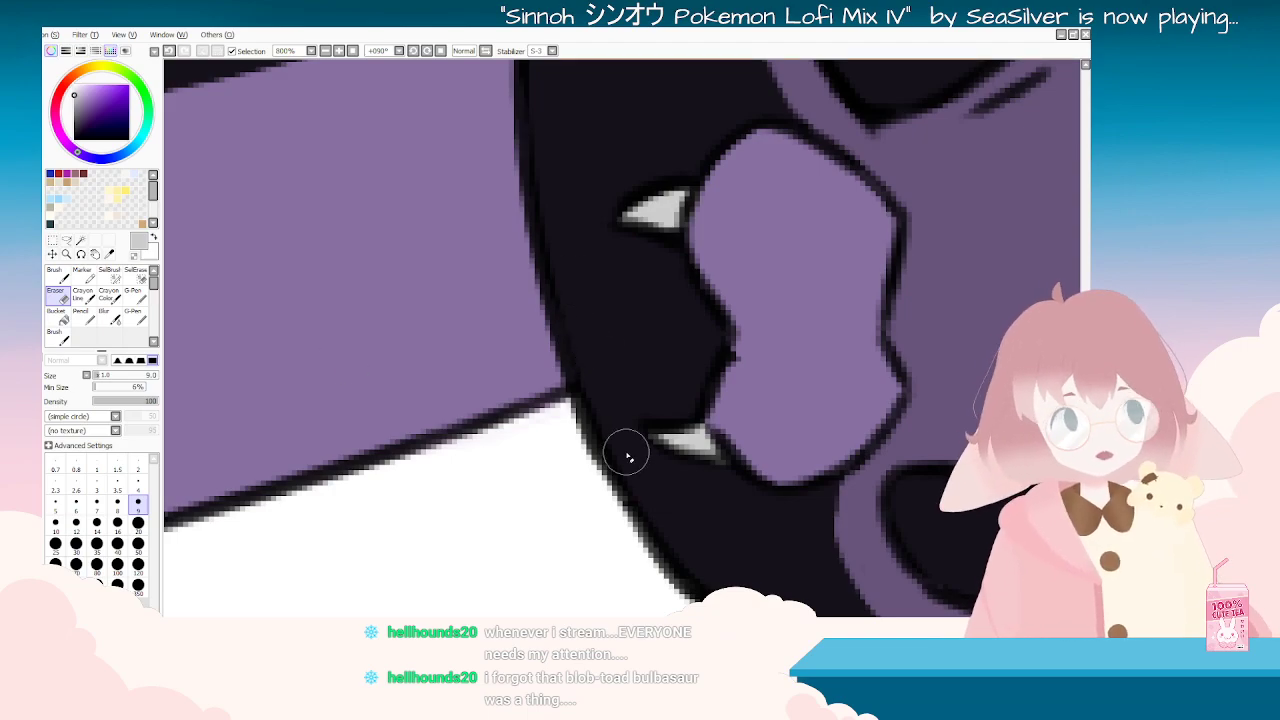
key(Delete)
key(Delete)
key(Delete)
key(Delete)
key(Delete)
key(Delete)
key(Delete)
scroll(628, 457, down, 7)
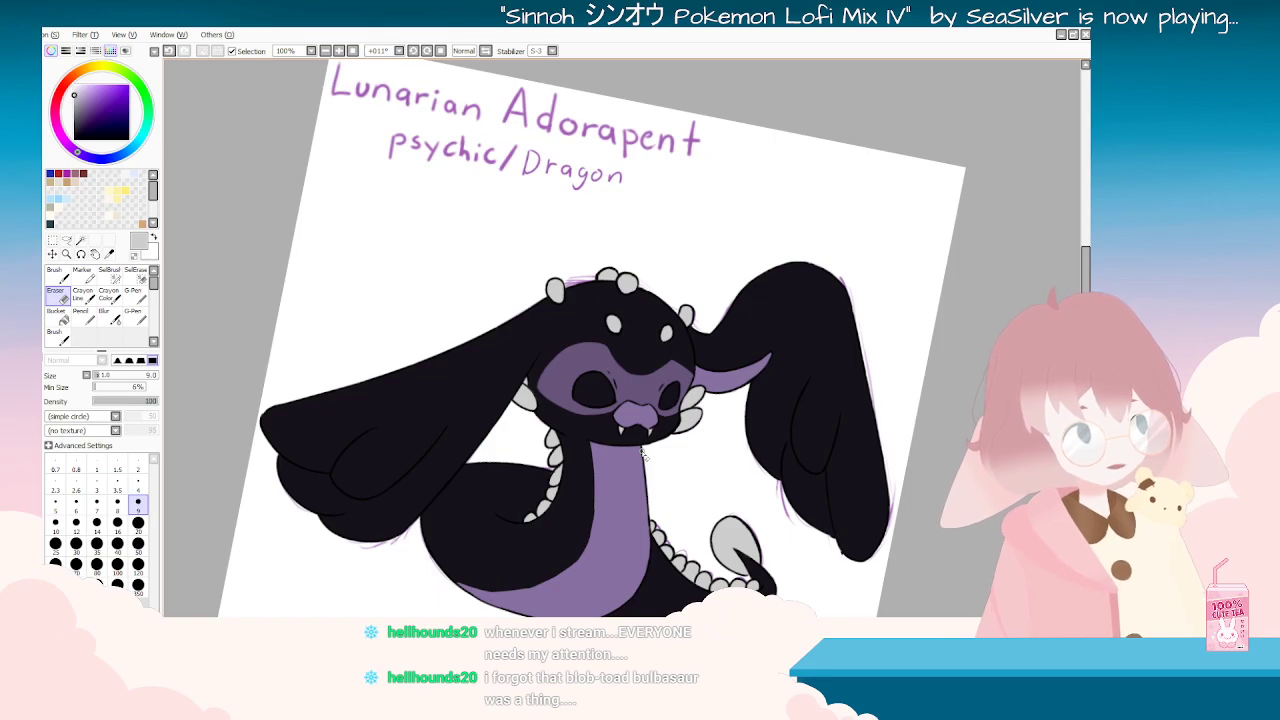
scroll(642, 453, down, 1)
scroll(642, 455, up, 3)
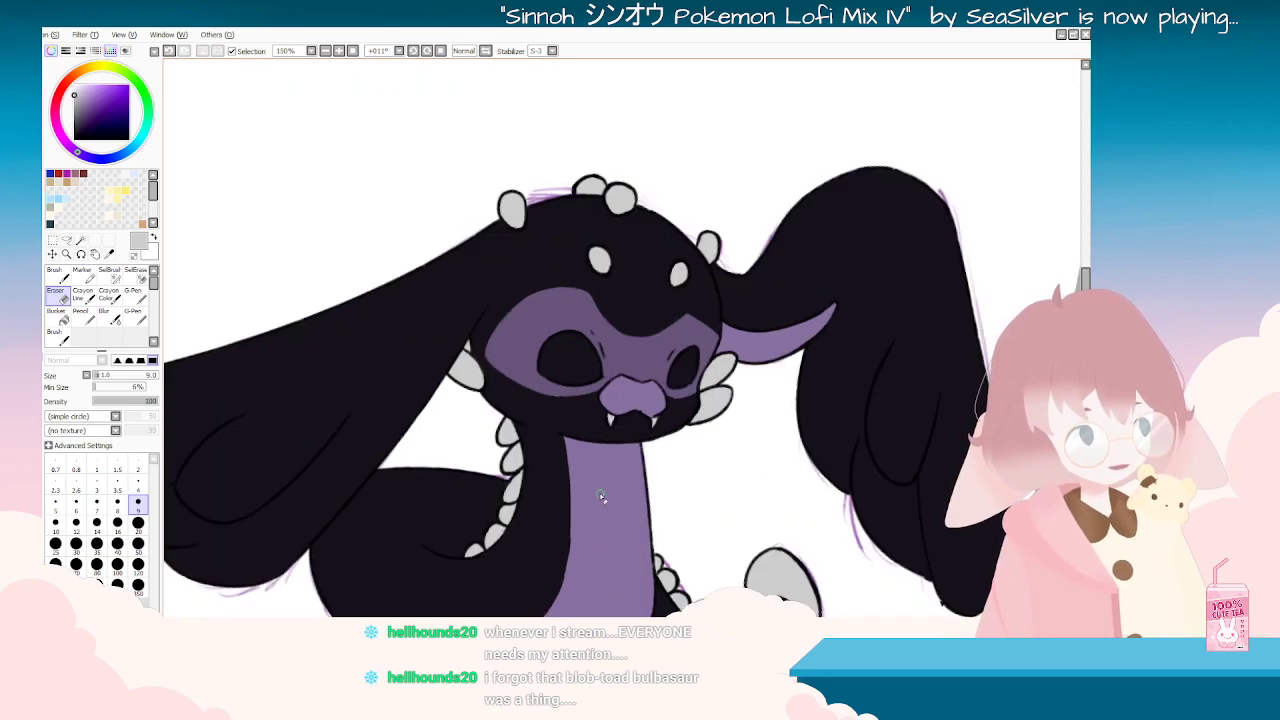
scroll(602, 493, up, 1)
scroll(602, 482, down, 3)
key(Delete)
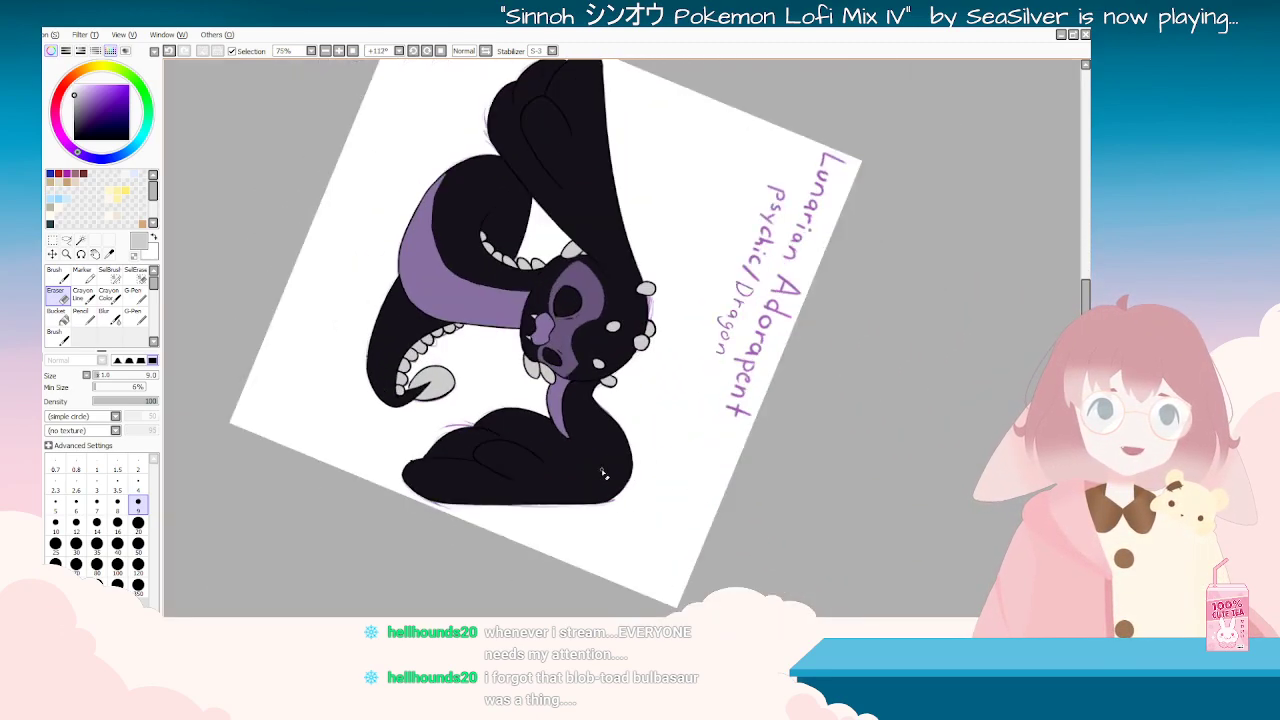
Step: Show the Luna Varient reference and sample the bright yellow of a star speckle on its wing-like ear
key(Delete)
key(Delete)
key(Delete)
key(Delete)
key(Delete)
key(Delete)
key(Delete)
key(Delete)
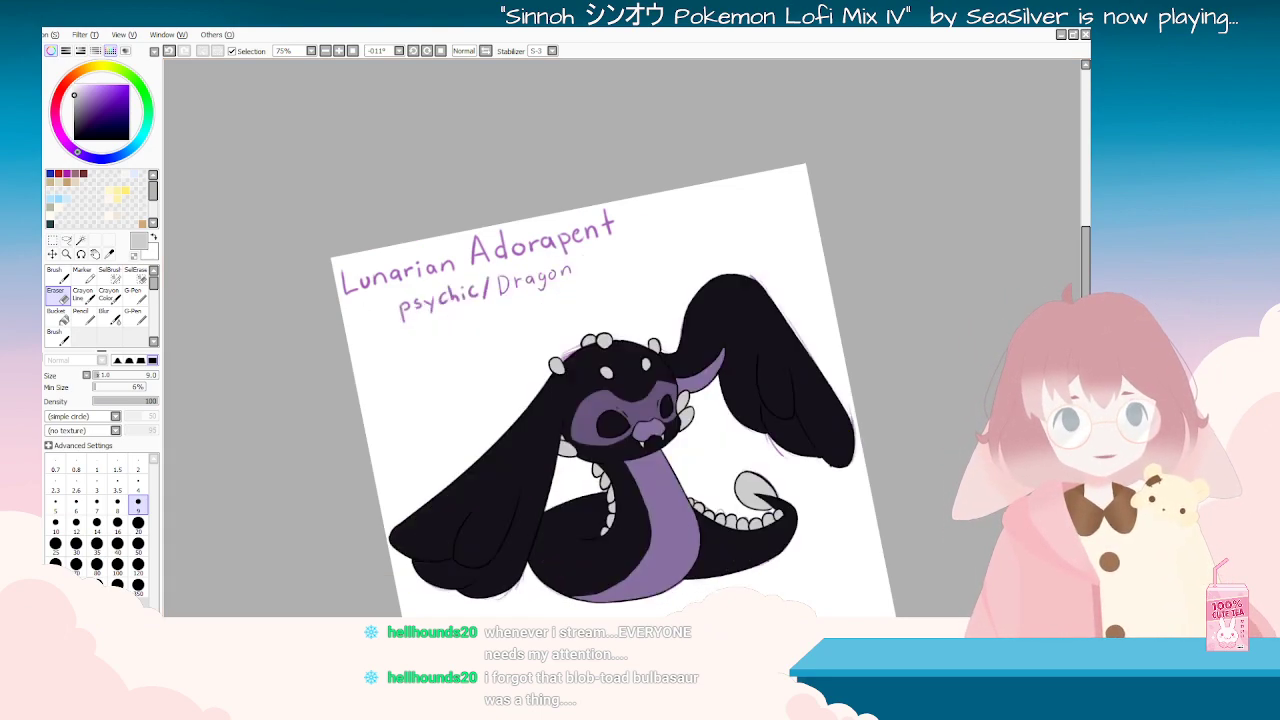
key(alt)
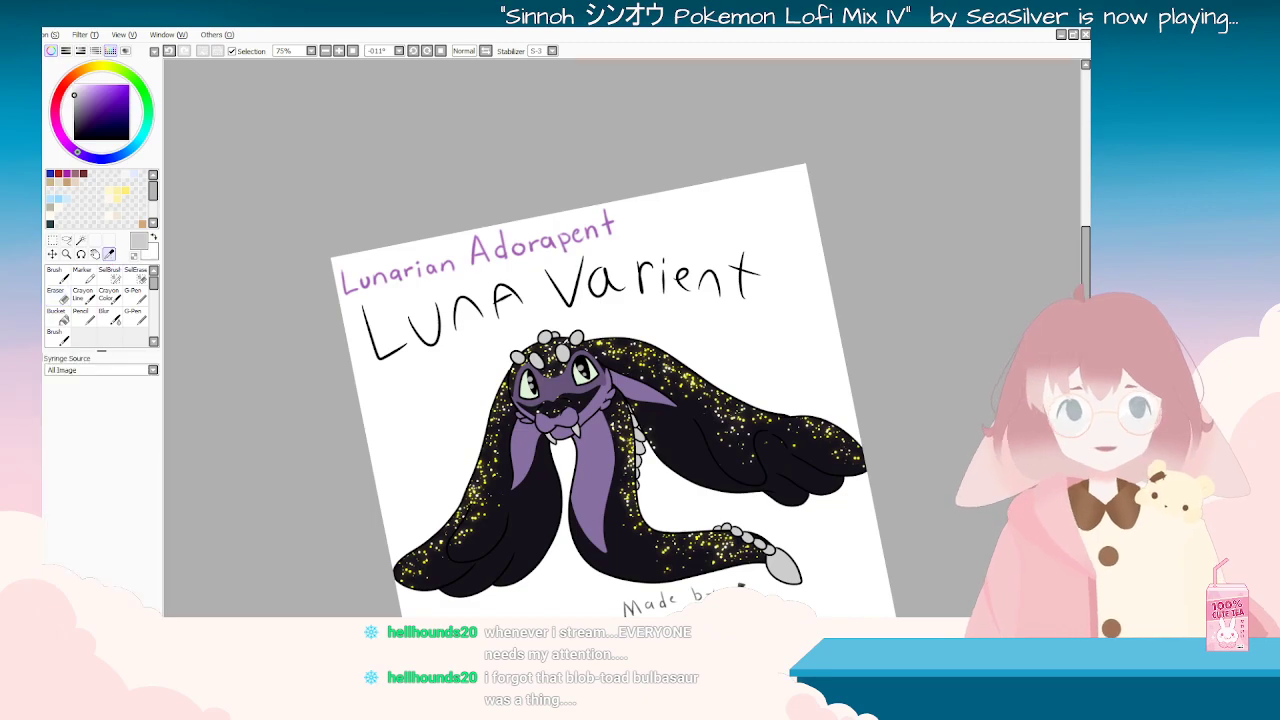
scroll(653, 345, up, 10)
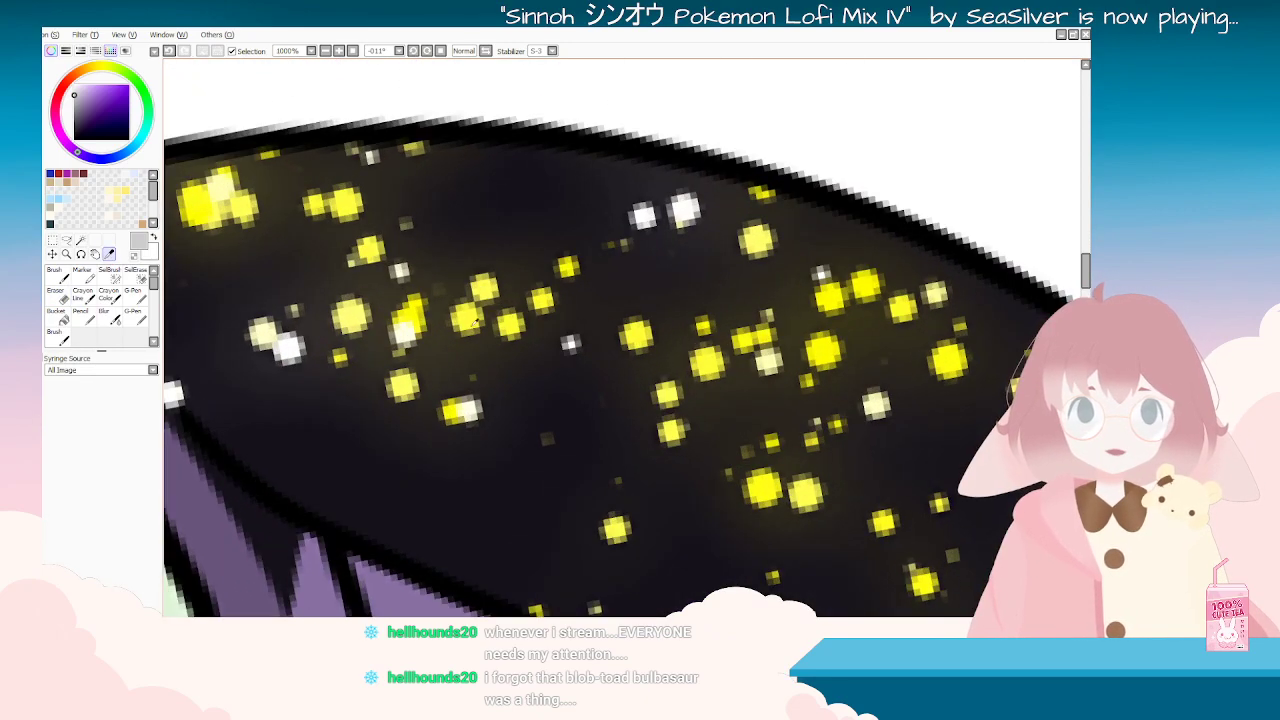
click(475, 317)
scroll(475, 317, down, 8)
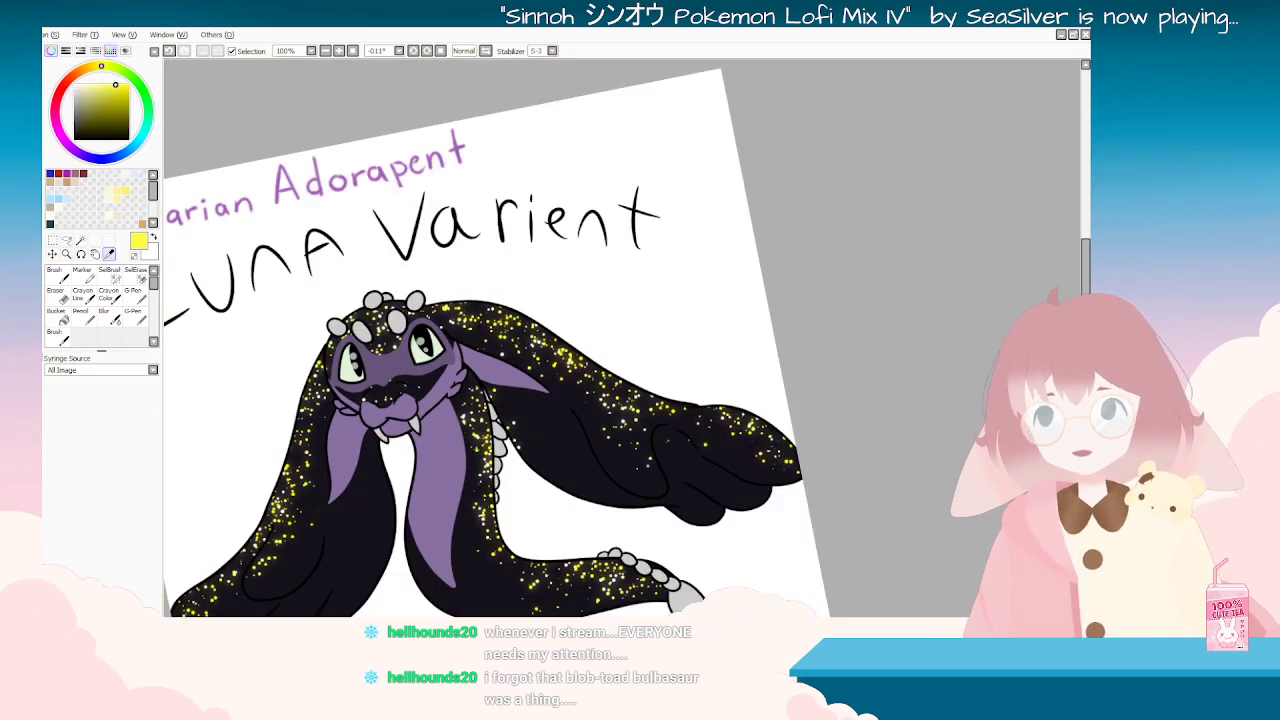
Step: Bring back the Lunarian Adorapent drawing and fill both eyes with the sampled bright yellow using the G-Pen at size 9
key(ctrl+Tab)
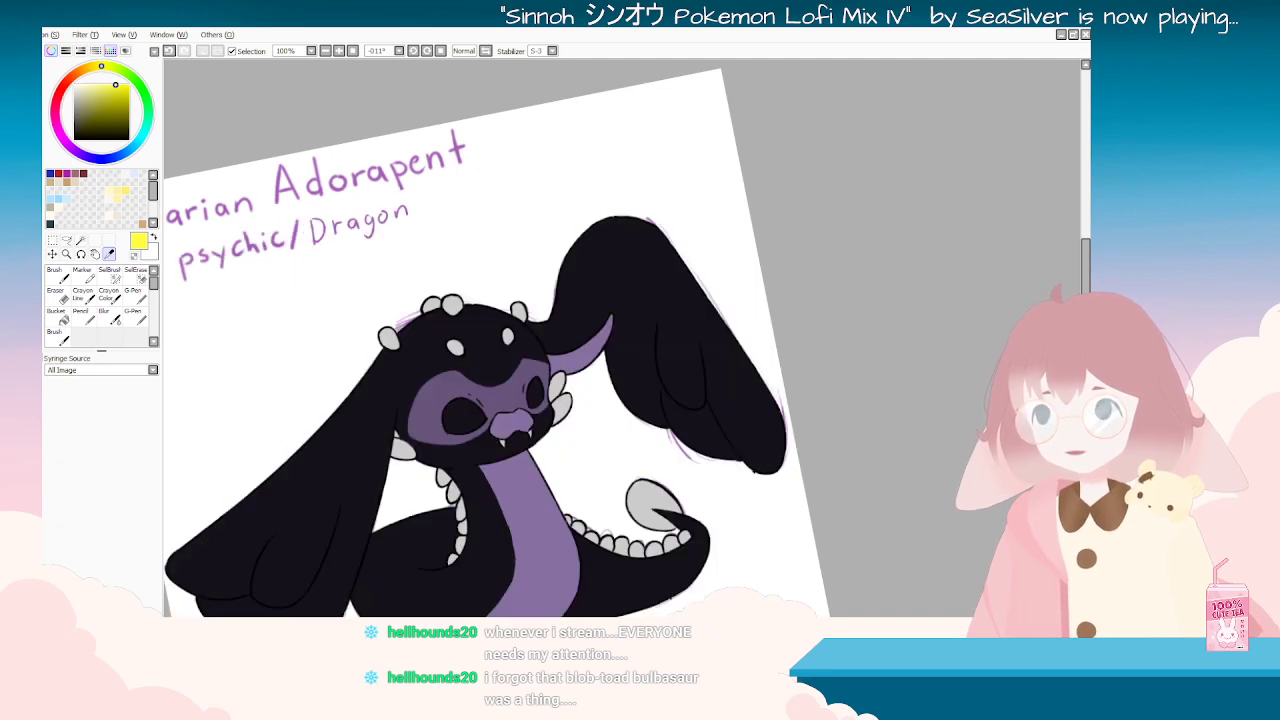
scroll(558, 427, up, 3)
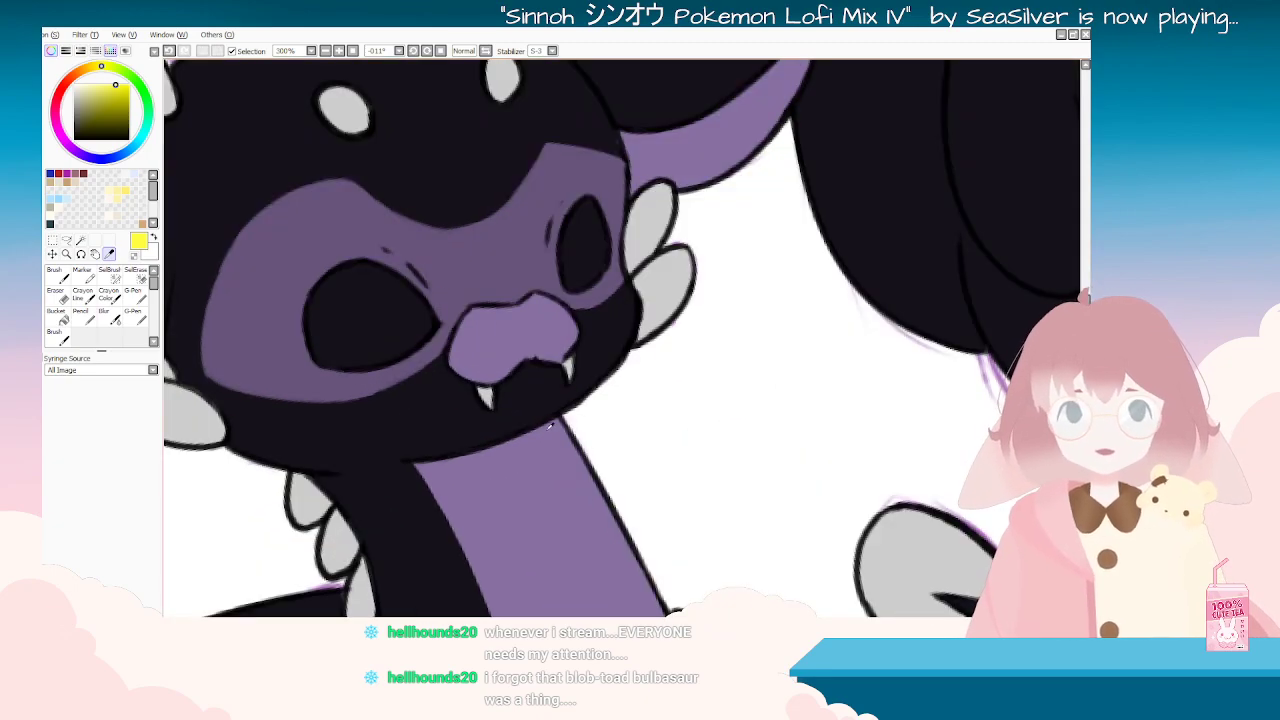
click(138, 296)
mouse_move(345, 262)
mouse_down()
mouse_move(315, 290)
mouse_move(360, 340)
mouse_move(378, 277)
mouse_move(435, 320)
mouse_move(378, 352)
mouse_move(354, 317)
mouse_up()
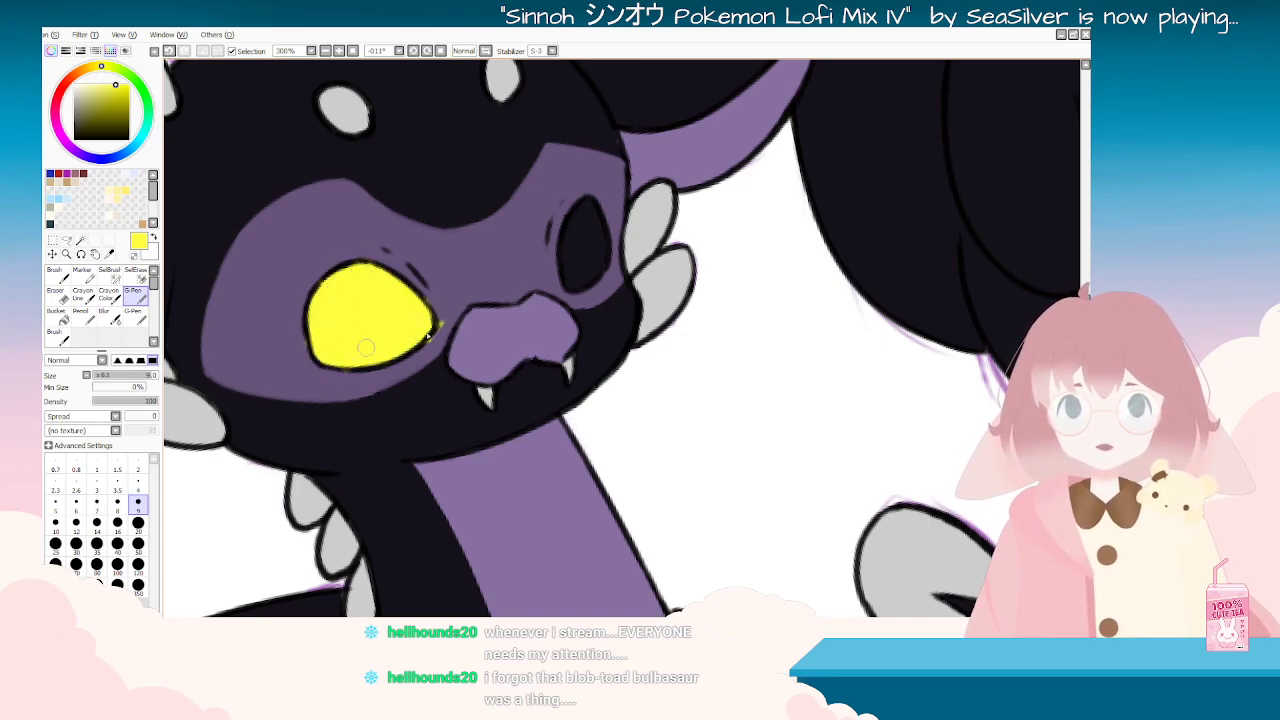
mouse_move(596, 234)
mouse_down()
mouse_move(576, 284)
mouse_move(596, 218)
mouse_move(604, 233)
mouse_move(570, 208)
mouse_up()
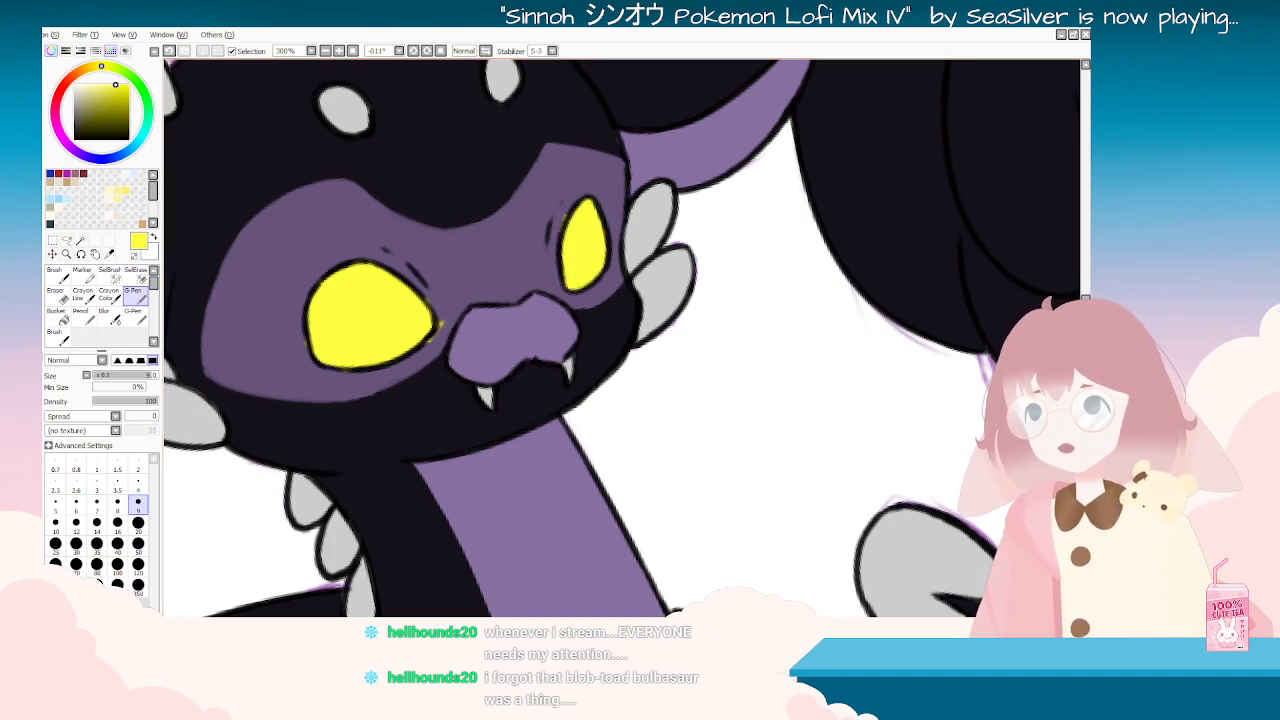
Step: Sample the dark purple of the face mask and cover the yellow overspill around both eyes with the G-Pen at size 9
click(56, 293)
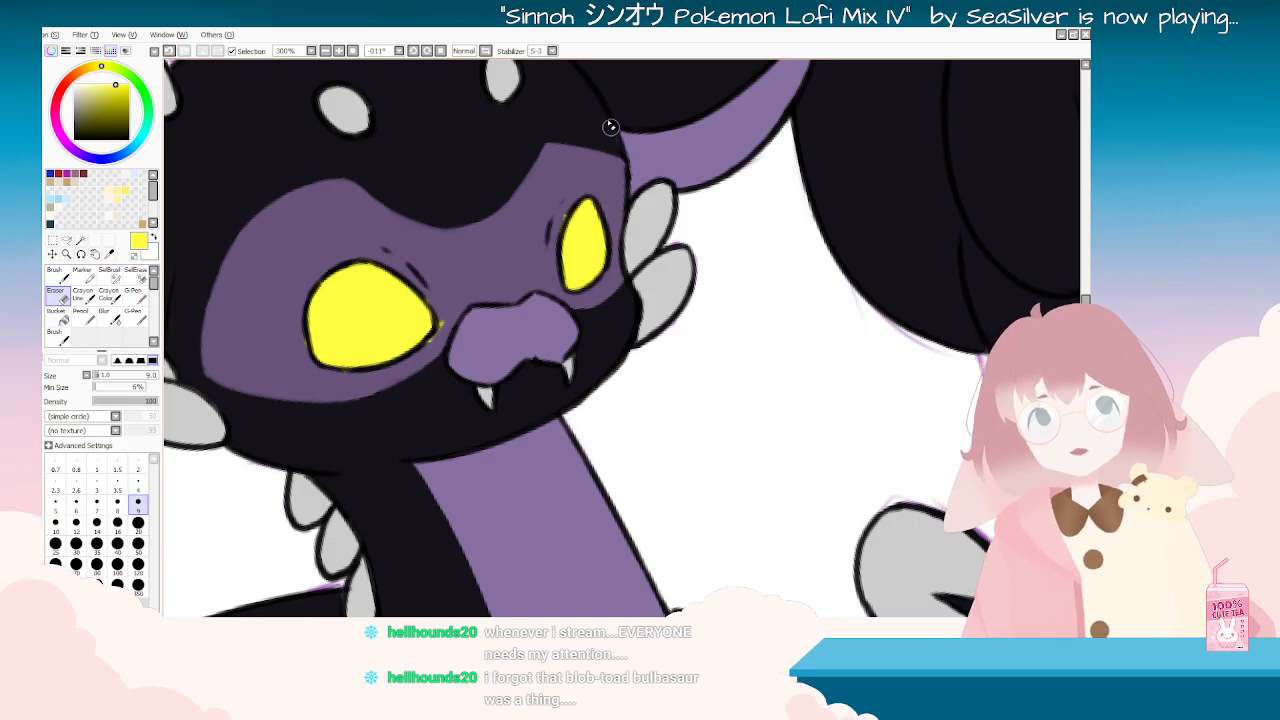
key(Delete)
key(Delete)
key(Delete)
key(Delete)
key(Delete)
key(Delete)
key(Delete)
key(Delete)
key(Delete)
key(Delete)
key(Delete)
key(Delete)
key(Delete)
key(Delete)
key(Delete)
key(Delete)
key(Delete)
key(Delete)
key(Delete)
key(Delete)
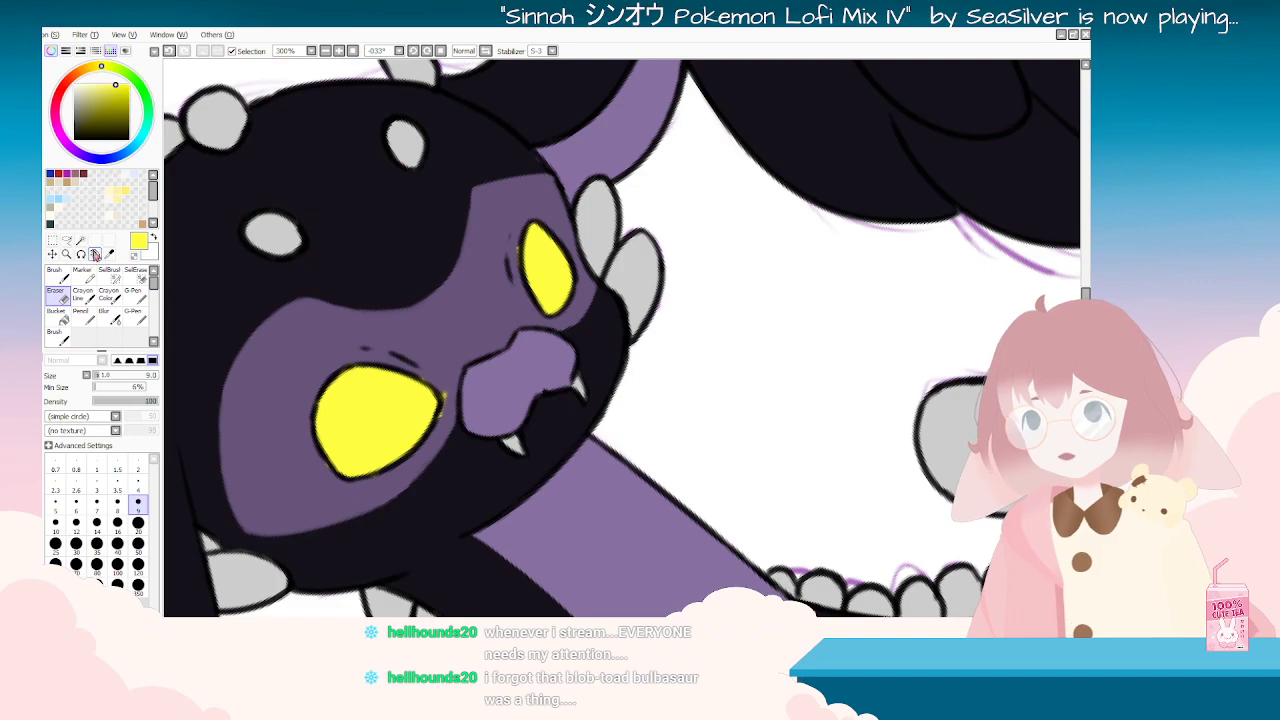
click(110, 253)
click(464, 283)
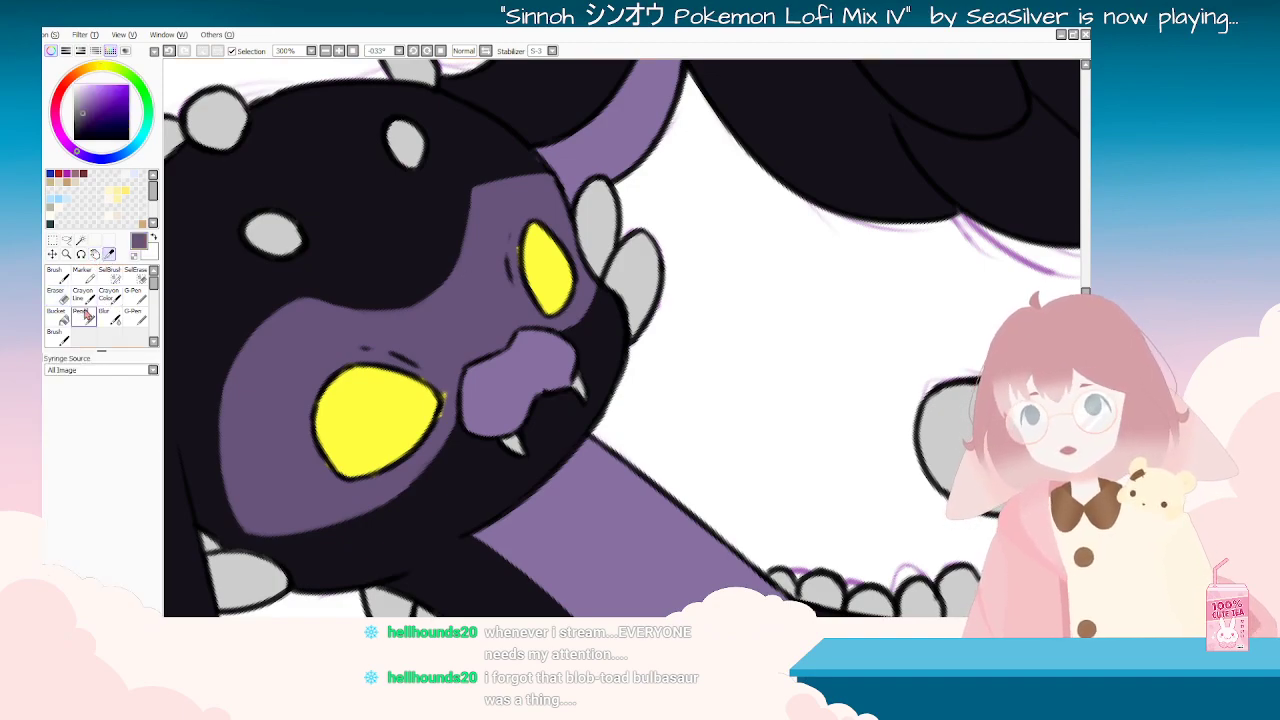
click(134, 293)
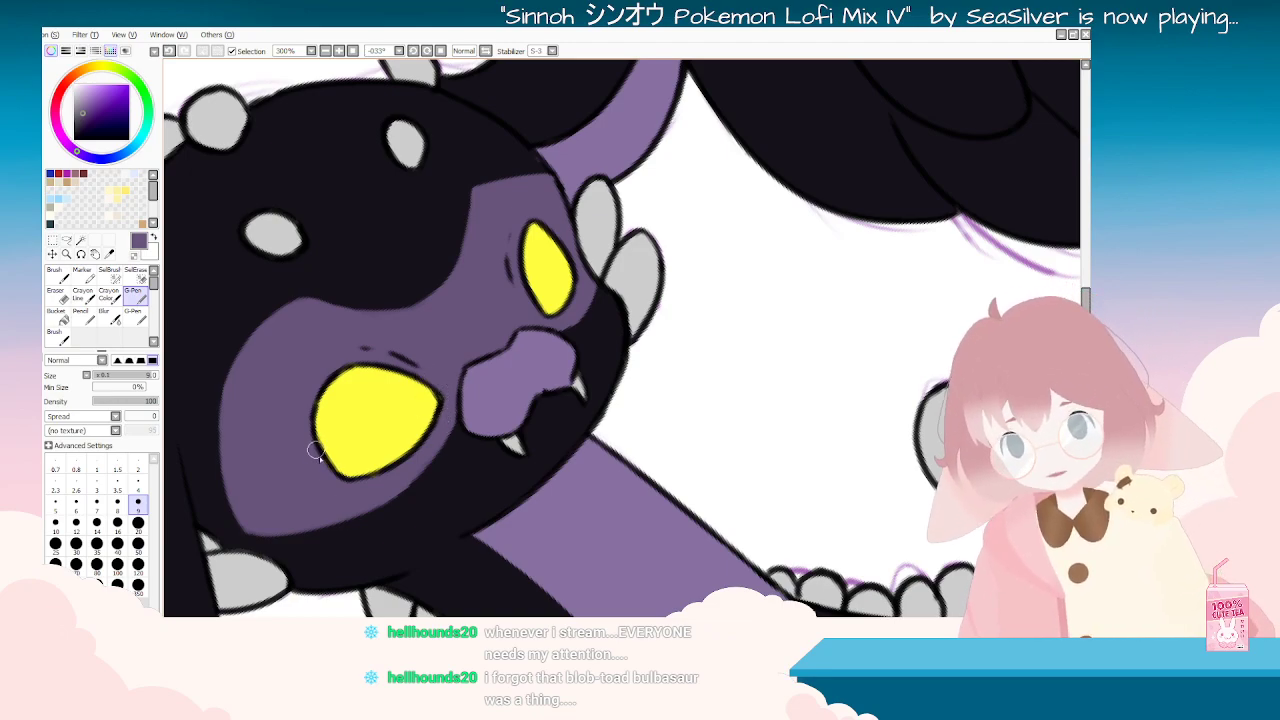
key(End)
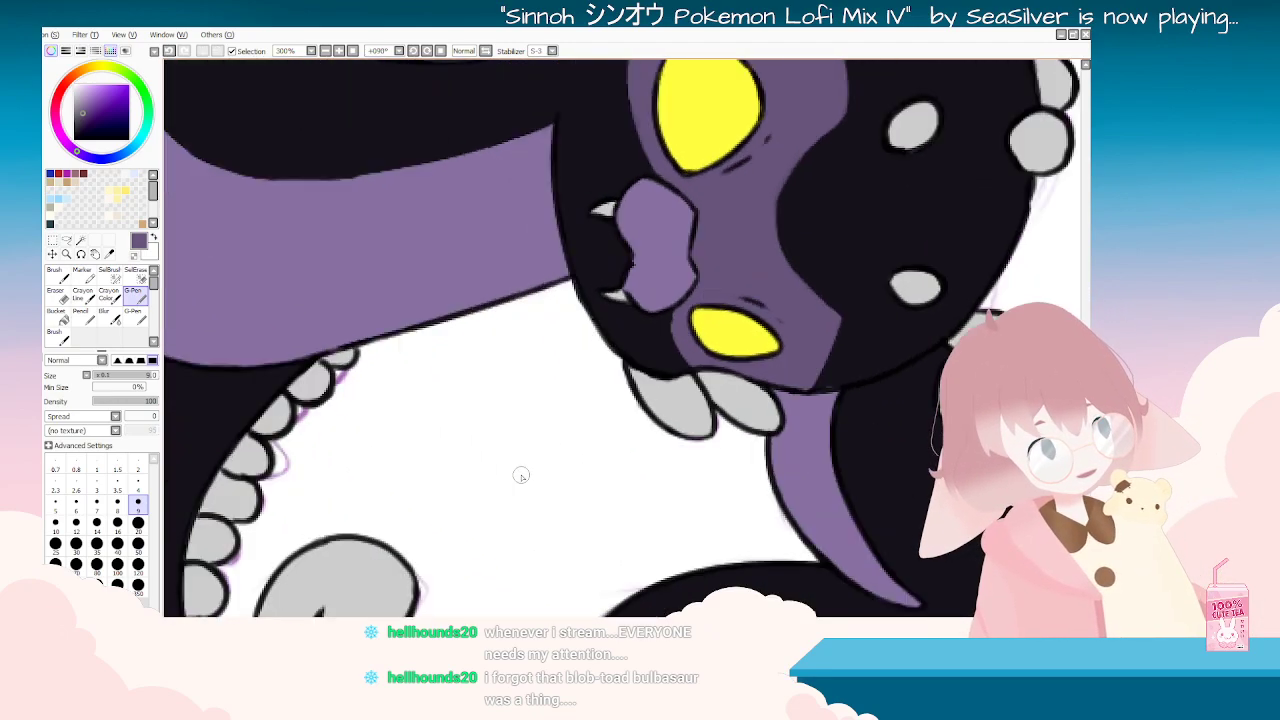
key(End)
scroll(521, 477, down, 5)
key(End)
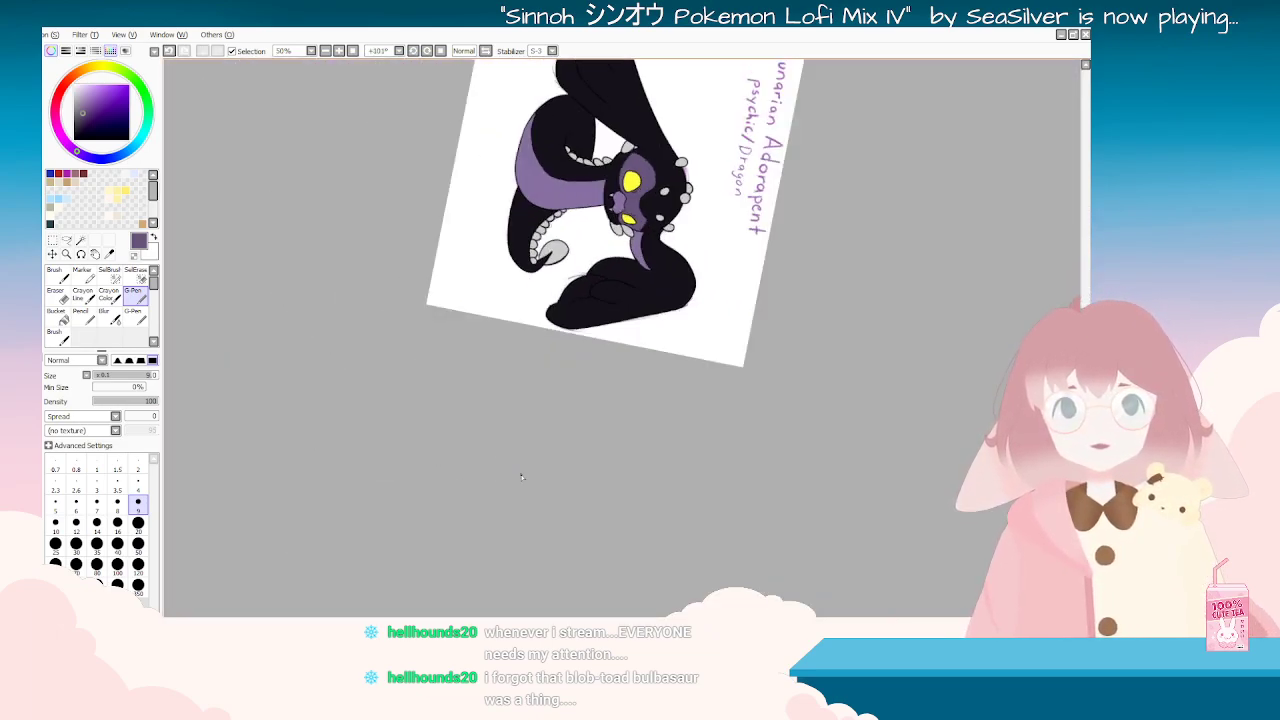
key(End)
scroll(432, 429, up, 2)
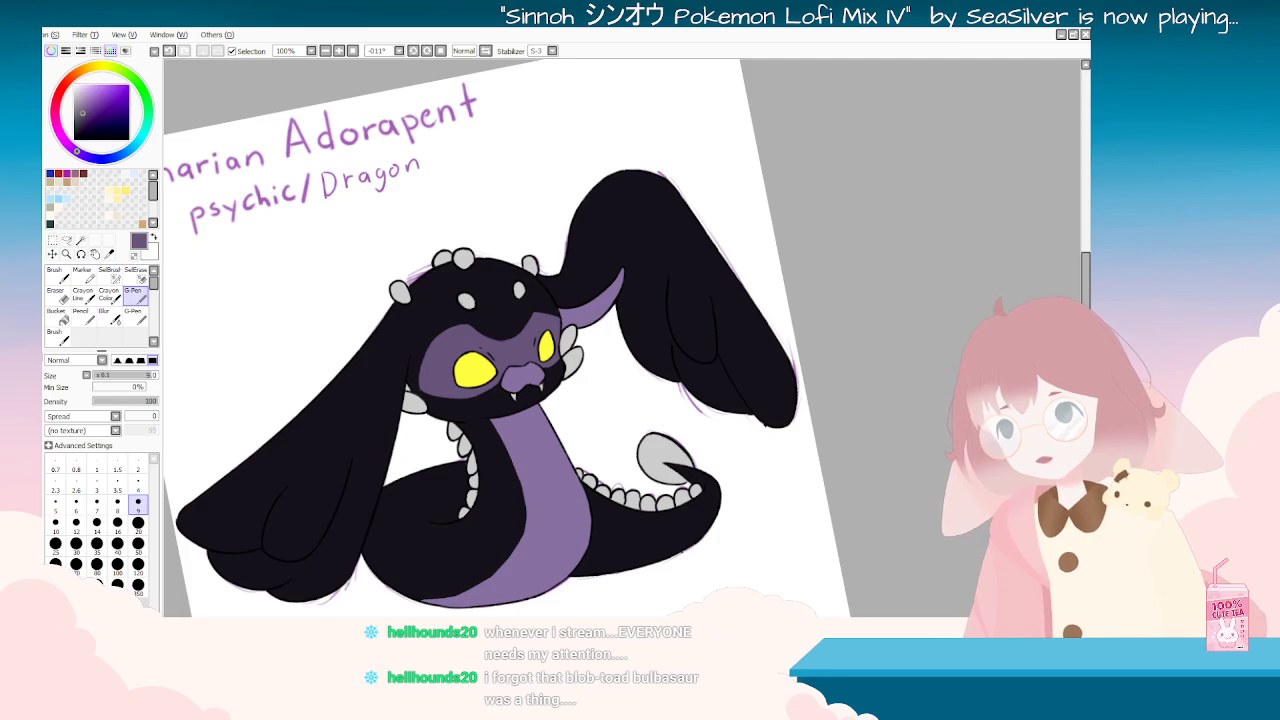
Step: Hide the purple and light grey markings, keeping the near-black base and yellow eyes visible
key(ctrl+z)
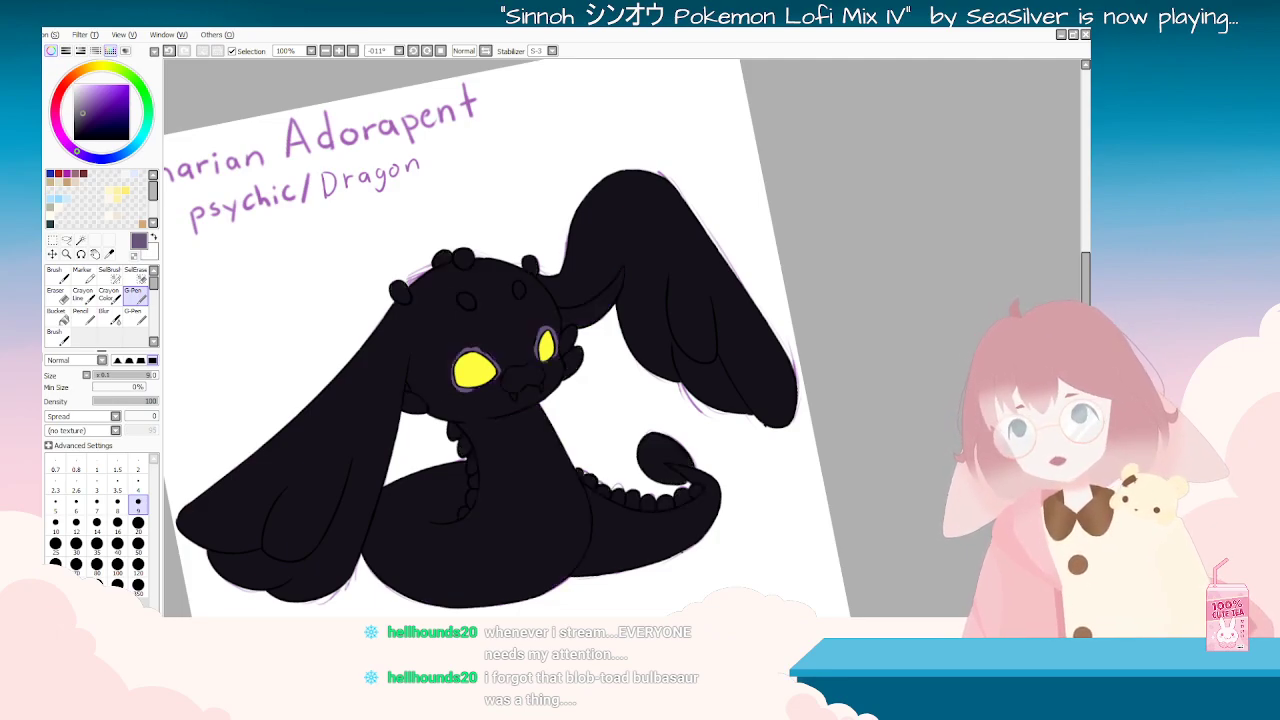
key(ctrl+z)
key(ctrl+z)
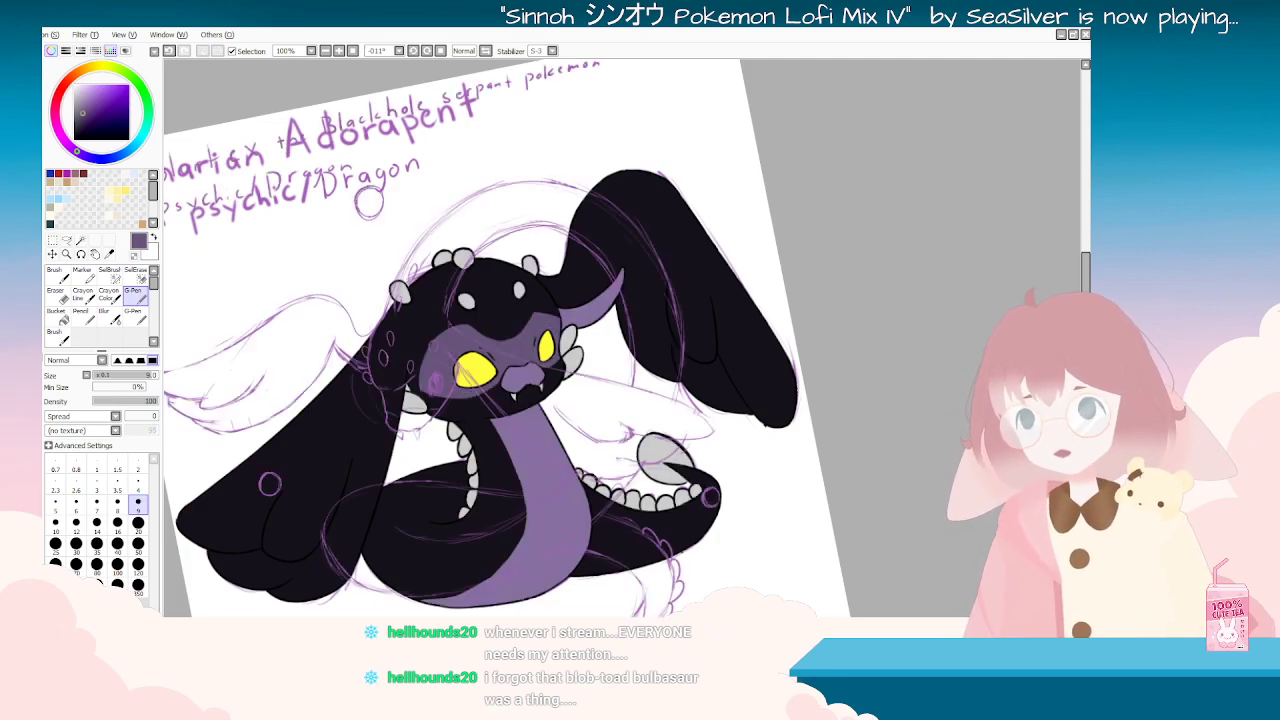
key(ctrl+y)
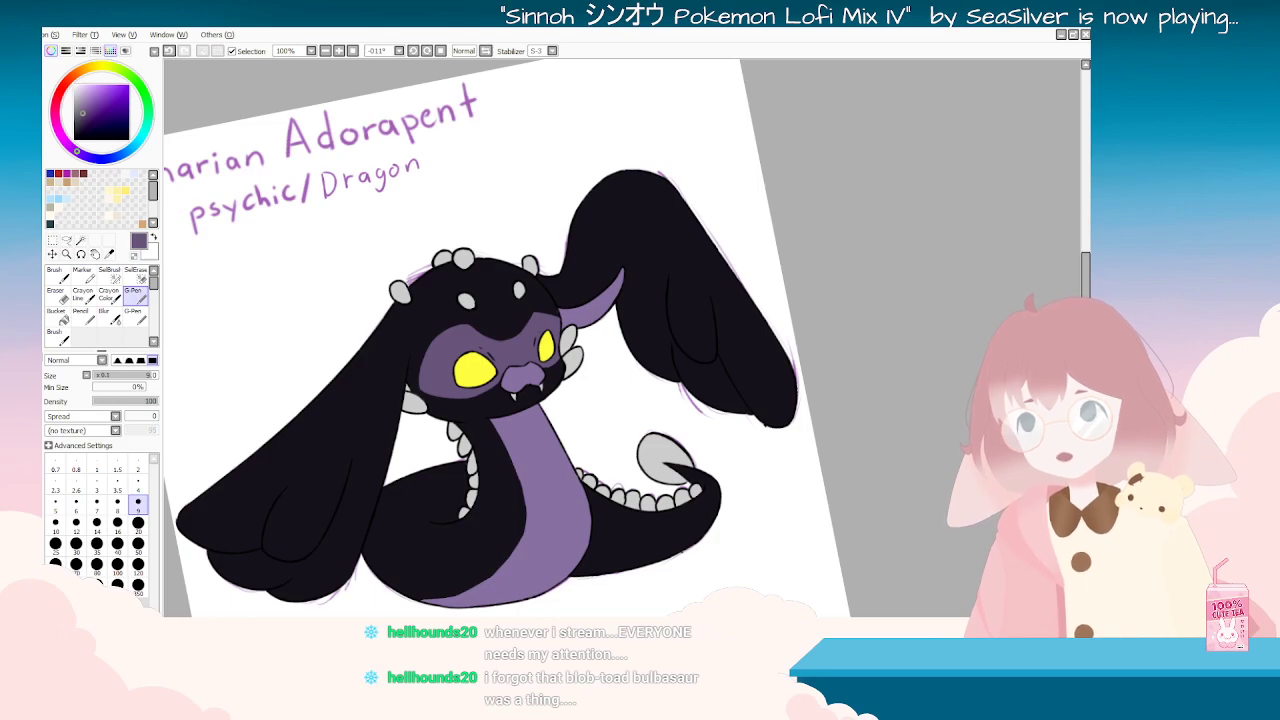
key(ctrl+y)
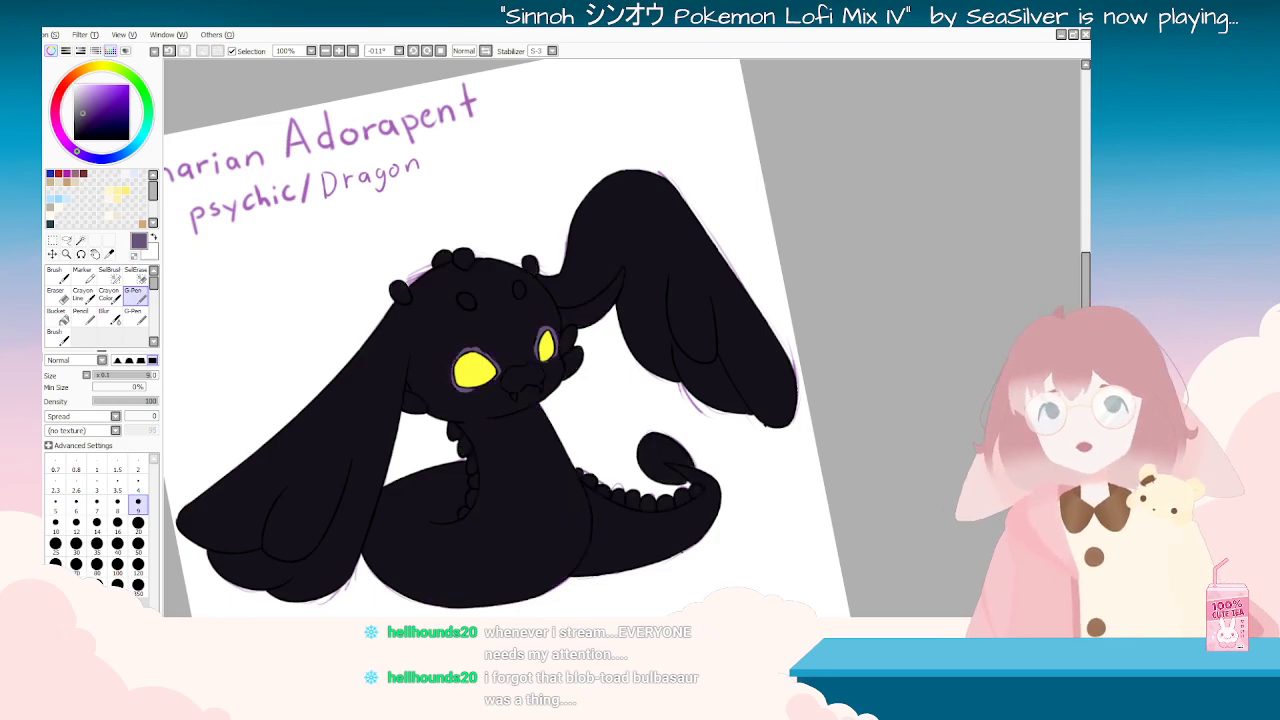
Step: Show the Luna Varient reference again and sample the paler yellow of one of its star speckles
key(ctrl+y)
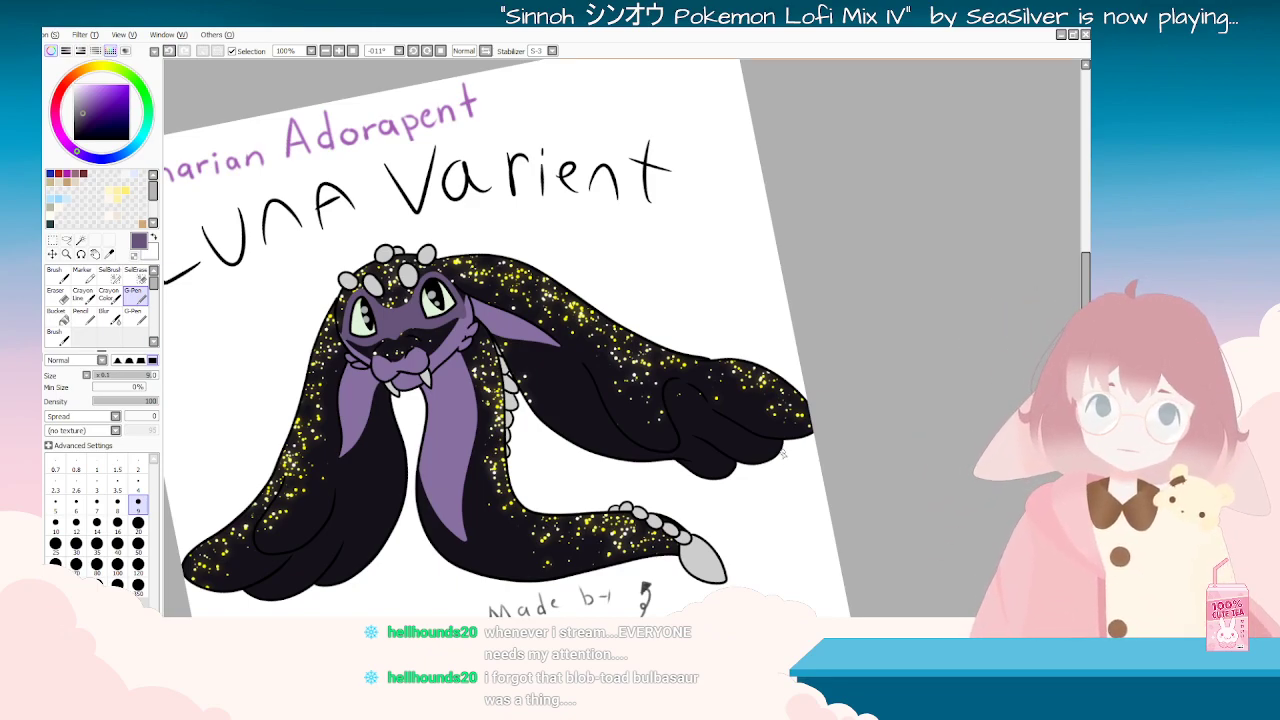
scroll(782, 456, up, 8)
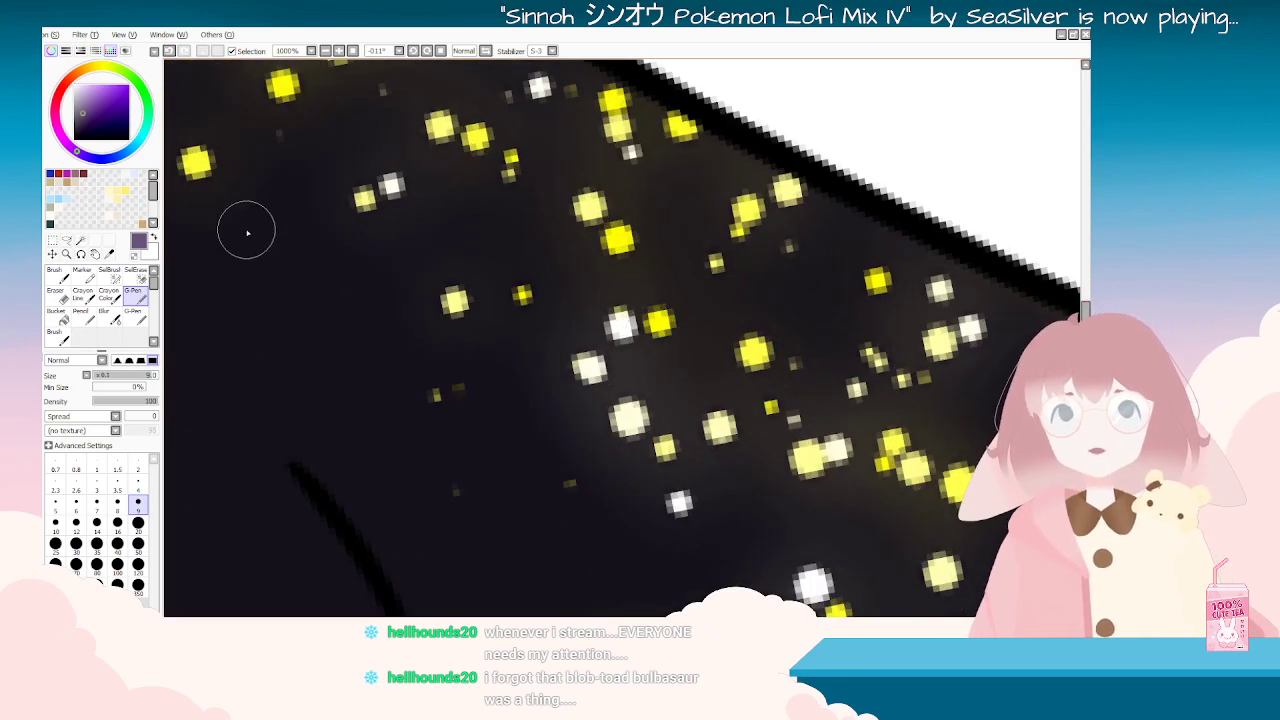
click(110, 253)
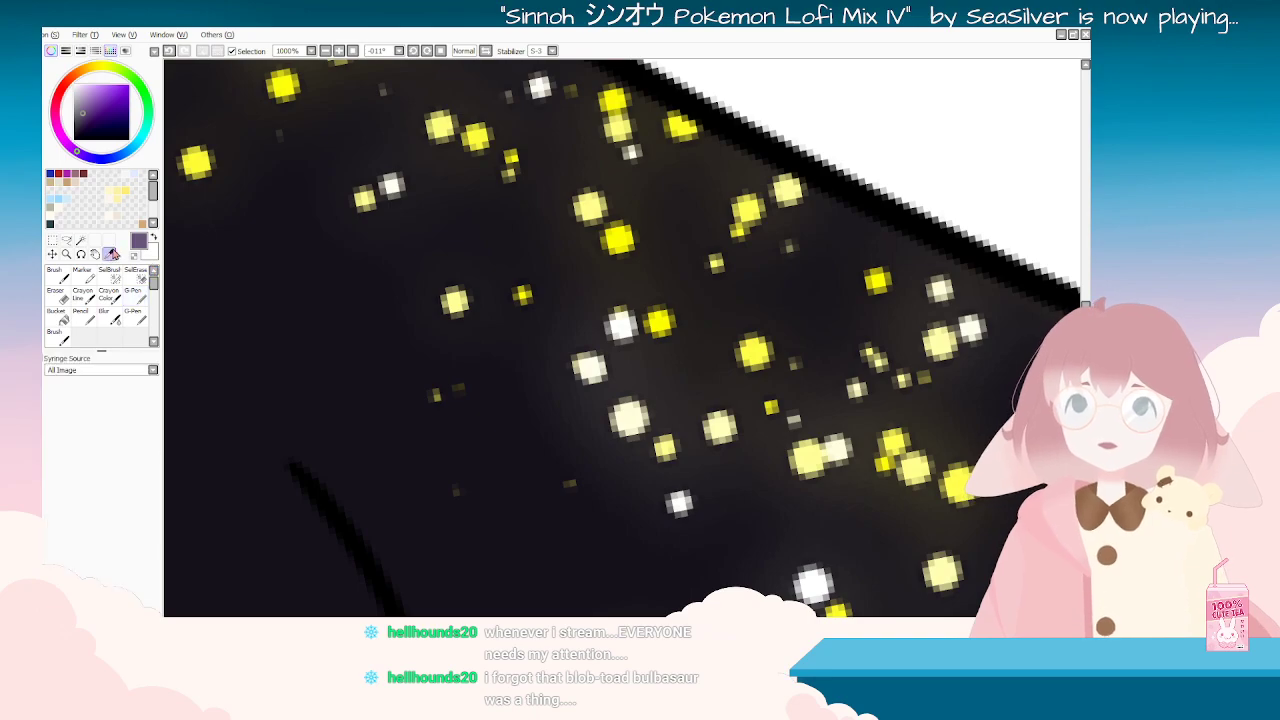
click(440, 127)
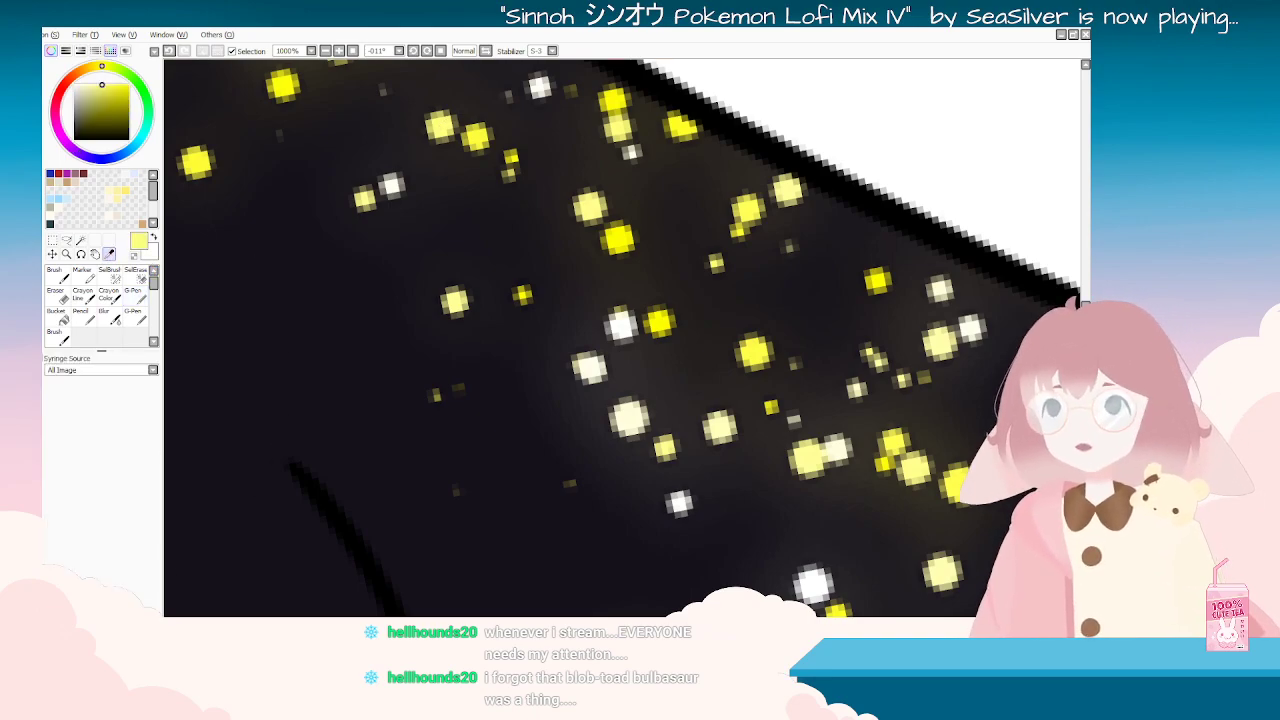
Step: Paint a pale yellow crescent along the lower part of both eyes with the G-Pen at size 9
scroll(622, 338, up, 5)
key(Home)
scroll(617, 229, down, 8)
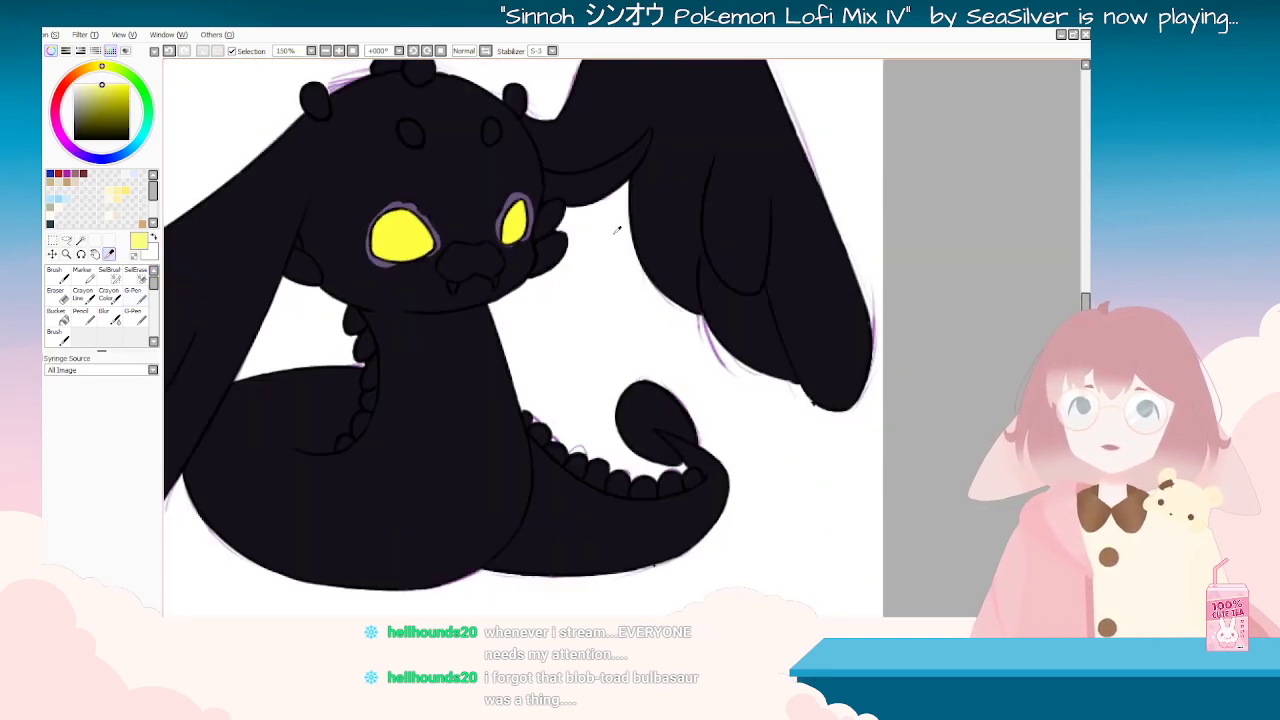
scroll(449, 239, up, 3)
click(137, 297)
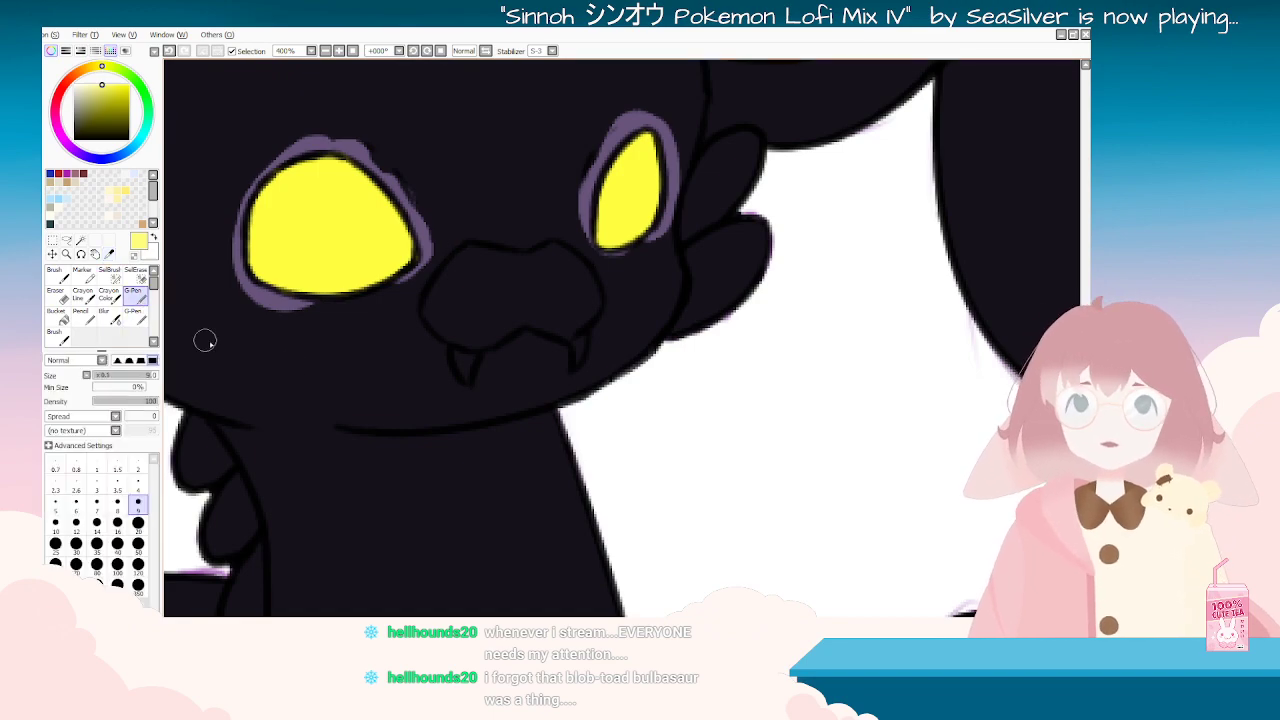
key(Delete)
key(Delete)
key(Delete)
key(Delete)
key(Delete)
key(Delete)
scroll(965, 380, down, 3)
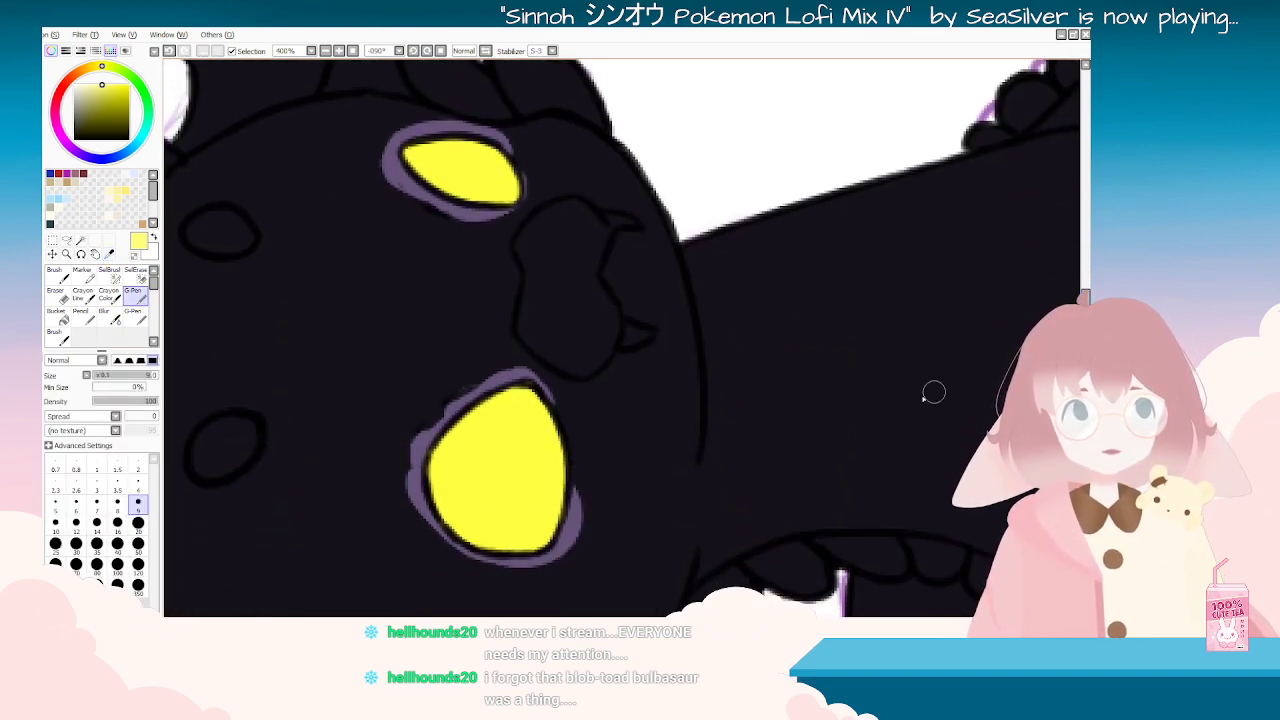
mouse_move(545, 401)
mouse_down()
mouse_move(567, 448)
mouse_move(538, 496)
mouse_up()
mouse_move(537, 200)
mouse_down()
mouse_move(499, 135)
mouse_move(485, 140)
mouse_move(532, 185)
mouse_move(492, 183)
mouse_move(536, 200)
mouse_up()
drag(616, 236, 641, 327)
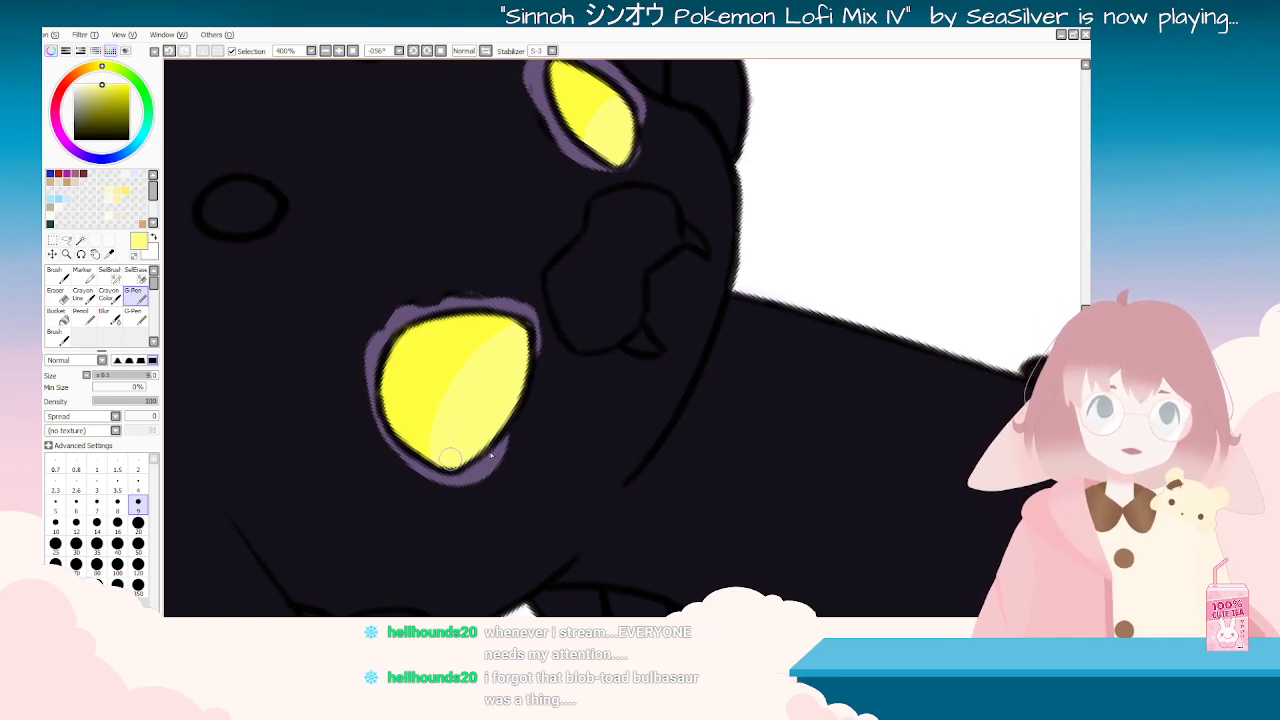
key(End)
key(End)
key(End)
key(End)
key(End)
key(End)
key(End)
key(End)
key(End)
key(End)
key(End)
key(End)
key(End)
key(End)
key(End)
key(End)
key(End)
key(End)
key(End)
key(End)
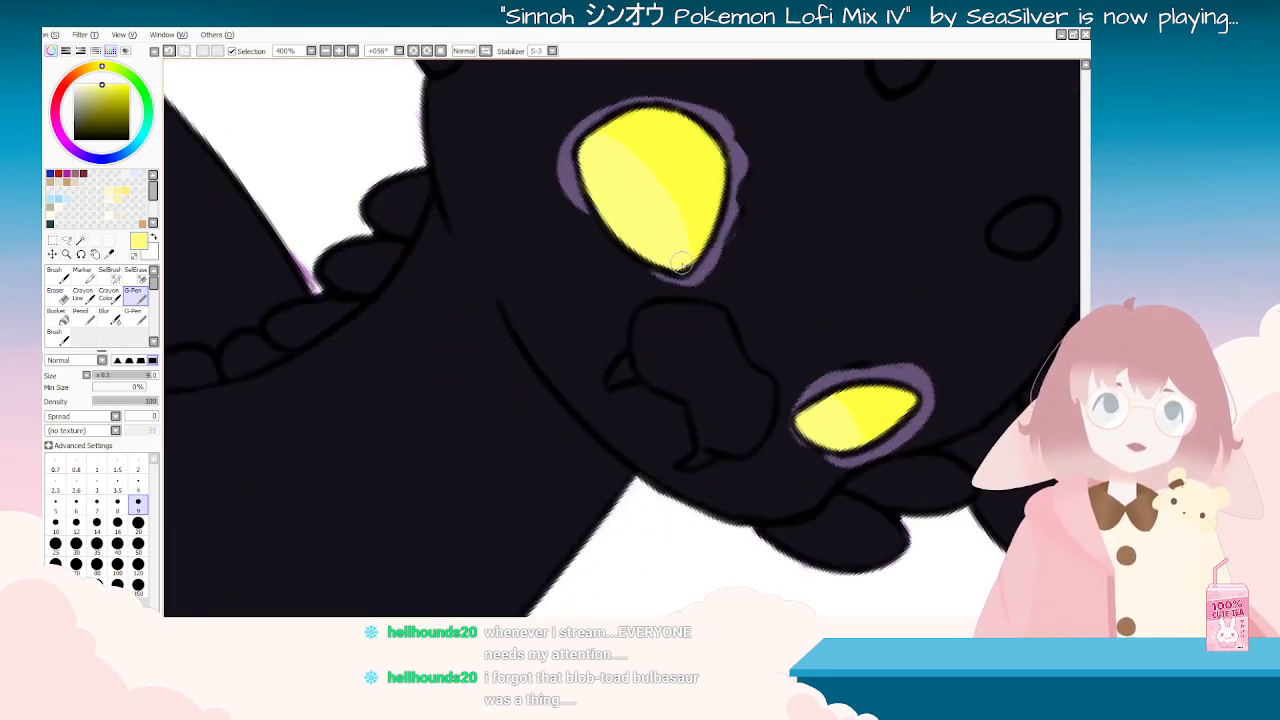
key(End)
key(End)
key(End)
key(End)
key(End)
key(End)
key(End)
key(End)
key(End)
key(End)
key(End)
key(End)
key(End)
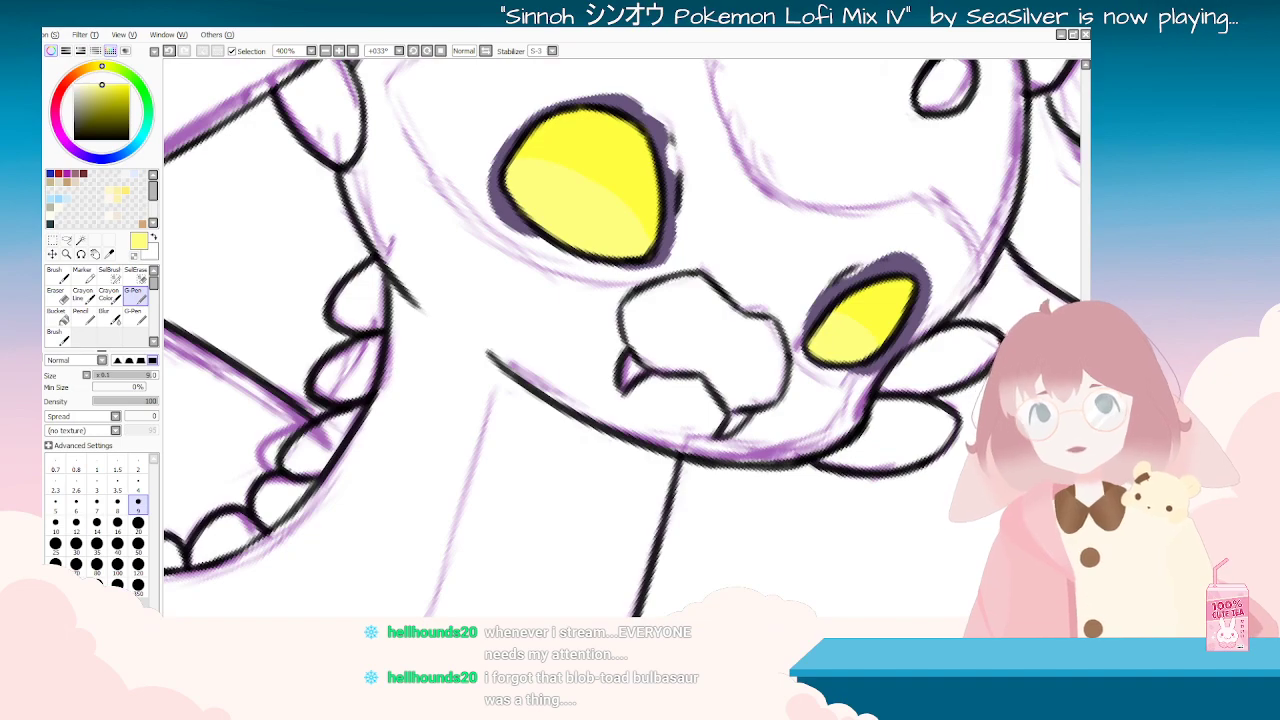
Step: Show the Luna Varient reference and sample the creamy white of a star speckle on its neck
key(Delete)
key(Delete)
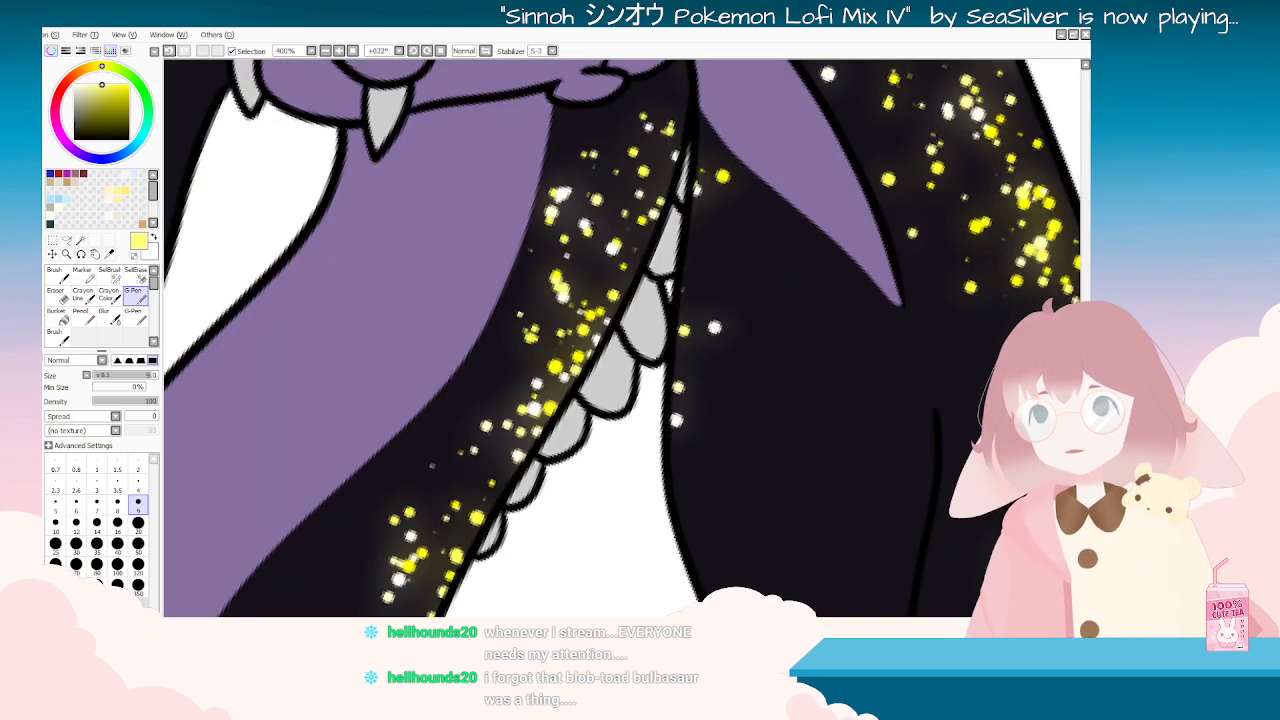
click(110, 253)
key(Page_Down)
key(Page_Down)
key(Page_Down)
key(Page_Down)
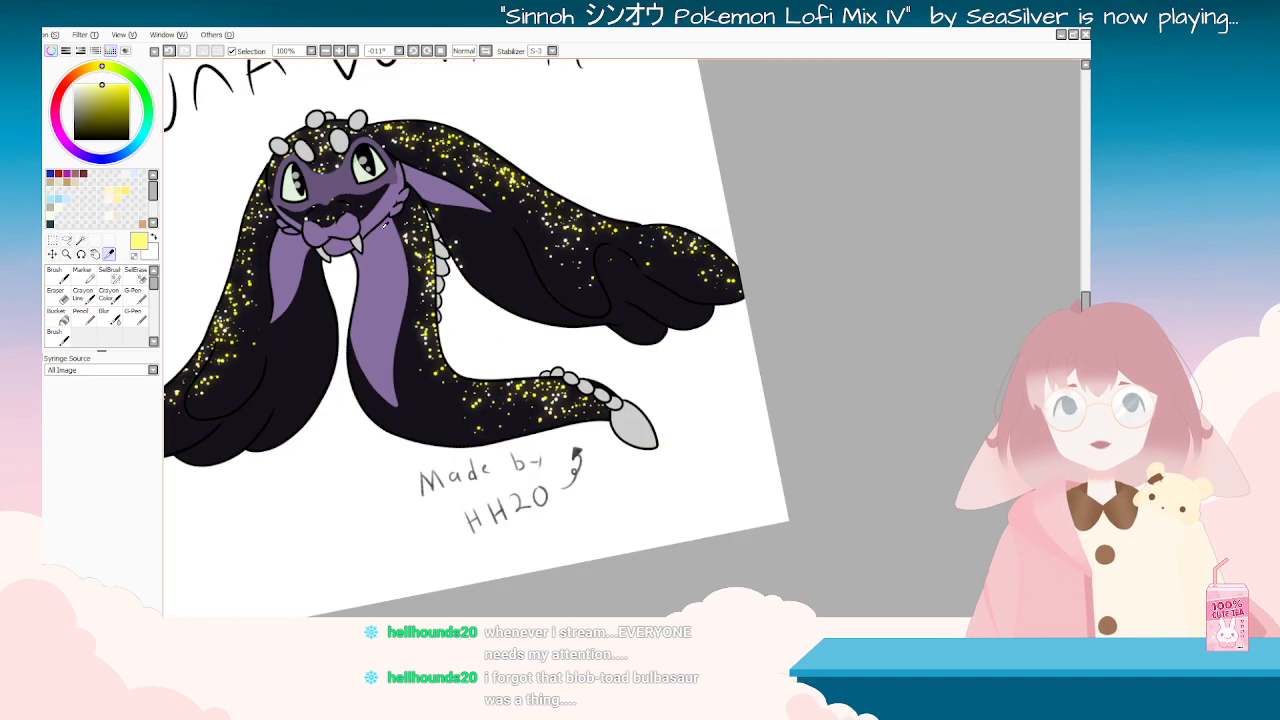
key(Page_Up)
key(Page_Up)
key(Page_Up)
scroll(493, 298, up, 8)
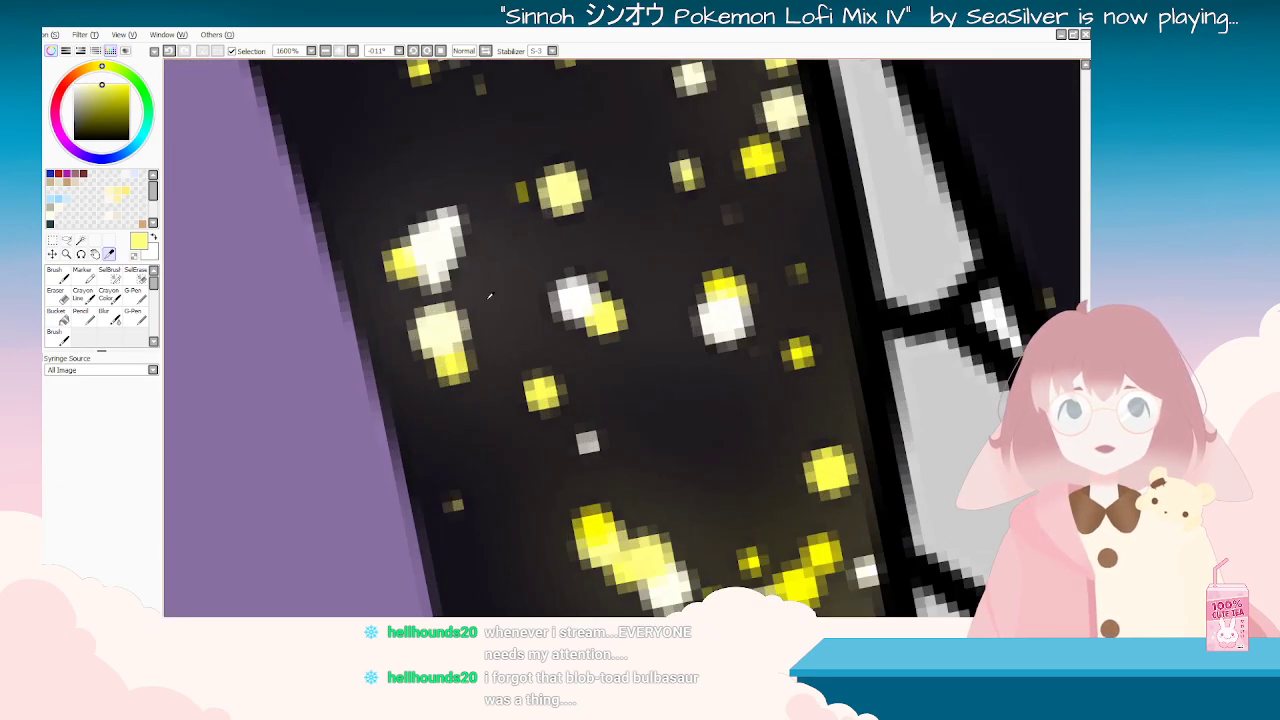
click(423, 245)
Step: Return to the Adorapent drawing and hide its near-black base, leaving the line art and yellow eyes
scroll(423, 245, down, 10)
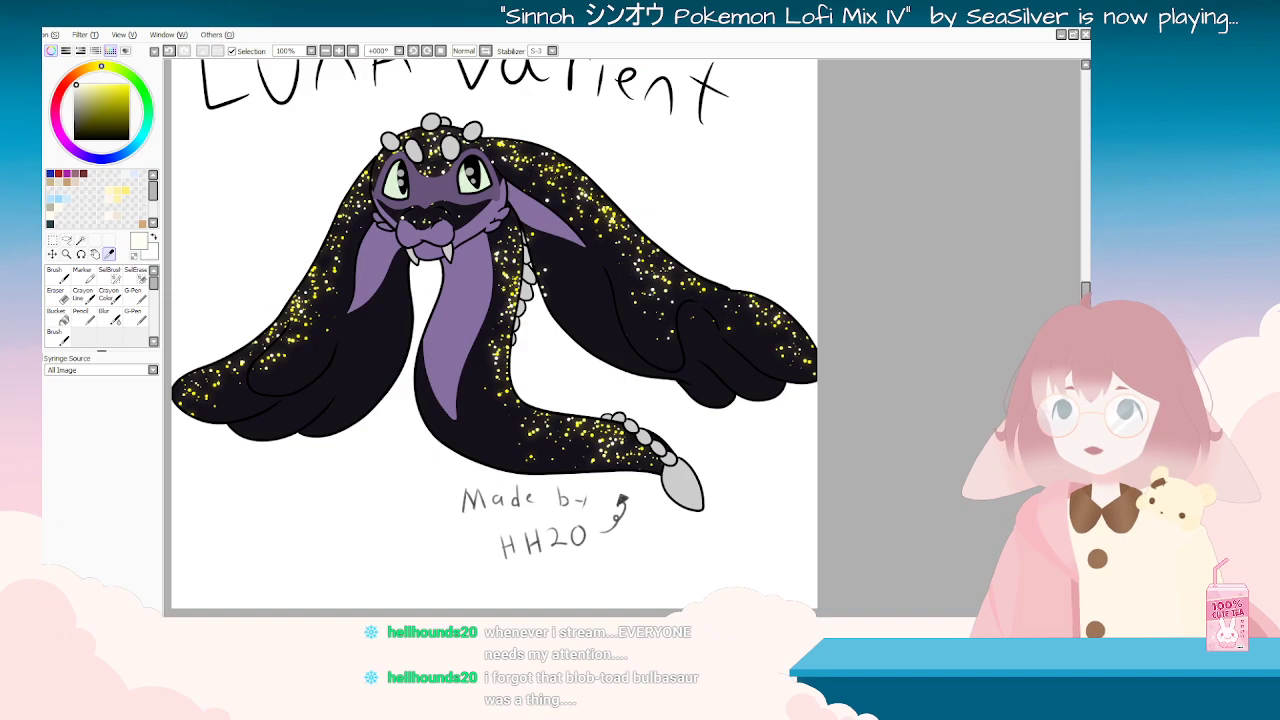
key(ctrl+Tab)
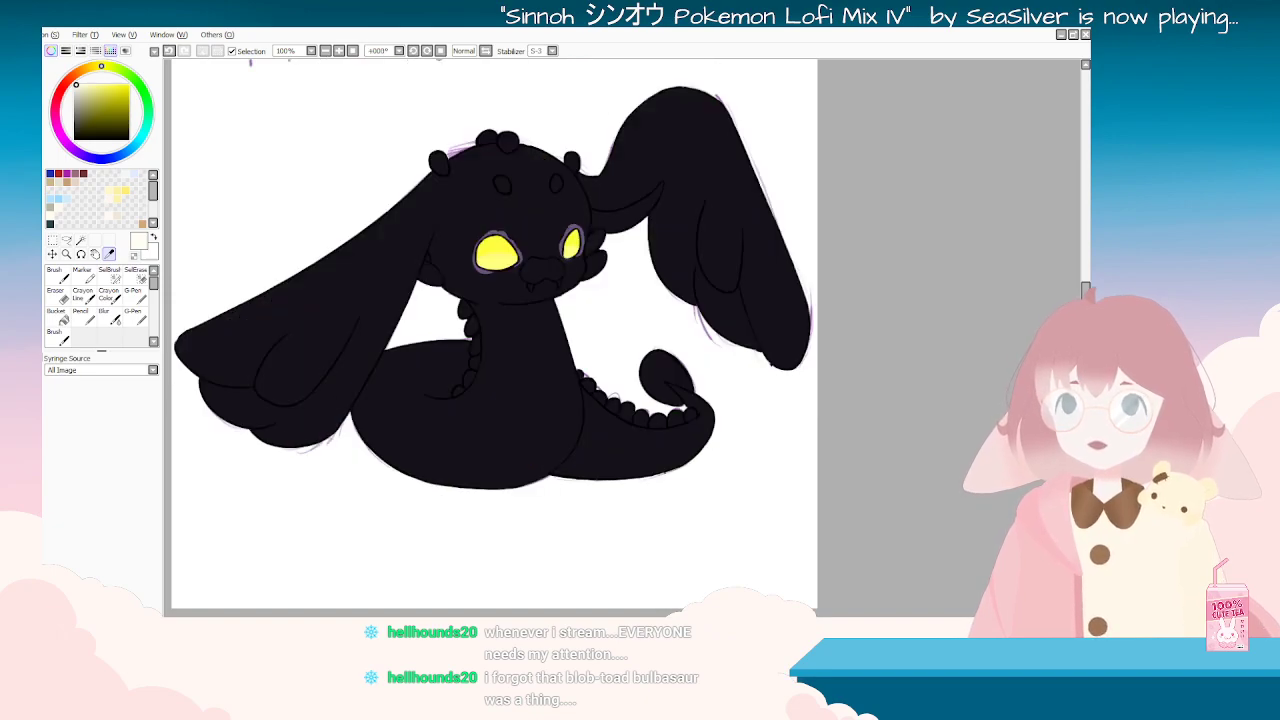
key(ctrl+z)
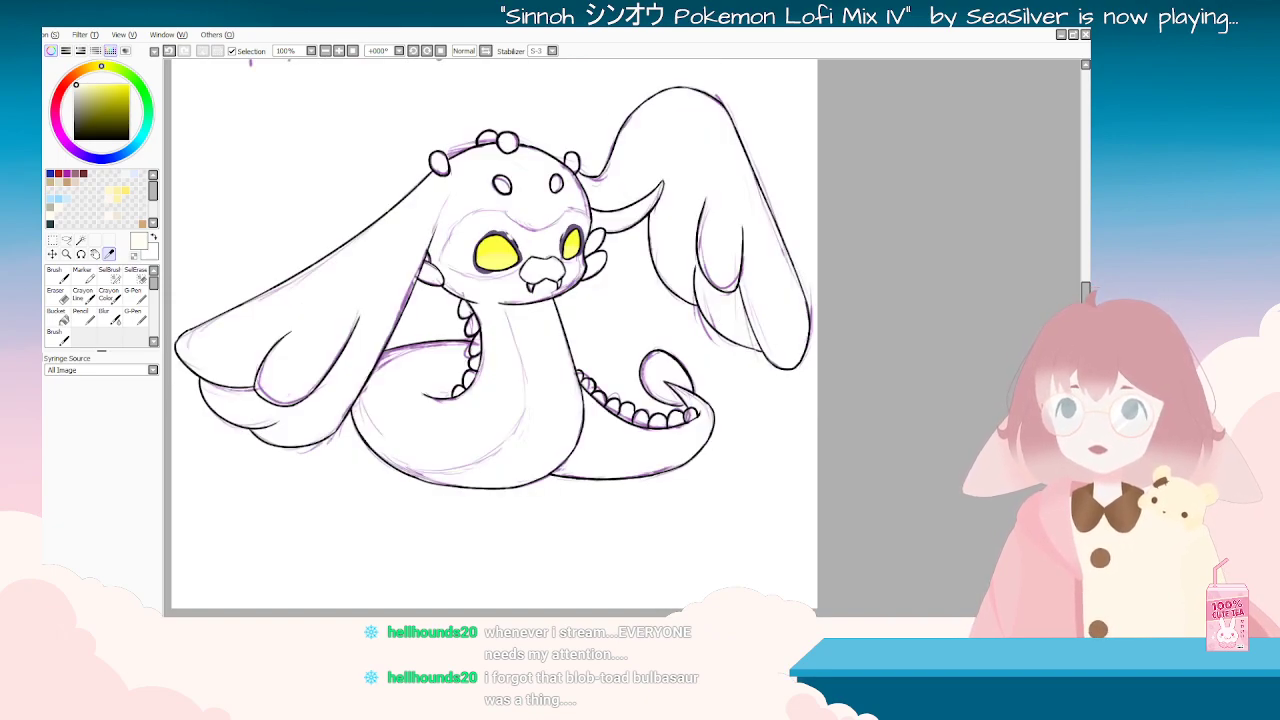
Step: Fade the eye colours so the sketch shows through and paint a creamy white oval pupil in both eyes with the G-Pen at size 9
key(ctrl+z)
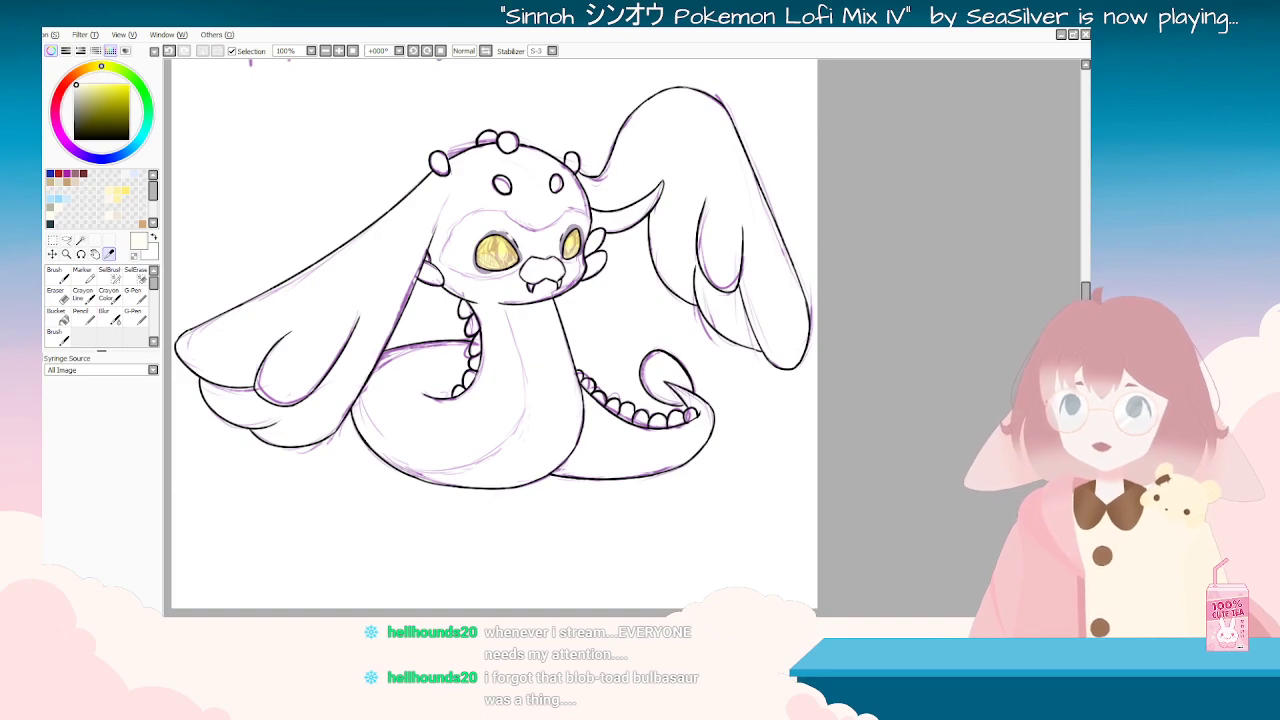
scroll(530, 252, up, 5)
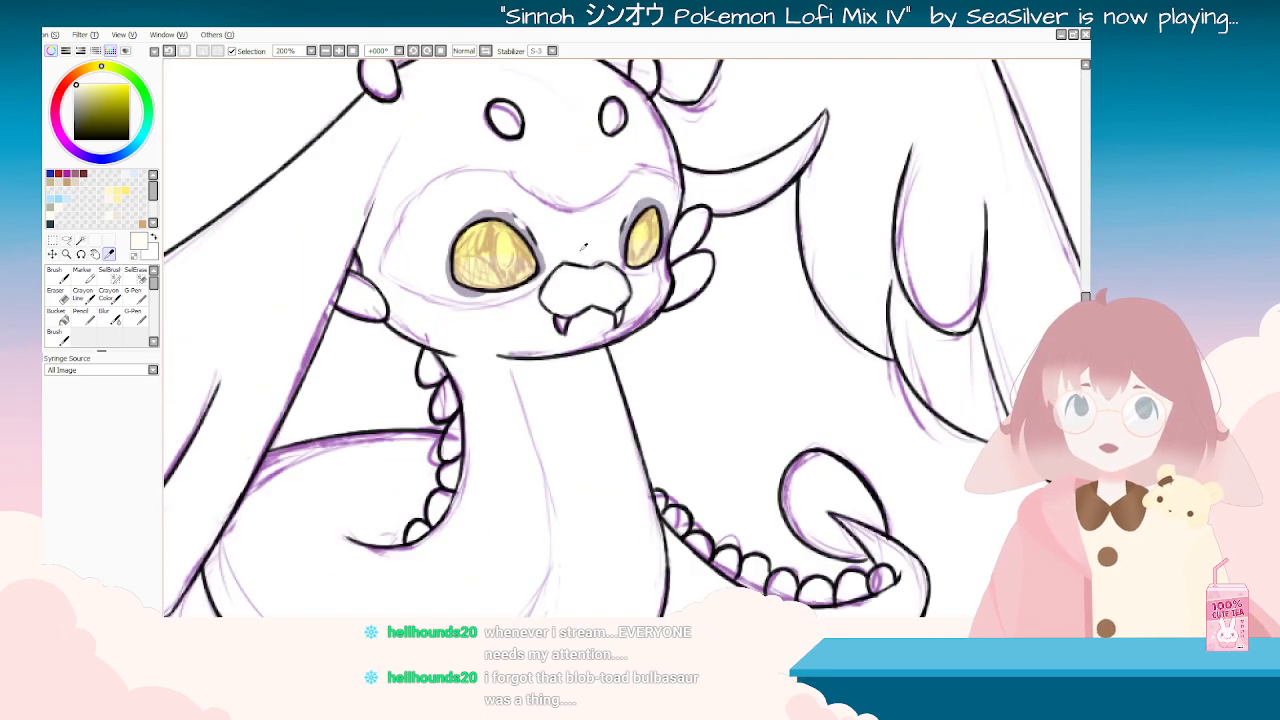
click(133, 296)
mouse_move(352, 172)
mouse_down()
mouse_move(345, 204)
mouse_move(374, 209)
mouse_move(350, 263)
mouse_move(371, 175)
mouse_move(372, 297)
mouse_move(362, 186)
mouse_up()
key(ctrl+z)
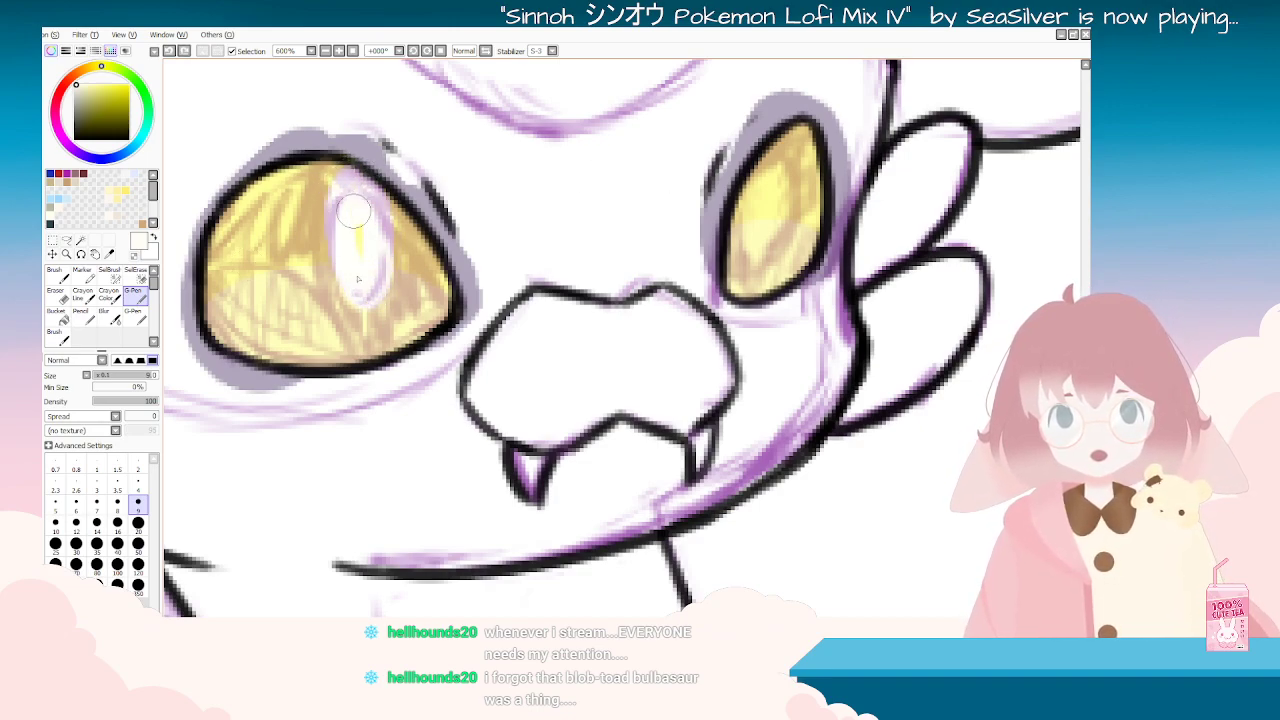
drag(762, 157, 758, 244)
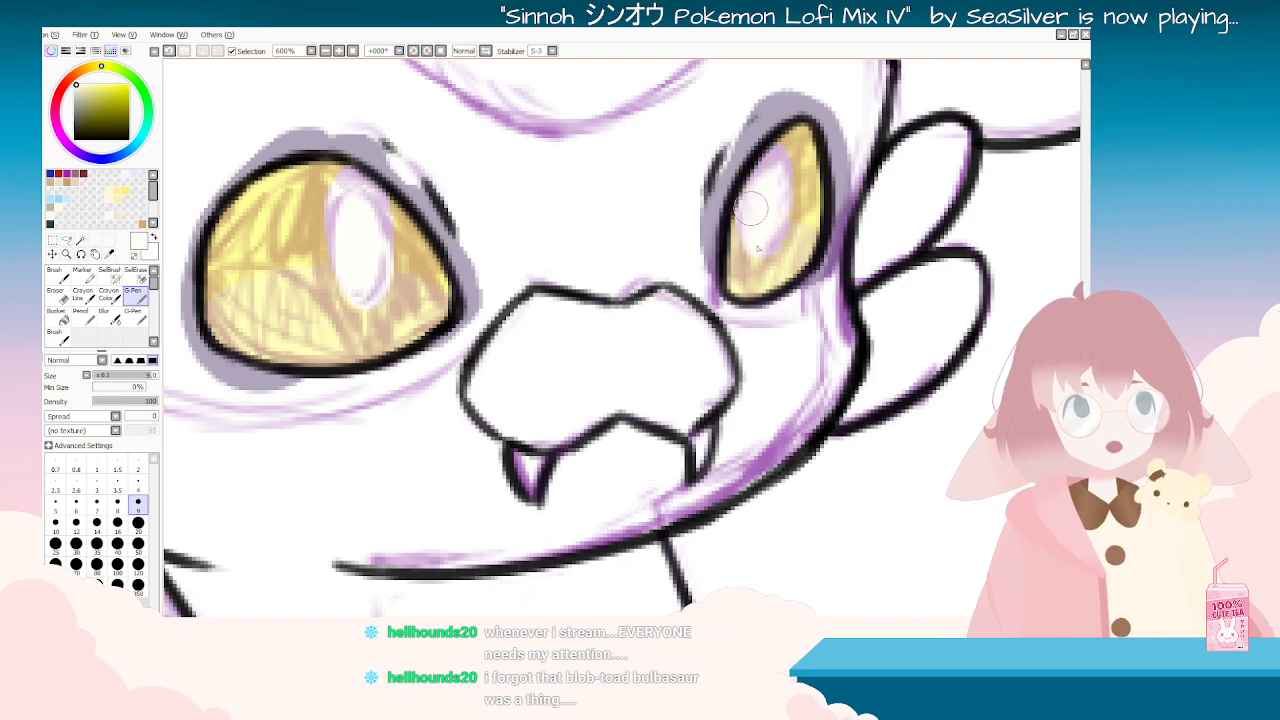
scroll(600, 261, down, 1)
scroll(600, 261, down, 5)
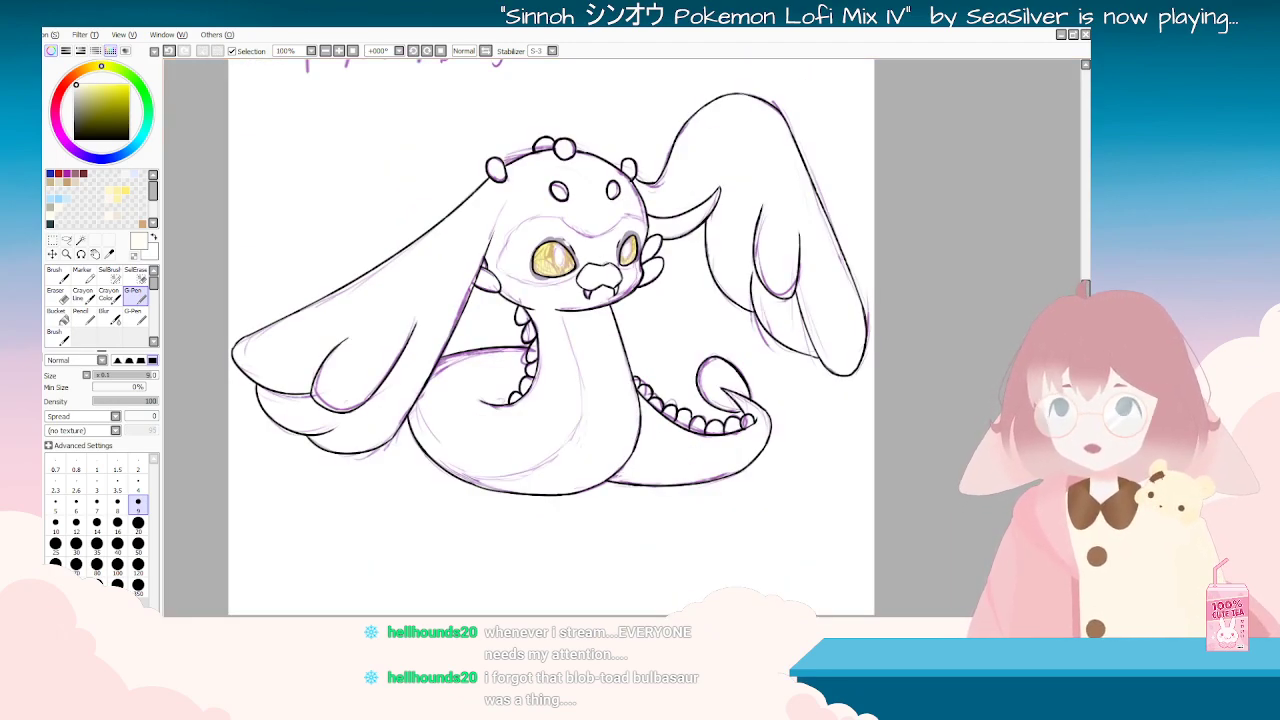
Step: Restore the eye colours to full strength and widen the creamy white pupil of the larger eye with the G-Pen
scroll(558, 250, up, 5)
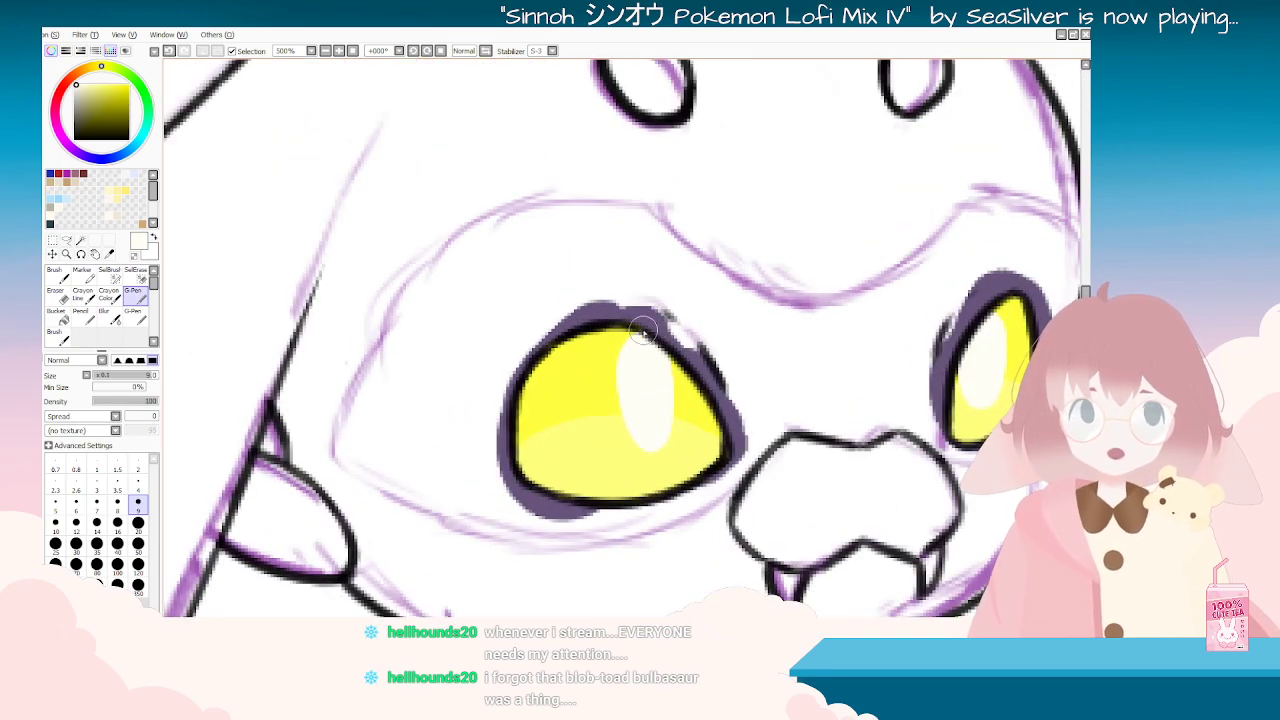
mouse_move(614, 350)
mouse_down()
mouse_move(655, 352)
mouse_move(637, 437)
mouse_up()
key(ctrl+z)
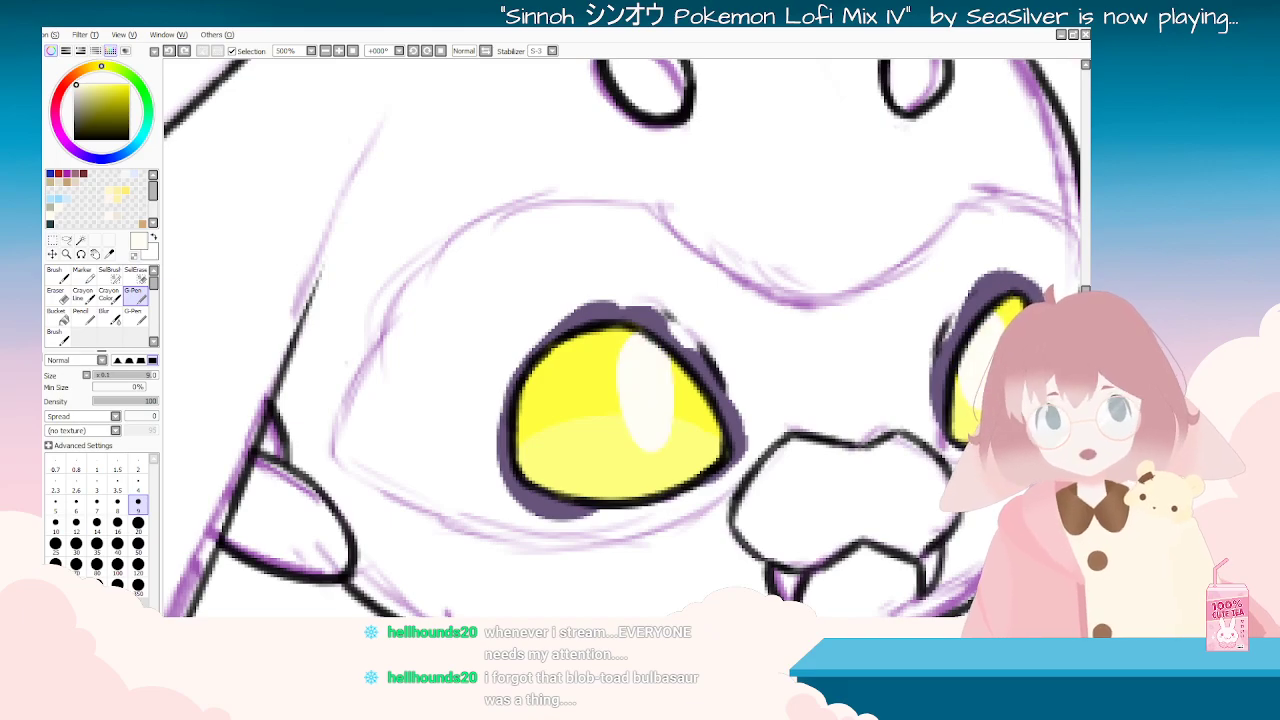
mouse_move(626, 335)
mouse_down()
mouse_move(629, 414)
mouse_move(647, 437)
mouse_up()
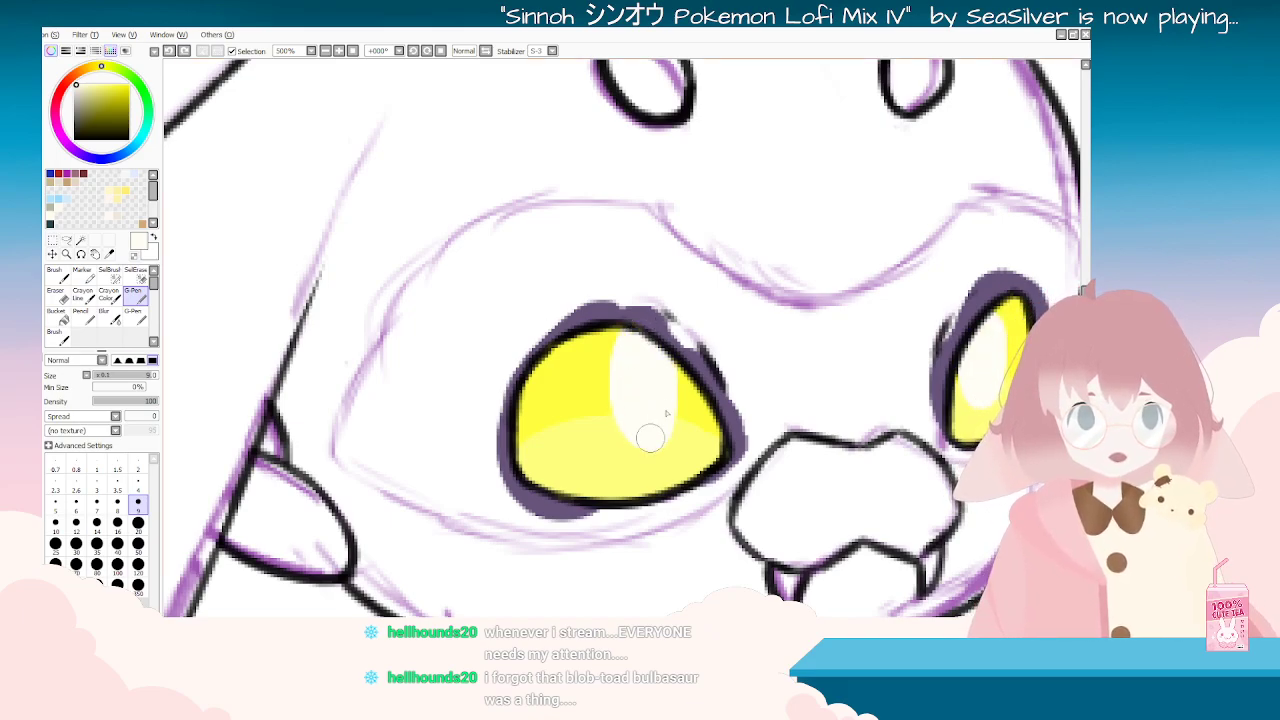
drag(640, 357, 669, 349)
Step: Examine the yellow eyes and their creamy white pupils with the canvas at different rotations and zoom levels
key(Delete)
key(Delete)
key(Delete)
key(Delete)
key(Delete)
key(Delete)
scroll(669, 349, down, 5)
key(Delete)
key(Delete)
key(Delete)
key(Delete)
key(Delete)
key(Delete)
key(Delete)
key(Delete)
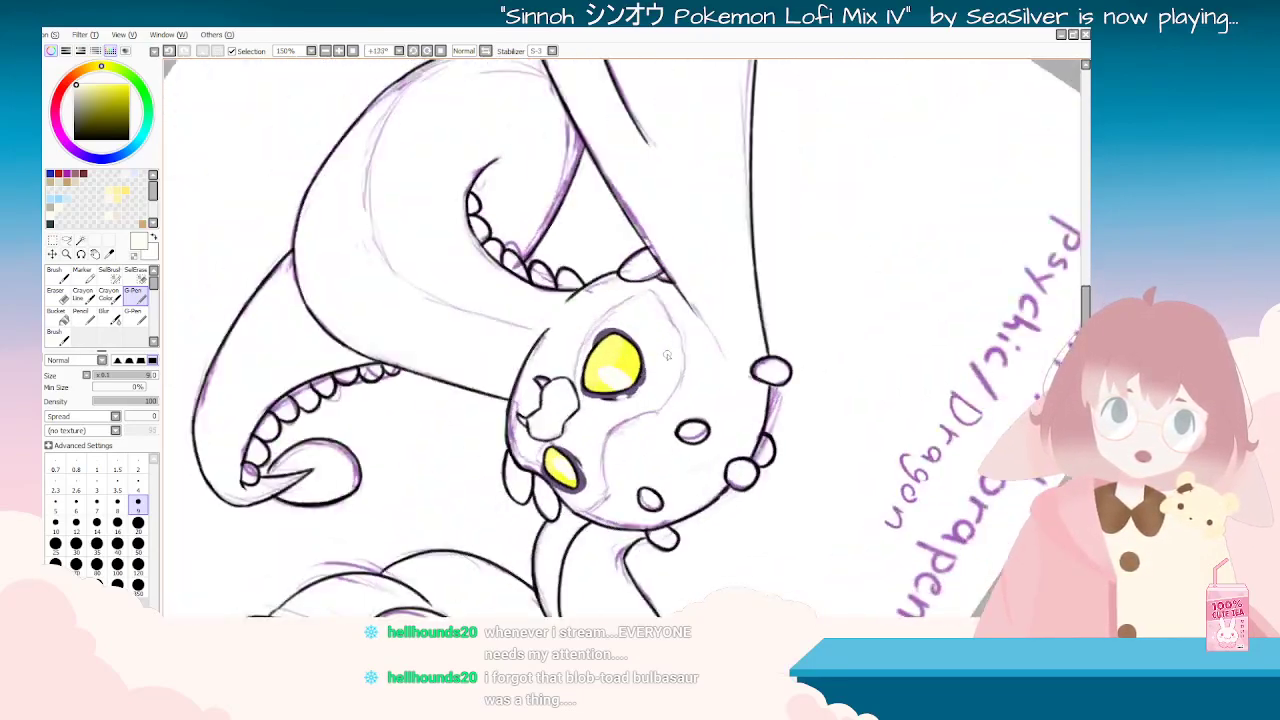
key(Delete)
key(Delete)
key(Delete)
key(Delete)
key(Delete)
key(Delete)
key(Delete)
key(Delete)
key(Delete)
key(Delete)
key(Delete)
key(Delete)
scroll(680, 345, down, 1)
scroll(701, 343, up, 3)
key(End)
key(End)
key(End)
key(End)
key(End)
key(End)
key(End)
key(End)
key(End)
key(End)
key(End)
key(End)
key(End)
key(End)
key(End)
key(End)
key(End)
key(End)
key(End)
key(End)
scroll(686, 345, down, 1)
scroll(686, 345, down, 2)
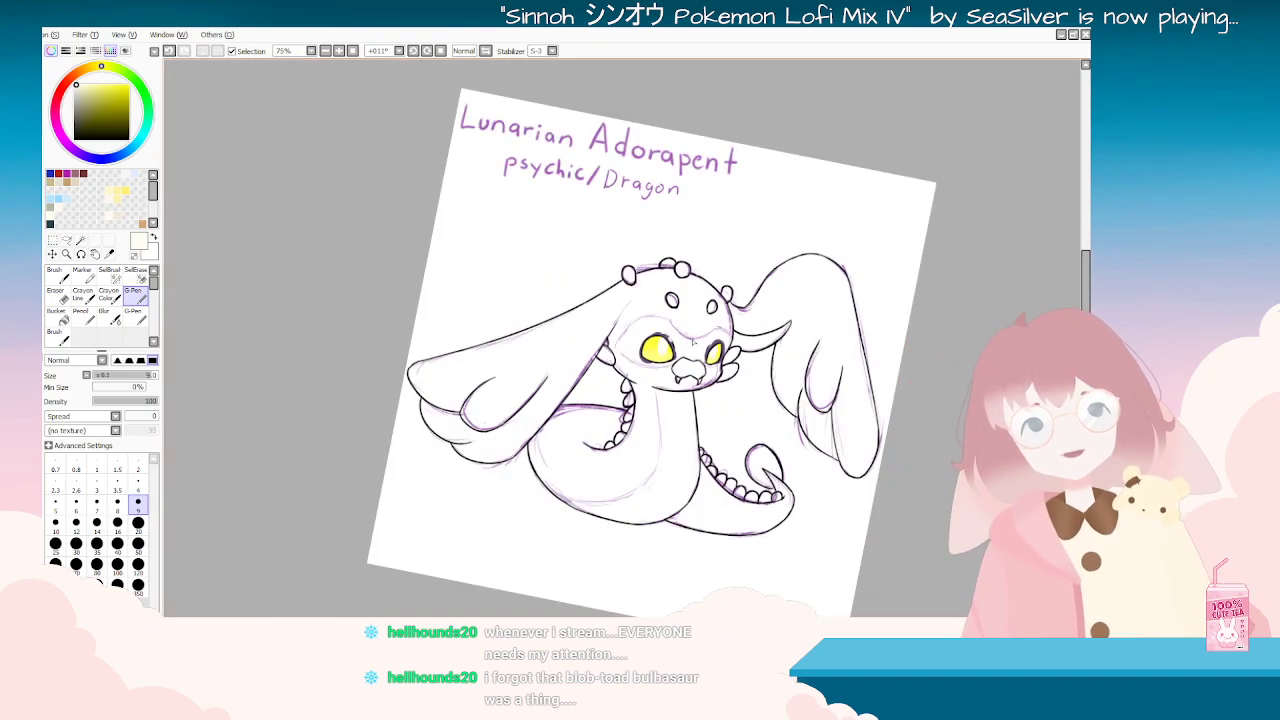
scroll(693, 343, up, 2)
key(Delete)
key(Delete)
key(Delete)
key(Delete)
key(Delete)
key(Delete)
key(Delete)
key(Delete)
key(Delete)
key(Delete)
key(Delete)
key(Delete)
key(Delete)
key(Delete)
key(Delete)
key(Delete)
key(Delete)
key(Delete)
key(Delete)
key(Home)
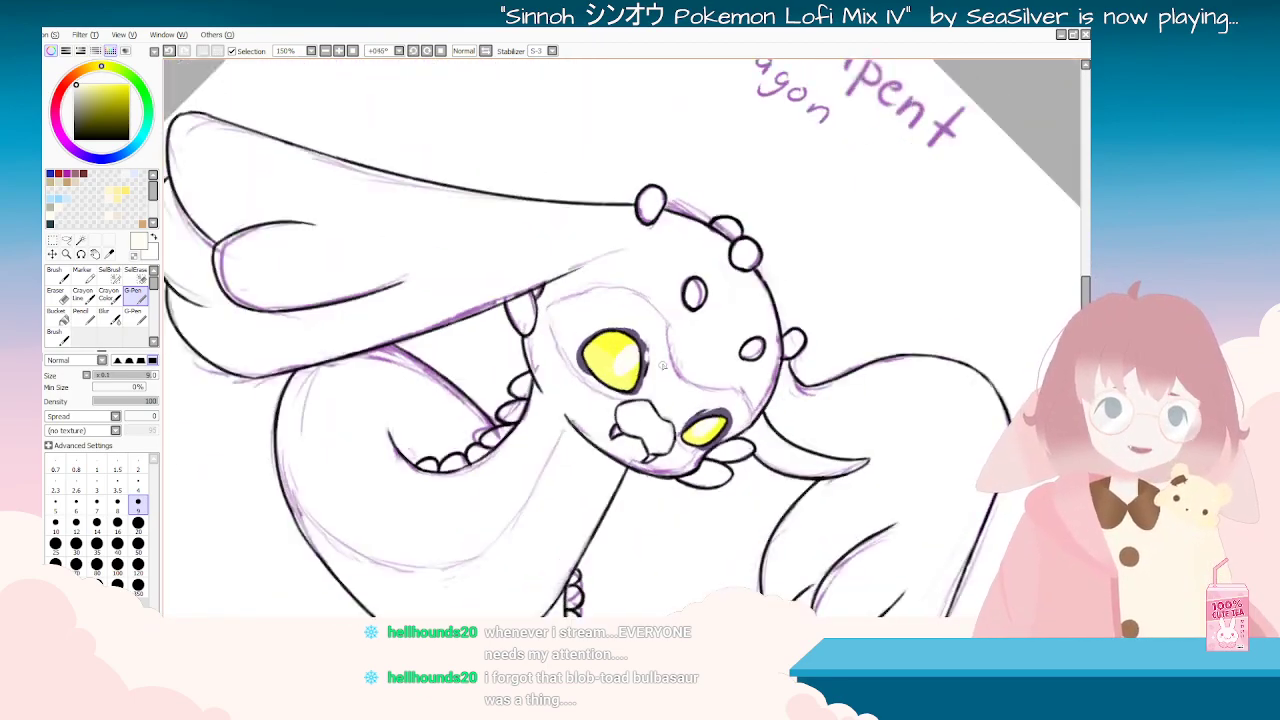
Step: Shade the upper edge of both eyes in a darker yellow with the G-Pen and soften the shading with the Blur brush at size 20
scroll(660, 352, up, 4)
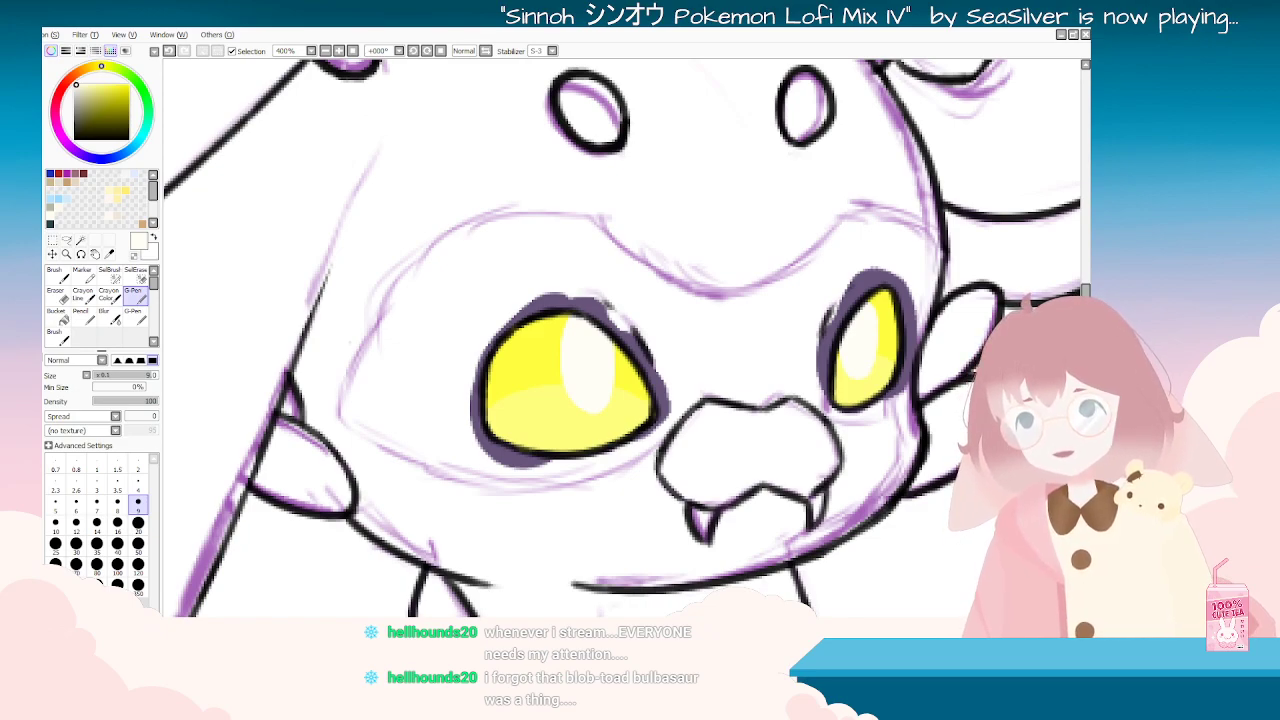
click(110, 254)
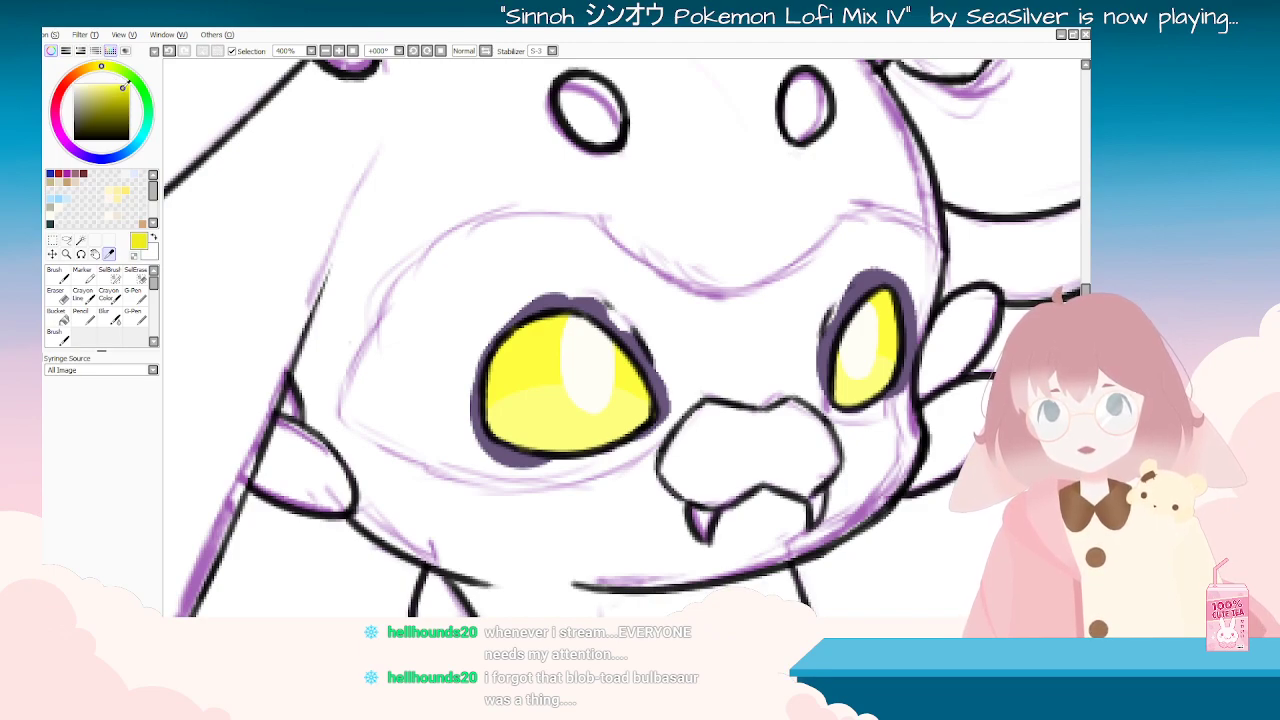
click(134, 298)
key(Delete)
key(Delete)
key(Delete)
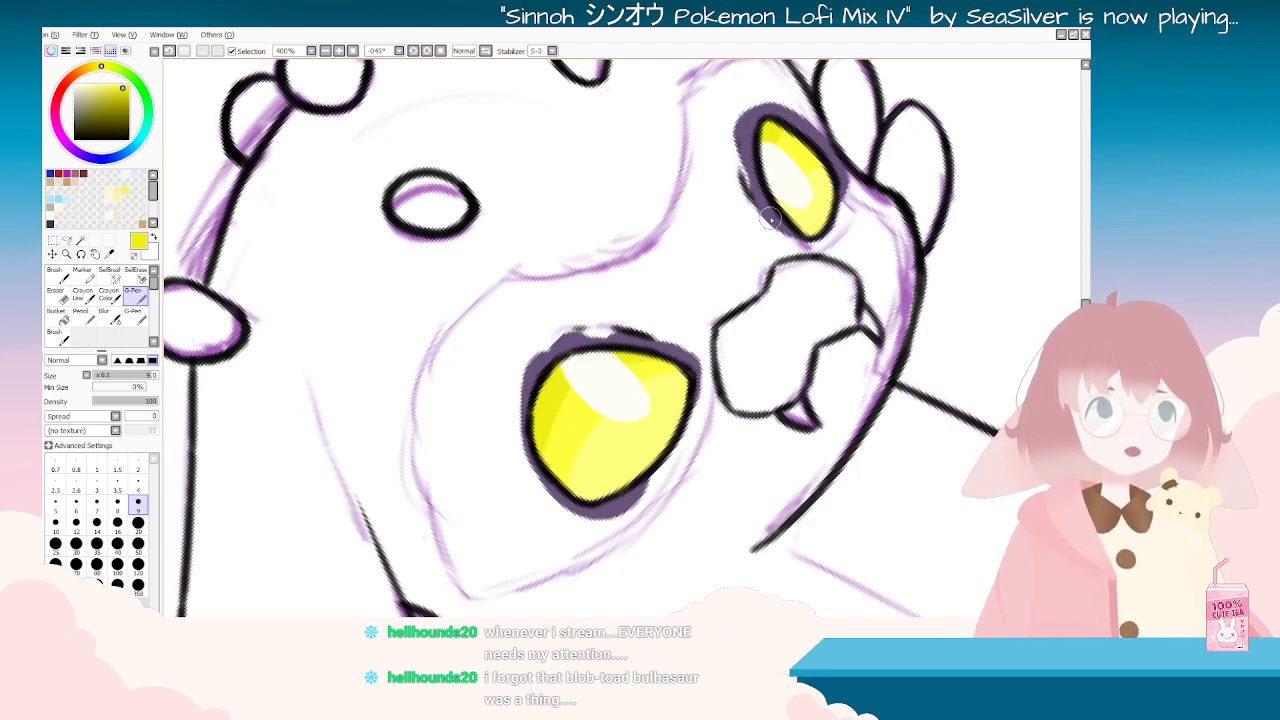
click(110, 320)
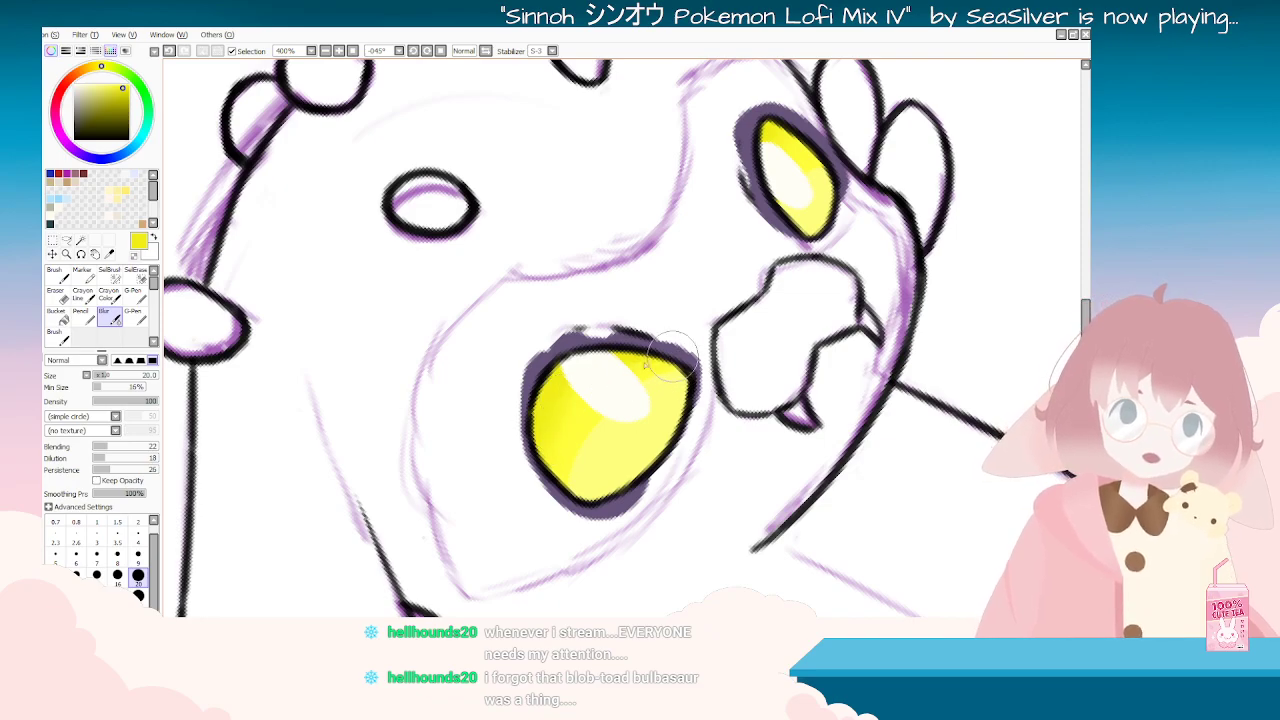
Step: Examine the blended eye shading from several canvas rotations and from farther away
key(Delete)
key(Delete)
key(Delete)
key(Delete)
key(Delete)
key(Delete)
key(Delete)
key(Delete)
key(Delete)
key(Delete)
key(Delete)
key(Delete)
key(Delete)
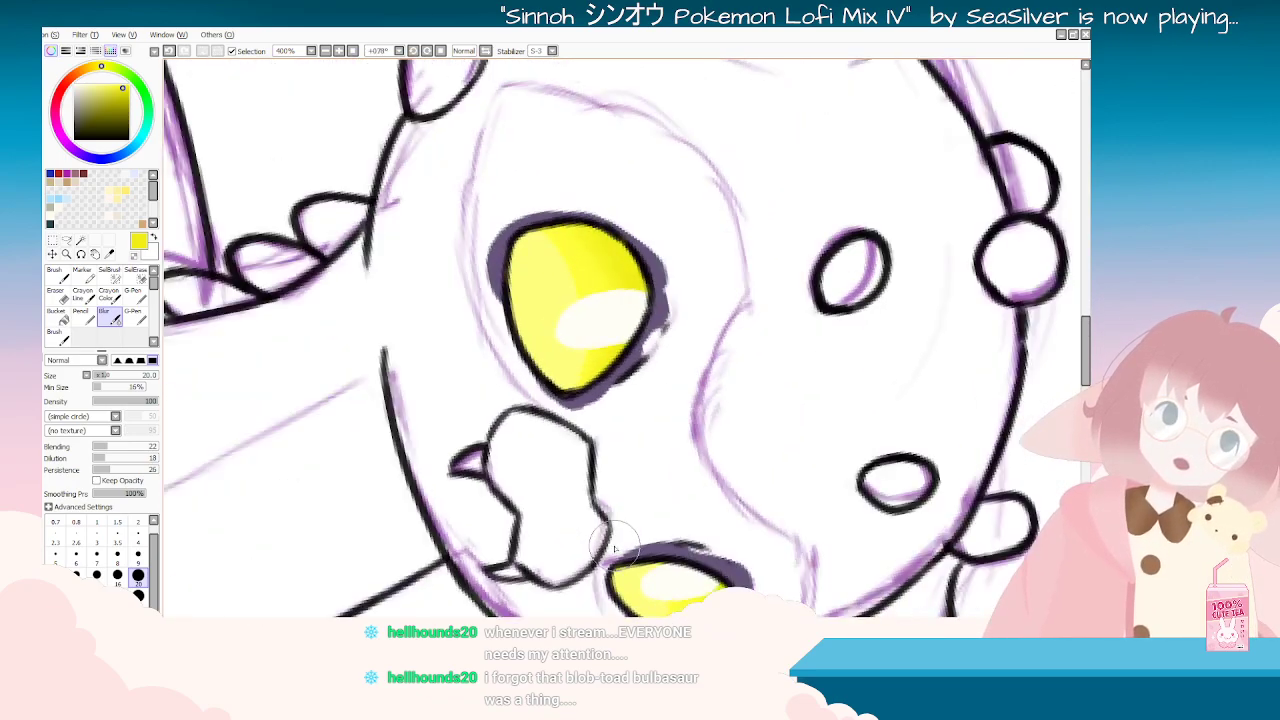
scroll(563, 480, down, 4)
key(Delete)
scroll(592, 456, down, 1)
key(Delete)
scroll(677, 494, up, 3)
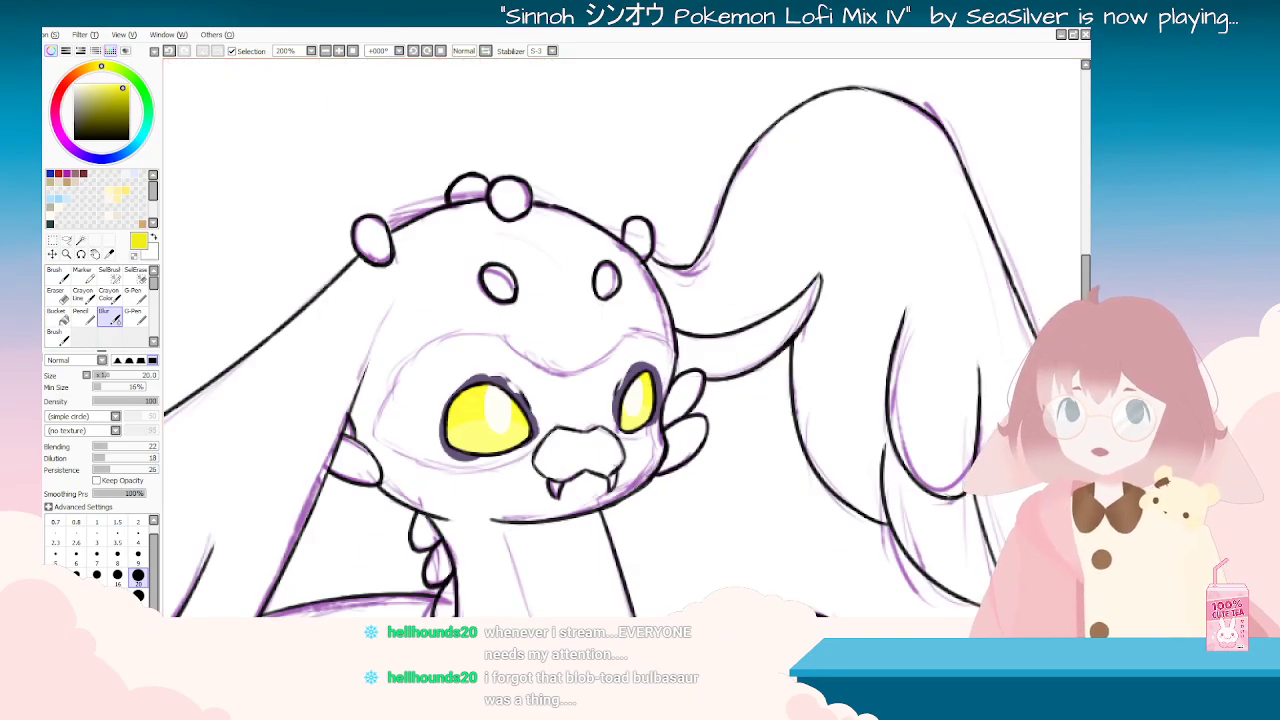
key(Delete)
key(Delete)
key(Delete)
key(Delete)
key(Delete)
key(Delete)
key(Delete)
key(Delete)
key(Delete)
key(Delete)
key(Delete)
key(Delete)
key(Delete)
key(Delete)
key(Delete)
key(Delete)
key(Delete)
key(Delete)
key(Delete)
key(Delete)
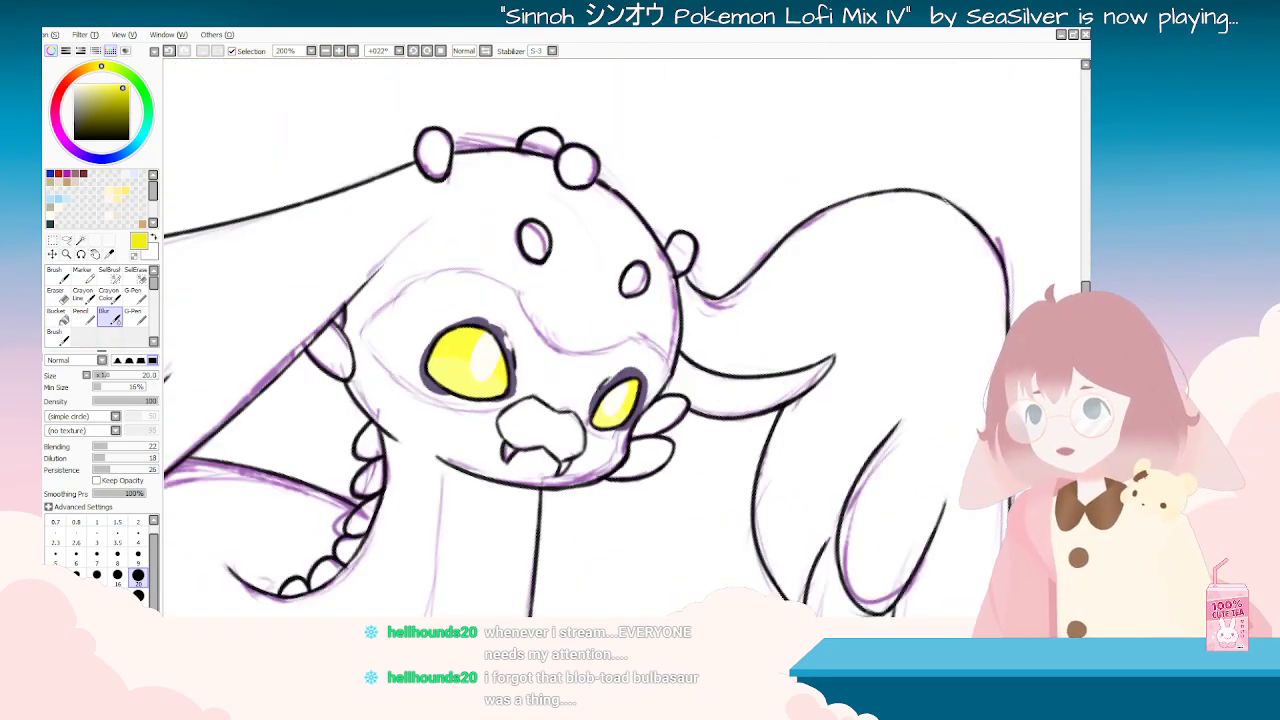
Step: Show the near-black base, purple markings and light grey details again, and look over the coloured Adorapent with the canvas upright
key(ctrl+z)
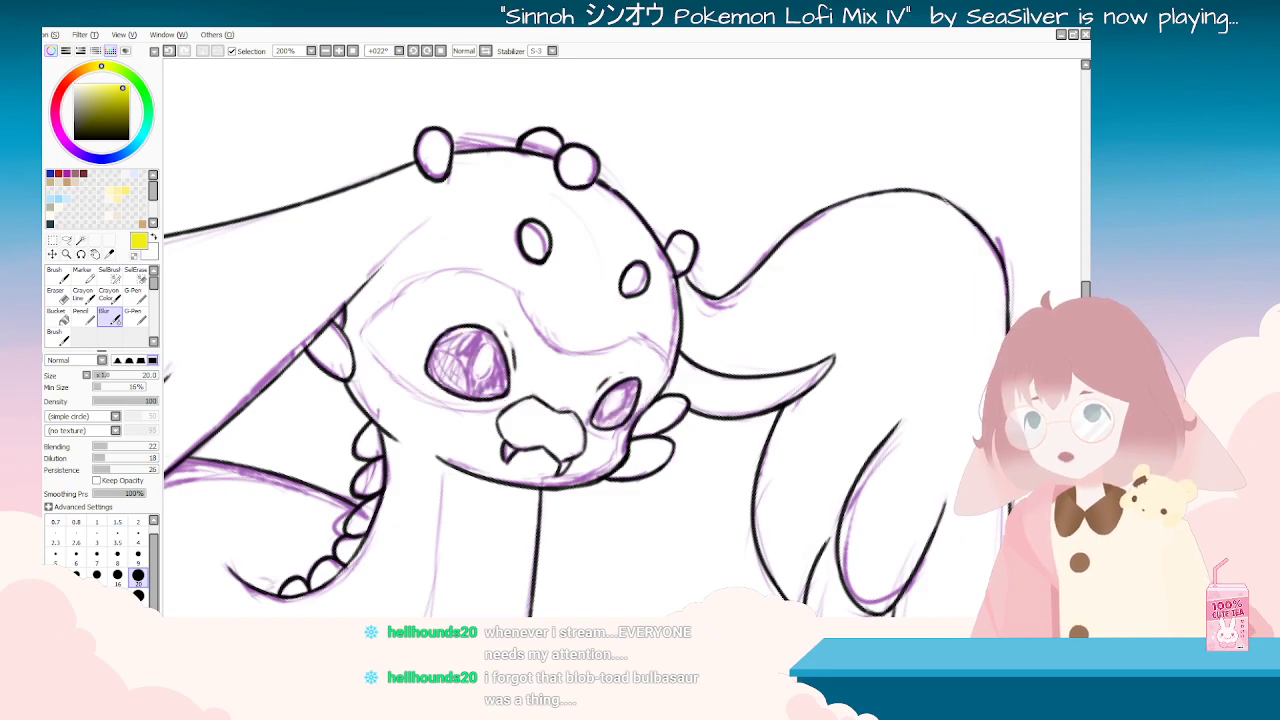
key(Home)
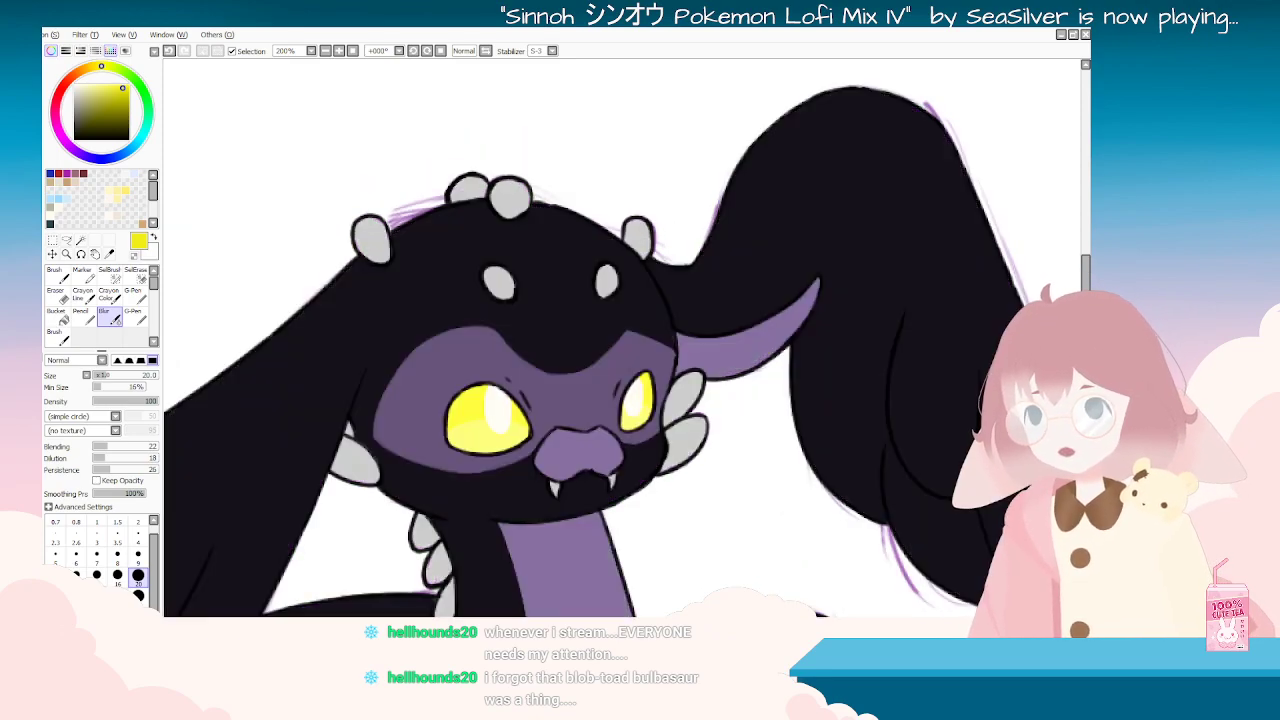
key(End)
key(End)
key(End)
key(End)
key(End)
key(End)
key(End)
key(End)
key(End)
key(End)
key(End)
key(End)
key(End)
key(End)
key(End)
key(End)
key(End)
key(End)
key(End)
key(End)
key(Home)
scroll(637, 480, down, 5)
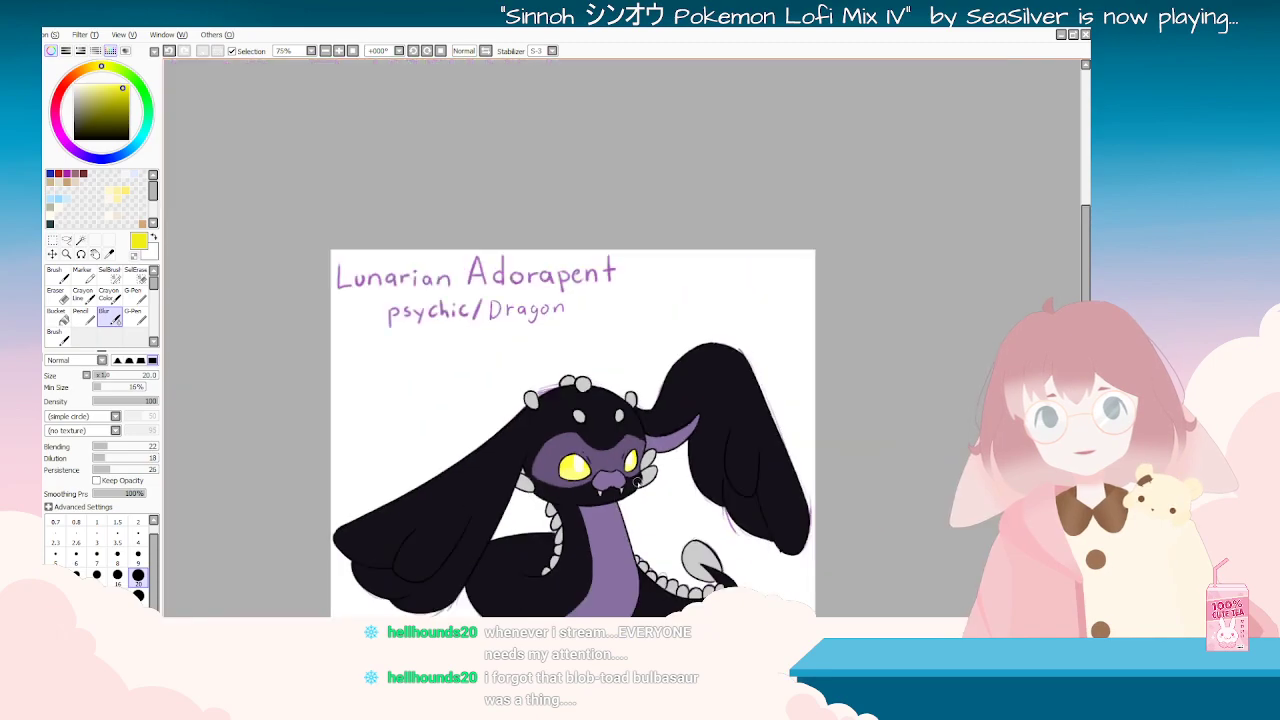
Step: Examine the coloured Adorapent from several canvas rotations
scroll(637, 480, up, 2)
key(Delete)
key(Delete)
key(Delete)
key(Delete)
key(Delete)
key(Delete)
key(Delete)
key(Delete)
key(Delete)
key(Delete)
key(Delete)
key(Delete)
key(Delete)
key(Delete)
key(Delete)
key(Delete)
key(Delete)
key(Delete)
key(Delete)
key(Delete)
key(Delete)
key(Delete)
key(Delete)
key(Delete)
key(Delete)
key(Delete)
key(Delete)
key(Delete)
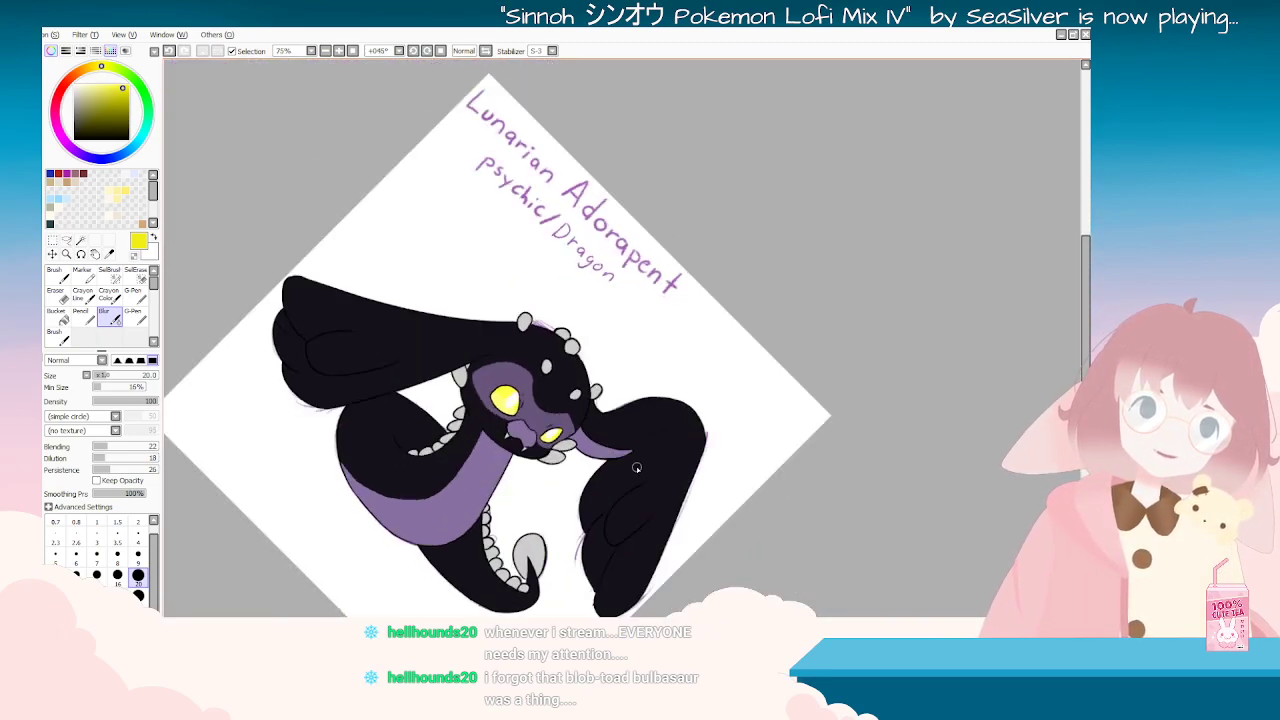
Step: Recolour the small brow lines above both eyes in a dark purple sampled from the face, using the G-Pen at size 9
key(Home)
scroll(634, 464, up, 5)
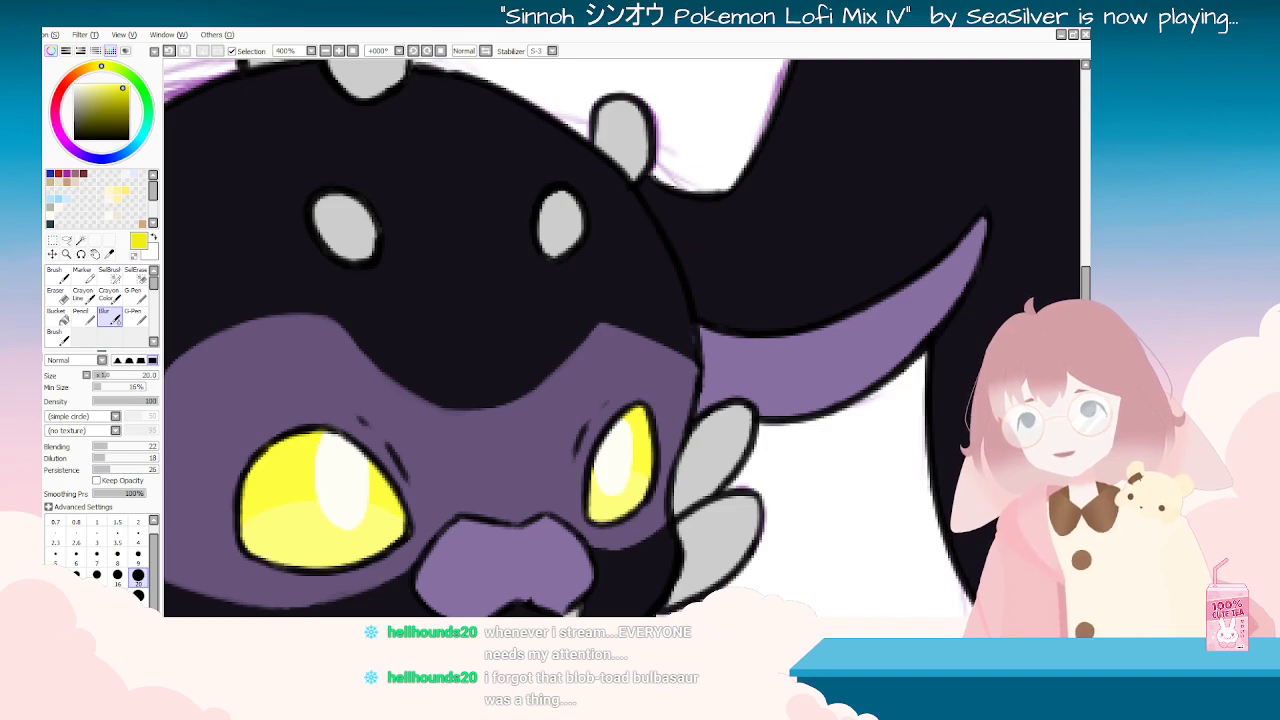
click(110, 253)
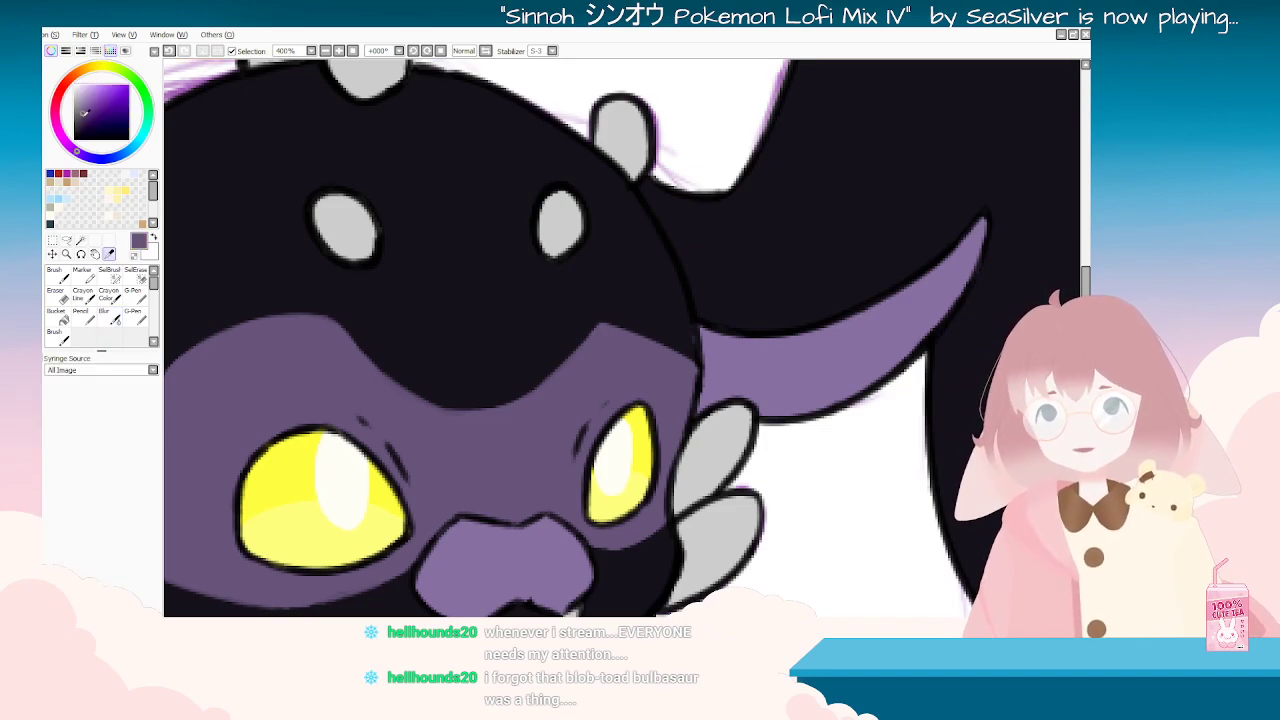
click(143, 302)
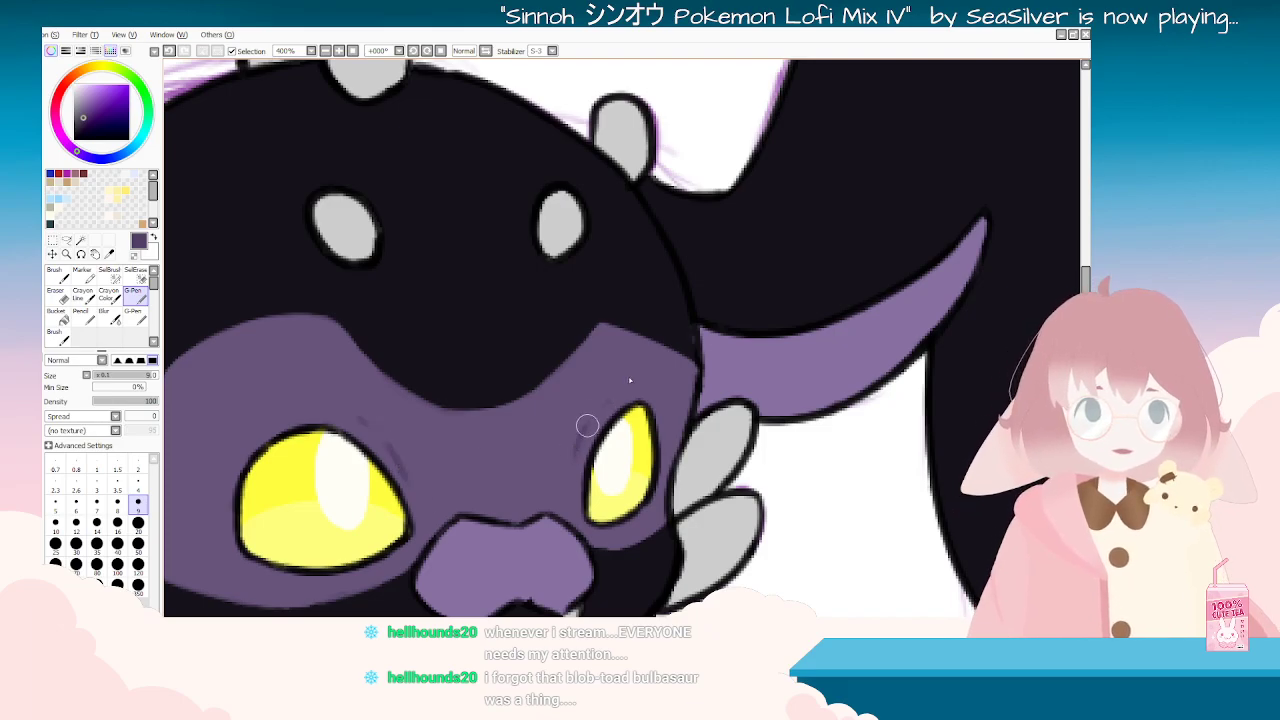
Step: Examine the softened brow lines and the whole figure at different rotations and zoom levels, ending with the canvas upright
key(Delete)
scroll(616, 389, down, 5)
scroll(618, 389, up, 3)
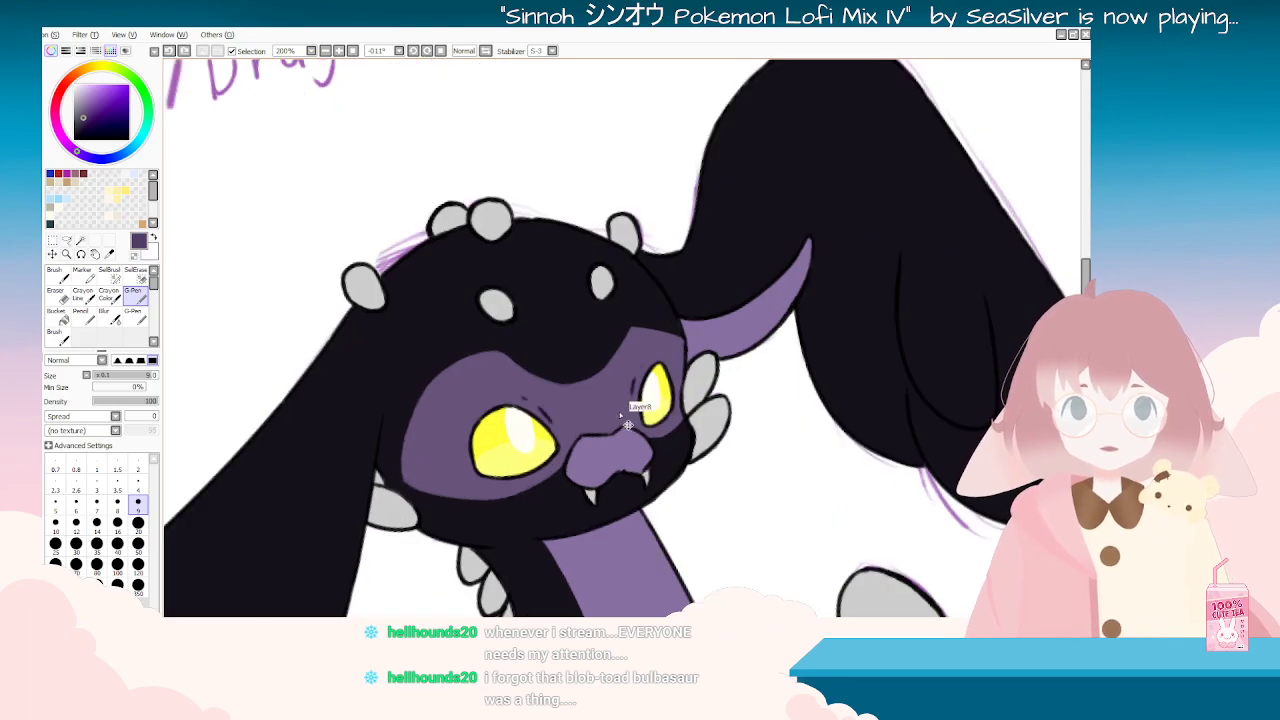
scroll(620, 415, down, 2)
key(End)
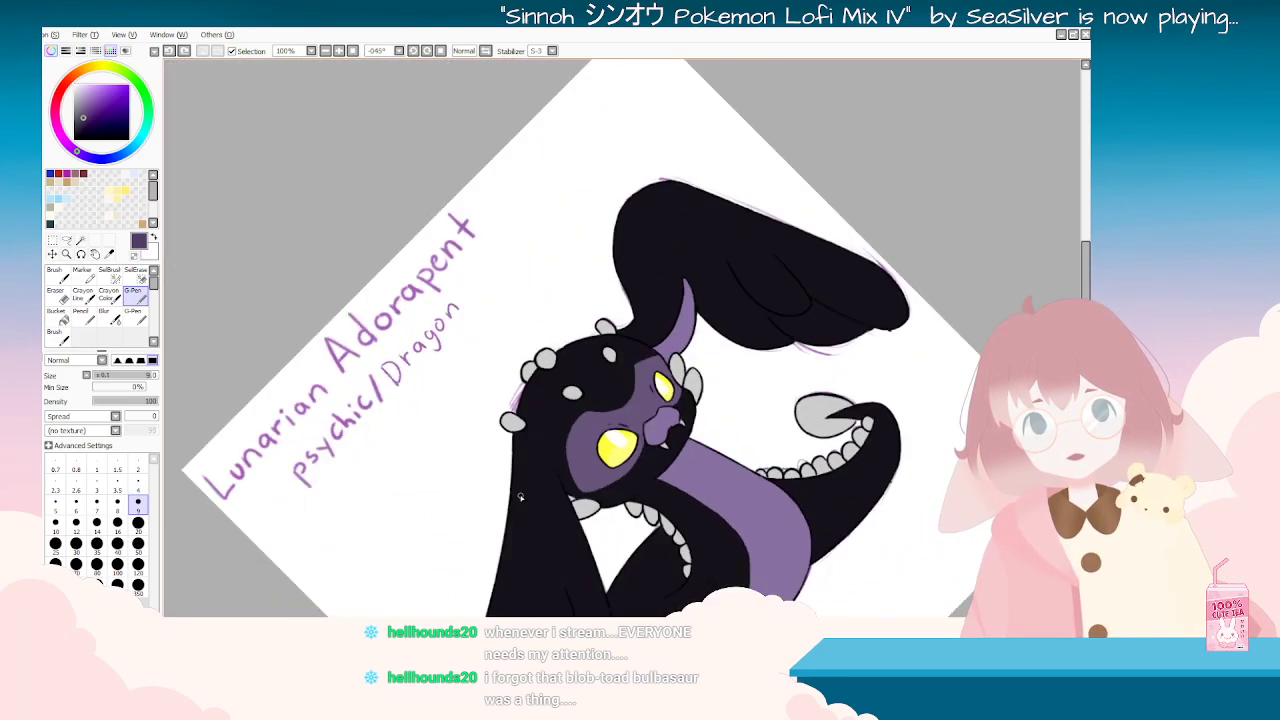
key(End)
scroll(520, 497, down, 2)
scroll(520, 497, up, 1)
key(Delete)
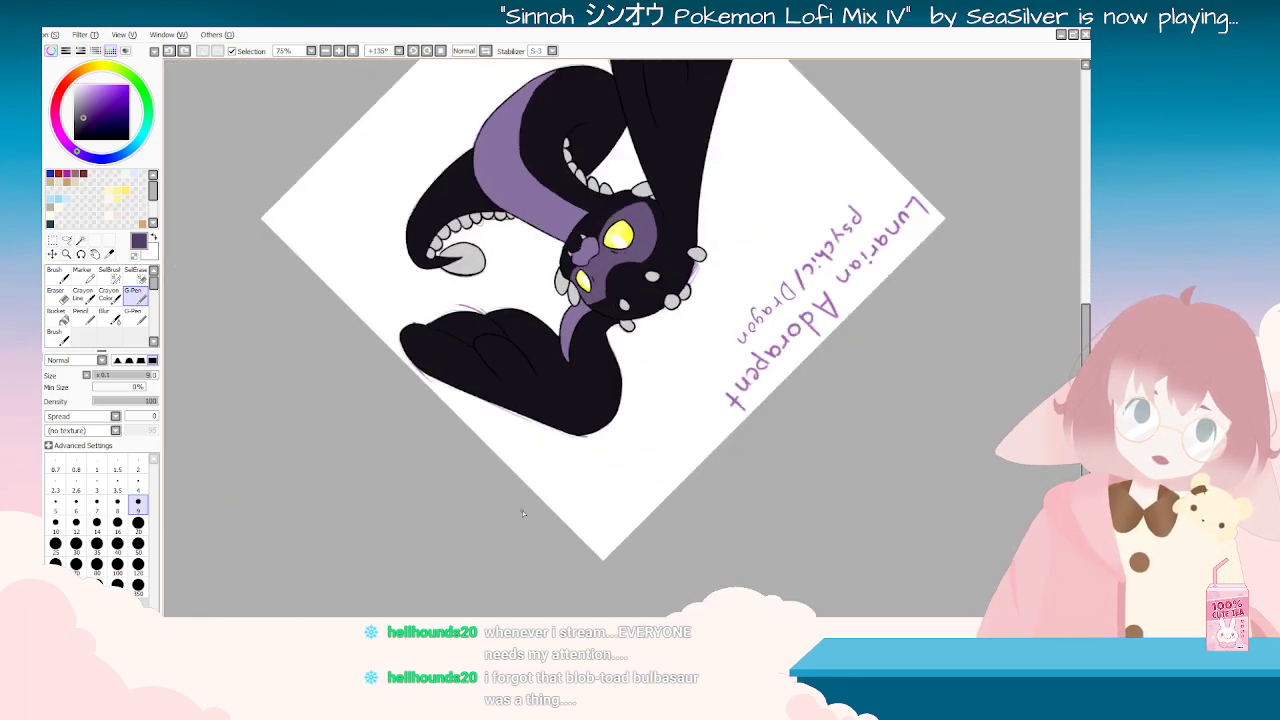
key(Delete)
key(Delete)
key(Delete)
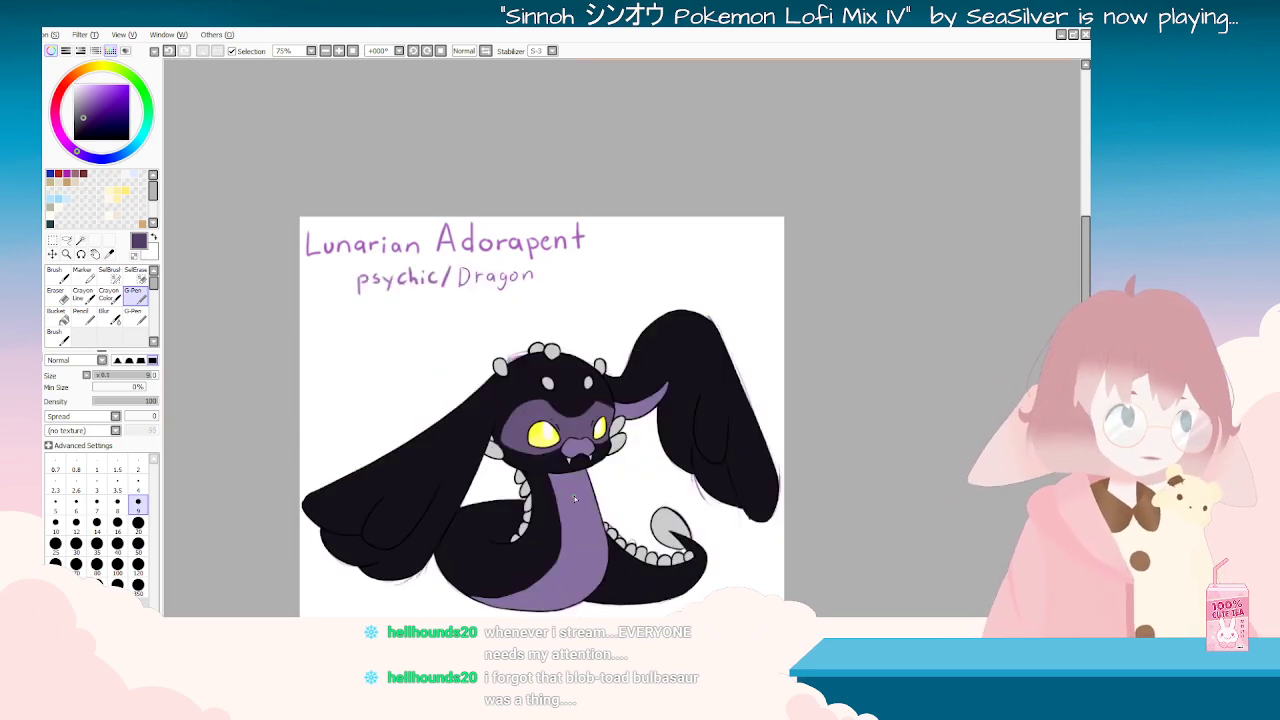
key(End)
key(End)
key(End)
key(End)
key(End)
key(End)
key(End)
key(End)
key(End)
key(End)
key(End)
key(End)
key(End)
key(End)
key(End)
key(End)
key(End)
key(End)
key(End)
key(End)
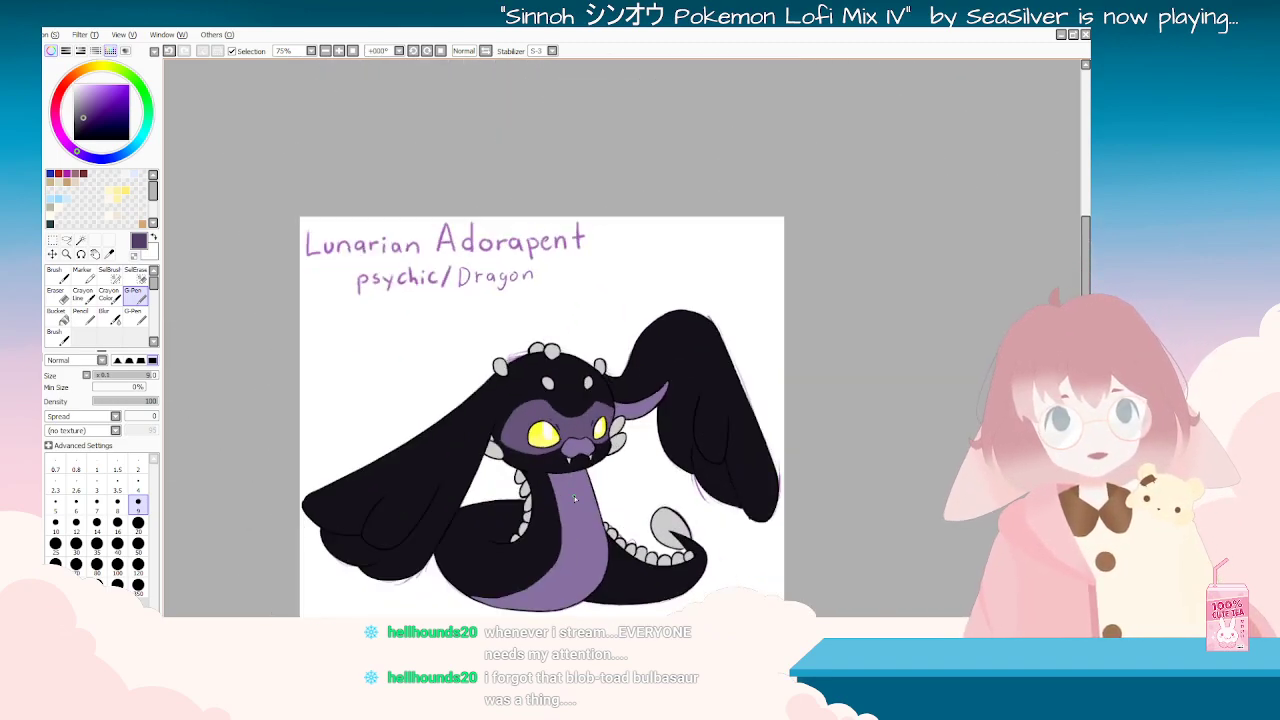
scroll(509, 475, down, 1)
scroll(510, 476, up, 2)
scroll(424, 596, down, 2)
scroll(358, 610, down, 1)
scroll(343, 594, up, 1)
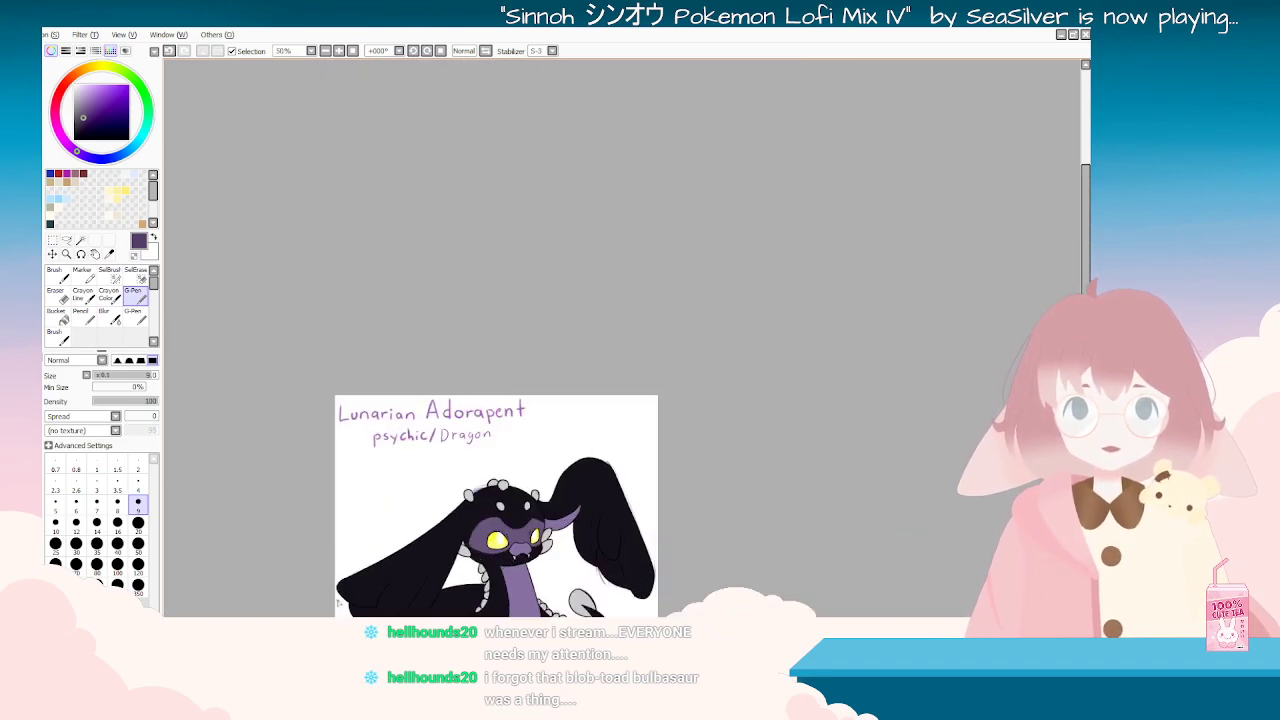
drag(1086, 320, 1086, 397)
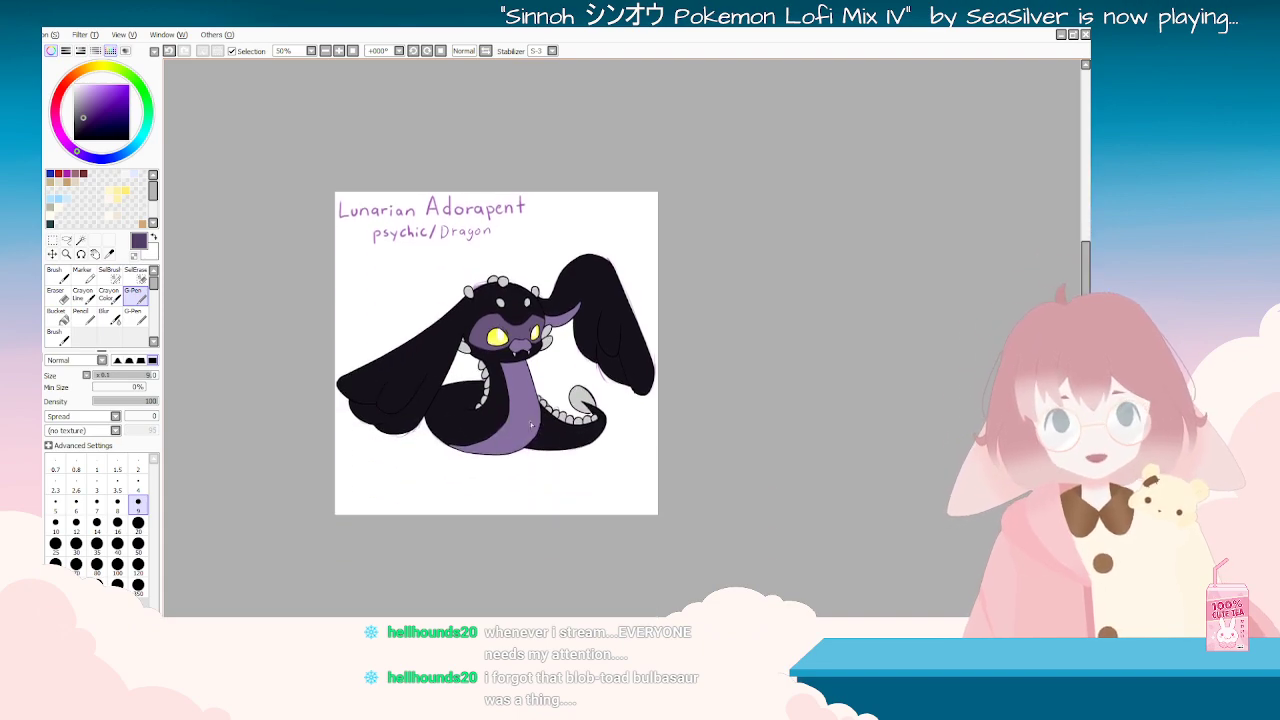
scroll(100, 310, down, 1)
scroll(500, 370, up, 2)
scroll(332, 378, down, 2)
scroll(242, 516, up, 2)
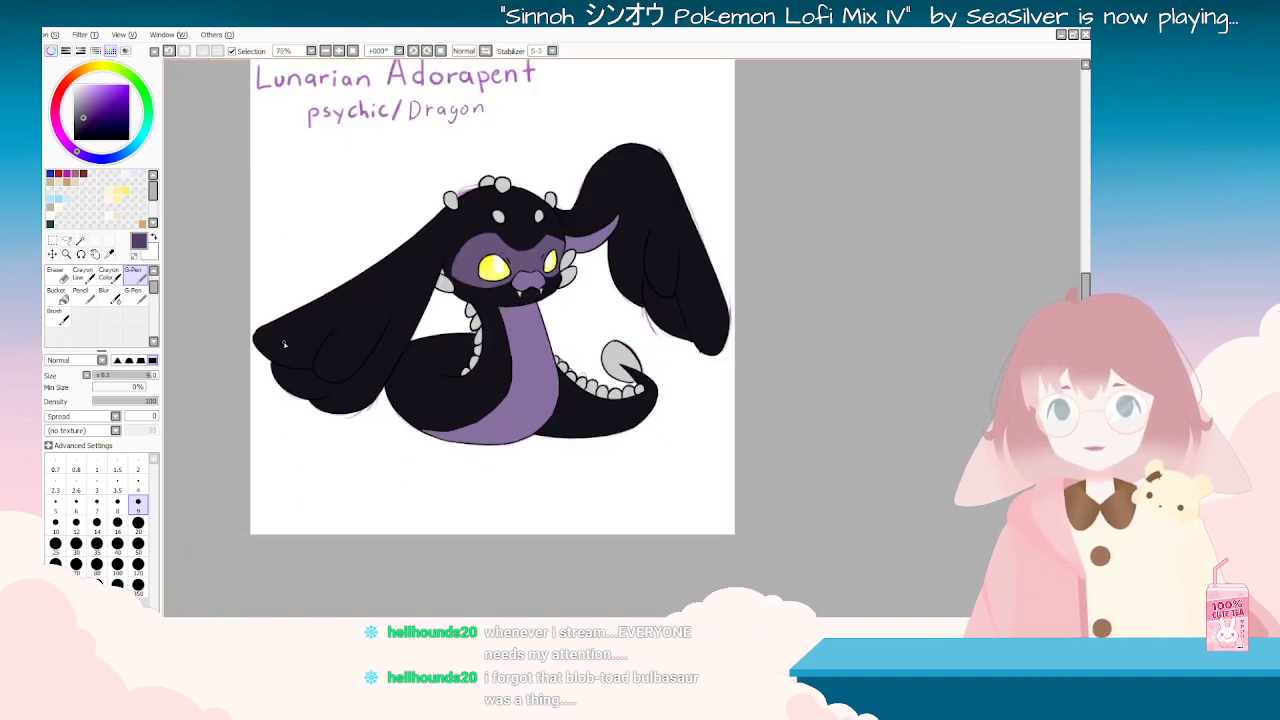
Step: Try soft grey highlights along the upper edges of both ears and on the forehead with the Brush at size 300
click(110, 253)
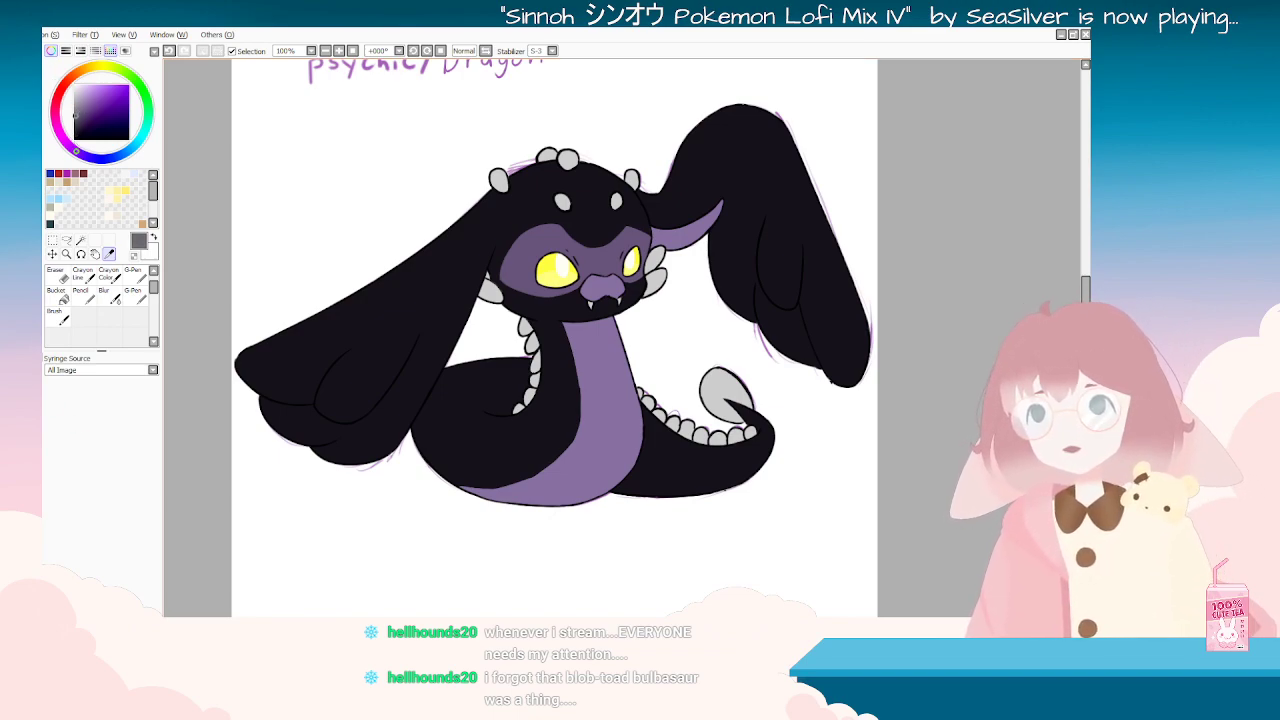
click(61, 317)
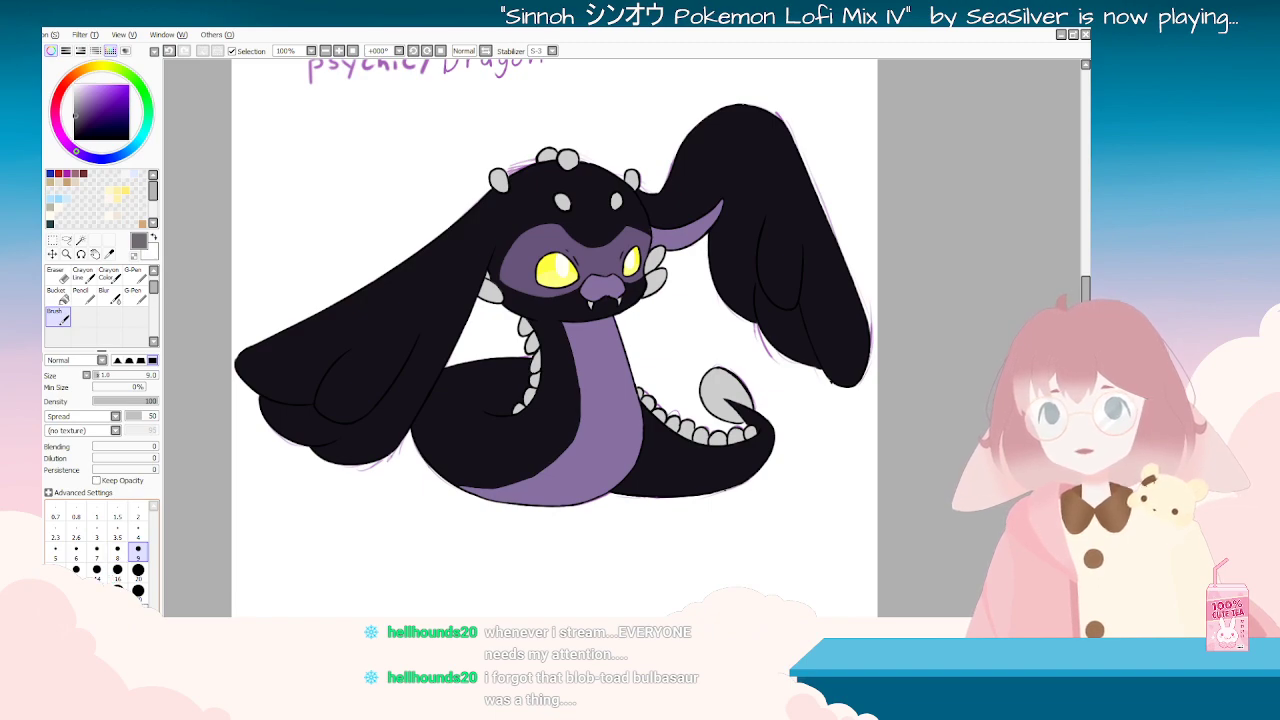
mouse_move(446, 228)
mouse_down()
mouse_move(388, 292)
mouse_move(423, 262)
mouse_move(245, 342)
mouse_move(308, 312)
mouse_move(317, 333)
mouse_move(410, 317)
mouse_move(488, 202)
mouse_move(449, 240)
mouse_up()
drag(710, 110, 752, 119)
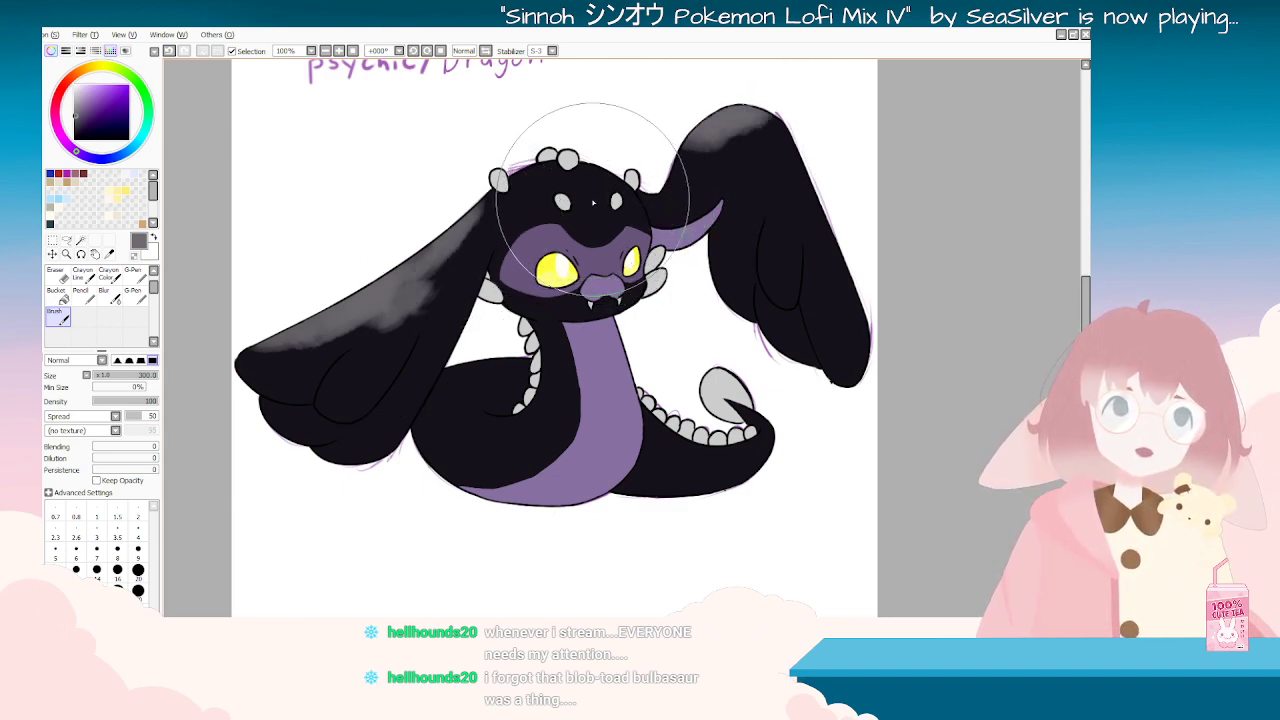
mouse_move(594, 192)
mouse_down()
mouse_move(580, 190)
mouse_move(598, 219)
mouse_move(567, 186)
mouse_move(604, 216)
mouse_up()
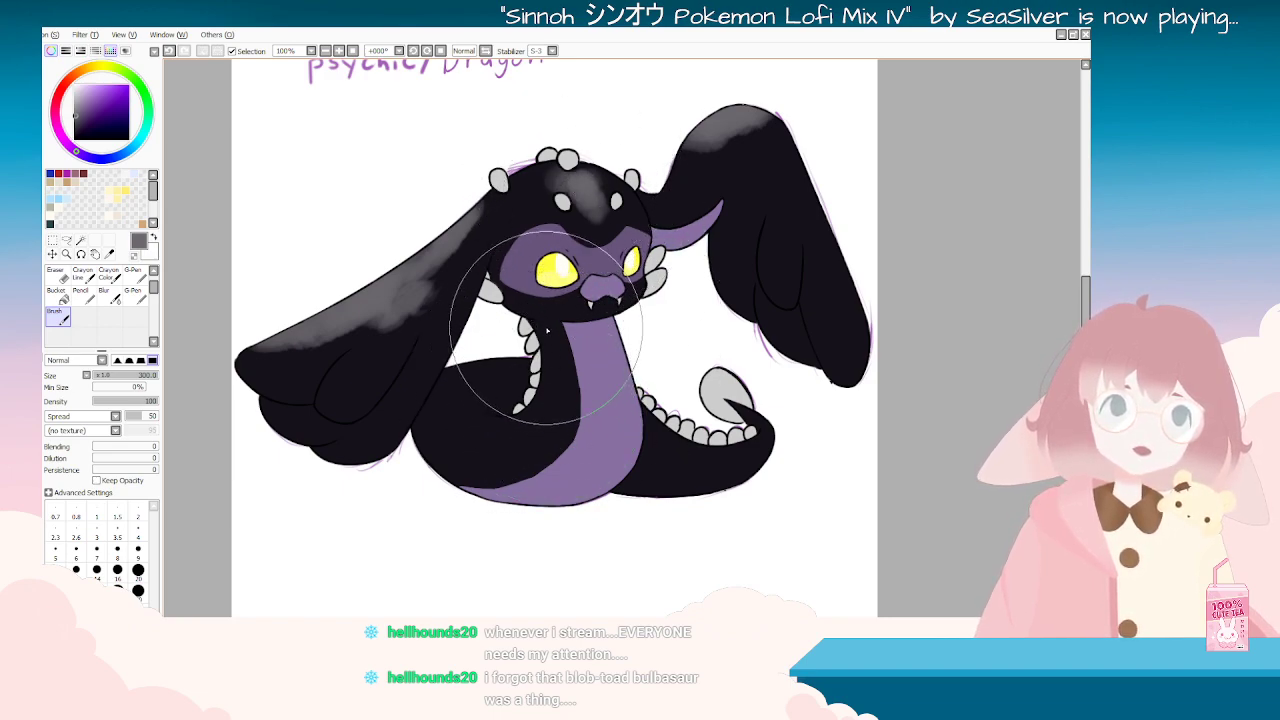
Step: Try soft grey highlights down the neck, along the body coil beside the belly and on the tail
mouse_move(561, 328)
mouse_down()
mouse_move(511, 469)
mouse_move(582, 396)
mouse_move(558, 410)
mouse_move(594, 428)
mouse_up()
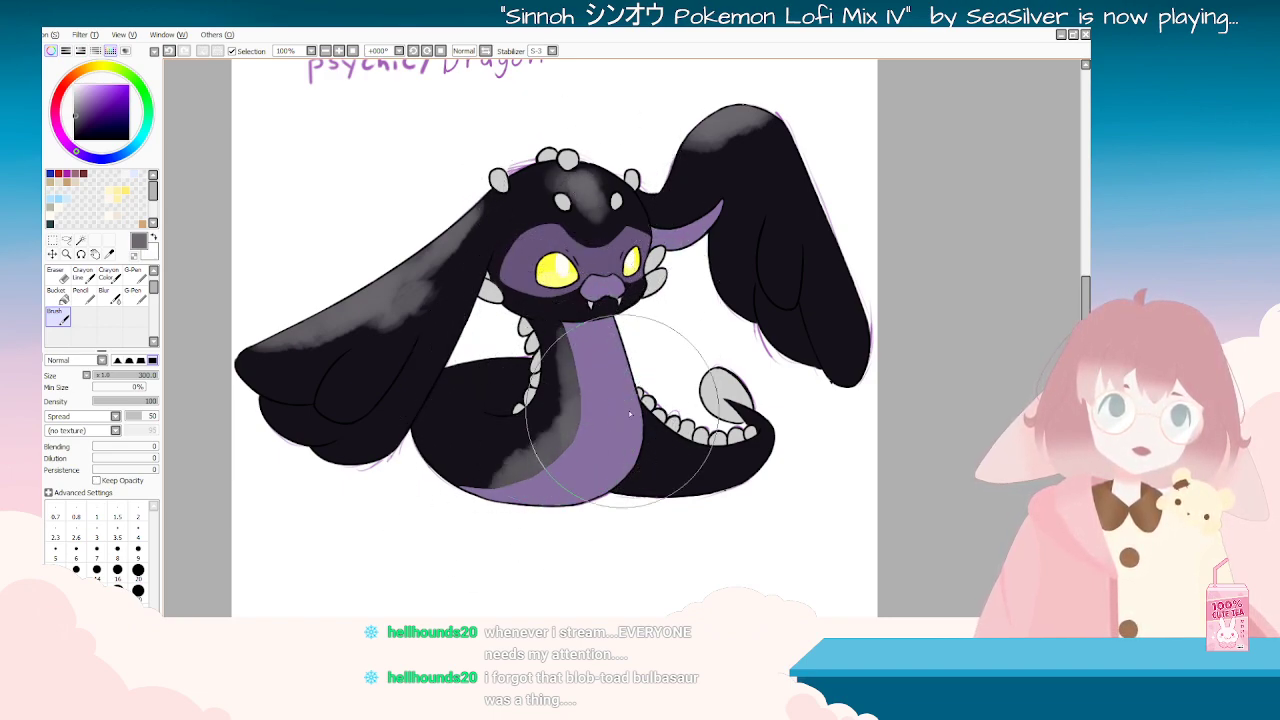
drag(621, 476, 790, 470)
key(ctrl+z)
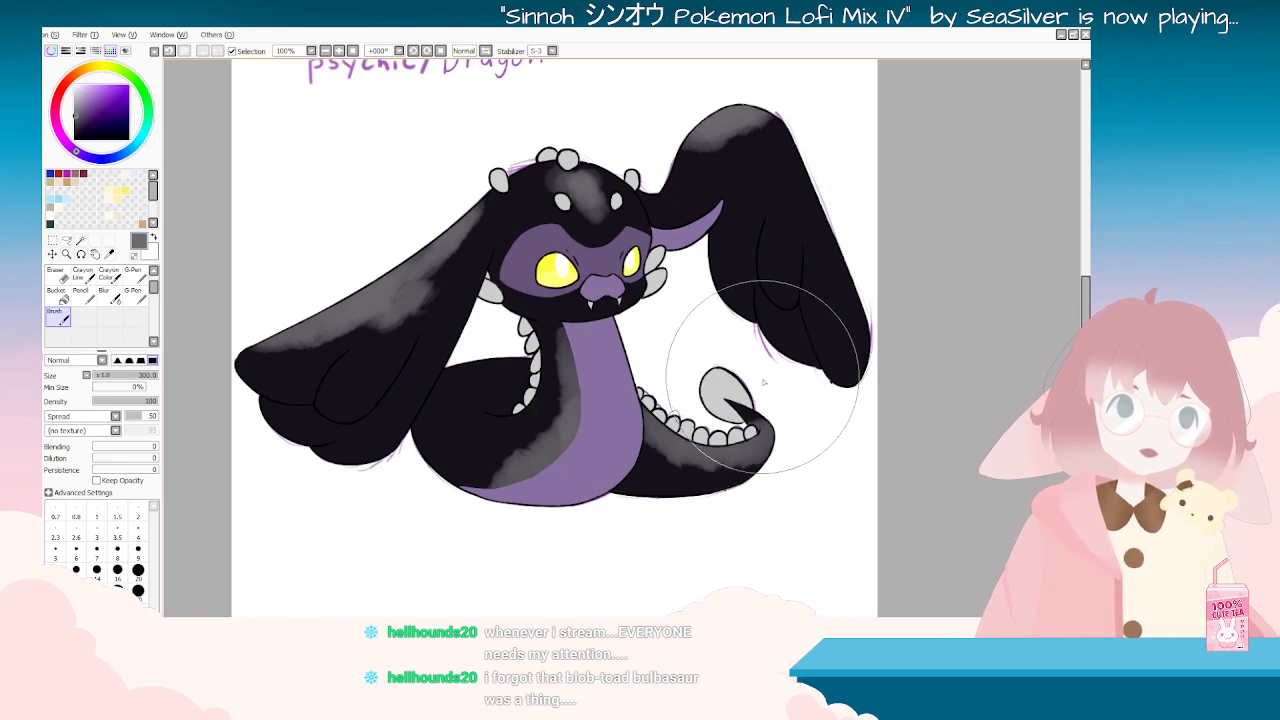
mouse_move(730, 398)
mouse_down()
mouse_move(756, 449)
mouse_move(672, 464)
mouse_move(639, 396)
mouse_move(771, 436)
mouse_move(661, 431)
mouse_move(638, 378)
mouse_up()
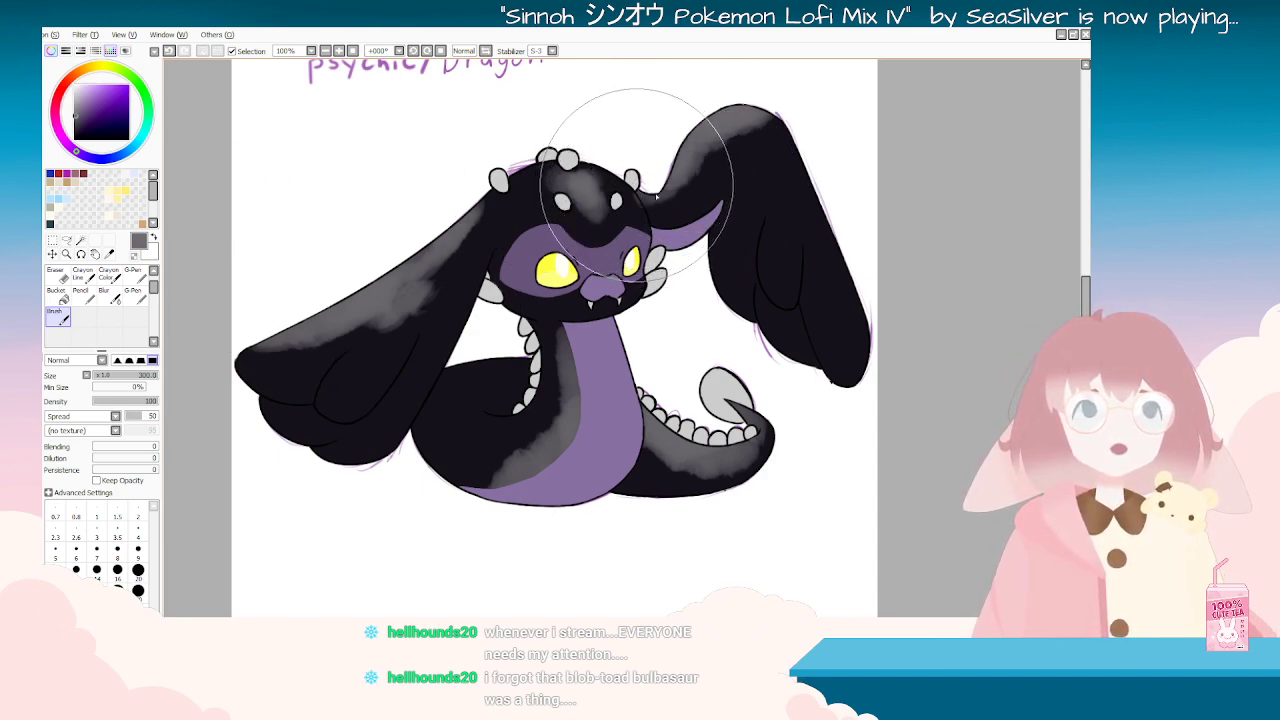
Step: Try grey highlights on the inner folds of both ears
drag(484, 190, 415, 290)
mouse_move(359, 343)
mouse_down()
mouse_move(335, 395)
mouse_move(344, 371)
mouse_up()
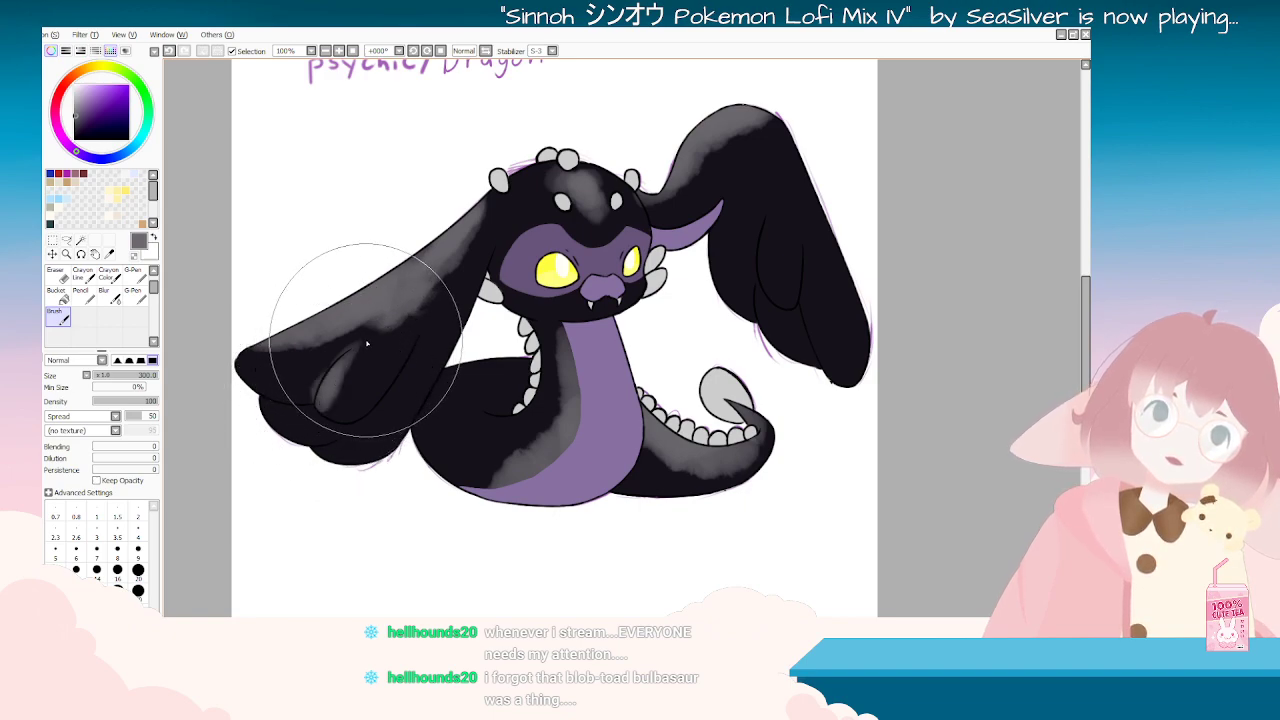
mouse_move(778, 212)
mouse_down()
mouse_move(769, 280)
mouse_move(776, 227)
mouse_move(808, 324)
mouse_move(814, 288)
mouse_move(817, 338)
mouse_up()
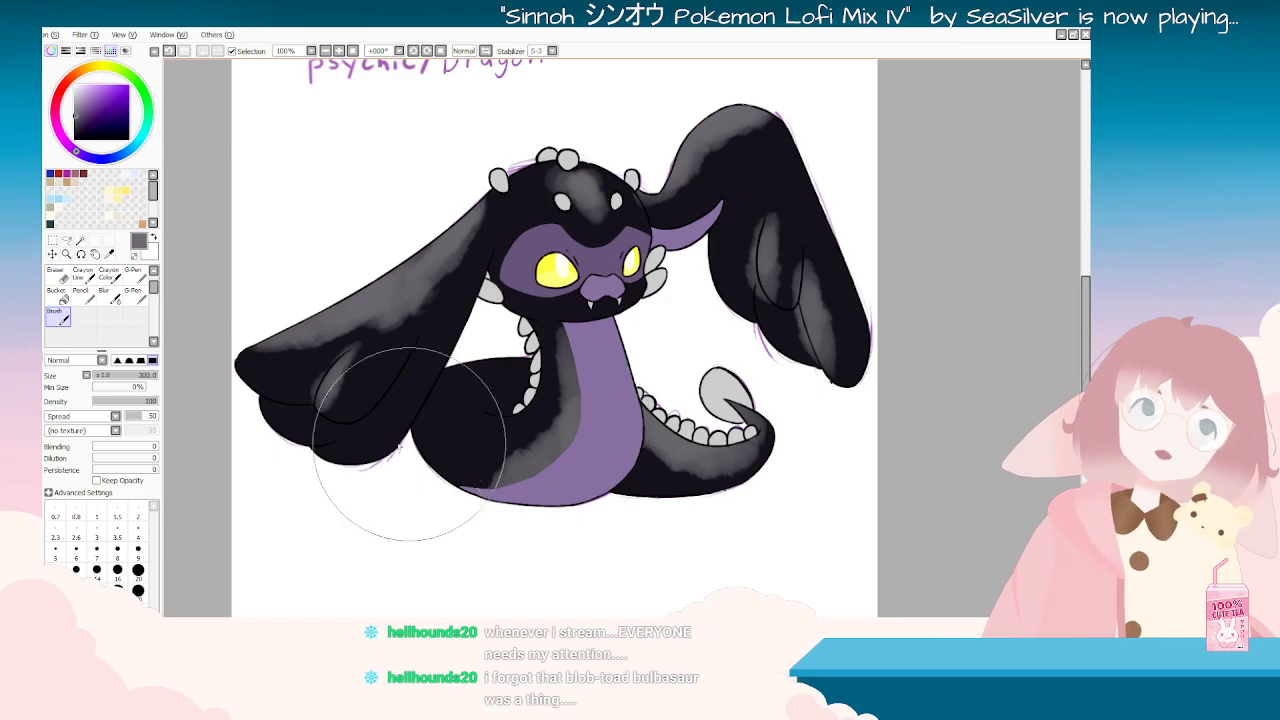
Step: Try toning down the grey highlights on the left ear, neck and body by brushing over them in near-black
key(End)
key(End)
key(End)
key(End)
key(End)
key(End)
key(End)
key(End)
key(End)
key(End)
key(End)
key(End)
key(End)
key(End)
key(End)
key(End)
key(End)
key(End)
key(End)
key(End)
key(End)
key(End)
key(End)
key(End)
key(End)
key(End)
key(End)
key(End)
key(End)
key(End)
key(End)
key(End)
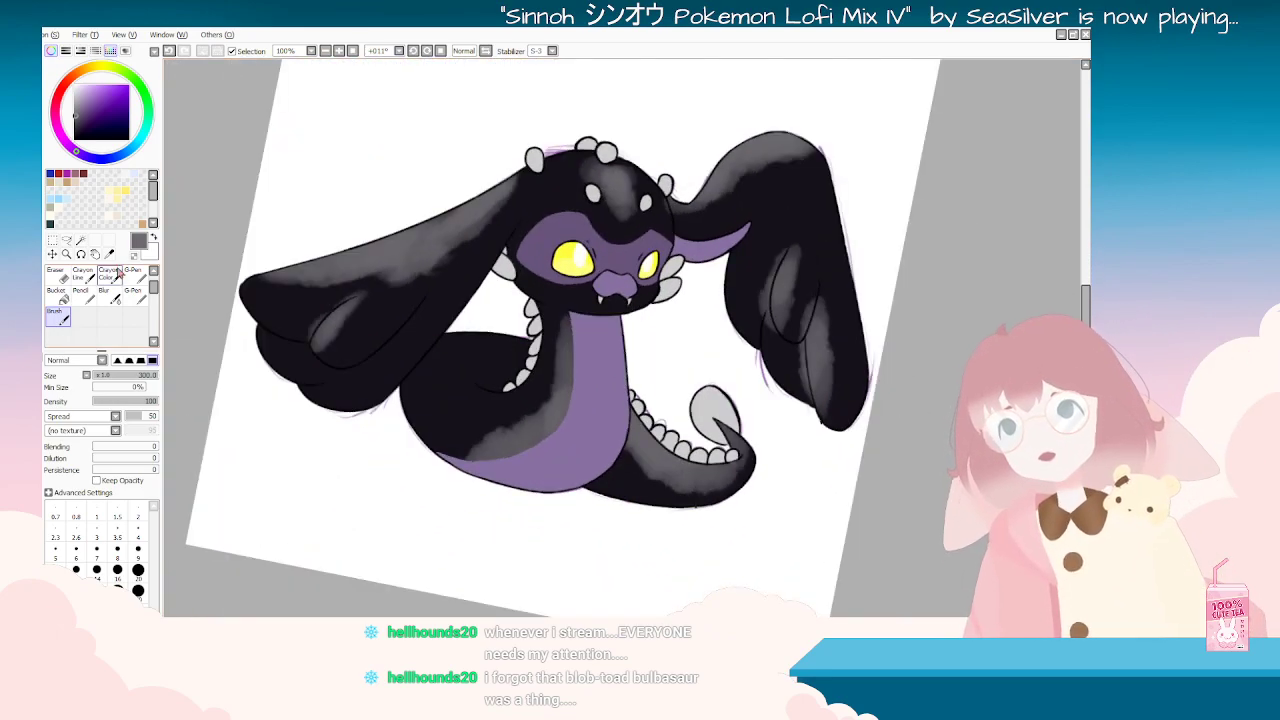
click(109, 254)
key(Delete)
key(Delete)
key(Delete)
key(Delete)
click(62, 317)
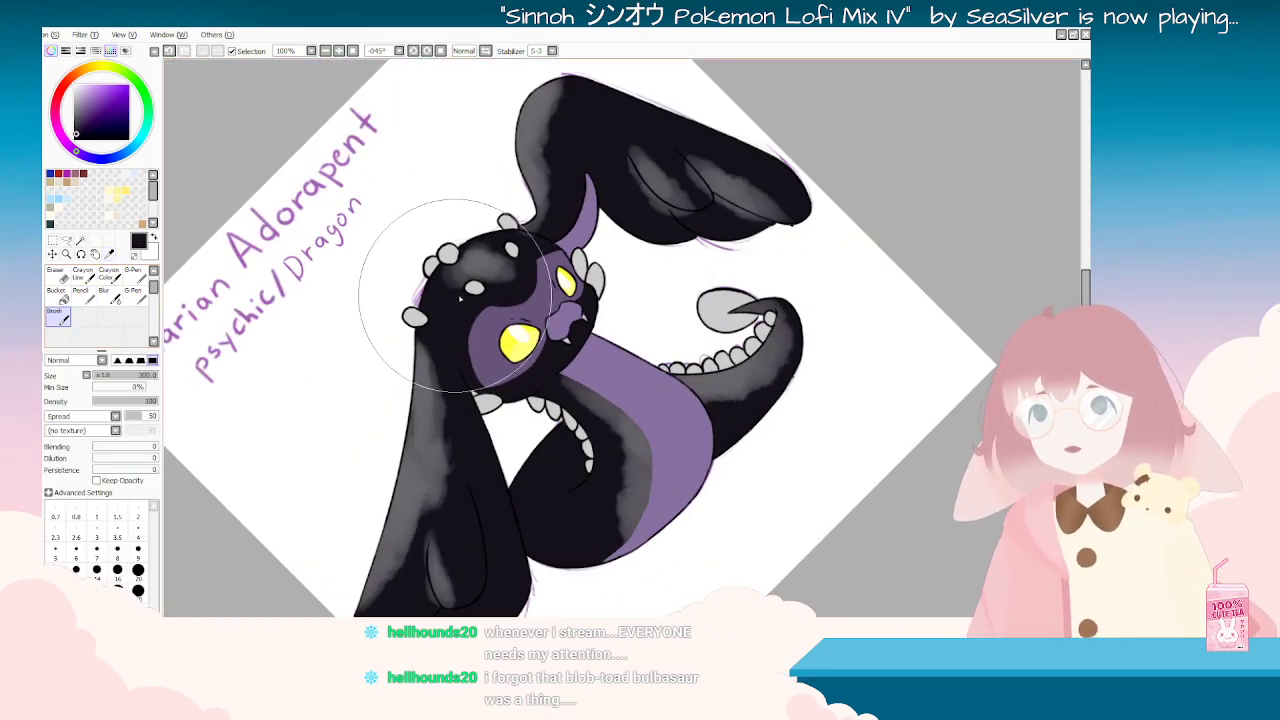
mouse_move(424, 323)
mouse_down()
mouse_move(426, 389)
mouse_move(444, 306)
mouse_move(424, 501)
mouse_move(406, 536)
mouse_move(436, 429)
mouse_move(438, 336)
mouse_move(456, 428)
mouse_move(480, 456)
mouse_move(476, 511)
mouse_move(460, 558)
mouse_move(448, 553)
mouse_move(457, 469)
mouse_move(457, 527)
mouse_move(423, 528)
mouse_move(420, 556)
mouse_move(480, 389)
mouse_move(445, 427)
mouse_move(439, 352)
mouse_move(439, 444)
mouse_move(398, 588)
mouse_move(434, 623)
mouse_move(452, 494)
mouse_move(455, 515)
mouse_move(537, 517)
mouse_move(432, 448)
mouse_move(429, 518)
mouse_move(441, 490)
mouse_move(401, 581)
mouse_move(437, 442)
mouse_move(408, 524)
mouse_up()
mouse_move(472, 412)
mouse_down()
mouse_move(597, 412)
mouse_move(577, 347)
mouse_move(640, 290)
mouse_move(668, 234)
mouse_move(750, 218)
mouse_move(717, 223)
mouse_move(697, 311)
mouse_move(670, 281)
mouse_move(716, 222)
mouse_move(746, 230)
mouse_move(803, 195)
mouse_up()
mouse_move(703, 265)
mouse_down()
mouse_move(697, 437)
mouse_move(728, 455)
mouse_up()
mouse_move(366, 300)
mouse_down()
mouse_move(324, 370)
mouse_move(345, 346)
mouse_move(310, 291)
mouse_move(257, 302)
mouse_move(287, 293)
mouse_move(435, 357)
mouse_up()
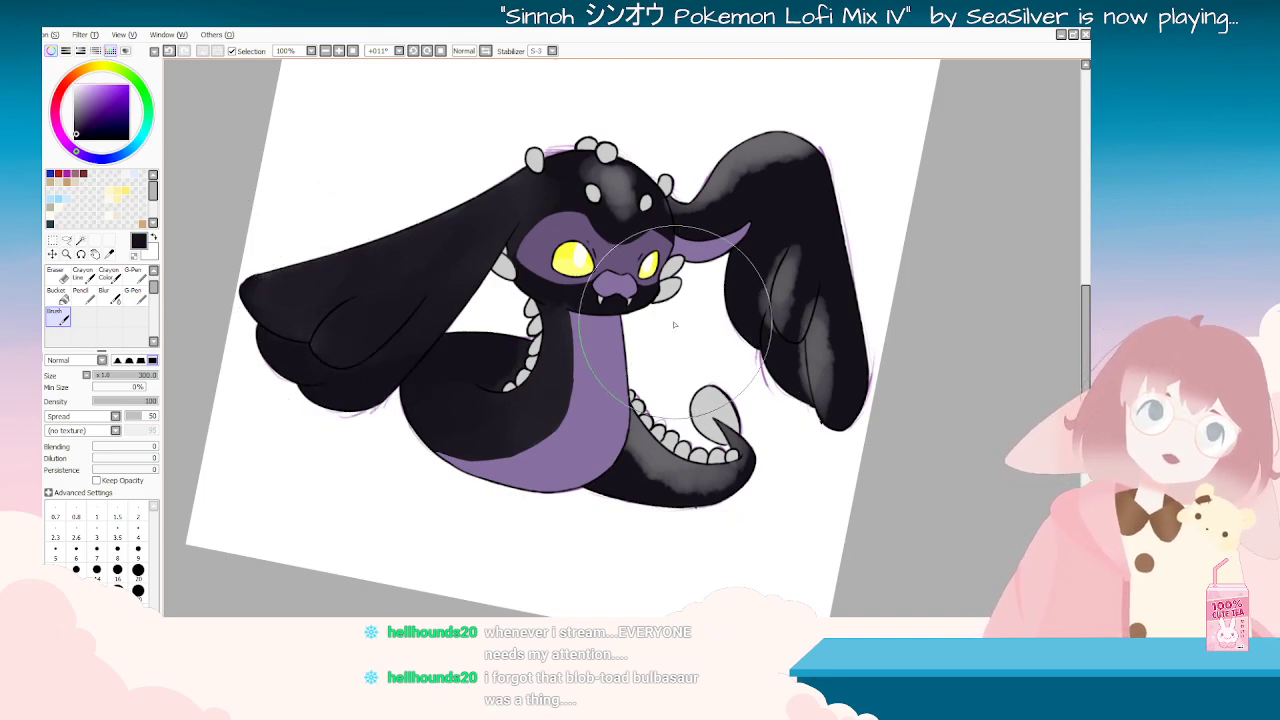
Step: Look over the shading with the canvas upright and clear all the grey highlights from the layer
key(Delete)
key(Delete)
key(Delete)
key(Home)
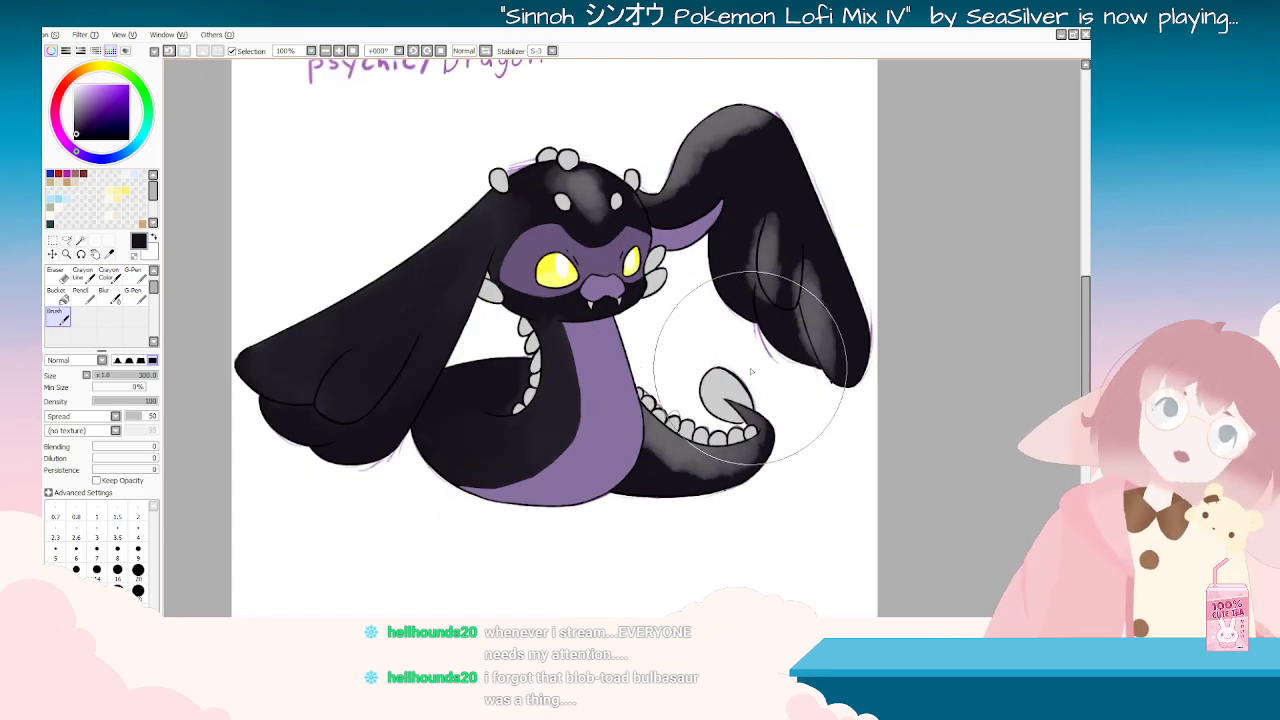
scroll(750, 368, up, 2)
scroll(750, 368, down, 3)
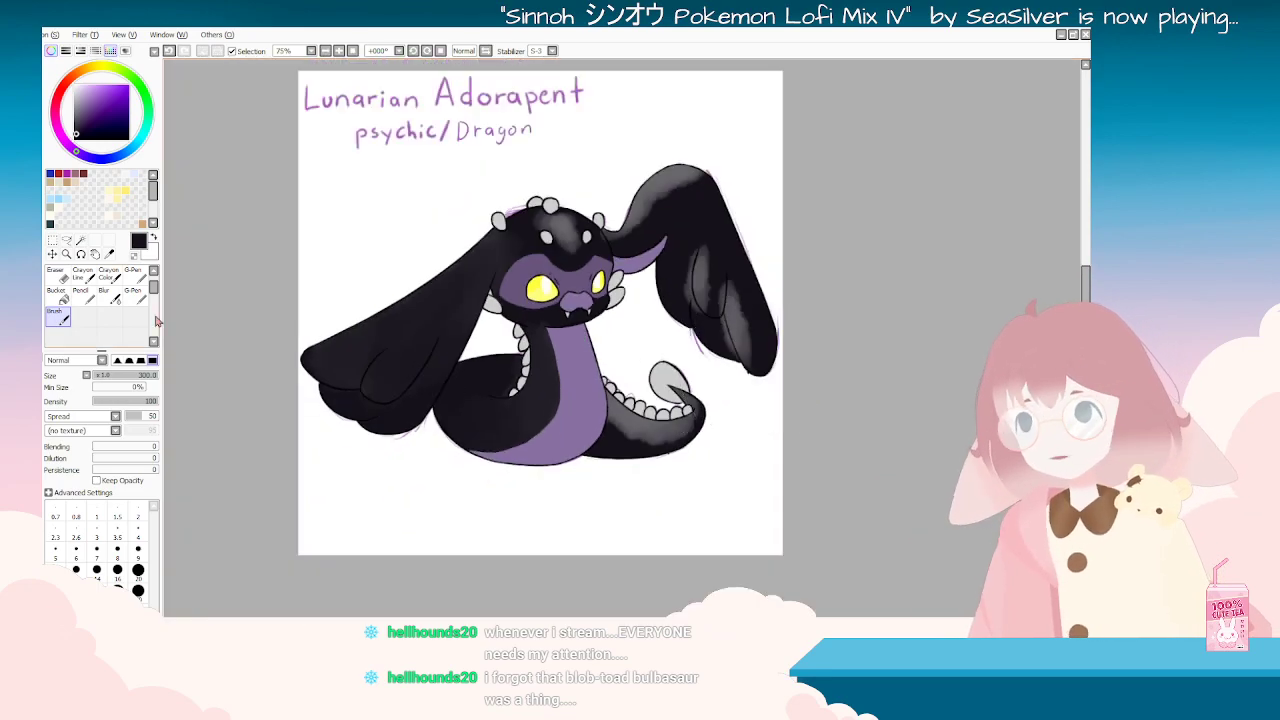
key(d)
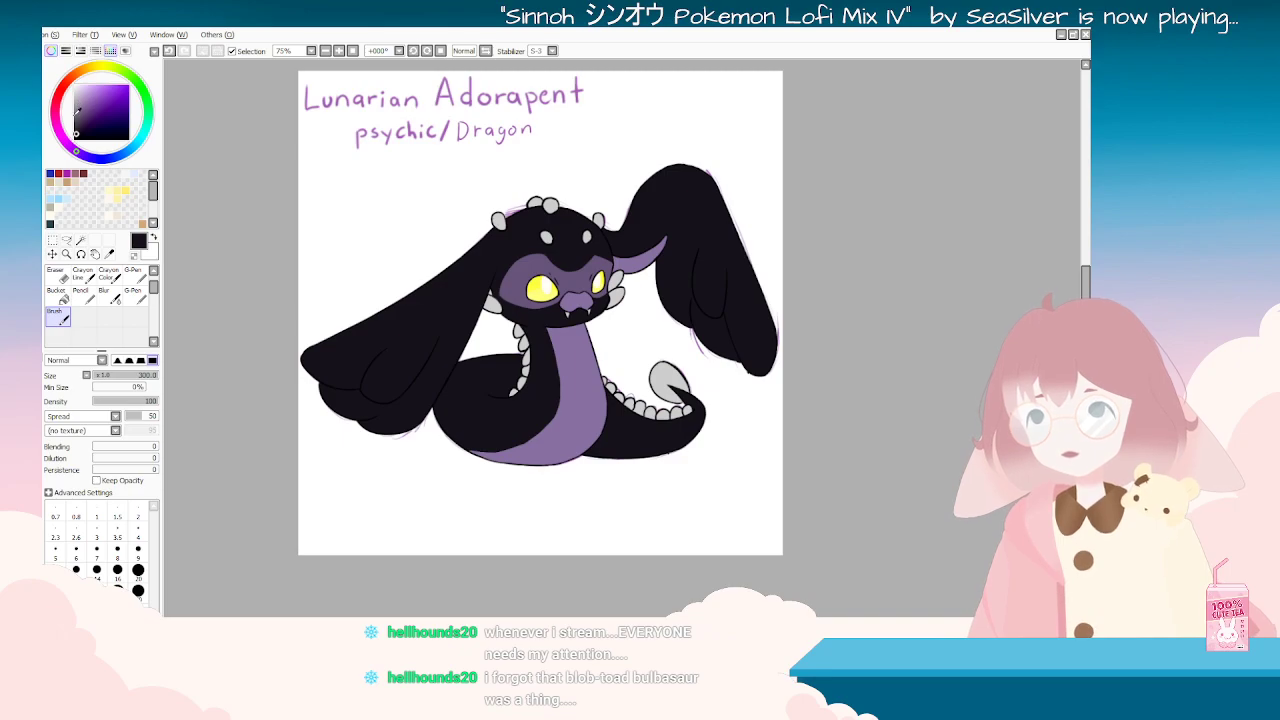
Step: Brush soft dark grey highlights onto the forehead and onto the tips and folds of both ears at size 300
mouse_move(483, 308)
mouse_down()
mouse_move(337, 371)
mouse_move(857, 243)
mouse_up()
mouse_move(905, 173)
mouse_down()
mouse_move(890, 207)
mouse_move(898, 157)
mouse_move(894, 216)
mouse_move(897, 144)
mouse_move(899, 223)
mouse_move(878, 177)
mouse_move(823, 215)
mouse_move(822, 187)
mouse_move(817, 217)
mouse_move(818, 180)
mouse_move(812, 240)
mouse_up()
mouse_move(866, 410)
mouse_down()
mouse_move(809, 376)
mouse_move(682, 272)
mouse_move(473, 313)
mouse_move(461, 329)
mouse_move(485, 297)
mouse_up()
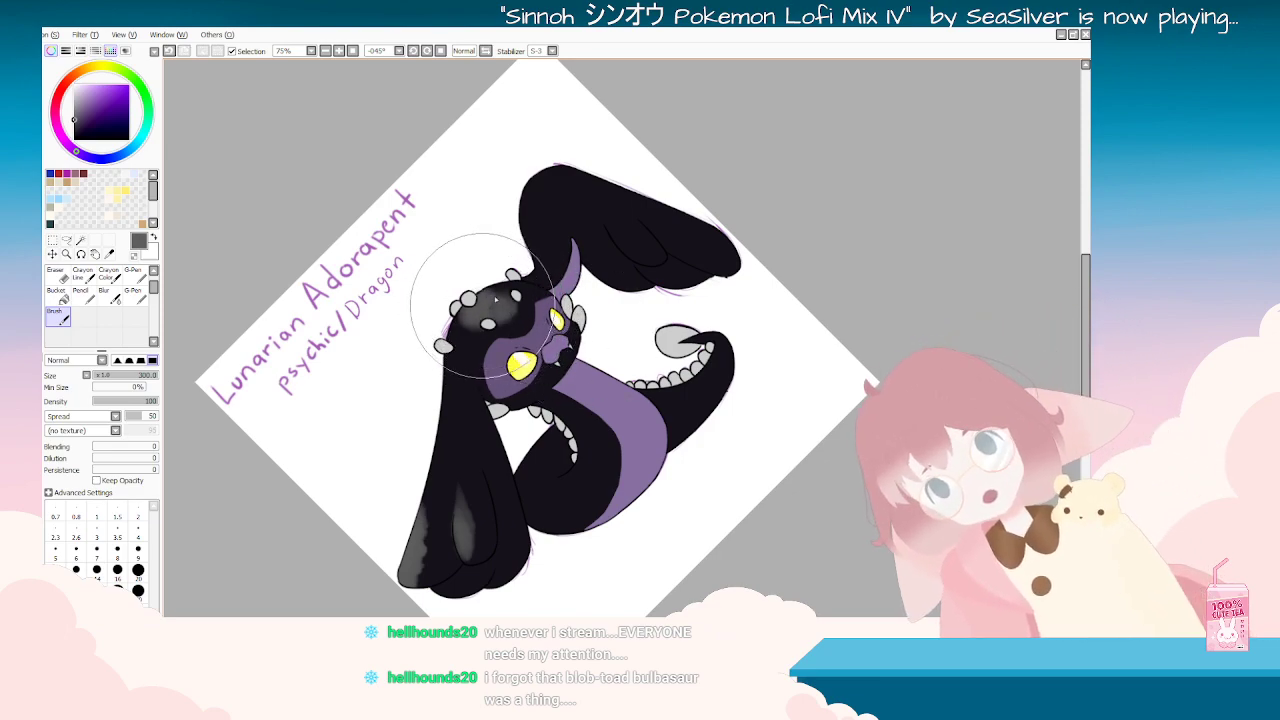
key(End)
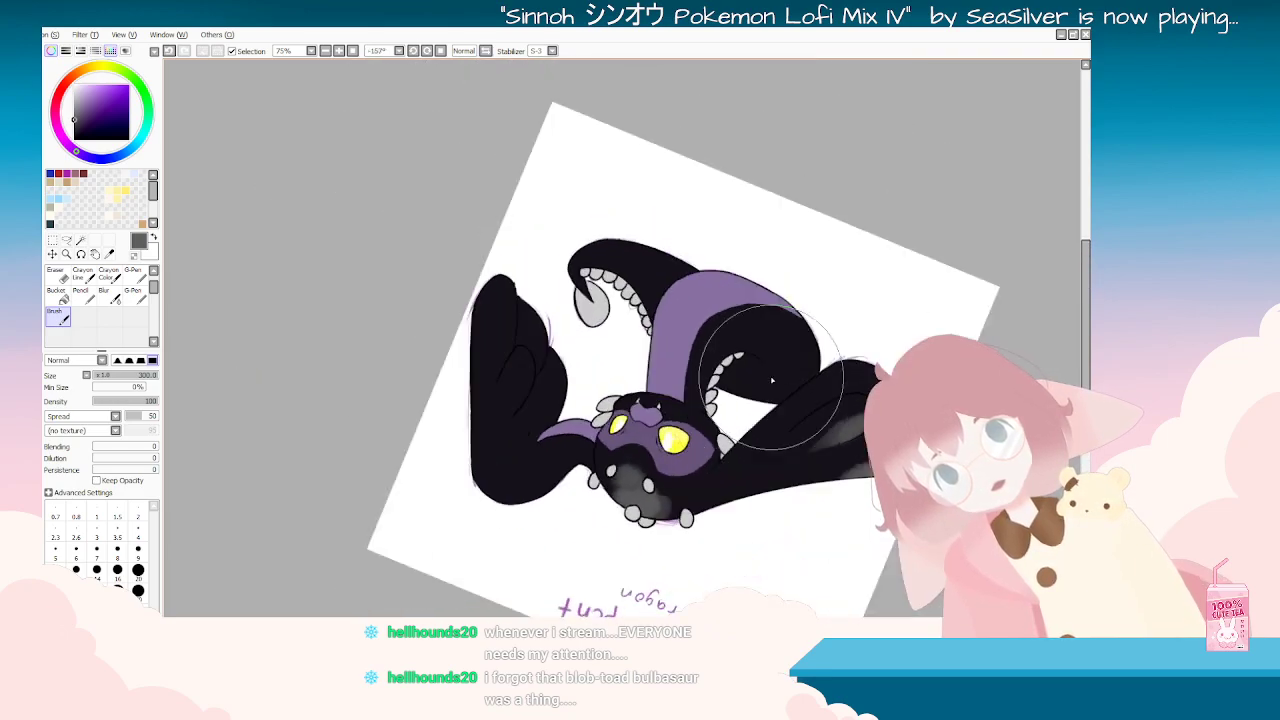
key(End)
mouse_move(705, 251)
mouse_down()
mouse_move(712, 308)
mouse_move(725, 307)
mouse_up()
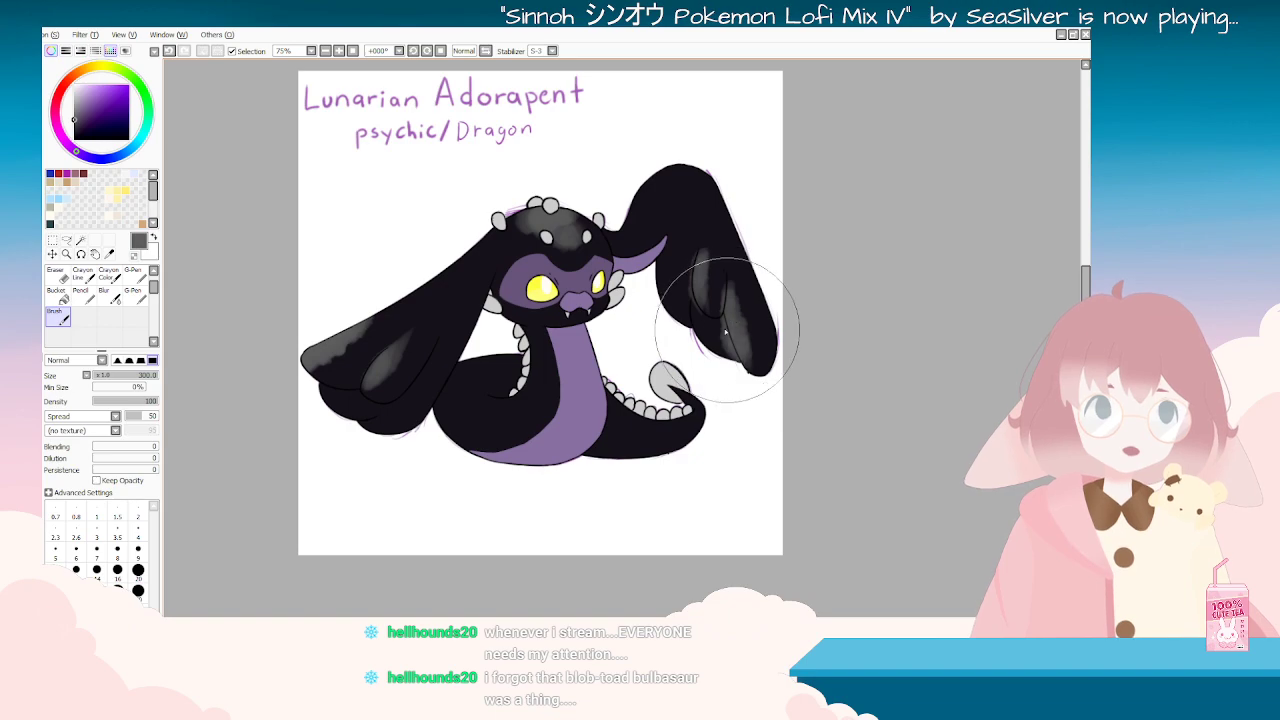
click(58, 296)
click(57, 280)
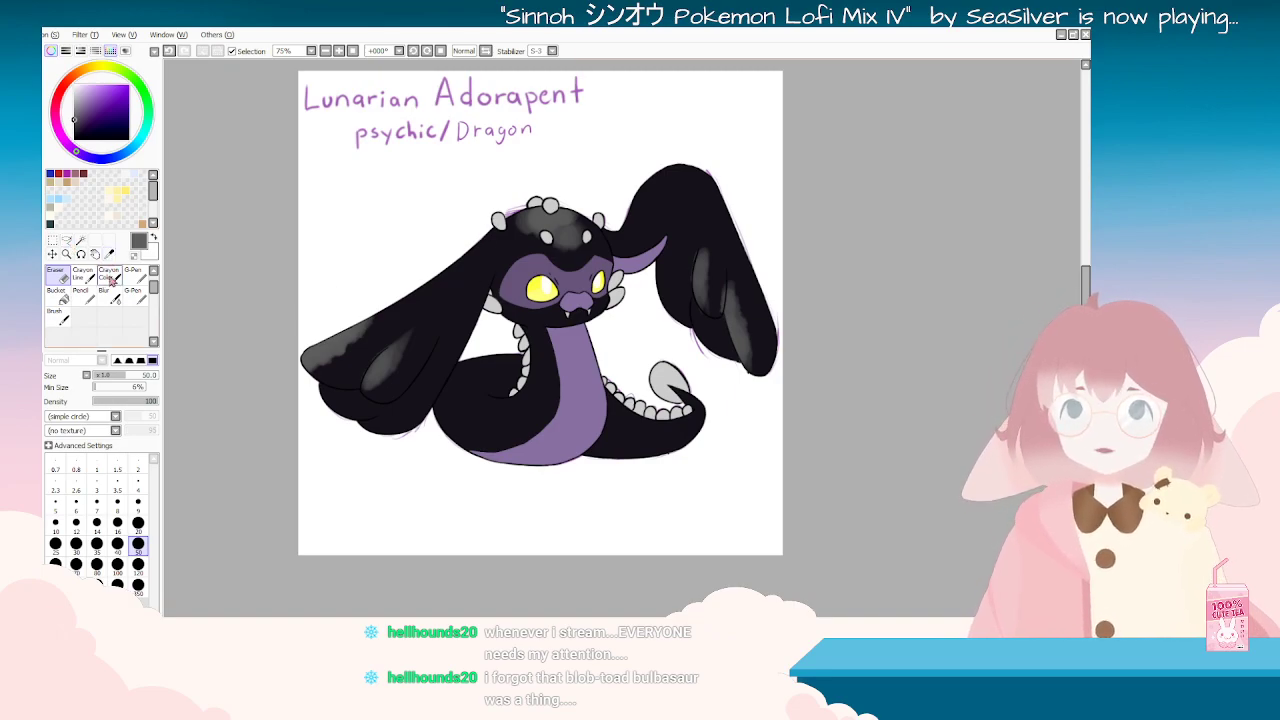
click(68, 318)
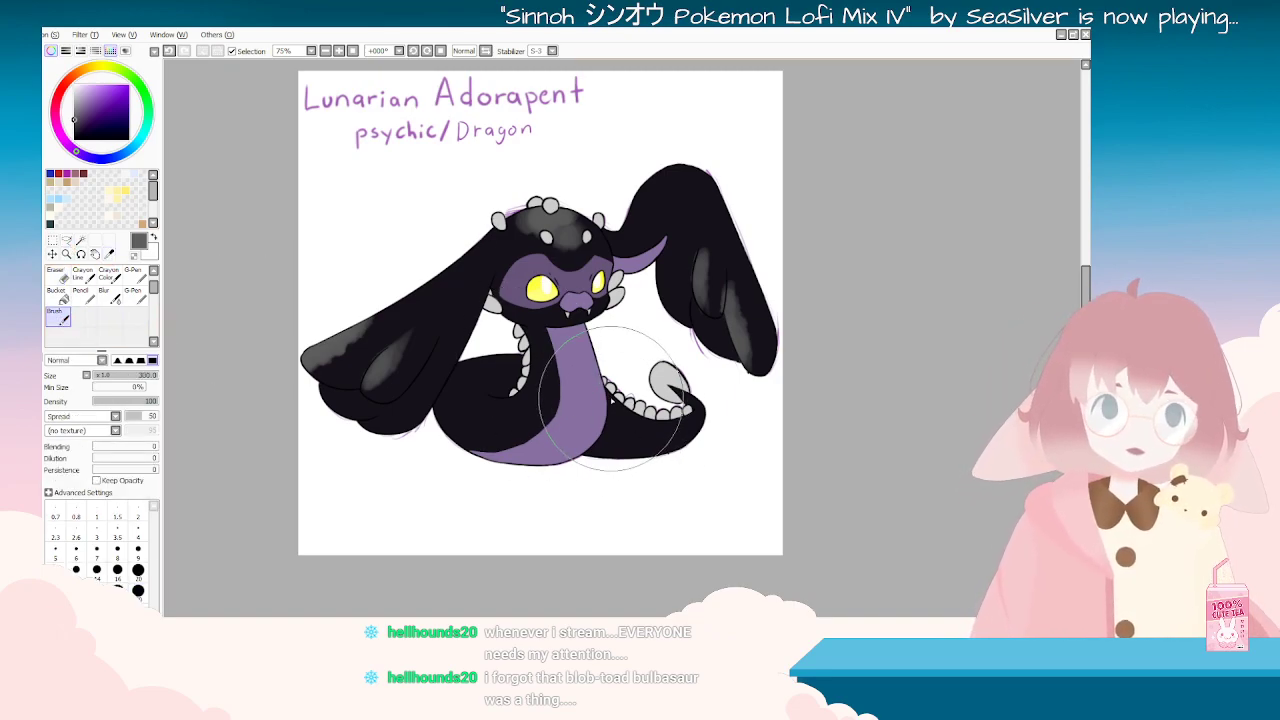
Step: Brush soft dark grey highlights along the tail and the body coil beside the light grey scales
key(End)
key(End)
key(End)
key(End)
key(End)
mouse_move(604, 323)
mouse_down()
mouse_move(548, 344)
mouse_move(572, 380)
mouse_move(558, 398)
mouse_move(576, 383)
mouse_move(530, 395)
mouse_move(612, 415)
mouse_move(685, 380)
mouse_move(524, 461)
mouse_up()
mouse_move(540, 385)
mouse_down()
mouse_move(525, 400)
mouse_move(563, 453)
mouse_up()
mouse_move(720, 408)
mouse_down()
mouse_move(260, 386)
mouse_move(310, 185)
mouse_up()
click(58, 275)
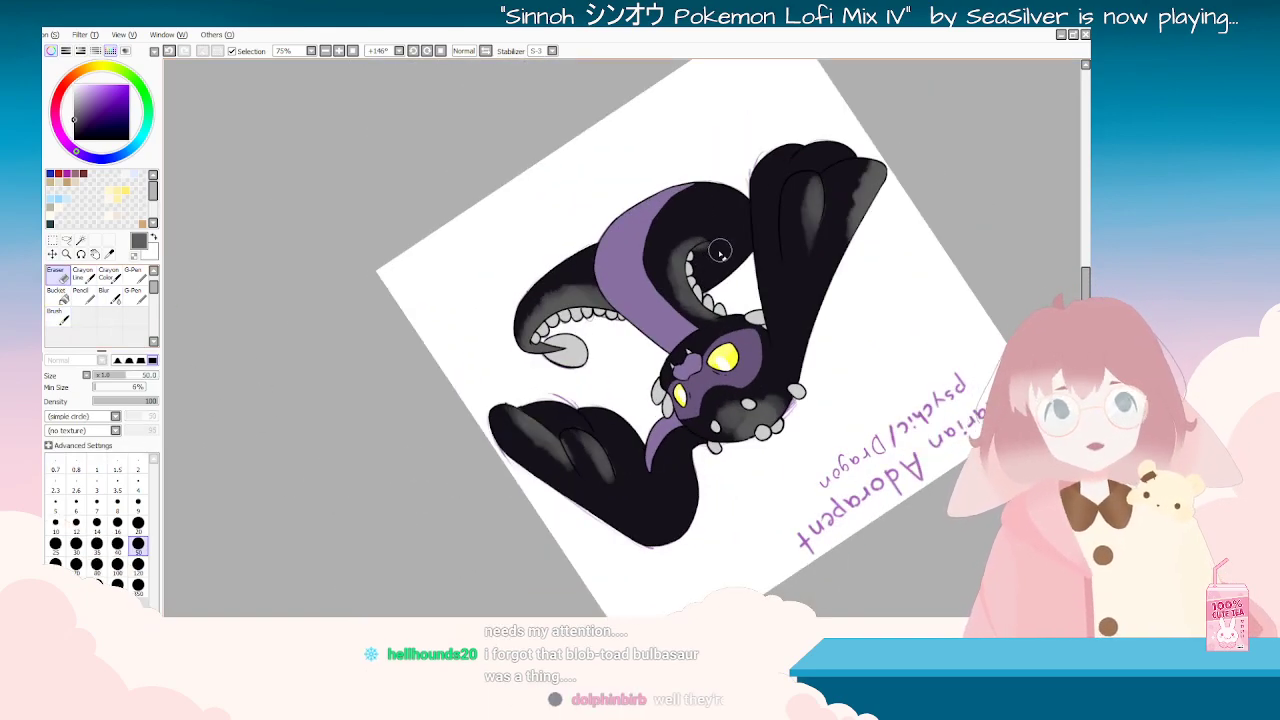
Step: Examine the dark grey highlights on the ears, forehead, body coil and tail with the canvas turned to several angles
key(Delete)
key(Delete)
key(Delete)
key(Delete)
key(Delete)
key(Delete)
key(Delete)
key(Delete)
key(Delete)
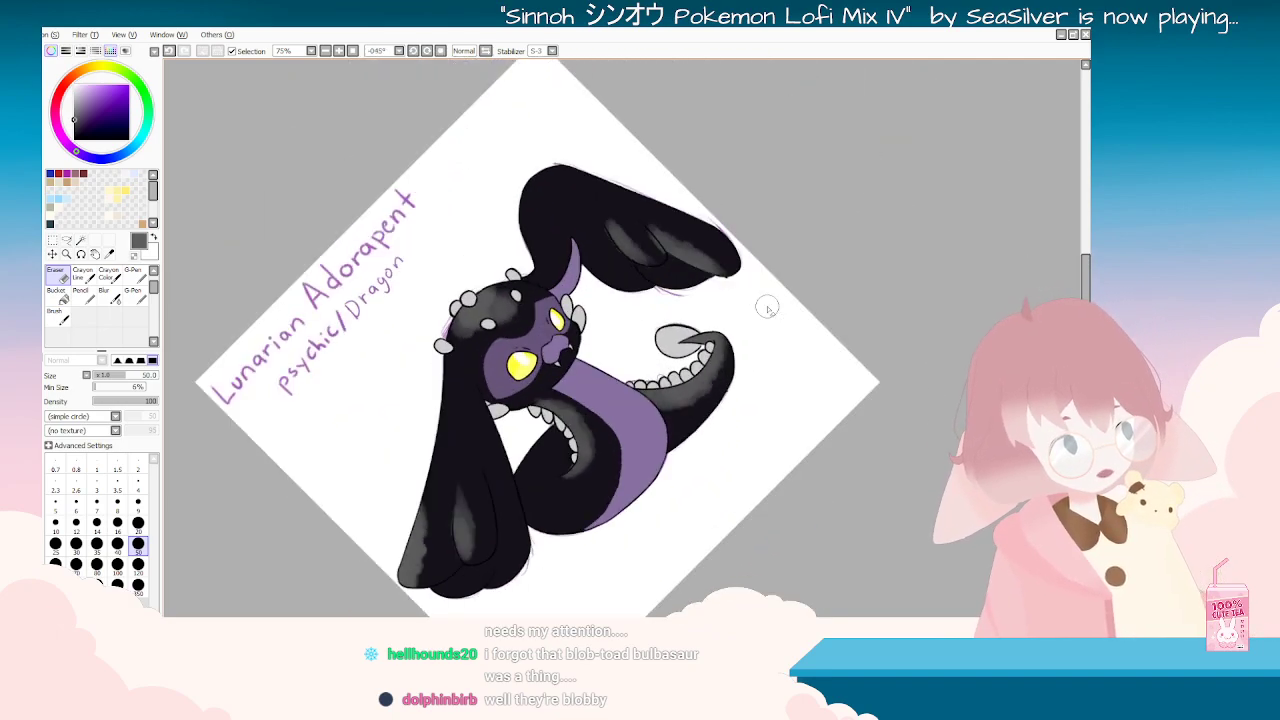
key(Delete)
key(Delete)
key(Delete)
key(Delete)
key(Delete)
key(Delete)
key(Delete)
key(Delete)
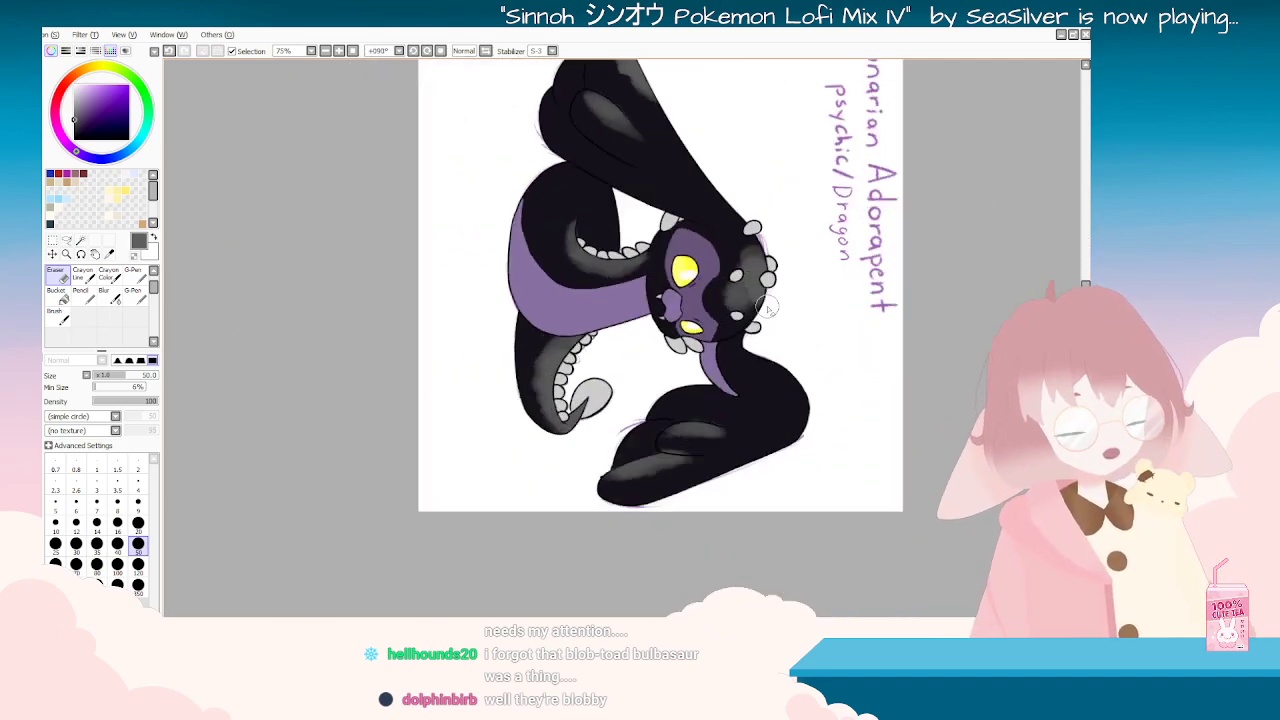
scroll(767, 307, down, 3)
key(End)
scroll(767, 307, up, 4)
key(End)
key(End)
key(End)
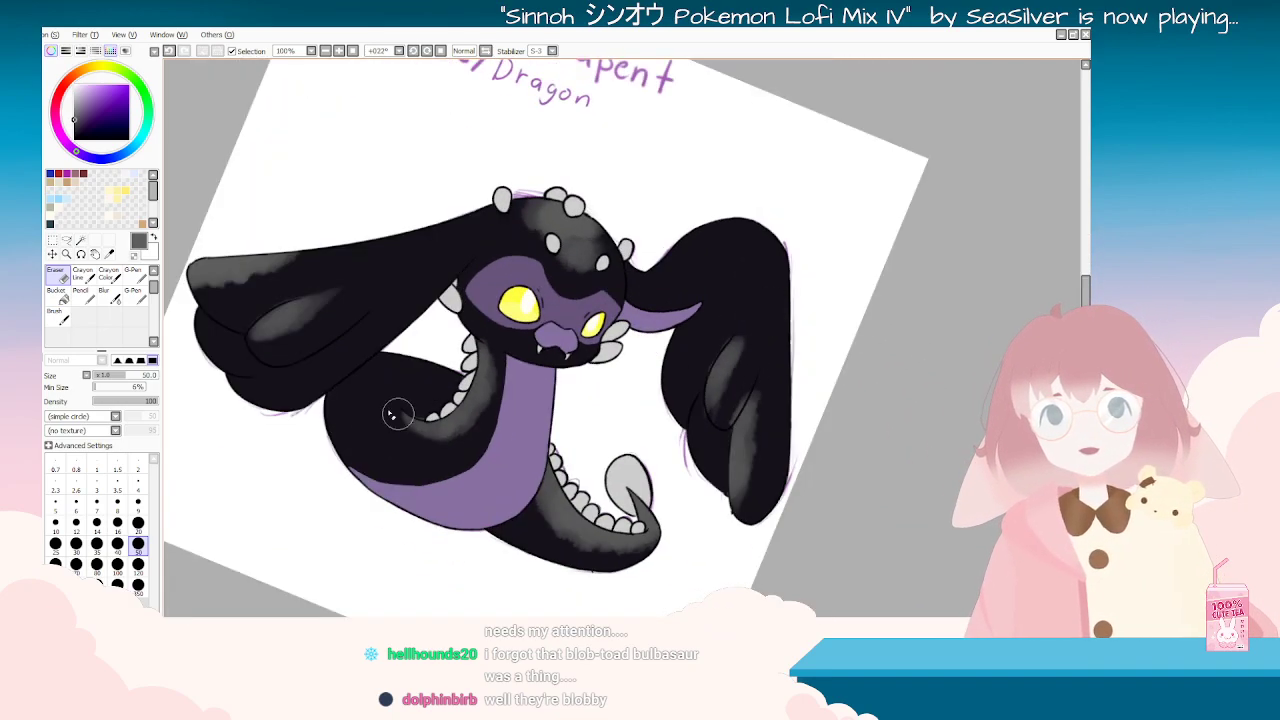
key(Delete)
Step: Try blending a darker charcoal grey over the left ear's highlights with the size 300 brush
click(110, 254)
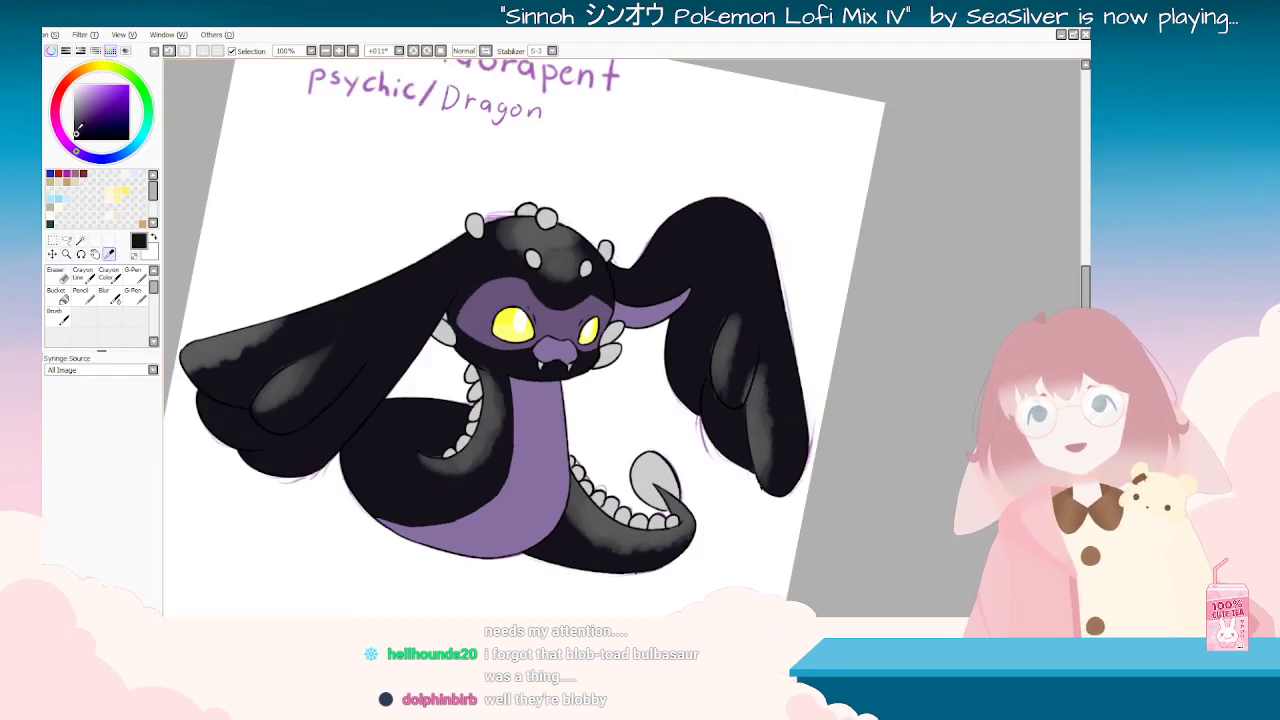
click(69, 321)
mouse_move(303, 312)
mouse_down()
mouse_move(227, 375)
mouse_move(259, 351)
mouse_move(190, 366)
mouse_move(315, 315)
mouse_move(479, 203)
mouse_move(382, 287)
mouse_move(442, 236)
mouse_move(461, 247)
mouse_move(283, 363)
mouse_move(233, 374)
mouse_move(313, 335)
mouse_up()
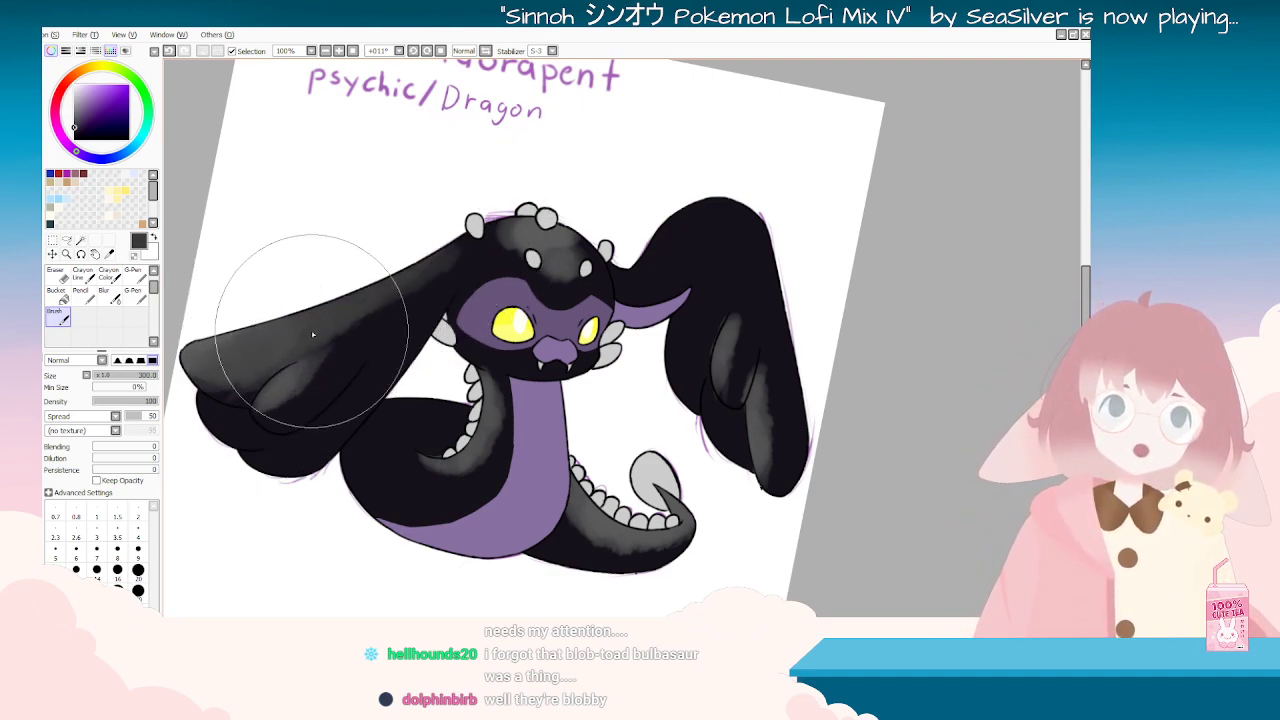
scroll(313, 335, down, 3)
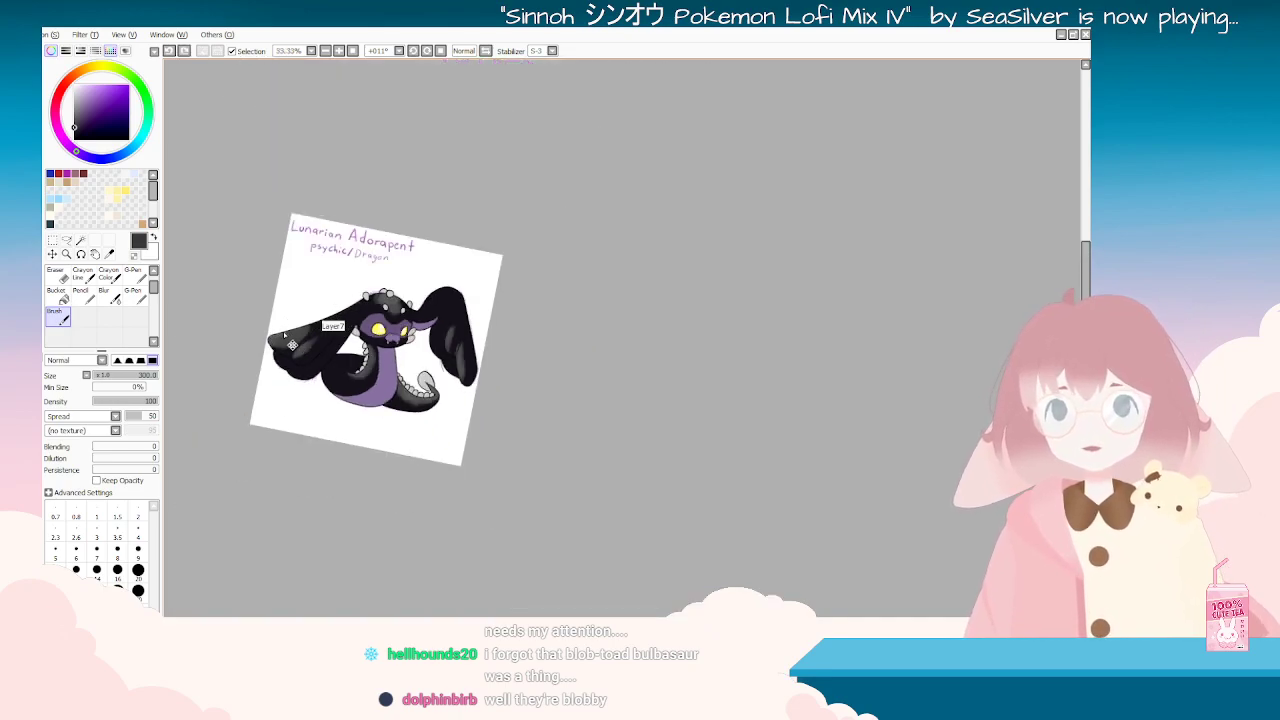
scroll(293, 344, up, 4)
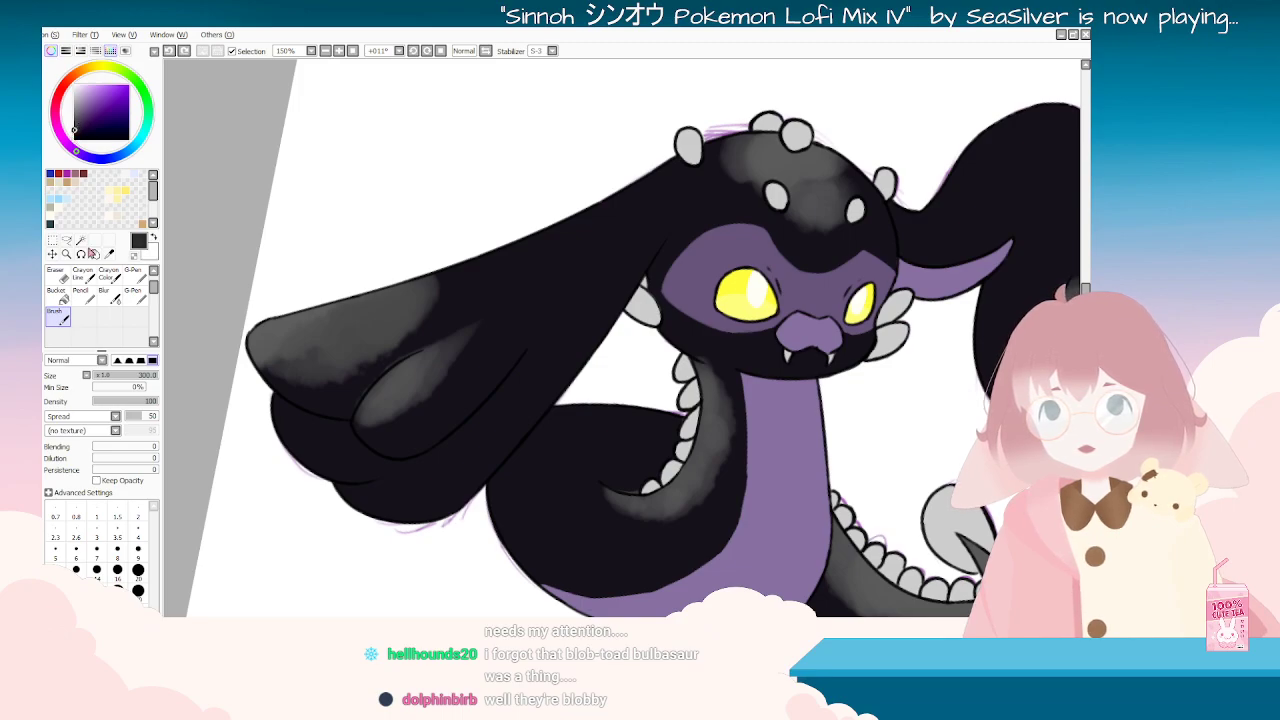
mouse_move(454, 274)
mouse_down()
mouse_move(367, 371)
mouse_move(381, 354)
mouse_move(307, 389)
mouse_move(257, 377)
mouse_move(343, 370)
mouse_move(340, 385)
mouse_move(484, 311)
mouse_move(431, 396)
mouse_move(326, 398)
mouse_up()
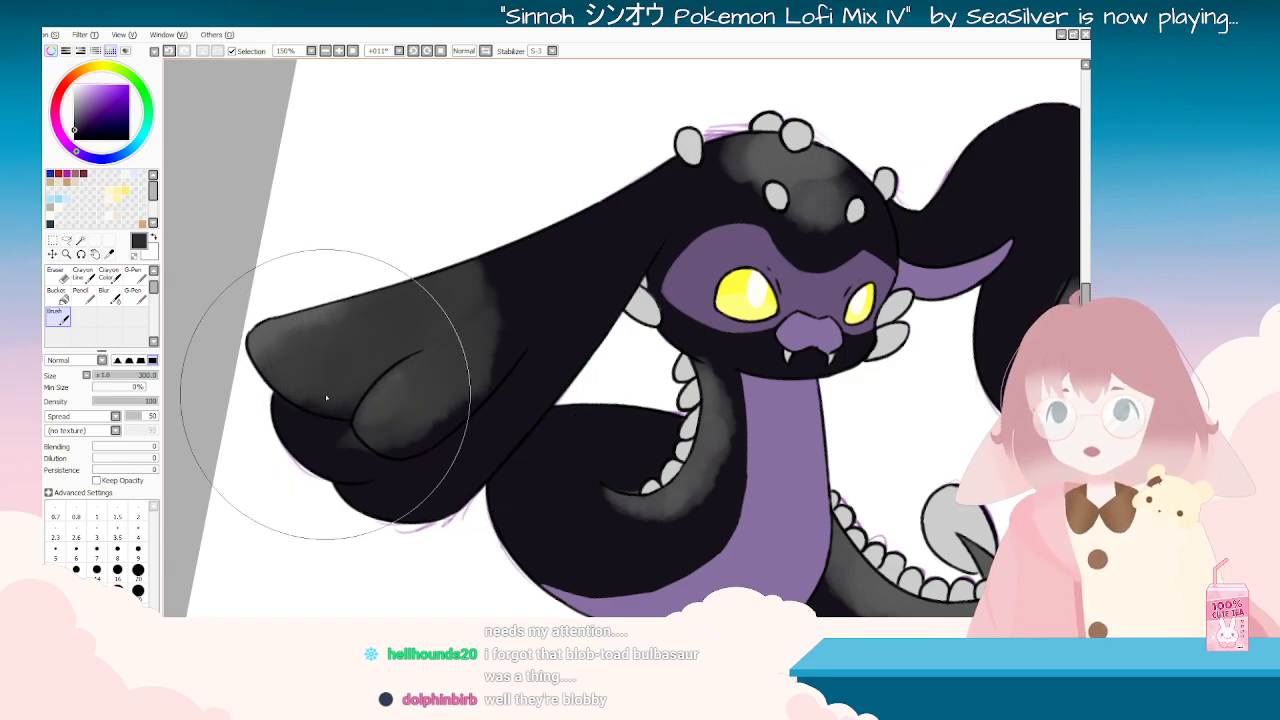
Step: Undo the charcoal strokes on the left ear and remove all the grey highlights from the dark body
scroll(326, 398, down, 3)
key(ctrl+z)
key(ctrl+z)
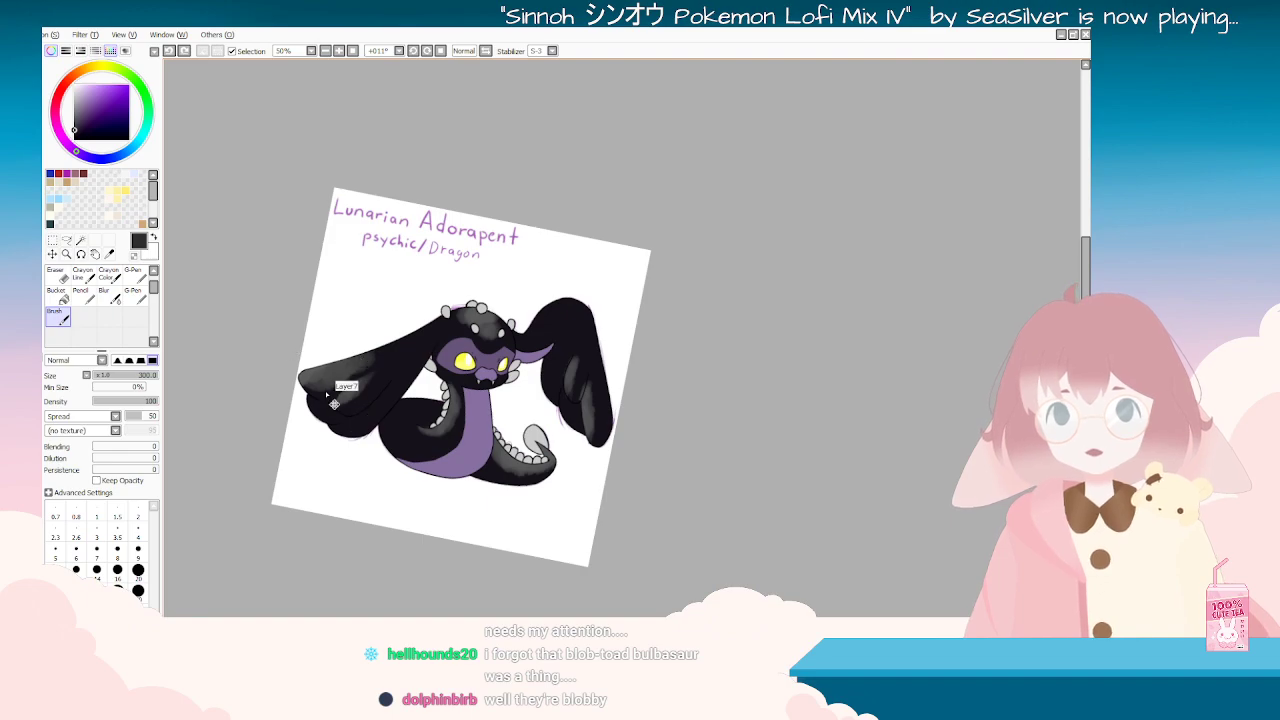
key(ctrl+z)
key(Delete)
key(Delete)
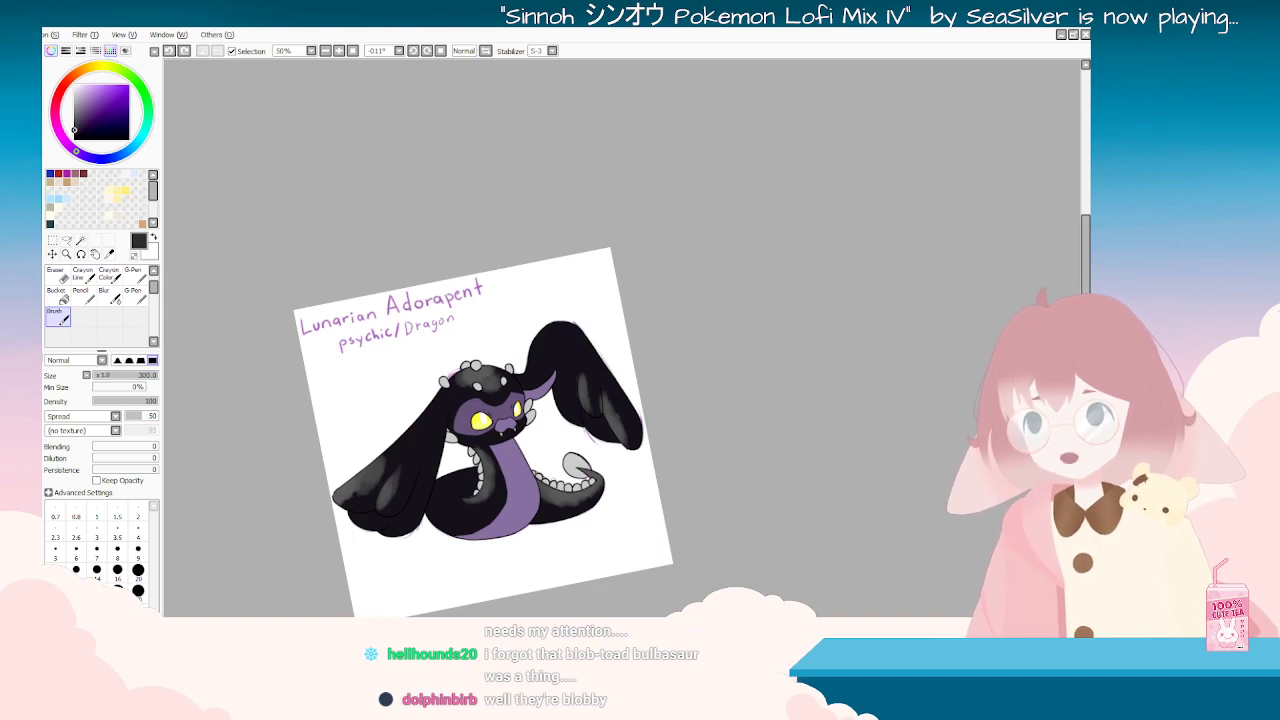
key(ctrl+z)
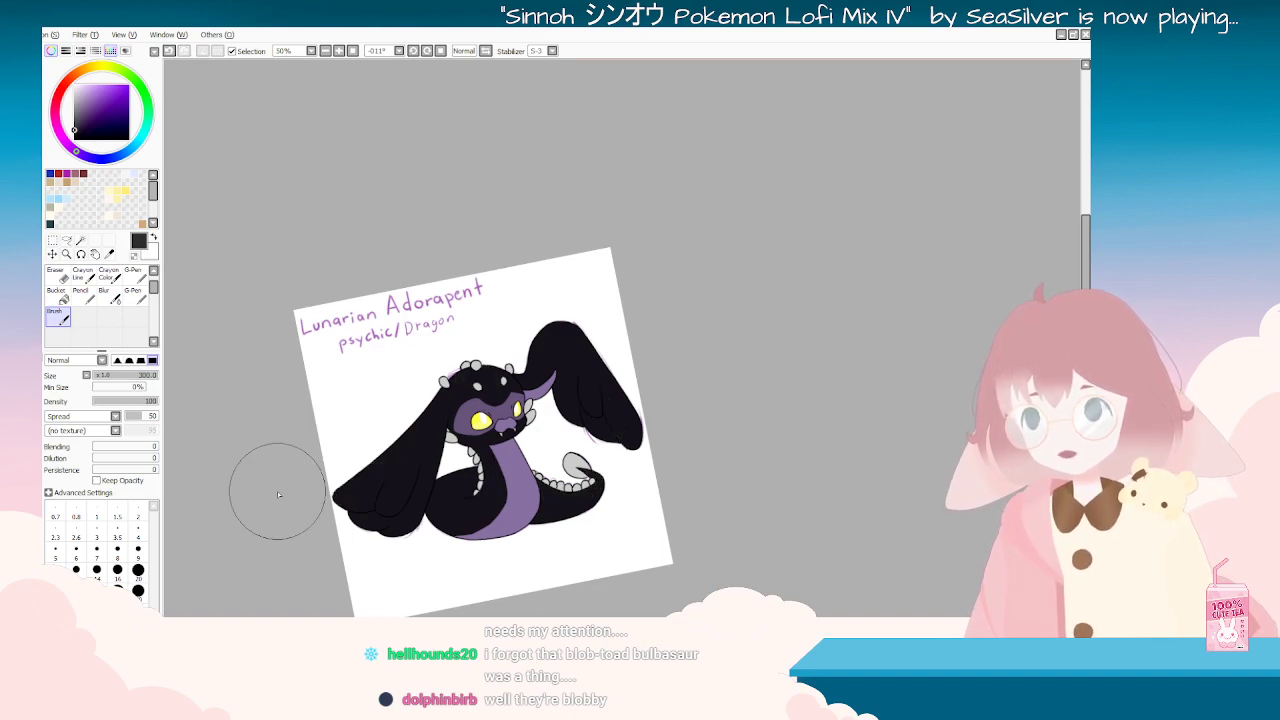
Step: Brush soft charcoal grey shading onto the left ear, face, body coil and tail at size 300
scroll(524, 592, up, 4)
mouse_move(336, 196)
mouse_down()
mouse_move(251, 332)
mouse_move(338, 207)
mouse_move(196, 378)
mouse_move(253, 314)
mouse_move(215, 374)
mouse_move(181, 399)
mouse_move(299, 292)
mouse_move(259, 375)
mouse_move(296, 322)
mouse_move(284, 345)
mouse_move(346, 183)
mouse_move(244, 387)
mouse_up()
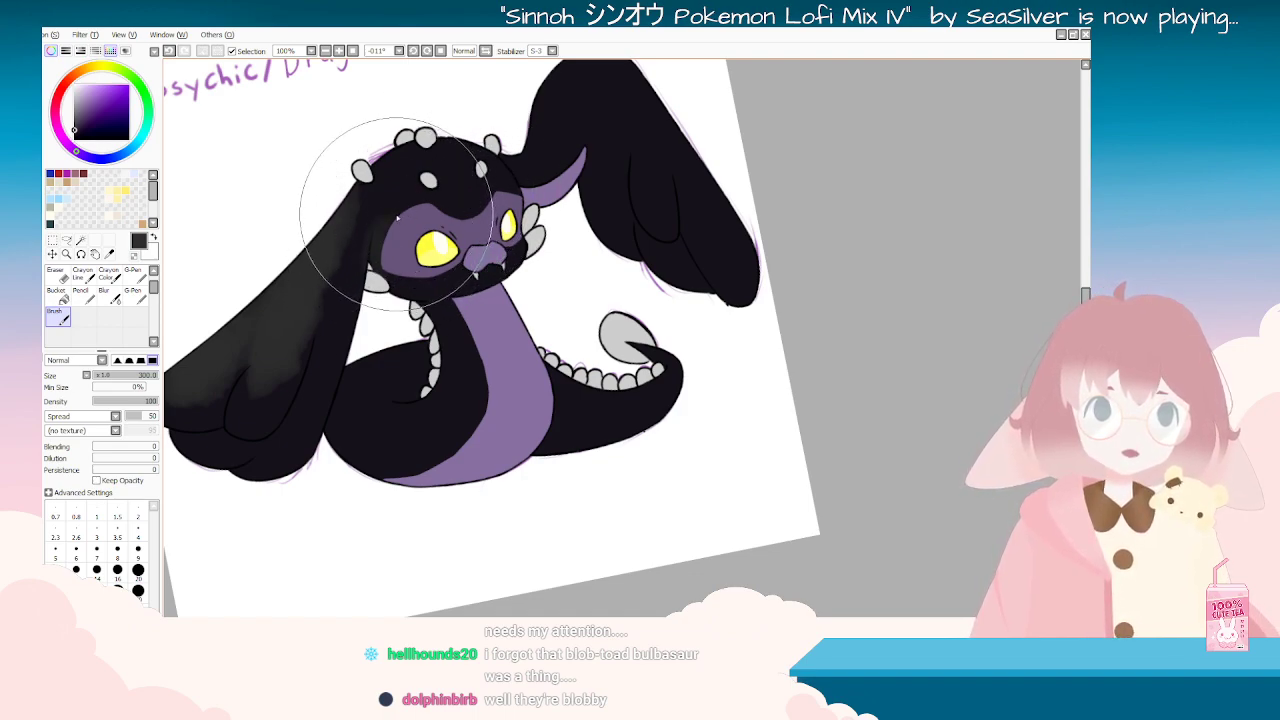
mouse_move(397, 200)
mouse_down()
mouse_move(434, 245)
mouse_move(394, 239)
mouse_move(405, 205)
mouse_move(496, 208)
mouse_move(421, 213)
mouse_move(435, 215)
mouse_move(396, 201)
mouse_move(441, 208)
mouse_move(467, 268)
mouse_move(398, 262)
mouse_move(441, 270)
mouse_move(406, 272)
mouse_up()
key(ctrl+z)
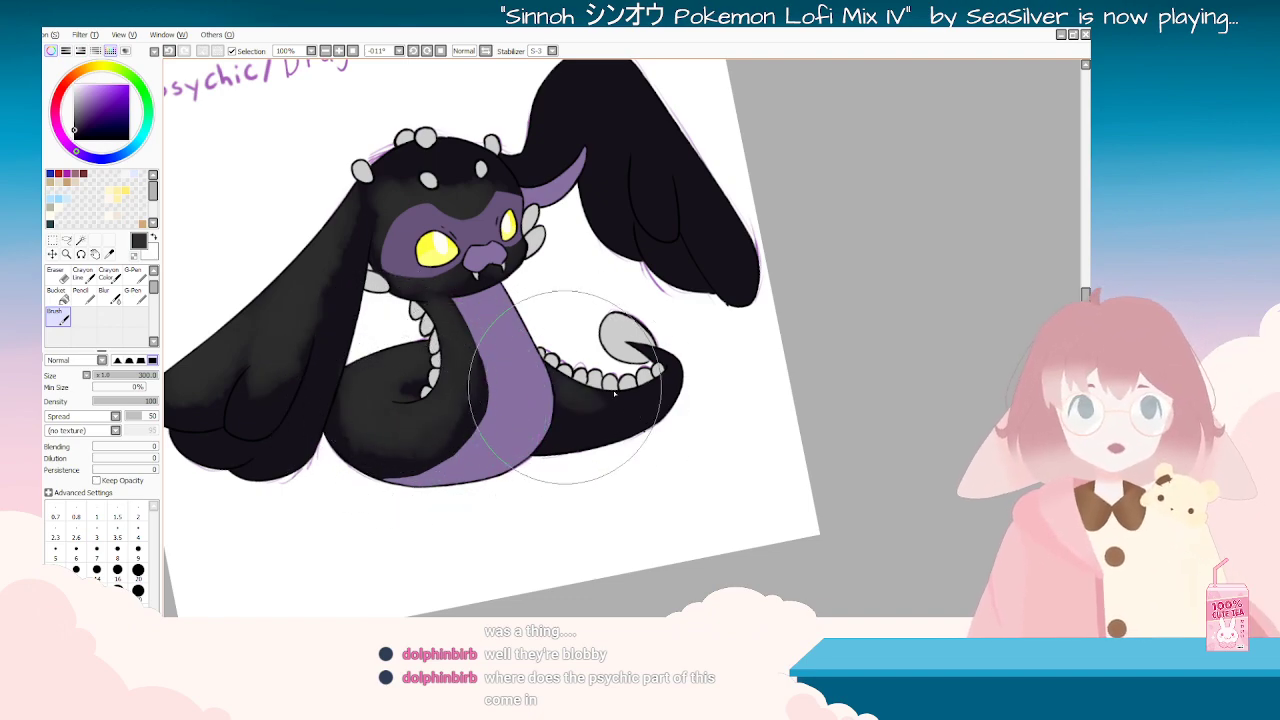
drag(606, 412, 566, 409)
Step: Brush soft charcoal grey shading along the base, folds and tip of the right ear at size 300
key(End)
key(End)
key(End)
key(End)
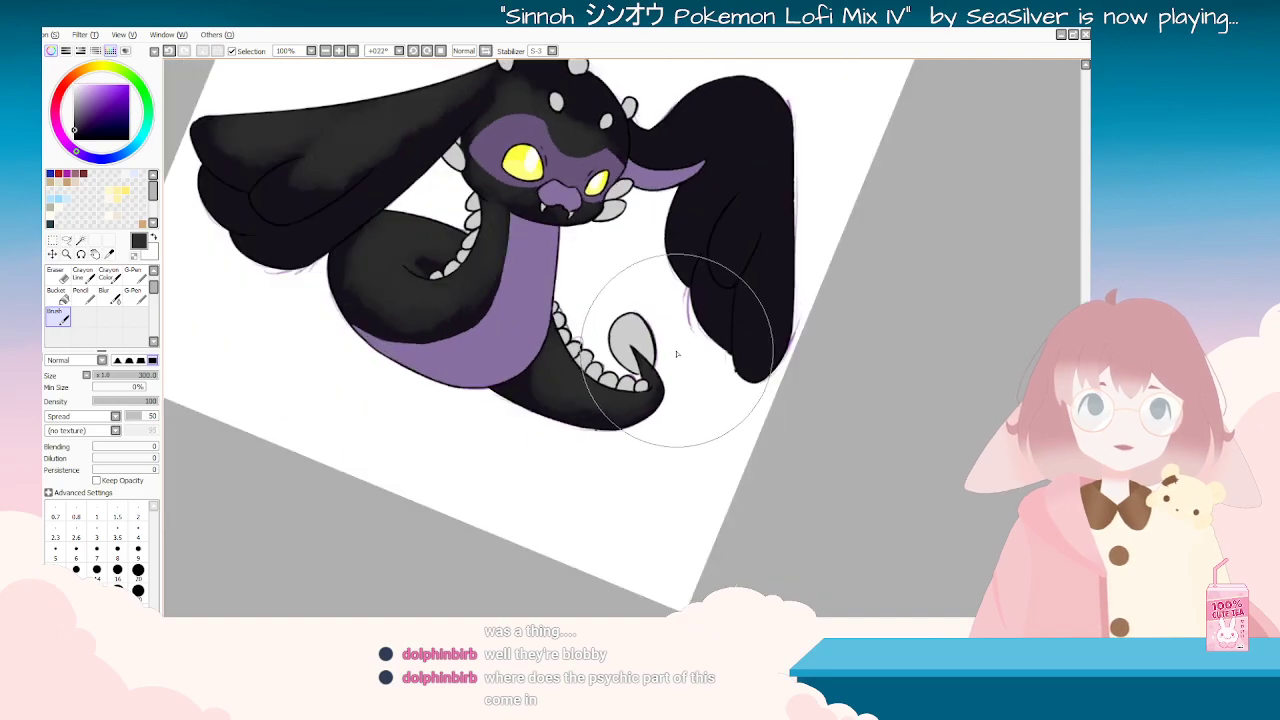
key(Home)
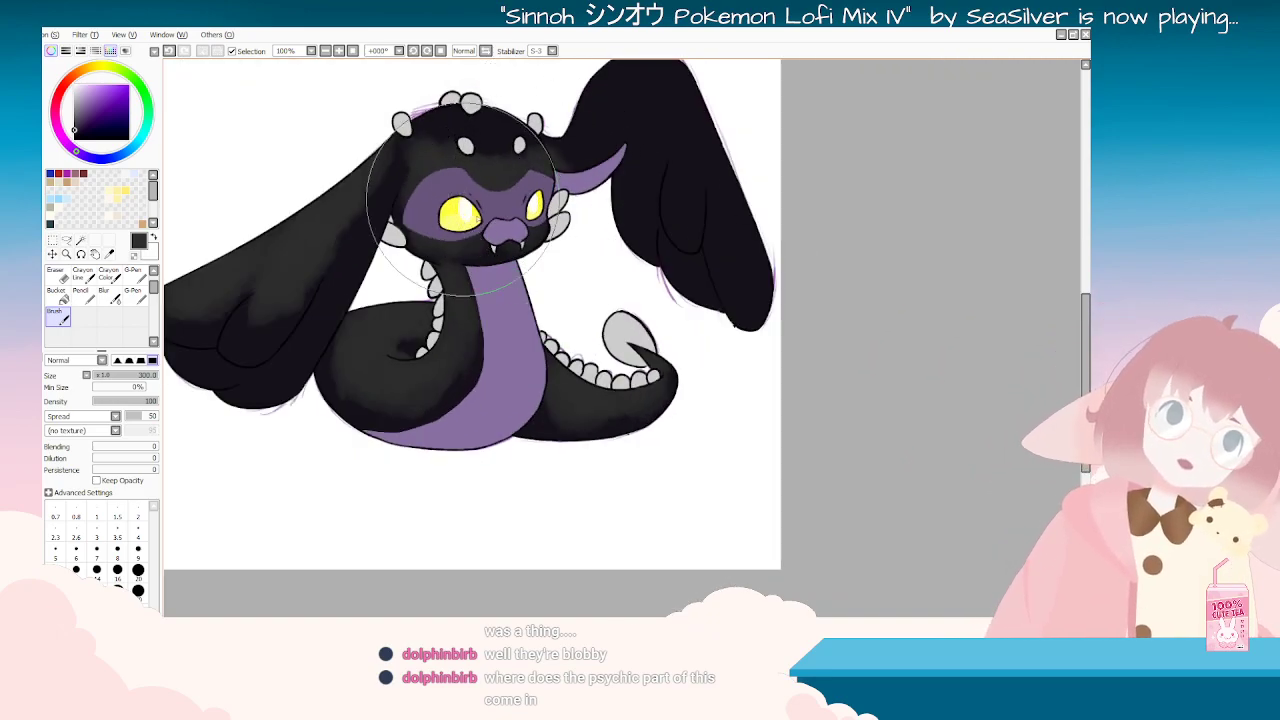
scroll(567, 234, down, 2)
scroll(630, 202, up, 2)
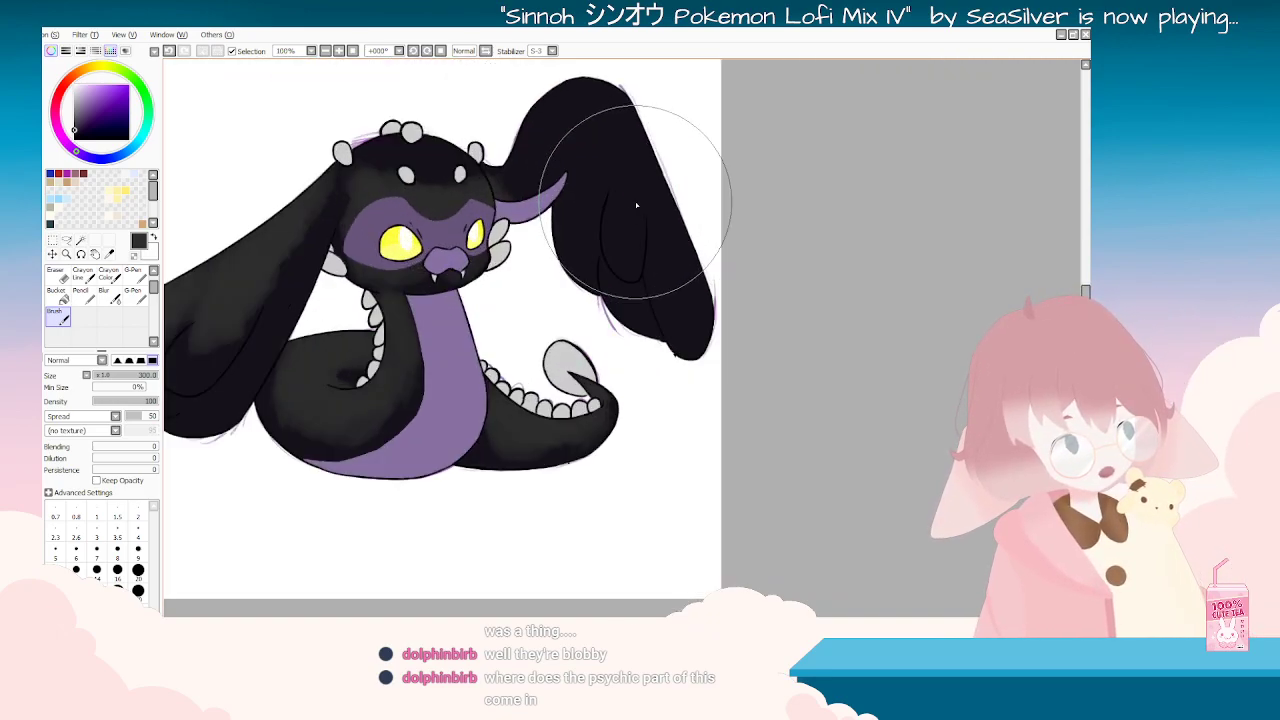
scroll(634, 202, down, 3)
scroll(508, 173, up, 4)
key(End)
key(End)
key(End)
key(End)
key(End)
key(End)
key(End)
key(End)
key(End)
key(End)
mouse_move(760, 317)
mouse_down()
mouse_move(757, 415)
mouse_move(744, 348)
mouse_move(772, 341)
mouse_move(819, 377)
mouse_move(801, 409)
mouse_move(820, 385)
mouse_up()
key(Delete)
key(Delete)
key(Delete)
key(Delete)
key(Delete)
key(Delete)
key(Delete)
key(Delete)
key(Delete)
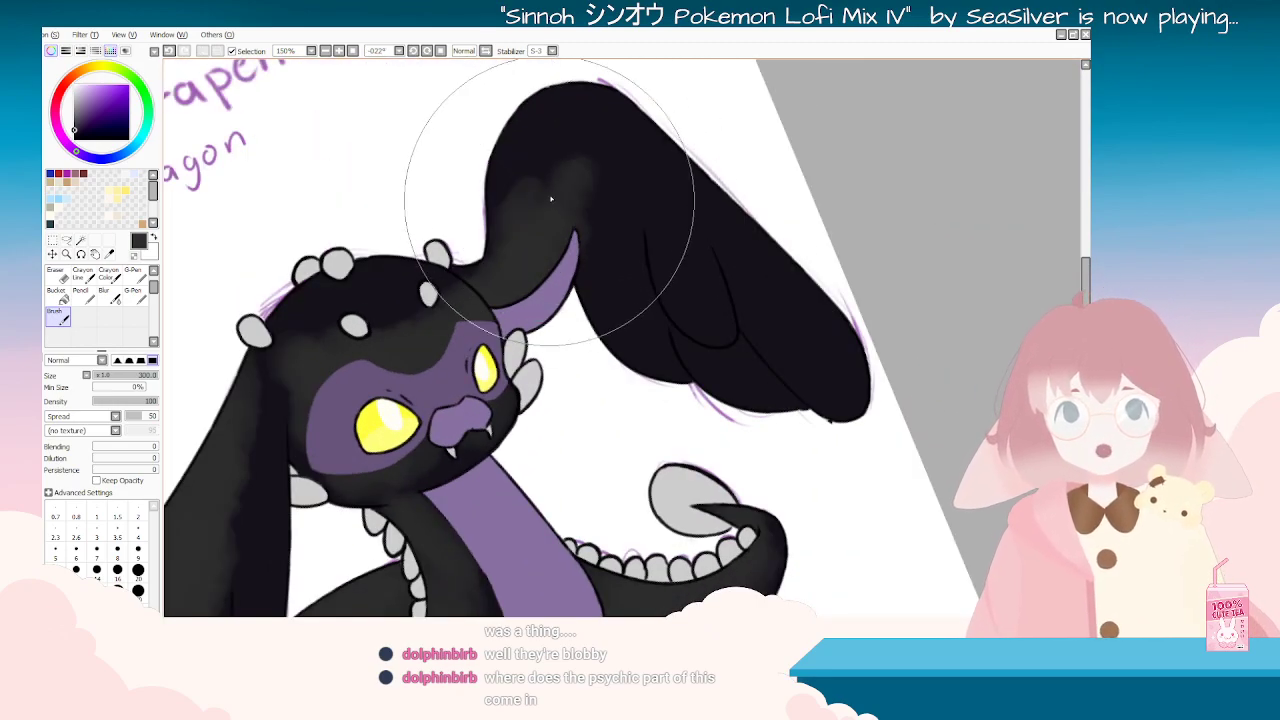
drag(664, 214, 692, 303)
mouse_move(720, 262)
mouse_down()
mouse_move(836, 397)
mouse_move(735, 252)
mouse_move(833, 396)
mouse_move(763, 341)
mouse_up()
Step: Try covering the charcoal shading on the right ear's folds and tip with sampled near-black at size 300
key(alt)
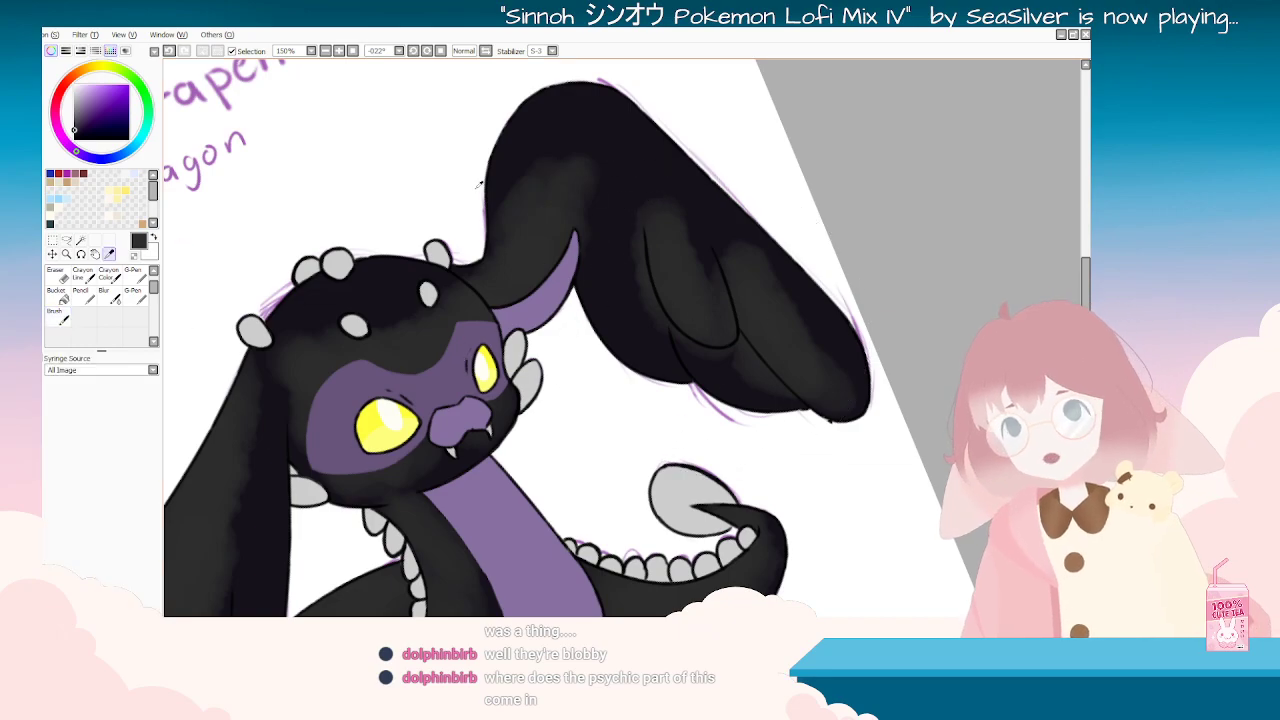
key(End)
key(End)
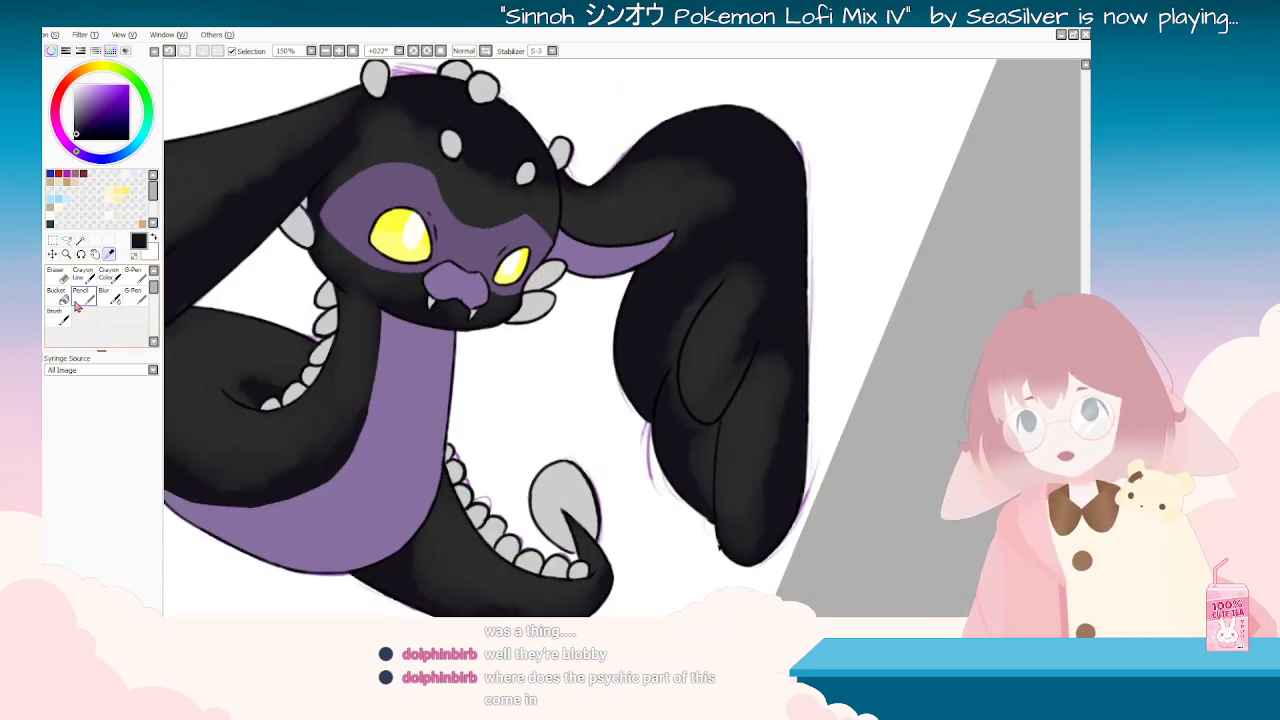
click(64, 314)
mouse_move(787, 281)
mouse_down()
mouse_move(734, 419)
mouse_move(808, 210)
mouse_move(793, 207)
mouse_move(801, 197)
mouse_move(747, 229)
mouse_move(653, 387)
mouse_move(677, 296)
mouse_move(663, 352)
mouse_move(673, 406)
mouse_move(700, 443)
mouse_move(726, 309)
mouse_move(747, 284)
mouse_move(748, 398)
mouse_move(811, 347)
mouse_move(777, 437)
mouse_move(780, 540)
mouse_move(741, 444)
mouse_move(770, 382)
mouse_move(720, 403)
mouse_move(701, 538)
mouse_up()
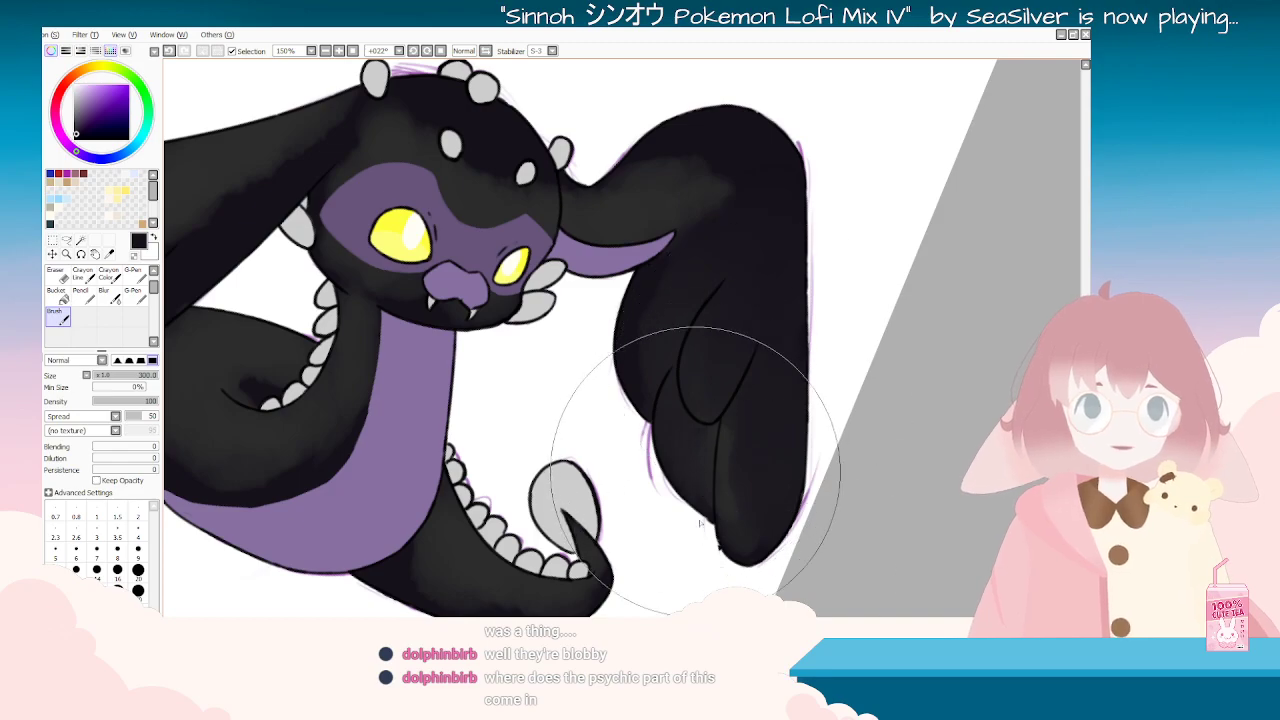
key(Delete)
key(Delete)
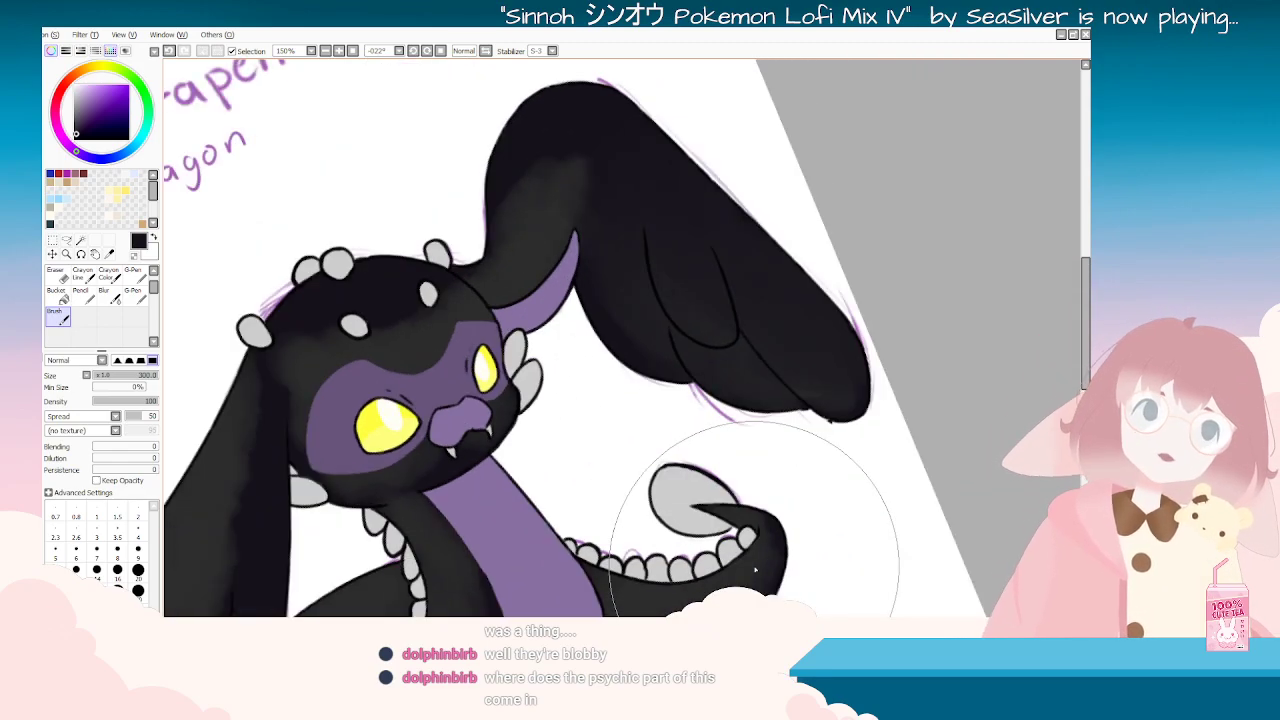
scroll(762, 562, down, 2)
scroll(853, 428, up, 2)
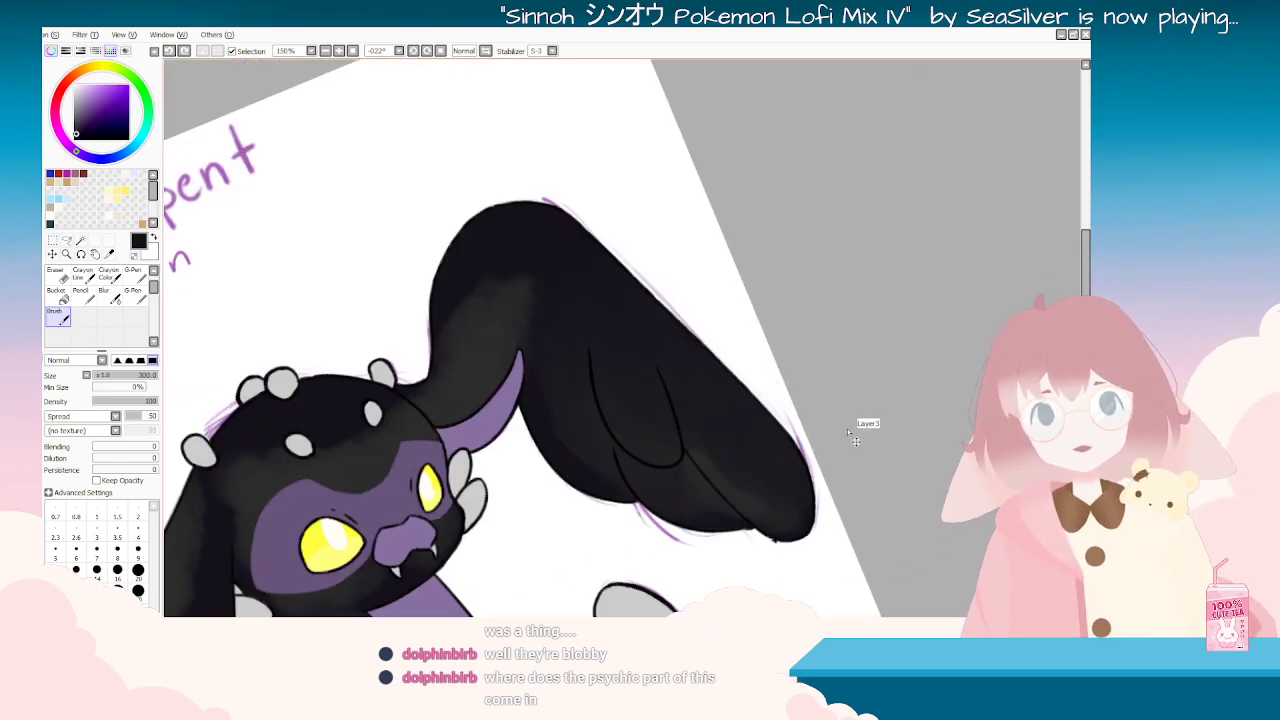
Step: Undo the near-black strokes over the right ear
key(ctrl+z)
key(ctrl+z)
key(ctrl+z)
key(ctrl+z)
key(ctrl+z)
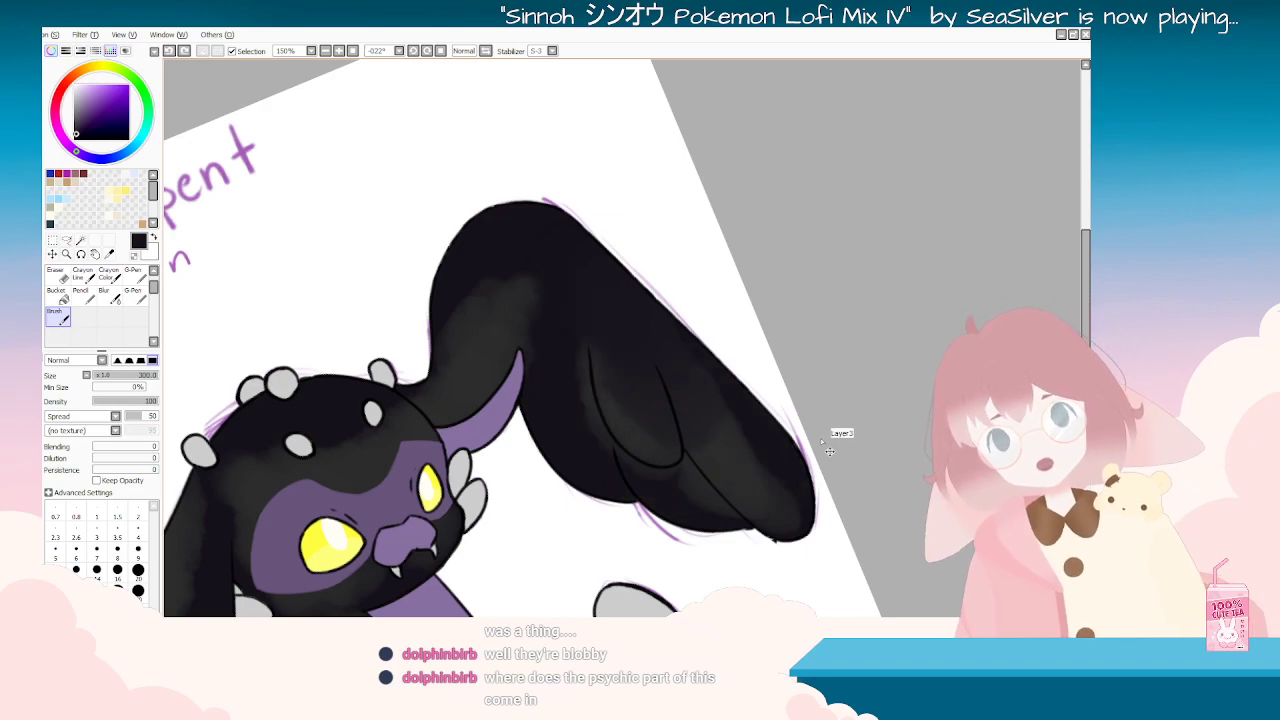
Step: Brush near-black over the charcoal shading on the right ear's folds and tip at sizes 50 and 70
scroll(820, 443, down, 2)
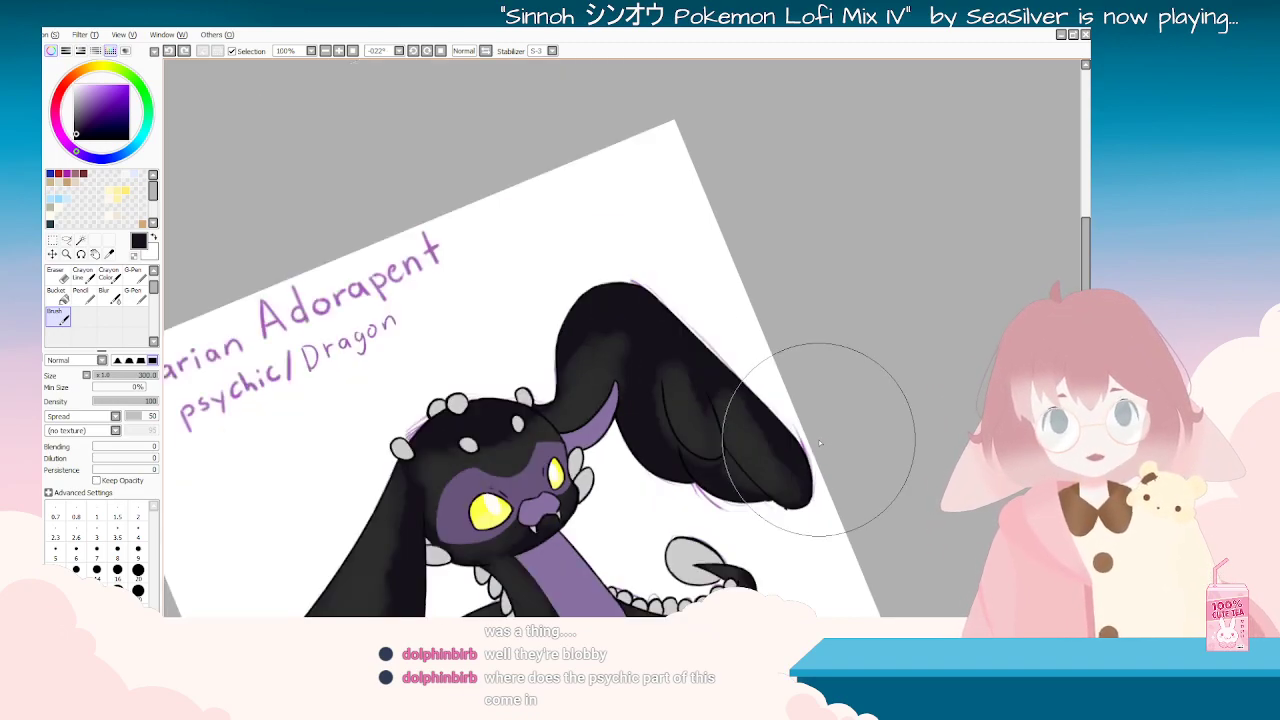
key(End)
key(End)
key(End)
key(Delete)
key(e)
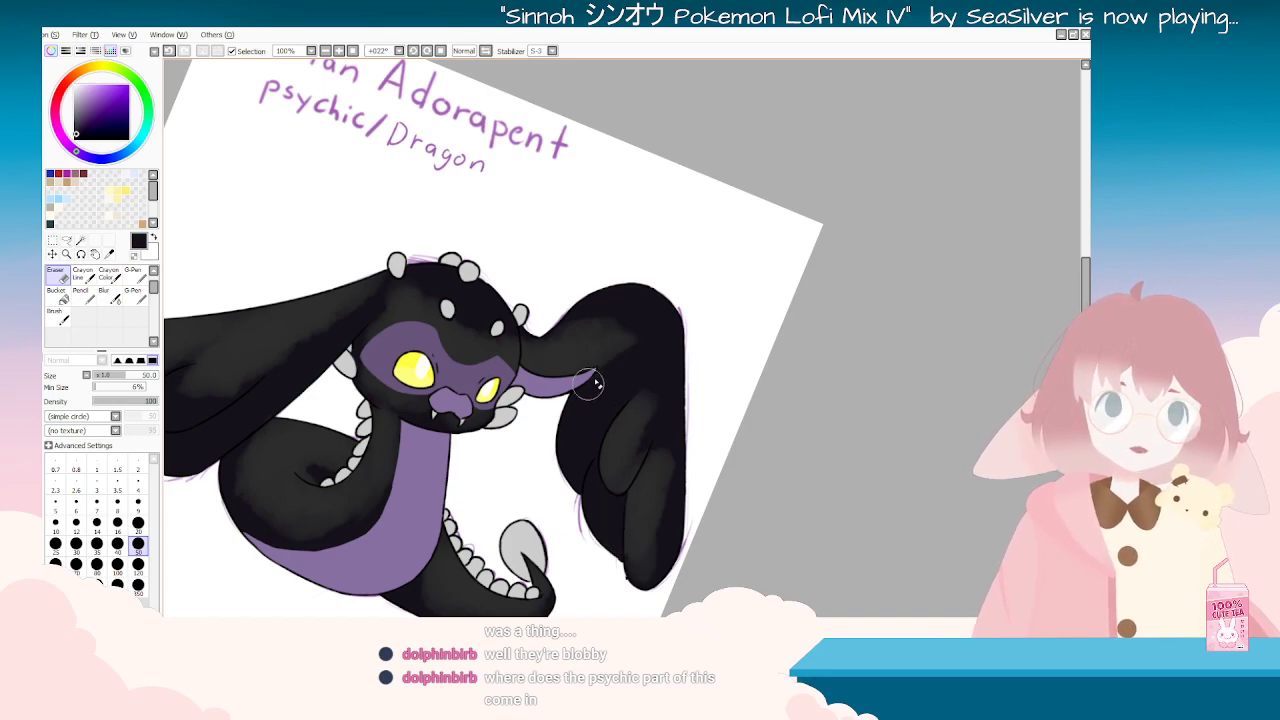
key(End)
key(End)
key(End)
key(End)
key(End)
key(End)
key(End)
key(End)
key(End)
key(End)
key(End)
key(End)
key(End)
key(End)
key(End)
key(End)
key(End)
key(End)
key(End)
key(End)
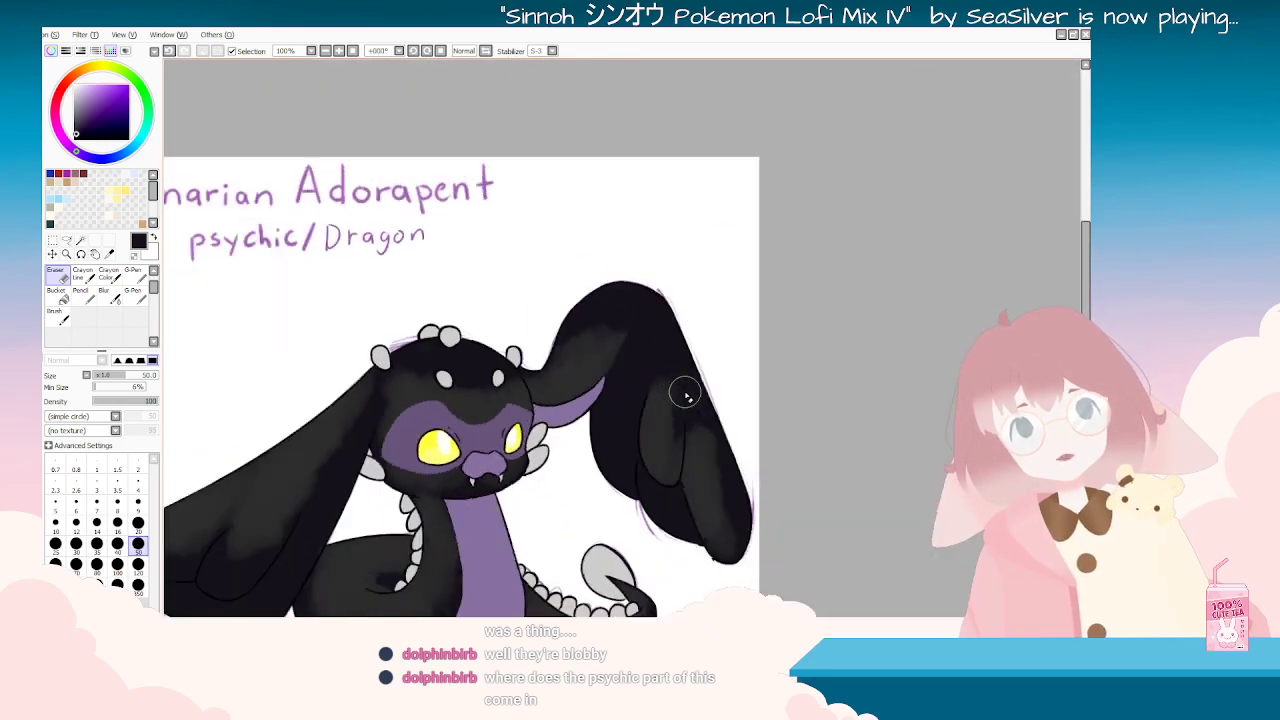
click(57, 316)
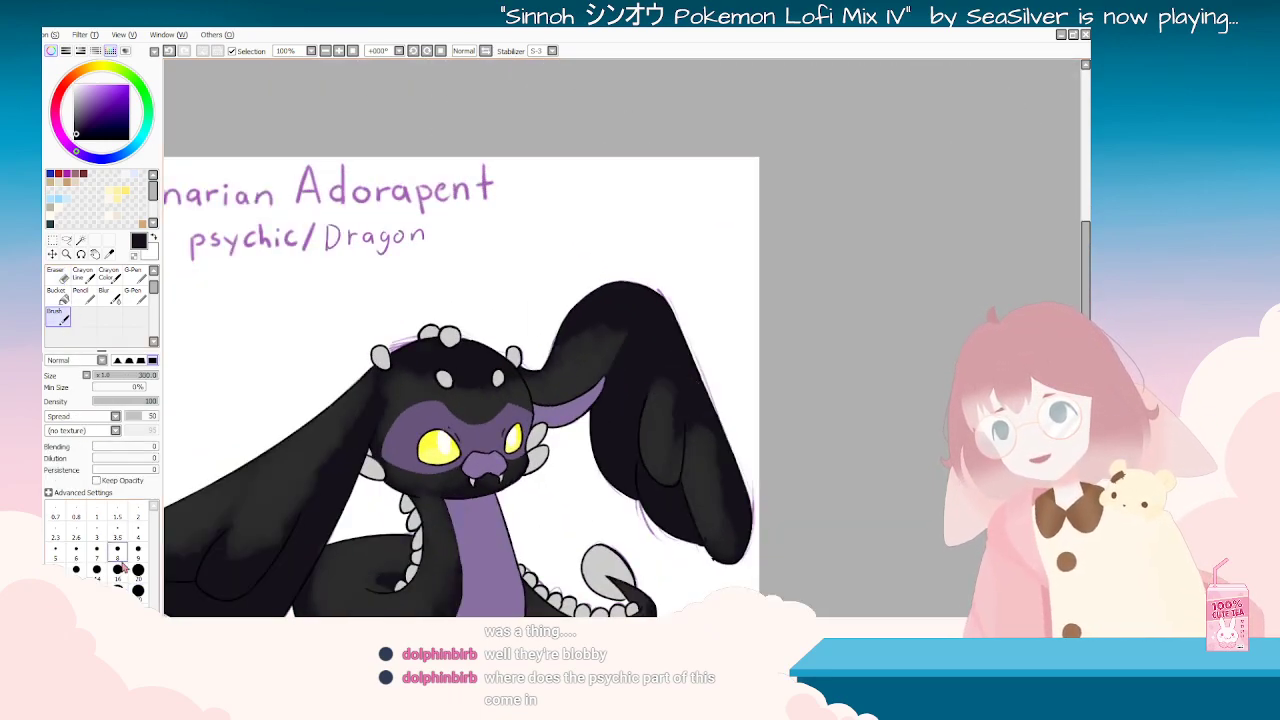
click(139, 591)
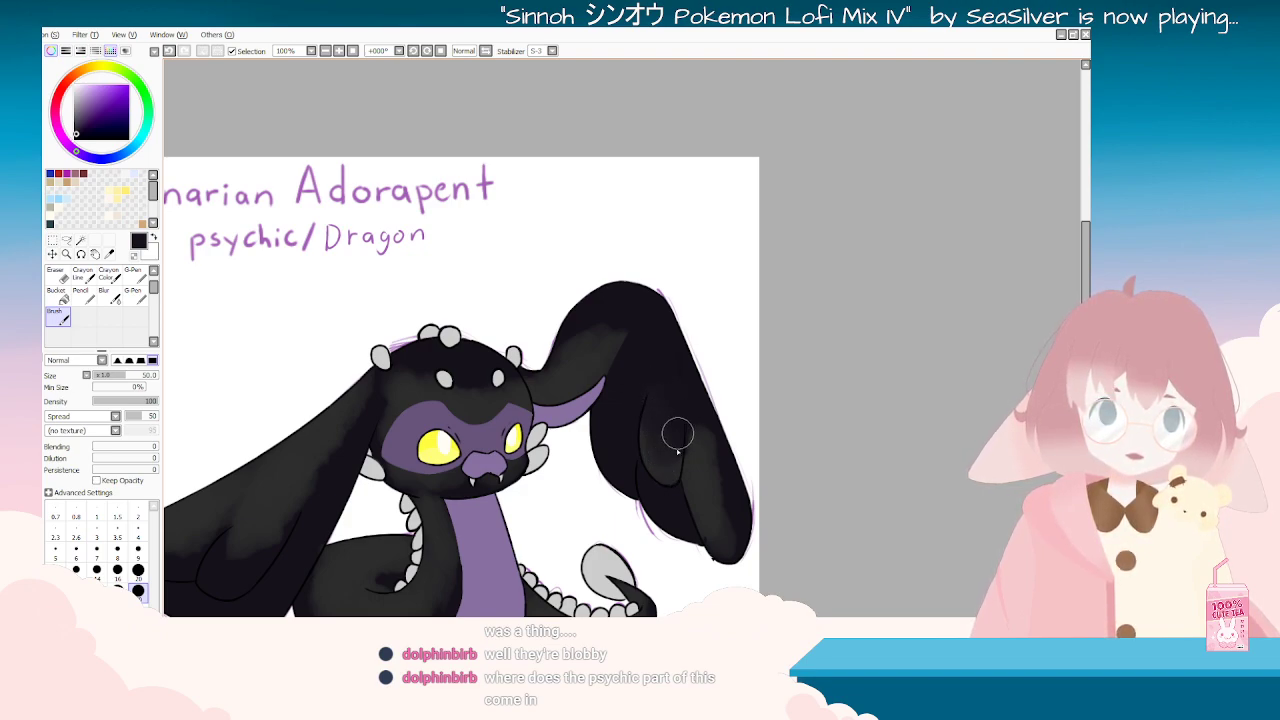
drag(700, 420, 695, 438)
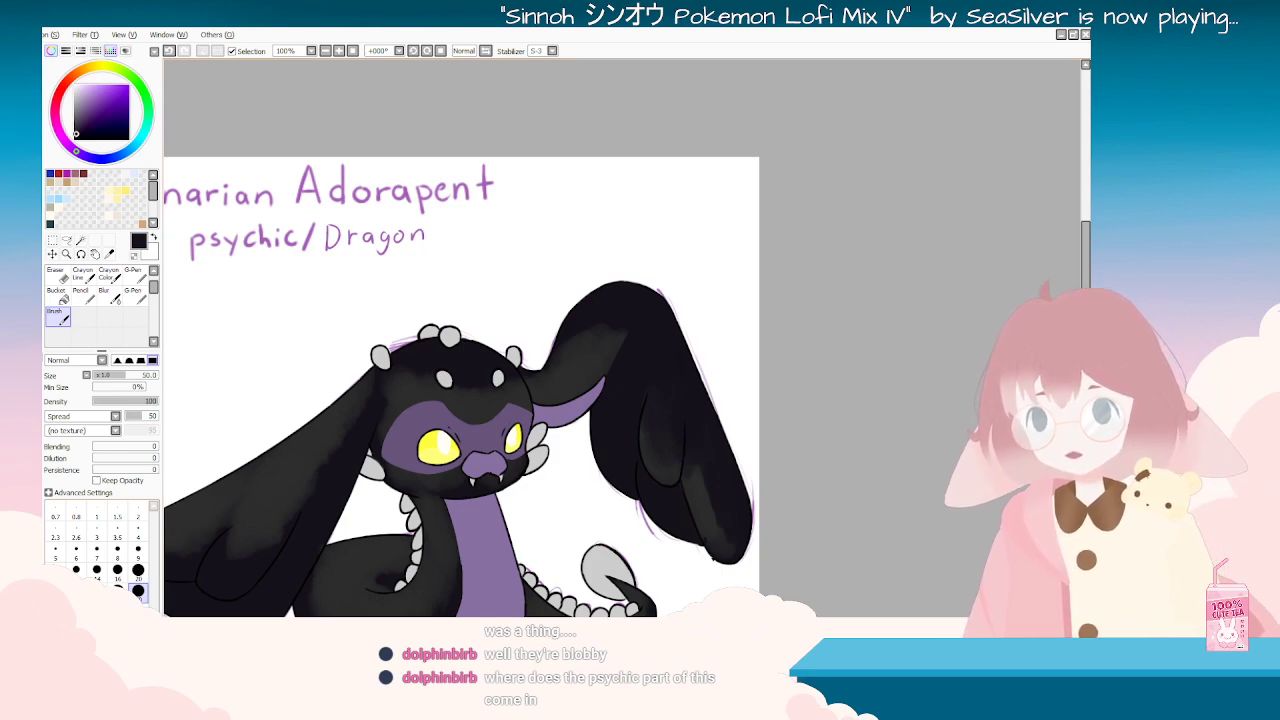
mouse_move(722, 434)
mouse_down()
mouse_move(696, 491)
mouse_move(700, 446)
mouse_up()
drag(701, 515, 694, 500)
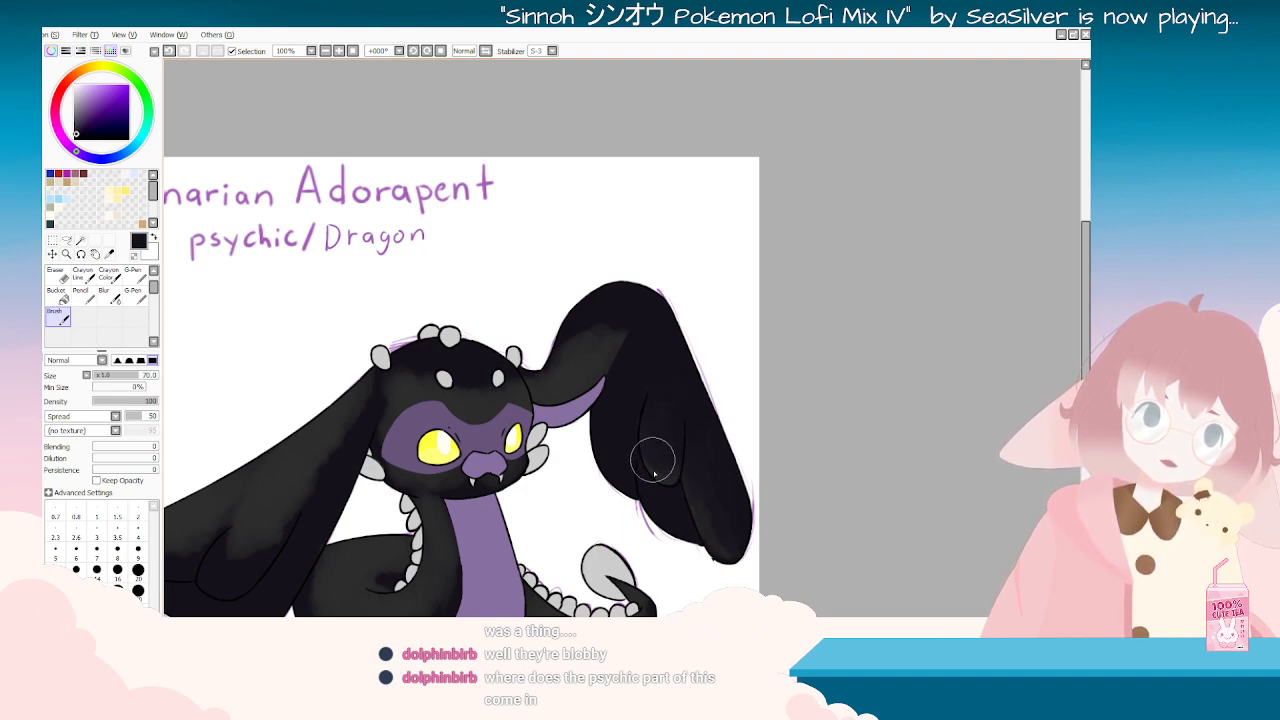
Step: Darken the upper bend and base of the right ear with near-black at size 70
mouse_move(640, 325)
mouse_down()
mouse_move(596, 365)
mouse_move(611, 317)
mouse_move(723, 287)
mouse_move(758, 312)
mouse_up()
mouse_move(627, 258)
mouse_down()
mouse_move(652, 238)
mouse_move(652, 278)
mouse_up()
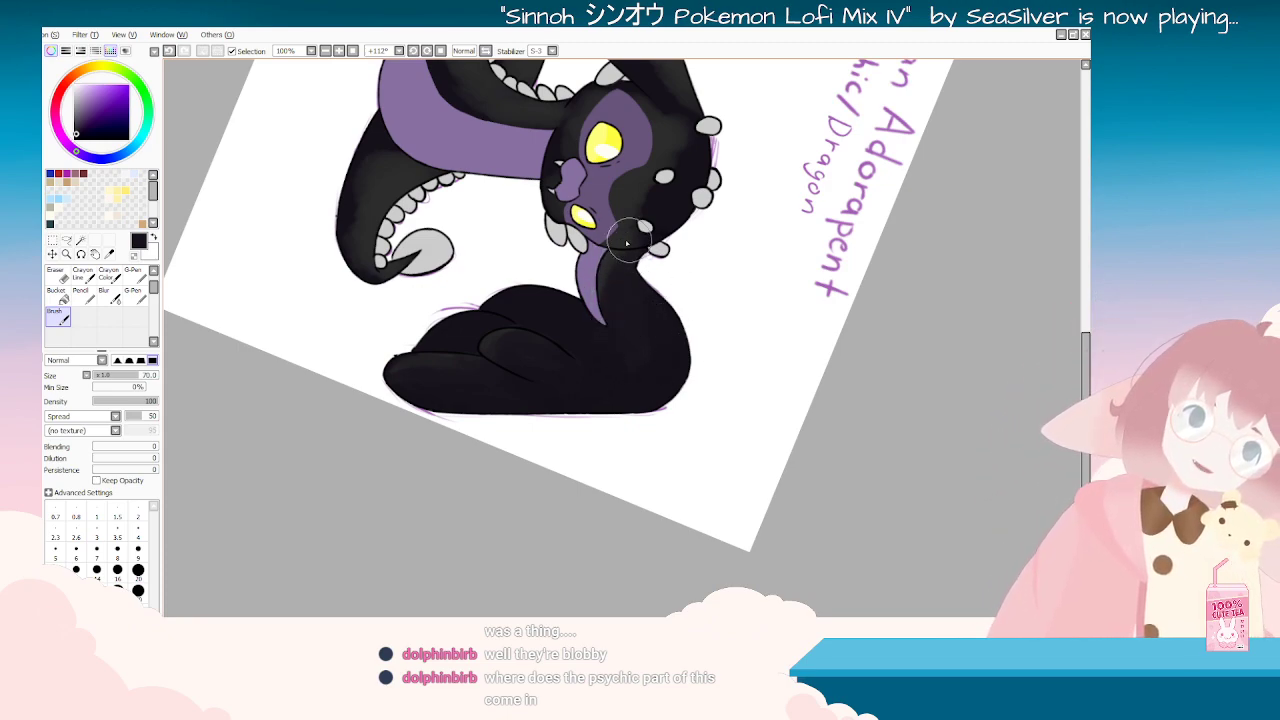
key(Delete)
key(Delete)
key(Delete)
key(Delete)
key(Delete)
key(Delete)
key(Delete)
key(Delete)
key(Delete)
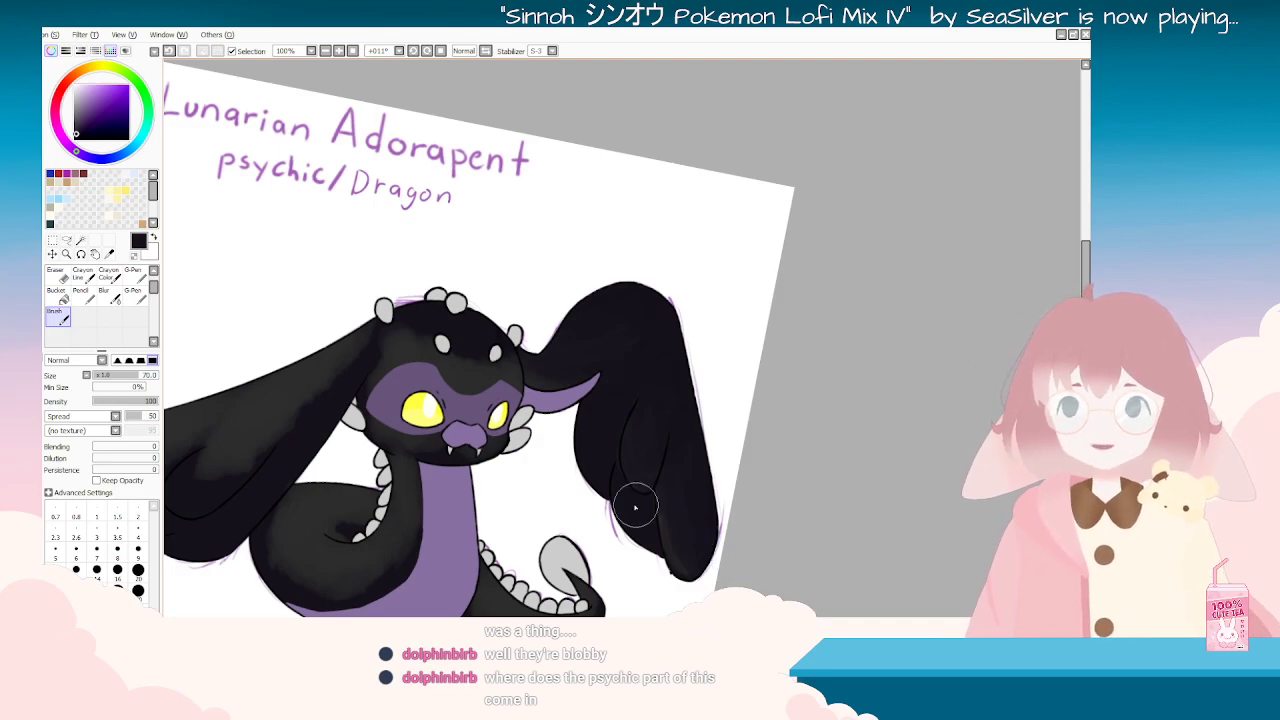
Step: Brush near-black over the charcoal shading on the left ear's edges, folds and tip at size 70
key(Delete)
key(Delete)
key(Delete)
key(Delete)
key(Delete)
key(Delete)
key(Delete)
key(Delete)
key(Delete)
key(Delete)
key(Delete)
key(Delete)
key(Delete)
key(Delete)
key(Delete)
key(Delete)
key(Delete)
key(Delete)
key(Delete)
key(Delete)
scroll(549, 517, down, 3)
key(Home)
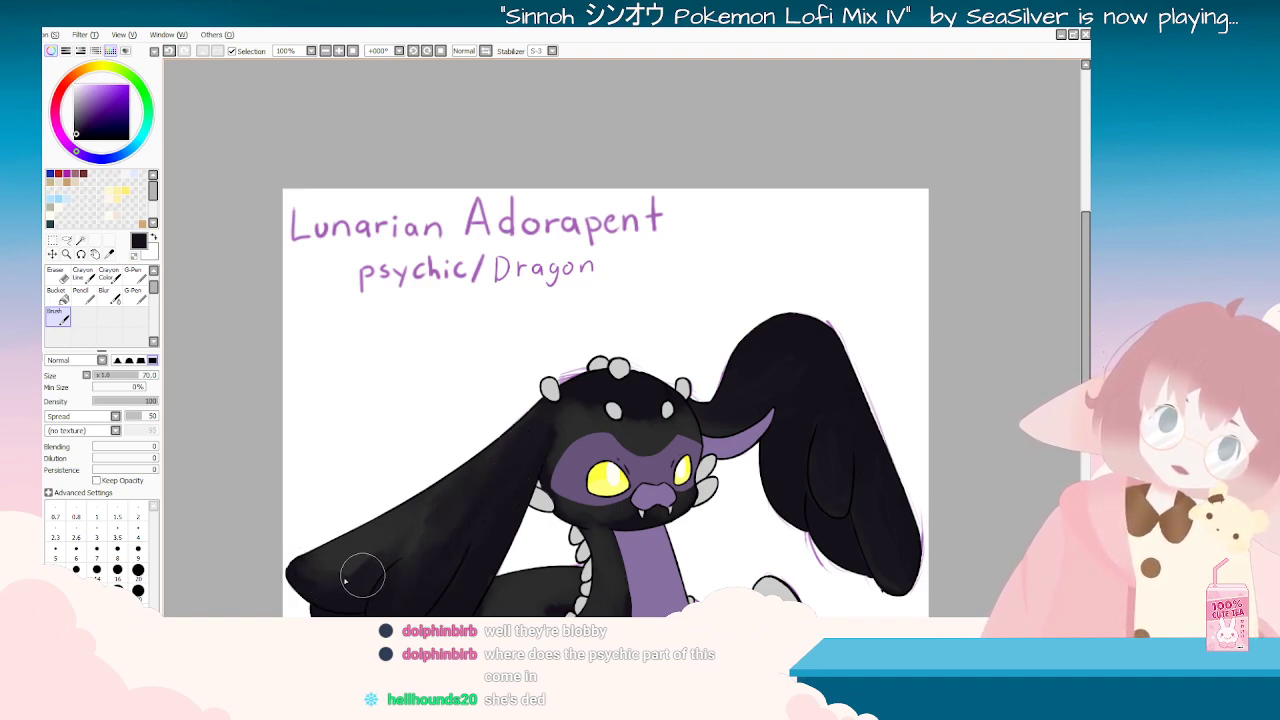
key(End)
key(End)
key(End)
key(End)
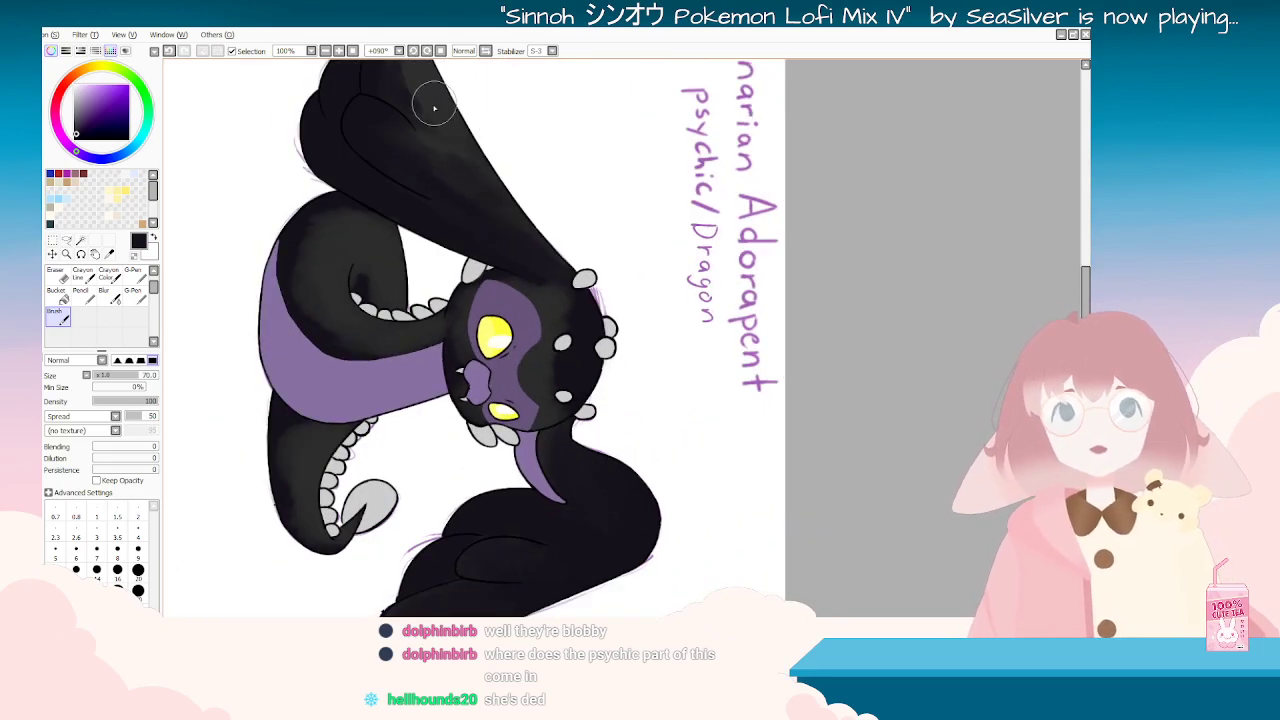
drag(437, 104, 286, 214)
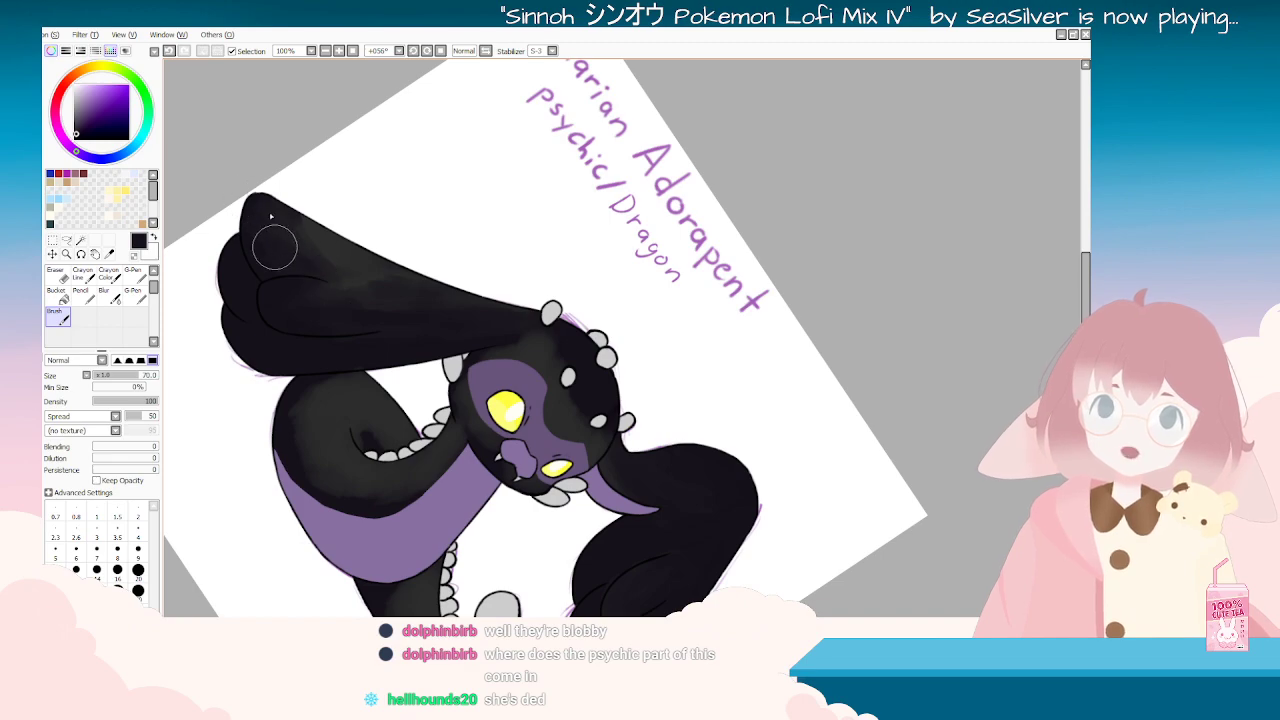
Step: Pick charcoal from the drawing and brush it at size 100 along the left ear's upper part from near the tip
click(110, 253)
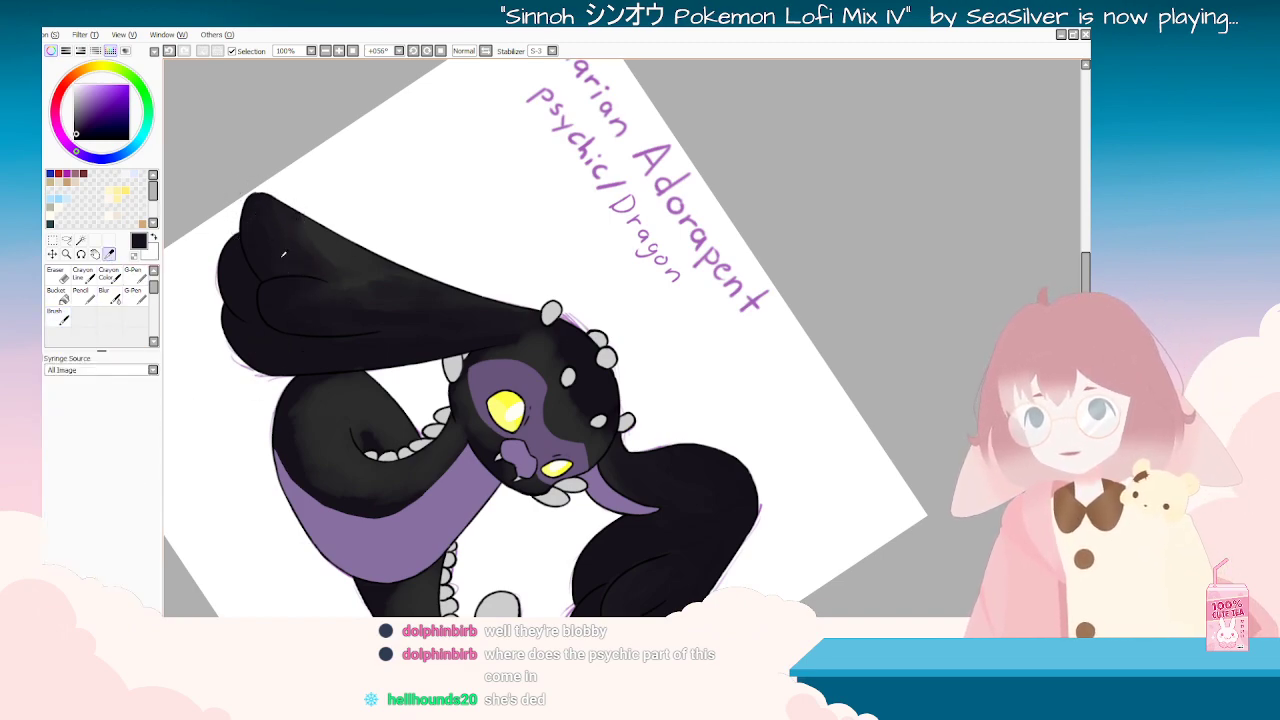
click(60, 317)
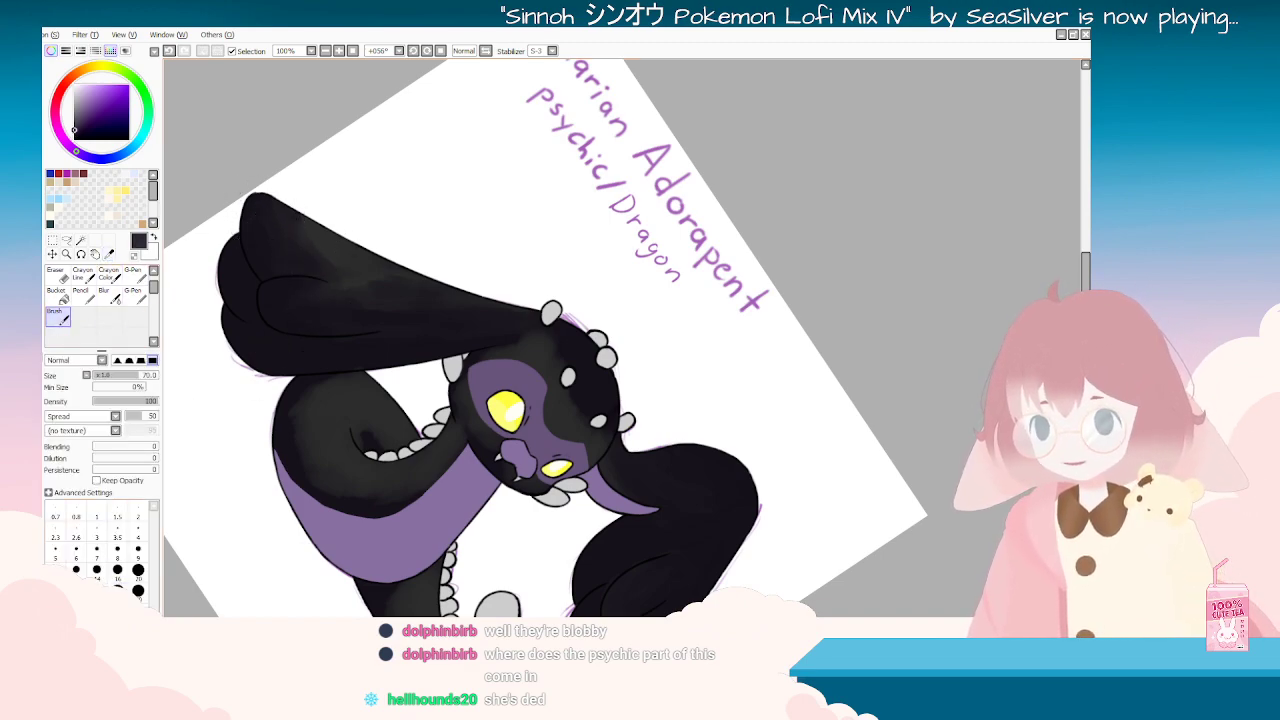
key(bracketright)
key(bracketright)
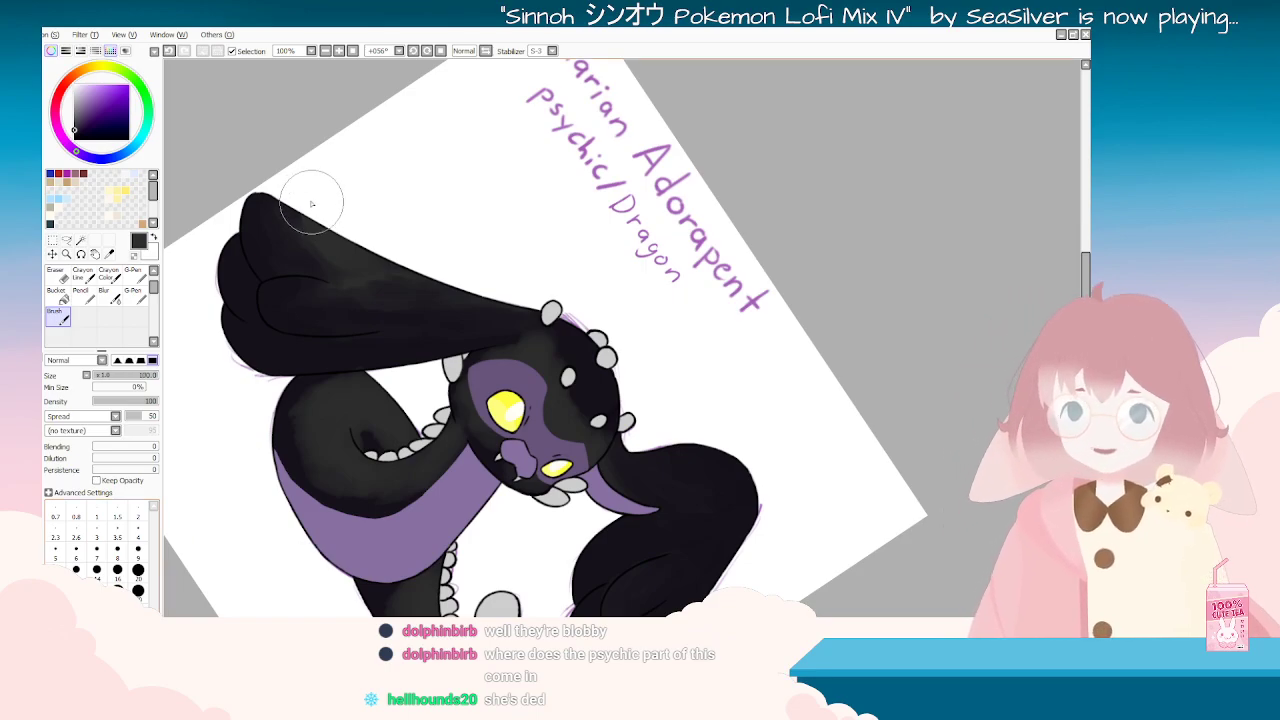
mouse_move(275, 219)
mouse_down()
mouse_move(323, 250)
mouse_move(388, 257)
mouse_move(349, 261)
mouse_move(363, 294)
mouse_up()
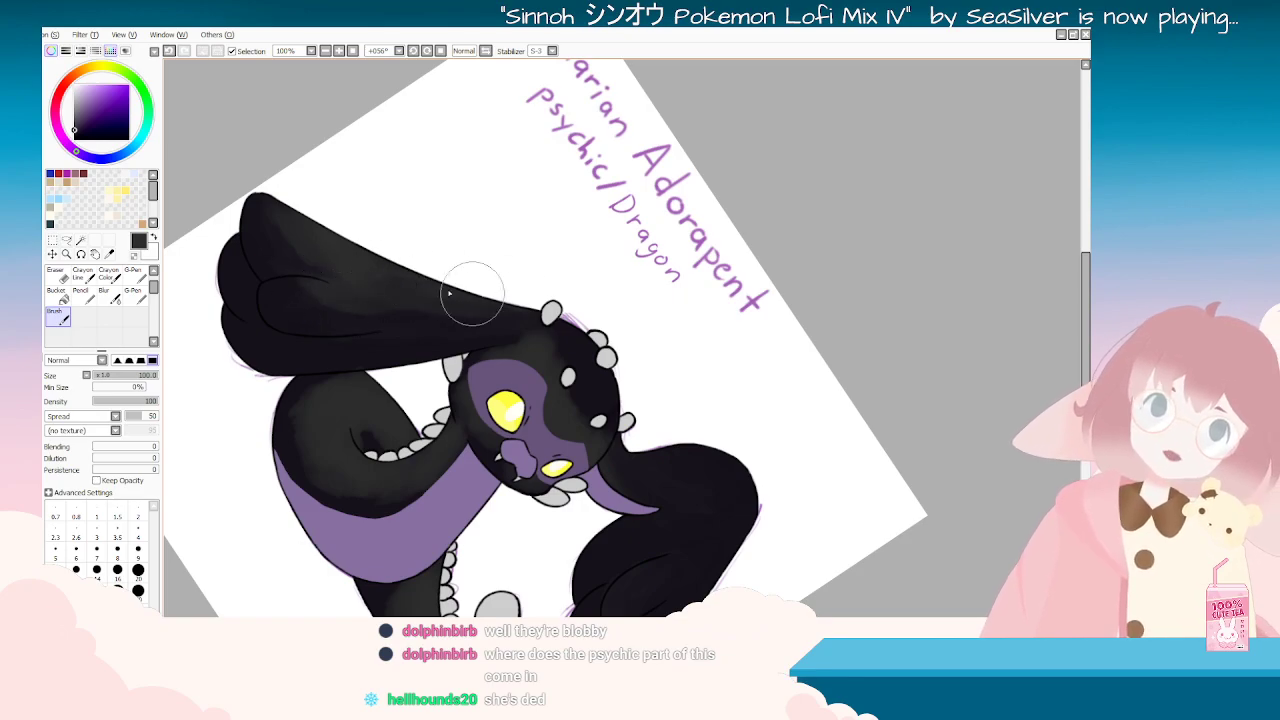
Step: Brush dark grey shading along the upper edge of the creature's left wing
key(End)
key(End)
key(End)
key(End)
key(End)
key(End)
key(Home)
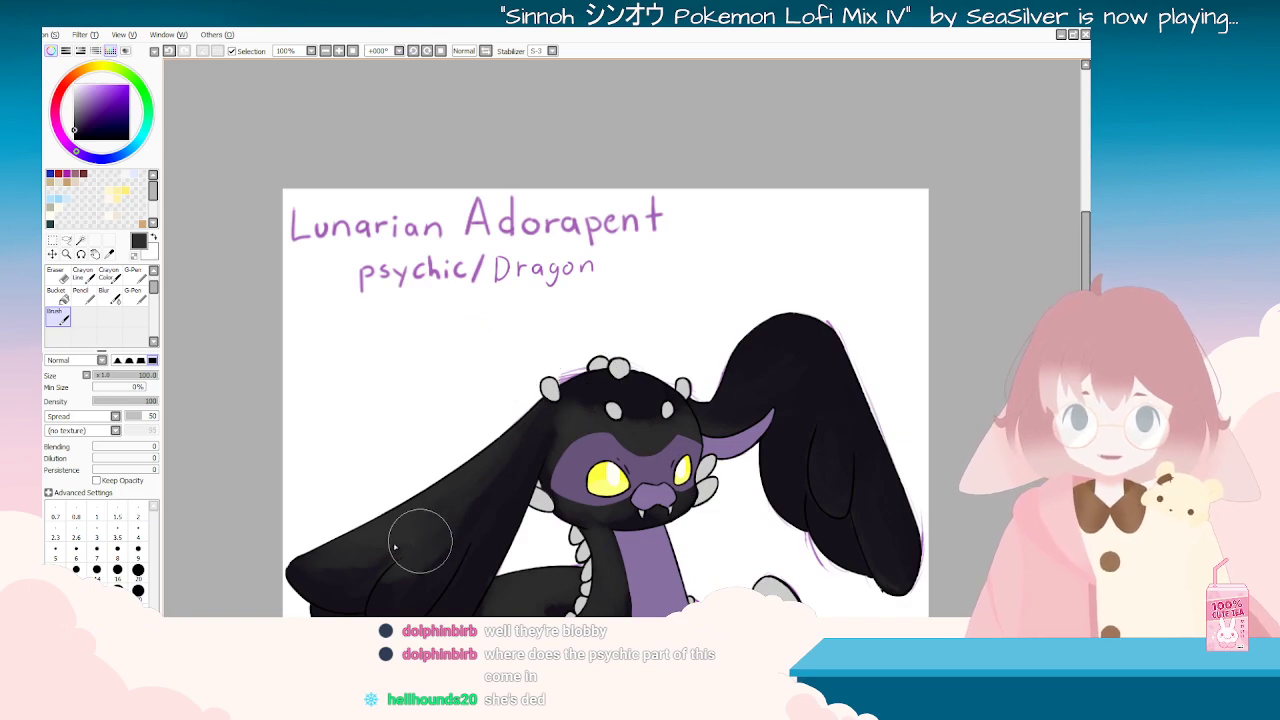
Step: Sample the purple-black base colour from the left wing and soften the grey shading near its tip
click(109, 253)
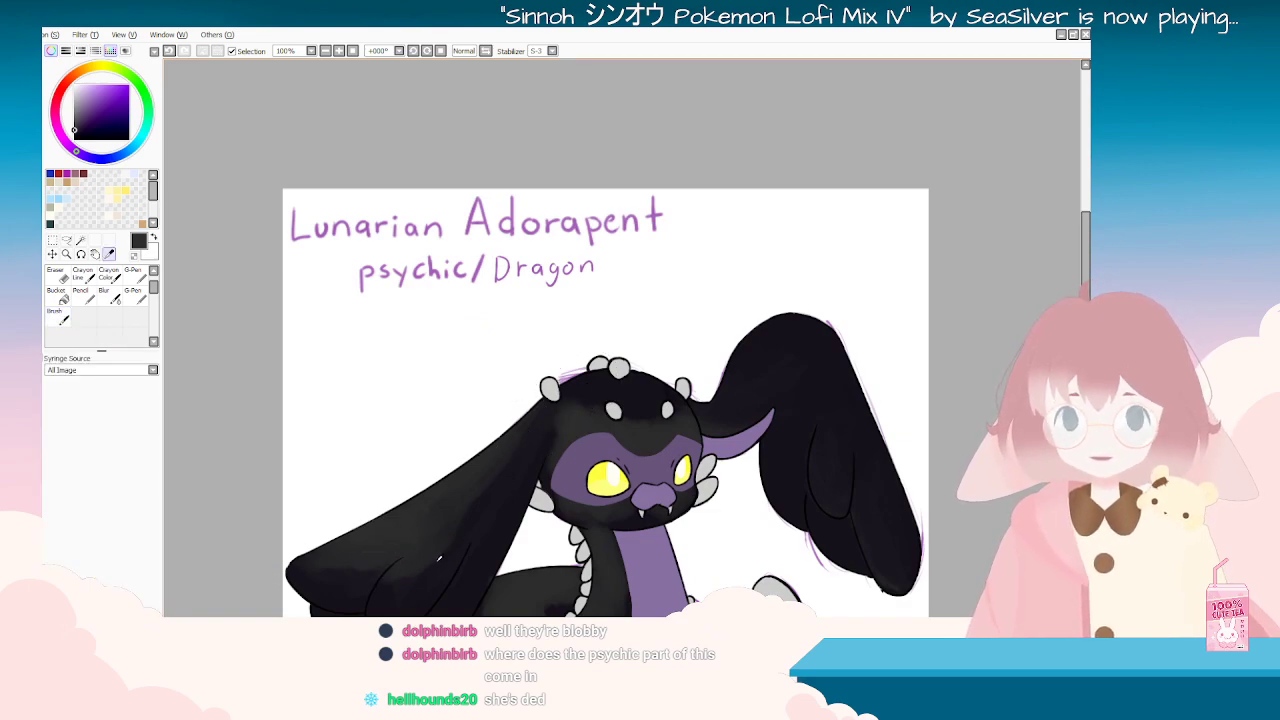
key(End)
key(End)
click(66, 320)
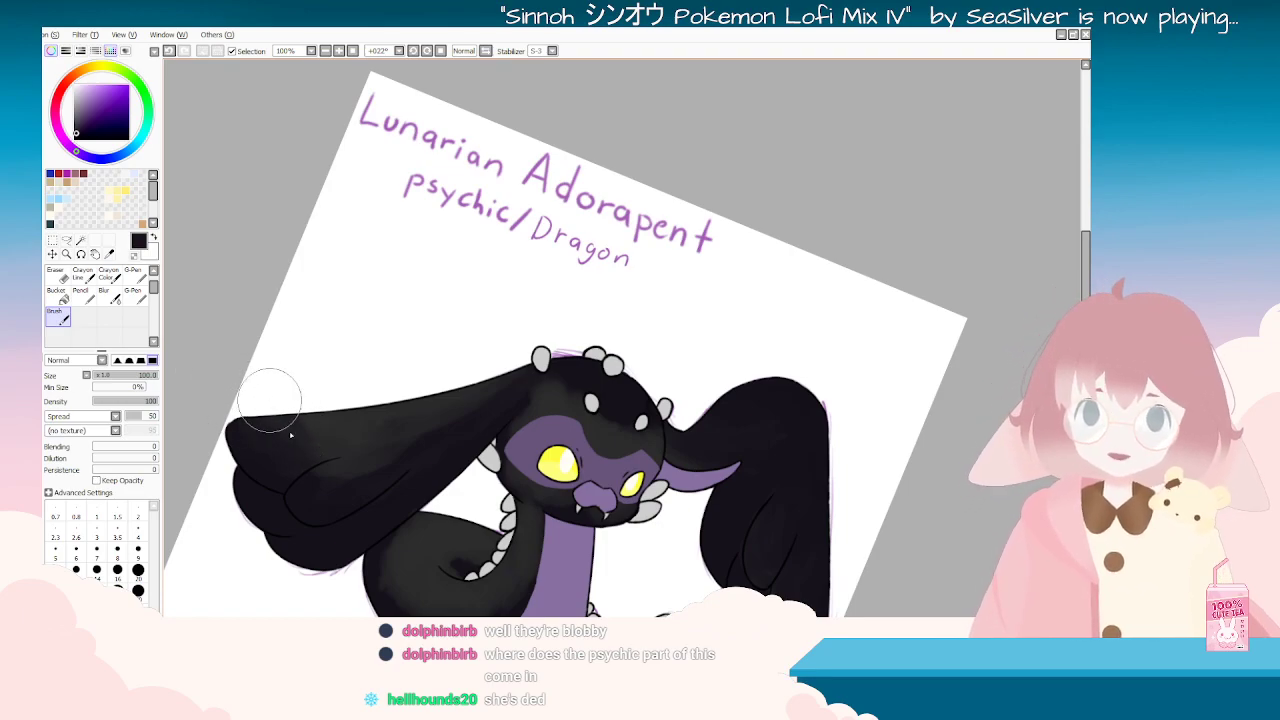
key(Home)
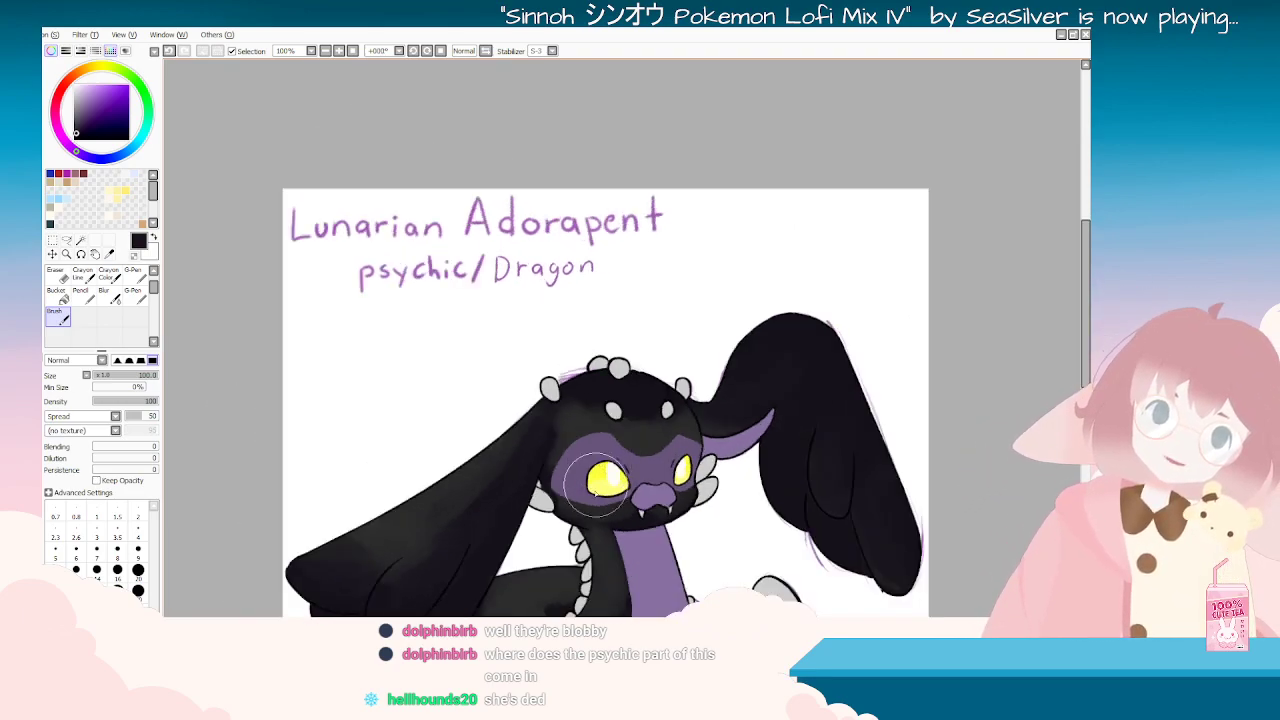
Step: Blend the purple-black colour down the length of the left wing towards its outer folds
key(Delete)
key(Delete)
key(Delete)
key(Delete)
key(Delete)
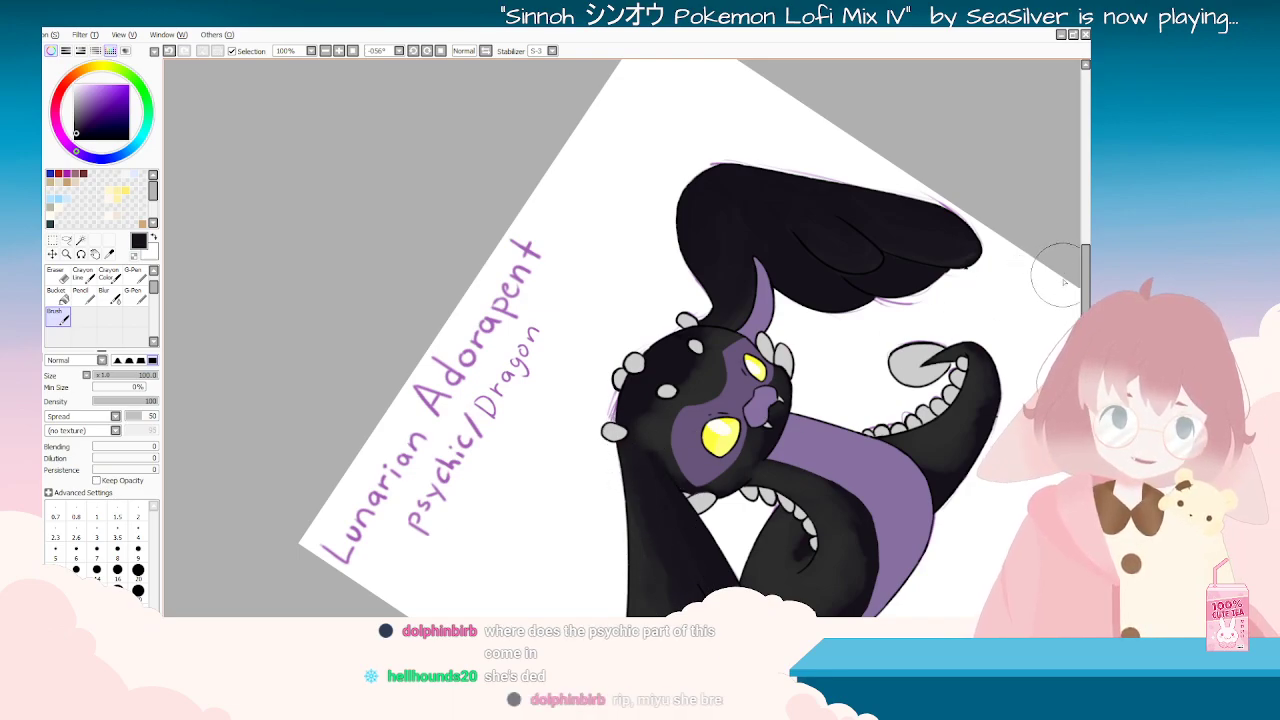
scroll(700, 350, down, 3)
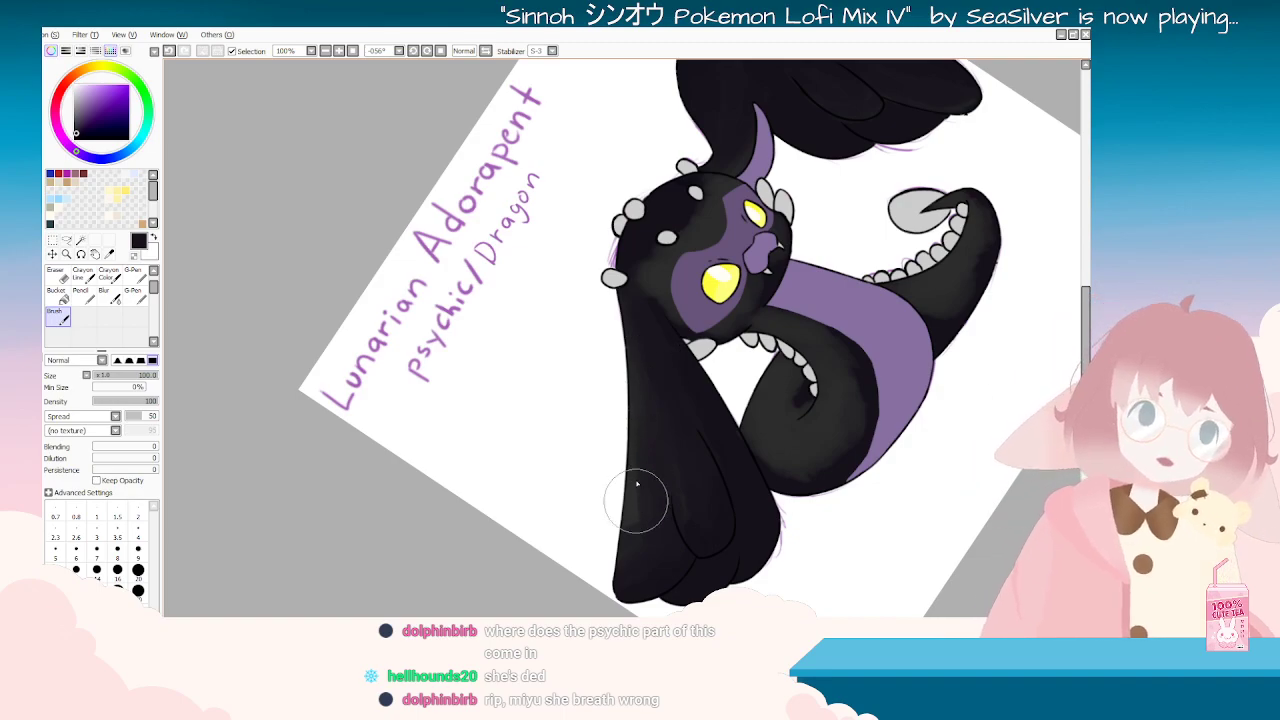
mouse_move(638, 510)
mouse_down()
mouse_move(740, 436)
mouse_move(575, 231)
mouse_move(495, 385)
mouse_up()
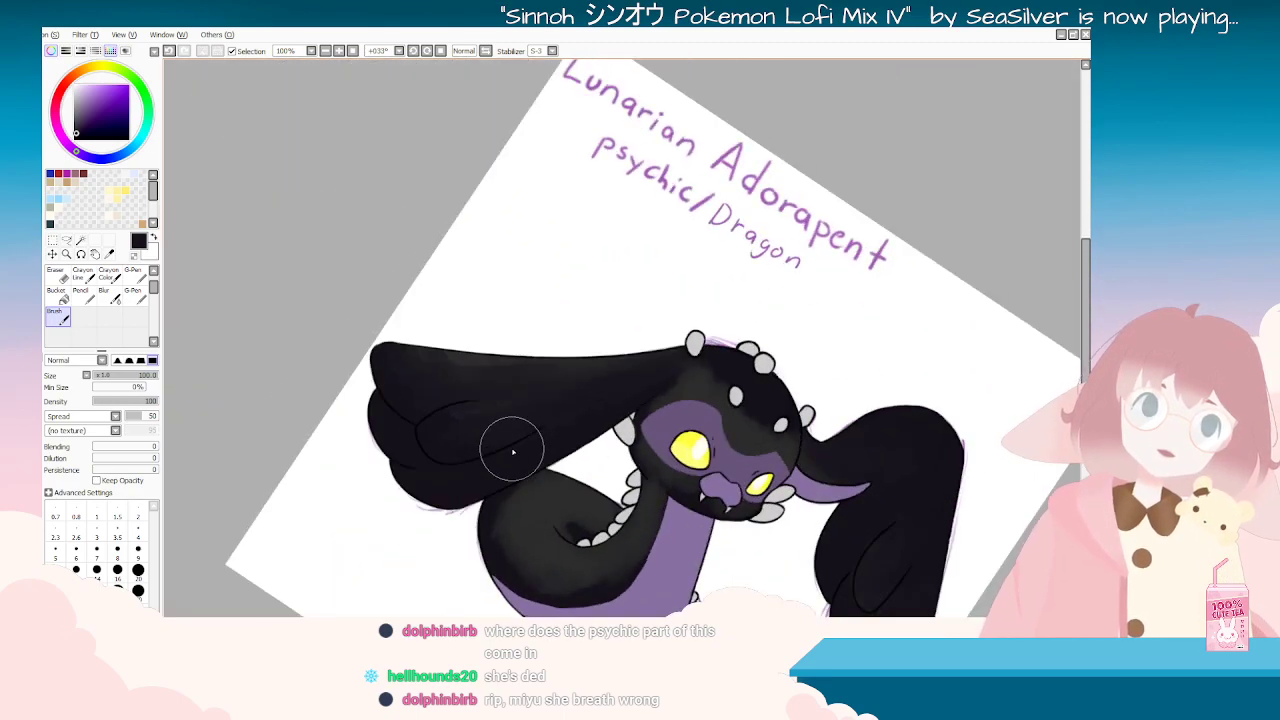
key(Home)
scroll(566, 447, down, 3)
scroll(706, 470, up, 5)
scroll(613, 448, down, 2)
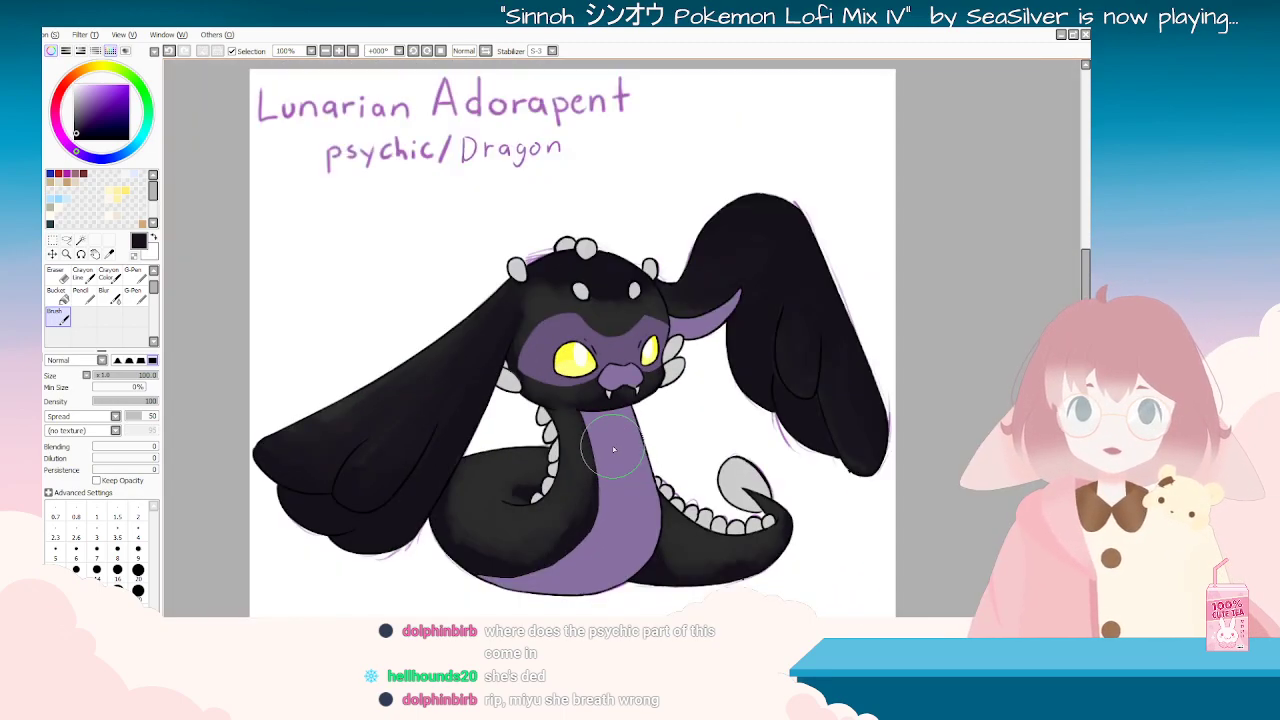
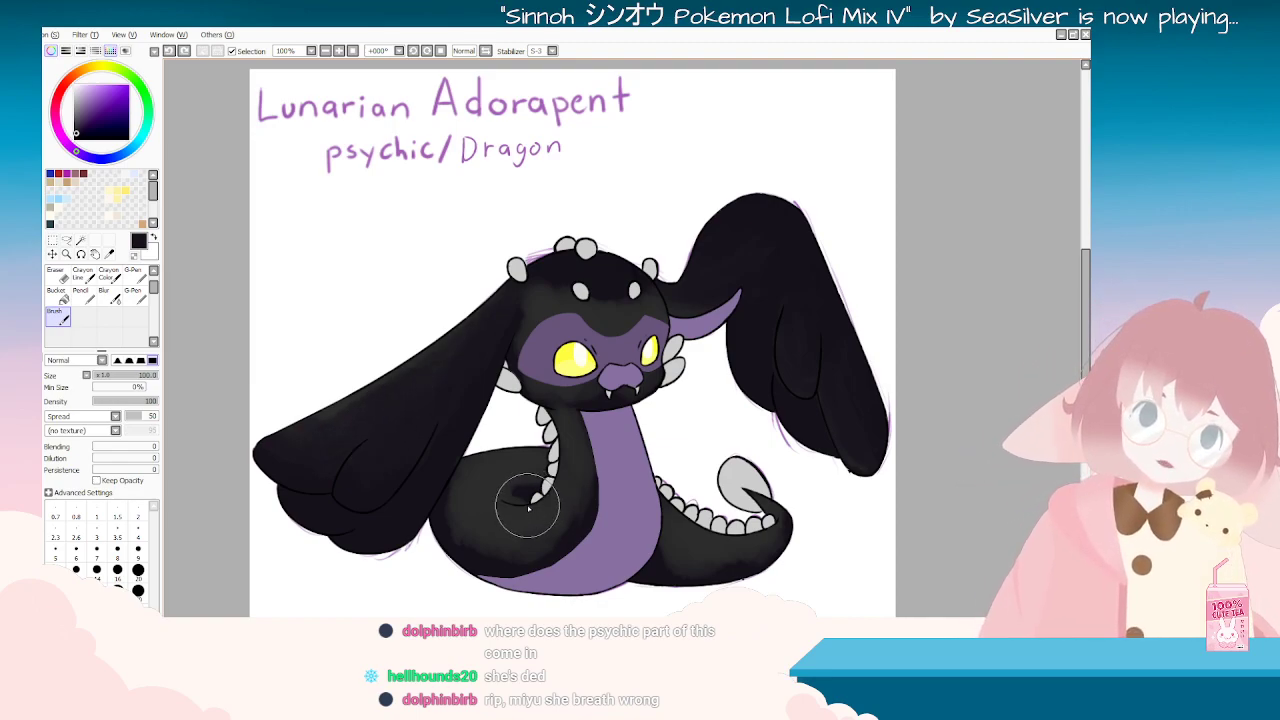
Step: Sample dark grey from the coiled body and brush it as a highlight along the left wing's leading edge
click(109, 253)
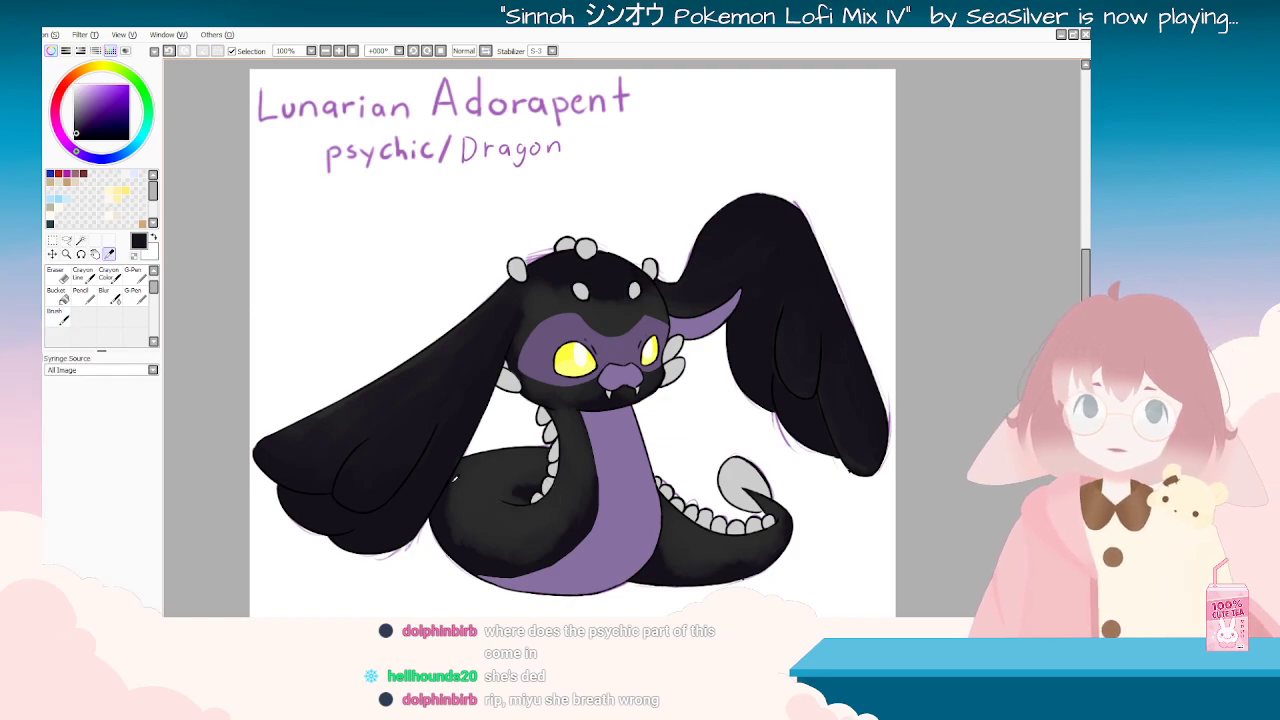
click(520, 527)
click(133, 276)
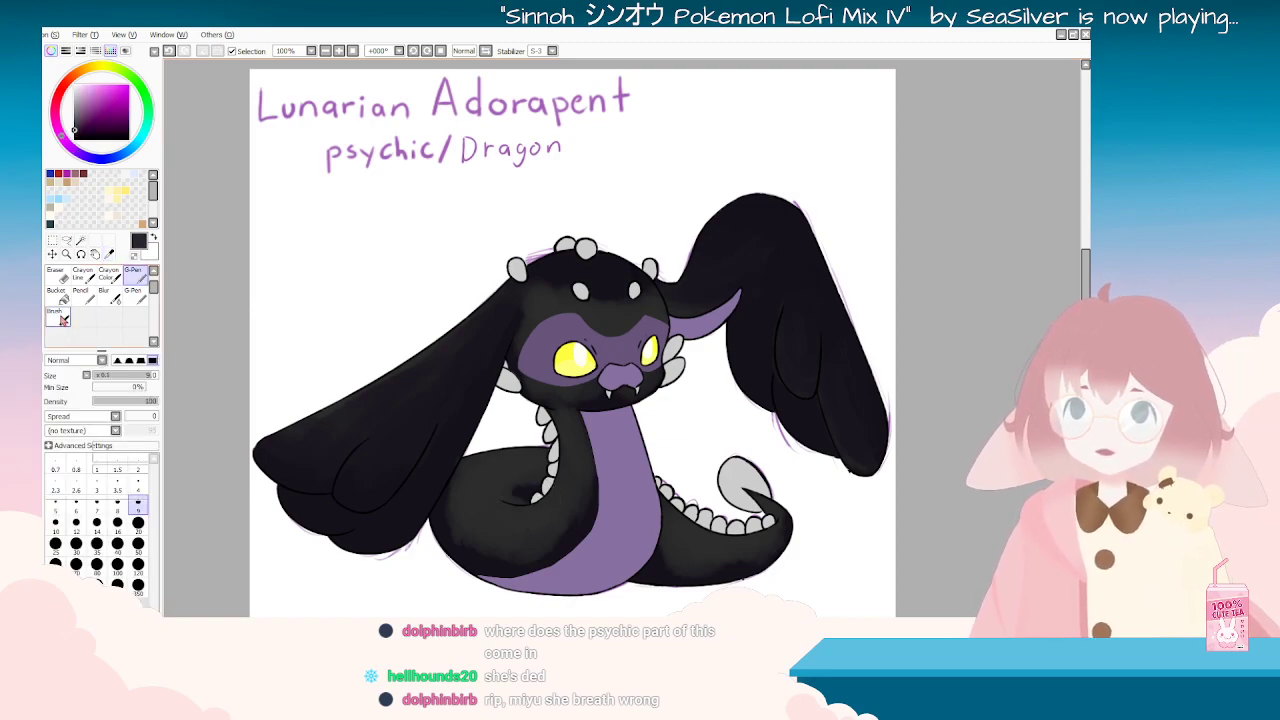
click(61, 318)
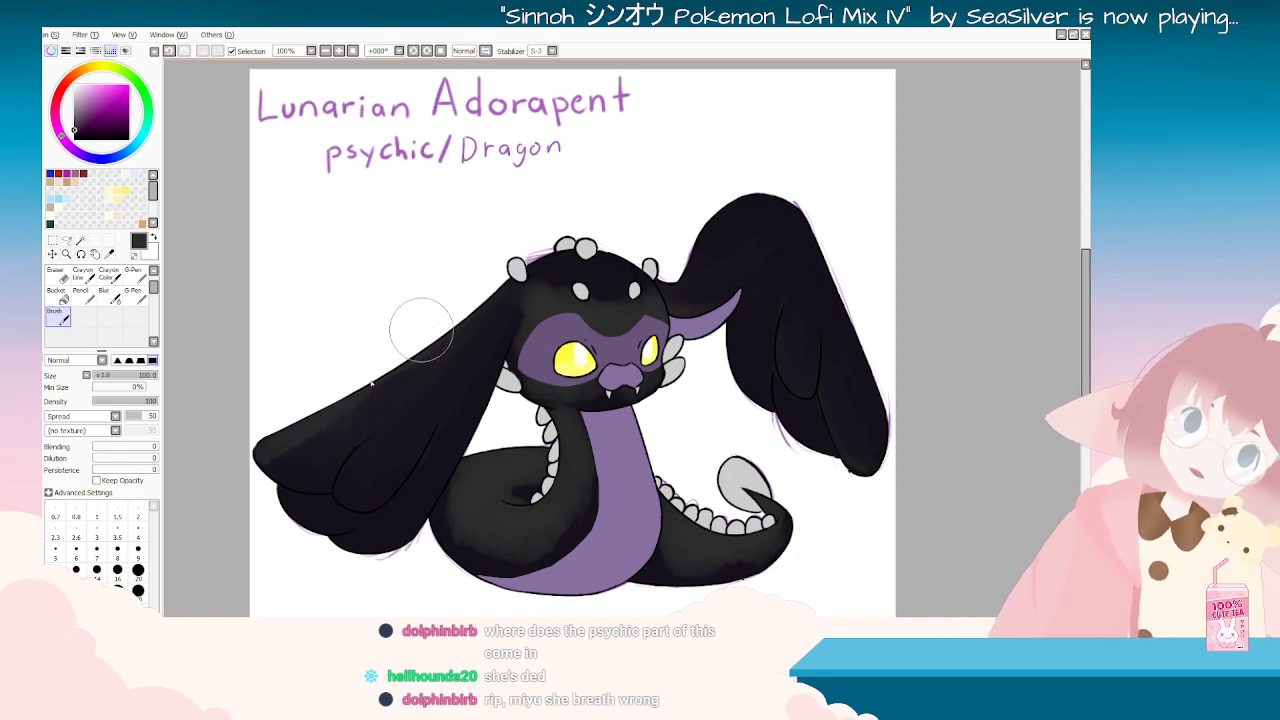
key(End)
key(End)
key(End)
key(End)
key(End)
key(End)
key(End)
key(End)
key(End)
key(End)
key(End)
key(End)
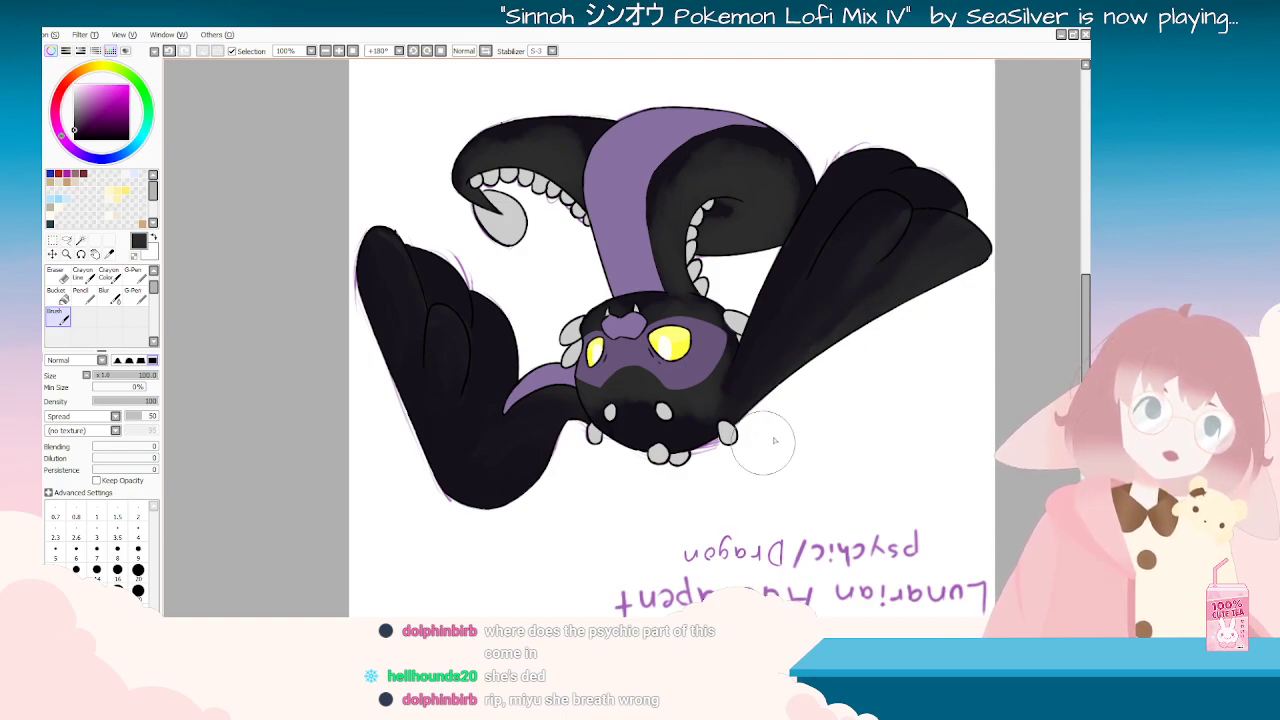
key(Delete)
key(Delete)
key(Delete)
key(Delete)
key(Delete)
key(Delete)
key(Delete)
key(Delete)
key(Delete)
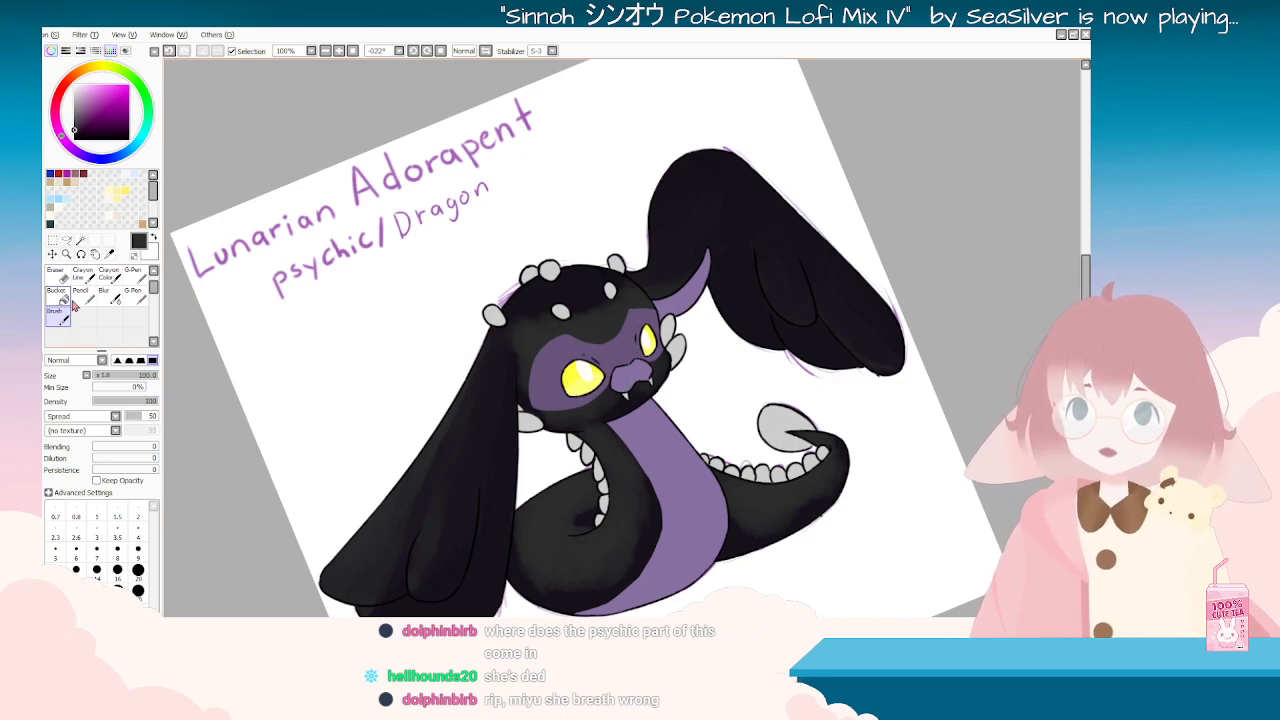
Step: Sample the wing's purple-black and brush it over the left wing's lower folds to blend the grey highlight
click(113, 254)
click(282, 486)
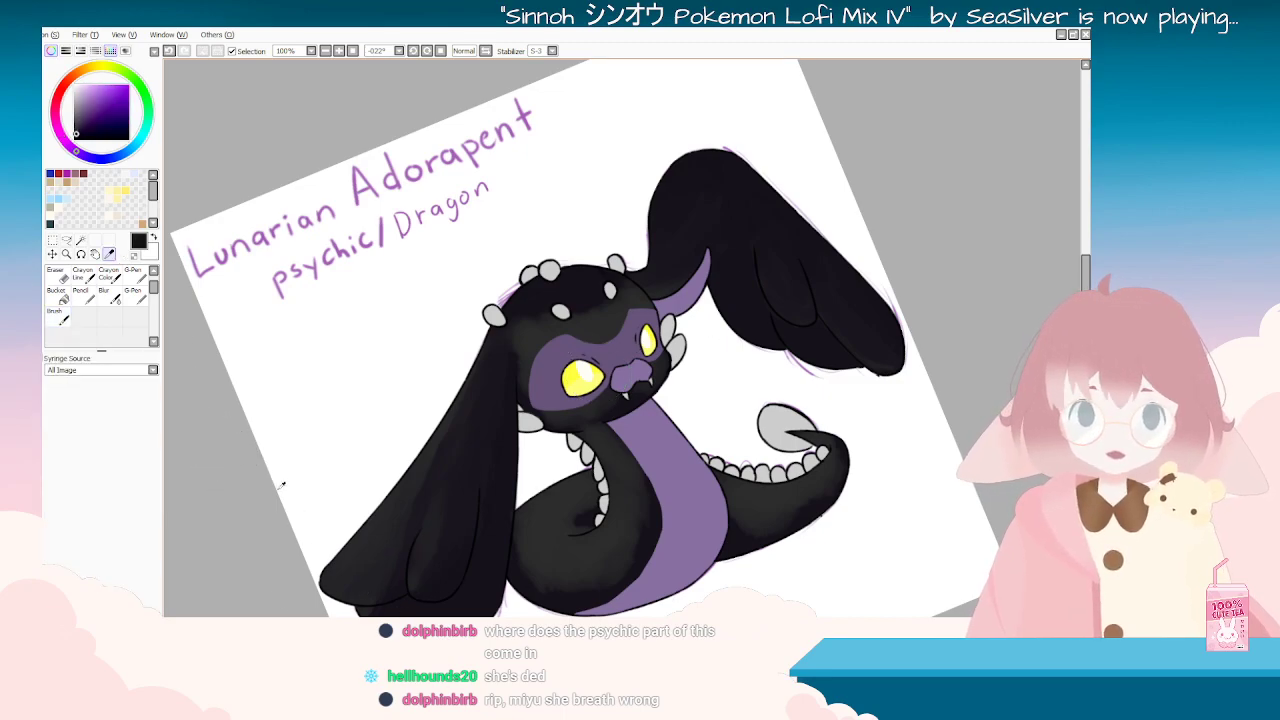
click(65, 322)
key(Delete)
key(Delete)
key(Delete)
key(Delete)
key(Delete)
key(Delete)
key(Delete)
key(Delete)
key(Delete)
key(Delete)
key(Delete)
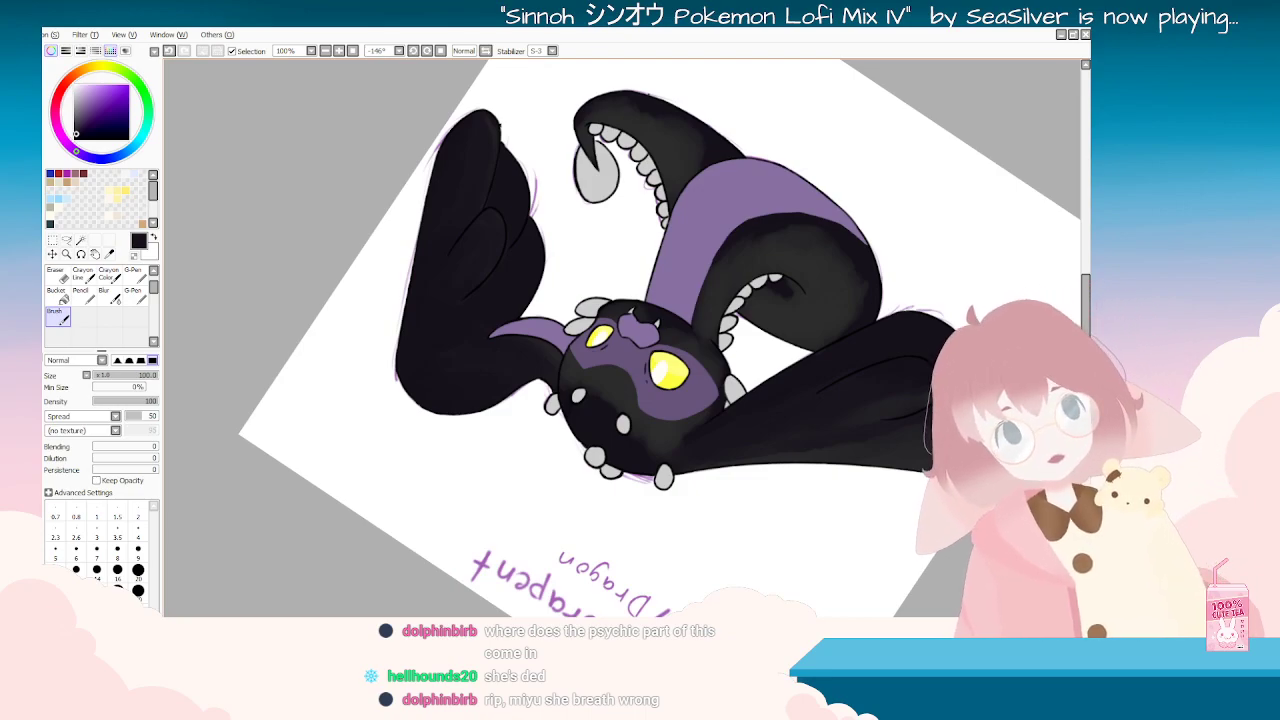
mouse_move(900, 380)
mouse_down()
mouse_move(829, 486)
mouse_move(457, 491)
mouse_up()
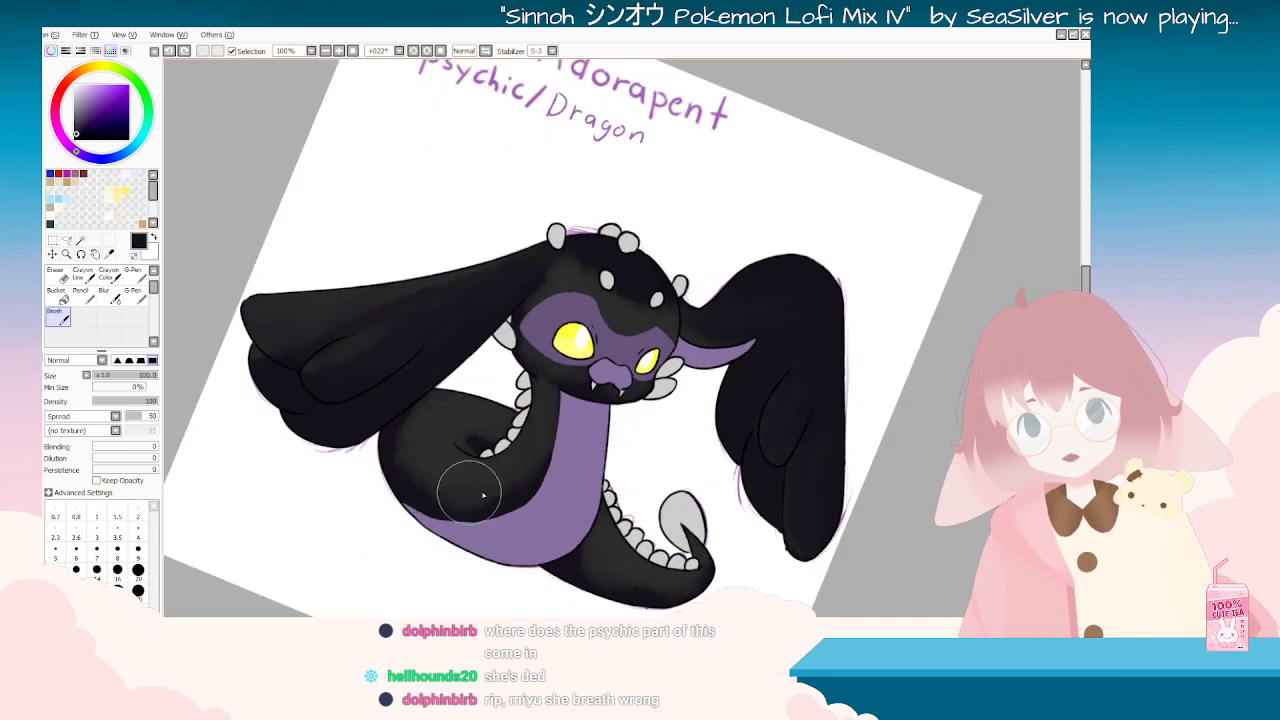
drag(277, 376, 474, 380)
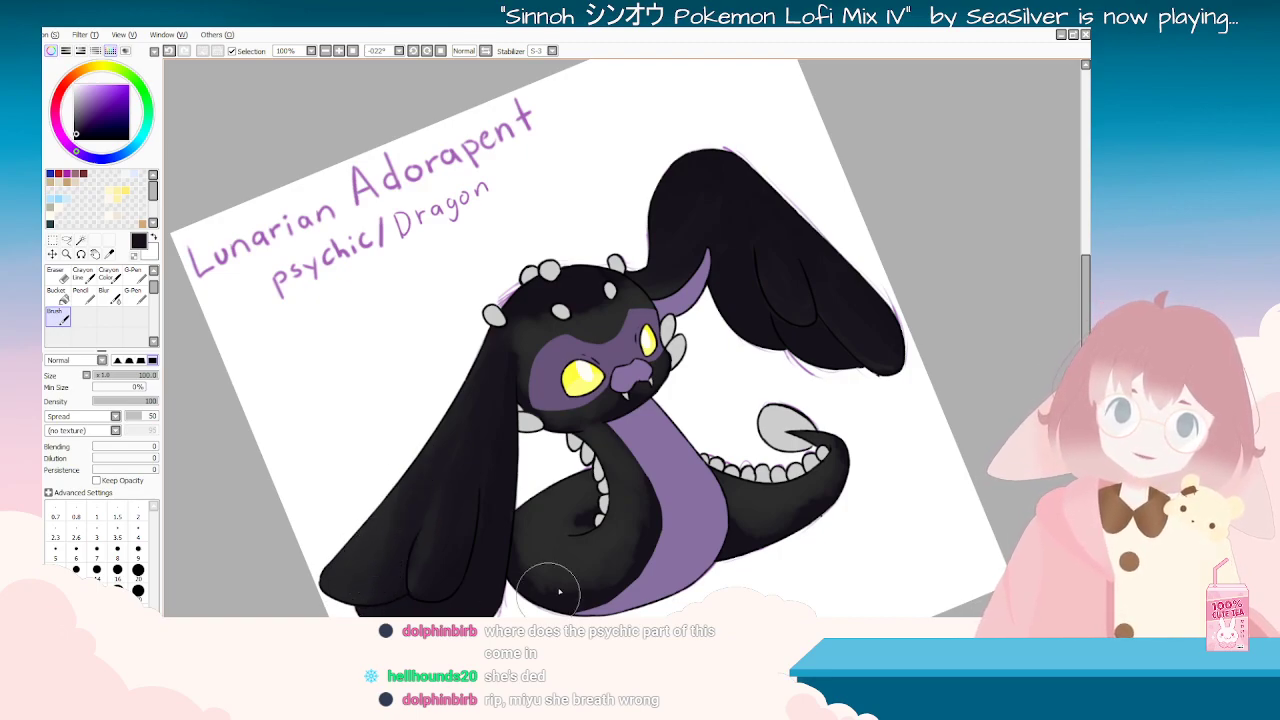
drag(380, 610, 930, 295)
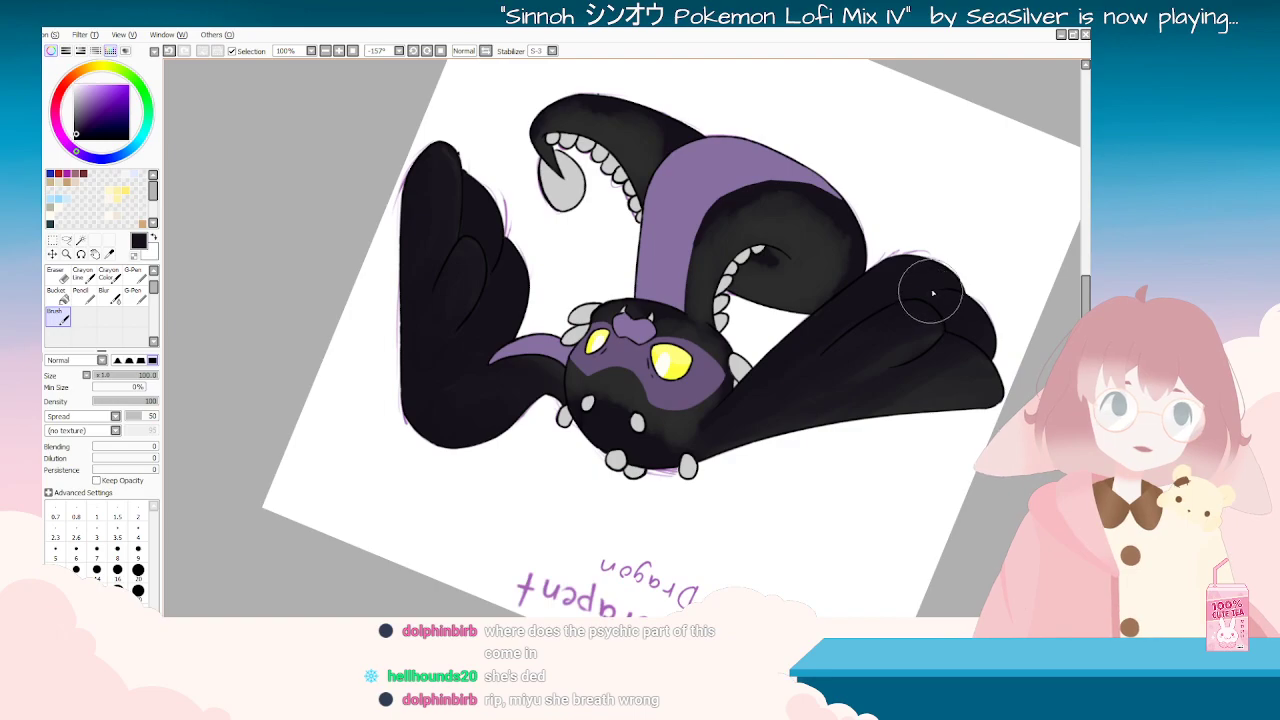
Step: Brush the purple-black shading where the left wing meets the creature's head
key(Delete)
key(Delete)
key(Delete)
key(Delete)
key(Delete)
key(Delete)
key(Delete)
key(Delete)
key(Delete)
key(Delete)
key(Delete)
key(Delete)
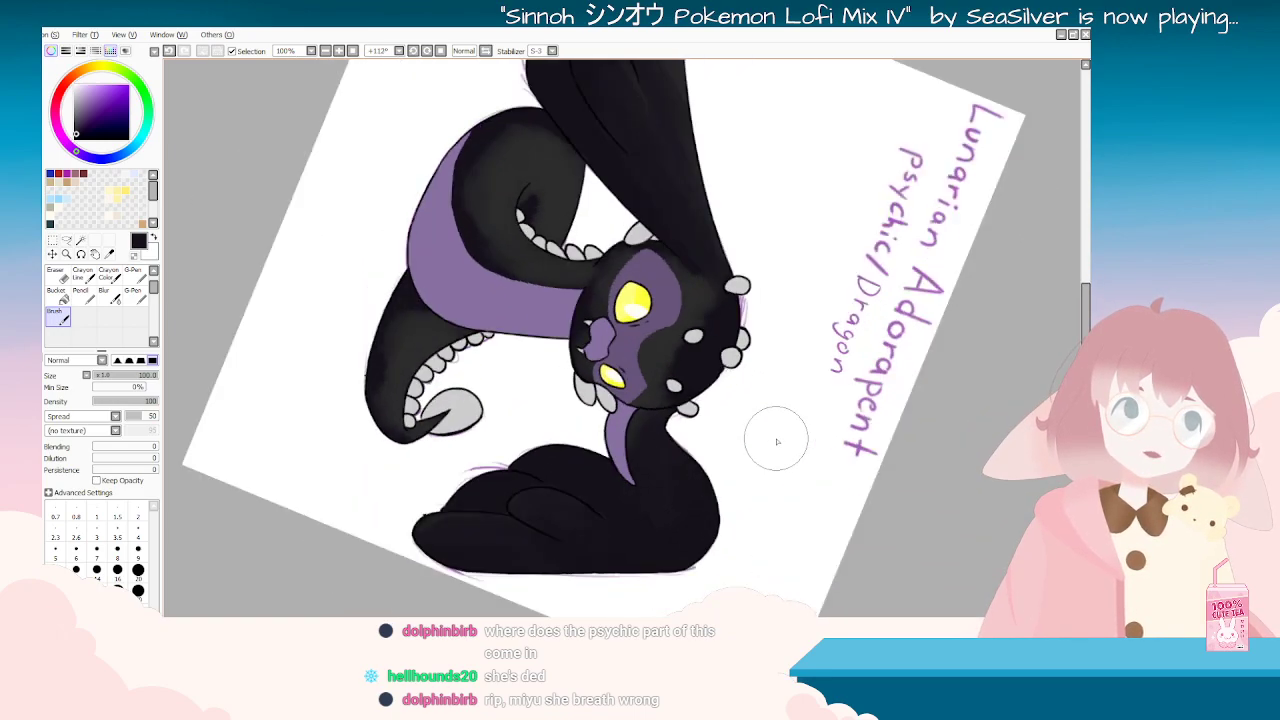
key(Delete)
key(Page_Down)
key(Page_Up)
key(End)
key(End)
key(End)
key(End)
key(End)
key(End)
key(End)
key(End)
key(End)
key(End)
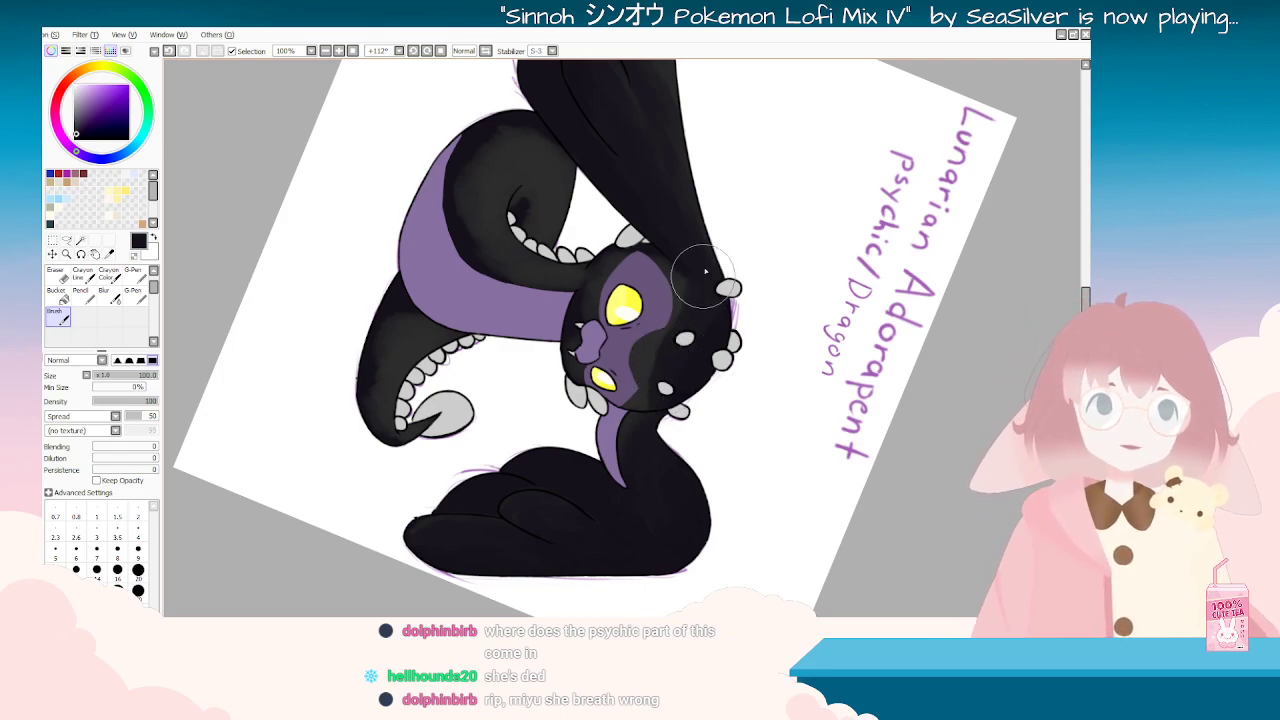
key(Home)
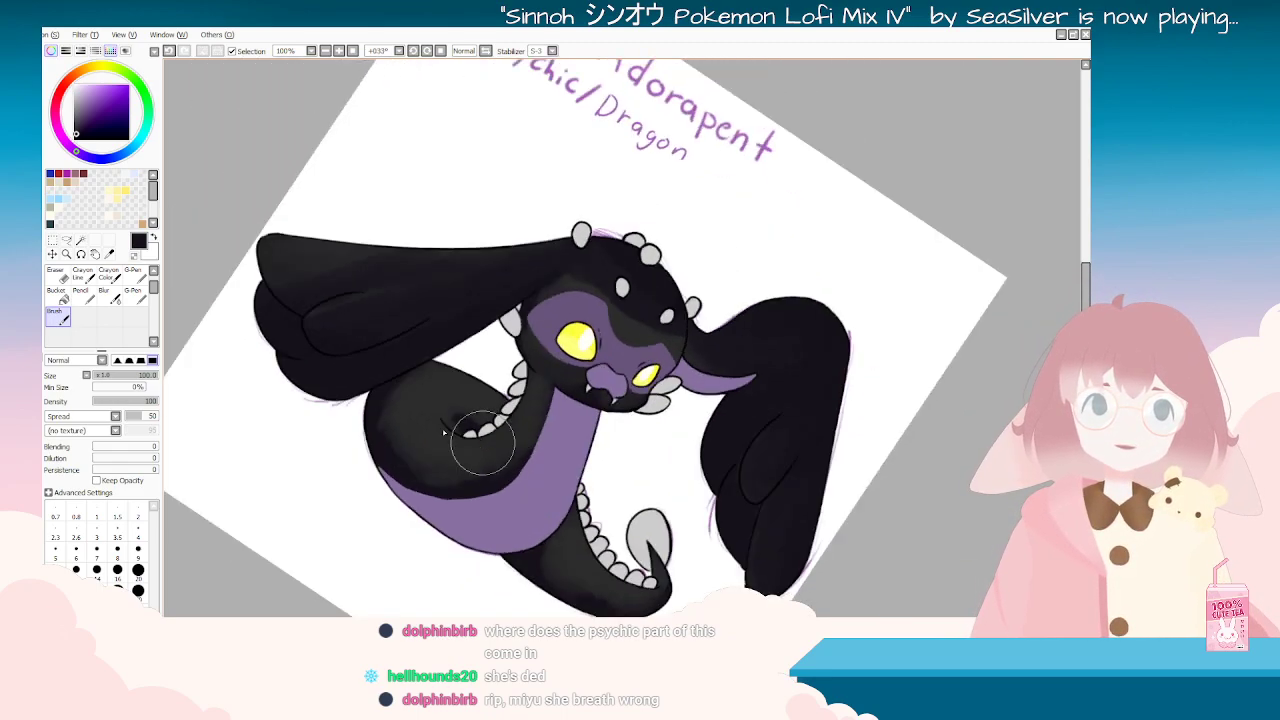
Step: Sample a dark shade from the left wing and brush over the black top of the head around the purple mask
click(110, 254)
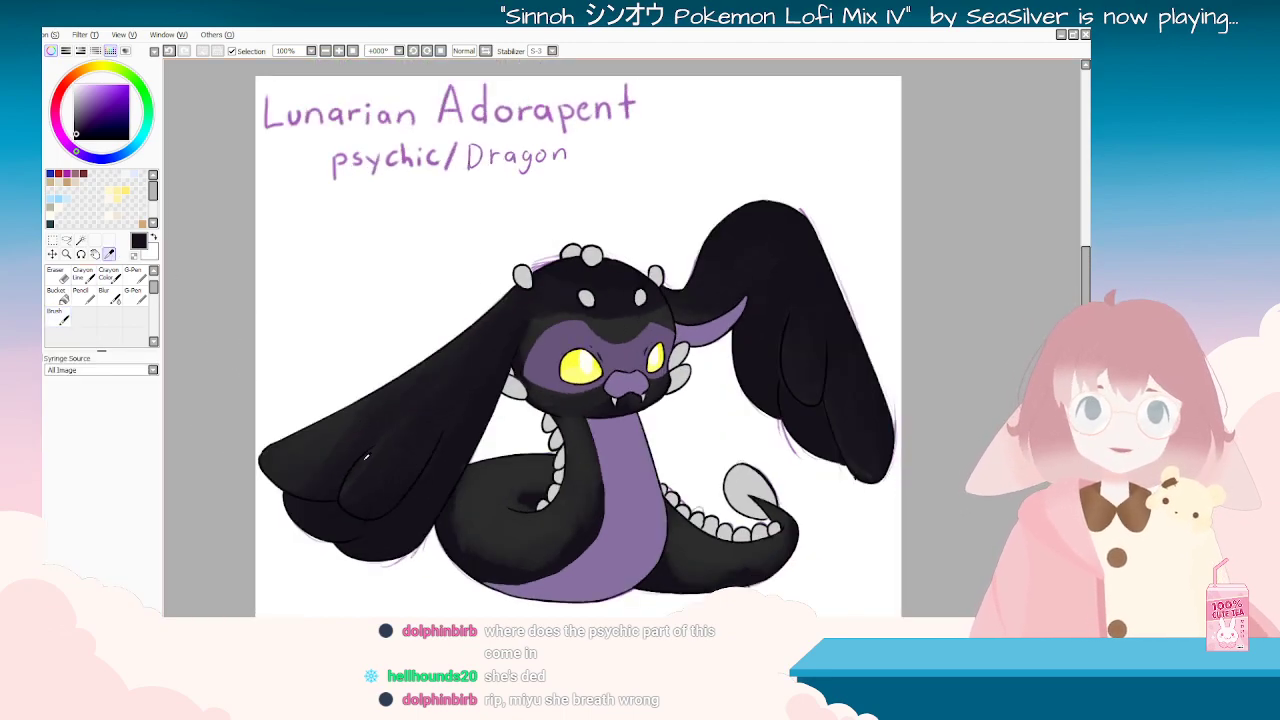
key(End)
key(End)
key(End)
key(End)
key(End)
click(60, 317)
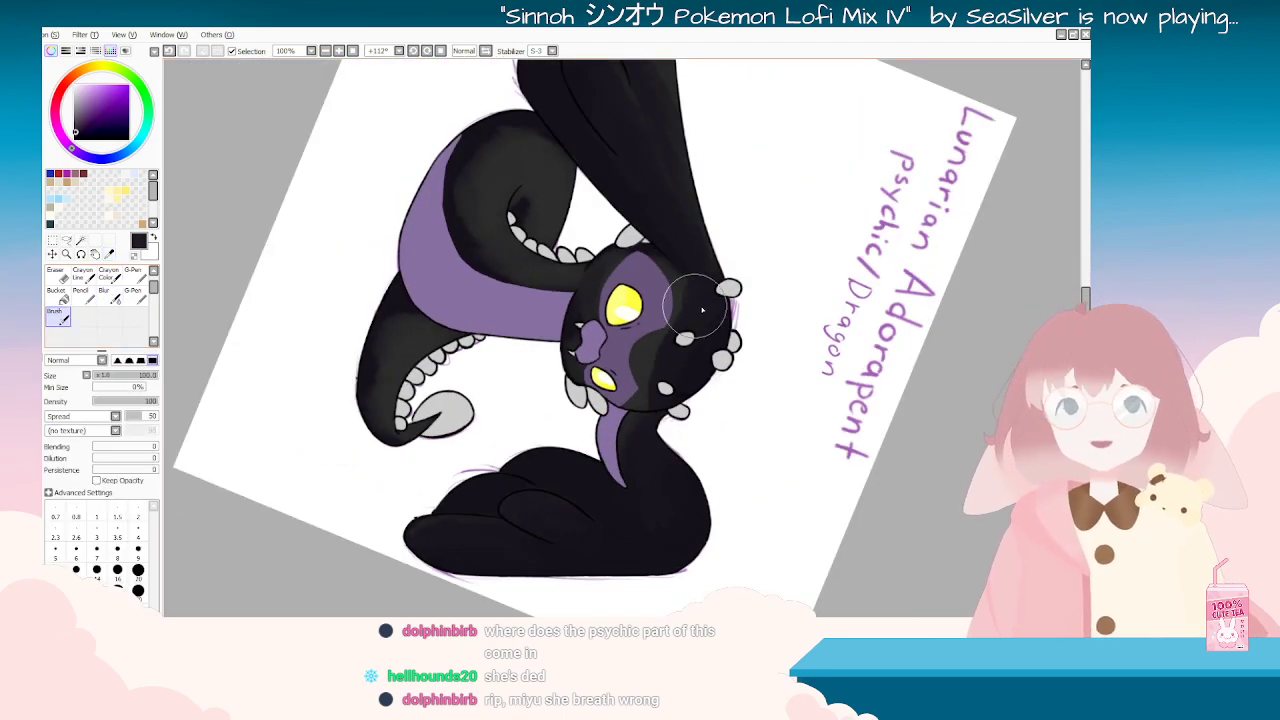
mouse_move(668, 318)
mouse_down()
mouse_move(676, 374)
mouse_move(667, 345)
mouse_move(688, 283)
mouse_move(670, 260)
mouse_move(697, 297)
mouse_move(655, 383)
mouse_up()
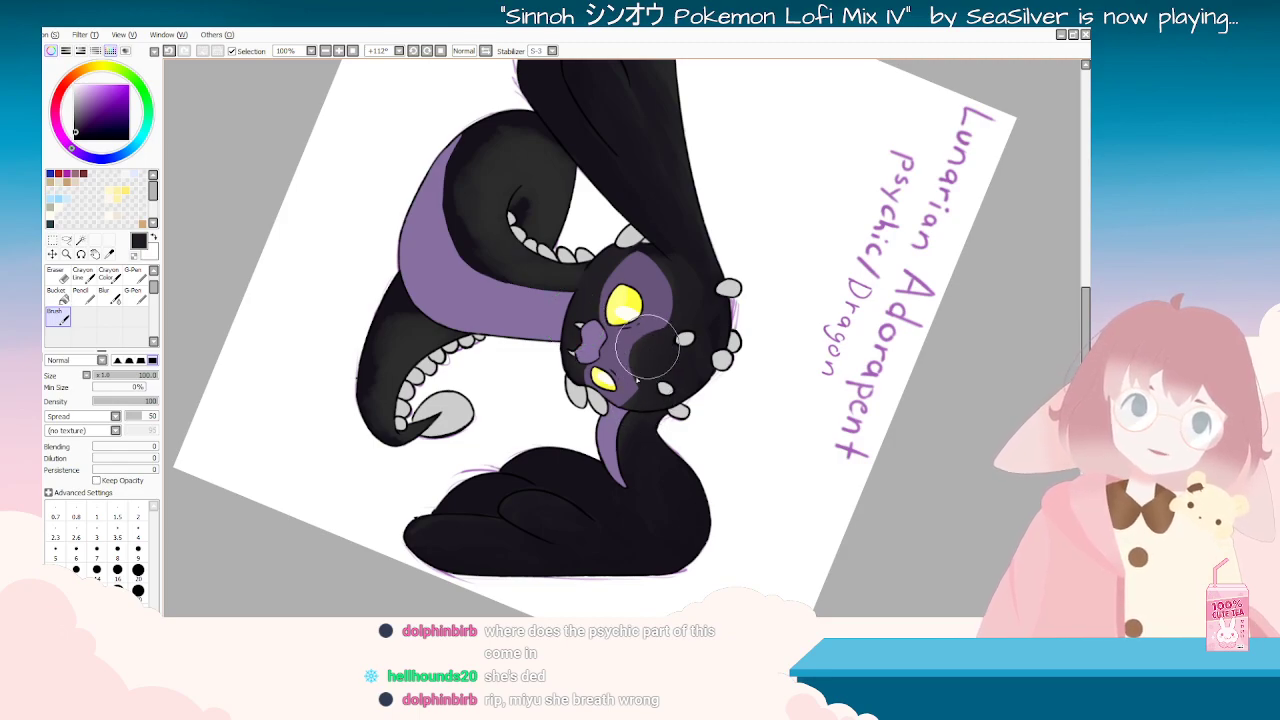
mouse_move(604, 440)
mouse_down()
mouse_move(811, 403)
mouse_move(735, 310)
mouse_up()
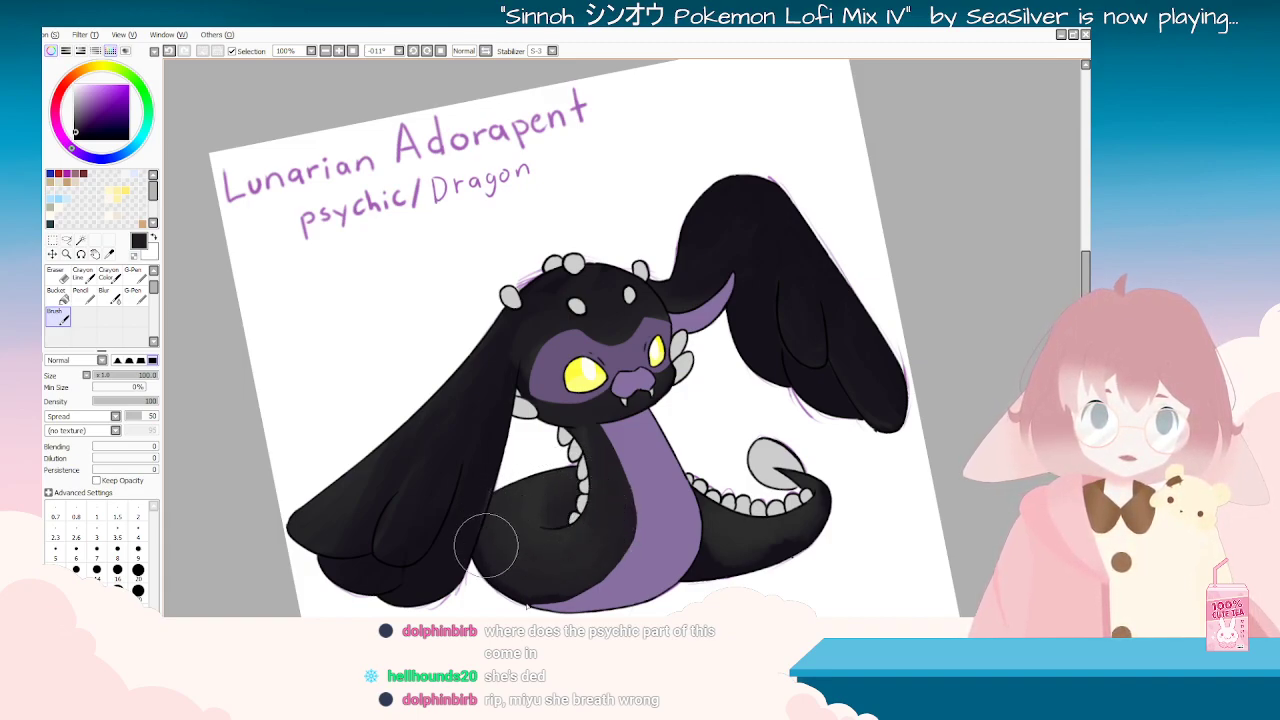
Step: Smooth the black shading on the neck and coiled body with the Brush
key(alt)
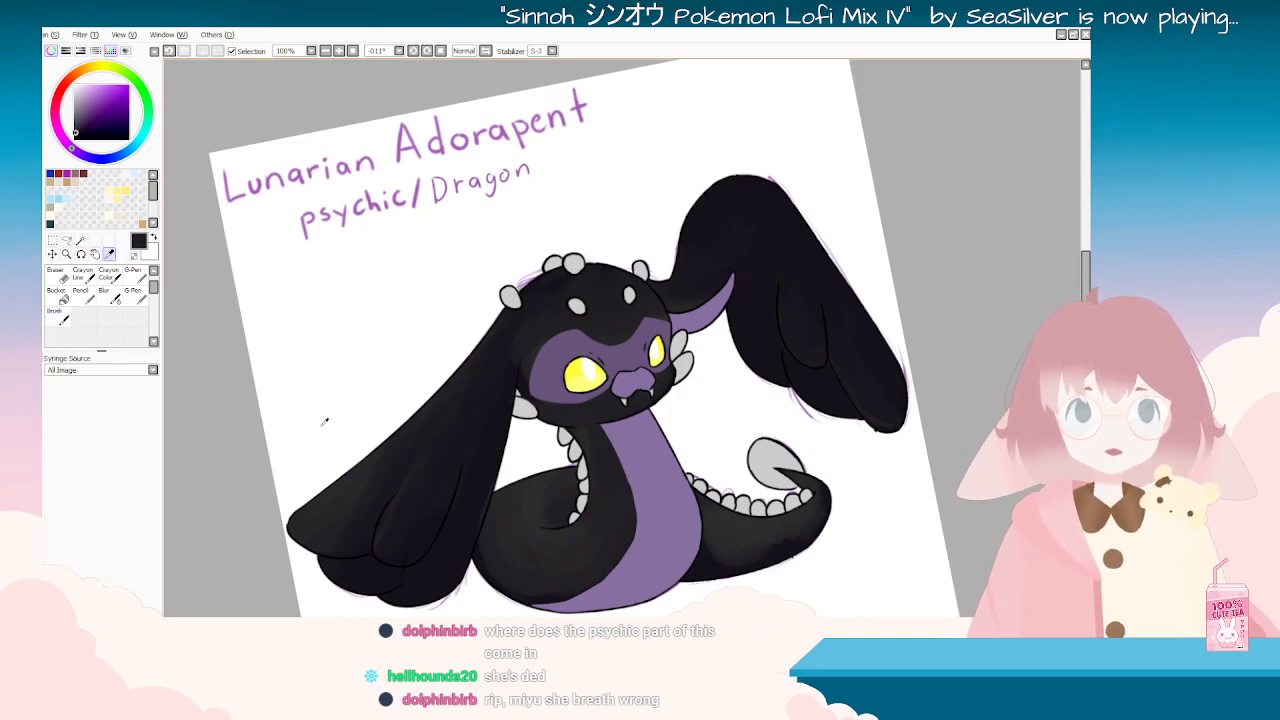
click(63, 318)
key(End)
key(End)
key(End)
key(End)
key(End)
key(End)
key(End)
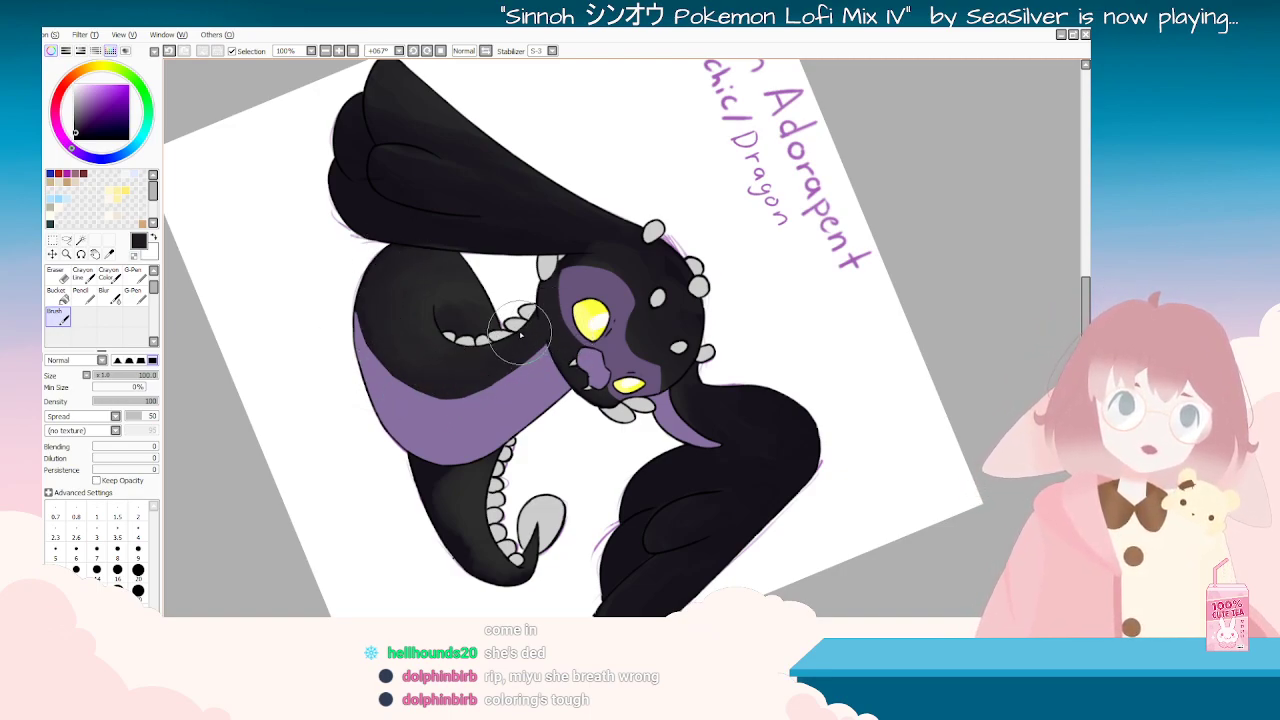
Step: Even out the black shading along the tail's outer edge and beside its grey scales
key(Delete)
key(Delete)
key(Delete)
key(Delete)
key(Delete)
key(Delete)
key(Delete)
key(Delete)
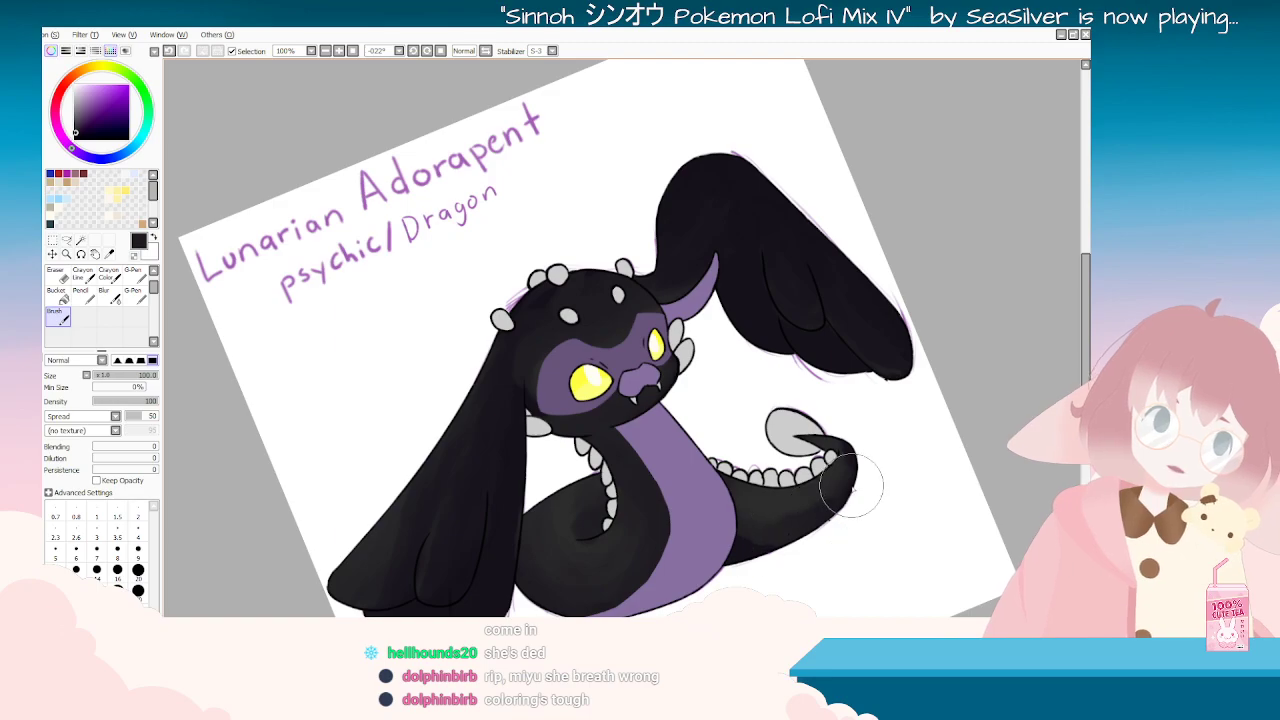
mouse_move(809, 513)
mouse_down()
mouse_move(740, 514)
mouse_move(797, 519)
mouse_up()
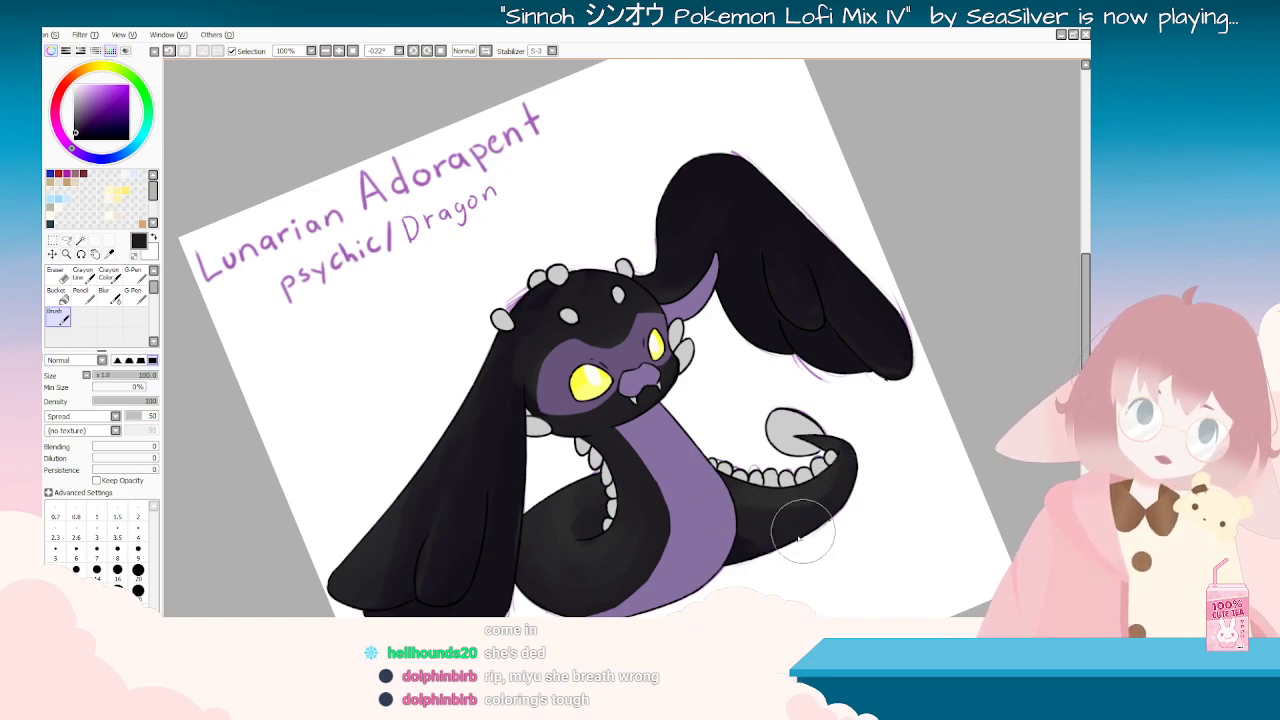
key(End)
key(End)
key(End)
key(End)
key(End)
key(End)
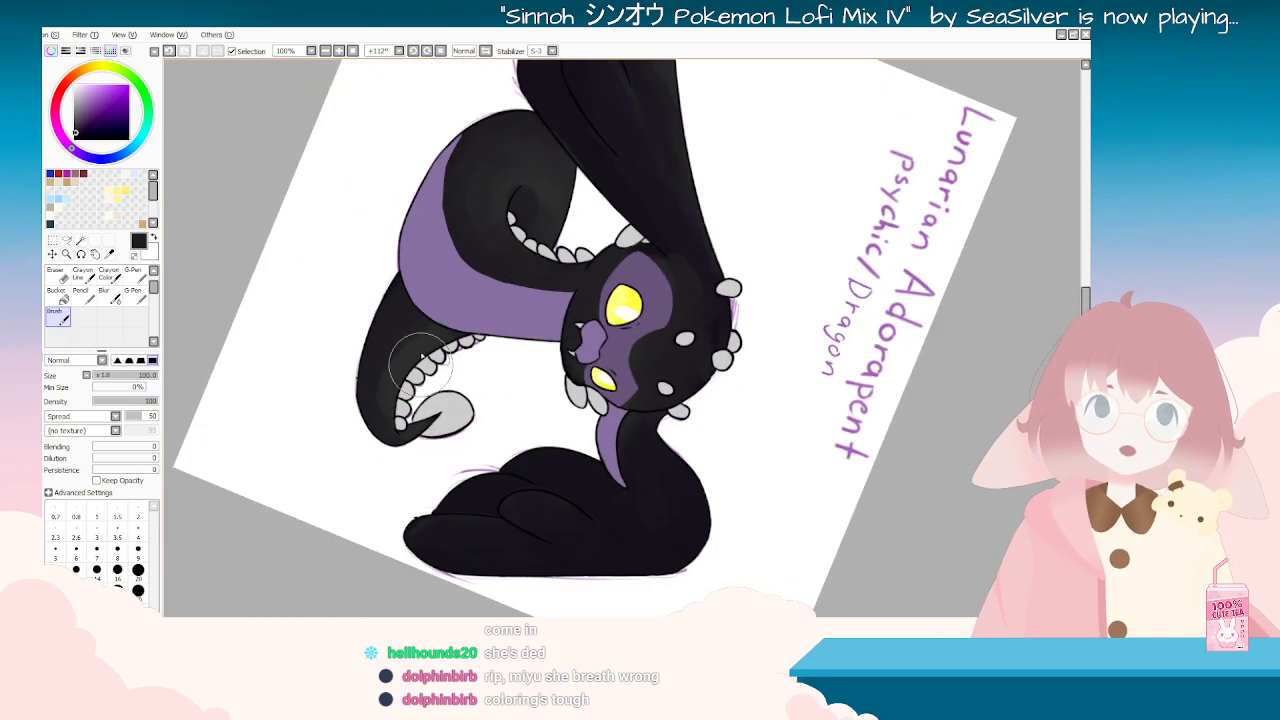
drag(437, 304, 427, 324)
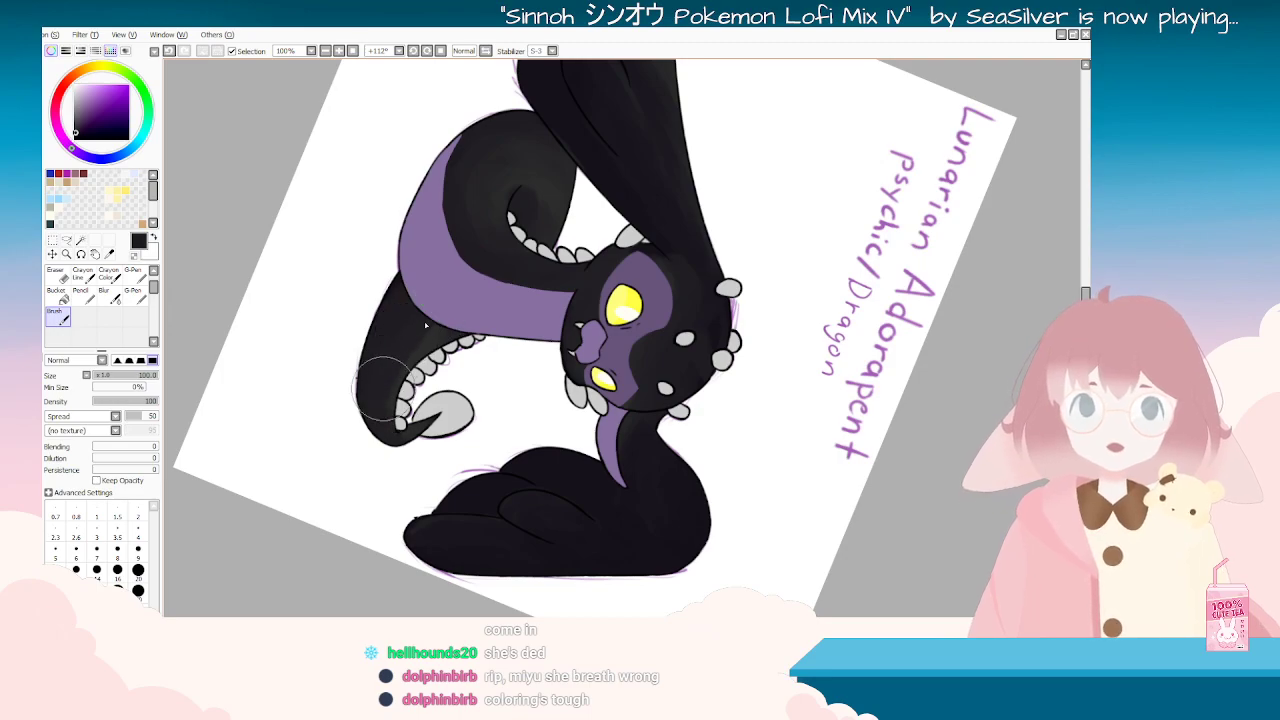
Step: Sample the purple-black shade of the left wing and brush it along the wing's lower feathers at size 30
key(Delete)
key(Delete)
key(Delete)
key(Delete)
key(Delete)
key(Delete)
key(Delete)
key(Delete)
key(Delete)
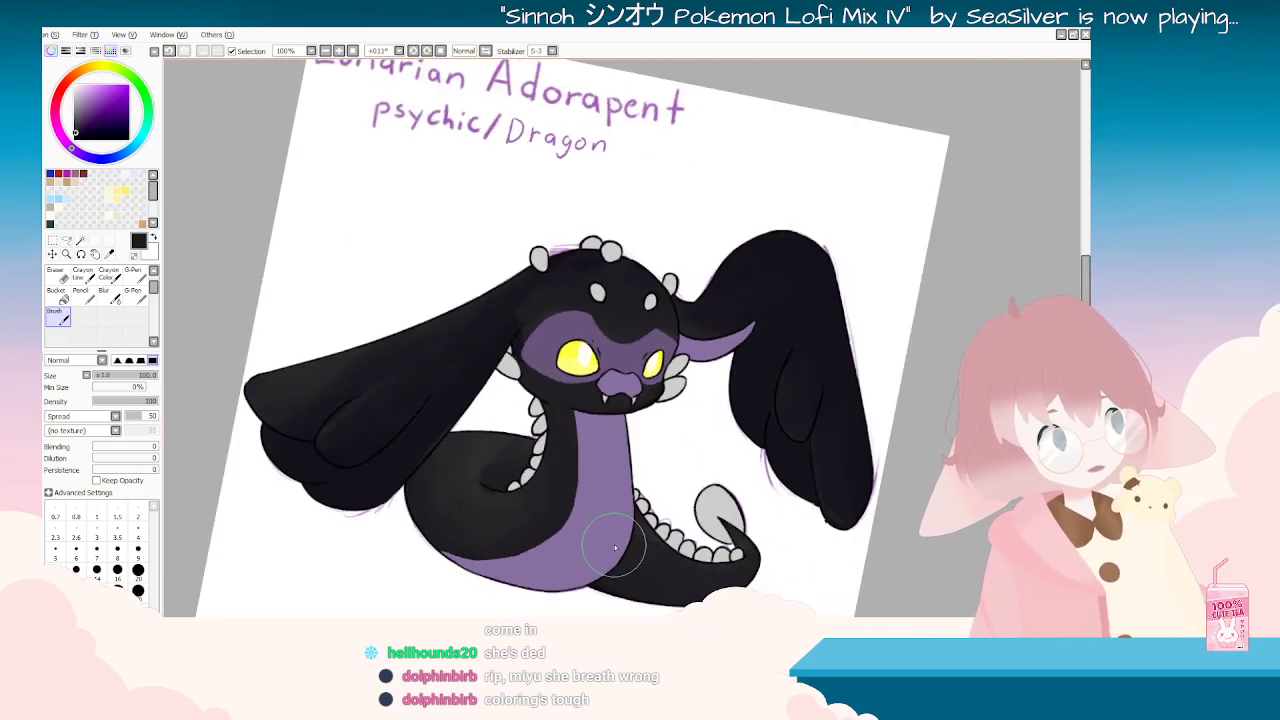
key(End)
key(End)
key(End)
key(End)
key(Delete)
key(Delete)
key(Delete)
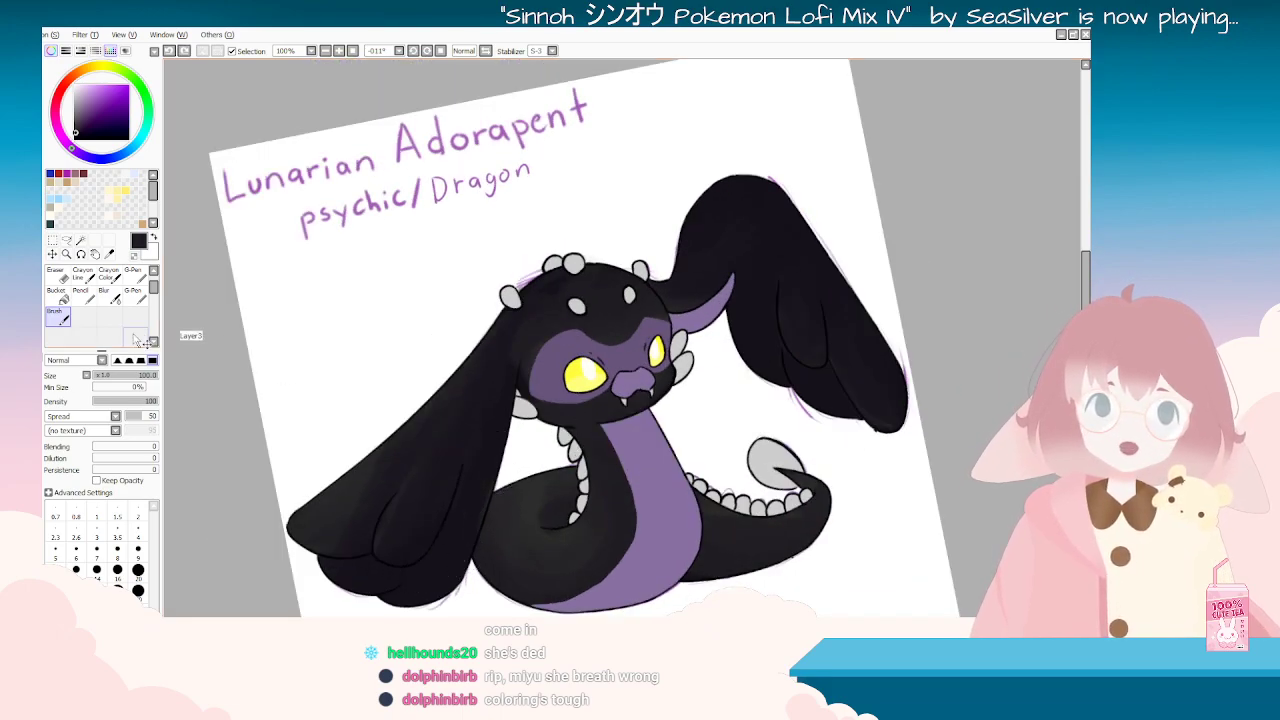
click(109, 252)
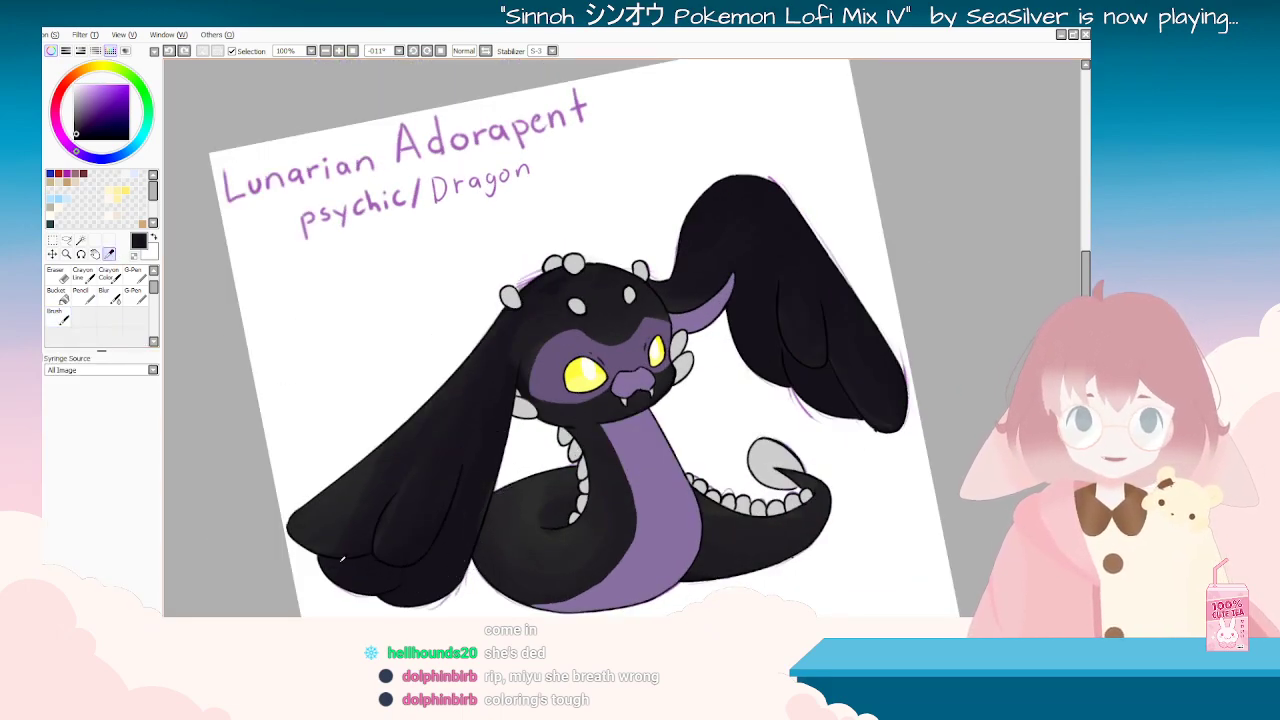
click(62, 318)
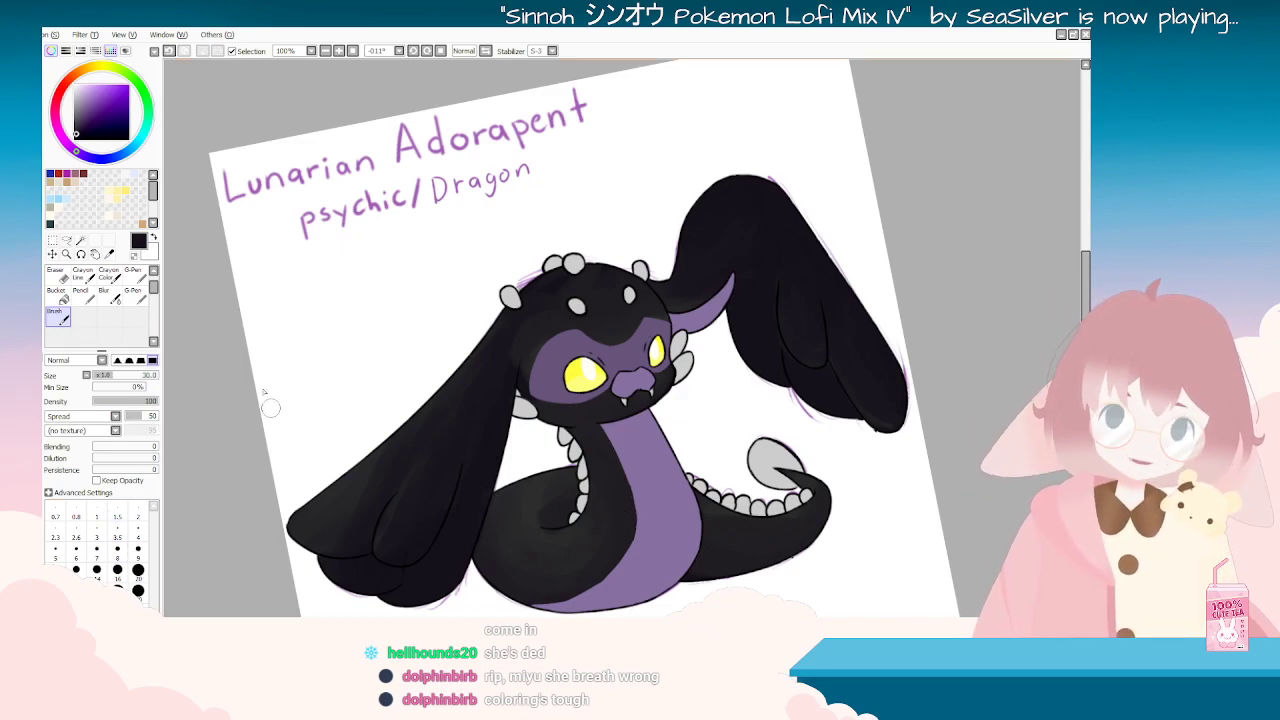
Step: Set the Brush size to 160 and smooth the black shading on the coil below the left wing
key(End)
key(End)
key(End)
key(End)
key(End)
key(End)
key(End)
key(End)
key(End)
key(End)
key(End)
key(End)
key(Delete)
key(Delete)
key(Delete)
key(Delete)
key(Delete)
key(Delete)
key(Delete)
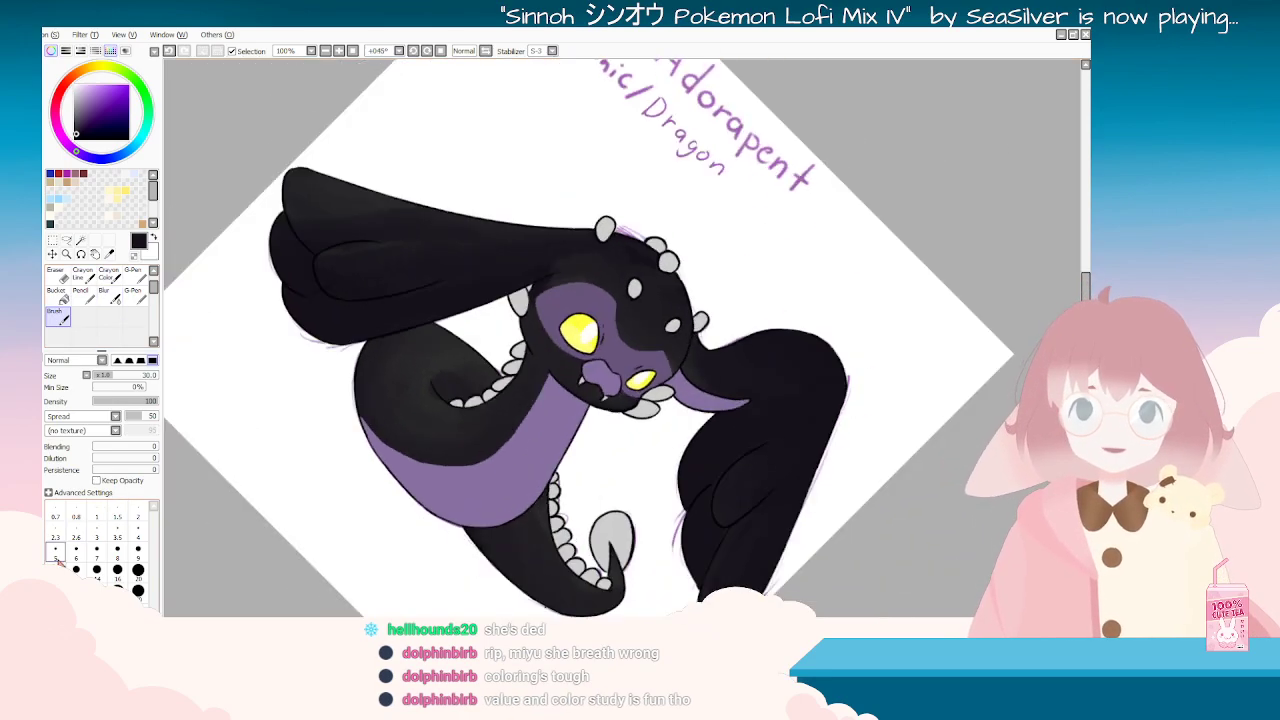
click(56, 632)
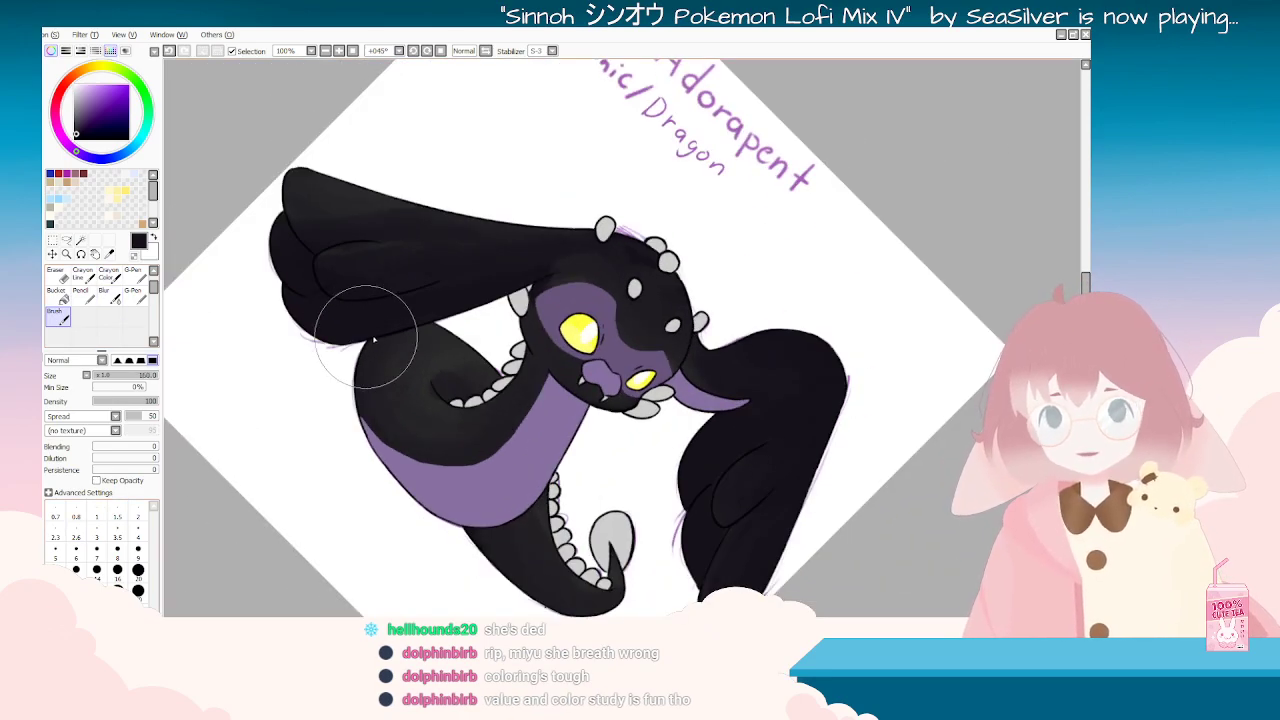
mouse_move(407, 405)
mouse_down()
mouse_move(379, 341)
mouse_move(401, 431)
mouse_move(502, 436)
mouse_up()
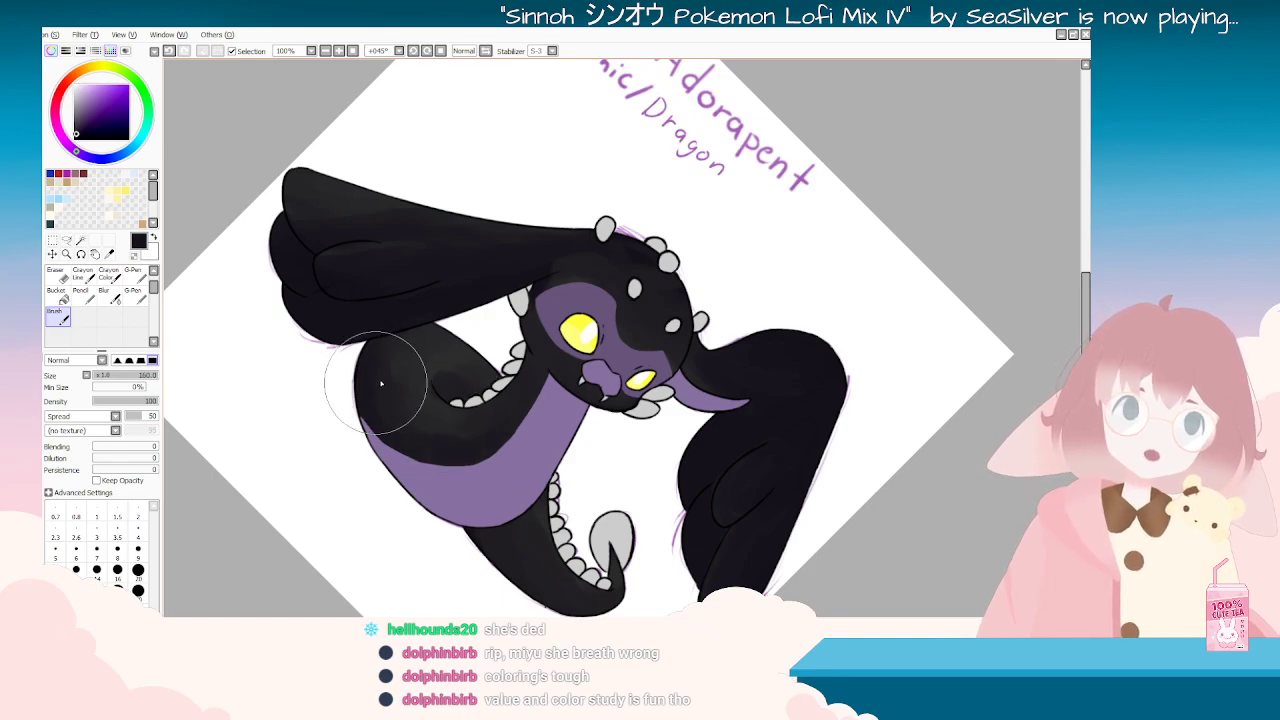
Step: Brush a broad dark stroke along the black tail from the belly toward its curled end
key(Delete)
key(Delete)
key(Delete)
key(Delete)
key(Delete)
key(Delete)
key(Delete)
mouse_move(632, 516)
mouse_down()
mouse_move(806, 451)
mouse_move(893, 448)
mouse_move(854, 491)
mouse_move(786, 521)
mouse_move(884, 463)
mouse_move(856, 493)
mouse_move(784, 519)
mouse_move(889, 452)
mouse_move(866, 489)
mouse_move(820, 394)
mouse_up()
key(End)
key(End)
key(End)
key(End)
key(End)
key(End)
key(End)
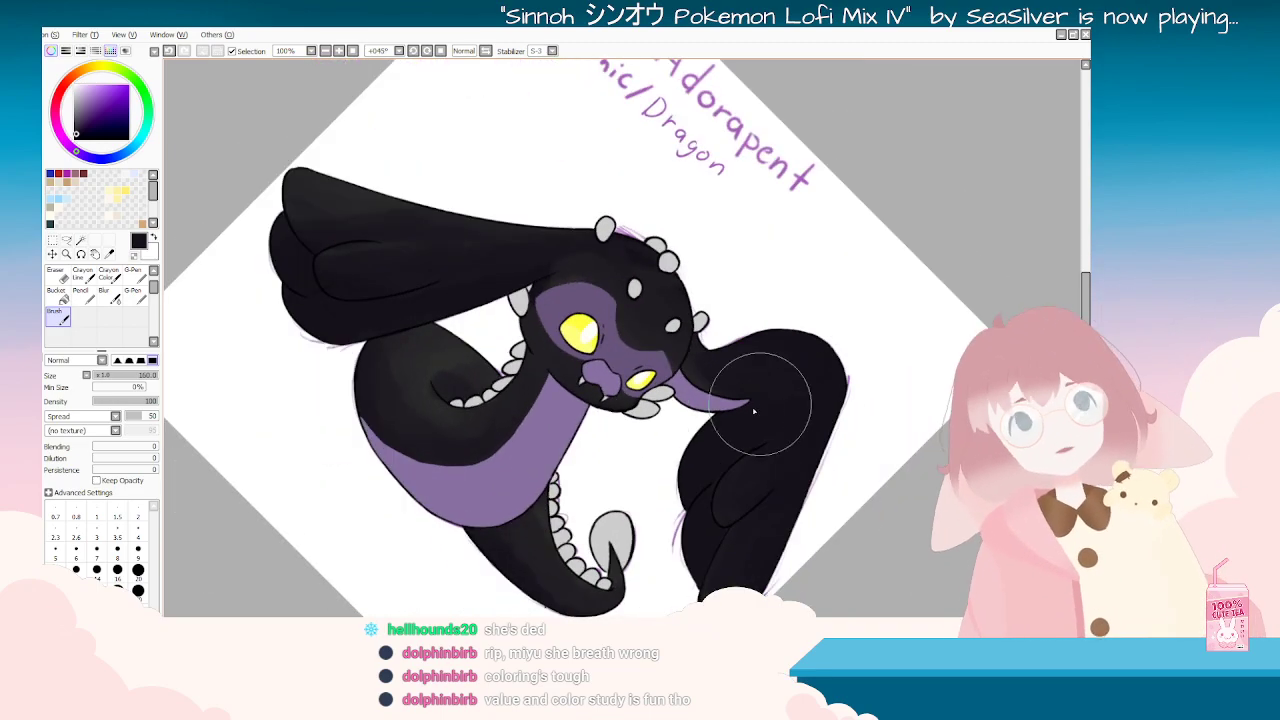
key(Delete)
key(Delete)
key(Delete)
key(Delete)
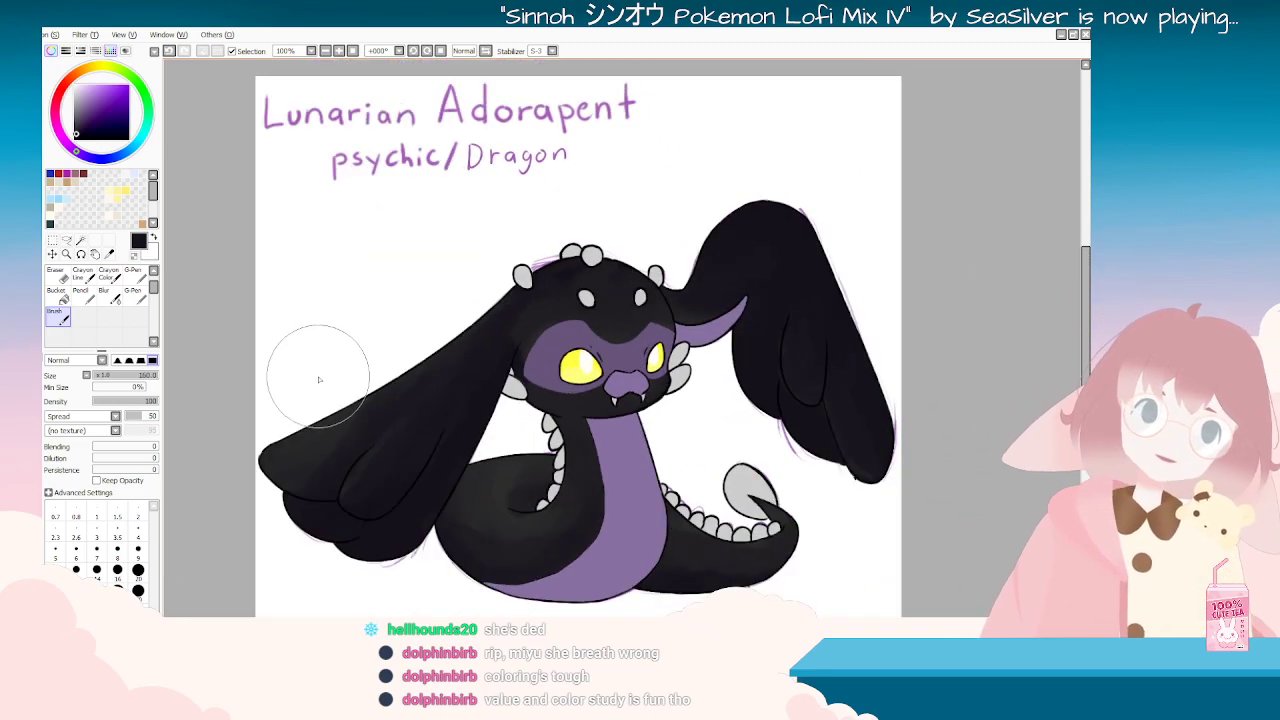
Step: Brush dark shading on the coiled body where it passes behind the left wing
key(End)
key(End)
key(End)
key(End)
key(End)
key(End)
key(End)
key(End)
key(End)
key(End)
key(End)
mouse_move(558, 132)
mouse_down()
mouse_move(509, 182)
mouse_move(553, 265)
mouse_move(505, 211)
mouse_move(598, 100)
mouse_move(517, 157)
mouse_move(606, 113)
mouse_up()
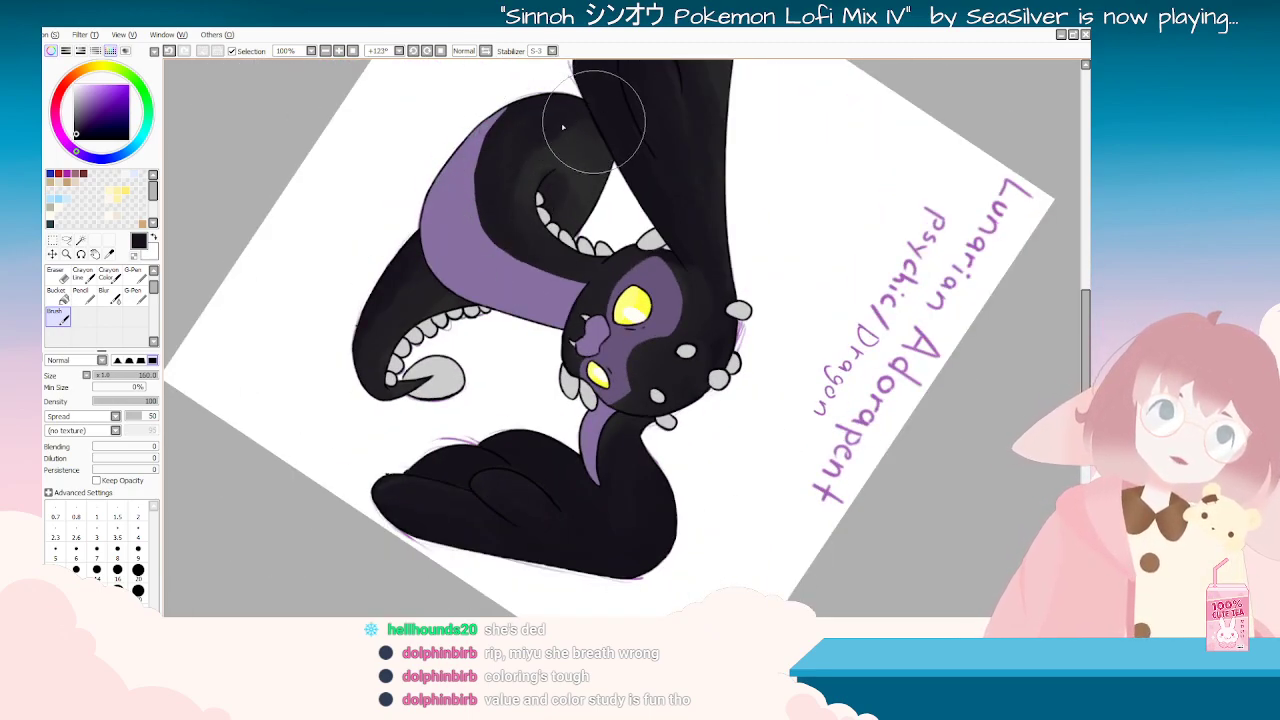
Step: Sample the dark grey shade of the coiled body and brush it over the coil and the tail
key(Delete)
key(Delete)
key(Delete)
key(Delete)
key(Delete)
key(Delete)
key(Delete)
key(Delete)
key(Delete)
key(Delete)
key(Delete)
key(Delete)
key(Delete)
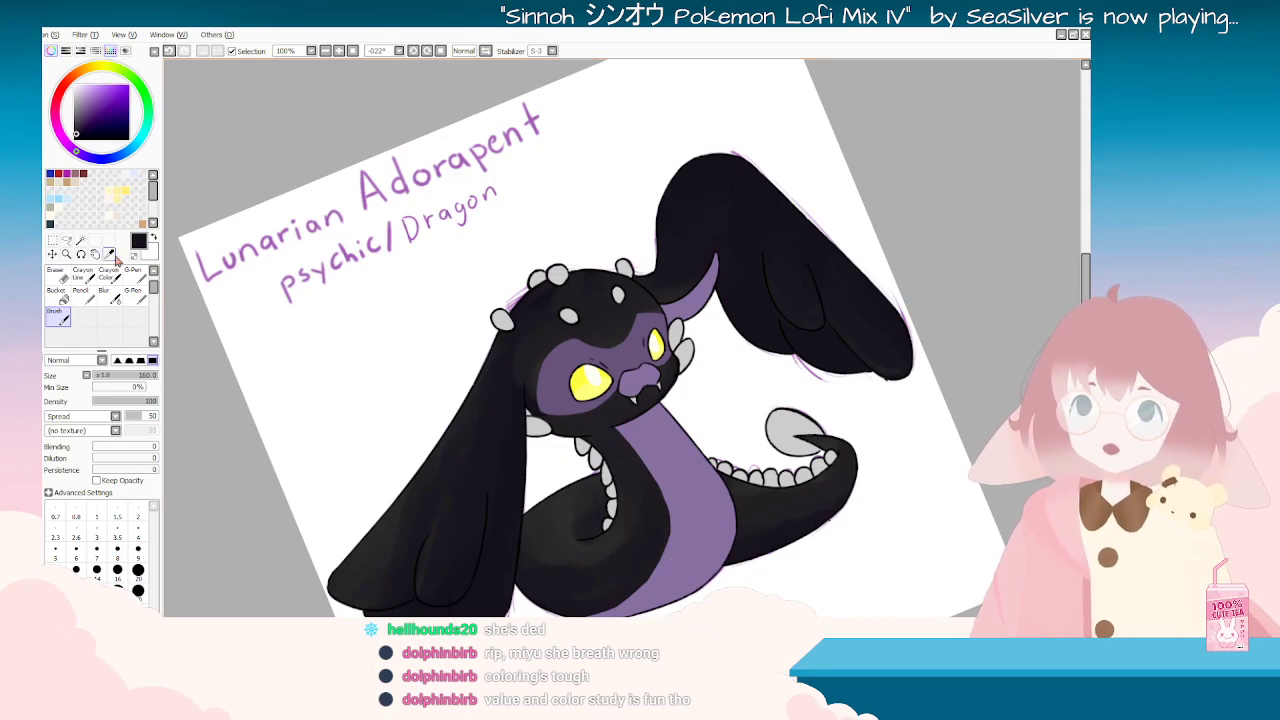
click(112, 257)
click(560, 547)
mouse_move(560, 547)
alt+mouse_down()
mouse_move(450, 215)
mouse_move(505, 140)
alt+mouse_up()
click(62, 316)
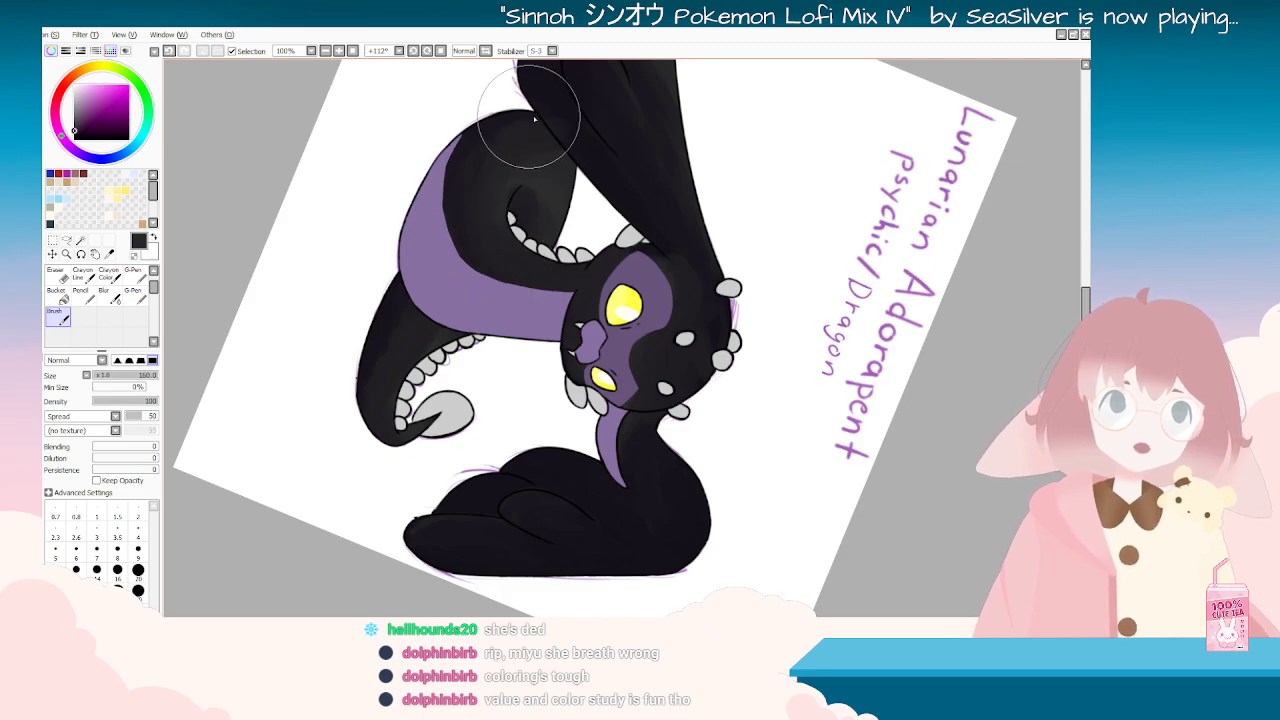
drag(470, 255, 349, 470)
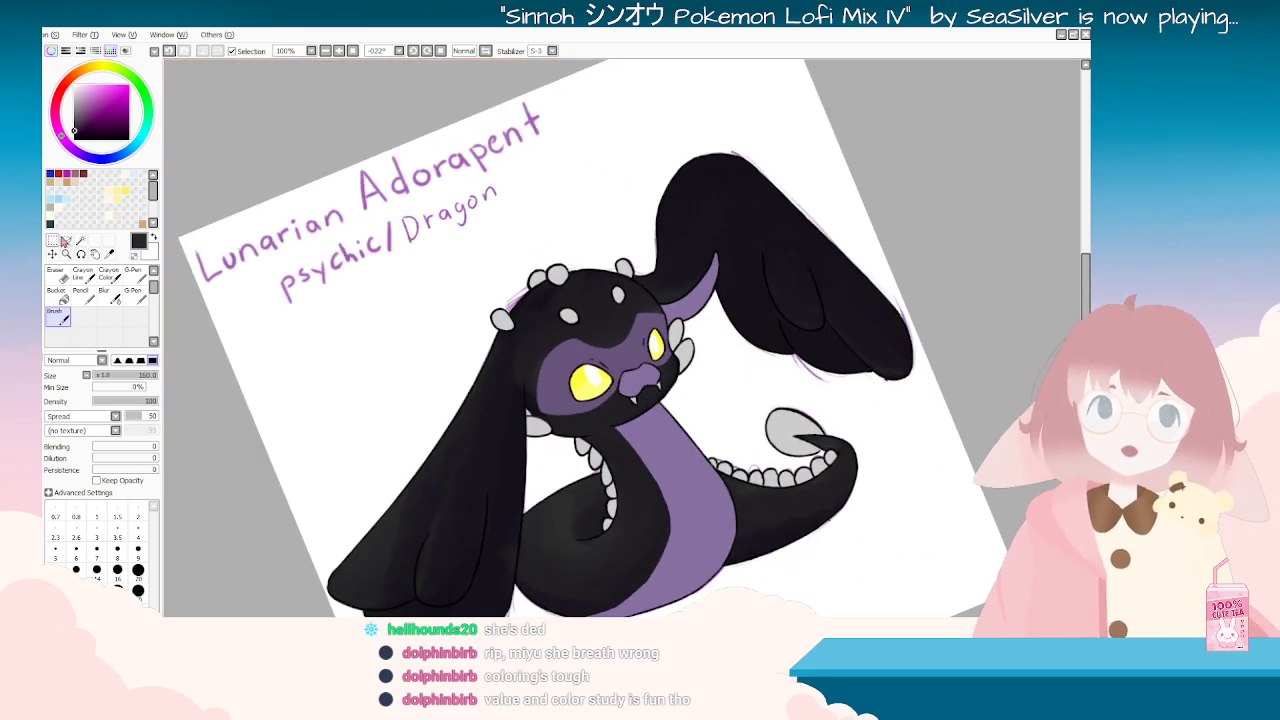
Step: Sample the purple-black shade of the left wing and select the G-Pen at size 9
click(110, 254)
click(428, 440)
drag(428, 440, 153, 287)
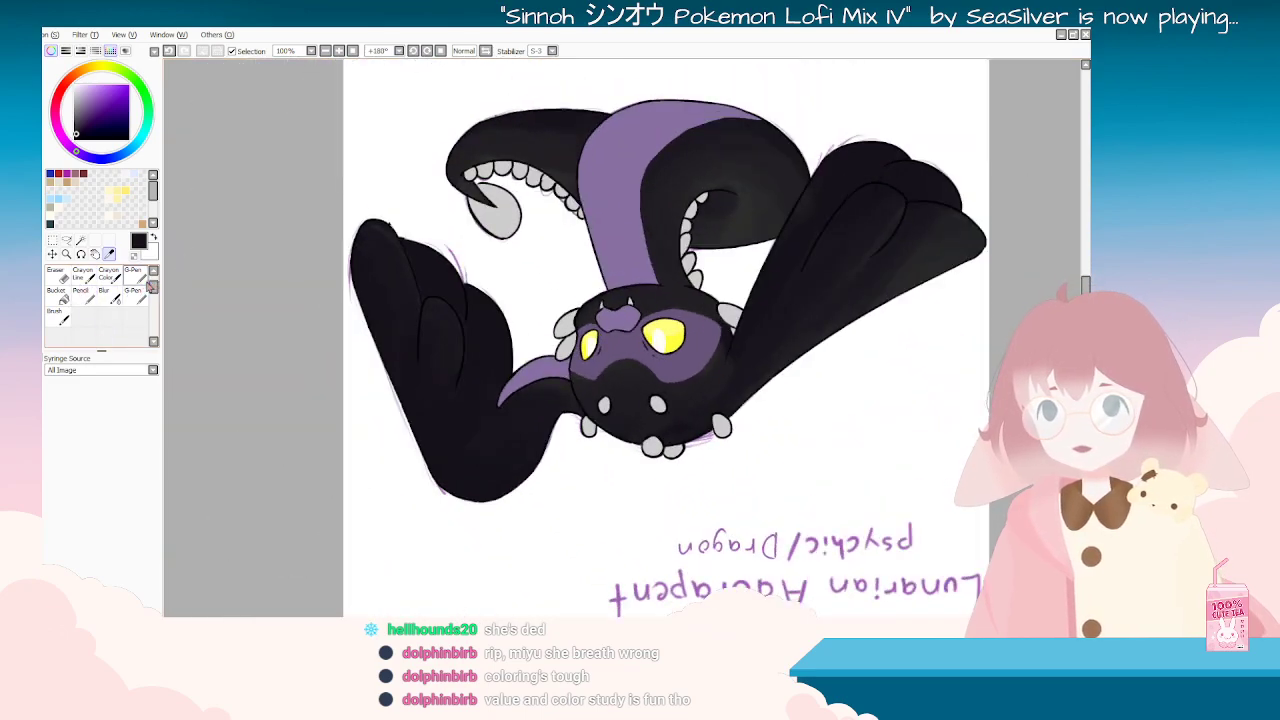
click(134, 273)
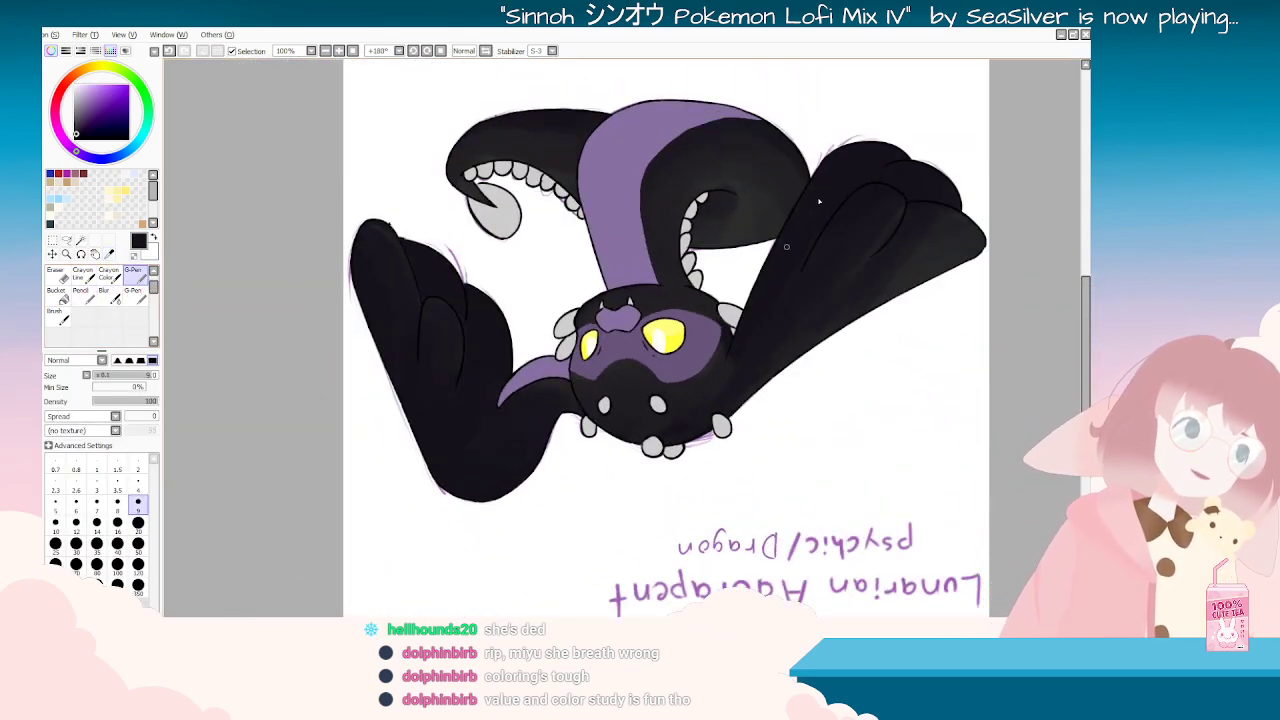
Step: Inspect the shading of the whole creature from several rotated and zoomed-out views
key(Delete)
key(Delete)
key(Delete)
key(Delete)
key(Delete)
key(Delete)
key(Delete)
key(Delete)
key(Delete)
key(Delete)
key(Delete)
key(Delete)
key(Delete)
scroll(803, 229, down, 3)
key(Delete)
key(Delete)
key(Delete)
key(Delete)
key(Delete)
key(Delete)
key(Delete)
key(Delete)
key(Delete)
key(Delete)
key(Delete)
key(Delete)
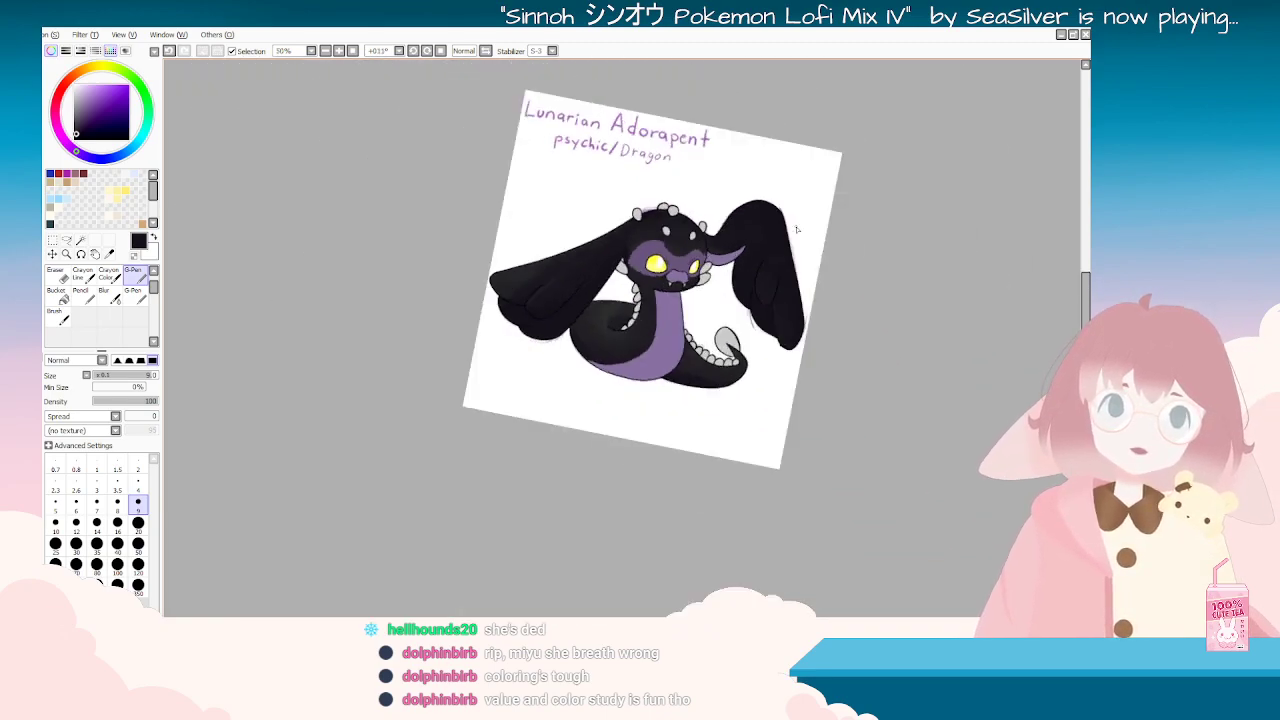
key(Delete)
key(Delete)
key(Delete)
key(Delete)
key(Delete)
key(Delete)
key(Delete)
key(Delete)
key(Delete)
key(Delete)
key(Delete)
key(Delete)
key(Delete)
key(Delete)
key(Delete)
key(Delete)
key(Delete)
key(Delete)
key(Delete)
key(Delete)
scroll(708, 340, up, 3)
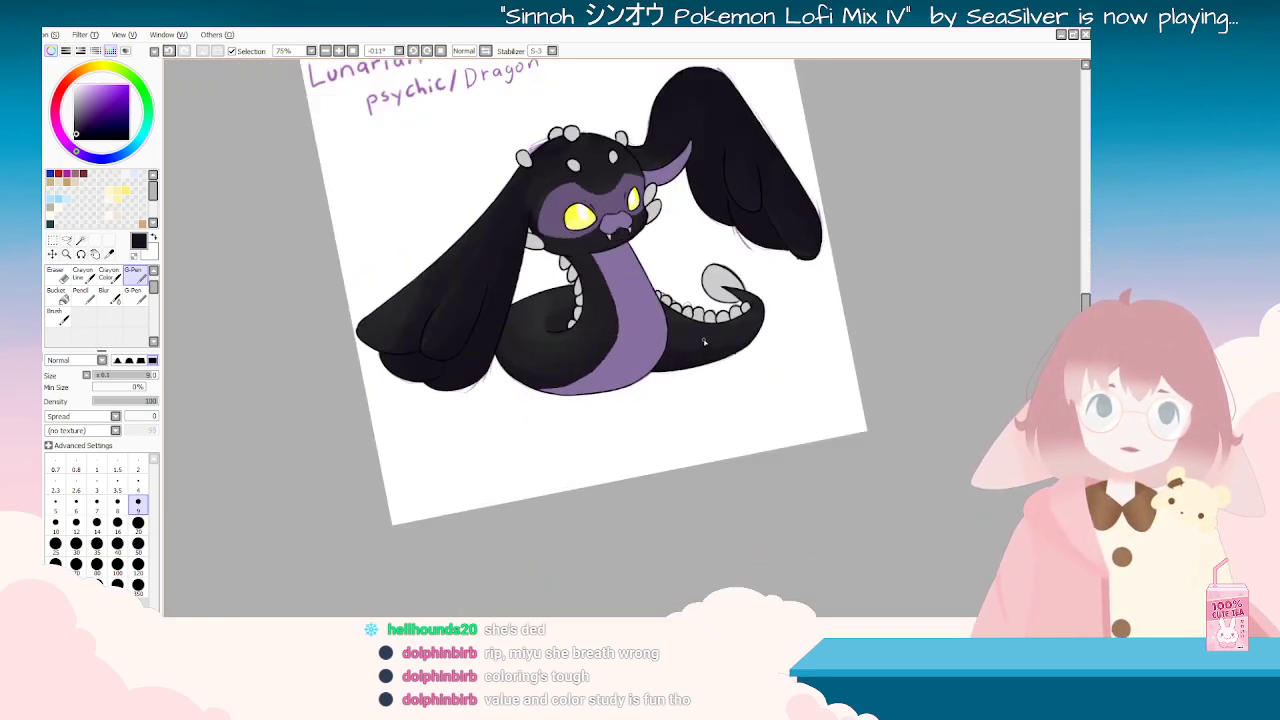
Step: Sample the dark grey shade of the coiled body and select the Brush at size 160
key(End)
key(End)
click(109, 253)
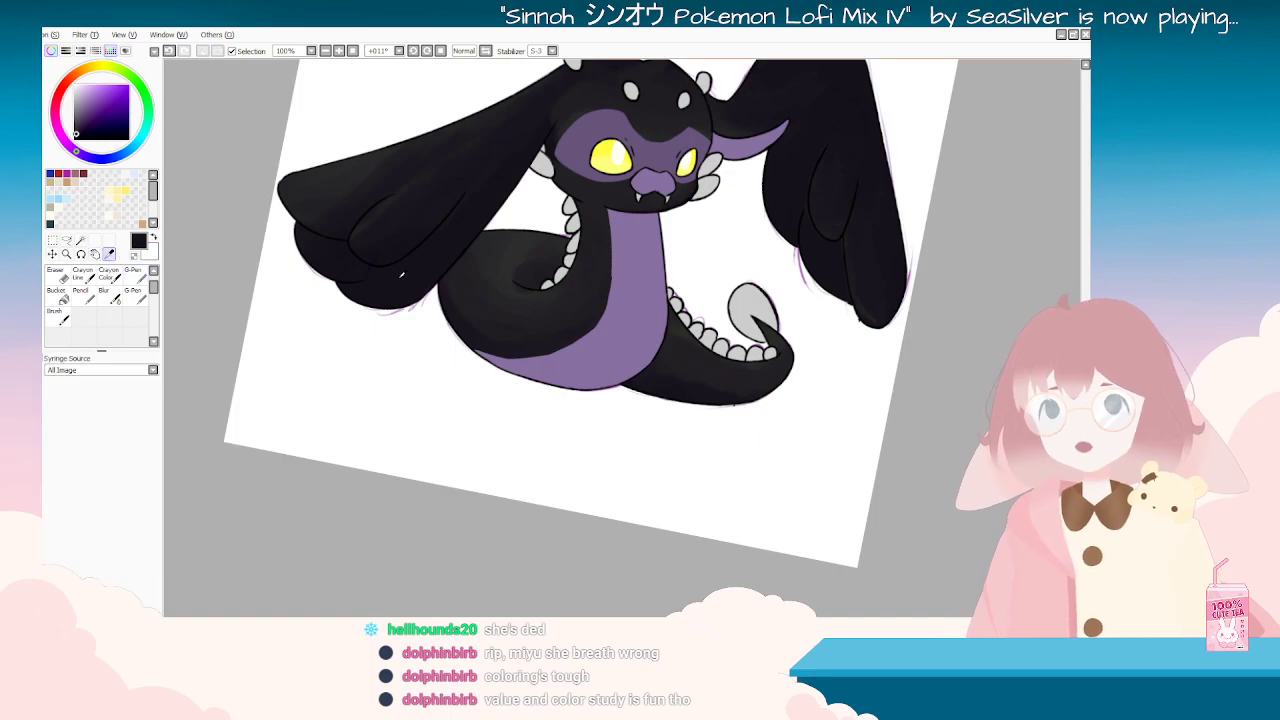
click(510, 262)
key(End)
key(End)
key(End)
key(End)
key(End)
key(End)
key(End)
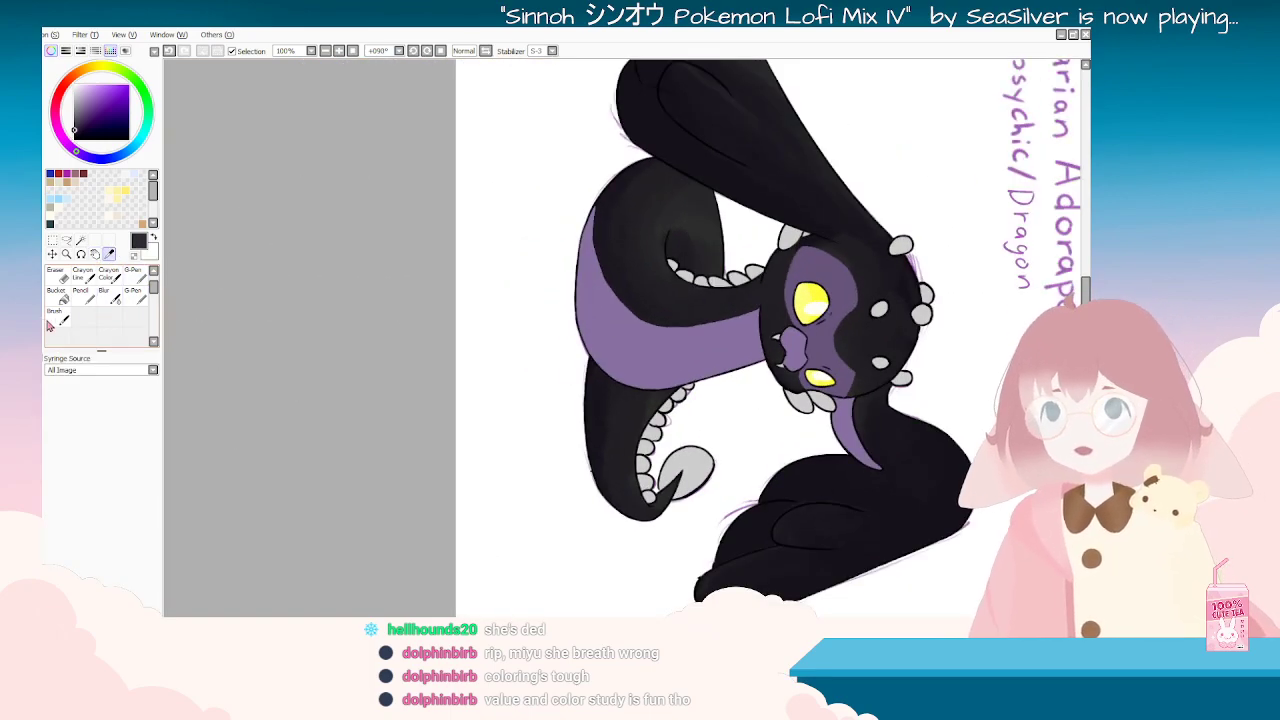
click(50, 318)
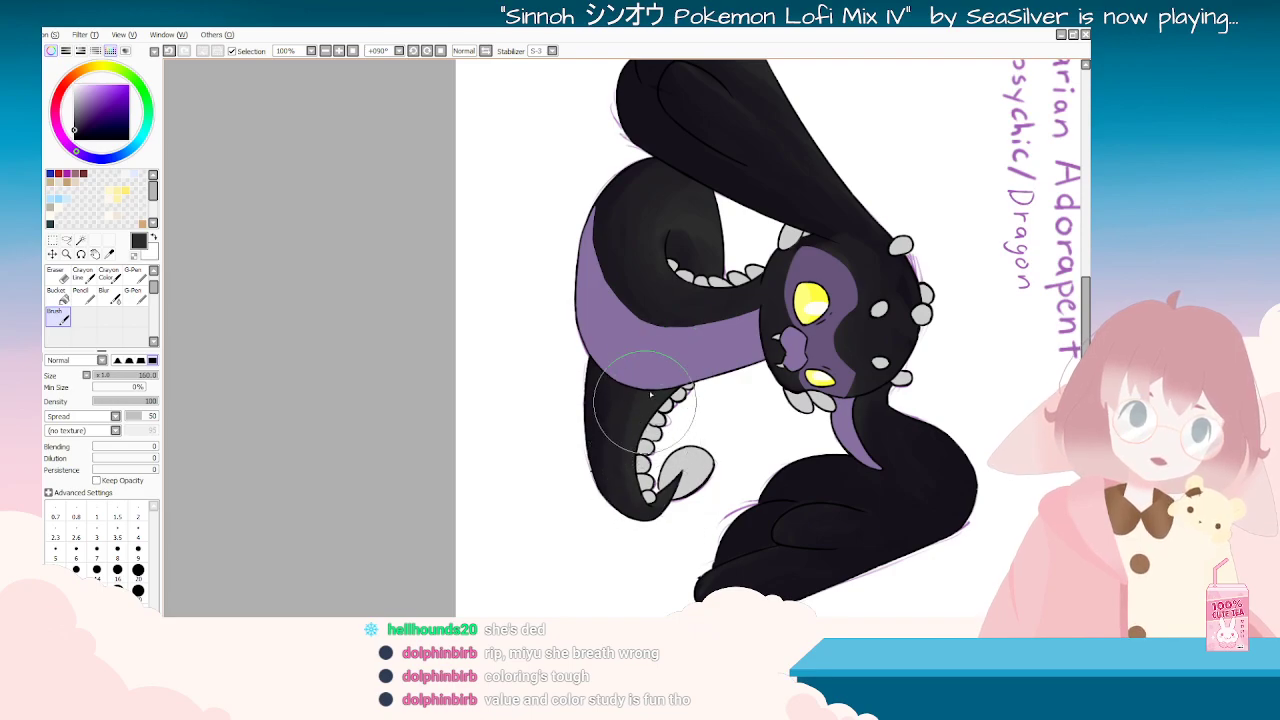
Step: Brush the sampled dark grey along the arch and outer edge of the raised wing
key(Delete)
key(Delete)
key(Delete)
key(Delete)
key(Delete)
key(Delete)
key(Delete)
key(Delete)
key(Delete)
scroll(674, 310, down, 2)
key(End)
key(End)
key(End)
key(End)
key(End)
key(End)
key(End)
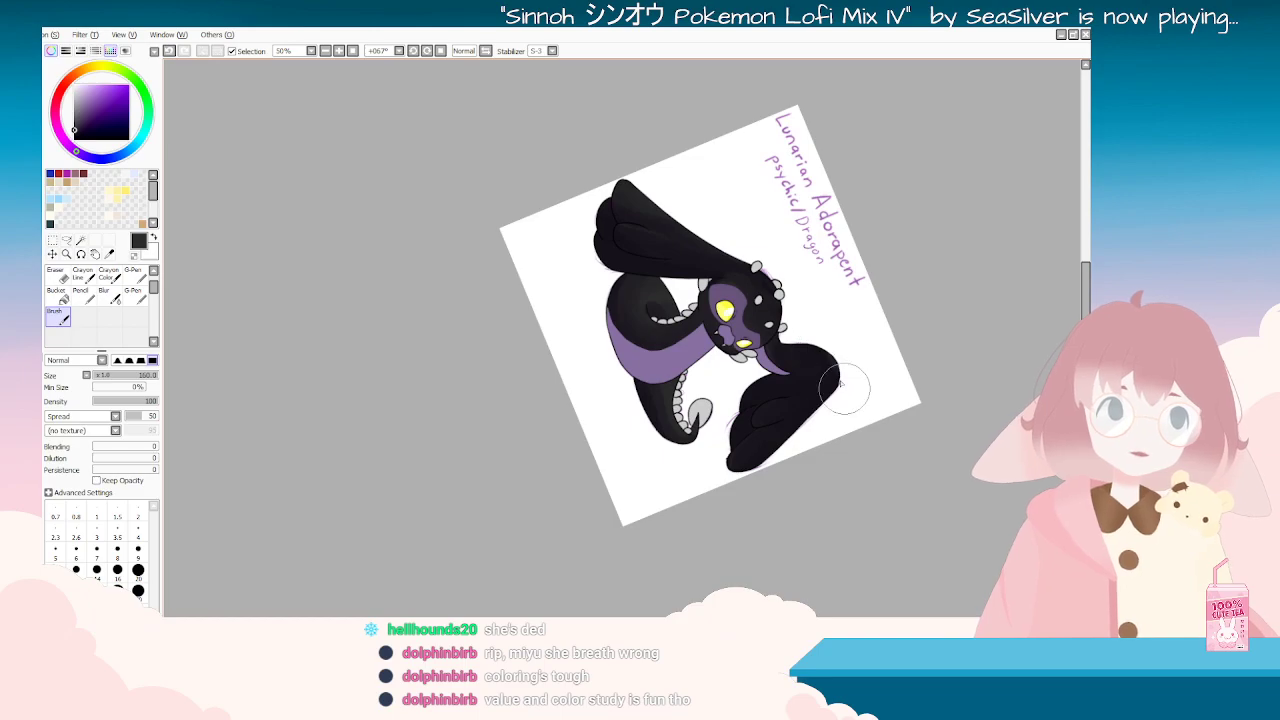
key(Delete)
key(Delete)
key(Delete)
key(Delete)
key(Delete)
key(Delete)
key(Delete)
scroll(867, 269, up, 2)
key(Delete)
key(Delete)
key(Delete)
key(Delete)
key(Delete)
key(Delete)
key(Delete)
key(Delete)
key(Delete)
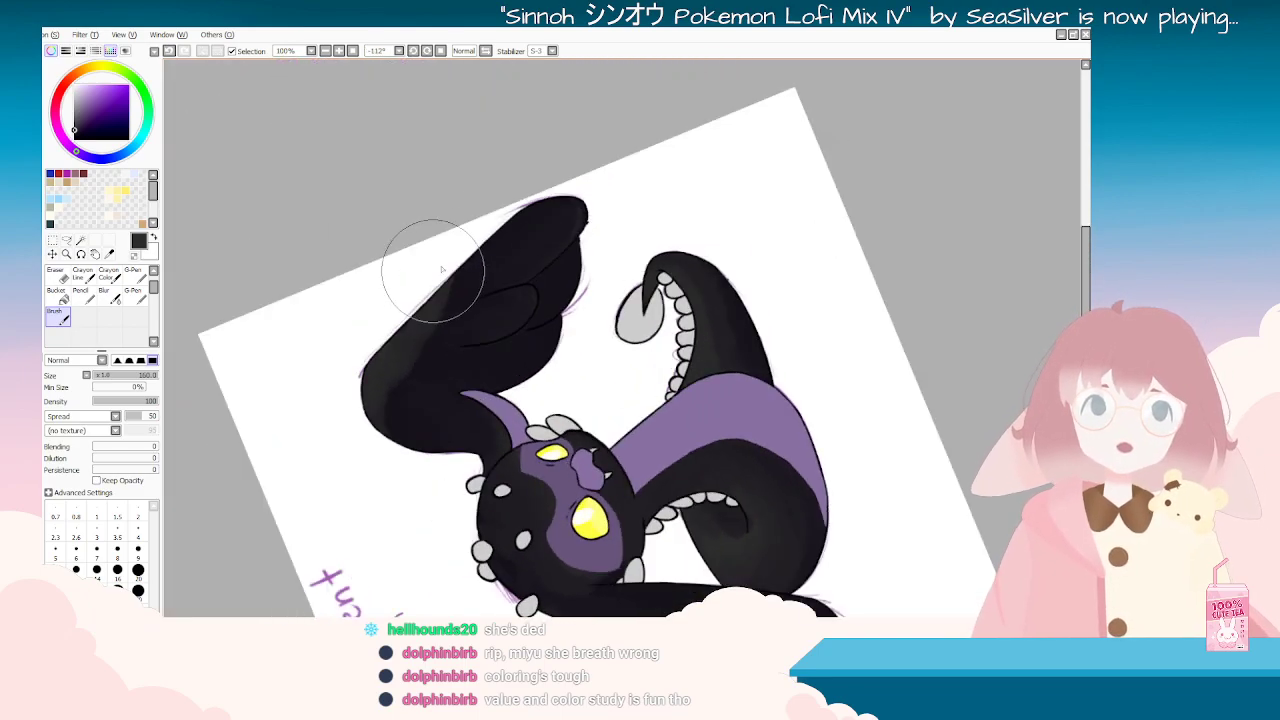
Step: Sample the purple-black shade and brush it over the raised wing to soften the grey along its outer edge and arch
click(110, 254)
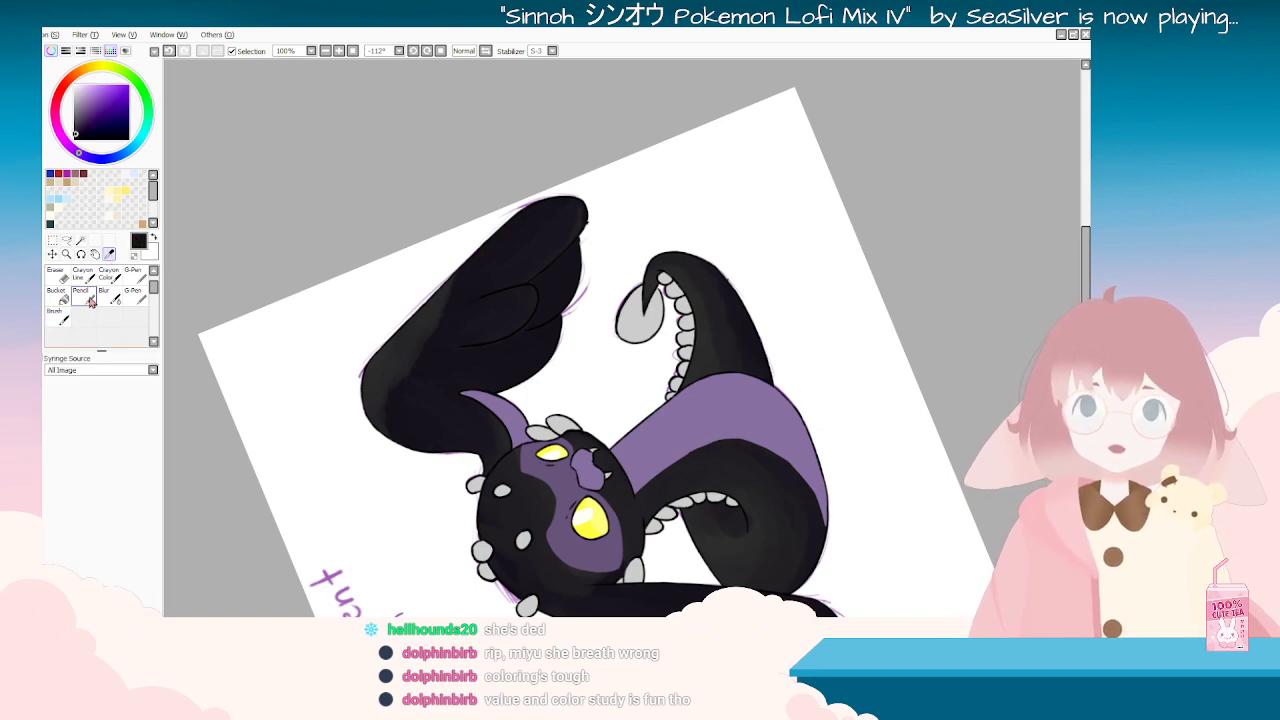
click(60, 318)
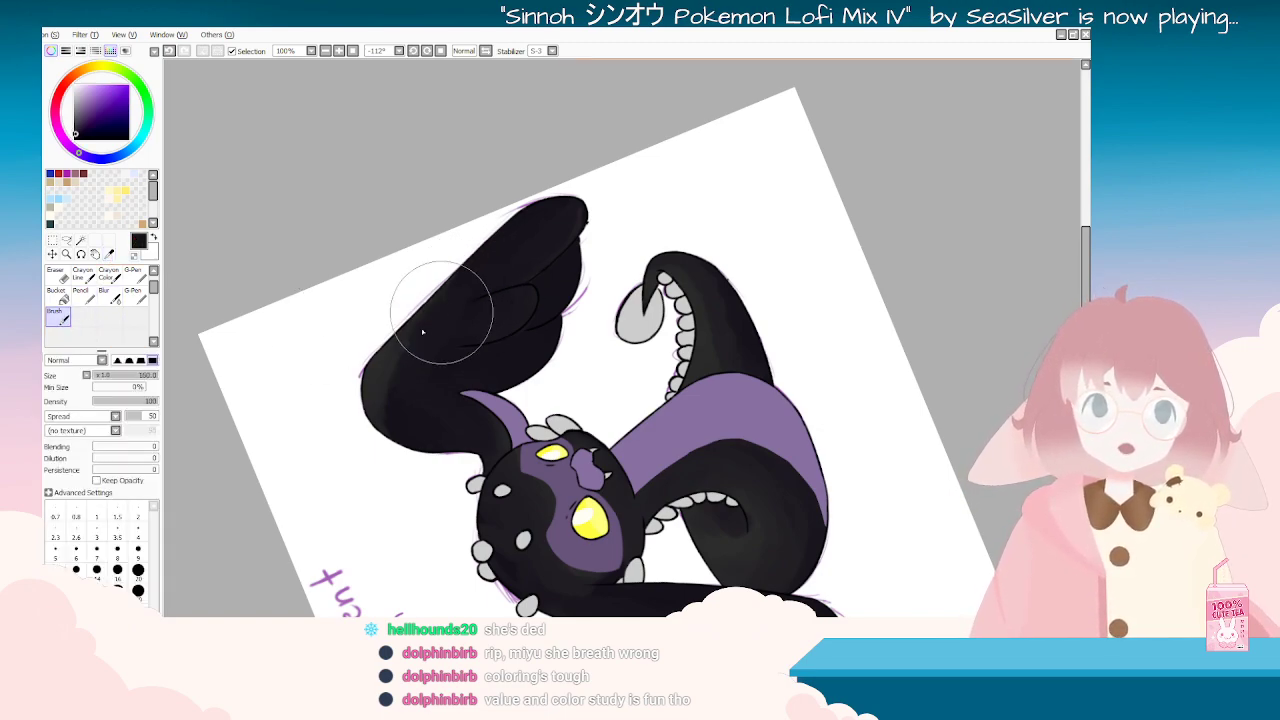
mouse_move(425, 424)
mouse_down()
mouse_move(405, 345)
mouse_move(423, 314)
mouse_move(434, 421)
mouse_move(445, 356)
mouse_move(430, 297)
mouse_move(395, 348)
mouse_move(429, 361)
mouse_move(431, 437)
mouse_up()
key(Delete)
key(Delete)
key(Delete)
key(Delete)
key(Delete)
key(Delete)
key(Delete)
key(Delete)
key(Delete)
key(Delete)
key(Delete)
key(Delete)
key(Delete)
key(Delete)
key(Delete)
key(Delete)
key(Delete)
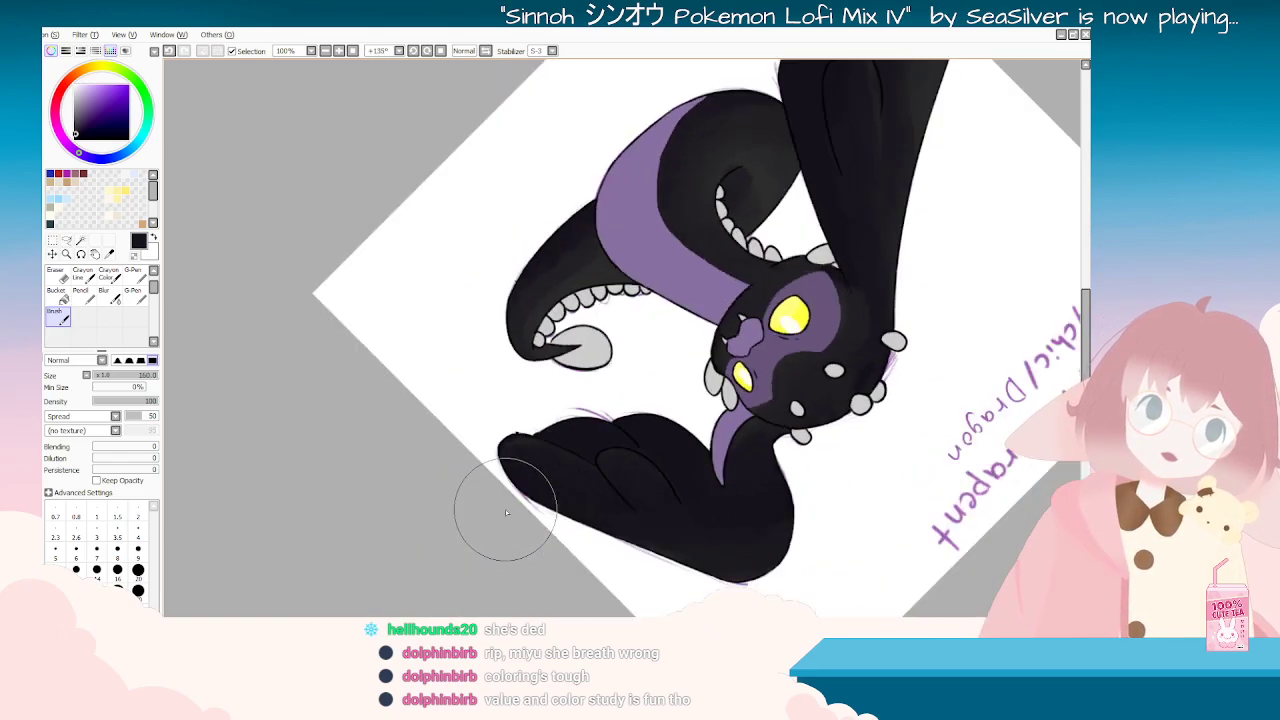
Step: Brush the purple-black shade over the side of the head where the lowered wing joins it
key(Delete)
key(Delete)
key(Delete)
scroll(637, 167, down, 1)
key(End)
key(End)
key(End)
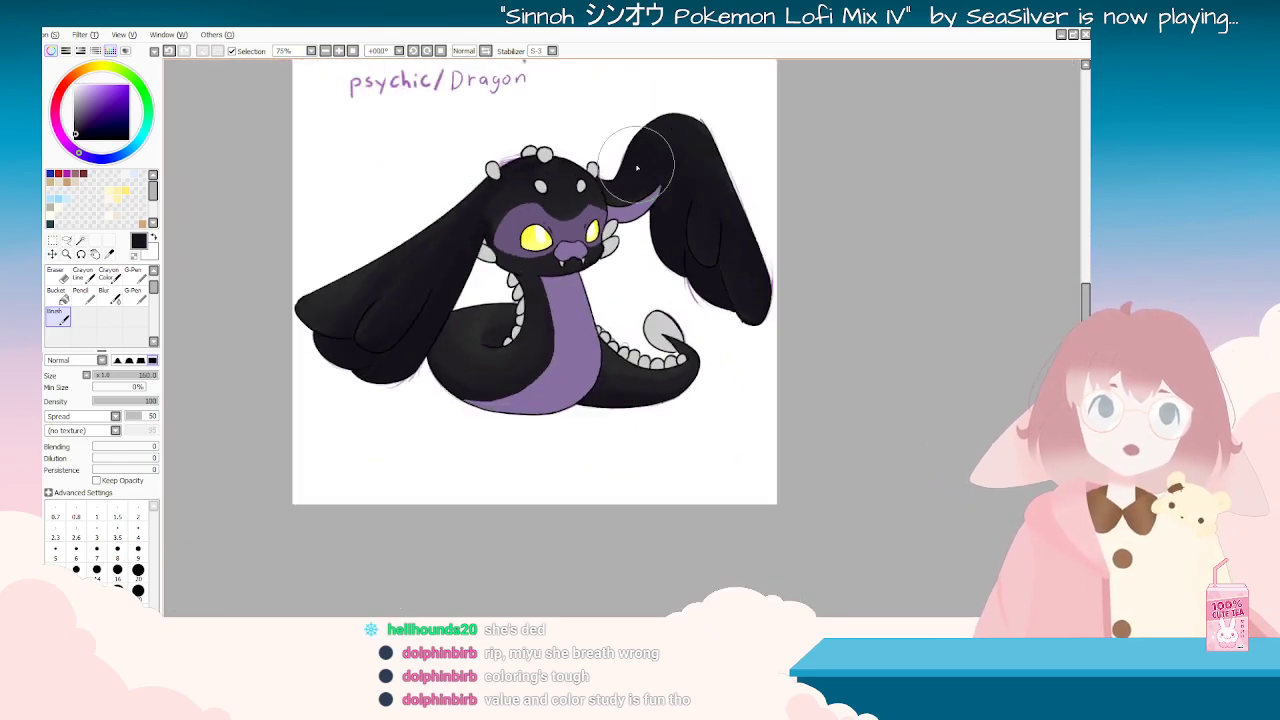
key(End)
key(End)
key(End)
key(End)
key(End)
scroll(732, 177, up, 1)
key(Delete)
key(Delete)
key(Delete)
key(Delete)
key(Delete)
key(Delete)
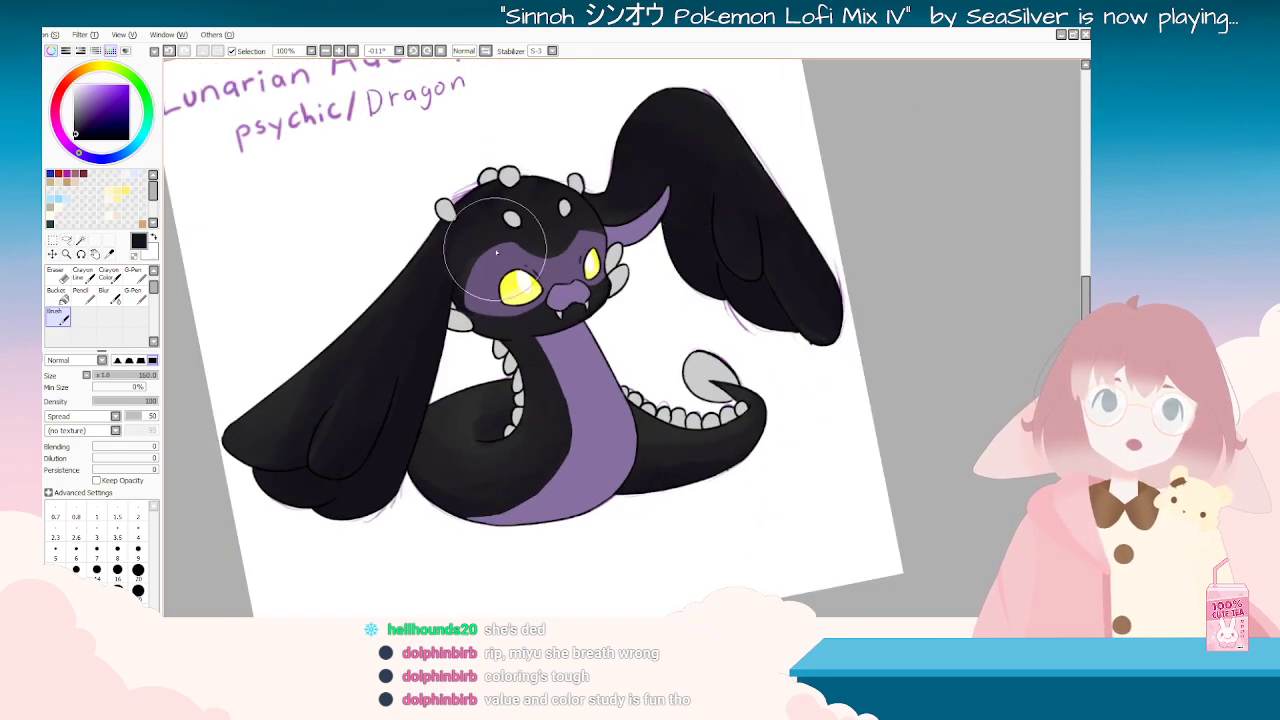
mouse_move(453, 295)
mouse_down()
mouse_move(471, 207)
mouse_move(458, 243)
mouse_move(447, 239)
mouse_move(437, 300)
mouse_move(473, 226)
mouse_move(498, 214)
mouse_move(459, 261)
mouse_up()
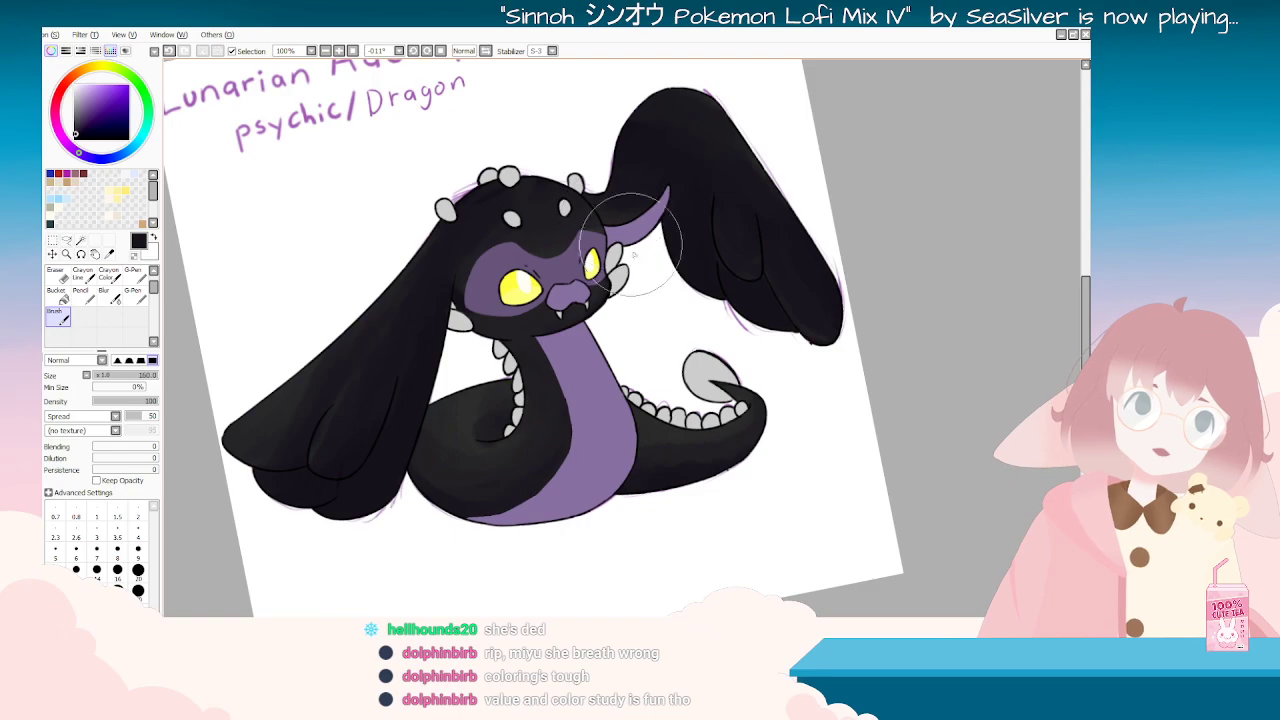
Step: Inspect the shading of the head, wings, coil and tail from upright, enlarged and rotated views
key(Delete)
key(Delete)
key(Delete)
key(Delete)
key(Delete)
key(Delete)
key(Delete)
key(Delete)
key(Delete)
key(Delete)
key(Delete)
key(Delete)
key(Delete)
key(Delete)
key(Delete)
key(Delete)
key(Delete)
key(Delete)
key(Delete)
key(Delete)
key(Delete)
key(Delete)
key(Delete)
key(Delete)
key(Delete)
key(Delete)
key(Delete)
key(Delete)
key(Delete)
key(Delete)
key(Delete)
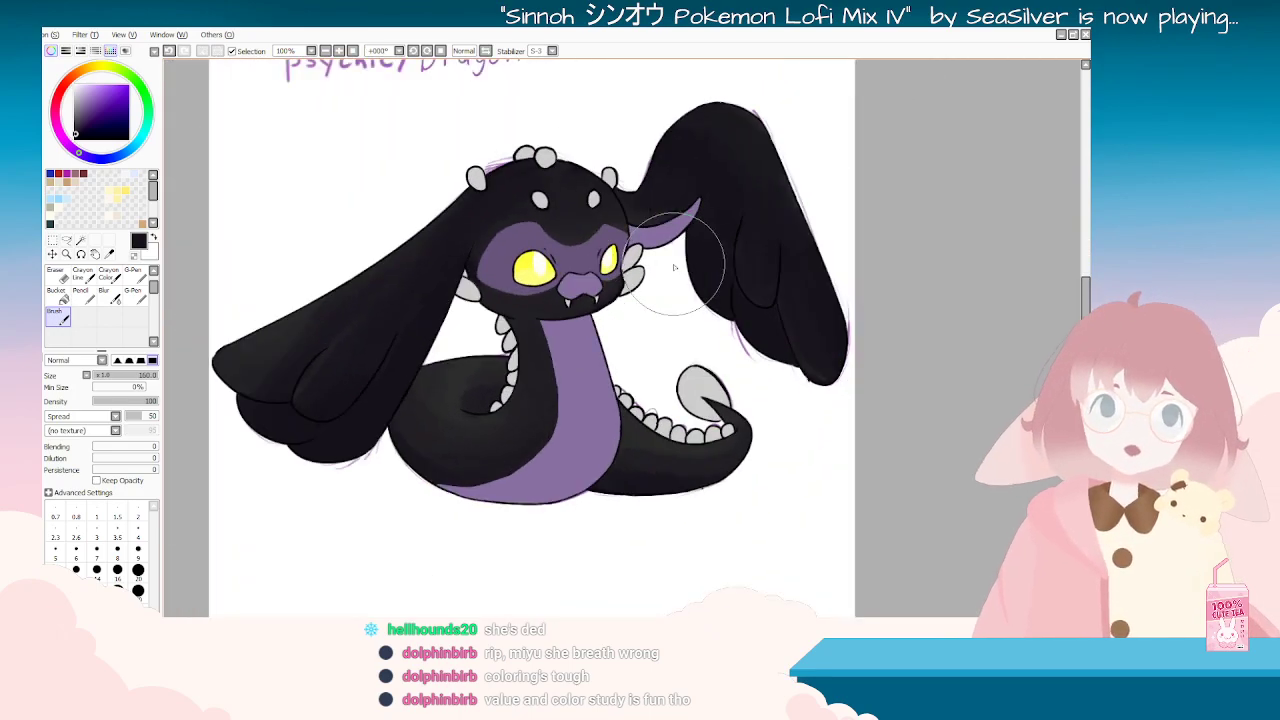
scroll(674, 267, up, 2)
scroll(670, 271, down, 1)
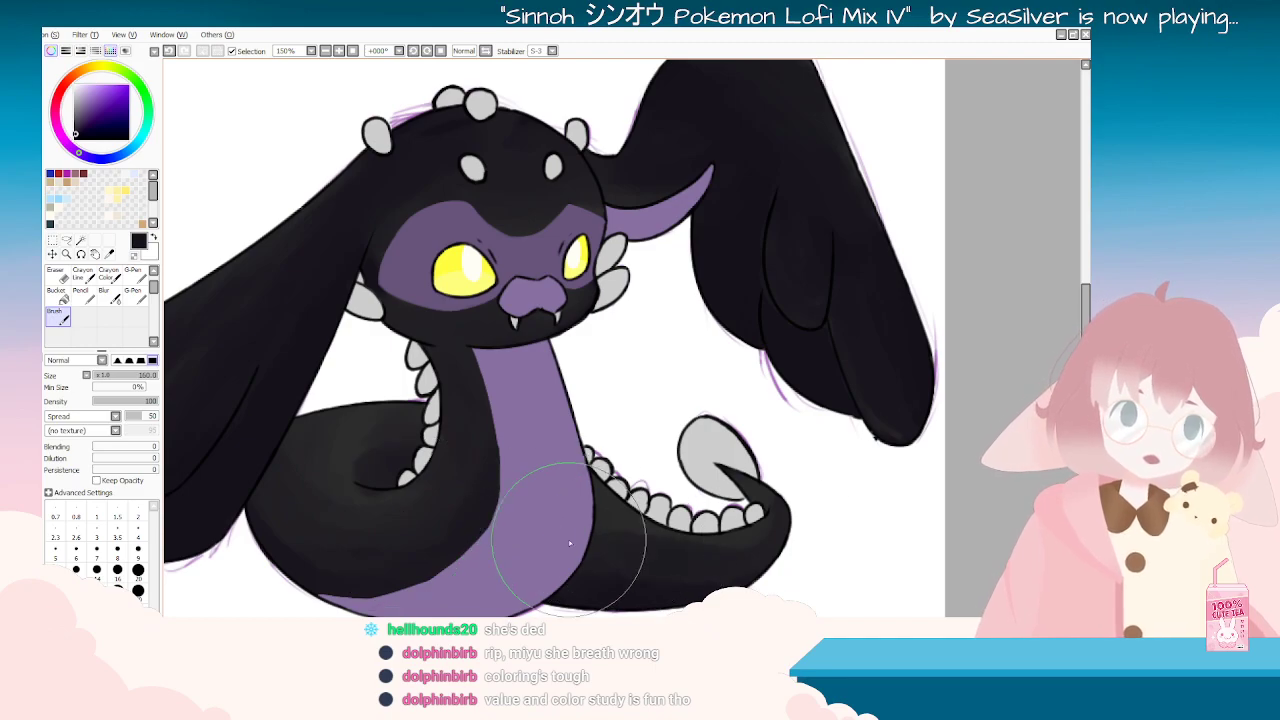
key(End)
key(End)
key(End)
key(End)
key(End)
key(End)
key(End)
key(End)
key(End)
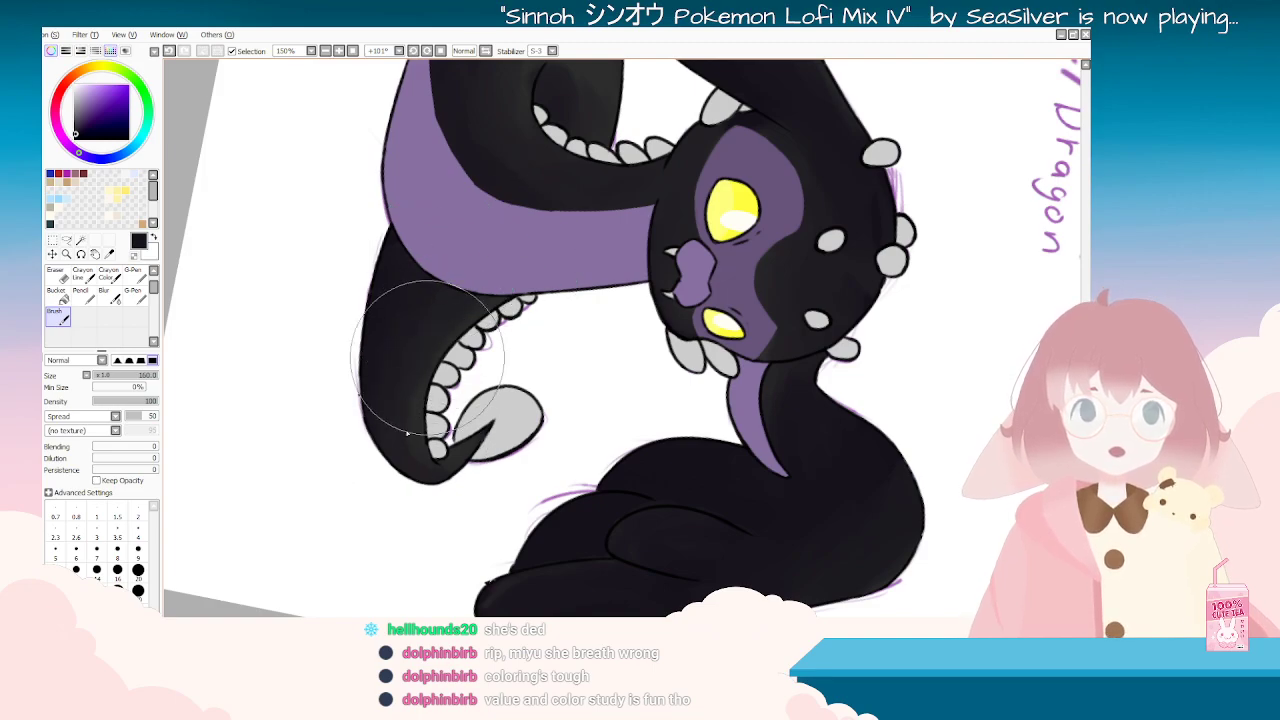
Step: Brush the near-black shade over the outer curve of the tail
drag(371, 400, 557, 488)
key(Delete)
key(Delete)
key(Delete)
key(Delete)
key(Delete)
key(Delete)
scroll(552, 491, down, 4)
scroll(553, 491, up, 2)
key(Delete)
key(Delete)
key(Delete)
key(Delete)
key(Delete)
key(Delete)
key(Delete)
key(Delete)
key(Delete)
key(Delete)
key(Delete)
key(Delete)
key(Delete)
key(Delete)
key(Delete)
key(Delete)
key(Delete)
key(Delete)
key(Delete)
key(Delete)
key(Delete)
key(Delete)
key(Delete)
key(Delete)
key(Delete)
key(Delete)
key(Delete)
key(Delete)
key(Delete)
key(Delete)
key(Delete)
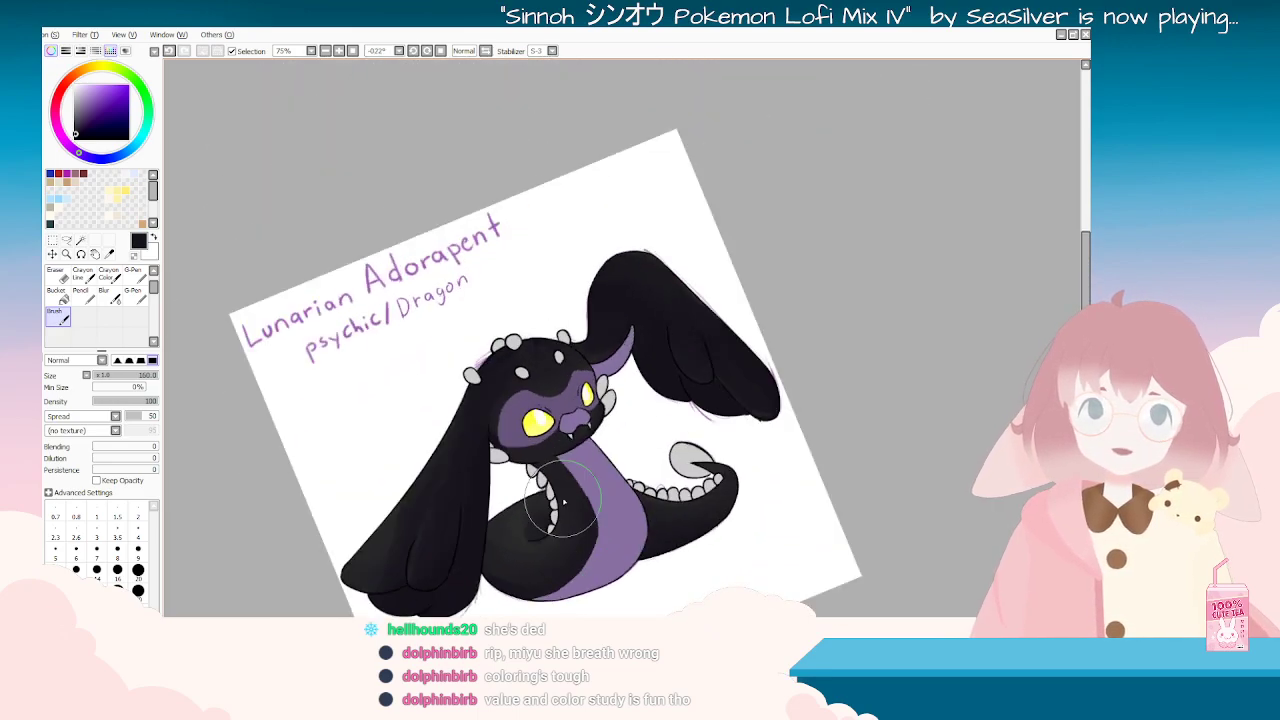
Step: Undo the recent dark strokes, then sample a dark tone from the head and brush it over the grey on the forehead
key(ctrl+z)
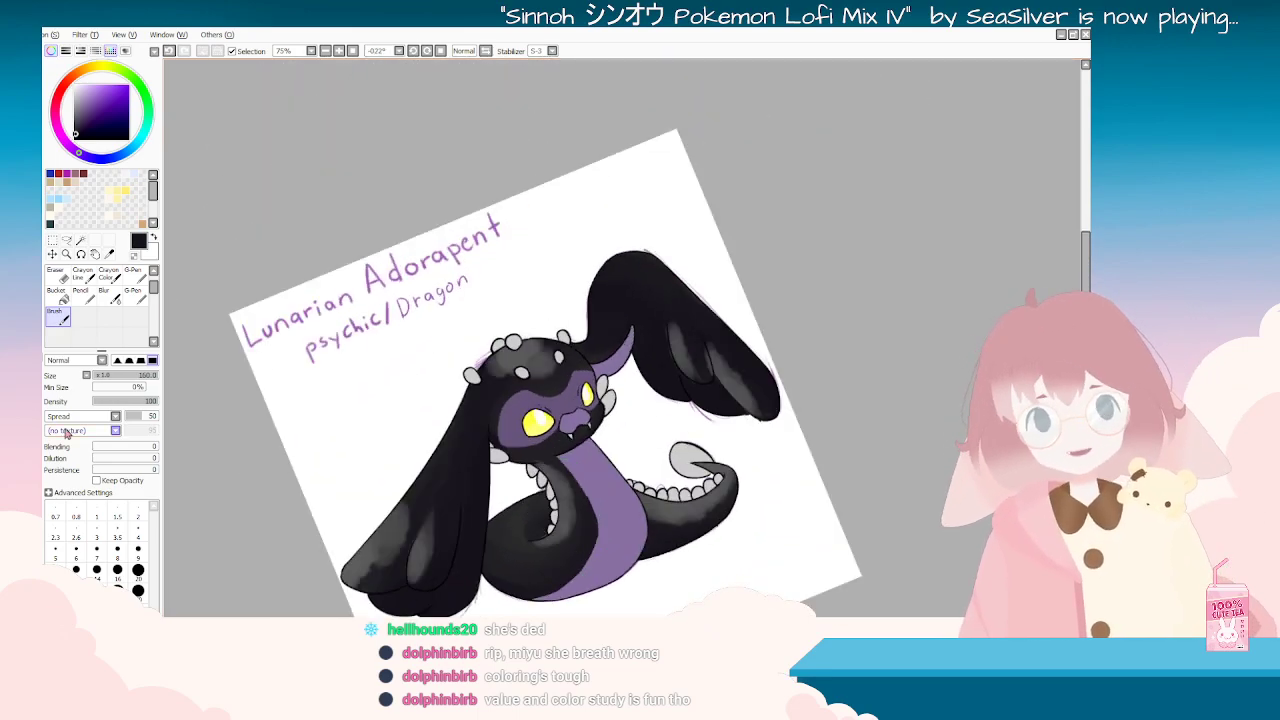
click(110, 253)
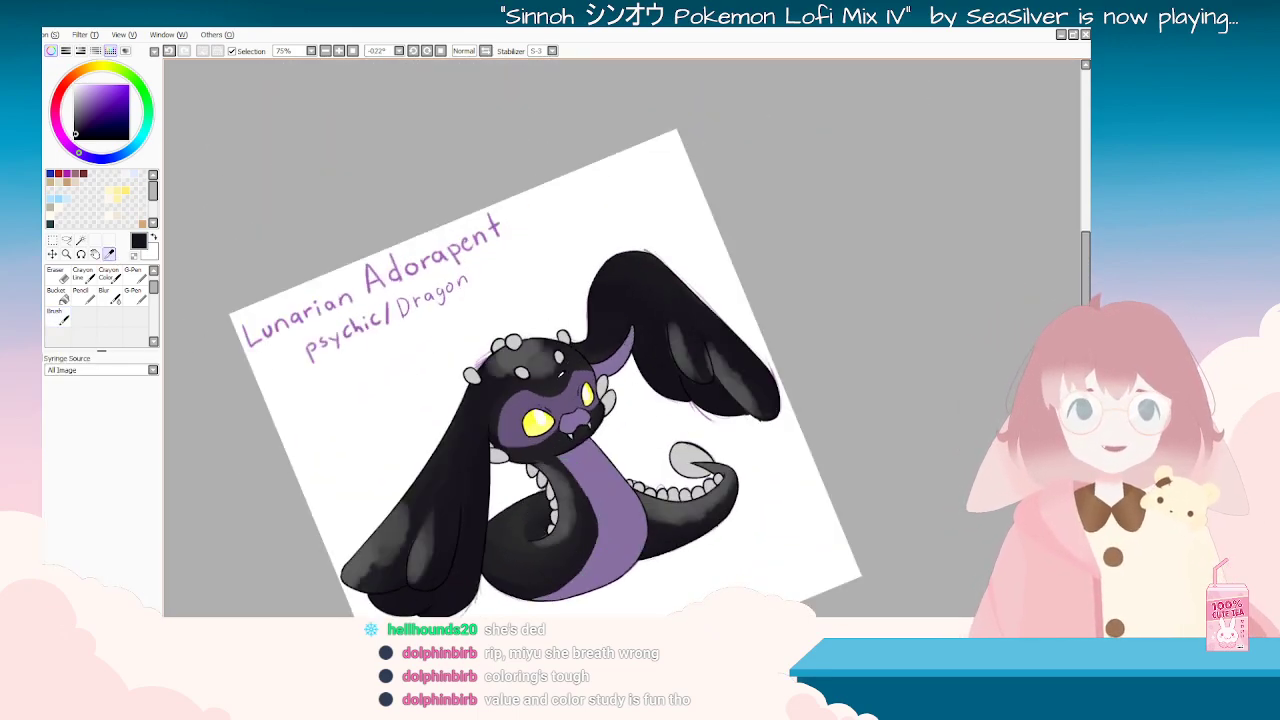
click(562, 375)
key(End)
key(End)
key(End)
key(End)
key(End)
key(End)
key(End)
key(End)
key(End)
key(End)
key(End)
click(58, 317)
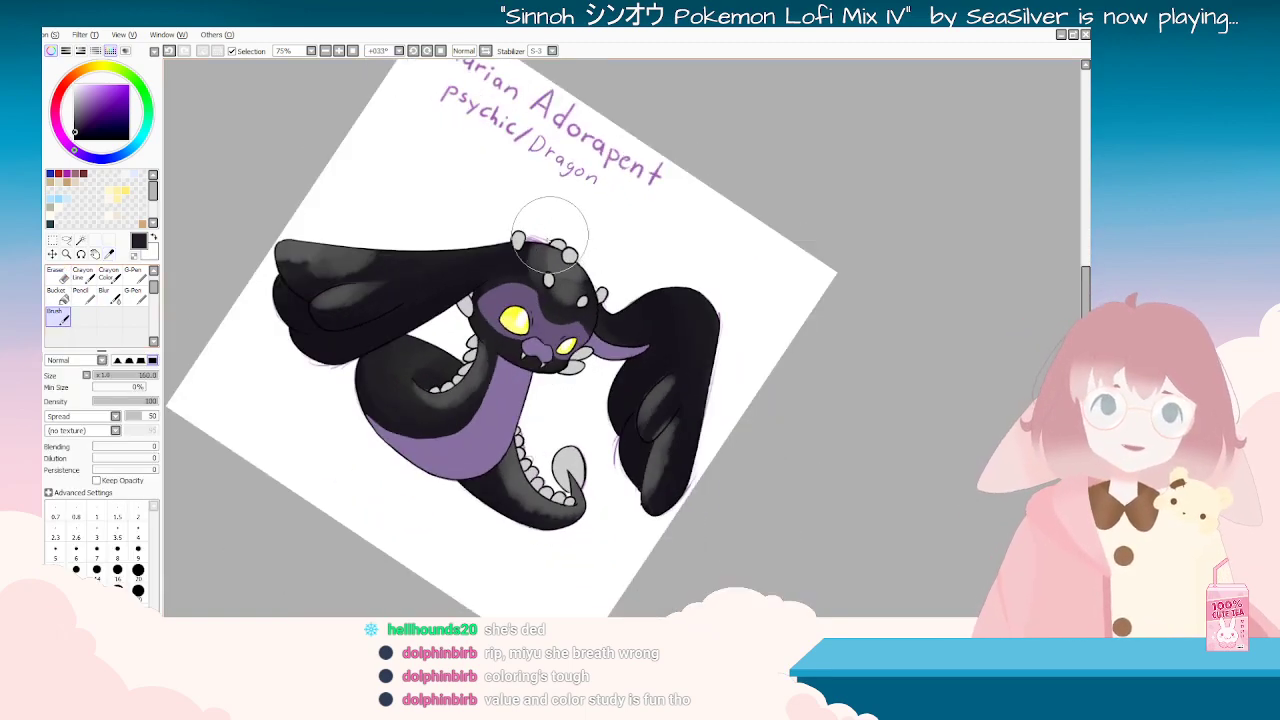
drag(557, 292, 568, 308)
Step: Brush the sampled dark tone over the remaining grey on the lowered wing, raised wing, coil and tail
key(Delete)
key(Delete)
key(Delete)
key(Delete)
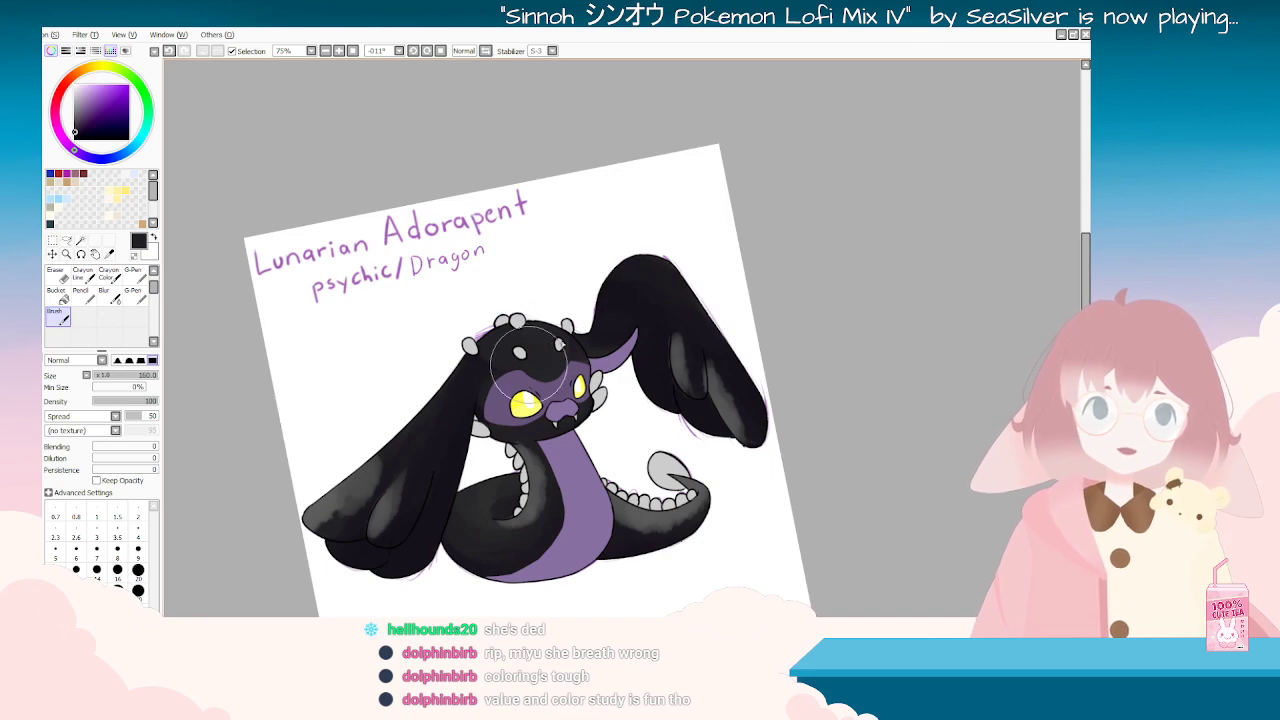
mouse_move(429, 480)
mouse_down()
mouse_move(371, 543)
mouse_move(401, 512)
mouse_move(381, 461)
mouse_move(335, 500)
mouse_up()
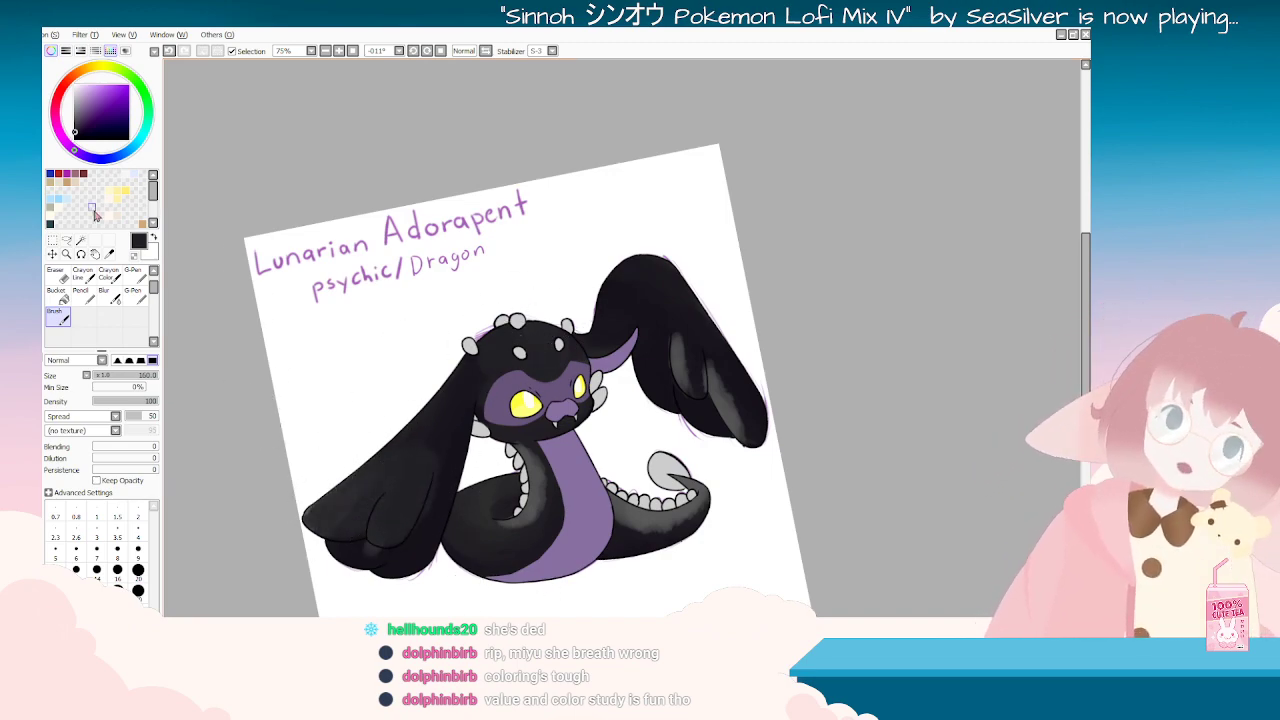
click(20, 570)
key(Delete)
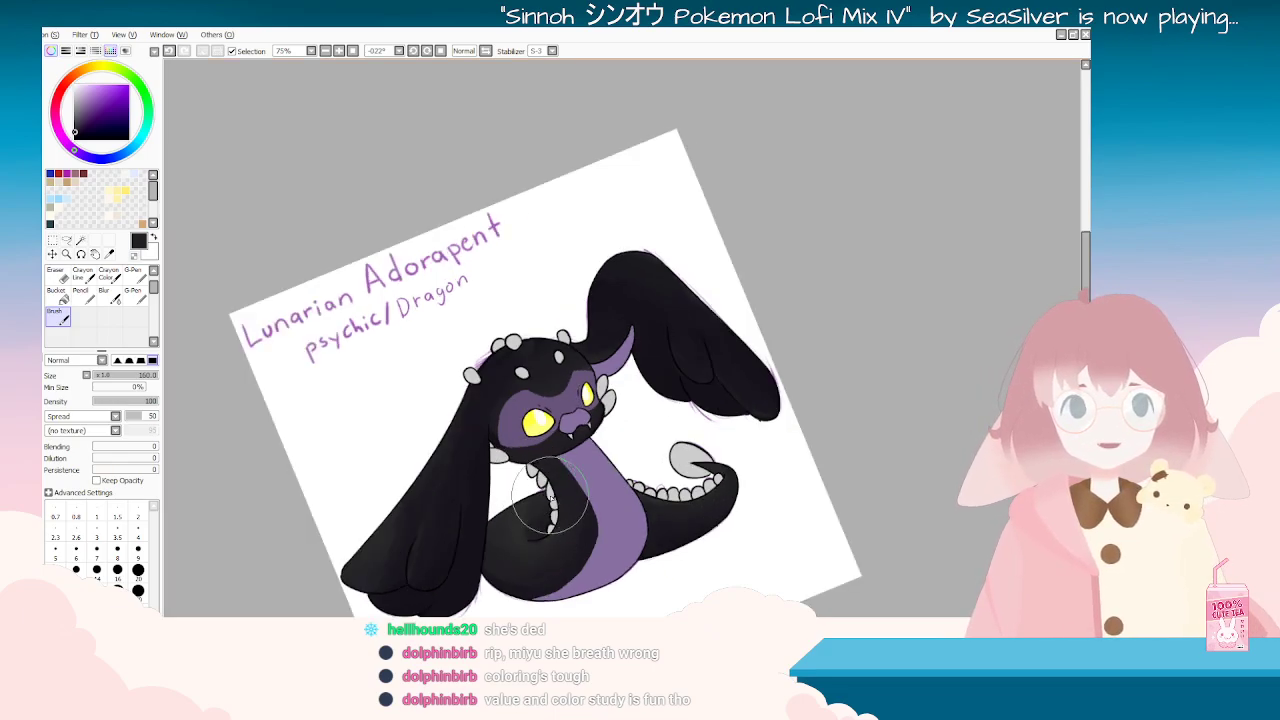
Step: Inspect the darkened shading of the wings, head, coil and tail from rotated, enlarged and upright views
key(End)
key(End)
key(End)
key(End)
key(End)
scroll(551, 494, up, 3)
key(Delete)
key(Delete)
key(Delete)
key(Delete)
key(Delete)
key(Delete)
key(Delete)
key(Delete)
key(Delete)
key(Delete)
key(Delete)
key(Delete)
key(Delete)
key(Delete)
key(Delete)
key(Delete)
key(Delete)
key(Delete)
key(Delete)
key(Delete)
key(Delete)
key(Delete)
key(Delete)
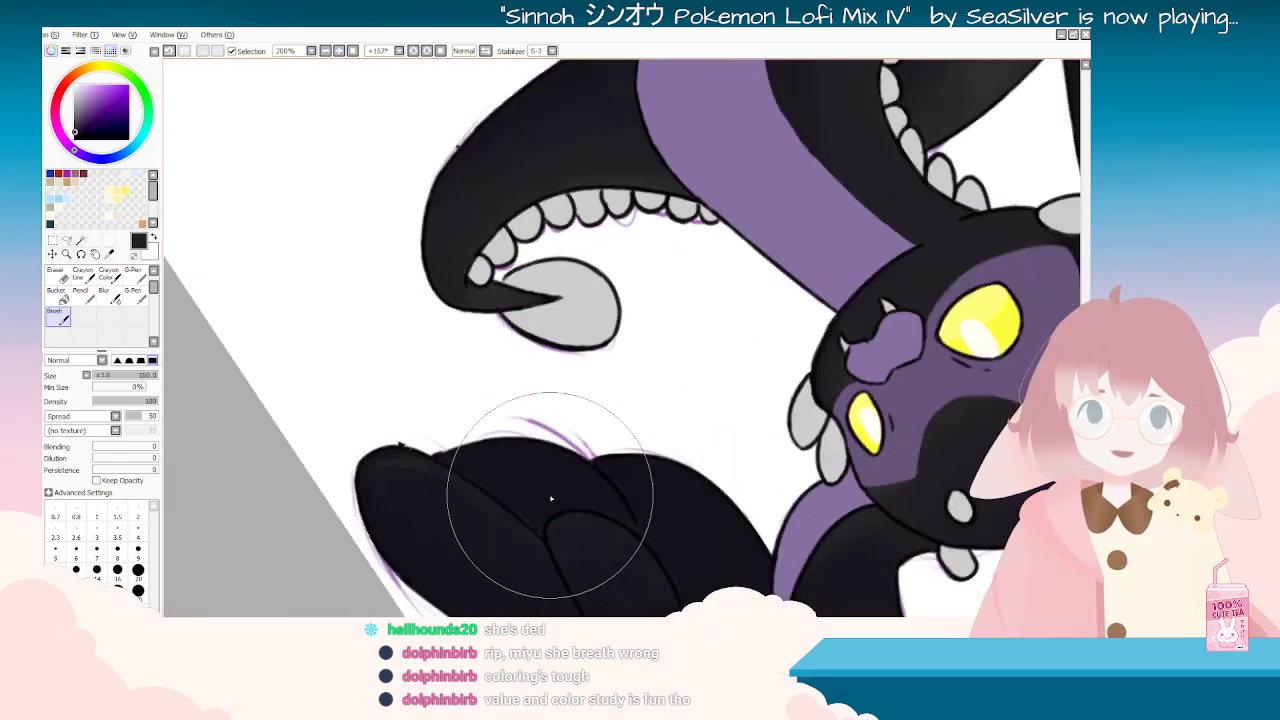
scroll(538, 488, down, 3)
key(Home)
scroll(511, 510, down, 2)
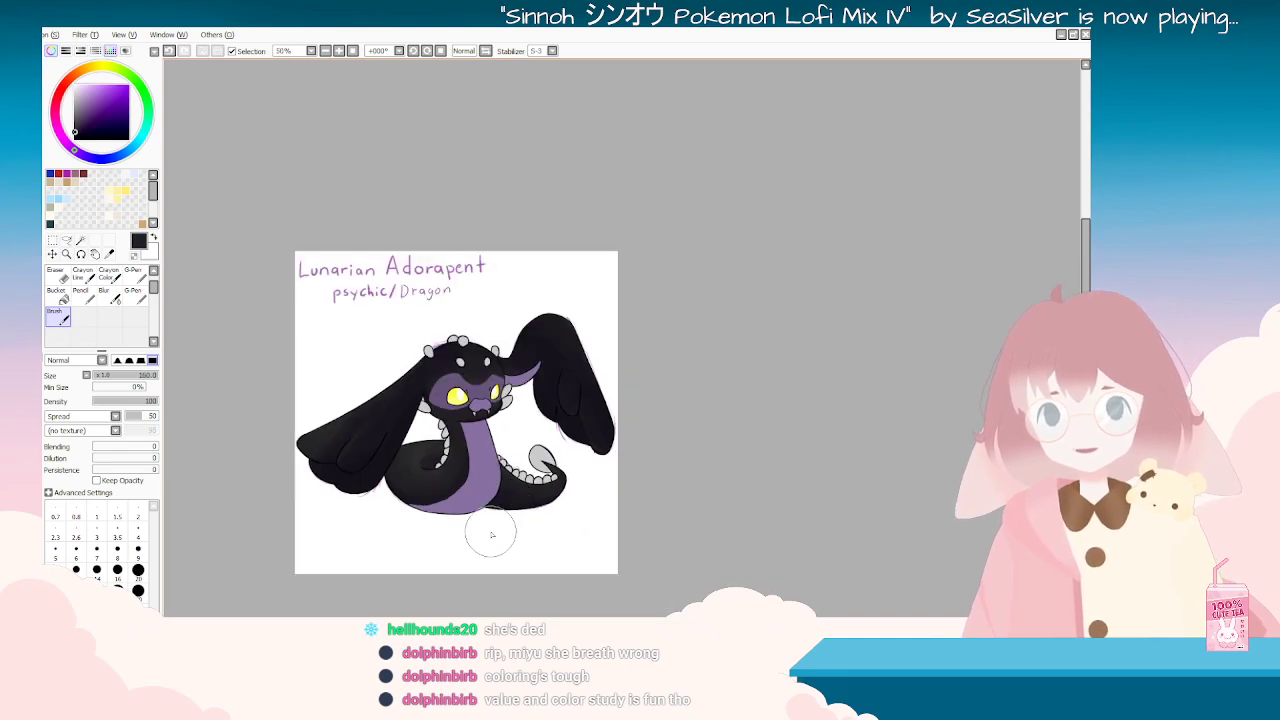
scroll(490, 523, up, 2)
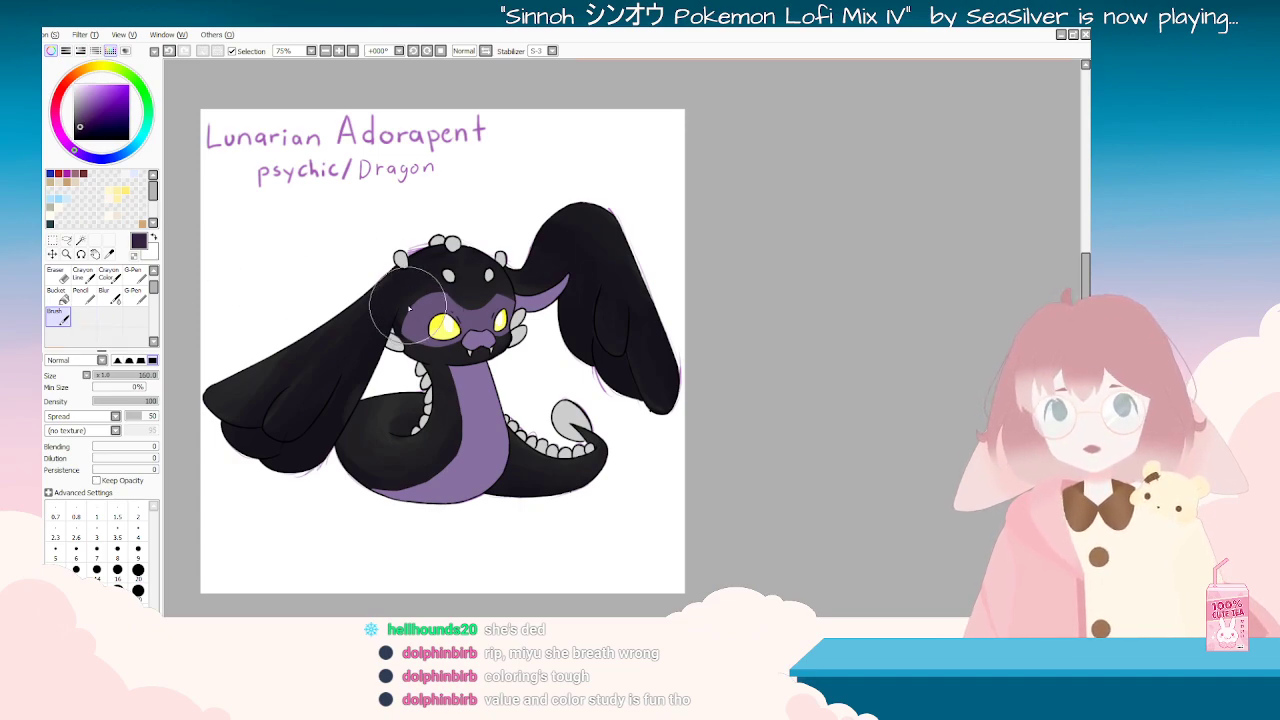
Step: Undo the last stroke and brush dark purple over the side of the face mask and the area above the nose
key(ctrl+z)
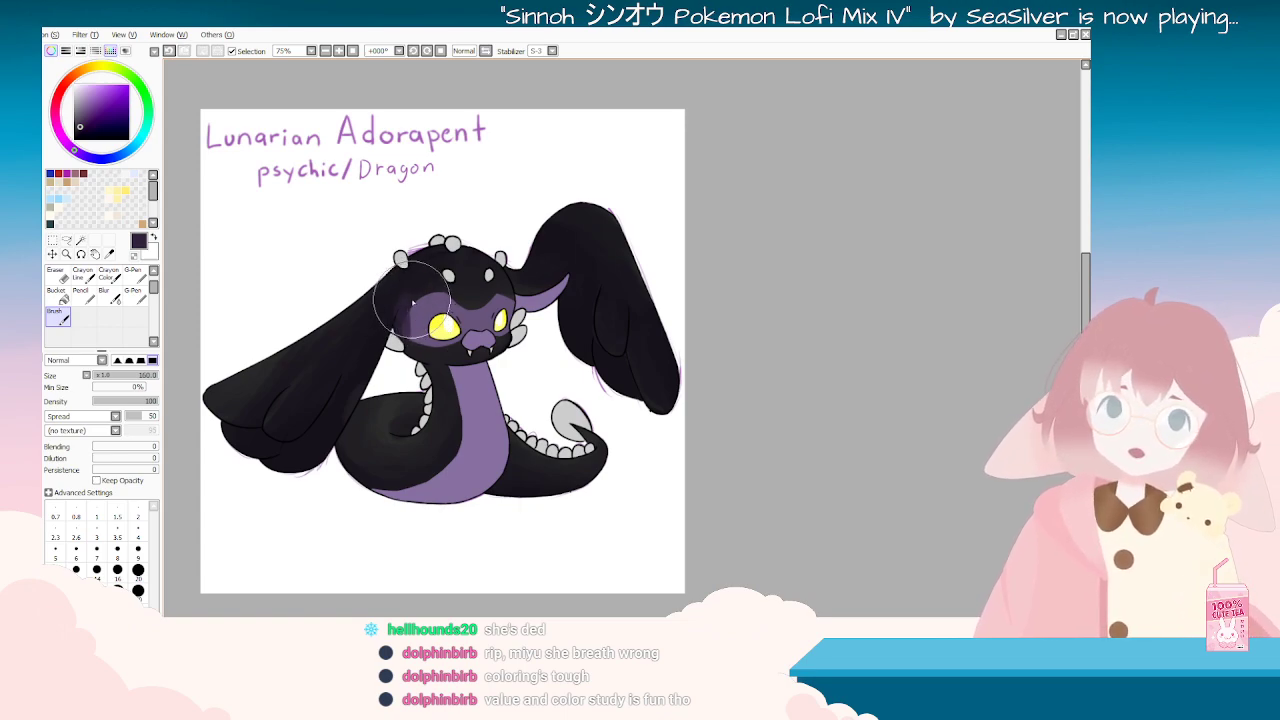
mouse_move(405, 340)
mouse_down()
mouse_move(421, 293)
mouse_move(417, 349)
mouse_move(483, 341)
mouse_up()
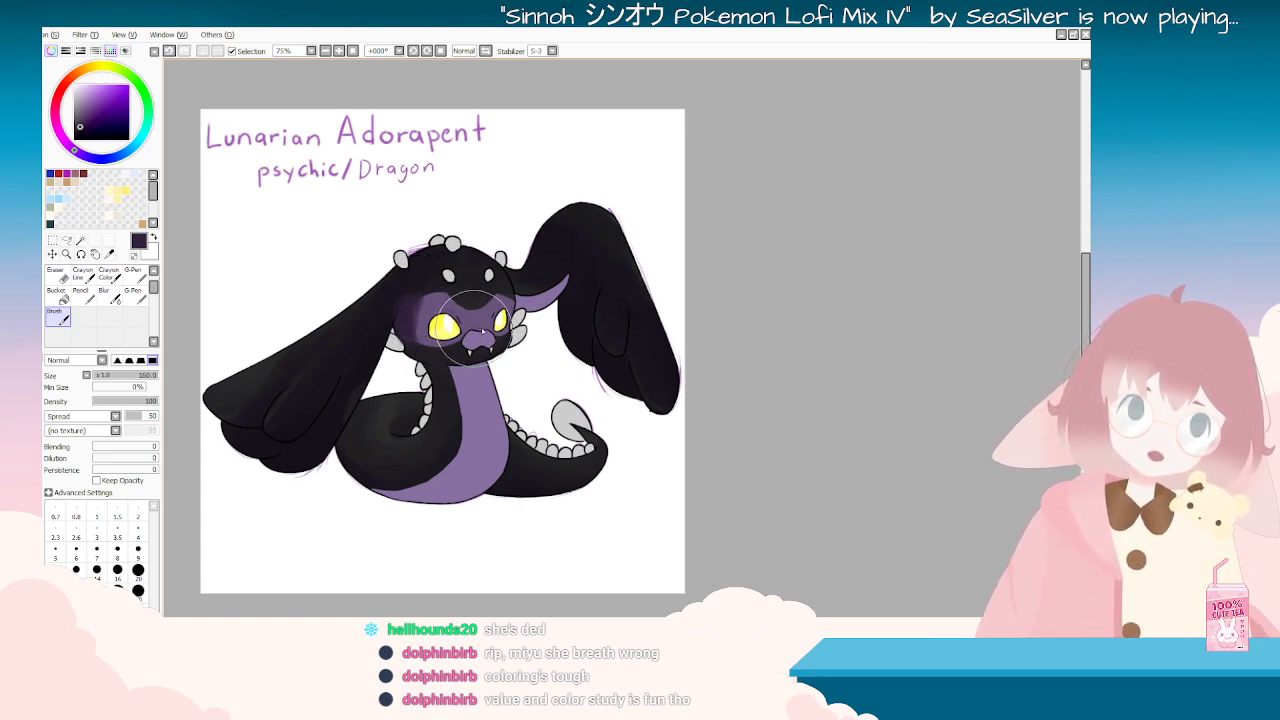
ctrl+click(519, 333)
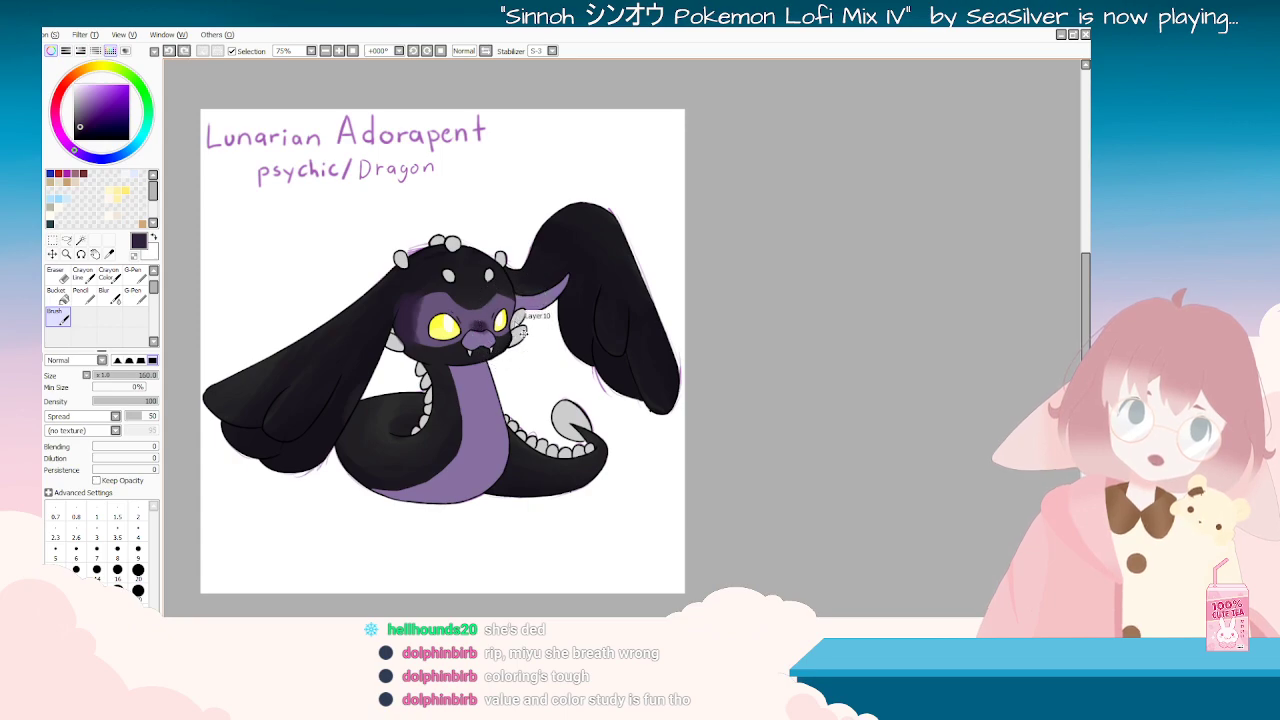
Step: Sample the mid purple of the face mask and brush it over the mask to soften the dark patches
click(116, 304)
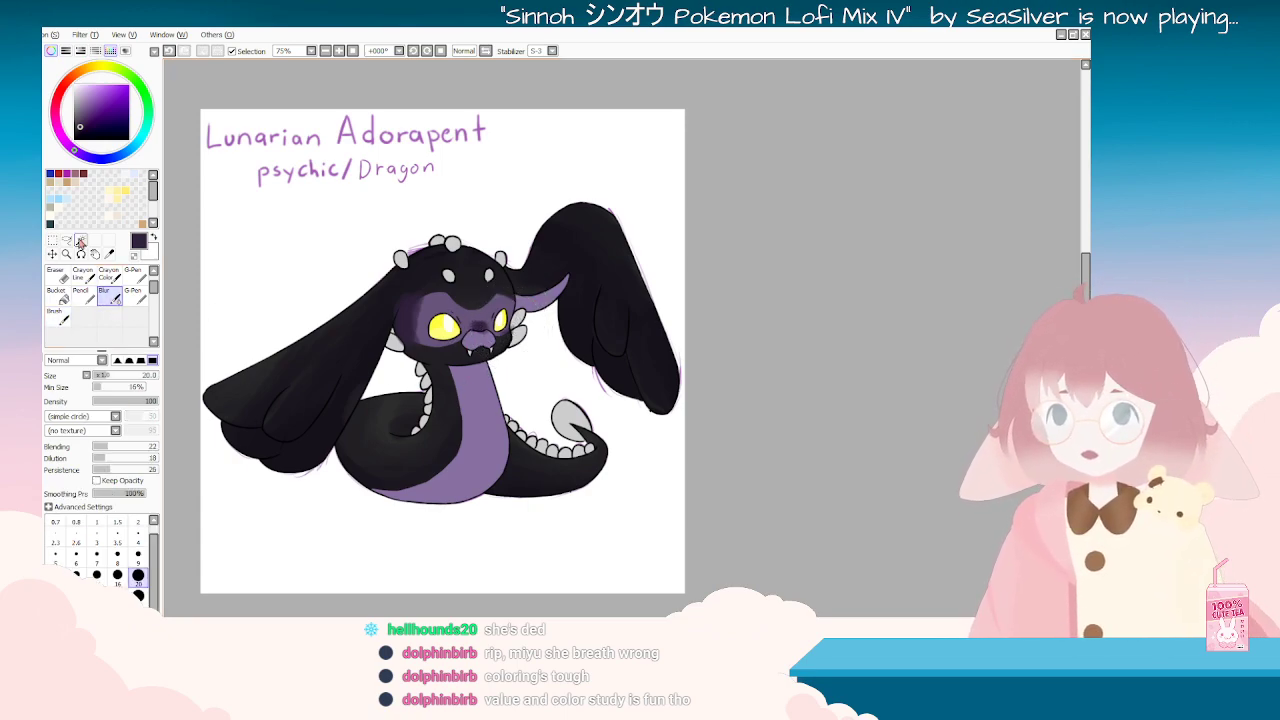
click(110, 253)
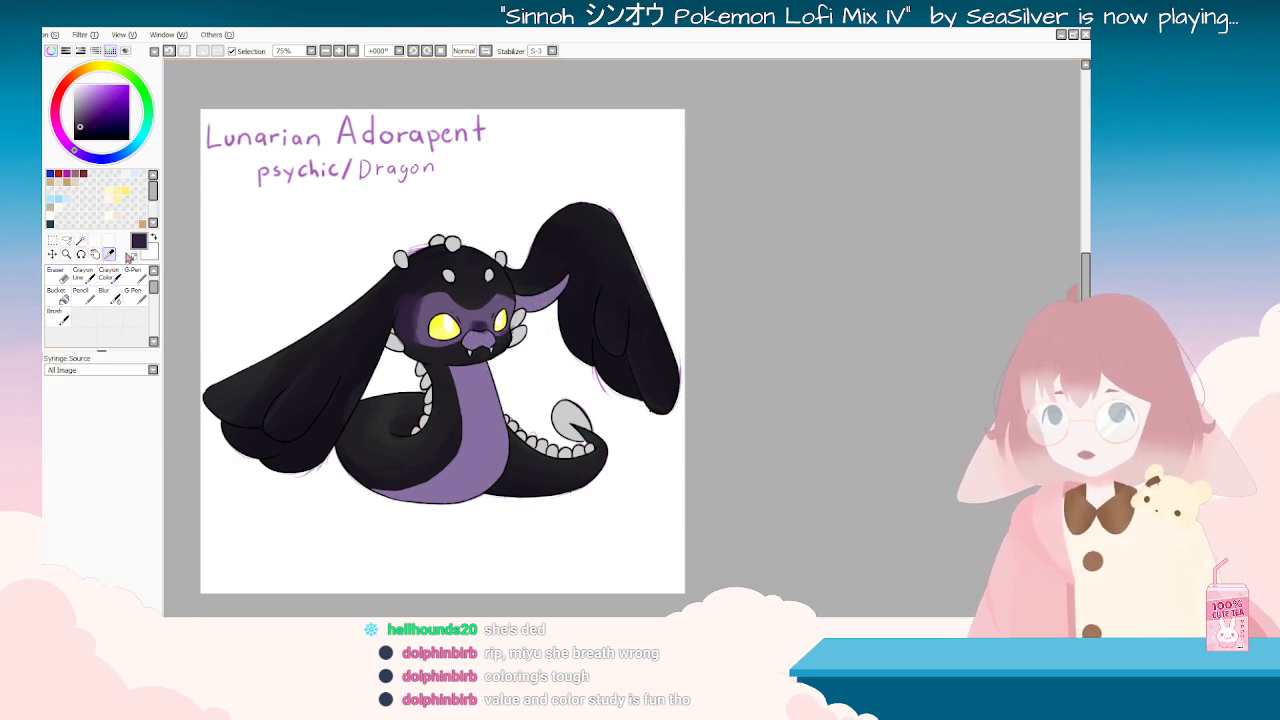
click(58, 316)
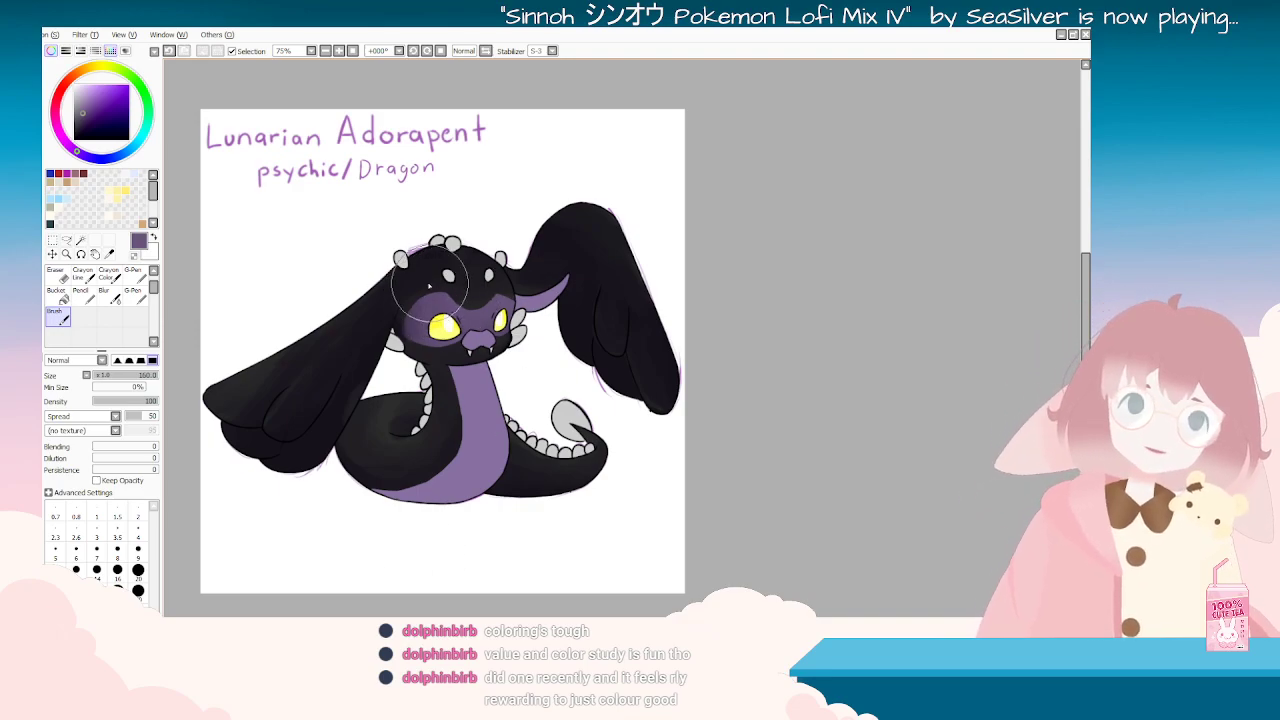
Step: Sample the dark purple and brush it over the face mask beside the larger eye and just above the nose
scroll(441, 339, up, 5)
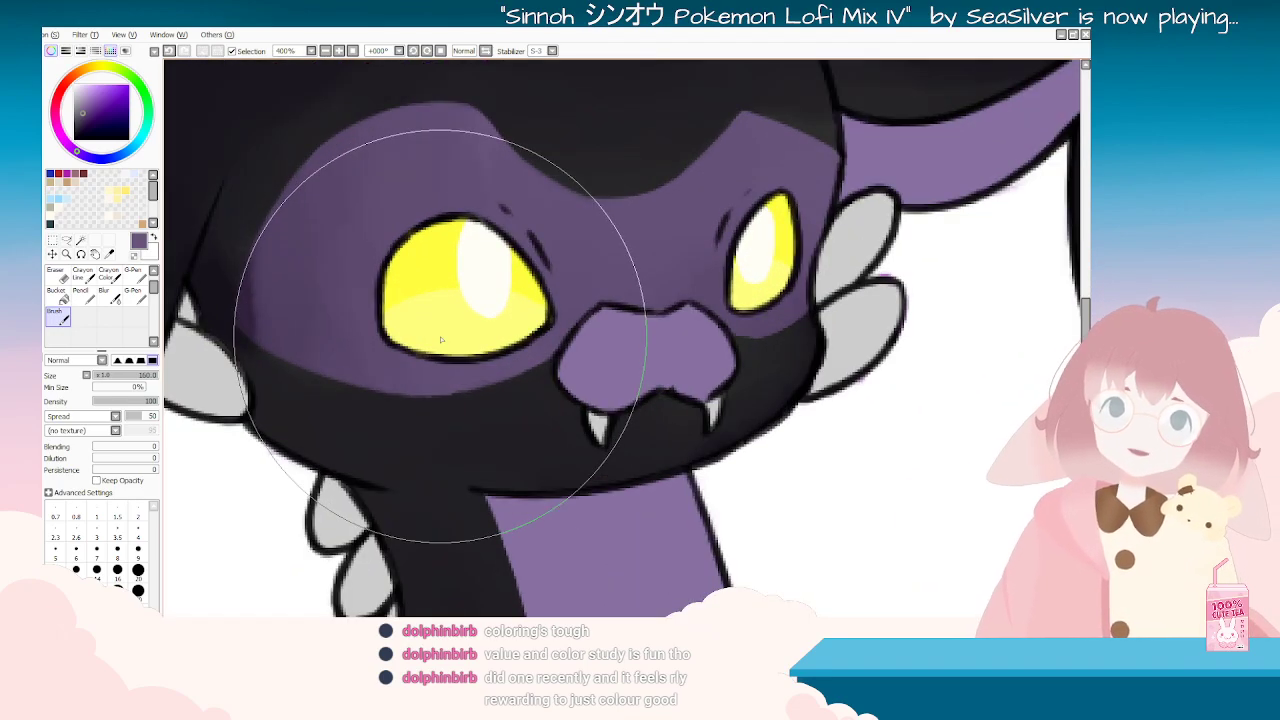
click(109, 254)
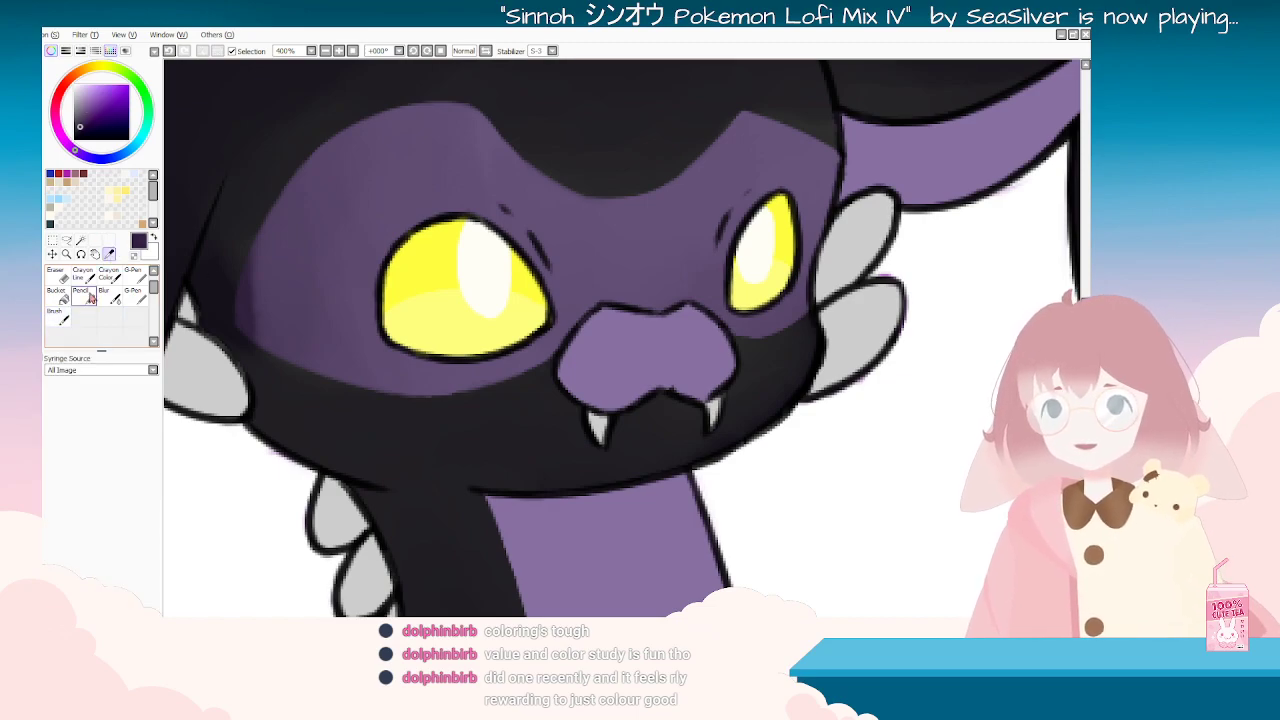
click(57, 315)
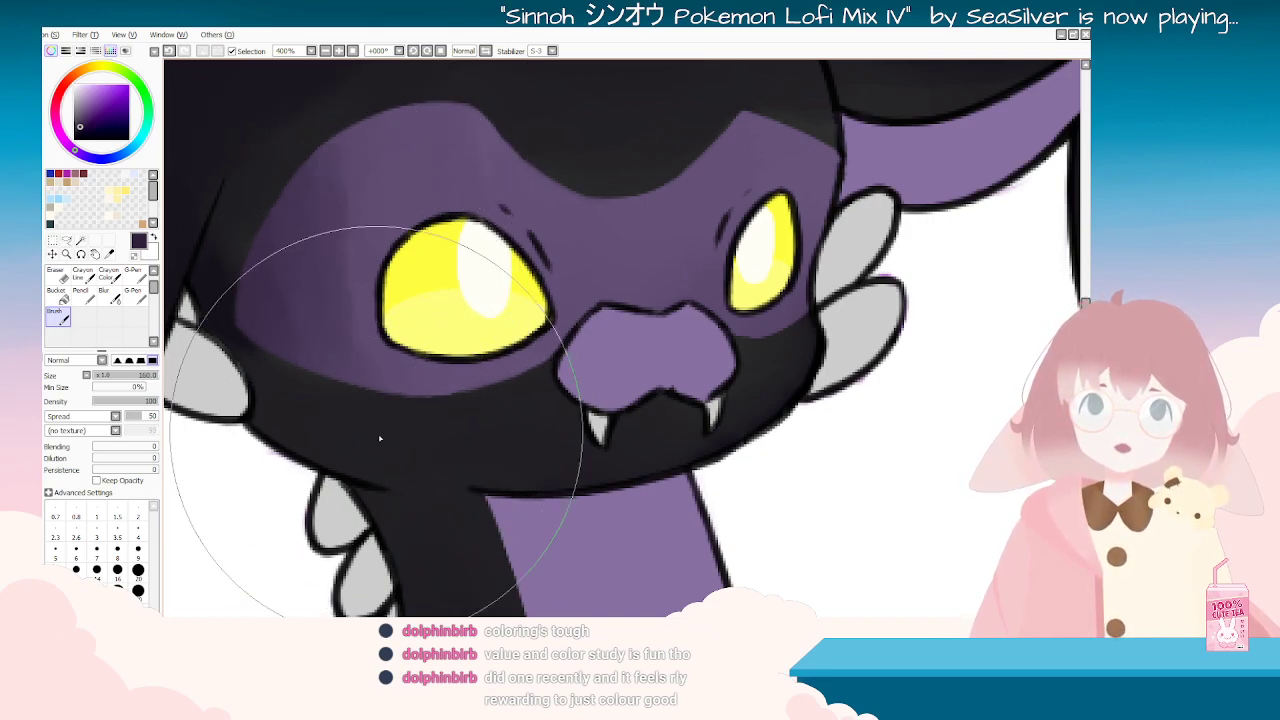
mouse_move(623, 283)
mouse_down()
mouse_move(649, 314)
mouse_move(640, 309)
mouse_up()
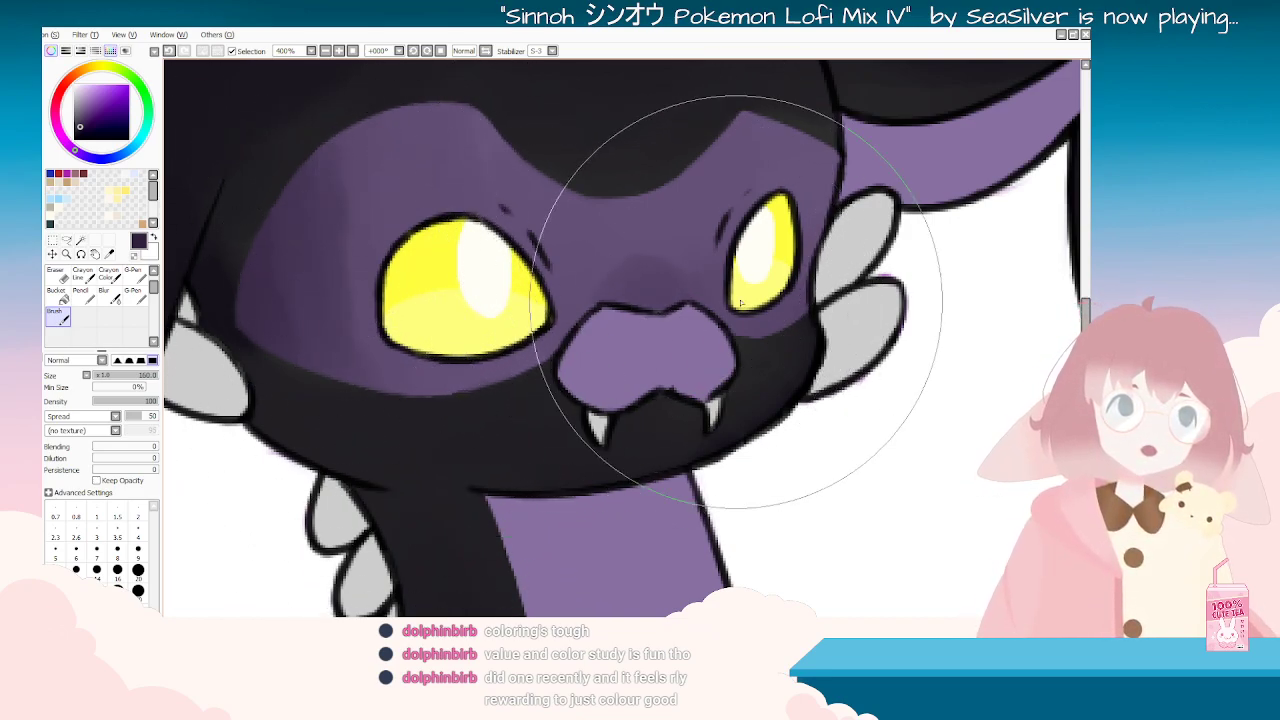
Step: Inspect the face mask's purple shading up close and against the whole creature from rotated and upright views
key(Delete)
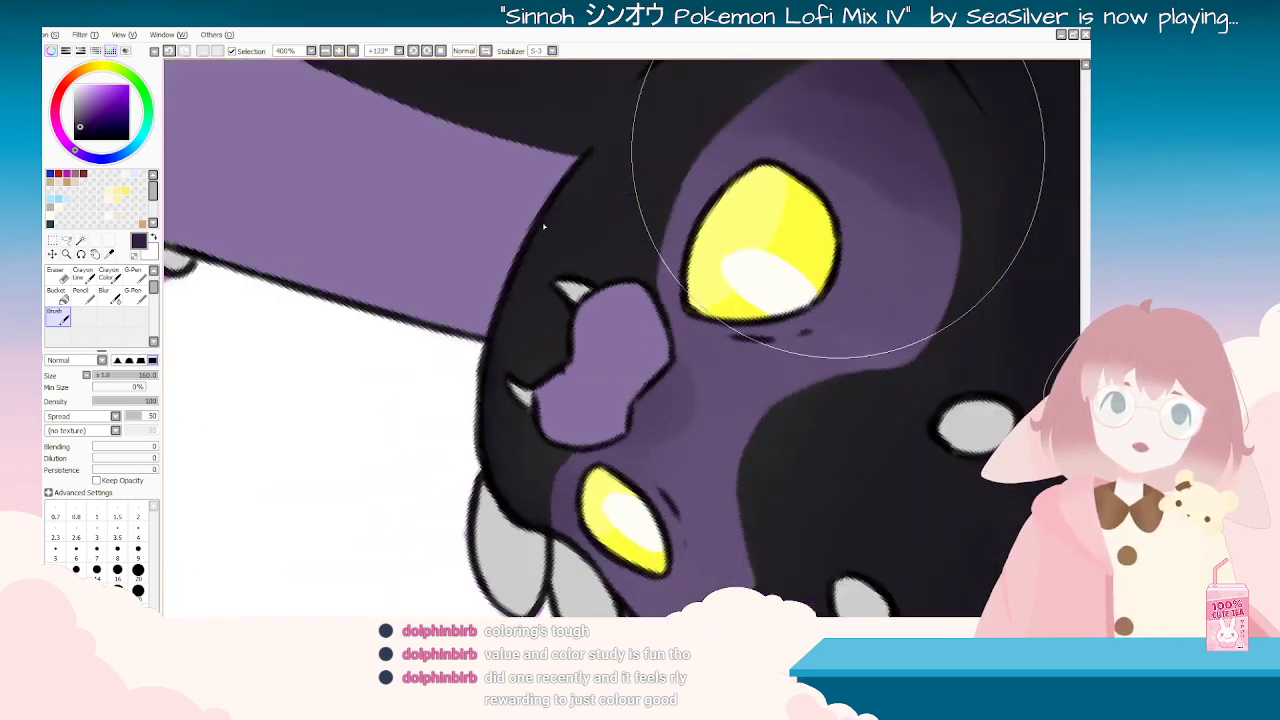
key(Home)
scroll(640, 242, down, 5)
scroll(652, 285, up, 2)
scroll(656, 291, up, 1)
scroll(655, 293, down, 2)
key(Delete)
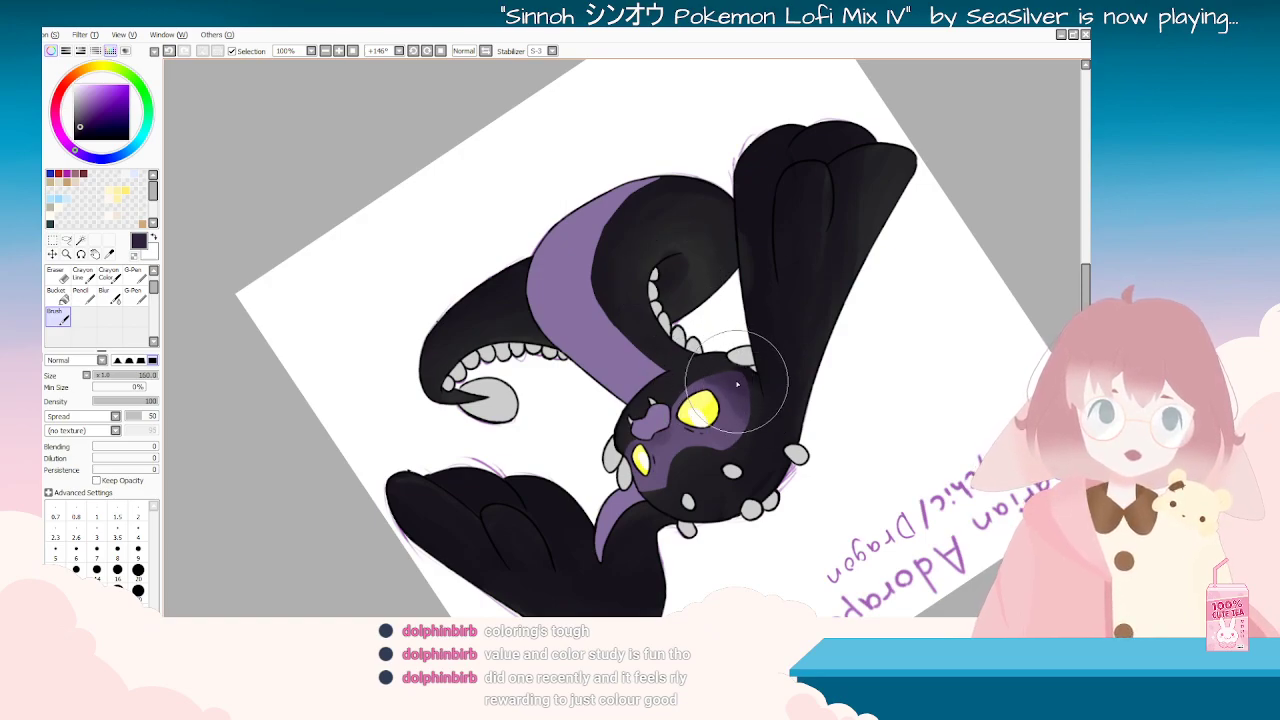
key(Home)
scroll(746, 400, down, 3)
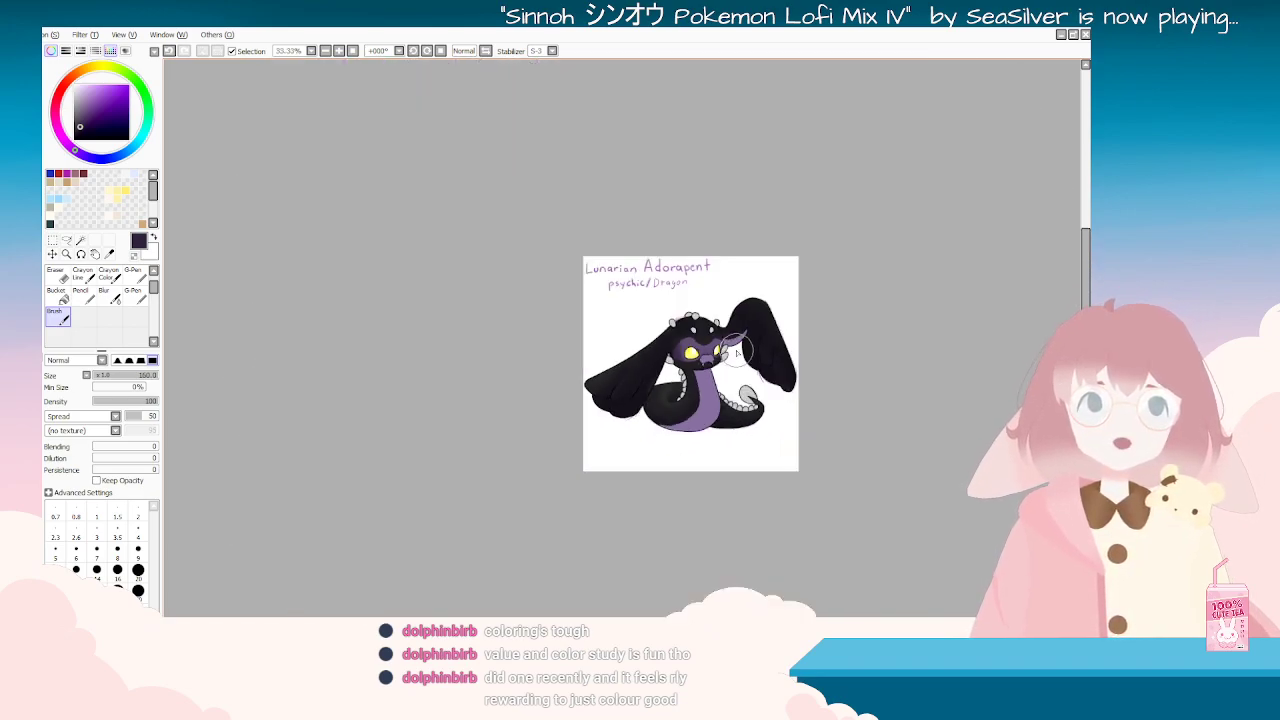
scroll(738, 353, up, 3)
key(End)
key(Home)
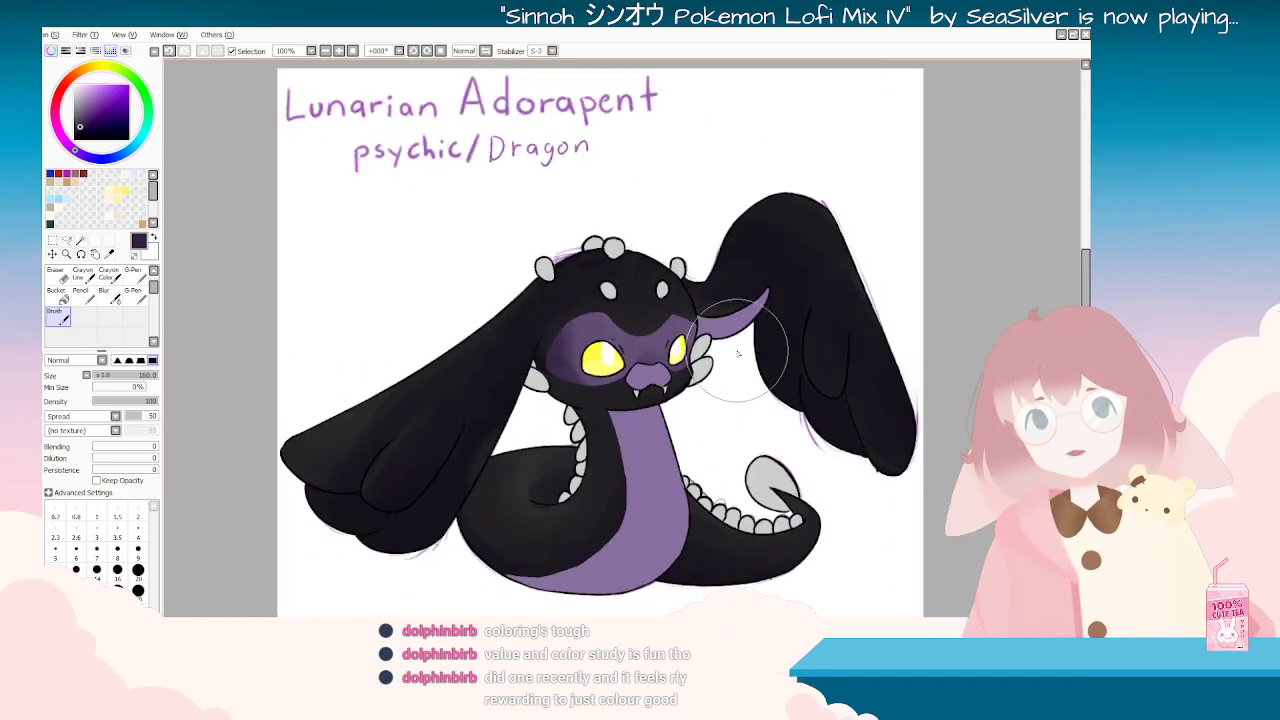
Step: Sample the muted purple and brush it over the face mask and the purple underside at the raised wing's base
click(110, 254)
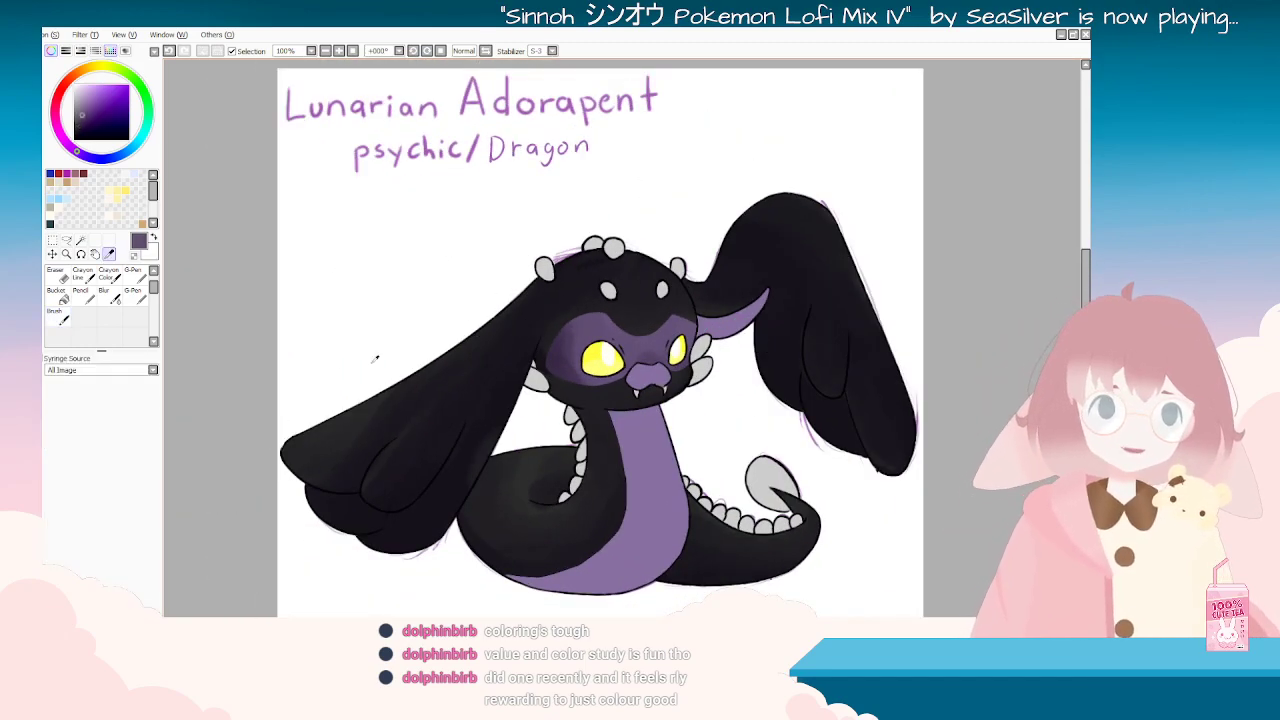
click(65, 321)
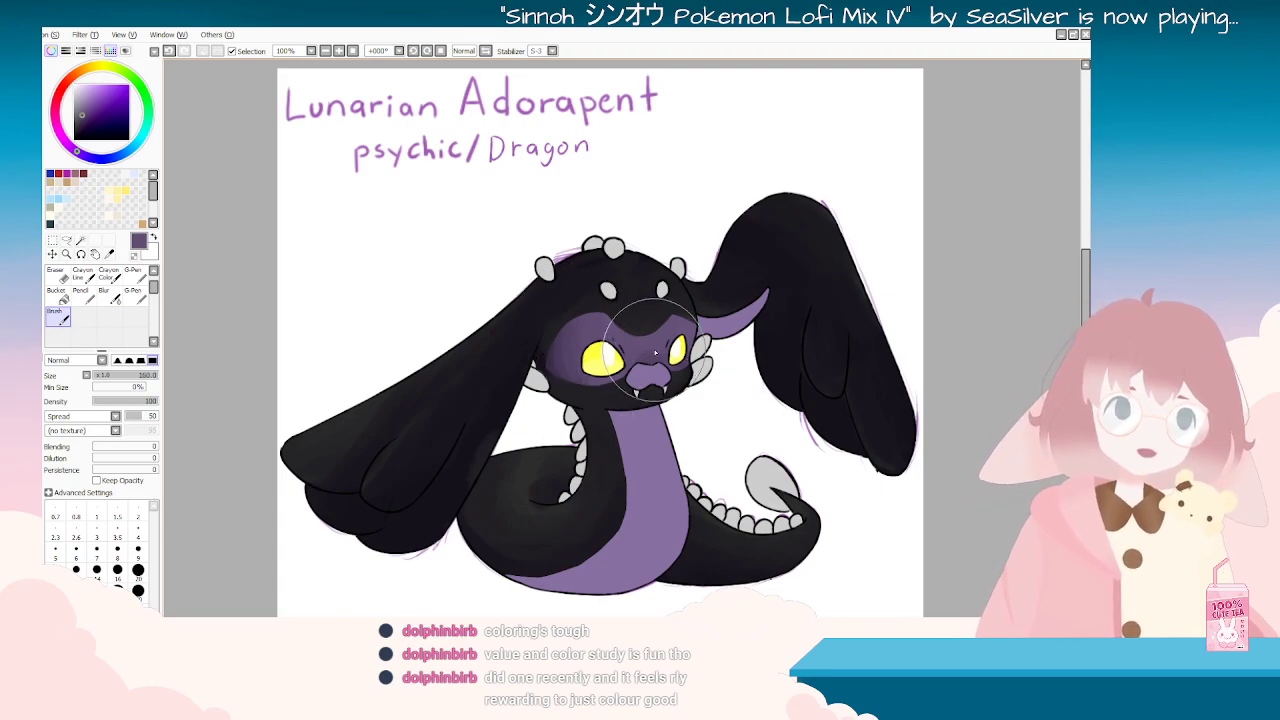
mouse_move(664, 362)
mouse_down()
mouse_move(702, 392)
mouse_move(405, 384)
mouse_up()
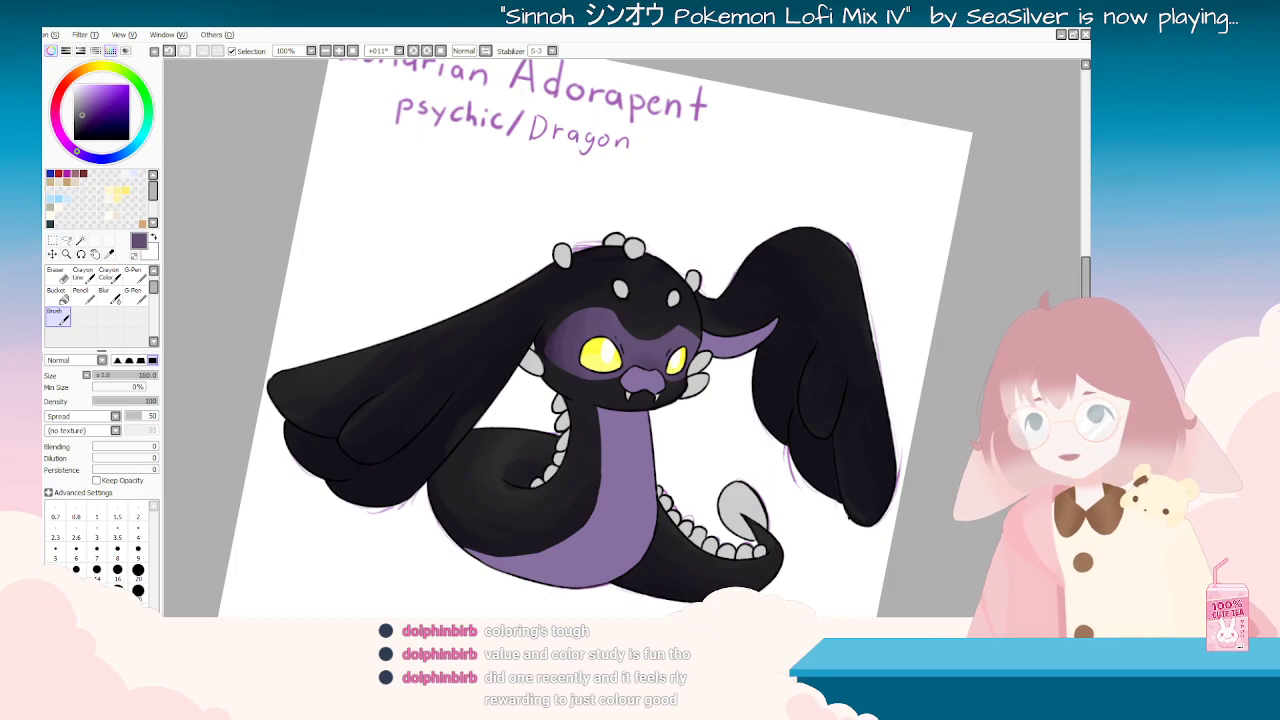
Step: Brush the muted purple along the belly's lower edge and blend it into the belly with a sampled lighter purple
drag(465, 568, 590, 596)
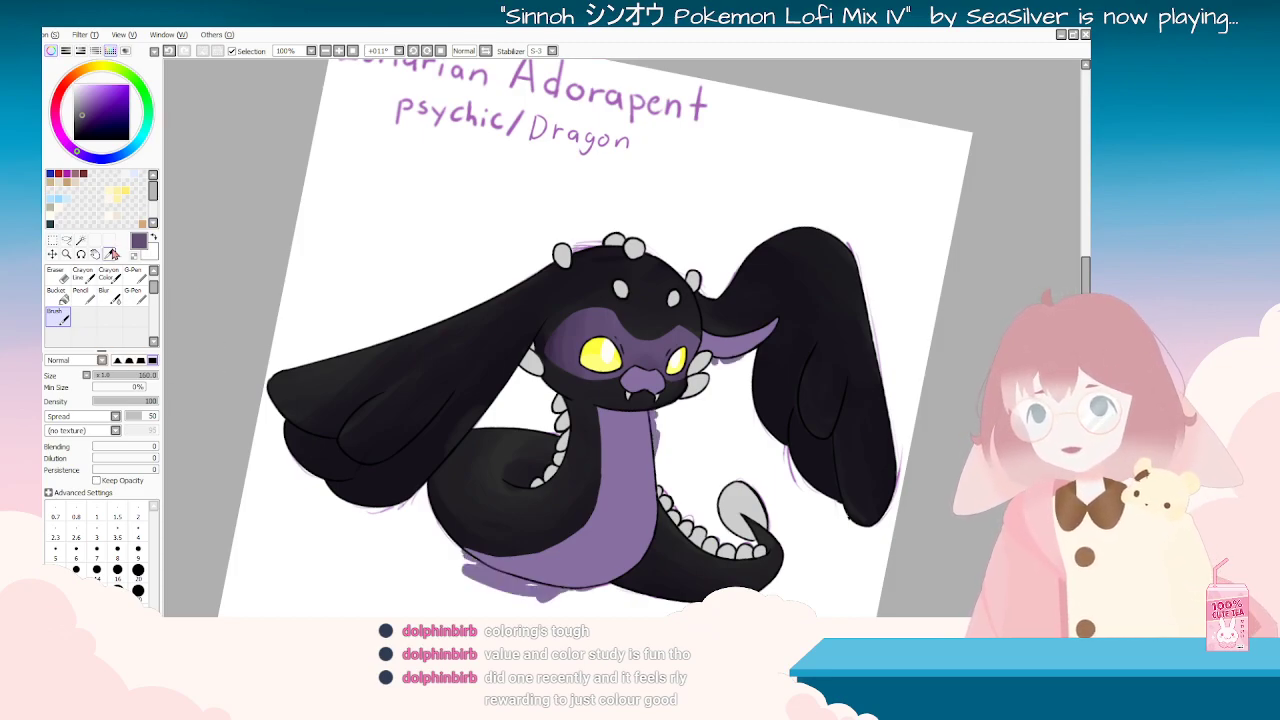
key(alt)
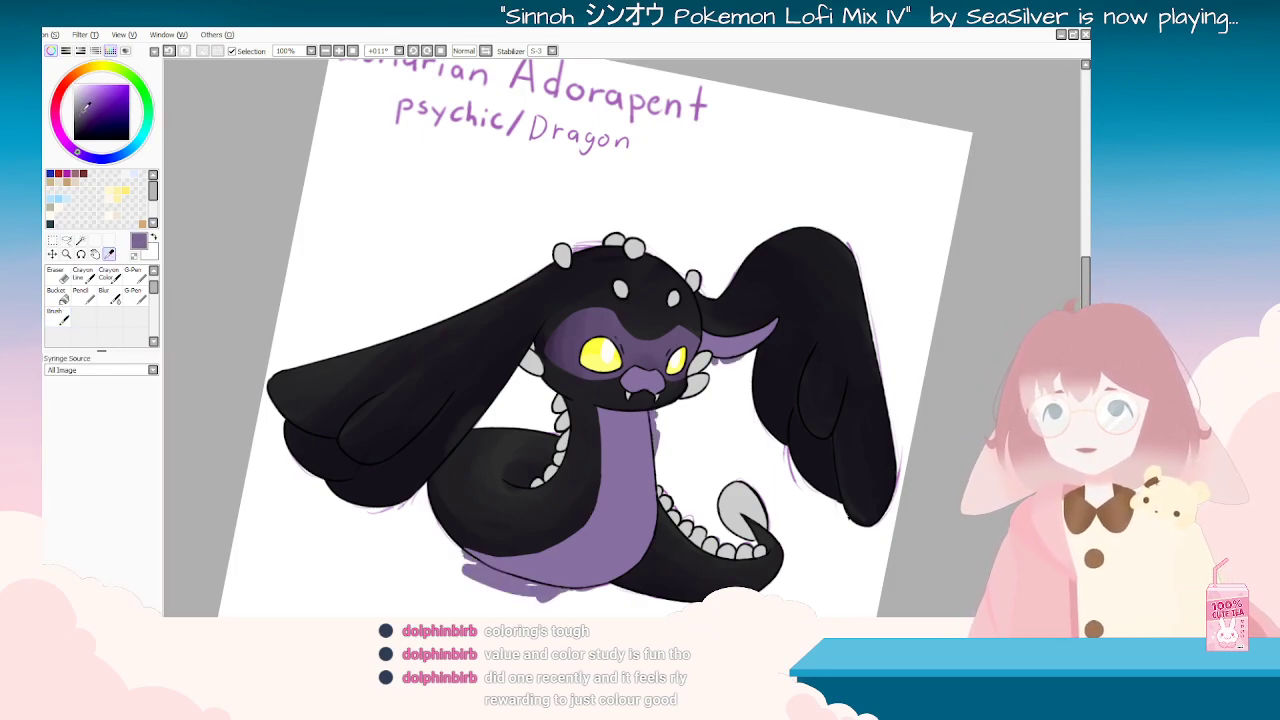
click(66, 317)
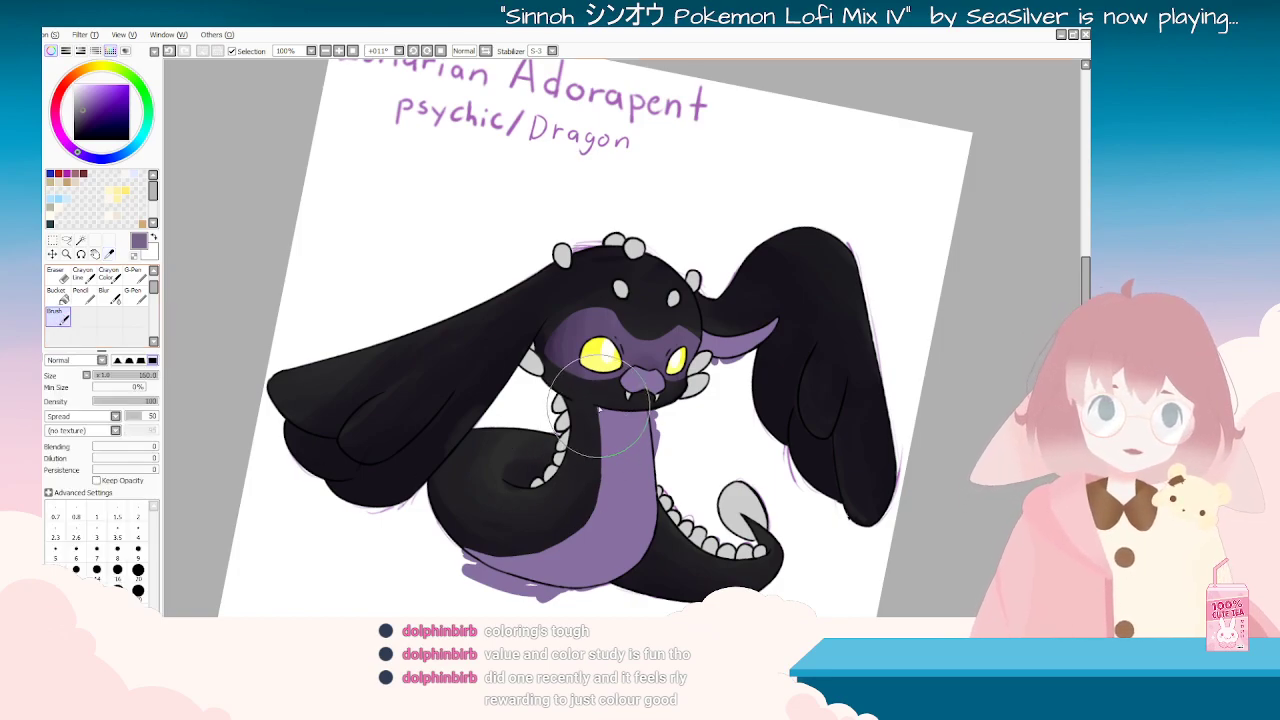
drag(527, 537, 490, 556)
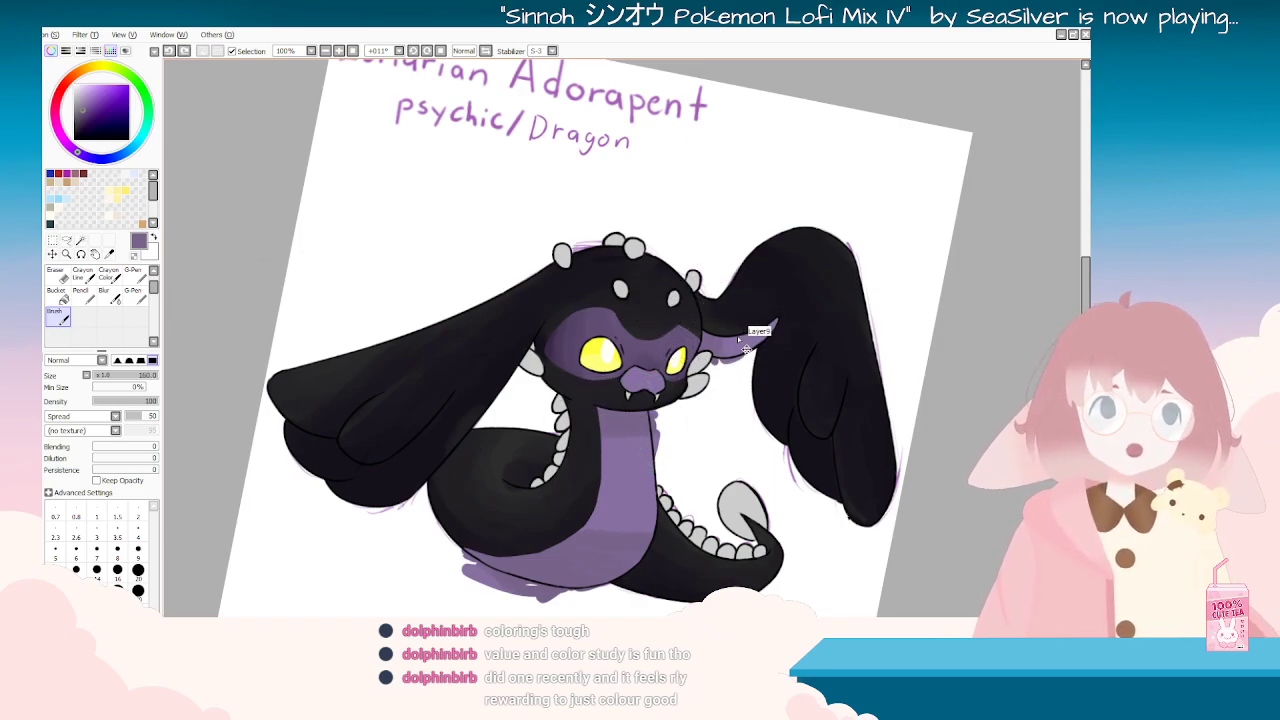
Step: Select the purple colour's layer, sample the lighter purple and brush it over the belly to smooth out the hard tonal edges
ctrl+shift+click(742, 347)
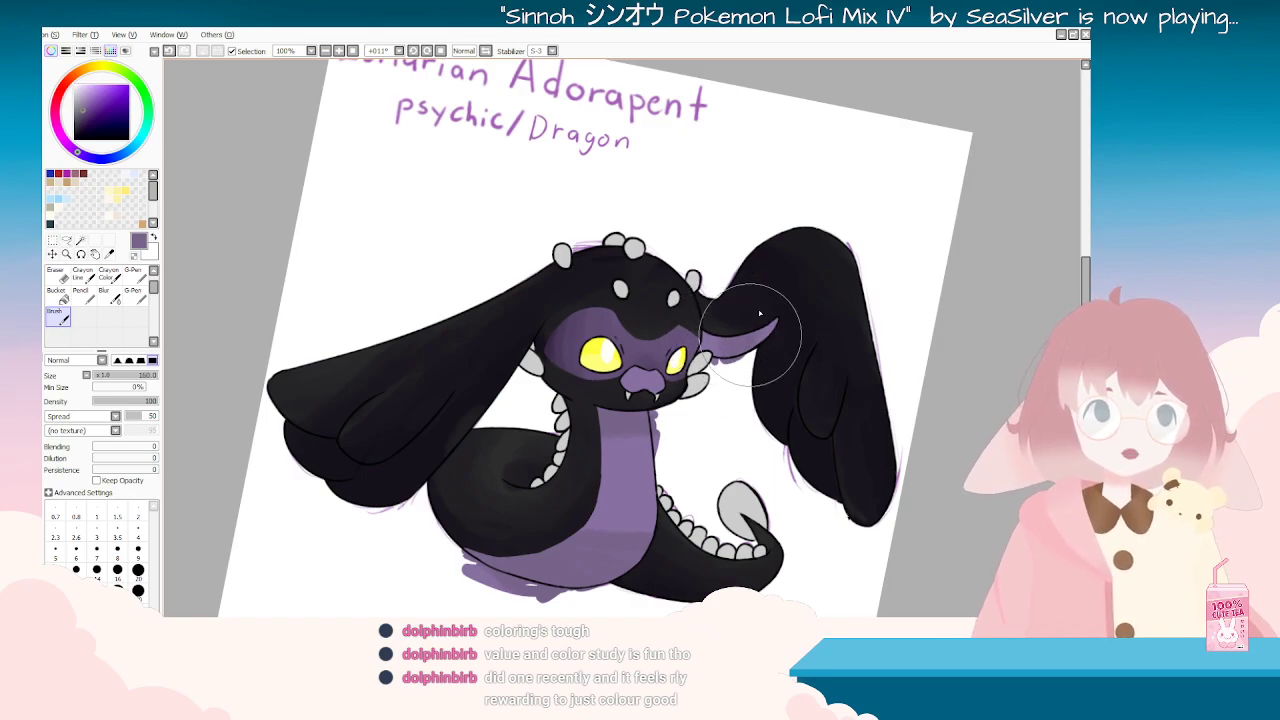
key(Delete)
key(Delete)
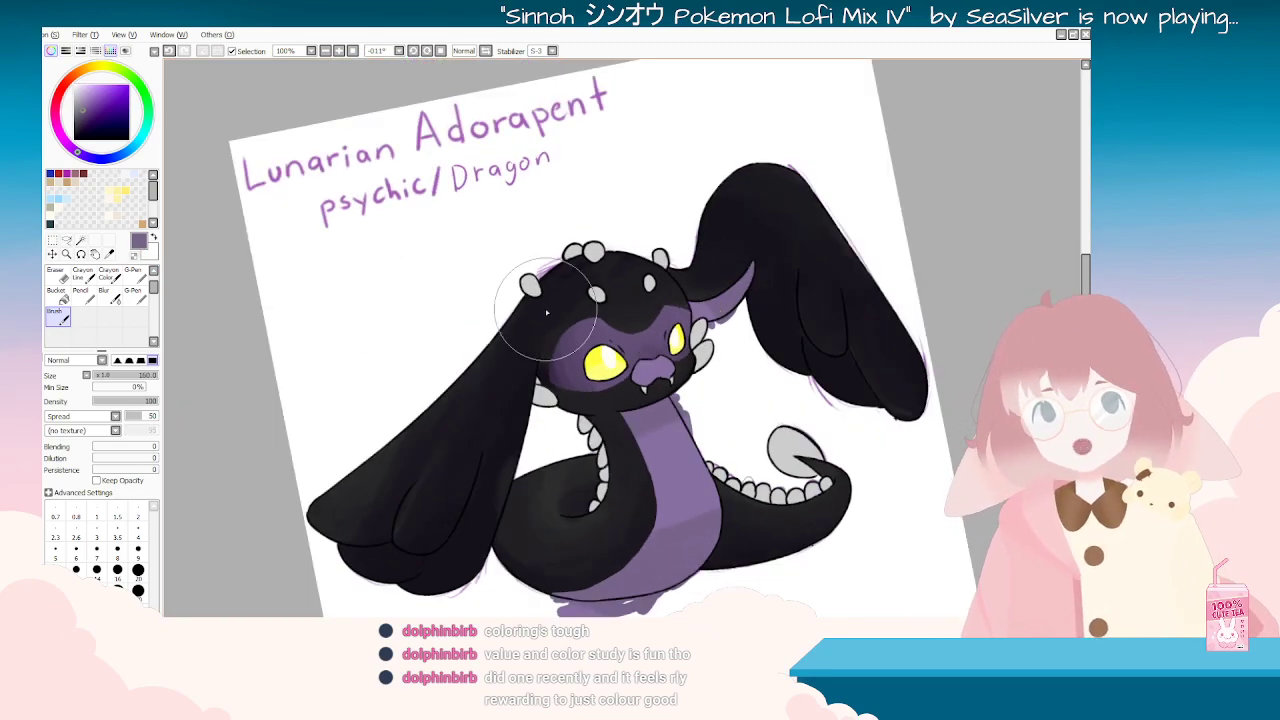
click(115, 300)
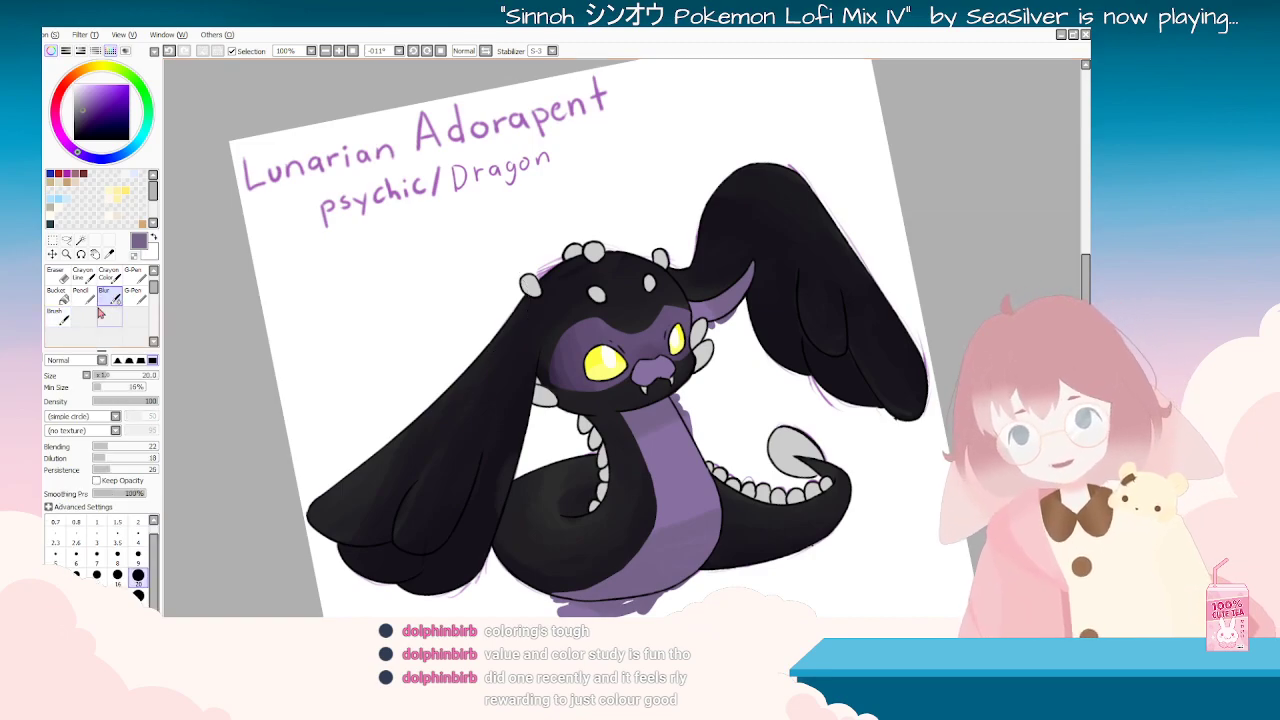
click(109, 253)
click(60, 297)
key(End)
key(End)
key(End)
key(End)
key(End)
key(End)
key(End)
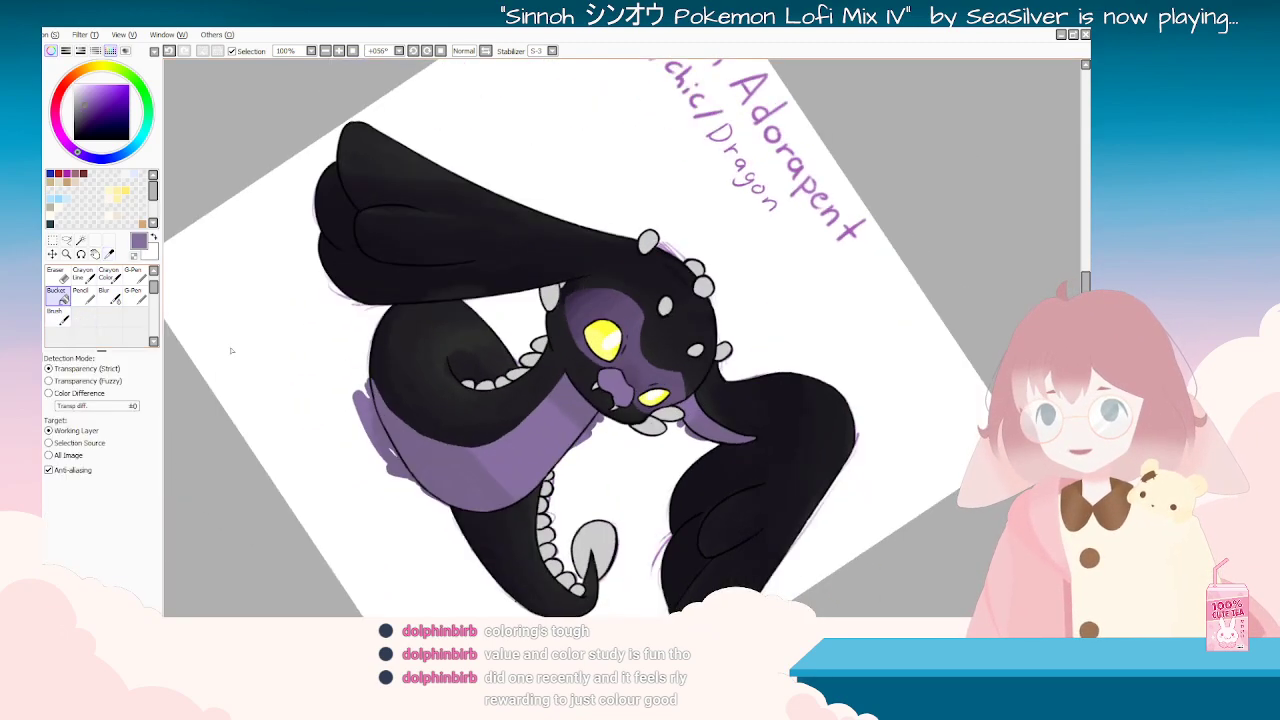
key(b)
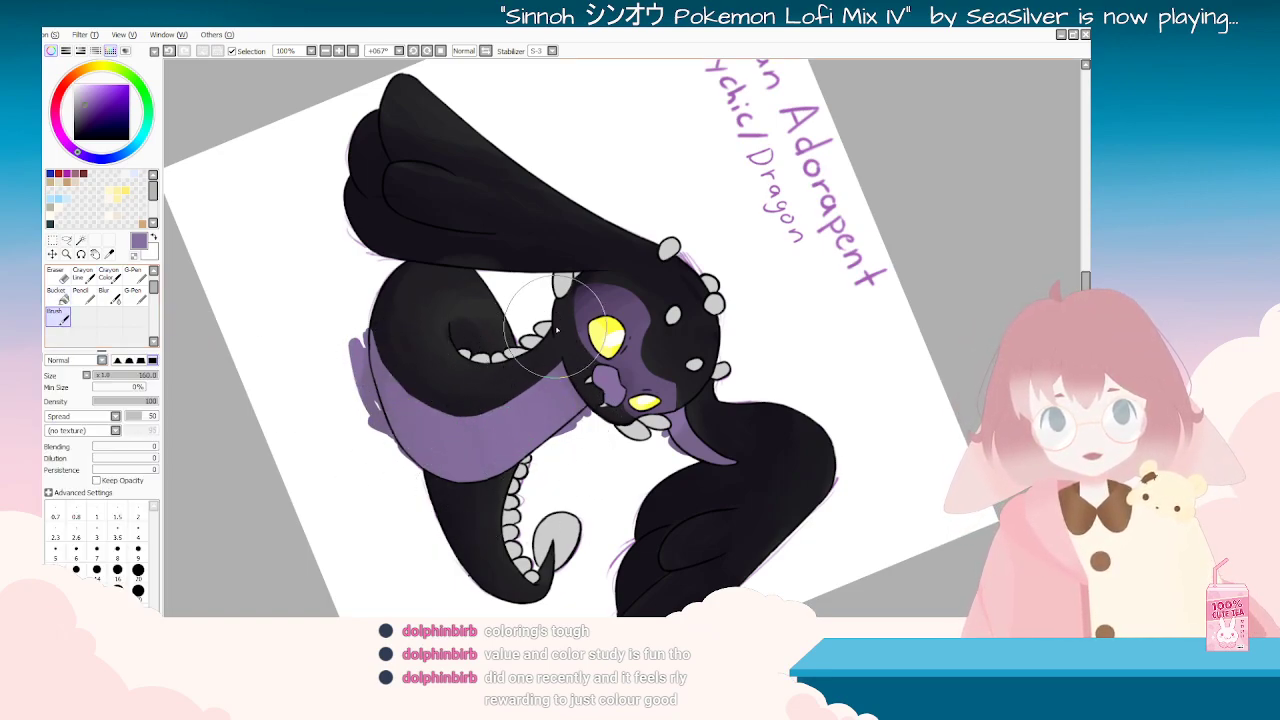
drag(680, 430, 771, 254)
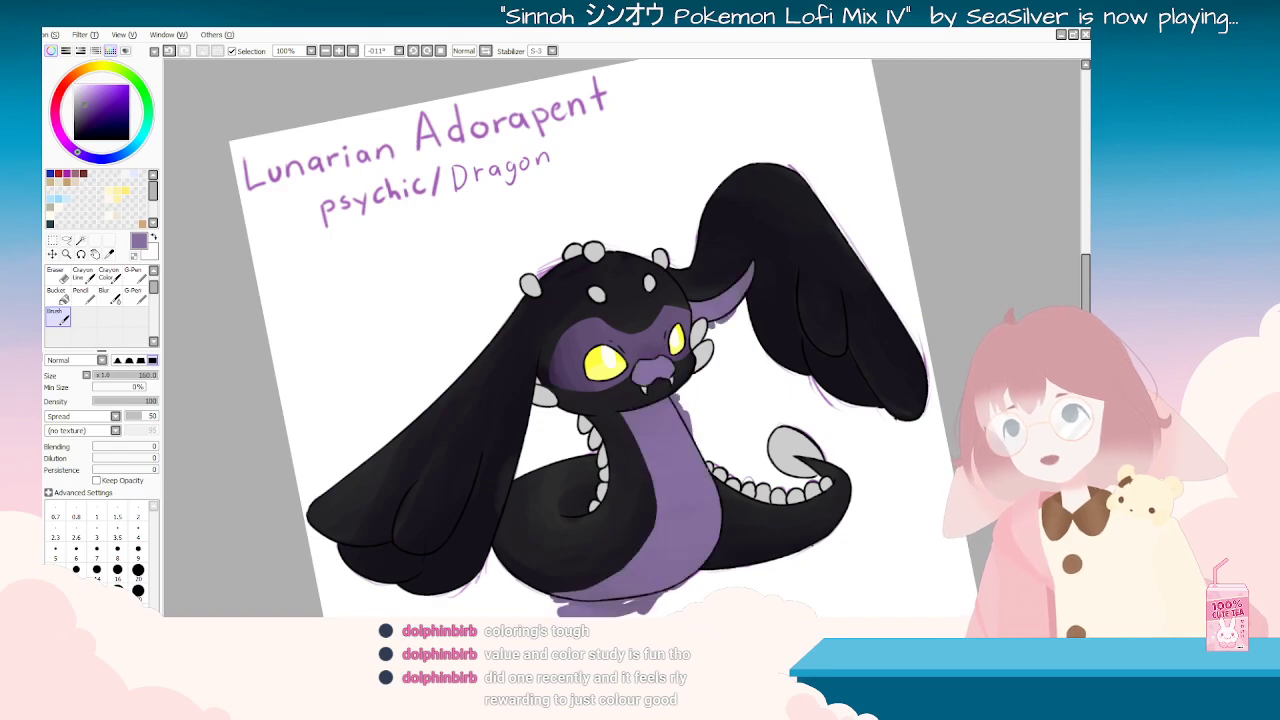
key(ctrl+z)
key(Delete)
key(Delete)
Step: Sample the darker purple and brush soft shading onto the belly, undoing the stray strokes over the black coil
click(110, 254)
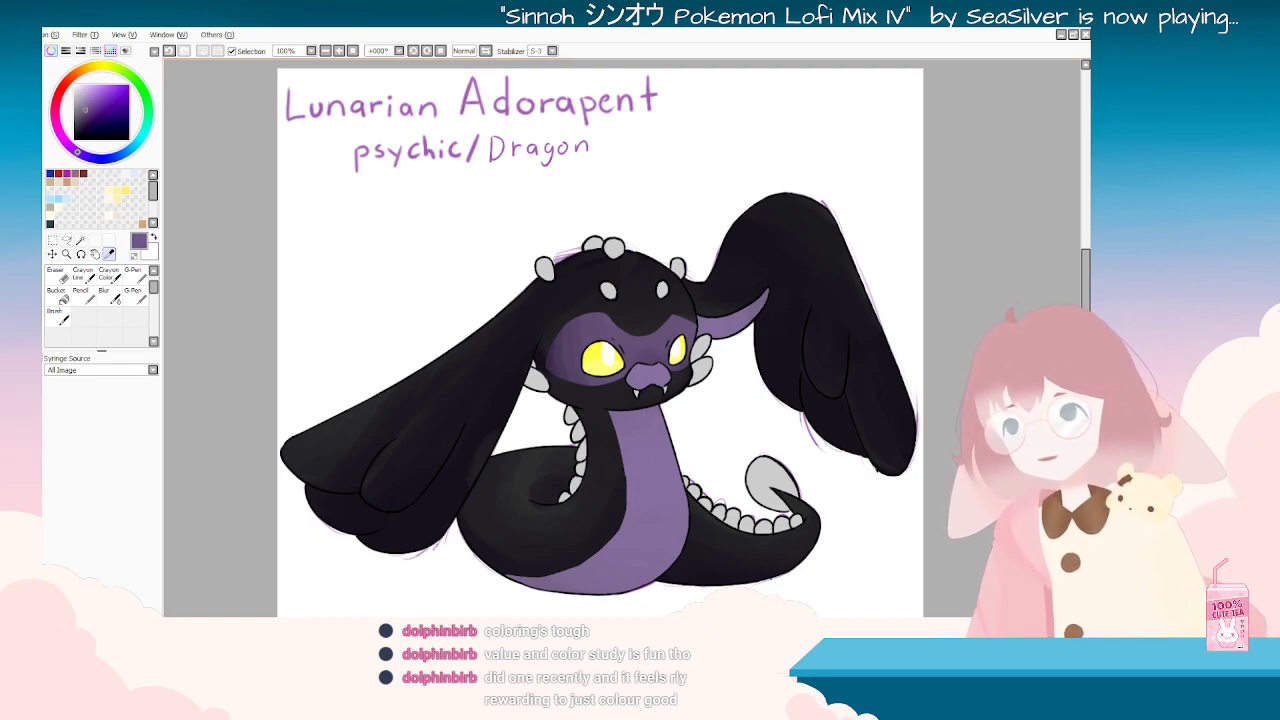
click(67, 319)
drag(503, 550, 534, 571)
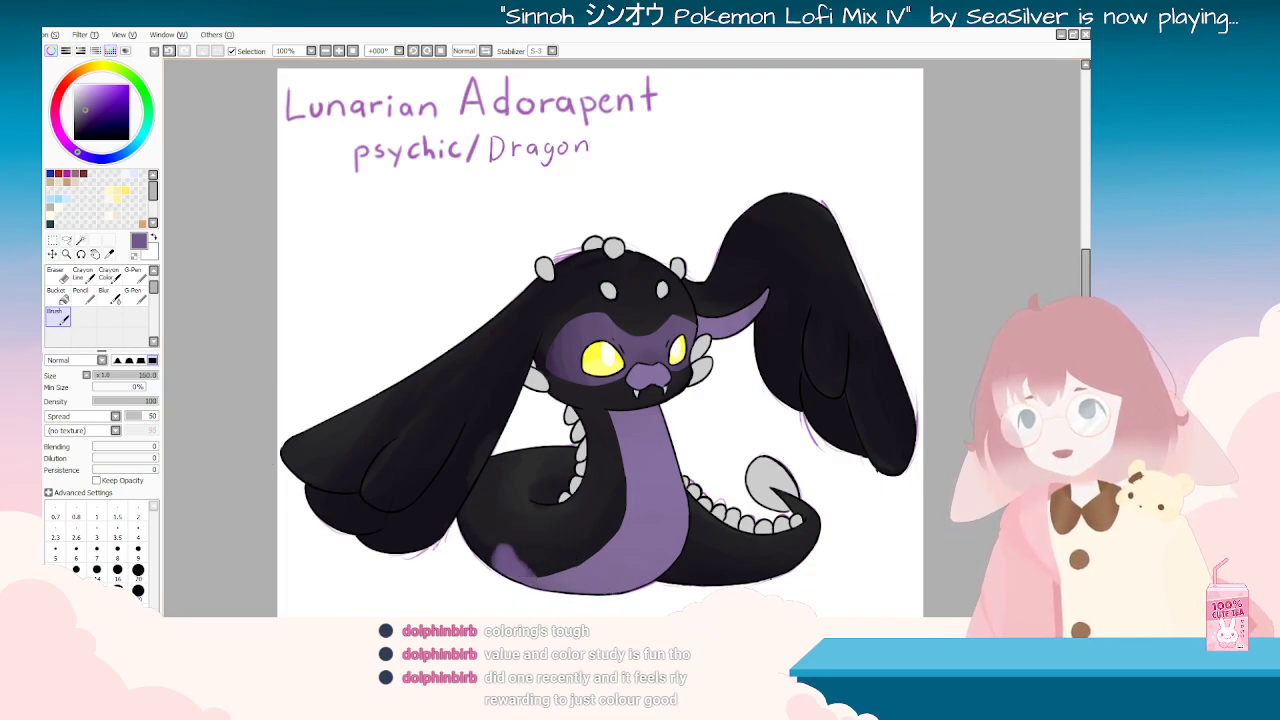
key(ctrl+z)
key(ctrl+z)
mouse_move(542, 588)
mouse_down()
mouse_move(574, 586)
mouse_move(582, 606)
mouse_move(571, 592)
mouse_up()
key(ctrl+z)
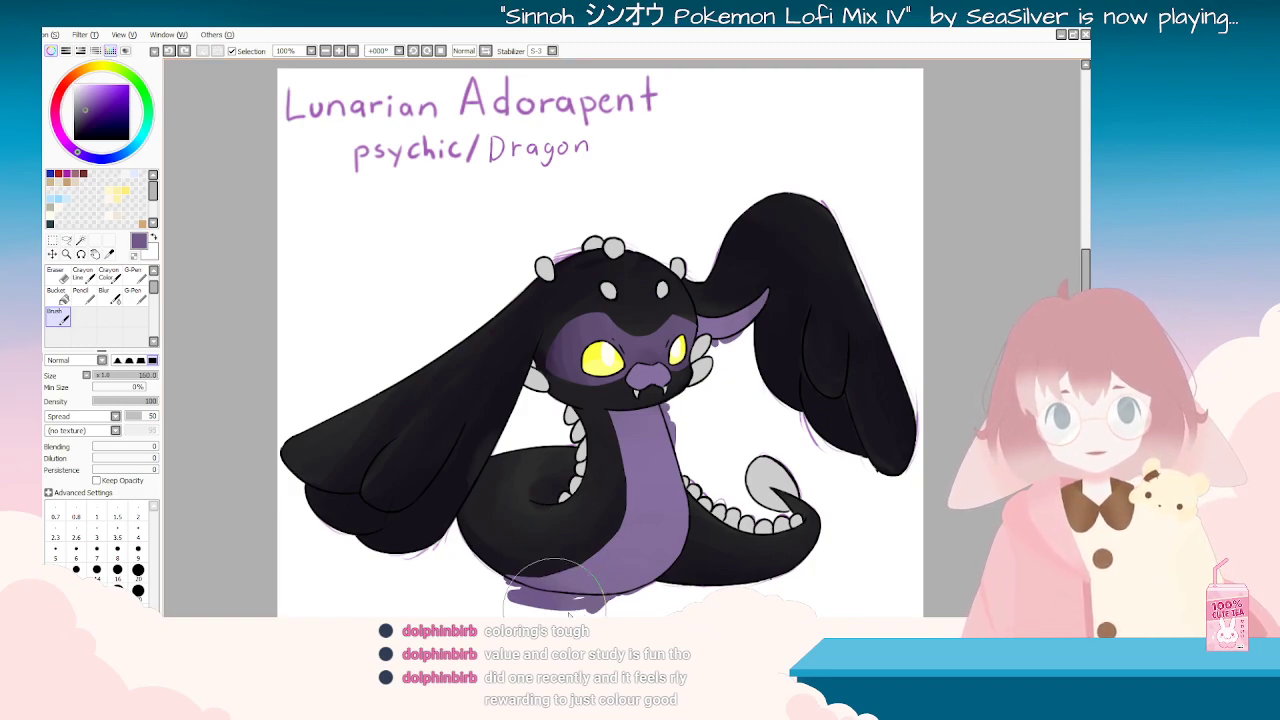
drag(599, 577, 641, 573)
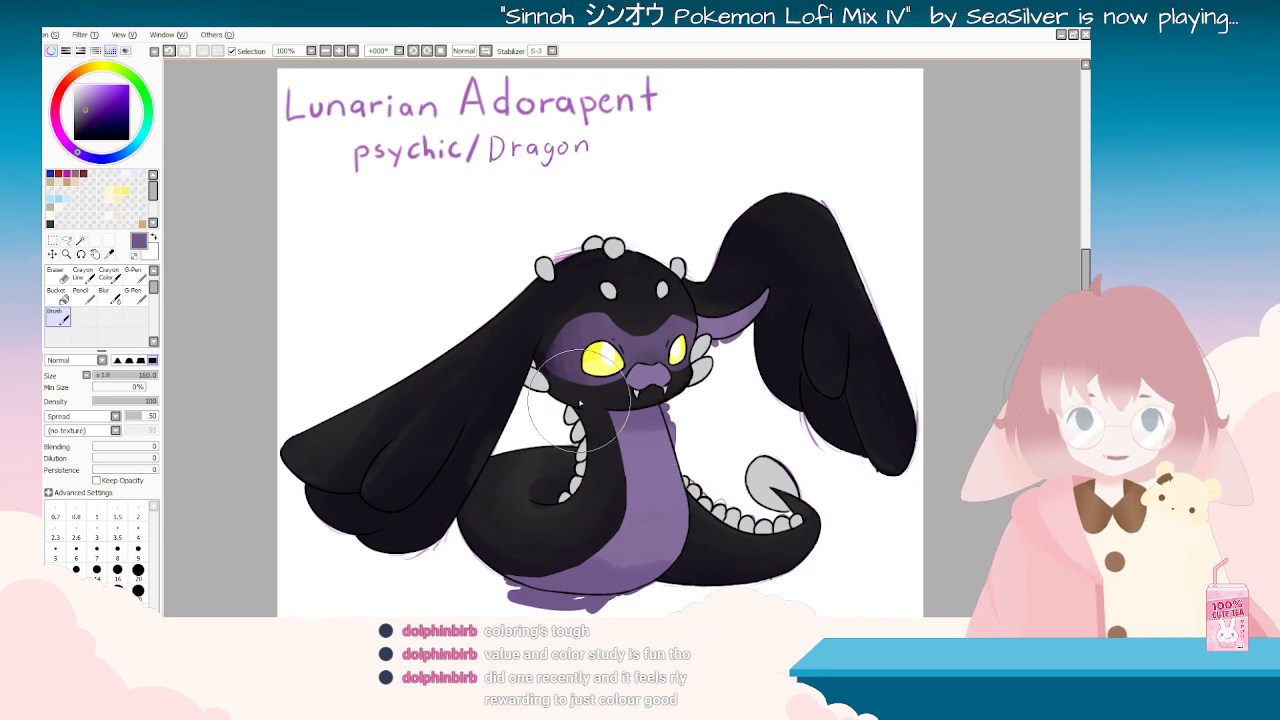
Step: Sample the lighter purple and brush it along the belly and the raised wing's purple underside to blend the shading
key(End)
key(End)
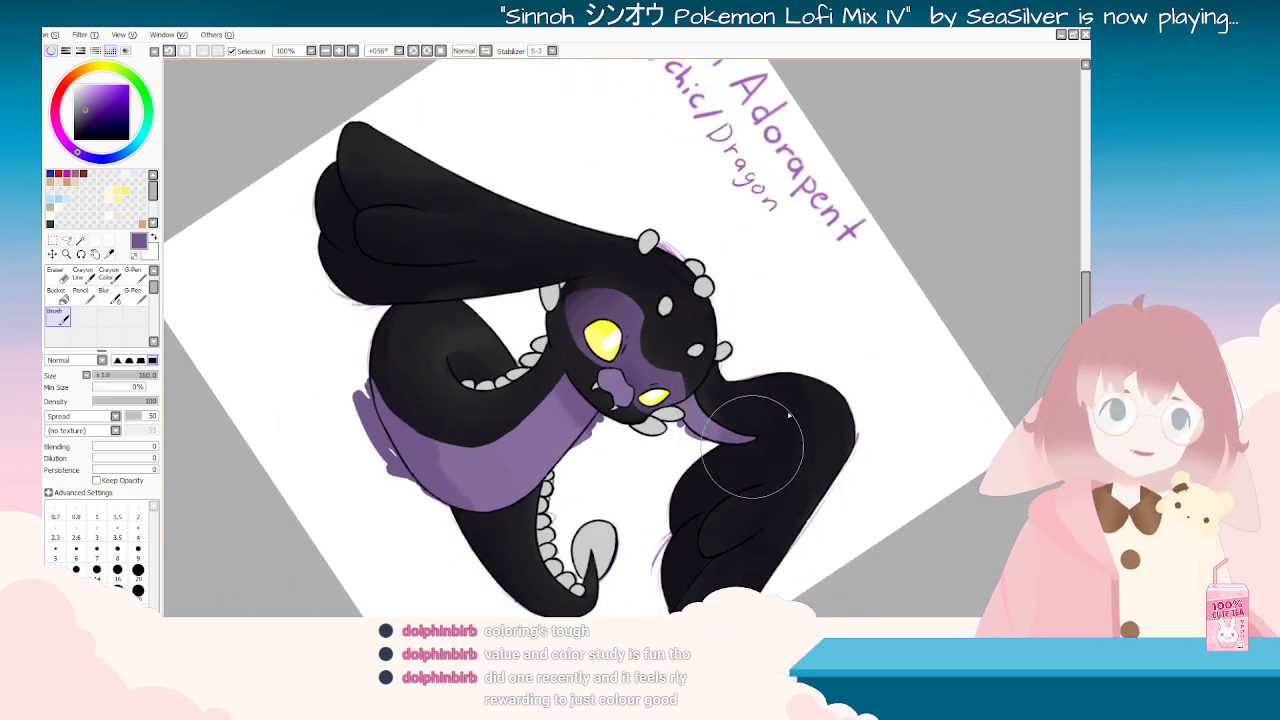
key(Delete)
key(Delete)
key(Delete)
key(Delete)
key(Delete)
key(Delete)
key(alt)
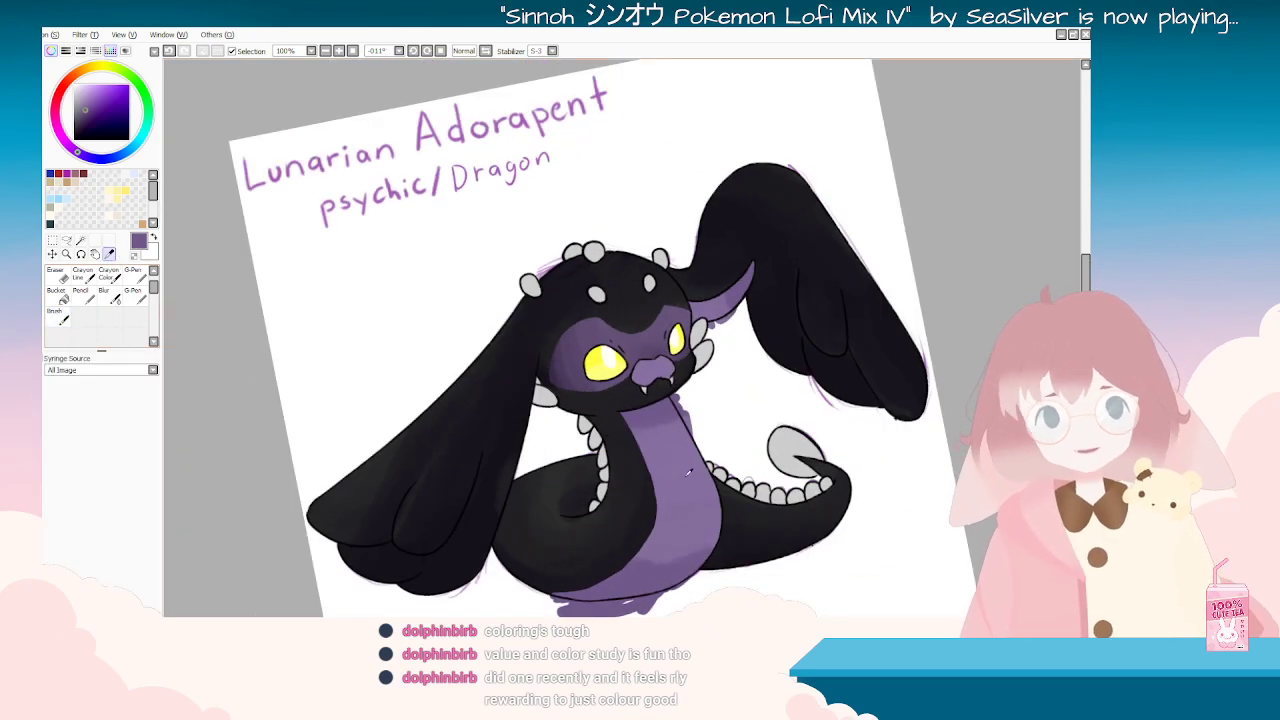
mouse_move(497, 480)
mouse_down()
mouse_move(554, 346)
mouse_move(503, 393)
mouse_up()
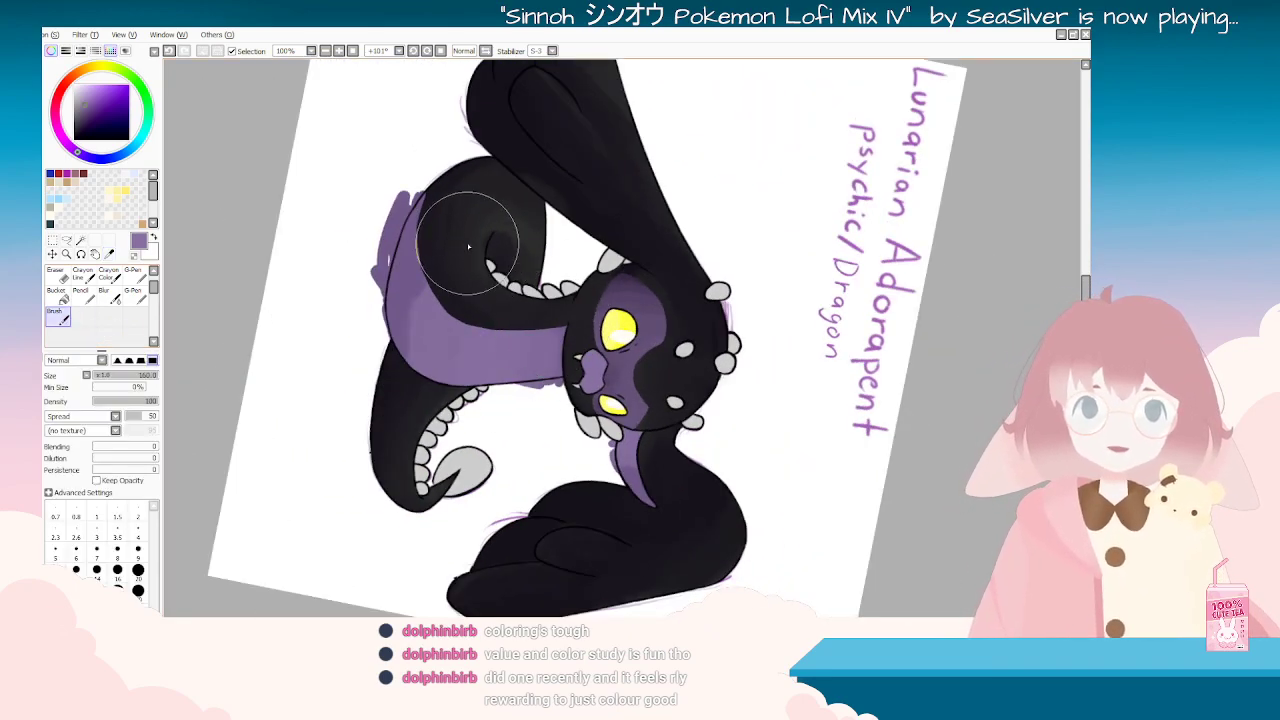
mouse_move(415, 245)
mouse_down()
mouse_move(389, 290)
mouse_move(430, 315)
mouse_up()
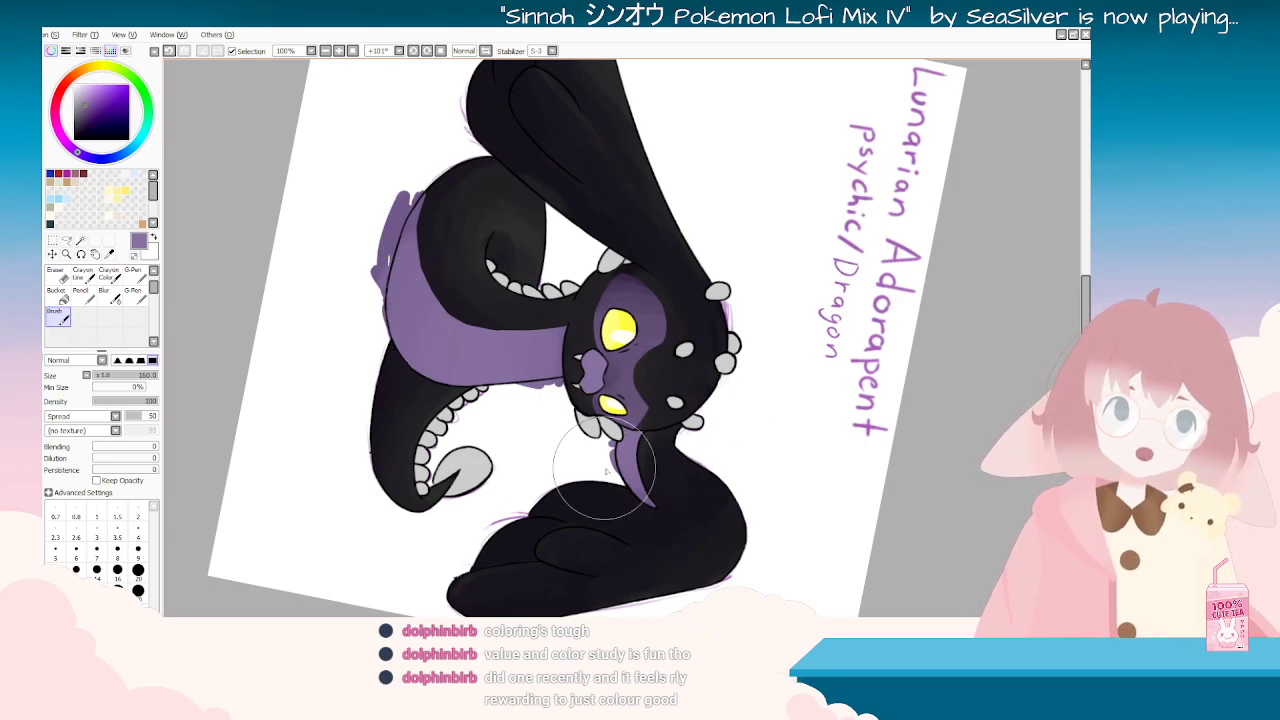
drag(676, 466, 805, 417)
key(Delete)
key(Delete)
key(Delete)
key(Delete)
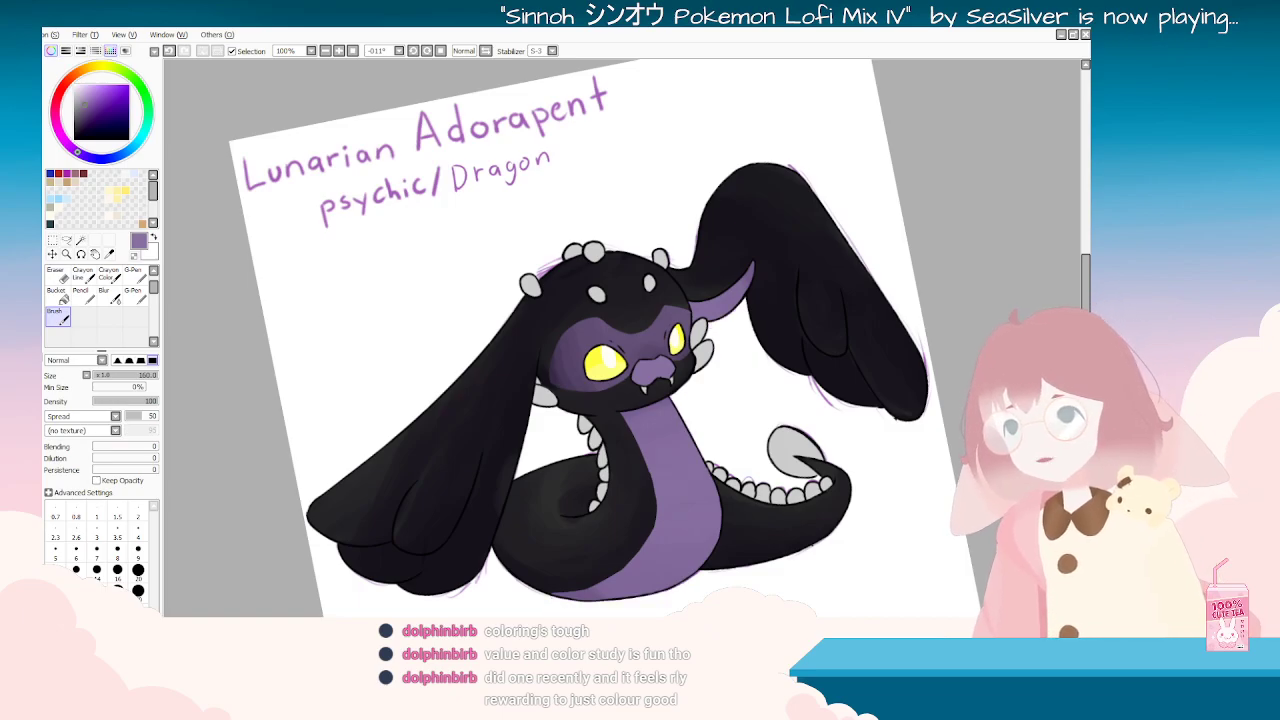
Step: Inspect the purple belly and face shading from rotated, close-up and upright whole-creature views
key(Delete)
key(Delete)
key(Delete)
key(End)
key(End)
key(End)
key(End)
key(End)
key(End)
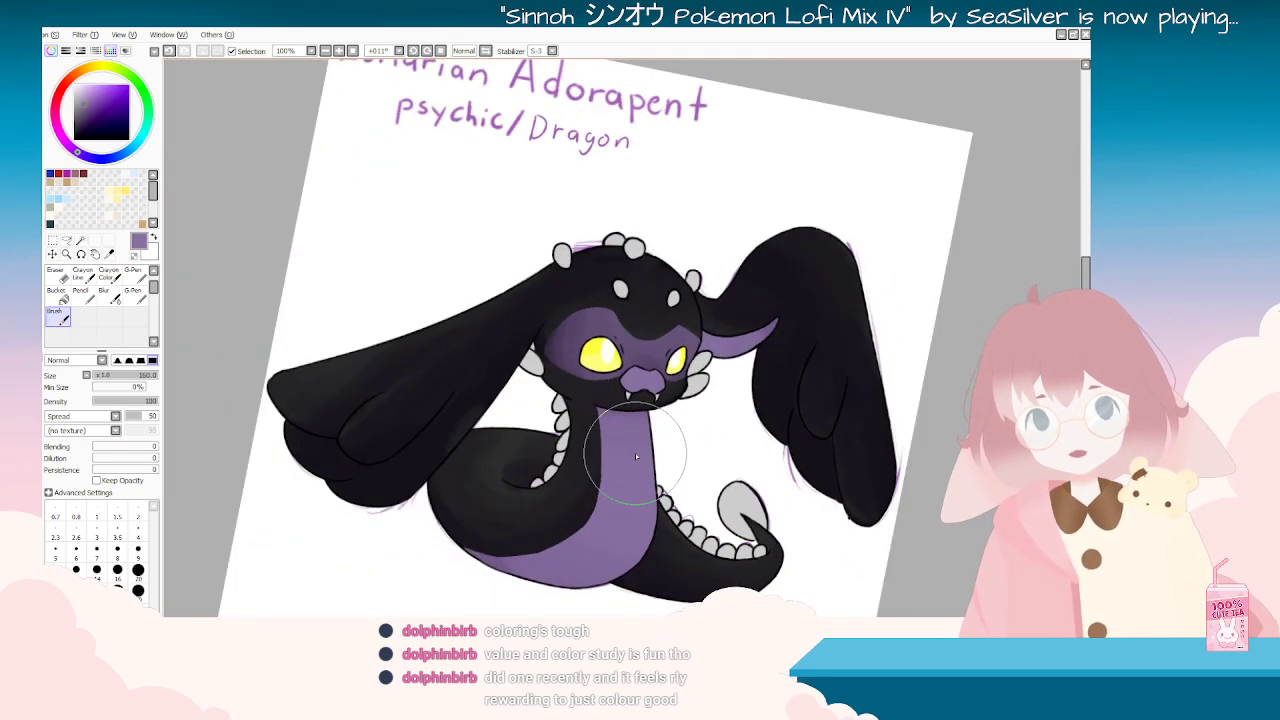
scroll(635, 456, up, 1)
key(Delete)
key(Delete)
key(Delete)
key(Delete)
key(Delete)
key(Delete)
key(Delete)
key(Delete)
key(Delete)
key(Delete)
key(Delete)
key(Delete)
key(Delete)
key(Delete)
key(Delete)
key(Delete)
key(Delete)
key(Delete)
key(Delete)
key(Delete)
key(Delete)
key(Delete)
key(Delete)
key(Delete)
key(Delete)
key(Delete)
key(Delete)
key(Delete)
key(Delete)
key(Delete)
key(Delete)
key(Delete)
key(Delete)
scroll(636, 456, down, 1)
key(Delete)
scroll(636, 456, down, 2)
scroll(636, 456, up, 4)
key(End)
key(End)
key(End)
key(End)
key(End)
key(End)
key(End)
key(End)
key(End)
key(End)
key(End)
key(End)
key(End)
key(End)
key(End)
key(End)
key(End)
key(End)
key(End)
key(End)
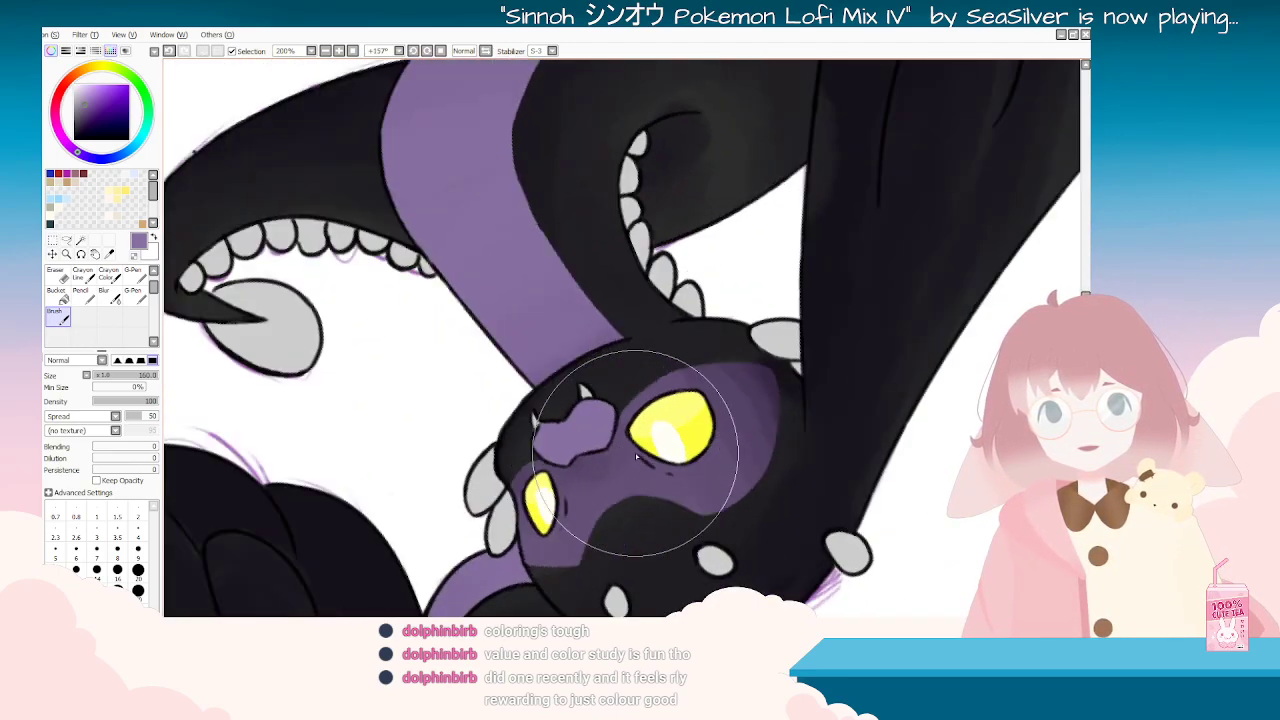
scroll(636, 456, down, 2)
scroll(636, 457, down, 2)
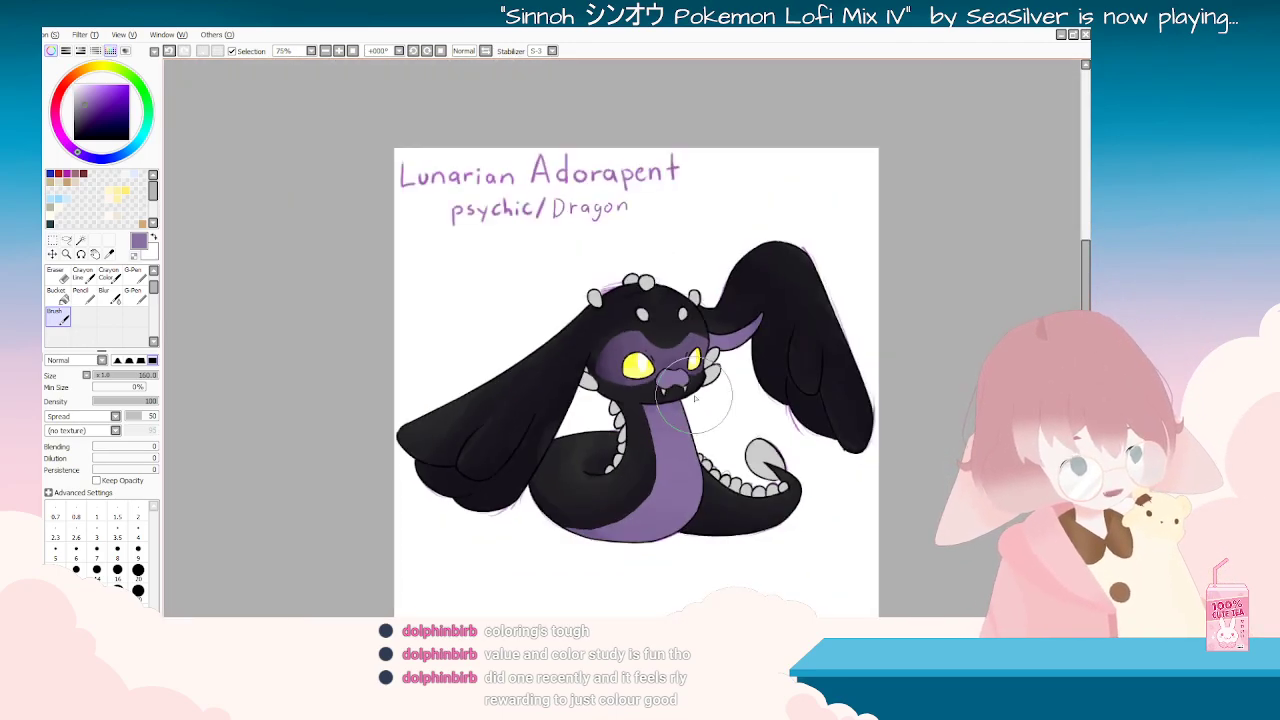
scroll(636, 457, up, 2)
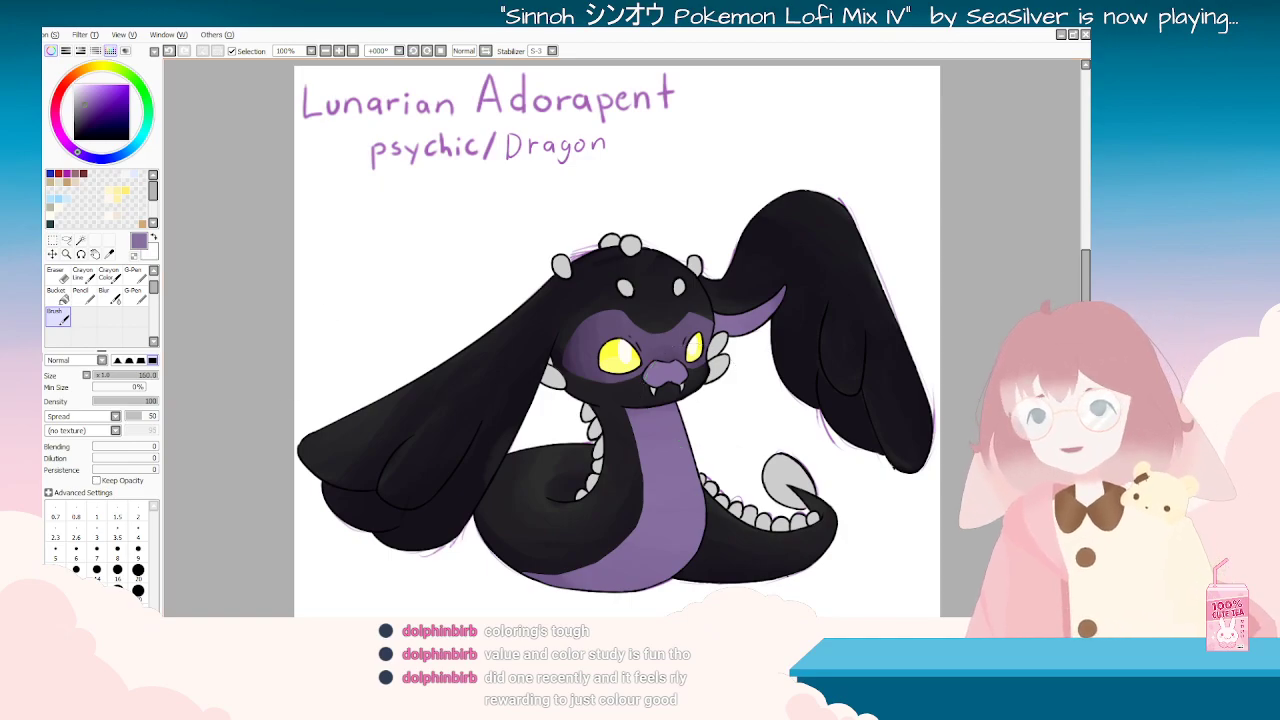
Step: Hide the title text and the loose purple sketch lines around the creature
key(Delete)
key(Delete)
key(Delete)
key(Delete)
key(Delete)
key(Delete)
key(Delete)
key(Delete)
key(Delete)
key(Delete)
key(Delete)
key(Delete)
key(Delete)
key(Delete)
key(Delete)
key(Delete)
key(Delete)
key(Delete)
key(Delete)
key(Delete)
key(Delete)
key(Delete)
key(Delete)
key(Delete)
key(Delete)
key(Delete)
key(Delete)
key(Delete)
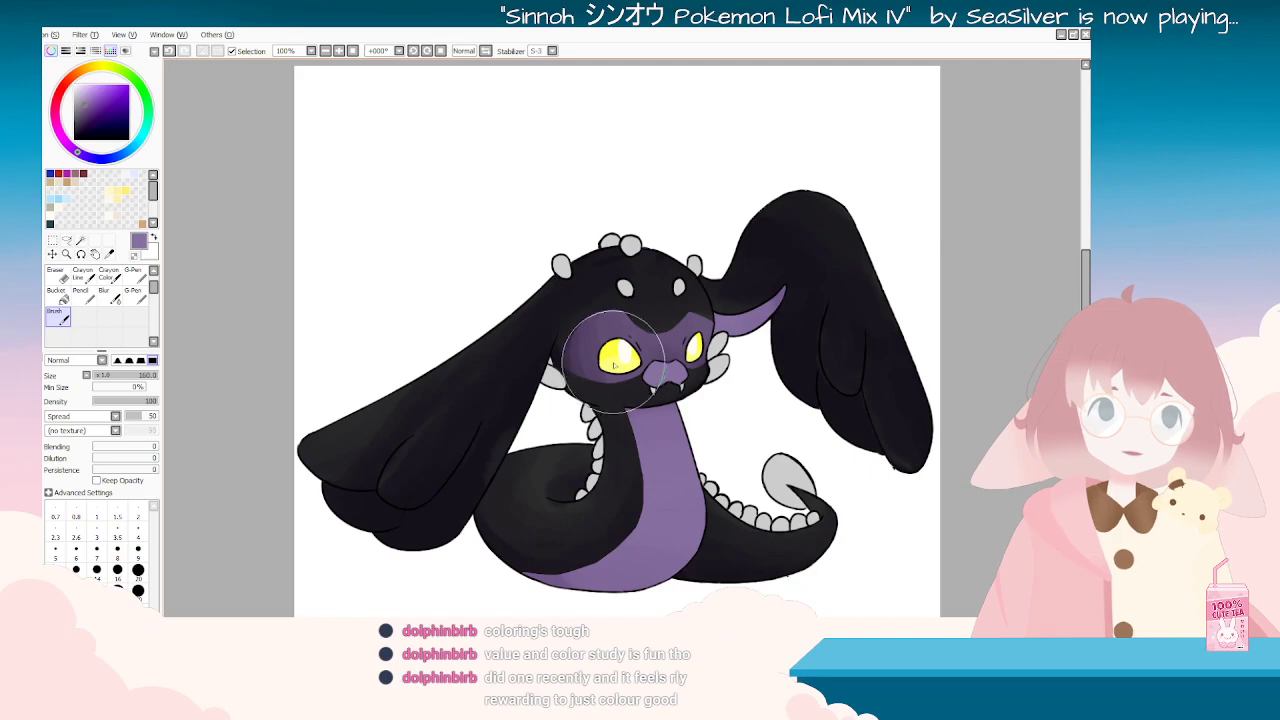
Step: Sample the darker purple and brush soft shading over the side and lower part of the nose
scroll(375, 466, down, 3)
scroll(460, 430, up, 8)
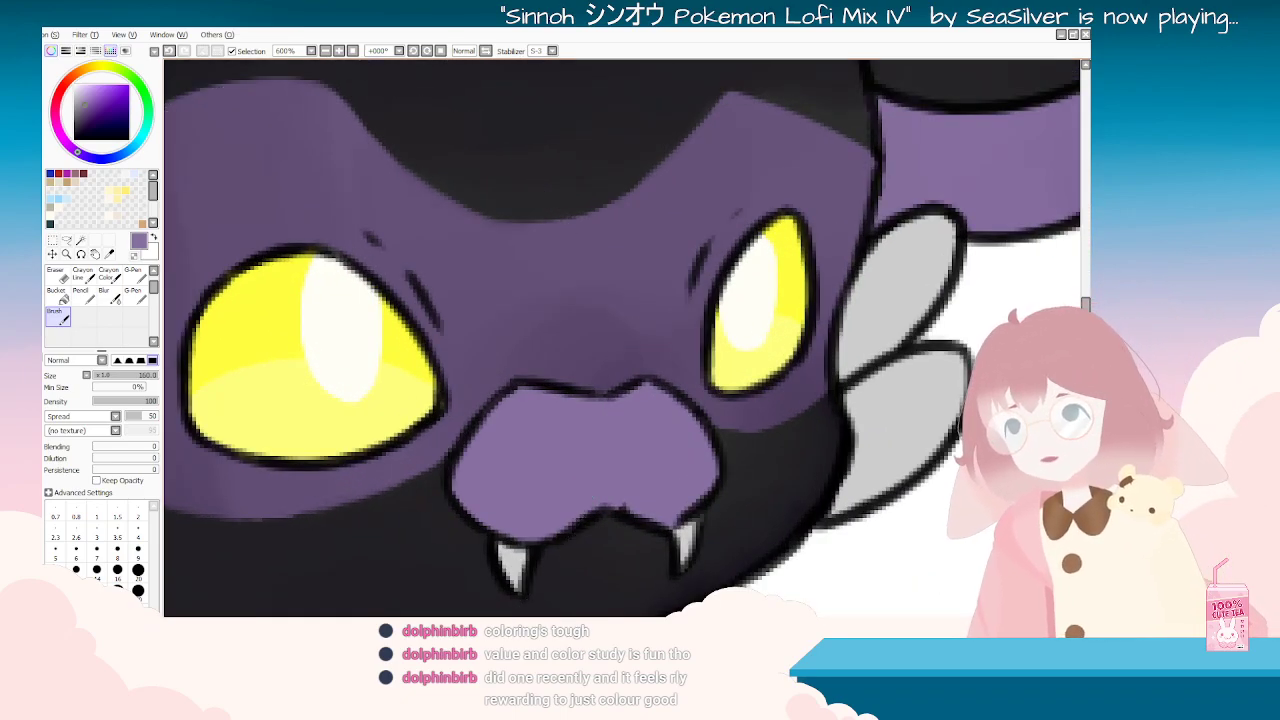
key(ctrl+z)
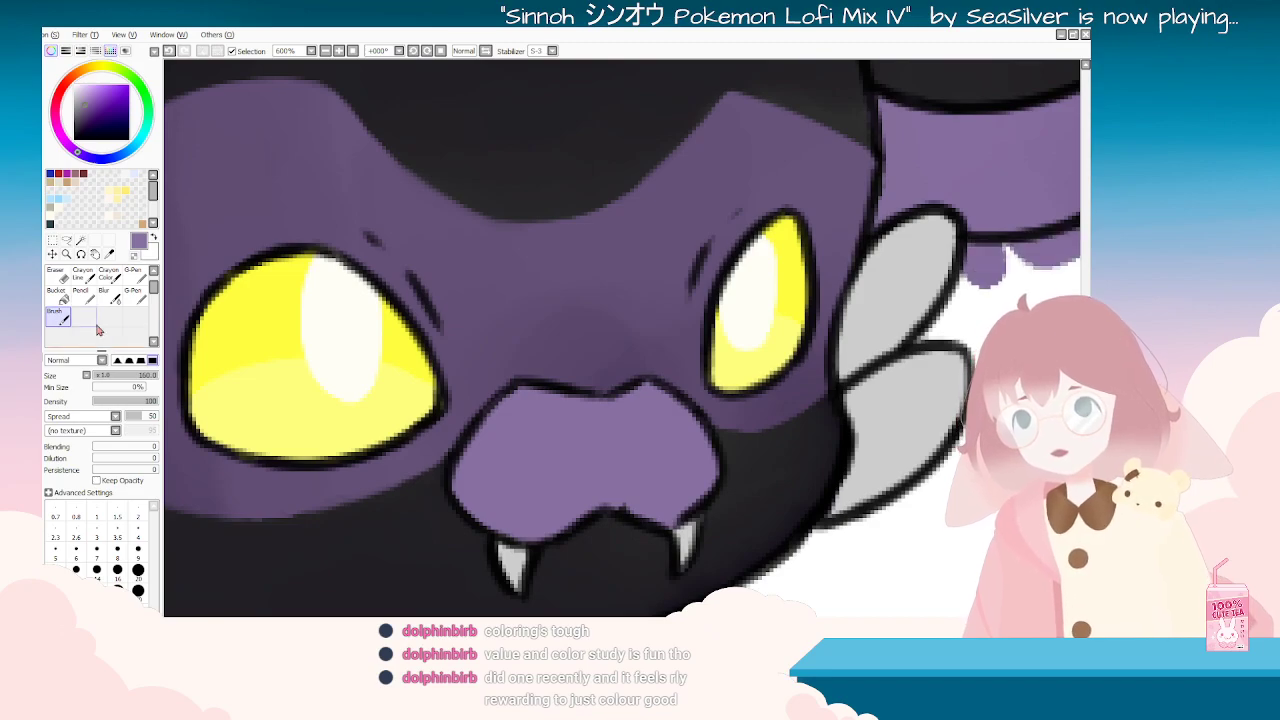
click(132, 299)
click(62, 318)
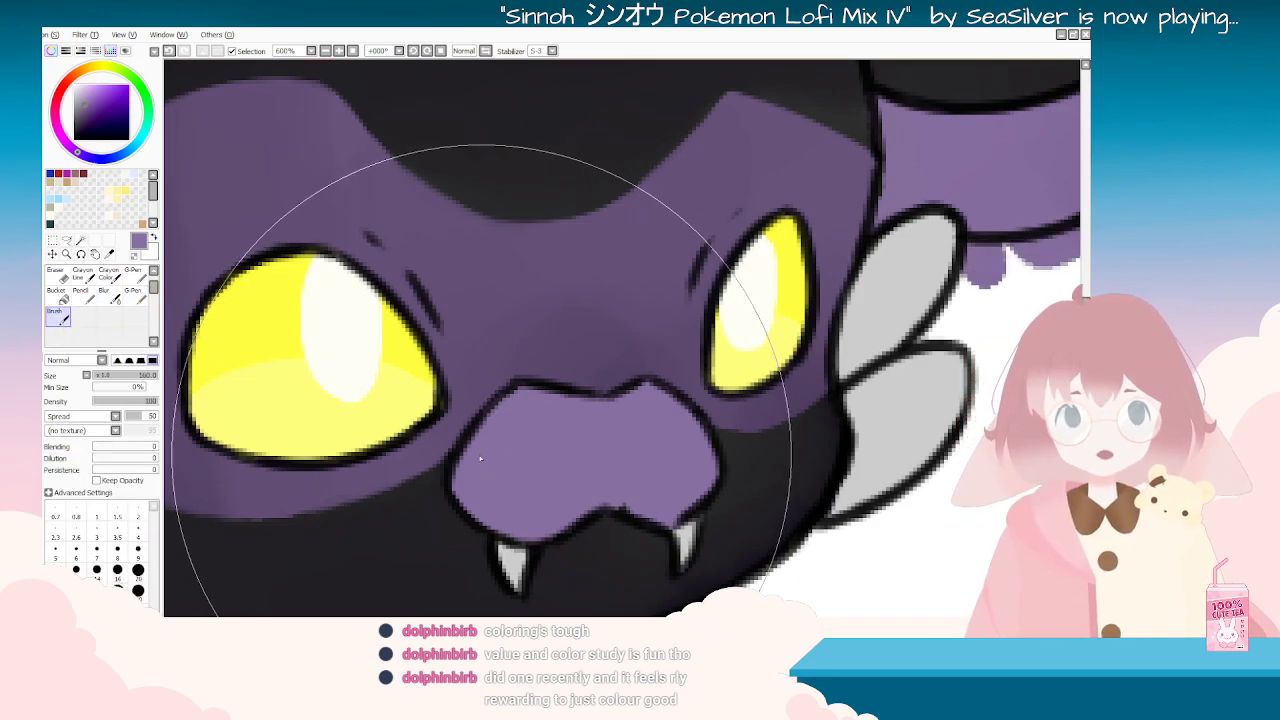
click(110, 254)
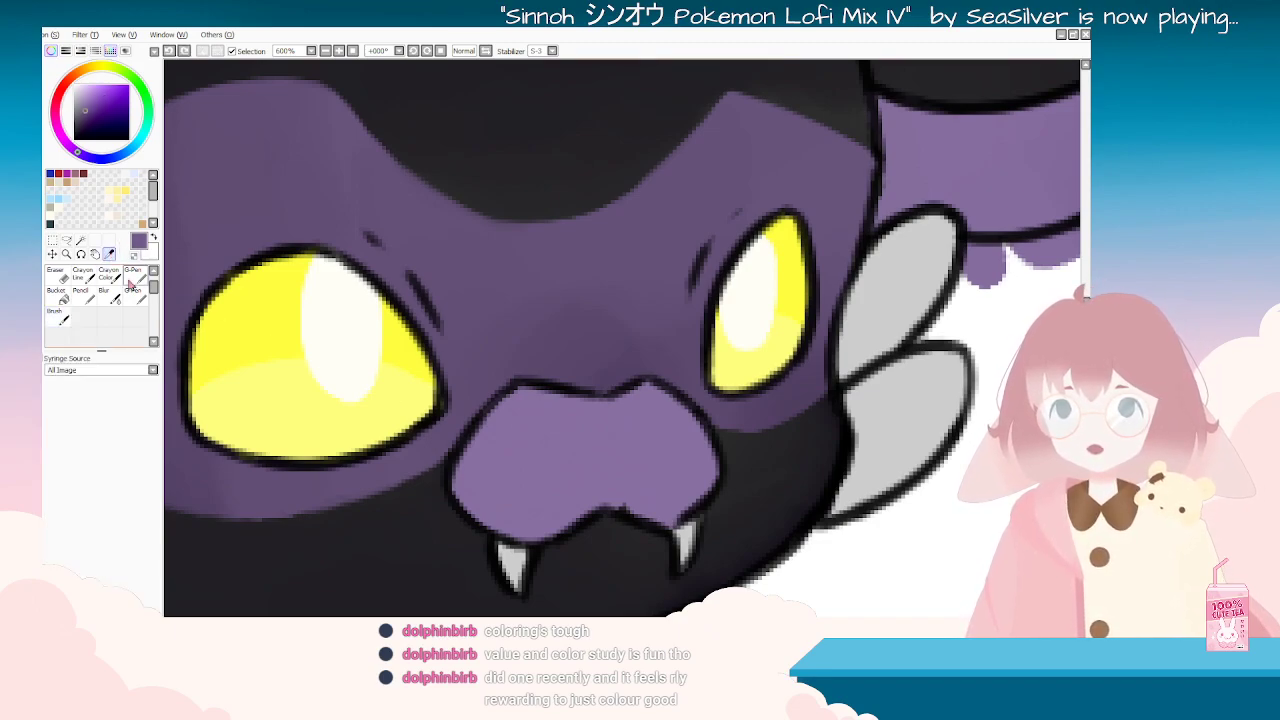
click(57, 316)
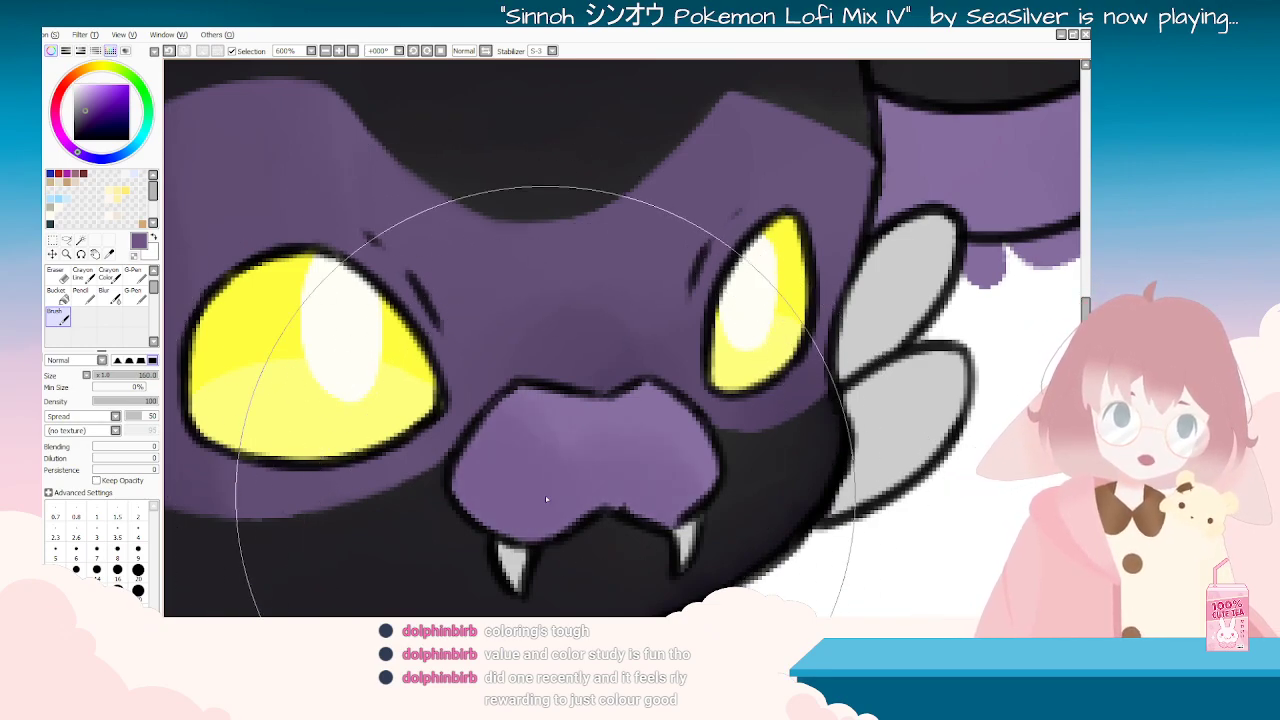
Step: Sample the lighter purple from the creature and set the brush size to 120 for the nose shading
scroll(545, 495, down, 4)
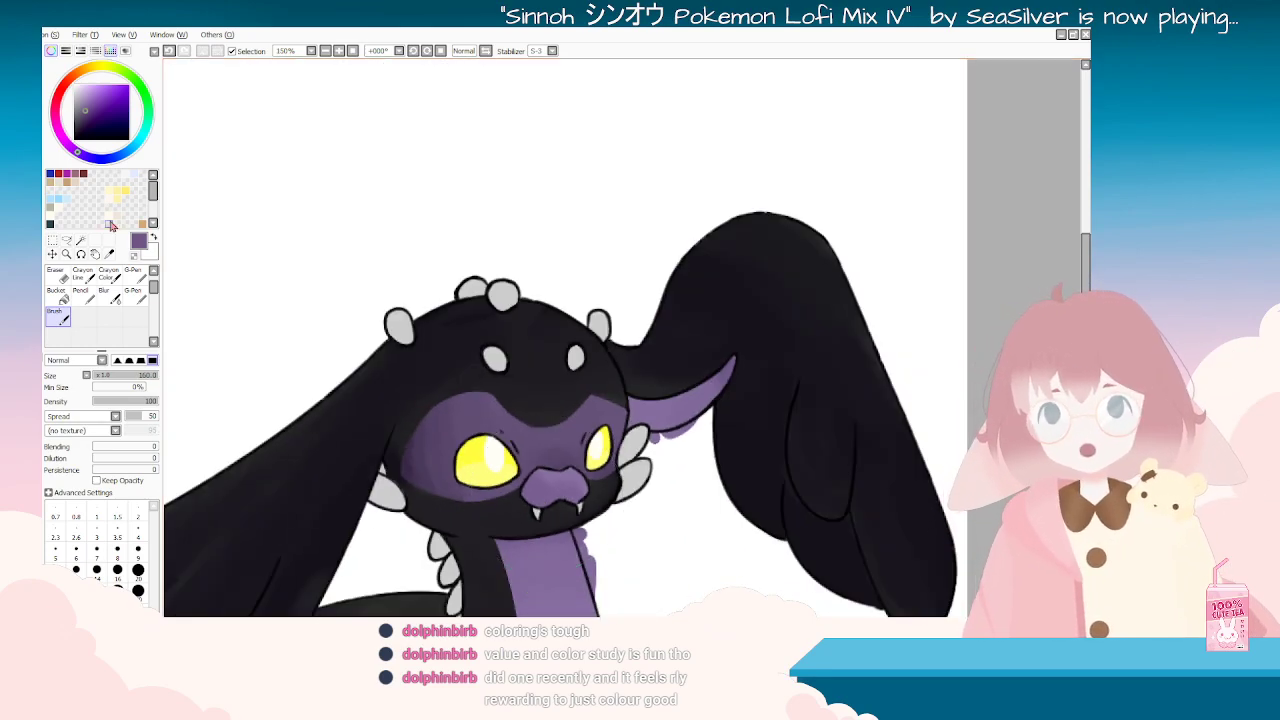
click(109, 253)
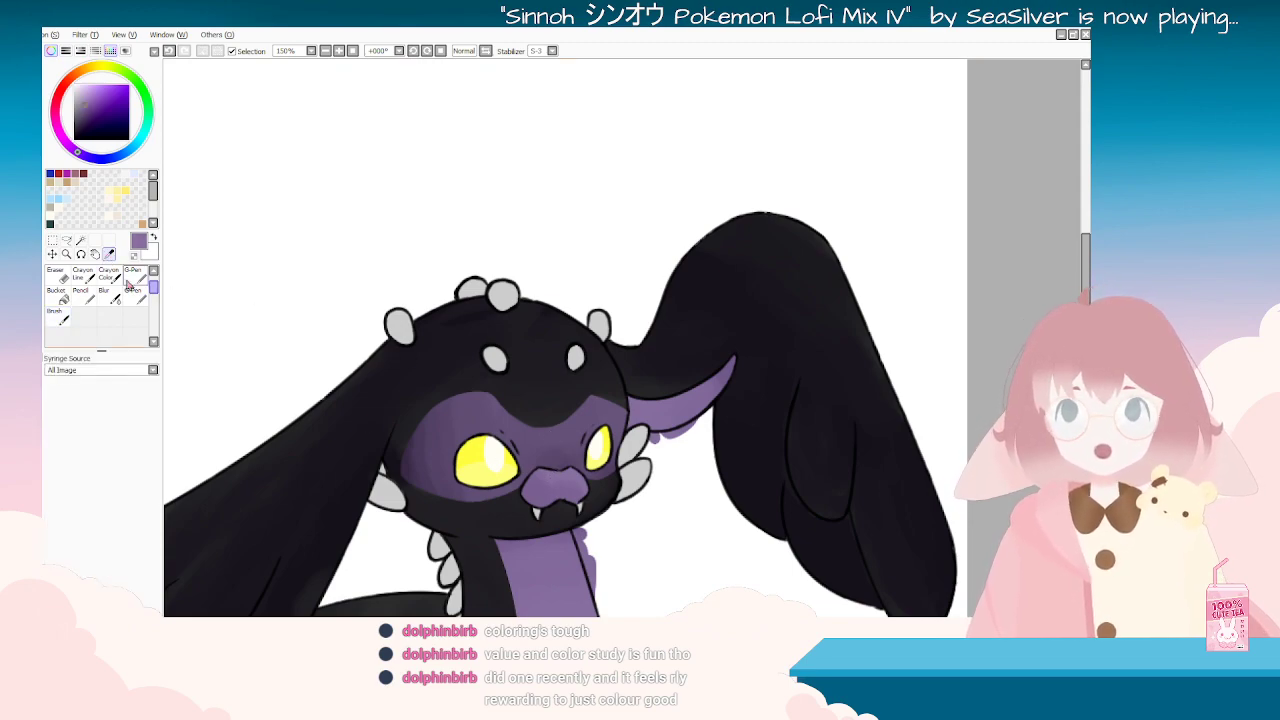
click(59, 328)
click(138, 609)
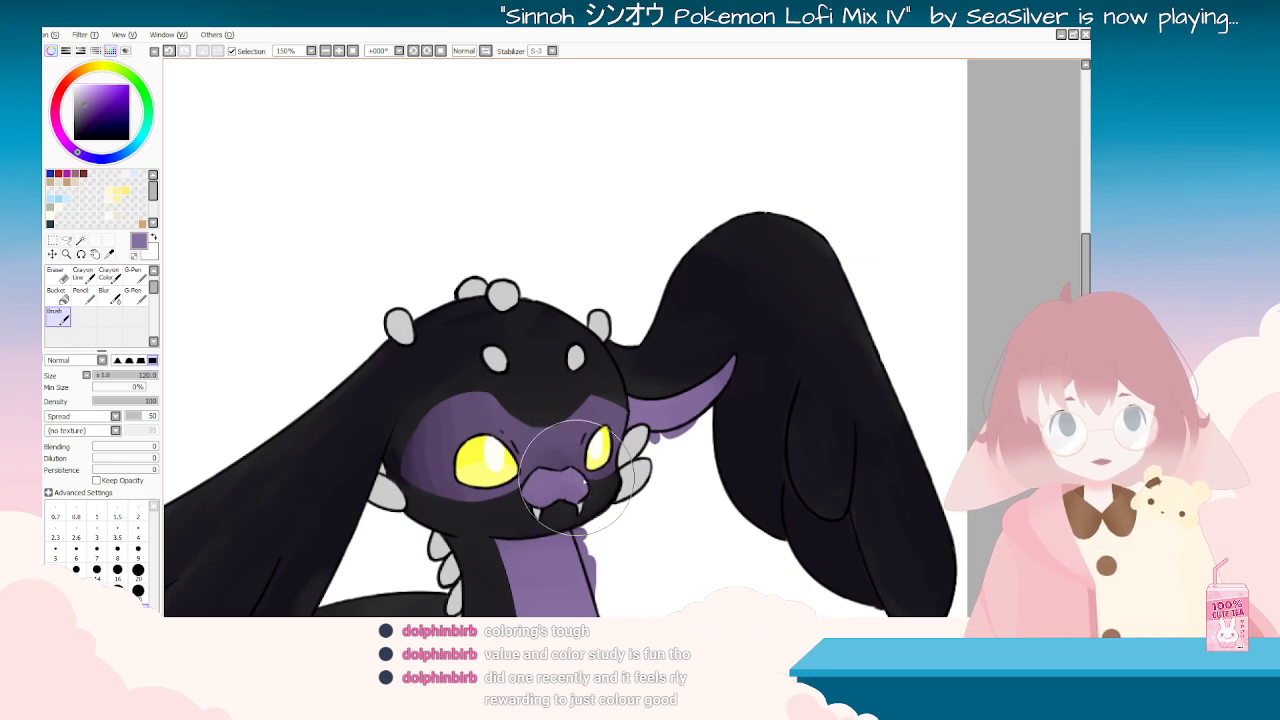
Step: Inspect the purple nose, face and belly shading from rotated, close-up and whole-creature views
key(Delete)
key(Delete)
key(Delete)
key(Delete)
key(Delete)
key(Delete)
key(Delete)
key(Delete)
key(Delete)
key(Delete)
key(Delete)
key(Delete)
key(Delete)
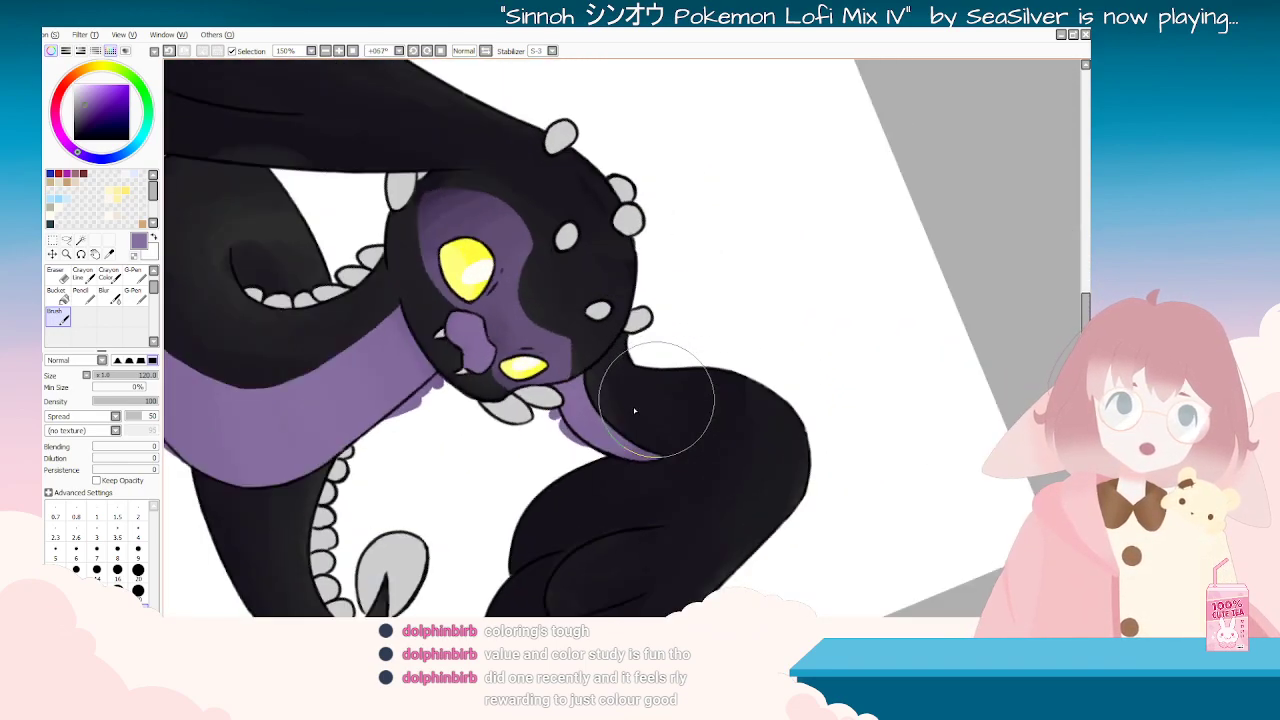
key(Delete)
key(Delete)
scroll(592, 498, up, 2)
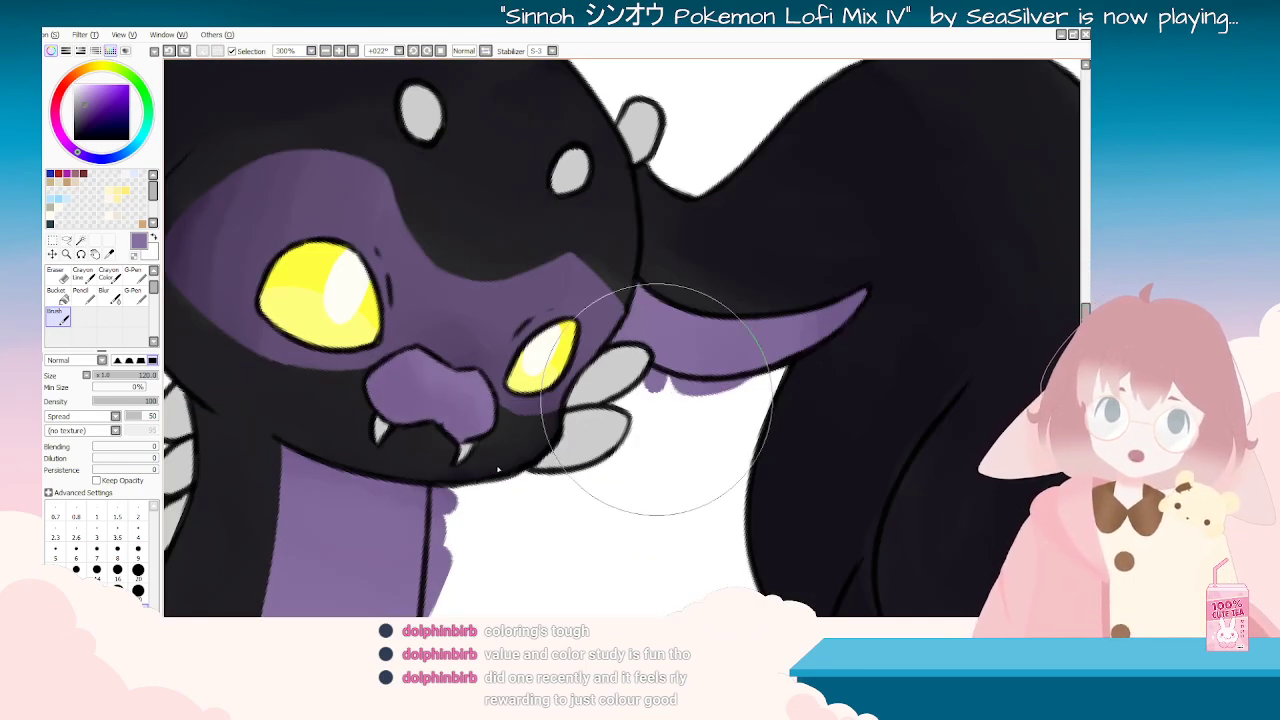
key(Delete)
key(Delete)
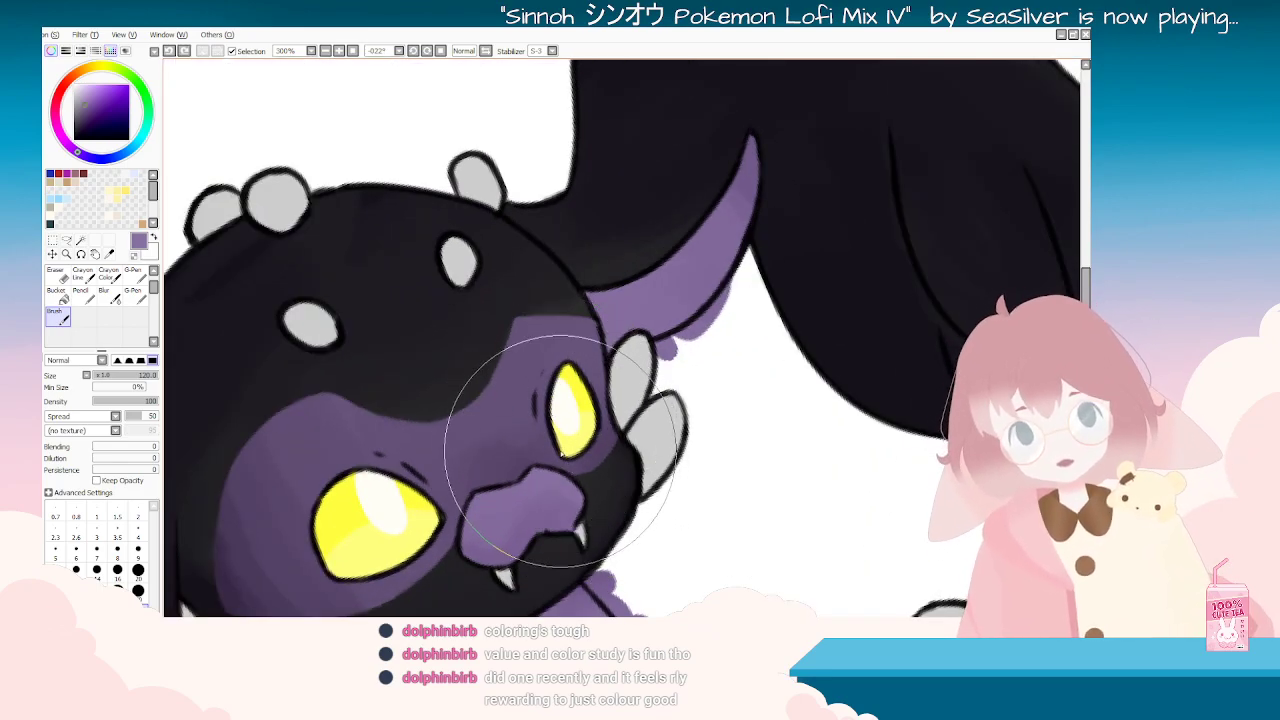
scroll(563, 458, down, 2)
key(End)
key(End)
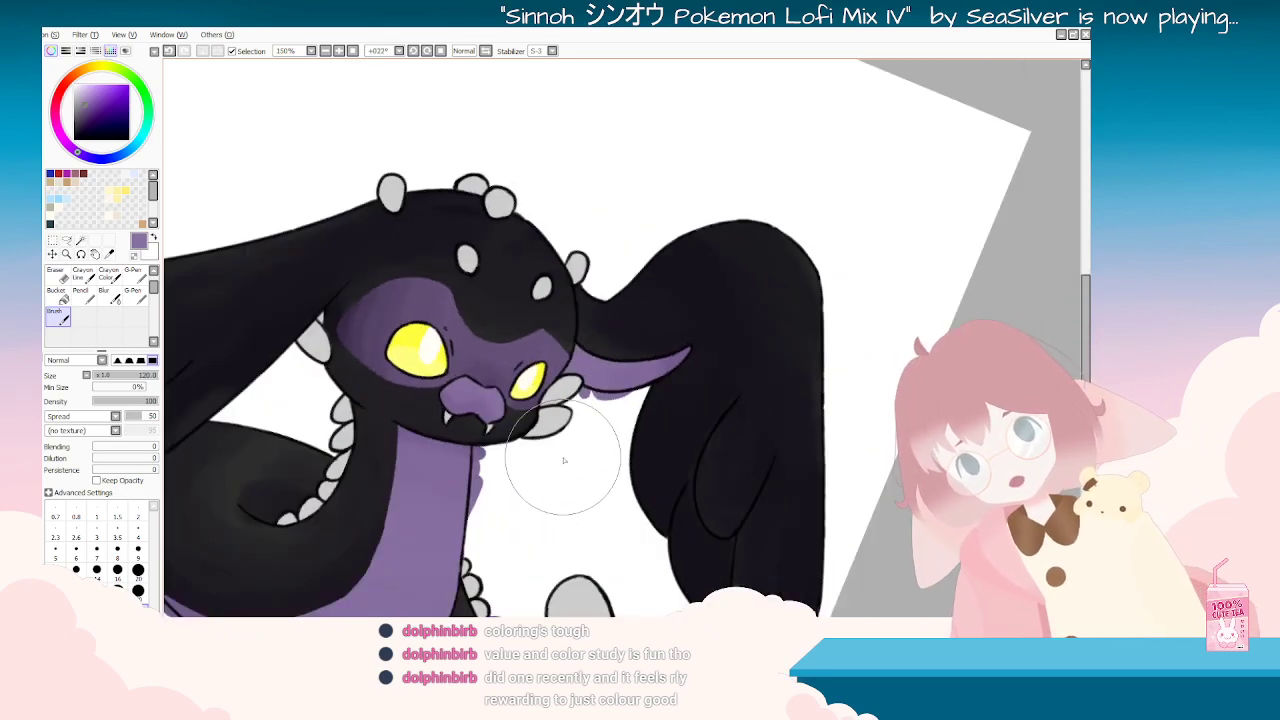
key(End)
key(End)
key(End)
key(End)
key(End)
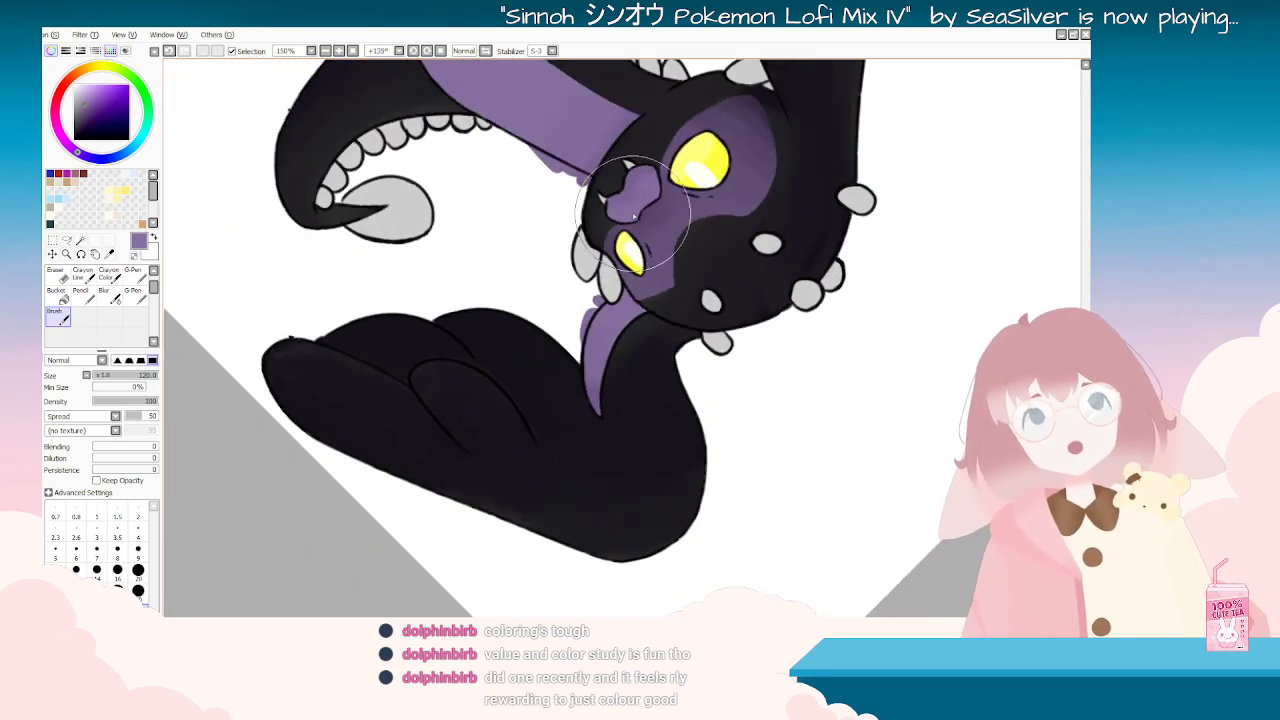
key(Delete)
key(Delete)
key(Delete)
key(Delete)
scroll(727, 155, down, 1)
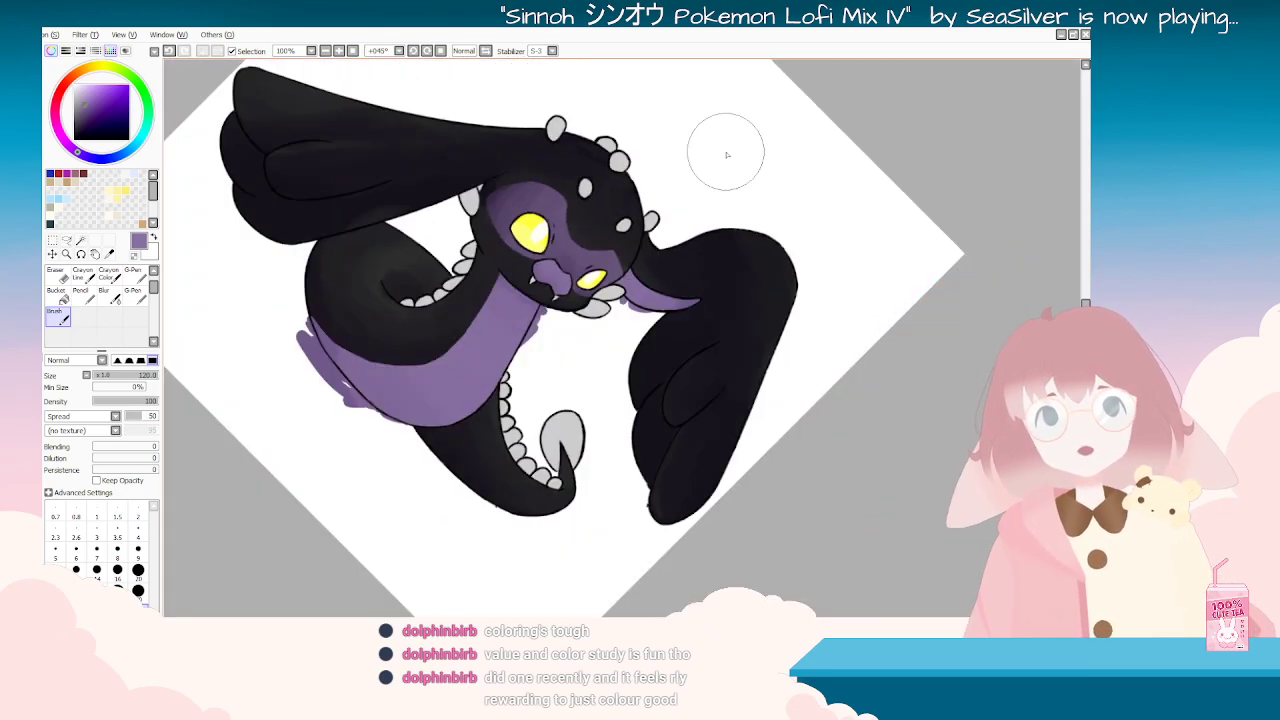
key(Delete)
key(Delete)
key(Delete)
key(Delete)
key(Delete)
scroll(587, 414, down, 1)
key(Delete)
key(End)
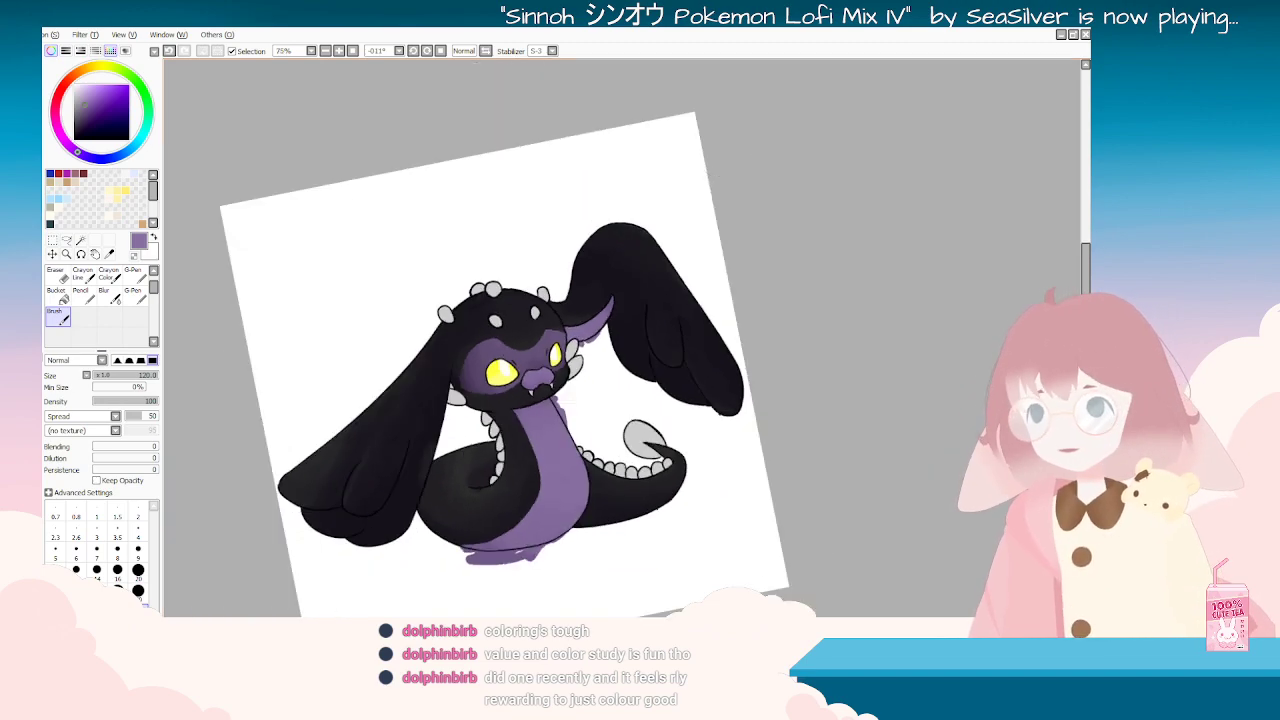
Step: Clear the purple paint spilling outside the outline and sample the spikes' grey for the brush
key(ctrl+z)
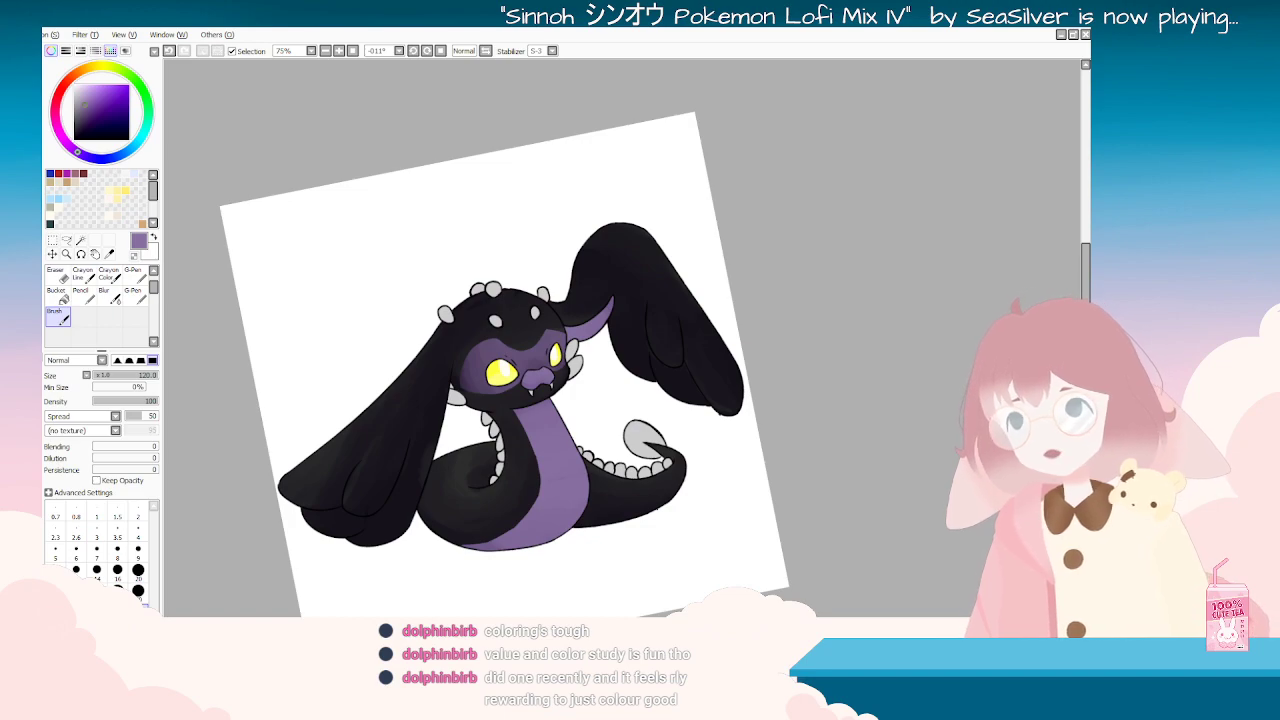
click(110, 253)
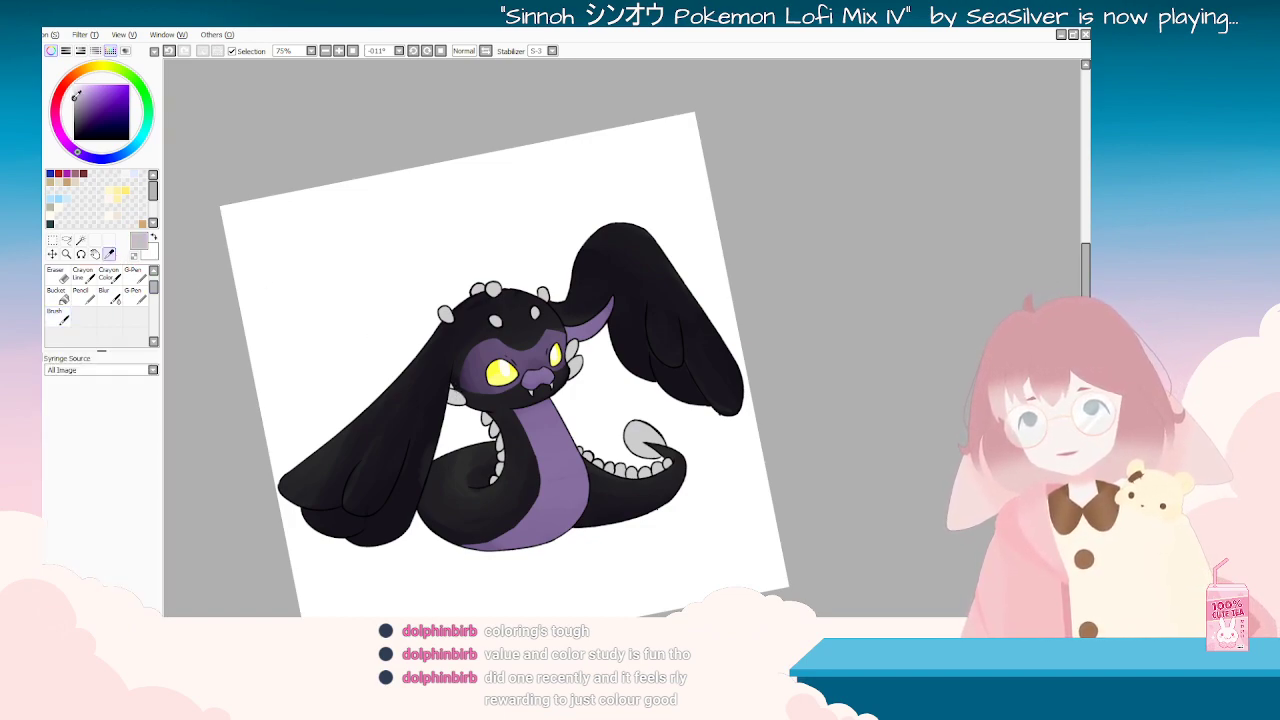
key(b)
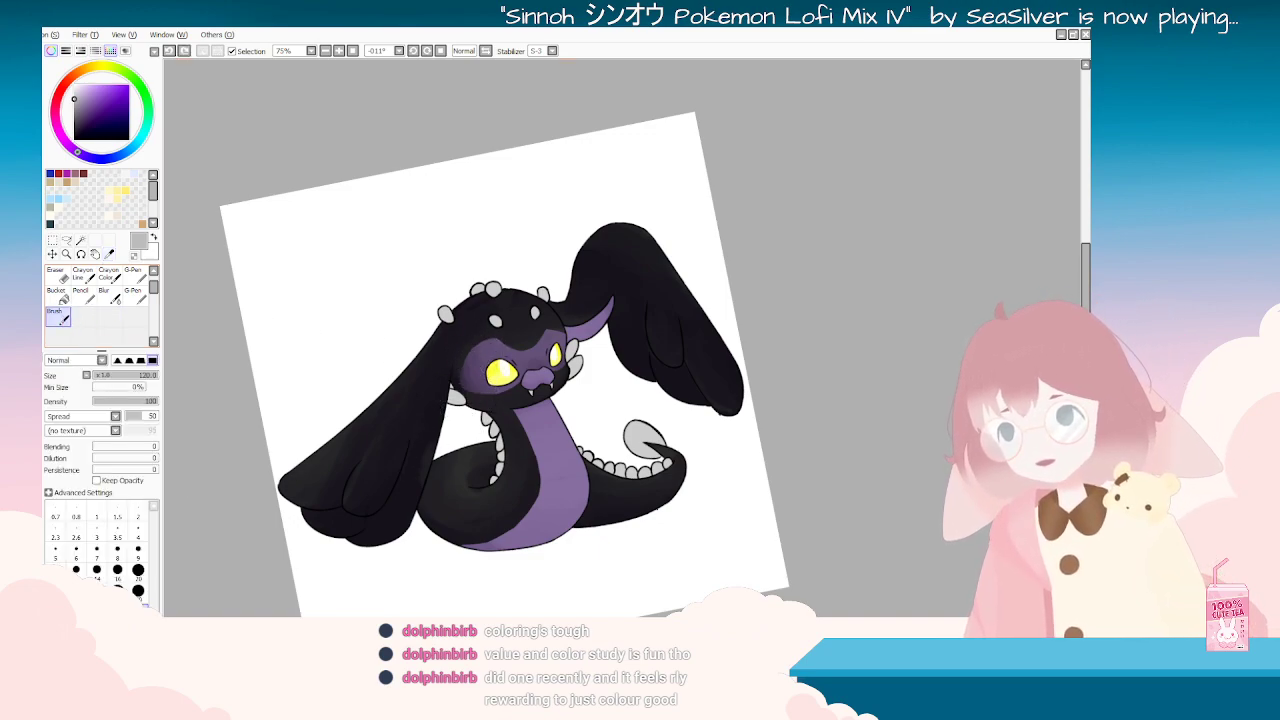
Step: Brush soft darker grey shading over the head spikes, cheek fins, back scales and tail tip
key(ctrl+y)
key(ctrl+y)
key(ctrl+y)
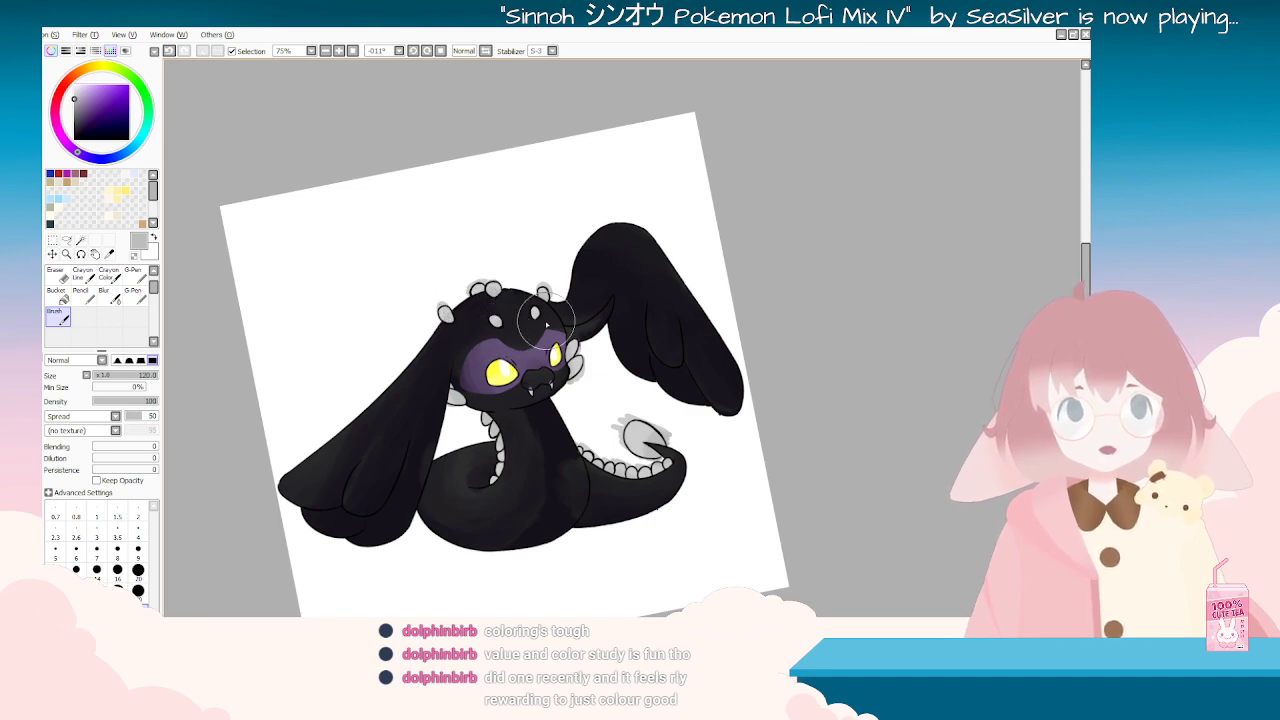
scroll(524, 329, up, 3)
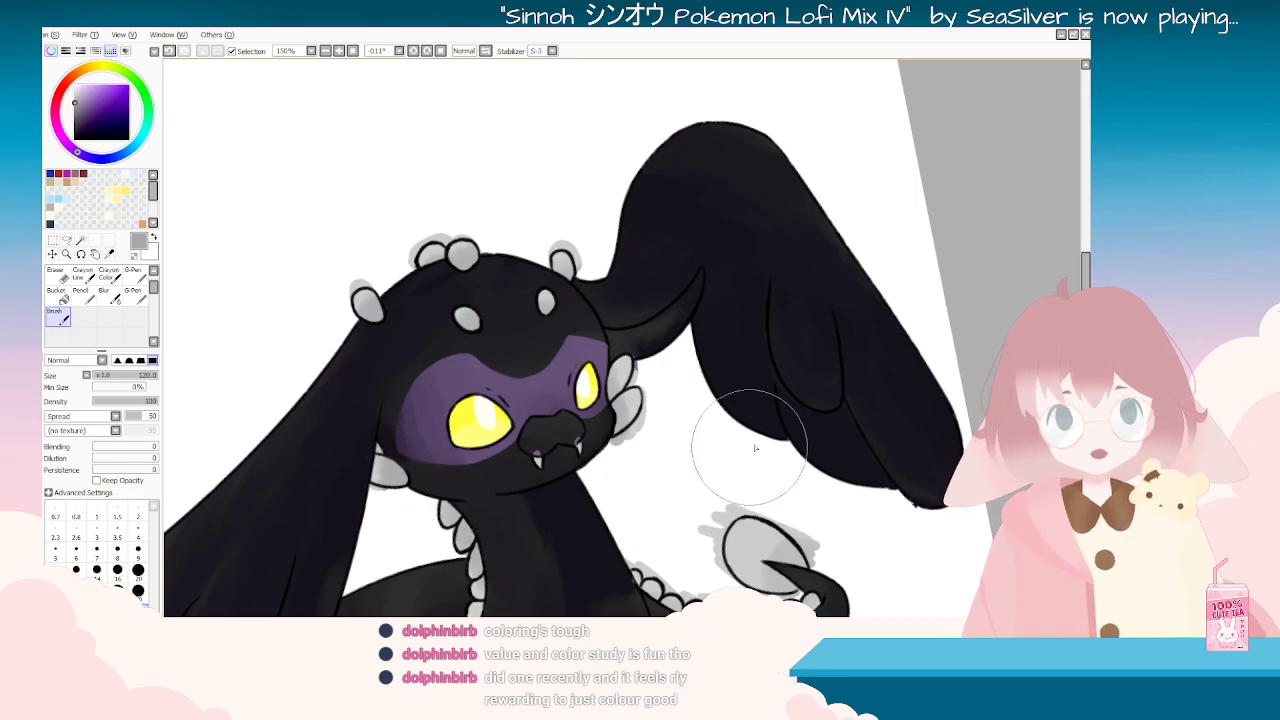
drag(740, 455, 1009, 251)
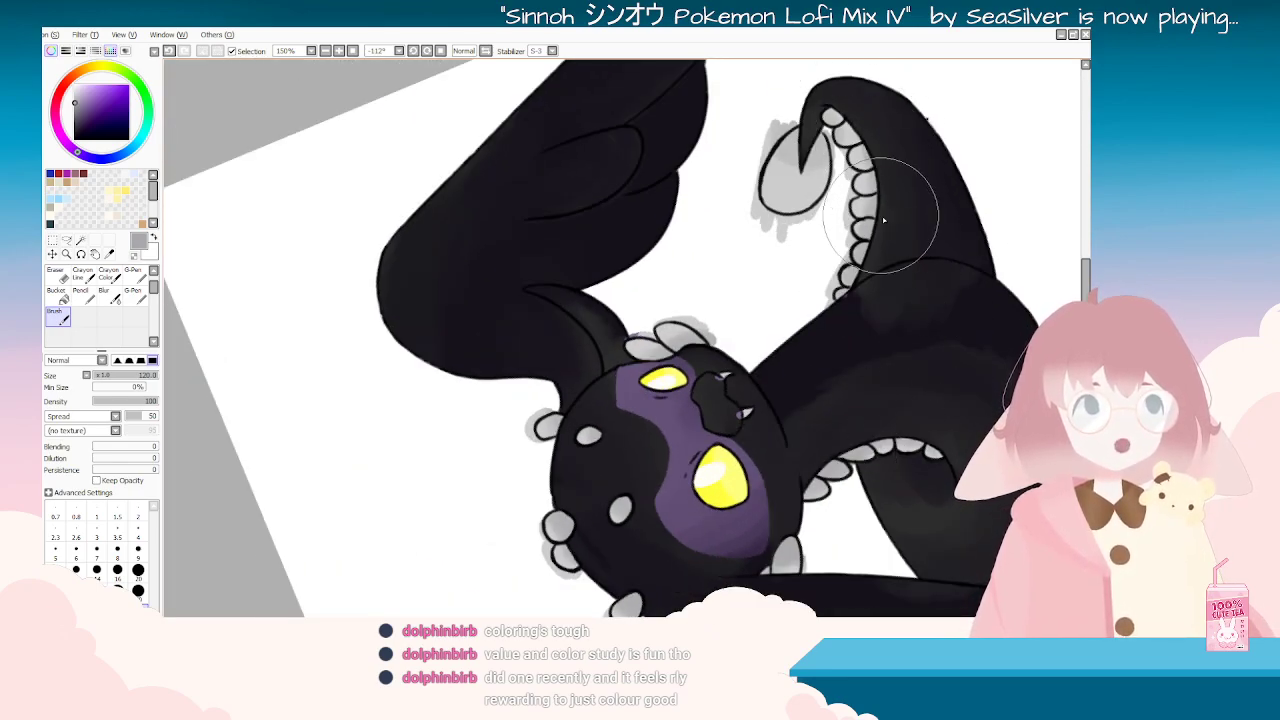
drag(771, 129, 932, 169)
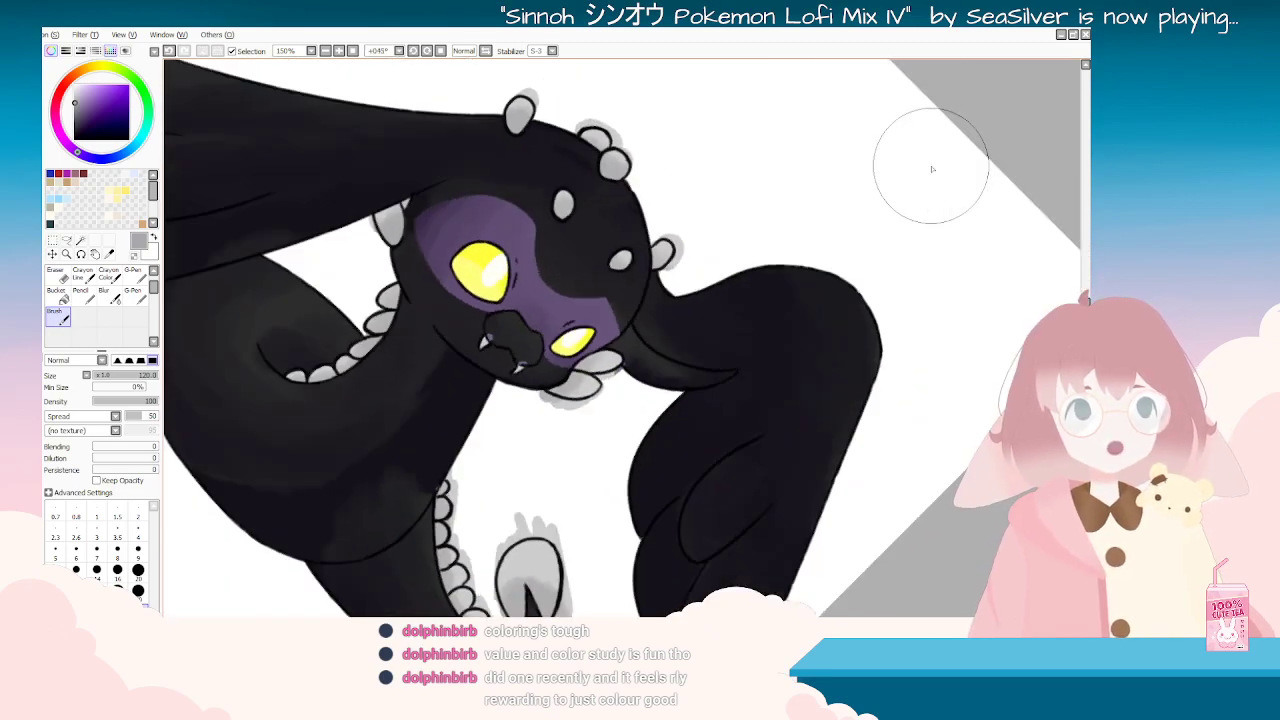
Step: Sample the lighter grey and brush it over the tail tip and scales to blend the shading
scroll(896, 240, down, 2)
key(Delete)
key(Delete)
key(Delete)
key(Delete)
key(Delete)
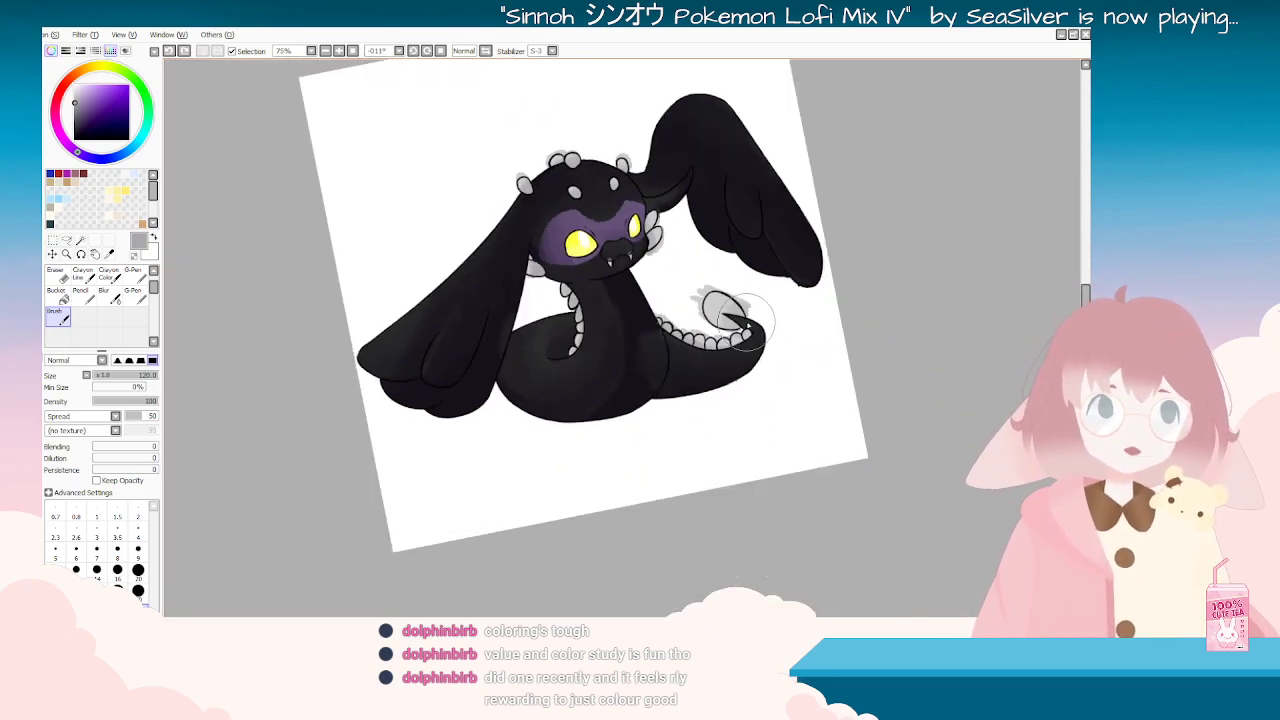
click(111, 253)
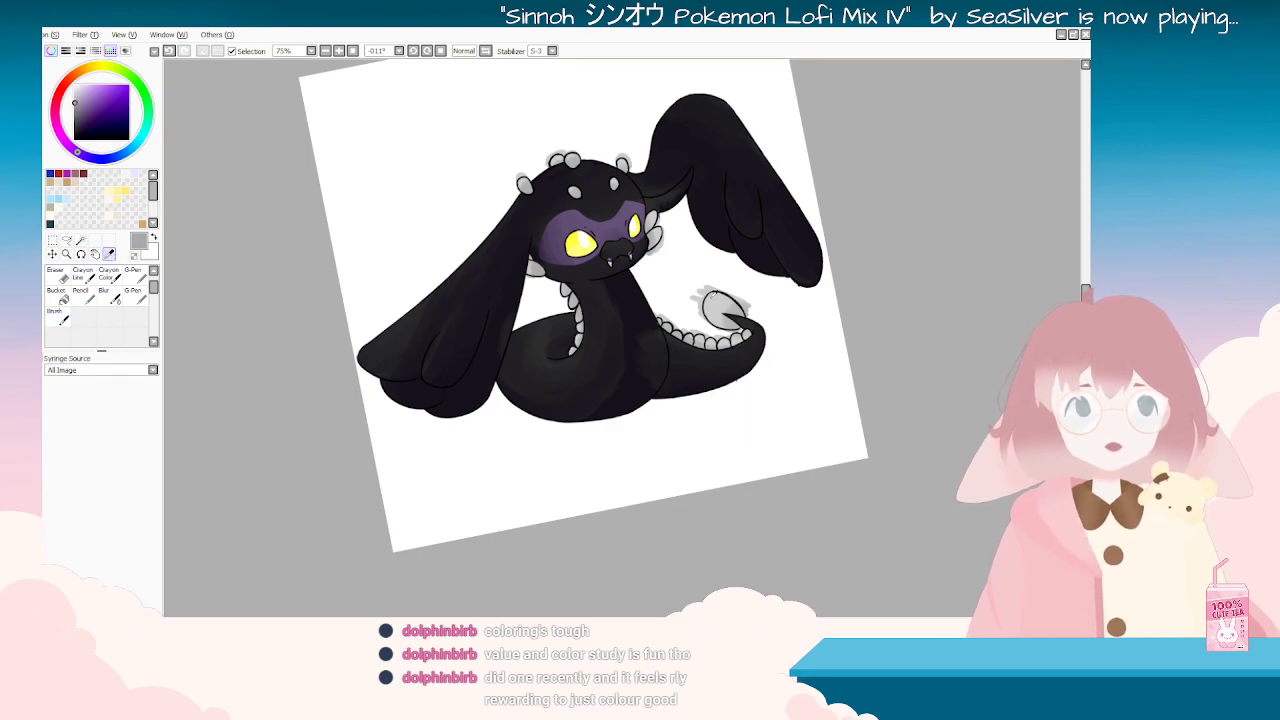
click(58, 315)
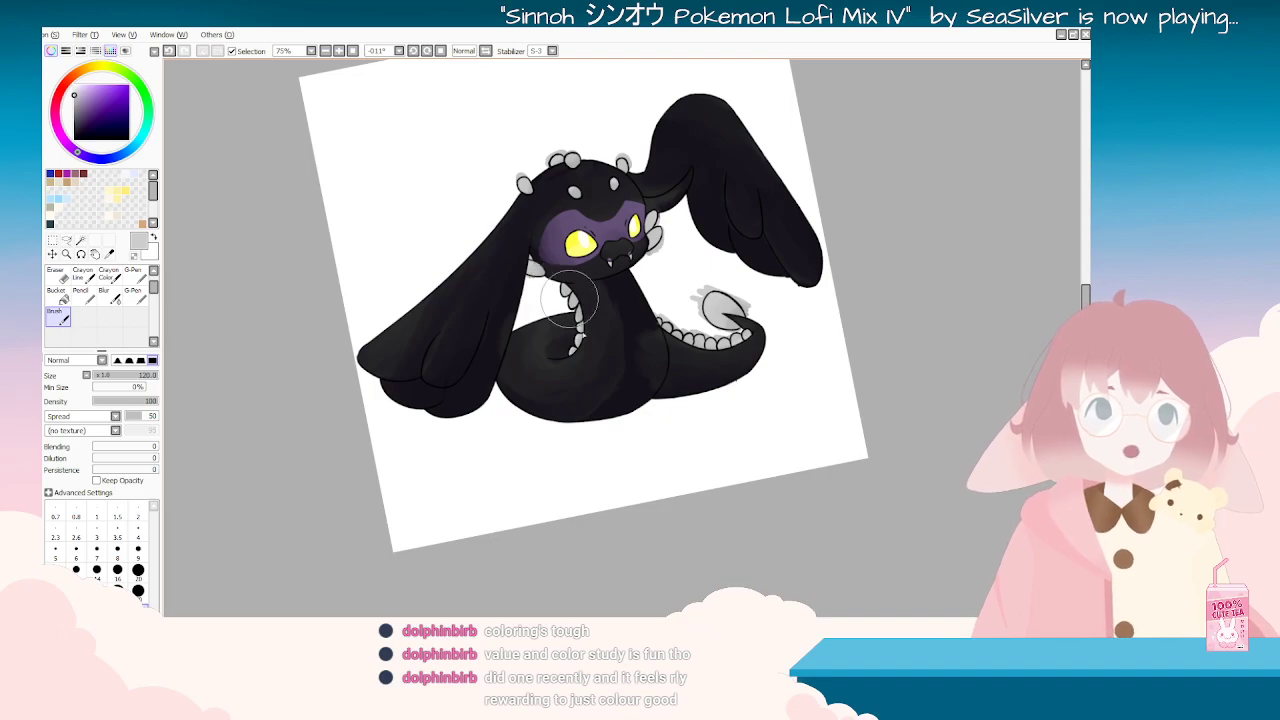
Step: Inspect the grey shading on the spikes, scales and tail tip from rotated and close-up views
key(Delete)
key(Delete)
key(Delete)
key(Delete)
key(Delete)
key(Delete)
key(Delete)
key(Delete)
key(Delete)
key(Delete)
key(Delete)
key(Delete)
key(Delete)
key(Delete)
key(Delete)
key(Delete)
key(Delete)
key(Delete)
key(Delete)
key(Delete)
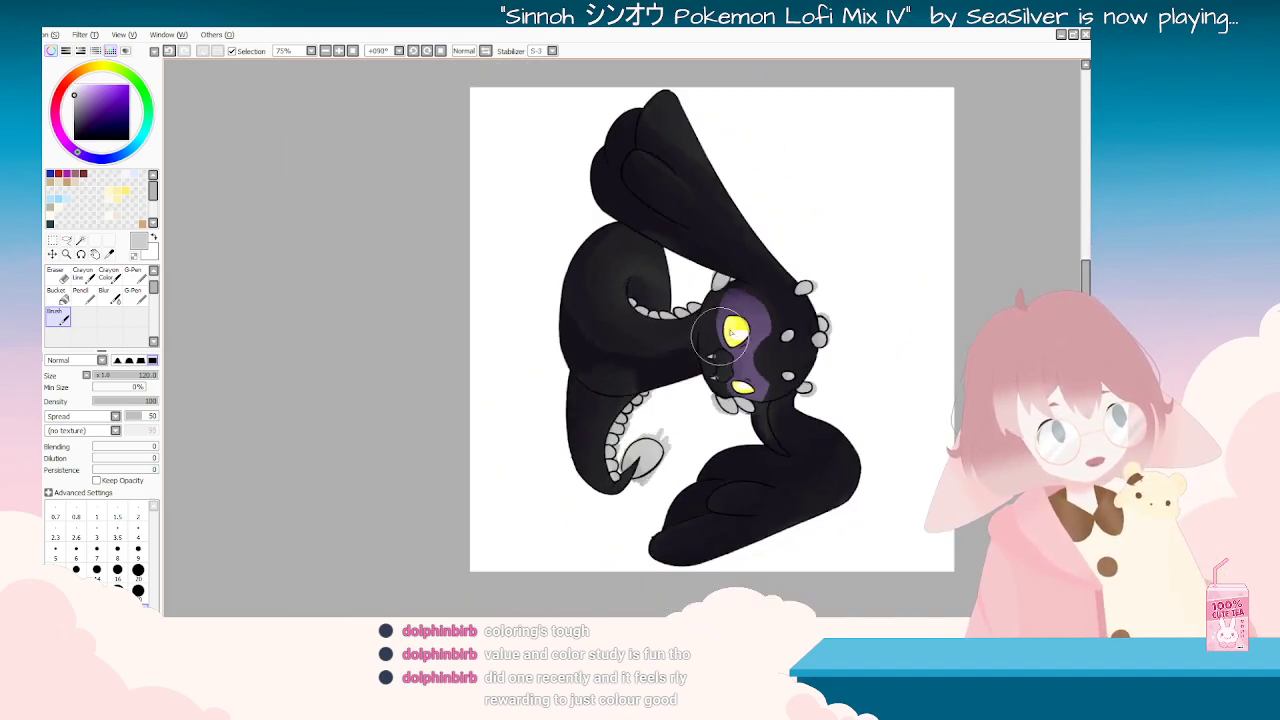
key(Delete)
key(Home)
scroll(731, 305, up, 3)
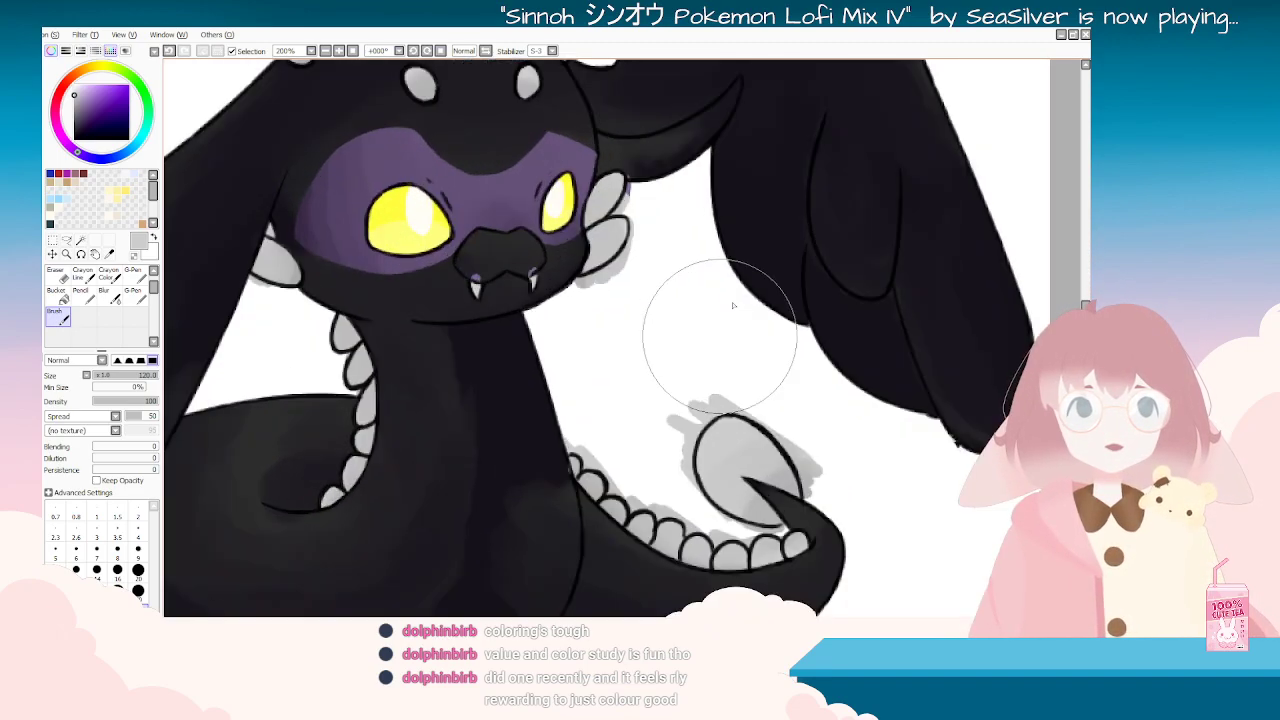
Step: Show the purple nose, belly and wing underside again and hide the grey paint spilling outside the outline
scroll(731, 305, down, 3)
scroll(731, 308, up, 1)
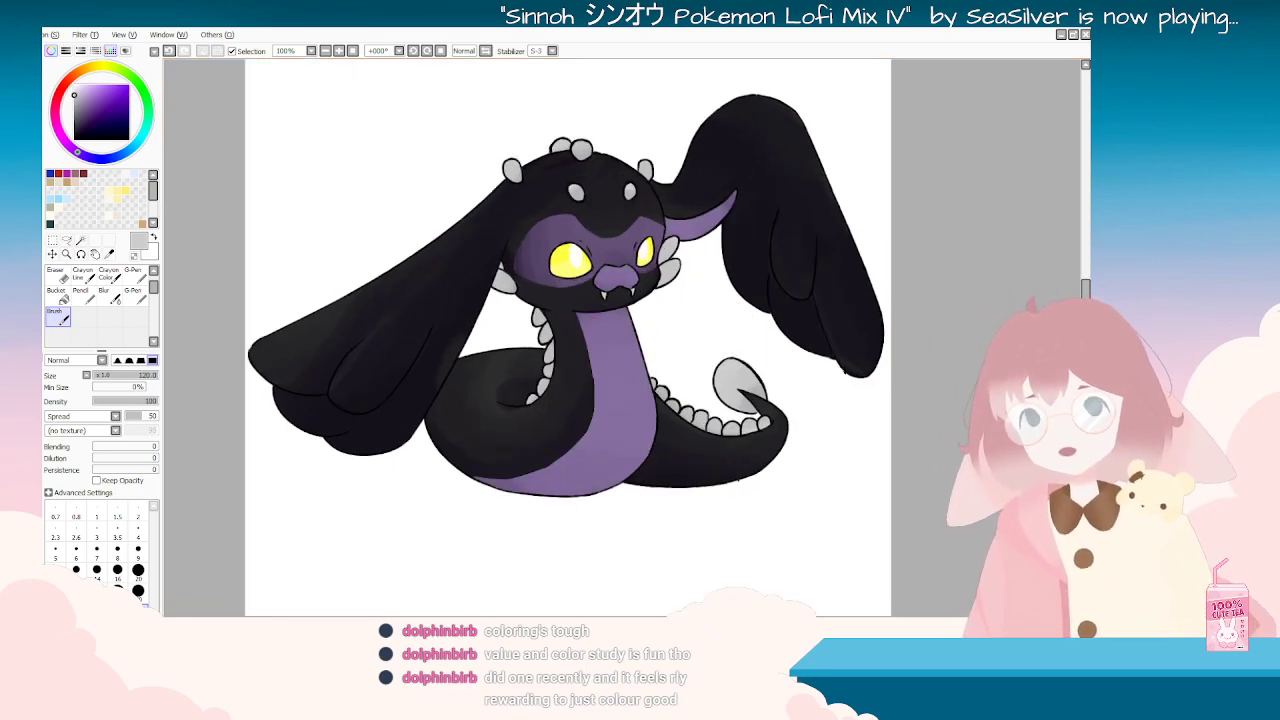
Step: Check the whole creature's black, purple and grey shading from several rotated views
key(Delete)
key(Delete)
key(Delete)
key(Delete)
key(Delete)
key(Delete)
key(Delete)
key(Delete)
key(Delete)
key(Delete)
key(Delete)
key(Delete)
key(Delete)
key(Delete)
key(Delete)
key(Delete)
key(Delete)
key(Delete)
key(Delete)
key(Delete)
key(Home)
key(Delete)
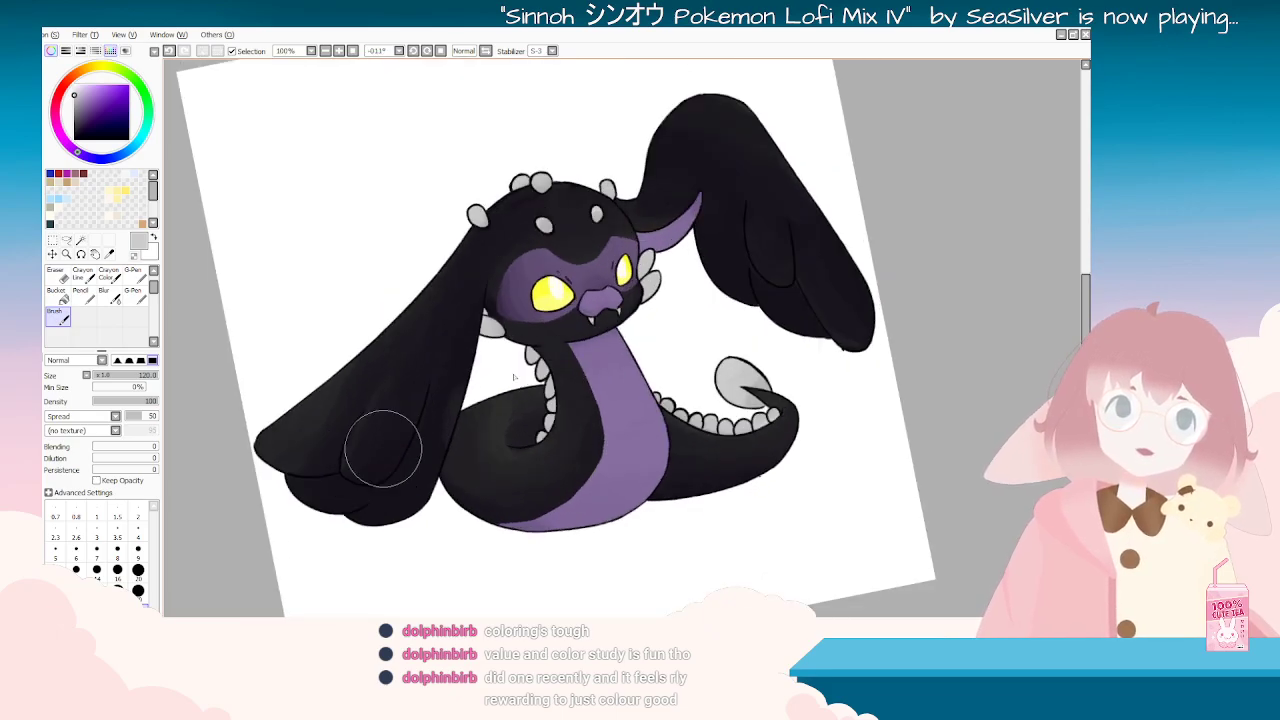
key(End)
key(End)
key(End)
key(End)
key(End)
key(End)
key(End)
key(End)
key(End)
key(End)
key(End)
key(End)
key(End)
key(End)
key(End)
key(End)
key(End)
key(End)
key(End)
key(End)
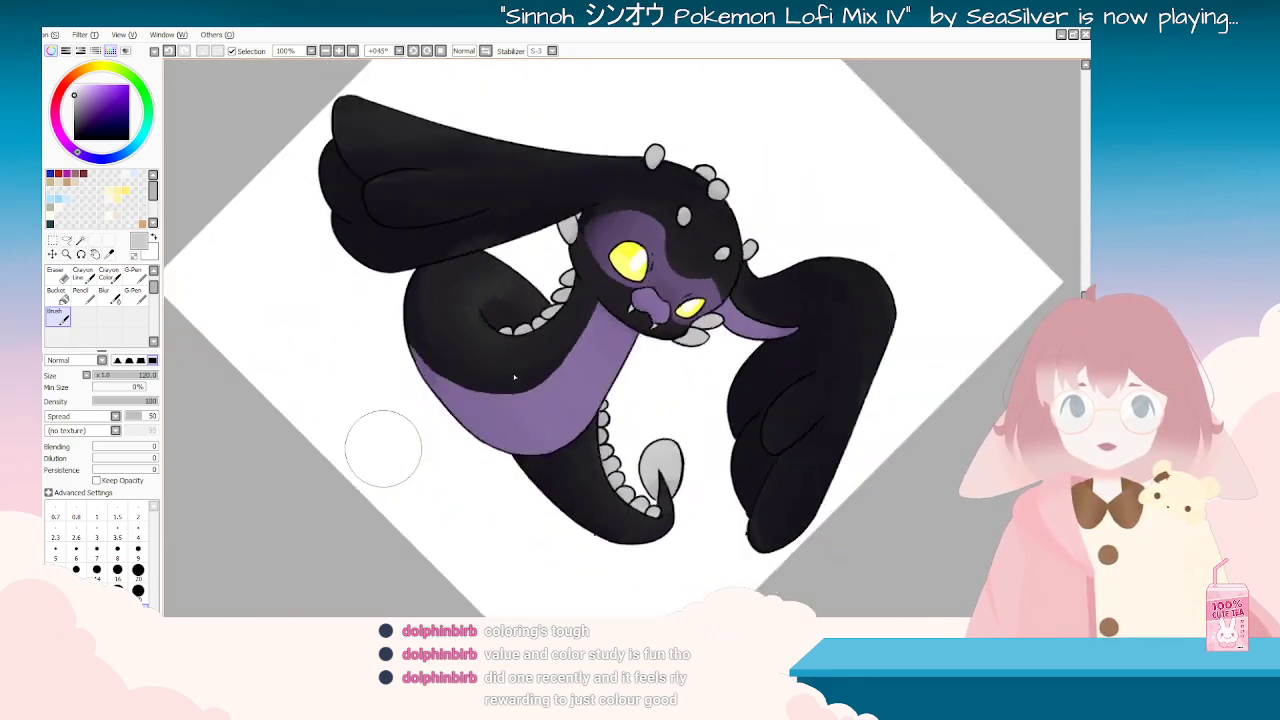
key(End)
key(End)
key(End)
key(End)
key(End)
key(End)
key(End)
key(End)
key(End)
key(End)
key(End)
key(End)
key(End)
key(End)
key(End)
key(End)
key(End)
key(End)
key(End)
key(End)
key(Home)
scroll(515, 377, down, 2)
scroll(515, 377, up, 1)
key(Delete)
key(Delete)
key(Delete)
key(Delete)
key(Delete)
key(Delete)
key(Delete)
key(Delete)
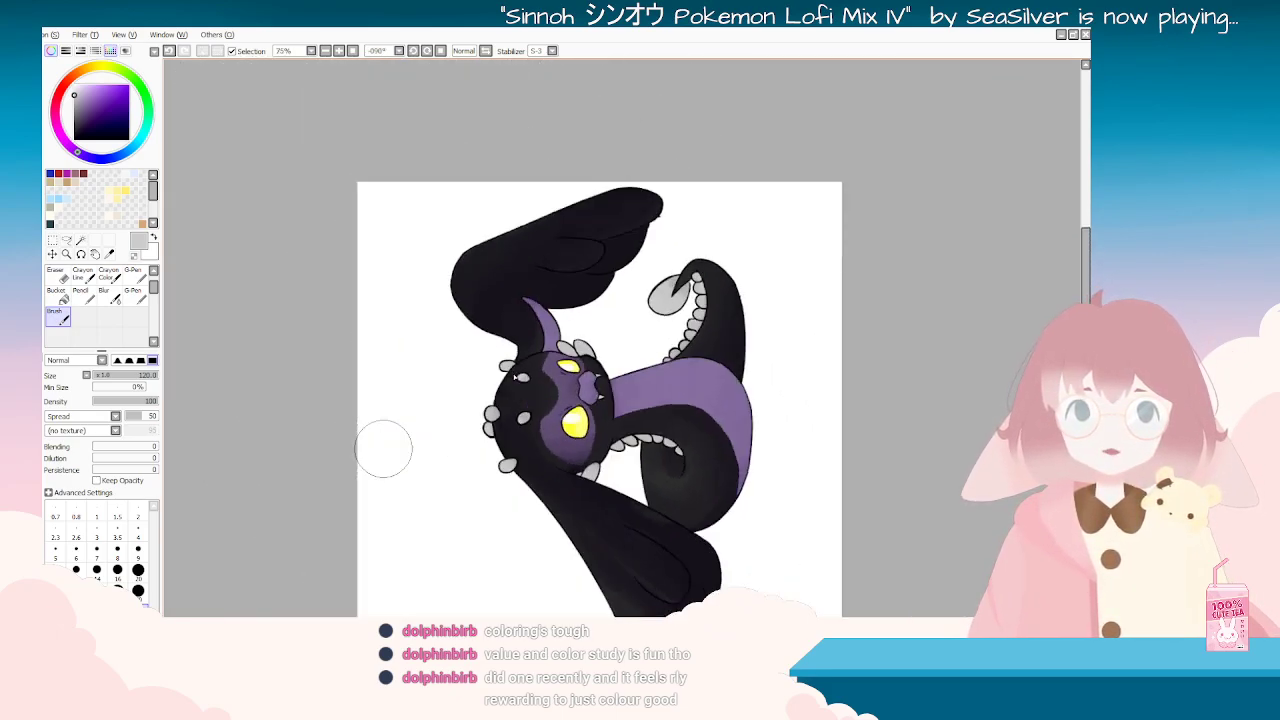
Step: Review the shading across the whole creature from rotated, close-up and full-canvas views
key(Delete)
key(Delete)
key(Delete)
key(Delete)
key(Delete)
key(Delete)
key(Delete)
key(Delete)
key(Delete)
key(Delete)
key(Delete)
key(Delete)
key(Delete)
key(Delete)
key(Delete)
key(Delete)
key(Delete)
key(Delete)
key(Delete)
key(Delete)
scroll(515, 377, down, 1)
scroll(512, 374, up, 2)
key(Home)
drag(509, 371, 505, 374)
key(End)
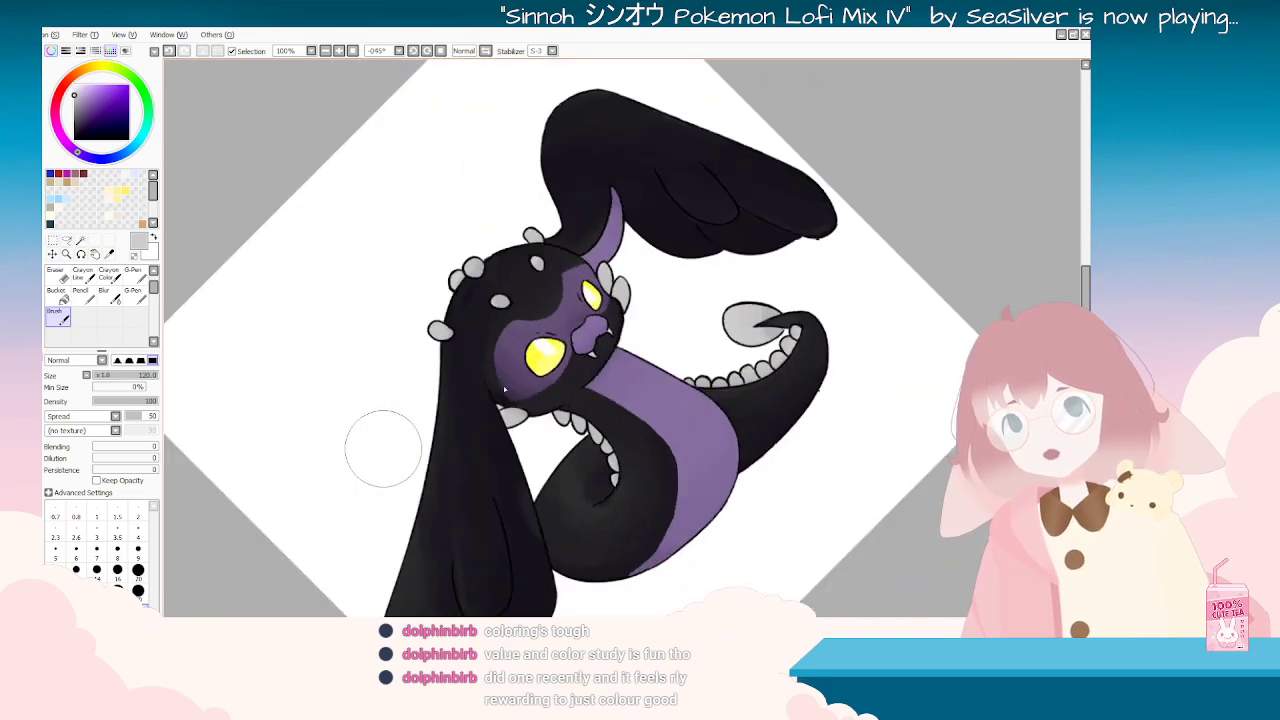
key(End)
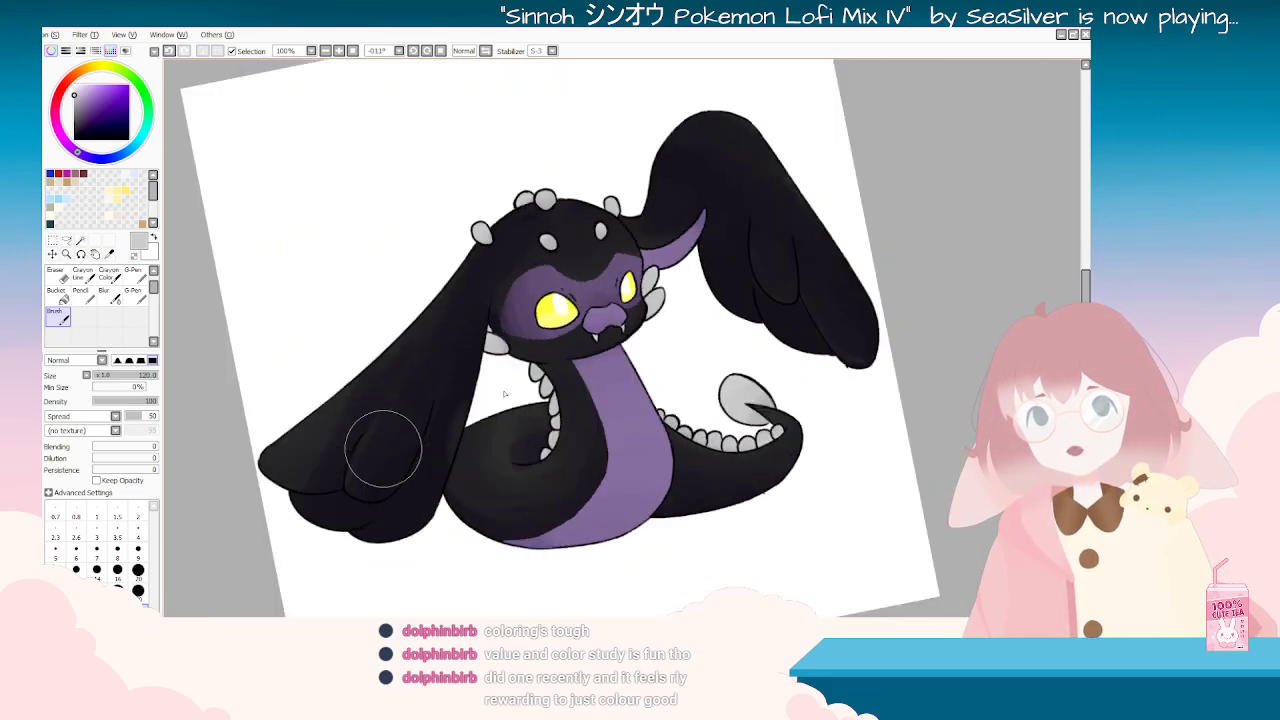
scroll(505, 394, down, 3)
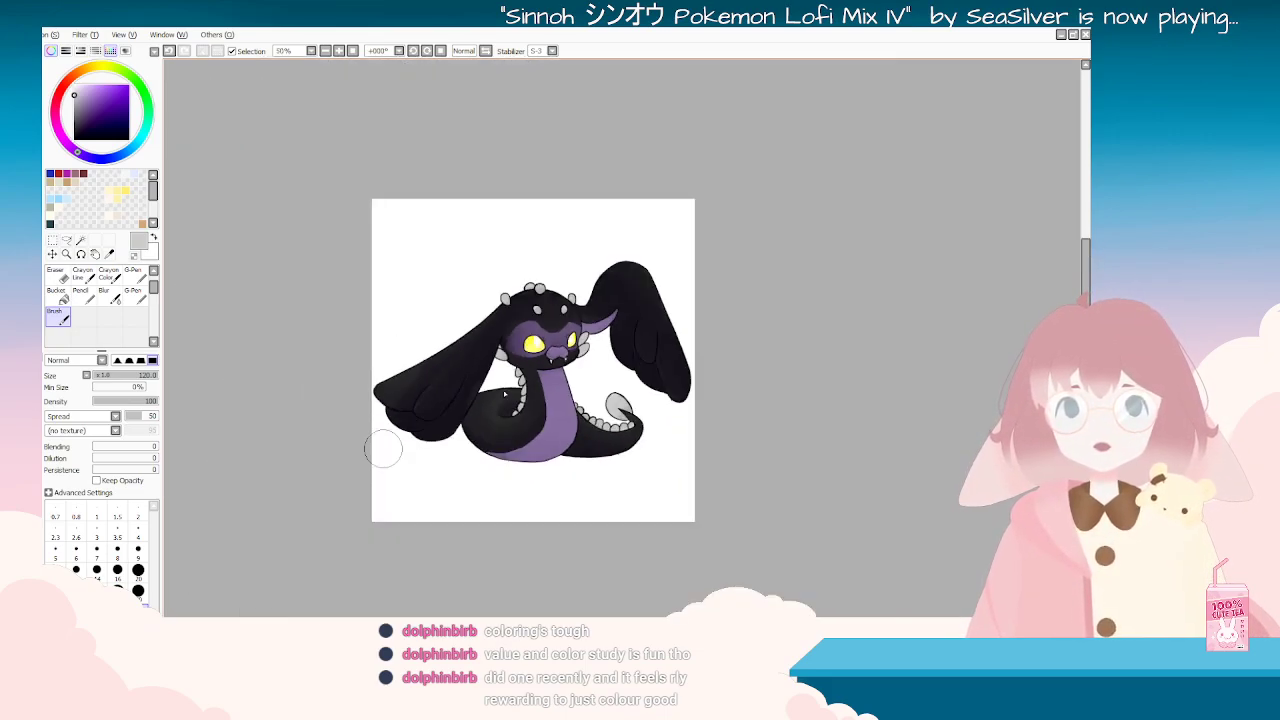
scroll(505, 394, up, 4)
scroll(505, 394, down, 4)
scroll(509, 362, up, 3)
scroll(509, 362, up, 2)
scroll(509, 362, down, 2)
scroll(509, 362, up, 2)
scroll(509, 364, down, 3)
scroll(509, 366, up, 3)
scroll(509, 366, down, 3)
scroll(509, 366, up, 3)
scroll(509, 366, up, 1)
scroll(509, 366, down, 4)
scroll(509, 366, up, 3)
scroll(509, 366, up, 1)
scroll(509, 366, down, 1)
scroll(509, 366, down, 3)
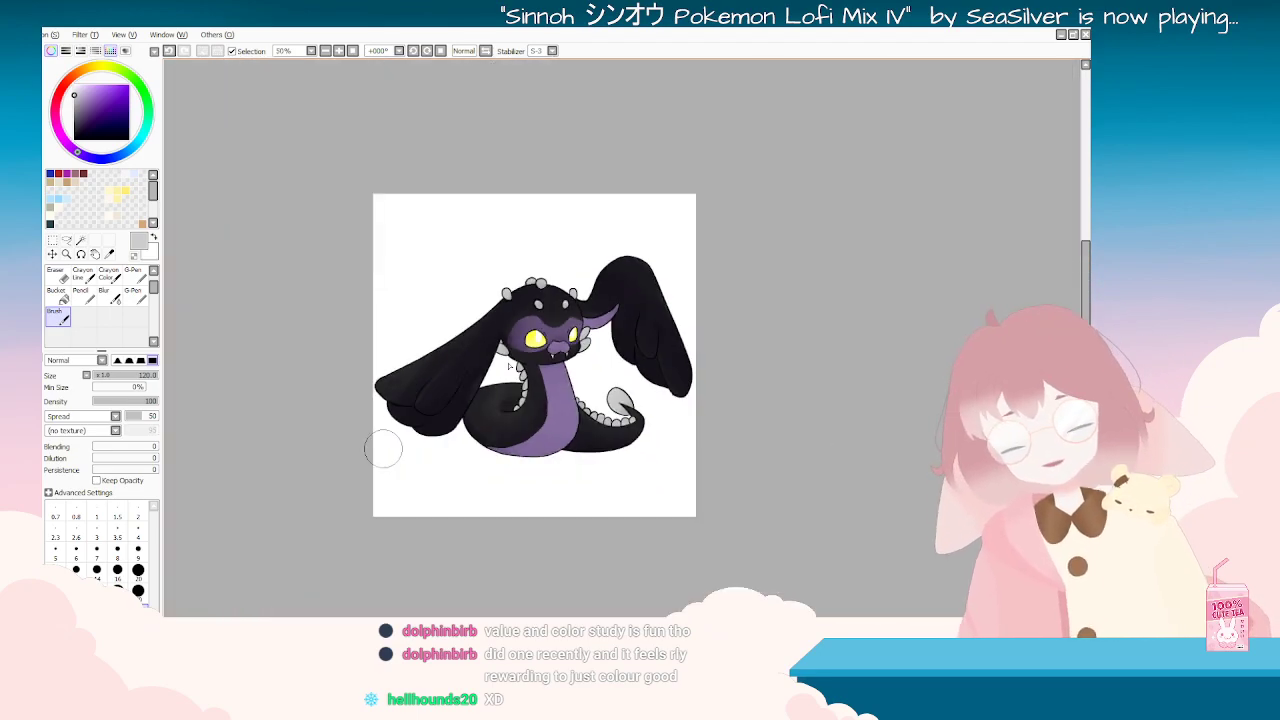
scroll(509, 366, up, 3)
scroll(509, 366, down, 3)
scroll(509, 366, up, 4)
scroll(509, 366, down, 4)
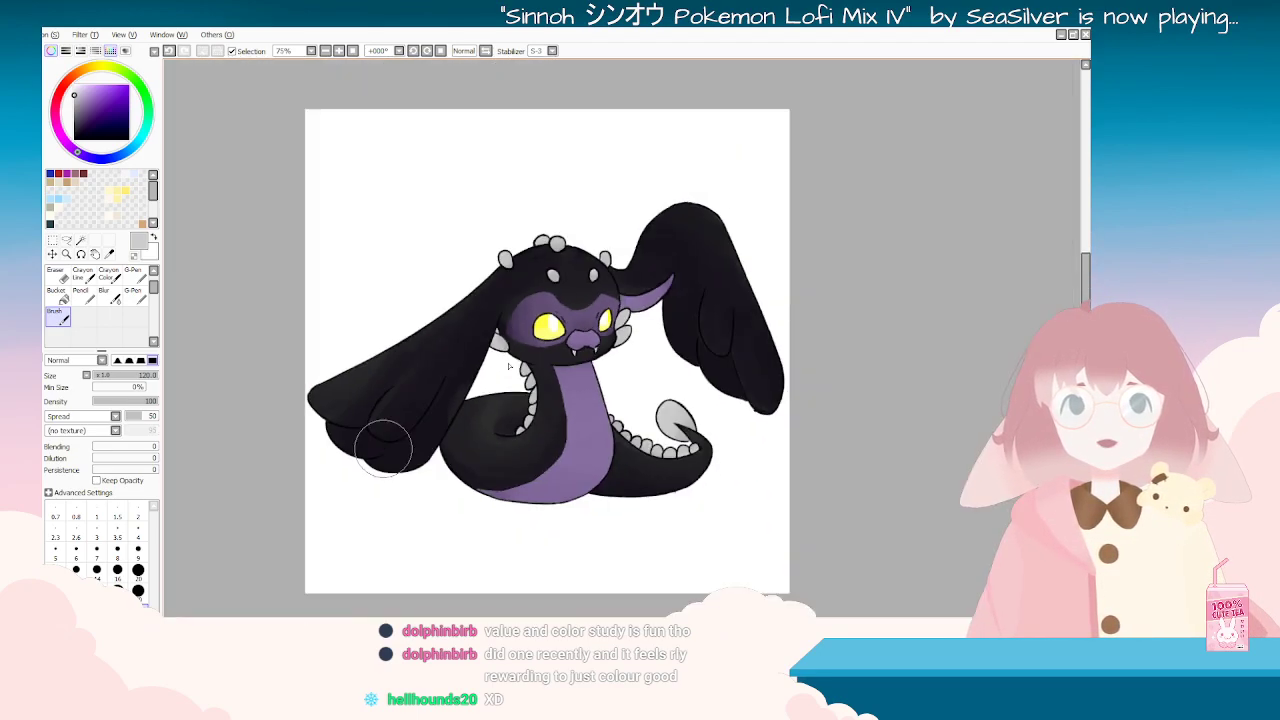
scroll(509, 366, up, 4)
scroll(509, 366, down, 4)
scroll(509, 366, up, 5)
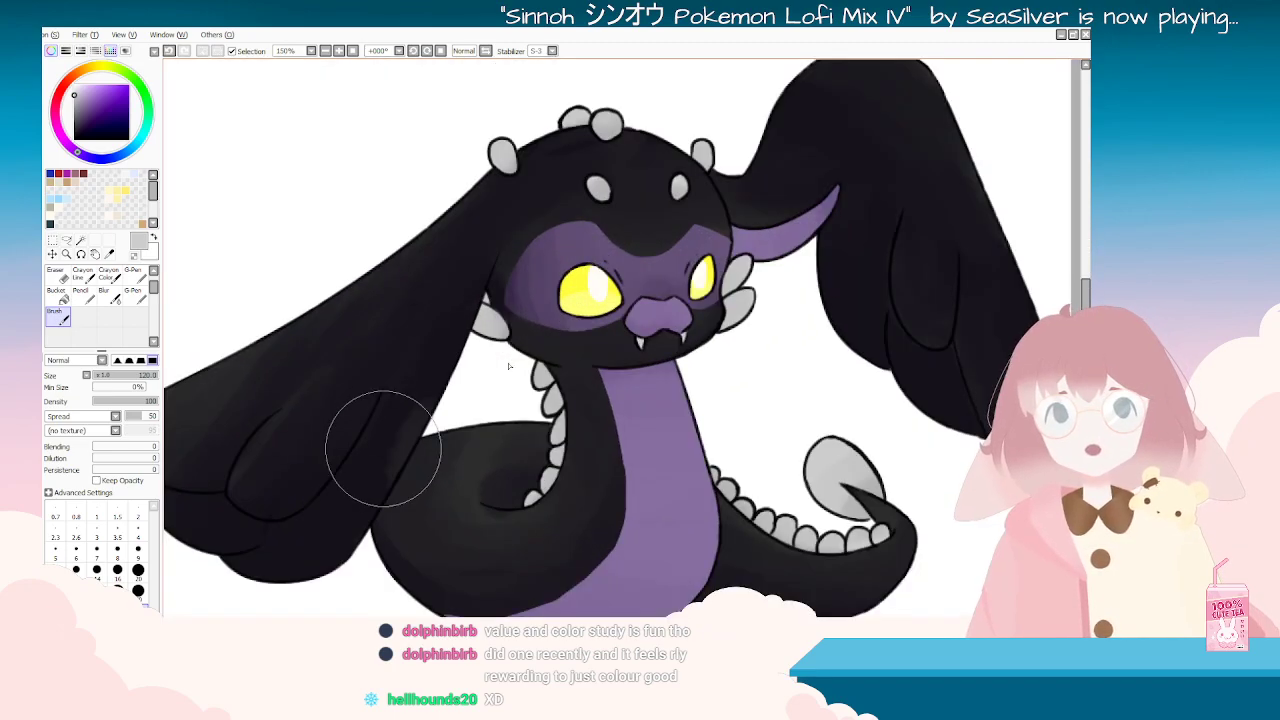
scroll(509, 366, down, 5)
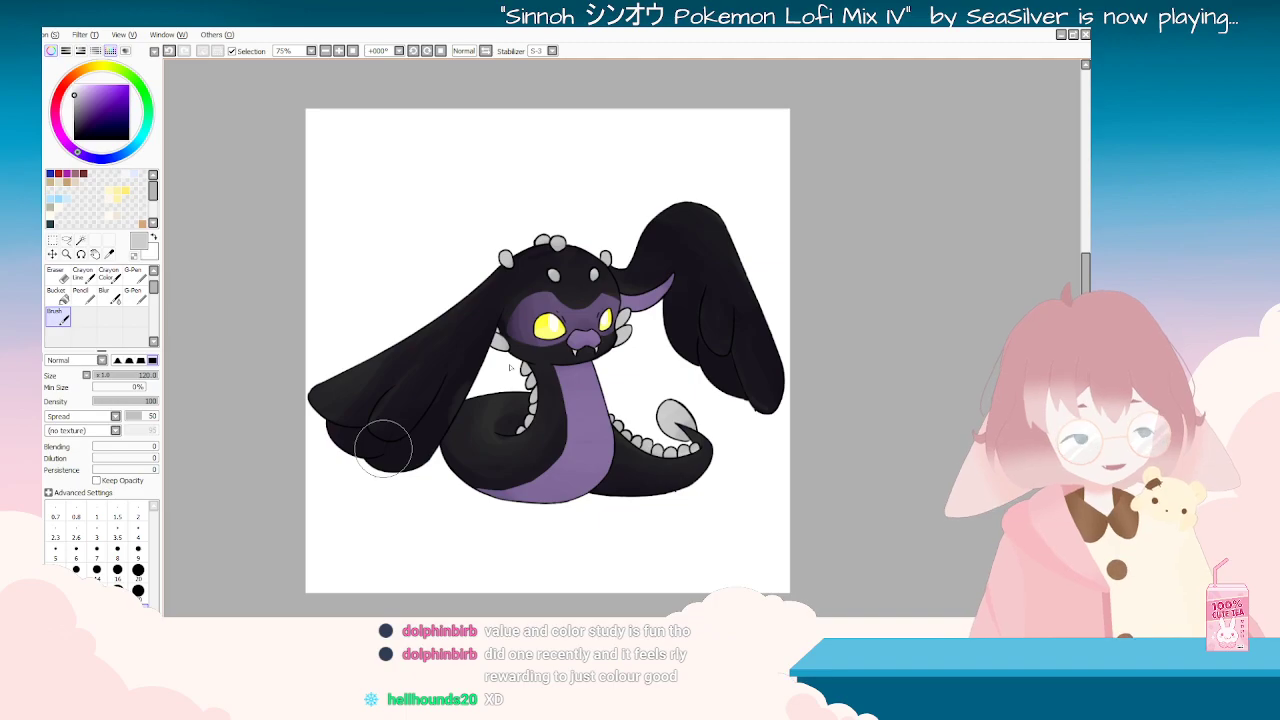
key(Delete)
key(Delete)
key(Delete)
key(Delete)
key(Delete)
key(Delete)
key(Delete)
key(Delete)
key(Delete)
key(Delete)
key(Delete)
key(Delete)
key(Delete)
key(Delete)
key(Delete)
key(Delete)
key(Delete)
key(Delete)
key(Delete)
key(Delete)
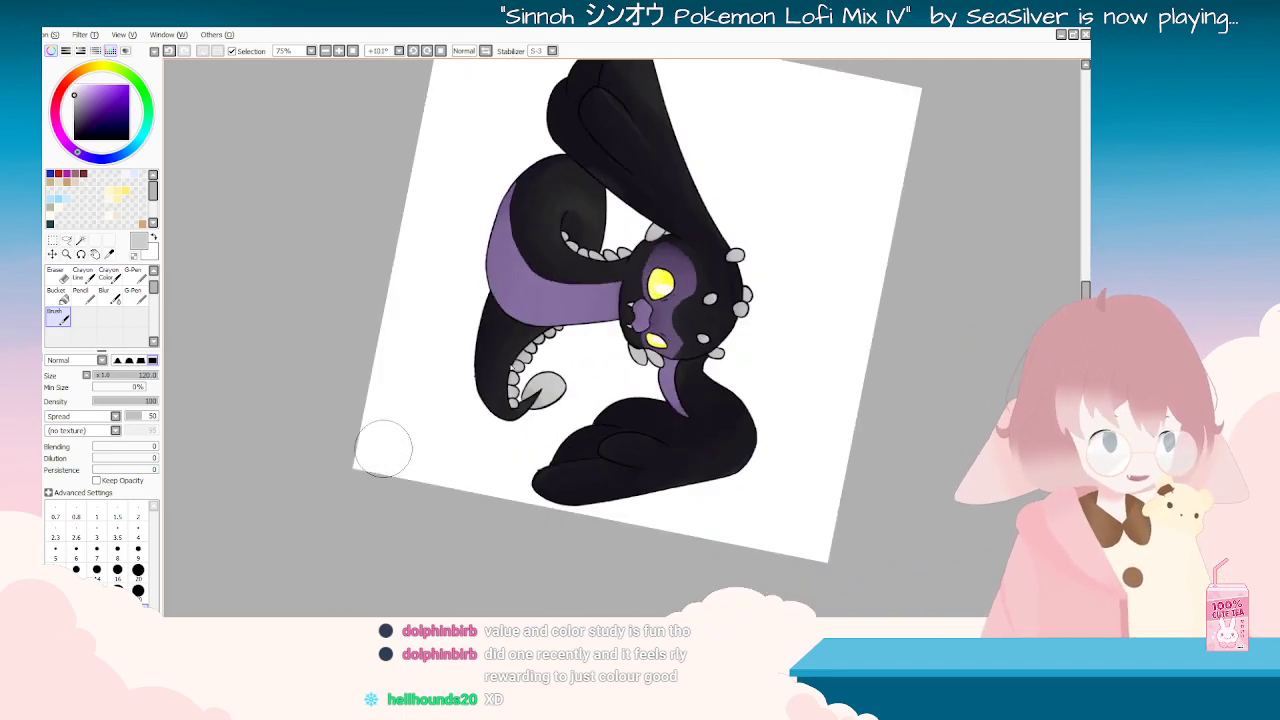
key(Delete)
key(Delete)
key(Delete)
key(Delete)
key(Delete)
key(Delete)
key(Delete)
key(Delete)
key(Delete)
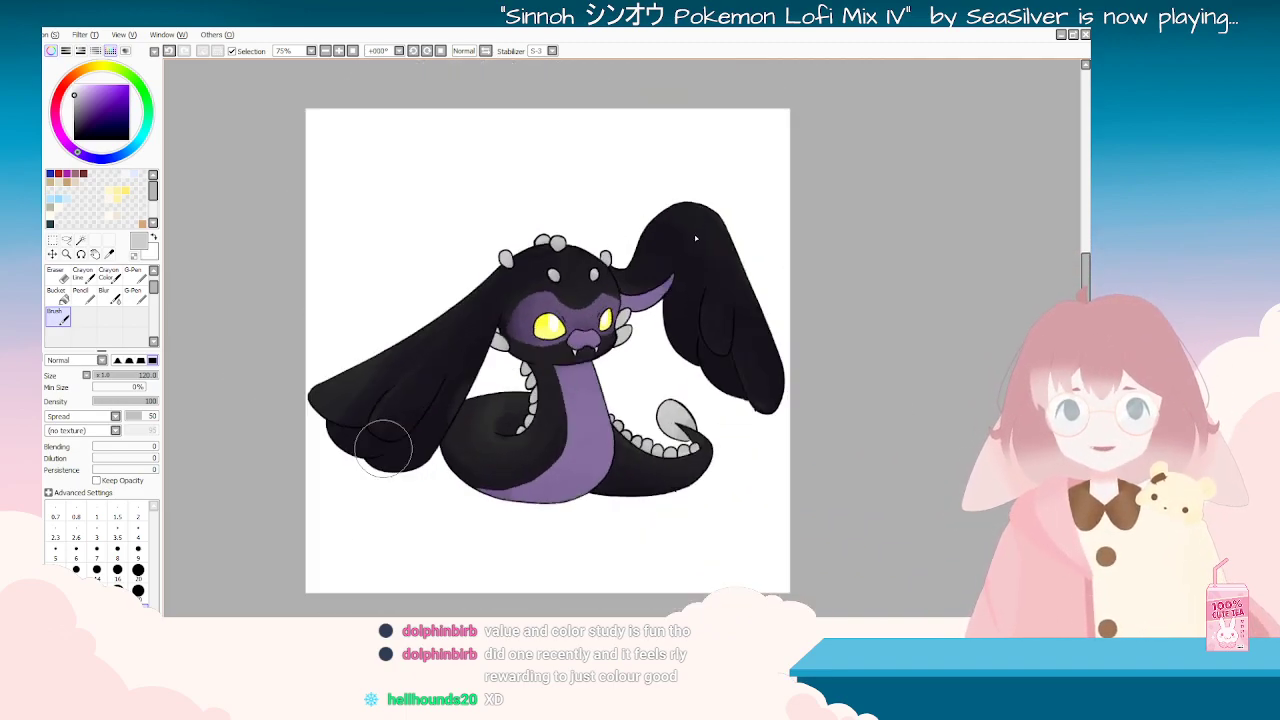
scroll(522, 322, up, 2)
scroll(383, 447, down, 2)
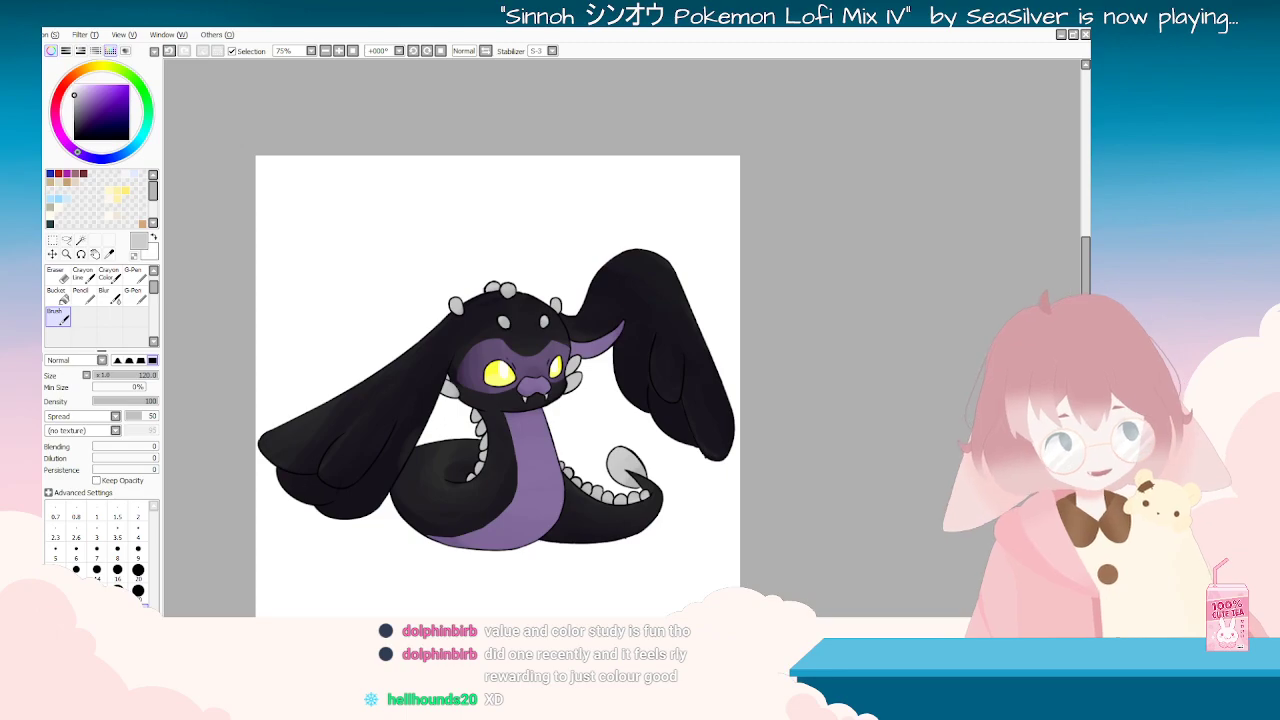
key(Delete)
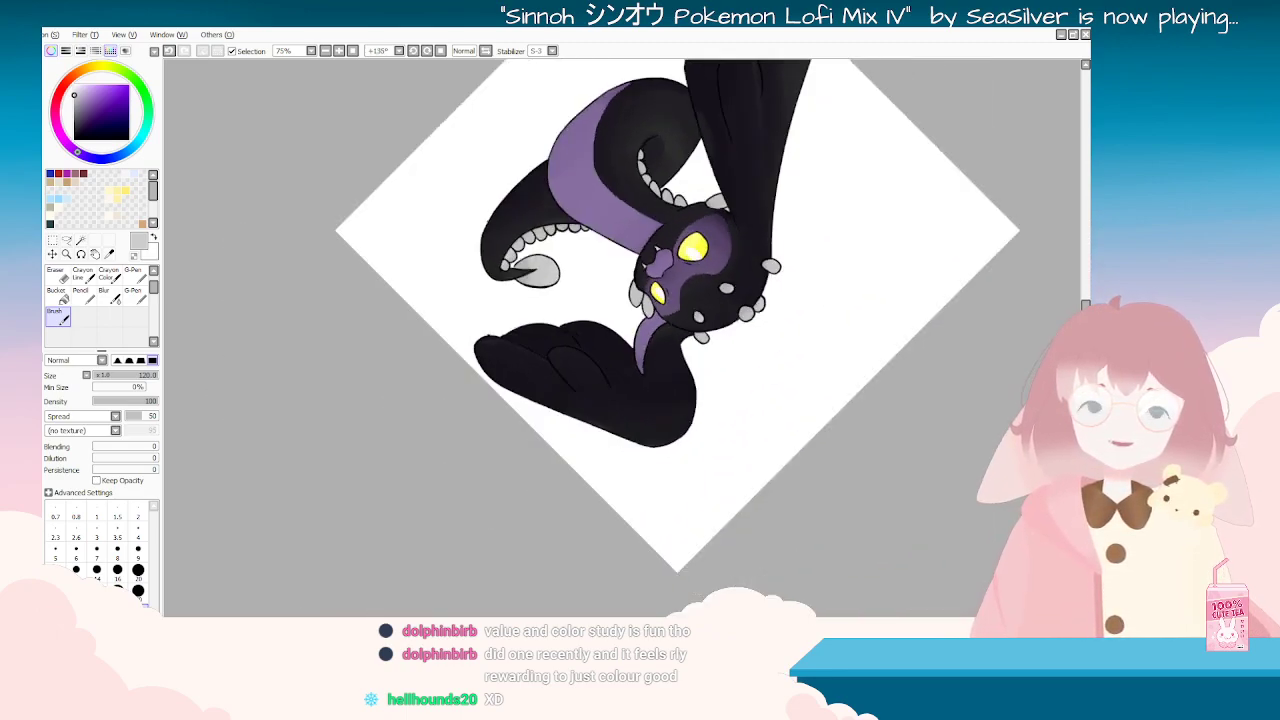
scroll(338, 487, down, 2)
scroll(350, 472, up, 2)
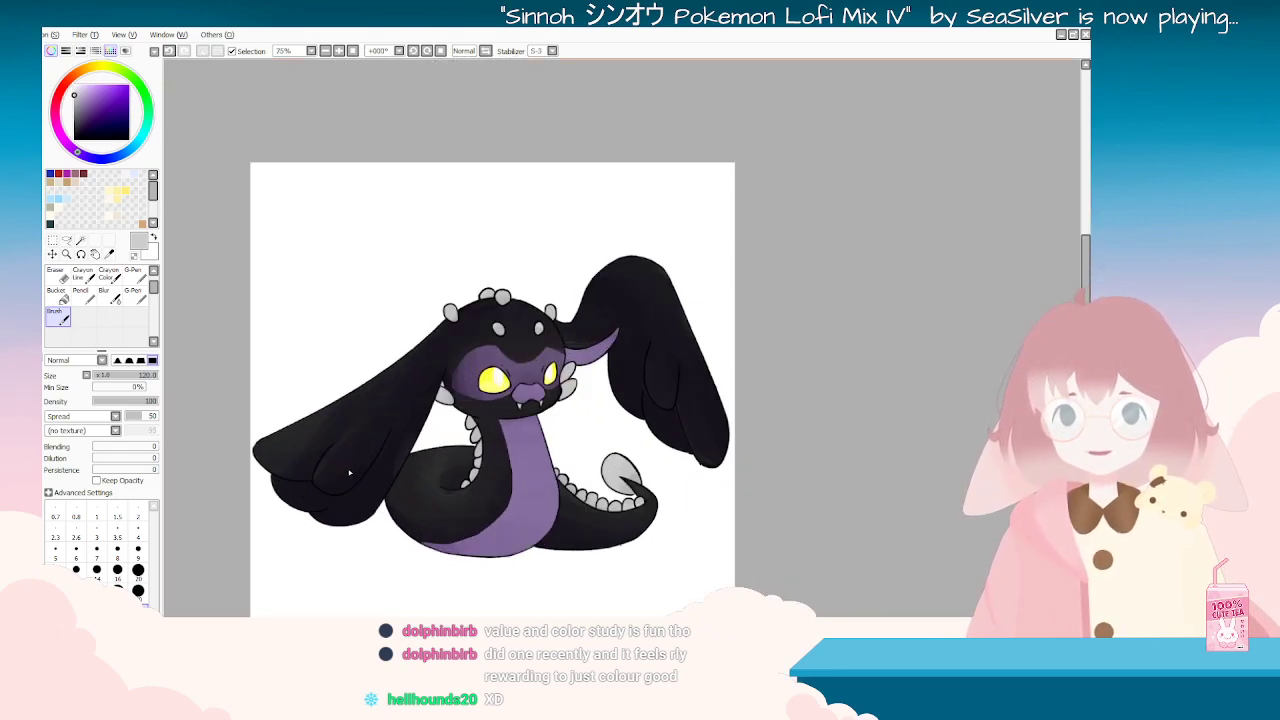
Step: Sample the yellow of the star specks on the Luna Varient reference and set the brush to size 7
click(109, 254)
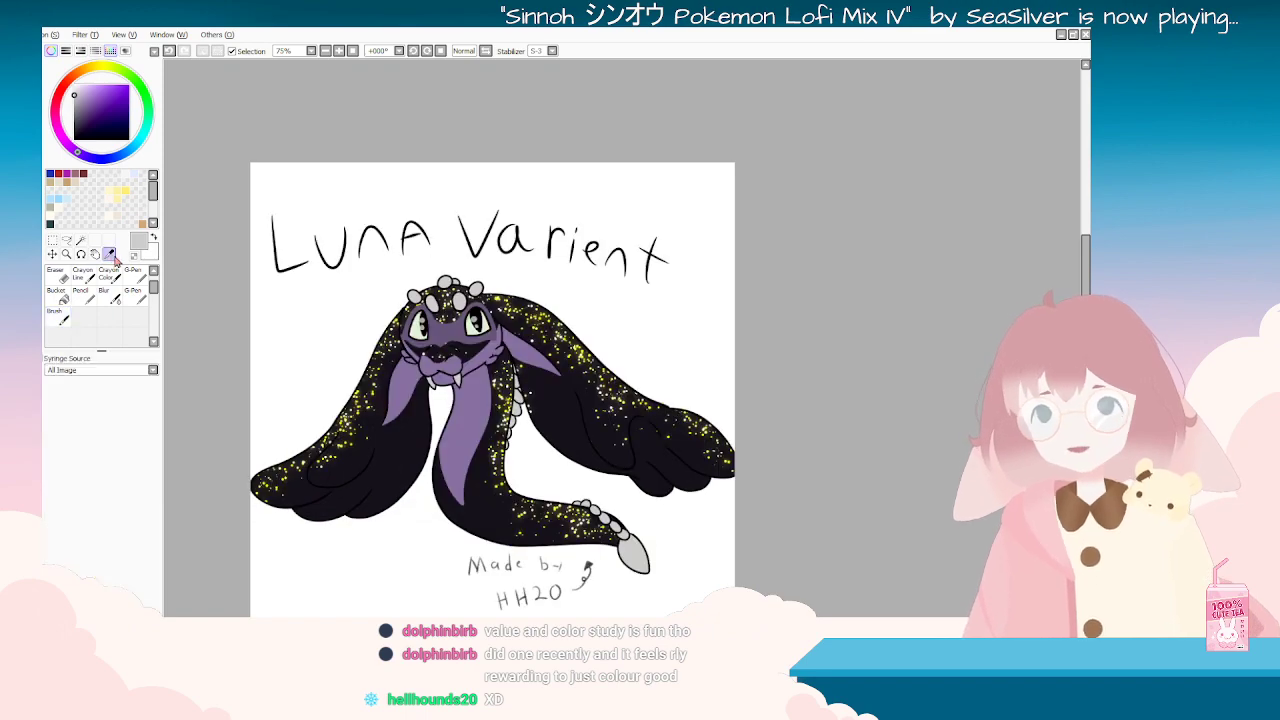
click(548, 327)
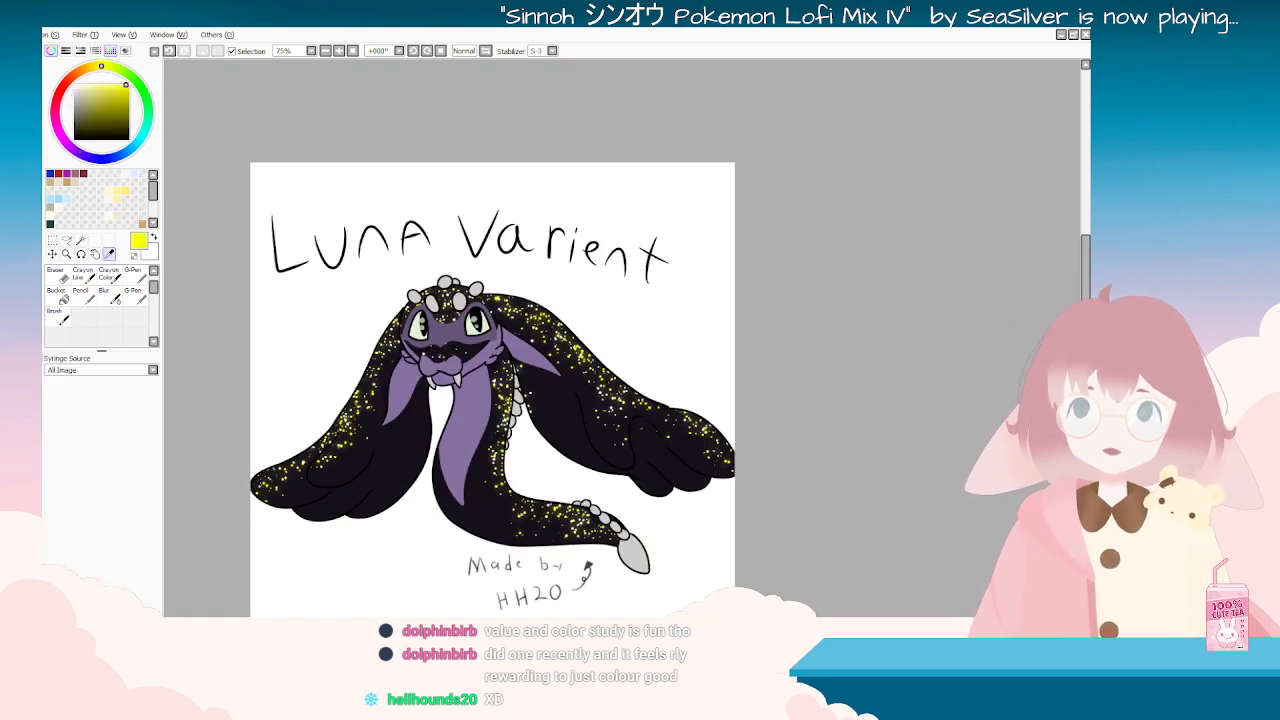
key(ctrl+Tab)
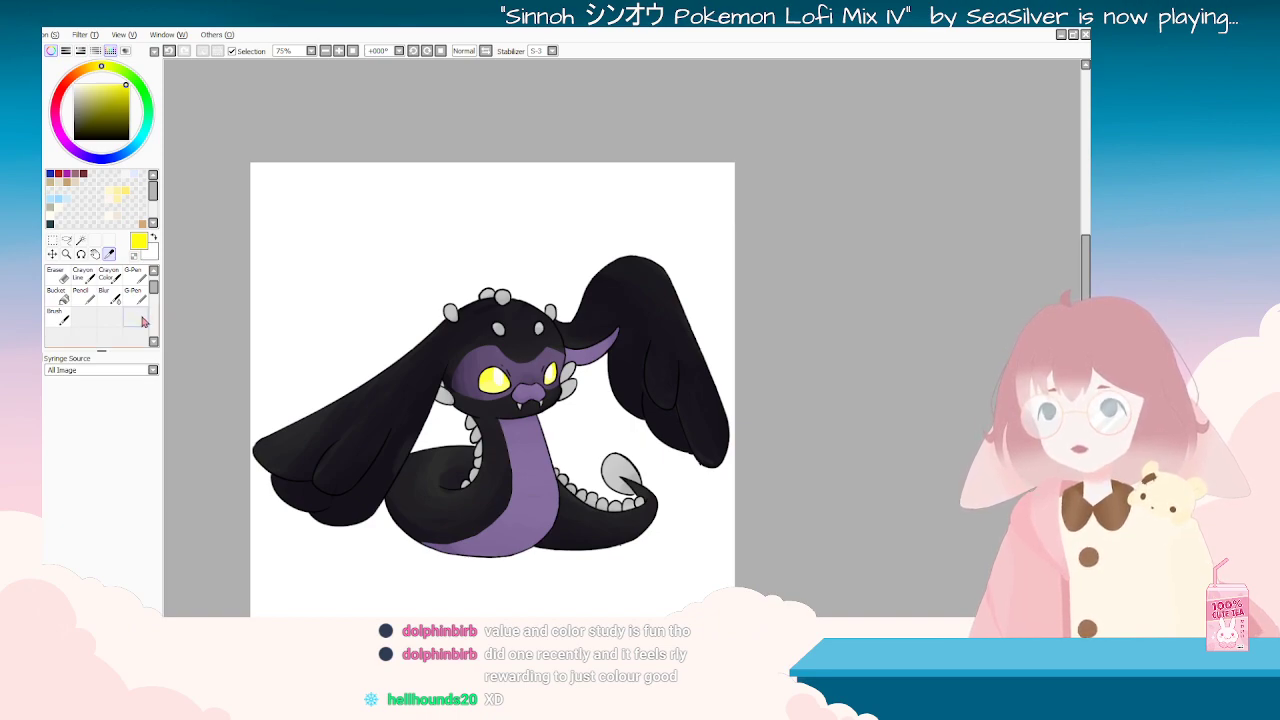
click(57, 316)
click(96, 549)
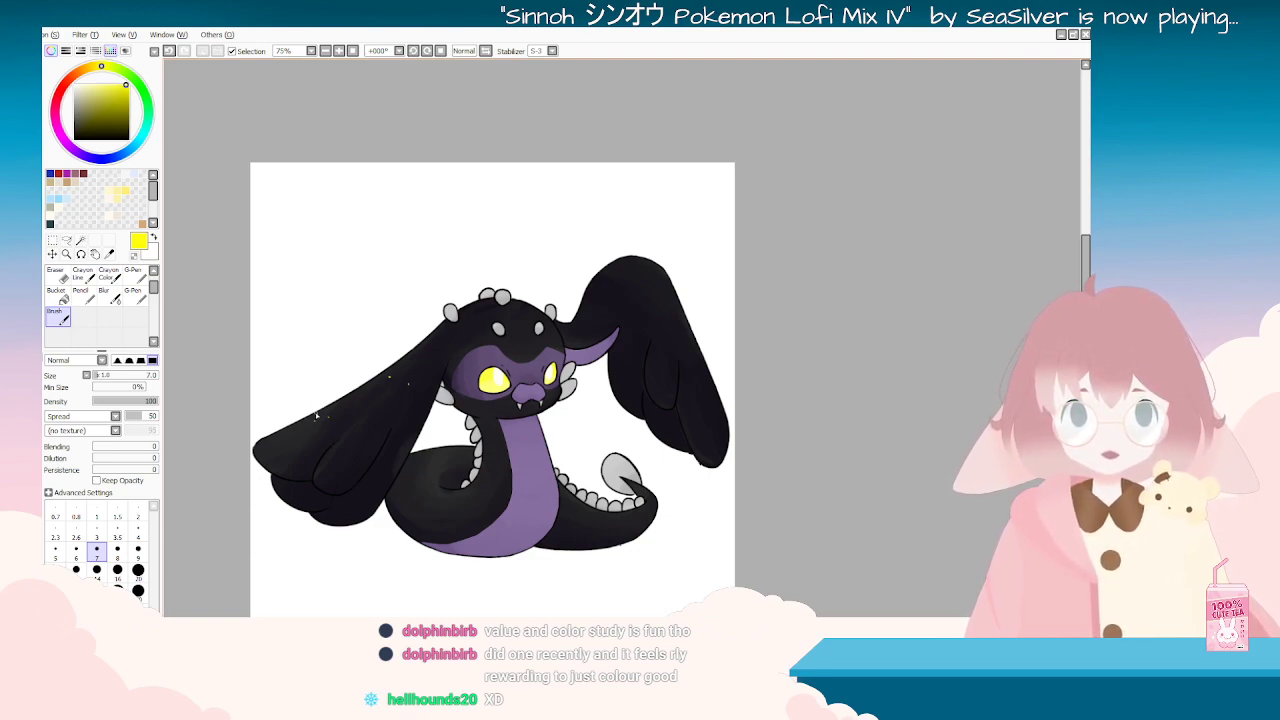
Step: Dot small yellow star specks along the near wing's upper edge and across the top of the head
scroll(316, 412, up, 1)
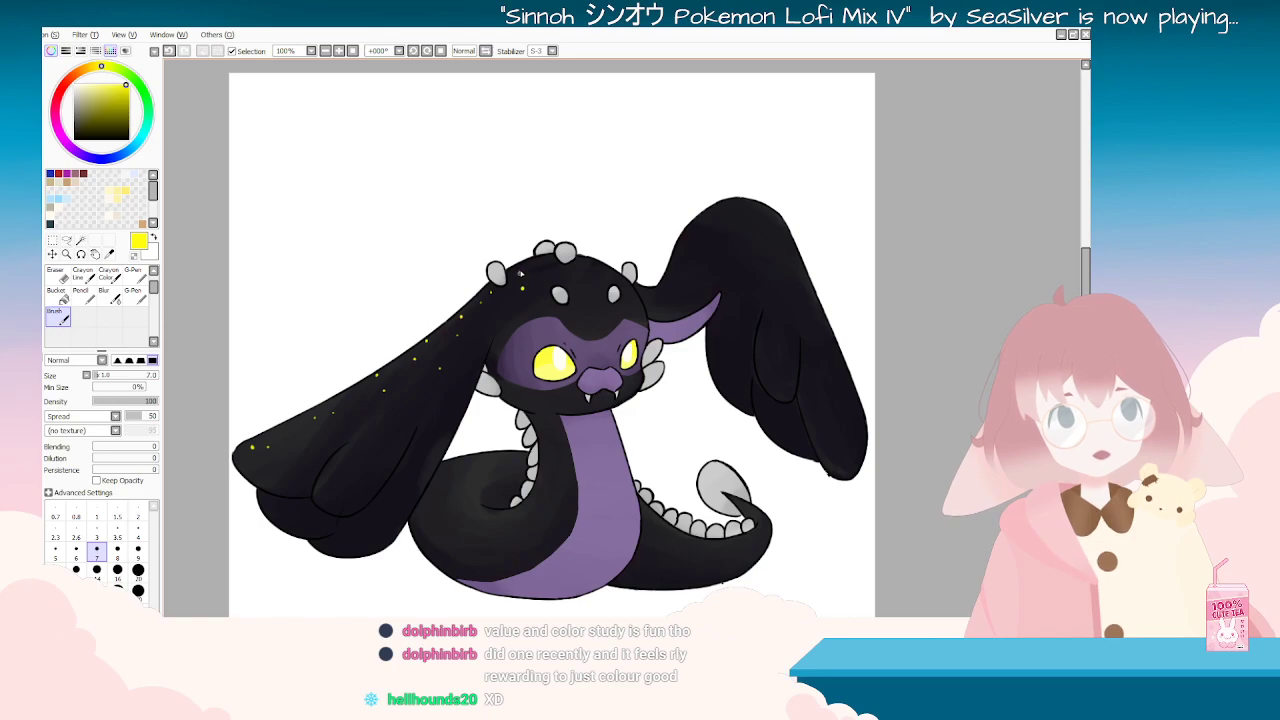
drag(686, 420, 662, 326)
key(Home)
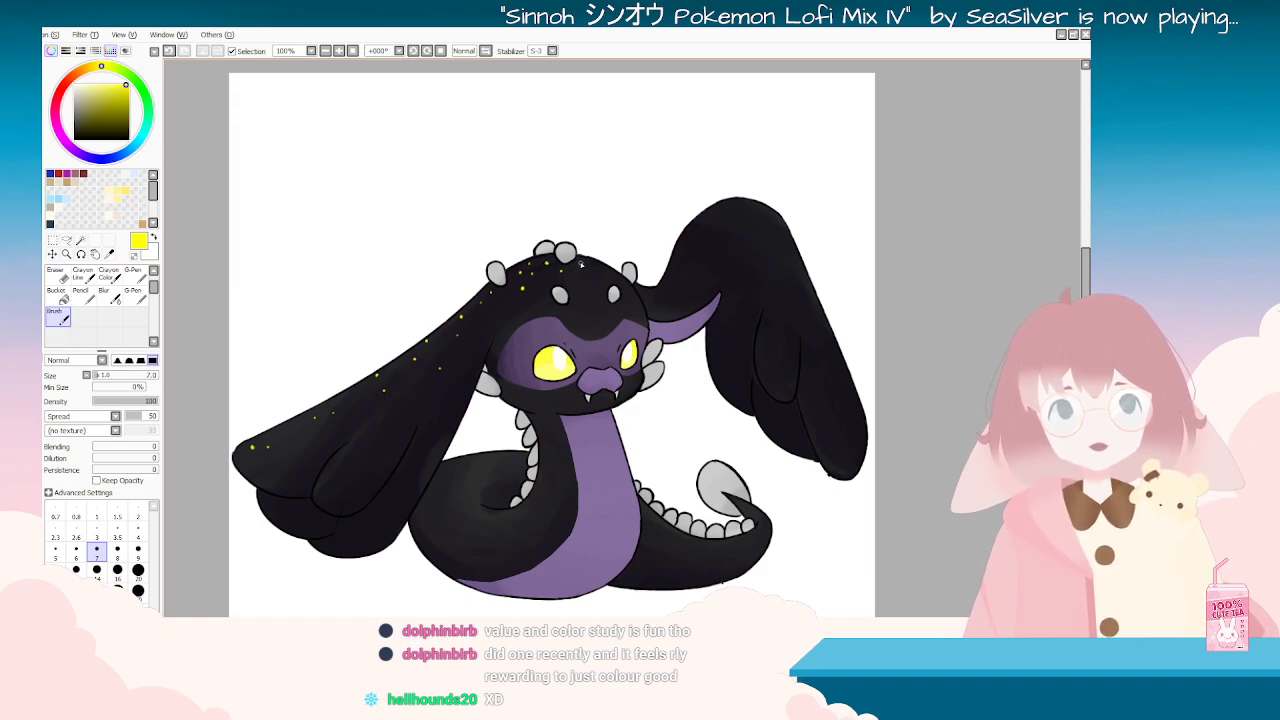
mouse_move(595, 272)
mouse_down()
mouse_move(560, 395)
mouse_move(540, 371)
mouse_up()
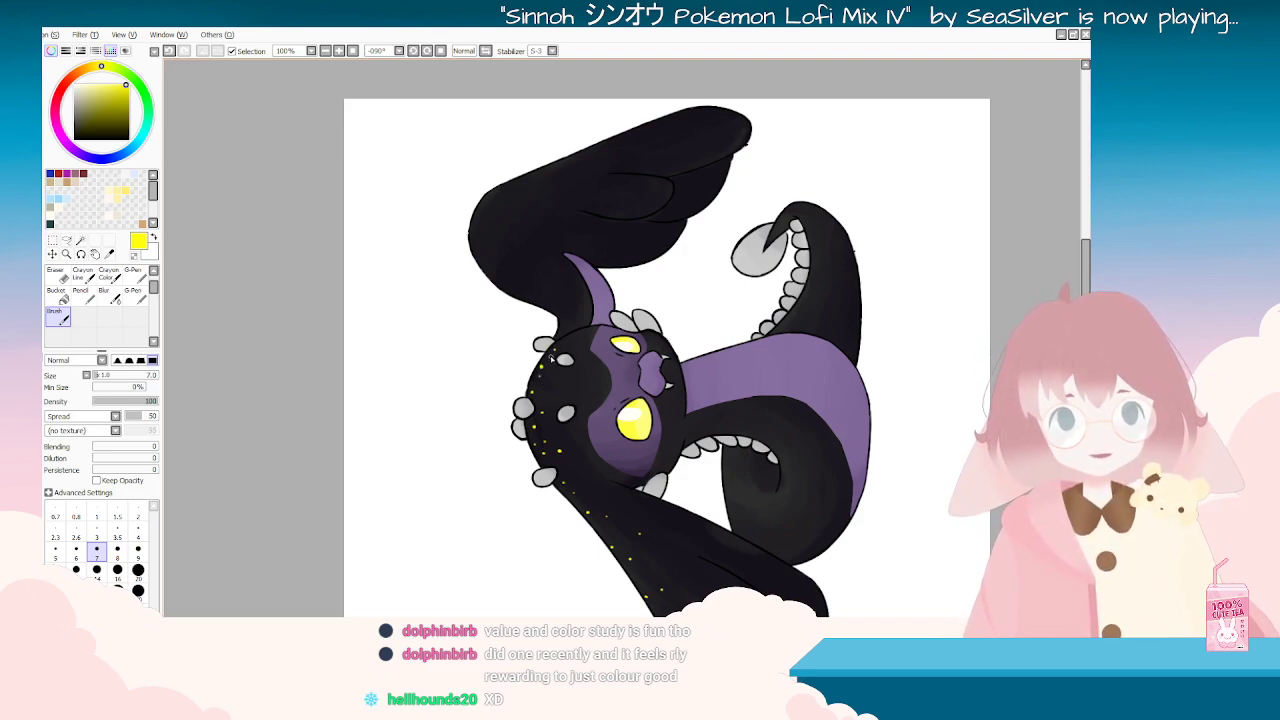
drag(728, 359, 658, 320)
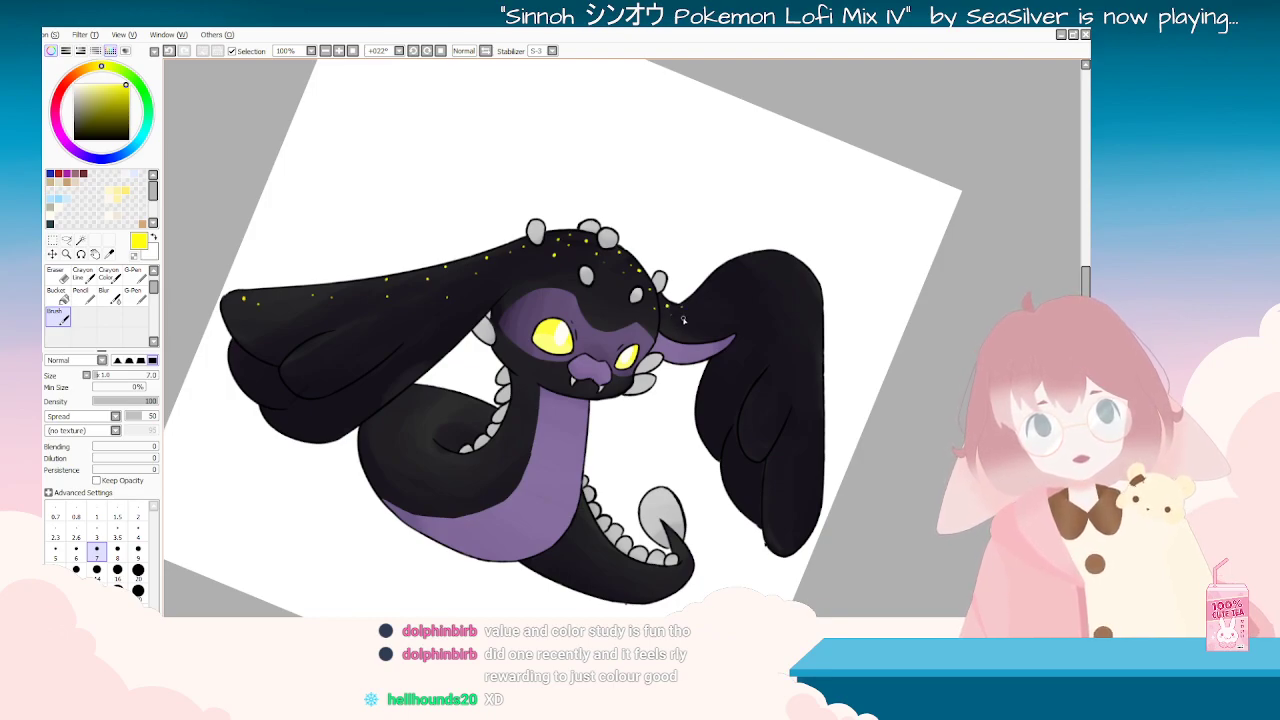
Step: Dot clusters of yellow specks from the far wing's base over its upper bend and down its outer edge
drag(690, 308, 661, 254)
scroll(586, 423, down, 2)
drag(575, 256, 580, 285)
scroll(643, 321, up, 3)
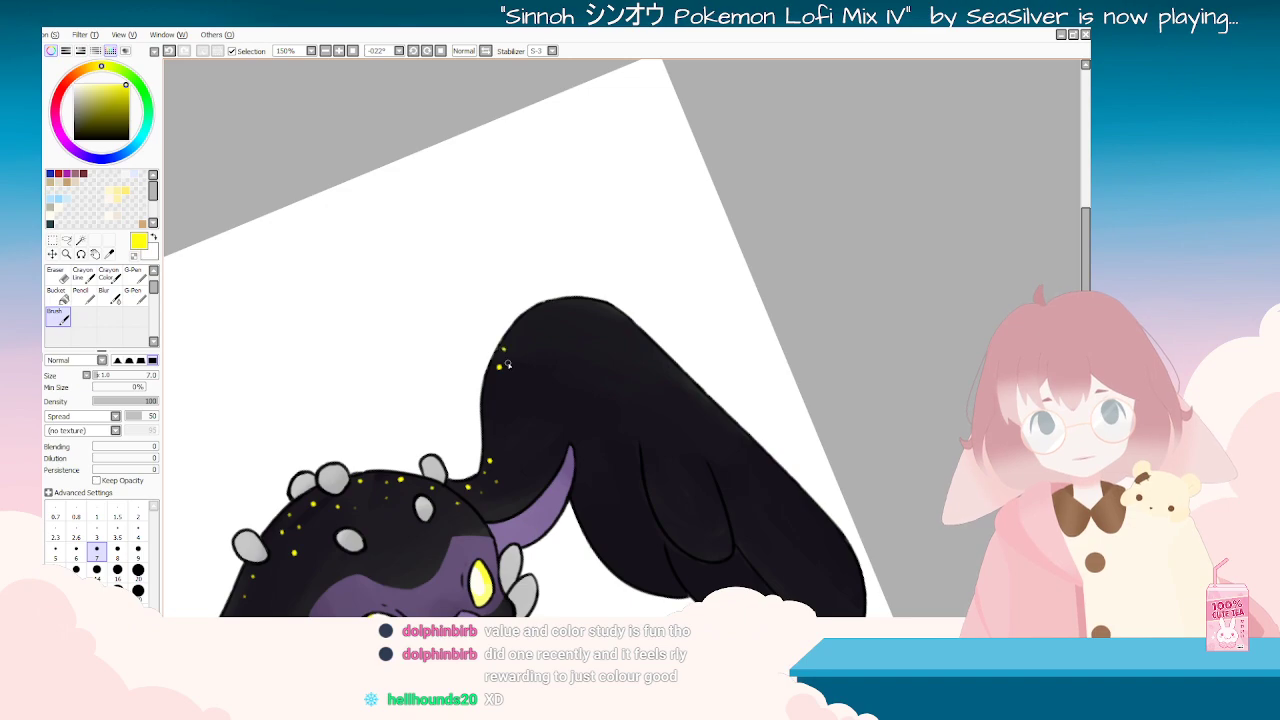
mouse_move(584, 320)
mouse_down()
mouse_move(680, 390)
mouse_move(652, 296)
mouse_up()
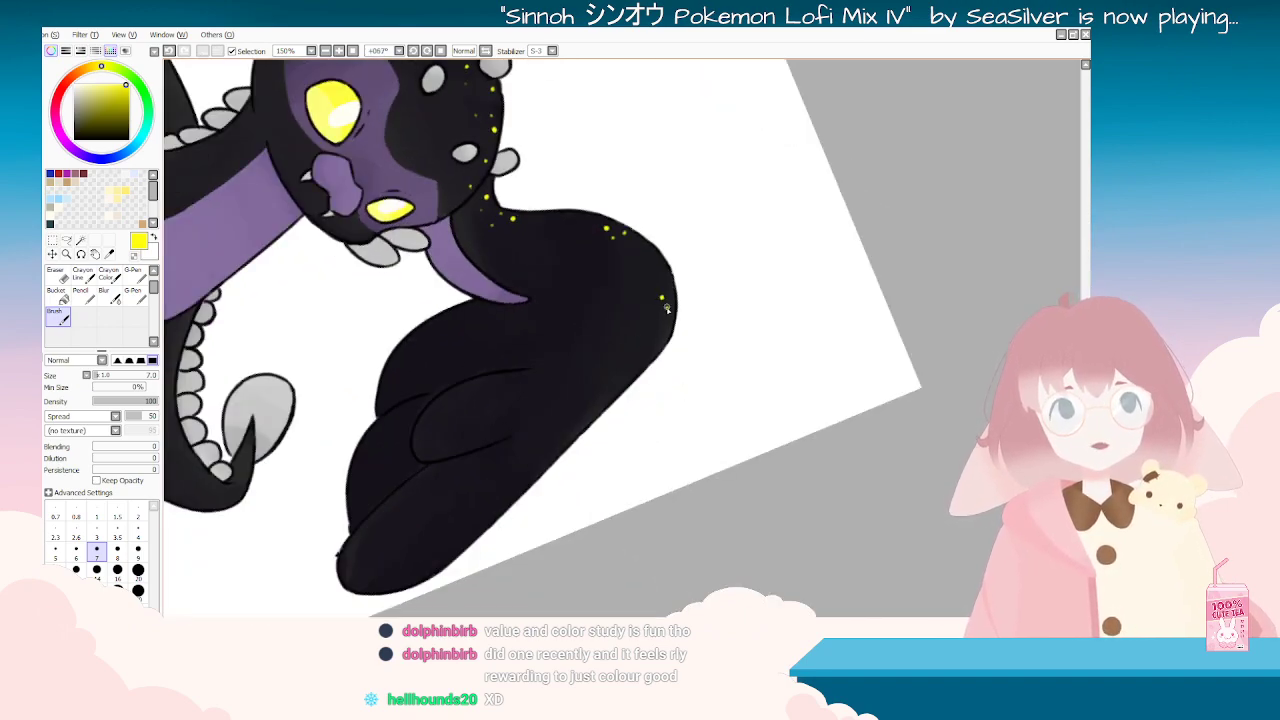
click(669, 323)
drag(632, 452, 625, 287)
click(626, 286)
click(615, 312)
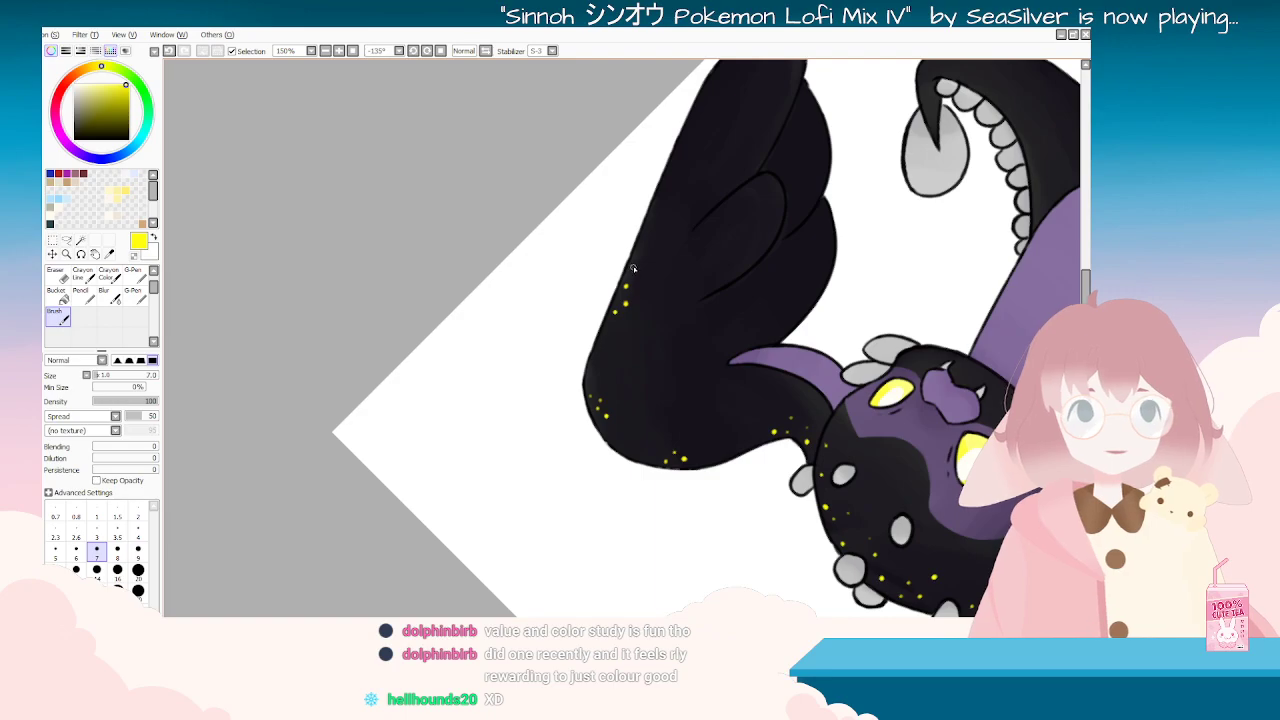
Step: Add a small cluster of yellow specks near the tip of the far wing
drag(814, 327, 853, 422)
key(End)
key(End)
key(End)
key(End)
key(End)
key(End)
key(End)
key(End)
key(End)
key(End)
key(End)
key(End)
key(End)
key(End)
key(End)
key(End)
key(End)
key(End)
key(End)
key(End)
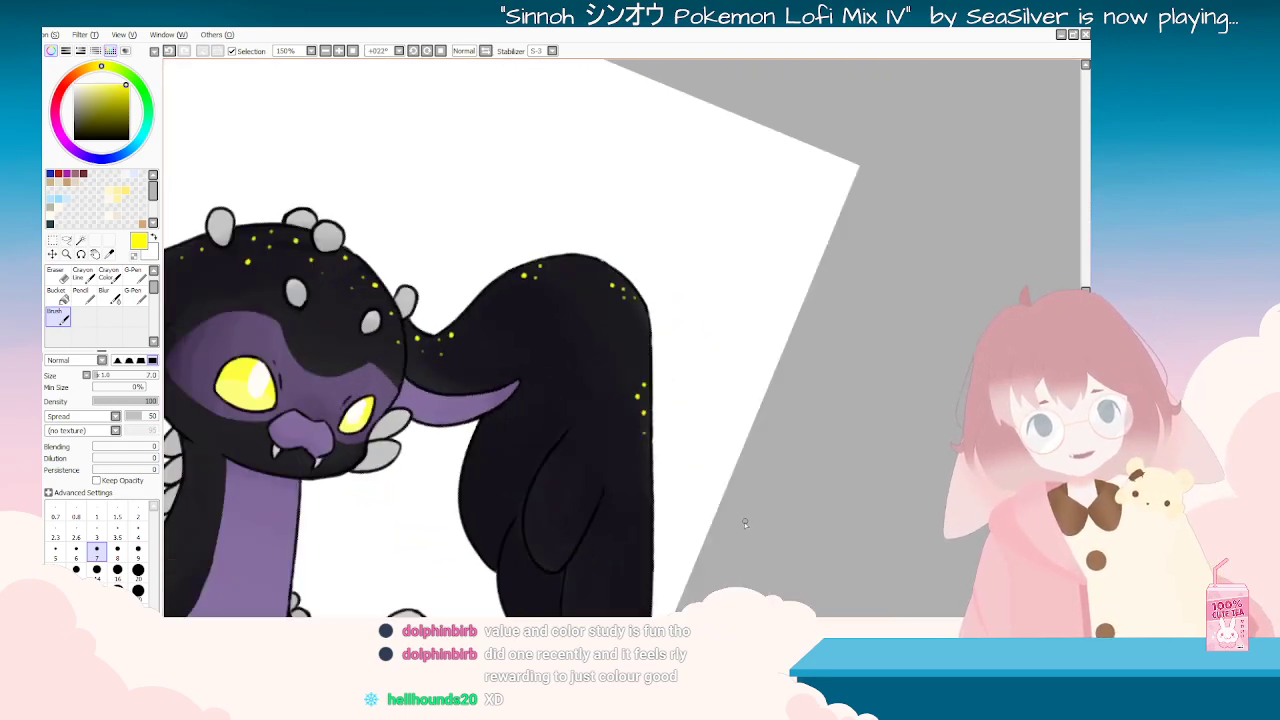
key(End)
key(End)
key(End)
key(End)
key(End)
key(End)
key(End)
key(End)
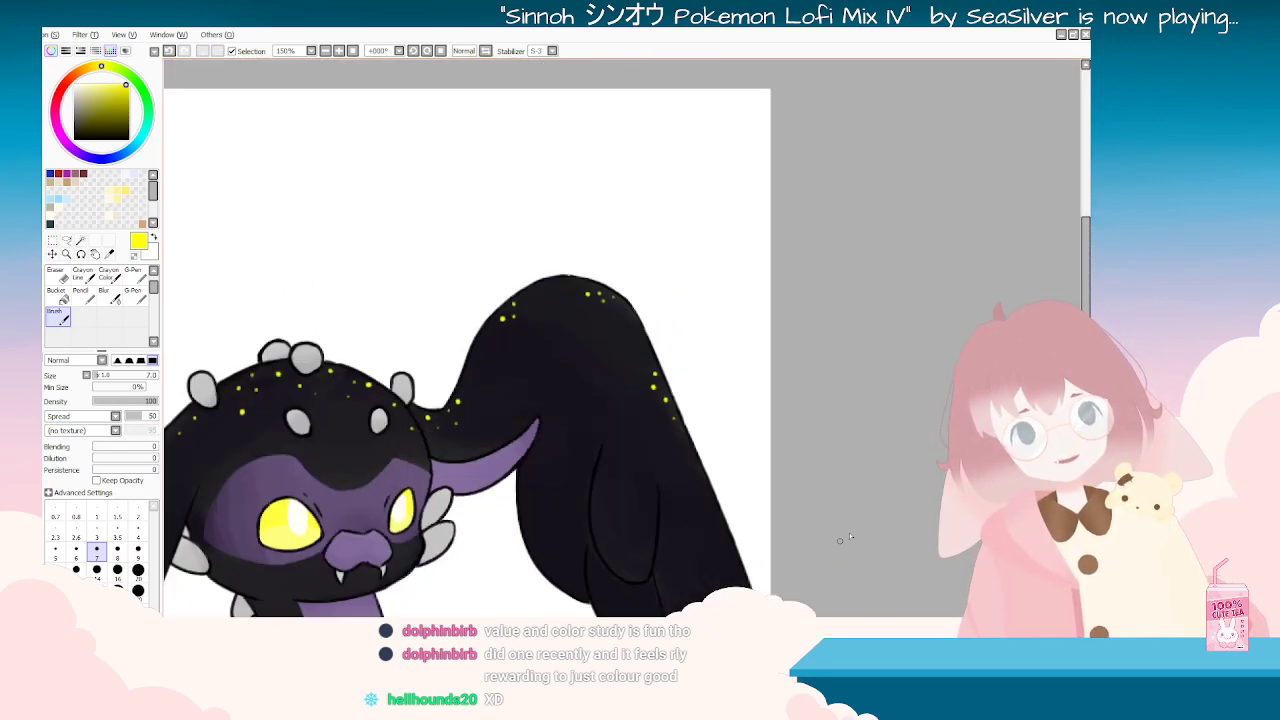
drag(1086, 335, 1086, 351)
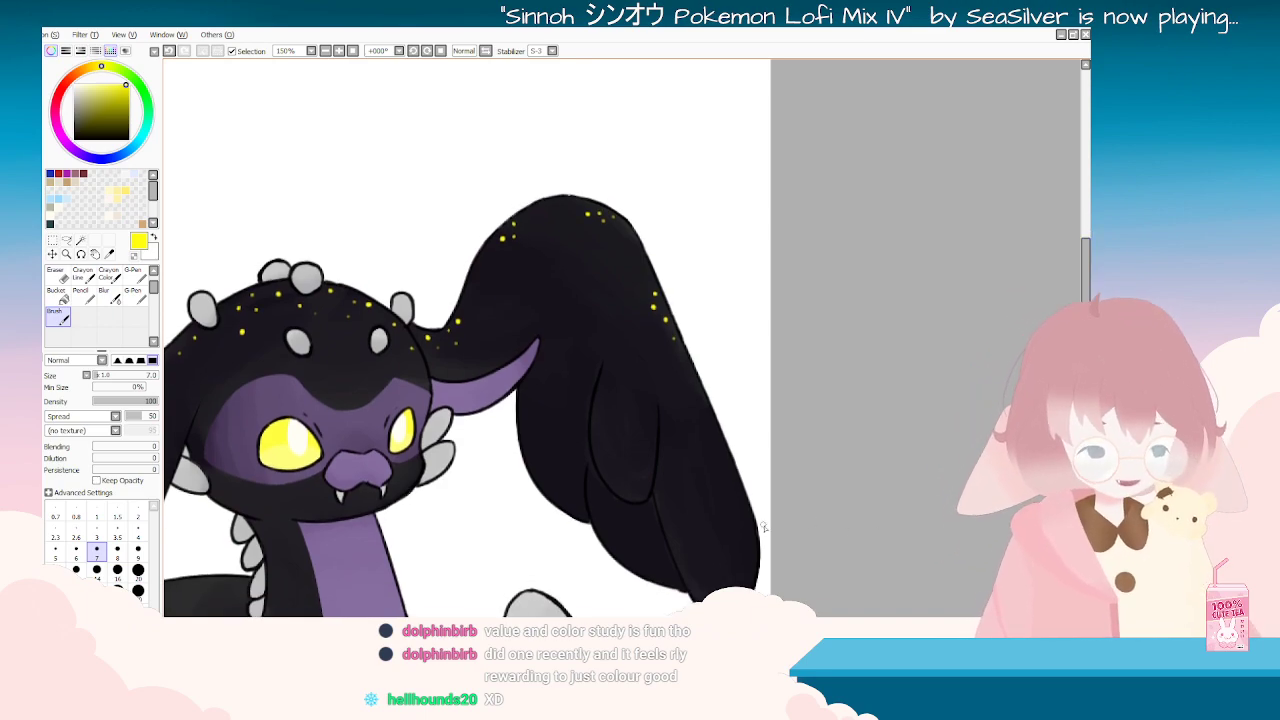
click(751, 563)
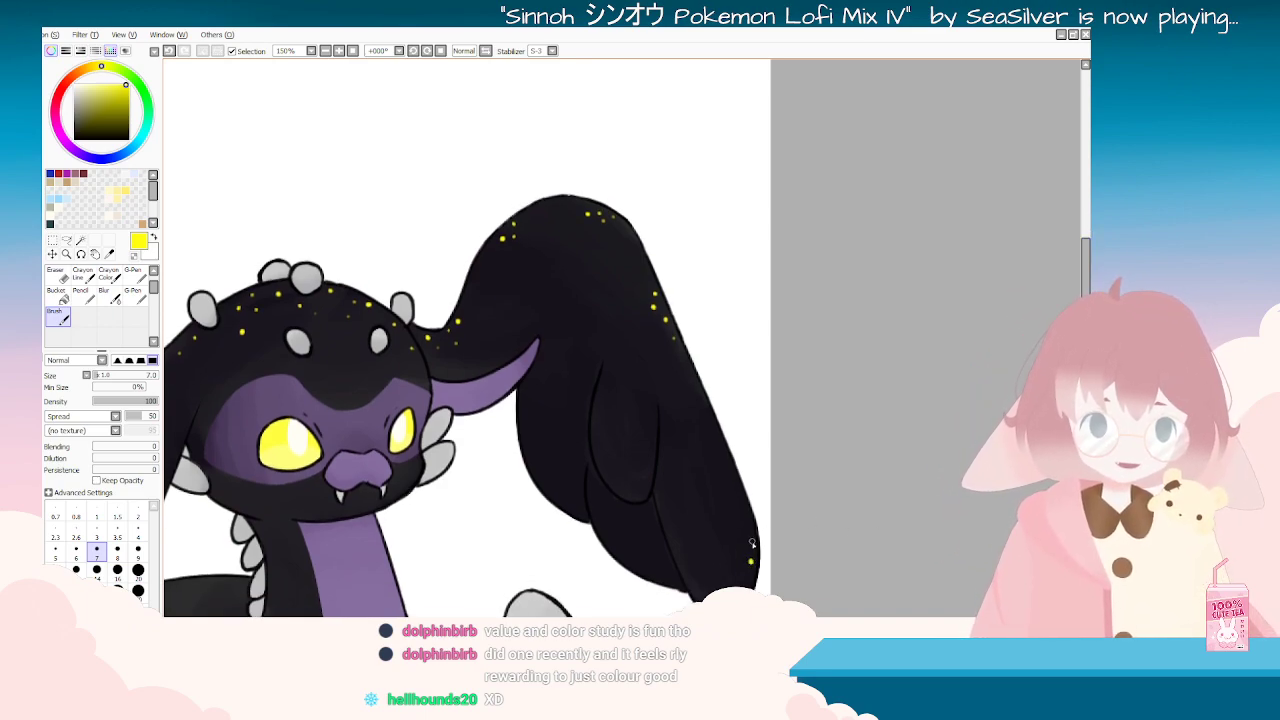
click(746, 525)
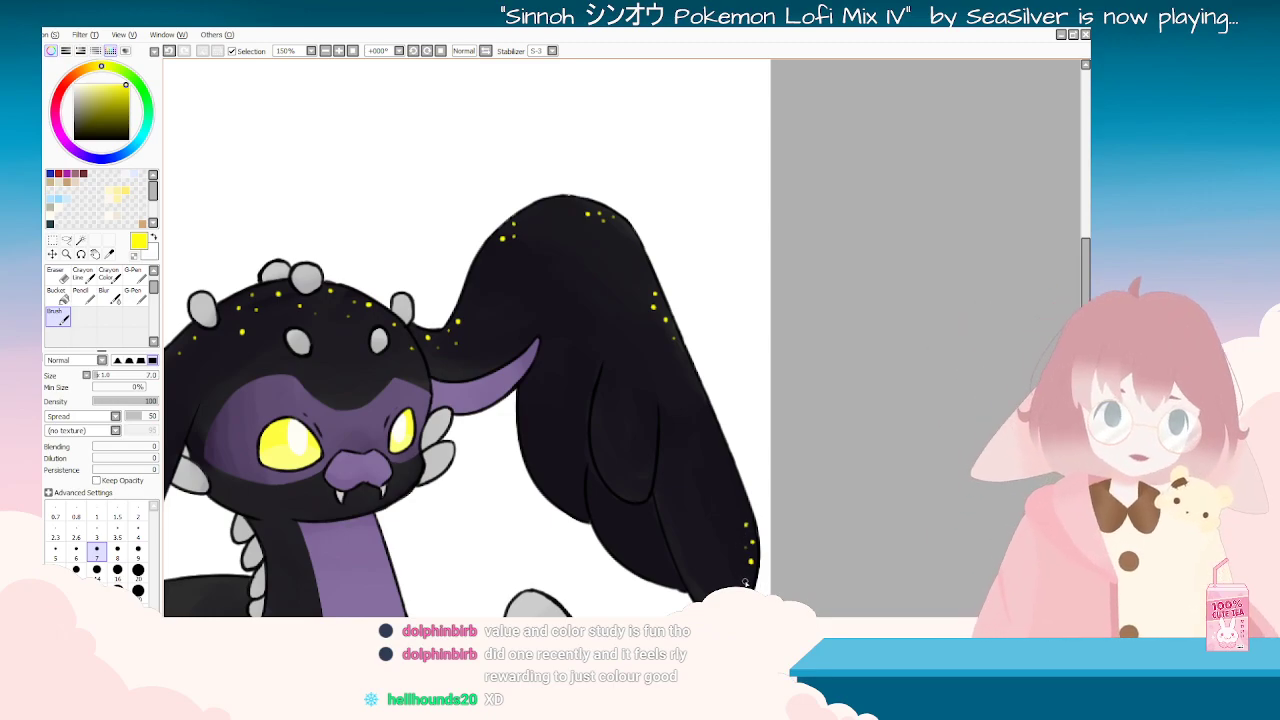
Step: Compare the speck placement on the whole creature with the starry pattern on the Luna Varient reference
drag(850, 300, 760, 480)
scroll(630, 505, down, 3)
key(Home)
click(58, 276)
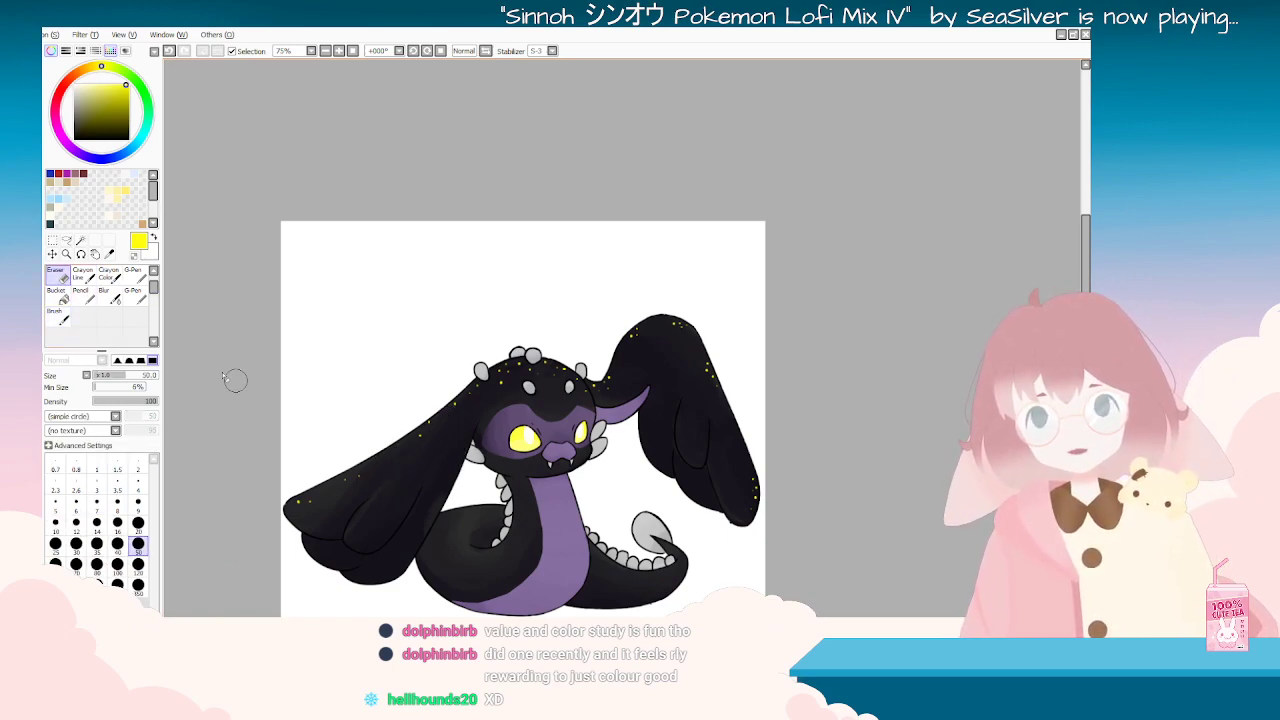
click(58, 316)
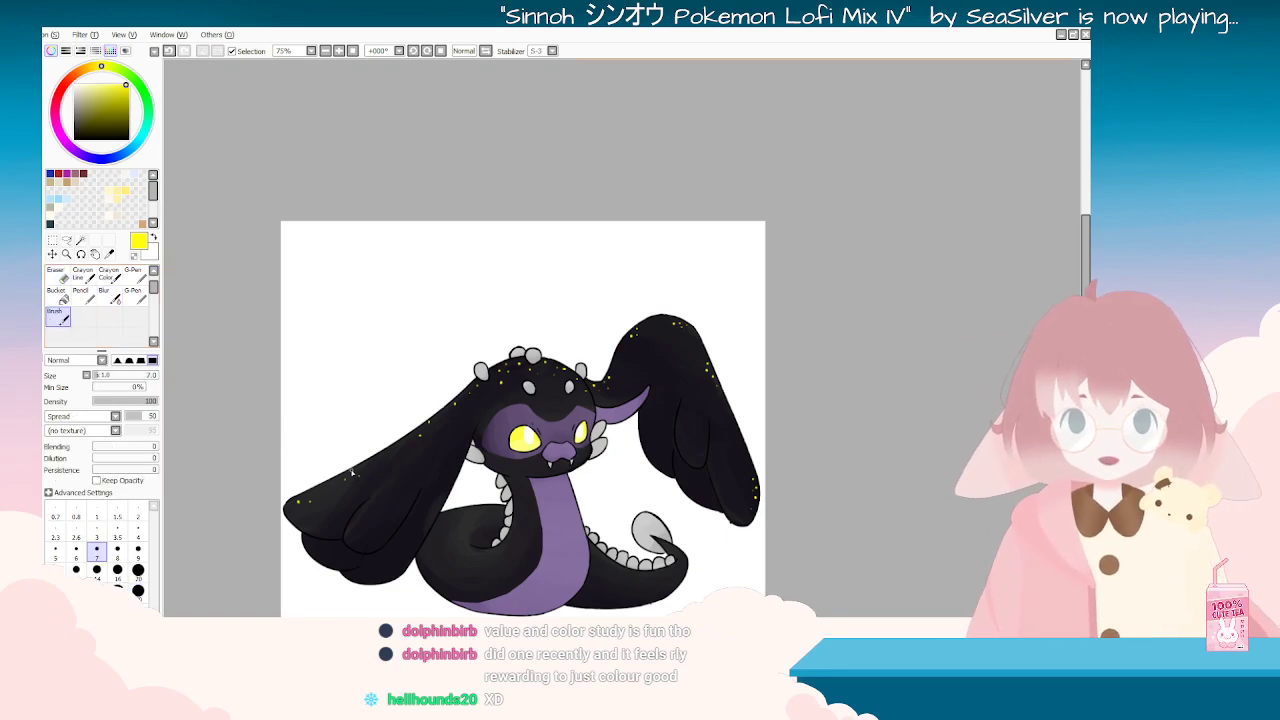
key(End)
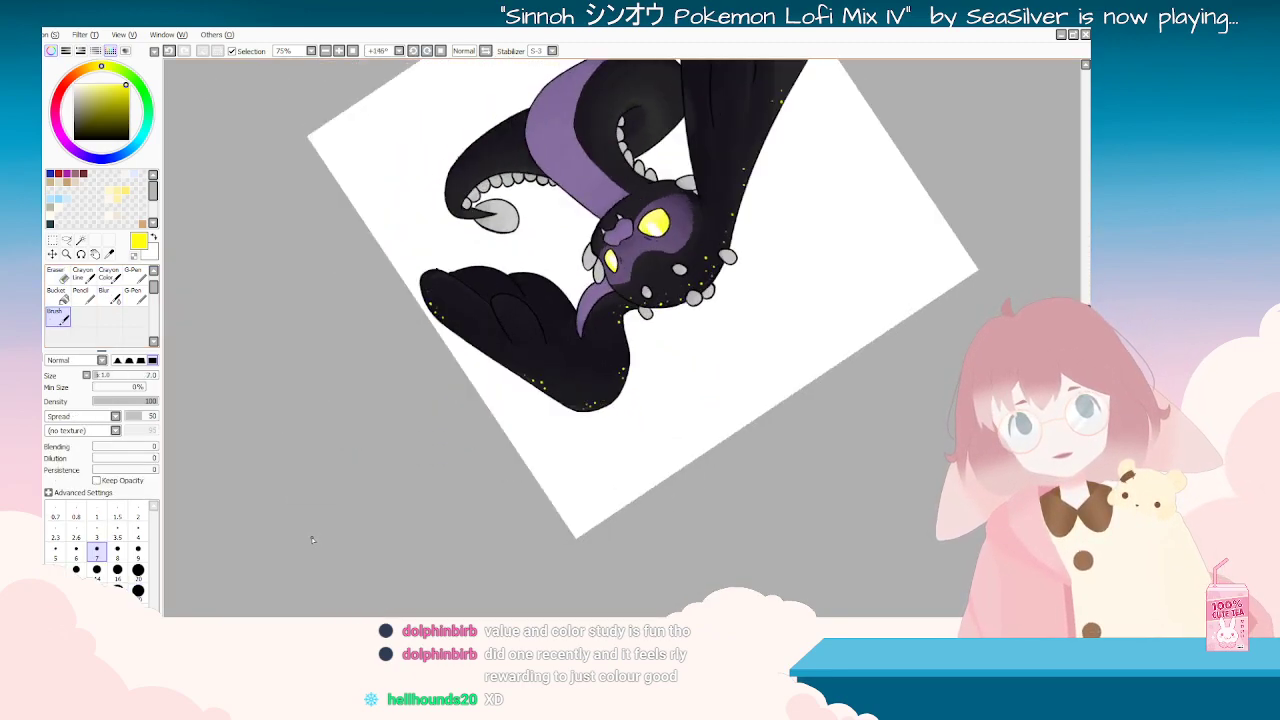
key(Delete)
key(Delete)
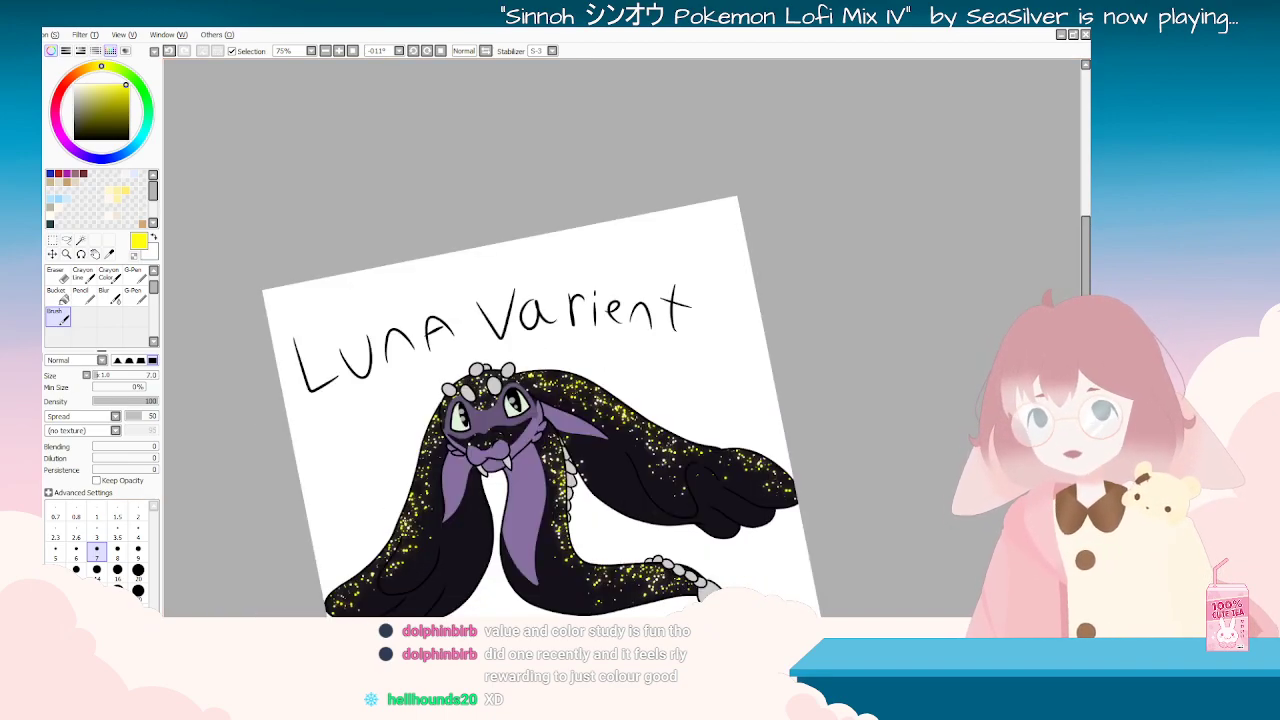
Step: Dot yellow star specks on the neck and over the coiled body beside the grey back scales
scroll(543, 602, up, 1)
key(End)
key(End)
key(End)
key(End)
key(End)
key(End)
key(End)
key(End)
key(End)
key(End)
key(End)
key(End)
key(End)
key(End)
key(End)
key(End)
key(End)
key(End)
key(End)
key(End)
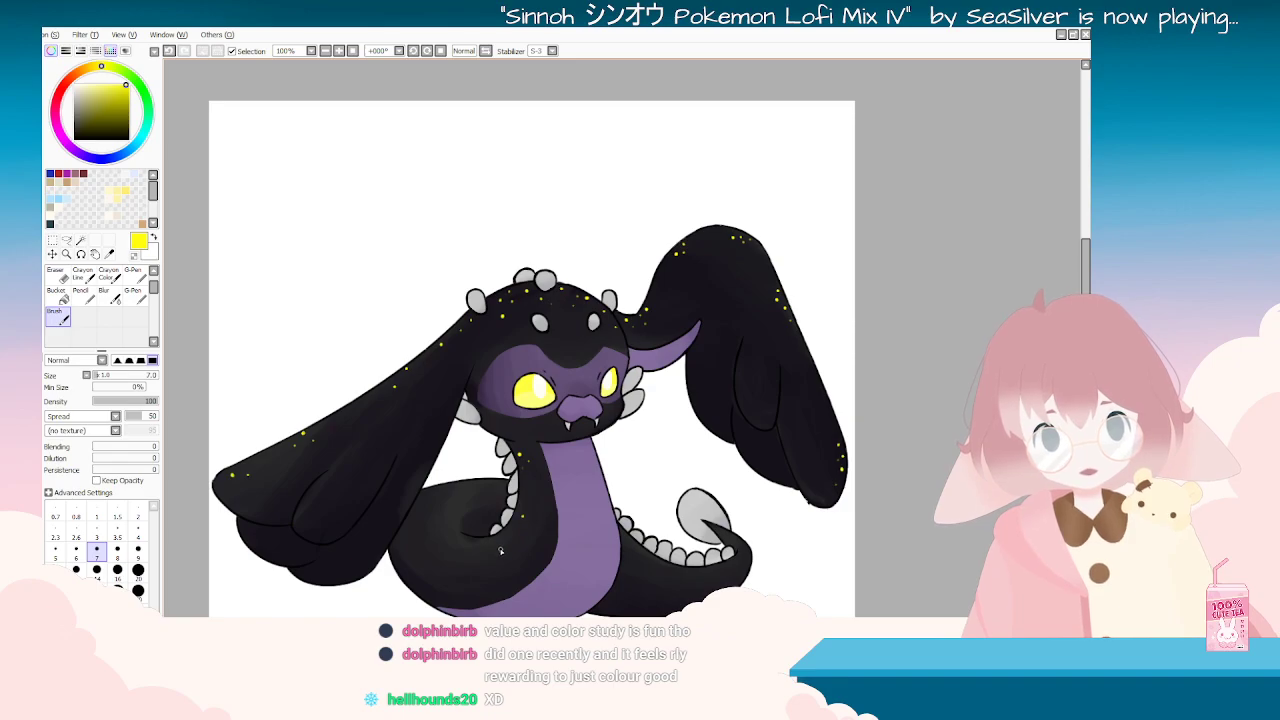
mouse_move(516, 543)
mouse_down()
mouse_move(573, 562)
mouse_move(853, 374)
mouse_move(875, 393)
mouse_move(622, 560)
mouse_move(367, 466)
mouse_up()
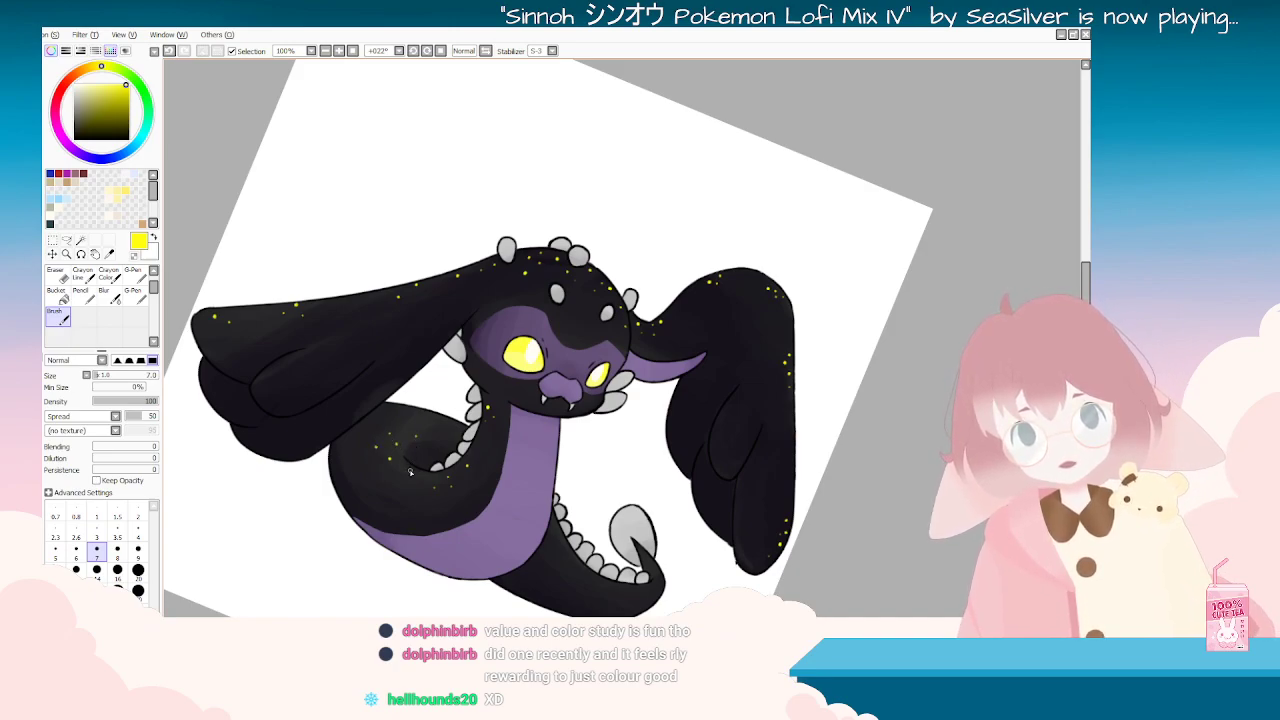
drag(413, 456, 641, 607)
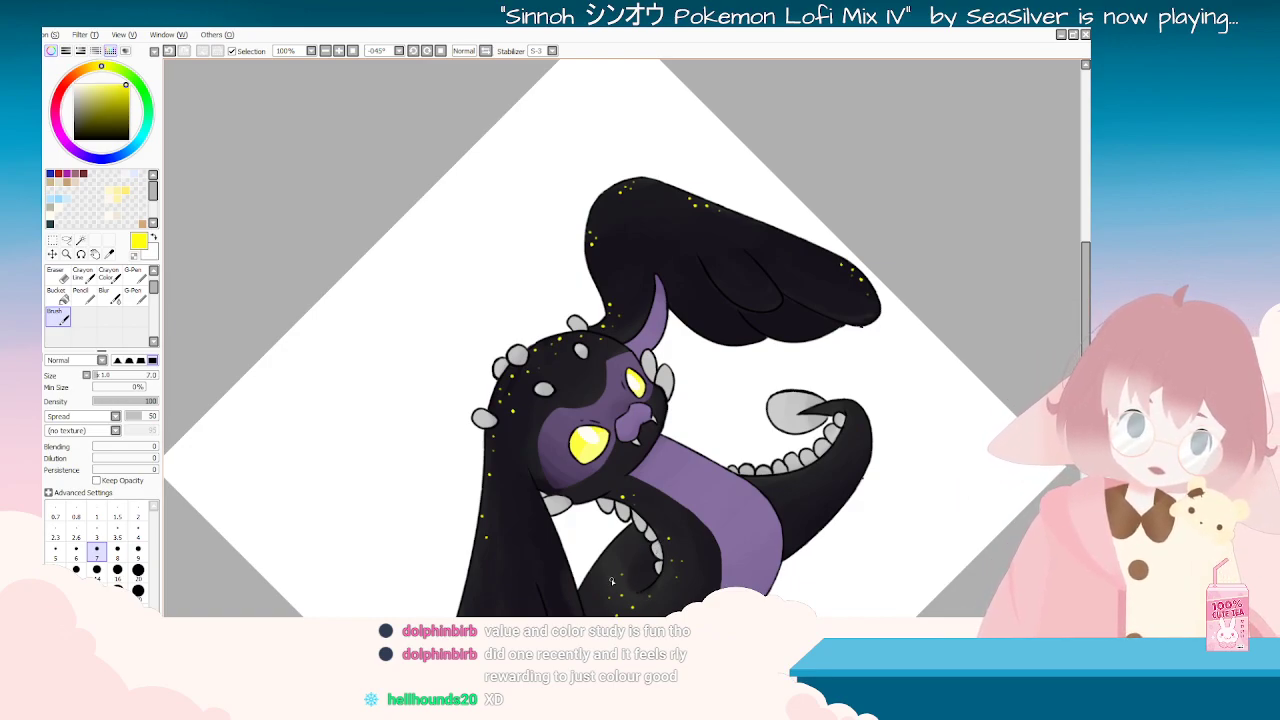
drag(631, 560, 357, 469)
scroll(620, 592, down, 3)
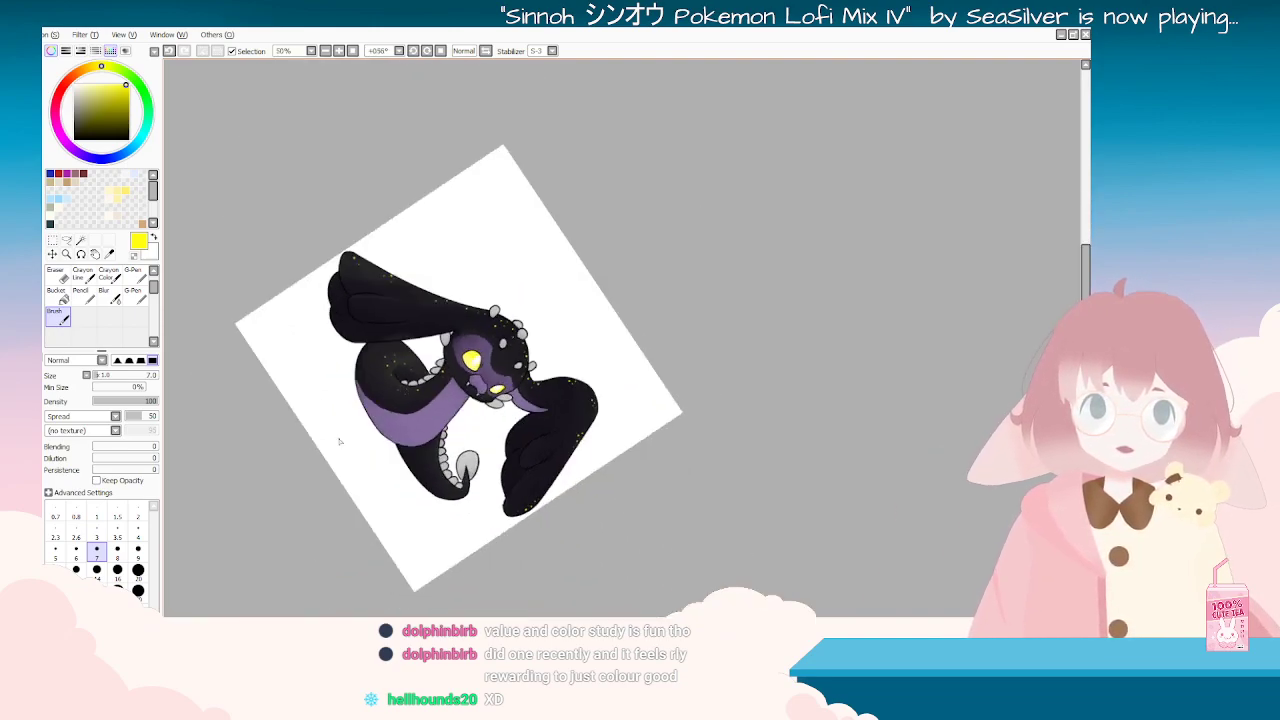
scroll(333, 415, up, 3)
drag(333, 415, 350, 244)
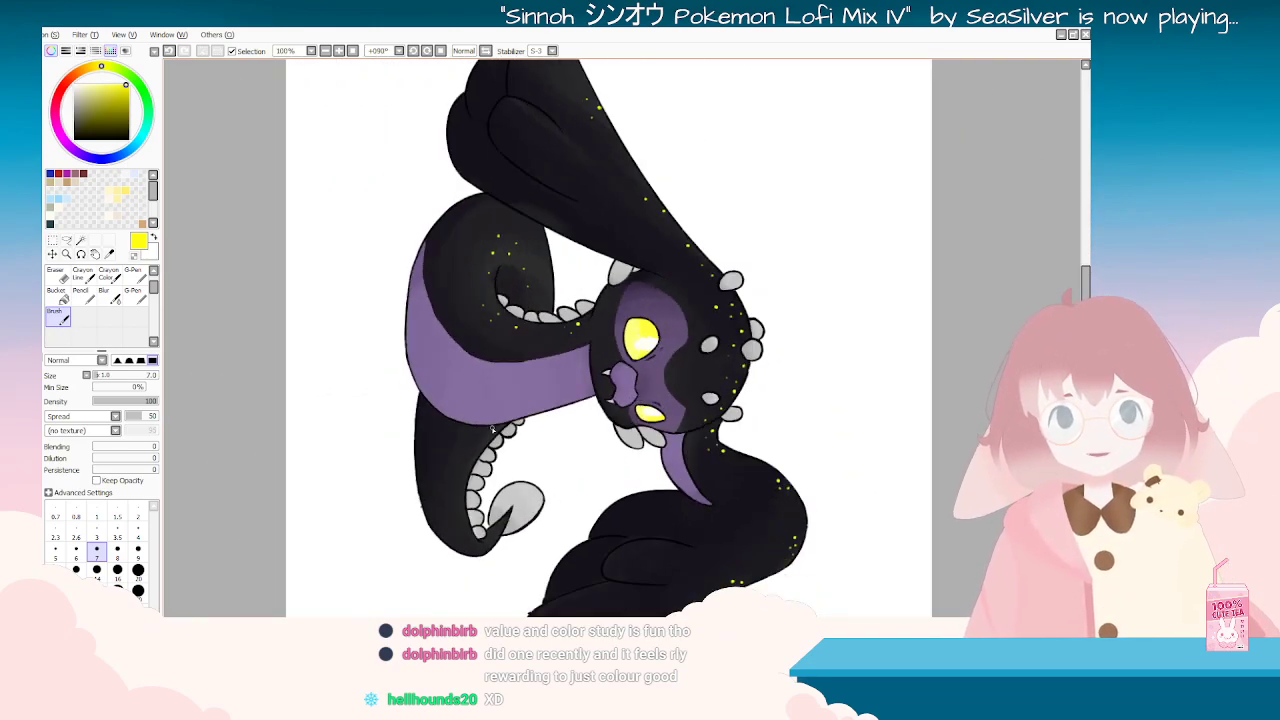
Step: Dot yellow star specks along the tail beside its row of grey scales, up to the curled end
drag(490, 438, 781, 425)
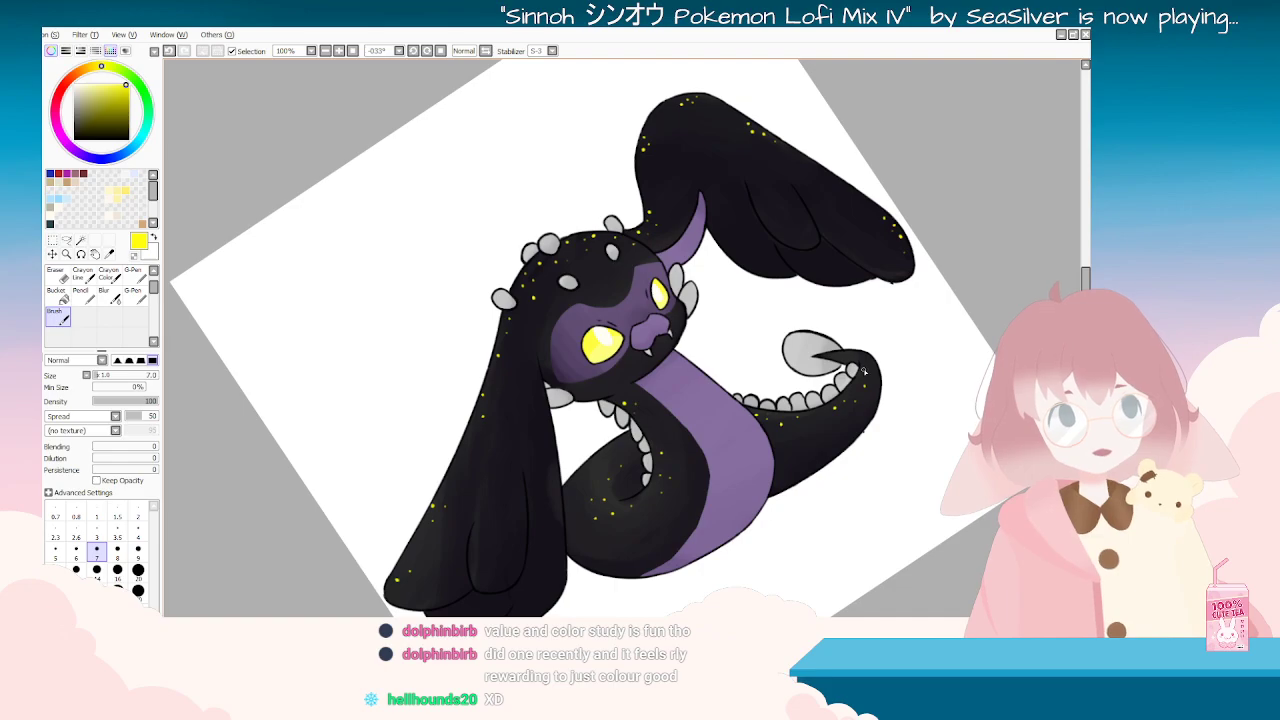
drag(864, 350, 588, 575)
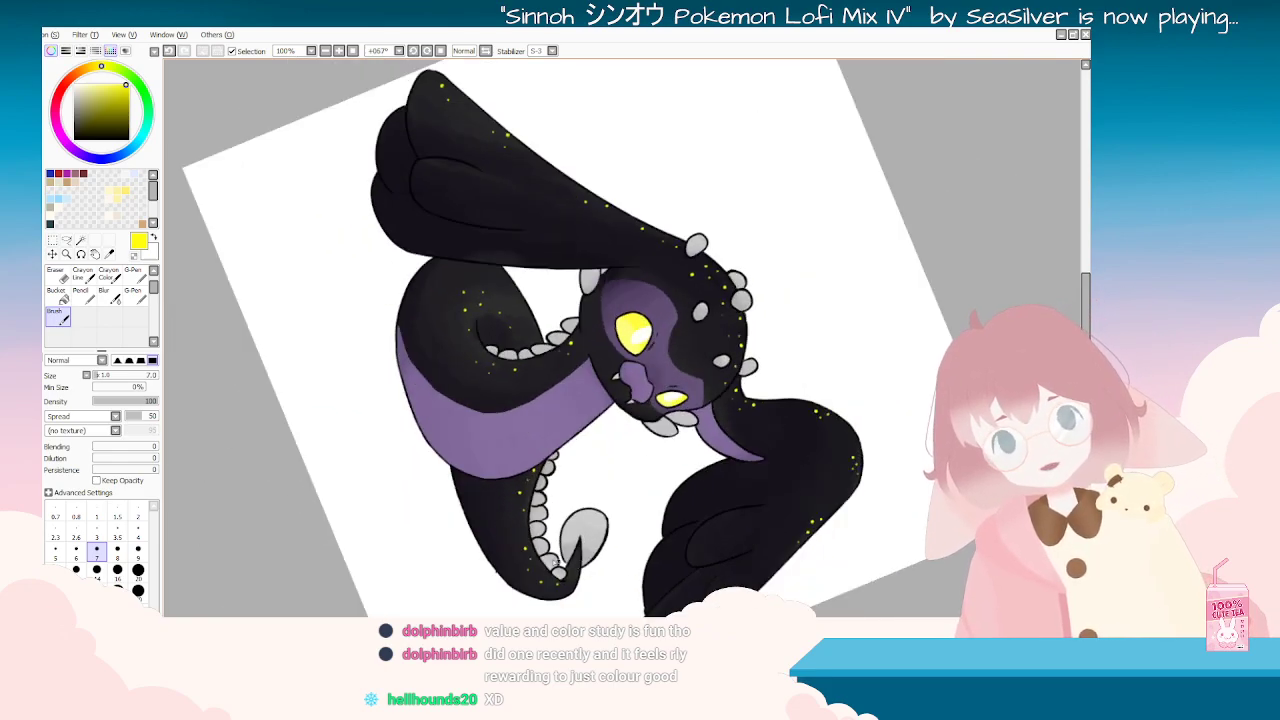
click(507, 542)
drag(516, 524, 819, 413)
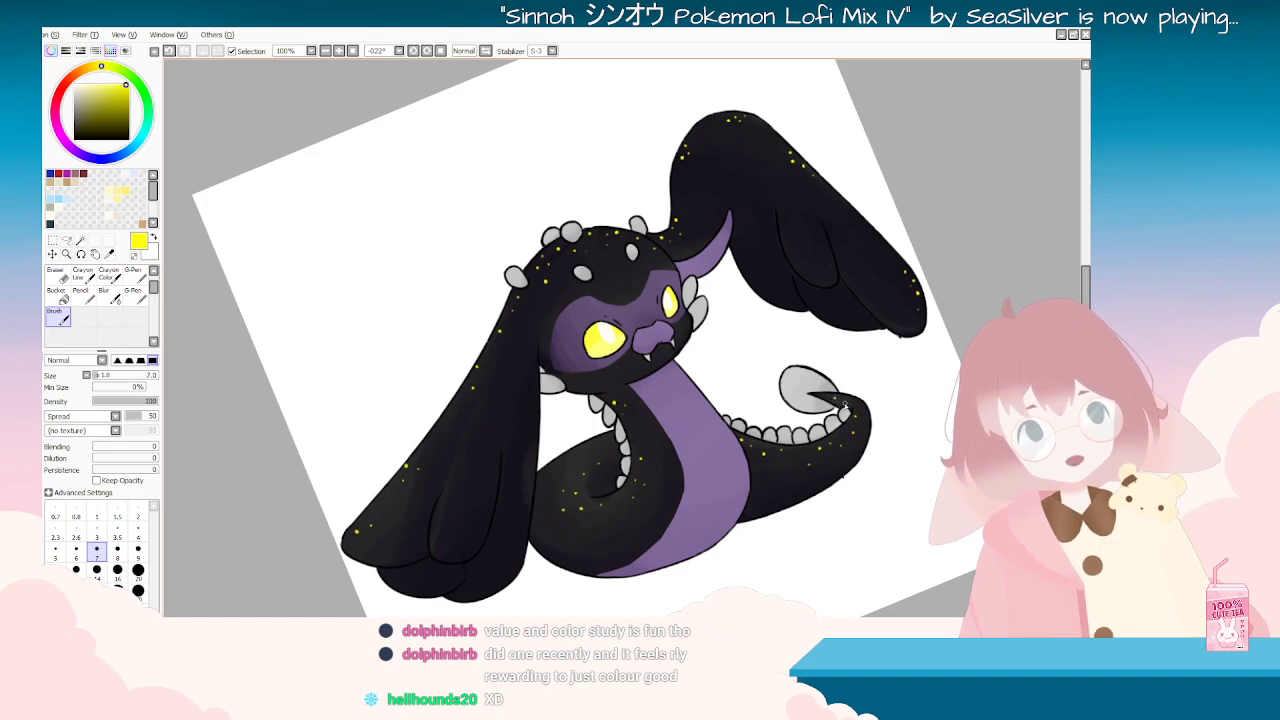
Step: Review the spread of yellow specks over the whole creature in an upright, zoomed-out view
key(Home)
scroll(830, 405, down, 3)
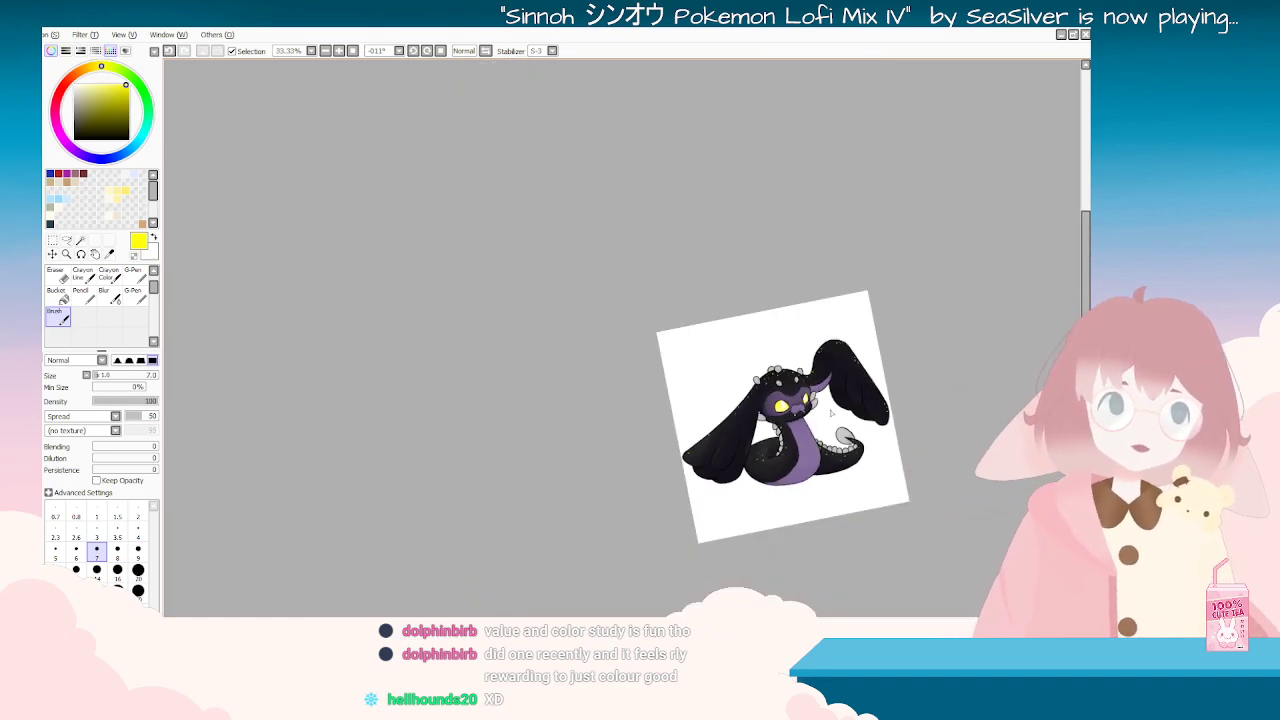
scroll(835, 430, up, 1)
key(End)
key(End)
key(End)
key(End)
key(End)
key(End)
key(End)
key(End)
key(End)
key(End)
key(End)
key(End)
key(End)
key(End)
key(End)
key(End)
key(Home)
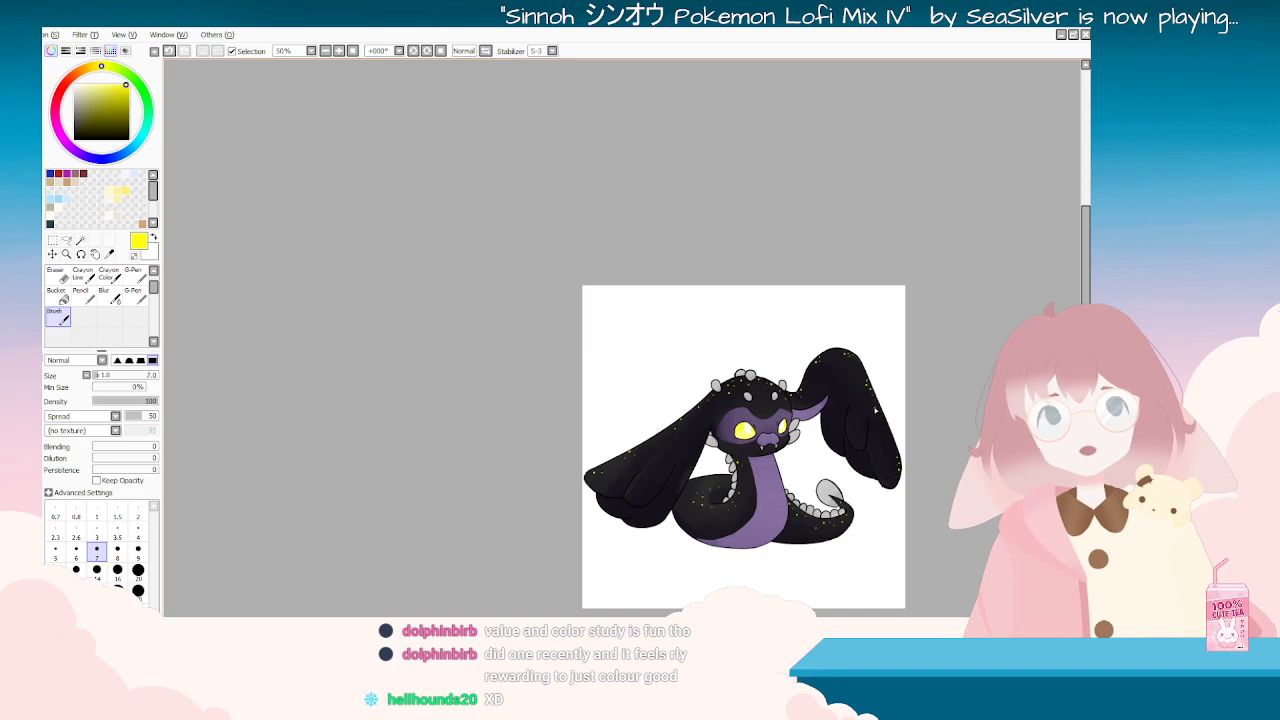
Step: Sample the pale yellow of a star speck on the Luna Varient reference as the paint colour
click(109, 254)
scroll(648, 376, up, 9)
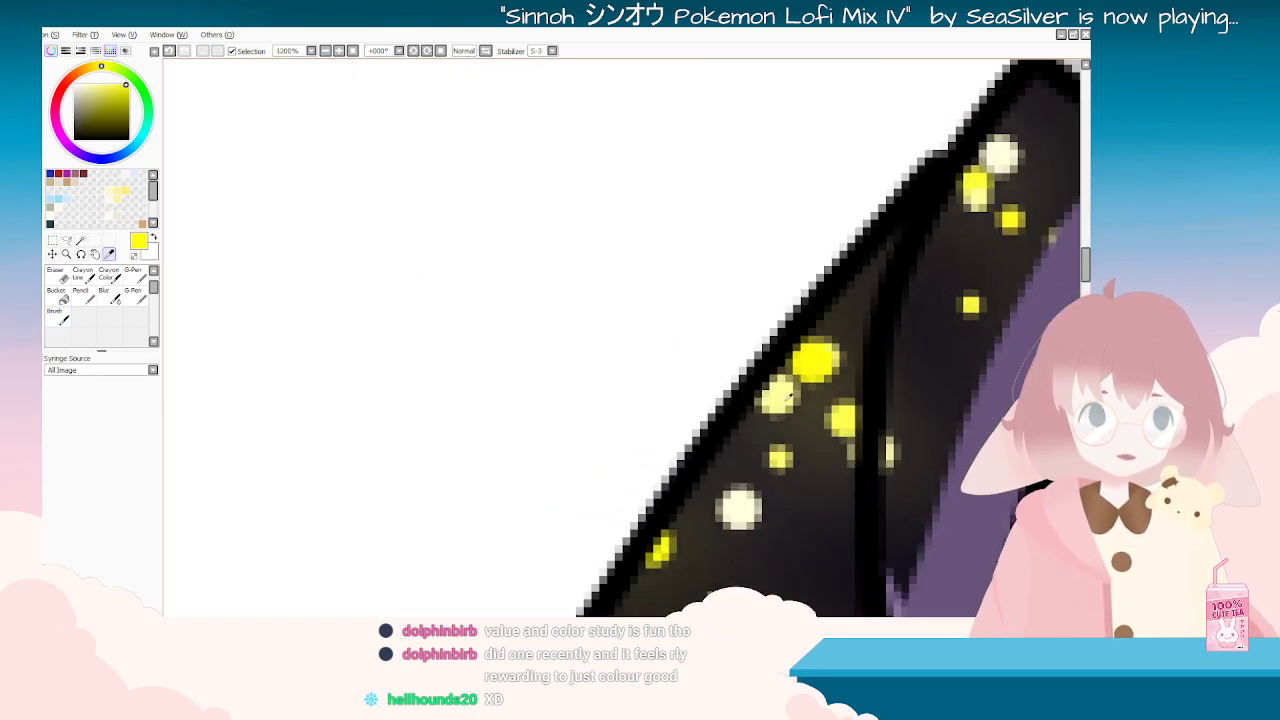
click(783, 393)
scroll(916, 530, down, 9)
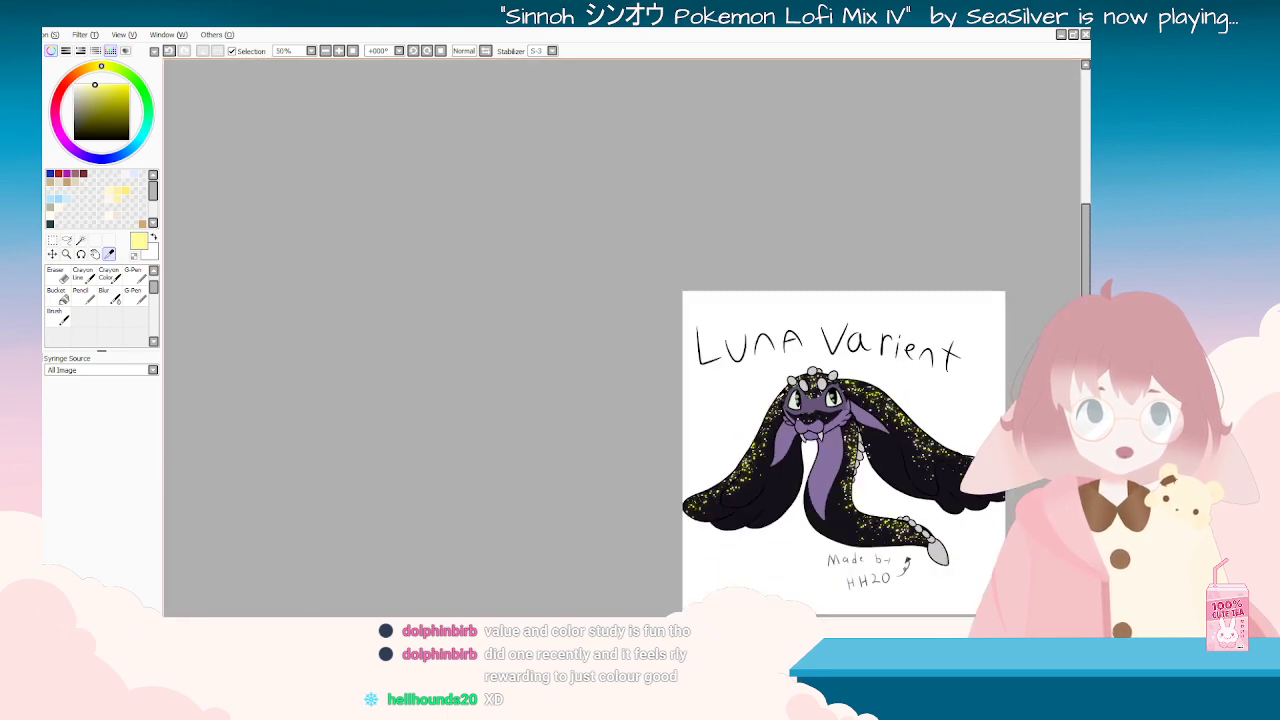
scroll(916, 530, up, 1)
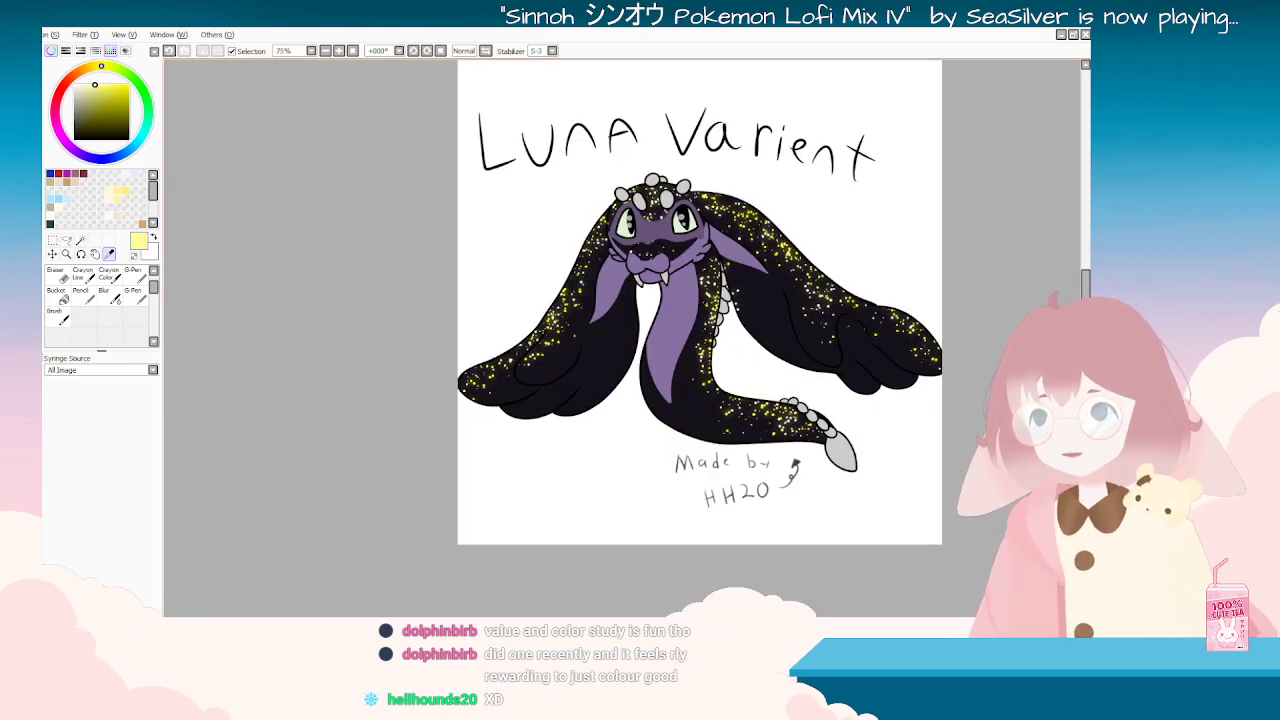
Step: Add pale yellow specks with the Brush along the near wing's upper edge and across the top of the head
key(ctrl+Tab)
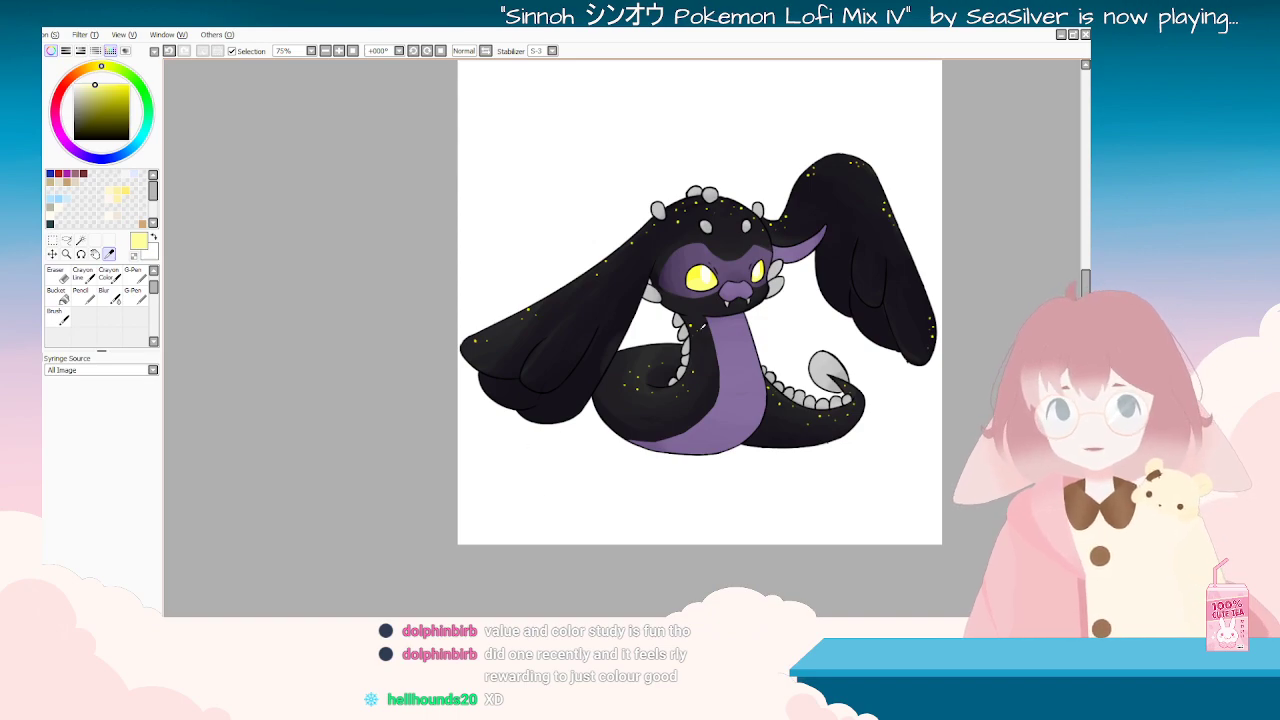
scroll(701, 330, up, 1)
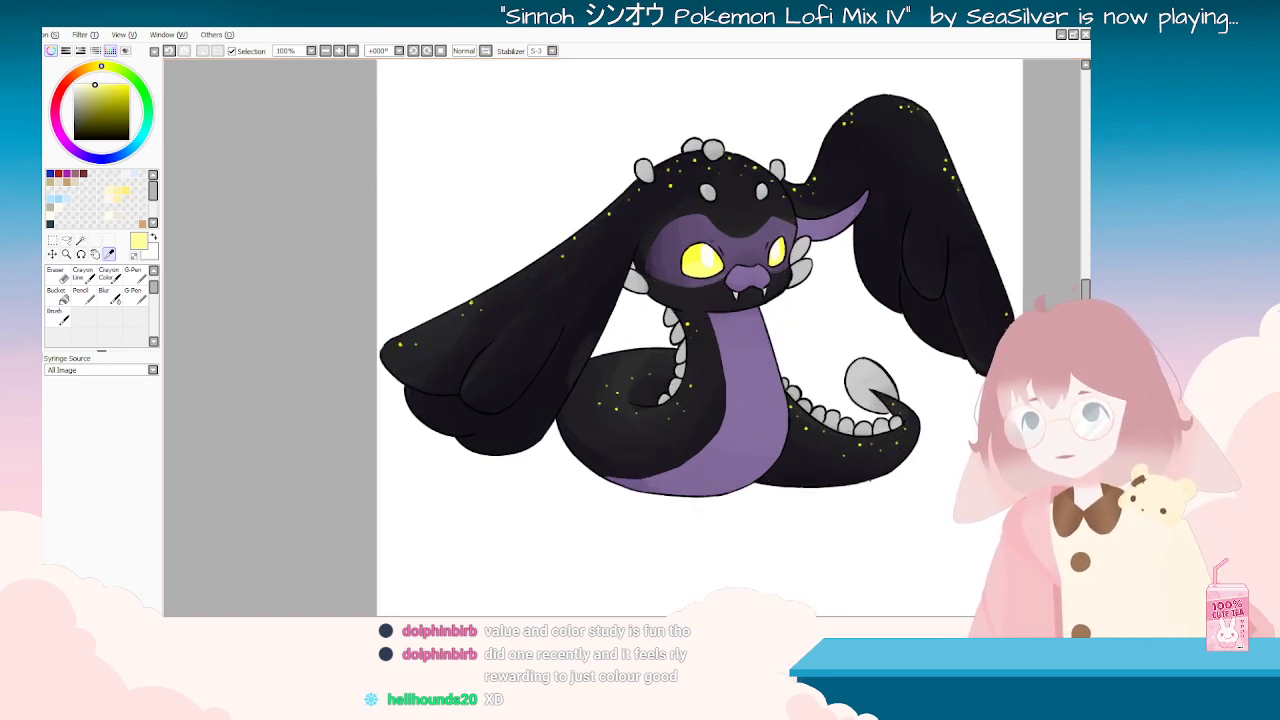
click(58, 316)
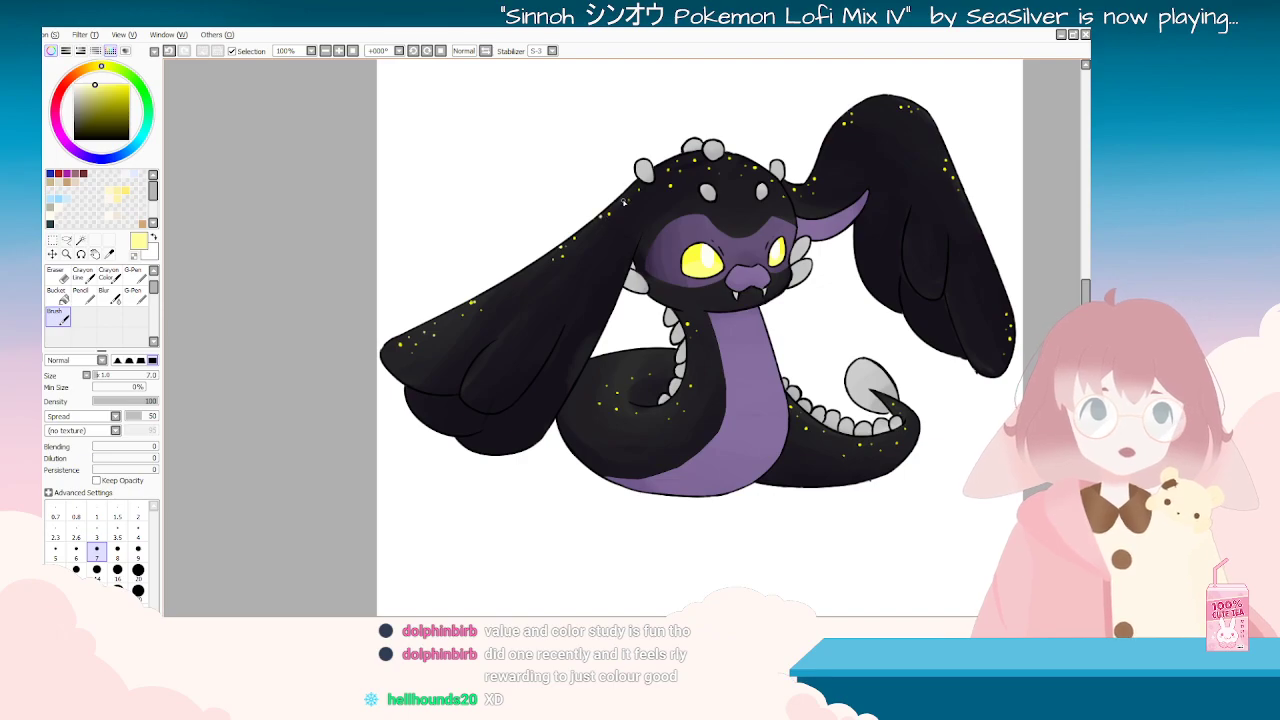
drag(629, 194, 758, 290)
key(End)
key(End)
key(End)
key(End)
key(End)
key(End)
key(End)
key(End)
key(End)
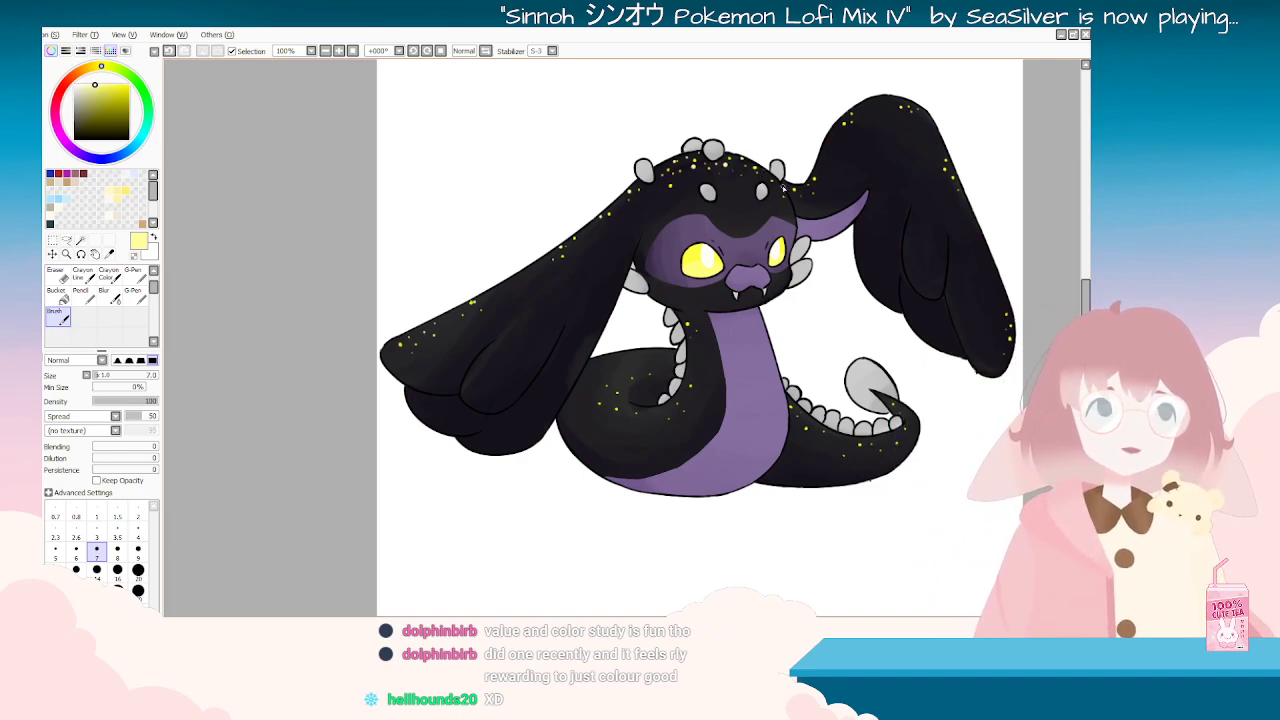
Step: Add pale yellow specks around the base of the far wing beside the head
key(Delete)
key(Delete)
key(Delete)
key(Delete)
key(Delete)
key(Delete)
key(Delete)
key(Delete)
key(Delete)
key(Delete)
key(Delete)
key(Delete)
key(Delete)
key(Delete)
key(Delete)
key(Delete)
key(Delete)
key(Delete)
key(Delete)
key(Delete)
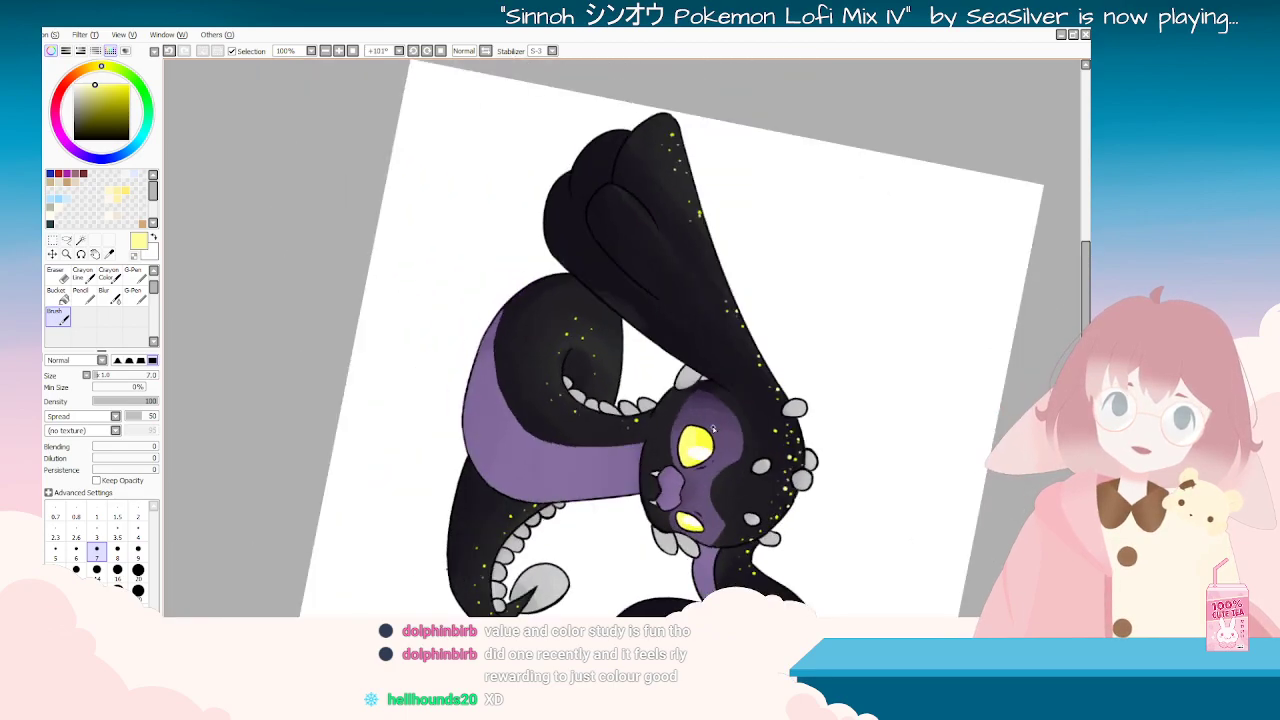
scroll(748, 283, down, 2)
scroll(775, 250, up, 3)
key(End)
key(End)
key(End)
key(End)
key(End)
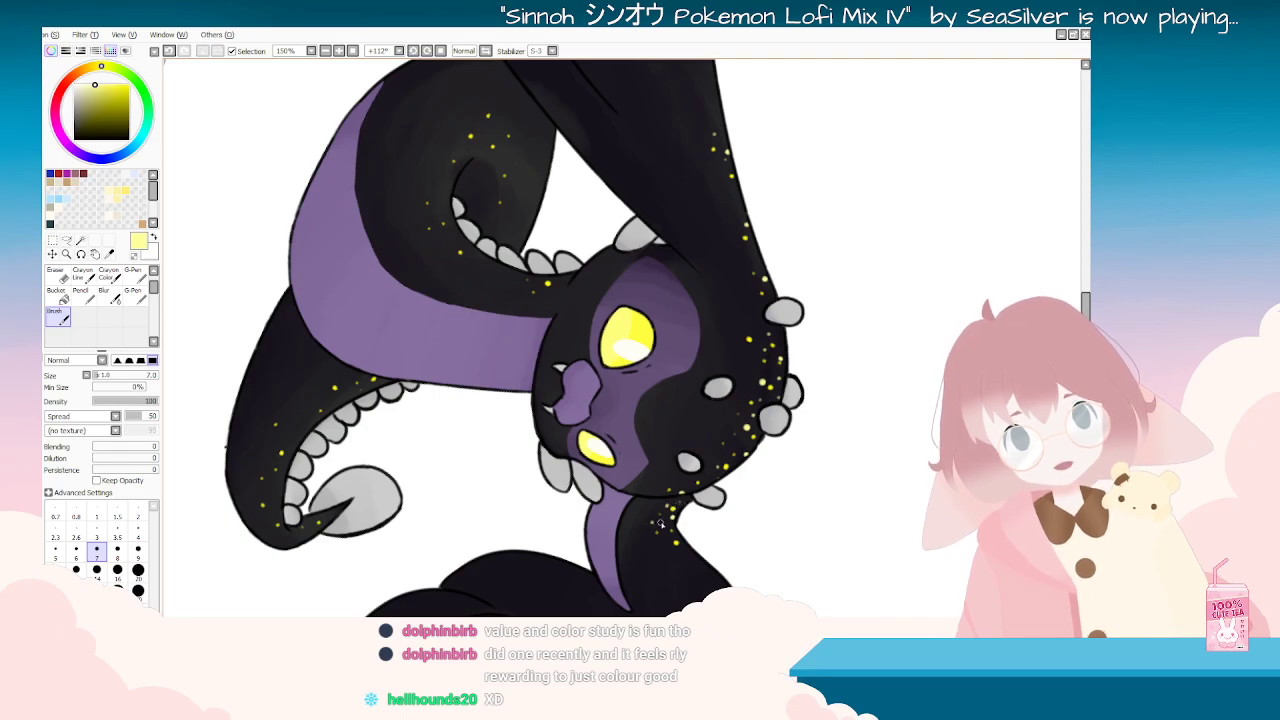
key(Delete)
key(Delete)
key(Delete)
key(Delete)
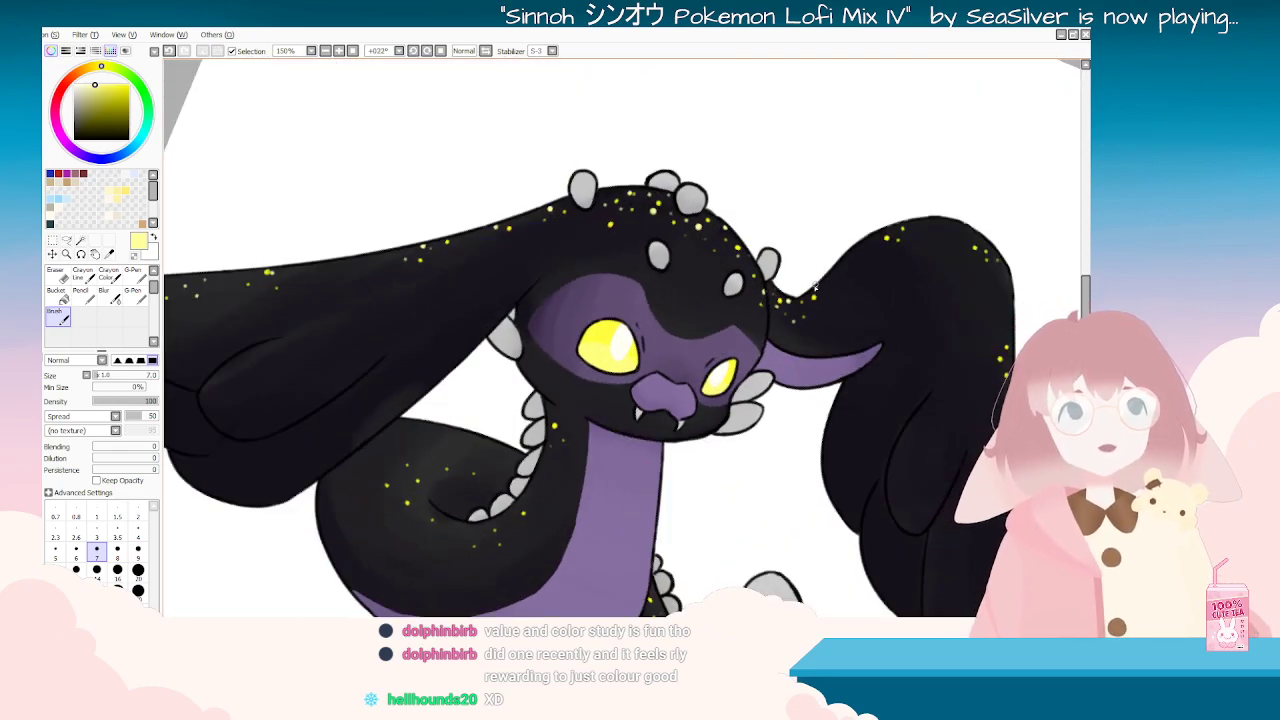
Step: Add pale yellow specks over the far wing's upper bend and down its outer edge to the tip
click(879, 235)
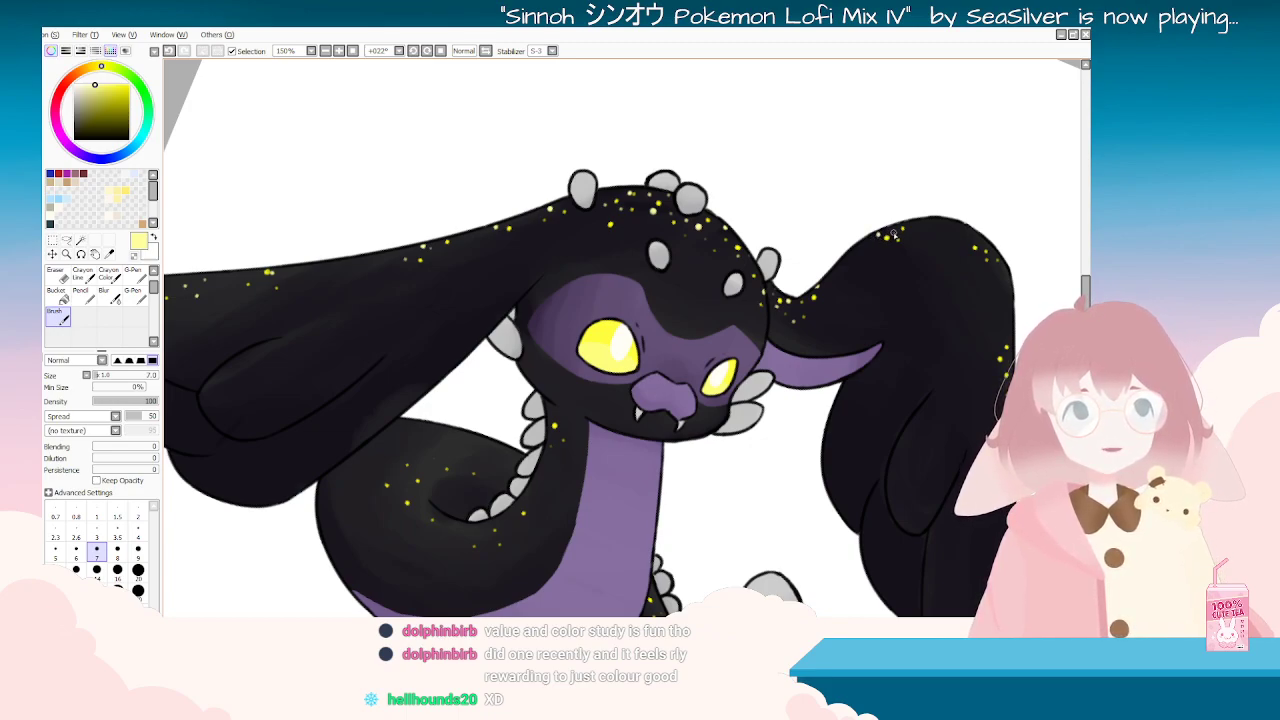
click(915, 228)
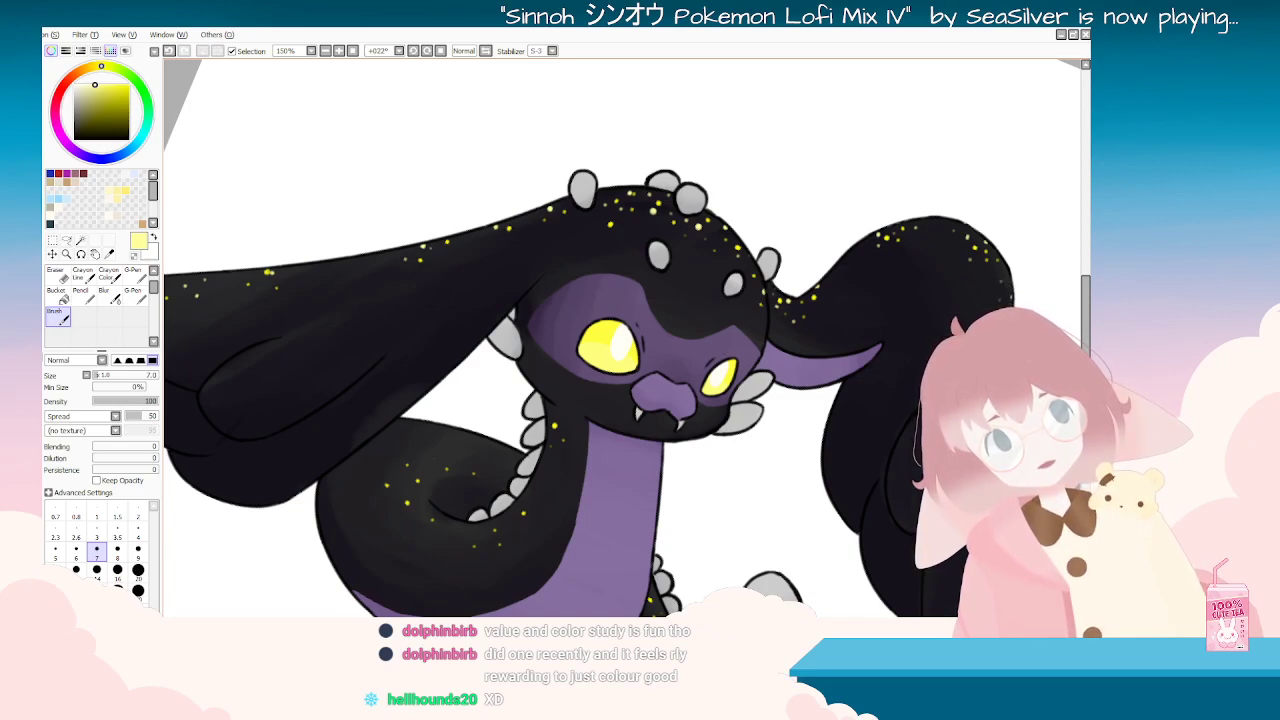
drag(684, 585, 848, 181)
key(Delete)
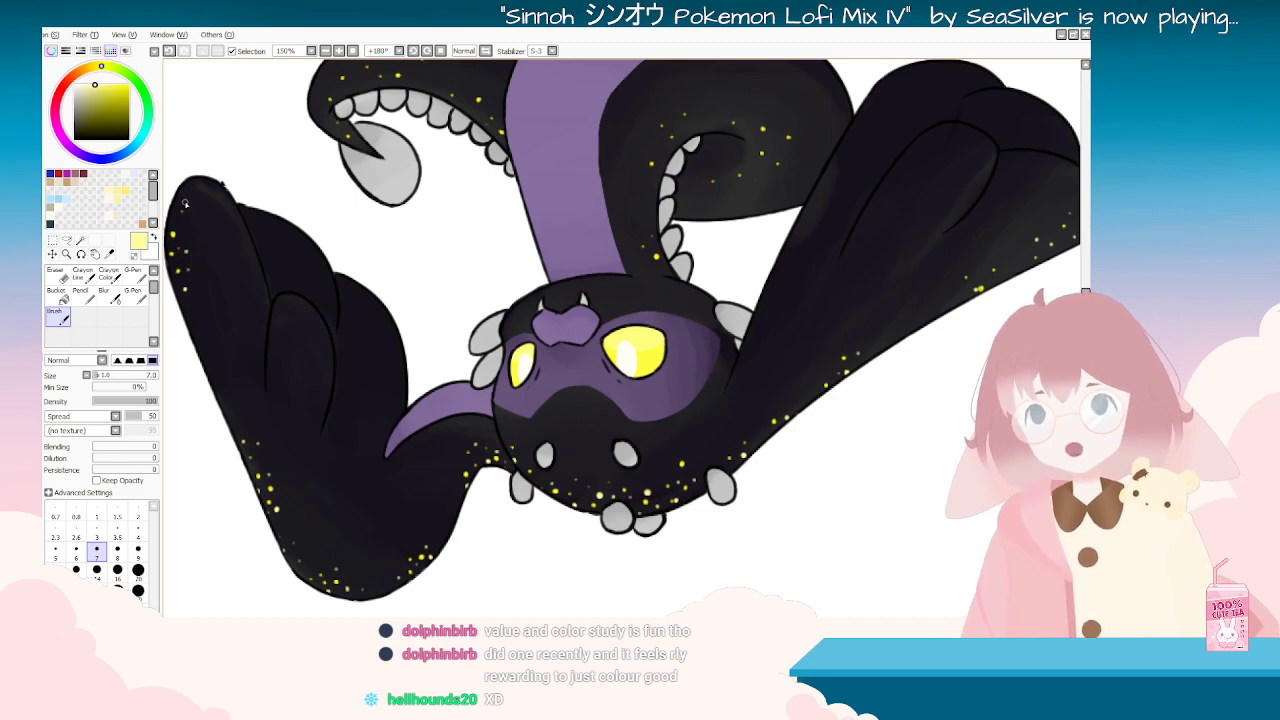
Step: Add pale yellow specks down the neck and around the inner curve of the coiled body
key(Delete)
key(Delete)
key(Delete)
key(Delete)
key(Delete)
key(Delete)
key(Delete)
key(Delete)
key(Delete)
key(Delete)
key(Delete)
key(Delete)
key(Delete)
key(Delete)
scroll(681, 530, down, 1)
key(End)
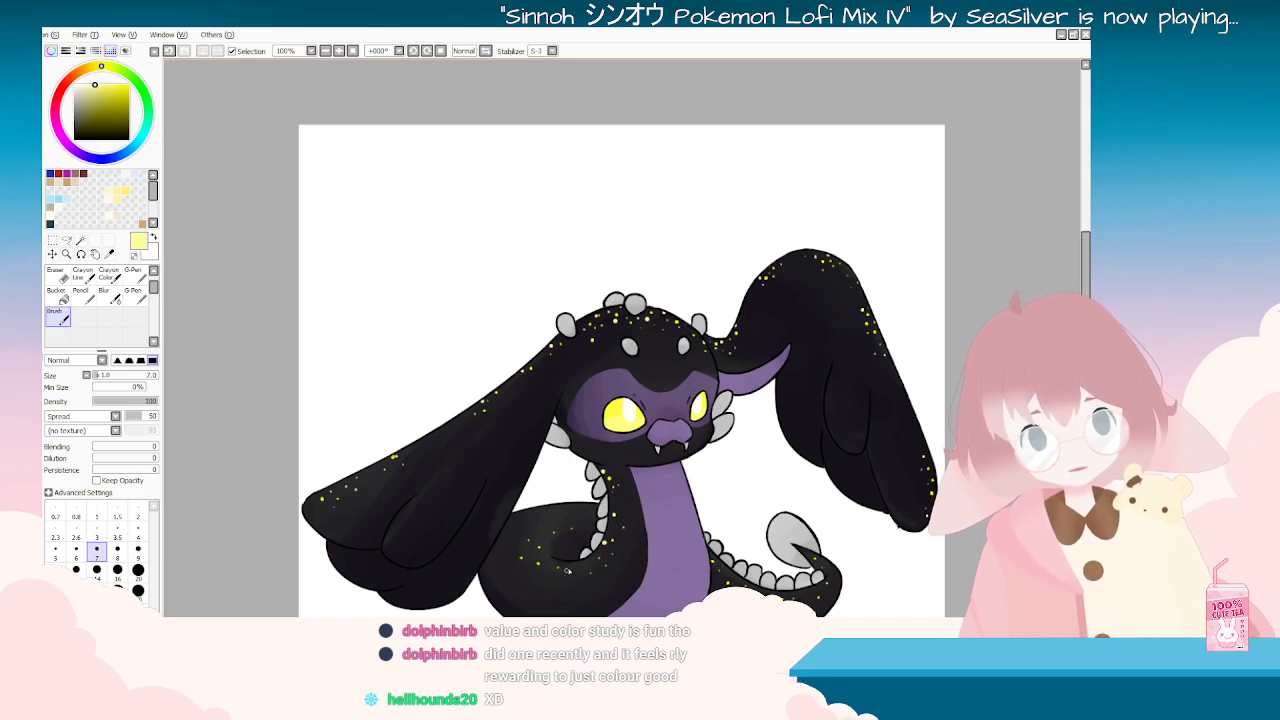
drag(592, 568, 450, 225)
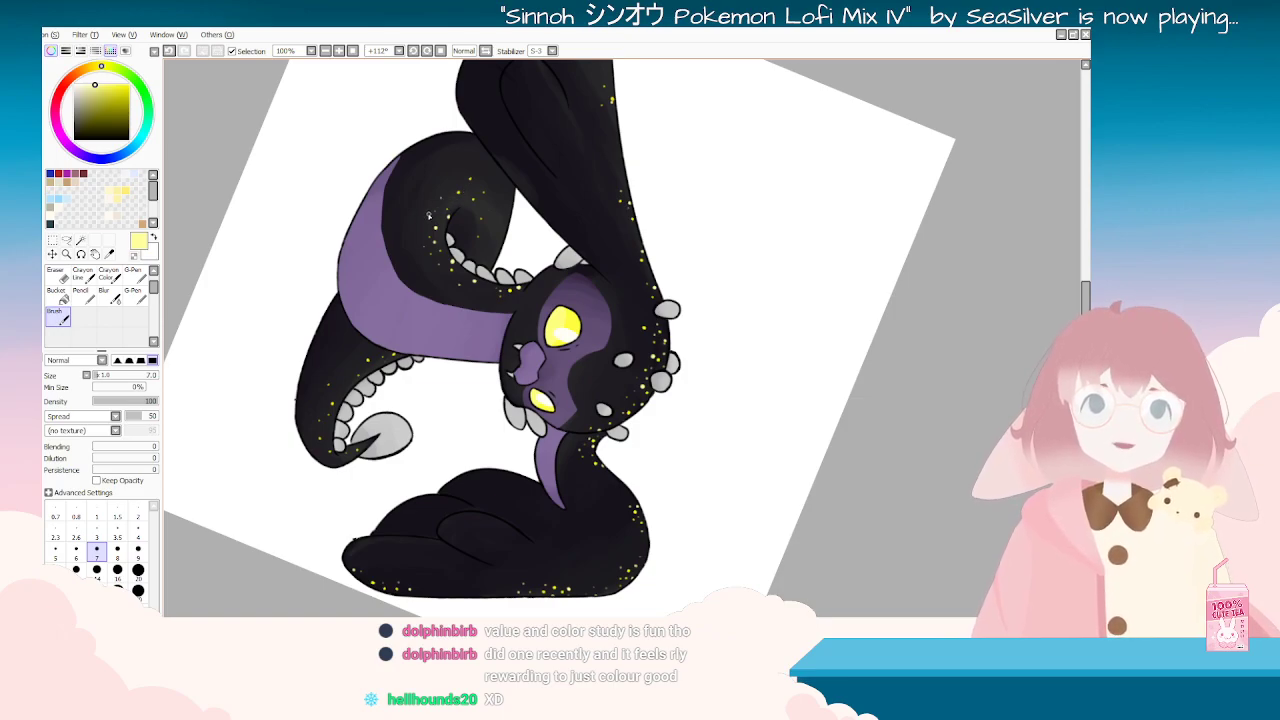
Step: Fill the gaps between the specks on the coiled body with more pale yellow dots
key(Delete)
key(Delete)
key(Delete)
key(Delete)
key(Delete)
key(Delete)
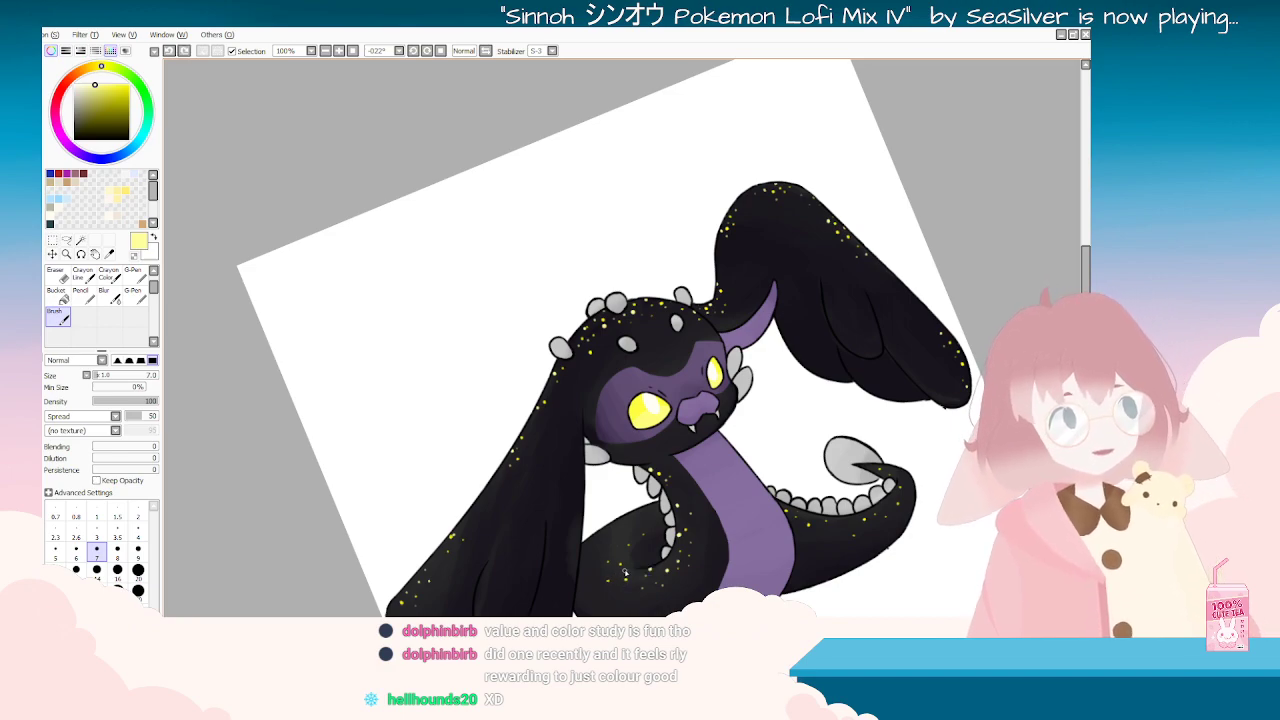
click(629, 571)
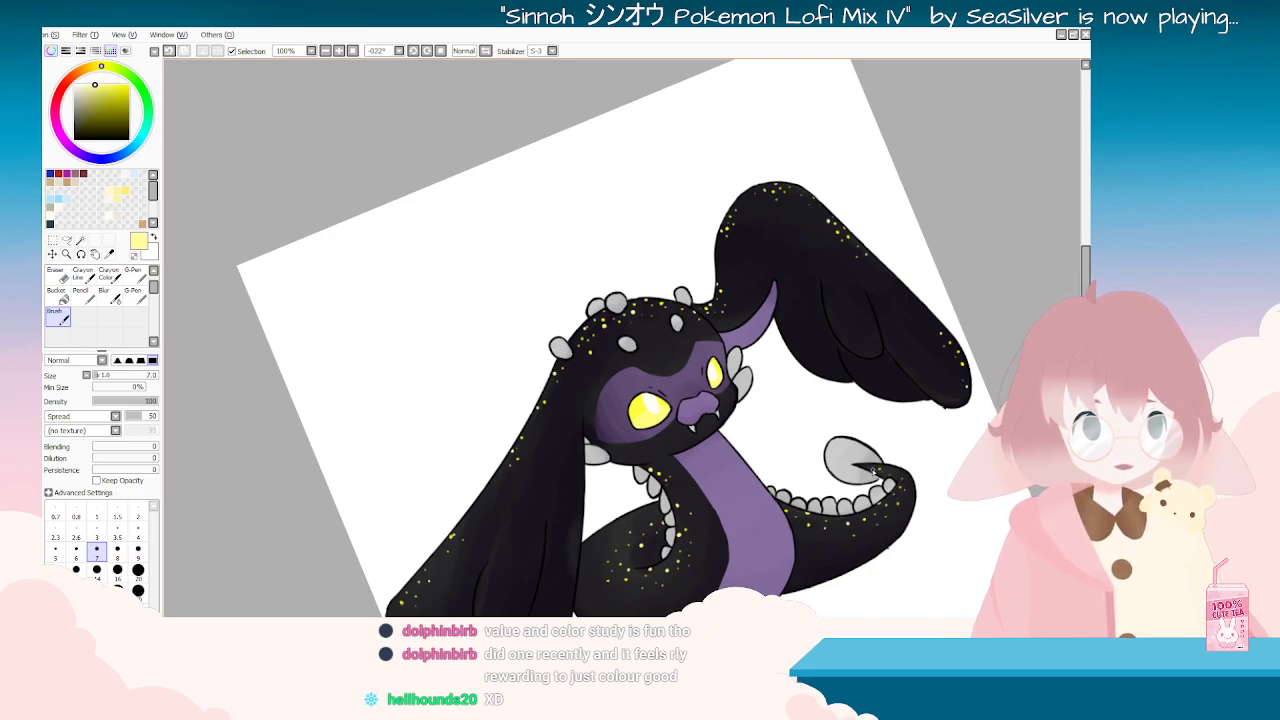
Step: Examine the yellow specks on the creature's wings, head, coiled body and tail from several canvas rotations and zoom levels
key(End)
key(End)
key(End)
key(End)
key(End)
key(End)
key(End)
key(End)
key(End)
key(End)
key(End)
key(End)
key(End)
key(End)
key(End)
scroll(851, 519, down, 1)
scroll(851, 519, down, 2)
key(End)
key(End)
key(End)
key(End)
key(End)
key(Delete)
key(Delete)
key(Delete)
key(Delete)
key(Delete)
key(Delete)
key(Delete)
key(Delete)
key(Delete)
key(Delete)
key(Delete)
key(Delete)
key(Delete)
key(Delete)
key(Delete)
key(Delete)
key(Delete)
key(Delete)
key(Delete)
key(Delete)
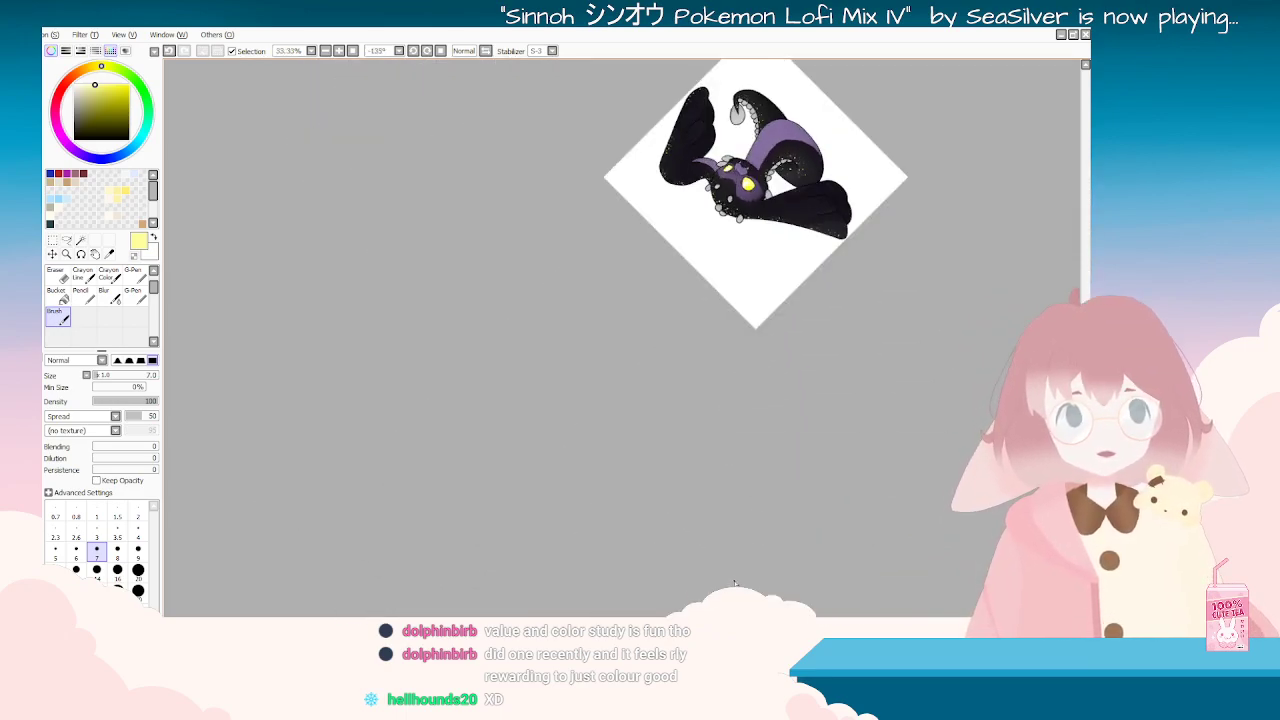
key(Delete)
key(Delete)
key(Delete)
key(Delete)
key(Delete)
key(Delete)
key(Delete)
scroll(676, 608, down, 1)
scroll(646, 582, up, 3)
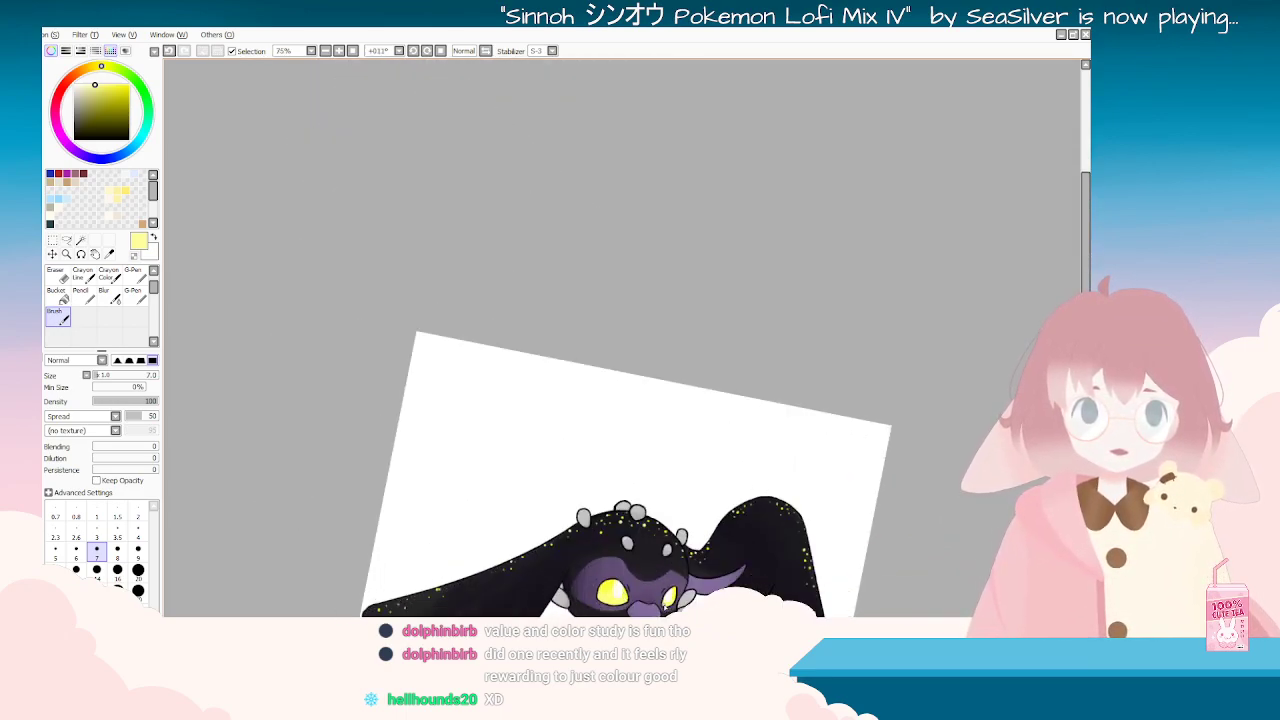
drag(1086, 320, 1086, 381)
key(Delete)
key(Delete)
key(Delete)
key(Delete)
key(Delete)
key(Delete)
key(Delete)
key(Delete)
key(Delete)
key(Delete)
key(Delete)
key(Delete)
key(Delete)
key(Delete)
key(Delete)
key(Delete)
key(Delete)
key(Delete)
key(Delete)
key(Delete)
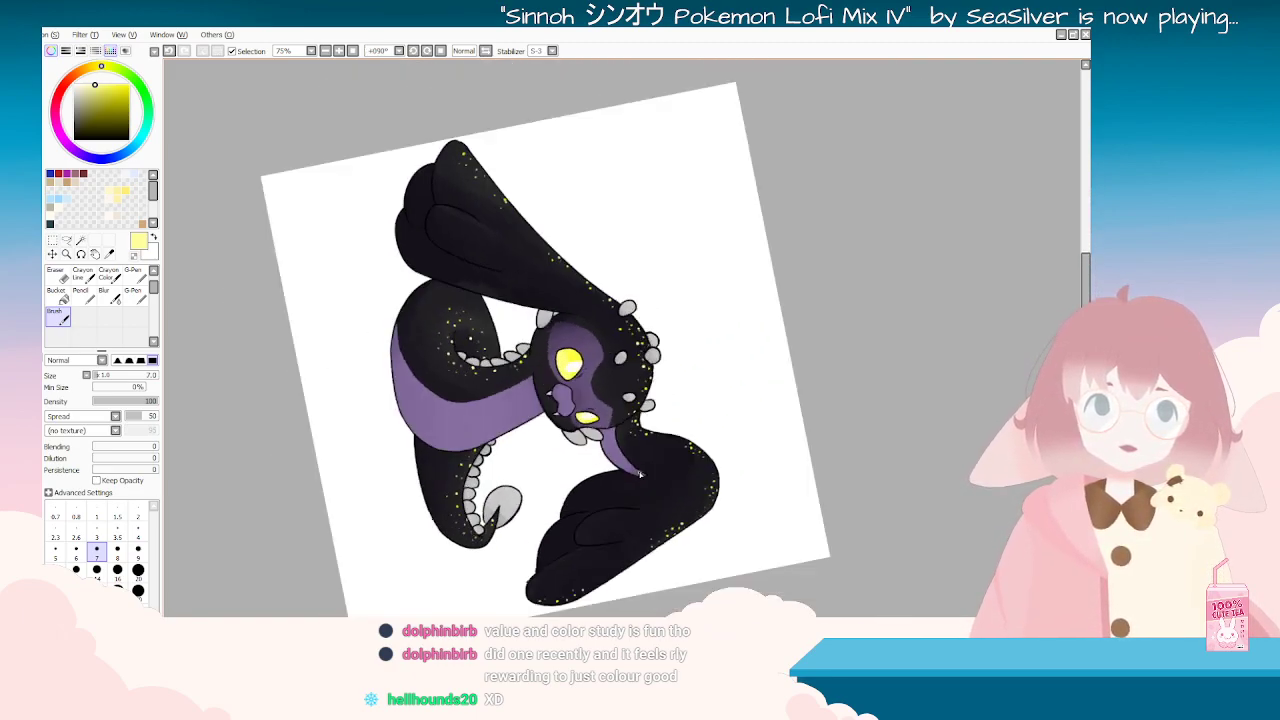
scroll(640, 475, down, 1)
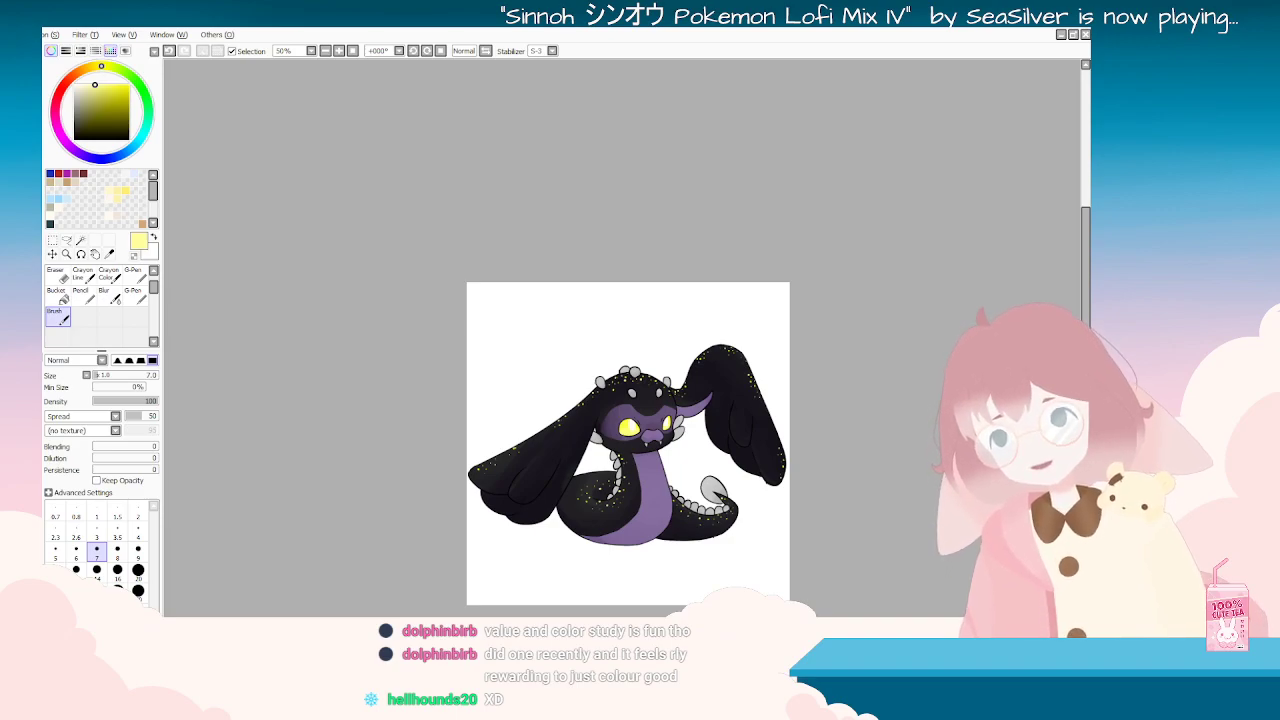
Step: Sample the near-white colour of a speck on the wing in the "Luna Varient" reference drawing
key(ctrl+Tab)
click(110, 254)
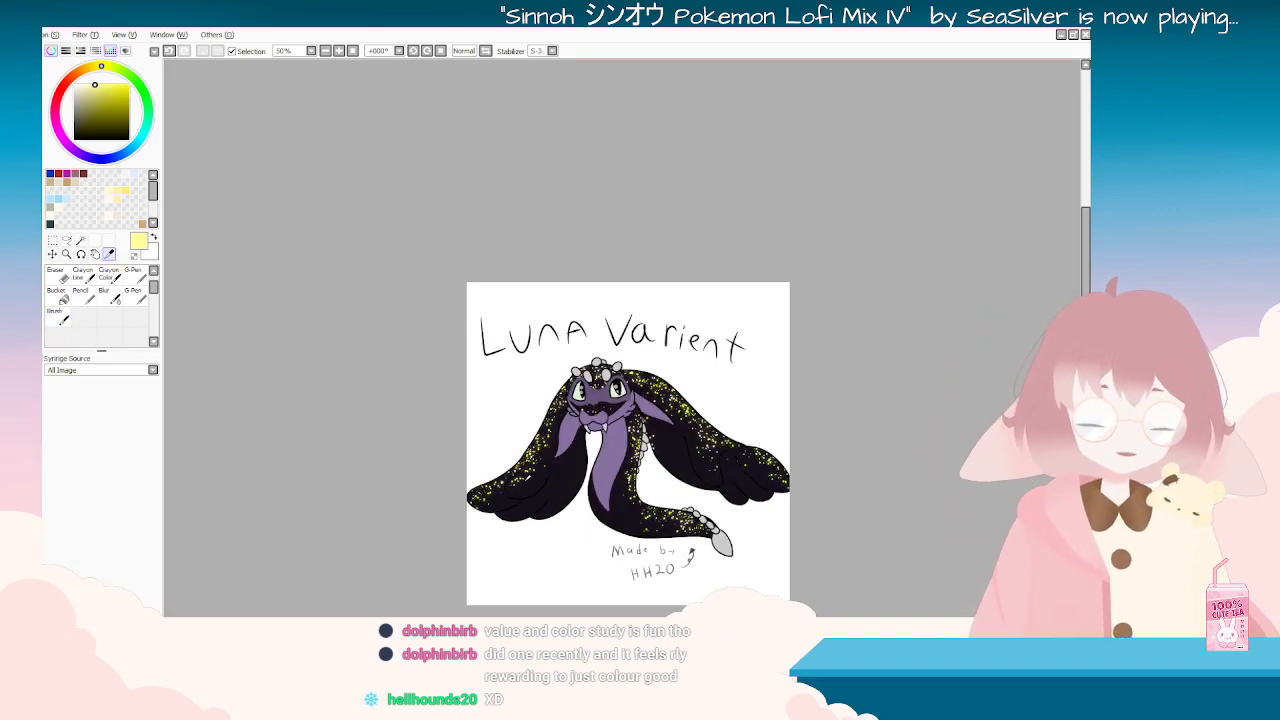
scroll(505, 250, up, 8)
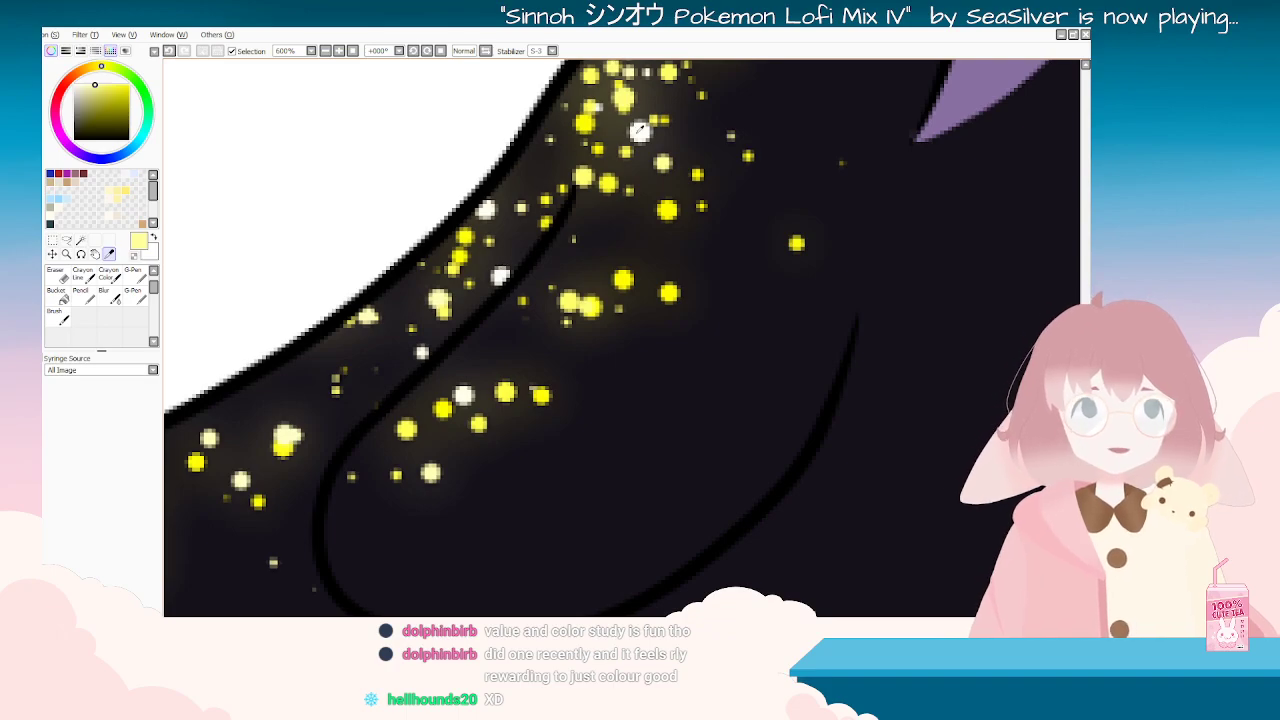
scroll(612, 142, down, 8)
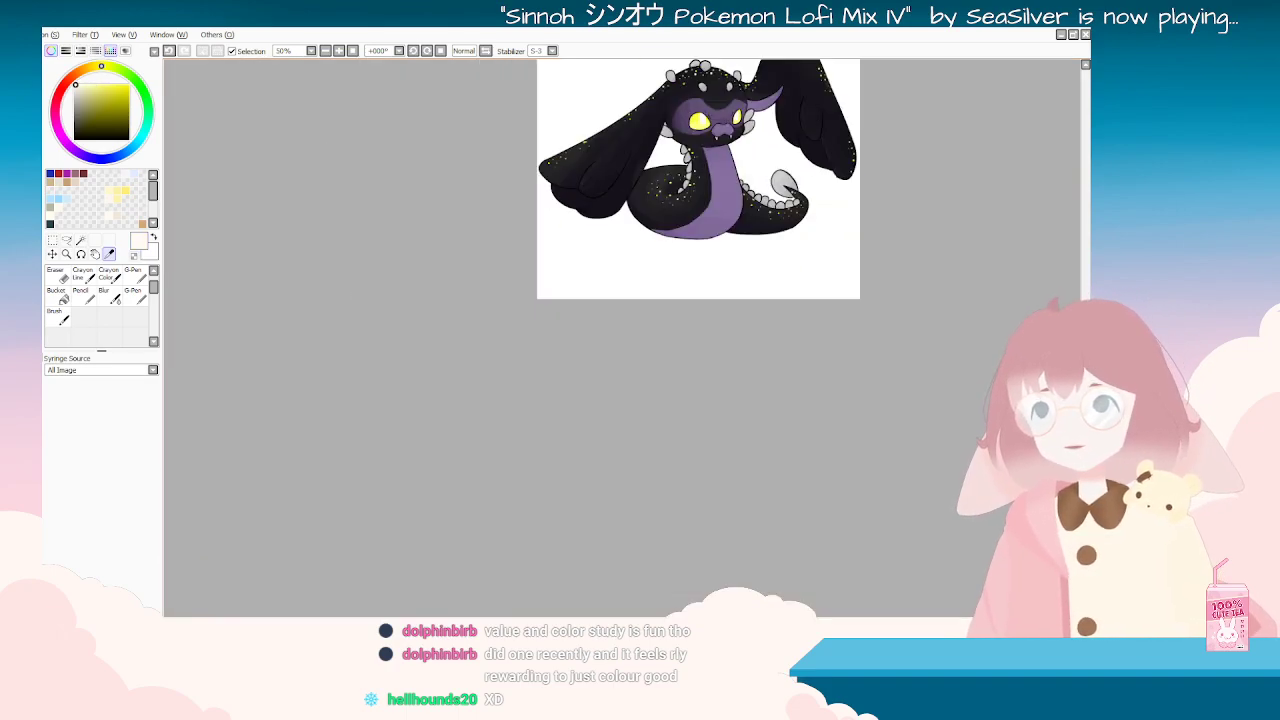
Step: Add near-white specks with the size 7 brush along the near wing's outer edge and across the top of the head
scroll(634, 98, up, 2)
scroll(656, 120, down, 4)
drag(656, 120, 895, 340)
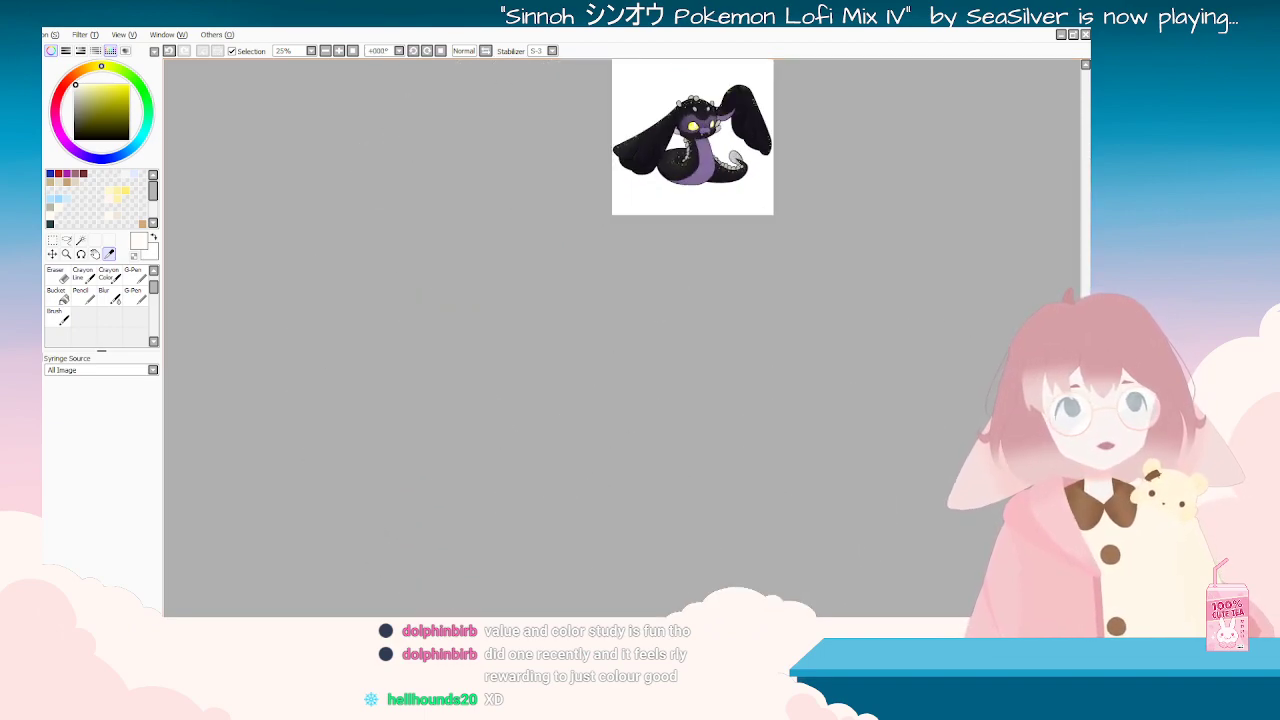
drag(900, 118, 911, 394)
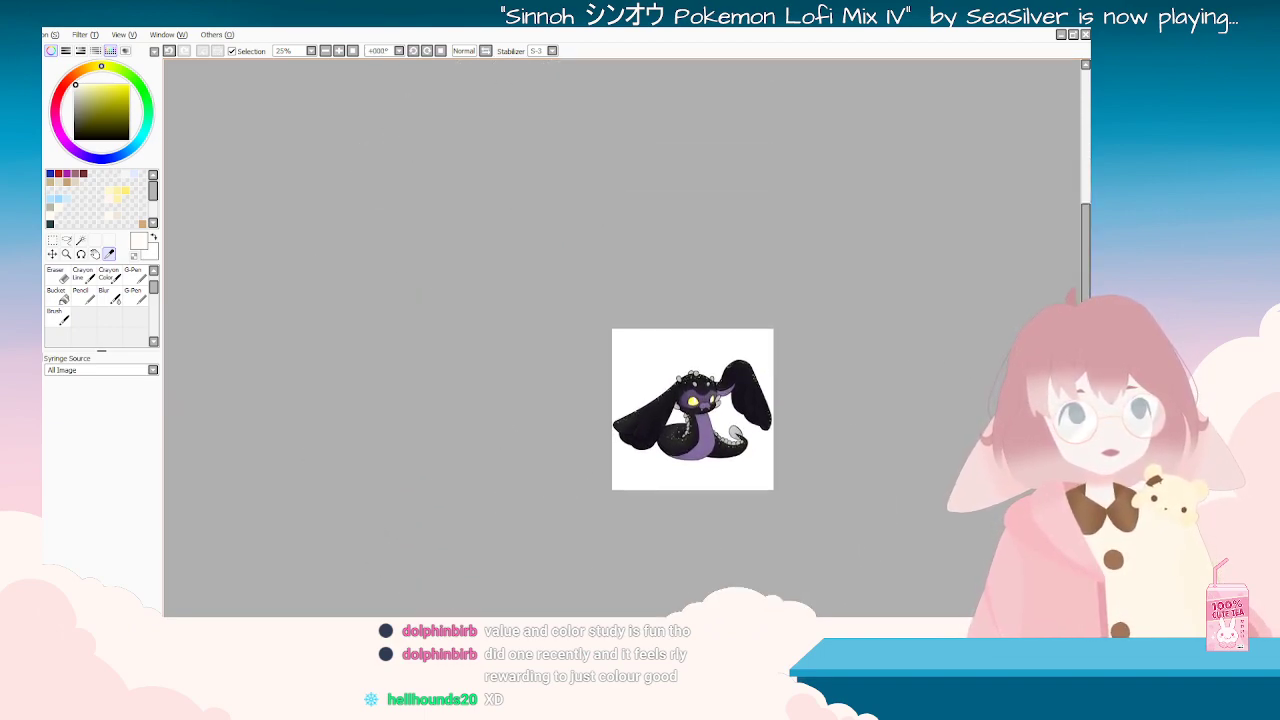
scroll(911, 394, up, 2)
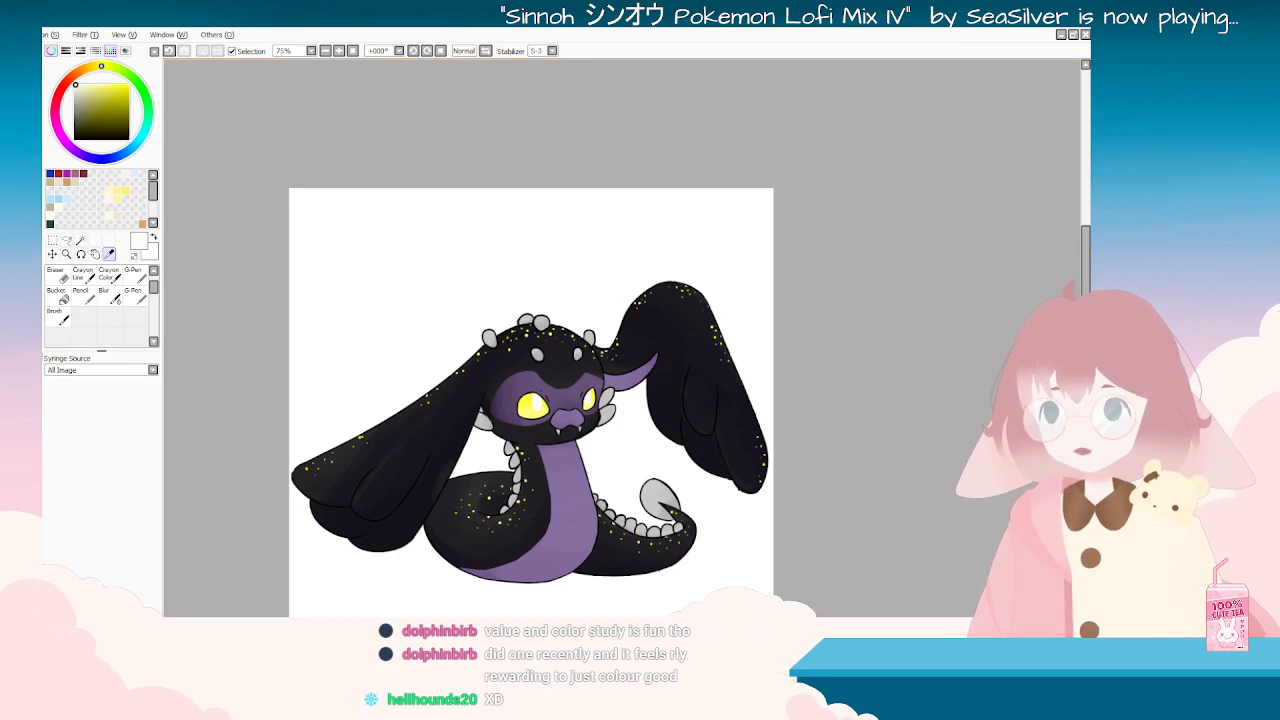
click(57, 316)
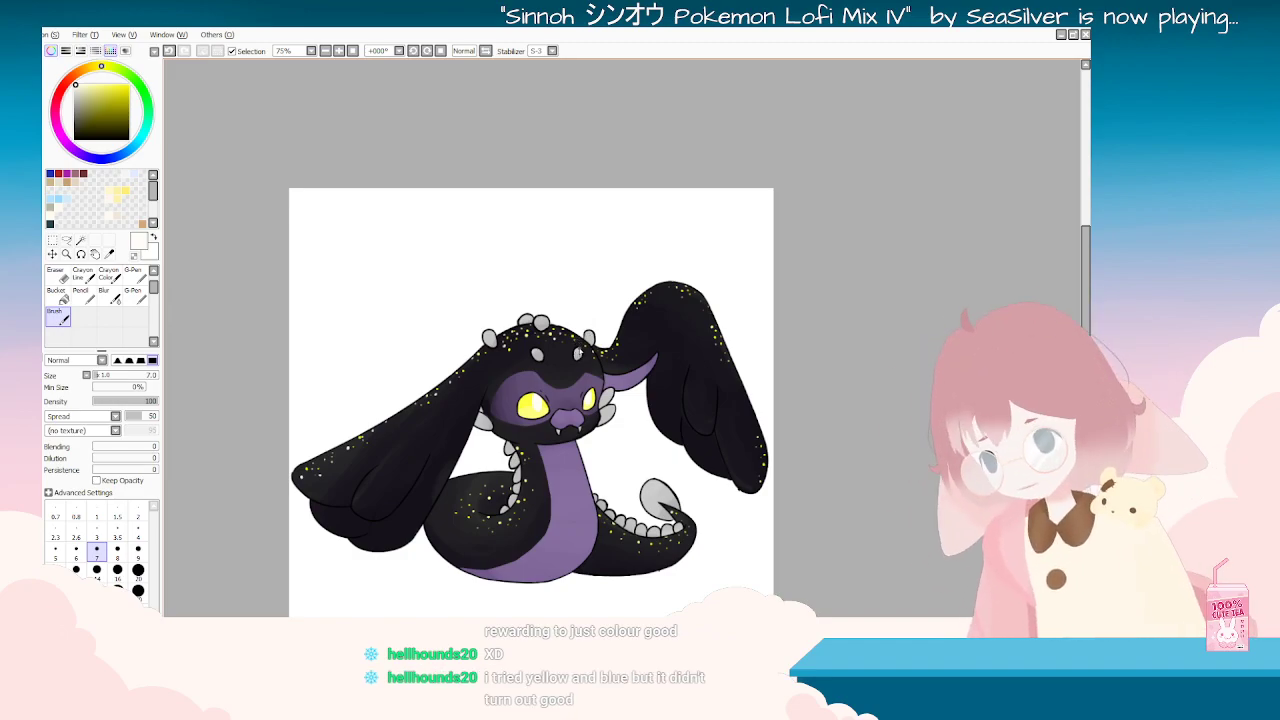
Step: Add near-white specks among the yellow ones on the far wing's upper bend and outer edge
key(Delete)
key(Delete)
key(Delete)
key(Delete)
key(Delete)
key(Delete)
key(Delete)
key(Delete)
key(Delete)
key(Delete)
key(Delete)
key(Delete)
key(Delete)
key(Delete)
key(Delete)
key(Delete)
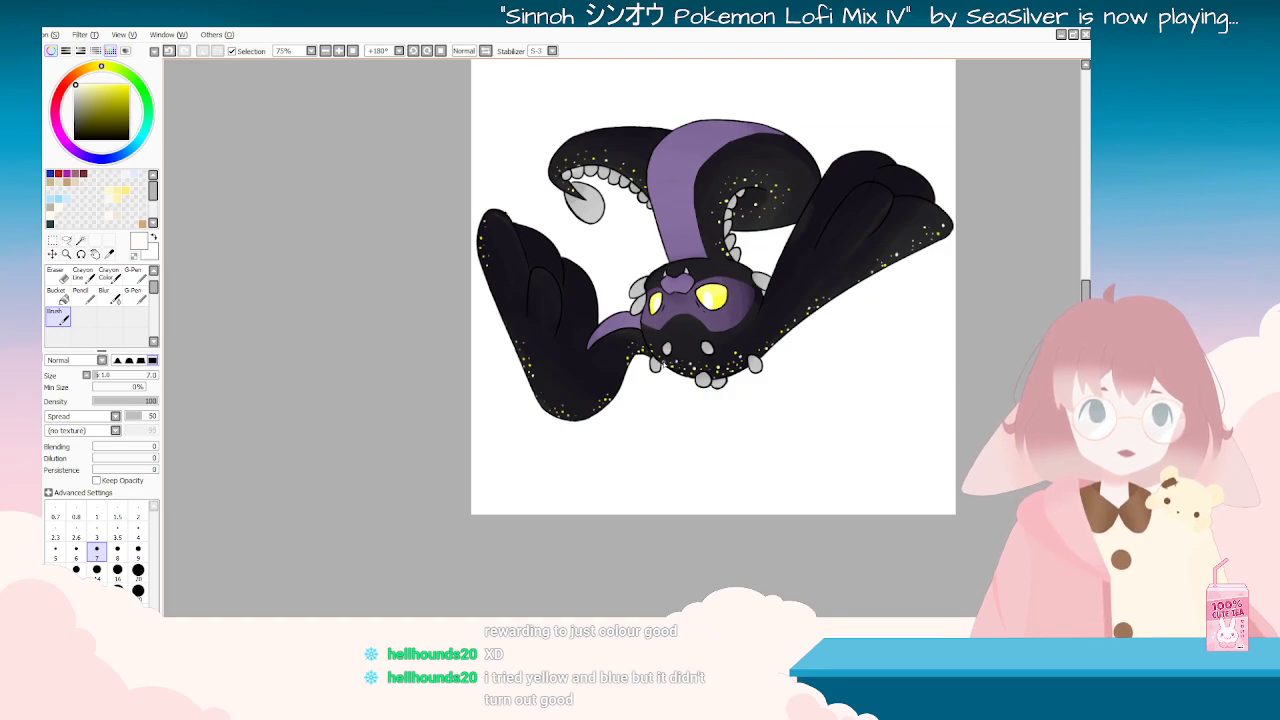
key(Delete)
key(Delete)
key(Delete)
key(Delete)
key(Delete)
key(Delete)
key(Delete)
key(Delete)
key(Delete)
key(Delete)
key(Delete)
key(Delete)
key(Delete)
key(Delete)
key(Delete)
key(Delete)
key(Delete)
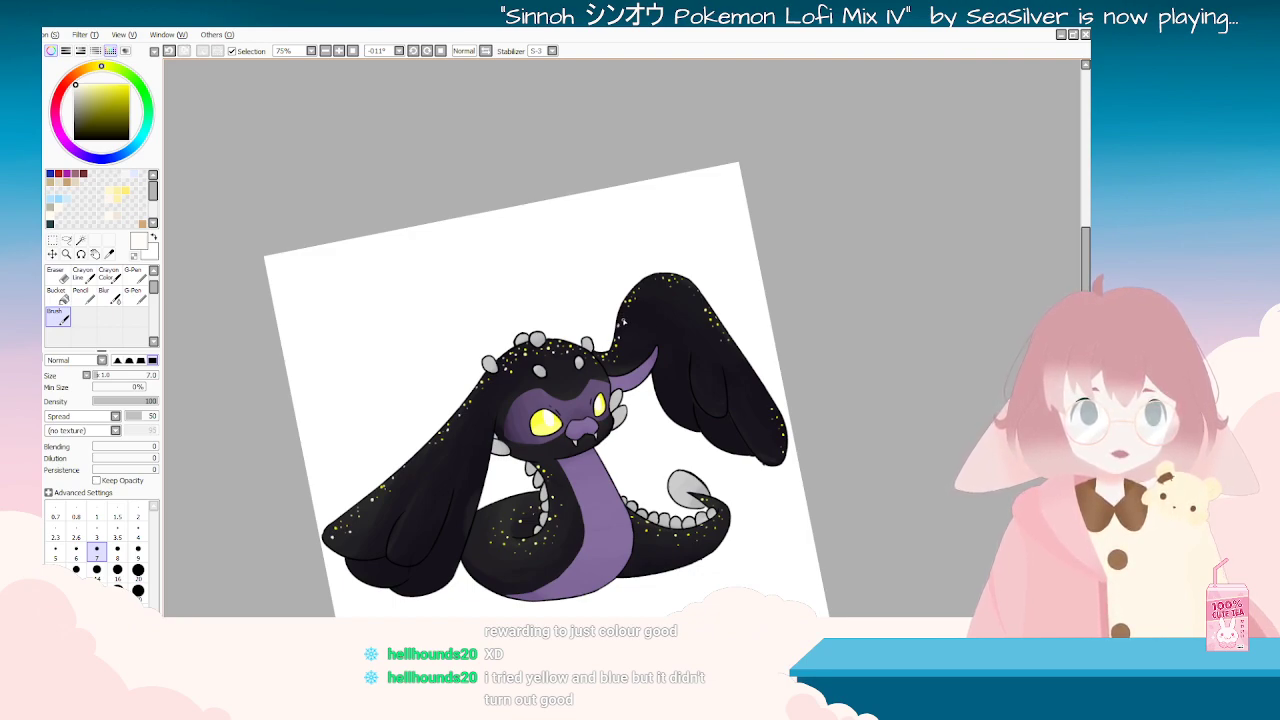
click(619, 326)
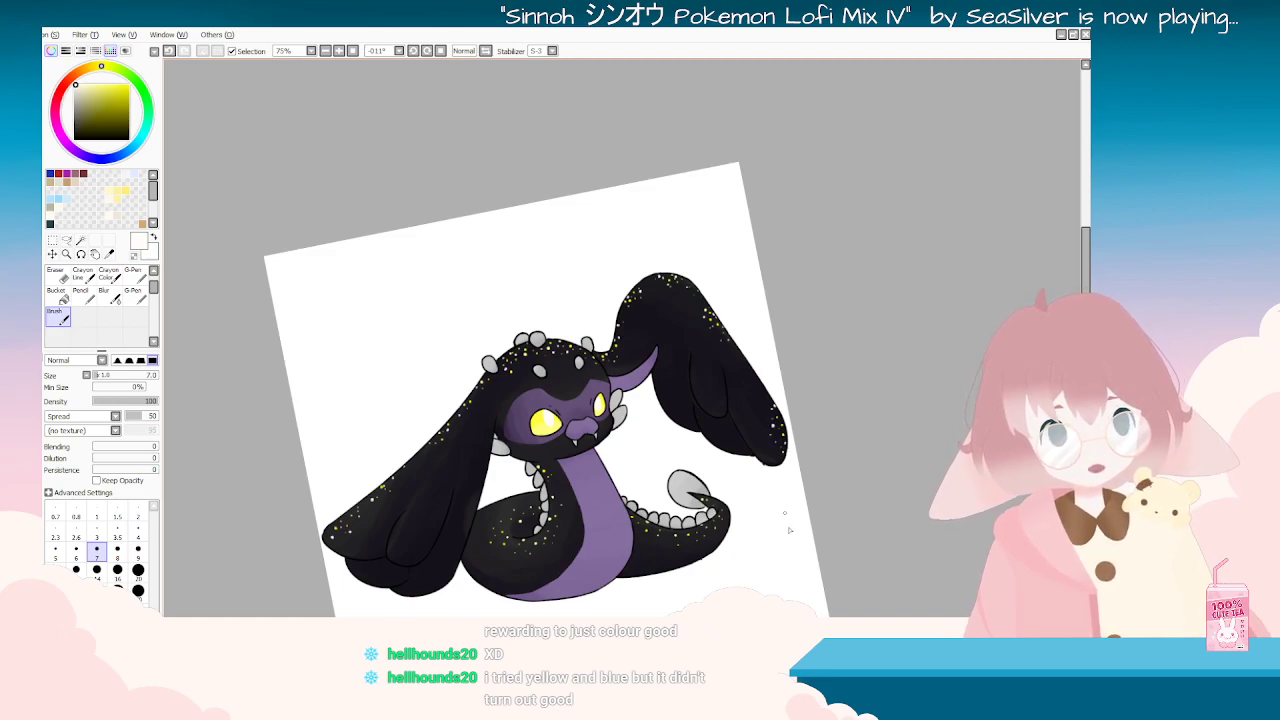
Step: Add near-white specks among the yellow ones on the coiled body and the tail
key(Delete)
key(Delete)
key(Delete)
key(Delete)
key(Delete)
key(Delete)
key(Delete)
drag(661, 515, 507, 447)
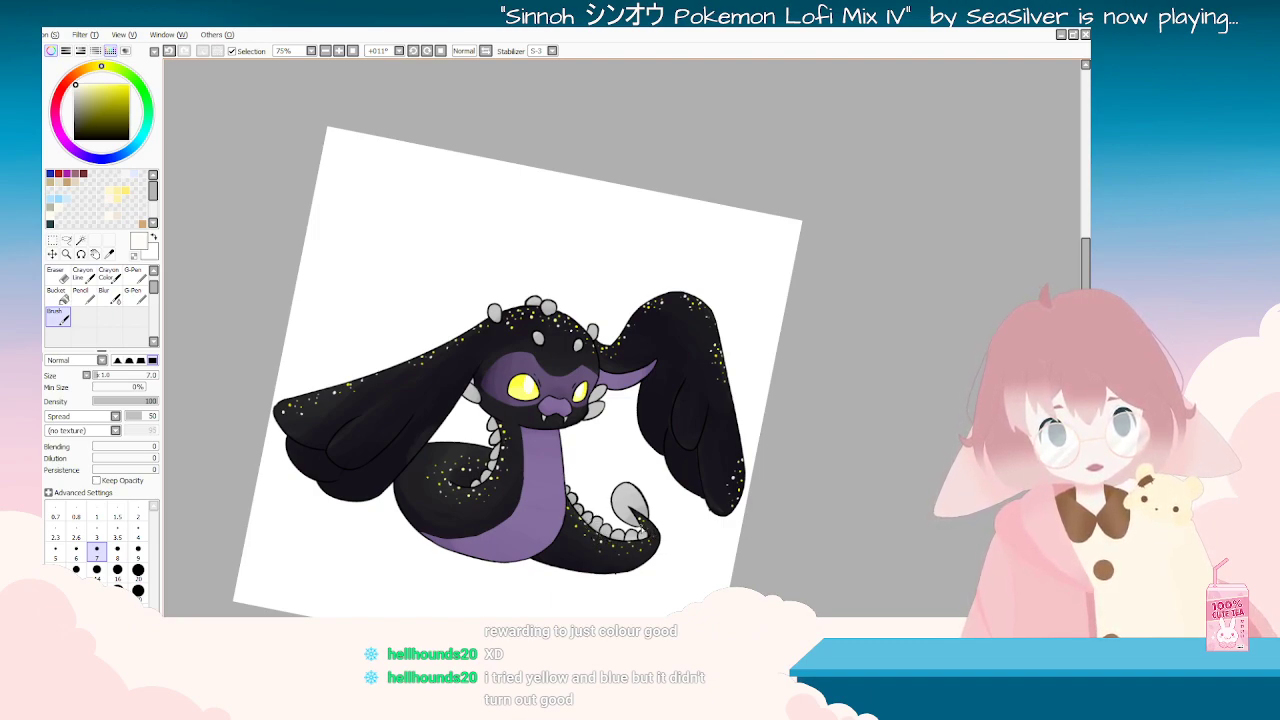
Step: Inspect the mix of near-white and yellow specks across the whole creature with the canvas turned
key(Delete)
key(Delete)
key(Delete)
key(Delete)
key(Delete)
key(Delete)
key(Delete)
key(Delete)
key(Delete)
key(Delete)
key(Delete)
key(Delete)
key(Delete)
key(Delete)
key(Delete)
key(Delete)
key(Delete)
key(Delete)
key(Delete)
key(Delete)
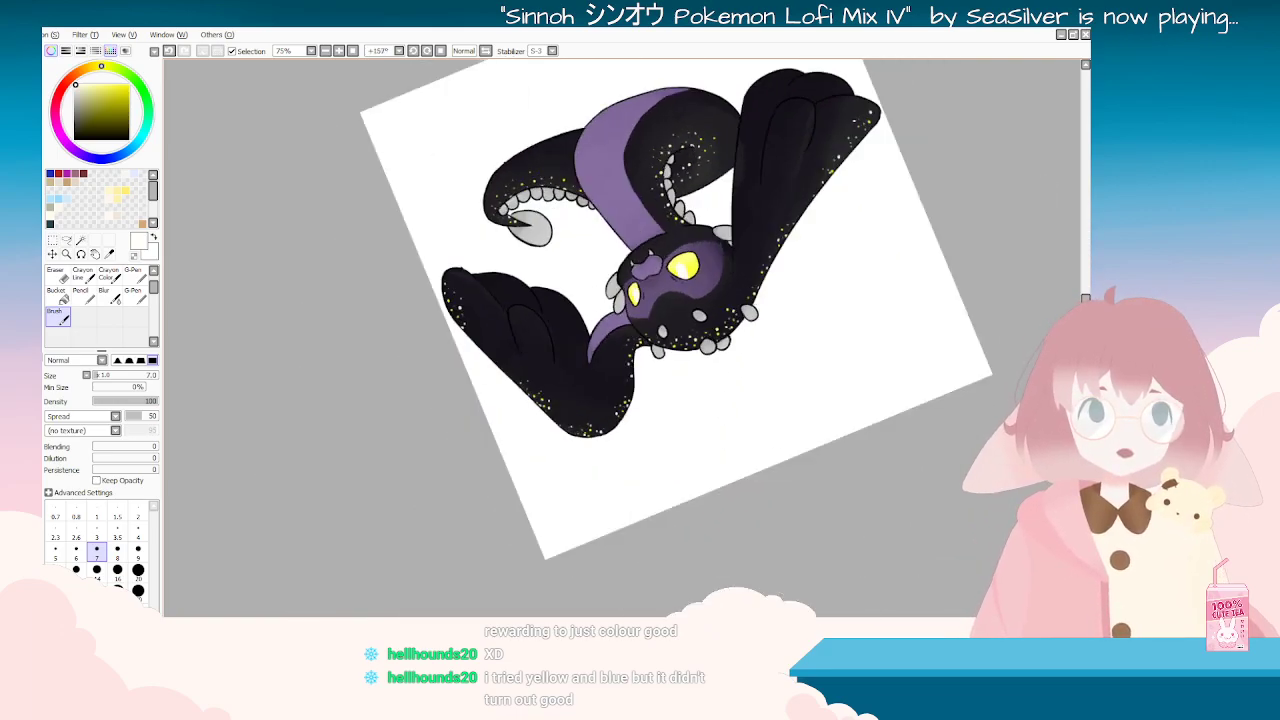
Step: Examine the star specks across the wings, head, body and tail at several canvas rotations and at reduced size
scroll(530, 537, down, 1)
scroll(530, 537, down, 1)
key(Delete)
key(Delete)
scroll(550, 535, up, 3)
key(End)
key(End)
key(End)
key(End)
key(End)
key(End)
key(End)
key(End)
key(End)
key(End)
key(End)
key(End)
key(End)
key(End)
key(End)
key(End)
key(End)
key(End)
key(End)
key(End)
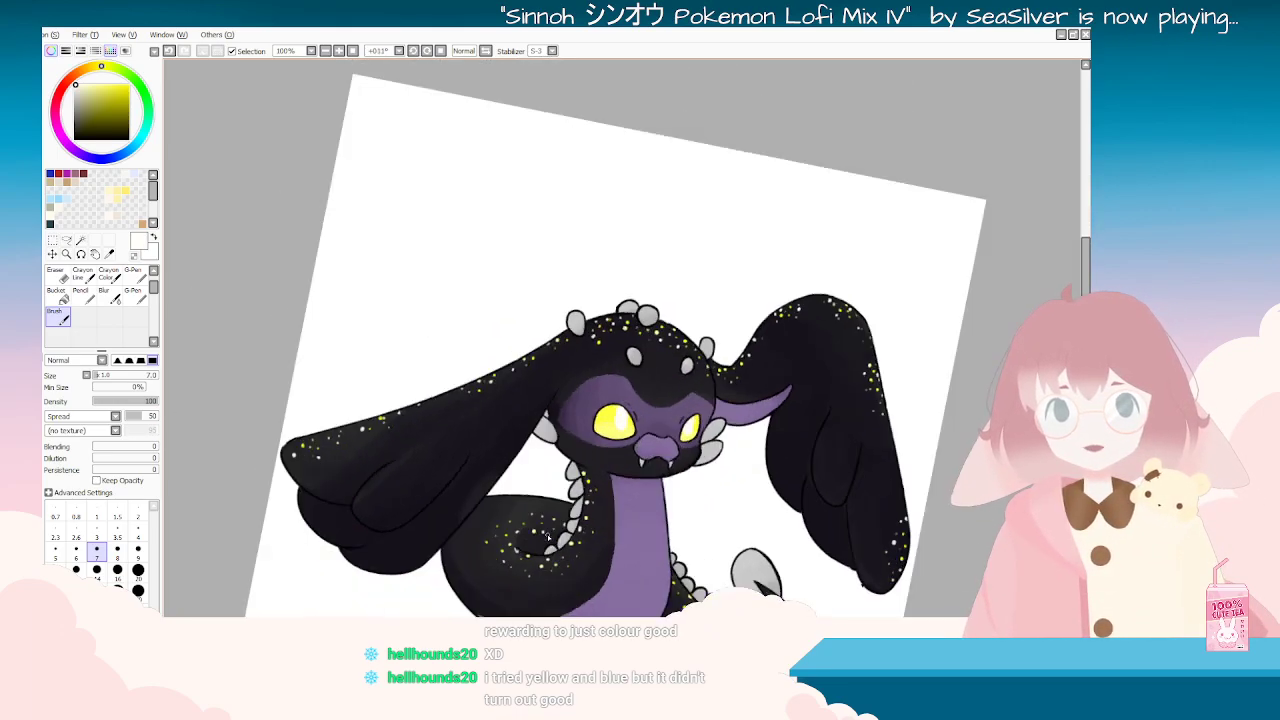
key(End)
key(End)
key(End)
key(End)
key(End)
key(End)
key(End)
key(End)
key(End)
key(End)
scroll(607, 503, down, 3)
key(Delete)
key(Delete)
key(Delete)
key(Delete)
key(Delete)
key(Delete)
key(Delete)
key(Delete)
key(Delete)
key(Delete)
key(Delete)
key(Delete)
key(Delete)
key(Delete)
key(Delete)
key(Delete)
key(Delete)
key(Delete)
key(Delete)
key(Delete)
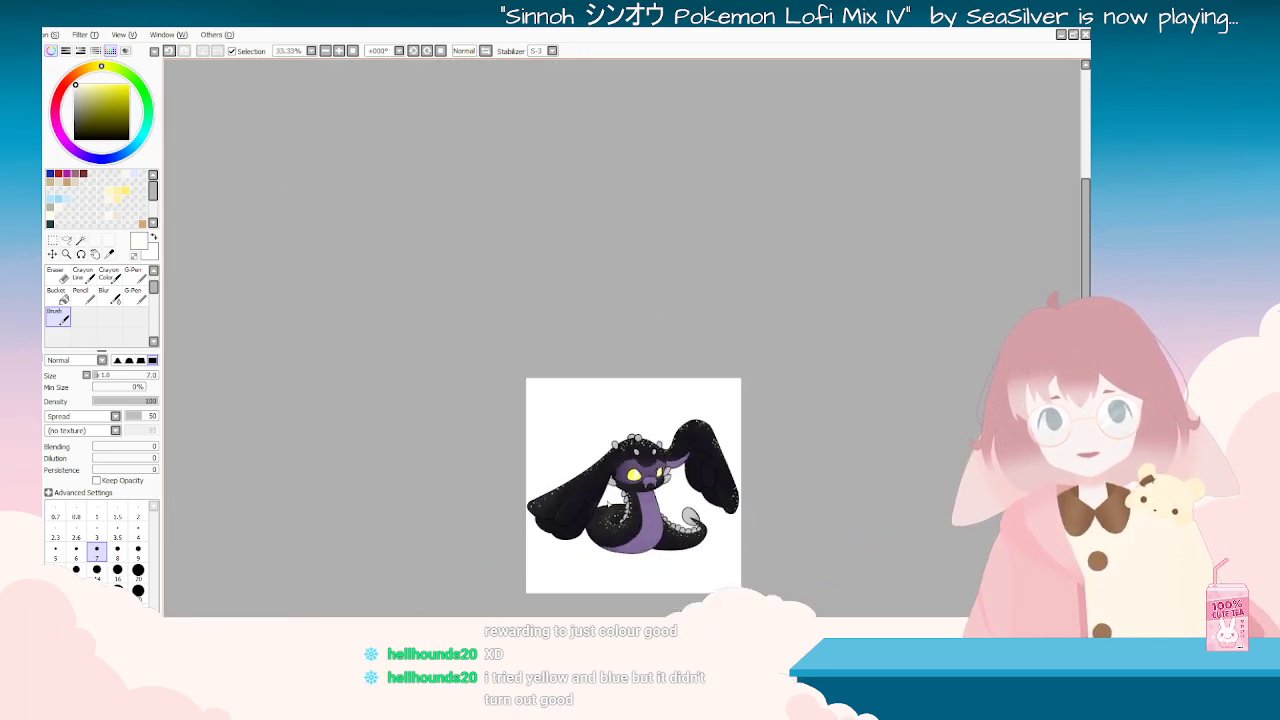
key(Delete)
key(Delete)
key(Delete)
key(Delete)
key(Delete)
key(Delete)
key(Delete)
key(Delete)
key(Delete)
key(Delete)
scroll(706, 487, up, 1)
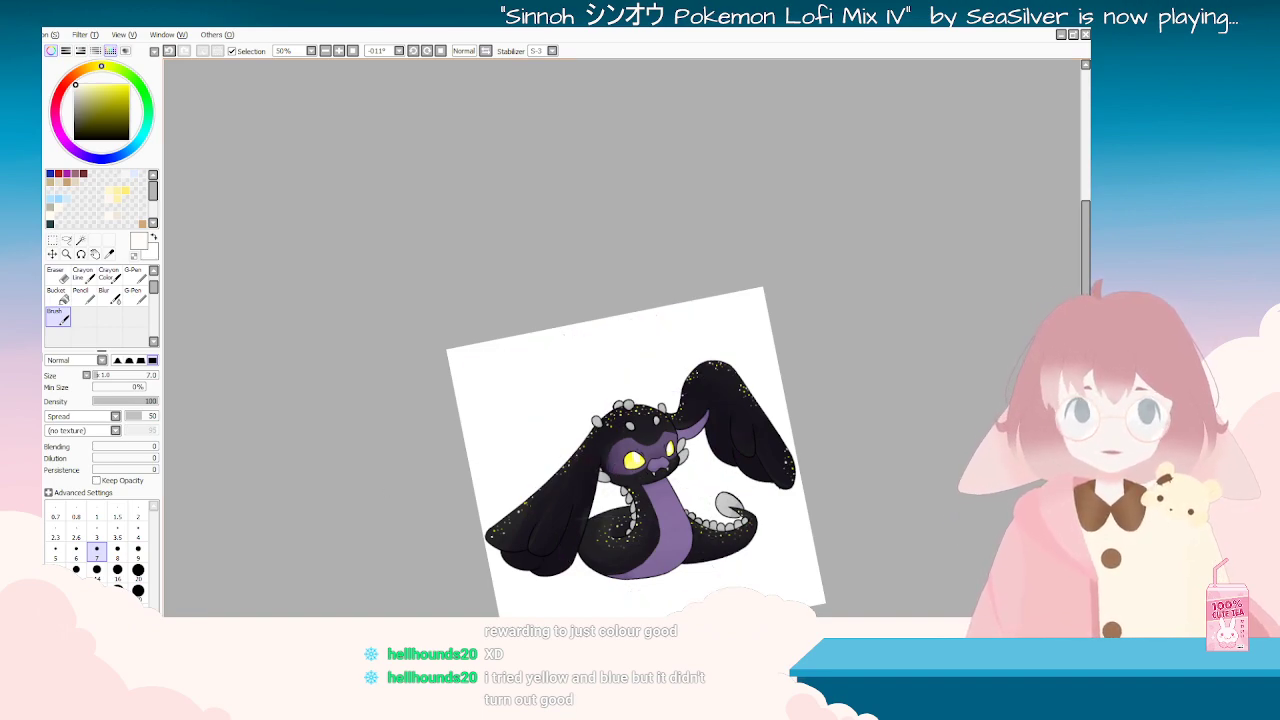
key(End)
key(End)
key(End)
key(End)
key(End)
key(End)
key(End)
key(End)
key(End)
key(End)
key(End)
key(End)
key(End)
key(End)
key(End)
key(End)
key(End)
key(End)
key(End)
key(End)
key(End)
key(End)
key(End)
key(End)
key(End)
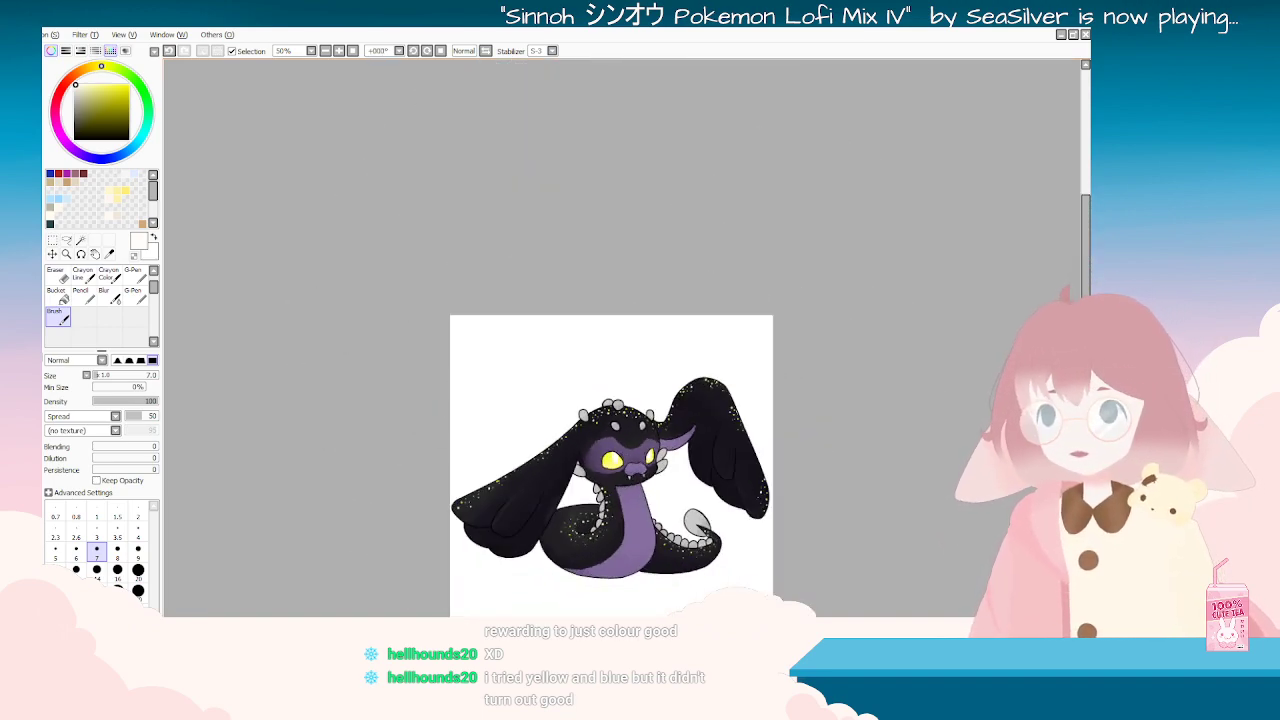
Step: Check the speckled creature closer up with the canvas turned, including how it sits below the Lunarian Adorapent title
scroll(672, 420, up, 3)
scroll(651, 457, down, 2)
key(Delete)
key(Delete)
key(Delete)
key(Delete)
key(Delete)
key(Delete)
key(Delete)
key(Delete)
key(Delete)
key(Delete)
key(Delete)
key(Delete)
key(Delete)
key(Delete)
key(Delete)
key(Delete)
key(Delete)
key(Delete)
key(Delete)
key(Delete)
key(Delete)
key(Delete)
key(Delete)
key(Delete)
key(Delete)
key(Delete)
key(Delete)
key(Delete)
key(Delete)
key(Delete)
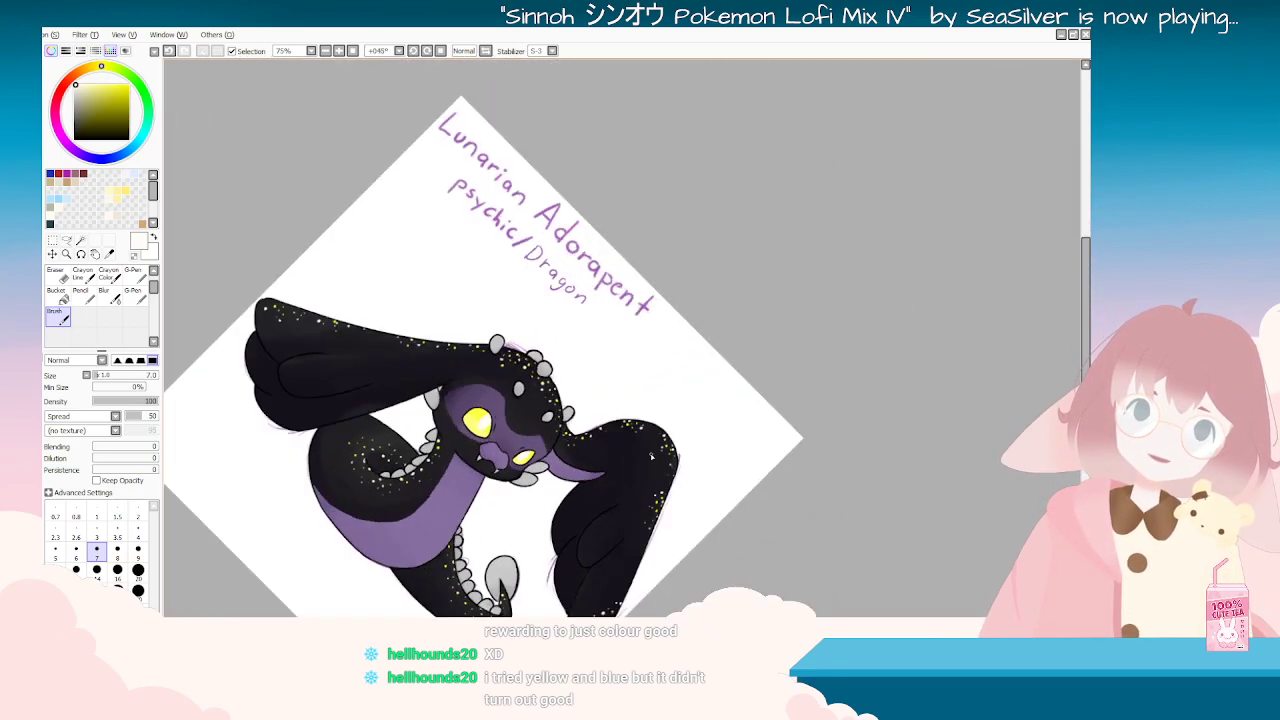
Step: Undo the last two cleanups of purple and grey overspill outside the line art, and redo both
scroll(651, 450, down, 3)
scroll(630, 510, up, 5)
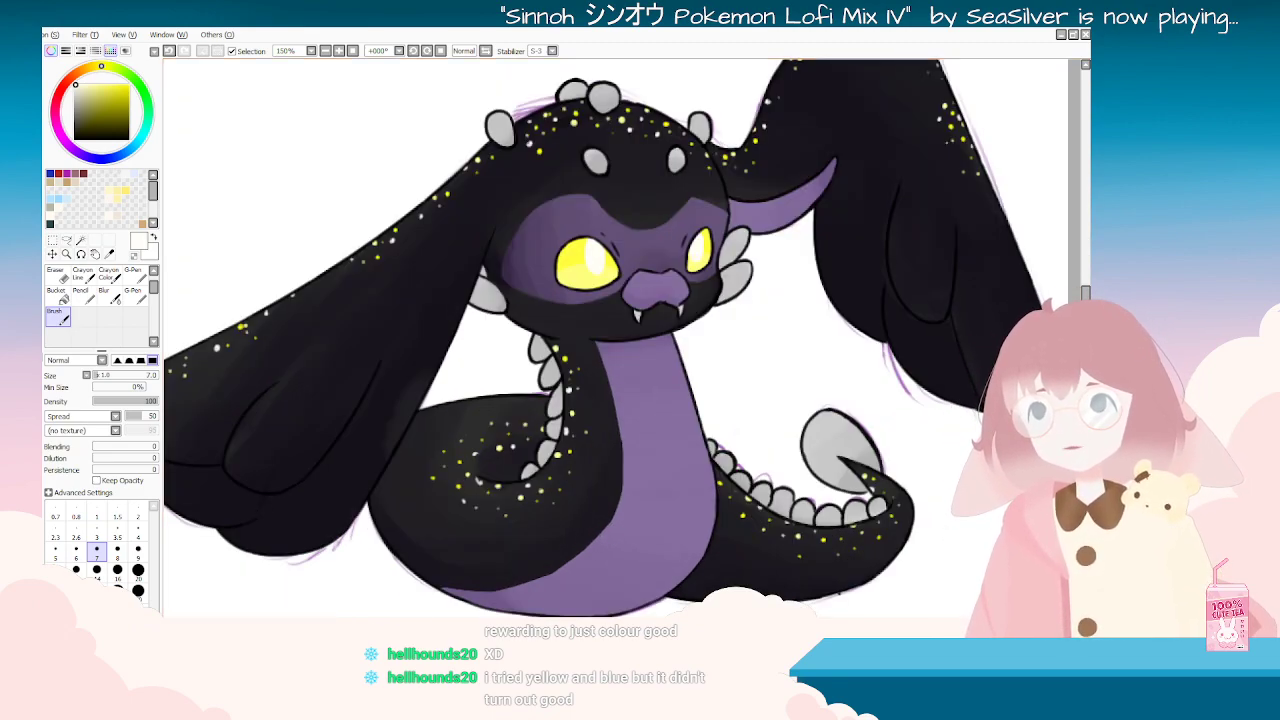
key(ctrl+z)
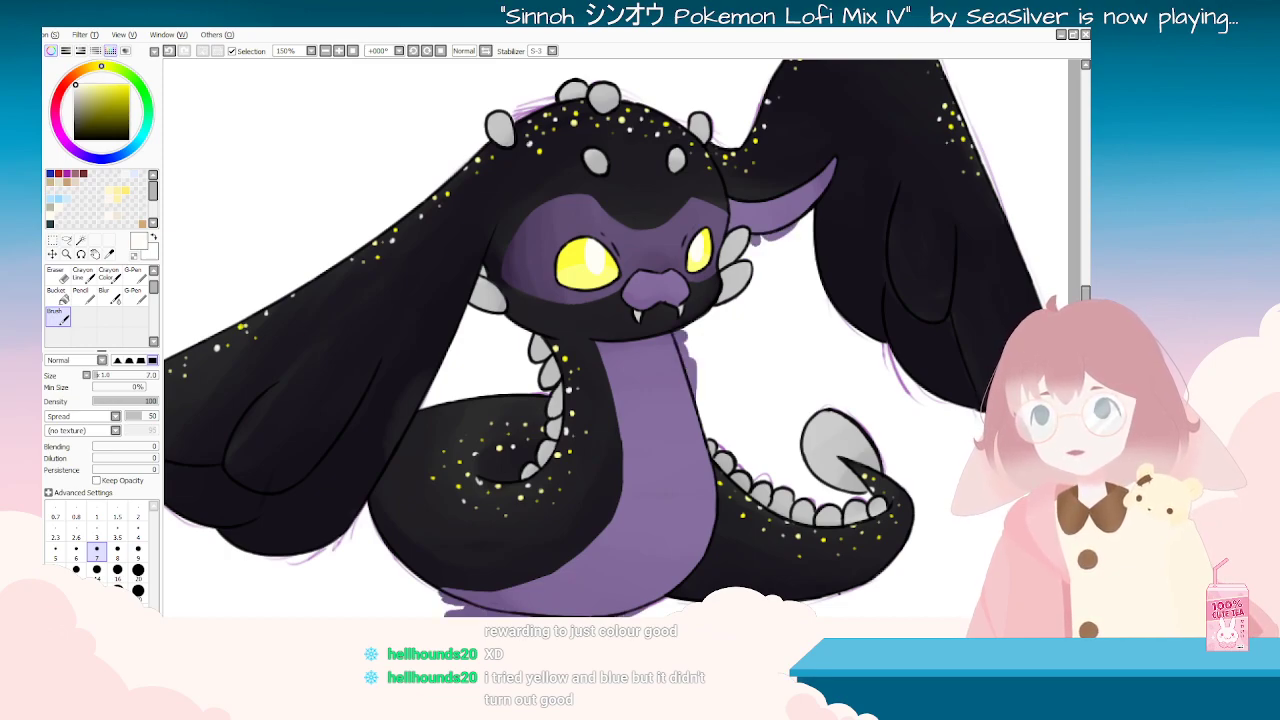
key(ctrl+z)
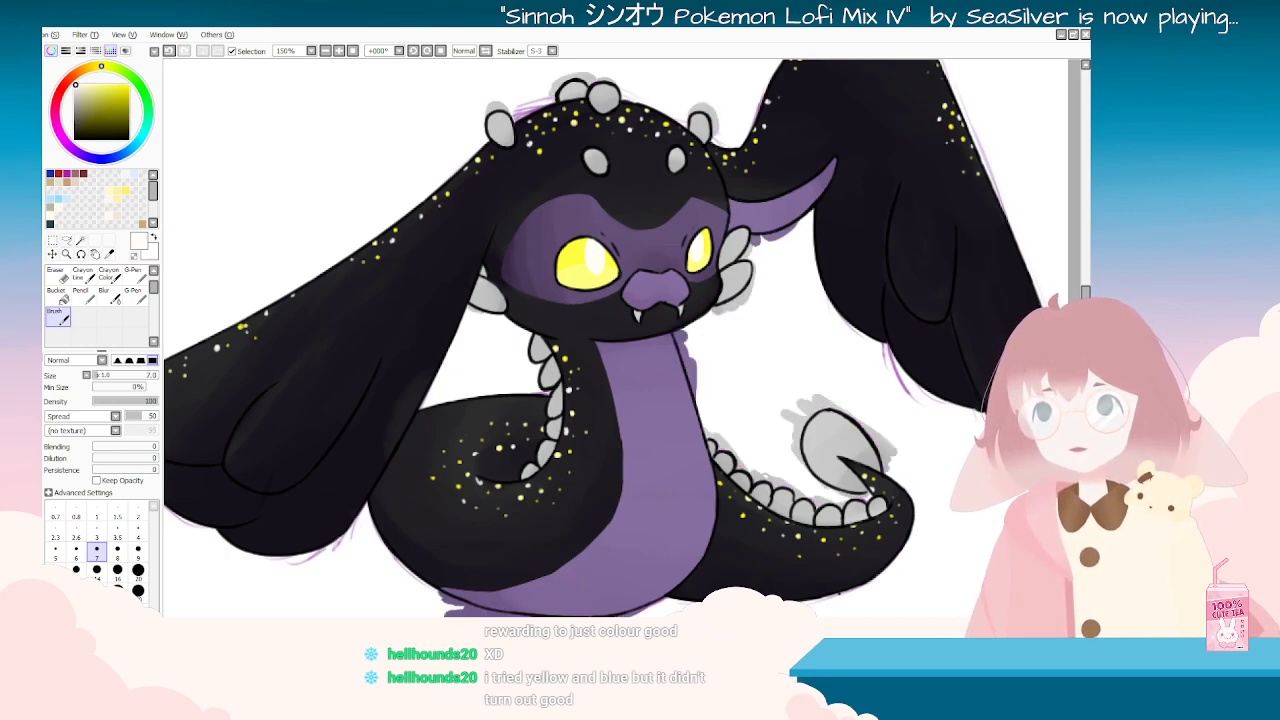
key(ctrl+y)
key(ctrl+y)
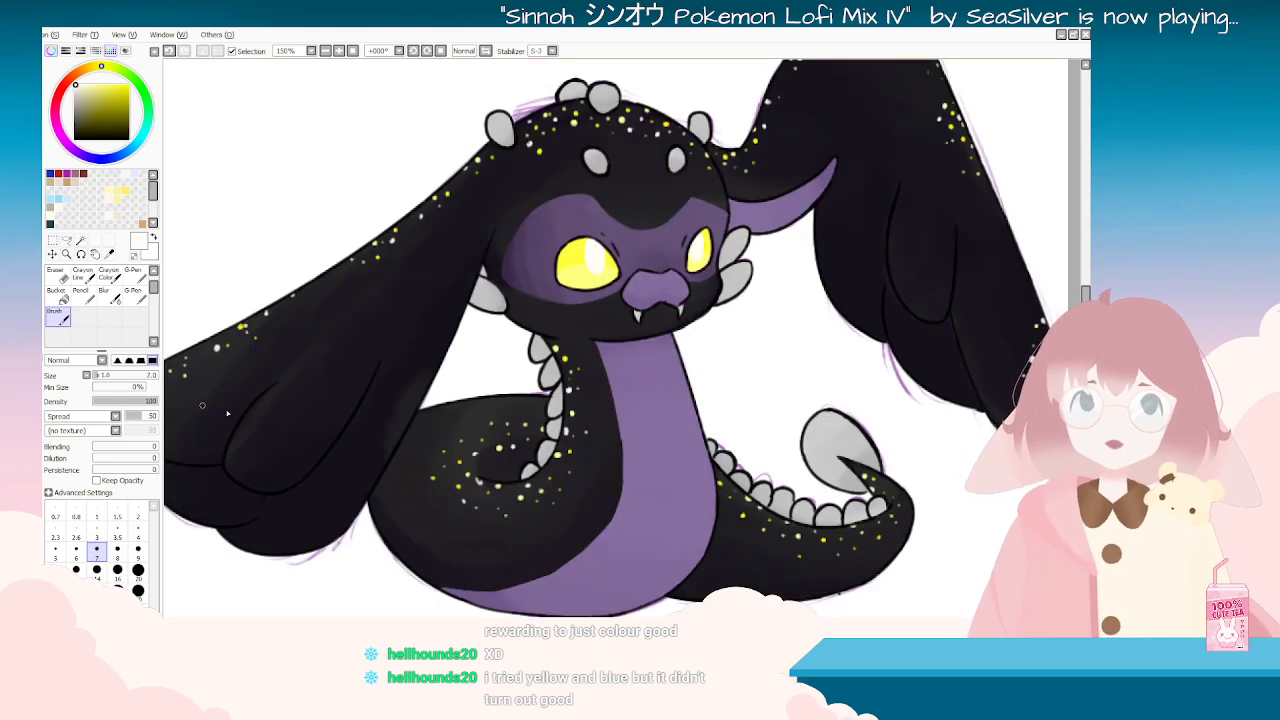
Step: Review the whole creature with its title and purple sketch lines, upright and with the canvas slightly turned
drag(227, 413, 556, 418)
scroll(555, 421, down, 3)
key(Home)
scroll(557, 411, up, 1)
scroll(557, 411, up, 1)
scroll(556, 412, down, 3)
scroll(556, 412, up, 2)
drag(708, 410, 551, 415)
key(End)
key(End)
key(End)
key(End)
key(End)
key(End)
key(End)
key(End)
key(End)
key(End)
key(End)
key(End)
key(End)
key(End)
key(End)
key(End)
key(End)
key(End)
key(End)
key(End)
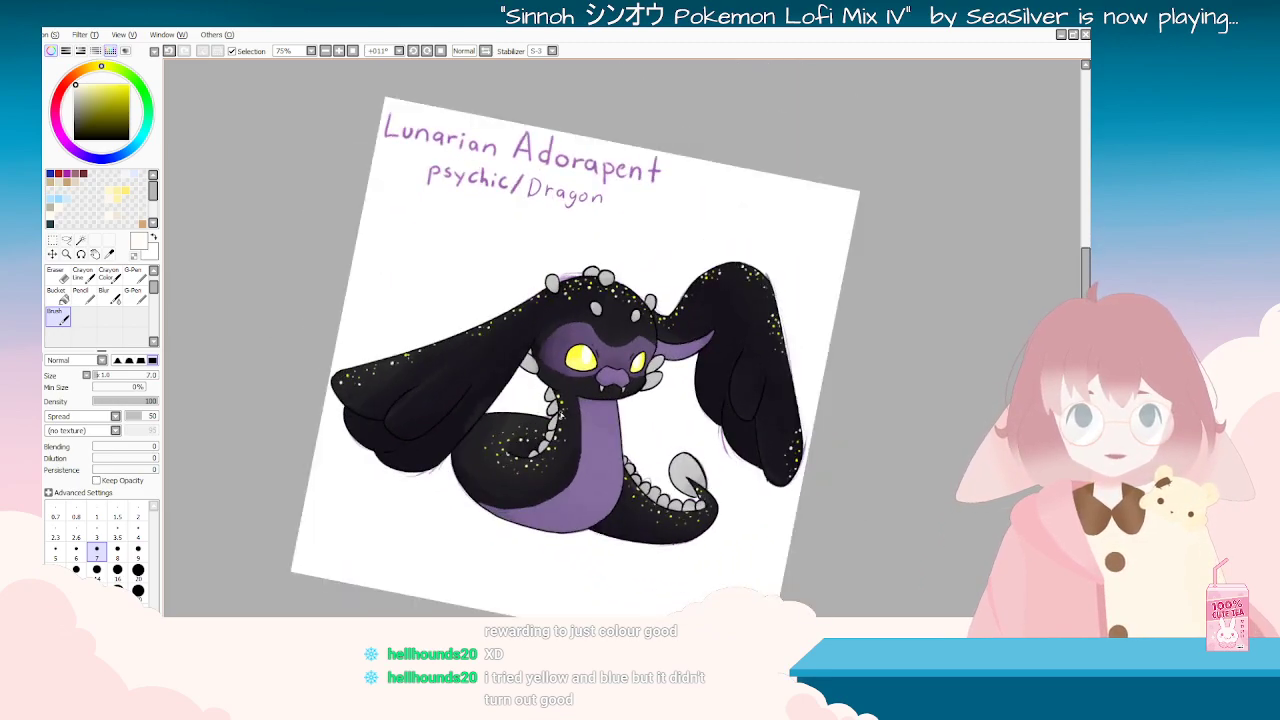
Step: Compare the coloured Lunarian Adorapent with and without its line art, upright and at reduced size
key(Delete)
key(Delete)
key(Delete)
key(End)
key(End)
scroll(655, 398, down, 1)
key(Home)
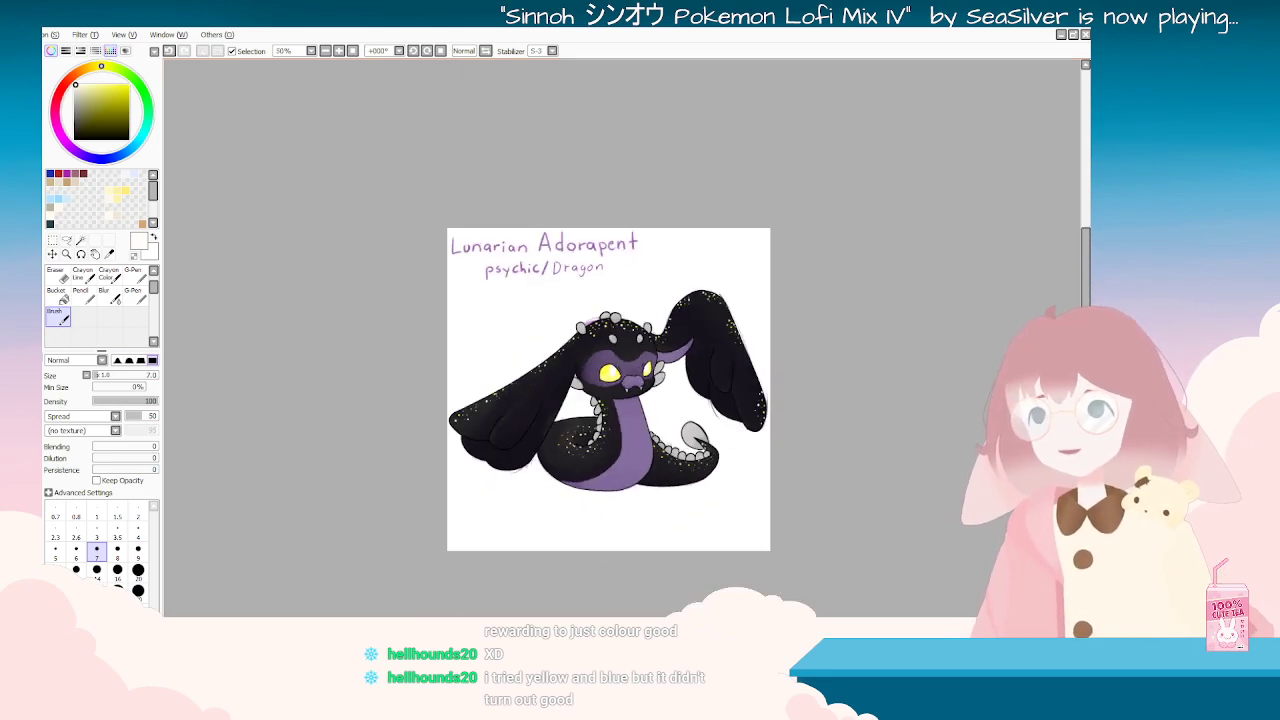
key(ctrl+z)
key(ctrl+z)
key(ctrl+y)
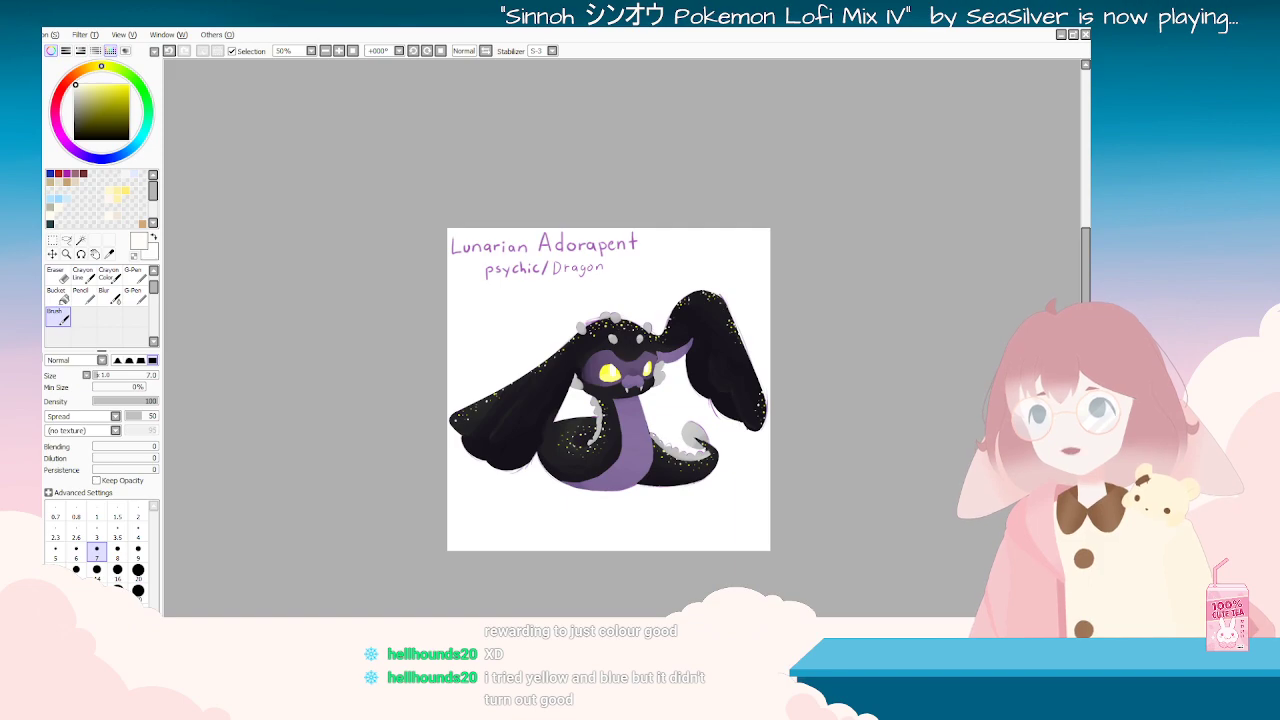
key(ctrl+y)
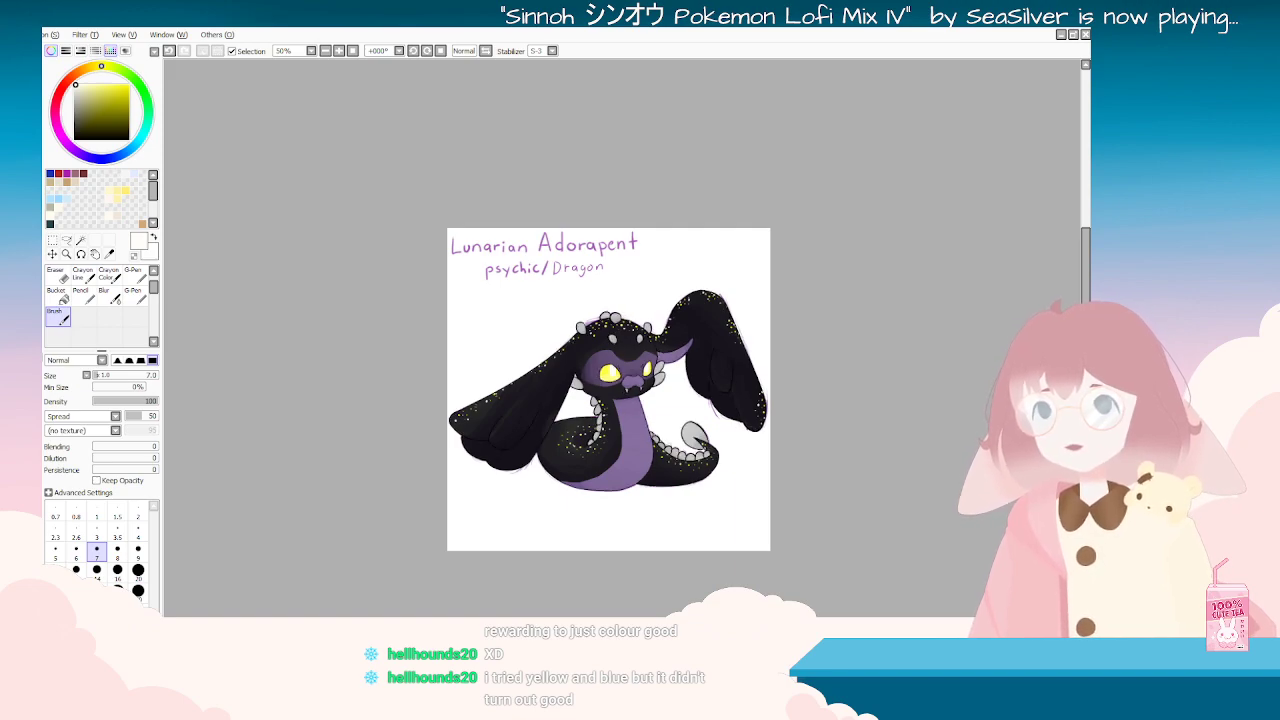
Step: Switch to the Colurtex blackhole serpent sketch and look over its whole pose and title
key(ctrl+z)
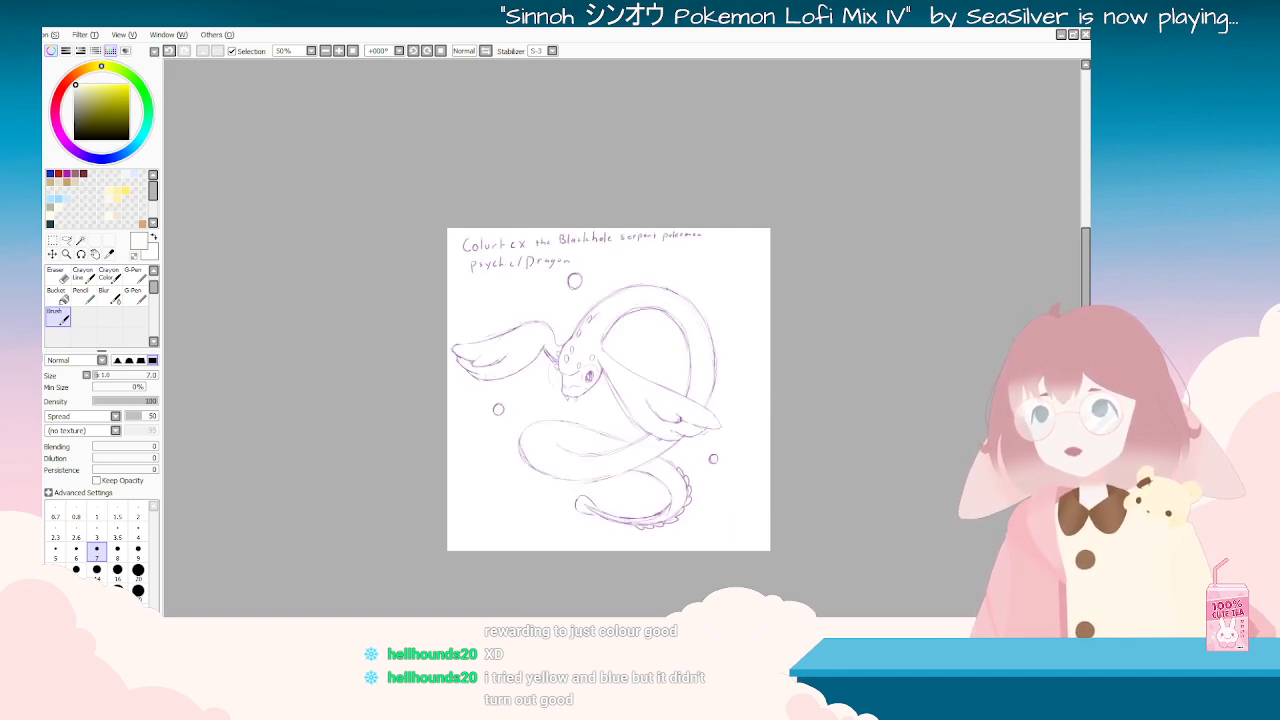
scroll(588, 367, up, 5)
scroll(588, 367, down, 5)
mouse_move(592, 343)
mouse_down()
mouse_move(613, 314)
mouse_move(650, 376)
mouse_move(587, 347)
mouse_up()
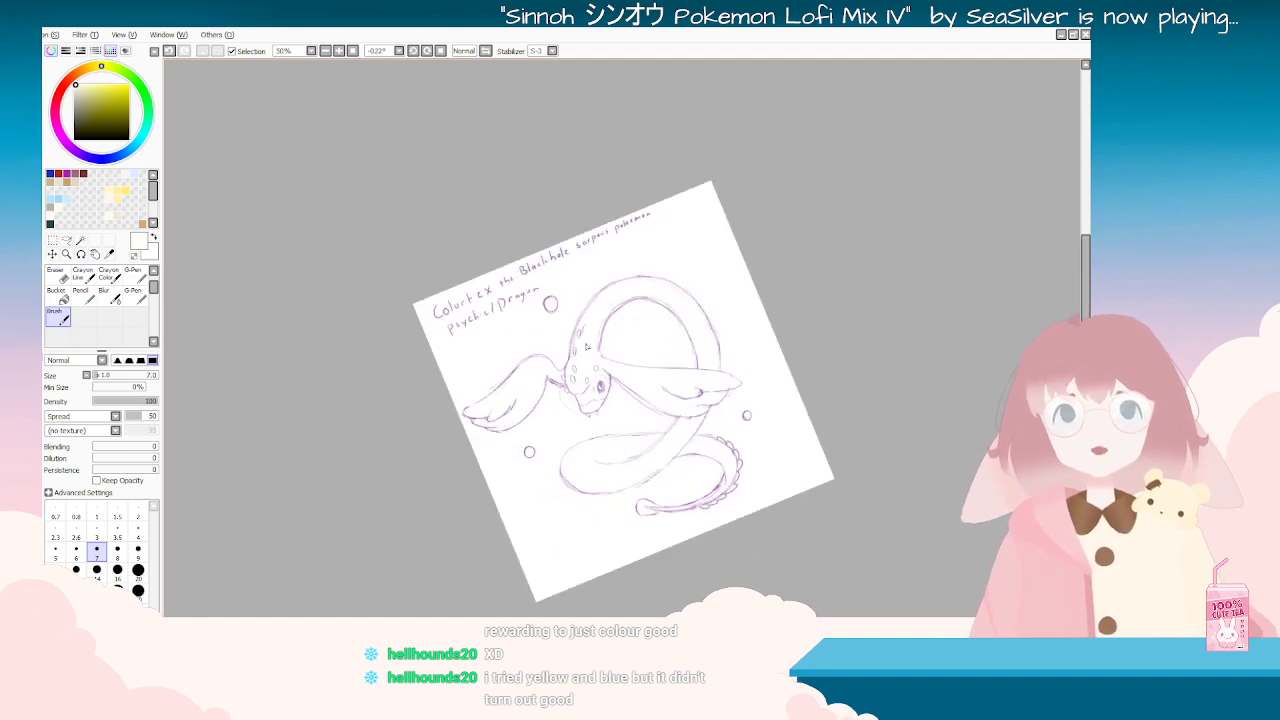
key(Home)
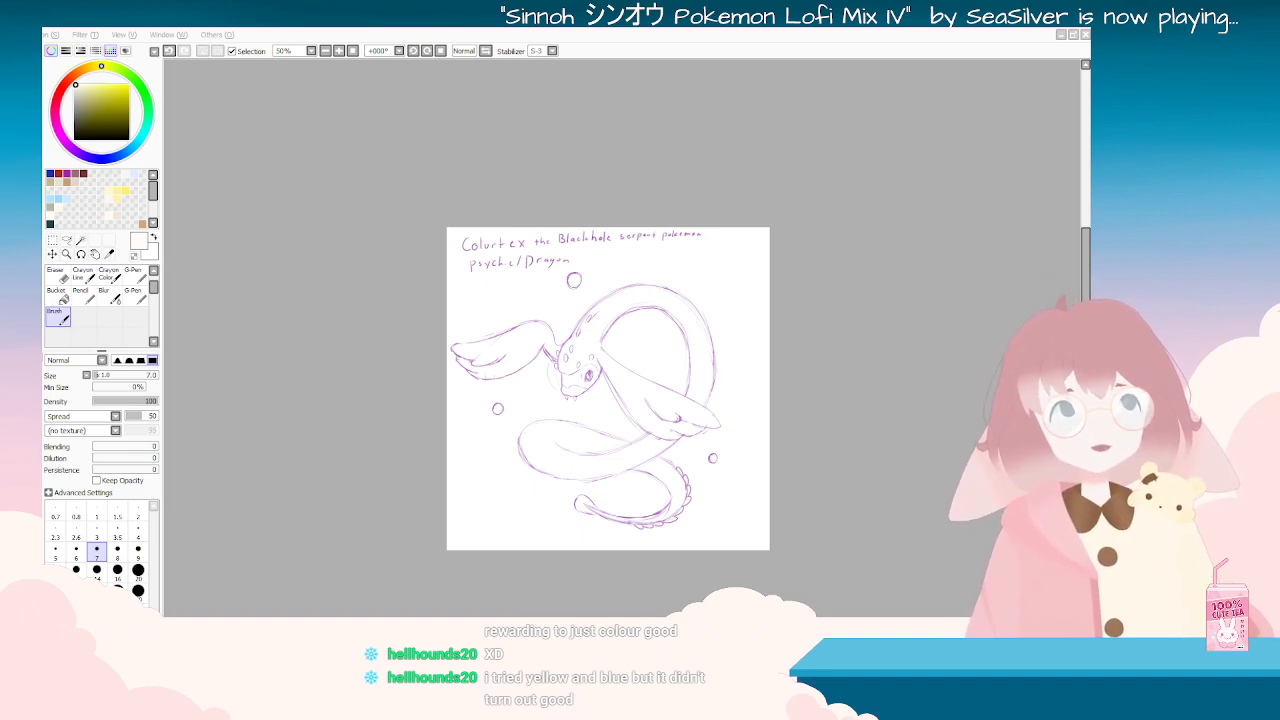
scroll(722, 393, up, 3)
scroll(700, 401, down, 4)
scroll(588, 433, up, 3)
scroll(655, 433, up, 1)
scroll(666, 432, down, 3)
scroll(666, 433, up, 2)
Step: Examine the head, wings and coiled body of the Colurtex sketch closer up and at several canvas rotations
key(End)
key(End)
key(End)
key(End)
key(End)
key(End)
key(End)
key(End)
key(End)
key(End)
key(End)
key(End)
key(End)
key(End)
key(End)
key(End)
key(Delete)
key(Delete)
key(Delete)
key(Delete)
key(Delete)
key(Delete)
key(Delete)
key(Delete)
key(Delete)
key(Delete)
key(Delete)
key(Delete)
key(Delete)
key(Delete)
key(Delete)
key(Delete)
key(Delete)
key(Delete)
key(Delete)
key(Delete)
key(Delete)
key(Delete)
key(Delete)
key(Delete)
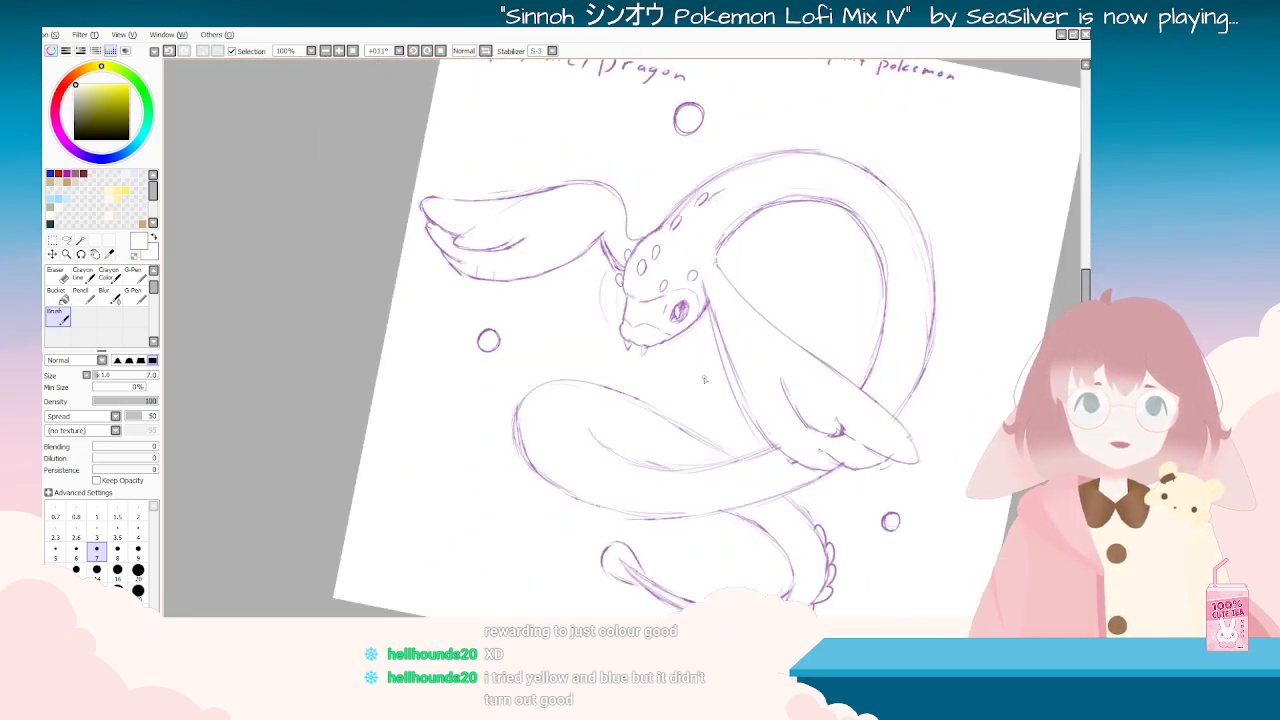
key(Home)
scroll(629, 522, down, 3)
scroll(764, 431, up, 2)
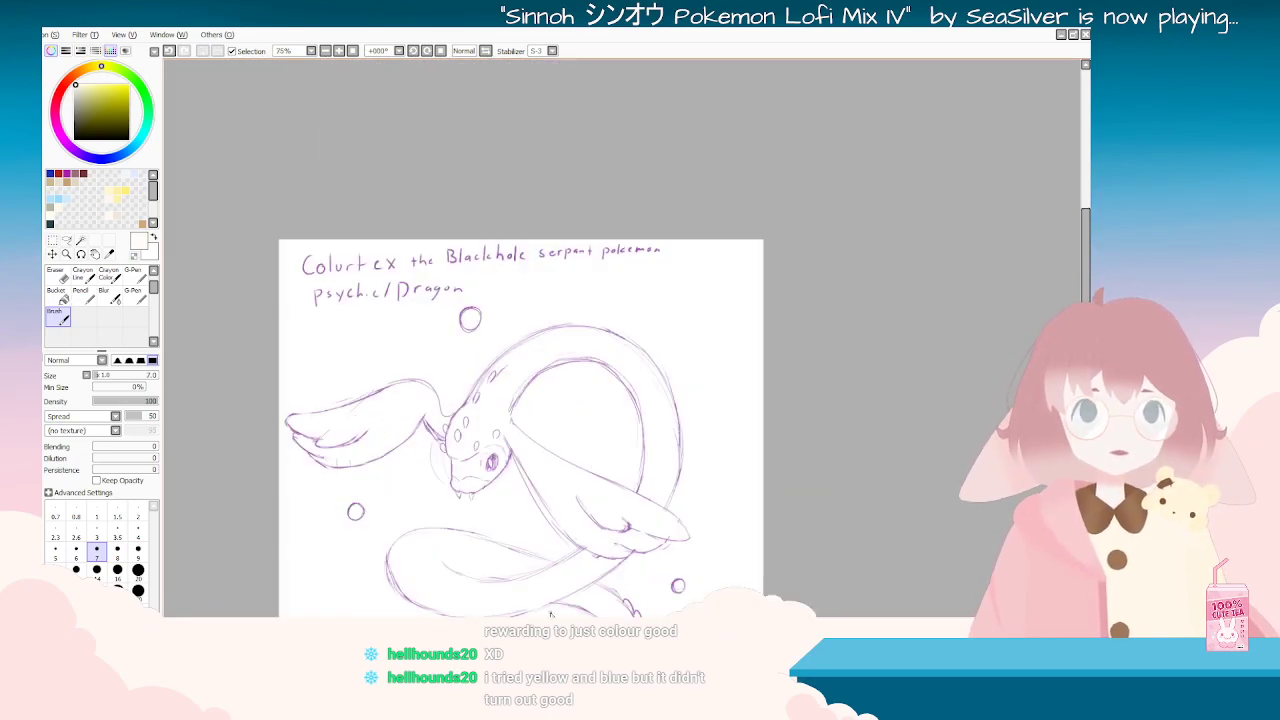
Step: Switch to the blank canvas and set up the brush with dark teal at size 4
key(ctrl+Tab)
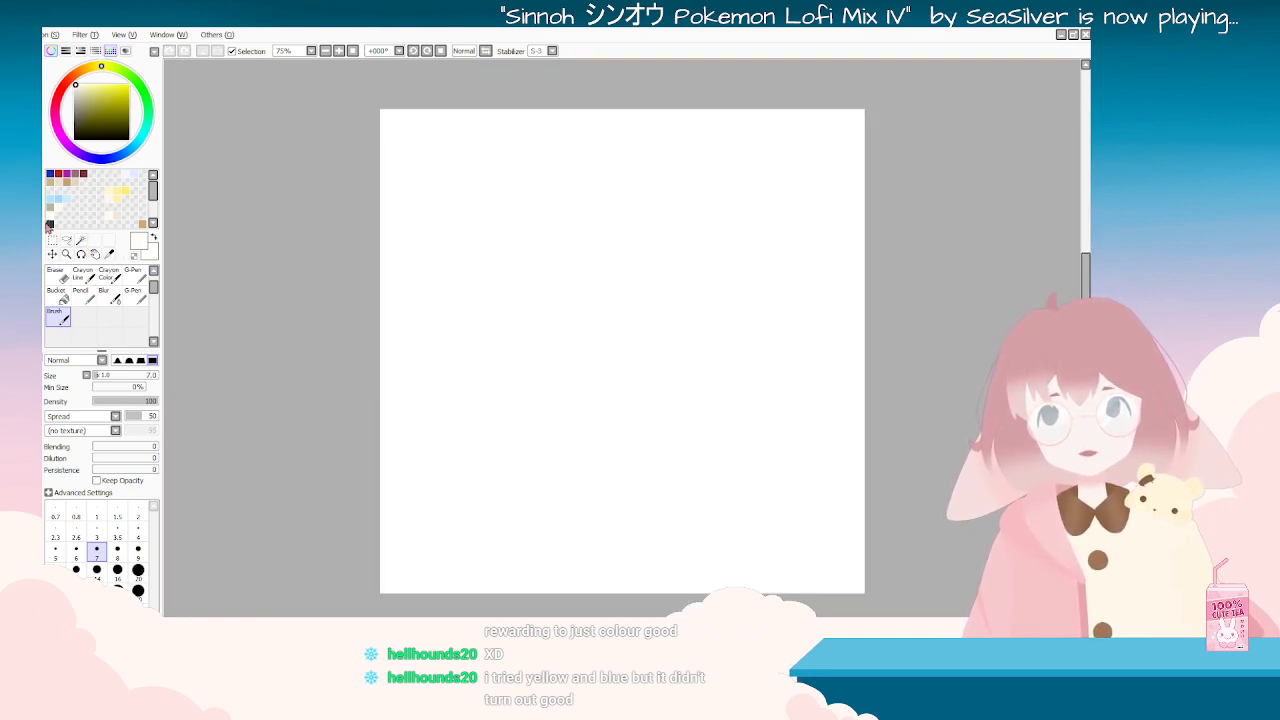
click(50, 224)
click(139, 531)
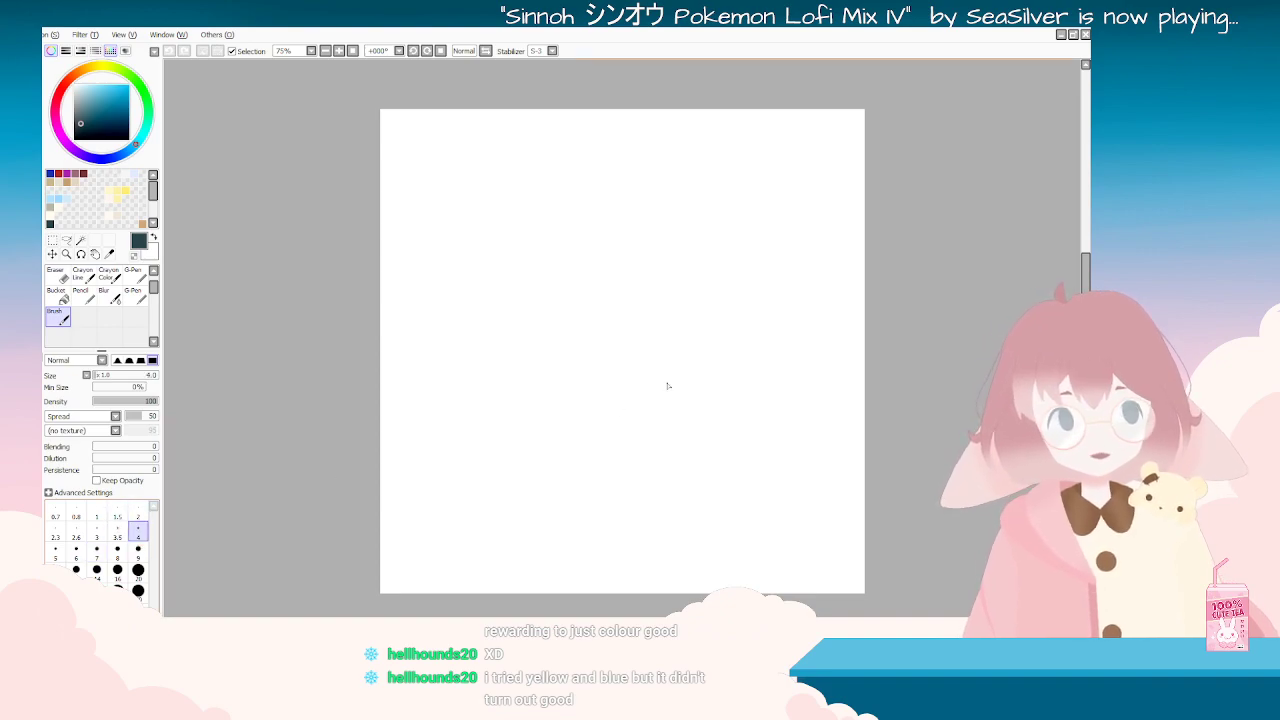
scroll(817, 319, up, 1)
scroll(712, 333, down, 1)
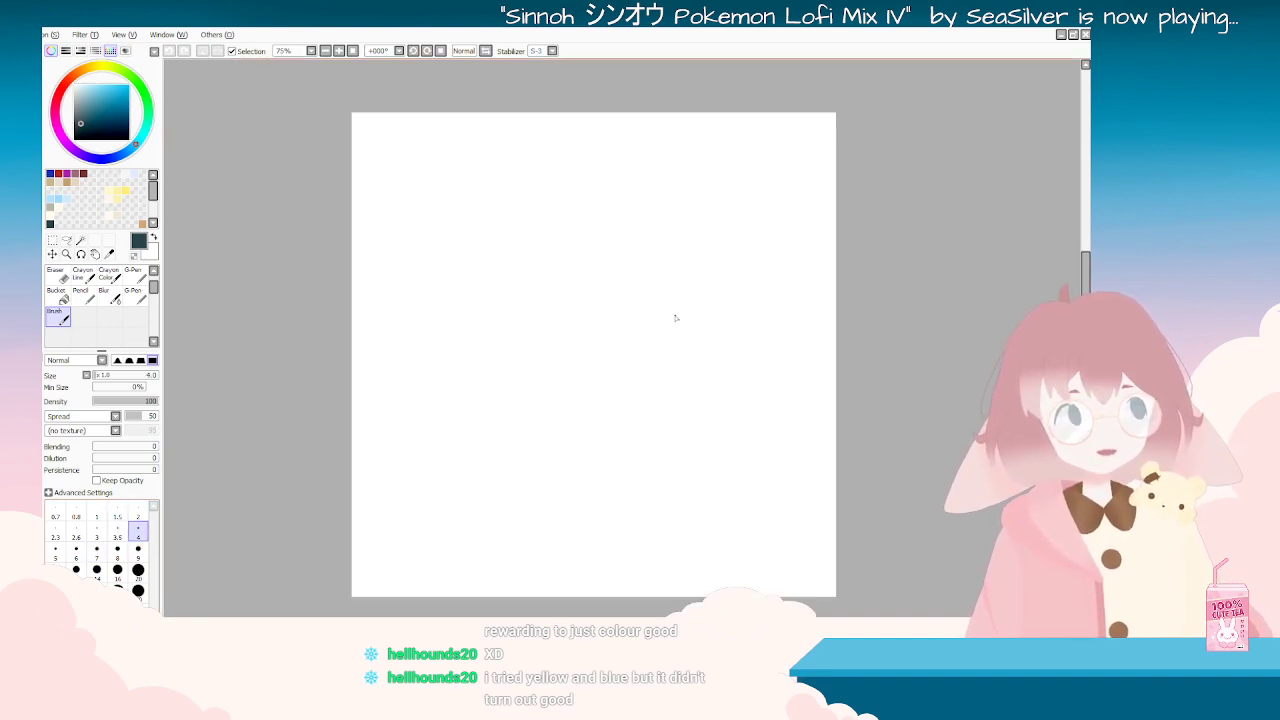
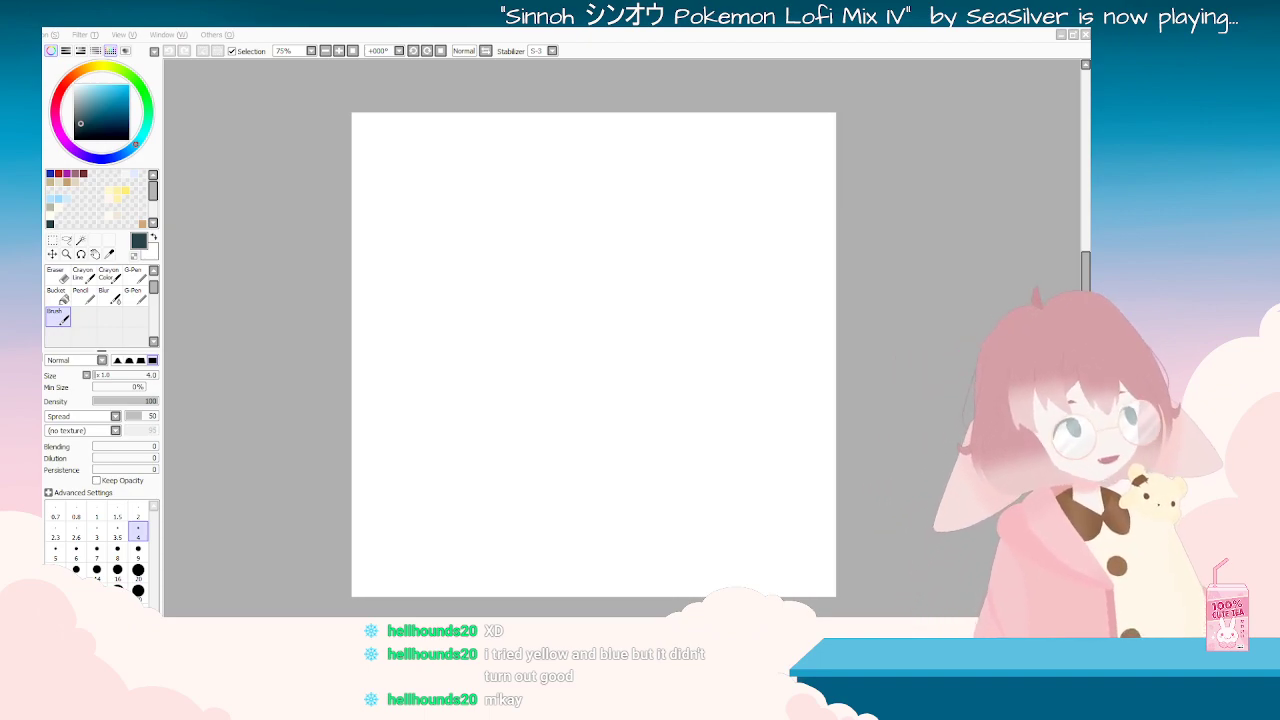
scroll(639, 572, up, 2)
scroll(639, 572, down, 2)
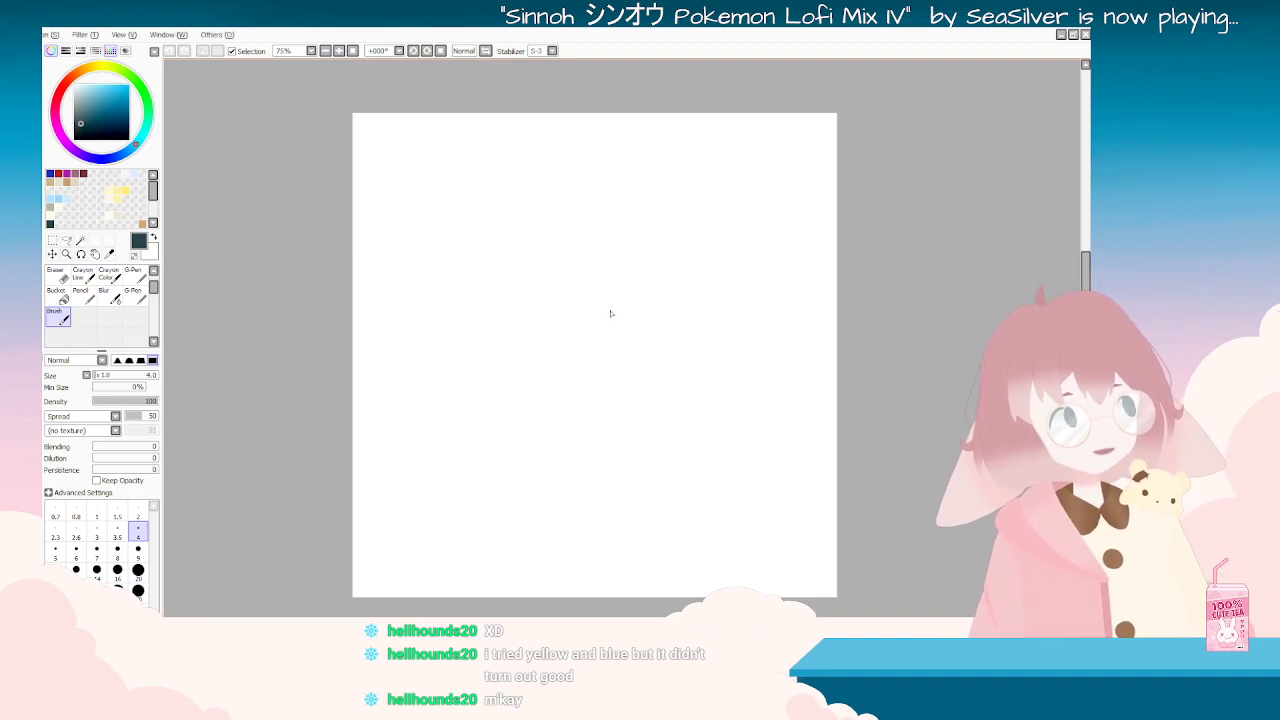
Step: Sketch a head near the canvas centre as a round circle with a curved guideline and a pointed jaw, redoing stray strokes
mouse_move(580, 336)
mouse_down()
mouse_move(613, 387)
mouse_move(568, 403)
mouse_move(535, 362)
mouse_move(591, 320)
mouse_move(630, 355)
mouse_up()
key(ctrl+z)
mouse_move(577, 316)
mouse_down()
mouse_move(628, 344)
mouse_move(598, 320)
mouse_move(575, 331)
mouse_up()
key(ctrl+z)
mouse_move(553, 398)
mouse_down()
mouse_move(568, 335)
mouse_move(555, 403)
mouse_move(561, 350)
mouse_move(539, 392)
mouse_up()
key(ctrl+z)
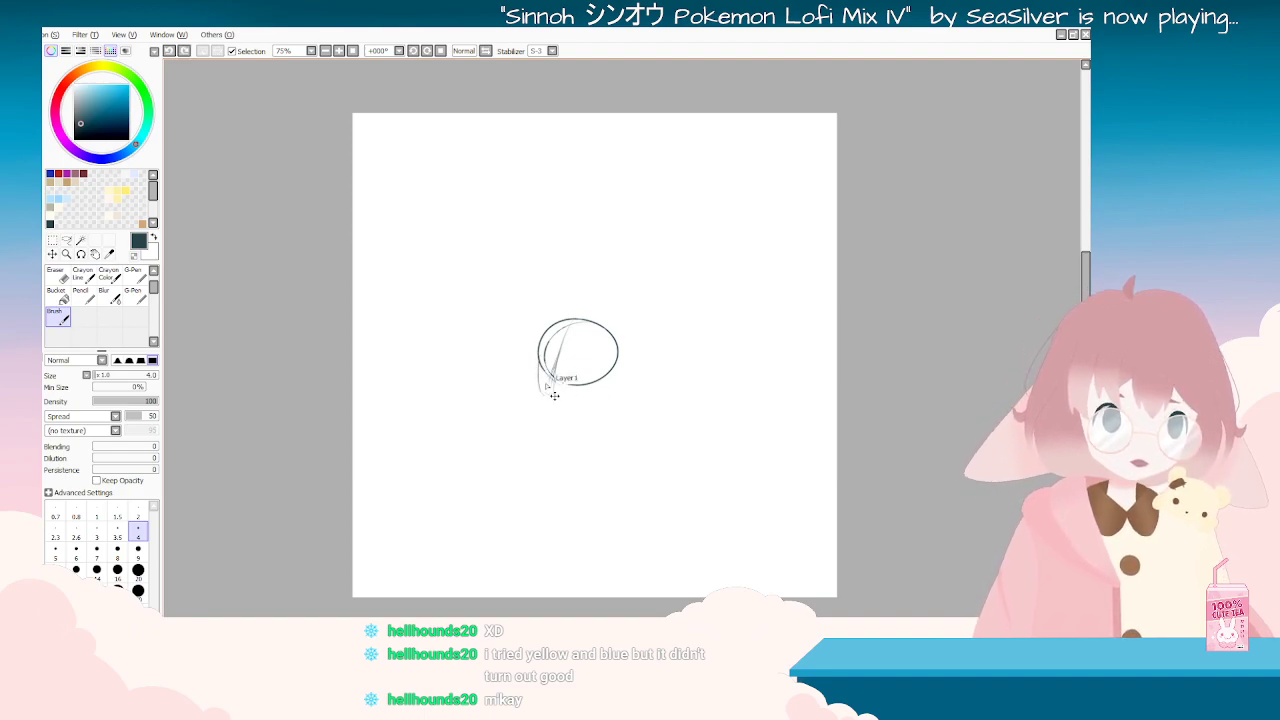
key(ctrl+z)
mouse_move(544, 335)
mouse_down()
mouse_move(532, 388)
mouse_move(567, 390)
mouse_up()
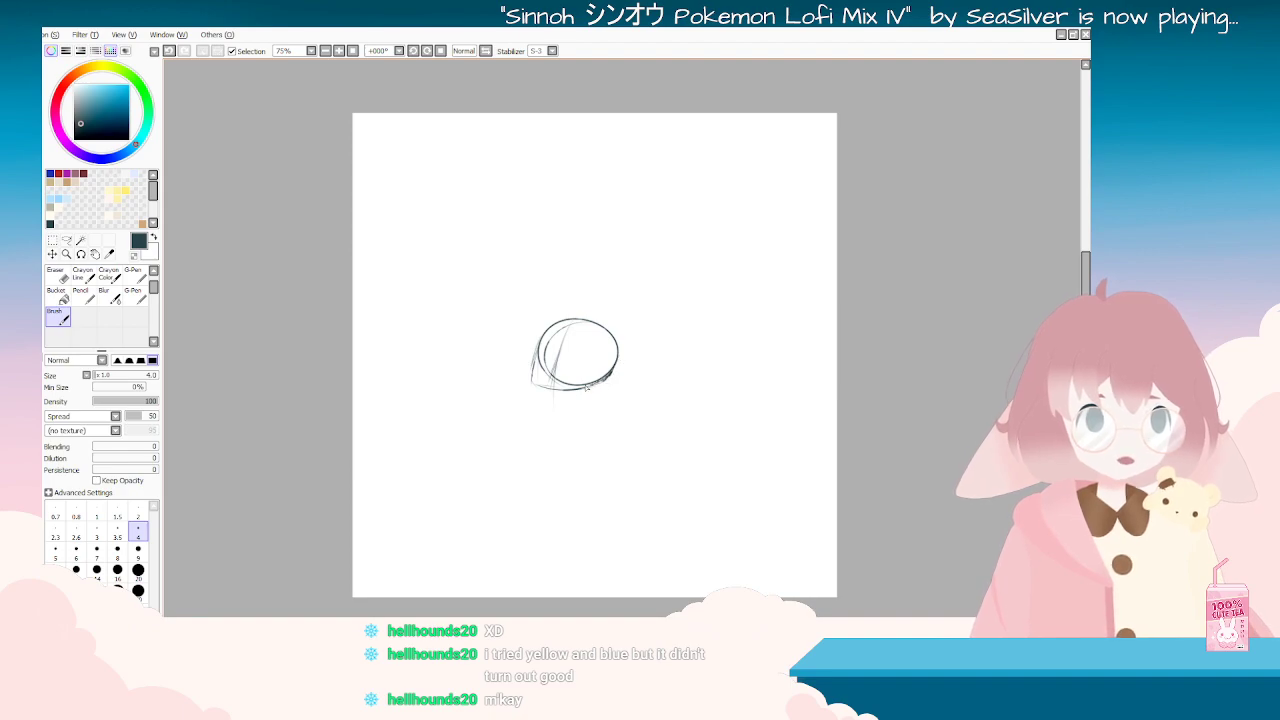
Step: Rotate the head sketch counterclockwise so its pointed jaw faces downward
scroll(556, 370, down, 1)
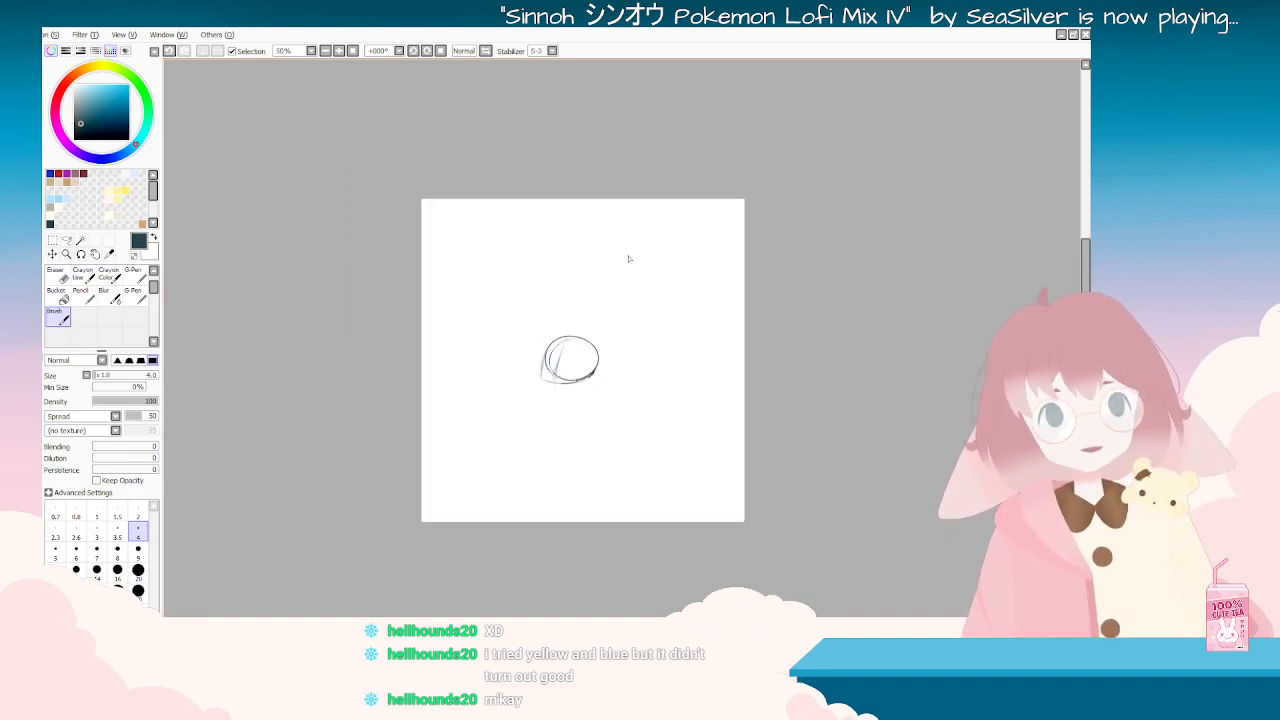
scroll(620, 251, up, 2)
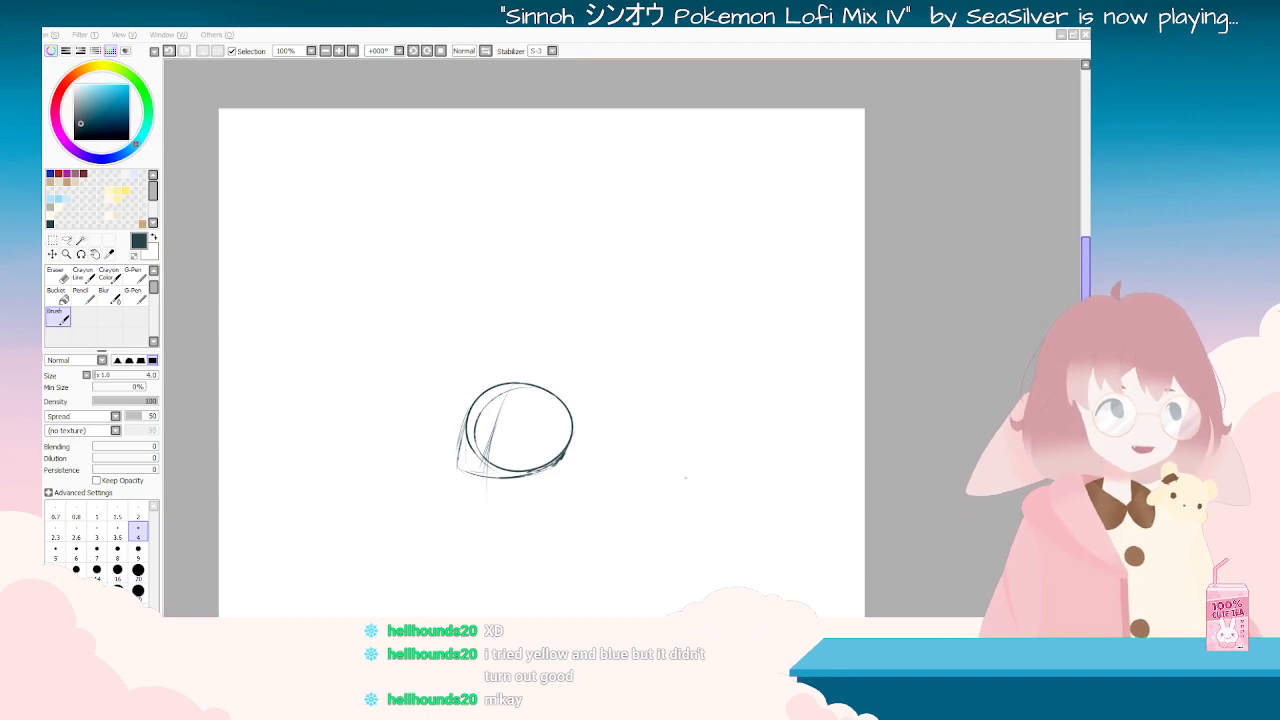
scroll(458, 450, up, 2)
scroll(450, 458, down, 2)
scroll(453, 458, up, 1)
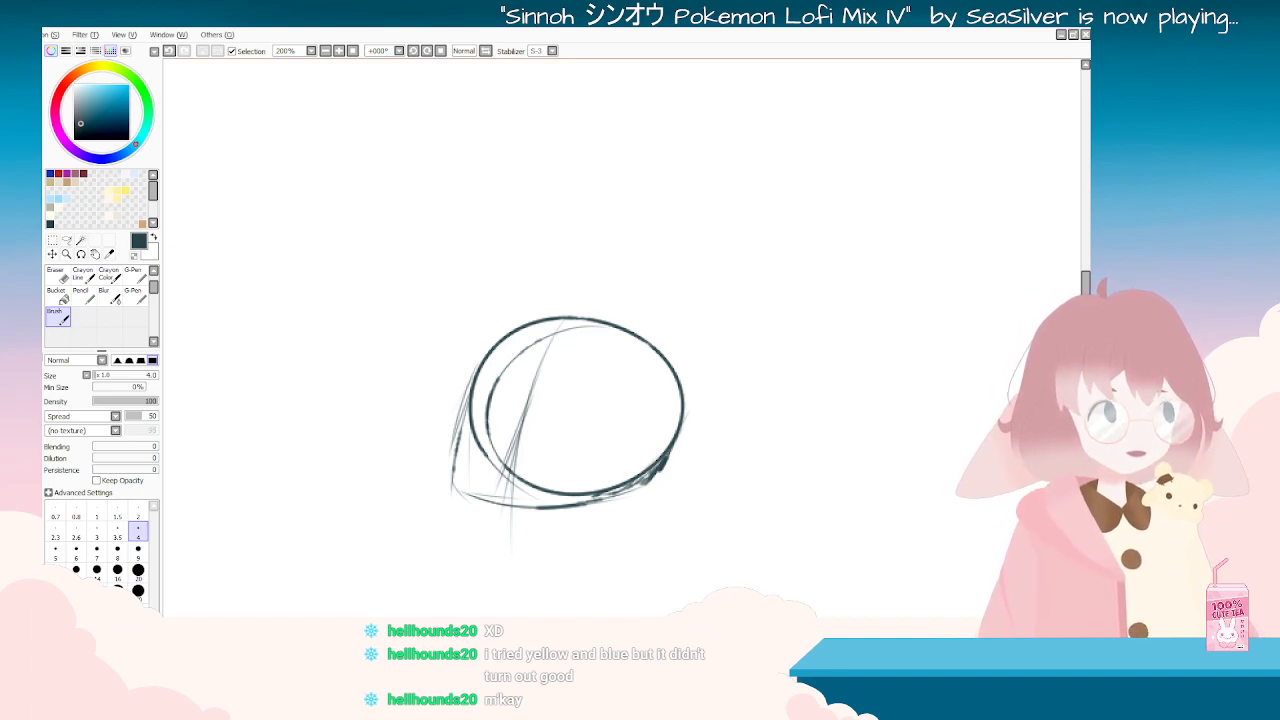
scroll(746, 309, down, 3)
scroll(749, 307, up, 1)
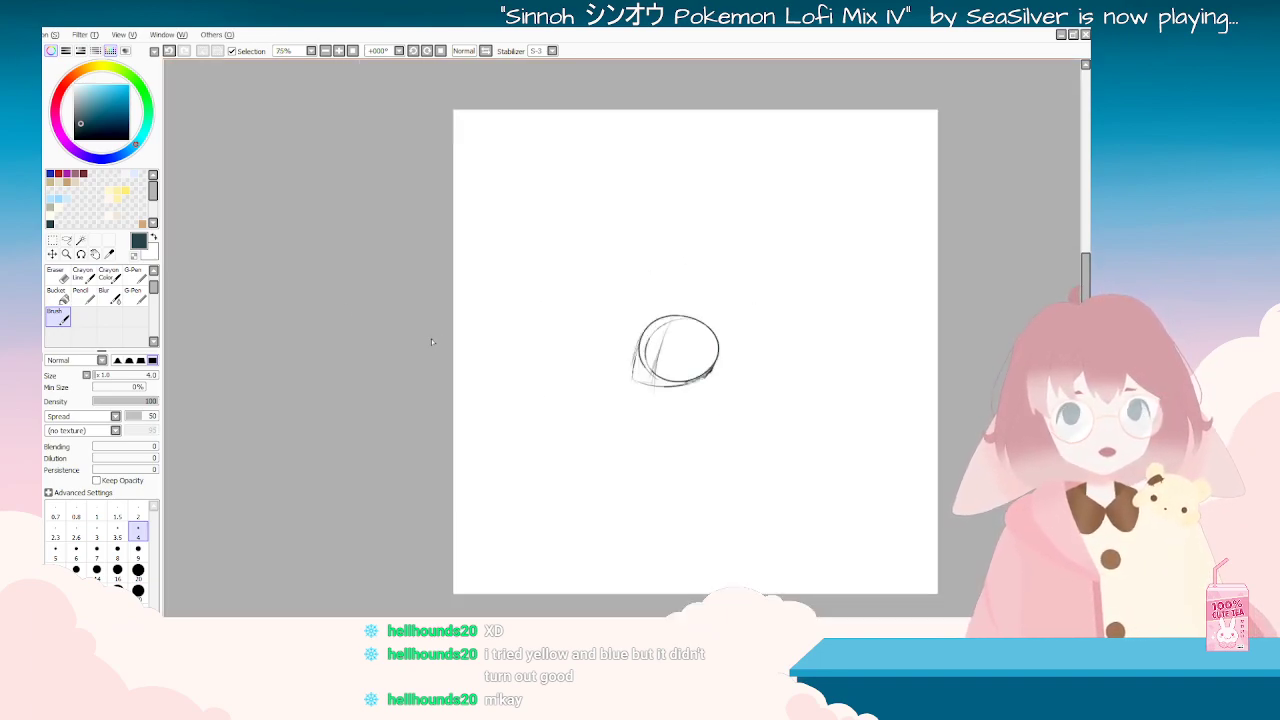
key(ctrl+t)
mouse_move(840, 450)
mouse_down()
mouse_move(894, 437)
mouse_move(909, 412)
mouse_up()
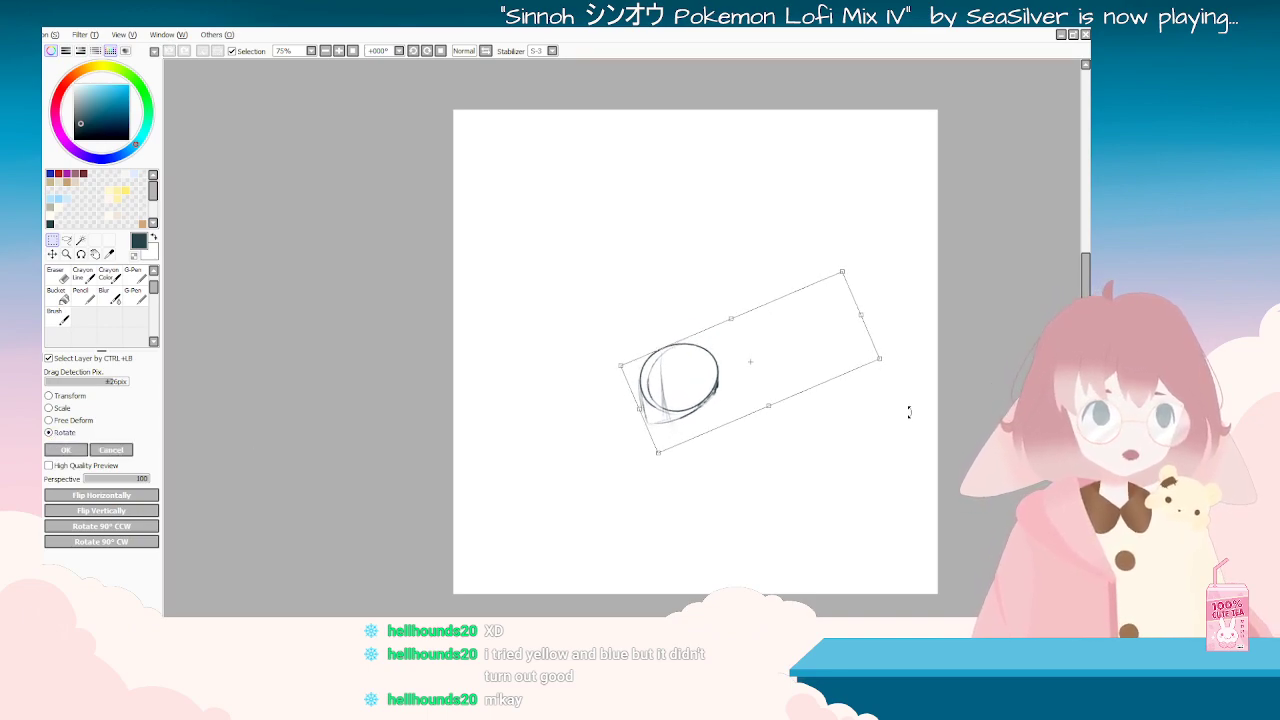
click(66, 449)
Step: Sketch both sides of the neck above the head, one as a long S-shaped curve and the other as a shorter arc
click(66, 316)
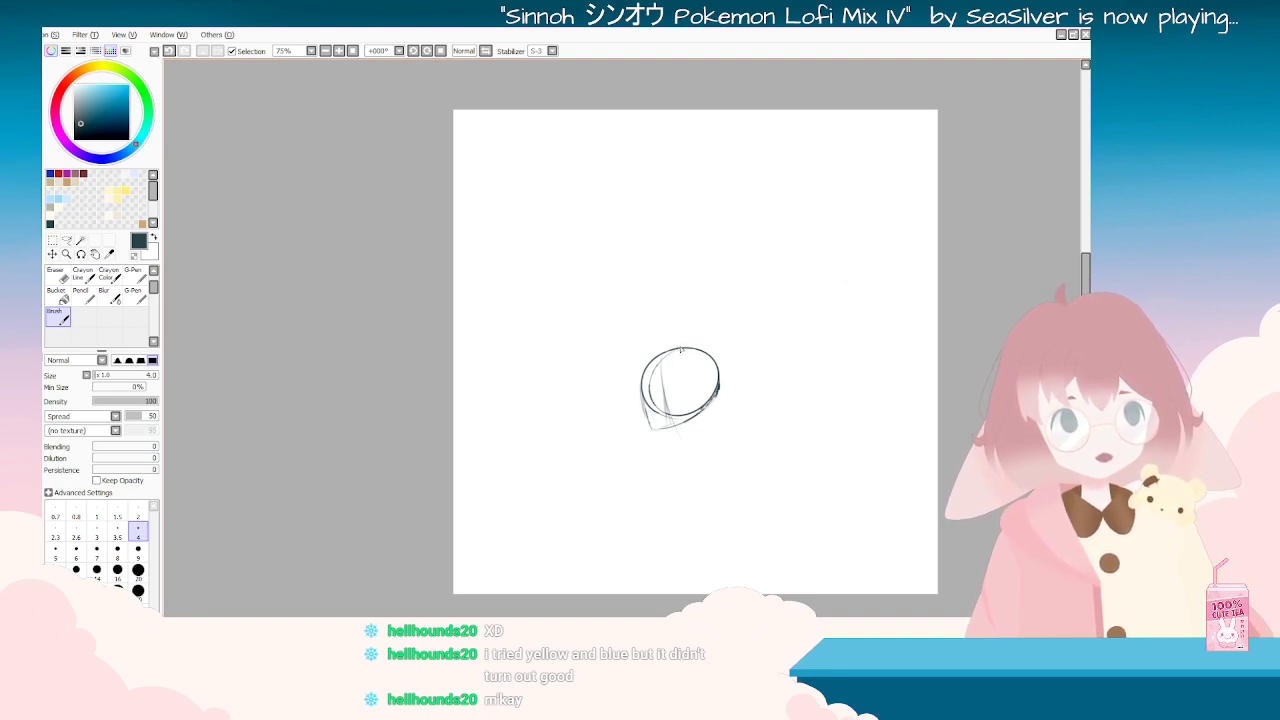
drag(681, 300, 610, 190)
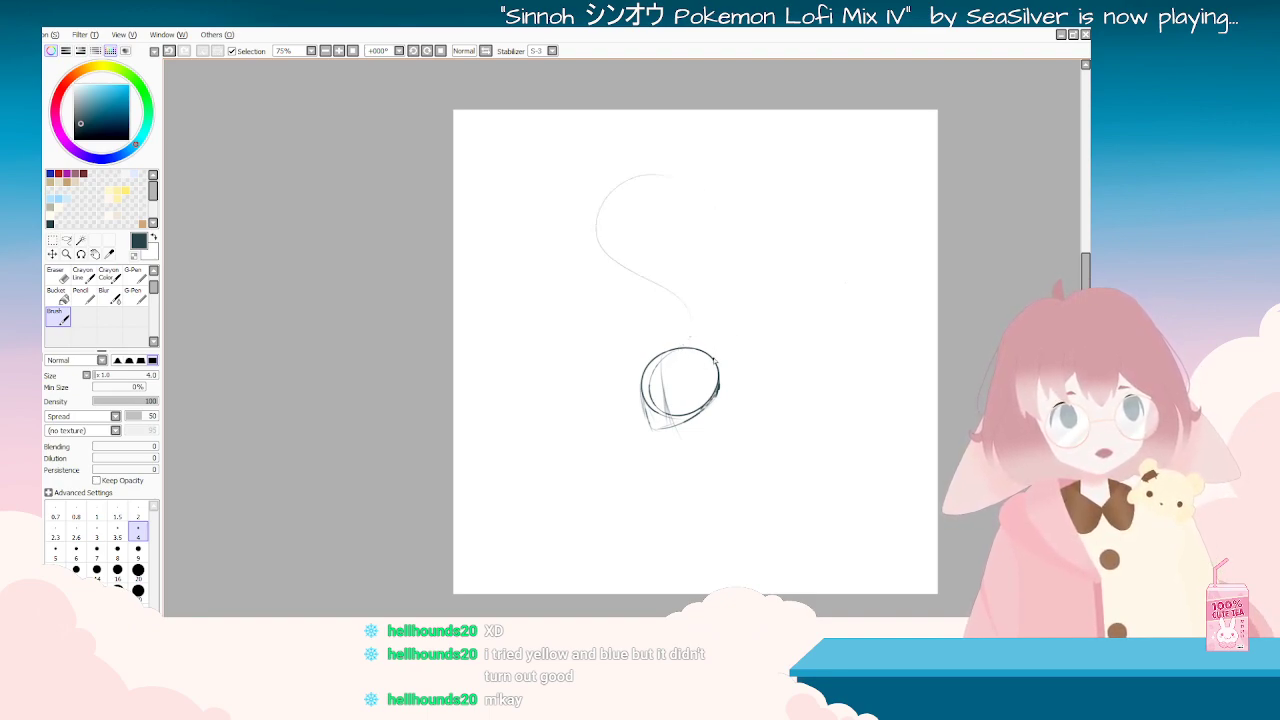
mouse_move(794, 300)
mouse_down()
mouse_move(794, 349)
mouse_move(561, 365)
mouse_up()
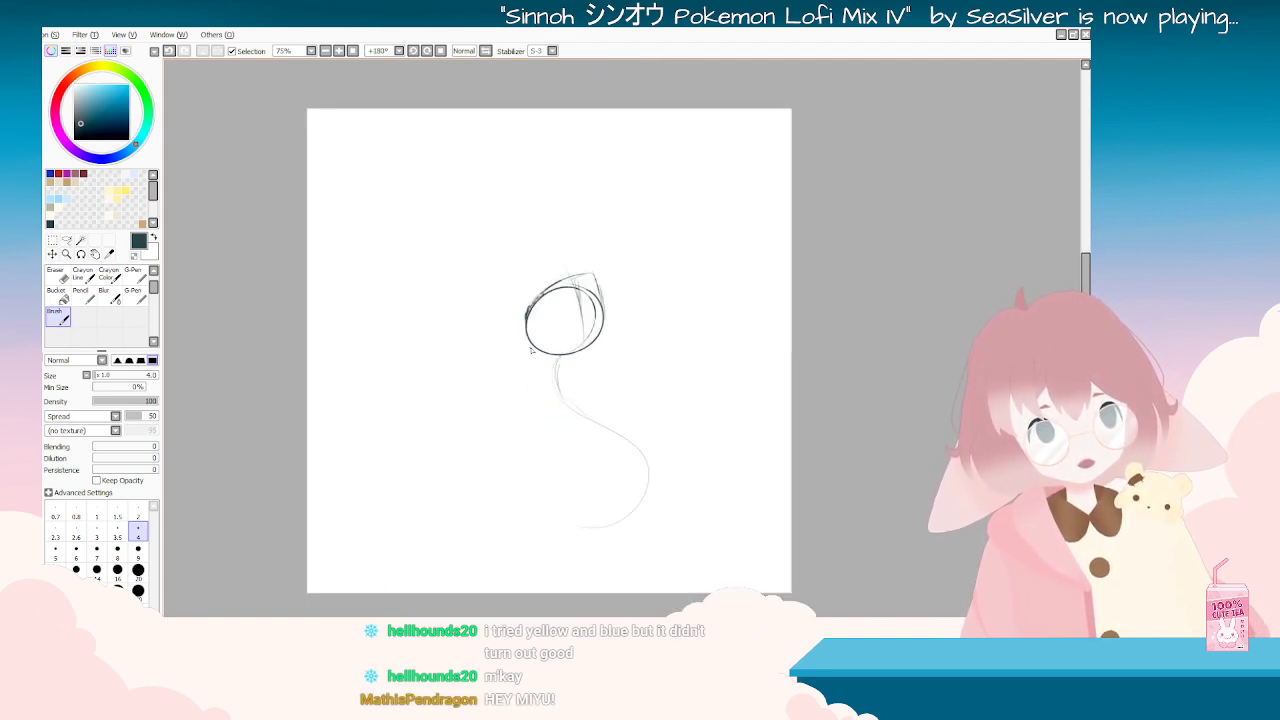
drag(524, 364, 510, 452)
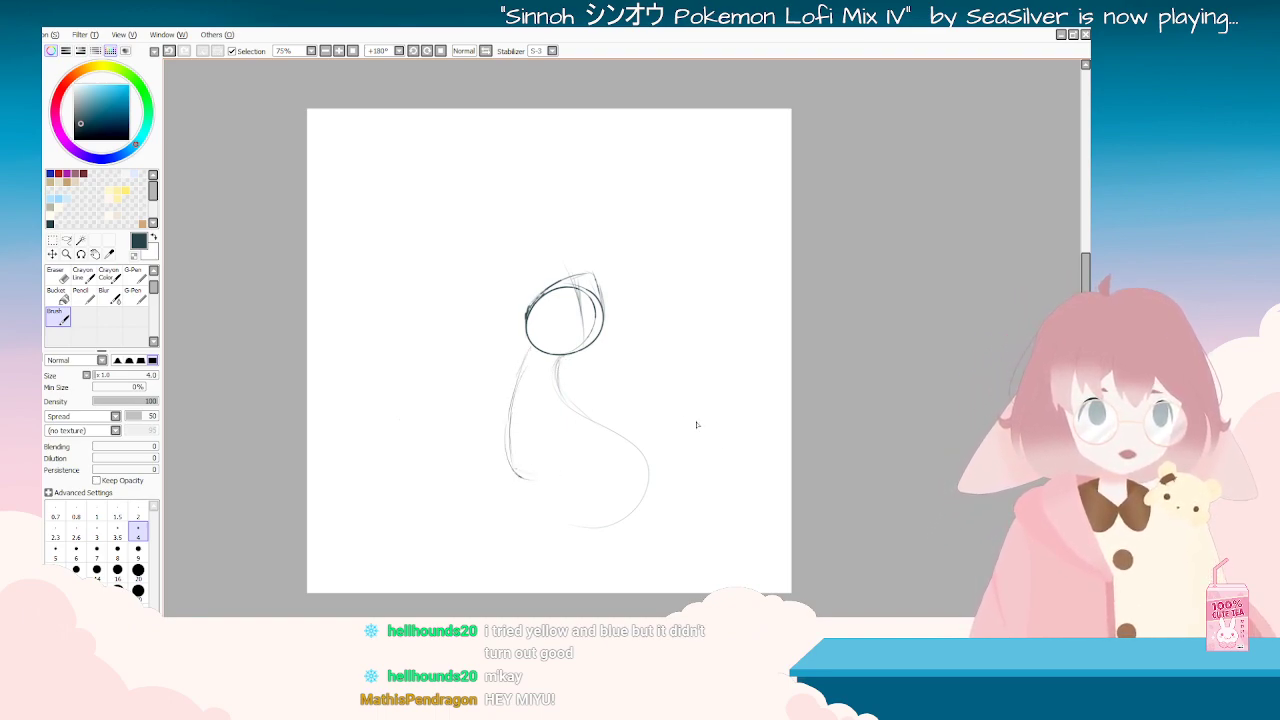
Step: Curve the shorter neck line over at its far end and bring it back towards the S-shaped curve
key(Delete)
key(Delete)
key(Delete)
key(Delete)
key(Delete)
key(Delete)
key(Delete)
key(Delete)
key(Delete)
key(Delete)
key(Delete)
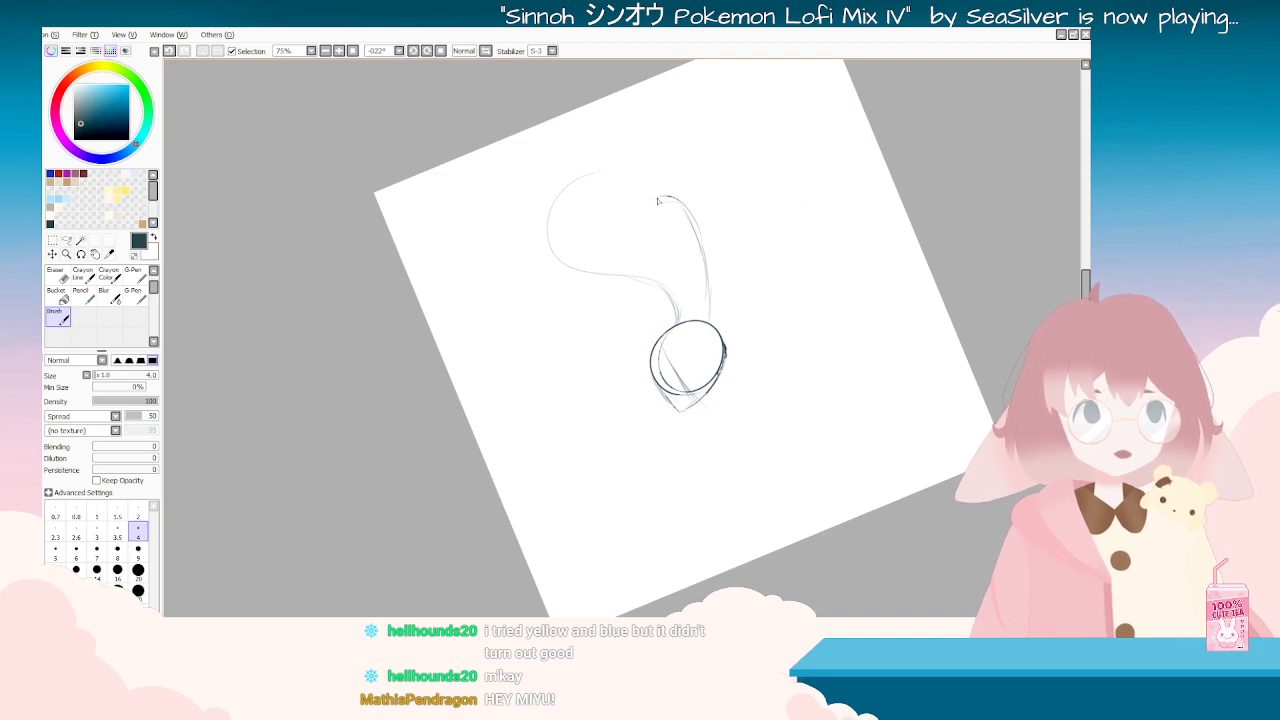
drag(647, 205, 640, 216)
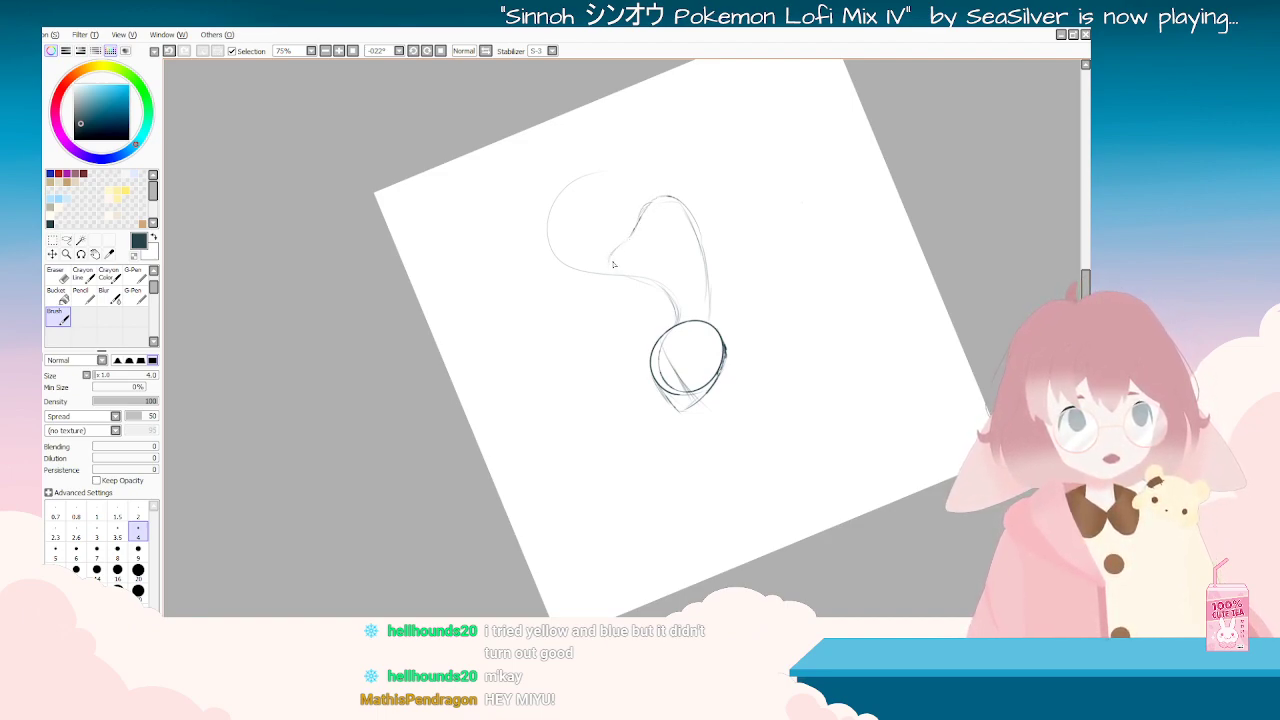
mouse_move(661, 212)
mouse_down()
mouse_move(837, 334)
mouse_move(668, 448)
mouse_move(635, 456)
mouse_move(542, 409)
mouse_up()
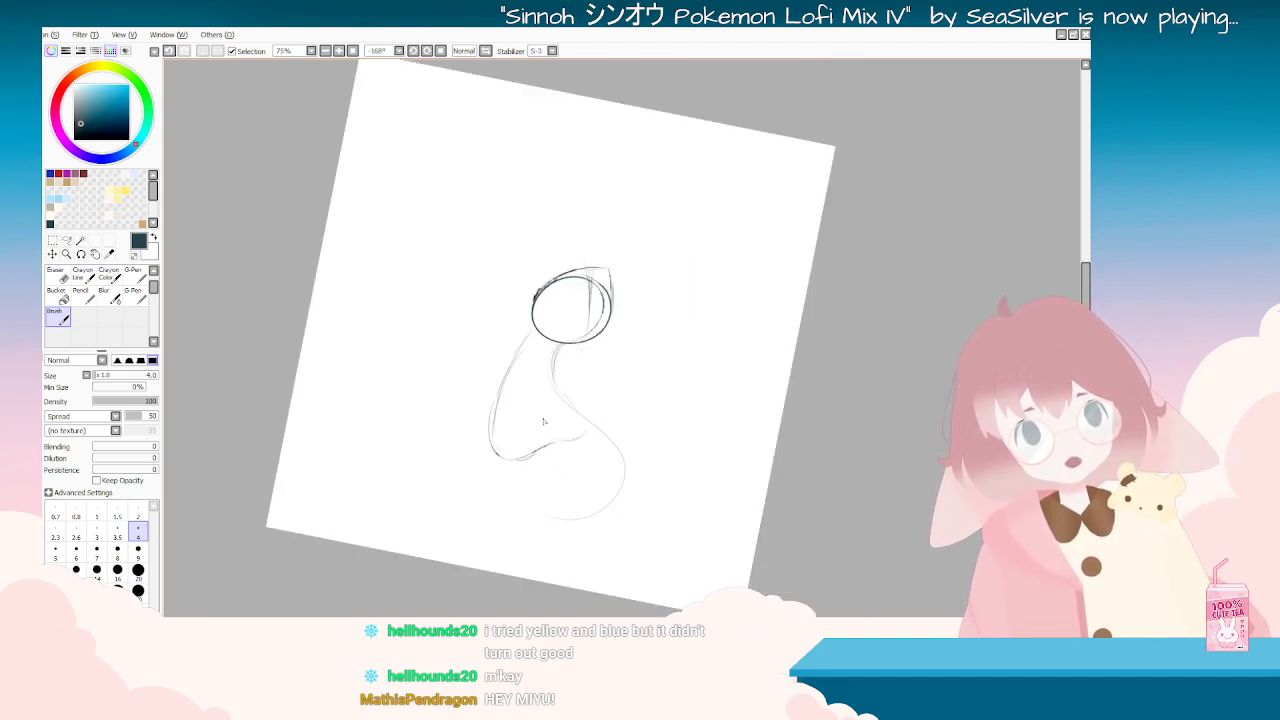
drag(579, 518, 641, 212)
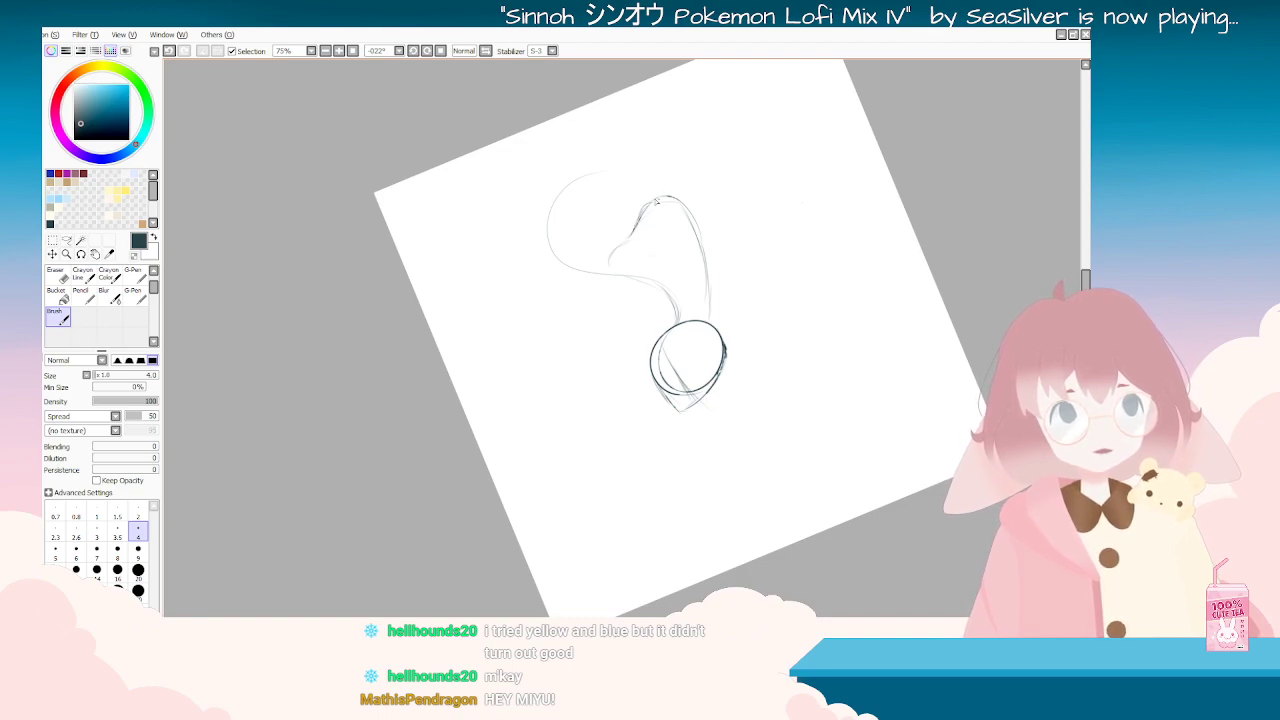
Step: Erase the large loop extending past the neck shape and round off the corner where its lines meet
mouse_move(616, 280)
mouse_down()
mouse_move(655, 262)
mouse_move(672, 432)
mouse_move(600, 430)
mouse_move(650, 458)
mouse_move(568, 531)
mouse_up()
click(62, 297)
click(58, 274)
key(Delete)
key(Delete)
key(Delete)
key(Delete)
key(Delete)
key(Delete)
key(Delete)
key(Delete)
key(Delete)
key(Delete)
key(Delete)
key(Delete)
key(Delete)
key(Delete)
key(Delete)
key(Delete)
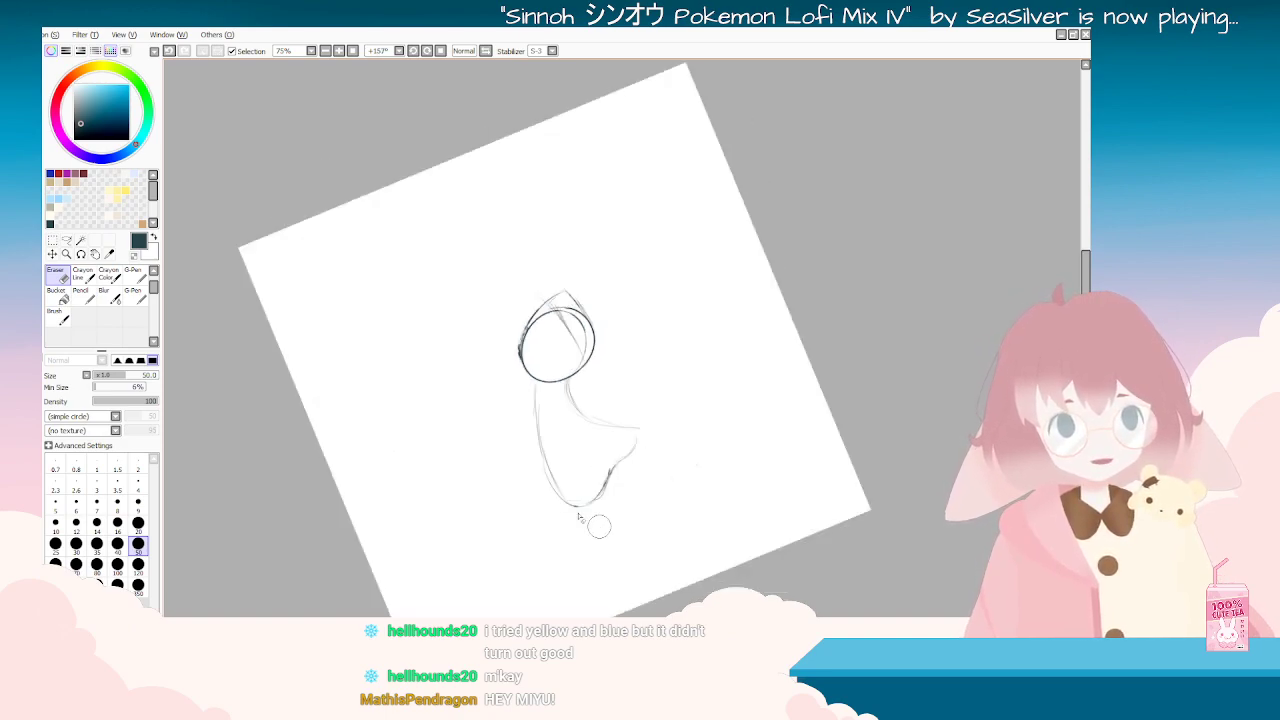
click(60, 316)
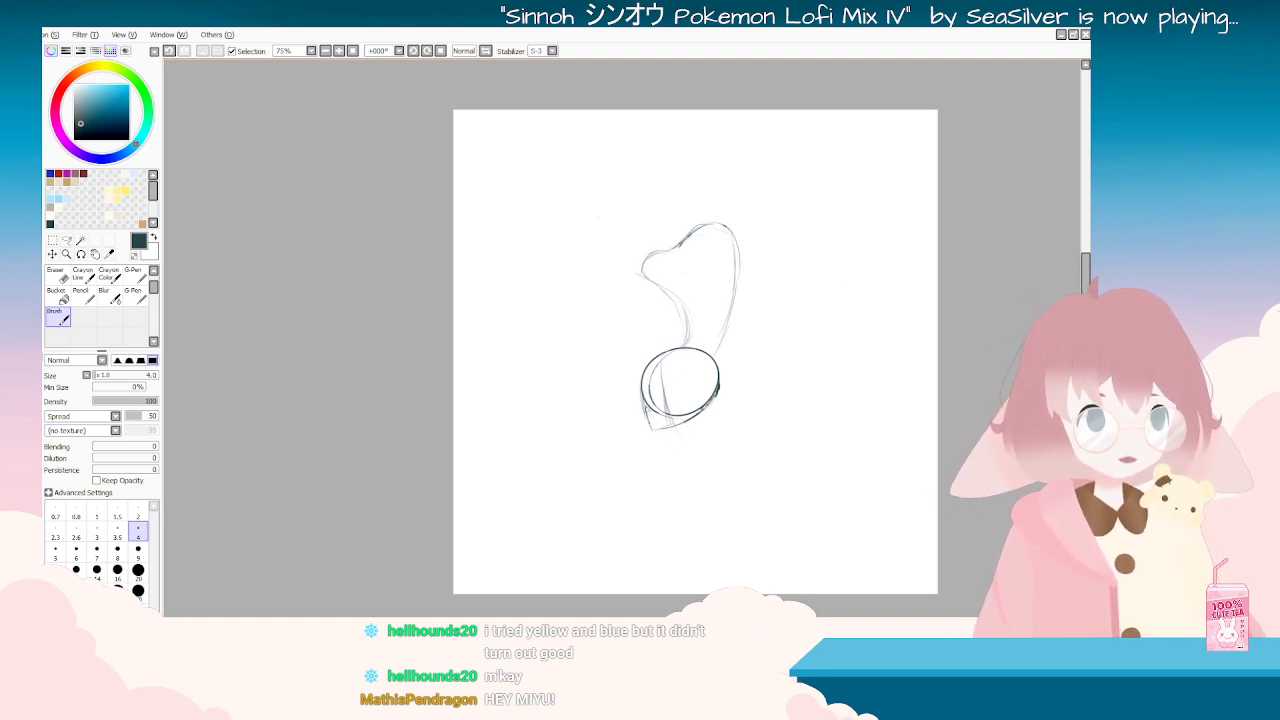
Step: Erase the construction lines inside the head, leaving only its pointed outline
key(e)
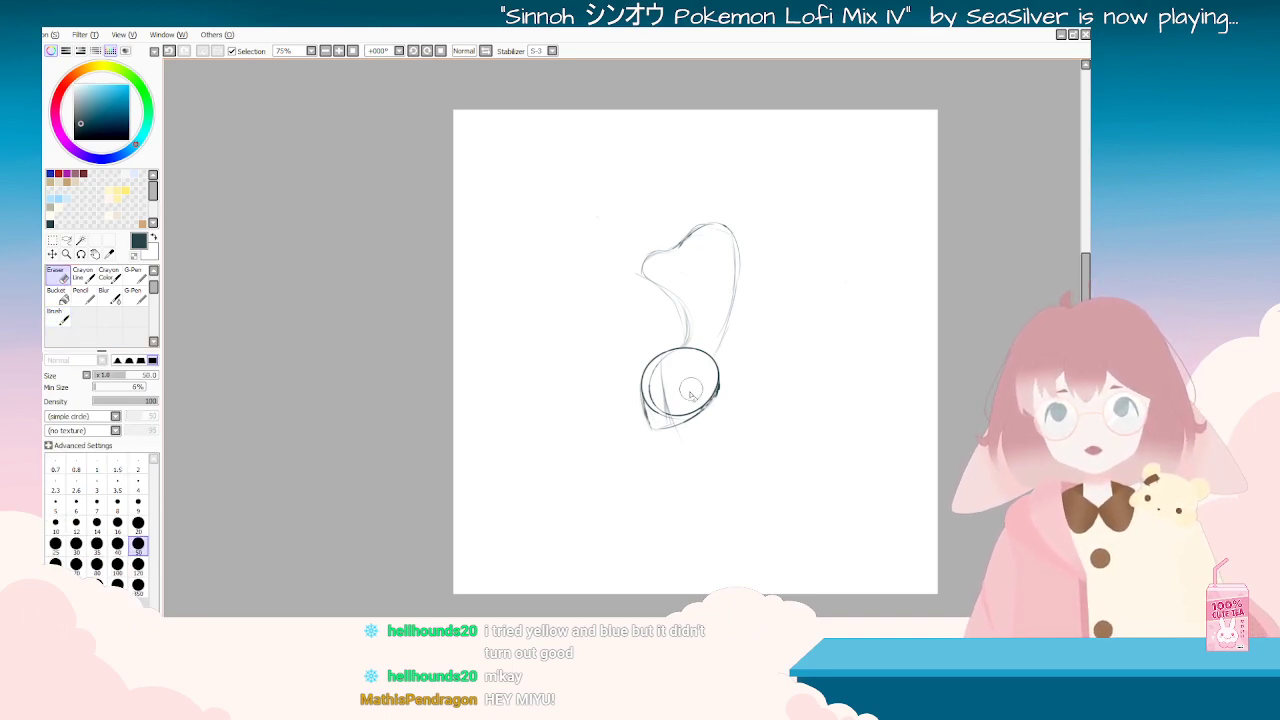
mouse_move(672, 378)
mouse_down()
mouse_move(654, 405)
mouse_move(668, 369)
mouse_move(664, 416)
mouse_up()
click(134, 276)
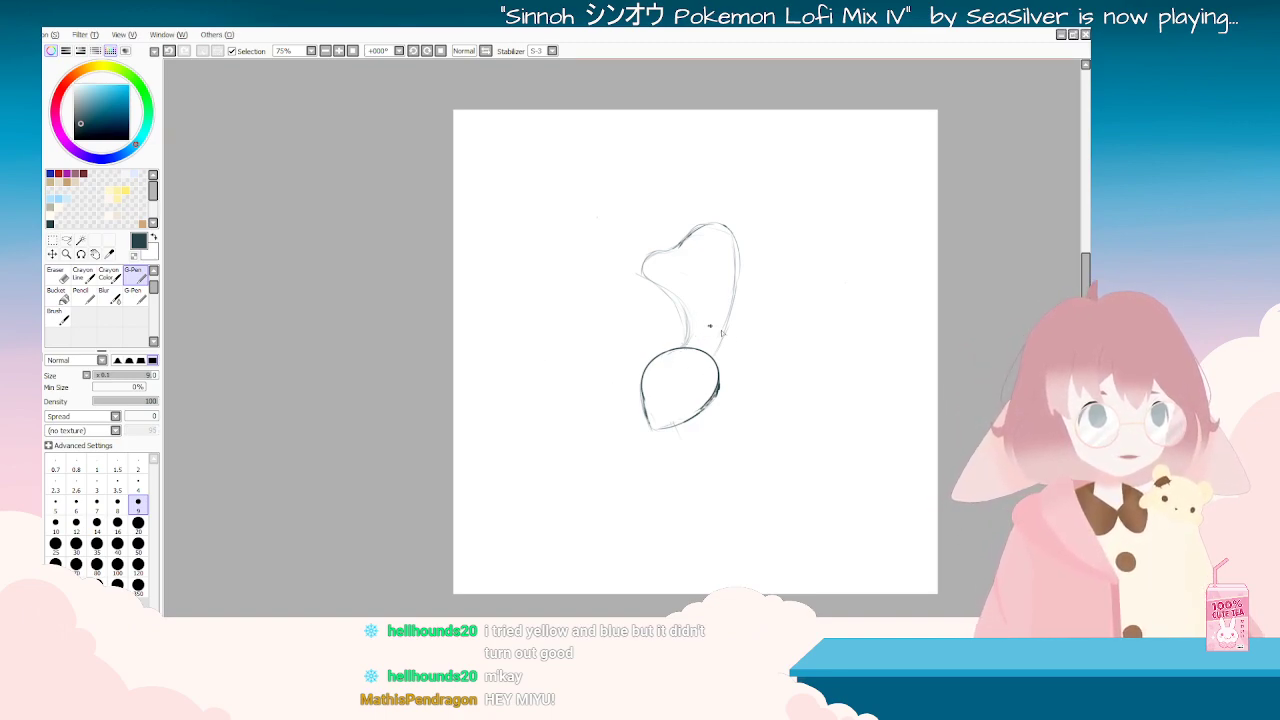
Step: With the Brush preset, sketch two small ear shapes where the neck lines meet the back of the head
click(59, 323)
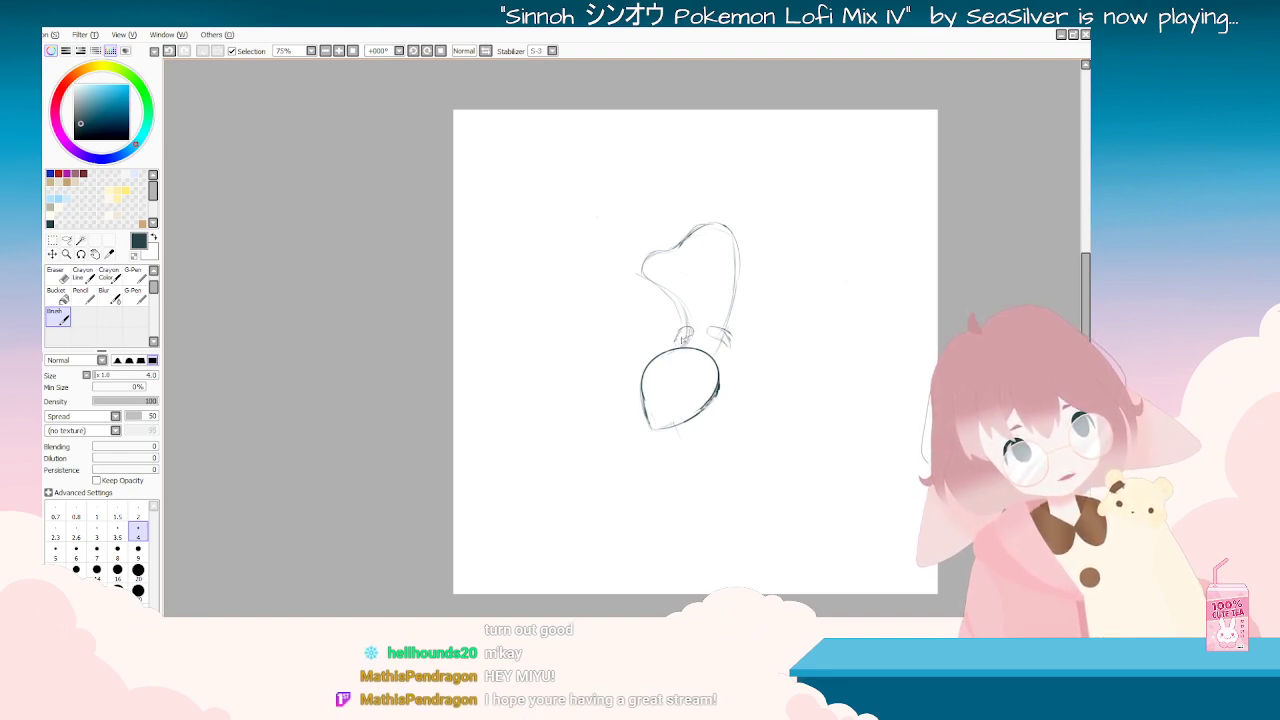
key(ctrl+z)
key(End)
key(End)
key(End)
key(End)
key(End)
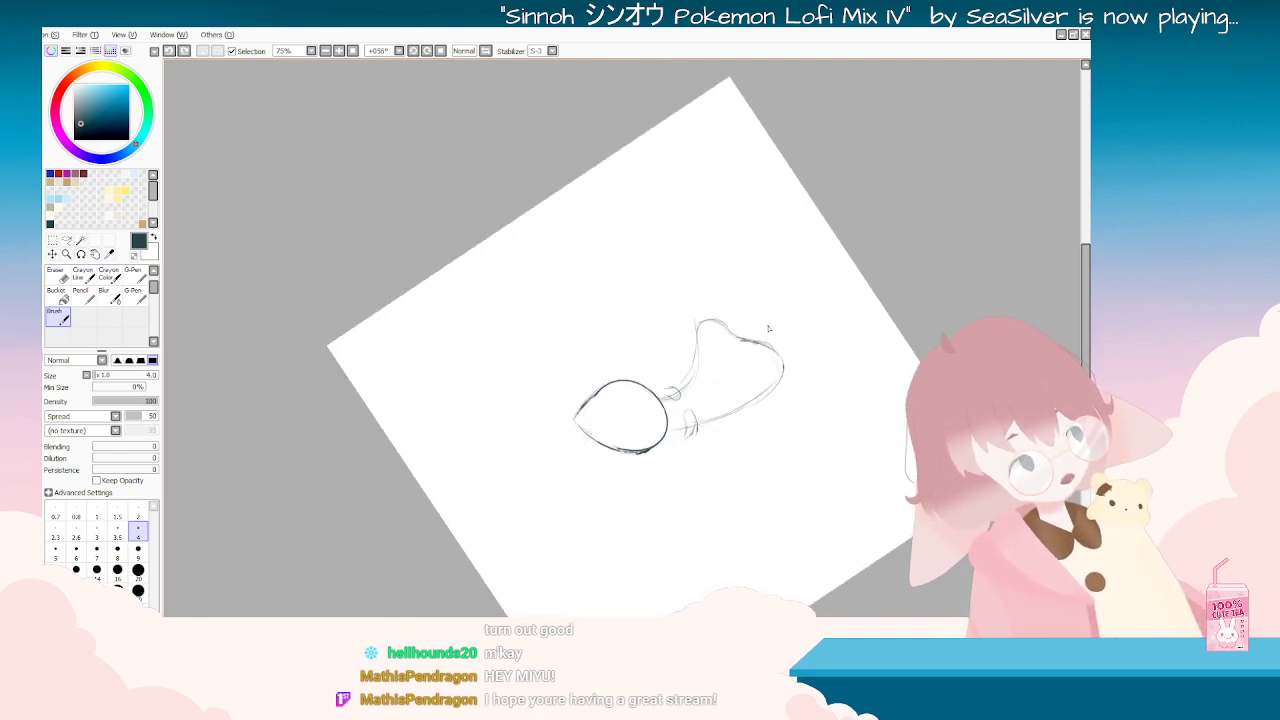
key(Delete)
key(Delete)
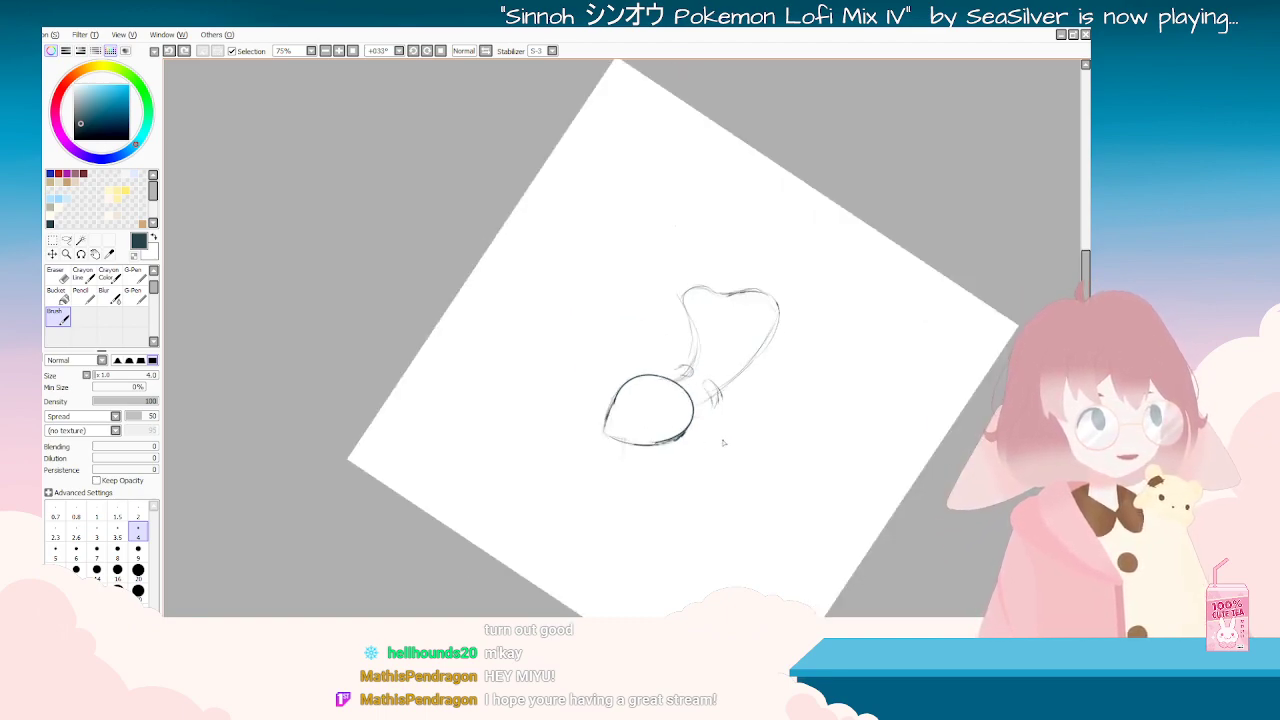
key(Delete)
key(Delete)
key(Delete)
key(Delete)
key(Delete)
key(Delete)
key(Delete)
key(Delete)
key(Delete)
key(Delete)
key(Delete)
key(Delete)
key(Delete)
key(Delete)
key(Delete)
key(Delete)
key(Delete)
key(Delete)
key(Delete)
key(Delete)
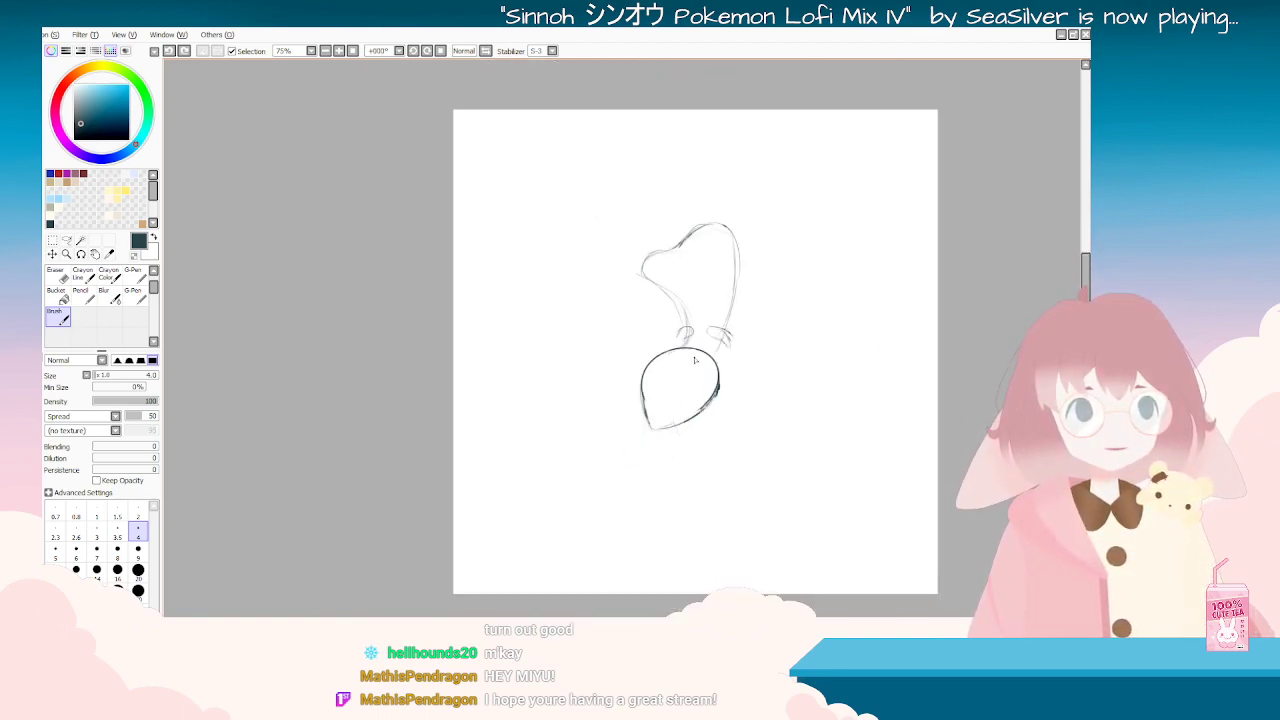
key(Delete)
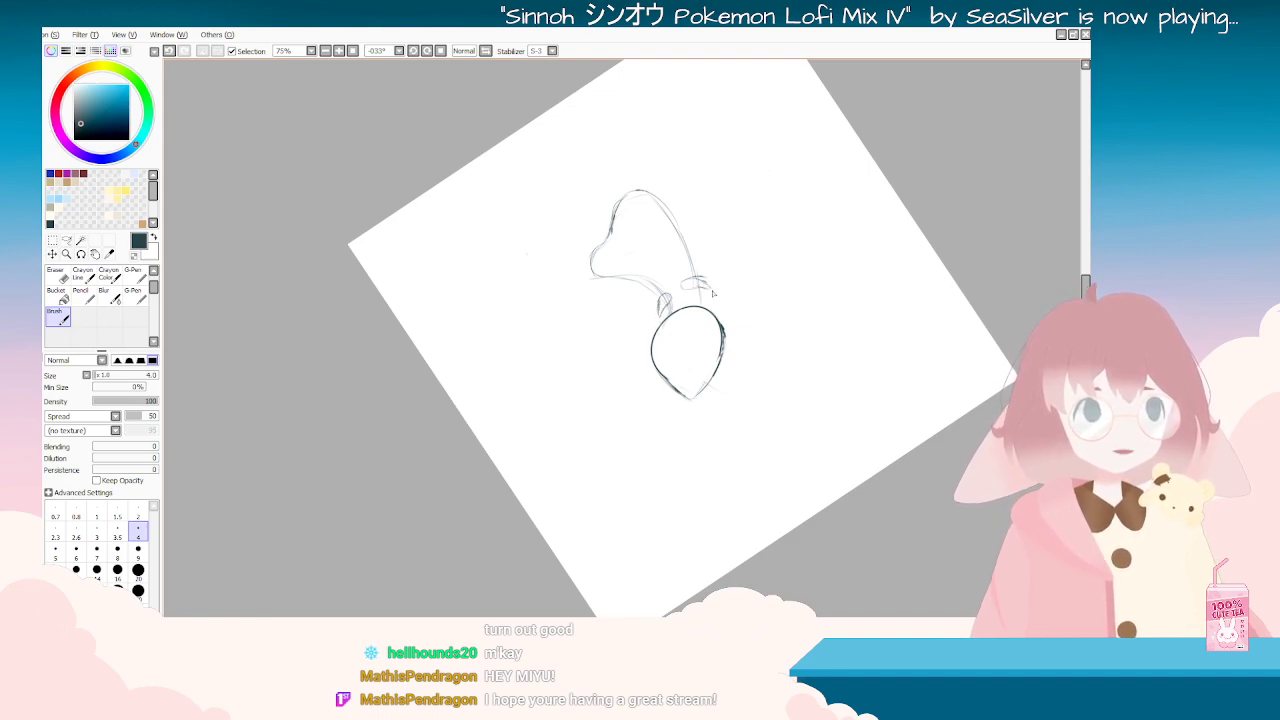
key(End)
key(End)
key(End)
key(End)
key(End)
key(End)
key(End)
key(End)
key(End)
key(End)
key(End)
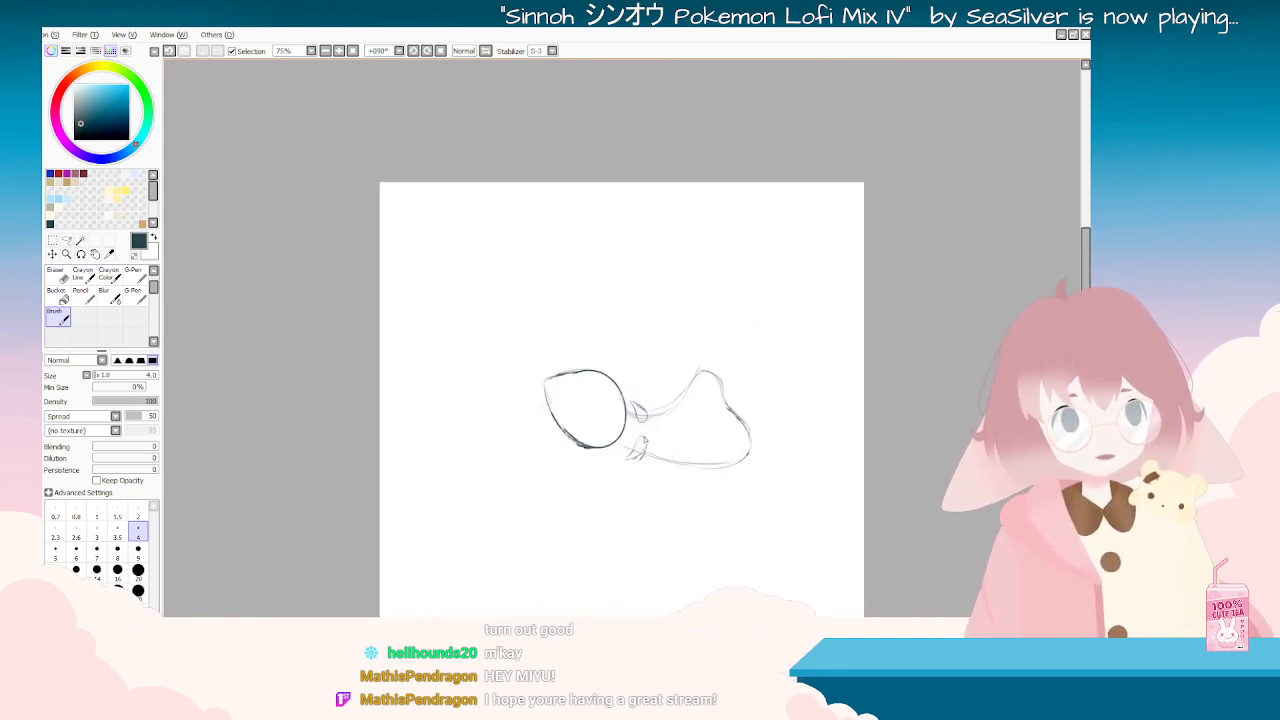
key(End)
key(End)
key(End)
key(End)
key(End)
key(End)
key(End)
key(End)
key(End)
key(End)
key(End)
key(End)
key(End)
key(End)
key(End)
key(End)
key(End)
key(End)
key(End)
key(End)
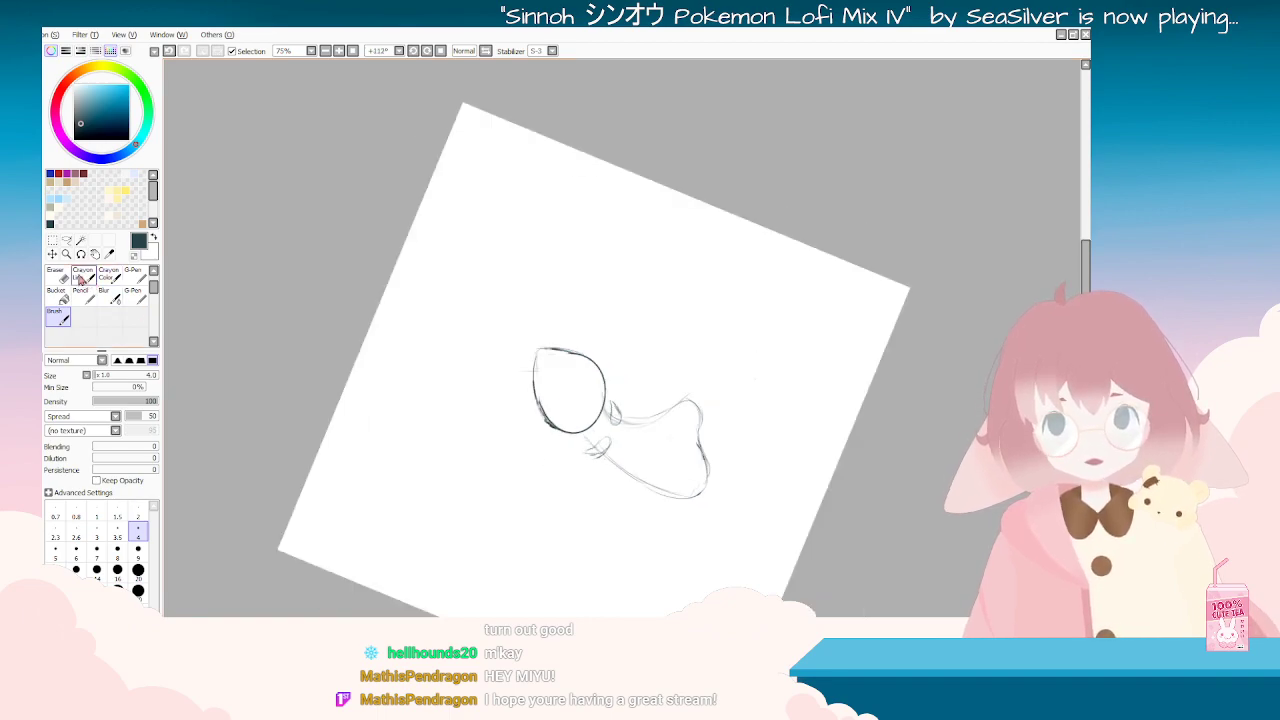
key(Delete)
key(Delete)
key(Delete)
key(Delete)
key(Delete)
key(Delete)
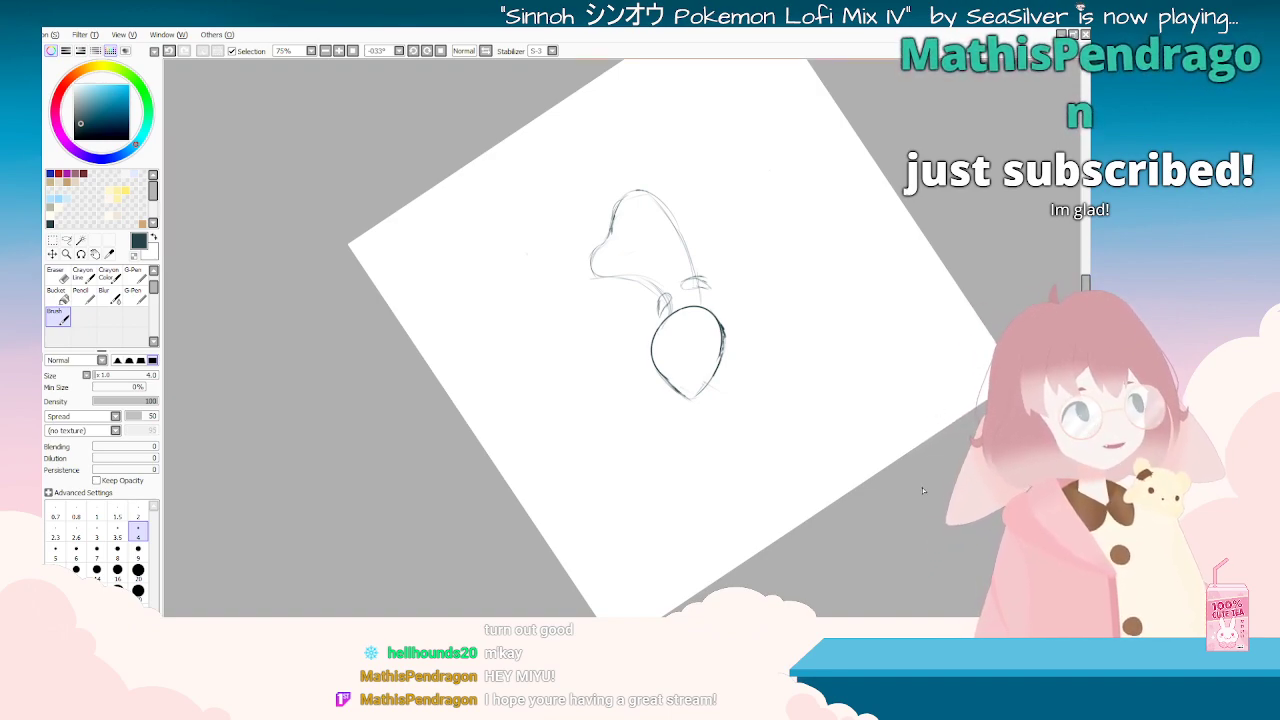
drag(958, 402, 902, 535)
Step: Redraw the outline of the ear on the longer neck line as a narrow rounded shape with a pointed end
key(Delete)
key(Delete)
key(Delete)
key(Delete)
key(Delete)
key(Delete)
key(Delete)
key(Delete)
key(Delete)
key(Delete)
key(Delete)
key(Delete)
key(Delete)
key(Delete)
key(Delete)
key(Delete)
key(Delete)
key(Delete)
key(Delete)
key(Delete)
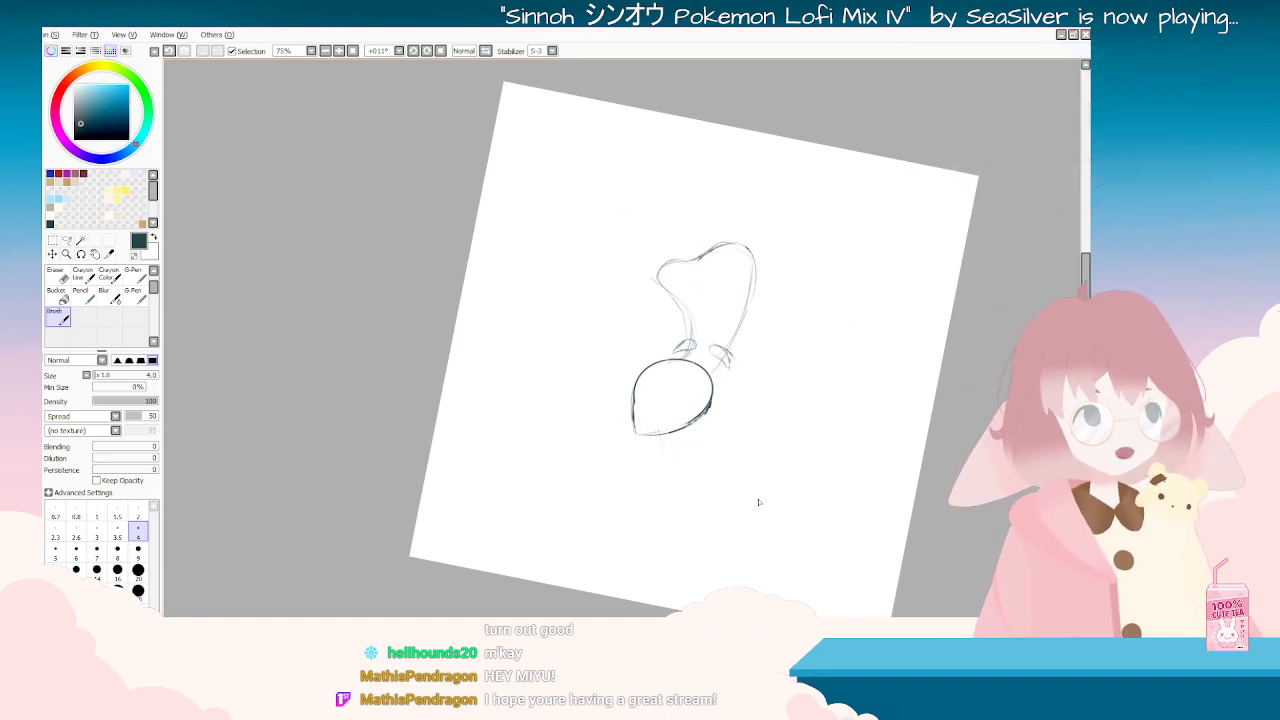
scroll(720, 398, up, 2)
key(End)
key(End)
key(End)
key(End)
key(End)
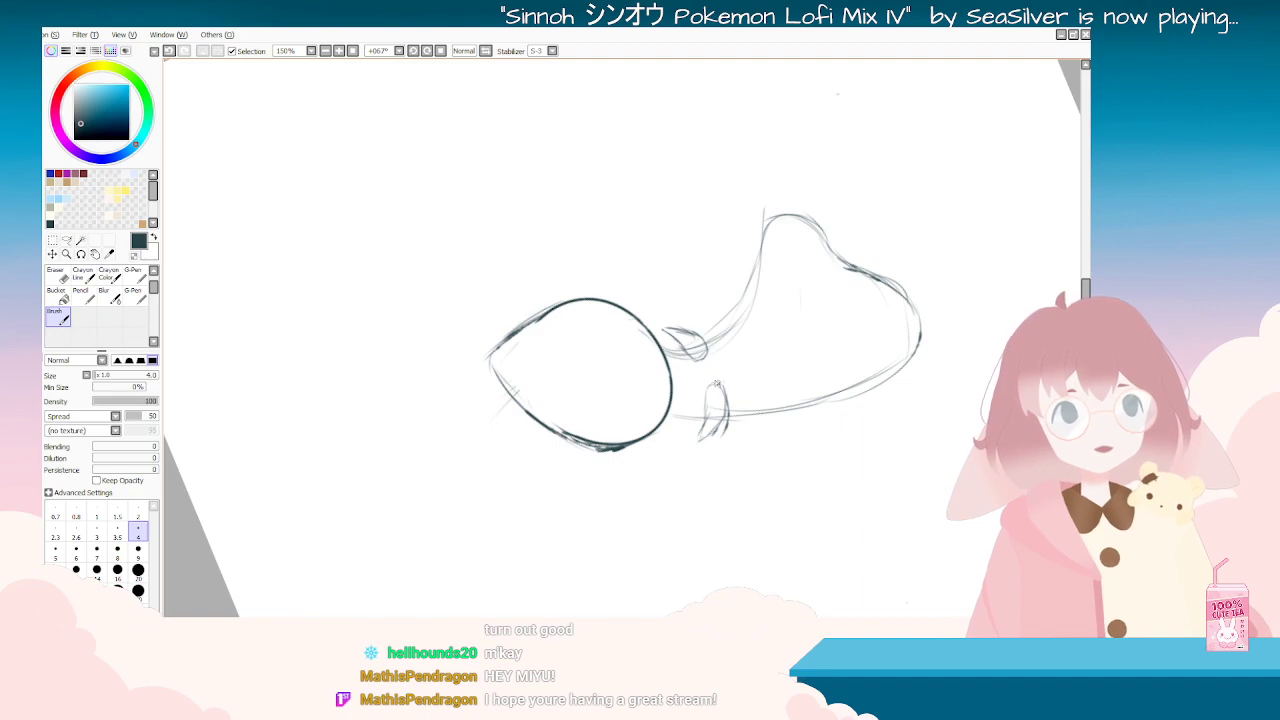
drag(704, 382, 701, 424)
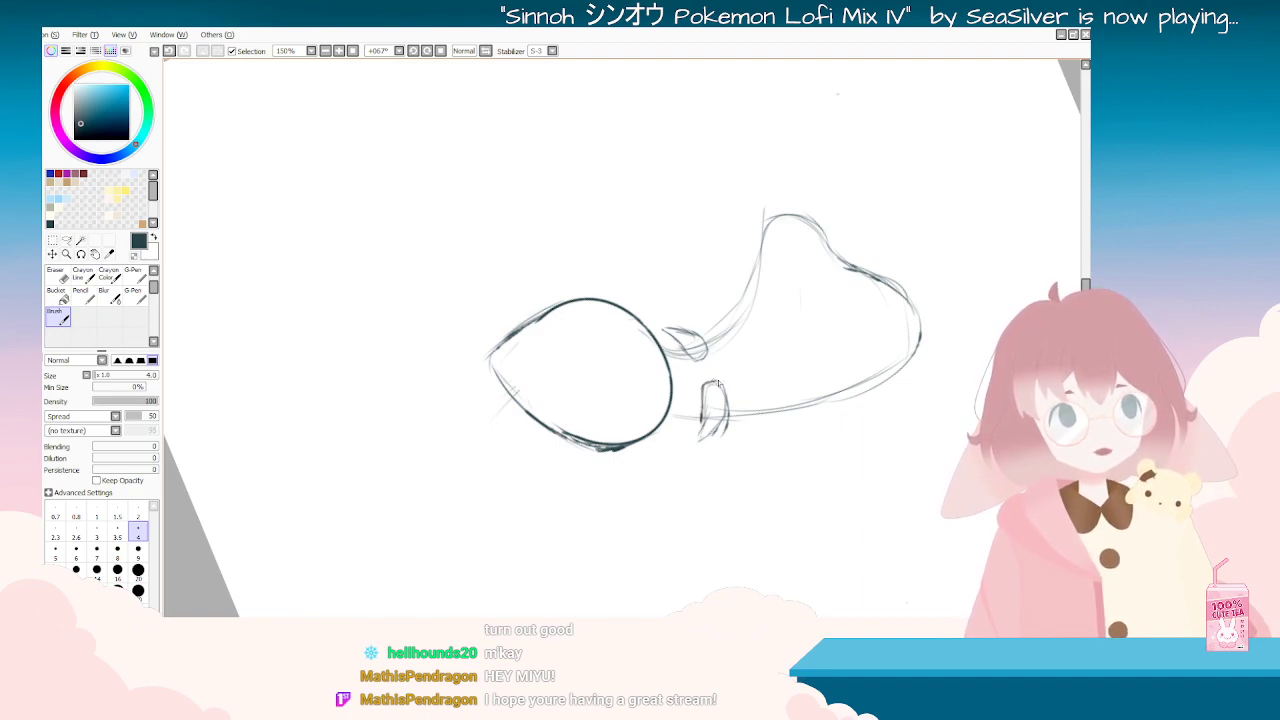
drag(700, 444, 697, 444)
Step: Darken the rounded edge of the ear on the shorter neck line and close the outlines of both ears
key(Delete)
key(Delete)
key(Delete)
key(Delete)
key(Delete)
key(Delete)
key(Delete)
key(Delete)
key(Delete)
key(Delete)
key(Delete)
key(Delete)
key(Delete)
key(Delete)
key(Delete)
key(Delete)
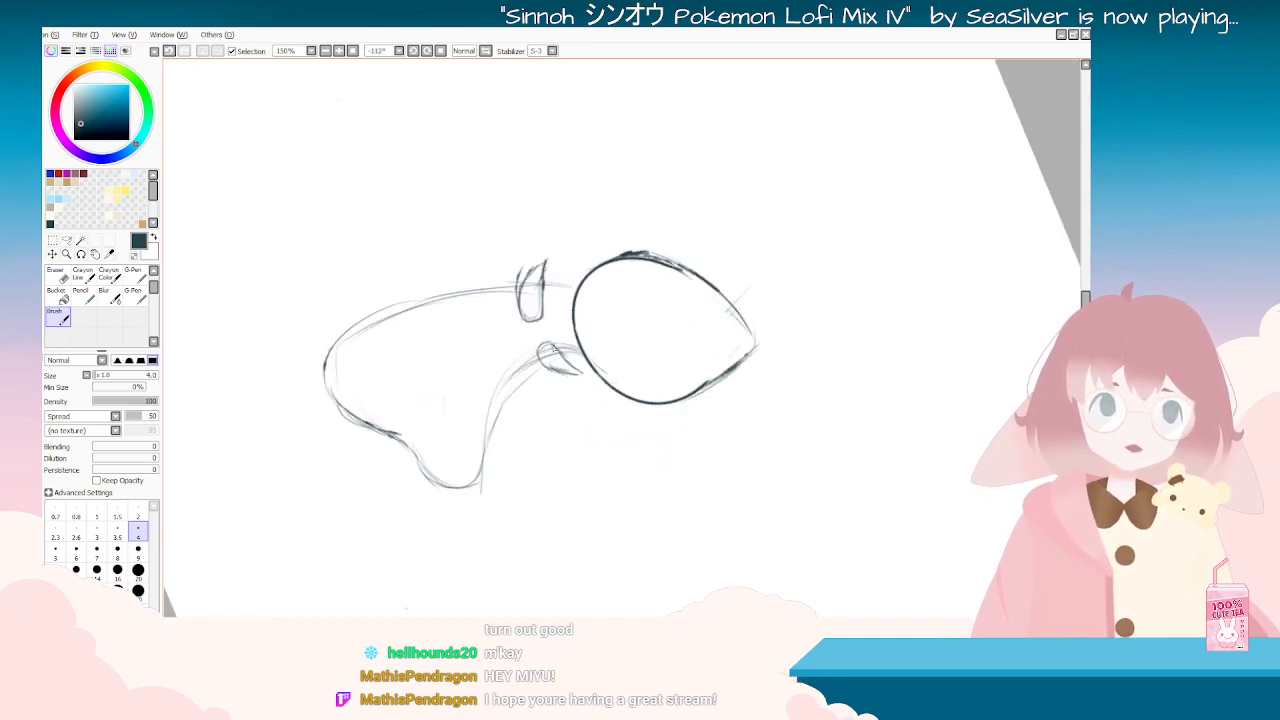
drag(548, 342, 540, 368)
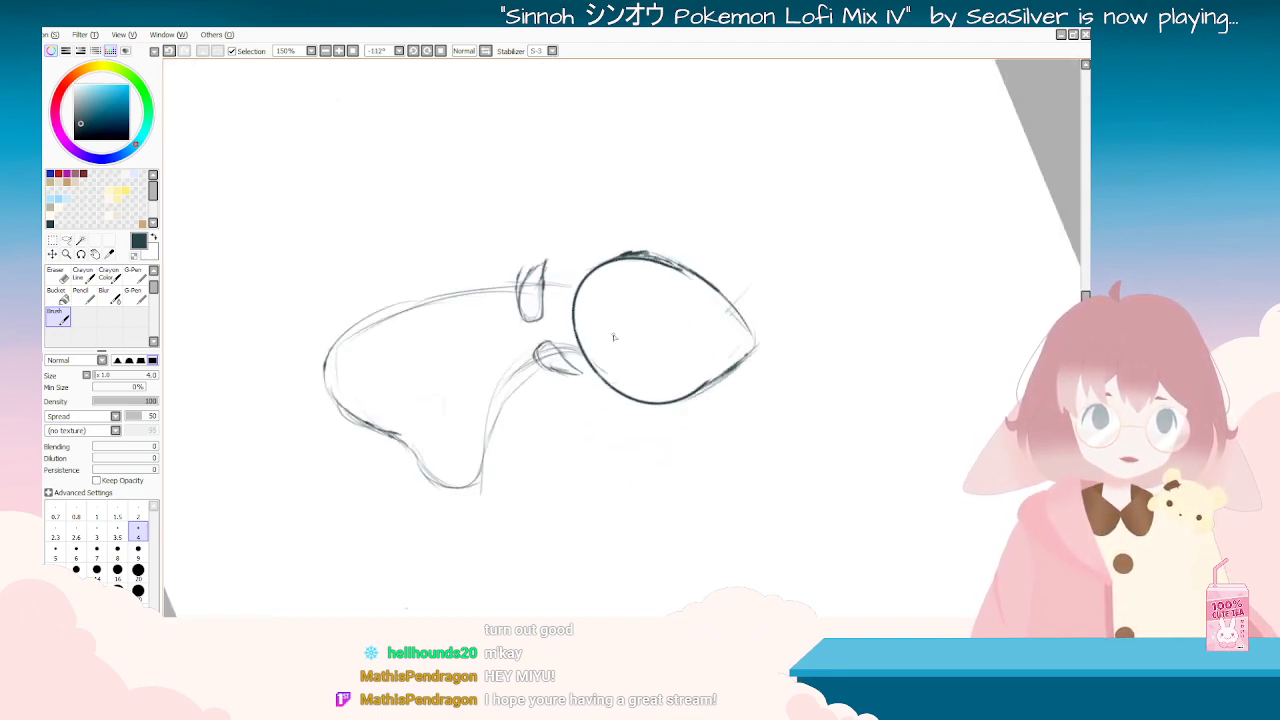
key(End)
key(End)
key(End)
key(End)
key(End)
key(End)
key(End)
key(End)
key(End)
key(End)
key(End)
key(End)
key(End)
key(End)
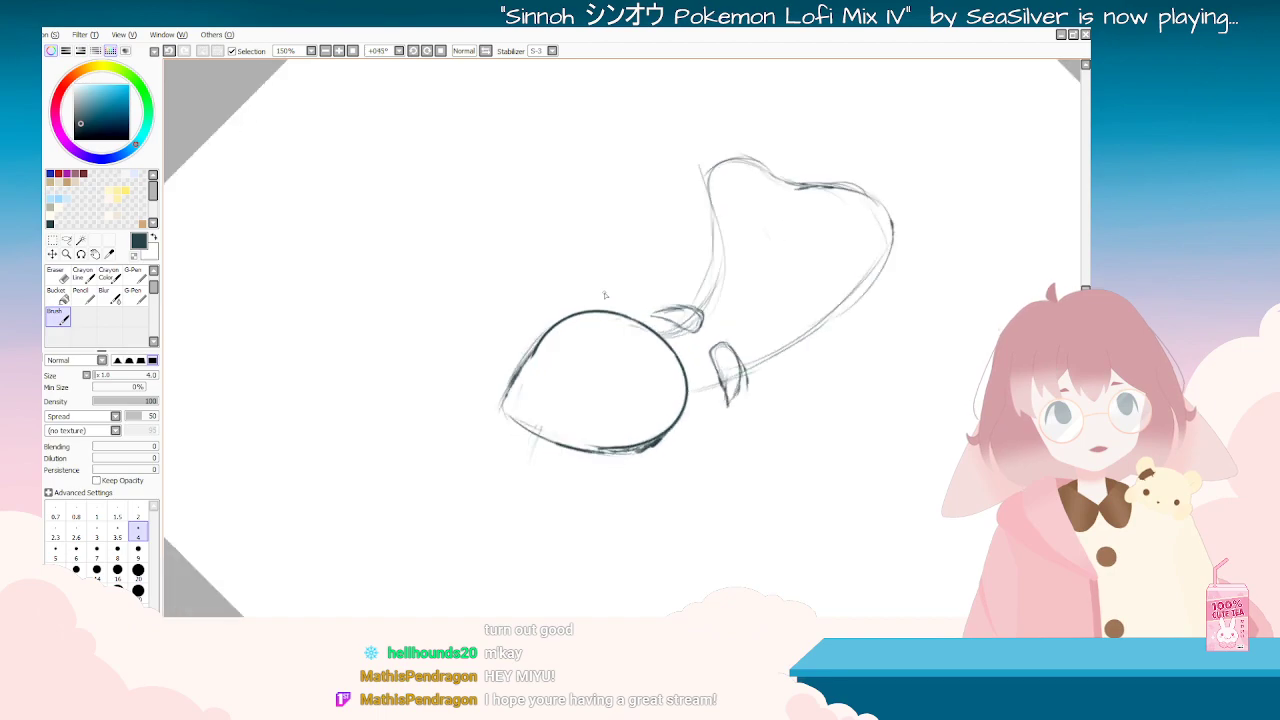
key(Delete)
key(Delete)
key(Delete)
key(Delete)
key(Delete)
scroll(605, 295, down, 3)
key(End)
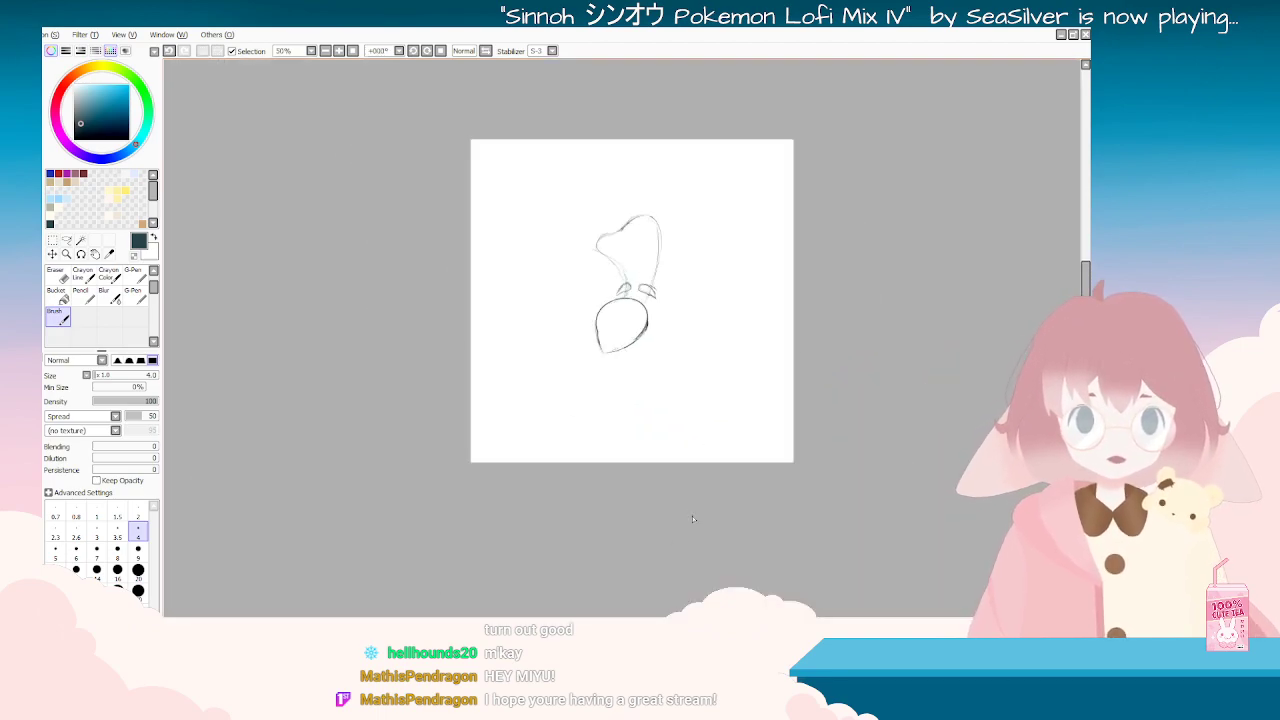
Step: Sketch a narrow front leg running down beside the head and ending in a flared foot
key(ctrl+plus)
key(ctrl+plus)
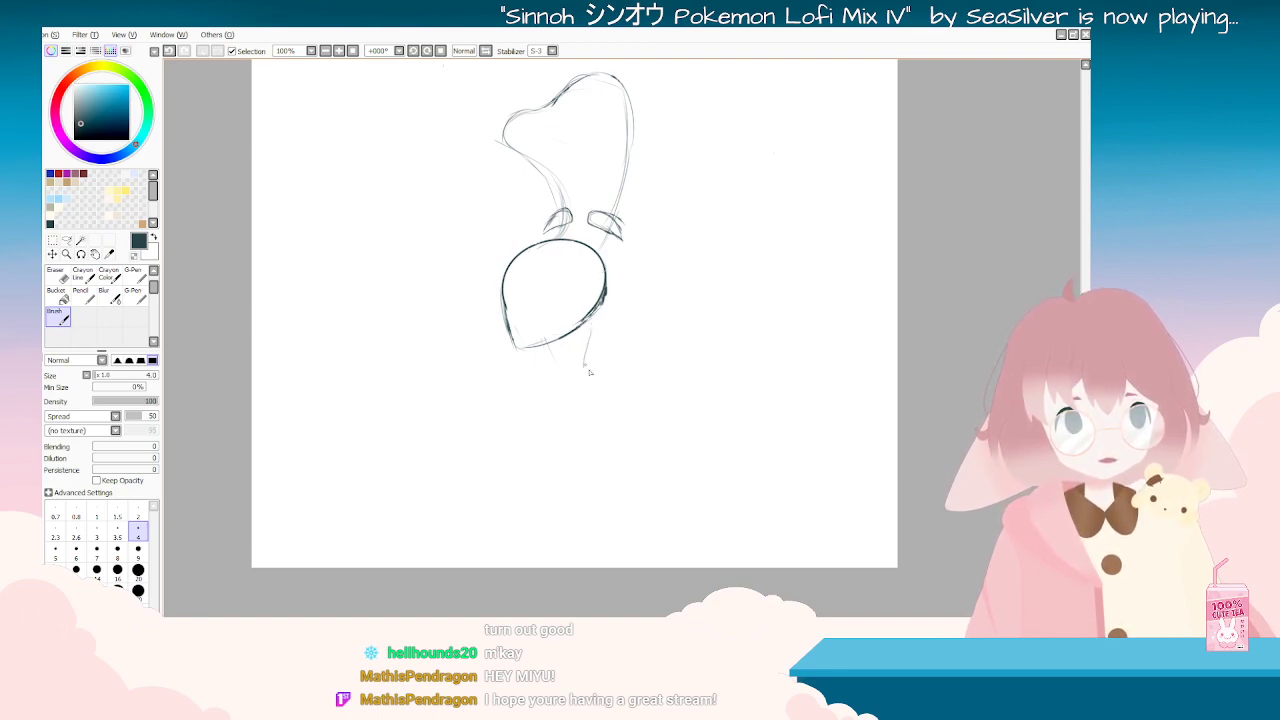
drag(606, 265, 612, 360)
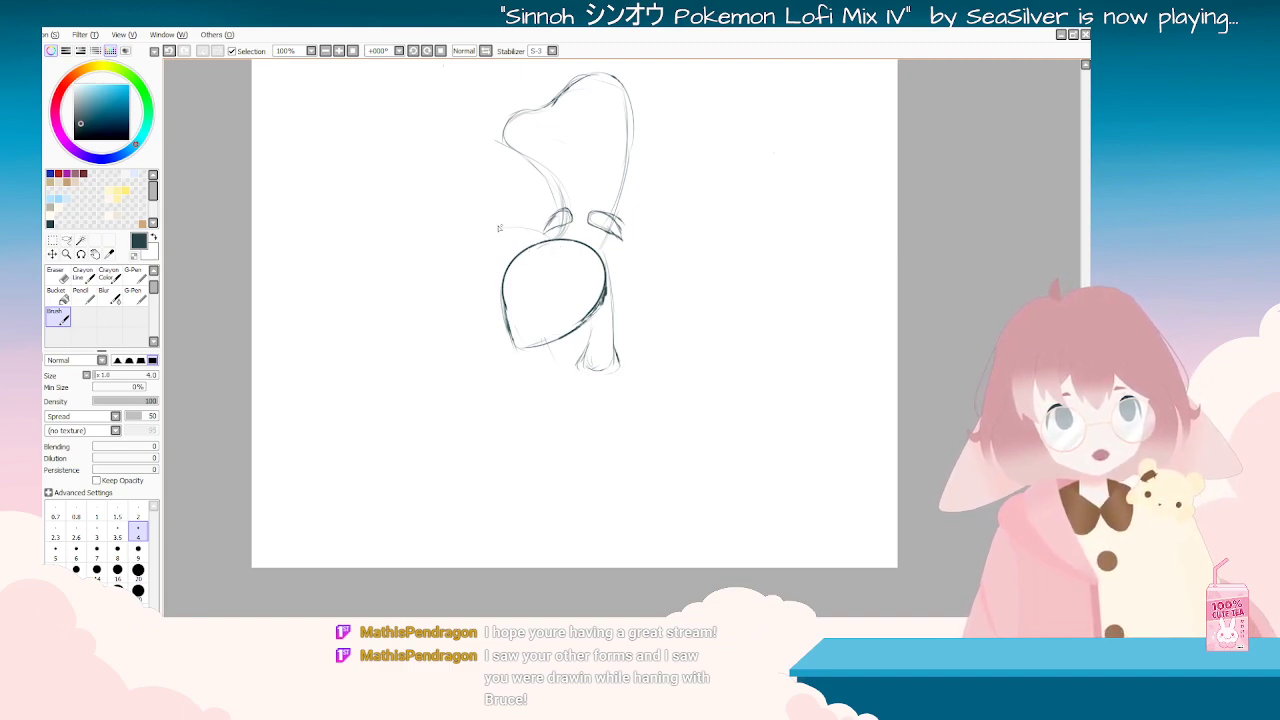
Step: Undo the last stroke and sketch the upper edge of a second front leg, arching outward from behind the head and bending at its tip
key(ctrl+z)
drag(548, 235, 475, 235)
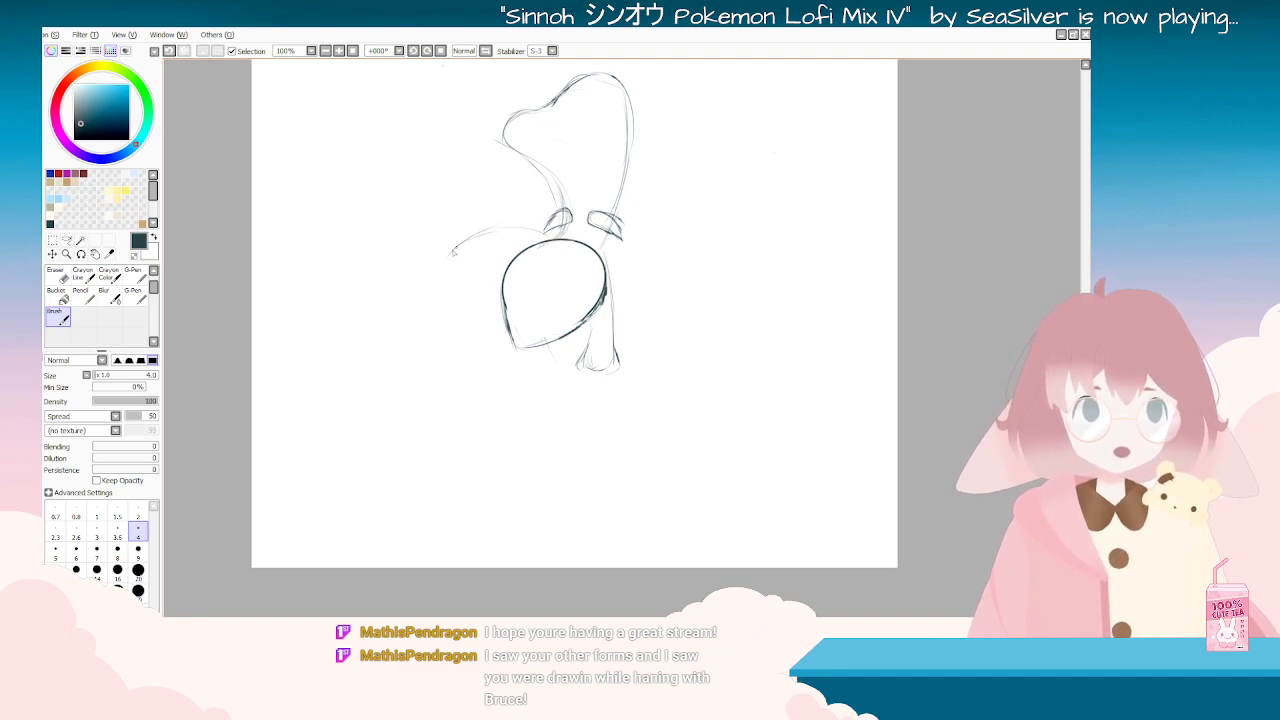
key(End)
key(End)
key(End)
key(End)
key(End)
key(End)
key(End)
key(End)
key(End)
drag(814, 303, 793, 299)
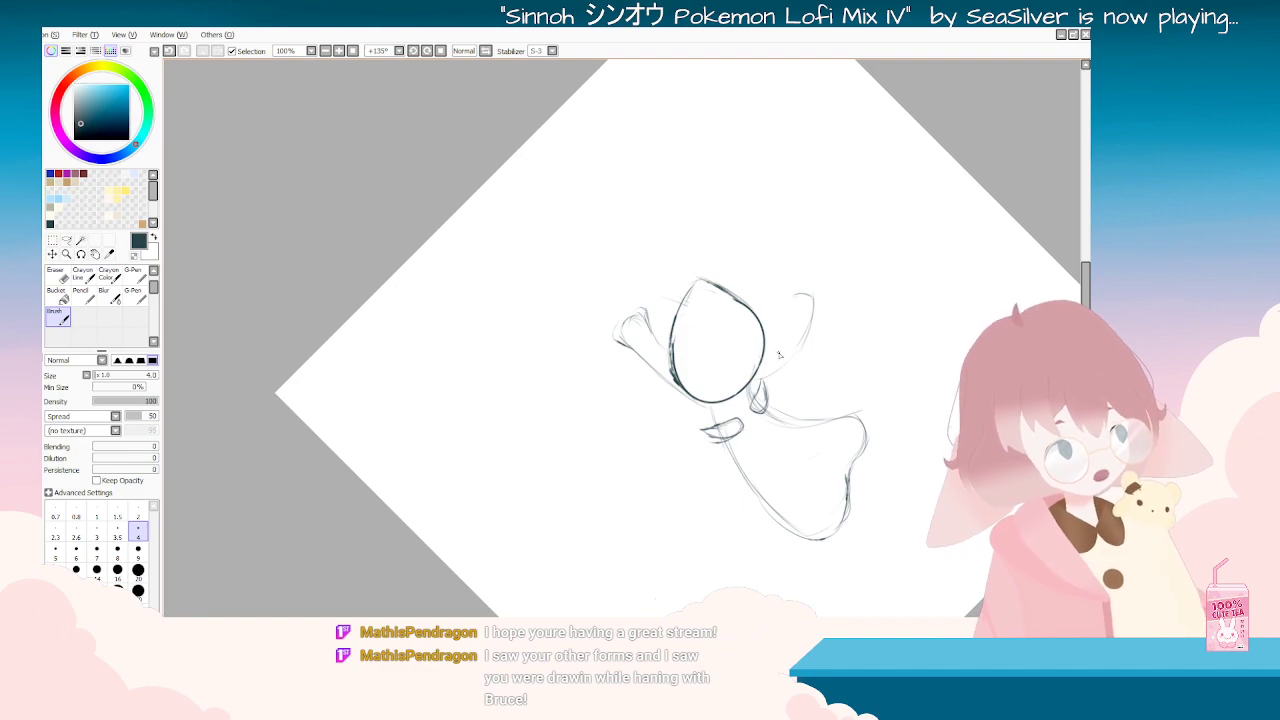
Step: Sketch the lower edge of the outstretched front leg back to the head to close its rounded outline, and undo the stray stroke
drag(737, 440, 775, 358)
key(Delete)
key(Delete)
key(Delete)
key(Delete)
key(Delete)
key(Delete)
key(Delete)
key(Delete)
key(Delete)
key(Delete)
key(Delete)
key(Delete)
key(Delete)
key(Delete)
key(Delete)
key(Delete)
key(Delete)
key(Delete)
key(Delete)
key(Delete)
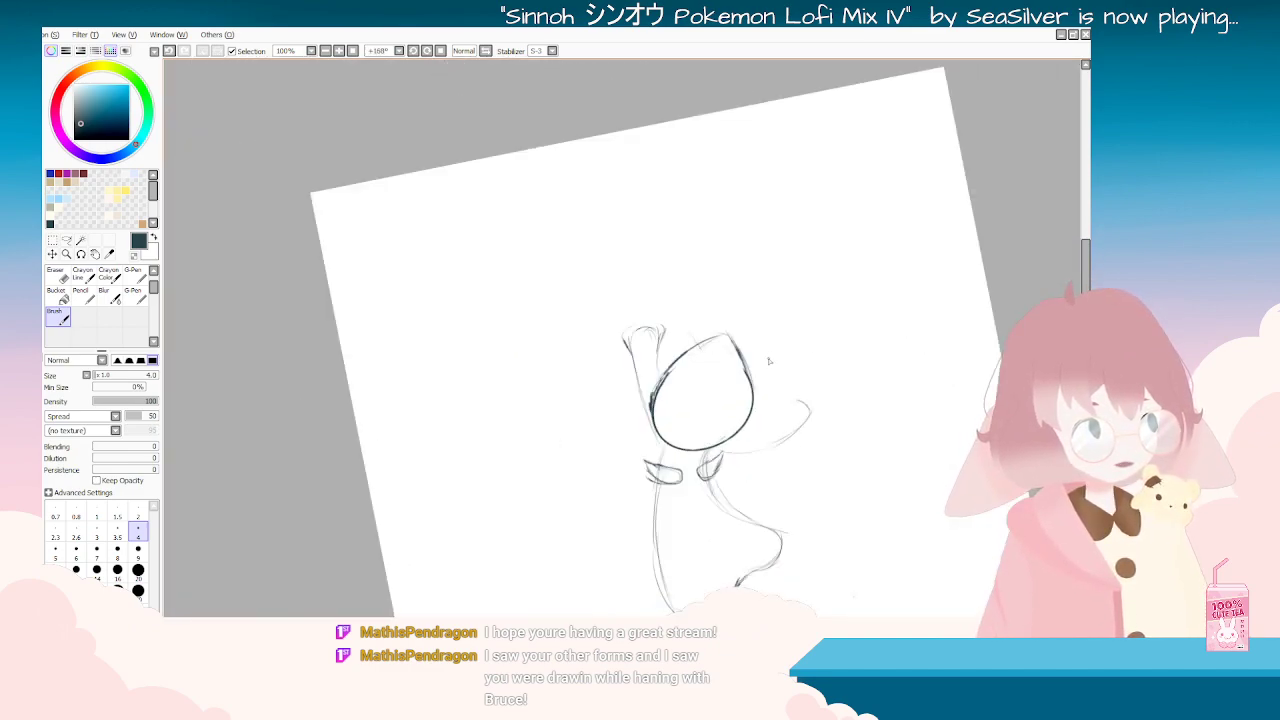
key(Delete)
key(Delete)
key(Delete)
key(Delete)
key(Delete)
key(Delete)
key(Delete)
key(Delete)
key(Delete)
key(Delete)
key(Delete)
key(Delete)
key(Delete)
key(Delete)
key(Delete)
key(Delete)
key(Delete)
key(Delete)
key(Delete)
key(Delete)
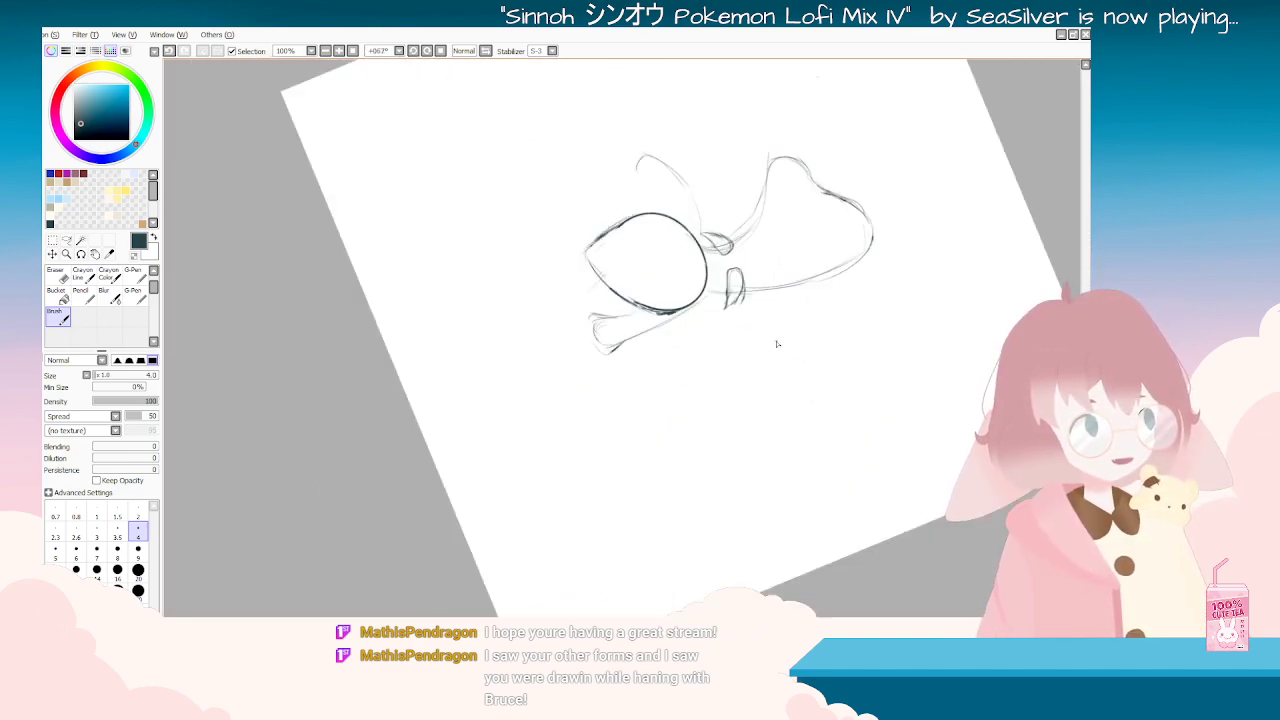
key(Delete)
mouse_move(655, 243)
mouse_down()
mouse_move(560, 300)
mouse_move(500, 404)
mouse_move(504, 458)
mouse_up()
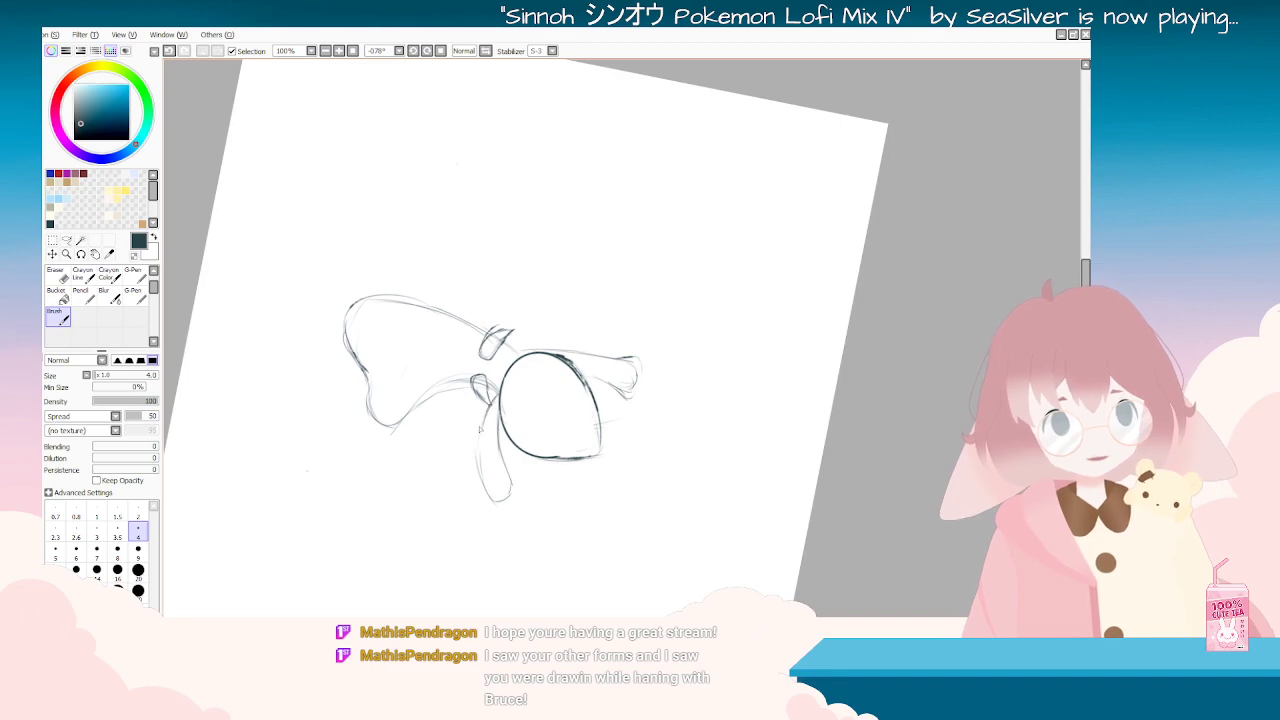
mouse_move(507, 489)
mouse_down()
mouse_move(651, 374)
mouse_move(600, 289)
mouse_move(587, 337)
mouse_up()
key(ctrl+z)
Step: Darken the outer edge of the front leg beside the head and erase the faint line at its upper end
drag(580, 252, 591, 272)
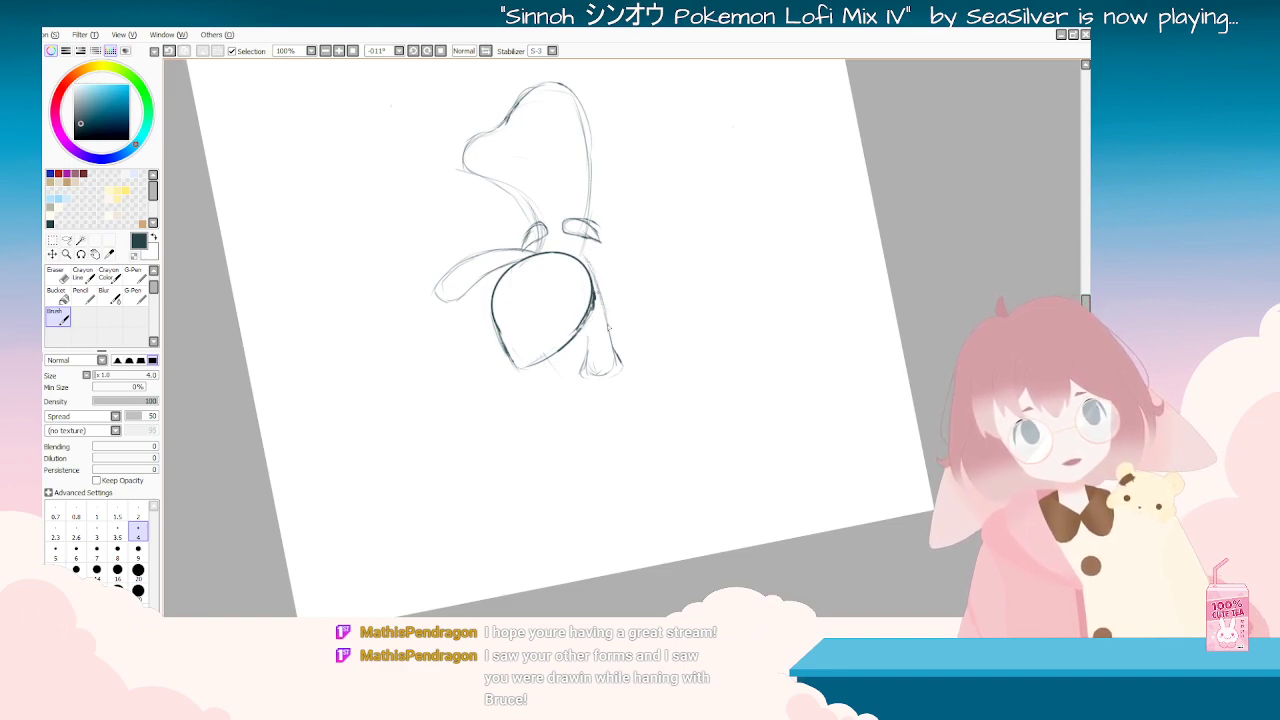
mouse_move(620, 364)
mouse_down()
mouse_move(603, 314)
mouse_move(590, 366)
mouse_up()
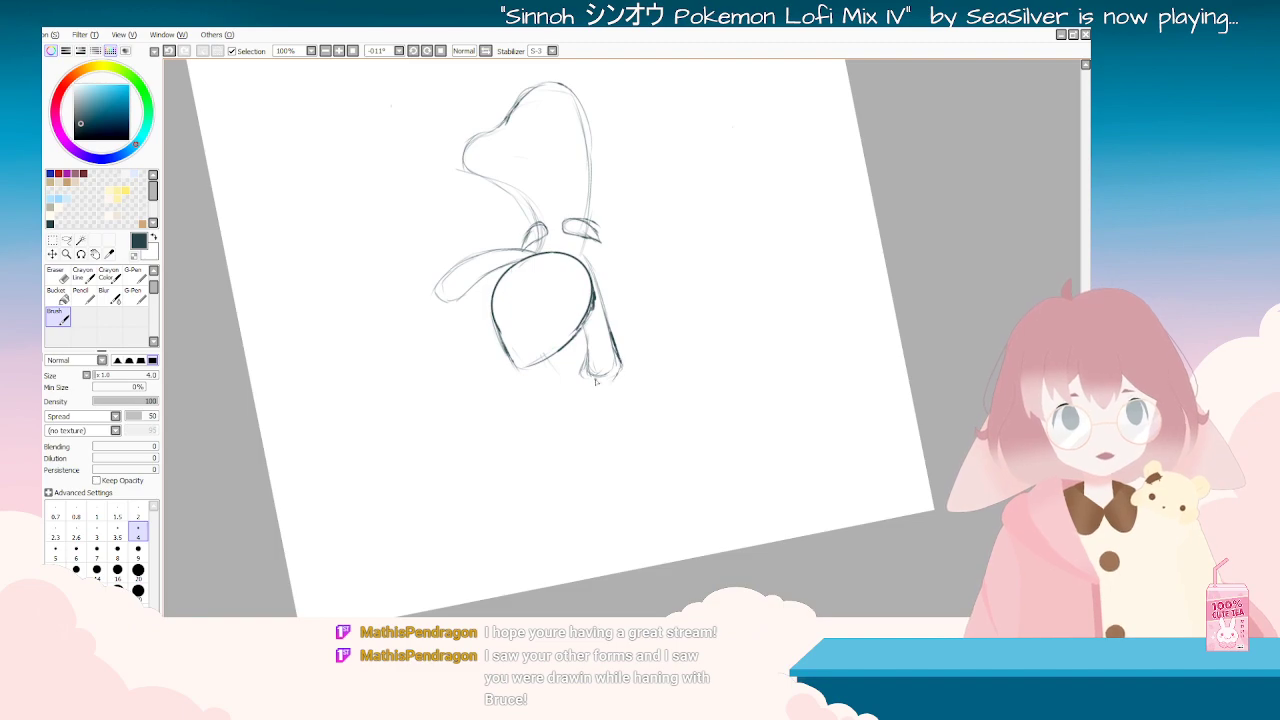
key(End)
key(End)
key(End)
key(End)
key(End)
key(End)
key(End)
key(End)
key(End)
key(End)
key(End)
key(End)
key(End)
key(End)
key(End)
key(End)
key(End)
key(End)
key(End)
key(End)
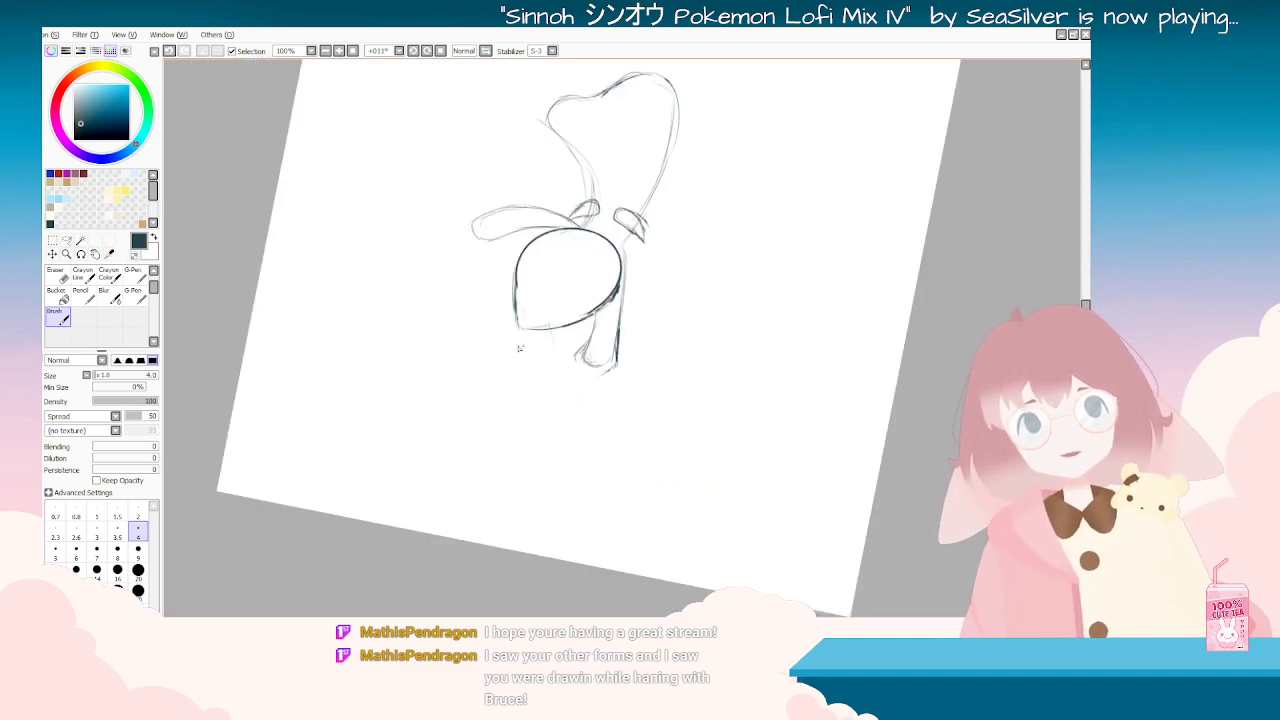
key(h)
key(h)
key(e)
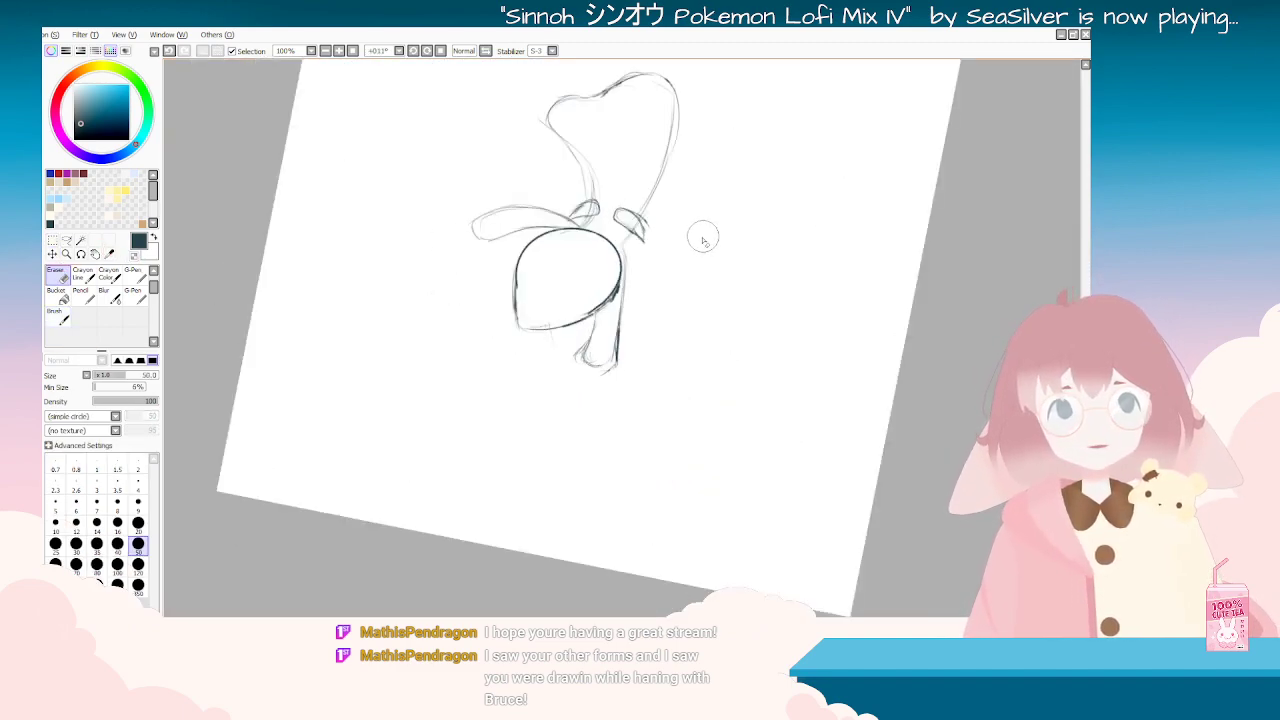
mouse_move(632, 300)
mouse_down()
mouse_move(514, 363)
mouse_move(175, 268)
mouse_move(140, 275)
mouse_up()
Step: With the Brush preset, redraw the shoulder line from the ear down to the front leg and lengthen the foot's rounded end
click(57, 316)
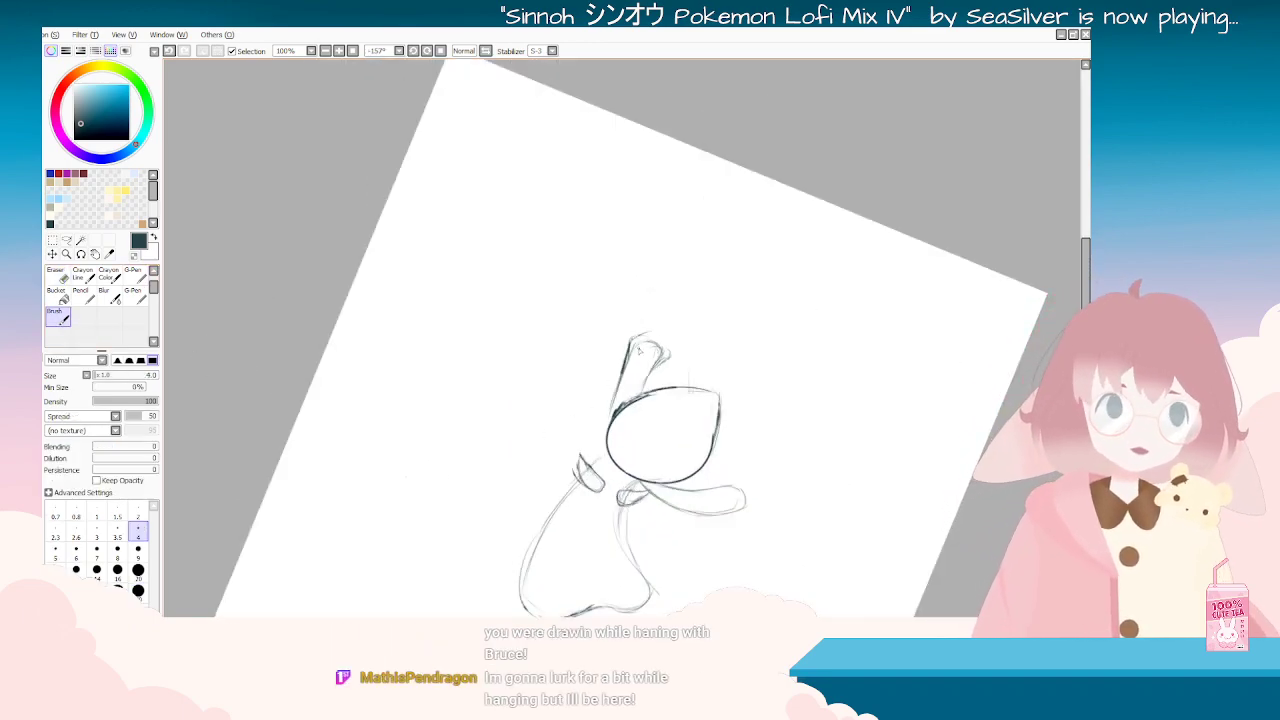
key(Home)
drag(650, 252, 588, 240)
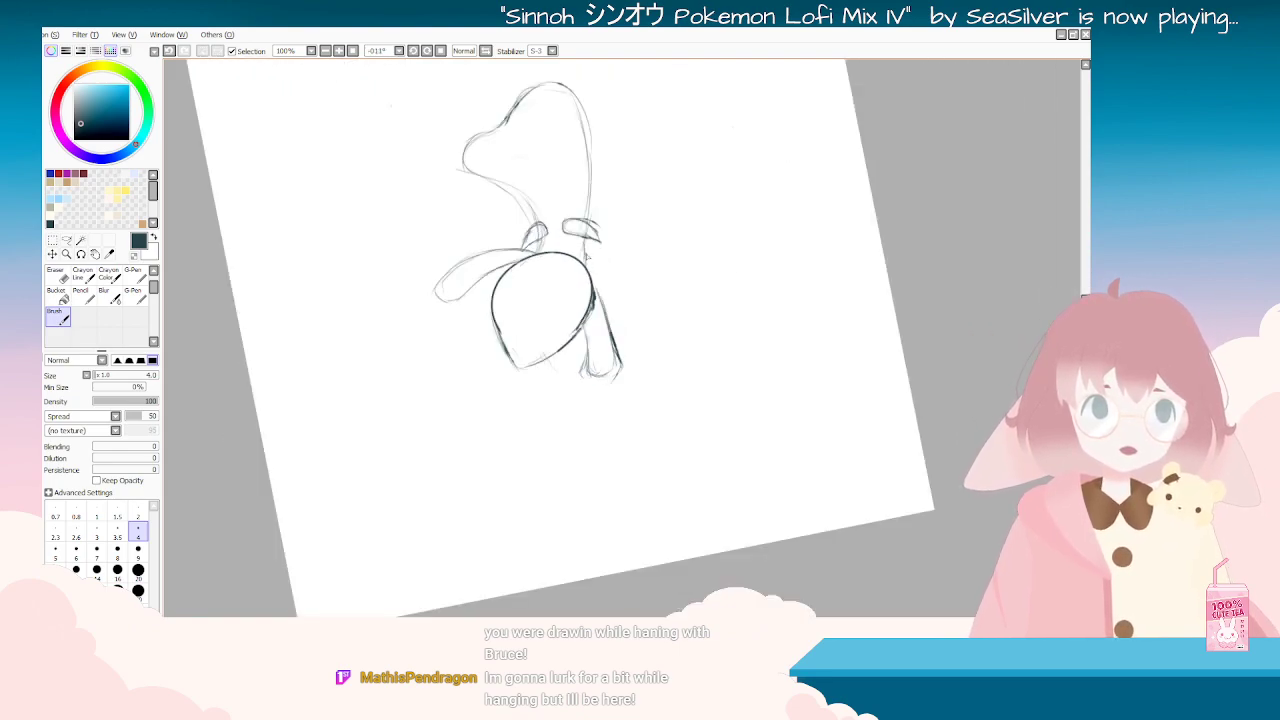
drag(592, 281, 599, 296)
mouse_move(584, 351)
mouse_down()
mouse_move(587, 374)
mouse_move(616, 388)
mouse_up()
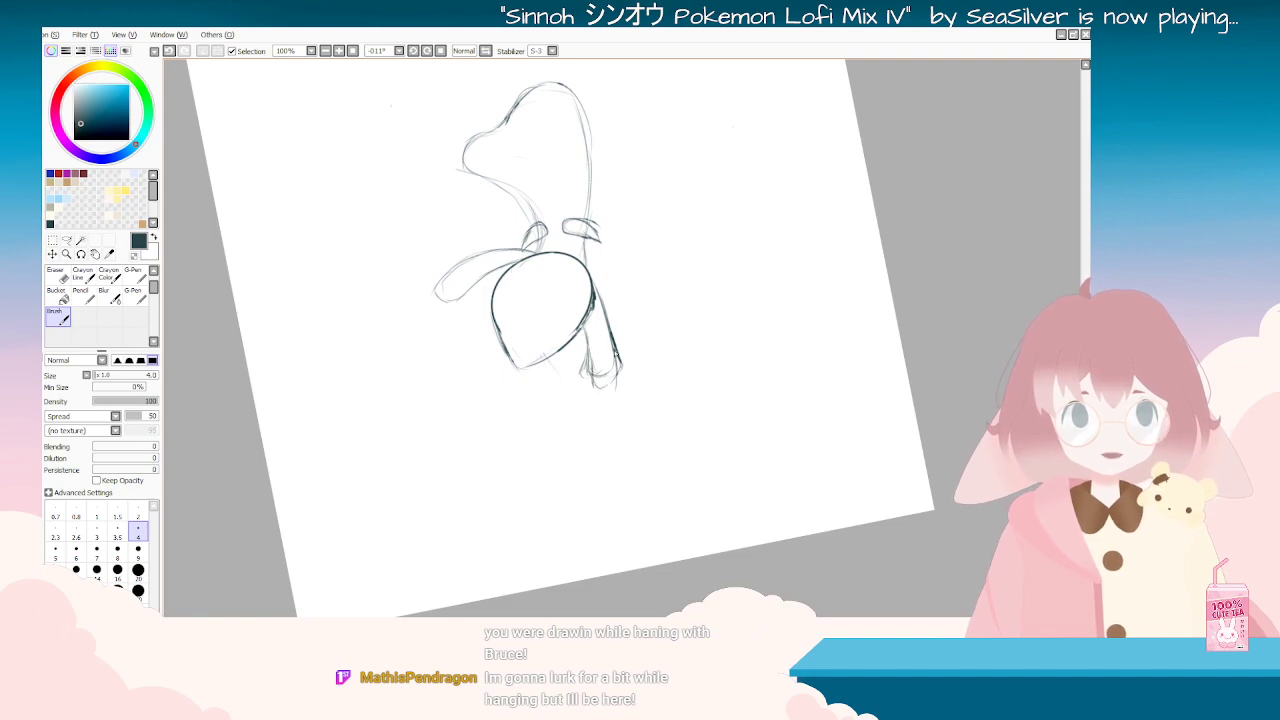
key(End)
key(End)
key(End)
key(End)
key(End)
key(End)
key(End)
key(End)
key(End)
key(End)
key(End)
key(End)
key(End)
key(End)
key(End)
key(End)
key(End)
key(End)
key(End)
key(End)
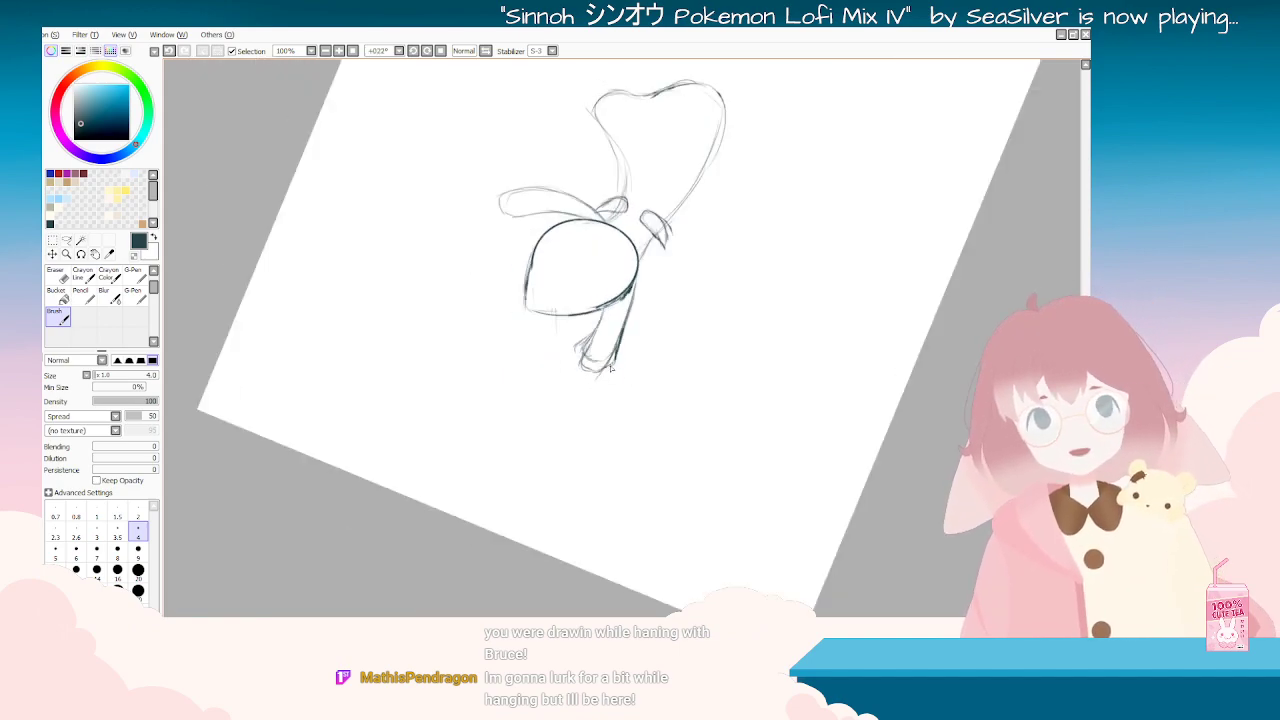
Step: Sketch a long curved guide line for a tail, starting at the body's far end away from the head
scroll(612, 376, down, 3)
key(Delete)
key(Delete)
key(Delete)
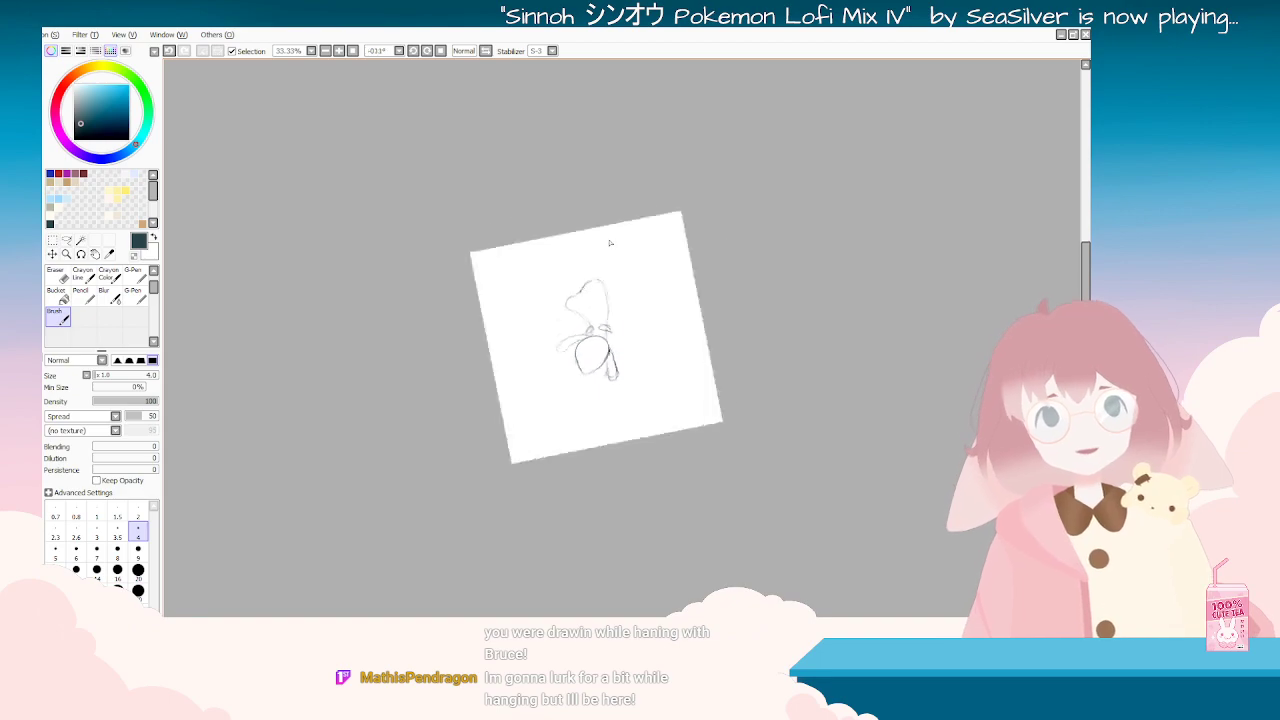
scroll(609, 243, up, 1)
key(End)
key(End)
key(End)
key(End)
key(End)
key(End)
key(End)
key(End)
key(End)
key(End)
key(End)
key(End)
key(End)
key(End)
mouse_move(711, 320)
mouse_down()
mouse_move(649, 414)
mouse_move(662, 456)
mouse_up()
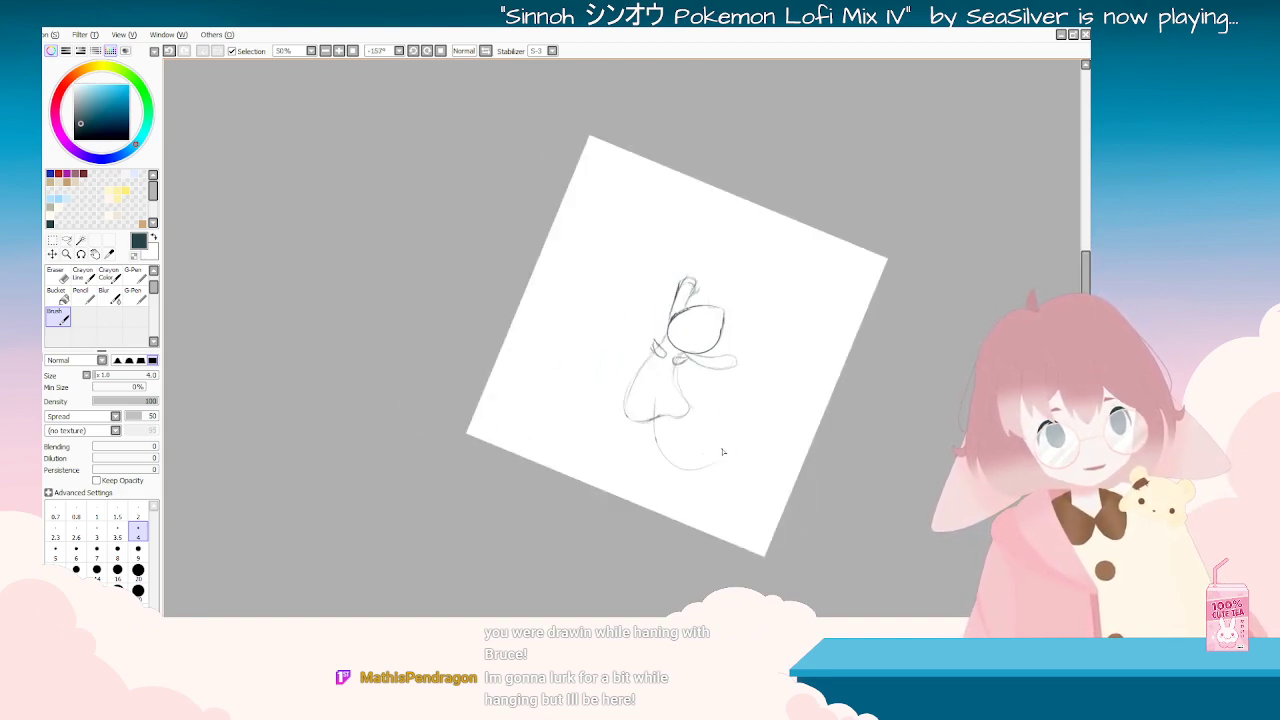
Step: Reshape the tail into a double-edged S-curve that ends in a curled hook, with a small rounded base on the body
key(Delete)
key(Delete)
key(Delete)
key(Delete)
key(Delete)
key(Delete)
key(Delete)
key(Delete)
key(Delete)
key(Delete)
key(Delete)
key(Delete)
key(Delete)
key(Delete)
key(Delete)
key(Delete)
key(Delete)
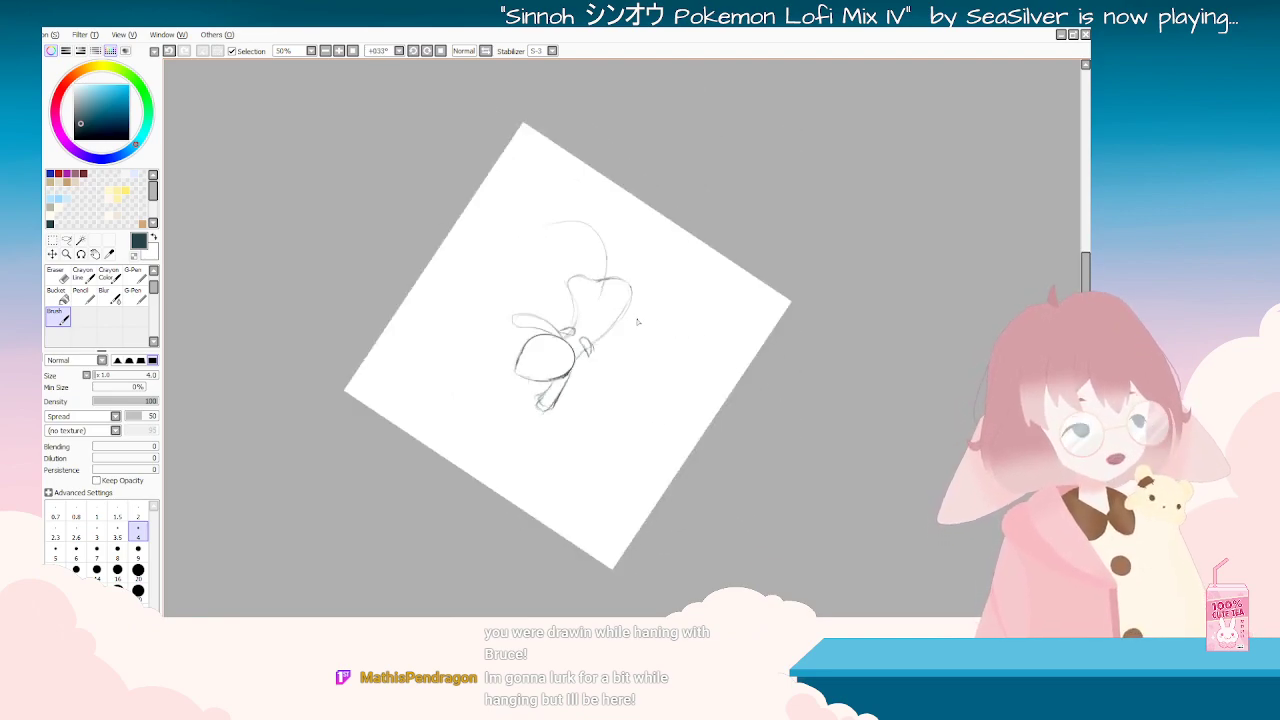
drag(561, 257, 582, 247)
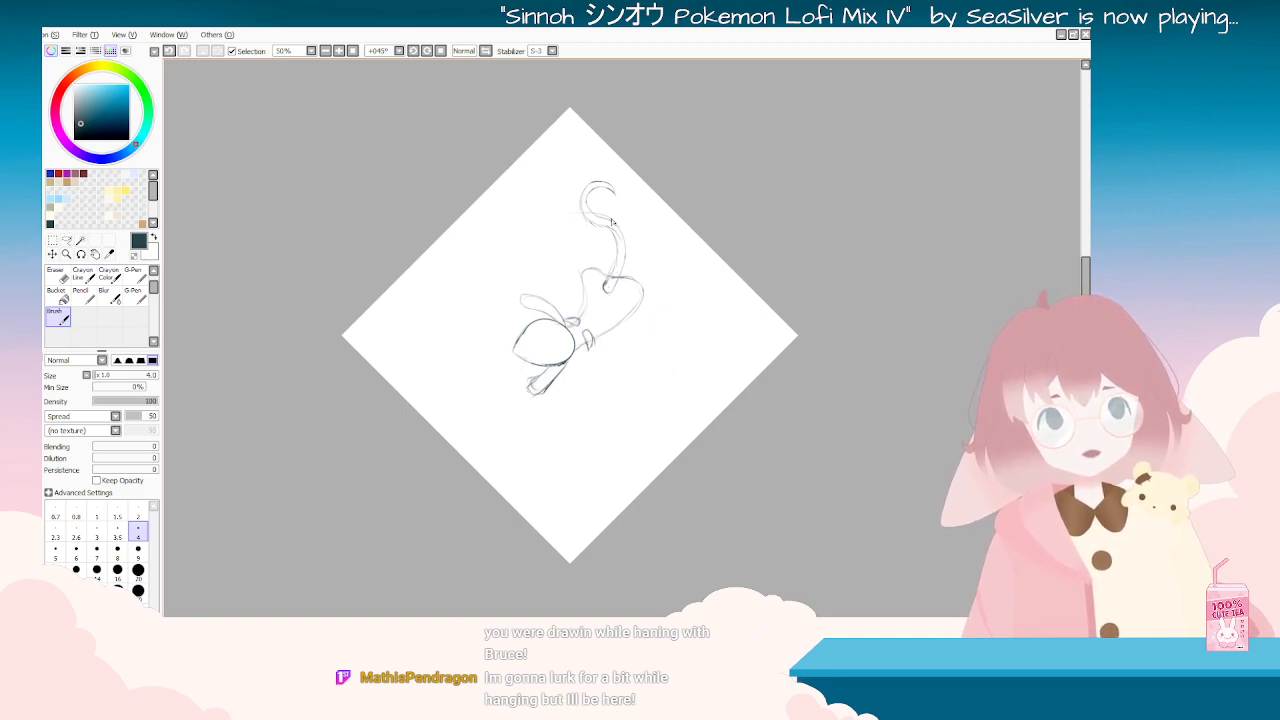
Step: Darken the base of the tail where it joins the body and strengthen the tail's curved edges
key(End)
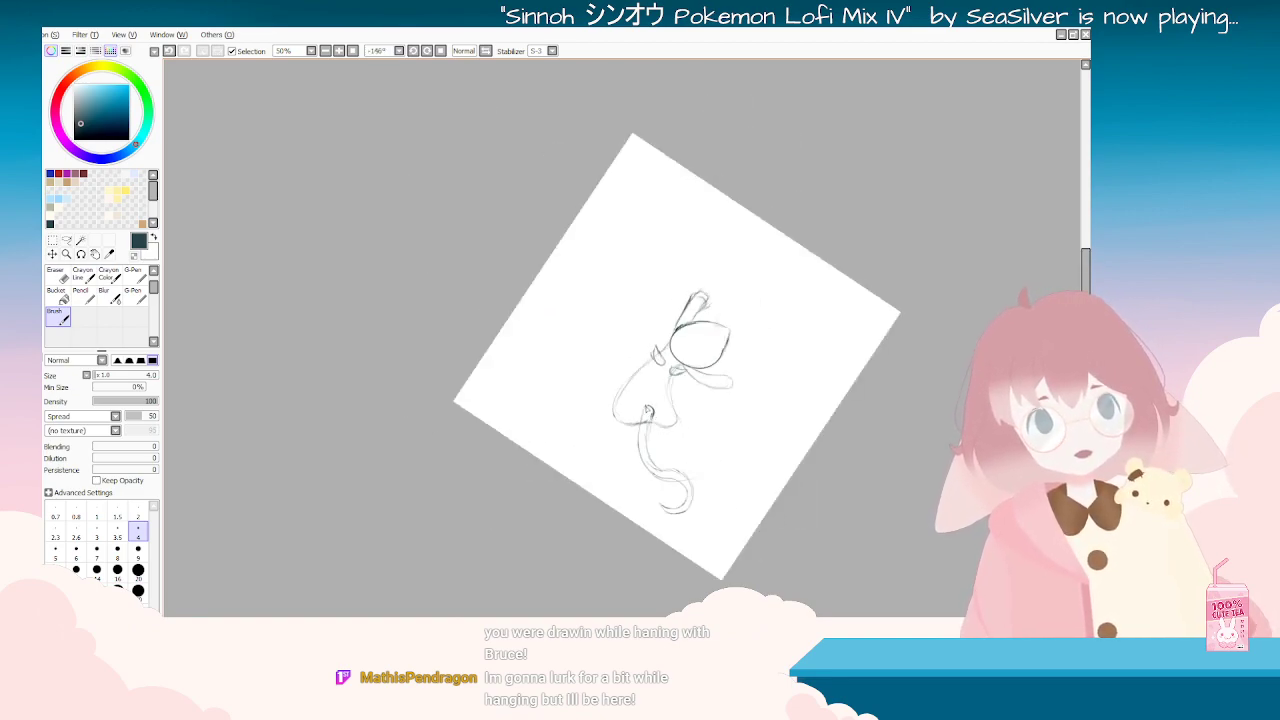
drag(653, 412, 648, 445)
mouse_move(708, 400)
mouse_down()
mouse_move(631, 466)
mouse_move(582, 452)
mouse_up()
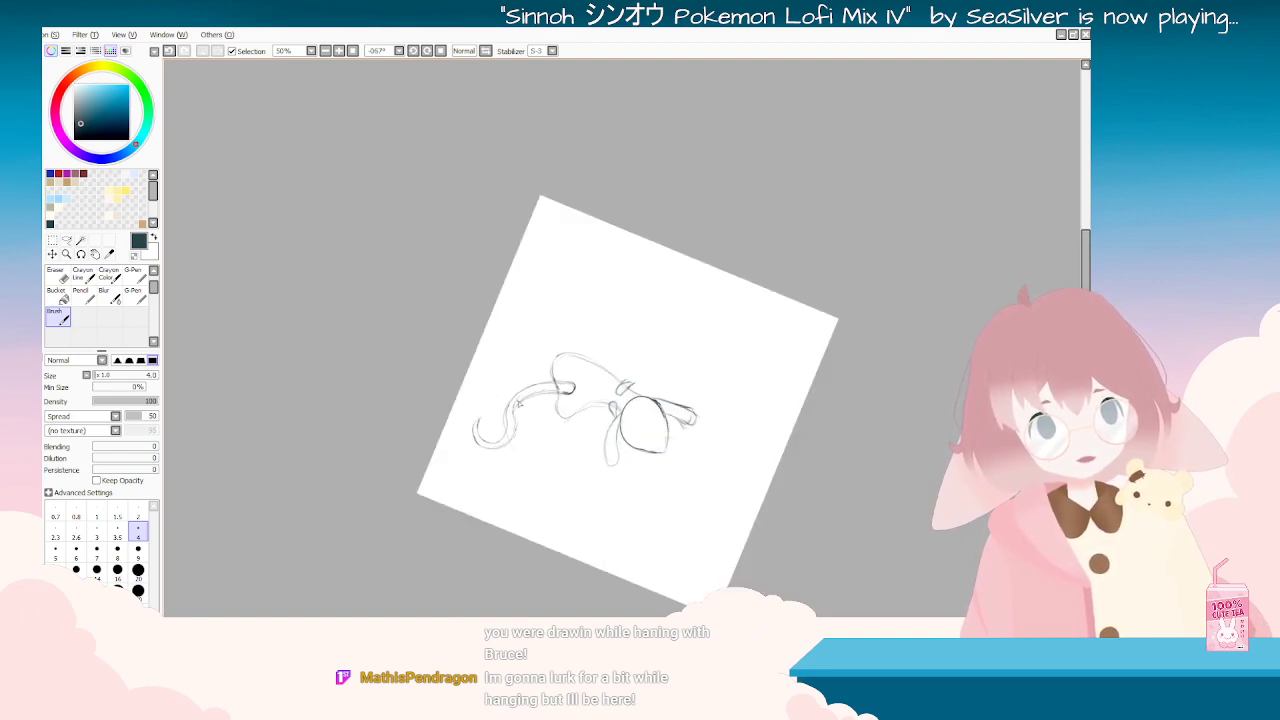
Step: Sketch a light leaf-shaped hind foot beside the hip on the same side as the outstretched front leg
key(Delete)
key(Delete)
key(Delete)
key(Delete)
key(Delete)
key(Delete)
key(Delete)
key(Delete)
key(Delete)
key(Delete)
key(Delete)
key(Delete)
key(Delete)
key(Delete)
key(Delete)
key(Delete)
key(Delete)
key(Delete)
key(Delete)
key(Delete)
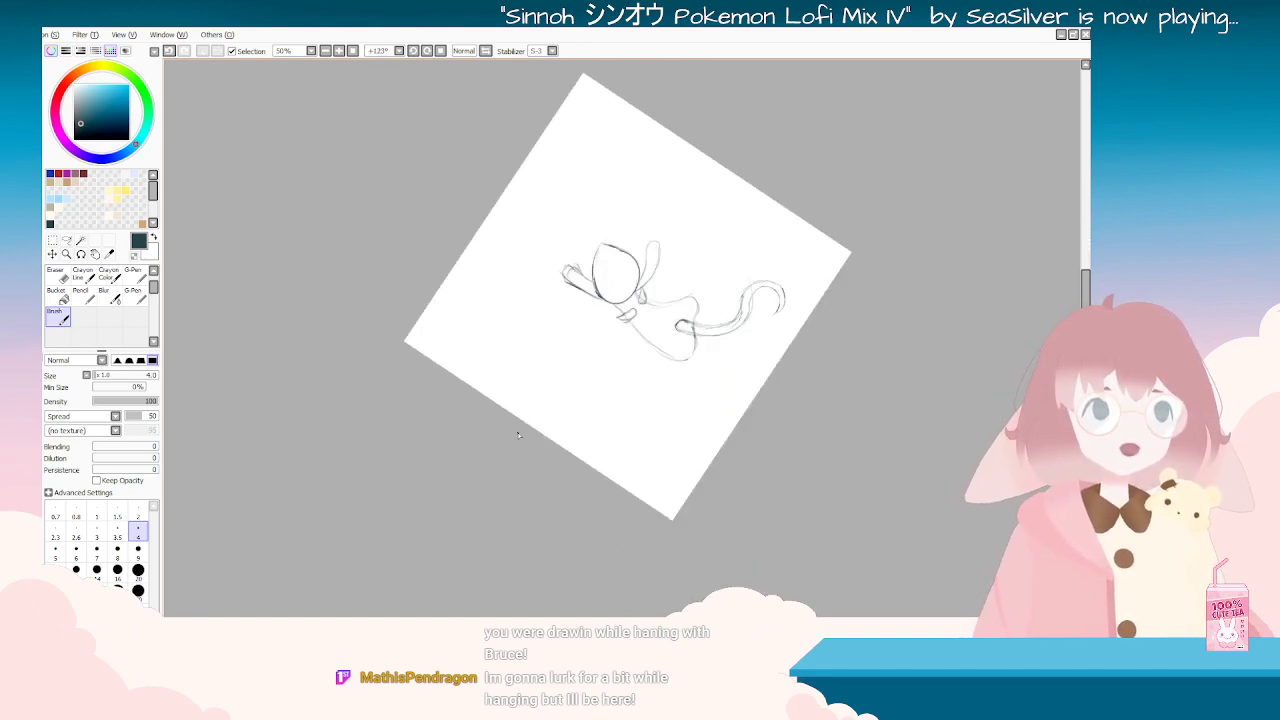
scroll(550, 351, up, 1)
key(Home)
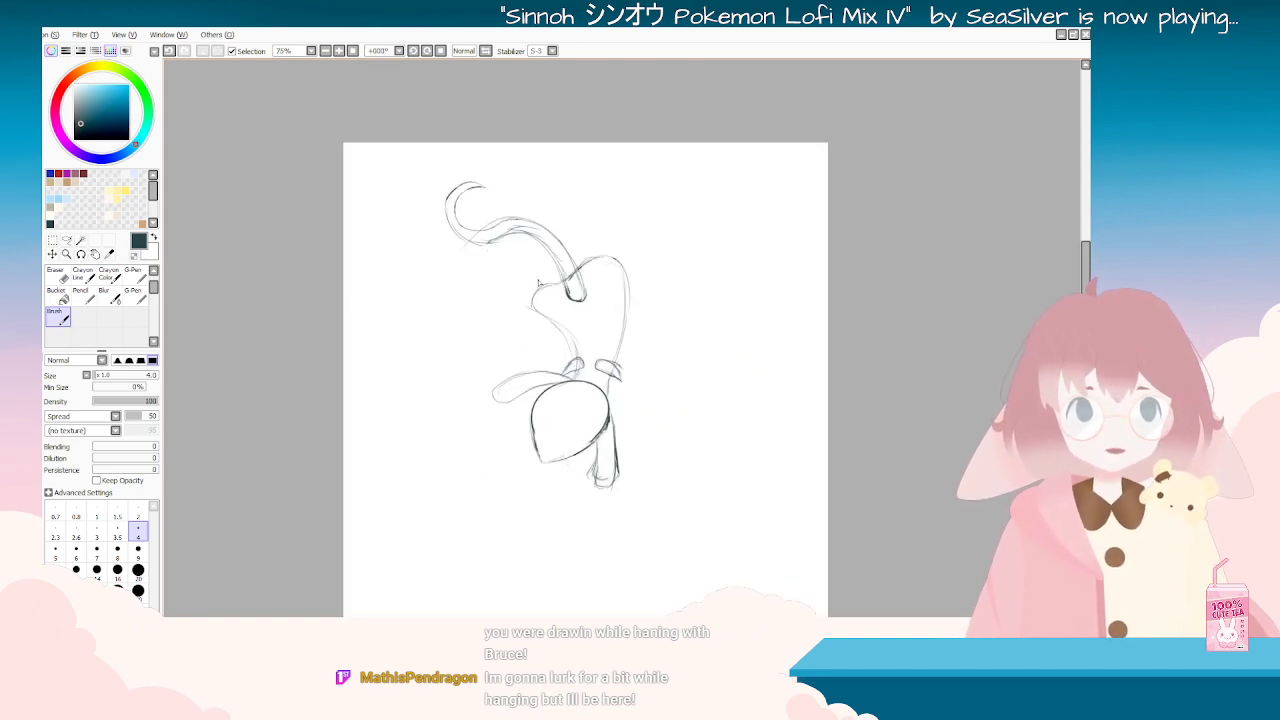
mouse_move(542, 285)
mouse_down()
mouse_move(474, 285)
mouse_move(537, 270)
mouse_up()
key(ctrl+z)
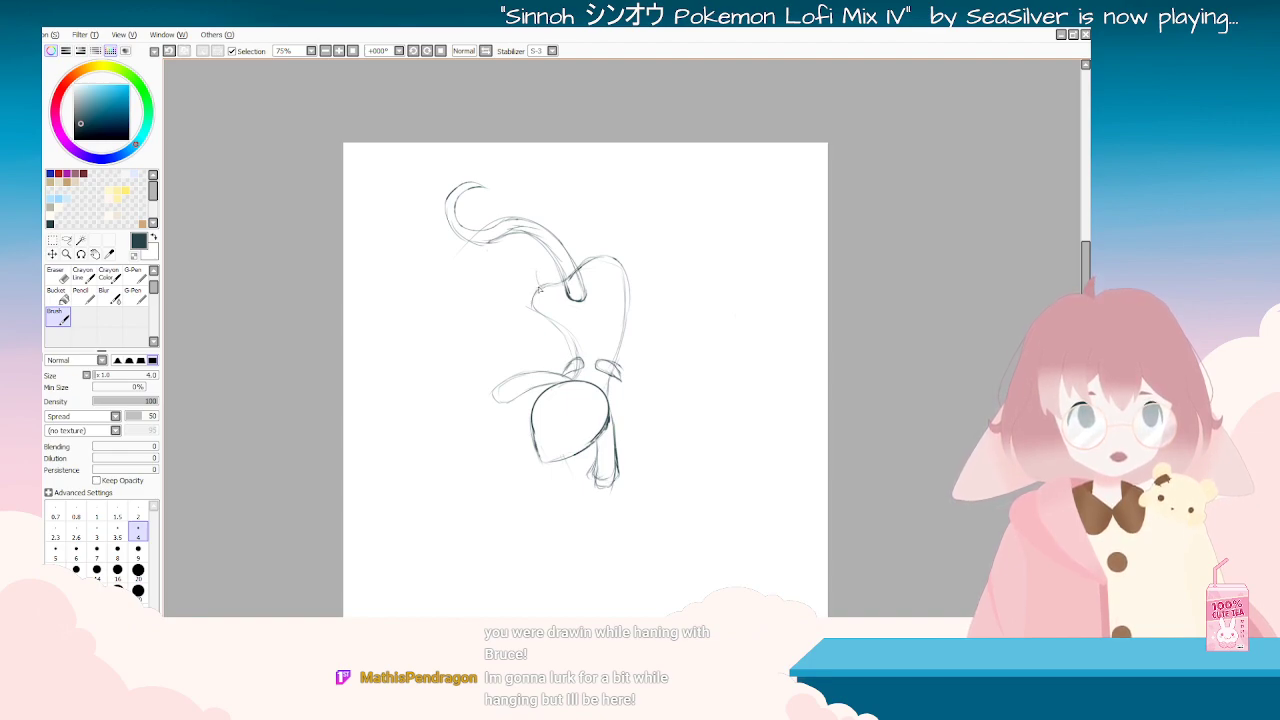
drag(536, 269, 511, 283)
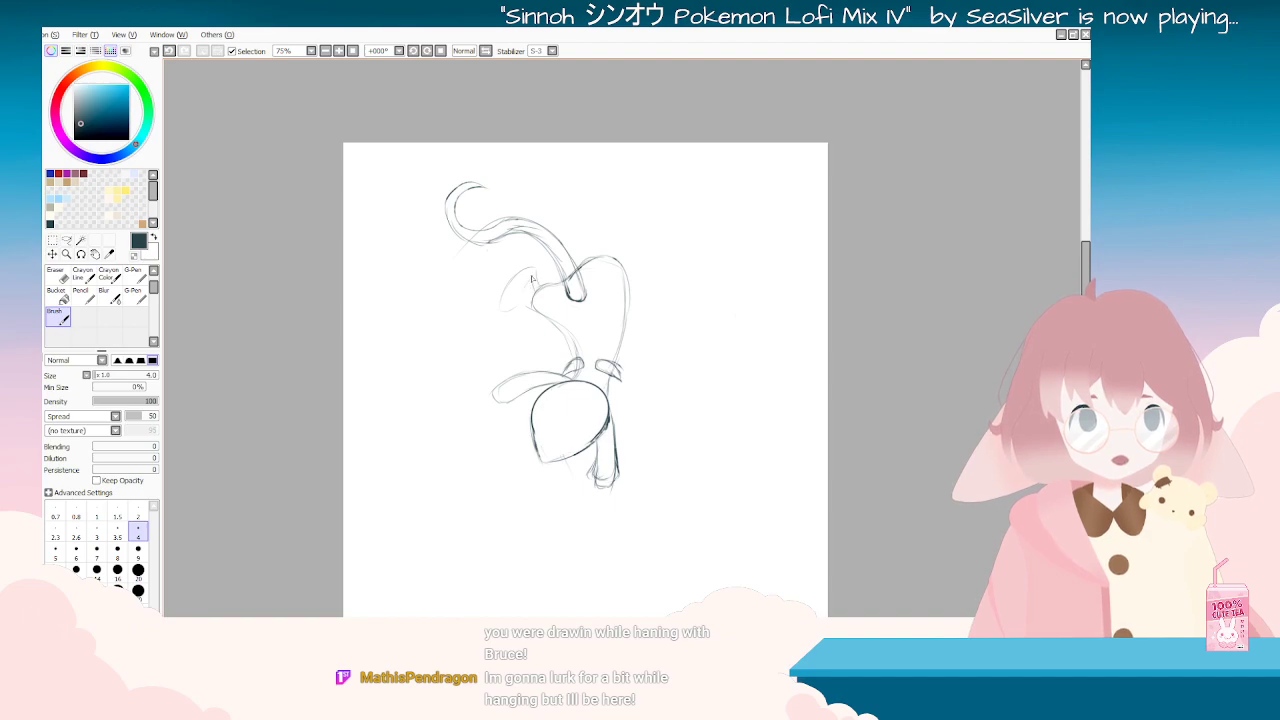
Step: Sketch a second hind leg from the opposite hip, ending in a leaf-shaped foot
key(End)
key(End)
key(End)
key(End)
key(End)
key(End)
key(End)
key(End)
key(End)
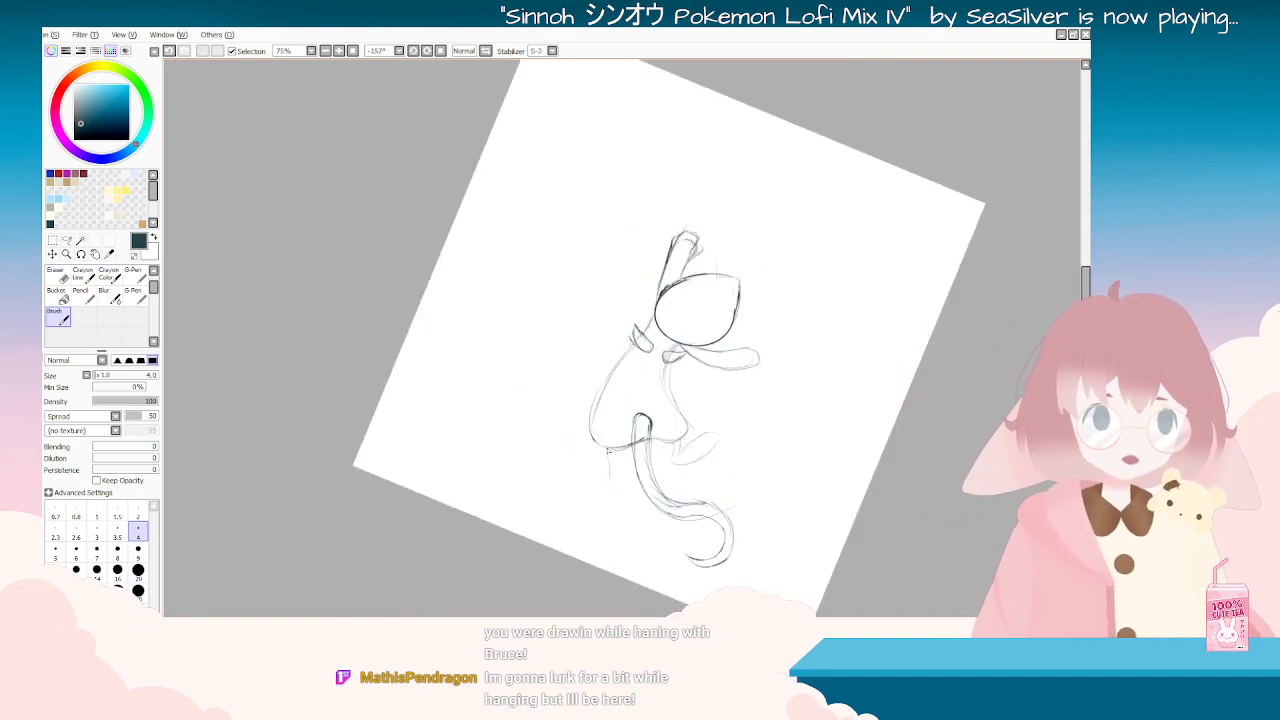
mouse_move(613, 486)
mouse_down()
mouse_move(757, 429)
mouse_move(726, 297)
mouse_move(608, 250)
mouse_up()
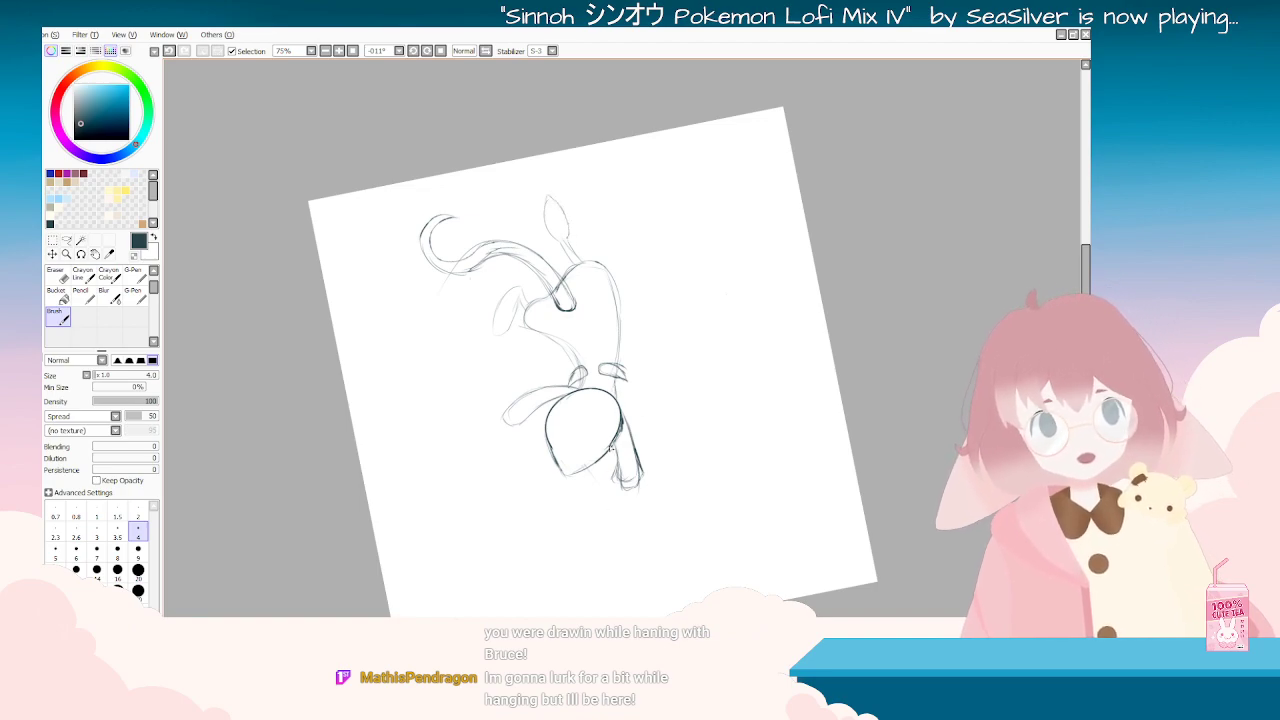
Step: Sketch a second pair of curved marks on the body's edges behind the pair nearest the head, and darken their outlines
mouse_move(715, 335)
mouse_down()
mouse_move(712, 386)
mouse_move(600, 407)
mouse_move(620, 380)
mouse_move(592, 343)
mouse_move(649, 347)
mouse_up()
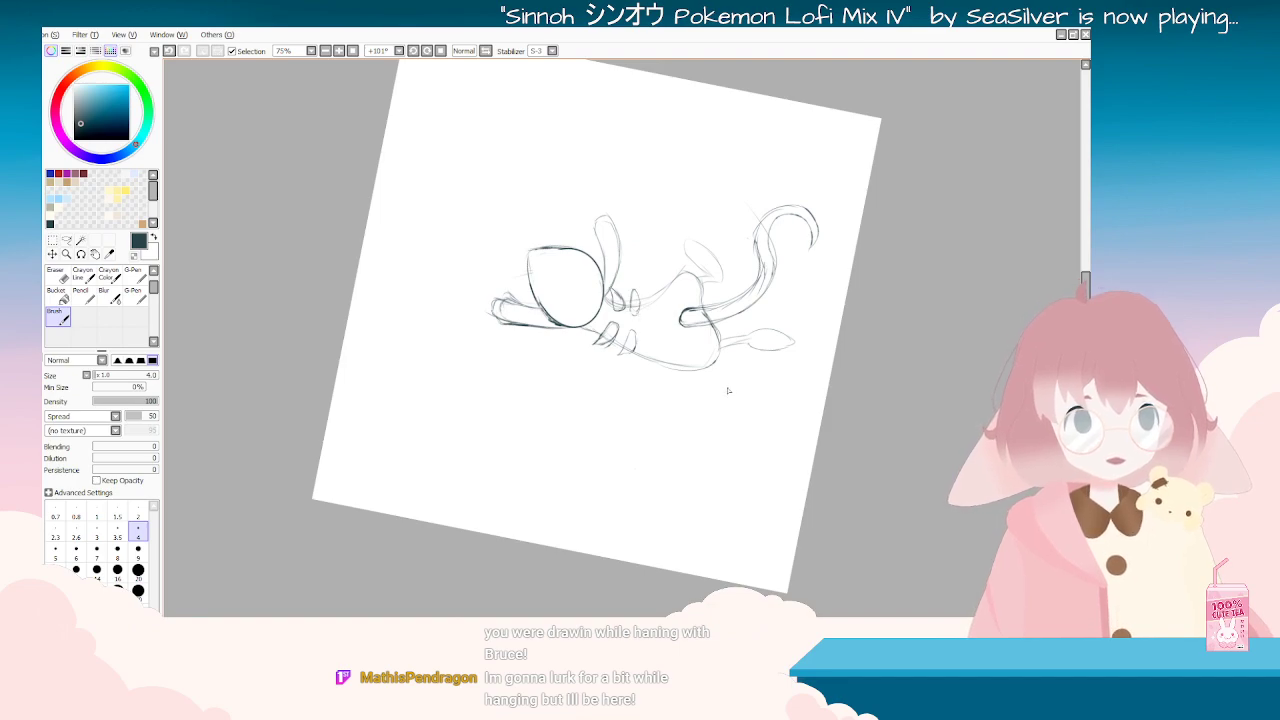
key(Delete)
key(Delete)
key(Delete)
key(Delete)
key(Delete)
key(Delete)
key(Delete)
key(Delete)
key(Delete)
key(Delete)
key(Delete)
key(Delete)
key(Delete)
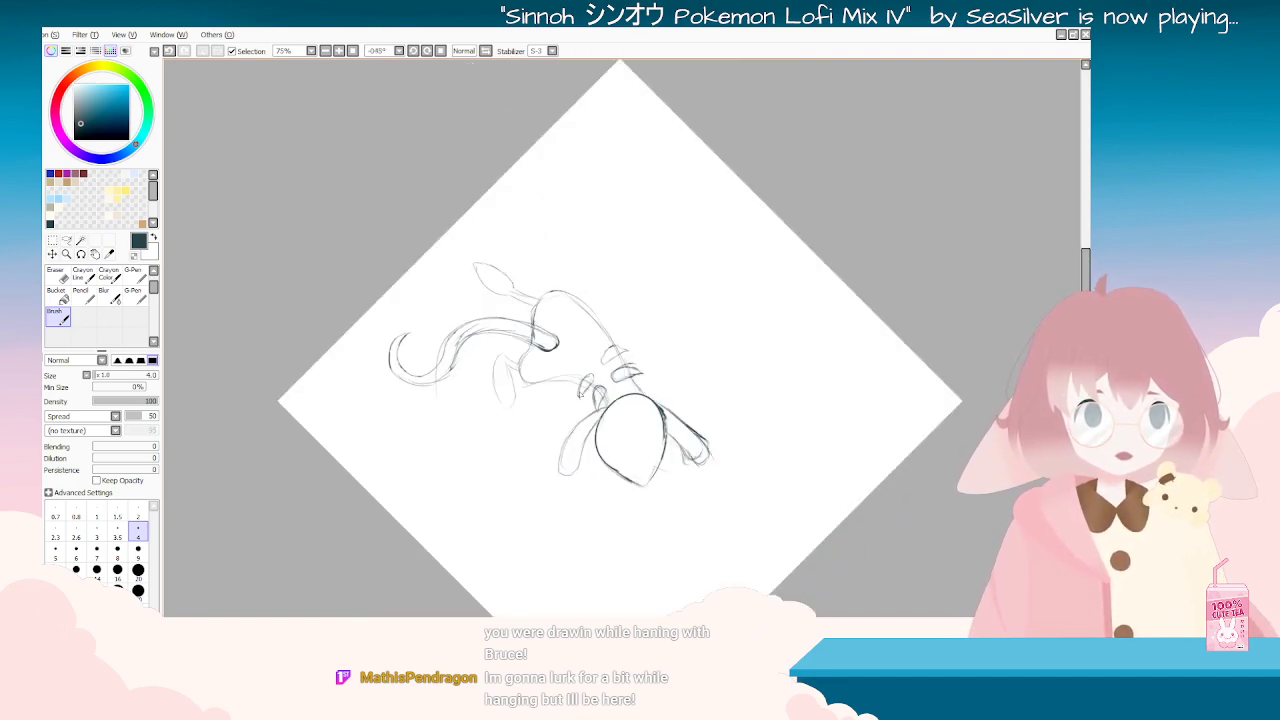
mouse_move(590, 383)
mouse_down()
mouse_move(583, 405)
mouse_move(560, 210)
mouse_move(732, 358)
mouse_move(702, 396)
mouse_move(628, 420)
mouse_move(648, 418)
mouse_move(629, 434)
mouse_move(591, 405)
mouse_up()
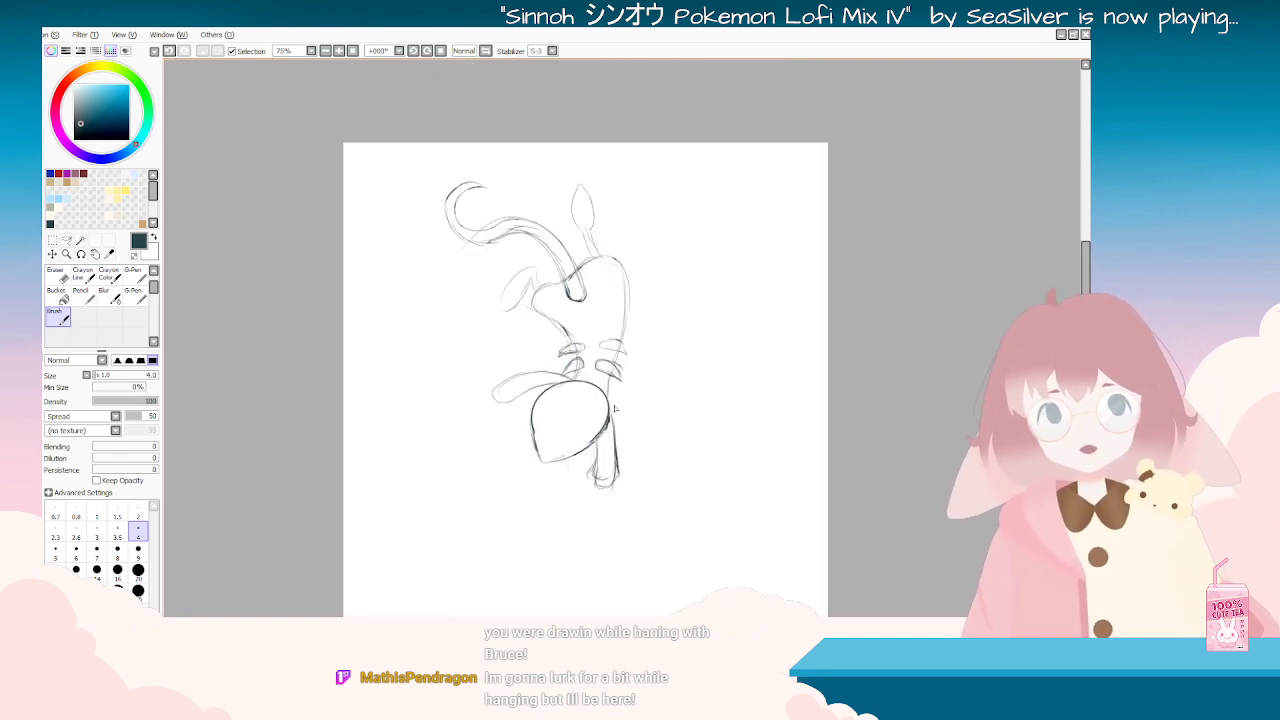
Step: Draw three pointed claws on the front foot that extends past the snout
scroll(603, 424, up, 3)
scroll(574, 500, down, 3)
scroll(583, 550, up, 3)
mouse_move(552, 493)
mouse_down()
mouse_move(545, 478)
mouse_move(524, 496)
mouse_move(585, 482)
mouse_move(580, 510)
mouse_move(586, 480)
mouse_move(634, 477)
mouse_up()
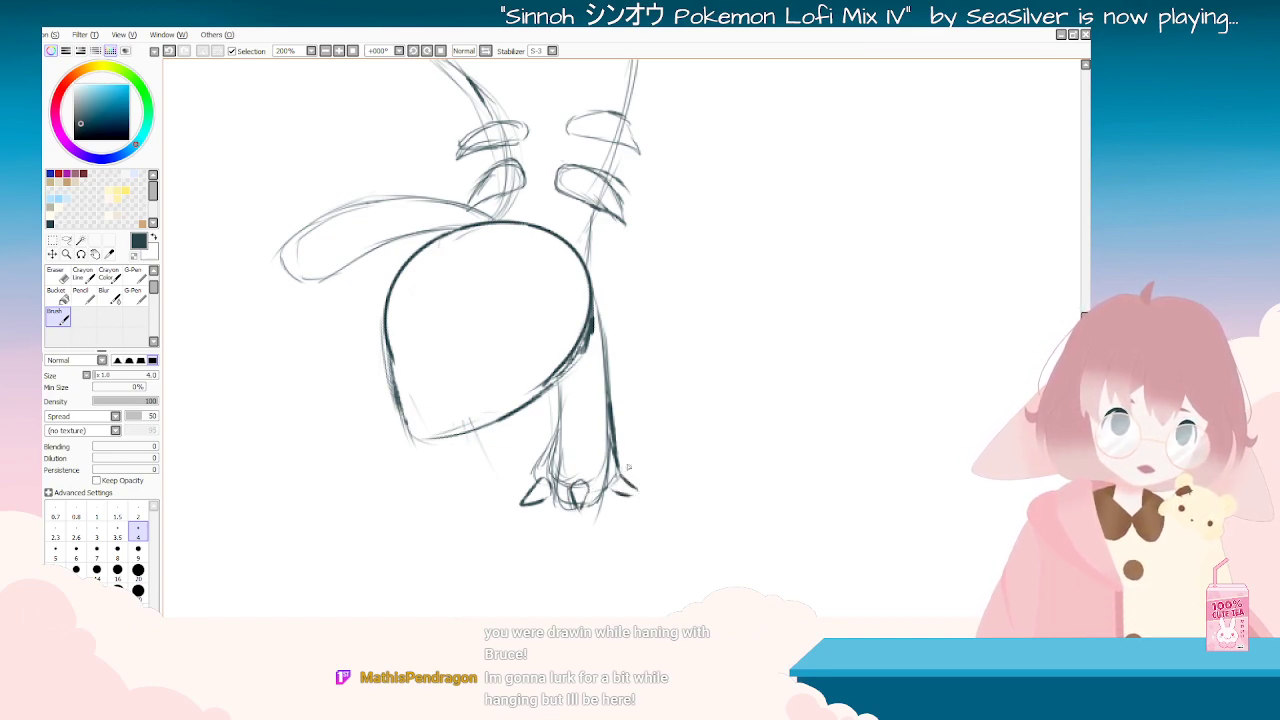
Step: Draw pointed claws on the rounded end of the outstretched front leg
mouse_move(292, 236)
mouse_down()
mouse_move(255, 258)
mouse_move(278, 262)
mouse_move(256, 282)
mouse_move(268, 287)
mouse_move(288, 257)
mouse_move(316, 278)
mouse_move(292, 305)
mouse_move(323, 286)
mouse_move(295, 296)
mouse_up()
key(Delete)
key(Delete)
key(Delete)
key(Delete)
key(Delete)
key(Delete)
key(Delete)
key(Delete)
key(Delete)
key(Delete)
key(Delete)
key(Delete)
key(Delete)
key(Delete)
key(Delete)
key(Delete)
key(Delete)
key(Delete)
key(Delete)
key(Delete)
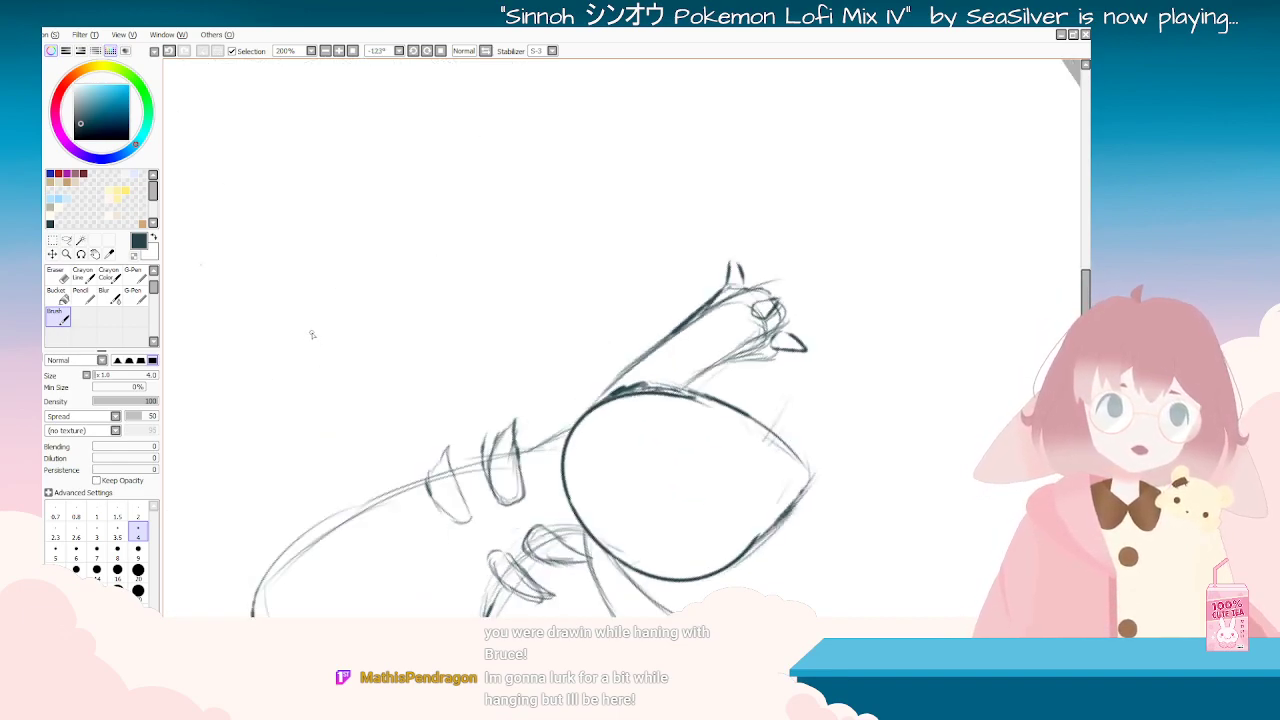
scroll(387, 321, down, 4)
scroll(387, 321, up, 3)
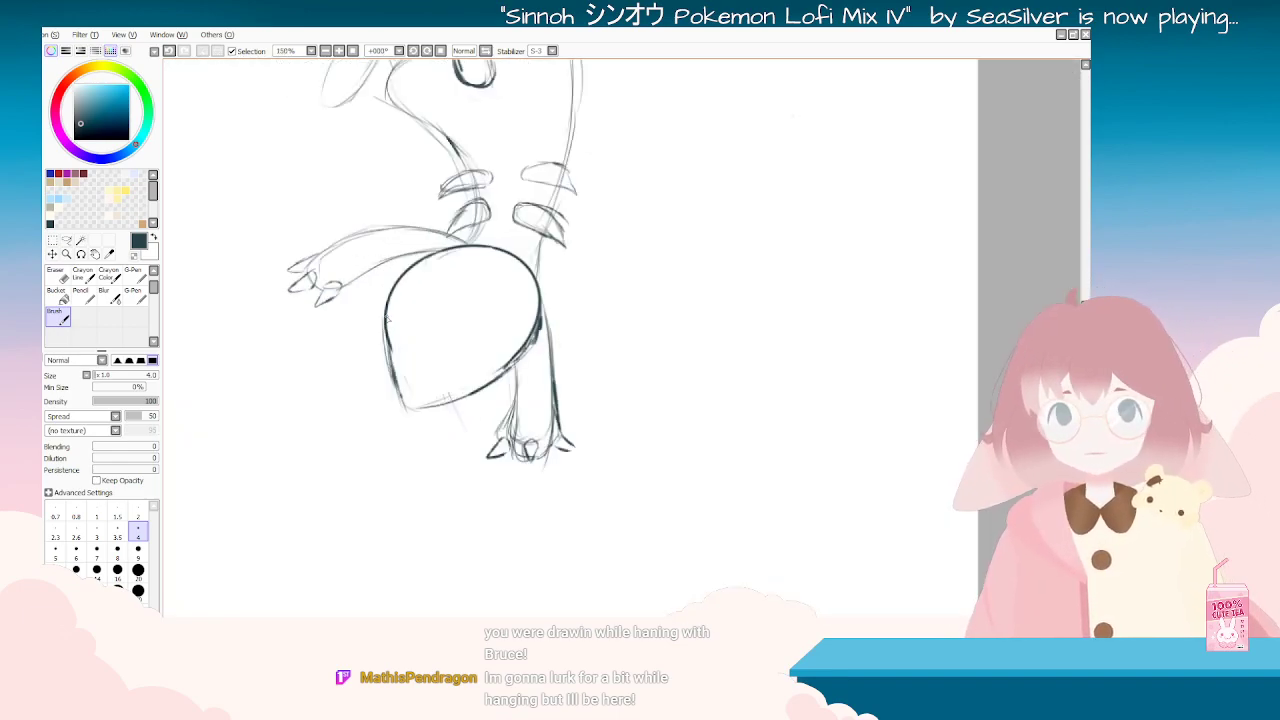
scroll(390, 315, down, 4)
scroll(395, 305, up, 3)
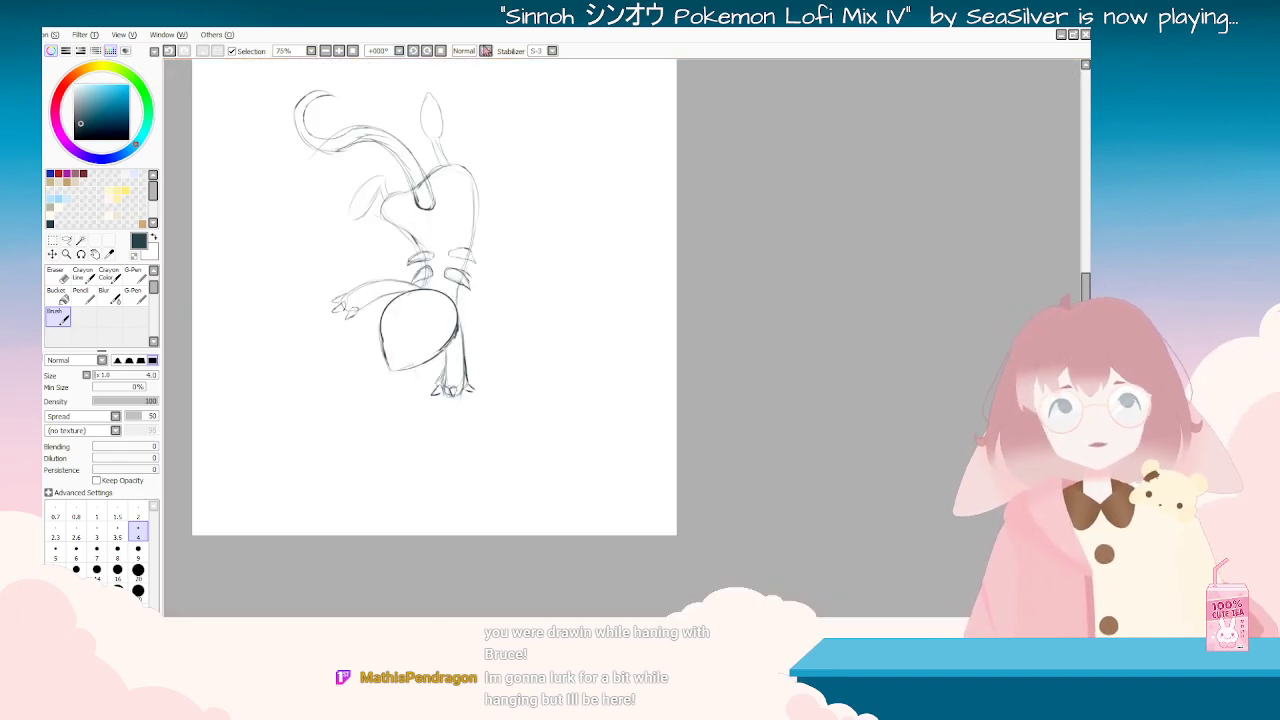
Step: Mirror the canvas view, lasso the clawed front foot past the snout and scale it slightly larger
key(Insert)
click(67, 241)
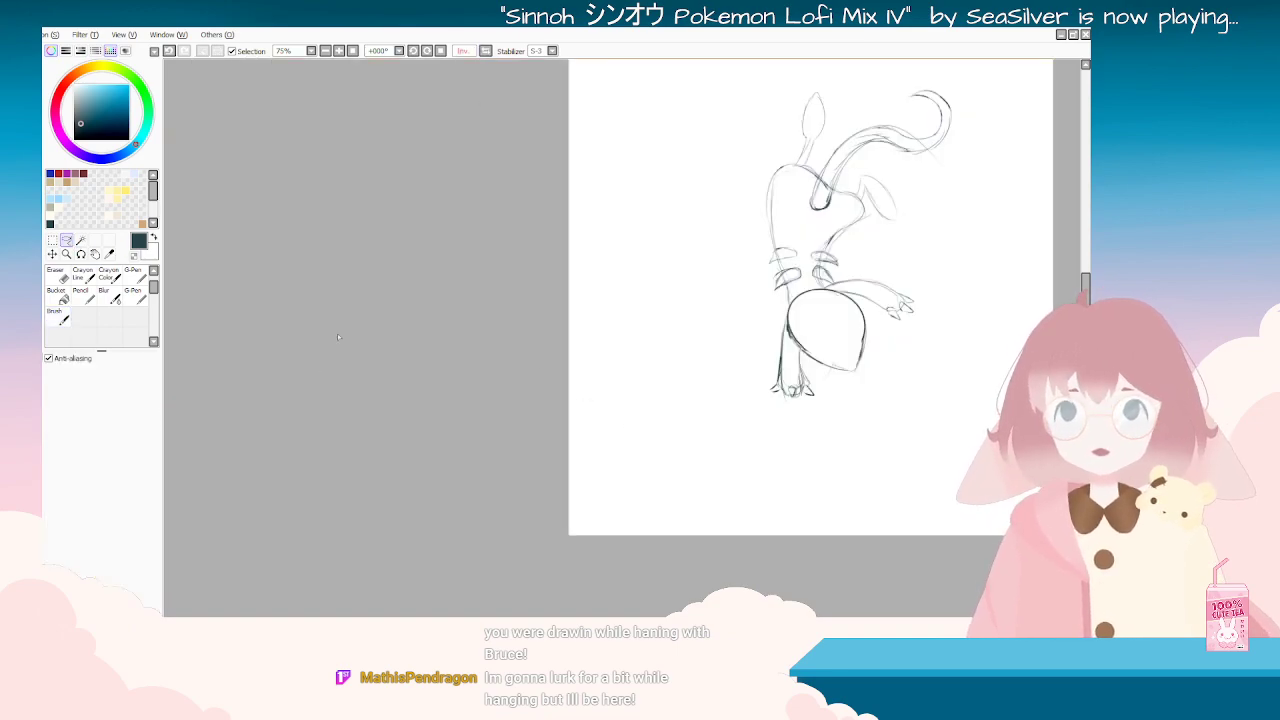
mouse_move(806, 372)
mouse_down()
mouse_move(754, 407)
mouse_move(815, 374)
mouse_up()
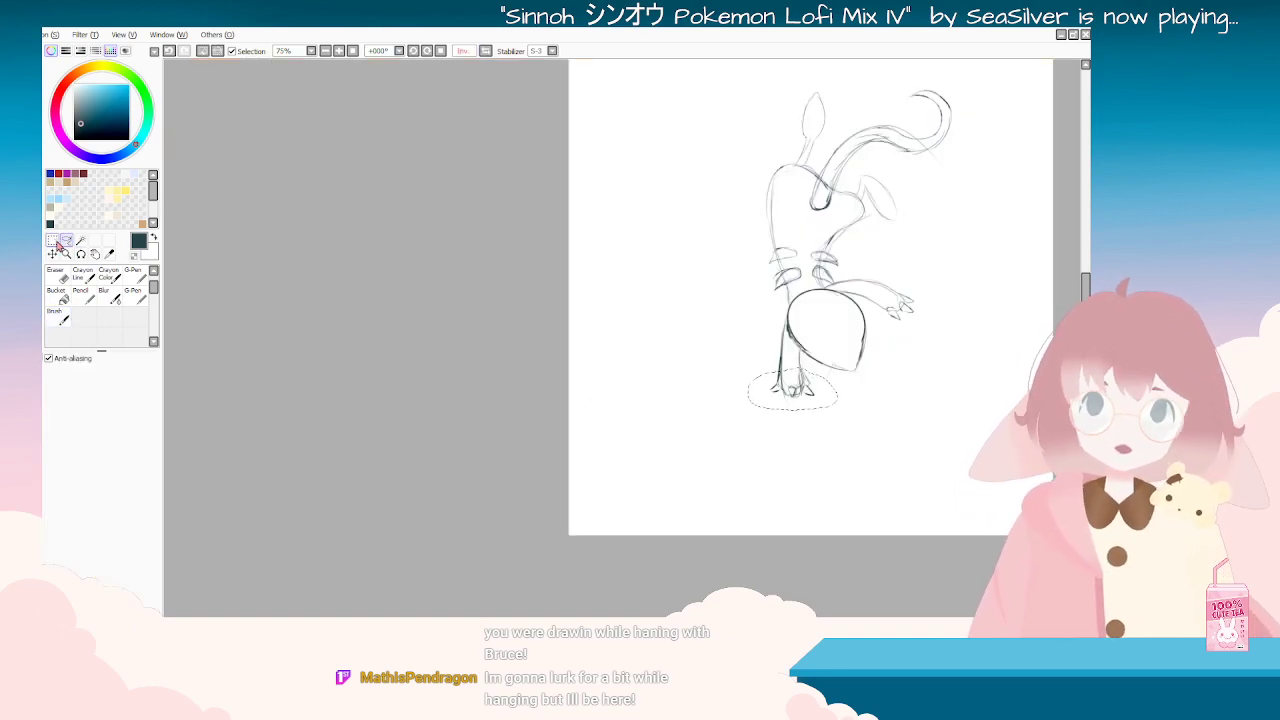
click(52, 240)
click(50, 408)
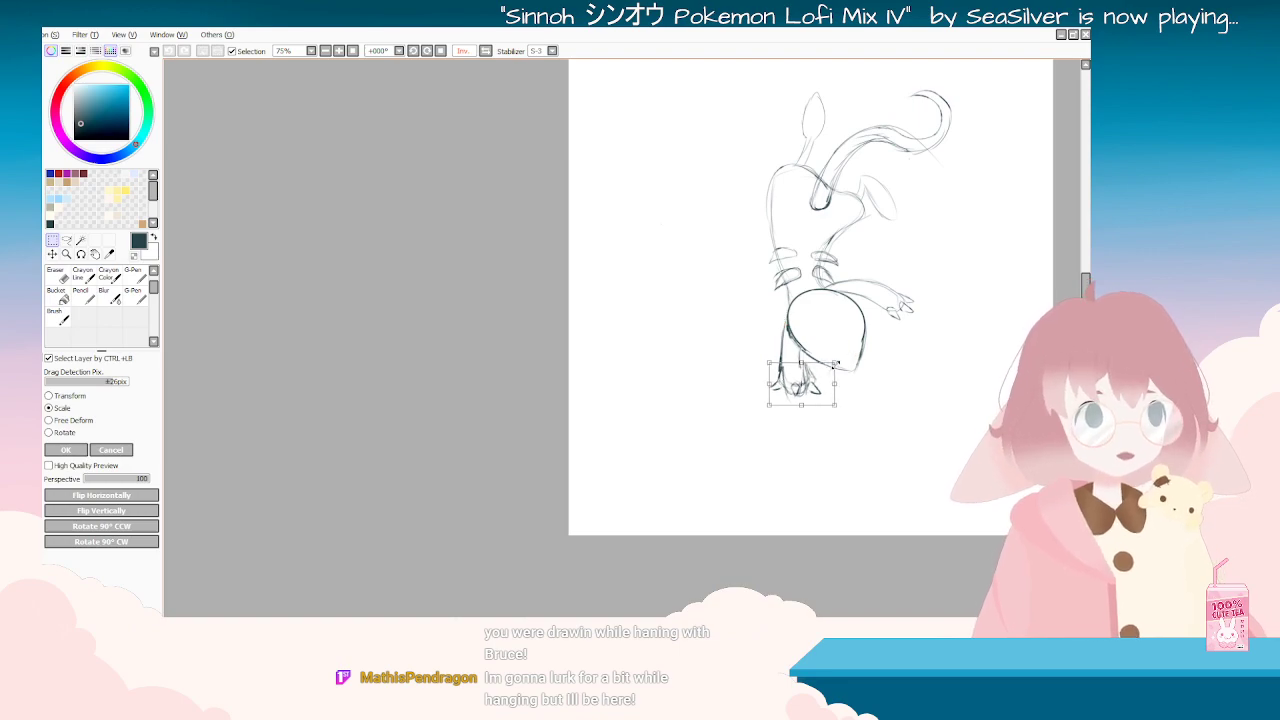
click(66, 450)
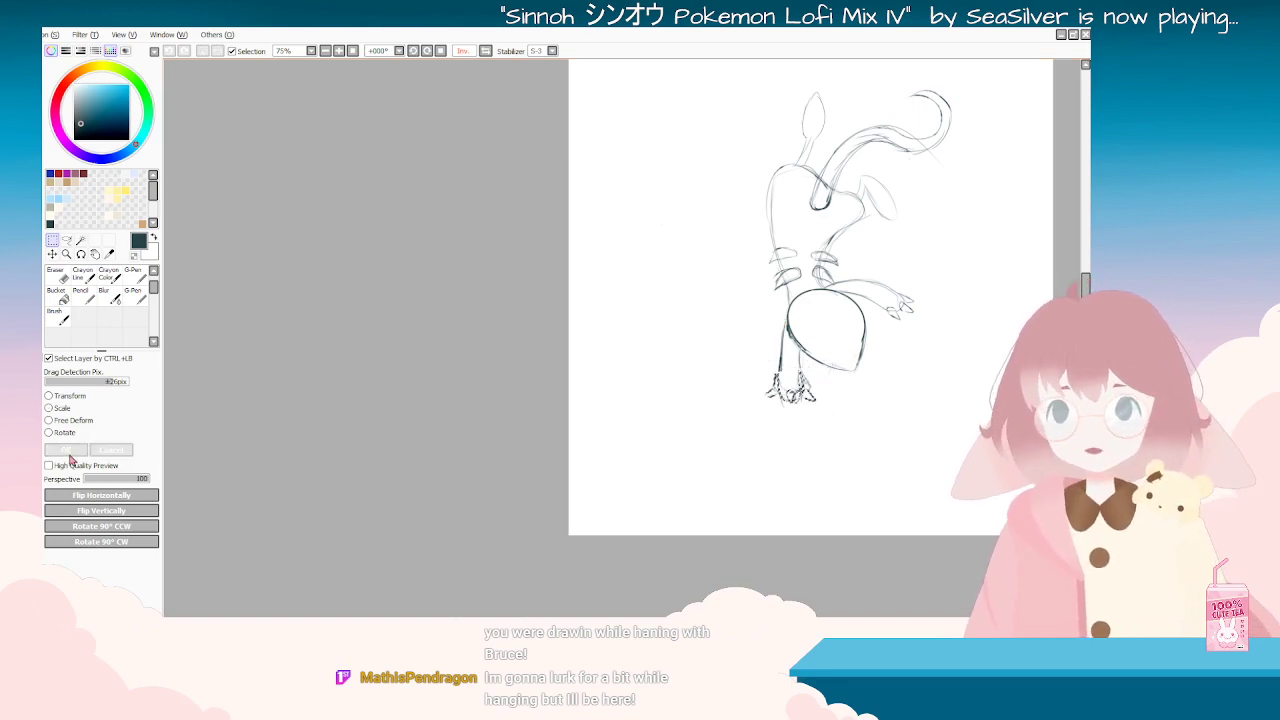
Step: With the Brush preset, redraw the front leg's outline so it joins the resized foot
key(End)
click(60, 317)
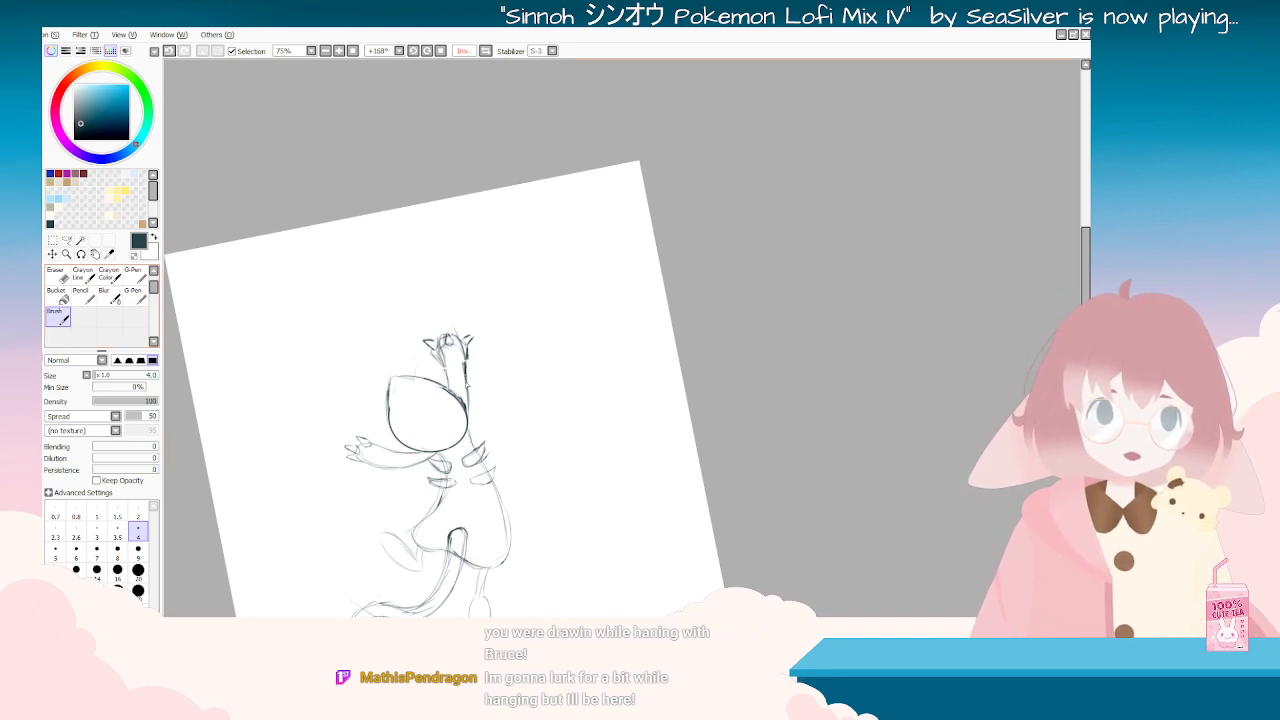
key(Delete)
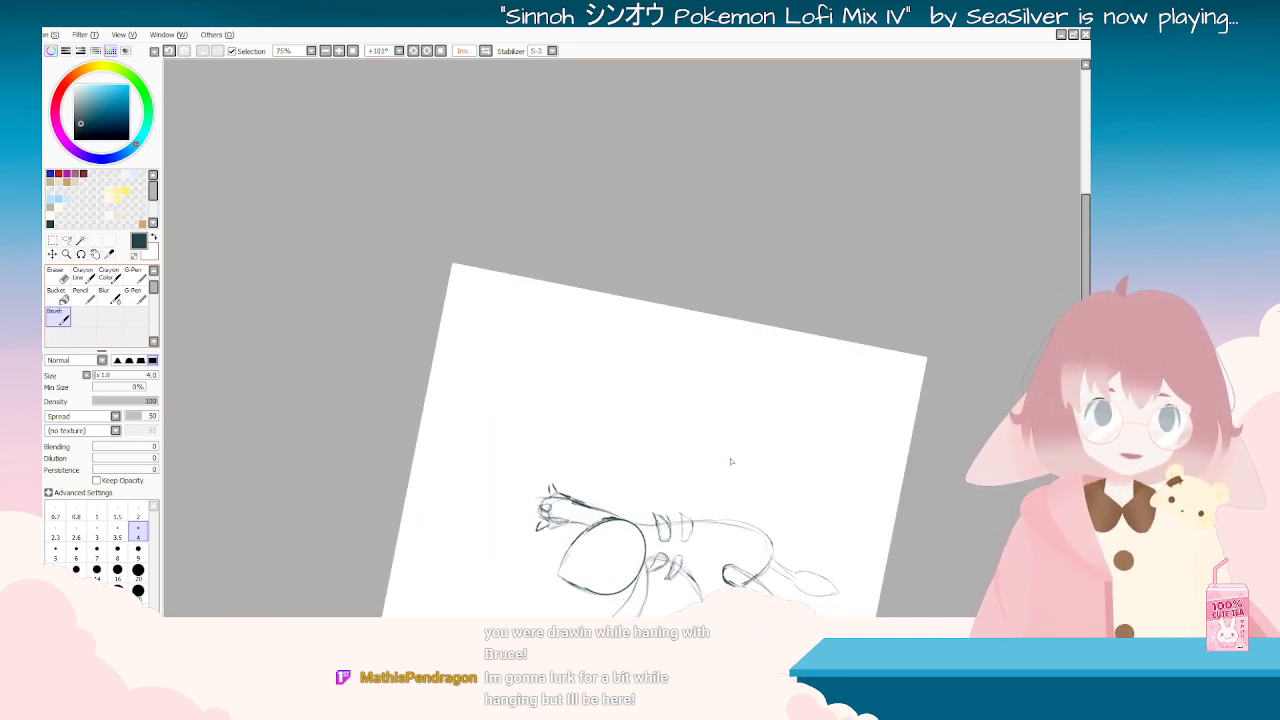
scroll(845, 384, up, 3)
scroll(866, 366, down, 1)
scroll(866, 367, down, 2)
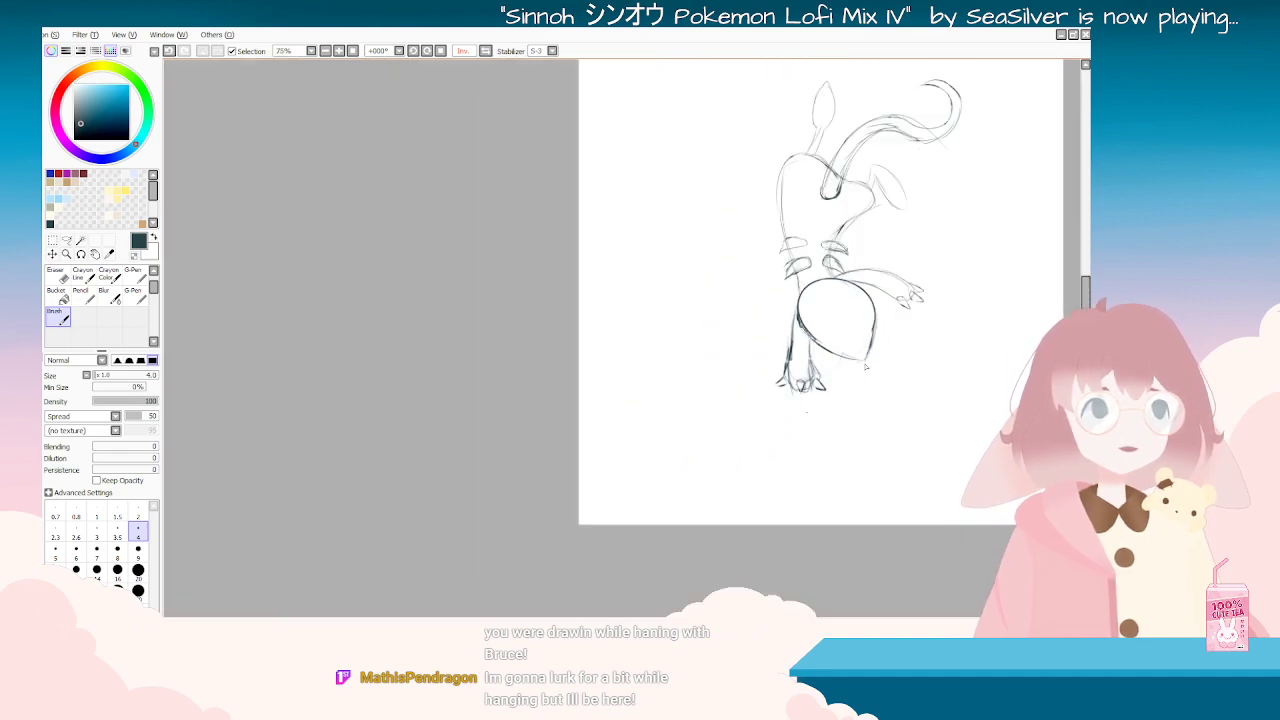
scroll(877, 359, up, 2)
drag(878, 302, 850, 360)
key(End)
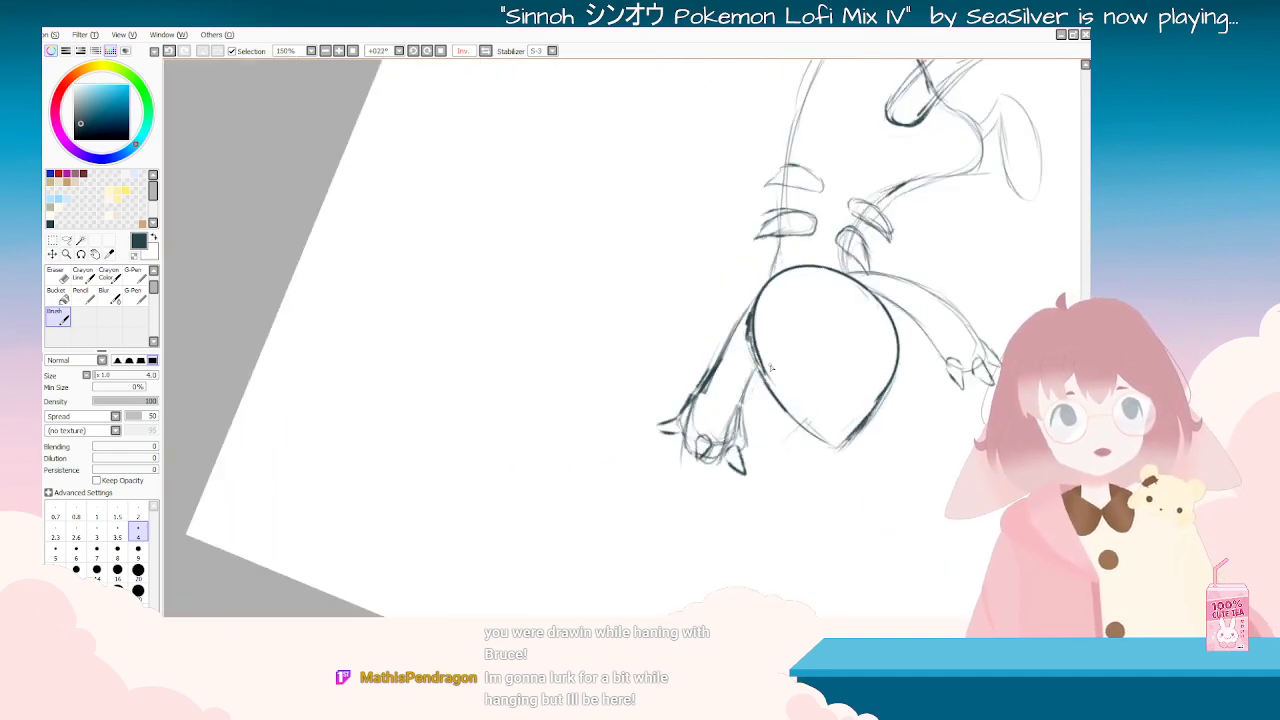
Step: Examine the mirrored sketch's overall pose and proportions at several rotations and zoom levels
scroll(749, 425, down, 1)
scroll(780, 420, down, 1)
key(End)
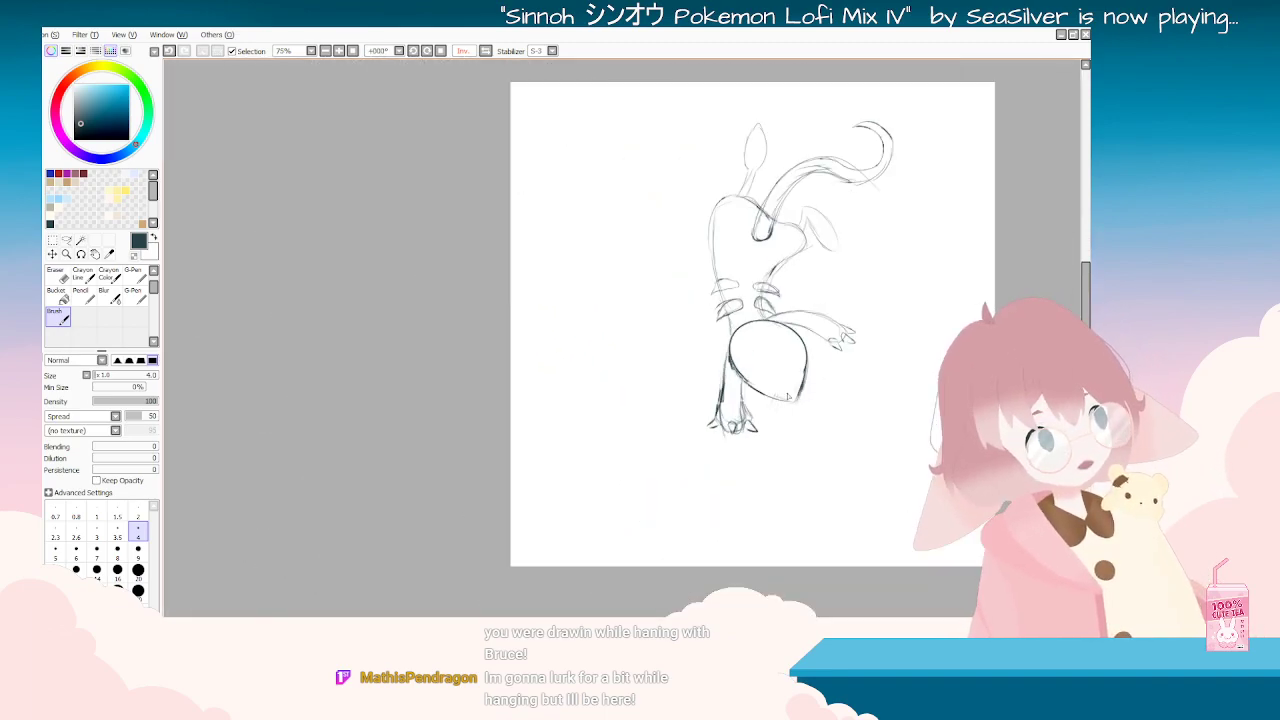
scroll(813, 380, down, 1)
scroll(857, 357, up, 3)
scroll(848, 367, down, 1)
key(Delete)
key(Delete)
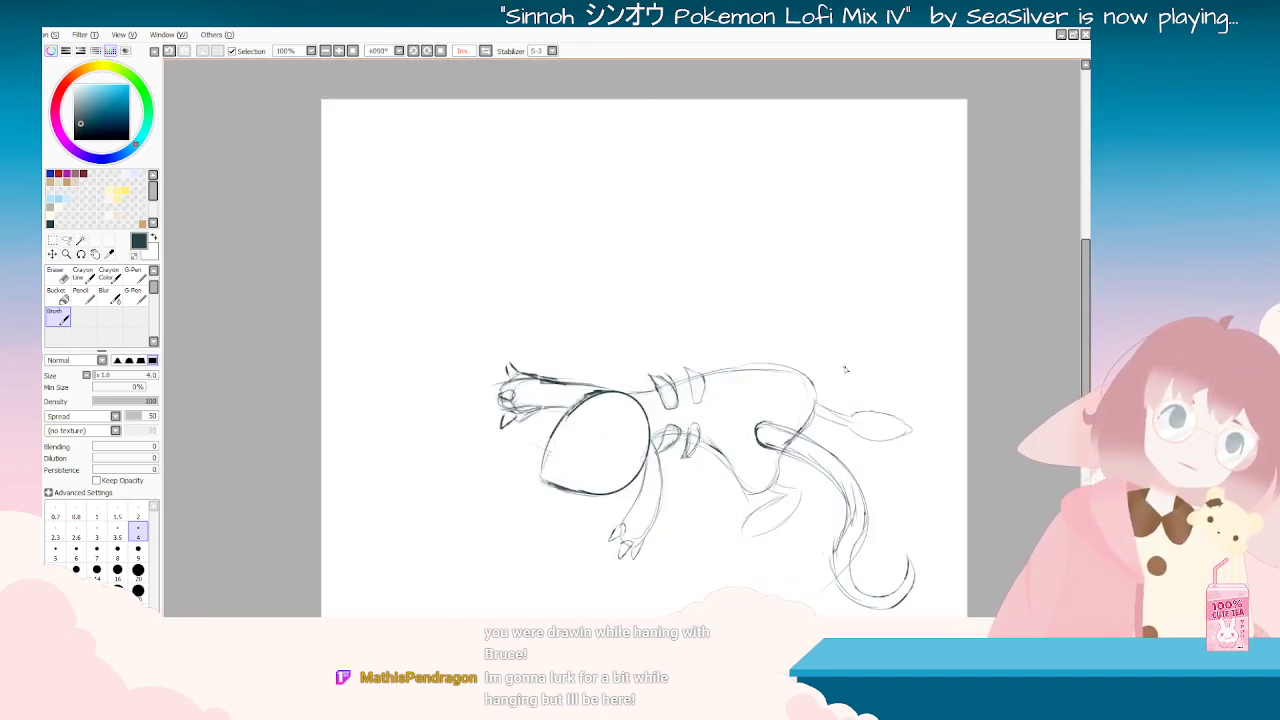
scroll(841, 344, down, 2)
scroll(855, 262, down, 1)
key(Delete)
key(Delete)
scroll(866, 252, up, 1)
key(End)
scroll(866, 256, up, 2)
key(End)
key(Delete)
key(Delete)
key(Delete)
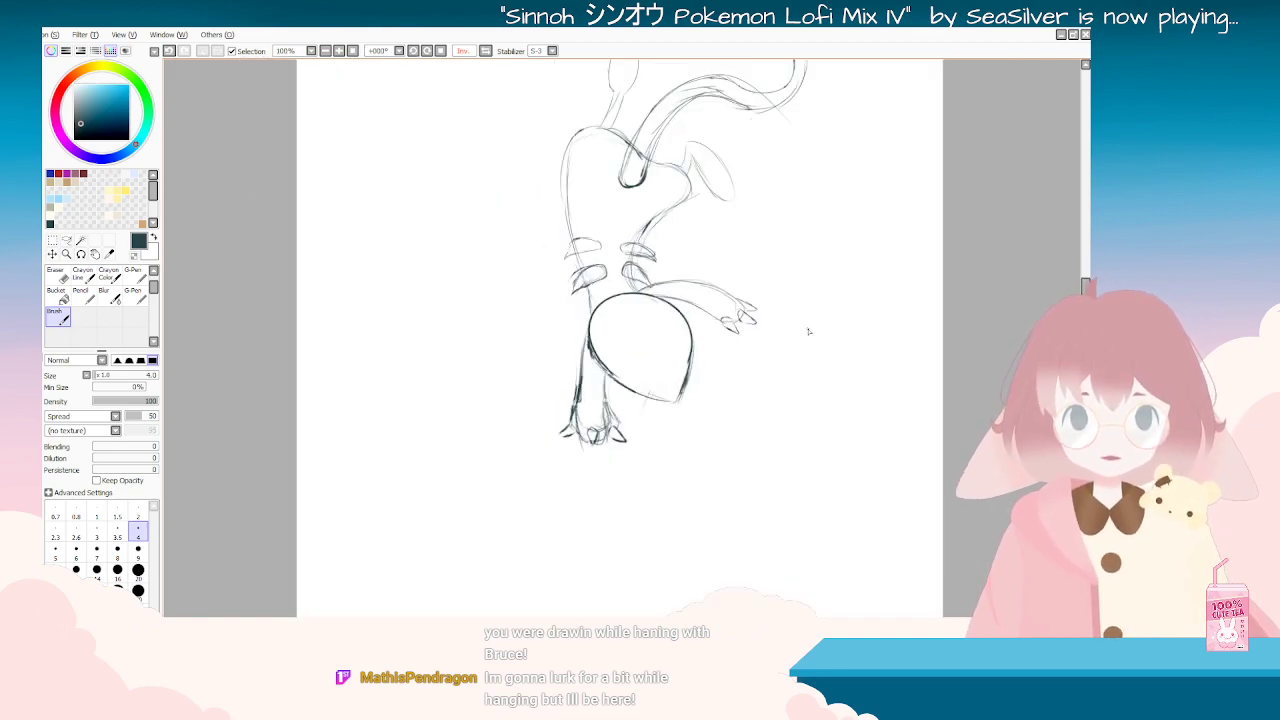
key(plus)
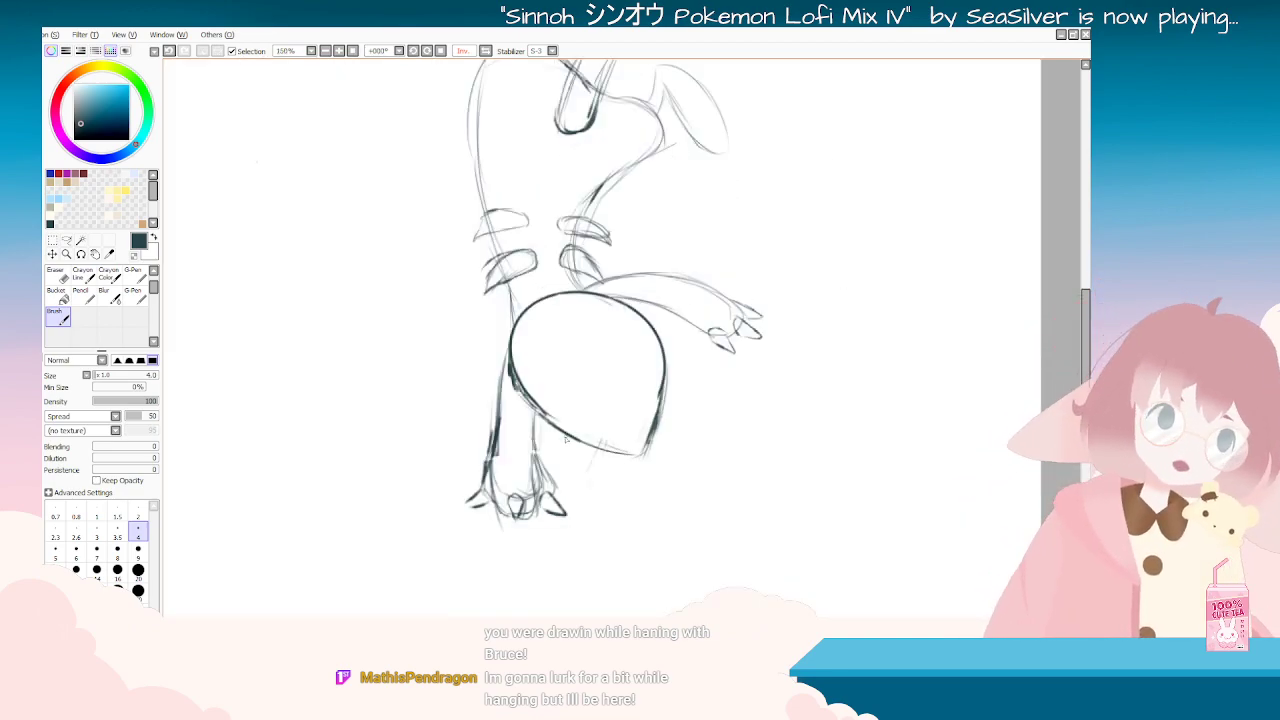
drag(633, 453, 636, 458)
key(ctrl+z)
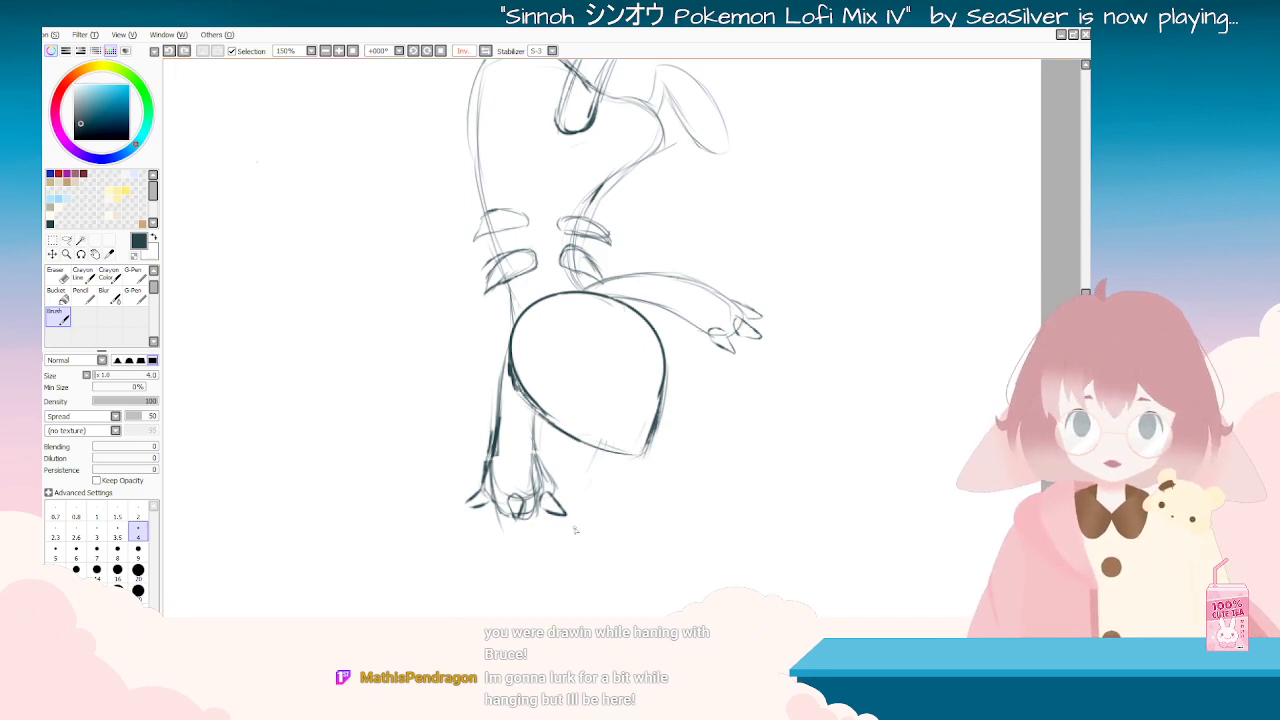
key(plus)
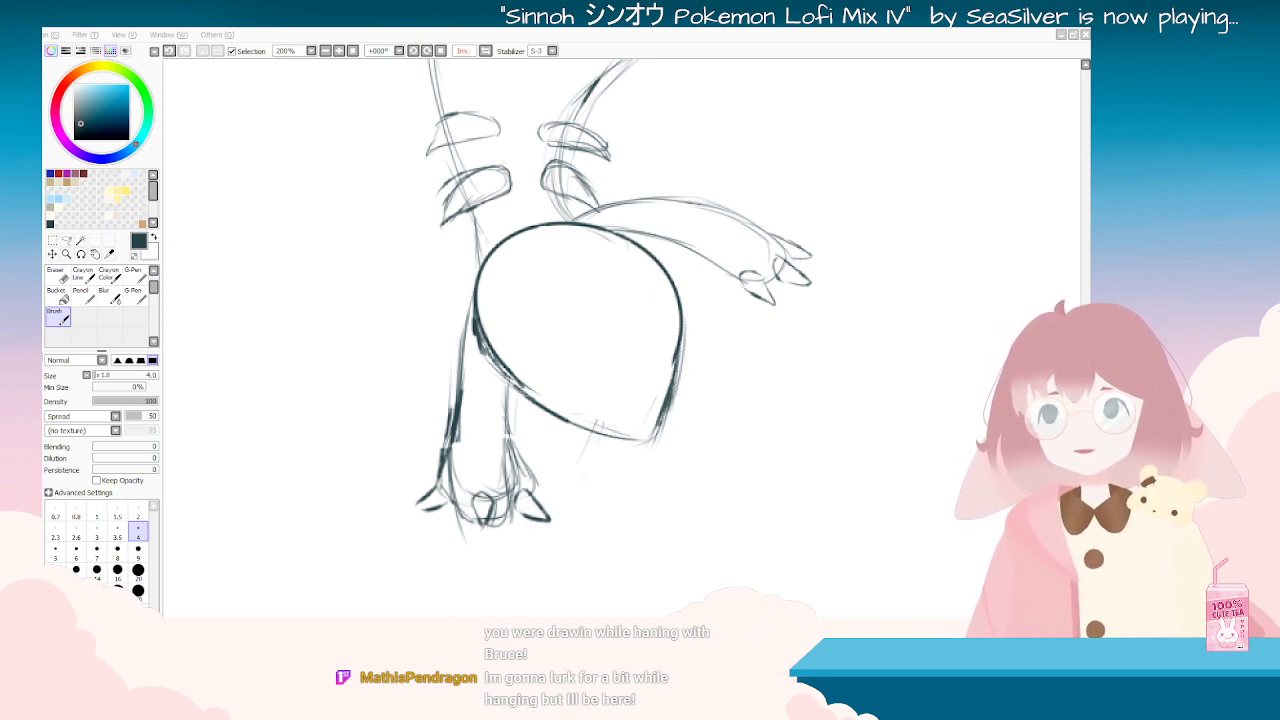
key(alt+Tab)
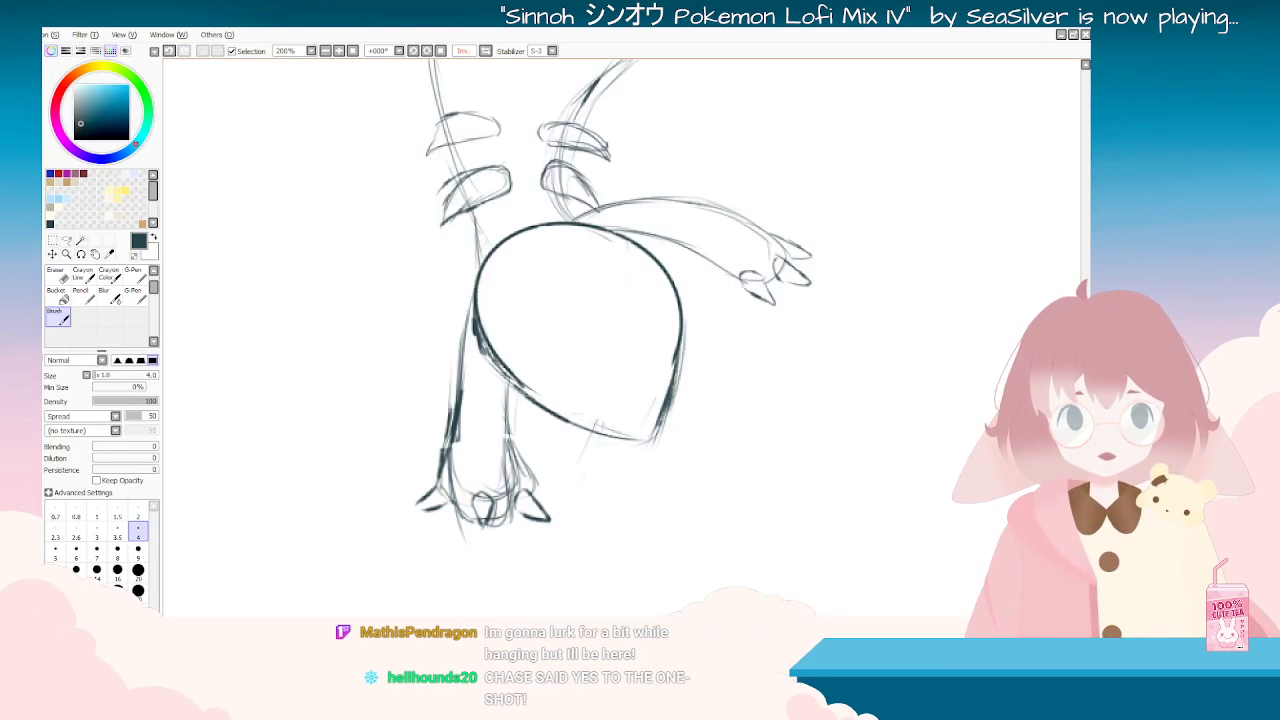
Step: Sketch a small eye with a rounded iris on the head, near the edge beside the front leg
scroll(555, 469, down, 3)
scroll(594, 443, up, 1)
mouse_move(628, 298)
mouse_down()
mouse_move(605, 300)
mouse_move(608, 376)
mouse_move(661, 335)
mouse_move(635, 301)
mouse_up()
scroll(576, 378, up, 1)
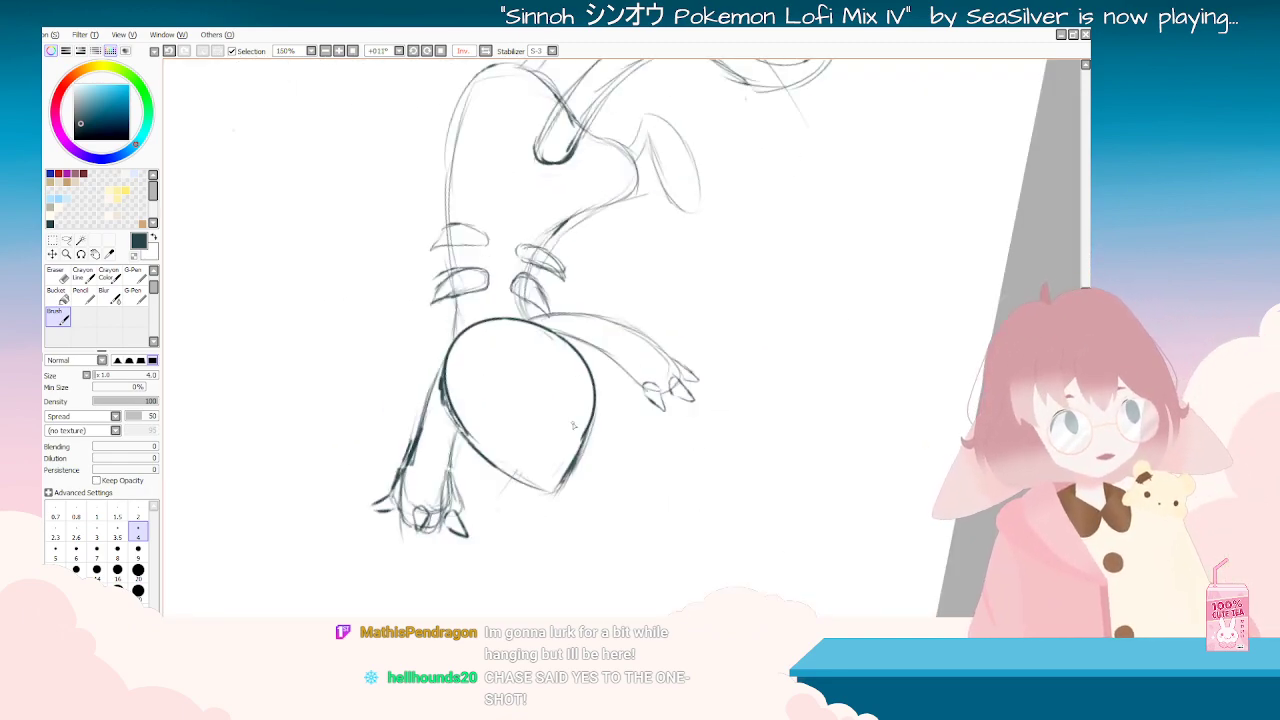
scroll(575, 423, up, 1)
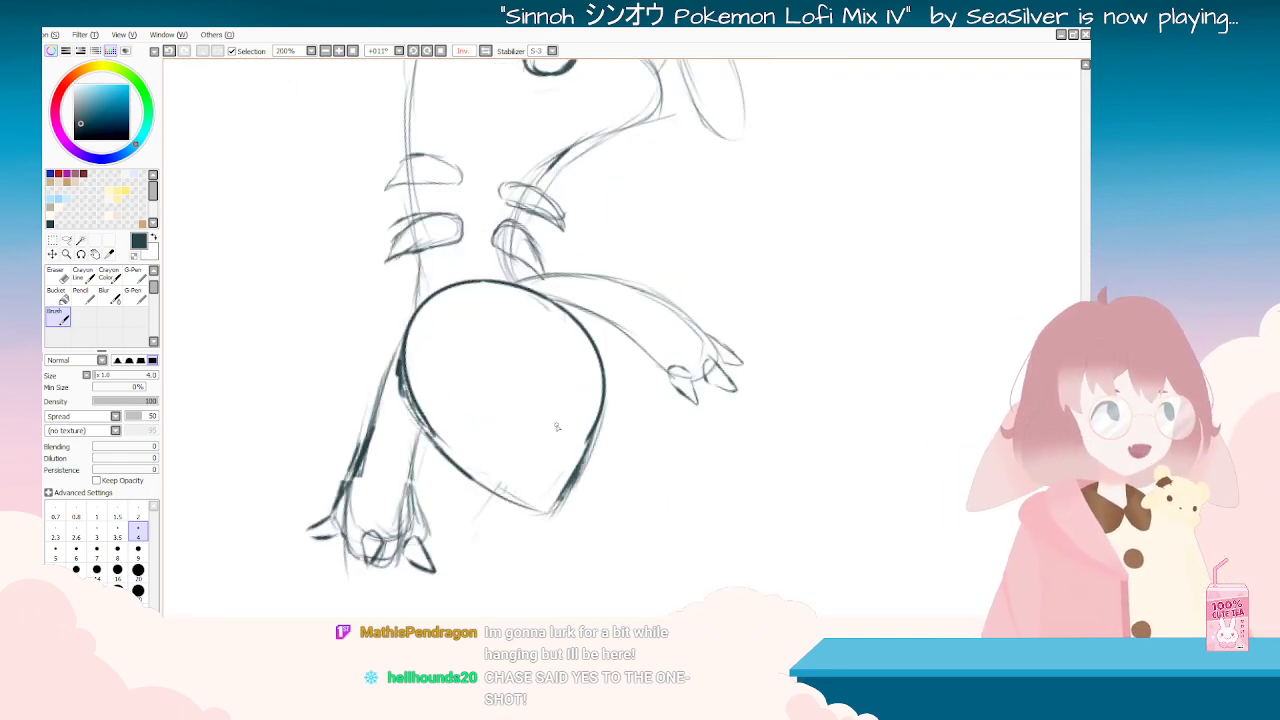
mouse_move(557, 427)
mouse_down()
mouse_move(656, 427)
mouse_move(703, 357)
mouse_move(487, 436)
mouse_up()
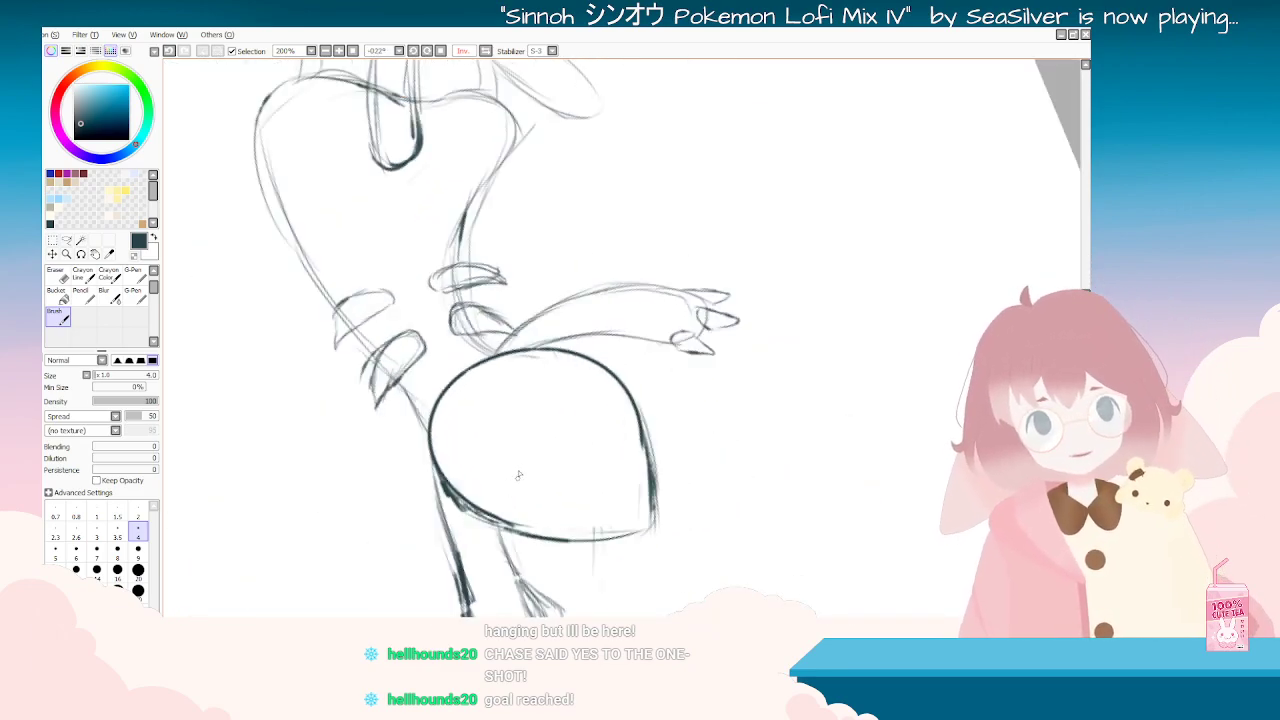
mouse_move(519, 479)
mouse_down()
mouse_move(546, 494)
mouse_move(518, 506)
mouse_move(545, 502)
mouse_up()
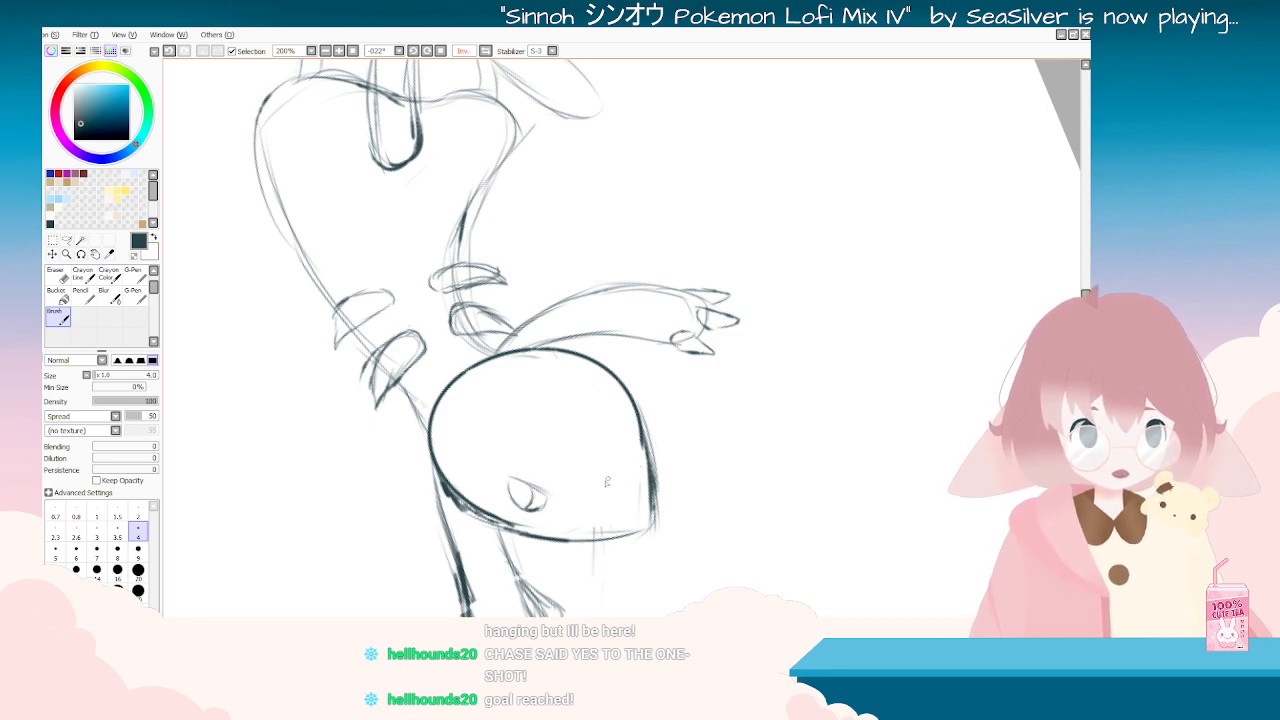
Step: Sketch the slanted lid line and iris detail on the near eye, rotating the canvas to suit the strokes
key(End)
key(End)
key(End)
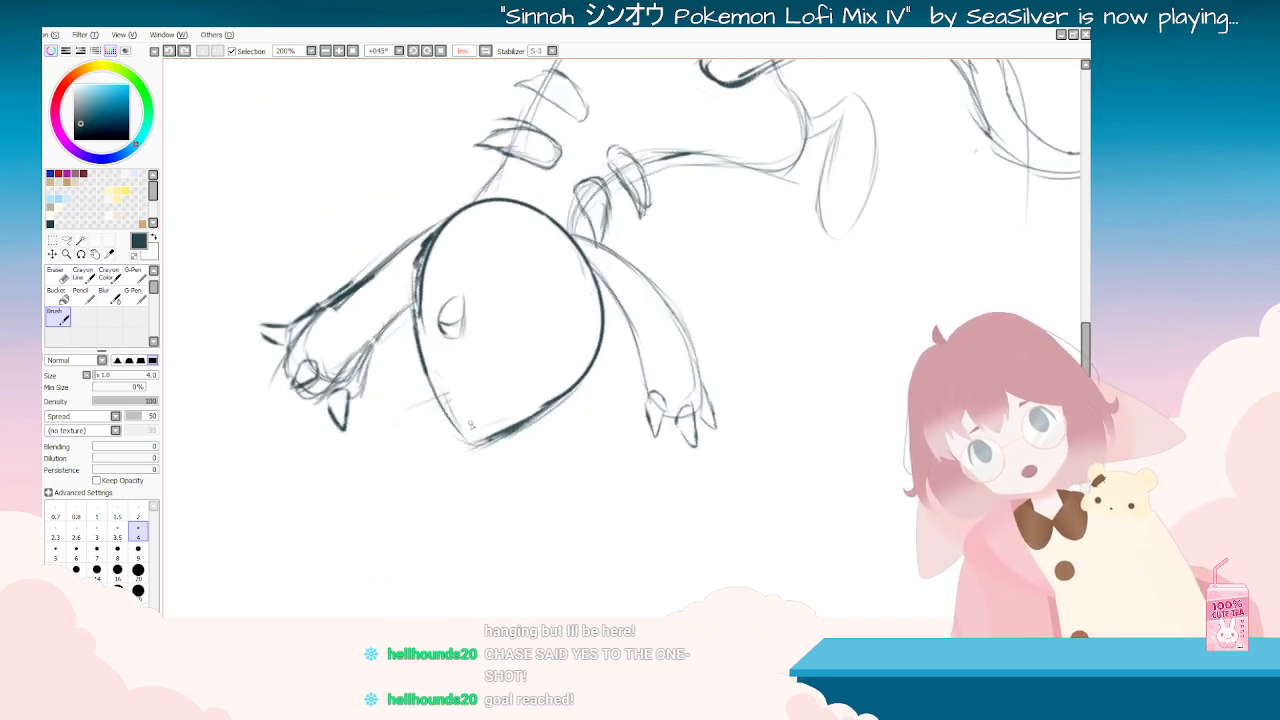
mouse_move(462, 300)
mouse_down()
mouse_move(463, 343)
mouse_move(463, 293)
mouse_move(440, 325)
mouse_move(446, 348)
mouse_move(626, 598)
mouse_move(722, 509)
mouse_move(657, 510)
mouse_move(643, 572)
mouse_move(617, 492)
mouse_move(668, 494)
mouse_move(718, 280)
mouse_move(691, 231)
mouse_move(733, 275)
mouse_move(685, 493)
mouse_up()
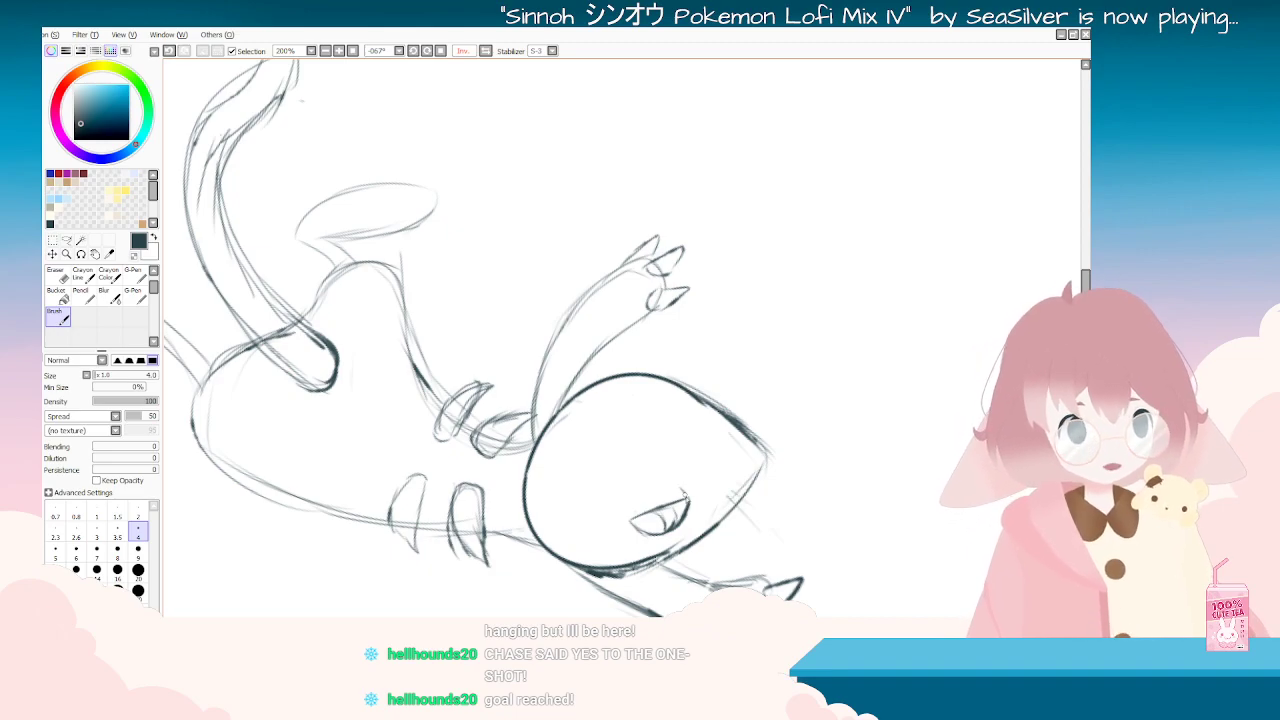
mouse_move(684, 494)
mouse_down()
mouse_move(750, 436)
mouse_move(748, 571)
mouse_move(706, 486)
mouse_up()
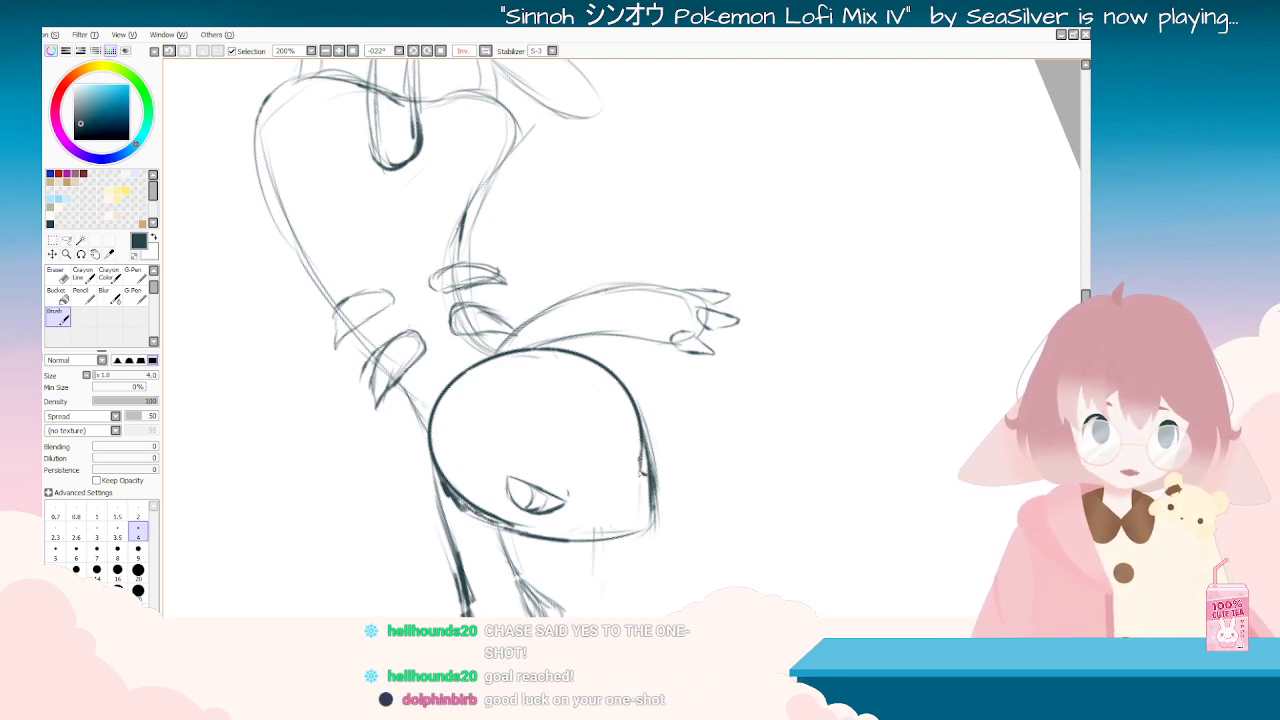
Step: Mark the second eye at the far edge of the head and erase the stray outline outside the snout
mouse_move(440, 428)
mouse_down()
mouse_move(661, 546)
mouse_move(658, 512)
mouse_up()
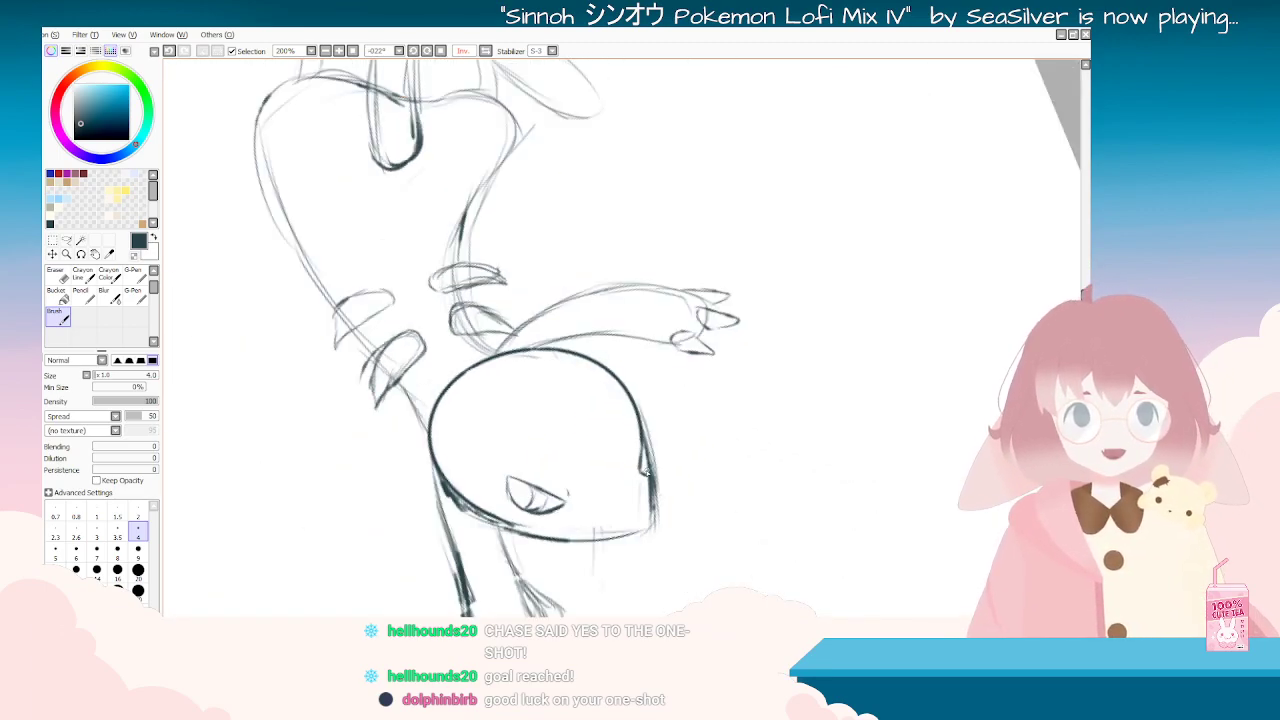
key(e)
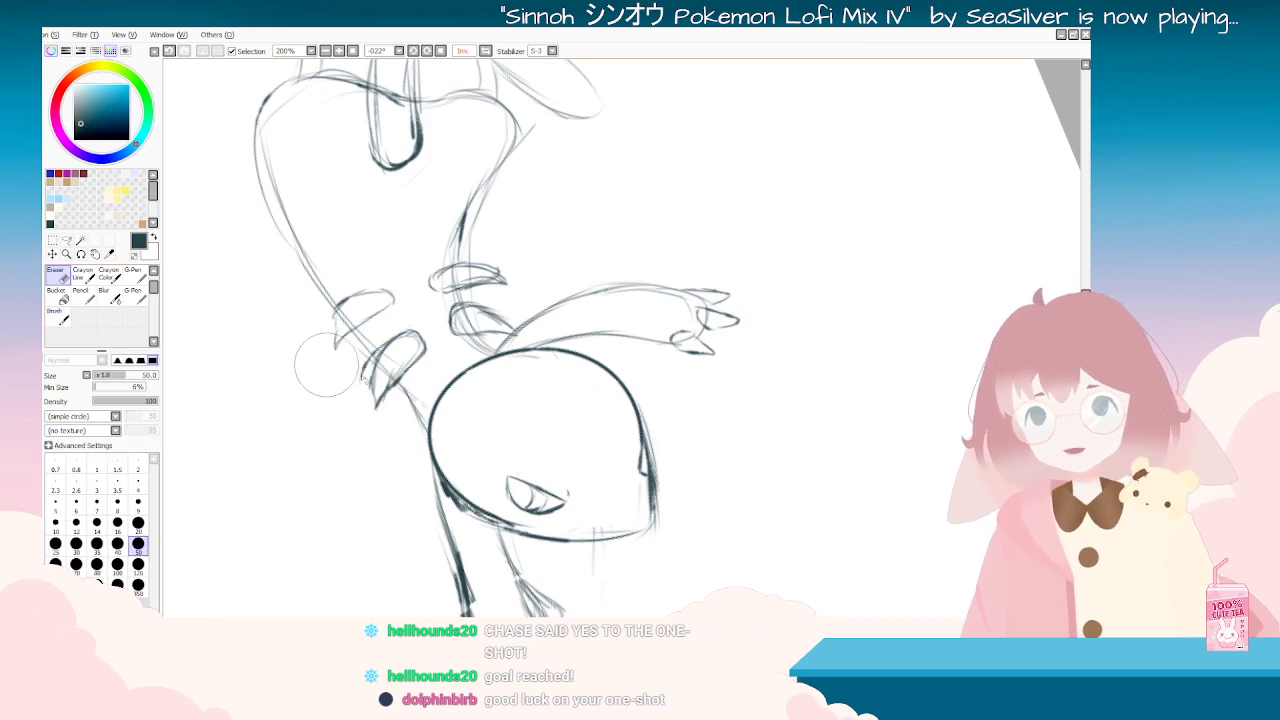
drag(657, 447, 662, 521)
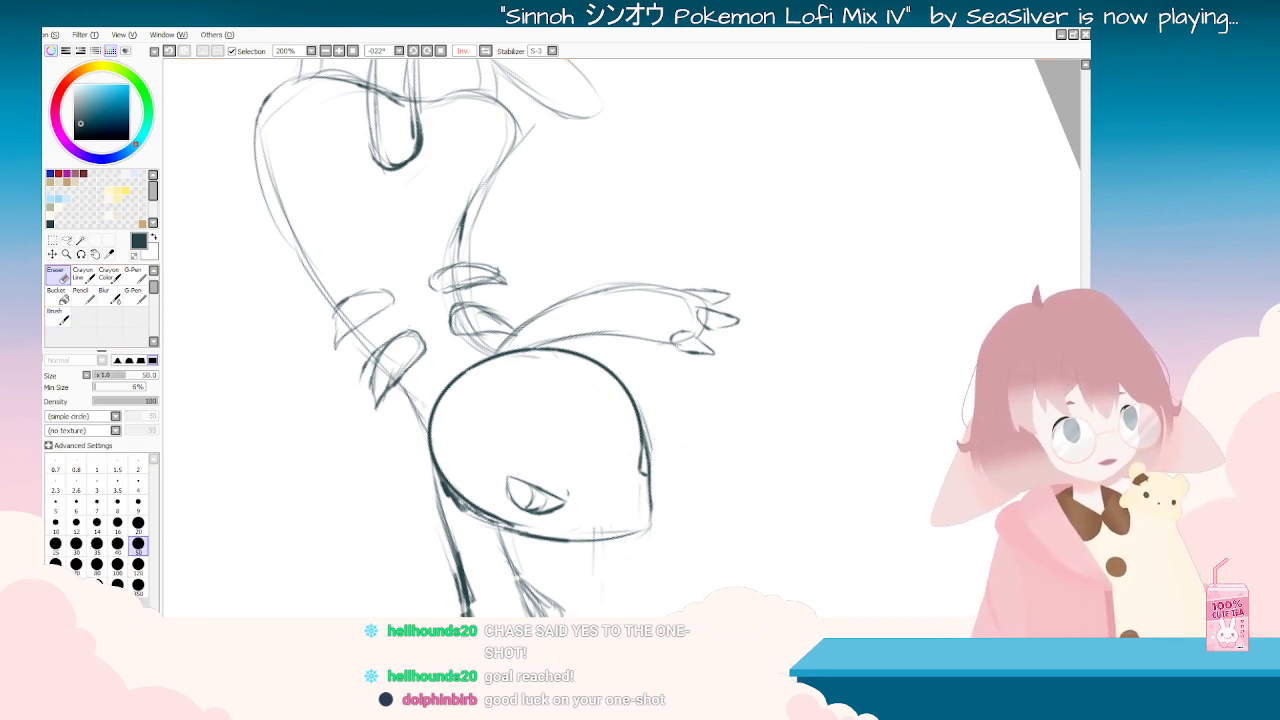
Step: Examine the head's shape and the placement of both eyes against the body at several zoom levels and rotations
scroll(668, 536, down, 2)
scroll(680, 530, up, 2)
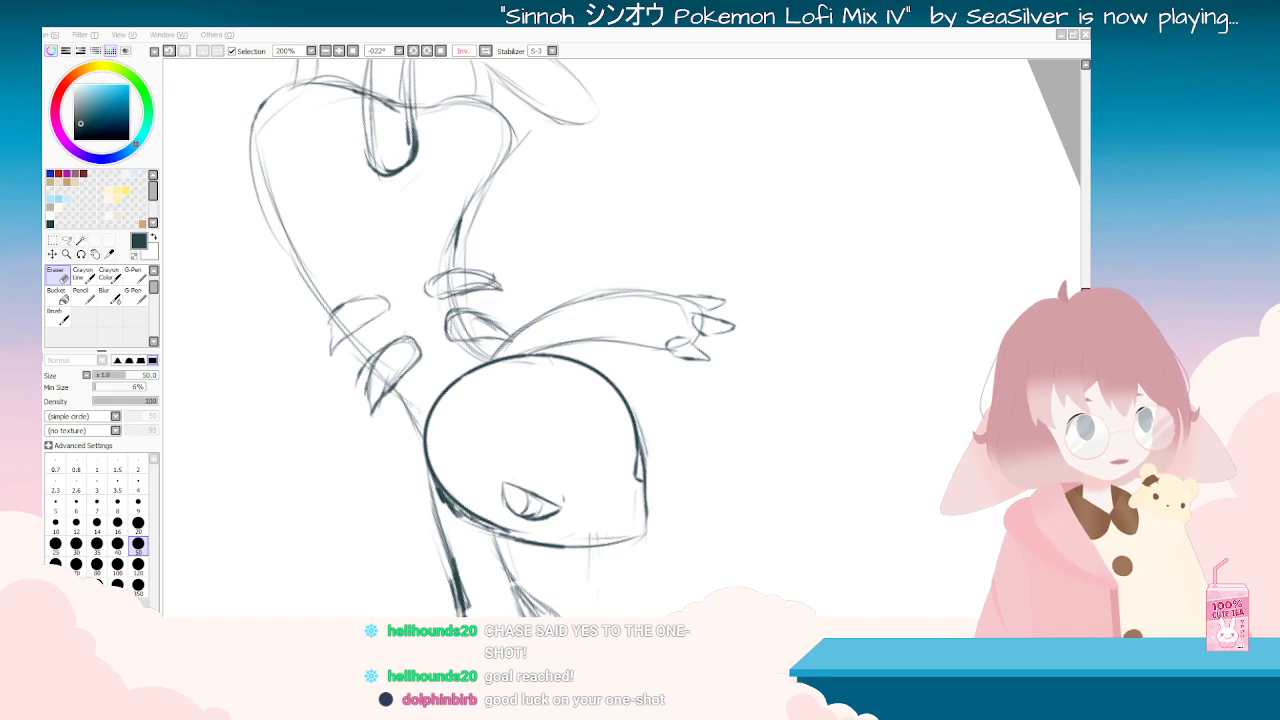
scroll(767, 558, down, 3)
scroll(759, 576, up, 2)
key(End)
key(End)
key(End)
key(End)
key(End)
key(End)
key(End)
key(End)
key(End)
key(End)
key(End)
key(End)
key(End)
key(End)
key(End)
key(End)
key(End)
key(End)
key(End)
key(End)
key(End)
key(End)
key(Delete)
key(Delete)
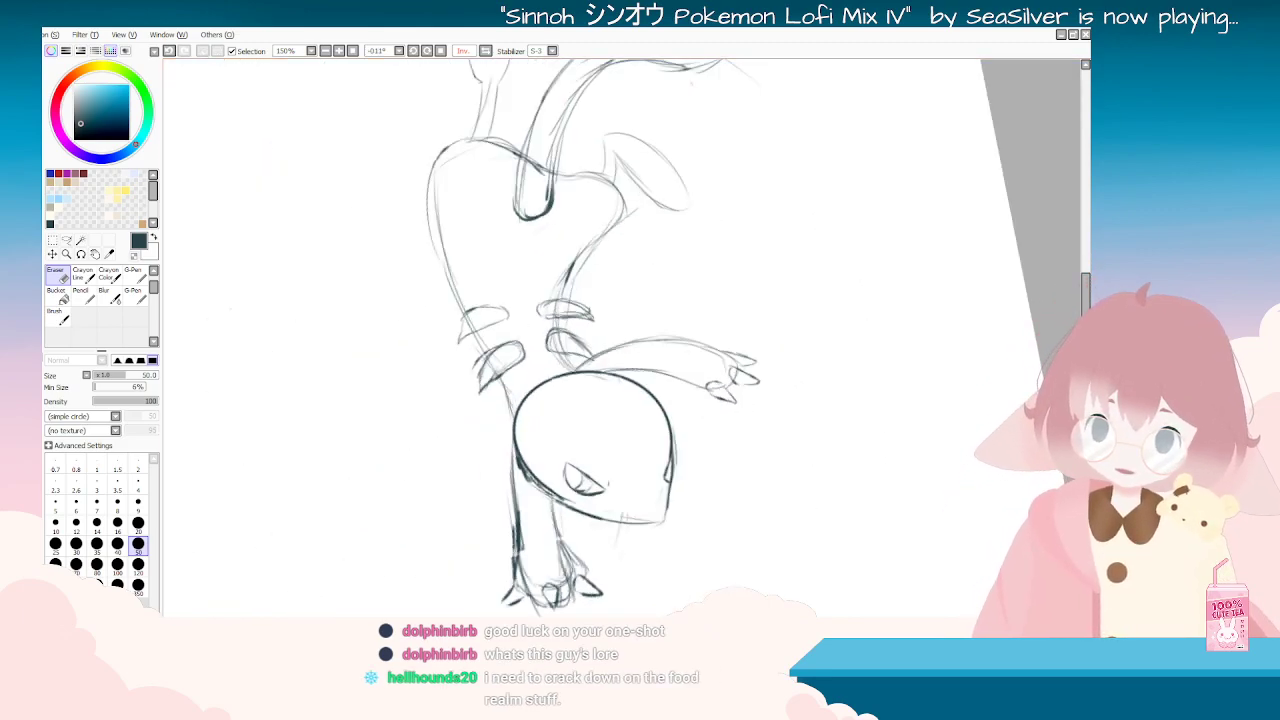
scroll(948, 381, up, 1)
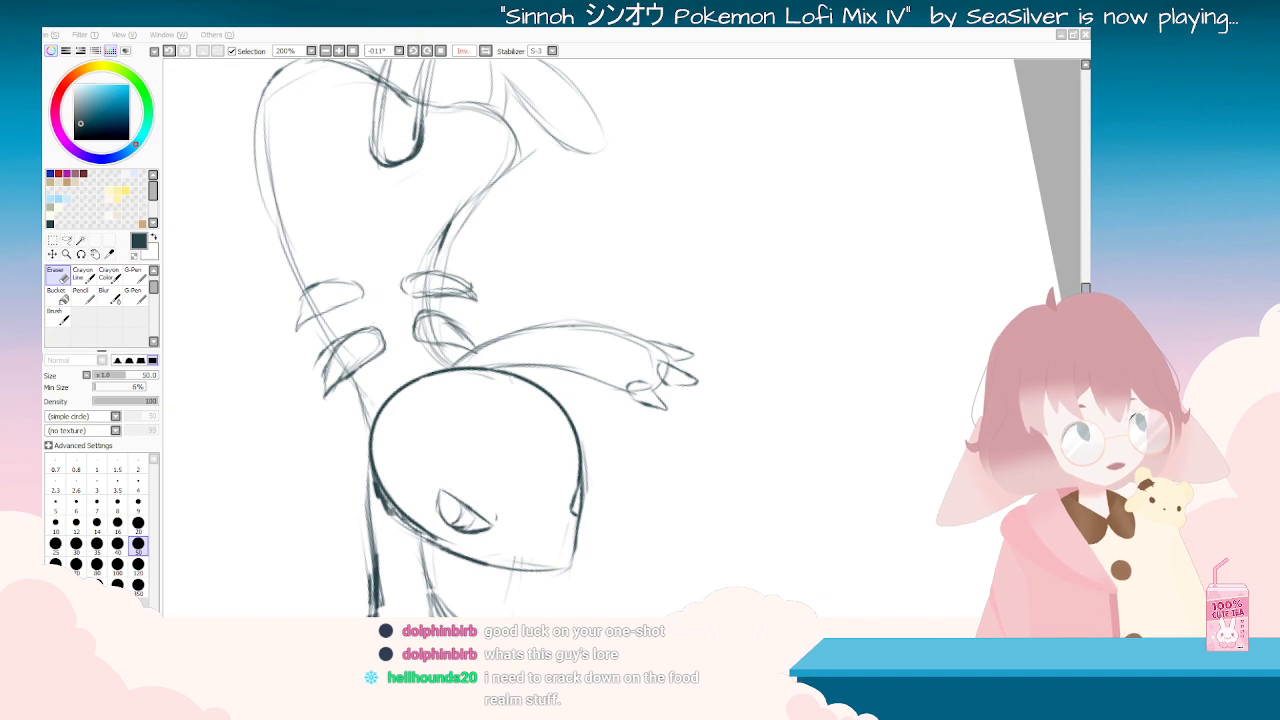
scroll(657, 517, down, 1)
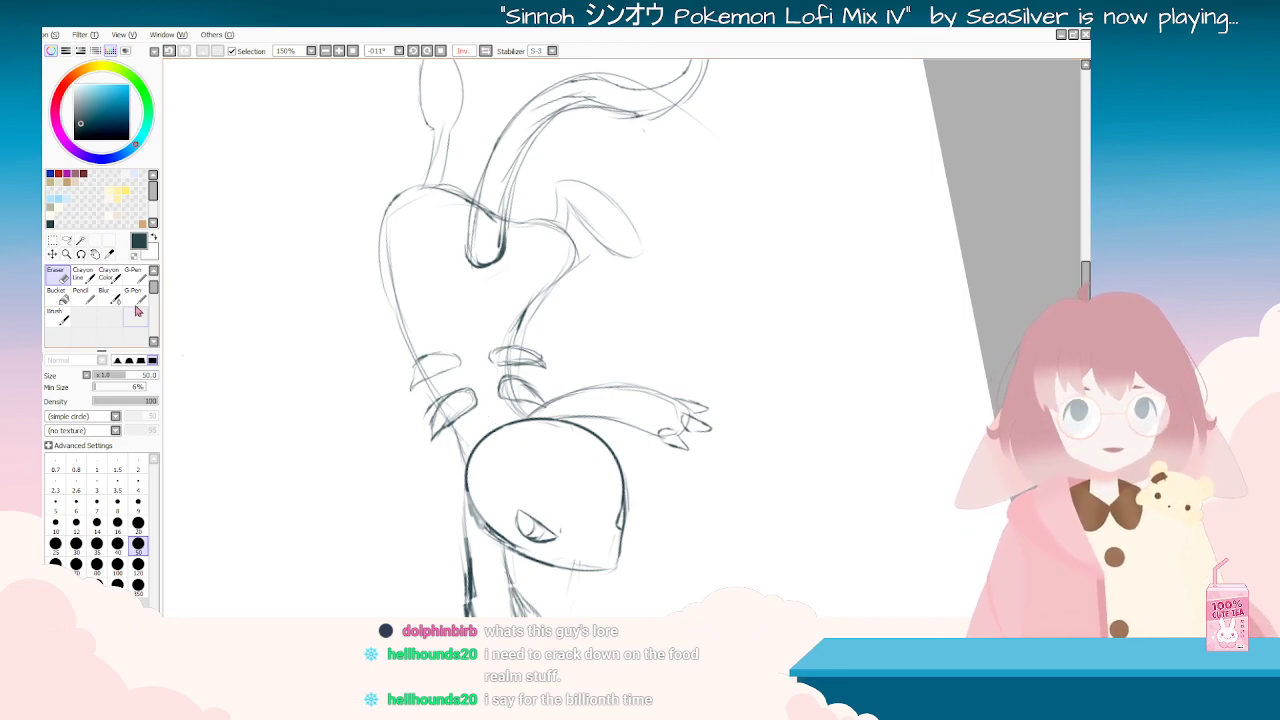
Step: With the Brush preset, sketch a rounded ear on each side of the head, one overlapping the far front leg
click(57, 316)
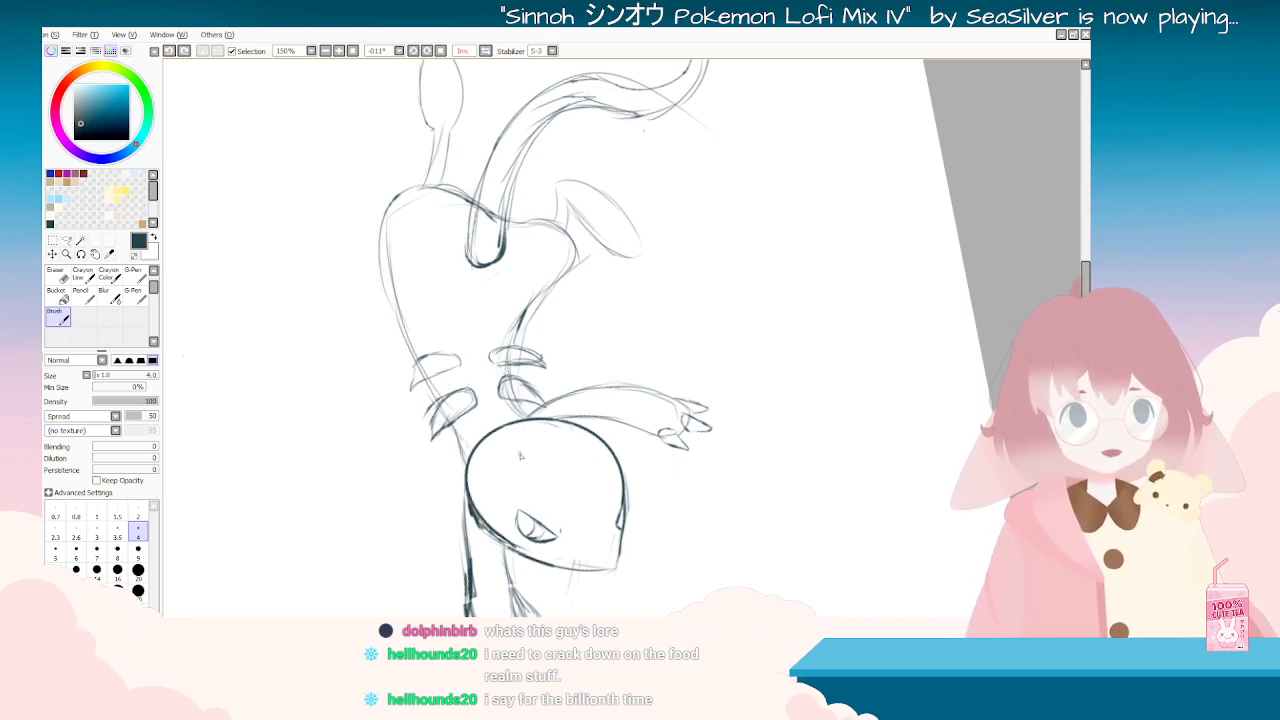
mouse_move(516, 436)
mouse_down()
mouse_move(460, 428)
mouse_move(475, 415)
mouse_move(446, 474)
mouse_move(488, 479)
mouse_up()
key(ctrl+z)
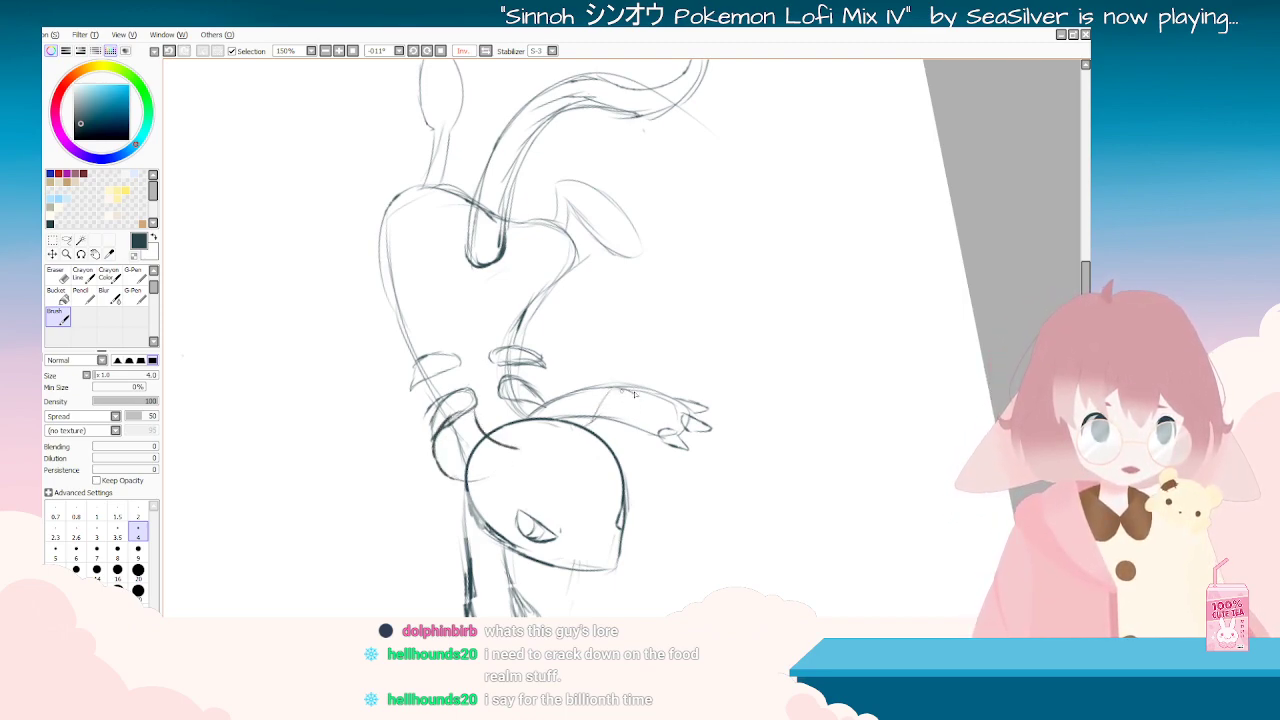
drag(638, 398, 651, 431)
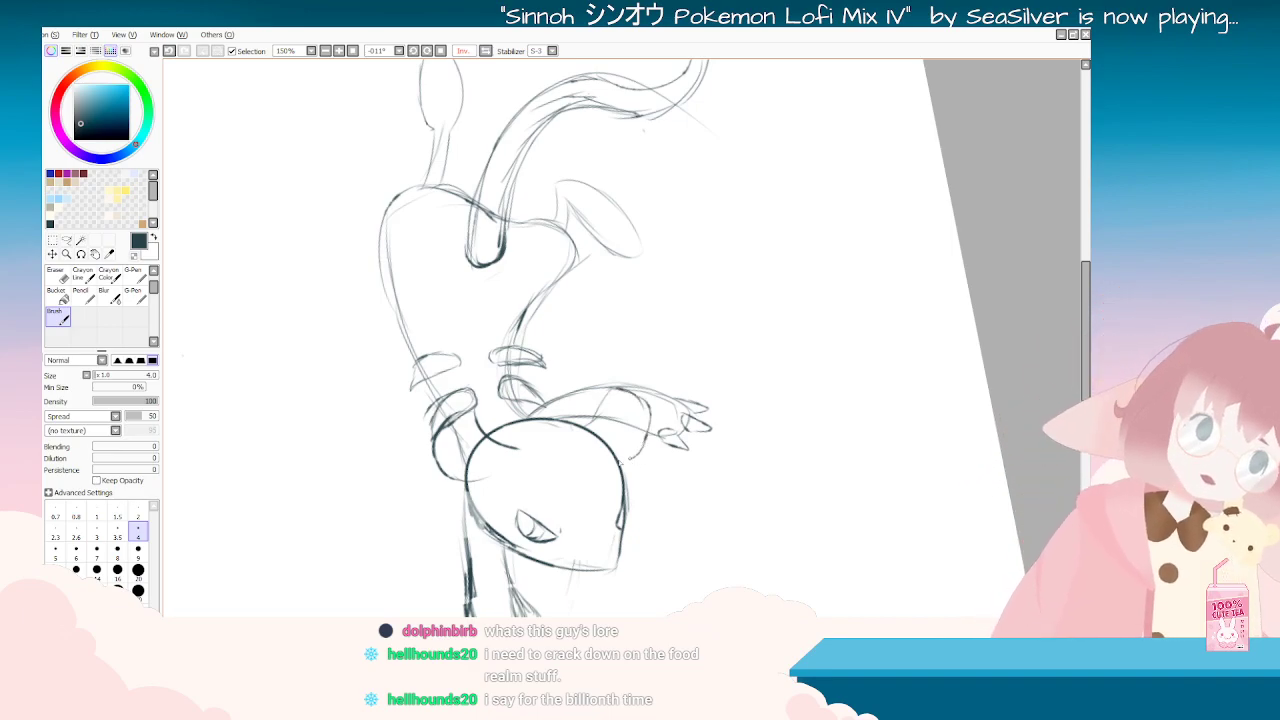
Step: Examine the whole creature sketch with its rounded ears at several rotations and zoom levels
key(Delete)
key(Delete)
key(Delete)
key(Delete)
key(Delete)
key(Delete)
key(Delete)
key(Delete)
key(Delete)
key(Delete)
key(Delete)
key(Delete)
key(Delete)
key(Delete)
key(Delete)
key(Delete)
key(Delete)
key(Delete)
key(Delete)
key(Delete)
key(Home)
scroll(607, 446, down, 4)
key(Delete)
scroll(609, 445, up, 3)
key(End)
key(End)
key(End)
key(End)
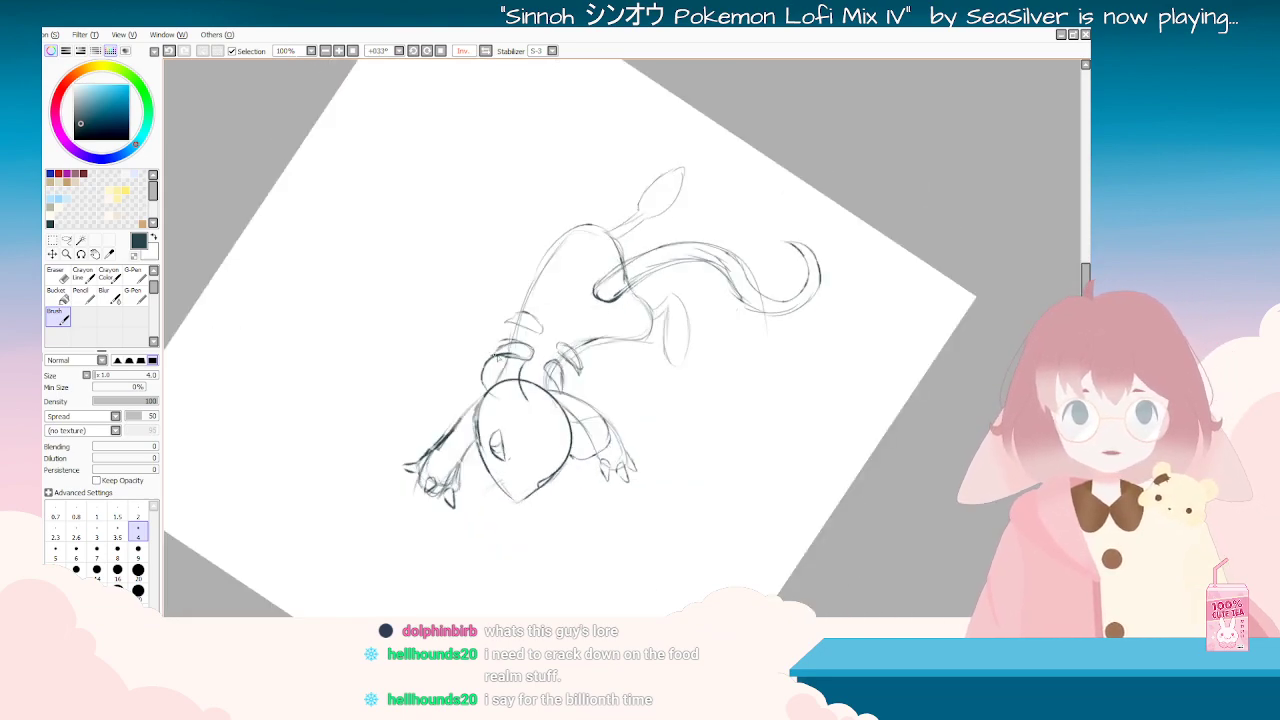
key(Home)
key(Delete)
Step: With the Brush preset, draw a short dividing line across each leaf-shaped hind foot
click(58, 297)
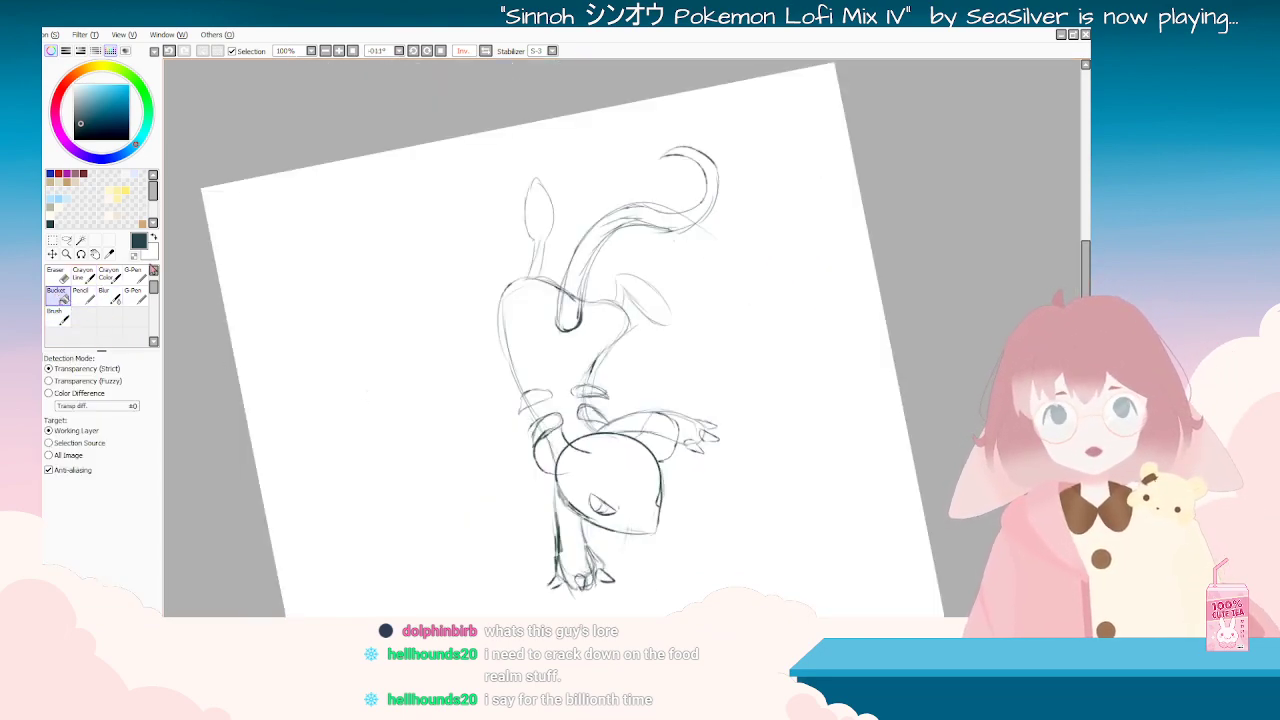
click(57, 317)
drag(600, 360, 789, 311)
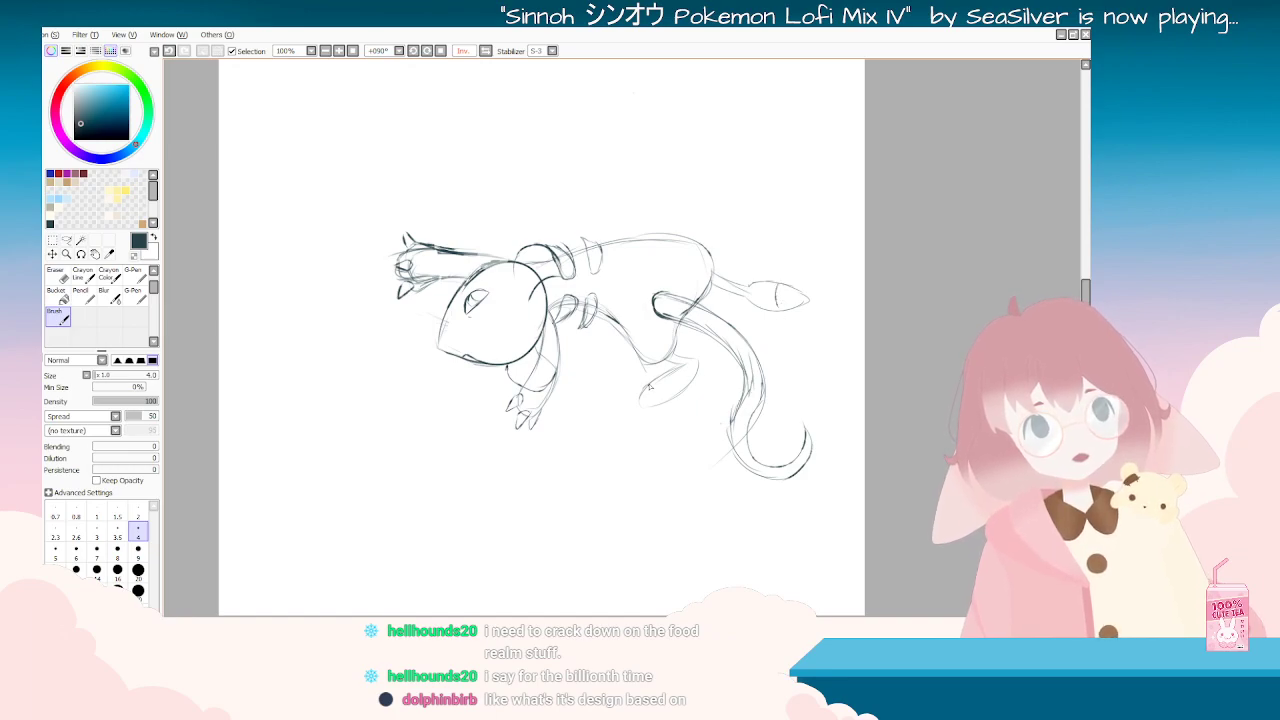
Step: Erase the body and front leg lines that run through the rounded ears
key(Delete)
key(Delete)
key(Delete)
key(Delete)
key(Delete)
key(Delete)
key(Delete)
key(Delete)
key(Delete)
key(Delete)
key(Delete)
key(Delete)
key(Delete)
key(Delete)
key(Delete)
key(Delete)
key(Delete)
key(Delete)
key(Delete)
key(Delete)
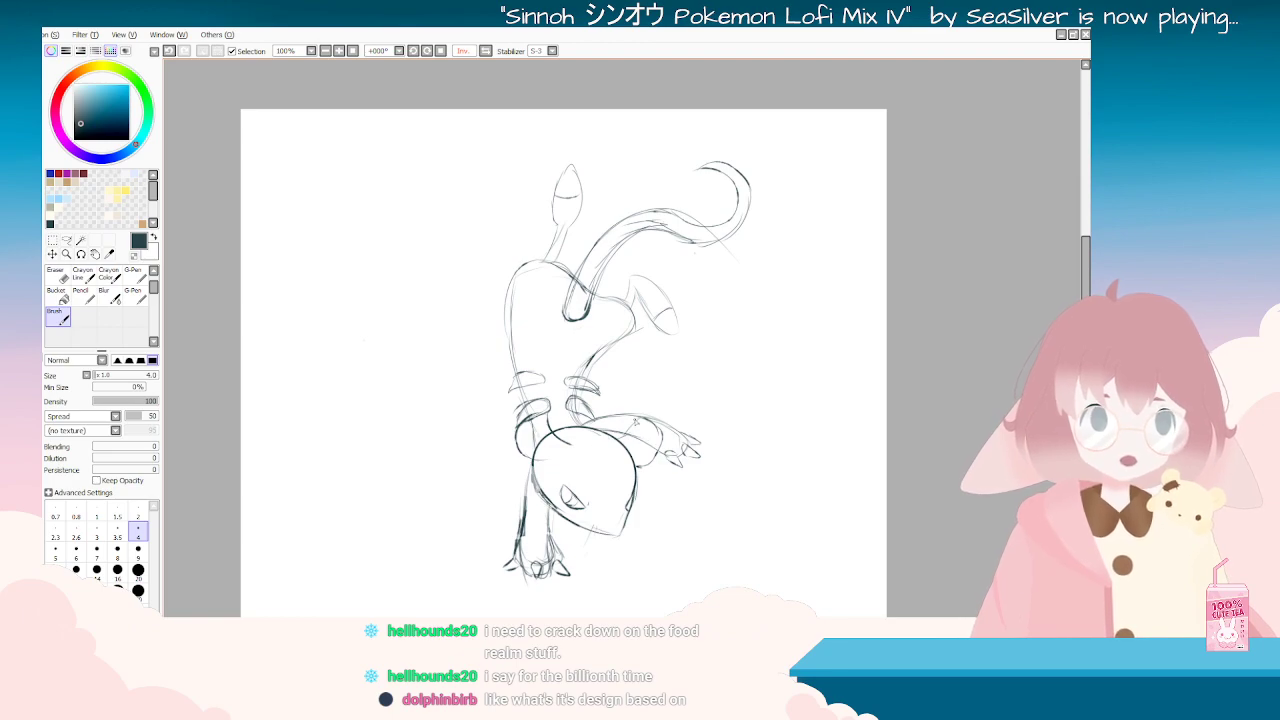
key(e)
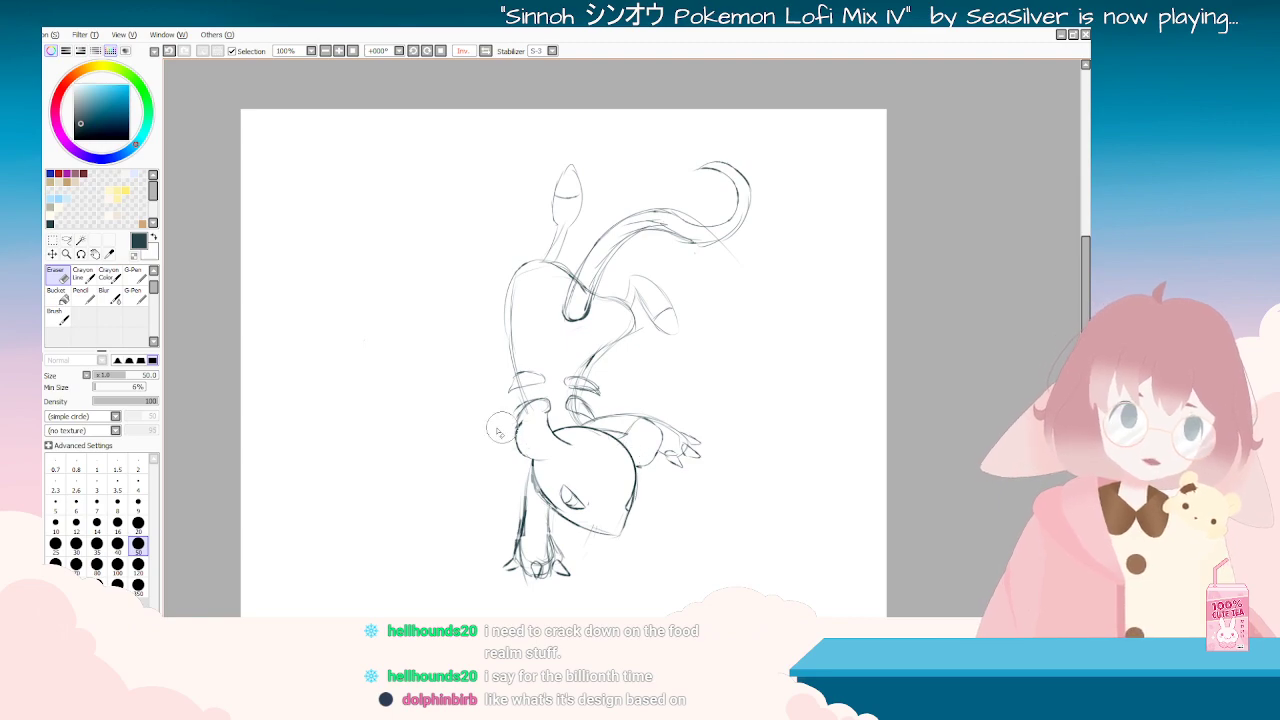
Step: With the Brush preset, refine the rounded ears with short inner strokes
key(Delete)
key(Delete)
key(Delete)
key(Delete)
key(Delete)
key(Delete)
key(Delete)
key(Delete)
key(Delete)
key(Delete)
key(Delete)
key(Delete)
key(End)
key(End)
key(End)
key(End)
key(End)
key(End)
key(End)
key(End)
key(End)
key(End)
key(End)
key(End)
key(End)
key(End)
key(End)
key(End)
key(End)
click(58, 316)
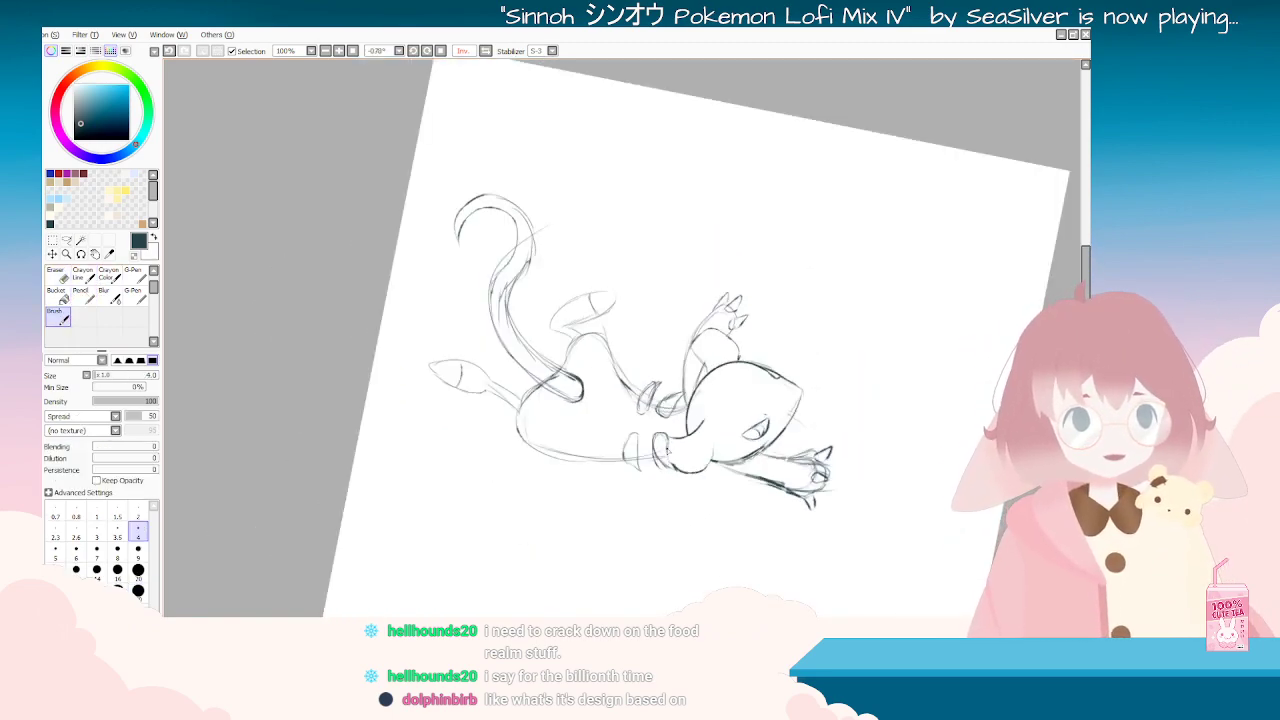
mouse_move(737, 256)
mouse_down()
mouse_move(714, 463)
mouse_move(693, 477)
mouse_move(757, 416)
mouse_up()
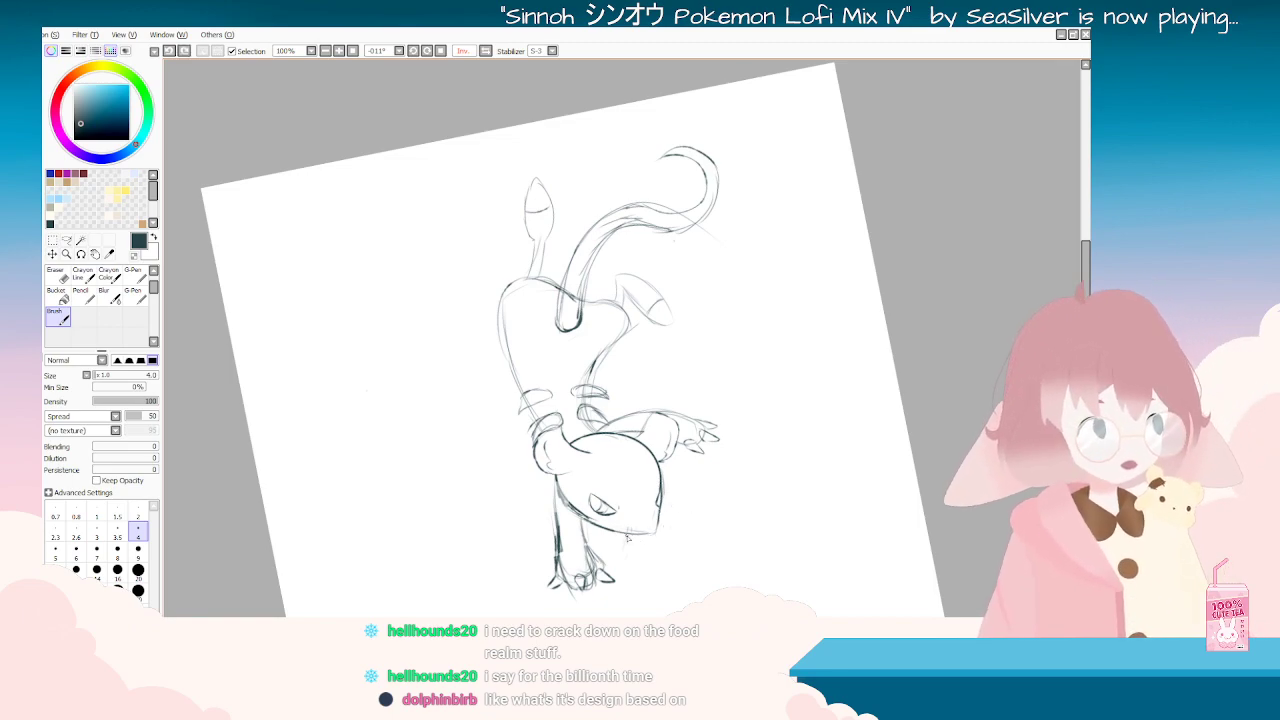
Step: Examine the creature's overall pose, ears and hind feet at different canvas rotations
key(ctrl)
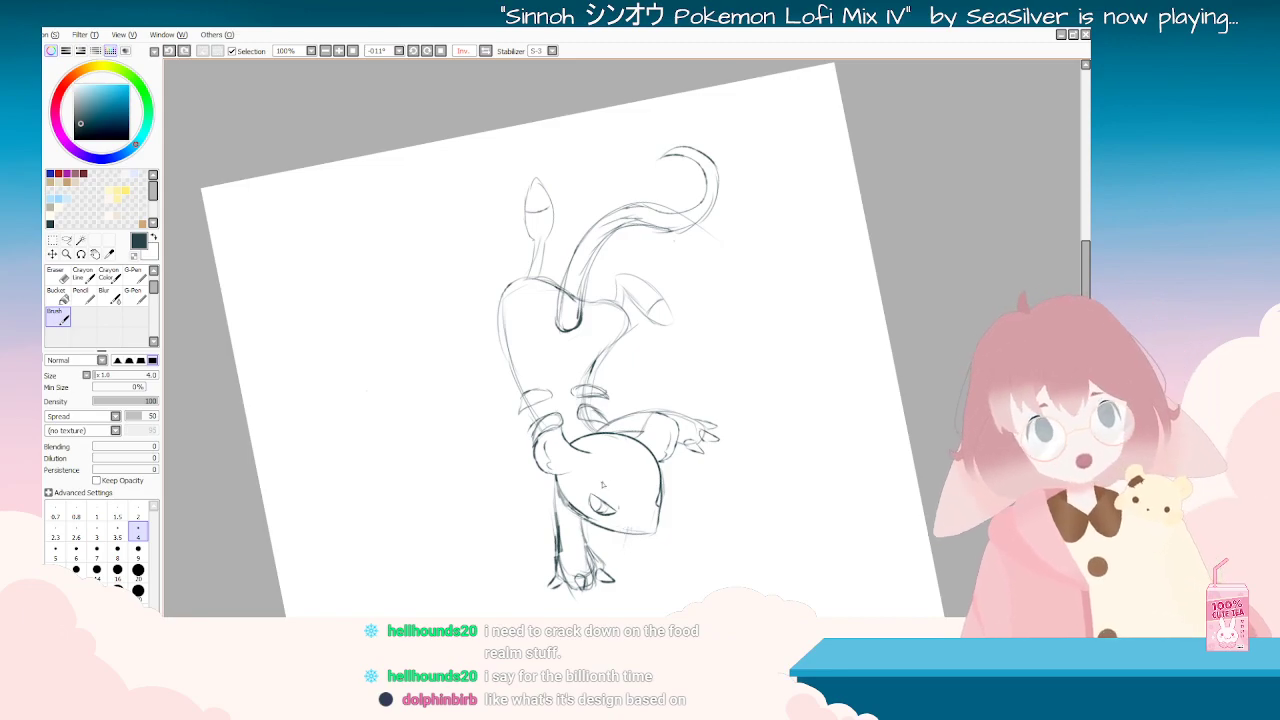
key(Delete)
key(Delete)
key(Delete)
key(Delete)
key(Delete)
key(Delete)
key(Delete)
key(Delete)
key(Delete)
key(End)
key(End)
key(End)
key(End)
key(End)
key(End)
key(End)
key(End)
key(End)
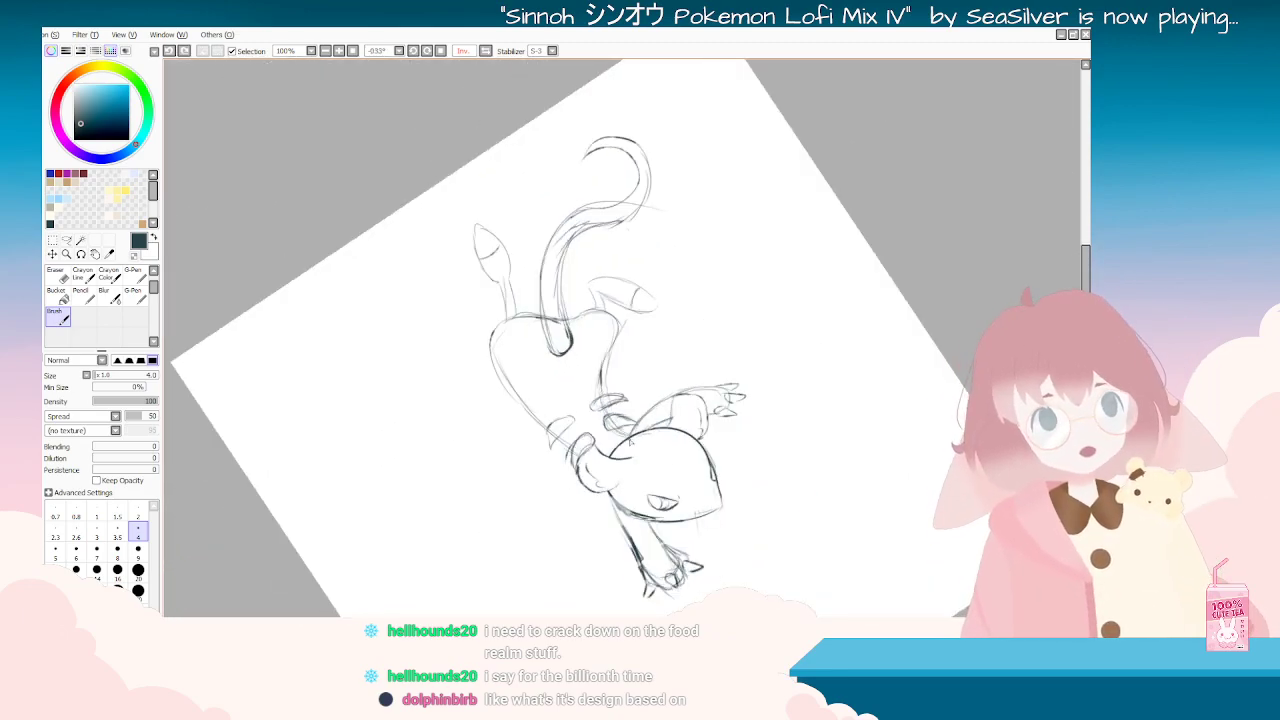
Step: With the Brush preset, sketch a small hooked stroke just beyond the curled tail's end, undoing the last stroke there
key(End)
key(End)
key(End)
key(End)
key(End)
key(End)
key(End)
key(End)
key(End)
key(End)
key(End)
key(End)
key(End)
key(End)
key(End)
key(End)
key(End)
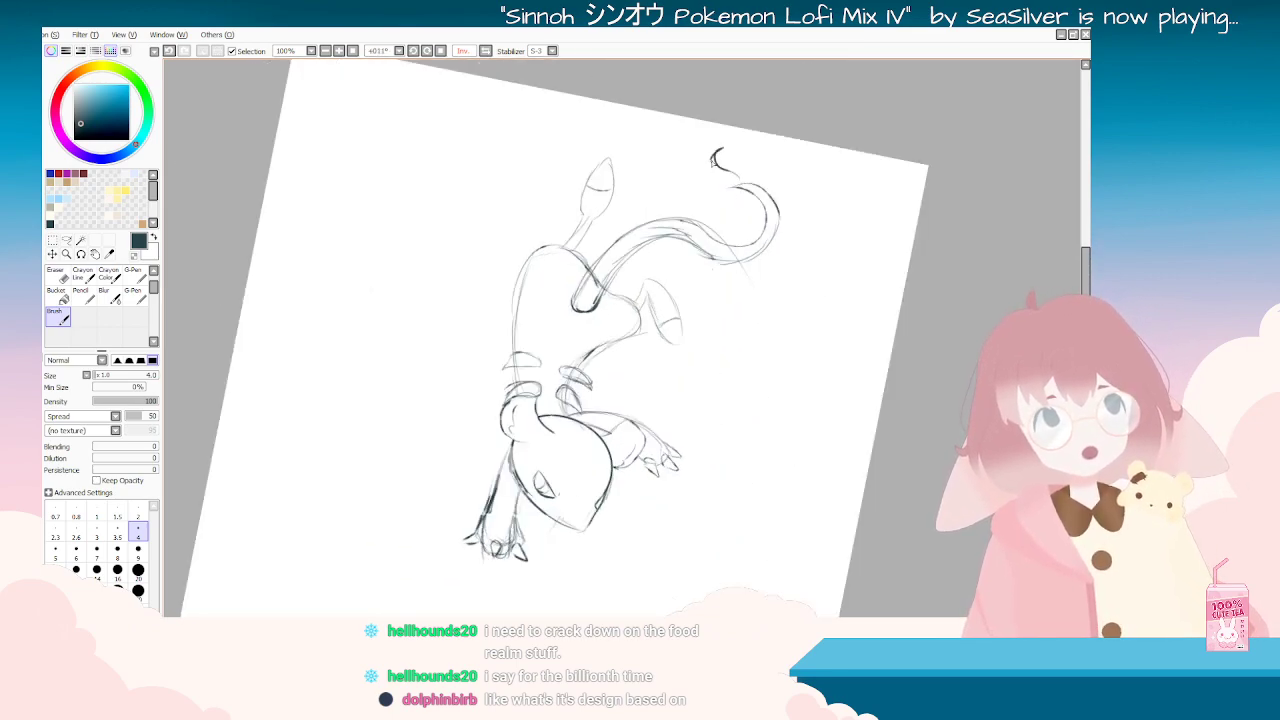
key(ctrl+z)
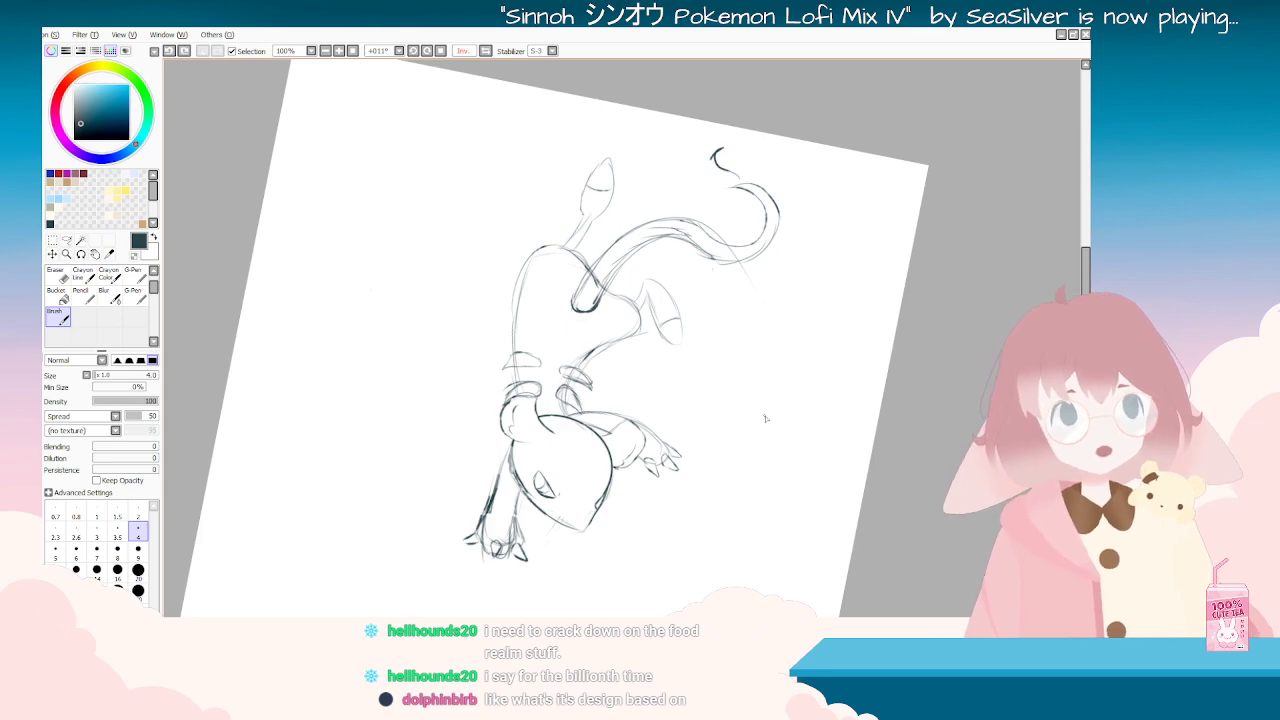
Step: Undo the last dark stroke beside the tip of the creature's tail
key(ctrl+z)
key(Delete)
key(Delete)
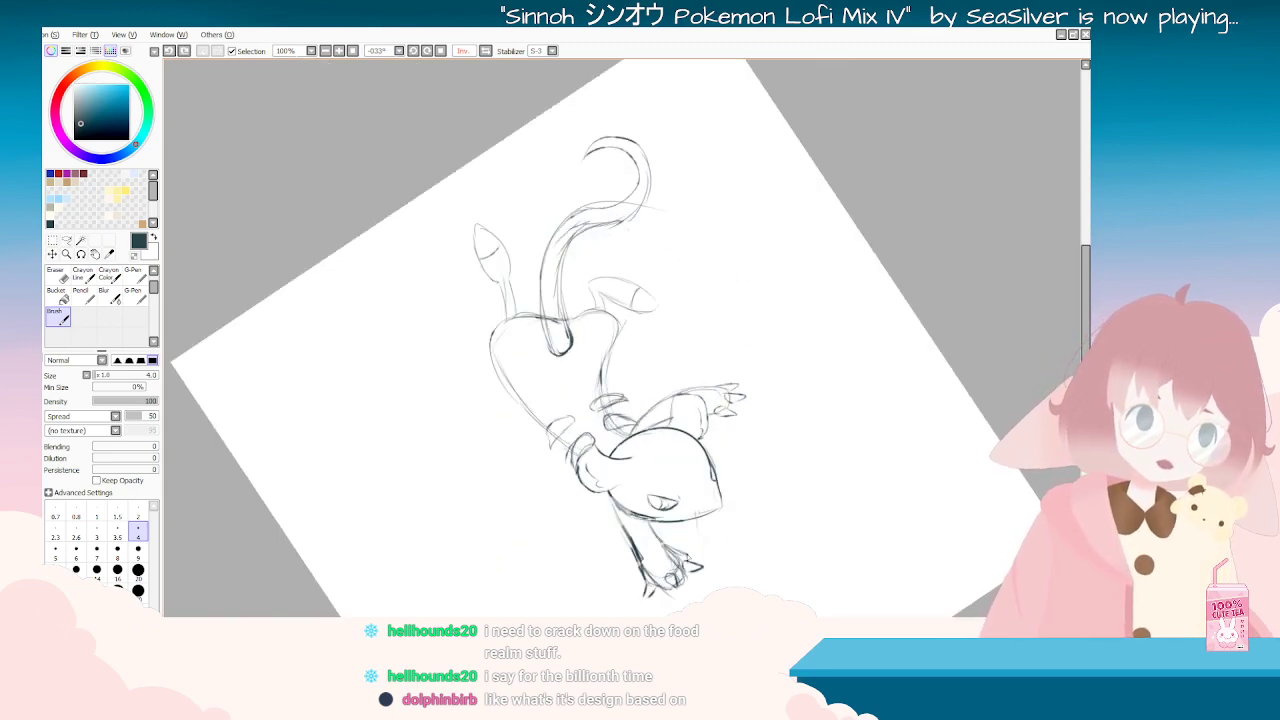
Step: Sketch the first small square plates on the back of the creature's neck with the size 4 brush
key(Delete)
key(Delete)
key(Delete)
key(Delete)
key(Delete)
key(Delete)
key(Delete)
key(Delete)
key(Delete)
key(Delete)
key(Delete)
key(Delete)
key(Delete)
key(Delete)
key(Delete)
key(Delete)
key(Delete)
key(Delete)
key(Delete)
key(Delete)
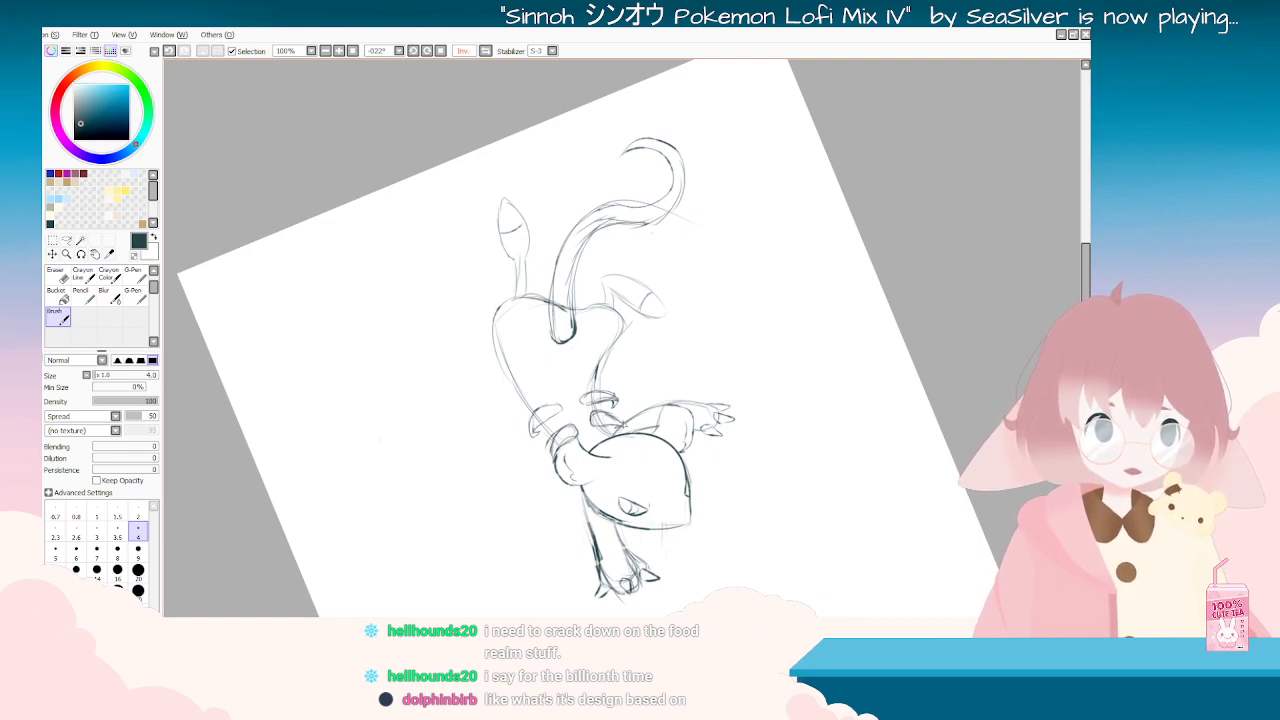
key(Delete)
key(Delete)
key(Delete)
key(Delete)
key(Delete)
key(Delete)
key(Delete)
key(Delete)
key(Delete)
key(Delete)
key(Delete)
key(Delete)
key(Delete)
key(Delete)
key(Delete)
key(Delete)
key(Delete)
key(Delete)
key(Delete)
key(Delete)
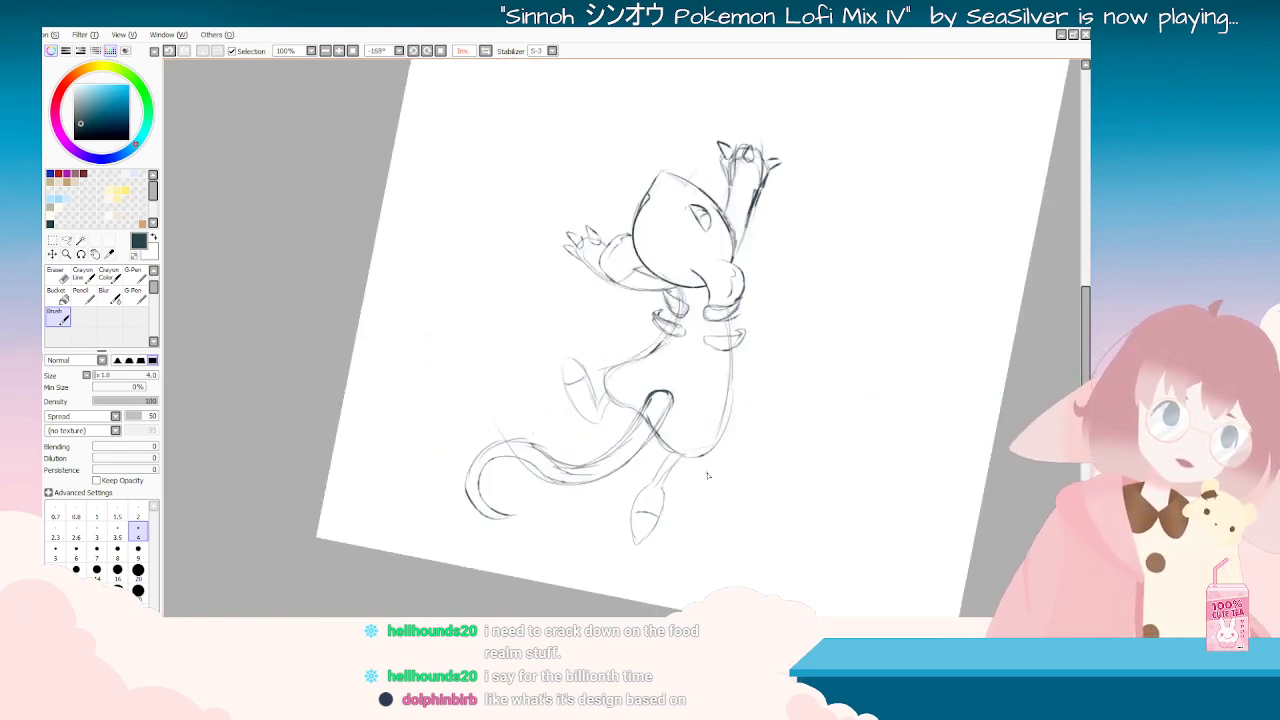
scroll(706, 464, down, 1)
scroll(694, 441, up, 1)
key(End)
key(End)
key(End)
key(End)
key(End)
key(End)
key(End)
key(End)
key(End)
key(End)
key(End)
key(End)
key(End)
key(End)
key(End)
key(End)
key(End)
key(End)
key(End)
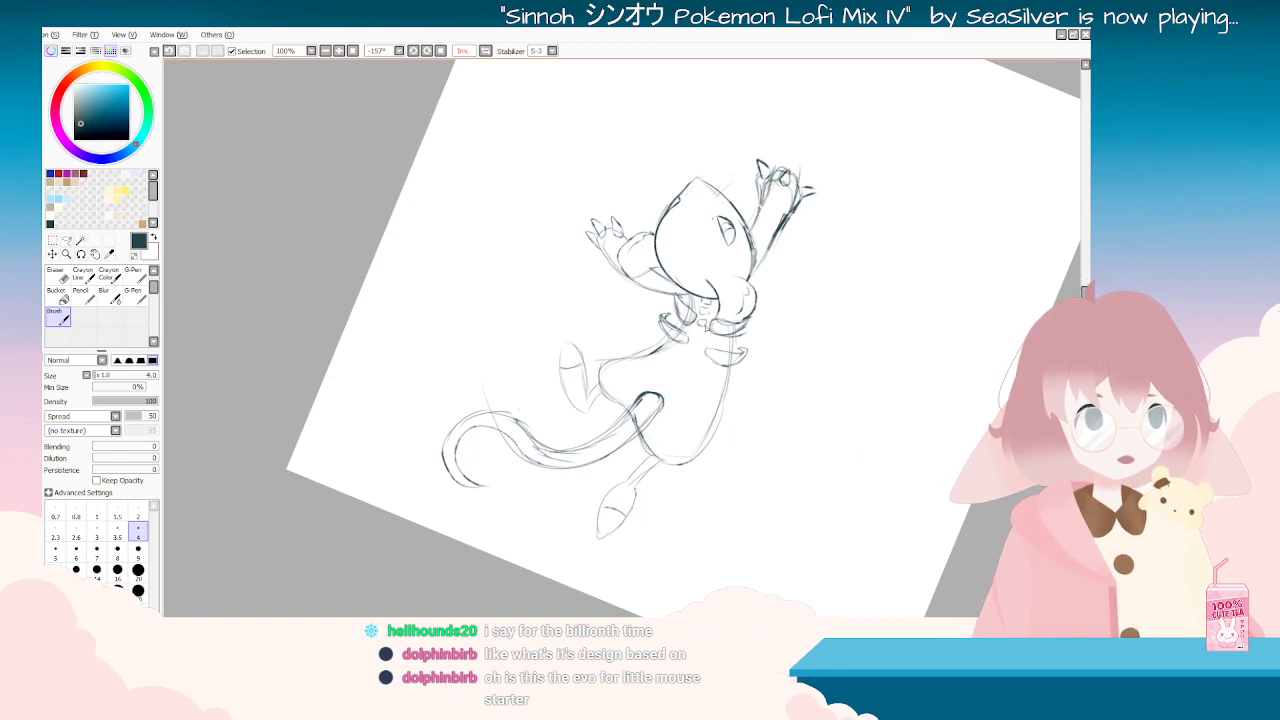
Step: Continue the row of small square plates from the neck down the upper back, between the shoulder markings
key(Delete)
key(Delete)
key(Delete)
key(Delete)
key(Delete)
key(Delete)
key(Delete)
key(Delete)
key(Delete)
key(Delete)
key(Delete)
key(Delete)
key(Delete)
key(Delete)
key(Delete)
key(Delete)
key(Delete)
key(Delete)
key(Delete)
key(Delete)
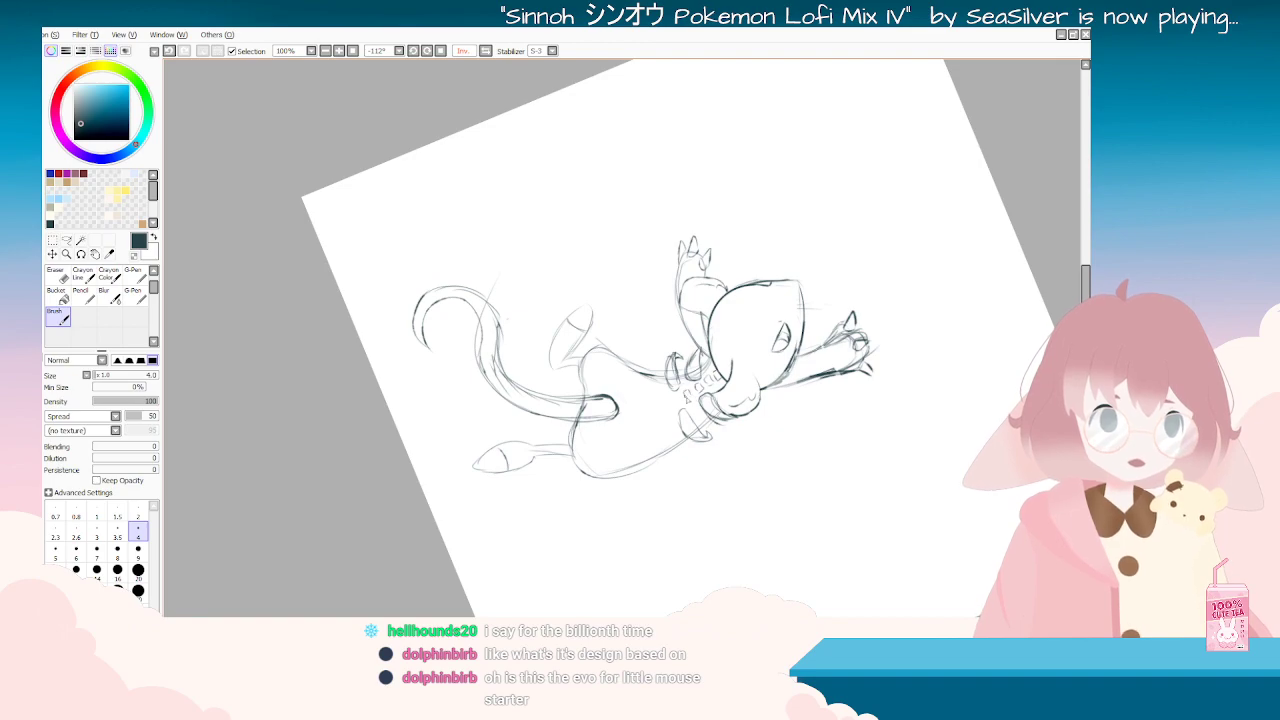
key(Delete)
key(Delete)
key(Delete)
key(Delete)
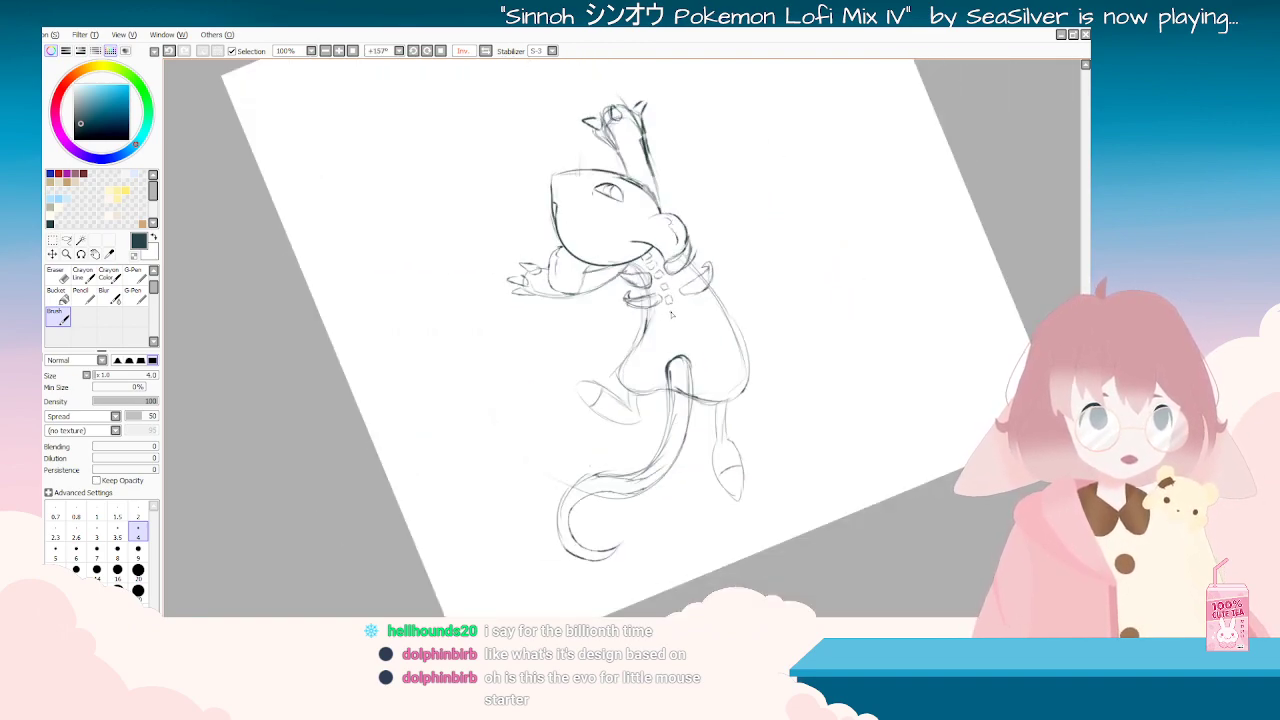
Step: Finish the row of small plates along the lower back to the base of the tail, undoing misplaced strokes
key(ctrl+z)
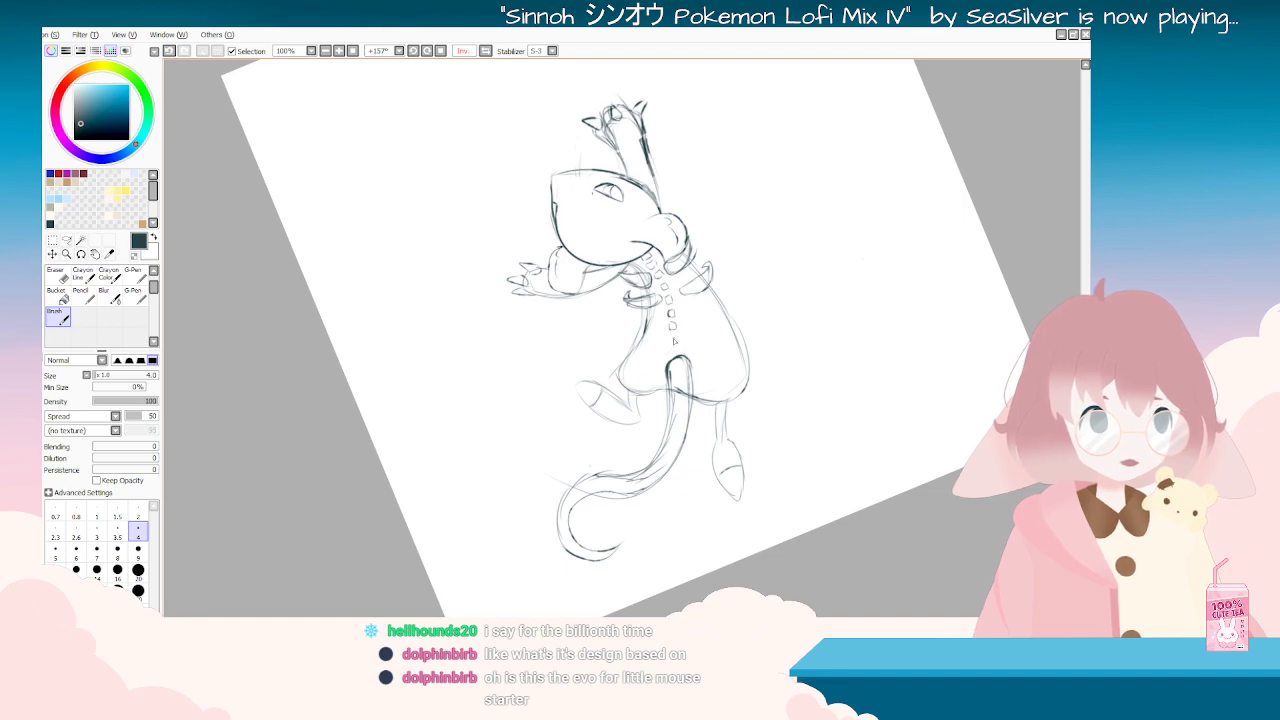
key(ctrl+z)
key(ctrl+z)
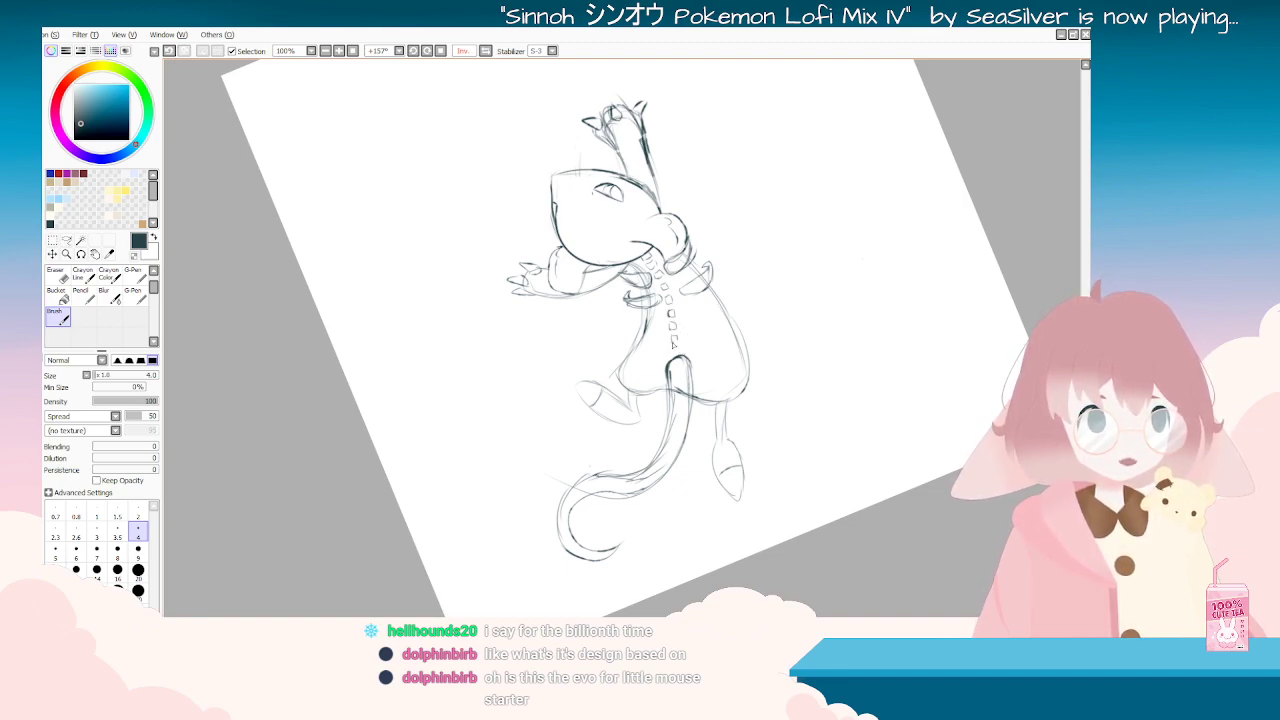
drag(677, 351, 680, 356)
Step: Sketch rounded markings around both of the creature's eyes, undoing a stray stroke
mouse_move(520, 290)
mouse_down()
mouse_move(536, 268)
mouse_move(871, 369)
mouse_move(712, 440)
mouse_up()
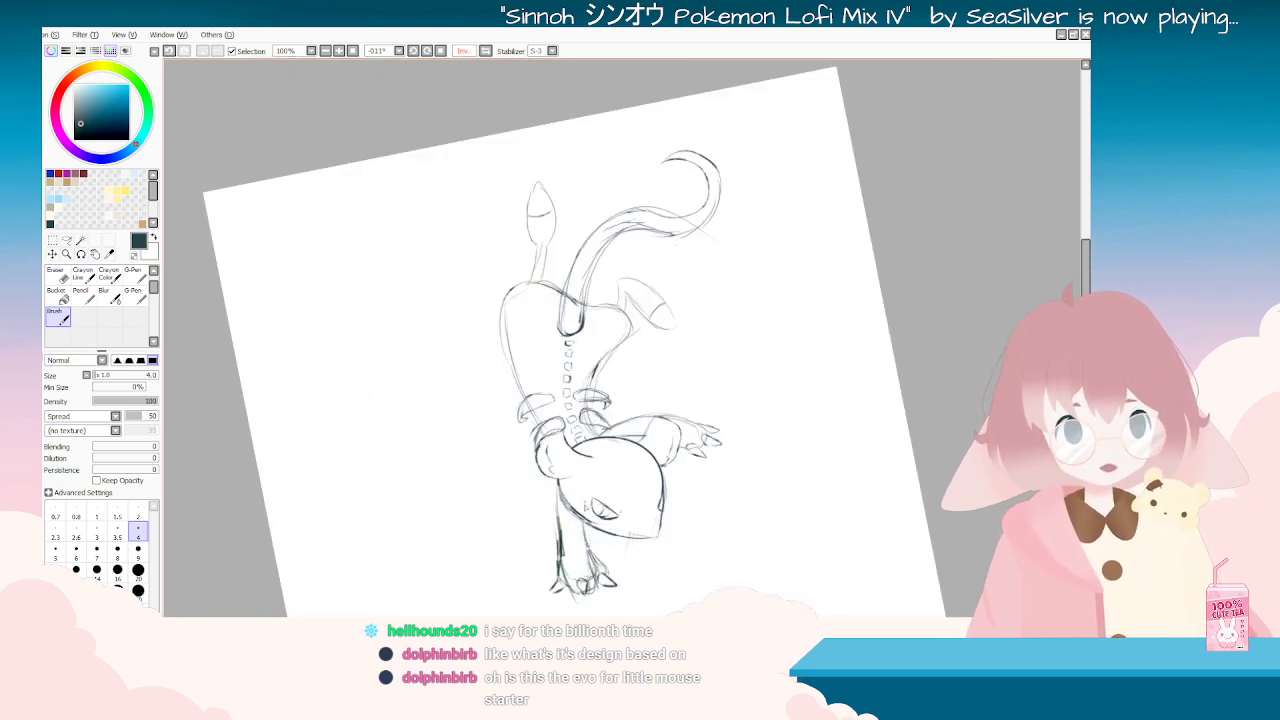
key(ctrl+z)
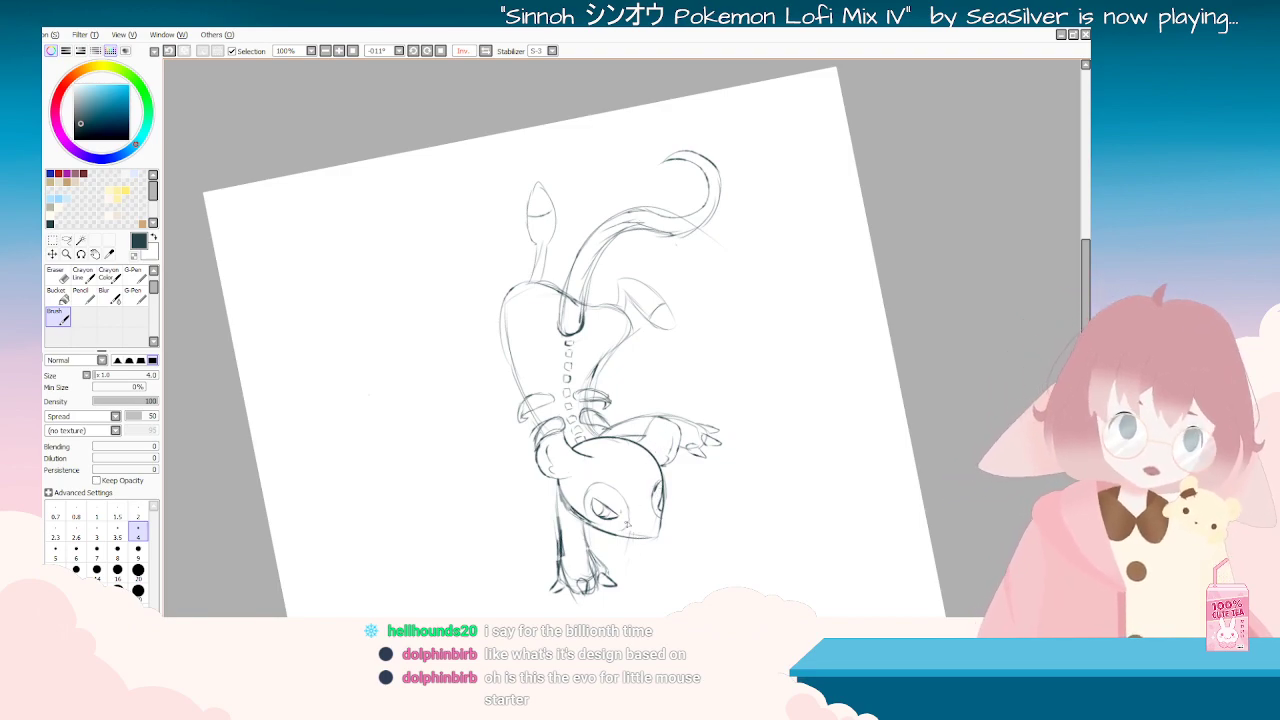
Step: Try joining the two eye markings with a short curved line across the bridge of the snout
mouse_move(552, 466)
mouse_down()
mouse_move(627, 487)
mouse_move(741, 251)
mouse_up()
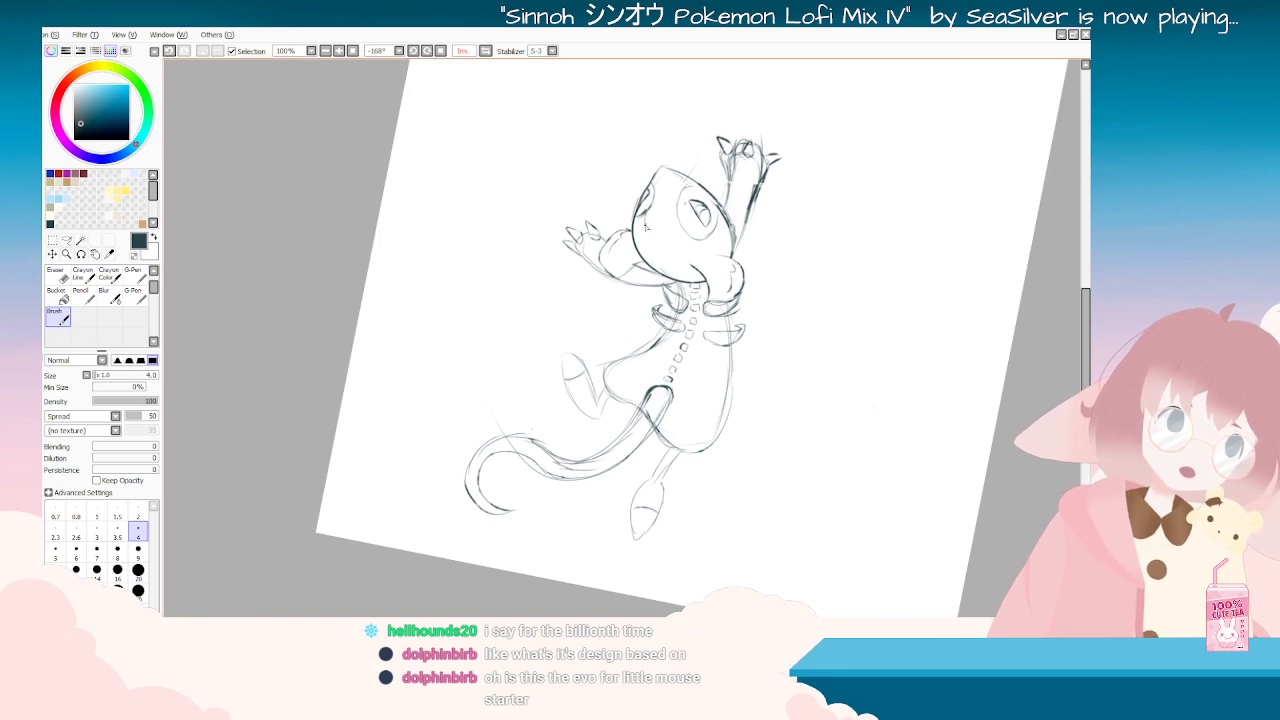
drag(700, 215, 560, 470)
key(ctrl+z)
drag(701, 493, 768, 402)
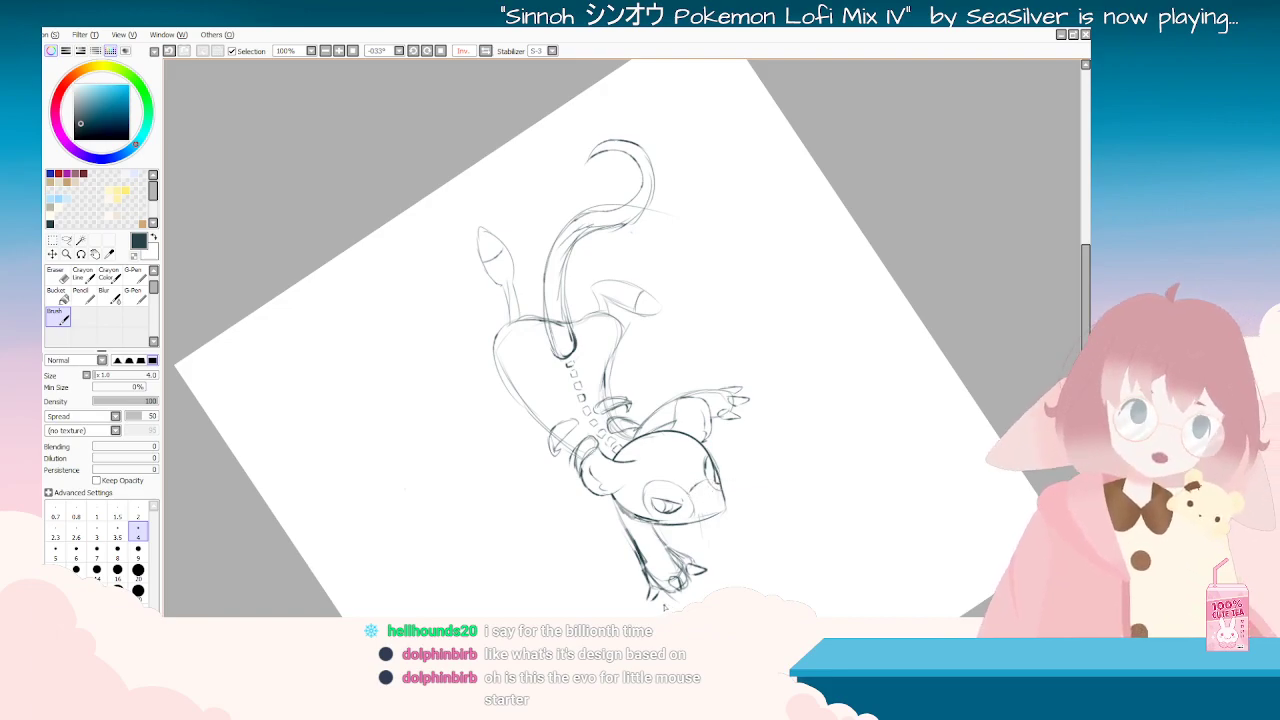
Step: Sketch a spiky, tuft-like pattern on the forehead between the two eye markings, in place of the curved joining line
key(End)
key(End)
key(End)
key(End)
key(End)
key(End)
key(End)
key(End)
key(End)
key(End)
key(End)
key(End)
key(End)
key(End)
key(End)
key(End)
key(End)
key(End)
key(End)
key(End)
key(End)
key(End)
key(End)
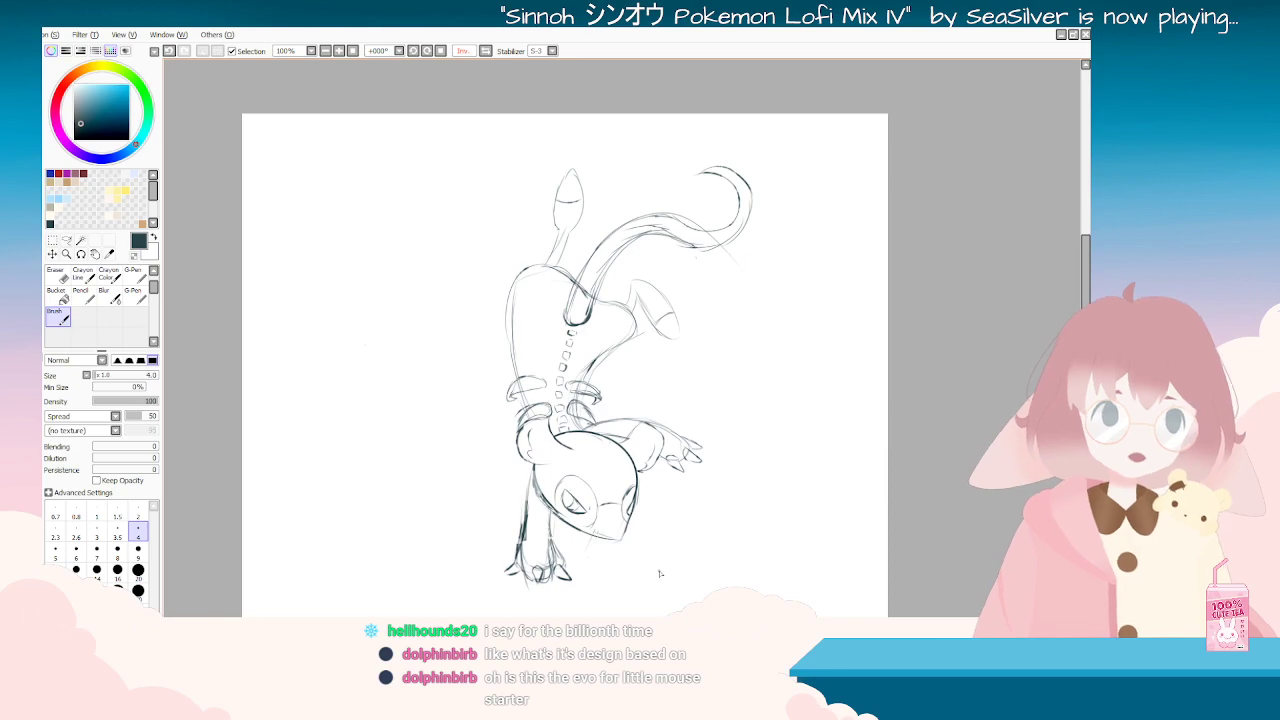
scroll(665, 562, down, 3)
scroll(667, 555, up, 5)
scroll(640, 568, down, 2)
scroll(627, 580, up, 4)
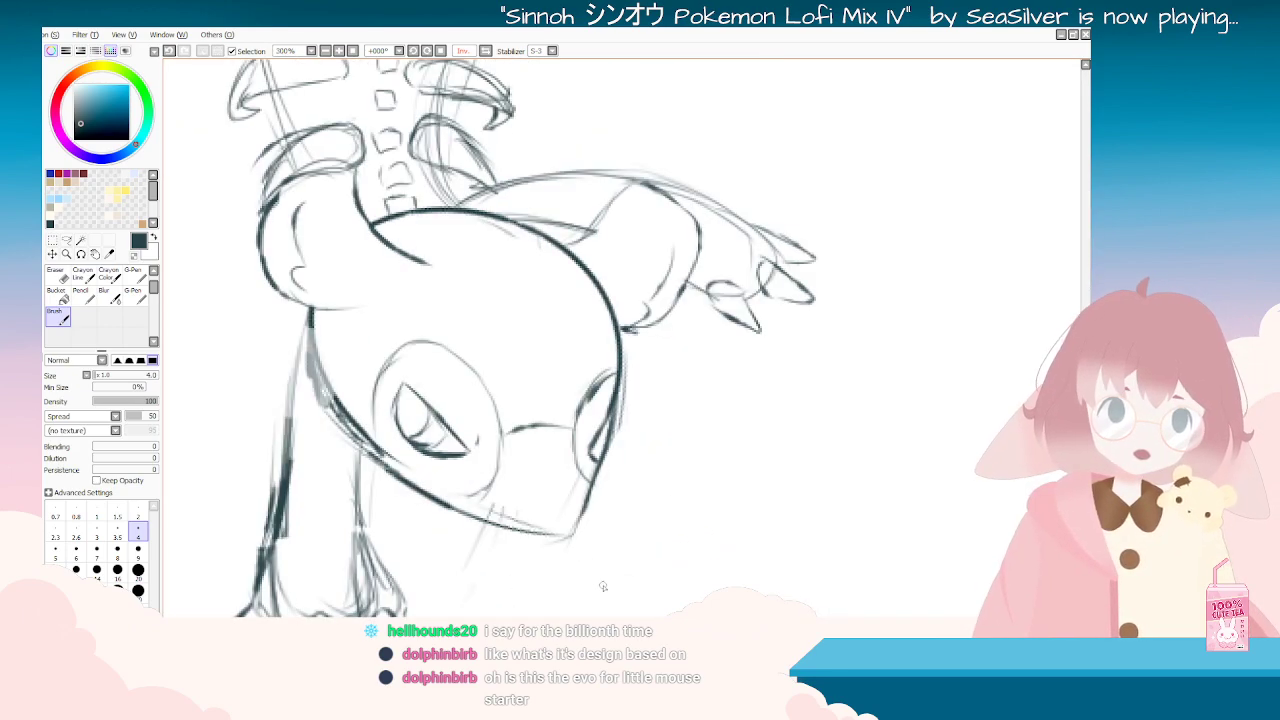
mouse_move(494, 403)
mouse_down()
mouse_move(507, 352)
mouse_move(528, 383)
mouse_move(524, 352)
mouse_move(556, 300)
mouse_move(553, 376)
mouse_up()
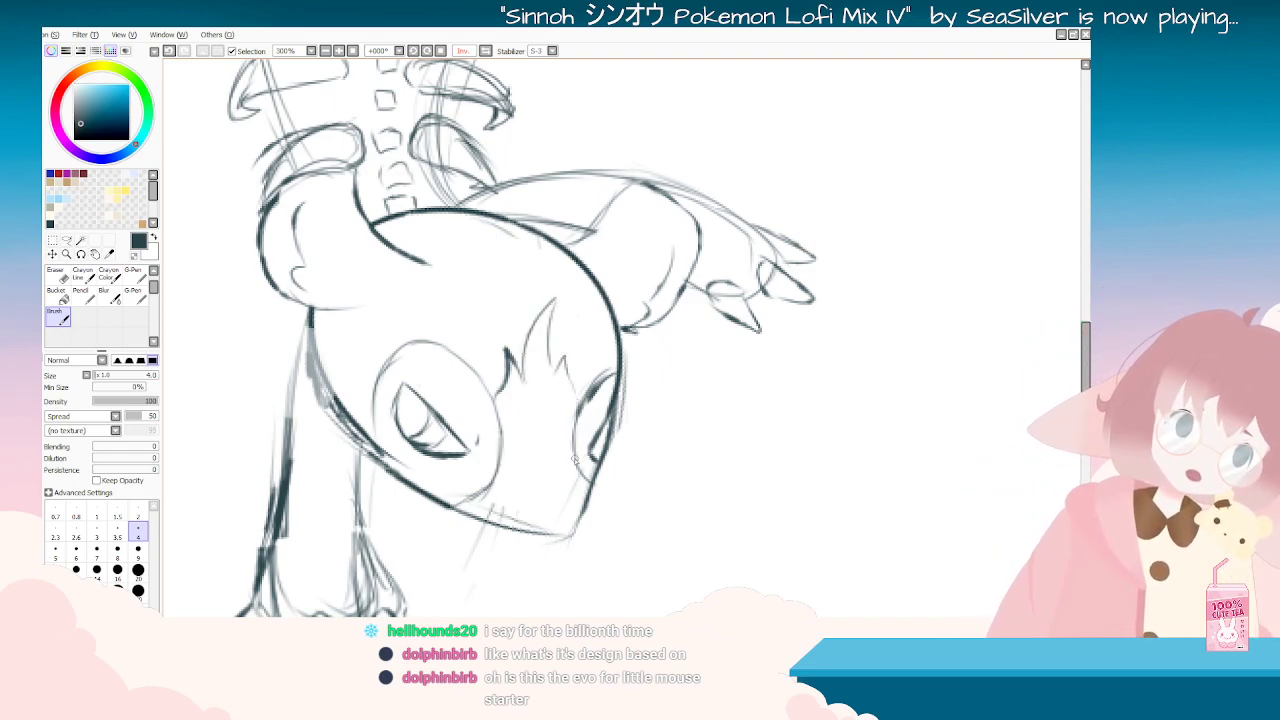
Step: Sketch a long, pointed spike sweeping back from the near cheek and a matching one on the far side of the head
key(Delete)
key(Delete)
key(Delete)
key(Delete)
key(Delete)
key(Delete)
key(Delete)
key(Delete)
key(Delete)
drag(819, 287, 846, 354)
key(Delete)
key(Delete)
key(Delete)
key(Delete)
key(Delete)
key(Delete)
key(Delete)
key(Delete)
key(Delete)
scroll(853, 368, down, 5)
key(Delete)
key(Delete)
key(Delete)
key(Delete)
key(Delete)
key(Delete)
key(Delete)
key(Delete)
key(Delete)
key(Delete)
key(Delete)
key(Delete)
key(Delete)
key(Delete)
key(Delete)
key(Delete)
key(Delete)
key(Delete)
key(Delete)
key(Delete)
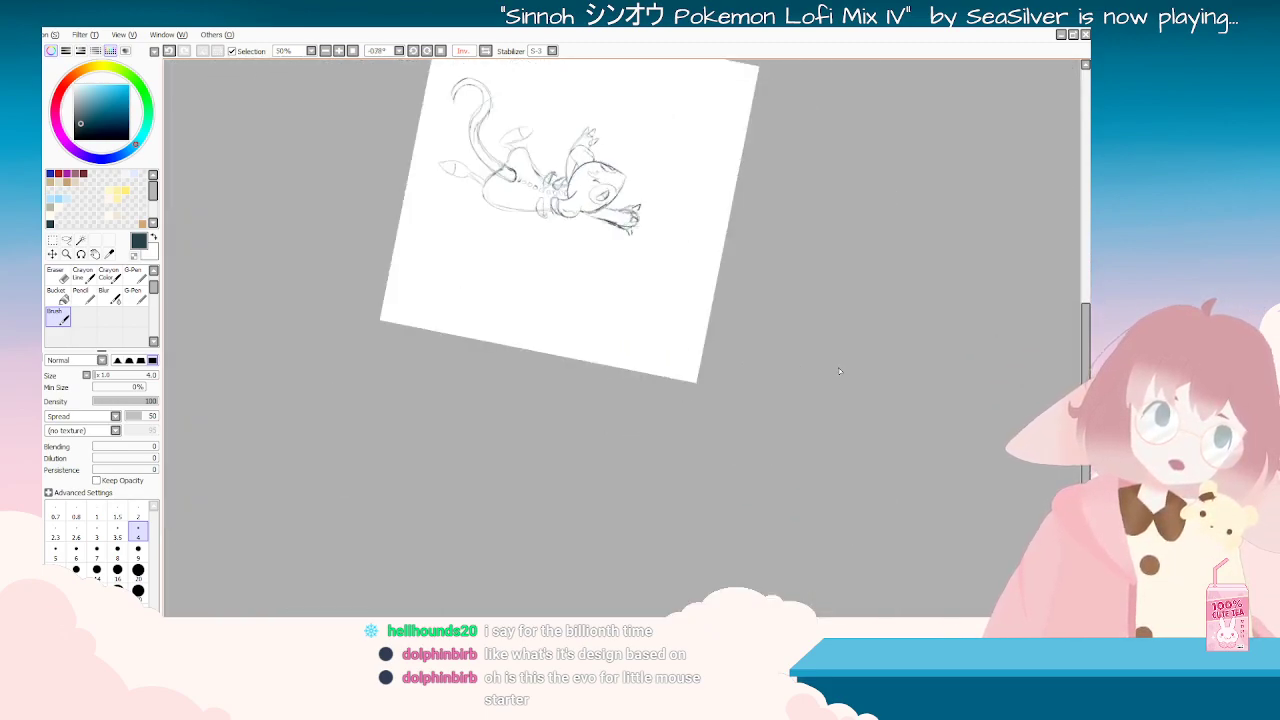
scroll(851, 330, up, 2)
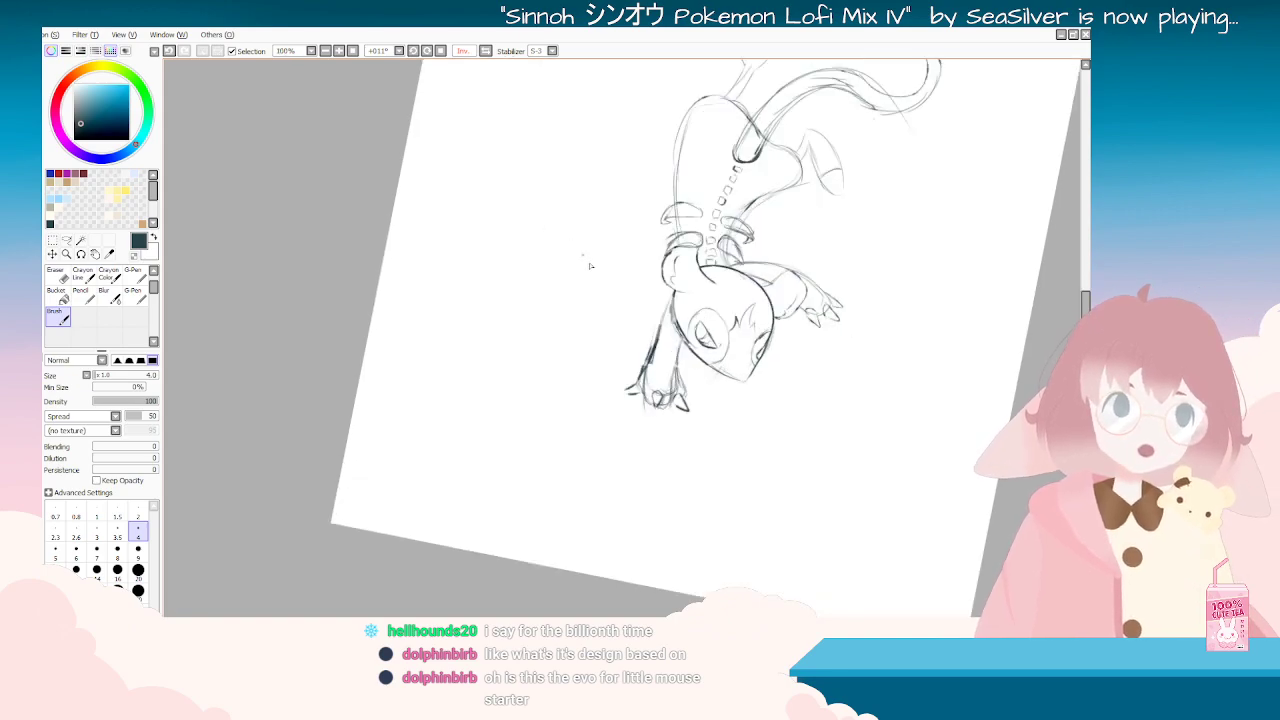
key(End)
key(End)
key(End)
key(End)
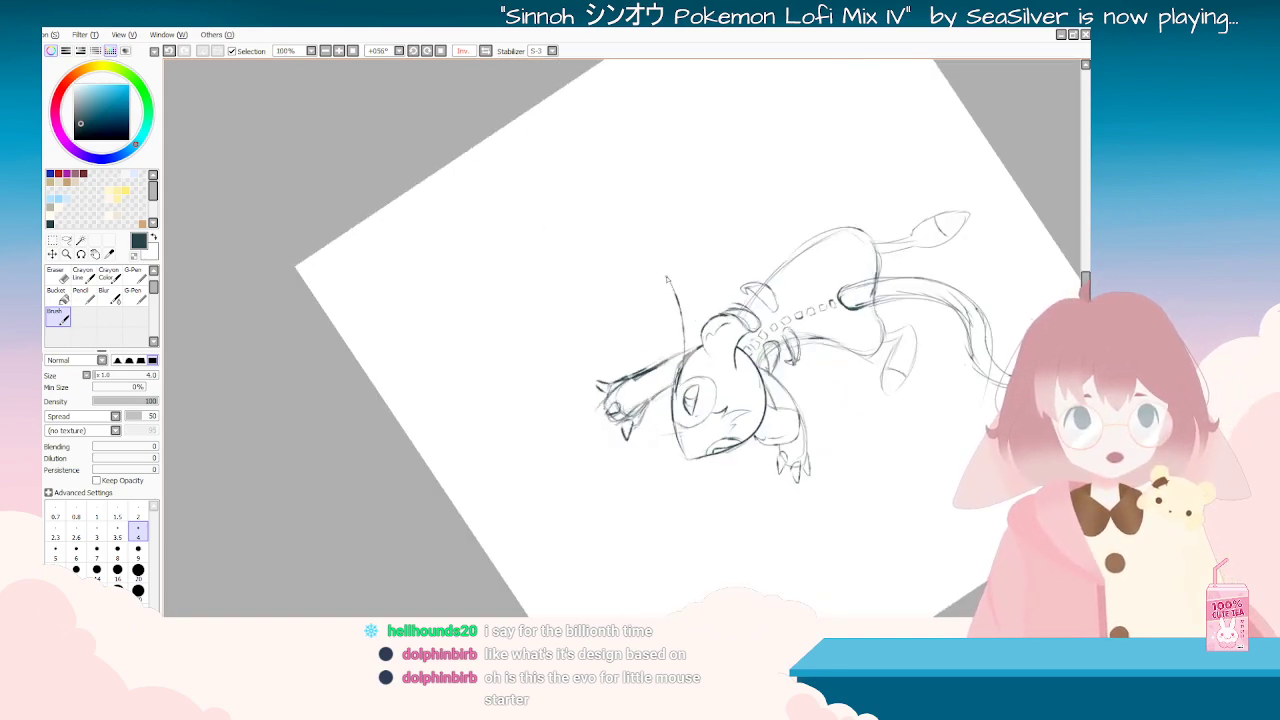
drag(770, 395, 826, 245)
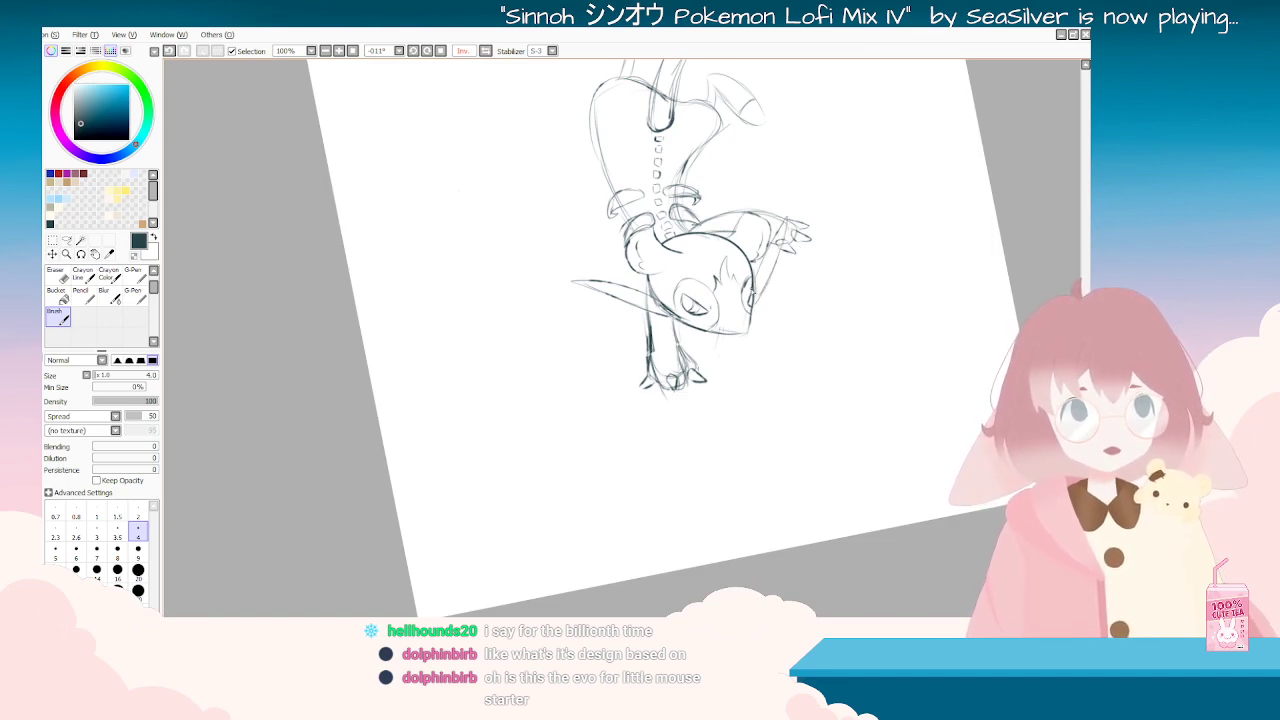
Step: Examine the whole creature with the canvas upright and zoomed out to 50% to judge the new cheek spikes
key(End)
scroll(752, 290, down, 3)
key(End)
key(End)
key(End)
key(End)
key(End)
key(End)
key(End)
key(End)
key(End)
key(End)
key(End)
key(End)
key(End)
key(End)
key(End)
key(End)
key(End)
key(End)
key(End)
key(End)
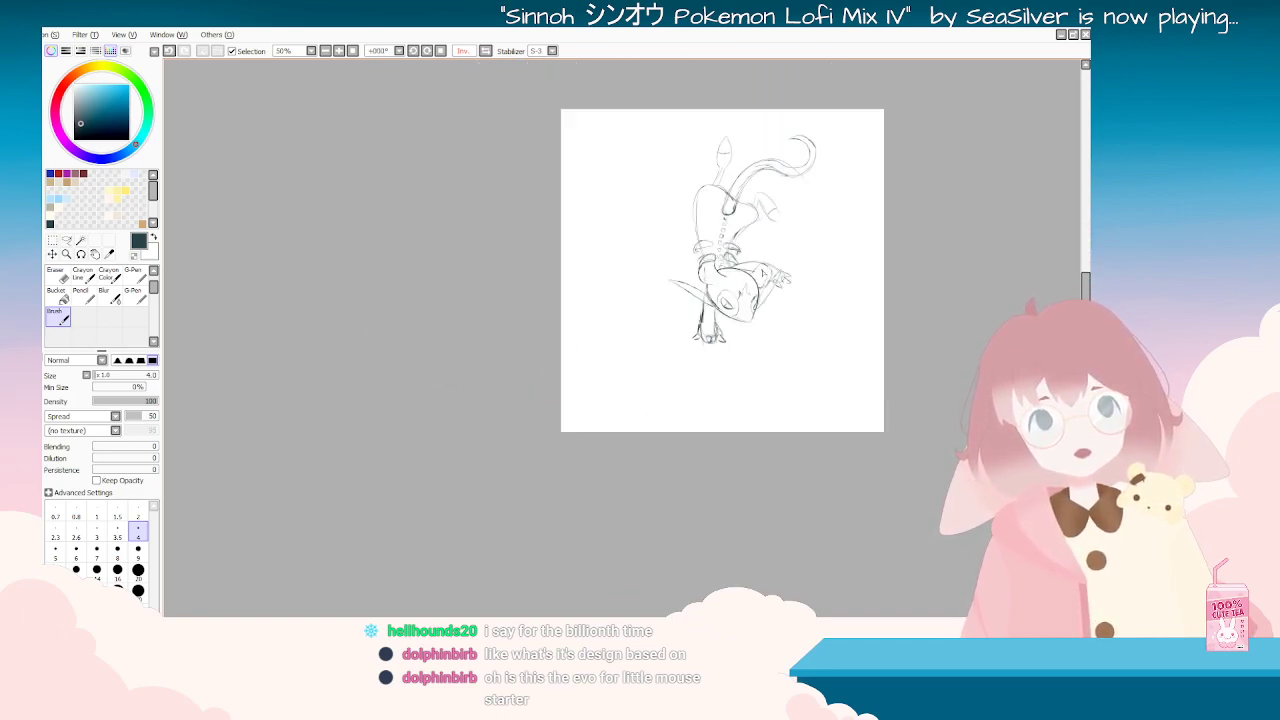
Step: Erase the overlapping lines where the near cheek spike meets the head and front leg, and return to the brush
scroll(764, 272, up, 3)
key(Delete)
key(Delete)
key(Delete)
key(Delete)
key(Delete)
key(Delete)
key(Delete)
key(Delete)
key(Delete)
key(Delete)
key(Delete)
key(Delete)
key(Delete)
key(Delete)
key(Delete)
key(Delete)
key(Delete)
key(Delete)
key(Delete)
key(Delete)
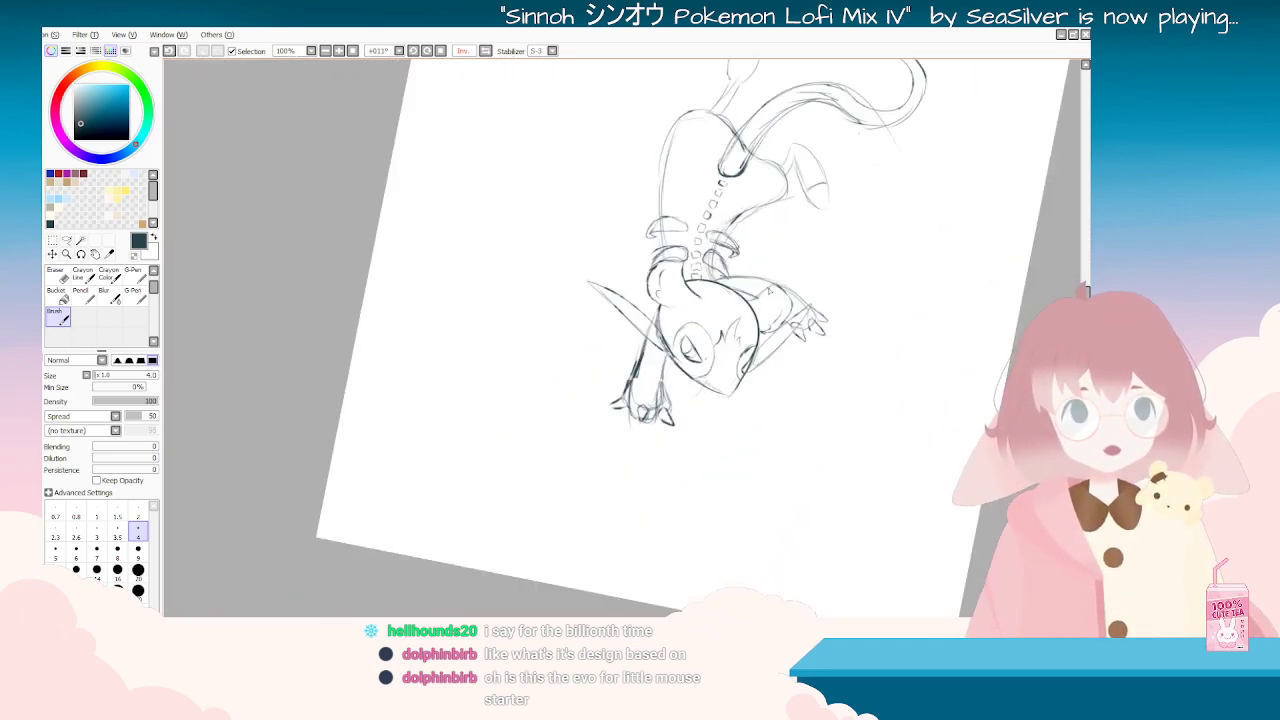
key(Home)
scroll(783, 190, up, 2)
drag(783, 190, 835, 389)
mouse_move(320, 405)
mouse_down()
mouse_move(800, 503)
mouse_move(860, 235)
mouse_up()
click(62, 296)
click(65, 277)
drag(622, 334, 631, 313)
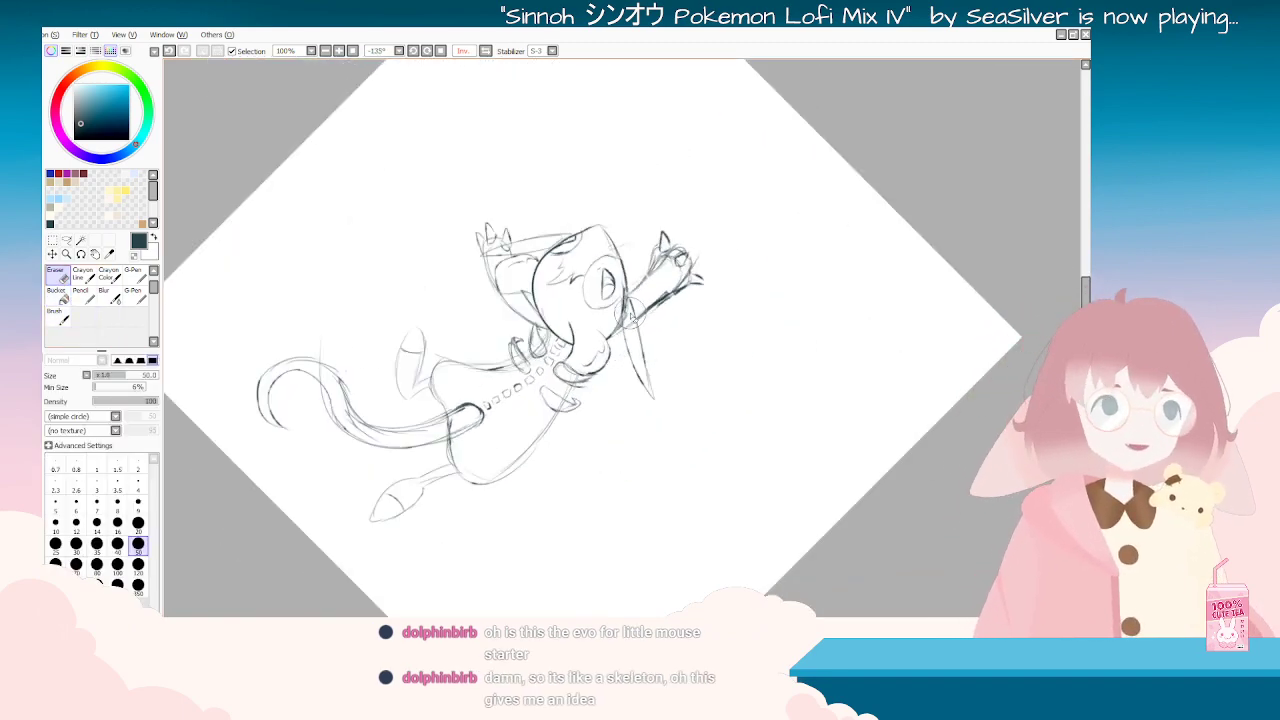
drag(604, 225, 636, 311)
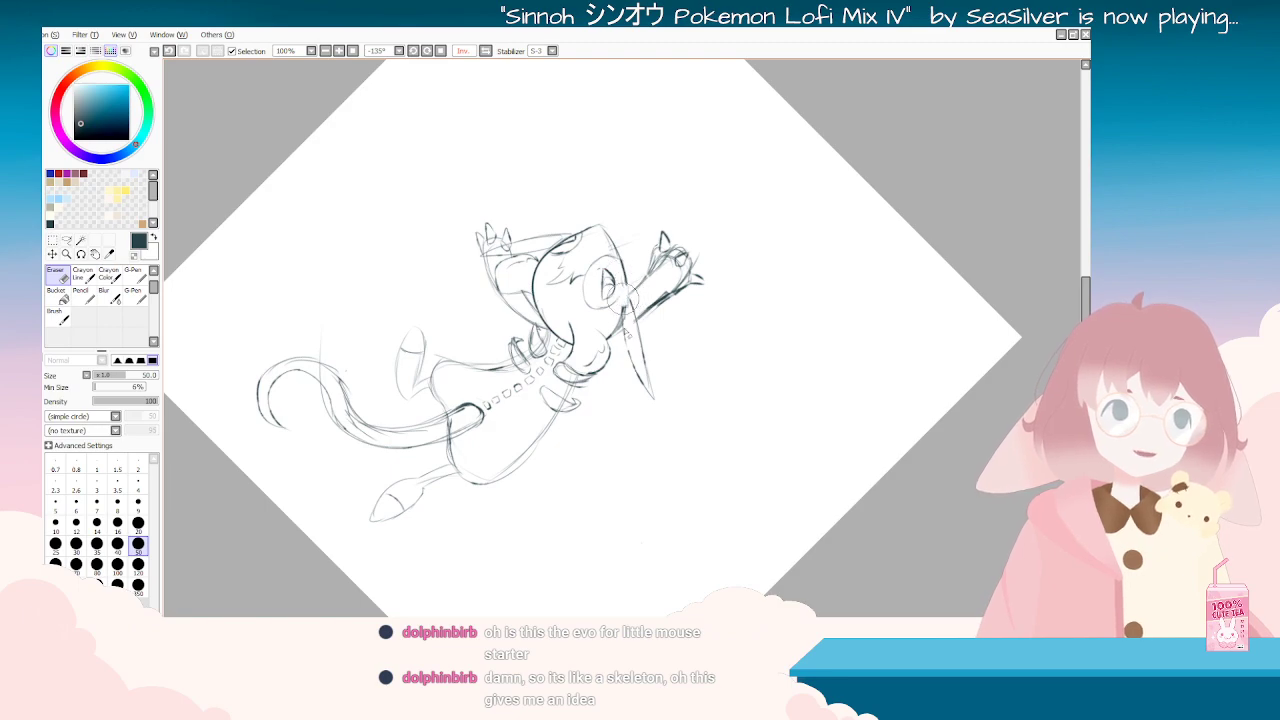
key(b)
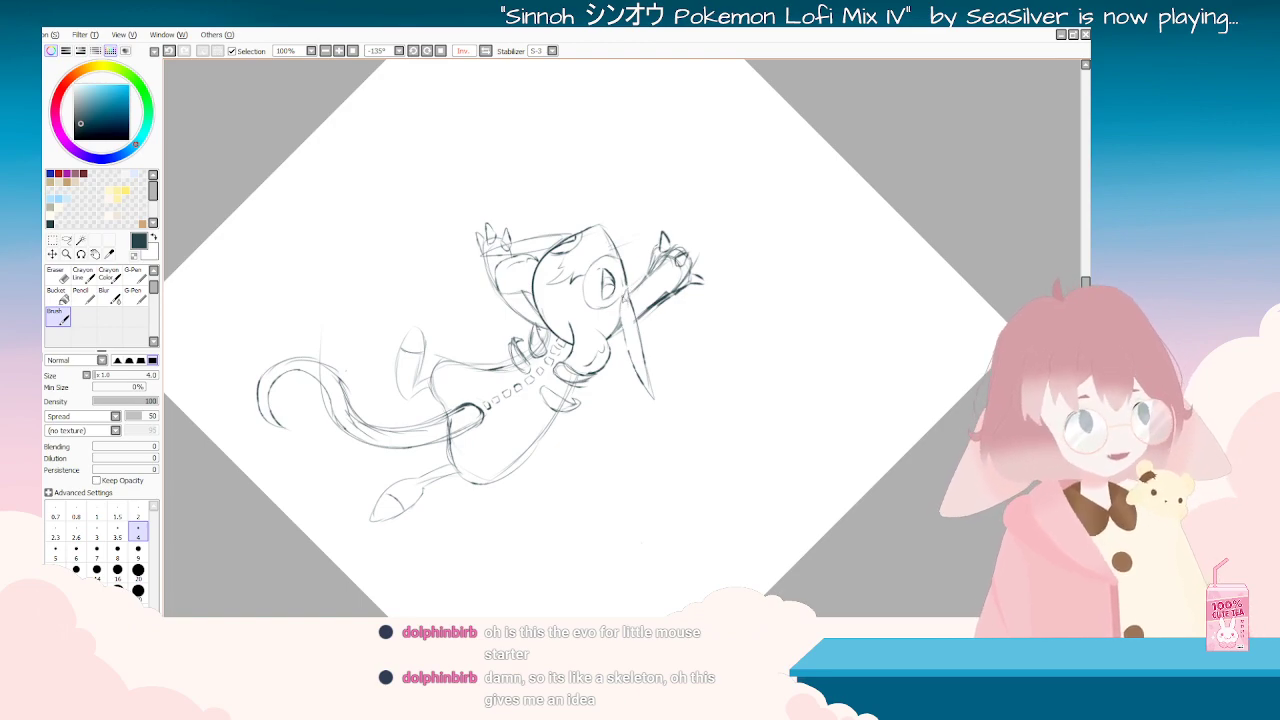
Step: Examine the cleaned-up cheek spikes against the body and tail with the canvas turned back upright
key(End)
key(End)
key(End)
key(End)
key(End)
key(End)
key(End)
key(End)
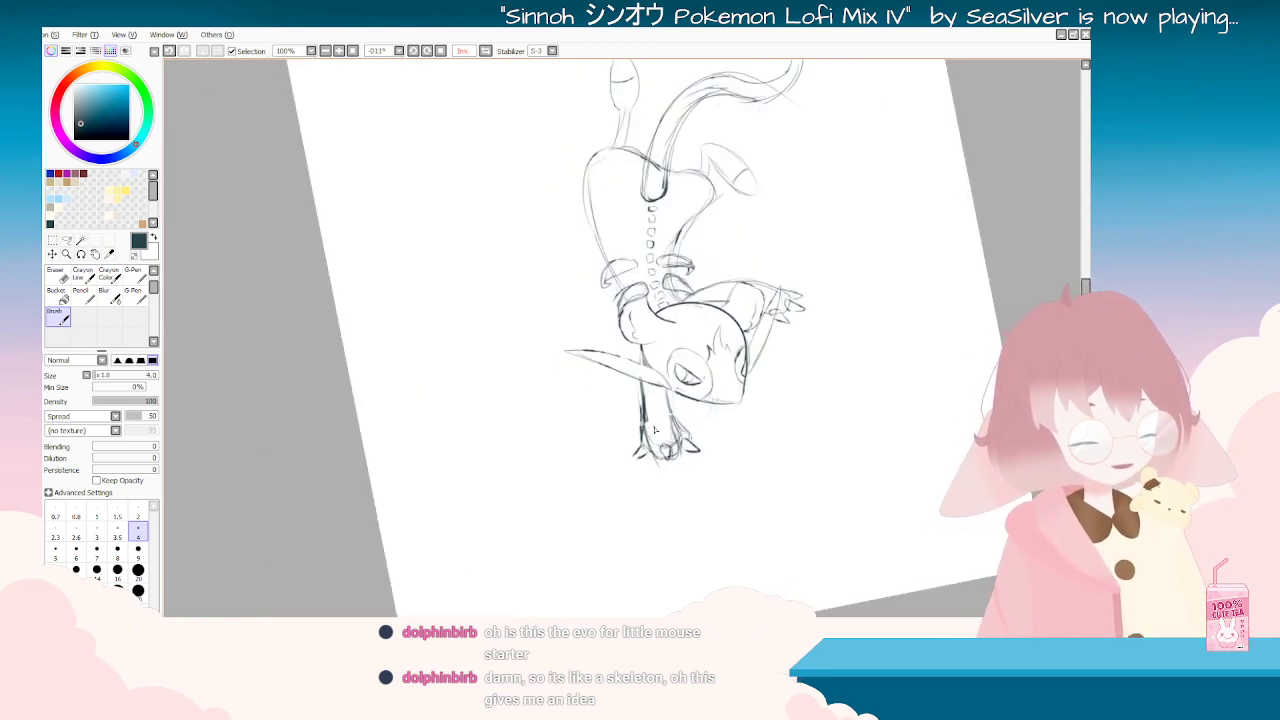
scroll(655, 430, down, 3)
key(End)
key(End)
key(End)
key(End)
key(End)
key(End)
key(End)
key(End)
key(End)
key(End)
key(End)
key(End)
key(End)
key(End)
key(End)
key(End)
key(End)
key(End)
key(End)
key(End)
scroll(675, 358, up, 3)
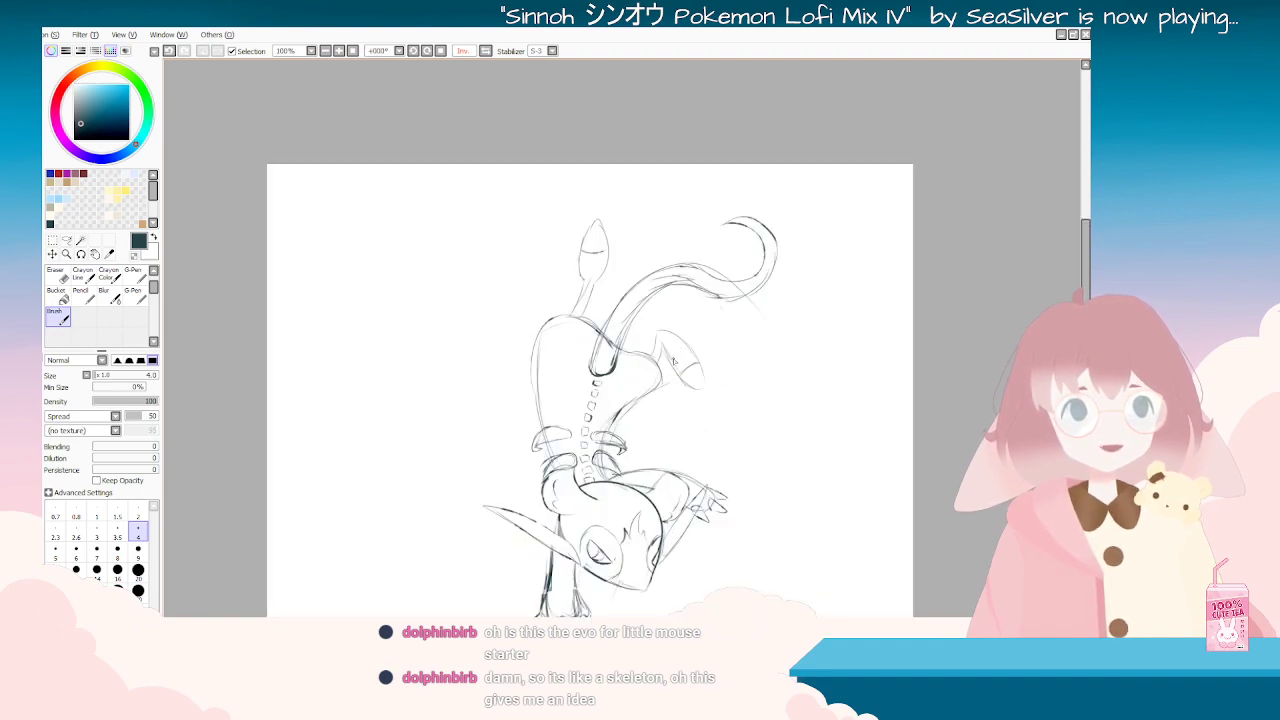
Step: Sketch curved bands across the tail, starting at its base and continuing along the first bend
scroll(675, 358, up, 1)
key(End)
key(End)
key(End)
key(End)
key(End)
key(End)
key(End)
key(End)
key(End)
key(End)
key(End)
key(End)
key(End)
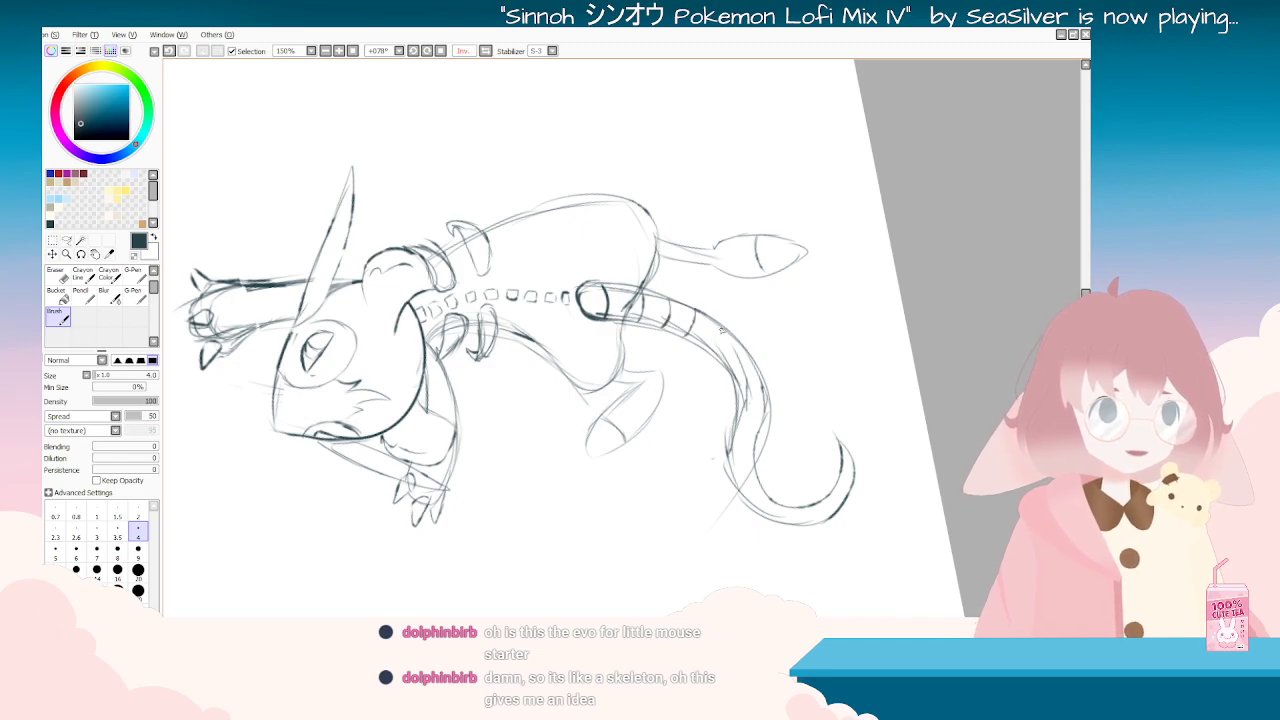
drag(715, 357, 550, 440)
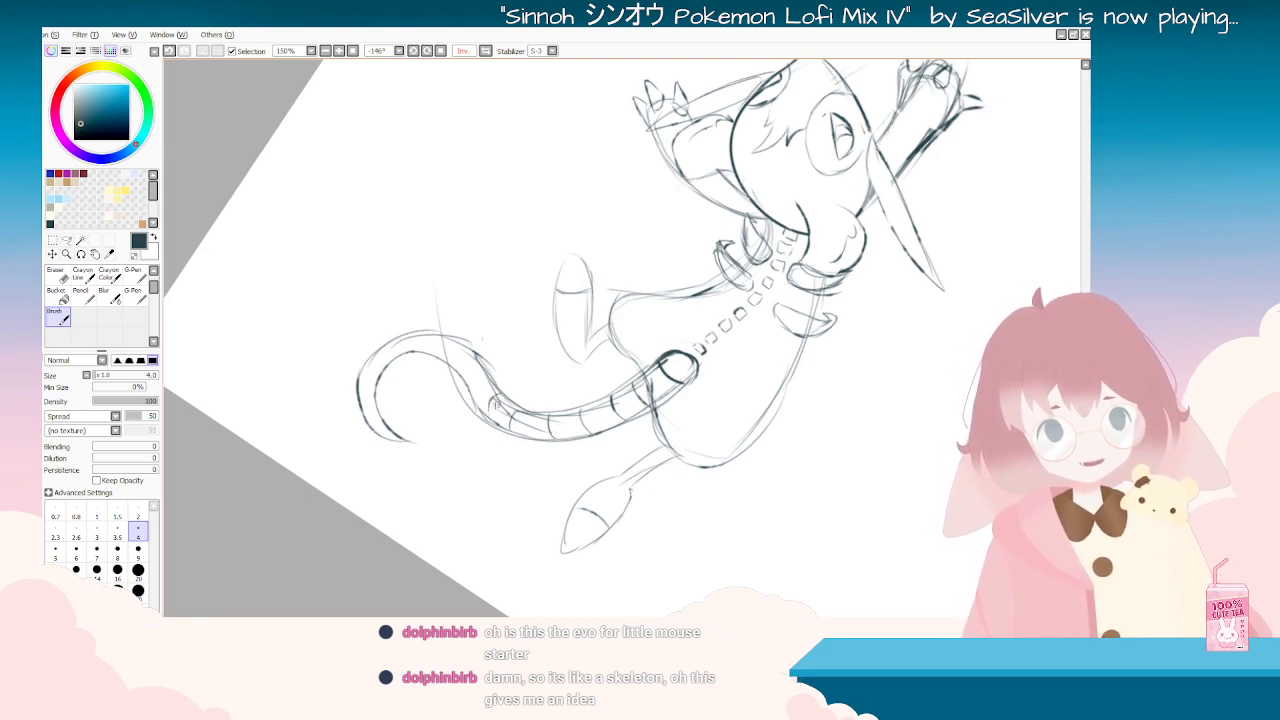
Step: Redraw the band past the tail's middle and continue the curved bands around the curl to the tip
drag(493, 405, 490, 450)
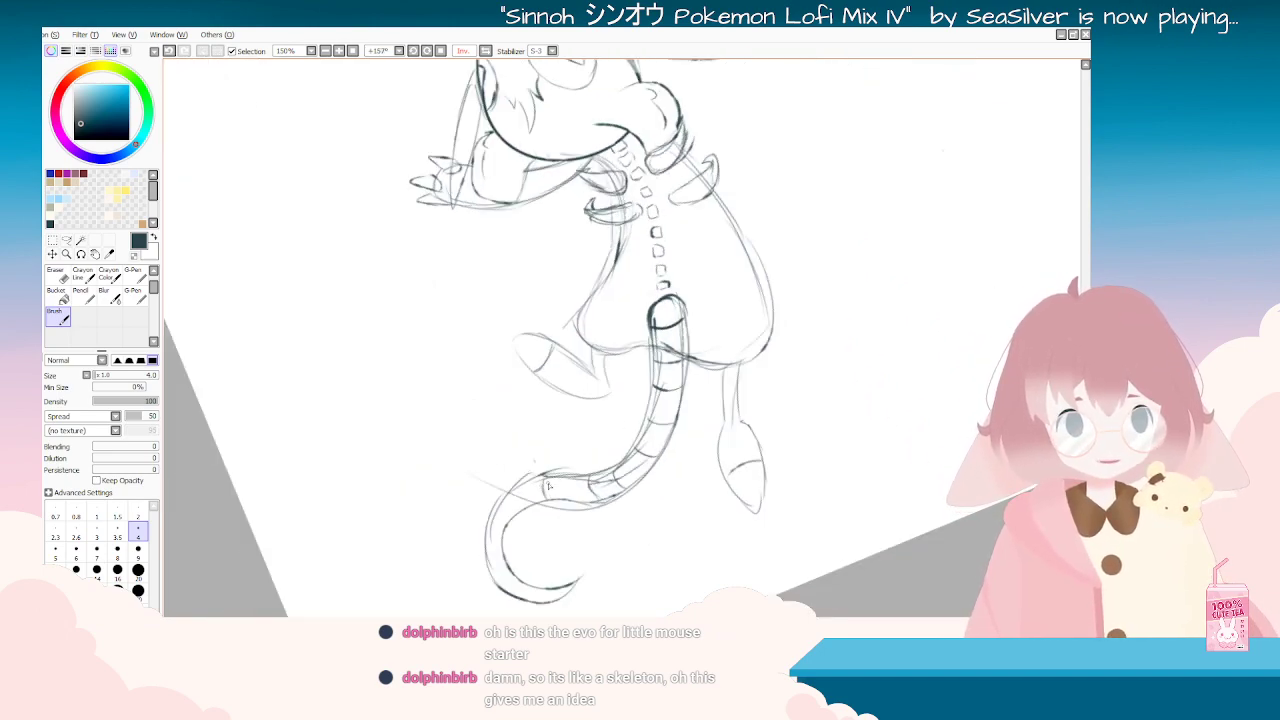
key(ctrl+z)
drag(555, 479, 554, 502)
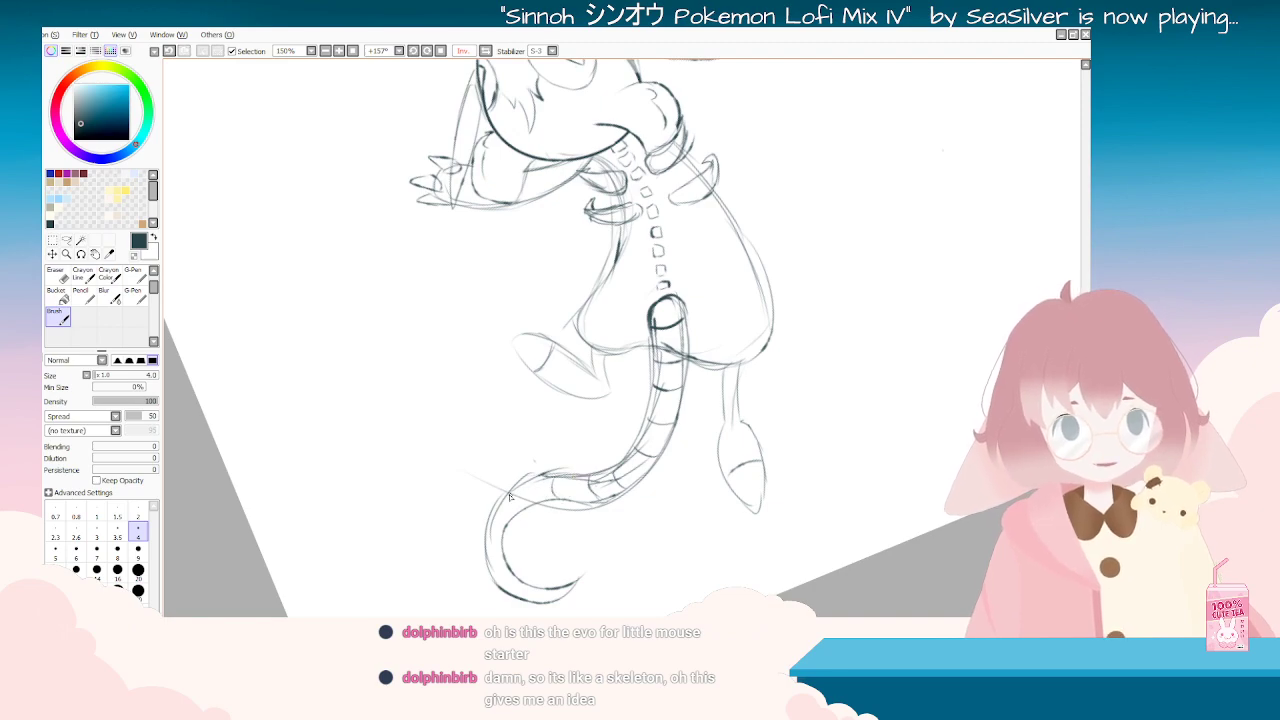
drag(756, 527, 825, 497)
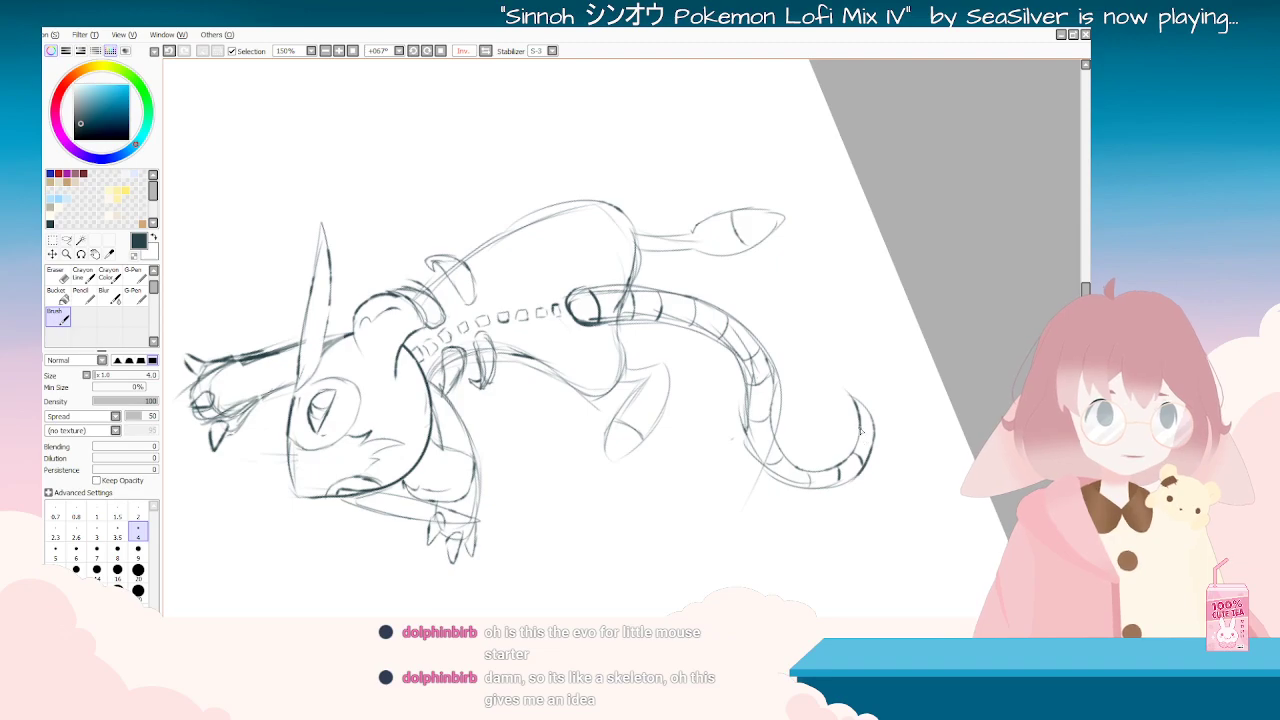
Step: Examine the banded tail against the whole creature from rotated, zoomed-out and upright views of the canvas
key(Delete)
key(Delete)
key(Delete)
key(Delete)
key(Delete)
key(Delete)
key(Delete)
key(Delete)
key(Delete)
key(Delete)
key(Delete)
key(Delete)
key(Delete)
key(Delete)
key(Delete)
key(Delete)
key(Delete)
key(Delete)
key(Delete)
key(Delete)
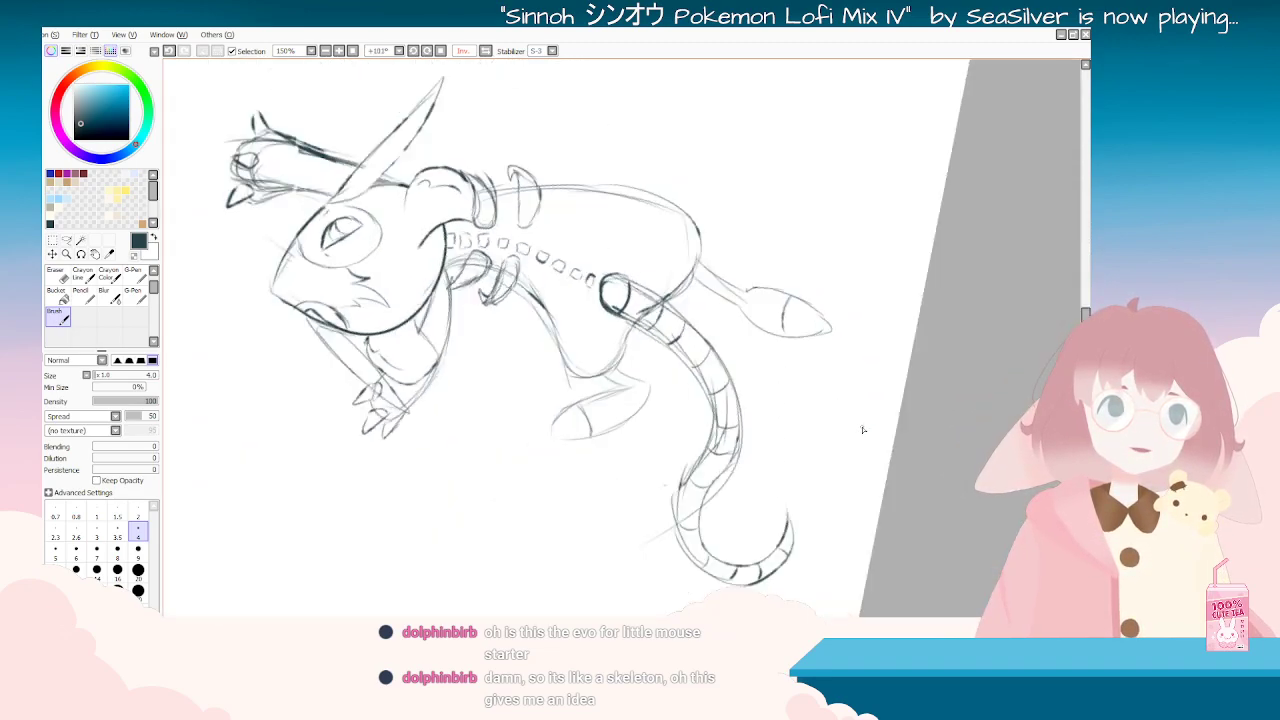
key(Delete)
key(Delete)
key(Delete)
key(Delete)
scroll(693, 366, down, 4)
key(End)
key(End)
key(End)
key(End)
key(End)
key(End)
key(End)
key(End)
key(End)
key(End)
key(End)
key(End)
key(End)
key(End)
key(End)
key(End)
key(End)
key(End)
key(End)
key(End)
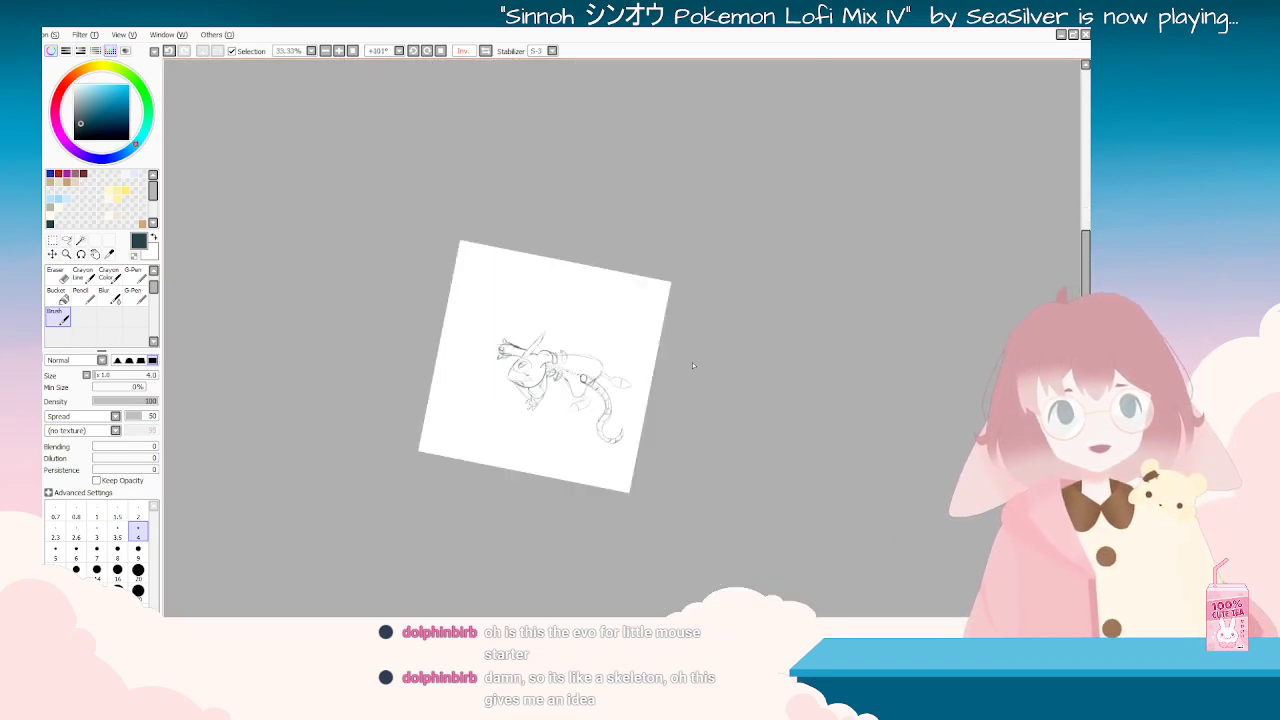
key(Home)
Step: Erase the stray sketch lines around the far side of the face and the far front leg
scroll(703, 348, up, 8)
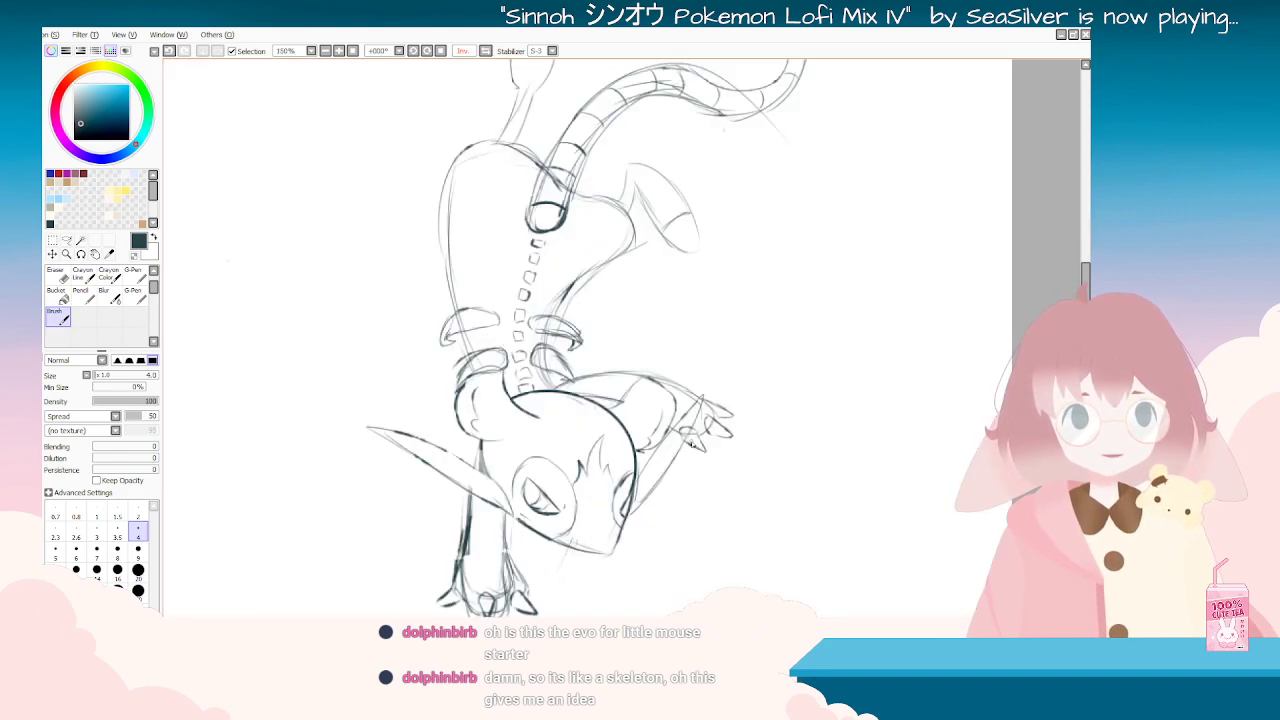
click(47, 281)
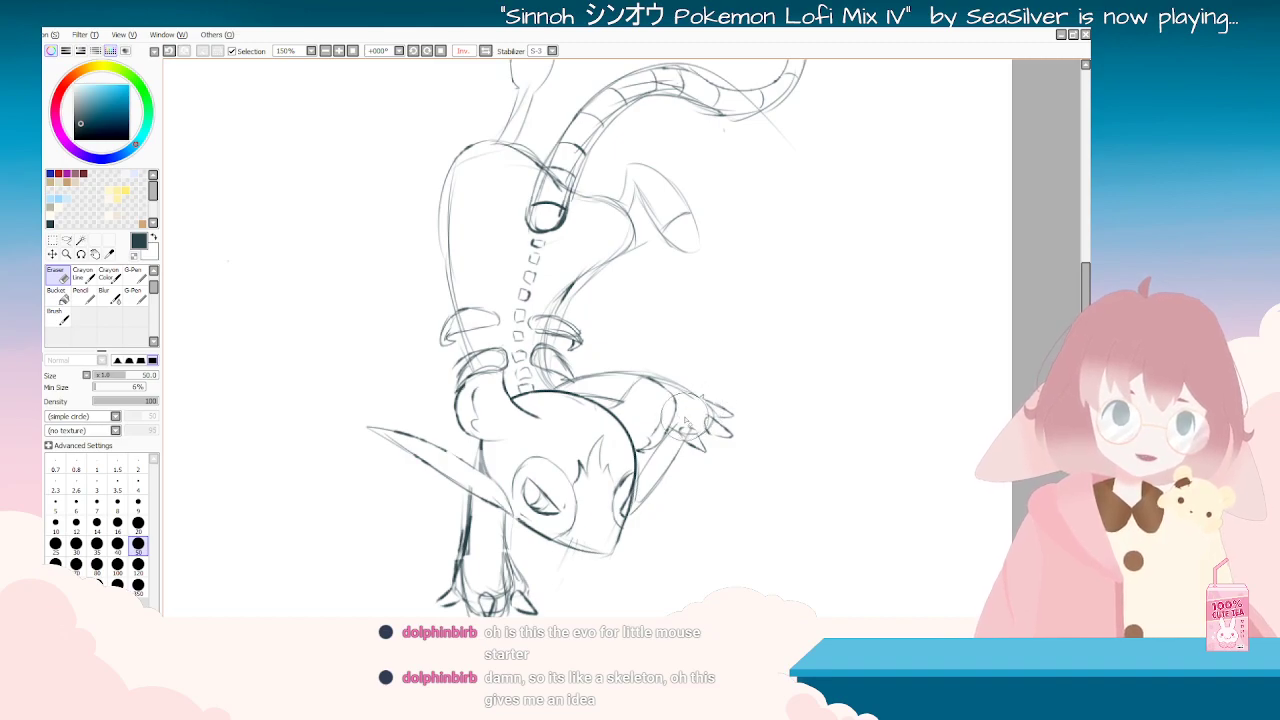
drag(598, 546, 615, 483)
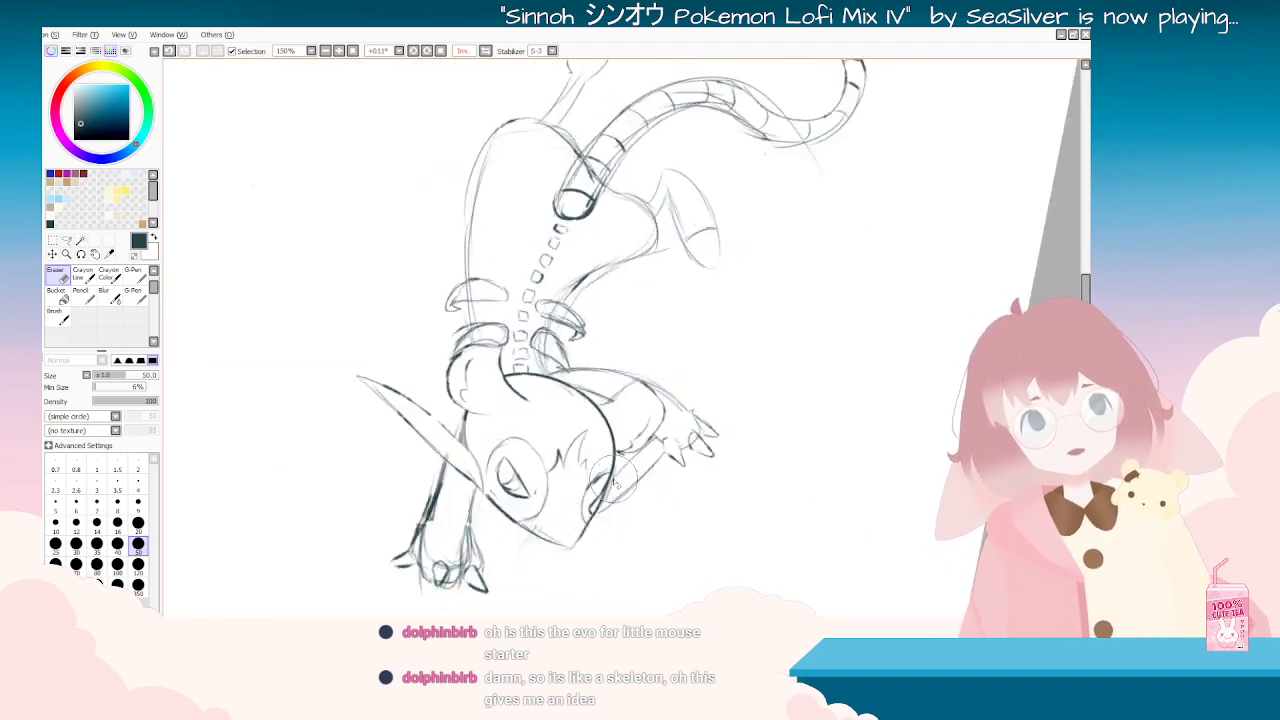
Step: Examine the creature's overall pose and silhouette at several zoom levels and canvas rotations, including upside down
scroll(615, 481, down, 4)
scroll(615, 481, up, 4)
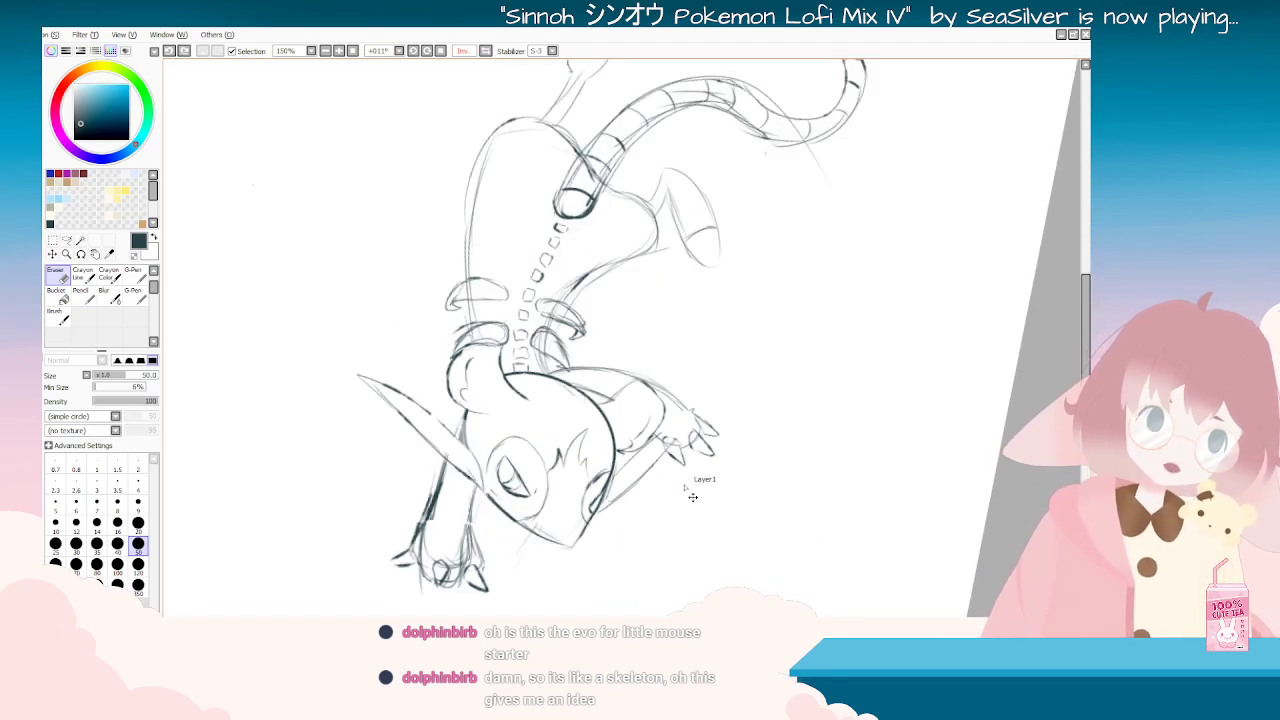
scroll(685, 488, down, 3)
key(Delete)
key(Delete)
key(Delete)
key(Delete)
key(Delete)
key(Delete)
key(Delete)
key(Delete)
key(Delete)
key(Delete)
key(Delete)
key(Delete)
key(Delete)
key(Delete)
key(Delete)
key(Delete)
key(Delete)
key(Delete)
key(Delete)
key(Delete)
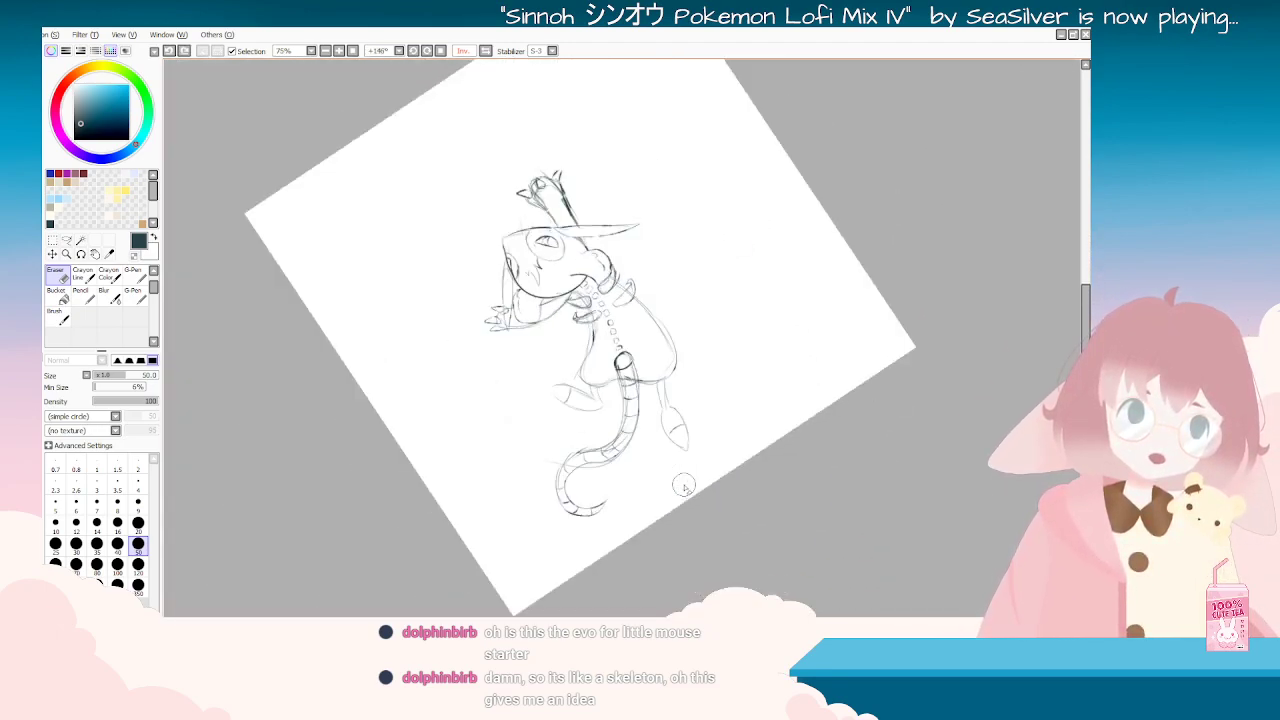
key(Home)
scroll(685, 487, down, 1)
scroll(687, 477, up, 2)
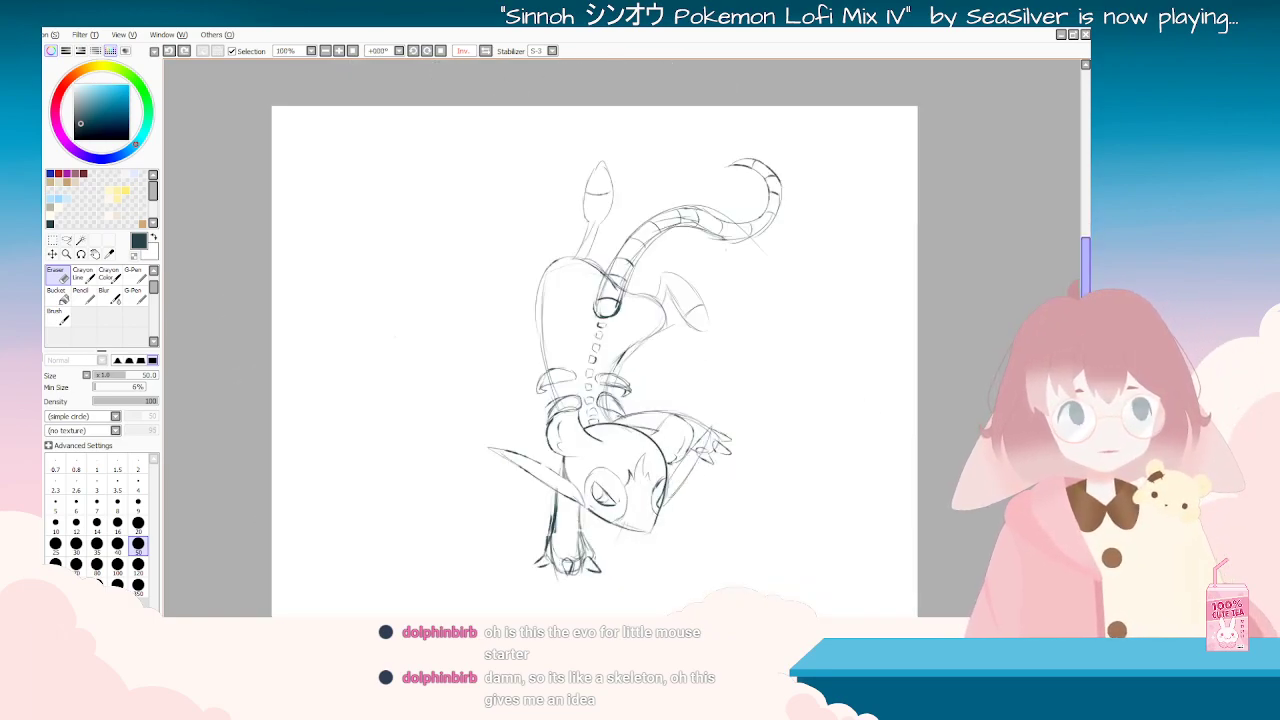
scroll(683, 437, up, 2)
key(Delete)
key(Delete)
key(Delete)
key(Delete)
key(Delete)
key(Delete)
key(Delete)
key(Delete)
key(Delete)
key(Delete)
key(Delete)
key(Delete)
key(Delete)
key(Delete)
key(Delete)
key(Delete)
key(Delete)
key(Delete)
key(Delete)
key(Delete)
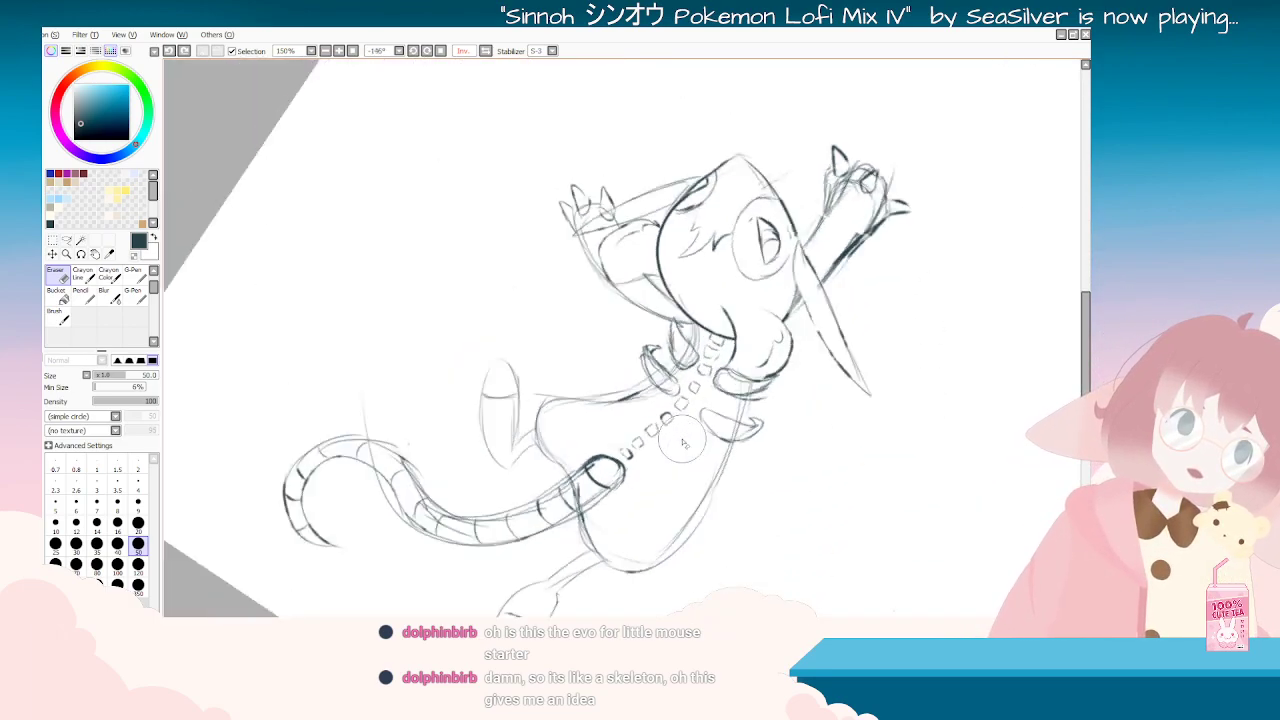
key(Home)
scroll(683, 440, down, 4)
scroll(683, 440, up, 2)
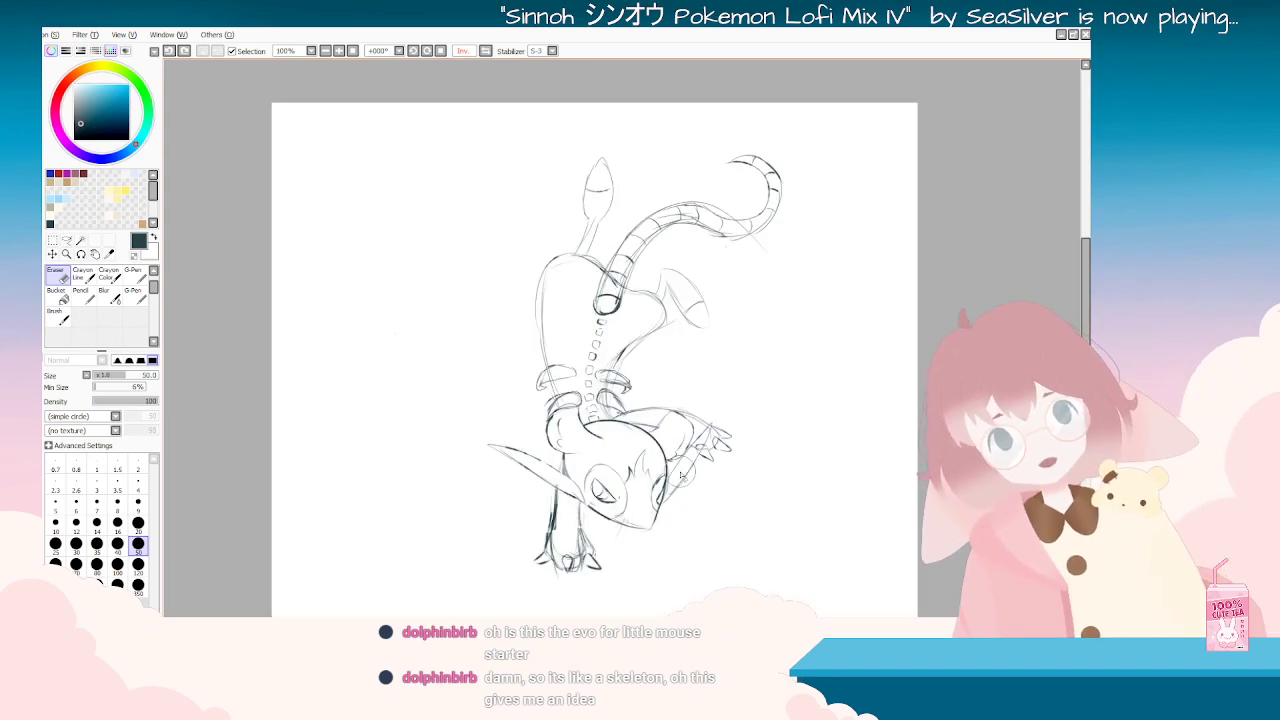
key(Delete)
key(Delete)
key(Delete)
key(Delete)
key(Delete)
key(Delete)
key(Delete)
key(Delete)
key(Delete)
key(Delete)
key(Delete)
key(Delete)
key(Delete)
key(Delete)
key(Delete)
key(Delete)
key(Delete)
key(Delete)
key(Delete)
key(Delete)
key(Delete)
key(Delete)
key(Delete)
key(Delete)
key(Delete)
key(Delete)
key(Delete)
key(Delete)
key(Delete)
key(Delete)
key(Delete)
key(Delete)
key(Delete)
key(Delete)
key(Delete)
key(Home)
scroll(689, 566, down, 2)
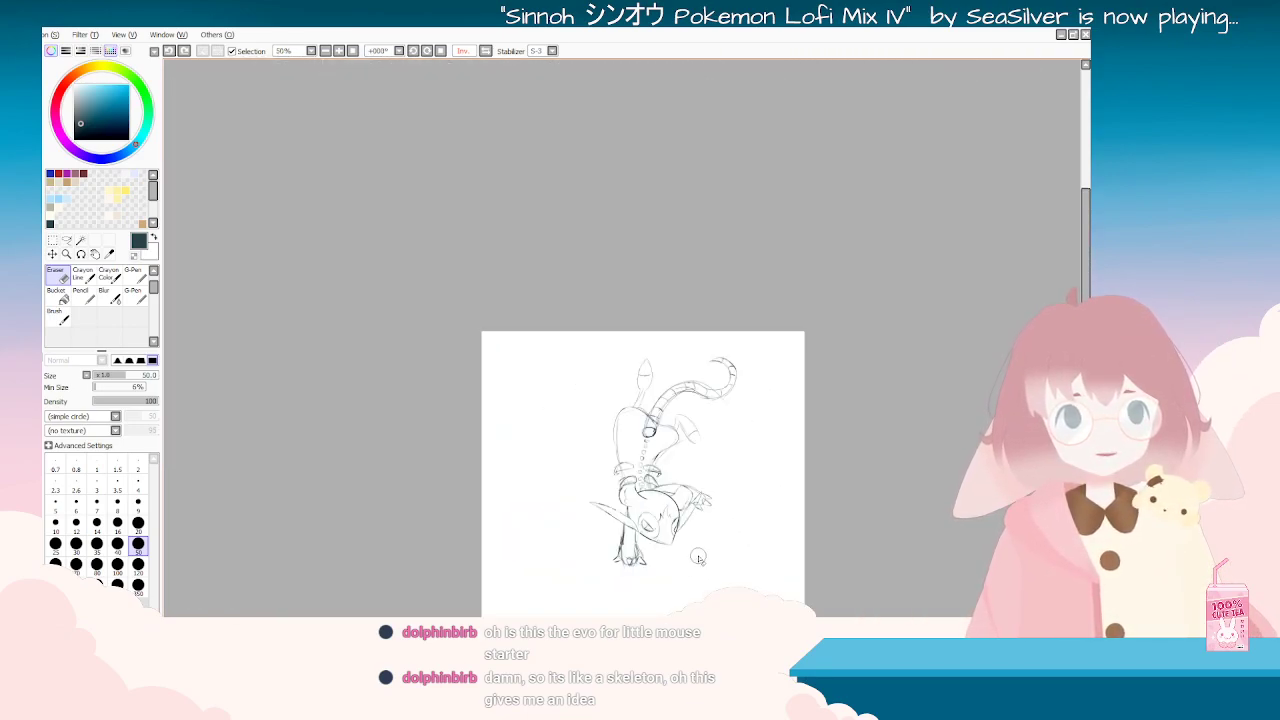
Step: Sketch short accent marks beside both hind feet and both front paws with the Brush at size 4
scroll(690, 564, up, 1)
scroll(698, 557, up, 1)
mouse_move(691, 557)
mouse_down()
mouse_move(605, 427)
mouse_move(217, 434)
mouse_up()
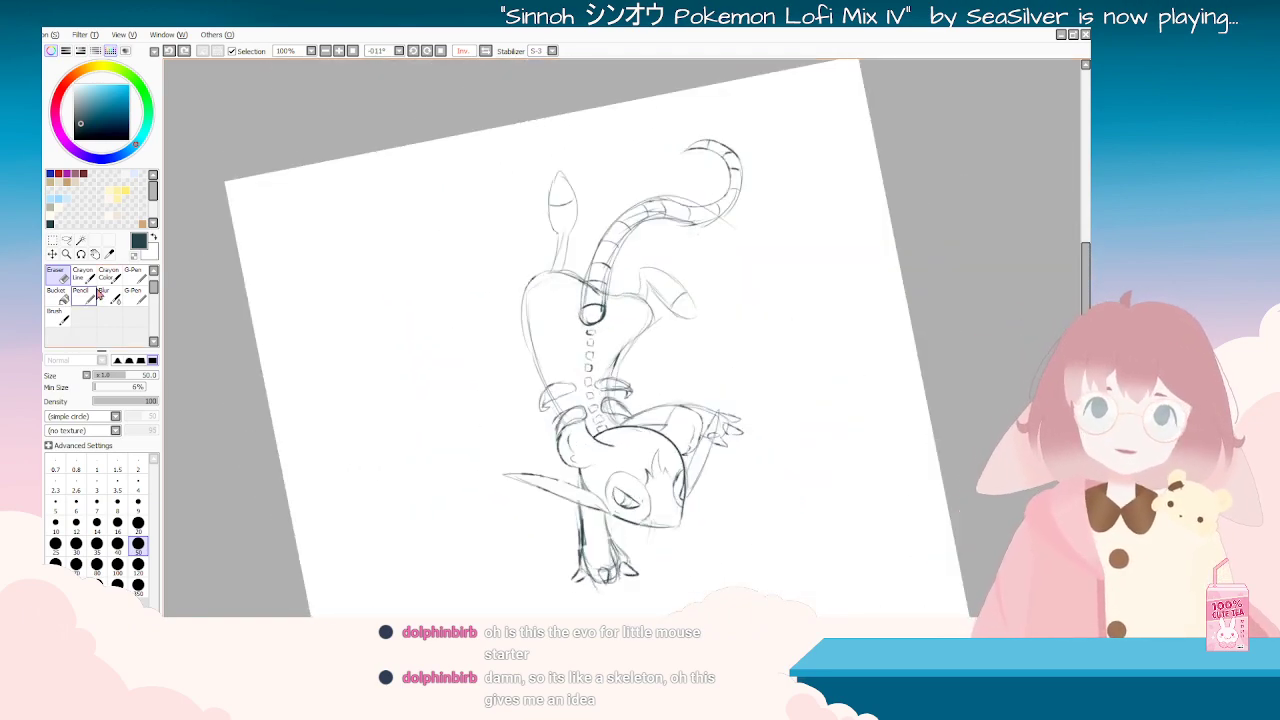
click(60, 317)
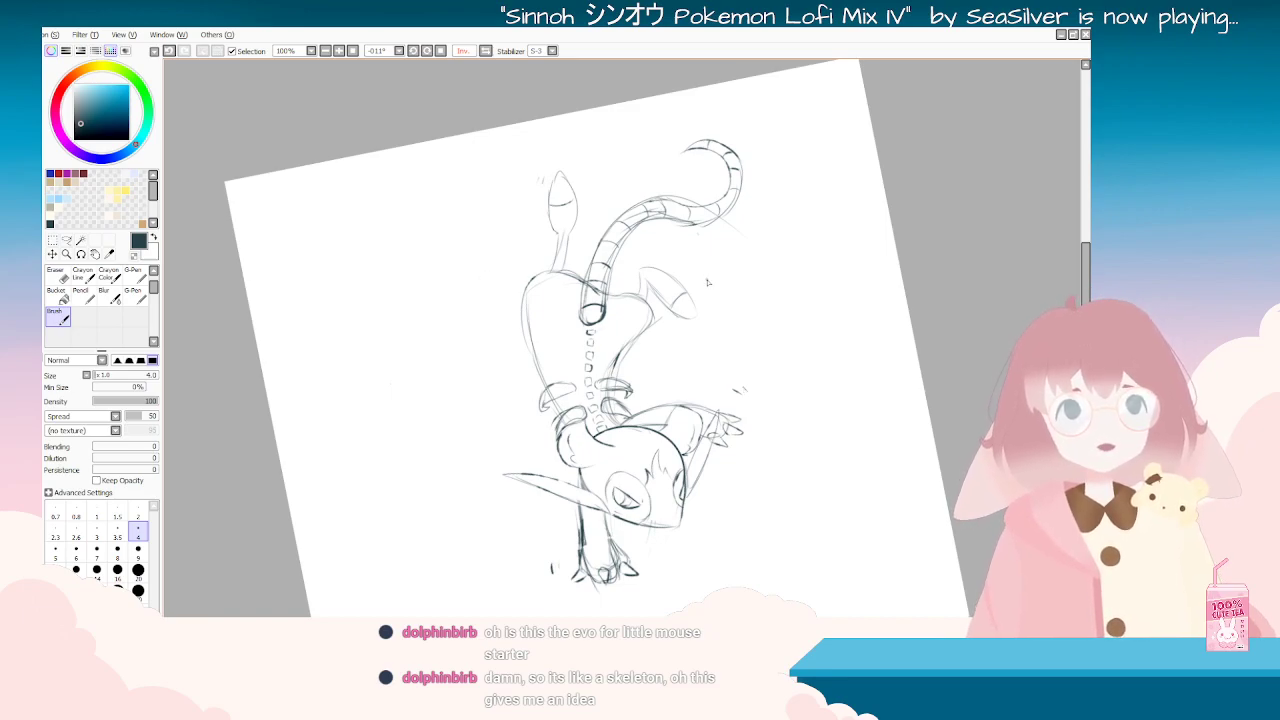
mouse_move(717, 290)
mouse_down()
mouse_move(664, 457)
mouse_move(529, 287)
mouse_move(732, 329)
mouse_move(702, 432)
mouse_move(659, 456)
mouse_move(736, 304)
mouse_move(717, 290)
mouse_up()
Step: Examine the creature's full pose and paw accent marks from zoomed-out, strongly rotated and upright views of the canvas
scroll(670, 464, down, 3)
scroll(676, 455, up, 2)
drag(530, 425, 764, 393)
scroll(764, 393, up, 1)
drag(605, 205, 792, 480)
scroll(793, 480, down, 2)
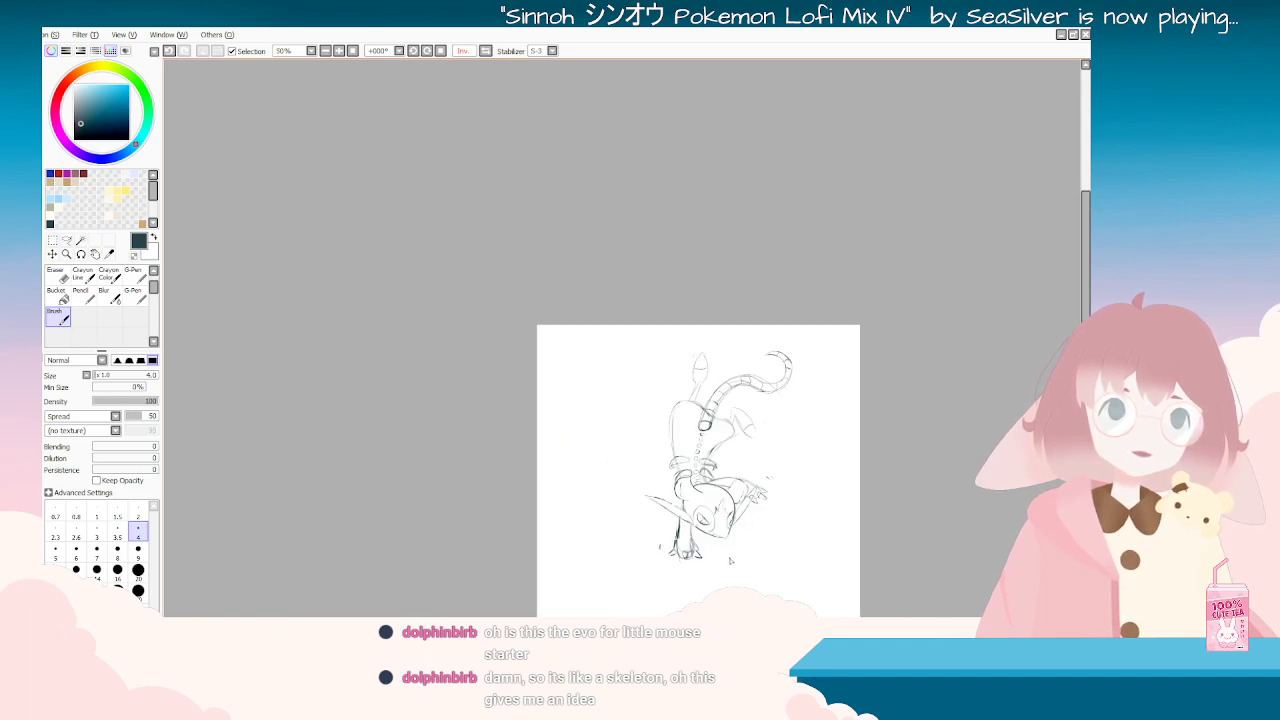
scroll(729, 563, up, 2)
scroll(728, 569, up, 1)
drag(620, 545, 721, 512)
scroll(721, 512, down, 2)
key(End)
key(End)
key(End)
key(End)
key(End)
key(End)
key(End)
key(End)
key(End)
key(End)
key(End)
key(End)
key(End)
key(End)
key(End)
key(End)
key(End)
key(End)
key(End)
key(End)
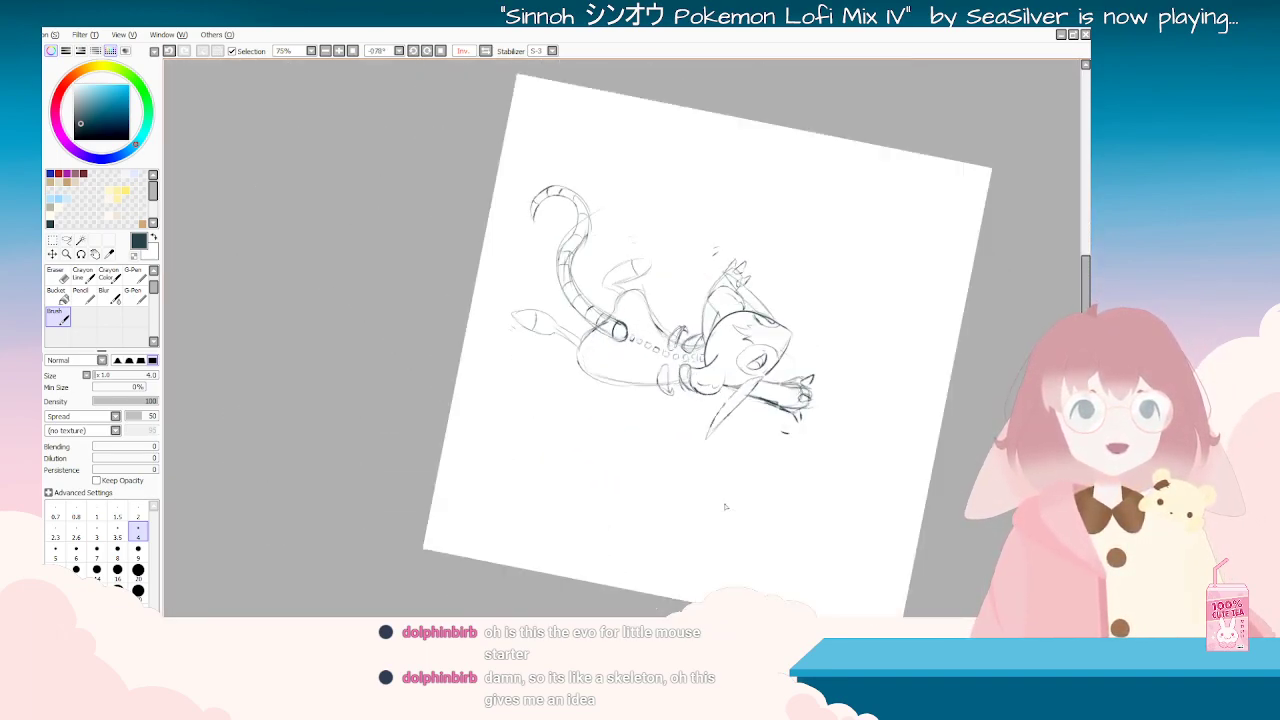
key(Delete)
key(Delete)
key(Delete)
key(Delete)
key(Delete)
scroll(721, 514, up, 1)
drag(721, 514, 692, 200)
key(Home)
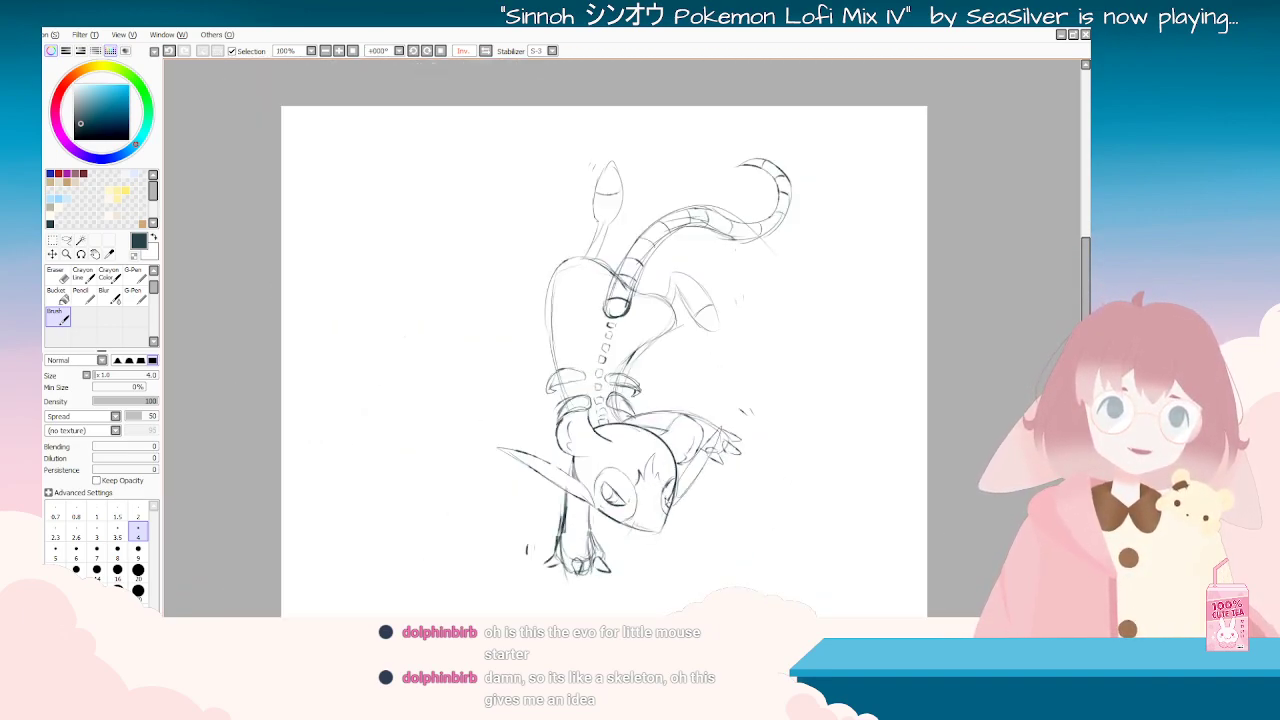
Step: Examine the head, spine and front legs up close and tilted, comparing them with the whole figure
scroll(662, 503, up, 2)
key(Delete)
key(Delete)
key(Delete)
key(Delete)
key(Delete)
key(Delete)
key(Delete)
key(Delete)
key(Delete)
key(Delete)
key(Delete)
key(Delete)
key(Delete)
key(Delete)
key(Delete)
key(Delete)
key(Delete)
key(Delete)
key(Delete)
key(Delete)
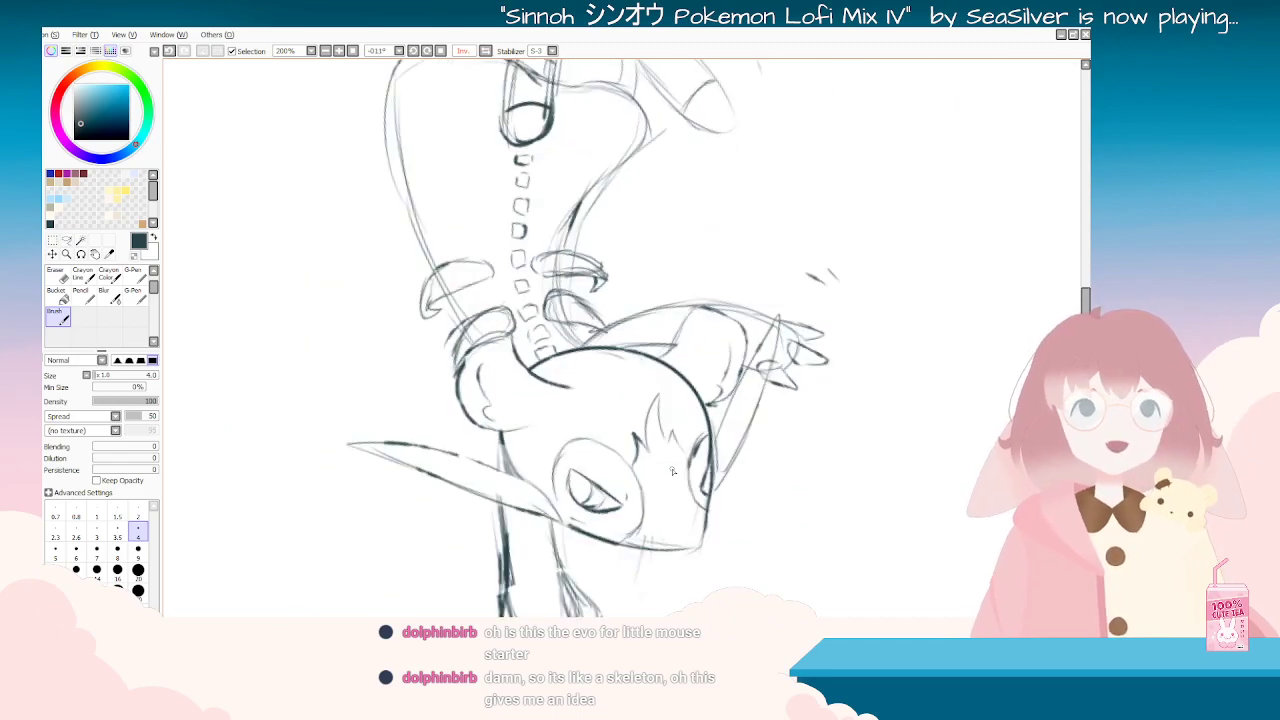
scroll(672, 471, down, 3)
scroll(674, 472, up, 4)
scroll(676, 473, down, 2)
key(End)
key(End)
key(End)
key(End)
key(End)
key(End)
key(End)
key(End)
key(End)
key(End)
key(End)
key(End)
key(End)
key(End)
key(End)
key(End)
key(End)
key(End)
key(End)
key(End)
key(End)
key(End)
key(End)
key(End)
key(End)
key(End)
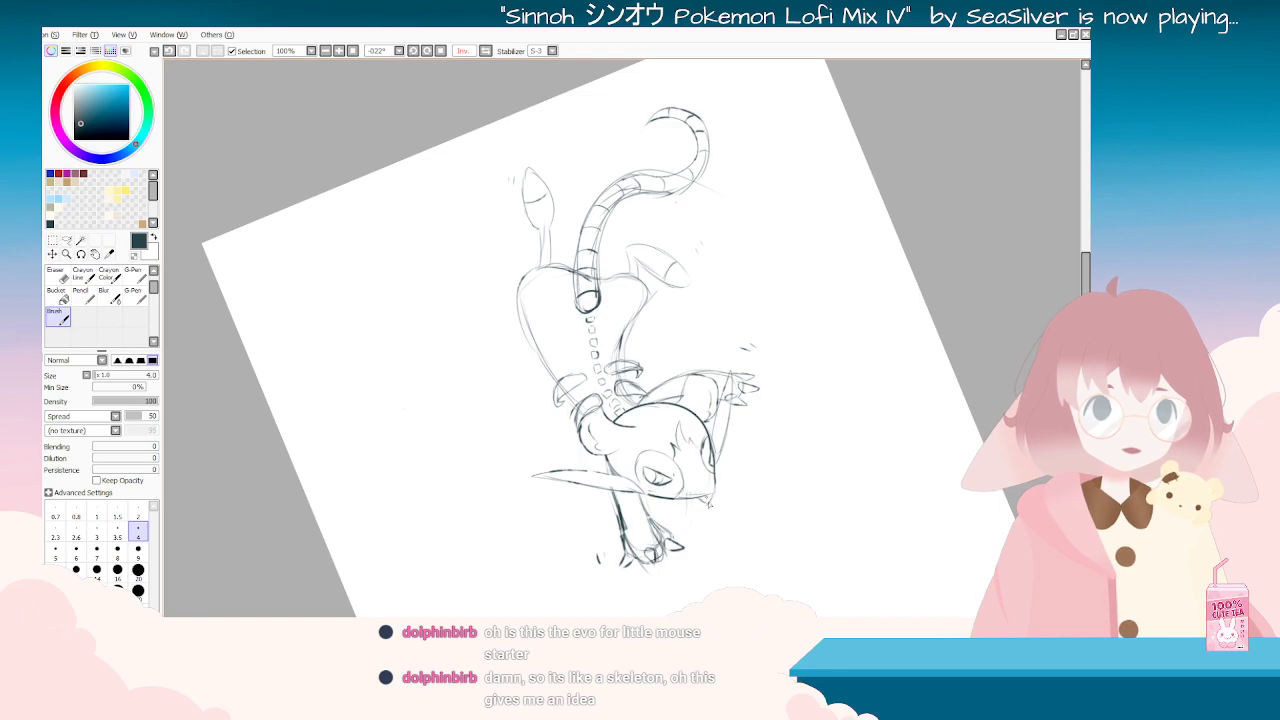
key(End)
key(End)
scroll(737, 515, down, 2)
scroll(737, 515, up, 2)
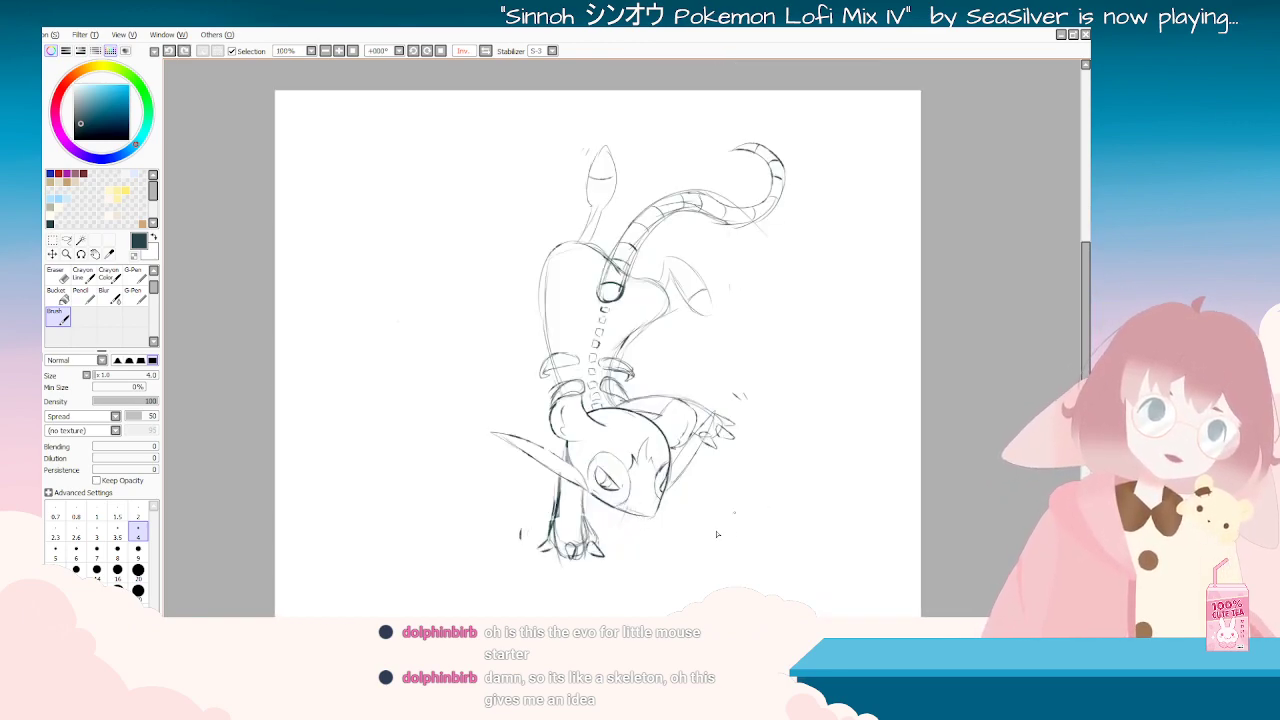
Step: Try pointed claws on the toes of the raised hind foot and smaller claws on the far hind foot
key(Delete)
key(Delete)
key(Delete)
key(Delete)
key(Delete)
key(Delete)
key(Delete)
key(Delete)
key(Delete)
key(Delete)
key(Delete)
key(Delete)
key(Delete)
key(Delete)
key(Delete)
key(Delete)
key(Delete)
key(End)
key(End)
click(57, 276)
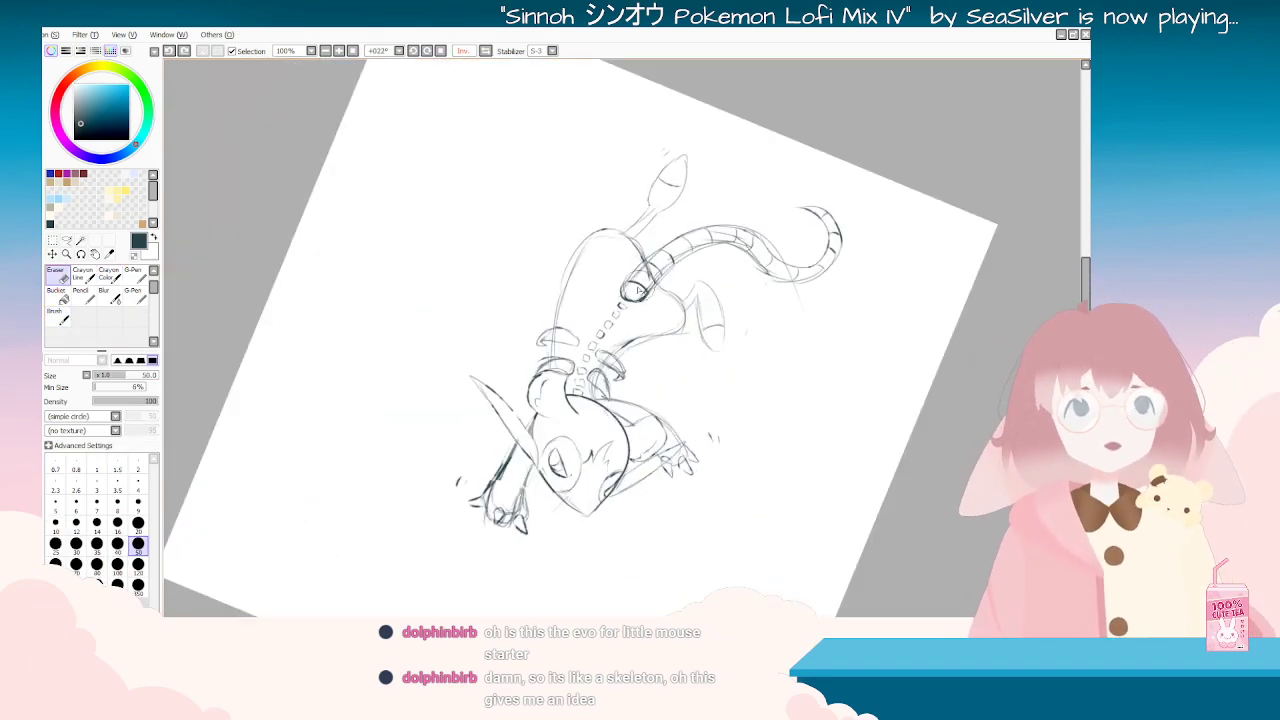
key(Delete)
click(60, 317)
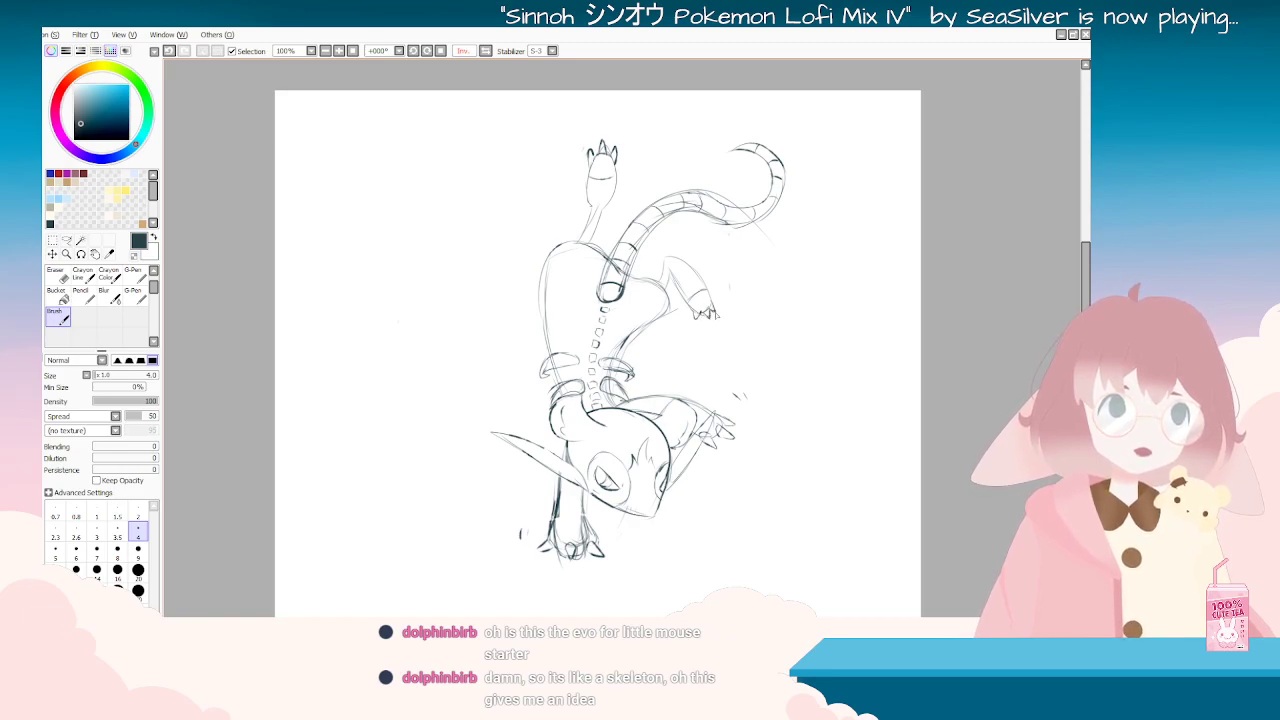
mouse_move(716, 317)
mouse_down()
mouse_move(652, 247)
mouse_move(544, 394)
mouse_move(685, 410)
mouse_move(718, 333)
mouse_up()
Step: Check the clawed hind feet against the whole creature and undo the claw strokes on them
scroll(720, 314, down, 3)
scroll(718, 314, up, 3)
drag(673, 408, 661, 383)
scroll(661, 383, up, 1)
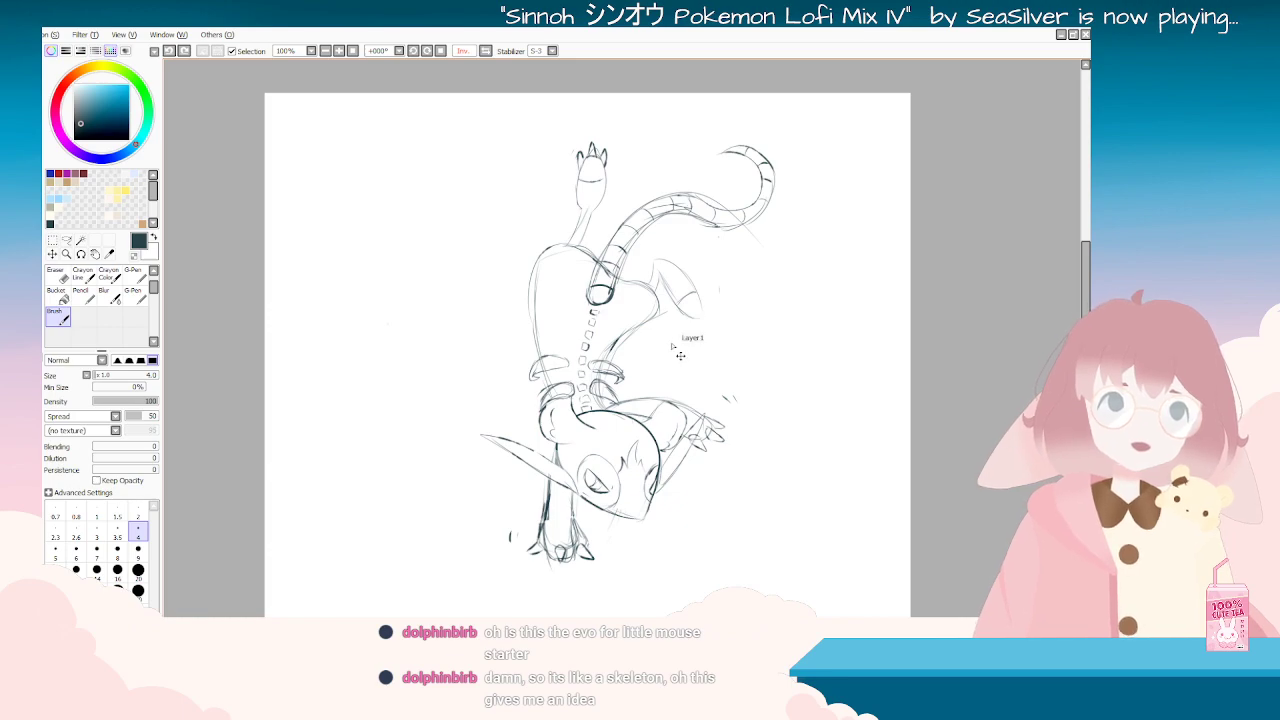
key(ctrl+z)
key(ctrl+z)
key(ctrl+z)
key(ctrl+z)
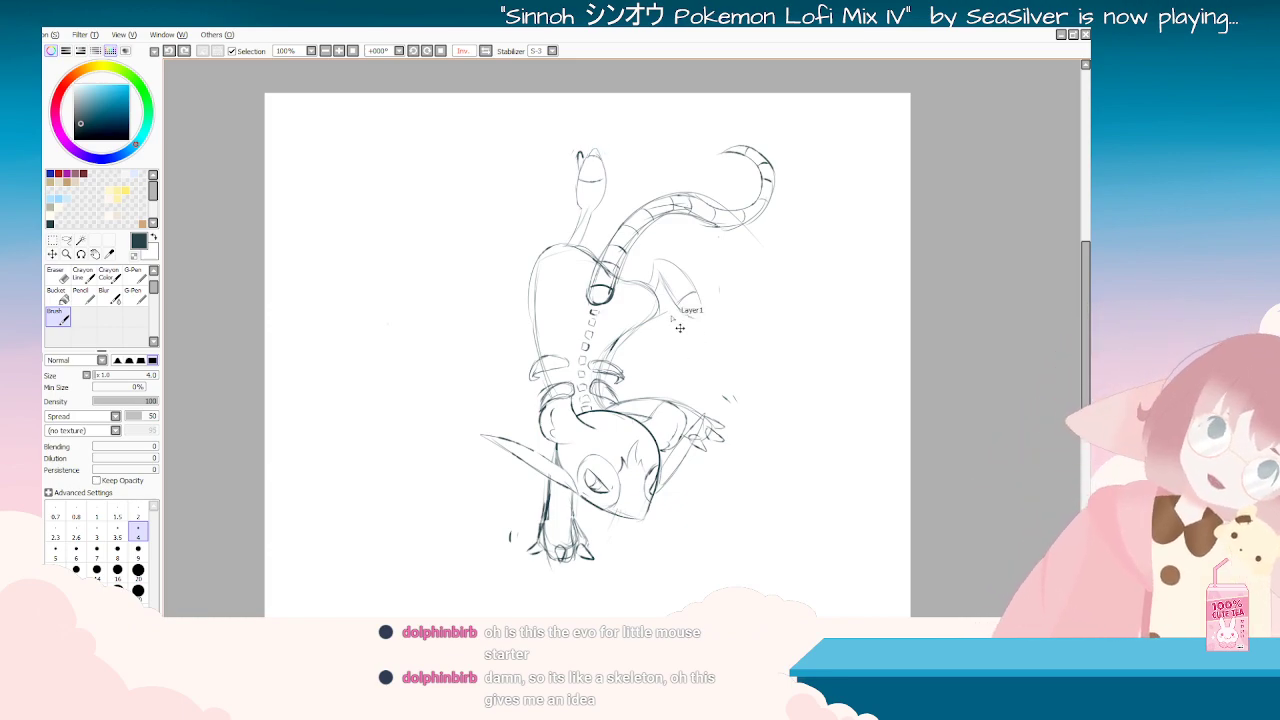
Step: Scale the whole creature sketch up so it fills most of the canvas height, and check the enlarged figure
scroll(673, 312, down, 3)
scroll(672, 476, up, 1)
drag(606, 257, 582, 350)
scroll(672, 390, up, 2)
scroll(670, 388, down, 2)
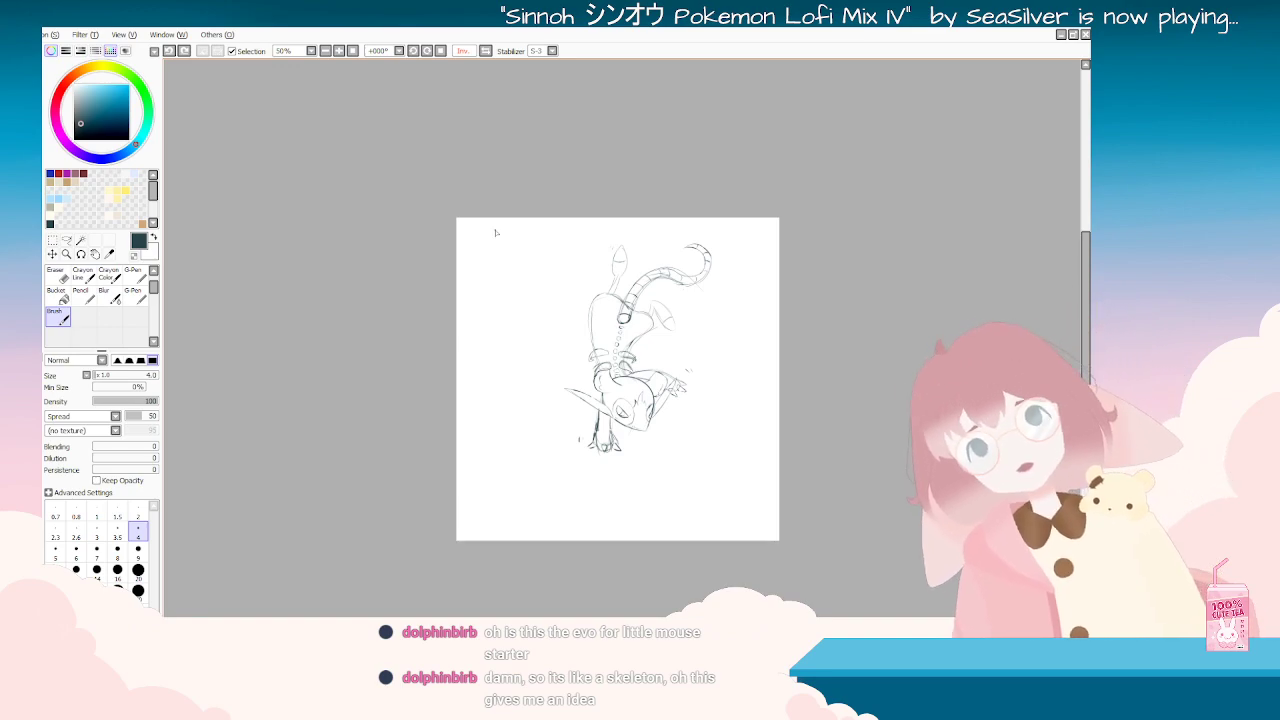
click(51, 243)
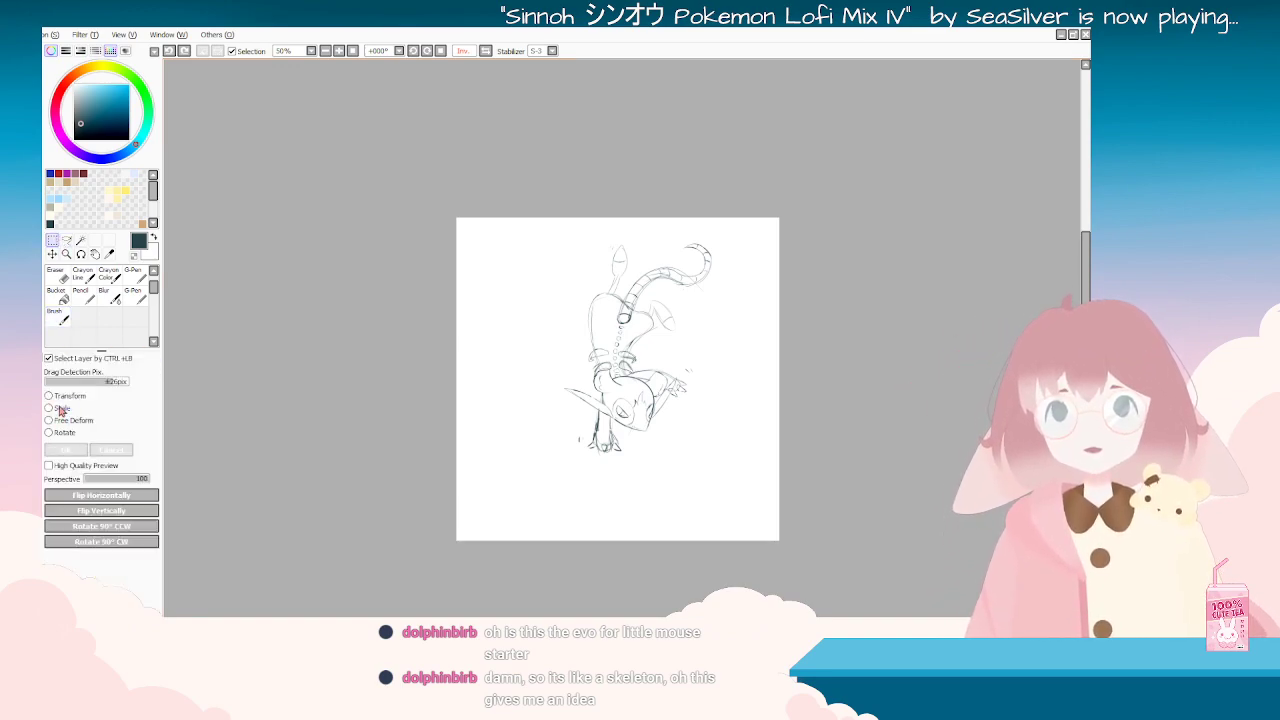
click(60, 409)
mouse_move(716, 241)
mouse_down()
mouse_move(830, 200)
mouse_move(741, 228)
mouse_up()
click(72, 452)
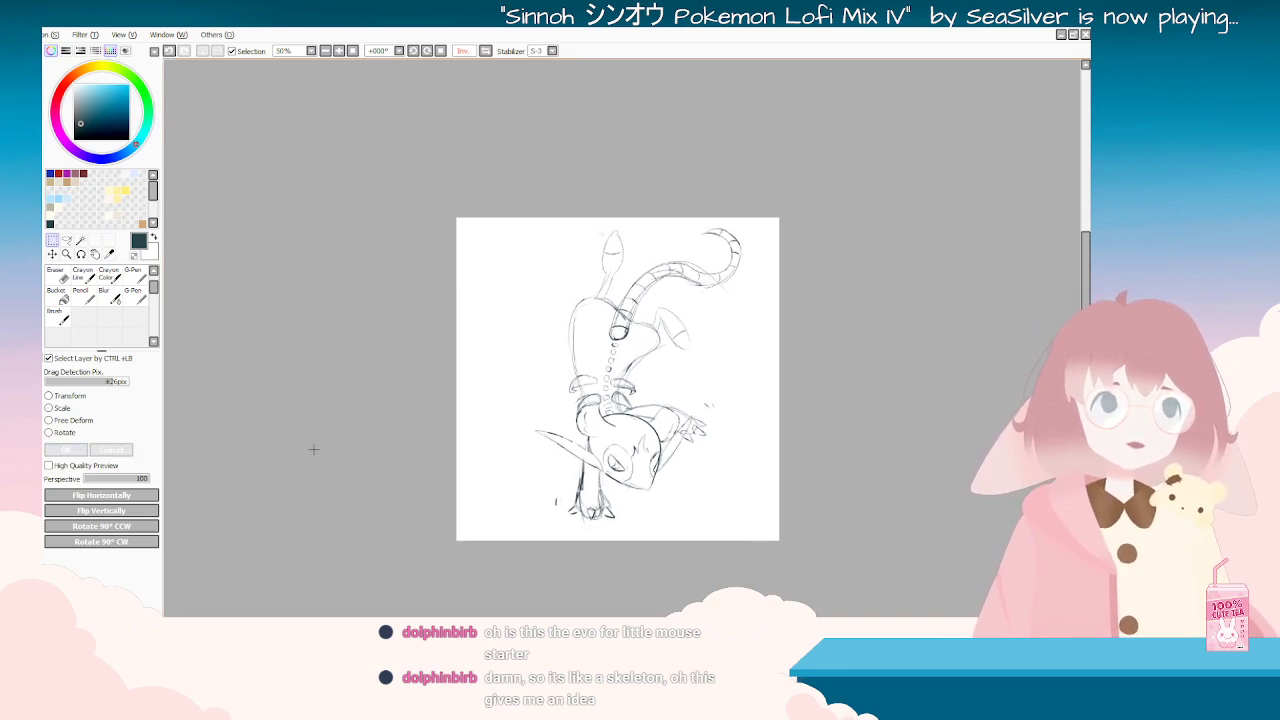
scroll(811, 522, up, 2)
scroll(820, 551, down, 2)
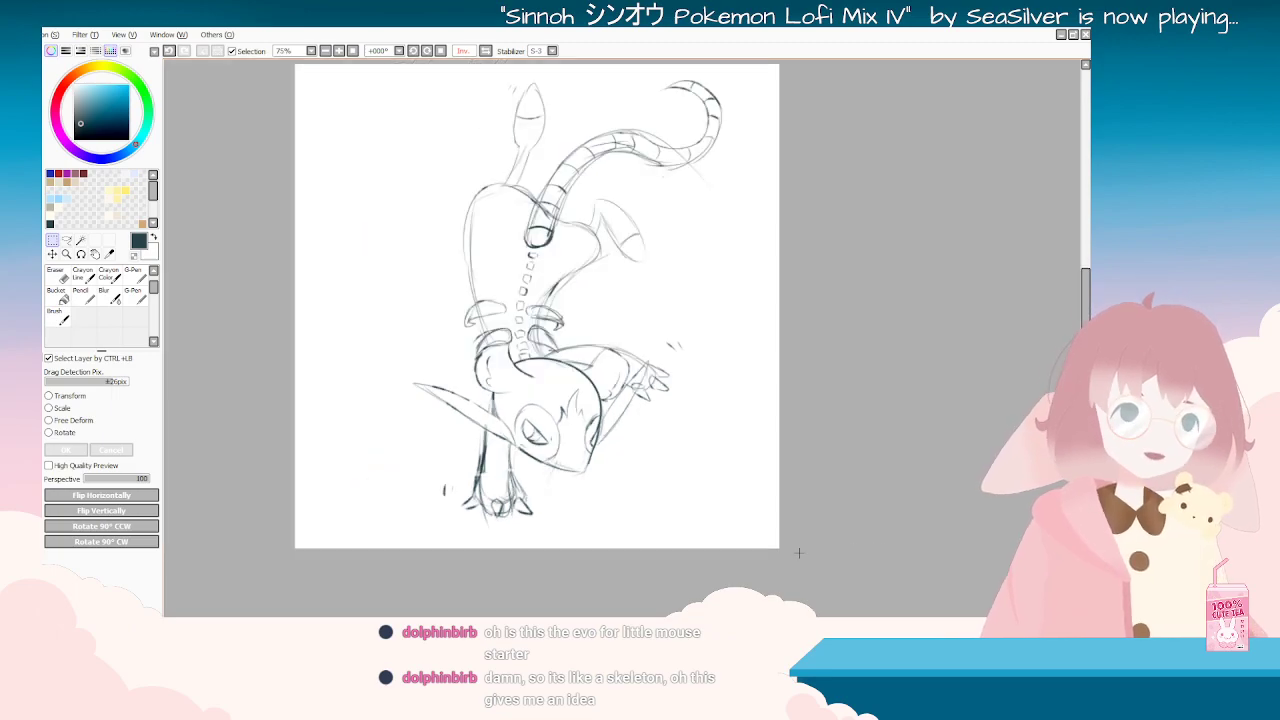
alt+drag(437, 293, 459, 259)
scroll(459, 259, up, 2)
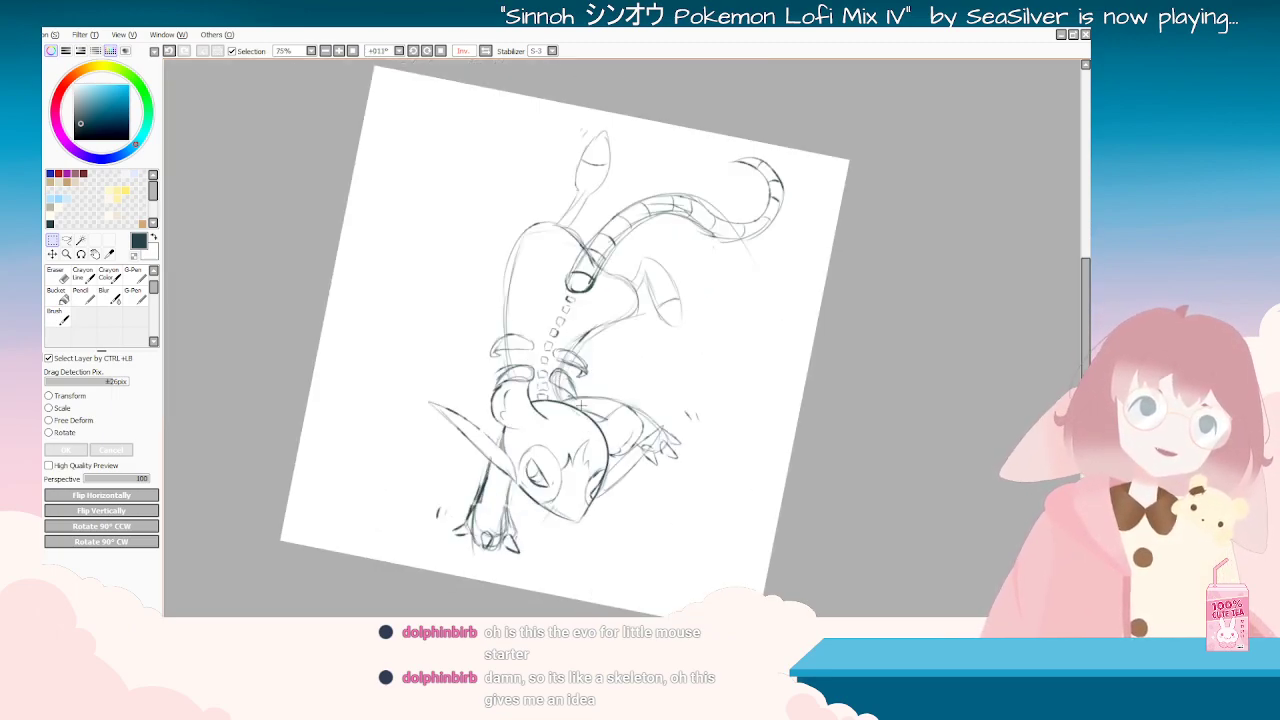
Step: Examine the enlarged creature sketch up close from several rotated angles, checking the pose of the head, spine, tail and limbs
alt+drag(606, 430, 577, 418)
key(End)
key(End)
key(End)
key(End)
key(End)
key(End)
key(End)
key(End)
key(End)
key(End)
key(End)
key(End)
key(End)
key(End)
key(End)
key(End)
key(End)
key(End)
key(End)
key(End)
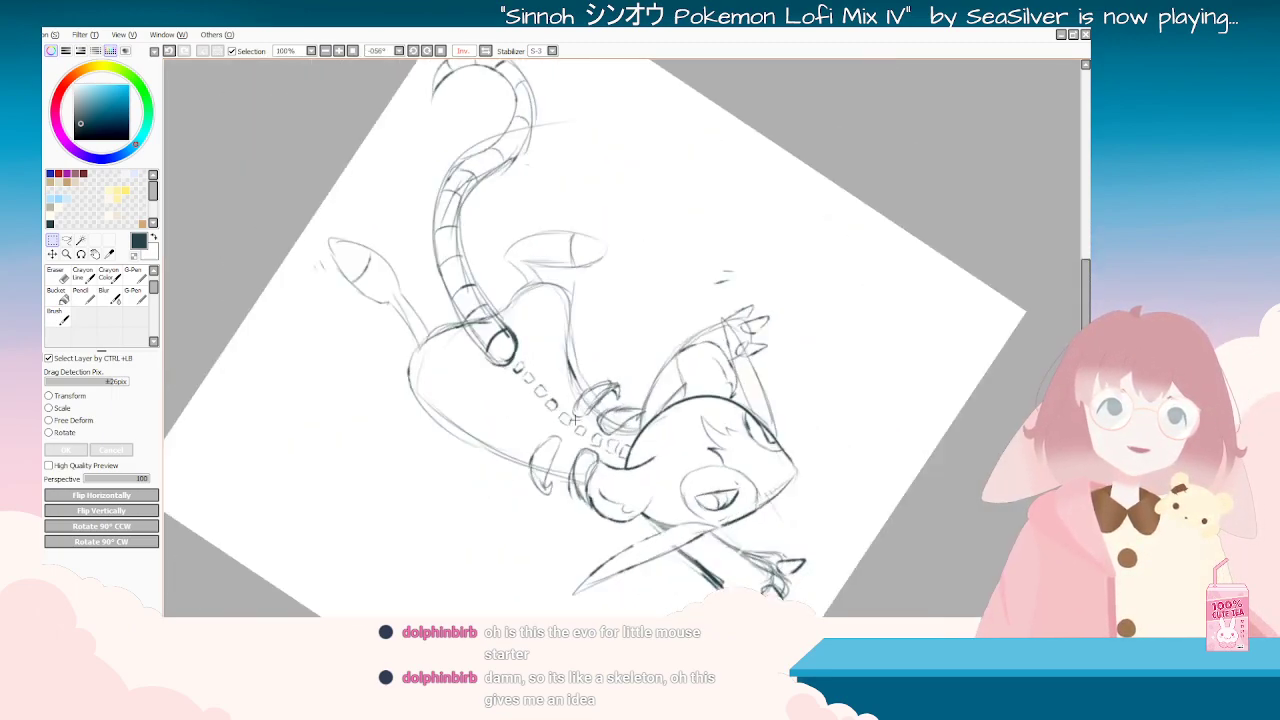
scroll(575, 419, down, 1)
key(Delete)
key(Delete)
key(Delete)
key(Delete)
key(Delete)
key(Delete)
key(Delete)
key(Delete)
key(Delete)
key(Delete)
key(Delete)
key(Delete)
key(Delete)
key(Delete)
key(Delete)
key(Delete)
key(Delete)
key(Delete)
key(Delete)
key(Delete)
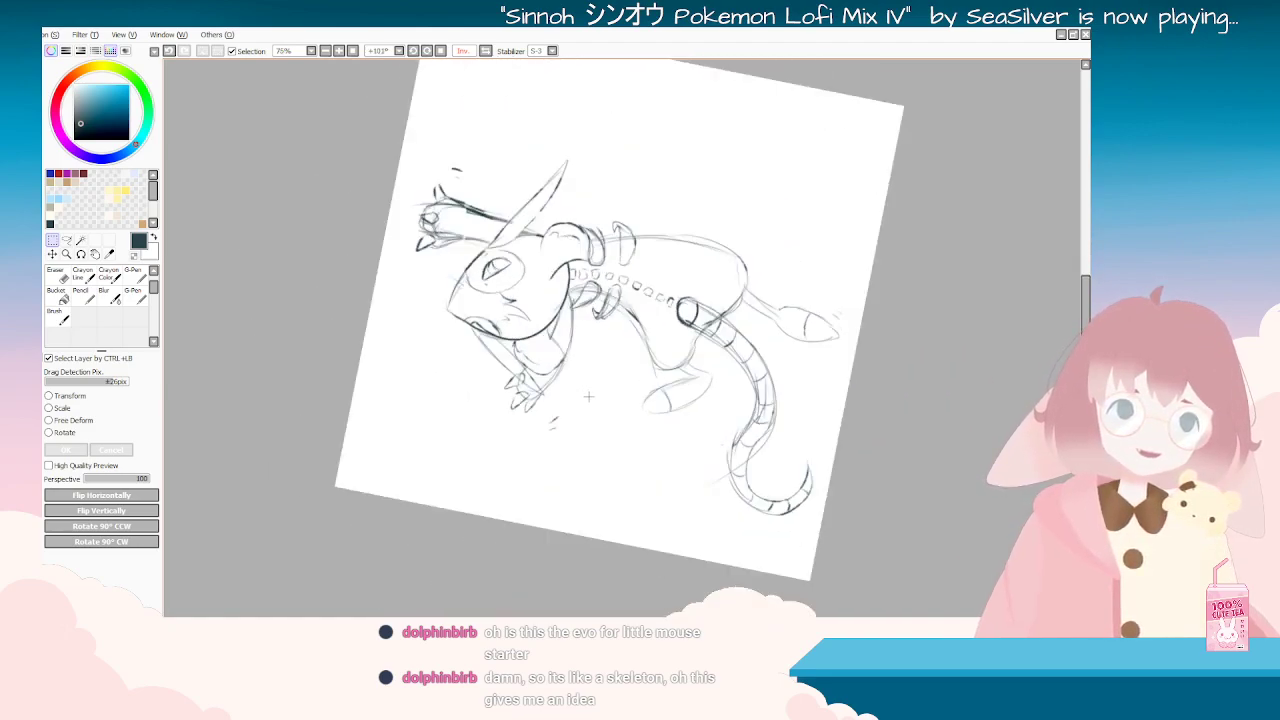
Step: Check the whole figure's silhouette at a reduced size while rotating the canvas back to upright
scroll(621, 362, down, 2)
scroll(621, 362, down, 1)
scroll(620, 363, up, 1)
key(End)
key(End)
key(End)
key(End)
key(End)
key(End)
key(End)
key(End)
key(End)
key(End)
key(End)
key(End)
key(End)
key(End)
key(End)
key(End)
key(End)
key(End)
key(End)
key(End)
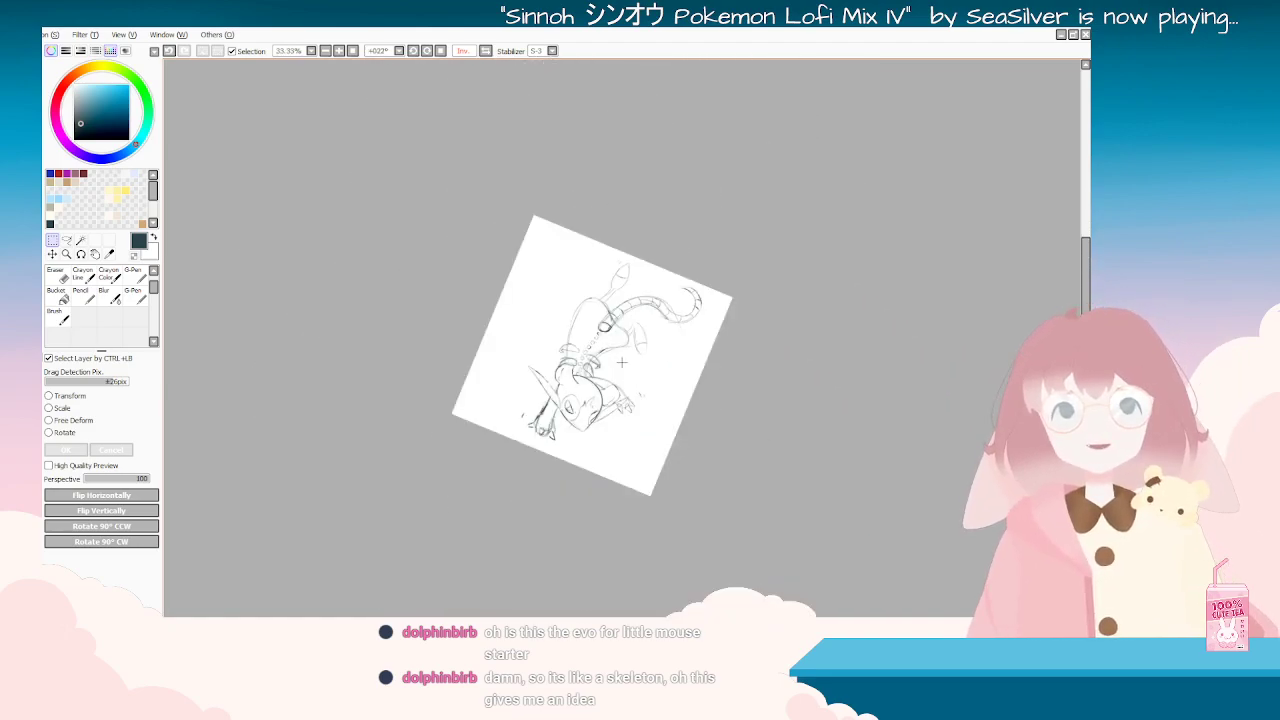
key(End)
key(End)
key(End)
key(End)
key(End)
key(End)
key(End)
scroll(589, 436, up, 2)
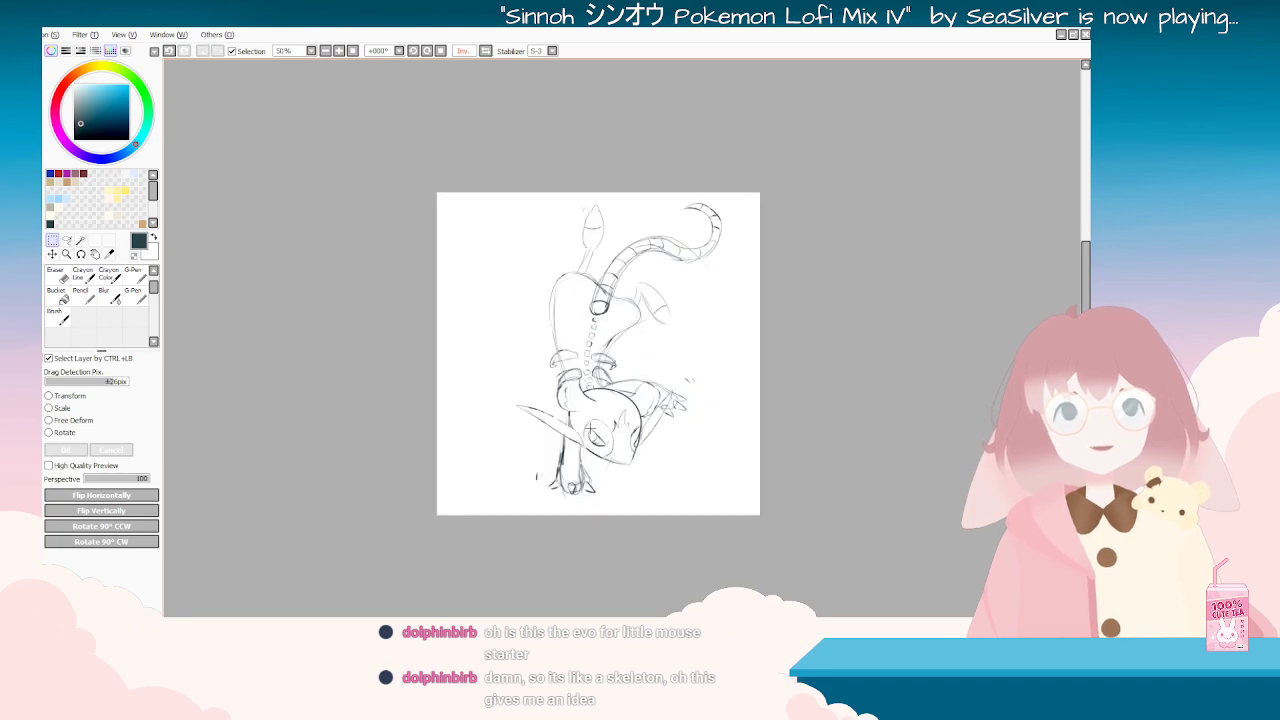
Step: Turn the canvas through a full rotation and compare the upright creature's placement on the page at several zoom levels
key(Delete)
key(Delete)
key(Delete)
key(Delete)
key(Delete)
key(Delete)
key(Delete)
key(Delete)
key(Delete)
key(Delete)
key(Delete)
key(Delete)
key(Delete)
key(Delete)
key(Delete)
key(Delete)
key(Delete)
key(Delete)
key(Delete)
key(Delete)
key(Delete)
key(Delete)
key(Delete)
key(Delete)
key(Delete)
key(Delete)
key(Delete)
key(Delete)
key(Delete)
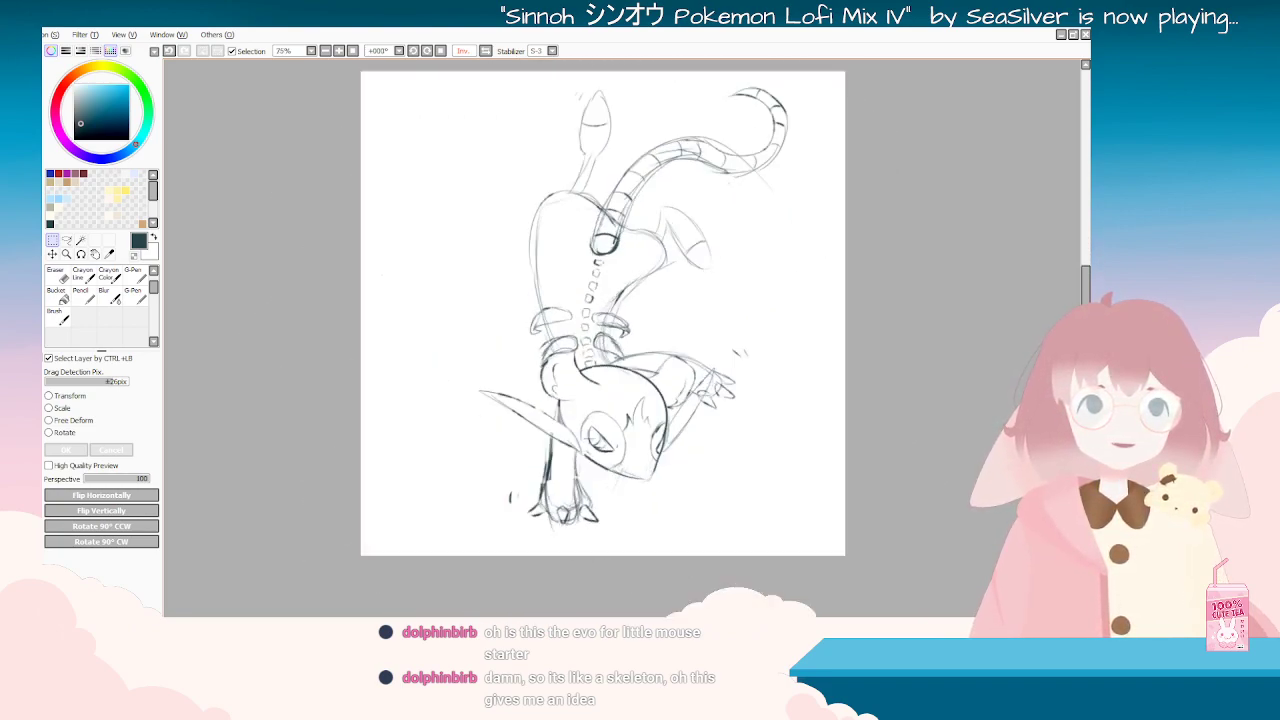
scroll(604, 428, down, 2)
scroll(604, 428, down, 1)
scroll(604, 428, up, 1)
scroll(604, 428, up, 2)
scroll(680, 480, down, 2)
scroll(679, 479, up, 1)
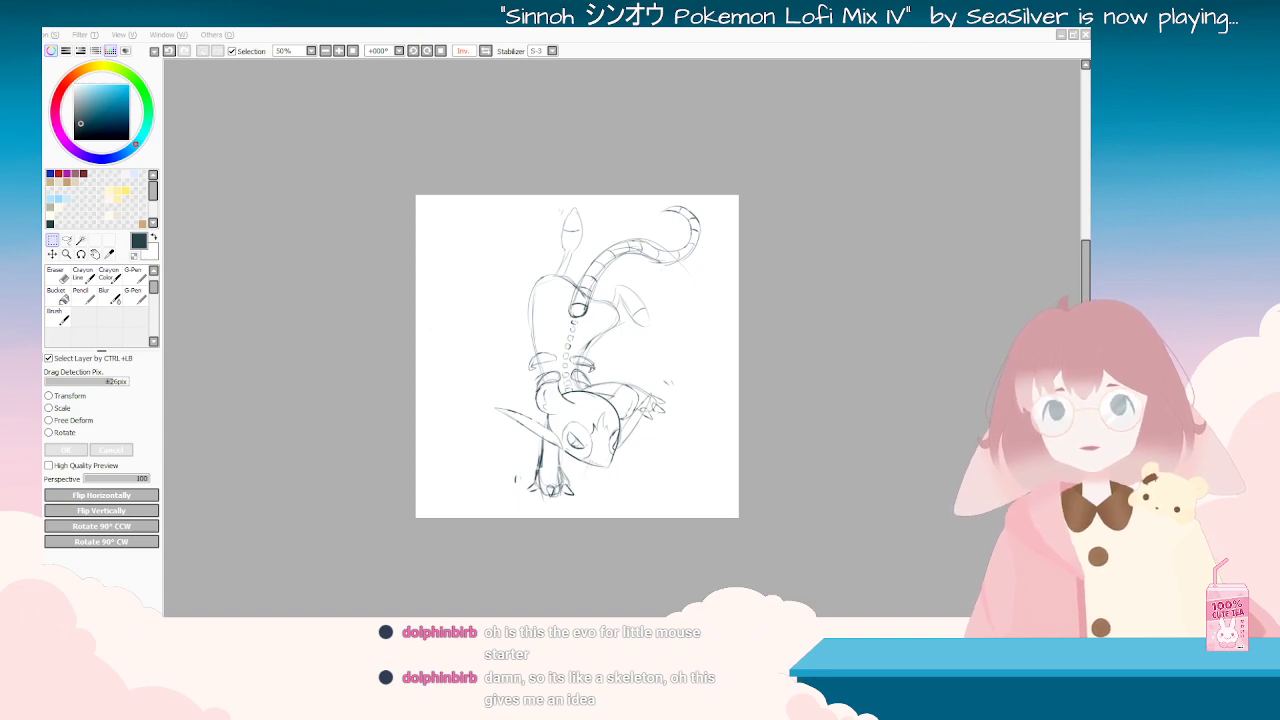
Step: Examine the tilted sketch up close and turned over with the head upward to judge the body's balance
mouse_move(849, 494)
mouse_down()
mouse_move(626, 480)
mouse_move(517, 375)
mouse_up()
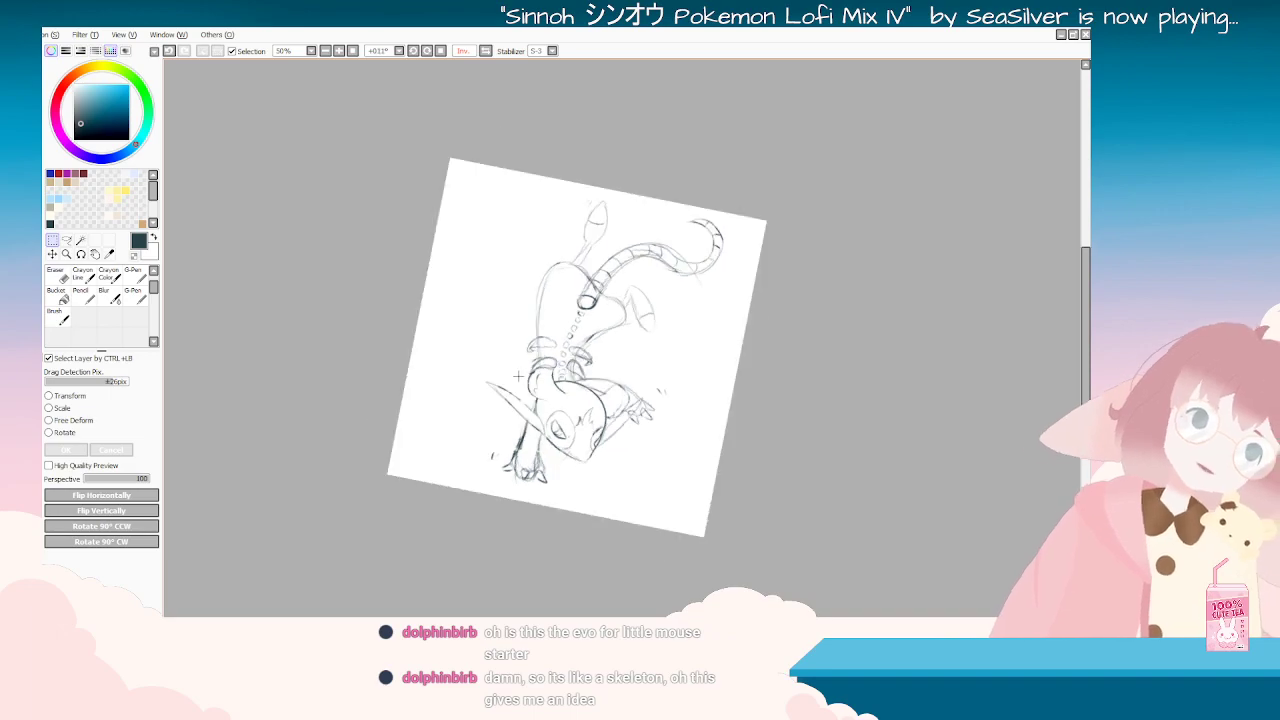
key(Home)
scroll(600, 434, up, 7)
scroll(600, 435, down, 5)
scroll(600, 435, down, 1)
key(Delete)
key(Delete)
key(Delete)
key(Delete)
key(Delete)
key(Delete)
key(Delete)
key(Delete)
key(Delete)
key(Delete)
key(Delete)
key(Delete)
key(Delete)
key(Delete)
key(Delete)
key(Delete)
key(Delete)
key(Delete)
key(Delete)
key(Delete)
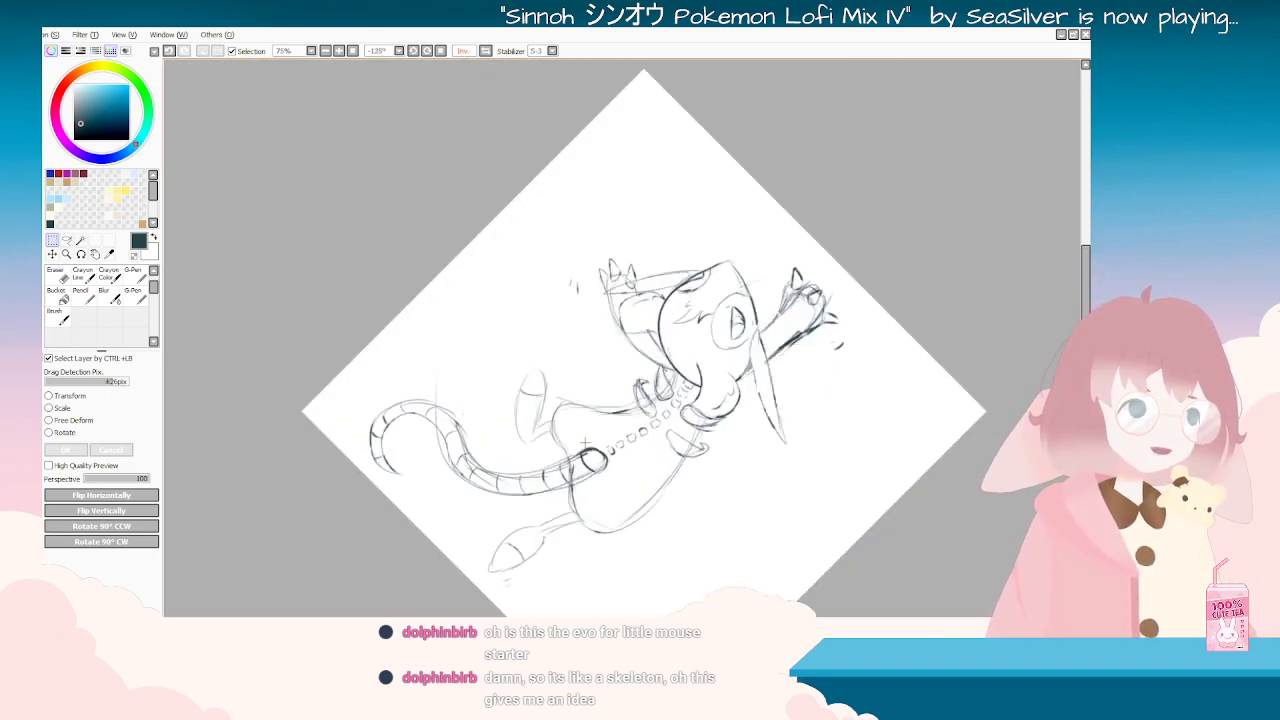
Step: Examine how the head, spine and curled tail line up while rotating the canvas from a diagonal tilt to 0°
key(Delete)
key(Delete)
key(Delete)
key(Delete)
key(Delete)
key(Delete)
key(Delete)
key(Delete)
key(Delete)
key(Delete)
key(Delete)
key(Delete)
key(Delete)
key(Delete)
key(Delete)
key(Delete)
key(Delete)
key(Delete)
key(Delete)
key(Delete)
key(End)
key(End)
key(End)
key(End)
key(End)
key(End)
key(End)
key(End)
key(End)
key(End)
key(End)
mouse_move(603, 418)
mouse_down()
mouse_move(660, 260)
mouse_move(597, 410)
mouse_up()
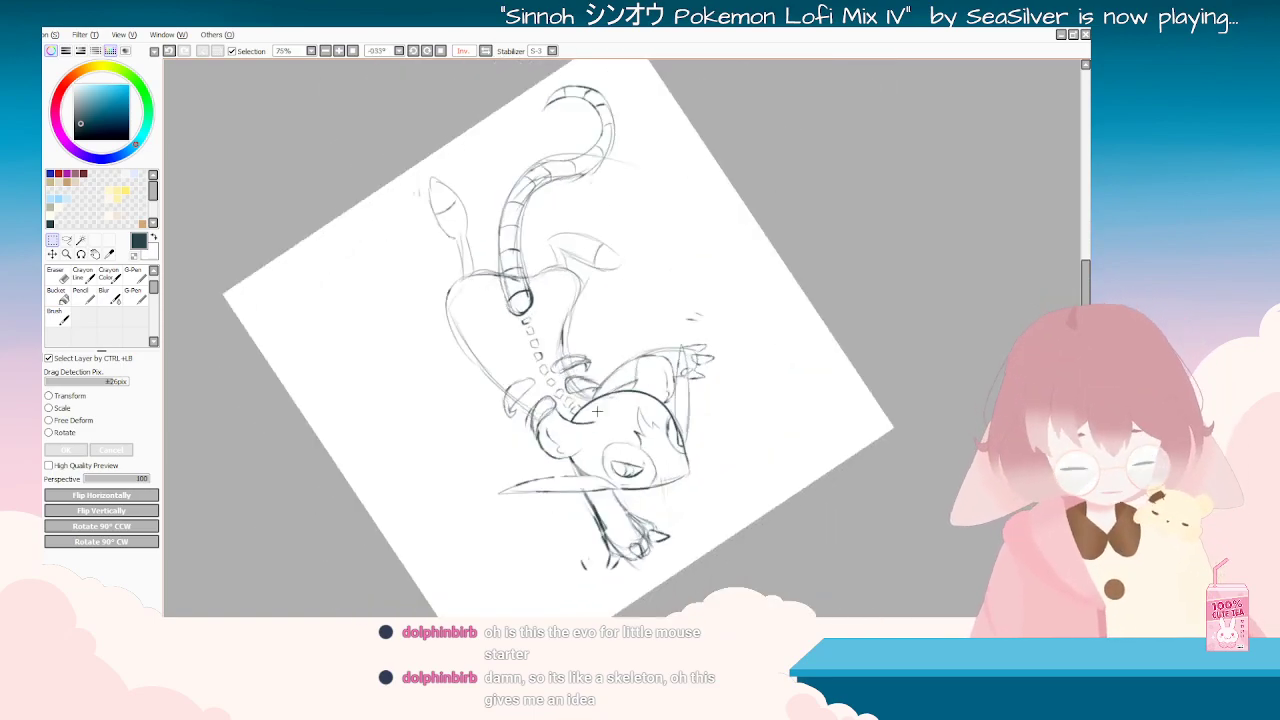
mouse_move(597, 410)
mouse_down()
mouse_move(660, 270)
mouse_move(540, 300)
mouse_move(585, 420)
mouse_up()
scroll(593, 403, up, 3)
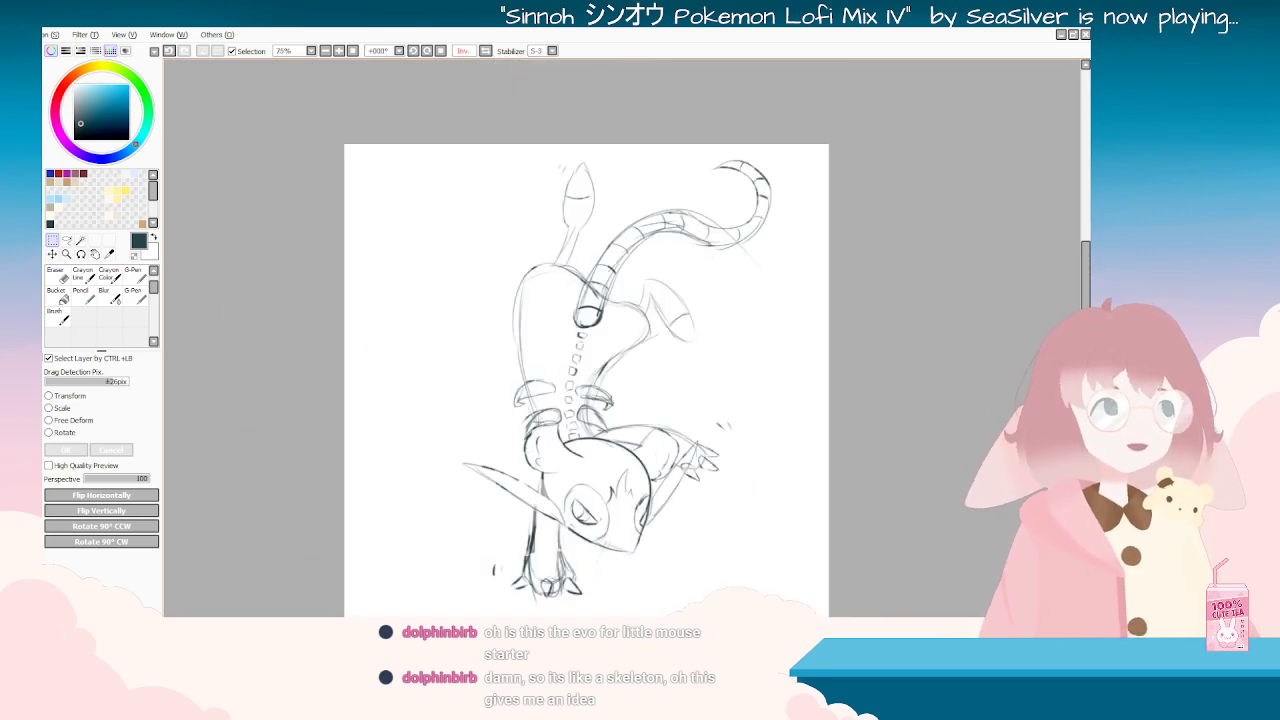
Step: Turn the creature onto its side to view the pose, and switch to the Brush tool at size 4
key(Delete)
key(Delete)
key(Delete)
key(Delete)
key(Delete)
key(Delete)
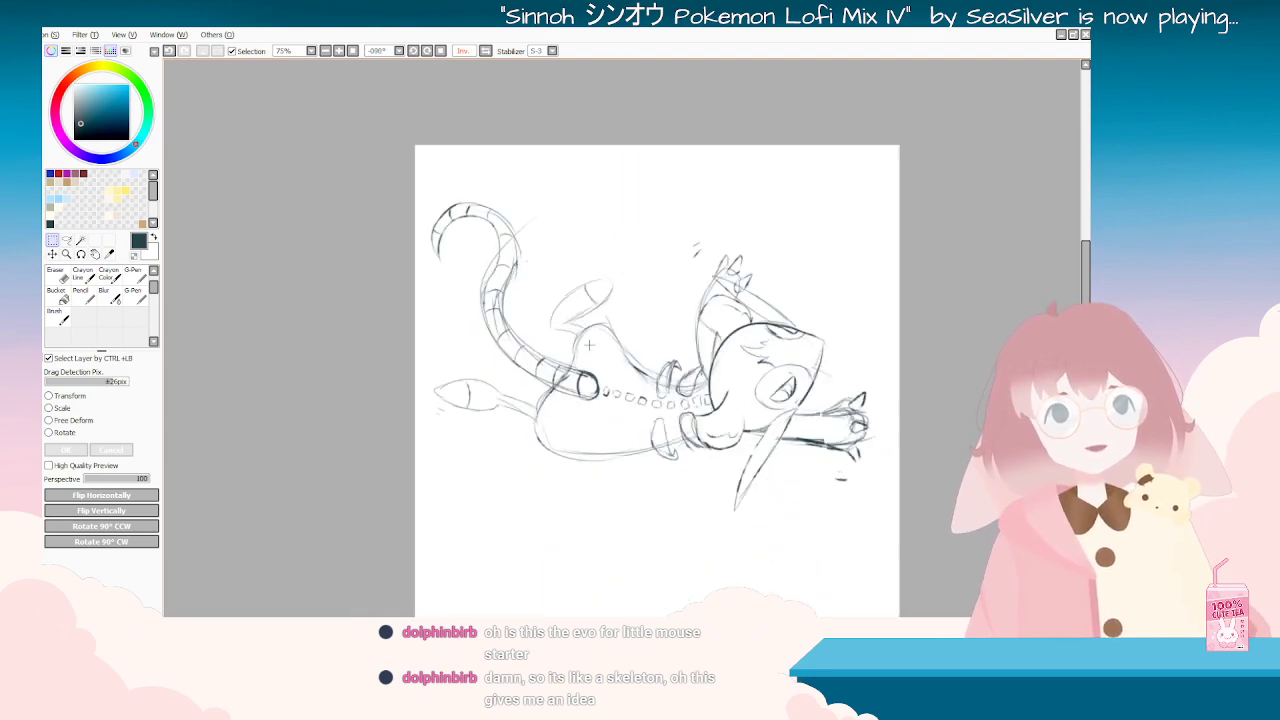
key(Delete)
key(Delete)
key(Delete)
click(58, 317)
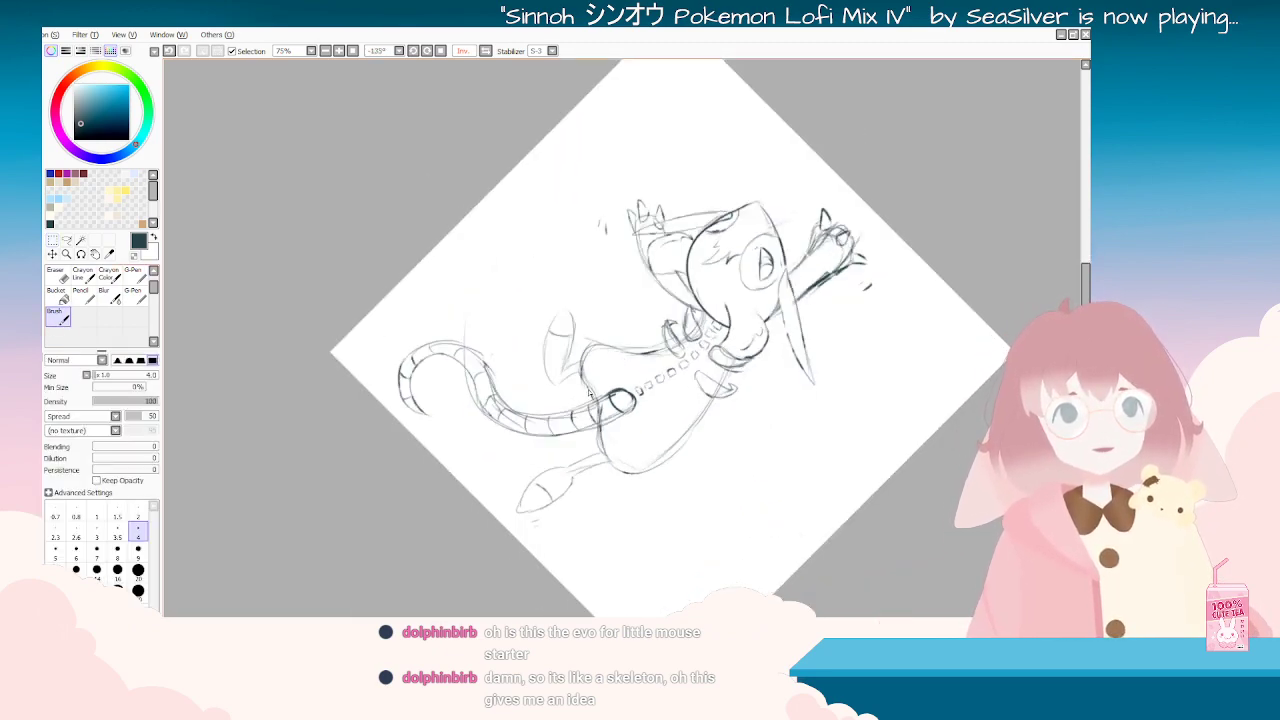
Step: Check the whole creature's silhouette at a reduced size while turning the canvas around to a slight tilt
key(Delete)
key(Delete)
key(Delete)
key(Delete)
key(Delete)
key(Delete)
key(Delete)
key(Delete)
key(Delete)
key(Delete)
key(Delete)
key(Delete)
key(Delete)
key(Delete)
key(Delete)
key(Delete)
key(Delete)
key(Delete)
key(Delete)
key(Delete)
scroll(777, 450, down, 3)
key(End)
key(End)
key(End)
scroll(716, 490, up, 1)
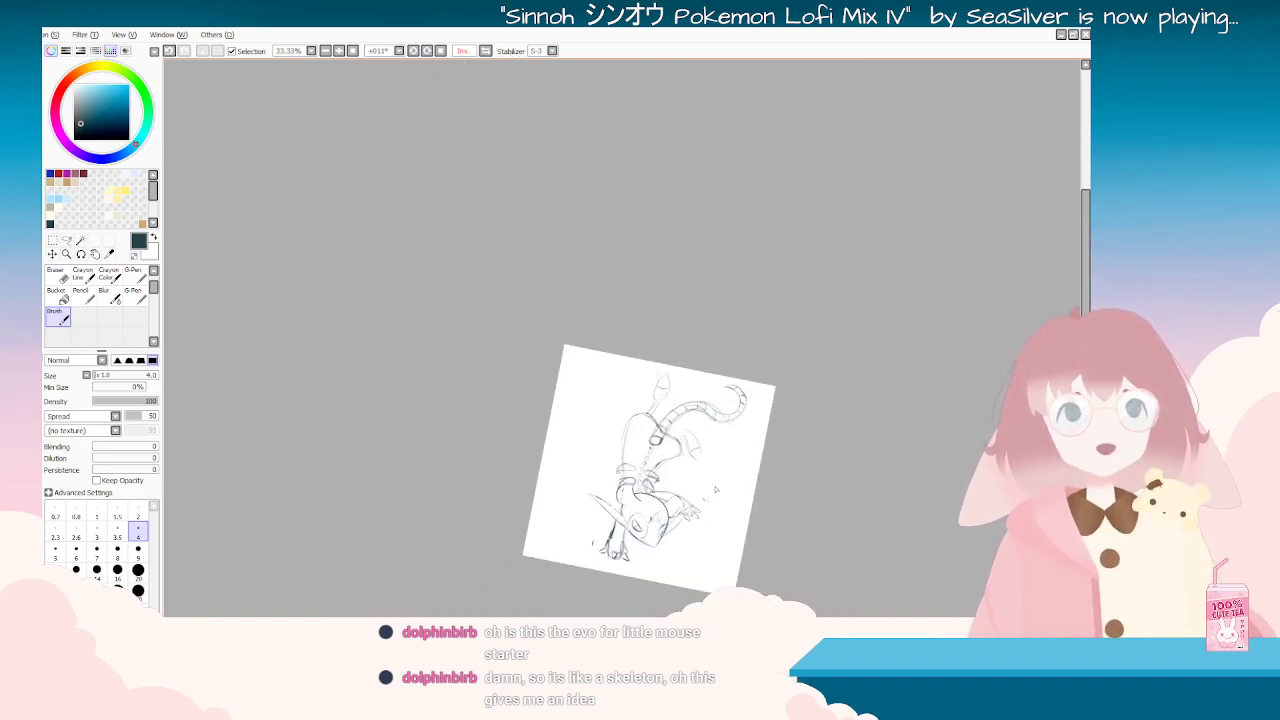
scroll(716, 490, up, 1)
Step: Spin the canvas both ways and enlarge the slightly tilted sketch to 75% to review the body, limbs and tail
key(Delete)
key(Delete)
key(Delete)
key(Delete)
key(Delete)
key(Delete)
key(Delete)
key(Delete)
key(Delete)
key(Delete)
key(Delete)
key(Delete)
key(Delete)
key(Delete)
key(Delete)
key(Delete)
key(Delete)
key(Delete)
key(Delete)
key(Delete)
key(Delete)
key(Delete)
key(Delete)
key(Delete)
key(Delete)
key(Delete)
key(Delete)
key(Delete)
key(Delete)
key(Delete)
key(Delete)
scroll(715, 510, up, 1)
key(End)
key(End)
key(End)
key(End)
key(End)
key(End)
key(End)
key(End)
key(End)
key(End)
key(End)
key(End)
key(End)
key(End)
key(End)
key(End)
key(End)
key(End)
key(End)
key(End)
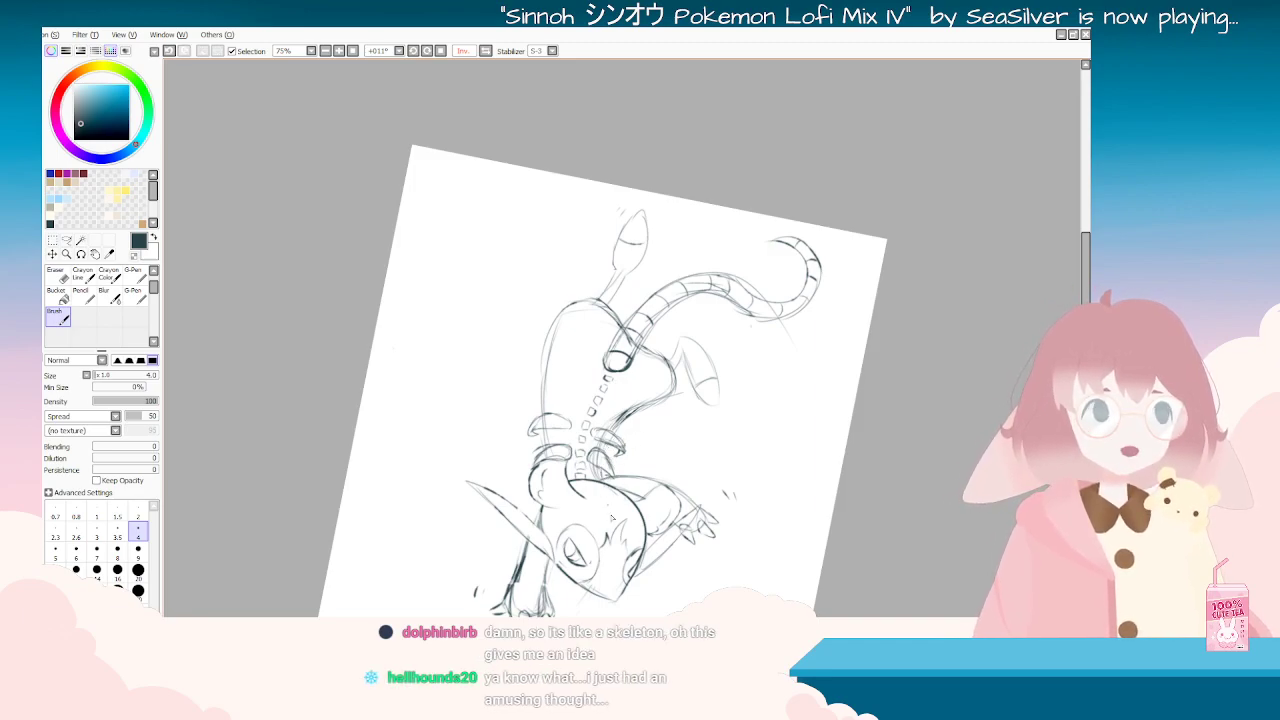
Step: Review the creature's sideways pose and its reduced silhouette, bringing the canvas back to 0° at 75% zoom
key(Delete)
key(Delete)
key(Delete)
key(Delete)
key(Delete)
key(Delete)
key(Delete)
key(Delete)
key(Delete)
key(Delete)
key(Delete)
key(Delete)
key(Delete)
key(Delete)
key(Delete)
key(Delete)
key(Delete)
key(Delete)
key(Delete)
key(Delete)
key(Delete)
key(Delete)
key(Delete)
key(Delete)
key(Delete)
key(Delete)
key(Delete)
key(Delete)
key(Delete)
key(Delete)
key(Delete)
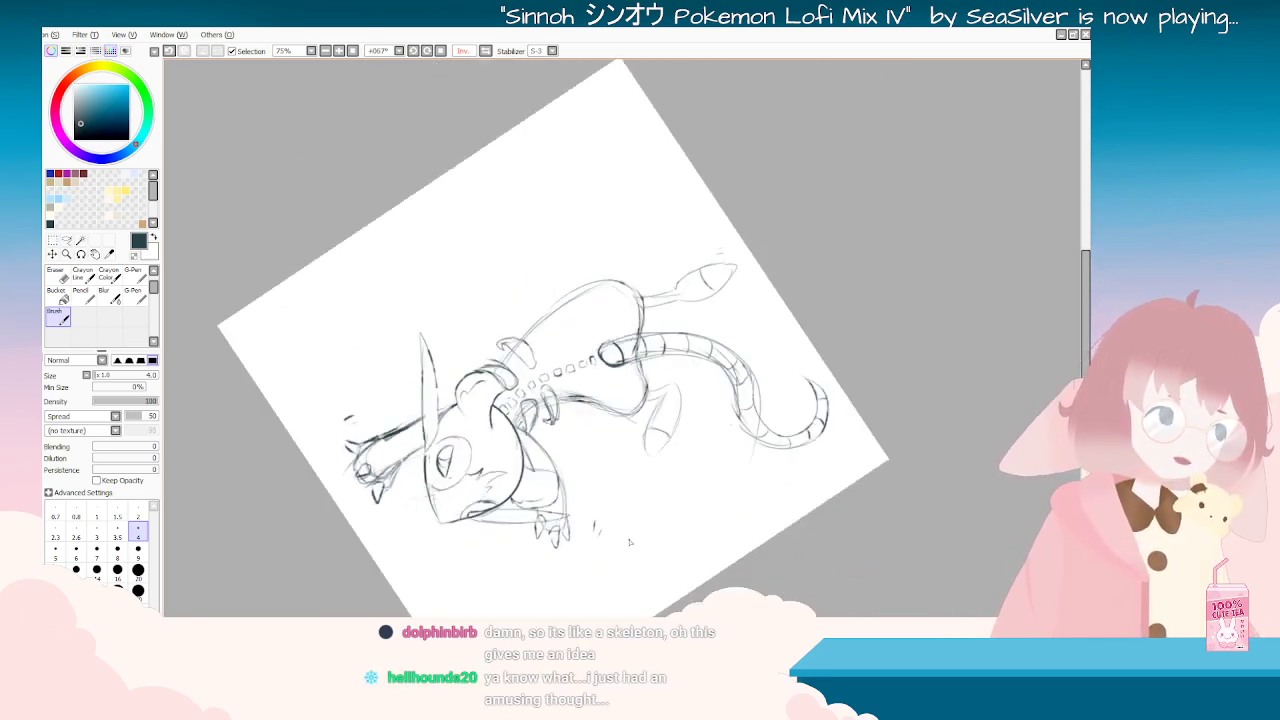
scroll(629, 541, down, 3)
key(Delete)
scroll(630, 542, down, 1)
scroll(632, 562, up, 4)
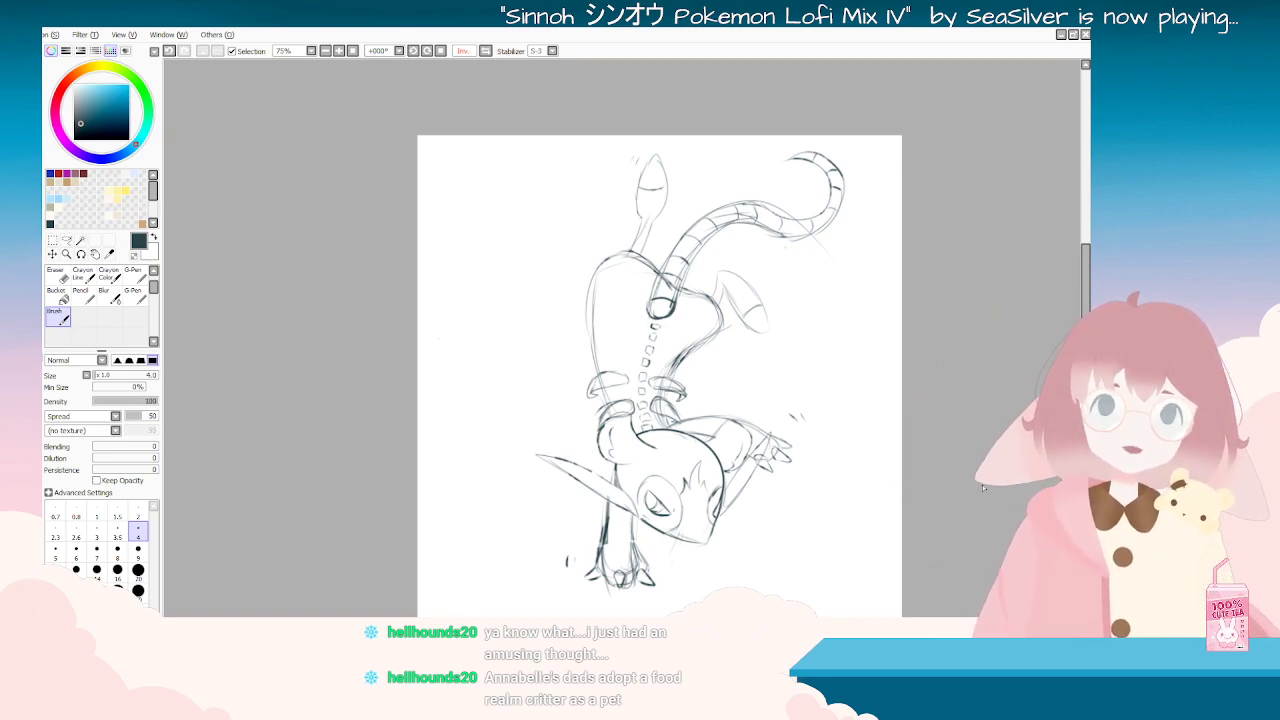
Step: Review the creature's overall silhouette at reduced and enlarged sizes with the canvas unrotated
drag(721, 322, 708, 264)
scroll(711, 342, down, 6)
scroll(720, 332, up, 4)
key(Home)
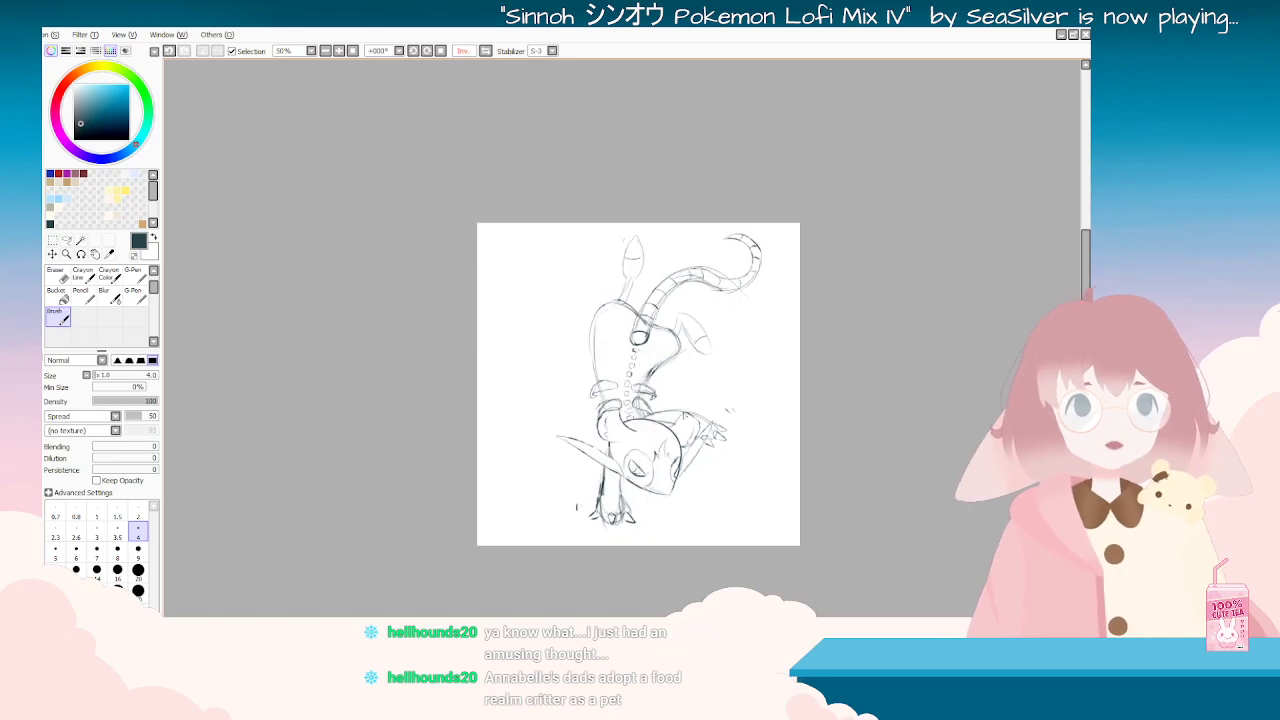
scroll(713, 469, up, 2)
scroll(713, 469, down, 1)
scroll(713, 469, up, 1)
scroll(713, 469, down, 1)
scroll(711, 355, down, 2)
scroll(711, 355, up, 2)
drag(711, 355, 688, 293)
key(Home)
scroll(687, 403, down, 1)
scroll(687, 403, up, 2)
scroll(687, 403, down, 3)
scroll(687, 403, up, 3)
Step: Turn the creature to 180° at 100% zoom, then spin it back partway at 75% to examine the pose from other angles
key(Delete)
key(Delete)
key(Delete)
key(Delete)
key(Delete)
key(Delete)
key(Delete)
key(Delete)
key(Delete)
key(Delete)
key(Delete)
key(Delete)
key(Delete)
key(Delete)
key(Delete)
key(Delete)
key(Delete)
key(Delete)
key(Delete)
key(Delete)
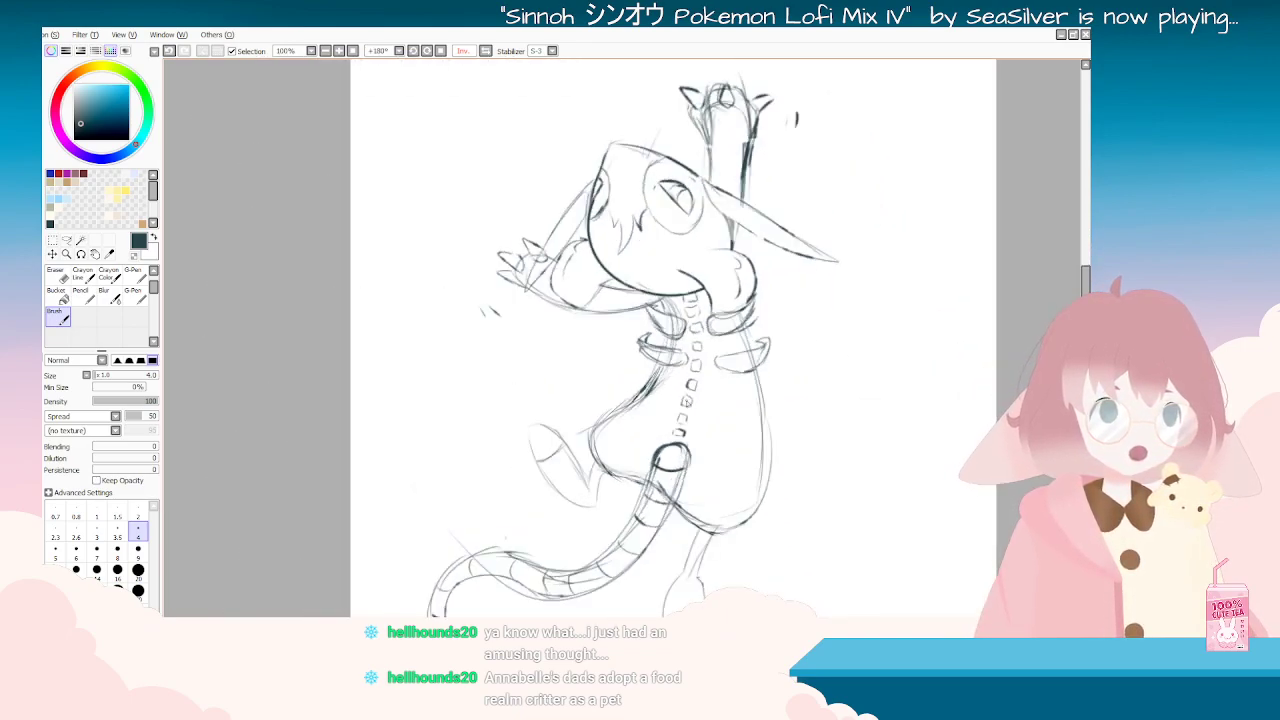
scroll(687, 403, down, 1)
key(End)
key(End)
key(End)
key(End)
key(End)
key(End)
key(End)
key(End)
key(End)
key(End)
key(End)
key(End)
key(End)
key(End)
key(End)
key(End)
key(End)
key(End)
key(End)
key(End)
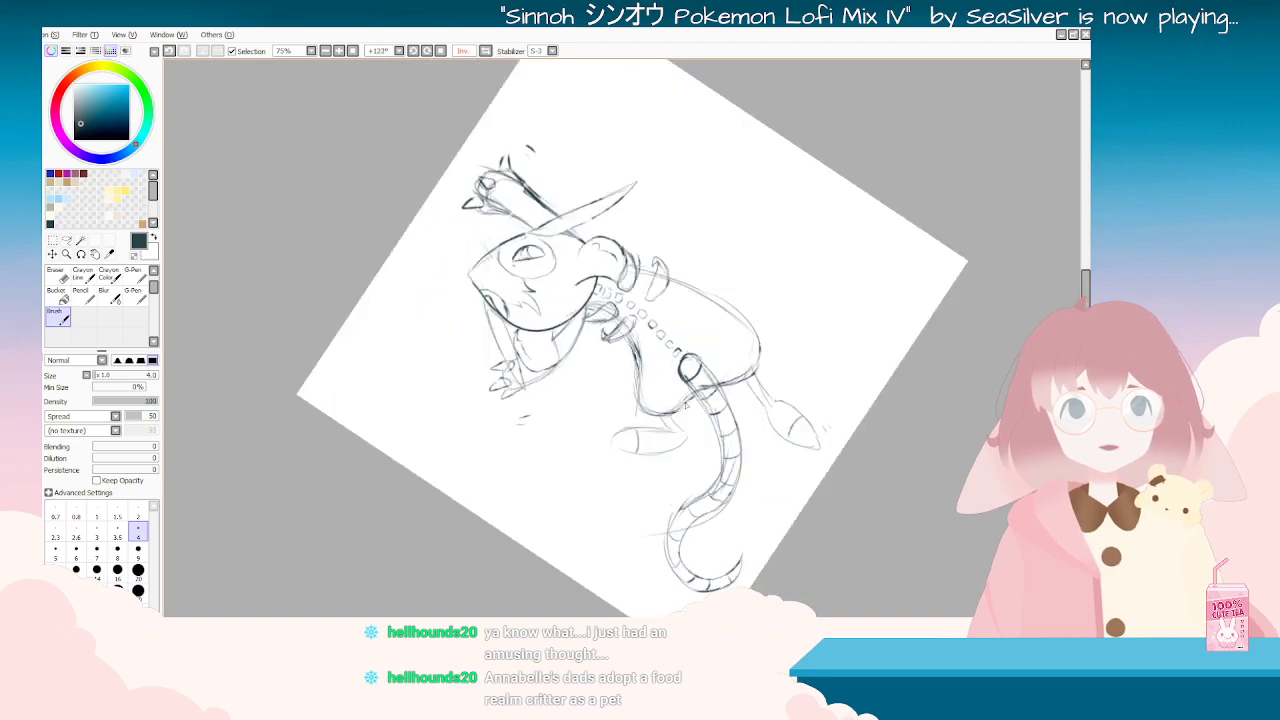
key(End)
key(End)
Step: Examine the head, back plates and limbs at 100% while rotating the canvas, ending at 0° and 75% zoom
scroll(687, 403, up, 1)
key(Delete)
key(Delete)
key(Delete)
key(Delete)
key(Delete)
key(Delete)
key(Delete)
key(Delete)
key(Delete)
key(Delete)
key(Delete)
key(Delete)
key(Delete)
key(Delete)
key(Delete)
key(Delete)
key(Delete)
key(Delete)
key(Delete)
key(Delete)
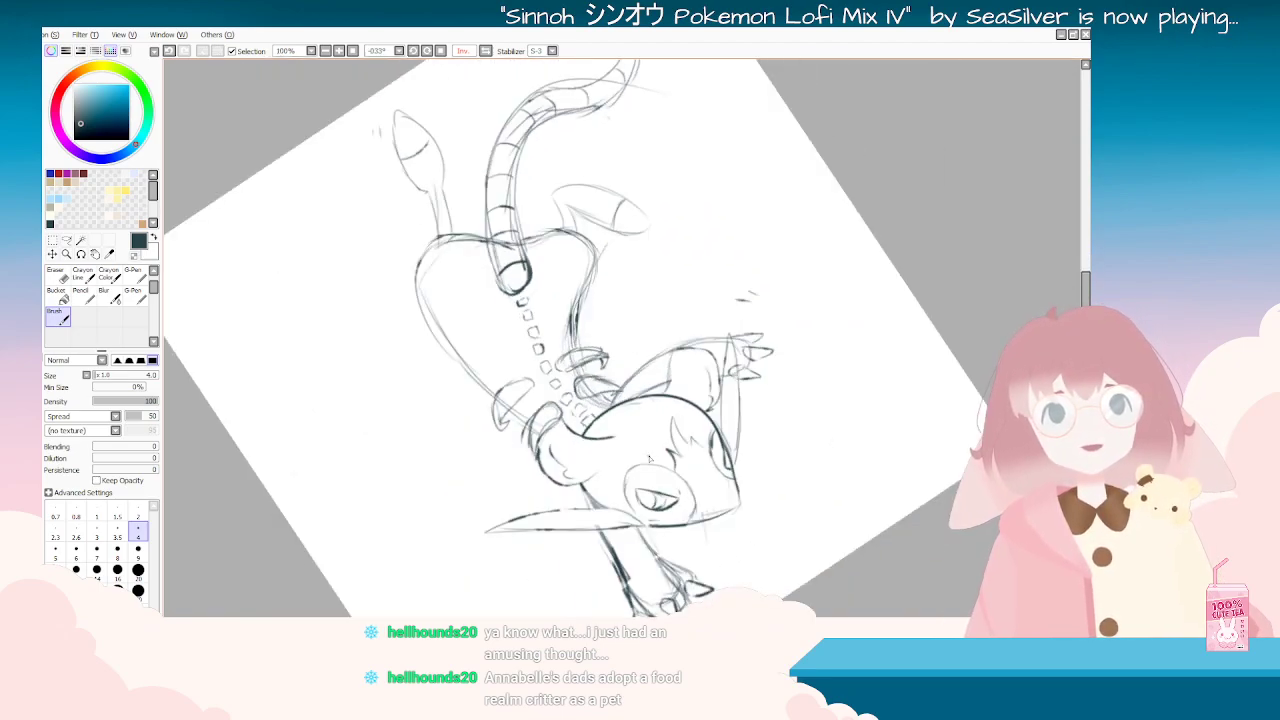
key(Delete)
key(Delete)
key(Delete)
key(Delete)
key(Delete)
key(Delete)
key(Delete)
key(Delete)
key(Delete)
key(Delete)
key(Delete)
key(Delete)
key(Delete)
scroll(550, 384, down, 4)
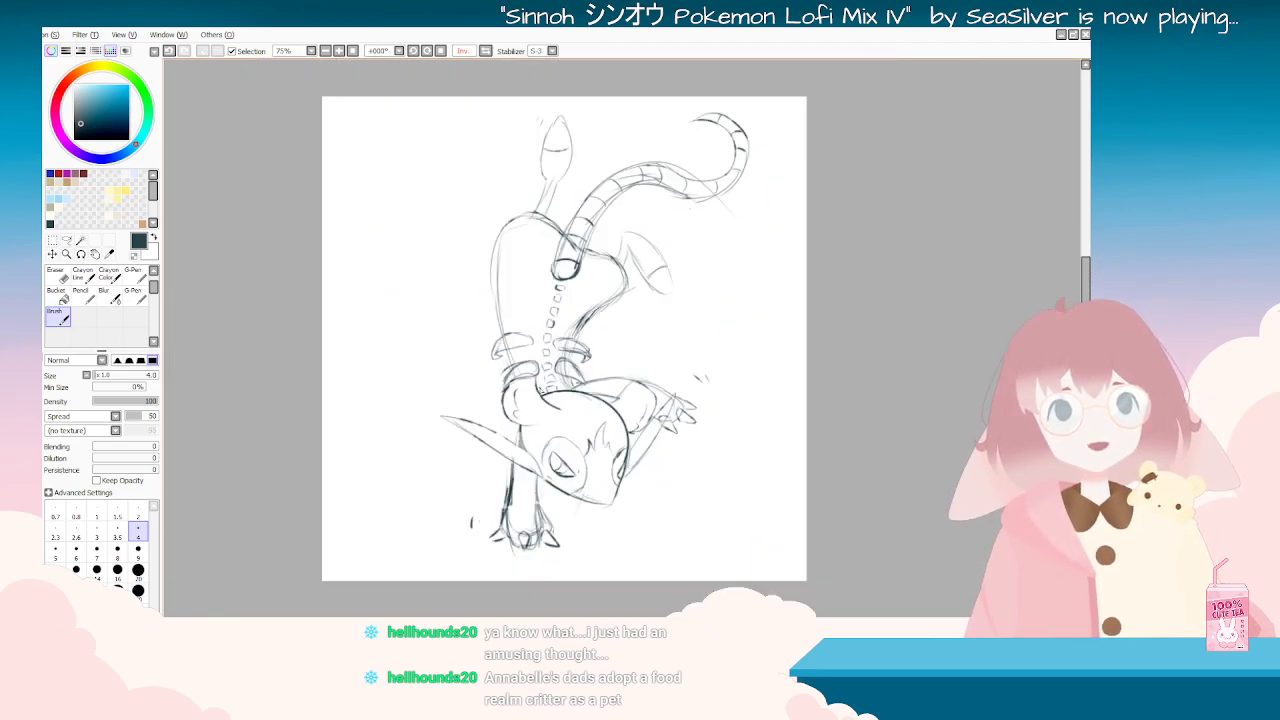
Step: Spin the canvas in both directions at 50% zoom to compare the creature's head-up and sideways poses
scroll(553, 385, up, 2)
key(Delete)
key(Delete)
key(Delete)
key(Delete)
key(Delete)
key(Delete)
key(Delete)
key(Delete)
key(Delete)
key(Delete)
key(Delete)
key(Delete)
key(Delete)
key(Delete)
key(Delete)
key(Delete)
key(Delete)
key(Delete)
key(Delete)
key(Delete)
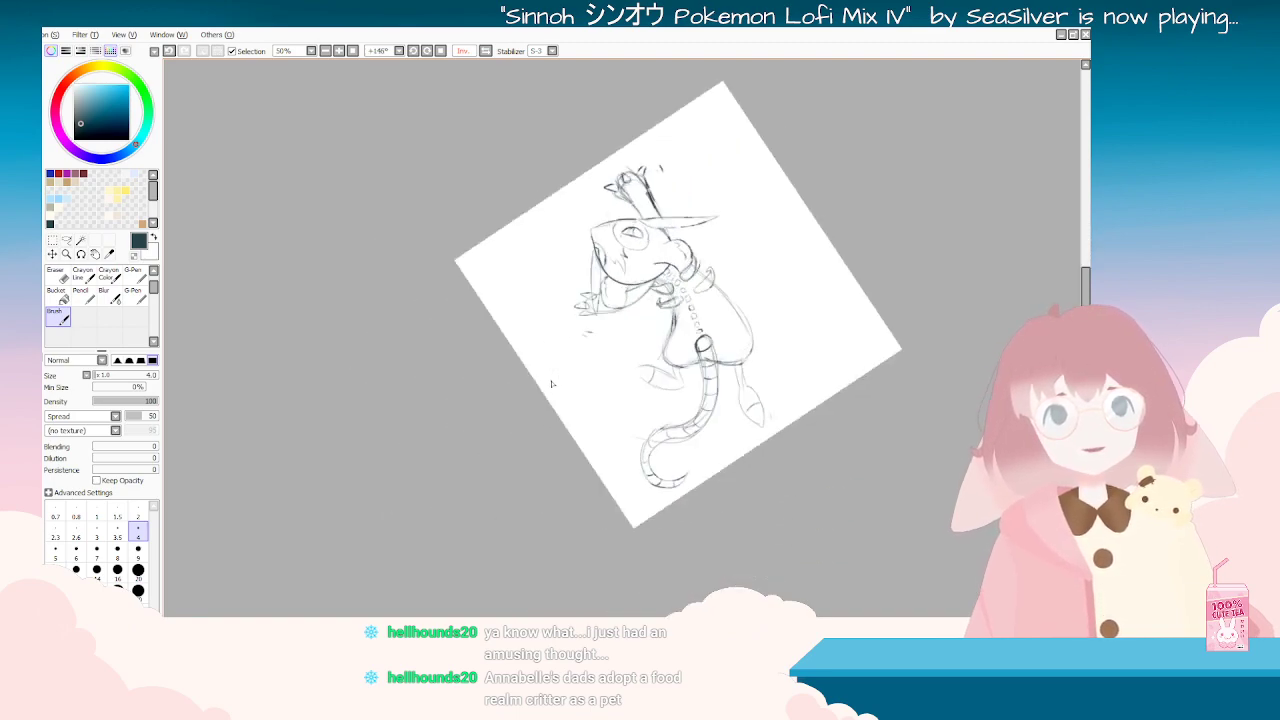
key(End)
key(End)
key(End)
key(End)
key(End)
key(End)
key(End)
key(End)
key(End)
key(End)
key(End)
key(End)
key(End)
key(End)
key(End)
key(End)
key(End)
key(End)
key(End)
key(End)
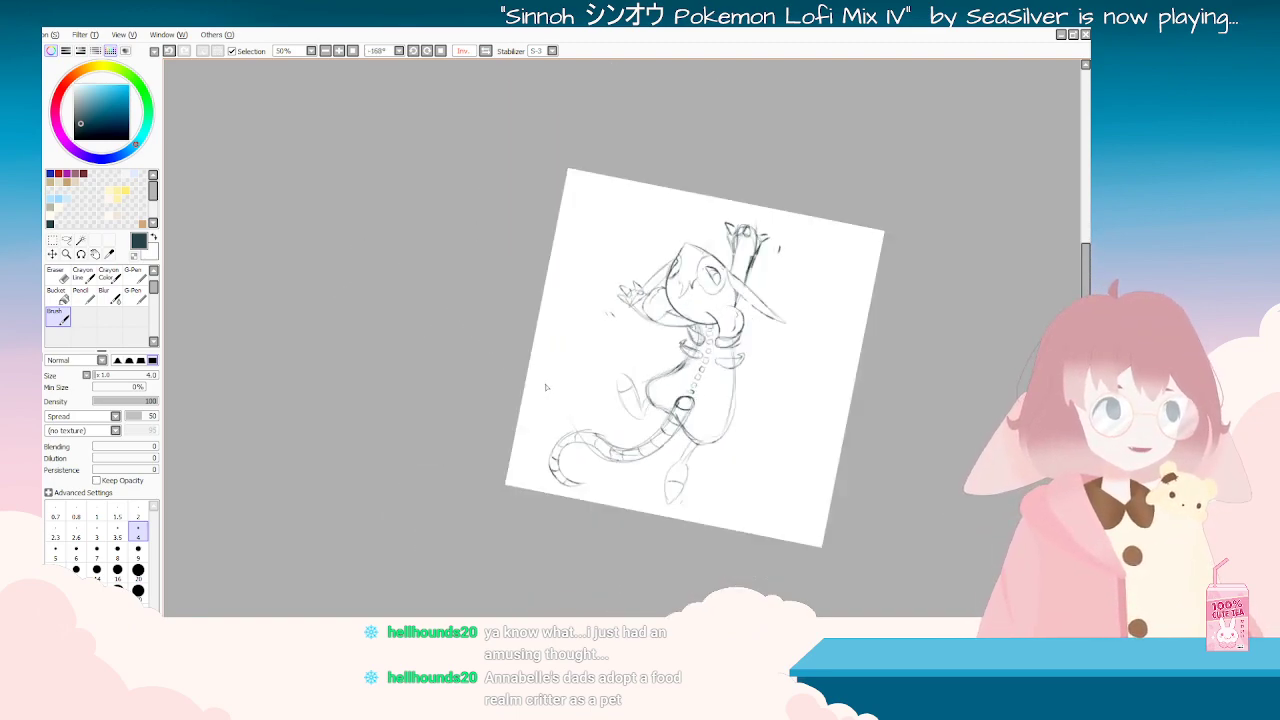
key(End)
key(End)
Step: Check the tilted creature at 75% zoom, then bring the canvas back to 0° at 50% to view the full figure
key(Delete)
key(Delete)
scroll(527, 453, up, 1)
scroll(527, 453, down, 1)
scroll(566, 340, up, 1)
key(Delete)
key(Delete)
key(Delete)
key(Delete)
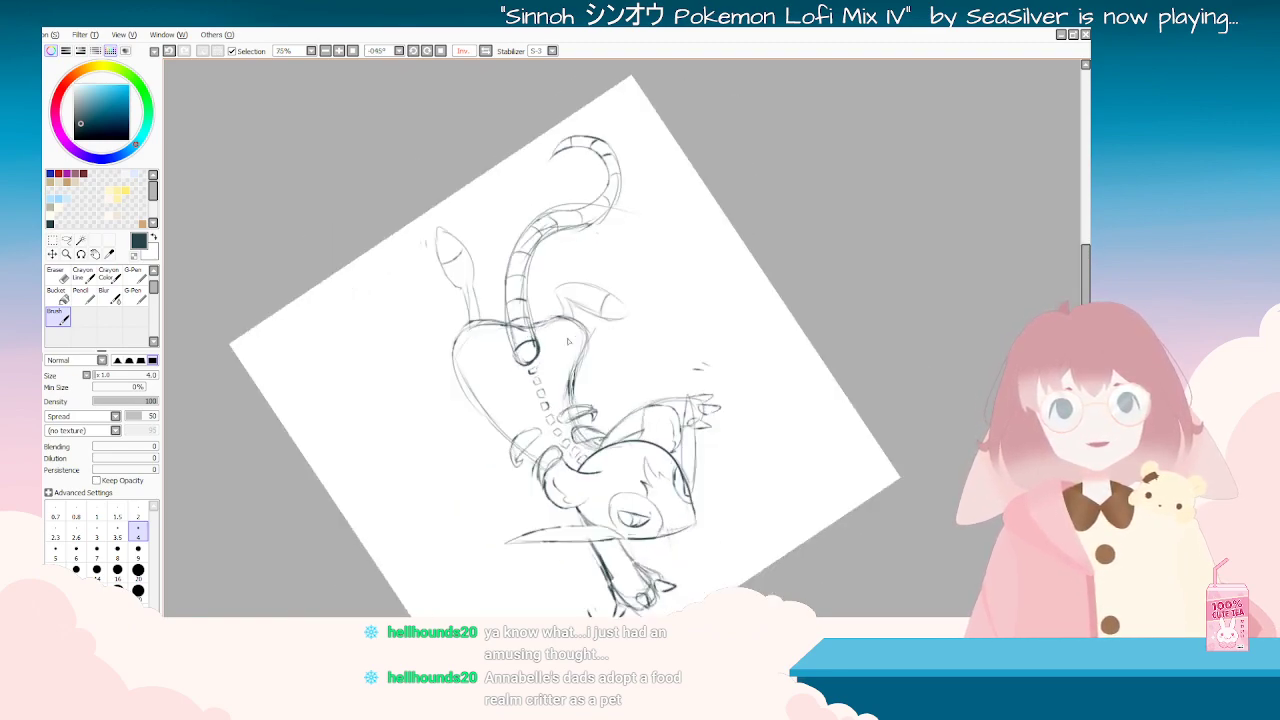
key(End)
key(End)
key(End)
key(End)
key(End)
key(End)
key(Delete)
key(Delete)
scroll(565, 352, down, 1)
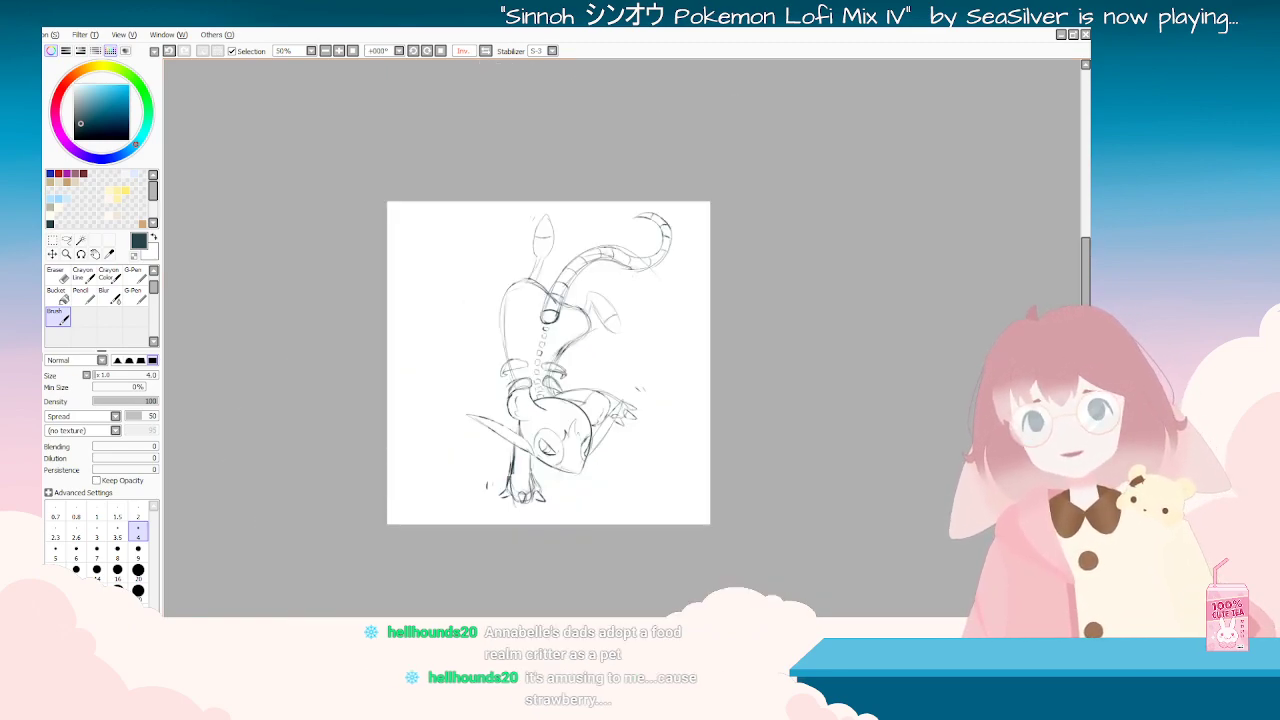
Step: Switch to the Colurtex blackhole serpent drawing and view it at 75% zoom
key(ctrl+Tab)
scroll(362, 480, down, 2)
scroll(364, 478, up, 2)
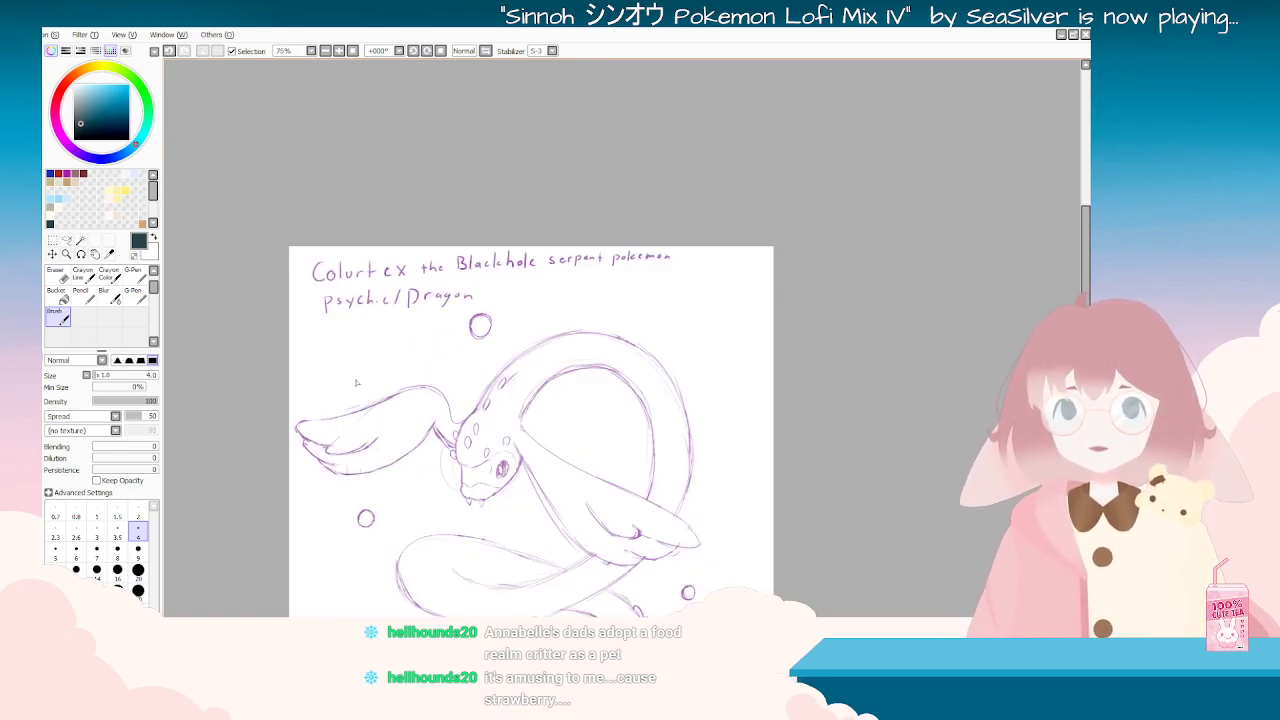
Step: Spin the canvas through a full turn to examine the Colurtex serpent sketch, returning to 0° at 75% zoom
scroll(400, 427, down, 2)
scroll(400, 427, up, 3)
key(End)
key(End)
key(End)
key(End)
key(End)
key(End)
key(End)
key(End)
key(End)
key(End)
key(End)
key(End)
key(End)
key(End)
key(End)
key(End)
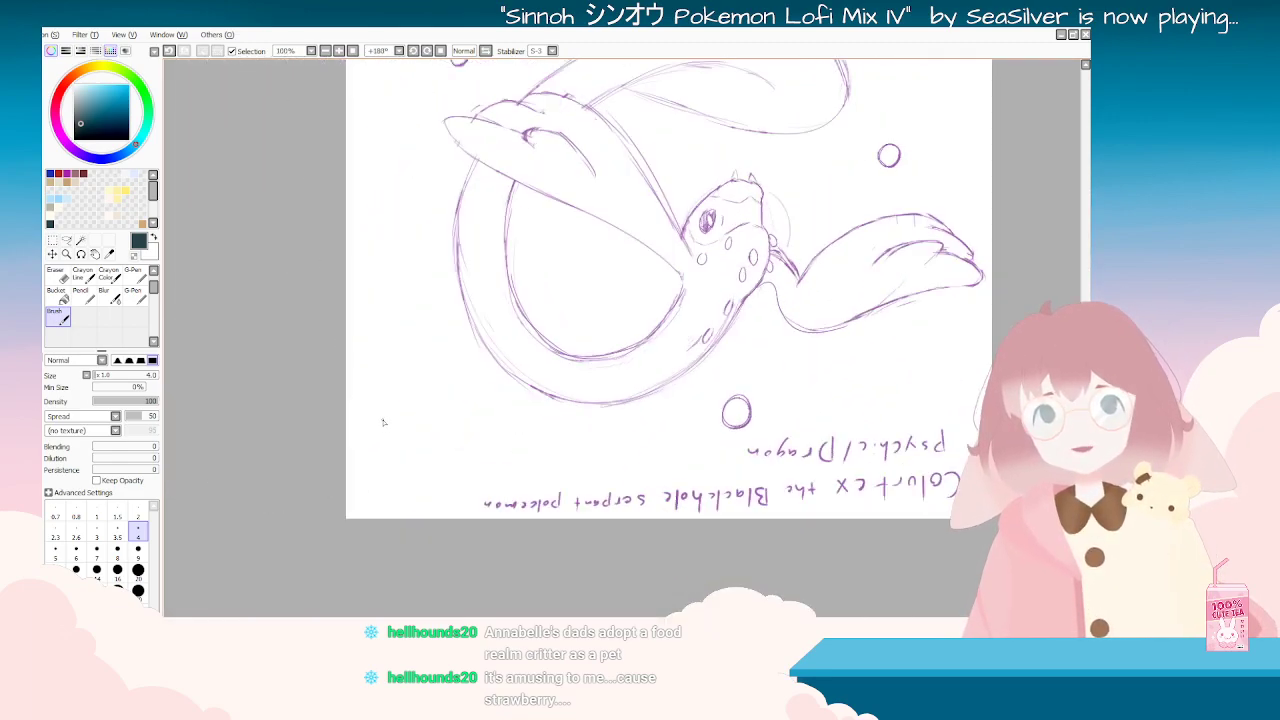
key(End)
key(End)
key(End)
key(End)
key(End)
key(End)
key(End)
key(End)
key(End)
key(End)
key(End)
key(End)
key(End)
key(End)
key(End)
scroll(337, 429, down, 1)
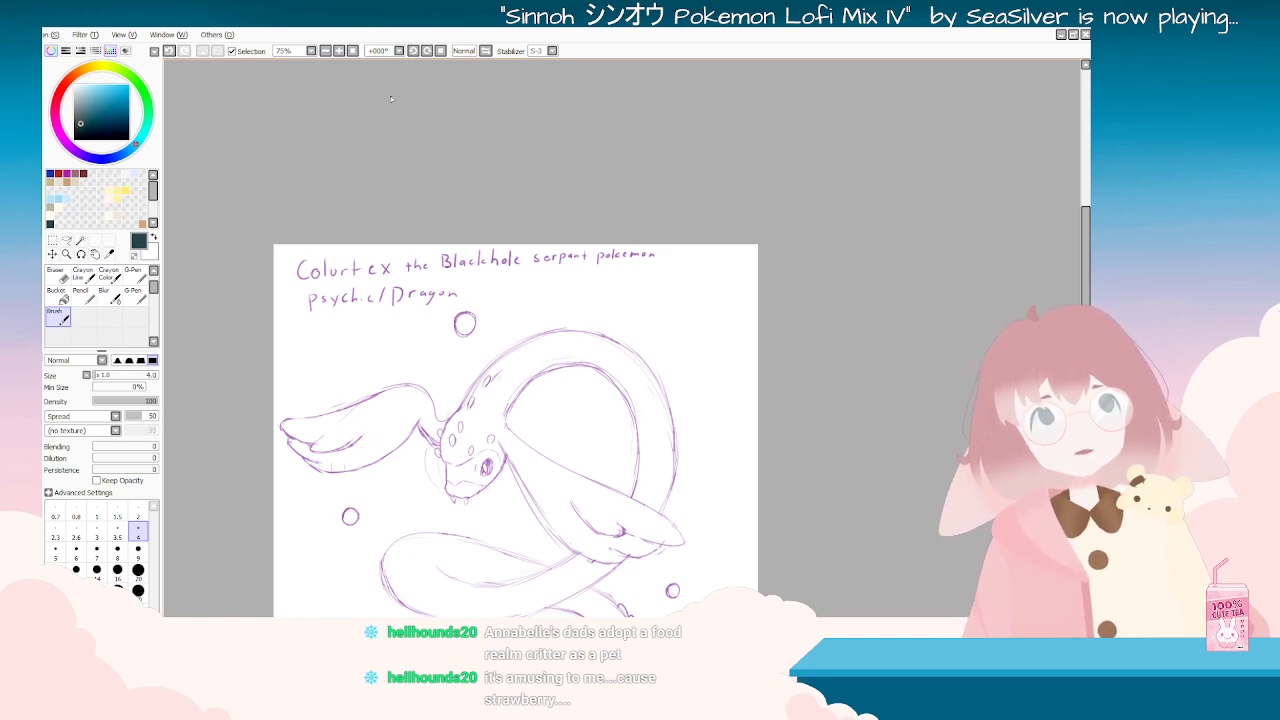
Step: Sample black from the Luna variant artwork and set the Brush to size 7 for inking
scroll(388, 326, down, 2)
scroll(386, 350, up, 3)
scroll(370, 440, down, 3)
scroll(355, 486, up, 2)
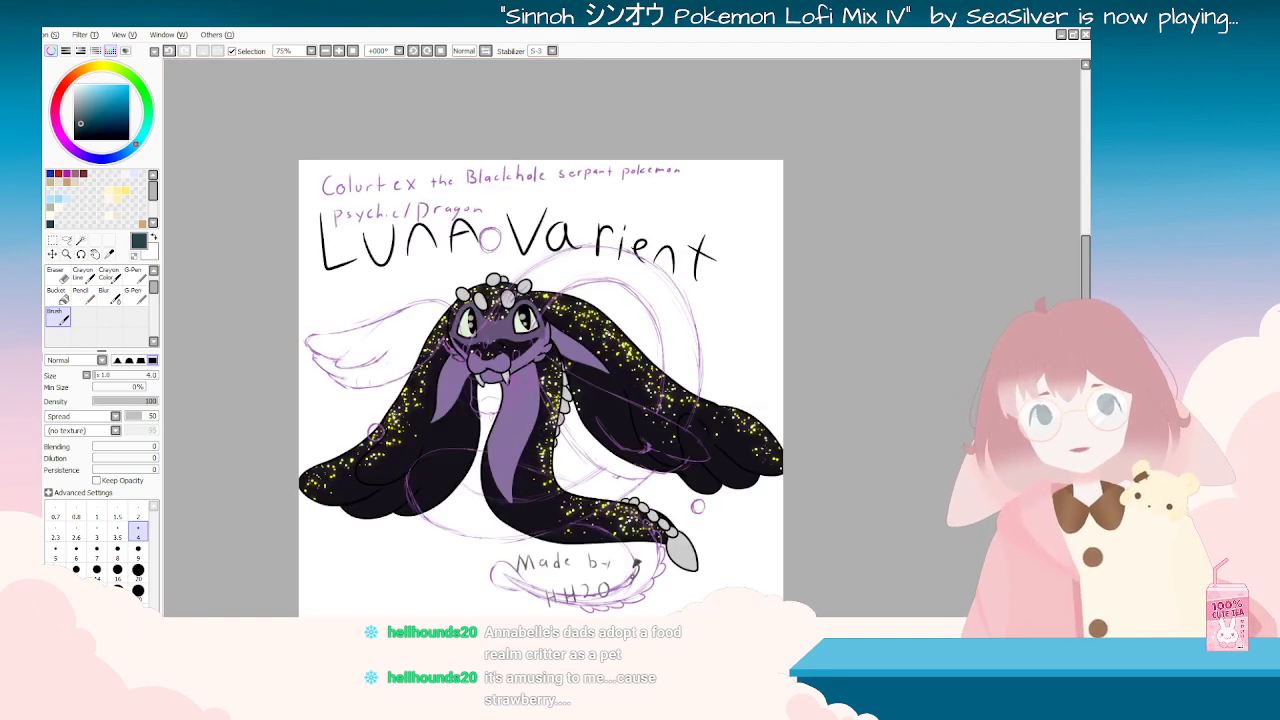
click(109, 253)
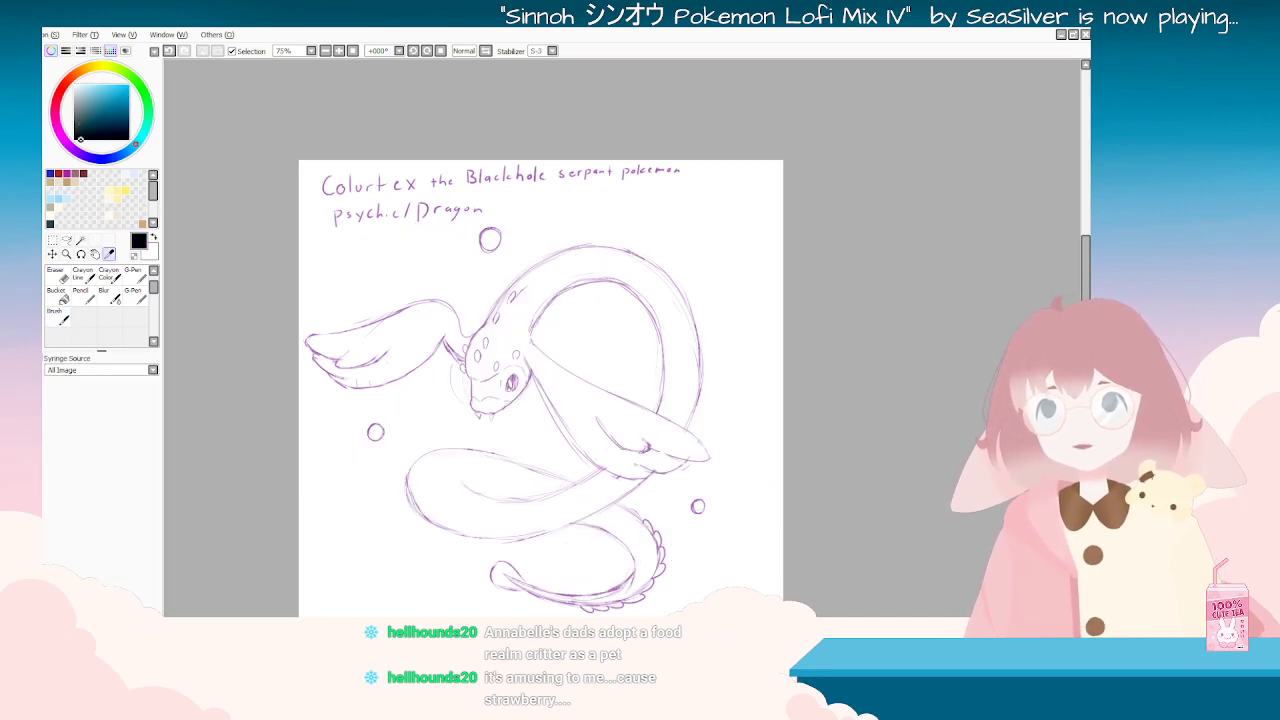
click(57, 316)
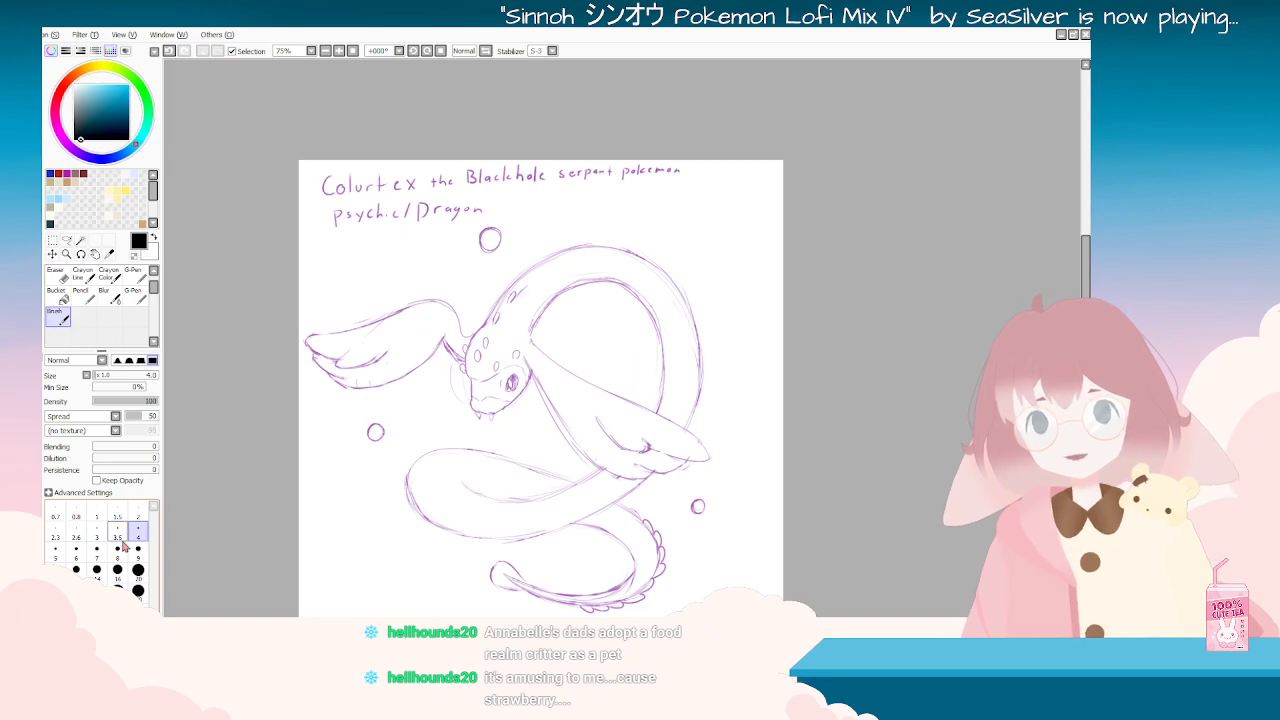
click(96, 549)
Step: Ink the serpent's snout and lower jaw in black over the purple sketch, redoing the strokes along the jaw
scroll(505, 383, up, 5)
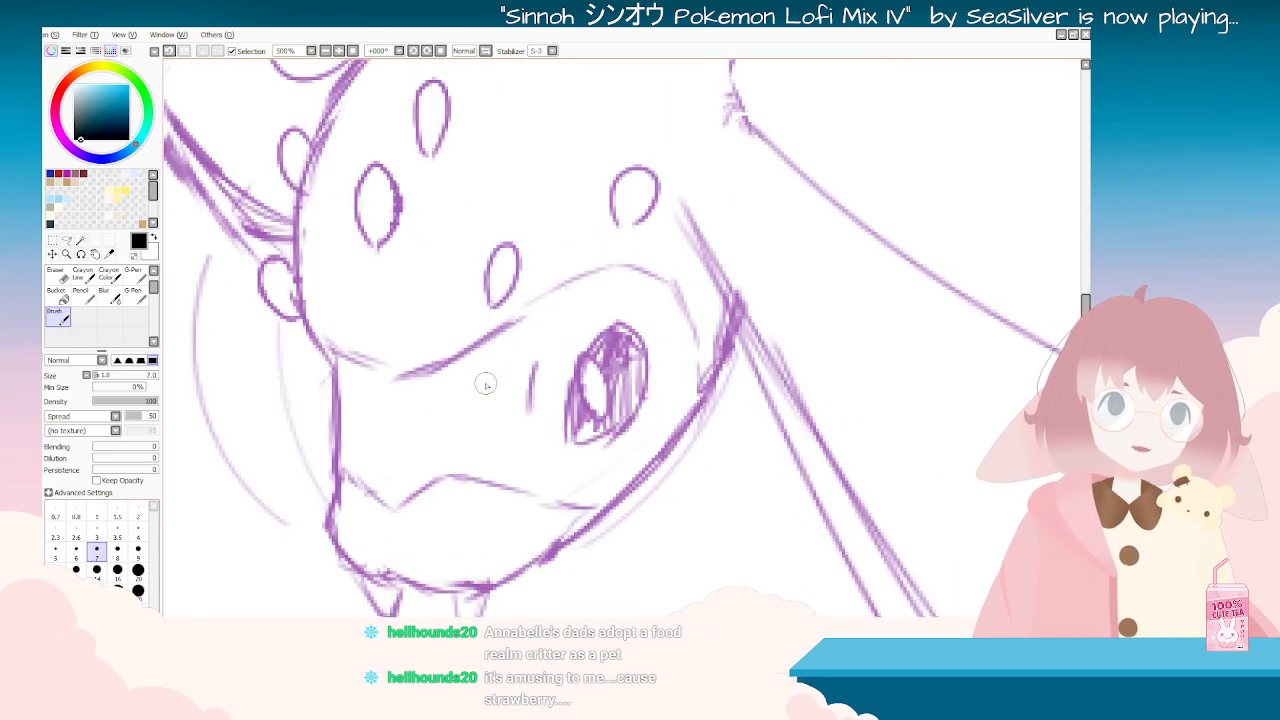
mouse_move(390, 370)
mouse_down()
mouse_move(390, 469)
mouse_move(410, 493)
mouse_up()
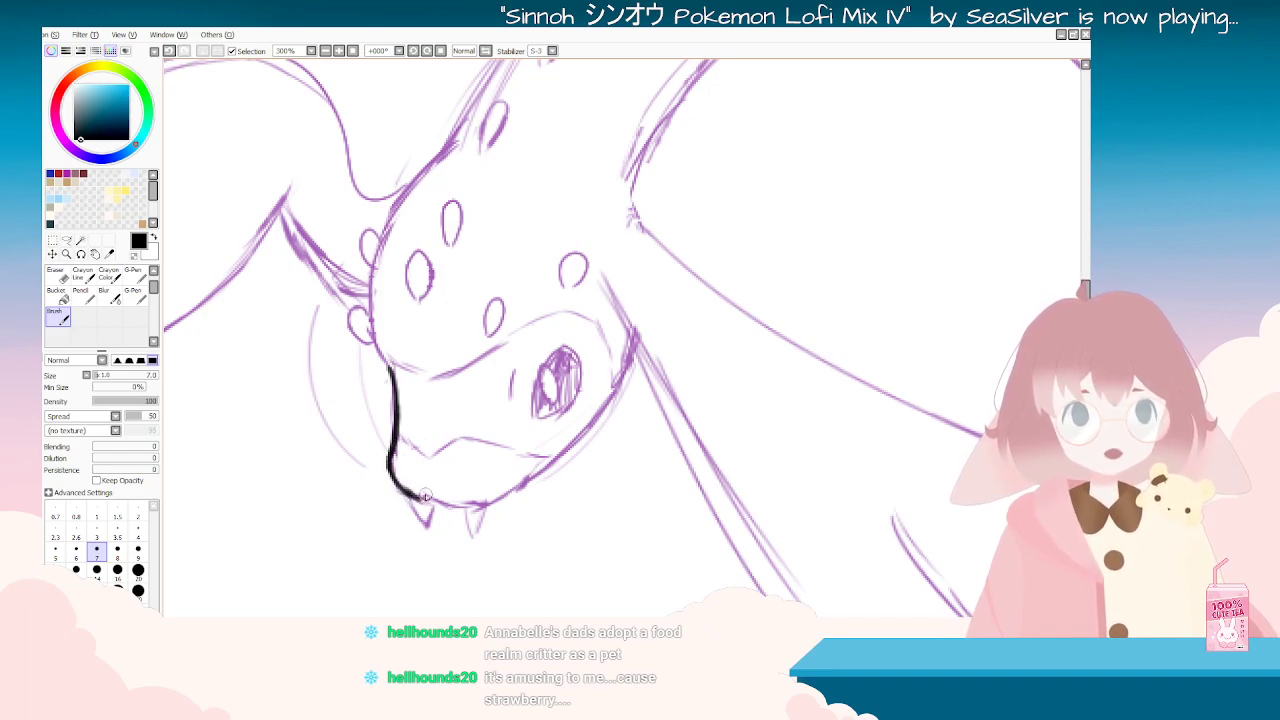
mouse_move(509, 517)
mouse_down()
mouse_move(481, 438)
mouse_move(518, 262)
mouse_move(503, 152)
mouse_move(499, 172)
mouse_move(505, 153)
mouse_move(499, 172)
mouse_move(637, 436)
mouse_move(648, 388)
mouse_move(635, 362)
mouse_move(595, 545)
mouse_up()
key(ctrl+z)
drag(627, 468, 604, 542)
key(ctrl+z)
key(ctrl+z)
key(End)
key(End)
key(End)
key(End)
key(End)
key(End)
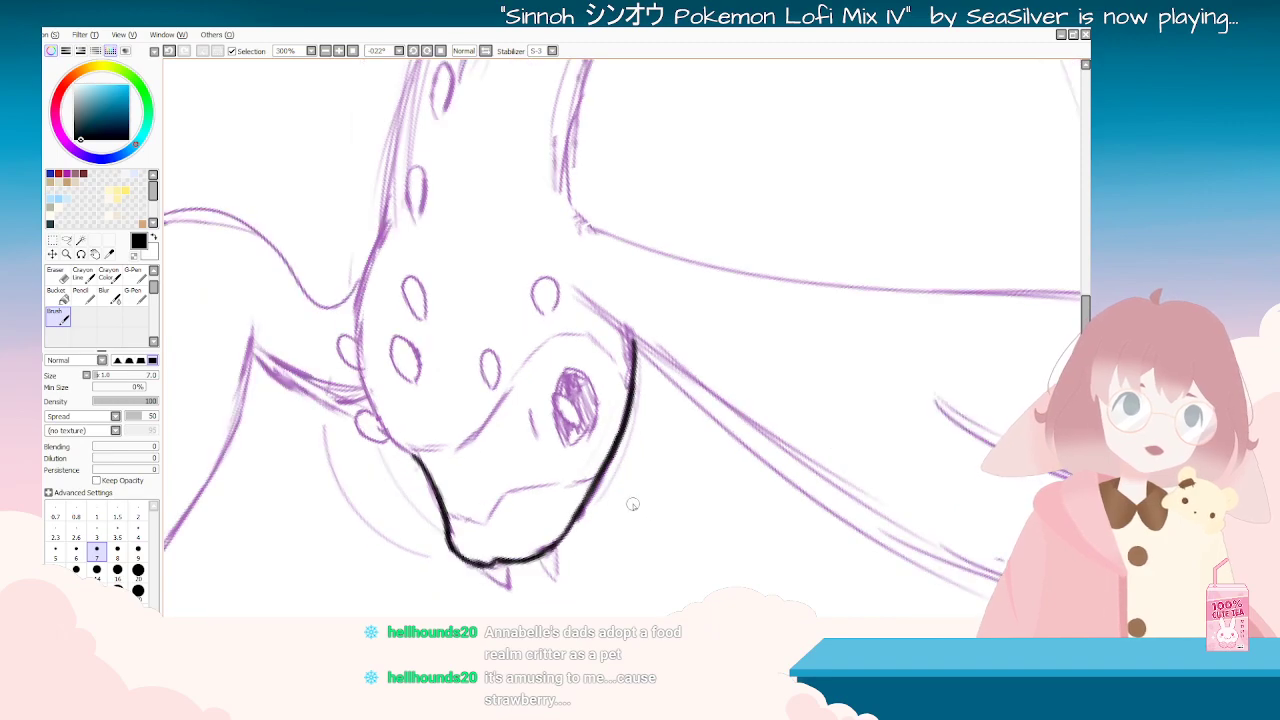
Step: Check the jaw line with the sketch hidden, then ink the two fangs beneath the serpent's mouth
scroll(632, 503, down, 5)
key(Delete)
key(Delete)
key(Delete)
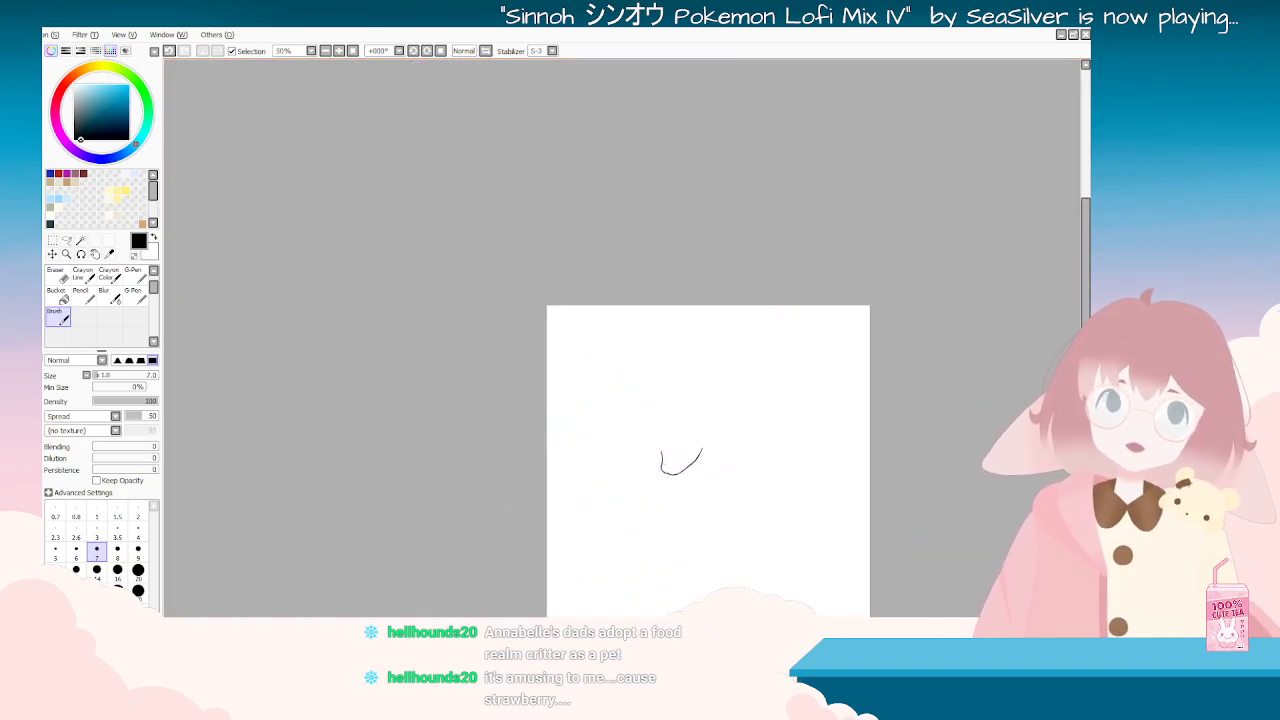
scroll(615, 451, up, 4)
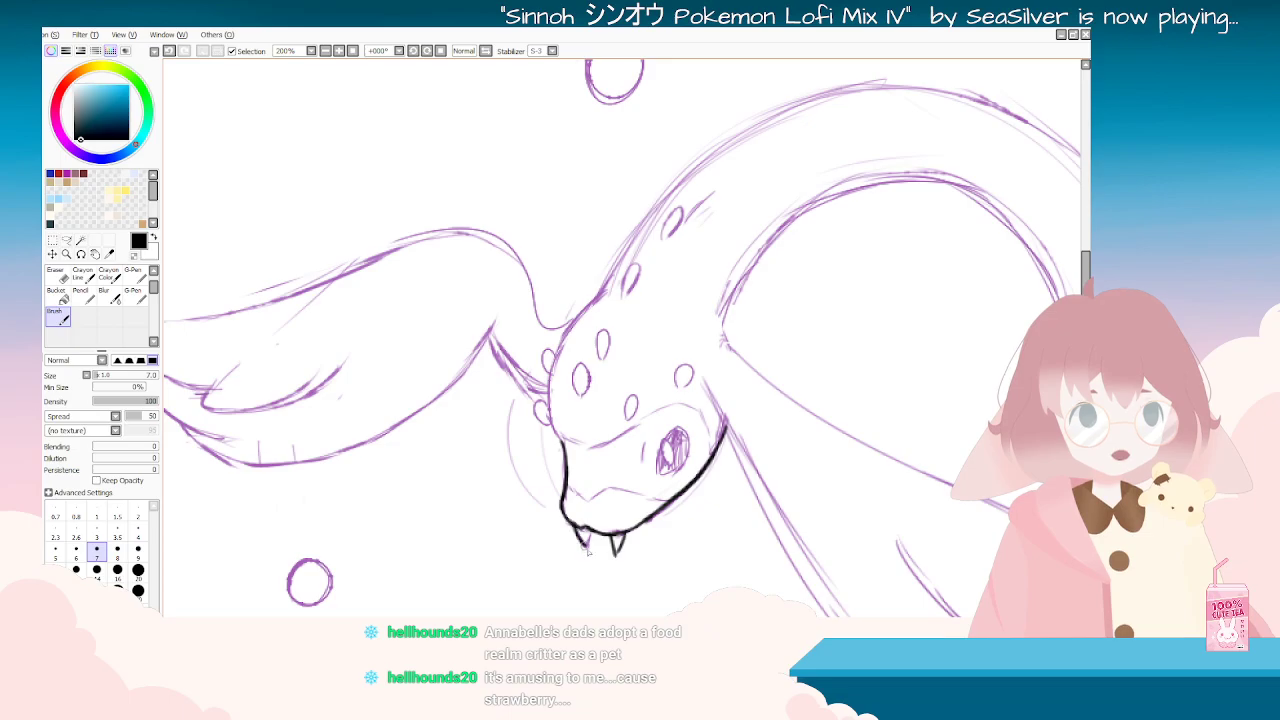
Step: Examine the inked jaw and fangs with the canvas rotated at 200% zoom, then at 75%
key(End)
key(End)
key(End)
key(End)
key(End)
key(End)
key(End)
key(End)
key(End)
key(End)
key(End)
key(End)
key(End)
key(End)
key(End)
key(End)
key(End)
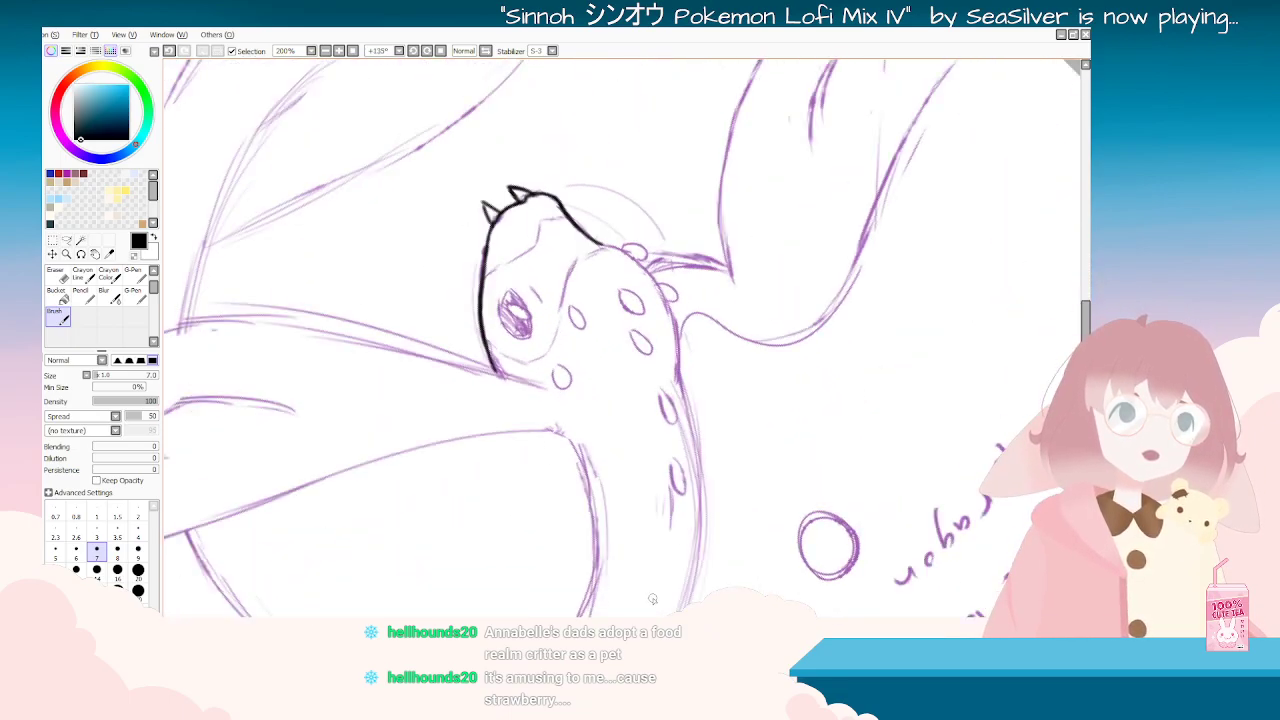
key(Home)
key(Delete)
scroll(642, 553, down, 3)
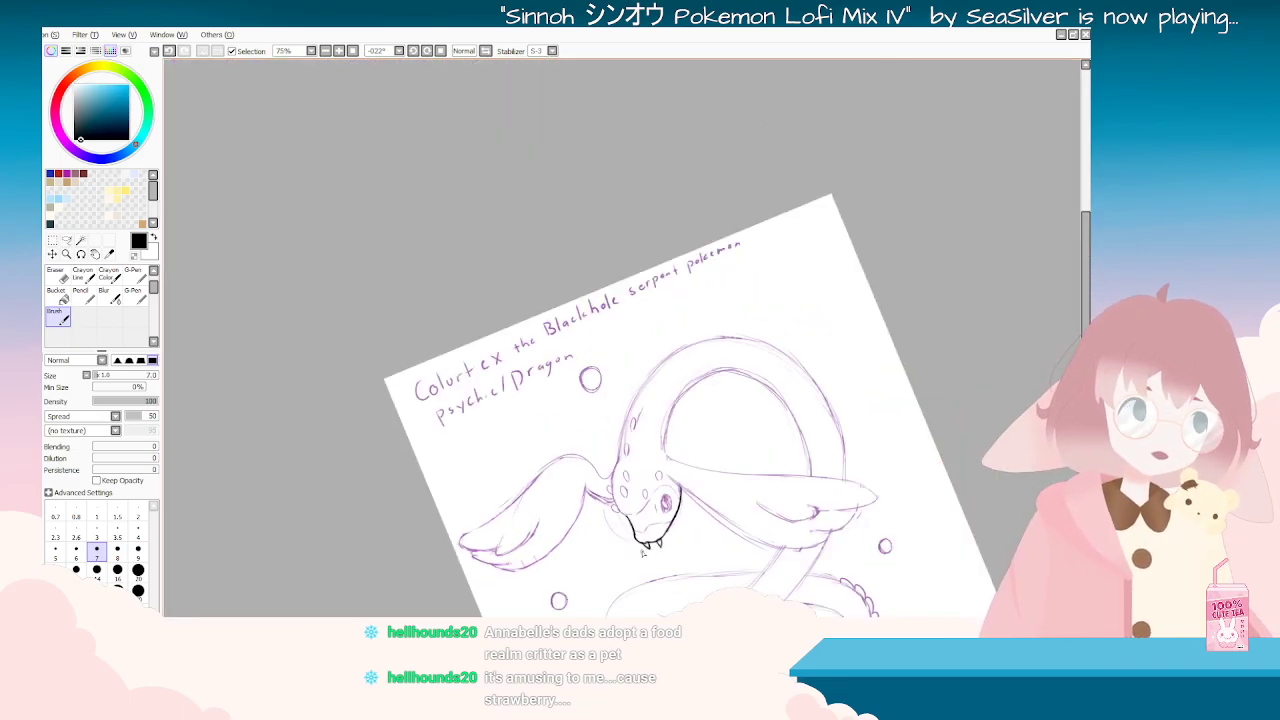
Step: Spin the canvas at 75% zoom to check the full serpent from different angles, ending near upright
key(End)
key(End)
key(End)
key(End)
key(End)
key(End)
key(End)
key(End)
key(End)
key(End)
key(End)
key(End)
key(End)
key(End)
key(End)
key(End)
key(End)
key(End)
key(End)
key(End)
key(End)
key(End)
key(End)
key(End)
key(End)
key(End)
key(End)
key(End)
key(End)
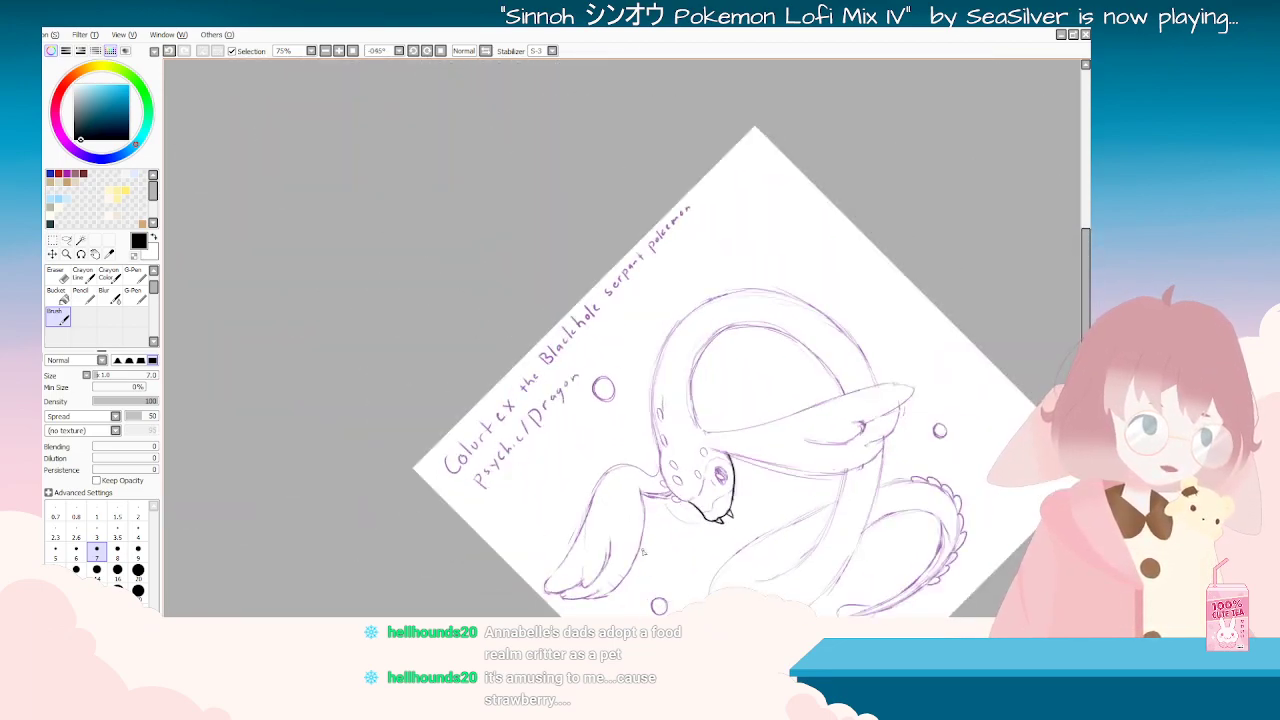
key(End)
key(End)
key(End)
key(End)
key(End)
key(End)
key(End)
key(End)
key(End)
key(End)
key(End)
key(End)
key(End)
key(End)
key(End)
key(End)
key(End)
key(End)
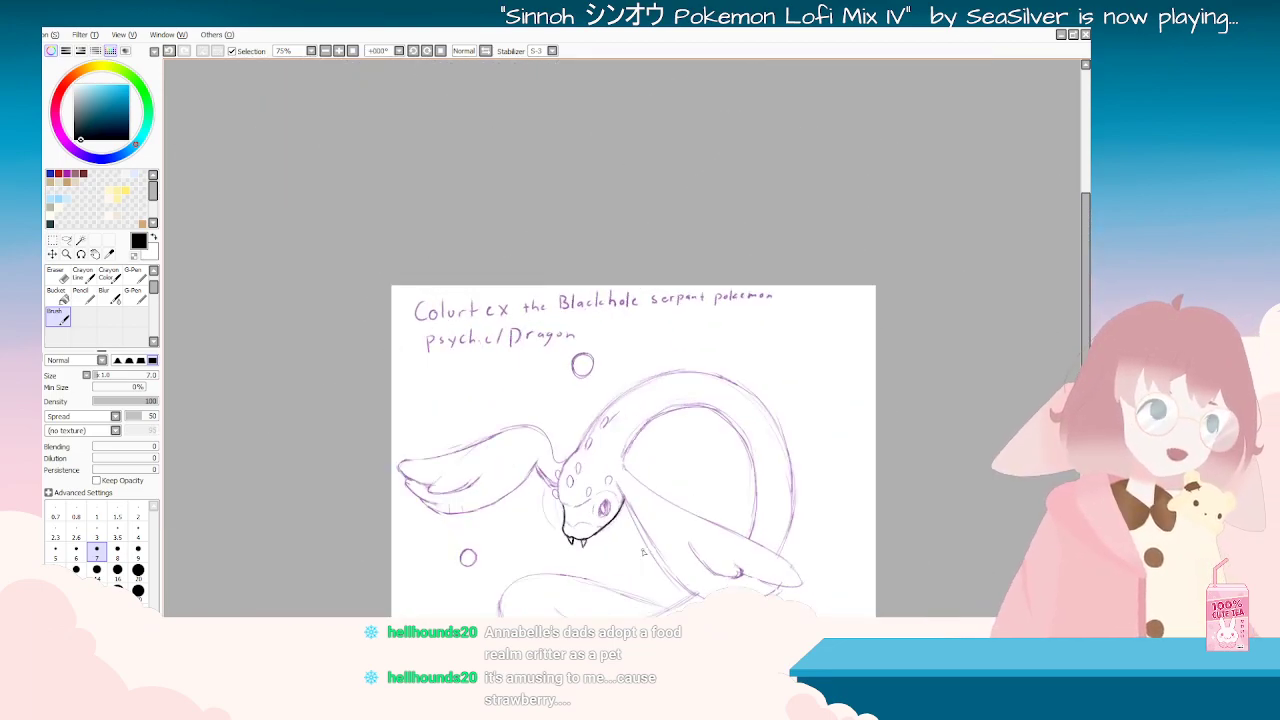
Step: Ink the two small rounded bumps on the outer edge of the serpent's head in black
key(Home)
key(Delete)
scroll(626, 544, up, 3)
scroll(625, 515, up, 2)
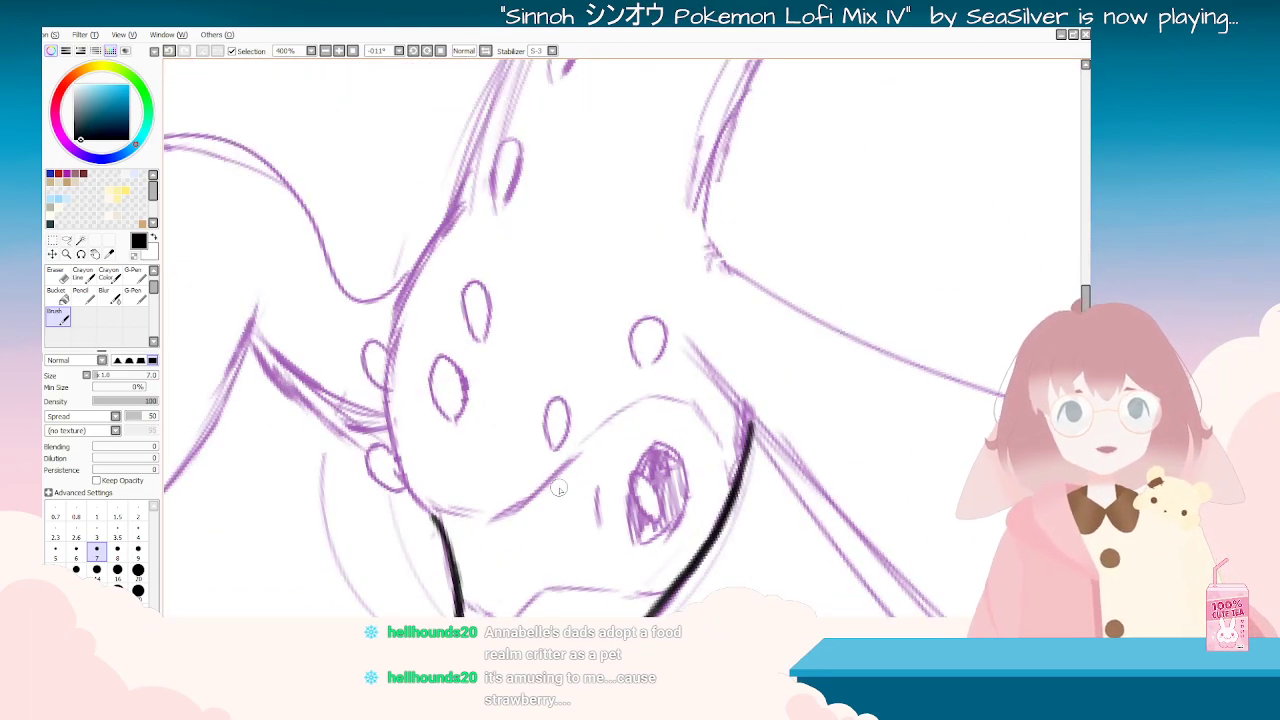
mouse_move(406, 494)
mouse_down()
mouse_move(368, 472)
mouse_move(386, 452)
mouse_up()
mouse_move(376, 384)
mouse_down()
mouse_move(387, 352)
mouse_move(364, 362)
mouse_move(379, 382)
mouse_up()
key(ctrl+z)
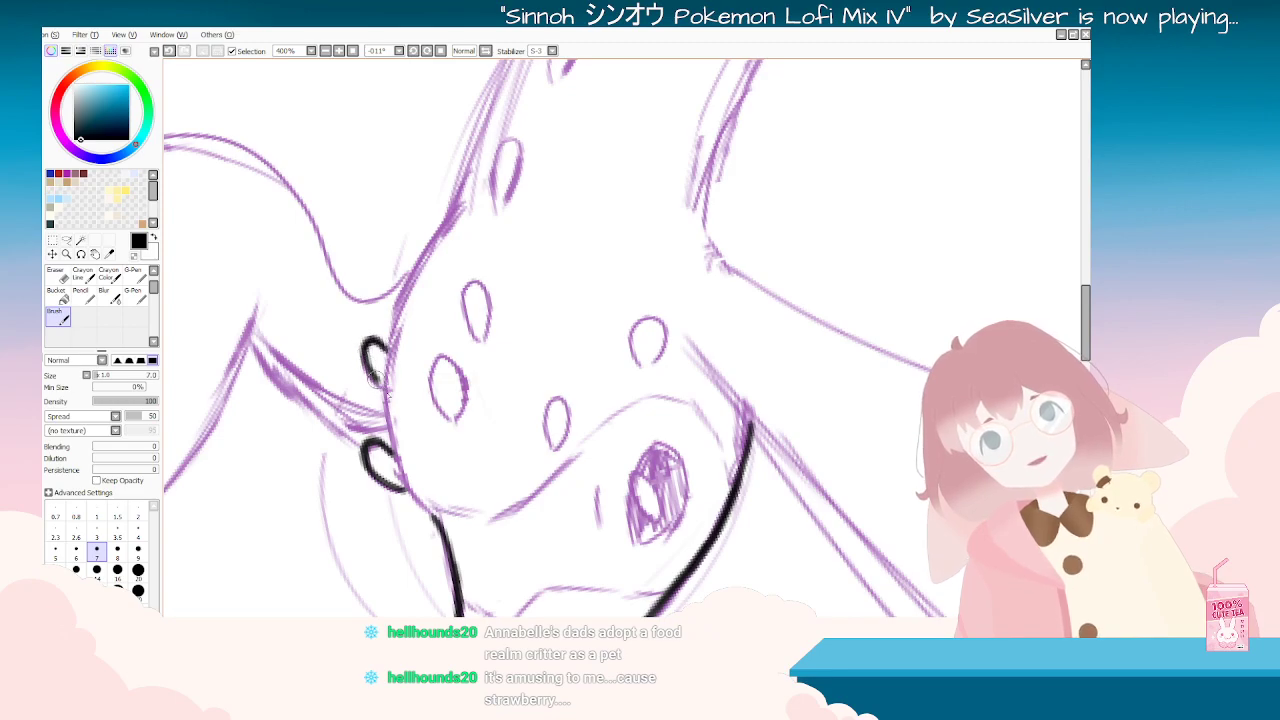
Step: Ink the head's outer contour from the neck past the two bumps to the snout line
mouse_move(418, 260)
mouse_down()
mouse_move(385, 388)
mouse_move(397, 312)
mouse_move(389, 427)
mouse_up()
key(ctrl+z)
key(ctrl+z)
mouse_move(389, 380)
mouse_down()
mouse_move(404, 480)
mouse_move(390, 444)
mouse_move(434, 516)
mouse_up()
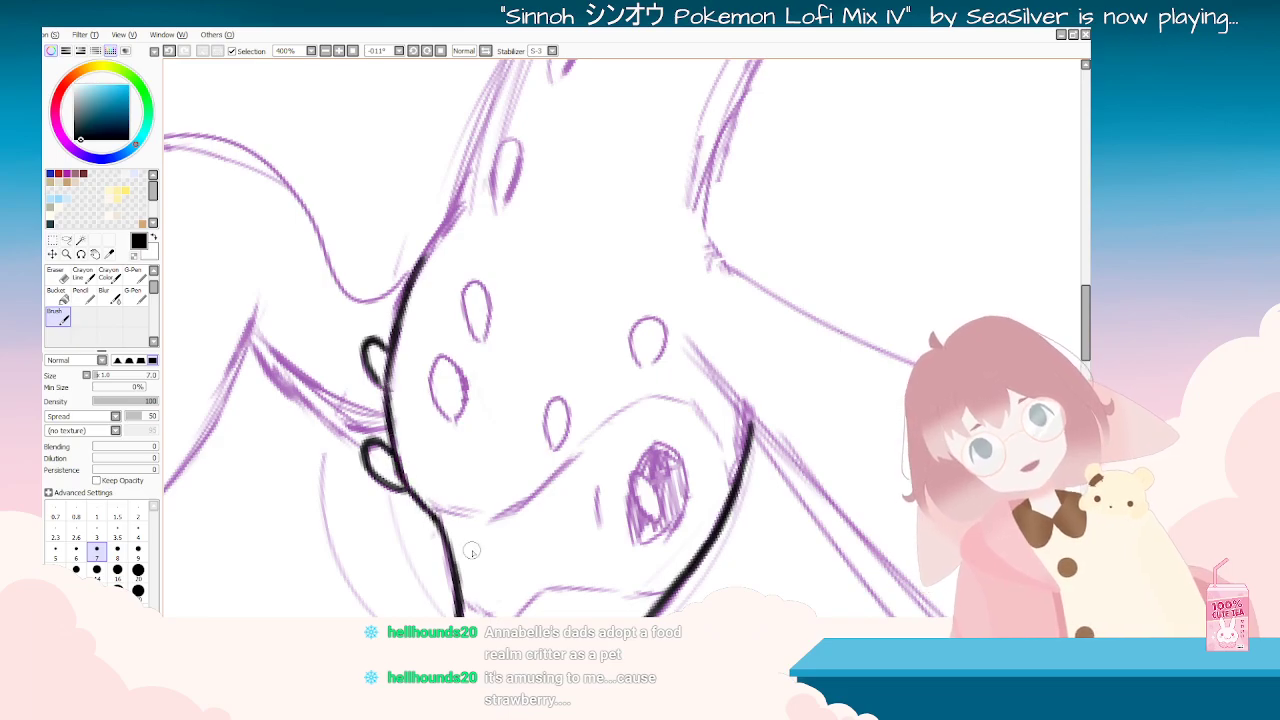
Step: Examine the inked head contour and its two bumps from rotated views at 400% zoom, then zoomed out
key(Delete)
key(Delete)
key(Delete)
key(Delete)
key(Delete)
key(Delete)
key(Delete)
key(Delete)
key(Delete)
key(Delete)
key(Delete)
key(Delete)
key(Delete)
key(Delete)
key(Delete)
key(Delete)
key(Delete)
key(Delete)
key(Delete)
key(Delete)
key(Delete)
key(Delete)
key(Delete)
key(Delete)
key(Delete)
key(Delete)
key(Delete)
scroll(472, 550, down, 3)
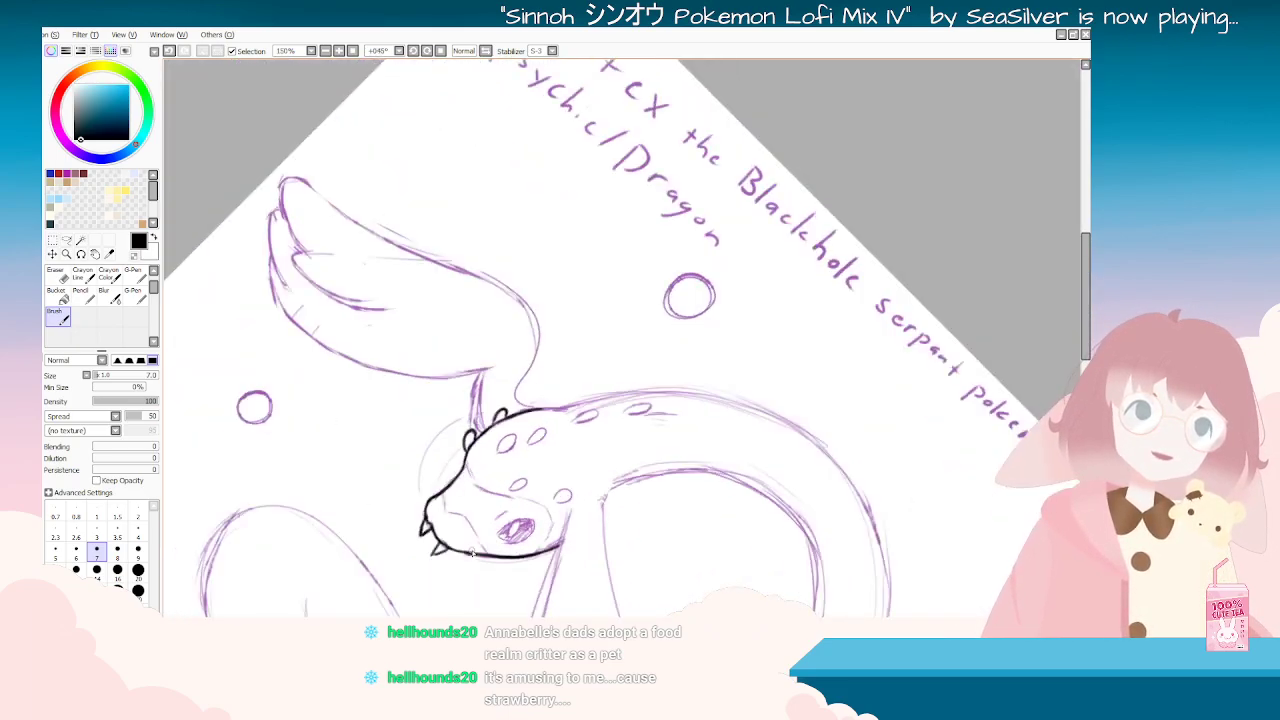
key(Delete)
key(Delete)
key(Delete)
key(Delete)
key(Delete)
scroll(472, 550, down, 2)
key(End)
key(End)
Step: Ink the two oval spots nearest the serpent's eye in black at 400% zoom
scroll(596, 514, up, 5)
key(Delete)
key(Delete)
key(Delete)
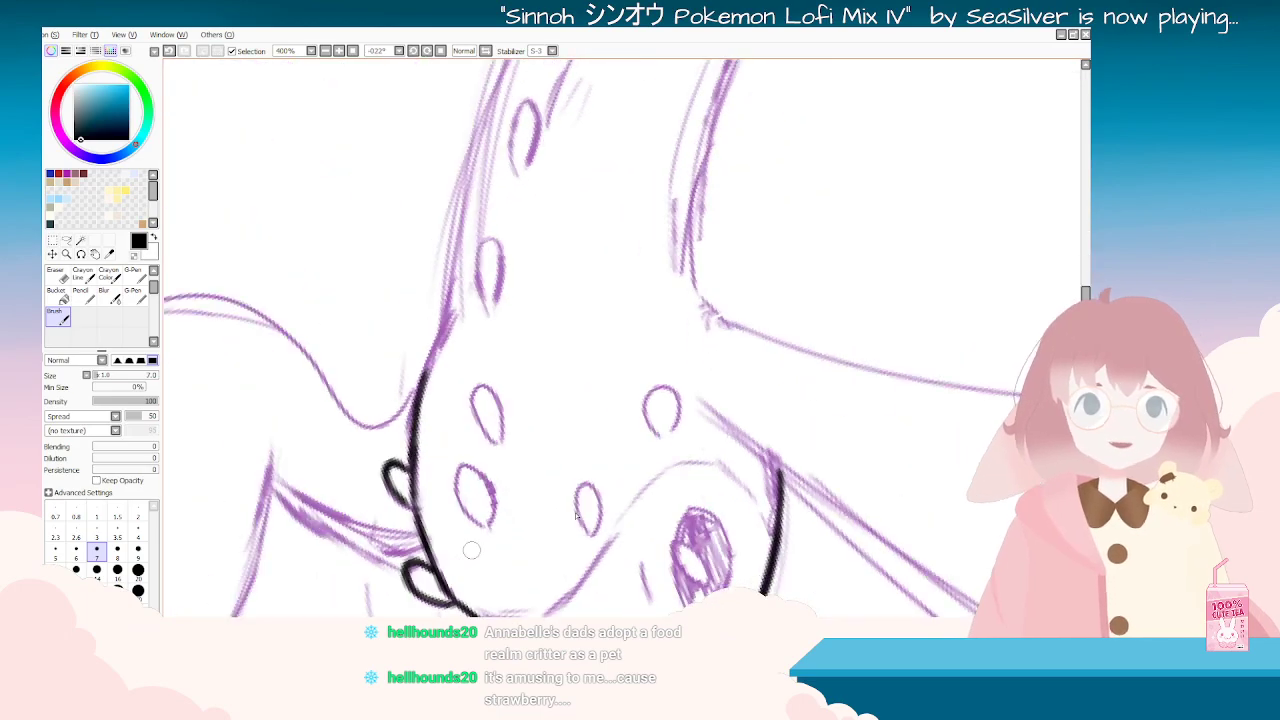
mouse_move(588, 530)
mouse_down()
mouse_move(586, 477)
mouse_move(601, 492)
mouse_move(590, 522)
mouse_up()
mouse_move(658, 434)
mouse_down()
mouse_move(658, 379)
mouse_move(674, 393)
mouse_move(666, 418)
mouse_move(656, 384)
mouse_move(675, 396)
mouse_move(656, 425)
mouse_up()
key(ctrl+z)
key(Delete)
key(Delete)
key(Delete)
key(Delete)
key(Delete)
key(Delete)
key(Delete)
key(Delete)
key(Delete)
key(Delete)
key(Delete)
key(Delete)
key(Delete)
key(Delete)
key(Delete)
key(Delete)
key(Delete)
key(Delete)
key(Delete)
key(Delete)
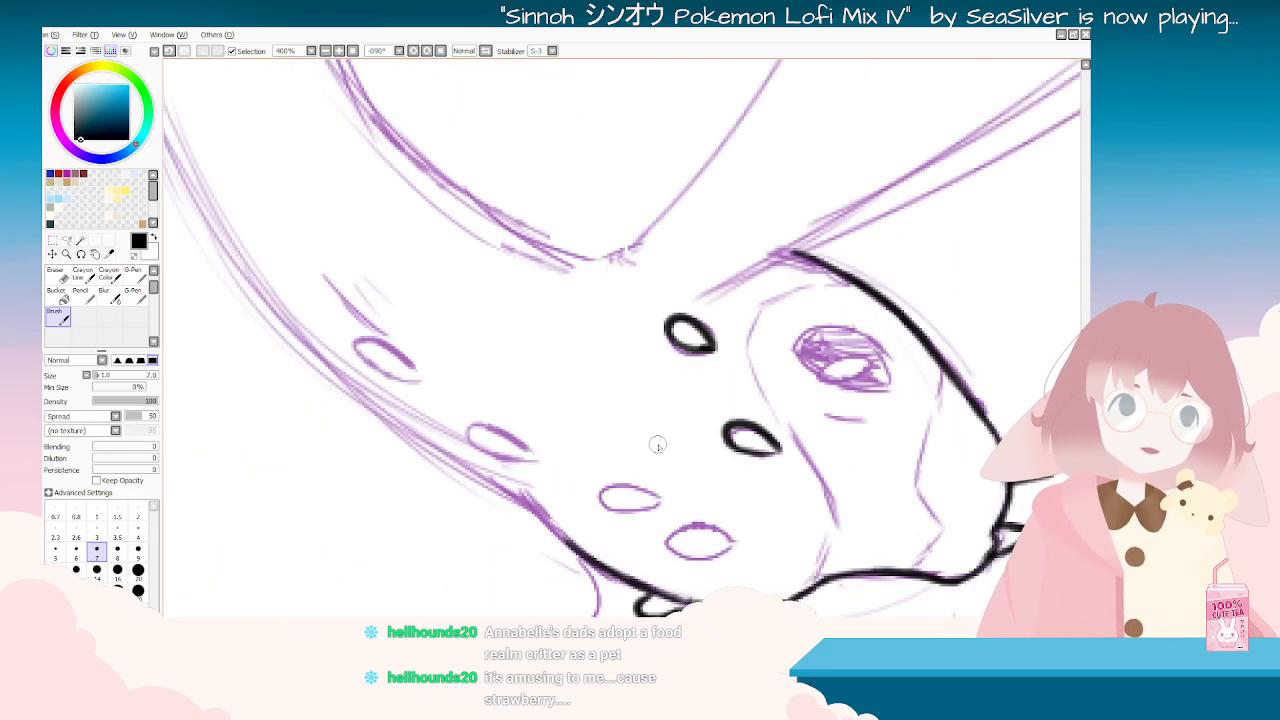
Step: Try to ink the curved marking line around the eye, from the jaw line across to the head's outer contour
scroll(657, 444, down, 4)
scroll(628, 466, up, 5)
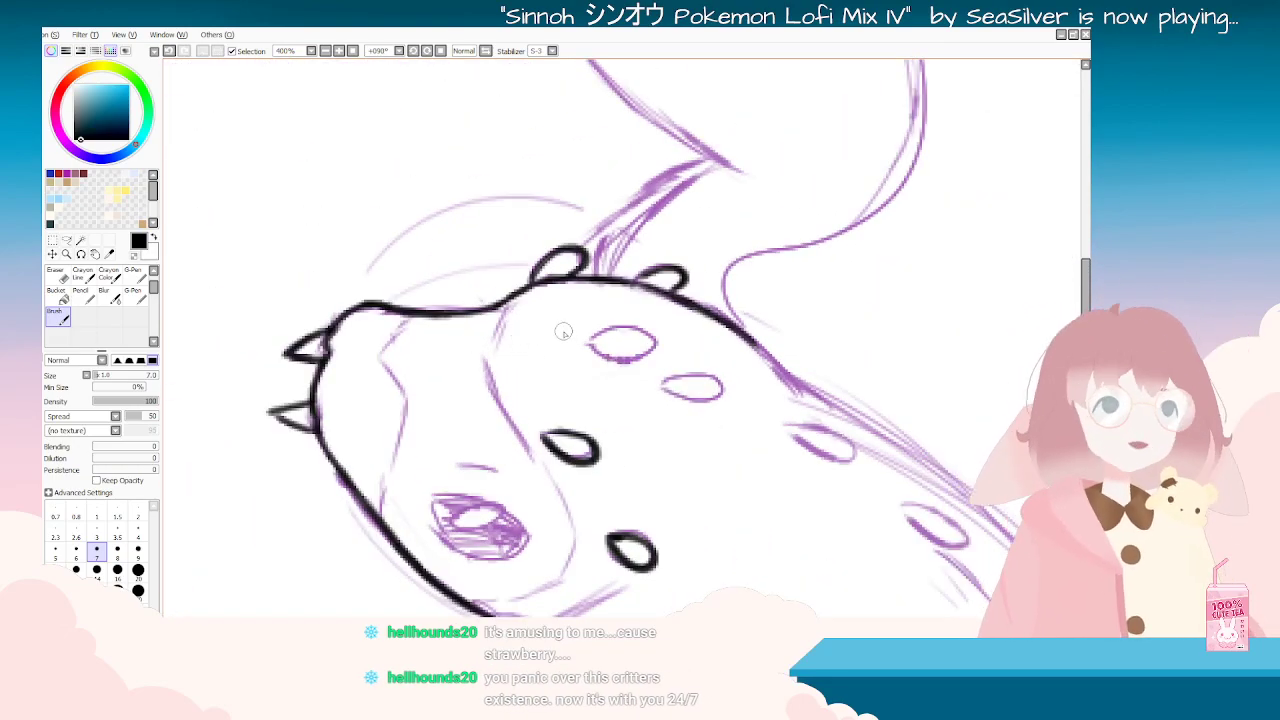
mouse_move(520, 290)
mouse_down()
mouse_move(490, 338)
mouse_move(509, 406)
mouse_move(487, 368)
mouse_move(525, 447)
mouse_up()
key(ctrl+z)
drag(488, 362, 549, 483)
key(ctrl+z)
key(ctrl+z)
mouse_move(492, 388)
mouse_down()
mouse_move(559, 491)
mouse_move(540, 458)
mouse_move(552, 474)
mouse_move(573, 524)
mouse_up()
mouse_move(670, 504)
mouse_down()
mouse_move(709, 444)
mouse_move(836, 354)
mouse_move(844, 184)
mouse_move(711, 52)
mouse_up()
mouse_move(638, 79)
mouse_down()
mouse_move(381, 150)
mouse_move(413, 262)
mouse_up()
key(ctrl+z)
mouse_move(410, 140)
mouse_down()
mouse_move(402, 215)
mouse_move(459, 268)
mouse_move(439, 264)
mouse_move(478, 268)
mouse_up()
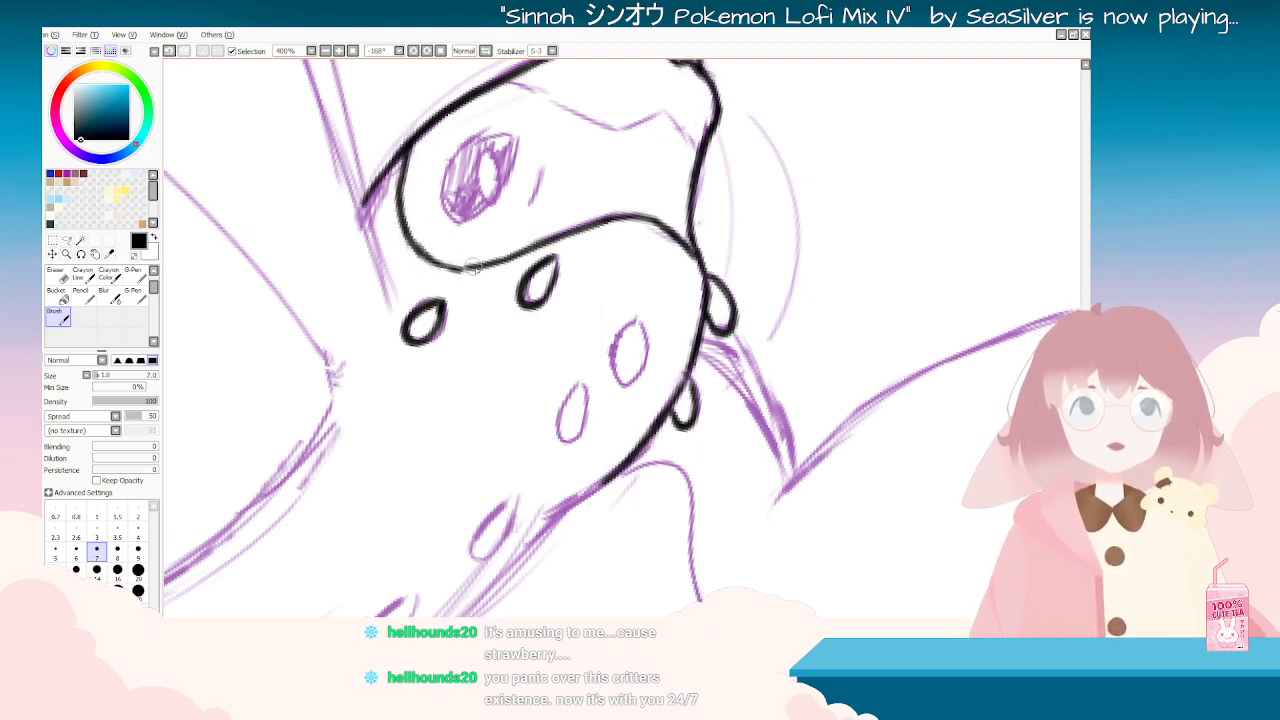
Step: Undo the inked strokes of the marking line around the eye
key(ctrl+z)
key(ctrl+z)
key(ctrl+z)
key(ctrl+z)
key(ctrl+z)
key(ctrl+z)
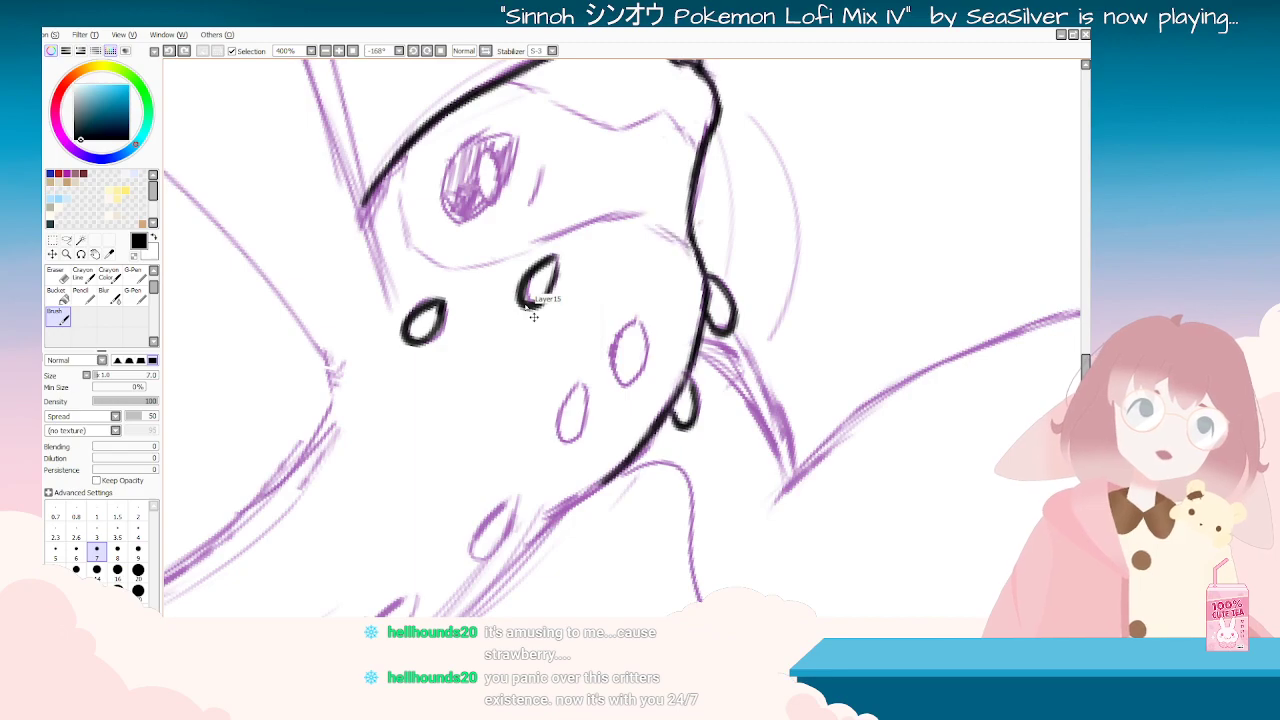
Step: Ink the four remaining oval spots in black, two on the head beside the bumps and two along the neck
scroll(530, 309, down, 3)
mouse_move(526, 306)
mouse_down()
mouse_move(560, 438)
mouse_move(755, 449)
mouse_up()
scroll(756, 452, down, 3)
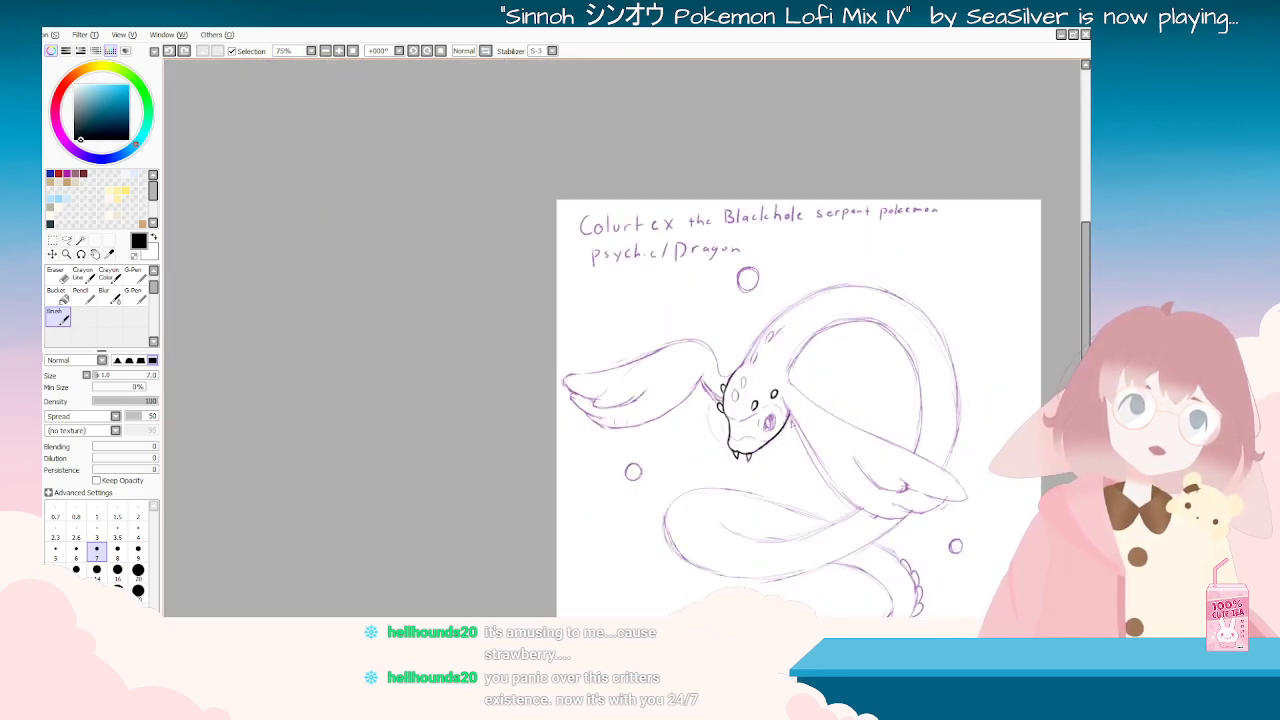
scroll(622, 372, up, 4)
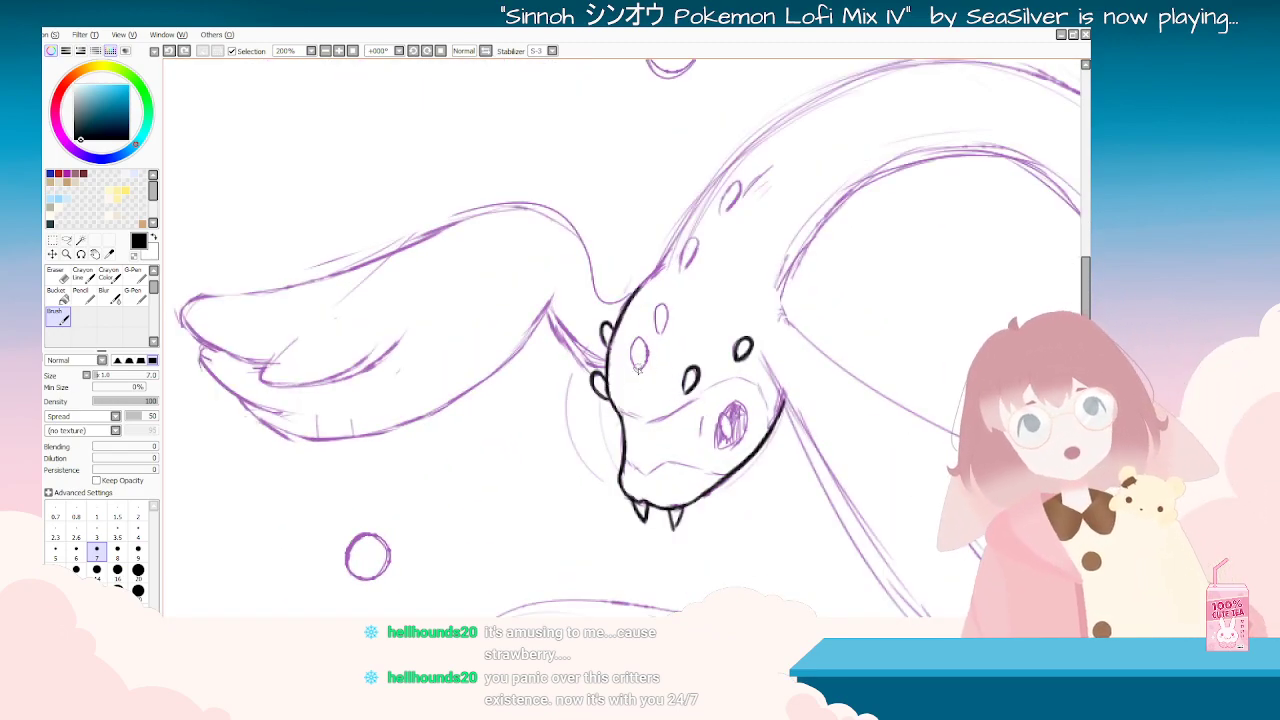
key(ctrl+z)
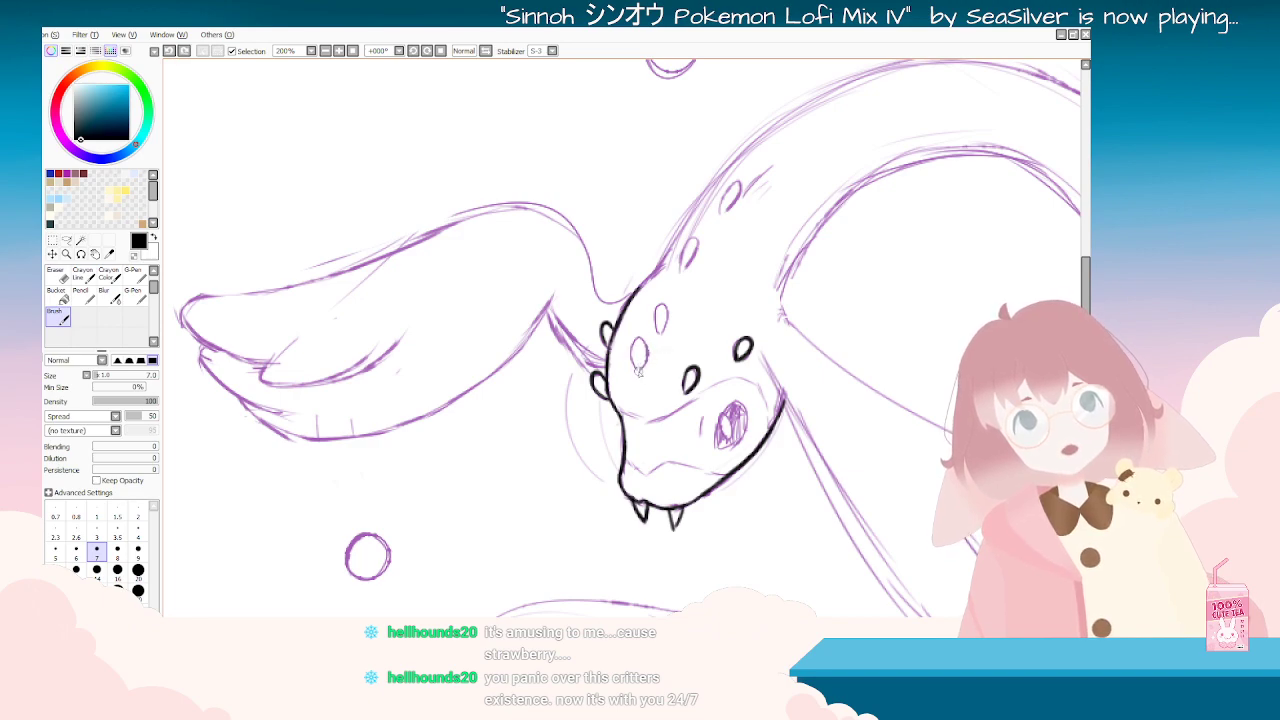
drag(638, 341, 642, 368)
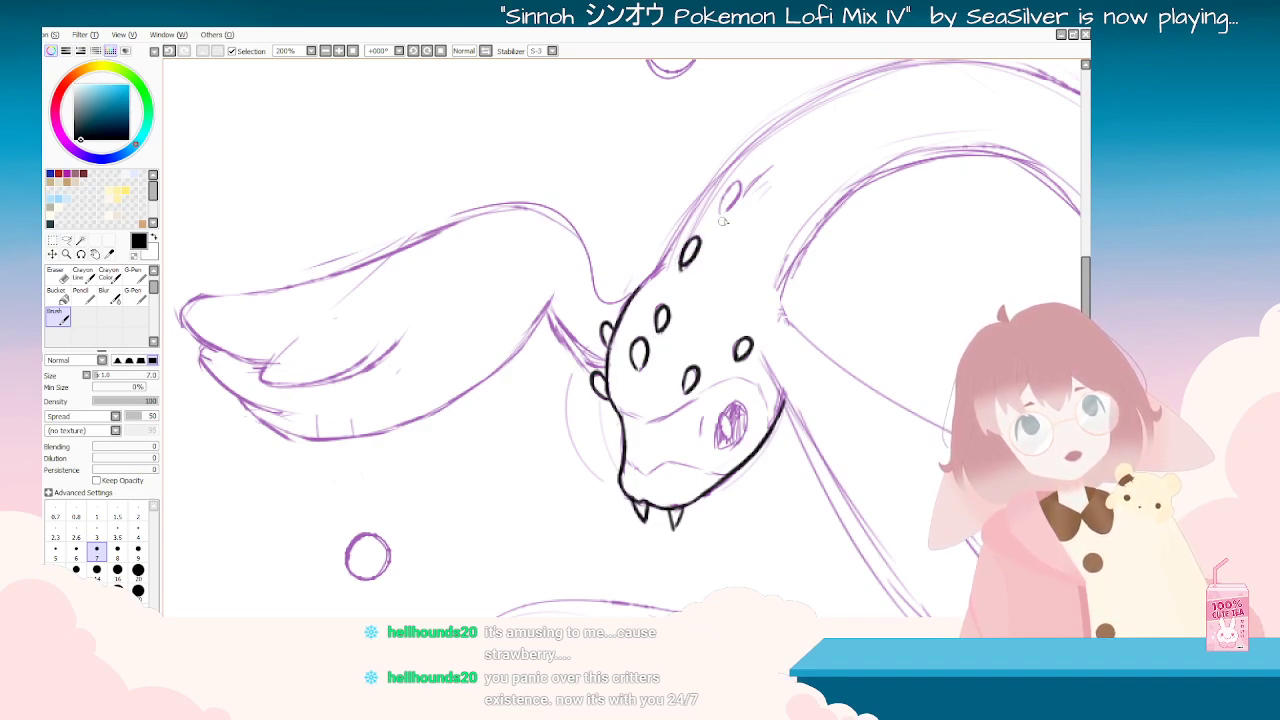
key(ctrl+z)
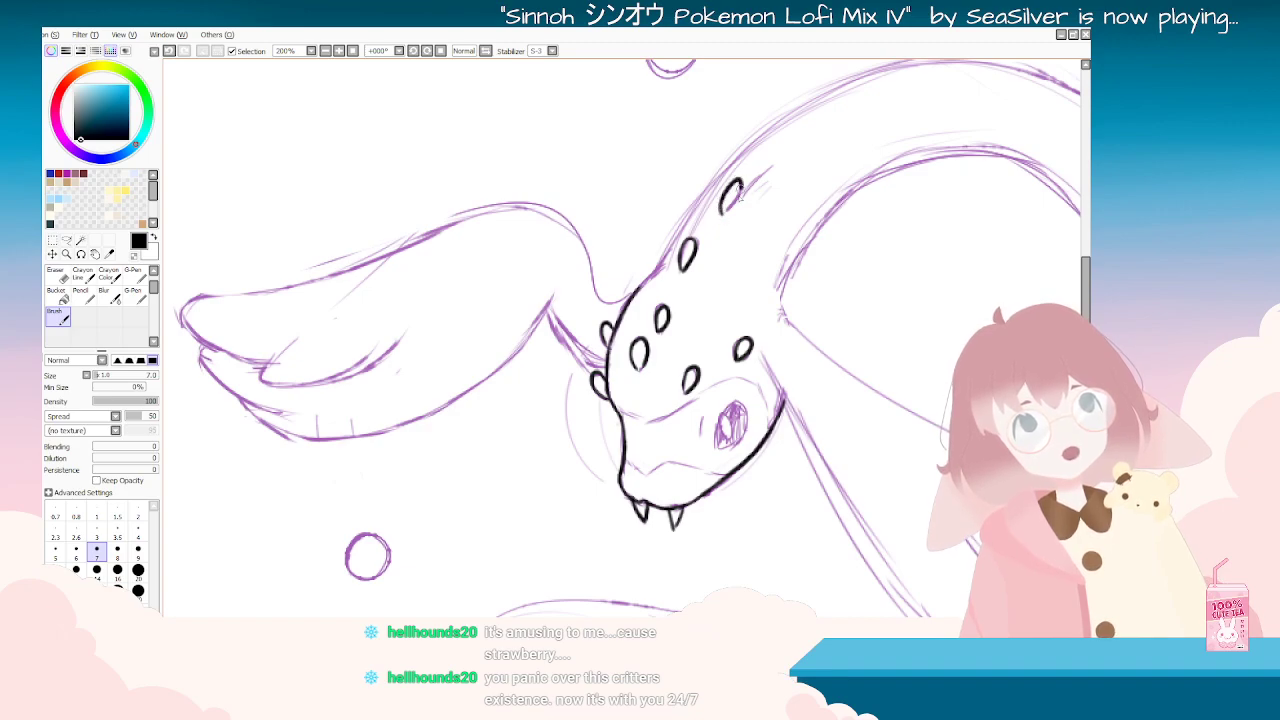
key(ctrl+z)
key(ctrl+z)
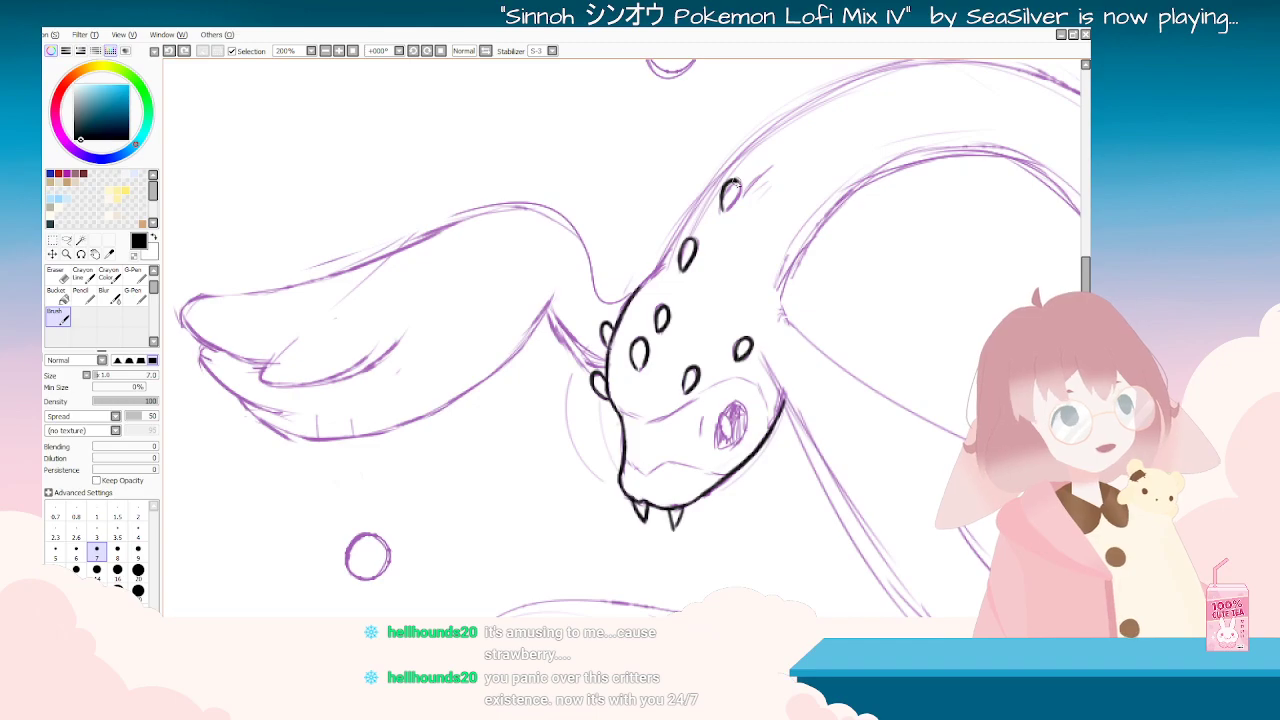
drag(735, 183, 729, 207)
key(ctrl+z)
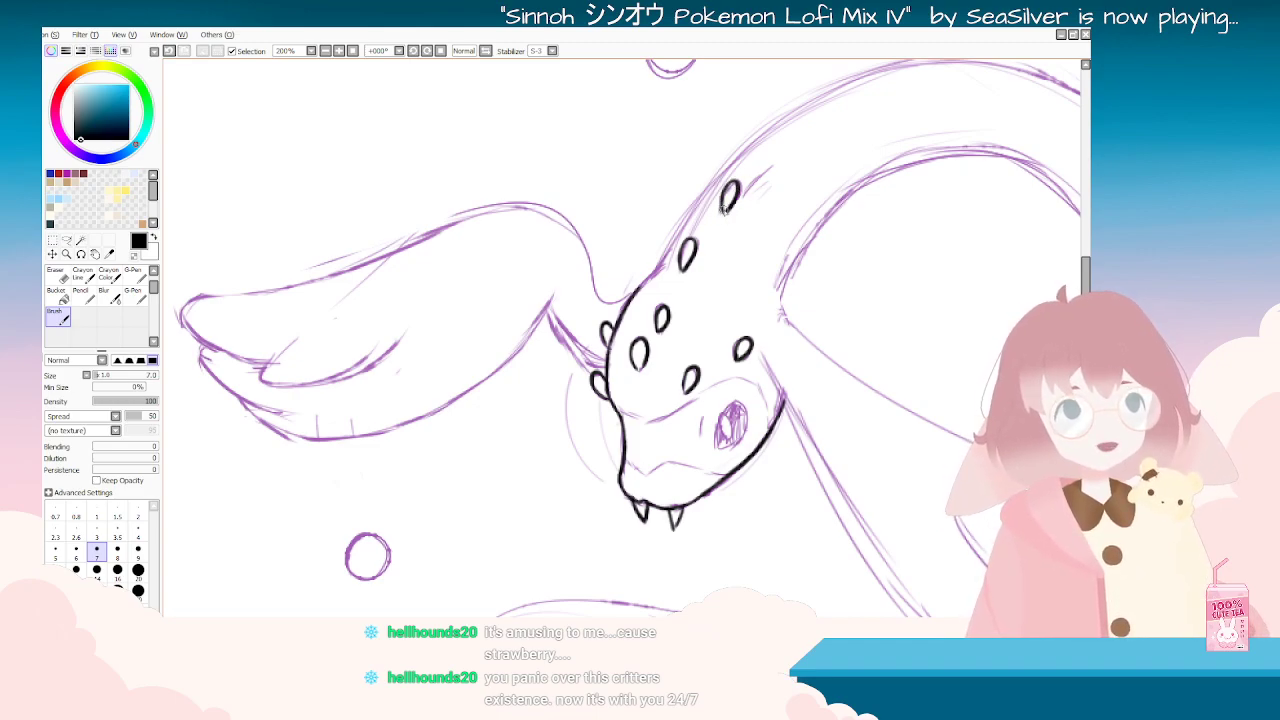
Step: Examine the inked head spots by spinning the canvas at 200% zoom, then check the full serpent at 75%
key(End)
key(End)
key(End)
key(End)
key(End)
key(End)
key(End)
key(End)
key(End)
key(End)
key(End)
key(End)
key(End)
key(End)
key(End)
key(End)
key(End)
key(End)
key(End)
key(End)
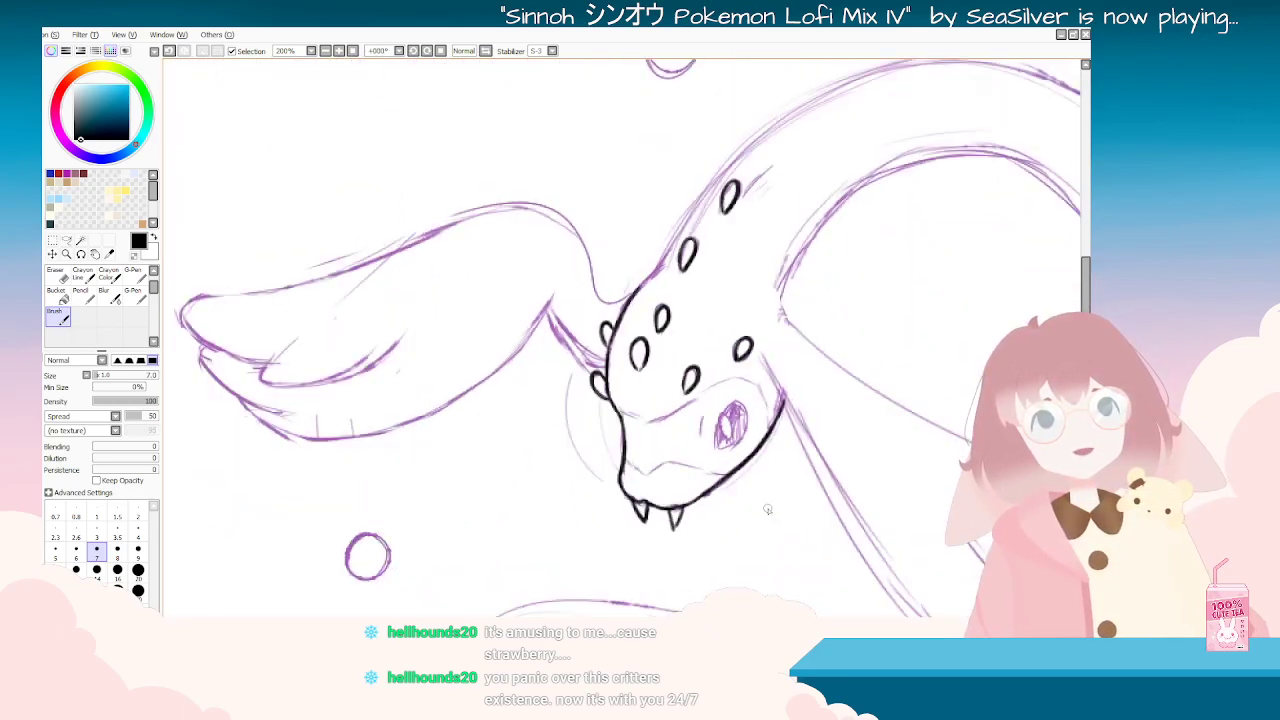
scroll(762, 508, down, 4)
key(Delete)
key(Delete)
key(Delete)
key(Delete)
key(Delete)
key(Delete)
key(Delete)
key(Delete)
key(Delete)
key(Delete)
key(Delete)
key(Delete)
key(Delete)
key(Delete)
key(Delete)
key(Delete)
key(Delete)
key(Delete)
key(Delete)
key(Delete)
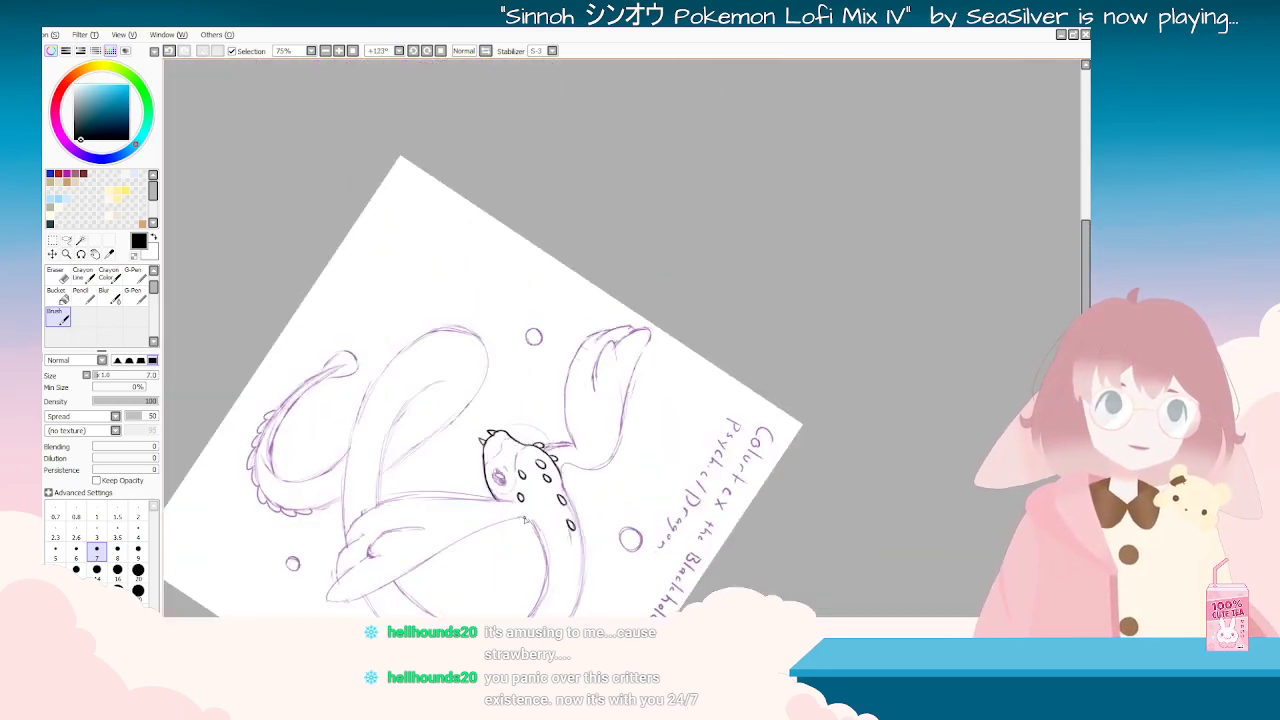
Step: Ink both edges of the wing's narrow base, tapering from the head between the two bumps to the wing's lower corner
scroll(725, 490, up, 3)
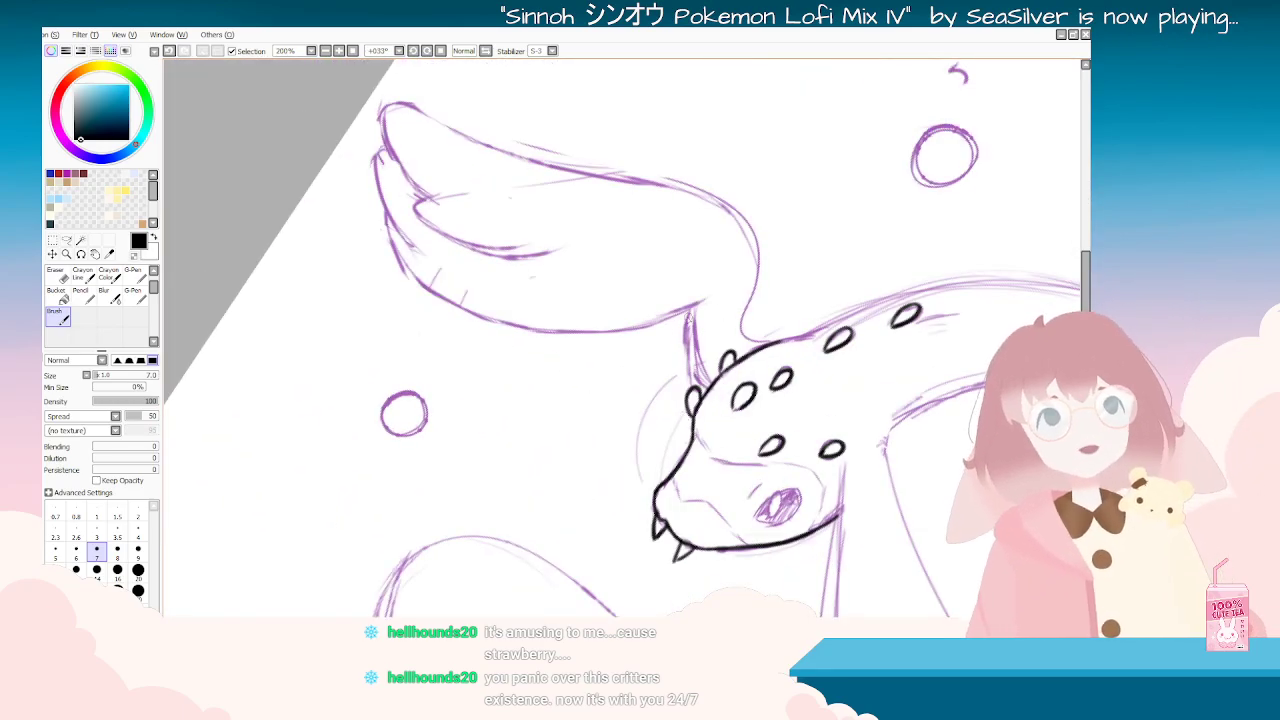
drag(691, 309, 691, 379)
key(ctrl+z)
drag(692, 308, 690, 388)
key(ctrl+z)
key(ctrl+z)
drag(693, 306, 692, 387)
key(ctrl+z)
drag(696, 304, 690, 396)
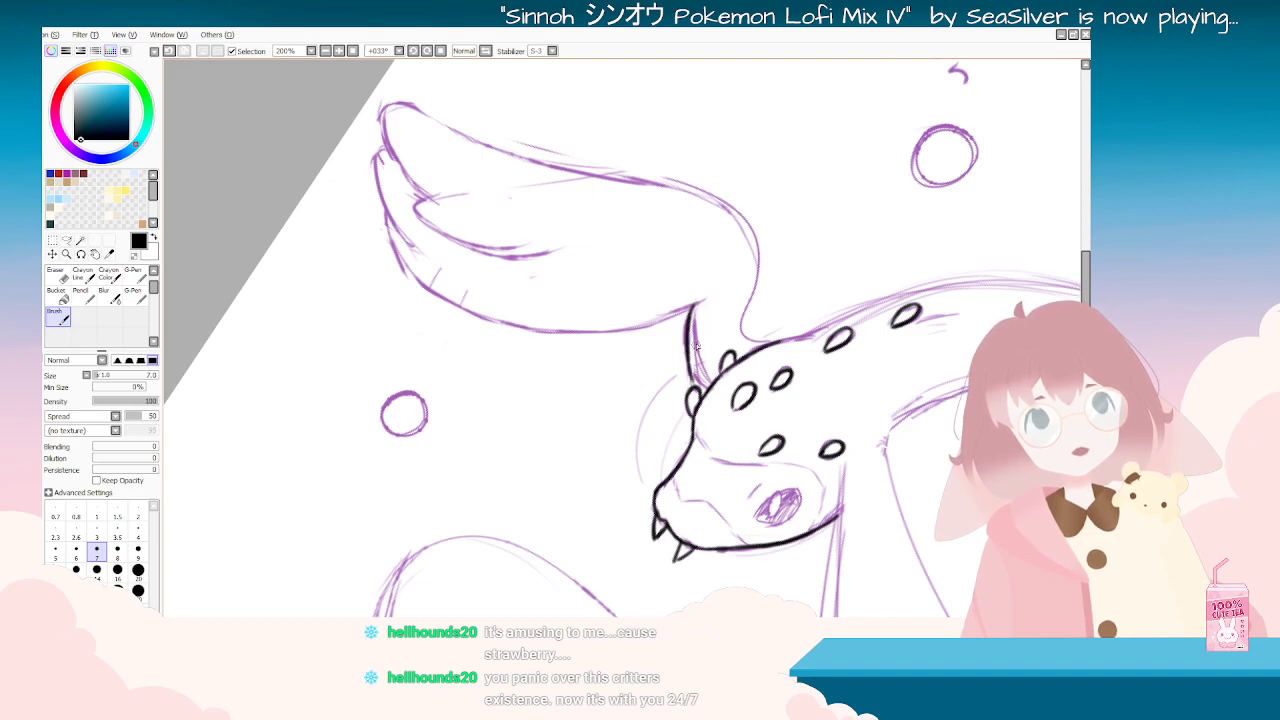
key(ctrl+z)
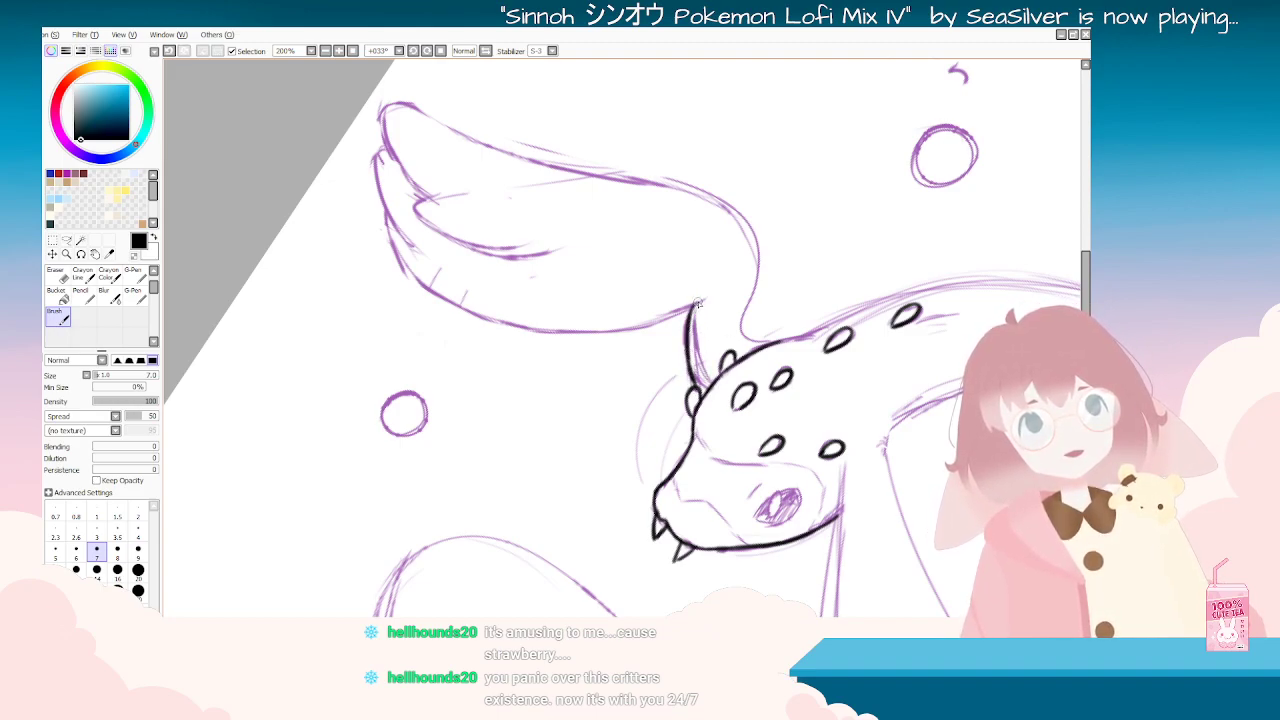
key(ctrl+z)
key(ctrl+z)
drag(705, 377, 711, 383)
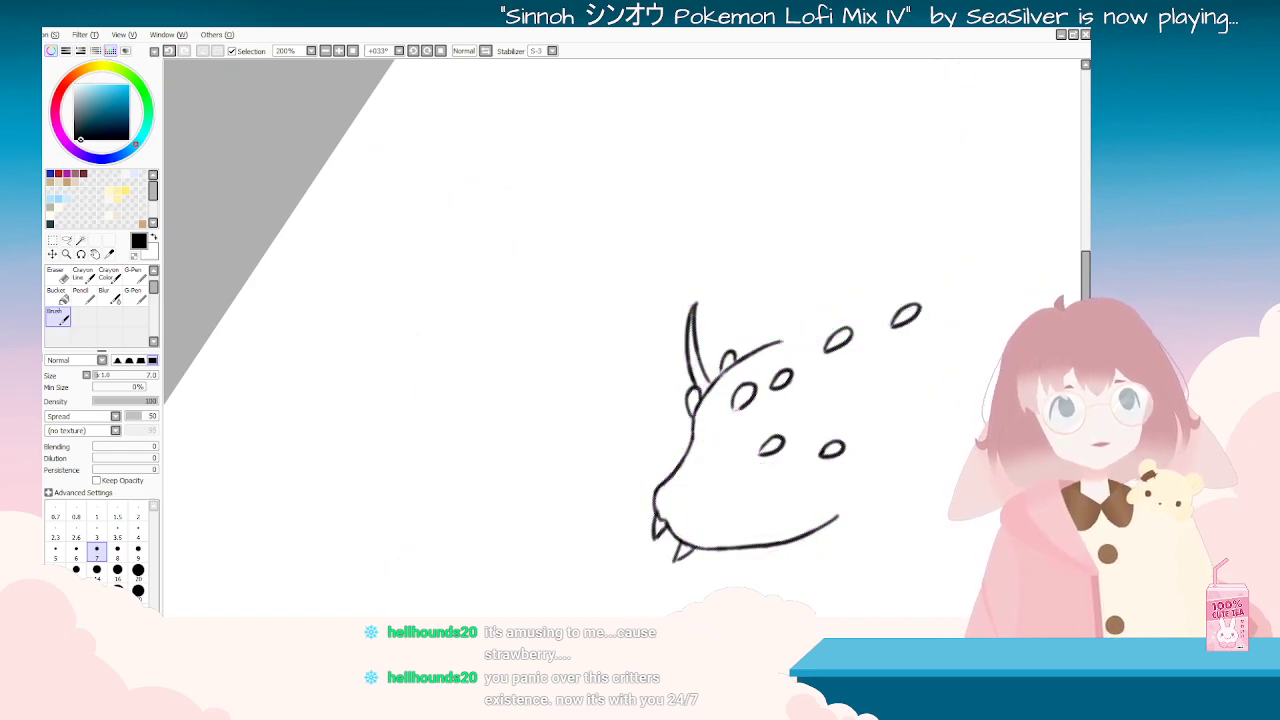
Step: Check the black line art without the purple sketch from rotated views and switch to the Eraser
mouse_move(245, 343)
mouse_down()
mouse_move(664, 136)
mouse_move(707, 150)
mouse_up()
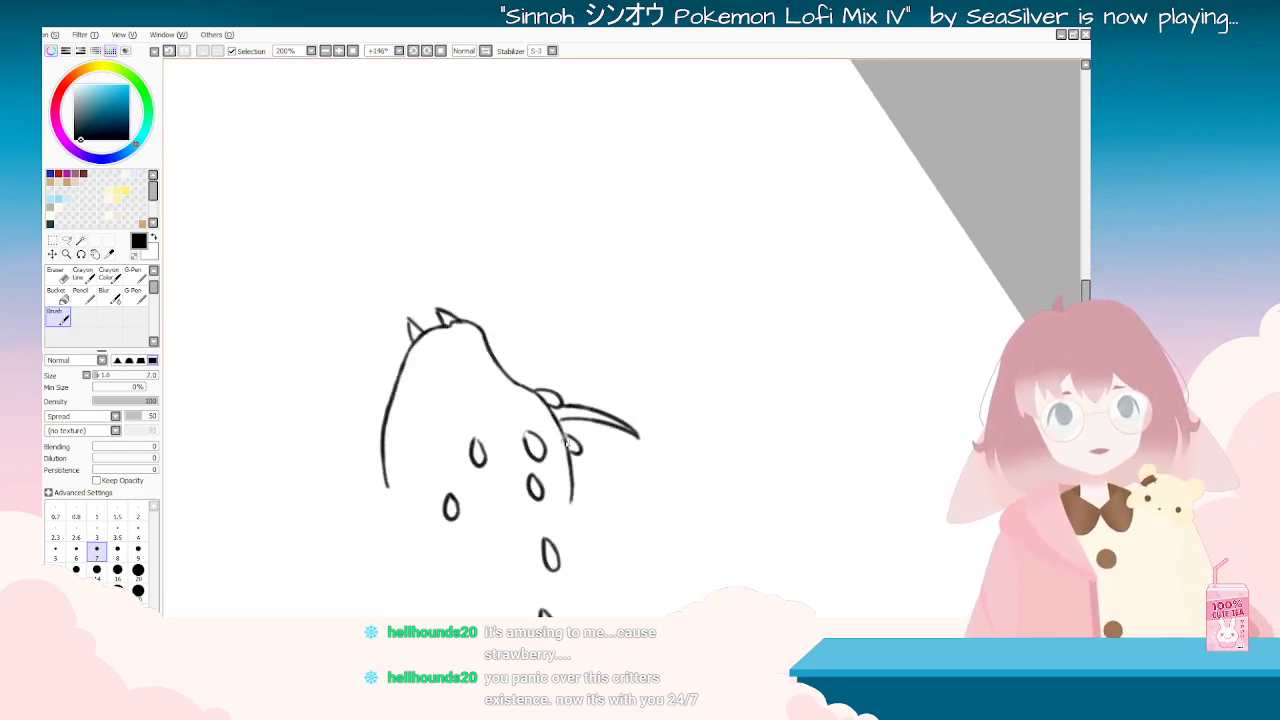
drag(455, 536, 322, 350)
click(60, 277)
mouse_move(402, 215)
mouse_down()
mouse_move(360, 380)
mouse_move(595, 550)
mouse_up()
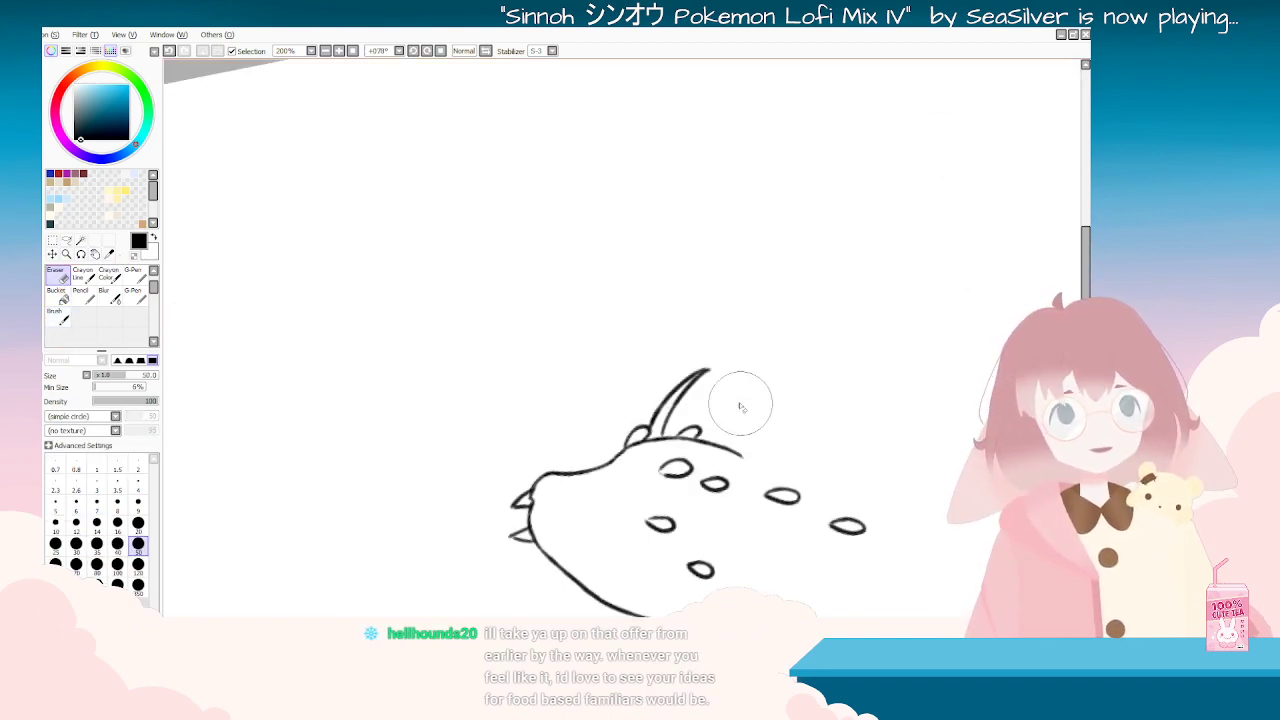
key(Delete)
key(Delete)
key(Delete)
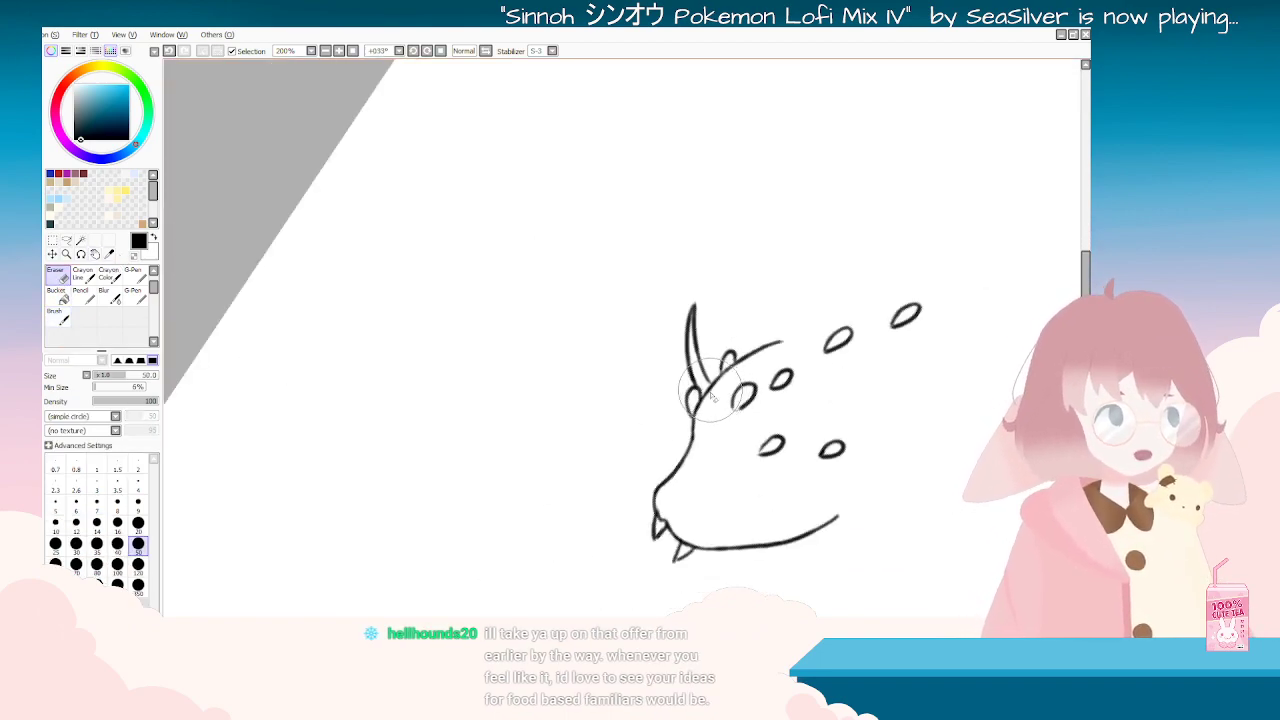
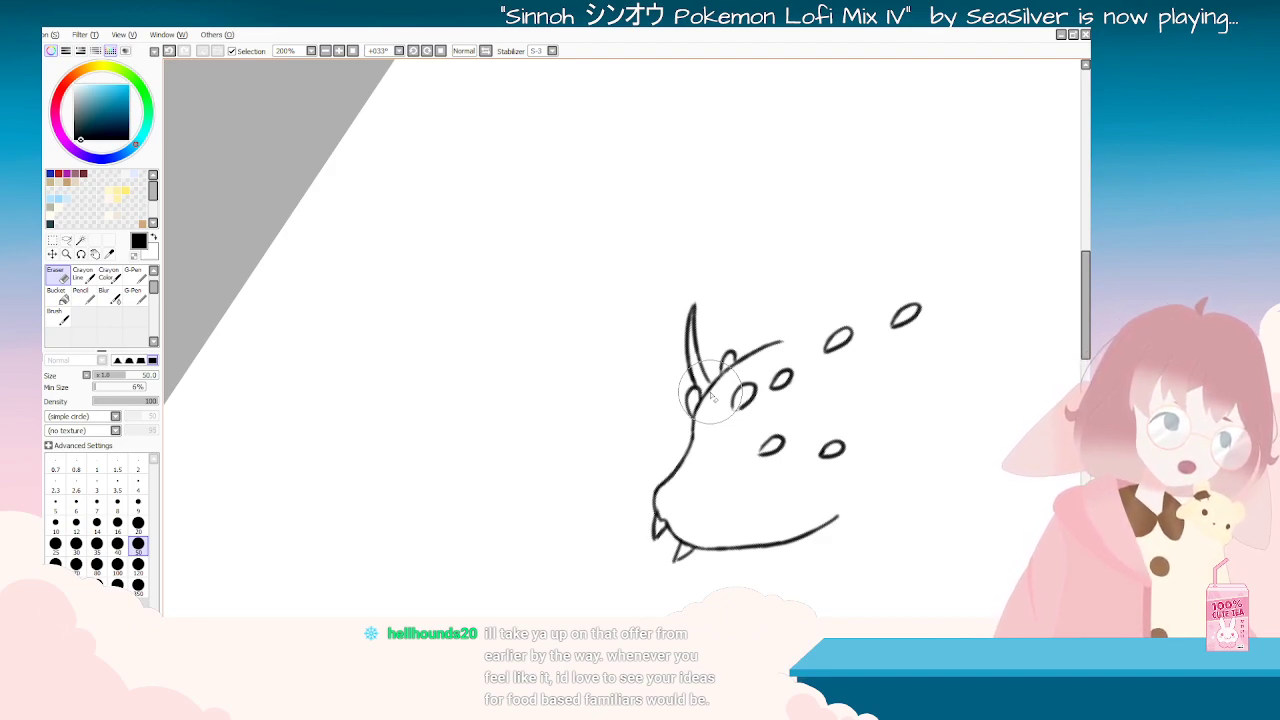
Step: Examine the black head line art through a full canvas spin, restore the purple sketch and switch to the Brush
key(Delete)
key(Delete)
key(Delete)
key(Delete)
key(Delete)
key(Delete)
key(Delete)
key(Delete)
key(Delete)
key(Delete)
key(Delete)
key(Delete)
key(Delete)
key(Delete)
key(Delete)
key(Delete)
key(Delete)
key(Delete)
key(Delete)
key(Delete)
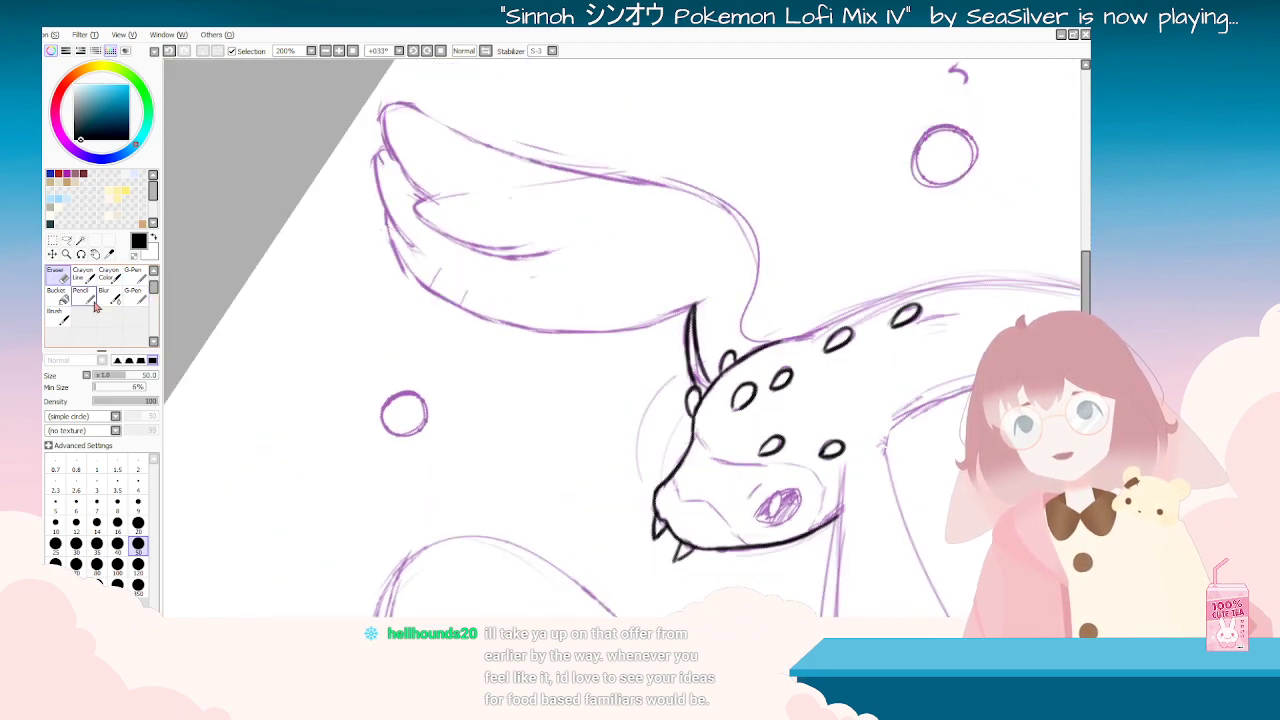
click(57, 316)
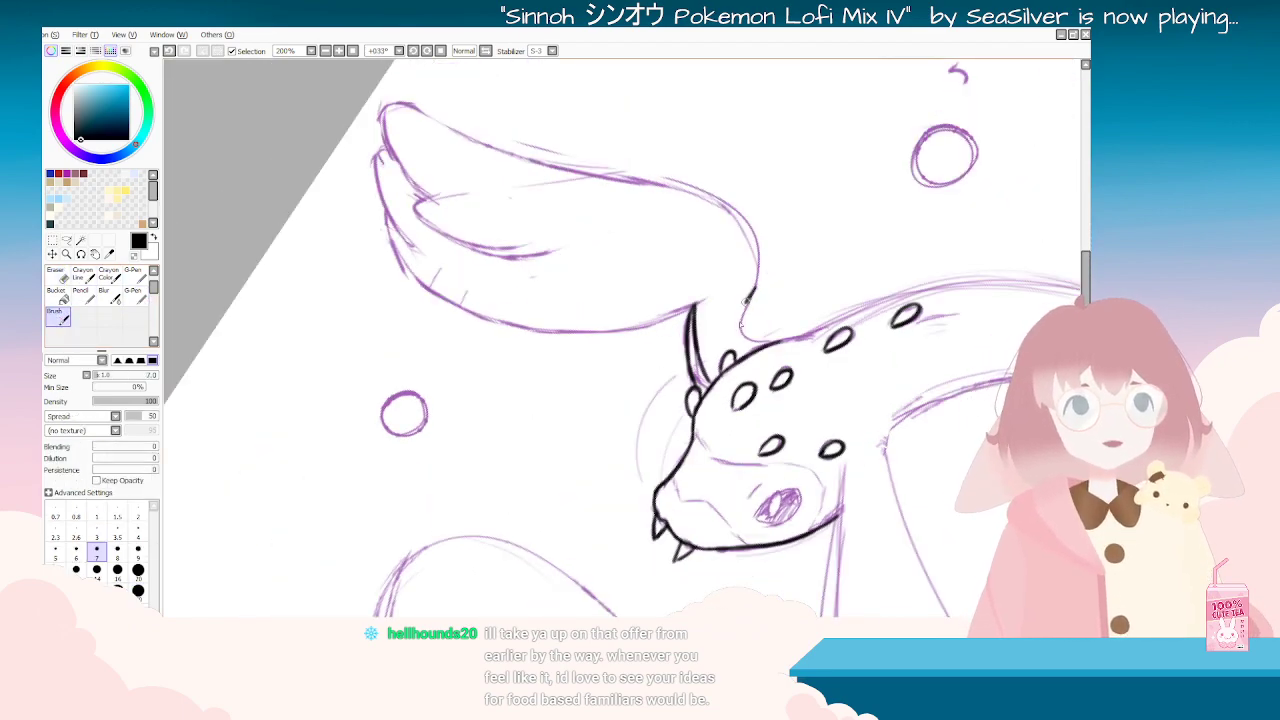
Step: Try to ink the short curve joining the top of the head to the wing's upper edge
drag(742, 319, 743, 341)
key(End)
key(End)
key(End)
key(End)
key(ctrl+z)
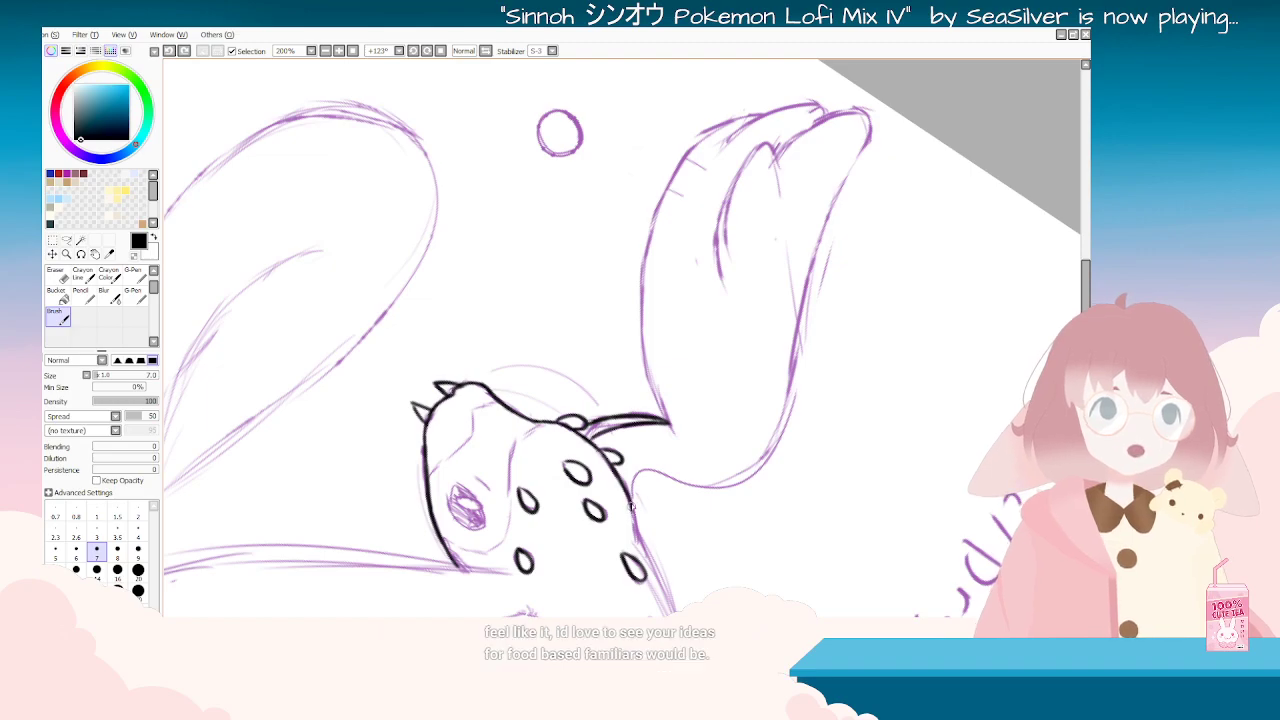
drag(631, 506, 674, 481)
key(ctrl+z)
Step: Ink the short hooked curve from behind the head bump to the start of the wing's upper edge
key(End)
key(End)
key(End)
key(End)
key(End)
key(End)
key(End)
key(End)
key(End)
key(End)
key(End)
key(End)
key(End)
key(End)
key(End)
key(End)
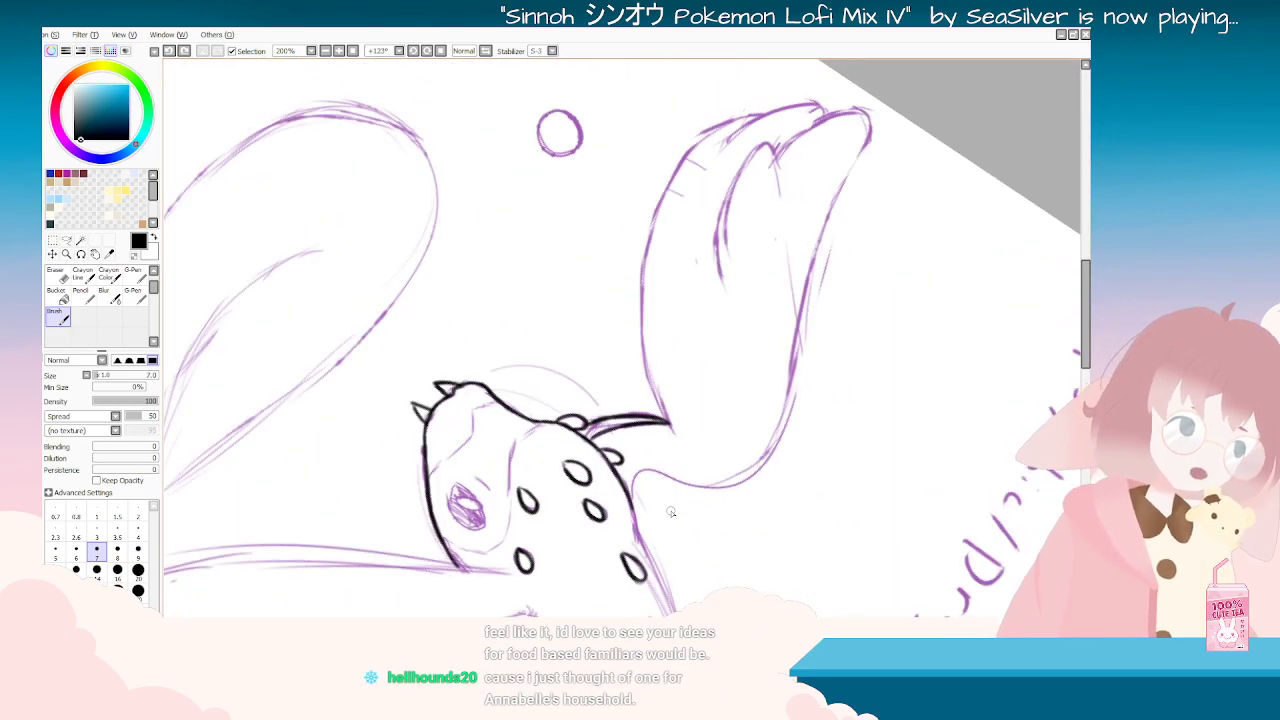
key(Delete)
key(Delete)
key(Delete)
key(Delete)
key(Delete)
key(Delete)
key(Delete)
key(Delete)
key(Delete)
key(Delete)
key(Delete)
key(Delete)
key(Delete)
key(Delete)
key(Delete)
key(Delete)
key(Delete)
key(Delete)
key(Delete)
key(Delete)
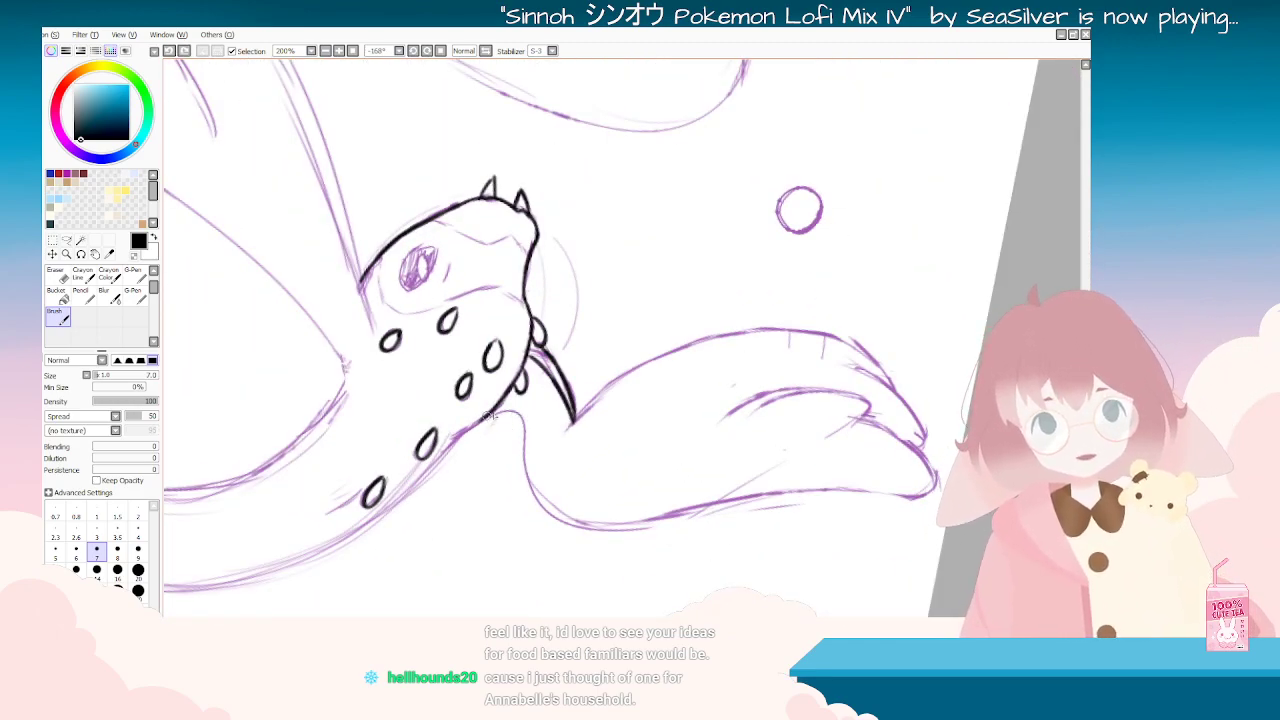
drag(522, 425, 521, 464)
key(Delete)
key(Delete)
key(Delete)
key(Delete)
key(Delete)
key(Delete)
key(Delete)
key(Delete)
key(Delete)
key(Delete)
key(Delete)
key(Delete)
key(Delete)
key(Delete)
key(Delete)
key(Delete)
key(Delete)
key(Delete)
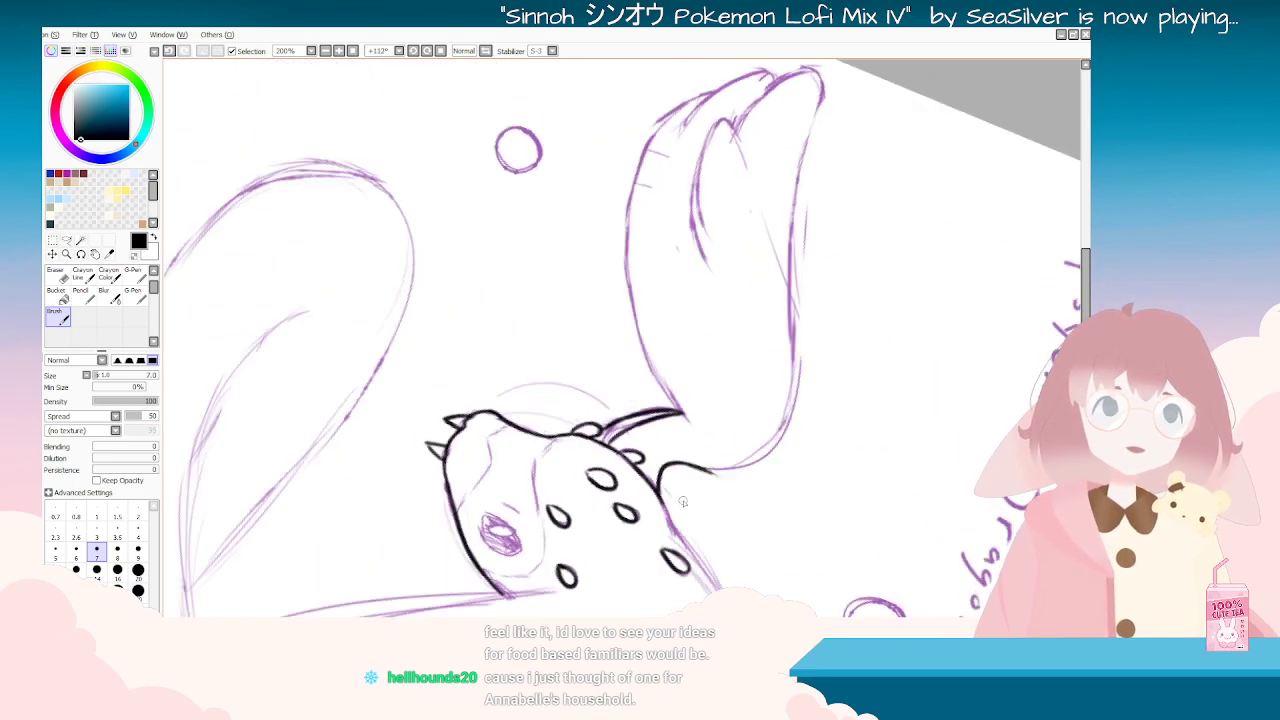
Step: Check the head and wing-base line art at several zoom levels and angles, with and without the sketch, and return to the Brush
scroll(668, 487, down, 2)
drag(663, 484, 269, 356)
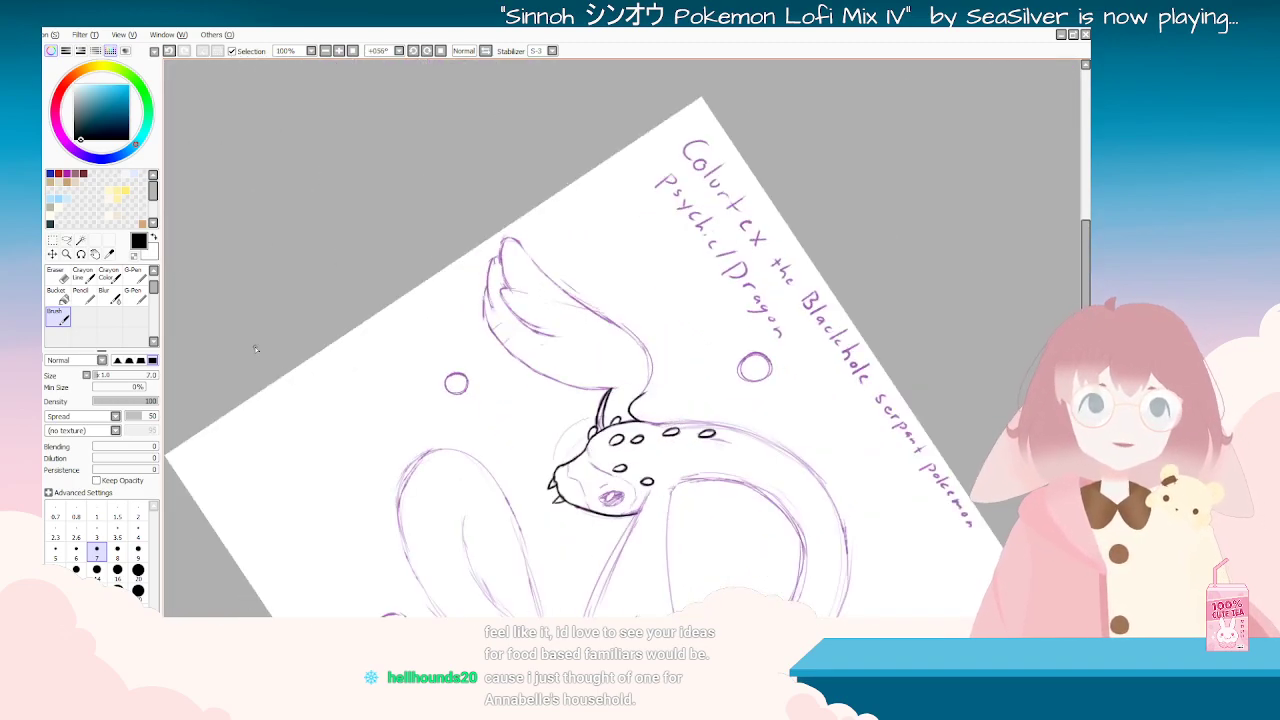
click(56, 280)
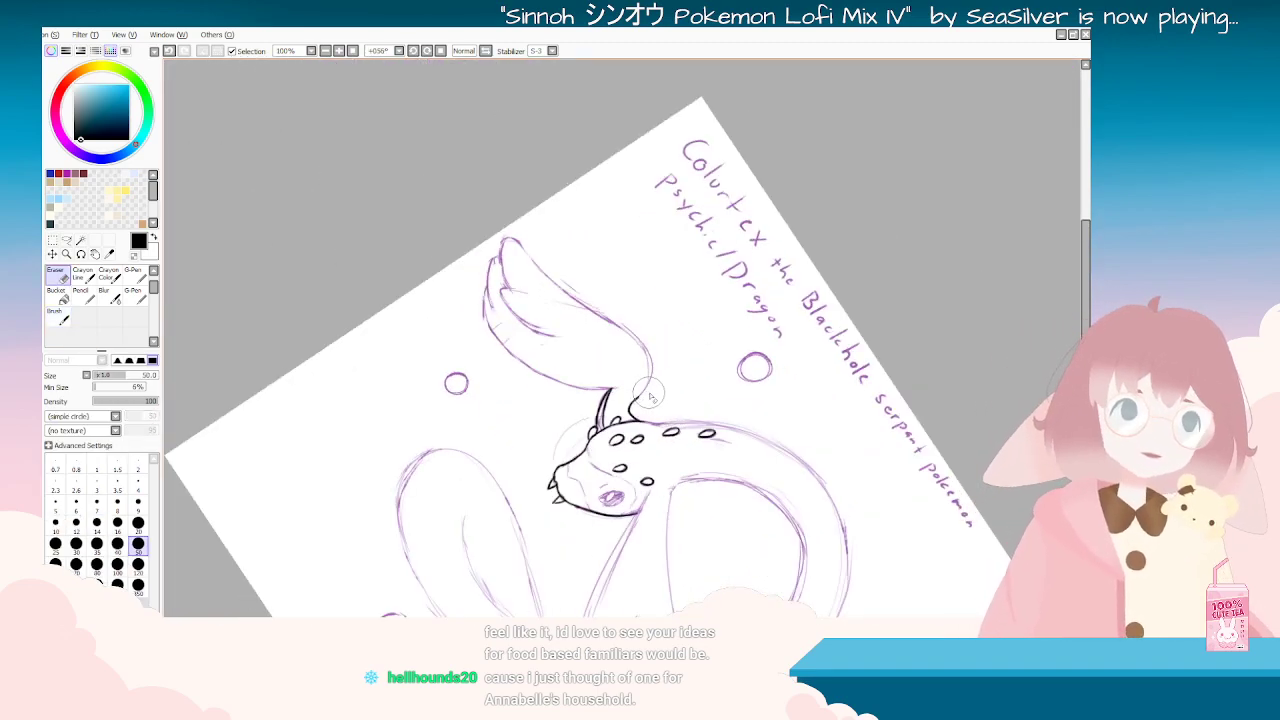
key(Home)
scroll(642, 403, down, 2)
scroll(642, 403, up, 3)
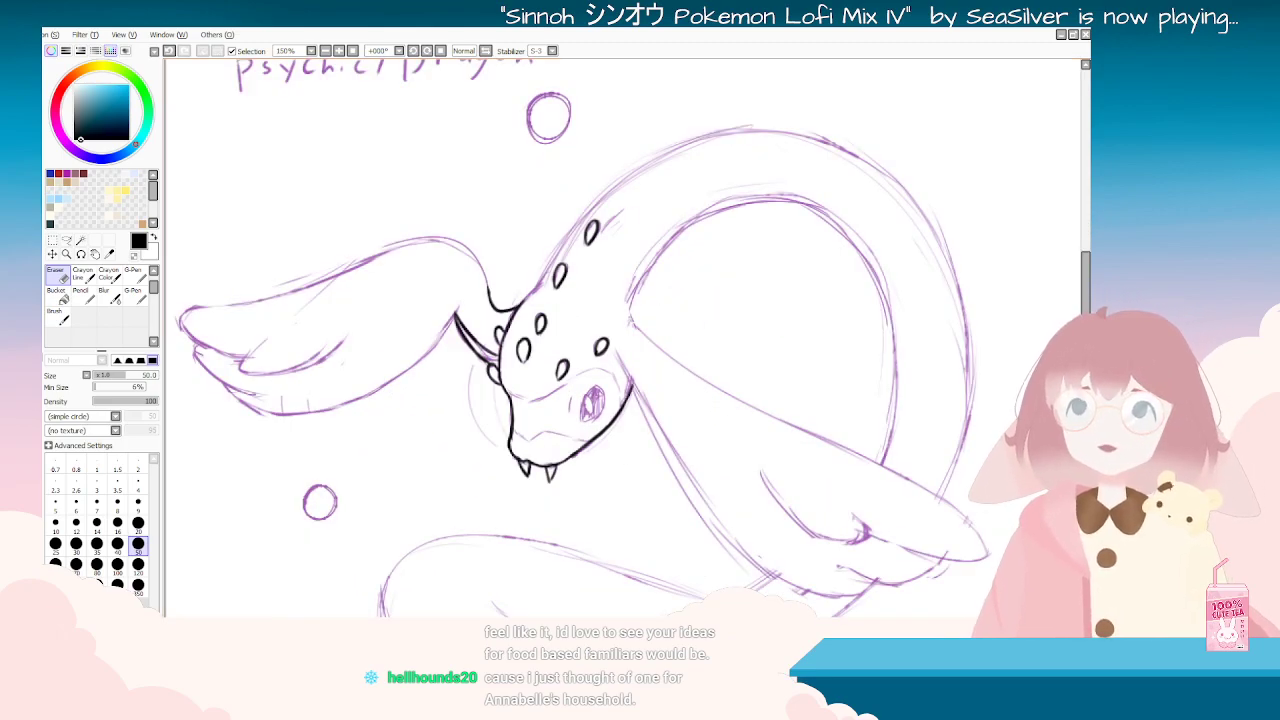
scroll(580, 487, down, 3)
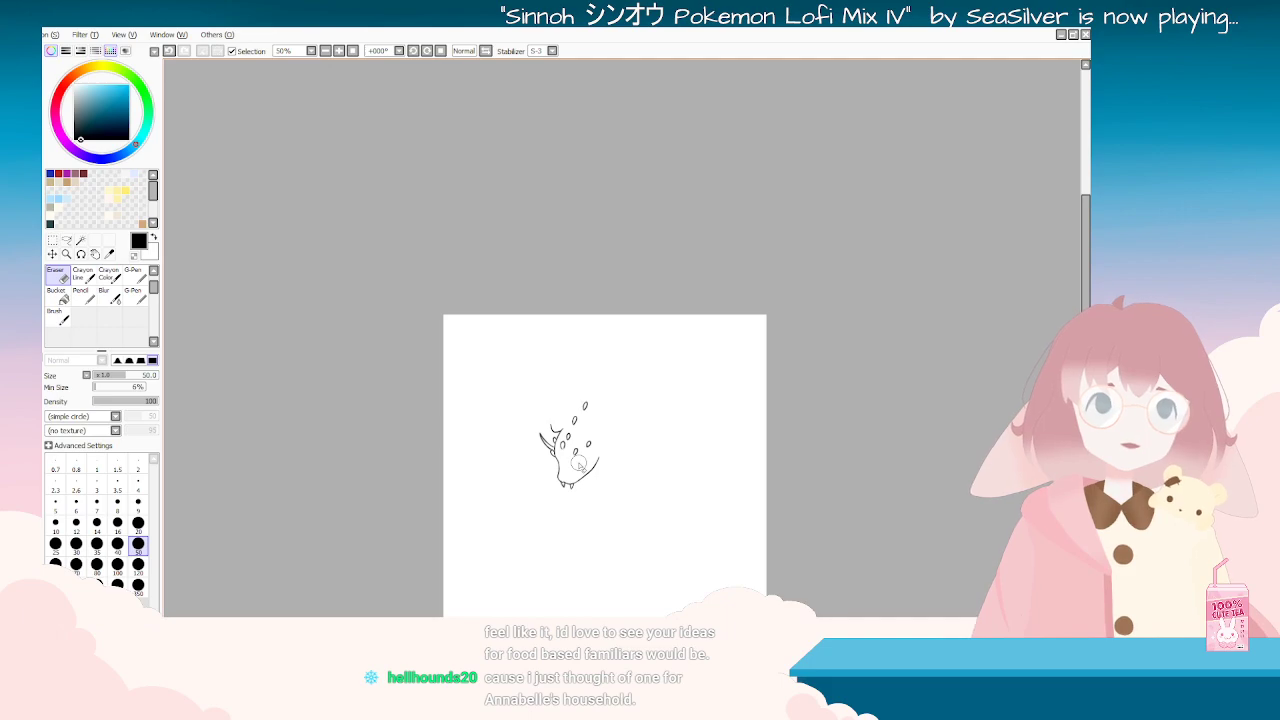
scroll(579, 463, up, 2)
key(End)
key(End)
key(End)
key(End)
key(End)
key(End)
key(End)
key(End)
key(End)
key(End)
key(End)
key(End)
key(End)
key(End)
key(End)
key(End)
key(End)
key(End)
key(End)
key(End)
scroll(533, 462, down, 3)
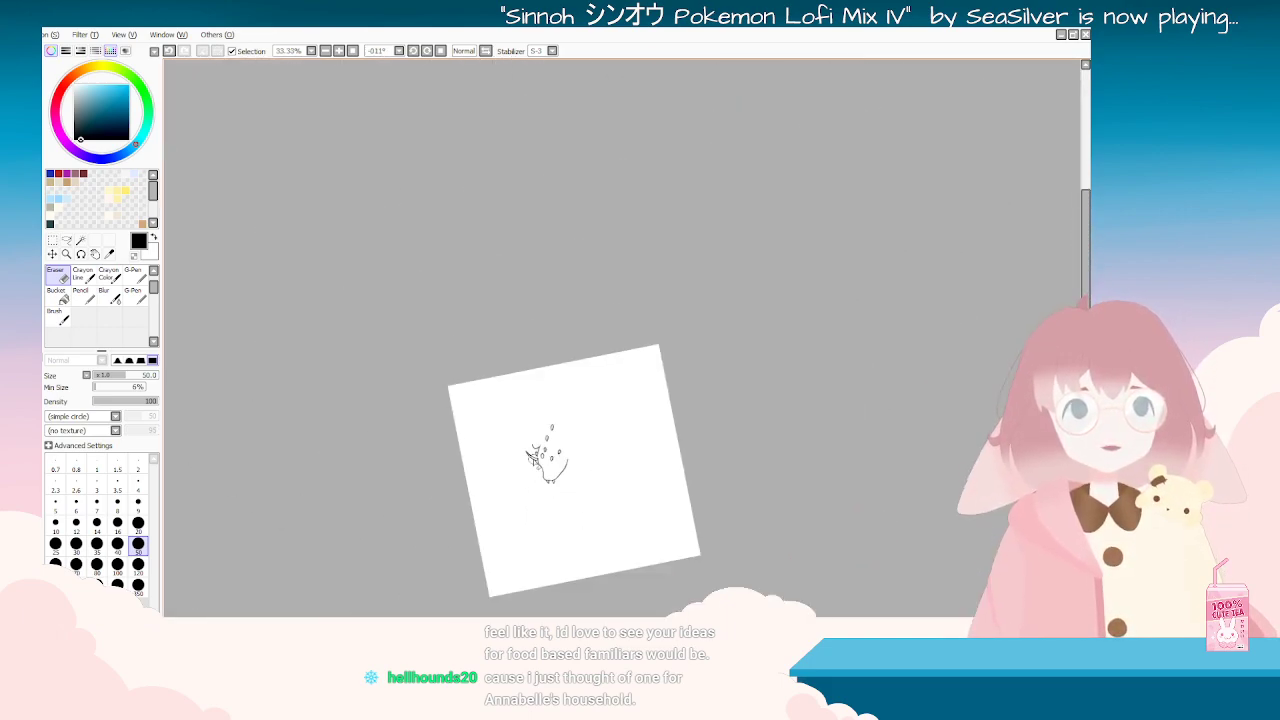
key(End)
key(End)
scroll(530, 461, up, 2)
key(Delete)
scroll(437, 416, up, 2)
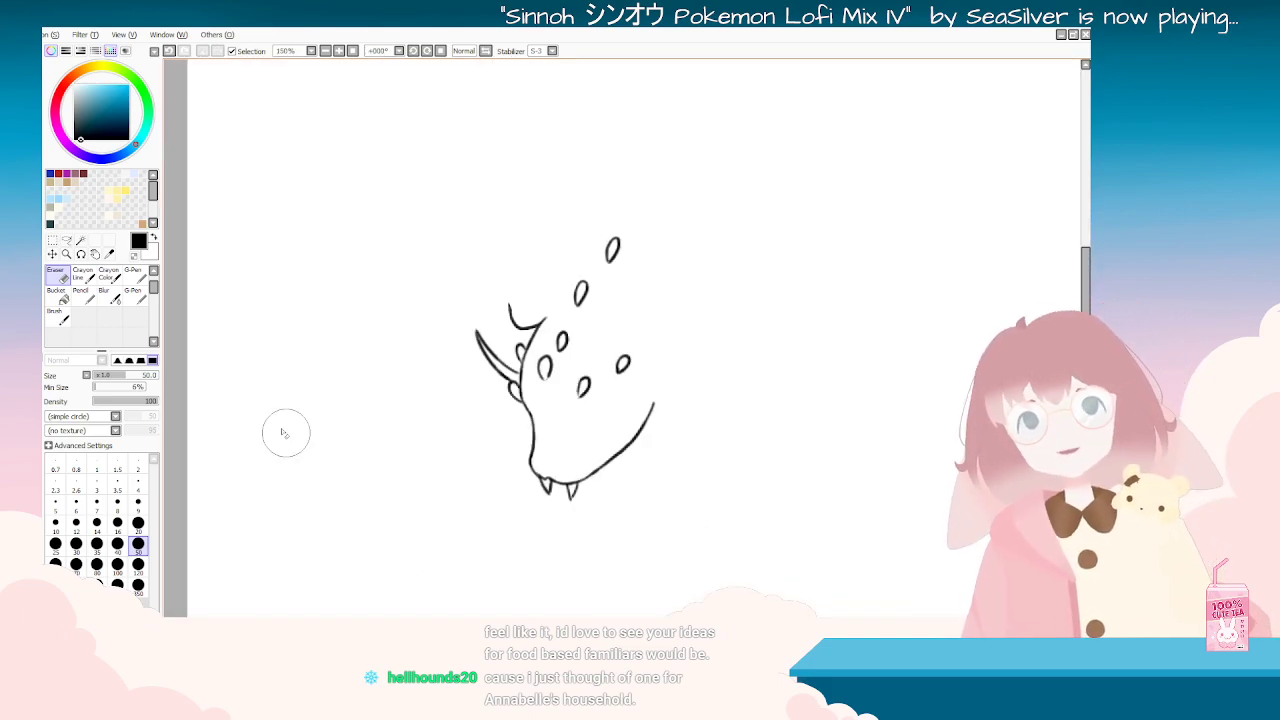
key(b)
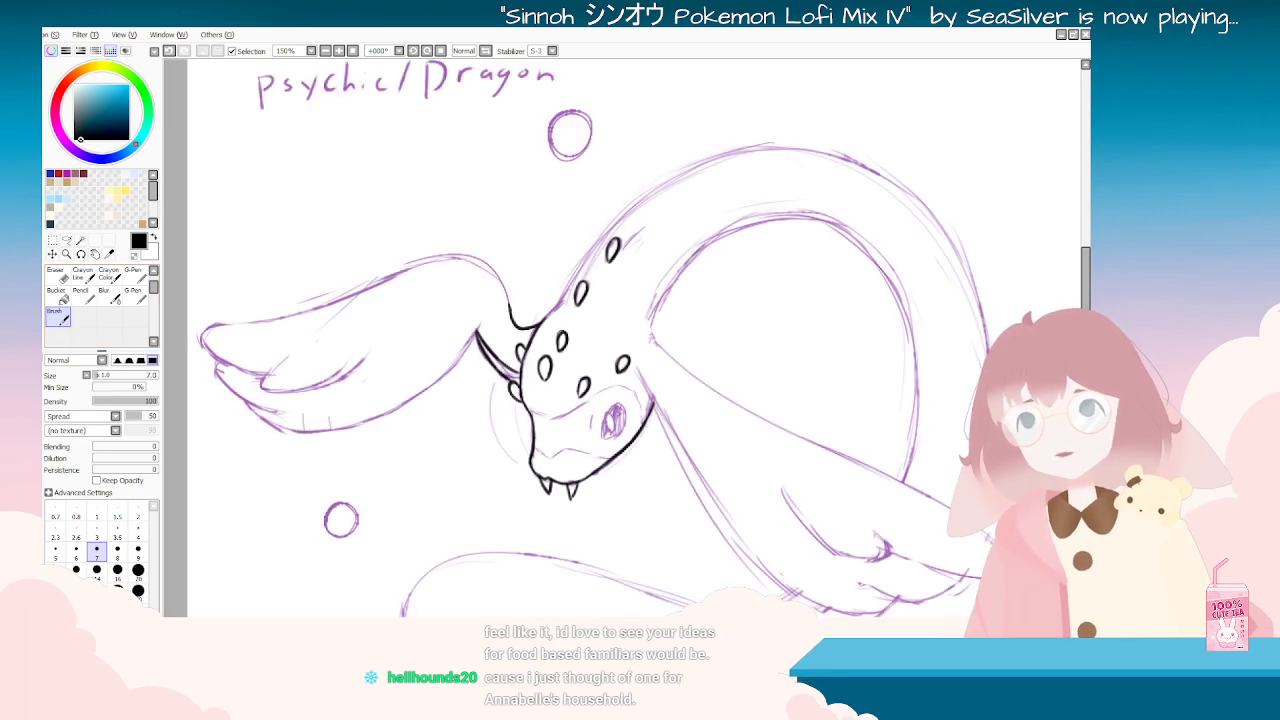
Step: Try to ink the inner feather line near the wing's tip
key(End)
key(End)
key(End)
key(End)
key(End)
key(End)
key(End)
key(End)
key(End)
key(End)
key(End)
key(End)
key(End)
key(End)
key(End)
key(End)
key(End)
key(End)
key(End)
key(End)
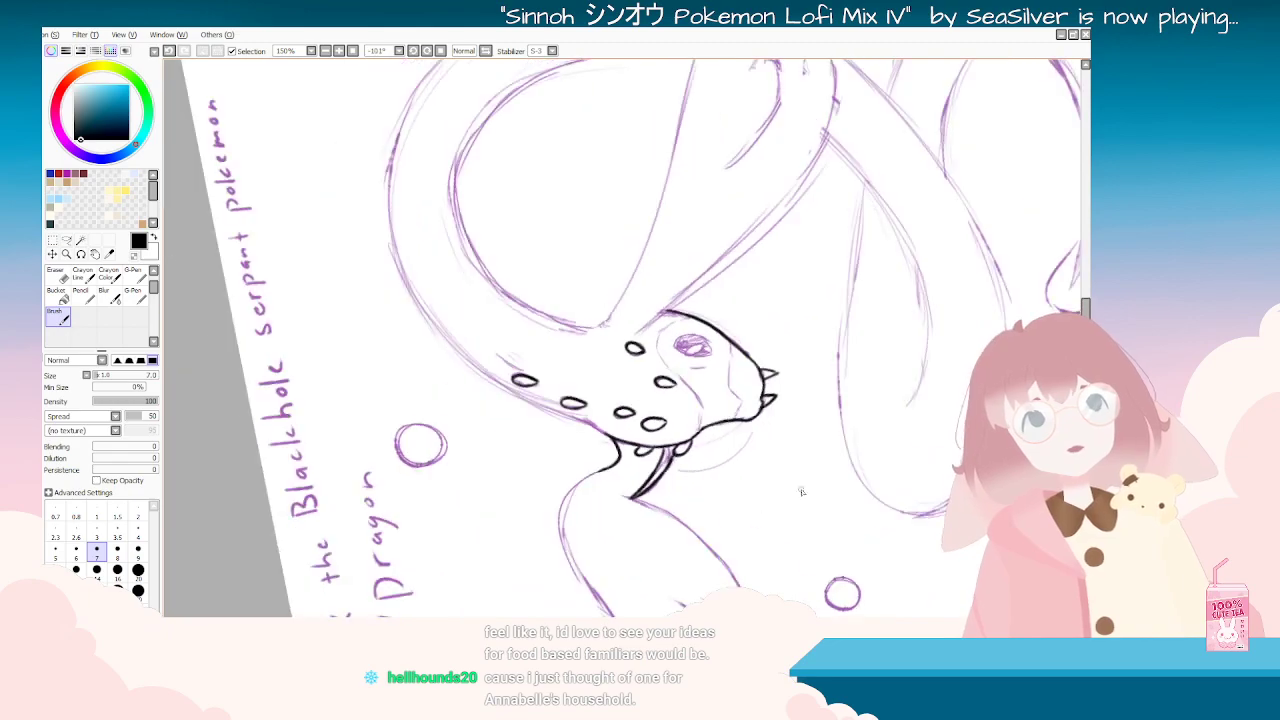
drag(537, 530, 334, 465)
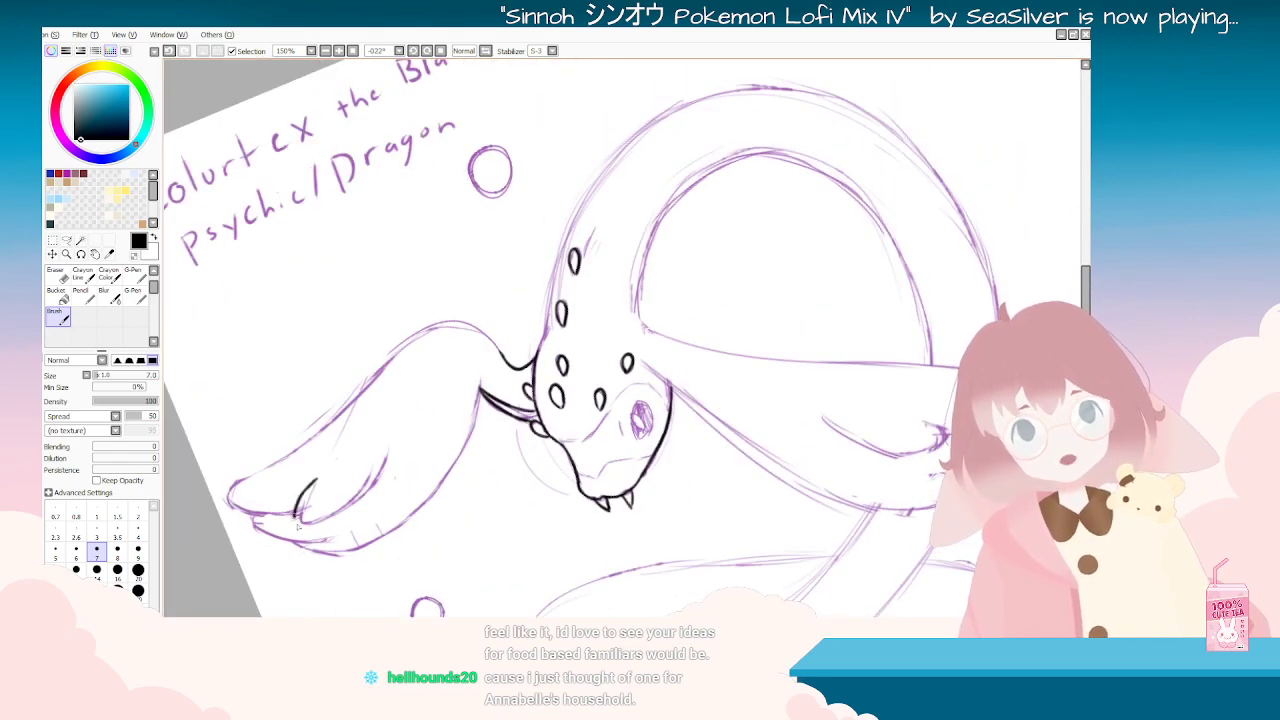
drag(296, 524, 394, 462)
key(End)
key(End)
key(End)
key(End)
key(End)
key(End)
key(End)
key(End)
key(End)
key(End)
key(End)
key(End)
key(End)
key(ctrl+z)
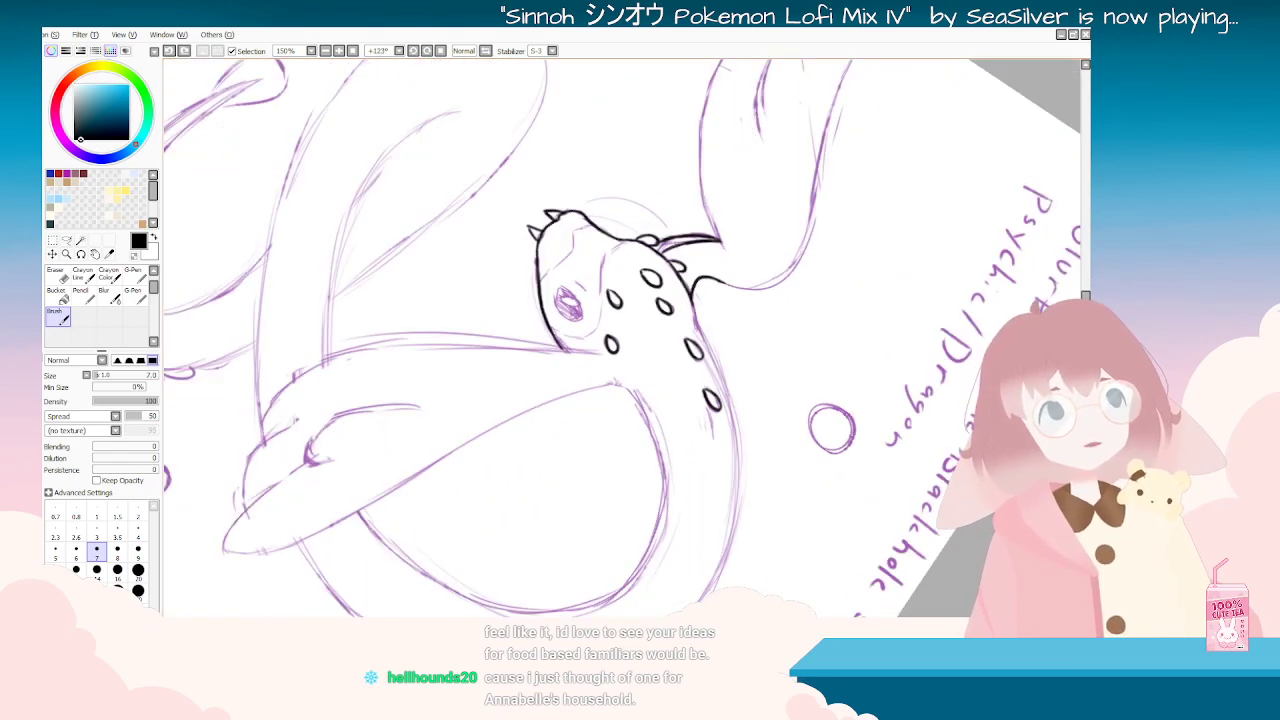
Step: Ink the inner feather near the wing's tip as a long tapered curve with a short hooked end
scroll(800, 220, up, 3)
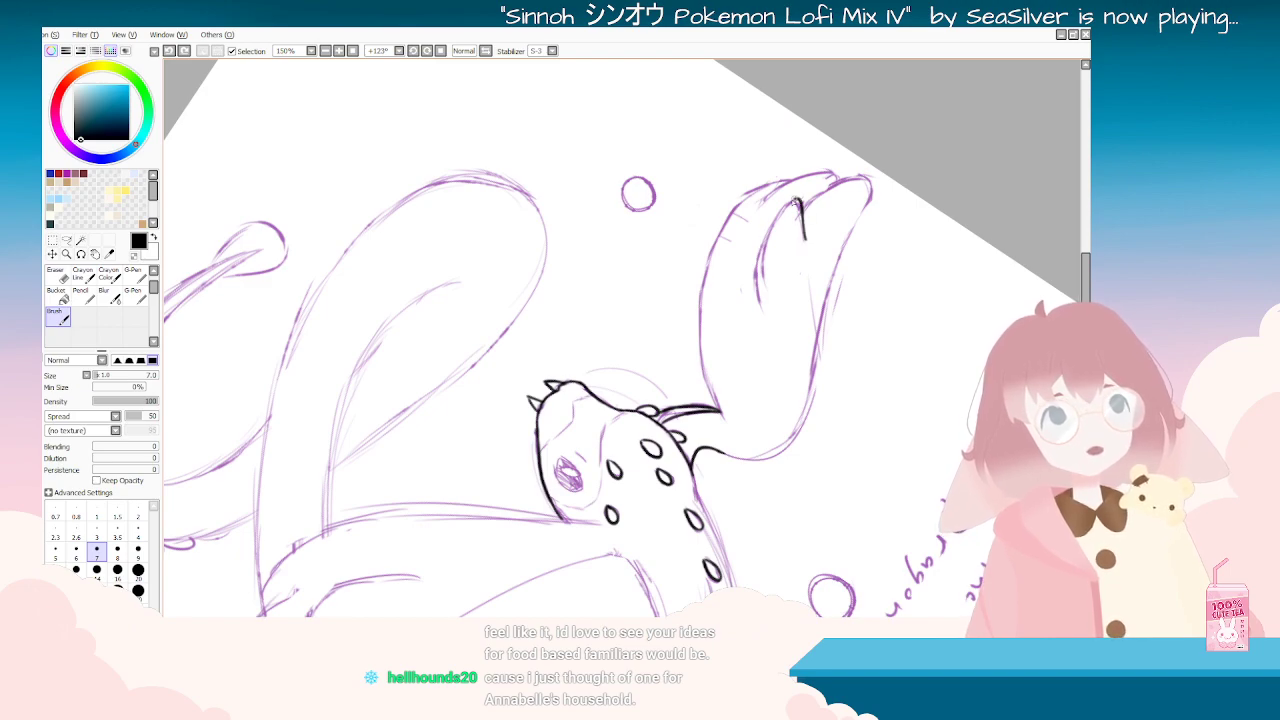
drag(797, 203, 753, 305)
key(ctrl+z)
drag(792, 202, 760, 300)
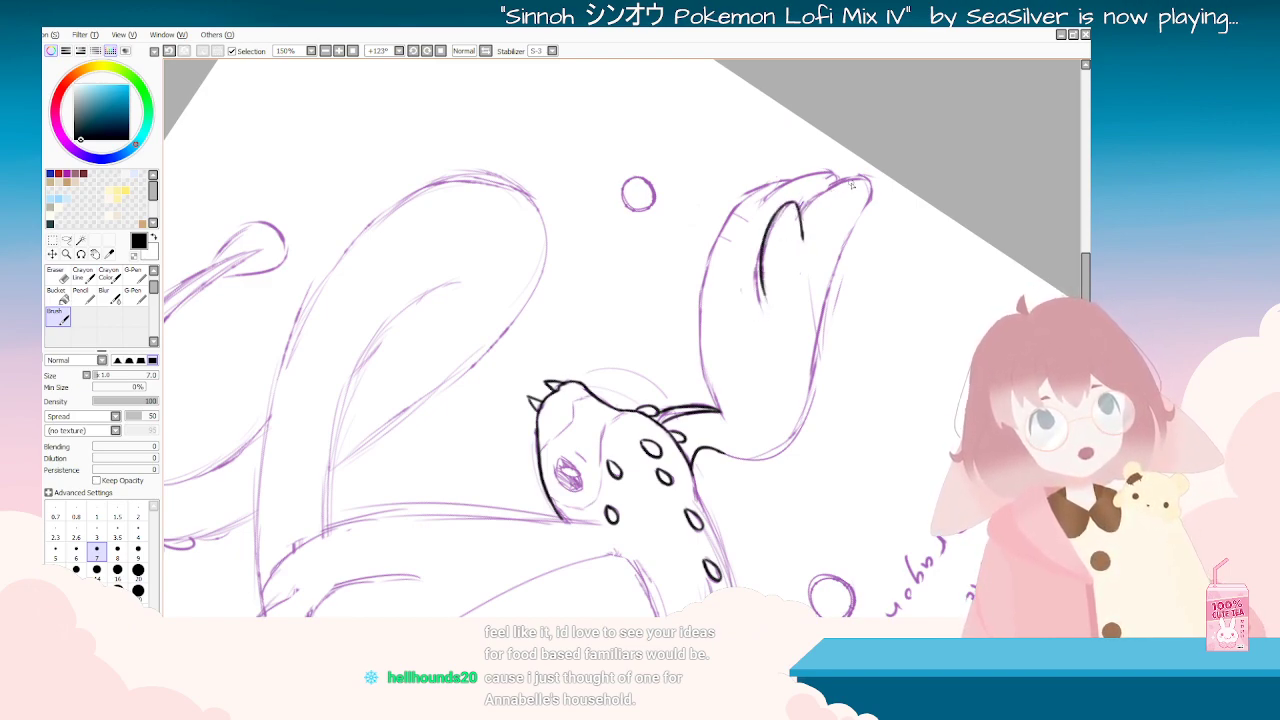
Step: Ink the wing's rounded tip from the inner feather round to the start of the outer edge
mouse_move(862, 178)
mouse_down()
mouse_move(798, 213)
mouse_move(864, 178)
mouse_up()
key(ctrl+z)
key(ctrl+z)
mouse_move(797, 213)
mouse_down()
mouse_move(865, 181)
mouse_move(854, 178)
mouse_move(872, 186)
mouse_move(828, 288)
mouse_up()
key(ctrl+z)
drag(872, 206, 824, 324)
Step: Ink the wing's long leading edge as a smooth curve from the wing base toward the tip
mouse_move(840, 442)
mouse_down()
mouse_move(705, 167)
mouse_move(494, 402)
mouse_move(505, 424)
mouse_up()
drag(488, 376, 454, 423)
key(ctrl+z)
mouse_move(489, 375)
mouse_down()
mouse_move(451, 432)
mouse_move(473, 412)
mouse_move(457, 407)
mouse_move(472, 478)
mouse_move(528, 535)
mouse_up()
key(ctrl+z)
key(ctrl+z)
drag(489, 489, 542, 542)
key(ctrl+z)
key(ctrl+z)
drag(501, 501, 547, 545)
key(ctrl+z)
drag(500, 500, 545, 545)
key(ctrl+z)
drag(500, 500, 547, 548)
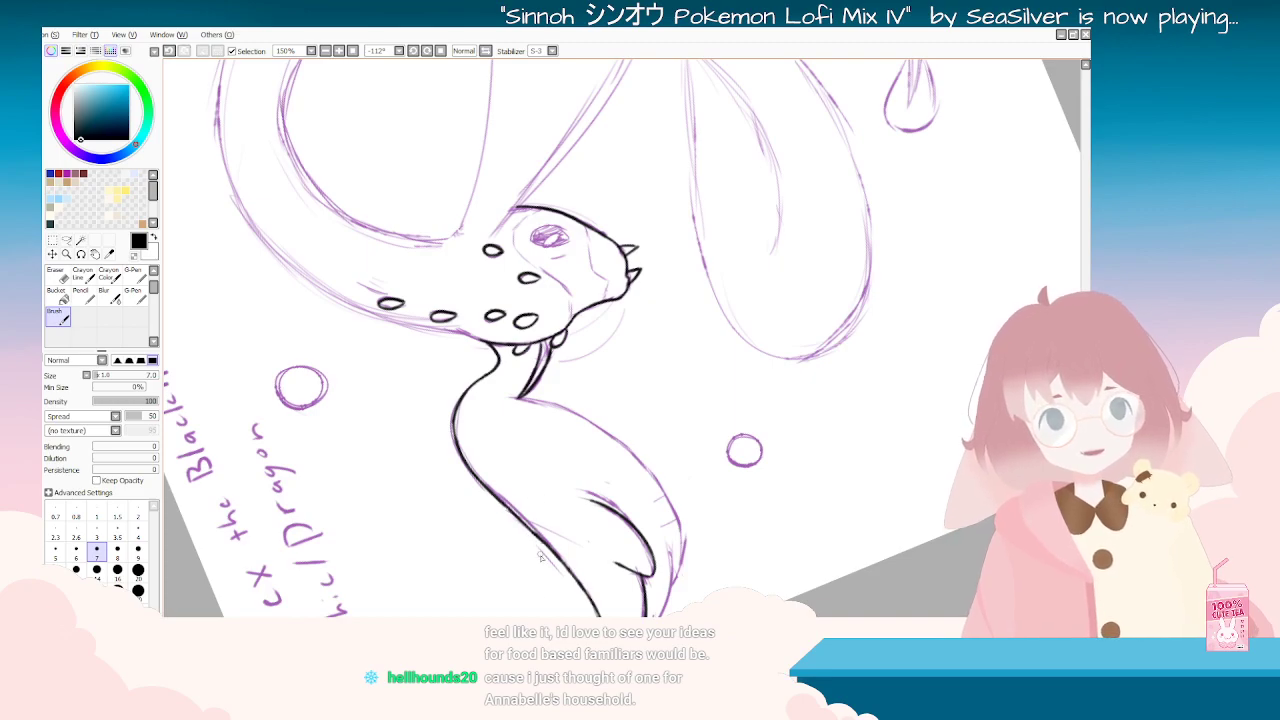
Step: Hide the sketch, check the inked wing tip and leading edge from several angles with the Eraser ready, and return to the Brush
key(End)
key(End)
key(End)
key(End)
mouse_move(293, 311)
mouse_down()
mouse_move(543, 337)
mouse_move(713, 253)
mouse_up()
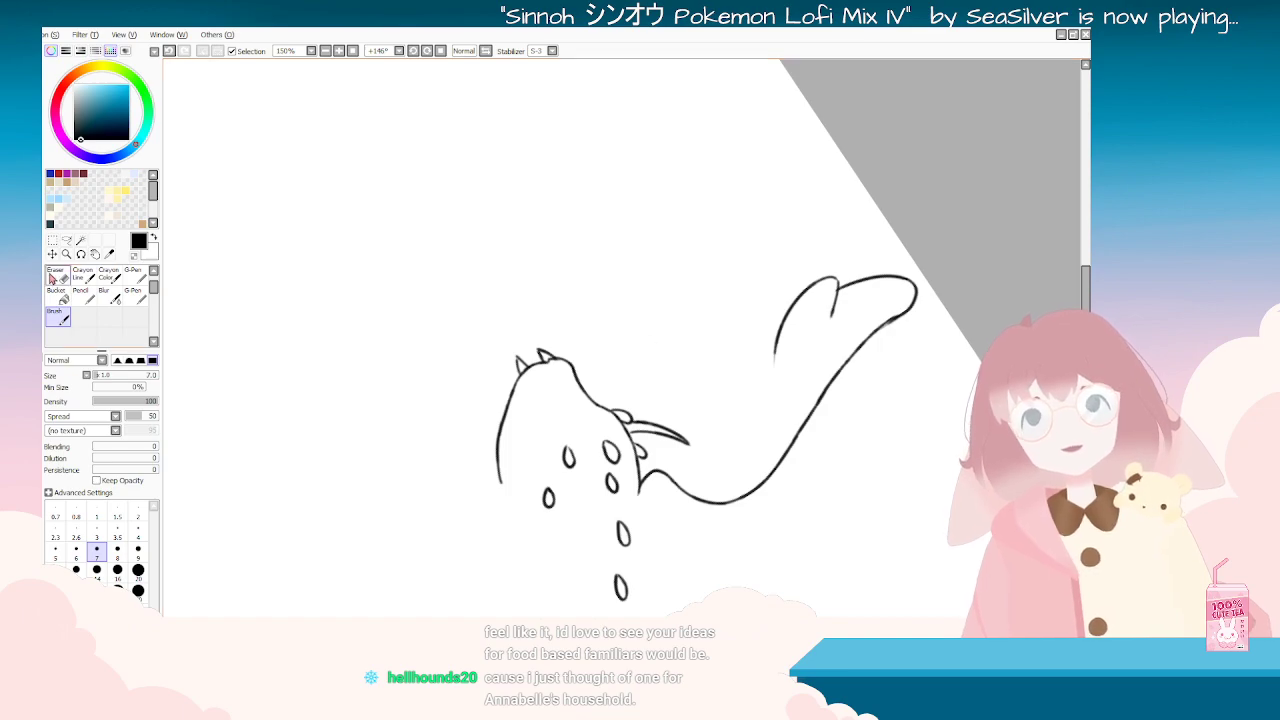
key(e)
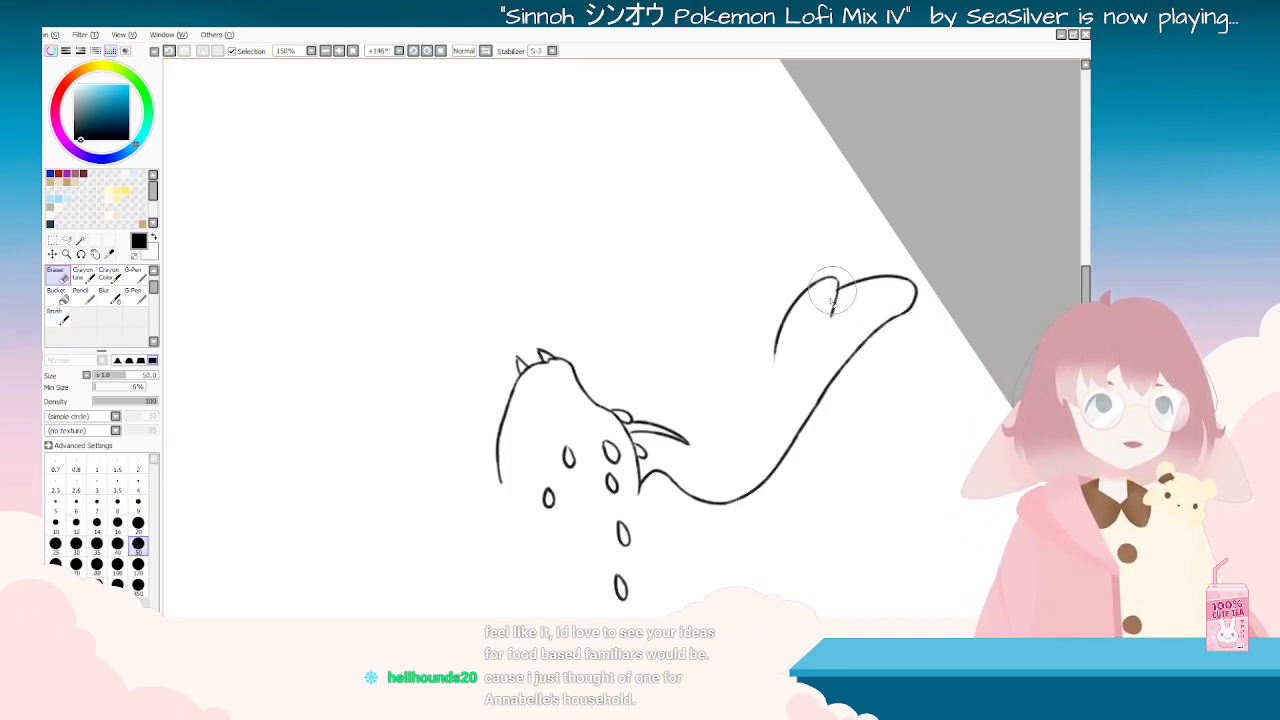
key(Delete)
key(Delete)
key(Delete)
key(Delete)
key(Delete)
key(Delete)
key(Delete)
key(Delete)
key(Delete)
key(Delete)
key(Delete)
key(Delete)
key(Delete)
key(Delete)
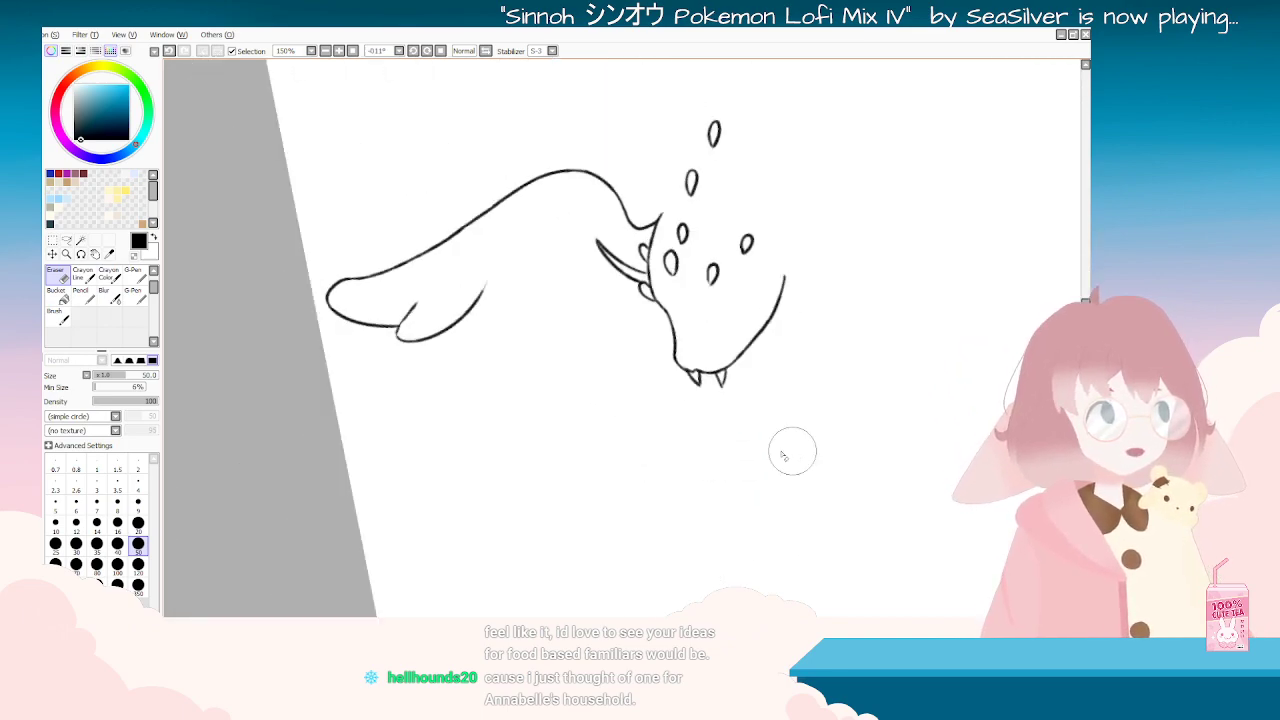
key(b)
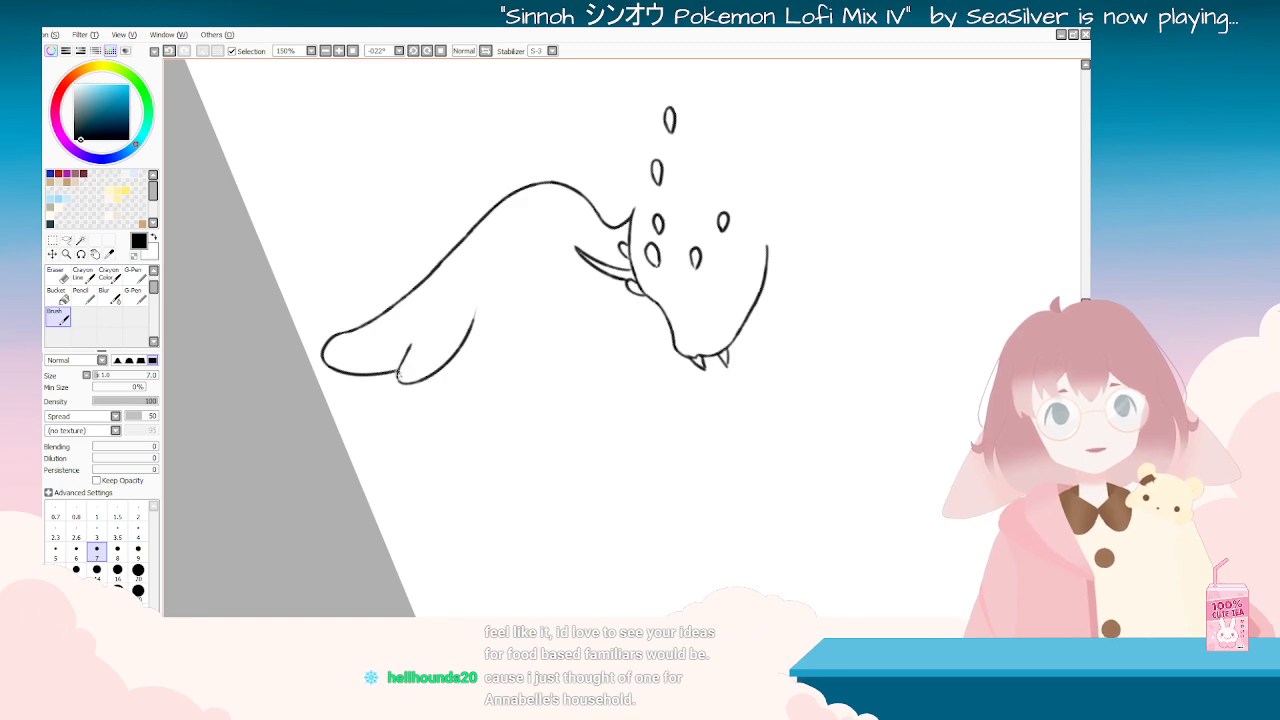
Step: Show the sketch again and ink the two overlapping outer feathers beside the wing's rounded tip
key(End)
key(End)
key(End)
key(End)
key(End)
key(End)
key(End)
key(End)
key(End)
key(End)
key(End)
key(End)
key(End)
key(End)
key(End)
key(End)
key(End)
key(End)
key(End)
key(End)
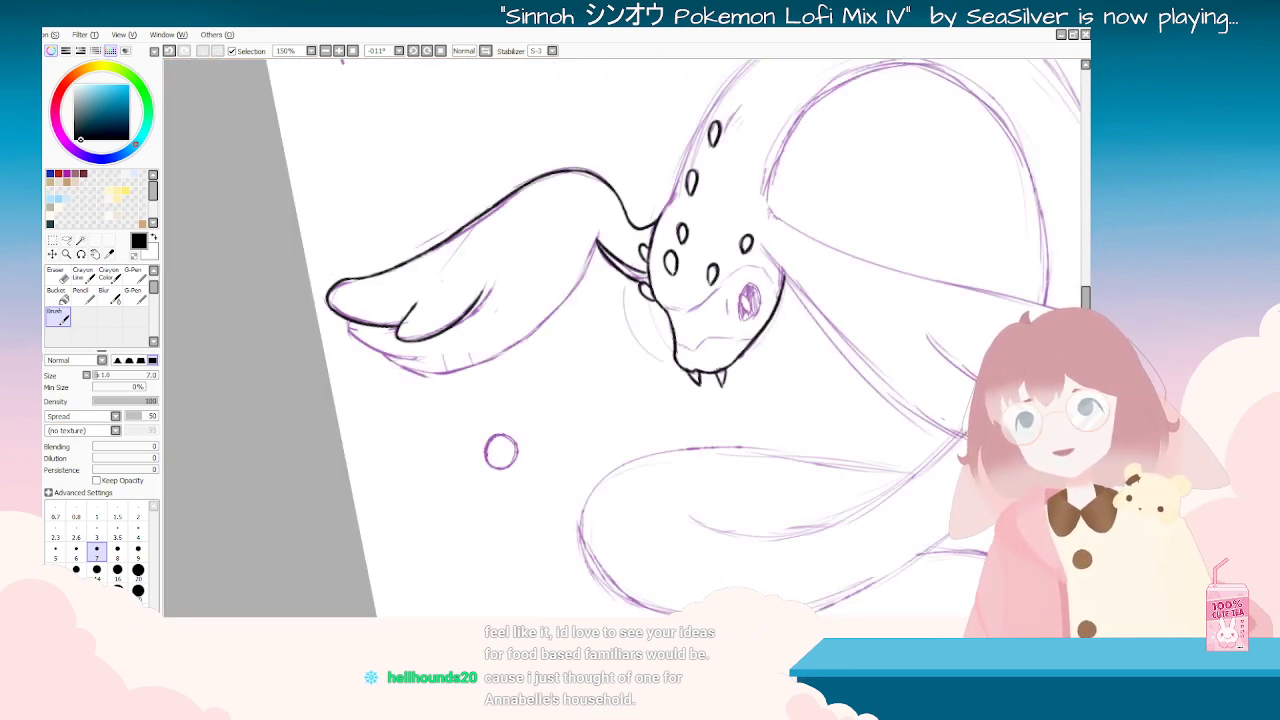
mouse_move(325, 297)
mouse_down()
mouse_move(440, 175)
mouse_move(622, 128)
mouse_up()
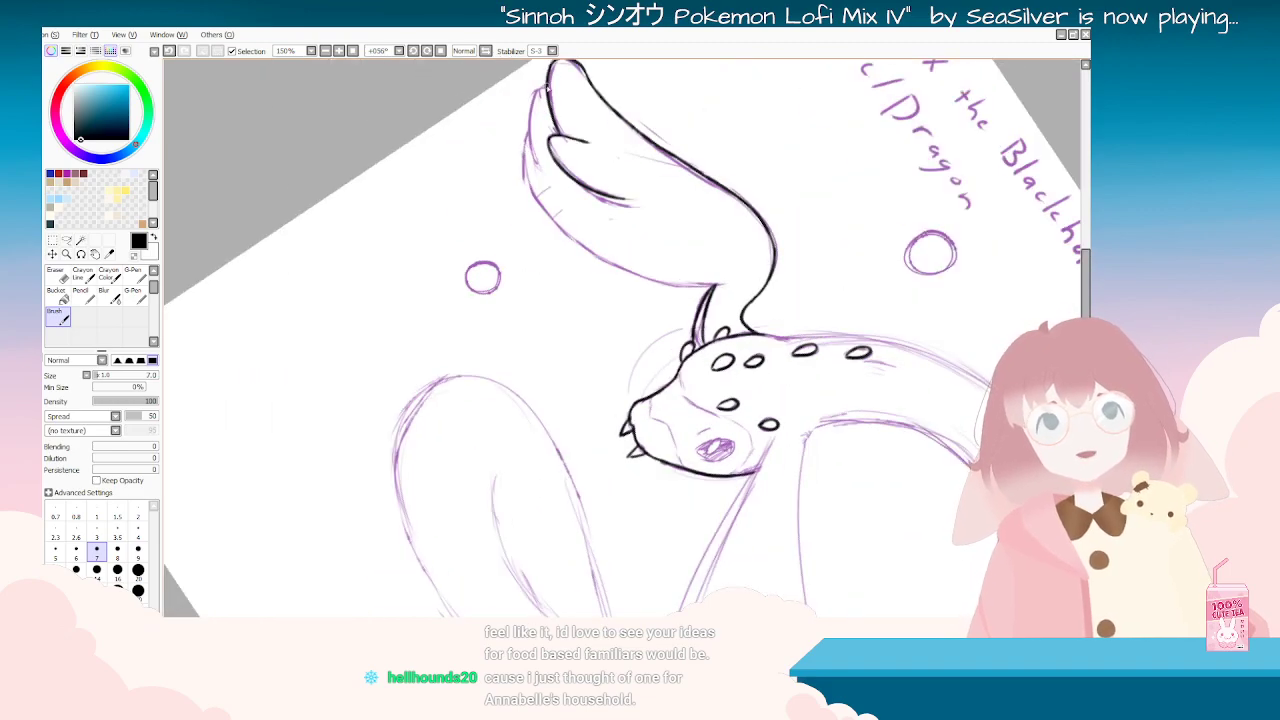
key(ctrl+z)
mouse_move(533, 92)
mouse_down()
mouse_move(542, 152)
mouse_move(521, 143)
mouse_move(553, 196)
mouse_move(529, 138)
mouse_move(546, 210)
mouse_up()
key(ctrl+z)
mouse_move(651, 341)
mouse_down()
mouse_move(737, 256)
mouse_move(701, 366)
mouse_up()
key(ctrl+z)
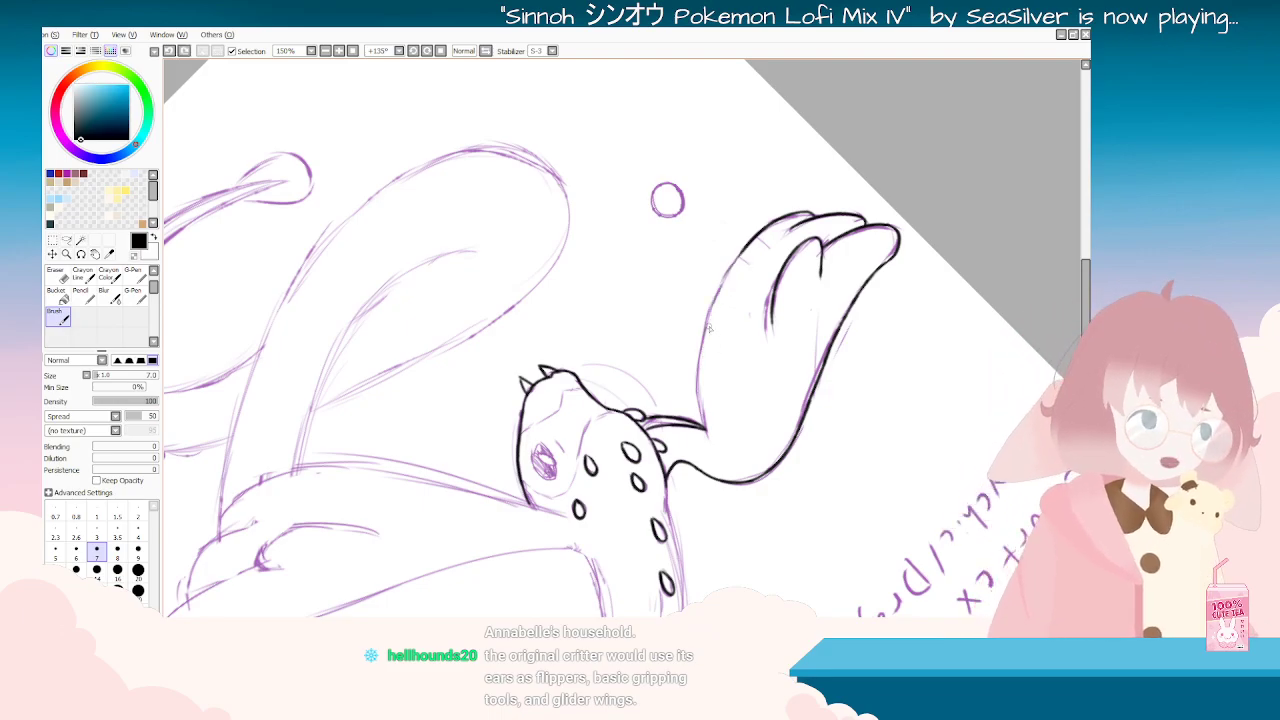
Step: Ink the outer part of the wing's trailing edge, continuing from the last feather toward the base
key(Delete)
key(Delete)
key(Delete)
key(Delete)
key(Delete)
key(Delete)
key(Delete)
key(Delete)
key(Delete)
key(Delete)
key(Delete)
key(Delete)
key(Delete)
key(Delete)
key(Delete)
key(Delete)
key(Delete)
key(Delete)
key(Delete)
key(Delete)
key(Delete)
key(Delete)
key(Delete)
key(Delete)
key(Delete)
key(Delete)
key(Delete)
key(Delete)
key(Delete)
key(Delete)
key(Delete)
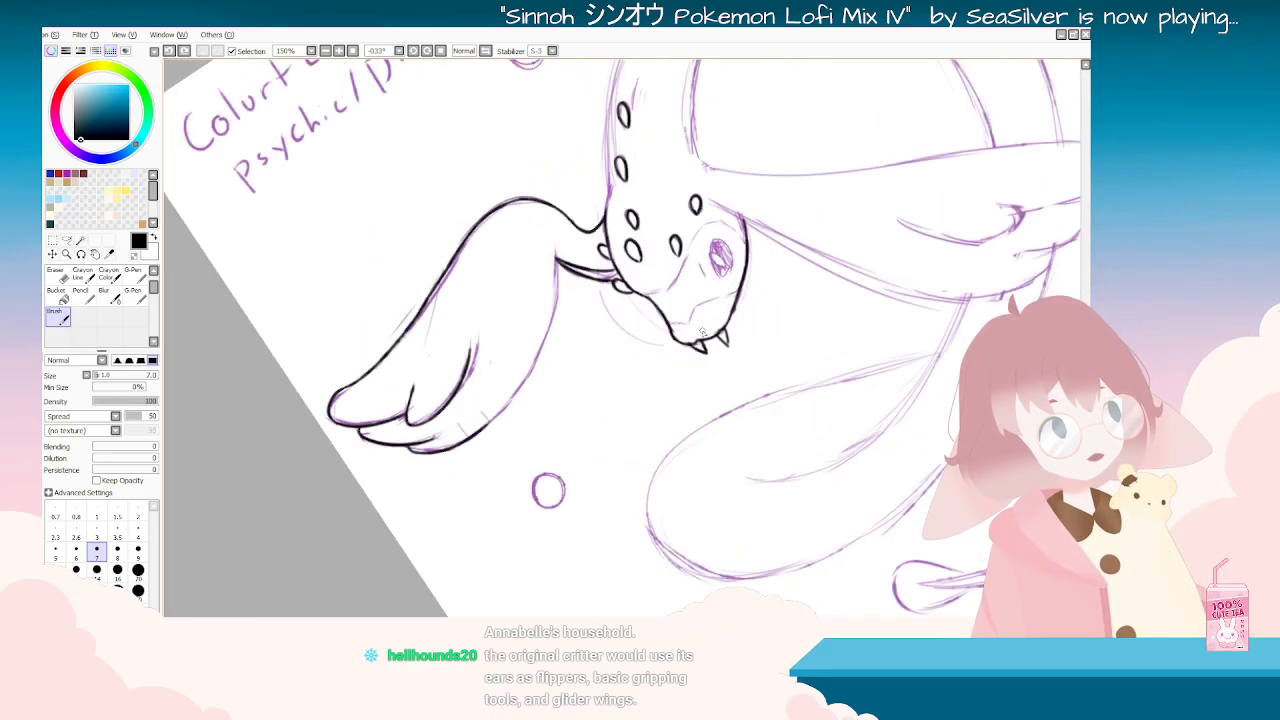
mouse_move(702, 330)
mouse_down()
mouse_move(714, 228)
mouse_move(730, 204)
mouse_move(700, 342)
mouse_up()
key(ctrl+z)
drag(728, 218, 700, 346)
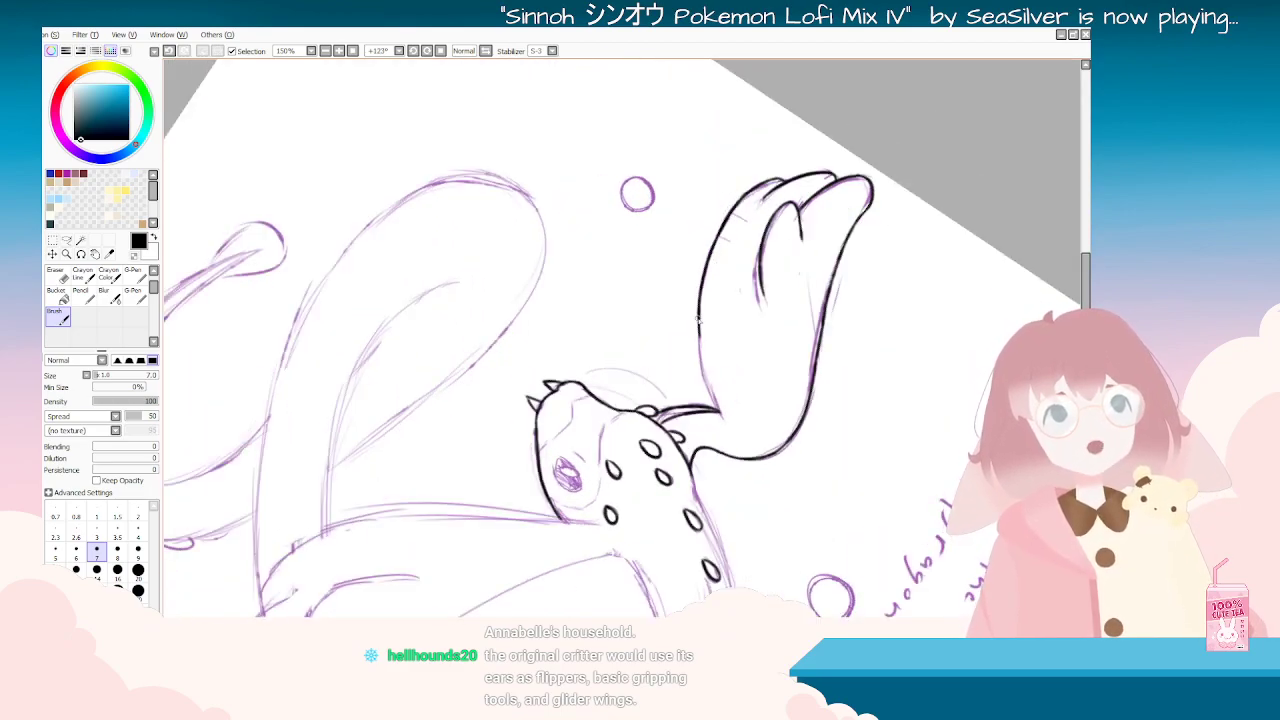
Step: Redraw the last stretch of the wing's trailing edge so it runs down to the pointed wing base
key(ctrl+z)
key(ctrl+y)
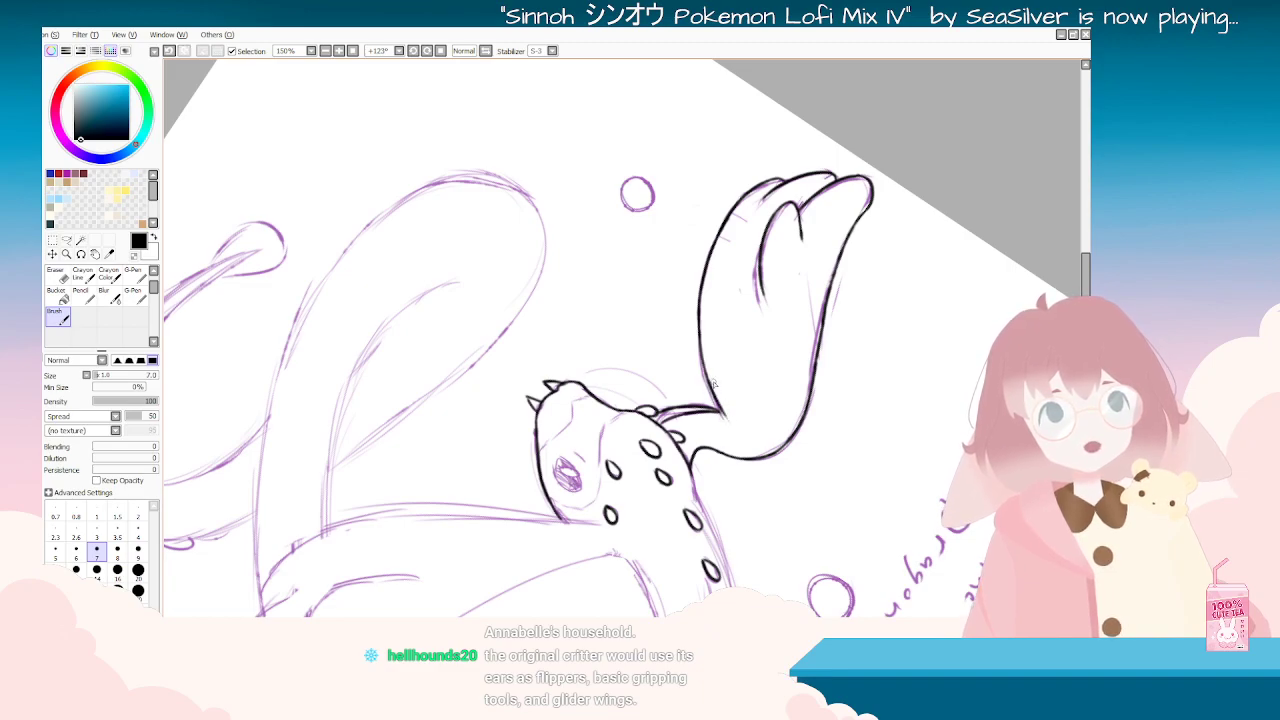
key(ctrl+z)
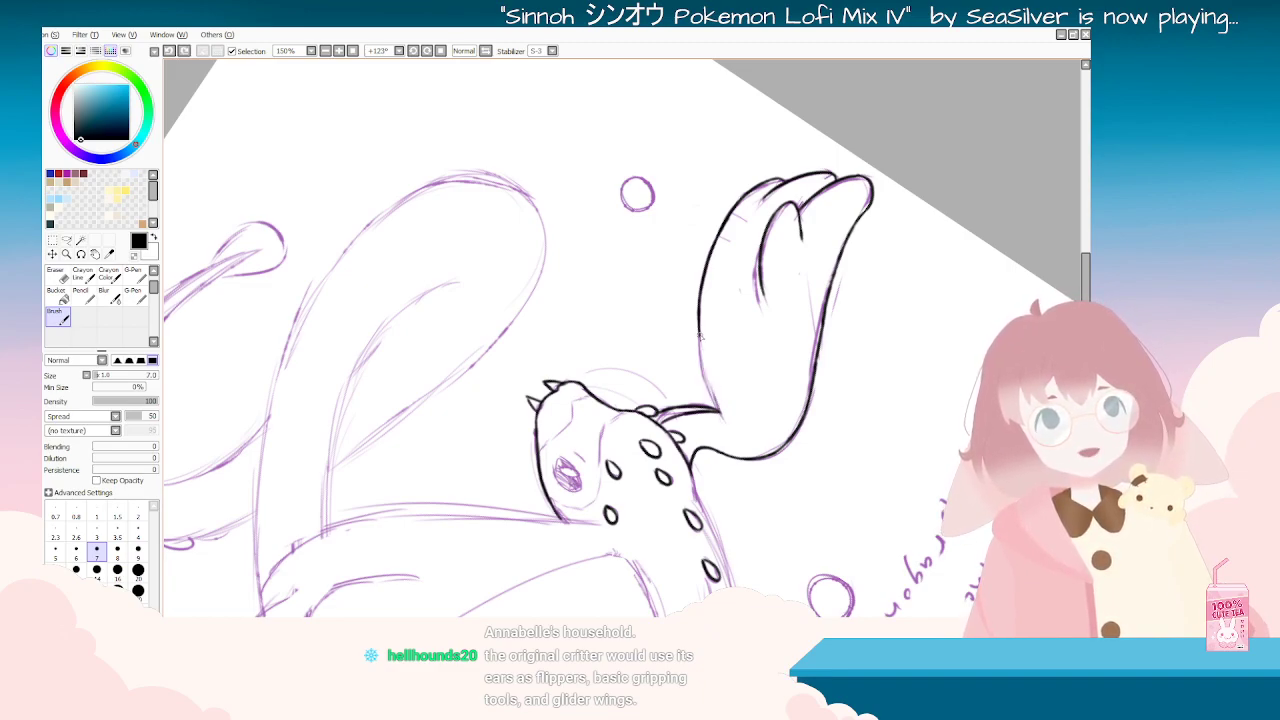
key(ctrl+y)
key(ctrl+z)
drag(698, 332, 726, 419)
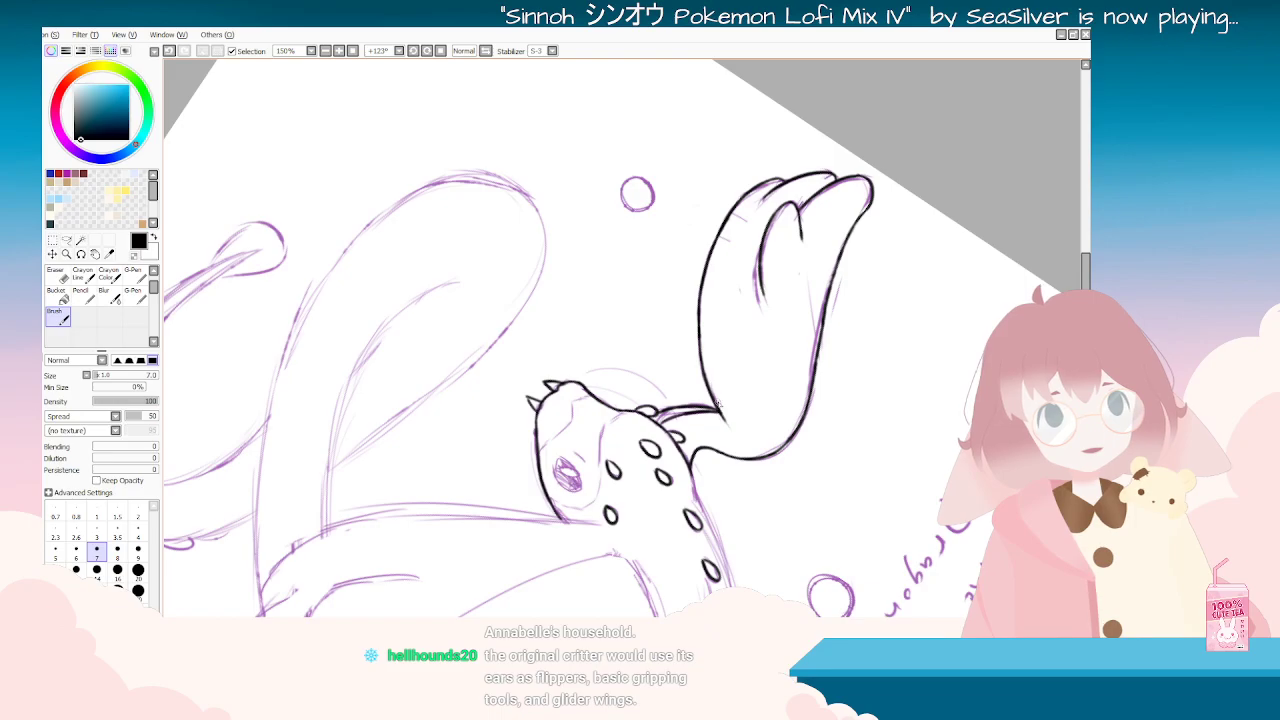
Step: Examine the finished wing outline from several angles and against the whole serpent at different zoom levels
key(Delete)
key(Delete)
key(Delete)
key(Delete)
key(Delete)
key(Delete)
key(Delete)
key(Delete)
key(Delete)
key(Delete)
key(Delete)
key(Delete)
key(Delete)
key(Delete)
key(Delete)
key(Delete)
key(Delete)
key(Delete)
key(Delete)
key(Delete)
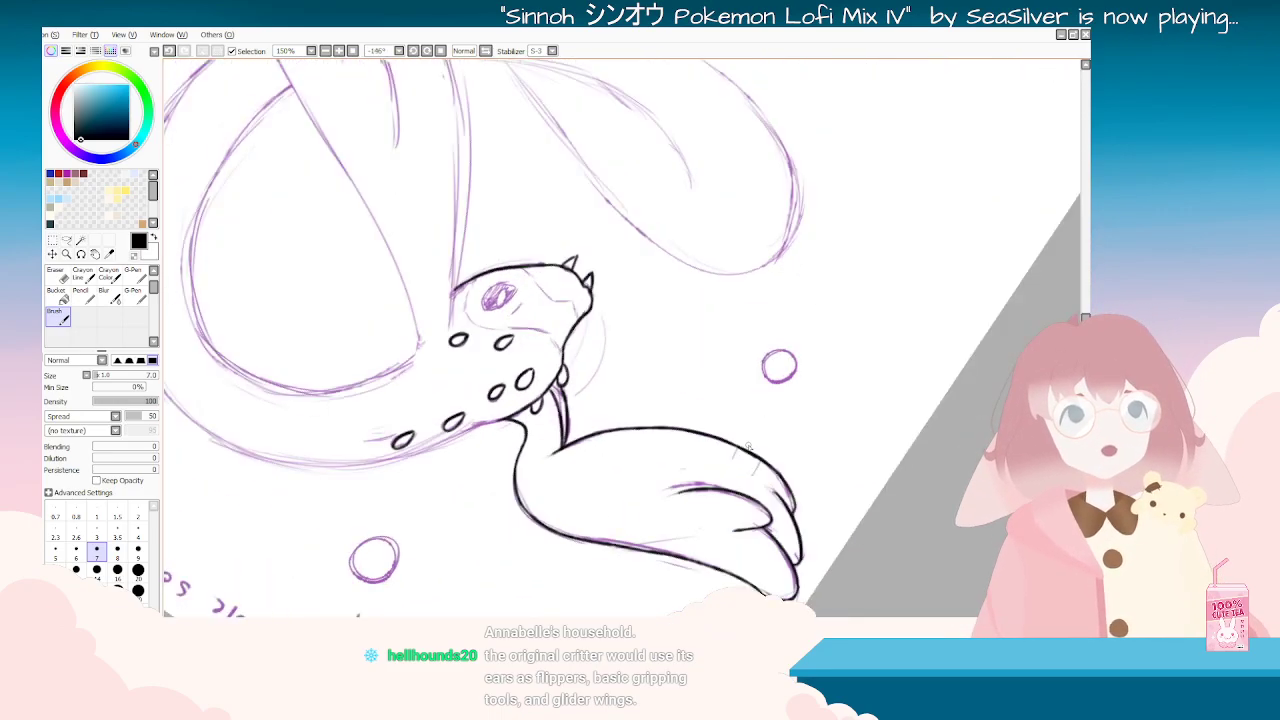
key(Delete)
key(Delete)
scroll(750, 447, down, 5)
key(Home)
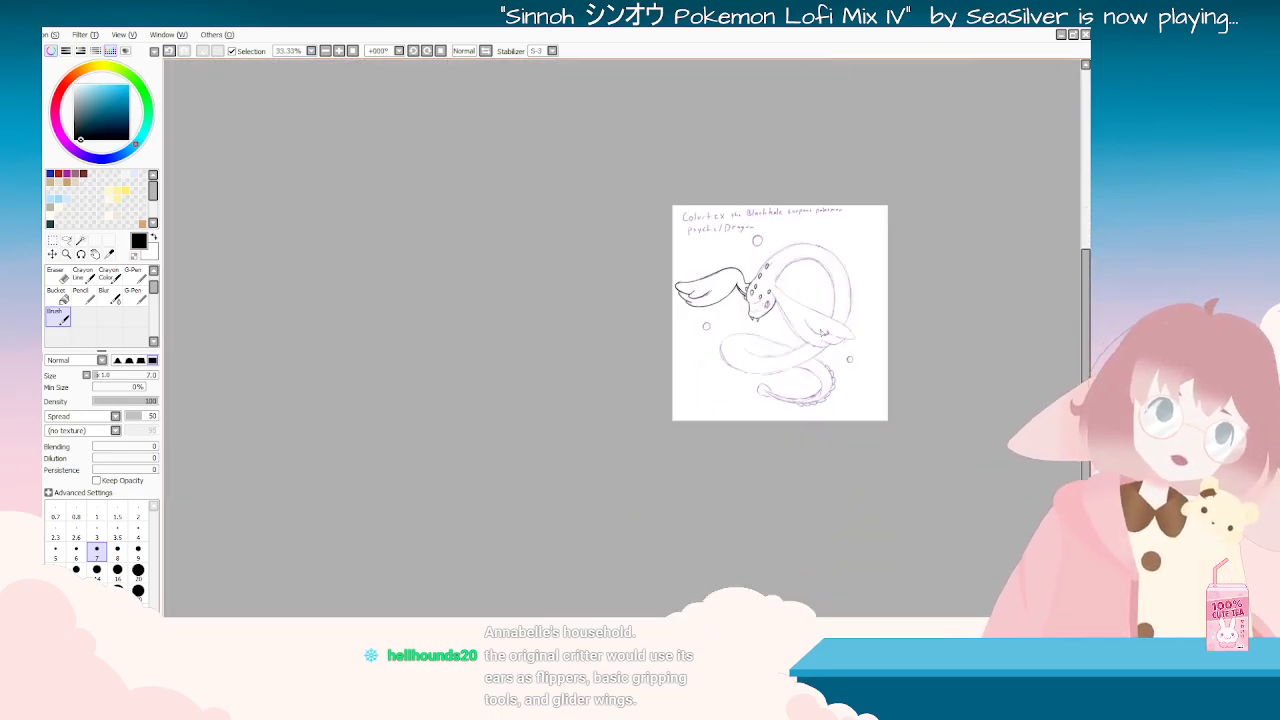
scroll(793, 294, up, 4)
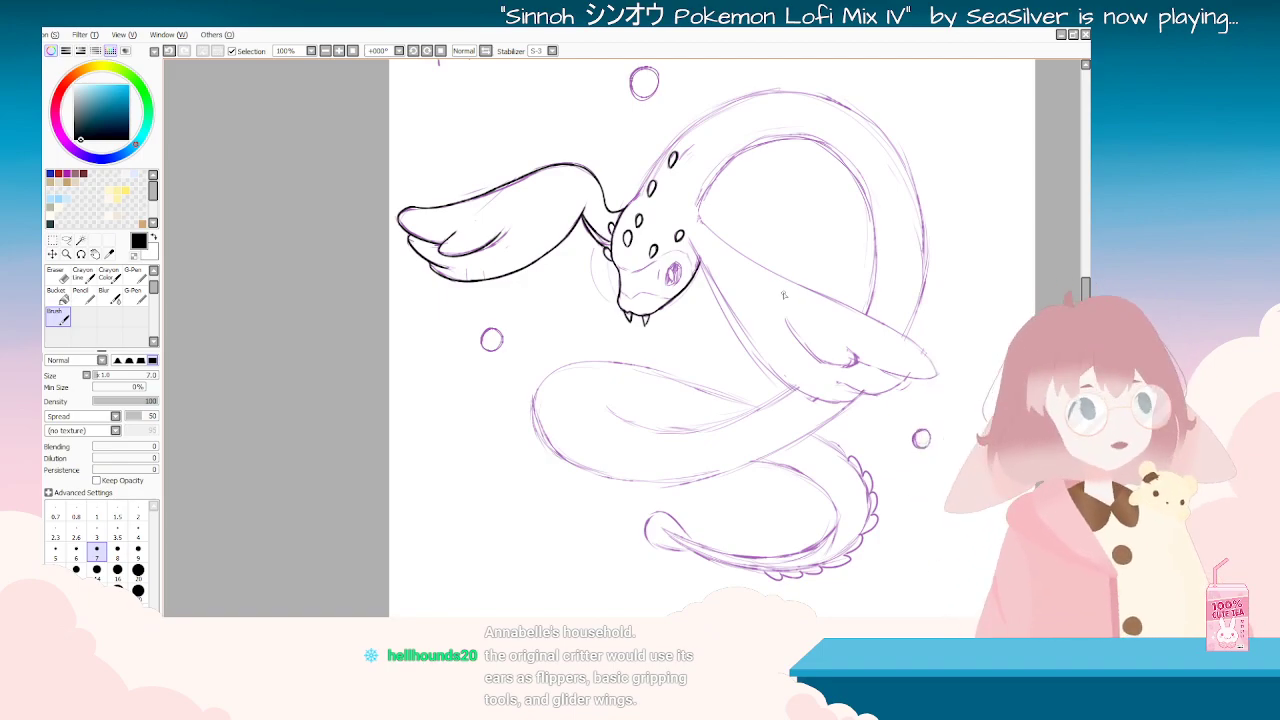
key(End)
key(End)
key(End)
key(End)
key(End)
key(End)
key(End)
key(End)
key(End)
key(End)
key(End)
key(End)
key(End)
key(End)
key(End)
key(End)
key(End)
key(End)
key(End)
key(End)
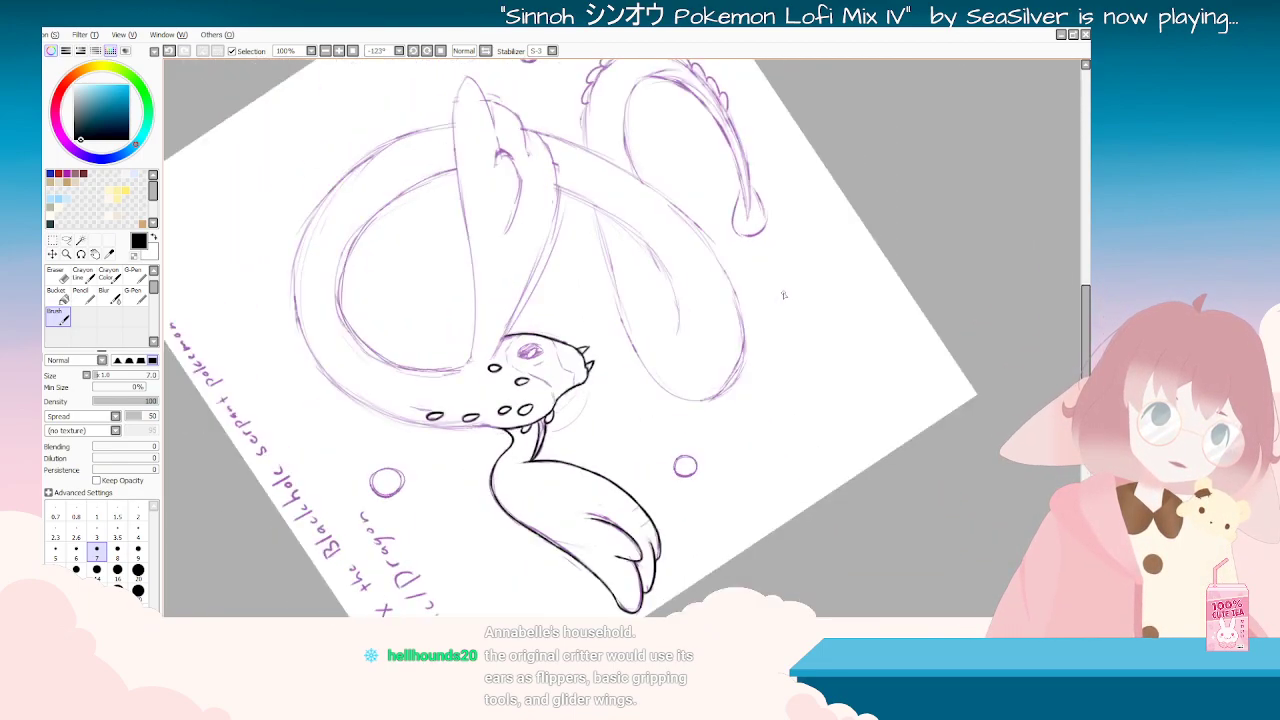
Step: Examine the inked head and first wing against the whole serpent from rotated and upright views
key(End)
key(End)
key(End)
key(End)
key(End)
key(End)
key(End)
key(End)
key(End)
key(End)
key(End)
key(End)
key(End)
key(End)
key(End)
key(End)
key(End)
key(End)
key(End)
key(End)
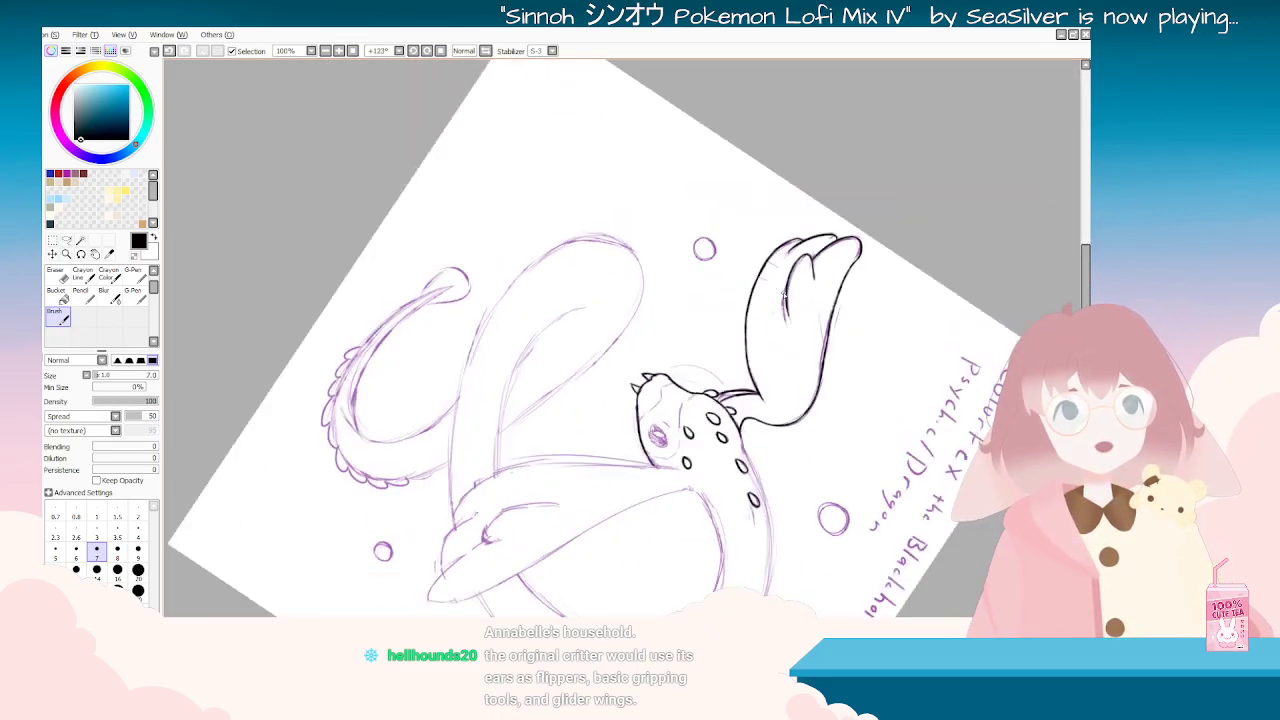
scroll(722, 248, down, 2)
key(Home)
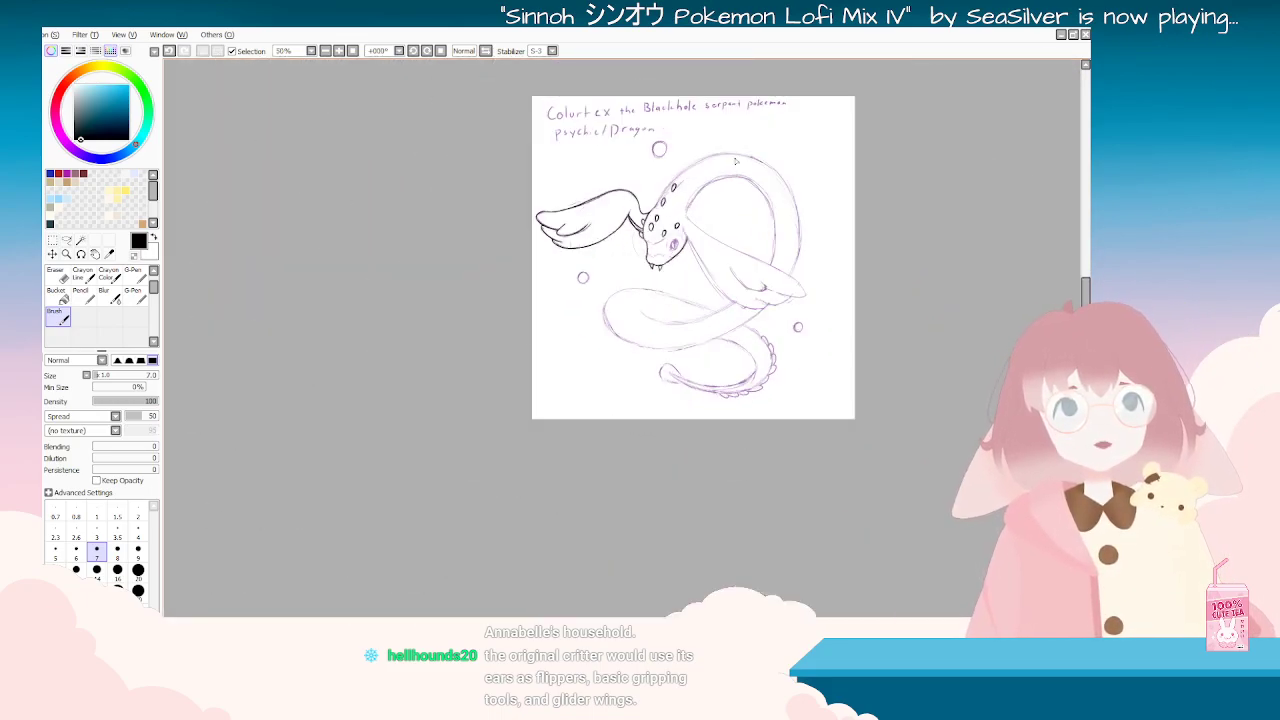
scroll(746, 154, up, 3)
scroll(550, 305, up, 3)
scroll(550, 305, down, 6)
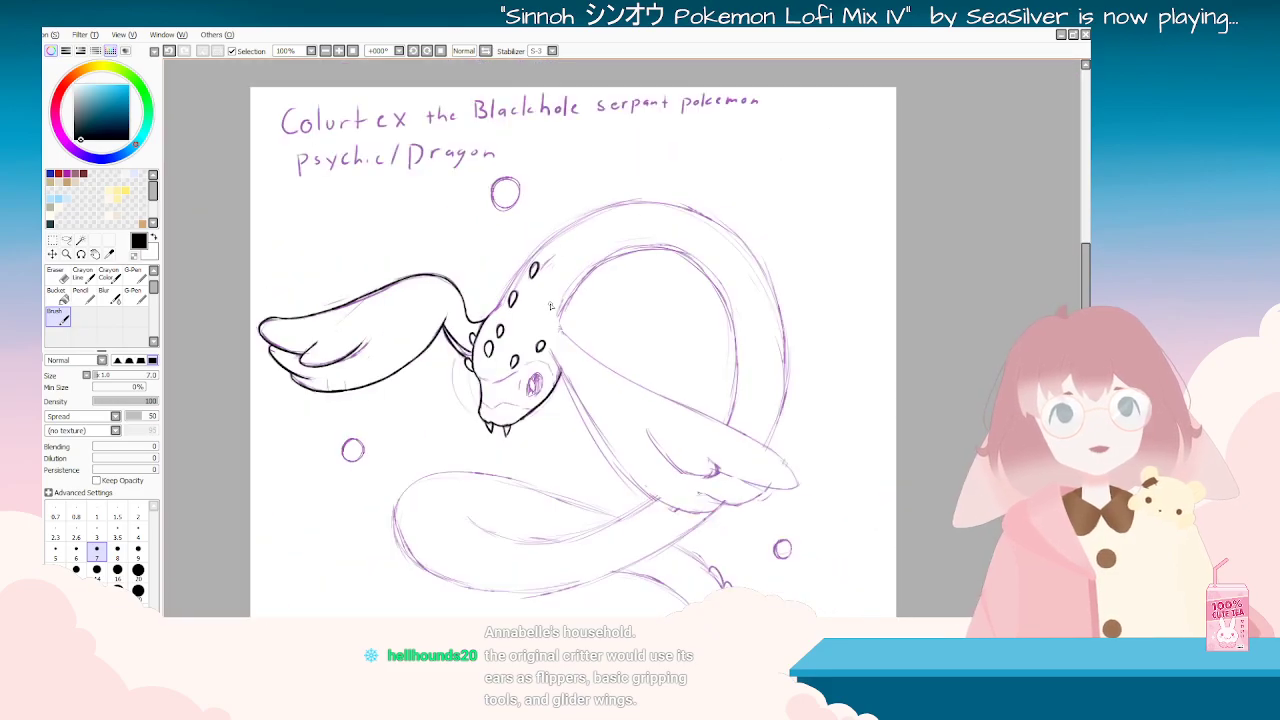
Step: Examine the spotted head and the sketched neck loop up close from several canvas angles
scroll(522, 303, up, 2)
key(End)
key(End)
key(End)
key(End)
key(End)
key(End)
key(End)
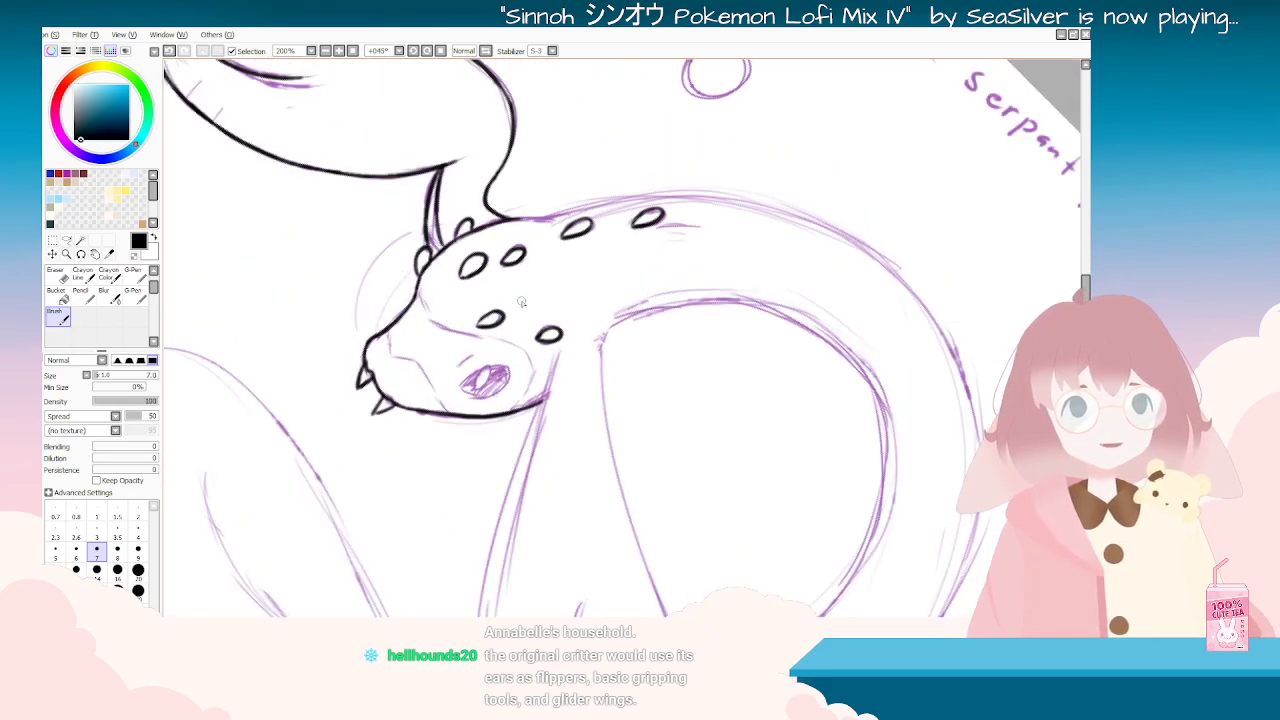
key(End)
key(End)
key(End)
key(End)
key(End)
key(End)
key(End)
key(Home)
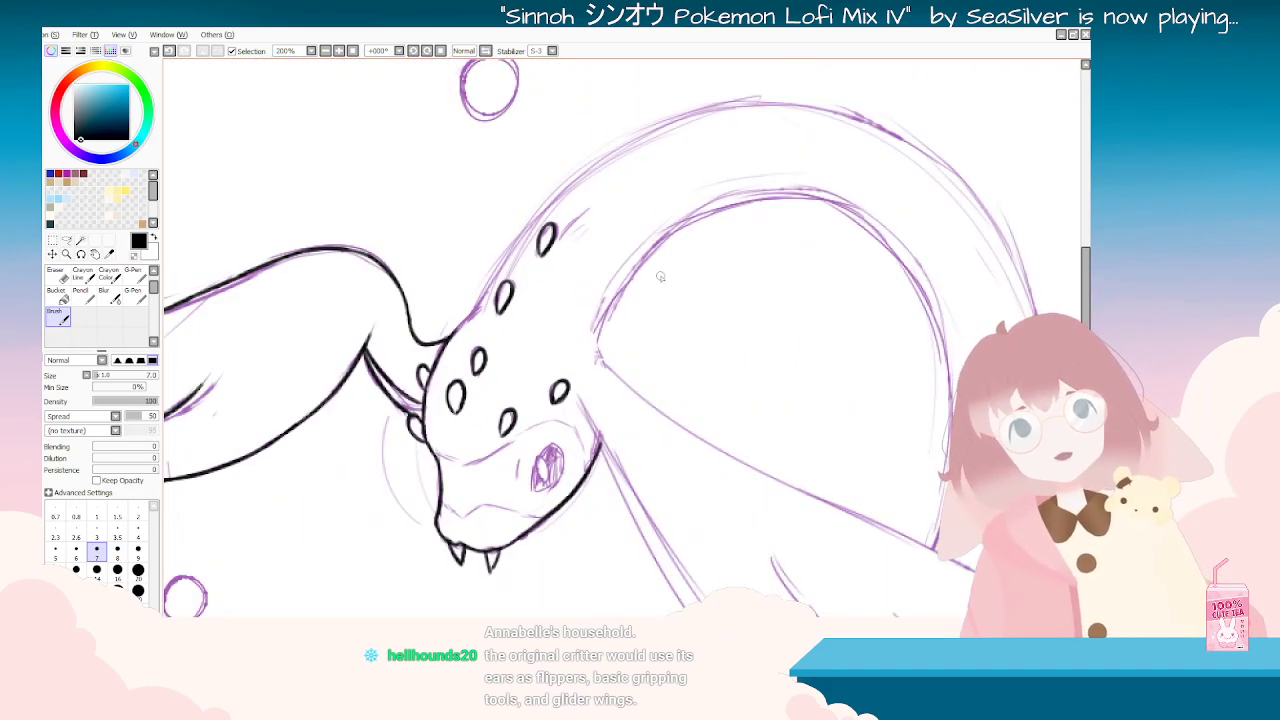
key(Delete)
key(Delete)
key(Delete)
key(Delete)
key(Delete)
key(Delete)
key(Delete)
key(Delete)
key(Delete)
key(Delete)
key(Delete)
key(Delete)
key(Delete)
key(Delete)
key(Delete)
key(Delete)
key(Delete)
key(Delete)
key(Delete)
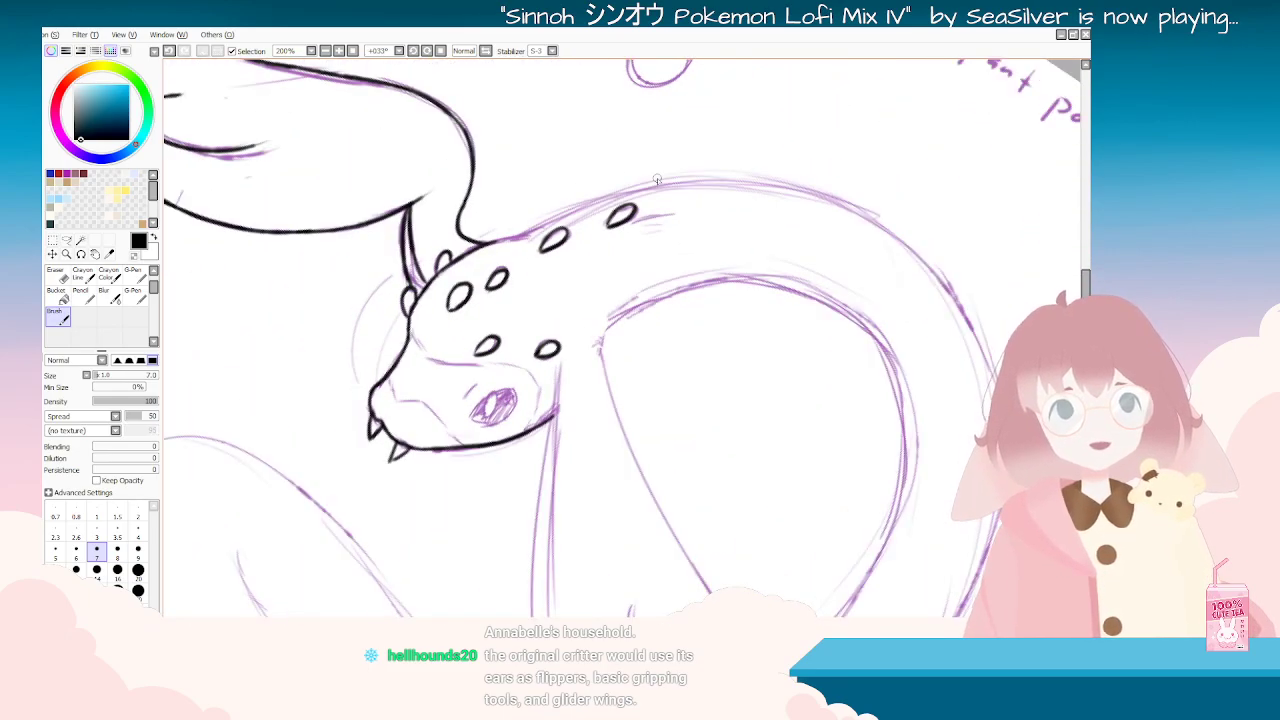
Step: Ink the long outer edge of the second wing from the back of the jaw down toward the feathers
scroll(657, 180, down, 4)
key(Delete)
key(Delete)
scroll(650, 182, up, 2)
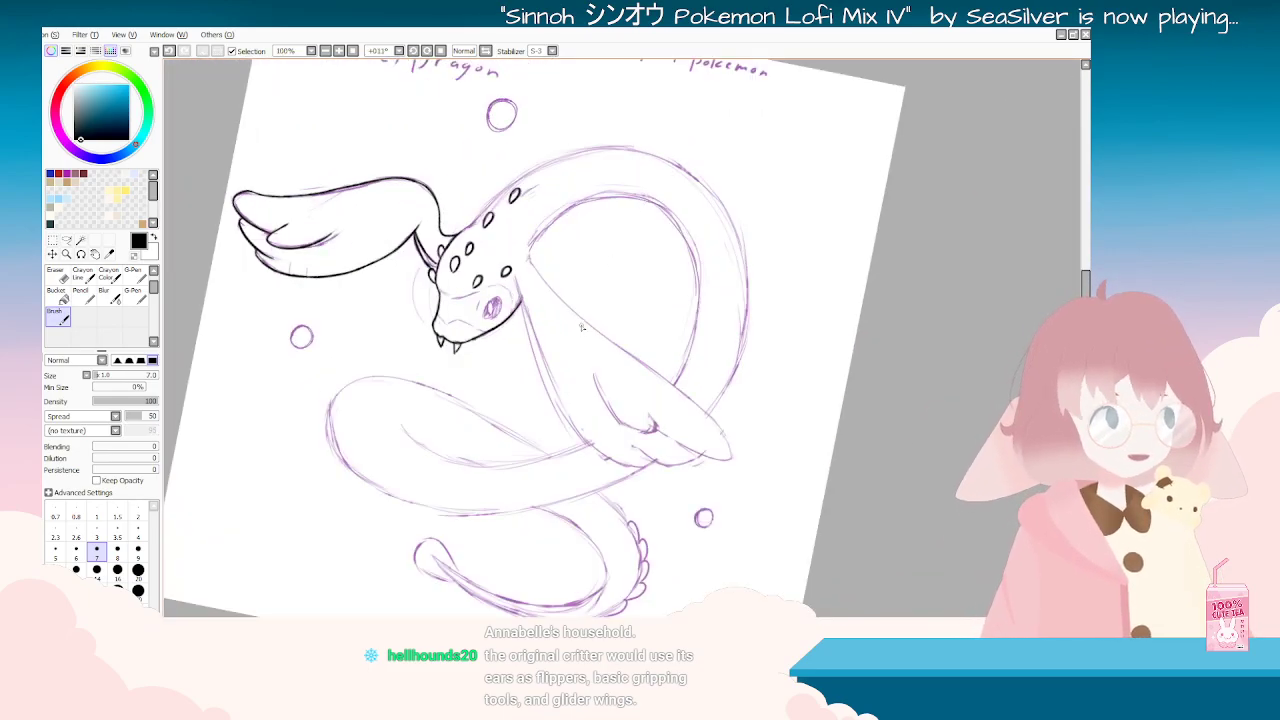
drag(513, 277, 550, 412)
key(ctrl+z)
drag(516, 276, 566, 418)
key(ctrl+z)
mouse_move(514, 272)
mouse_down()
mouse_move(570, 420)
mouse_move(560, 402)
mouse_move(553, 382)
mouse_move(596, 452)
mouse_move(560, 397)
mouse_move(606, 449)
mouse_up()
key(ctrl+z)
key(ctrl+z)
key(ctrl+z)
mouse_move(563, 396)
mouse_down()
mouse_move(618, 466)
mouse_move(554, 380)
mouse_move(616, 461)
mouse_up()
key(ctrl+z)
key(ctrl+z)
mouse_move(553, 399)
mouse_down()
mouse_move(626, 484)
mouse_move(554, 381)
mouse_move(550, 327)
mouse_move(534, 352)
mouse_move(545, 438)
mouse_up()
key(ctrl+z)
drag(548, 328, 537, 436)
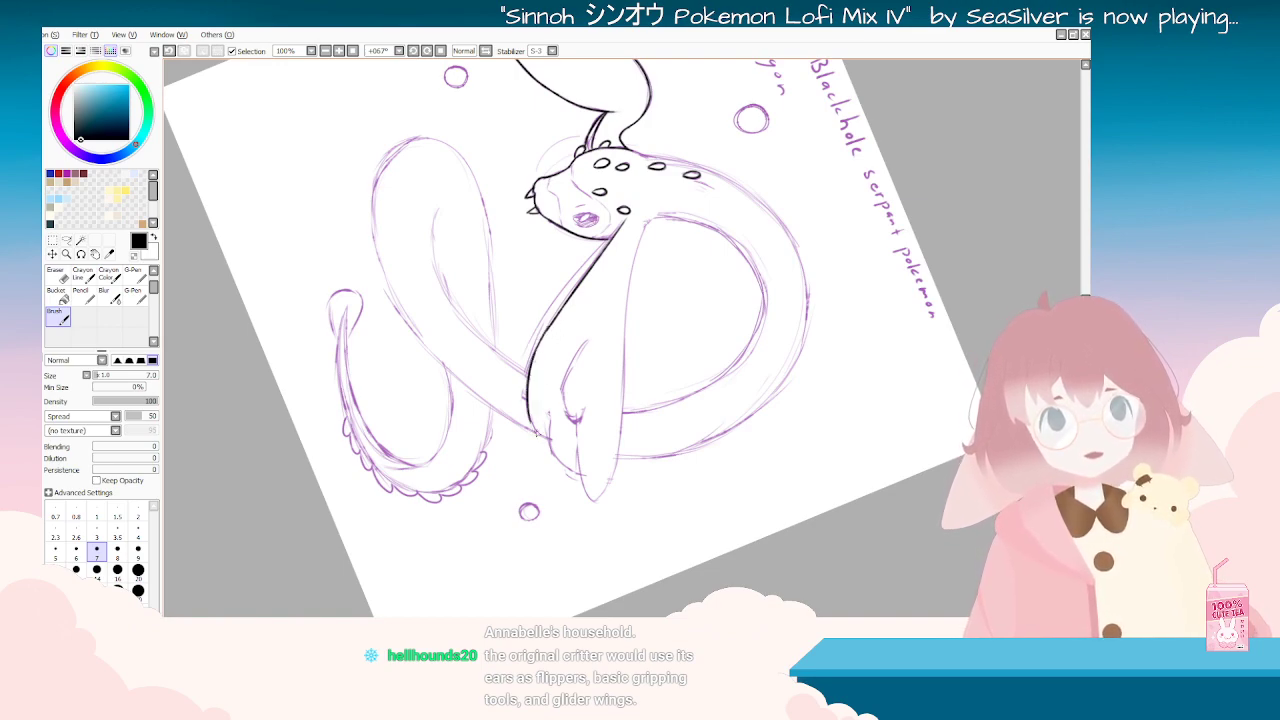
Step: Ink the outer feather edges of the second wing, curving up toward its tip
key(ctrl+z)
drag(478, 486, 820, 322)
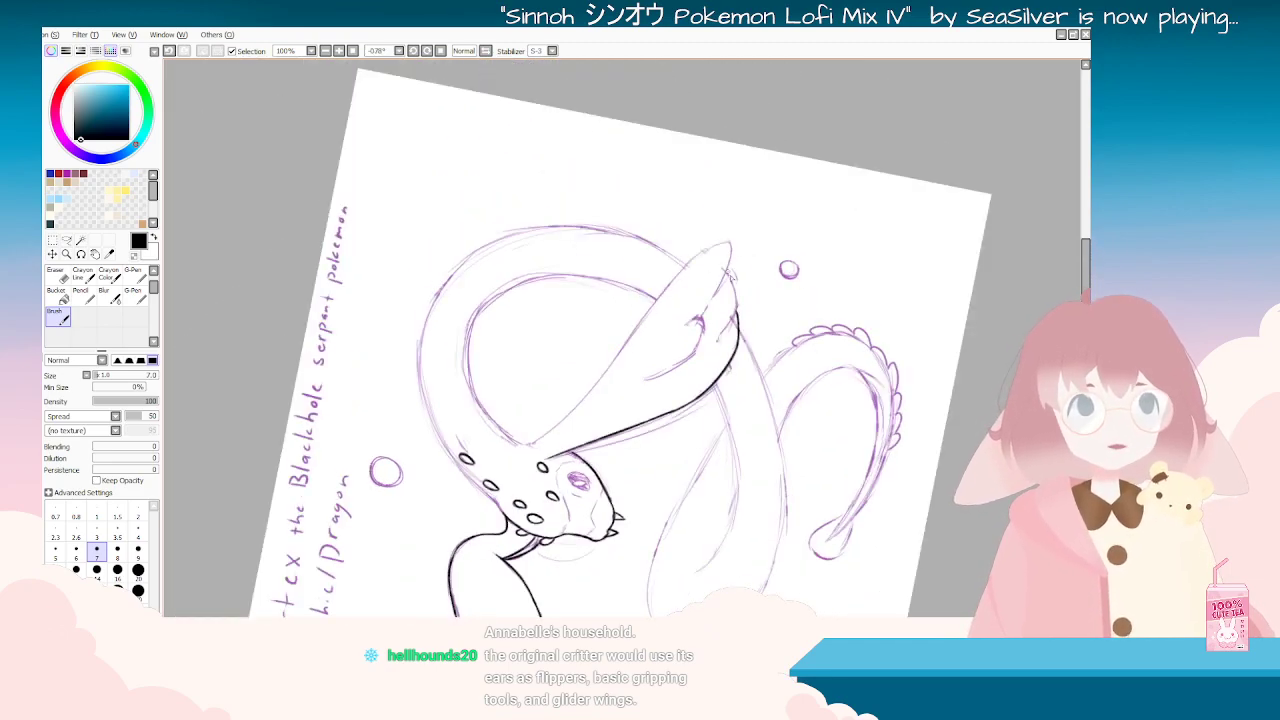
key(ctrl+z)
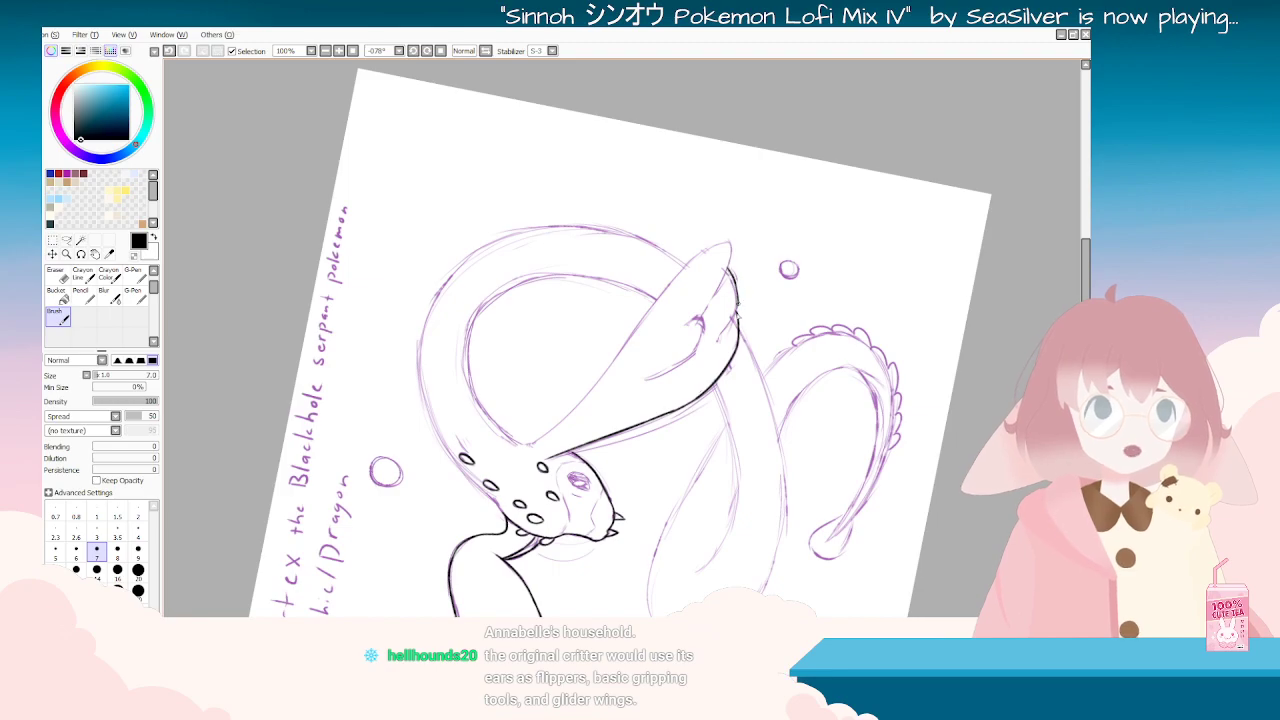
key(ctrl+z)
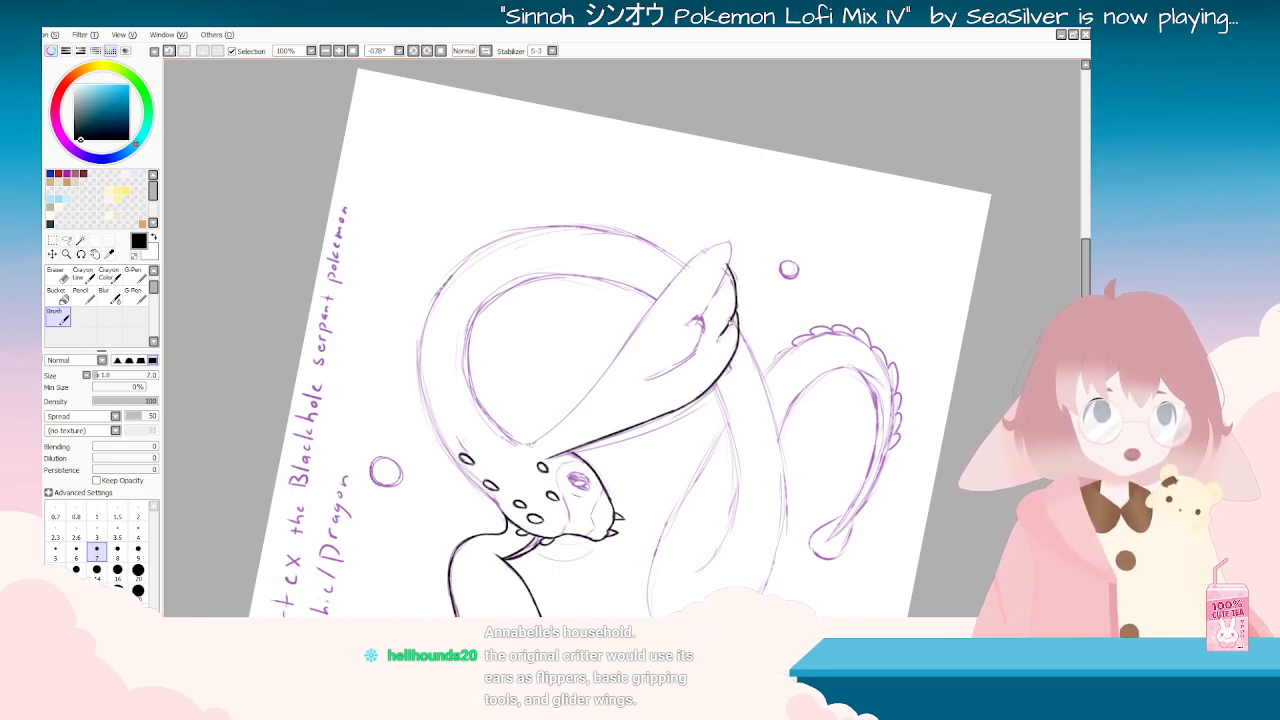
drag(715, 457, 250, 160)
Step: Erase the excess ink around the second wing's outer feathers and ink the feather's straight inner edge near the tip
click(55, 275)
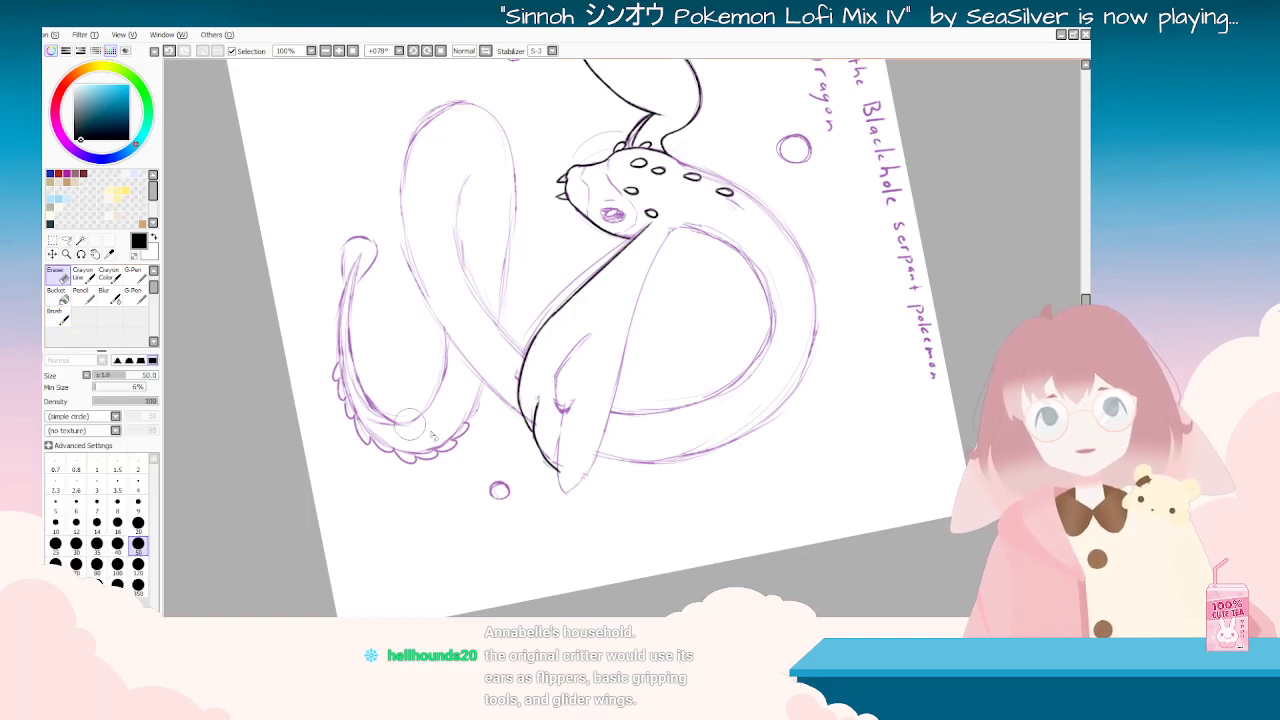
mouse_move(554, 583)
mouse_down()
mouse_move(500, 543)
mouse_move(350, 321)
mouse_move(418, 518)
mouse_up()
click(58, 316)
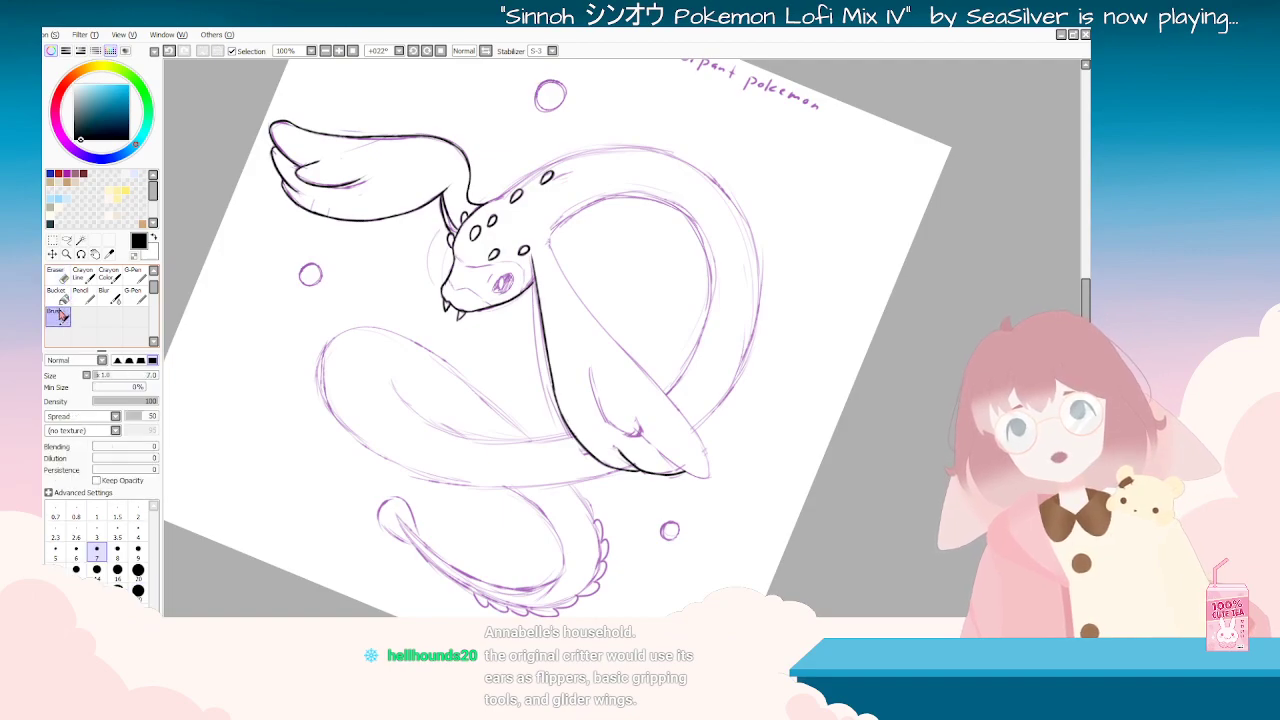
drag(705, 490, 642, 435)
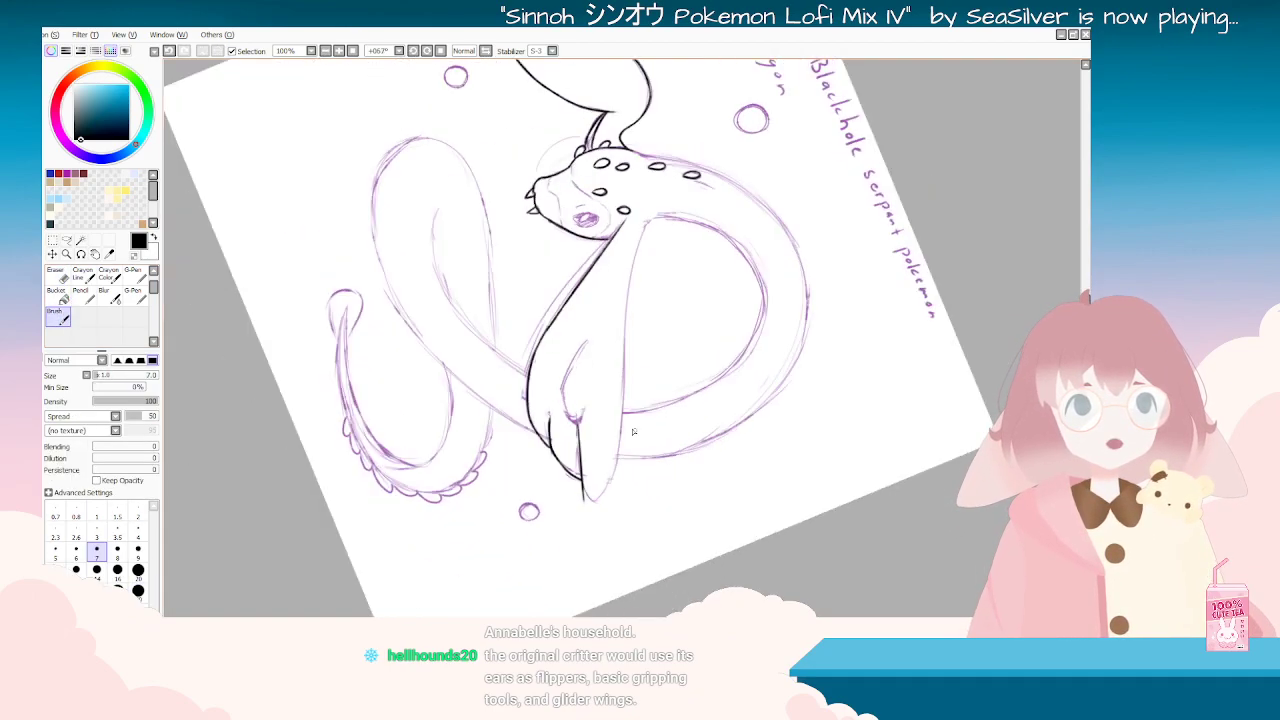
key(ctrl+z)
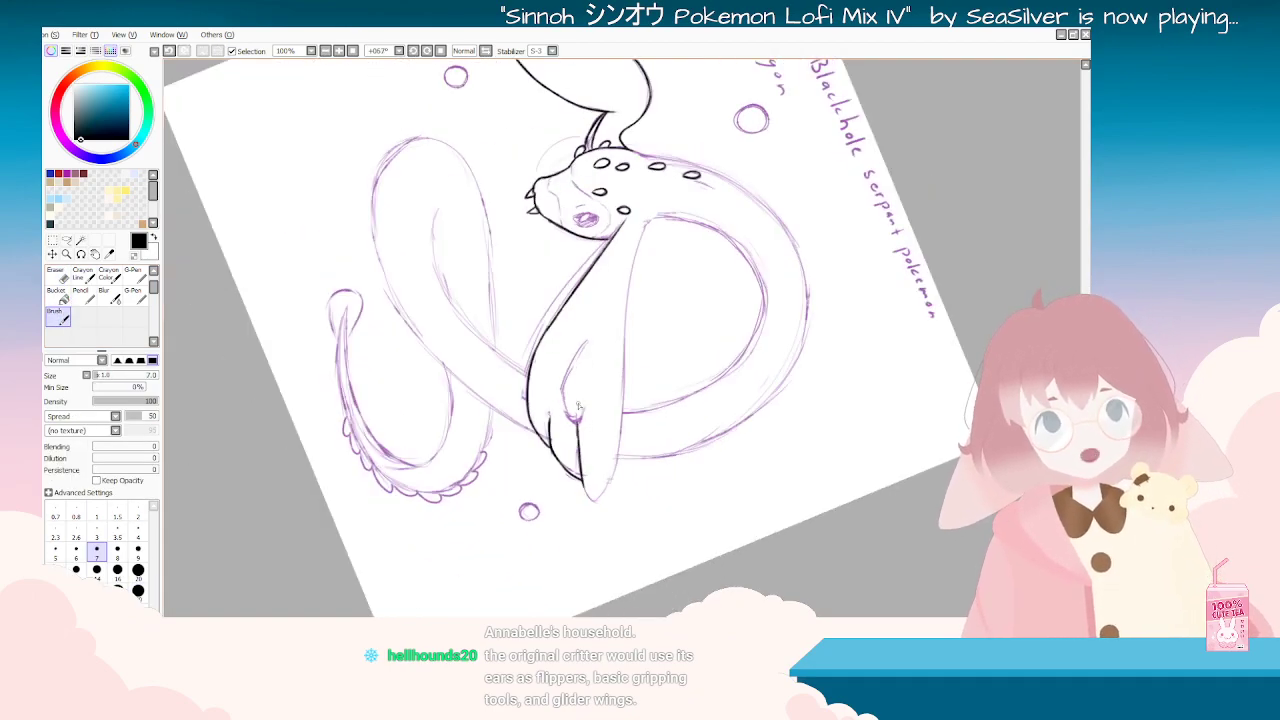
key(ctrl+z)
Step: Ink the curved inner feather line in the middle of the second wing, redrawing it until it follows the sketch
drag(588, 340, 564, 424)
key(ctrl+z)
drag(588, 340, 574, 419)
key(ctrl+z)
drag(588, 340, 558, 408)
key(ctrl+z)
drag(588, 340, 557, 400)
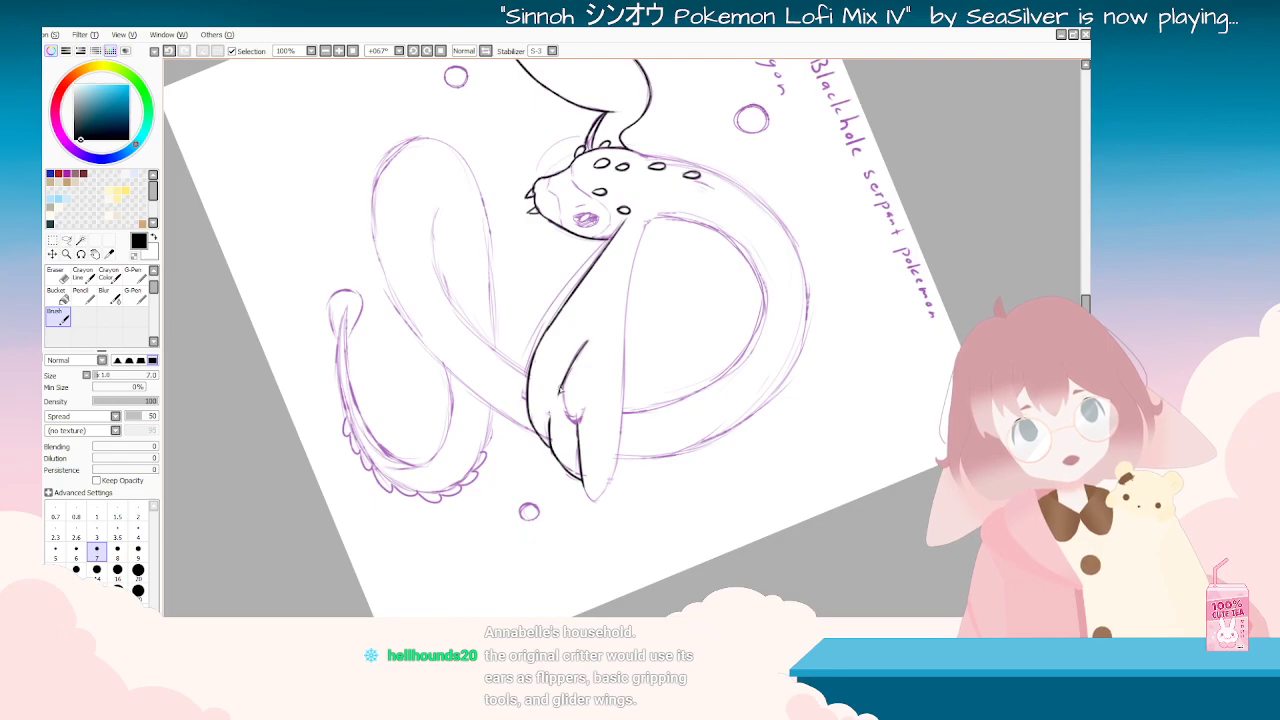
key(ctrl+z)
key(ctrl+z)
drag(588, 340, 563, 400)
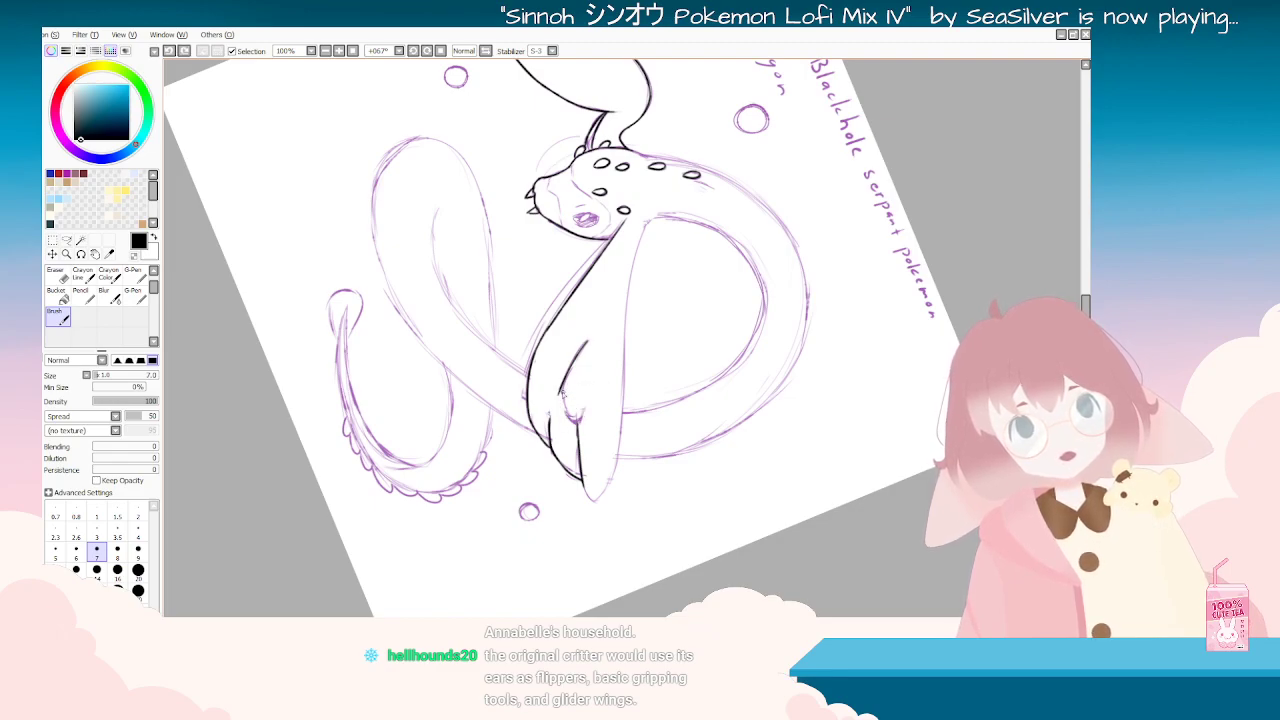
key(ctrl+z)
drag(586, 342, 563, 398)
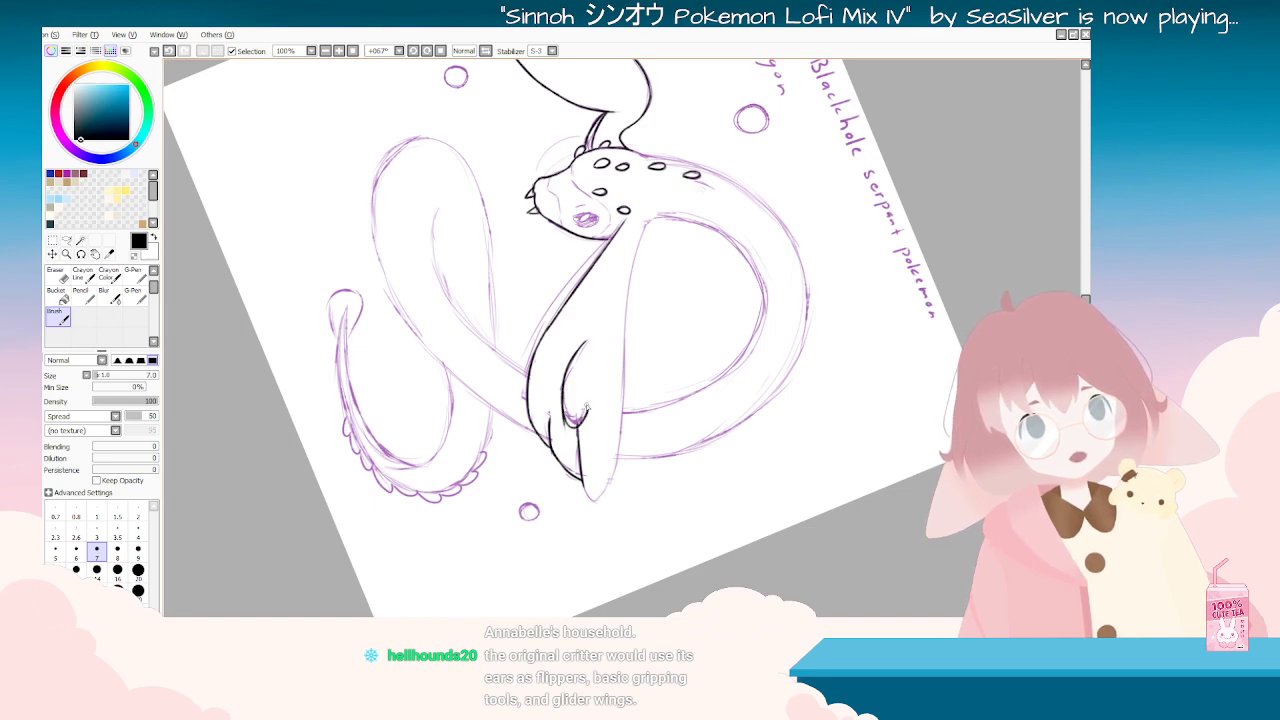
Step: Set the eraser size to 9 and tidy the ink around the second wing's feathers
key(e)
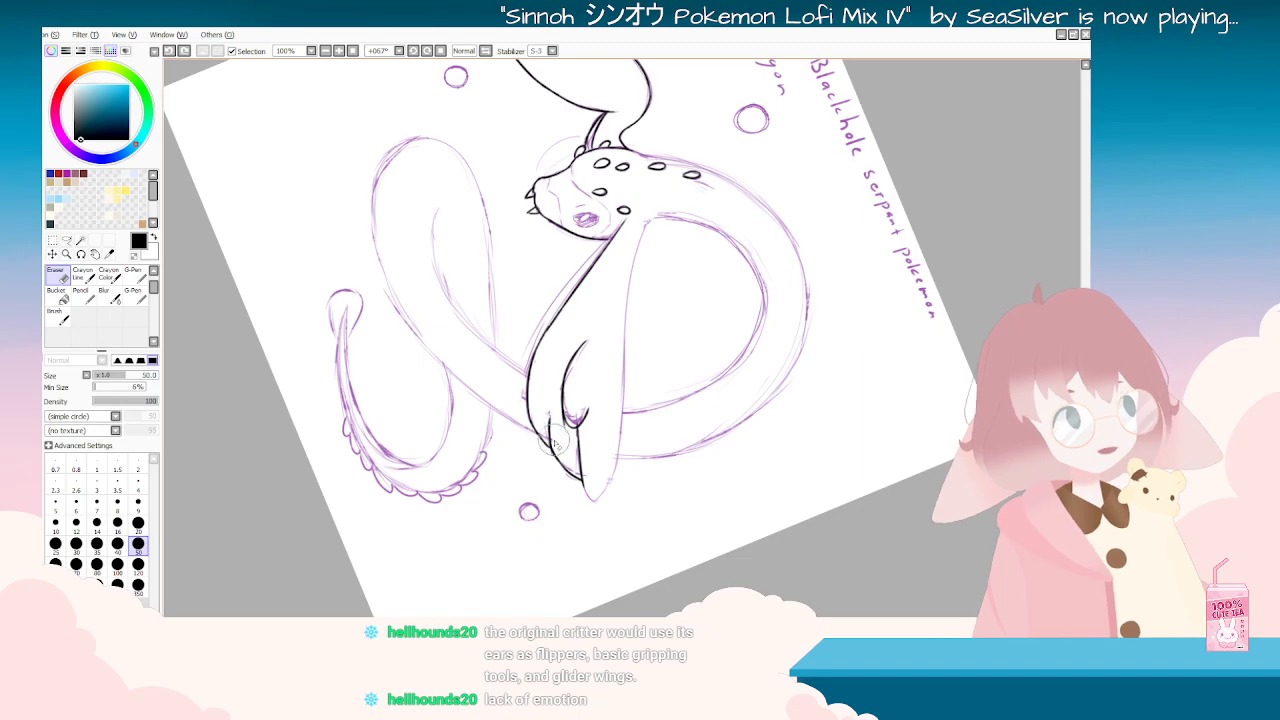
key(Home)
key(Delete)
key(Delete)
key(Delete)
key(Delete)
key(Delete)
key(Delete)
key(Delete)
key(Delete)
key(Delete)
click(138, 505)
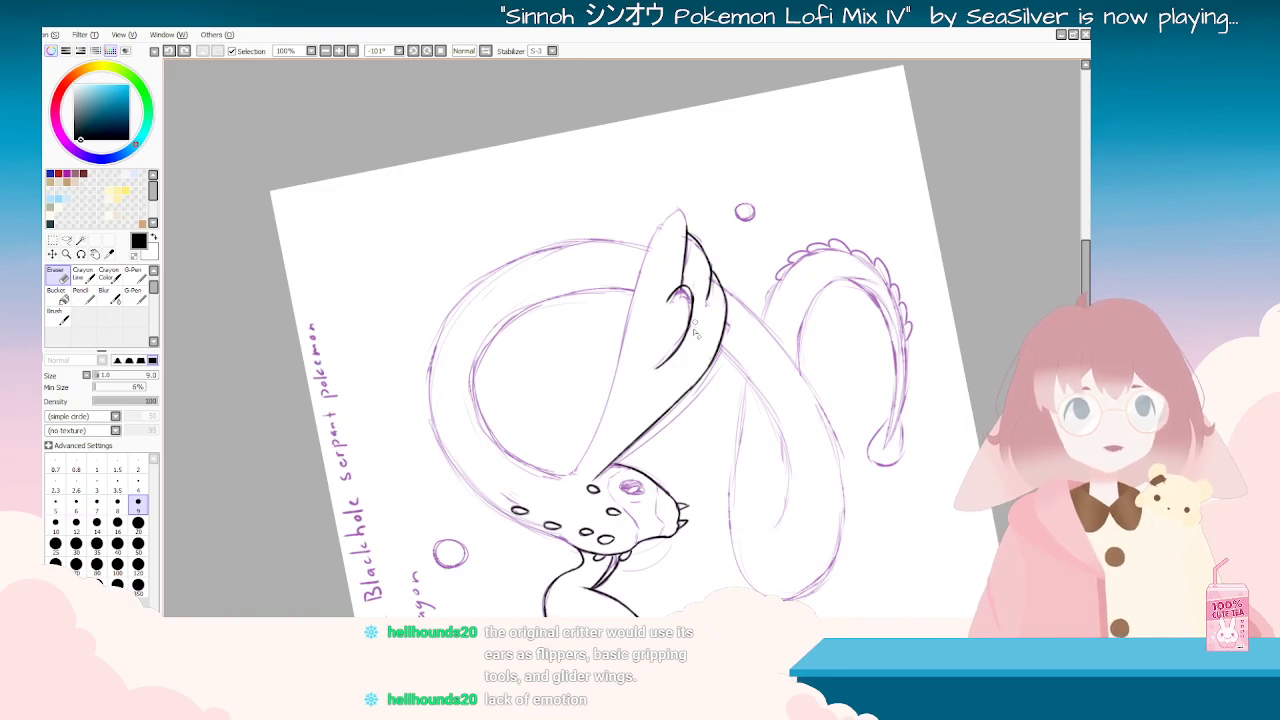
drag(700, 318, 613, 511)
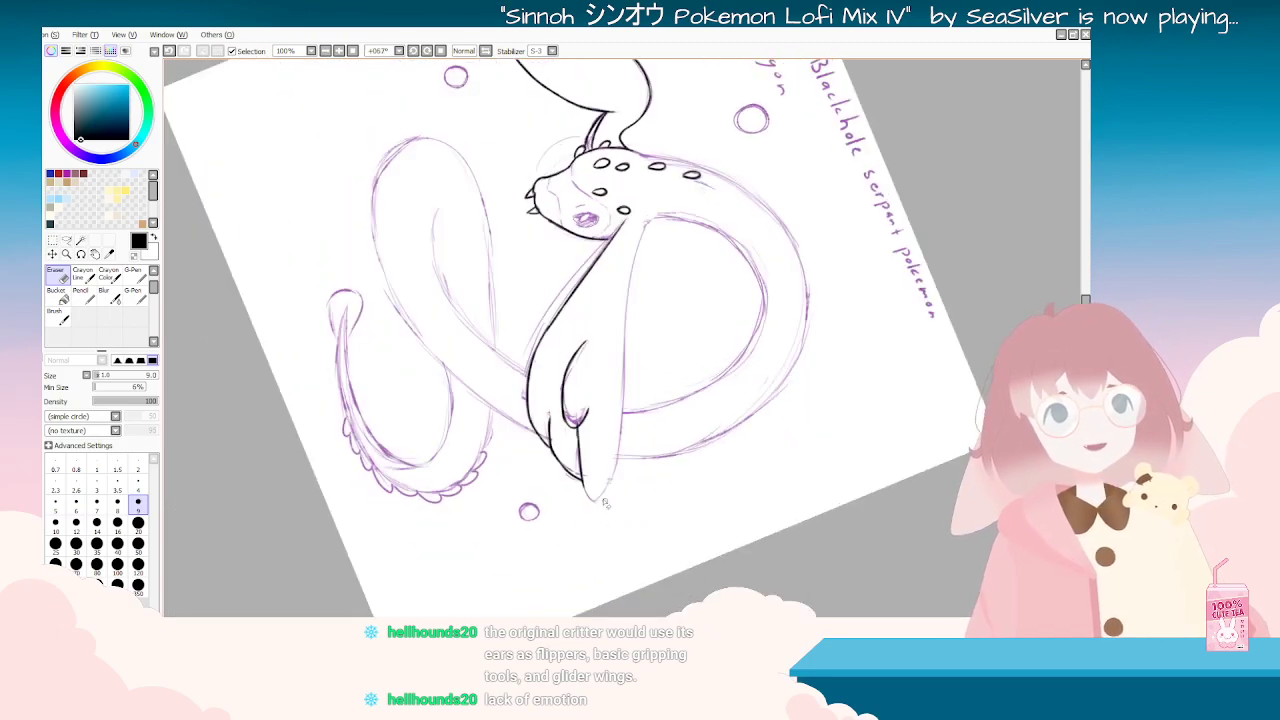
Step: Examine the second wing's feathers from several angles and compare them with the first wing across the whole drawing
key(Delete)
key(Delete)
key(Delete)
key(Delete)
key(Delete)
key(Delete)
key(Delete)
key(Delete)
key(Delete)
key(Delete)
key(Delete)
key(Delete)
key(Delete)
key(Delete)
key(Delete)
key(Delete)
key(Delete)
key(Delete)
key(Delete)
key(Delete)
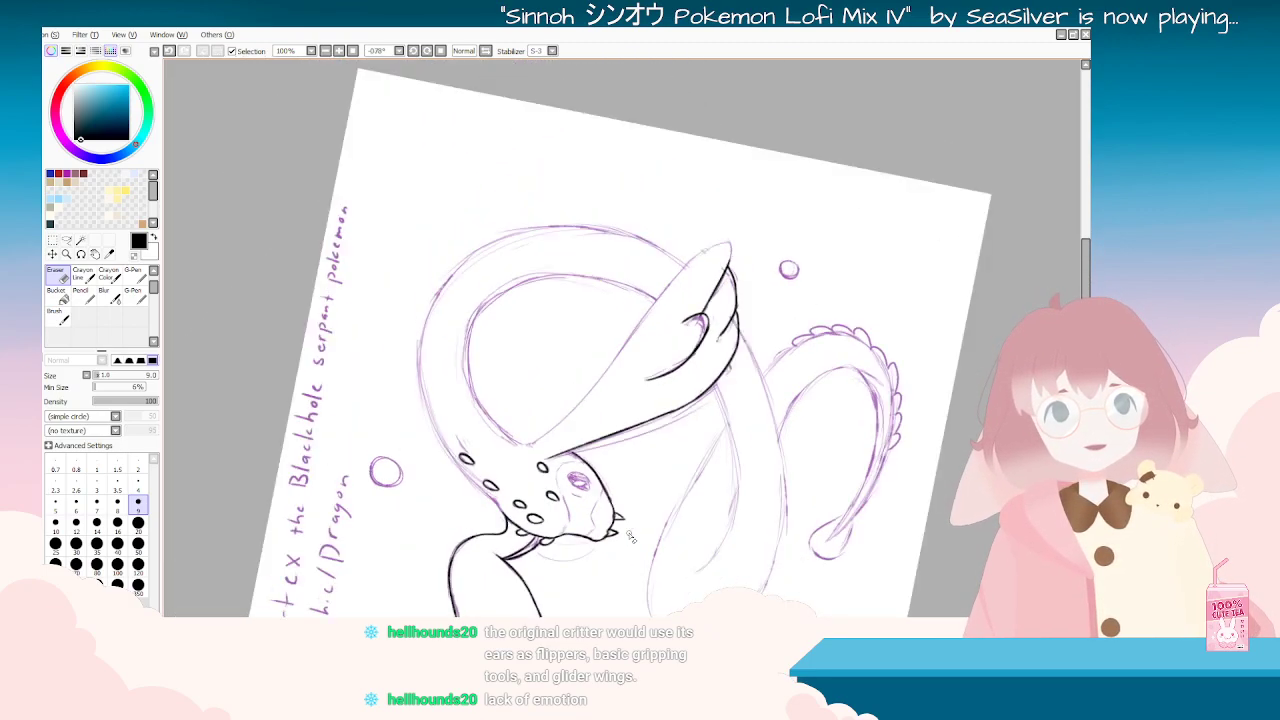
scroll(626, 394, down, 2)
key(Delete)
key(Delete)
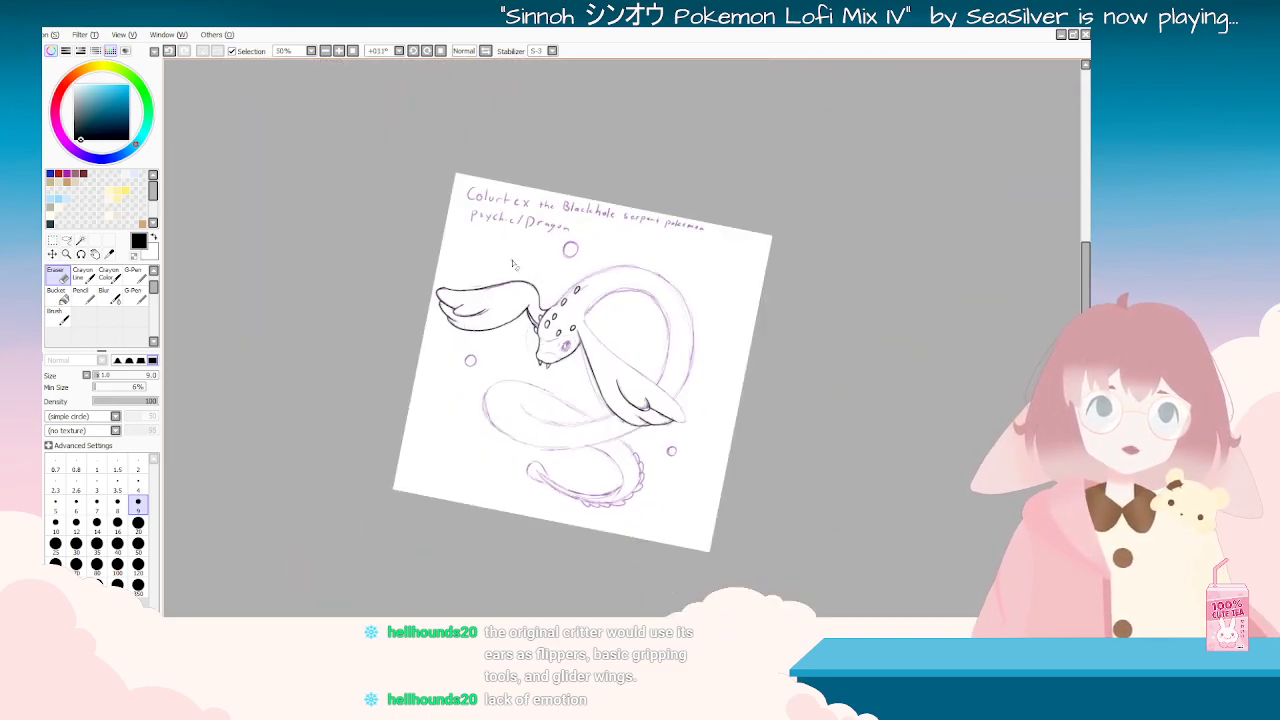
drag(512, 265, 568, 368)
scroll(568, 368, up, 4)
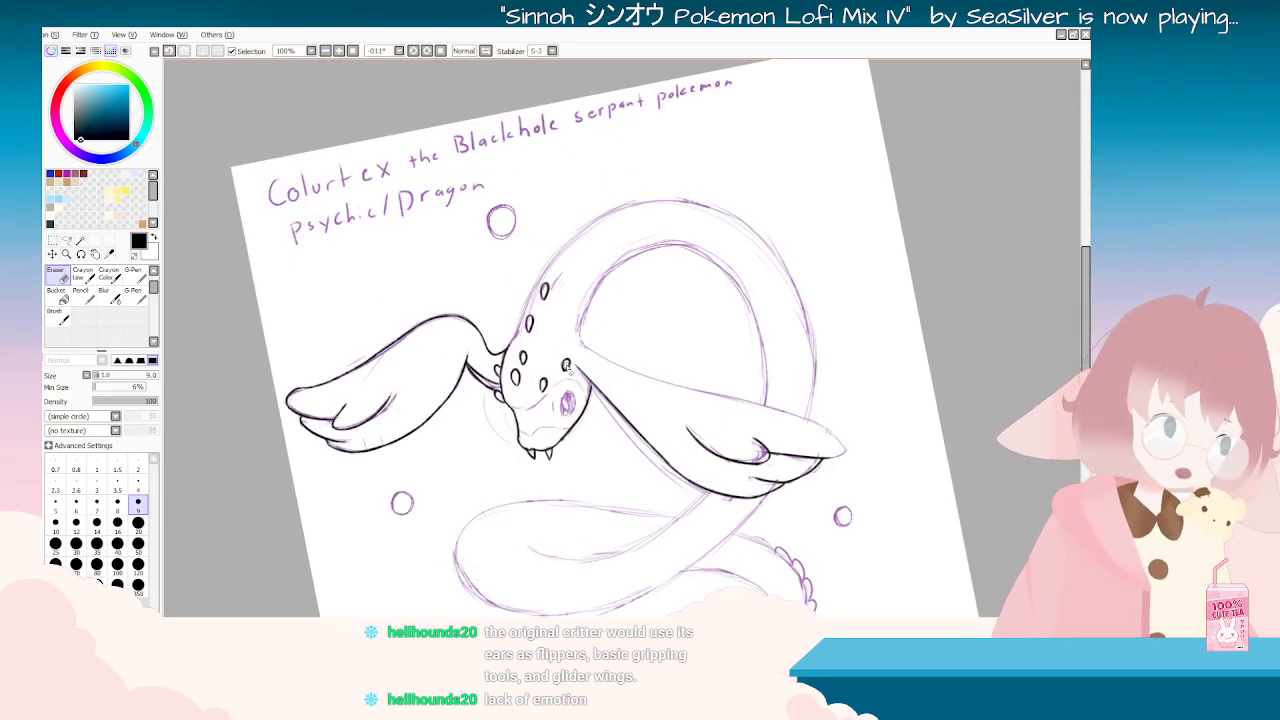
key(End)
key(End)
key(End)
key(End)
key(End)
key(End)
key(End)
key(End)
key(End)
key(End)
key(End)
key(End)
key(End)
key(End)
key(End)
key(End)
key(End)
key(End)
key(End)
key(End)
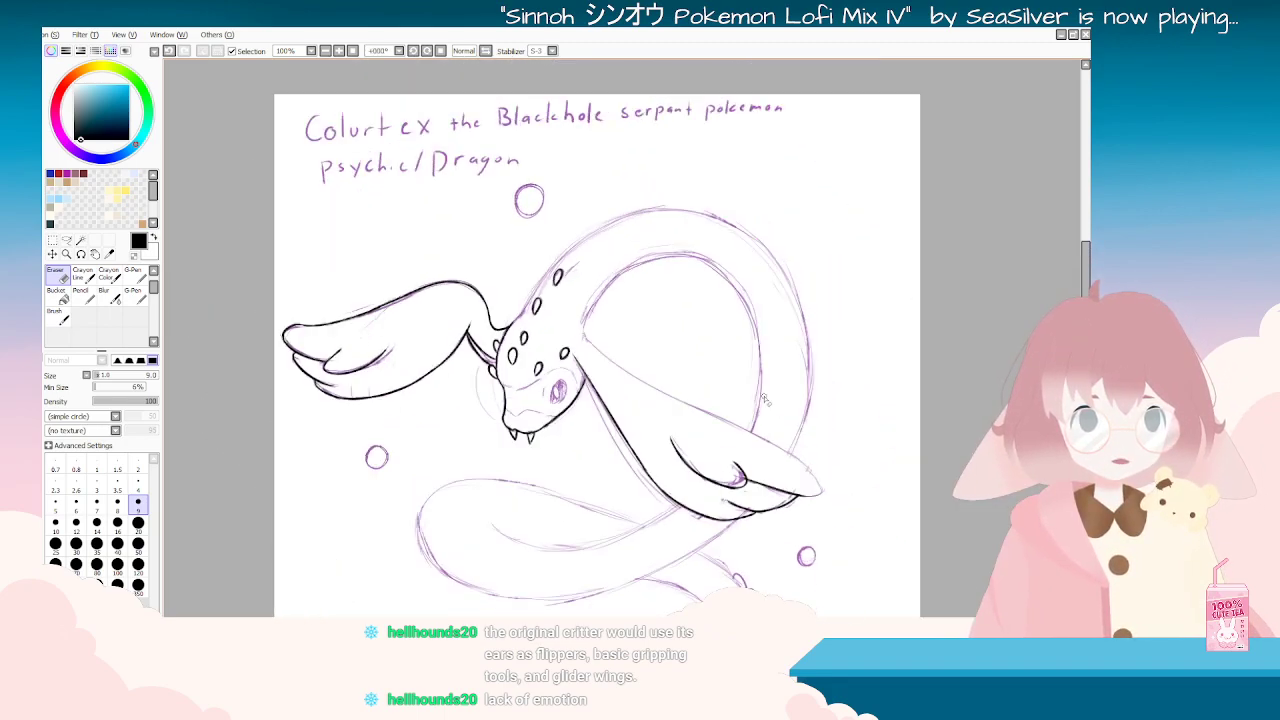
drag(761, 400, 651, 486)
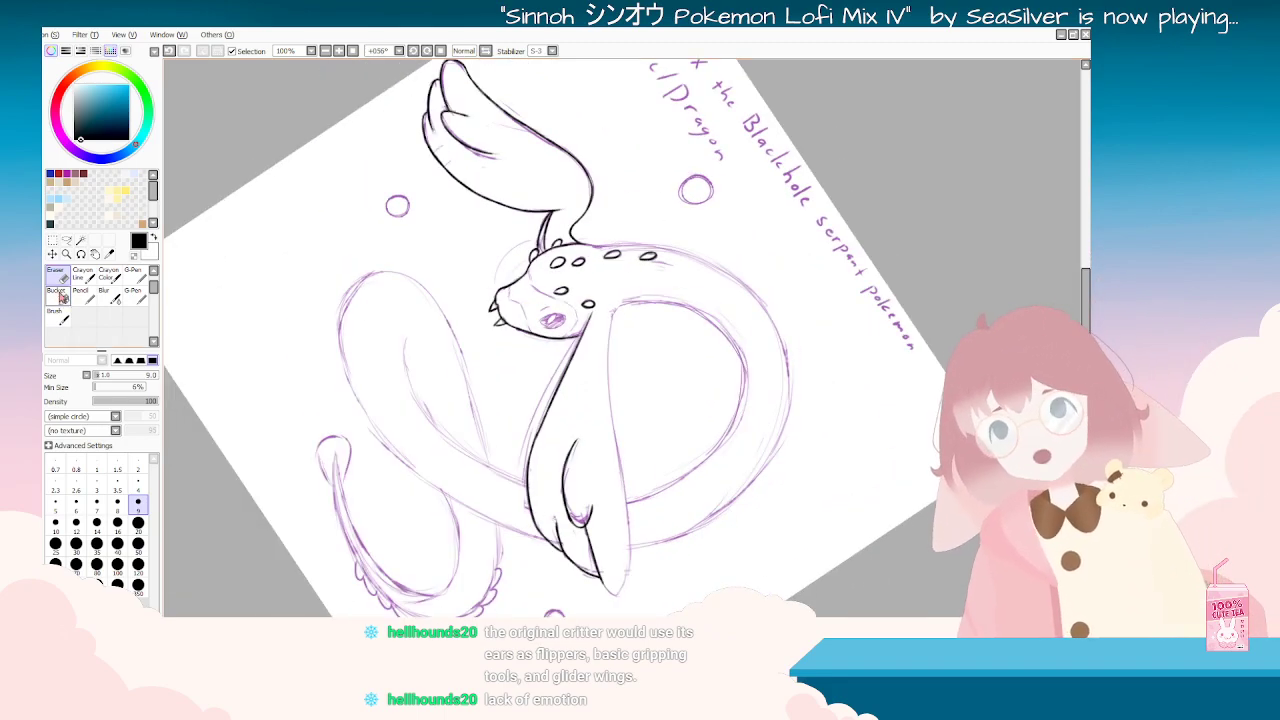
Step: Ink the second wing's long edge facing the body loop from the neck to the wing tip, redrawing it along the sketch
click(60, 318)
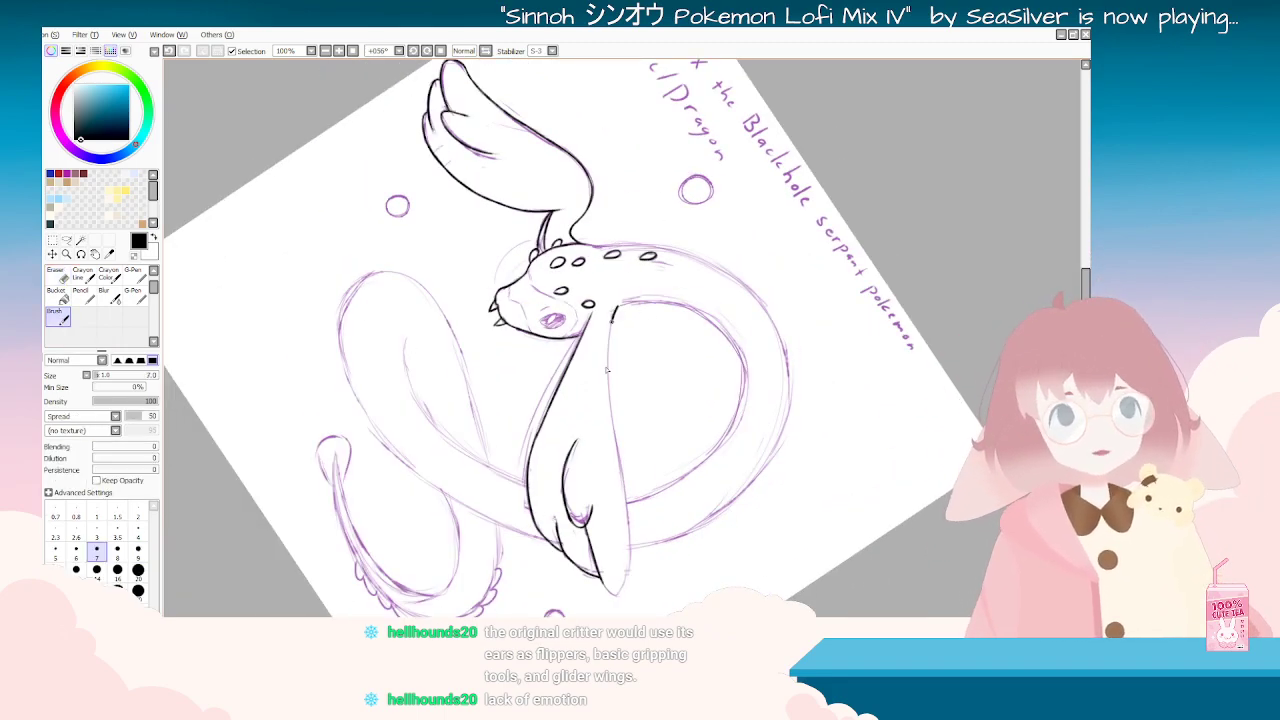
mouse_move(607, 370)
mouse_down()
mouse_move(630, 494)
mouse_move(612, 413)
mouse_move(626, 565)
mouse_up()
key(ctrl+z)
key(ctrl+z)
mouse_move(620, 458)
mouse_down()
mouse_move(625, 595)
mouse_move(470, 500)
mouse_move(395, 380)
mouse_up()
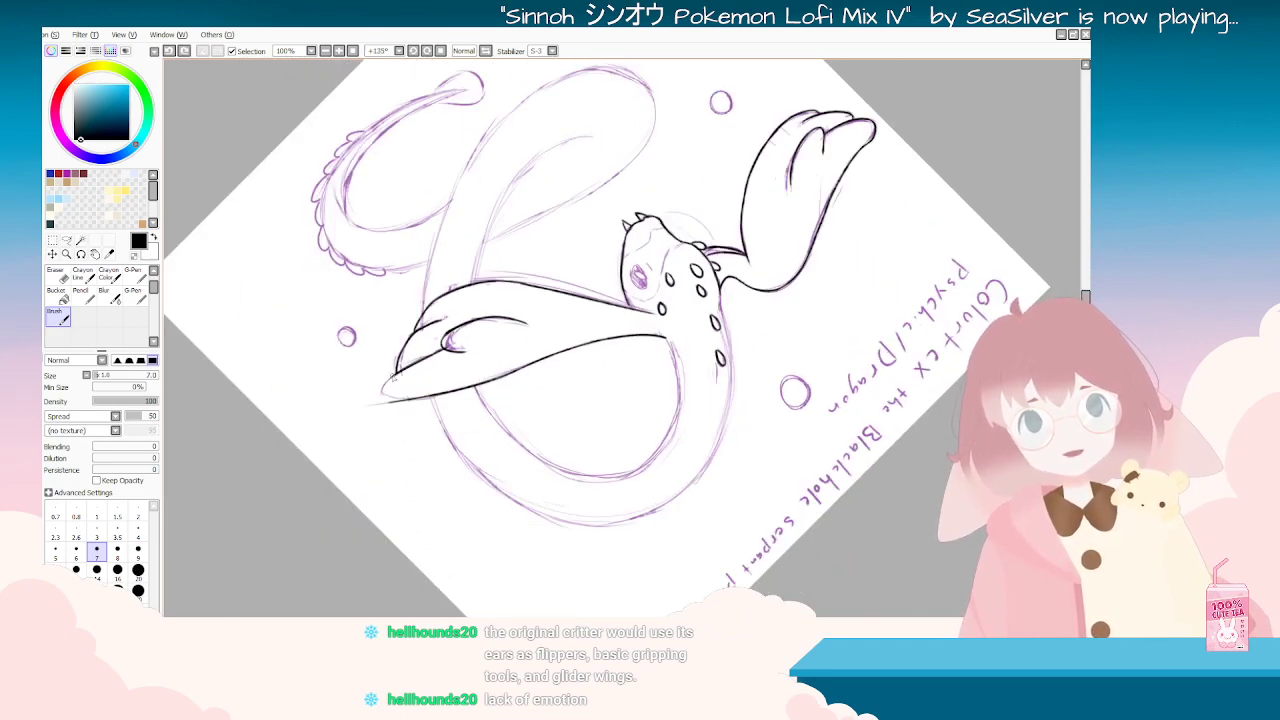
Step: Ink the second wing's pointed tip, redrawing the stroke until it joins the long edge to the outer feather
mouse_move(381, 392)
mouse_down()
mouse_move(411, 404)
mouse_move(446, 216)
mouse_up()
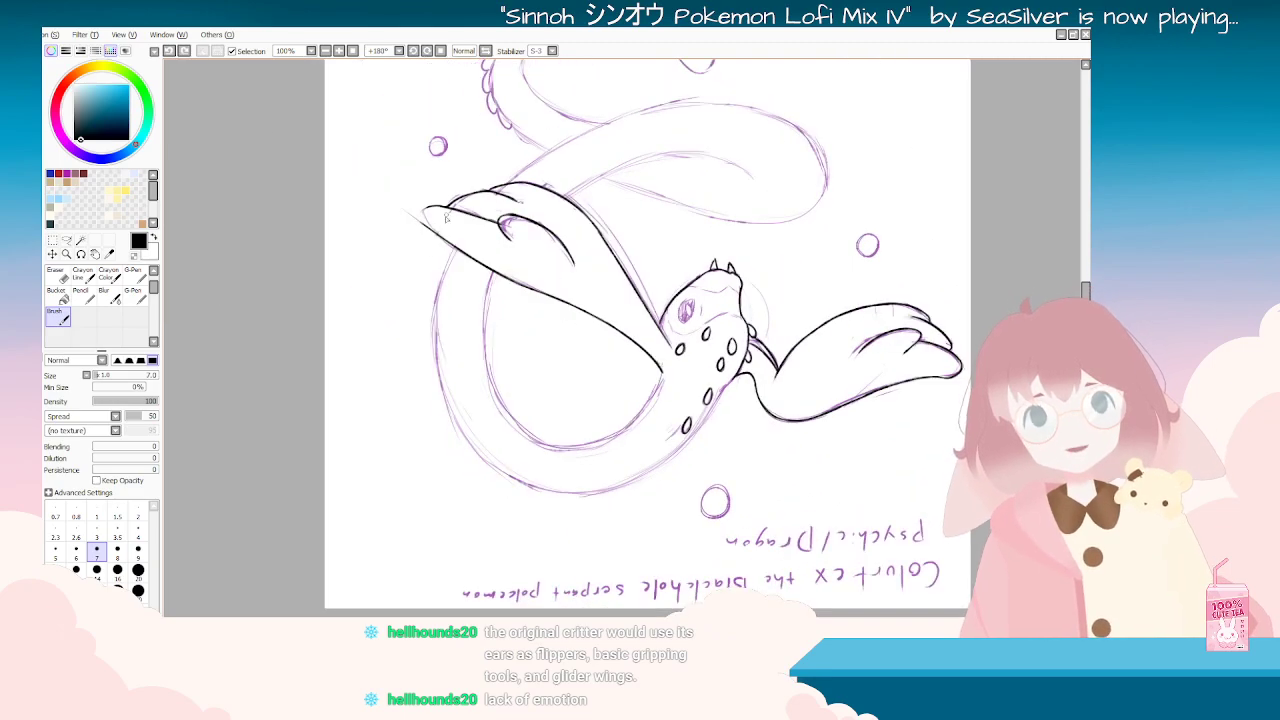
key(ctrl+z)
key(ctrl+z)
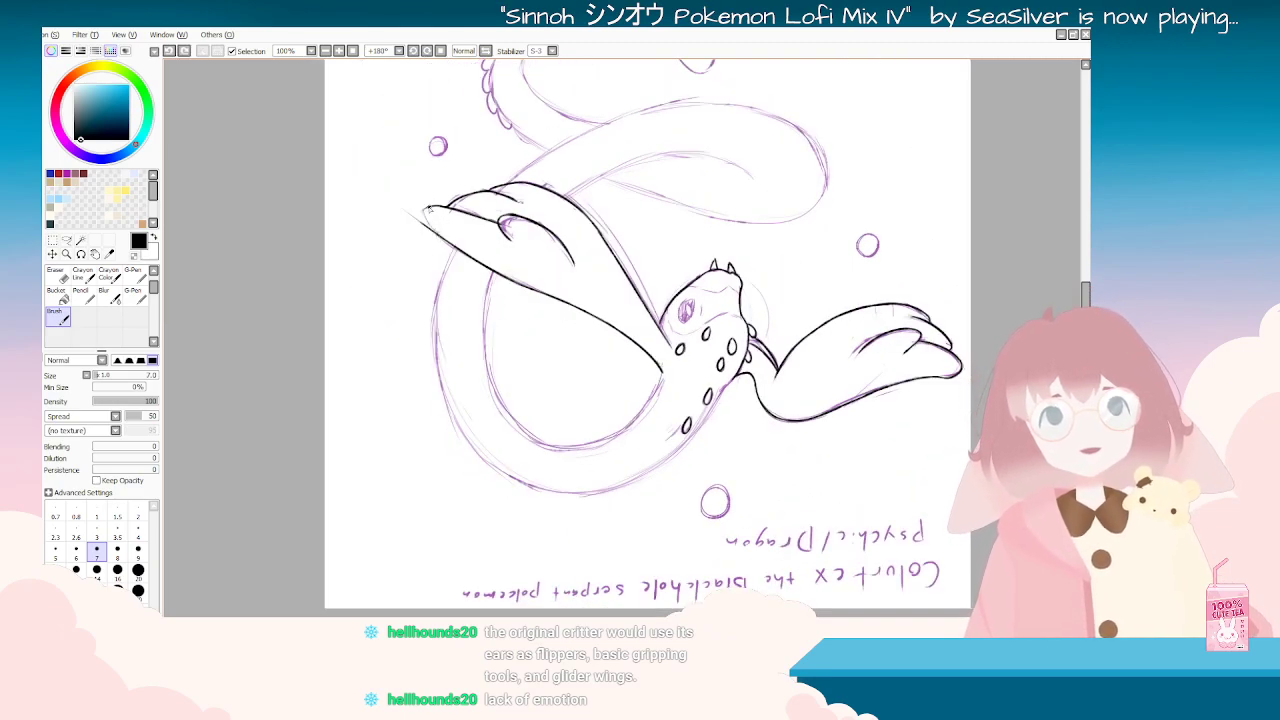
mouse_move(576, 415)
mouse_down()
mouse_move(700, 420)
mouse_move(670, 250)
mouse_up()
Step: Erase the stray ink around the second wing's tip and the uneven part of the long edge beside it
click(56, 278)
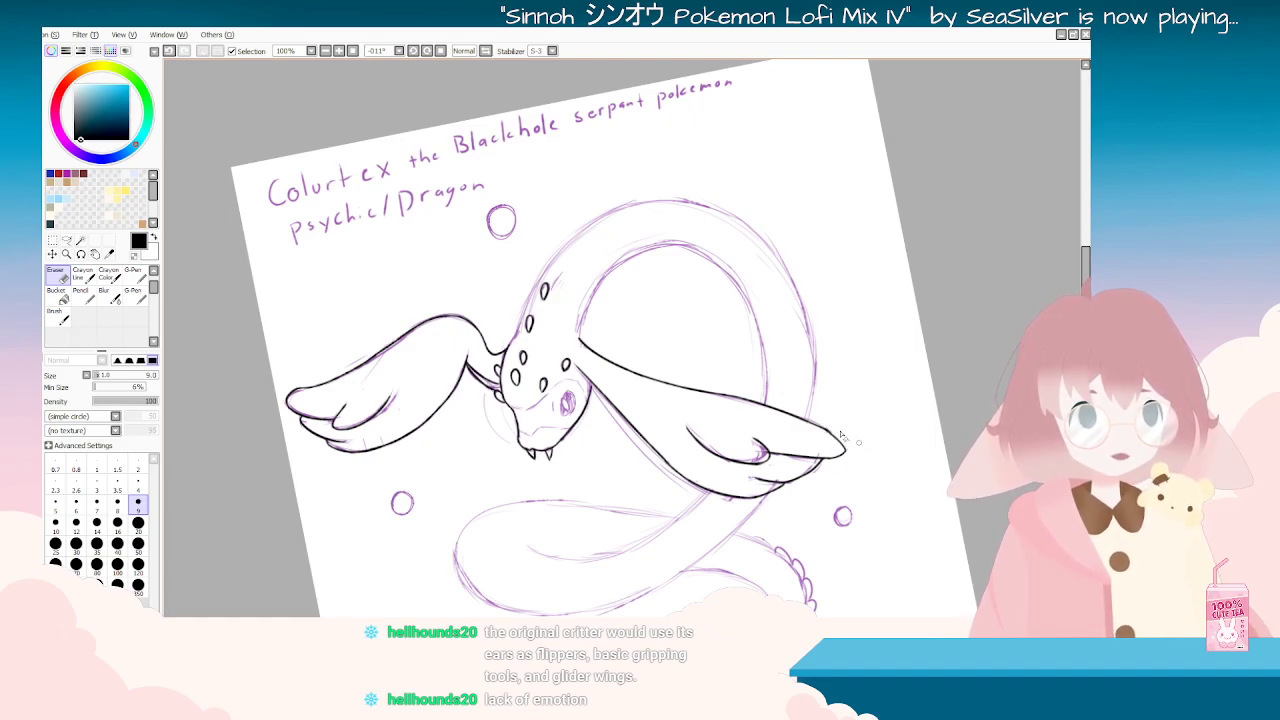
key(End)
key(End)
key(End)
key(End)
key(End)
key(End)
key(End)
scroll(597, 590, up, 4)
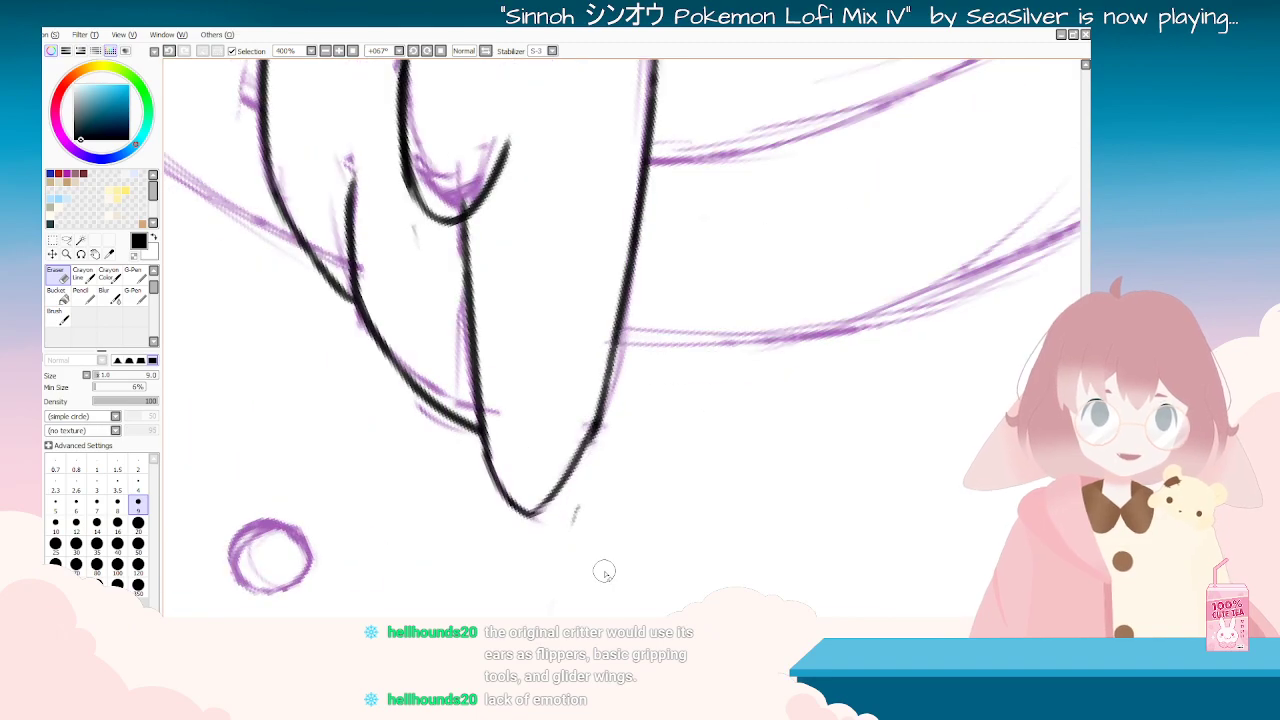
key(End)
key(End)
key(End)
key(End)
mouse_move(502, 404)
mouse_down()
mouse_move(480, 409)
mouse_move(508, 410)
mouse_move(492, 404)
mouse_move(492, 370)
mouse_move(392, 391)
mouse_move(586, 171)
mouse_move(716, 186)
mouse_move(745, 218)
mouse_move(696, 218)
mouse_move(654, 266)
mouse_up()
Step: Re-ink the short stretch between the second wing's tip and its long edge, repeating the stroke until it blends smoothly
click(59, 317)
drag(701, 195, 652, 290)
key(ctrl+z)
drag(710, 184, 649, 279)
key(ctrl+z)
drag(710, 183, 647, 298)
key(ctrl+z)
drag(684, 211, 650, 275)
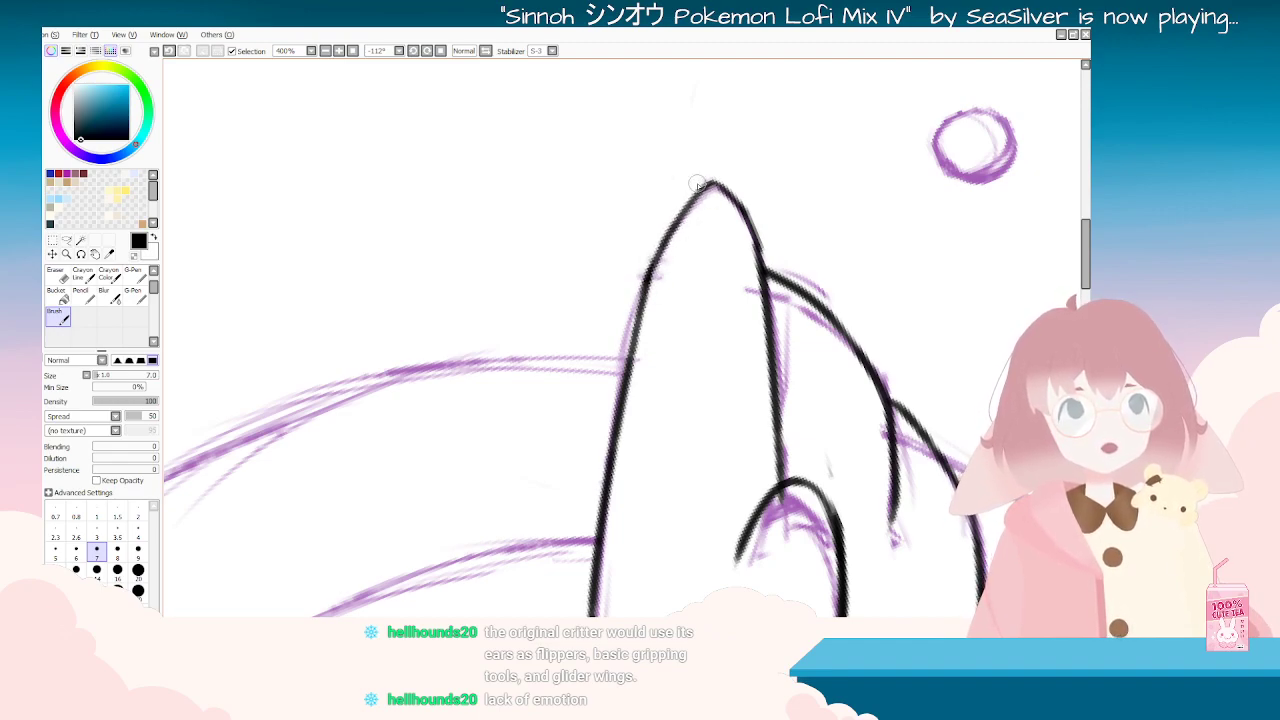
Step: Examine the closed second wing outline and the whole drawing at several zoom levels and rotations
key(Delete)
key(Delete)
key(Delete)
key(Delete)
key(Delete)
key(Delete)
key(Delete)
key(Delete)
key(Delete)
key(Delete)
key(Delete)
key(Delete)
scroll(485, 367, down, 7)
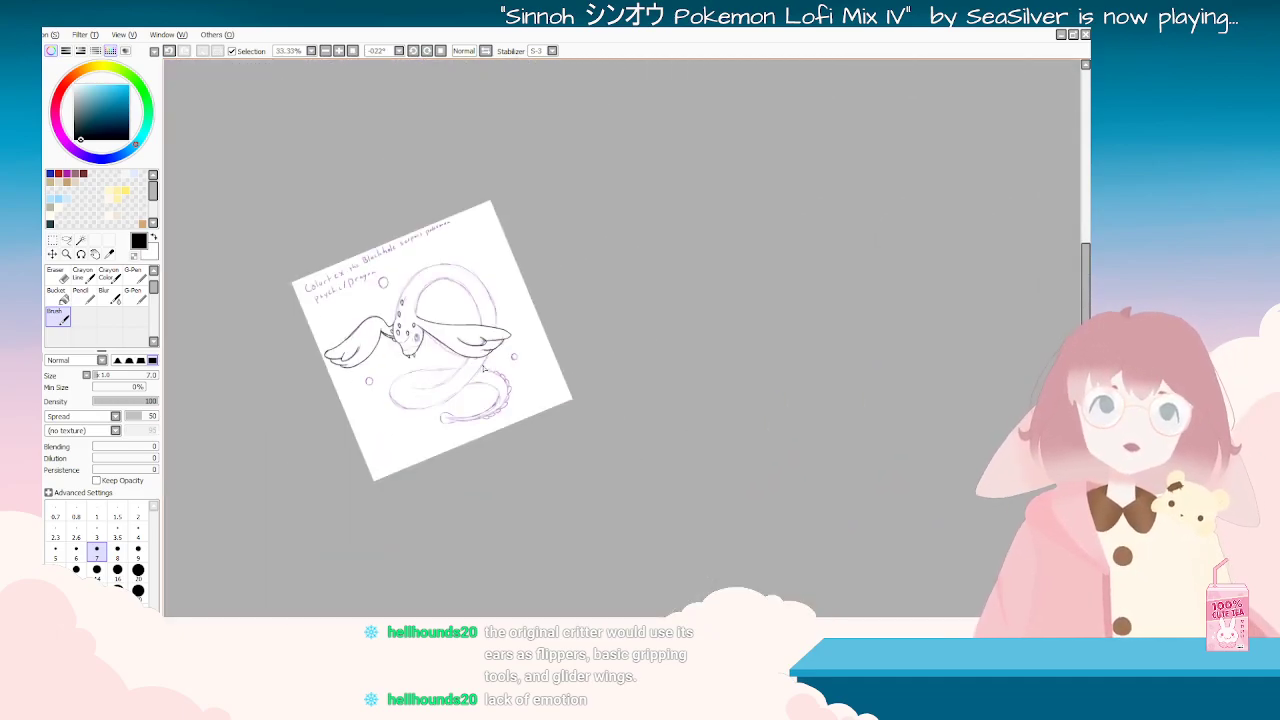
key(End)
scroll(461, 268, up, 3)
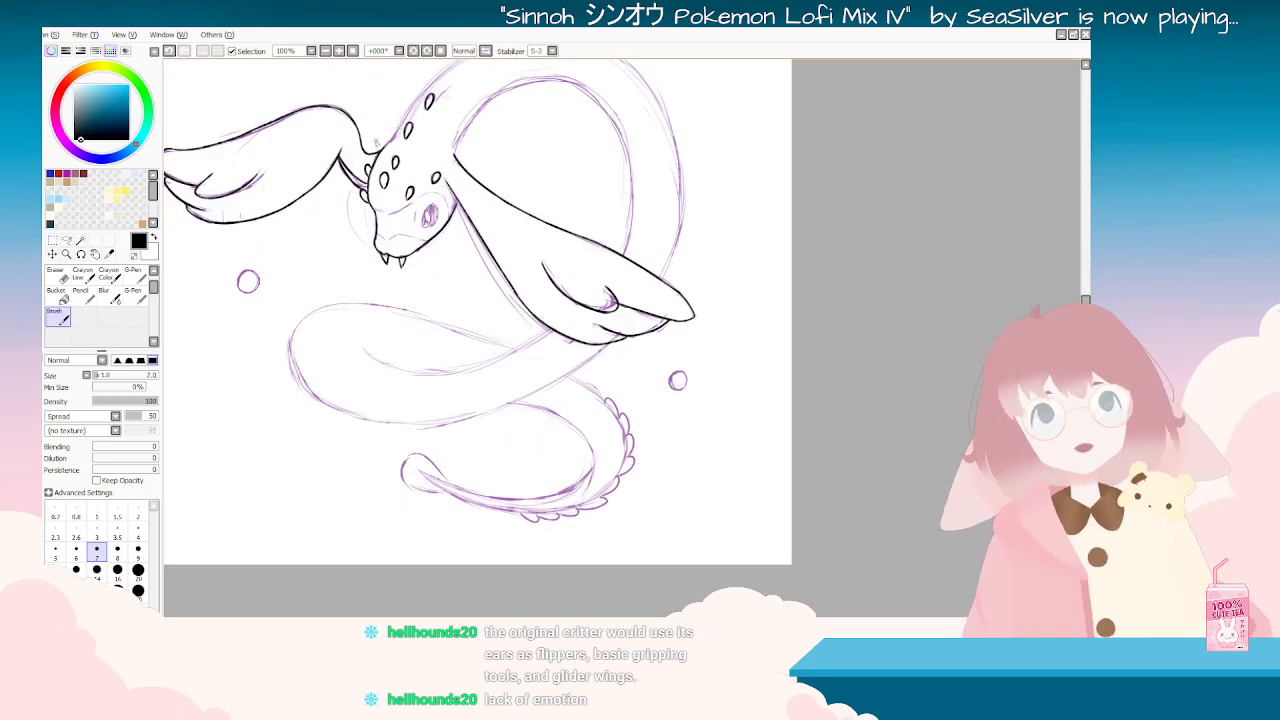
key(End)
key(End)
key(End)
key(End)
key(End)
key(End)
key(End)
key(End)
key(End)
key(End)
key(End)
key(End)
key(End)
key(End)
key(End)
scroll(406, 170, down, 3)
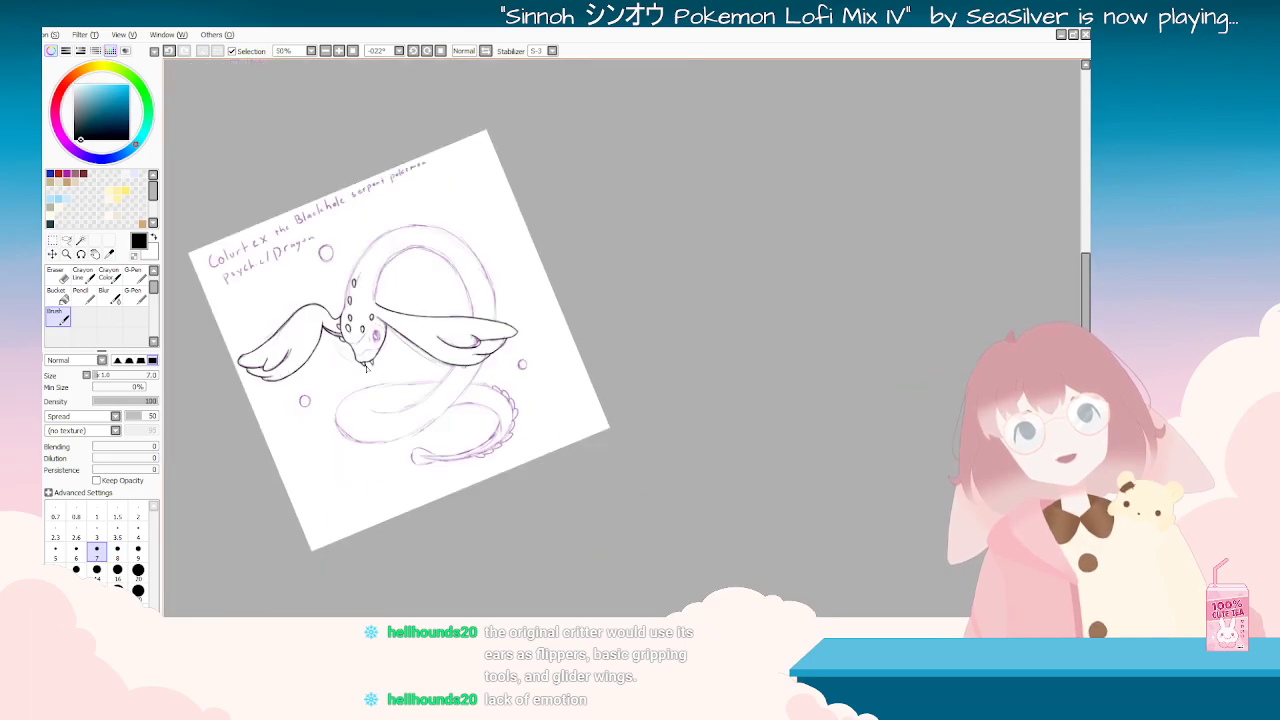
key(End)
scroll(388, 195, up, 4)
scroll(389, 372, up, 1)
scroll(445, 454, down, 5)
scroll(438, 465, up, 6)
key(Delete)
key(Delete)
key(Delete)
key(Delete)
key(Delete)
key(Delete)
key(Delete)
key(Delete)
key(Delete)
key(Delete)
key(Delete)
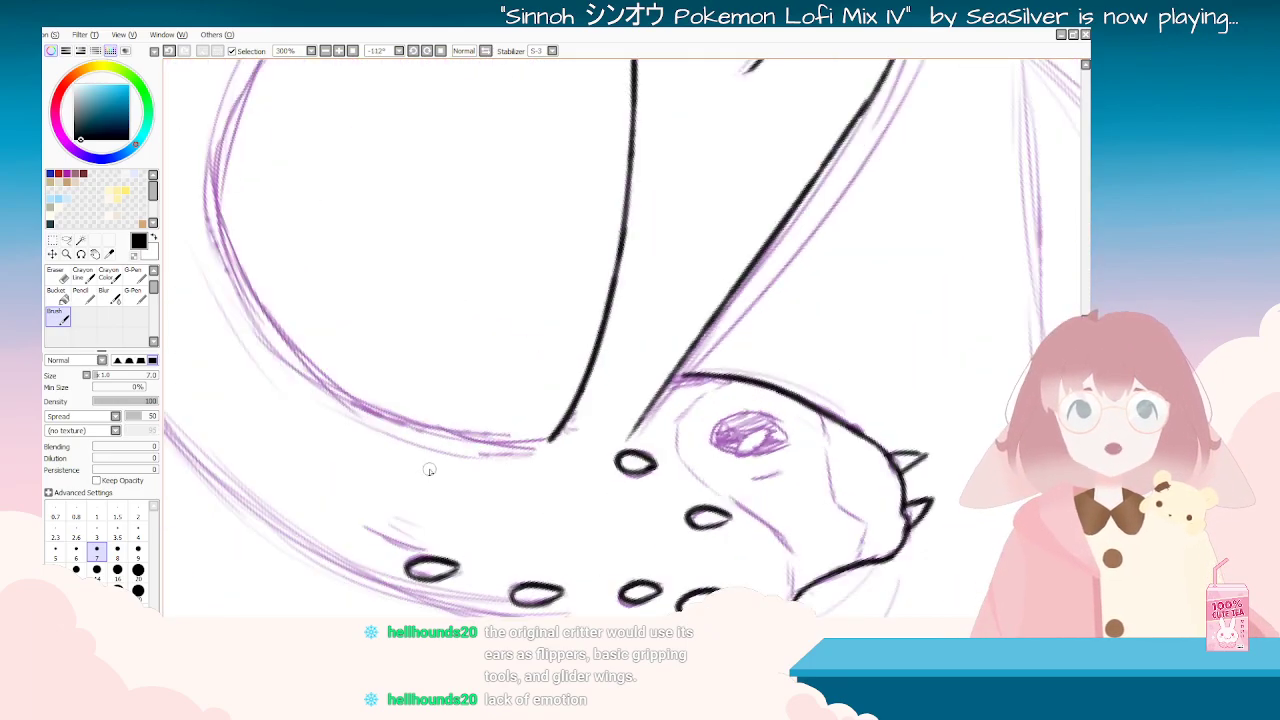
key(Delete)
key(Delete)
key(Delete)
key(Delete)
key(Delete)
key(Delete)
key(Delete)
key(Delete)
key(Delete)
key(Delete)
key(Delete)
key(Delete)
key(Delete)
key(Delete)
key(Delete)
scroll(560, 450, down, 5)
scroll(650, 422, up, 4)
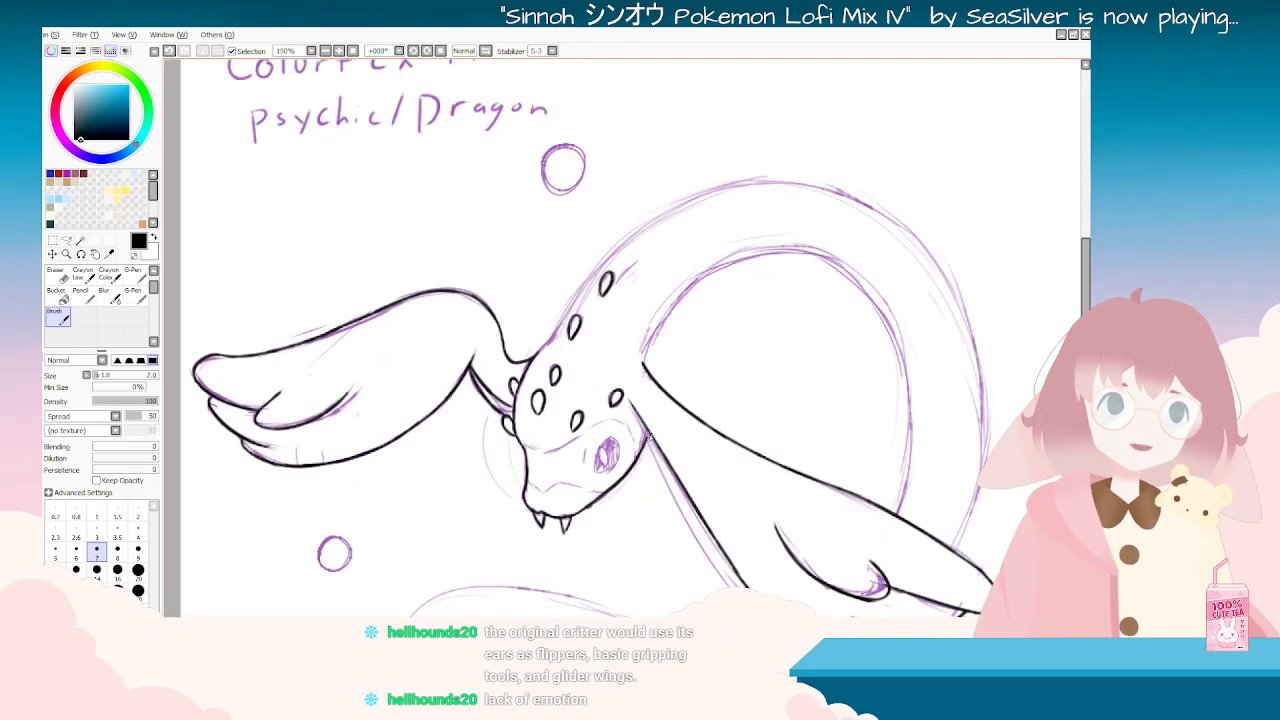
Step: Try a short ink stroke where the second wing's long edge meets the neck, and undo it
drag(610, 402, 572, 350)
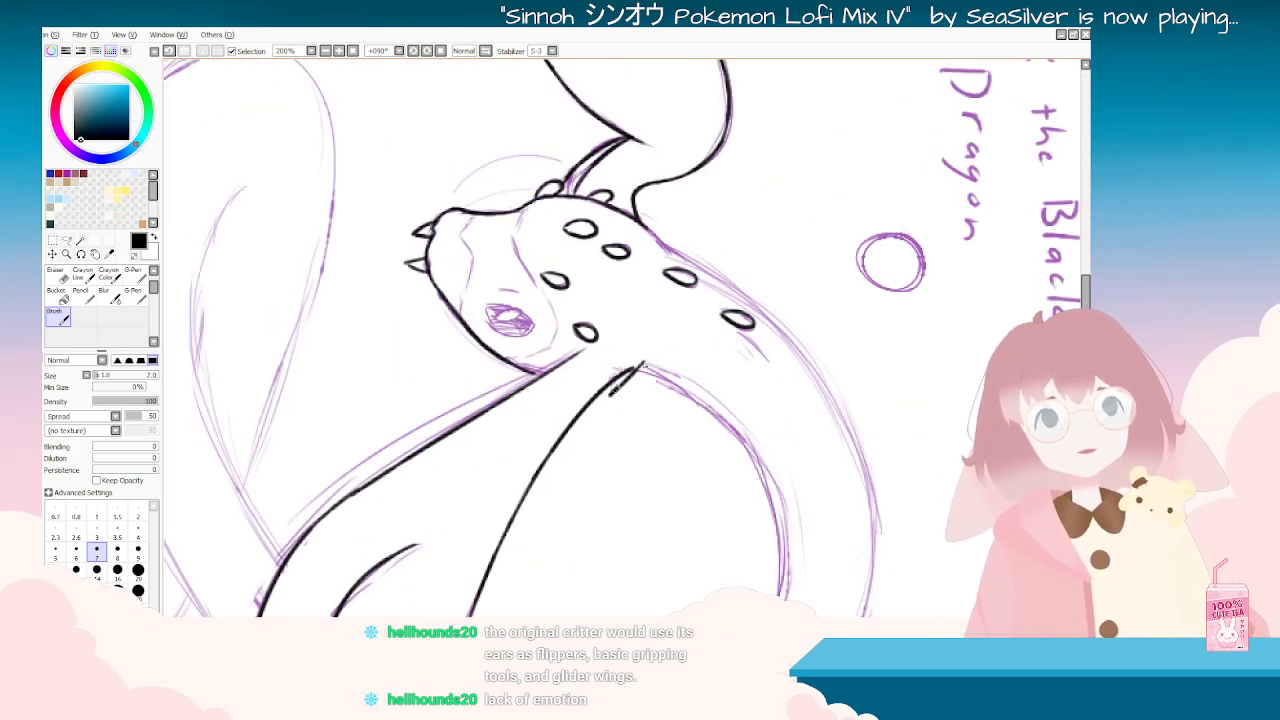
key(ctrl+z)
click(60, 280)
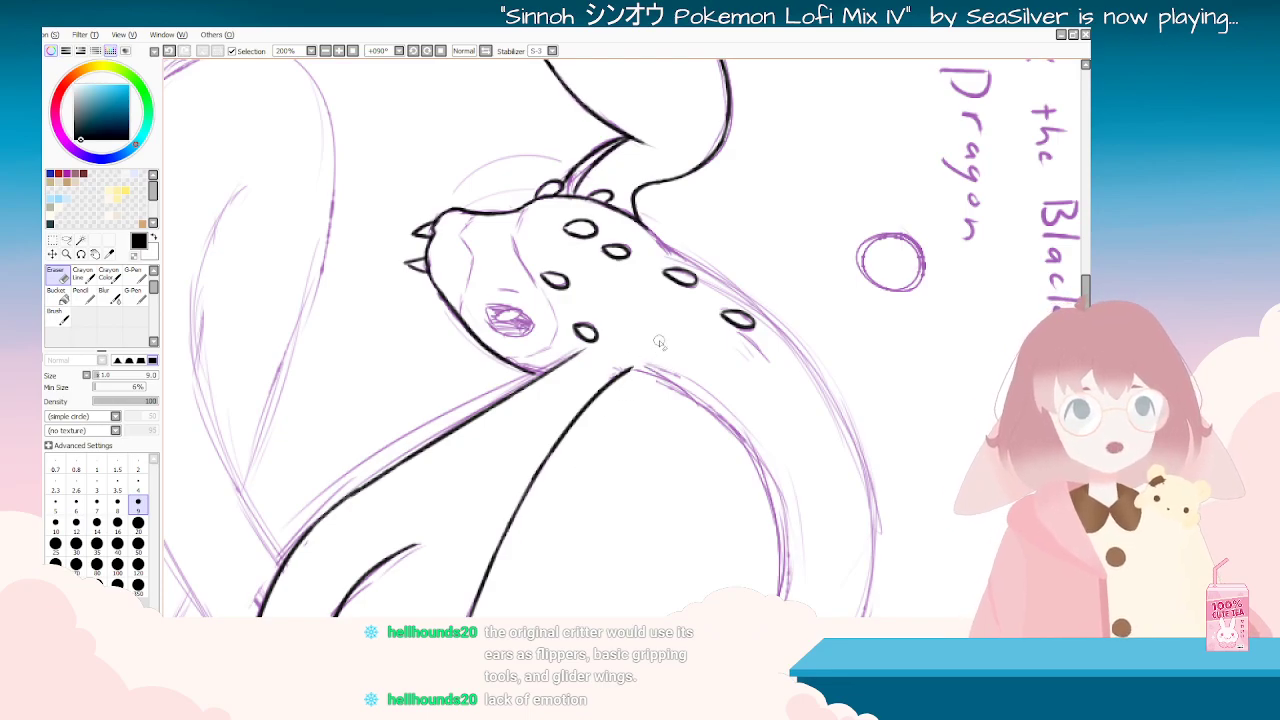
Step: Inspect where both wings join the neck, and the inked lines around the head, from several angles
key(Delete)
key(Delete)
key(Delete)
key(Delete)
key(Delete)
key(Delete)
key(Delete)
key(Delete)
key(Delete)
key(Delete)
key(Delete)
key(Delete)
key(Delete)
key(Delete)
key(Delete)
key(Delete)
key(Delete)
key(Delete)
key(Delete)
key(Delete)
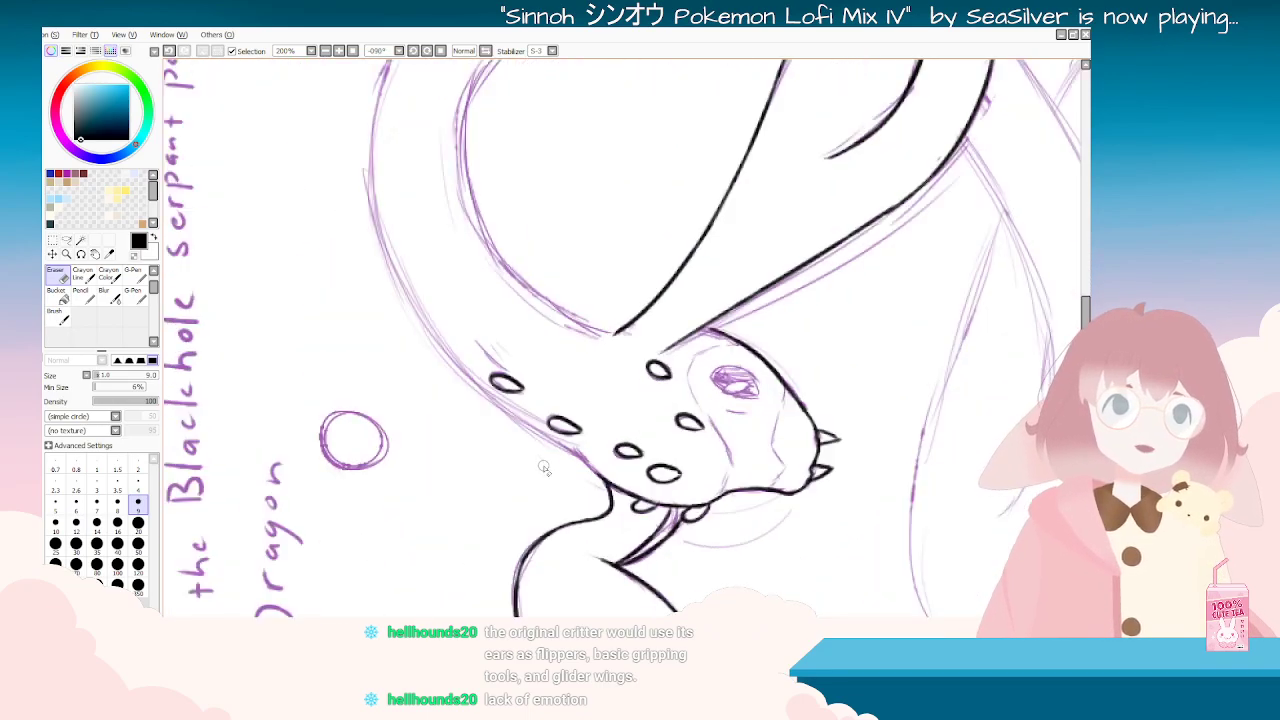
scroll(545, 464, down, 3)
key(Delete)
key(Delete)
key(Delete)
key(Delete)
key(Delete)
key(Delete)
key(Delete)
key(Delete)
key(Delete)
key(Delete)
key(Delete)
key(Delete)
key(Delete)
key(Delete)
key(Delete)
key(Delete)
key(Delete)
key(Delete)
key(Delete)
key(Delete)
key(Delete)
key(Delete)
key(Delete)
key(Delete)
key(Delete)
key(Delete)
key(Delete)
scroll(429, 243, up, 4)
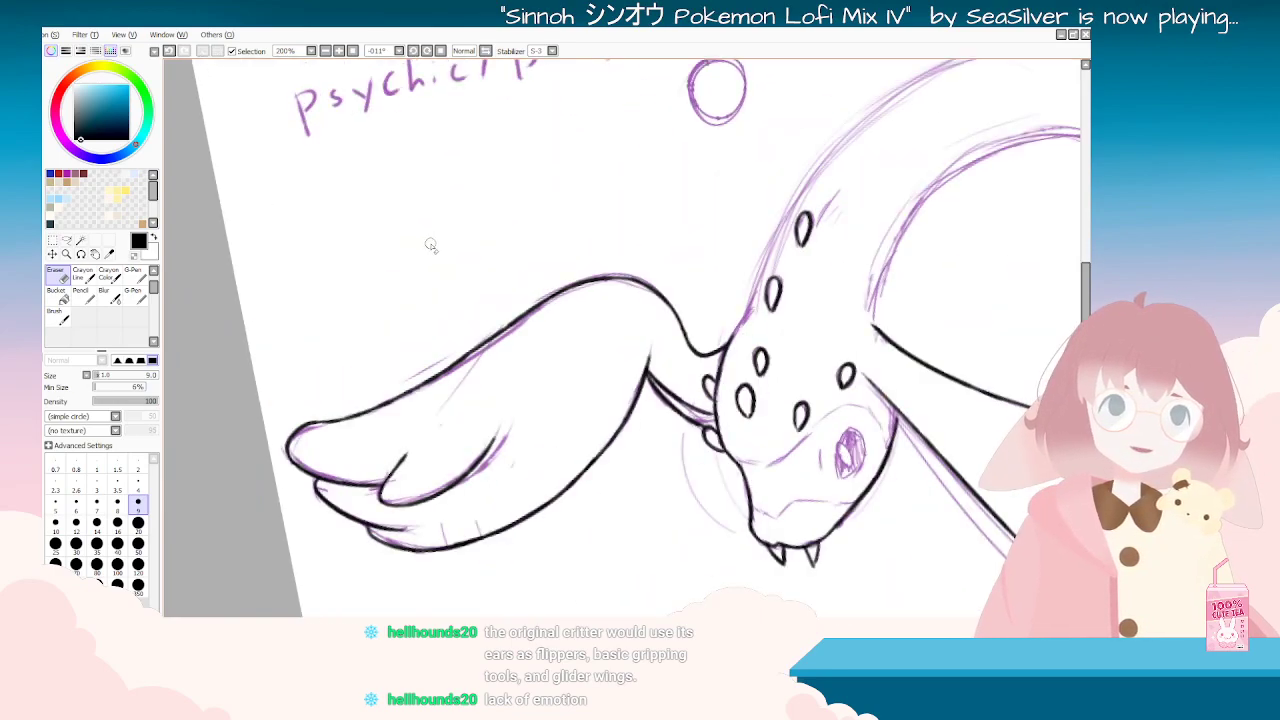
Step: Switch from the eraser to the size 7 Brush for inking where the second wing joins the neck
key(End)
key(End)
key(End)
key(End)
key(End)
key(End)
key(End)
key(End)
key(End)
key(End)
key(End)
key(End)
key(End)
key(End)
key(End)
key(End)
key(End)
key(End)
key(End)
key(End)
key(End)
key(End)
key(End)
key(End)
click(58, 317)
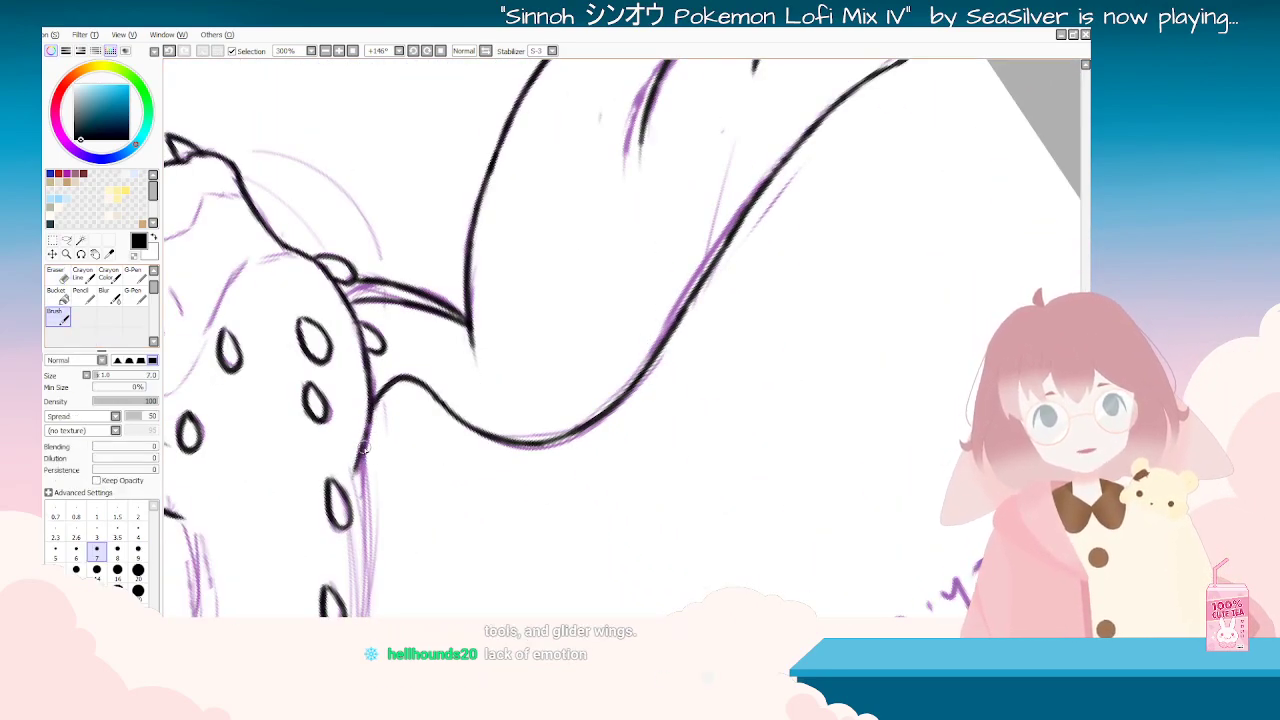
Step: Inspect the second wing's outline and its join with the neck up close from several angles
key(Delete)
key(Delete)
key(Delete)
key(Delete)
key(Delete)
key(Delete)
key(Delete)
key(Delete)
key(Delete)
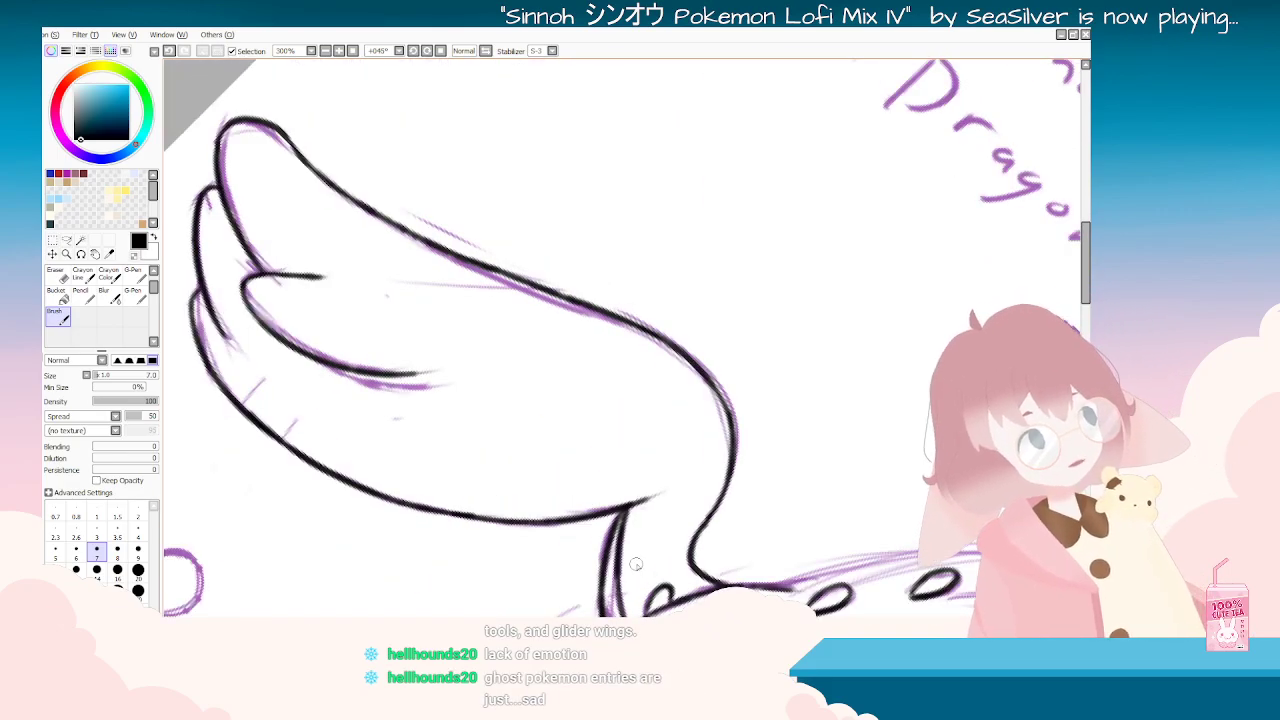
key(Delete)
key(Delete)
key(Delete)
key(Delete)
key(Delete)
key(Delete)
key(Delete)
key(Delete)
key(Delete)
key(Delete)
key(Delete)
key(Delete)
key(Delete)
key(Delete)
key(Delete)
key(Delete)
key(Delete)
key(Delete)
key(Delete)
key(Delete)
key(Delete)
key(Delete)
key(Delete)
key(Delete)
key(Delete)
Step: Review the whole serpent drawing at several zoom levels and rotations, comparing both inked wings with the sketched body
scroll(631, 552, down, 3)
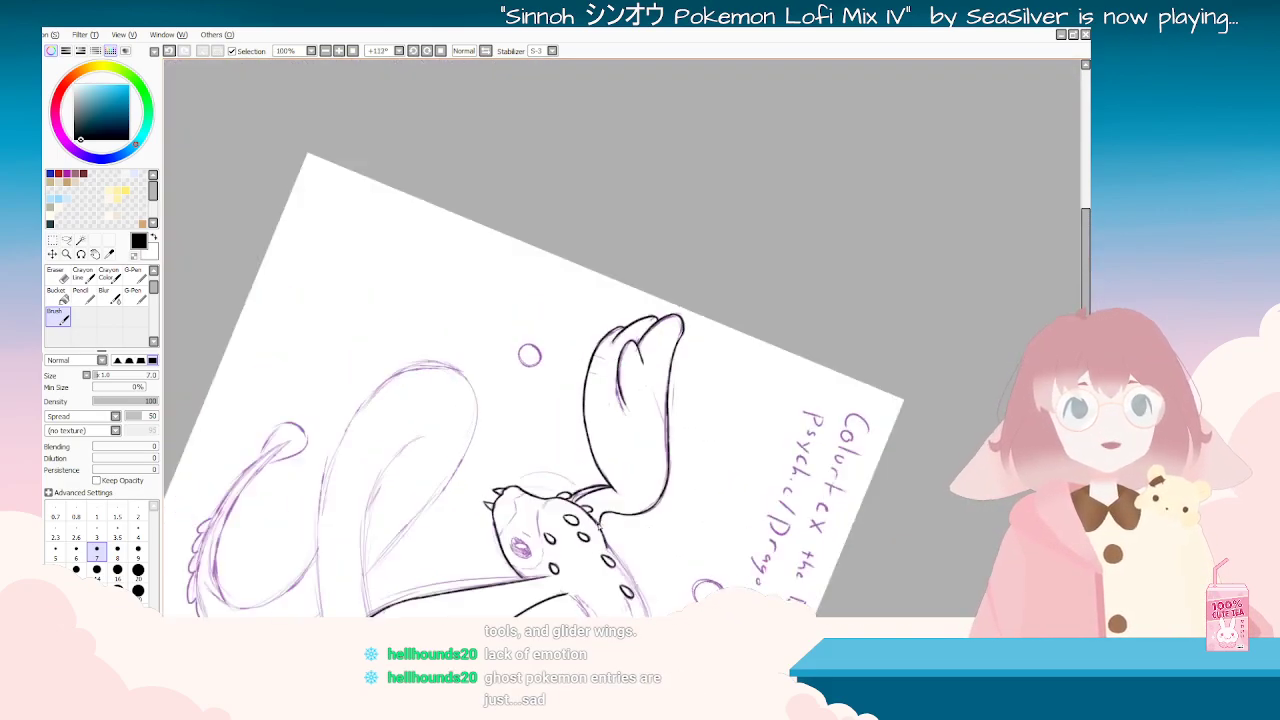
key(Delete)
key(Delete)
key(Delete)
key(Delete)
key(Delete)
key(Delete)
key(Delete)
key(Delete)
key(Delete)
scroll(963, 352, up, 2)
scroll(961, 393, down, 4)
scroll(952, 404, up, 3)
scroll(943, 404, down, 2)
key(Delete)
key(Delete)
key(Delete)
key(Delete)
key(Delete)
key(Delete)
key(Delete)
key(Delete)
key(Delete)
key(Delete)
key(Delete)
key(Delete)
key(Delete)
key(Delete)
key(Delete)
key(Delete)
key(Delete)
key(Delete)
key(Delete)
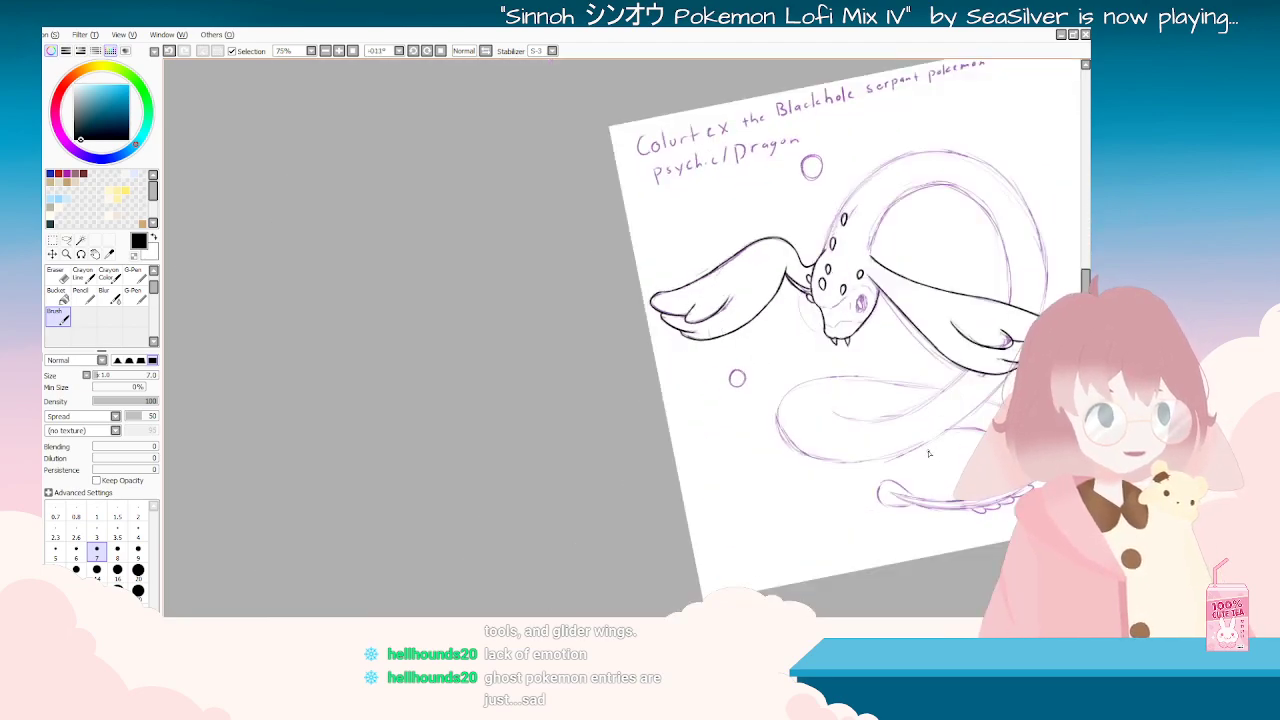
drag(870, 430, 855, 476)
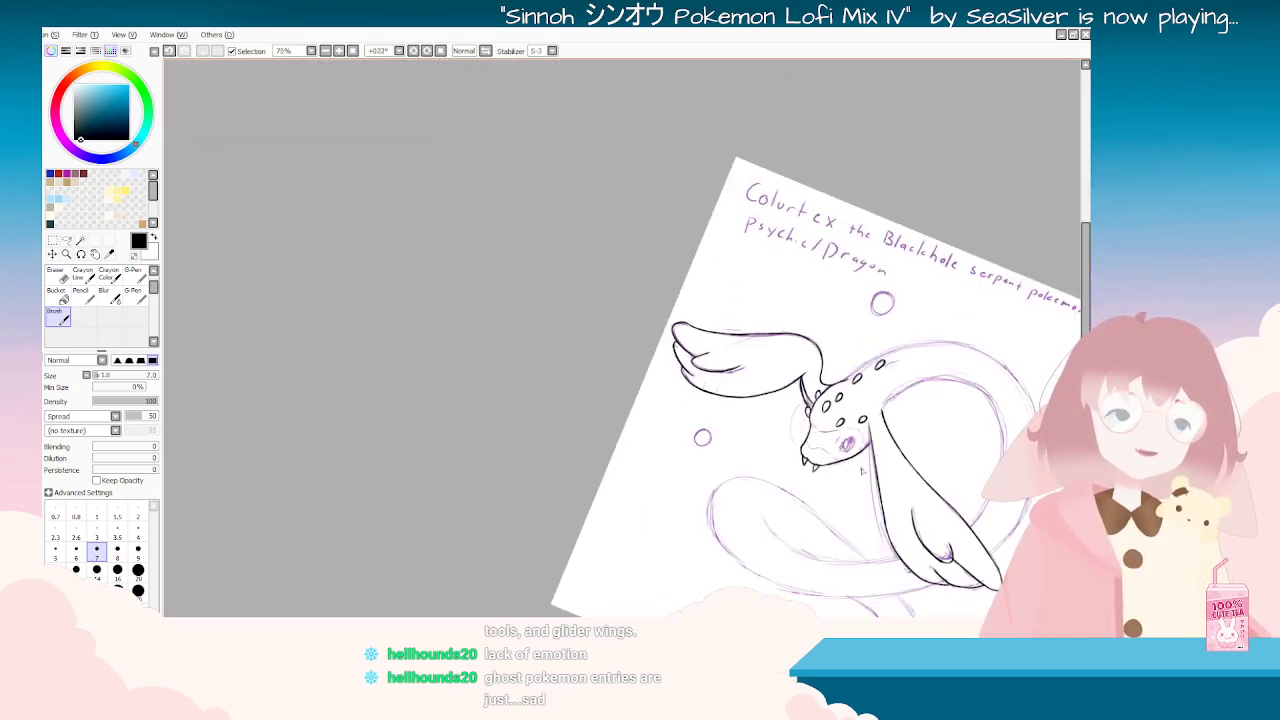
Step: Try a long ink stroke on the serpent's drawing, and undo it
scroll(980, 438, up, 1)
key(End)
key(End)
key(End)
key(End)
key(End)
key(End)
key(End)
key(End)
key(End)
key(End)
key(End)
key(End)
key(End)
key(End)
key(End)
key(End)
key(End)
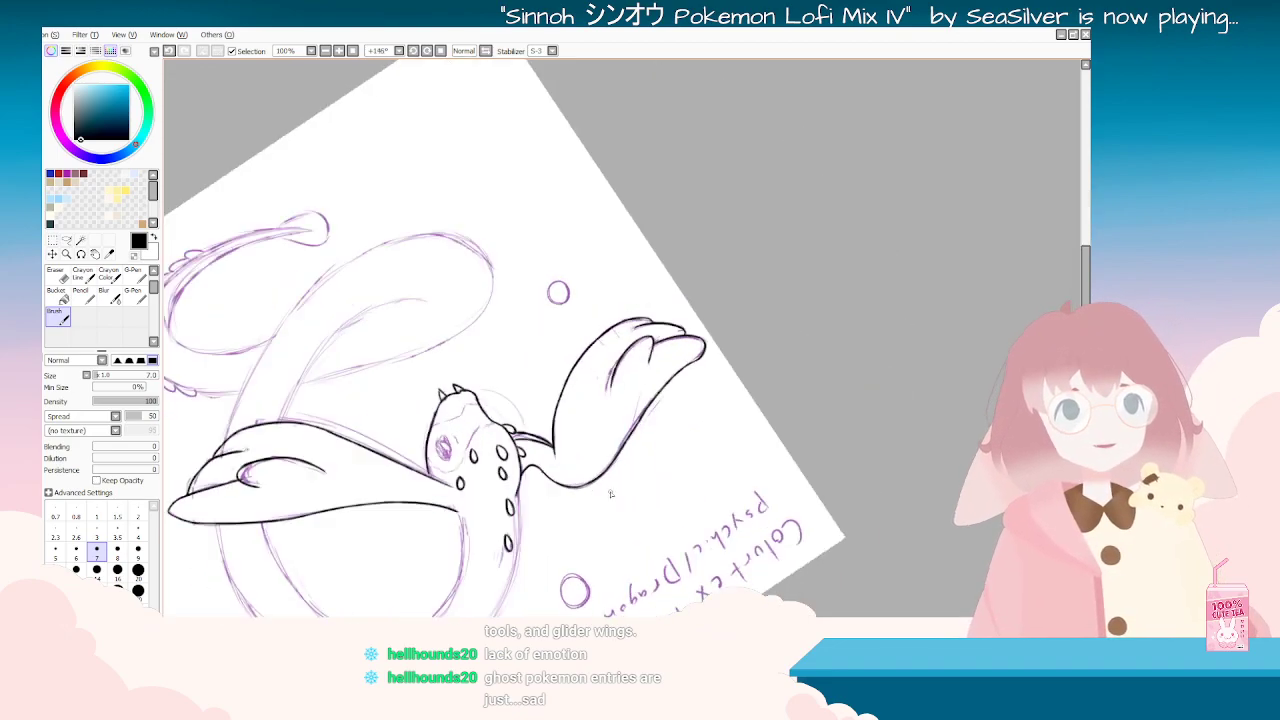
mouse_move(567, 347)
mouse_down()
mouse_move(246, 216)
mouse_move(222, 326)
mouse_up()
key(ctrl+z)
Step: Examine the uninked neck and body curves beside the inked wings from different rotations
key(Delete)
key(Delete)
key(Delete)
key(Delete)
key(Delete)
key(Delete)
key(Delete)
key(Delete)
key(Delete)
key(Delete)
key(Delete)
key(Delete)
key(Delete)
key(Delete)
key(Delete)
key(Delete)
key(Delete)
key(Delete)
key(Delete)
key(End)
key(End)
key(End)
key(End)
key(End)
key(End)
key(End)
key(End)
key(End)
key(End)
key(End)
key(End)
key(End)
key(End)
key(End)
key(End)
key(End)
key(End)
key(End)
key(End)
key(End)
key(End)
key(Delete)
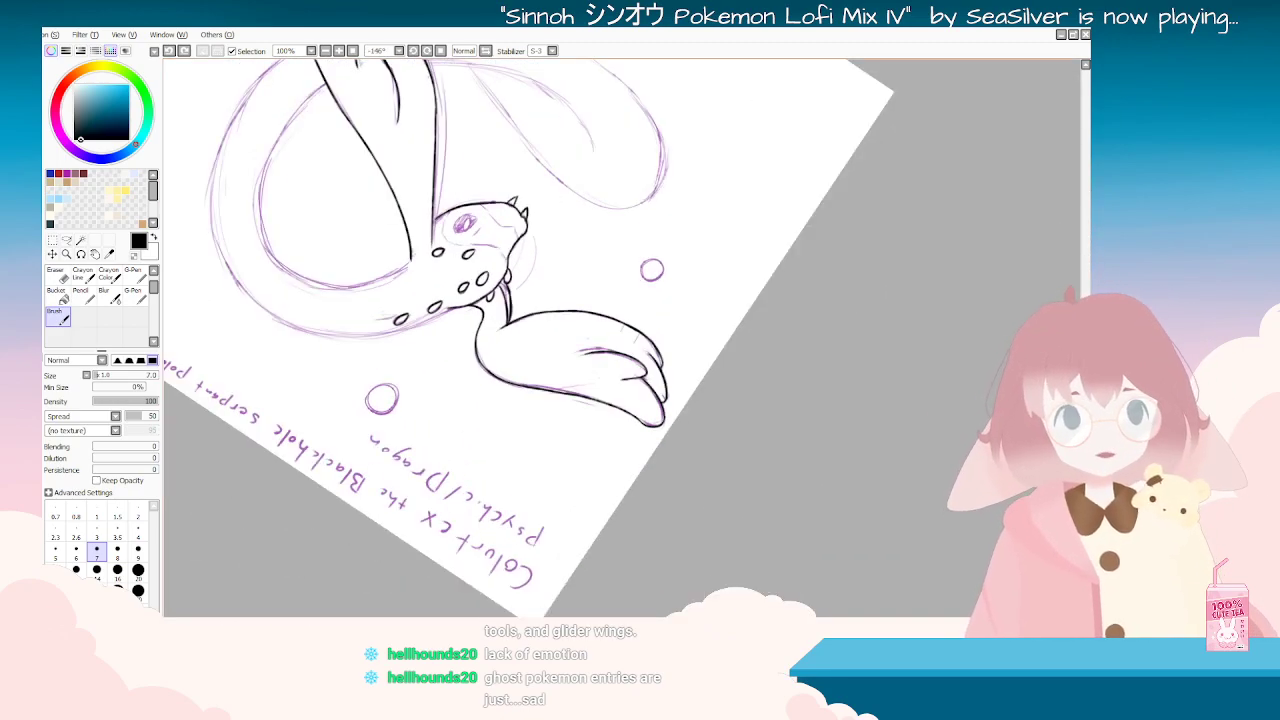
Step: Ink the neck loop's inner contour from the second wing's trailing edge up to the top of the arch
drag(440, 291, 678, 287)
key(Page_Up)
key(Delete)
key(Delete)
key(Delete)
key(Delete)
key(Delete)
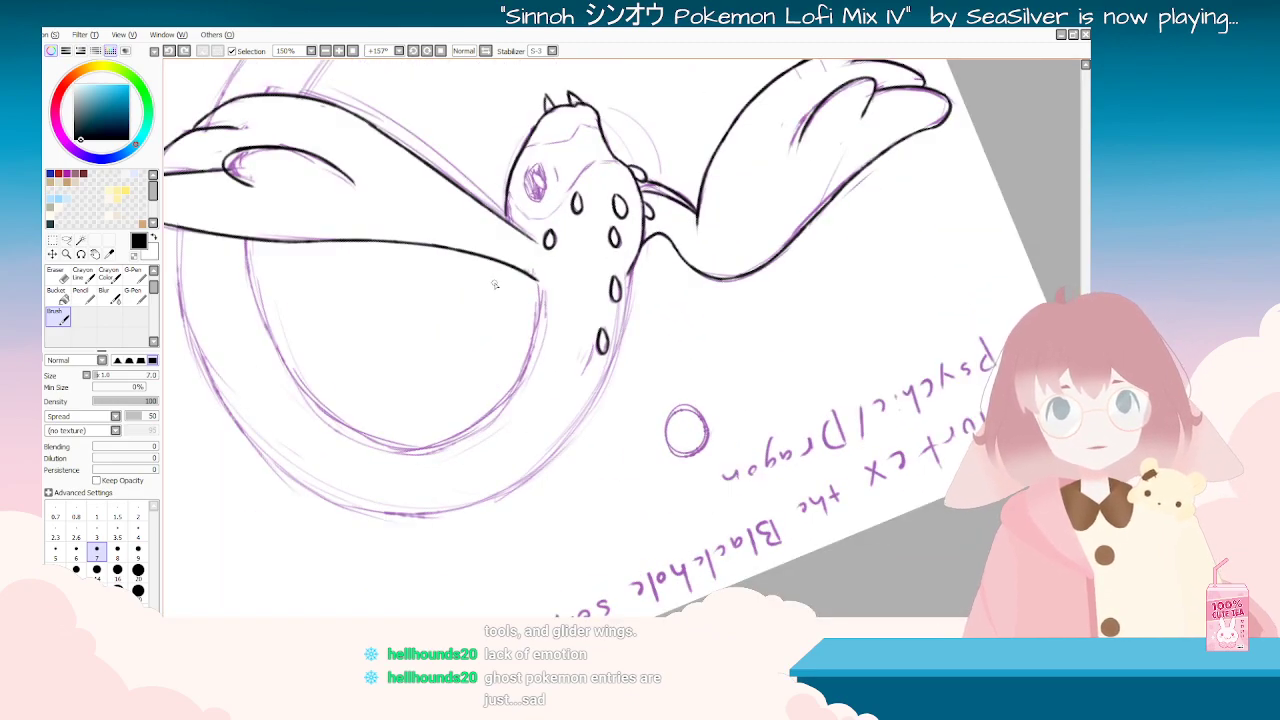
drag(252, 276, 300, 398)
key(ctrl+z)
drag(246, 240, 340, 444)
key(ctrl+z)
drag(246, 239, 340, 420)
drag(440, 290, 883, 363)
drag(752, 490, 768, 219)
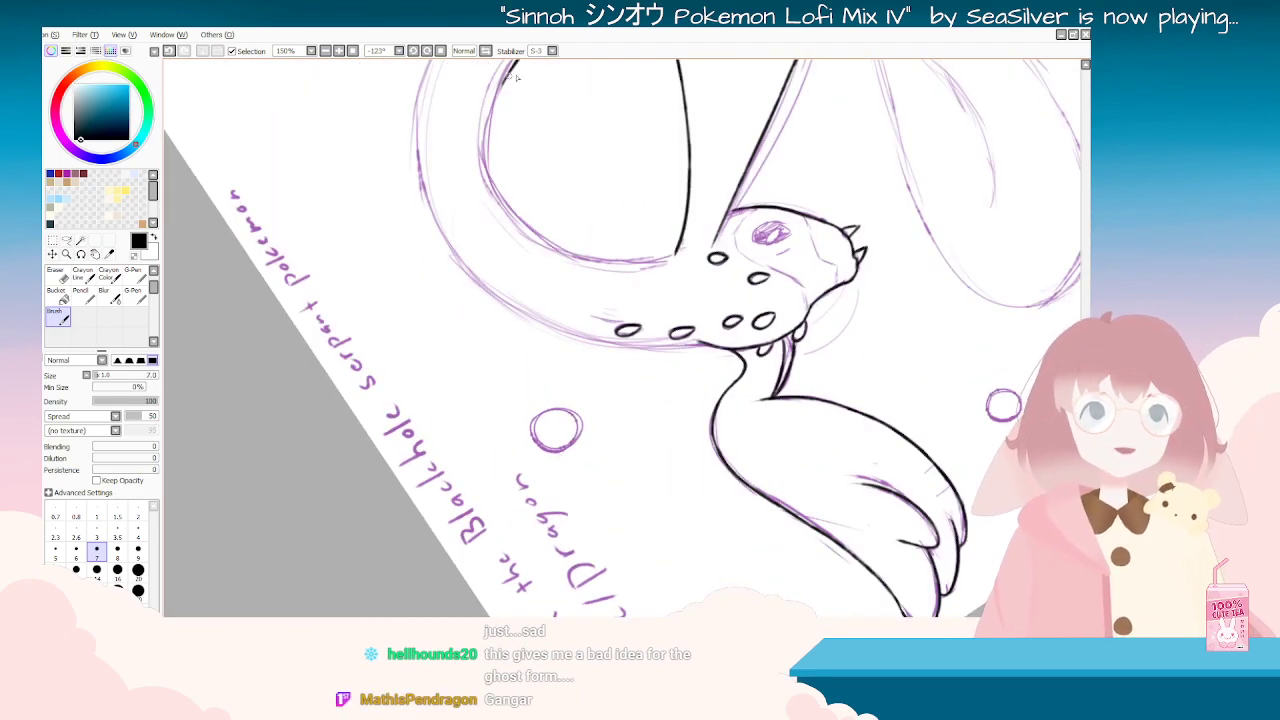
Step: Try to extend the neck loop's inner line past the top of the arch toward the head, and undo the attempts
drag(514, 62, 466, 185)
key(ctrl+z)
drag(512, 66, 490, 172)
key(ctrl+z)
mouse_move(512, 66)
mouse_down()
mouse_move(500, 155)
mouse_move(510, 74)
mouse_move(500, 116)
mouse_up()
key(ctrl+z)
mouse_move(627, 281)
mouse_down()
mouse_move(743, 274)
mouse_move(800, 300)
mouse_move(698, 383)
mouse_up()
key(ctrl+z)
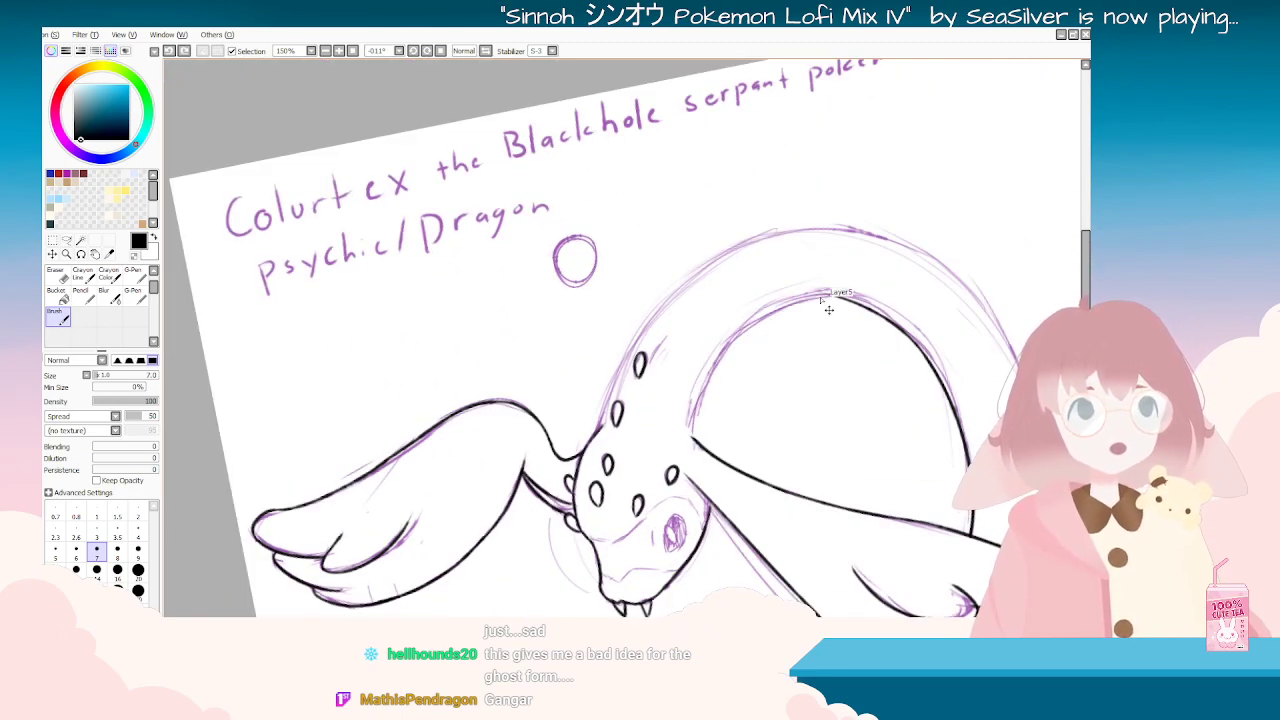
mouse_move(838, 296)
mouse_down()
mouse_move(770, 320)
mouse_move(737, 349)
mouse_up()
key(ctrl+z)
drag(816, 296, 740, 338)
key(ctrl+z)
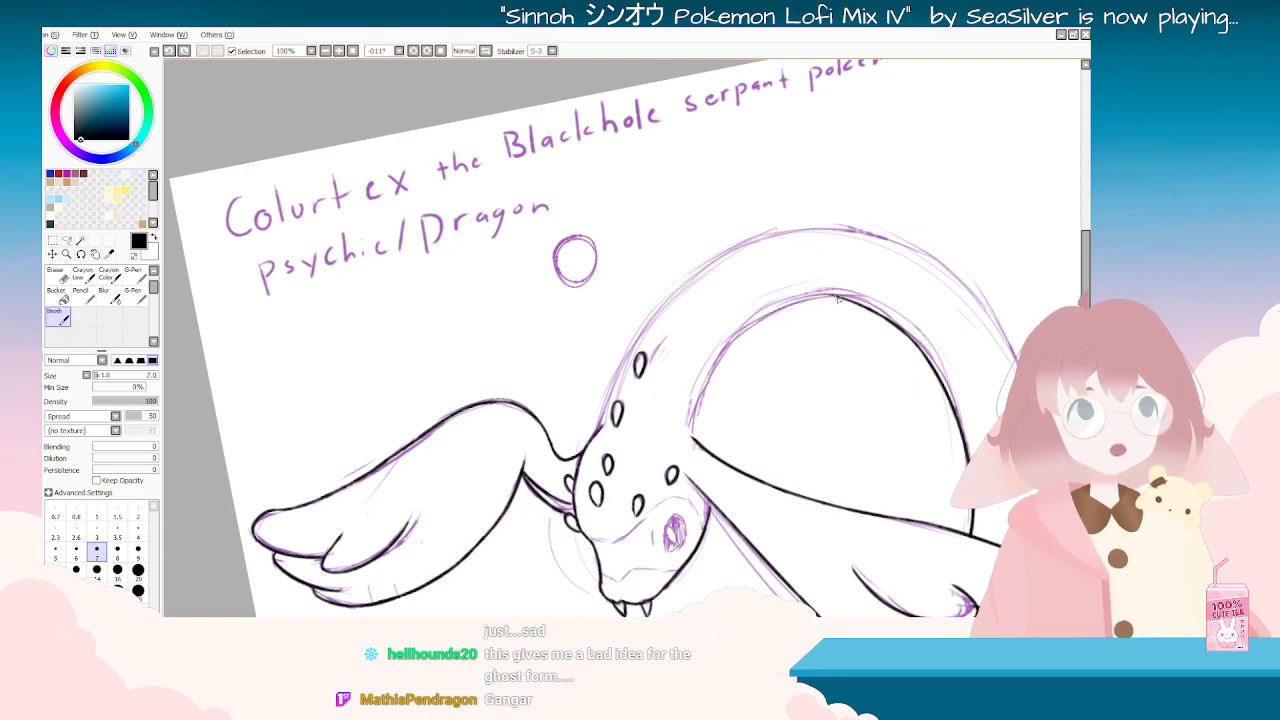
key(ctrl+z)
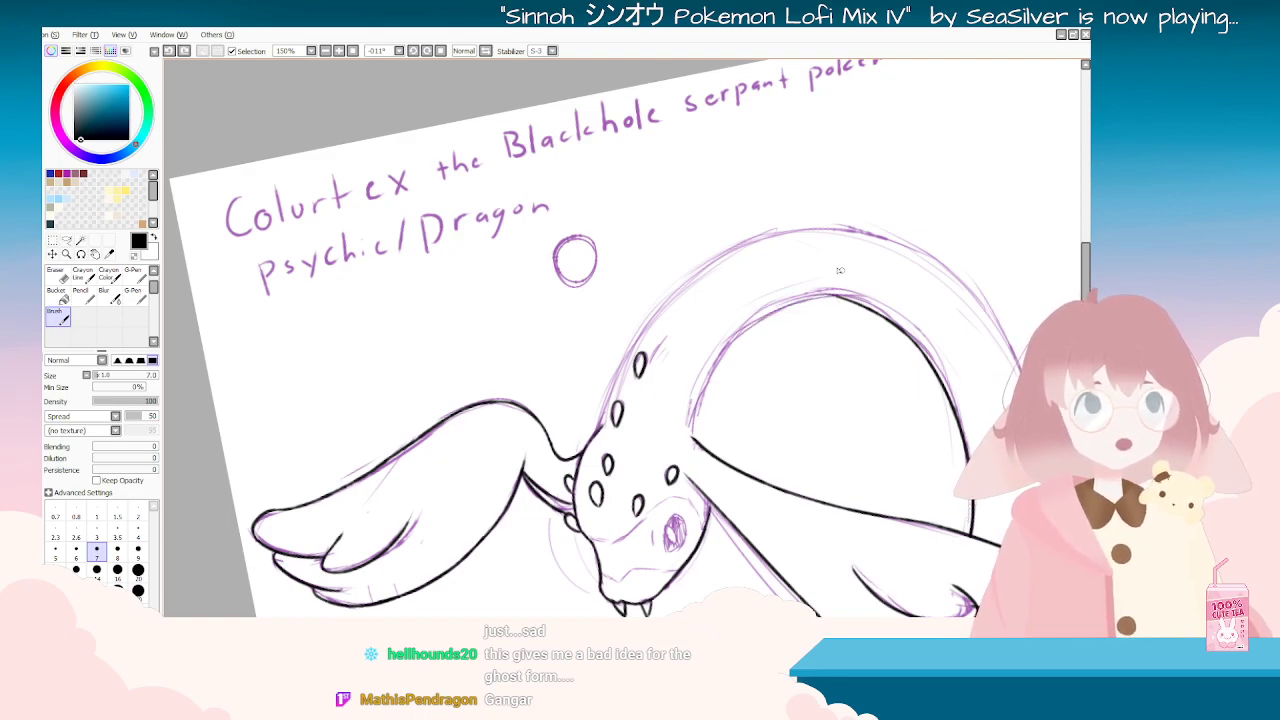
Step: Ink the neck loop's inner contour over the top of the arch, redoing the stroke until it follows the sketch
drag(848, 275, 696, 120)
drag(613, 122, 605, 205)
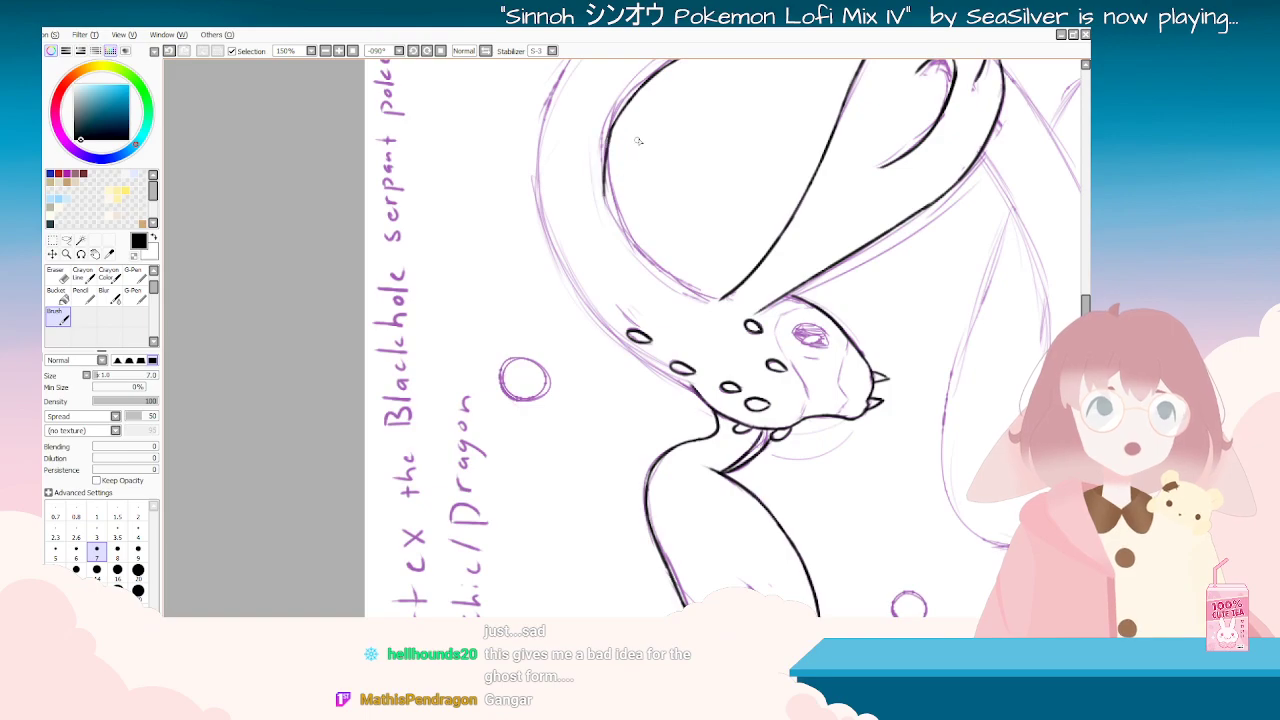
key(ctrl+z)
drag(612, 123, 622, 240)
key(ctrl+z)
drag(612, 123, 636, 246)
Step: Ink the last stretch of the neck loop's inner contour down to the root of the second wing
mouse_move(710, 311)
mouse_down()
mouse_move(757, 330)
mouse_move(701, 411)
mouse_up()
key(ctrl+z)
drag(746, 298, 711, 426)
key(ctrl+z)
mouse_move(739, 540)
mouse_down()
mouse_move(530, 552)
mouse_move(405, 391)
mouse_up()
click(60, 277)
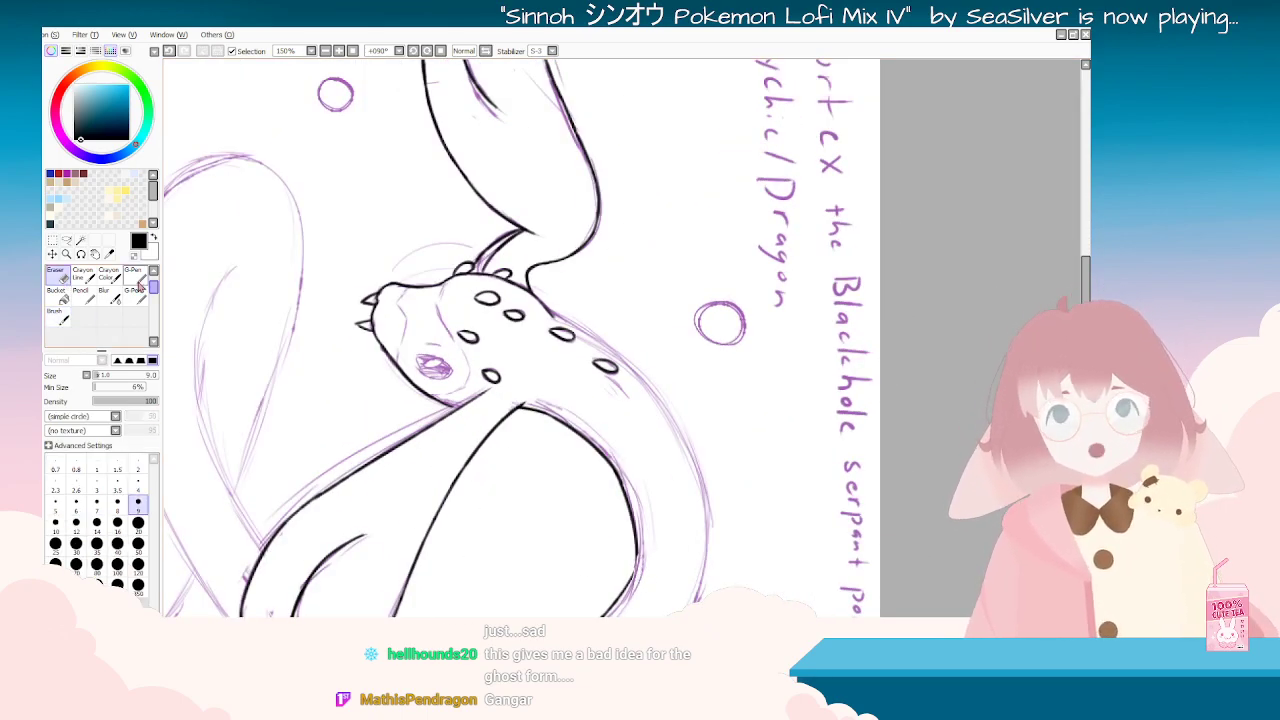
click(61, 317)
mouse_move(553, 492)
mouse_down()
mouse_move(500, 311)
mouse_move(591, 123)
mouse_up()
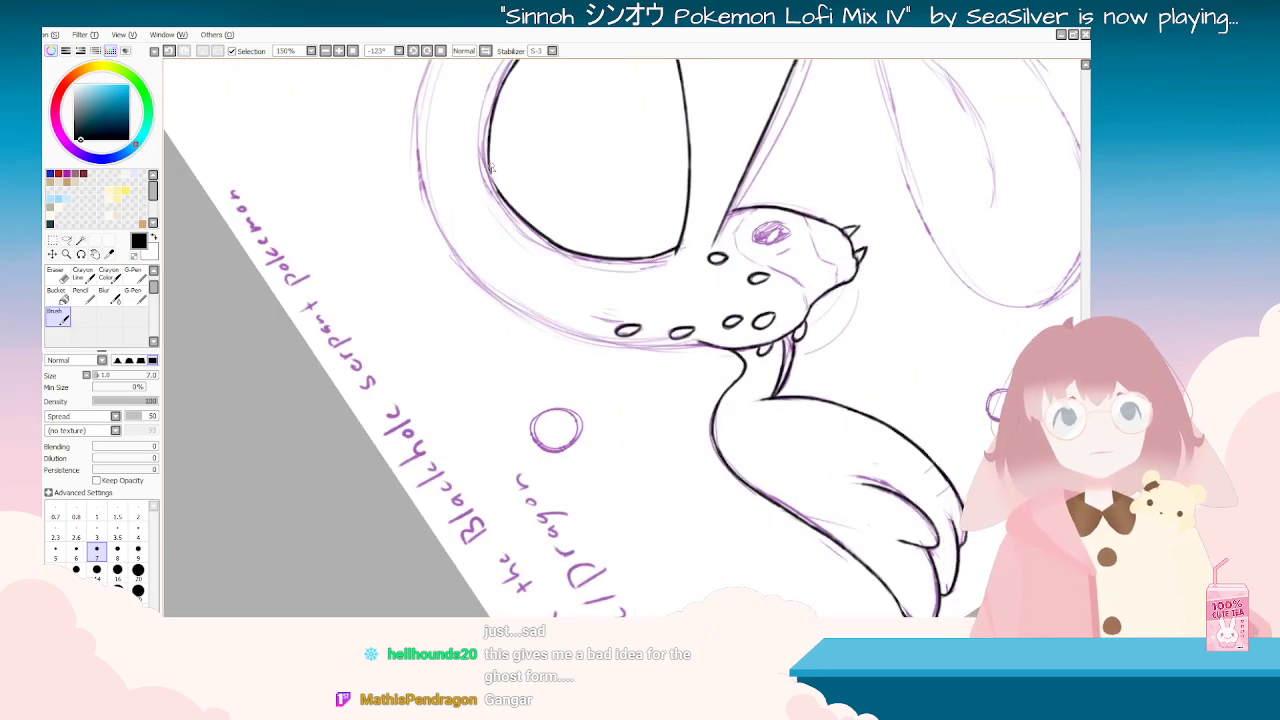
Step: Compare the inked inner neck contour with the purple sketch from several rotations and zoom levels
key(Delete)
key(Delete)
key(Delete)
key(Delete)
key(Delete)
key(Delete)
key(Delete)
key(Delete)
key(Delete)
key(Delete)
key(Delete)
key(Delete)
key(Delete)
key(Delete)
key(Delete)
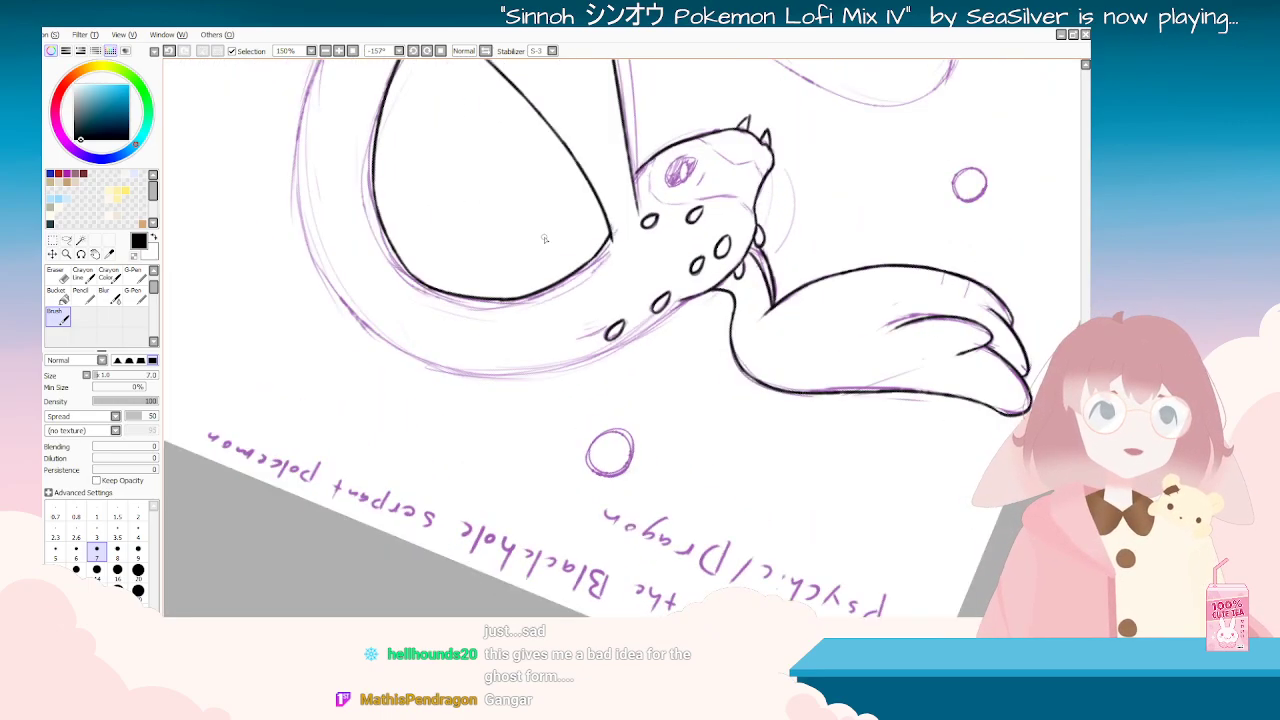
scroll(549, 240, down, 4)
scroll(580, 312, up, 2)
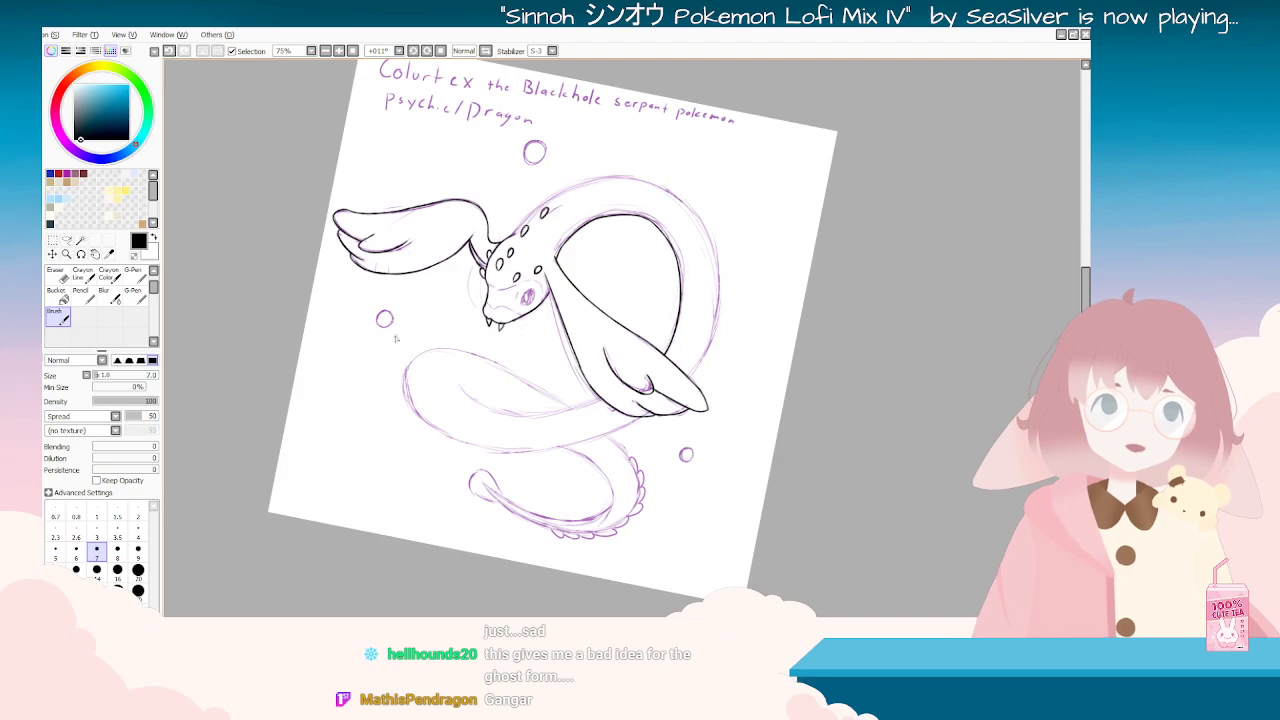
Step: Hide the purple sketch and inspect the neck loop's bare ink line up close
key(Delete)
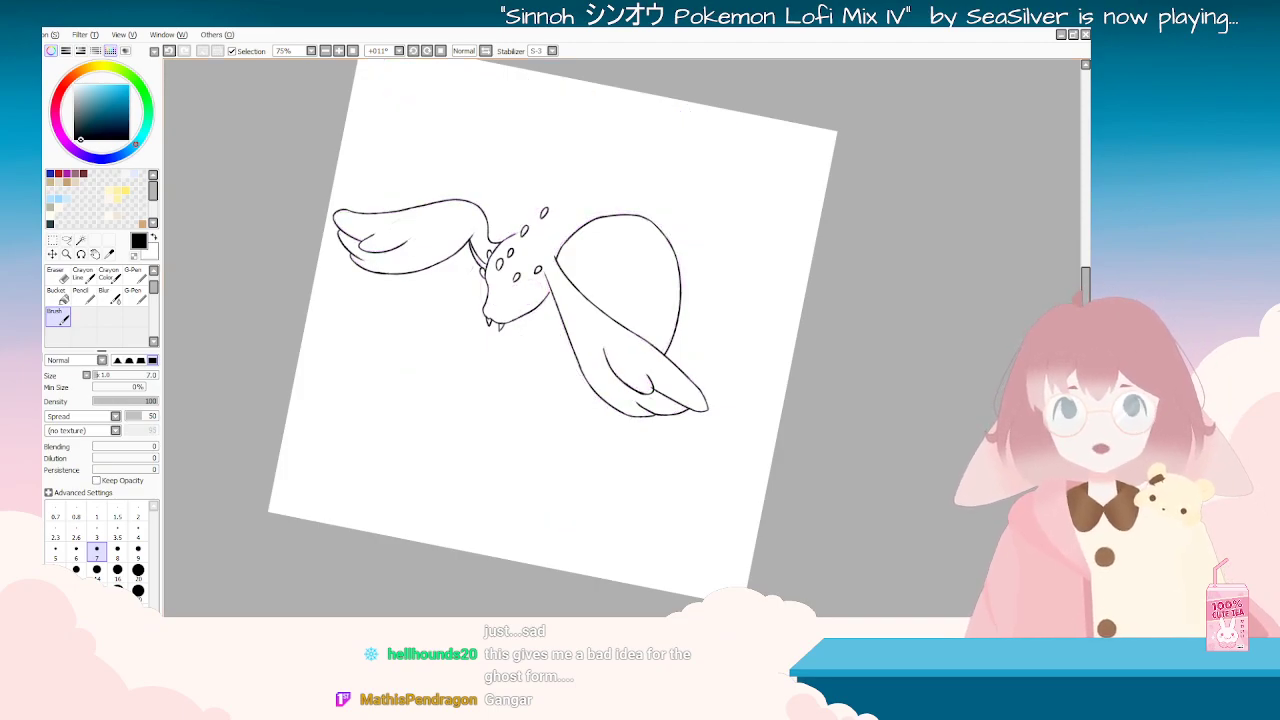
key(Delete)
key(End)
key(End)
key(End)
key(End)
key(End)
key(End)
key(End)
key(End)
scroll(838, 345, up, 3)
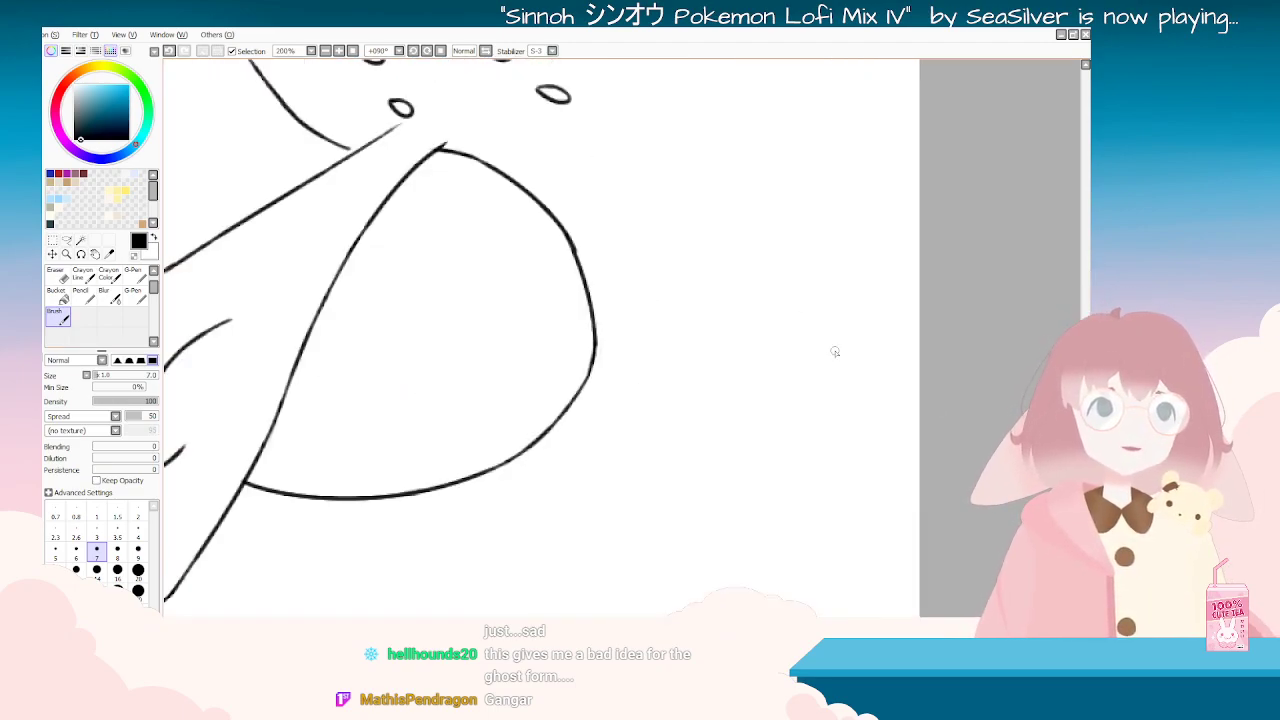
key(End)
key(End)
key(End)
Step: Switch to the Eraser and examine the neck loop's curve and its corner with the second wing from different rotations
click(56, 276)
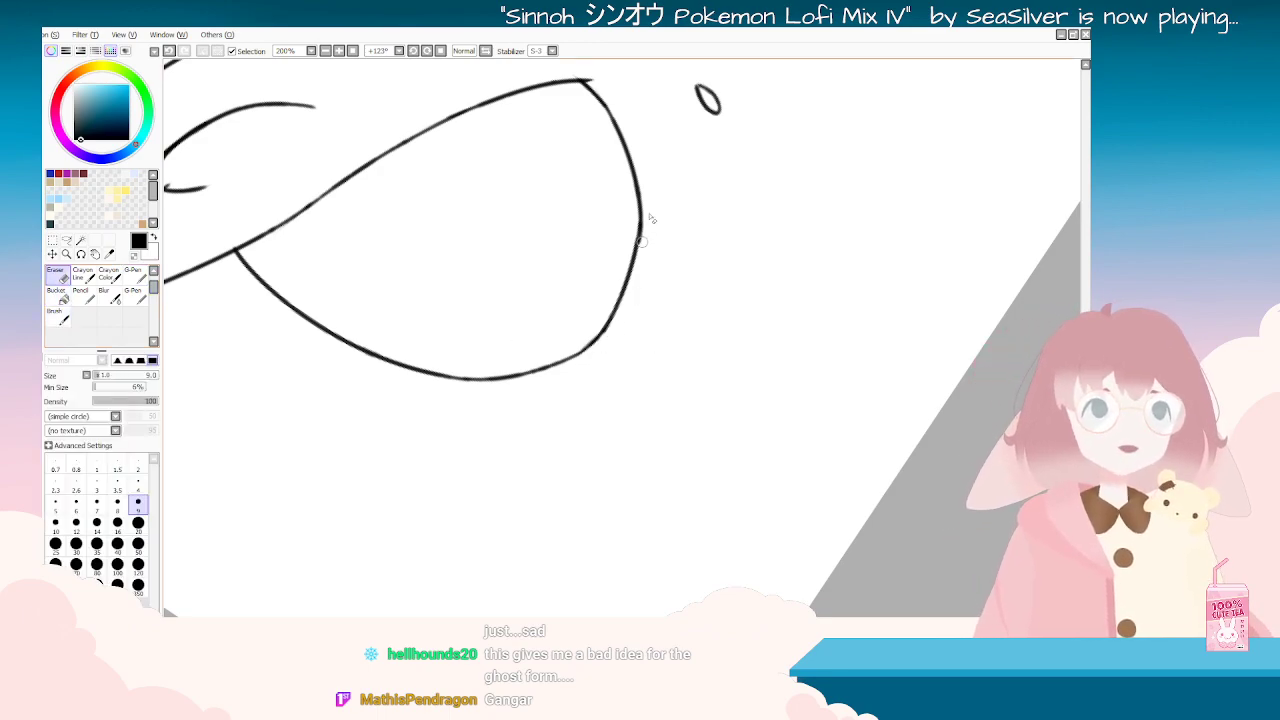
key(h)
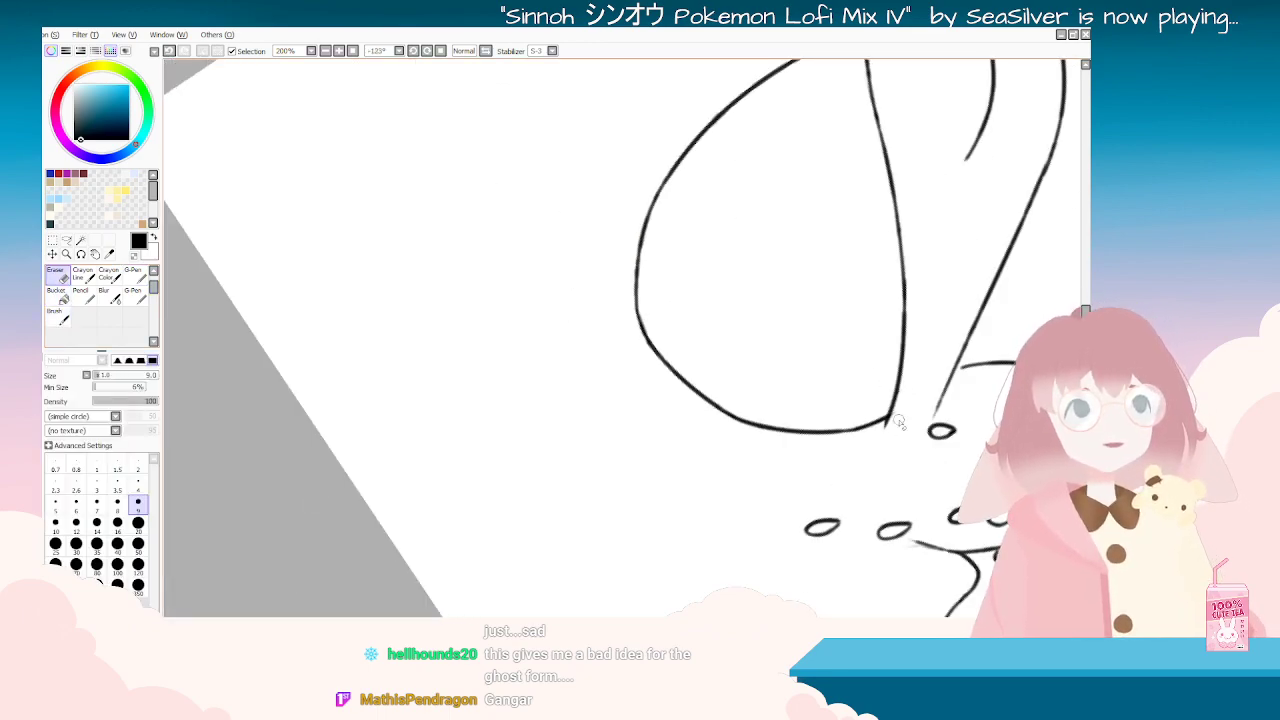
key(Delete)
key(Delete)
key(Delete)
key(Delete)
key(Delete)
key(Delete)
key(Delete)
key(Delete)
key(Delete)
key(Delete)
key(Delete)
key(Delete)
key(Delete)
key(Delete)
key(Delete)
key(Delete)
key(Delete)
key(Delete)
key(Delete)
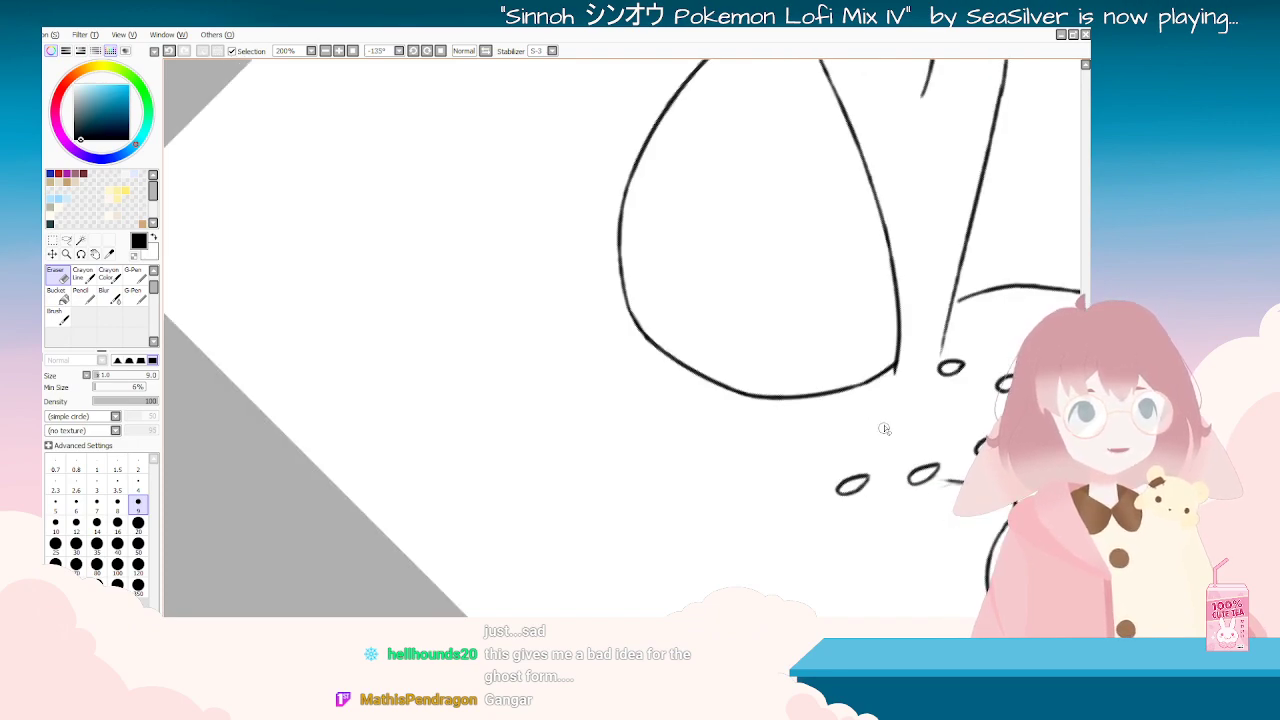
scroll(877, 420, down, 4)
key(Delete)
key(Delete)
key(Delete)
key(Delete)
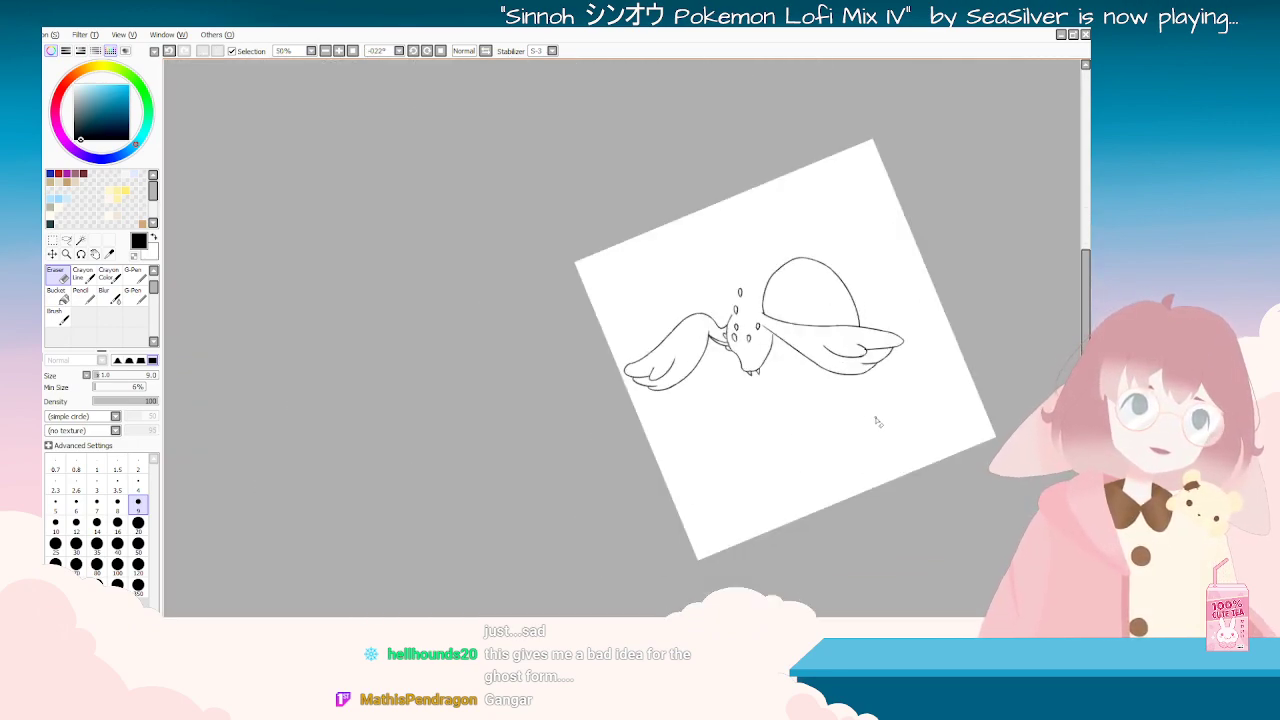
Step: Examine the bare line art of the head, second wing and neck loop up close and as a whole
key(End)
scroll(873, 442, up, 2)
scroll(867, 448, up, 1)
key(End)
key(End)
key(End)
key(End)
key(End)
key(End)
key(End)
key(End)
key(End)
key(End)
key(End)
key(End)
key(End)
key(End)
key(End)
key(End)
key(End)
key(End)
key(End)
key(End)
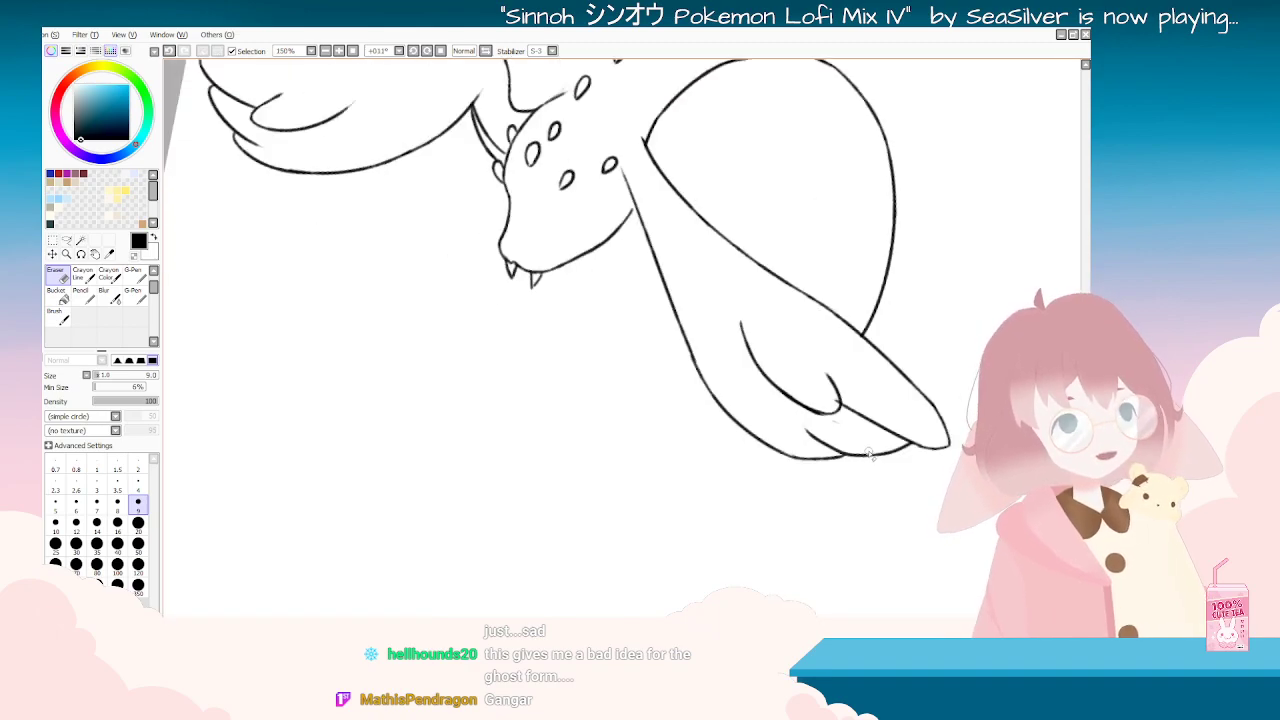
scroll(698, 451, down, 3)
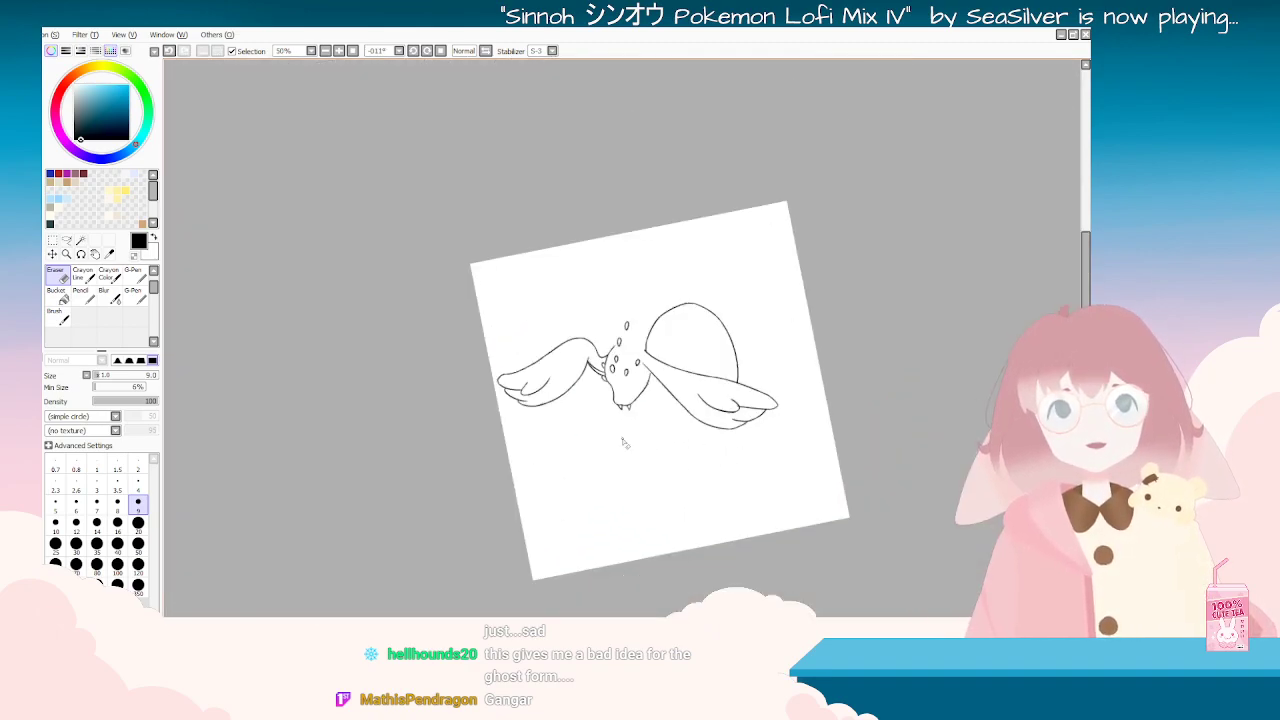
Step: Straighten the canvas and compare the line art with and without the sketch shown
key(End)
key(End)
key(Delete)
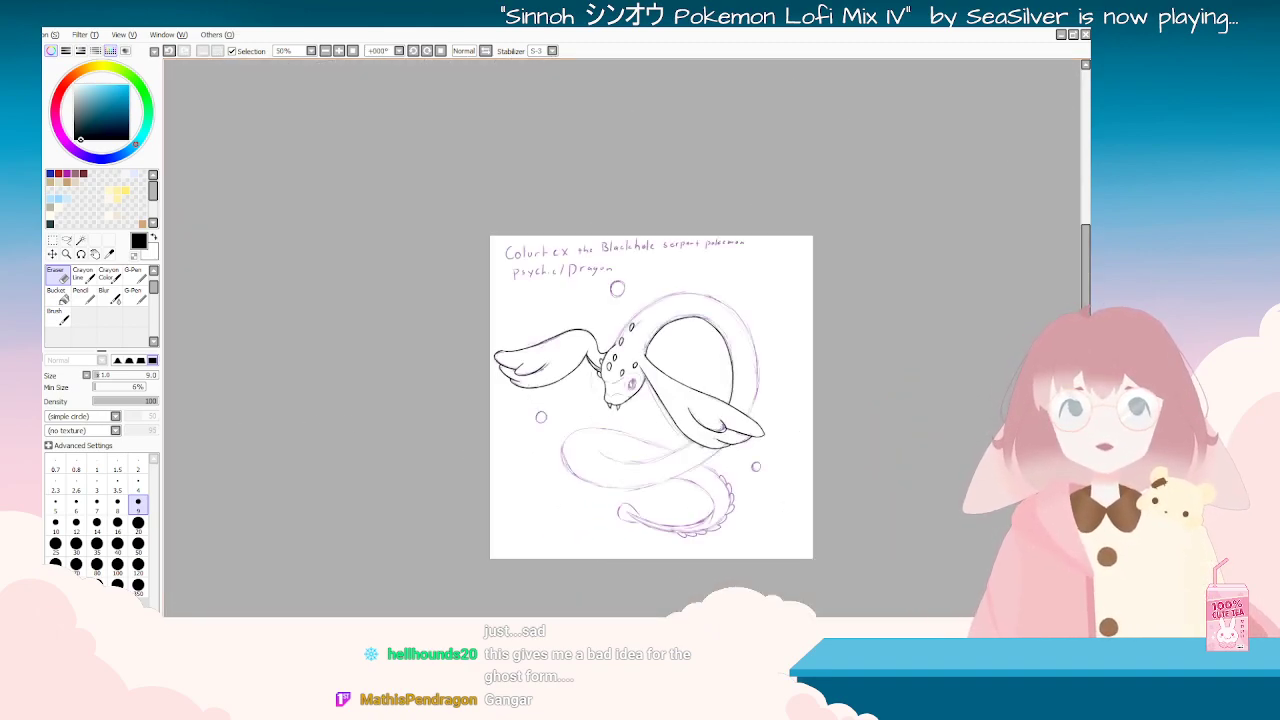
scroll(729, 373, up, 3)
scroll(730, 376, down, 3)
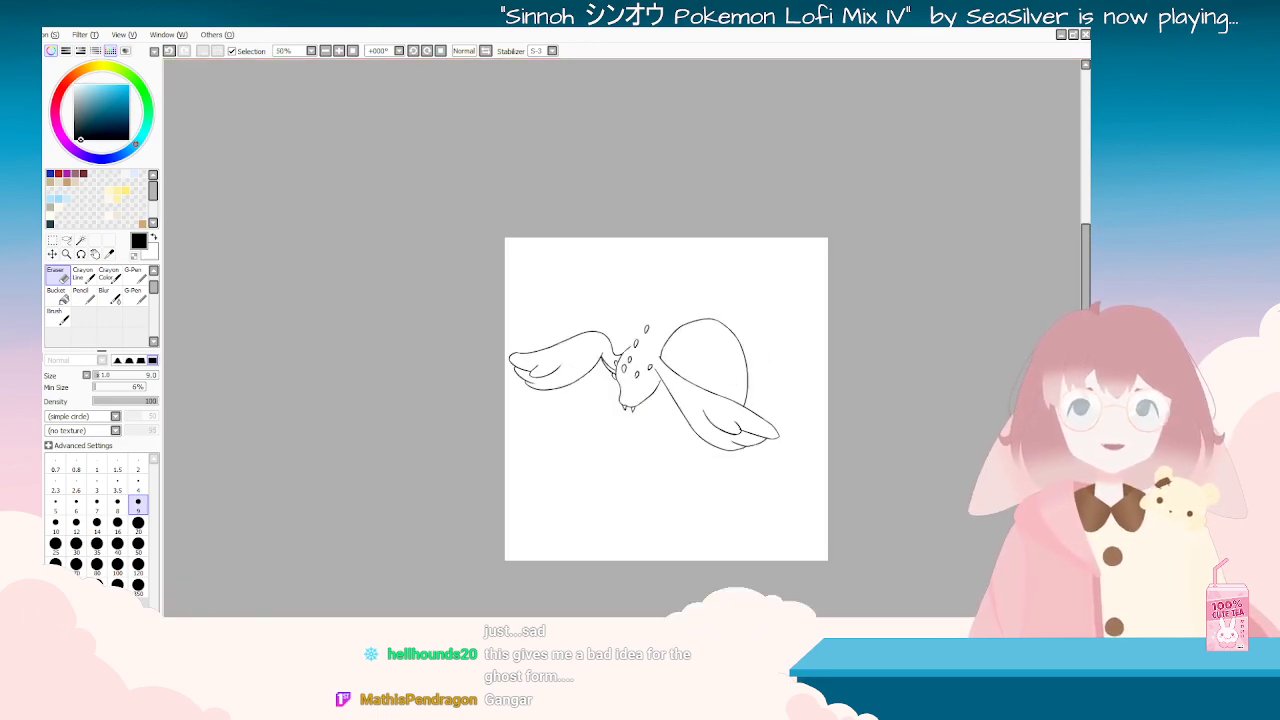
scroll(725, 387, up, 3)
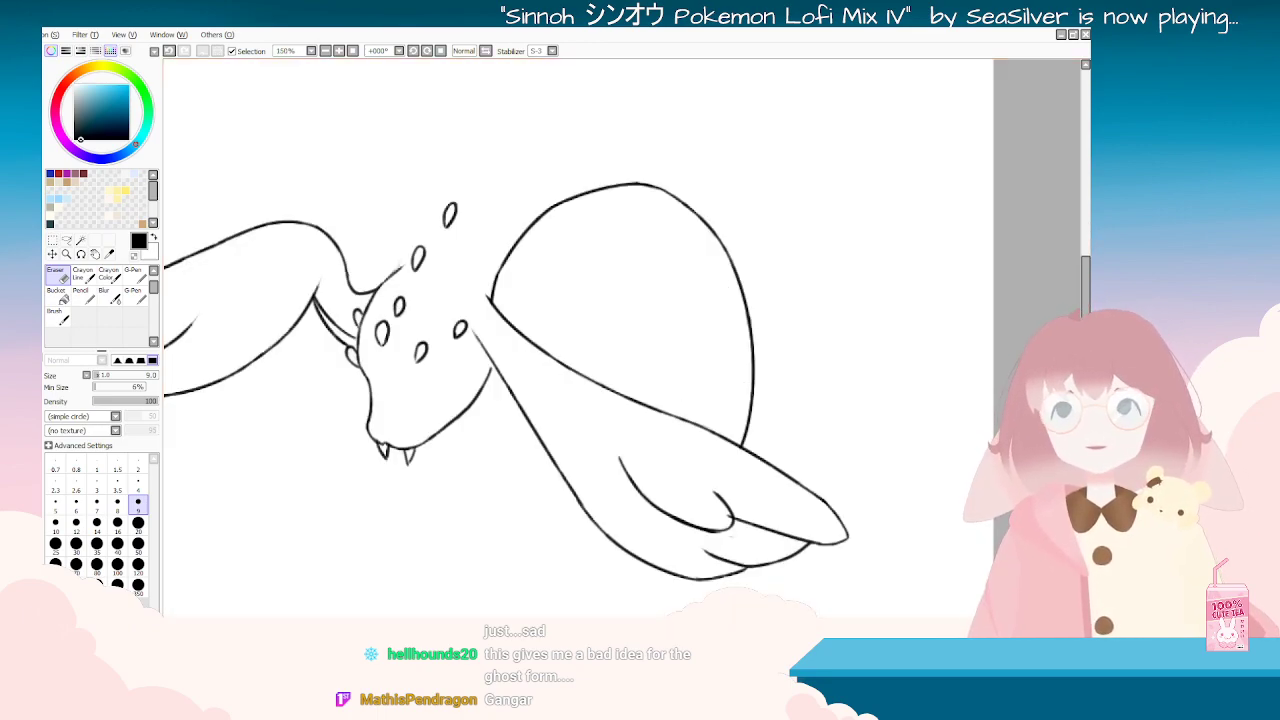
Step: Hide the line art, show only the purple sketch, and review the whole serpent design
key(d)
scroll(494, 462, down, 2)
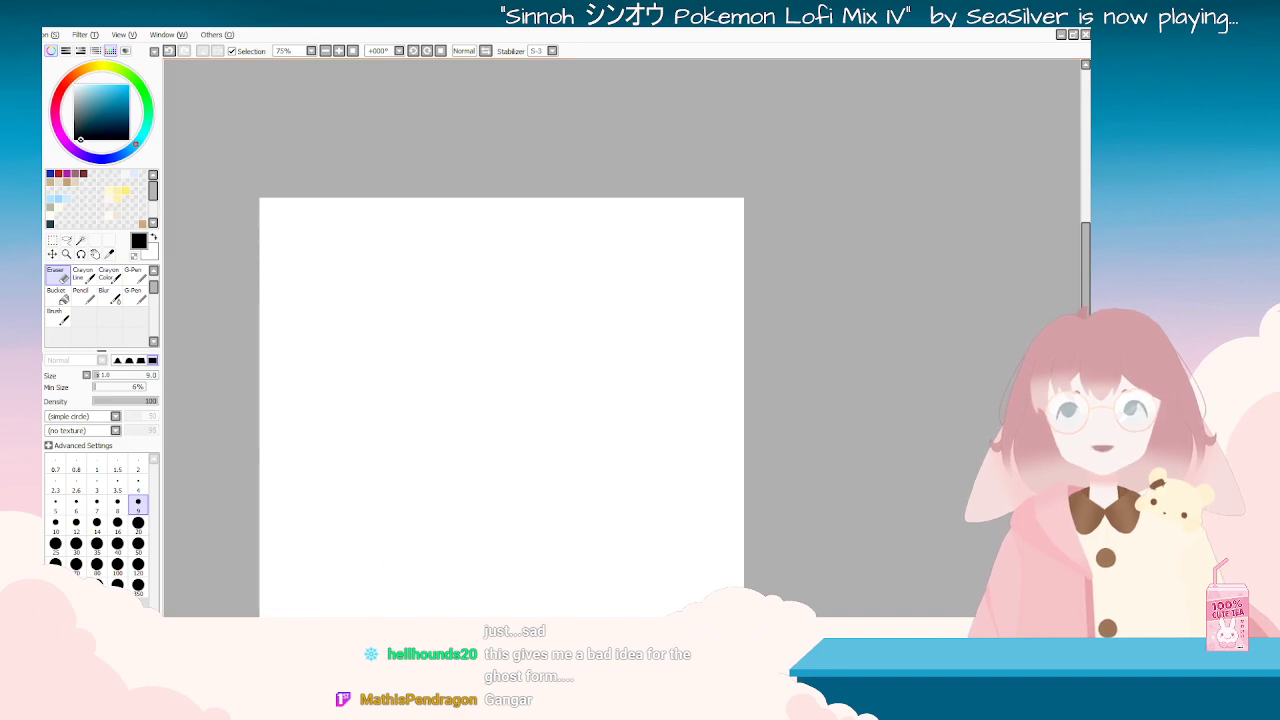
scroll(341, 366, up, 2)
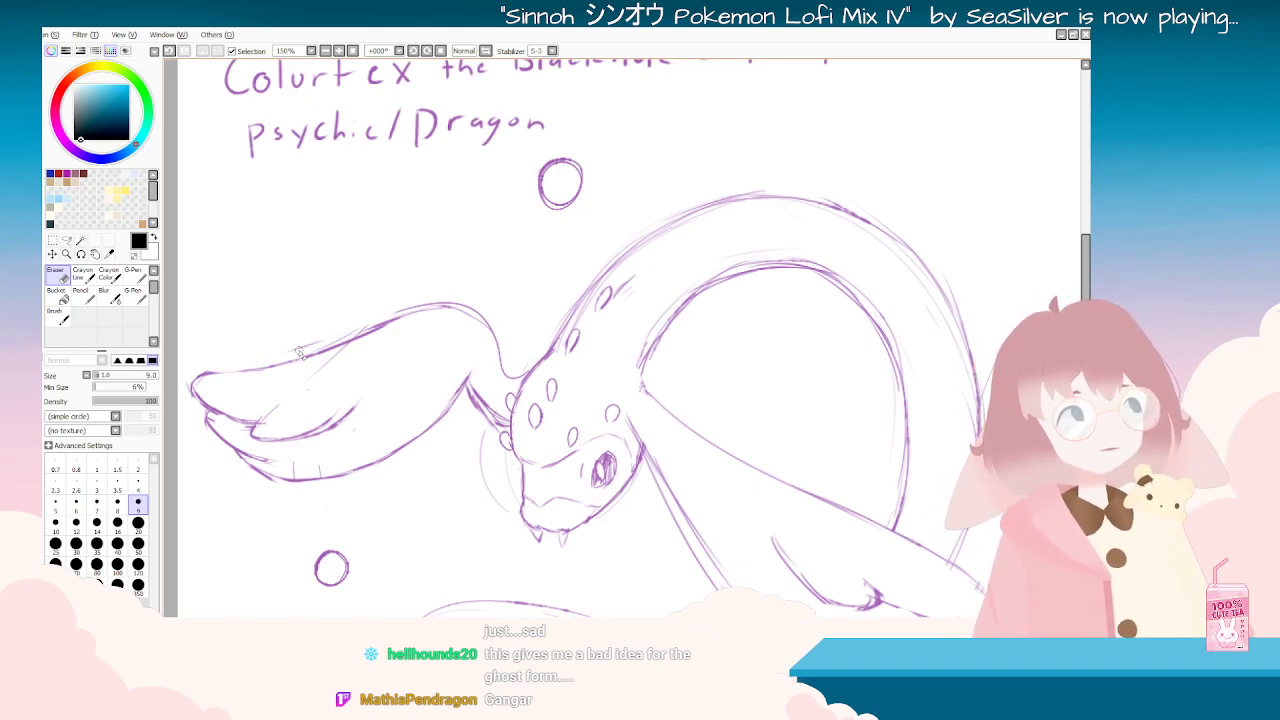
drag(524, 362, 543, 362)
drag(509, 402, 582, 469)
key(Home)
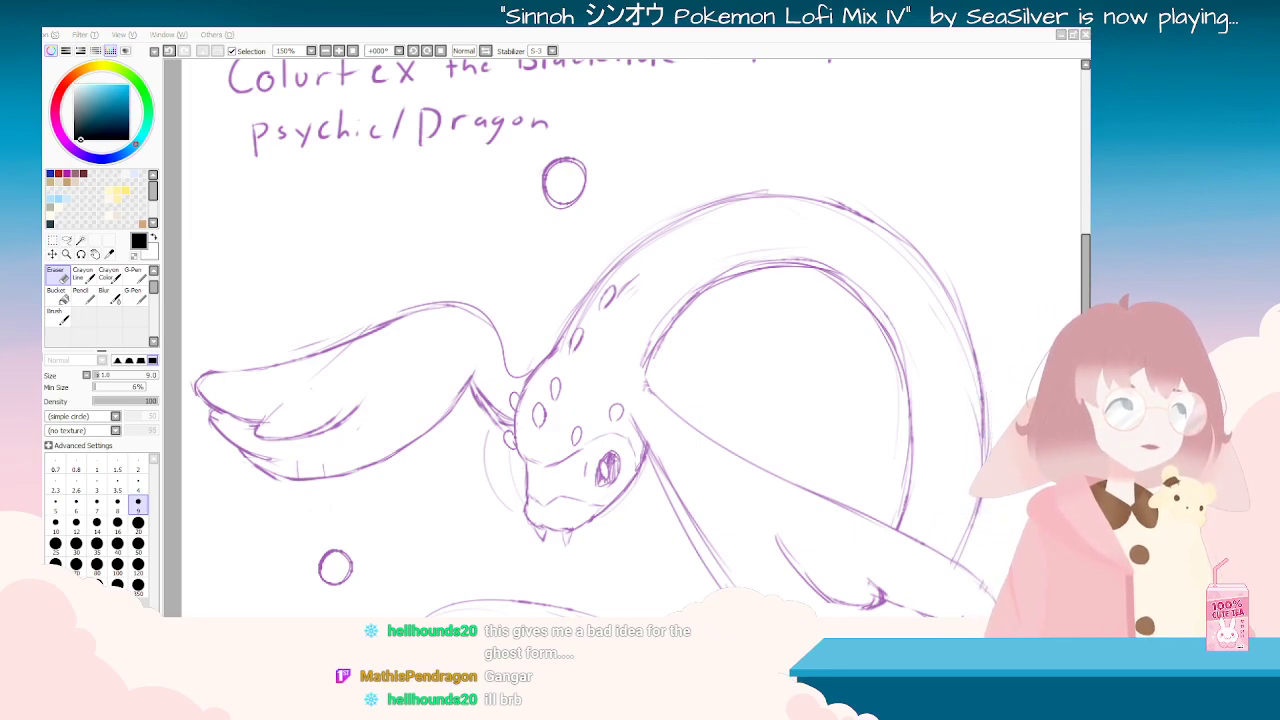
scroll(560, 410, down, 6)
scroll(622, 474, up, 2)
click(627, 519)
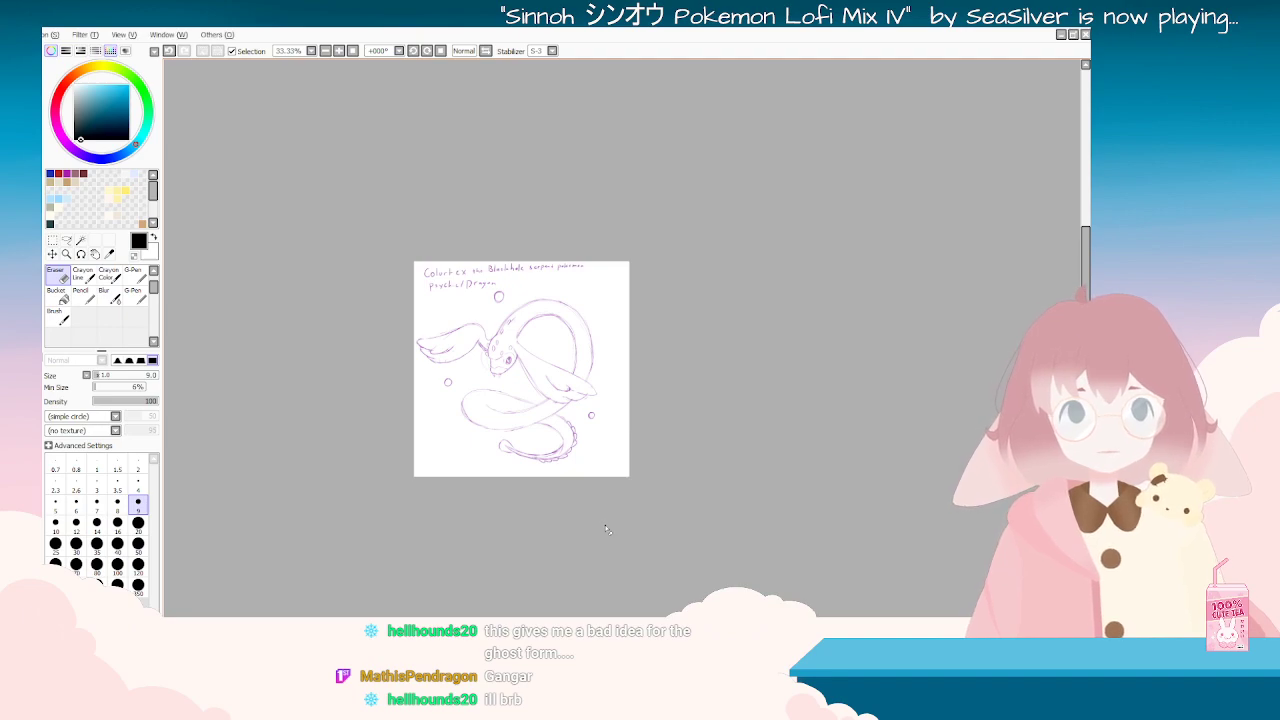
Step: Examine the purple sketch of the serpent's head up close with the canvas straightened
key(Delete)
key(Delete)
key(Delete)
key(Delete)
key(Delete)
key(Delete)
key(Delete)
key(Delete)
key(Delete)
key(Delete)
key(Delete)
key(Delete)
key(Delete)
key(Delete)
key(Delete)
key(Delete)
key(Delete)
key(Delete)
key(Delete)
key(Delete)
key(Delete)
key(Delete)
key(Delete)
key(Delete)
scroll(434, 314, up, 3)
scroll(548, 430, down, 2)
scroll(667, 486, up, 5)
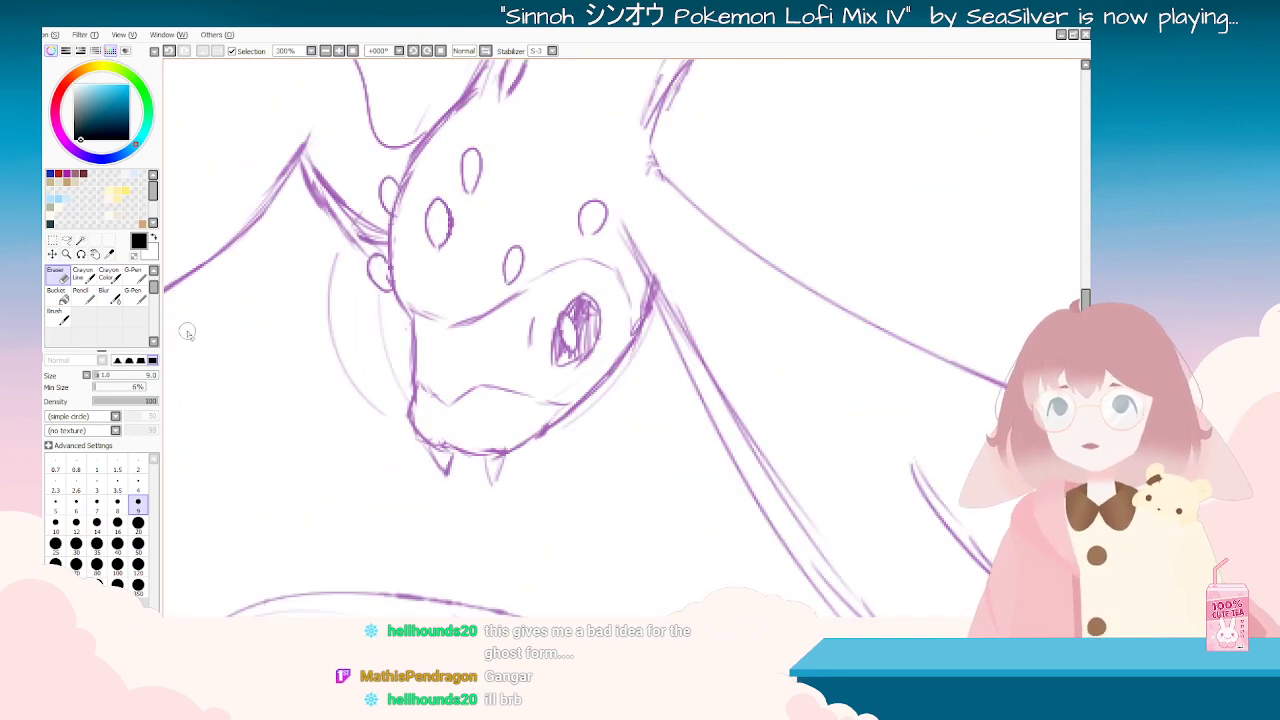
scroll(300, 345, up, 2)
Step: Try inking the snout, jaw and body outlines over the sketch with the size 20 Crayon Line brush, undoing the strokes
click(108, 295)
click(110, 277)
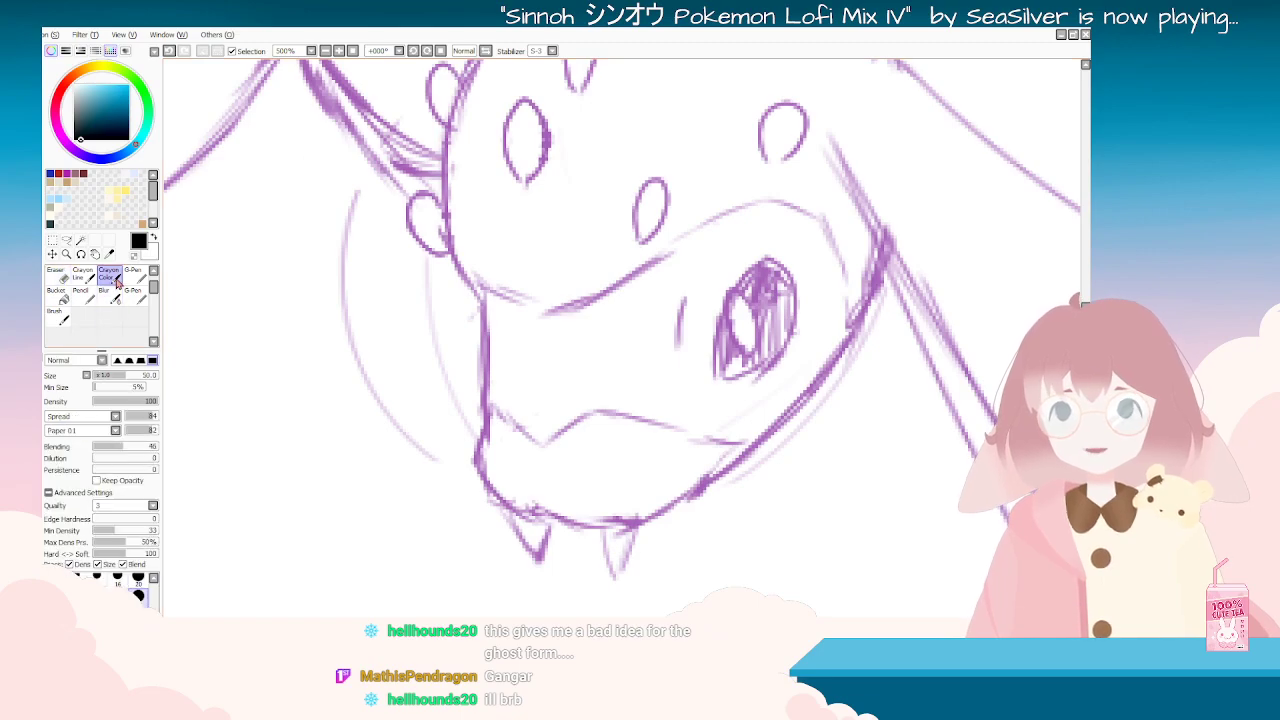
scroll(400, 360, down, 2)
click(83, 276)
drag(481, 310, 486, 412)
key(ctrl+z)
mouse_move(481, 306)
mouse_down()
mouse_move(480, 430)
mouse_move(565, 443)
mouse_move(775, 255)
mouse_move(621, 281)
mouse_move(764, 349)
mouse_move(634, 607)
mouse_move(832, 580)
mouse_up()
scroll(545, 456, down, 4)
key(ctrl+z)
key(ctrl+z)
mouse_move(628, 329)
mouse_down()
mouse_move(635, 398)
mouse_move(500, 550)
mouse_move(822, 470)
mouse_move(490, 530)
mouse_move(824, 323)
mouse_move(808, 294)
mouse_move(370, 402)
mouse_move(722, 242)
mouse_move(514, 305)
mouse_up()
key(ctrl+z)
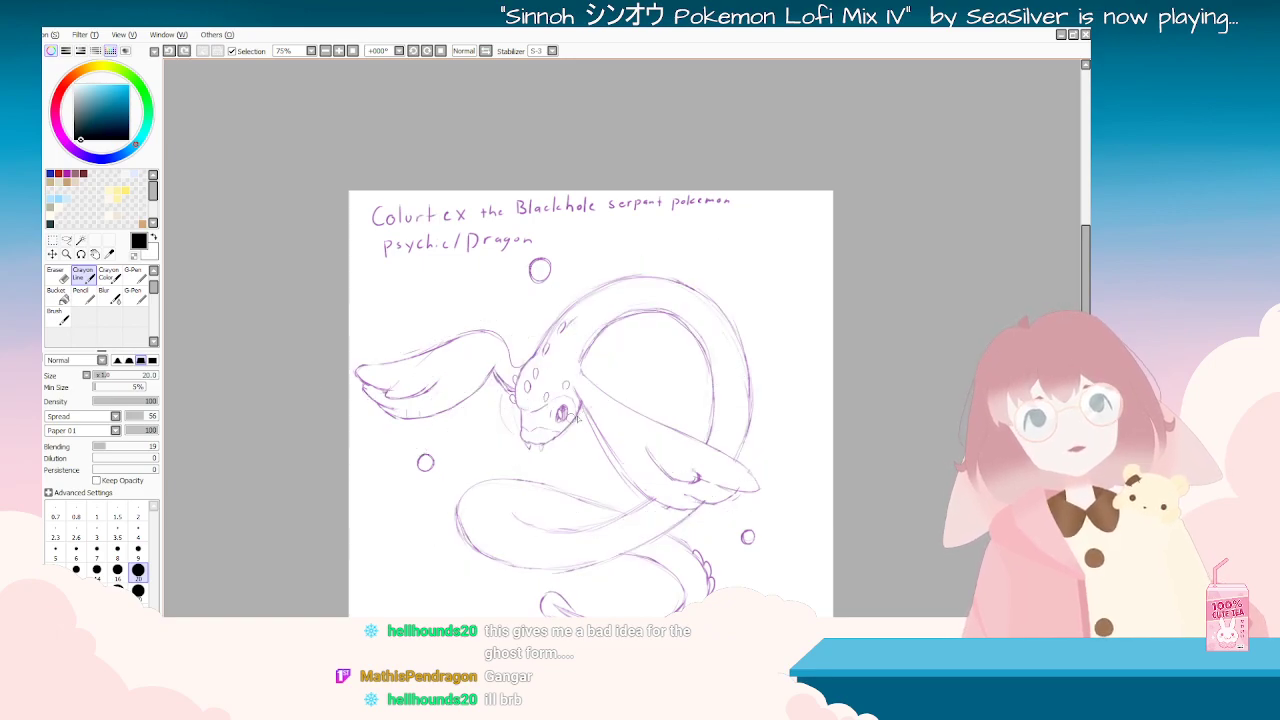
mouse_move(617, 371)
mouse_down()
mouse_move(634, 401)
mouse_move(462, 483)
mouse_move(575, 481)
mouse_move(758, 401)
mouse_move(526, 601)
mouse_move(432, 464)
mouse_move(697, 497)
mouse_up()
key(ctrl+z)
Step: Switch to the Brush tool and reduce its size to 4, testing strokes on the upper bump at the head's outer edge
scroll(399, 256, up, 5)
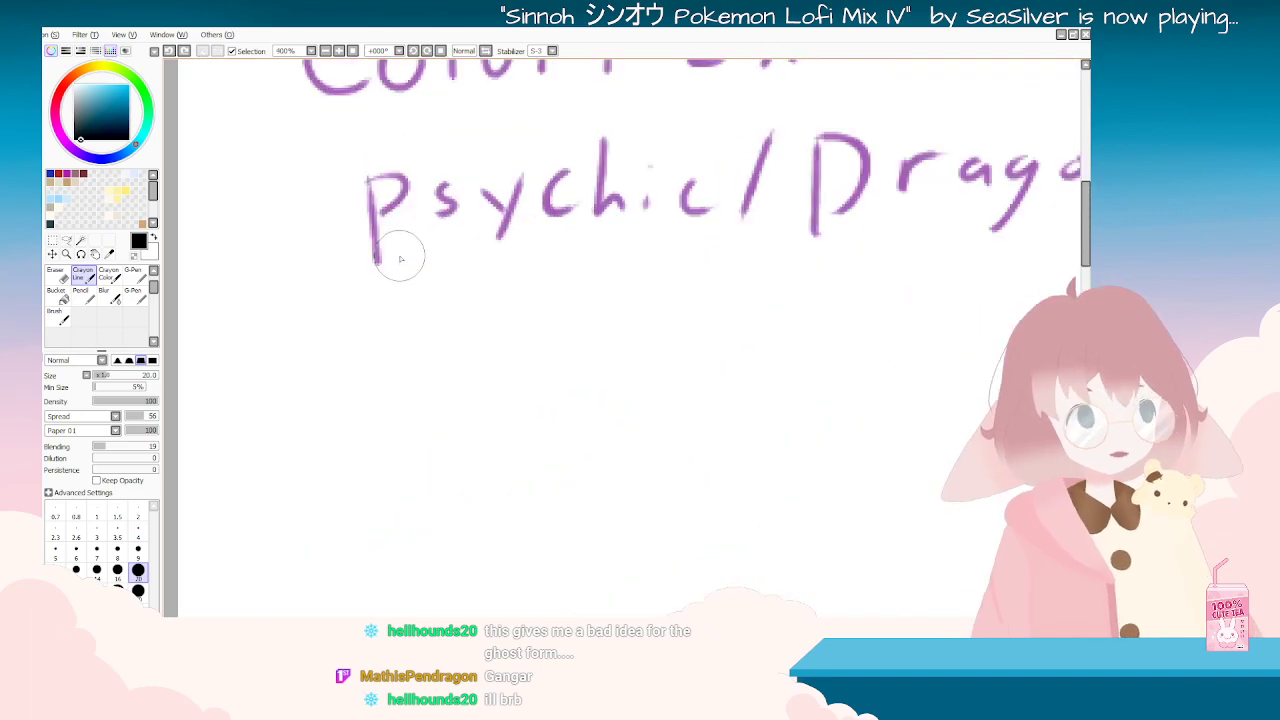
scroll(399, 256, down, 5)
scroll(585, 381, up, 4)
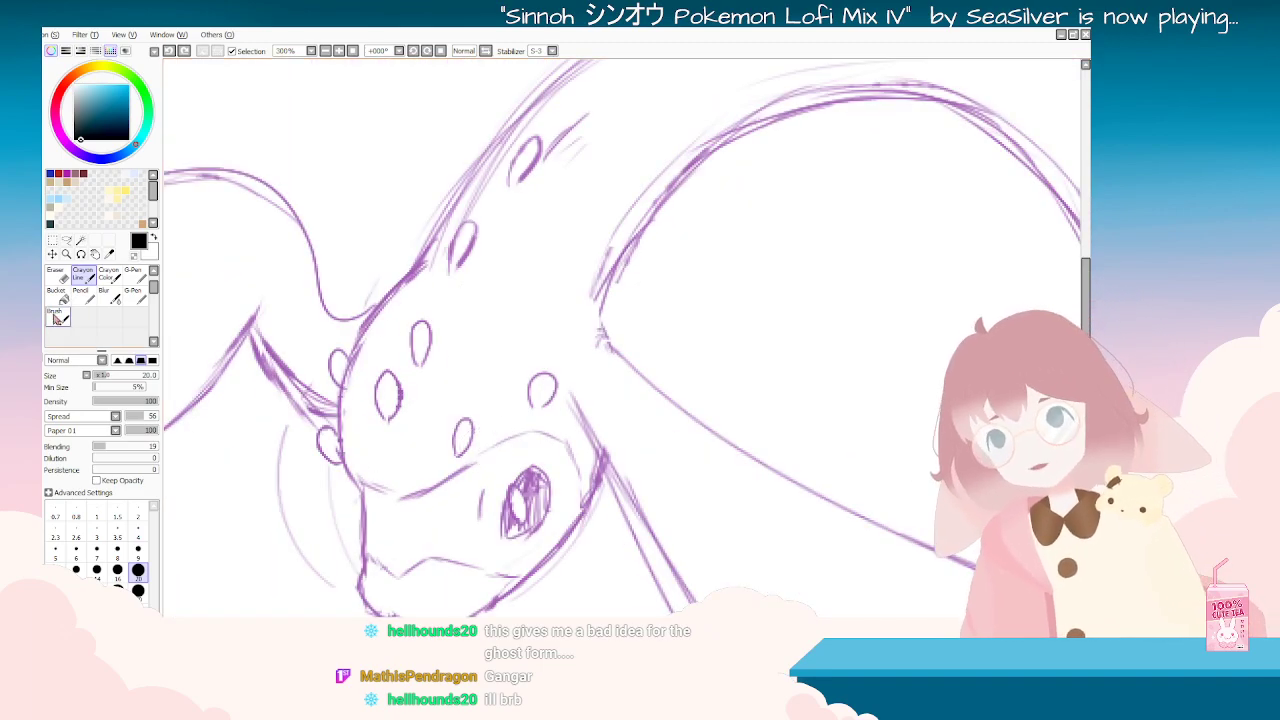
click(70, 316)
mouse_move(345, 392)
mouse_down()
mouse_move(333, 341)
mouse_move(348, 350)
mouse_move(343, 392)
mouse_up()
key(ctrl+z)
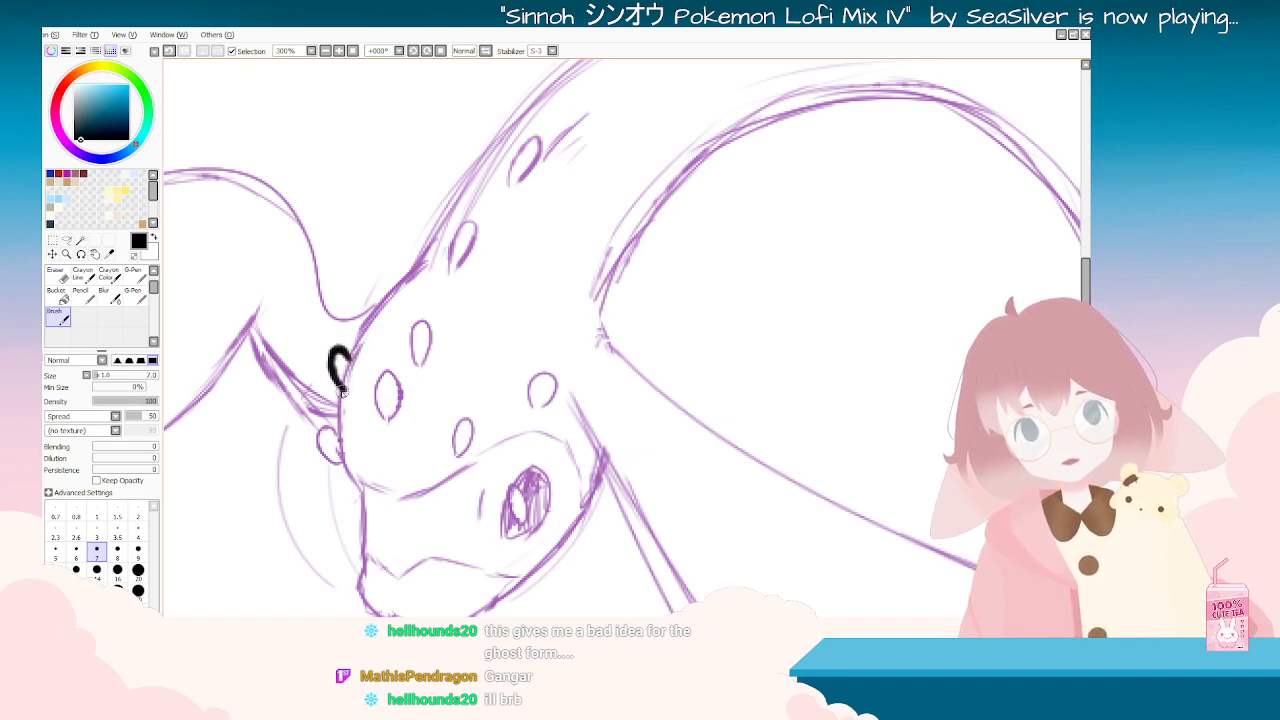
key(ctrl+z)
key(bracketleft)
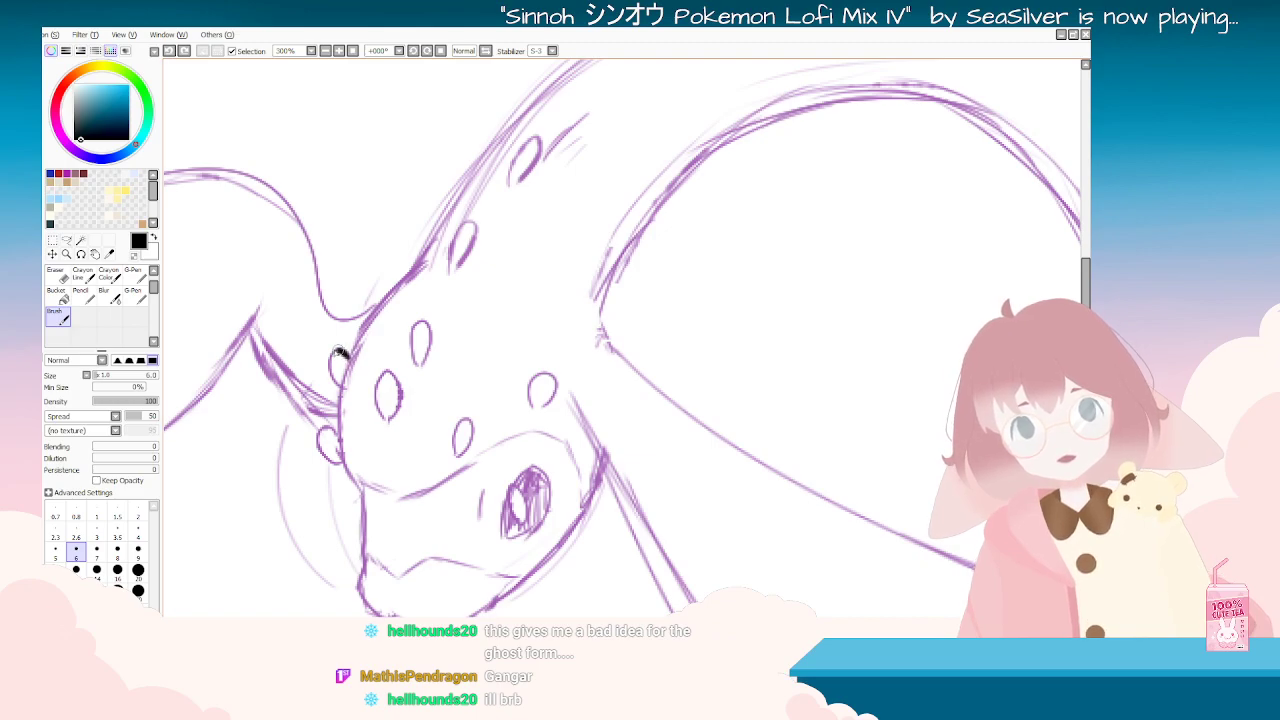
drag(340, 352, 348, 386)
key(ctrl+z)
key(bracketleft)
drag(340, 352, 346, 400)
key(ctrl+z)
key(bracketleft)
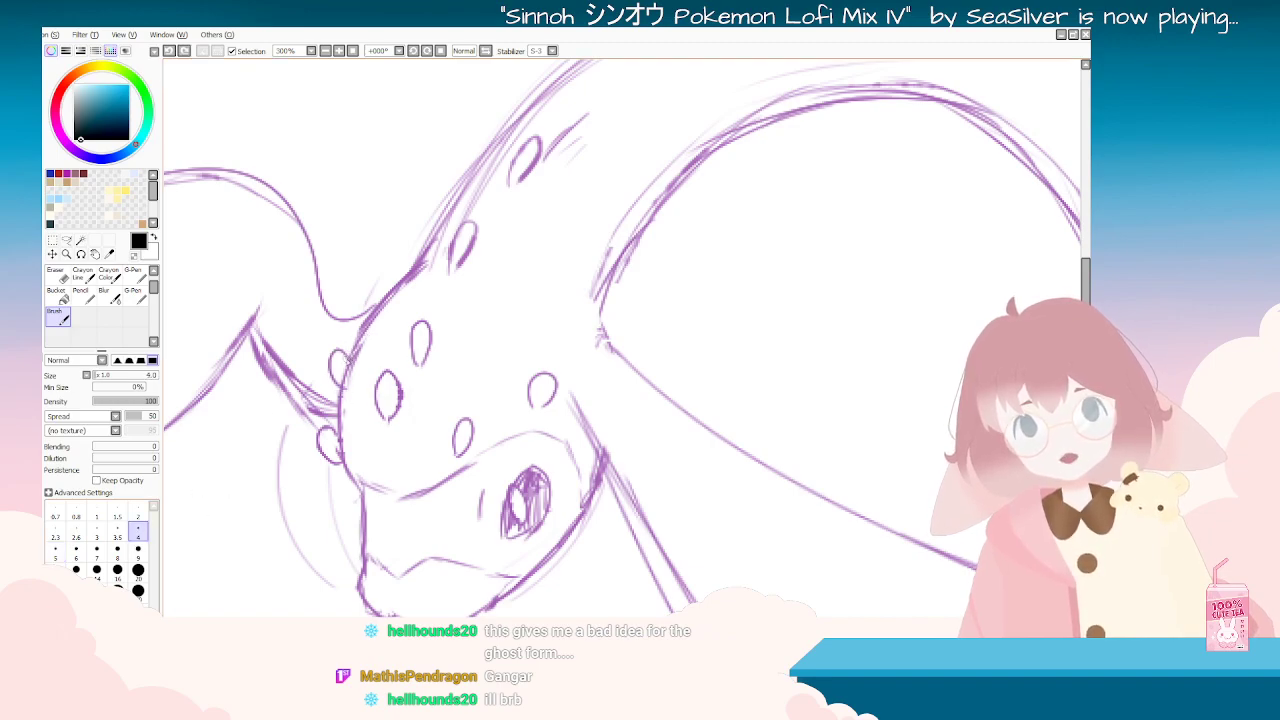
Step: Ink the outlines of the two bumps on the outer edge of the serpent's head
mouse_move(334, 356)
mouse_down()
mouse_move(340, 469)
mouse_move(333, 438)
mouse_move(345, 470)
mouse_up()
key(ctrl+z)
key(ctrl+z)
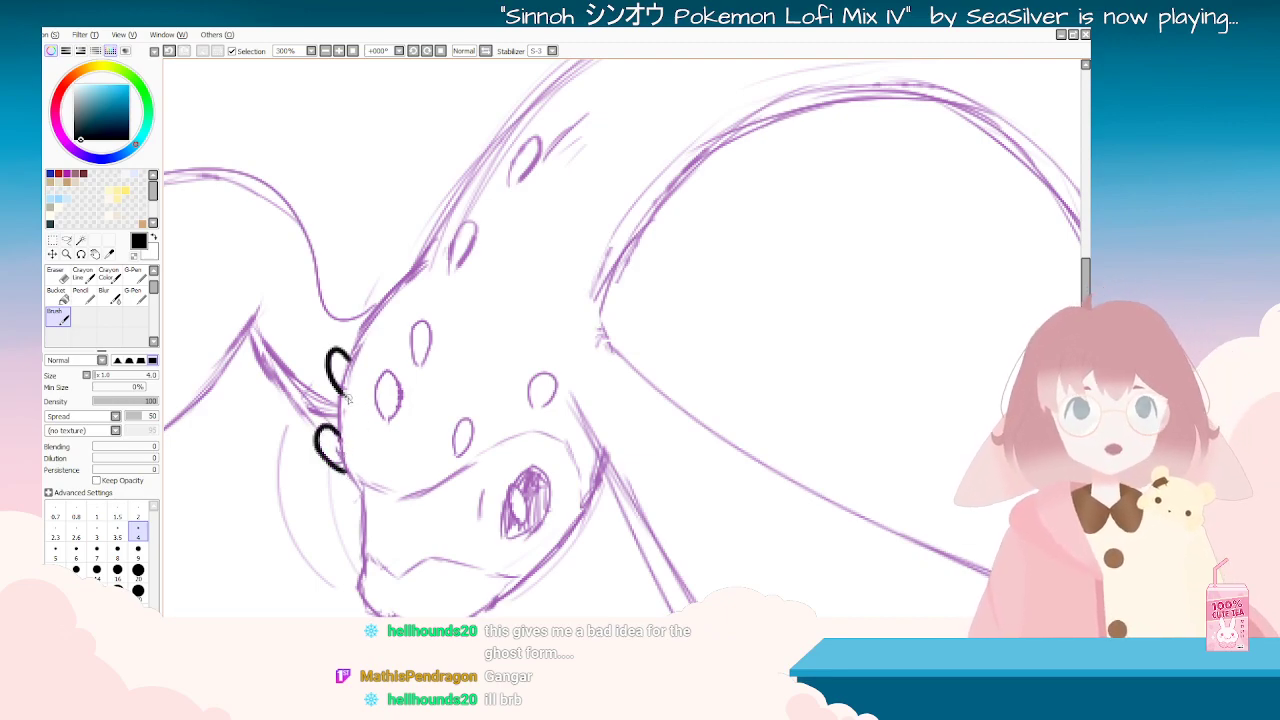
Step: Ink the head's outer edge along both bumps down to the snout, and clean up the line at the upper bump
drag(364, 338, 343, 411)
key(ctrl+z)
mouse_move(361, 339)
mouse_down()
mouse_move(341, 417)
mouse_move(354, 478)
mouse_up()
key(ctrl+z)
key(ctrl+z)
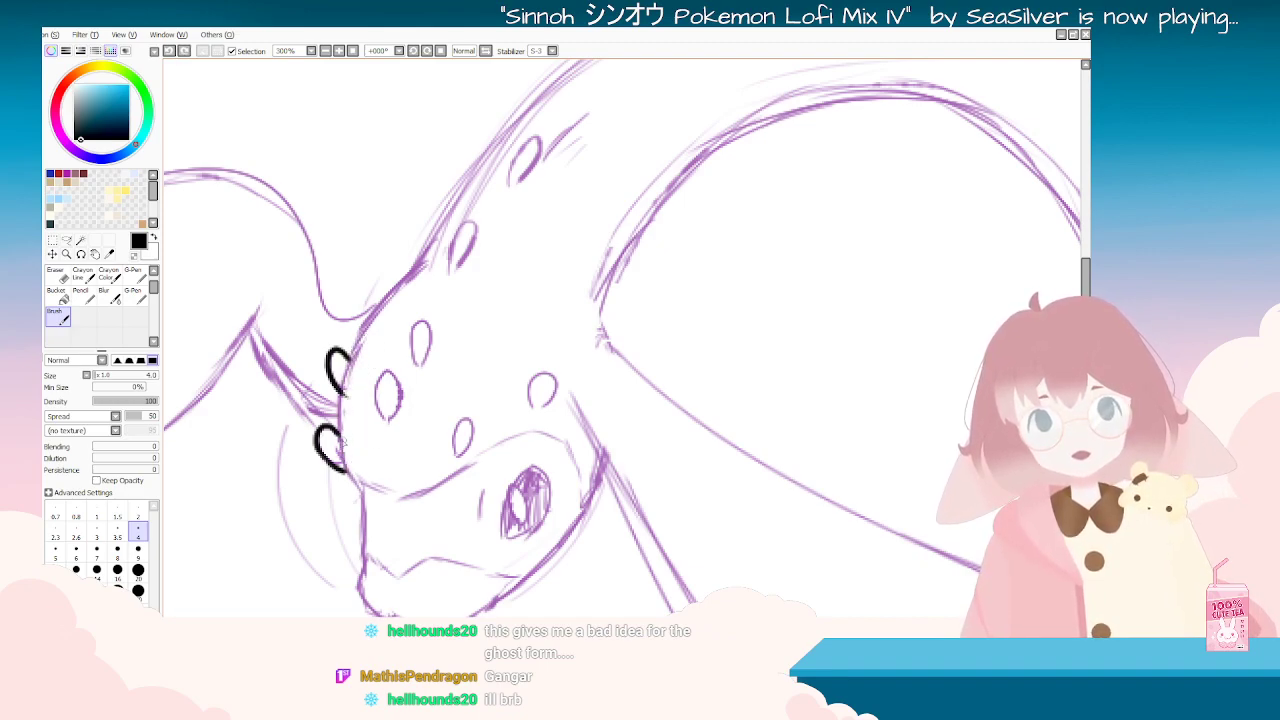
key(ctrl+z)
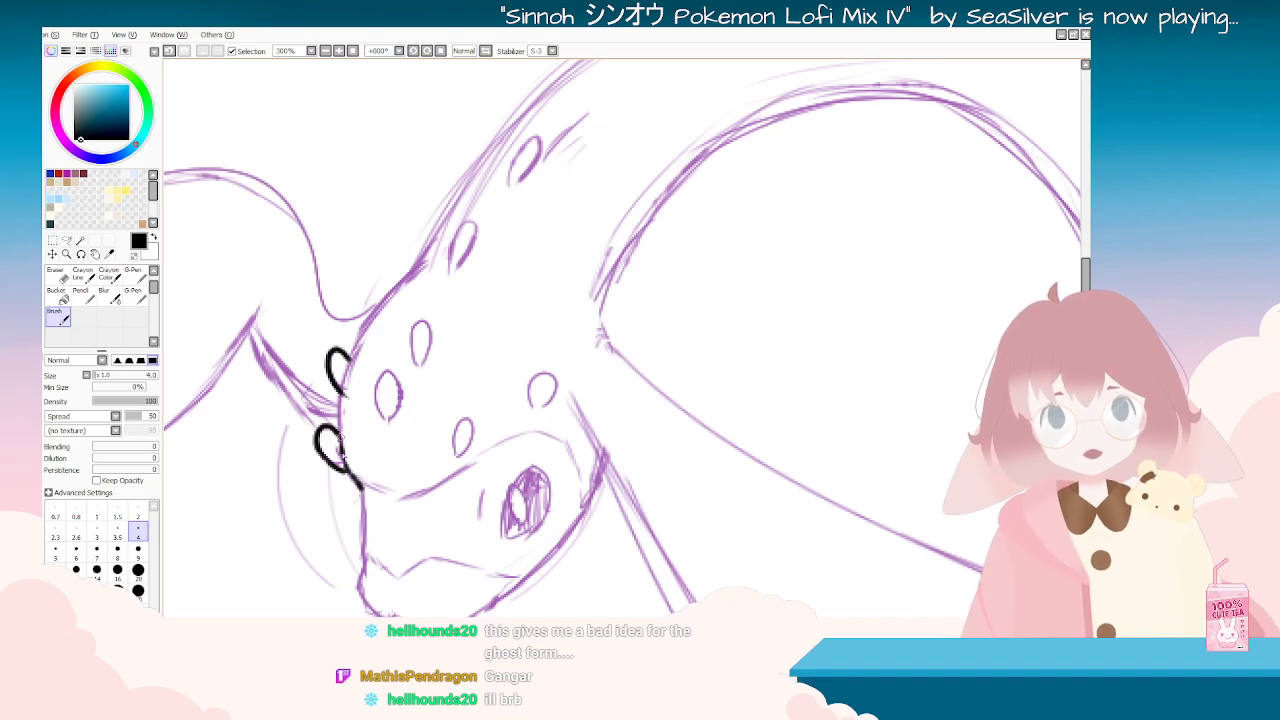
mouse_move(352, 479)
mouse_down()
mouse_move(762, 559)
mouse_move(868, 205)
mouse_move(462, 97)
mouse_move(340, 395)
mouse_move(344, 444)
mouse_up()
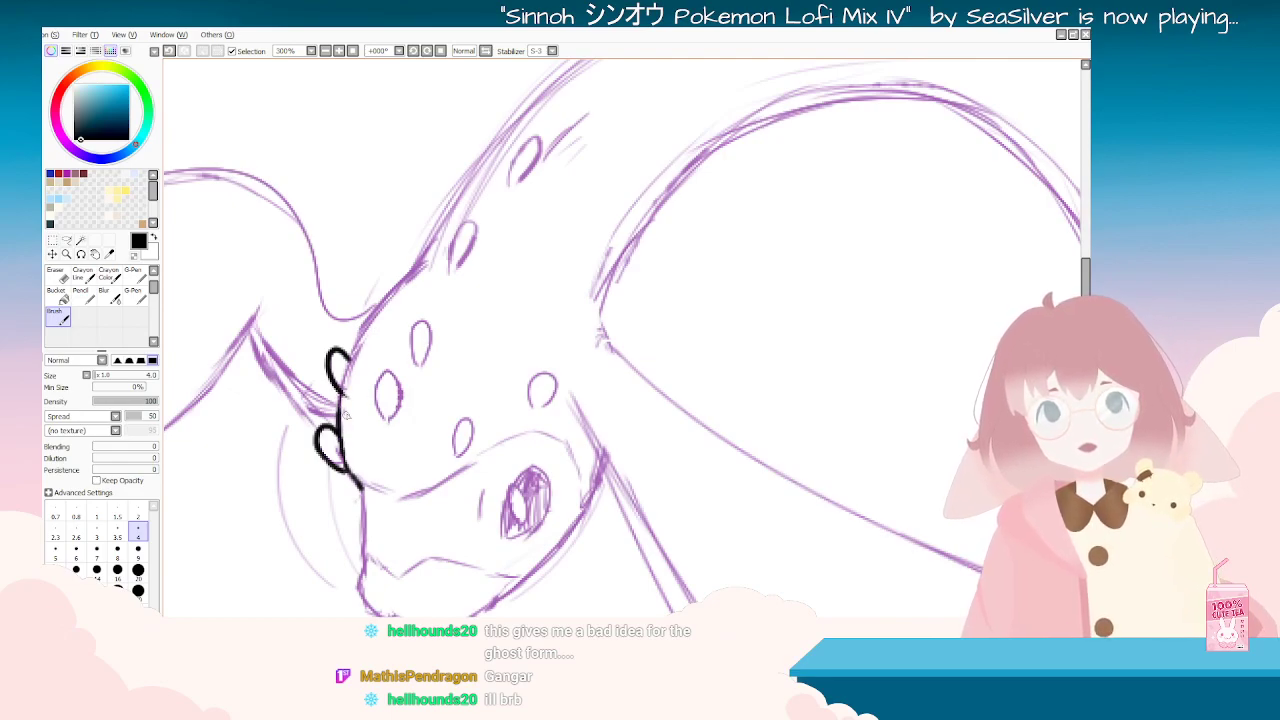
drag(367, 328, 343, 391)
key(e)
drag(344, 395, 355, 368)
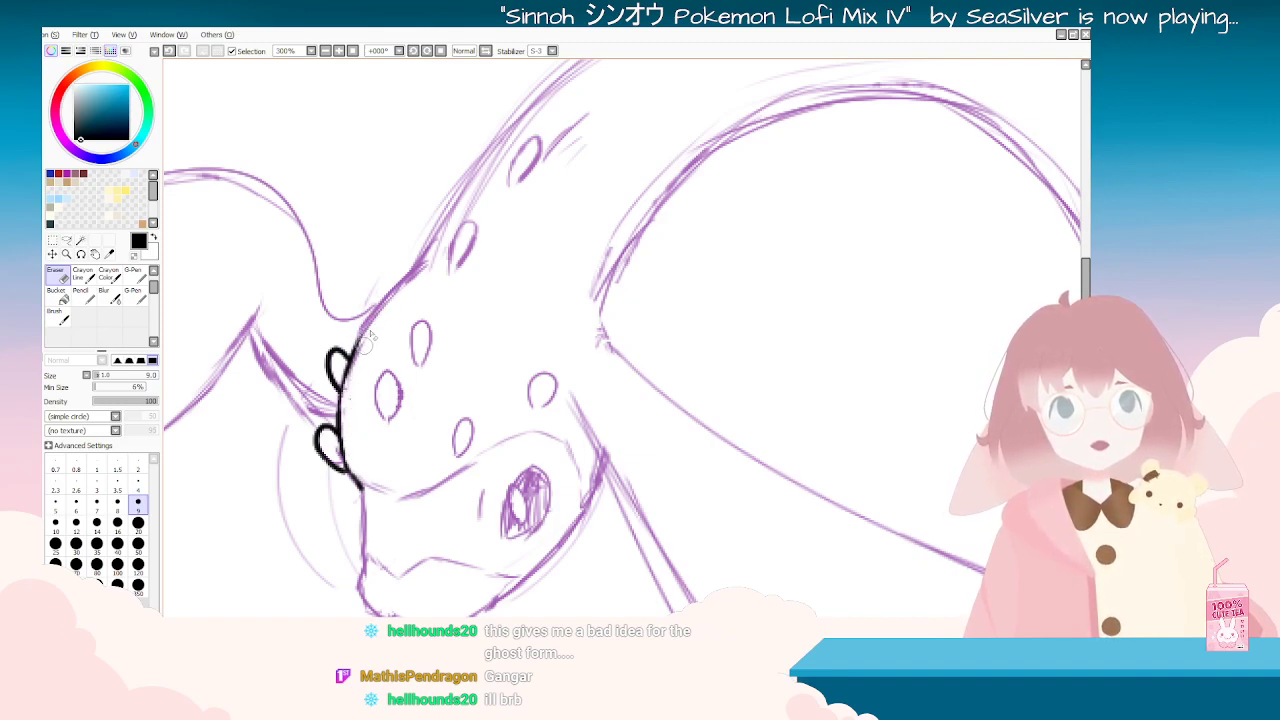
Step: Examine the inked bumps and head edge against the sketch from different rotations and zoom levels
key(End)
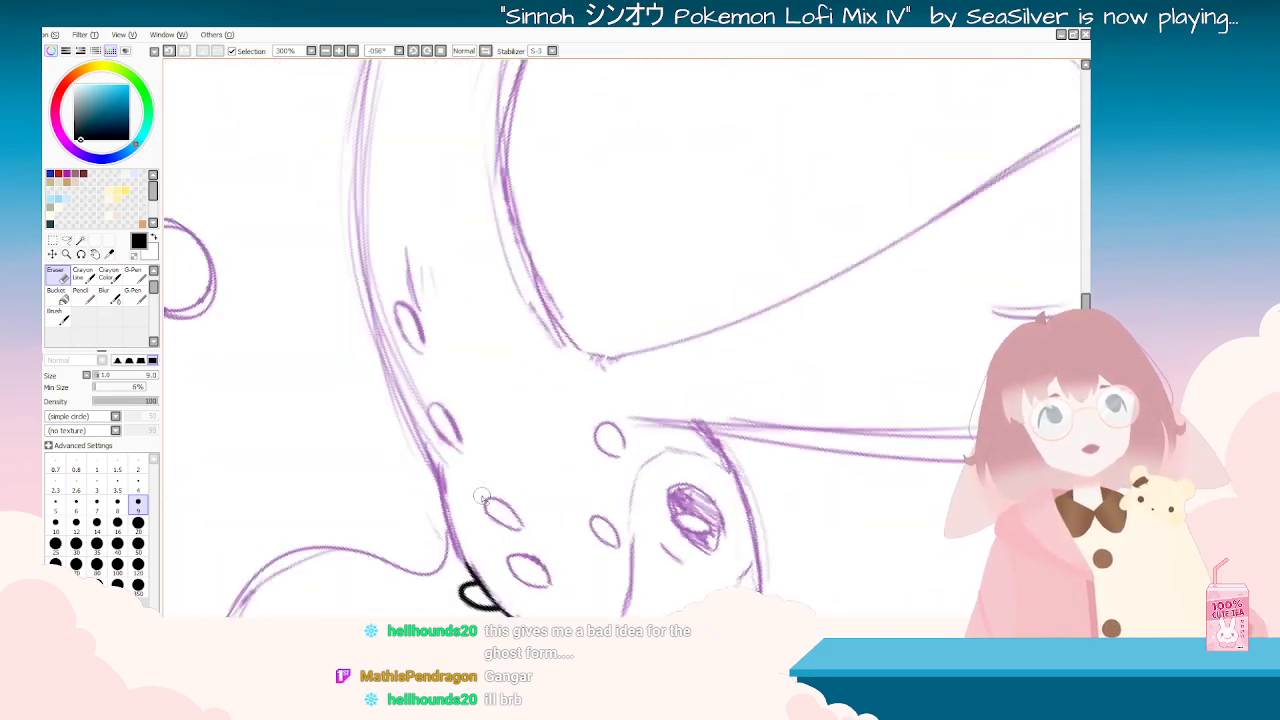
key(End)
key(End)
key(End)
key(End)
key(End)
key(End)
key(End)
scroll(482, 496, down, 4)
key(Delete)
scroll(475, 505, up, 4)
key(Delete)
scroll(536, 491, down, 1)
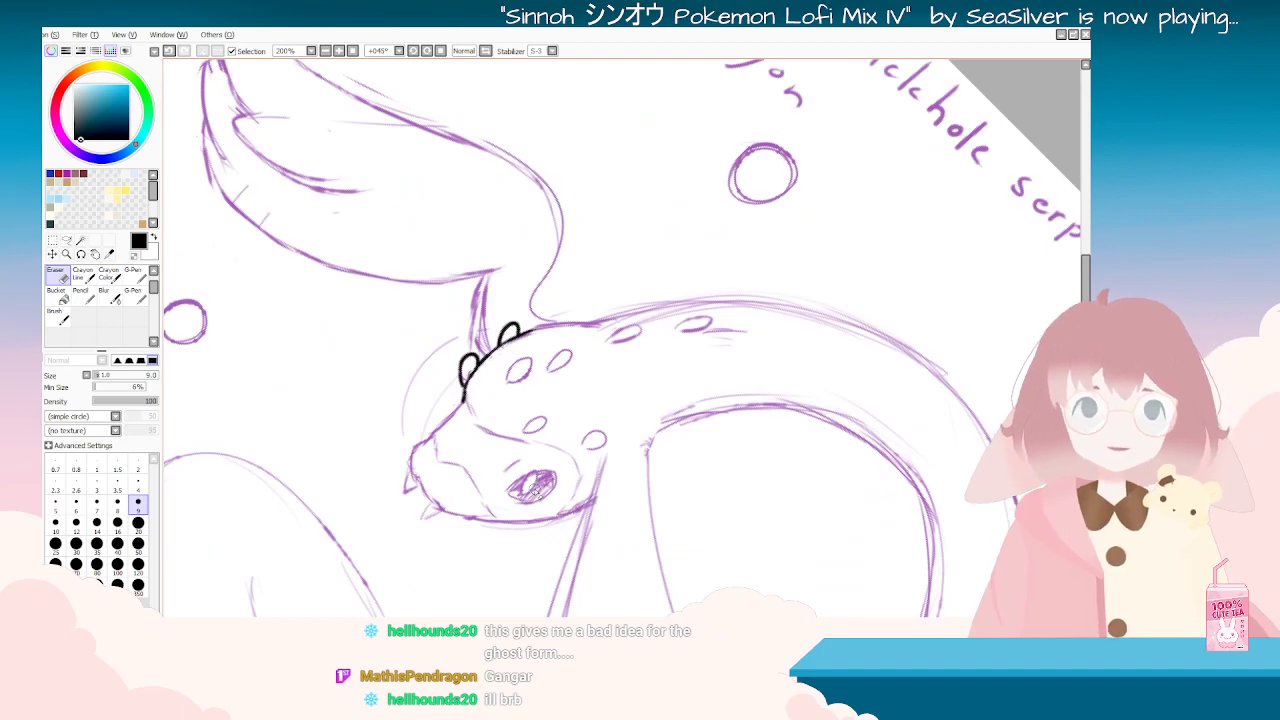
scroll(535, 491, down, 1)
scroll(507, 458, up, 1)
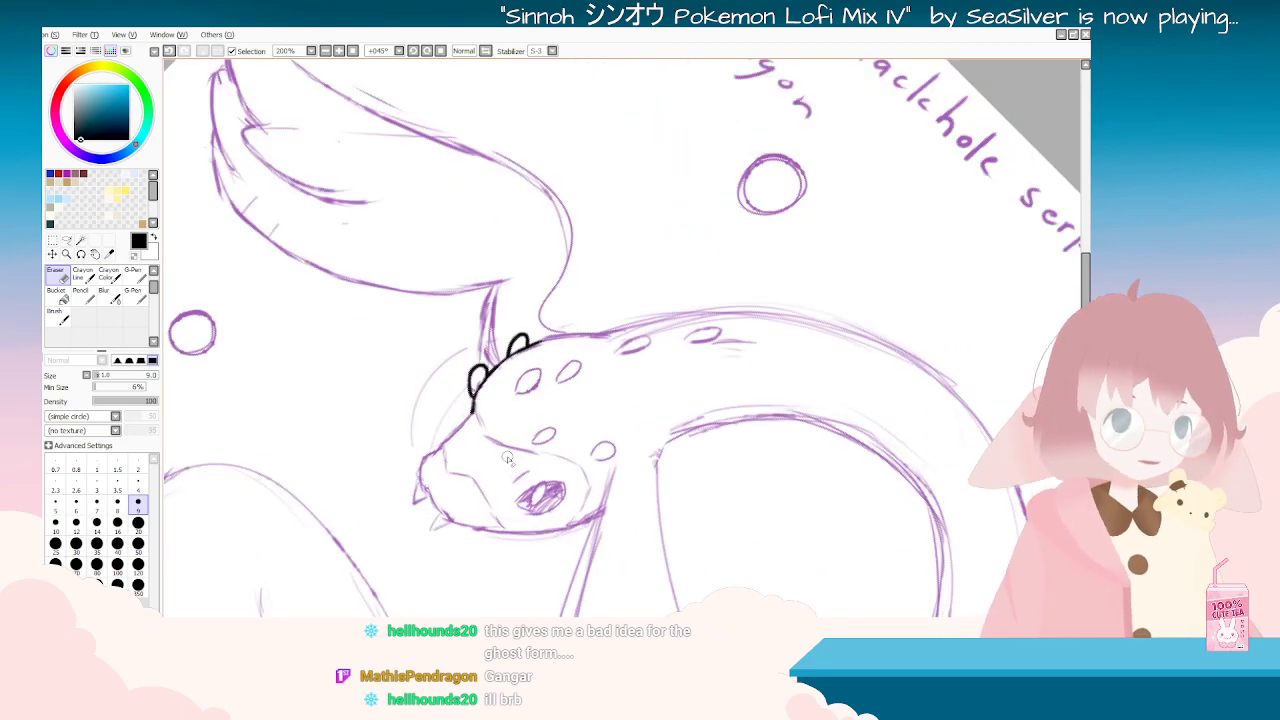
scroll(500, 460, up, 2)
key(Delete)
key(Delete)
key(Delete)
key(Delete)
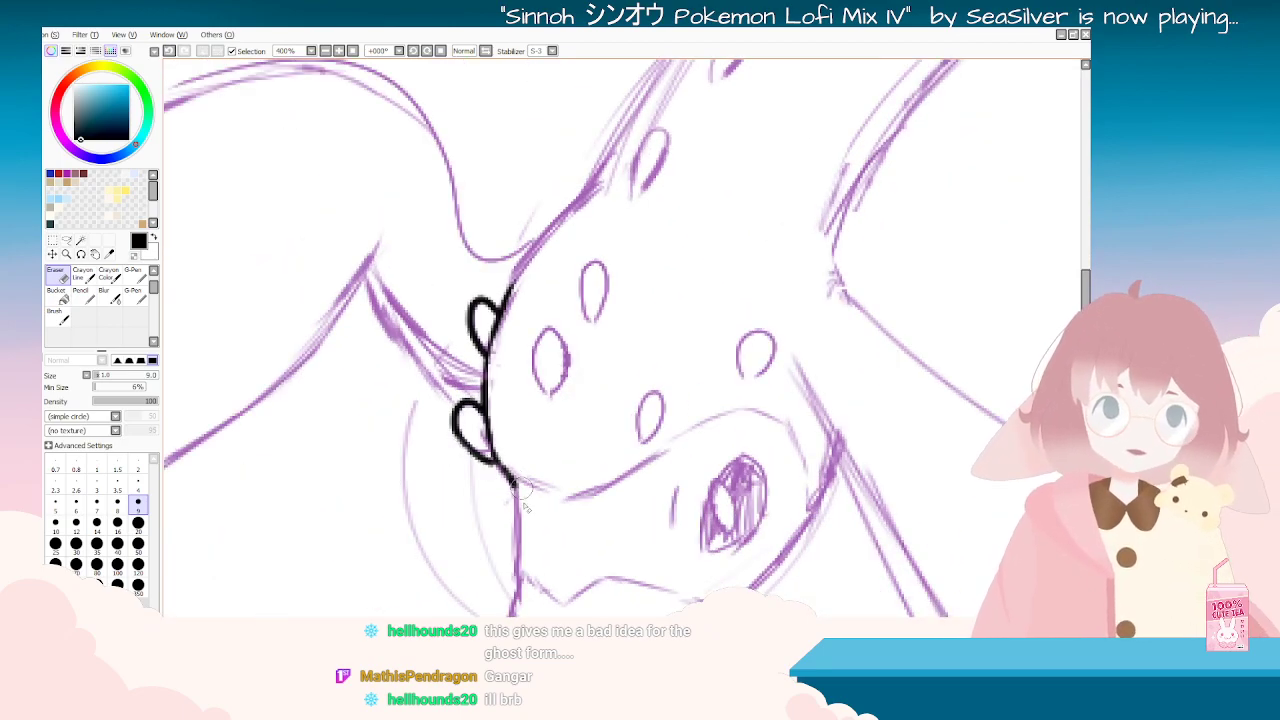
Step: Ink the front of the snout with the Brush, from the brow down around the chin to the first fang
key(b)
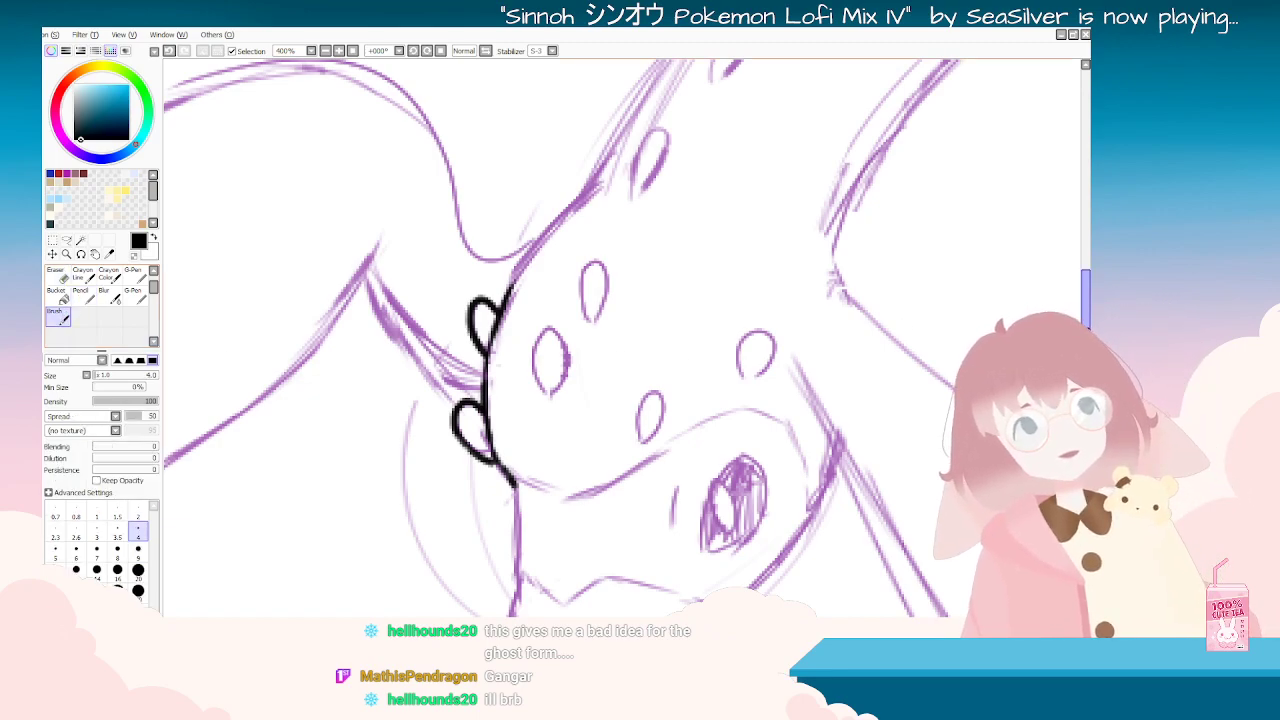
scroll(620, 338, down, 3)
drag(514, 308, 520, 399)
key(ctrl+z)
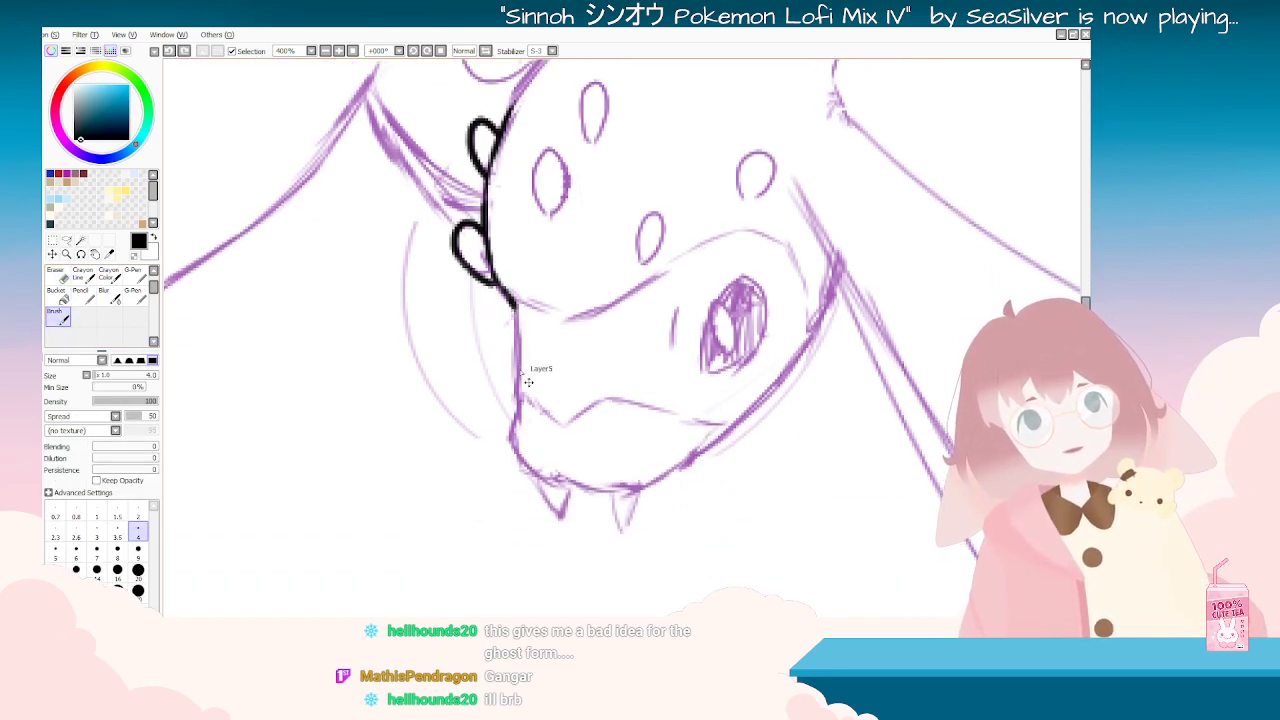
mouse_move(513, 302)
mouse_down()
mouse_move(510, 435)
mouse_move(531, 459)
mouse_up()
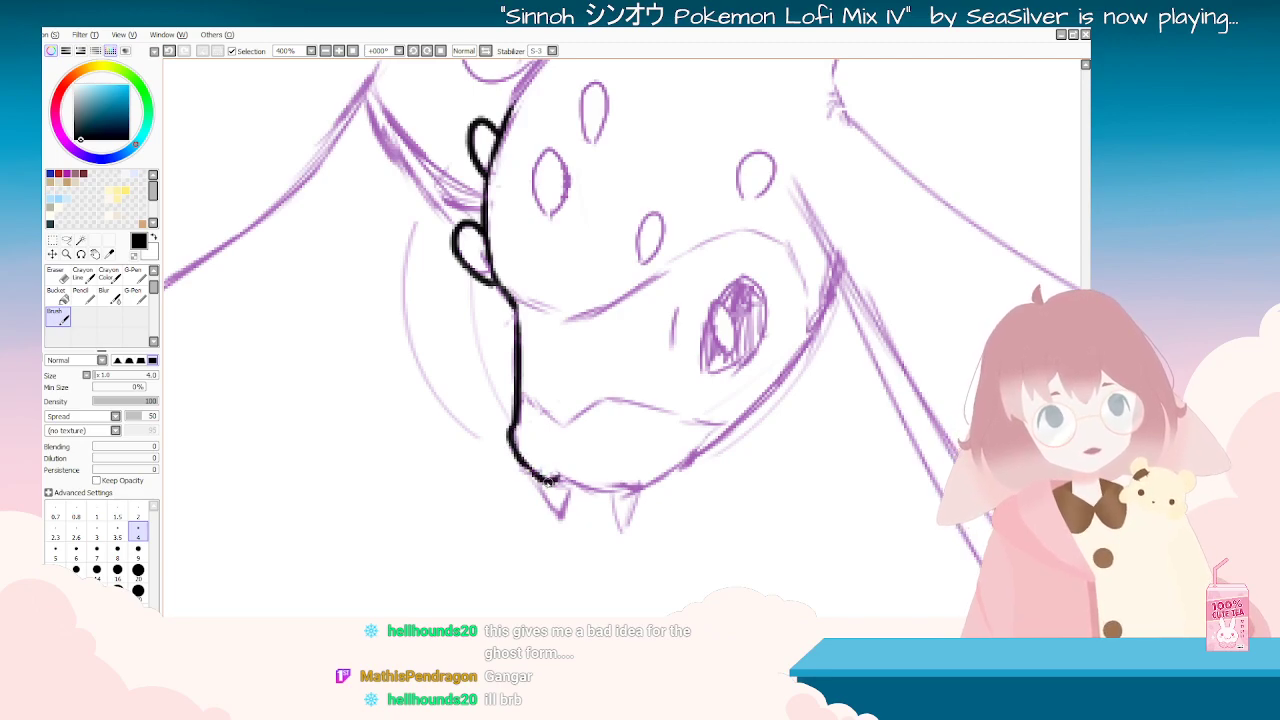
Step: Rotate the canvas and continue the inked mouth edge from the first fang past the second fang
key(End)
key(End)
key(End)
key(End)
key(End)
key(End)
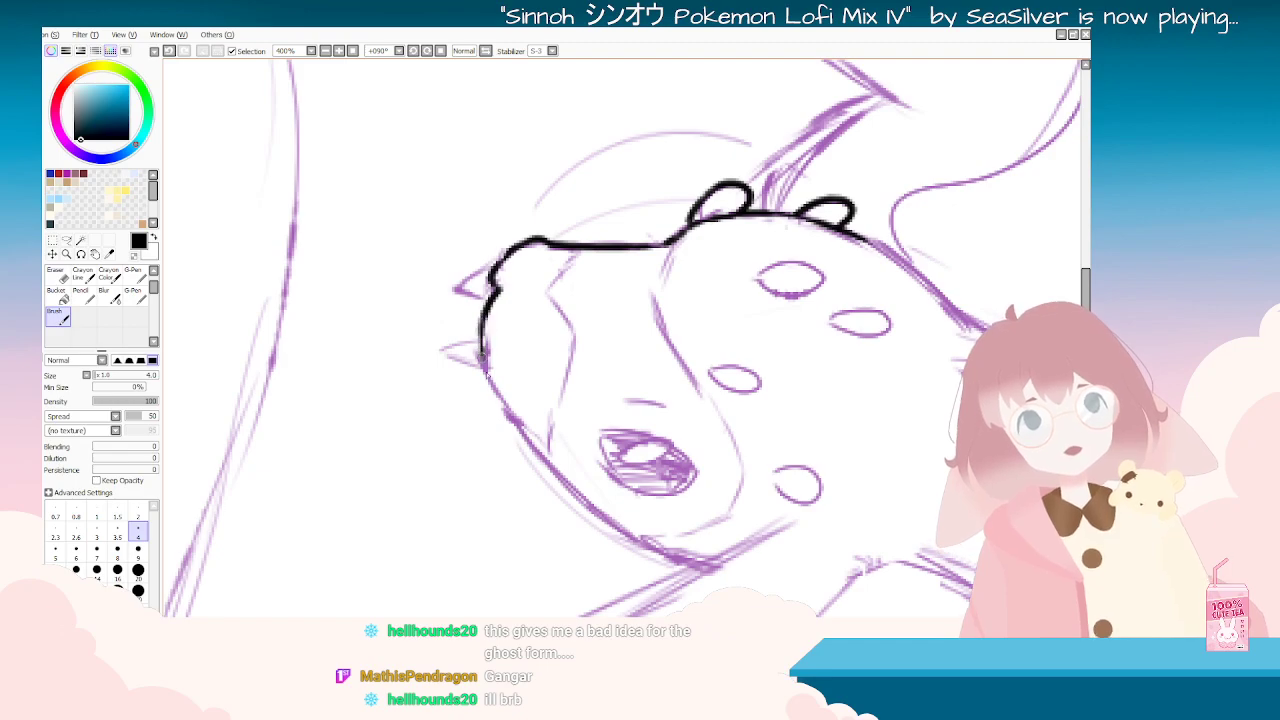
drag(484, 325, 516, 390)
Step: Ink the long jaw curve from the second fang up to the wing's base, redoing the stroke until it follows the sketch
key(Delete)
key(Delete)
key(Delete)
key(Delete)
key(Delete)
key(Delete)
key(Delete)
key(Delete)
key(Delete)
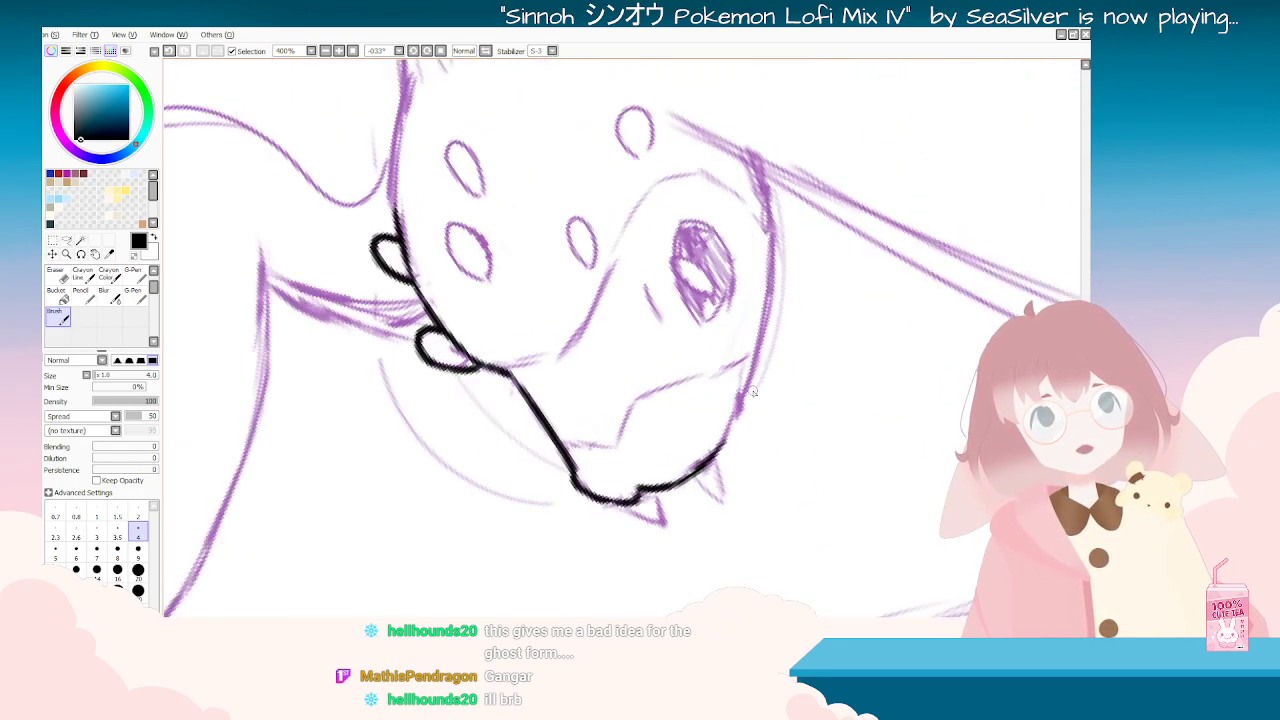
mouse_move(718, 146)
mouse_down()
mouse_move(762, 290)
mouse_move(743, 386)
mouse_up()
key(ctrl+z)
key(Home)
mouse_move(684, 525)
mouse_down()
mouse_move(441, 303)
mouse_move(495, 400)
mouse_move(510, 468)
mouse_up()
key(ctrl+z)
mouse_move(500, 285)
mouse_down()
mouse_move(490, 380)
mouse_move(521, 507)
mouse_move(549, 556)
mouse_up()
key(ctrl+z)
drag(513, 477, 553, 555)
key(ctrl+z)
mouse_move(527, 514)
mouse_down()
mouse_move(562, 568)
mouse_move(614, 582)
mouse_move(700, 563)
mouse_move(703, 580)
mouse_move(331, 485)
mouse_up()
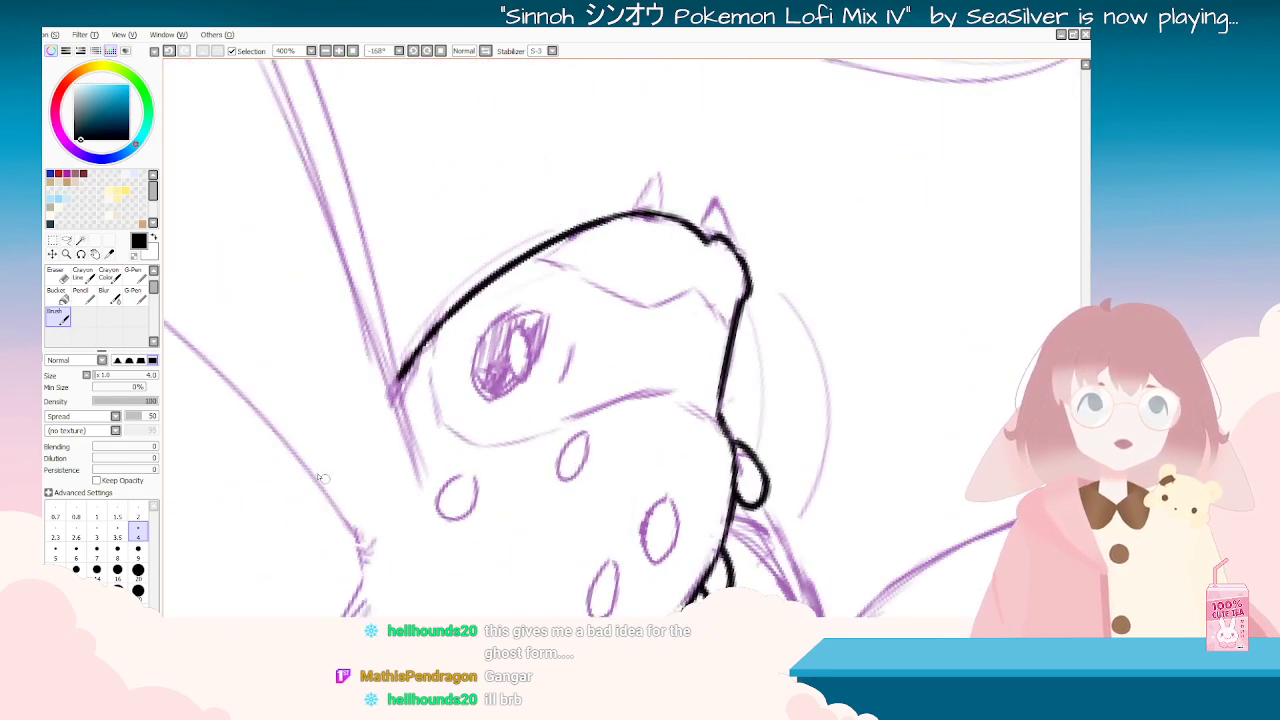
Step: Switch to the Eraser, straighten the canvas and review the inked head outline against the whole serpent sketch
key(e)
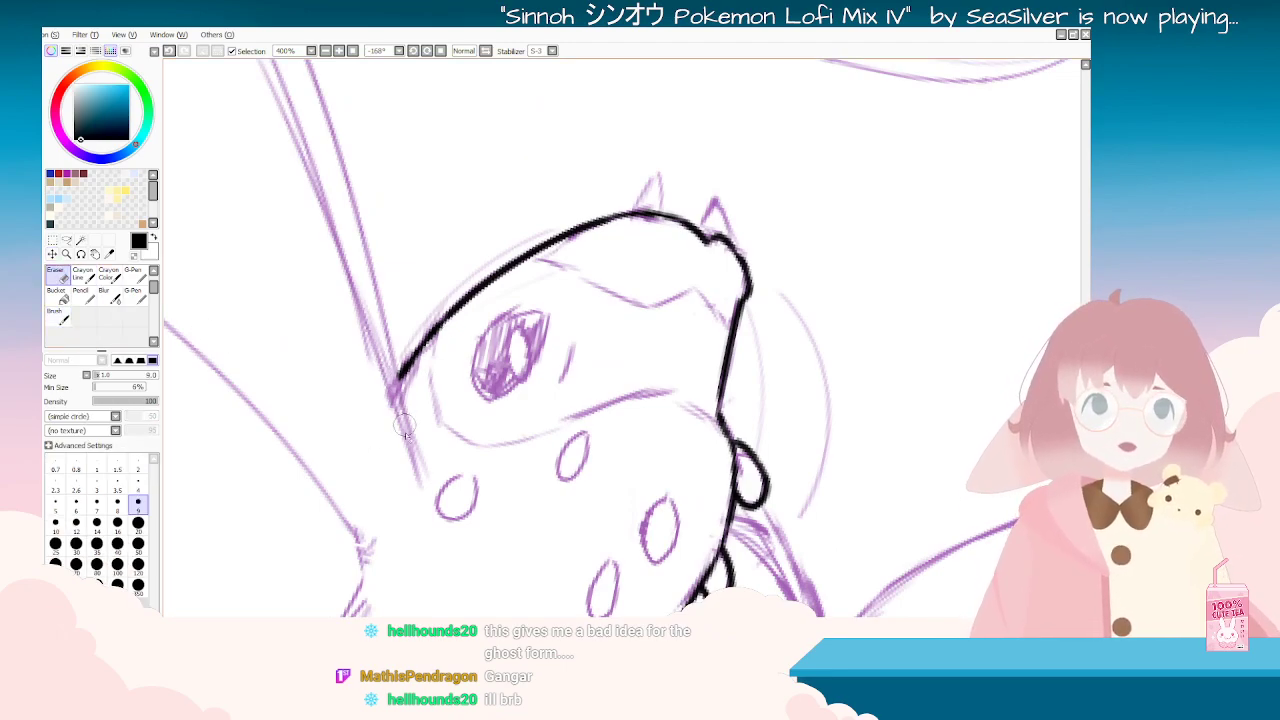
key(Delete)
scroll(404, 472, down, 7)
key(Home)
scroll(516, 503, up, 2)
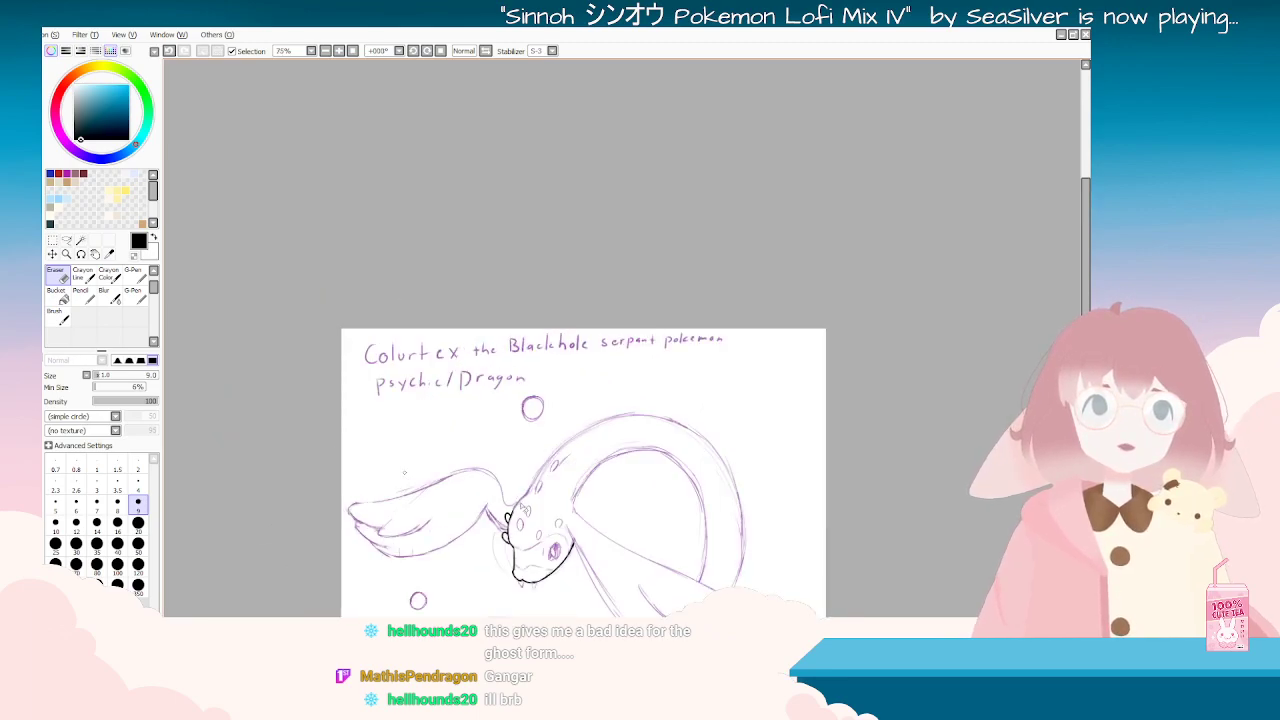
scroll(404, 472, up, 1)
drag(1086, 378, 1086, 456)
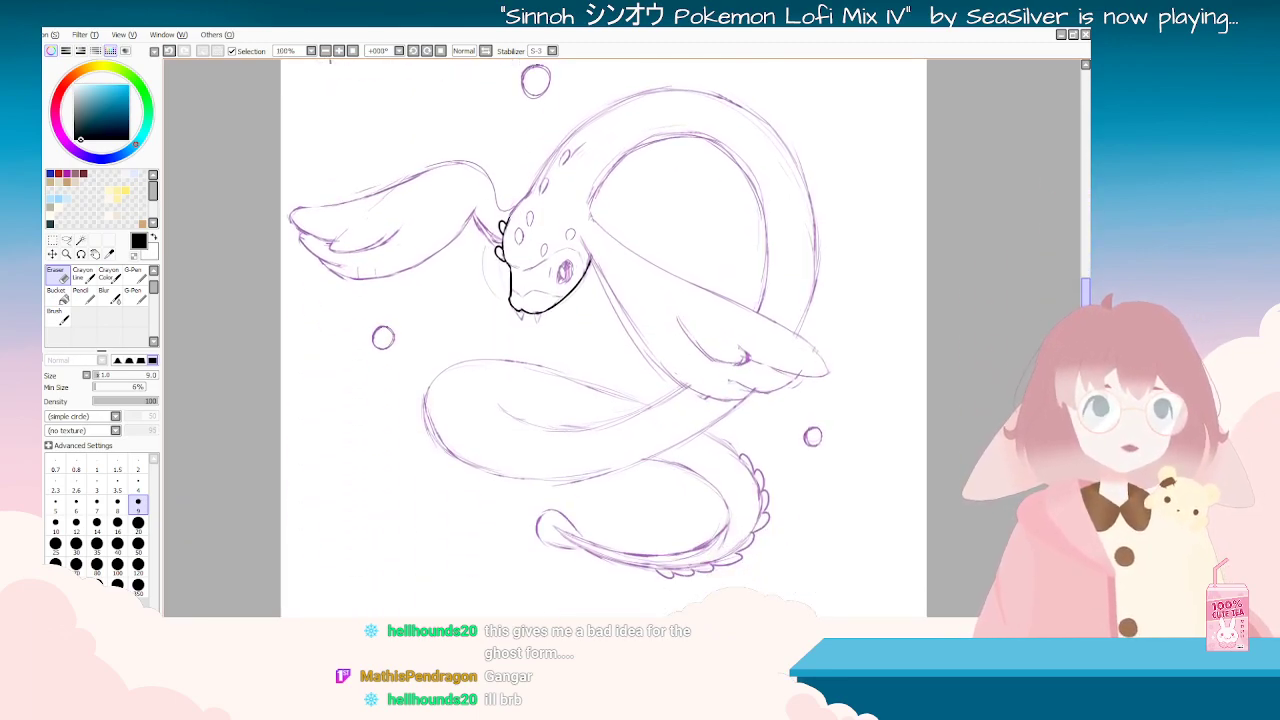
Step: Ink the first fang as a pointed triangle below the notch in the mouth edge with the Brush
scroll(520, 316, up, 5)
scroll(672, 313, up, 2)
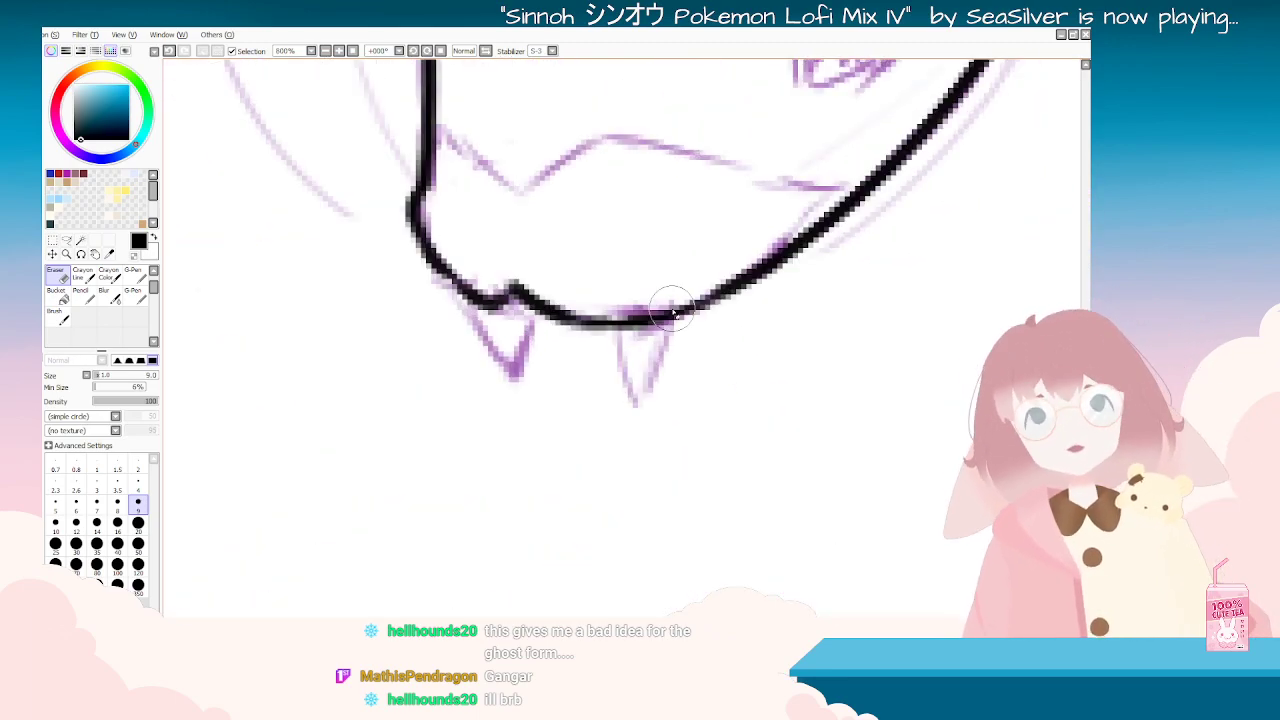
key(b)
mouse_move(452, 280)
mouse_down()
mouse_move(500, 392)
mouse_move(466, 292)
mouse_move(515, 386)
mouse_up()
key(ctrl+z)
drag(530, 300, 515, 385)
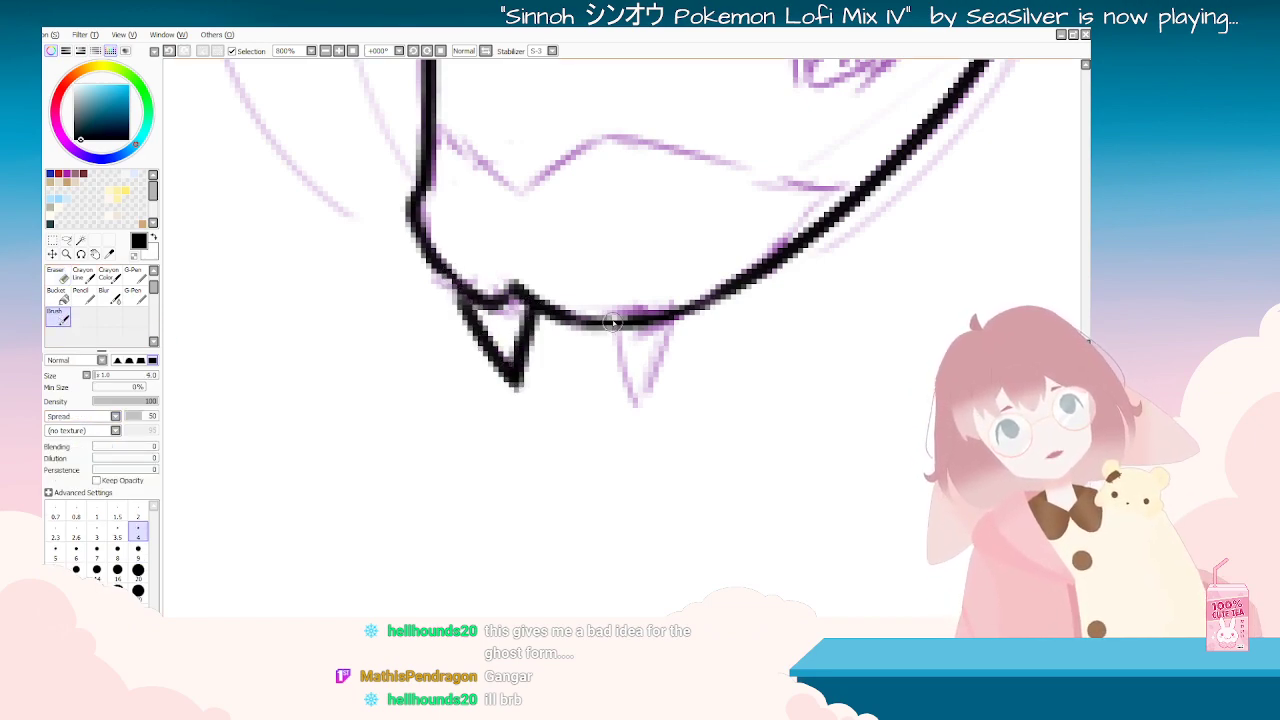
Step: Ink both sides of the second fang down to its point below the mouth edge
drag(606, 320, 630, 398)
key(ctrl+z)
drag(606, 322, 624, 391)
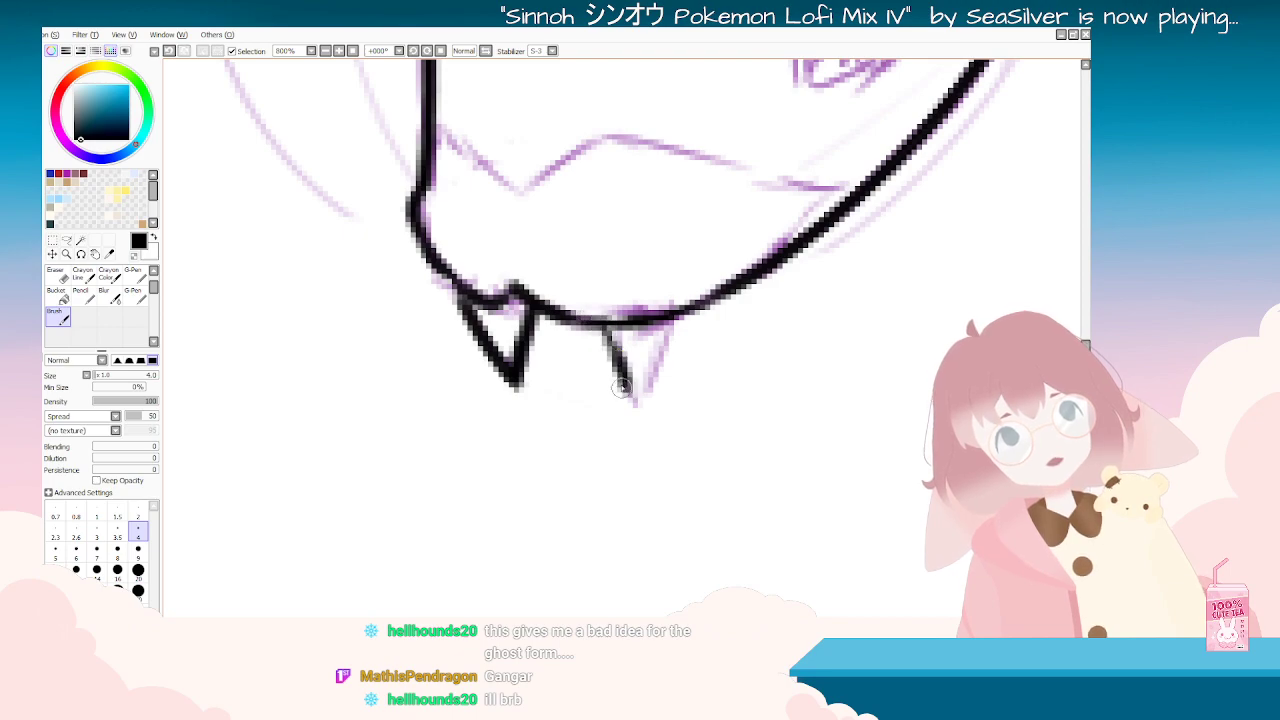
mouse_move(676, 316)
mouse_down()
mouse_move(641, 385)
mouse_move(625, 380)
mouse_move(631, 398)
mouse_move(649, 373)
mouse_move(632, 407)
mouse_move(680, 317)
mouse_up()
drag(603, 318, 628, 384)
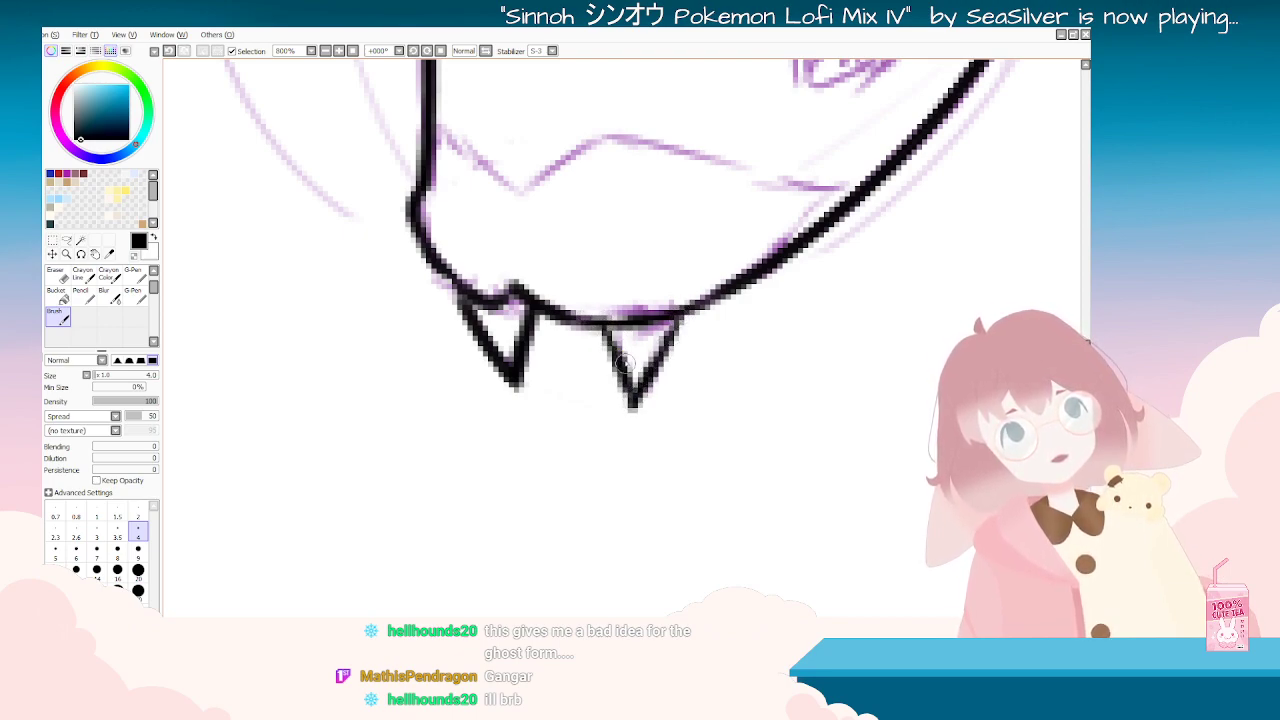
Step: Examine the inked fangs, jaw curve and head bumps from several canvas rotations and zoom levels
key(Delete)
key(Delete)
key(Delete)
key(Delete)
key(Delete)
key(Delete)
key(Delete)
key(Delete)
key(Delete)
scroll(625, 355, down, 4)
key(Delete)
key(Delete)
key(Delete)
key(Delete)
key(Delete)
key(Delete)
key(Delete)
key(Delete)
key(Delete)
key(Delete)
key(Delete)
key(Delete)
key(Delete)
key(Delete)
key(Delete)
key(Delete)
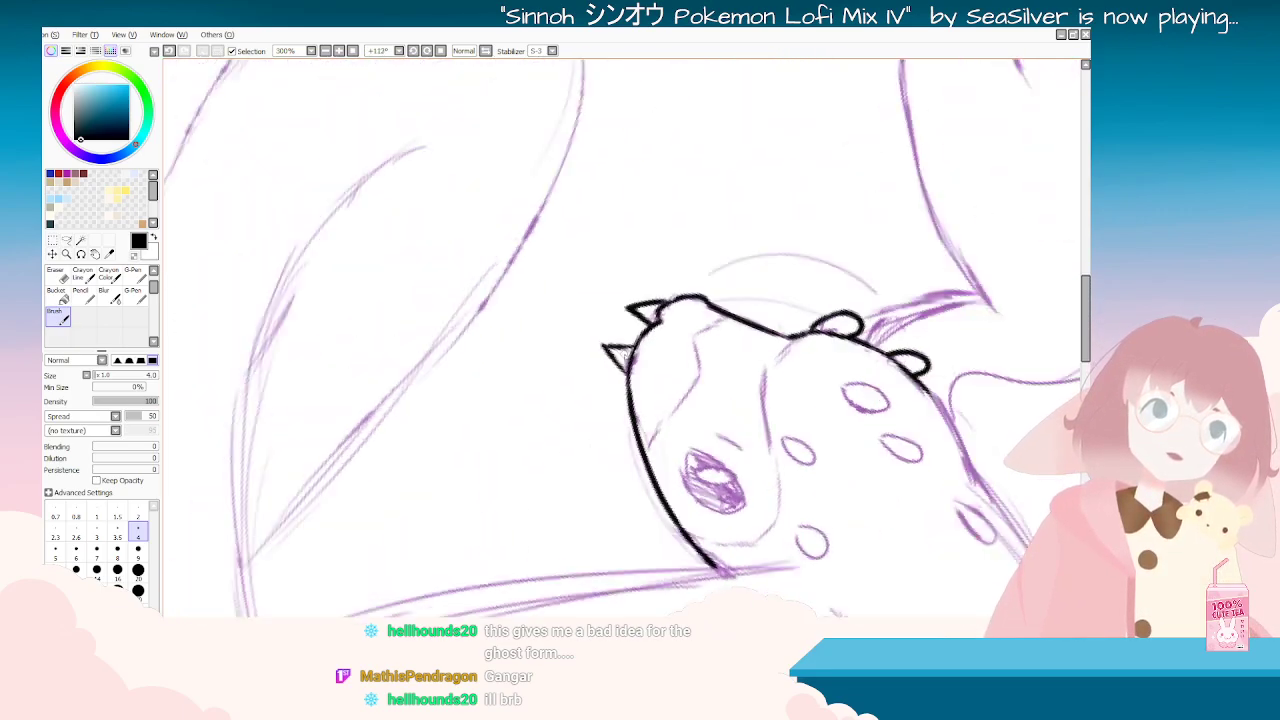
scroll(648, 318, down, 4)
scroll(652, 265, up, 2)
scroll(612, 264, up, 4)
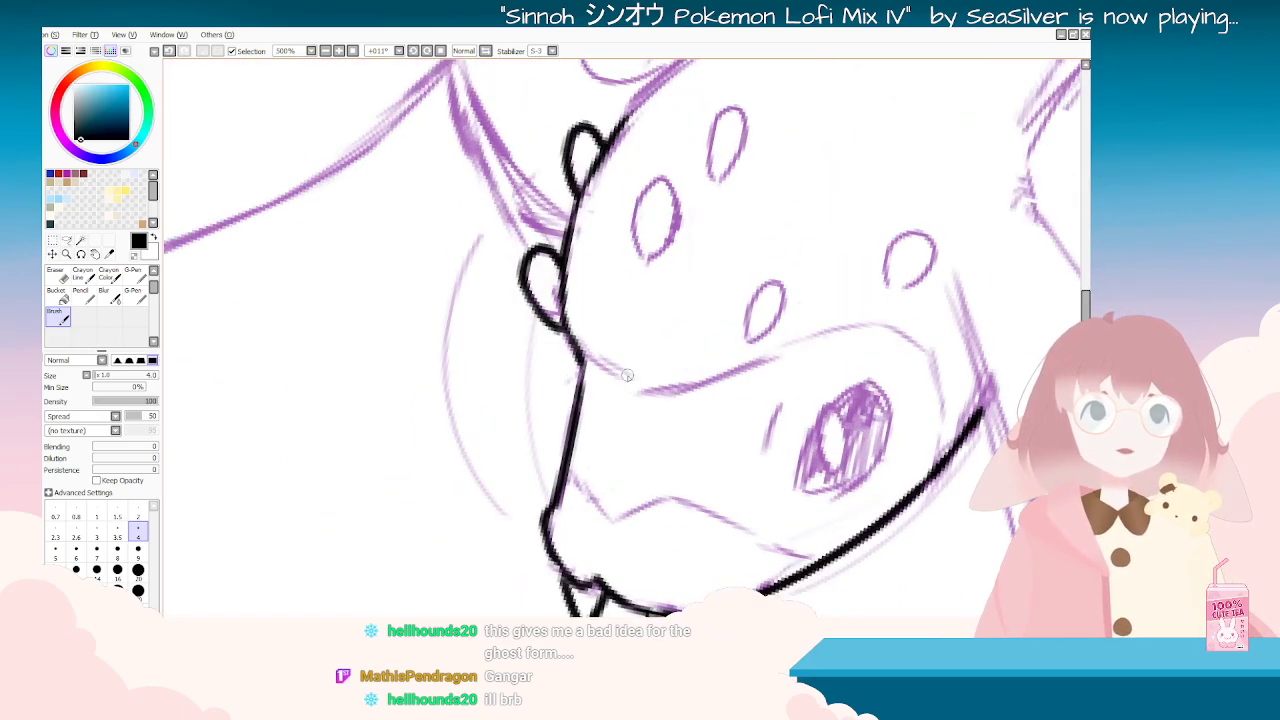
key(End)
key(End)
key(End)
key(End)
key(End)
key(End)
key(End)
key(End)
key(End)
key(End)
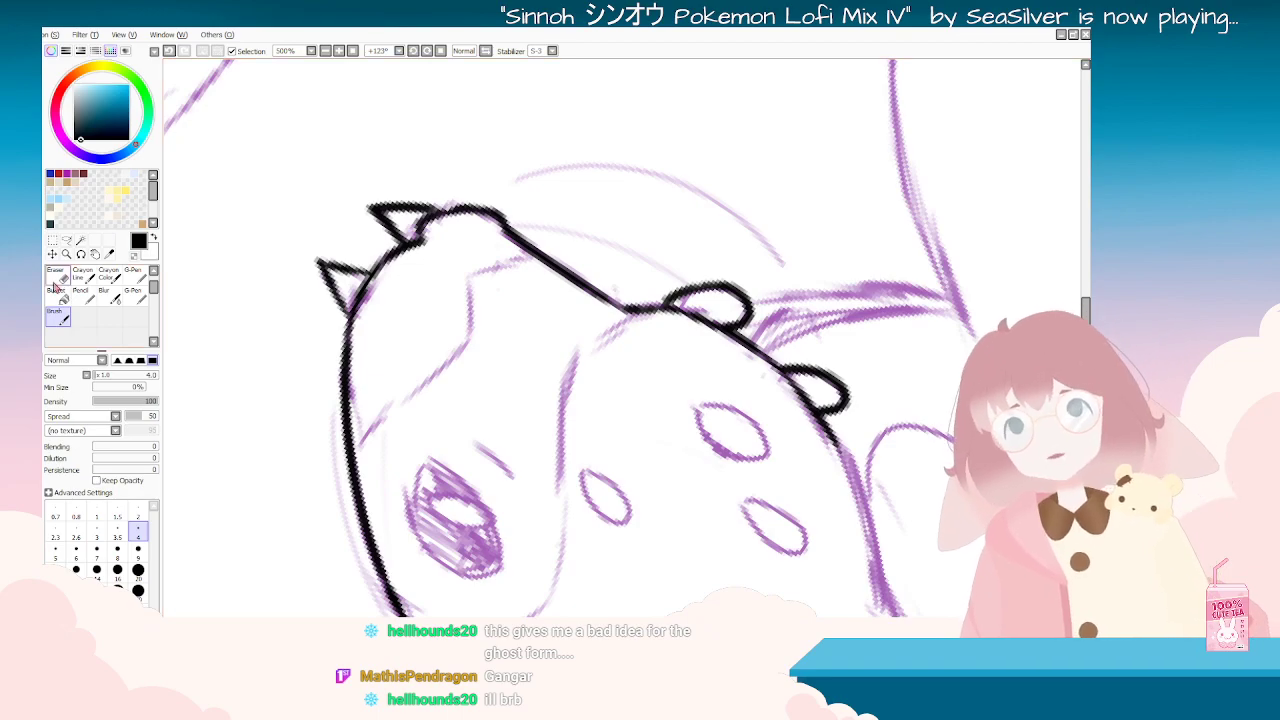
Step: Switch to the Eraser and check the head outline against the sketched wings and neck
click(57, 281)
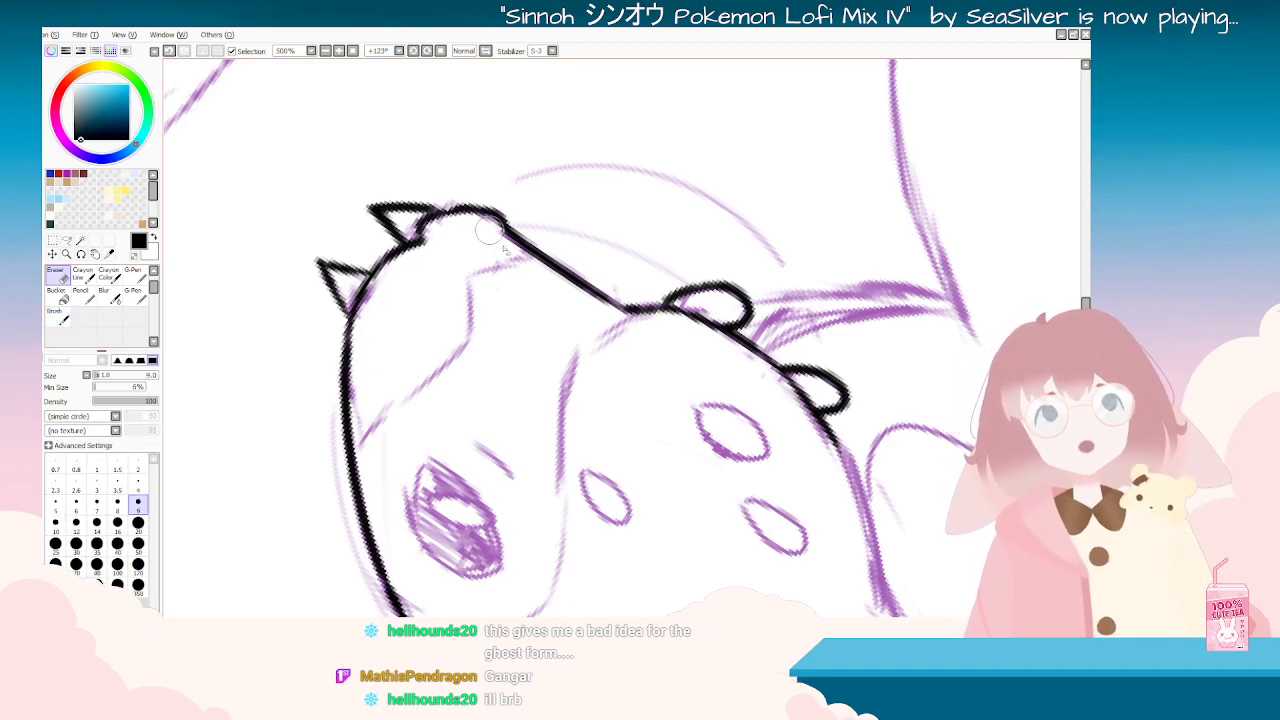
key(Delete)
key(Delete)
key(Delete)
key(Delete)
key(Delete)
key(Delete)
key(Delete)
key(Delete)
key(Delete)
key(Delete)
key(Delete)
key(Delete)
key(Delete)
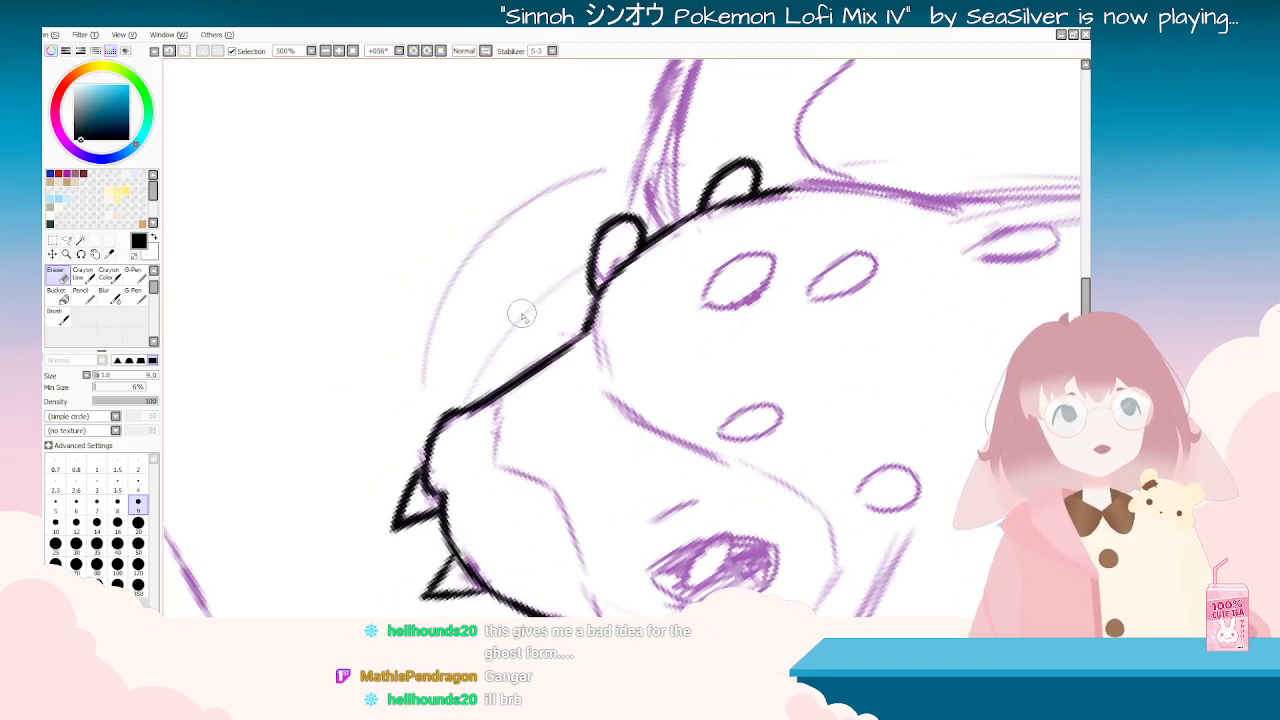
scroll(520, 315, down, 6)
mouse_move(580, 433)
mouse_down()
mouse_move(723, 457)
mouse_move(698, 445)
mouse_move(728, 257)
mouse_move(492, 309)
mouse_move(714, 433)
mouse_move(731, 413)
mouse_up()
scroll(510, 255, up, 5)
scroll(507, 283, up, 2)
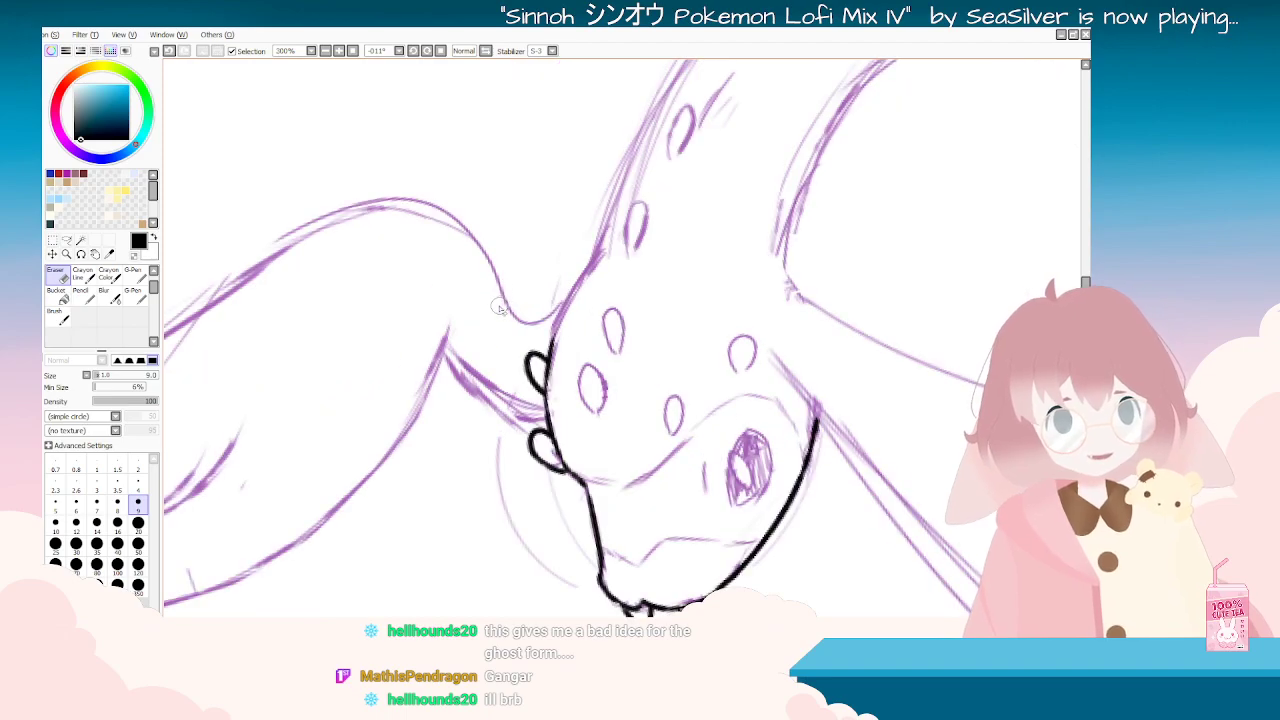
drag(499, 307, 308, 560)
Step: Ink the outer curved edge of the tapered wing base down to the lower head bump with the Brush, redoing it until it follows the sketch
click(57, 316)
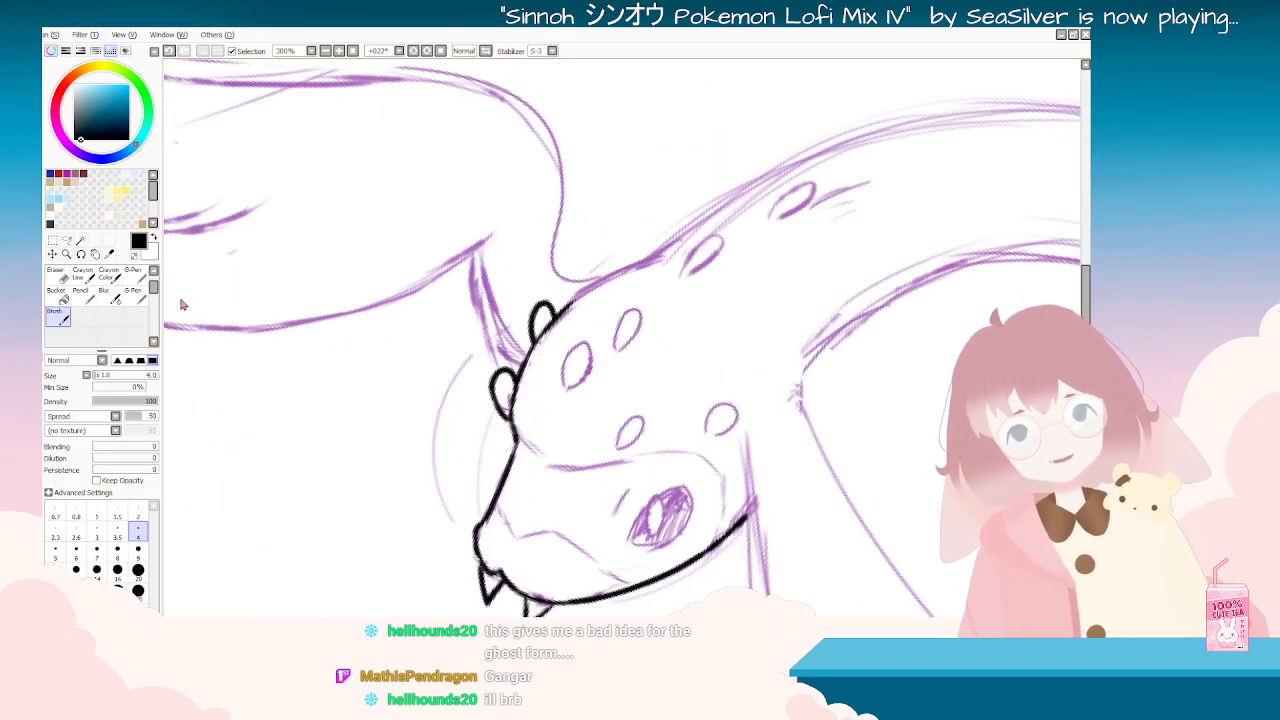
drag(474, 257, 514, 376)
key(ctrl+z)
mouse_move(472, 252)
mouse_down()
mouse_move(490, 340)
mouse_move(512, 380)
mouse_up()
key(ctrl+z)
mouse_move(474, 250)
mouse_down()
mouse_move(481, 328)
mouse_move(512, 378)
mouse_up()
drag(478, 256, 524, 346)
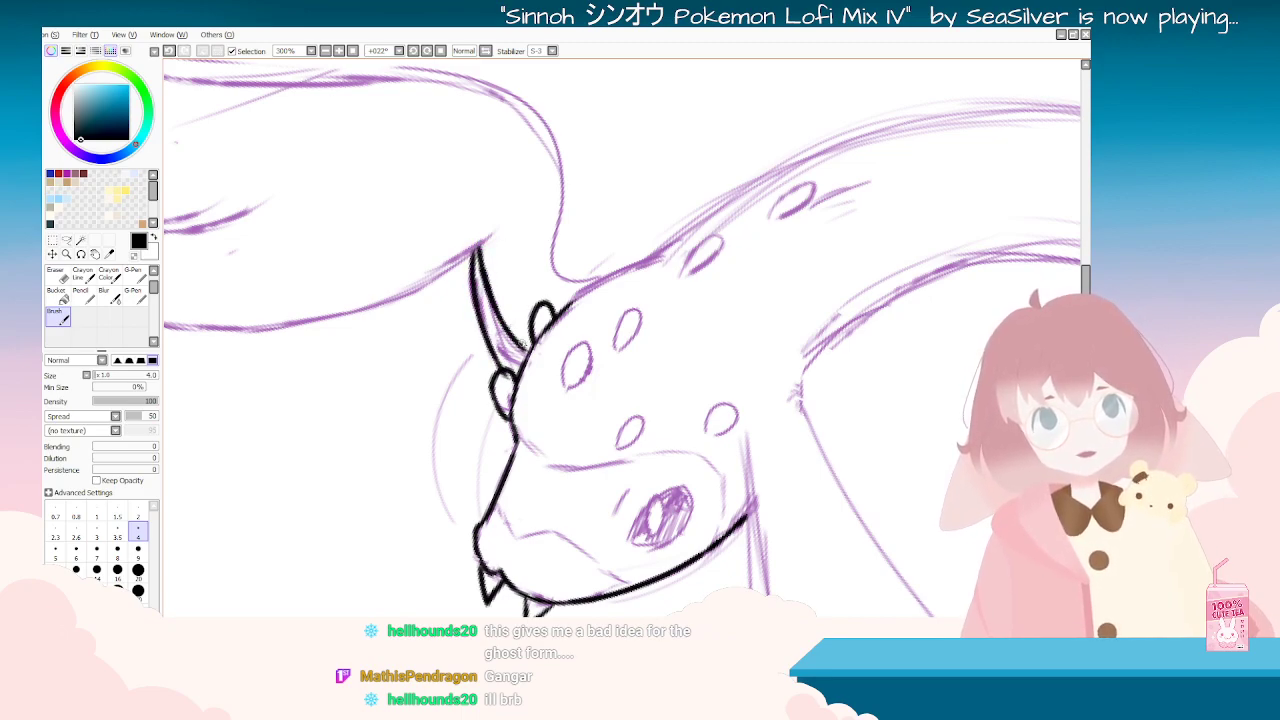
key(ctrl+z)
key(ctrl+z)
mouse_move(470, 248)
mouse_down()
mouse_move(485, 320)
mouse_move(510, 365)
mouse_move(475, 292)
mouse_move(520, 372)
mouse_up()
key(ctrl+z)
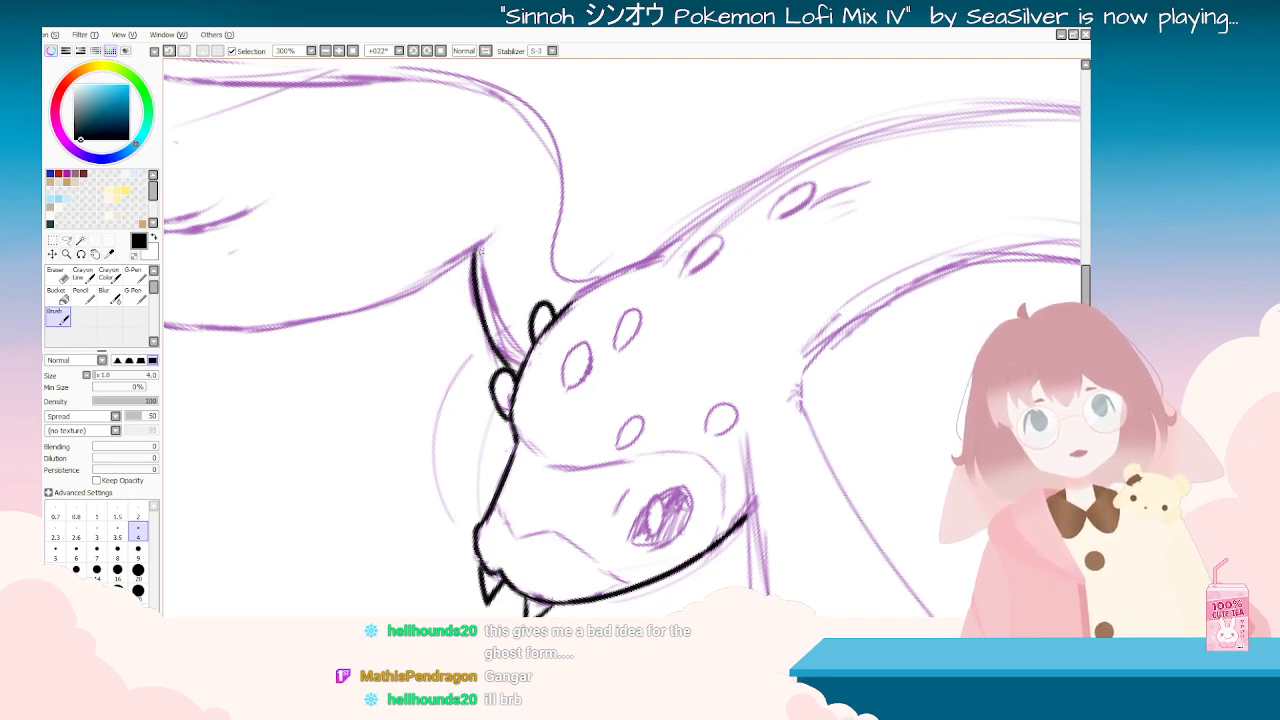
Step: Ink the inner curved edge of the tapered wing base and touch up the upper head bump where it meets the head
key(ctrl+z)
mouse_move(475, 247)
mouse_down()
mouse_move(506, 329)
mouse_move(536, 362)
mouse_up()
key(ctrl+z)
drag(477, 250, 533, 343)
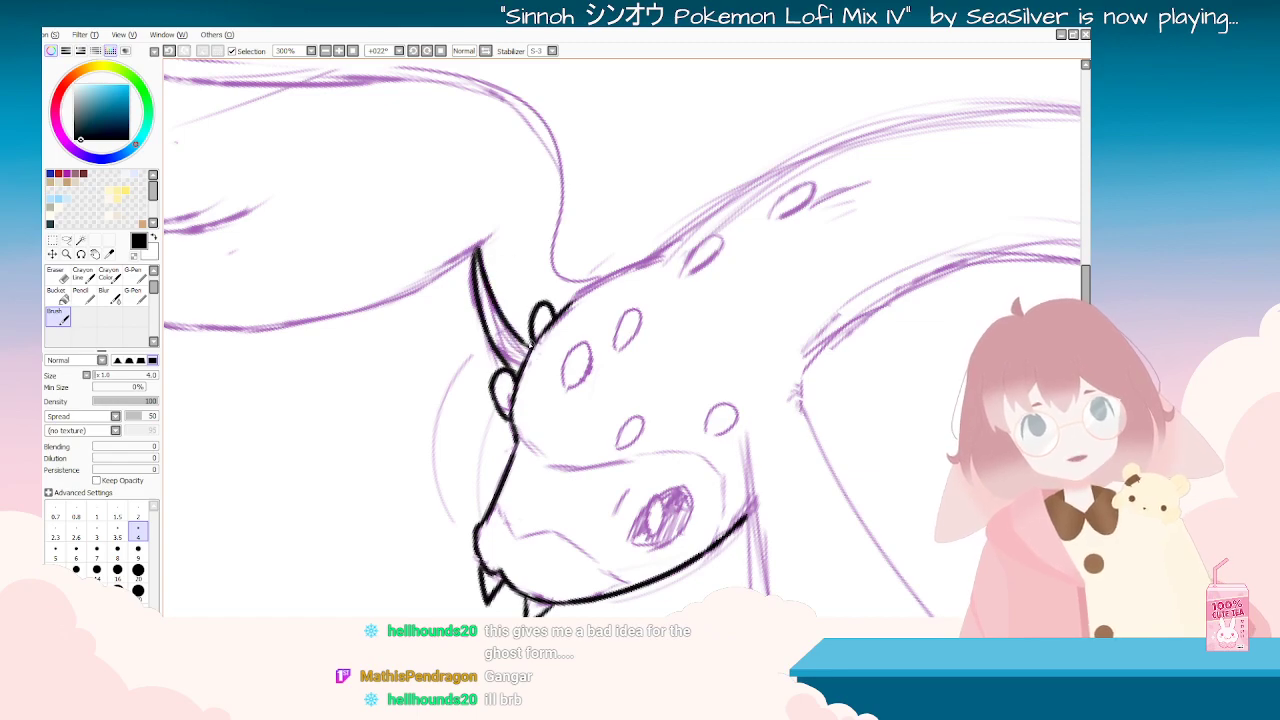
mouse_move(545, 300)
mouse_down()
mouse_move(538, 314)
mouse_move(640, 440)
mouse_move(671, 426)
mouse_move(535, 397)
mouse_move(524, 340)
mouse_up()
Step: Switch to the Eraser and review the inked head and wing base against the whole serpent sketch
click(58, 276)
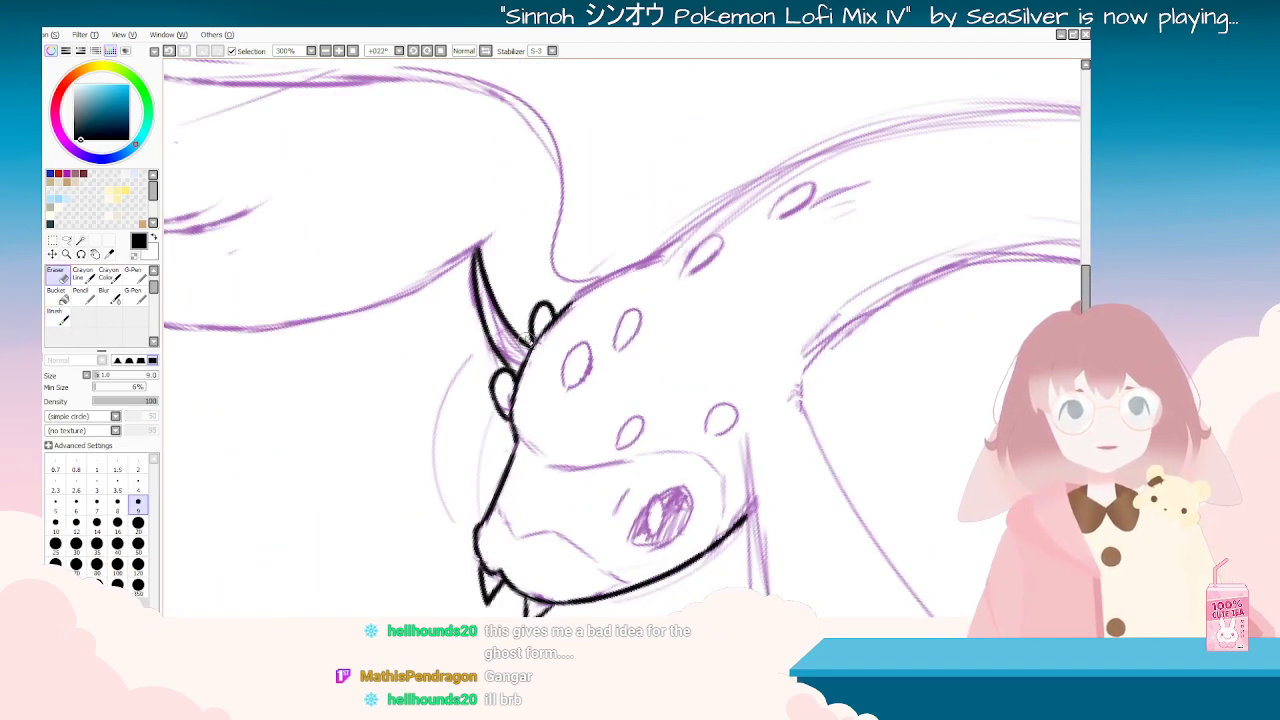
key(End)
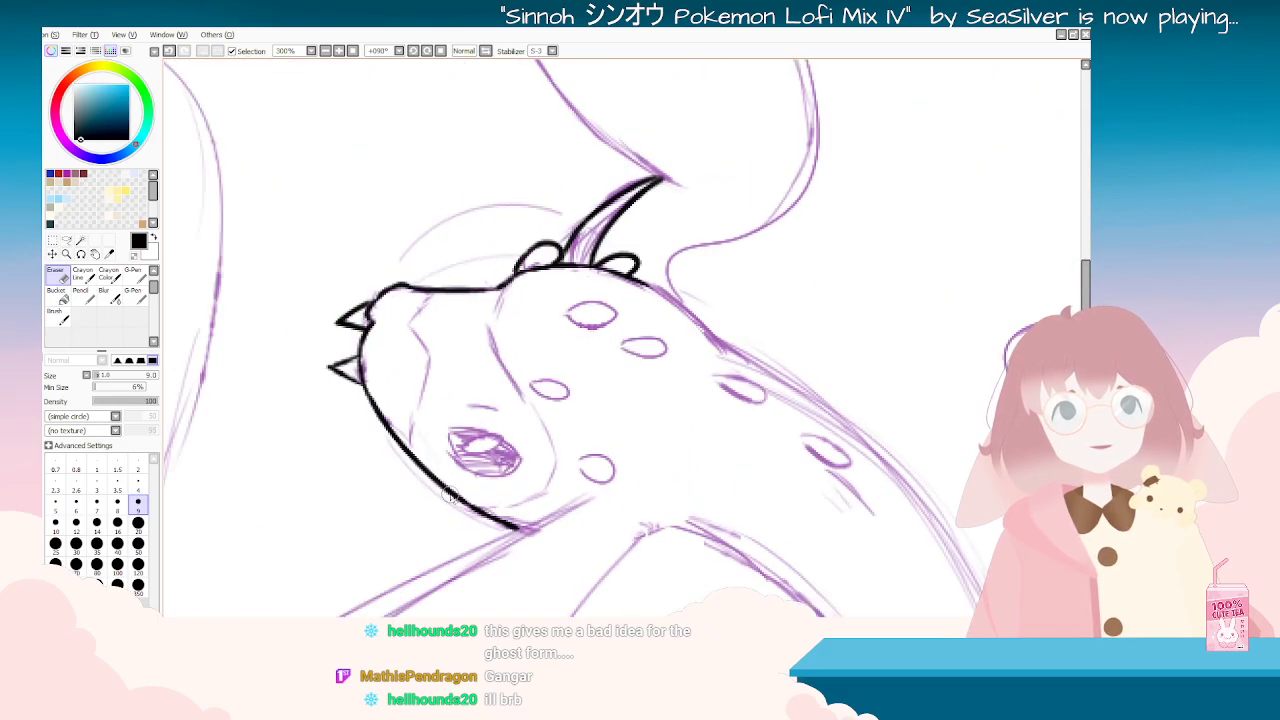
key(End)
scroll(438, 495, down, 6)
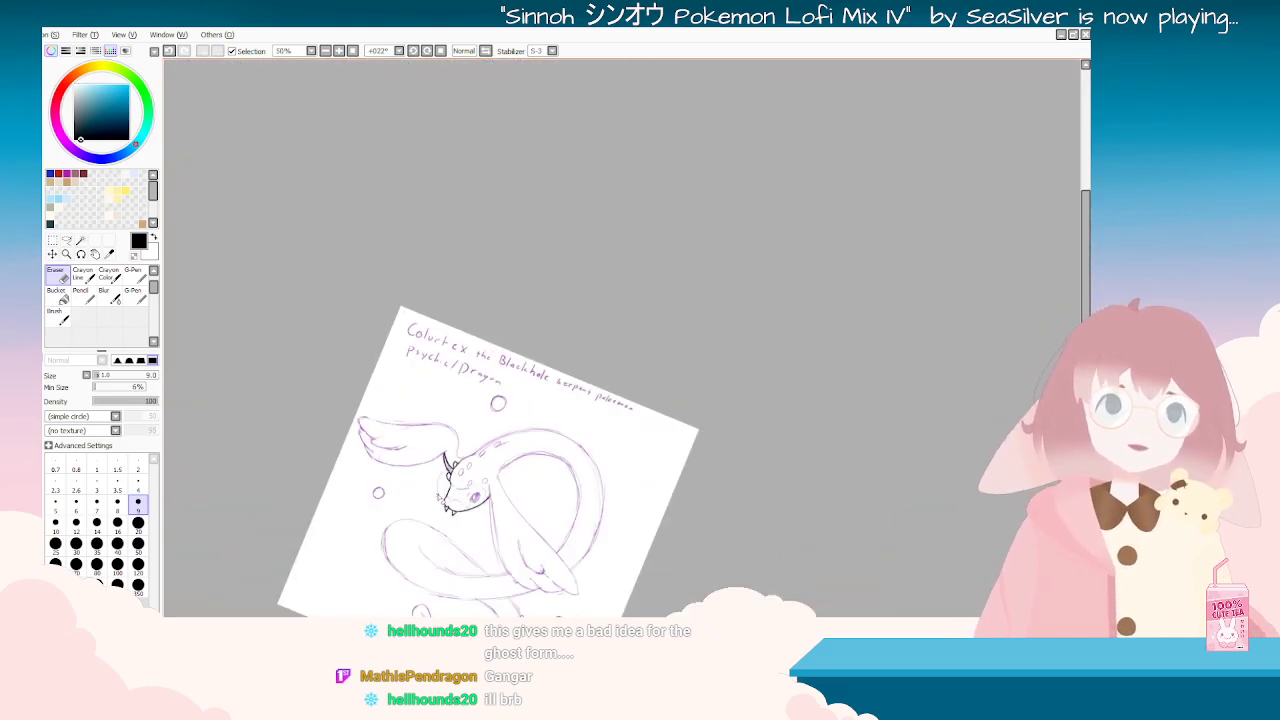
scroll(433, 506, up, 2)
key(Delete)
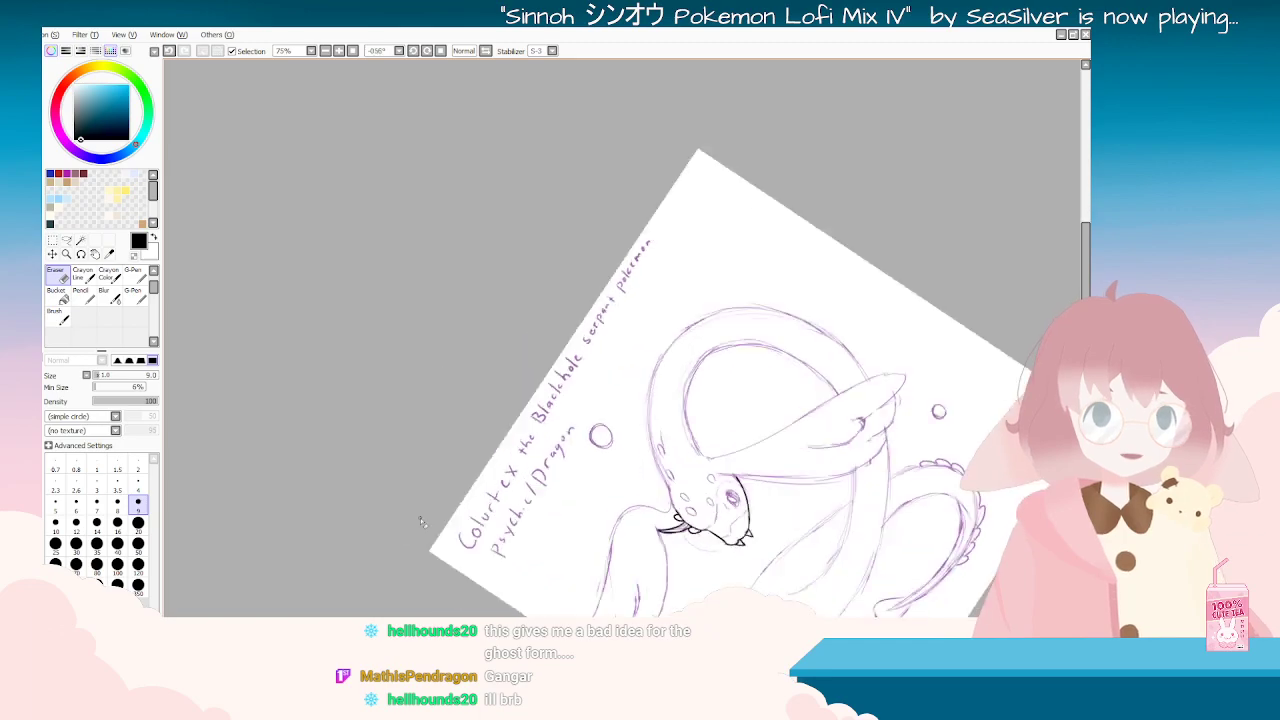
key(Delete)
key(Delete)
scroll(532, 517, up, 4)
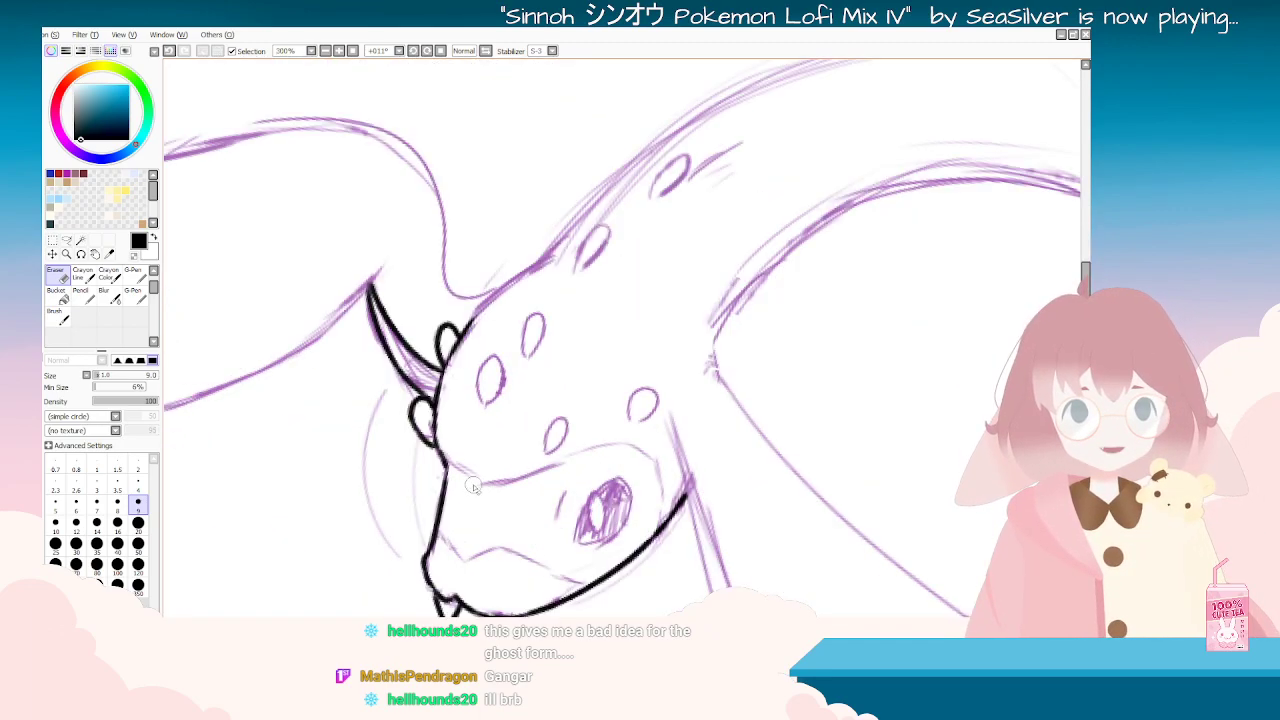
key(Delete)
Step: Ink the six teardrop spots on the head and neck with the Brush, redoing the first neck spot
click(60, 320)
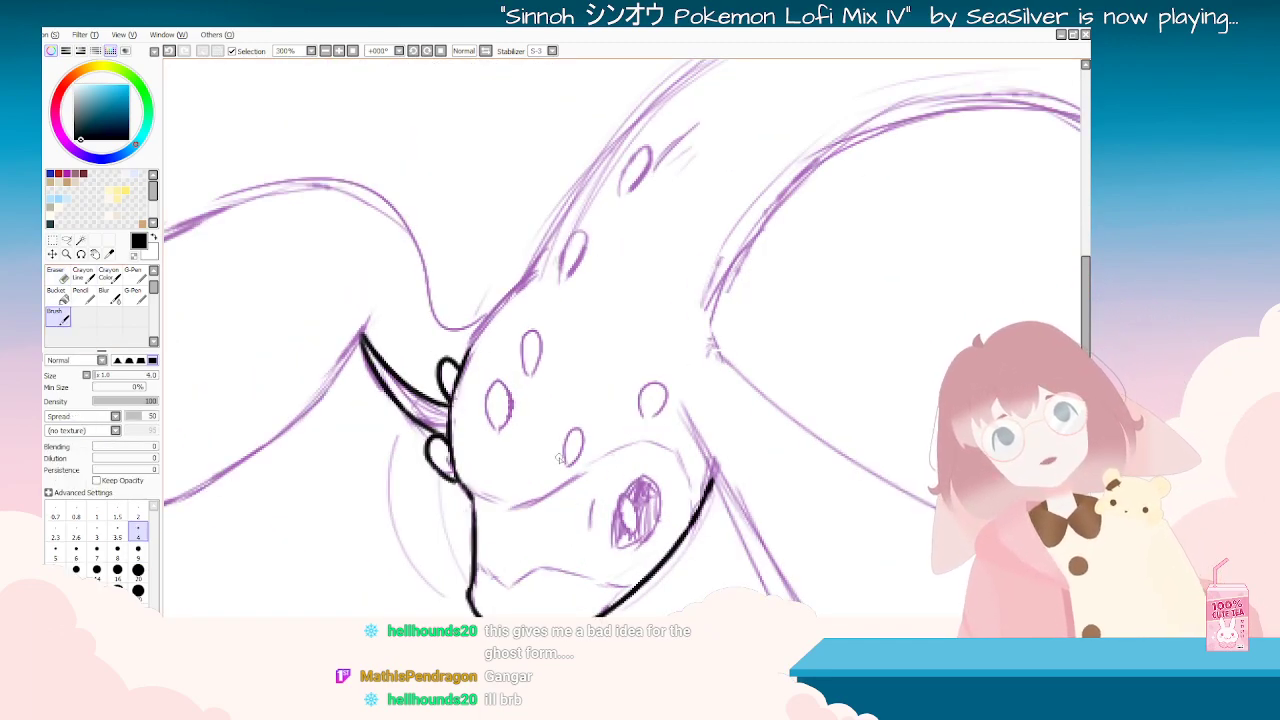
mouse_move(567, 465)
mouse_down()
mouse_move(577, 422)
mouse_move(589, 435)
mouse_move(565, 463)
mouse_up()
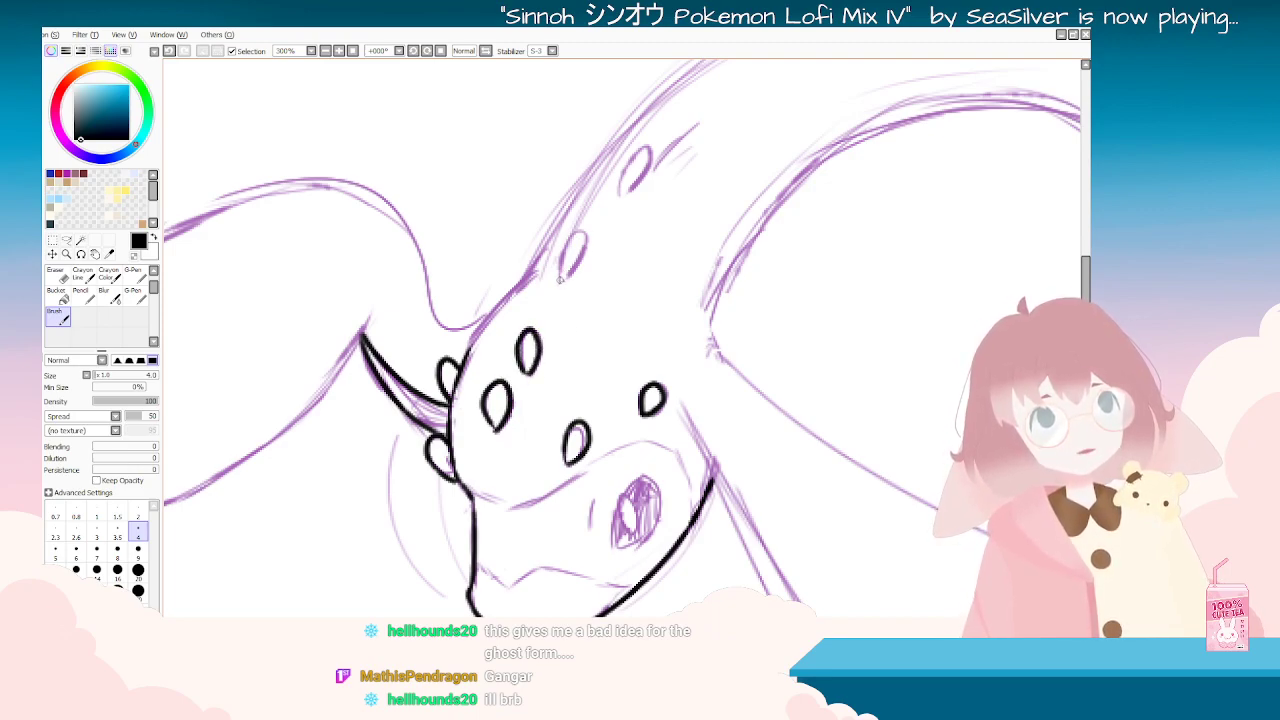
key(ctrl+z)
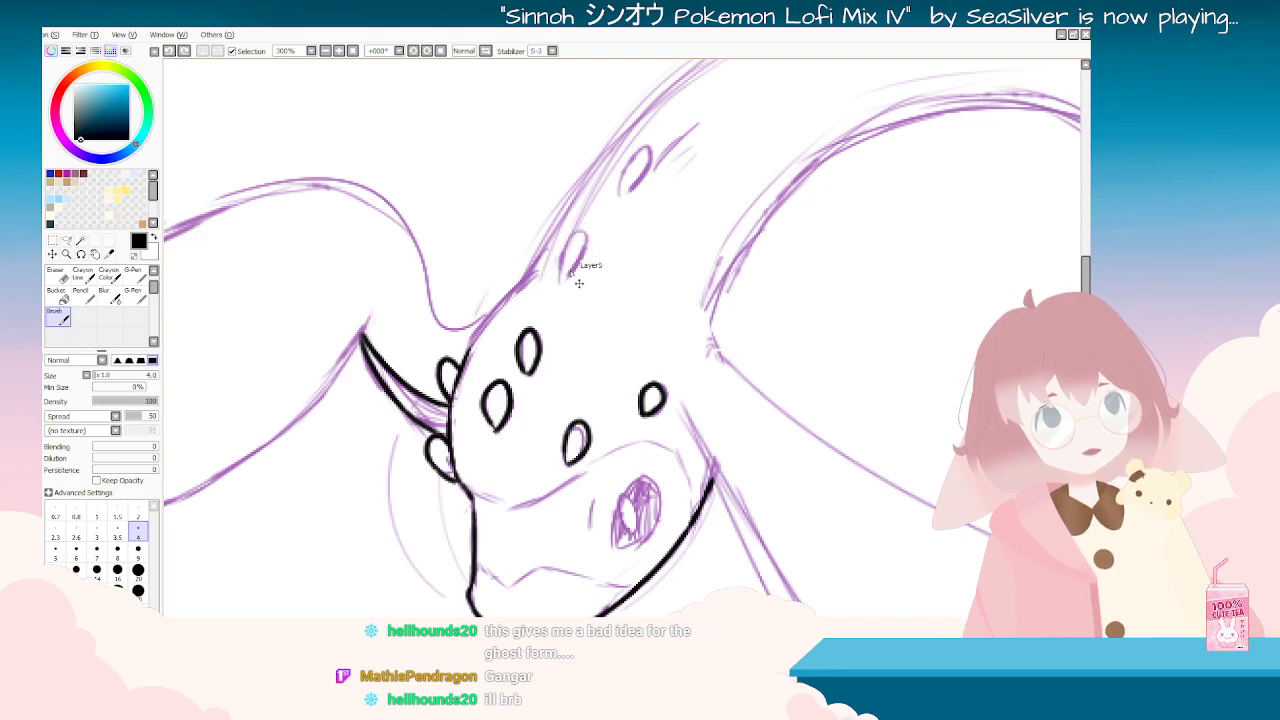
drag(570, 271, 563, 277)
drag(621, 197, 637, 151)
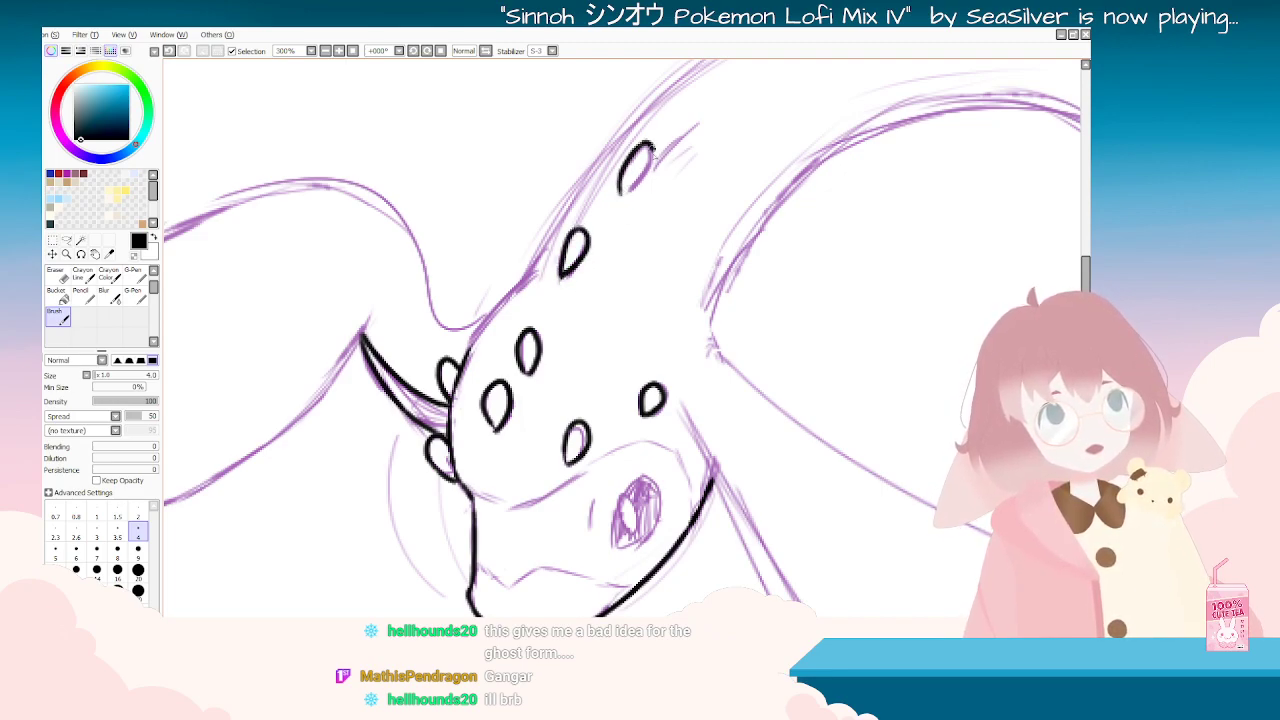
Step: Hide the purple sketch and examine the inked head and spots on their own from several angles
key(End)
key(End)
key(End)
key(End)
key(End)
key(End)
key(End)
key(End)
key(End)
key(End)
key(End)
key(End)
key(End)
key(End)
key(End)
key(End)
key(End)
key(End)
key(End)
key(End)
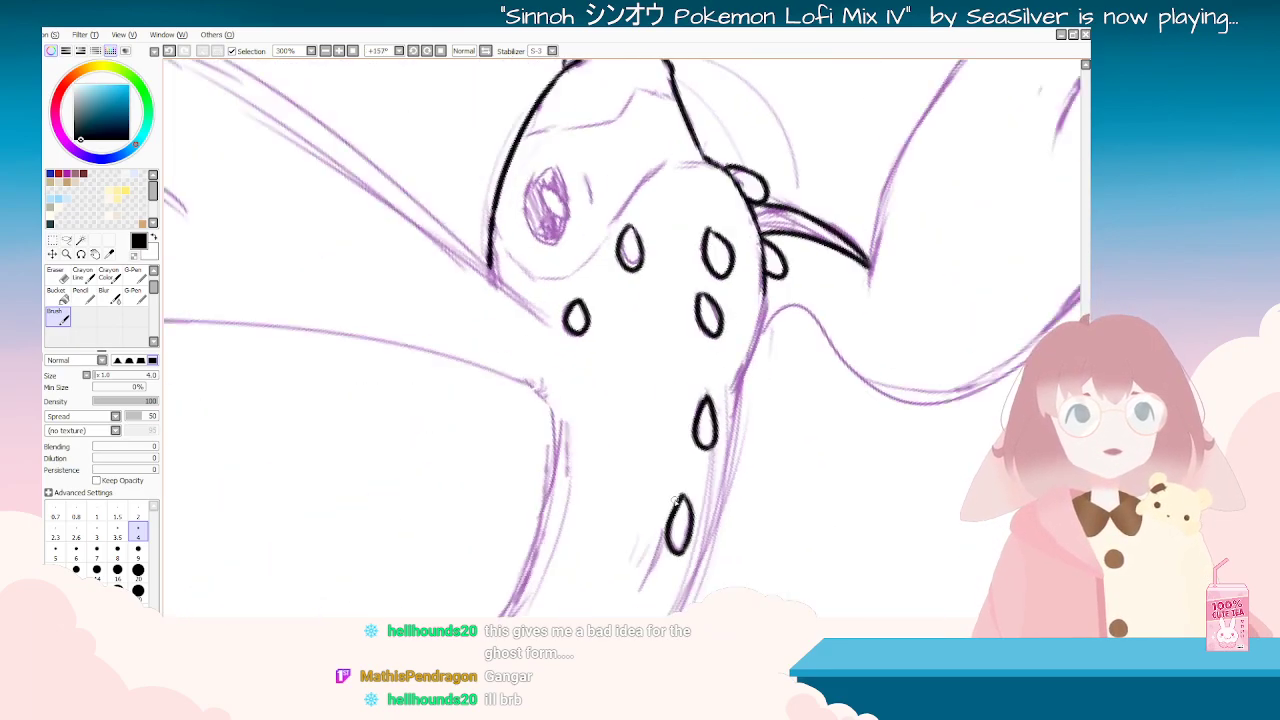
scroll(665, 491, down, 5)
key(End)
scroll(663, 493, up, 2)
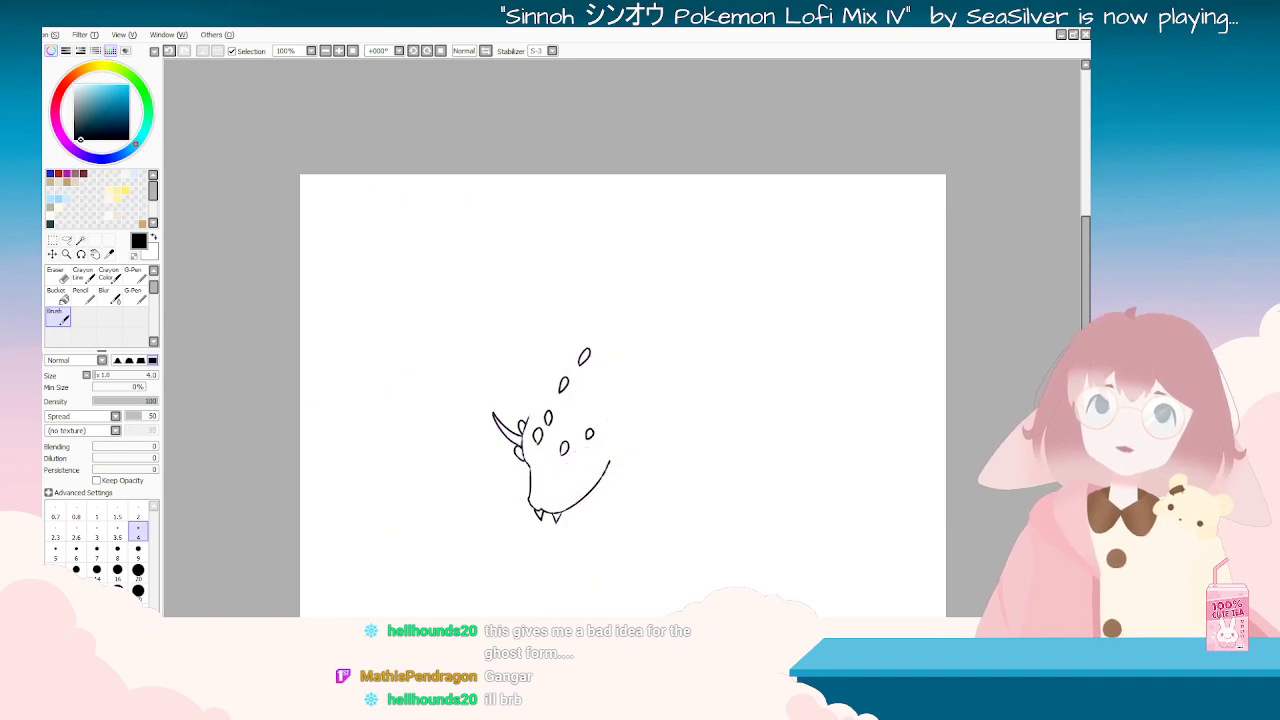
key(Delete)
key(Delete)
key(Delete)
key(Delete)
key(Delete)
key(Delete)
key(Delete)
key(Delete)
key(Delete)
key(Delete)
key(End)
key(End)
key(End)
key(End)
key(End)
key(End)
key(End)
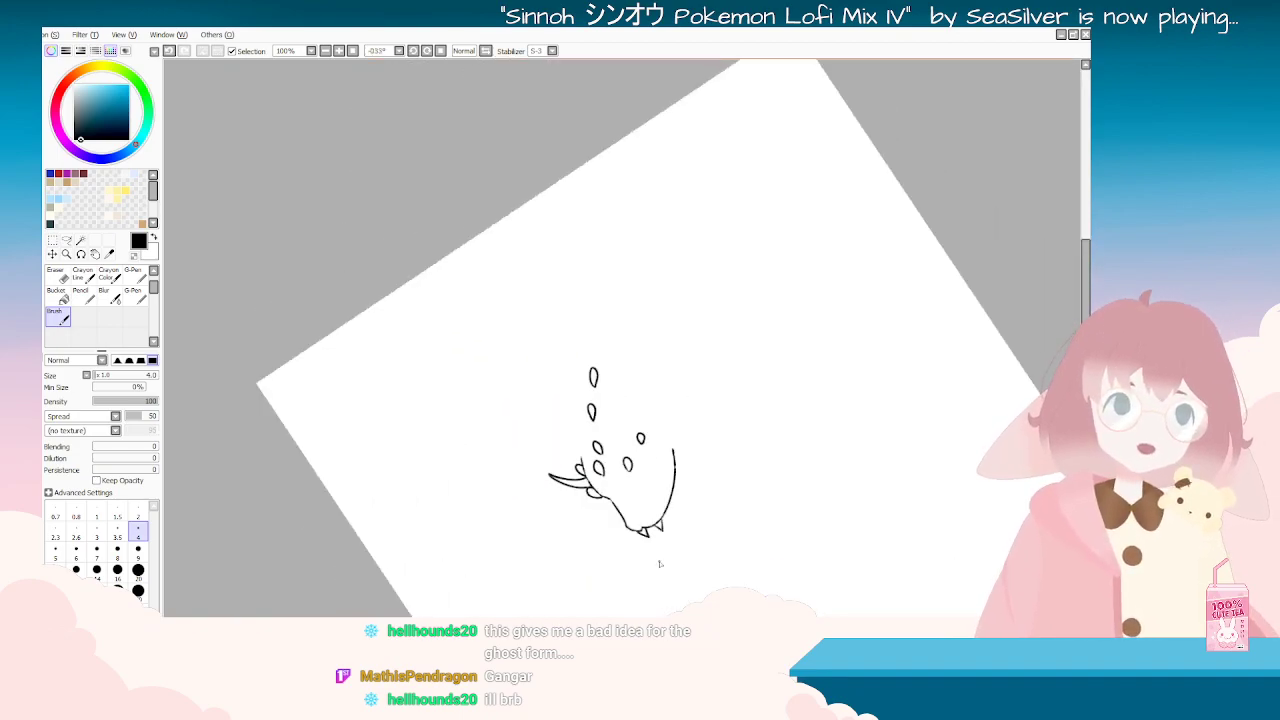
Step: Try to retrace the head outline beside the bumps and down the snout, and undo the strokes
scroll(642, 549, up, 5)
key(Home)
drag(508, 64, 498, 132)
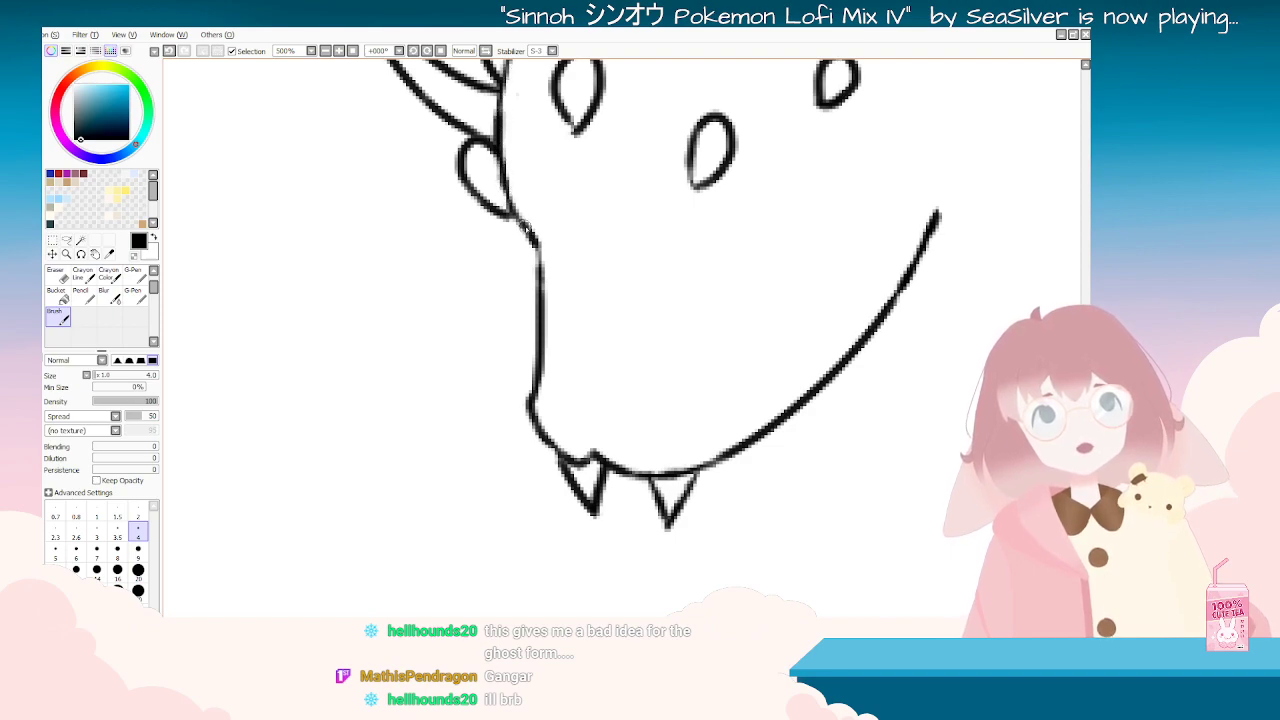
drag(539, 245, 541, 290)
key(ctrl+z)
key(ctrl+z)
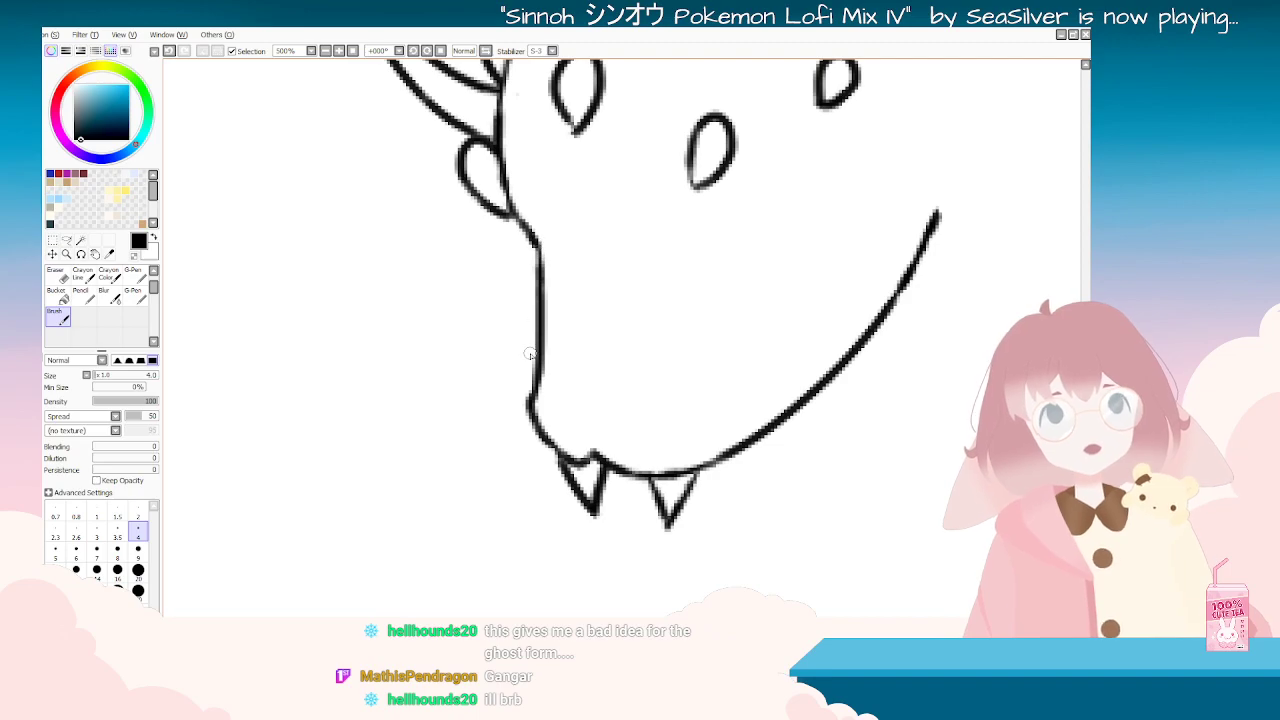
Step: Review the clean head line art at several rotations and show the purple serpent sketch again
key(Delete)
scroll(530, 354, down, 3)
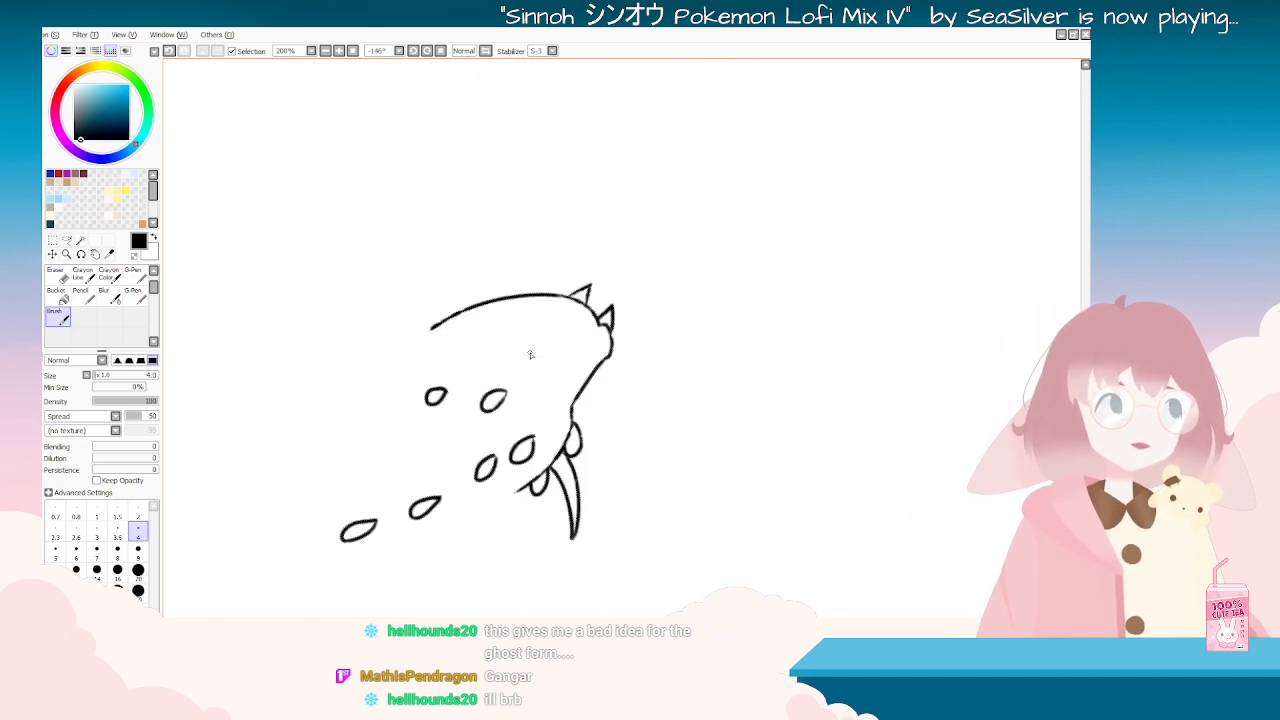
key(End)
key(End)
key(End)
key(End)
key(End)
key(End)
key(End)
key(End)
key(End)
scroll(530, 354, down, 1)
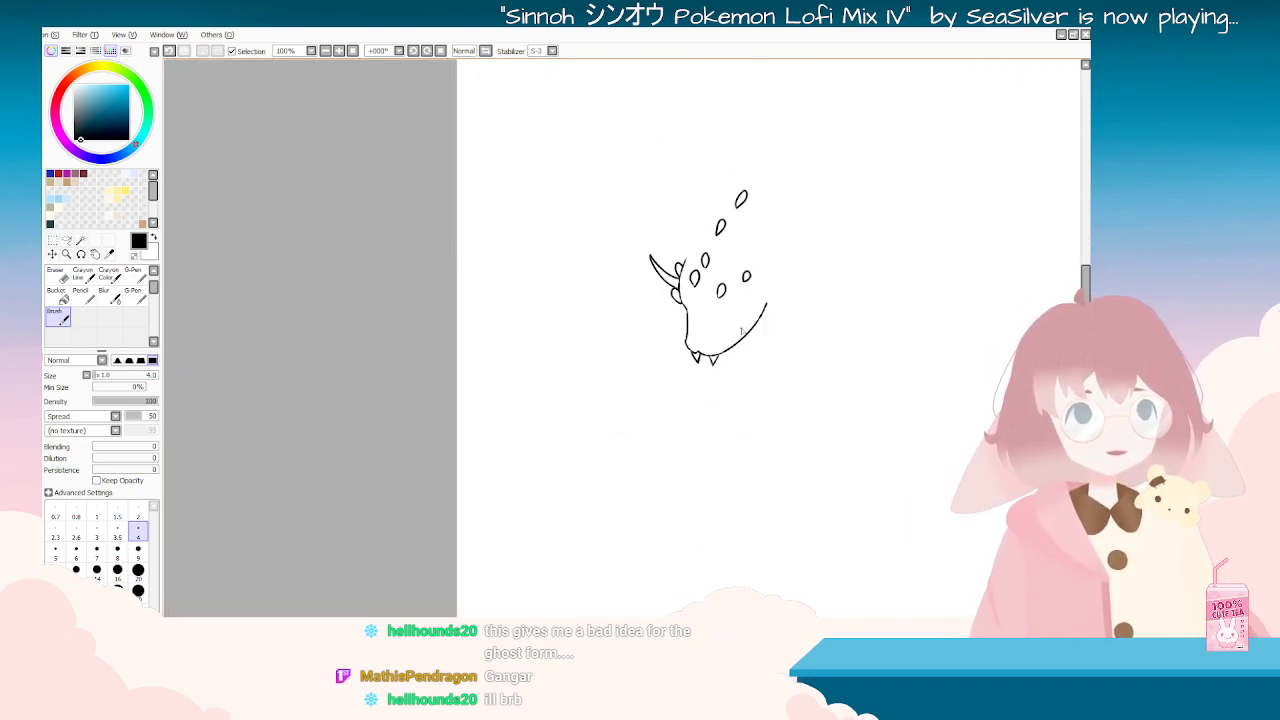
scroll(770, 292, down, 2)
drag(780, 240, 525, 541)
key(End)
key(End)
key(End)
key(End)
key(End)
key(End)
key(End)
key(End)
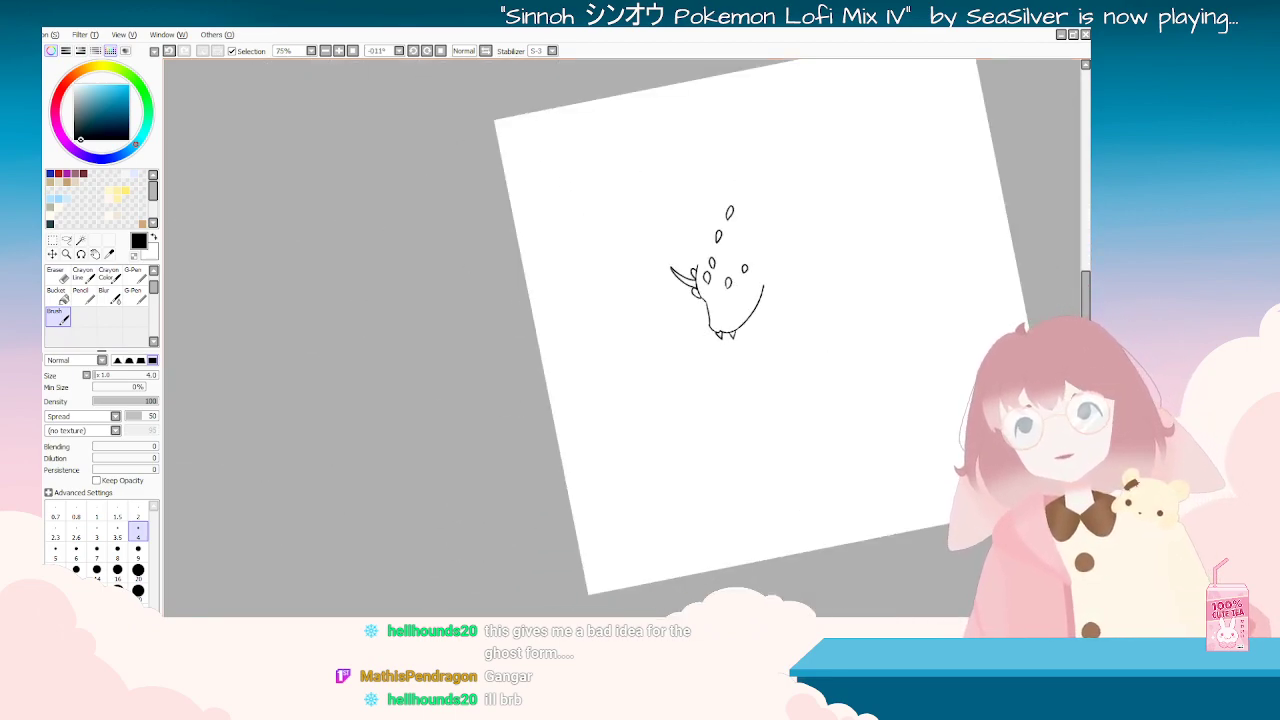
key(ctrl+z)
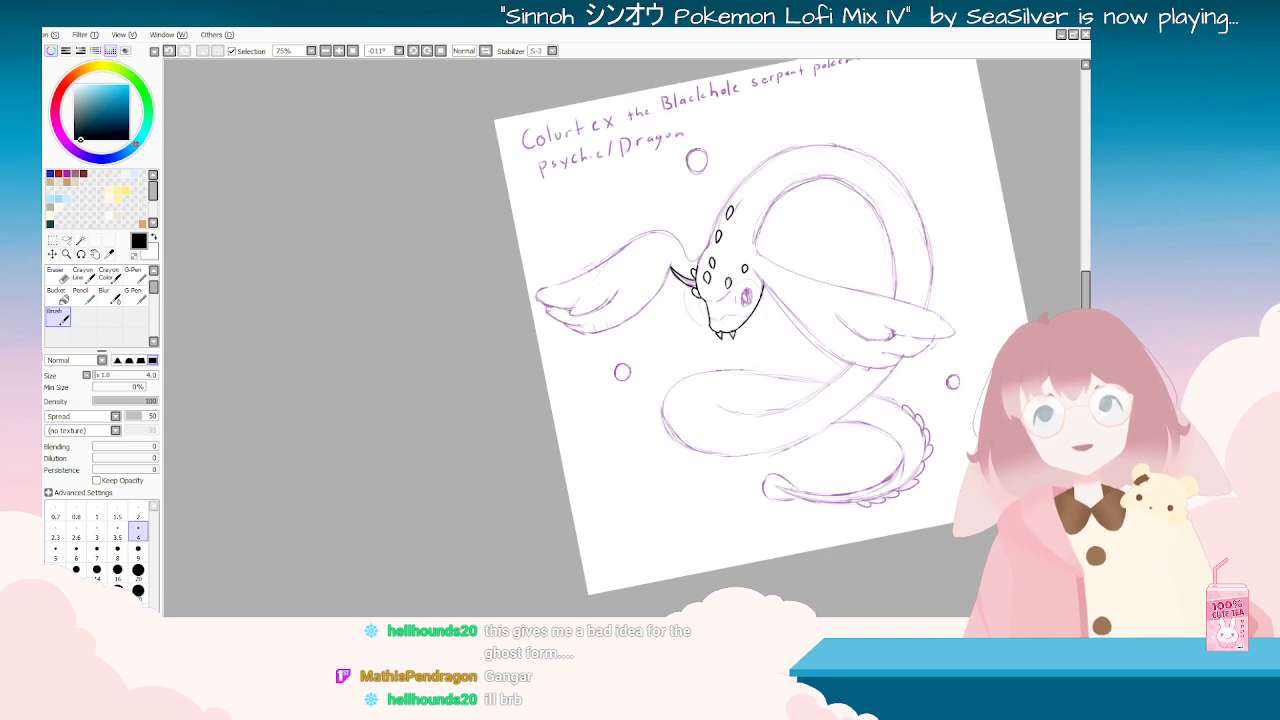
Step: Ink the back-of-neck line beside the wing joint down to the head bump with the Brush, redoing the stroke until it follows the sketch
scroll(859, 302, up, 2)
key(End)
key(End)
key(End)
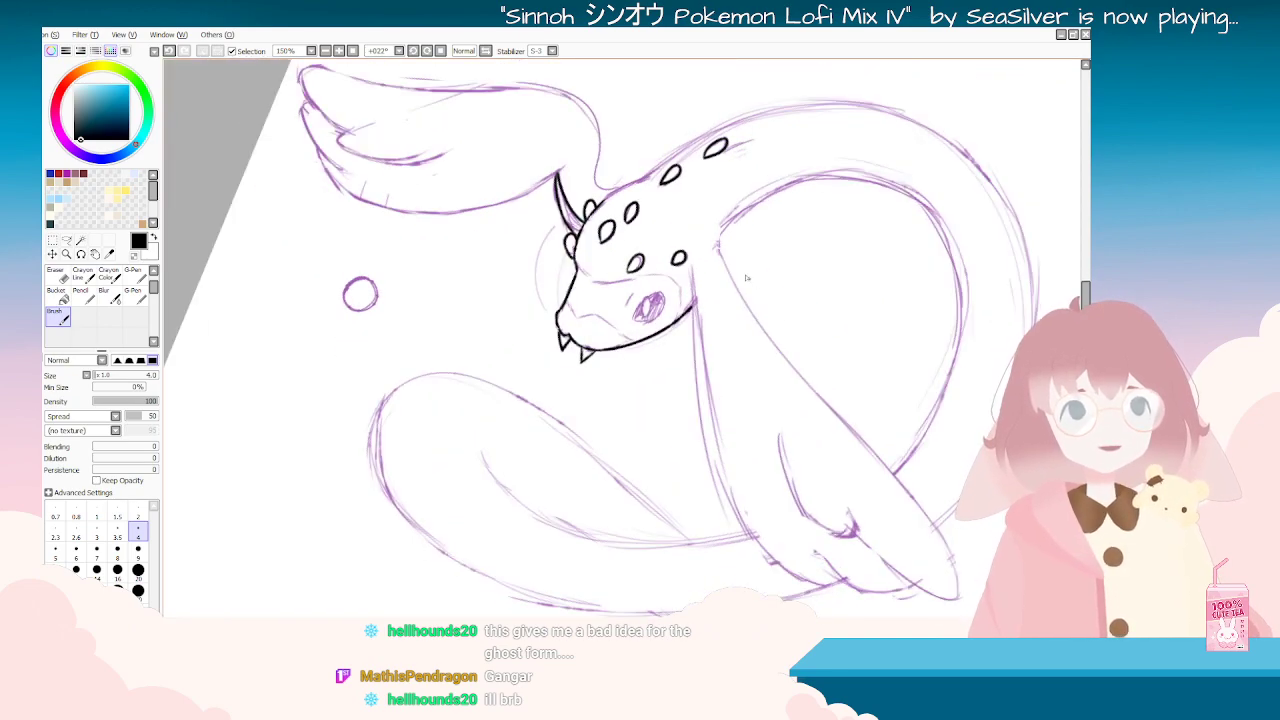
key(Delete)
key(Delete)
key(Delete)
key(Delete)
key(Delete)
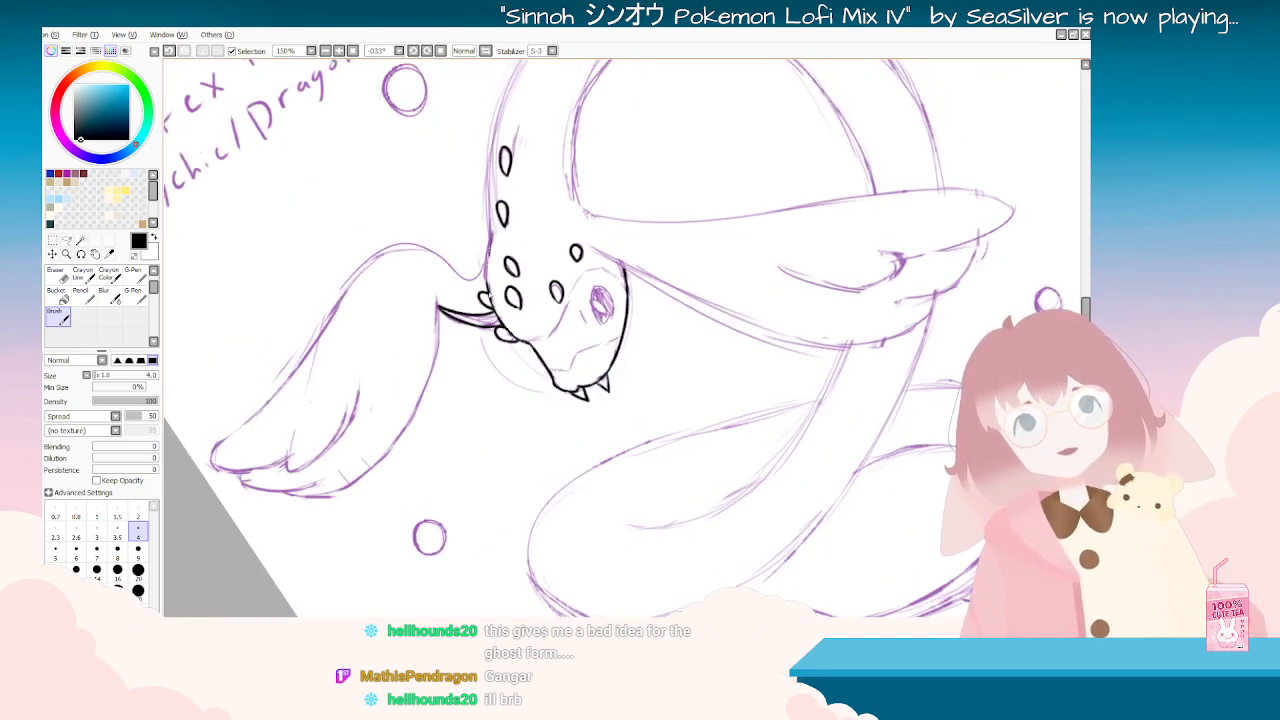
scroll(490, 285, up, 3)
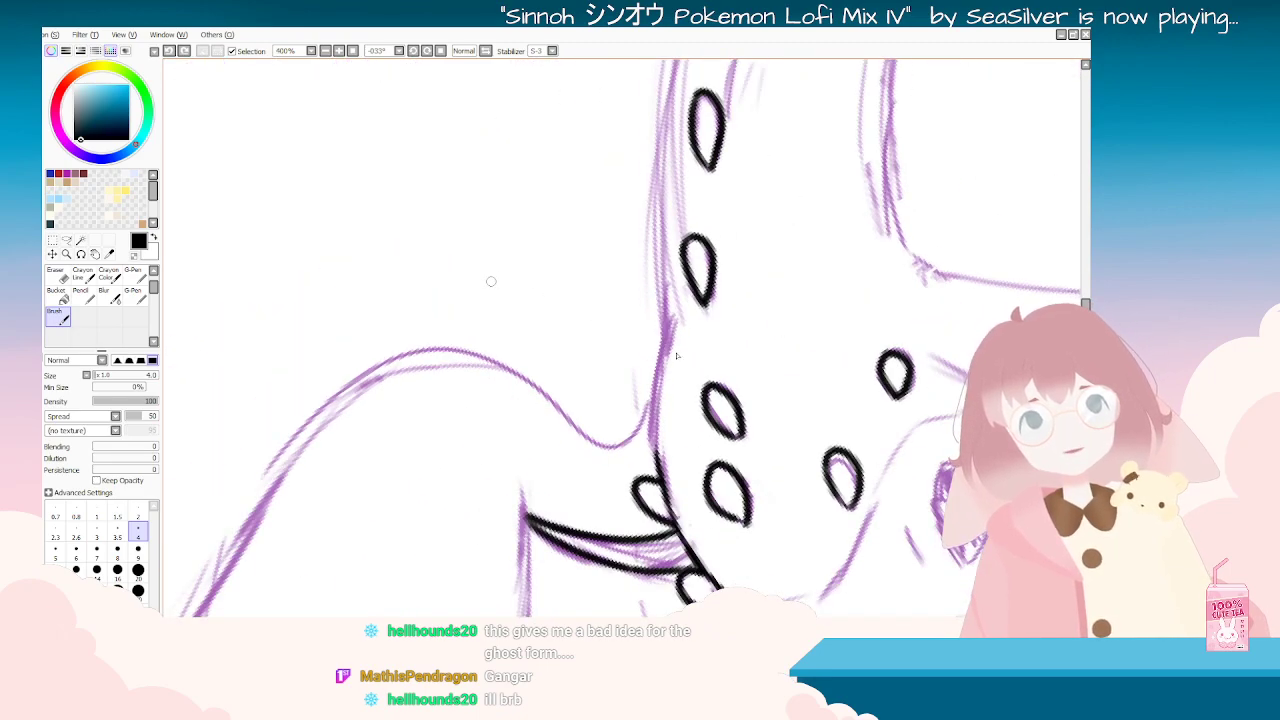
scroll(491, 281, up, 1)
drag(670, 308, 652, 494)
key(ctrl+z)
drag(674, 305, 656, 496)
key(ctrl+z)
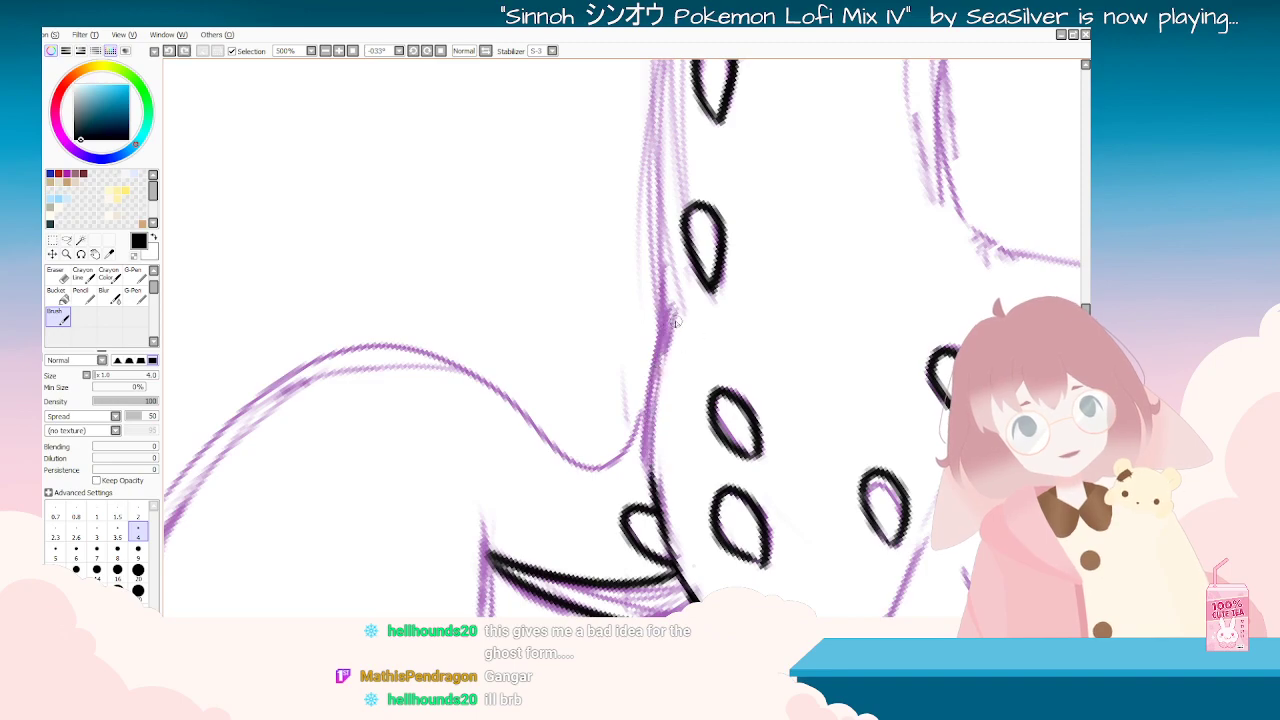
drag(672, 306, 653, 494)
key(ctrl+z)
mouse_move(672, 308)
mouse_down()
mouse_move(646, 464)
mouse_move(689, 591)
mouse_up()
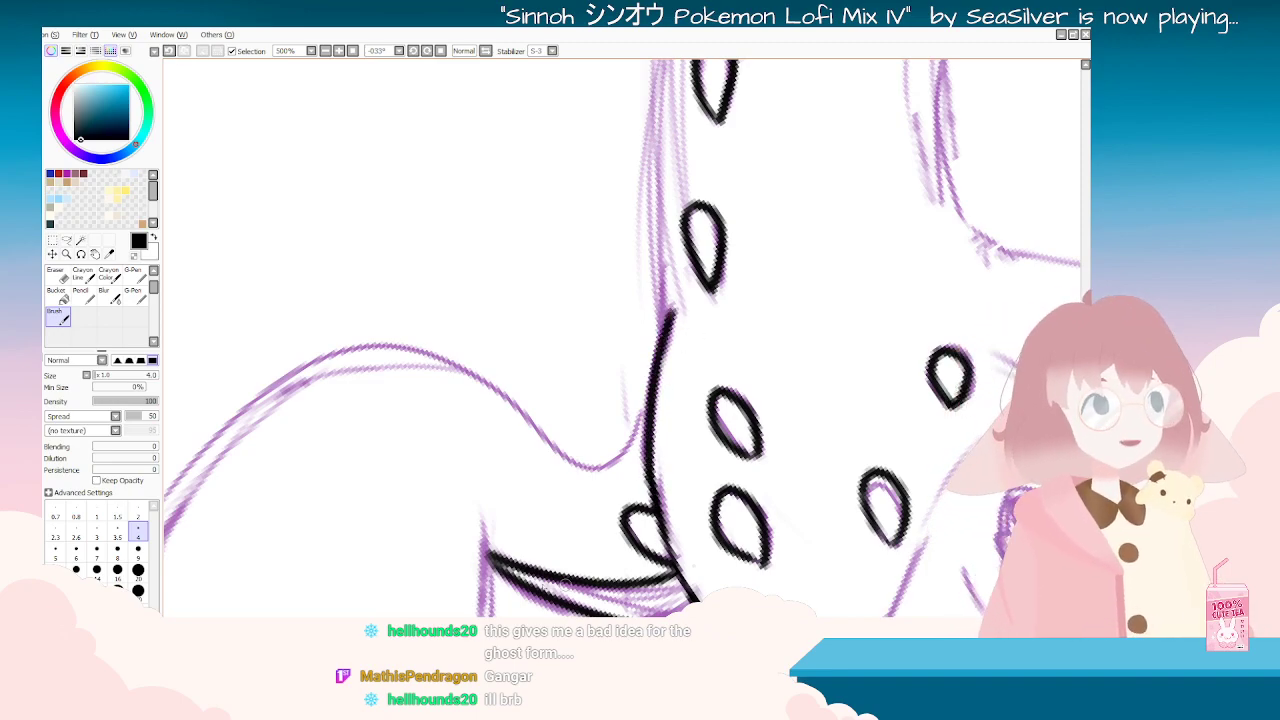
Step: Clean up the new neck line around its join with the head bump using the Eraser at size 9
drag(587, 585, 173, 366)
key(End)
key(End)
click(61, 294)
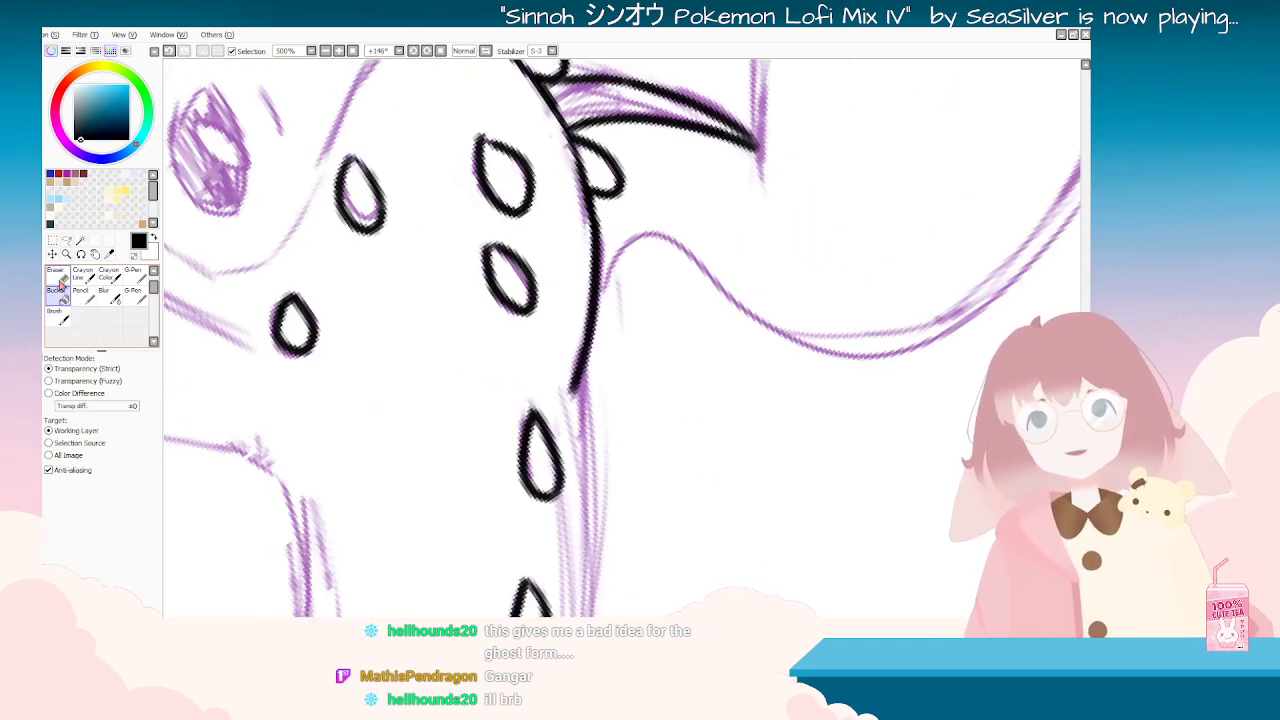
click(62, 277)
key(Delete)
drag(620, 437, 688, 365)
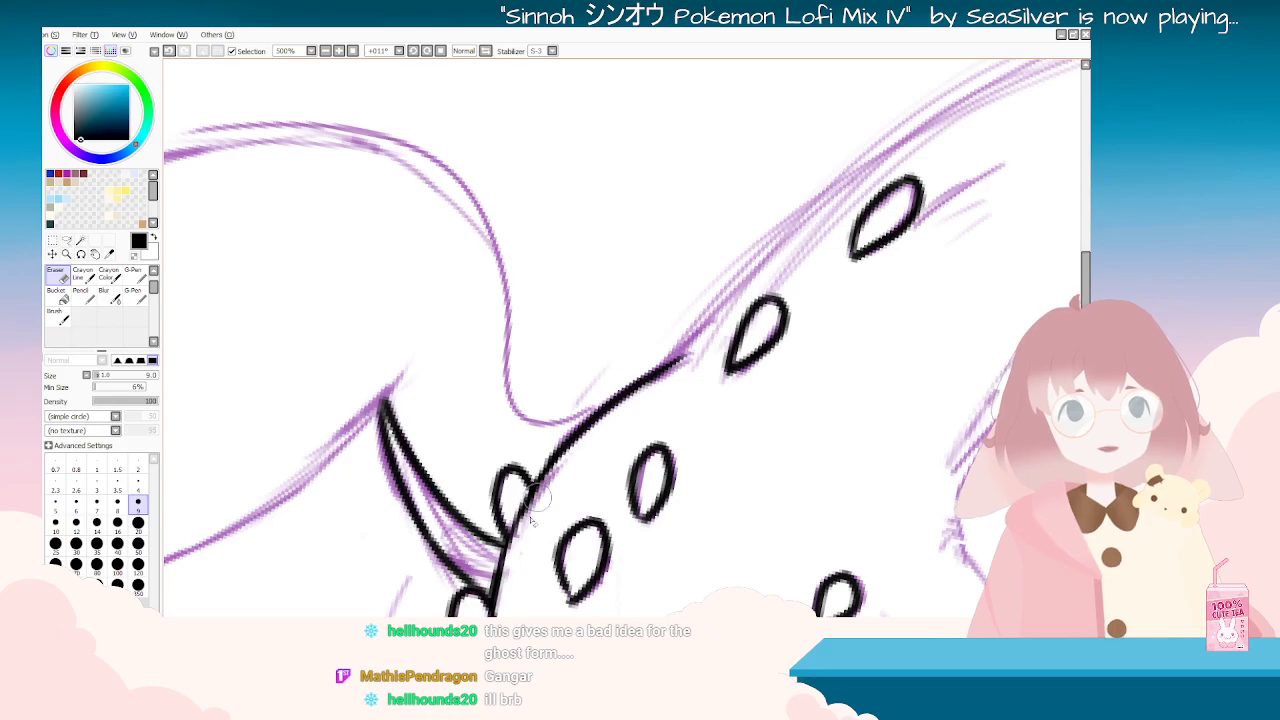
Step: Examine the cleaned neck line and its join with the head bump up close at several rotations
key(End)
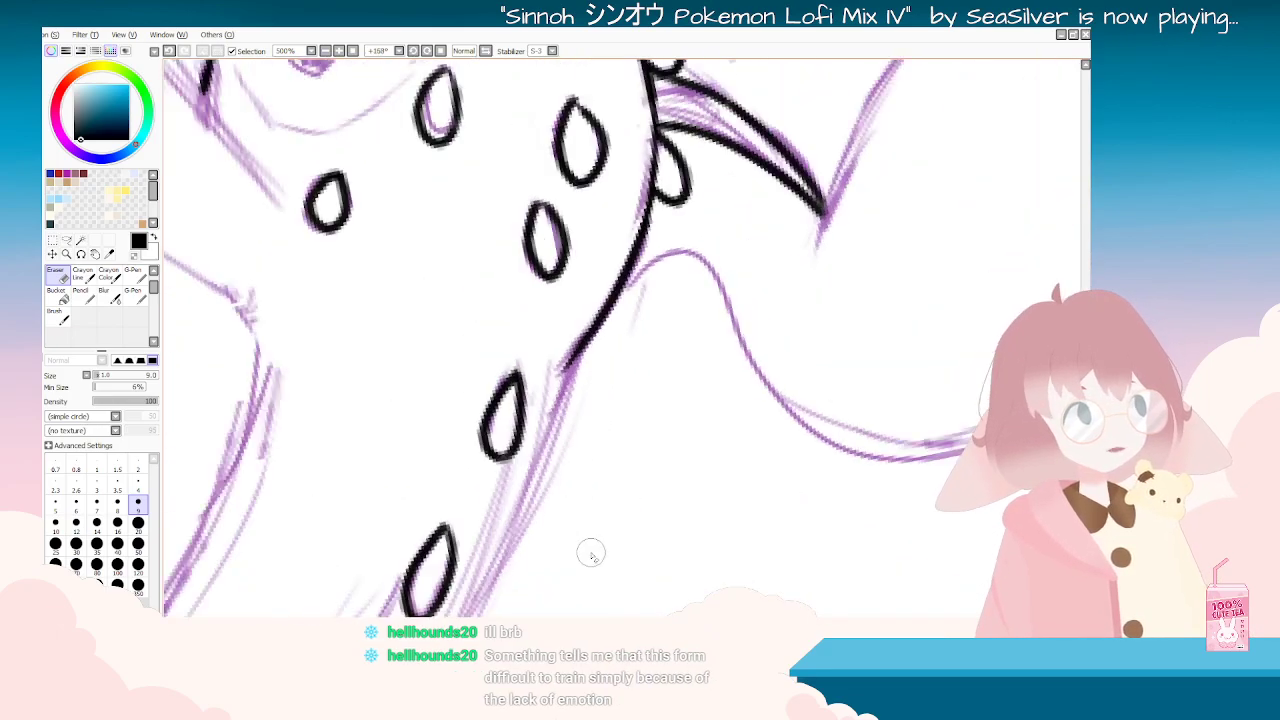
key(End)
key(End)
key(End)
key(End)
key(End)
key(End)
key(End)
key(End)
key(End)
key(End)
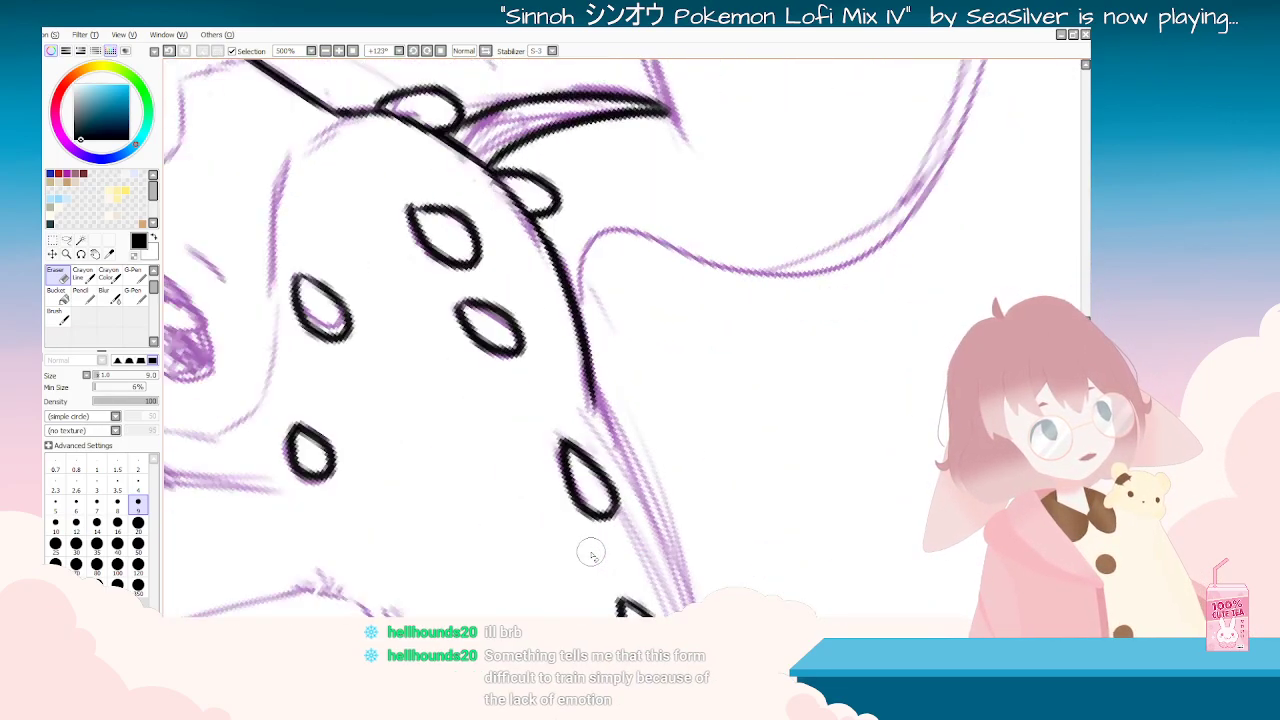
Step: Review the inked head, spots and neck line against the whole serpent sketch at different zooms and rotations
scroll(591, 552, down, 5)
key(Delete)
key(Delete)
key(Delete)
key(Delete)
key(Delete)
scroll(728, 549, down, 2)
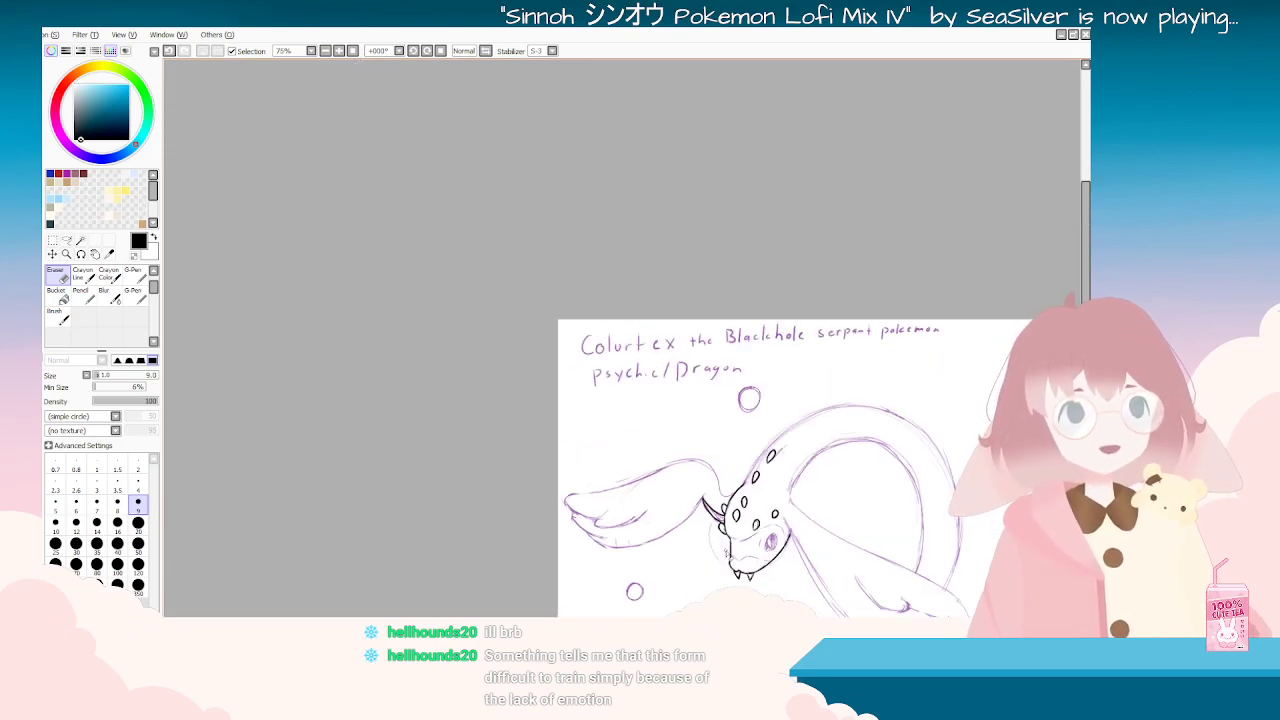
scroll(779, 538, up, 8)
key(End)
key(End)
key(End)
key(End)
key(End)
key(End)
key(End)
key(End)
key(End)
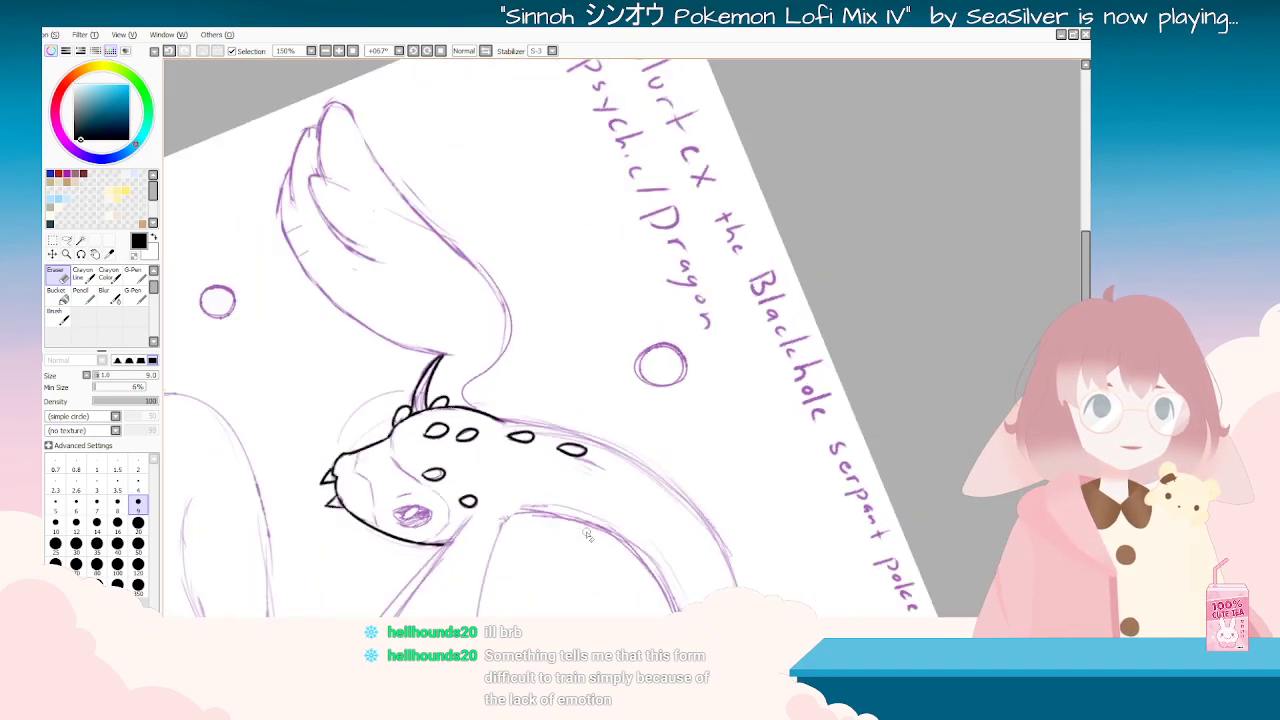
scroll(500, 275, down, 8)
key(Delete)
key(Delete)
key(Delete)
key(Delete)
key(Delete)
key(Delete)
key(Delete)
key(Delete)
key(Delete)
key(Delete)
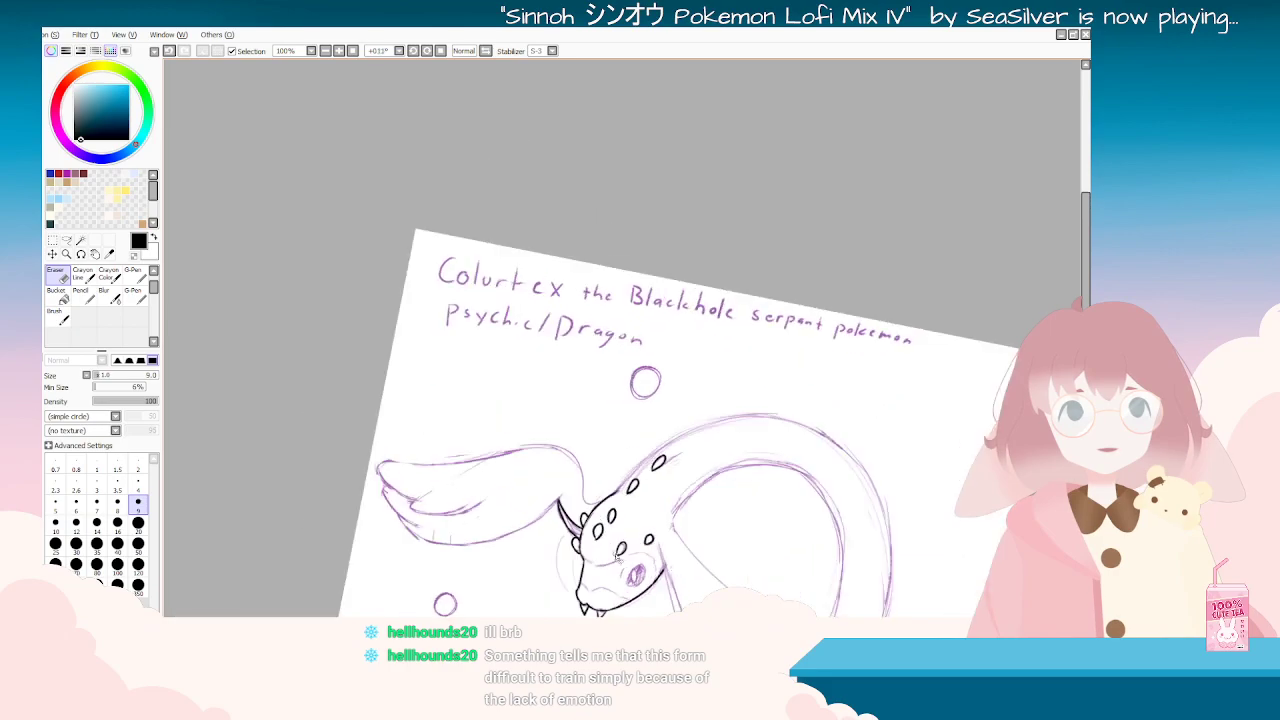
key(End)
key(End)
drag(1085, 258, 1085, 306)
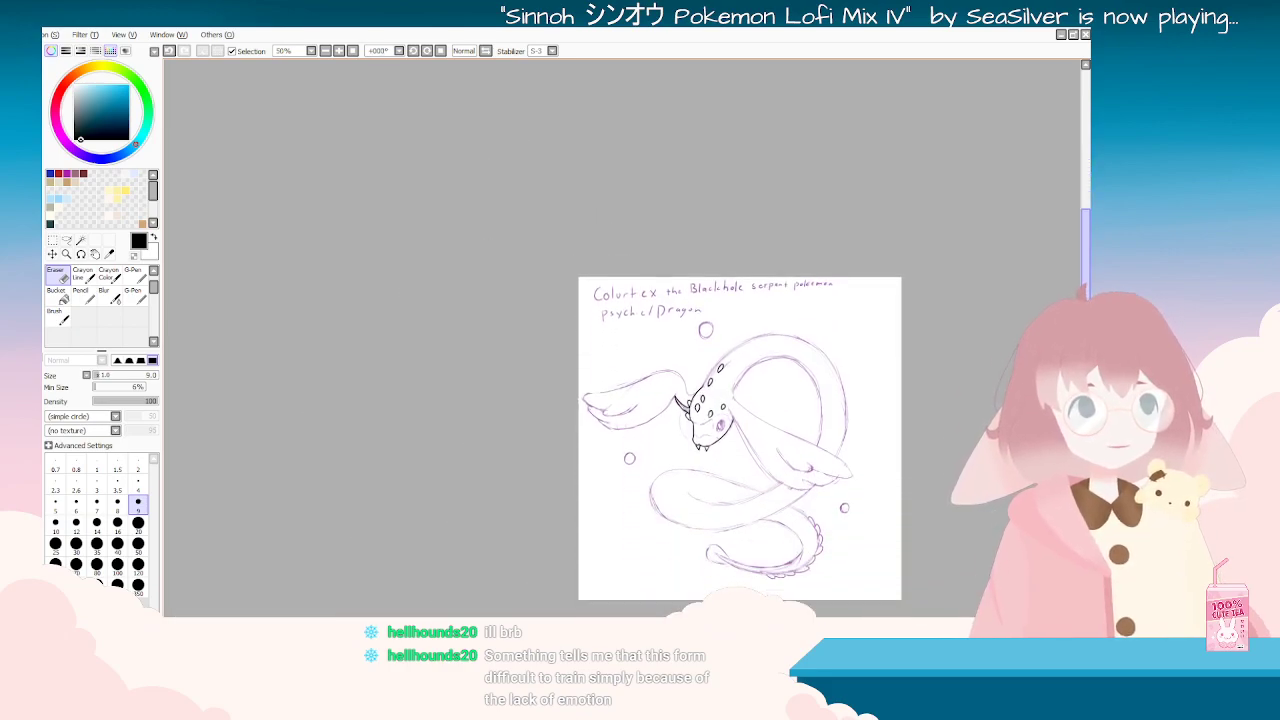
scroll(806, 448, up, 2)
scroll(808, 449, up, 1)
scroll(833, 381, down, 2)
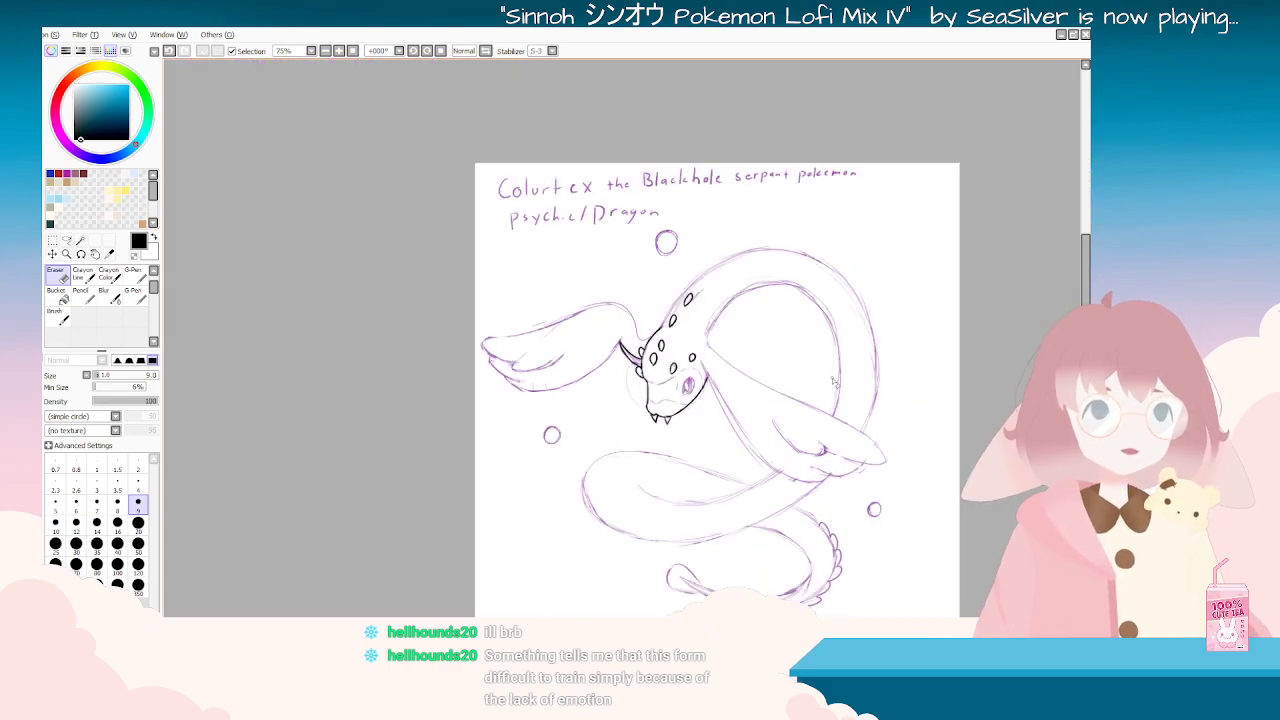
scroll(966, 361, up, 1)
scroll(872, 468, up, 1)
key(Delete)
key(Delete)
key(Delete)
key(Delete)
key(Delete)
key(Delete)
key(Delete)
key(Delete)
key(Delete)
key(Delete)
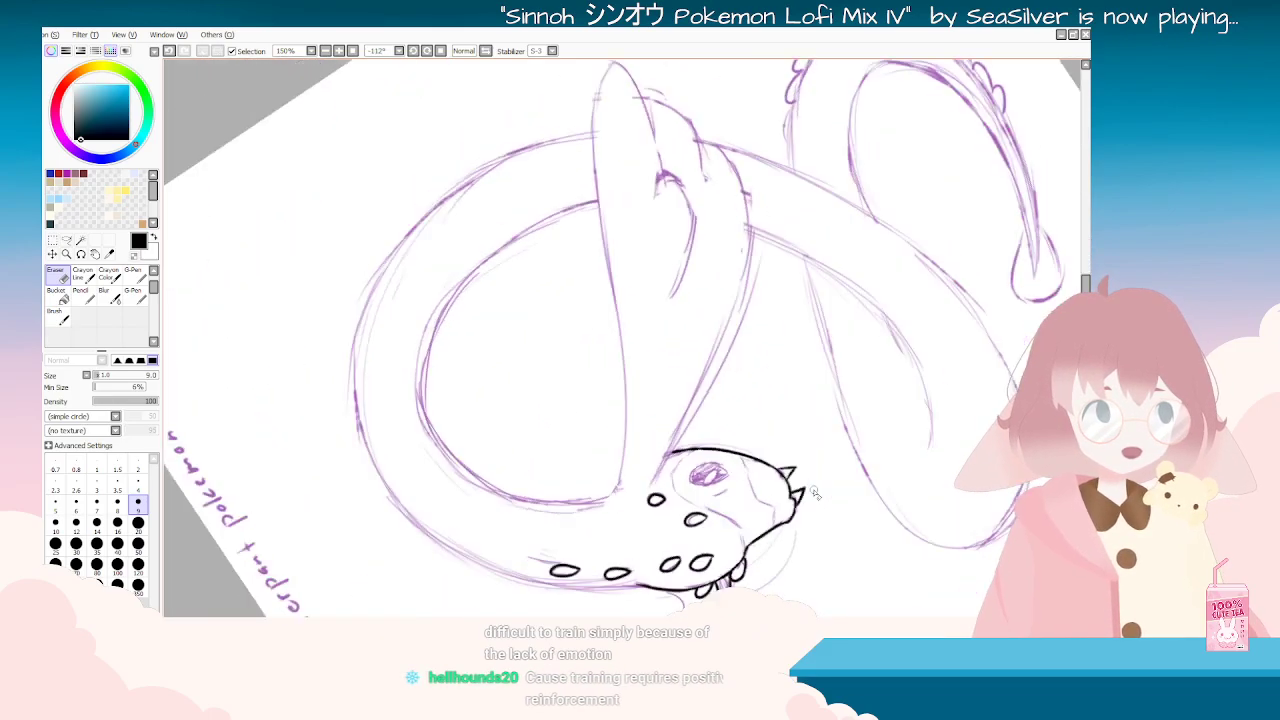
key(Delete)
key(Delete)
key(Delete)
key(Delete)
key(Delete)
key(Delete)
key(Delete)
key(Delete)
key(Delete)
key(Delete)
key(Delete)
key(Delete)
scroll(806, 491, down, 2)
key(Delete)
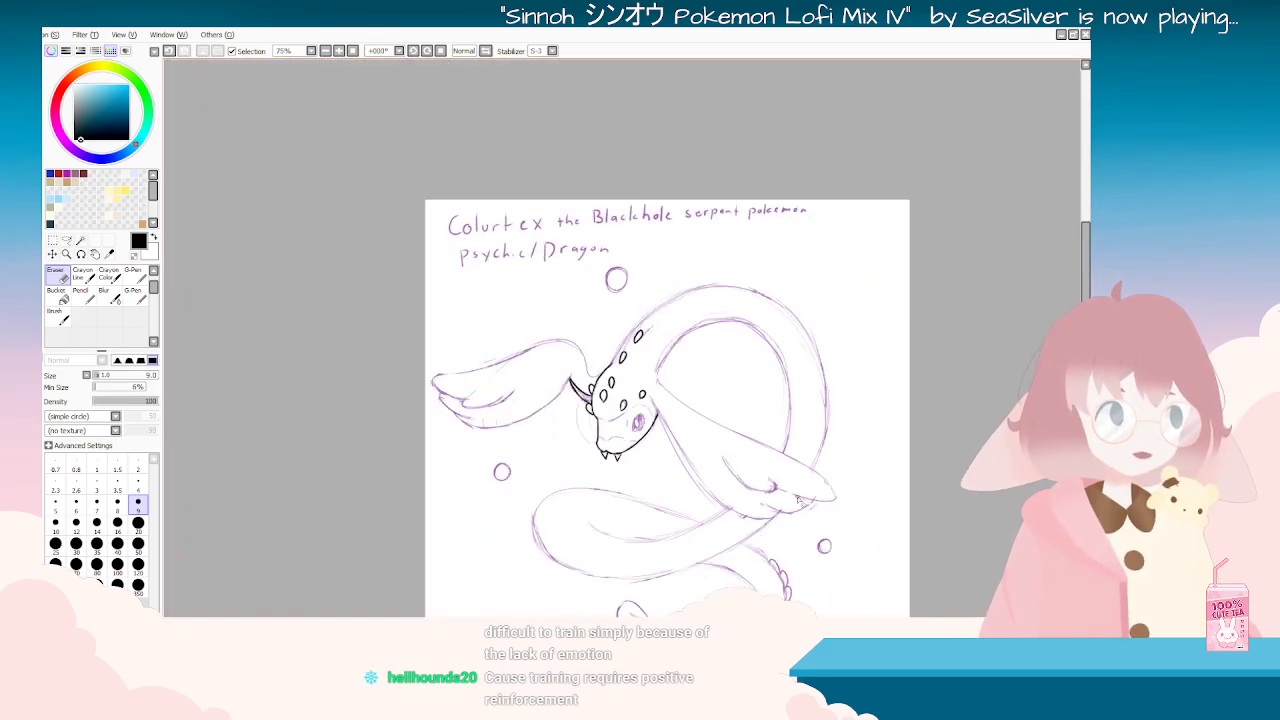
key(End)
key(End)
key(End)
key(End)
key(End)
key(End)
key(End)
key(End)
key(End)
key(End)
key(End)
key(End)
key(End)
key(End)
key(End)
key(End)
key(End)
key(End)
key(End)
key(End)
key(End)
key(End)
key(End)
key(End)
key(End)
key(End)
key(End)
key(End)
key(End)
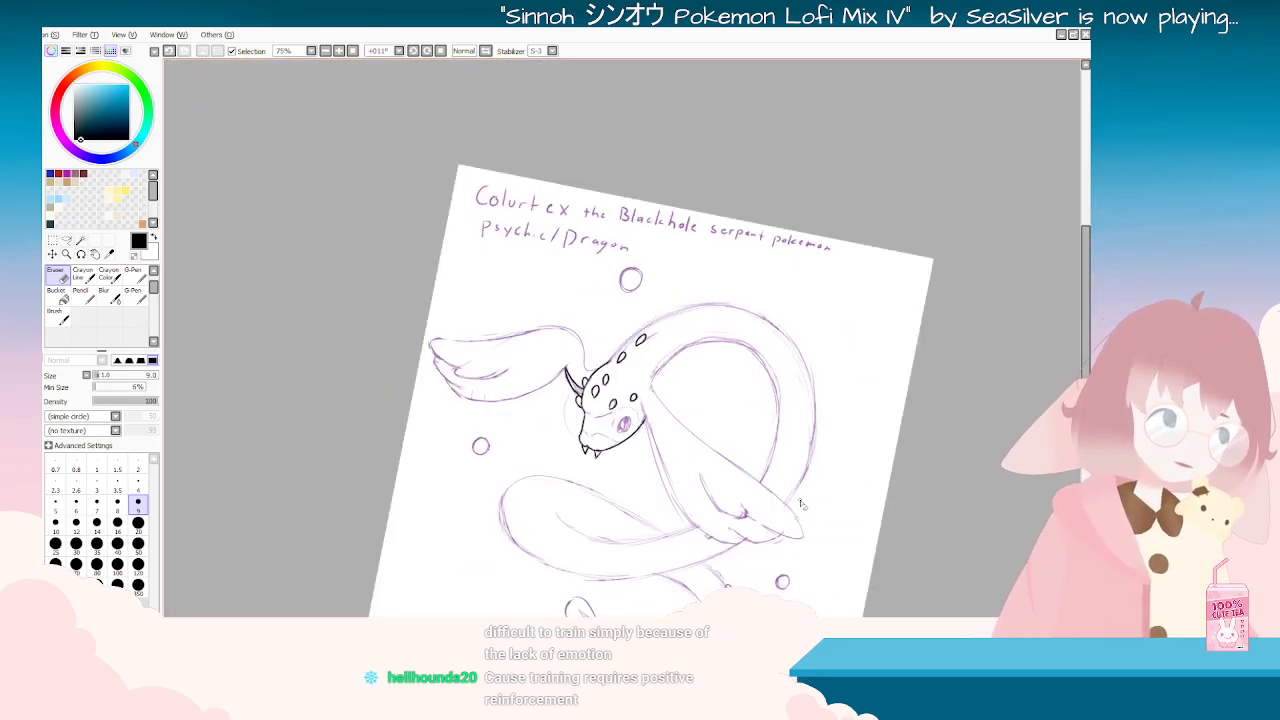
key(End)
key(End)
key(End)
key(End)
key(End)
key(End)
key(End)
key(End)
key(End)
scroll(807, 495, up, 2)
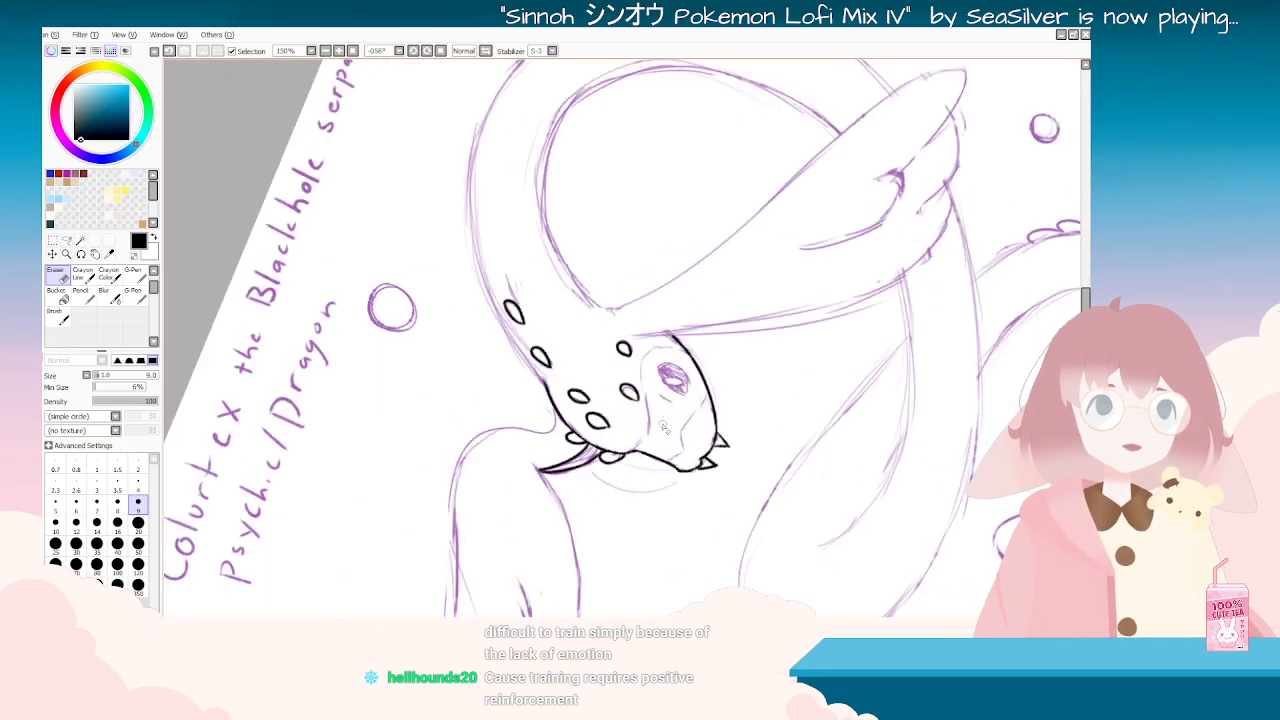
Step: Examine the inked head and spots from several rotations and compare them with the full serpent sketch
key(Delete)
key(Delete)
key(Delete)
key(Delete)
key(Delete)
key(Delete)
key(Delete)
key(Delete)
key(Delete)
key(Delete)
key(Delete)
key(Delete)
scroll(662, 426, down, 1)
key(Delete)
key(Delete)
key(Delete)
scroll(634, 326, up, 1)
key(End)
scroll(634, 326, down, 2)
key(End)
key(End)
key(End)
key(End)
key(End)
key(End)
key(End)
key(End)
key(End)
key(End)
key(End)
key(End)
key(End)
key(End)
key(End)
key(End)
key(End)
key(End)
key(End)
key(End)
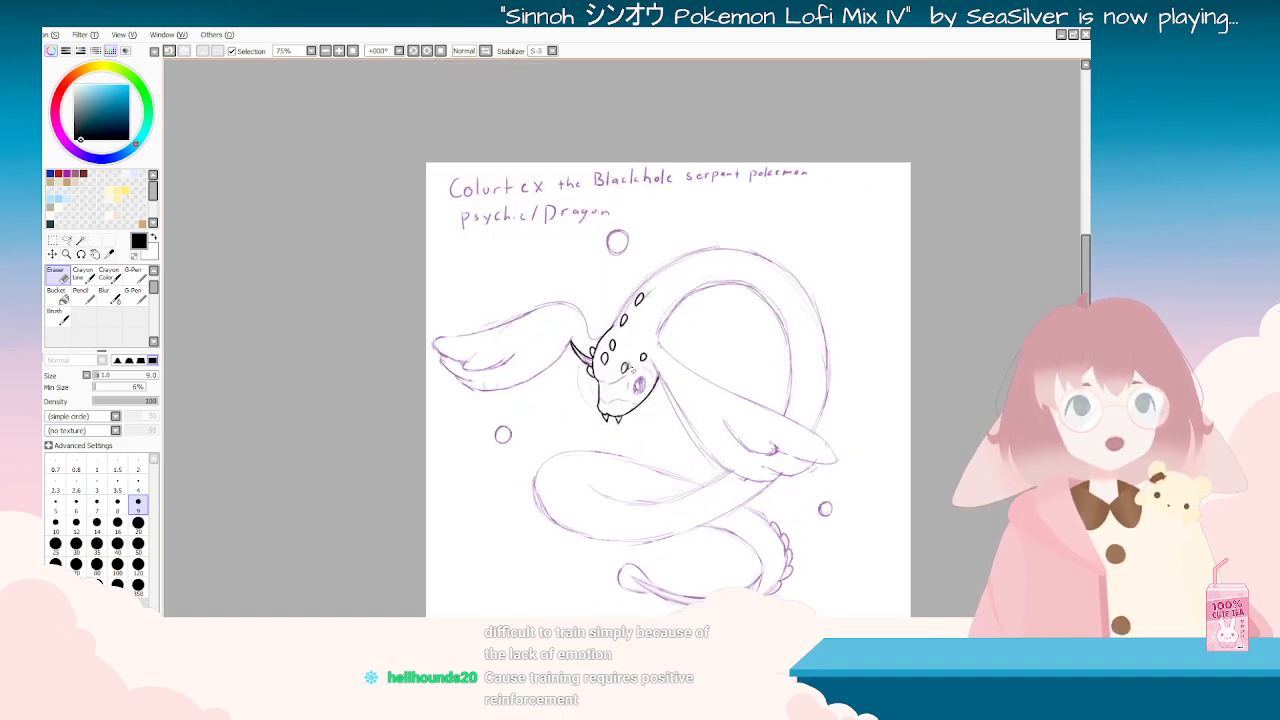
scroll(552, 335, up, 3)
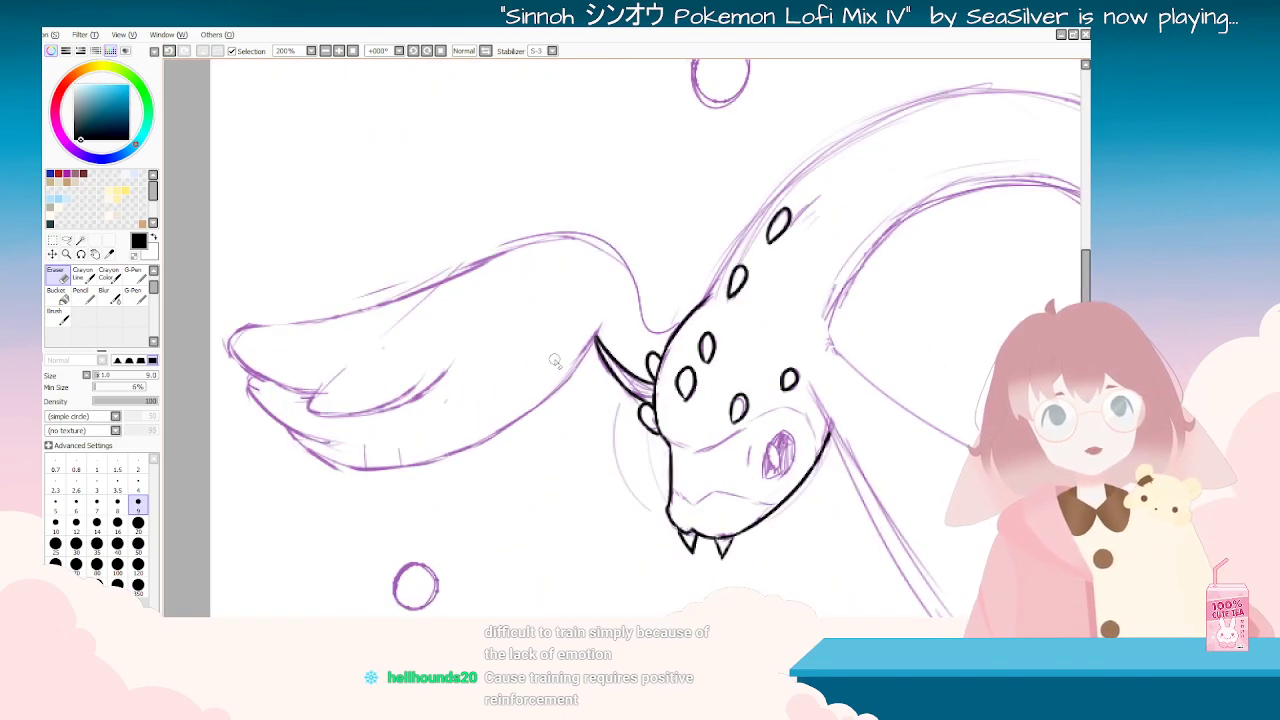
Step: Ink the curve joining the wing's upper edge to the back of the neck with the Brush at size 4, redoing the stroke until it follows the sketch
key(End)
key(End)
key(End)
key(End)
key(End)
key(End)
key(End)
key(End)
key(End)
key(End)
key(End)
key(End)
key(End)
key(End)
key(End)
key(End)
key(End)
key(End)
key(End)
key(End)
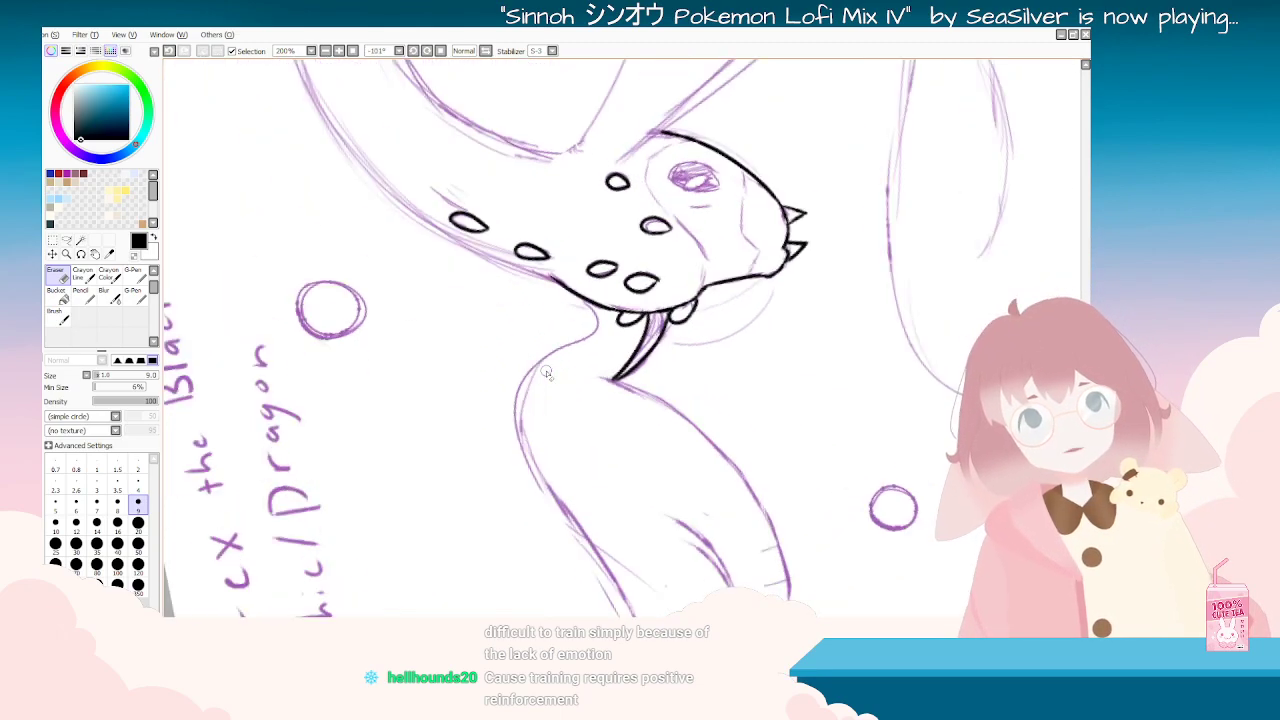
key(Delete)
key(Delete)
key(Delete)
key(Delete)
key(Delete)
key(Delete)
key(Delete)
key(Delete)
key(Delete)
key(Delete)
click(59, 317)
key(Delete)
key(Delete)
key(Delete)
key(Delete)
key(Delete)
key(Delete)
key(Delete)
key(Delete)
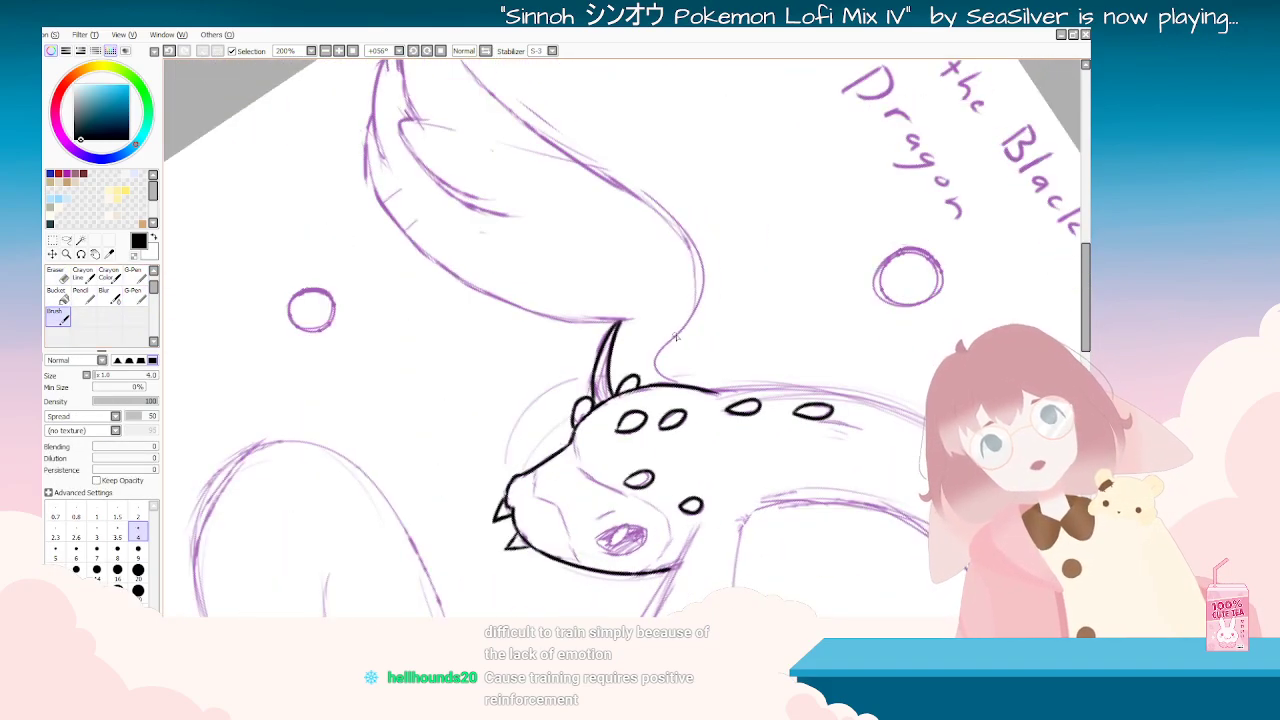
key(Delete)
key(Delete)
key(Delete)
key(Delete)
key(Delete)
key(Delete)
key(Delete)
key(Delete)
key(Delete)
key(Delete)
key(Delete)
key(Delete)
key(Delete)
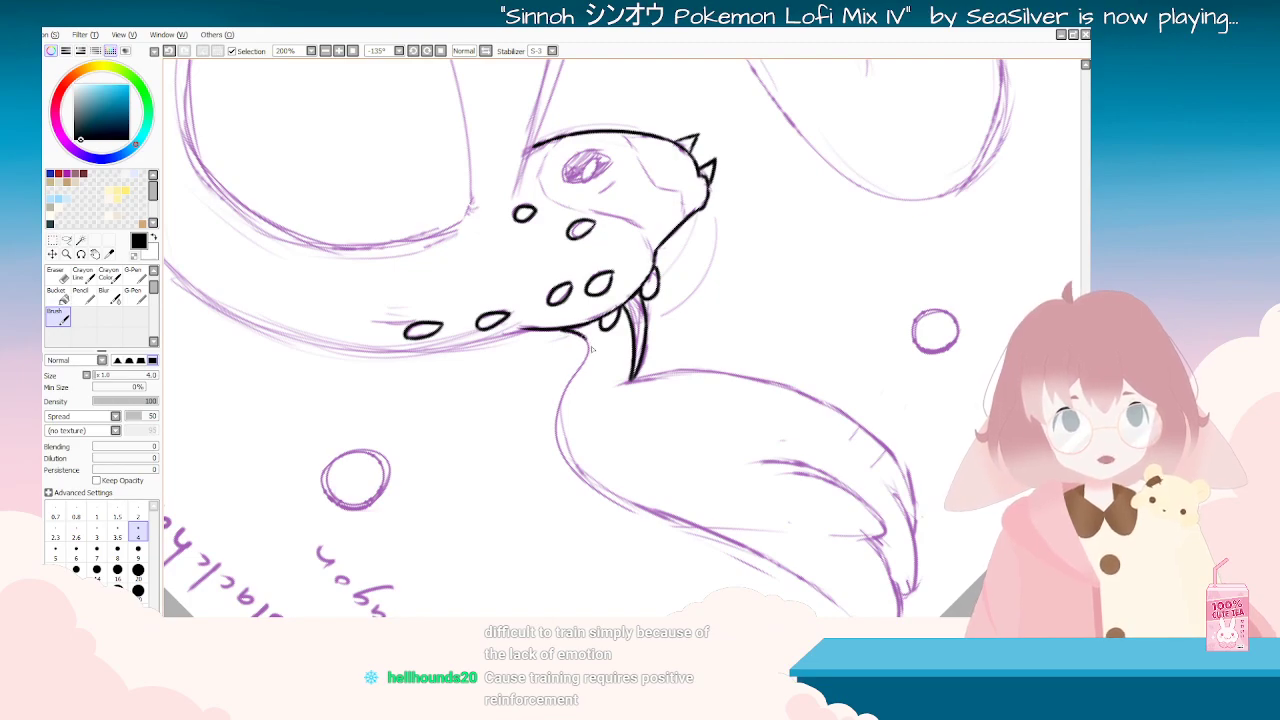
key(ctrl+z)
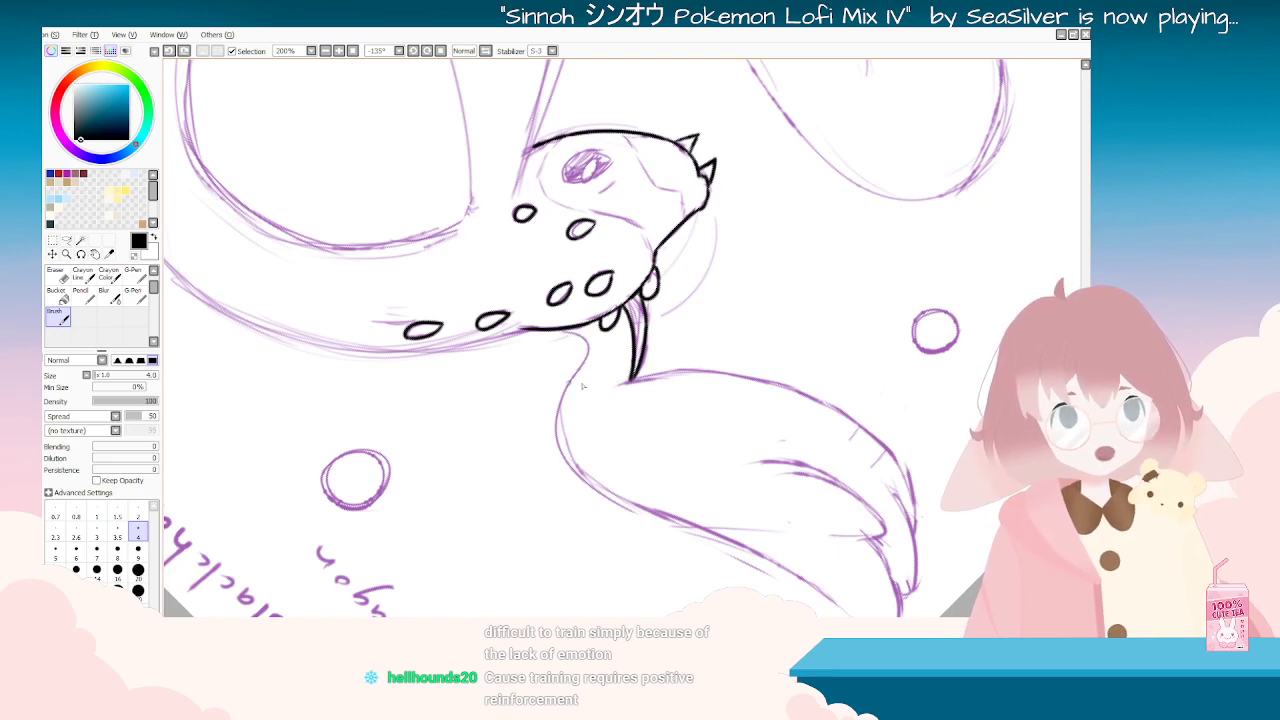
key(End)
key(End)
key(End)
key(End)
key(End)
key(End)
key(End)
key(End)
key(End)
key(End)
key(End)
key(End)
key(End)
key(End)
key(End)
key(End)
key(End)
key(End)
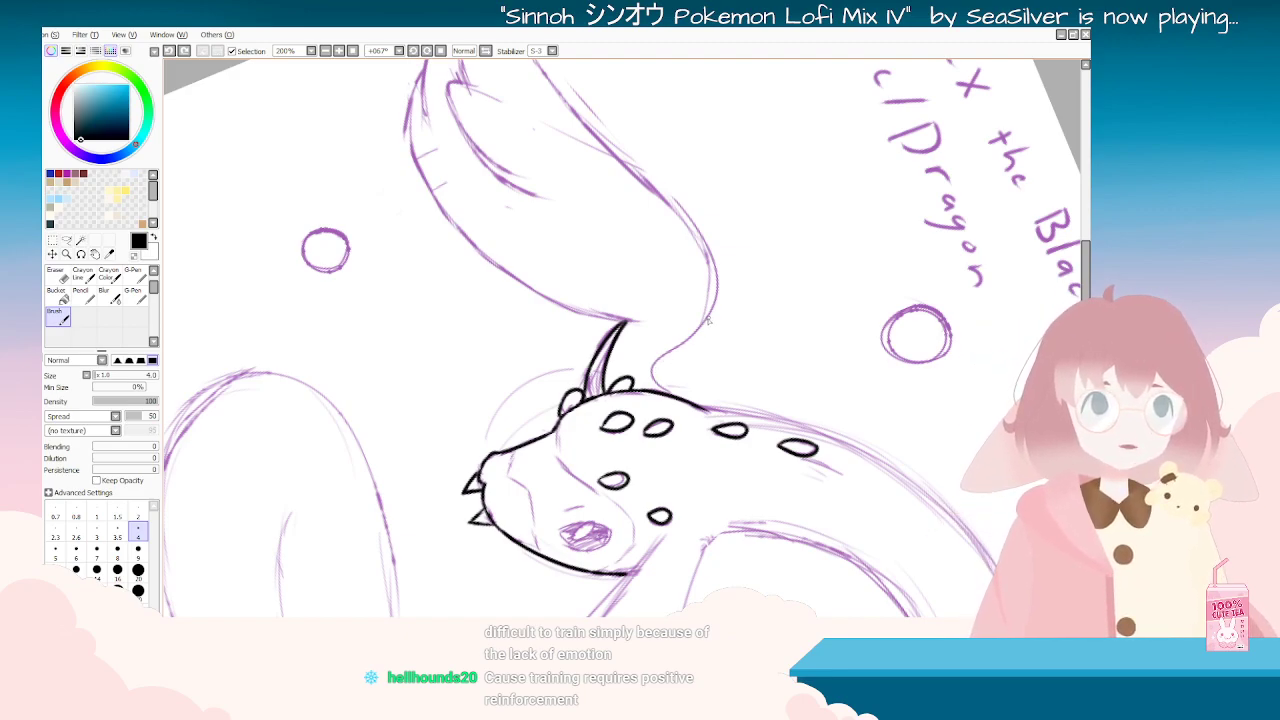
key(ctrl+z)
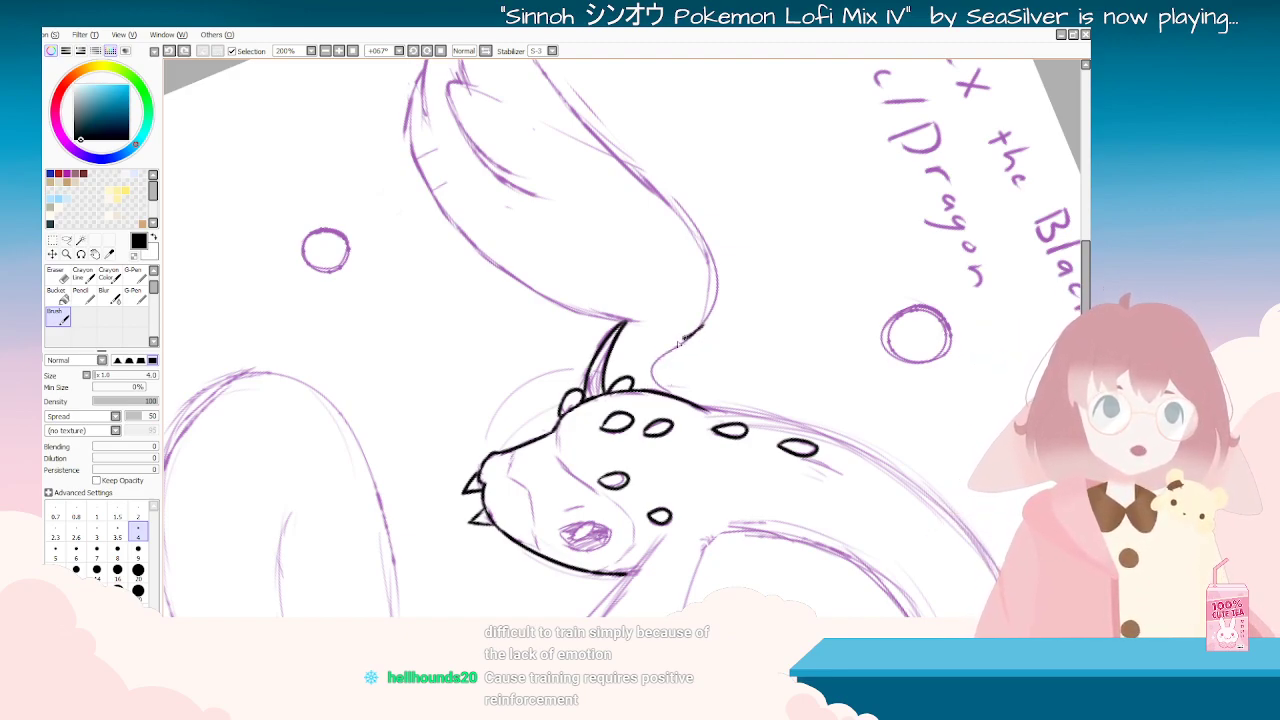
key(ctrl+z)
key(ctrl+z)
drag(702, 332, 704, 328)
Step: Hide the purple sketch and clean up the join between the new wing curve and the neck line with the Eraser at size 9
key(Delete)
key(Delete)
key(Delete)
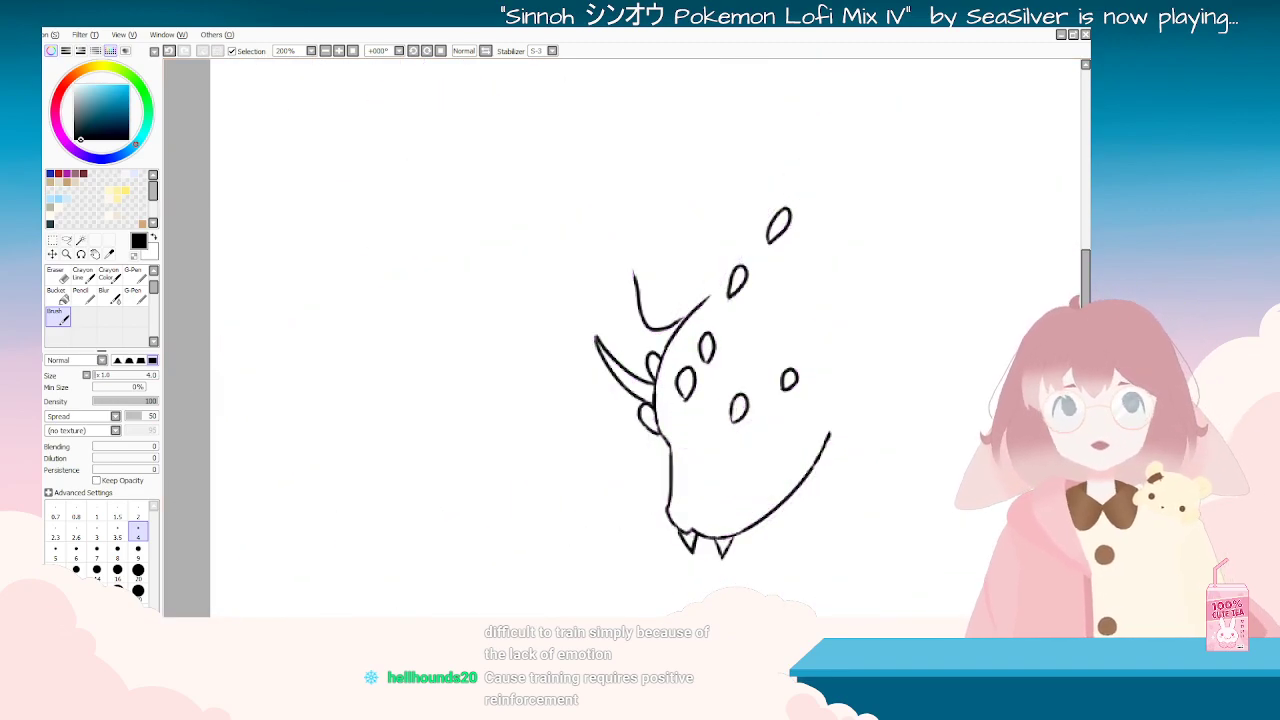
key(Delete)
key(Delete)
key(Delete)
key(Delete)
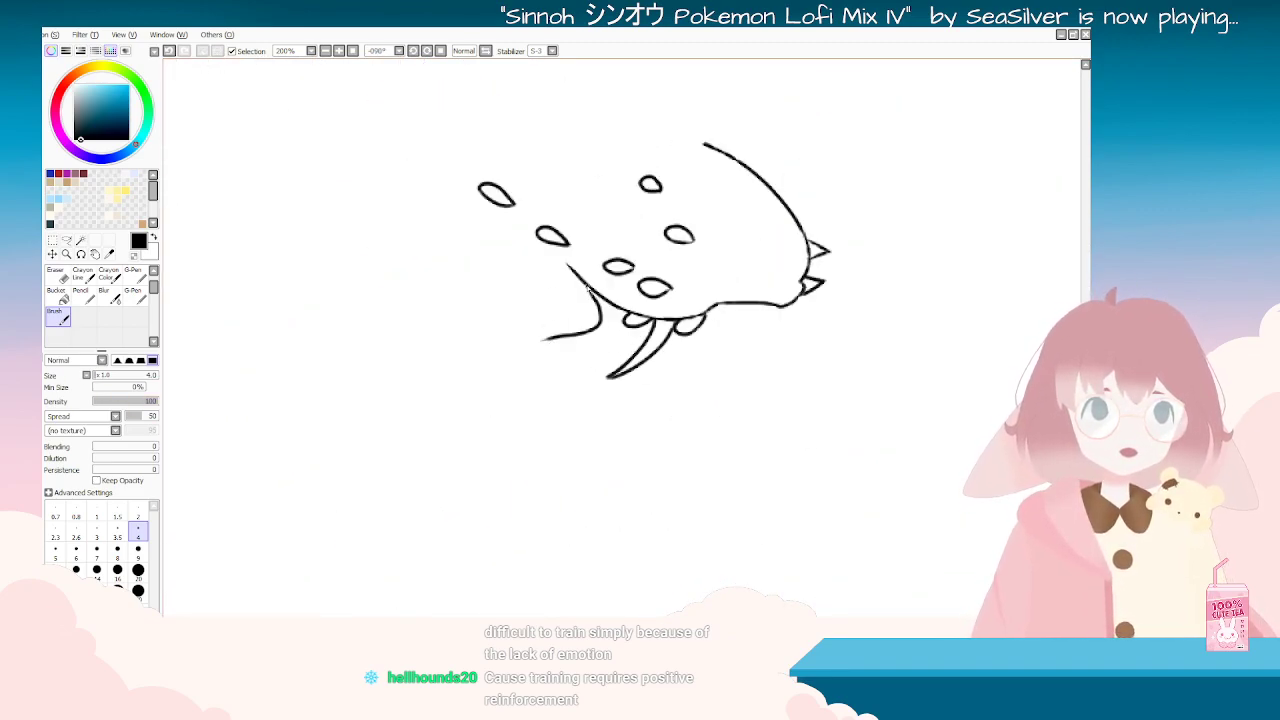
key(End)
key(End)
key(End)
key(End)
key(End)
key(End)
key(End)
key(End)
key(End)
key(End)
key(End)
key(End)
key(End)
key(End)
key(End)
key(End)
key(End)
key(End)
key(End)
key(End)
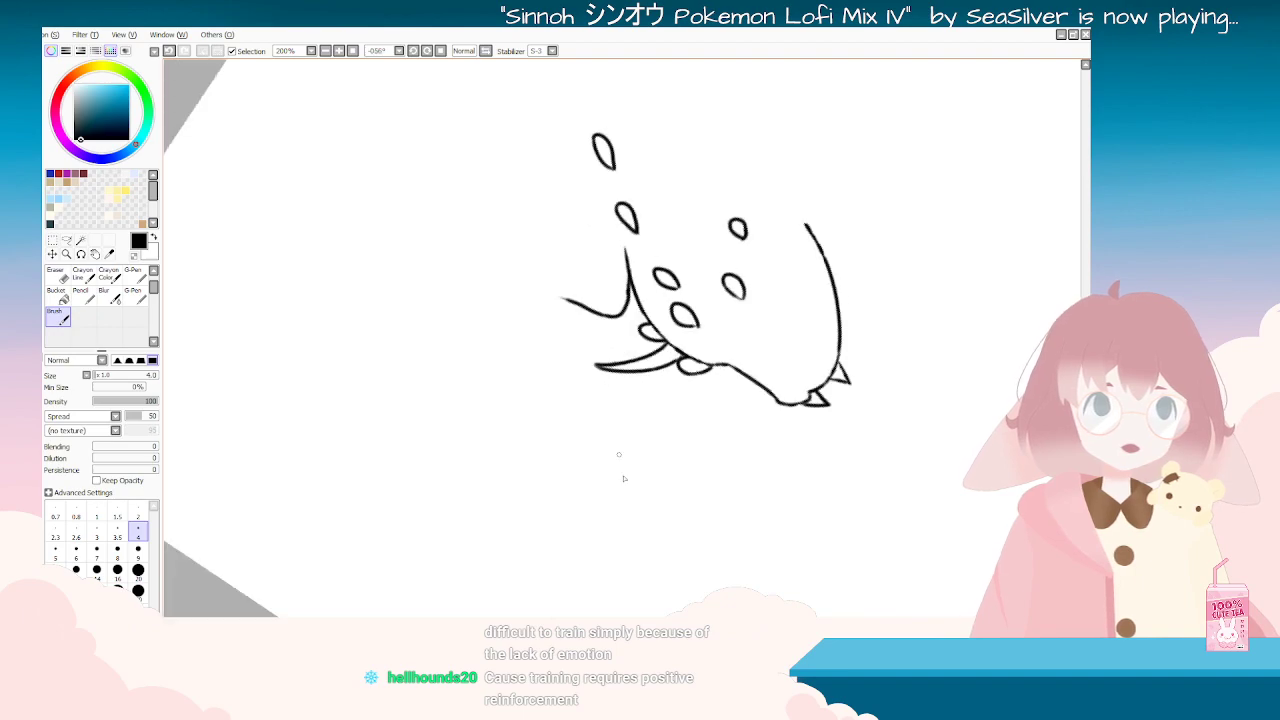
click(58, 280)
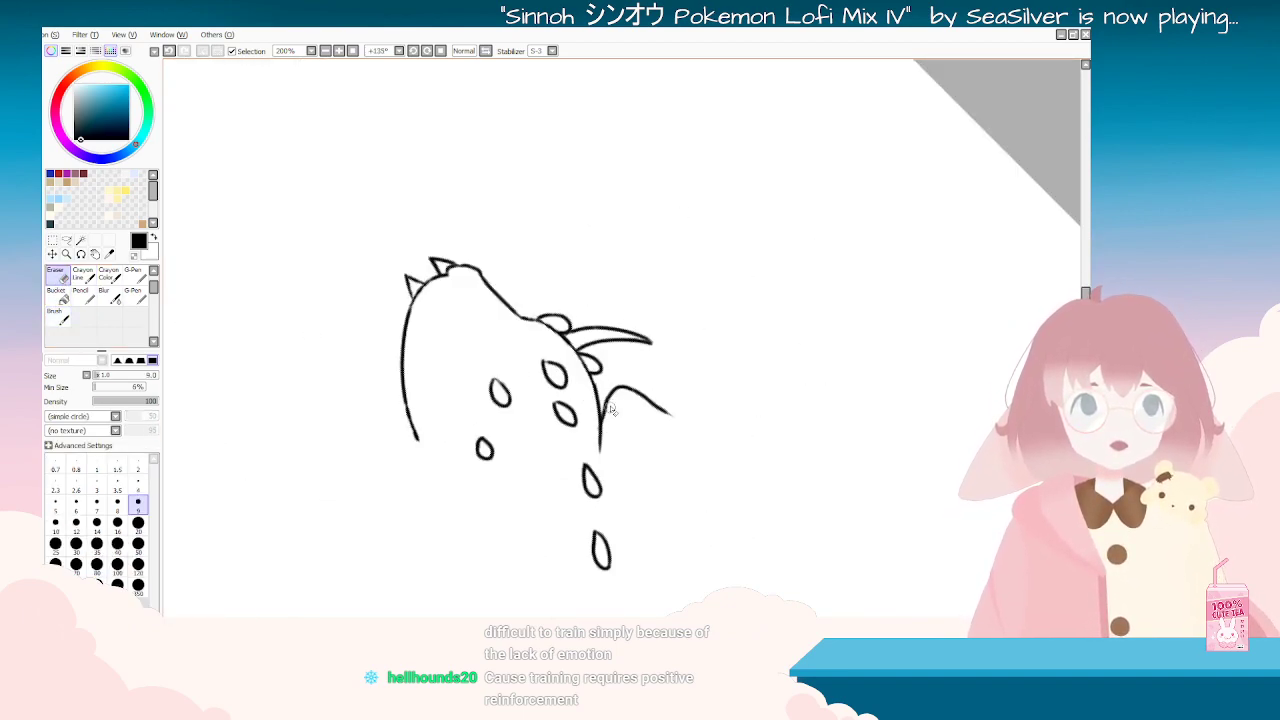
key(Delete)
key(Delete)
key(Delete)
key(Delete)
key(Delete)
key(Delete)
key(Delete)
key(Delete)
key(Delete)
key(Delete)
key(Delete)
key(Delete)
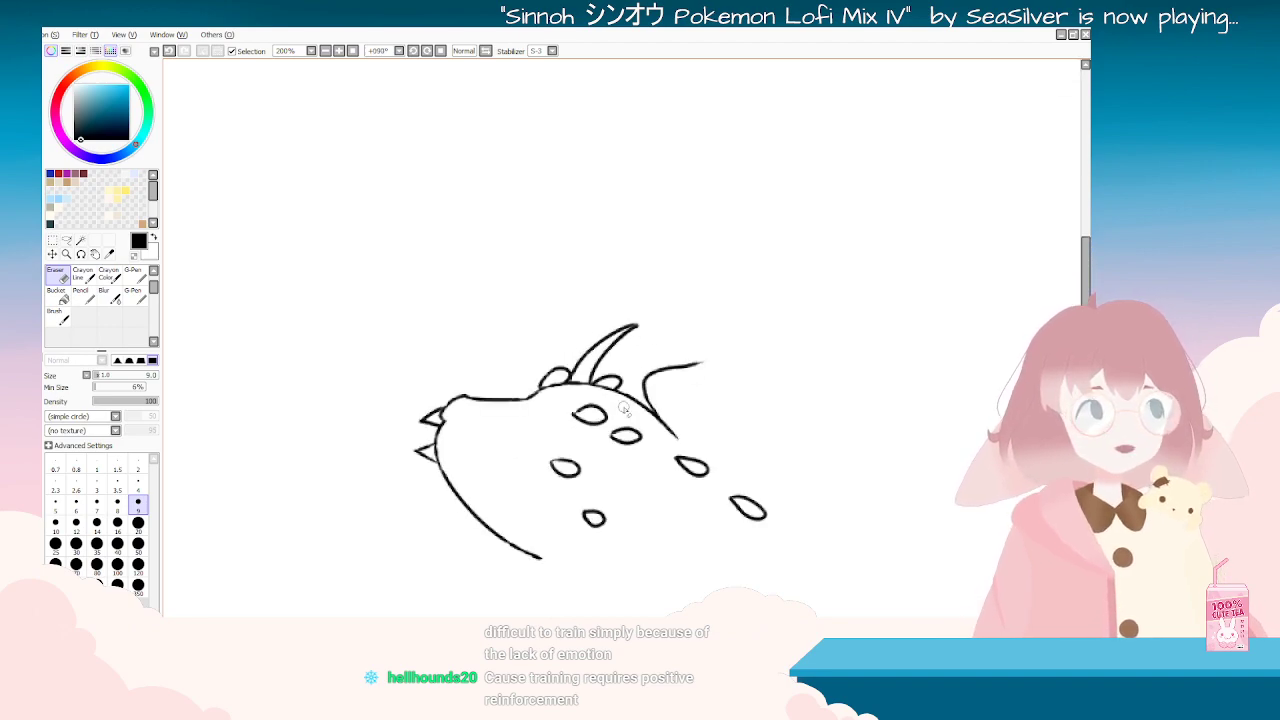
Step: Check the bare line art of the head and wing joint from afar and up close, and show the purple sketch again
scroll(624, 407, down, 5)
scroll(664, 411, up, 3)
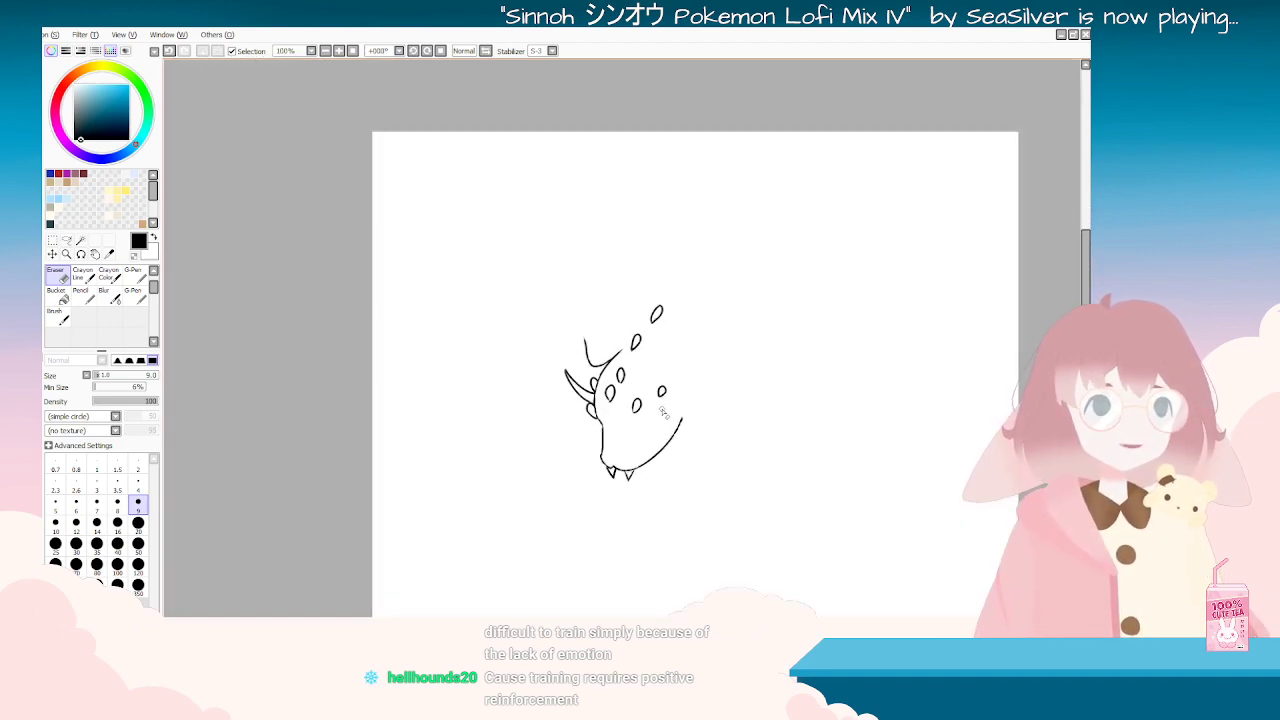
scroll(680, 400, up, 2)
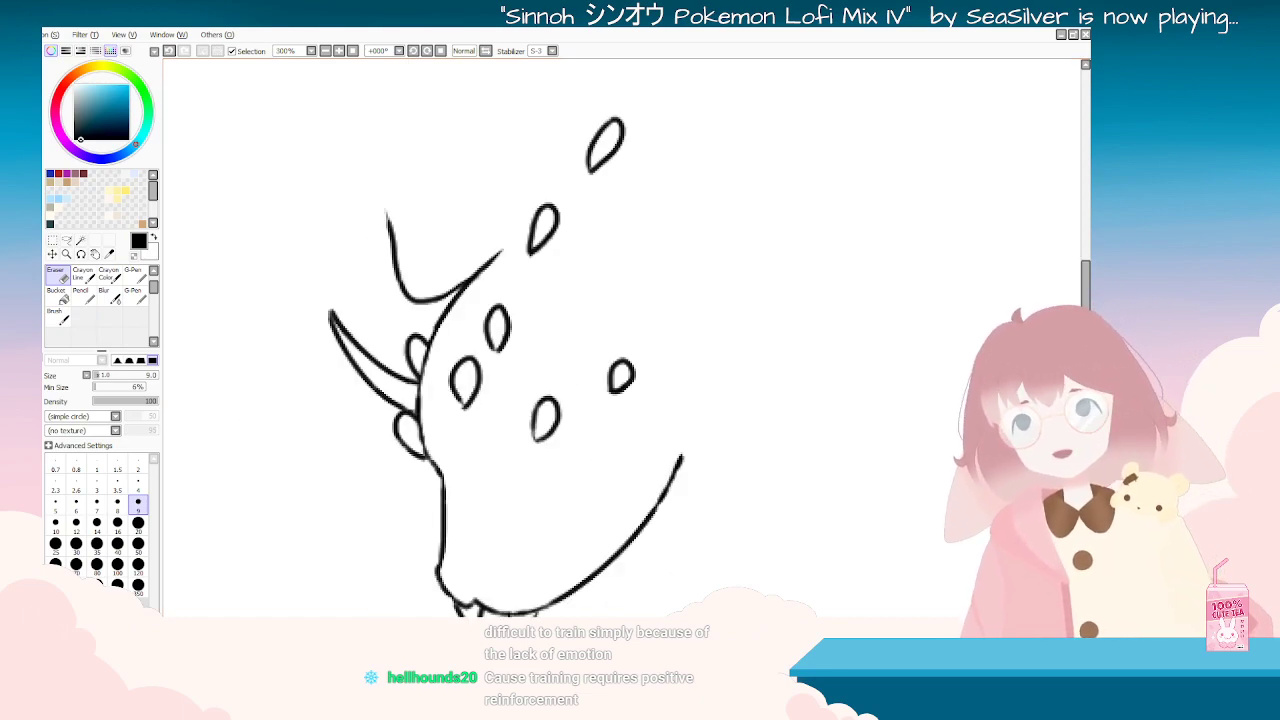
click(20, 485)
scroll(394, 410, down, 6)
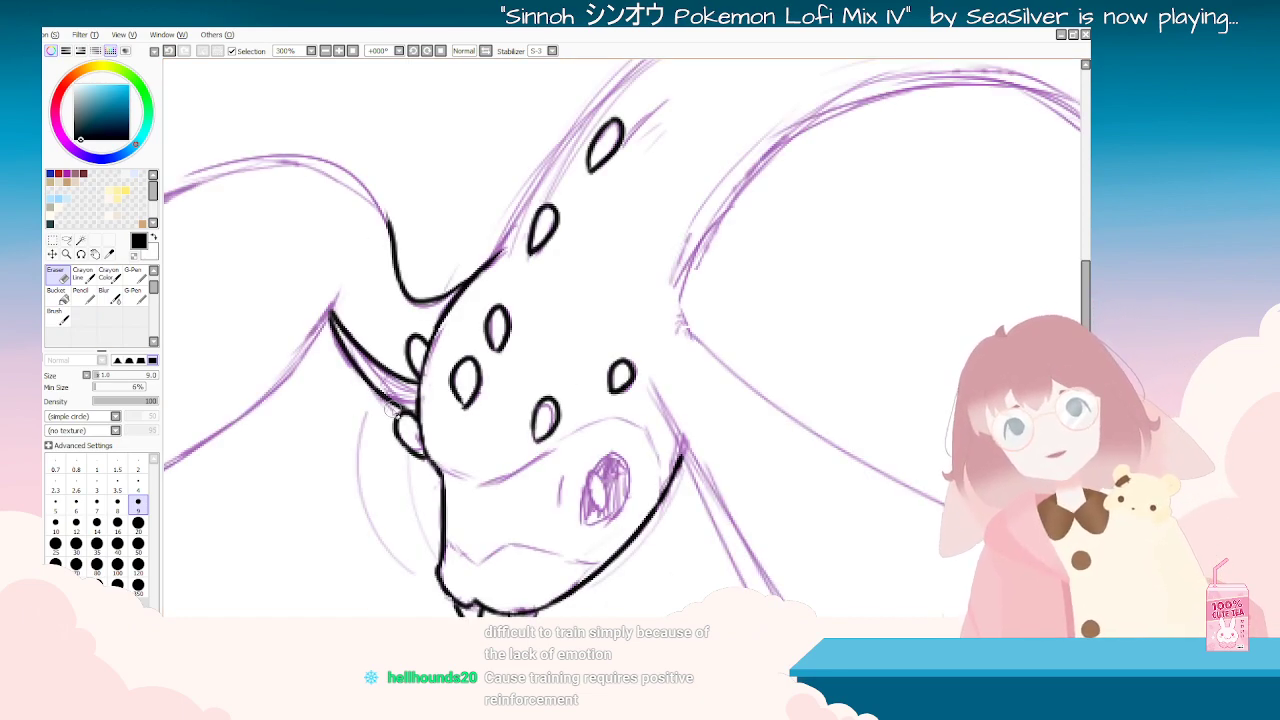
Step: Ink the short line branching inward from the notch between the wing's feathers with the Brush at size 4, redoing unsatisfying strokes
scroll(325, 413, up, 4)
mouse_move(325, 413)
mouse_down()
mouse_move(530, 140)
mouse_move(615, 135)
mouse_move(446, 340)
mouse_move(638, 541)
mouse_up()
click(60, 318)
scroll(920, 458, down, 2)
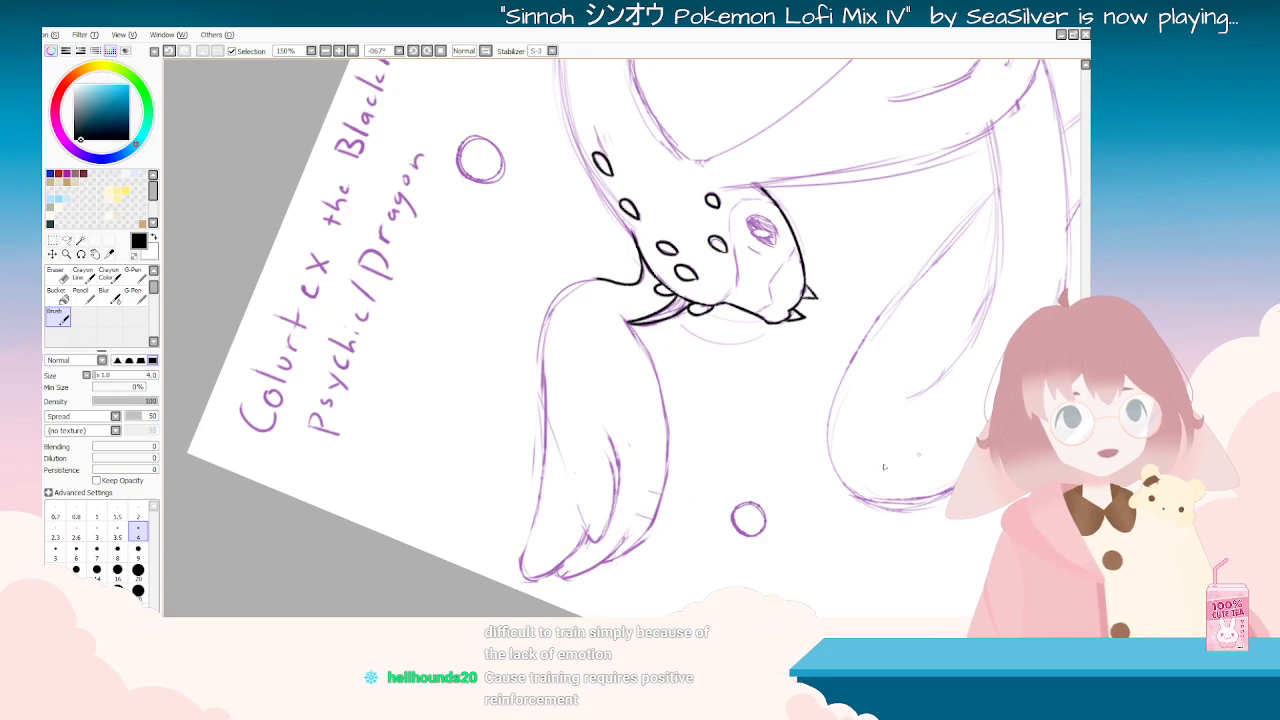
mouse_move(606, 430)
mouse_down()
mouse_move(618, 472)
mouse_move(606, 503)
mouse_move(606, 432)
mouse_move(610, 522)
mouse_up()
key(ctrl+z)
key(ctrl+z)
mouse_move(604, 430)
mouse_down()
mouse_move(621, 482)
mouse_move(608, 528)
mouse_up()
key(ctrl+z)
key(ctrl+z)
key(ctrl+z)
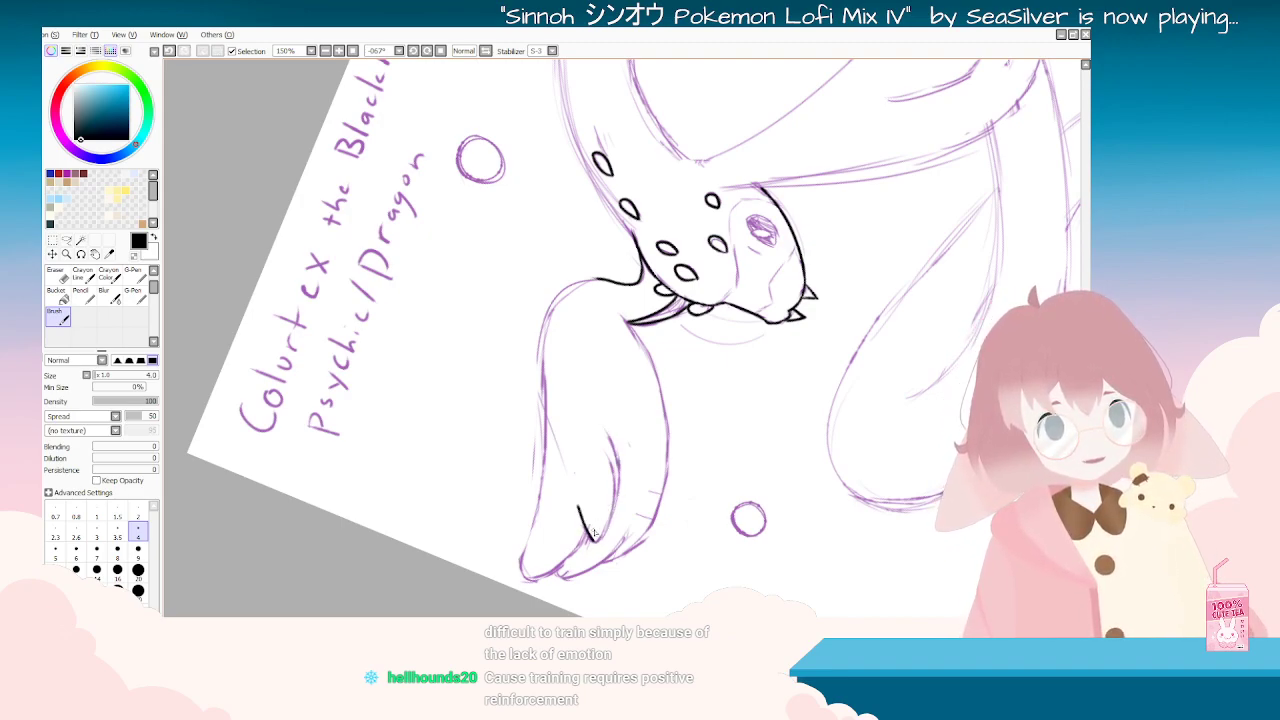
Step: Ink the long inner feather curve running from the notch and the edge joining the notch to the wing tip
mouse_move(697, 549)
mouse_down()
mouse_move(483, 467)
mouse_move(597, 180)
mouse_up()
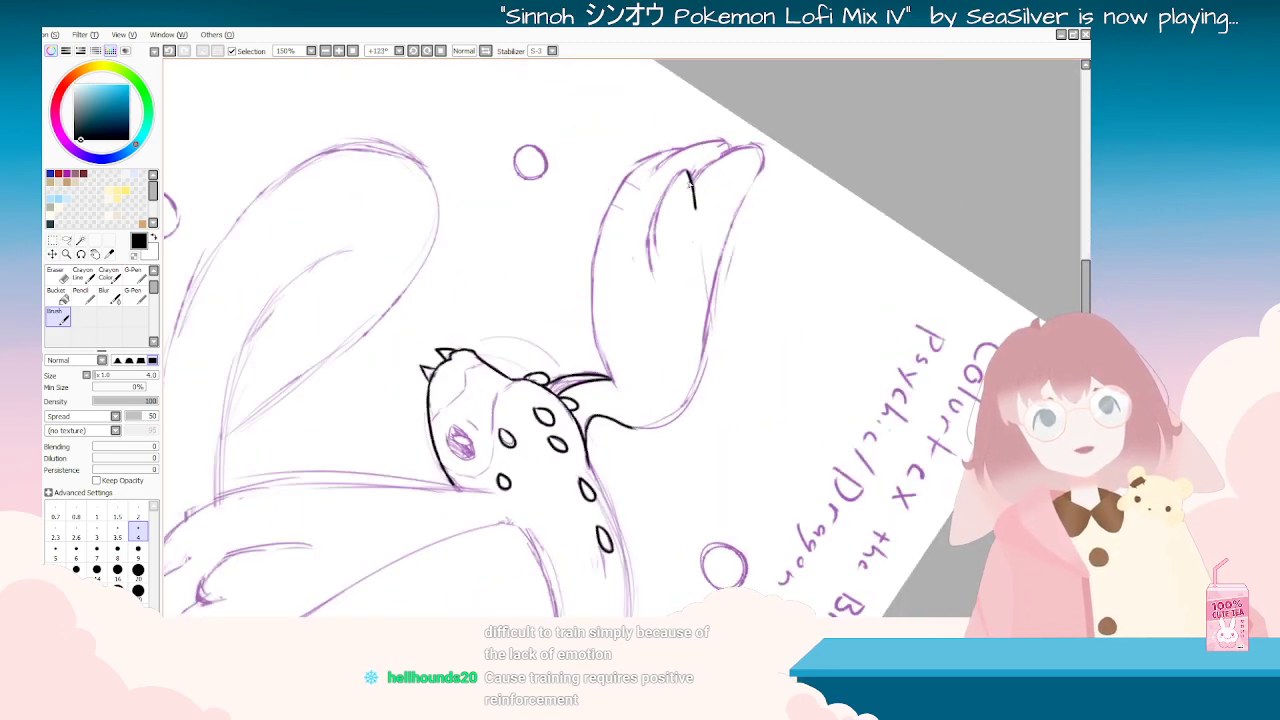
key(ctrl+z)
drag(690, 172, 652, 278)
mouse_move(717, 163)
mouse_down()
mouse_move(432, 350)
mouse_move(732, 480)
mouse_move(430, 412)
mouse_move(501, 187)
mouse_up()
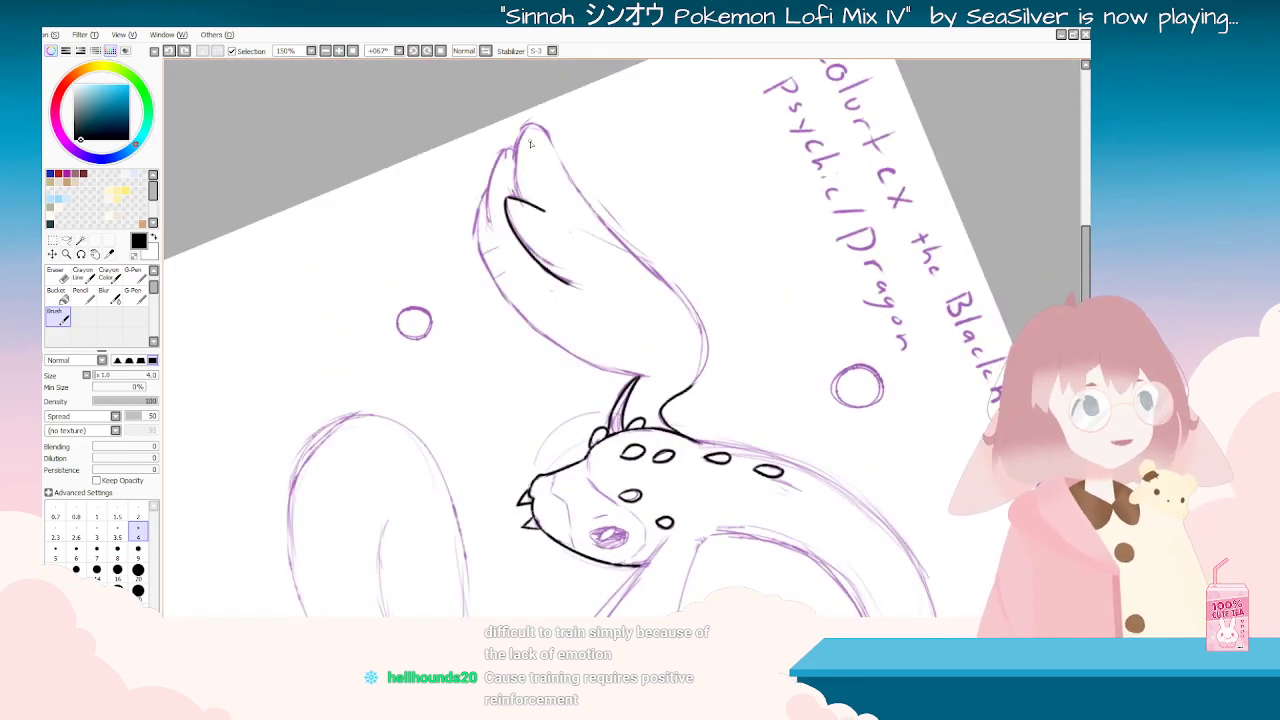
drag(512, 192, 512, 198)
key(ctrl+z)
drag(525, 128, 518, 198)
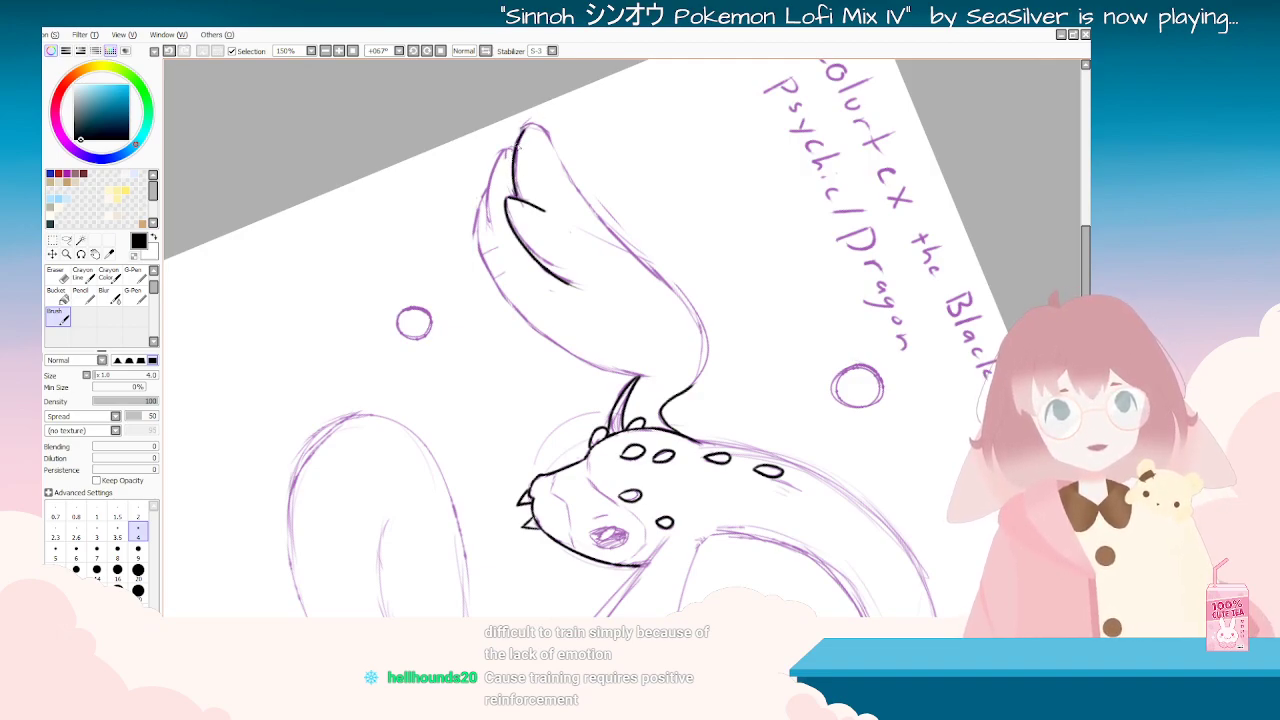
Step: Clean up the notch and the loose end of the new inner feather curve with the Eraser at size 9
drag(691, 332, 618, 250)
scroll(700, 340, down, 3)
drag(720, 230, 732, 335)
scroll(586, 432, up, 1)
scroll(699, 440, up, 3)
mouse_move(630, 238)
mouse_down()
mouse_move(660, 240)
mouse_move(698, 444)
mouse_move(508, 314)
mouse_move(642, 236)
mouse_up()
scroll(697, 452, down, 3)
scroll(695, 454, up, 3)
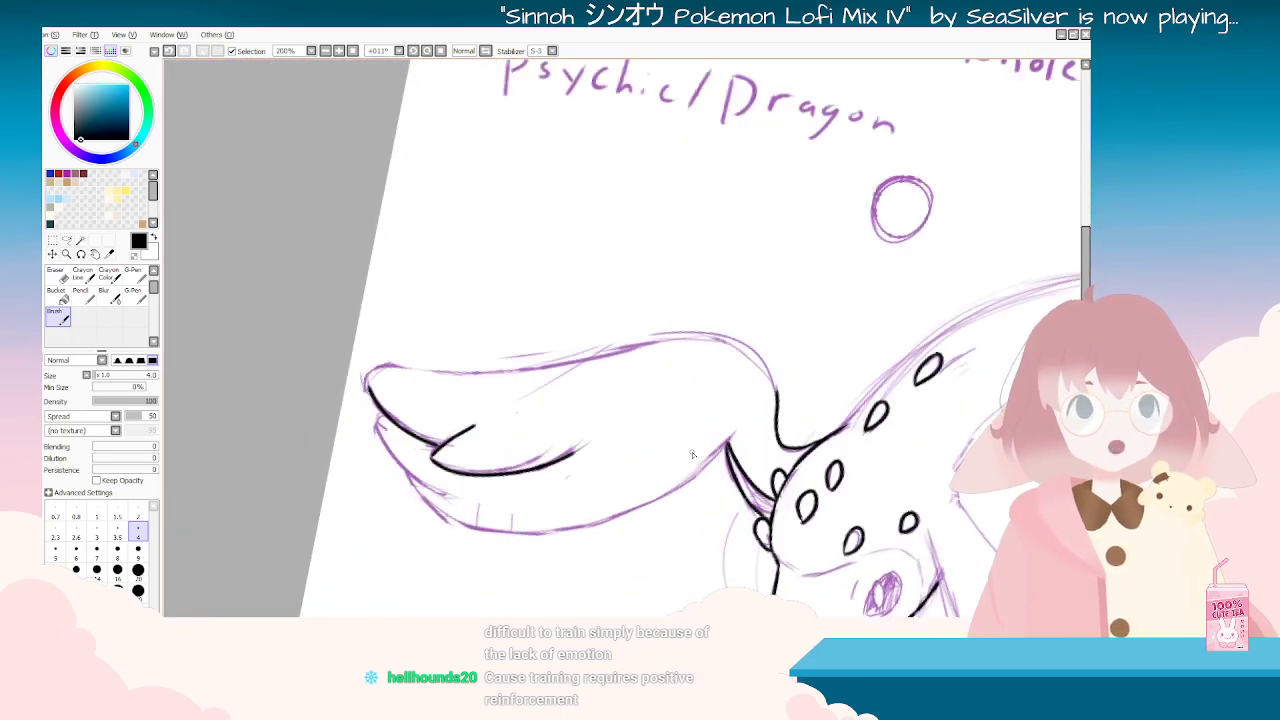
scroll(430, 455, up, 1)
mouse_move(423, 453)
mouse_down()
mouse_move(559, 559)
mouse_move(576, 468)
mouse_up()
click(58, 277)
drag(572, 528, 573, 509)
mouse_move(730, 475)
mouse_down()
mouse_move(569, 514)
mouse_move(457, 493)
mouse_move(422, 415)
mouse_up()
drag(524, 268, 533, 324)
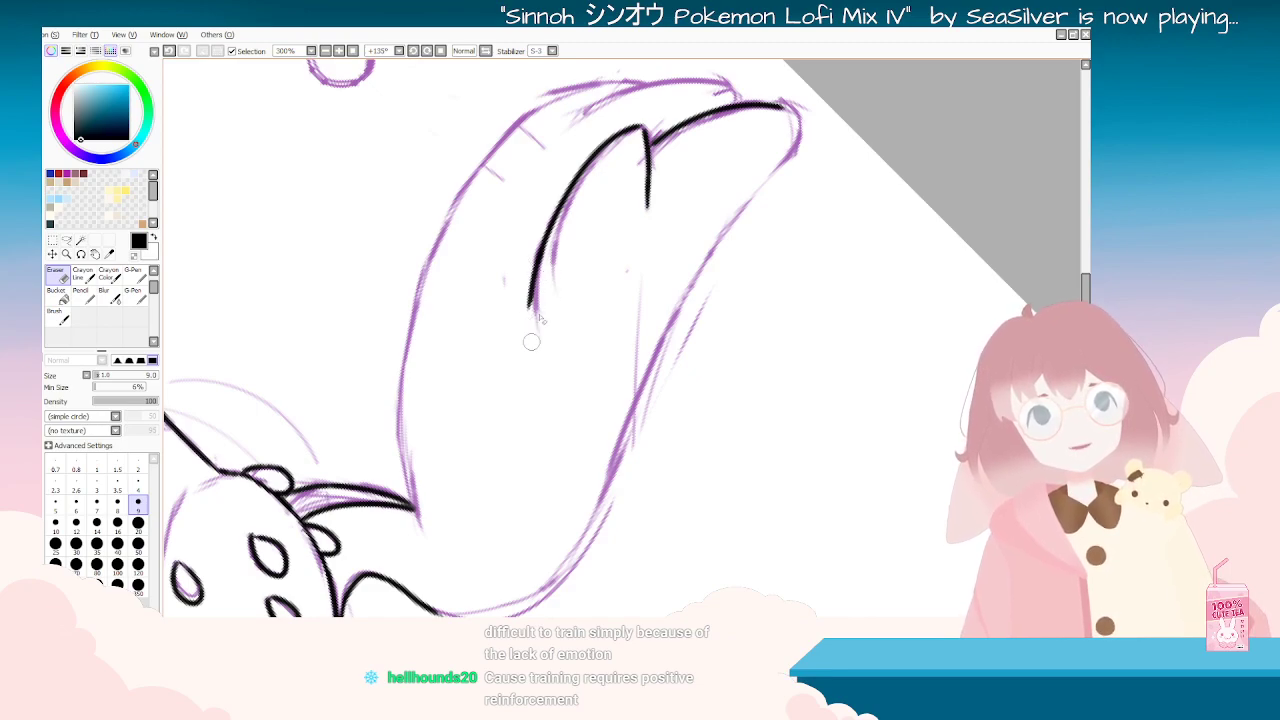
drag(539, 332, 668, 413)
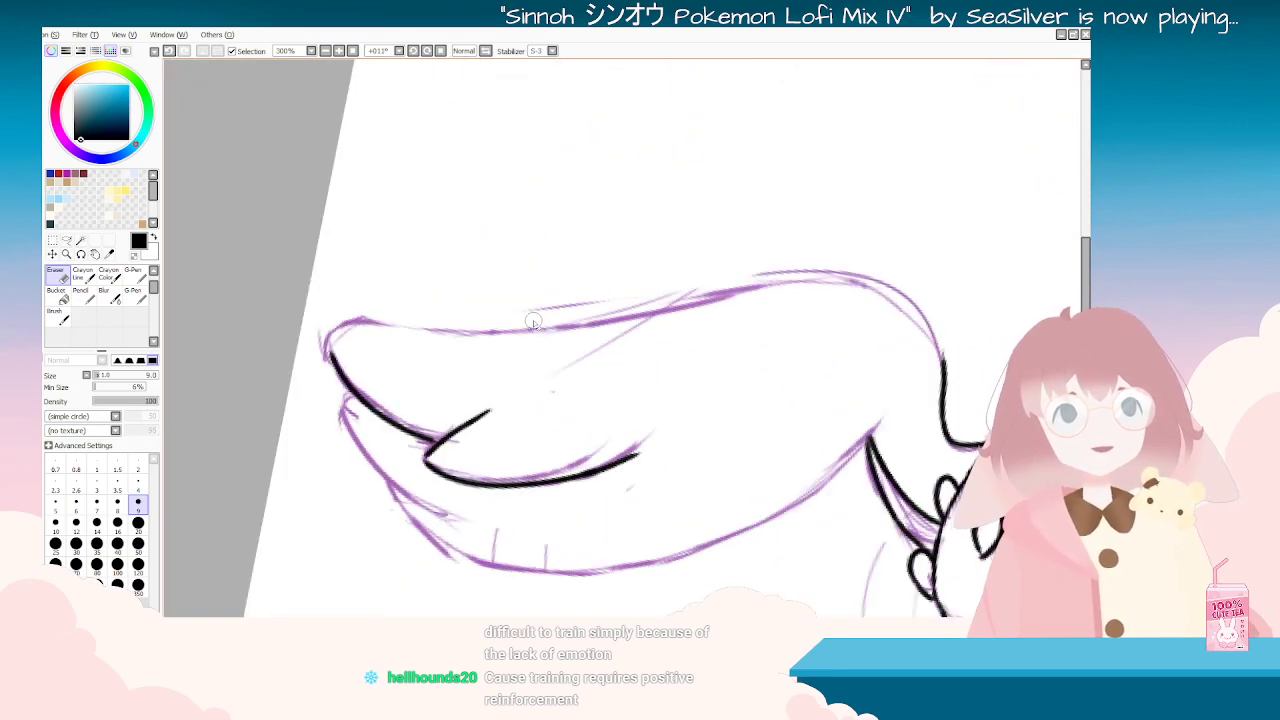
Step: Examine the inked feather lines against the wing sketch from several canvas rotations
scroll(531, 338, down, 3)
scroll(524, 340, up, 2)
key(End)
key(End)
key(End)
key(End)
key(End)
key(End)
key(End)
key(End)
key(End)
key(End)
key(End)
key(End)
key(End)
key(End)
key(End)
key(End)
key(End)
key(End)
key(End)
key(End)
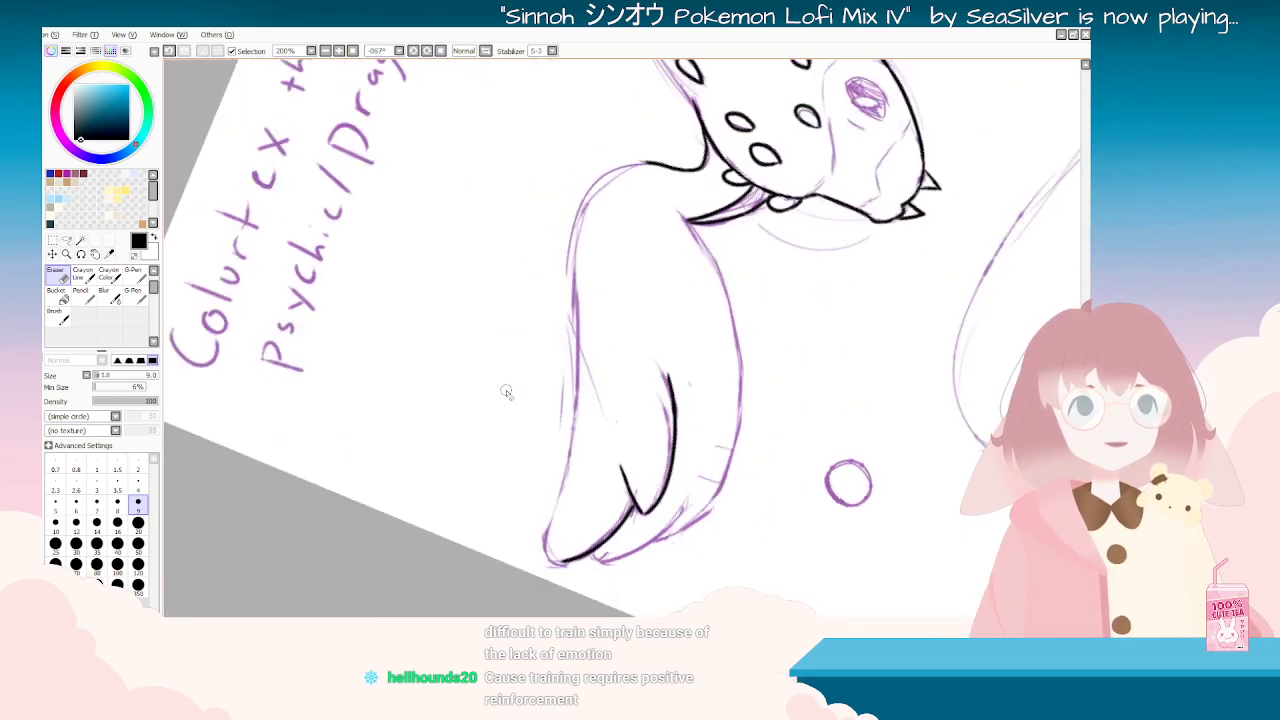
scroll(507, 393, down, 1)
key(End)
key(End)
key(End)
key(End)
key(End)
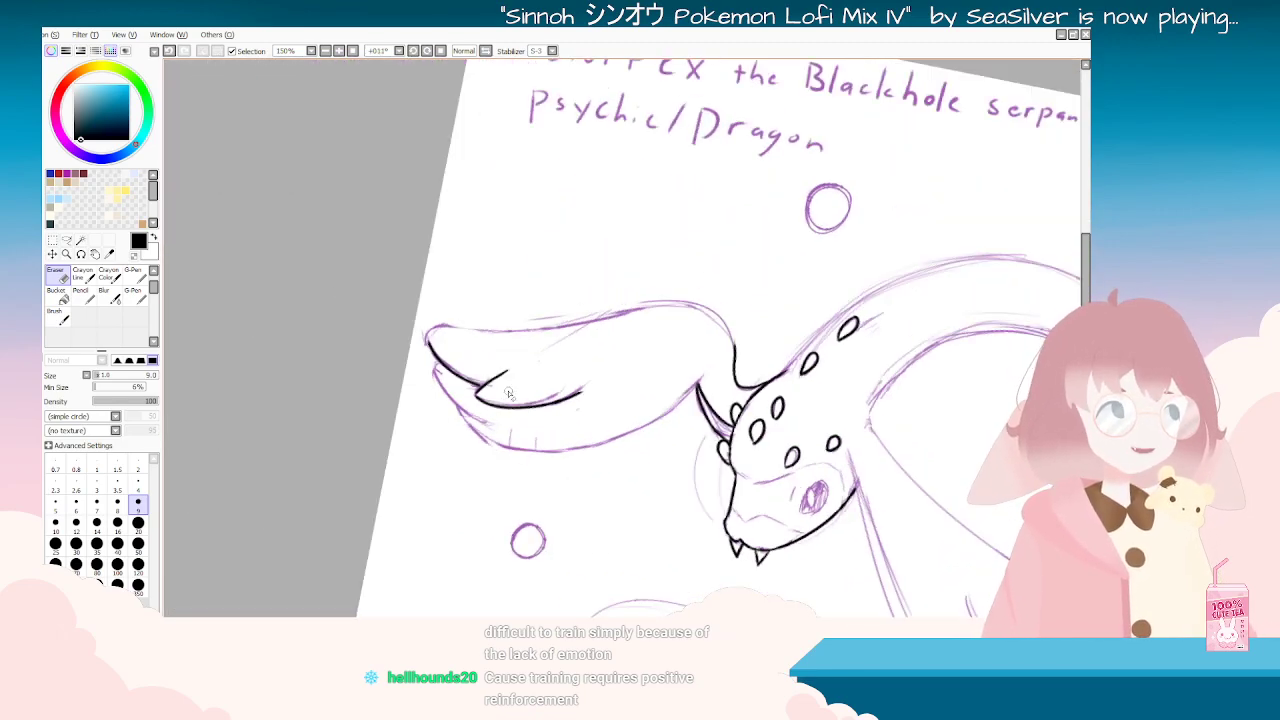
key(Delete)
key(Delete)
key(Delete)
key(Delete)
key(Delete)
key(Delete)
key(Delete)
key(Delete)
key(Delete)
key(Delete)
key(Delete)
key(Delete)
key(Delete)
key(Delete)
key(Delete)
key(Delete)
key(Delete)
key(Delete)
key(Delete)
key(Delete)
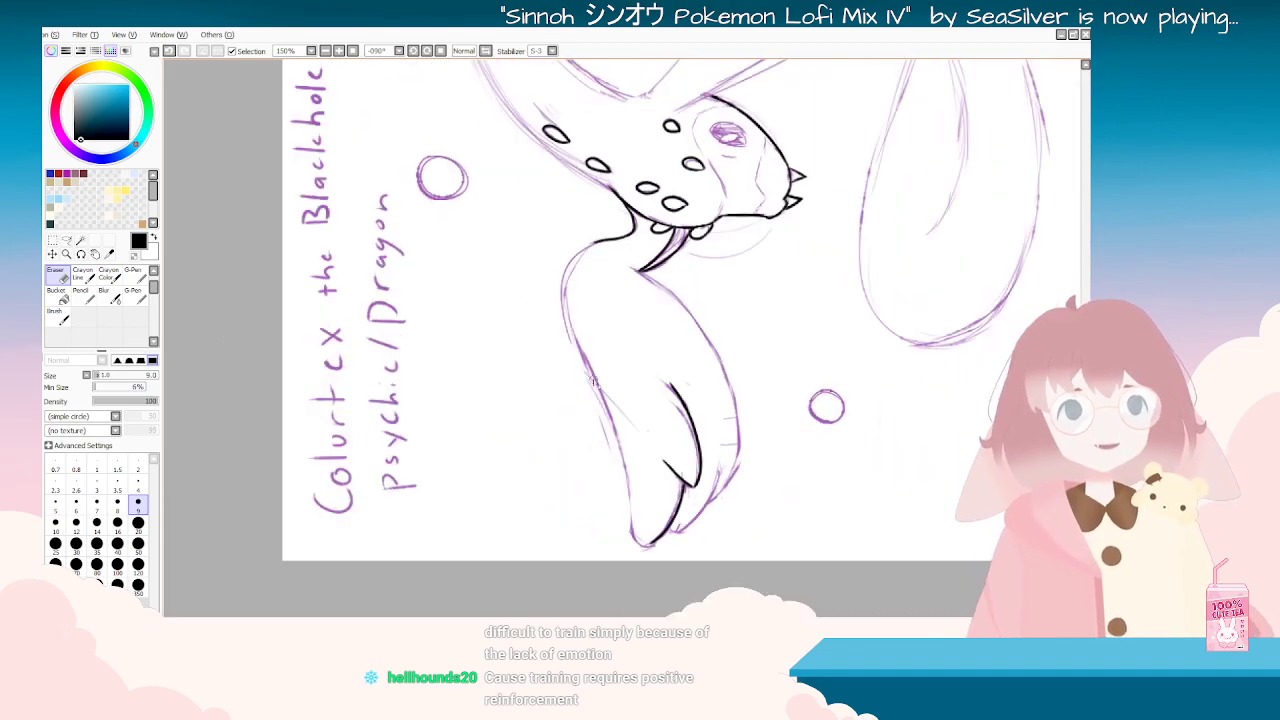
Step: Ink the second feather's rounded tip and the third feather's outer curve with the Brush at size 4
click(57, 316)
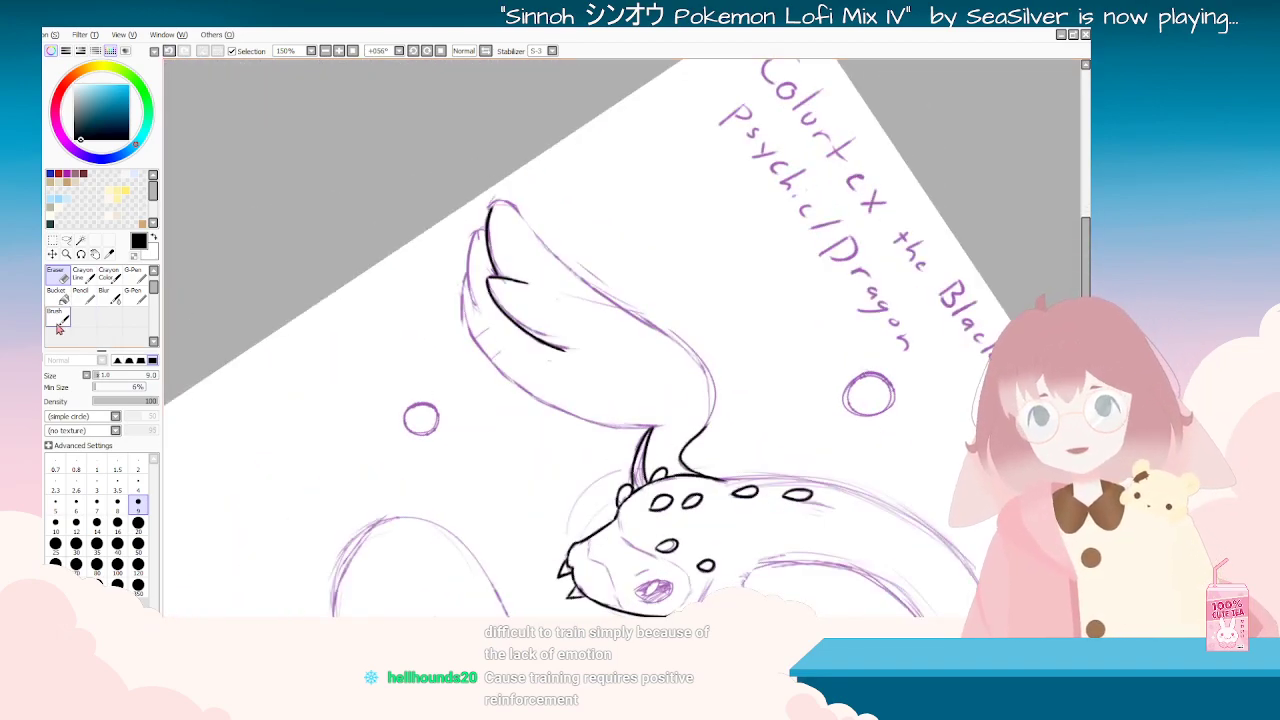
drag(483, 231, 477, 313)
key(ctrl+z)
mouse_move(483, 231)
mouse_down()
mouse_move(490, 325)
mouse_move(490, 265)
mouse_move(463, 285)
mouse_move(478, 364)
mouse_up()
key(ctrl+z)
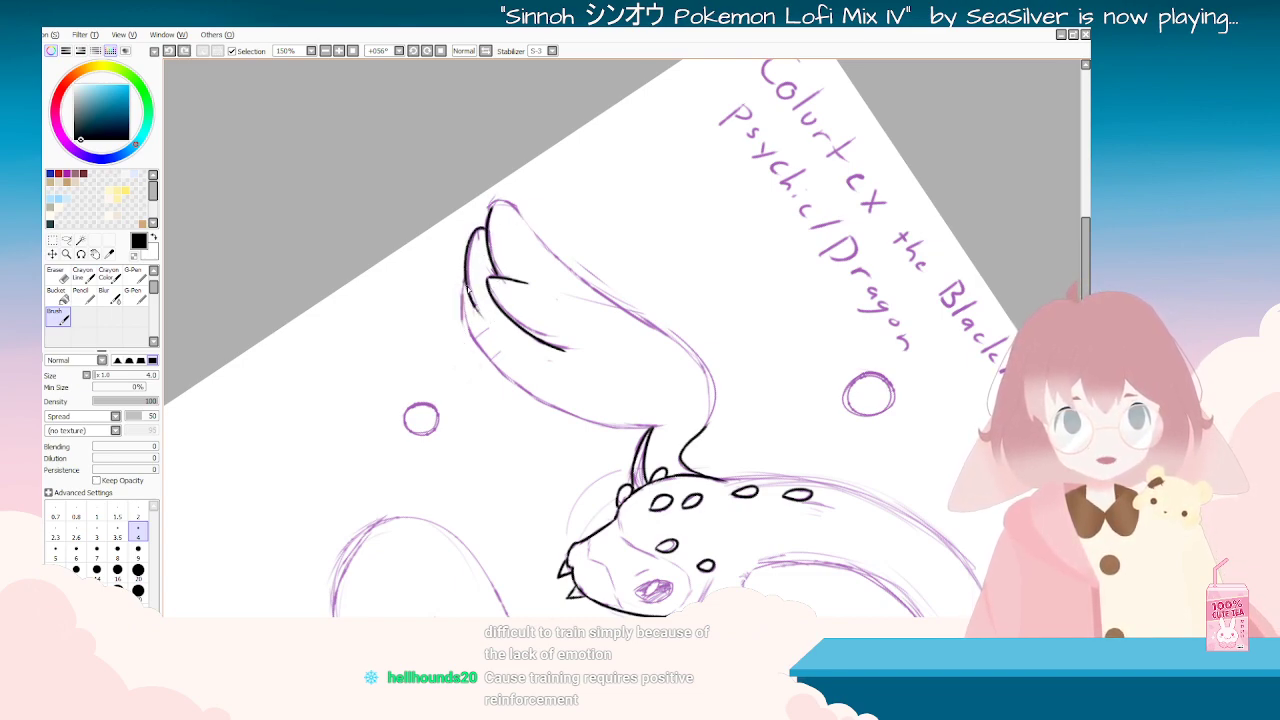
mouse_move(464, 280)
mouse_down()
mouse_move(490, 364)
mouse_move(464, 290)
mouse_move(478, 346)
mouse_up()
key(ctrl+z)
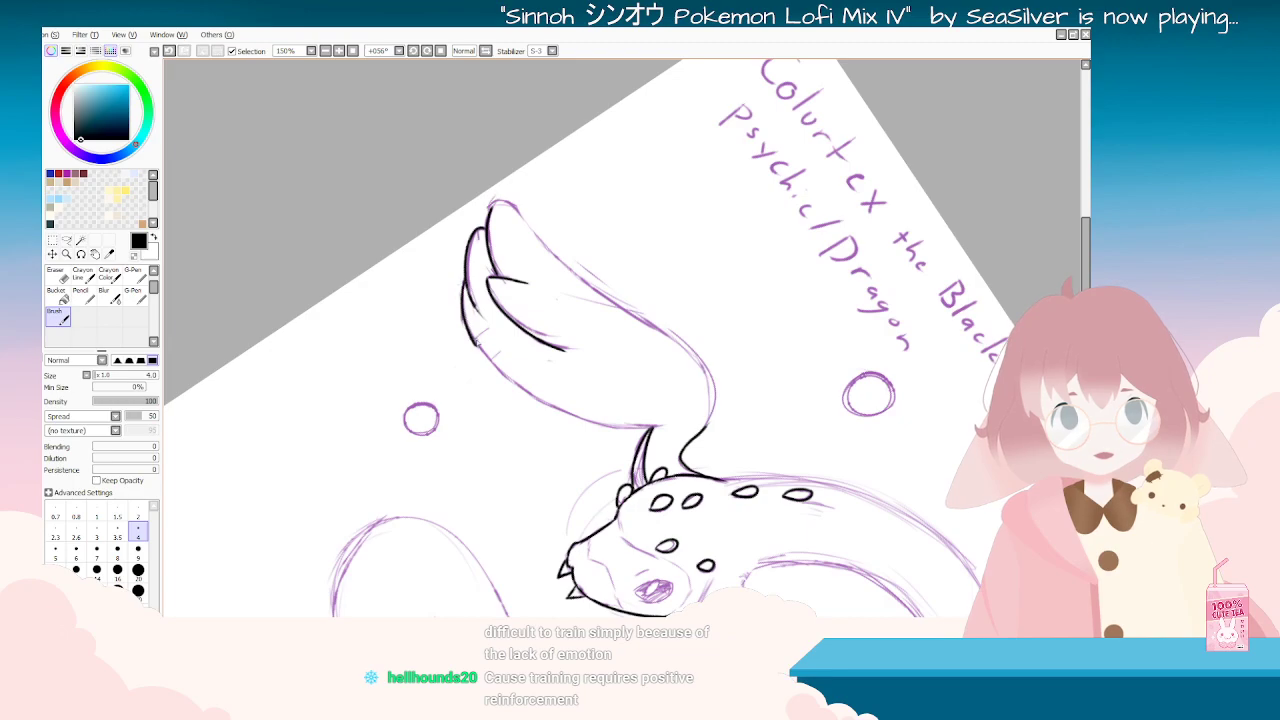
Step: Hide the purple sketch and touch up the second feather's inner line end with the Eraser at size 9 and the Brush
click(44, 318)
mouse_move(520, 522)
mouse_down()
mouse_move(808, 422)
mouse_move(822, 346)
mouse_up()
click(60, 276)
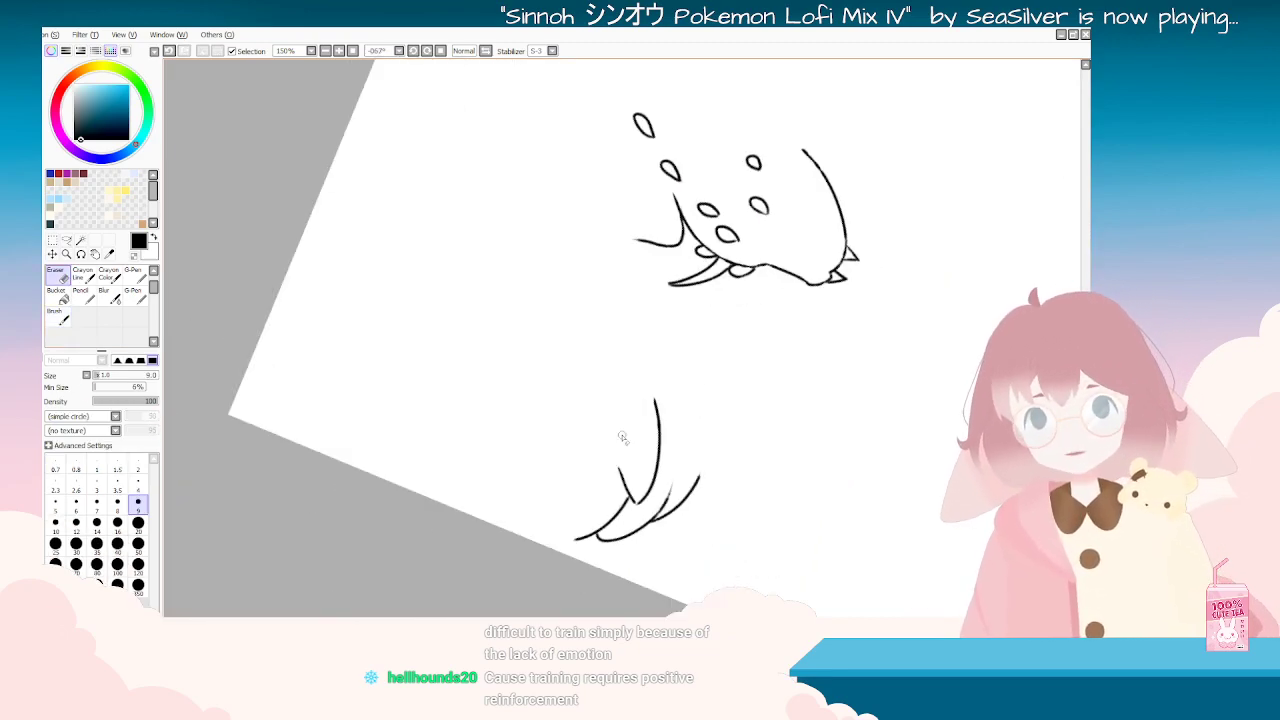
mouse_move(674, 494)
mouse_down()
mouse_move(680, 465)
mouse_move(548, 264)
mouse_up()
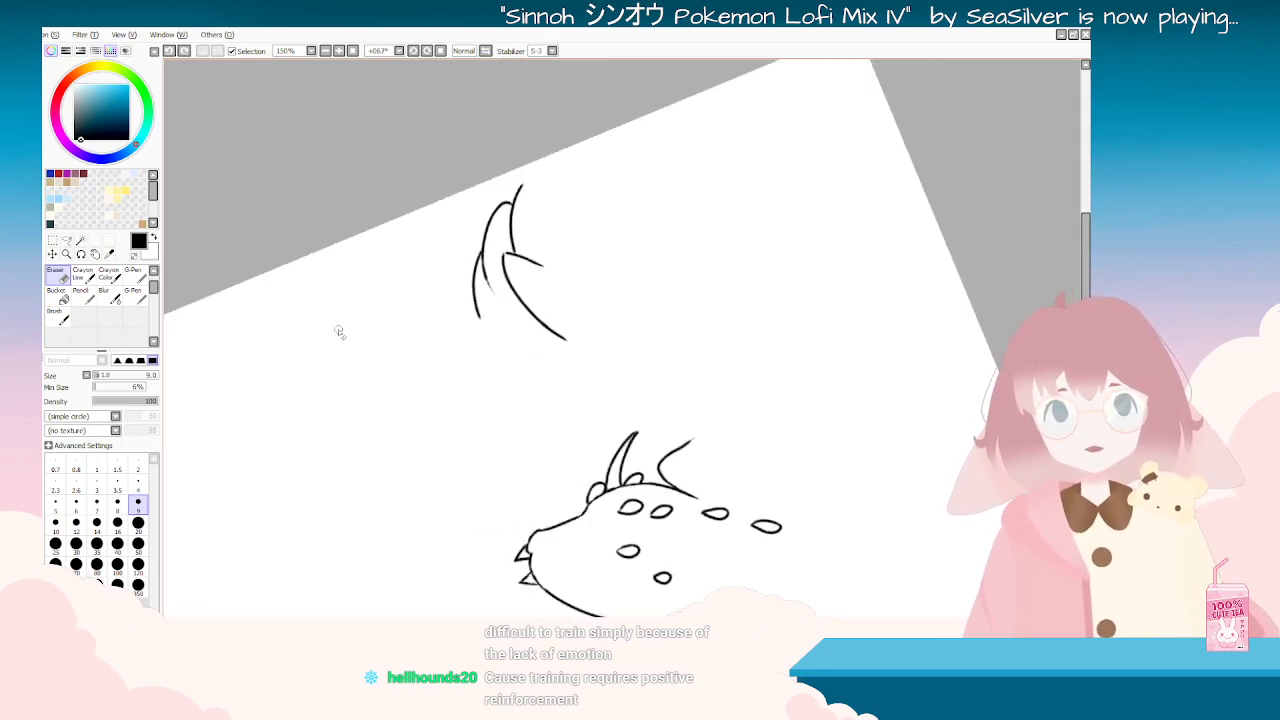
key(b)
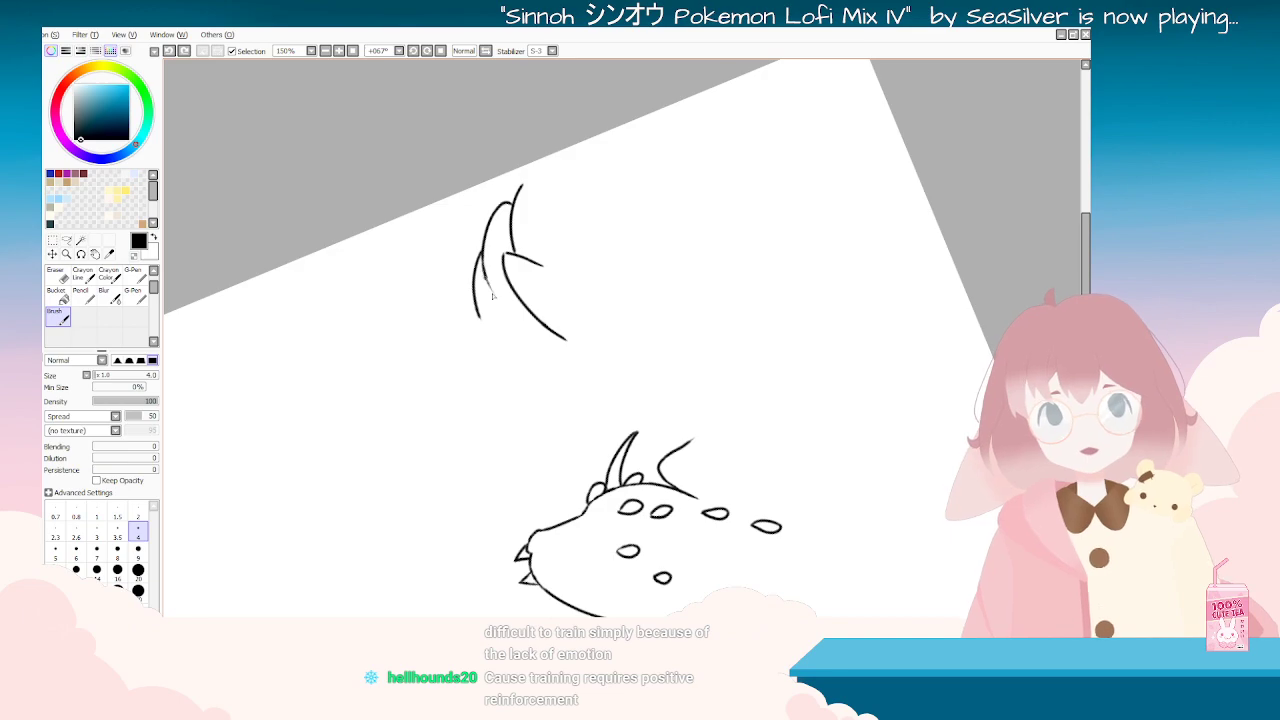
key(Delete)
key(Delete)
key(Delete)
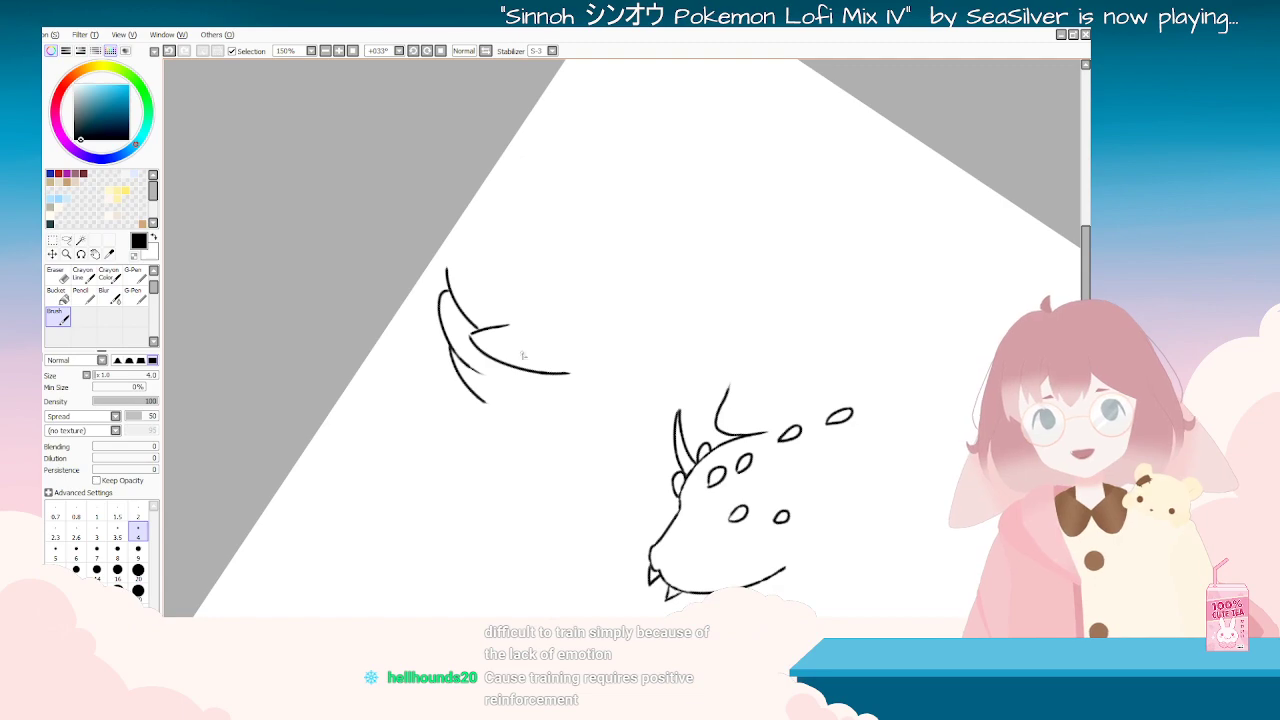
Step: Turn on Keep Opacity for the Brush, show the sketch, and ink the wing's lower edge from the third feather towards the head
click(97, 480)
key(End)
key(End)
key(End)
key(End)
key(End)
key(End)
key(End)
key(End)
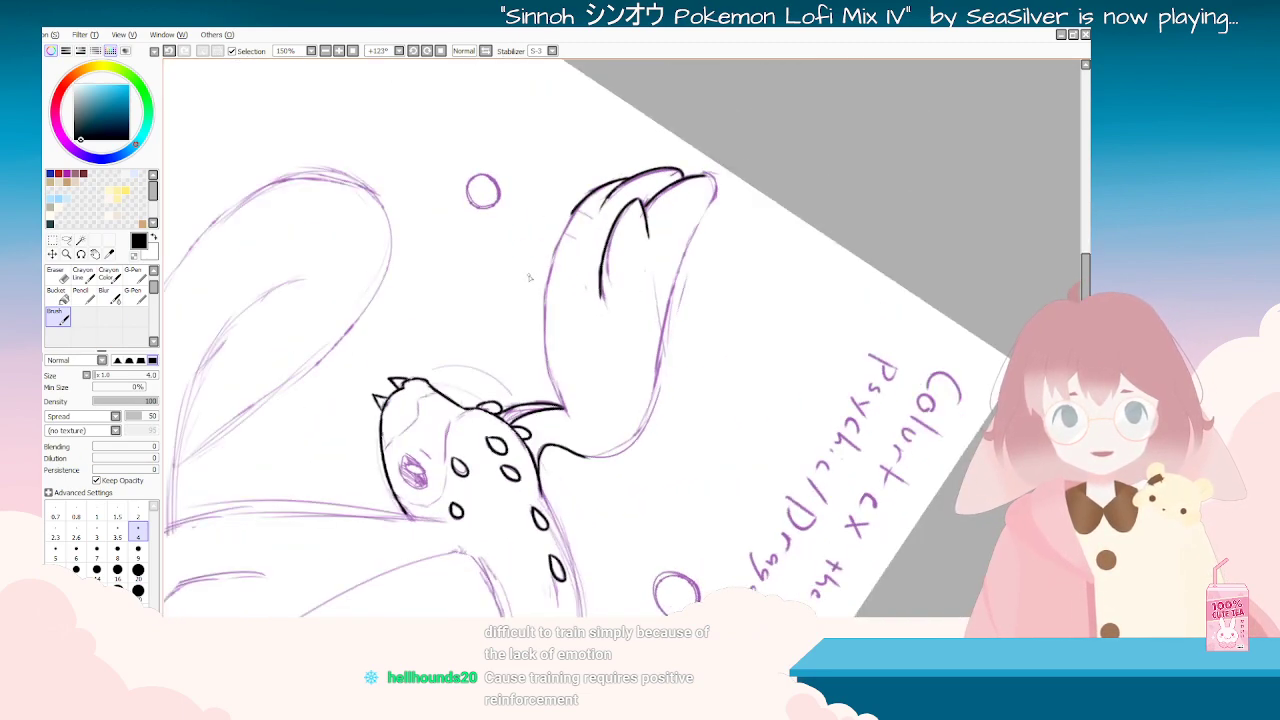
drag(580, 205, 543, 312)
key(ctrl+z)
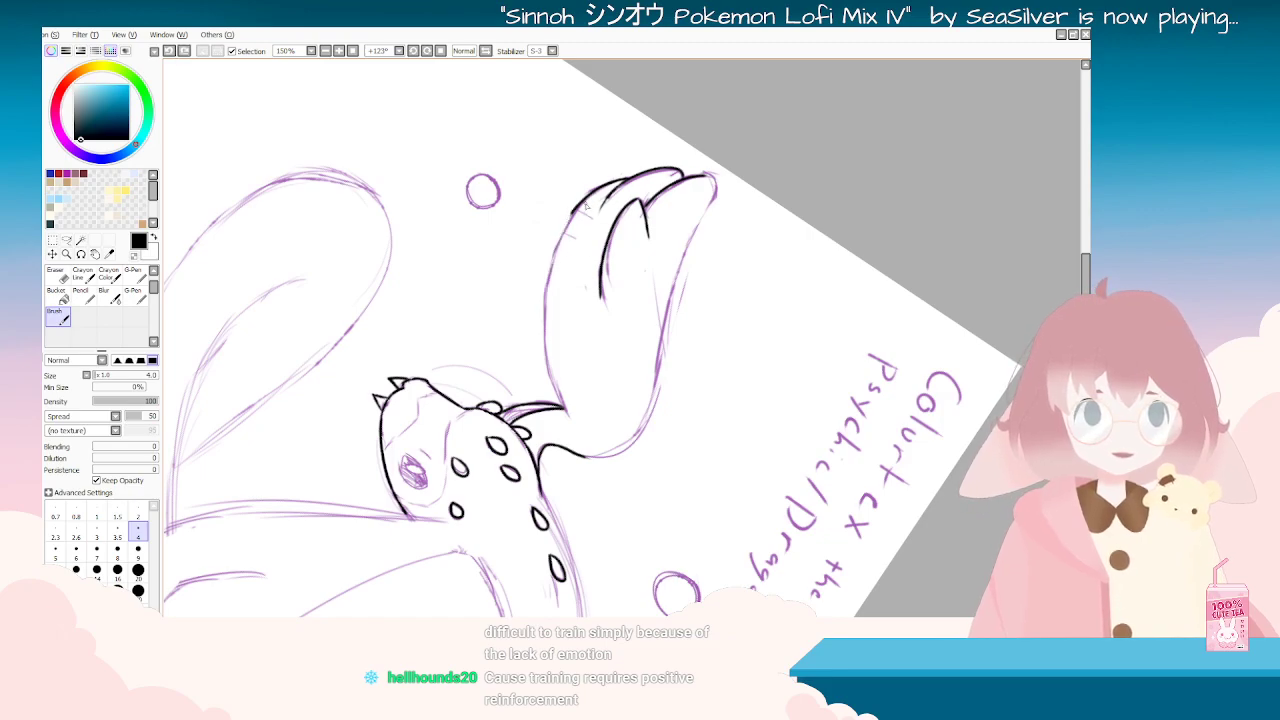
drag(576, 208, 543, 360)
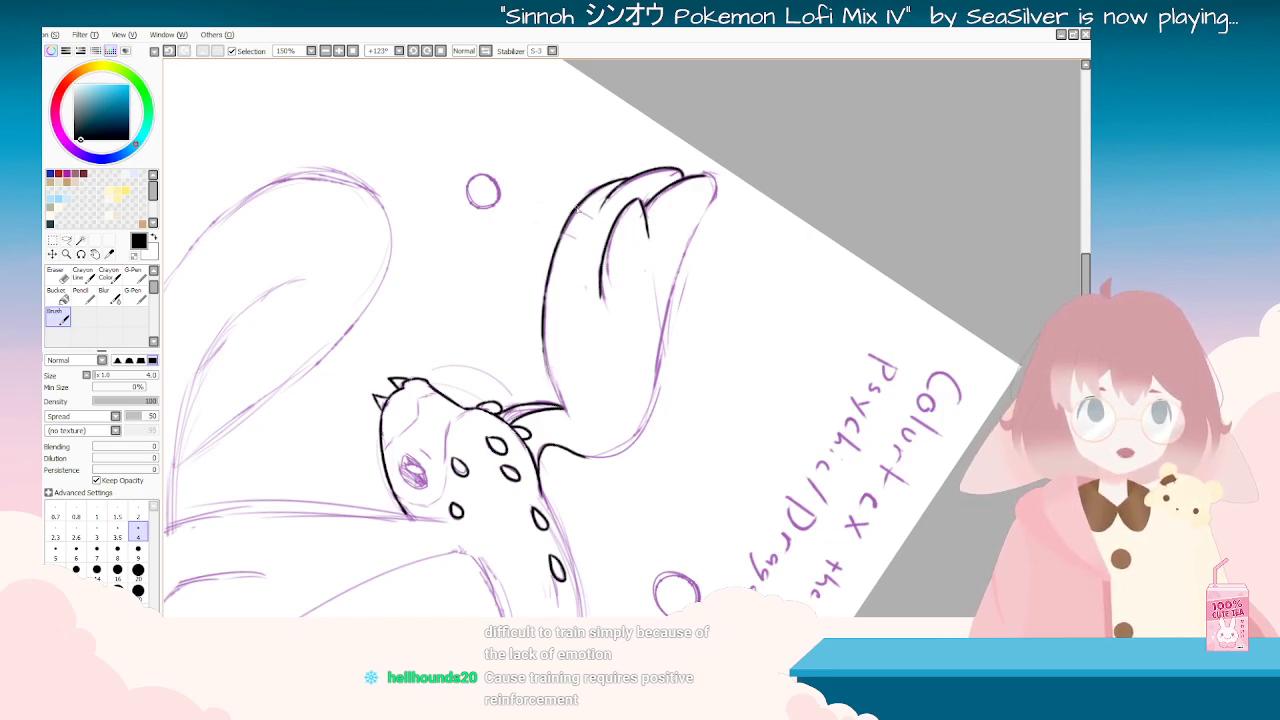
Step: Ink the last stretch of the wing's lower edge to meet the pointed joint behind the head, redoing the stroke once
key(ctrl+z)
drag(544, 334, 567, 416)
key(ctrl+z)
drag(543, 348, 566, 411)
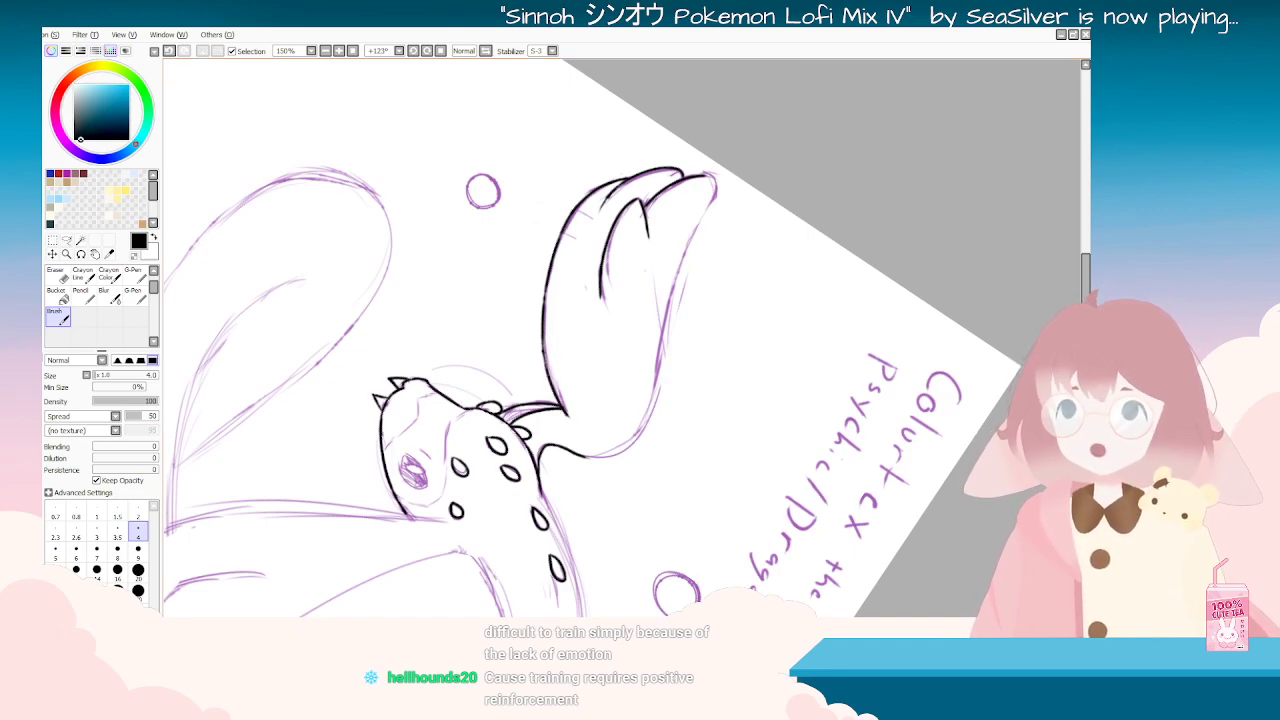
Step: Hide the purple sketch and check the bare line art of the wing and head from several rotations and zoom levels
mouse_move(535, 300)
mouse_down()
mouse_move(543, 420)
mouse_move(698, 390)
mouse_move(674, 426)
mouse_move(636, 430)
mouse_up()
scroll(642, 422, down, 5)
scroll(721, 436, up, 3)
scroll(684, 434, up, 4)
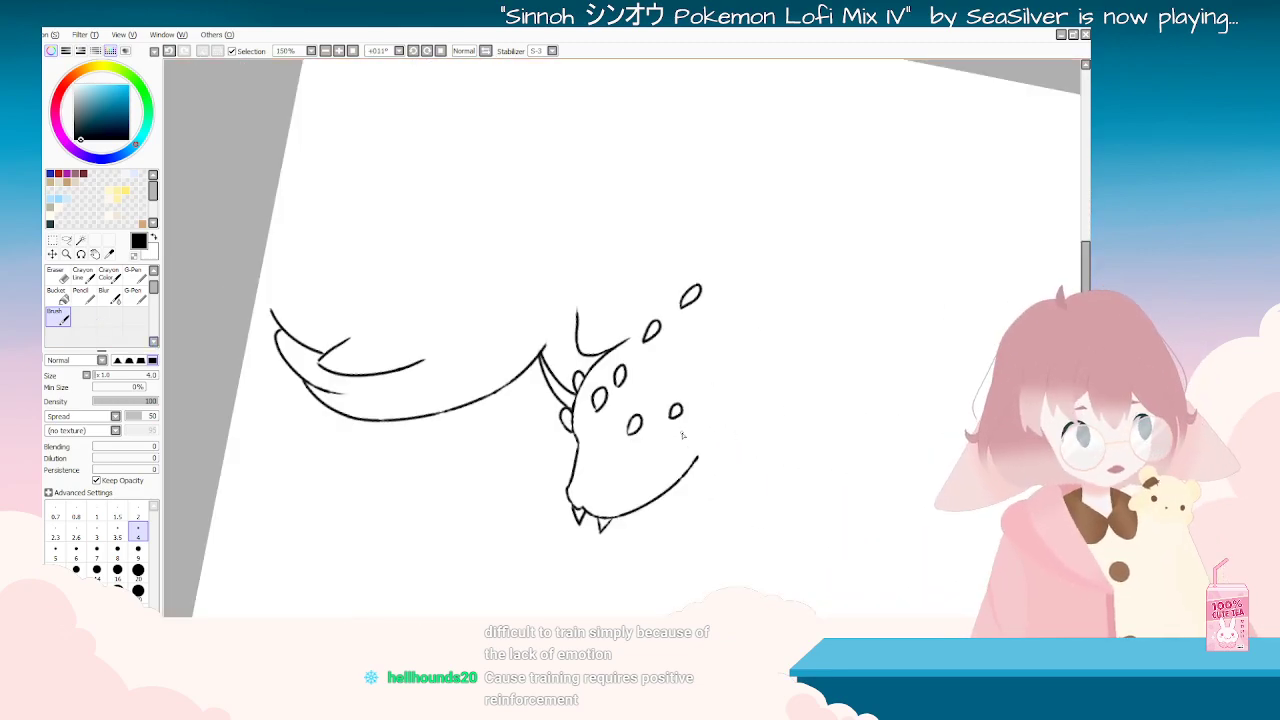
drag(655, 400, 737, 586)
scroll(564, 392, down, 6)
key(Delete)
key(Delete)
key(Delete)
key(Delete)
key(Delete)
key(Delete)
key(Delete)
key(Delete)
key(Delete)
key(Delete)
key(Delete)
key(Delete)
key(Delete)
key(Delete)
key(Delete)
key(Delete)
key(Delete)
key(Delete)
key(Delete)
key(Delete)
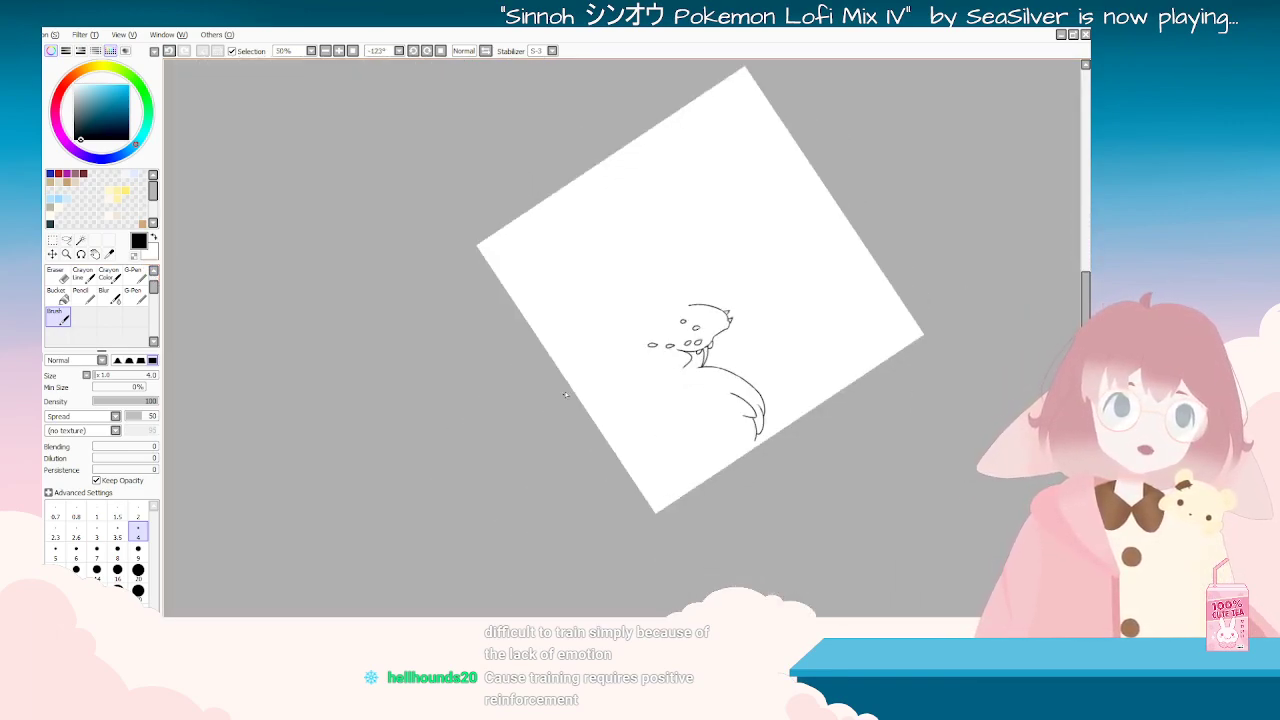
scroll(565, 384, up, 2)
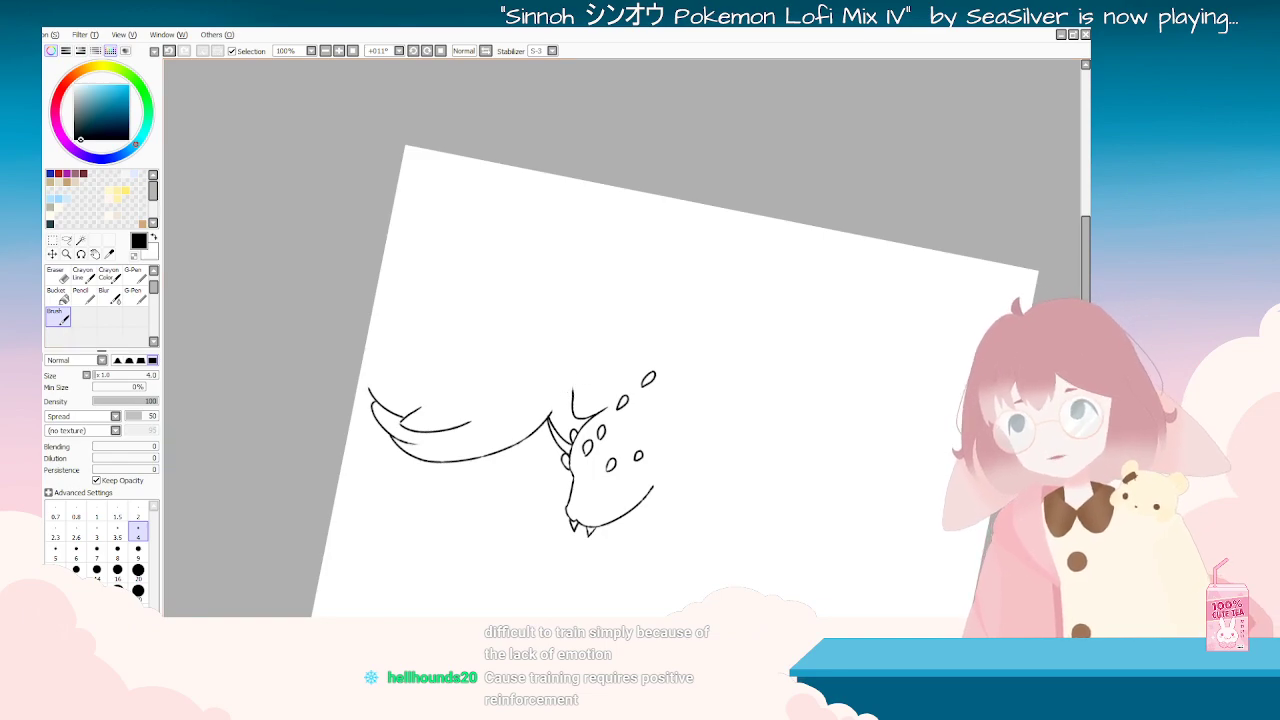
Step: Show the purple sketch again and ink the rounded wing tip down to the start of the wing's upper edge
click(43, 378)
scroll(474, 363, up, 3)
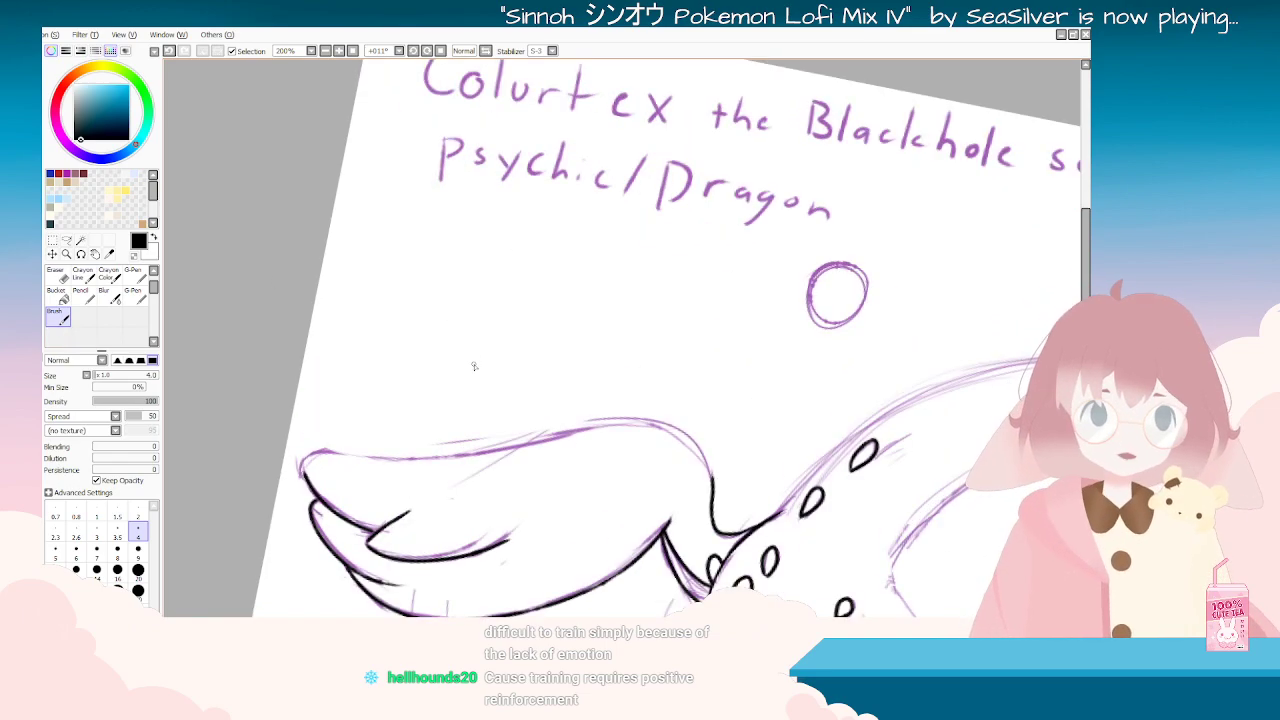
drag(463, 414, 305, 227)
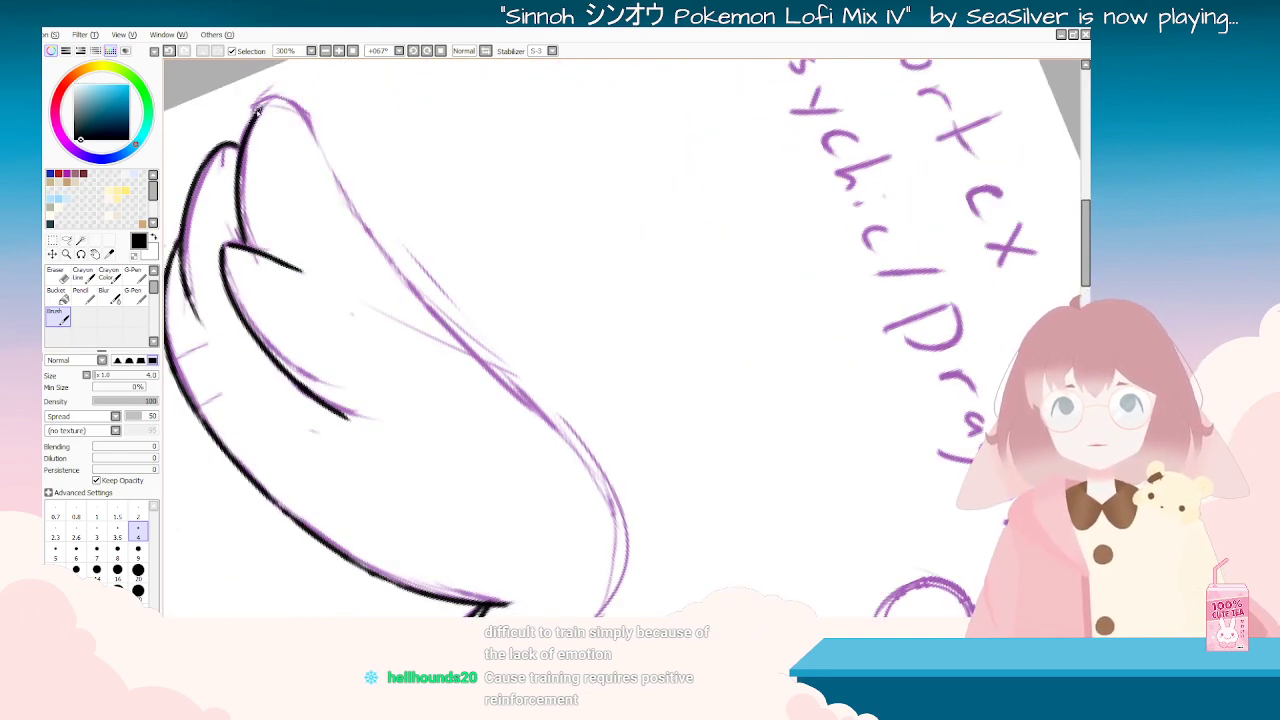
mouse_move(266, 103)
mouse_down()
mouse_move(288, 96)
mouse_move(330, 178)
mouse_up()
drag(457, 329, 590, 264)
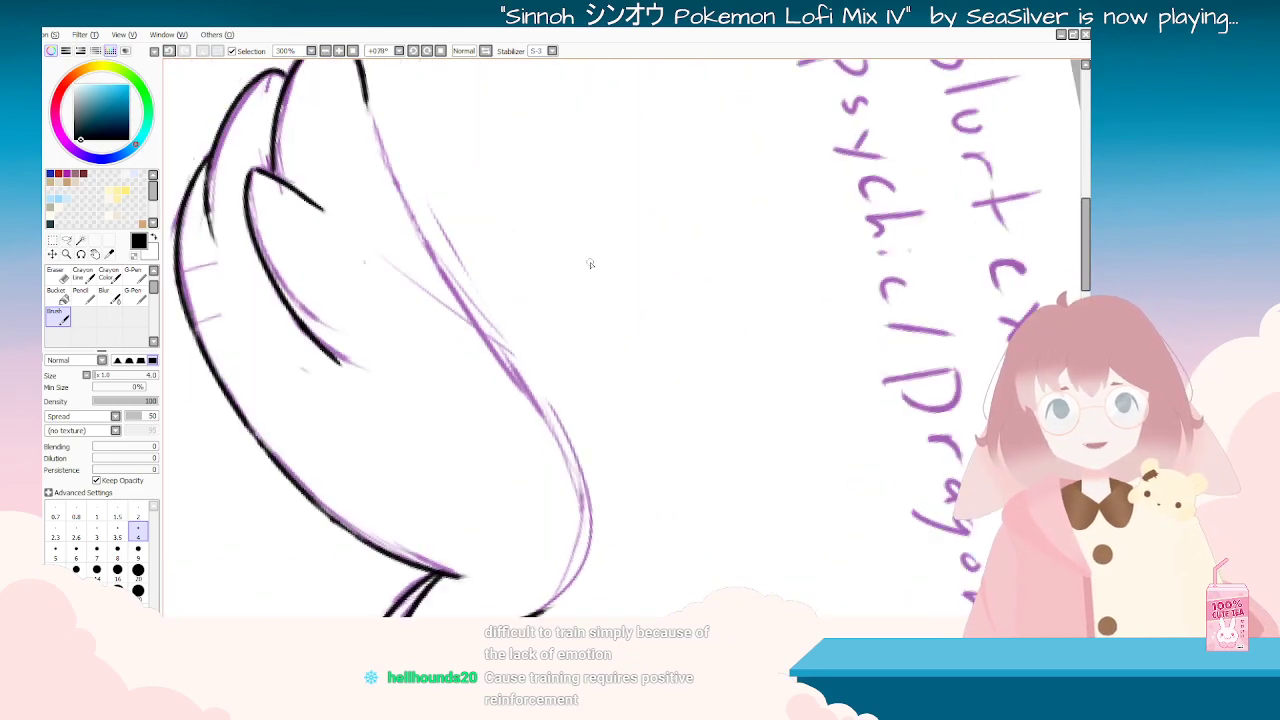
Step: Ink the outer edge of the raised wing from its tip down toward the rounded base
scroll(590, 264, down, 2)
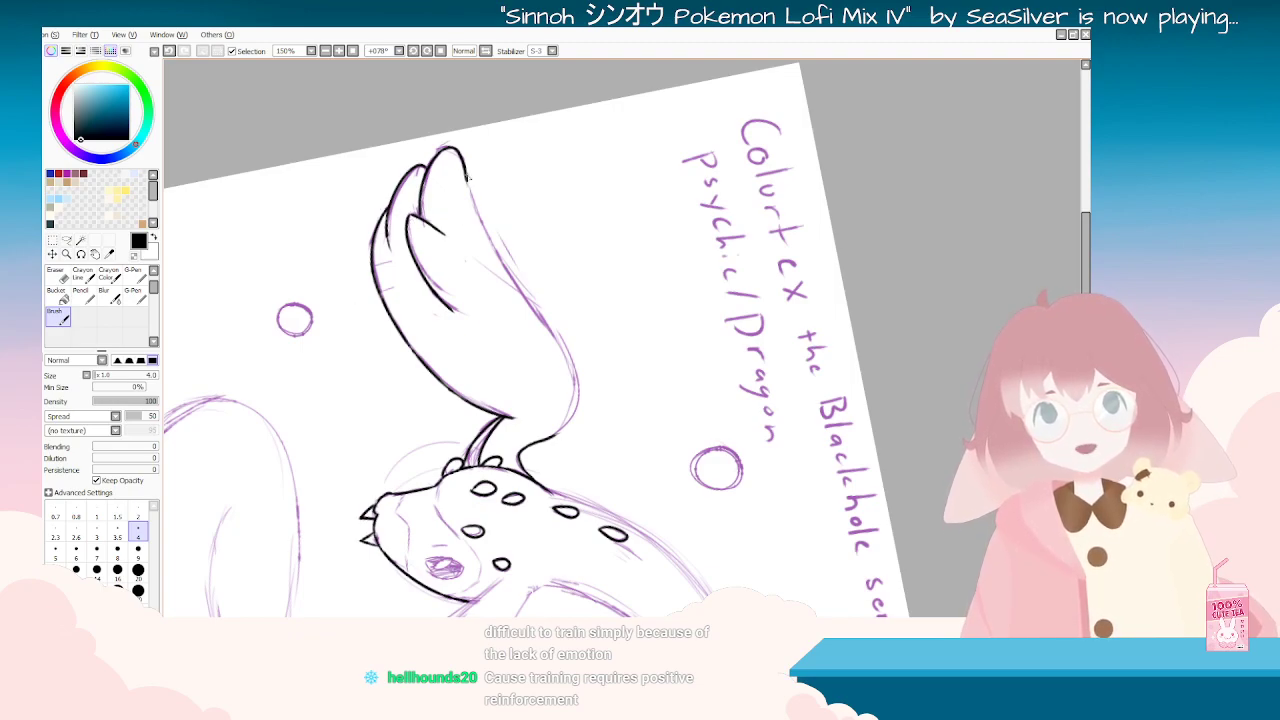
drag(466, 175, 546, 332)
key(ctrl+z)
drag(466, 173, 546, 332)
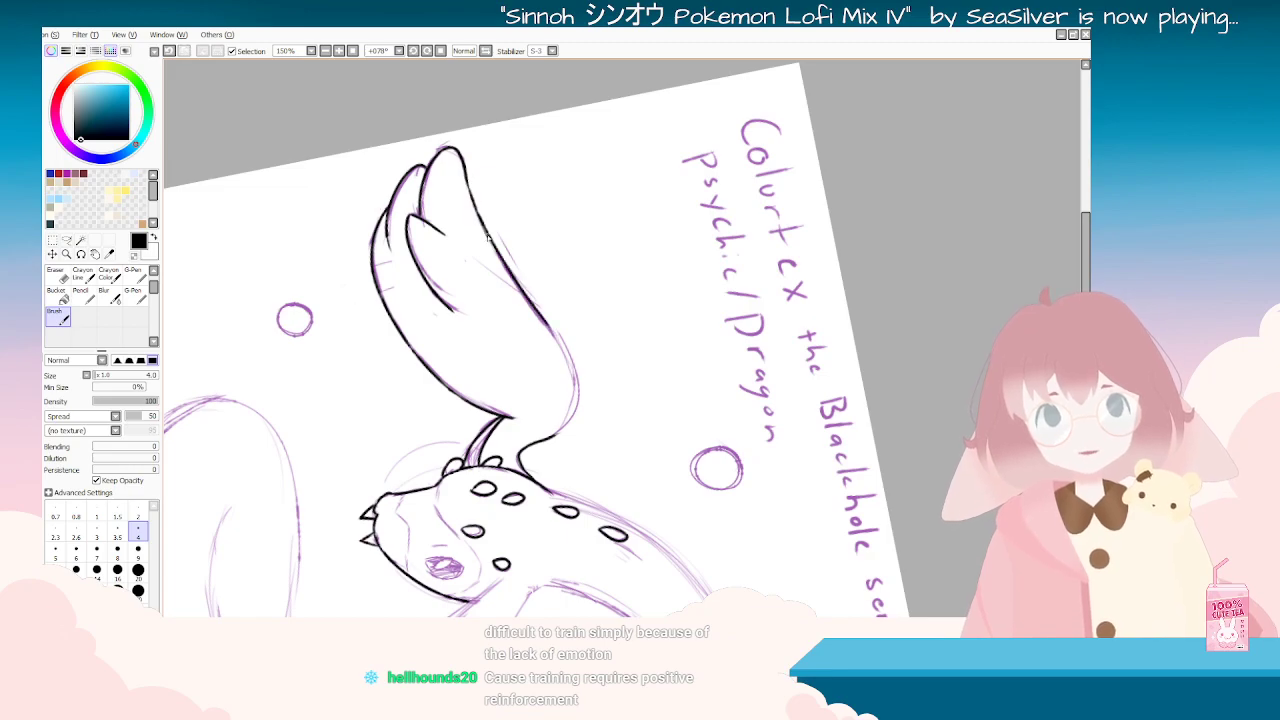
Step: Ink the wing's rounded base over the sketch, joining the outer edge to the curve beside the head
mouse_move(664, 499)
mouse_down()
mouse_move(742, 330)
mouse_move(706, 252)
mouse_move(659, 311)
mouse_up()
key(ctrl+z)
mouse_move(675, 254)
mouse_down()
mouse_move(671, 300)
mouse_move(659, 289)
mouse_move(676, 333)
mouse_up()
key(ctrl+z)
key(ctrl+z)
key(ctrl+z)
mouse_move(660, 290)
mouse_down()
mouse_move(682, 349)
mouse_move(676, 338)
mouse_move(711, 375)
mouse_up()
key(ctrl+z)
key(ctrl+z)
key(ctrl+z)
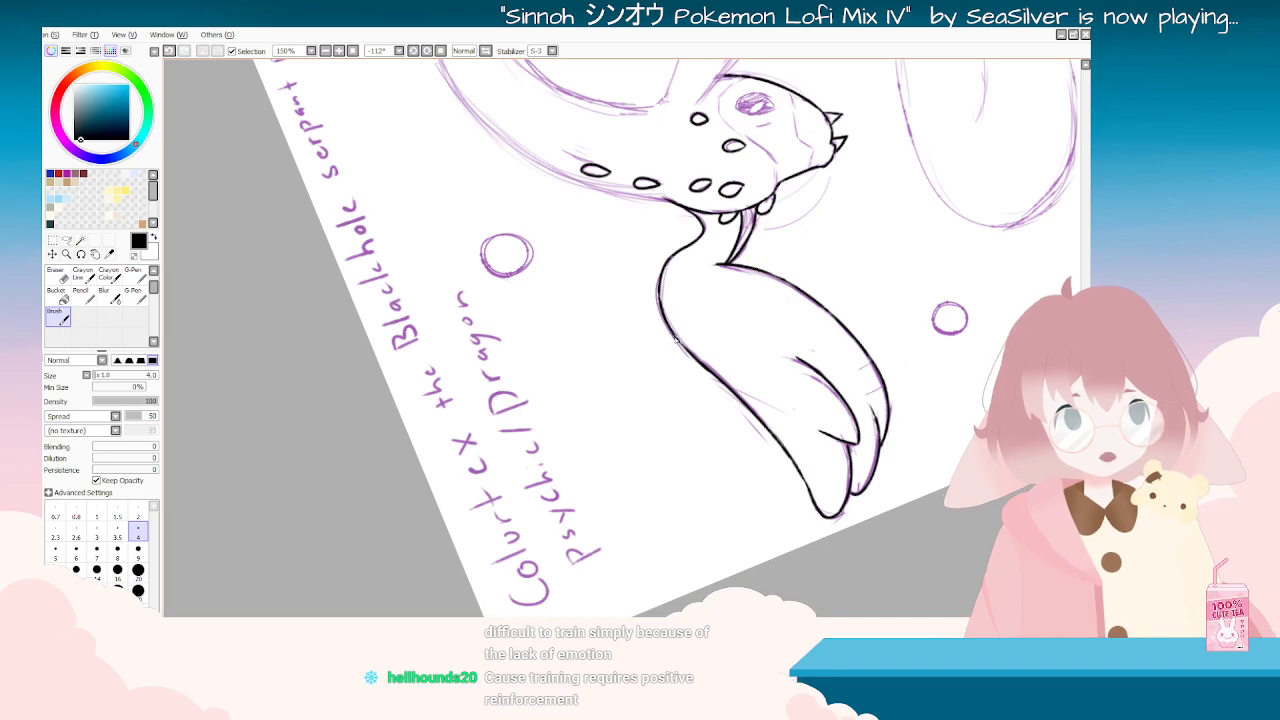
key(ctrl+z)
drag(674, 332, 694, 360)
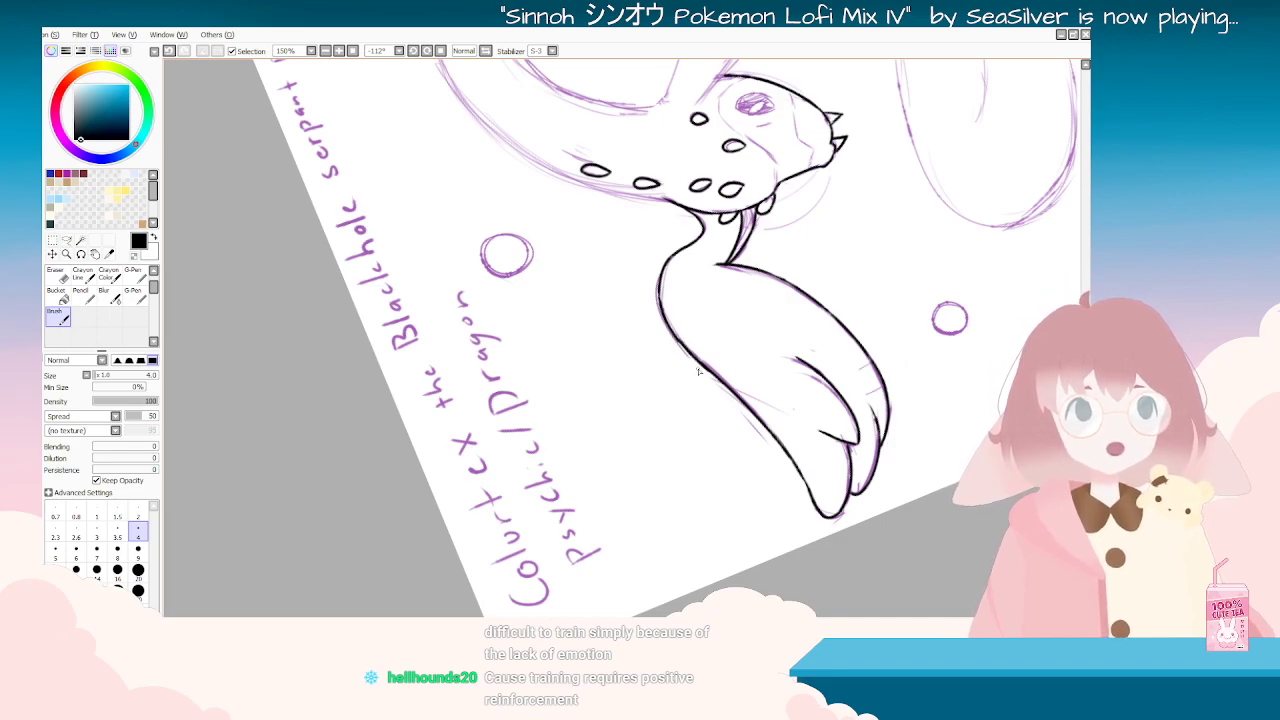
Step: Touch up the join between the wing's outer edge and its rounded base with a short black stroke
key(Delete)
key(Delete)
key(Delete)
key(Delete)
key(Delete)
key(Delete)
key(Delete)
key(Delete)
key(Delete)
key(Delete)
key(Delete)
scroll(574, 443, up, 3)
key(ctrl+z)
drag(574, 443, 656, 295)
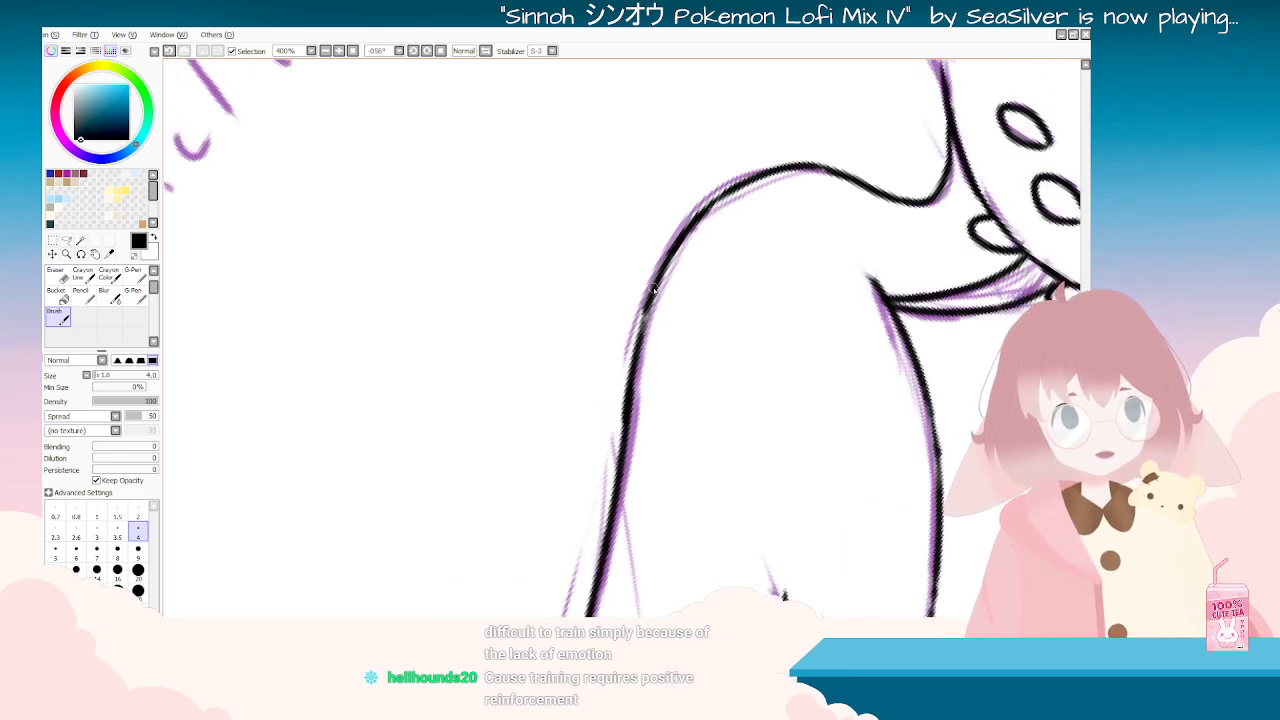
key(End)
key(End)
key(End)
key(End)
key(End)
key(End)
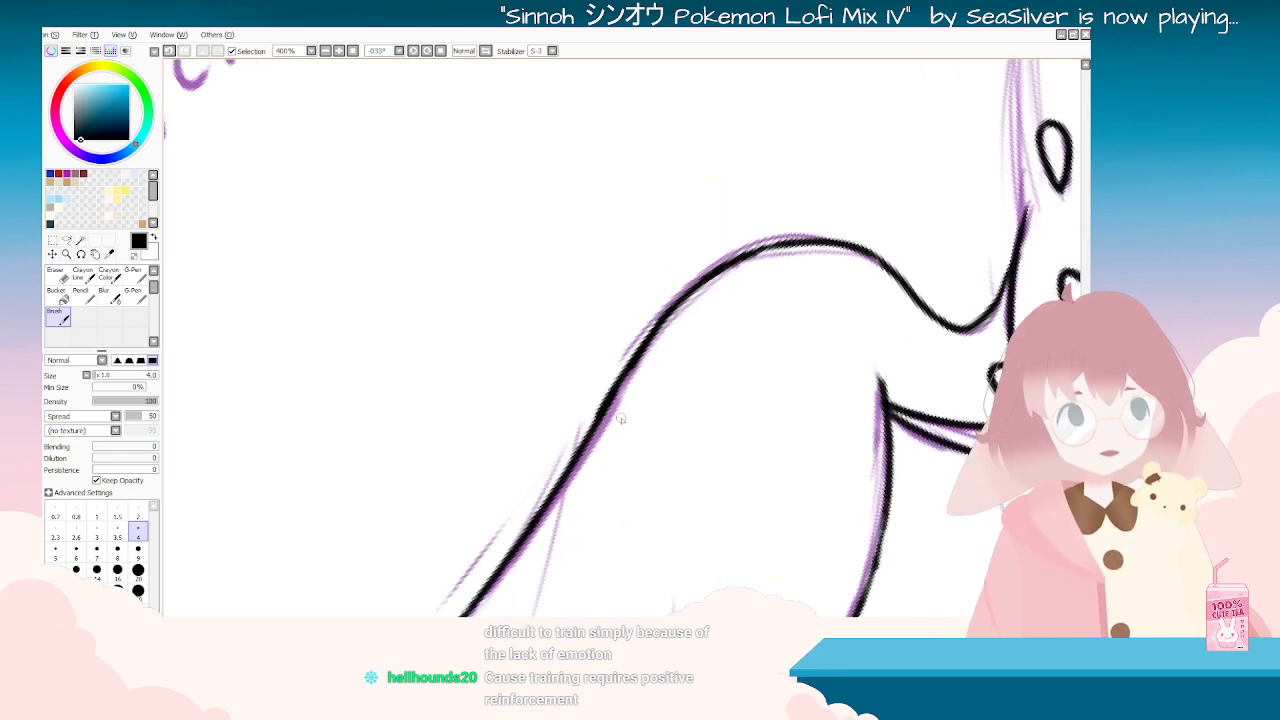
scroll(621, 419, down, 8)
scroll(676, 450, up, 2)
scroll(518, 512, up, 2)
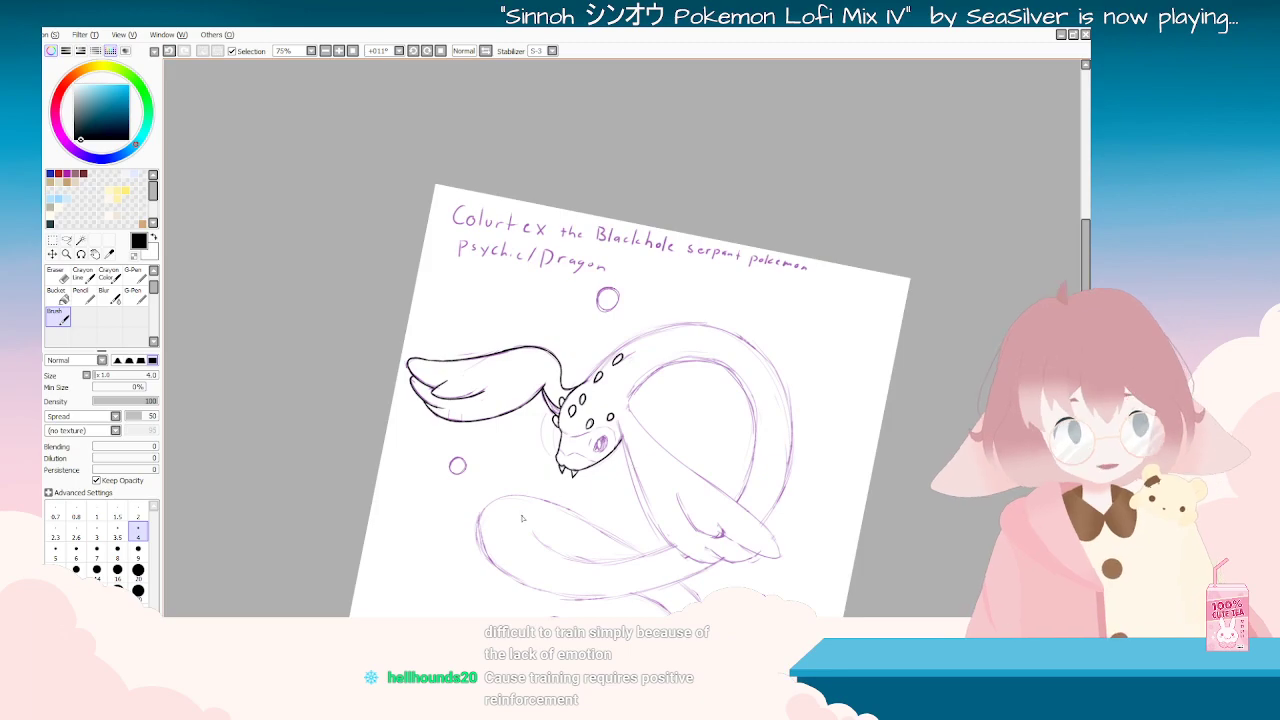
key(Delete)
key(Delete)
key(Delete)
key(Delete)
key(Delete)
key(Delete)
key(Delete)
key(Delete)
key(Delete)
key(Delete)
key(Delete)
key(Delete)
key(Delete)
key(Delete)
key(Delete)
key(Delete)
key(Delete)
key(Delete)
key(Delete)
key(Delete)
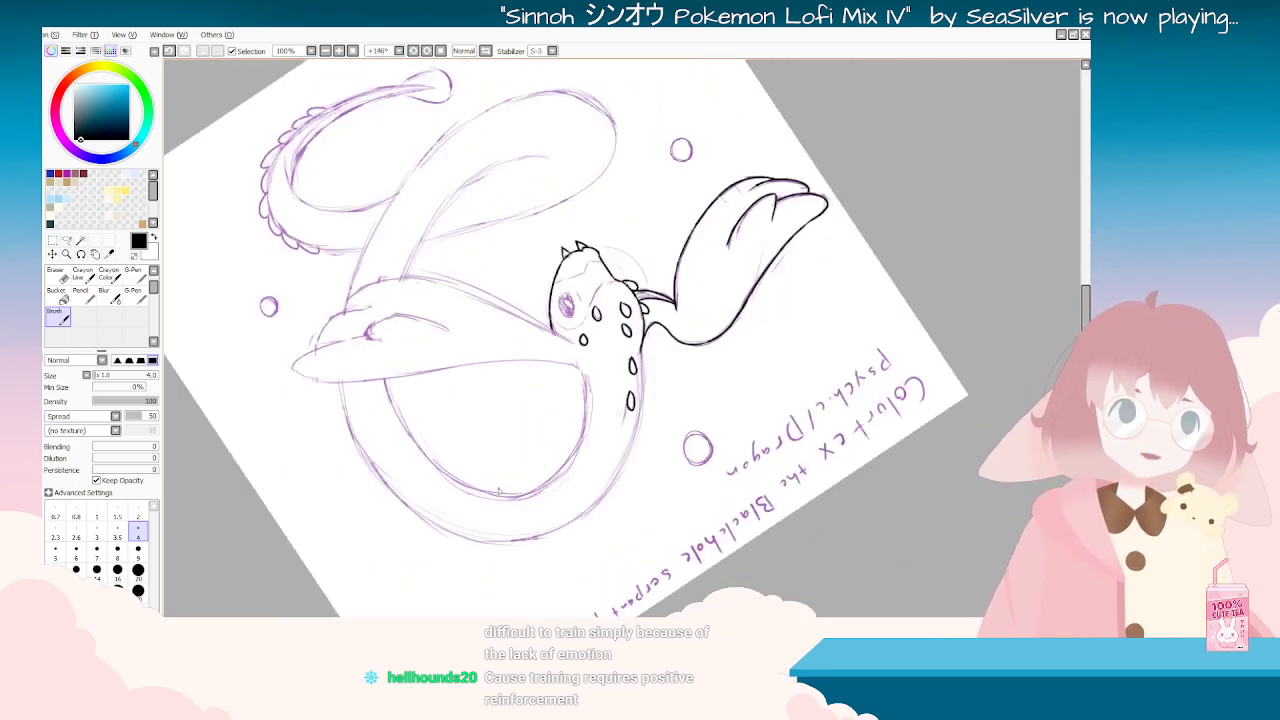
scroll(692, 503, down, 3)
key(End)
key(End)
key(End)
key(End)
key(End)
key(End)
key(End)
key(End)
key(End)
key(End)
key(End)
key(End)
key(End)
key(End)
key(End)
key(End)
key(End)
key(End)
key(End)
key(End)
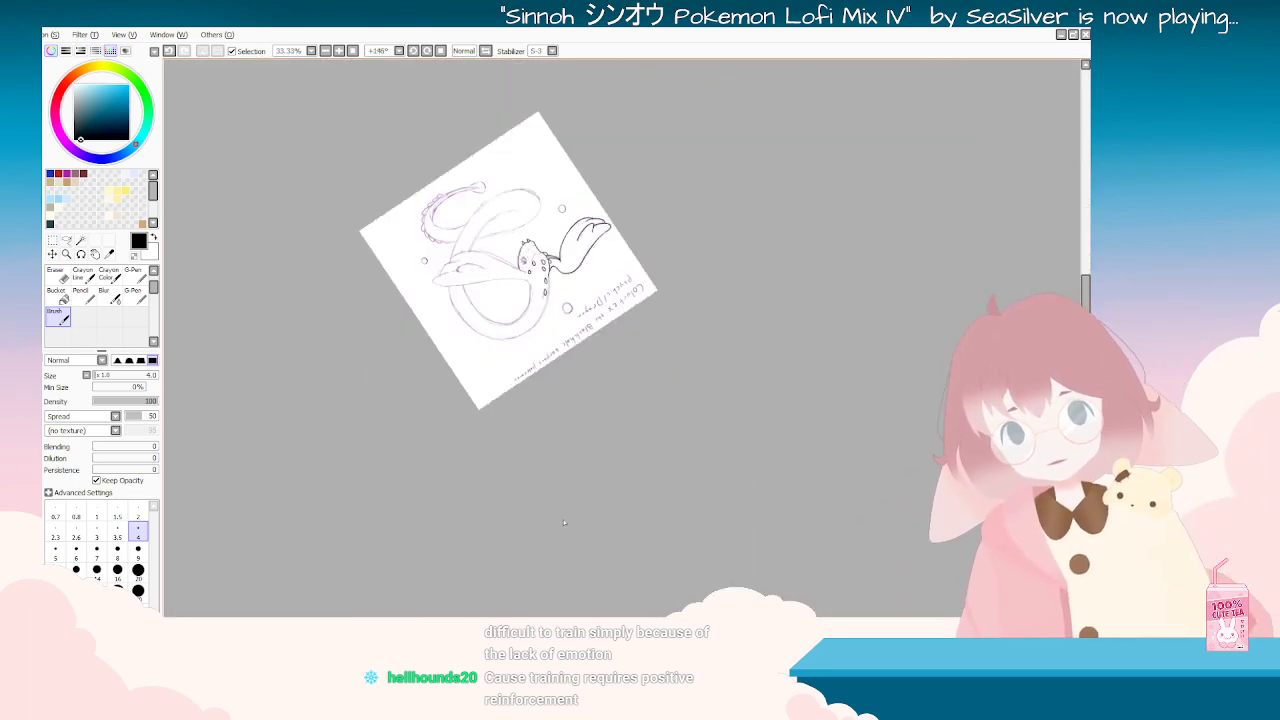
Step: Ink the long pointed tip and the curved inner feather of the second wing over the purple sketch
scroll(727, 432, up, 1)
scroll(671, 460, up, 4)
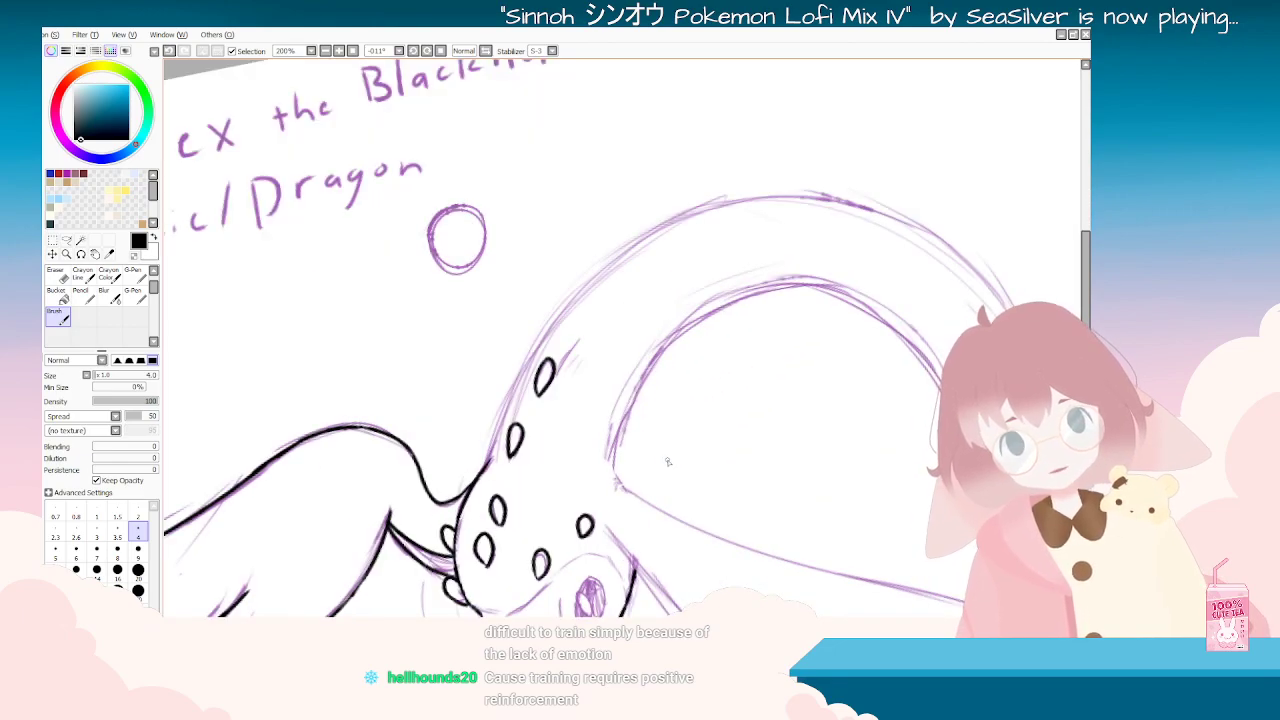
key(End)
key(End)
key(End)
key(End)
key(End)
key(End)
key(End)
key(End)
key(End)
key(End)
key(End)
key(End)
key(End)
key(End)
key(End)
key(End)
key(End)
drag(757, 268, 777, 531)
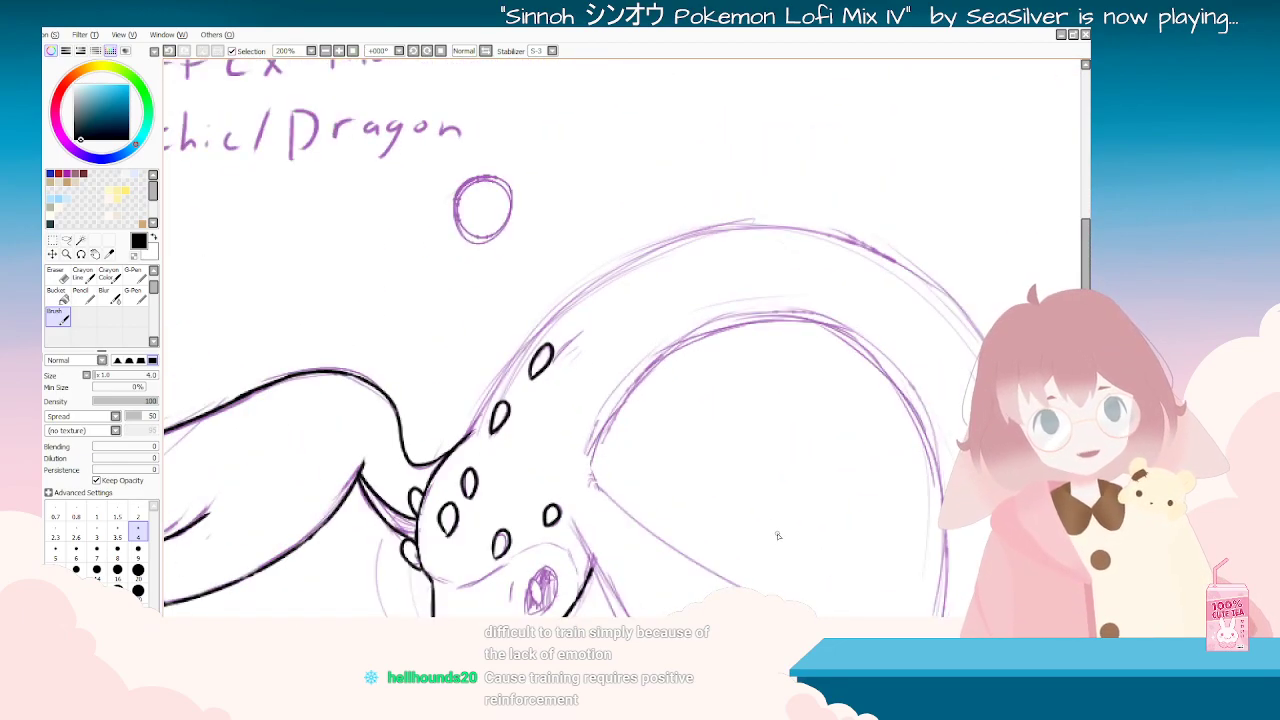
scroll(751, 531, down, 5)
scroll(740, 531, up, 3)
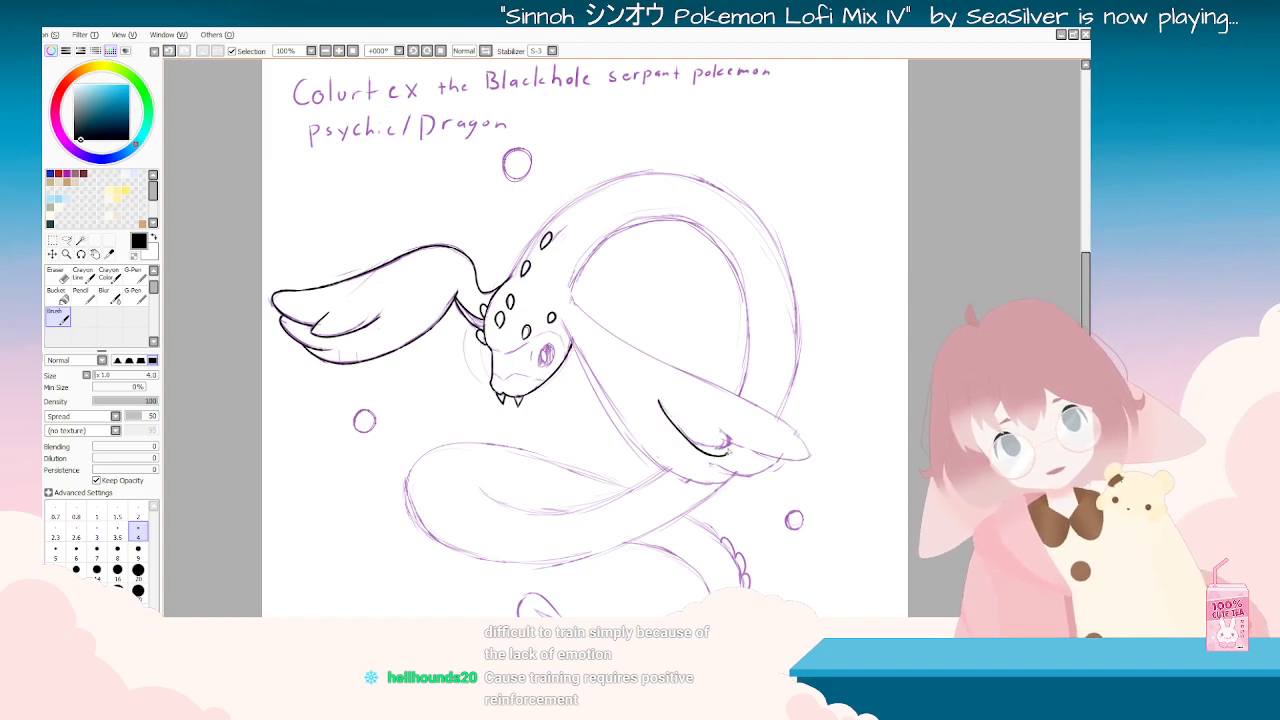
mouse_move(700, 430)
mouse_down()
mouse_move(620, 450)
mouse_move(572, 444)
mouse_move(588, 482)
mouse_move(610, 478)
mouse_move(628, 566)
mouse_up()
key(ctrl+z)
drag(608, 488, 627, 564)
key(ctrl+z)
drag(608, 504, 630, 564)
key(ctrl+z)
drag(606, 490, 638, 564)
drag(766, 534, 447, 205)
mouse_move(582, 165)
mouse_down()
mouse_move(564, 146)
mouse_move(557, 190)
mouse_up()
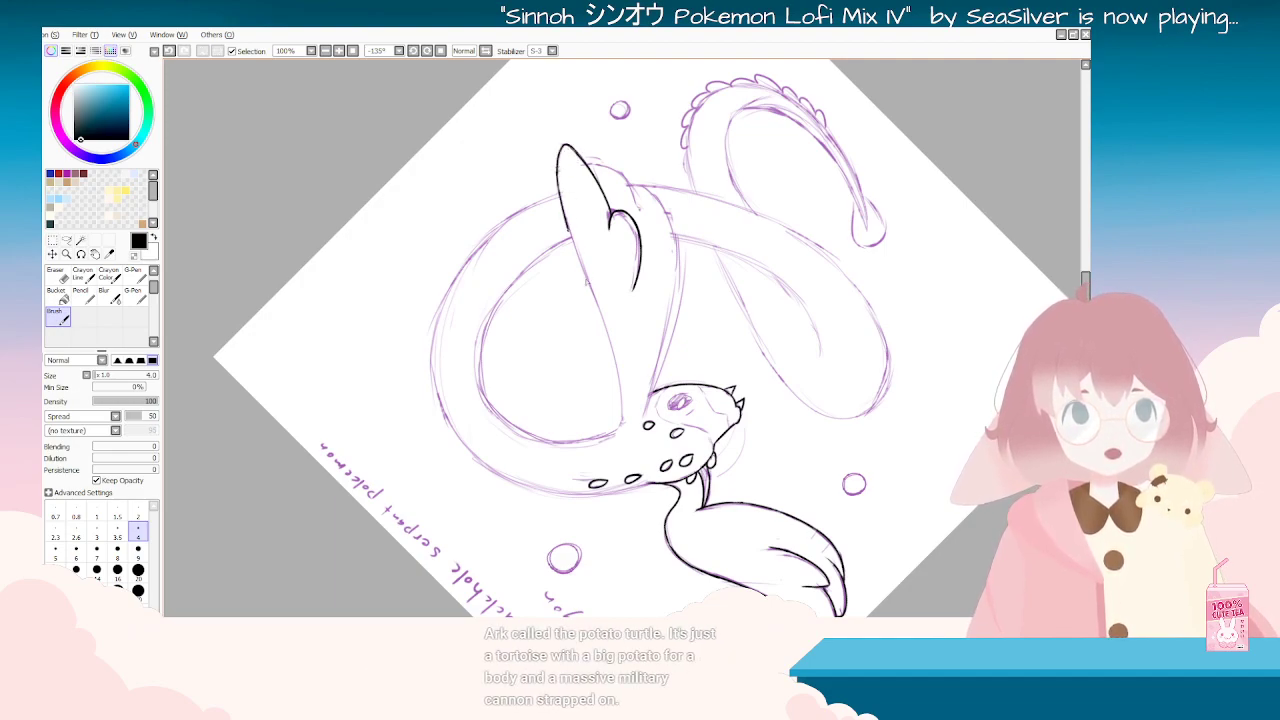
drag(578, 256, 619, 385)
key(ctrl+z)
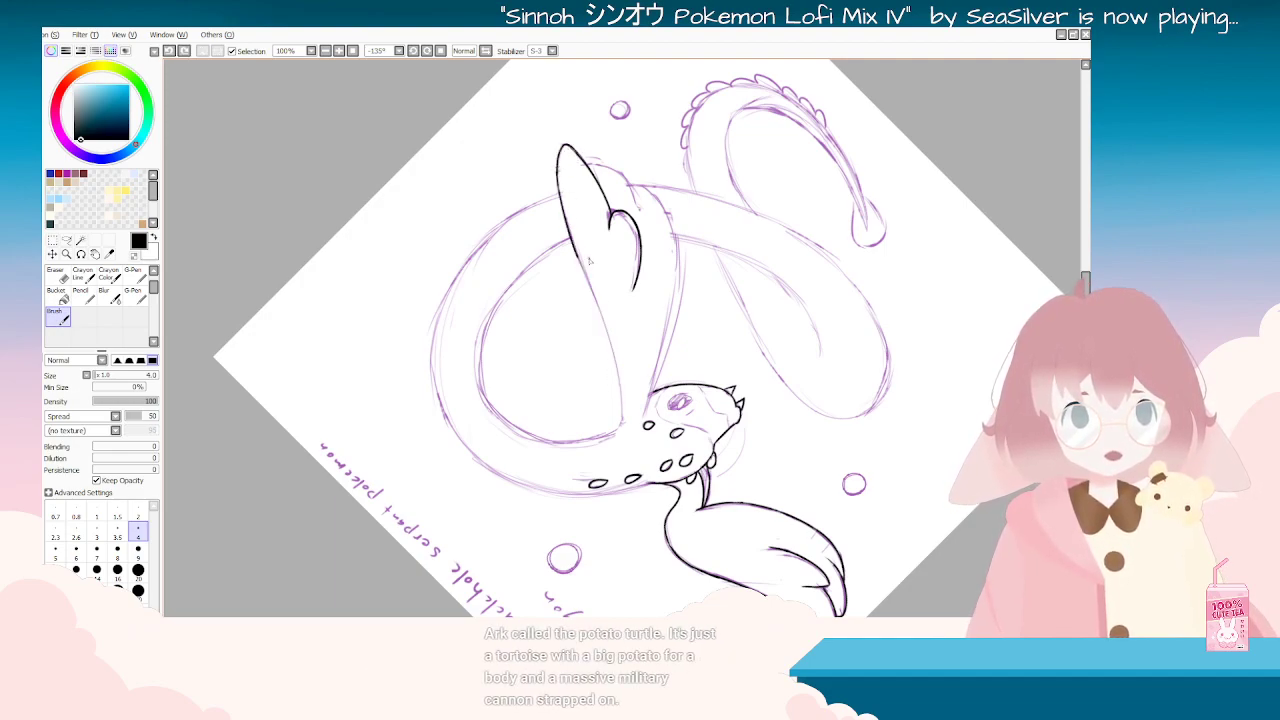
drag(578, 256, 620, 384)
key(ctrl+z)
drag(578, 262, 610, 450)
key(ctrl+z)
Step: Ink the second wing's long outer edge from its base near the head down to the inked tip
mouse_move(540, 338)
mouse_down()
mouse_move(566, 274)
mouse_move(709, 363)
mouse_move(700, 377)
mouse_up()
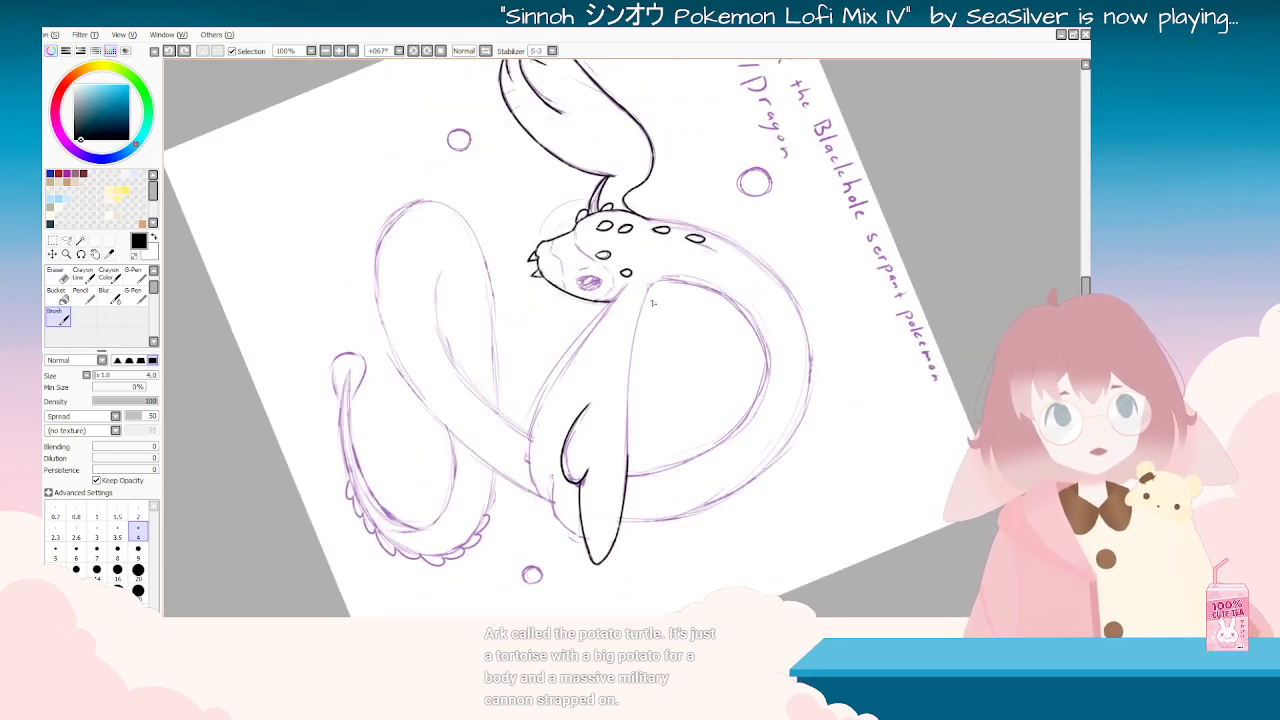
drag(658, 283, 622, 462)
key(ctrl+z)
key(ctrl+z)
drag(629, 418, 624, 476)
key(ctrl+z)
drag(629, 386, 623, 460)
key(ctrl+z)
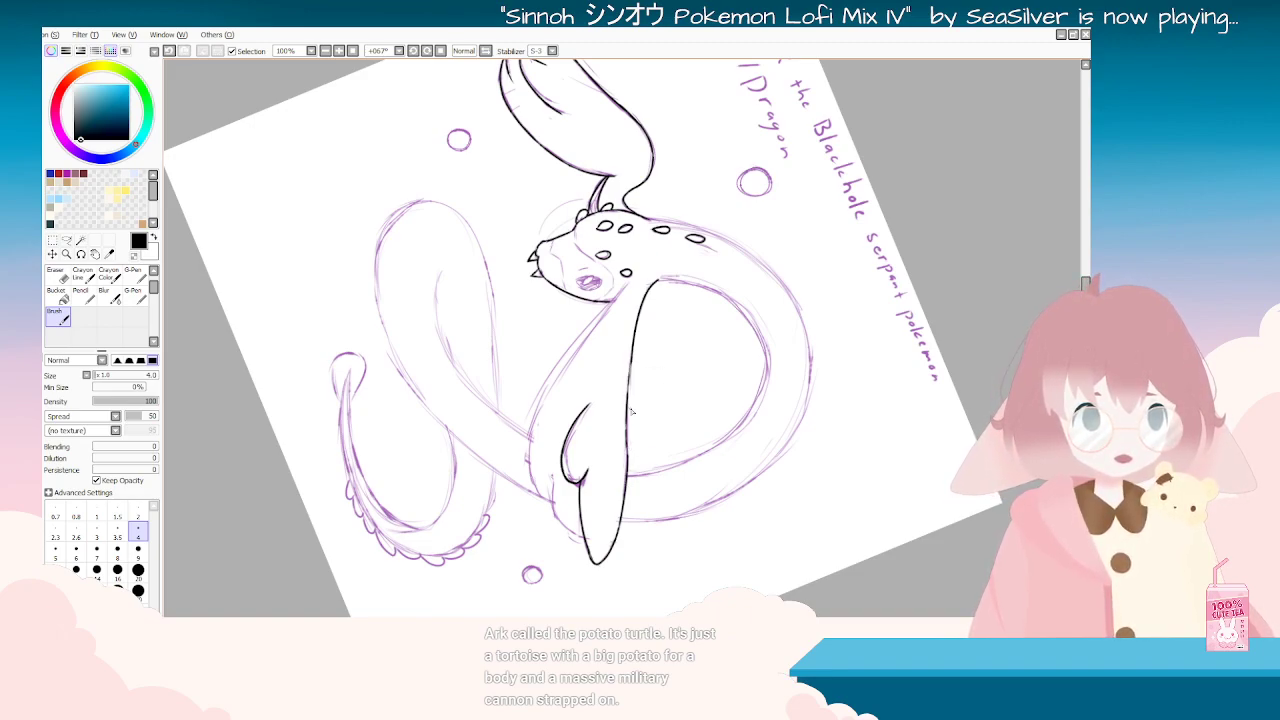
Step: Refine the middle of the second wing's long outer edge where the two inked strokes meet
drag(629, 386, 623, 462)
key(ctrl+z)
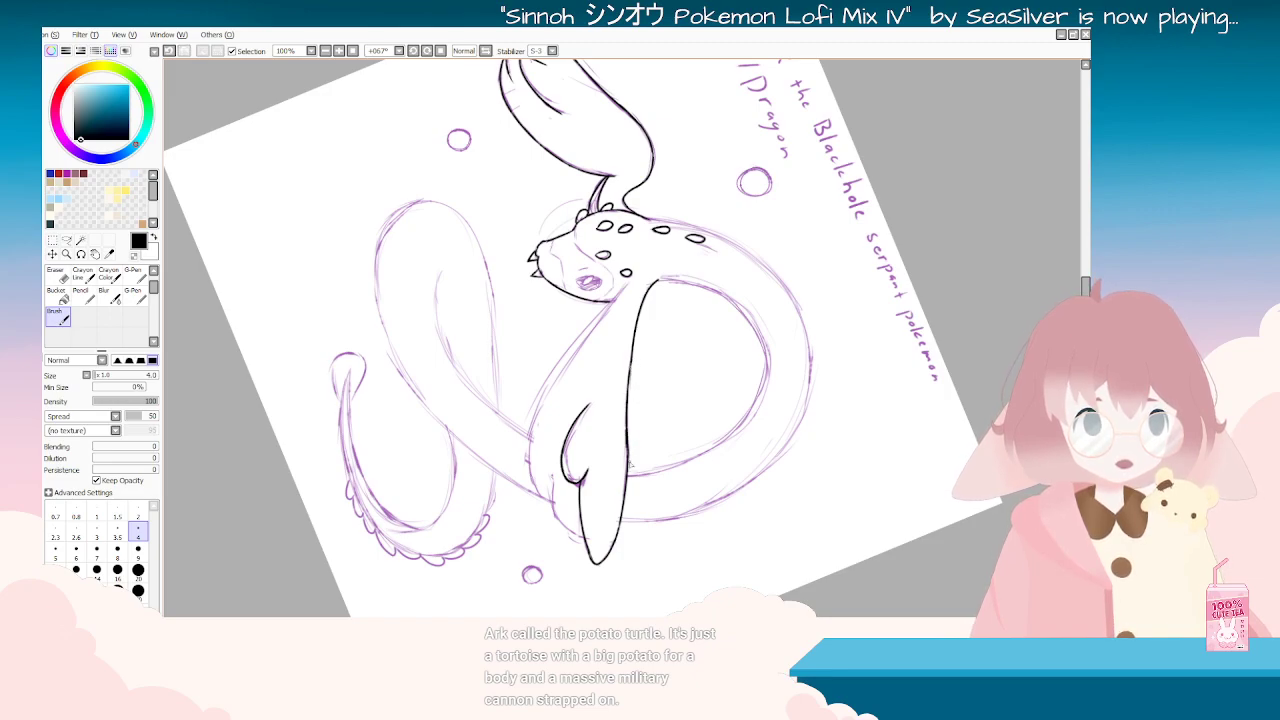
key(ctrl+z)
drag(629, 400, 623, 466)
key(ctrl+z)
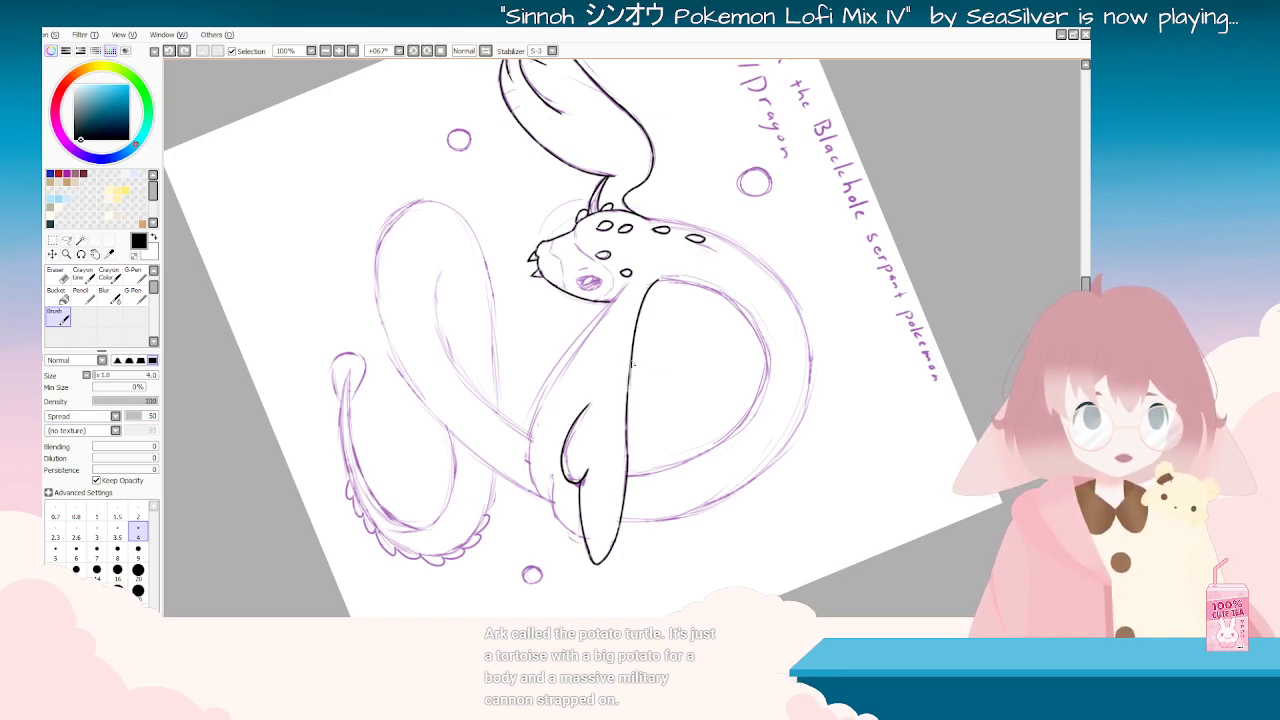
key(ctrl+z)
mouse_move(630, 418)
mouse_down()
mouse_move(624, 452)
mouse_move(624, 440)
mouse_up()
key(ctrl+z)
drag(630, 384, 629, 404)
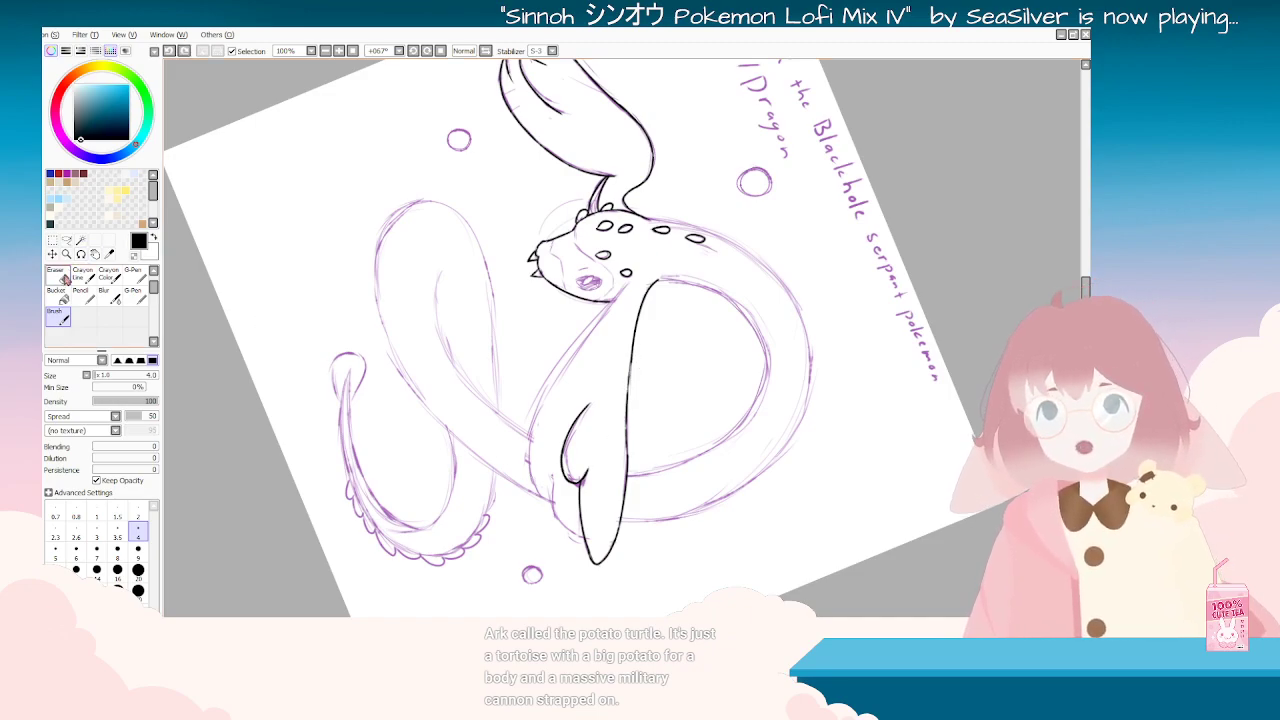
Step: Hide the purple sketch and touch up the middle of the second wing's long outer edge with short black strokes
click(56, 275)
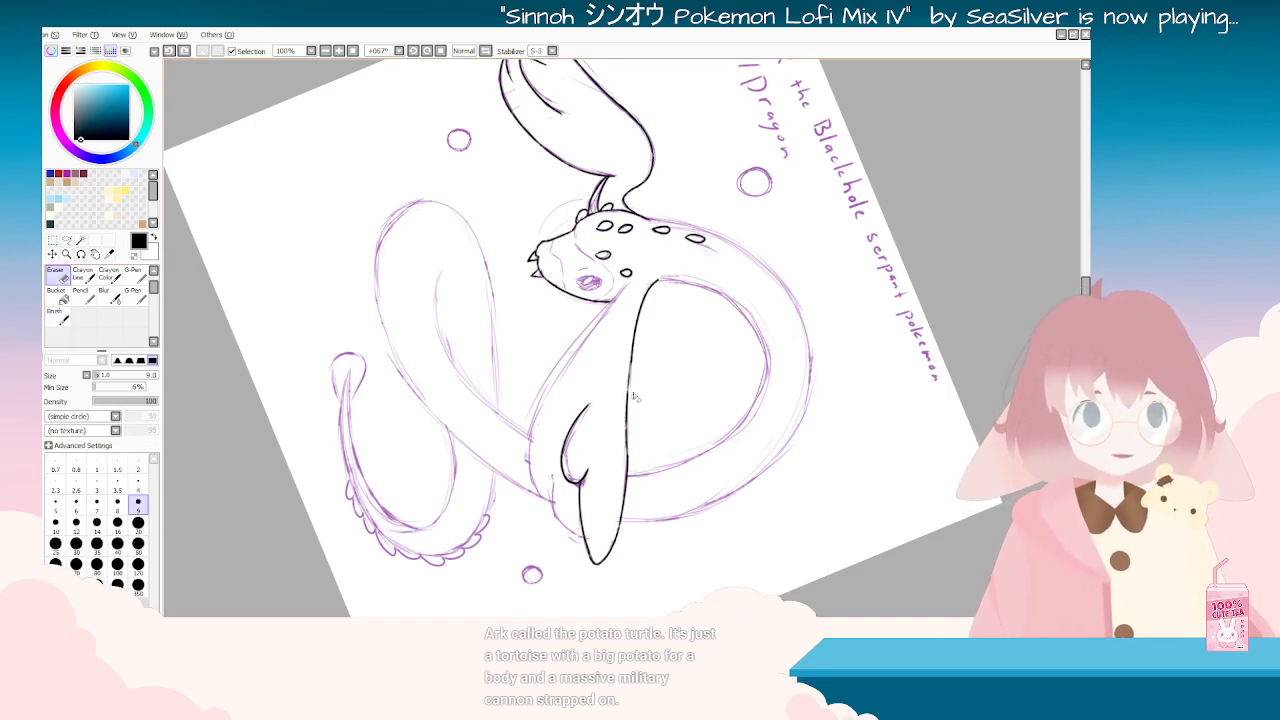
key(End)
key(End)
key(End)
key(End)
key(End)
key(End)
key(End)
key(End)
key(End)
key(End)
key(End)
key(End)
key(End)
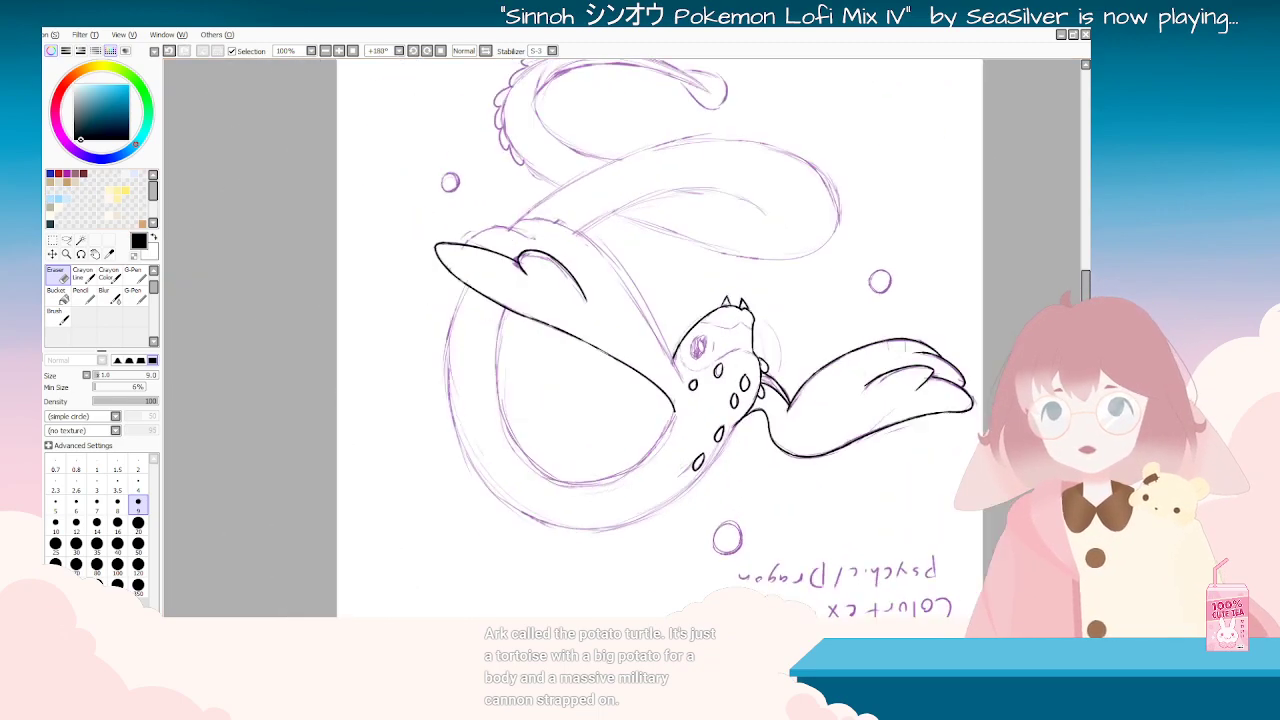
key(End)
key(End)
key(End)
key(End)
key(End)
key(End)
key(End)
key(End)
key(End)
key(End)
key(End)
key(End)
key(End)
key(End)
key(End)
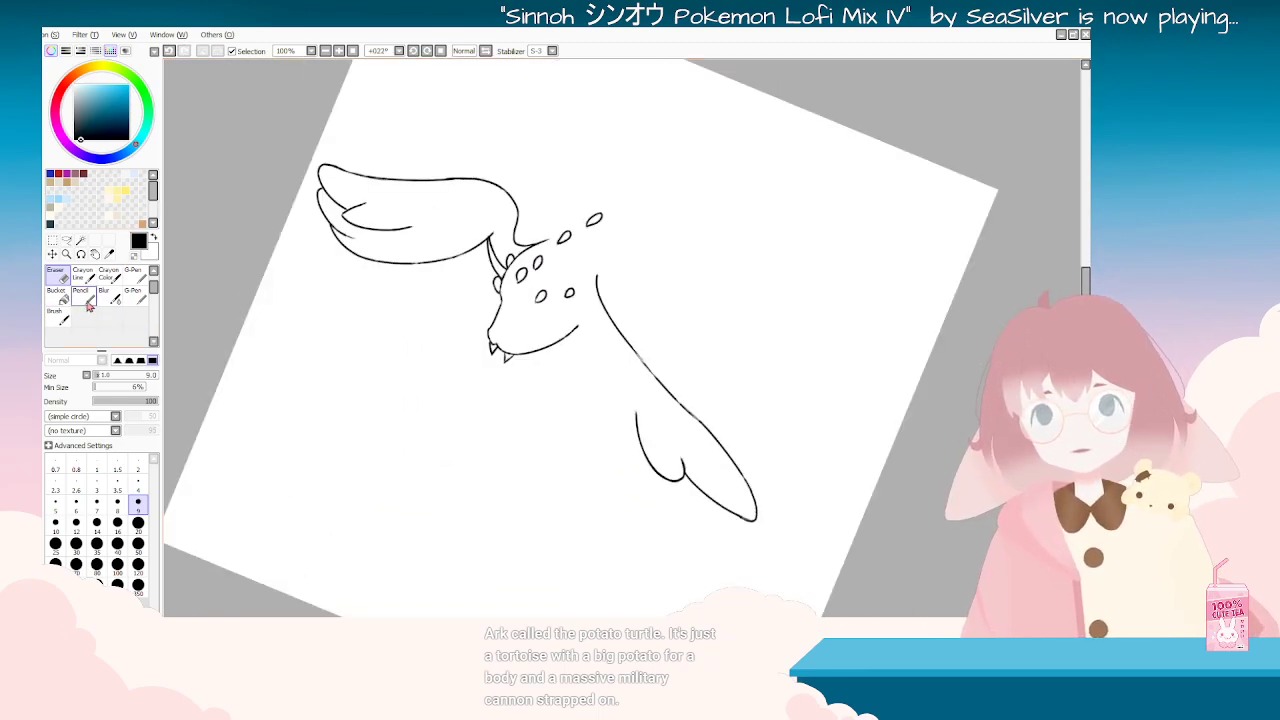
click(57, 316)
key(ctrl+z)
click(640, 357)
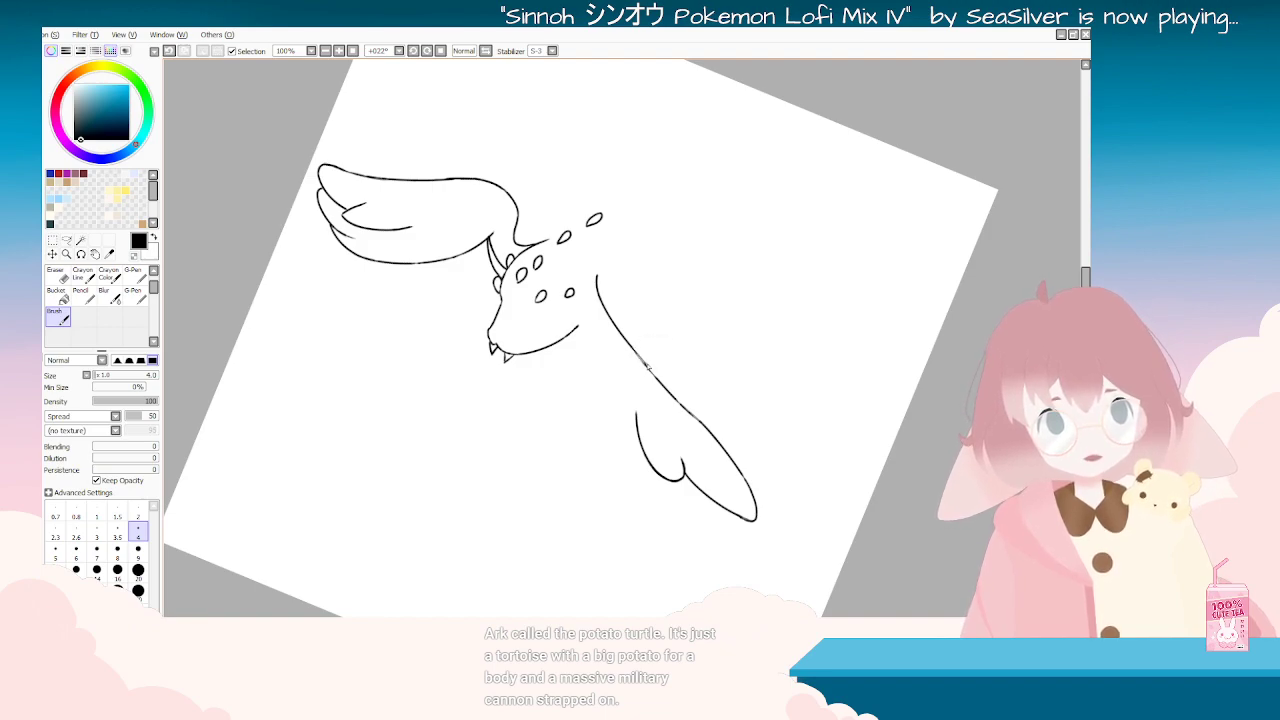
click(641, 361)
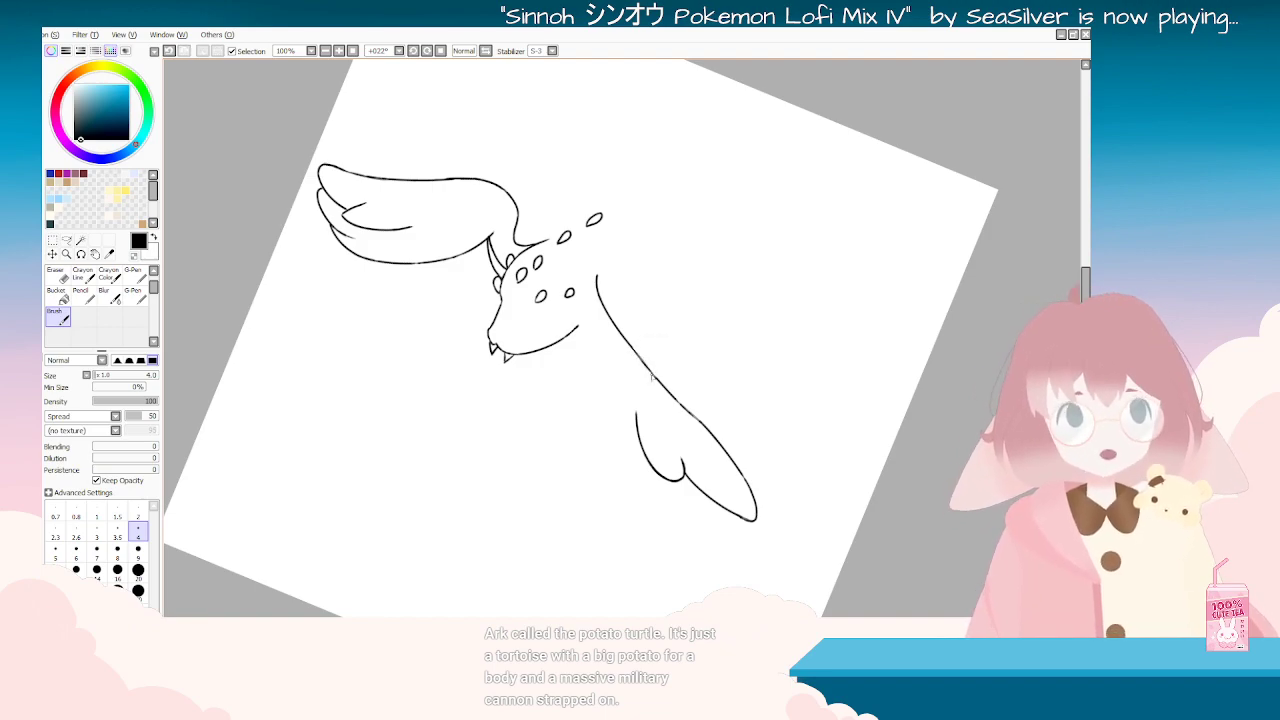
Step: Examine the inked line art from several rotated angles with the purple sketch hidden
key(Delete)
key(Delete)
key(Delete)
key(Delete)
key(Delete)
key(Delete)
key(Delete)
key(Delete)
key(Delete)
key(Delete)
key(Delete)
key(Delete)
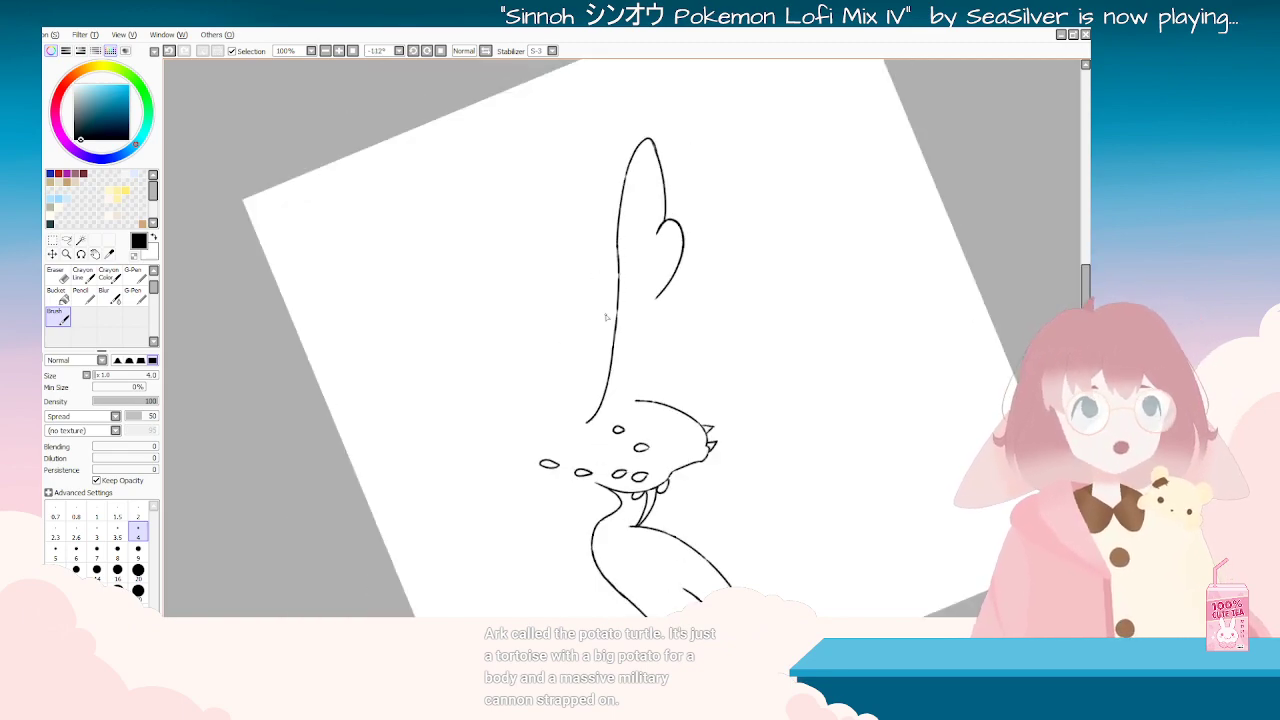
key(Delete)
key(Delete)
key(Delete)
key(Delete)
key(Delete)
key(Delete)
key(Delete)
key(Delete)
key(Delete)
key(Delete)
key(Delete)
key(Delete)
key(Delete)
key(Delete)
key(Delete)
key(Delete)
key(Delete)
key(Delete)
key(Delete)
key(Delete)
scroll(605, 317, down, 3)
key(Delete)
key(Delete)
scroll(605, 317, up, 3)
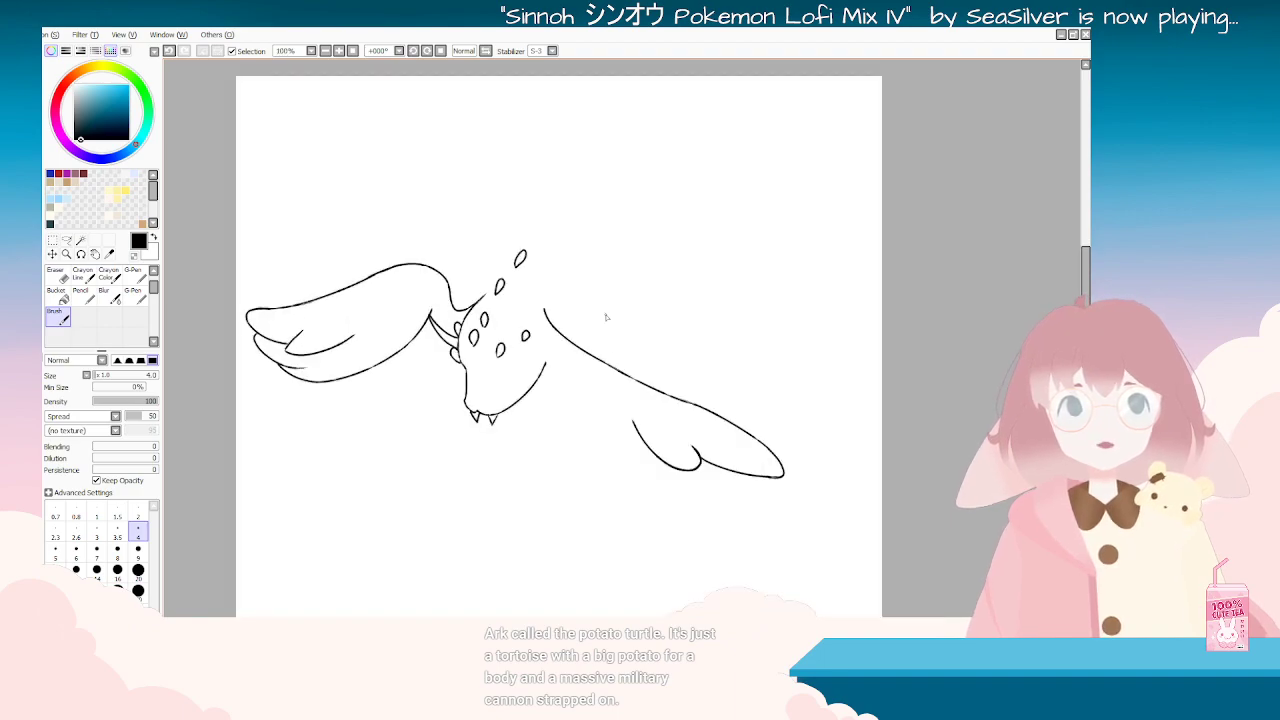
Step: Show the purple sketch again and ink the first part of the second wing's inner edge, starting at the head
click(56, 278)
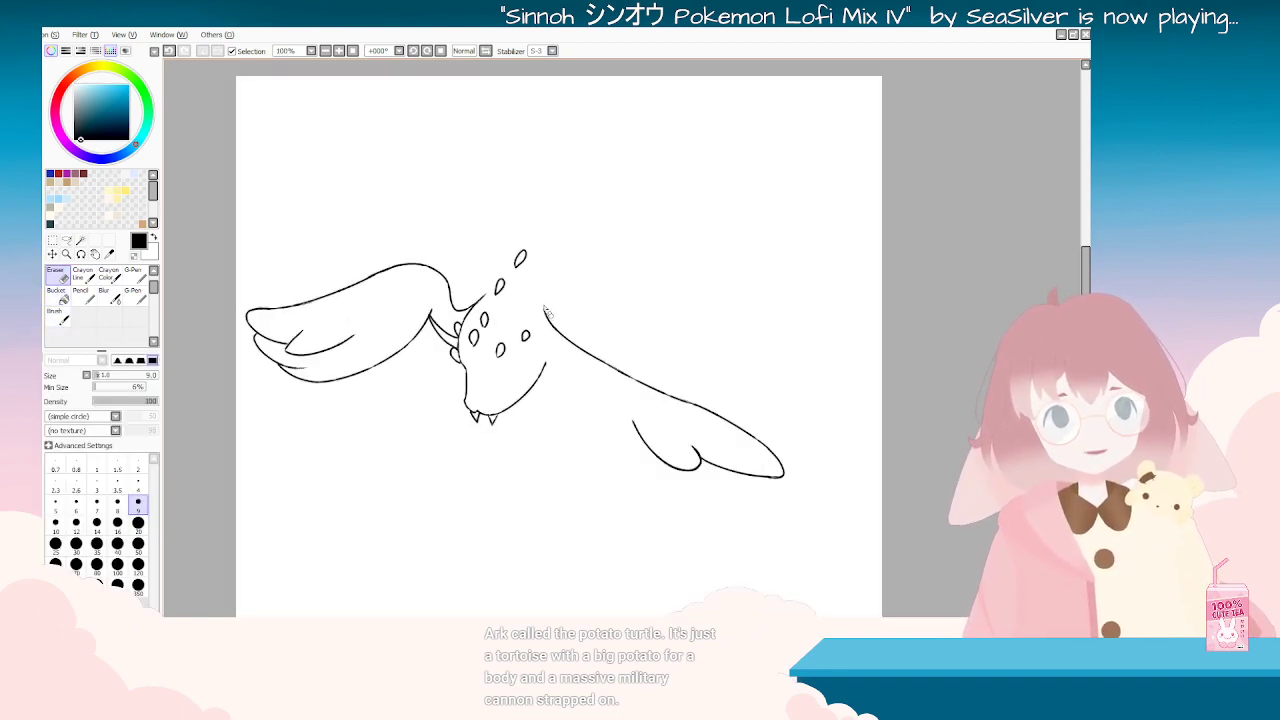
click(58, 317)
drag(547, 356, 576, 412)
key(ctrl+z)
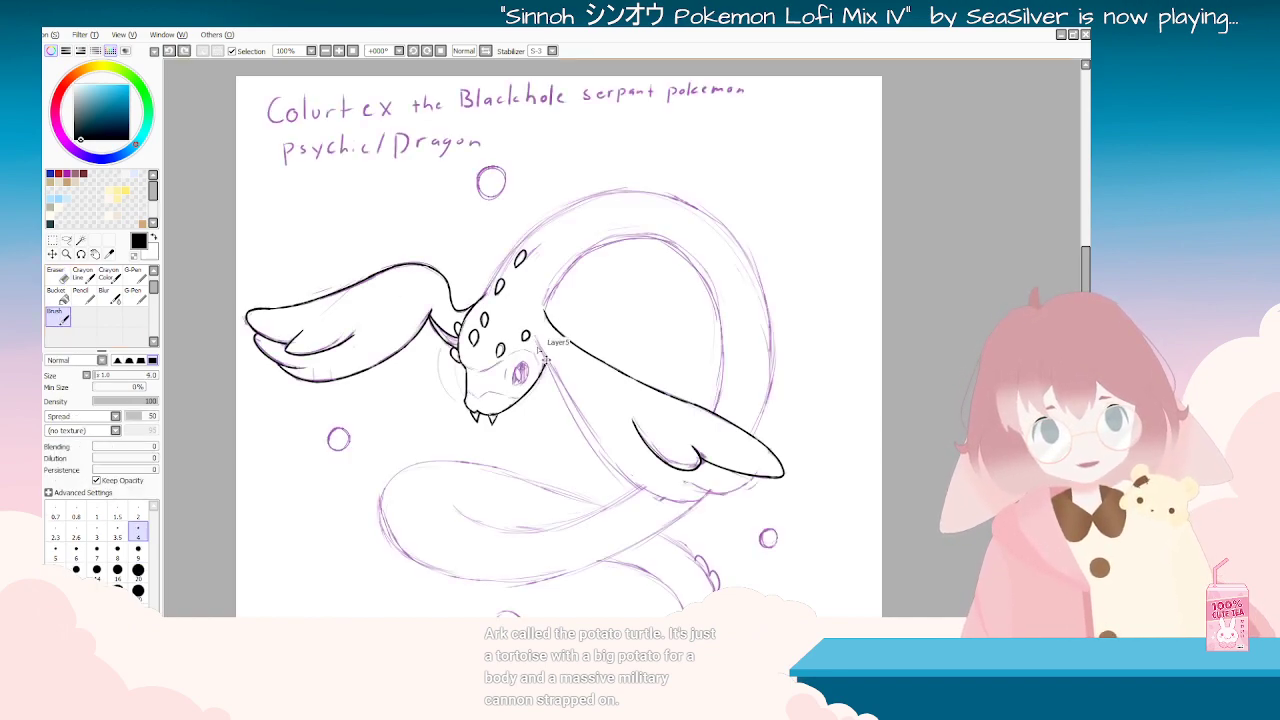
drag(546, 357, 586, 426)
key(ctrl+z)
drag(546, 357, 594, 442)
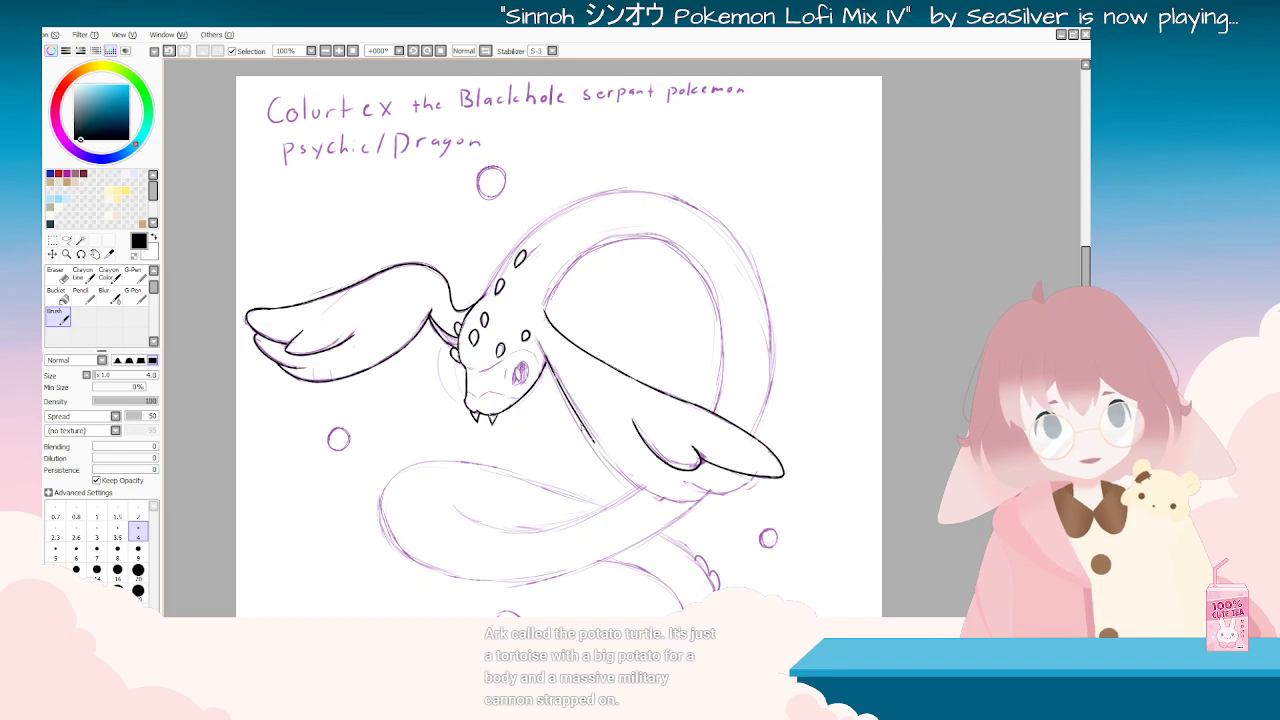
drag(667, 500, 534, 342)
Step: Ink the short curved feather beside the second wing's pointed tip over the purple sketch
key(Home)
key(Delete)
key(Delete)
key(Delete)
key(Delete)
key(Delete)
key(Delete)
key(Delete)
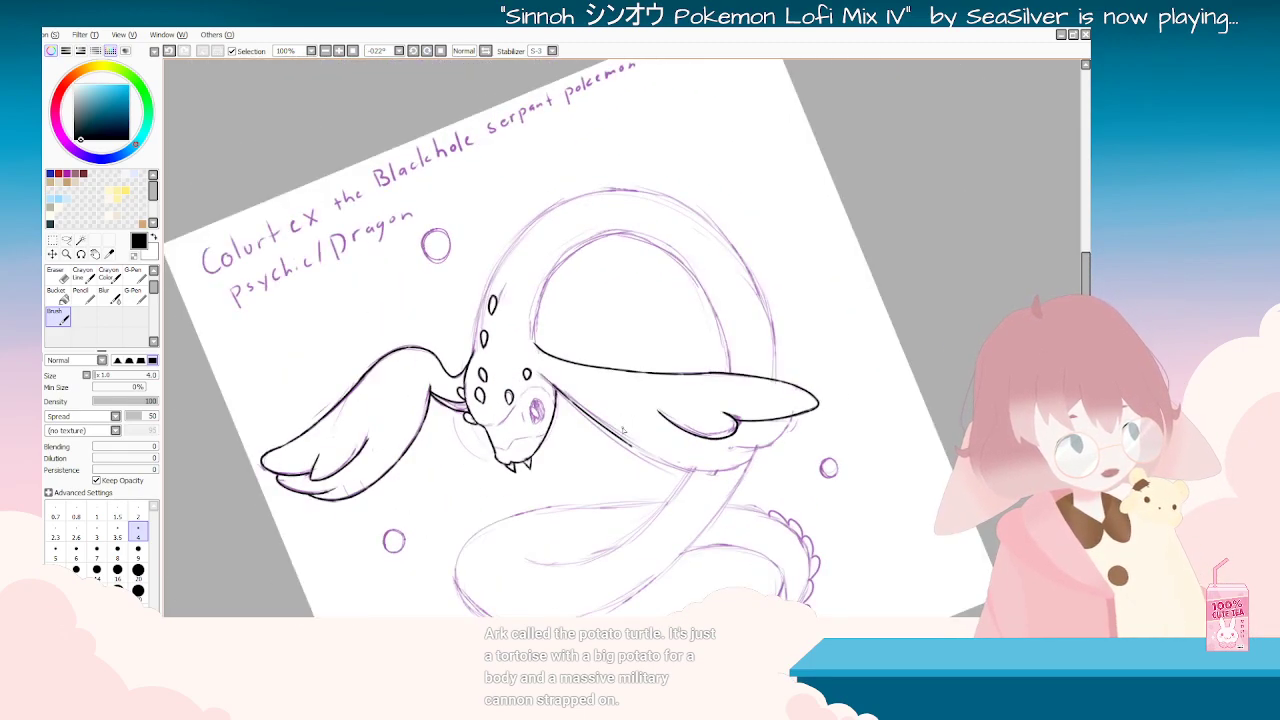
key(End)
key(End)
key(End)
key(End)
key(End)
key(End)
key(End)
key(End)
key(End)
key(End)
key(End)
key(End)
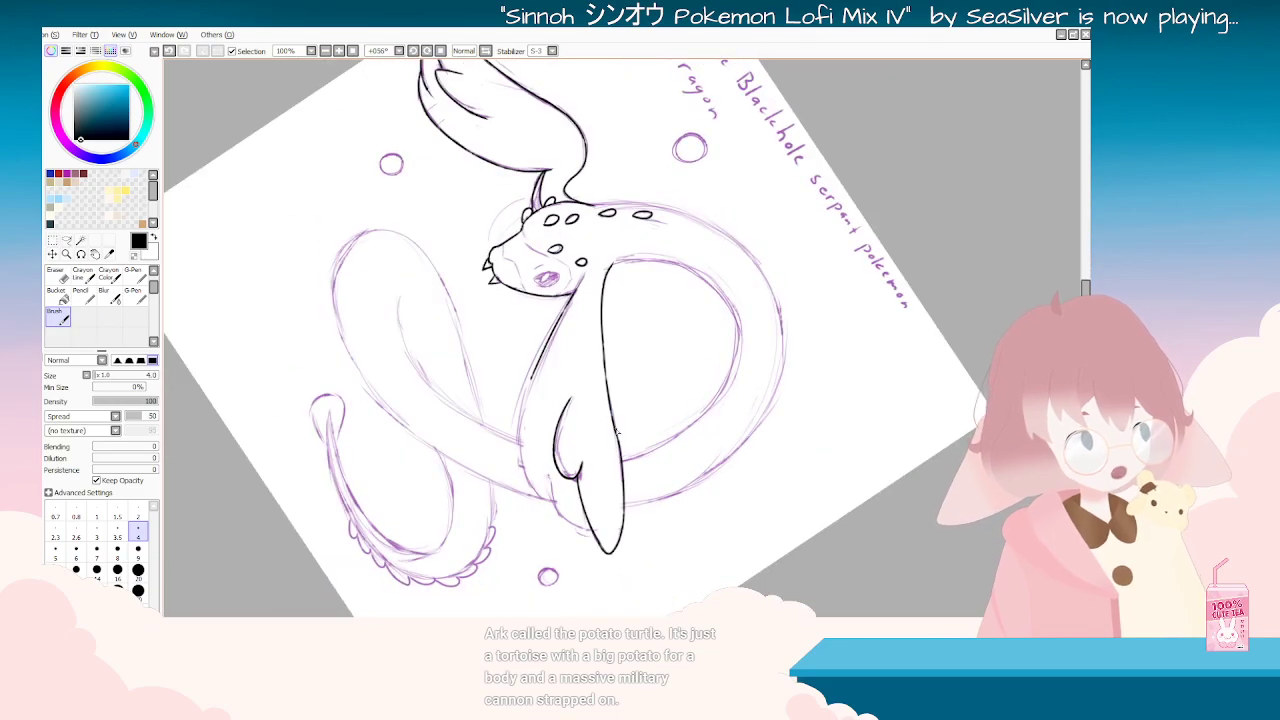
key(End)
key(End)
key(End)
key(End)
key(End)
key(End)
key(End)
key(End)
key(End)
key(End)
key(End)
key(End)
key(End)
key(End)
key(End)
key(End)
key(End)
key(End)
key(End)
key(End)
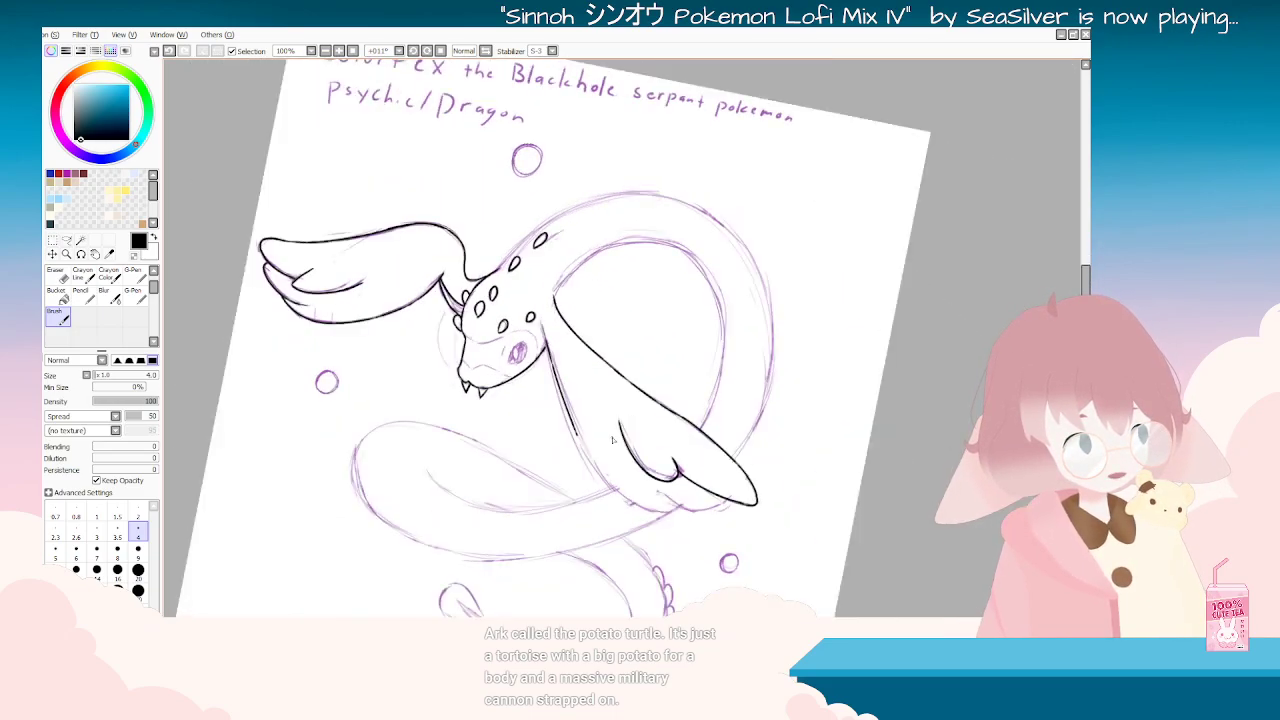
key(End)
key(End)
key(End)
key(End)
key(End)
key(End)
key(End)
key(End)
key(End)
key(End)
key(End)
key(End)
key(End)
key(End)
key(End)
key(End)
key(End)
key(End)
key(End)
key(End)
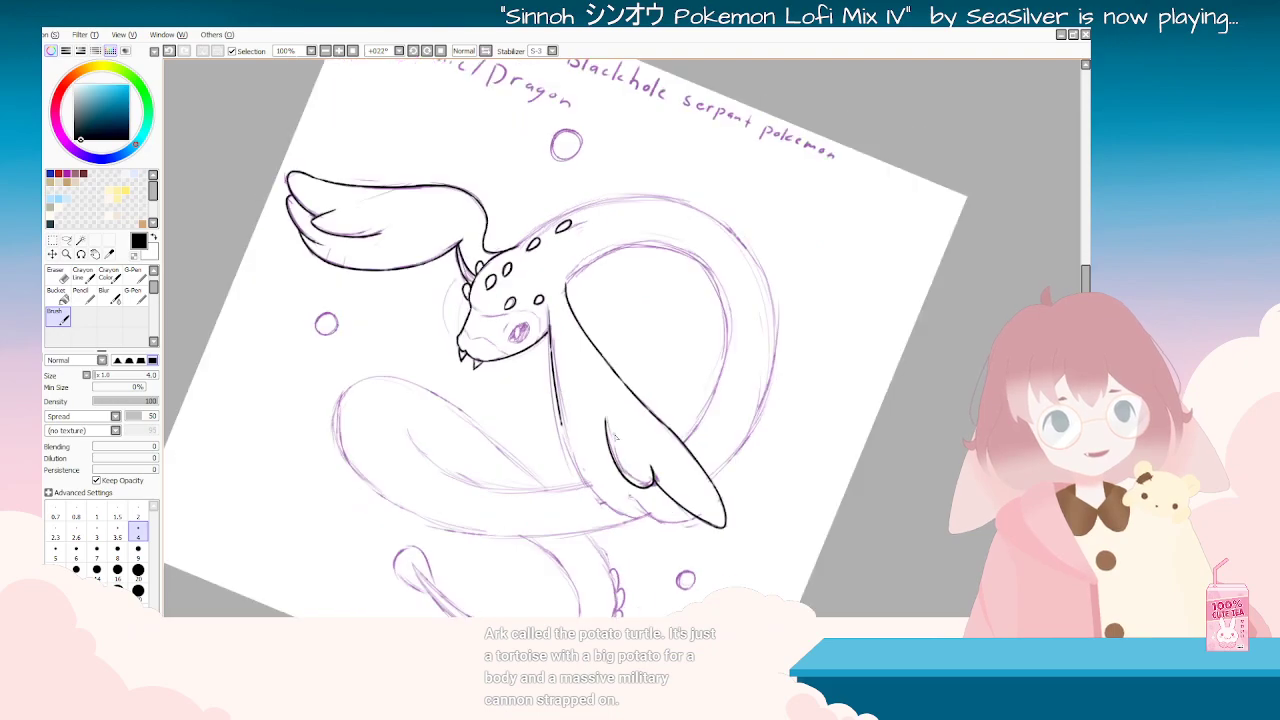
key(End)
key(End)
key(End)
key(End)
key(End)
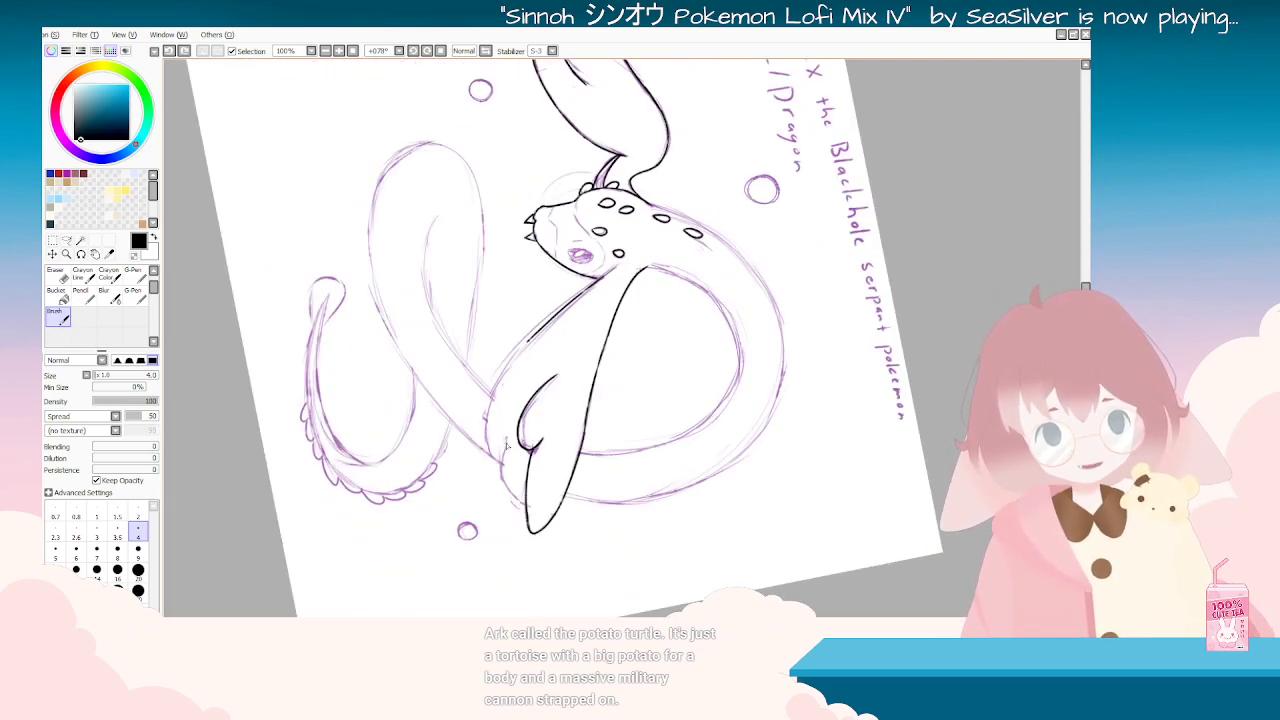
mouse_move(503, 448)
mouse_down()
mouse_move(521, 506)
mouse_move(510, 468)
mouse_up()
key(ctrl+z)
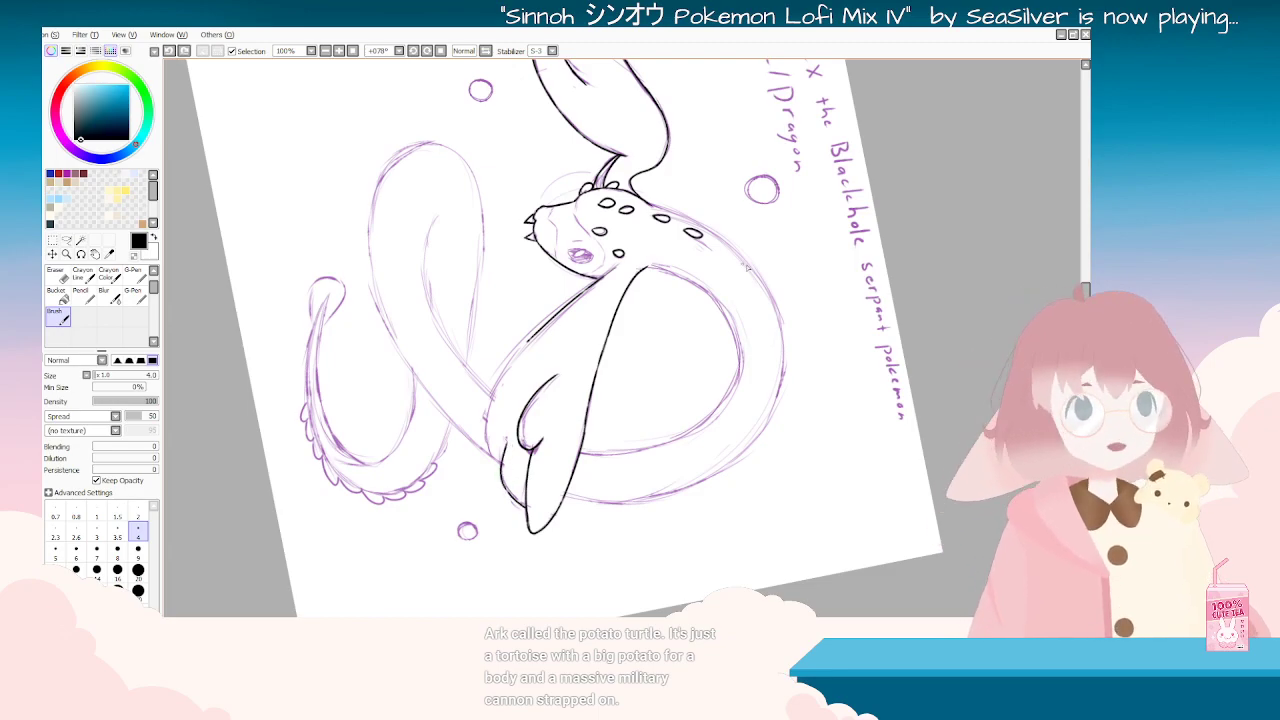
Step: Ink the next rounded feather of the second wing, leading from the short feather towards the inner edge
key(Delete)
key(Delete)
key(Delete)
key(Delete)
key(Delete)
key(Delete)
key(Delete)
key(Delete)
key(Delete)
key(Delete)
key(Delete)
key(Delete)
key(Delete)
mouse_move(777, 364)
mouse_down()
mouse_move(728, 218)
mouse_move(760, 310)
mouse_up()
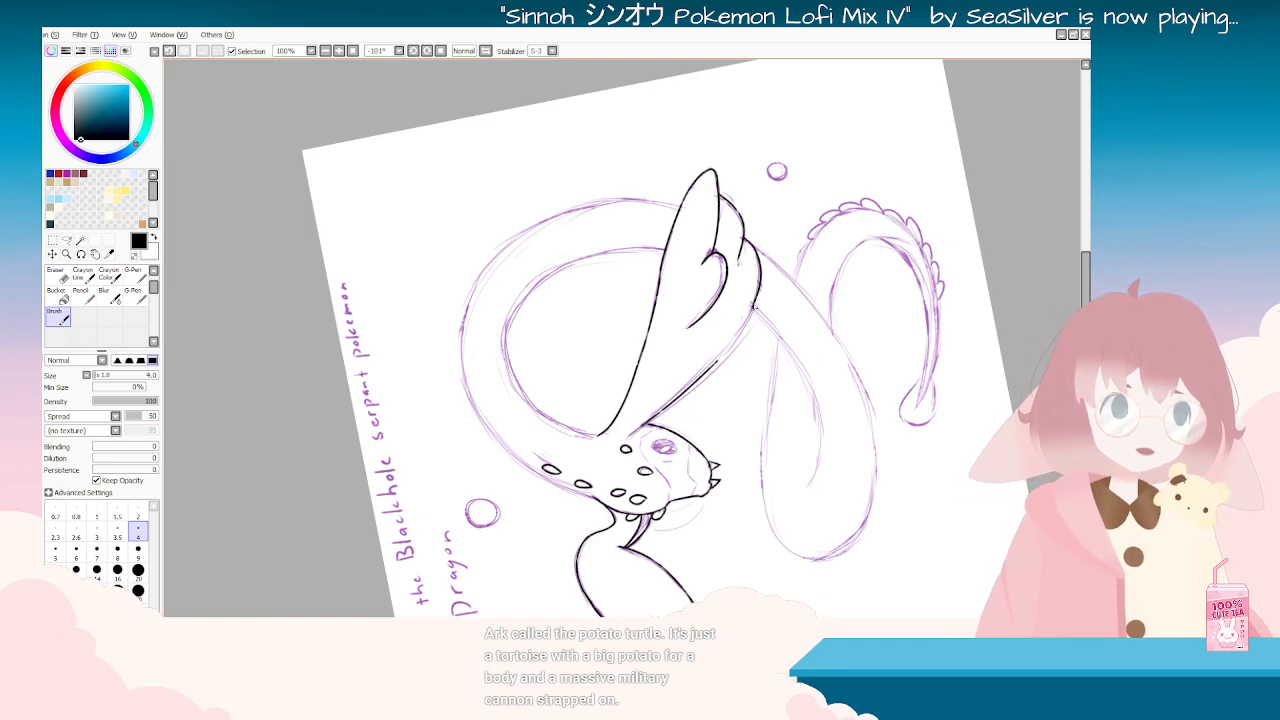
Step: Undo the unsatisfactory strokes and ink the remaining gap in the second wing's inner edge up to the rounded feather
key(ctrl+z)
mouse_move(731, 394)
mouse_down()
mouse_move(675, 436)
mouse_move(543, 391)
mouse_up()
key(ctrl+z)
mouse_move(537, 453)
mouse_down()
mouse_move(542, 469)
mouse_move(537, 420)
mouse_up()
key(ctrl+z)
key(ctrl+z)
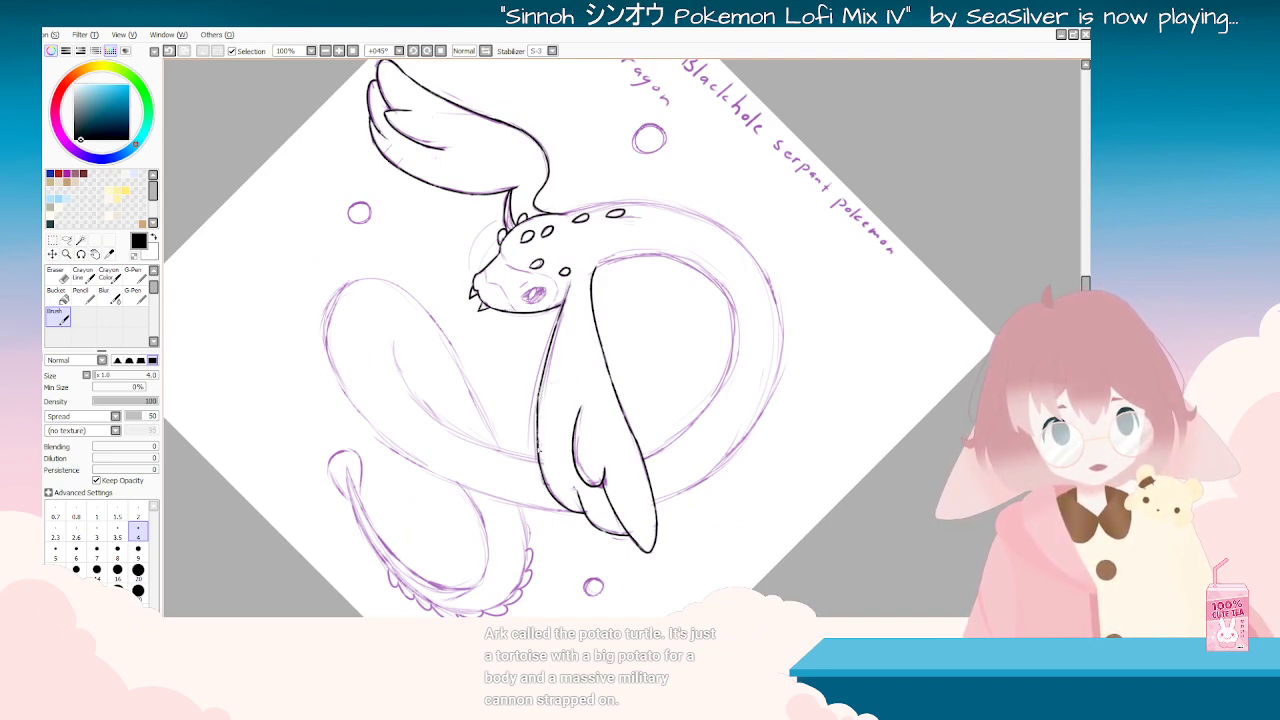
Step: Erase the rough parts of the second wing's inner edge and retouch the line with the black Brush
key(End)
key(End)
key(End)
key(End)
key(End)
key(End)
key(End)
key(End)
key(End)
key(End)
key(End)
key(End)
click(58, 276)
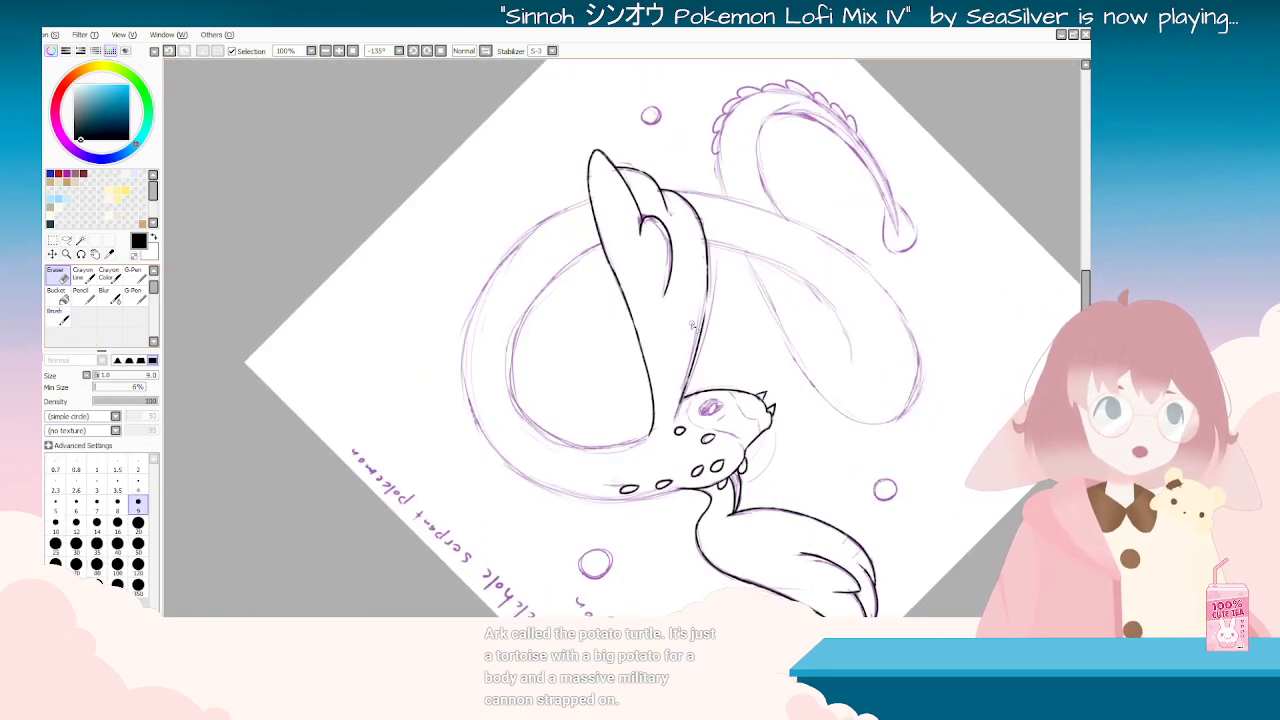
key(End)
key(End)
key(End)
key(End)
key(End)
key(End)
key(End)
key(End)
key(End)
click(58, 317)
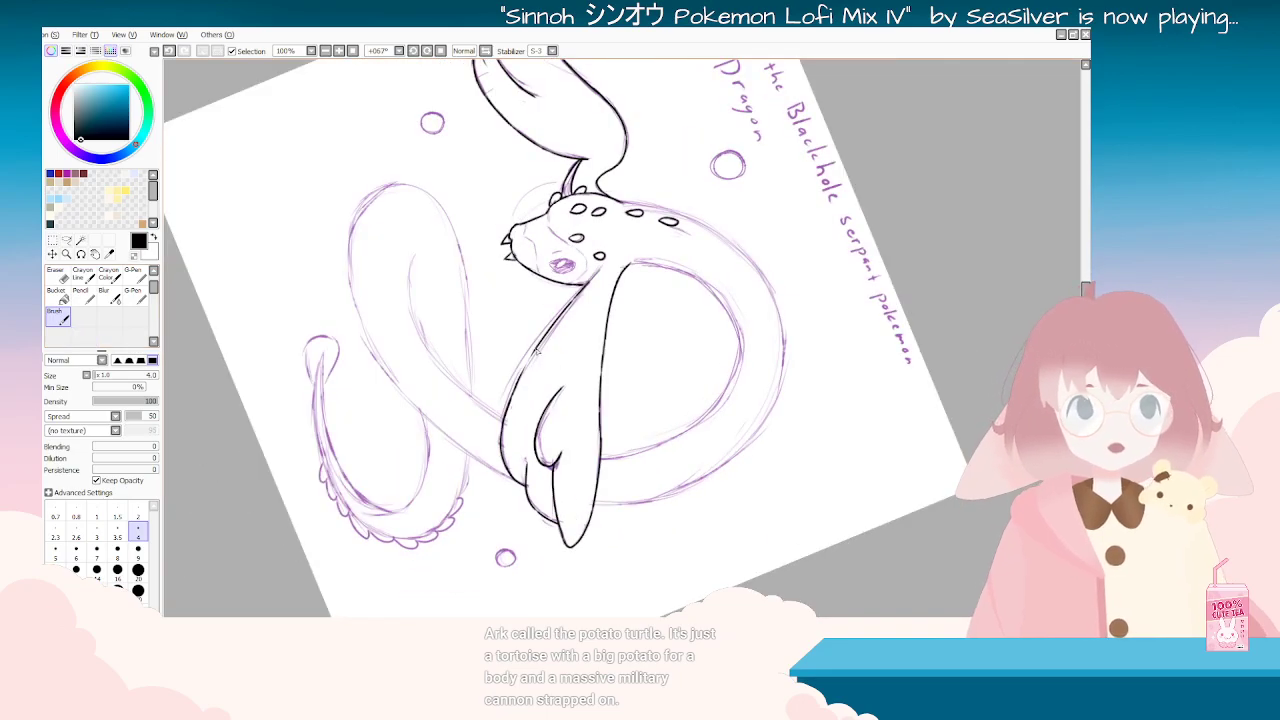
key(Delete)
key(Delete)
key(Delete)
key(Delete)
key(Delete)
key(Delete)
key(Delete)
key(Delete)
key(Delete)
key(Delete)
key(Delete)
key(Delete)
key(Delete)
key(Delete)
key(Delete)
key(Delete)
key(Delete)
key(Delete)
key(Delete)
key(Delete)
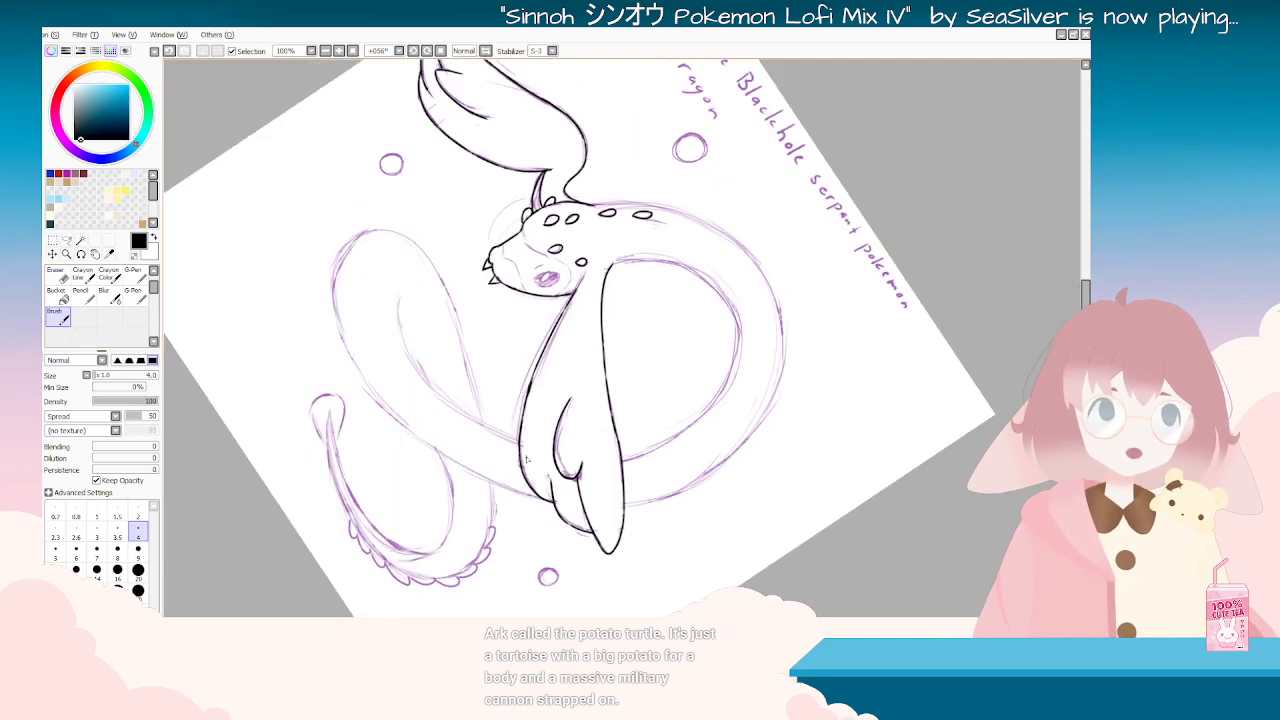
Step: Check the whole drawing zoomed out and at different rotations, both without and with the purple sketch
key(Page_Down)
key(Page_Down)
key(Delete)
key(Delete)
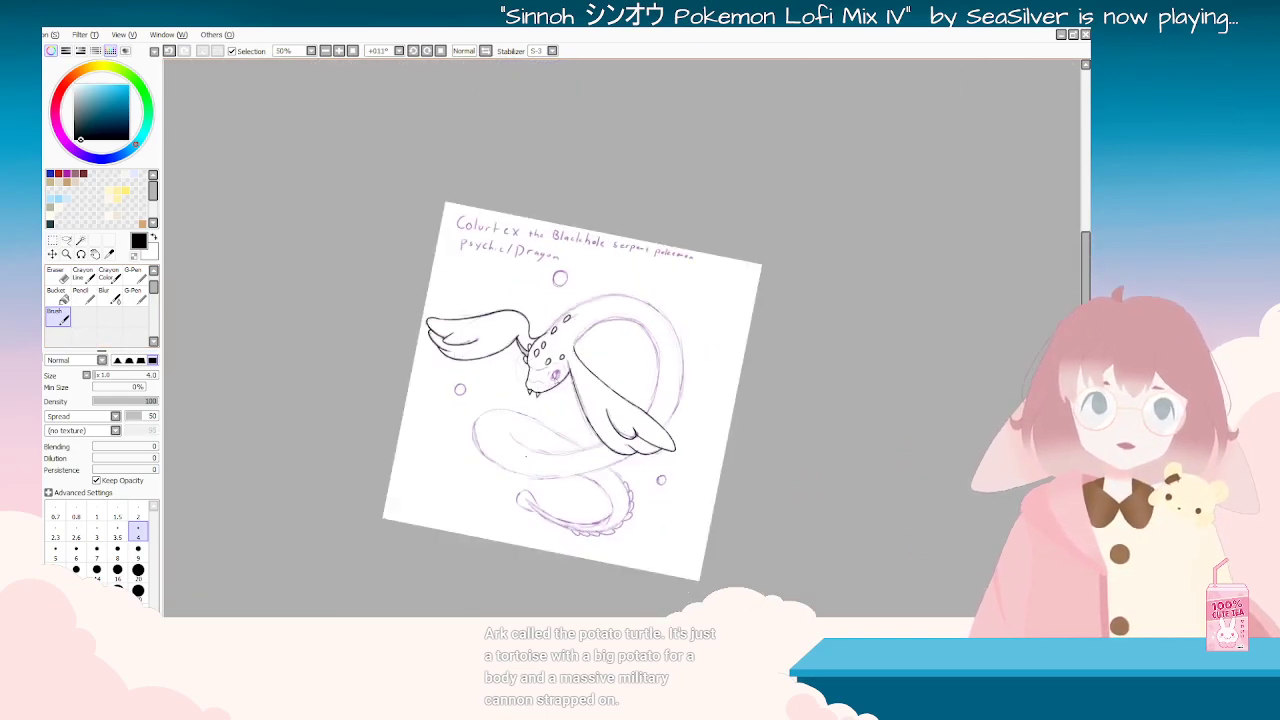
key(Delete)
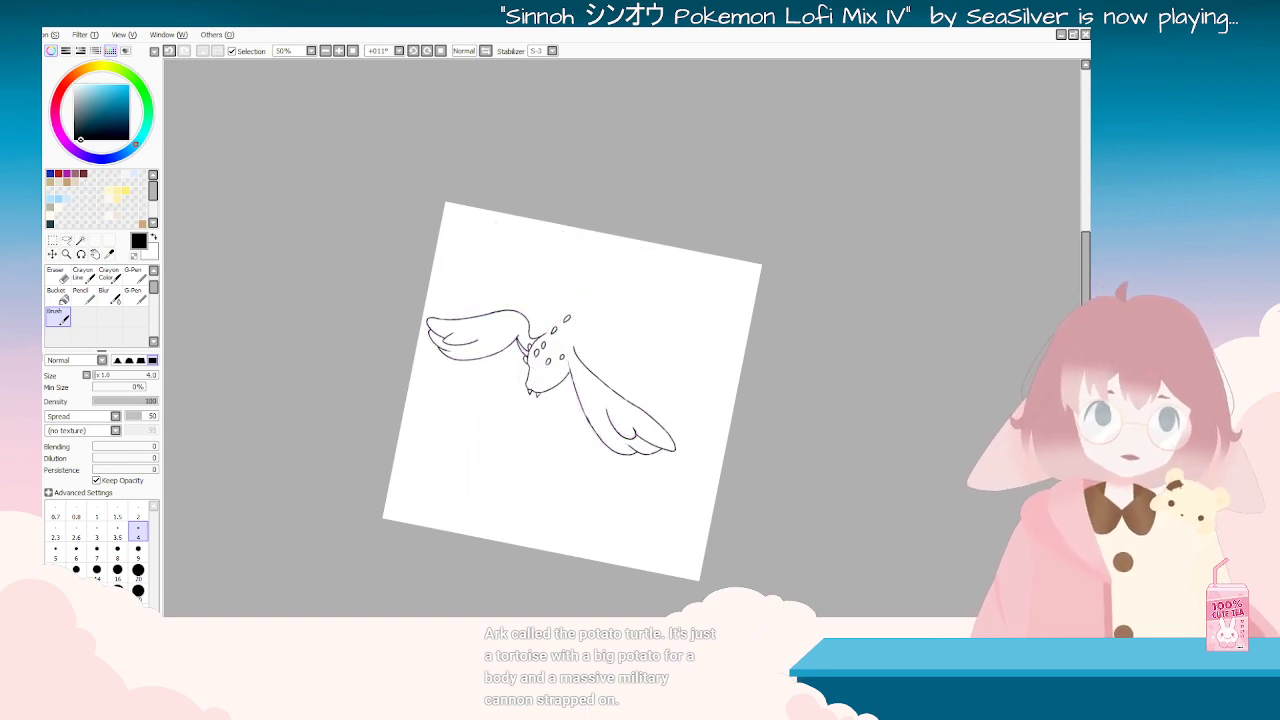
key(Delete)
key(Delete)
key(Delete)
key(Delete)
key(Delete)
key(Delete)
key(Delete)
key(Delete)
key(Delete)
key(Delete)
key(Delete)
key(Delete)
key(Delete)
key(Delete)
key(Delete)
key(Delete)
key(Delete)
key(Delete)
key(Delete)
key(Delete)
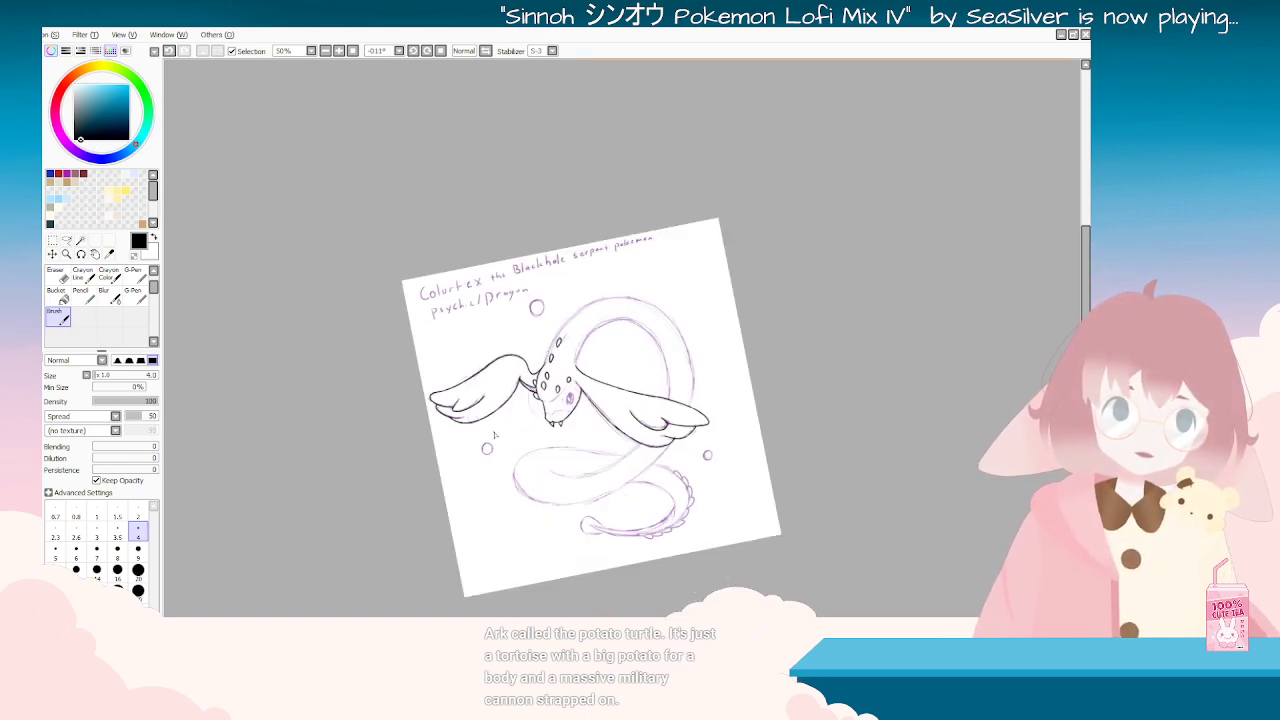
Step: Ink an irregular rock outline over the sketched circle beneath the title text
scroll(733, 514, up, 2)
scroll(702, 456, down, 4)
scroll(602, 385, up, 3)
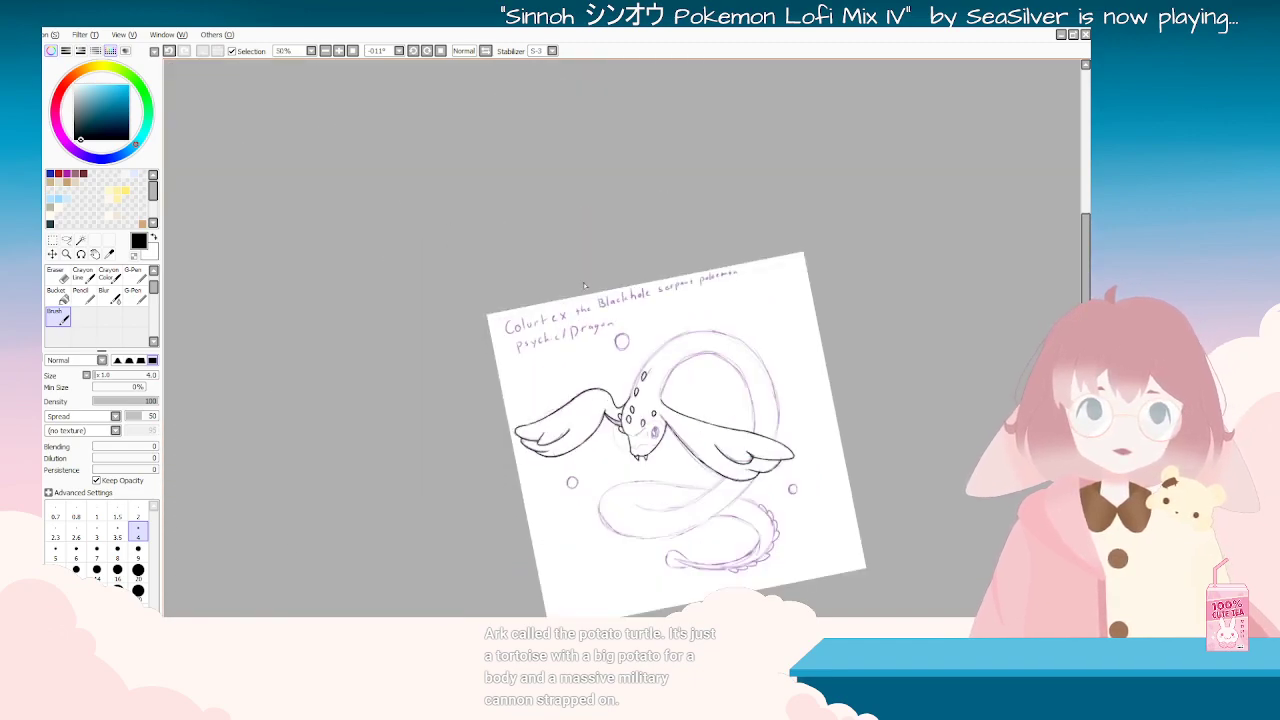
key(End)
key(End)
scroll(684, 387, up, 2)
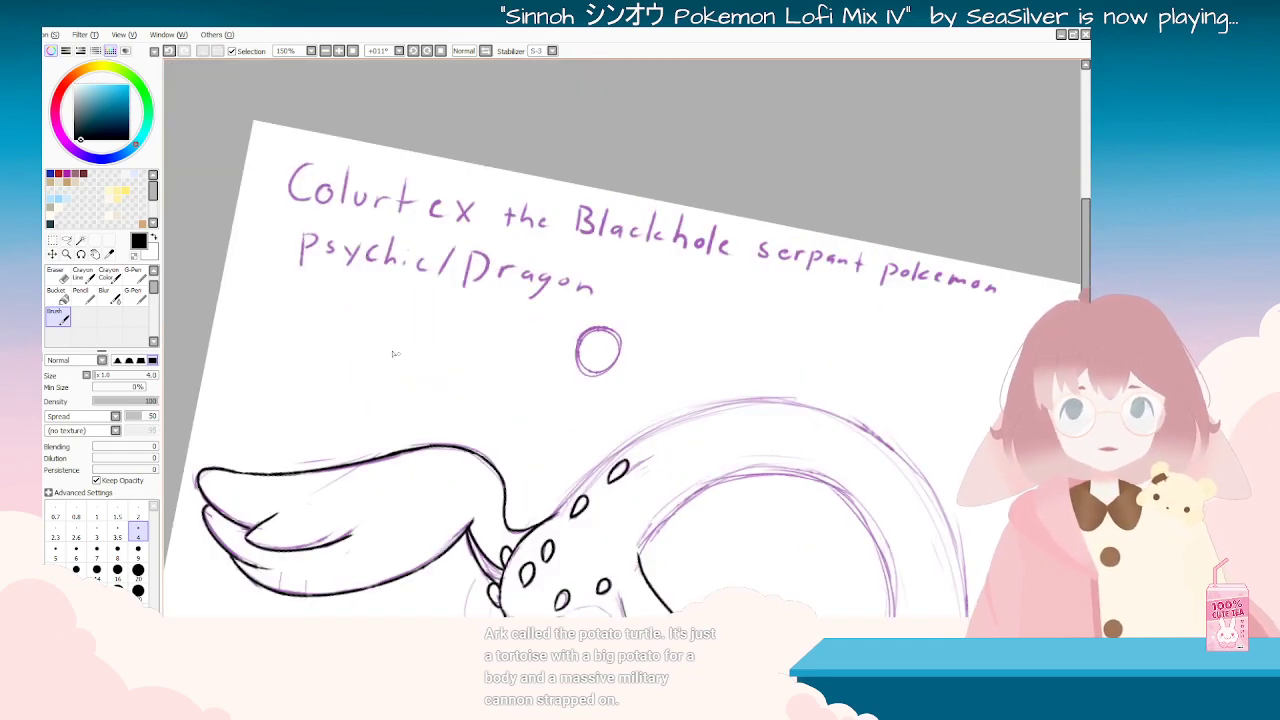
key(Delete)
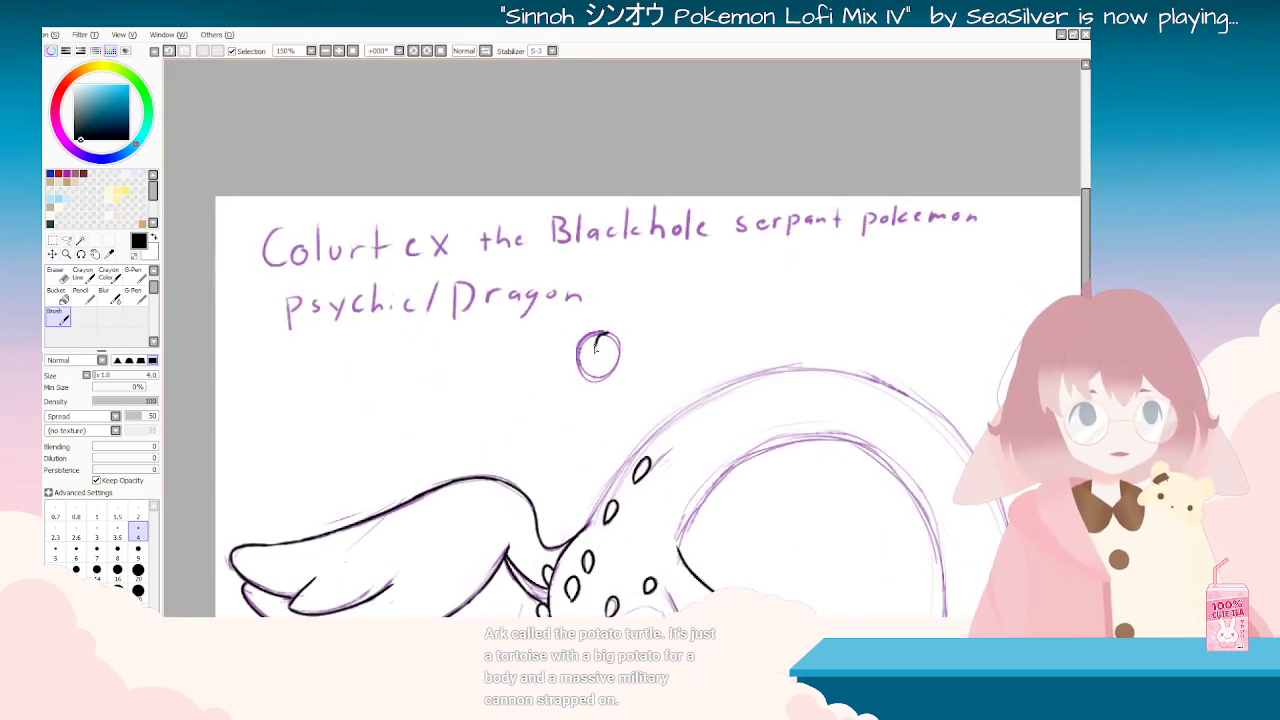
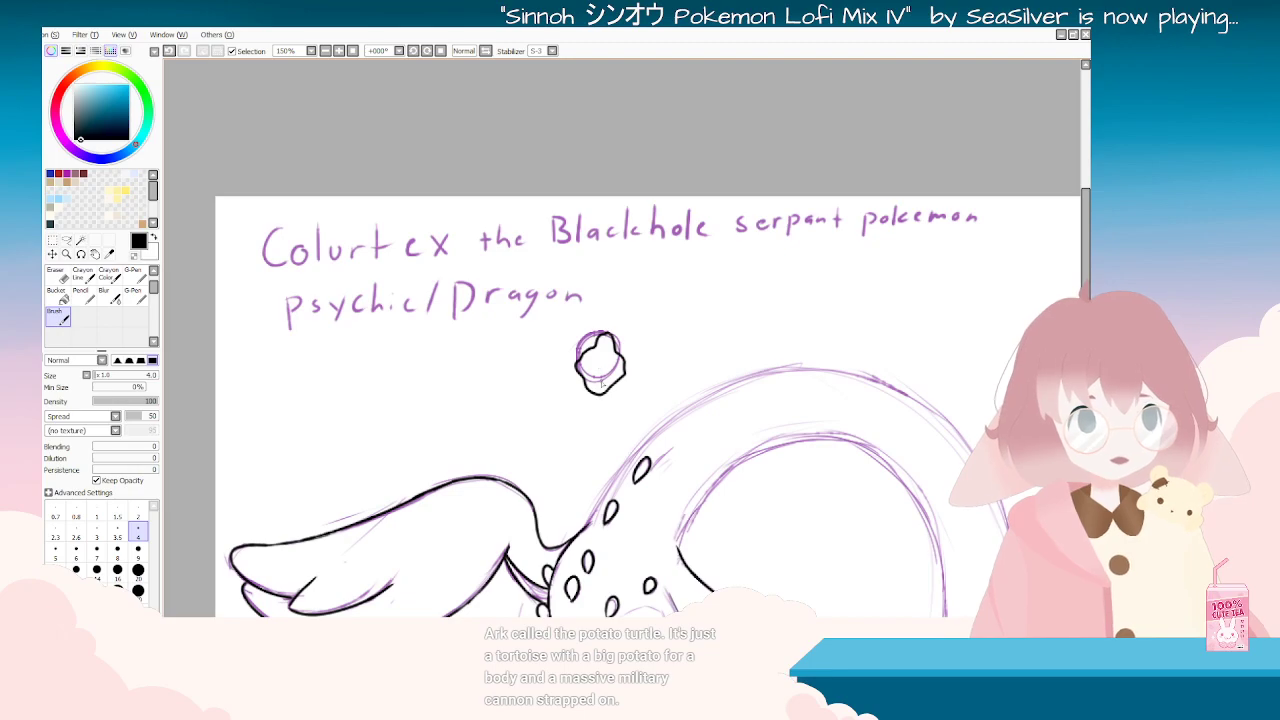
Step: Ink a second lumpy rock outline over the sketched circle below the first wing
scroll(601, 381, down, 4)
scroll(581, 422, up, 3)
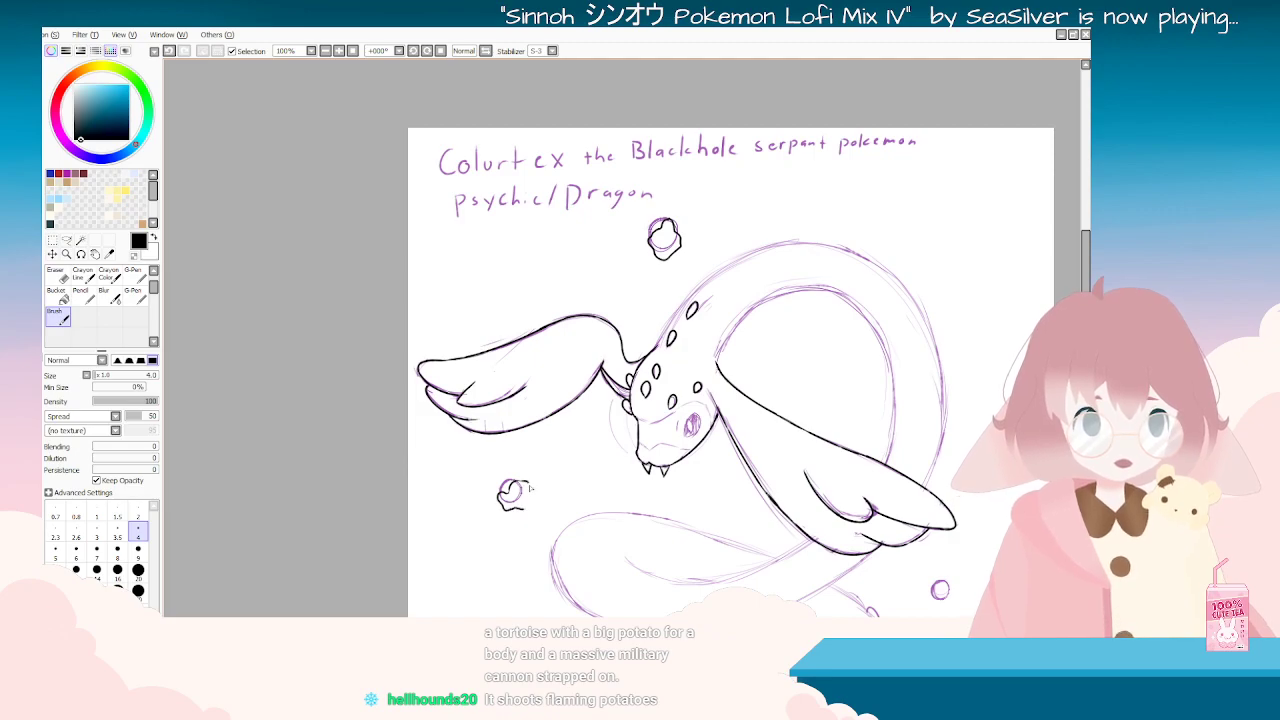
drag(719, 448, 757, 552)
Step: Ink a third, wider lumpy rock over the sketched circle below the second wing's tip
scroll(535, 395, down, 2)
scroll(757, 550, up, 5)
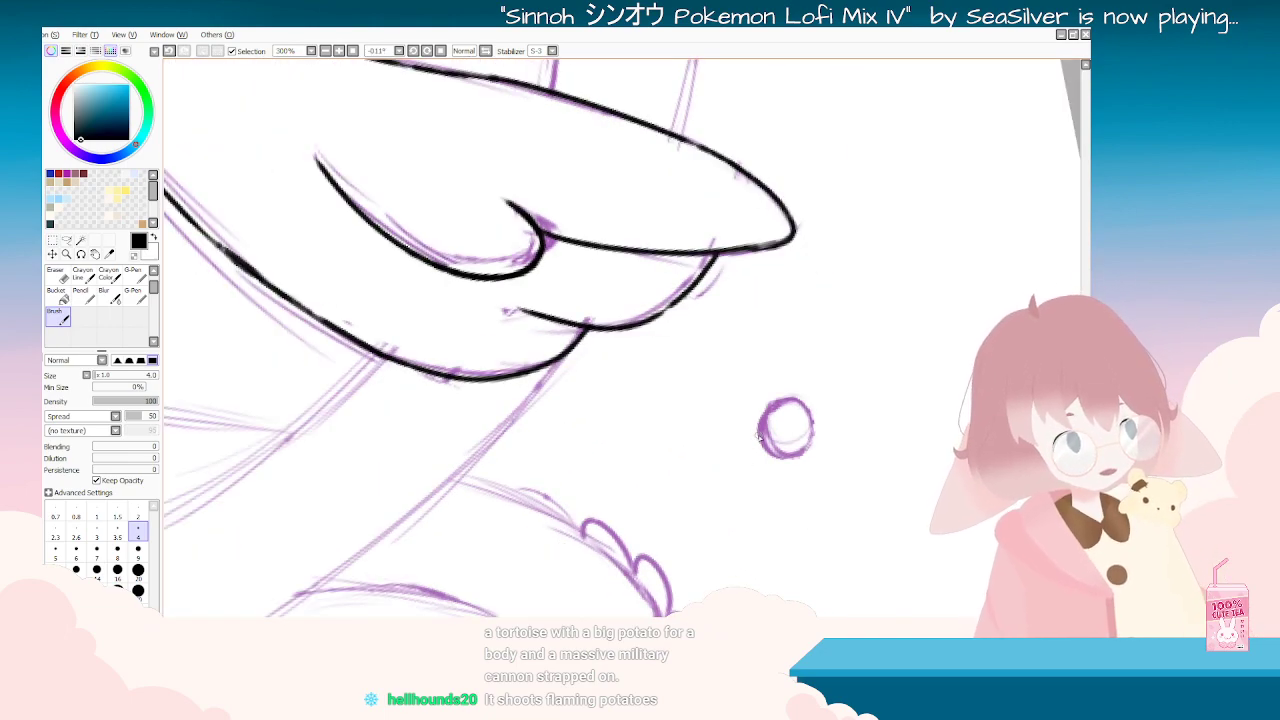
mouse_move(804, 402)
mouse_down()
mouse_move(759, 433)
mouse_move(753, 467)
mouse_move(802, 470)
mouse_up()
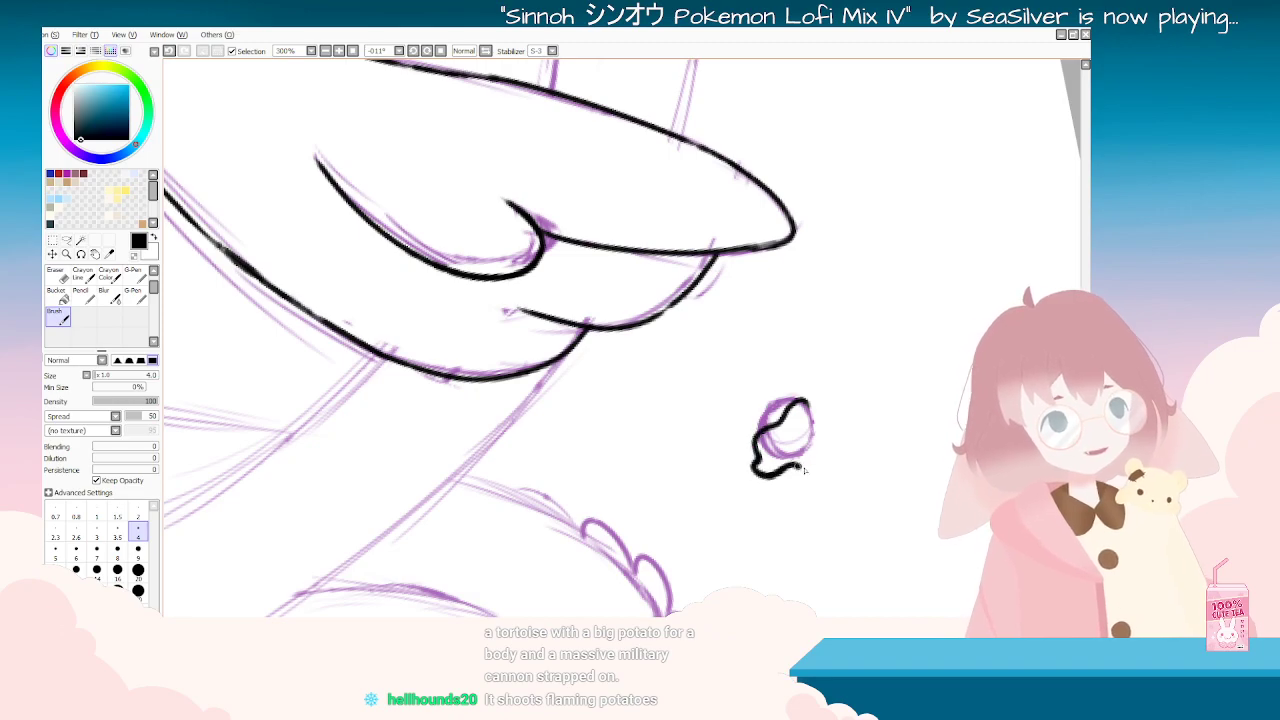
mouse_move(804, 402)
mouse_down()
mouse_move(838, 420)
mouse_move(852, 448)
mouse_move(806, 470)
mouse_up()
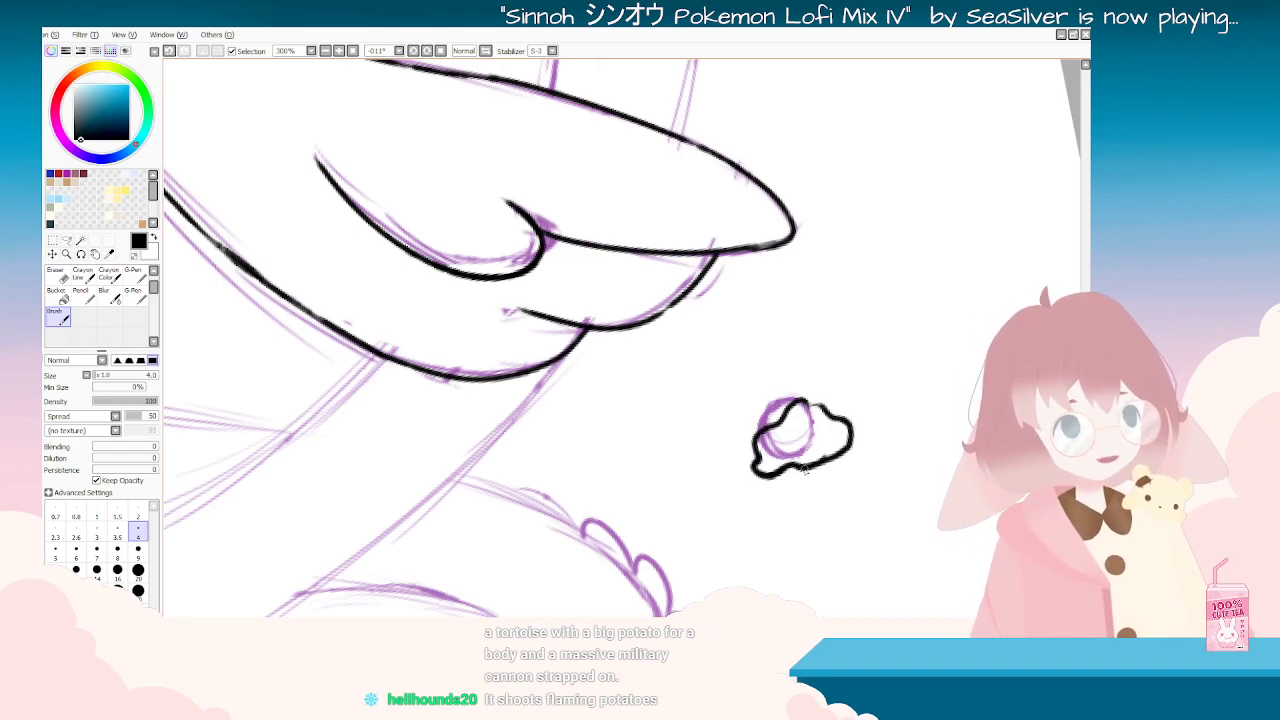
Step: Examine the inked wings, head and three rocks at several rotations with the purple sketch hidden, and show the sketch again
scroll(806, 470, down, 10)
scroll(742, 527, up, 2)
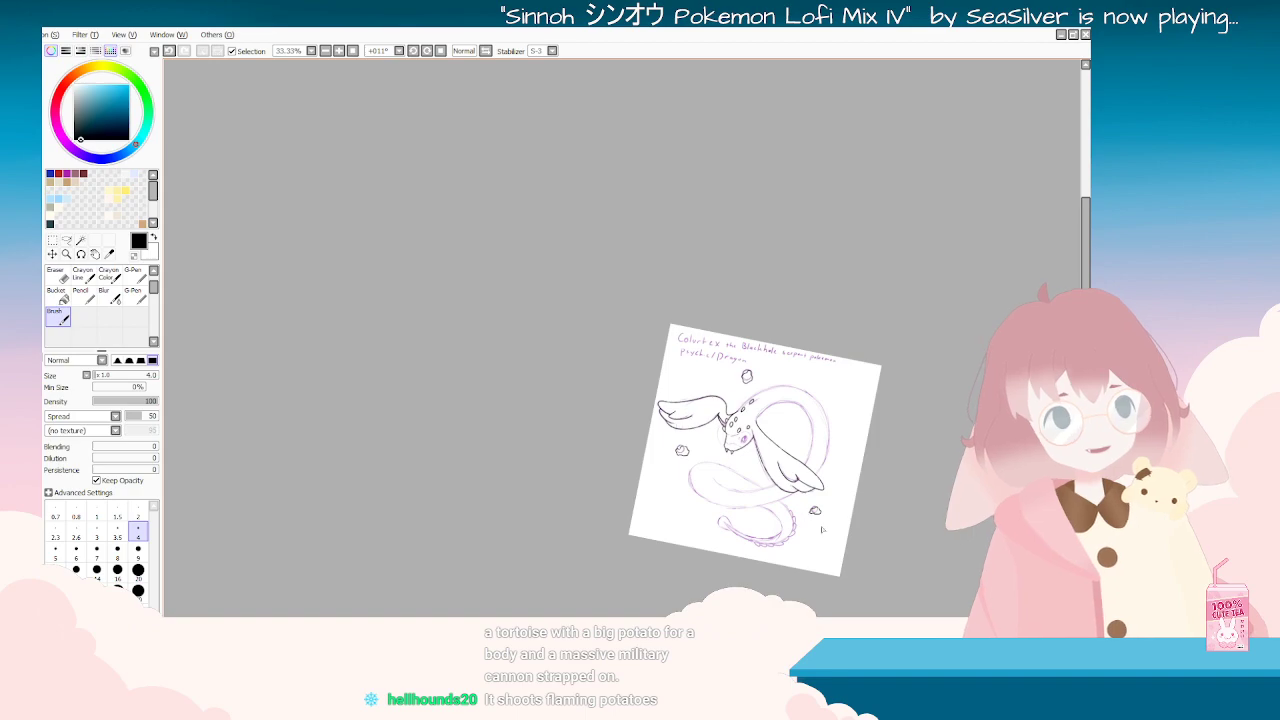
scroll(818, 528, up, 1)
key(Home)
key(Delete)
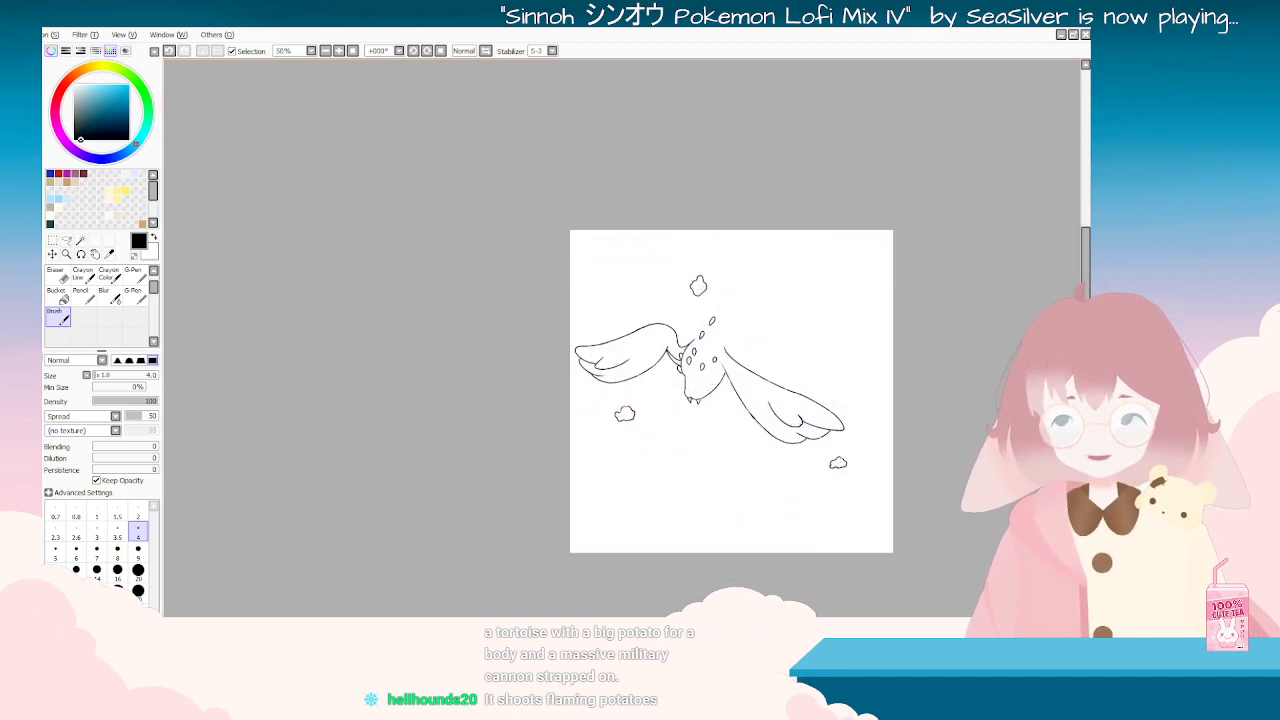
scroll(842, 472, up, 1)
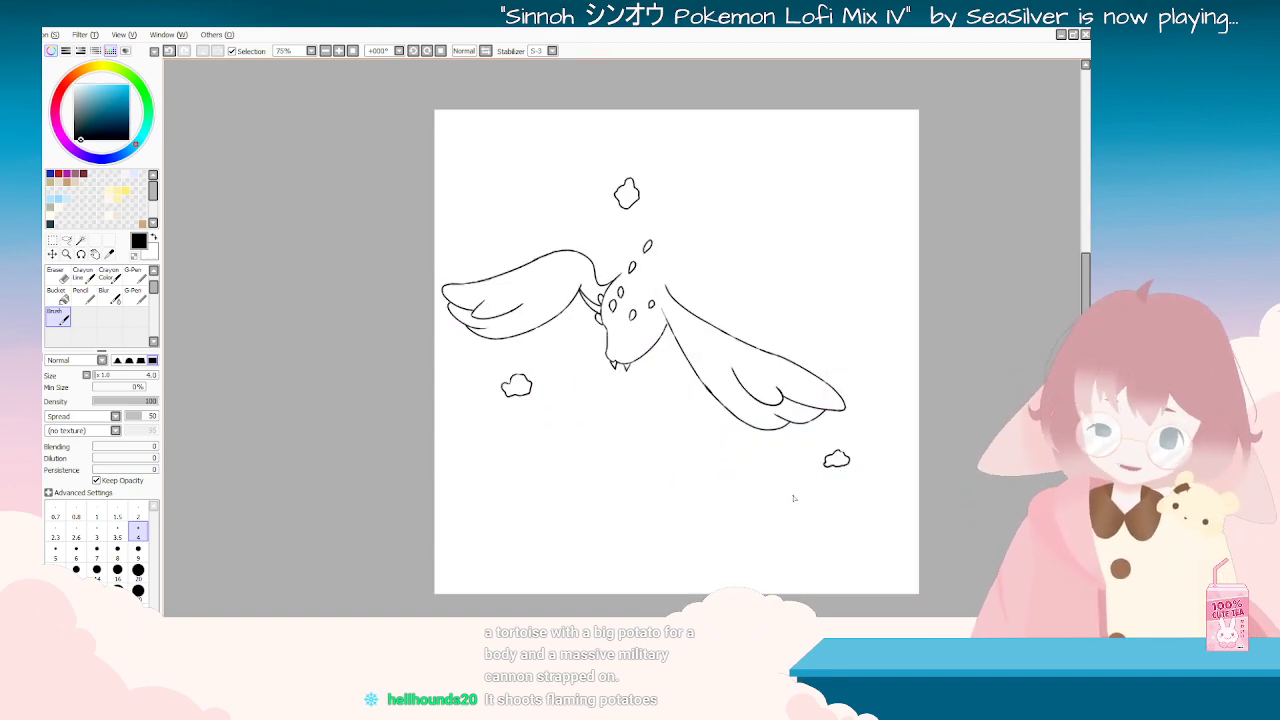
scroll(785, 461, down, 1)
key(Delete)
key(Delete)
key(Delete)
key(Delete)
key(Delete)
key(Delete)
key(Delete)
key(Delete)
key(Delete)
key(Delete)
key(Delete)
key(Delete)
key(Delete)
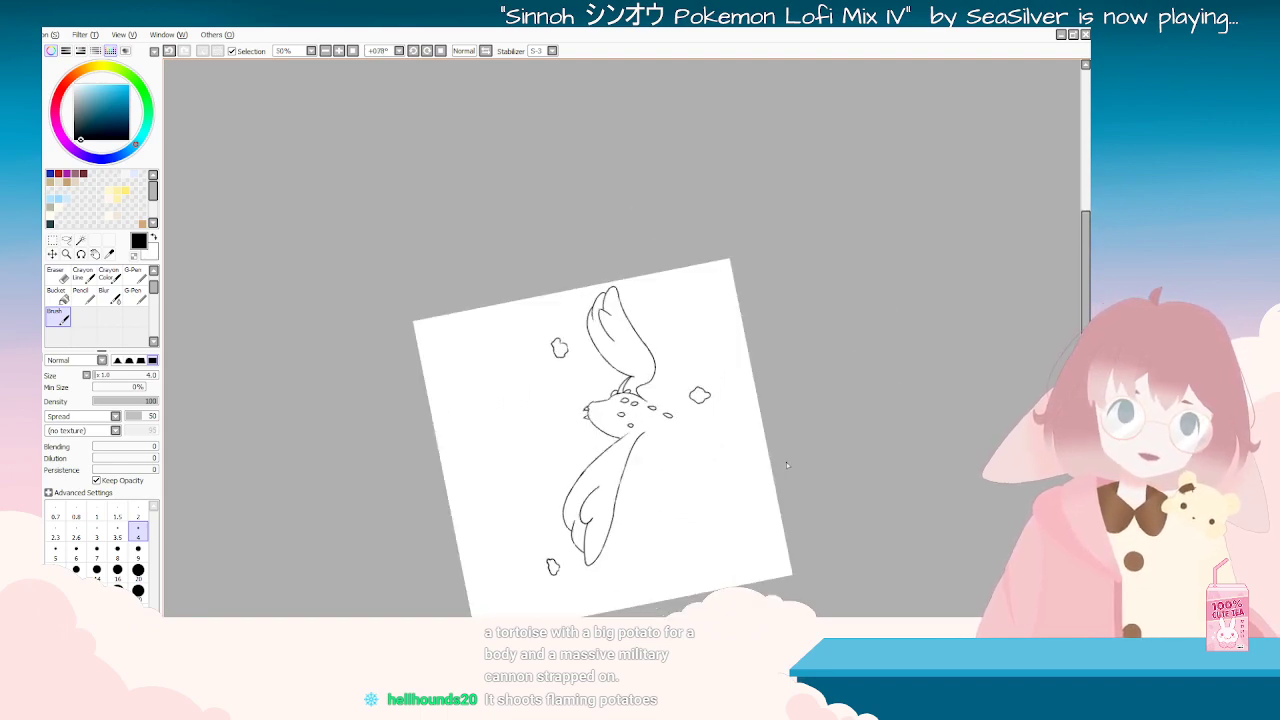
key(End)
key(End)
key(End)
key(End)
key(End)
key(End)
key(End)
key(End)
key(End)
key(End)
key(End)
key(End)
key(End)
key(End)
scroll(786, 465, up, 1)
key(Delete)
key(Delete)
key(Delete)
key(Delete)
key(Delete)
key(Delete)
key(Delete)
key(Delete)
key(Delete)
key(Delete)
key(Delete)
key(Delete)
key(Delete)
key(Delete)
key(Delete)
key(Delete)
key(Delete)
key(Delete)
key(Delete)
key(Delete)
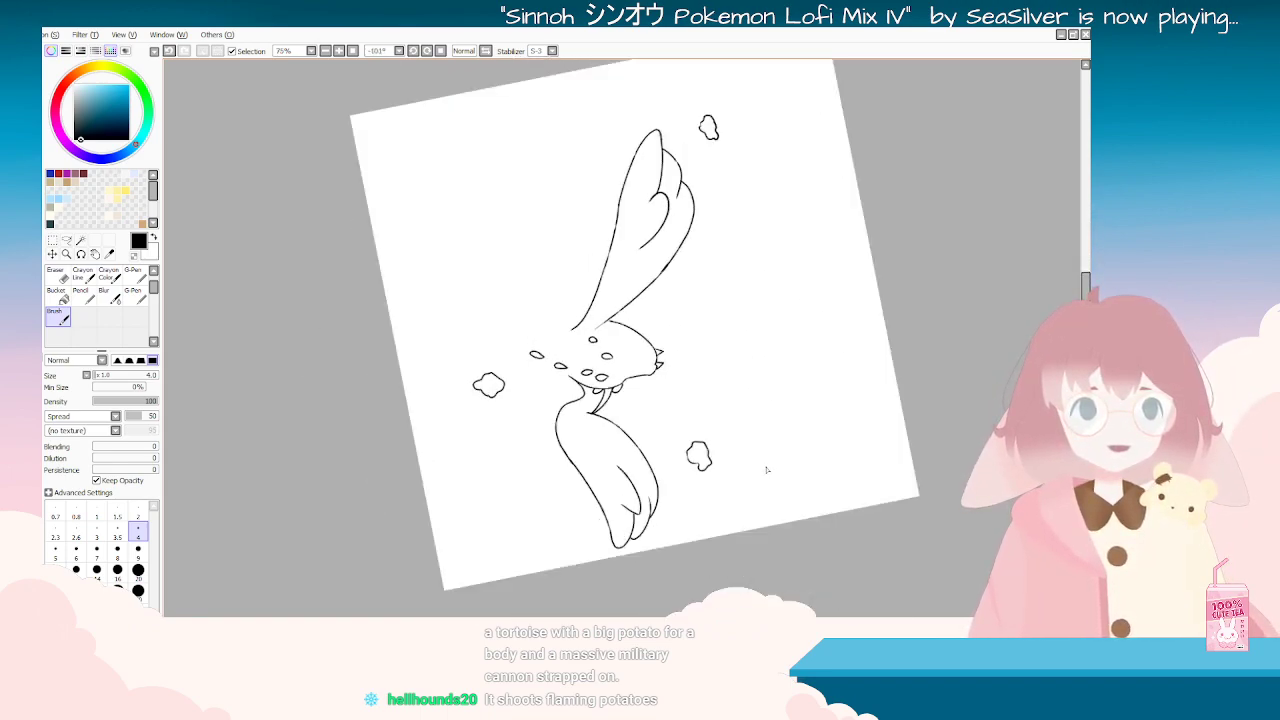
key(Delete)
key(Delete)
key(Delete)
key(Delete)
key(Delete)
key(Delete)
key(Delete)
key(Delete)
key(Delete)
key(Delete)
key(Delete)
scroll(767, 470, down, 1)
key(Delete)
key(Delete)
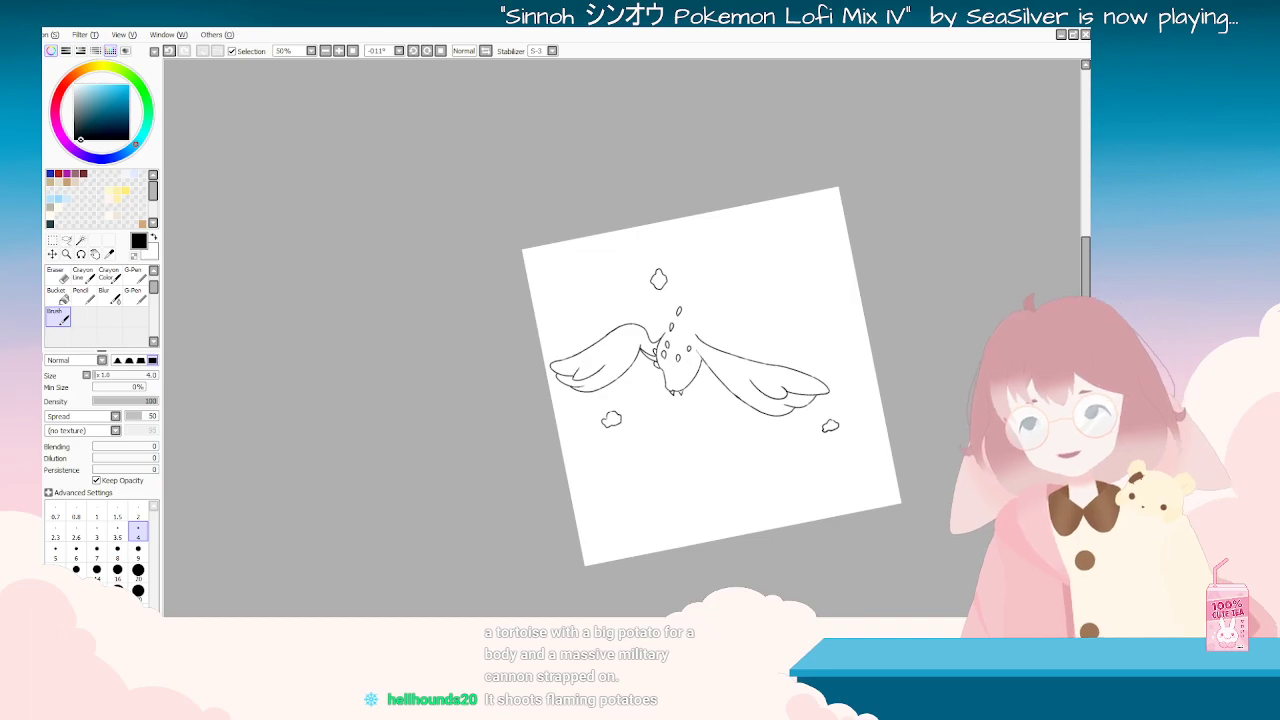
scroll(745, 360, up, 1)
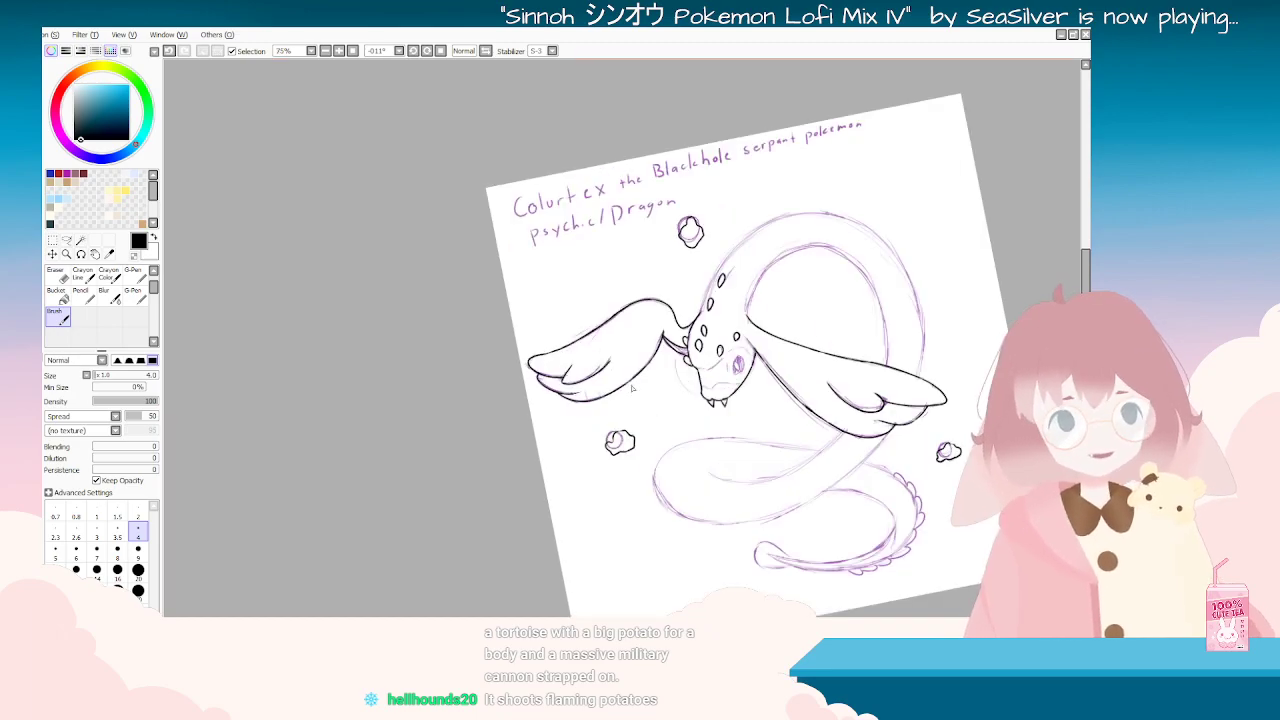
Step: Ink the inner edge of the serpent's lower body loop, curving out from beneath the second wing
key(End)
key(End)
key(End)
key(End)
key(End)
key(End)
key(End)
key(End)
key(End)
key(End)
key(End)
key(End)
key(End)
key(End)
key(End)
key(End)
key(End)
key(End)
key(End)
key(End)
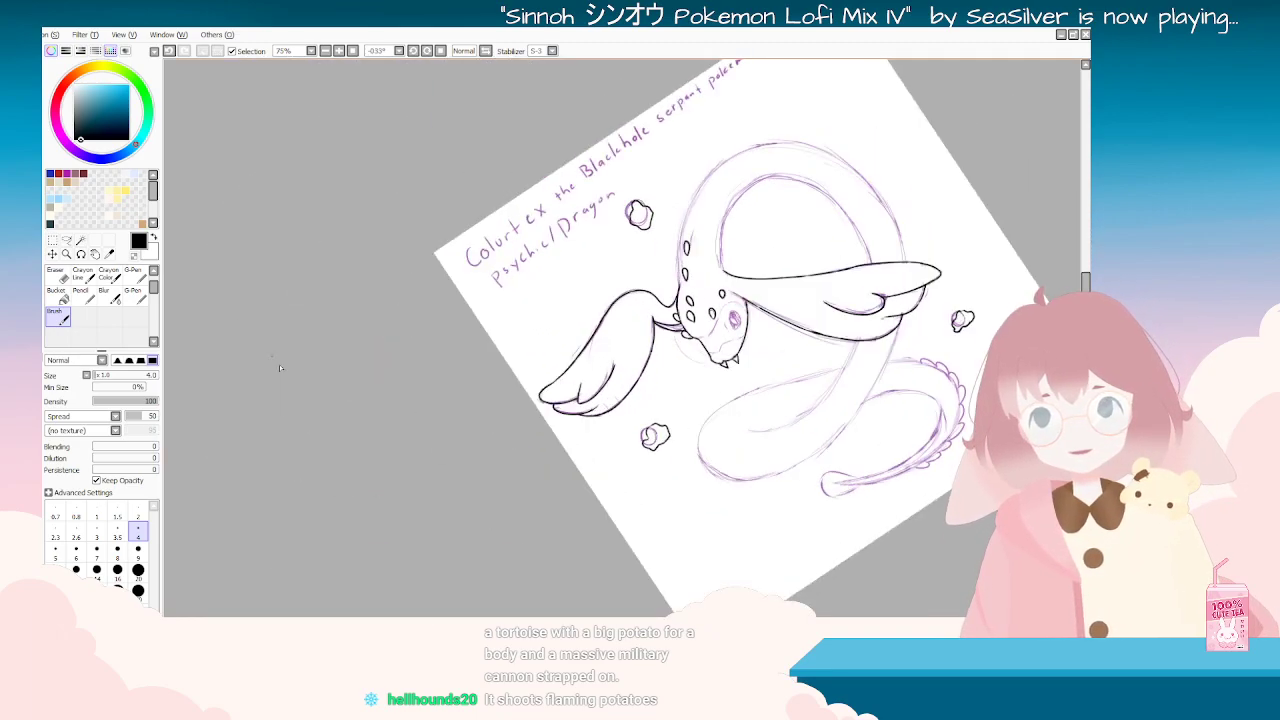
drag(857, 343, 759, 436)
key(ctrl+z)
drag(856, 345, 757, 437)
key(ctrl+z)
key(End)
key(End)
key(End)
key(End)
key(End)
key(End)
key(End)
key(End)
key(End)
key(End)
key(End)
key(End)
key(End)
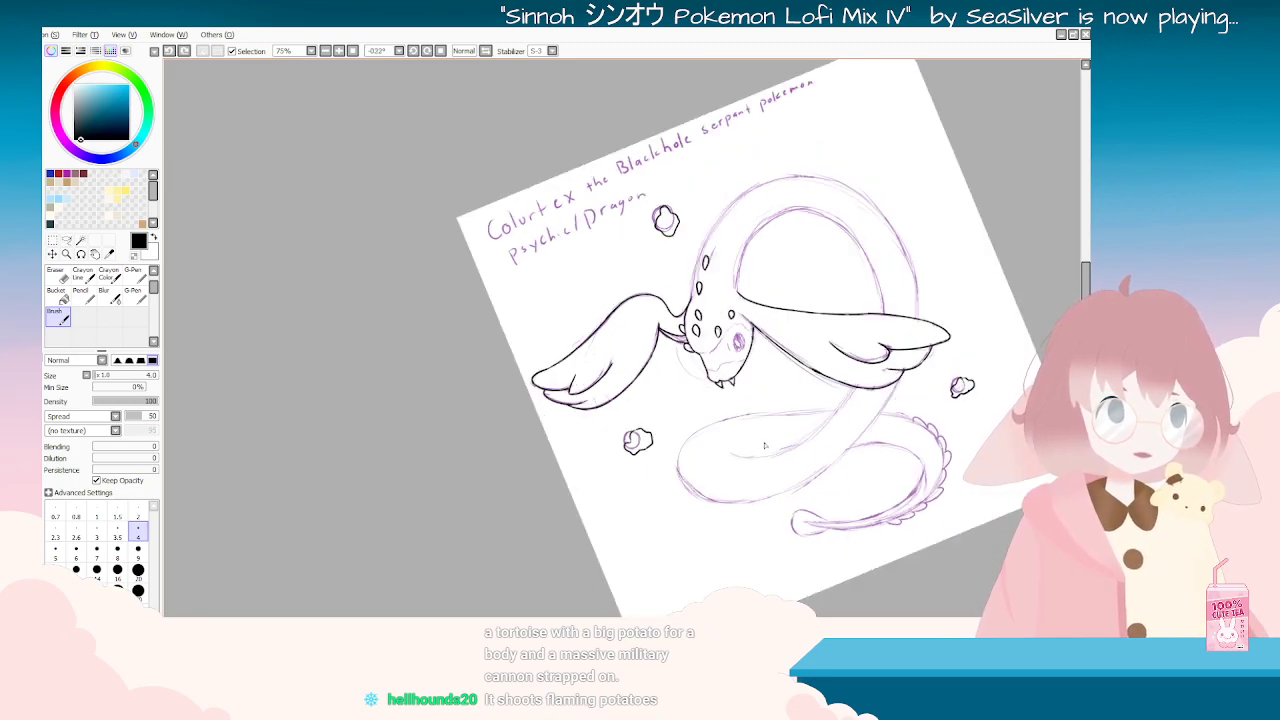
drag(436, 402, 431, 441)
key(ctrl+z)
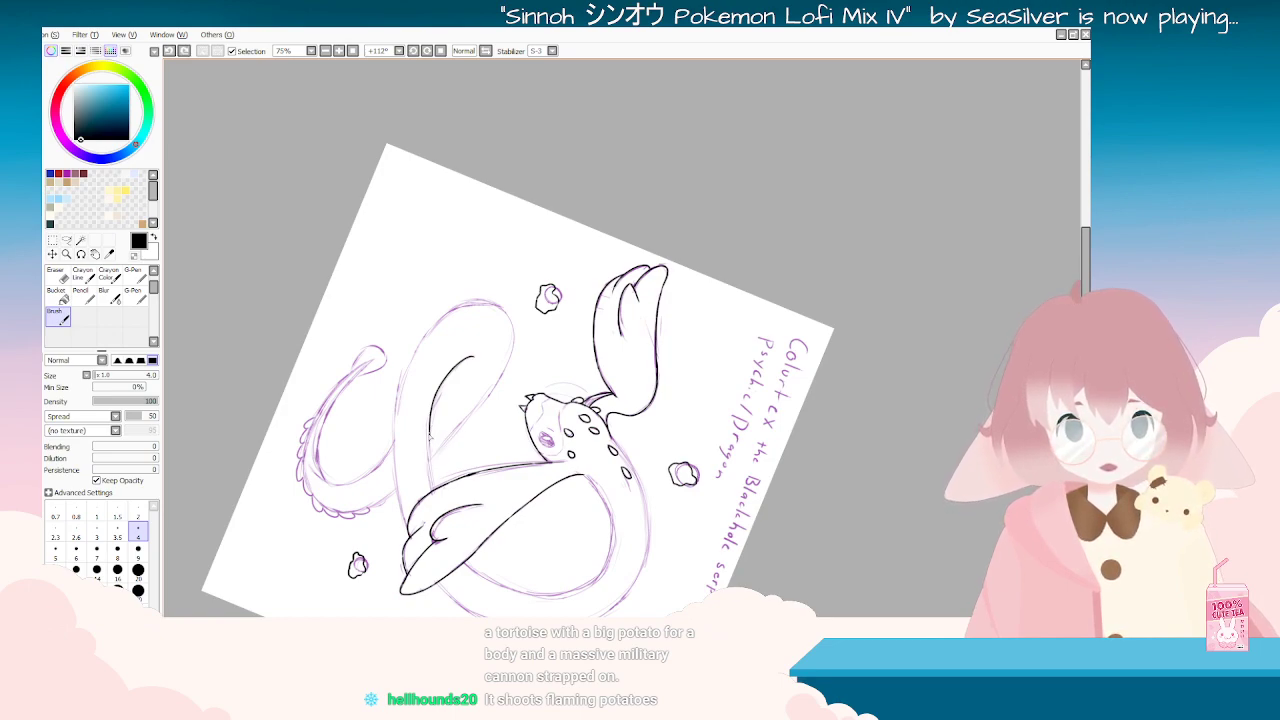
key(ctrl+z)
drag(431, 437, 438, 498)
key(ctrl+z)
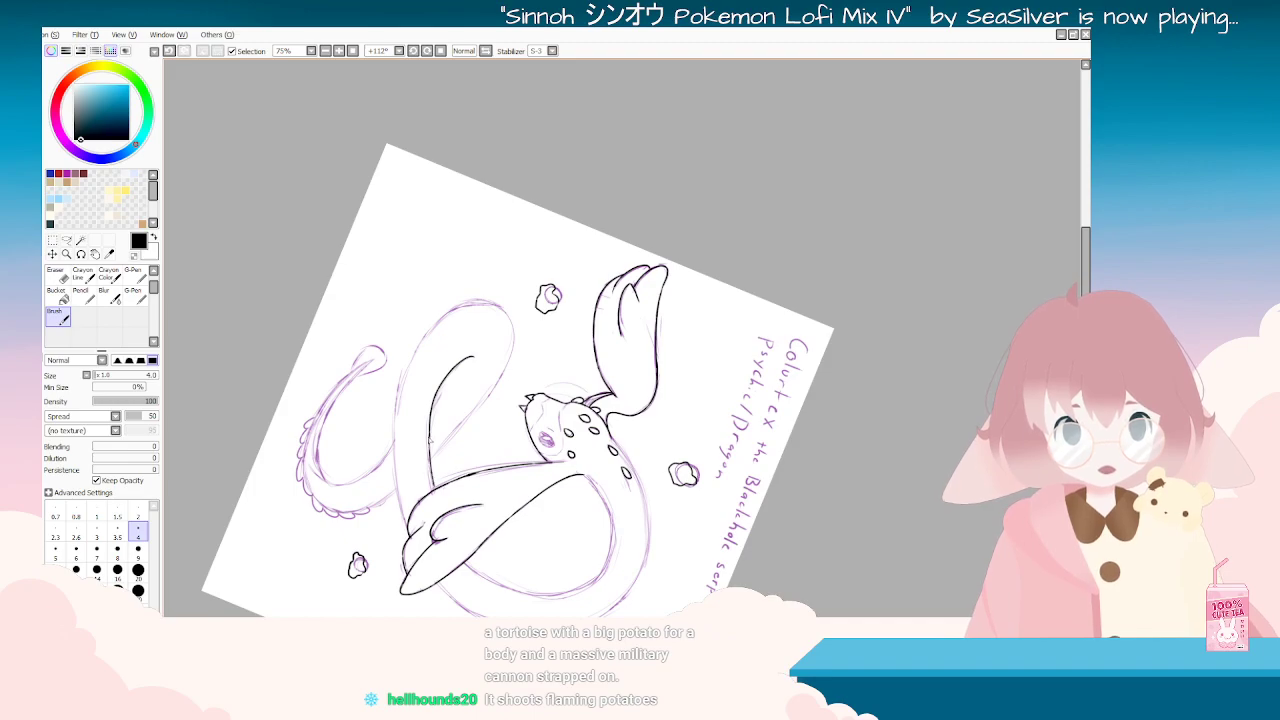
key(ctrl+z)
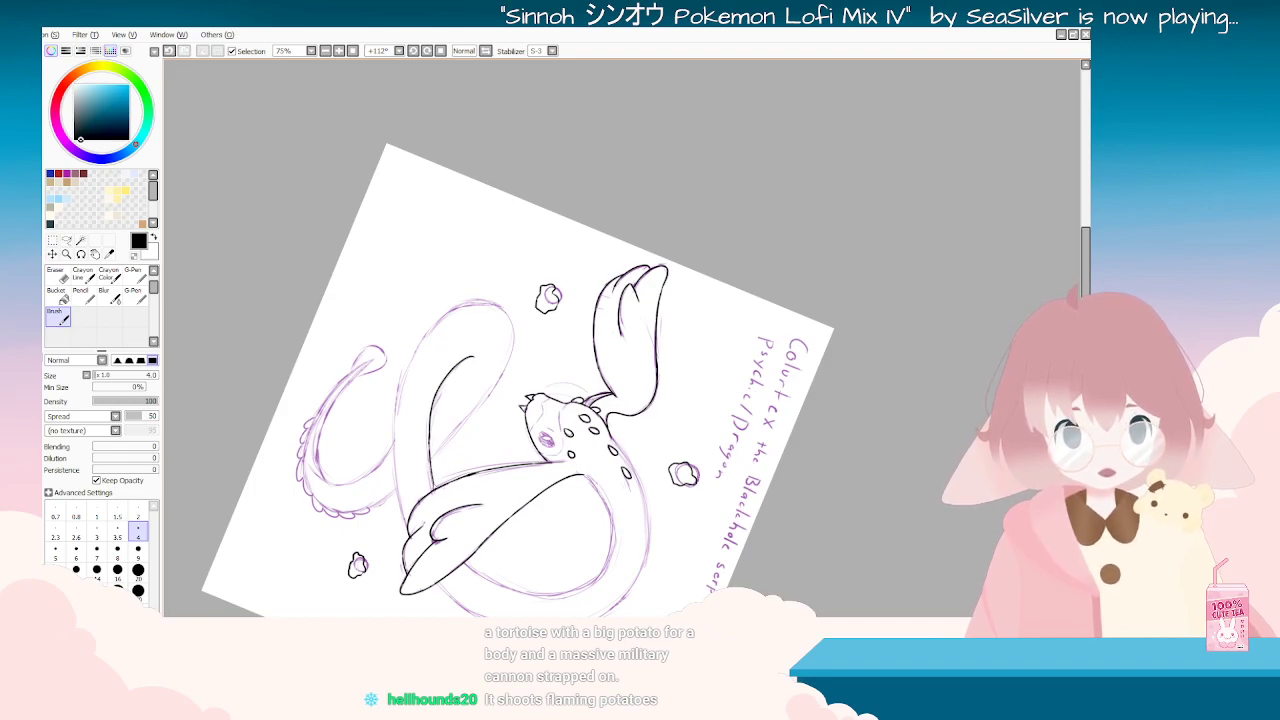
Step: Examine the new body curve with the sketch hidden at several rotations and magnifications
mouse_move(510, 178)
mouse_down()
mouse_move(452, 430)
mouse_move(543, 525)
mouse_up()
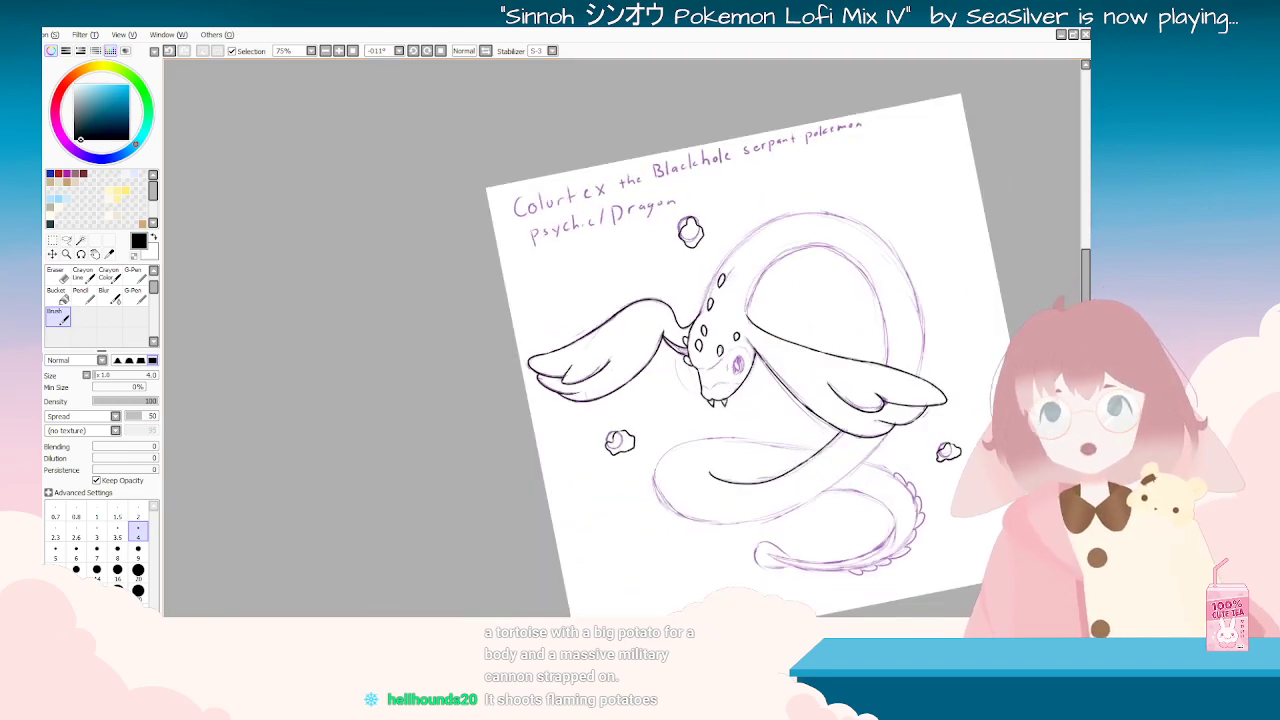
key(End)
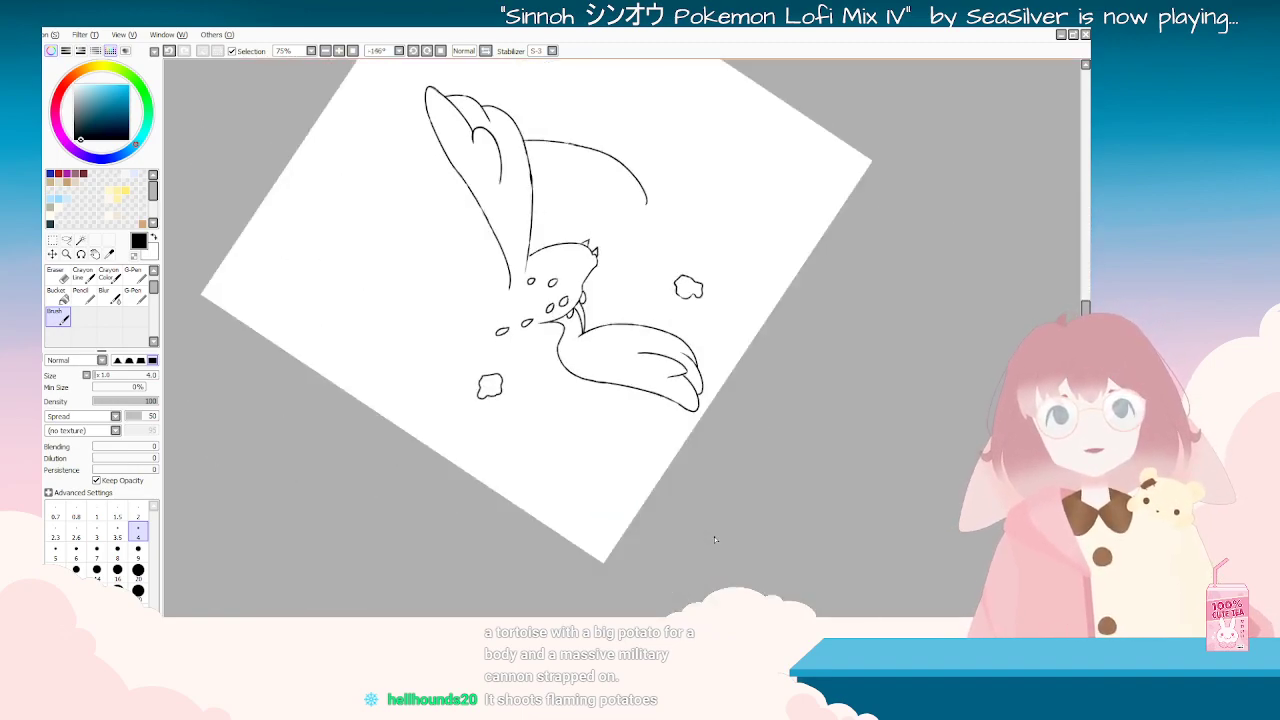
key(Home)
scroll(808, 492, down, 1)
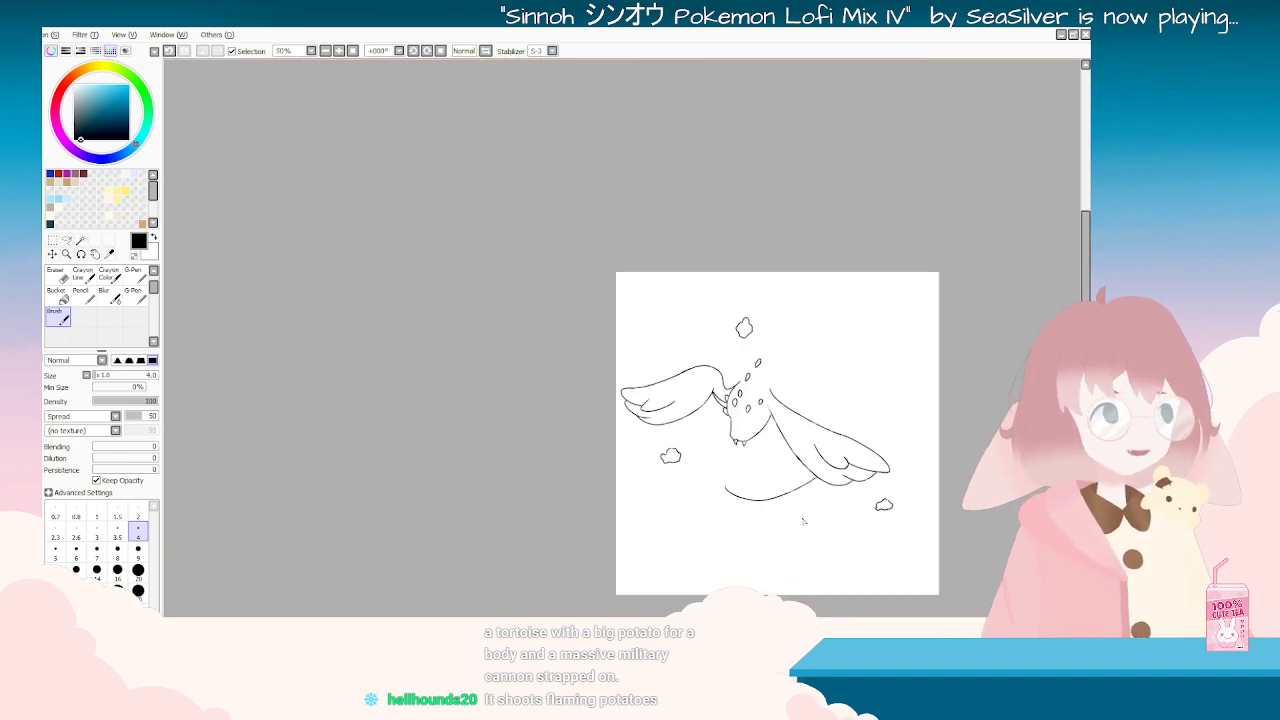
scroll(818, 527, up, 1)
scroll(765, 526, up, 2)
key(Delete)
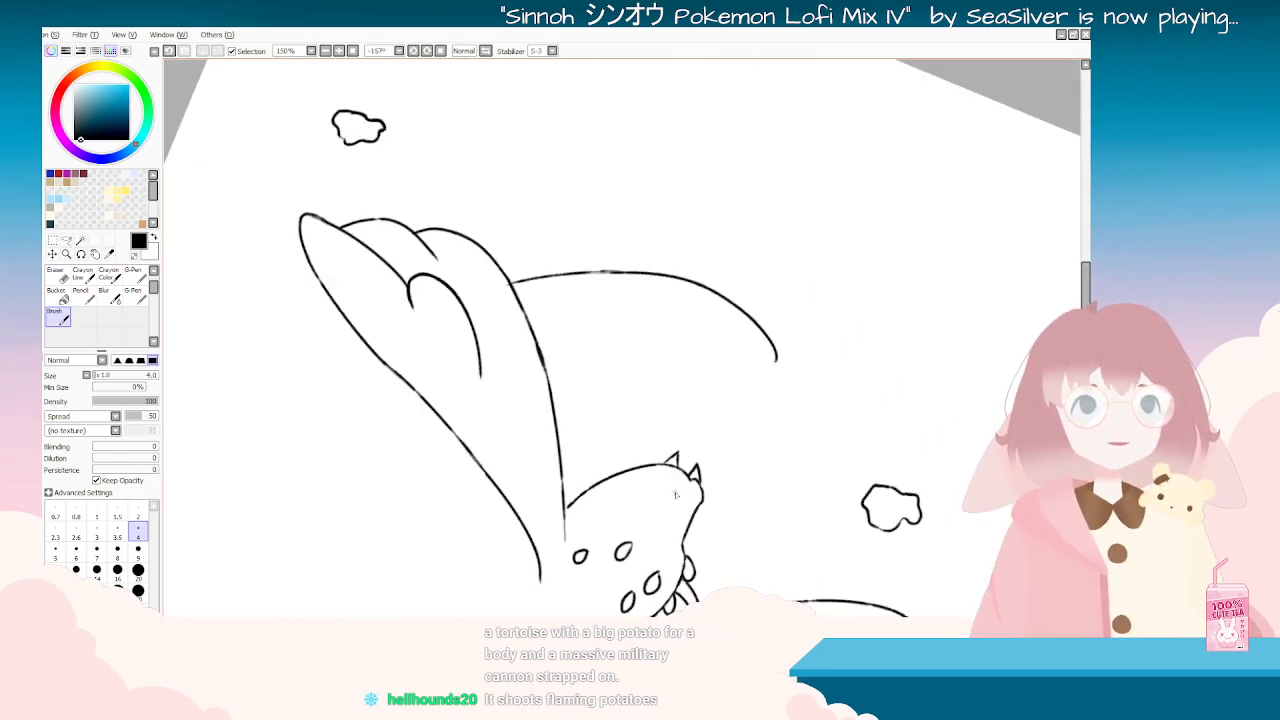
key(Delete)
scroll(692, 489, down, 2)
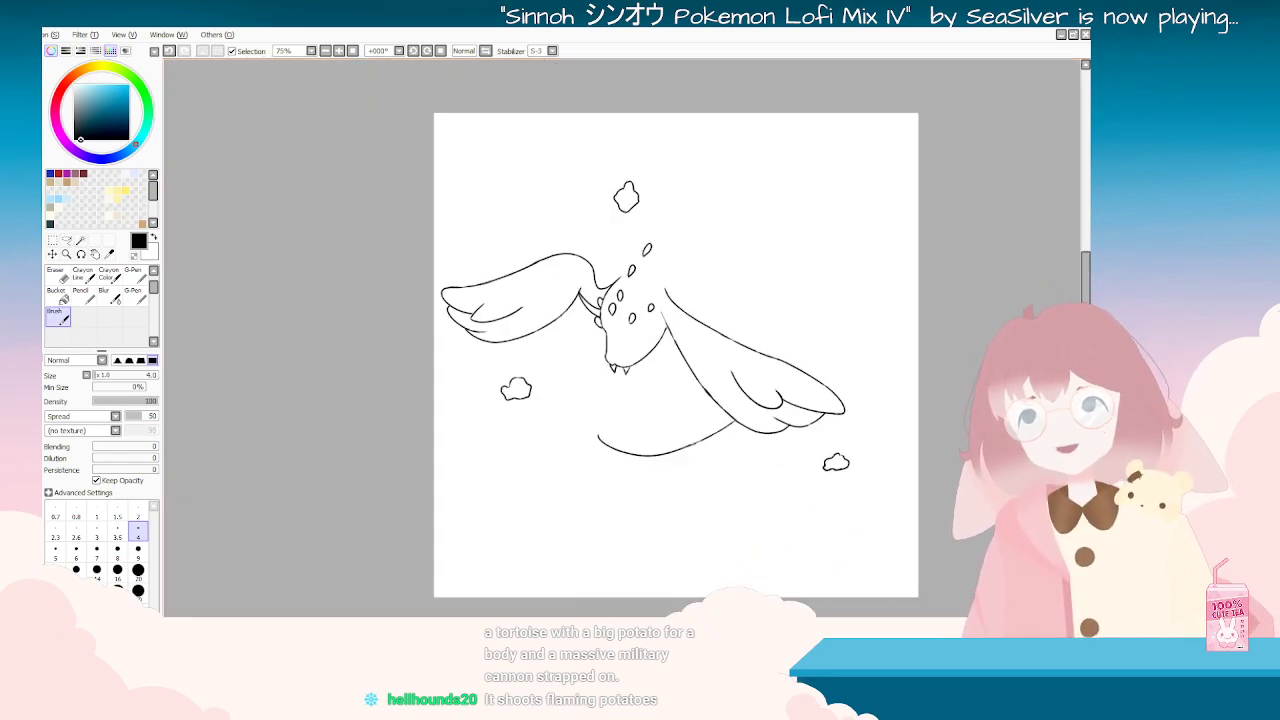
scroll(730, 521, up, 2)
key(Delete)
Step: Ink the inside curve of the tail's bend, from the crossing body coil around the turn
drag(548, 200, 805, 170)
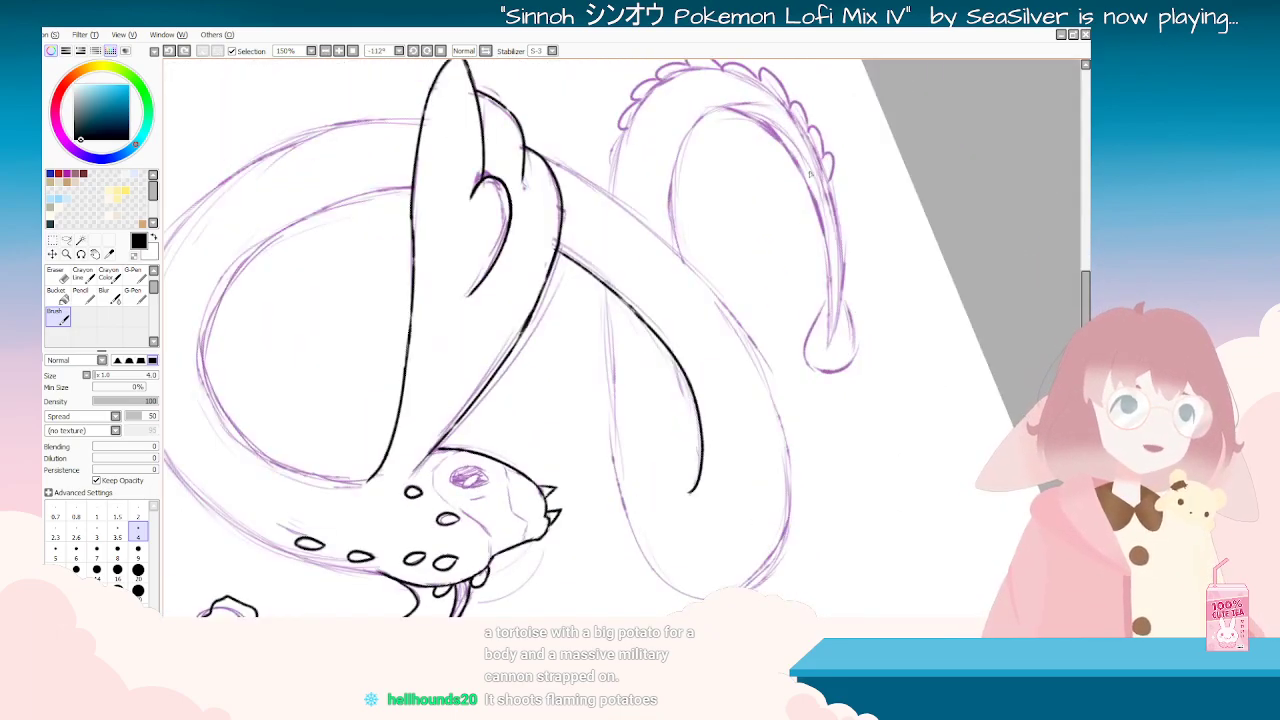
drag(722, 104, 682, 236)
key(ctrl+z)
drag(710, 110, 677, 230)
key(ctrl+z)
mouse_move(726, 104)
mouse_down()
mouse_move(691, 131)
mouse_move(677, 234)
mouse_up()
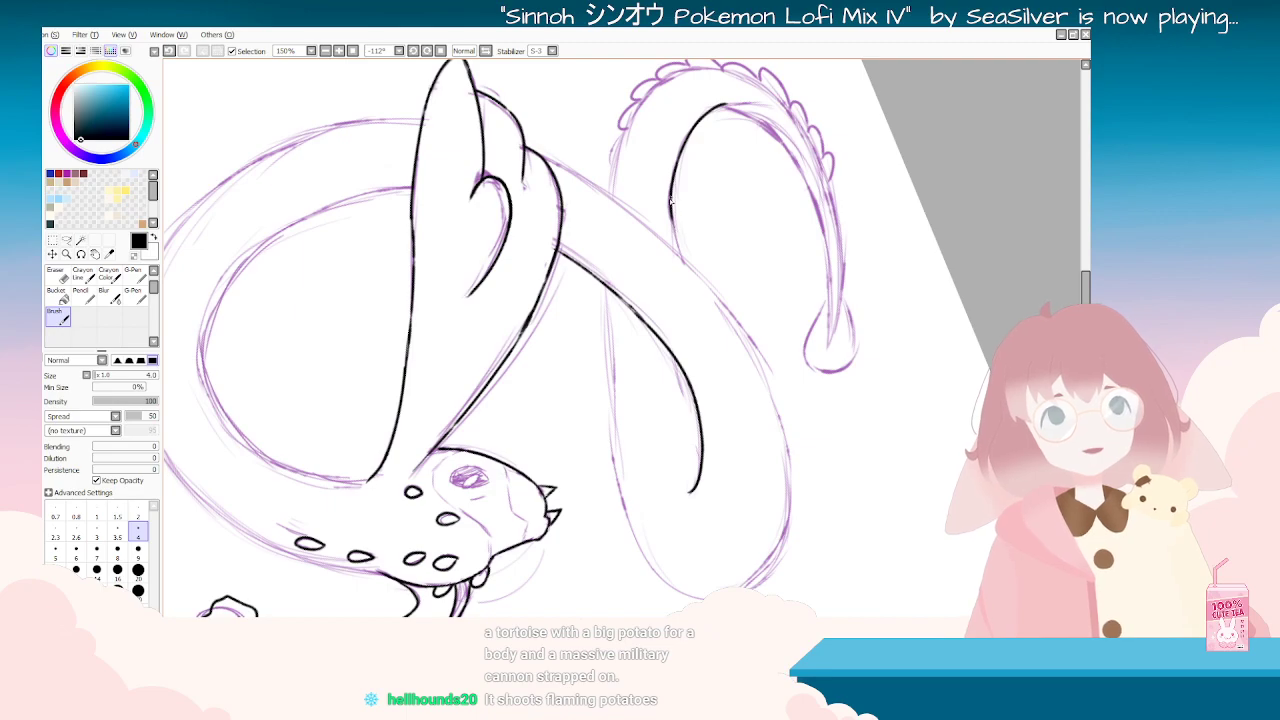
key(ctrl+z)
drag(672, 212, 684, 262)
key(ctrl+z)
Step: Ink the tail's inner edge from the rounded tip to the bend, joining it to the existing curve
mouse_move(772, 302)
mouse_down()
mouse_move(637, 508)
mouse_move(420, 328)
mouse_move(401, 448)
mouse_up()
key(ctrl+z)
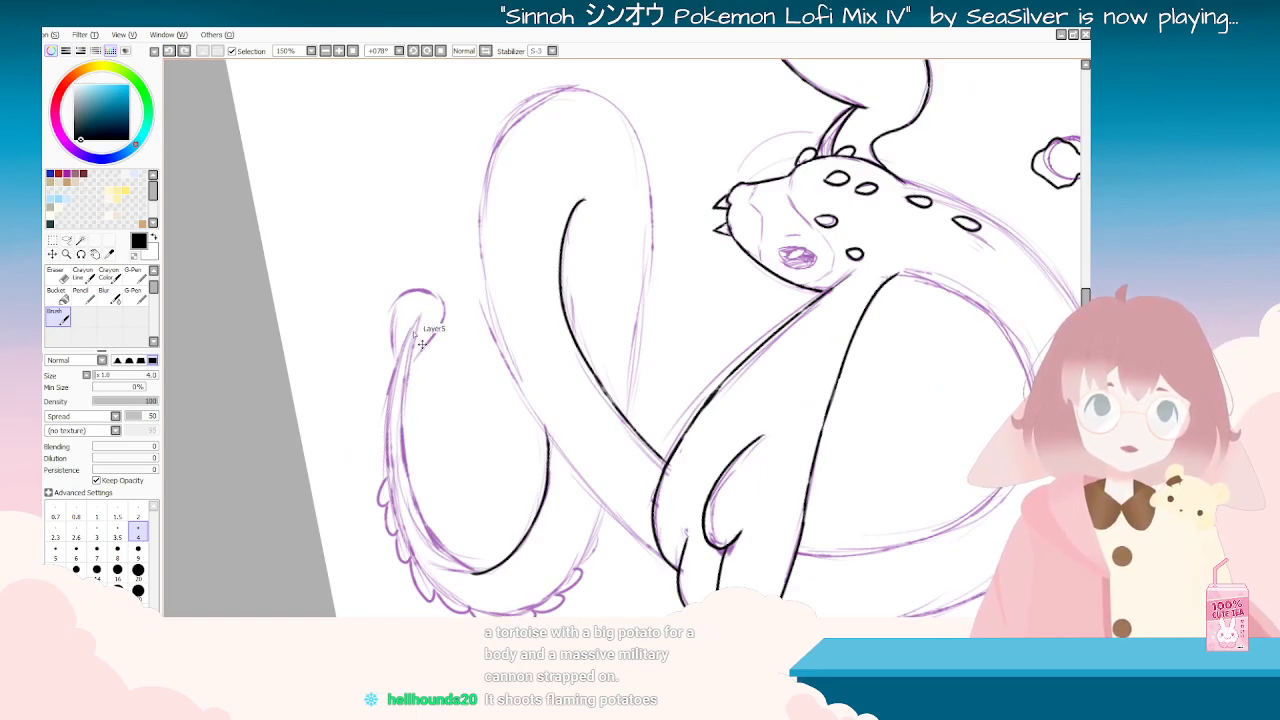
drag(421, 316, 410, 490)
key(ctrl+z)
drag(423, 310, 408, 476)
key(ctrl+z)
mouse_move(420, 320)
mouse_down()
mouse_move(405, 470)
mouse_move(402, 446)
mouse_move(440, 550)
mouse_up()
key(ctrl+z)
key(ctrl+z)
drag(402, 458, 455, 565)
key(ctrl+z)
drag(402, 458, 470, 572)
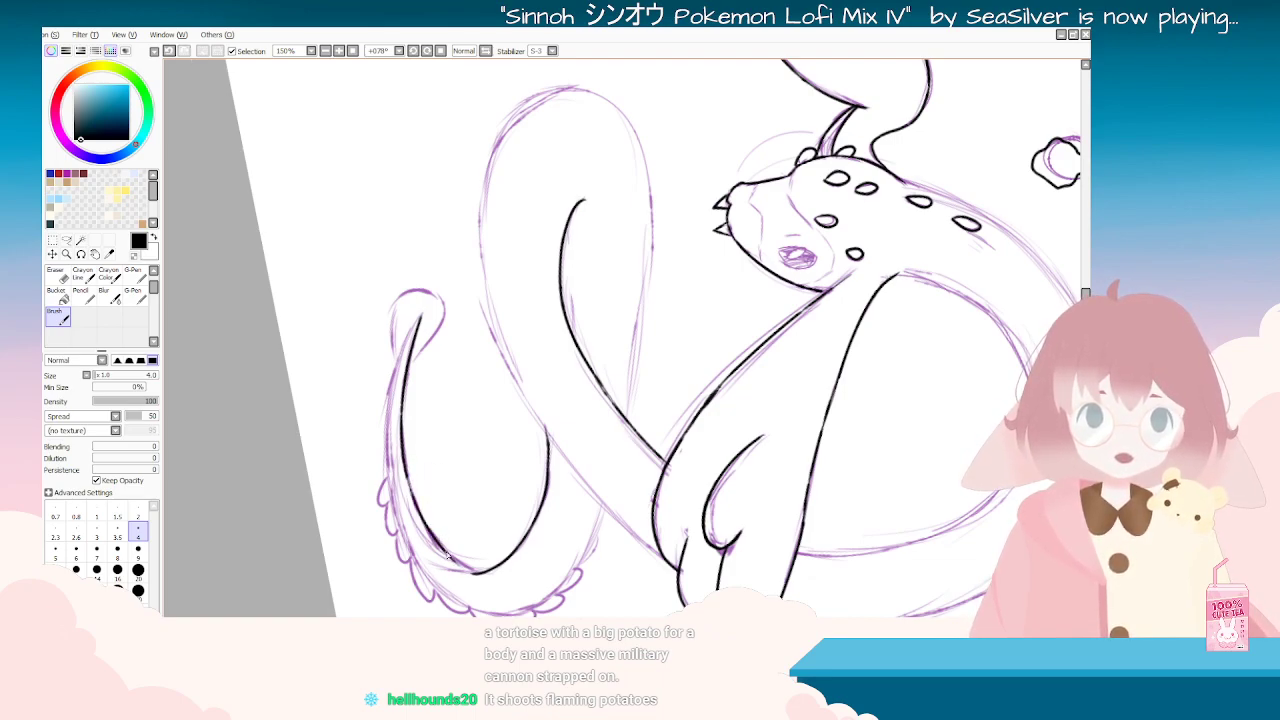
key(ctrl+z)
mouse_move(511, 561)
mouse_down()
mouse_move(457, 563)
mouse_move(480, 573)
mouse_up()
Step: Clean up the join between the tail's inner-edge strokes with the Eraser
mouse_move(400, 598)
mouse_down()
mouse_move(205, 438)
mouse_move(226, 210)
mouse_up()
click(64, 277)
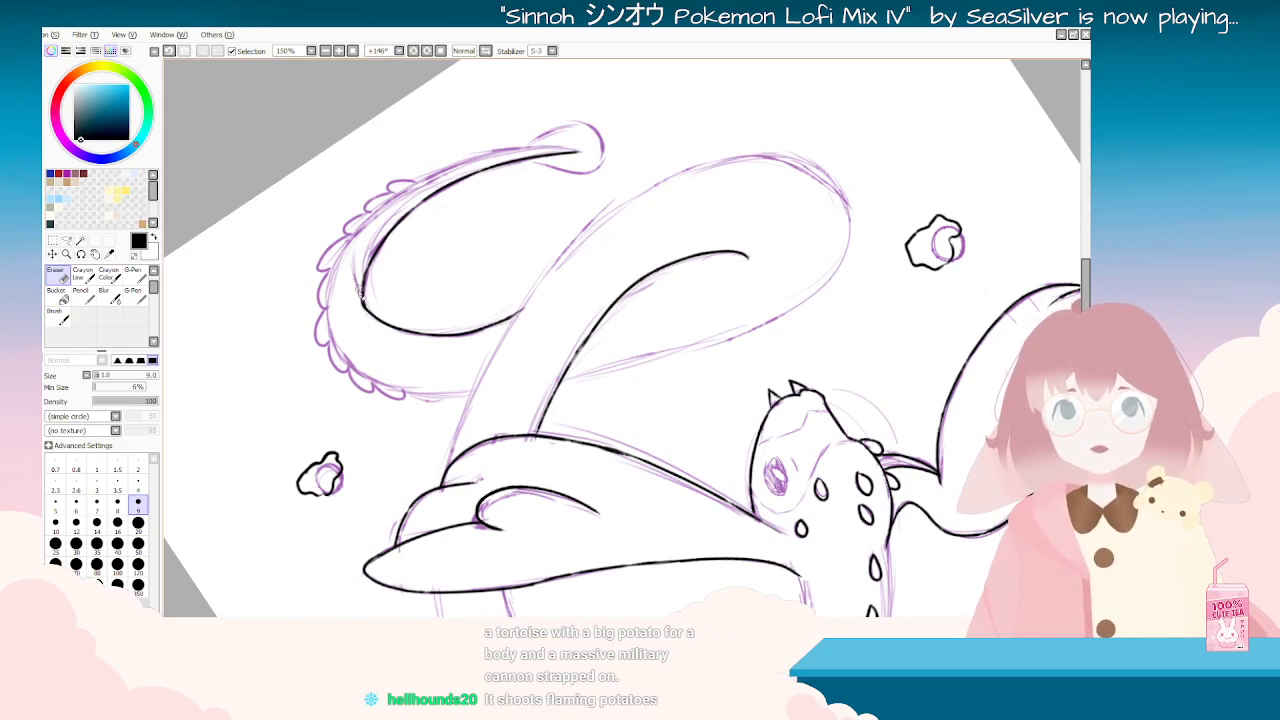
mouse_move(710, 171)
mouse_down()
mouse_move(540, 136)
mouse_move(391, 429)
mouse_move(530, 465)
mouse_up()
Step: Inspect the inked tail and body curves with the sketch hidden, both as a whole and close up
scroll(613, 410, down, 3)
key(End)
key(End)
key(End)
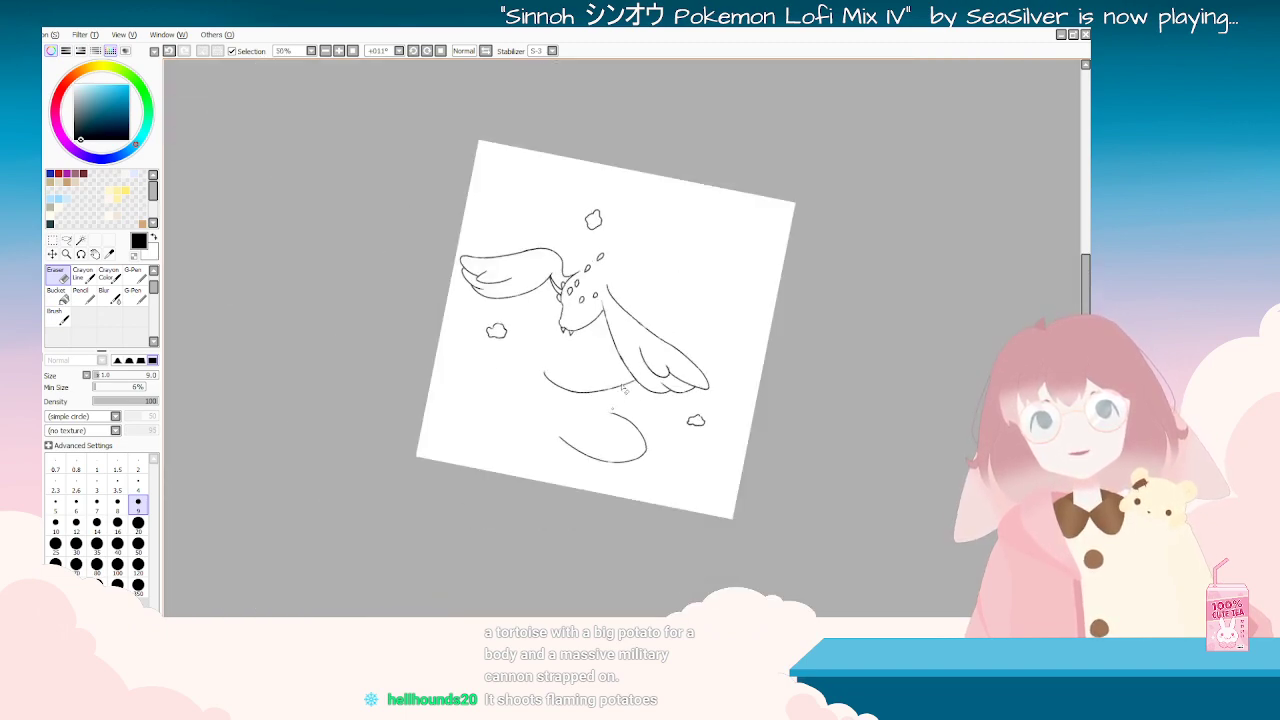
scroll(655, 382, up, 4)
key(End)
key(End)
key(End)
key(End)
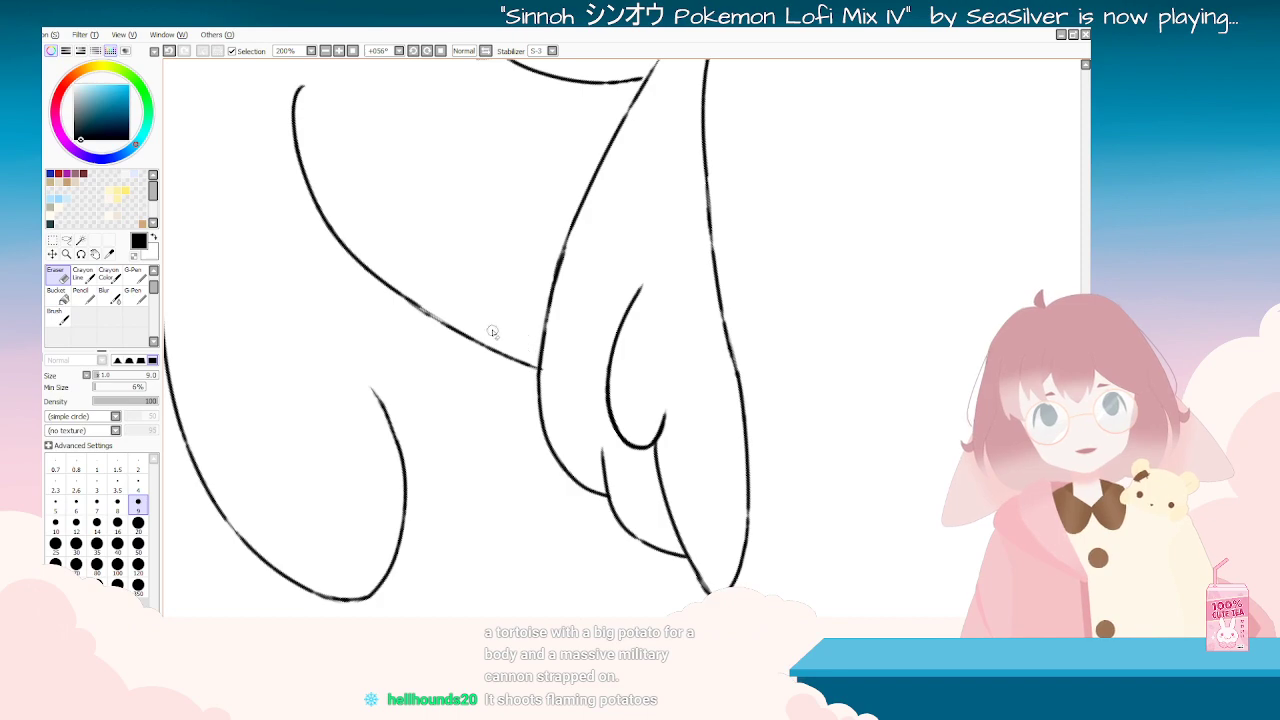
key(End)
key(End)
key(End)
key(End)
key(End)
key(End)
key(End)
Step: Switch back to the Brush and examine the whole line art without the sketch from several rotations
click(59, 315)
key(Delete)
key(Delete)
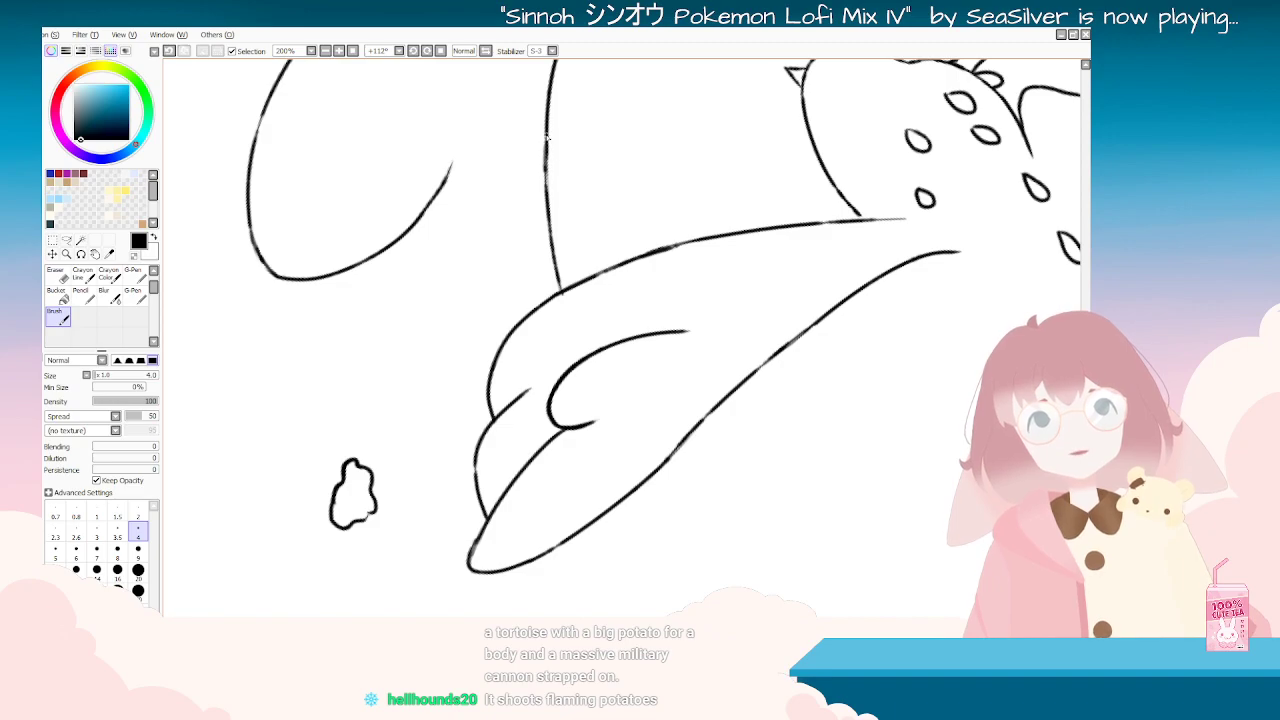
key(Delete)
key(Delete)
key(Delete)
key(Delete)
key(Delete)
key(Delete)
key(Delete)
key(Delete)
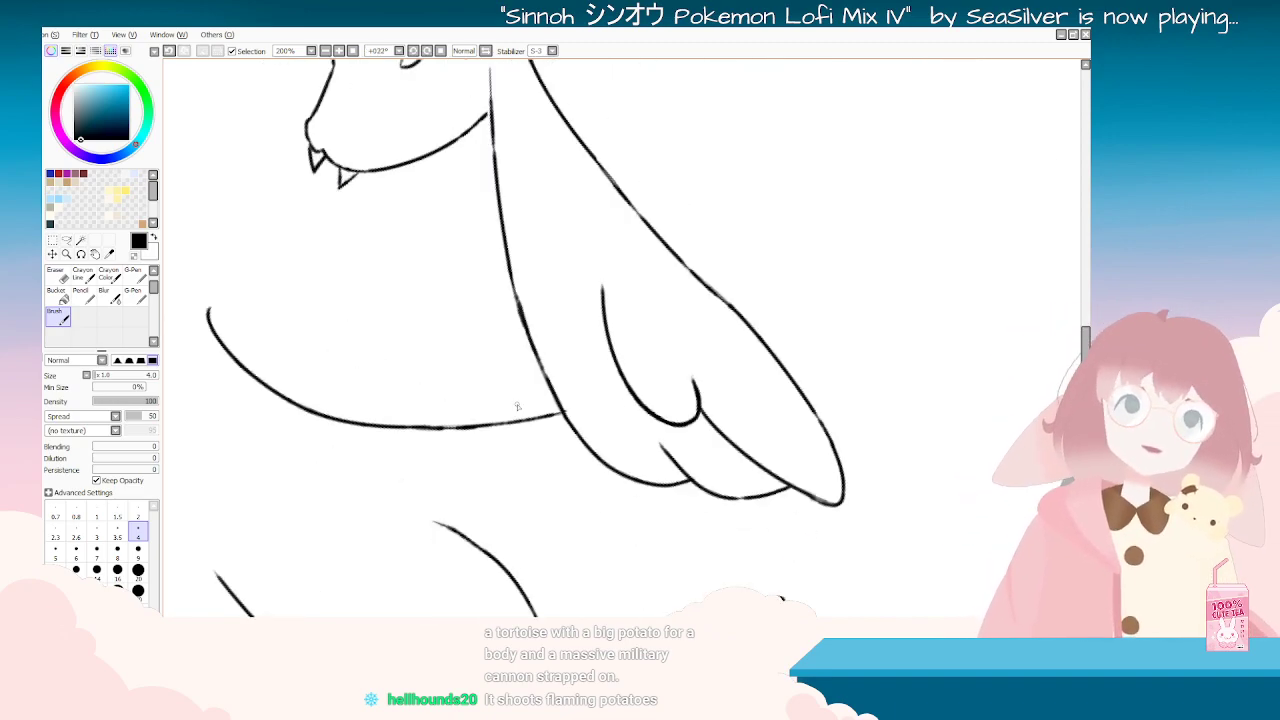
scroll(520, 403, down, 3)
key(Delete)
key(Delete)
key(Delete)
key(Delete)
key(End)
key(End)
key(End)
key(End)
key(End)
key(End)
key(End)
key(End)
key(End)
key(End)
key(End)
key(End)
key(End)
key(End)
key(End)
key(End)
key(End)
key(End)
key(End)
key(End)
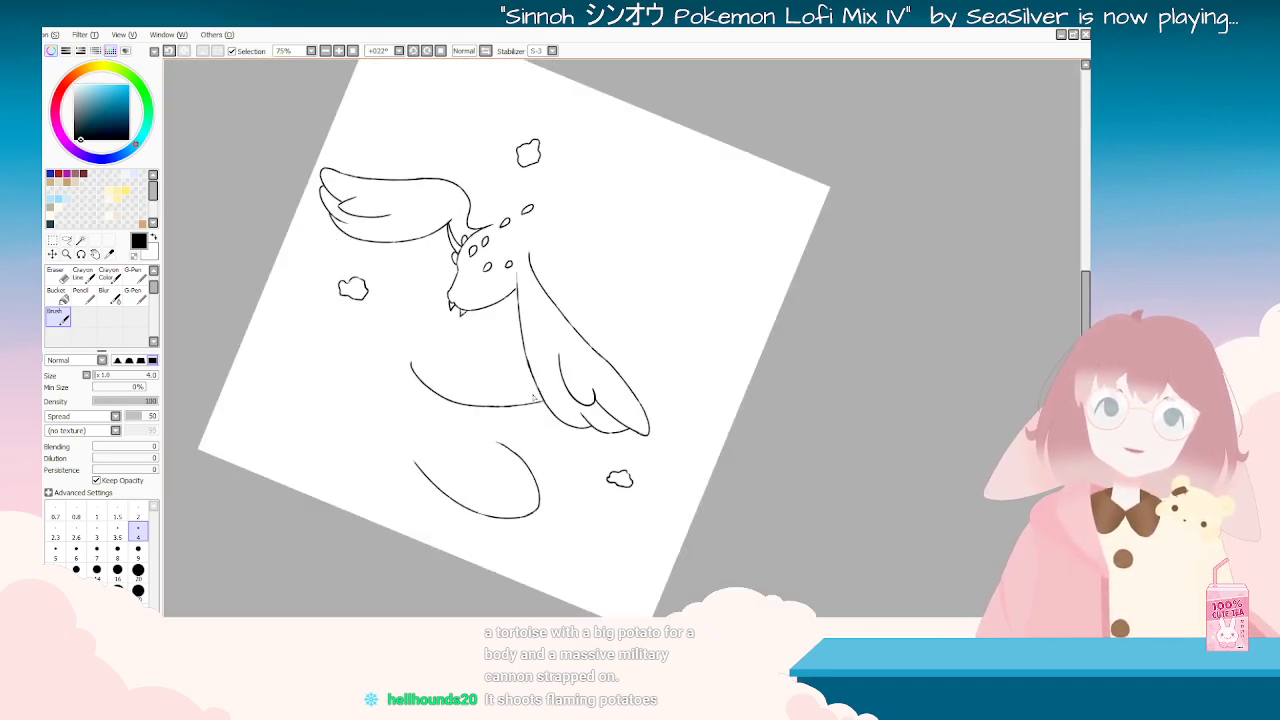
key(End)
key(End)
key(End)
key(End)
key(End)
key(End)
key(End)
key(End)
key(End)
key(End)
key(End)
key(End)
key(End)
key(End)
key(End)
key(End)
key(End)
key(End)
key(End)
key(End)
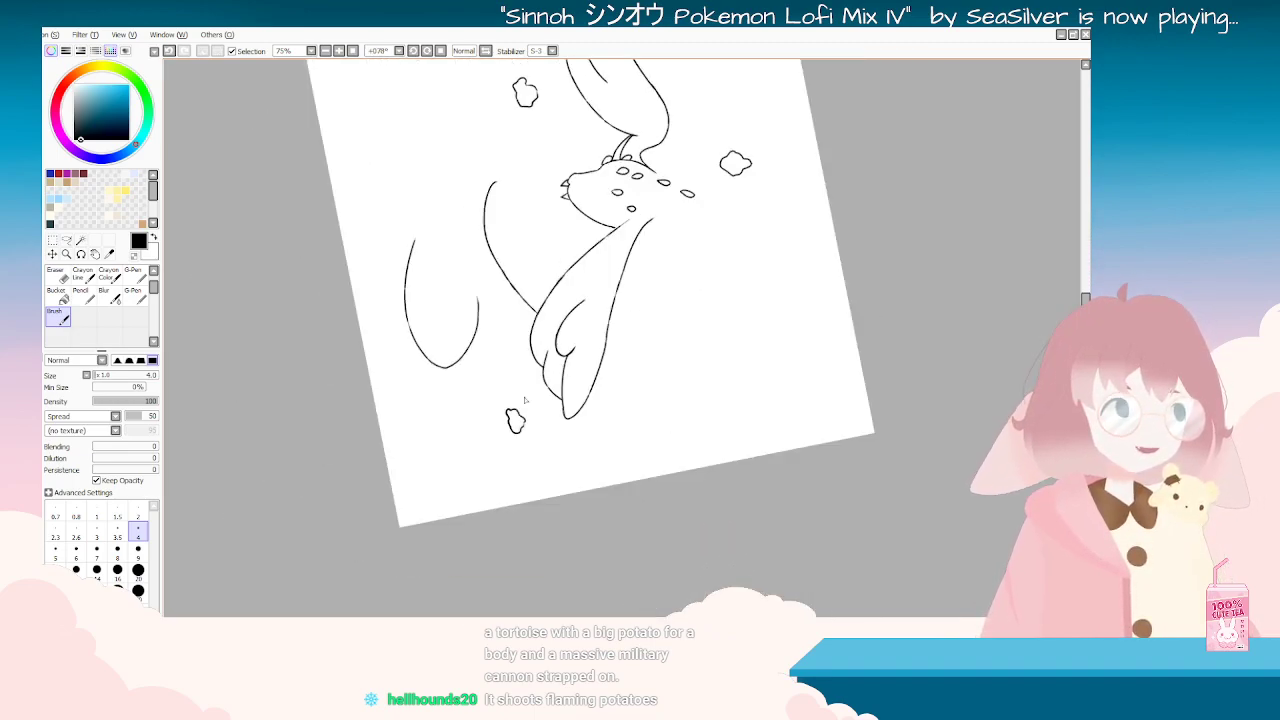
Step: Examine the line art without the sketch from another angle, and restore the purple sketch beneath it
key(Delete)
key(Delete)
key(Delete)
key(Delete)
key(Delete)
key(Delete)
key(Delete)
key(Delete)
key(Delete)
key(Delete)
key(Delete)
key(Delete)
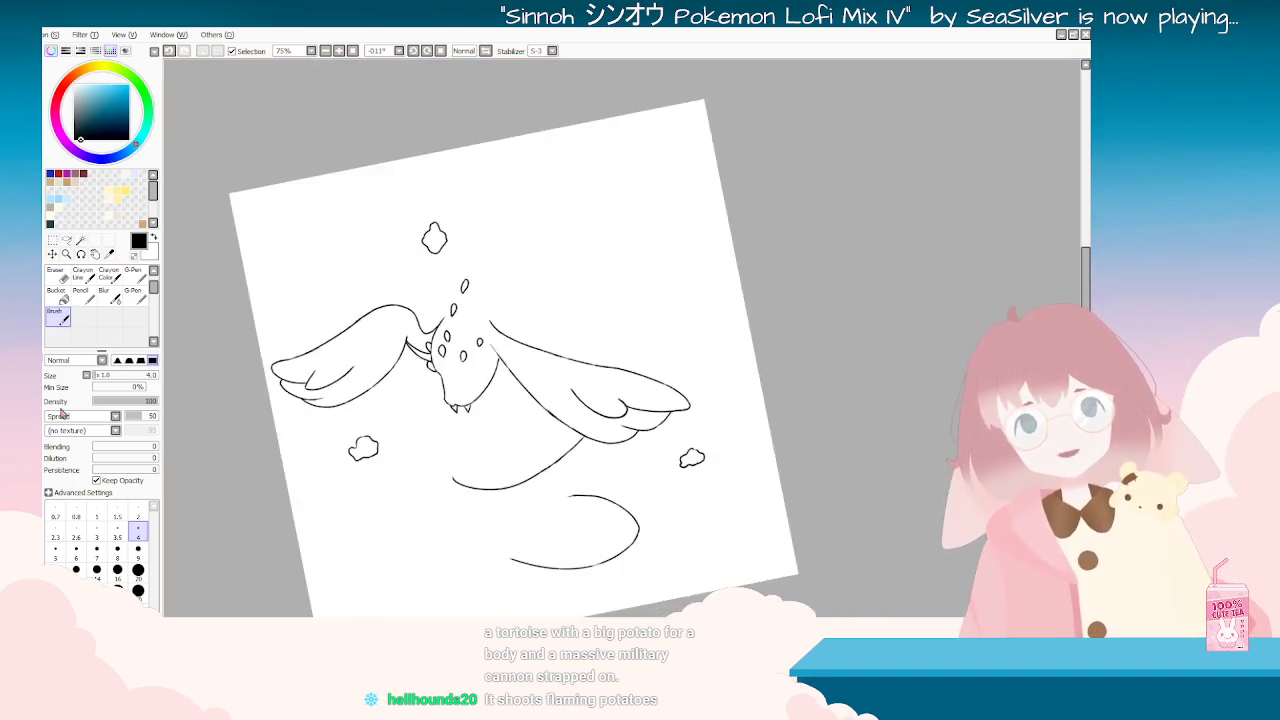
key(ctrl+z)
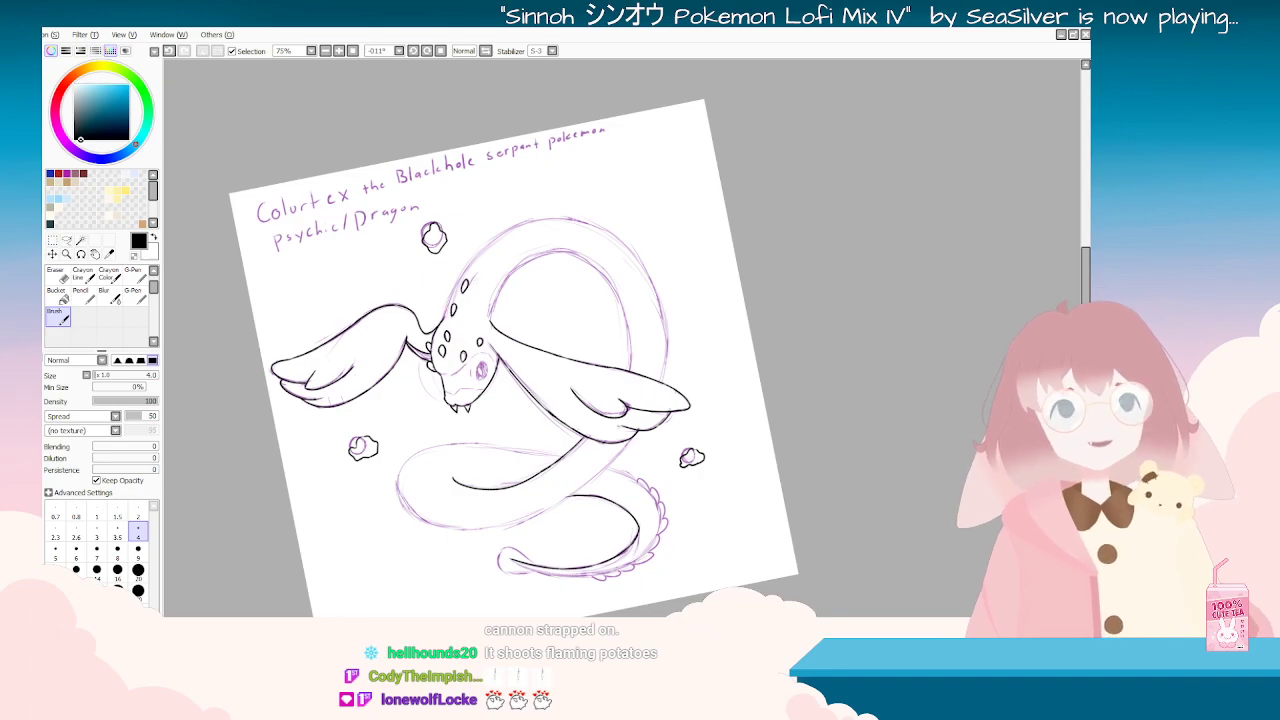
Step: Examine the inked body coils and tail against the purple sketch from several rotations, both as a whole and close up
key(End)
key(End)
key(End)
key(End)
key(End)
key(End)
key(End)
key(End)
key(End)
key(End)
key(End)
key(End)
key(End)
key(End)
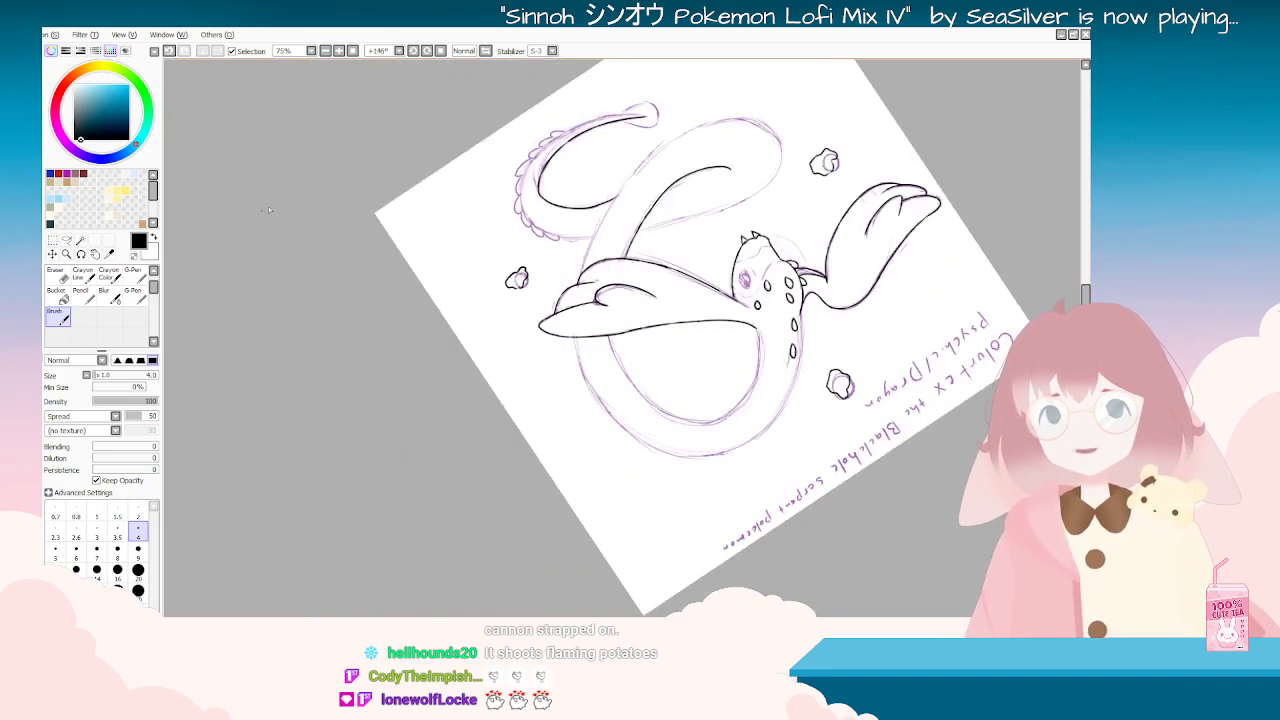
key(Delete)
key(Delete)
key(Delete)
key(Delete)
key(Delete)
key(Delete)
key(Delete)
key(Delete)
key(Delete)
key(Delete)
key(Delete)
key(Delete)
key(Delete)
key(Delete)
key(Delete)
key(End)
key(End)
key(End)
key(End)
key(End)
key(End)
key(End)
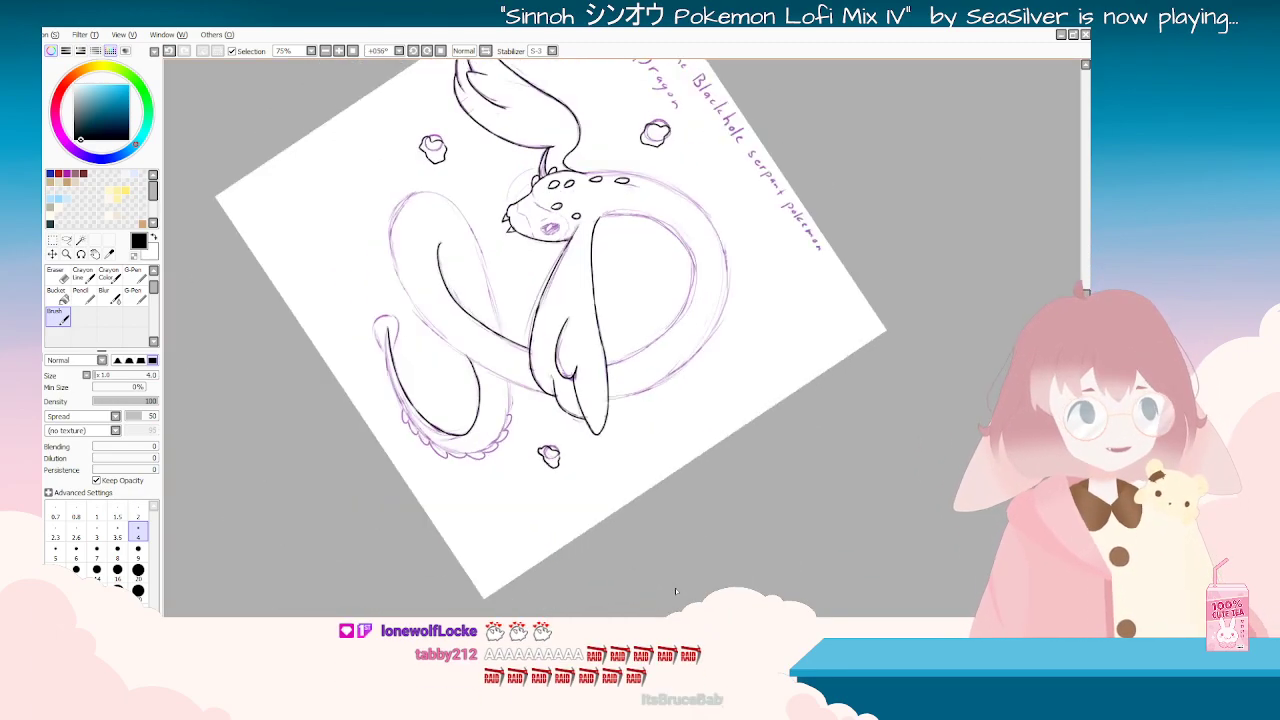
scroll(536, 462, up, 2)
key(Delete)
key(Delete)
key(Delete)
key(Delete)
key(Delete)
key(Delete)
key(Delete)
key(Delete)
key(Delete)
key(Delete)
key(Delete)
key(Delete)
key(Delete)
key(Delete)
key(Delete)
key(Delete)
key(Delete)
key(Delete)
key(Delete)
key(Delete)
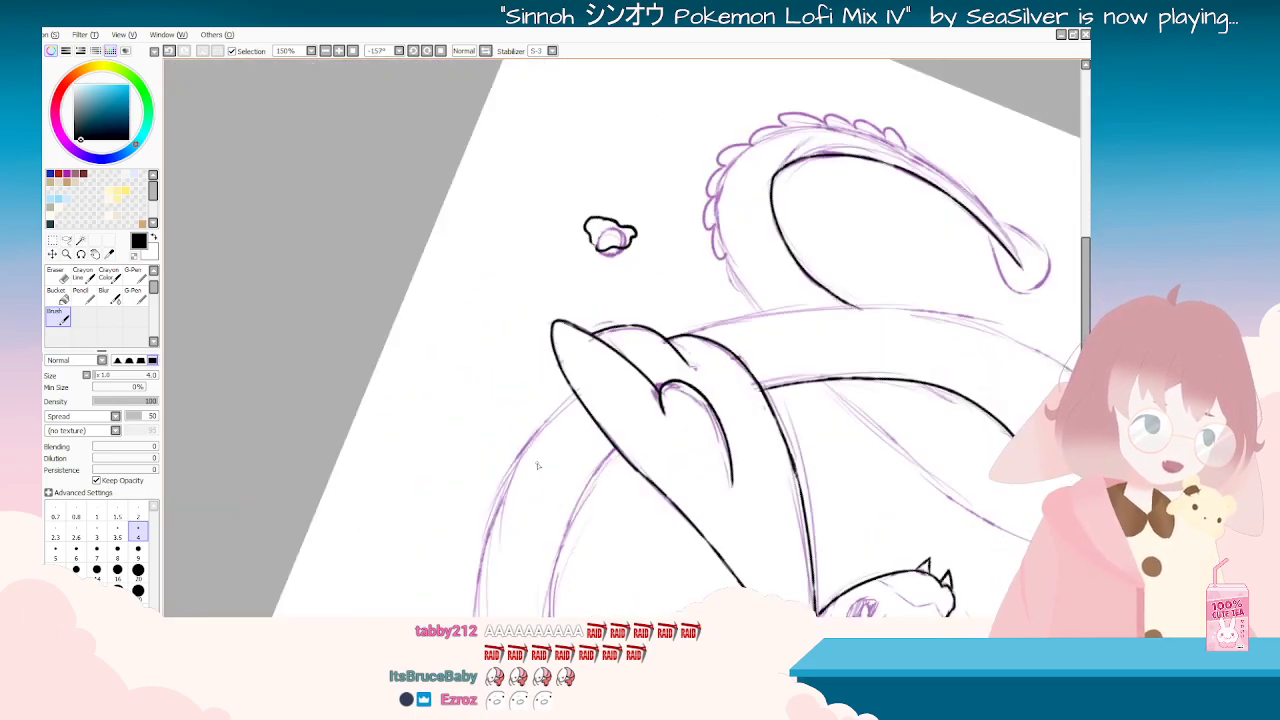
key(Delete)
key(Delete)
key(Delete)
key(Delete)
key(Delete)
key(Delete)
key(Delete)
key(Delete)
key(End)
key(End)
key(End)
key(End)
key(End)
key(End)
key(End)
key(End)
key(End)
key(End)
key(End)
key(End)
key(End)
key(End)
key(End)
key(End)
key(End)
key(End)
key(End)
key(End)
scroll(570, 442, down, 1)
key(Delete)
key(Delete)
key(Delete)
key(Delete)
key(Delete)
key(Delete)
key(Delete)
key(Delete)
key(Delete)
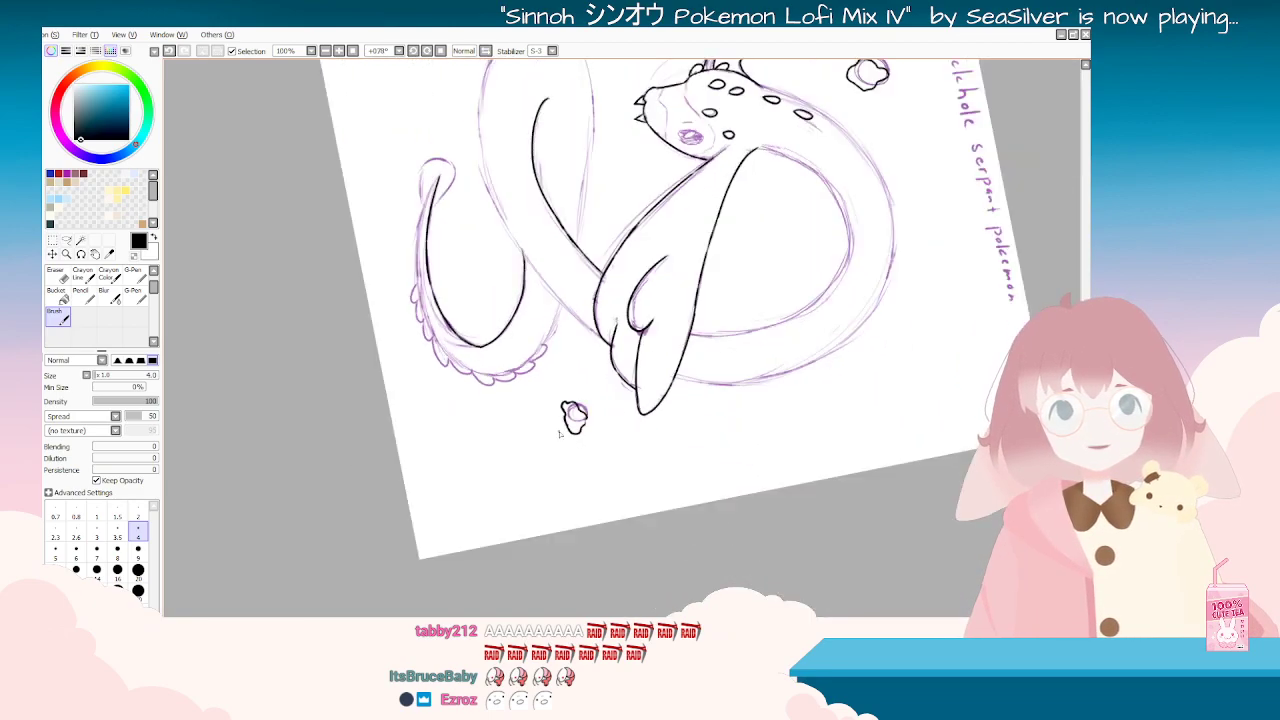
scroll(567, 442, up, 1)
scroll(447, 451, up, 1)
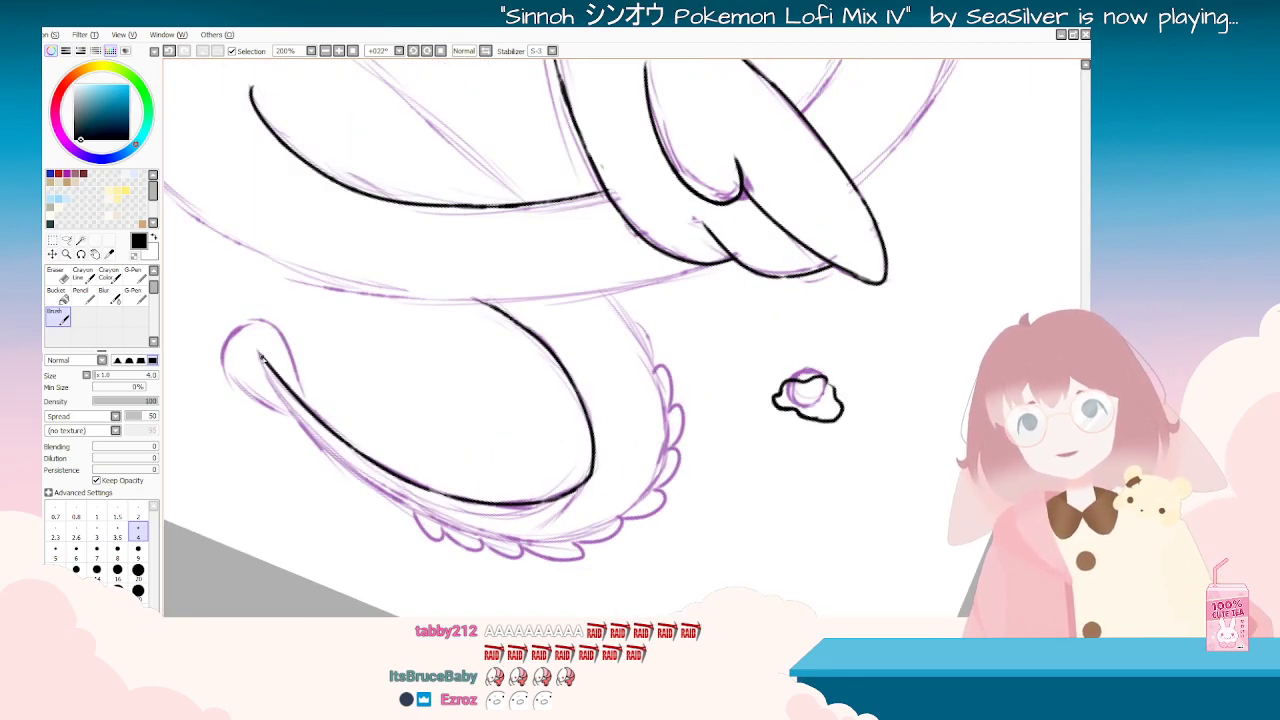
drag(259, 353, 299, 443)
key(ctrl+z)
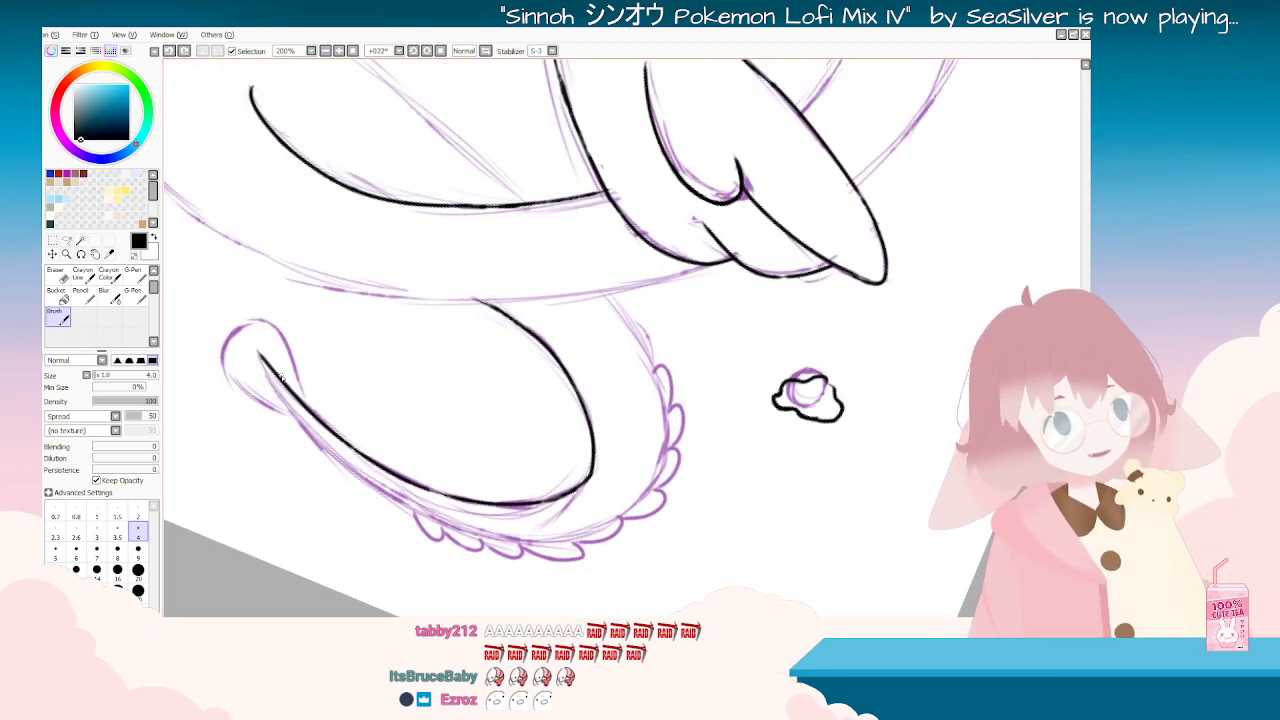
drag(258, 352, 322, 452)
key(ctrl+z)
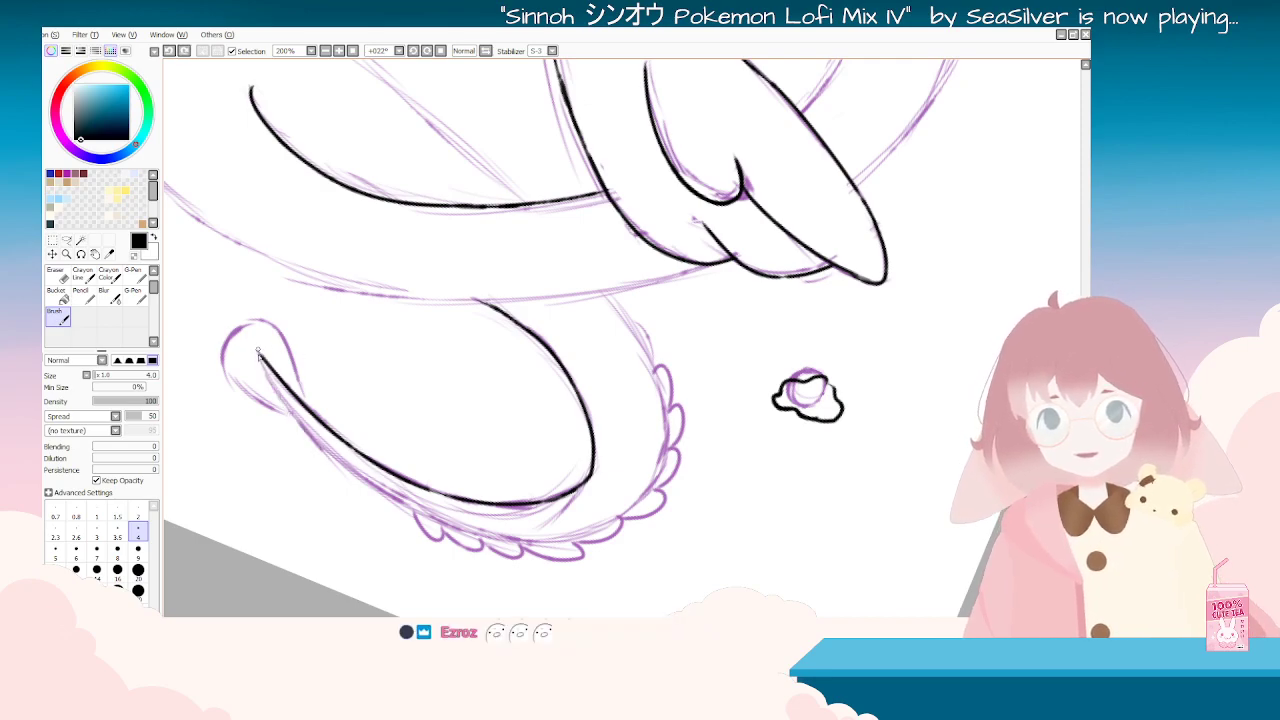
drag(258, 352, 349, 465)
key(ctrl+z)
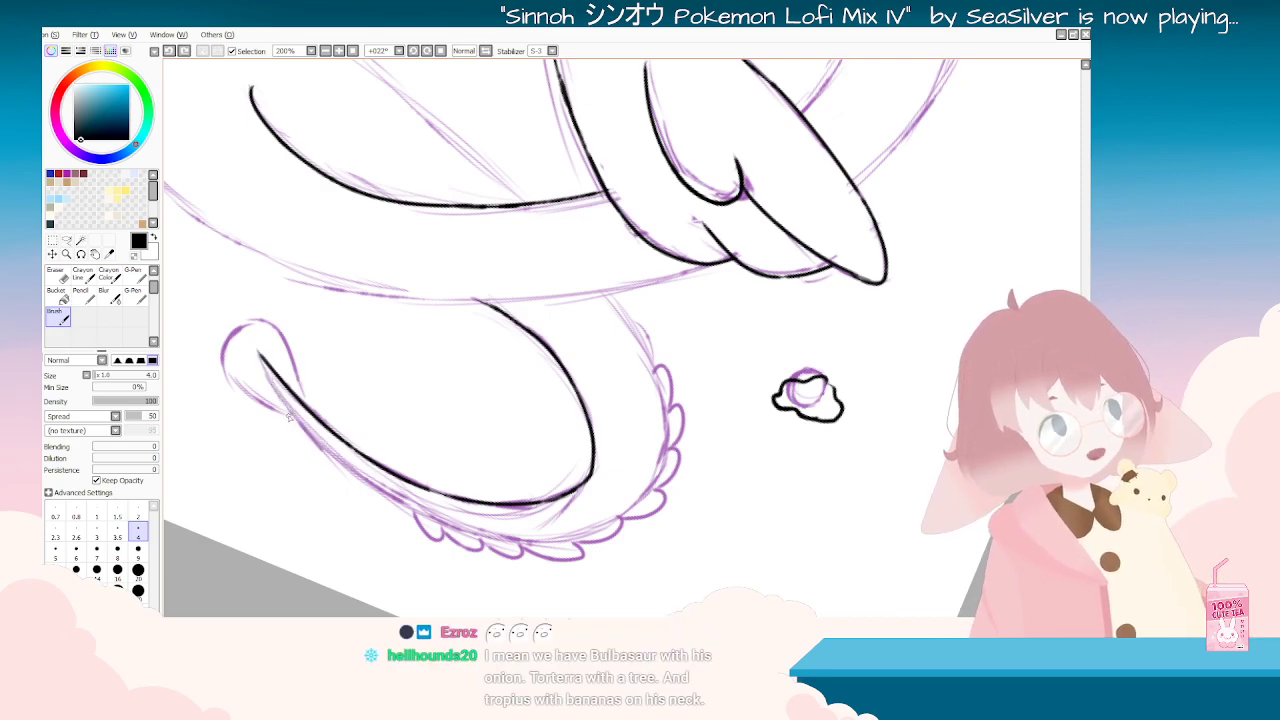
Step: Ink the first stretch of the tail's outer edge, curving from the inner edge's tip toward the start of the scalloped fringe
key(End)
key(End)
key(End)
key(End)
key(End)
key(End)
key(End)
key(End)
key(End)
key(End)
key(Delete)
key(Delete)
key(Delete)
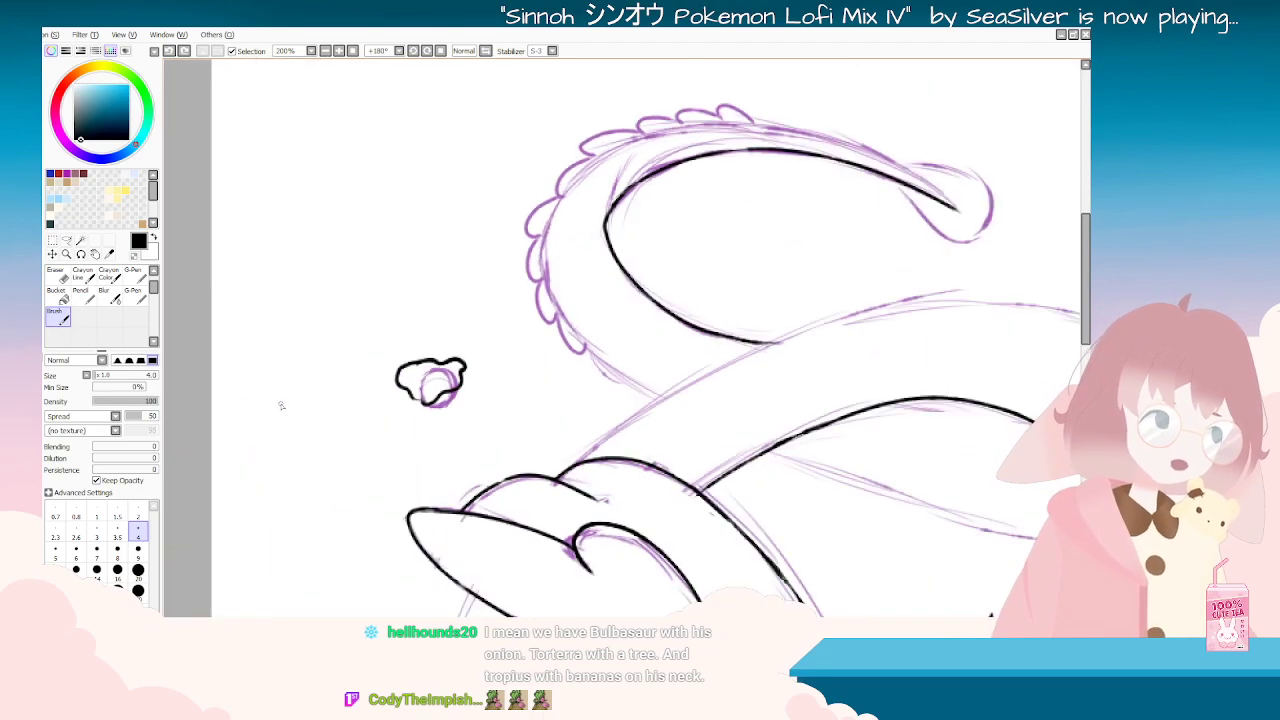
key(Delete)
key(Delete)
key(Delete)
key(Delete)
key(Delete)
key(Delete)
key(Delete)
key(Delete)
key(Delete)
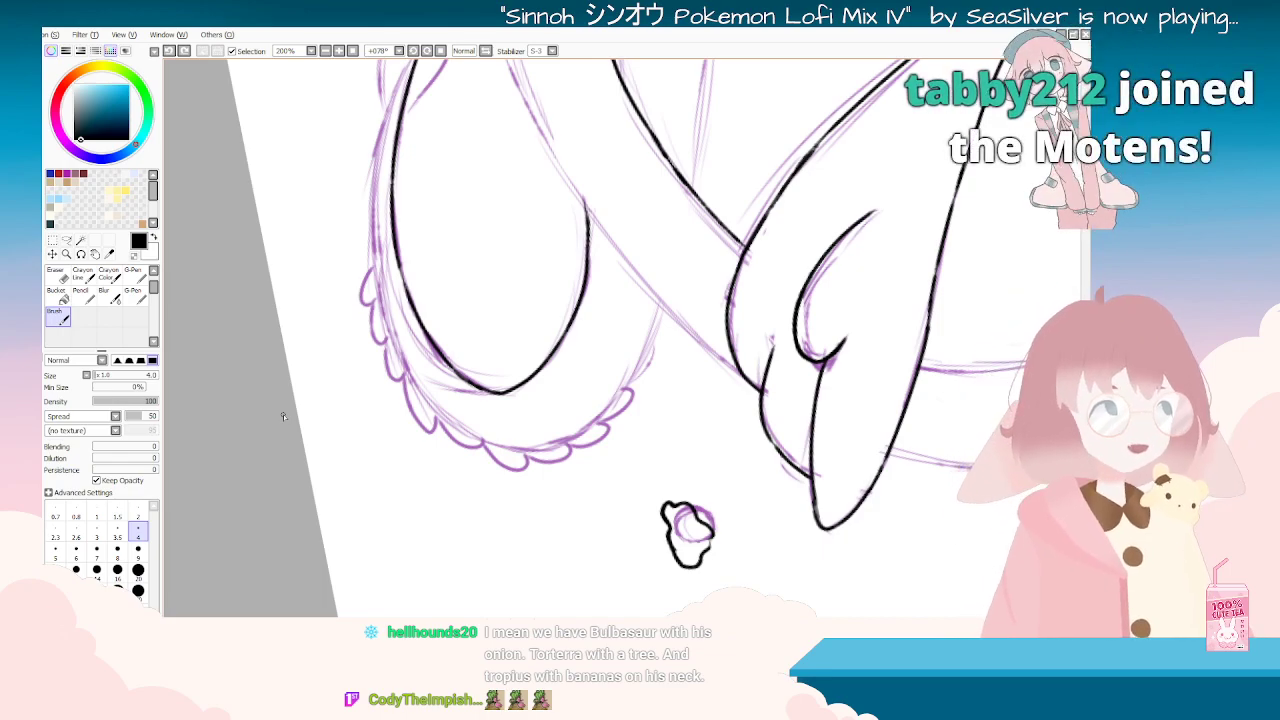
key(Delete)
key(Delete)
key(Delete)
key(Delete)
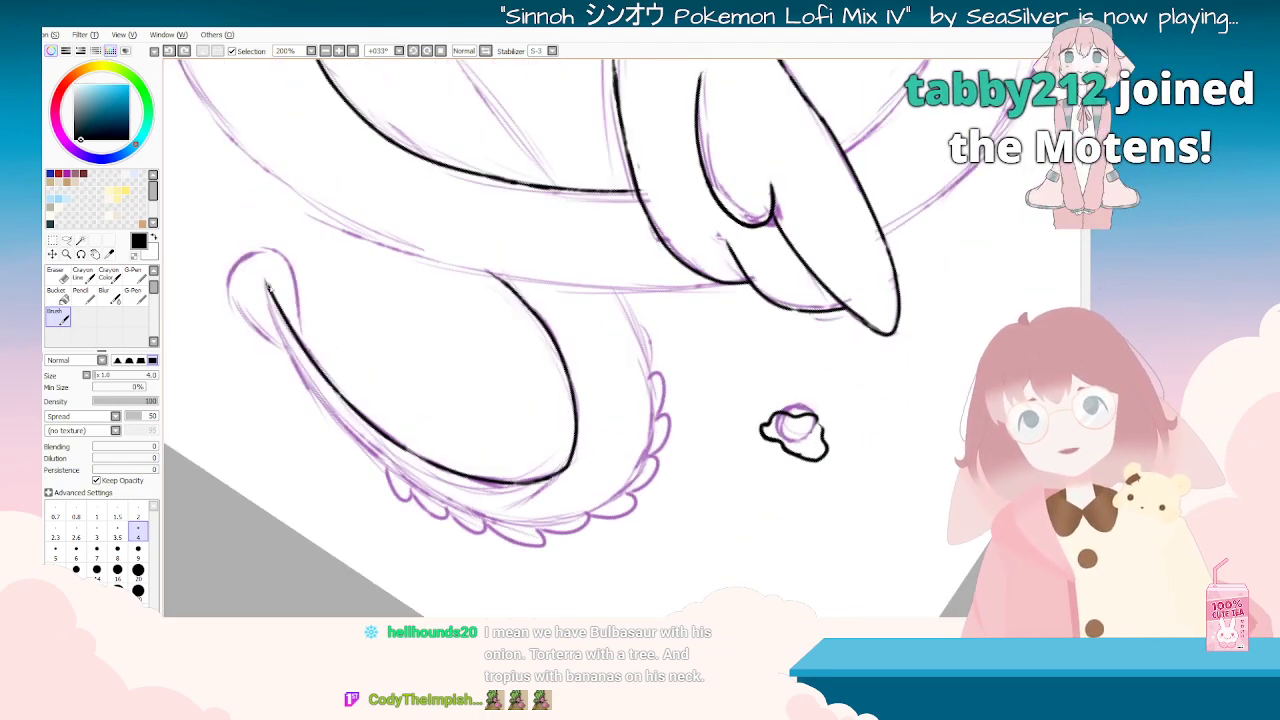
drag(267, 283, 317, 408)
key(ctrl+z)
mouse_move(267, 284)
mouse_down()
mouse_move(309, 392)
mouse_move(353, 441)
mouse_up()
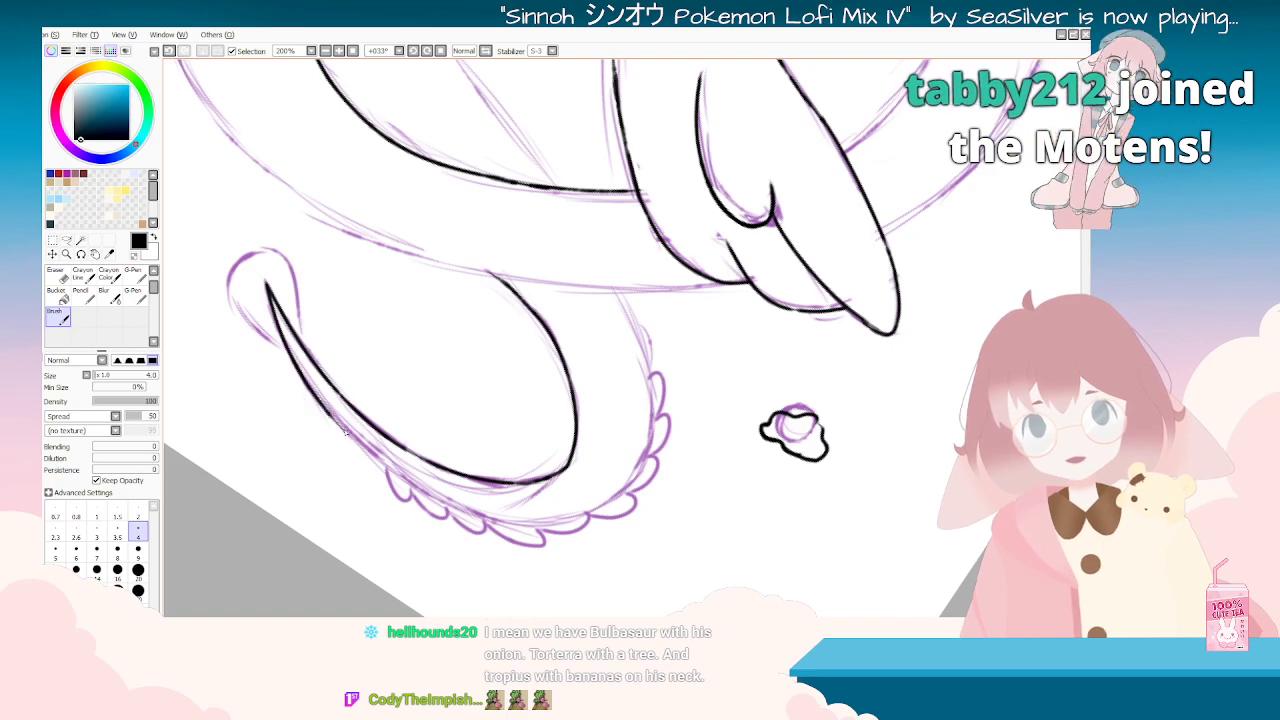
Step: Examine the tail with its new outer-edge stroke and the nearby body coils from other angles
key(Delete)
key(Delete)
key(Delete)
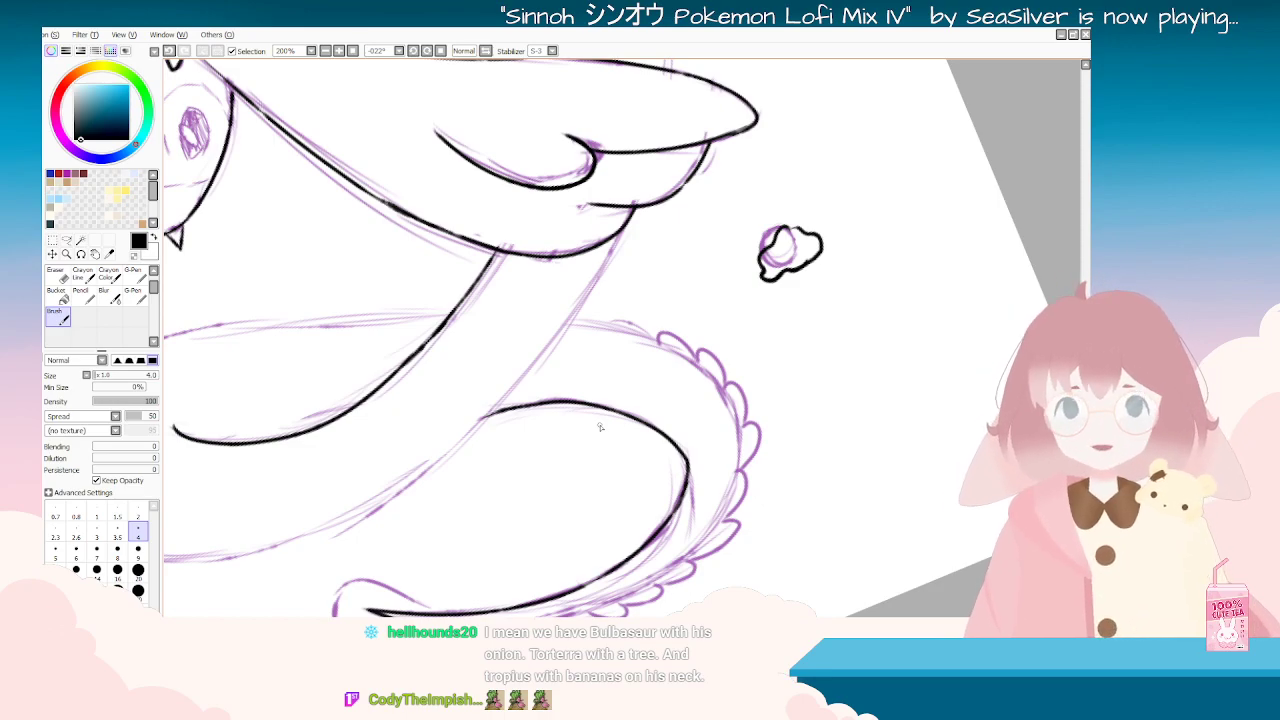
key(End)
key(End)
key(End)
key(End)
key(End)
key(End)
key(Page_Down)
key(Page_Down)
key(Page_Down)
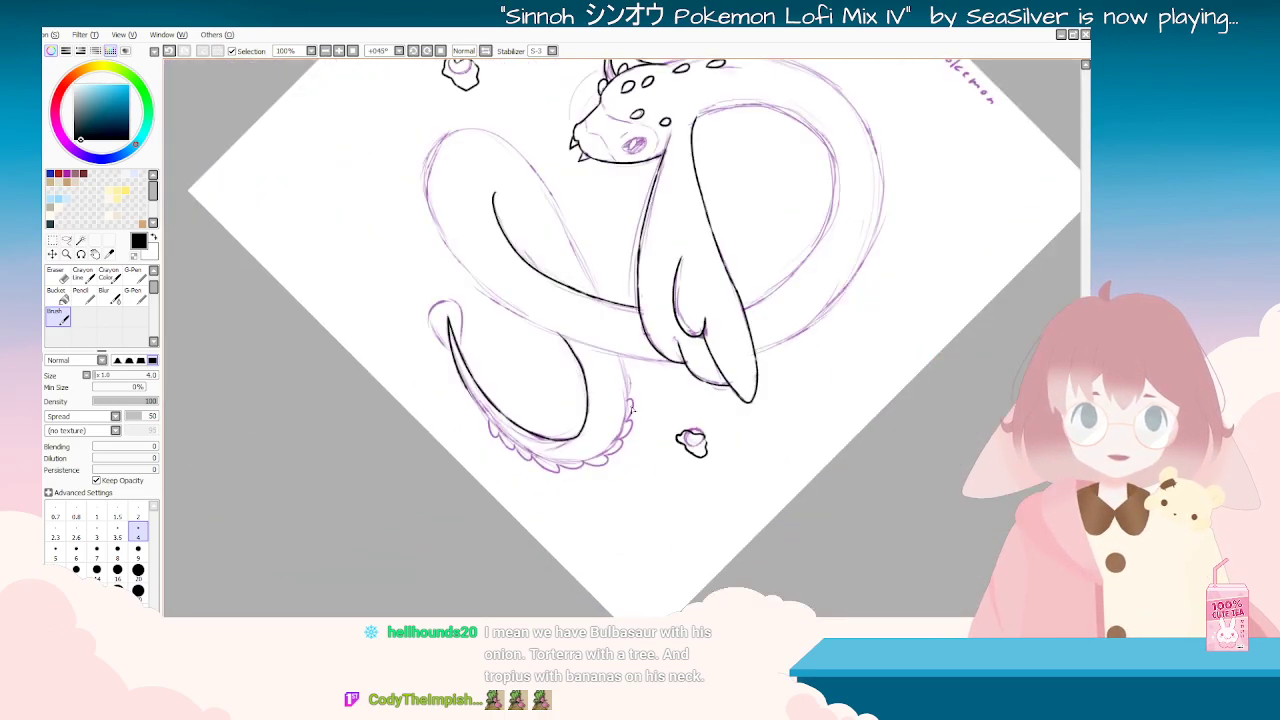
Step: Ink the next stretch of the tail's outer edge, continuing the line from near the tip to the start of the scalloped fringe
key(Delete)
key(Delete)
key(Delete)
key(Delete)
key(Delete)
key(Page_Up)
key(Page_Up)
key(End)
key(End)
key(End)
key(End)
key(End)
key(End)
key(End)
key(End)
key(End)
key(End)
key(End)
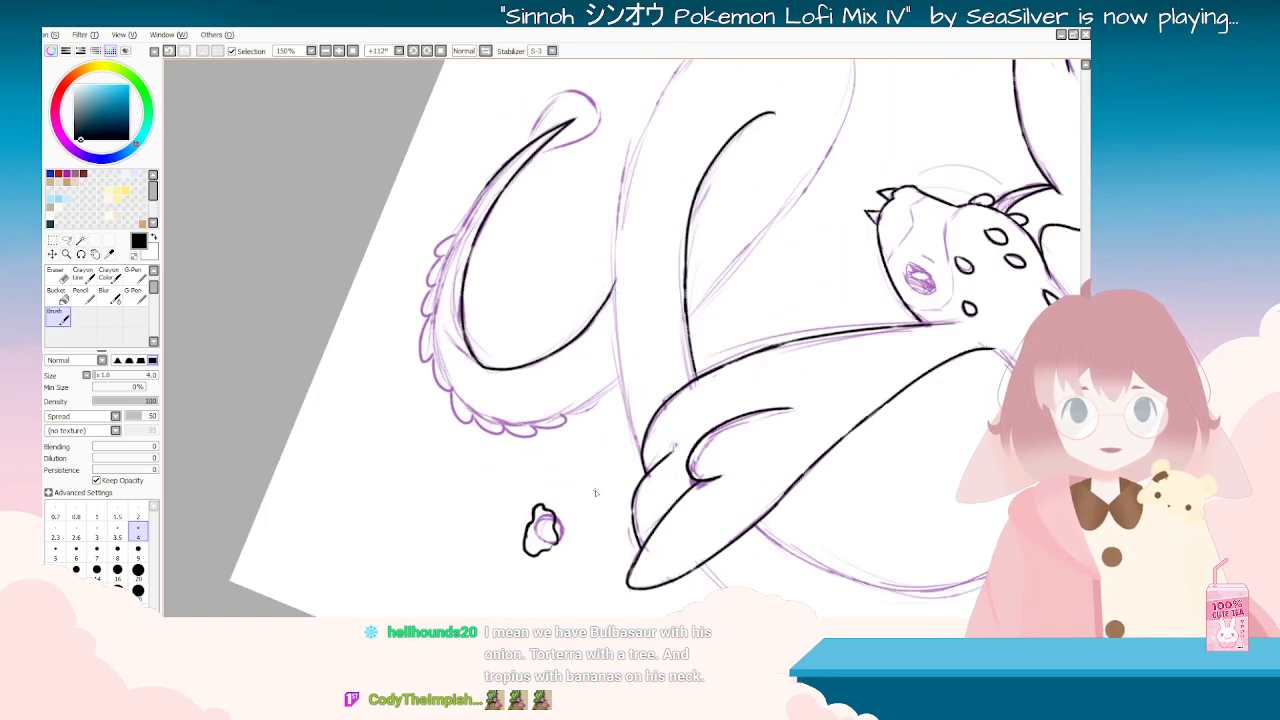
drag(494, 181, 438, 264)
key(ctrl+z)
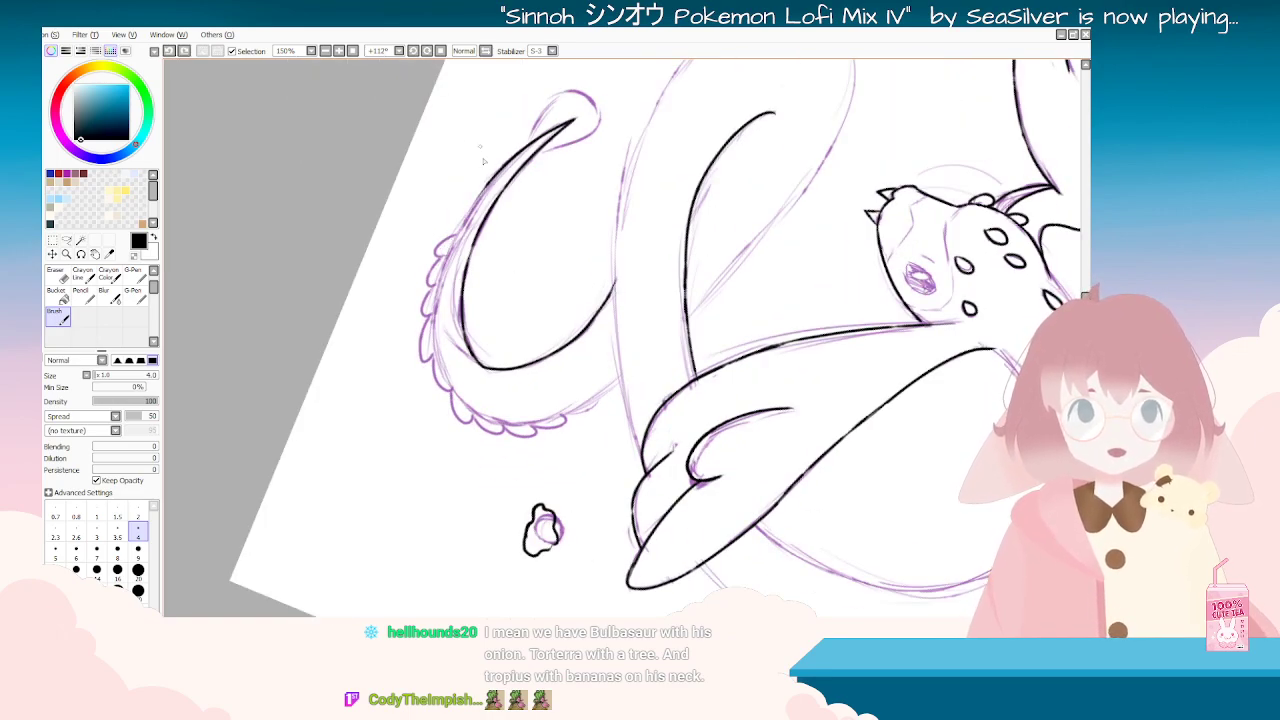
drag(492, 184, 438, 259)
key(ctrl+z)
drag(494, 181, 444, 269)
key(ctrl+z)
drag(490, 186, 452, 250)
Step: Examine the whole serpent drawing upright, with the line art over the purple sketch and with the sketch alone
key(Delete)
key(Delete)
key(Delete)
key(Delete)
key(Delete)
key(Delete)
key(Delete)
key(Delete)
key(Delete)
key(Page_Down)
key(Page_Down)
key(Delete)
key(Delete)
key(End)
key(Page_Down)
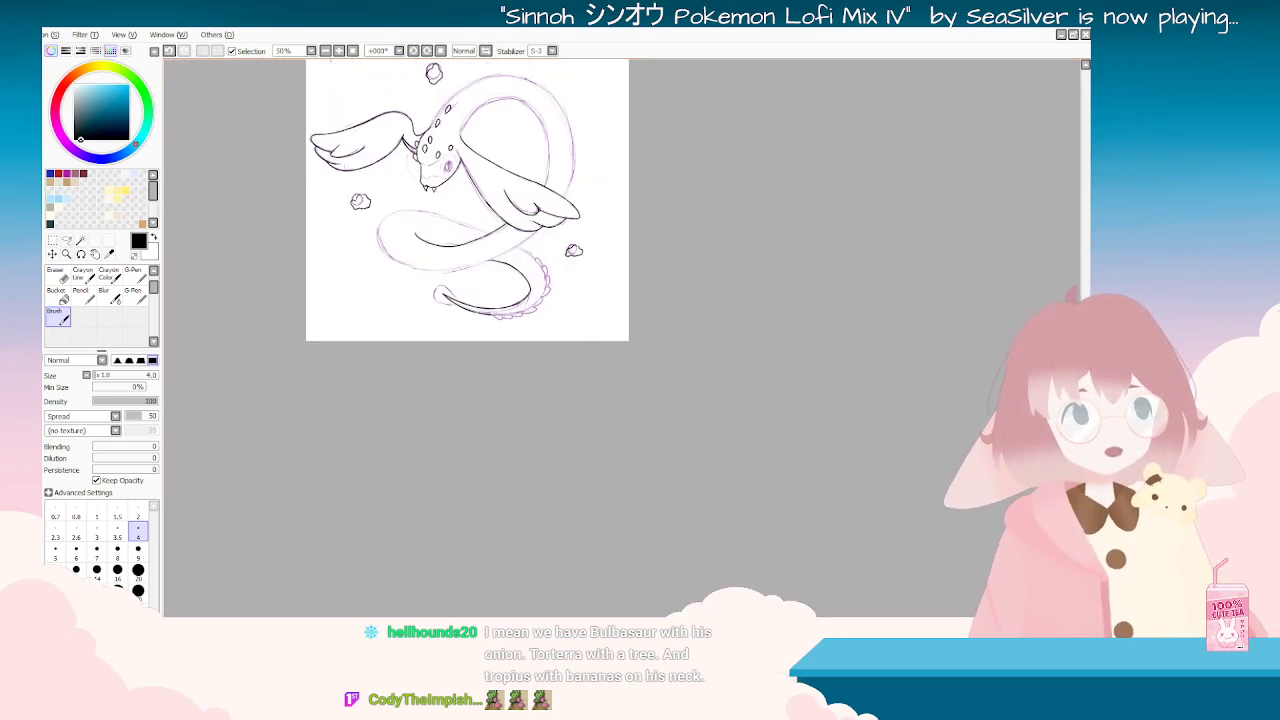
drag(473, 209, 473, 400)
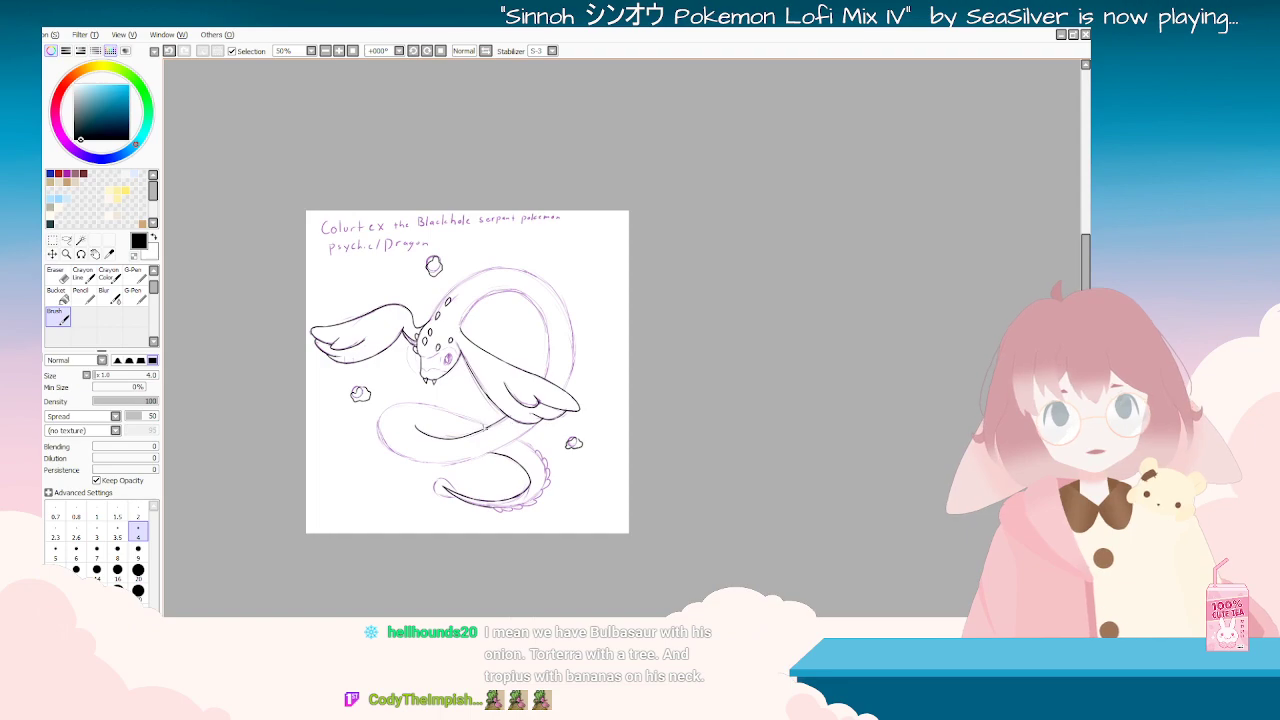
scroll(465, 399, up, 1)
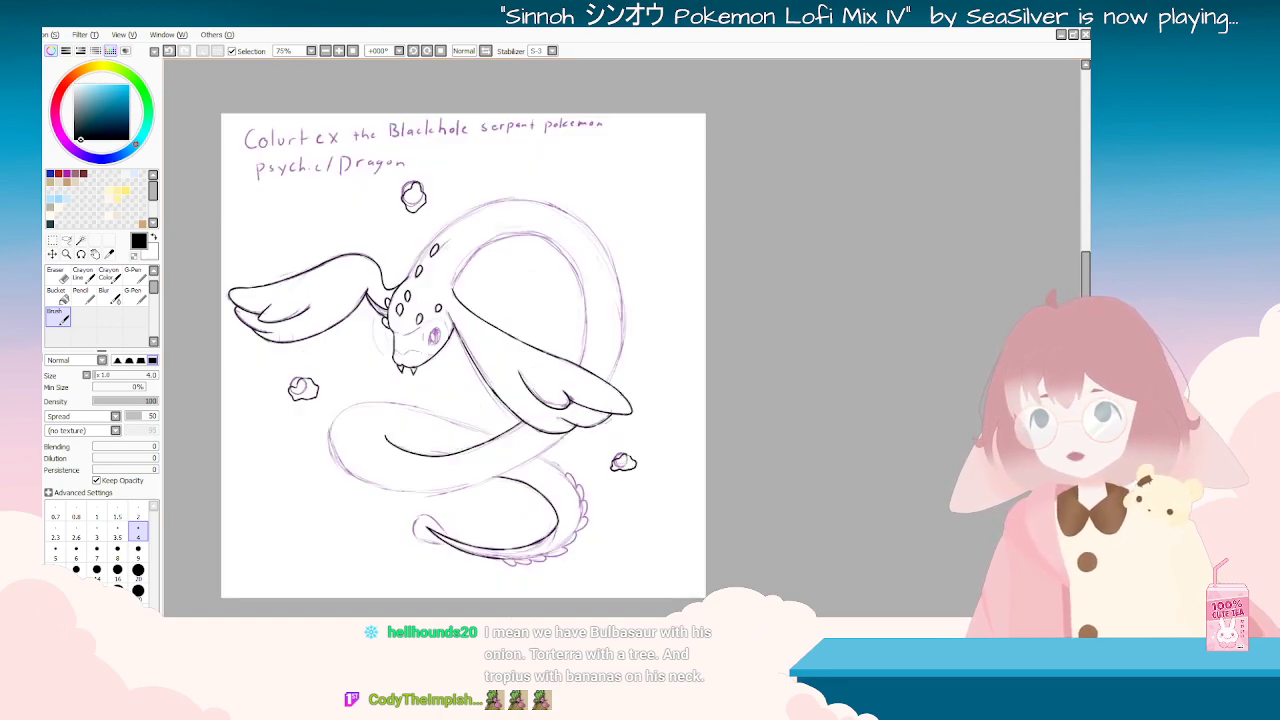
key(Delete)
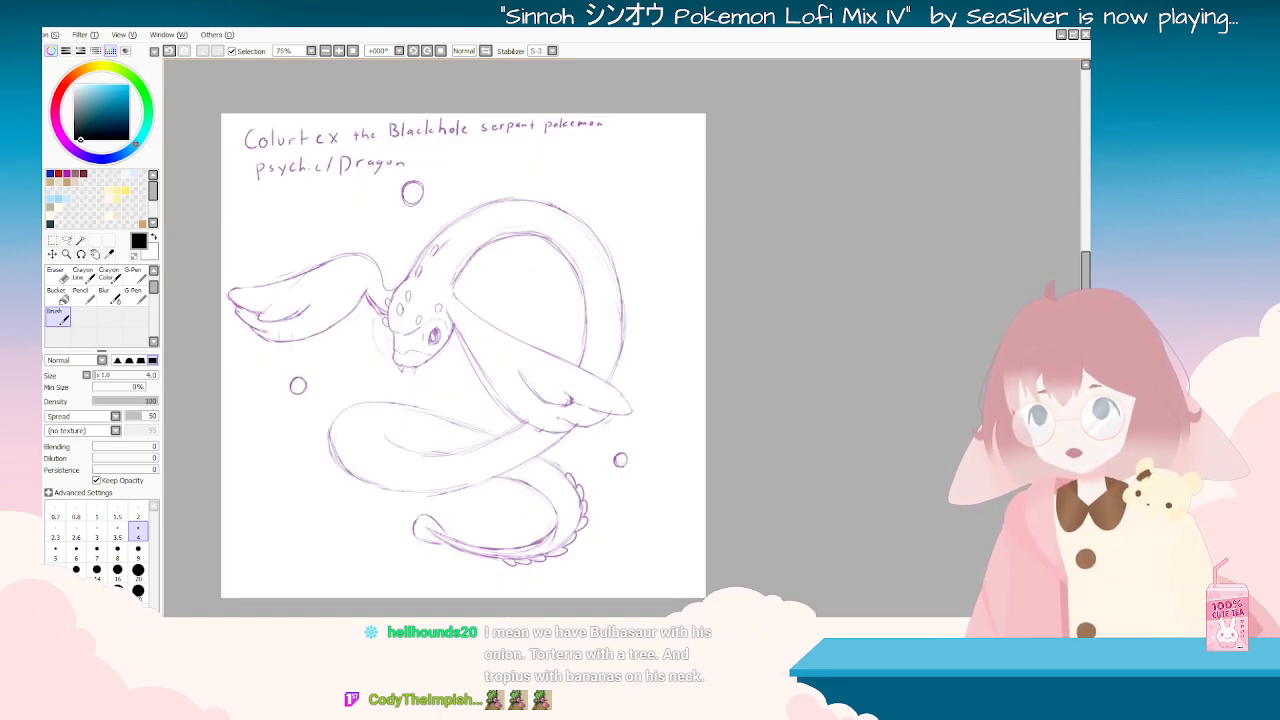
Step: Examine the coloured Lunarian Adorapent artwork up close and tilted, and the Luna Varient artwork as a whole
key(Delete)
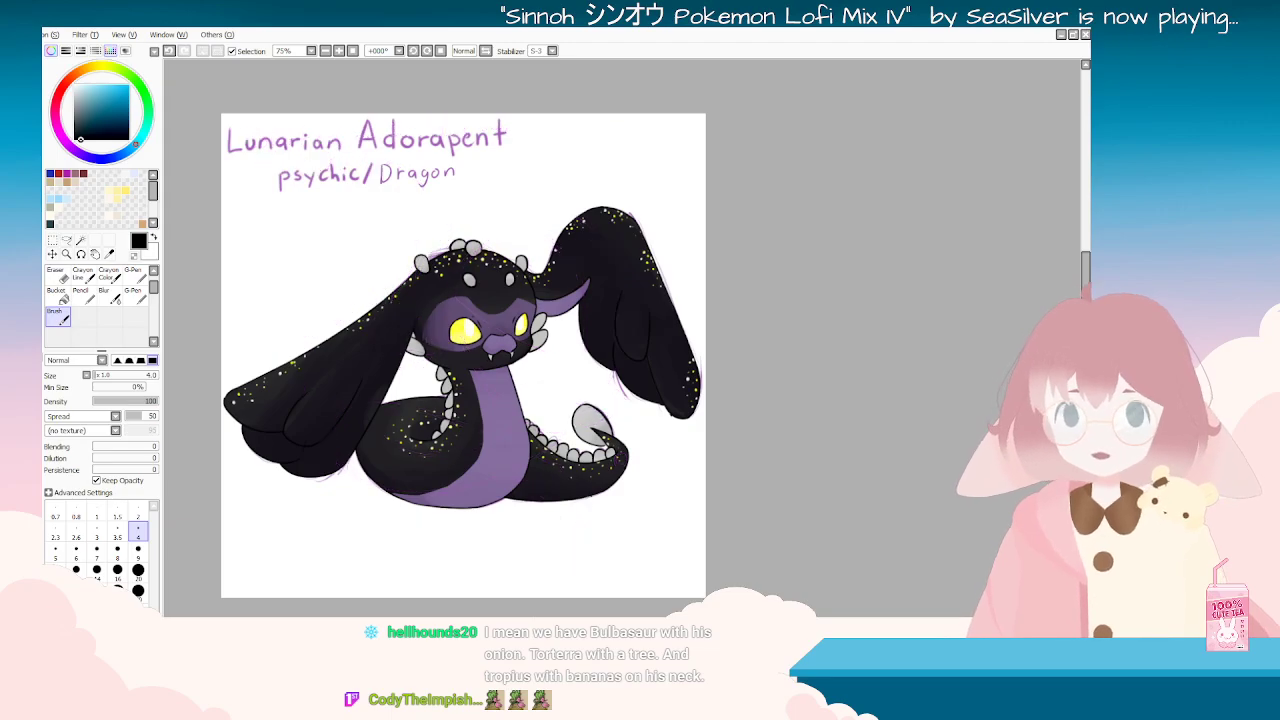
scroll(355, 353, up, 1)
scroll(355, 353, down, 2)
scroll(355, 353, up, 2)
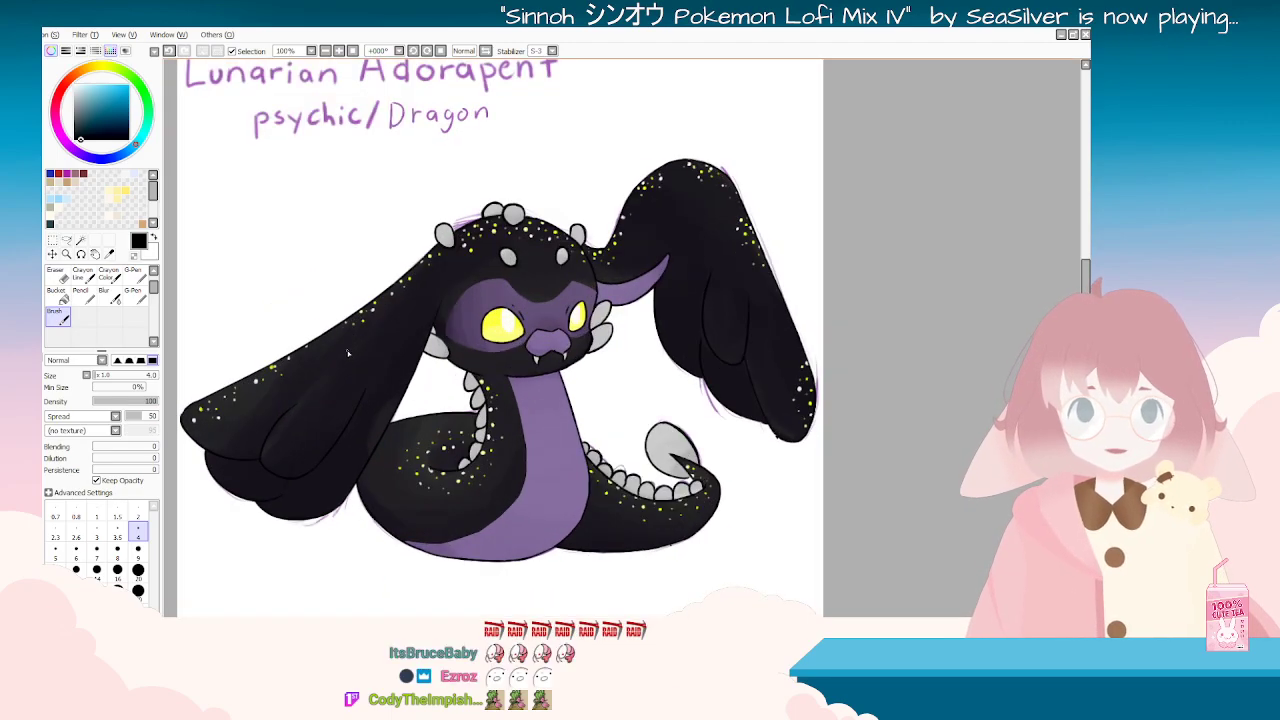
key(Delete)
key(Delete)
key(Delete)
key(Delete)
key(Delete)
key(Delete)
key(Delete)
key(Delete)
key(Delete)
key(Delete)
key(Delete)
key(Delete)
key(Delete)
key(Delete)
key(Delete)
key(Delete)
key(Delete)
key(Delete)
key(Delete)
key(Delete)
key(Delete)
key(Delete)
key(Delete)
key(Delete)
key(Delete)
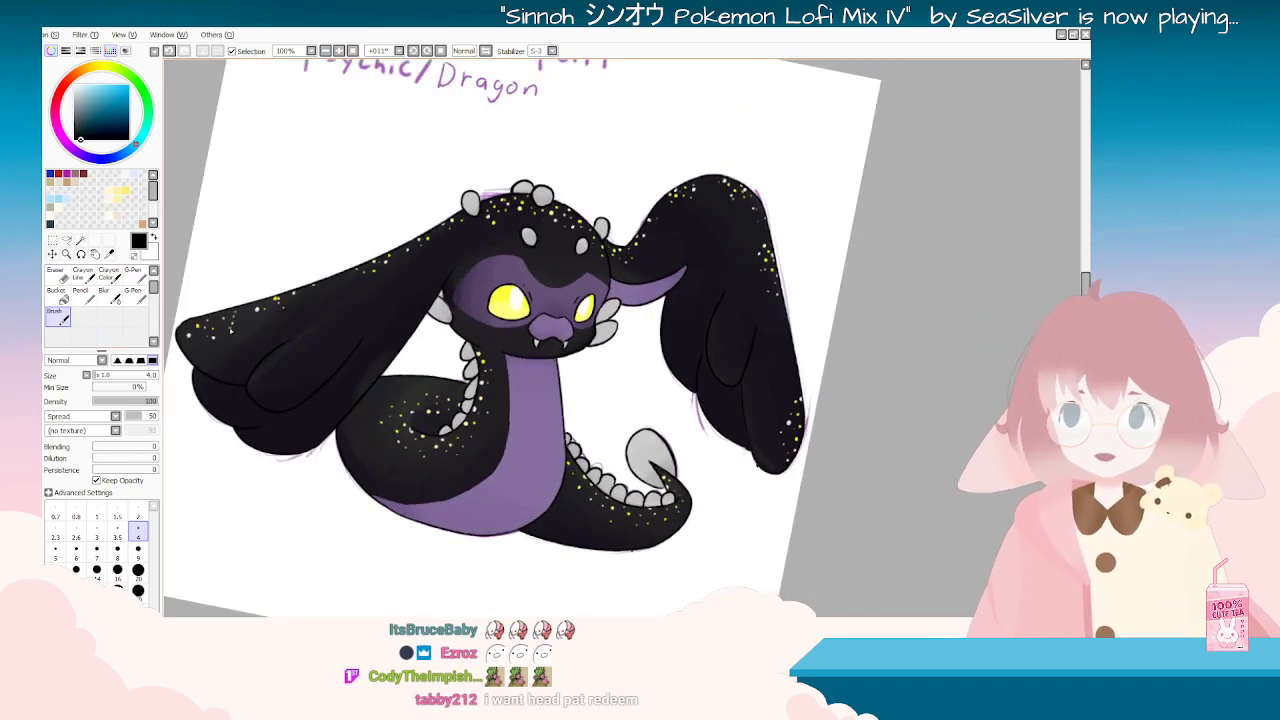
scroll(335, 357, down, 1)
key(Home)
key(ctrl+Tab)
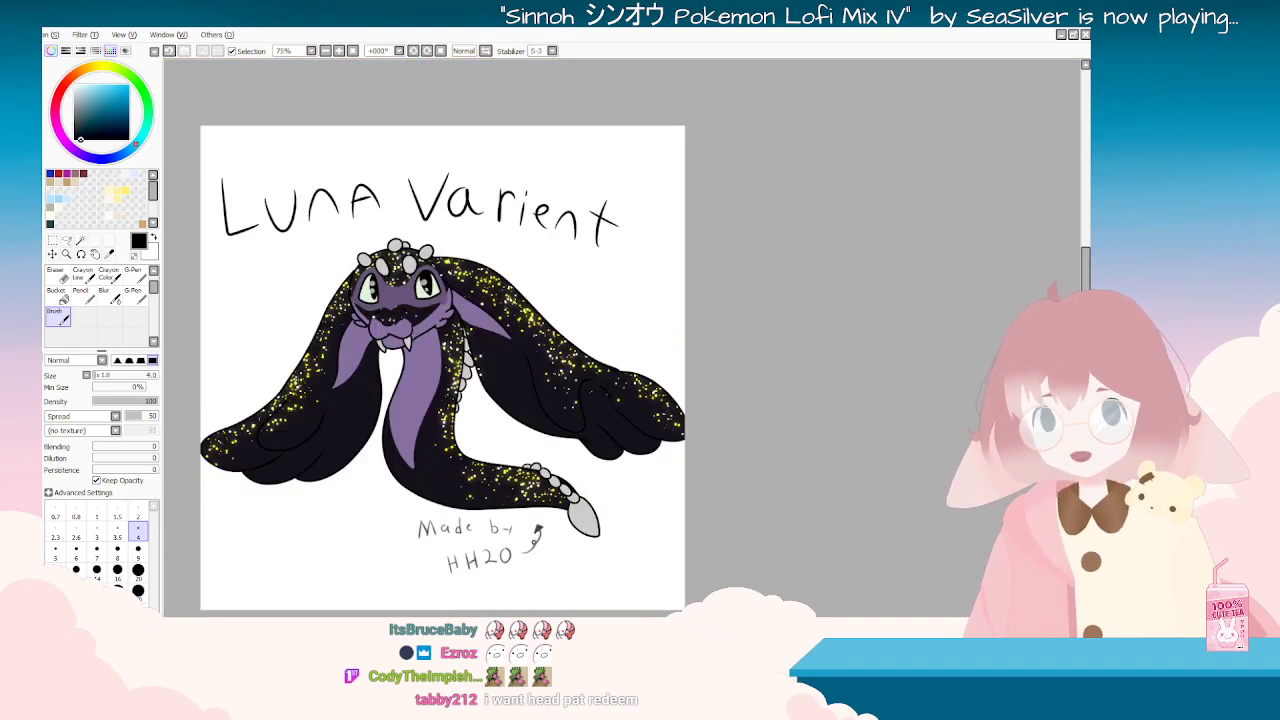
key(ctrl+Tab)
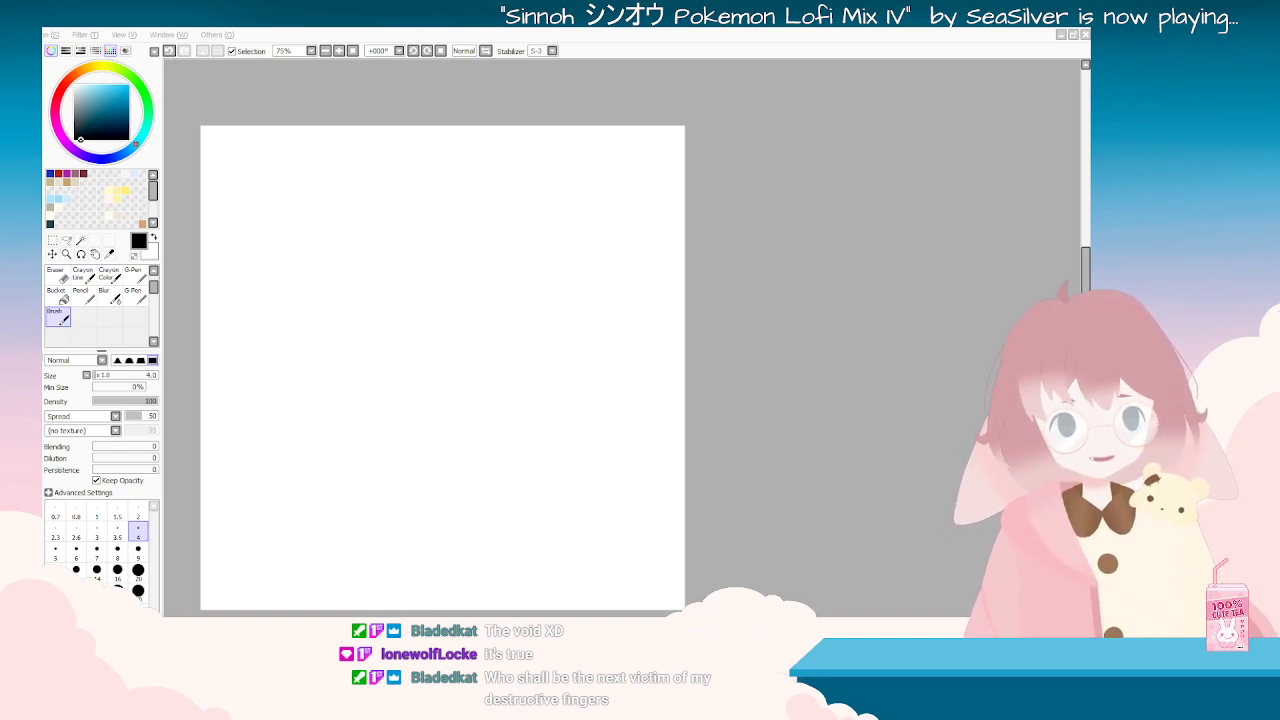
Step: Look over the canvas with its drawing hidden, and bring back the serpent's black line art and purple sketch
key(alt+Tab)
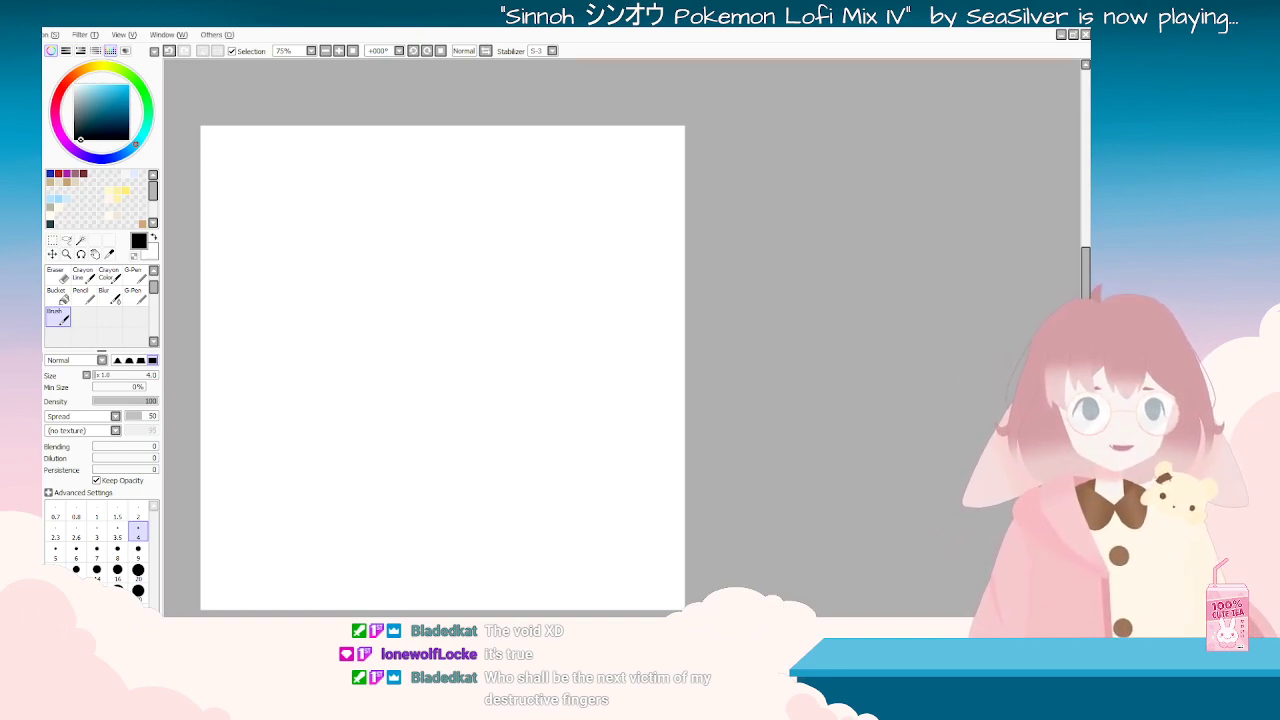
scroll(720, 391, left, 6)
scroll(720, 391, up, 1)
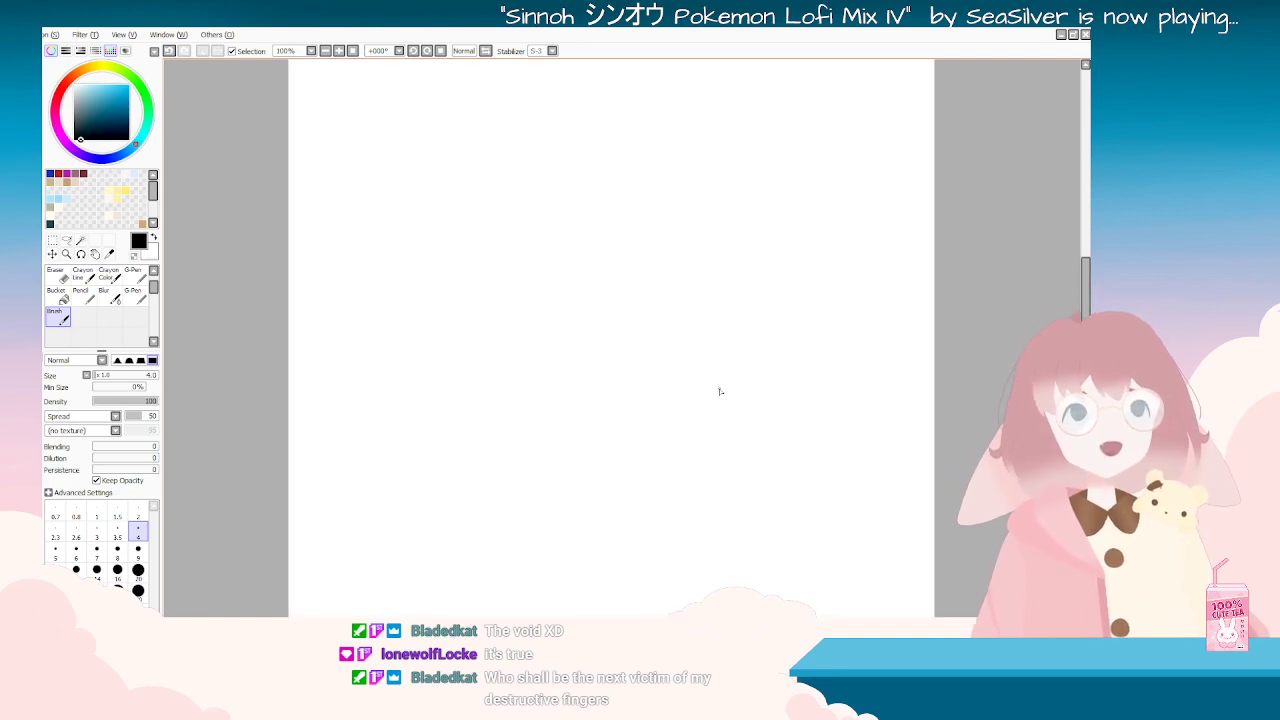
scroll(680, 409, down, 2)
scroll(551, 449, up, 2)
scroll(657, 457, down, 2)
scroll(723, 463, up, 1)
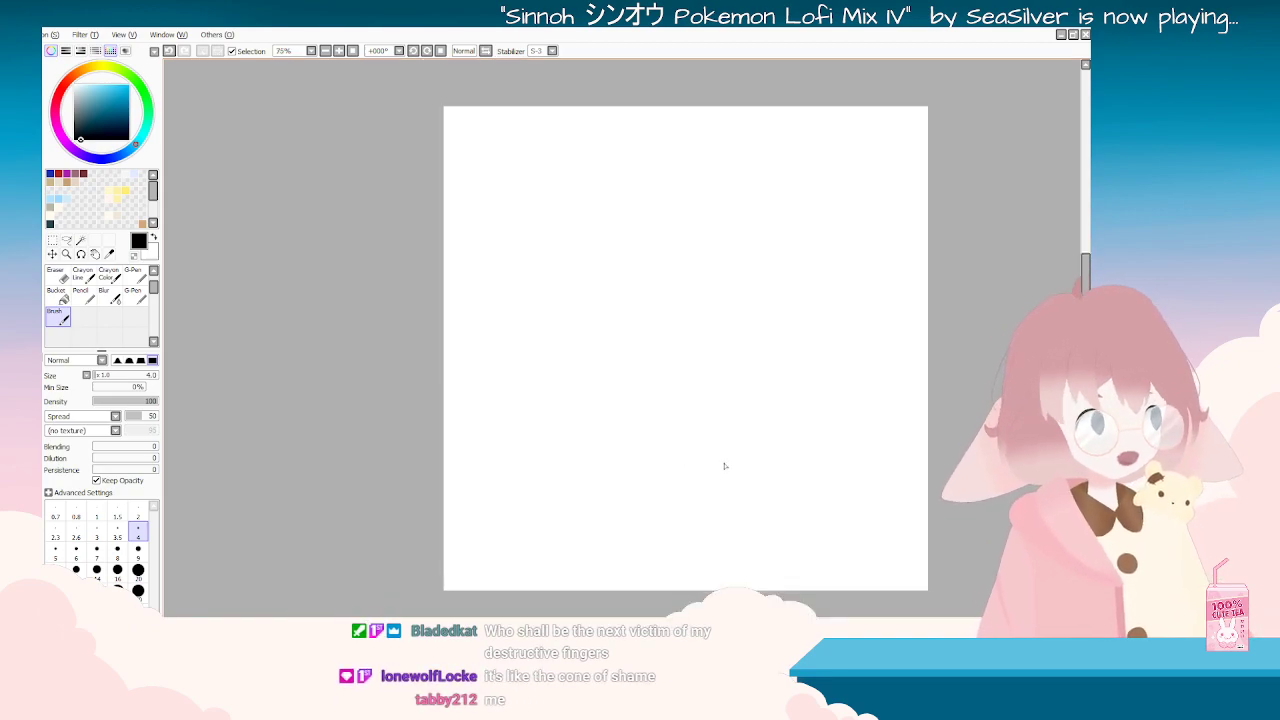
scroll(725, 466, down, 1)
scroll(725, 466, up, 1)
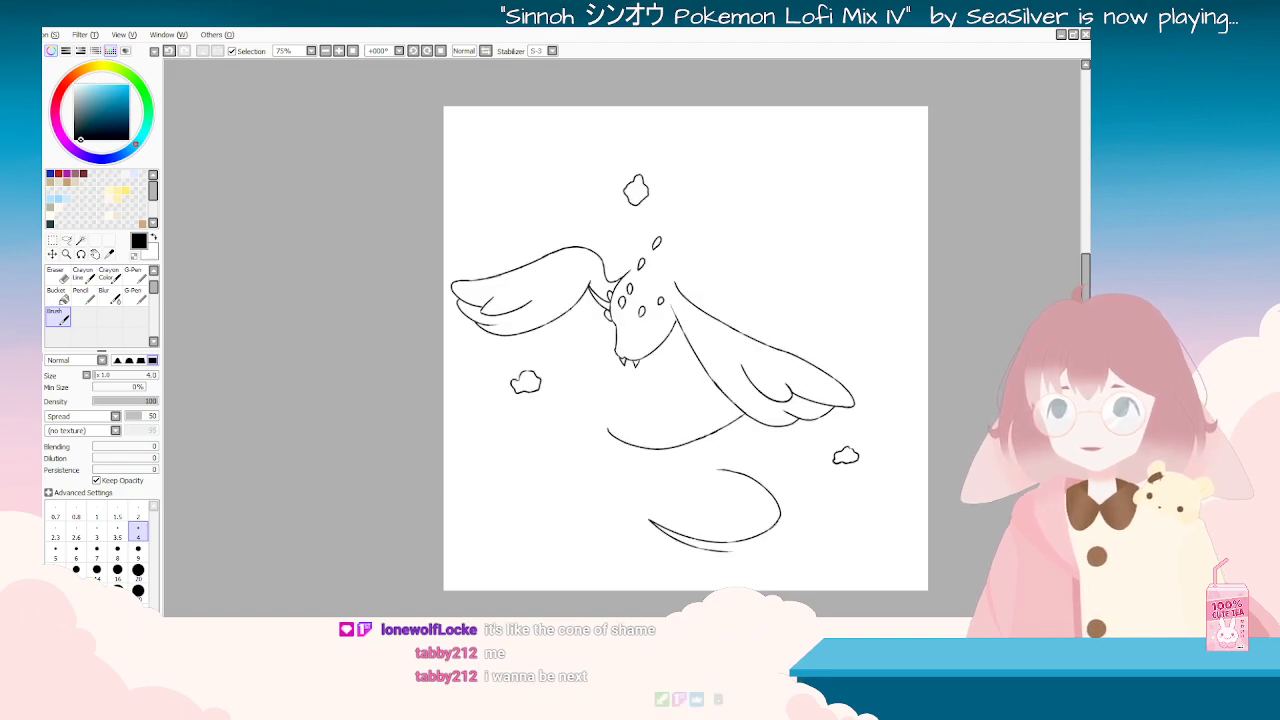
scroll(788, 378, up, 1)
scroll(804, 392, down, 1)
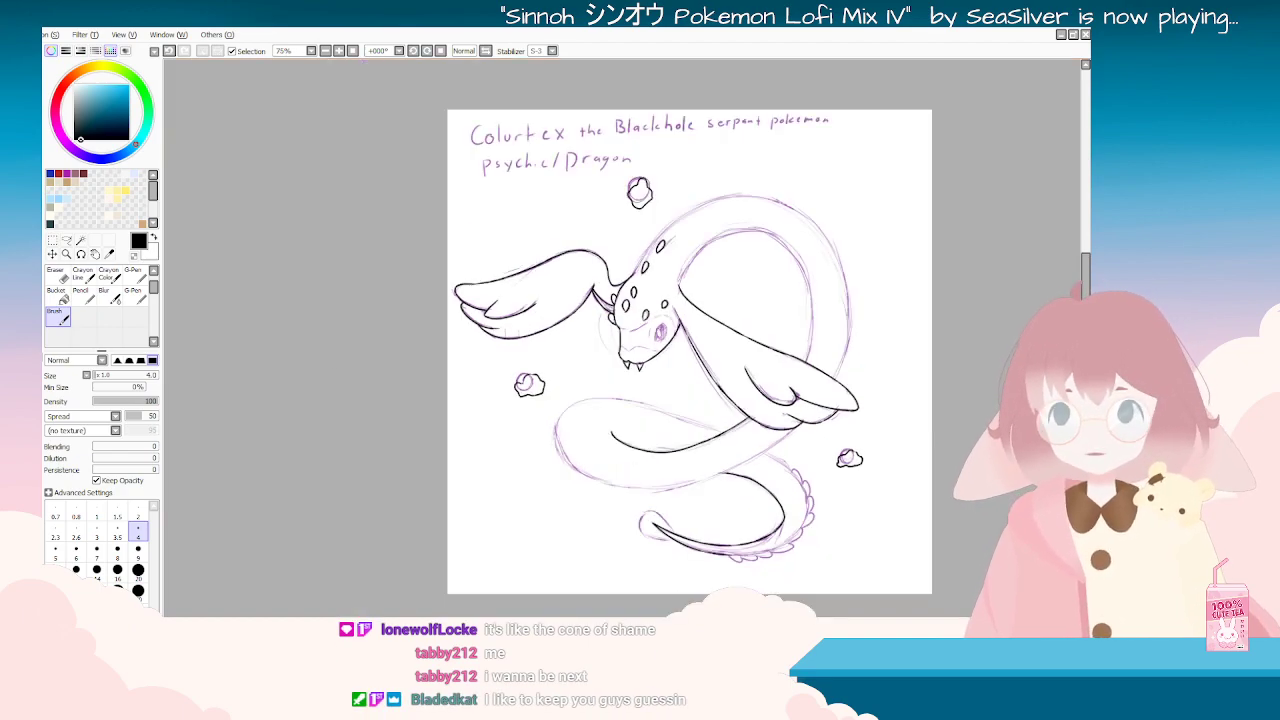
Step: Switch to the grey rough sketch of the creature with ribs and a segmented tail, and examine it from several rotations
key(ctrl+Tab)
scroll(525, 482, up, 1)
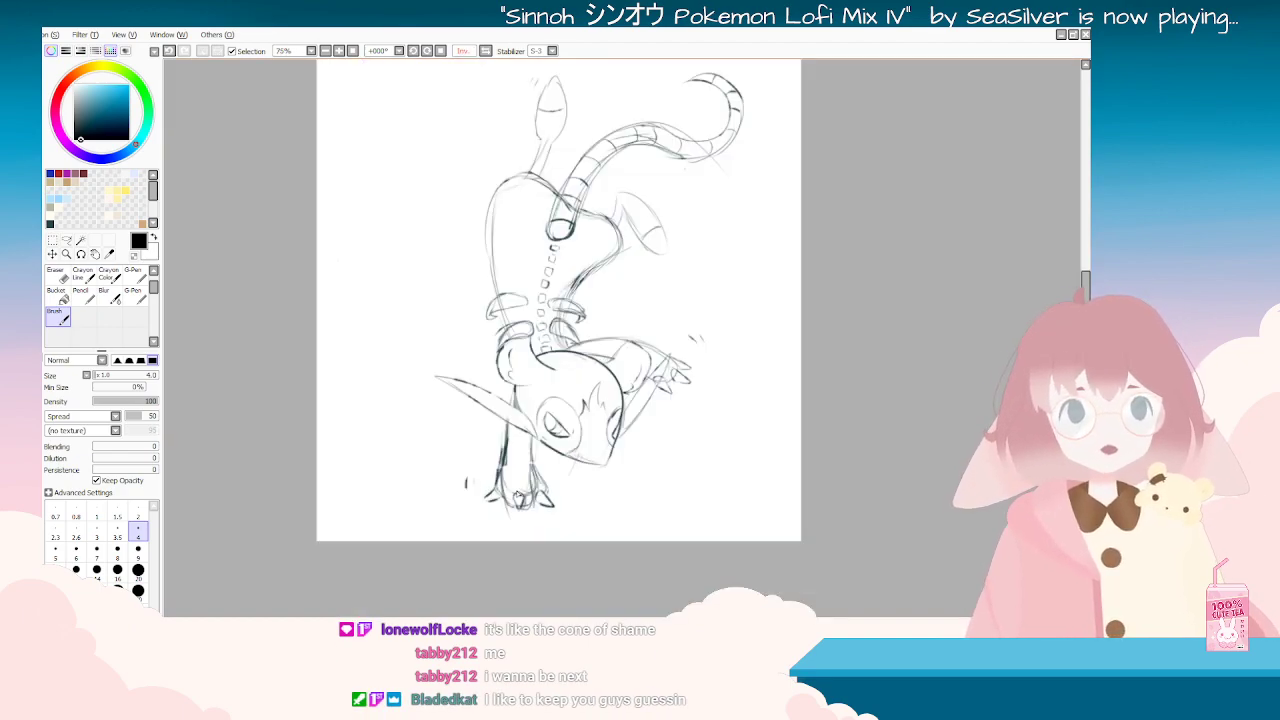
scroll(520, 478, down, 1)
key(Delete)
key(Delete)
key(Delete)
key(Delete)
key(Delete)
key(Delete)
key(Delete)
key(Delete)
key(Delete)
key(Delete)
key(Delete)
key(Delete)
key(Delete)
key(Delete)
key(Delete)
key(Delete)
key(Delete)
key(Delete)
key(Delete)
key(Delete)
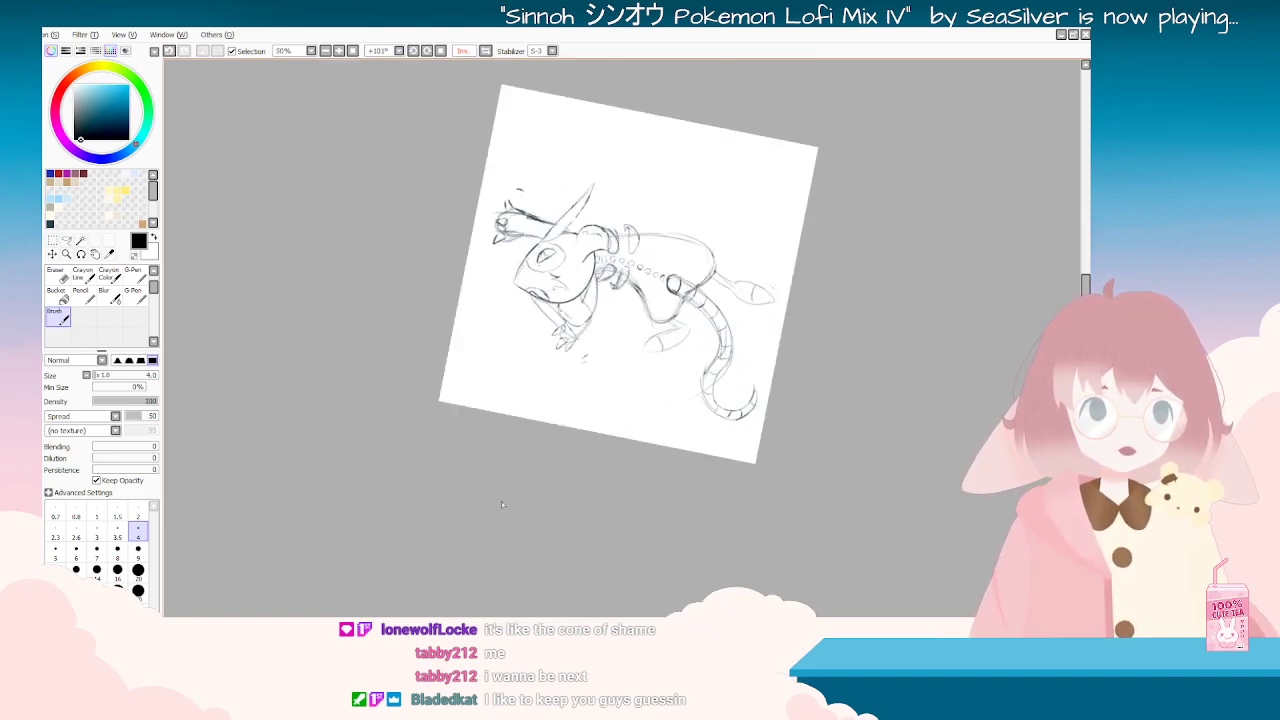
scroll(550, 484, up, 1)
key(End)
key(End)
key(End)
key(End)
key(End)
key(End)
key(End)
key(End)
key(End)
key(End)
key(End)
key(End)
key(End)
key(End)
key(End)
key(End)
key(End)
key(End)
key(End)
key(End)
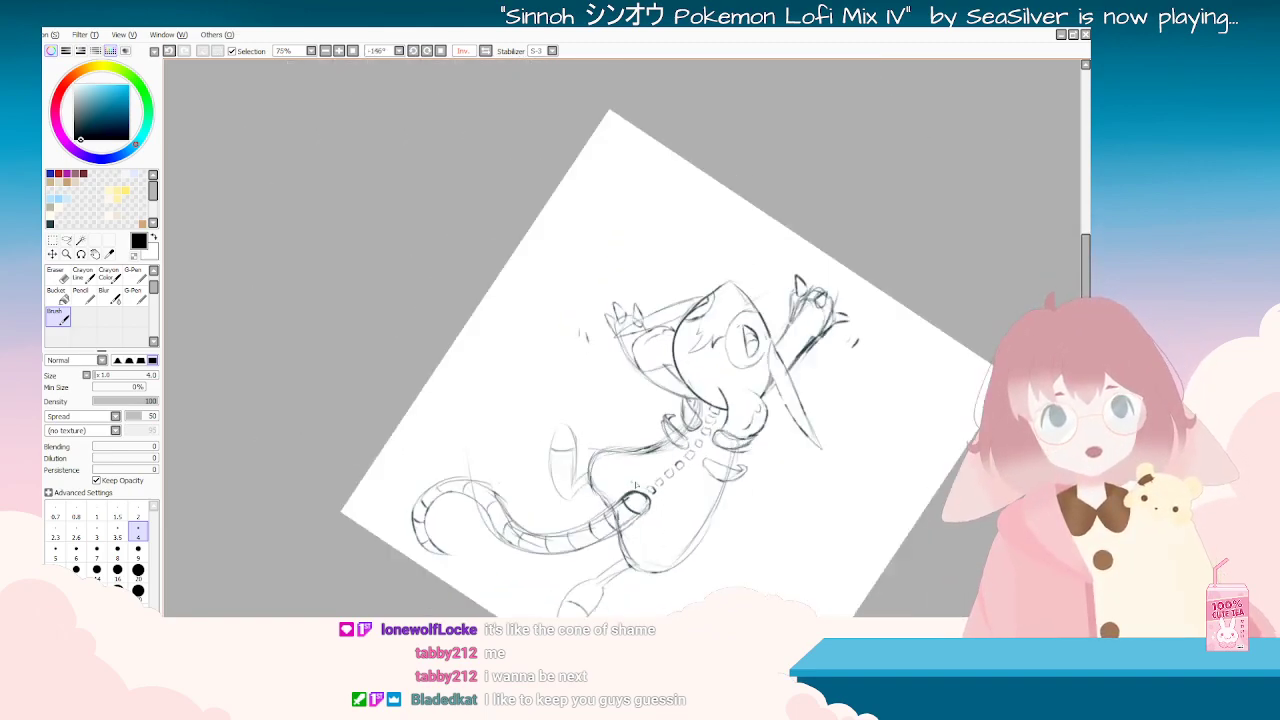
key(End)
key(Delete)
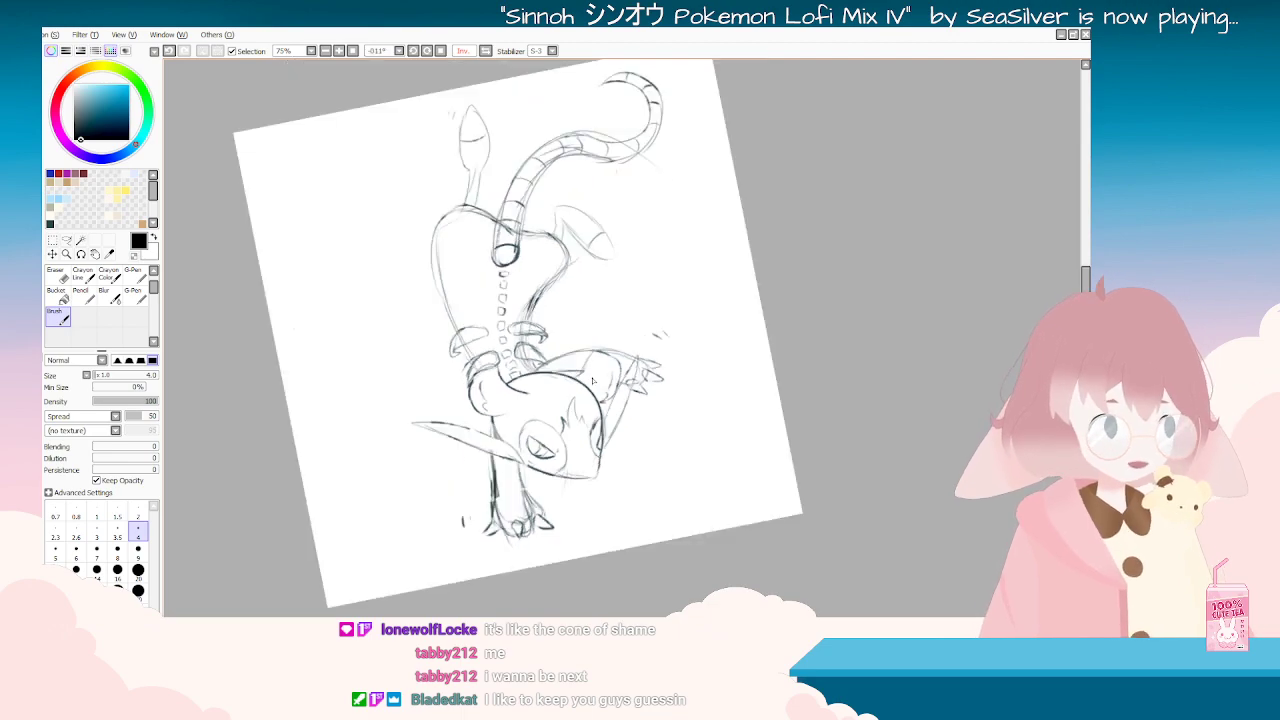
key(End)
key(End)
key(Delete)
scroll(586, 330, down, 2)
scroll(573, 268, up, 3)
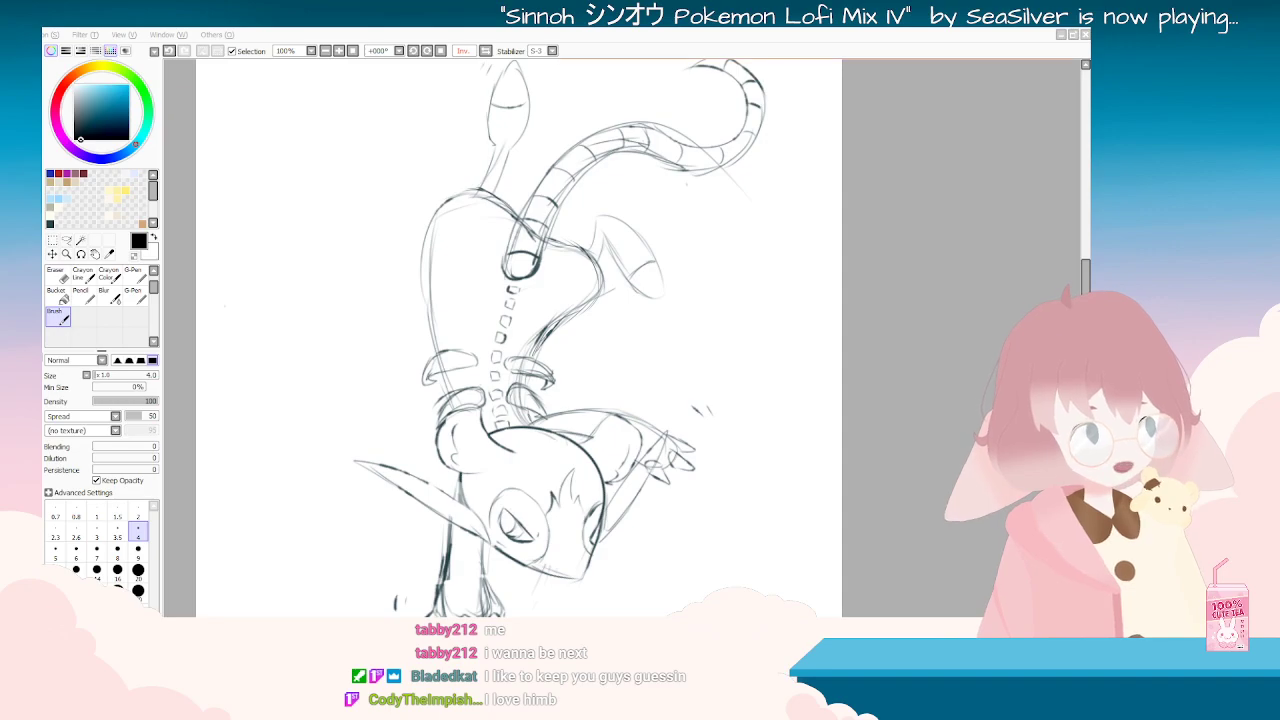
Step: Examine the ribbed creature's rough sketch upright and slightly tilted, both as a whole and closer on its head and body
scroll(622, 512, down, 2)
scroll(634, 563, up, 1)
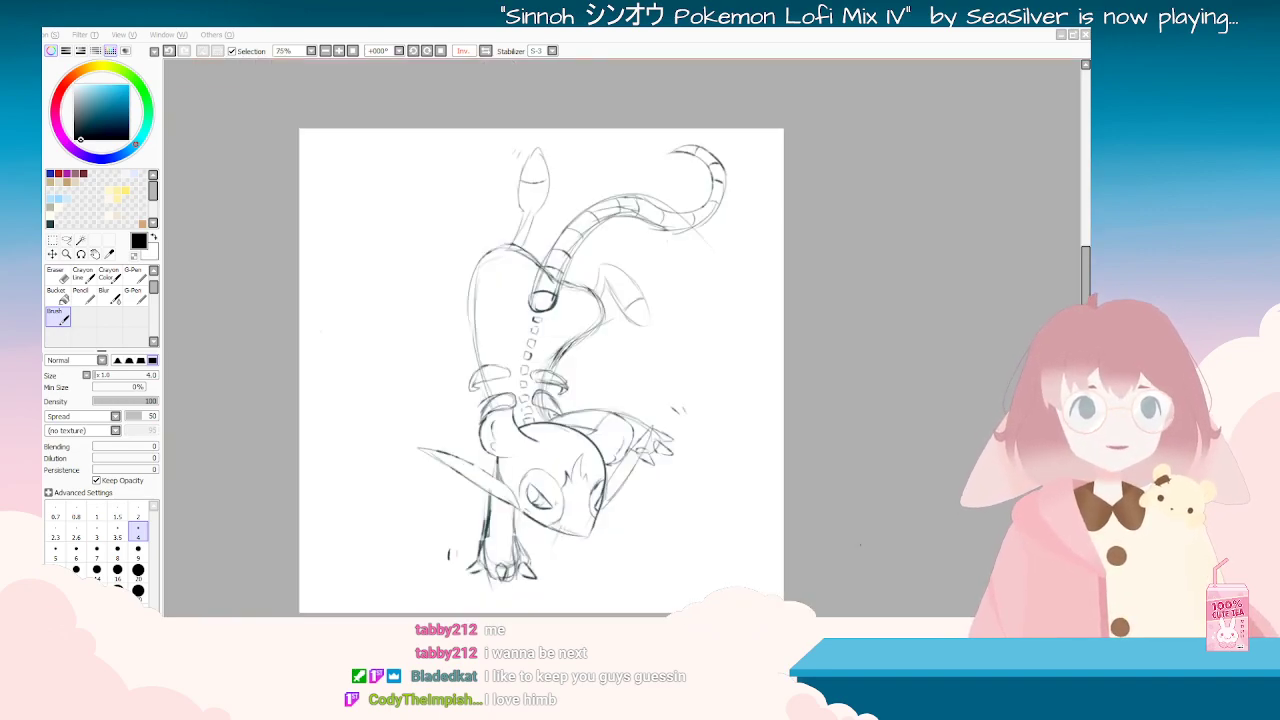
drag(400, 400, 891, 524)
drag(420, 300, 829, 526)
drag(568, 544, 789, 534)
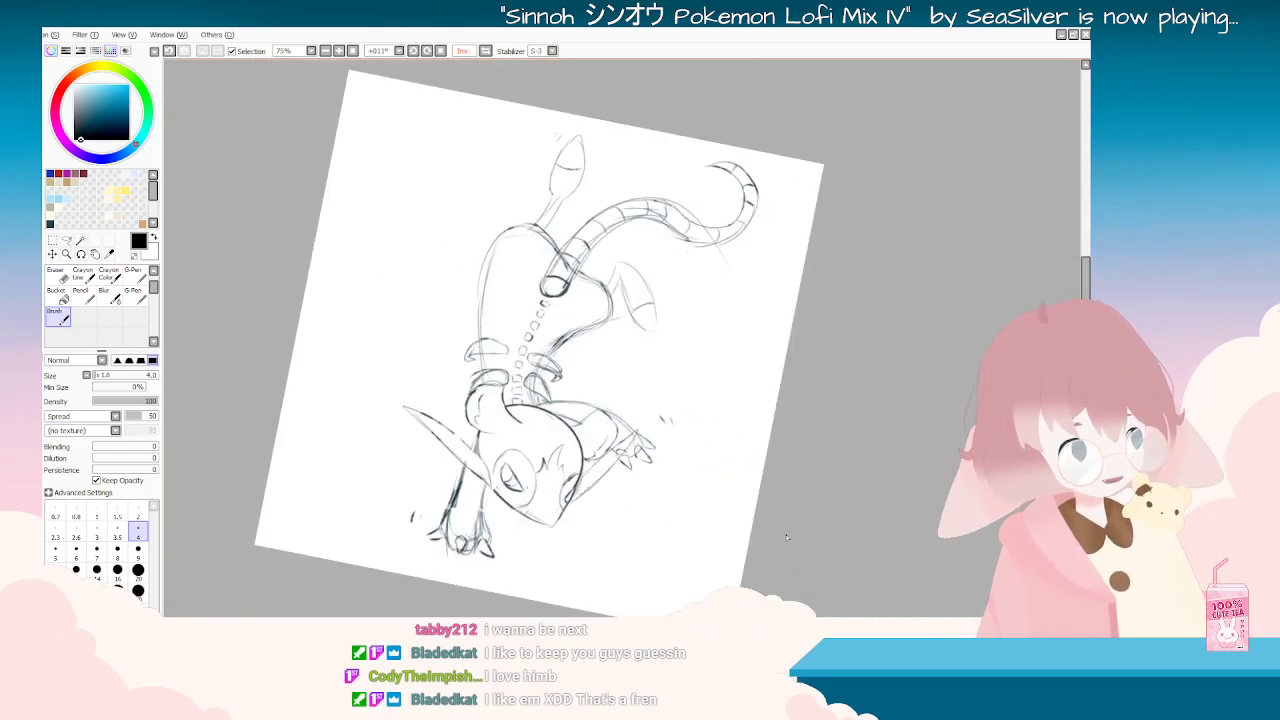
drag(612, 556, 686, 548)
key(Home)
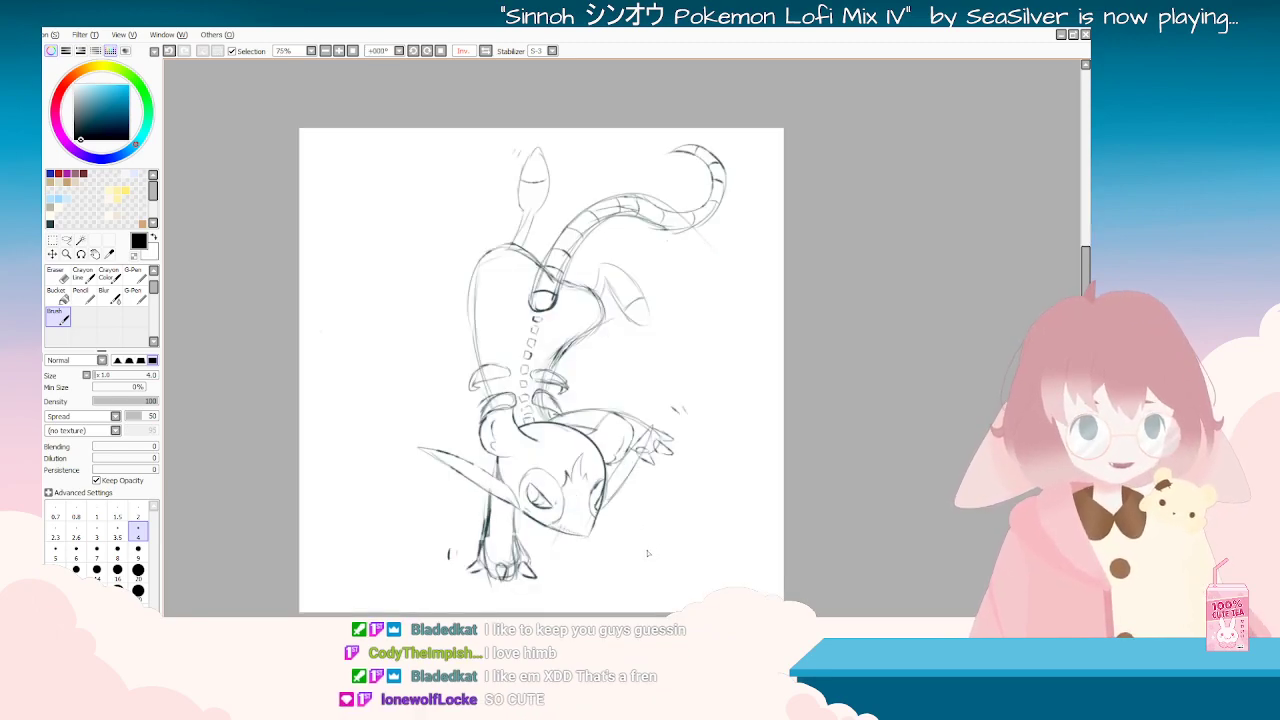
key(minus)
key(plus)
key(plus)
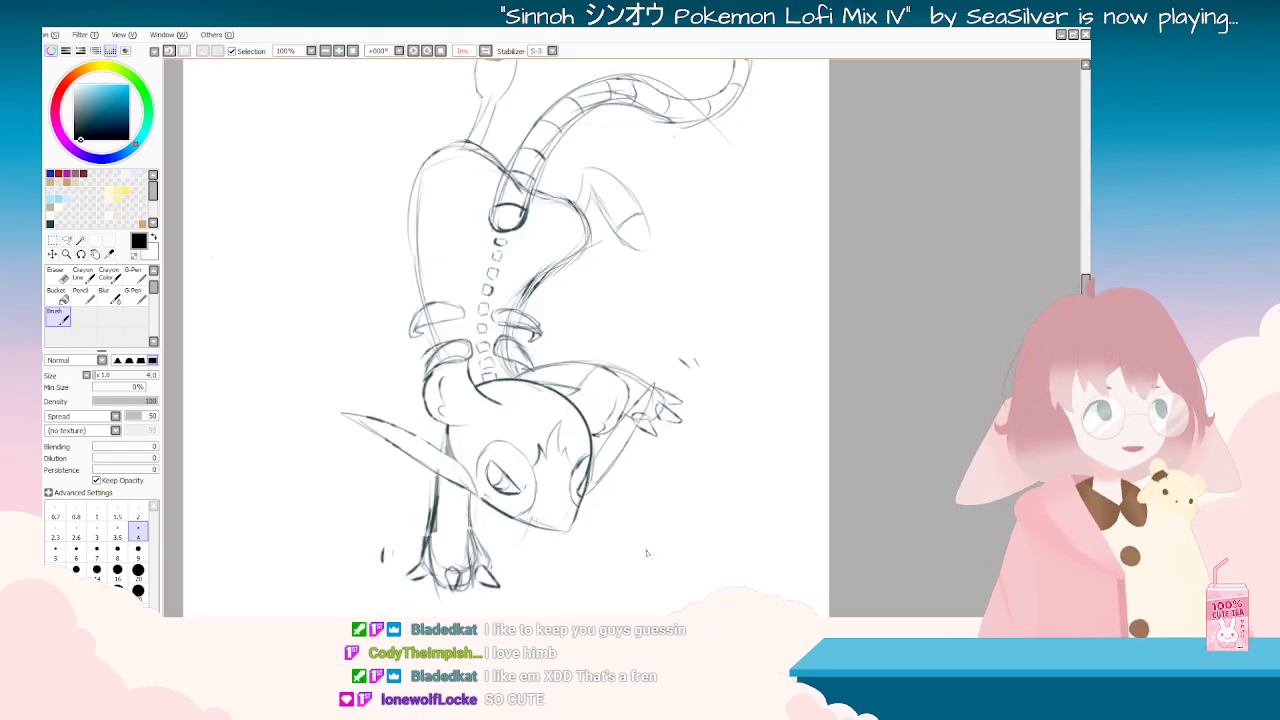
scroll(600, 532, down, 3)
scroll(568, 496, up, 2)
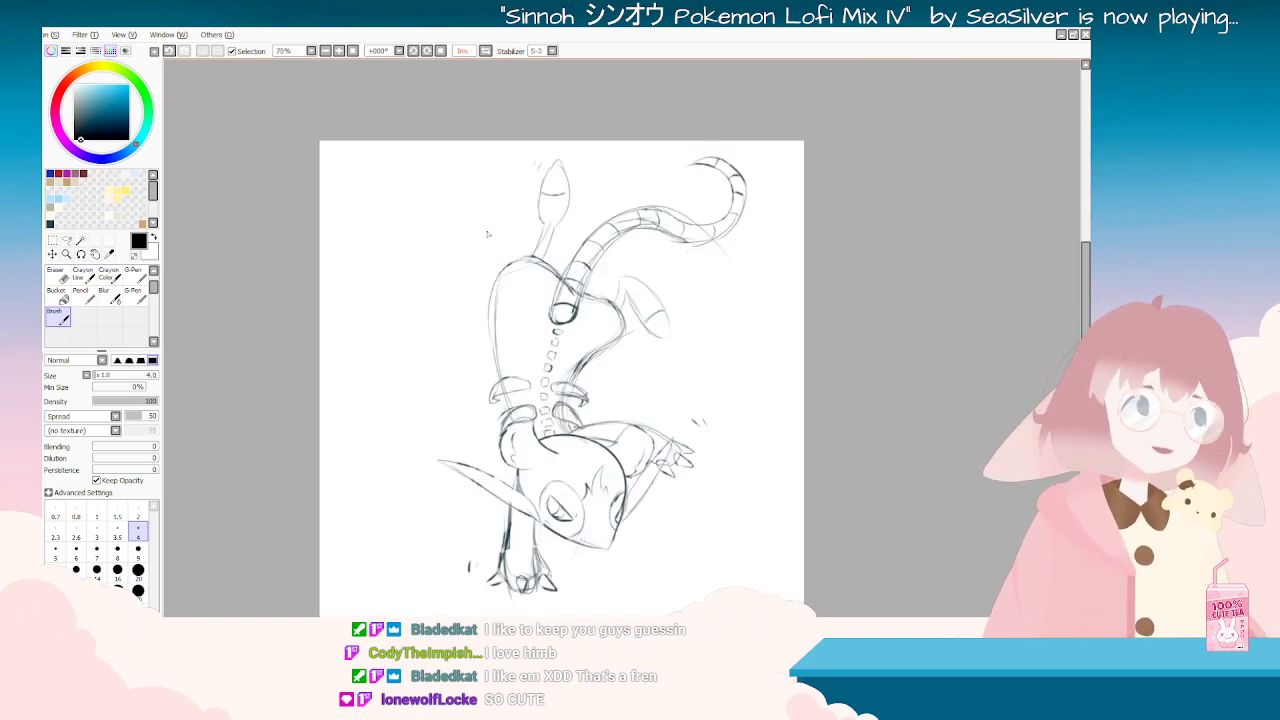
key(End)
key(End)
key(Delete)
key(Delete)
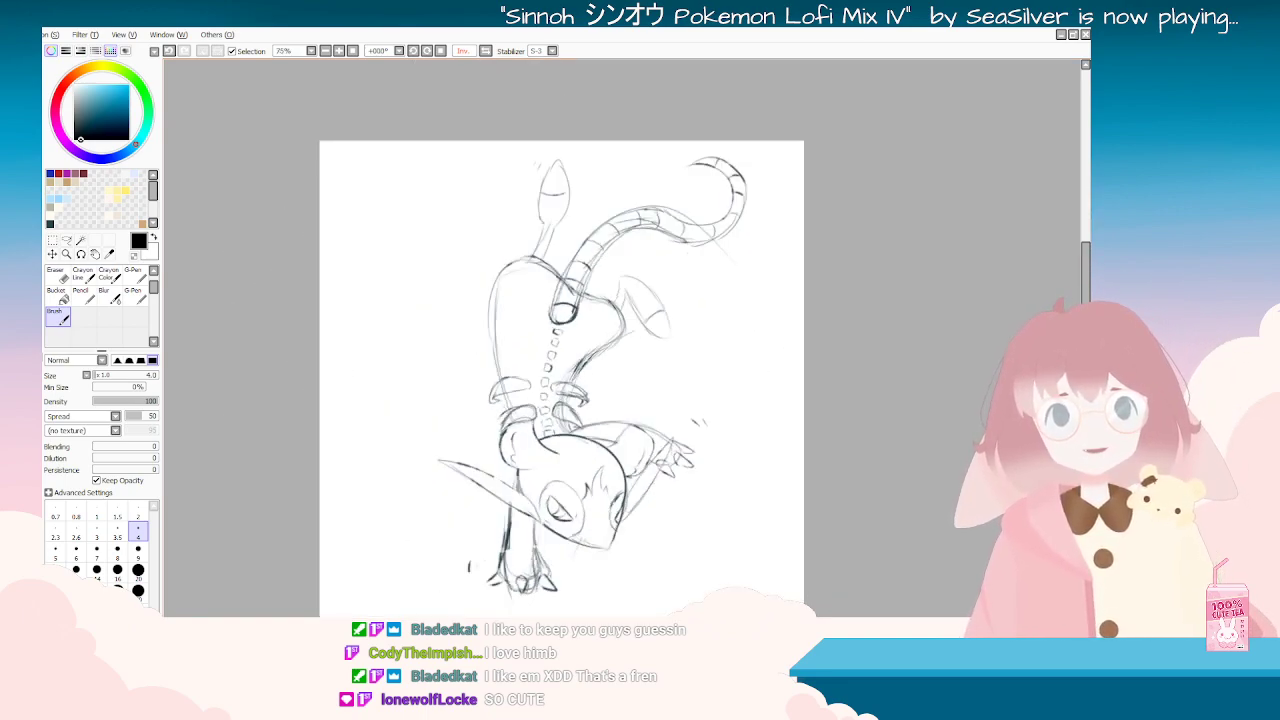
Step: Return to the black-hole serpent drawing and examine its head, wings and upper coils against the purple sketch
key(ctrl+Tab)
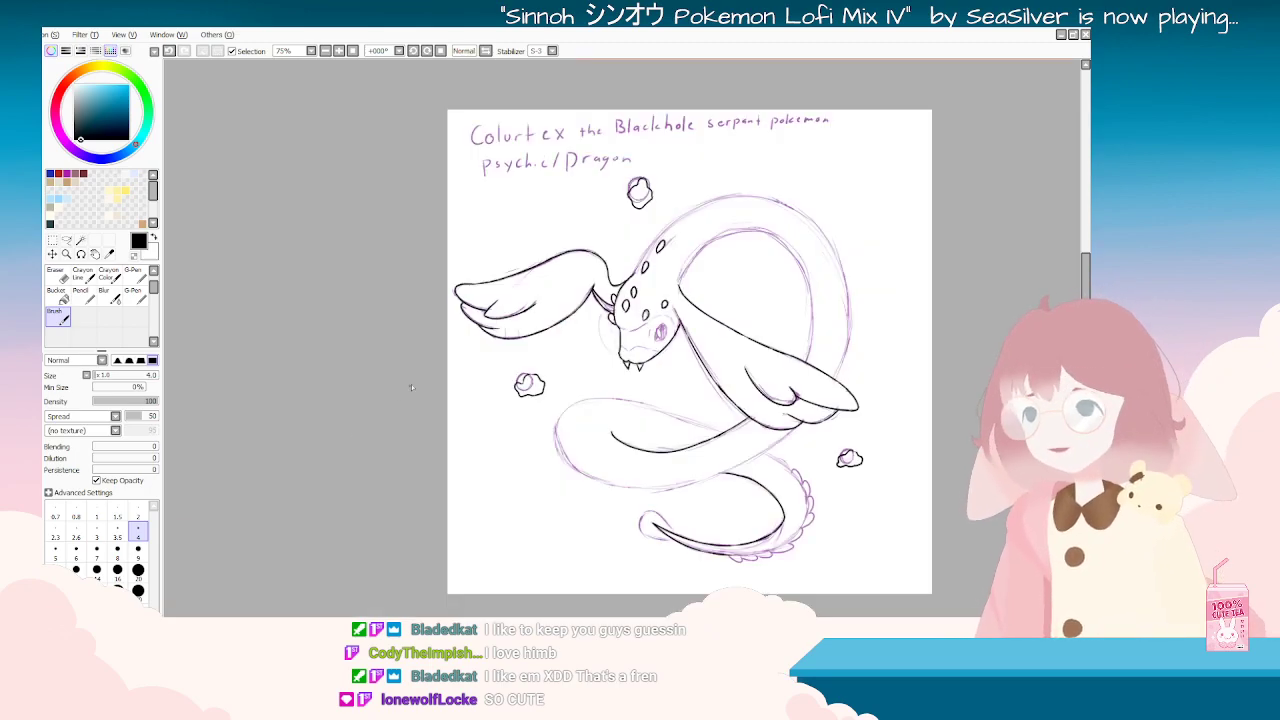
scroll(722, 342, up, 2)
key(minus)
key(minus)
key(plus)
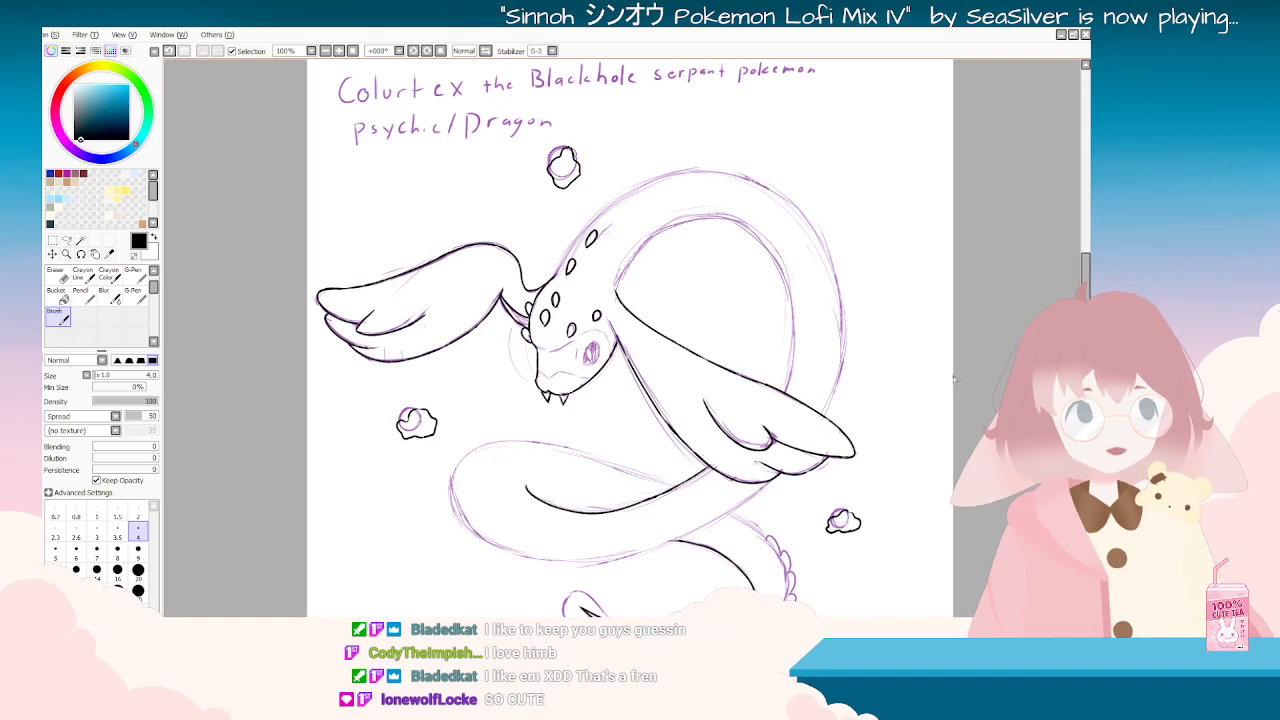
Step: Ink the outer side of the teardrop-shaped tail tip, from its rounded end to where it meets the tail
scroll(630, 340, down, 3)
key(plus)
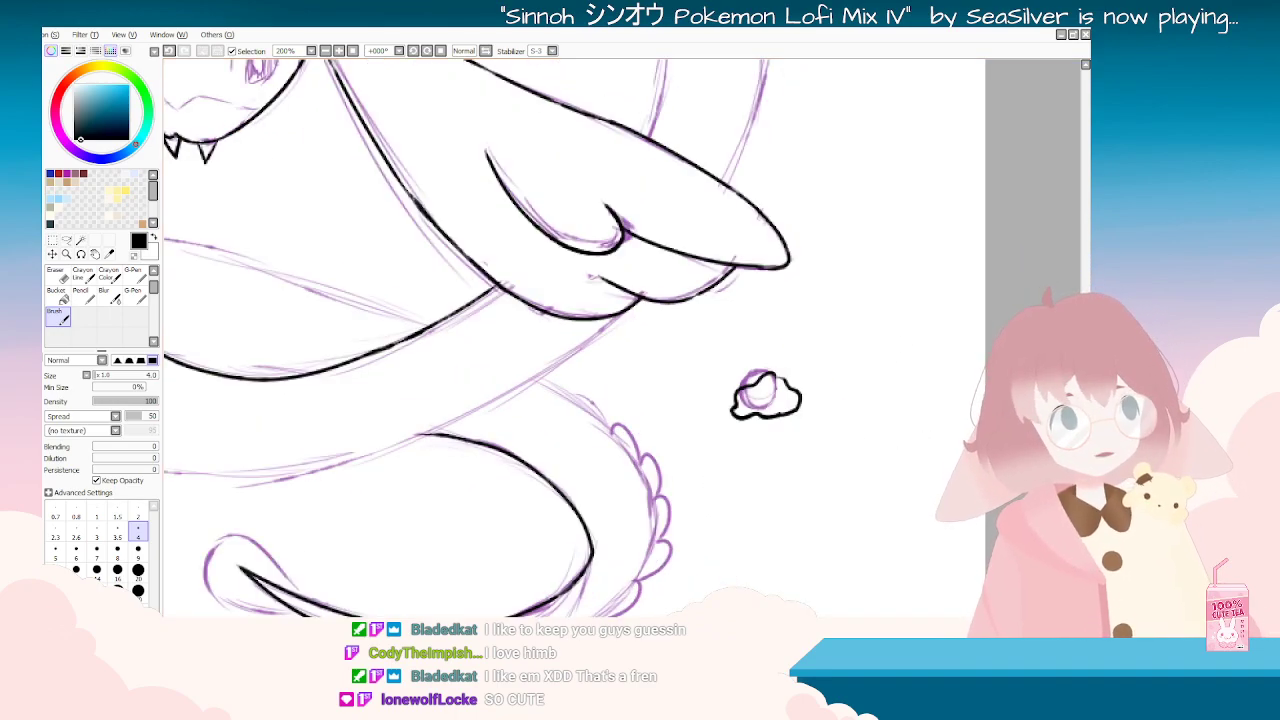
scroll(574, 338, down, 3)
drag(434, 363, 968, 363)
scroll(968, 363, up, 2)
drag(771, 196, 811, 420)
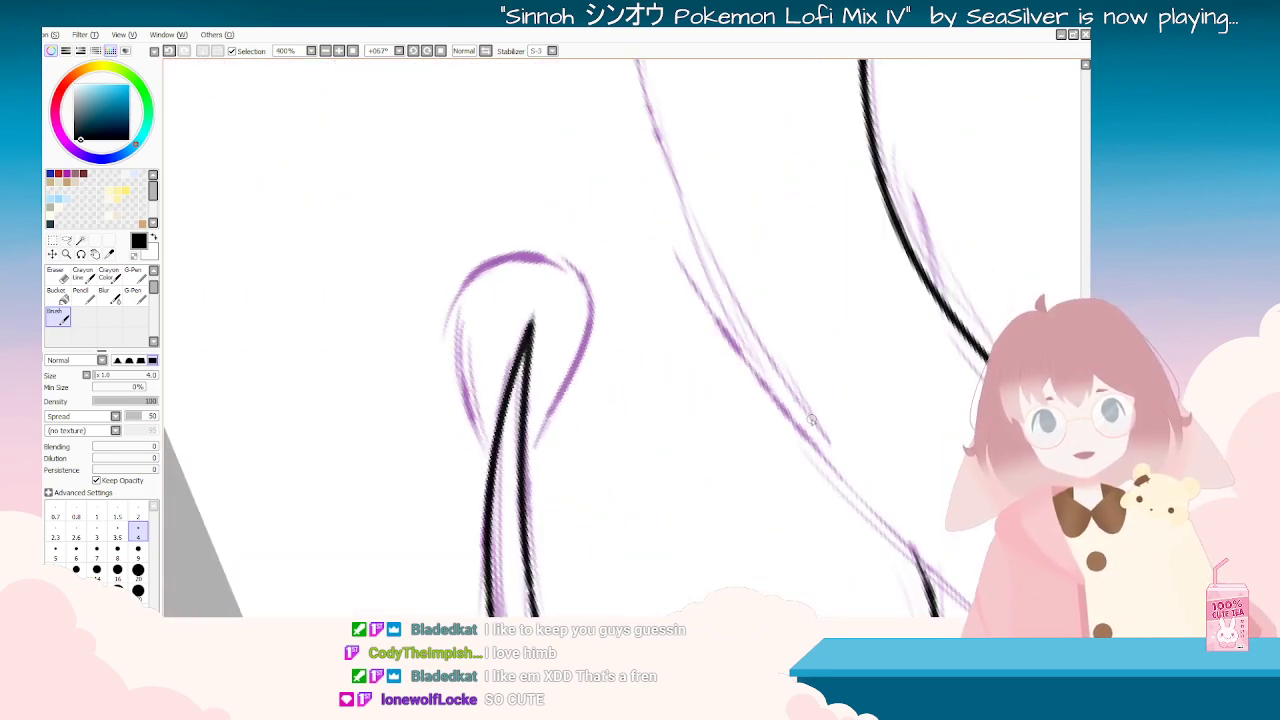
mouse_move(541, 256)
mouse_down()
mouse_move(456, 292)
mouse_move(443, 340)
mouse_move(476, 432)
mouse_up()
key(ctrl+z)
mouse_move(445, 322)
mouse_down()
mouse_move(445, 366)
mouse_move(488, 462)
mouse_up()
drag(530, 254, 592, 304)
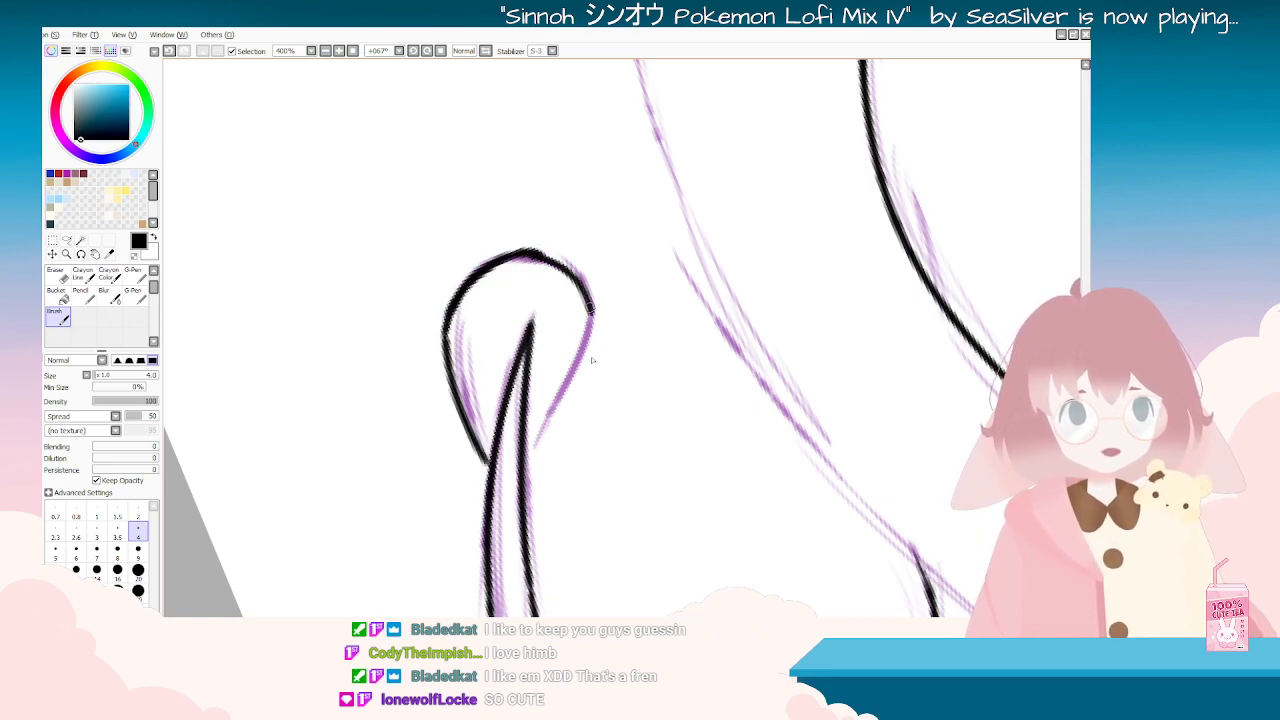
key(ctrl+z)
Step: Ink the remaining side of the tail tip over the purple sketch, closing the teardrop against the tail
drag(682, 464, 725, 438)
key(Delete)
key(Delete)
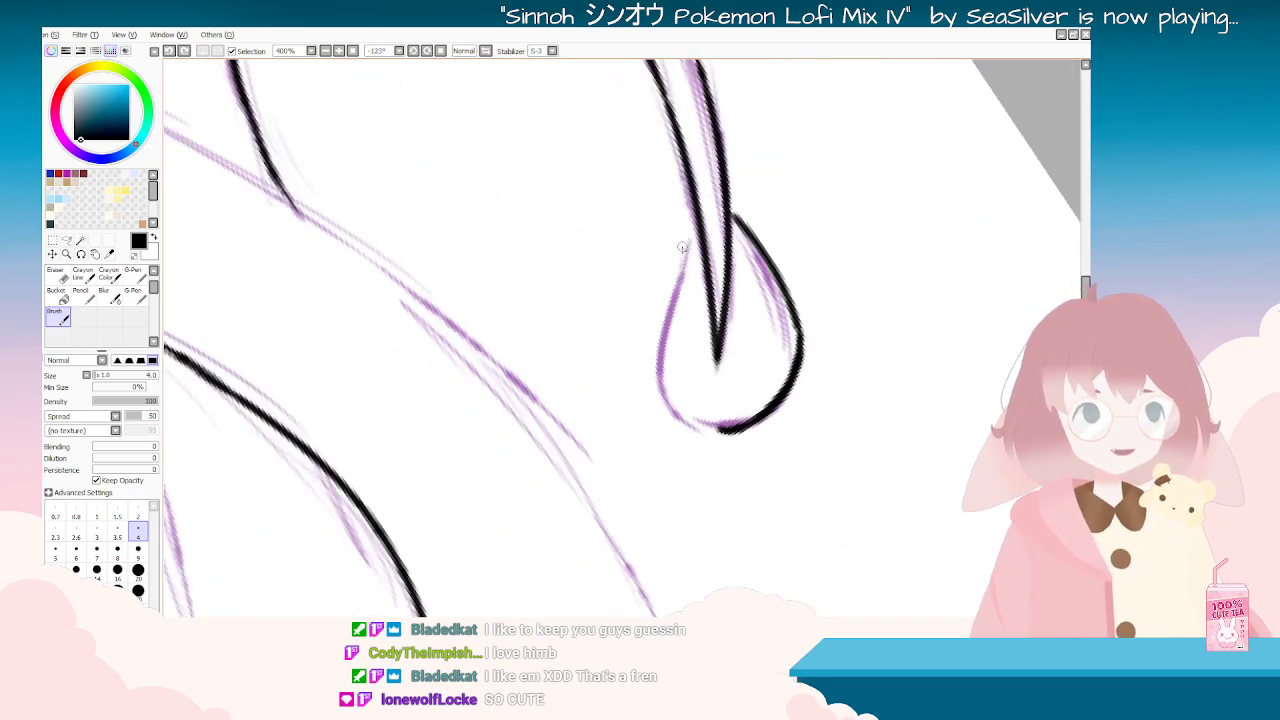
drag(692, 218, 662, 375)
key(ctrl+z)
mouse_move(698, 212)
mouse_down()
mouse_move(660, 380)
mouse_move(680, 313)
mouse_move(680, 424)
mouse_up()
key(ctrl+z)
mouse_move(669, 336)
mouse_down()
mouse_move(665, 380)
mouse_move(685, 421)
mouse_move(721, 430)
mouse_up()
key(ctrl+z)
key(End)
key(End)
key(End)
key(End)
key(End)
key(End)
key(End)
key(End)
key(End)
key(End)
key(End)
scroll(738, 417, down, 4)
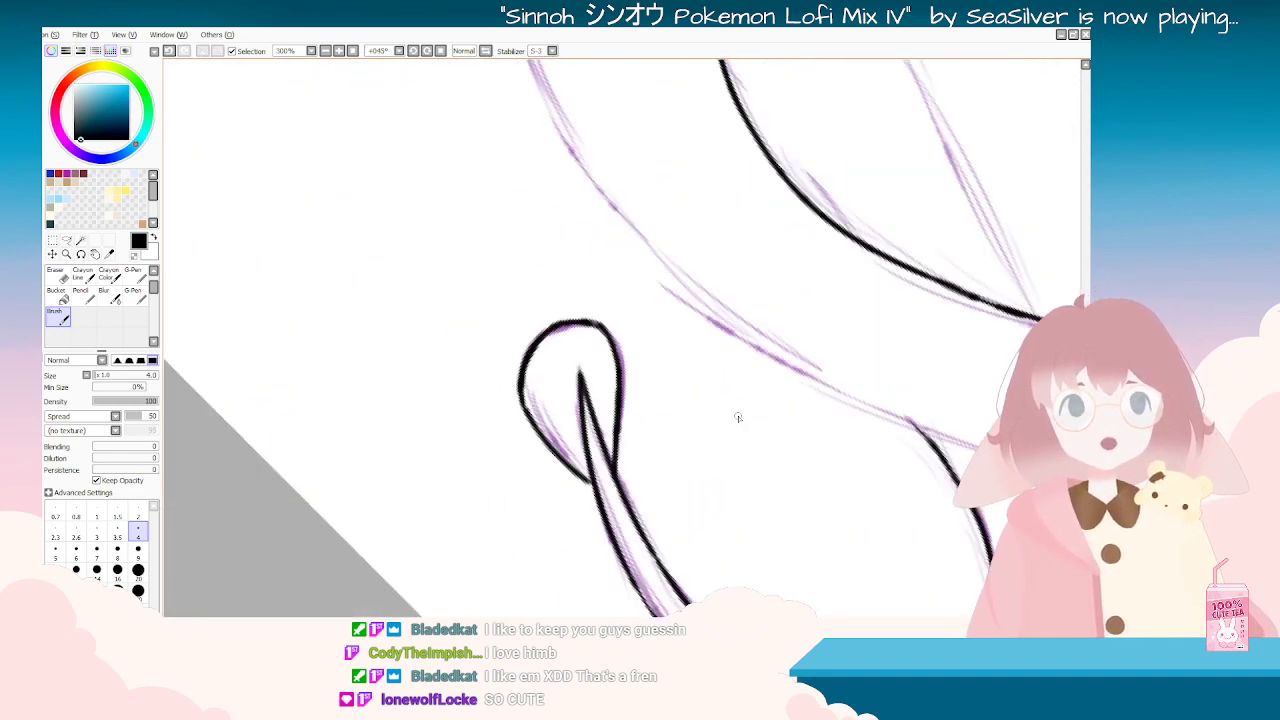
Step: Examine the inked tail tip from several rotations, both up close and together with the coiled tail
key(Home)
scroll(768, 381, up, 4)
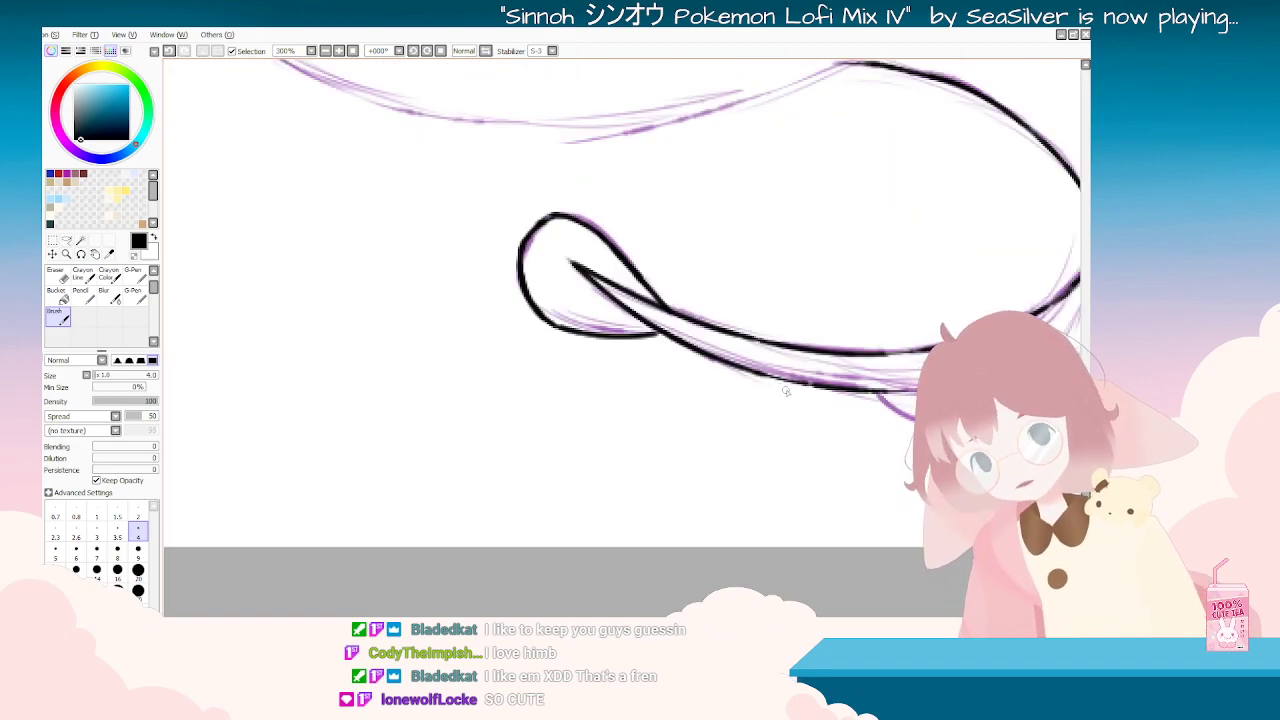
key(Delete)
key(Delete)
key(Delete)
key(Delete)
key(Delete)
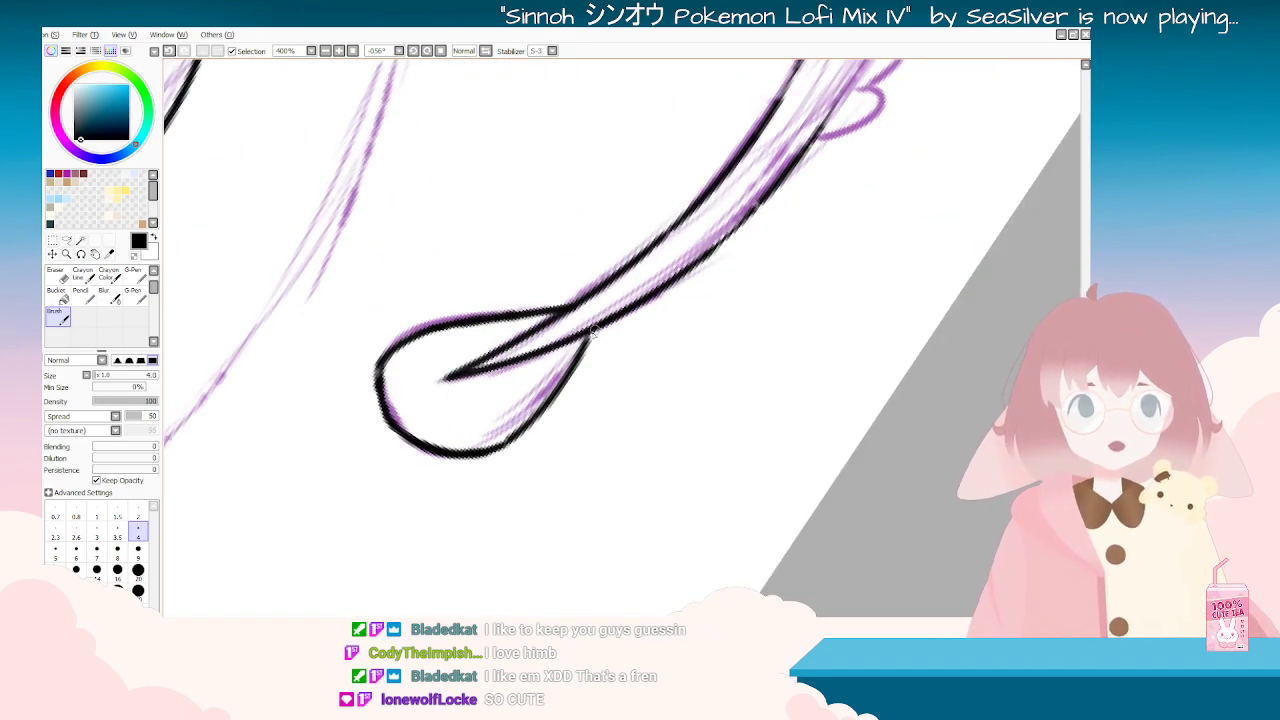
key(End)
scroll(556, 334, down, 3)
key(End)
key(End)
key(End)
key(End)
key(End)
key(End)
key(End)
key(End)
key(End)
key(End)
key(End)
key(End)
key(End)
key(End)
key(End)
key(End)
key(End)
key(End)
key(End)
key(End)
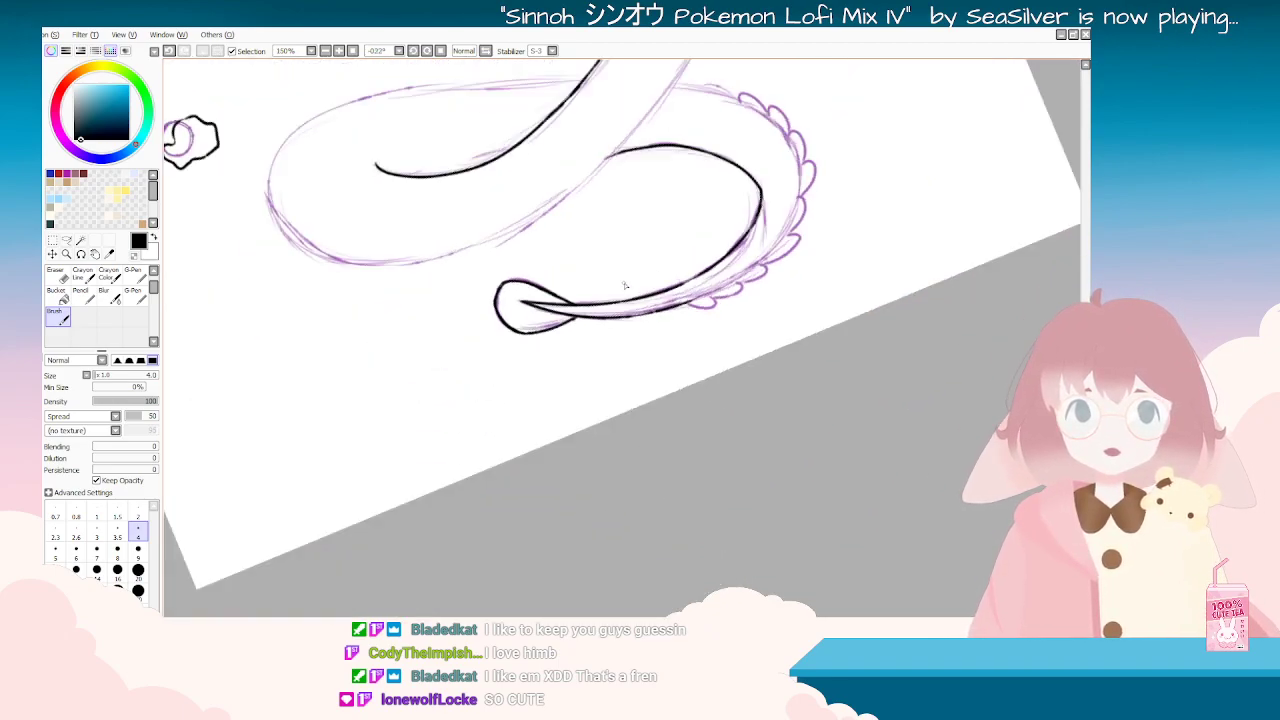
drag(629, 282, 570, 390)
Step: Ready the eraser and look over the tail and wing line art rotated, along with the whole serpent upright
key(e)
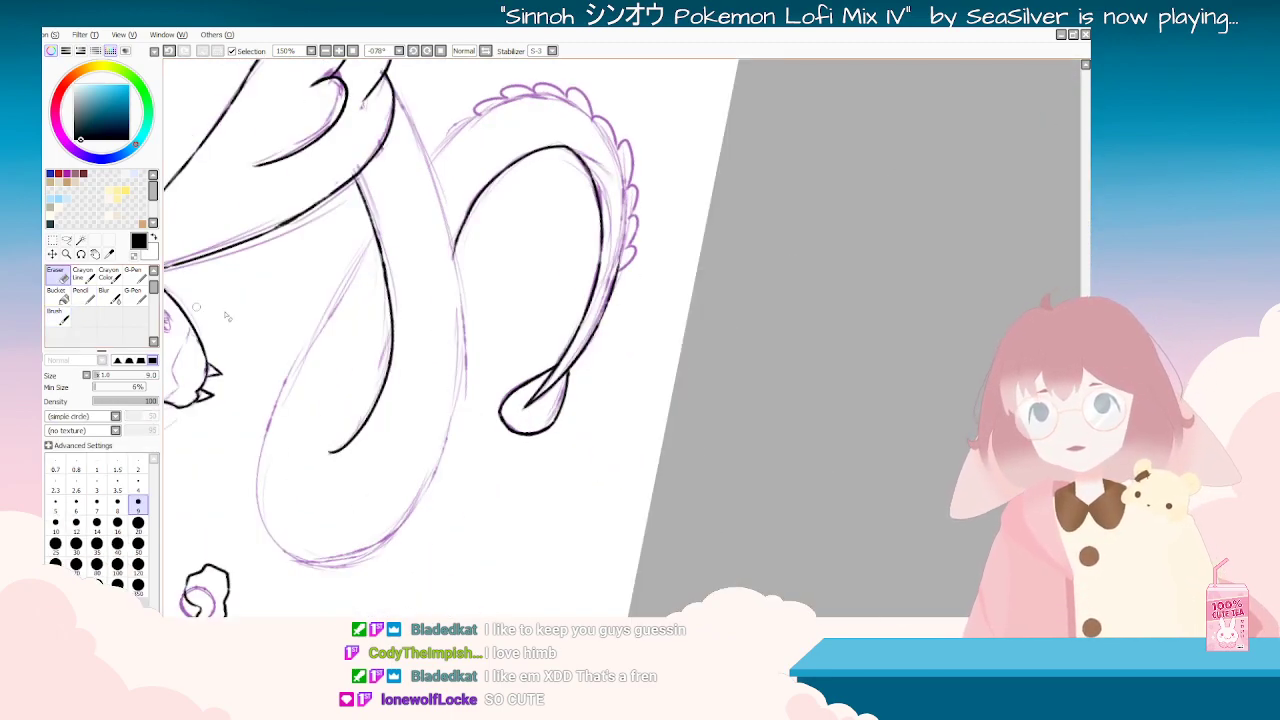
key(Delete)
key(Delete)
key(Delete)
key(Delete)
key(Delete)
key(Delete)
key(Delete)
key(Delete)
key(Delete)
key(Delete)
key(Delete)
key(Delete)
key(Delete)
key(Delete)
key(Delete)
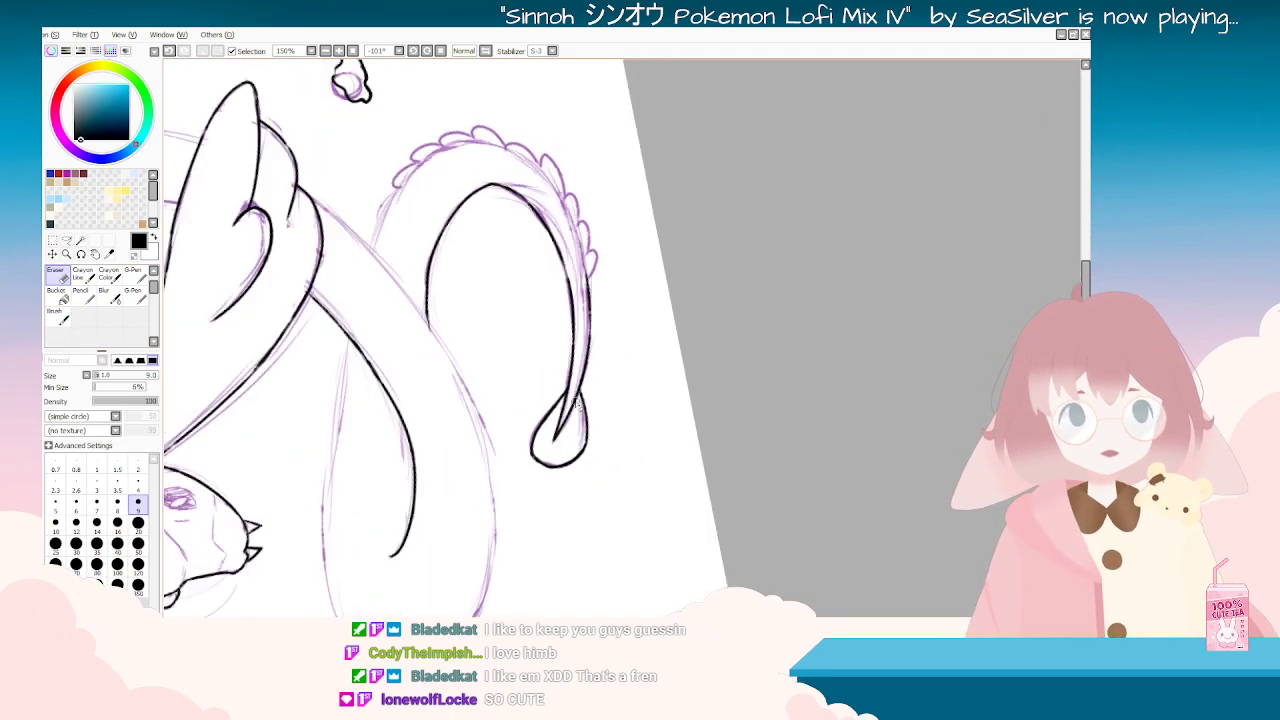
key(Home)
scroll(732, 290, down, 4)
scroll(785, 193, up, 3)
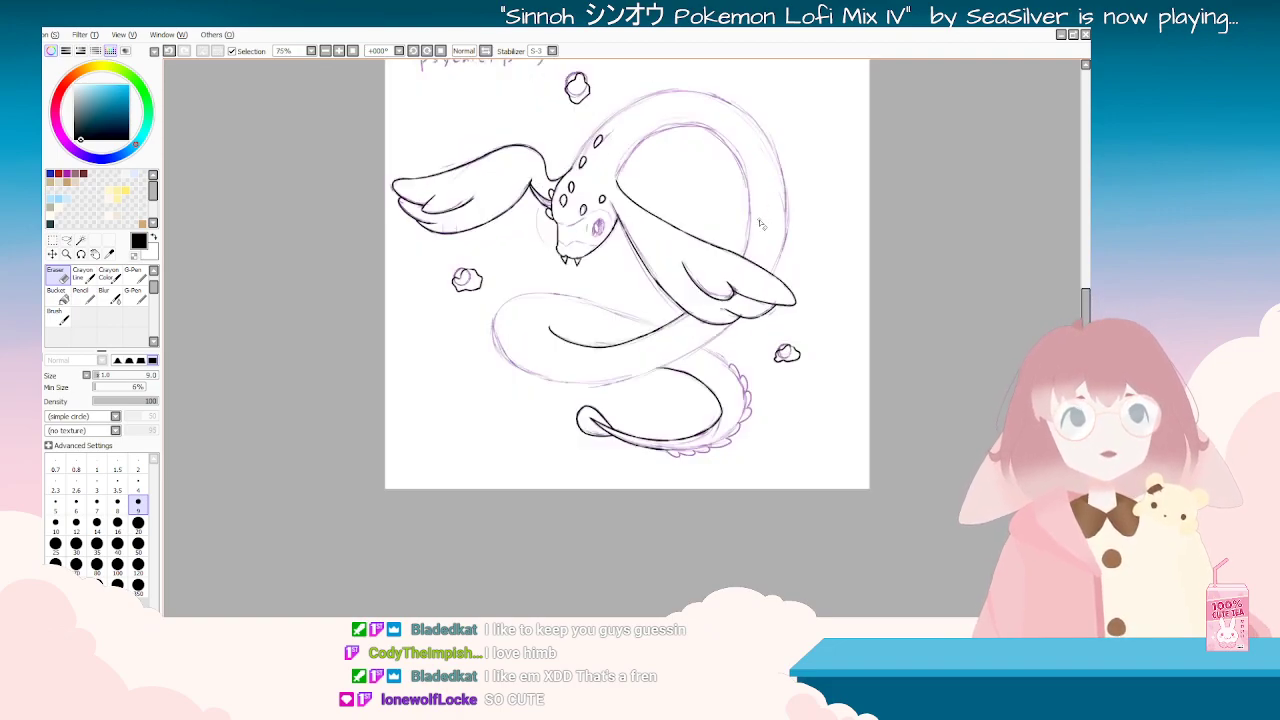
scroll(605, 228, up, 1)
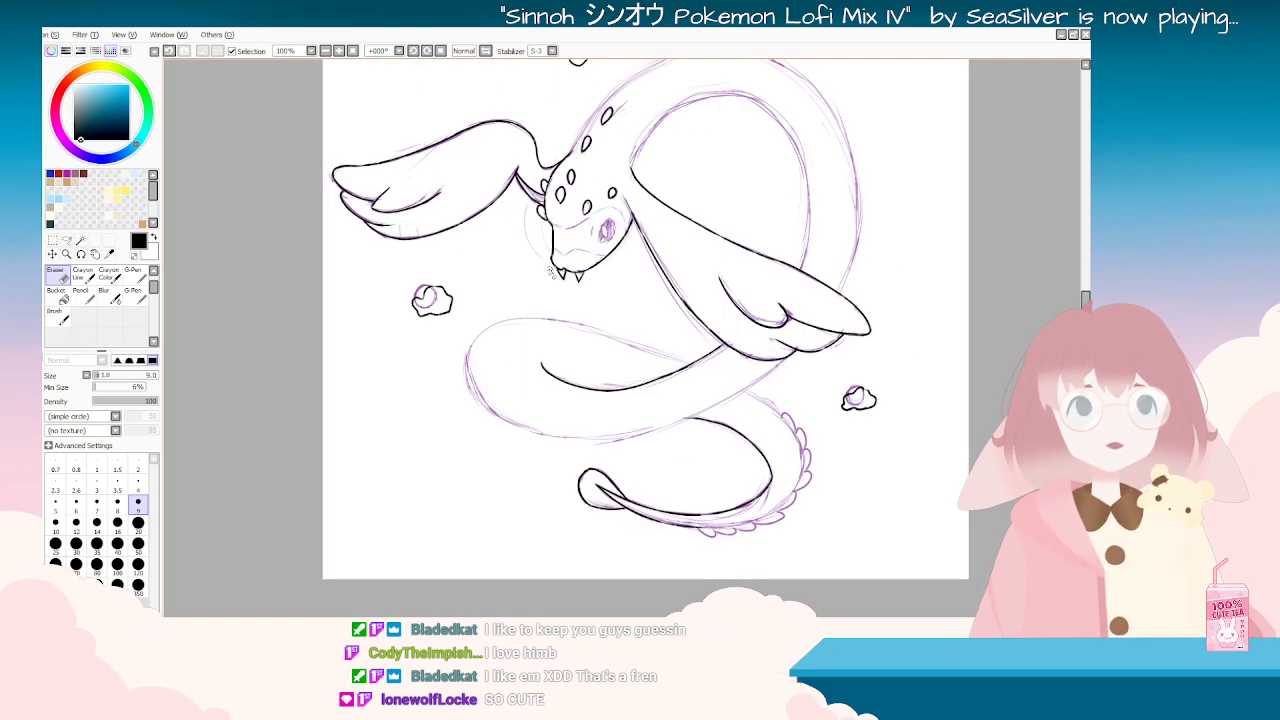
Step: Ink the inner curved edge of the serpent's eye with the black brush, from its top to the lower corner
scroll(545, 228, up, 5)
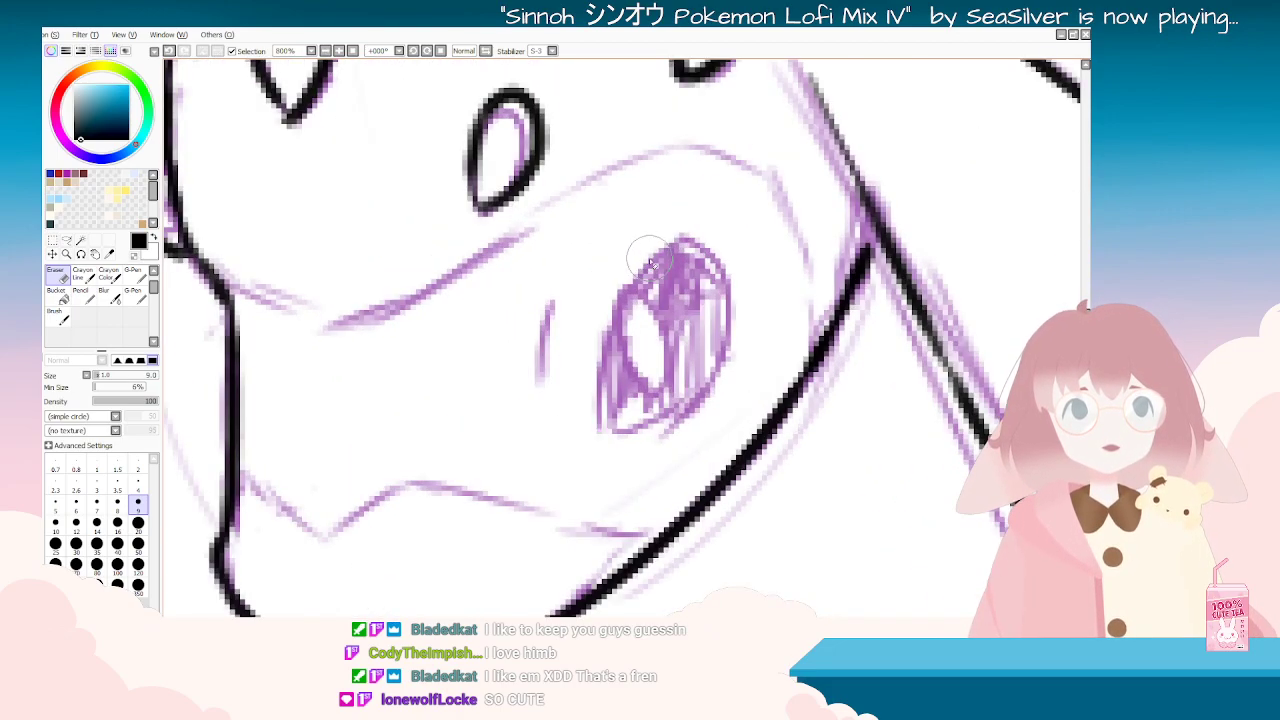
click(57, 316)
mouse_move(686, 232)
mouse_down()
mouse_move(649, 262)
mouse_move(617, 366)
mouse_up()
key(ctrl+z)
drag(676, 238, 603, 418)
drag(605, 372, 603, 432)
mouse_move(688, 405)
mouse_down()
mouse_move(654, 457)
mouse_move(549, 277)
mouse_move(572, 298)
mouse_move(527, 364)
mouse_up()
key(ctrl+z)
mouse_move(626, 260)
mouse_down()
mouse_move(578, 286)
mouse_move(515, 366)
mouse_up()
key(ctrl+z)
drag(616, 267, 522, 362)
key(ctrl+z)
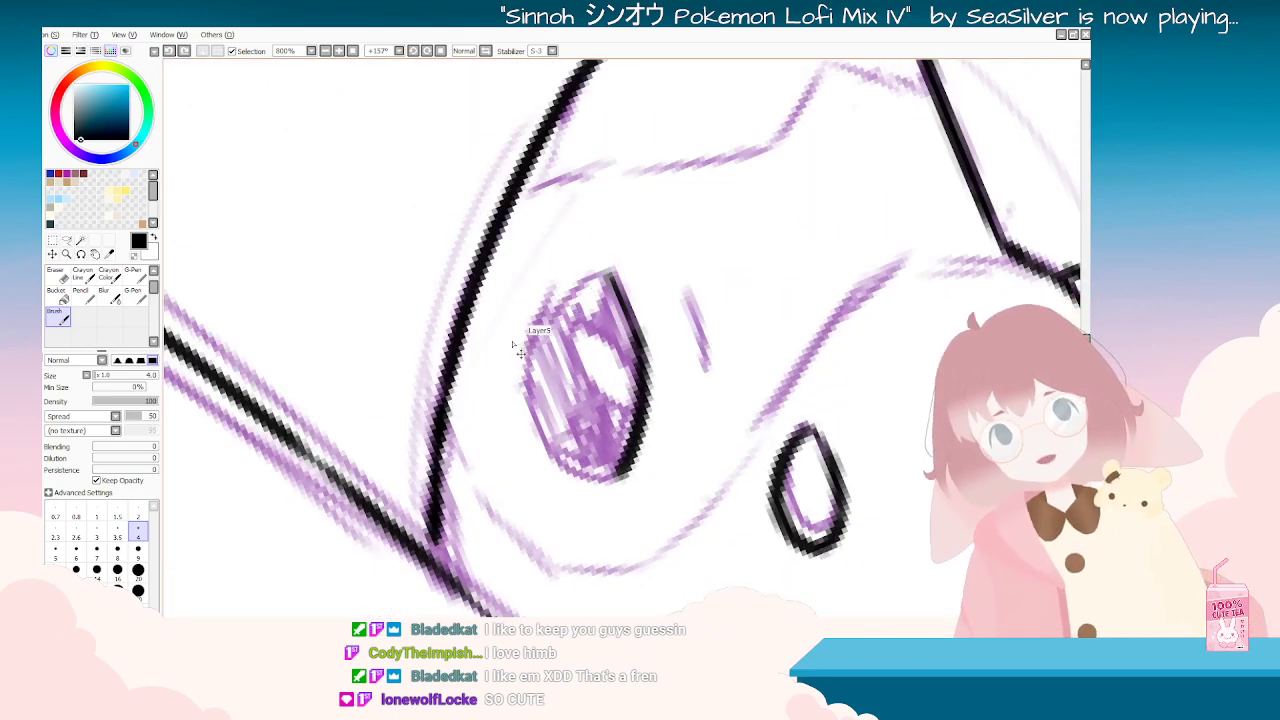
Step: Ink the eye's rounded top, outer side and lower edge in black, closing the outline around the purple iris
drag(270, 385, 749, 294)
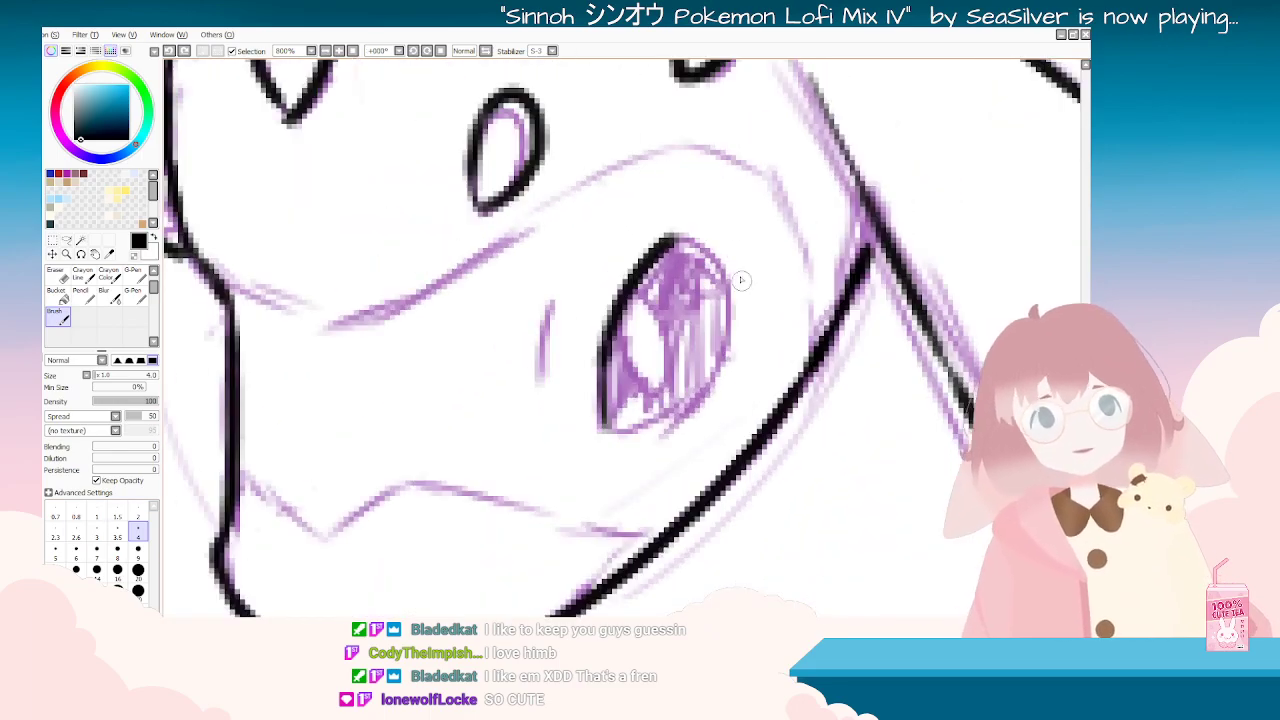
mouse_move(664, 244)
mouse_down()
mouse_move(720, 256)
mouse_move(738, 322)
mouse_move(727, 352)
mouse_up()
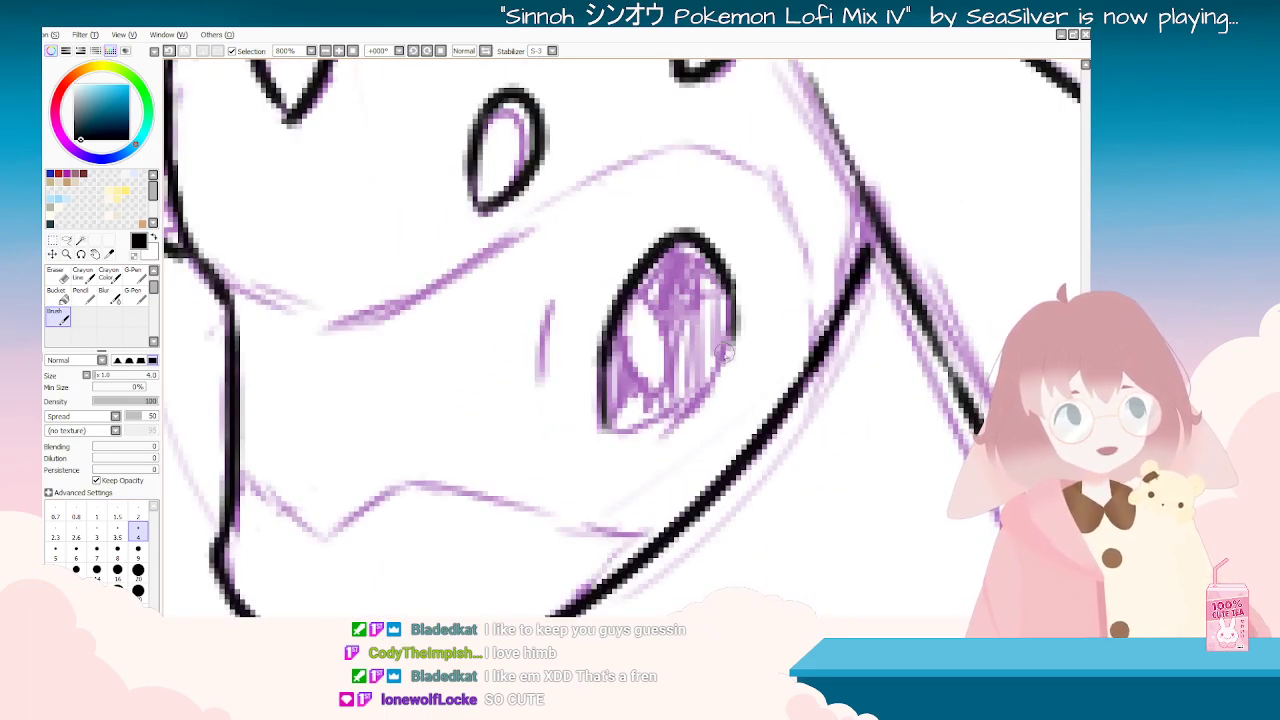
mouse_move(755, 300)
mouse_down()
mouse_move(749, 309)
mouse_move(717, 277)
mouse_move(600, 290)
mouse_move(551, 418)
mouse_up()
key(ctrl+z)
mouse_move(567, 290)
mouse_down()
mouse_move(550, 335)
mouse_move(563, 381)
mouse_move(570, 287)
mouse_move(552, 329)
mouse_move(561, 376)
mouse_move(569, 290)
mouse_move(554, 384)
mouse_move(546, 359)
mouse_move(575, 454)
mouse_up()
key(ctrl+z)
key(ctrl+z)
scroll(548, 396, down, 10)
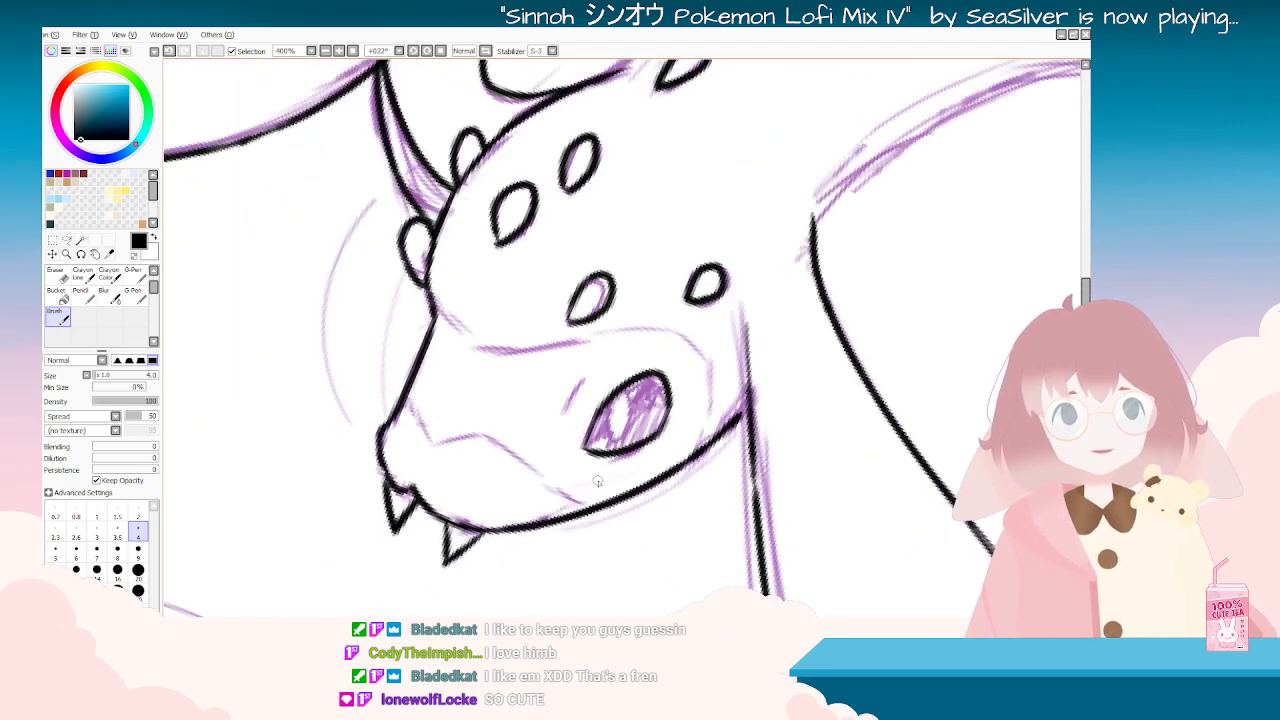
scroll(607, 447, up, 10)
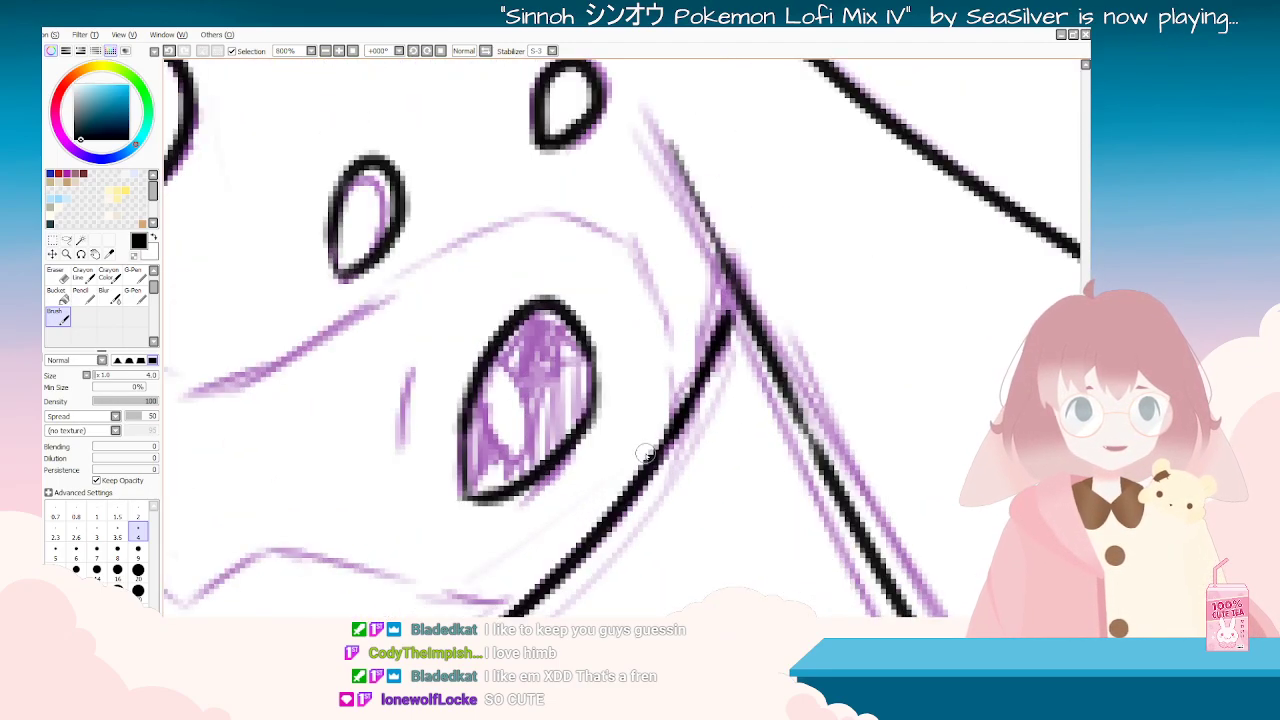
drag(590, 353, 592, 402)
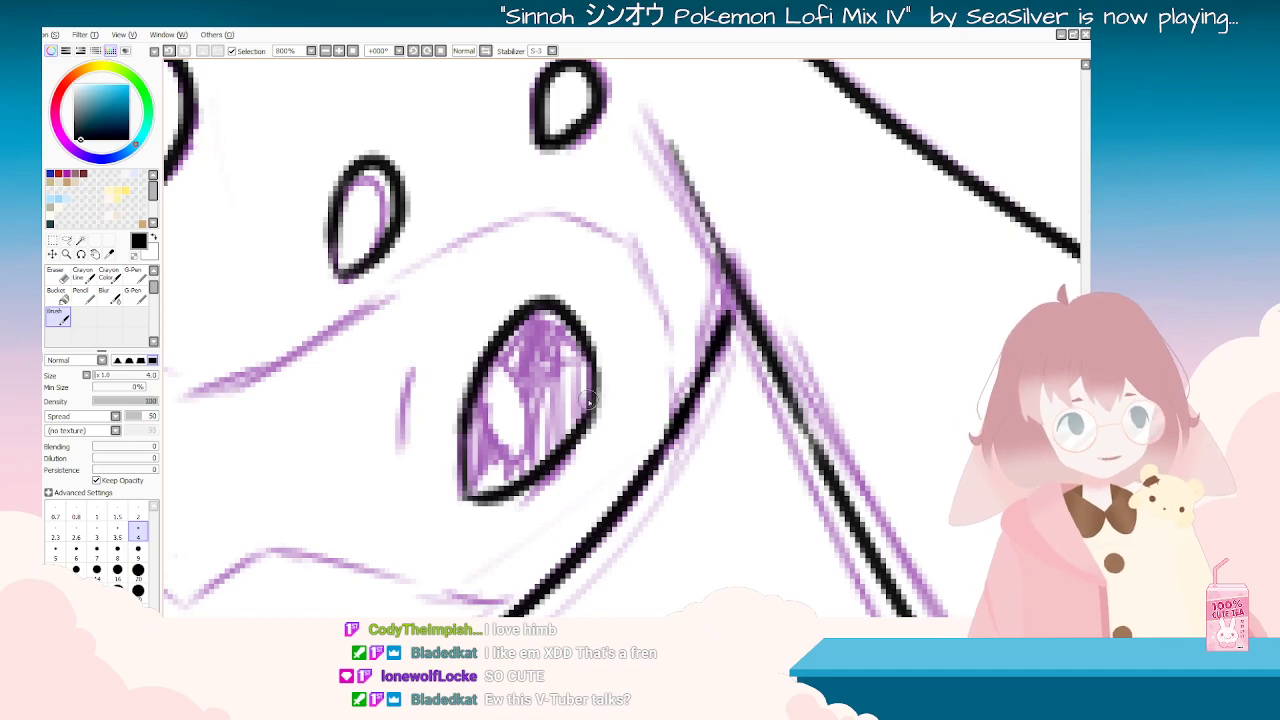
Step: Examine the head with its inked eye from several rotations, and the whole serpent upright
key(Delete)
key(Delete)
key(Delete)
key(Delete)
key(Delete)
key(Delete)
key(Delete)
key(Delete)
key(Delete)
key(Delete)
key(Delete)
key(Delete)
key(Delete)
key(Delete)
key(Delete)
key(Delete)
key(Delete)
key(Delete)
scroll(973, 206, down, 5)
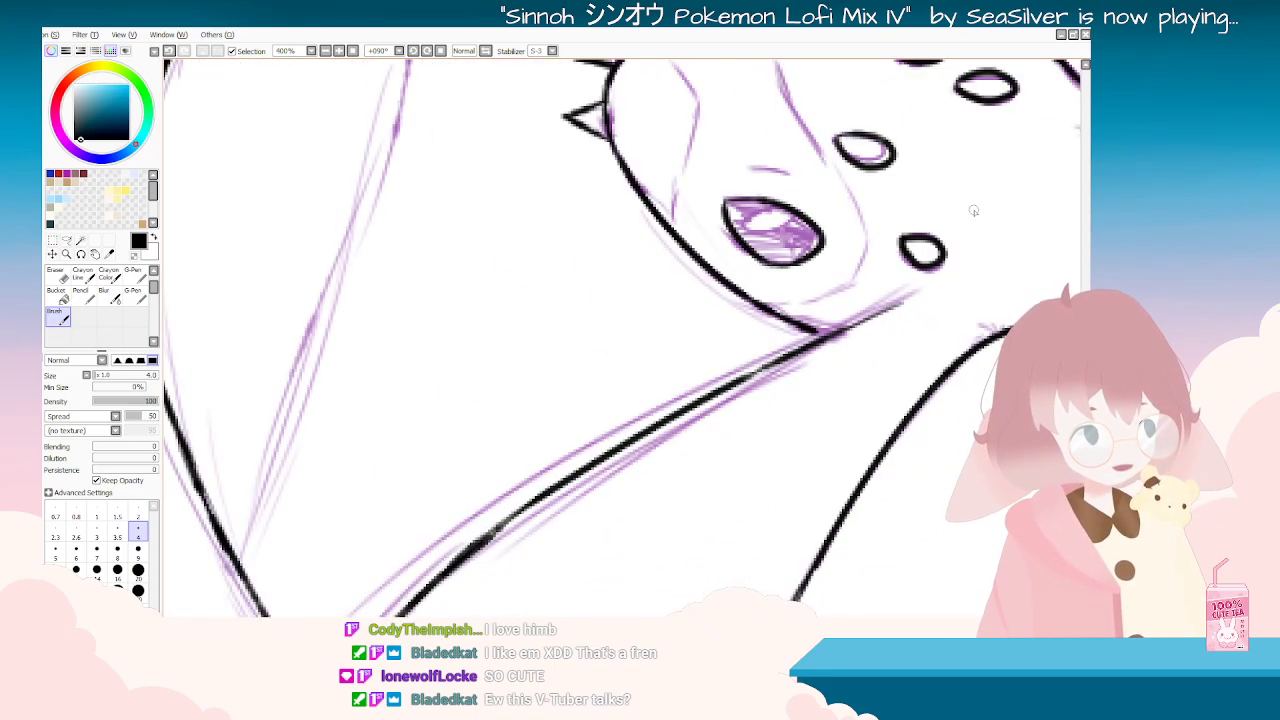
key(End)
key(End)
key(End)
key(End)
key(End)
key(End)
key(End)
key(End)
key(End)
key(End)
key(End)
key(End)
key(End)
key(End)
key(End)
key(End)
key(End)
key(End)
key(End)
key(End)
key(End)
key(End)
scroll(634, 334, down, 8)
key(Delete)
key(Delete)
key(Delete)
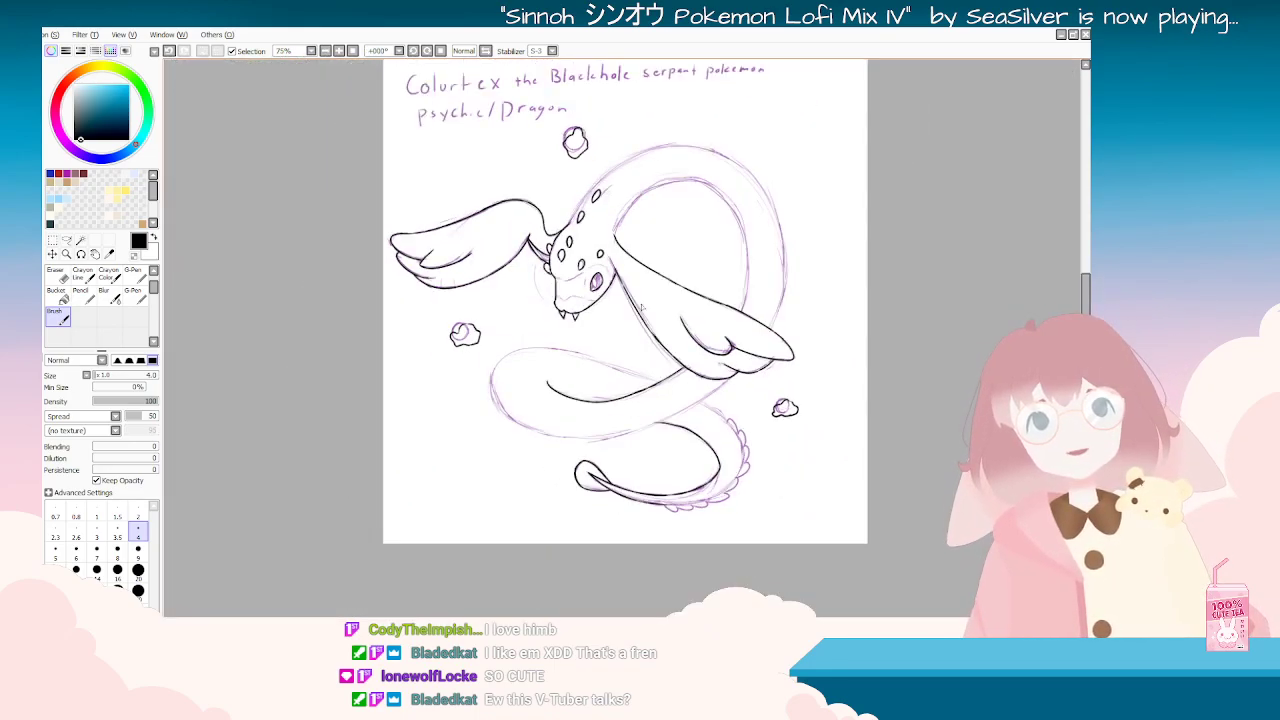
Step: Ink a short black slit on the serpent's face, beside the inner side of the outlined eye
scroll(642, 308, up, 1)
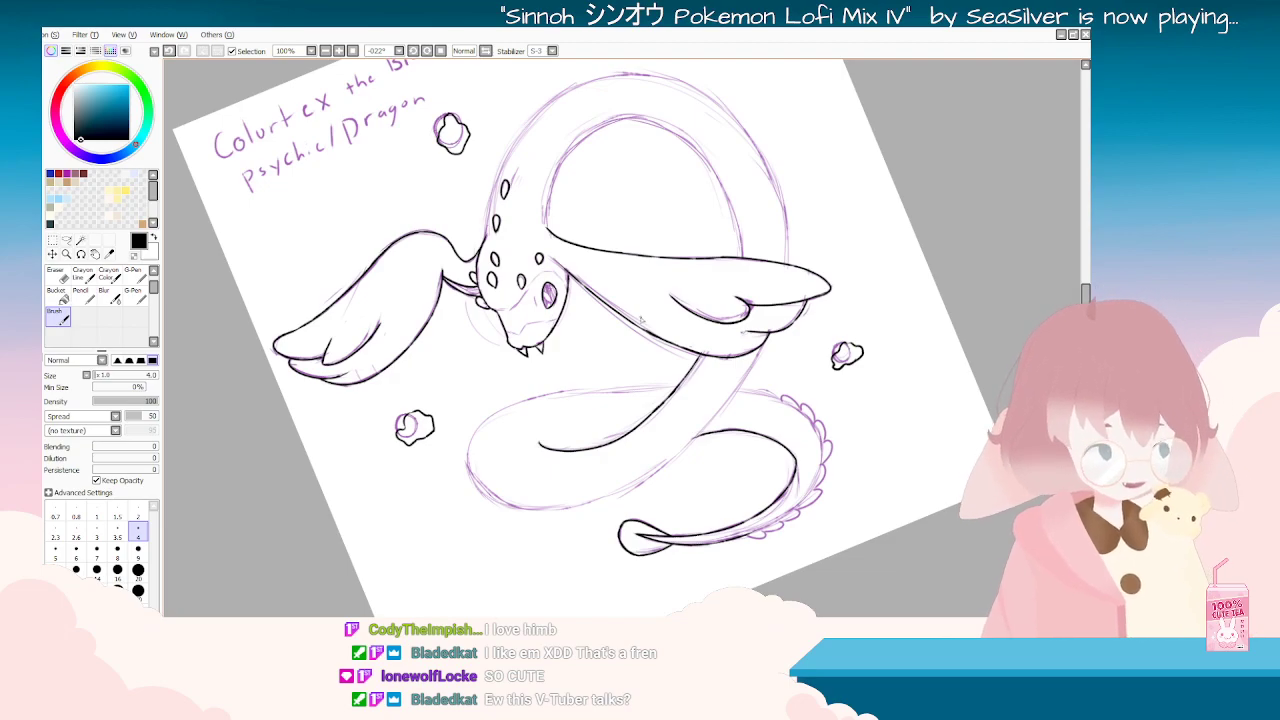
key(Delete)
key(Delete)
key(End)
key(End)
key(End)
scroll(535, 292, up, 8)
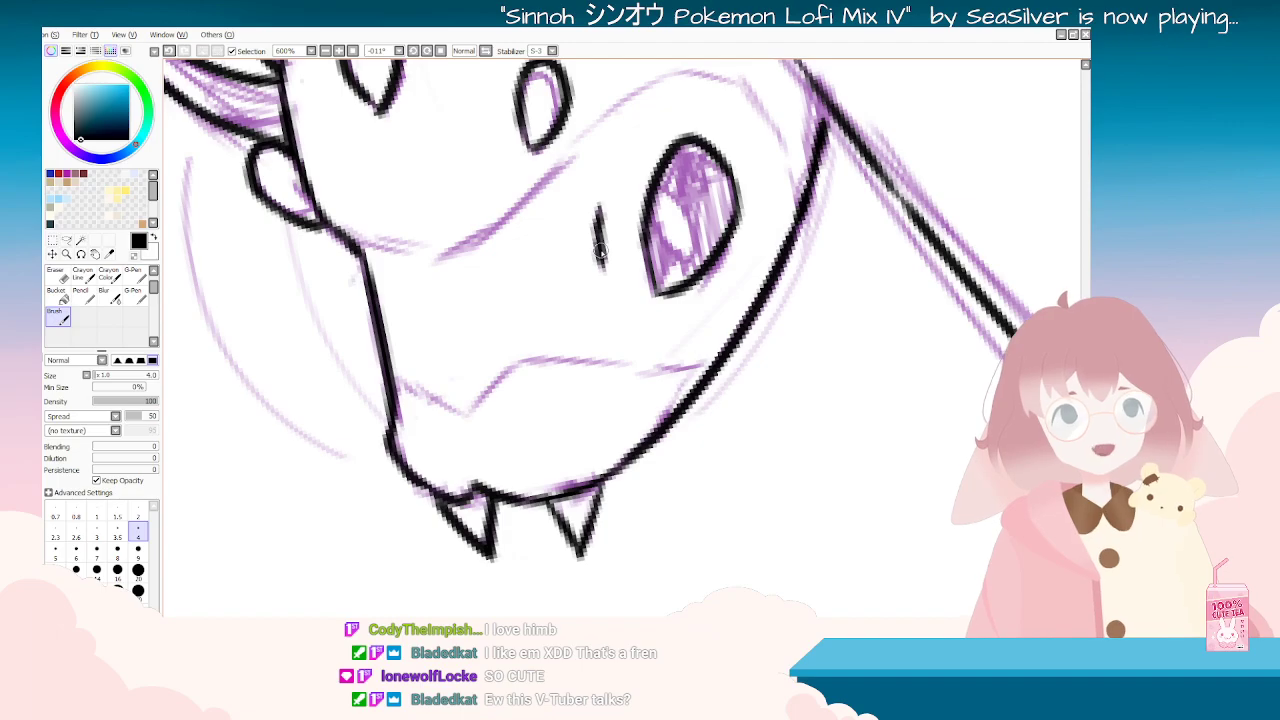
Step: Examine the serpent's head, wings and unfinished body coils from several canvas rotations
key(Delete)
key(Delete)
key(Delete)
key(Delete)
key(Delete)
key(Delete)
key(Delete)
scroll(598, 252, down, 6)
key(Delete)
key(Delete)
key(Delete)
key(Delete)
key(Delete)
key(Delete)
key(Delete)
key(Delete)
key(Delete)
key(Delete)
key(Delete)
key(Delete)
key(Delete)
key(Delete)
key(Delete)
key(Delete)
key(Delete)
key(Delete)
key(Delete)
key(Delete)
scroll(840, 332, down, 1)
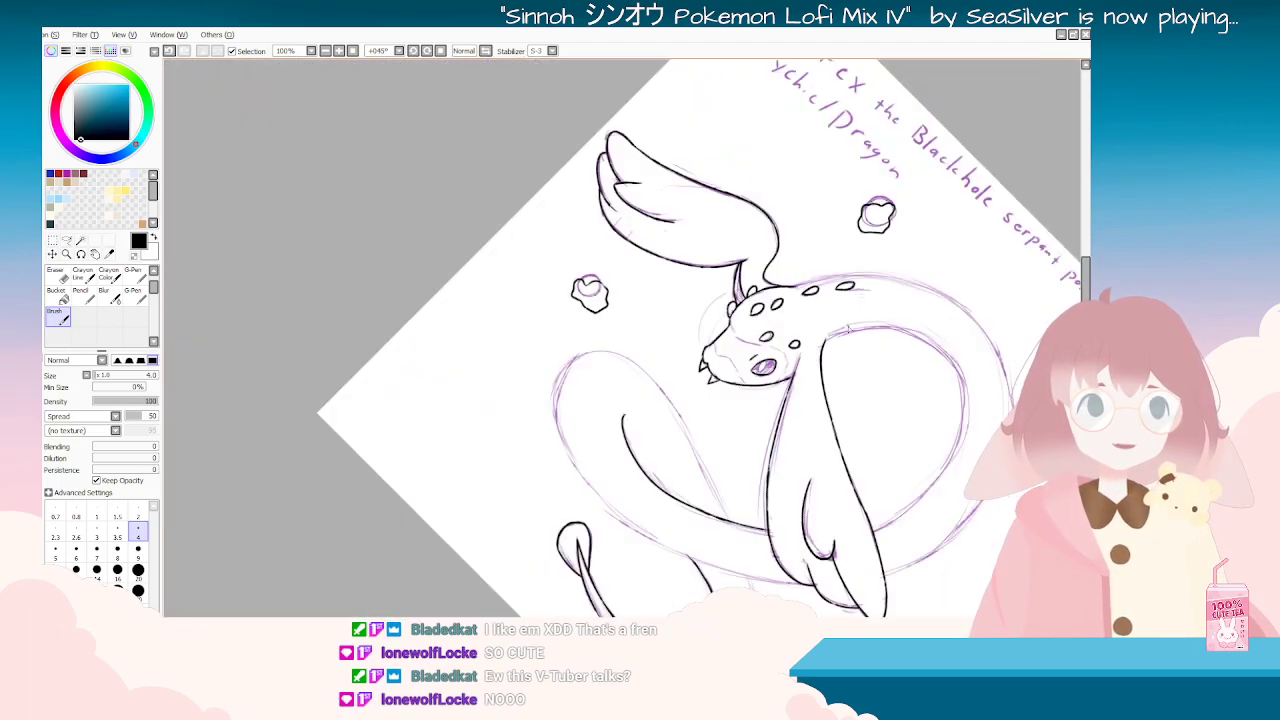
scroll(847, 331, down, 1)
key(Delete)
key(Delete)
key(Delete)
key(Delete)
key(Delete)
key(Delete)
key(End)
key(End)
key(End)
scroll(878, 305, up, 2)
scroll(793, 212, down, 3)
scroll(768, 186, up, 2)
key(Delete)
key(Delete)
key(Delete)
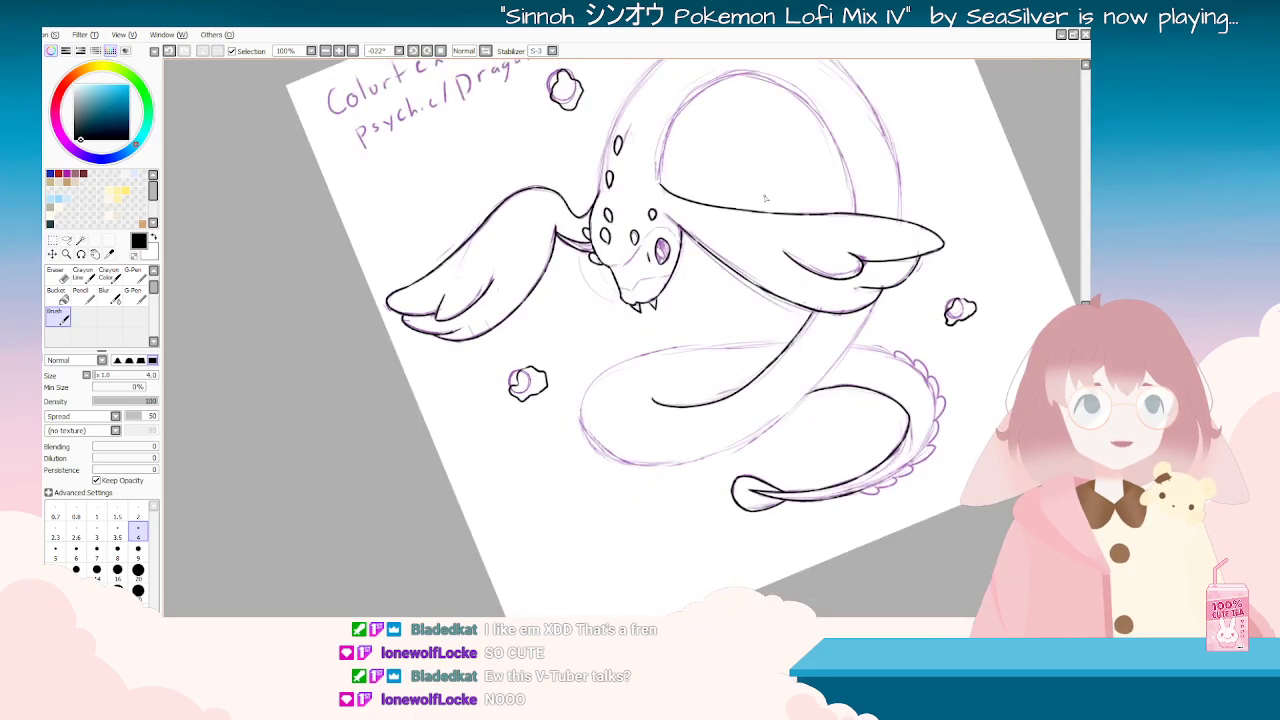
key(Delete)
key(Delete)
key(Delete)
key(Delete)
key(Delete)
key(Delete)
key(Delete)
key(Delete)
key(Delete)
key(Delete)
key(Delete)
key(Delete)
key(Delete)
key(Delete)
key(Delete)
key(Delete)
key(Delete)
key(Delete)
key(Delete)
key(Delete)
key(Delete)
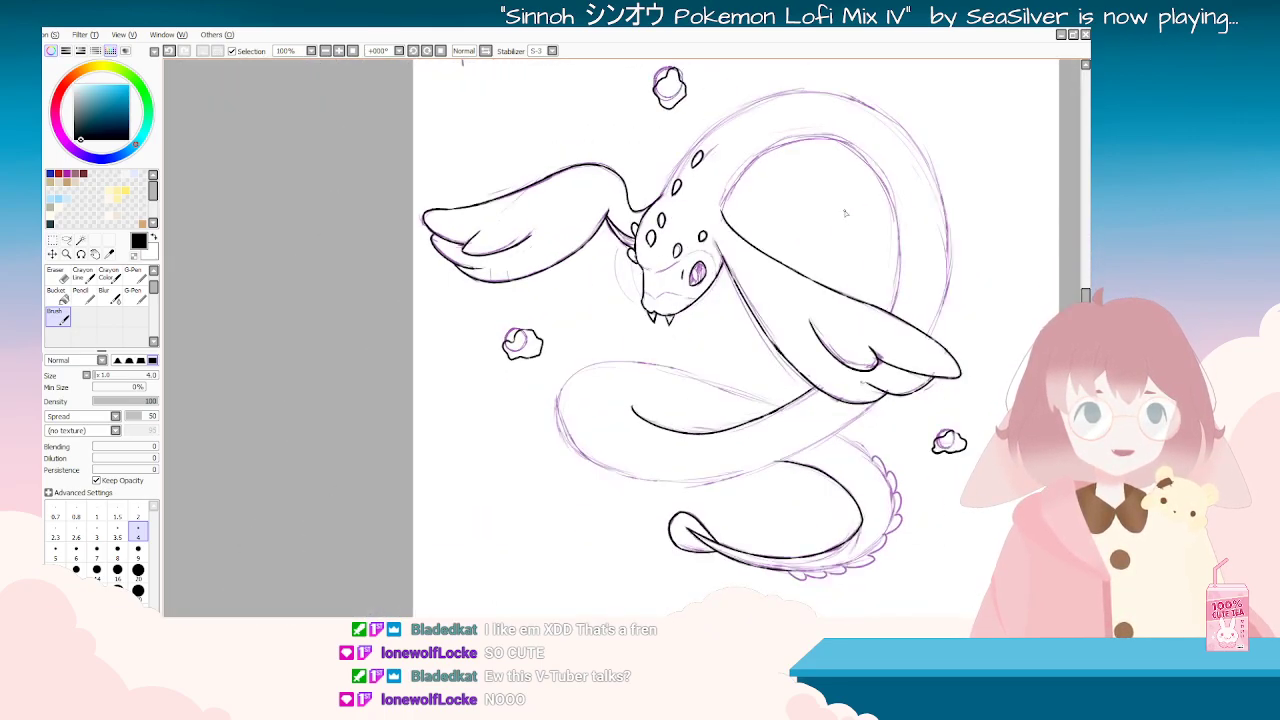
key(Delete)
key(Delete)
key(Delete)
key(Delete)
key(Delete)
key(Delete)
key(Delete)
key(Delete)
key(Delete)
key(Delete)
key(Delete)
key(Delete)
key(Delete)
key(Delete)
key(Delete)
key(Delete)
key(Delete)
key(Delete)
key(Delete)
key(Delete)
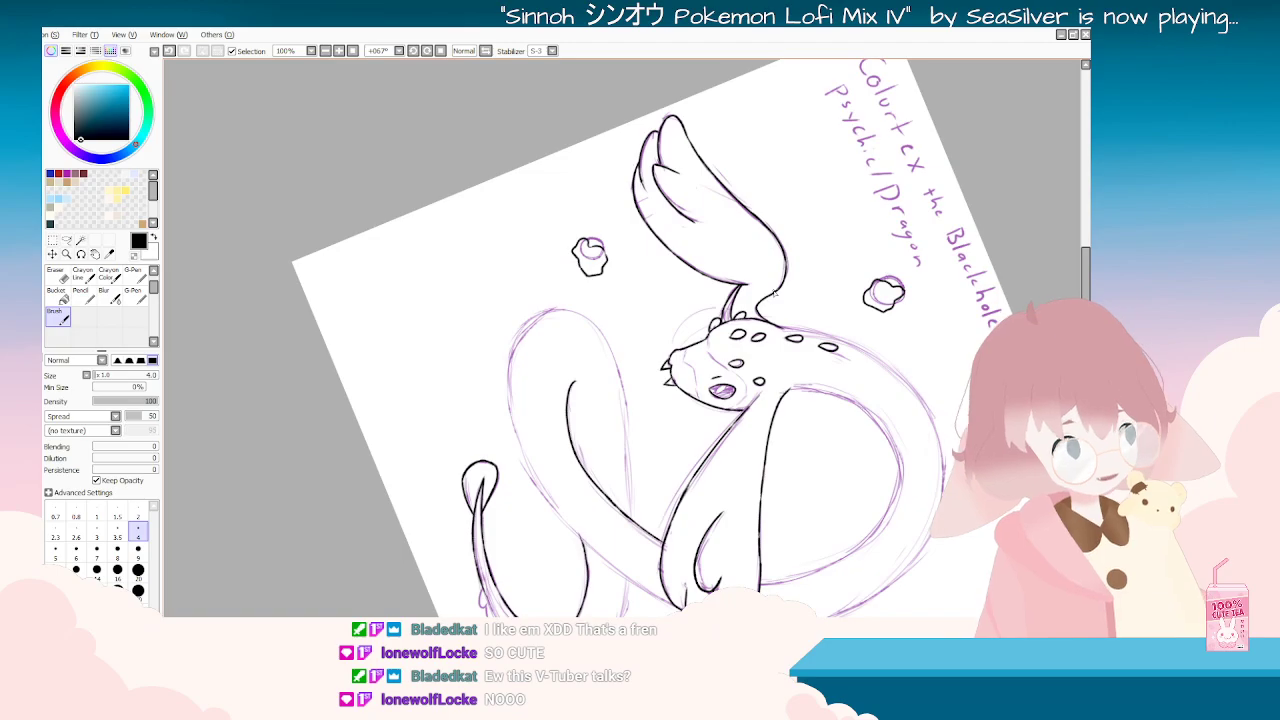
key(Delete)
key(Delete)
key(Delete)
key(Delete)
key(Delete)
key(Delete)
key(Delete)
key(Delete)
key(Delete)
key(End)
key(End)
key(End)
key(End)
key(End)
key(End)
key(End)
key(End)
key(End)
key(End)
key(End)
key(End)
key(End)
key(End)
key(End)
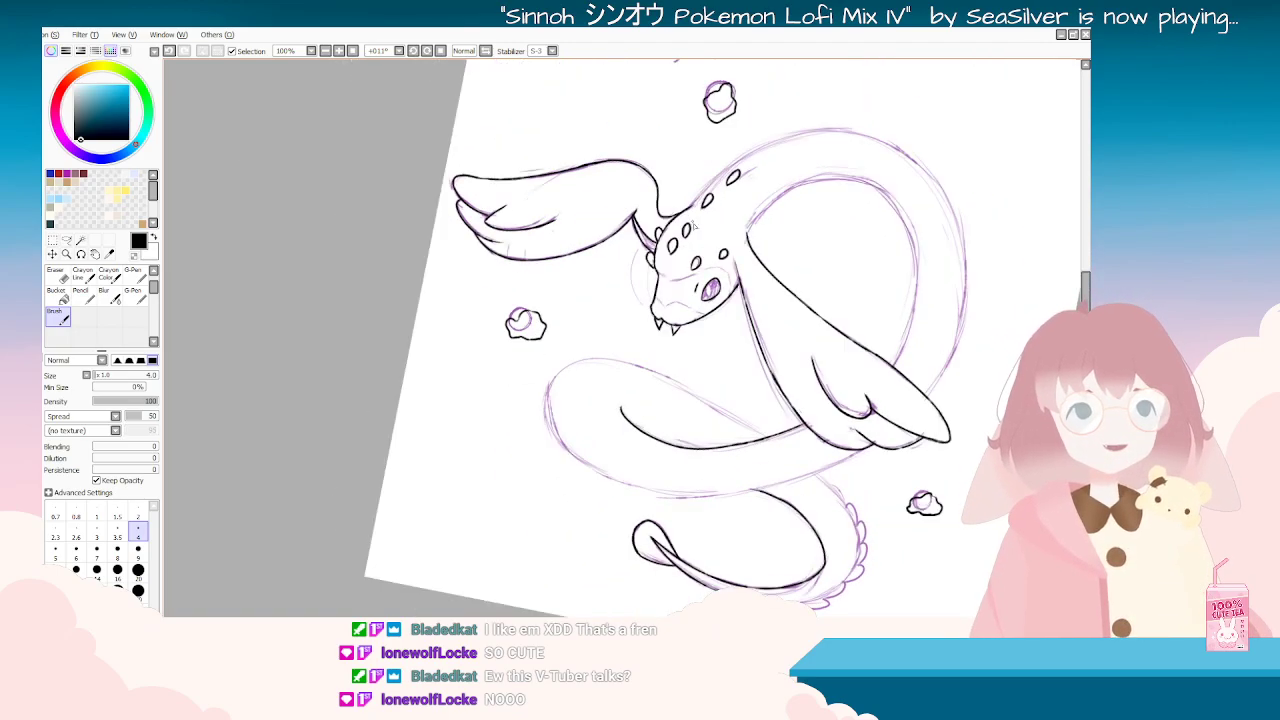
key(End)
key(End)
key(End)
key(End)
key(End)
key(End)
key(End)
key(End)
key(End)
key(End)
key(End)
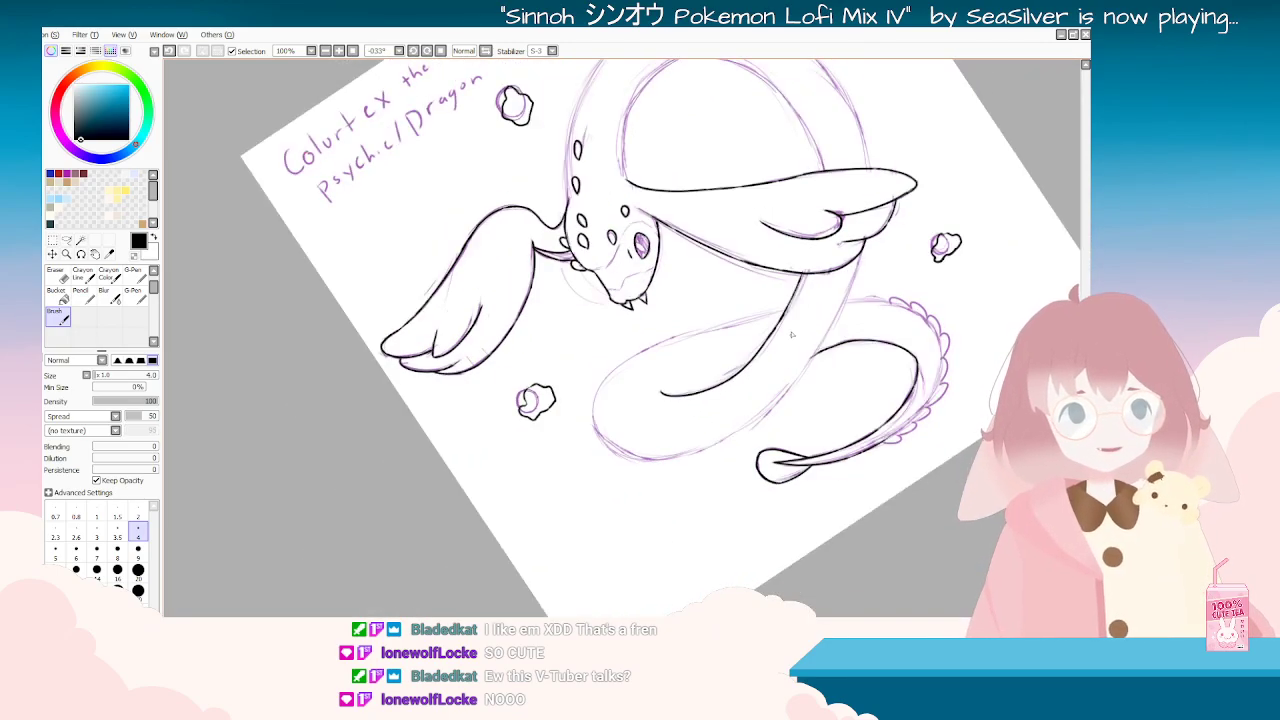
Step: Ink the outer edge of the serpent's body in black, from beneath the large wing to where it meets the tail coil
drag(845, 314, 815, 242)
drag(805, 168, 801, 290)
key(End)
key(End)
key(End)
key(End)
key(End)
key(End)
key(End)
key(End)
key(End)
key(End)
key(End)
key(End)
key(End)
key(End)
key(End)
key(End)
key(End)
key(End)
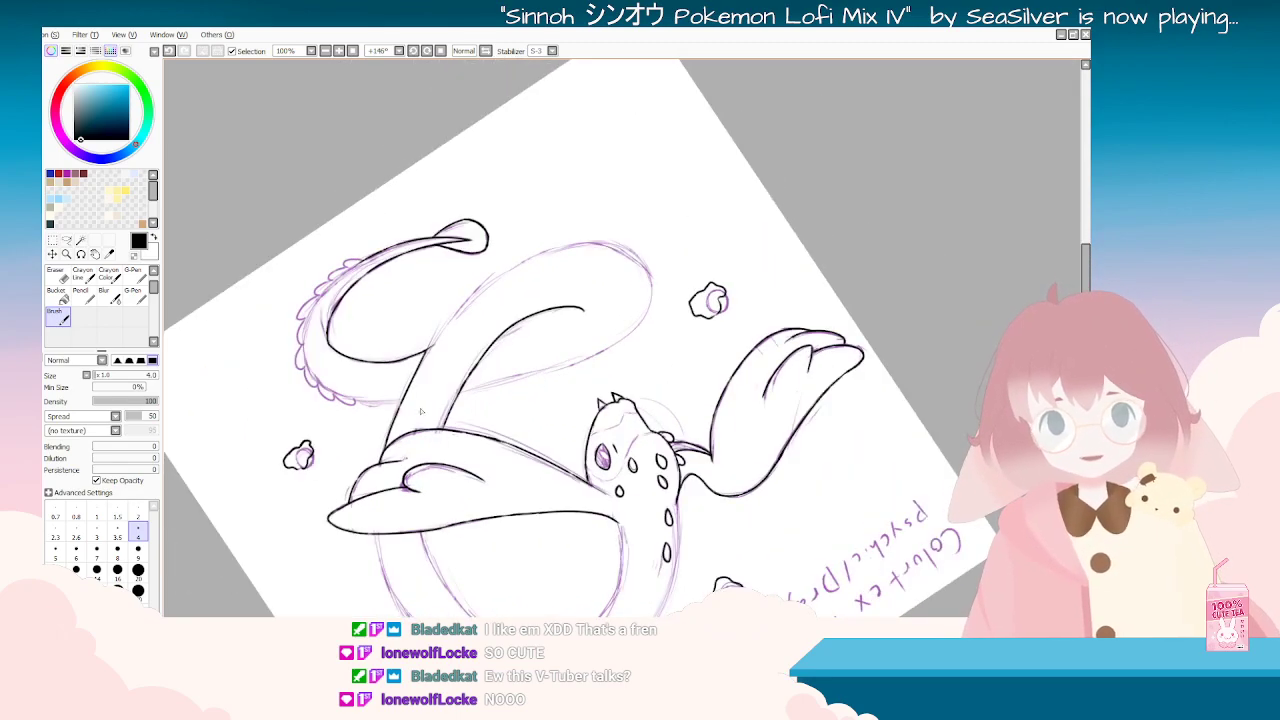
drag(386, 440, 418, 372)
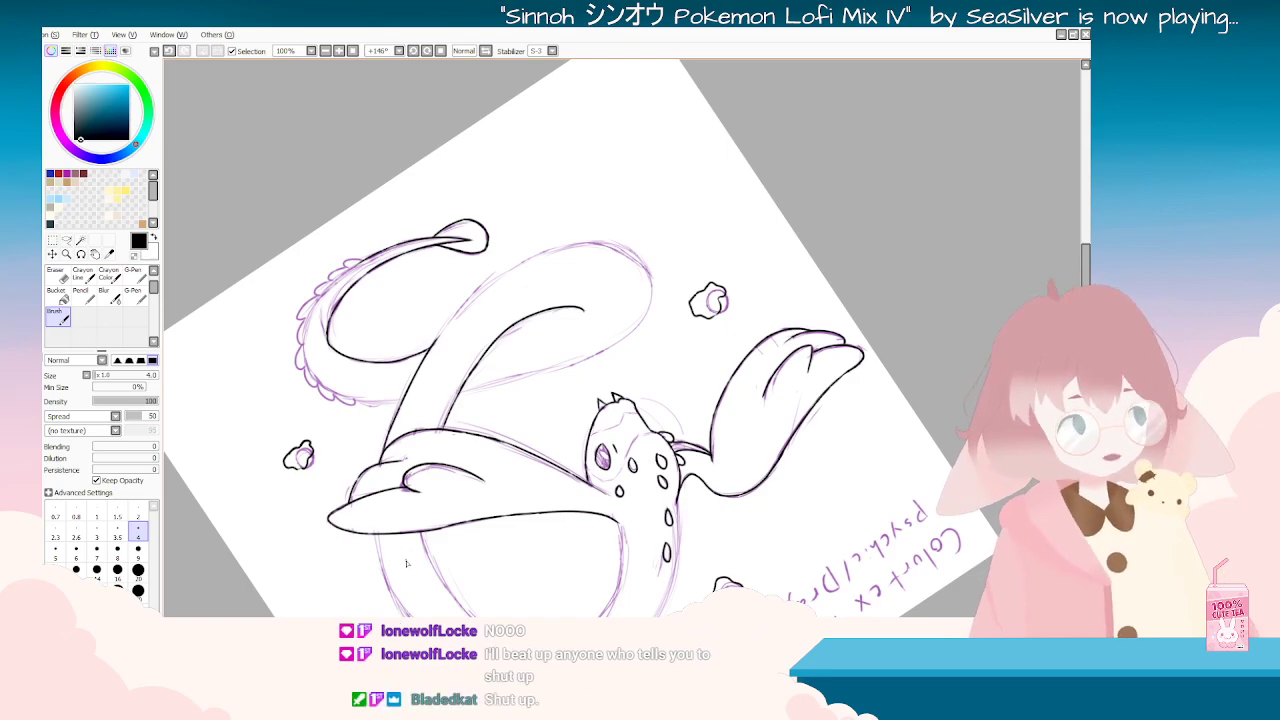
Step: Examine the open body coil and its unfinished lines from several canvas rotations, both up close and with the whole serpent in view
key(Delete)
key(Delete)
key(Delete)
key(Delete)
key(Delete)
key(Delete)
key(Delete)
key(Delete)
key(Delete)
key(Delete)
key(Delete)
key(Delete)
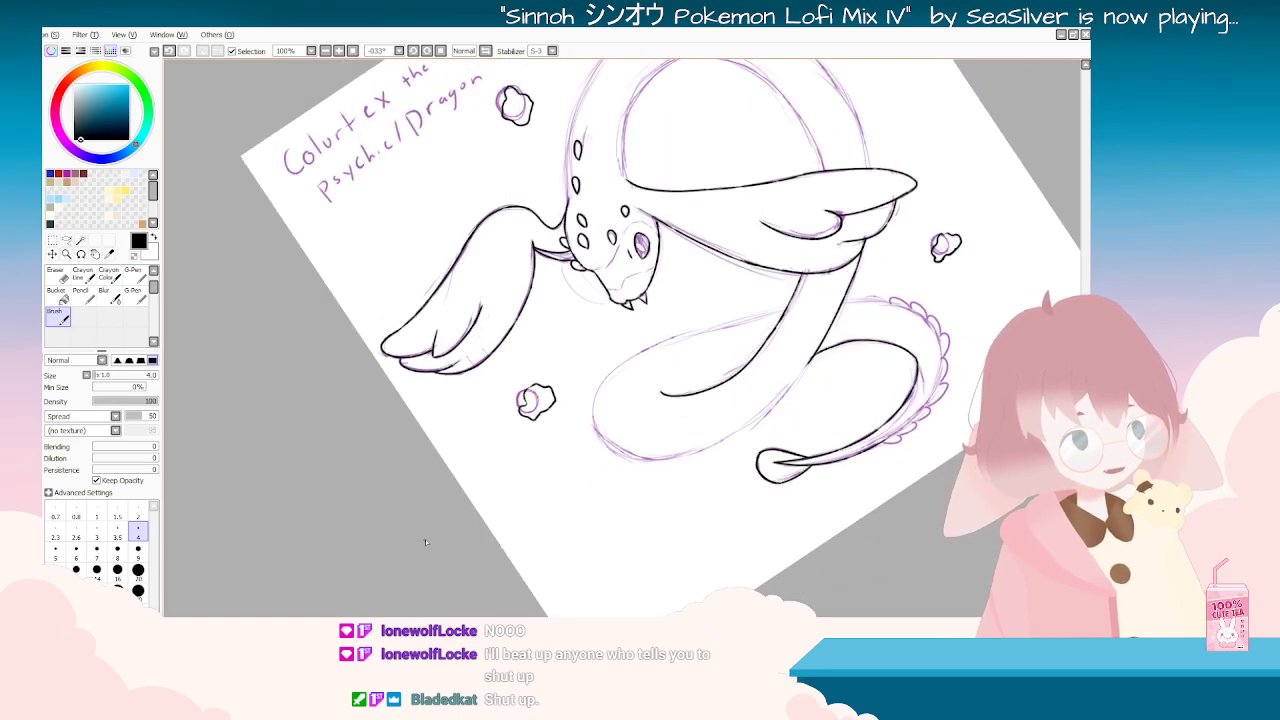
key(Delete)
key(Delete)
key(Delete)
key(Delete)
key(Delete)
key(Delete)
key(Delete)
key(Delete)
key(Delete)
key(Delete)
key(Delete)
key(Delete)
key(Delete)
key(Delete)
key(Delete)
key(Delete)
key(Delete)
key(Delete)
key(Delete)
key(Delete)
scroll(725, 433, up, 1)
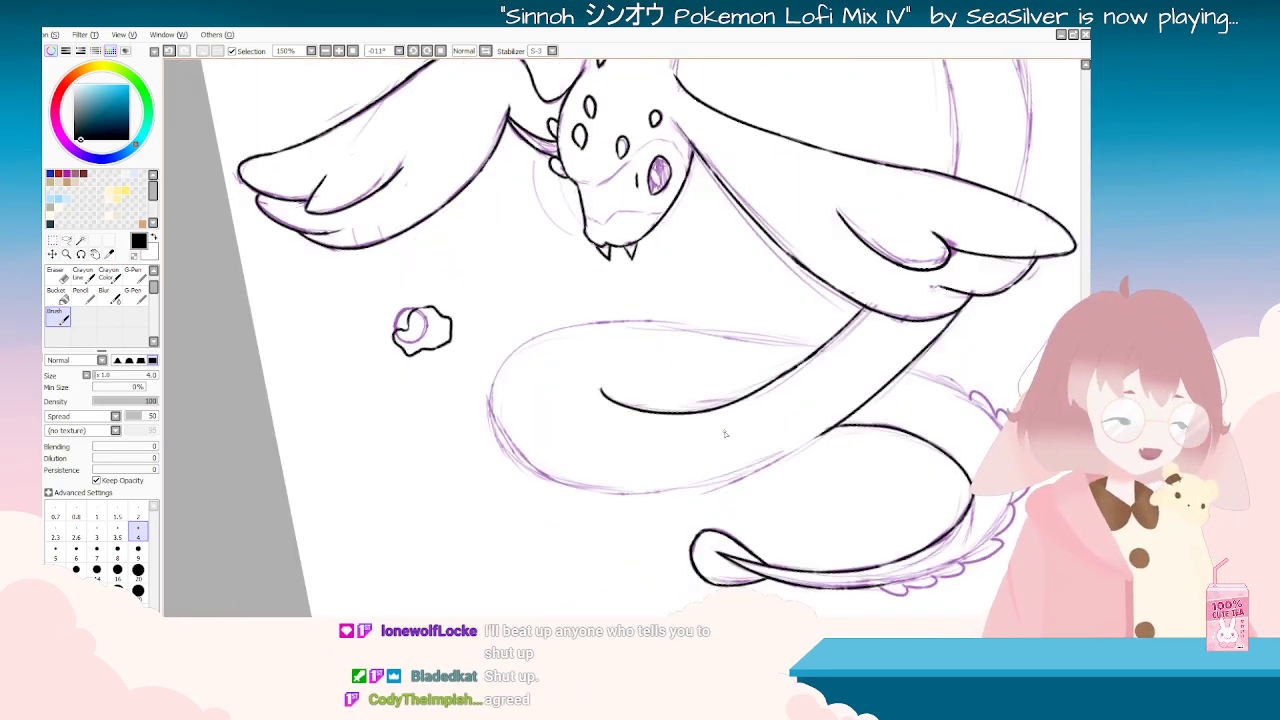
scroll(725, 433, up, 2)
scroll(722, 436, down, 1)
key(End)
key(End)
key(End)
key(End)
key(End)
key(End)
key(End)
key(End)
key(End)
key(End)
key(End)
key(End)
key(End)
key(End)
key(End)
key(End)
key(End)
key(End)
key(End)
key(End)
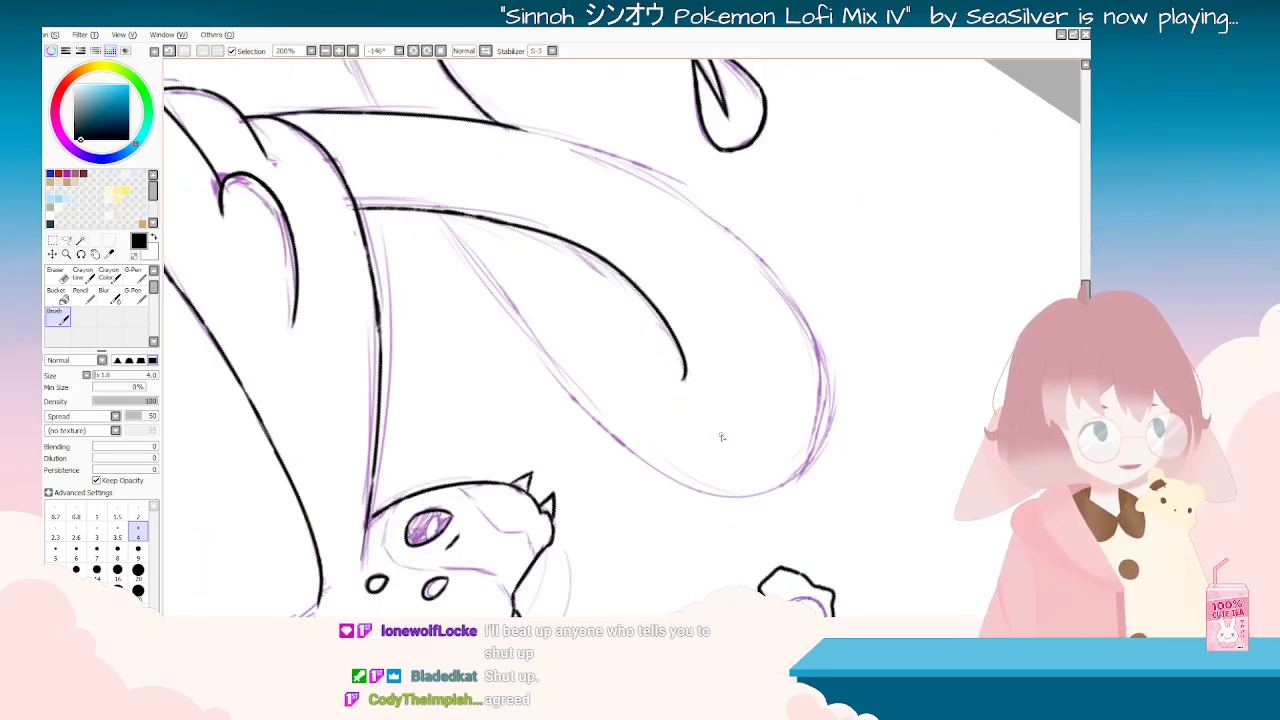
key(Delete)
key(Delete)
key(Delete)
key(Delete)
key(Delete)
key(Delete)
key(Delete)
key(Delete)
key(Delete)
key(Delete)
key(Delete)
key(Delete)
key(Delete)
key(Delete)
key(Delete)
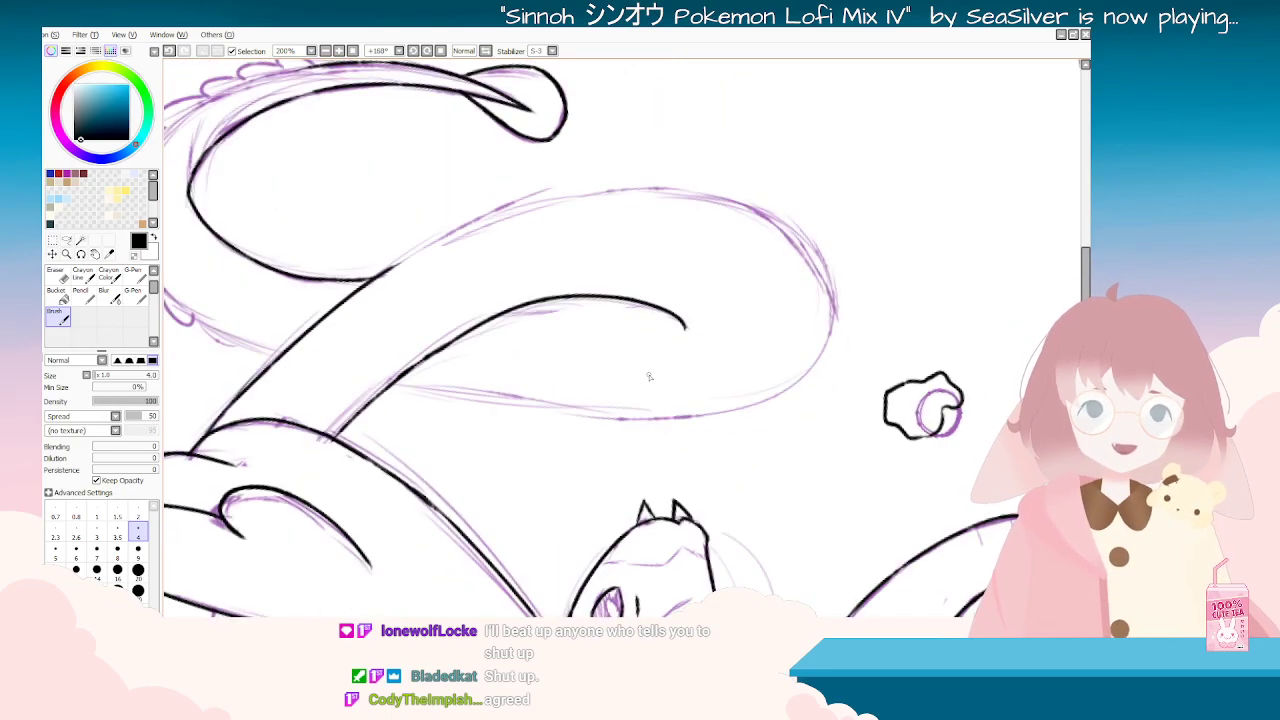
key(Home)
scroll(655, 370, down, 4)
scroll(690, 368, up, 2)
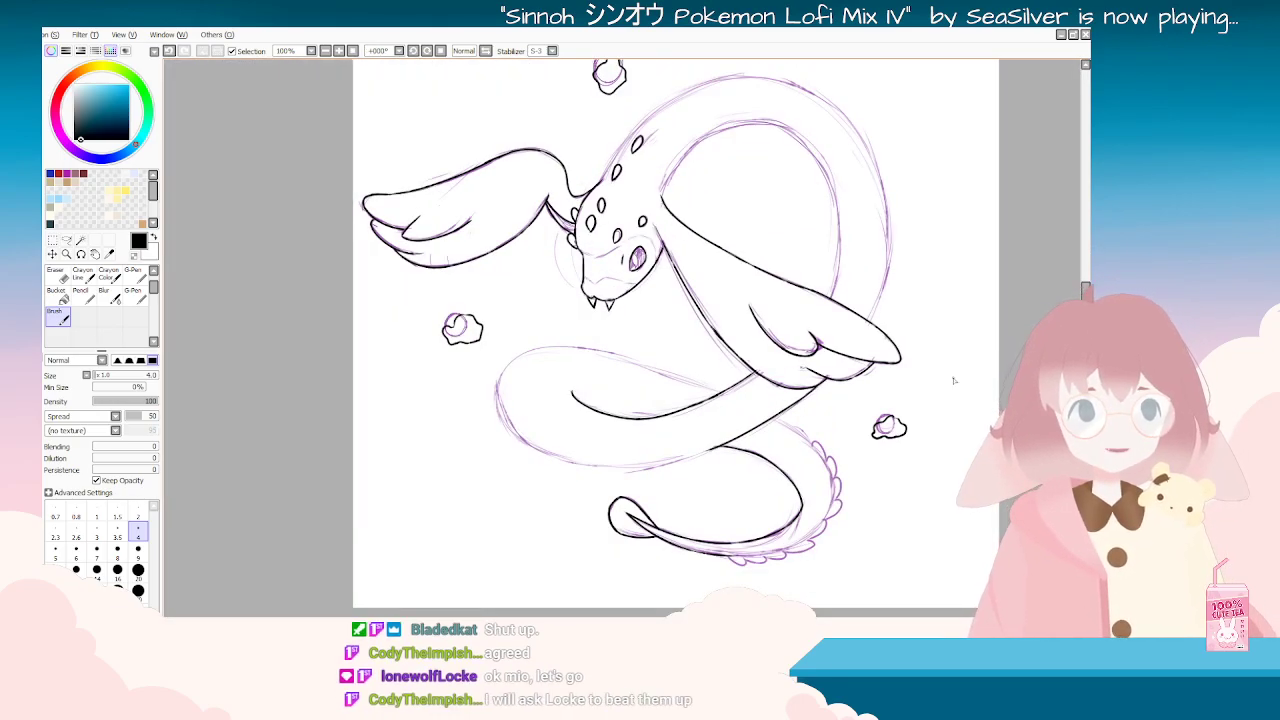
scroll(920, 378, up, 2)
scroll(712, 404, down, 3)
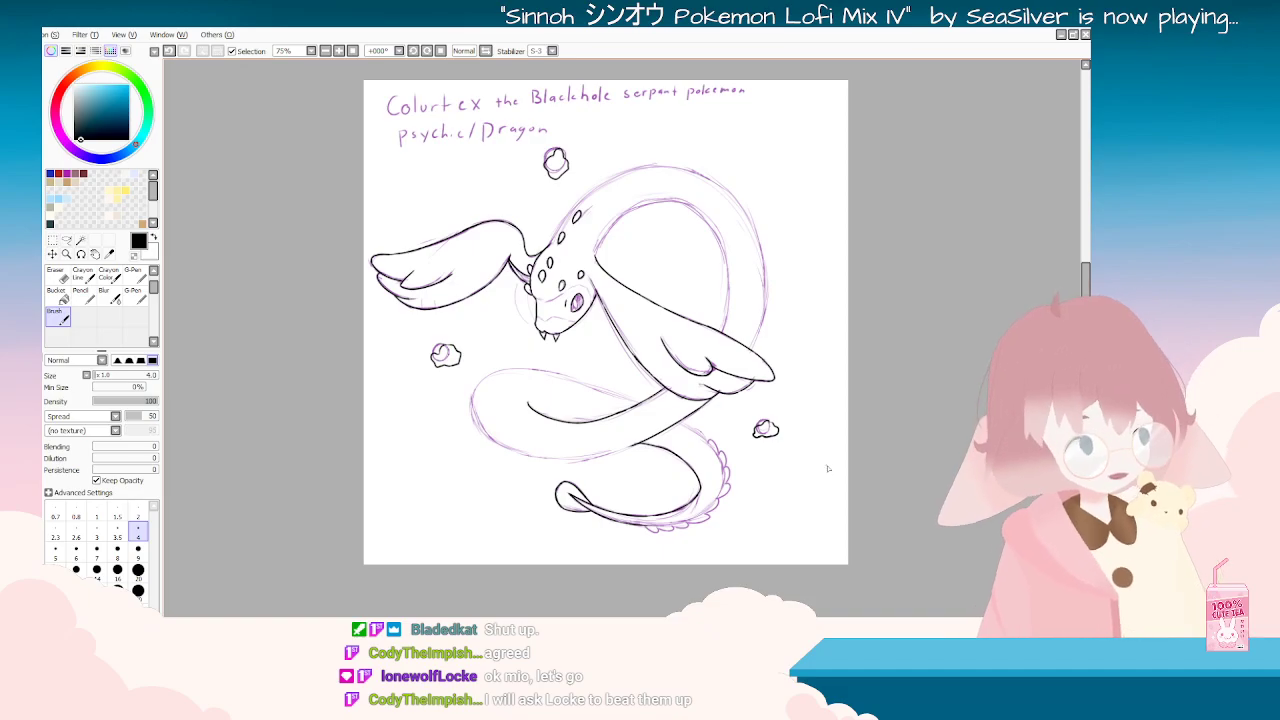
scroll(816, 464, up, 1)
key(Delete)
key(Delete)
key(Delete)
key(Delete)
key(Delete)
key(Delete)
key(Delete)
key(Delete)
key(Delete)
key(Delete)
key(Delete)
key(Delete)
key(Delete)
key(Delete)
key(Delete)
key(Delete)
key(Delete)
key(Delete)
key(Delete)
key(Delete)
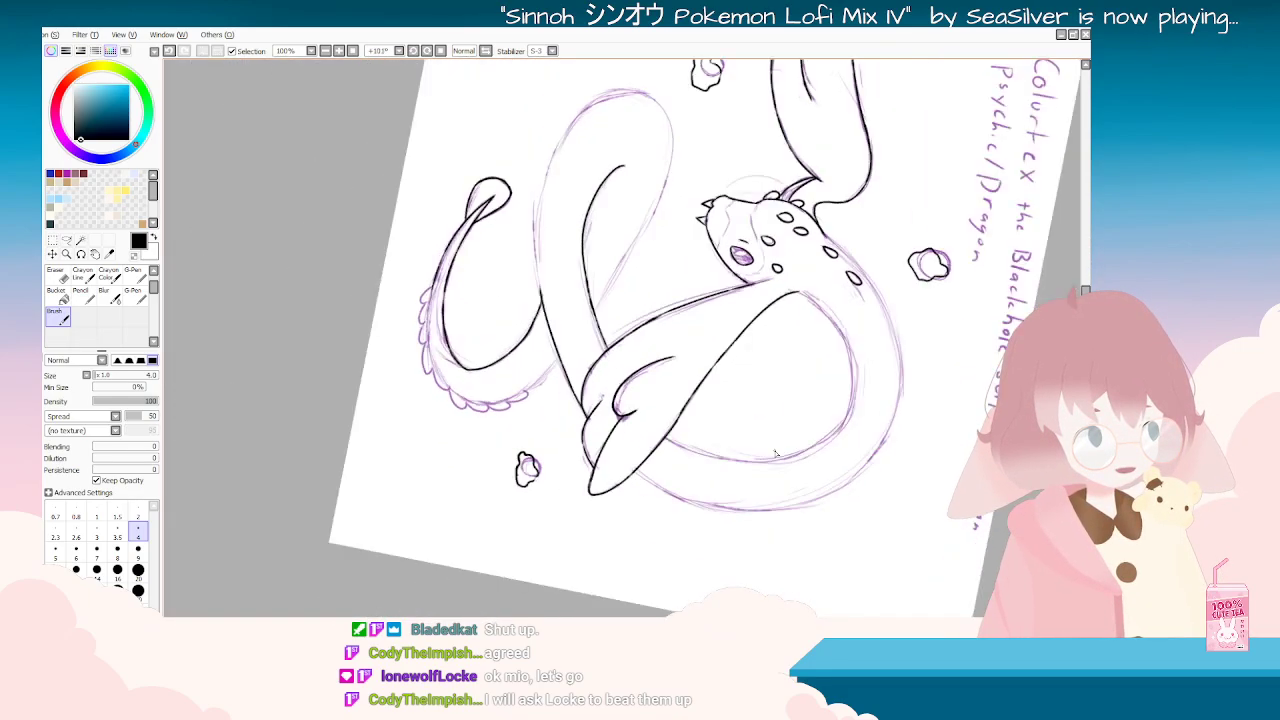
Step: Ink the start of the outer edge of the body coil in black at its rounded far end, below the head, redoing the stroke until clean
key(Home)
scroll(522, 397, up, 2)
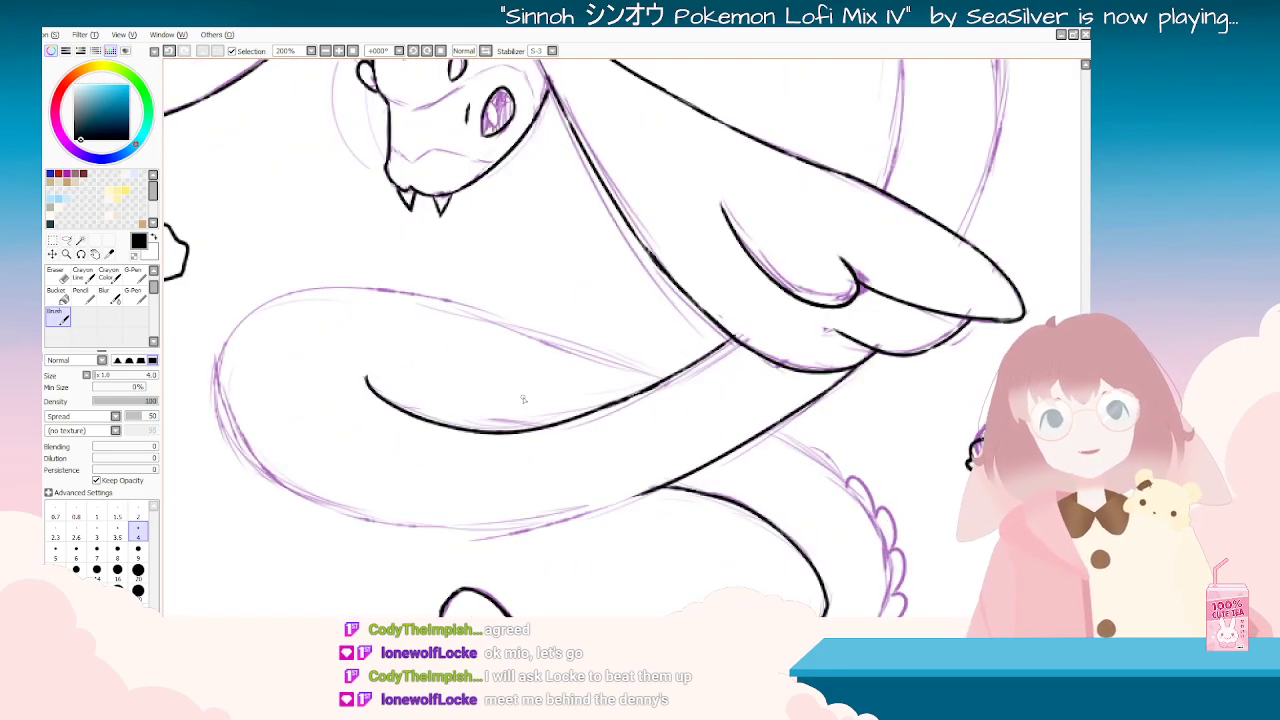
scroll(520, 402, down, 2)
scroll(500, 446, up, 1)
key(End)
key(End)
key(End)
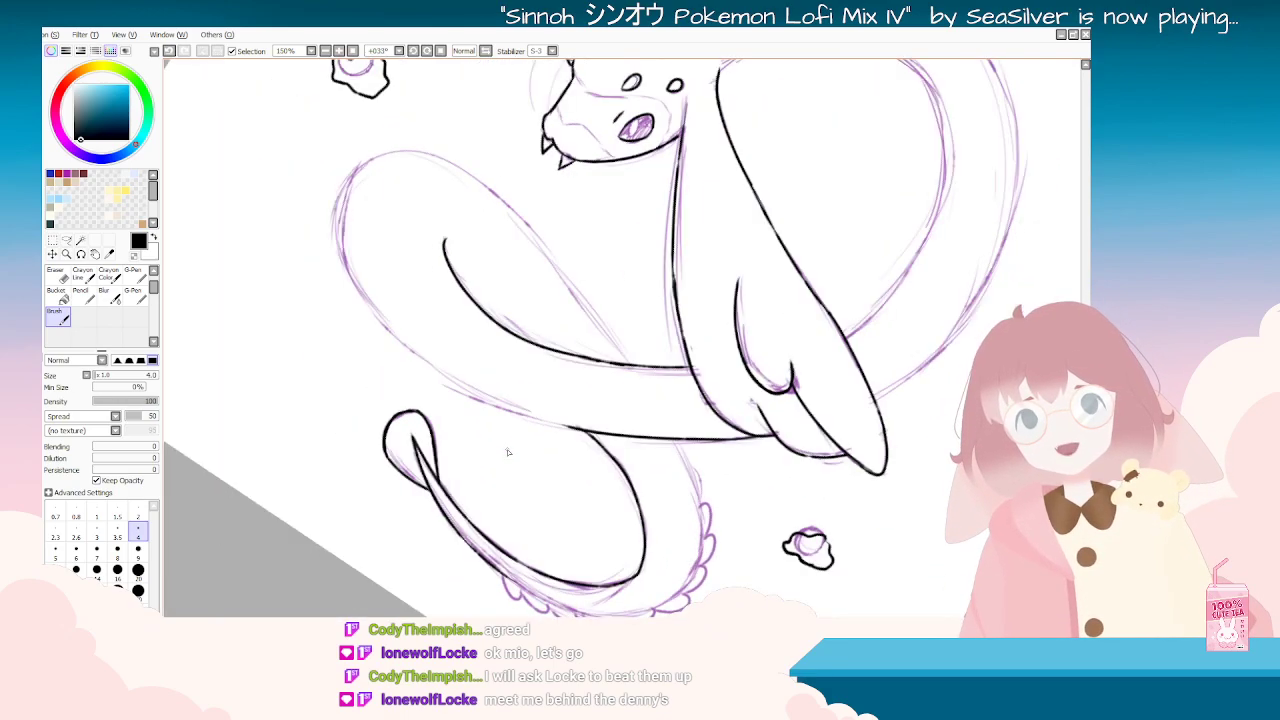
key(ctrl+z)
drag(362, 166, 342, 228)
key(ctrl+z)
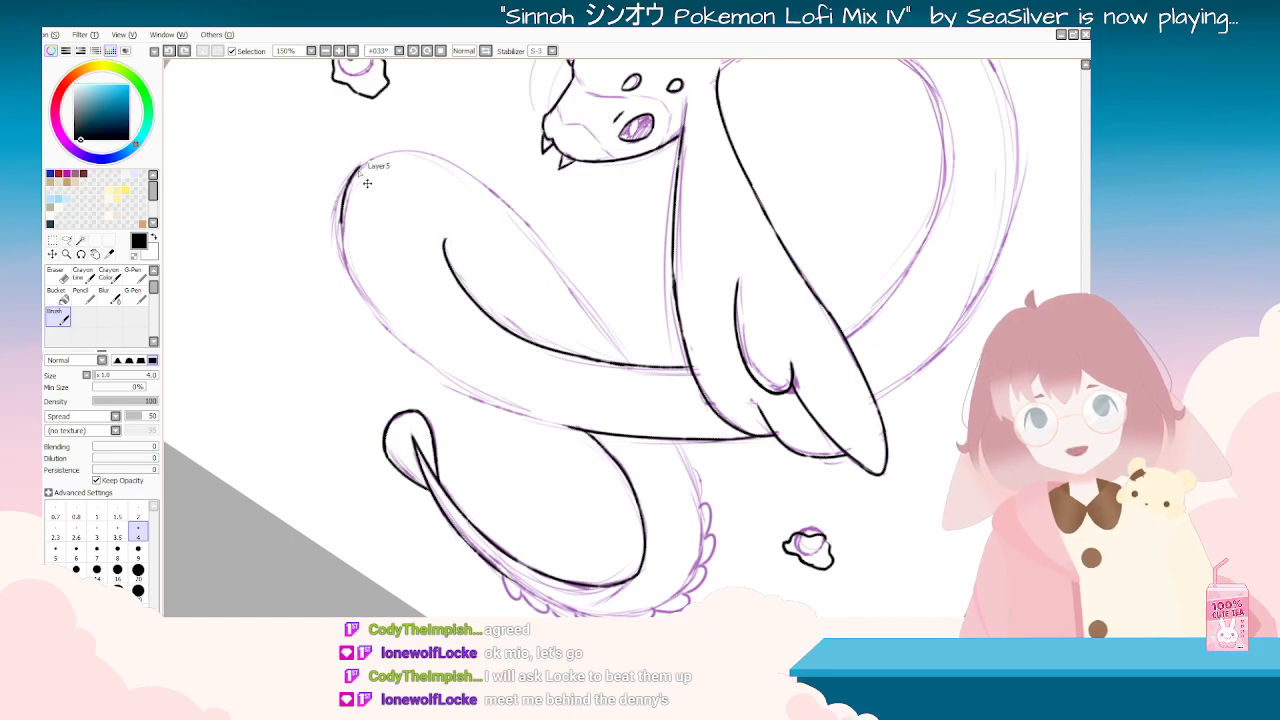
drag(361, 166, 342, 246)
key(ctrl+z)
mouse_move(361, 165)
mouse_down()
mouse_move(339, 233)
mouse_move(343, 268)
mouse_up()
Step: Ink the rest of the coil's outer edge in black, from its rounded end to the finished body line beside the tail coil, redoing uneven strokes
mouse_move(517, 486)
mouse_down()
mouse_move(684, 527)
mouse_move(766, 518)
mouse_move(797, 426)
mouse_move(697, 297)
mouse_move(588, 231)
mouse_up()
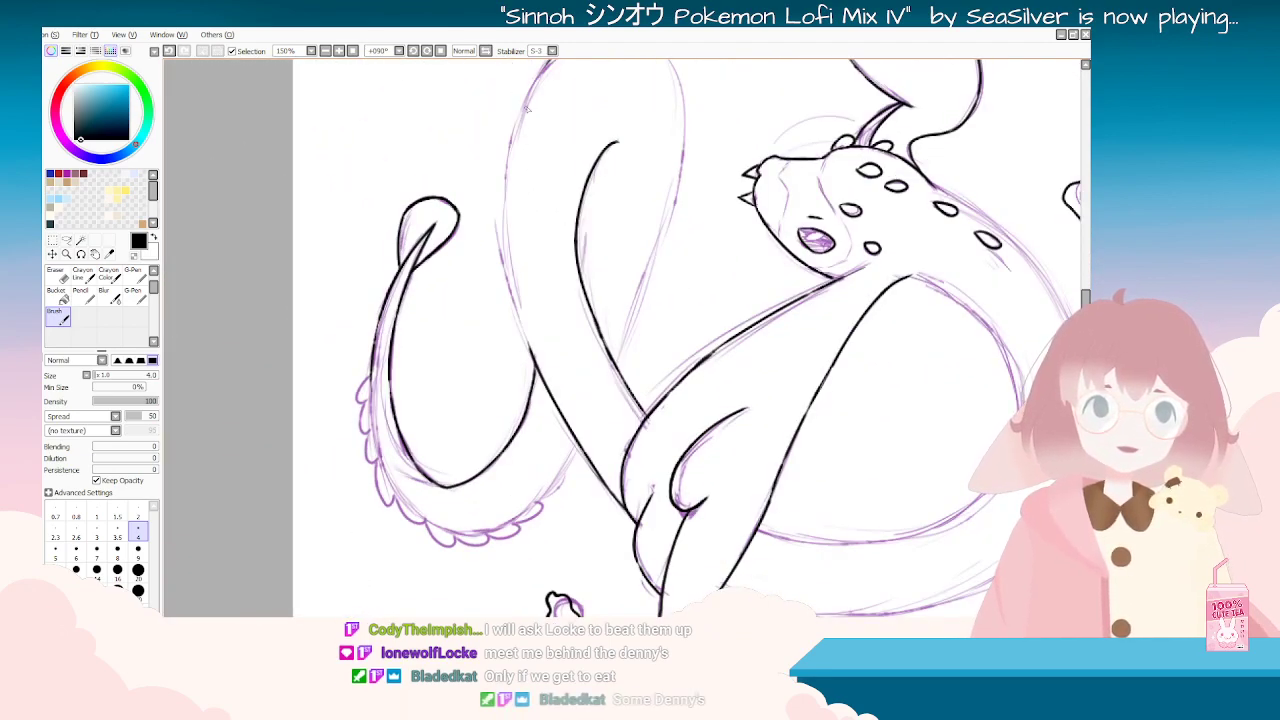
drag(547, 65, 496, 208)
key(ctrl+z)
mouse_move(547, 63)
mouse_down()
mouse_move(506, 172)
mouse_move(500, 266)
mouse_up()
key(ctrl+z)
drag(508, 155, 510, 304)
key(ctrl+z)
drag(509, 152, 506, 324)
key(ctrl+z)
drag(508, 150, 500, 278)
key(ctrl+z)
drag(508, 152, 503, 262)
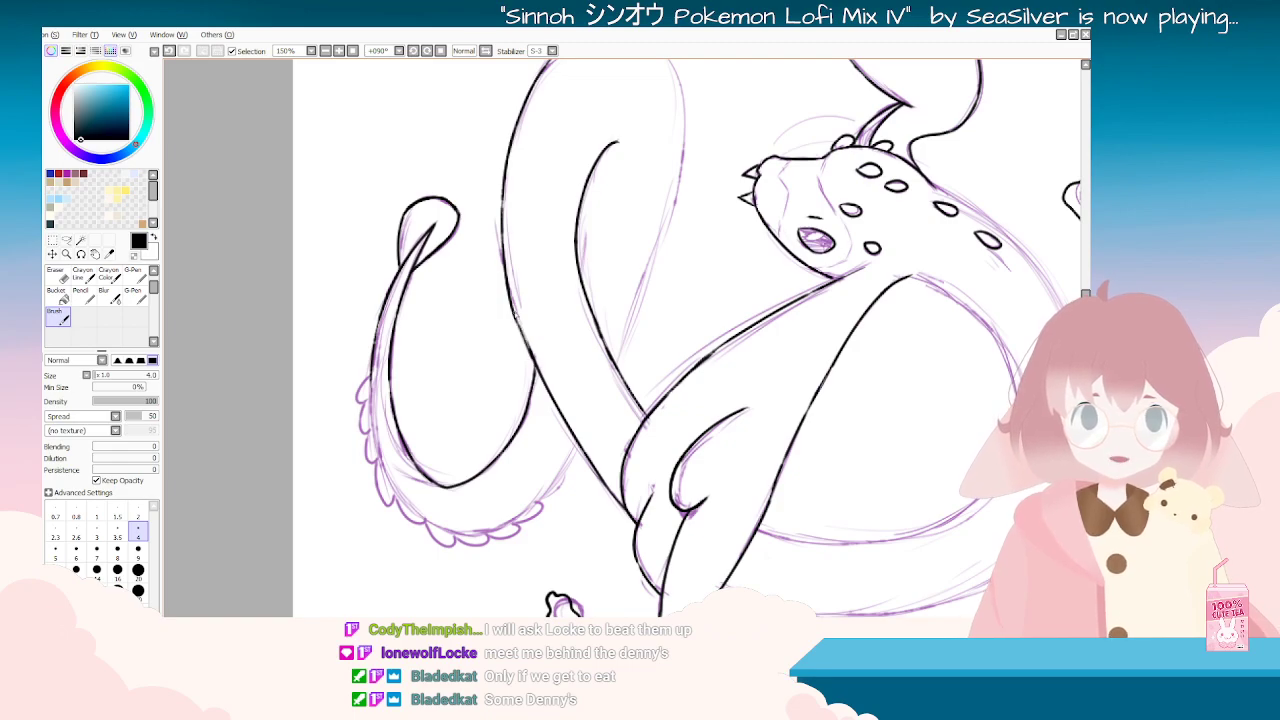
Step: Examine the whole serpent with its inked outer coil edge from different canvas rotations
key(Delete)
key(Delete)
key(Delete)
key(Delete)
key(Delete)
scroll(528, 370, down, 2)
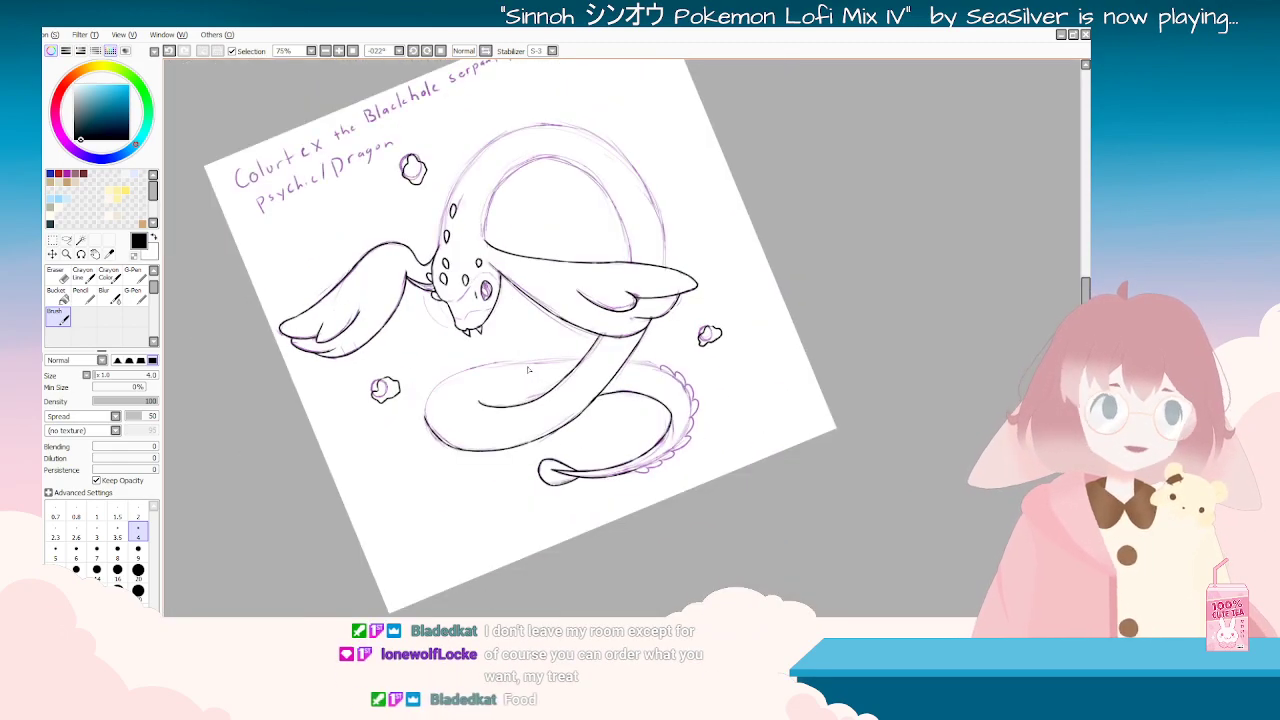
key(End)
key(End)
key(End)
key(End)
key(End)
key(Delete)
key(Delete)
key(Delete)
key(Delete)
key(Delete)
key(Delete)
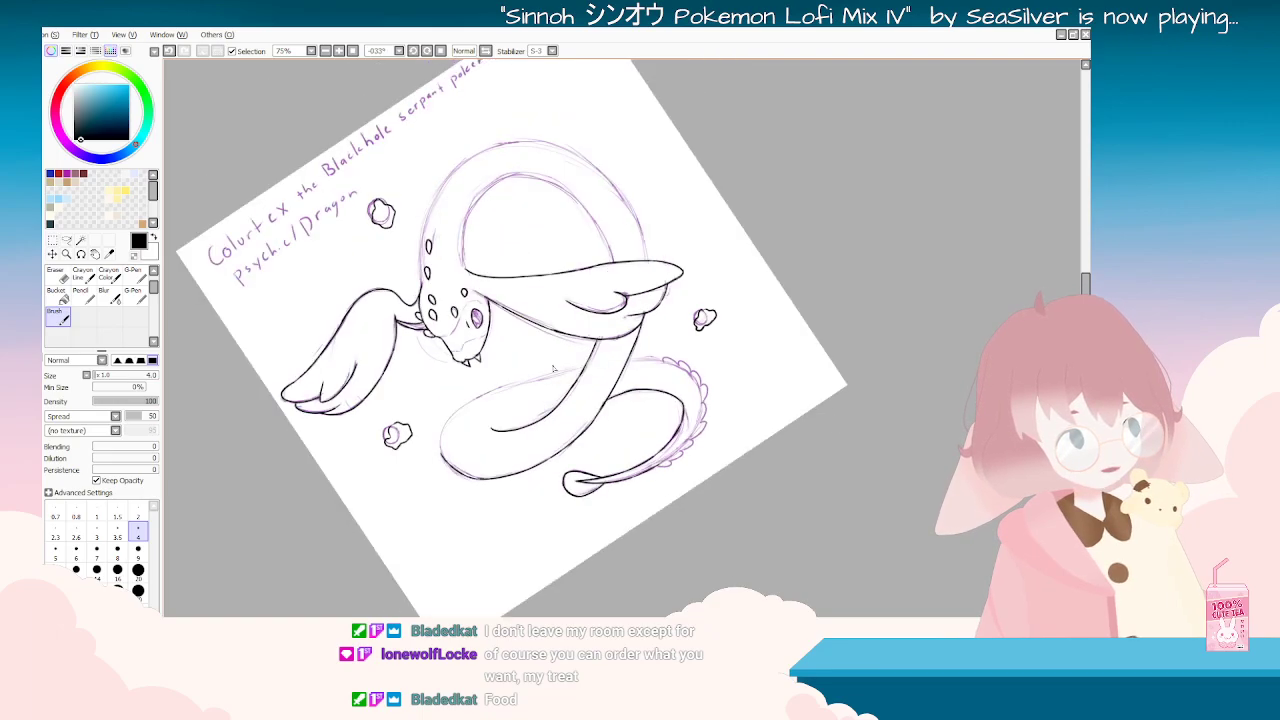
Step: Examine the serpent's open upper coil edge from several canvas rotations with the whole drawing in view
key(Delete)
key(Delete)
key(Delete)
key(Delete)
key(Delete)
key(Delete)
key(Delete)
key(Delete)
key(Delete)
key(Delete)
key(Delete)
key(Delete)
key(Delete)
key(Delete)
key(Delete)
key(Delete)
key(Delete)
key(Delete)
key(Delete)
key(End)
key(End)
key(End)
key(End)
key(End)
key(End)
key(End)
key(End)
key(End)
key(End)
drag(566, 366, 594, 362)
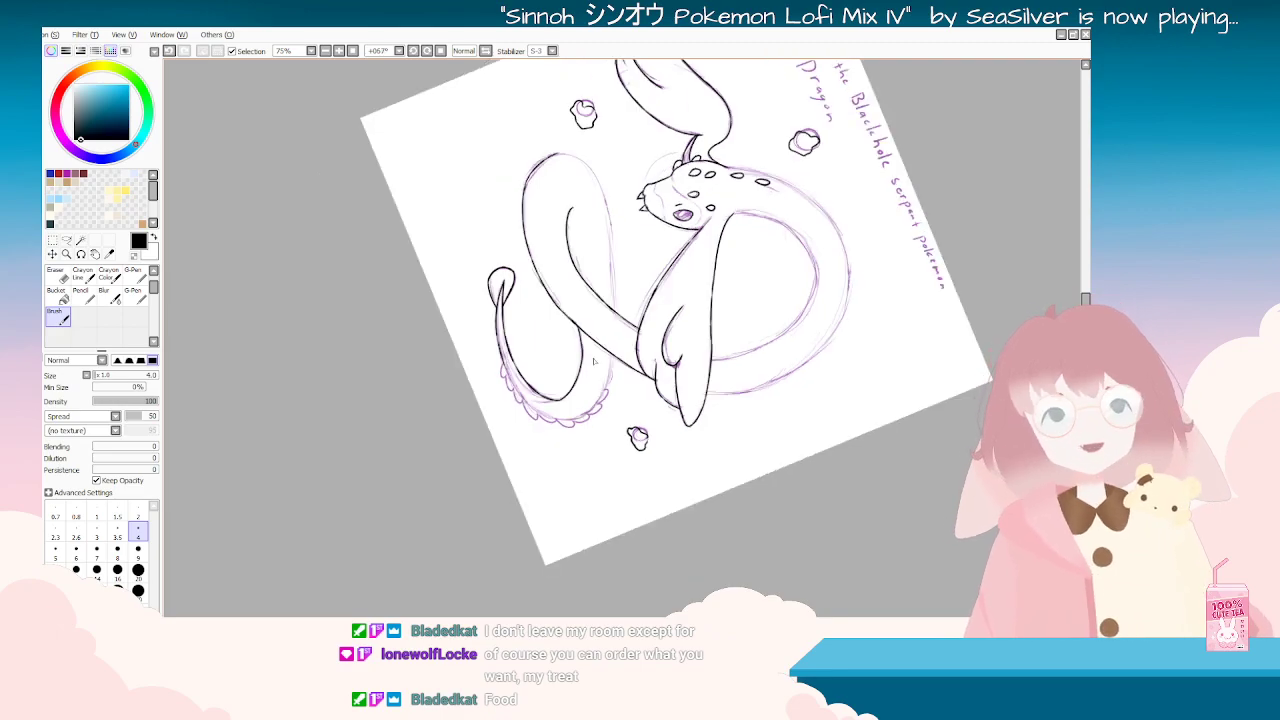
key(Delete)
key(Delete)
key(Delete)
key(Delete)
key(Delete)
key(Delete)
key(Delete)
key(Delete)
key(Delete)
Step: Ink the body coil's upper edge in black from the inner coil line toward the rounded end, redoing the stroke until it is clean
scroll(536, 373, up, 2)
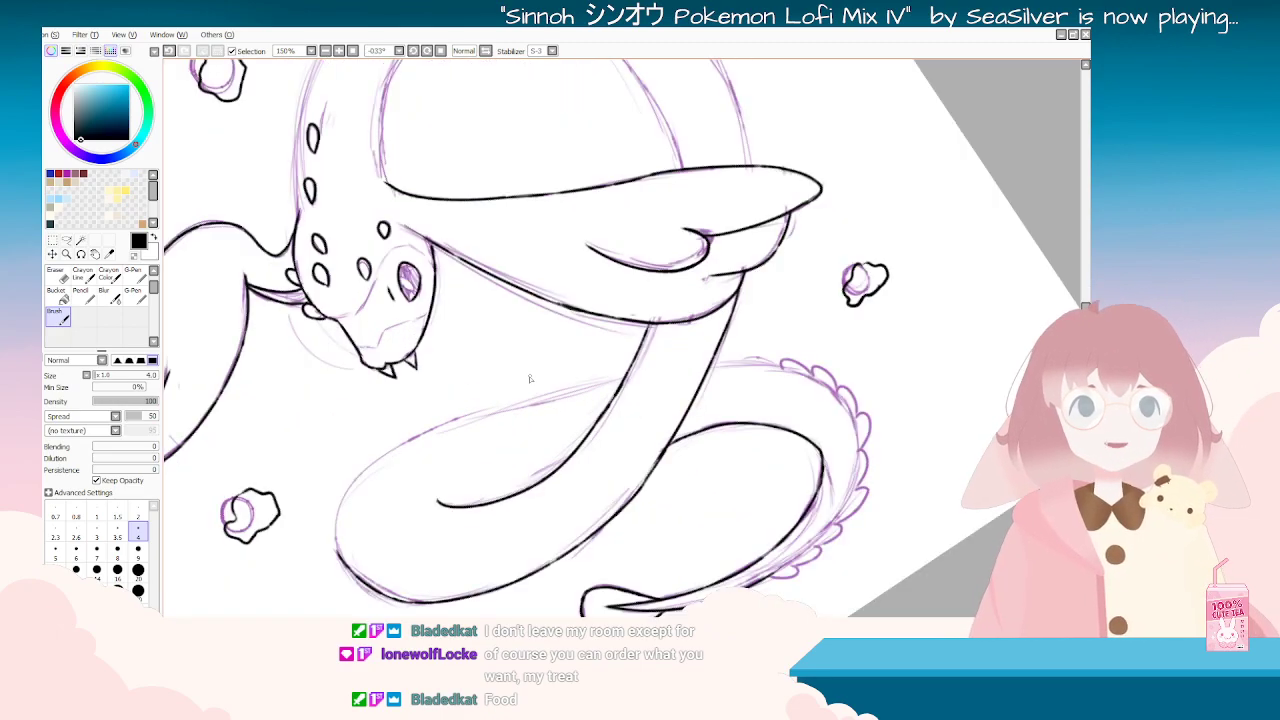
scroll(467, 500, up, 1)
scroll(333, 566, down, 1)
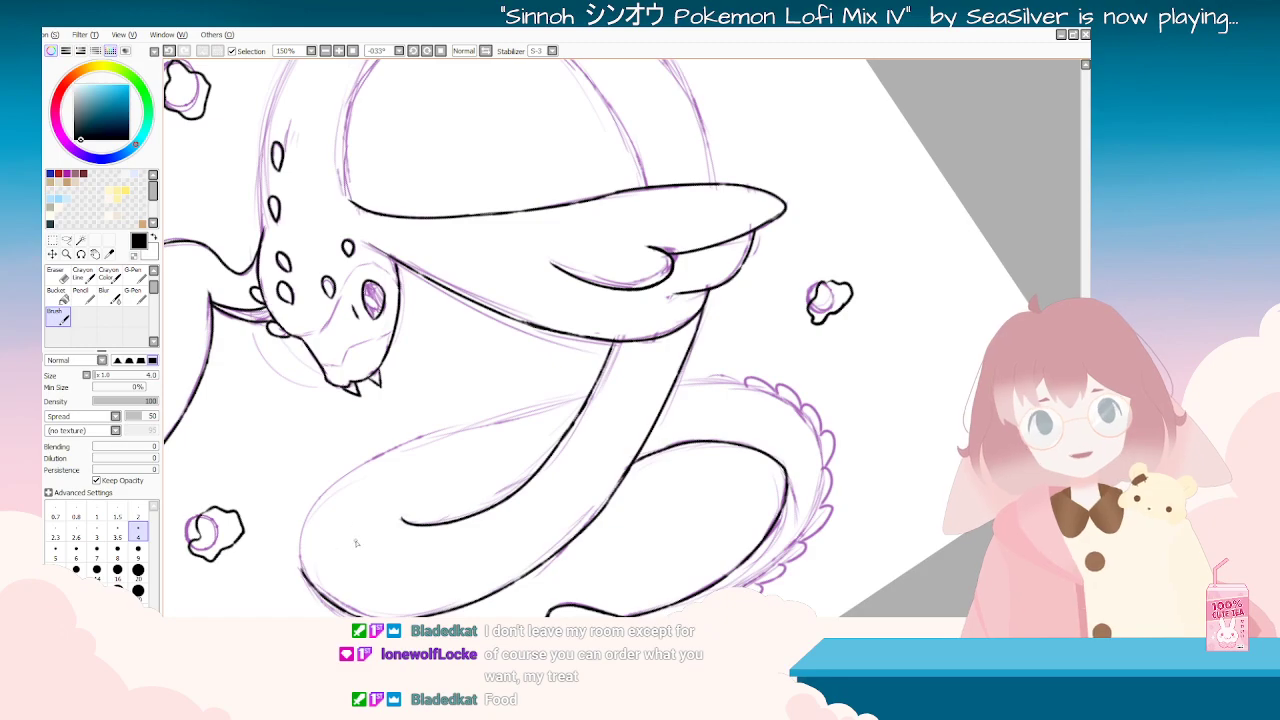
key(Delete)
key(Delete)
key(Delete)
key(Delete)
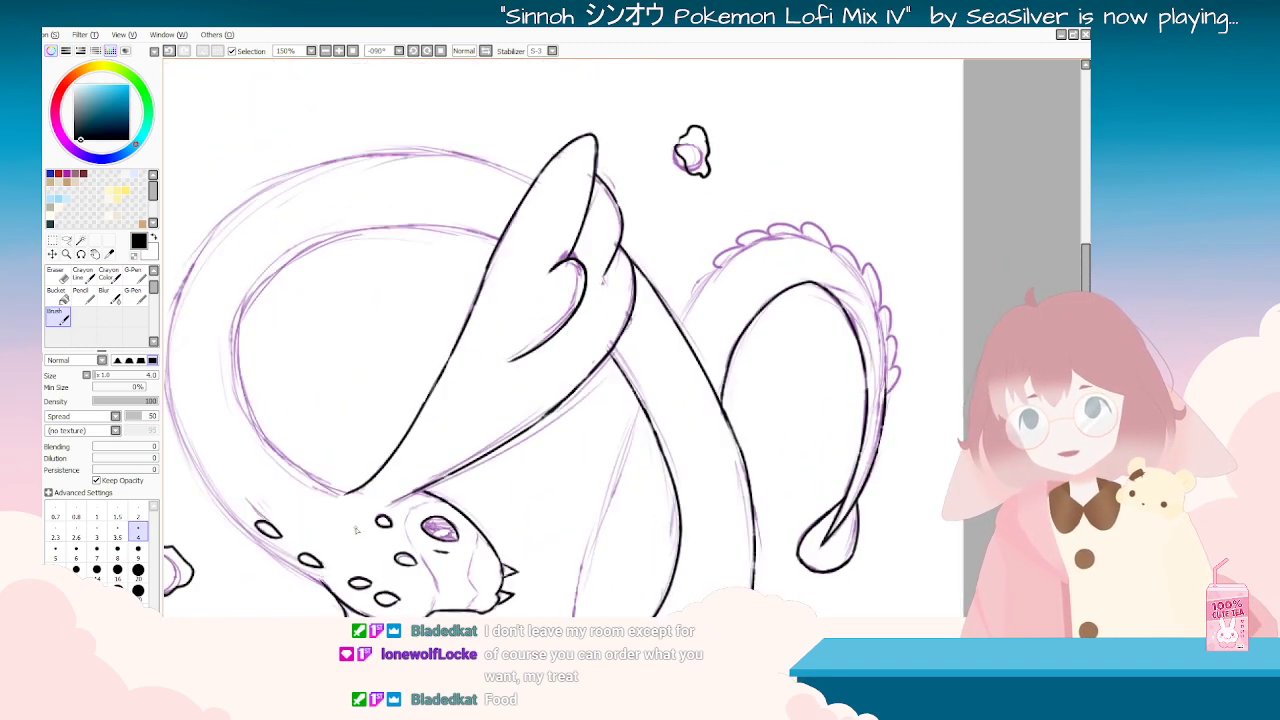
drag(1086, 295, 1086, 333)
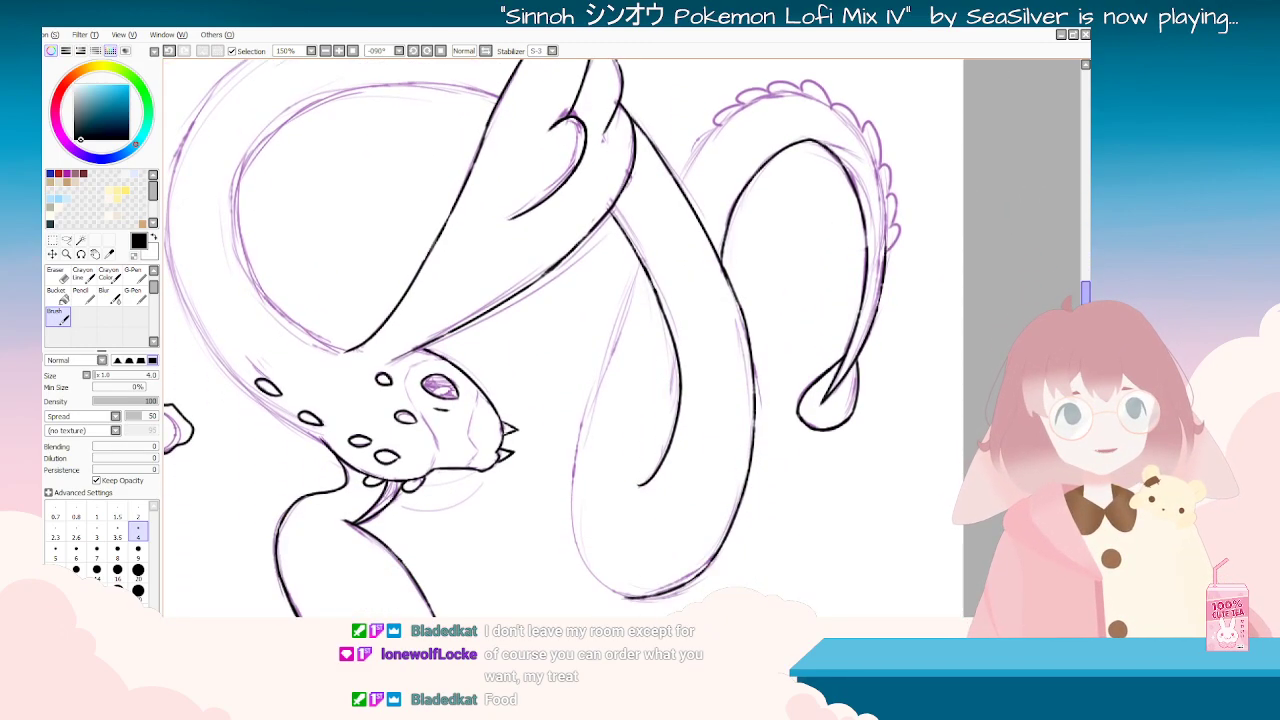
mouse_move(643, 262)
mouse_down()
mouse_move(580, 450)
mouse_move(643, 284)
mouse_move(569, 439)
mouse_move(648, 365)
mouse_move(586, 430)
mouse_move(603, 391)
mouse_move(595, 398)
mouse_move(574, 508)
mouse_up()
key(ctrl+z)
drag(597, 401, 583, 547)
key(ctrl+z)
drag(594, 405, 576, 542)
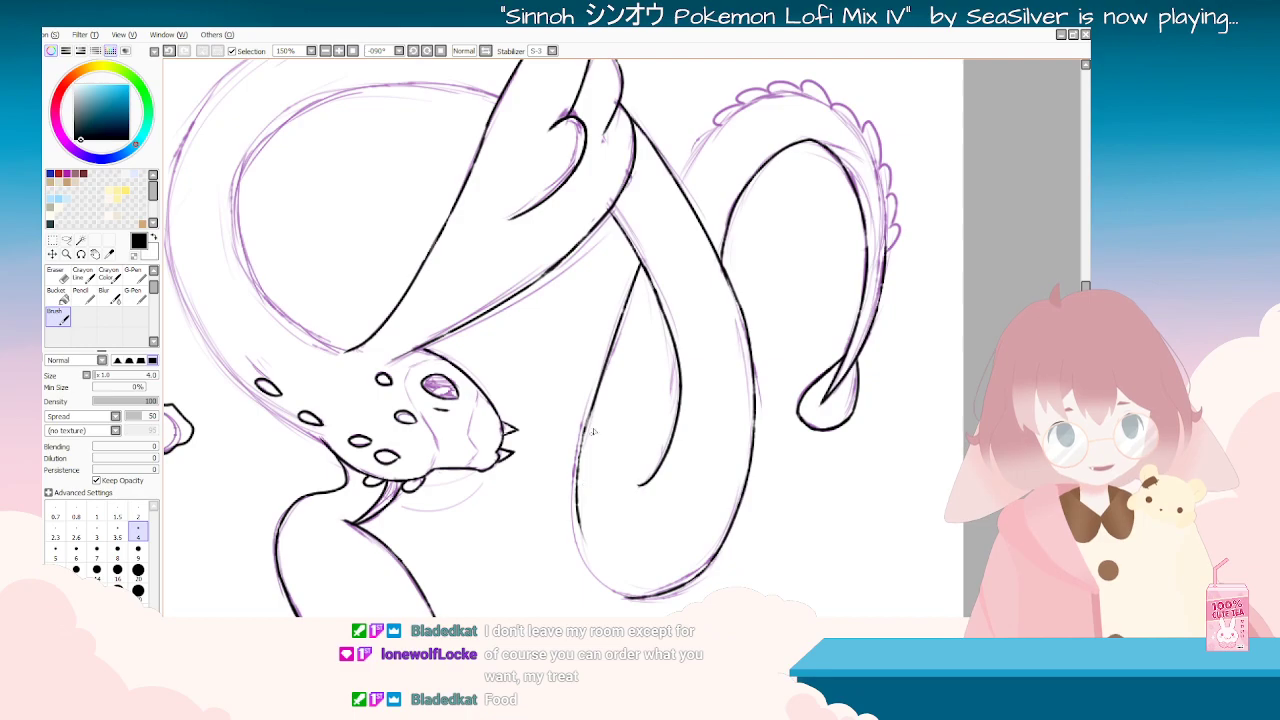
key(ctrl+z)
drag(593, 408, 577, 540)
Step: Close the remaining gap in the body coil's outline at its rounded end in black, redoing the joining stroke
mouse_move(577, 484)
mouse_down()
mouse_move(596, 578)
mouse_move(622, 596)
mouse_up()
key(ctrl+z)
key(End)
key(Home)
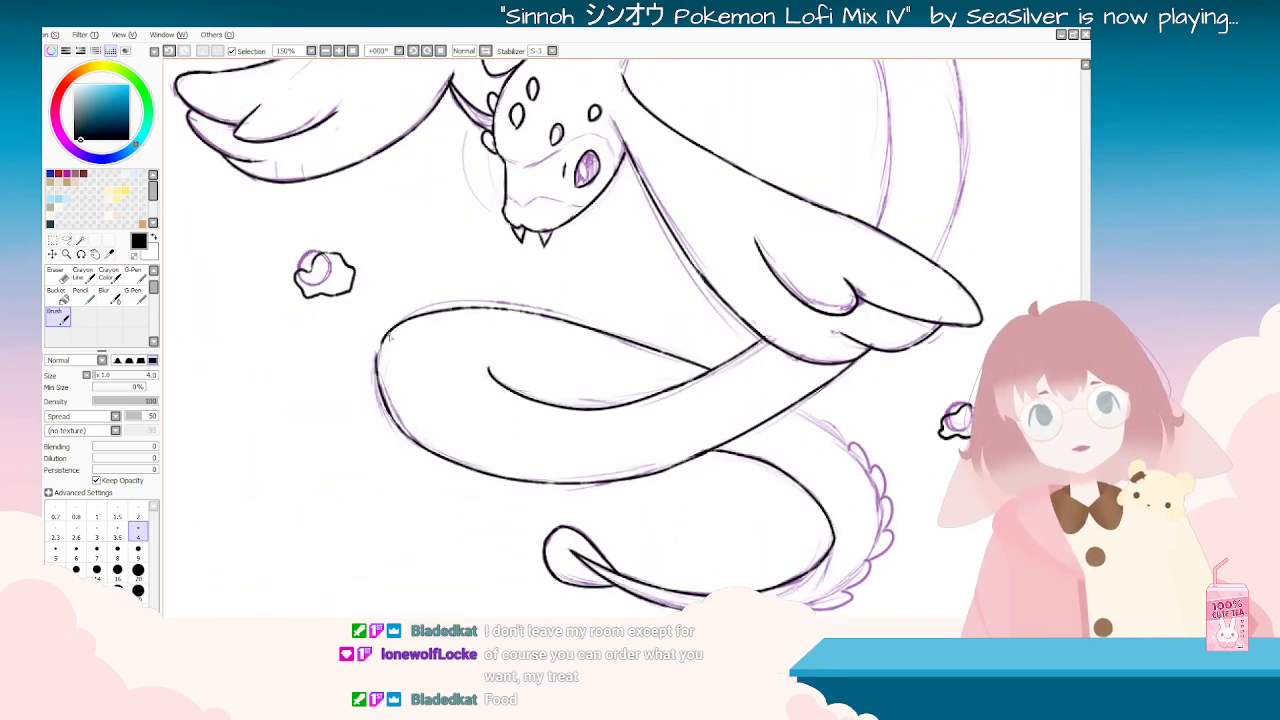
drag(397, 527, 696, 265)
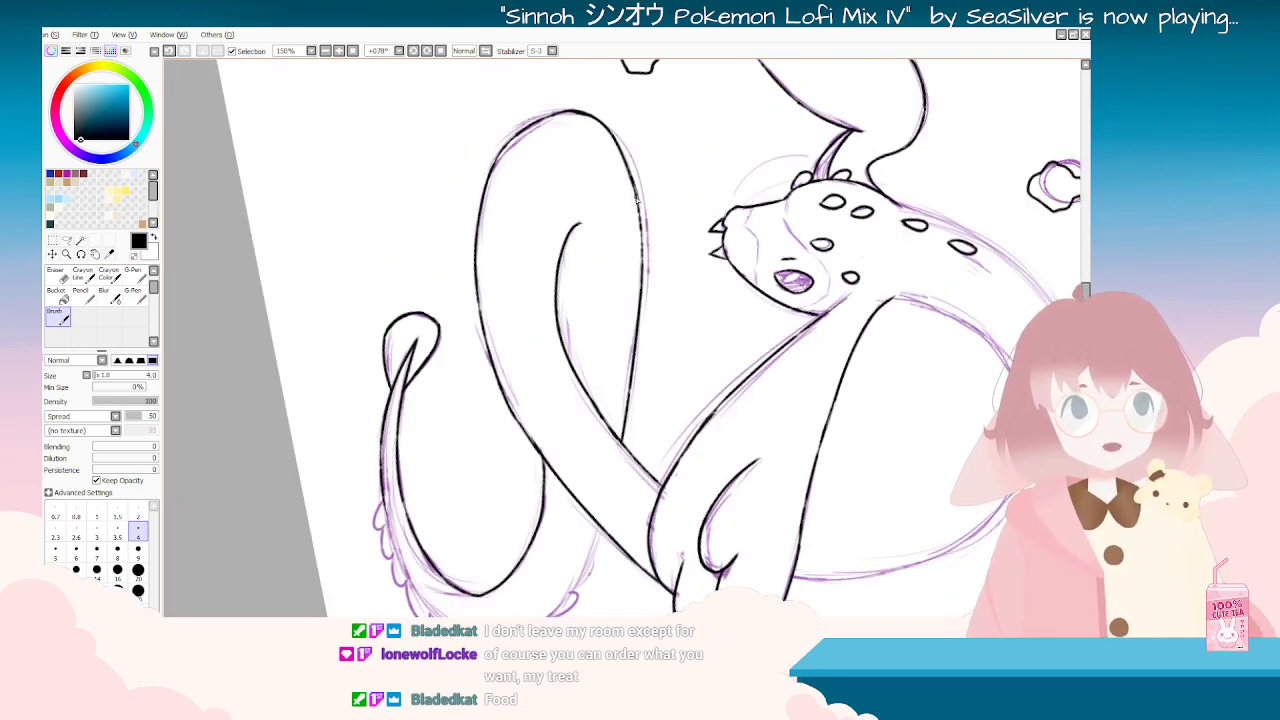
Step: Examine the closed body coil and the unfinished tail from different canvas rotations, up close and as a whole
key(Delete)
key(Delete)
key(Delete)
key(Delete)
key(Delete)
key(Delete)
key(Delete)
key(Delete)
key(Delete)
key(Delete)
key(Delete)
key(Delete)
key(Delete)
key(Delete)
key(Delete)
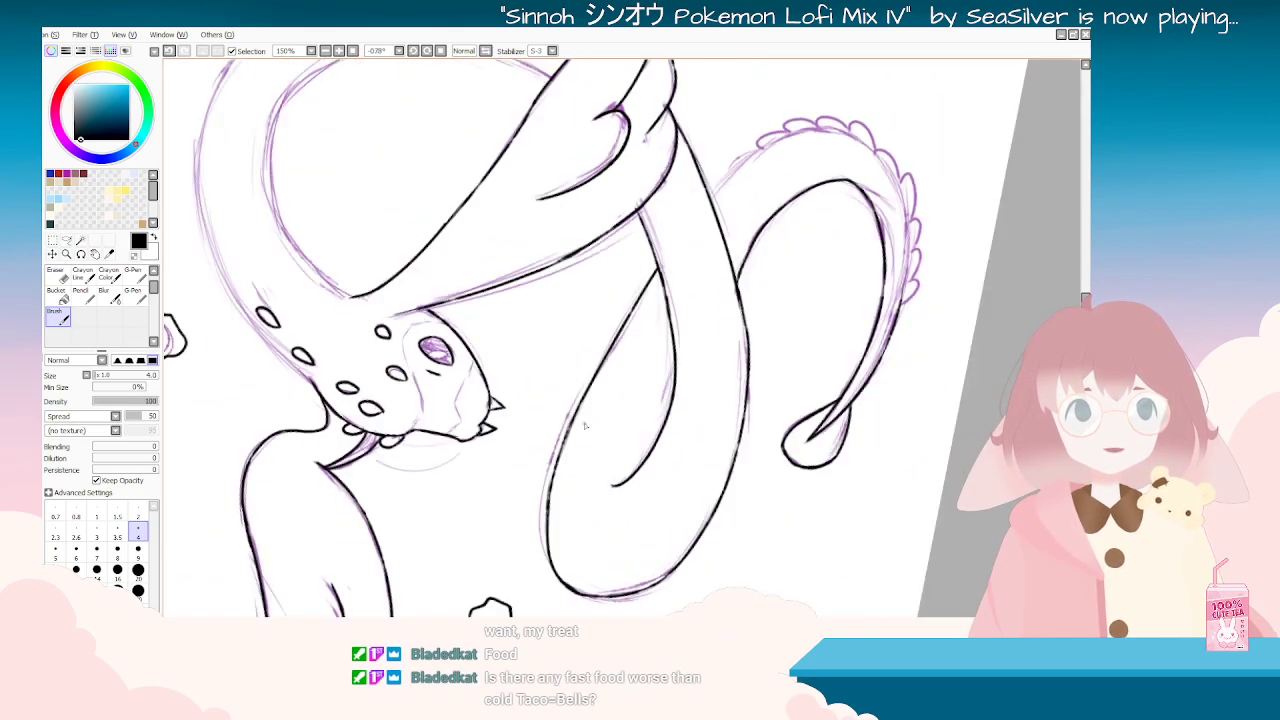
key(Delete)
key(Delete)
key(Delete)
key(Delete)
key(Page_Down)
key(Page_Down)
key(Delete)
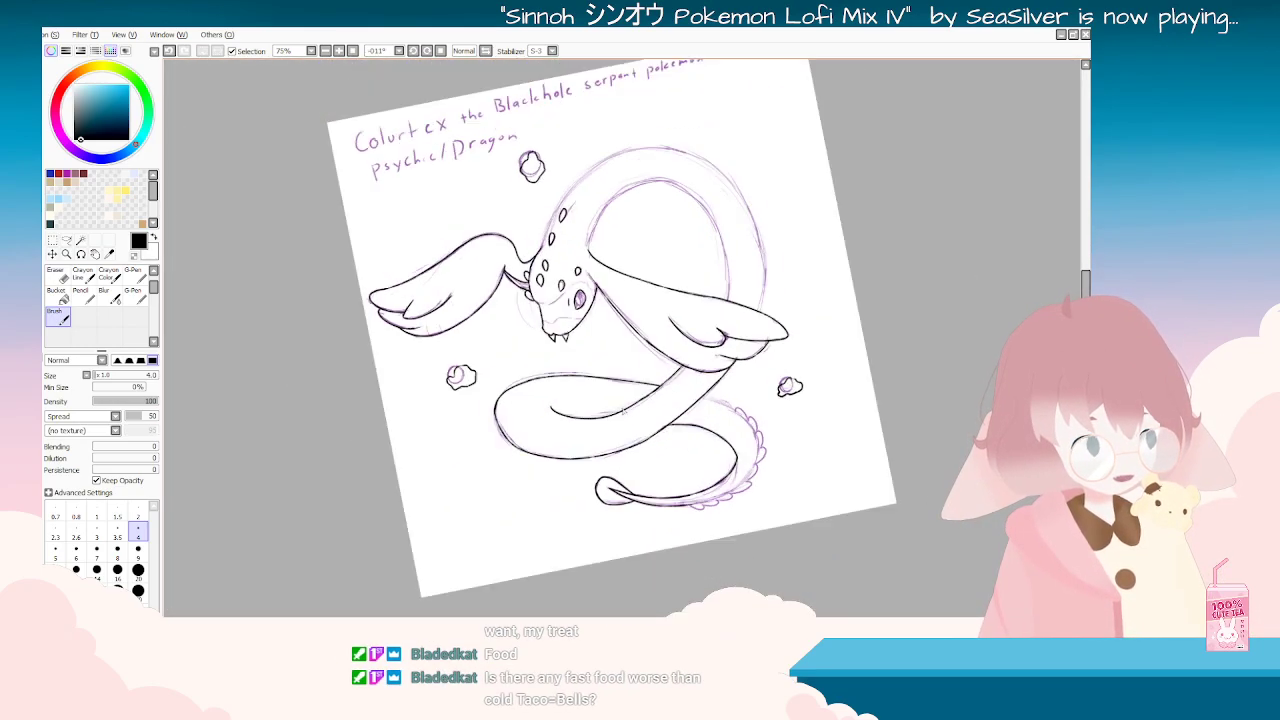
scroll(682, 403, down, 1)
scroll(682, 403, up, 2)
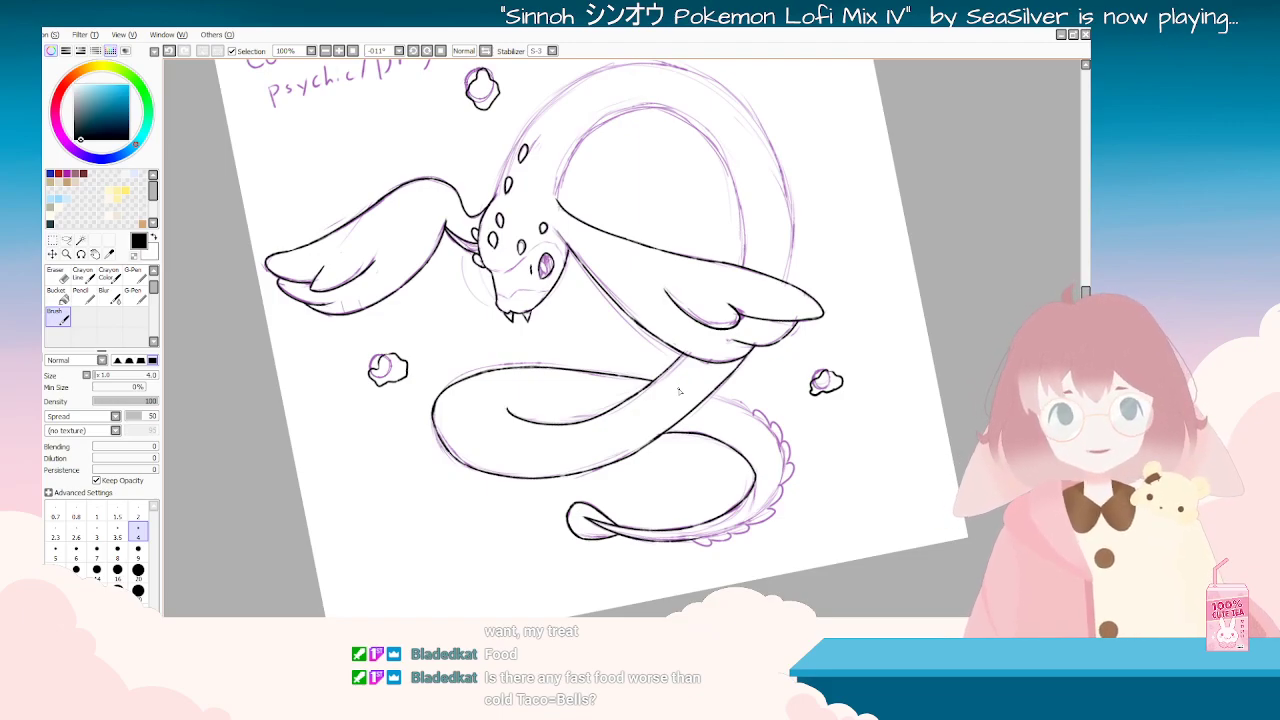
key(Delete)
key(Delete)
key(Delete)
key(Delete)
key(Delete)
key(Delete)
key(Delete)
key(Delete)
key(Delete)
key(Delete)
key(Delete)
key(Delete)
key(Delete)
key(Delete)
key(Delete)
key(Delete)
key(Delete)
key(Delete)
key(Delete)
key(Delete)
Step: Ink the start of the tail's outer edge in black along the base of the scalloped frill, undoing uneven strokes
key(Home)
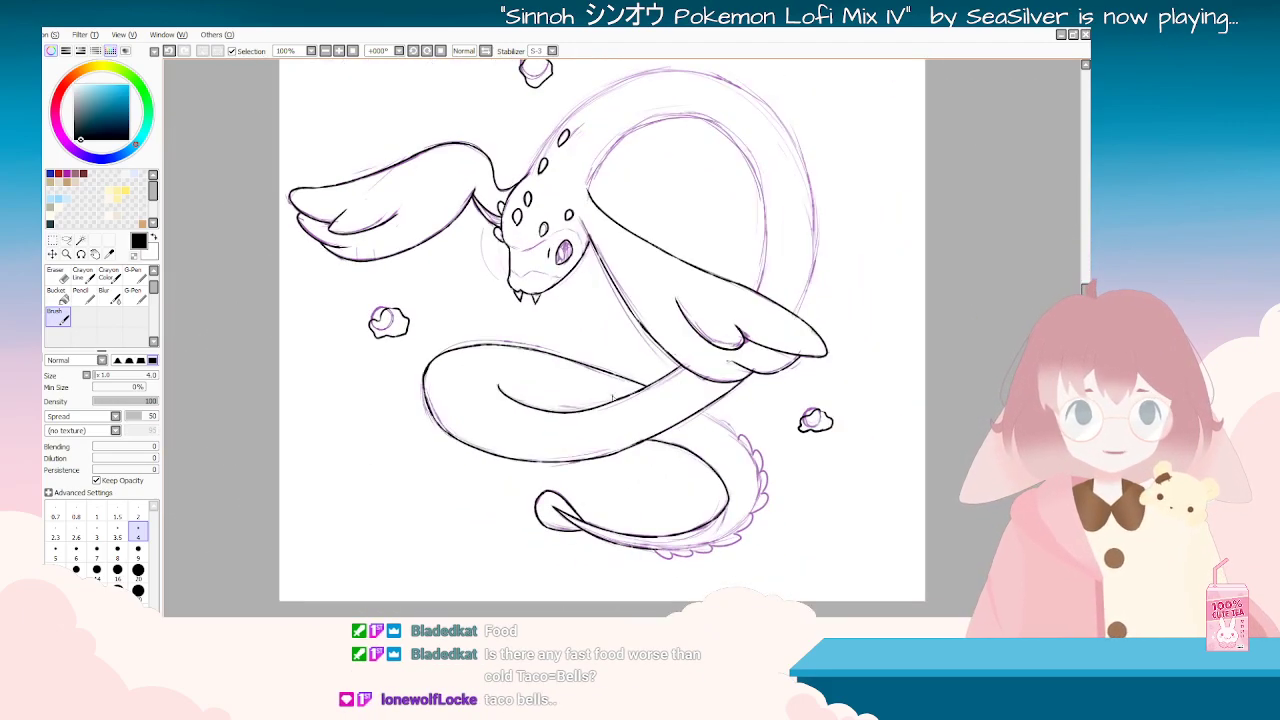
key(Delete)
key(Delete)
key(Delete)
key(Delete)
key(Delete)
key(Delete)
key(Delete)
key(Delete)
key(Delete)
key(Delete)
key(Delete)
key(Delete)
key(Delete)
key(Delete)
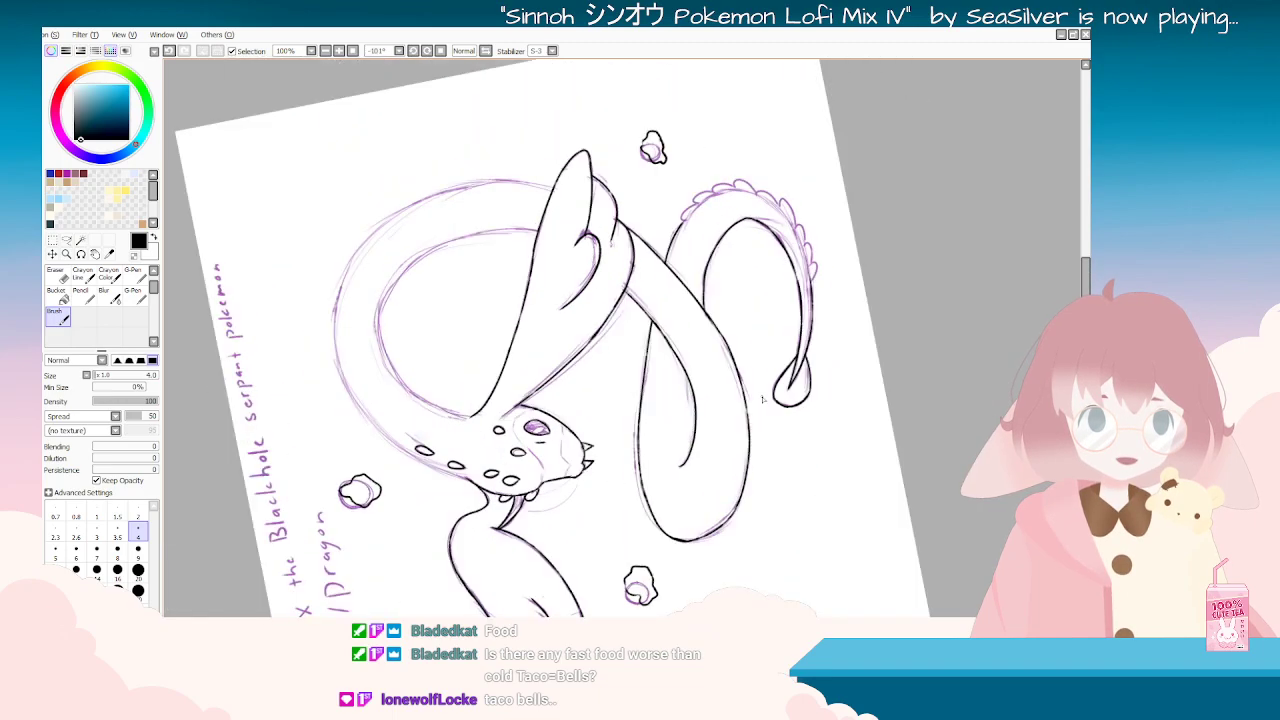
key(ctrl+z)
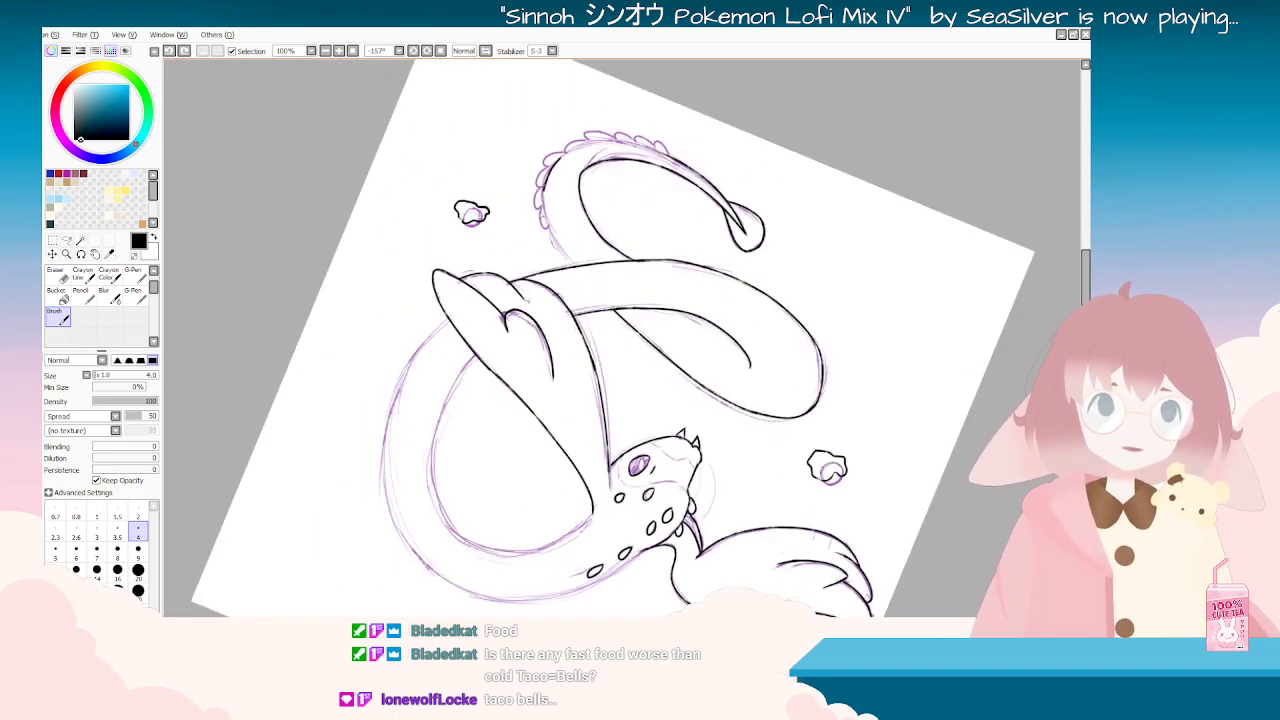
key(ctrl+z)
drag(570, 152, 544, 207)
key(ctrl+z)
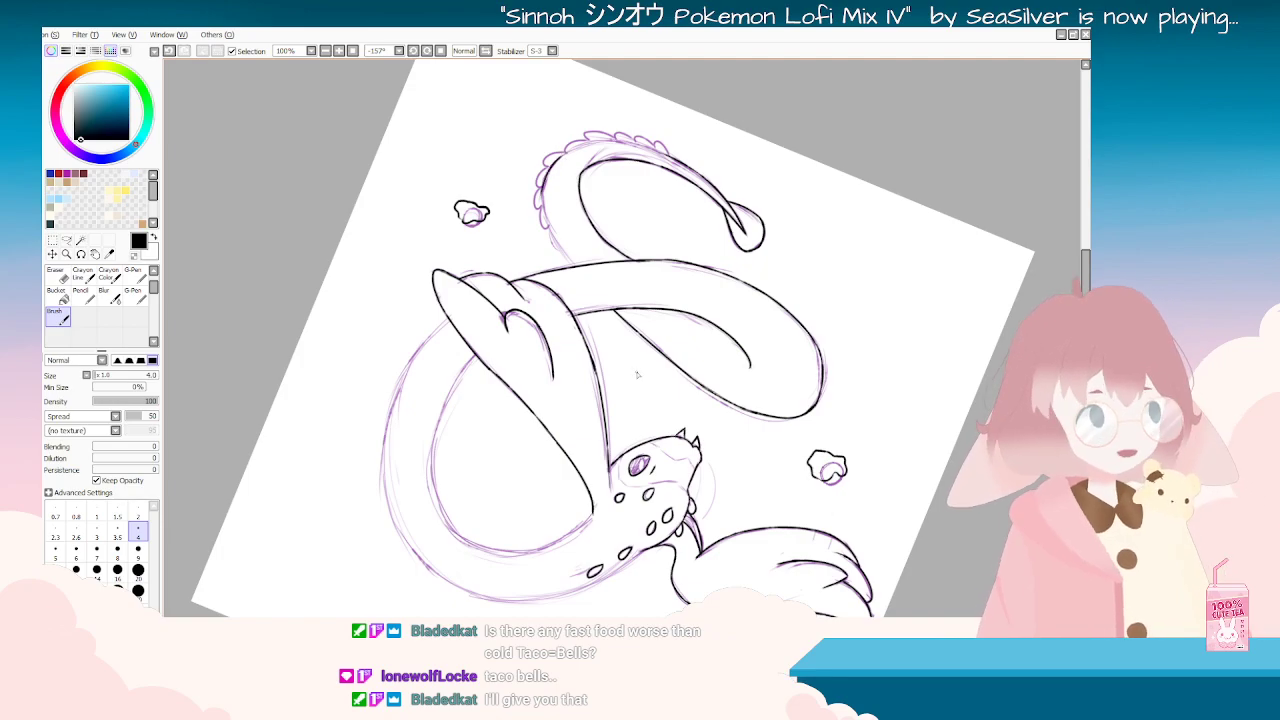
Step: Examine the whole serpent and the partly inked tail edge from different canvas rotations
key(Delete)
key(Delete)
key(Delete)
key(Delete)
key(Delete)
key(Delete)
key(Delete)
key(Delete)
key(Delete)
key(Delete)
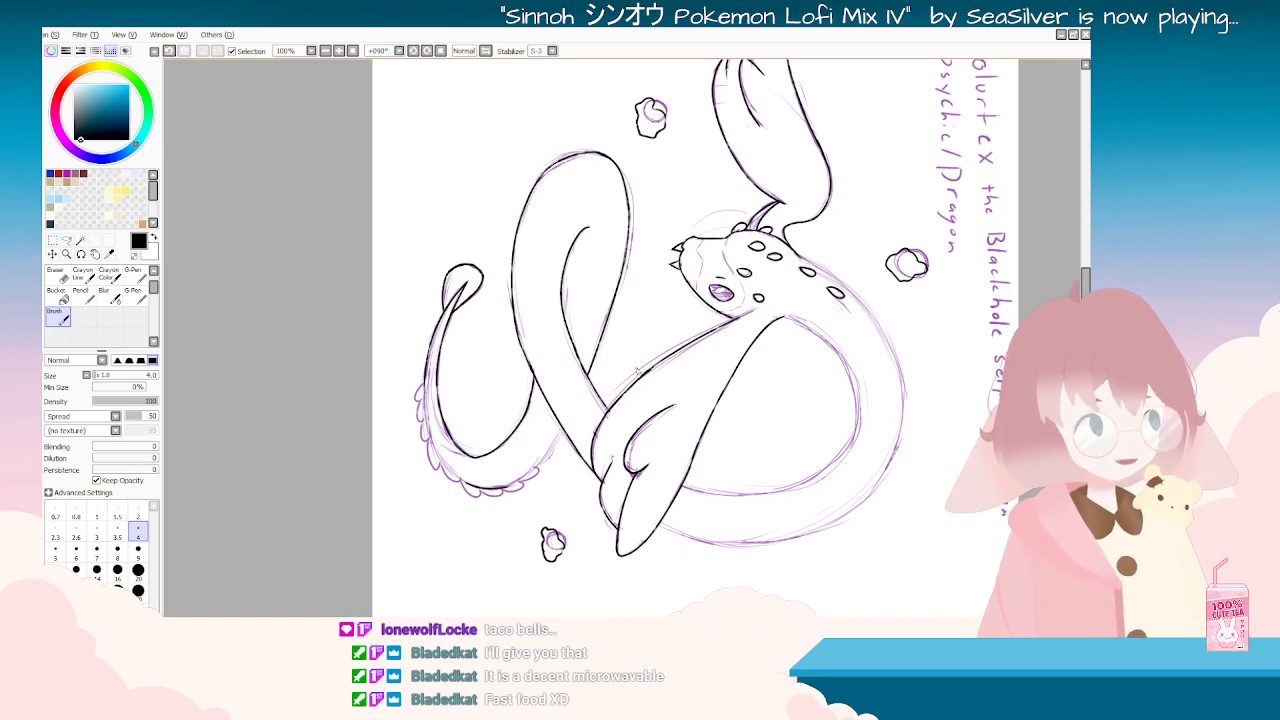
drag(608, 457, 762, 316)
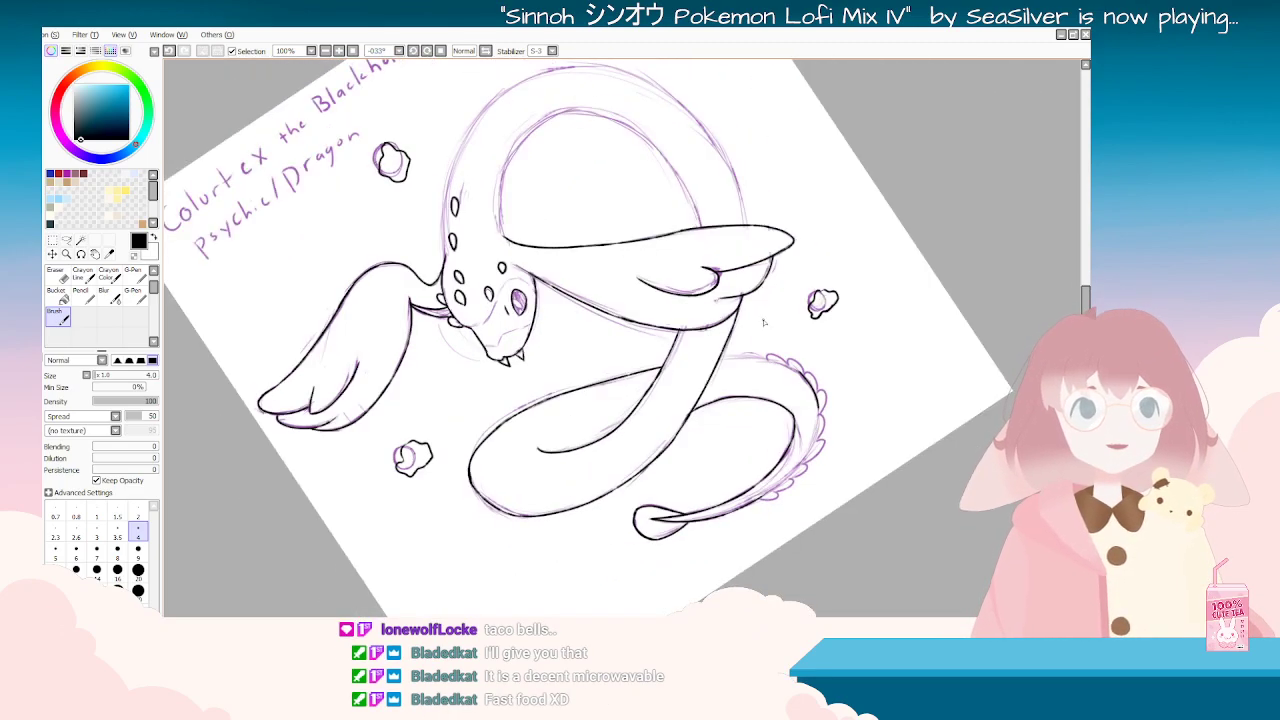
Step: Ink the tail's outer edge in black from the frill's bend to the body line beside the wing, redoing the stroke until clean
scroll(867, 370, up, 1)
scroll(755, 409, up, 2)
key(End)
key(End)
key(End)
key(End)
key(End)
key(End)
key(End)
key(End)
key(End)
key(End)
key(End)
key(End)
key(End)
key(End)
key(End)
key(End)
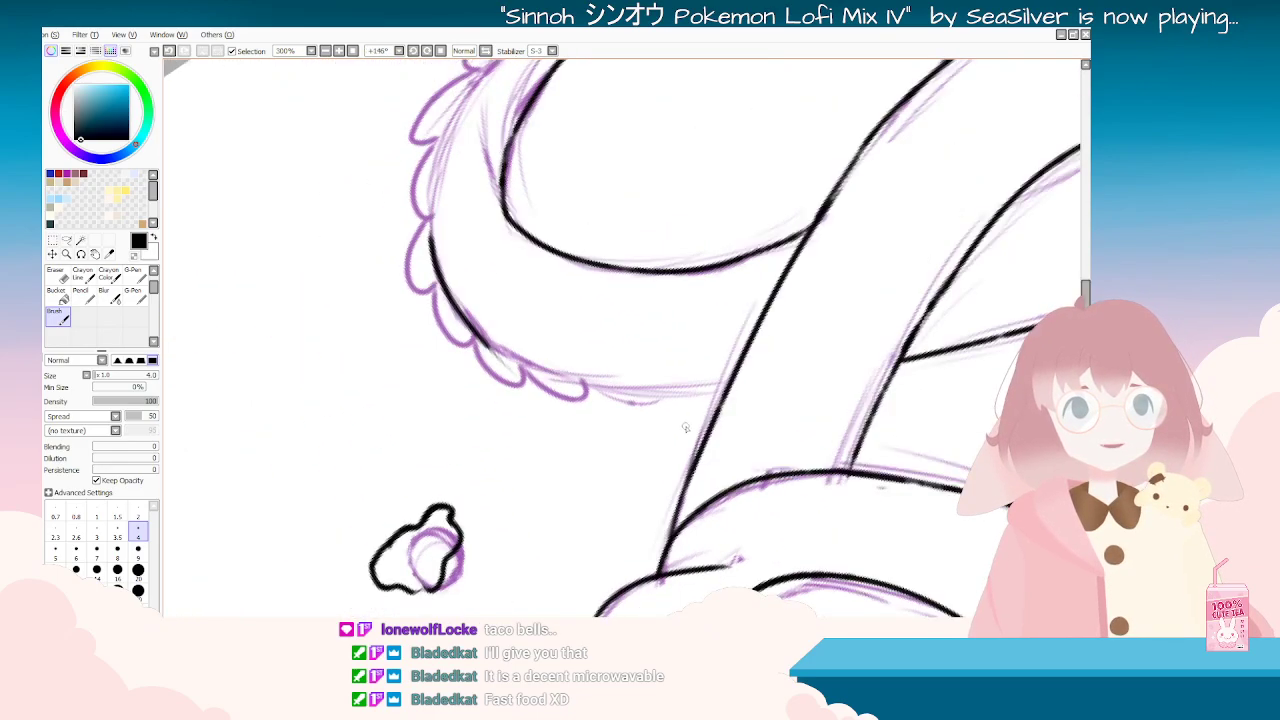
key(End)
scroll(704, 412, down, 1)
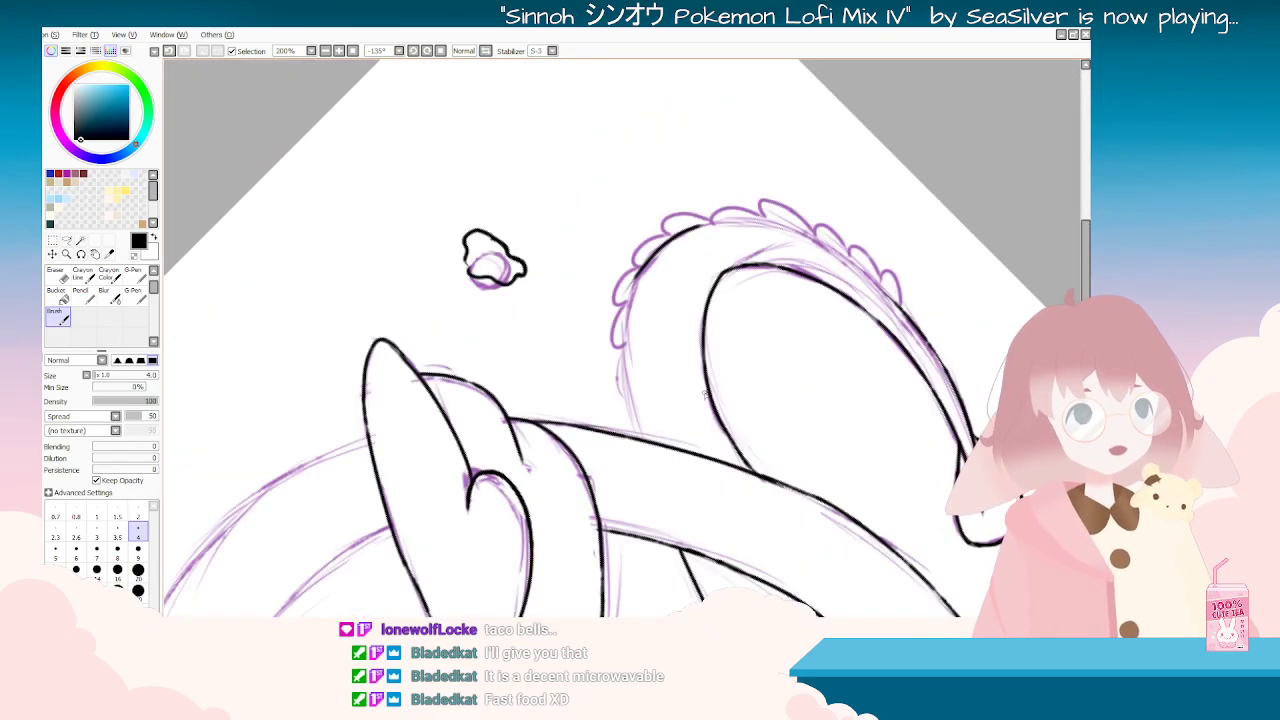
mouse_move(694, 383)
mouse_down()
mouse_move(668, 360)
mouse_move(630, 379)
mouse_up()
key(ctrl+z)
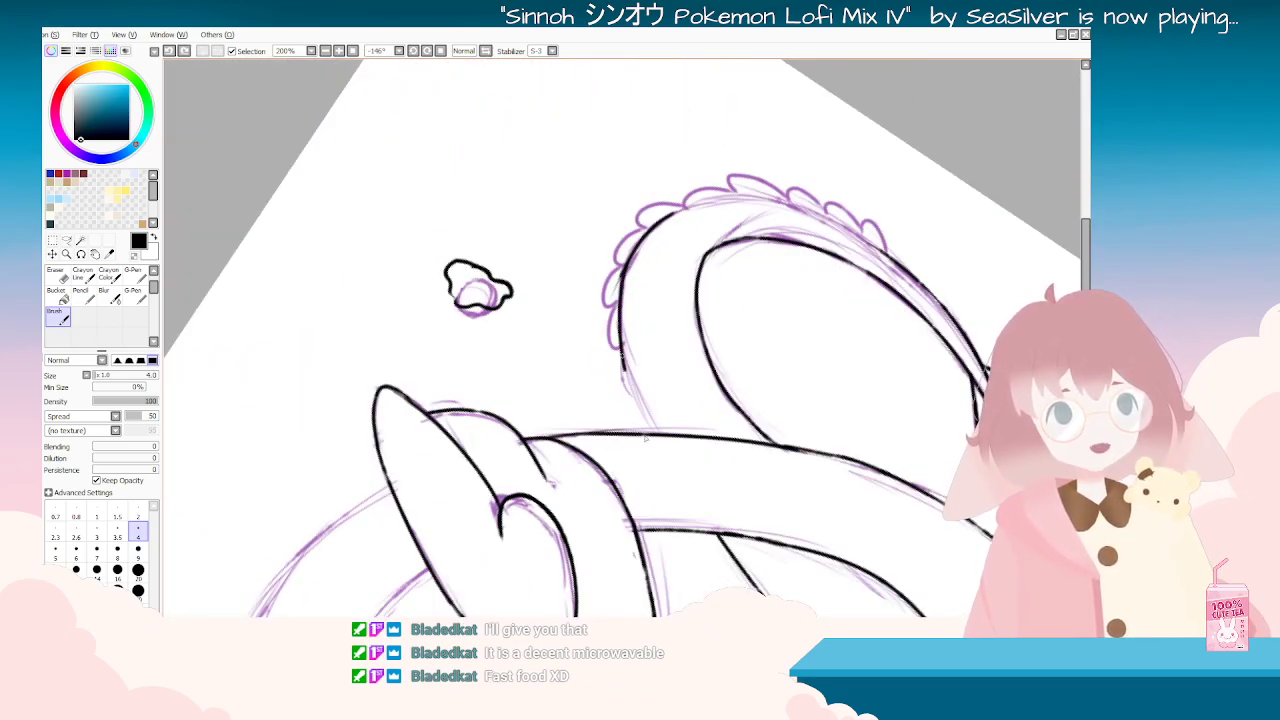
drag(652, 214, 636, 390)
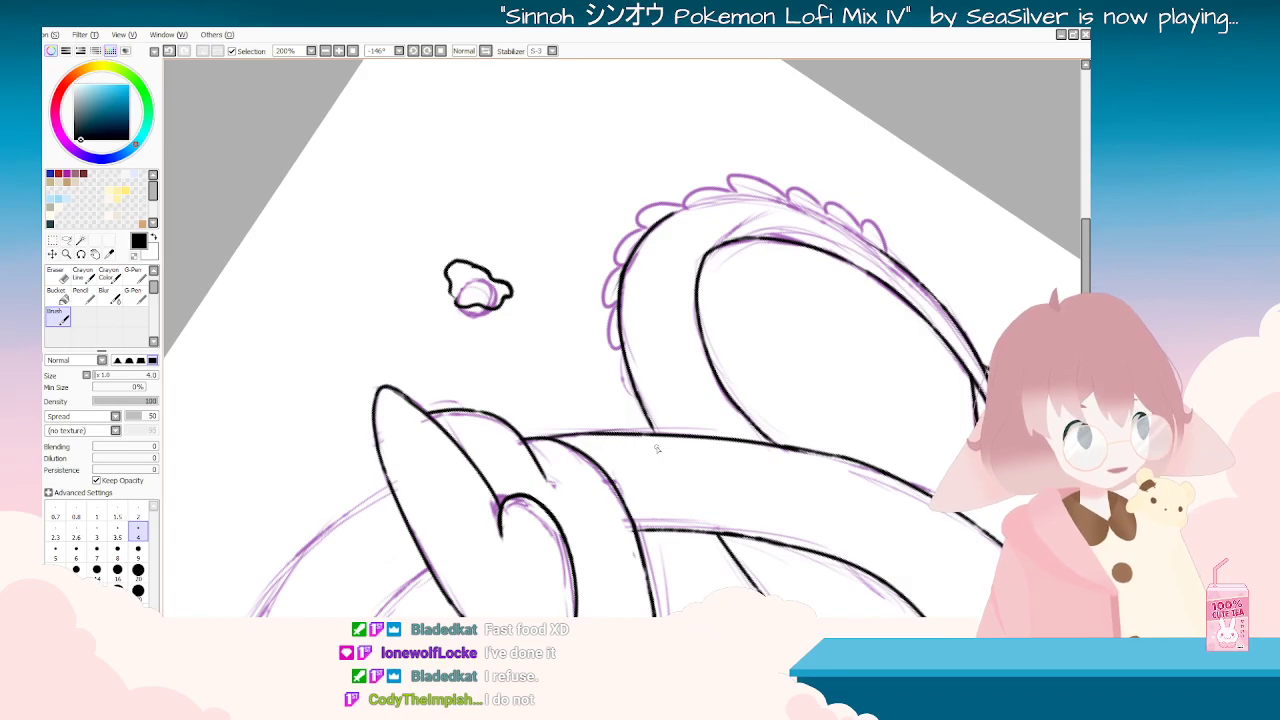
Step: Examine the newly inked outer tail edge and the neighbouring body coils from a full range of canvas rotations
key(Delete)
key(Delete)
key(Delete)
key(Delete)
key(Delete)
key(Delete)
key(Delete)
key(Delete)
key(Delete)
key(Delete)
key(Delete)
key(Delete)
key(Delete)
key(Delete)
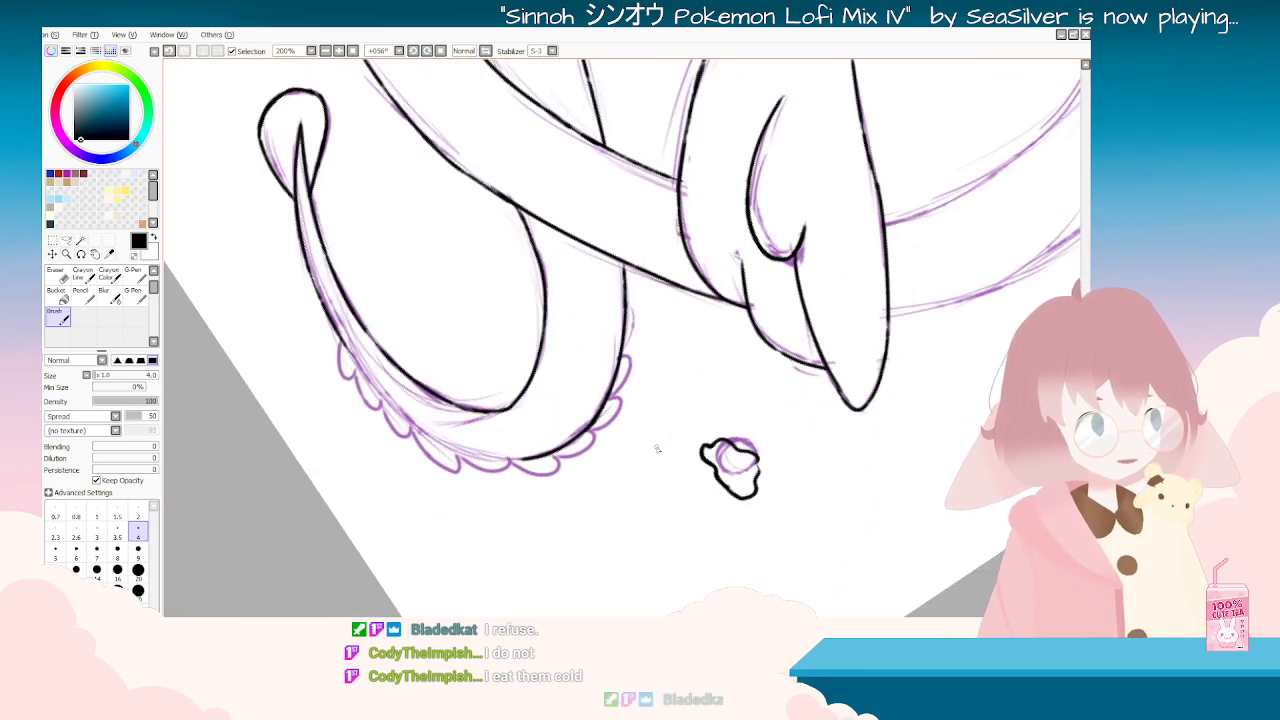
key(Delete)
key(Delete)
key(Delete)
key(Delete)
key(Delete)
key(Delete)
key(End)
key(End)
key(End)
key(End)
key(End)
key(End)
key(End)
key(End)
key(End)
key(End)
key(End)
key(End)
key(End)
key(End)
key(End)
key(End)
key(End)
key(End)
key(End)
key(End)
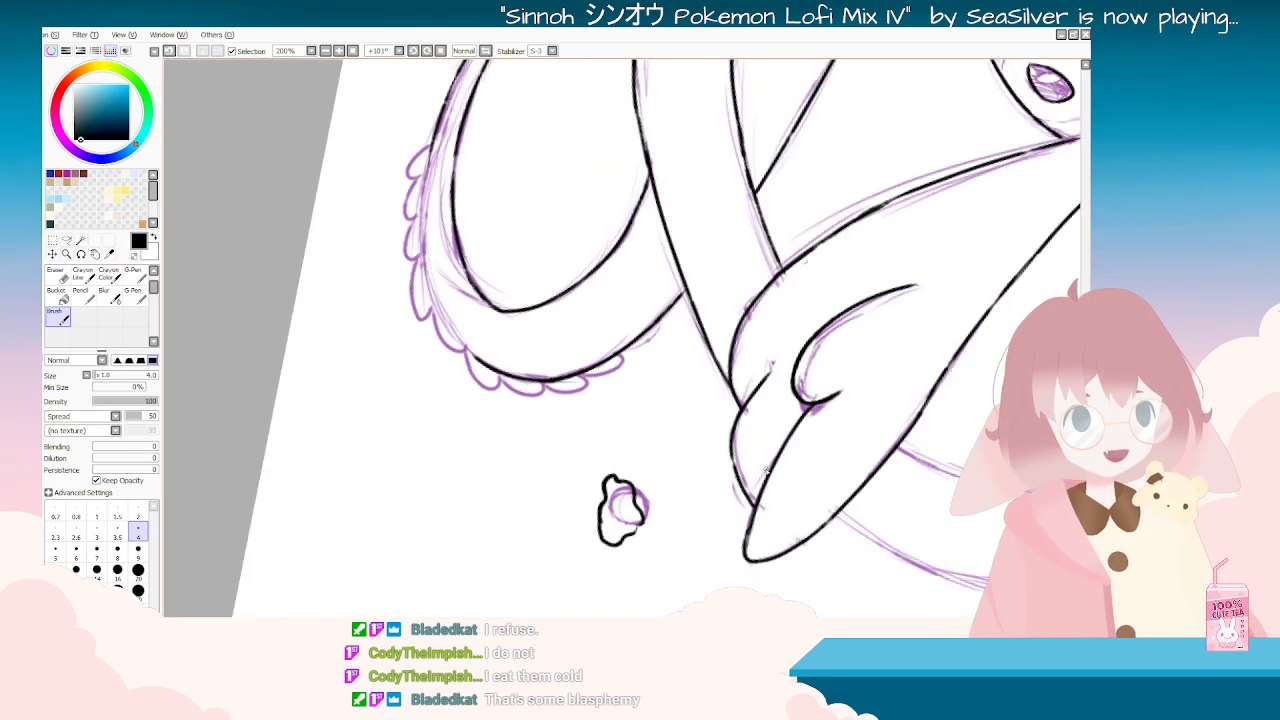
key(End)
key(End)
key(End)
key(End)
key(End)
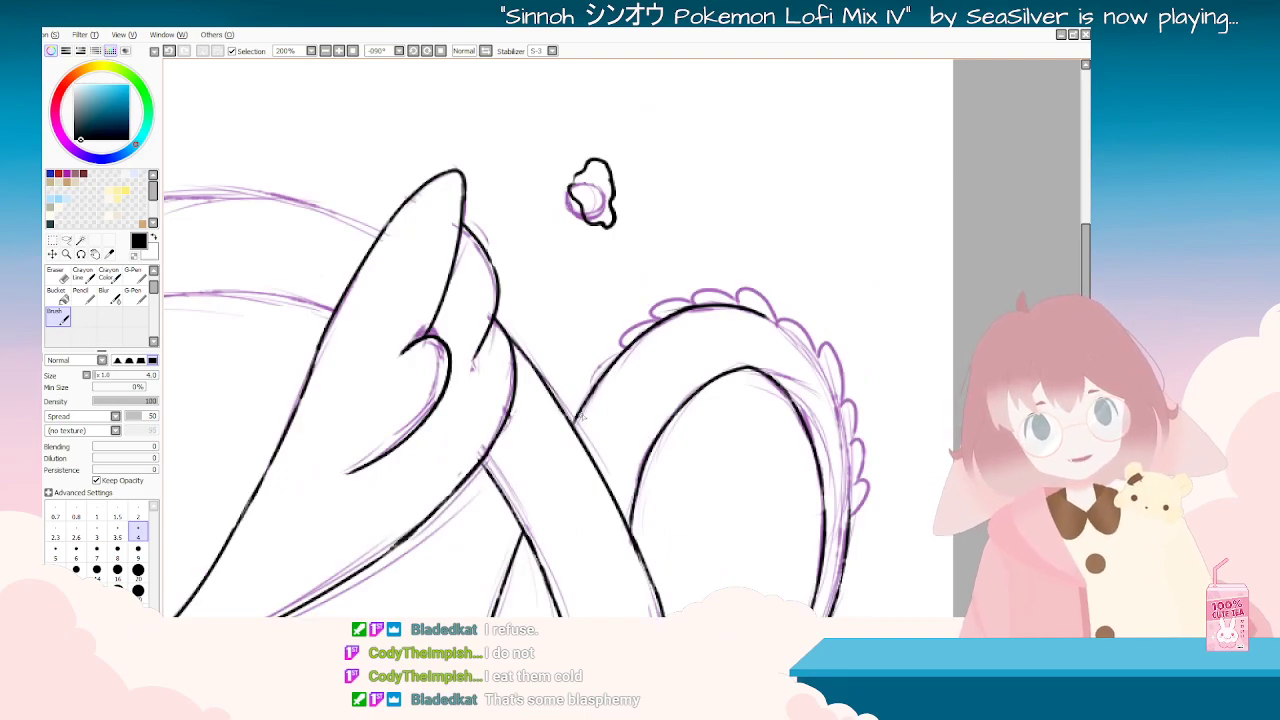
key(Delete)
key(Delete)
key(Delete)
key(Delete)
key(Delete)
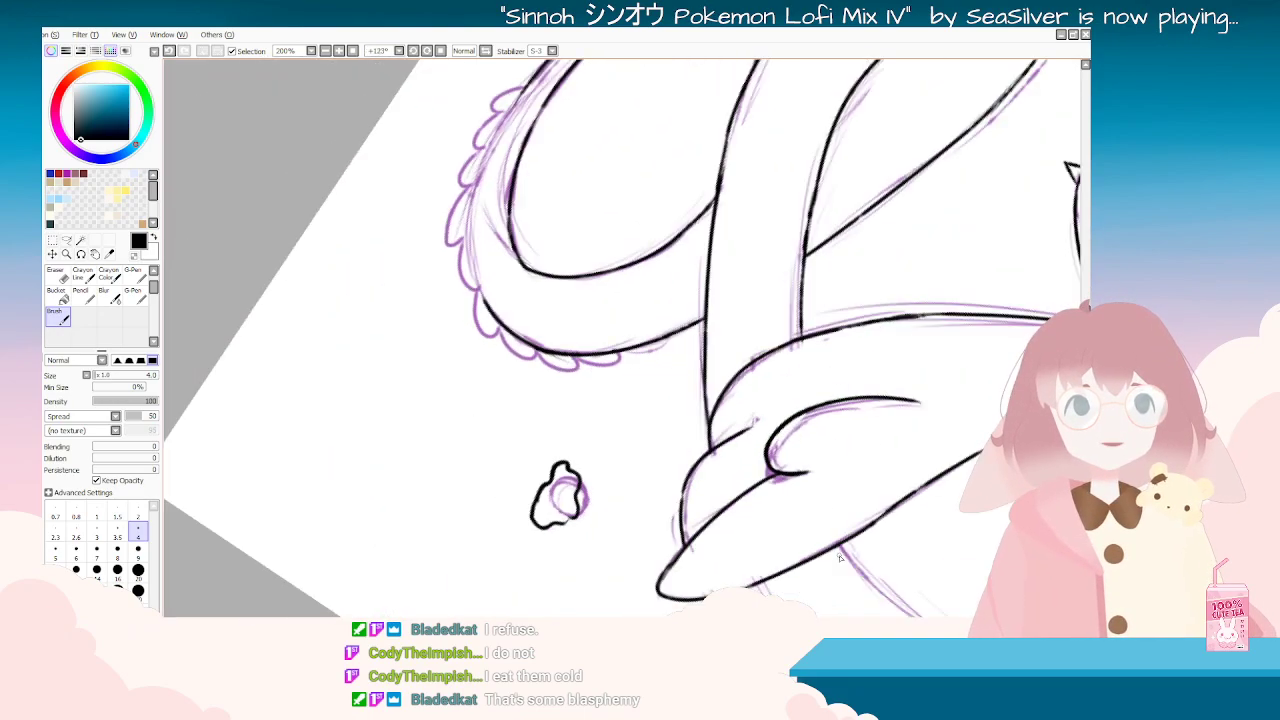
Step: Switch to the Eraser and check the tail and body outlines at several zoom levels and rotations, ending with the canvas upright
key(e)
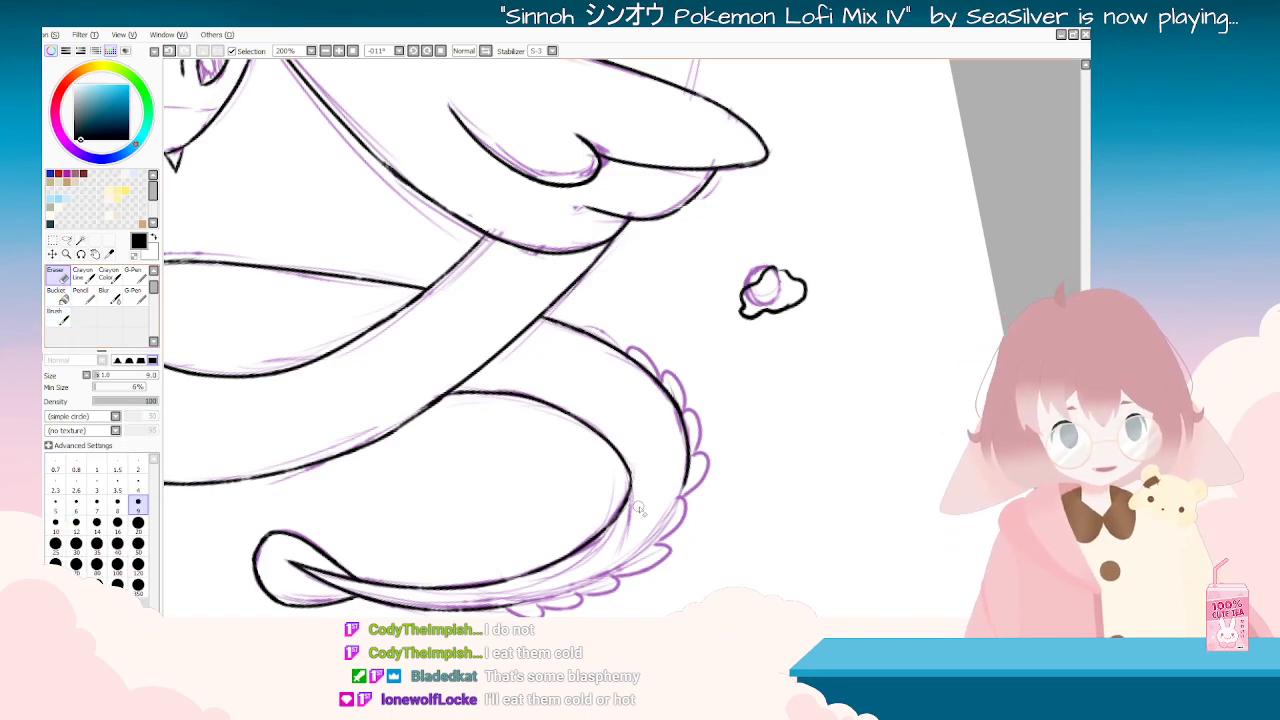
key(Delete)
key(Delete)
key(Delete)
key(Delete)
key(Delete)
key(Delete)
key(Delete)
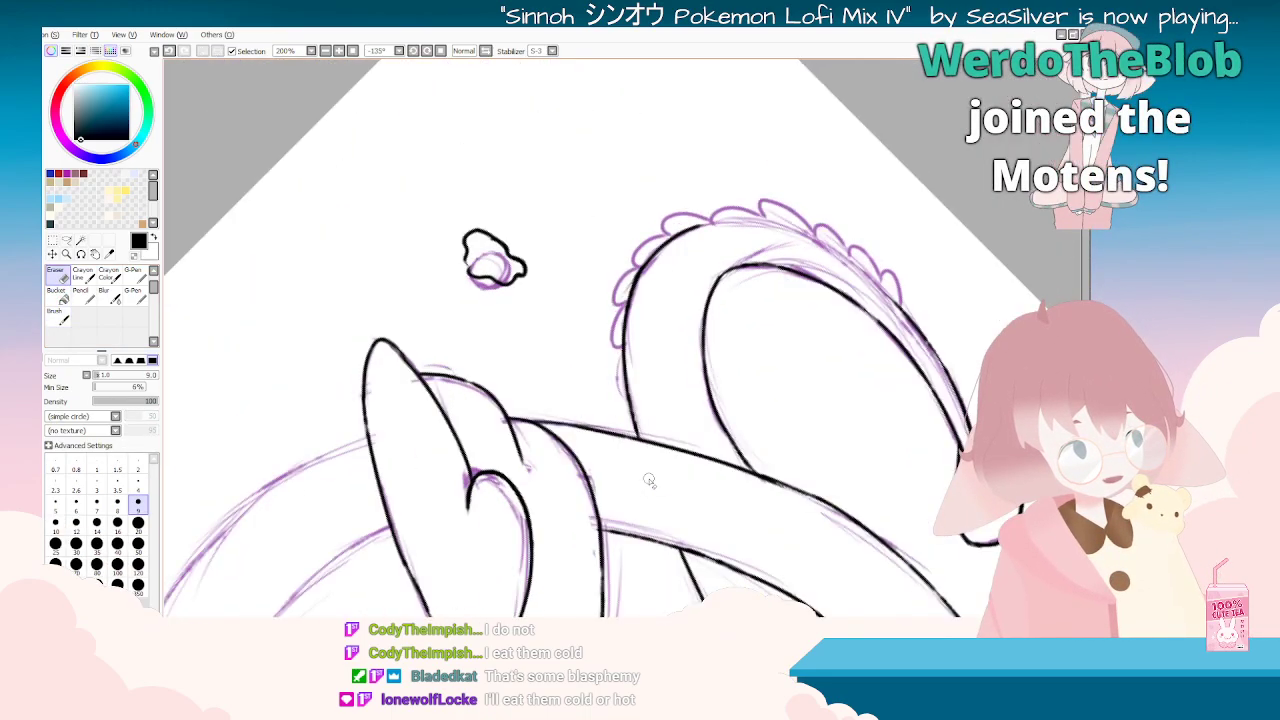
key(Delete)
key(Delete)
key(Delete)
key(Delete)
key(Delete)
key(Delete)
key(Delete)
key(Delete)
key(Delete)
key(Delete)
scroll(655, 447, down, 2)
key(Delete)
key(Delete)
key(Delete)
key(Delete)
key(Delete)
key(Delete)
key(Delete)
key(Delete)
key(Delete)
key(Delete)
key(Delete)
key(Delete)
key(Delete)
key(Delete)
key(Delete)
key(Delete)
key(Delete)
key(Delete)
key(Delete)
key(Delete)
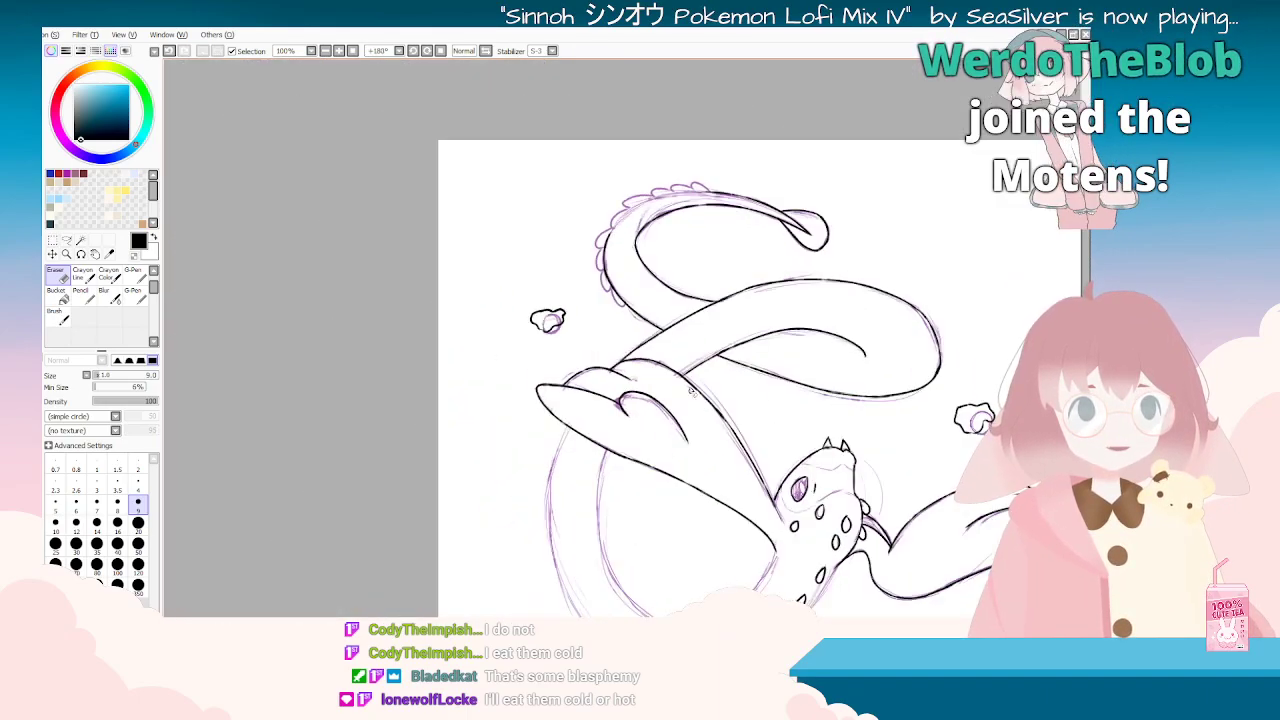
scroll(490, 318, up, 3)
key(Delete)
key(Delete)
key(Delete)
key(Delete)
key(Delete)
key(Delete)
key(Delete)
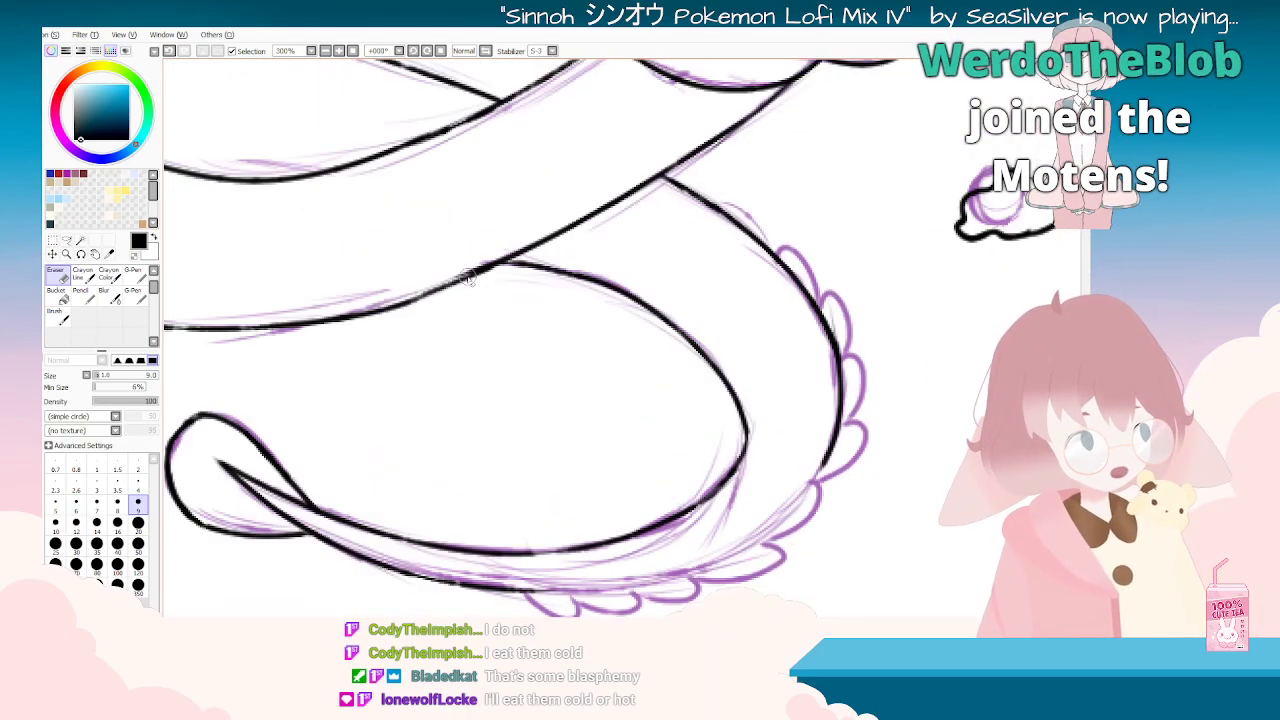
scroll(464, 285, down, 2)
key(End)
key(End)
key(End)
key(End)
key(End)
key(End)
key(End)
key(End)
key(End)
key(End)
key(End)
key(End)
key(End)
key(End)
key(End)
key(End)
key(End)
key(End)
key(End)
key(End)
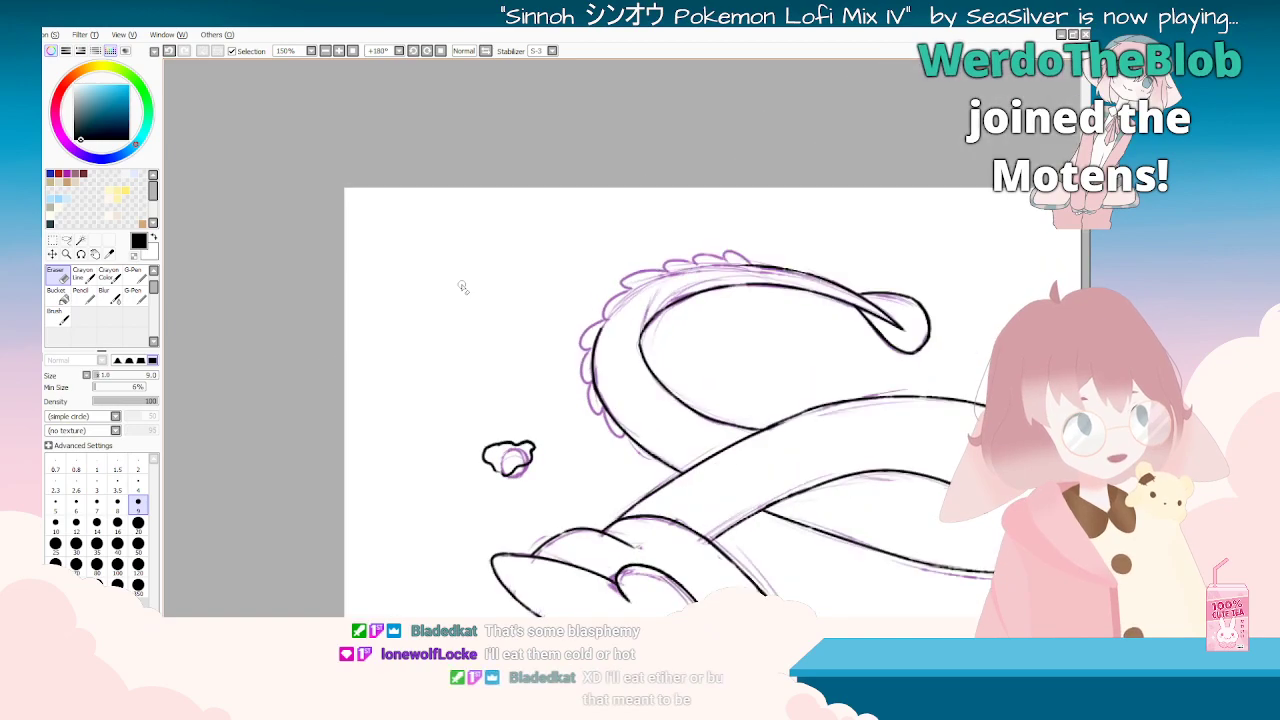
key(End)
key(End)
key(End)
key(End)
key(End)
key(End)
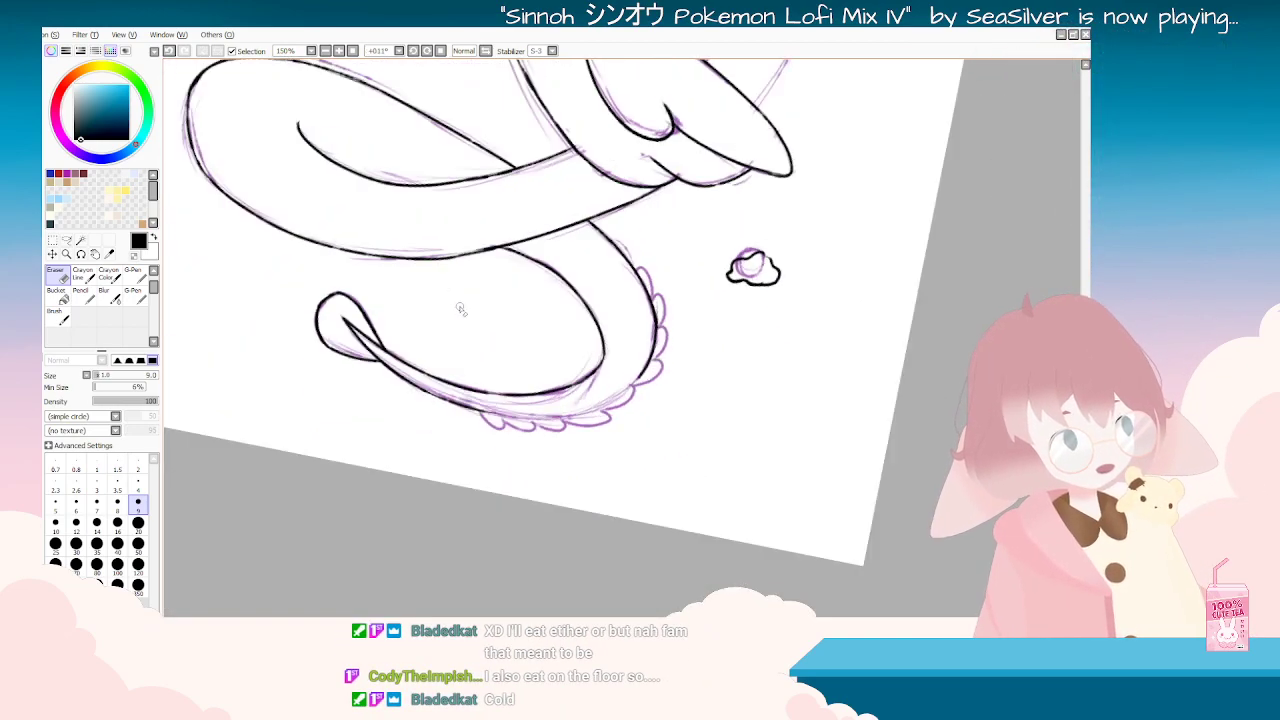
key(Home)
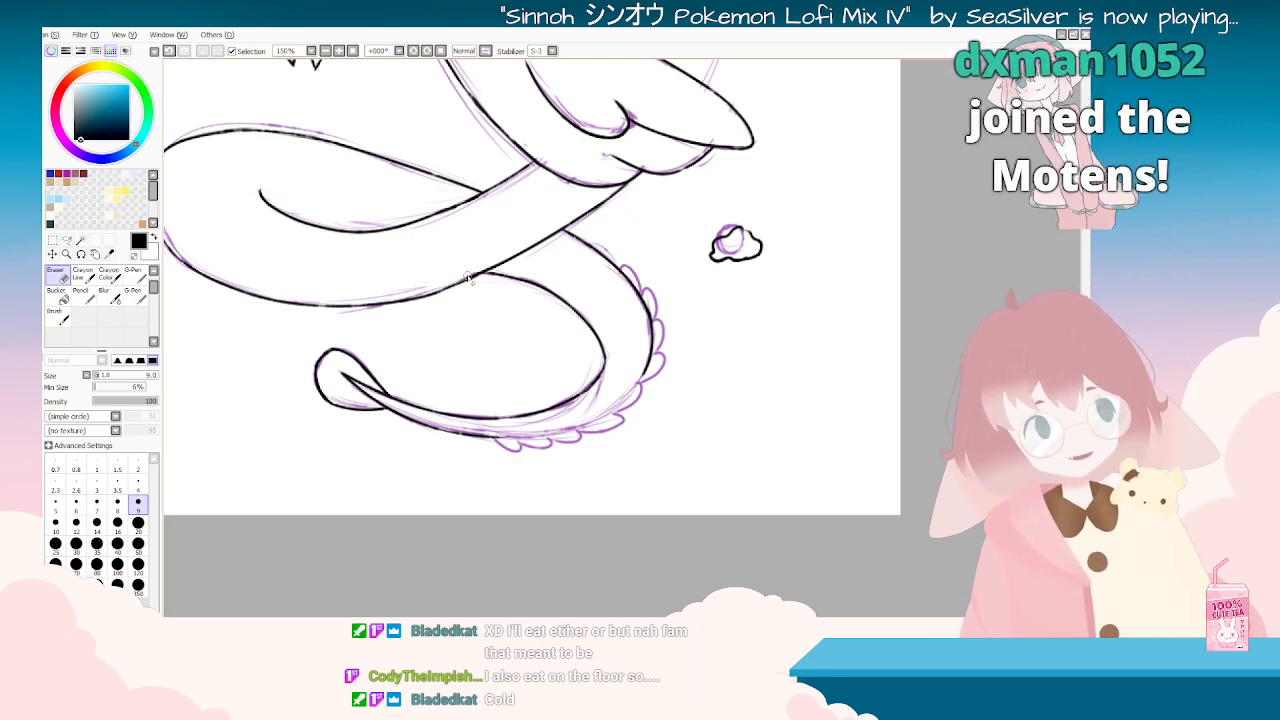
Step: Extend the tail's black outer edge with the size 4 Brush from the tail-tip side along the base of the frill's first scallops
mouse_move(469, 269)
alt+mouse_down()
mouse_move(600, 200)
mouse_move(690, 225)
mouse_move(603, 220)
mouse_move(571, 203)
mouse_move(650, 145)
alt+mouse_up()
scroll(560, 245, up, 2)
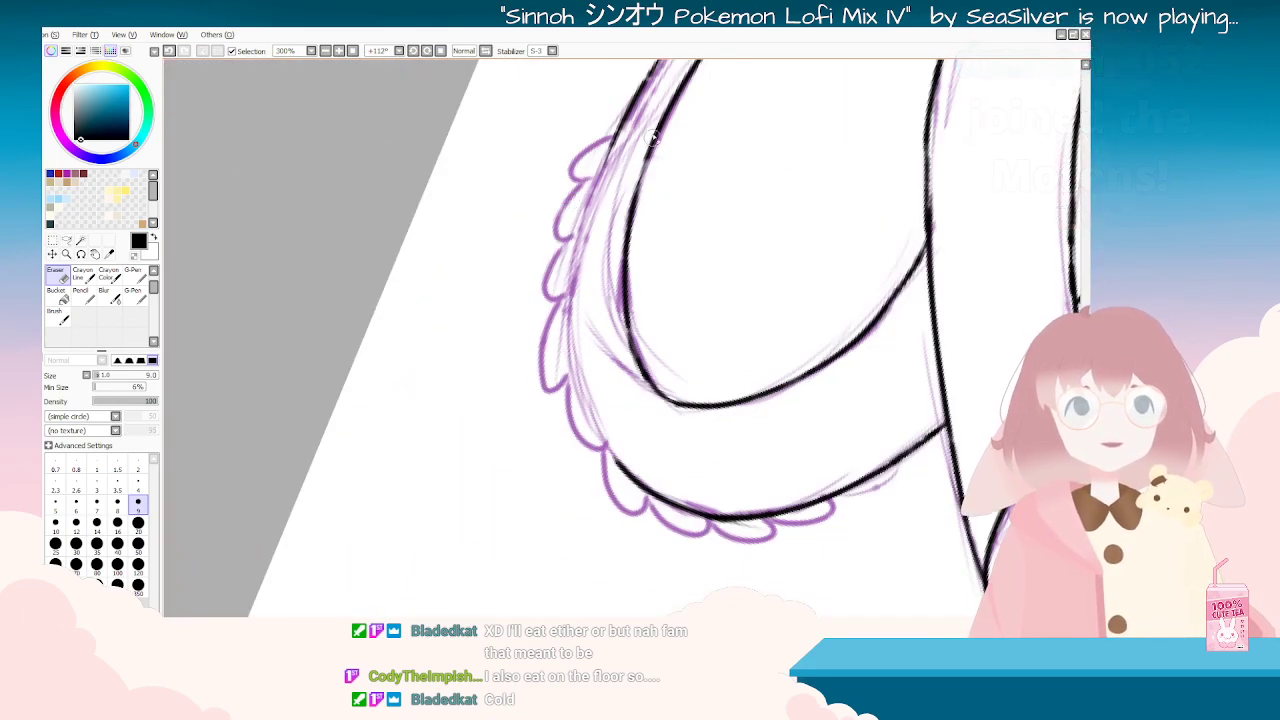
click(57, 316)
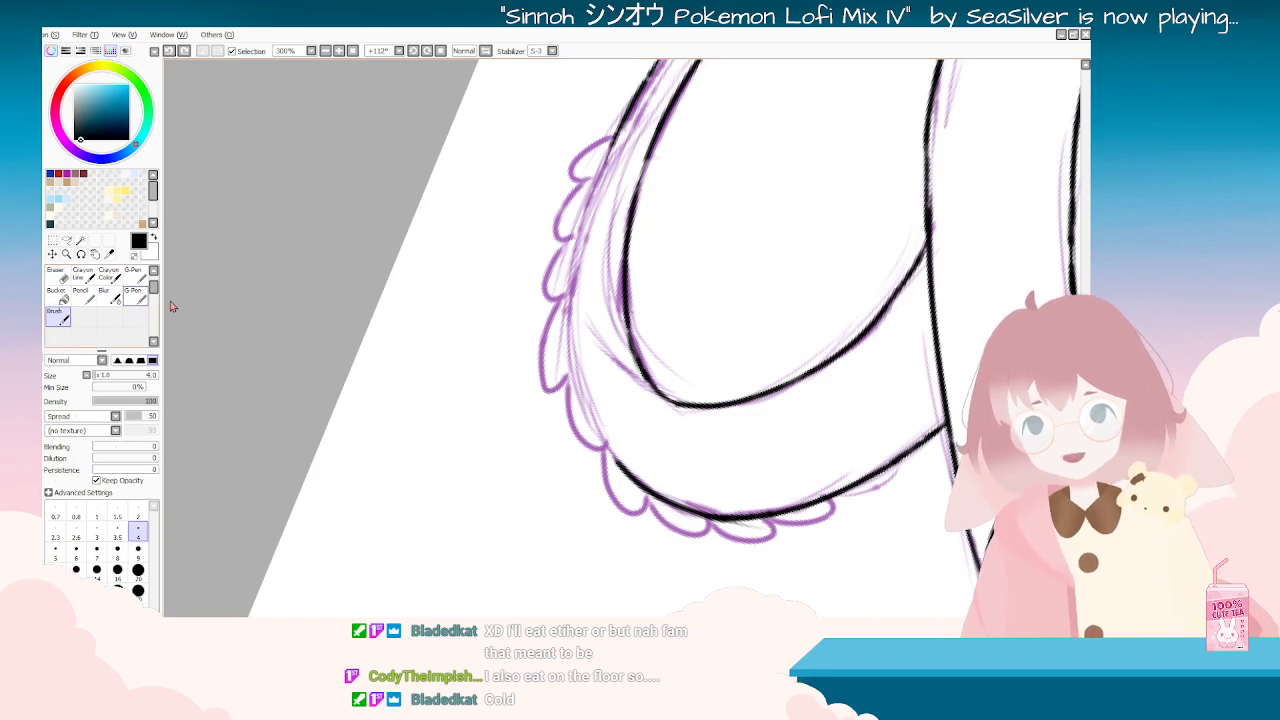
drag(624, 134, 568, 292)
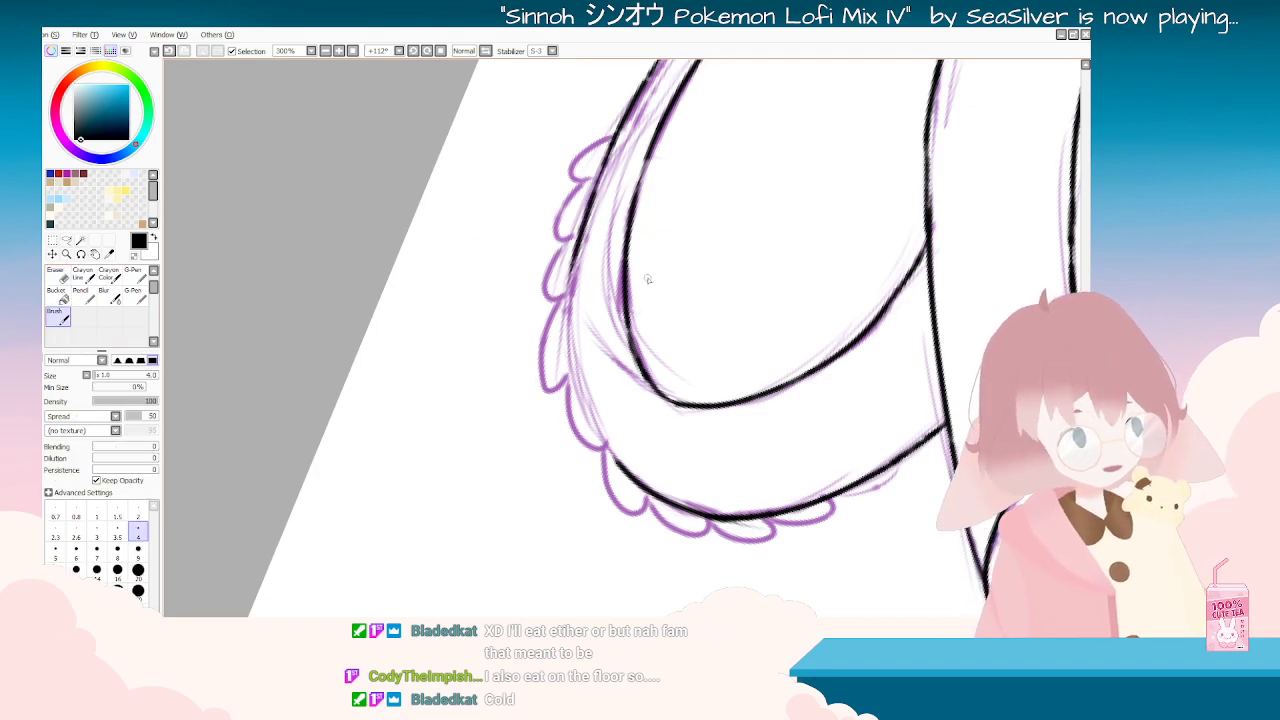
Step: Examine the extended tail edge as a whole and up close, including the gap left along the frill's base, from different rotations
key(Home)
scroll(658, 279, down, 2)
scroll(700, 280, down, 1)
scroll(703, 282, up, 2)
scroll(704, 283, down, 1)
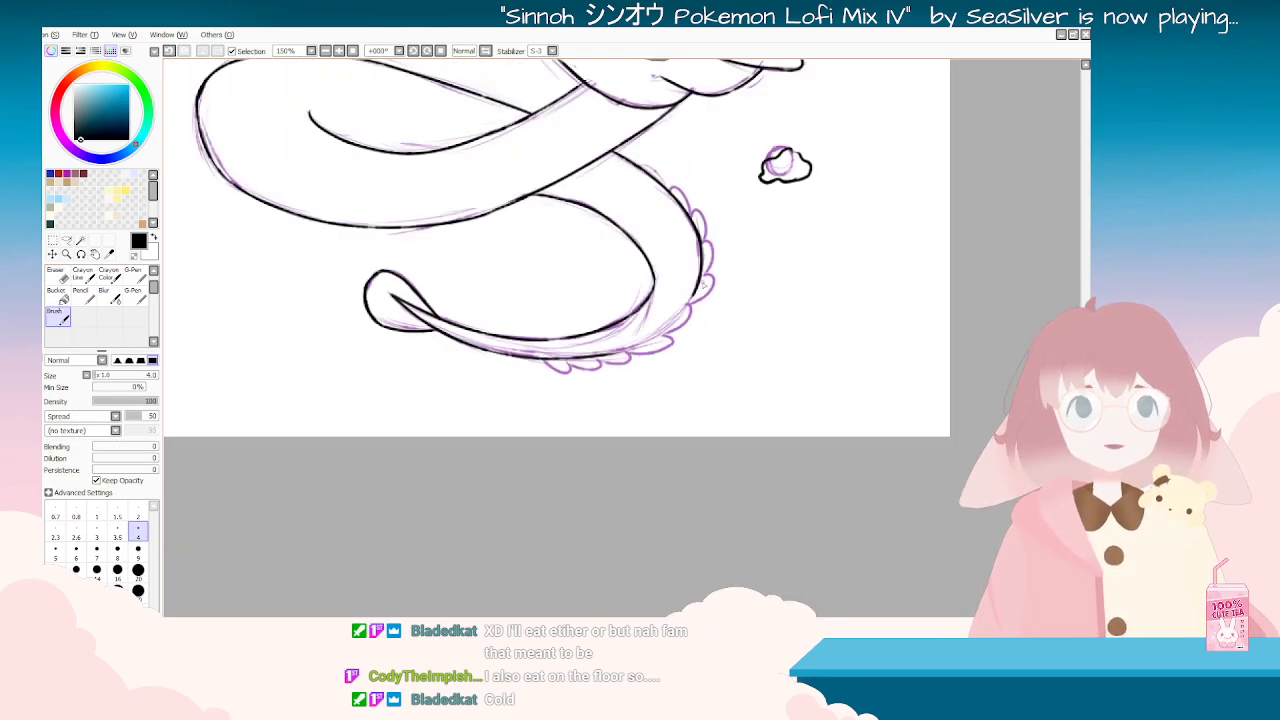
scroll(704, 283, down, 2)
scroll(704, 283, up, 1)
key(Delete)
key(Delete)
key(Delete)
key(Delete)
key(Delete)
key(Delete)
key(Delete)
key(Delete)
key(Delete)
key(Delete)
key(Delete)
key(Delete)
key(Delete)
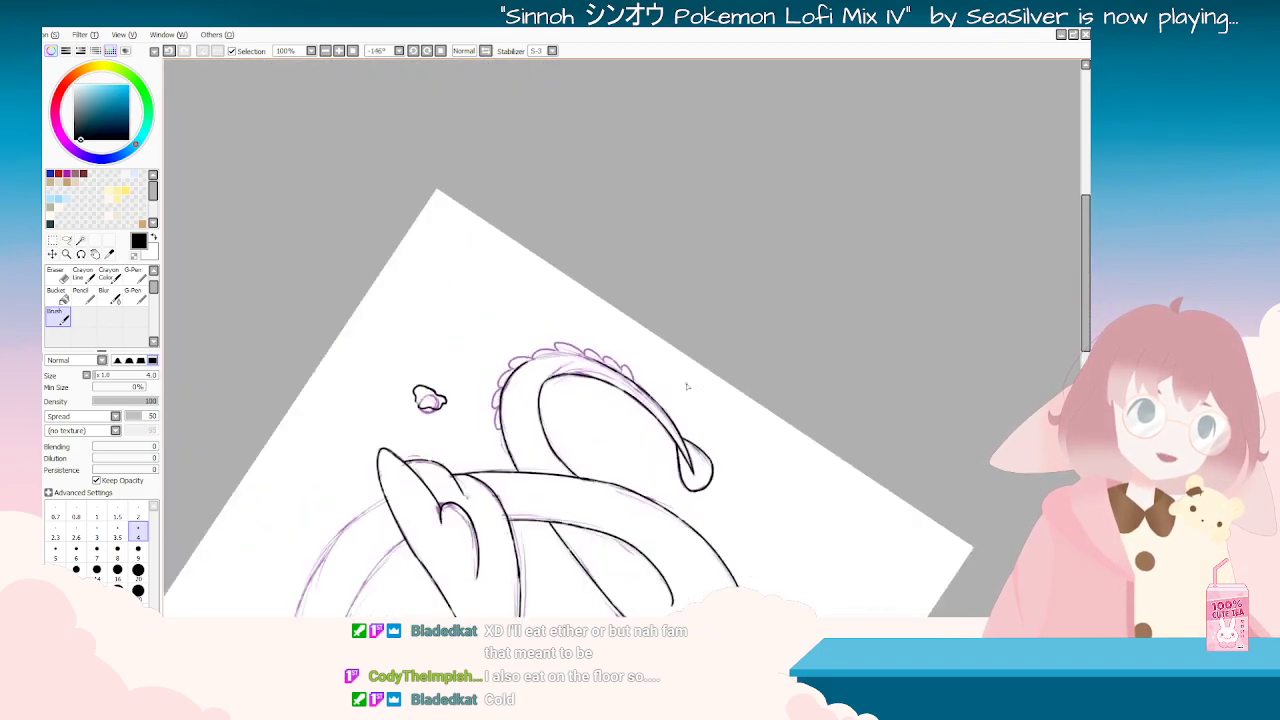
key(Delete)
key(Delete)
key(Delete)
key(Delete)
key(Delete)
key(Delete)
key(Delete)
scroll(622, 390, up, 3)
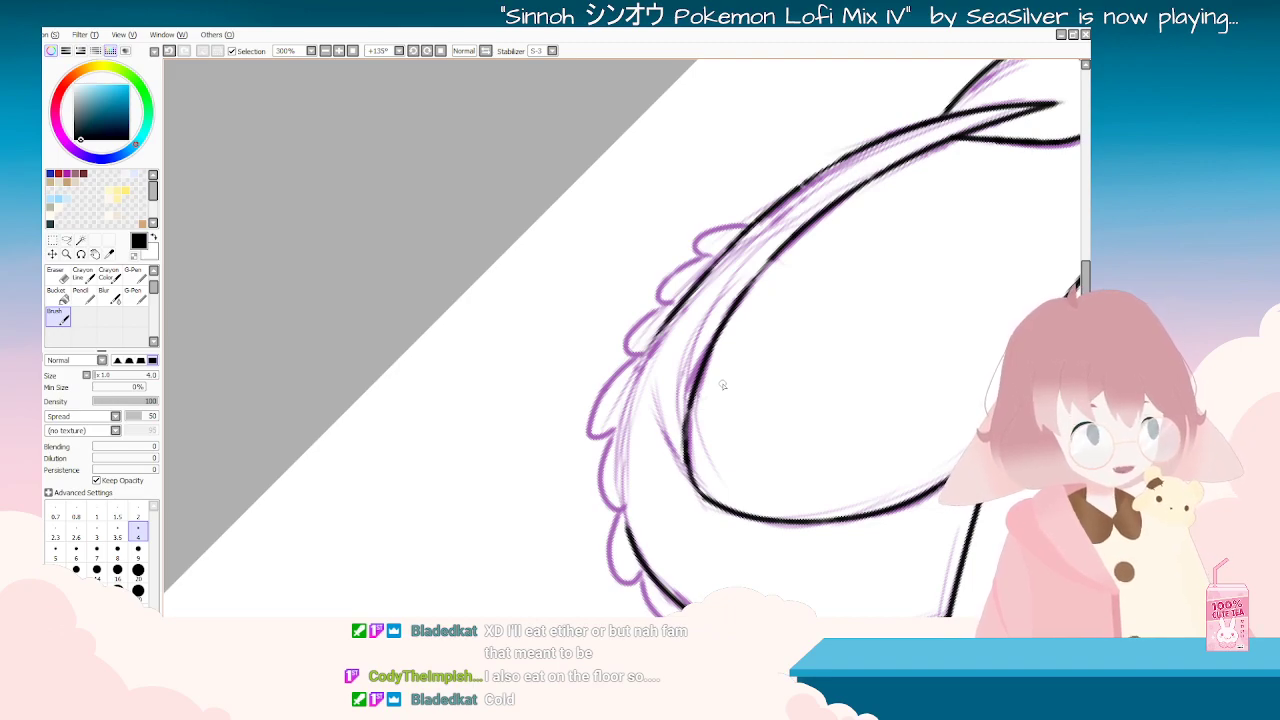
scroll(690, 400, up, 1)
key(End)
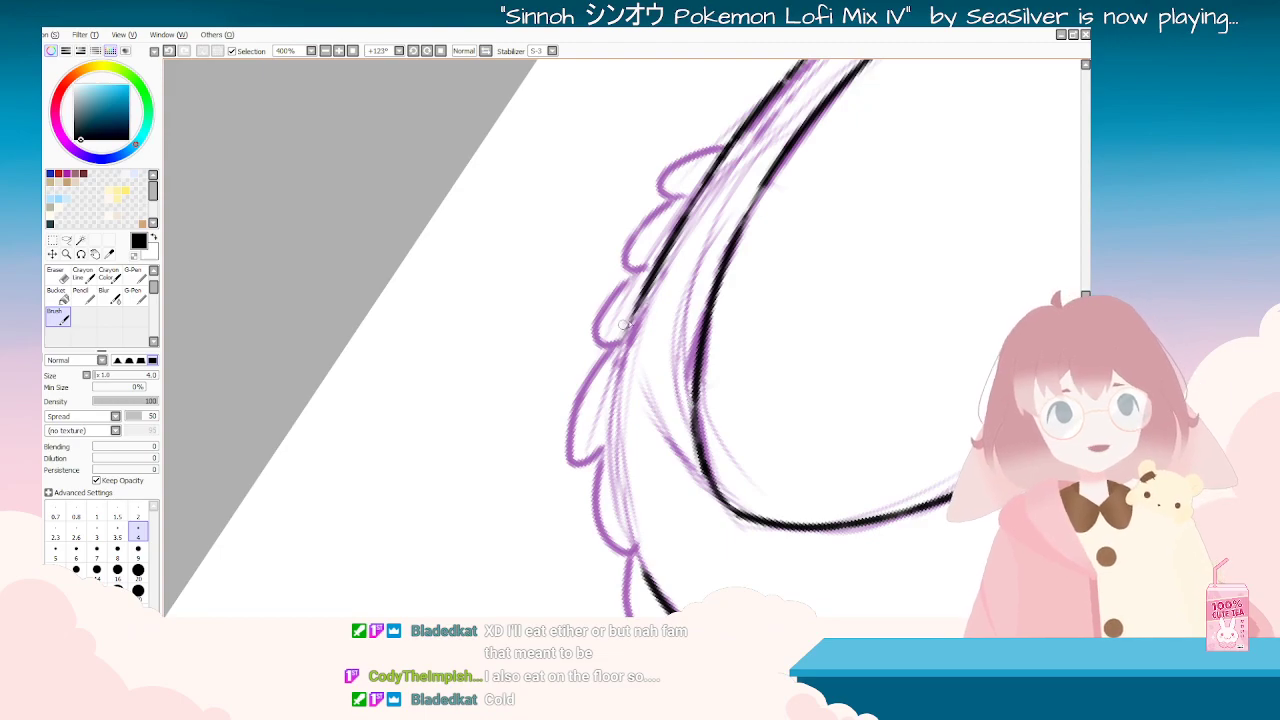
Step: Close the remaining gap in the tail's black outer edge along the frill's base with the size 4 Brush
drag(650, 289, 610, 488)
key(ctrl+z)
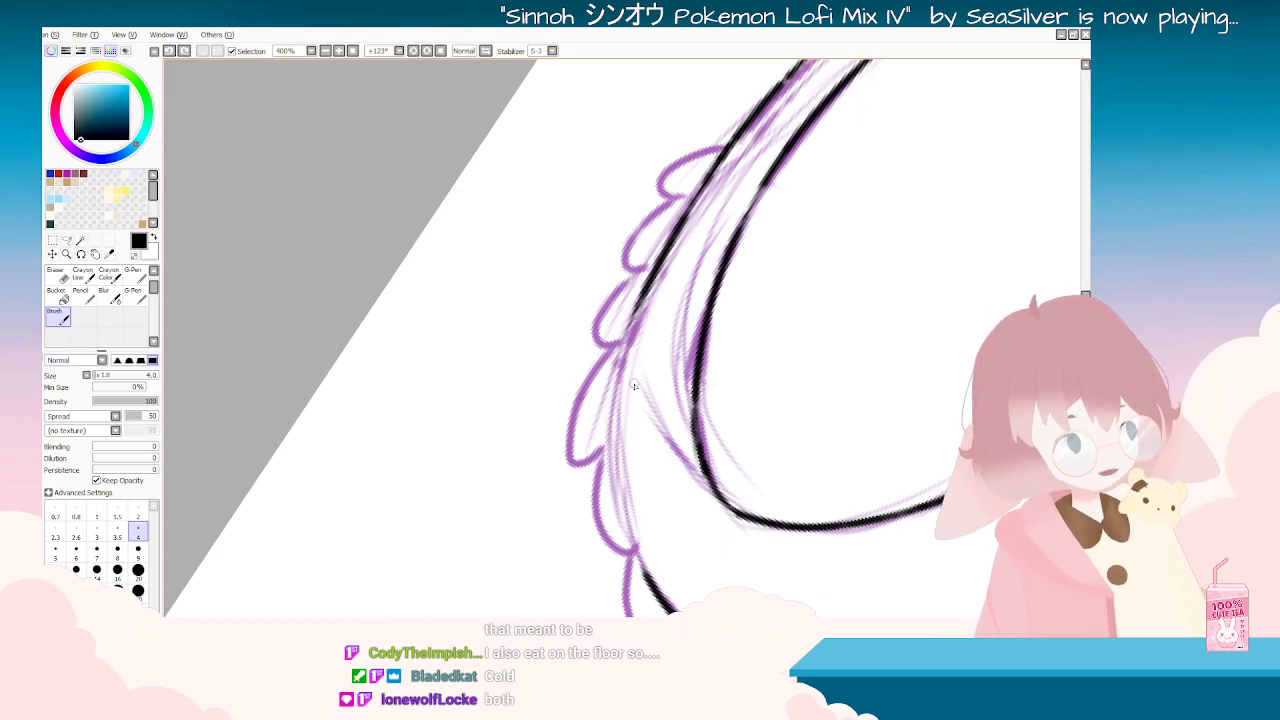
key(End)
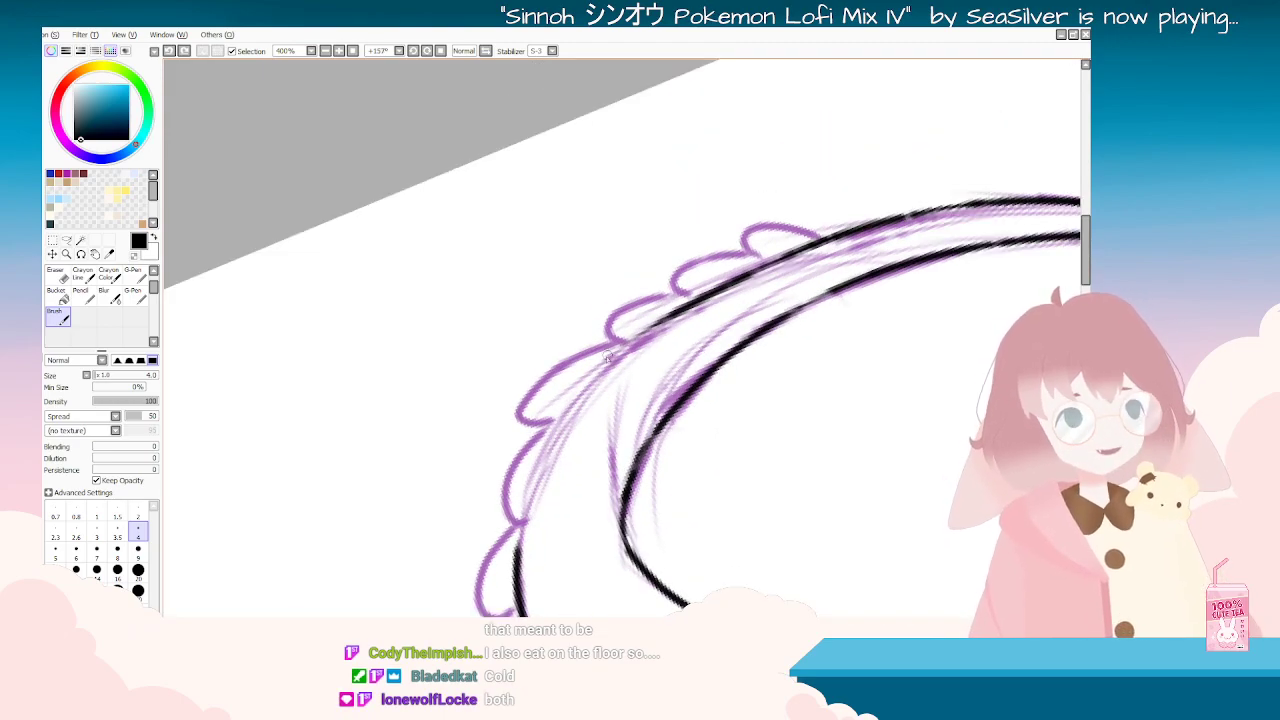
drag(676, 313, 512, 516)
key(ctrl+z)
drag(686, 306, 510, 540)
key(ctrl+z)
drag(684, 313, 520, 552)
key(ctrl+z)
mouse_move(676, 314)
mouse_down()
mouse_move(545, 445)
mouse_move(505, 530)
mouse_up()
key(ctrl+z)
drag(652, 323, 500, 538)
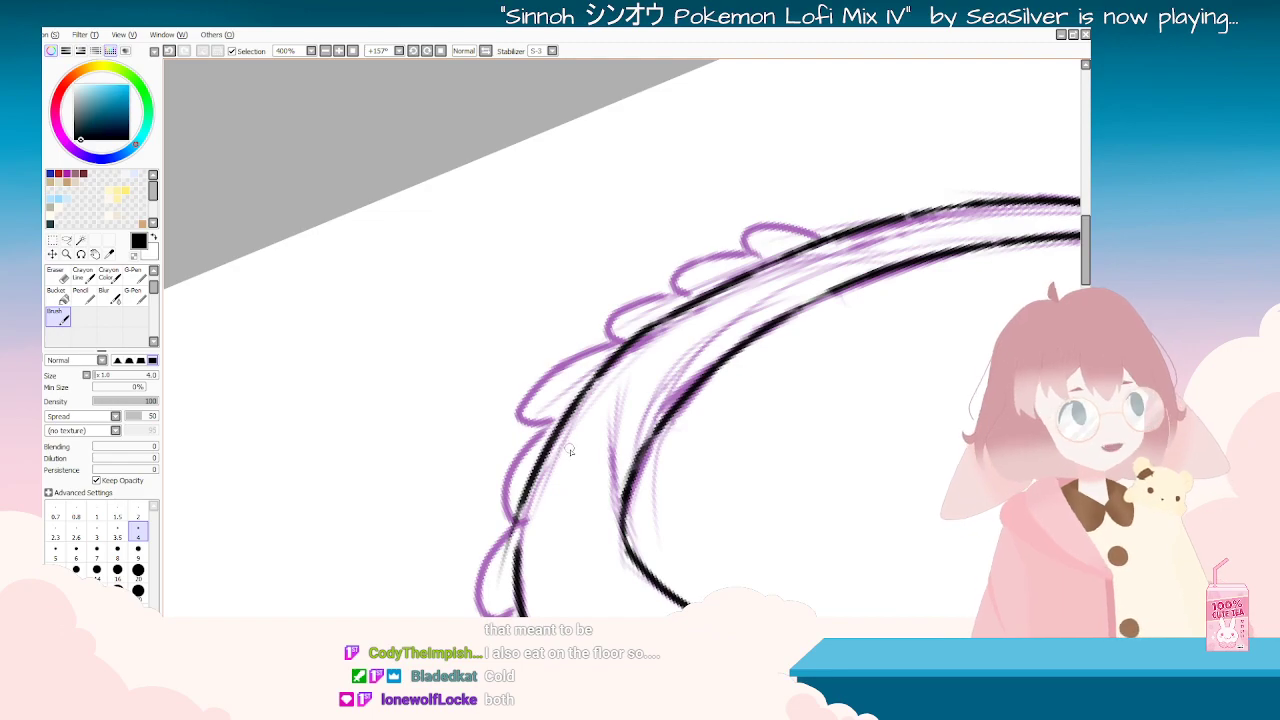
drag(533, 484, 515, 600)
key(ctrl+z)
mouse_move(530, 484)
mouse_down()
mouse_move(514, 582)
mouse_move(403, 315)
mouse_move(656, 143)
mouse_move(666, 186)
mouse_up()
key(ctrl+z)
Step: Tidy the overlap in the newly joined outer tail edge with the Eraser and check the tail at several zoom levels
key(e)
drag(652, 118, 668, 168)
mouse_move(740, 565)
mouse_down()
mouse_move(721, 159)
mouse_move(694, 92)
mouse_up()
scroll(740, 565, down, 3)
drag(740, 565, 838, 348)
scroll(838, 348, down, 3)
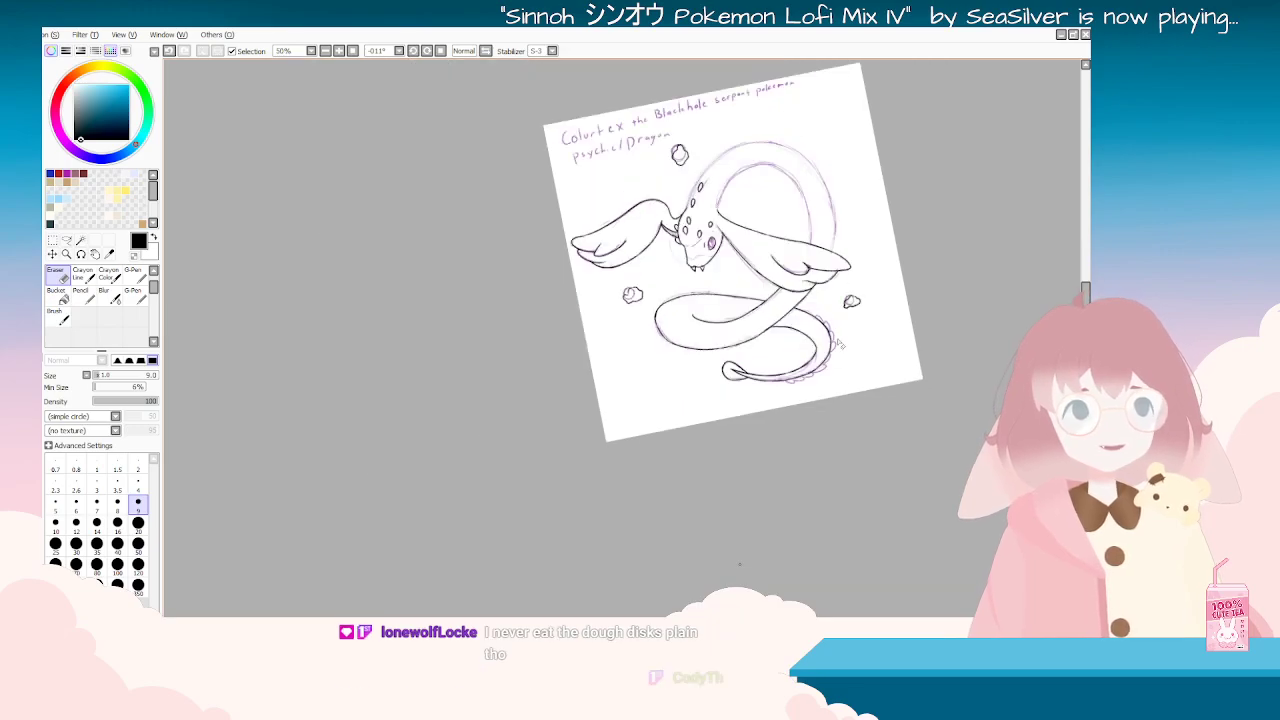
scroll(740, 565, up, 6)
scroll(740, 565, down, 4)
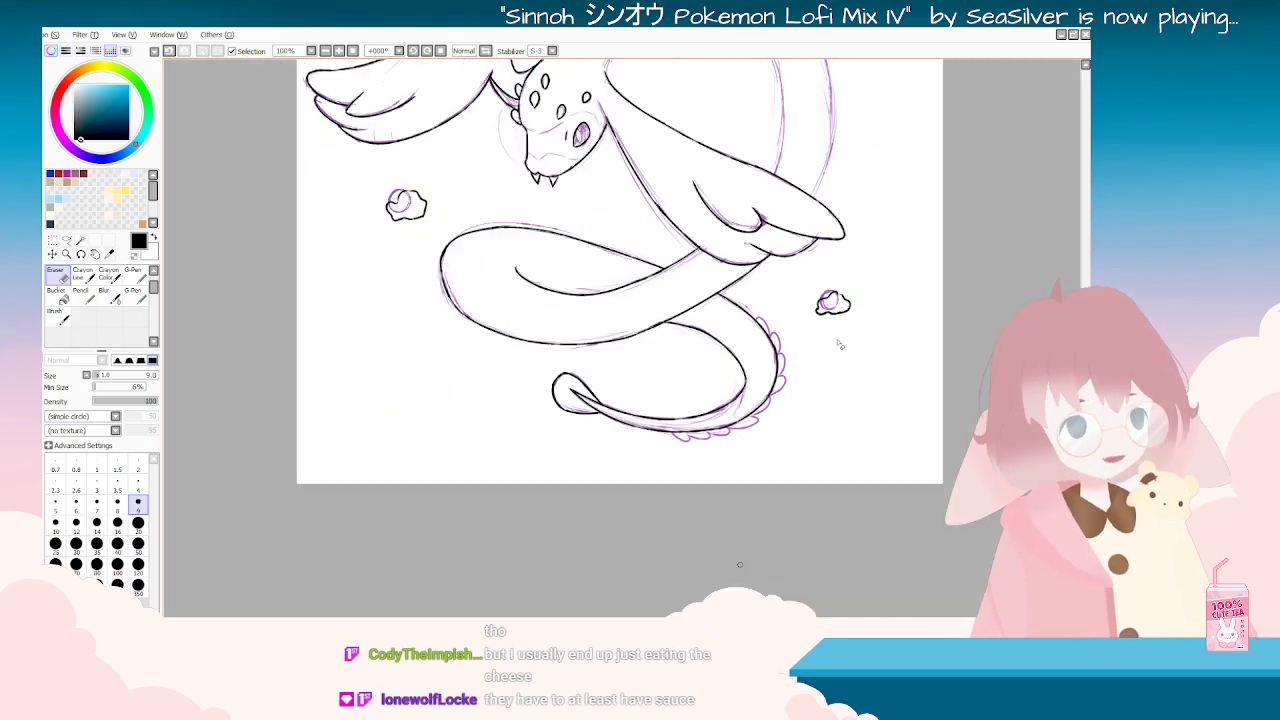
scroll(740, 565, up, 3)
scroll(593, 489, down, 5)
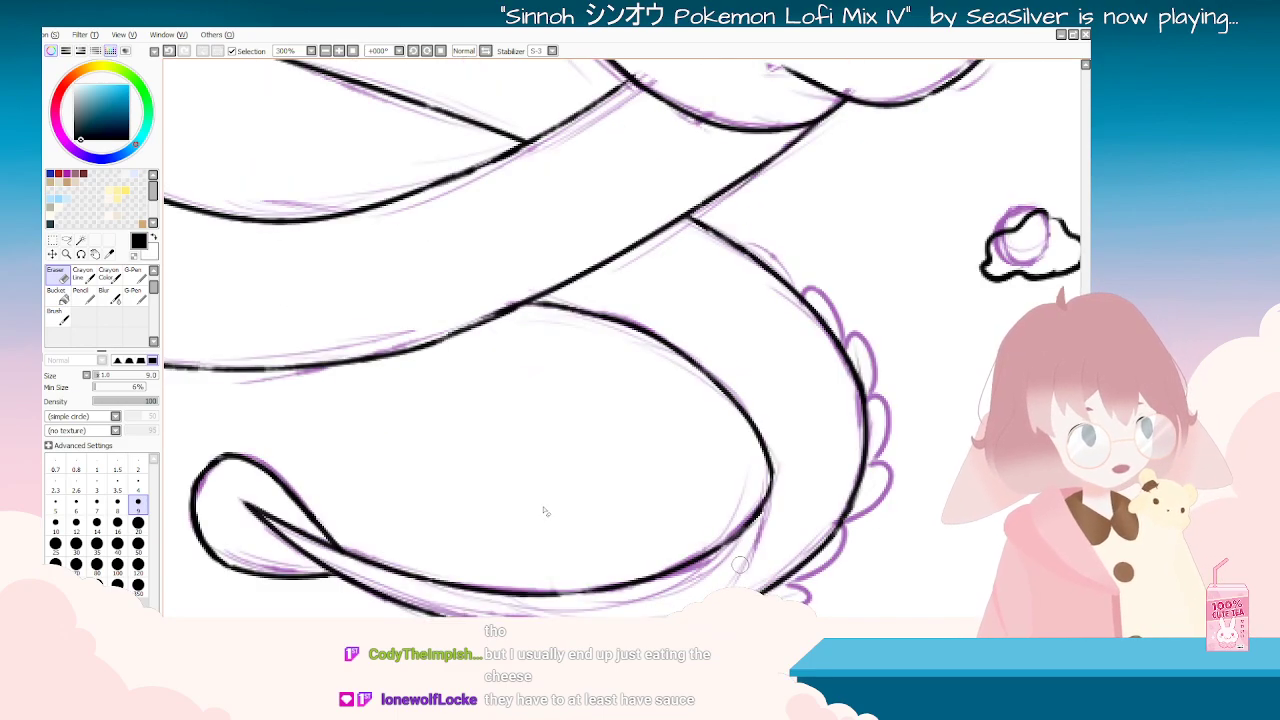
scroll(540, 460, up, 5)
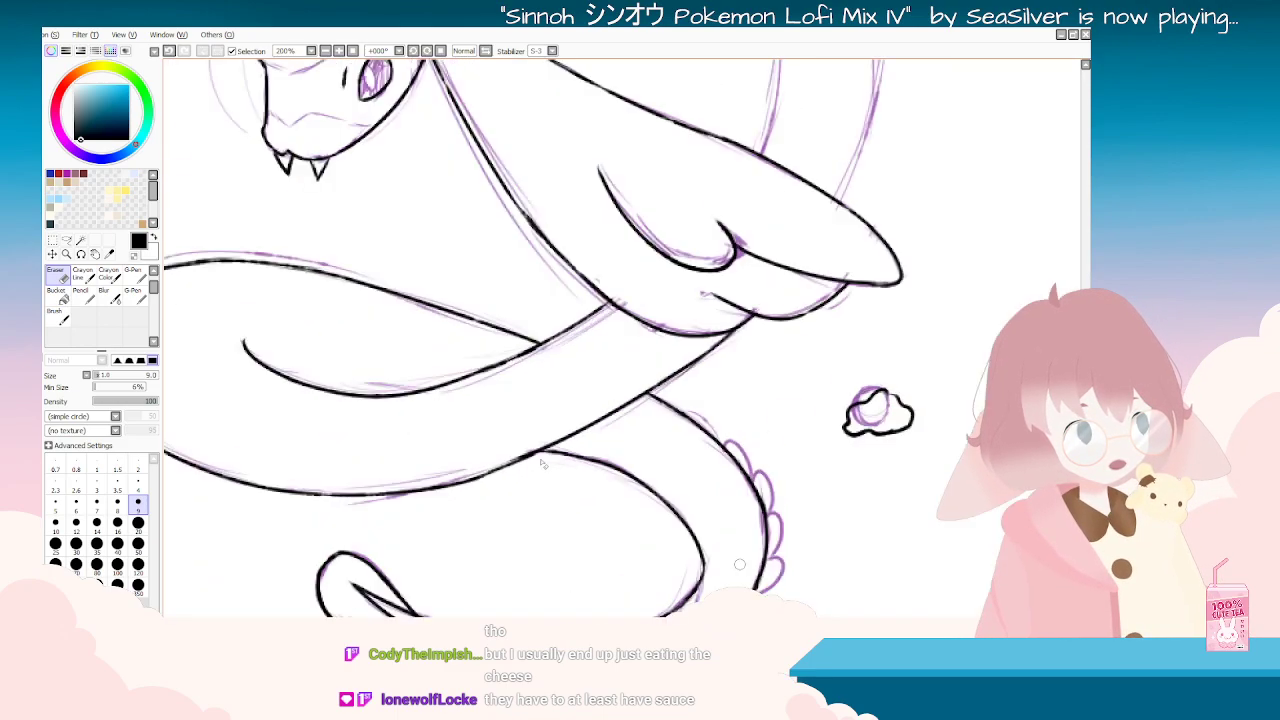
Step: Extend the tail's black inner edge with the size 4 Brush until it meets the body coil's lower outline
key(Delete)
key(Delete)
key(Delete)
key(Delete)
key(Delete)
key(Delete)
key(Delete)
key(Delete)
key(Delete)
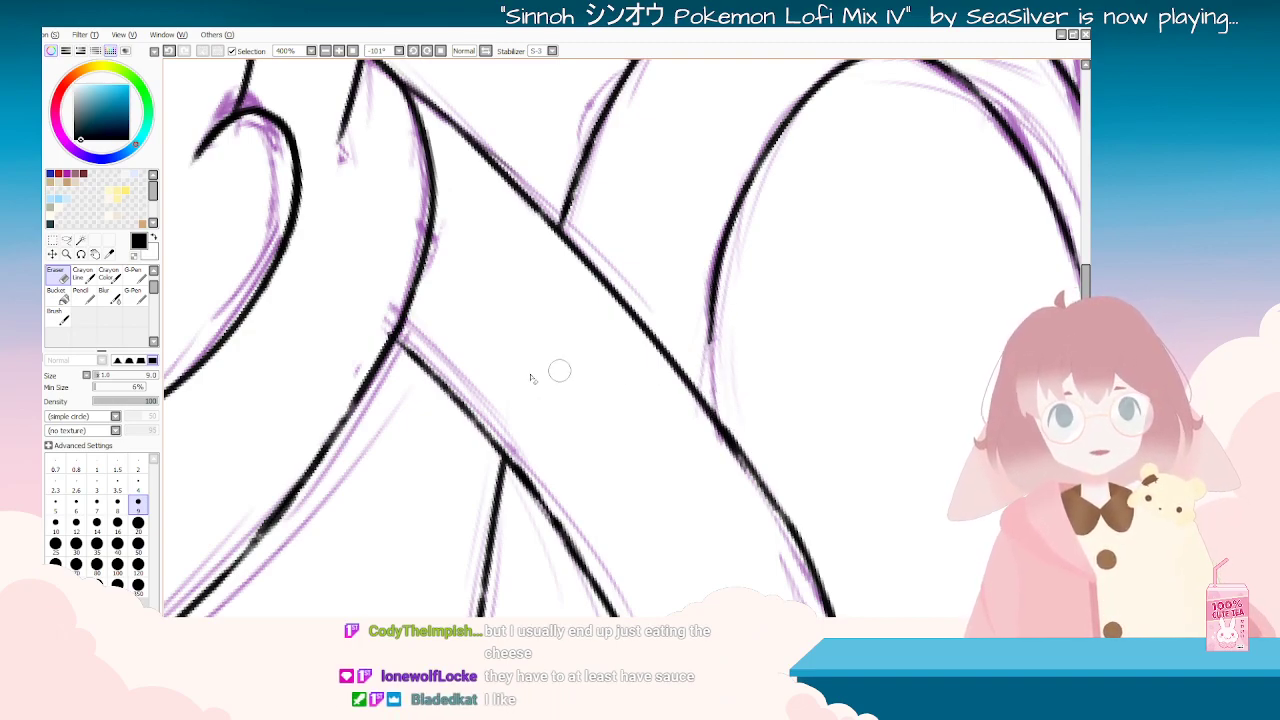
key(b)
key(ctrl+z)
drag(711, 304, 714, 407)
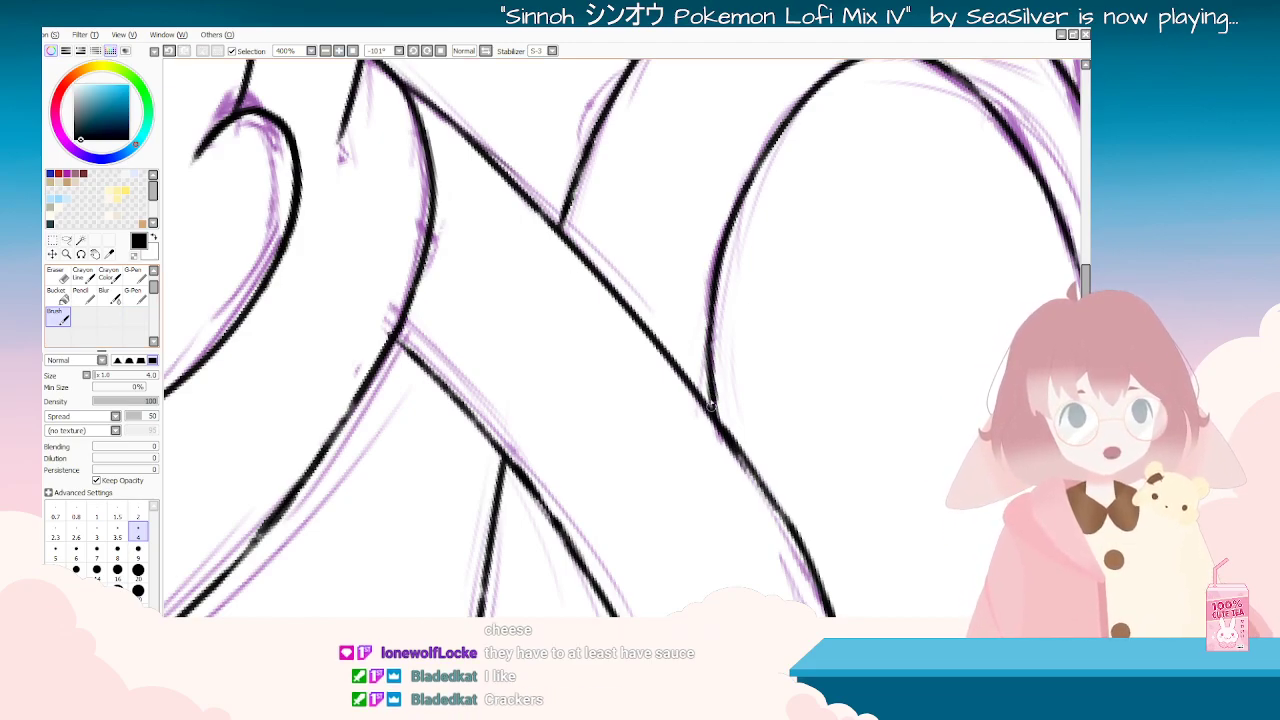
Step: Examine the closed tail outline, its frill sketch and the neighbouring body coils from many canvas rotations
key(Delete)
key(Delete)
key(Delete)
key(Delete)
key(Delete)
key(Delete)
key(Delete)
key(Delete)
key(Delete)
key(Delete)
key(Delete)
key(Delete)
key(Delete)
key(Delete)
key(Delete)
key(Delete)
key(Delete)
key(Delete)
key(Delete)
key(Delete)
scroll(715, 424, down, 5)
scroll(722, 345, up, 1)
scroll(726, 336, up, 1)
key(End)
key(End)
key(End)
key(End)
key(End)
key(End)
key(End)
key(End)
key(End)
key(End)
key(End)
key(End)
scroll(720, 371, up, 2)
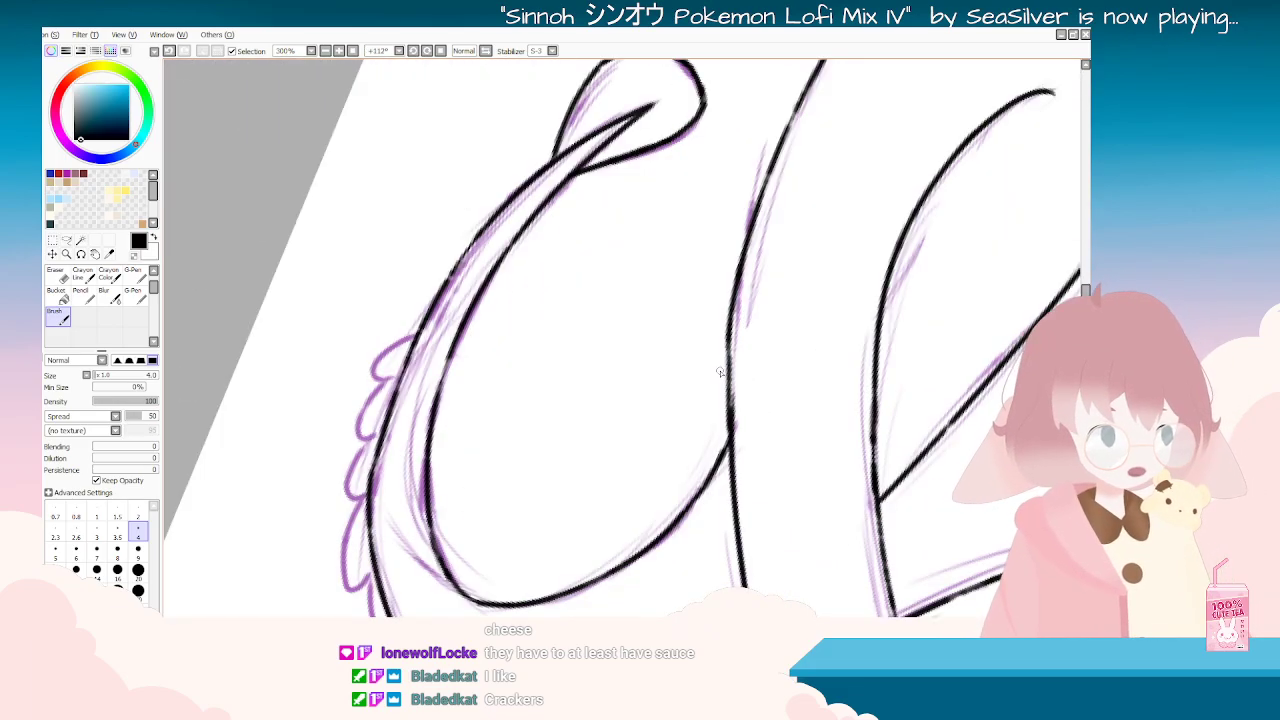
key(Delete)
key(Delete)
key(Delete)
key(Delete)
key(Delete)
key(Delete)
key(Delete)
key(Delete)
key(Delete)
key(Delete)
key(Delete)
key(Delete)
key(Delete)
key(Delete)
key(Delete)
key(Delete)
key(Delete)
key(Delete)
key(Delete)
key(Delete)
key(Delete)
key(Delete)
key(Delete)
key(End)
key(End)
key(End)
key(End)
key(End)
key(End)
key(End)
key(End)
key(End)
key(End)
key(End)
key(End)
key(End)
key(End)
key(End)
key(End)
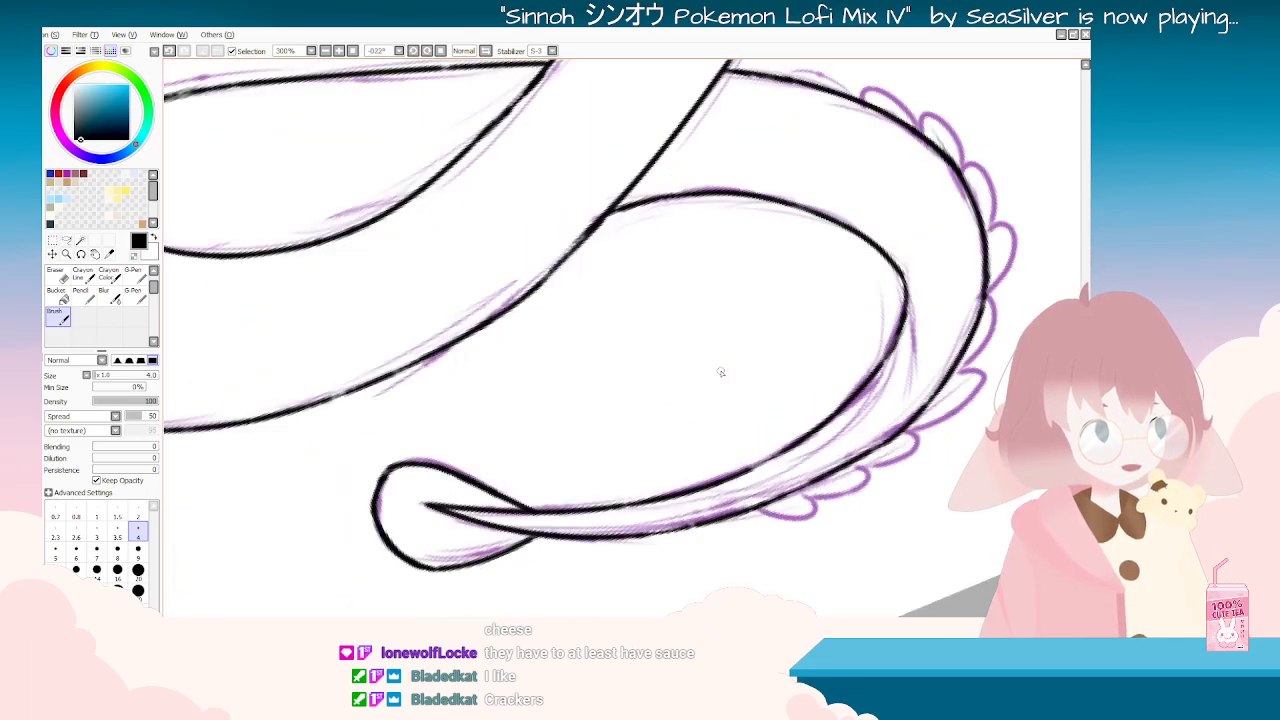
Step: Ink the two frill scallops nearest the tail tip in black over the purple sketch with the size 4 Brush
key(End)
key(End)
key(End)
key(End)
key(End)
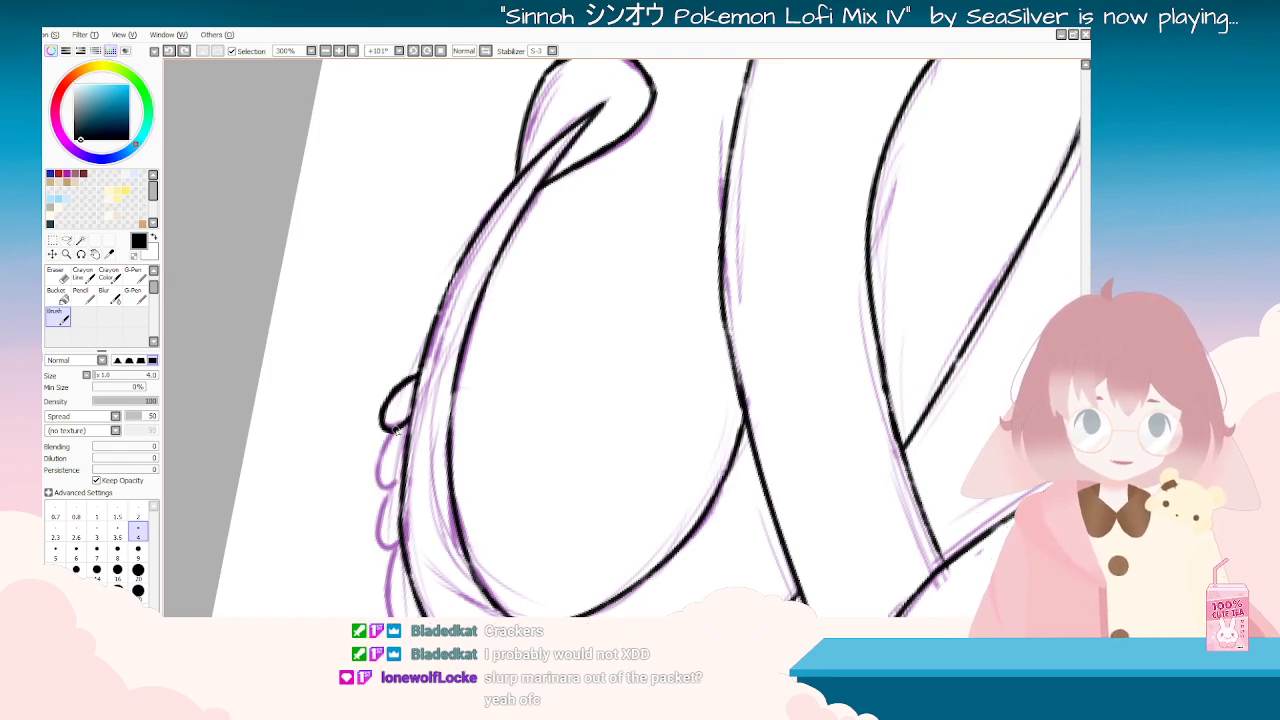
key(Delete)
key(Delete)
key(Delete)
key(Delete)
key(Delete)
key(Delete)
key(Delete)
key(Delete)
key(Delete)
key(Delete)
key(Delete)
key(Delete)
key(Delete)
key(Delete)
key(Delete)
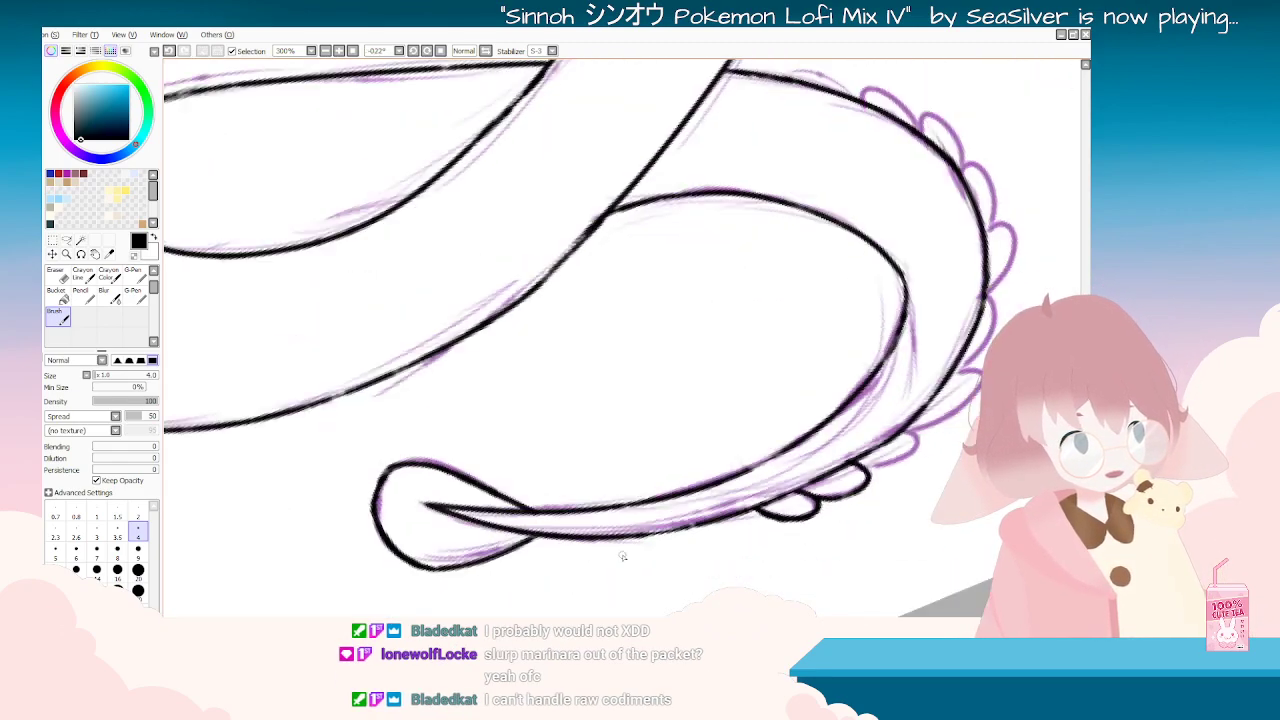
Step: Examine the first inked frill scallops against the whole tail and body from farther out and at different rotations
scroll(622, 556, down, 2)
key(End)
key(End)
key(End)
key(End)
key(End)
key(End)
key(End)
key(End)
key(End)
key(End)
key(End)
key(End)
key(End)
key(End)
key(End)
key(End)
key(End)
key(End)
key(End)
key(End)
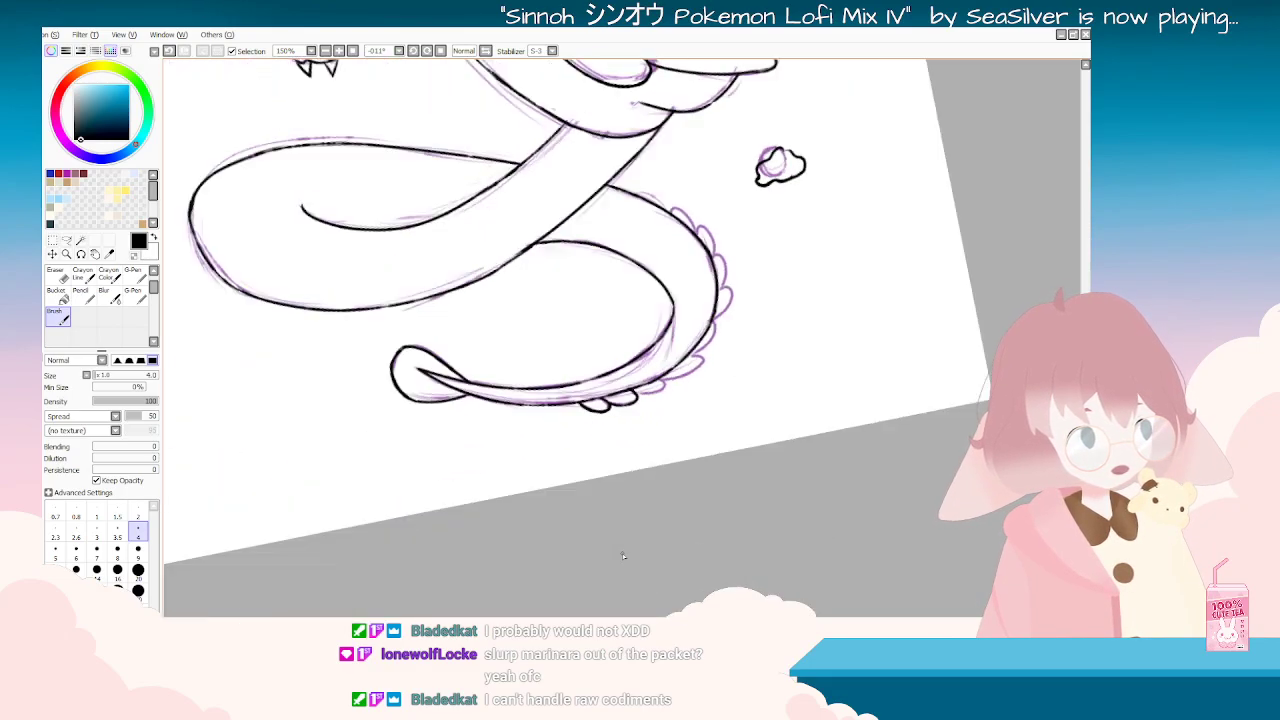
key(End)
key(End)
key(End)
key(End)
key(End)
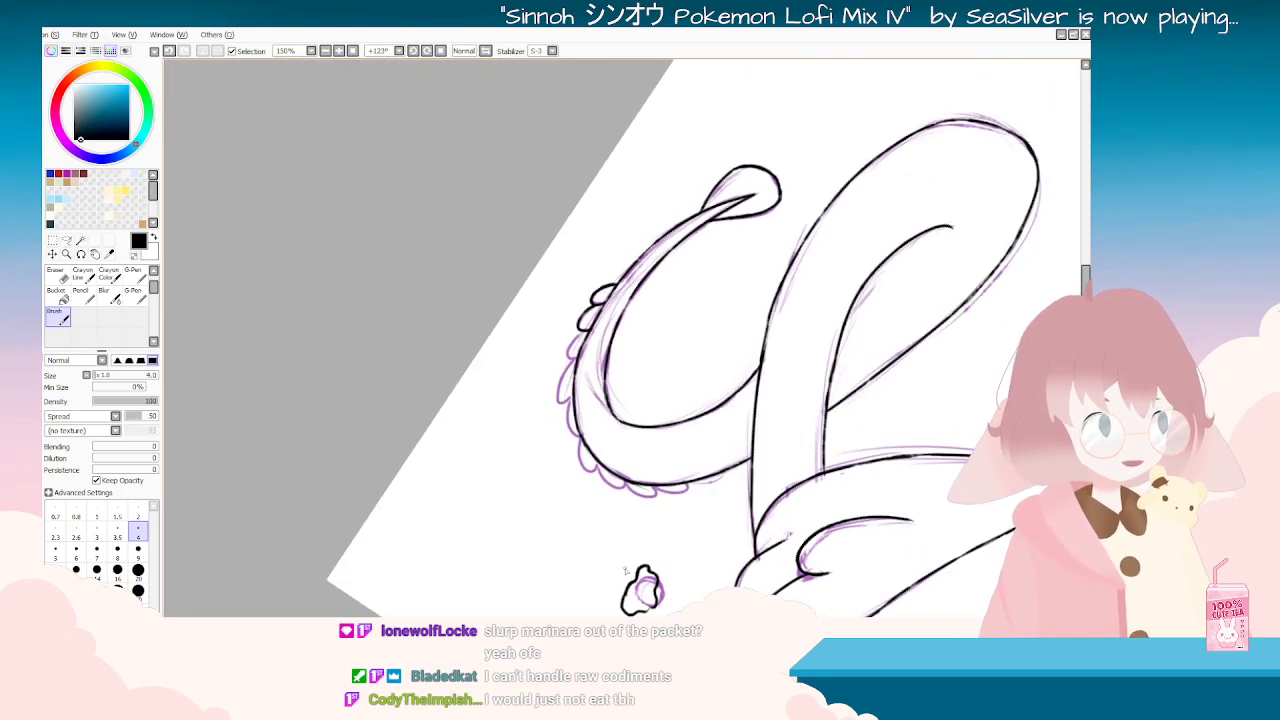
Step: Ink the third and fourth frill scallops from the tail tip in black over the purple sketch with the size 4 Brush
key(Delete)
key(Delete)
key(Delete)
key(Delete)
key(Delete)
key(Delete)
key(Delete)
key(Delete)
key(Delete)
scroll(625, 571, up, 2)
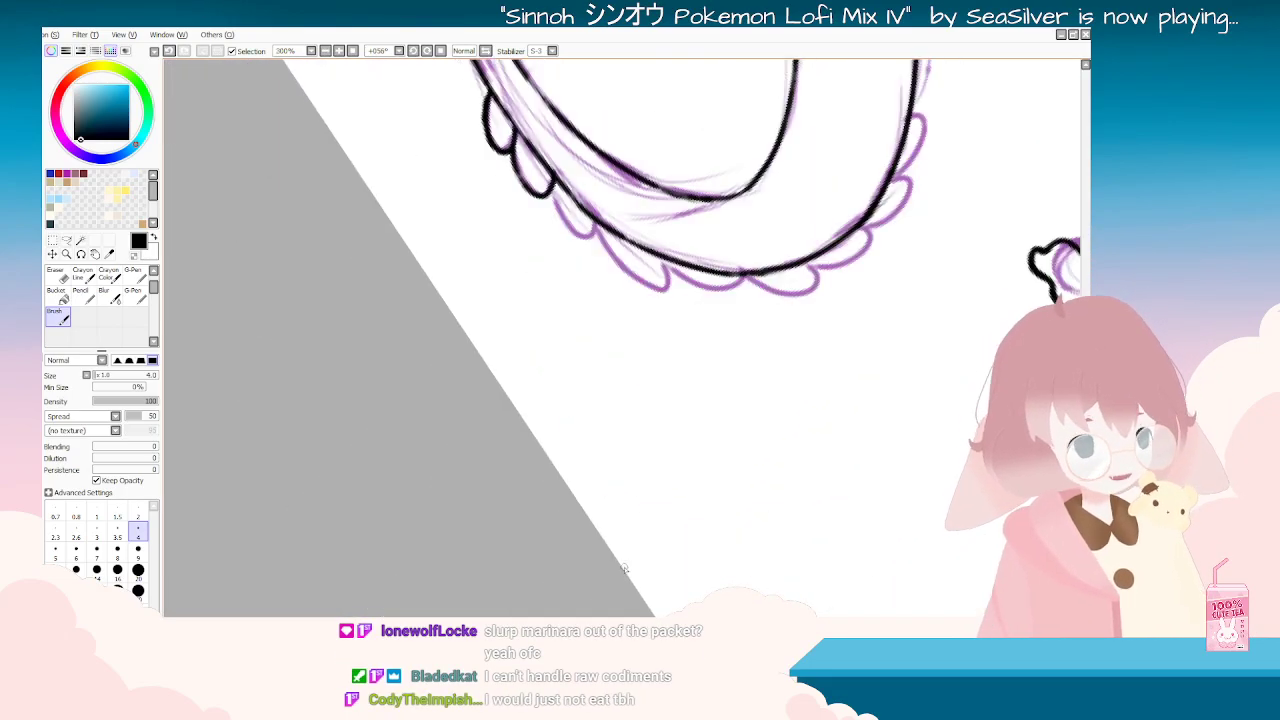
key(End)
key(End)
key(End)
scroll(680, 197, up, 2)
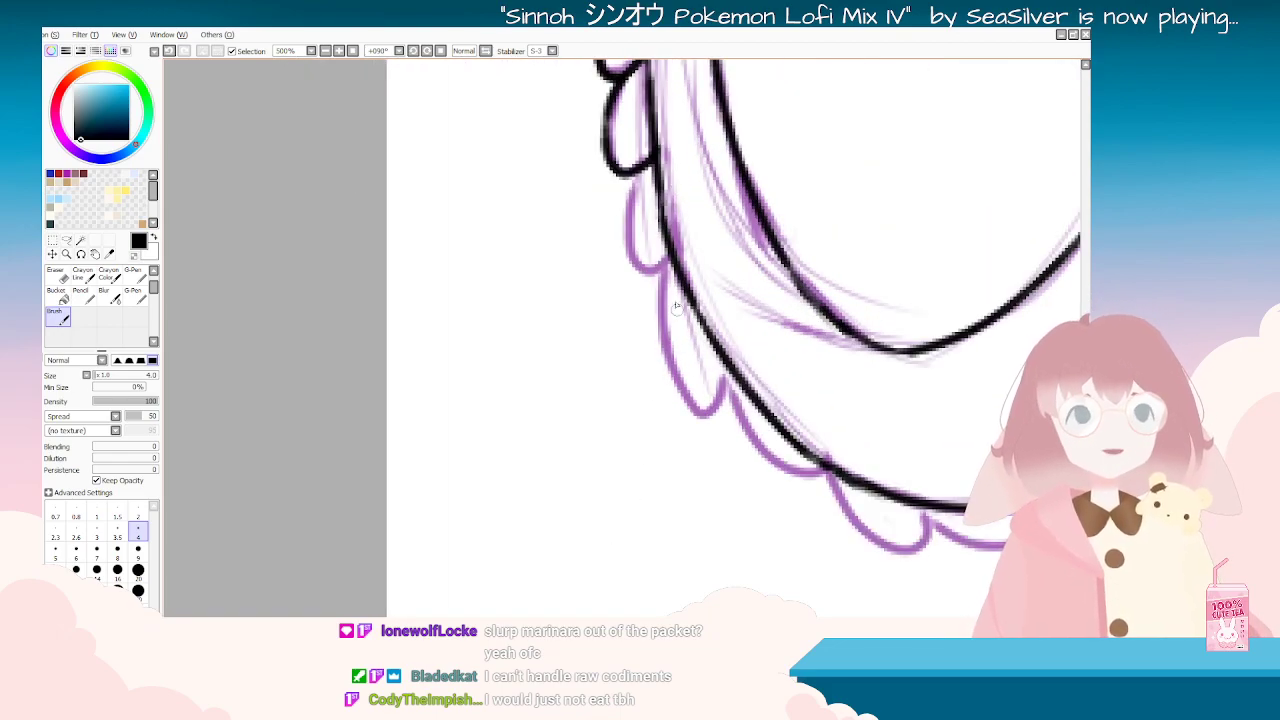
drag(630, 178, 668, 268)
key(ctrl+z)
mouse_move(642, 162)
mouse_down()
mouse_move(626, 193)
mouse_move(636, 266)
mouse_move(665, 246)
mouse_move(662, 367)
mouse_move(722, 360)
mouse_up()
Step: Ink the fifth frill scallop on the tail's outer curve, redoing the stroke until it joins the tail outline cleanly
key(Delete)
key(Delete)
key(Delete)
key(Delete)
key(Delete)
key(Delete)
key(Delete)
key(Delete)
key(Delete)
key(Delete)
key(Delete)
key(Delete)
key(Delete)
key(Delete)
key(Delete)
key(Delete)
key(Delete)
key(Delete)
key(Delete)
key(Delete)
scroll(846, 455, down, 4)
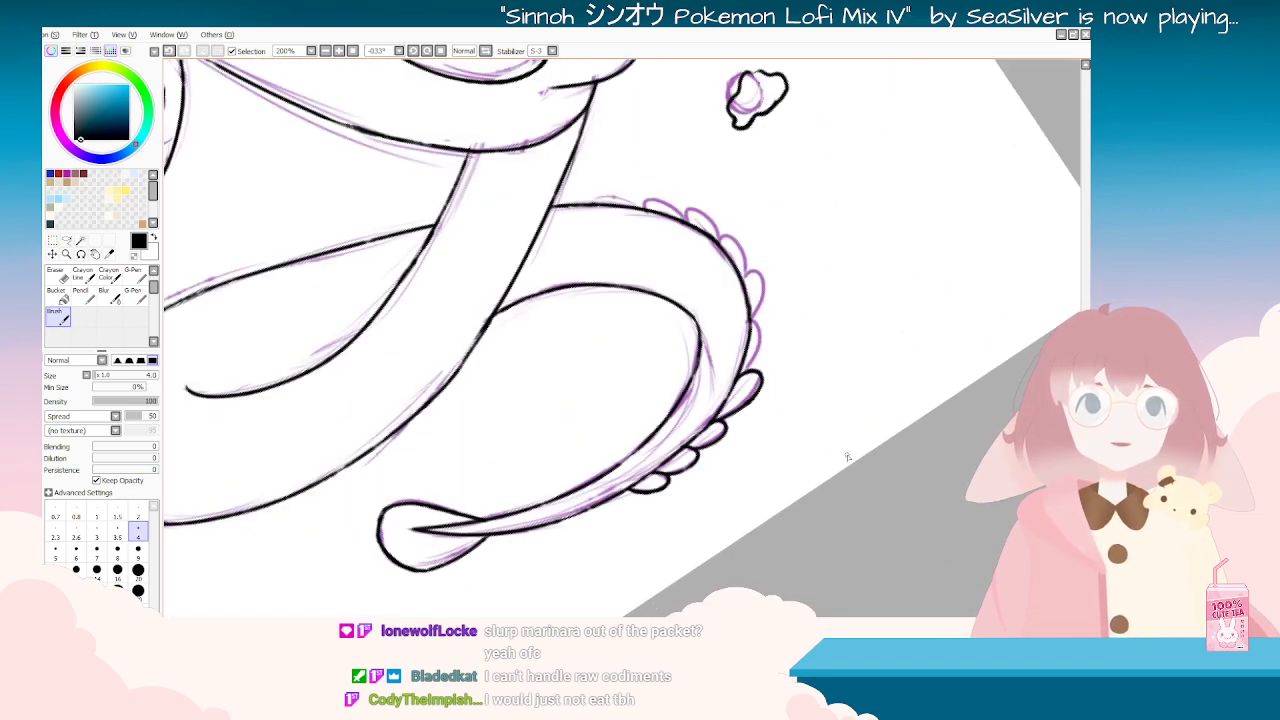
scroll(802, 433, up, 3)
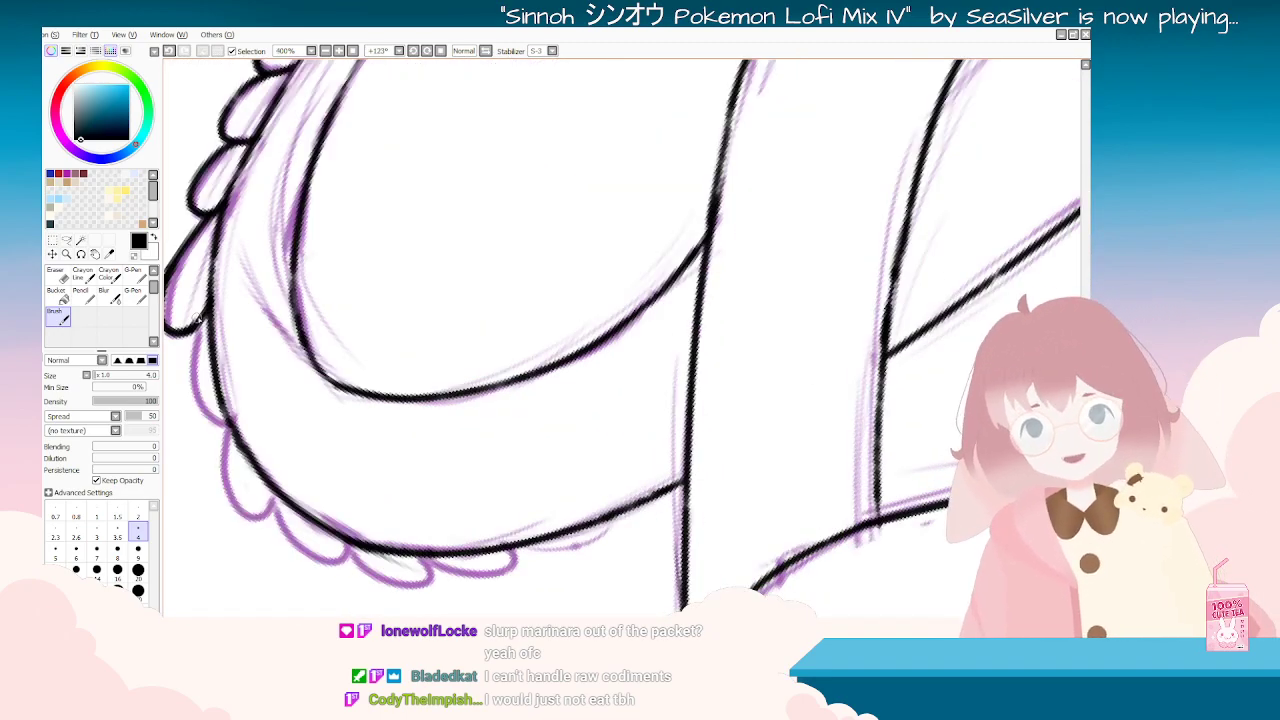
mouse_move(202, 319)
mouse_down()
mouse_move(193, 421)
mouse_move(231, 416)
mouse_up()
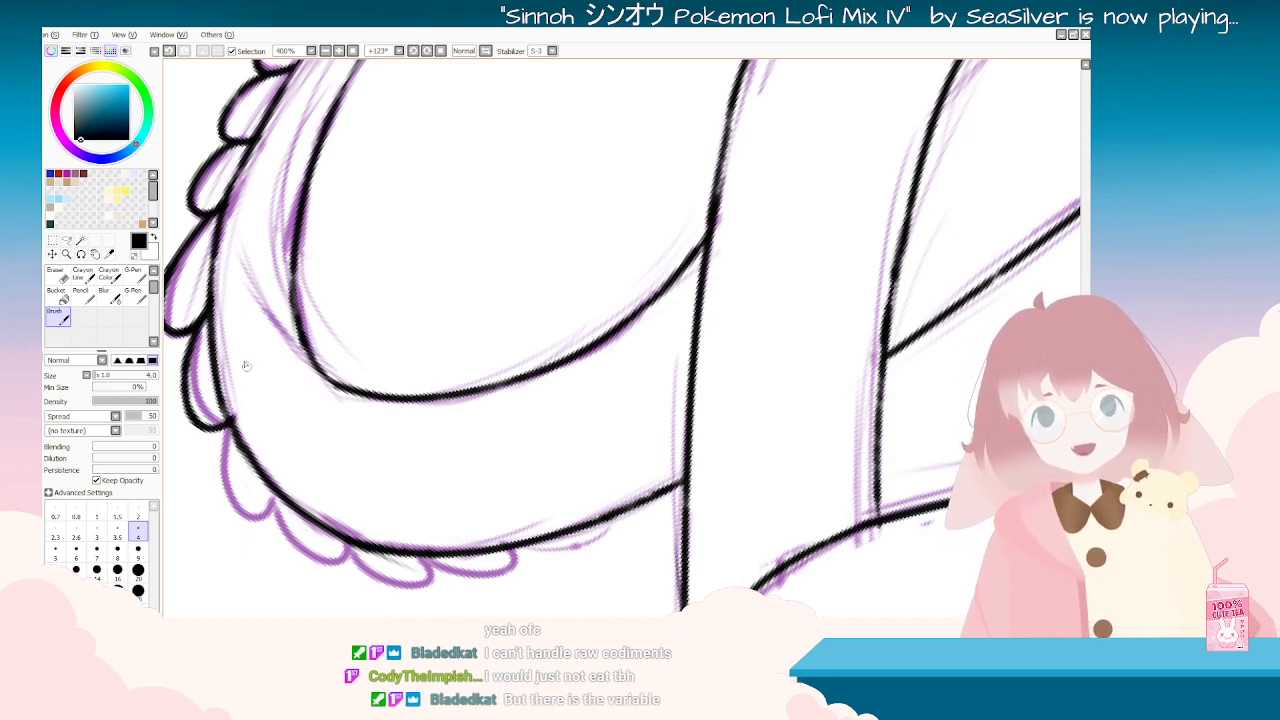
key(ctrl+z)
mouse_move(205, 315)
mouse_down()
mouse_move(190, 358)
mouse_move(228, 420)
mouse_up()
key(ctrl+z)
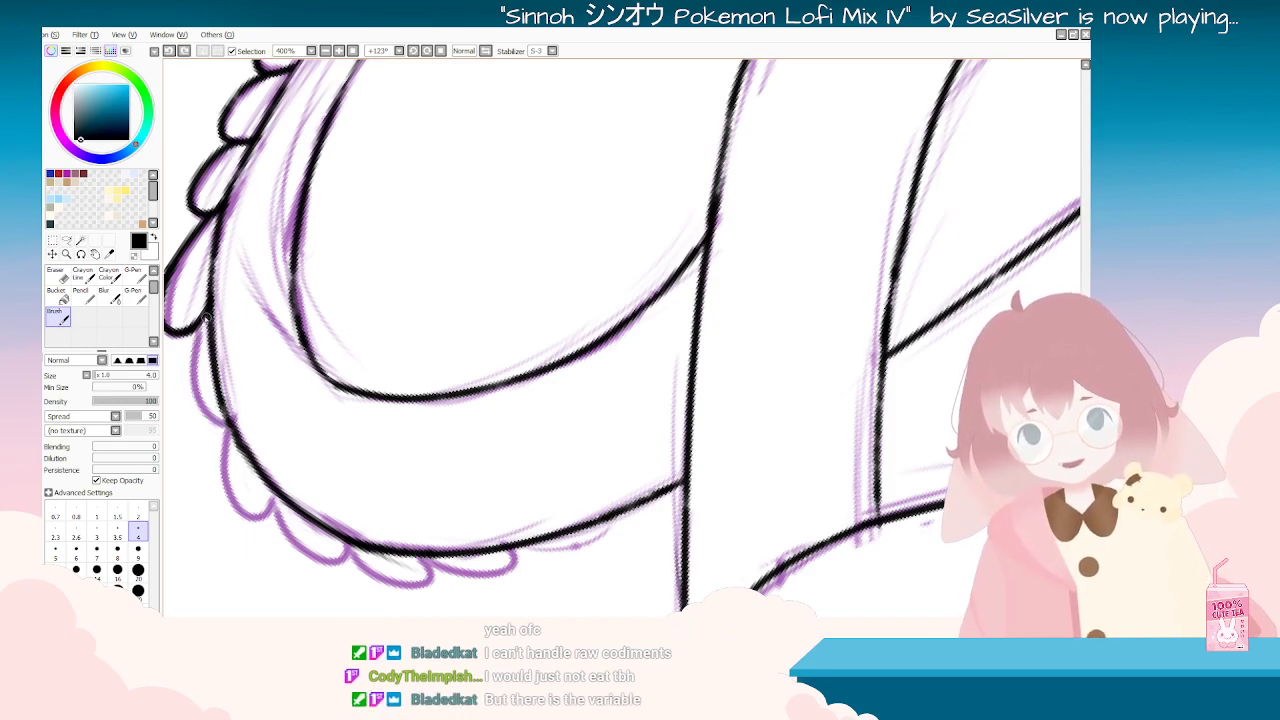
drag(201, 316, 224, 428)
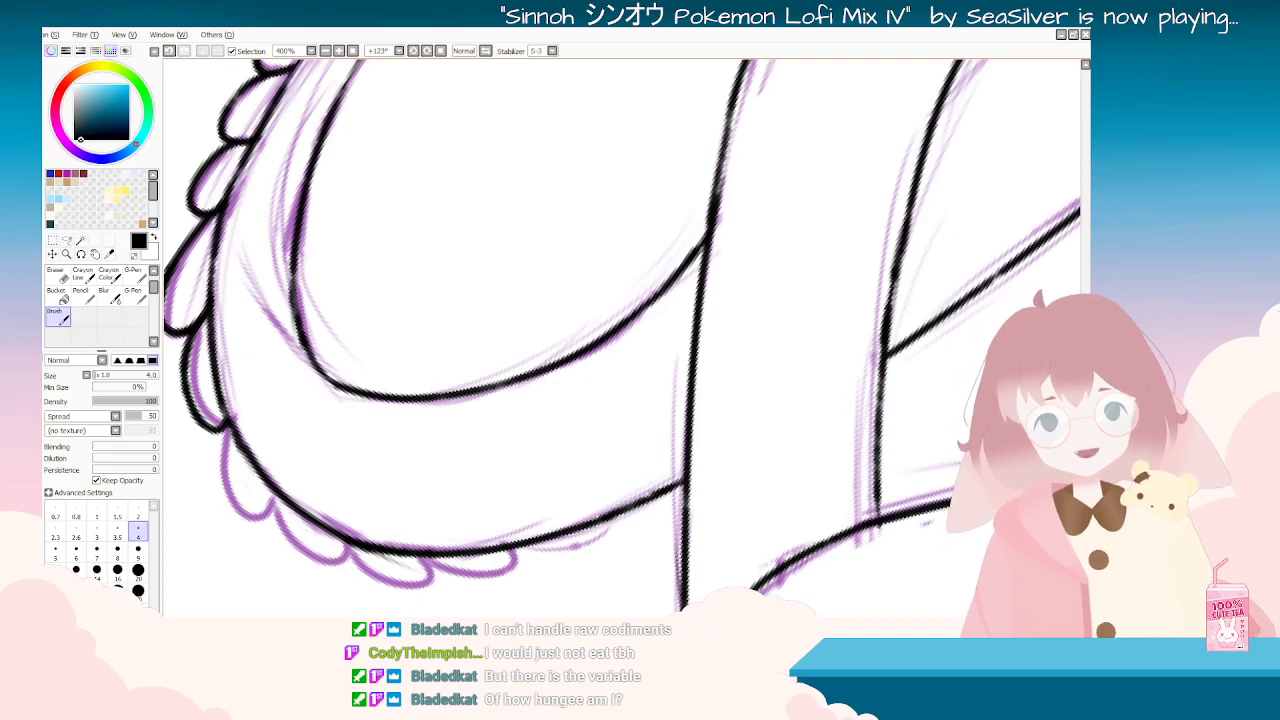
Step: Ink the sixth frill scallop along the tail's outer bend in black with the size 4 Brush
key(Delete)
key(Delete)
key(Delete)
key(Delete)
scroll(497, 532, down, 3)
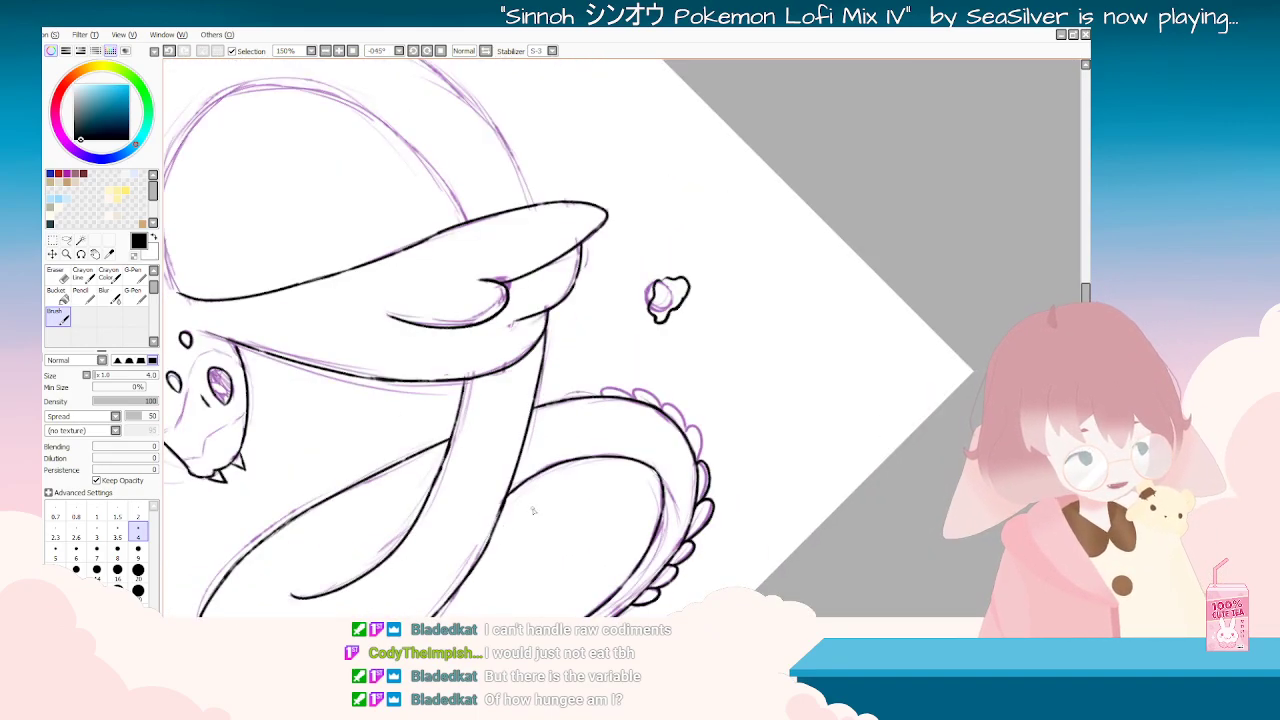
scroll(532, 511, up, 3)
scroll(572, 513, up, 2)
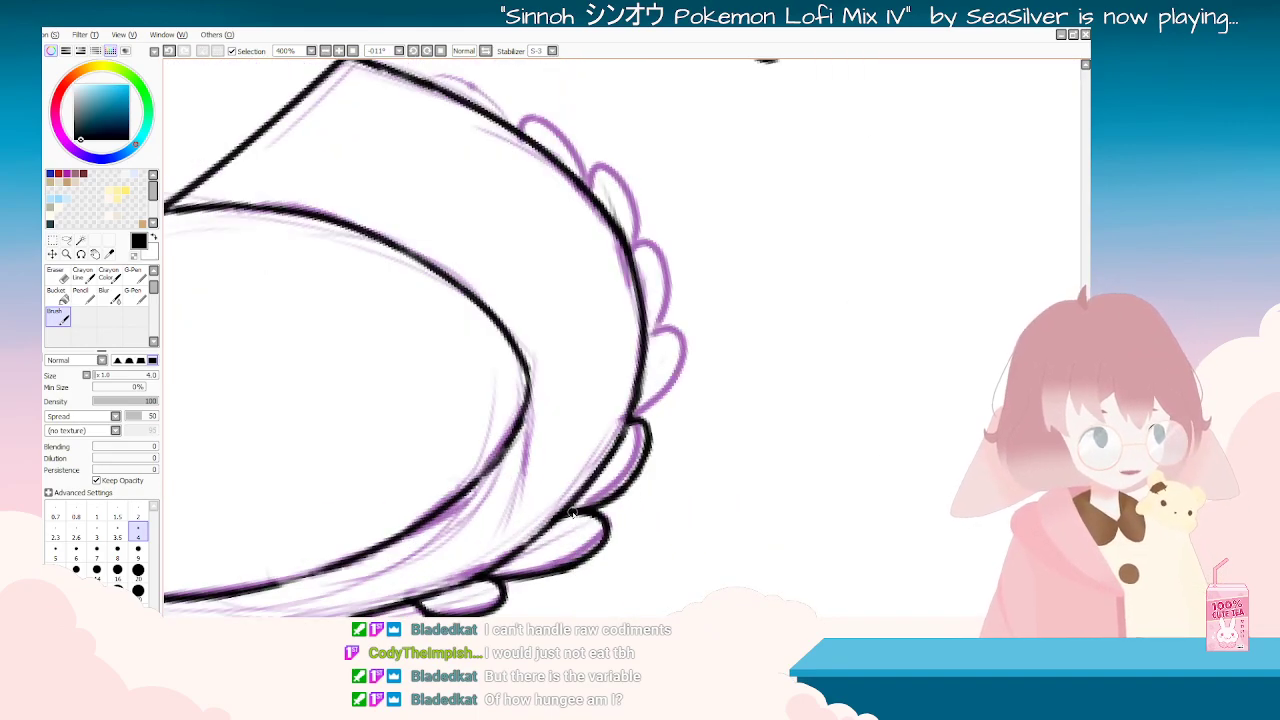
scroll(562, 512, down, 3)
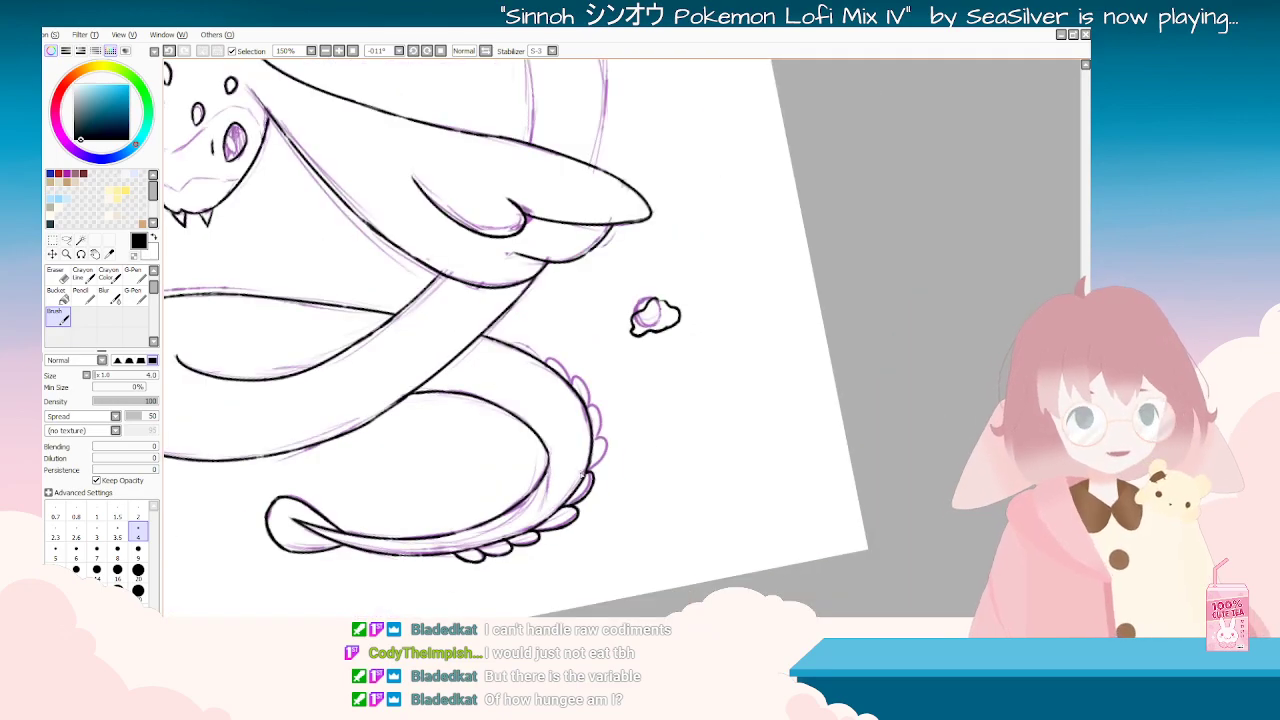
scroll(588, 492, up, 2)
key(End)
key(End)
key(End)
key(End)
key(End)
key(End)
key(End)
key(End)
key(End)
key(End)
key(End)
key(End)
key(End)
key(End)
key(End)
key(End)
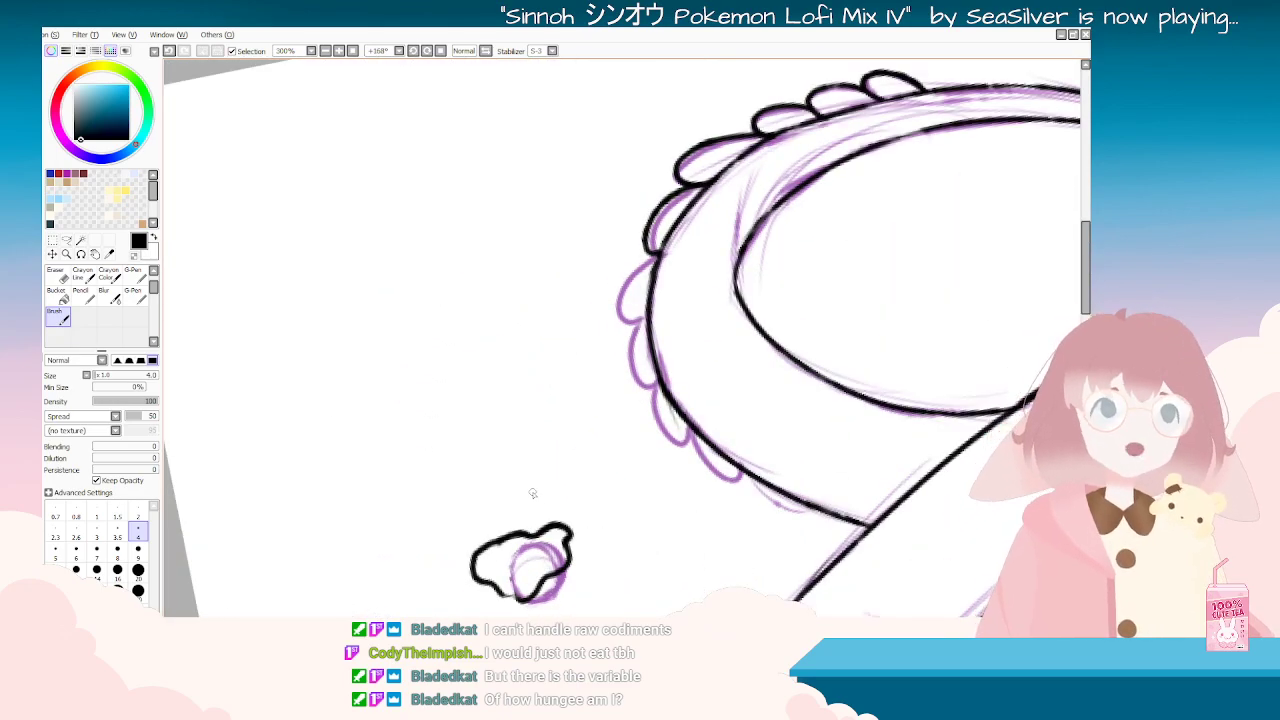
key(Delete)
key(Delete)
key(Delete)
key(Delete)
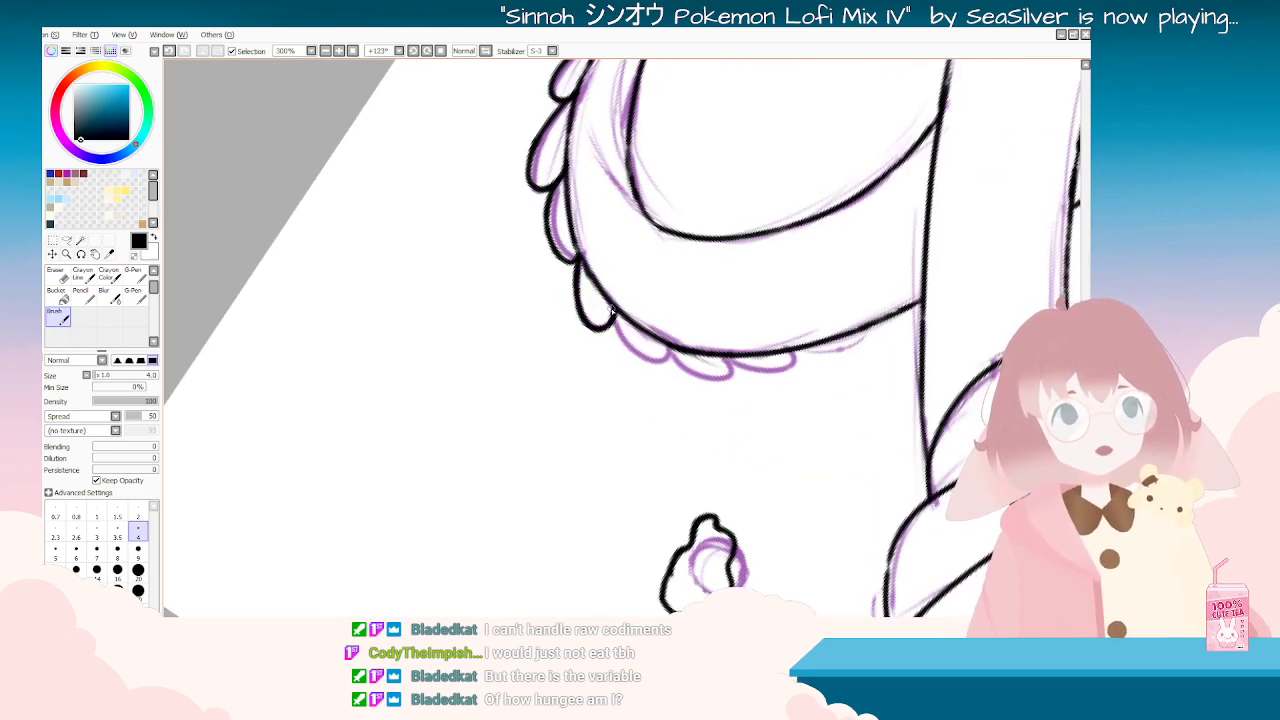
Step: Ink the seventh frill scallop on the tail bend and clean up its line with the size 9 Eraser
key(Delete)
key(Delete)
key(Delete)
key(Delete)
key(Delete)
key(Delete)
key(Delete)
key(Delete)
key(Delete)
key(Delete)
key(Delete)
key(Delete)
key(Delete)
key(Delete)
key(Delete)
key(Delete)
key(Delete)
key(Delete)
key(Delete)
key(Delete)
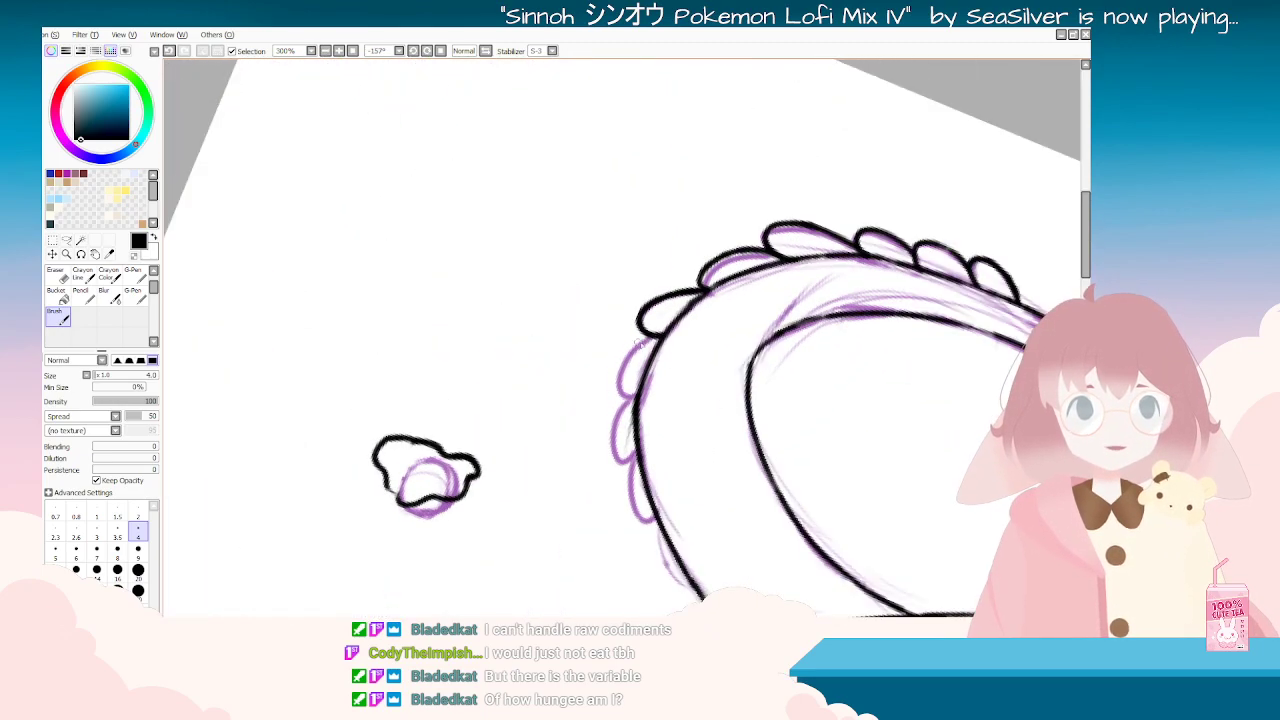
key(ctrl+z)
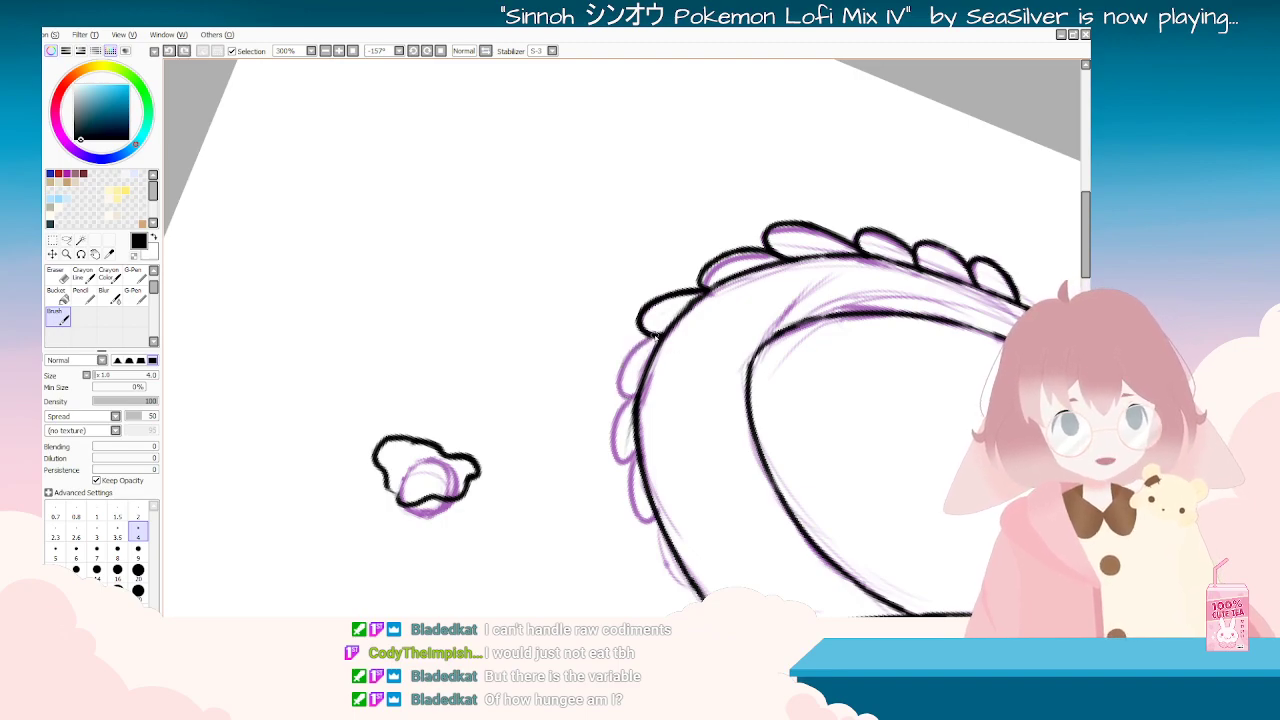
drag(712, 502, 611, 370)
click(58, 283)
drag(490, 380, 626, 393)
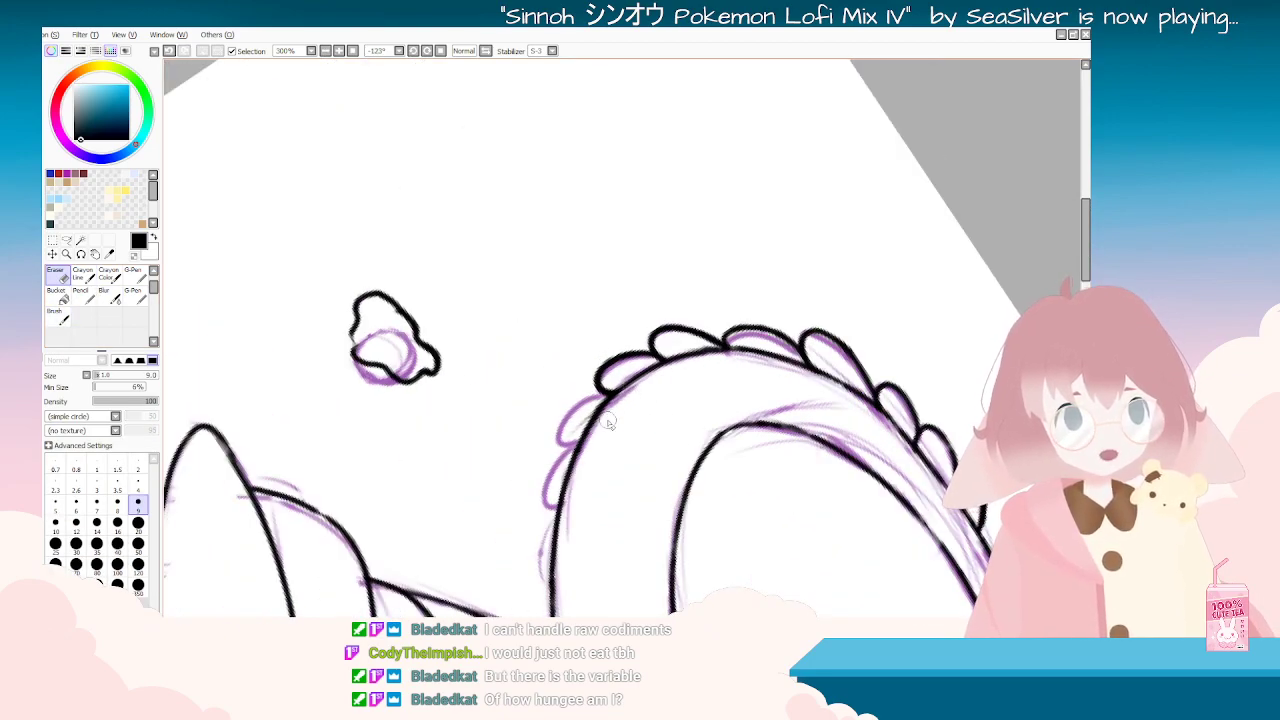
mouse_move(577, 507)
mouse_down()
mouse_move(510, 455)
mouse_move(560, 215)
mouse_move(765, 354)
mouse_move(710, 440)
mouse_up()
Step: Return to the size 4 Brush and ink the eighth frill scallop, redoing the stroke until it follows the sketch
click(58, 317)
key(ctrl+z)
drag(648, 392, 668, 428)
key(ctrl+z)
mouse_move(658, 222)
mouse_down()
mouse_move(750, 301)
mouse_move(691, 466)
mouse_move(667, 338)
mouse_move(650, 318)
mouse_move(650, 398)
mouse_up()
key(End)
key(End)
key(End)
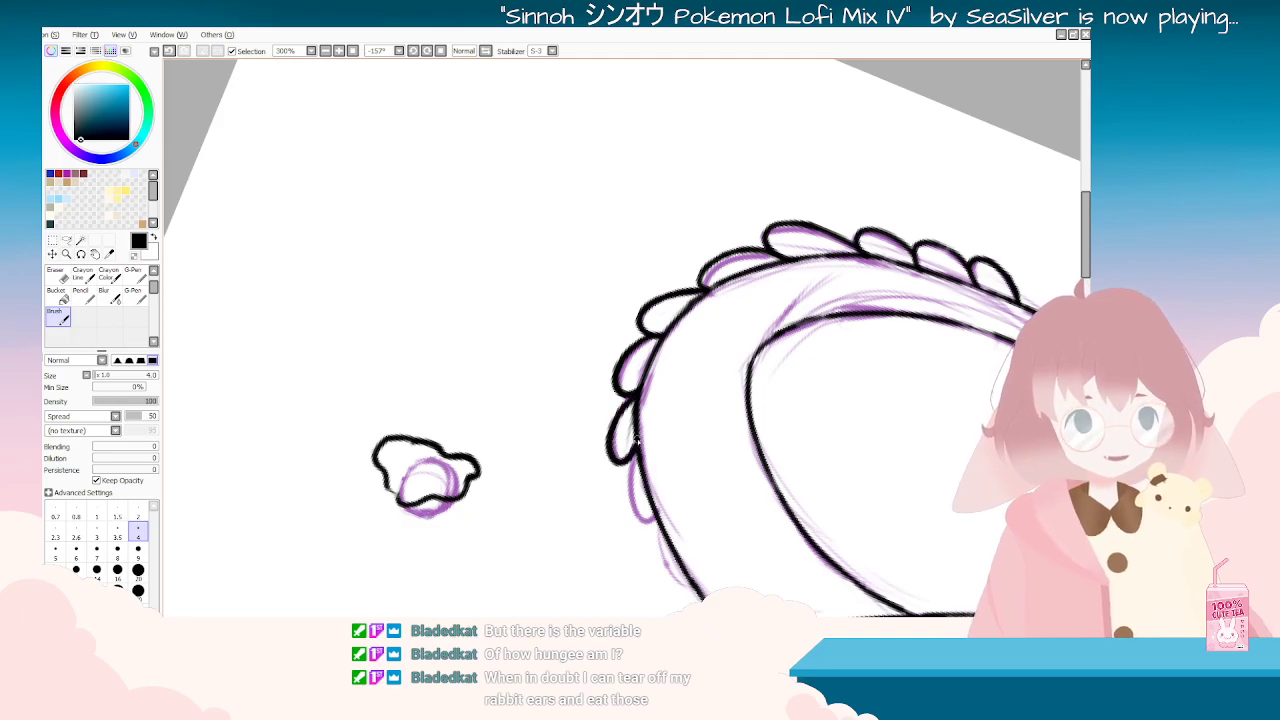
Step: Ink the last three frill scallops in black along the tail edge towards the body coil
key(Delete)
key(Delete)
key(Delete)
key(Delete)
key(Delete)
key(Delete)
scroll(728, 569, down, 5)
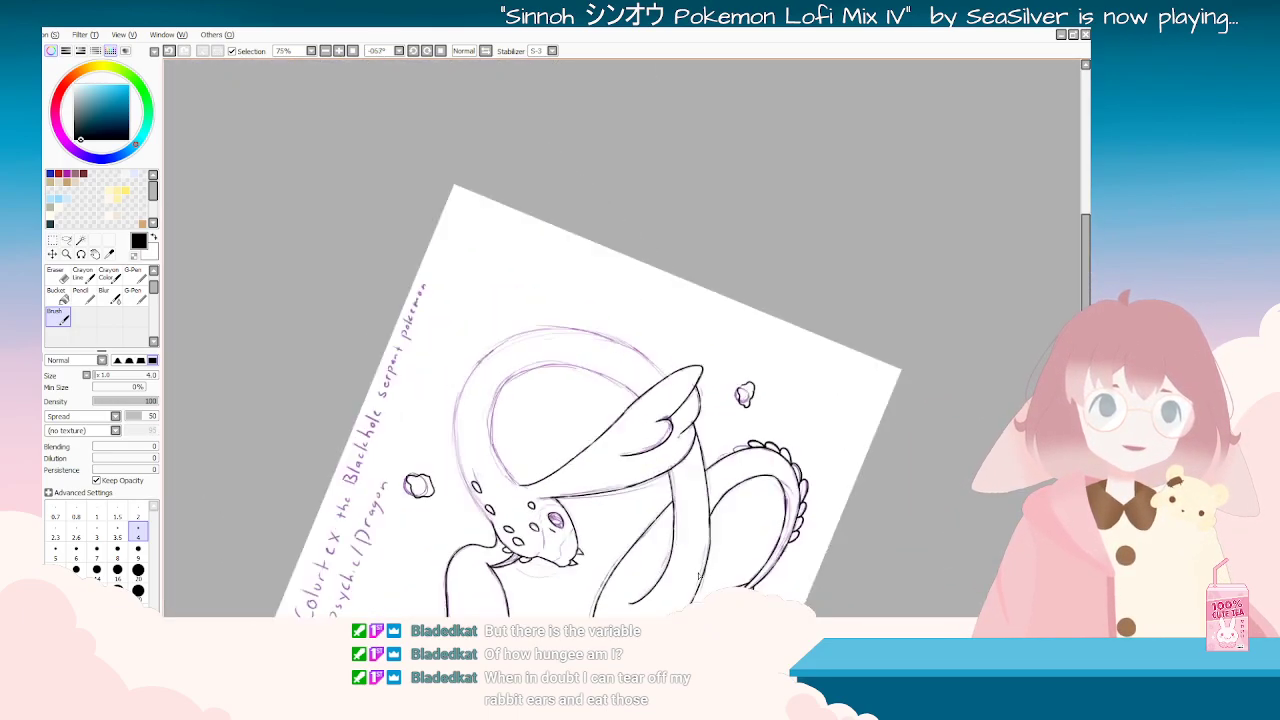
key(Delete)
key(Delete)
key(Delete)
scroll(793, 373, up, 4)
scroll(793, 373, up, 1)
key(Delete)
key(Delete)
key(Delete)
key(Delete)
key(Delete)
key(Delete)
key(Delete)
key(Delete)
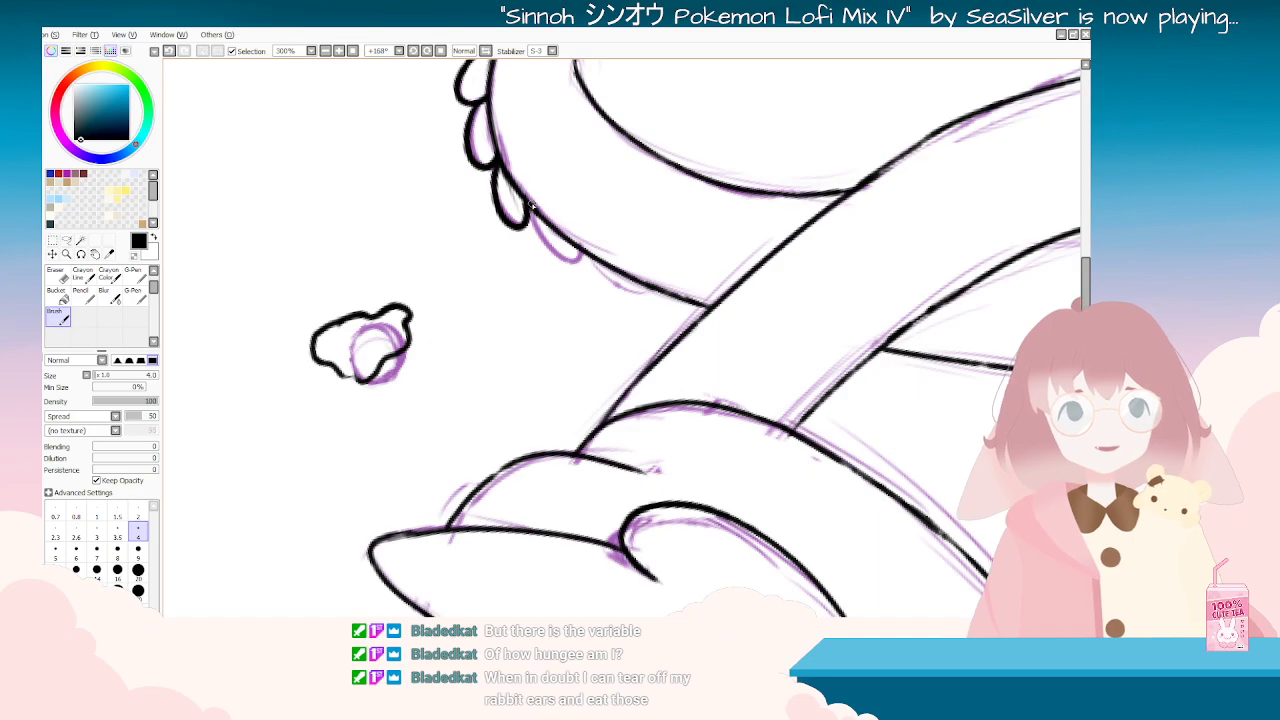
key(ctrl+z)
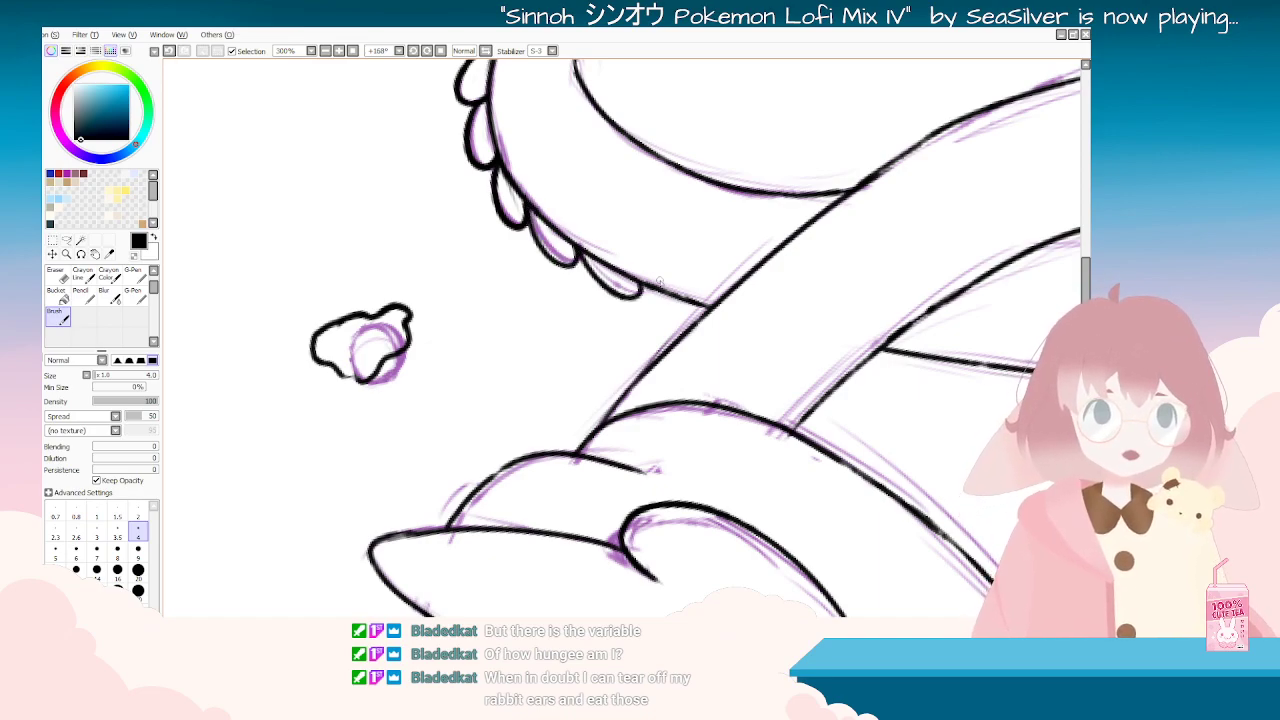
Step: Examine the fully inked tail frill against the whole serpent drawing from far out and at several canvas rotations
key(Delete)
key(Delete)
key(Delete)
key(Delete)
key(Delete)
key(Delete)
key(Delete)
key(Delete)
key(Delete)
key(Delete)
key(Delete)
key(Delete)
key(Delete)
key(Delete)
key(Delete)
key(Delete)
key(Delete)
key(Delete)
key(Delete)
key(Delete)
scroll(658, 266, down, 6)
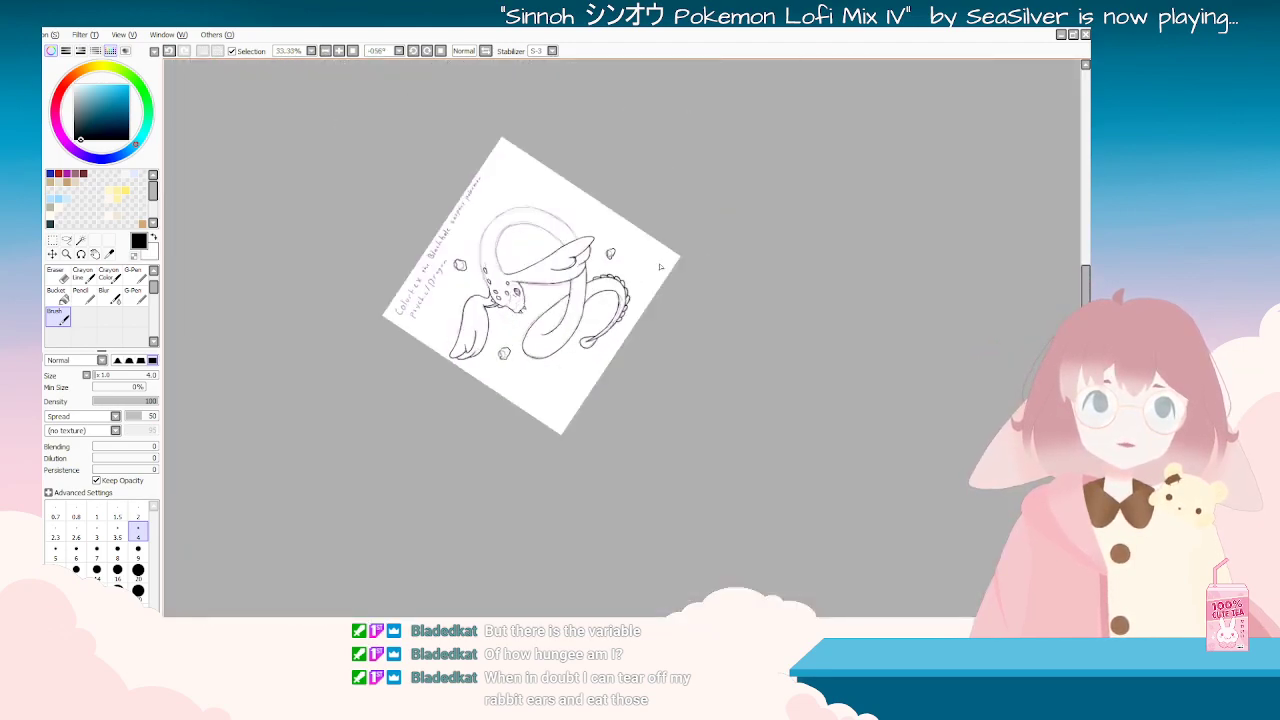
key(End)
key(End)
key(End)
key(End)
key(End)
key(End)
key(End)
key(End)
key(End)
key(End)
key(End)
key(End)
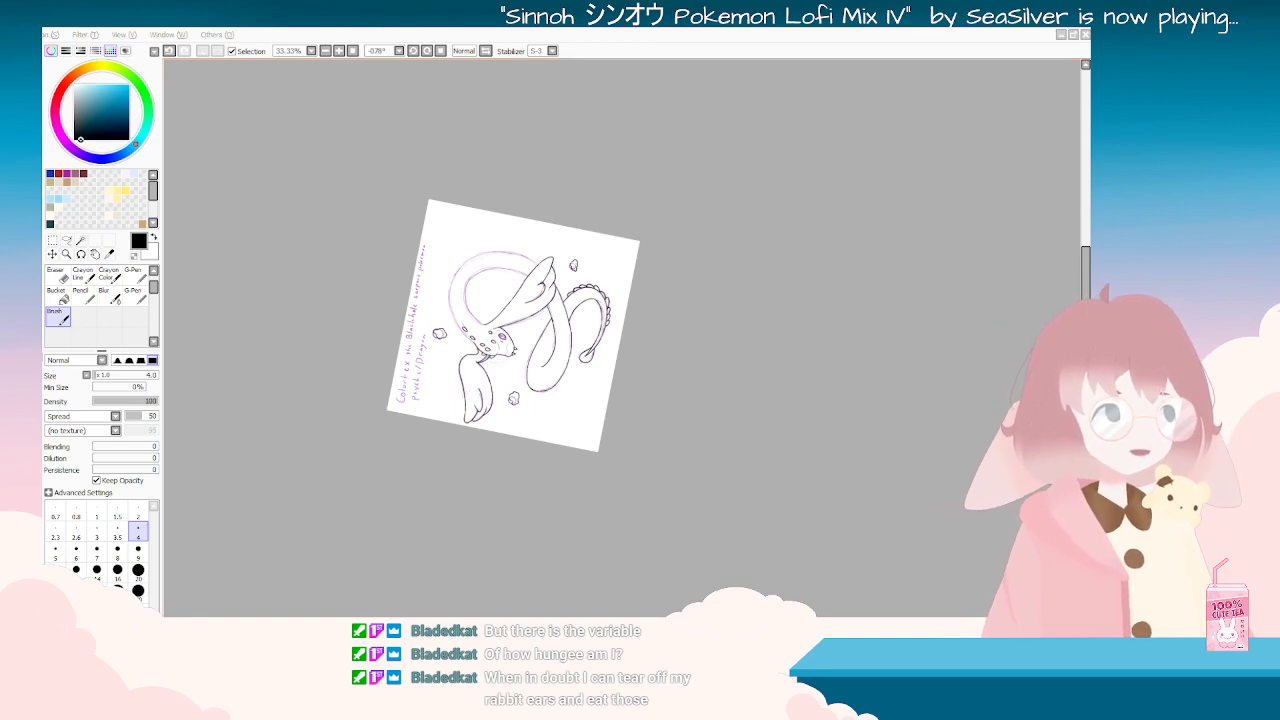
Step: Examine the neck loop that still lacks ink, comparing it with the whole serpent at several canvas rotations and zoom levels
key(End)
key(End)
key(End)
key(End)
key(End)
key(End)
key(End)
key(End)
key(End)
key(End)
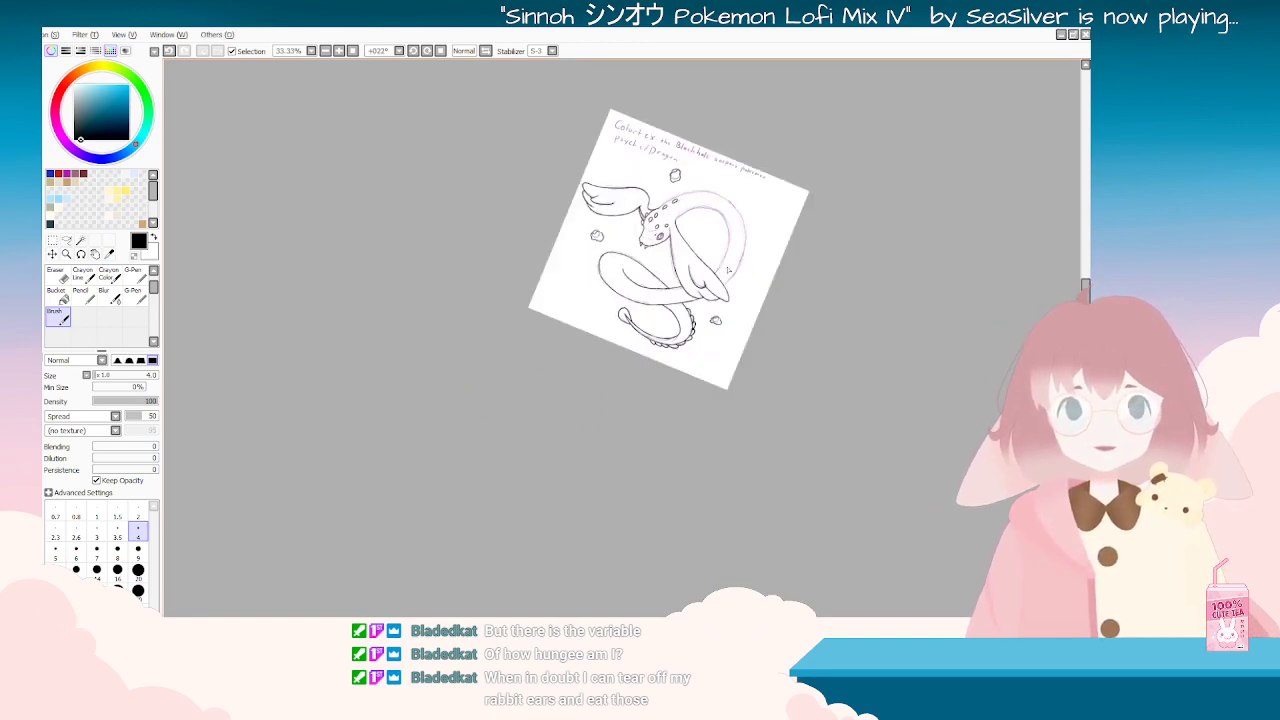
scroll(755, 205, up, 2)
key(Delete)
key(Delete)
key(Delete)
scroll(456, 295, up, 2)
key(Delete)
key(Delete)
key(Delete)
key(Delete)
key(Delete)
key(Delete)
key(Delete)
key(Delete)
key(Delete)
key(Delete)
key(Delete)
key(Delete)
key(Delete)
key(Delete)
key(Delete)
key(Delete)
key(Delete)
key(Delete)
key(Delete)
key(Delete)
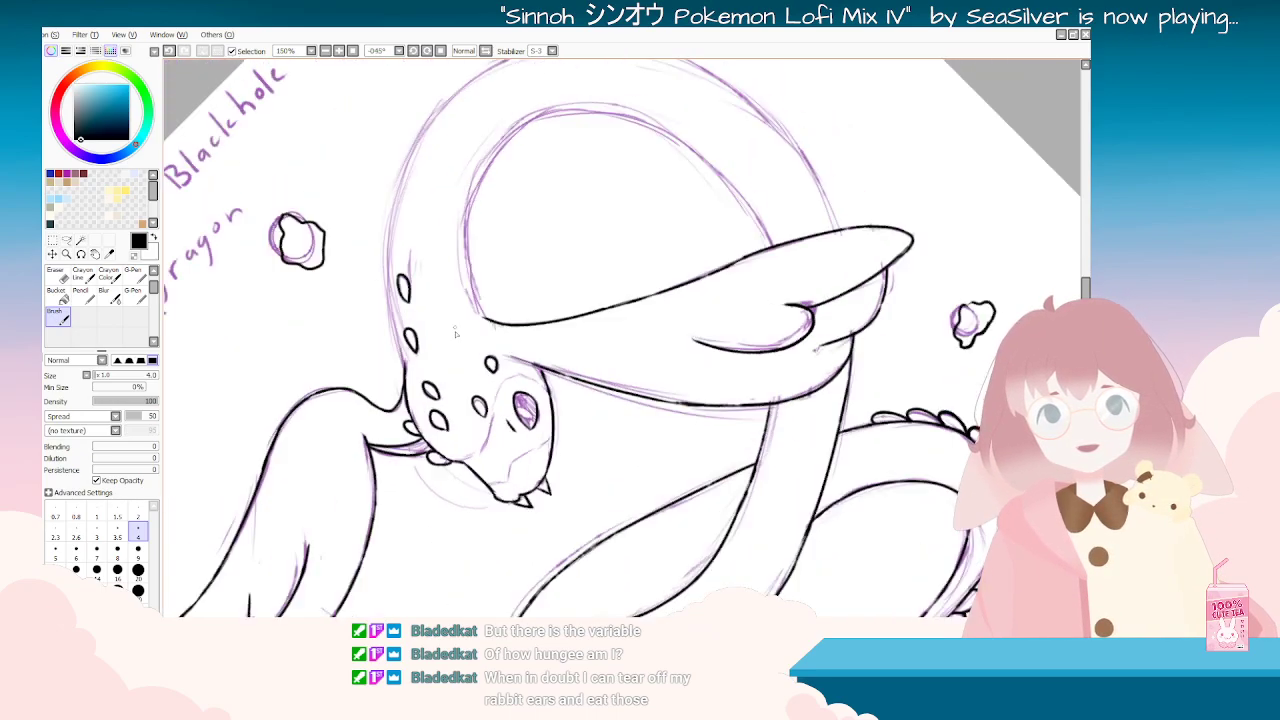
scroll(645, 316, down, 1)
key(End)
key(End)
key(End)
scroll(645, 257, down, 1)
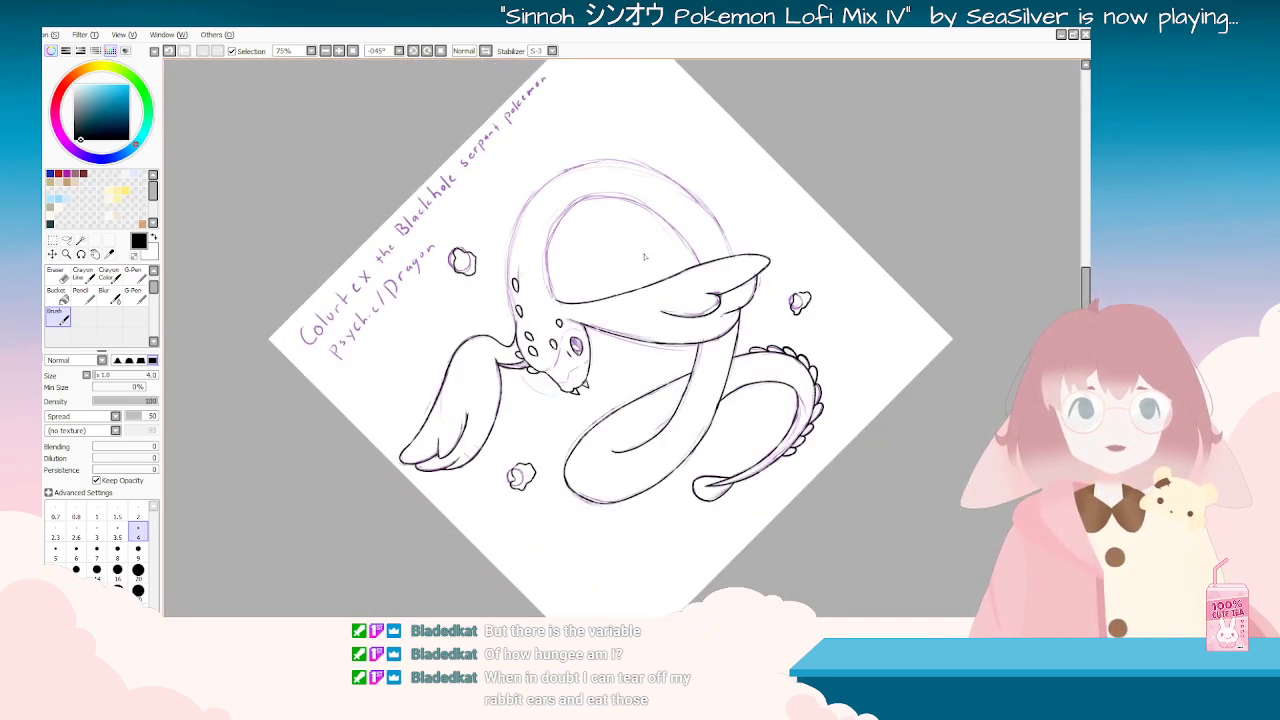
scroll(745, 306, up, 6)
scroll(765, 364, down, 5)
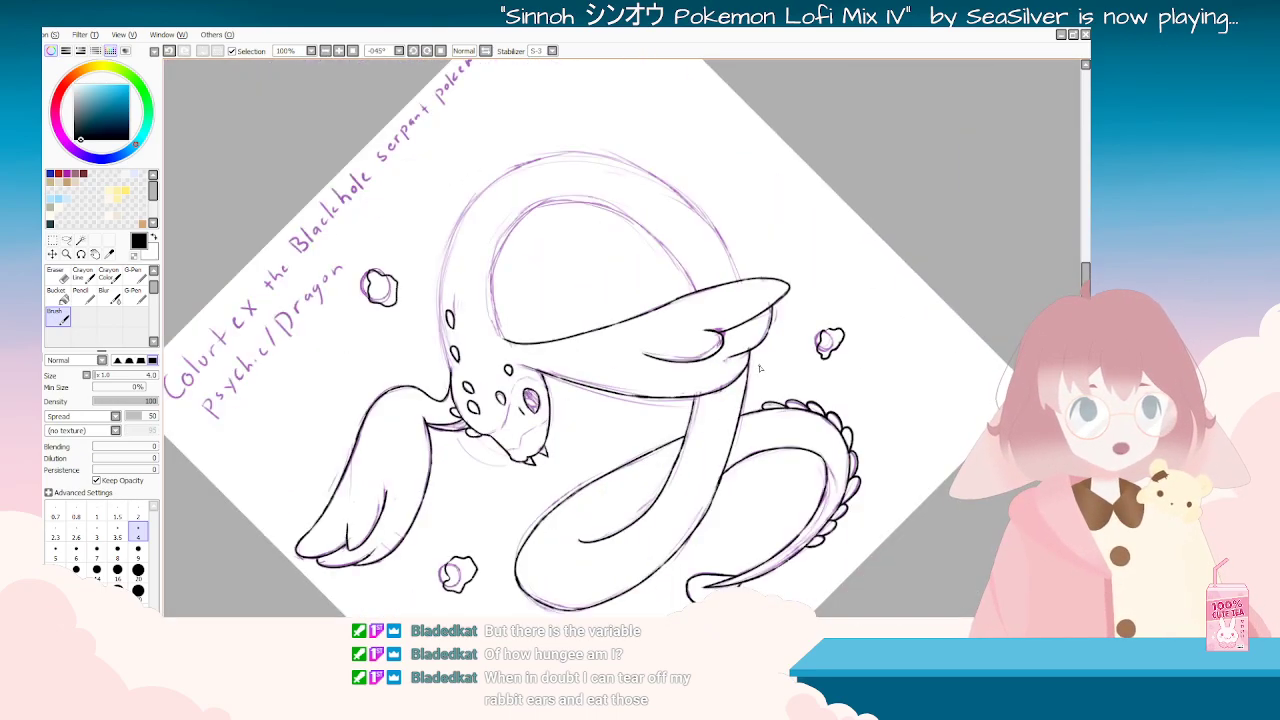
key(End)
key(End)
key(End)
key(End)
key(End)
key(End)
key(End)
key(End)
key(End)
key(End)
key(End)
key(End)
key(End)
key(End)
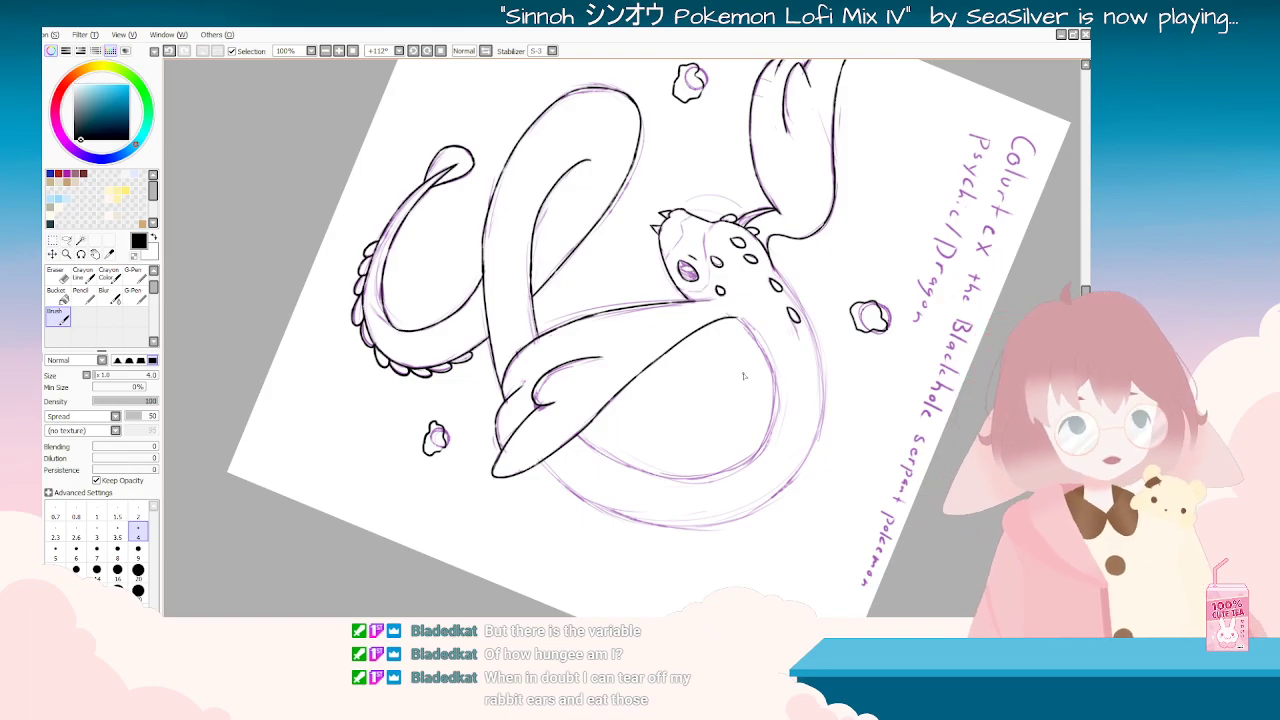
key(Delete)
key(Delete)
key(Delete)
key(Delete)
key(Delete)
key(Delete)
key(Delete)
key(Delete)
key(Delete)
key(Delete)
key(Delete)
key(Delete)
key(Delete)
key(Delete)
key(Delete)
key(Delete)
key(Delete)
key(Delete)
key(Delete)
key(Delete)
key(Delete)
key(Delete)
key(Delete)
key(Delete)
key(Delete)
key(Delete)
key(Delete)
key(Delete)
key(Delete)
key(Delete)
key(Delete)
key(Delete)
key(Delete)
key(Delete)
key(Delete)
key(Delete)
key(Delete)
key(Delete)
key(Delete)
key(Delete)
key(Delete)
key(Delete)
key(Delete)
key(Delete)
key(Delete)
key(Delete)
key(Delete)
key(Delete)
key(Delete)
key(Delete)
key(Delete)
key(Delete)
key(Delete)
key(Delete)
key(Delete)
key(Delete)
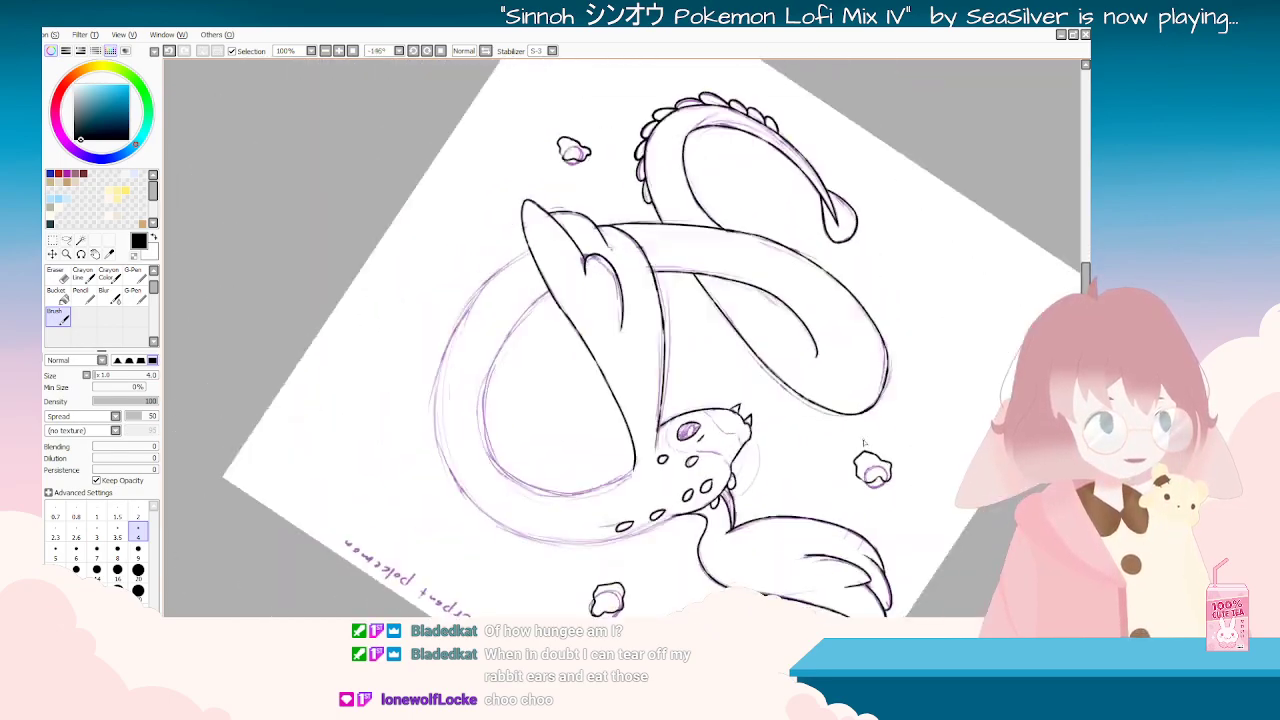
Step: Ink the neck loop's inner edge where it emerges from behind the wing, redoing the stroke until it follows the sketch
drag(843, 336, 625, 393)
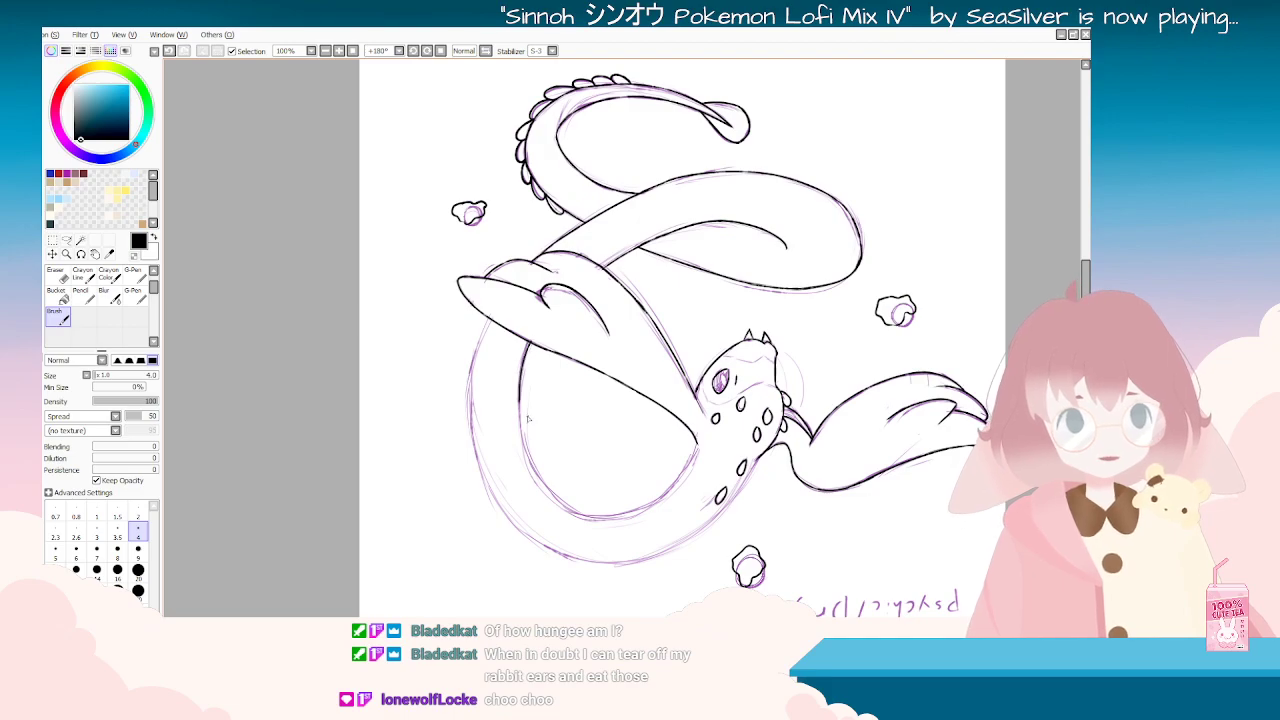
key(ctrl+z)
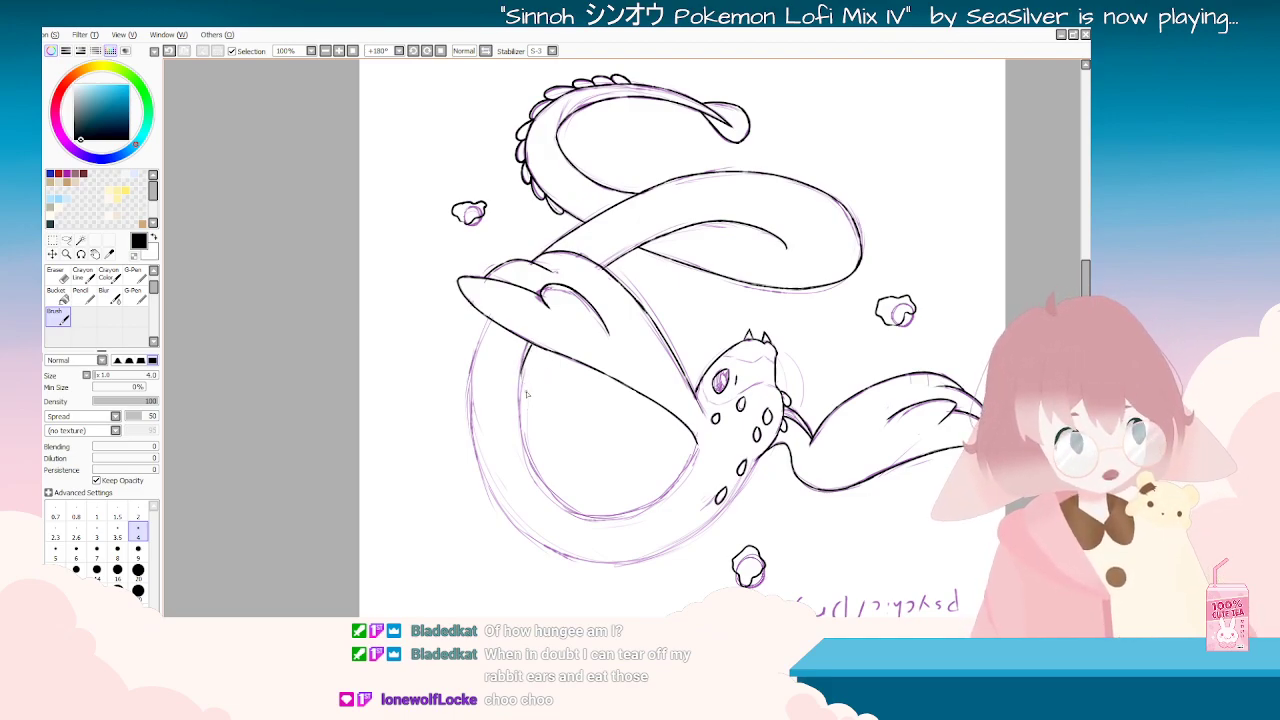
mouse_move(526, 394)
mouse_down()
mouse_move(600, 420)
mouse_move(640, 360)
mouse_up()
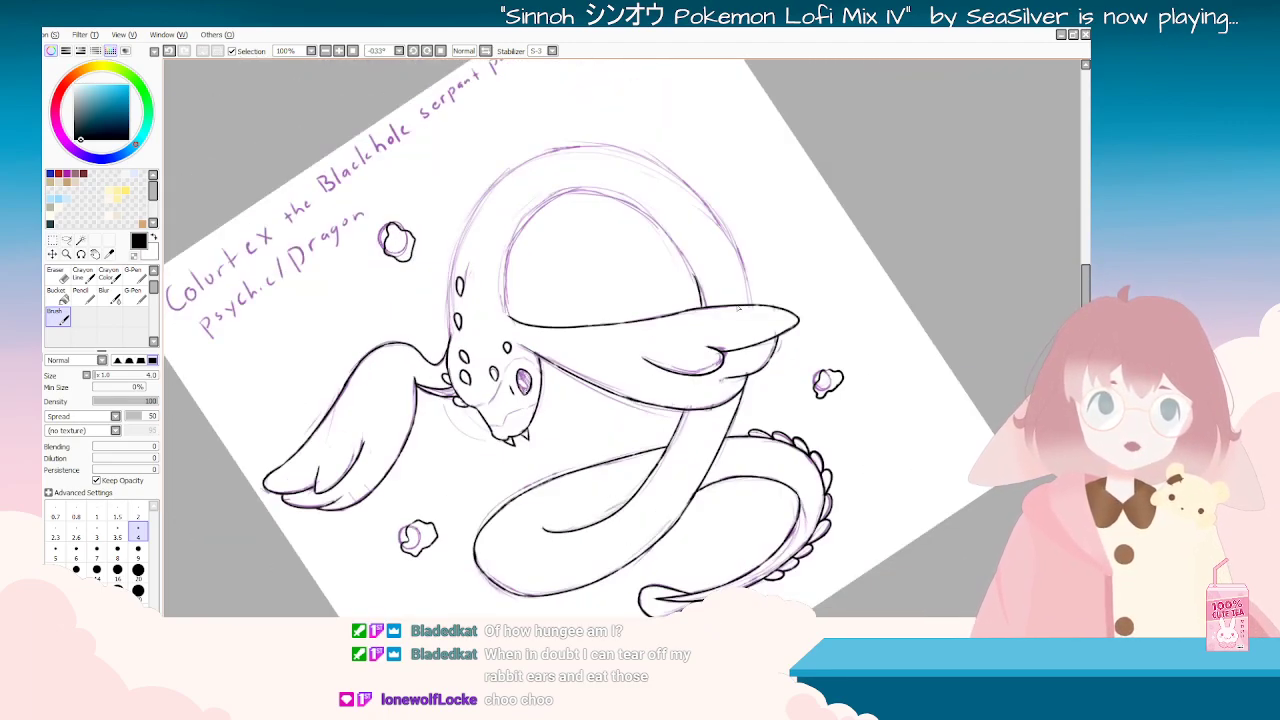
scroll(738, 307, up, 3)
key(End)
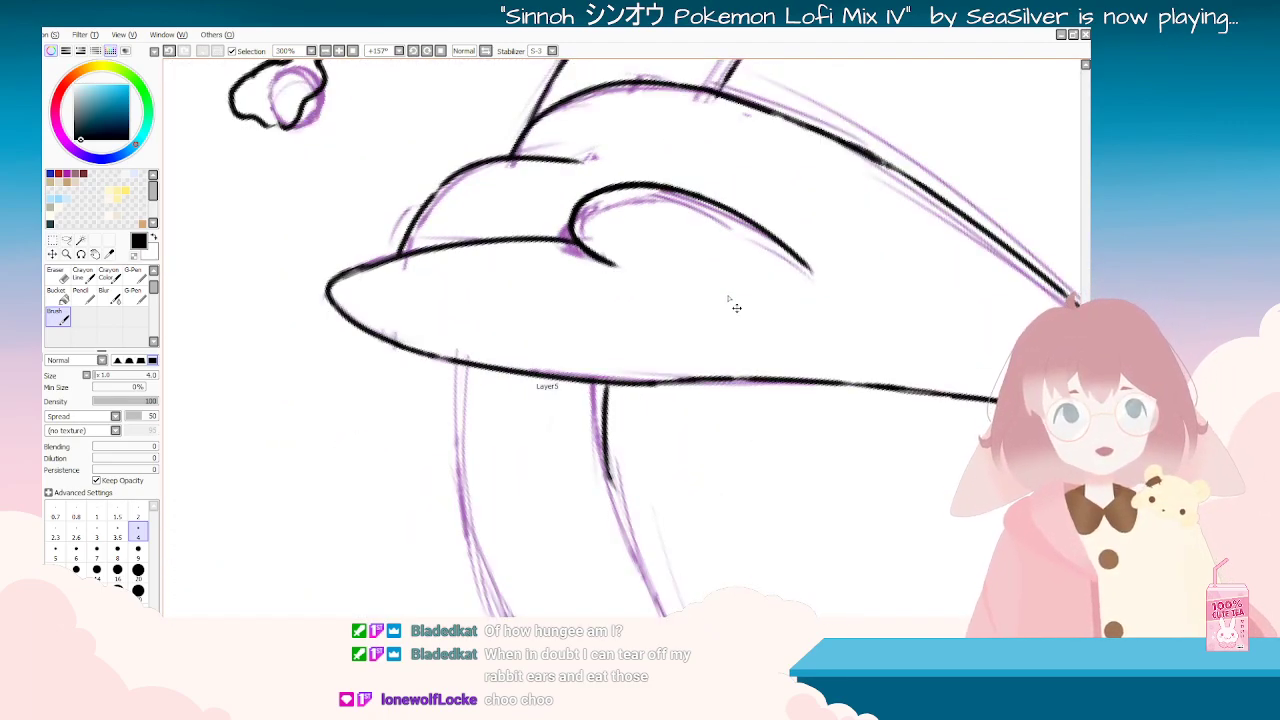
key(ctrl+z)
drag(604, 384, 628, 556)
key(ctrl+z)
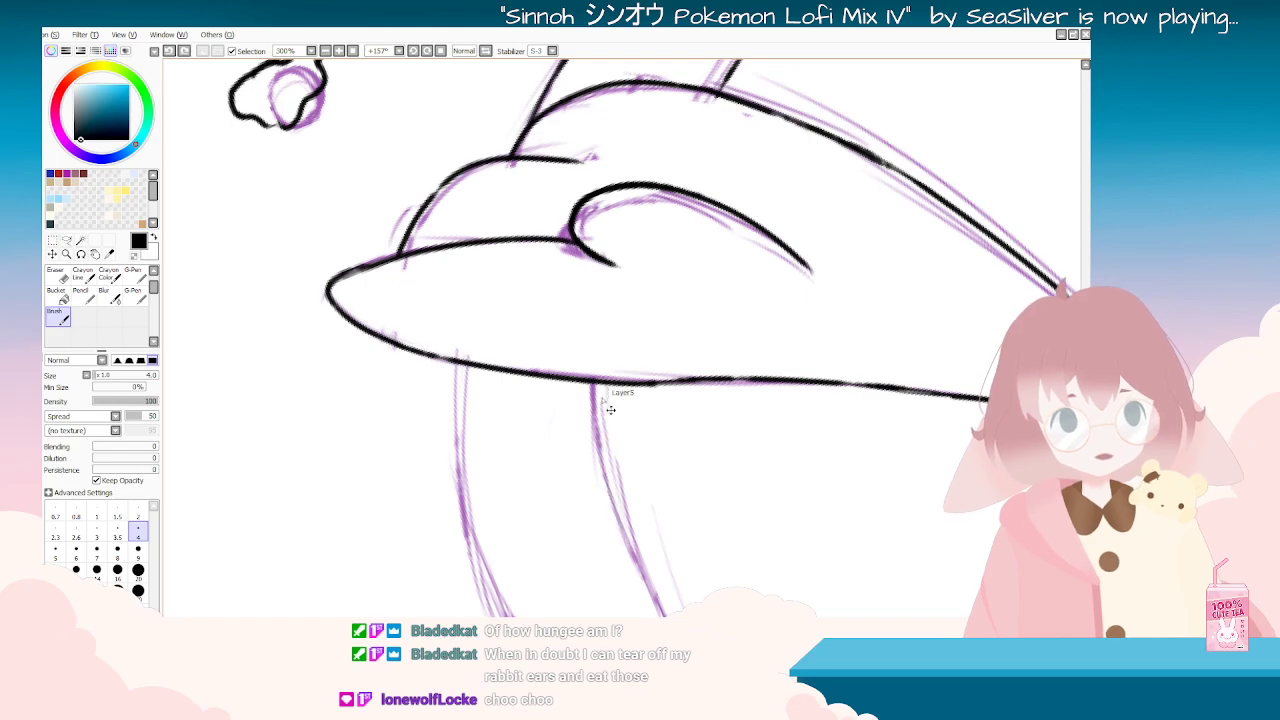
drag(604, 384, 652, 580)
key(ctrl+z)
mouse_move(601, 385)
mouse_down()
mouse_move(612, 490)
mouse_move(640, 572)
mouse_move(815, 460)
mouse_move(765, 182)
mouse_up()
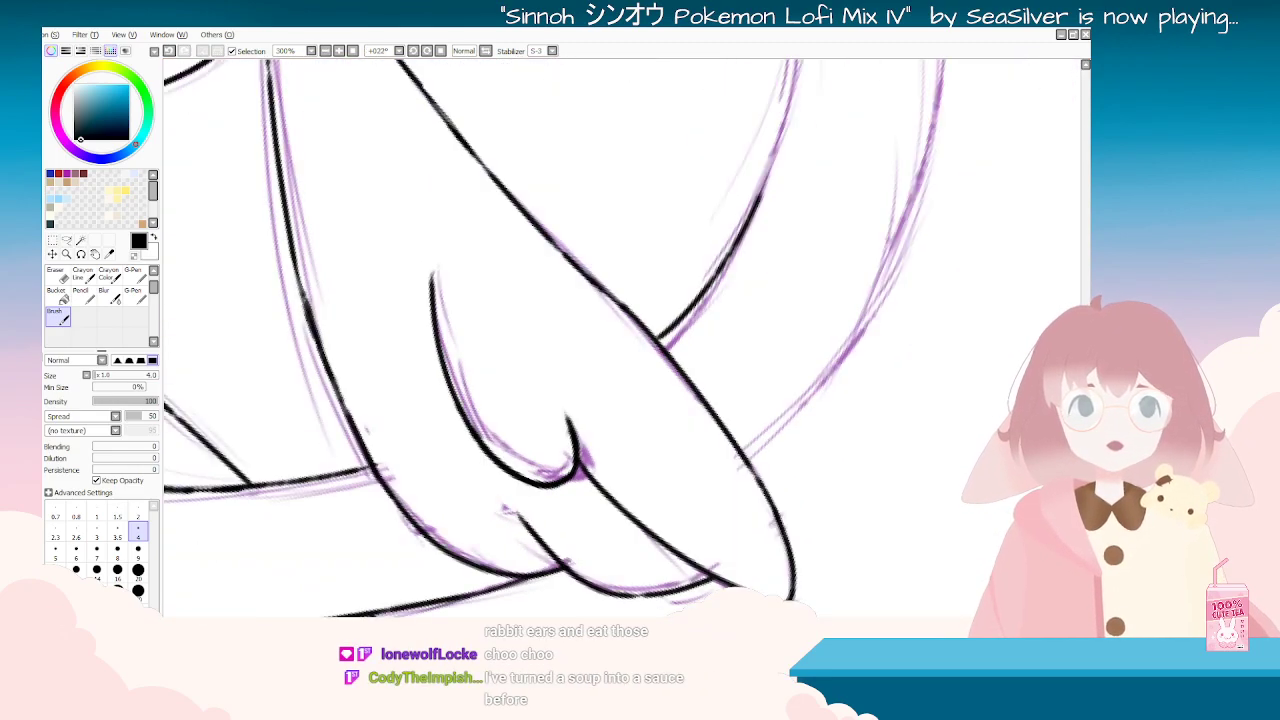
Step: Switch to the size 9 Eraser and examine the new neck loop line against the whole drawing at several canvas rotations
scroll(656, 598, down, 5)
scroll(628, 596, up, 4)
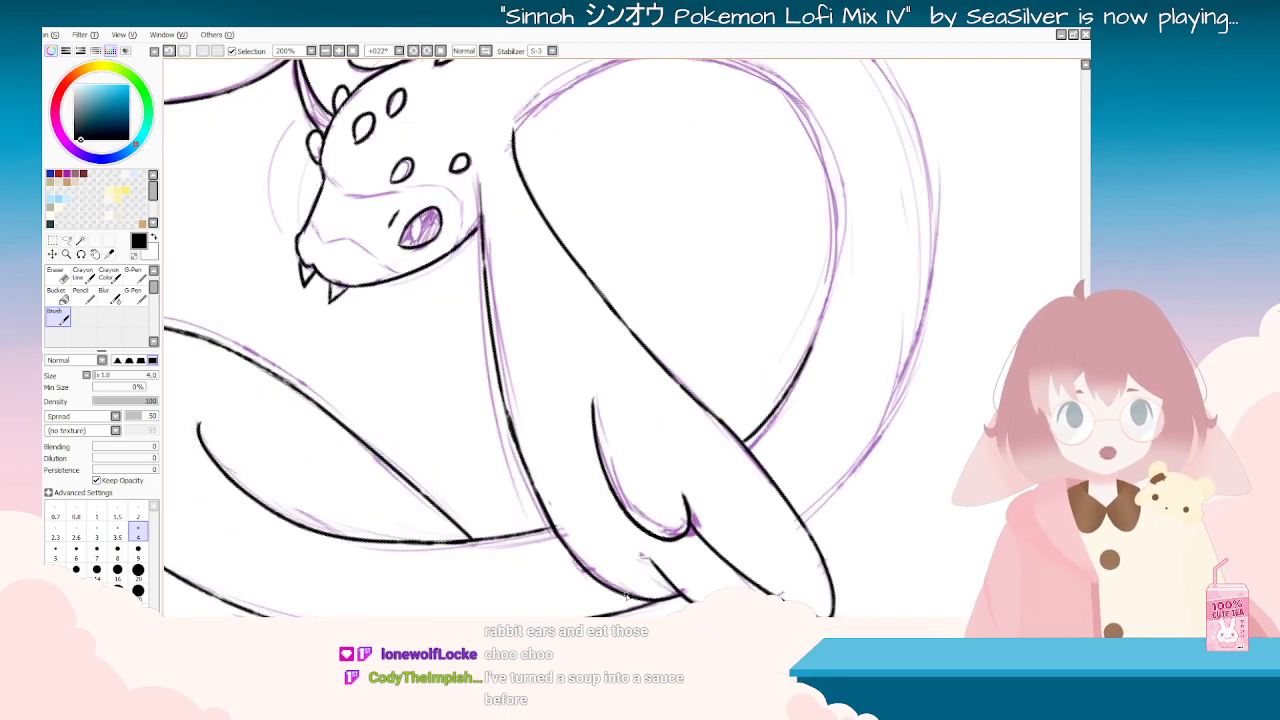
click(56, 275)
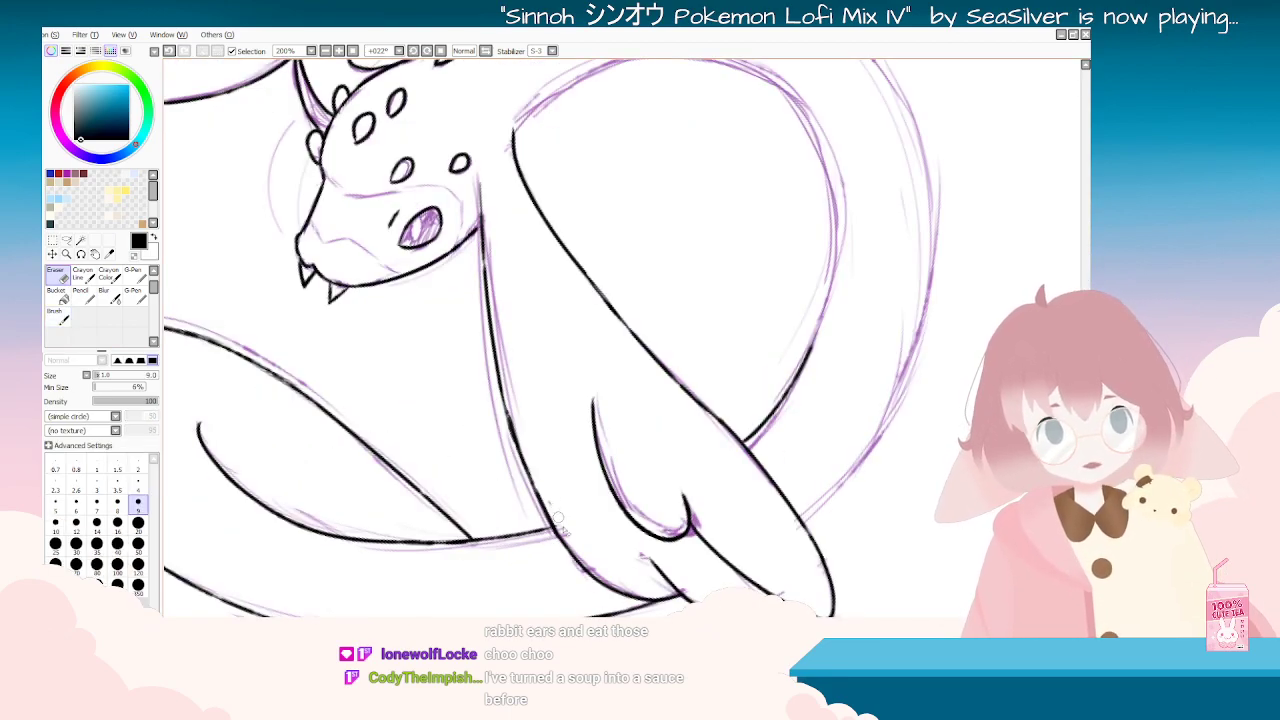
key(Delete)
key(Delete)
key(Delete)
key(Delete)
key(Delete)
key(Delete)
key(Delete)
key(Delete)
key(Delete)
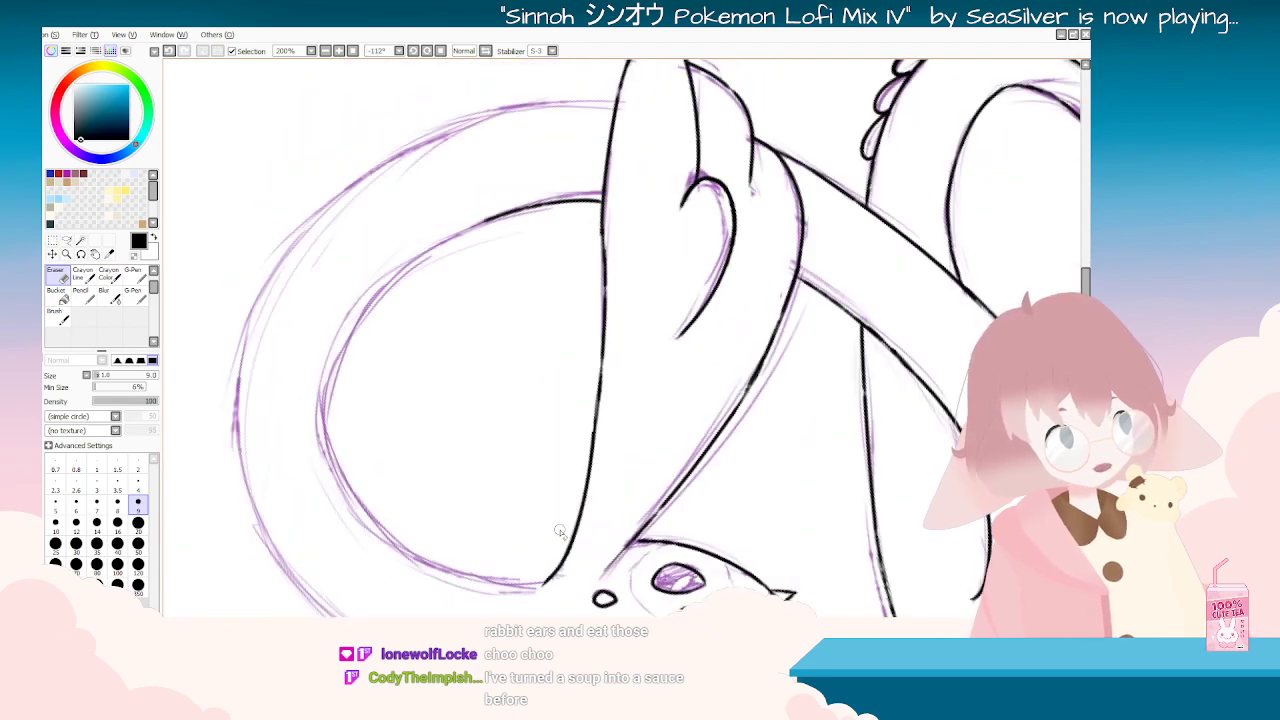
scroll(560, 530, down, 4)
key(End)
key(End)
key(End)
key(End)
key(End)
key(End)
key(End)
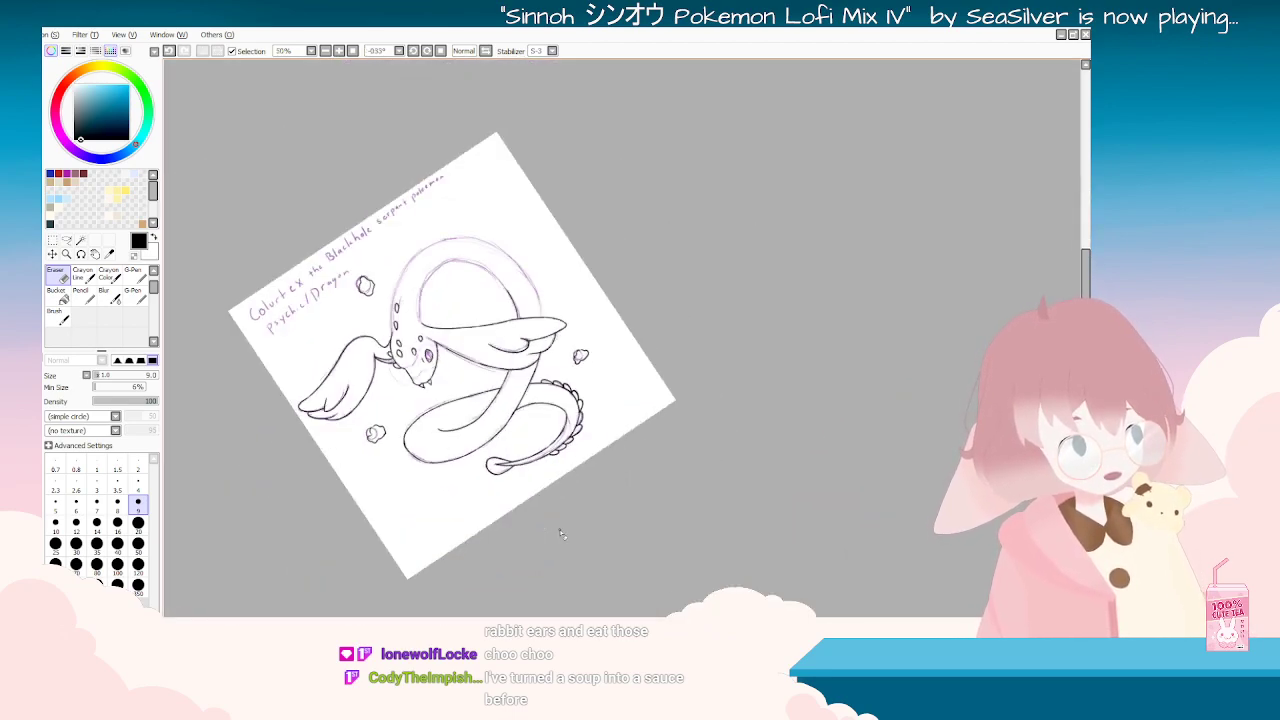
scroll(544, 487, up, 2)
scroll(544, 487, up, 1)
scroll(544, 487, down, 1)
key(End)
key(End)
key(End)
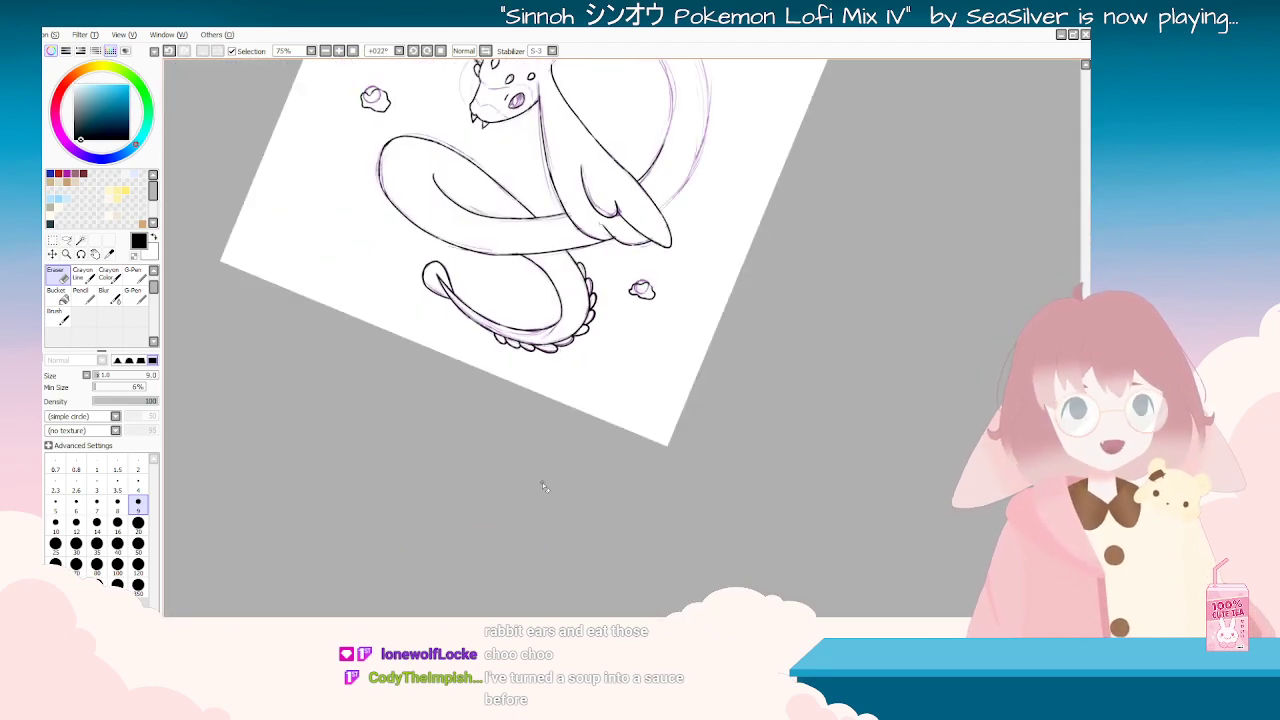
key(Delete)
key(Delete)
key(Delete)
key(Delete)
scroll(494, 243, up, 1)
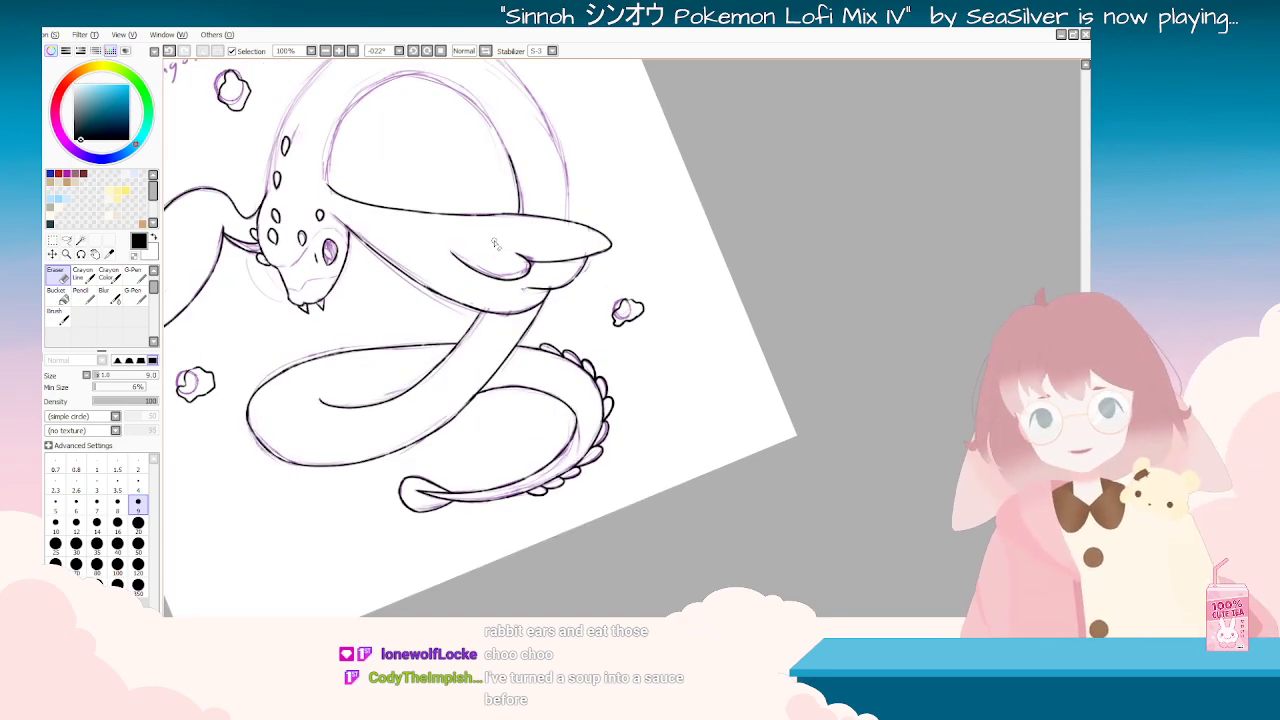
Step: Ink the start of the neck loop's outer edge where it emerges from behind the wing using the size 4 Brush, redoing the stroke until it fits
key(End)
key(End)
key(End)
key(End)
key(End)
key(End)
key(End)
key(End)
key(End)
key(End)
key(End)
key(End)
key(End)
key(End)
key(End)
key(End)
key(End)
key(End)
key(End)
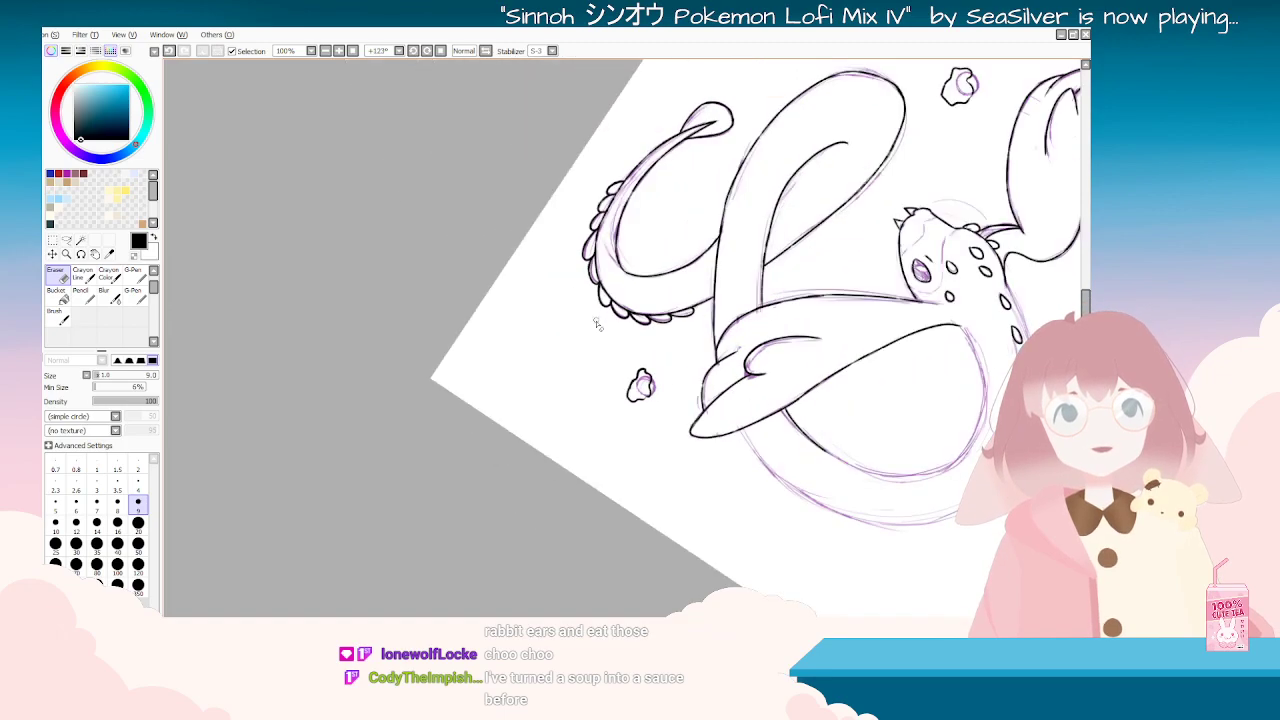
scroll(618, 392, down, 3)
scroll(552, 481, up, 4)
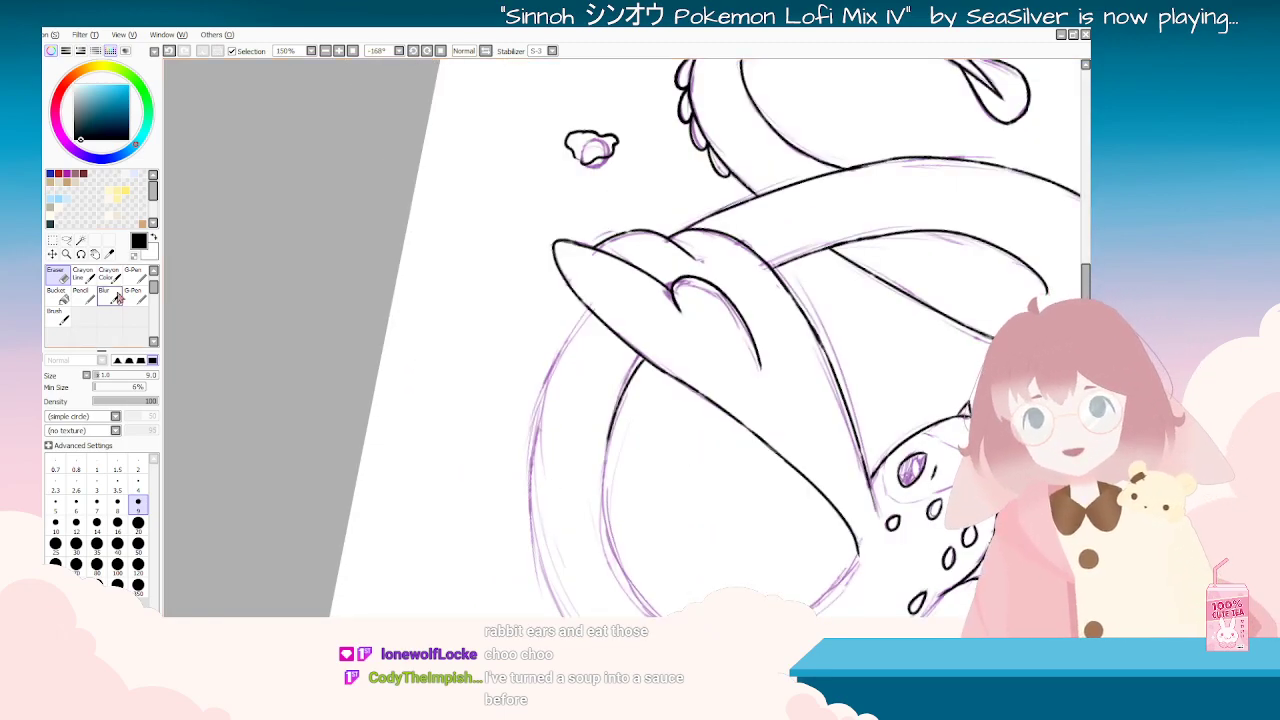
click(59, 315)
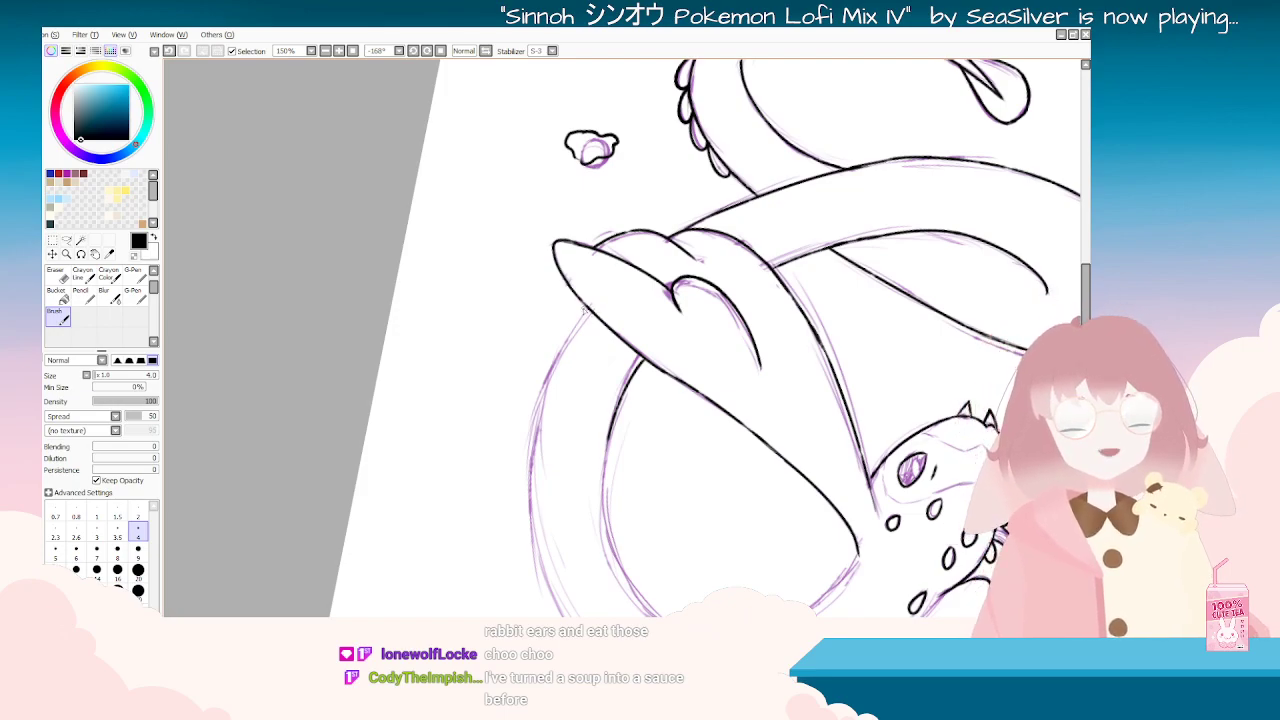
drag(590, 308, 528, 445)
key(ctrl+z)
drag(589, 309, 520, 528)
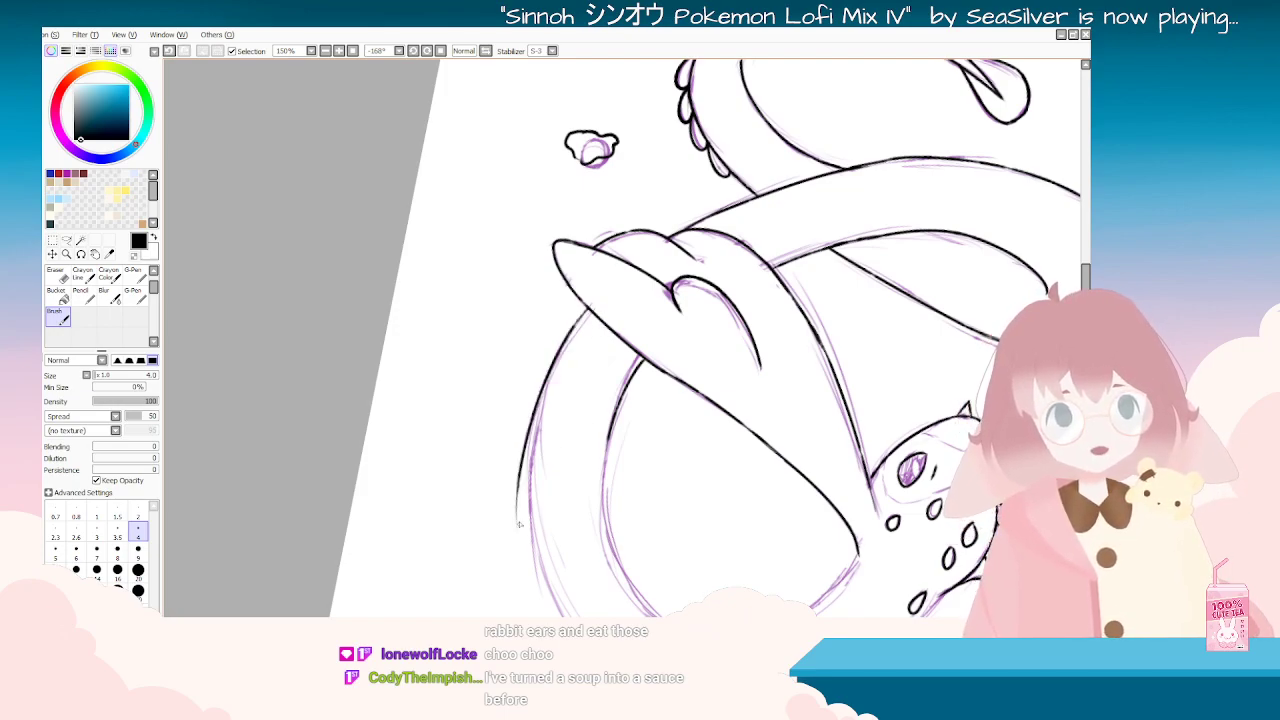
key(ctrl+z)
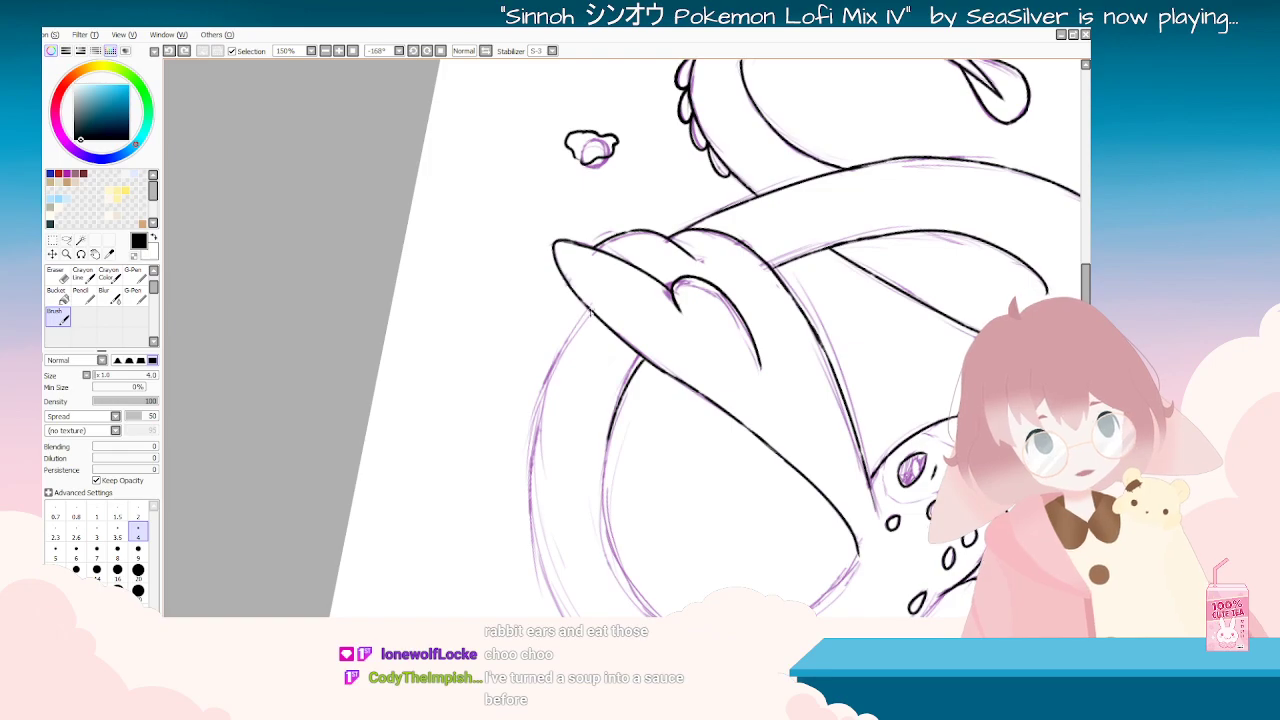
drag(590, 308, 512, 554)
key(ctrl+z)
mouse_move(590, 306)
mouse_down()
mouse_move(540, 399)
mouse_move(528, 468)
mouse_up()
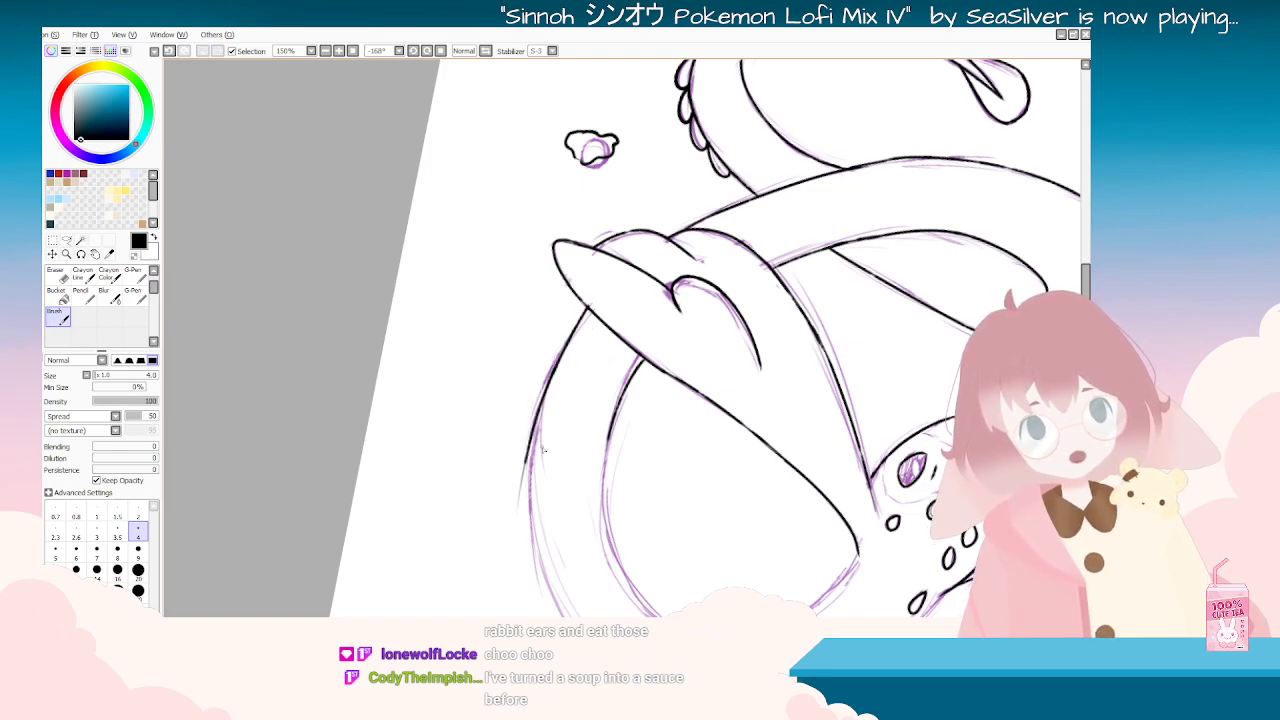
key(ctrl+z)
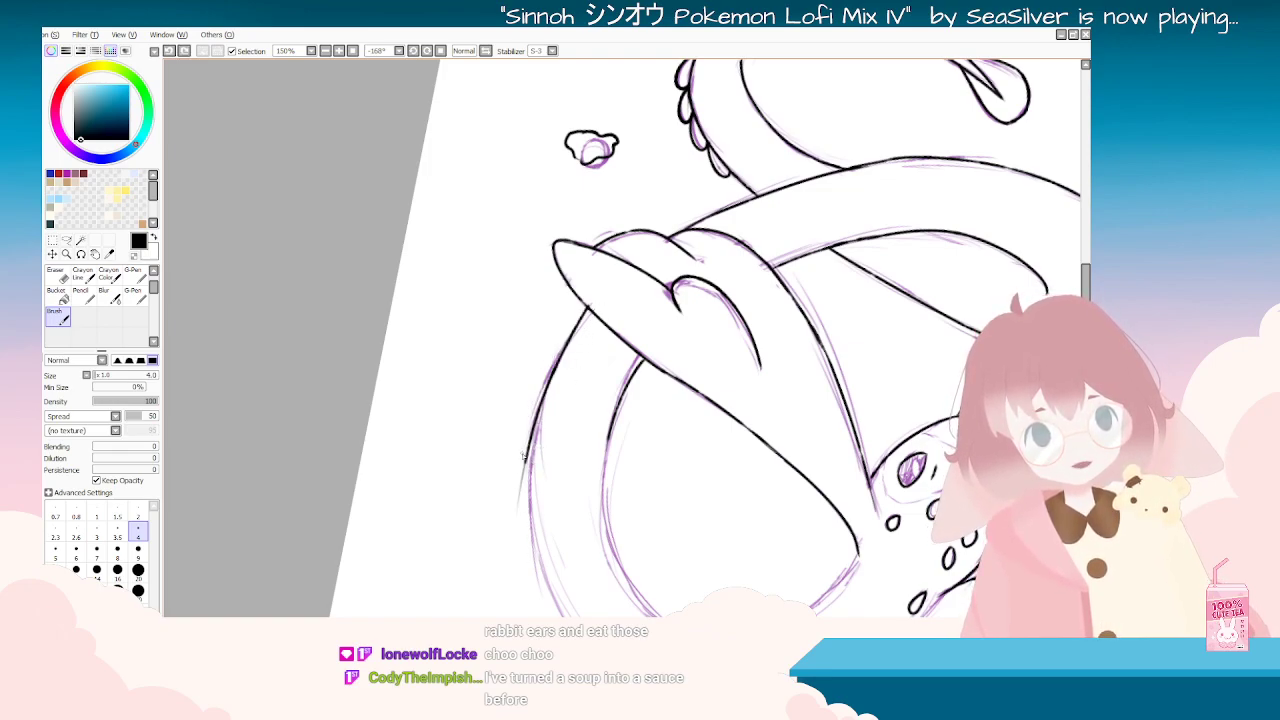
key(ctrl+z)
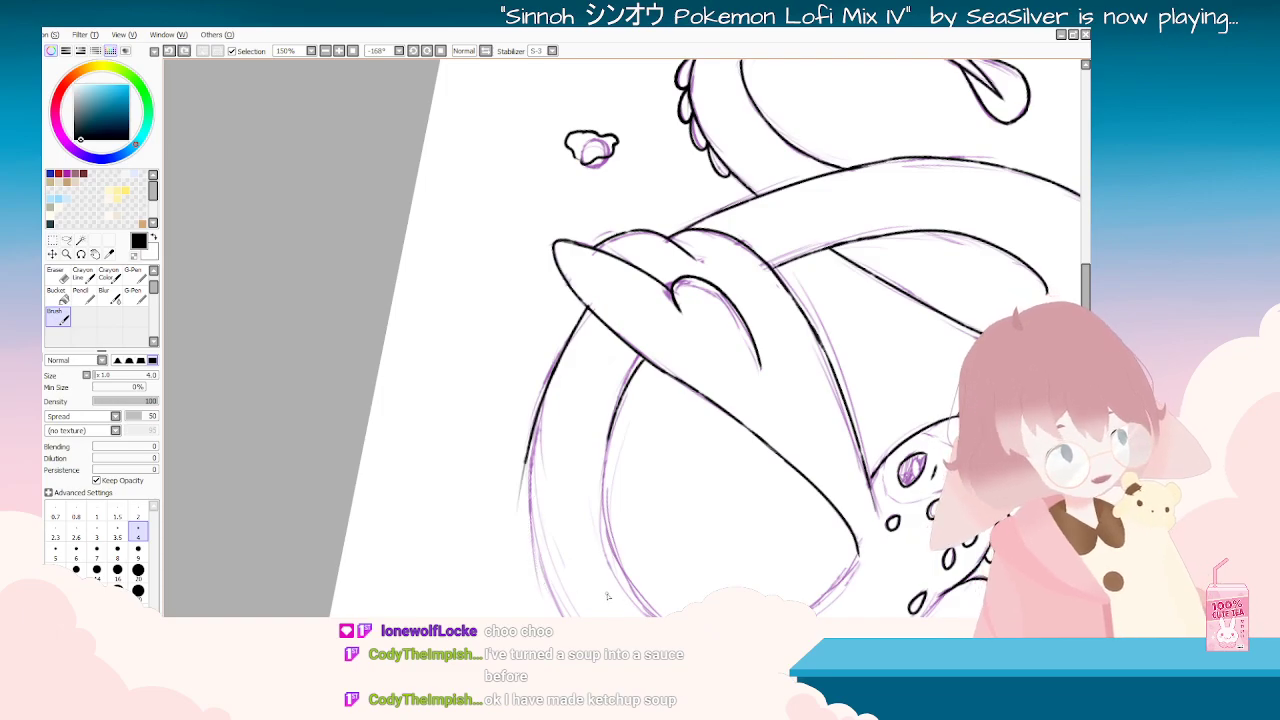
Step: Extend the neck loop's inner edge from the wing side over the top of the loop, redoing strokes to follow the sketch
key(Delete)
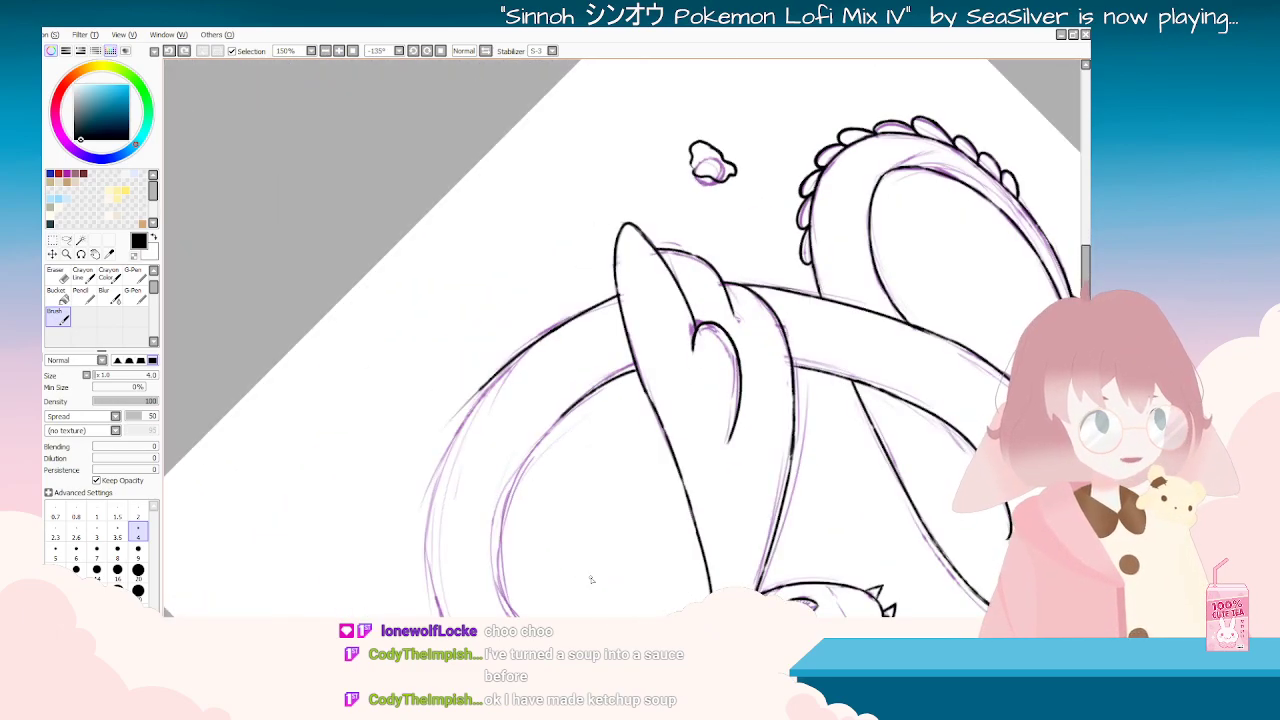
scroll(591, 579, down, 4)
key(Delete)
scroll(370, 412, up, 4)
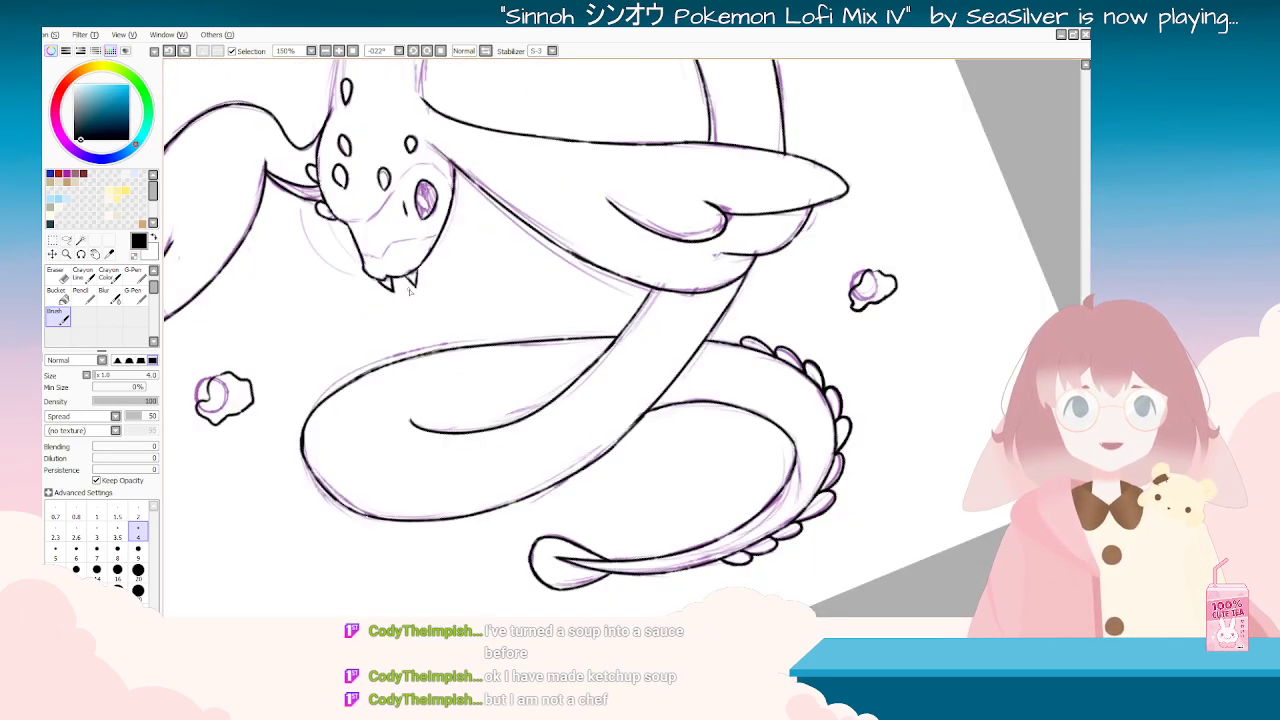
scroll(408, 291, down, 4)
key(End)
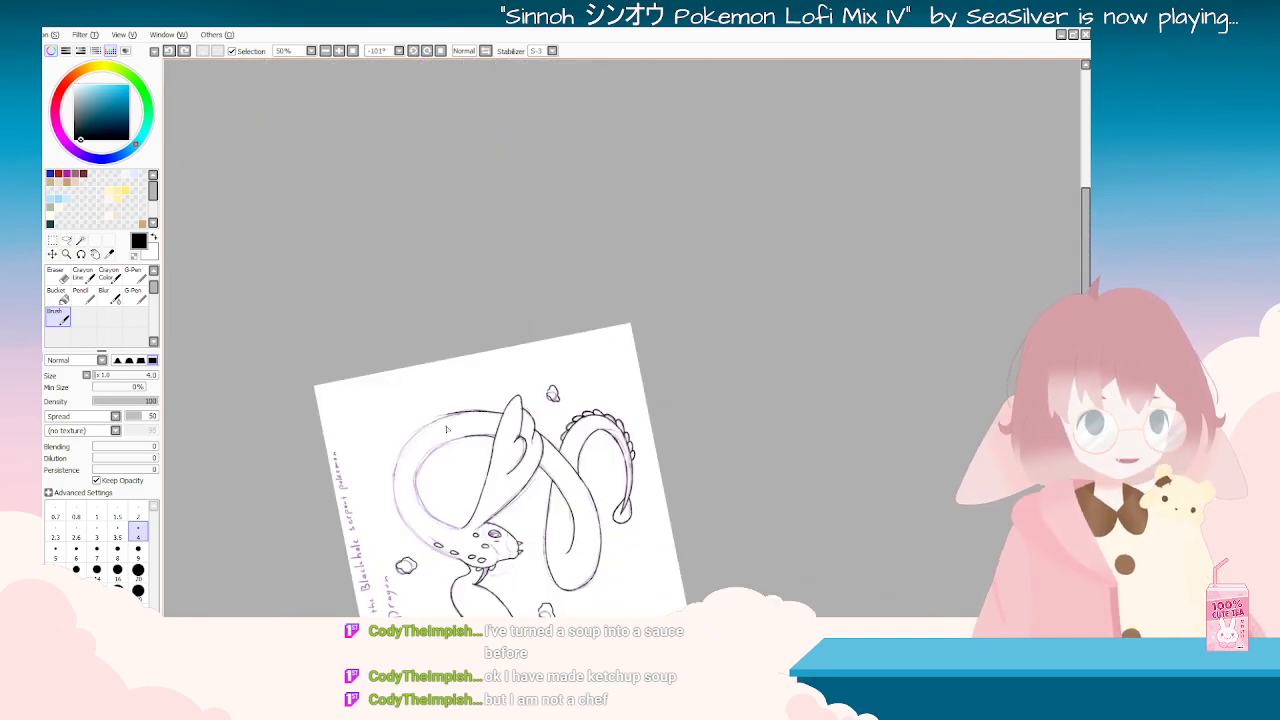
key(End)
scroll(359, 208, up, 4)
scroll(594, 206, up, 1)
key(Delete)
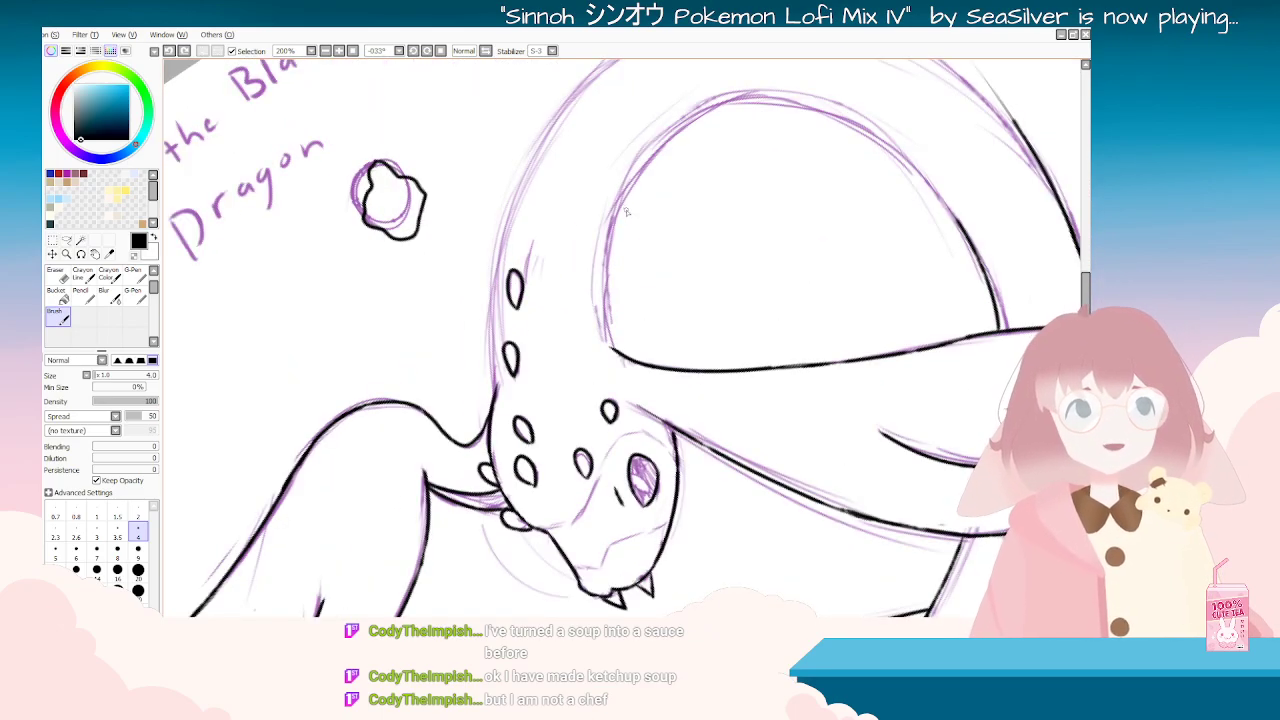
drag(282, 298, 293, 358)
key(ctrl+z)
drag(298, 188, 317, 428)
key(ctrl+z)
mouse_move(293, 190)
mouse_down()
mouse_move(308, 388)
mouse_move(333, 415)
mouse_up()
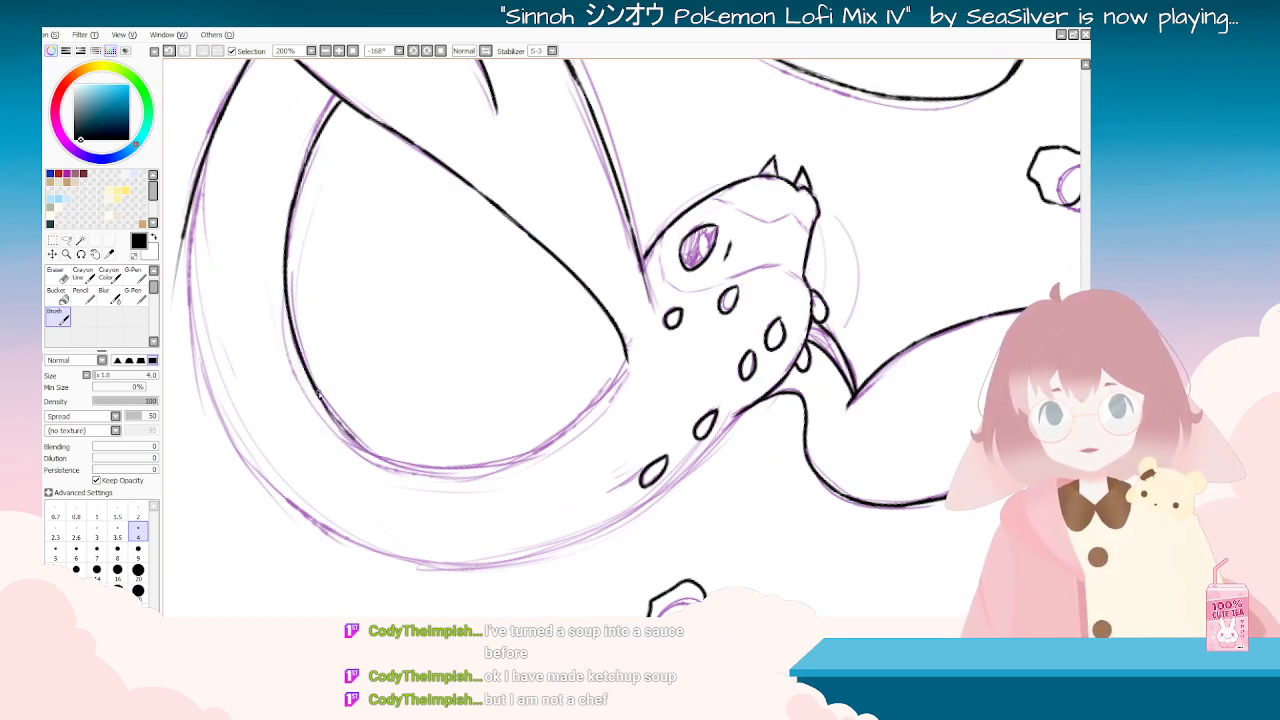
key(ctrl+z)
key(ctrl+z)
drag(316, 392, 398, 464)
drag(584, 438, 547, 158)
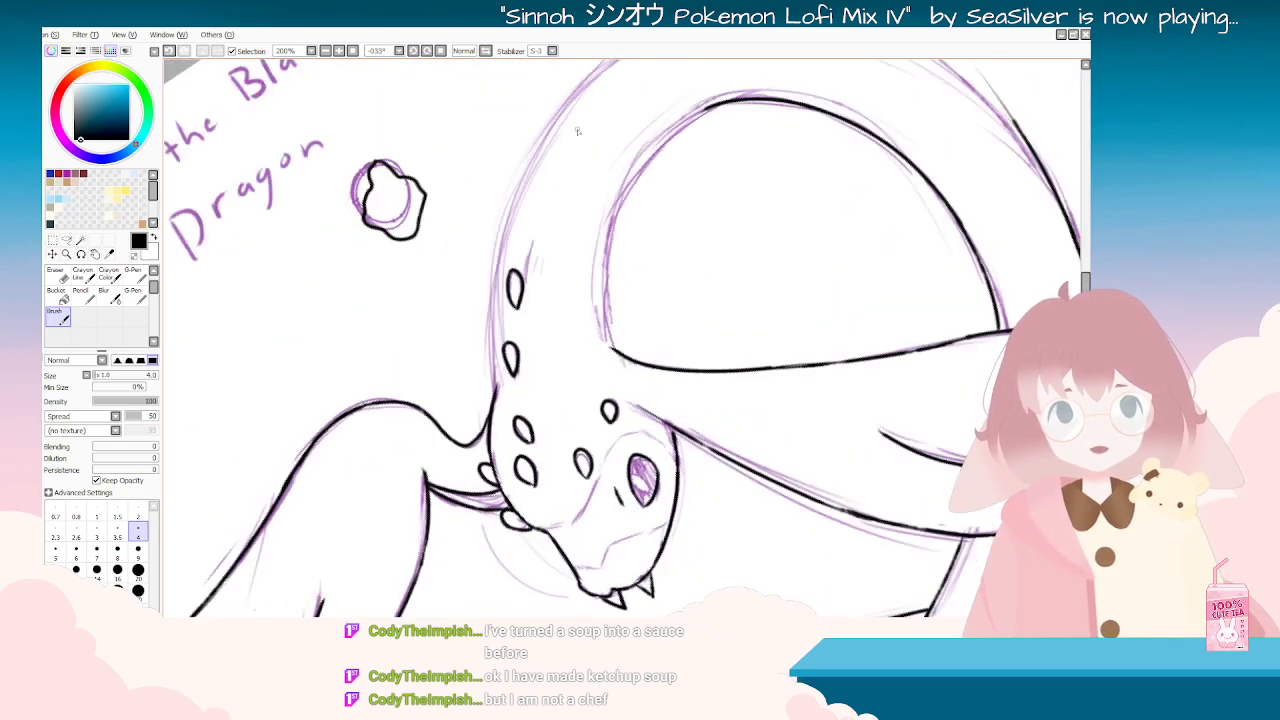
Step: Ink the short lower end of the neck loop's inner edge, curving it out of the wing's corner beside the head
drag(722, 105, 602, 250)
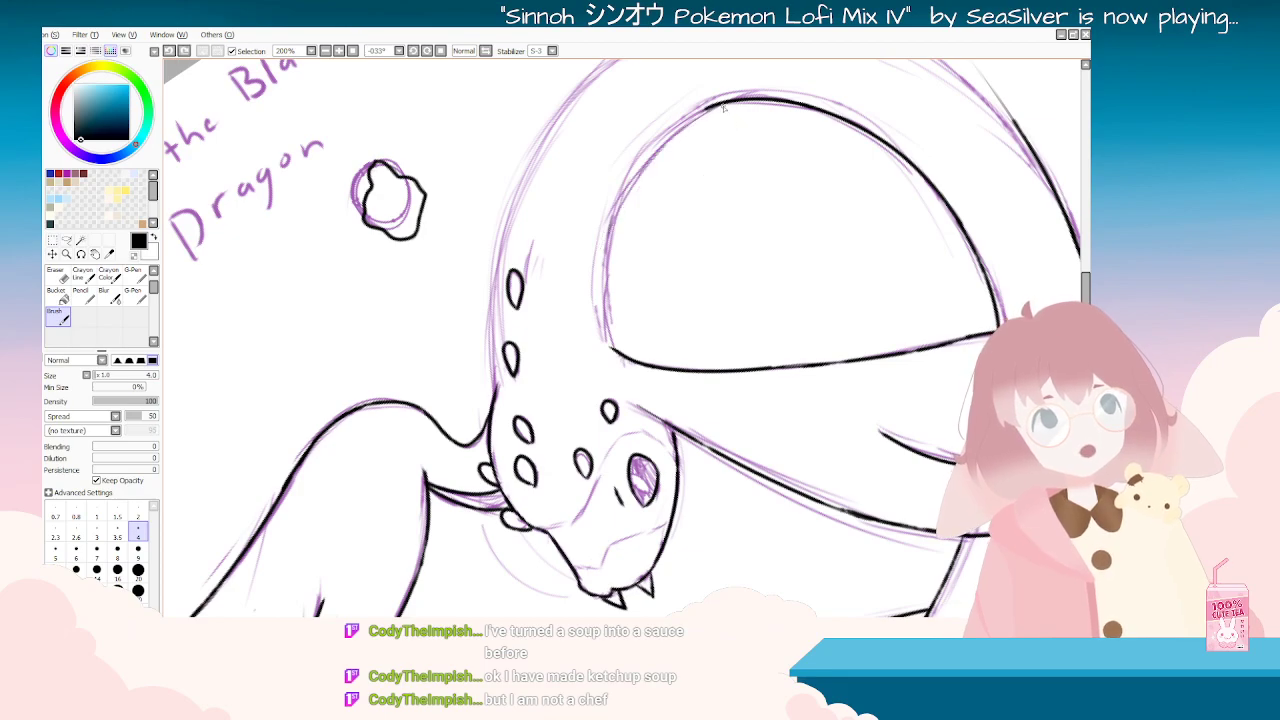
key(ctrl+z)
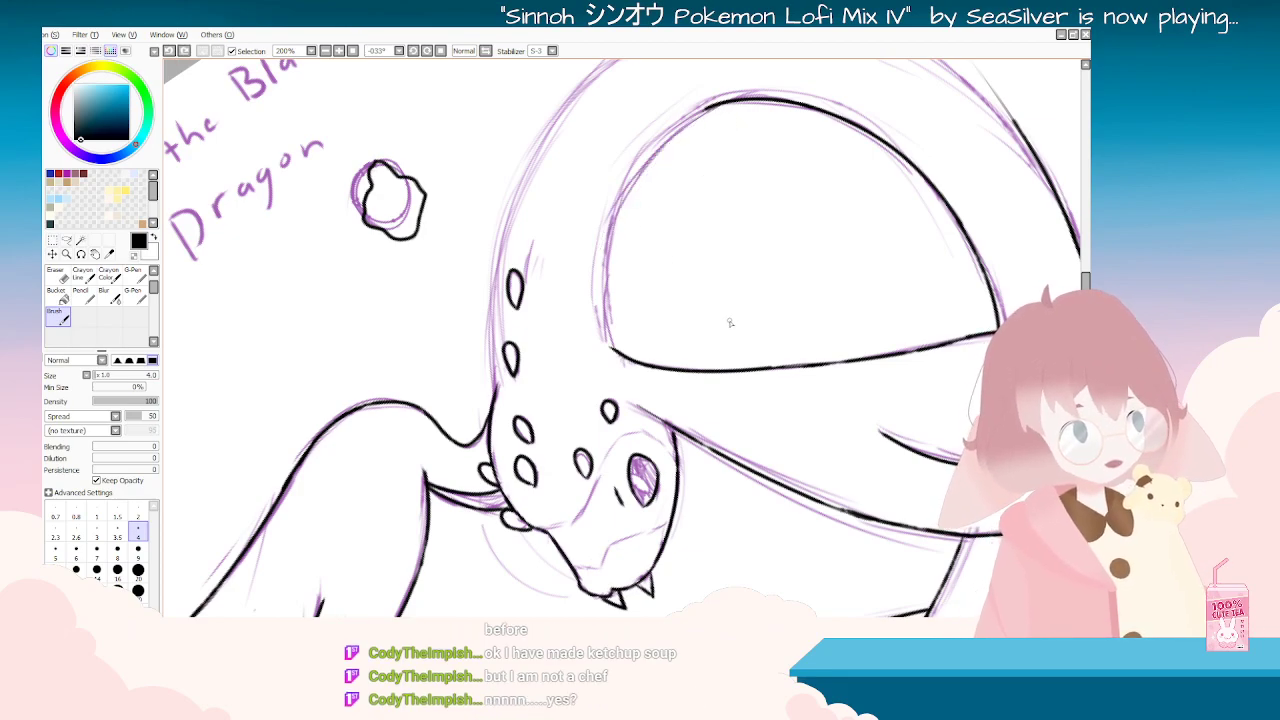
key(Delete)
key(Delete)
key(Delete)
key(Delete)
key(Delete)
key(Delete)
key(Delete)
key(Delete)
key(Delete)
key(Delete)
key(Delete)
key(Delete)
key(Delete)
key(Delete)
key(Delete)
key(Delete)
key(Delete)
key(Delete)
key(Delete)
key(Delete)
key(Delete)
key(Delete)
key(Delete)
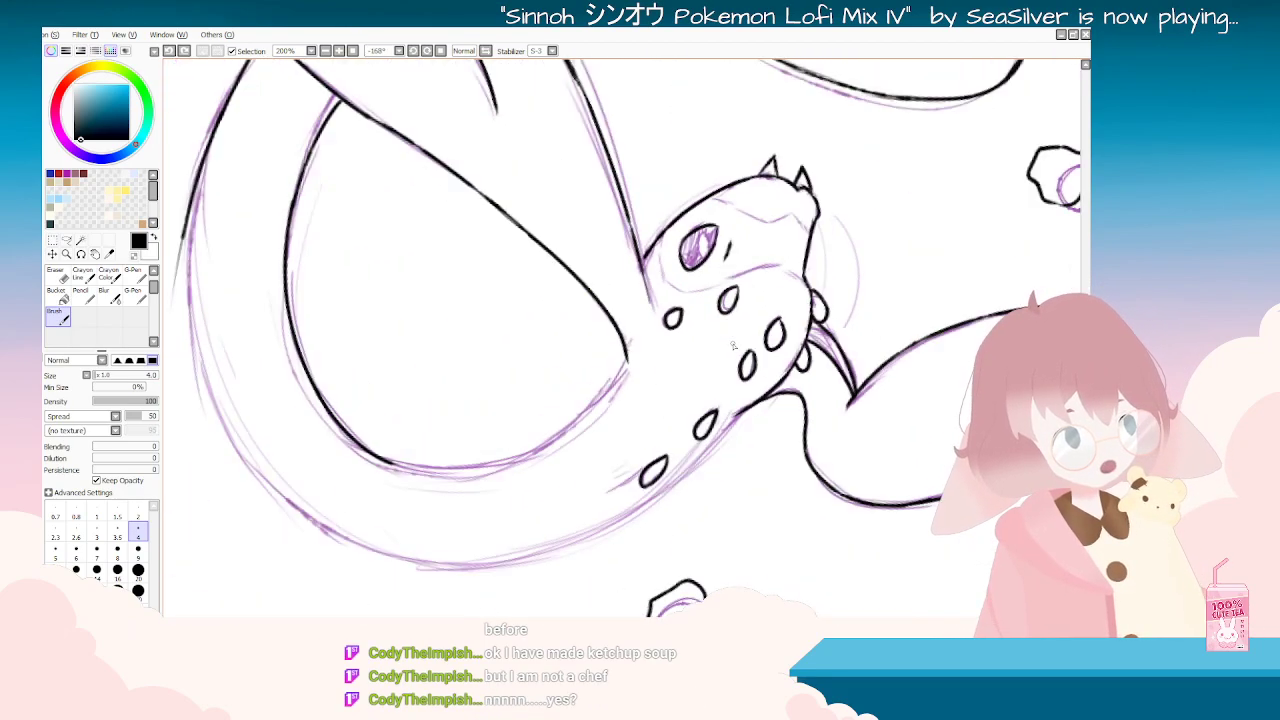
mouse_move(735, 348)
mouse_down()
mouse_move(700, 380)
mouse_move(634, 357)
mouse_up()
mouse_move(634, 450)
mouse_down()
mouse_move(740, 340)
mouse_move(696, 201)
mouse_up()
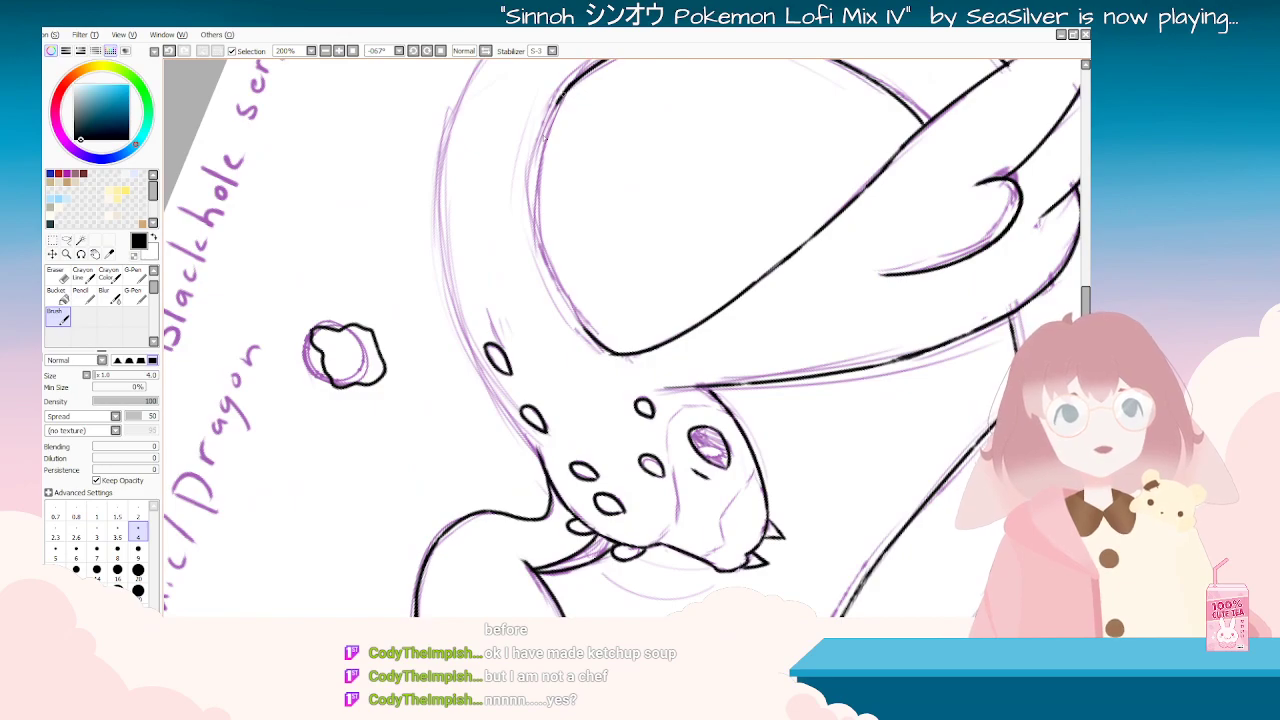
Step: Continue the loop's inner edge from its top down toward the head side, redoing the stroke until it runs smoothly
drag(565, 93, 540, 271)
key(ctrl+z)
mouse_move(569, 90)
mouse_down()
mouse_move(549, 145)
mouse_move(543, 228)
mouse_up()
key(ctrl+z)
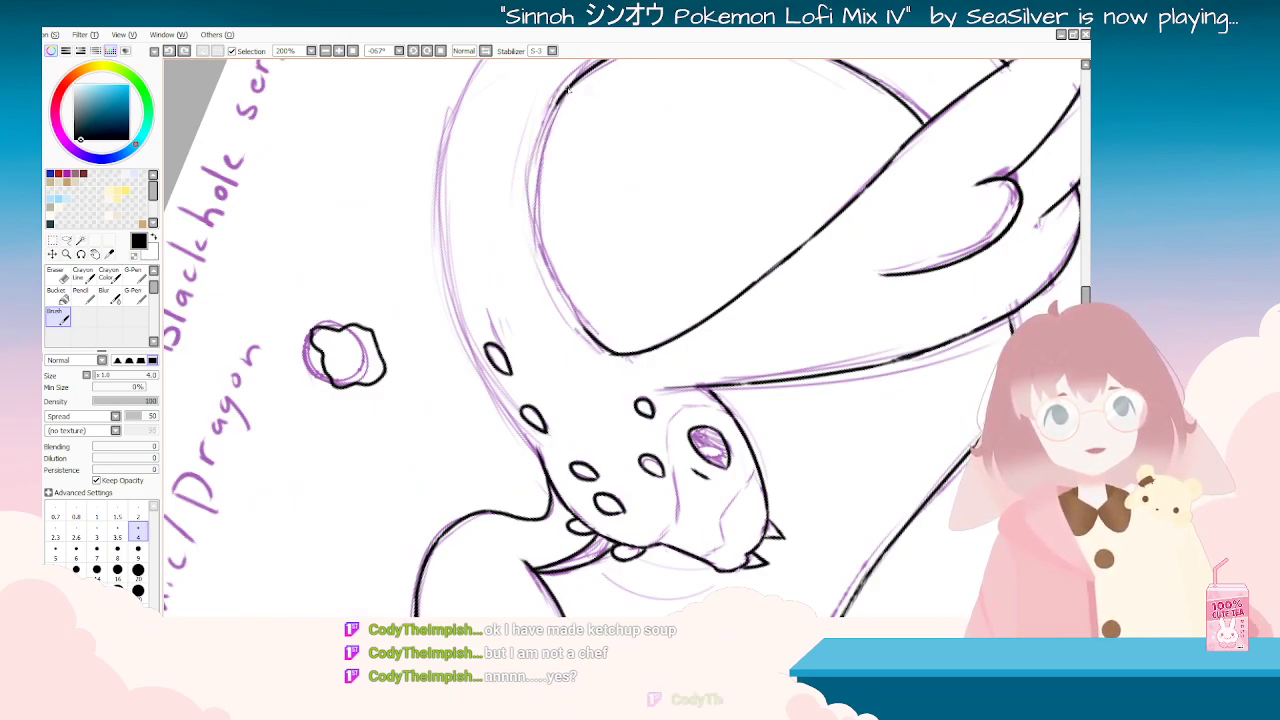
drag(569, 90, 554, 268)
key(ctrl+z)
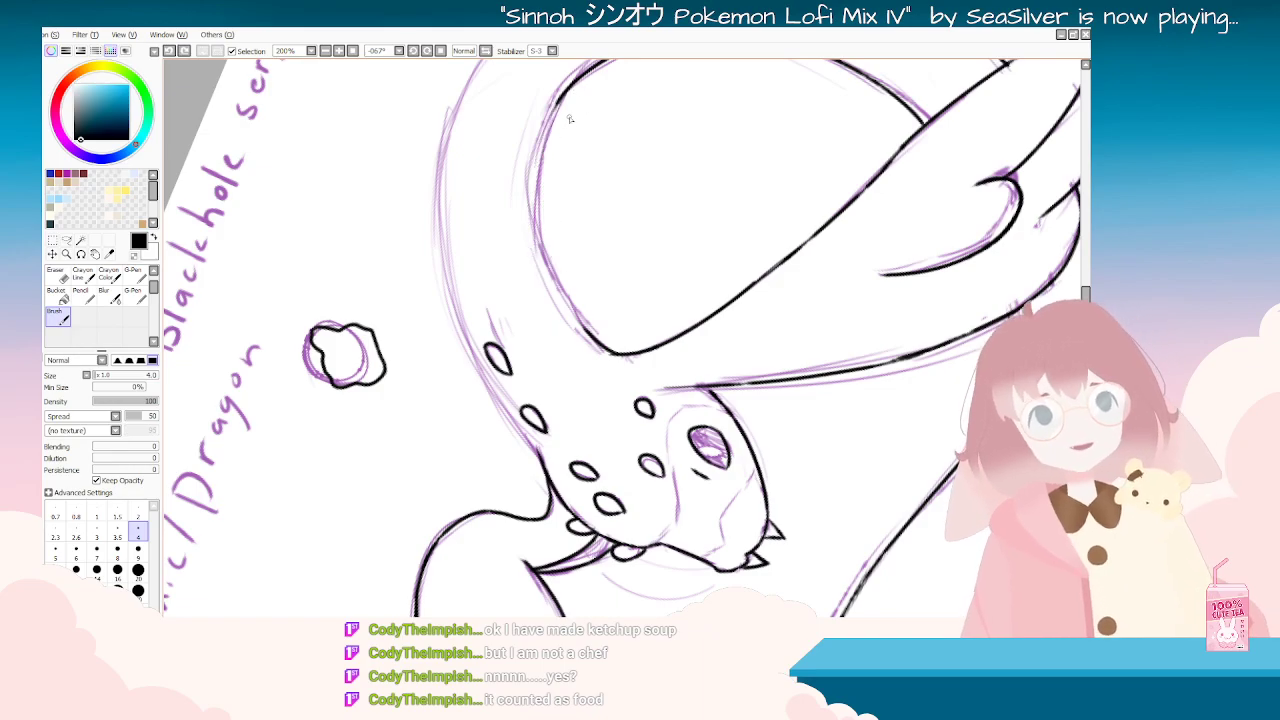
key(End)
key(End)
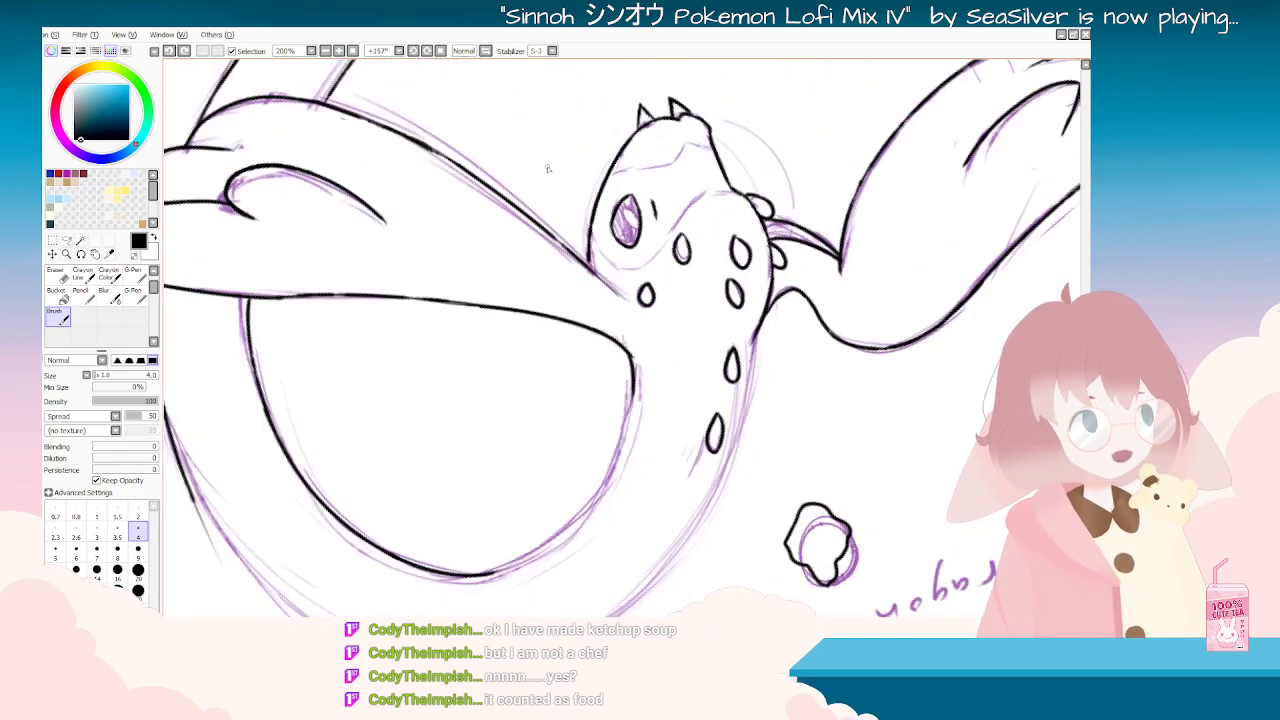
mouse_move(549, 194)
mouse_down()
mouse_move(783, 256)
mouse_move(697, 482)
mouse_move(479, 412)
mouse_move(623, 113)
mouse_up()
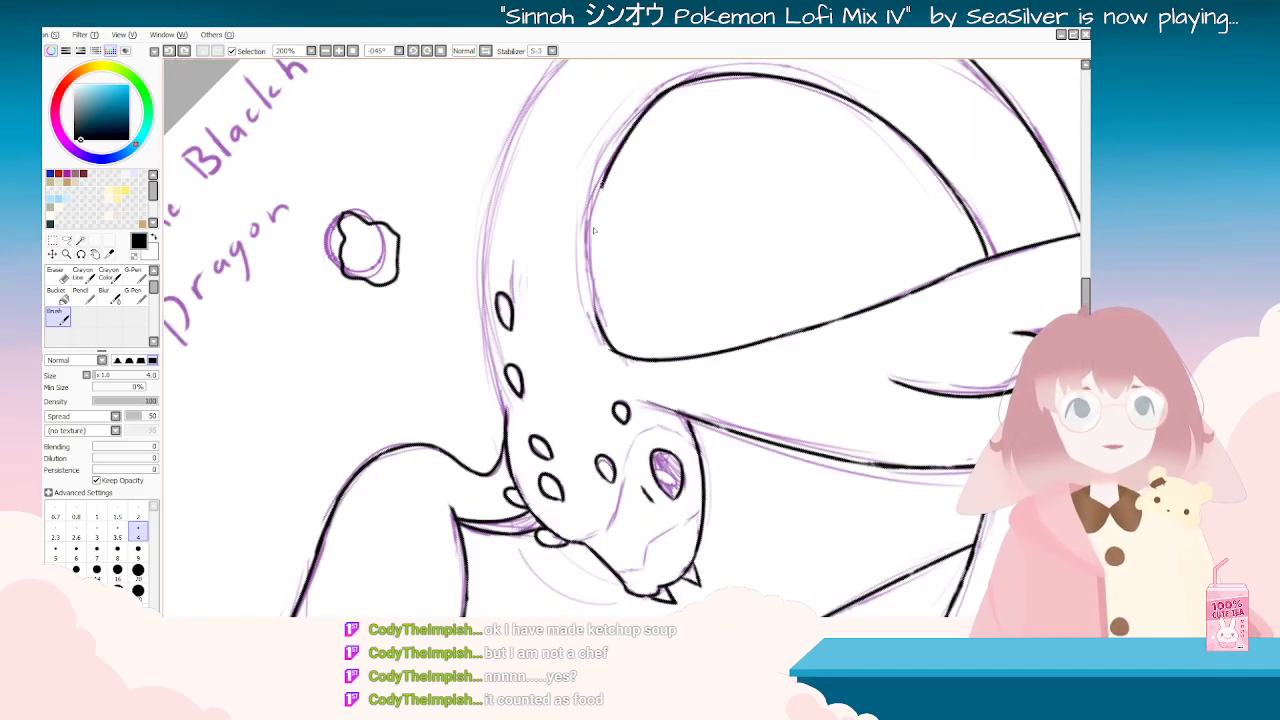
mouse_move(672, 88)
mouse_down()
mouse_move(610, 162)
mouse_move(585, 261)
mouse_up()
key(ctrl+z)
drag(673, 88, 596, 194)
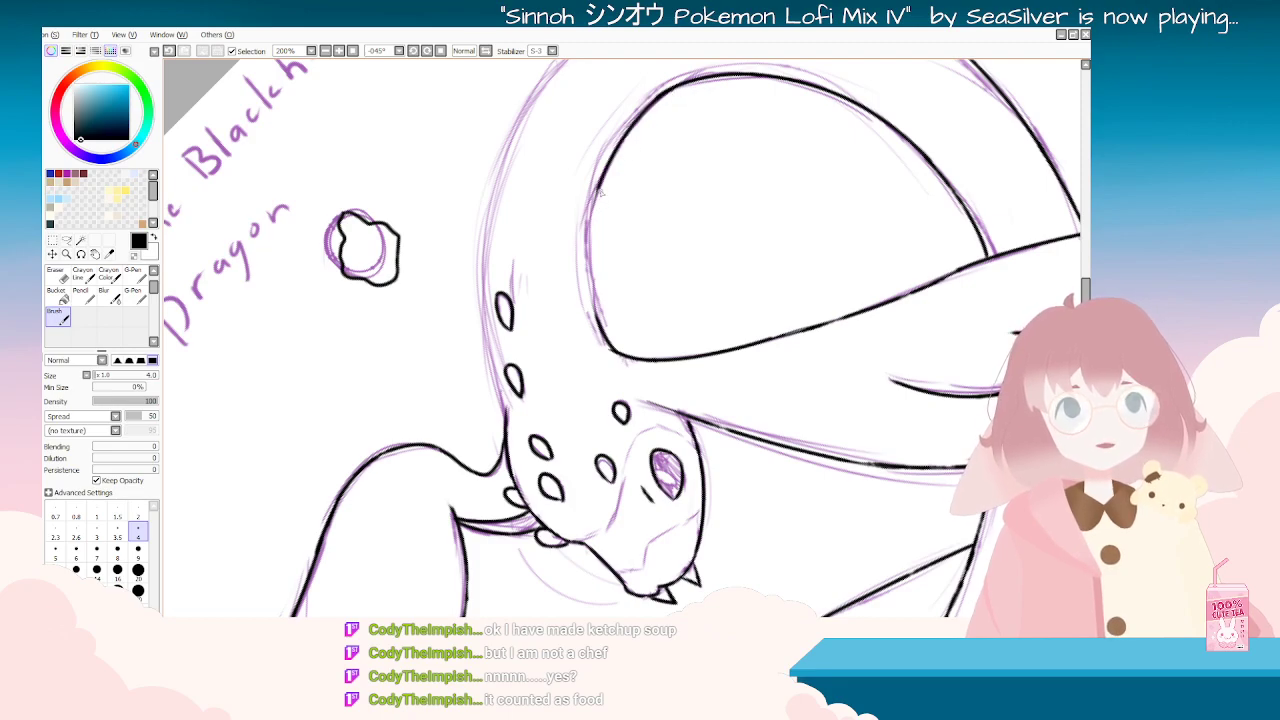
Step: Close the remaining gap in the loop's inner edge between the upper curve and the wing's corner, redoing the stroke as needed
drag(575, 310, 576, 300)
key(ctrl+z)
drag(603, 178, 592, 309)
key(ctrl+z)
mouse_move(601, 182)
mouse_down()
mouse_move(598, 318)
mouse_move(589, 256)
mouse_up()
key(ctrl+z)
mouse_move(735, 390)
mouse_down()
mouse_move(686, 423)
mouse_move(265, 377)
mouse_up()
Step: Switch to the size 9 Eraser and examine the completed inner loop edge against the whole serpent drawing with the canvas upright
click(62, 279)
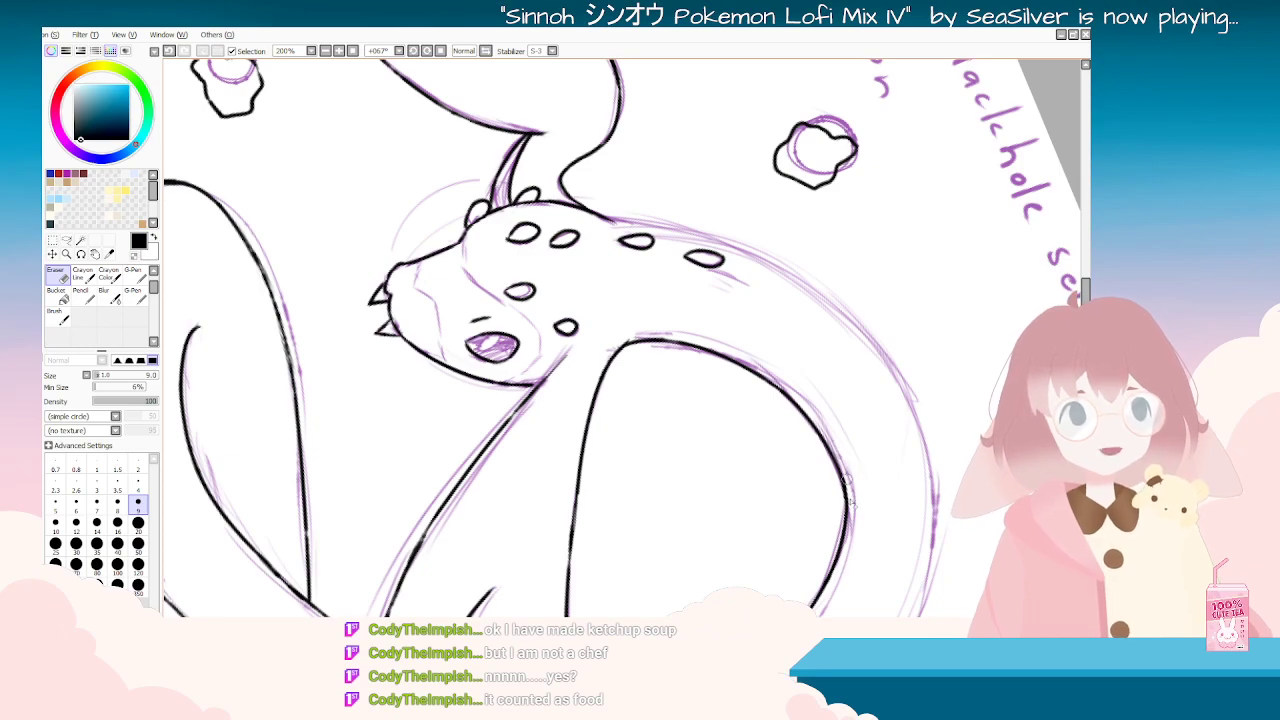
key(Delete)
key(Delete)
key(Delete)
key(Delete)
scroll(848, 517, down, 5)
key(End)
key(End)
key(Delete)
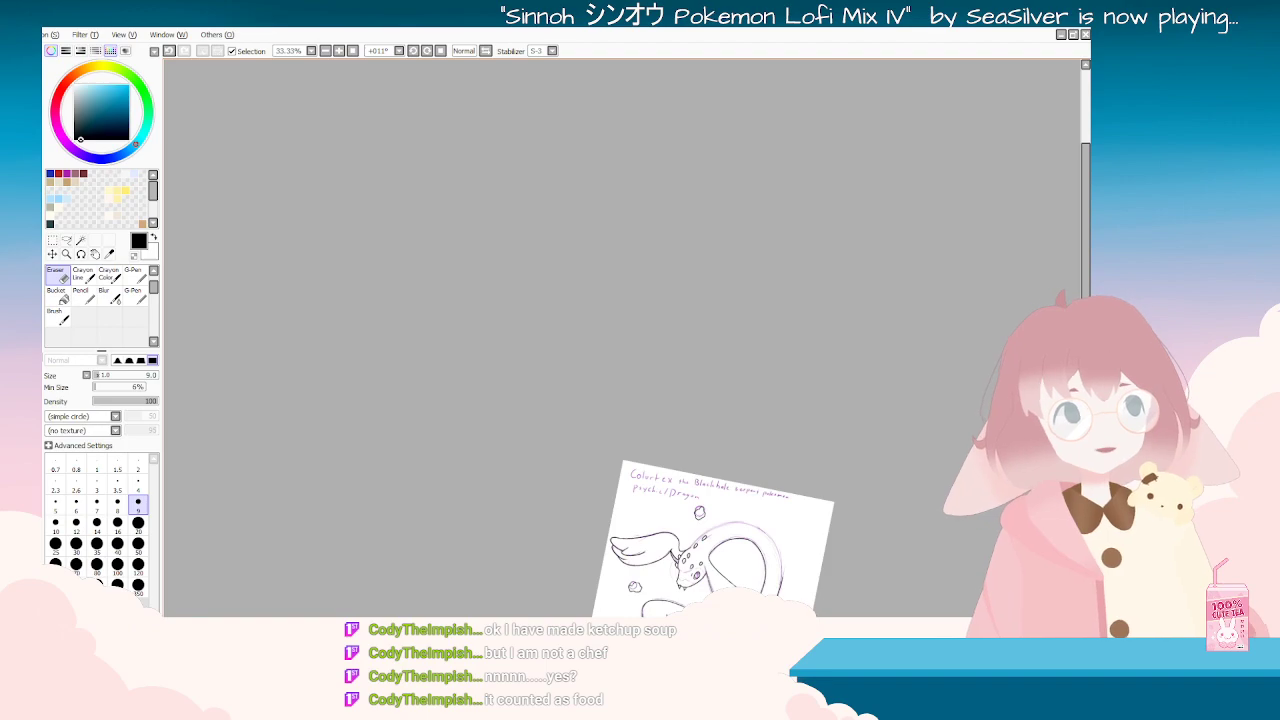
drag(1086, 215, 1086, 322)
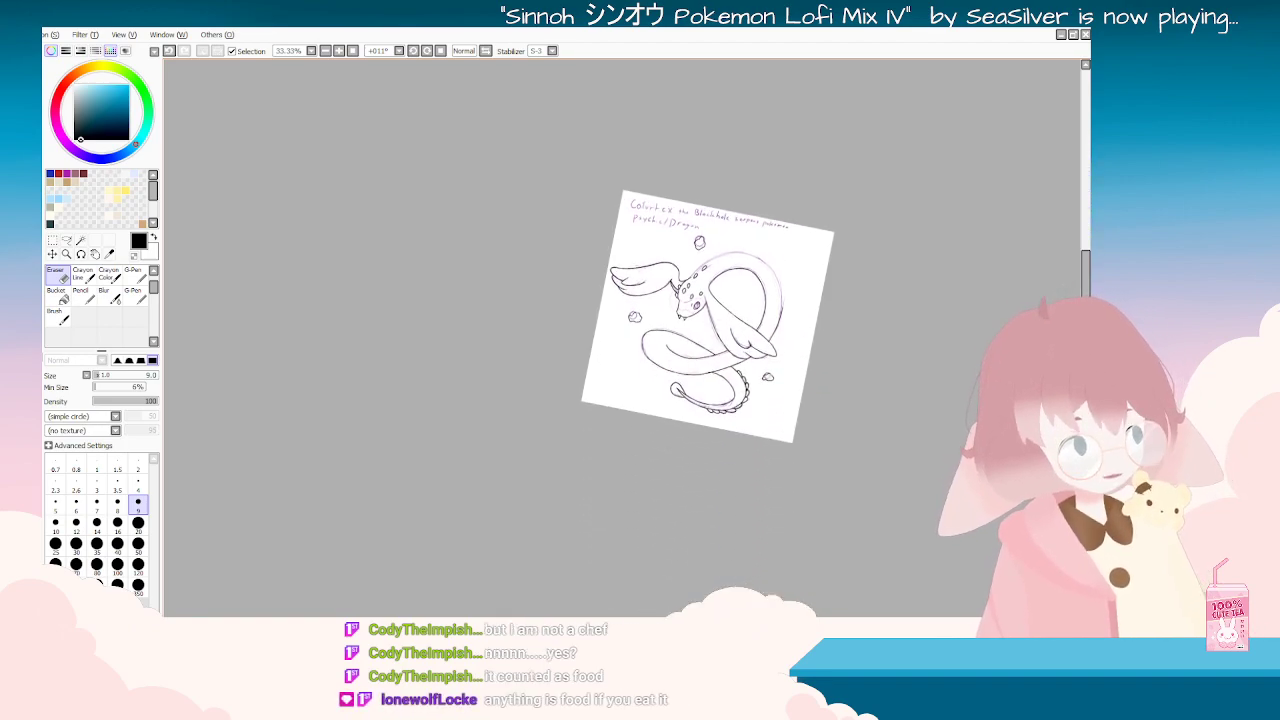
key(Delete)
scroll(898, 284, up, 3)
scroll(880, 275, down, 1)
scroll(802, 235, up, 1)
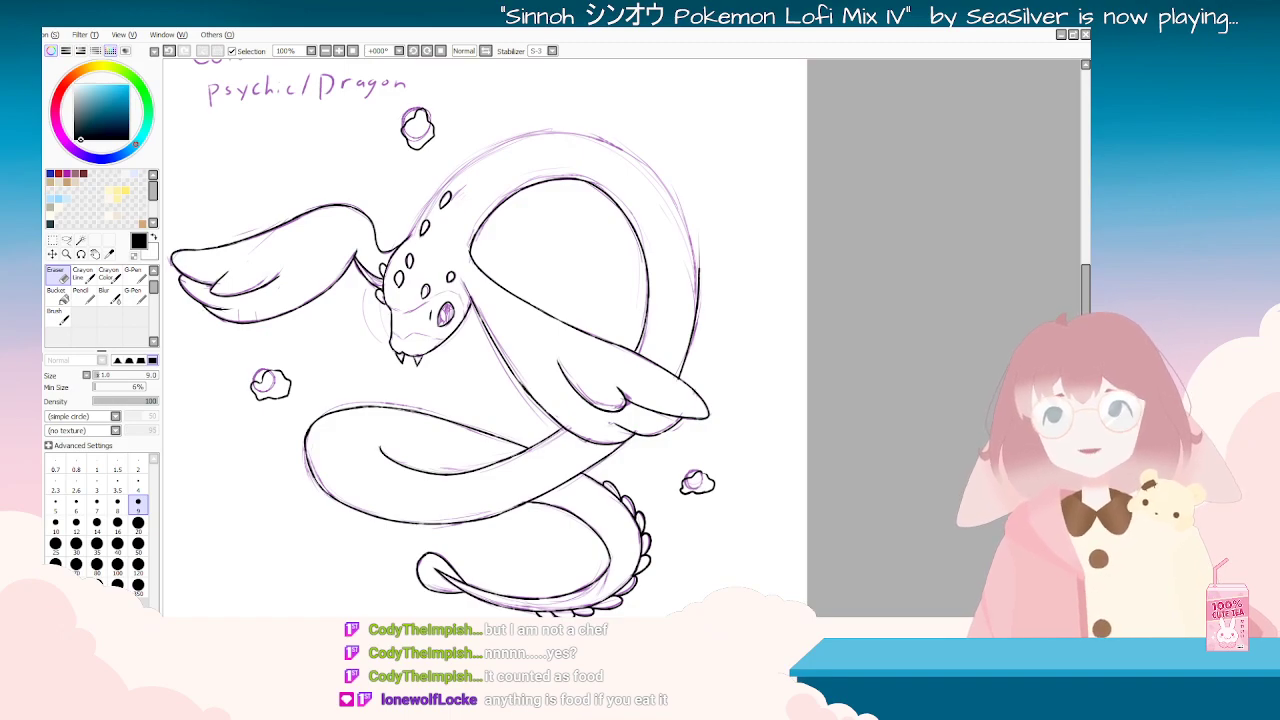
Step: Hide the purple sketch and examine the black line art alone at several canvas rotations, ending close up on the lower body loop
scroll(509, 397, down, 2)
scroll(509, 397, up, 1)
key(Delete)
key(Delete)
key(Delete)
key(Delete)
key(Delete)
key(Delete)
key(Delete)
key(Delete)
key(Delete)
key(Delete)
key(Delete)
key(Delete)
key(Delete)
key(Delete)
key(Delete)
key(Delete)
key(Delete)
key(Delete)
key(Delete)
key(Delete)
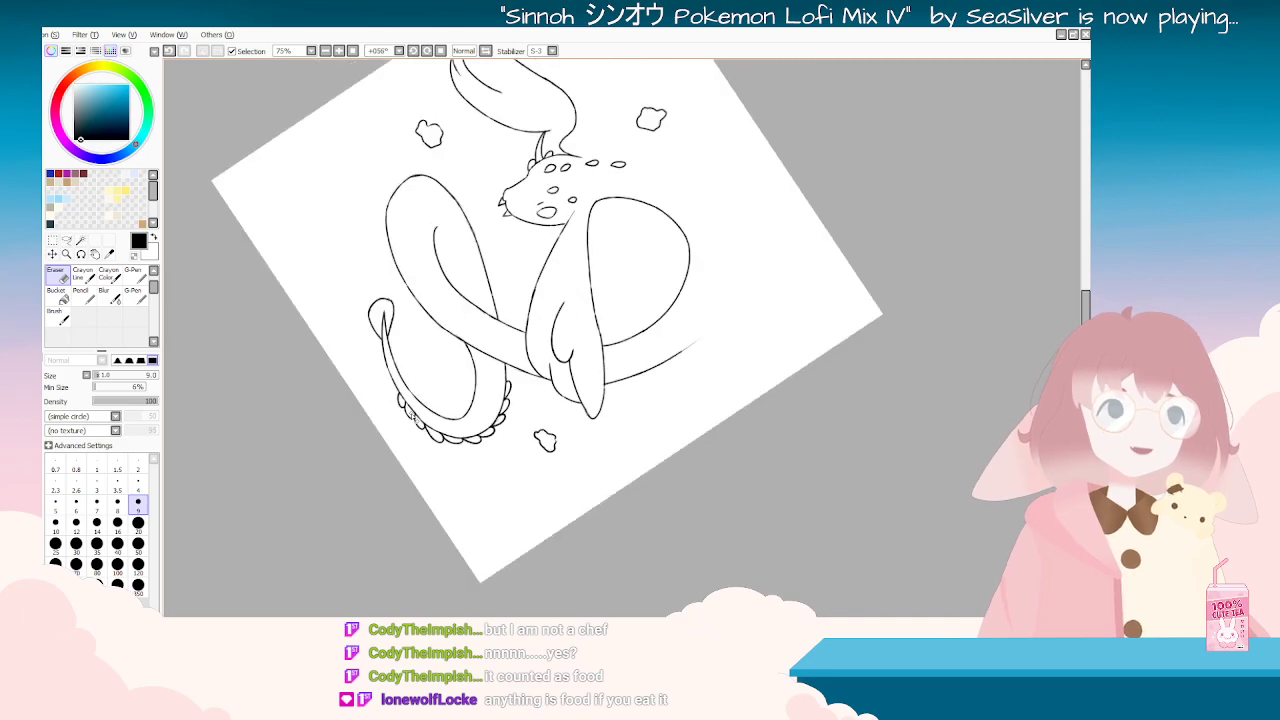
key(Delete)
key(Delete)
key(Delete)
key(Delete)
key(Delete)
key(Delete)
key(Delete)
scroll(414, 418, down, 1)
key(End)
scroll(380, 415, up, 2)
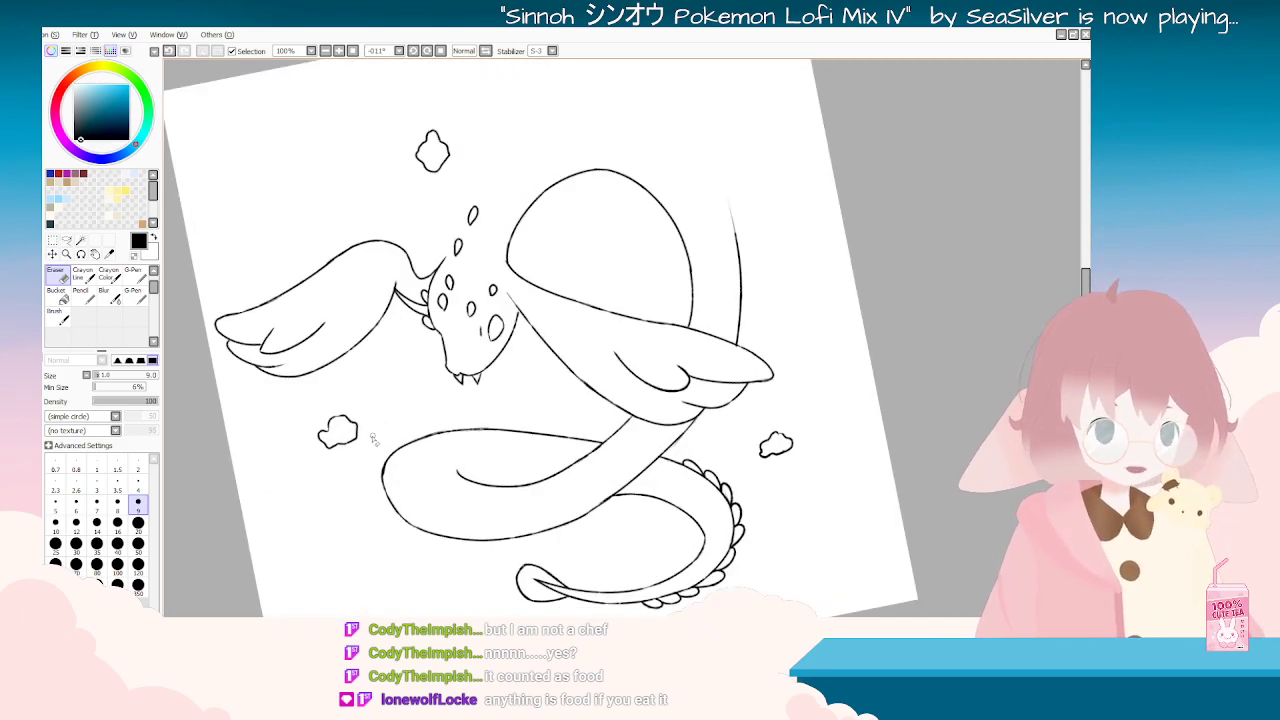
scroll(365, 450, up, 2)
key(End)
key(End)
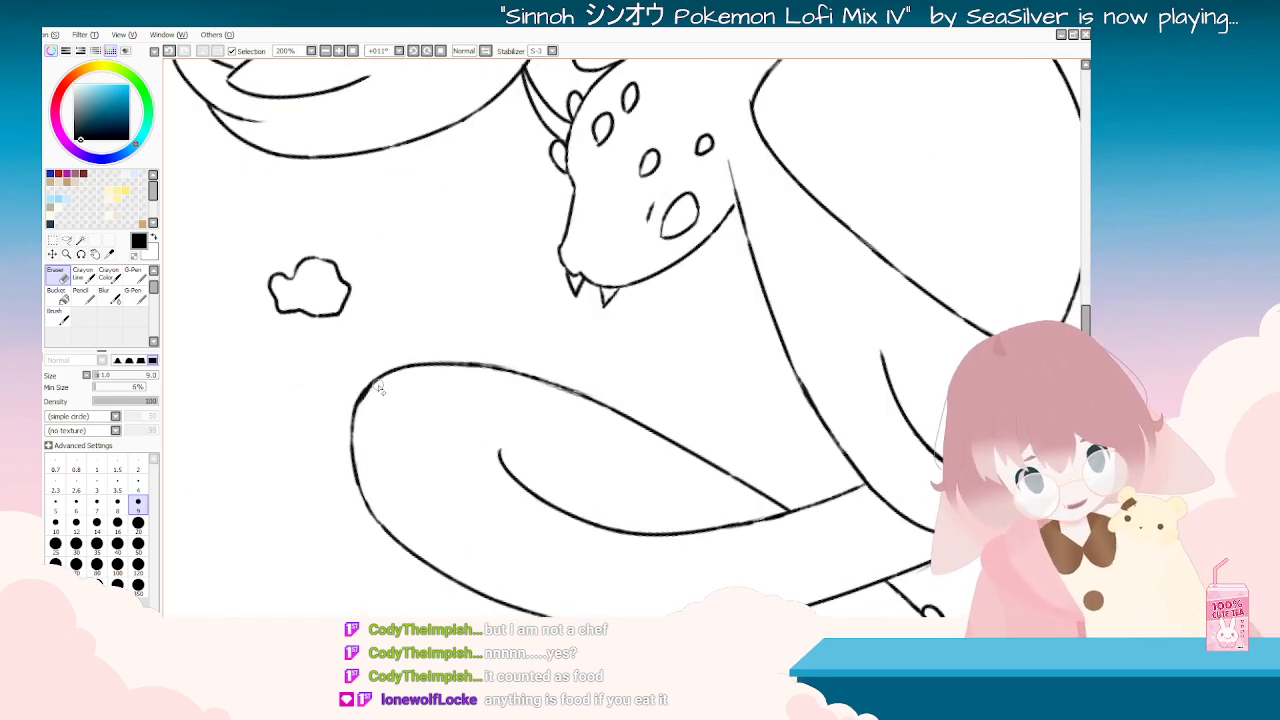
Step: Trim the thickened line at the far curve of the lower body loop with the size 9 Eraser
drag(378, 388, 363, 403)
key(End)
key(End)
key(End)
key(End)
key(End)
key(End)
key(End)
key(End)
Step: Try to restroke the upper edge of the lower body loop with the size 4 Brush, undoing each attempt
click(57, 315)
mouse_move(606, 265)
mouse_down()
mouse_move(691, 512)
mouse_move(725, 480)
mouse_move(715, 423)
mouse_move(668, 440)
mouse_up()
key(Delete)
key(Delete)
key(Delete)
key(Delete)
key(Delete)
key(Delete)
key(Delete)
key(Delete)
key(Delete)
key(Delete)
key(Delete)
key(Delete)
key(Delete)
key(Delete)
key(ctrl+z)
key(ctrl+z)
key(ctrl+z)
drag(685, 346, 666, 462)
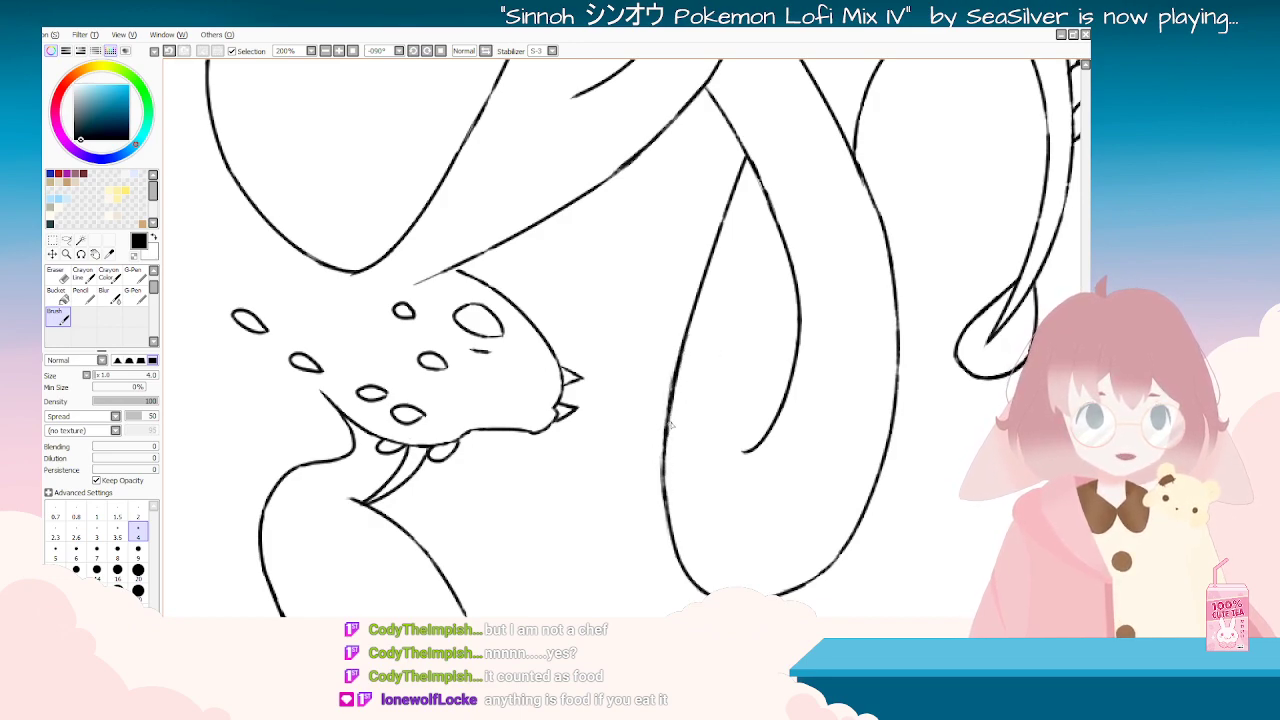
key(ctrl+z)
drag(684, 348, 660, 465)
key(ctrl+z)
key(ctrl+z)
Step: Examine the lower body loop's line close up at different canvas rotations, and the whole black line art zoomed out
key(Delete)
key(Delete)
key(Delete)
key(Delete)
key(Delete)
key(Delete)
key(Delete)
key(Delete)
key(Delete)
key(Delete)
key(Delete)
key(Delete)
key(Delete)
key(Delete)
key(Delete)
key(Delete)
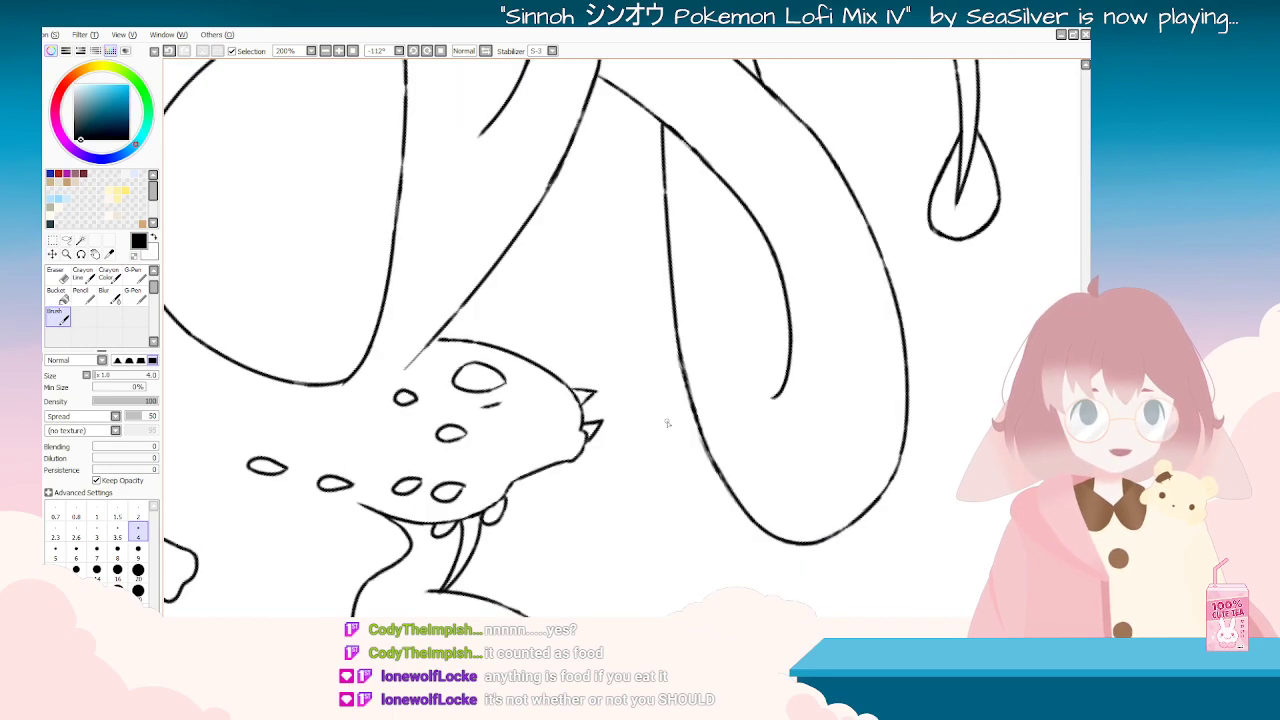
scroll(668, 424, down, 4)
key(Delete)
key(Delete)
key(Delete)
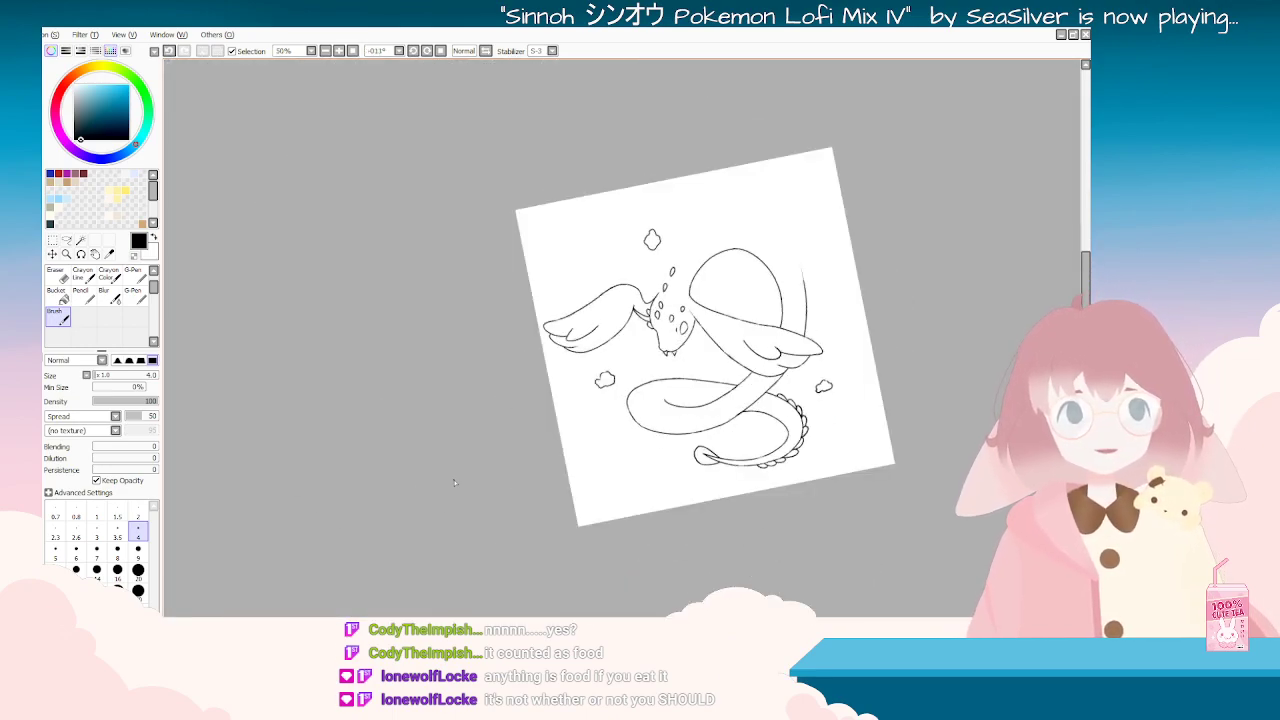
Step: Show the purple sketch again and compare the whole inked serpent against it at several canvas rotations
key(End)
key(End)
key(End)
key(End)
key(End)
key(End)
key(End)
key(End)
key(End)
key(End)
key(End)
key(End)
key(End)
key(End)
key(End)
key(End)
key(End)
key(End)
key(End)
key(End)
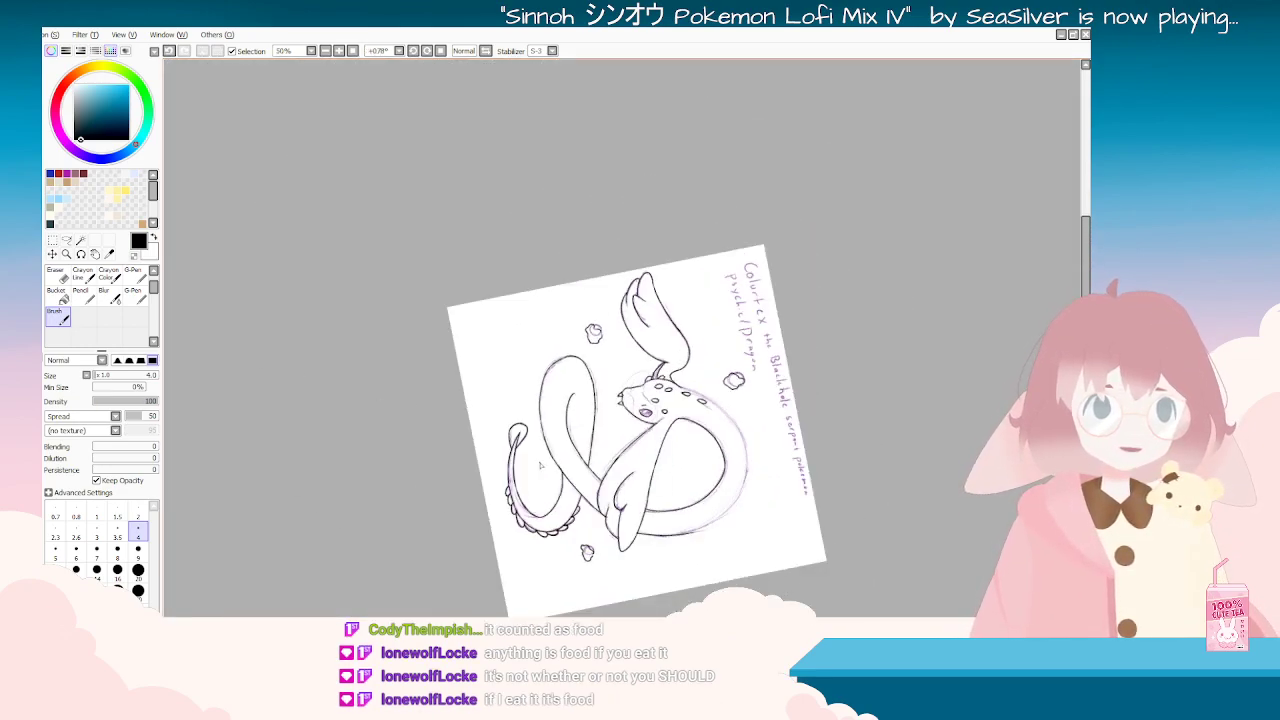
key(Delete)
key(Delete)
key(Delete)
key(Delete)
key(Delete)
key(Delete)
key(Delete)
key(Delete)
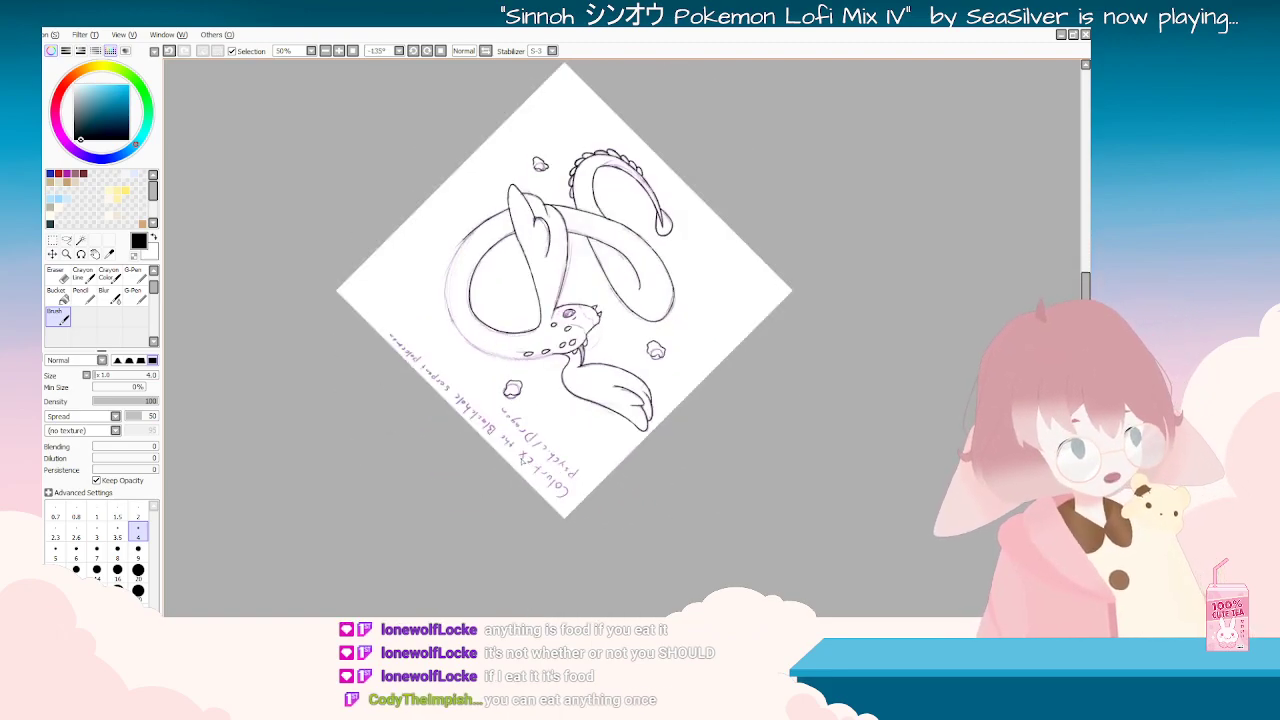
key(Delete)
key(Delete)
key(Delete)
key(Delete)
key(Delete)
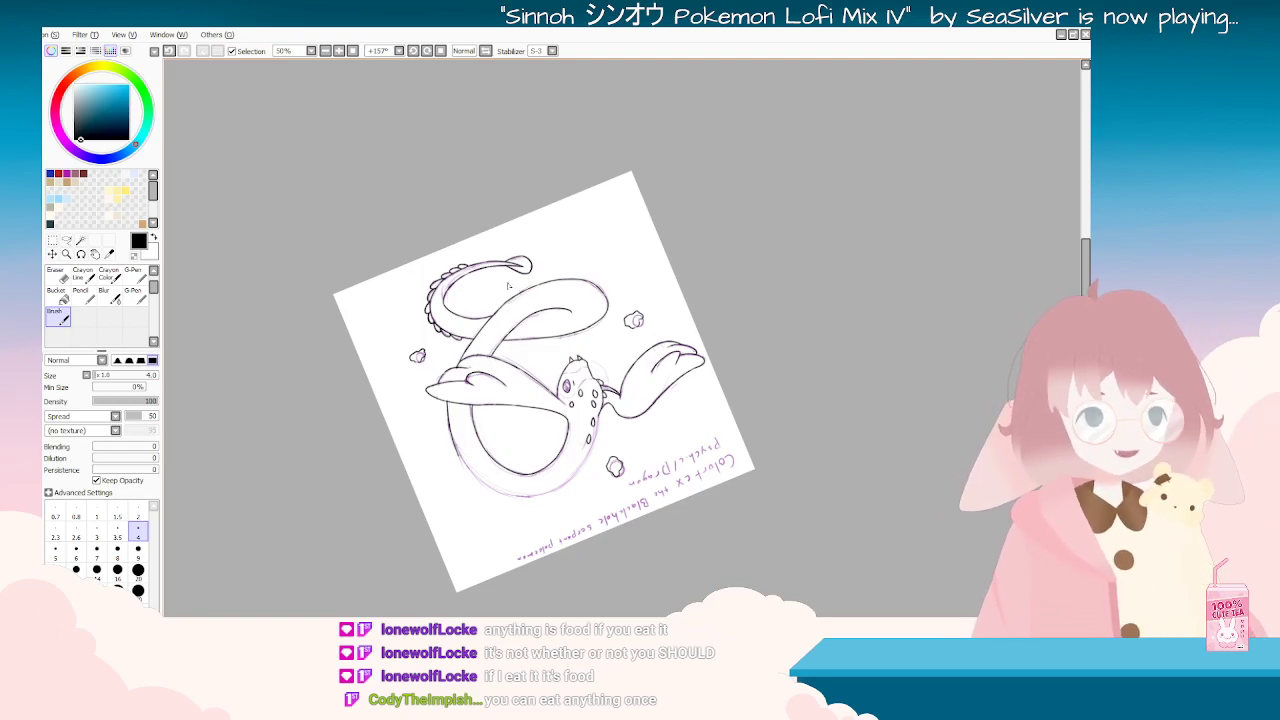
Step: Examine the head, its spots and the partly inked outer neck edge close up at 200% from several canvas rotations
scroll(532, 418, up, 2)
key(End)
key(End)
key(End)
key(End)
key(End)
key(End)
key(End)
key(End)
key(End)
key(End)
key(End)
key(End)
key(End)
key(End)
key(End)
key(End)
scroll(578, 214, up, 2)
key(End)
key(End)
key(End)
key(End)
key(End)
key(End)
key(End)
key(End)
key(End)
key(End)
key(End)
key(End)
key(End)
key(End)
key(End)
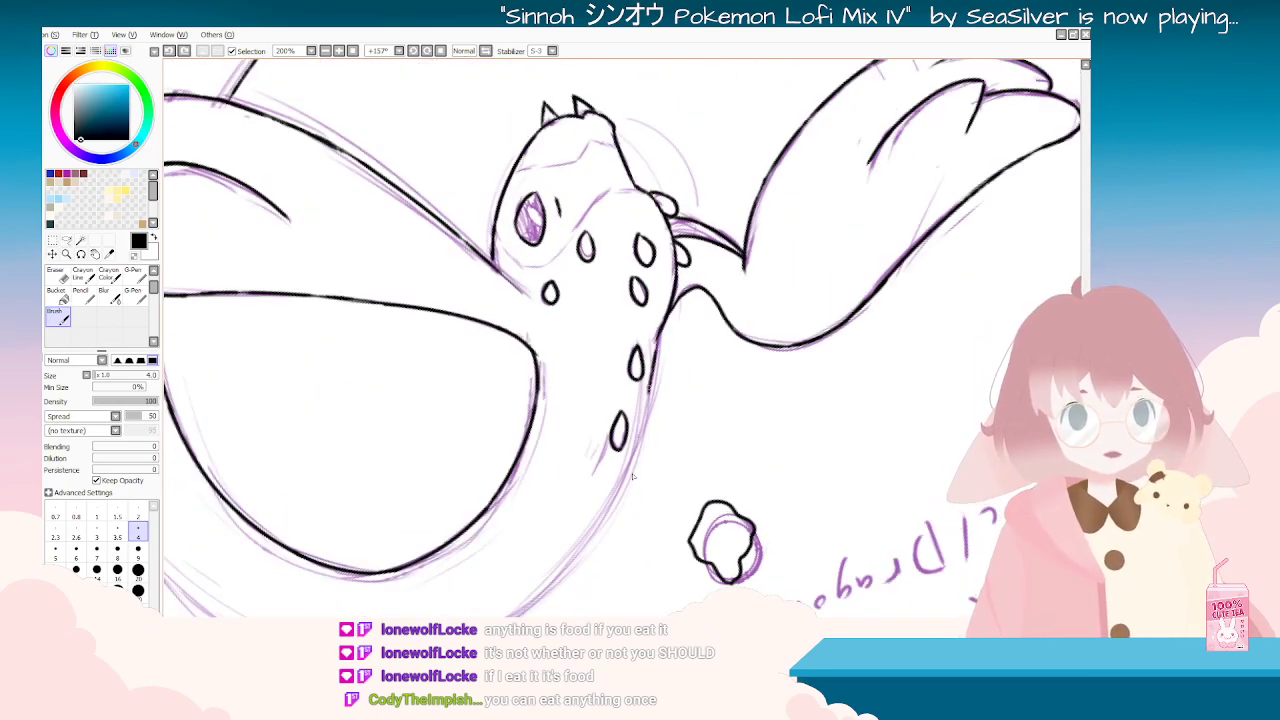
key(End)
key(End)
key(End)
key(End)
key(End)
key(End)
key(End)
key(End)
key(End)
key(End)
key(End)
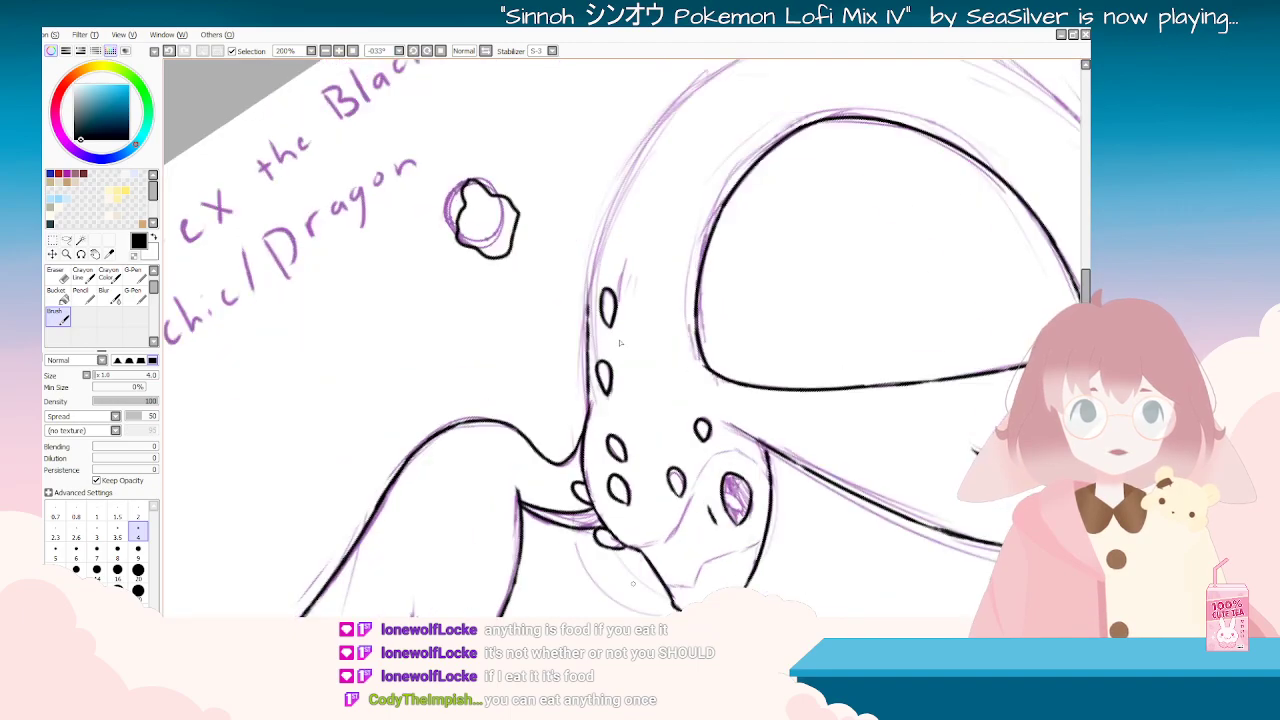
Step: Examine the head, wings and neck loop against the purple sketch at 100% with the canvas nearly upright
key(Delete)
key(Delete)
key(Delete)
key(Delete)
key(Delete)
key(Delete)
key(Delete)
key(Delete)
key(Delete)
key(Delete)
key(Delete)
key(Delete)
key(Delete)
key(Delete)
key(Delete)
key(Delete)
key(Delete)
key(Delete)
key(Delete)
key(Delete)
scroll(724, 423, down, 3)
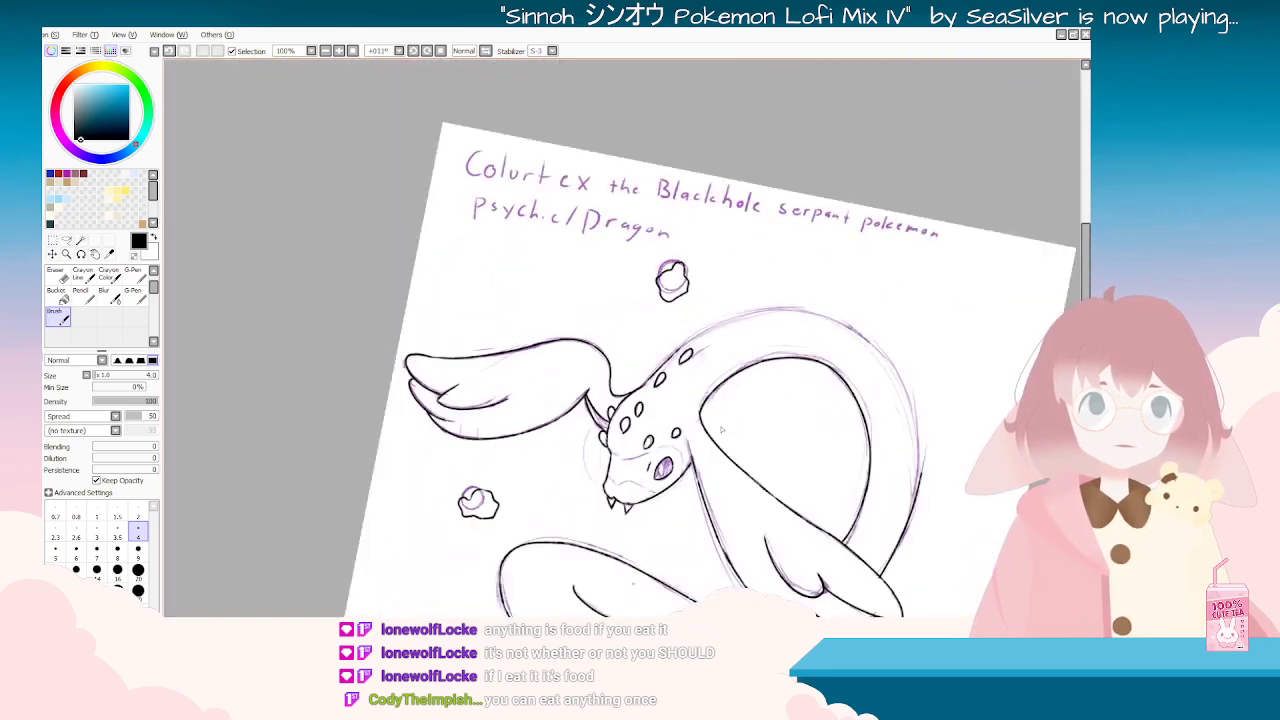
Step: Compare the whole inked serpent and its uninked outer neck edge with the purple sketch at 75% from several canvas rotations
key(End)
key(End)
key(End)
key(End)
key(End)
key(End)
key(End)
key(End)
key(End)
key(End)
key(End)
key(End)
key(End)
key(End)
key(End)
key(End)
key(End)
key(End)
key(End)
key(End)
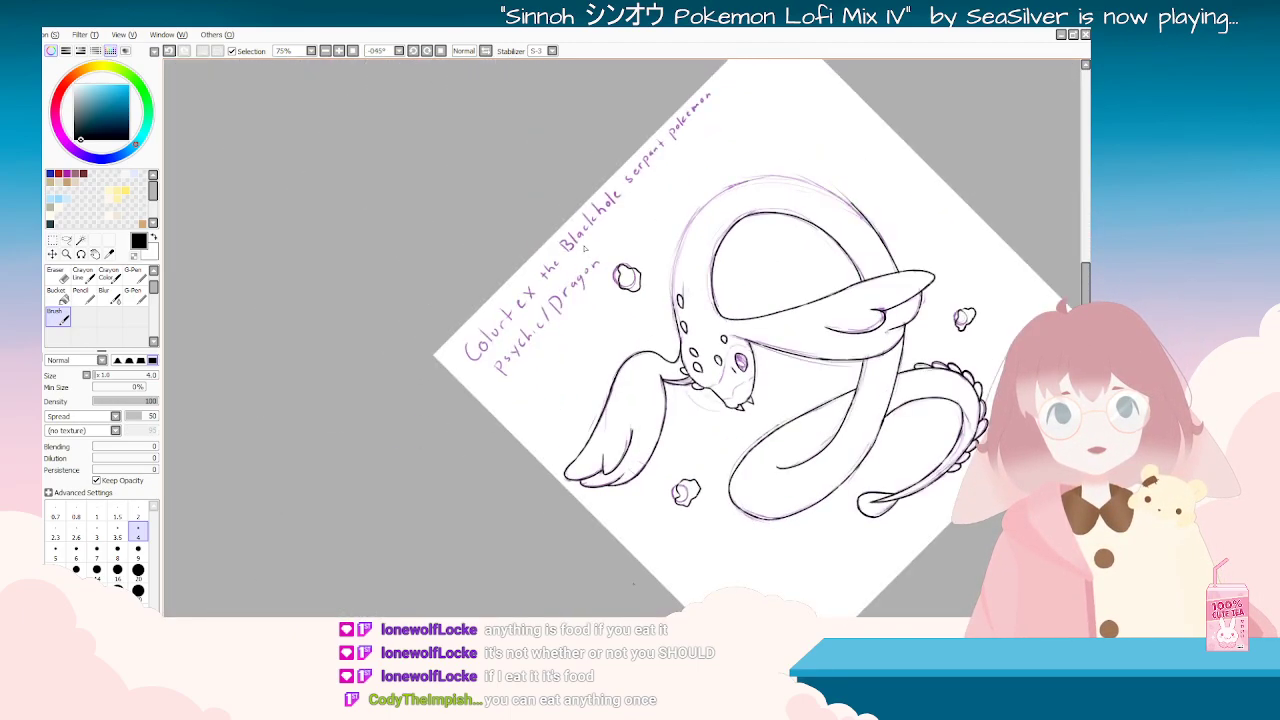
key(End)
key(End)
key(End)
key(End)
key(End)
key(End)
key(End)
key(End)
key(End)
key(End)
key(End)
key(End)
key(End)
key(End)
key(End)
key(End)
key(End)
key(End)
key(End)
key(End)
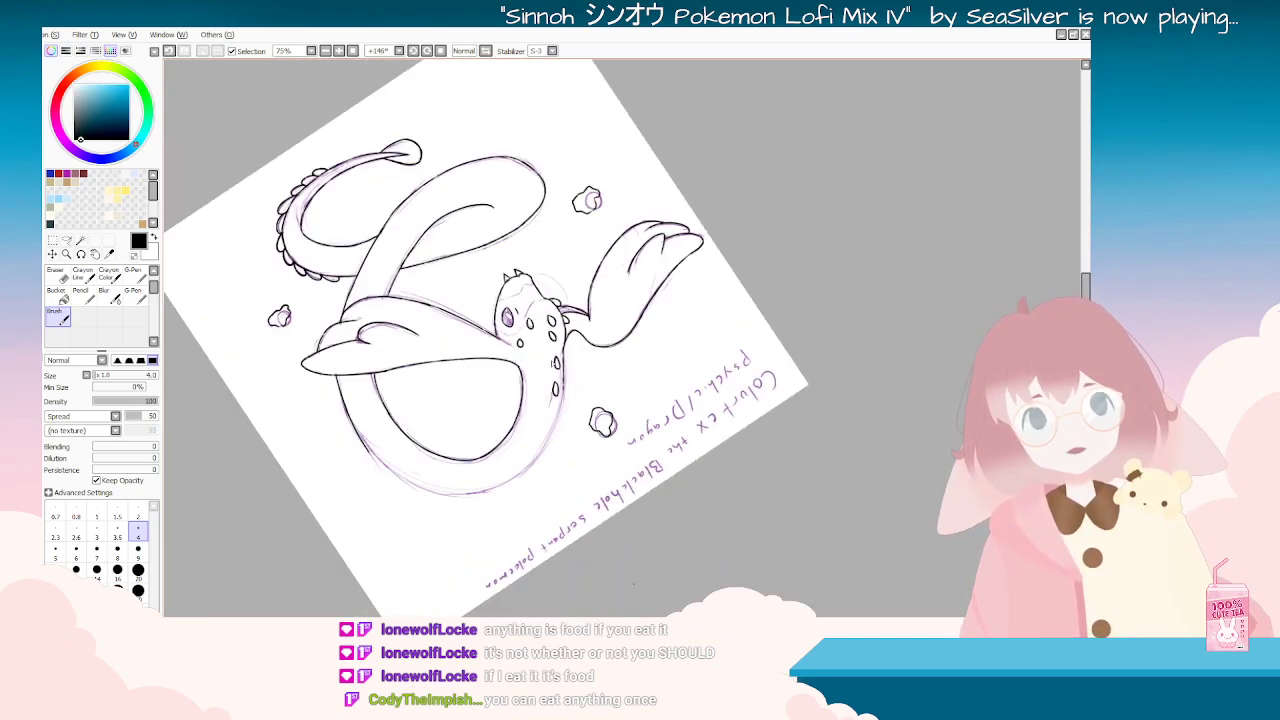
key(End)
key(End)
key(End)
key(End)
key(End)
key(End)
key(End)
key(End)
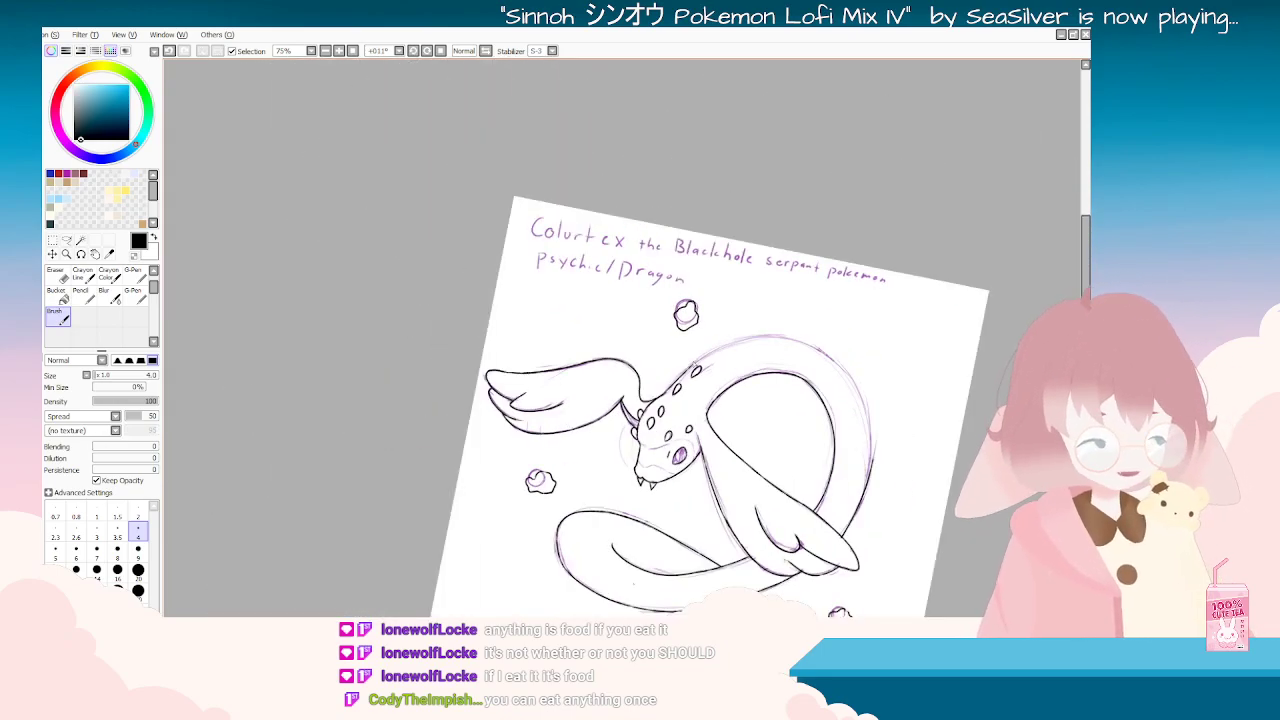
Step: Ink the outer neck edge in black from beside the head spots up toward the top of the neck loop, redoing unsatisfactory strokes
scroll(694, 361, up, 1)
key(End)
key(End)
key(End)
key(End)
key(End)
key(End)
key(End)
key(End)
key(End)
key(End)
key(End)
key(End)
key(End)
key(End)
key(End)
key(End)
key(End)
key(End)
key(End)
key(End)
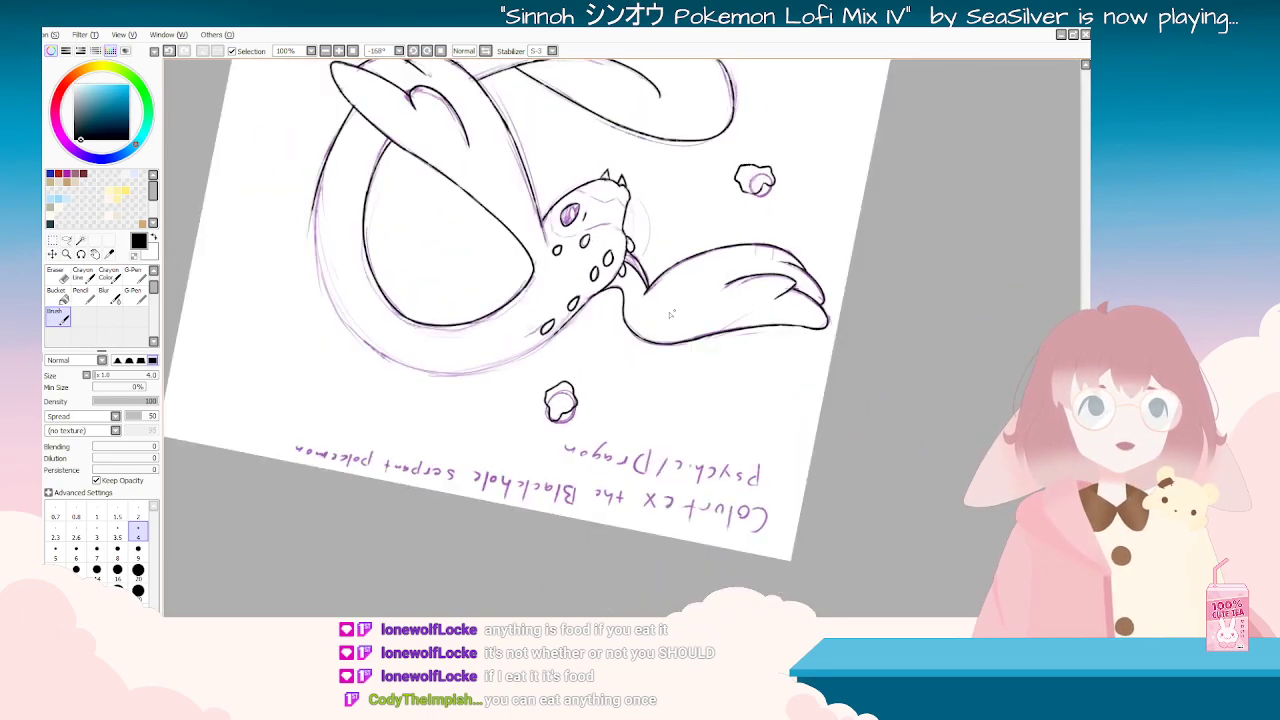
key(Delete)
key(Delete)
key(Delete)
key(Delete)
key(Delete)
key(Delete)
key(Delete)
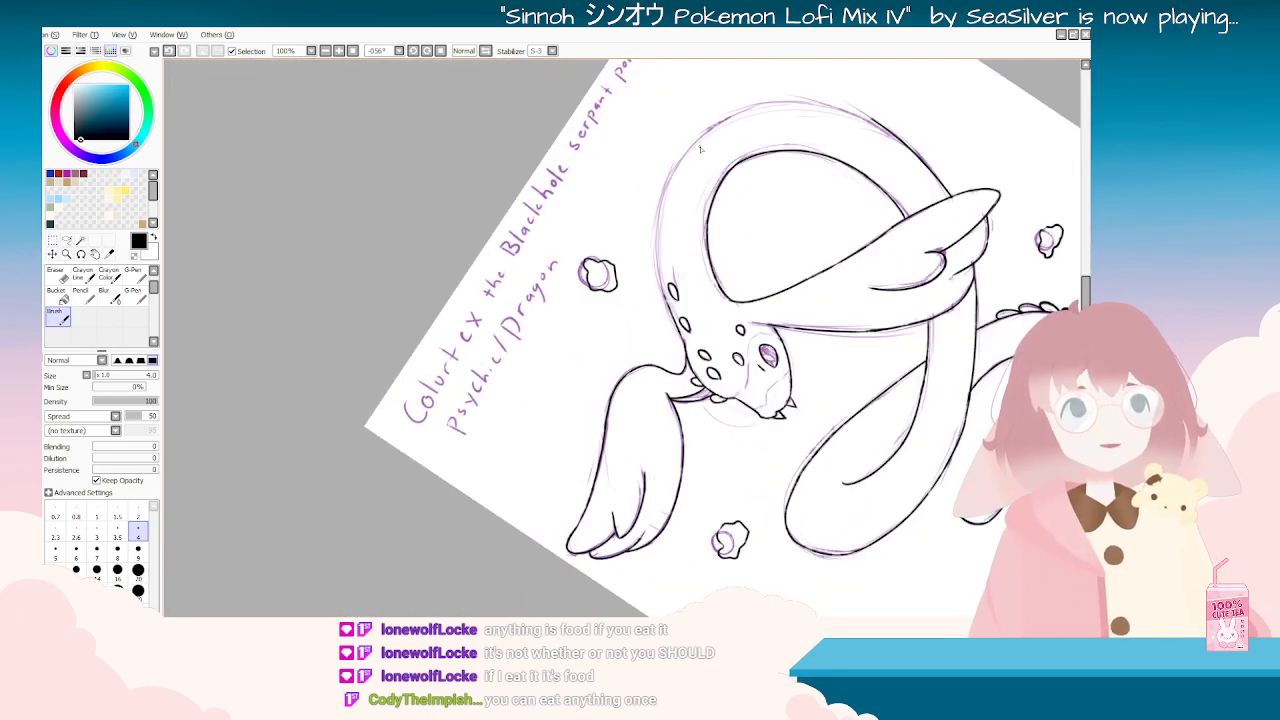
key(ctrl+z)
drag(657, 200, 728, 121)
key(ctrl+z)
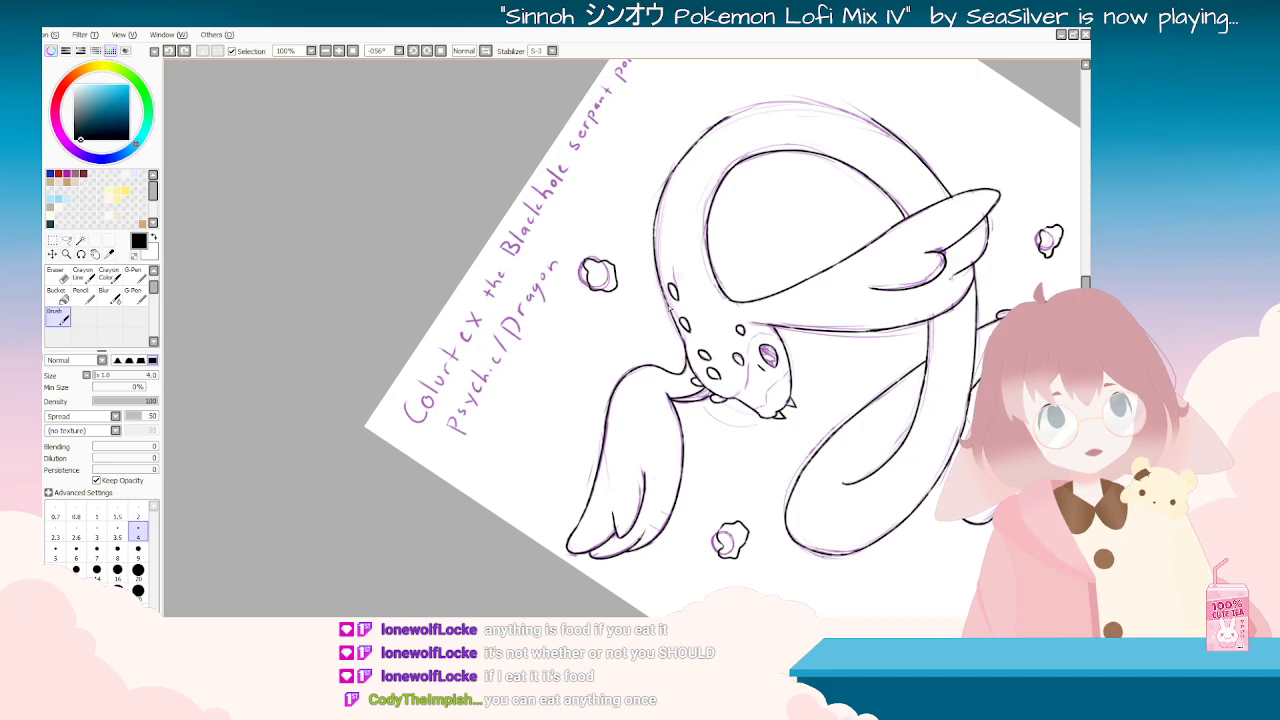
Step: Extend the outer neck loop line from the front wing down along the sketch, undoing an unsatisfactory stroke
mouse_move(824, 475)
mouse_down()
mouse_move(705, 127)
mouse_move(440, 504)
mouse_move(589, 586)
mouse_move(390, 409)
mouse_up()
mouse_move(630, 560)
mouse_down()
mouse_move(449, 329)
mouse_move(315, 217)
mouse_up()
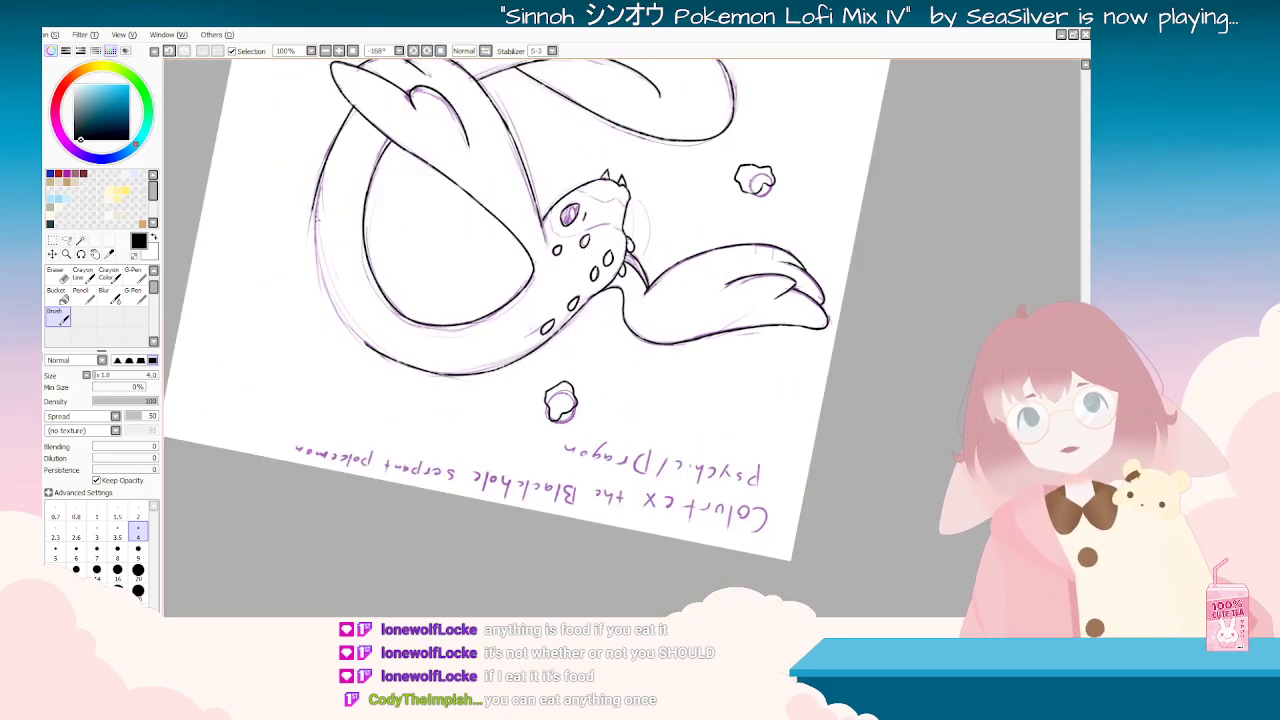
drag(323, 267, 318, 200)
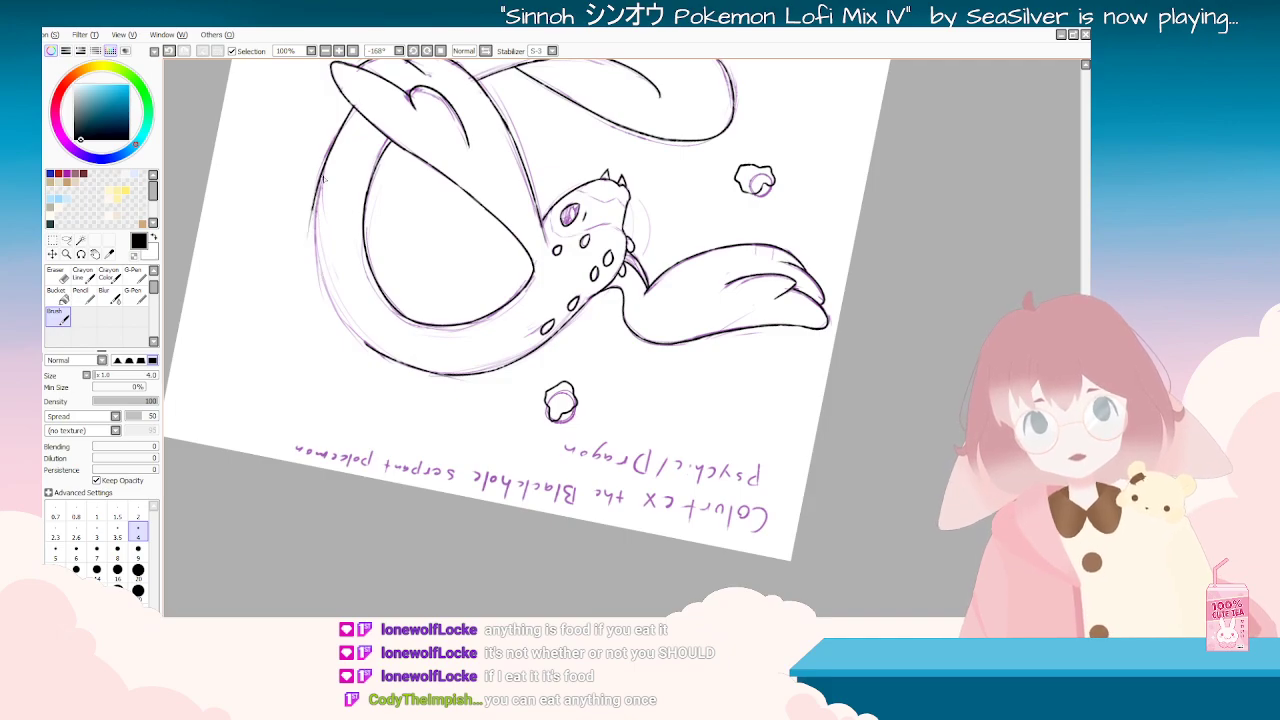
key(ctrl+z)
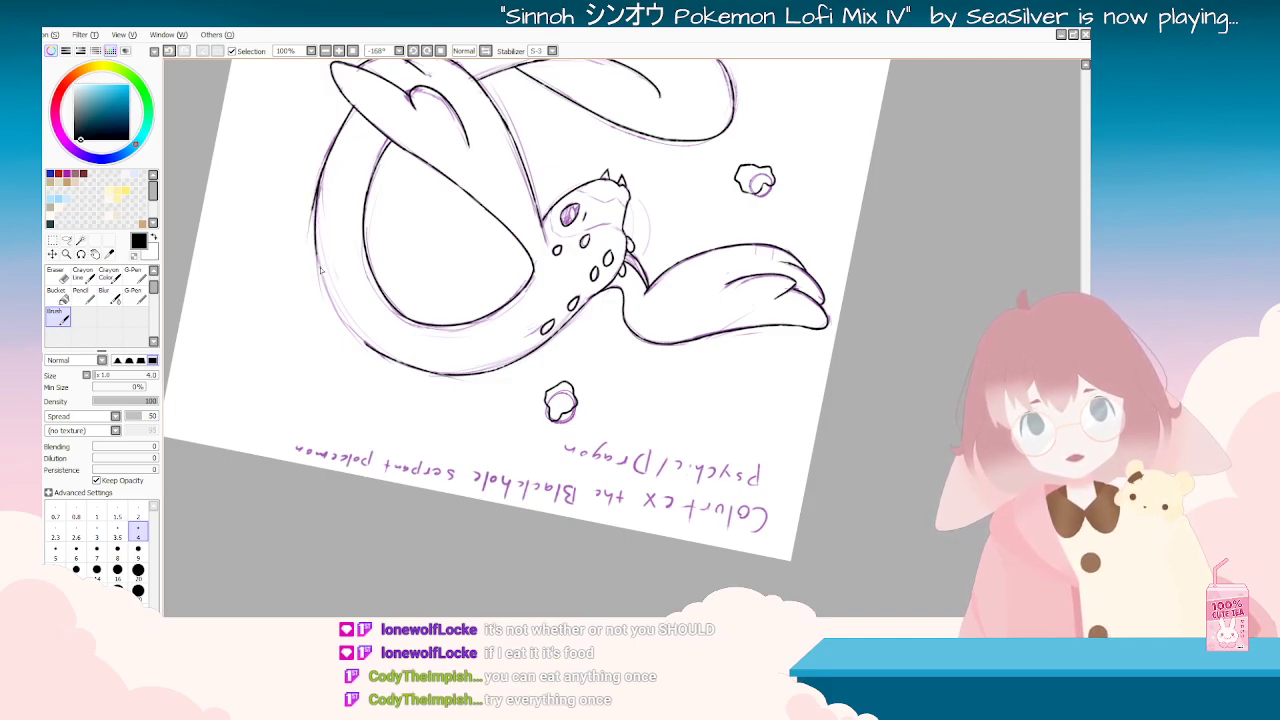
Step: Close the remaining gap in the neck loop's outer line, joining the wing-side stroke to the stroke coming from the head
mouse_move(697, 121)
mouse_down()
mouse_move(843, 221)
mouse_move(641, 605)
mouse_move(369, 320)
mouse_move(421, 183)
mouse_up()
mouse_move(529, 592)
mouse_down()
mouse_move(372, 400)
mouse_move(467, 126)
mouse_move(760, 143)
mouse_up()
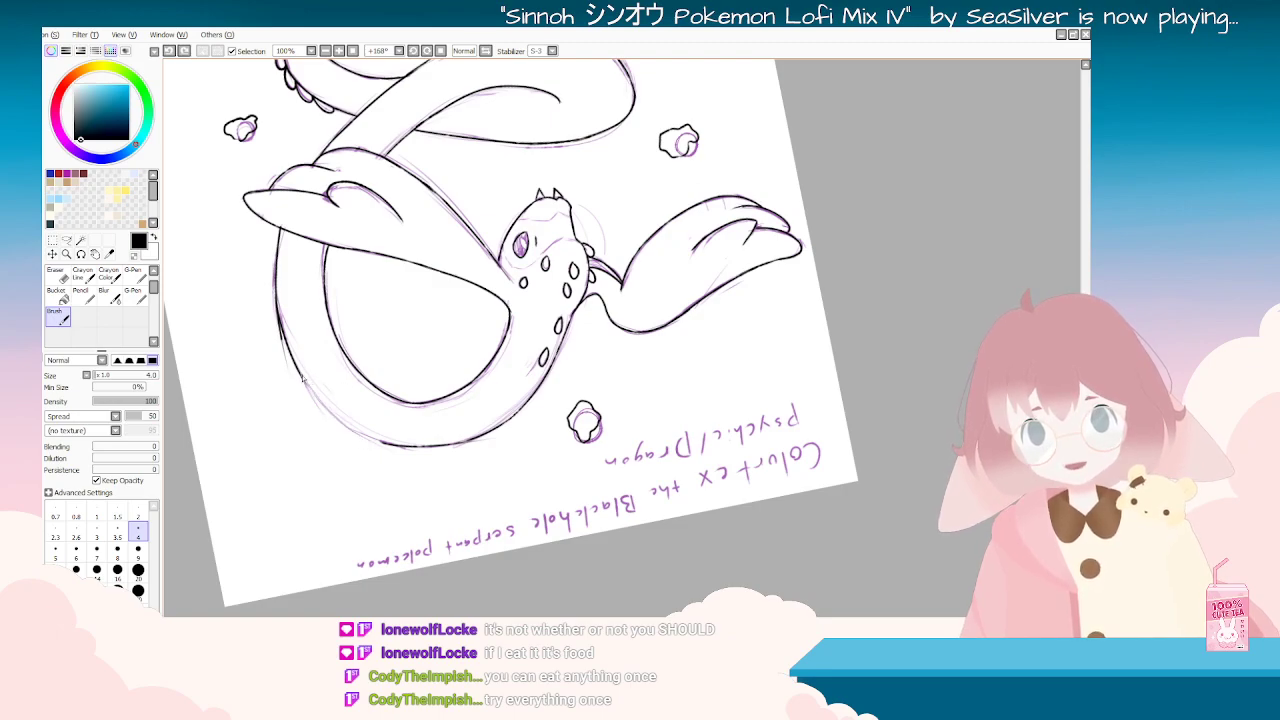
drag(307, 384, 358, 434)
key(ctrl+z)
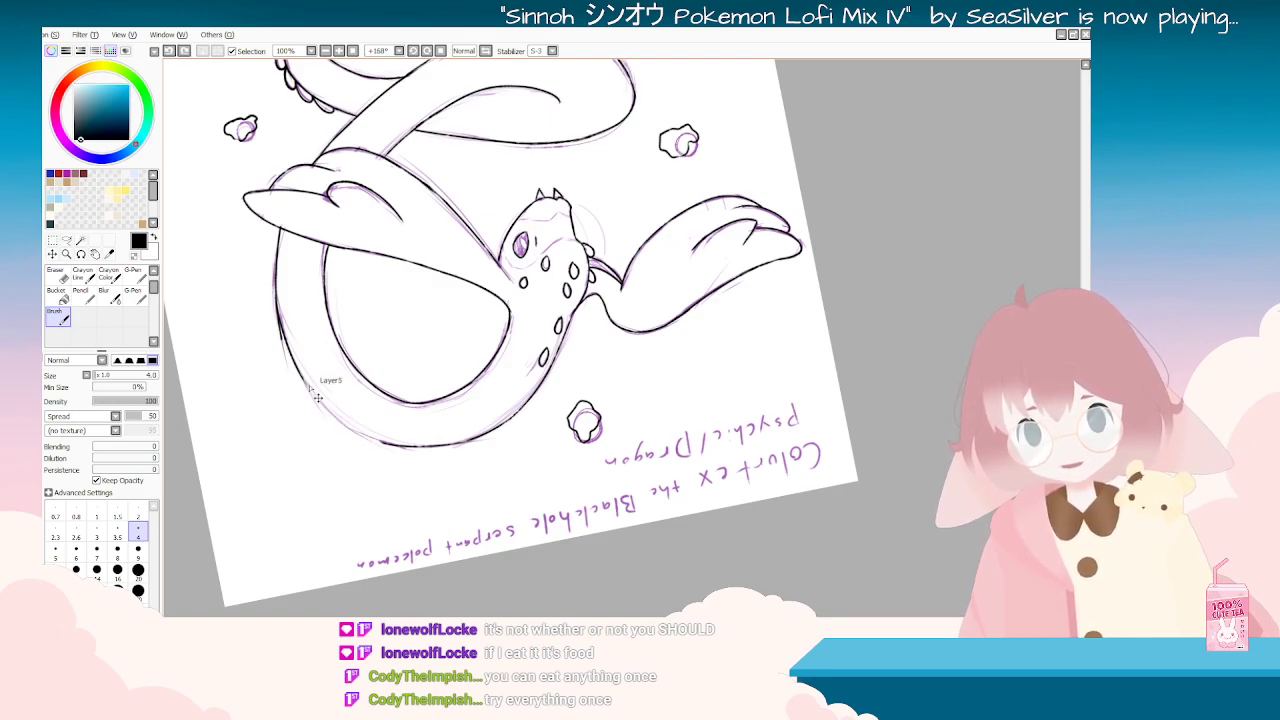
mouse_move(308, 387)
mouse_down()
mouse_move(379, 443)
mouse_move(714, 580)
mouse_move(854, 262)
mouse_up()
Step: Clean up the newly inked outer neck line with the Eraser at size 9
click(62, 296)
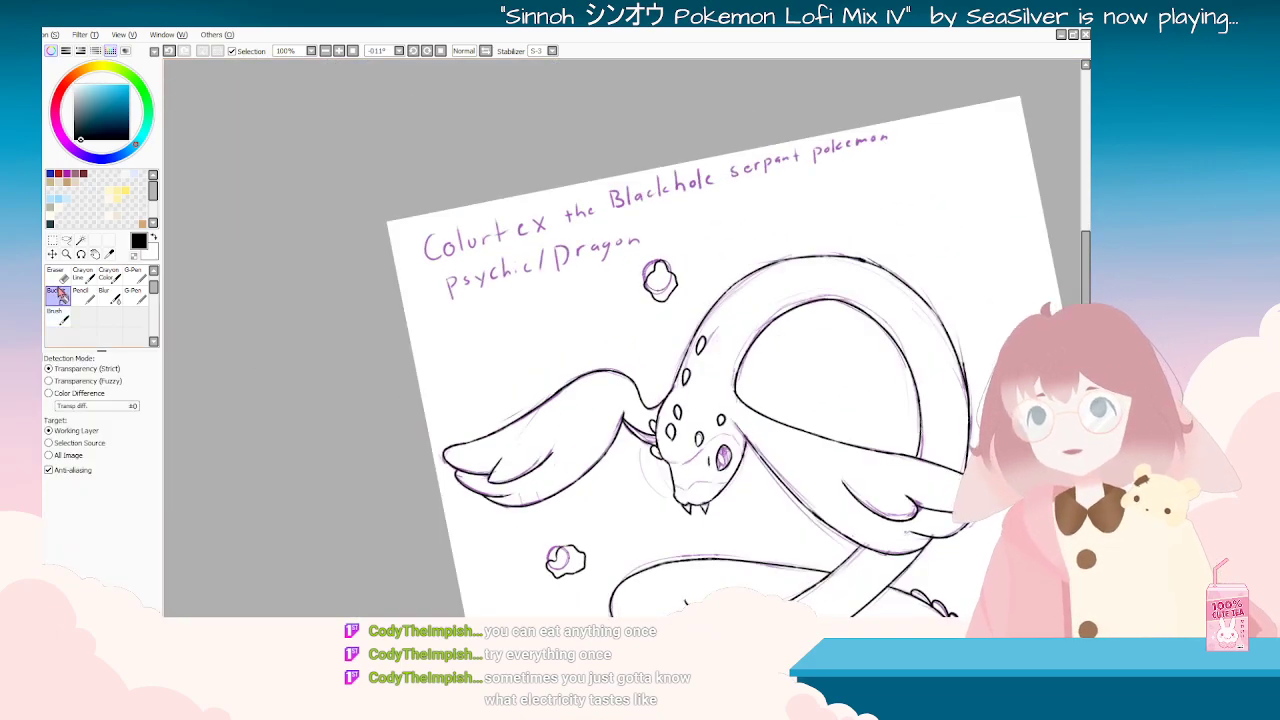
click(60, 277)
drag(657, 195, 760, 492)
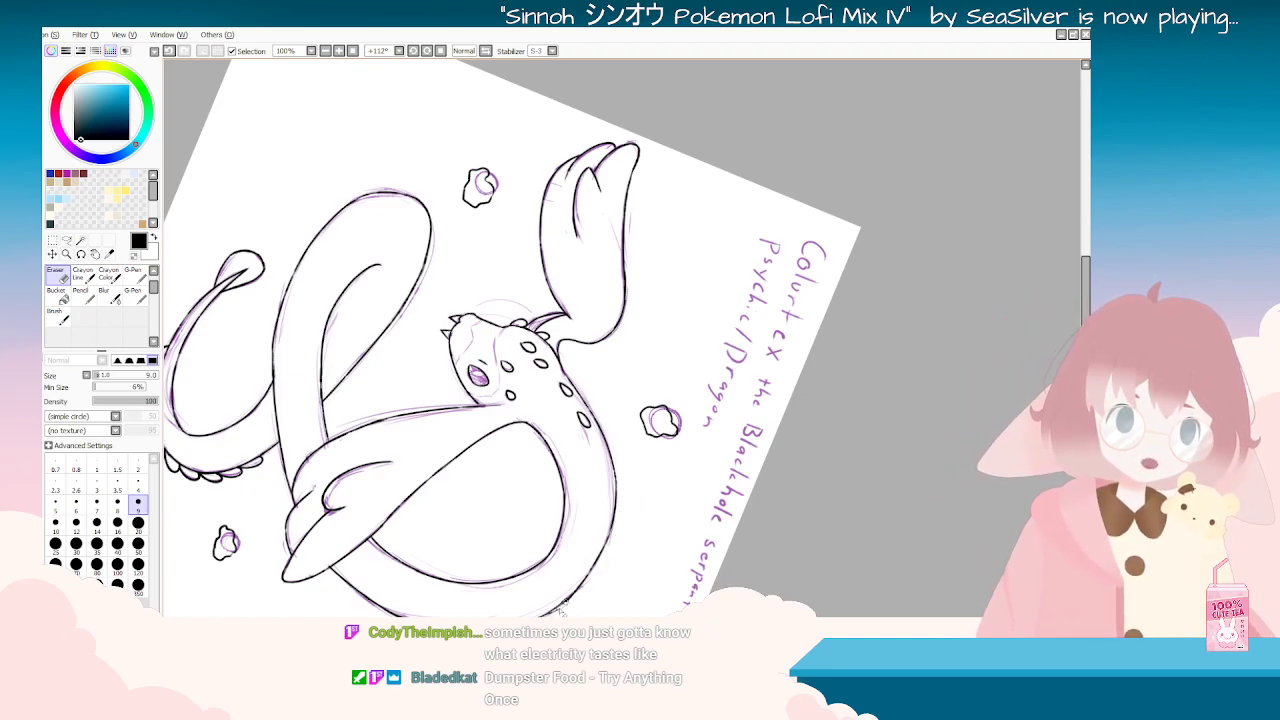
drag(560, 610, 833, 468)
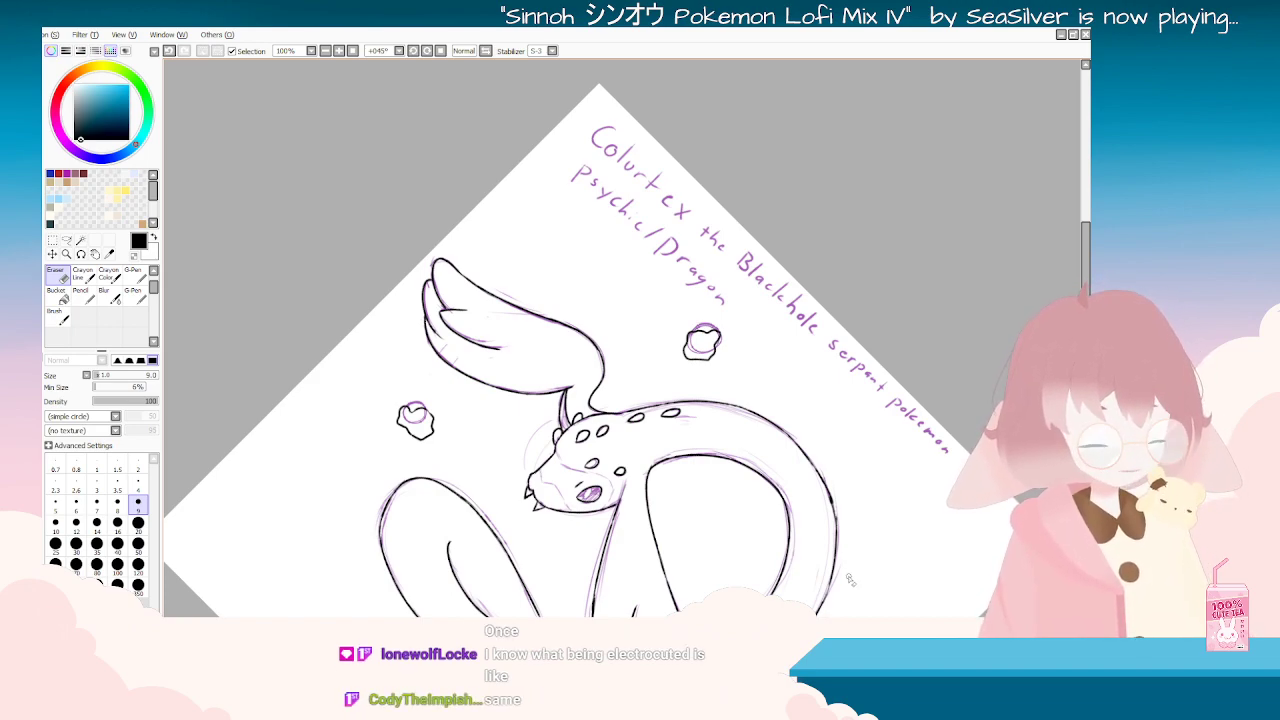
Step: Examine the completed outer neck line at 100% from several canvas rotations
key(End)
key(End)
key(End)
key(End)
key(End)
key(End)
key(End)
key(End)
key(End)
key(End)
key(End)
key(End)
key(End)
key(End)
key(End)
key(End)
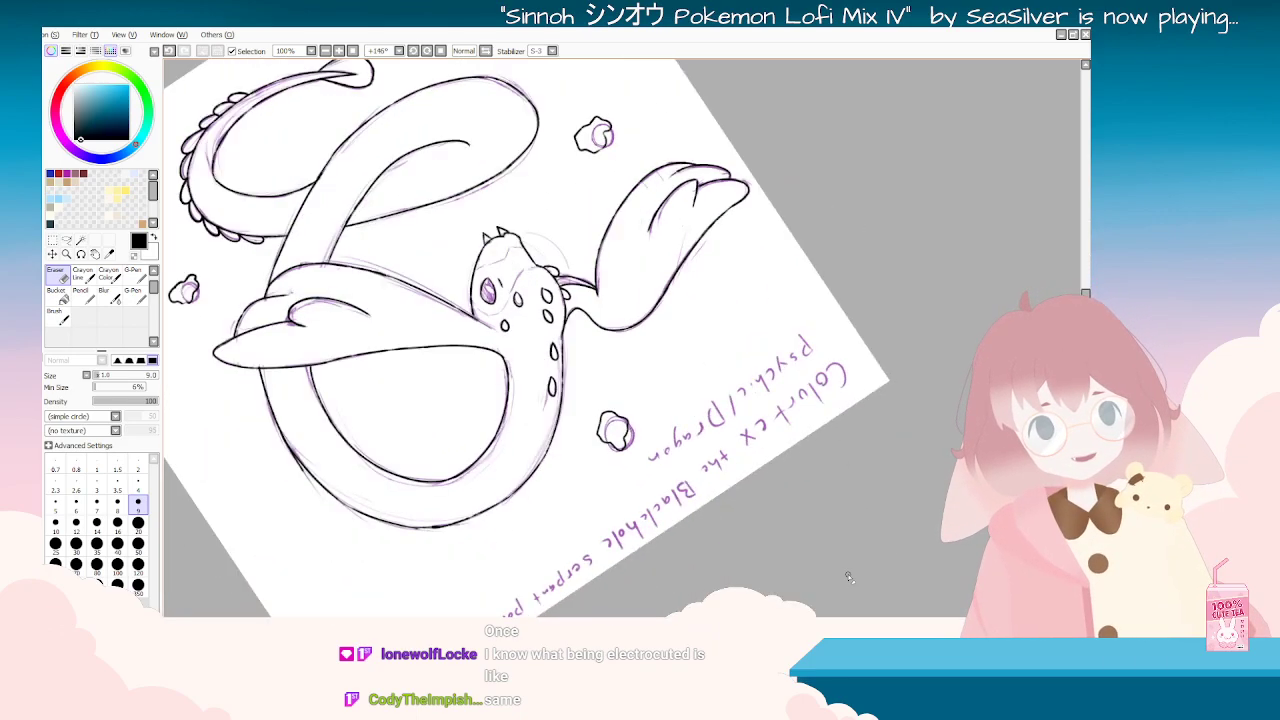
key(Delete)
key(Delete)
key(Delete)
key(Delete)
key(Delete)
key(Delete)
key(Delete)
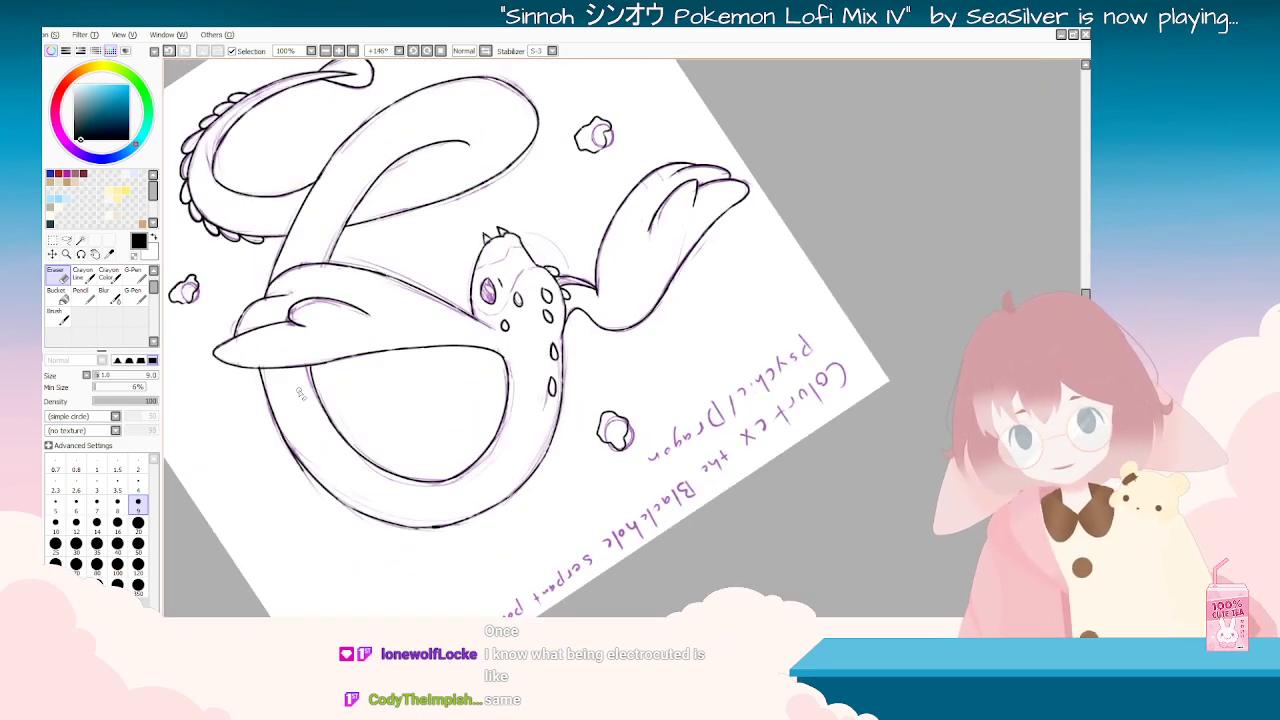
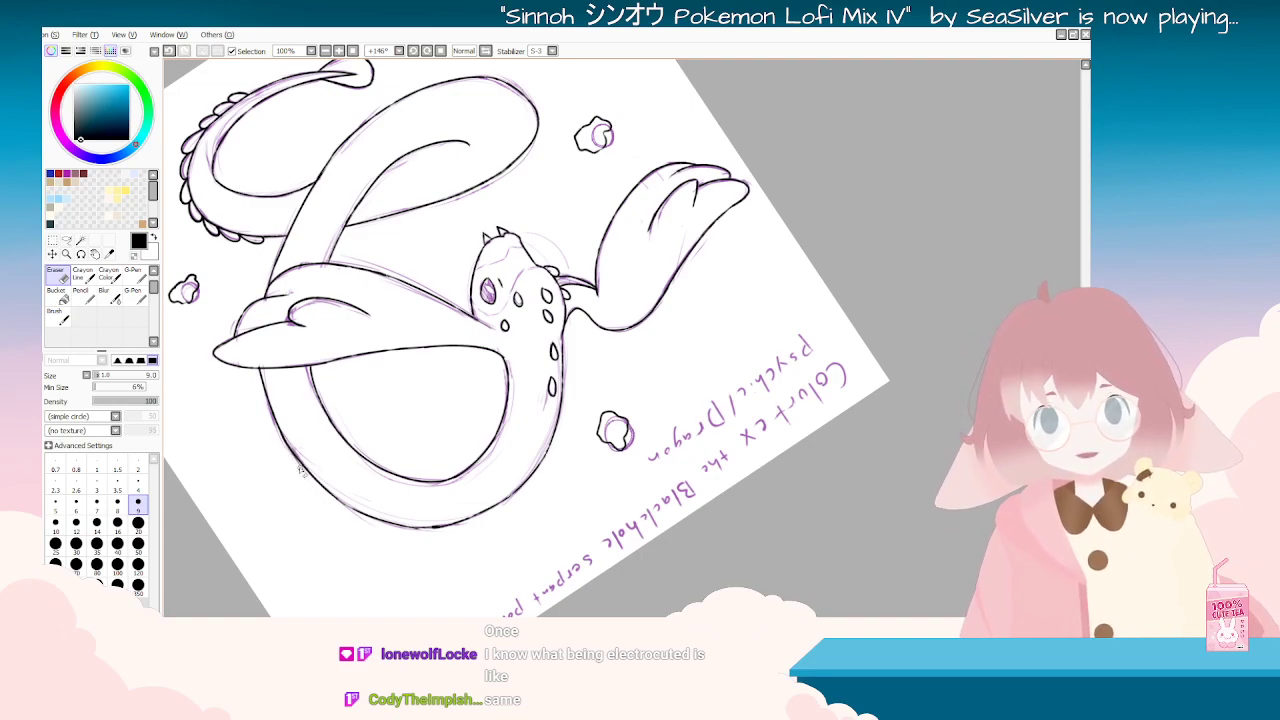
key(Delete)
key(Delete)
key(Delete)
key(Delete)
key(Delete)
key(Delete)
key(Delete)
key(Delete)
key(Delete)
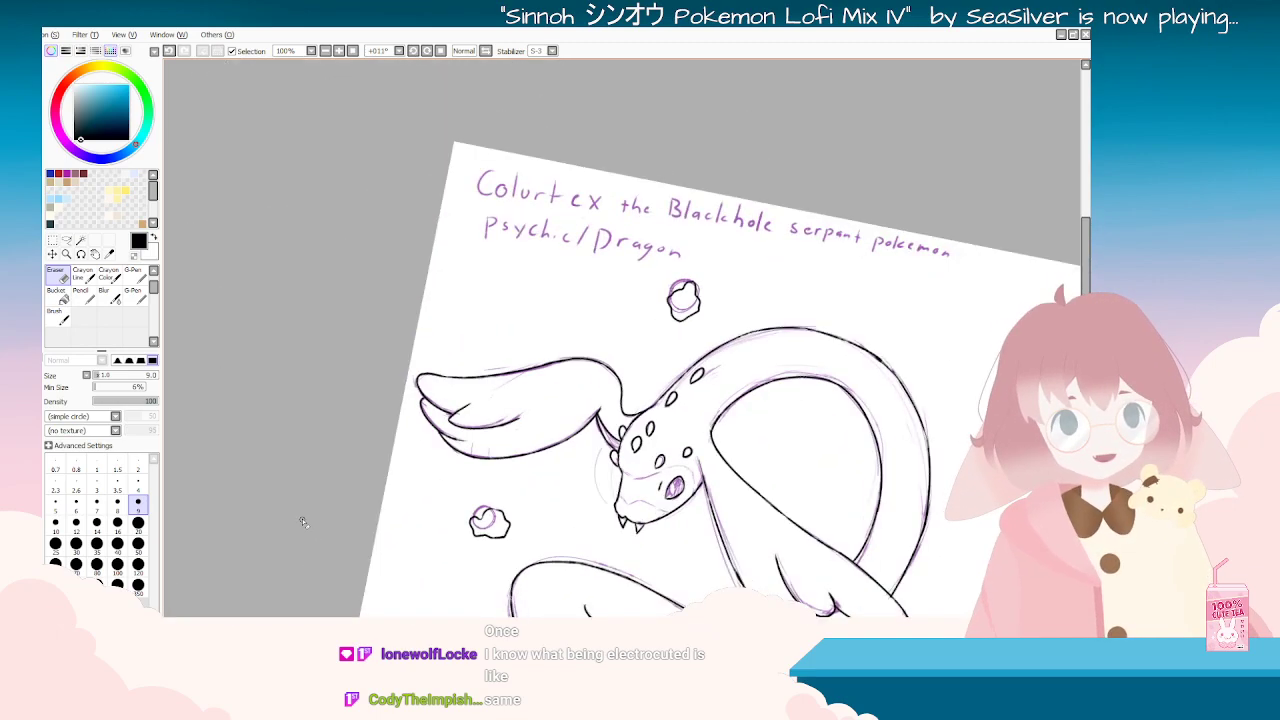
Step: Examine the whole inked serpent upright and zoomed out, and its head, spots and neck close up at 150%
scroll(303, 521, down, 3)
key(Home)
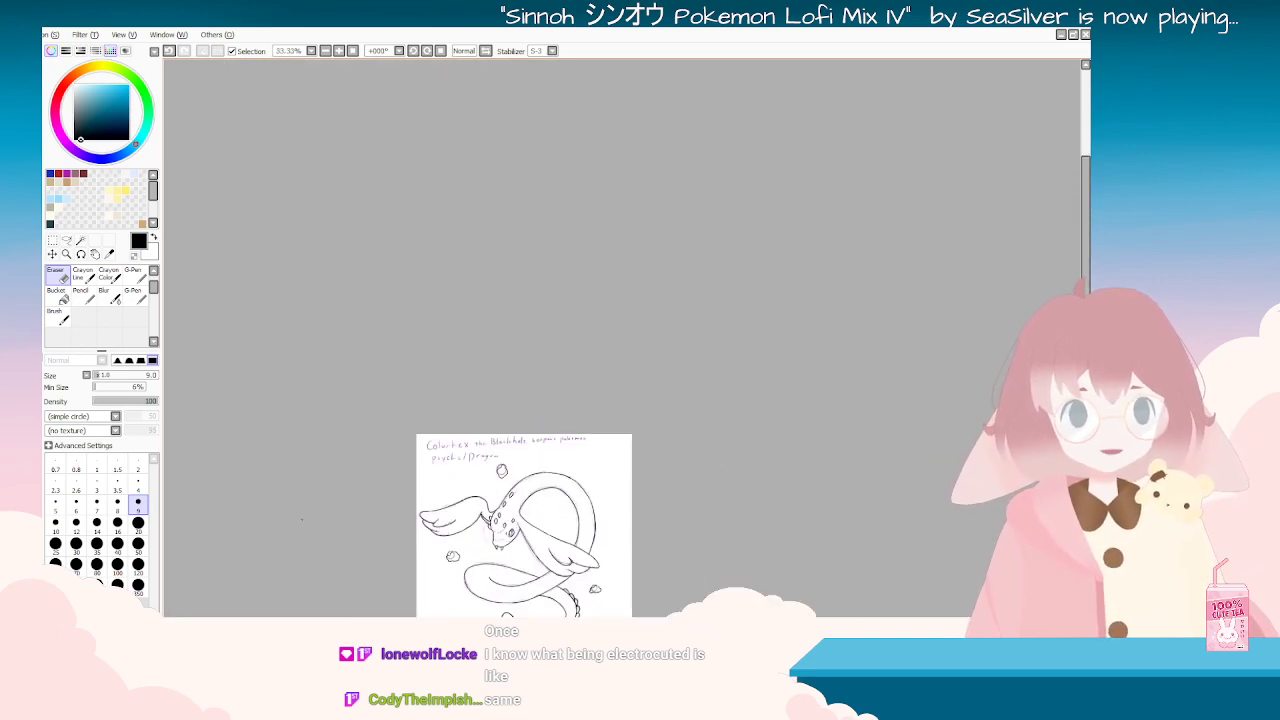
drag(1086, 235, 1086, 301)
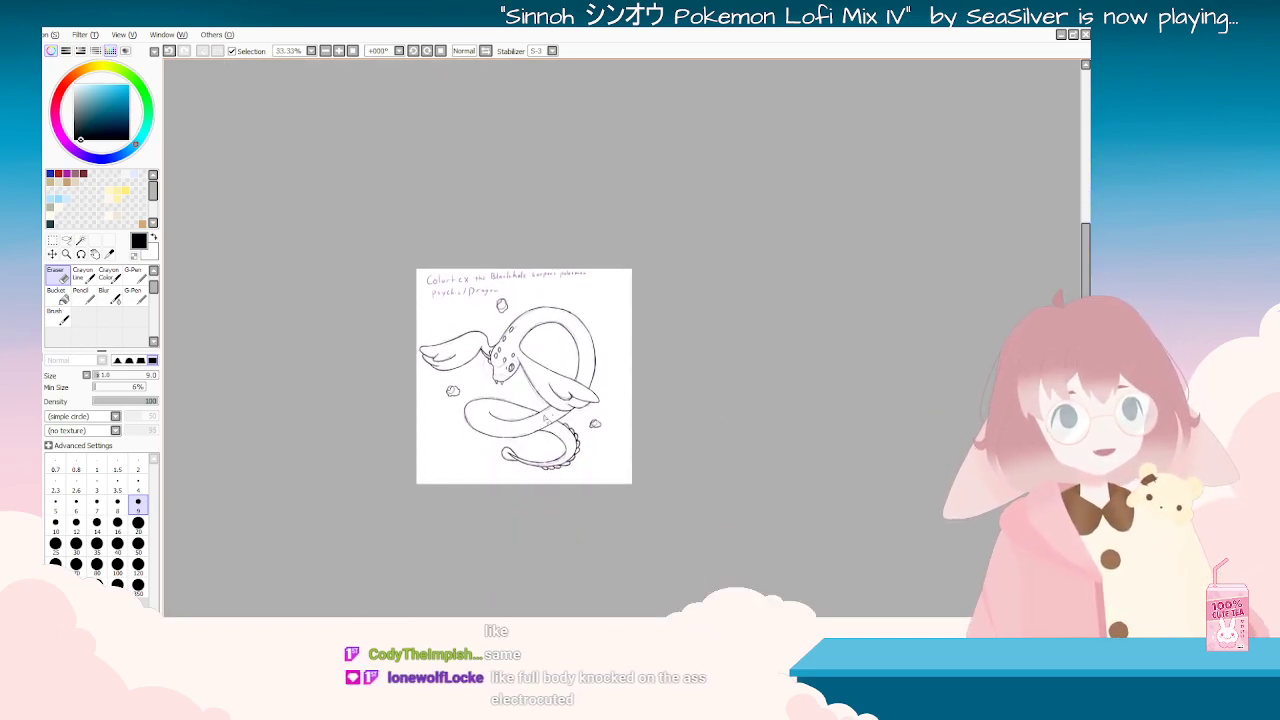
scroll(480, 379, up, 2)
scroll(480, 369, up, 2)
key(Delete)
key(Delete)
key(Delete)
key(Delete)
key(Delete)
key(Delete)
key(Delete)
key(Delete)
key(Delete)
key(Delete)
key(Delete)
key(Delete)
key(Delete)
key(Delete)
key(Delete)
key(Delete)
key(Delete)
key(Delete)
key(Delete)
key(Delete)
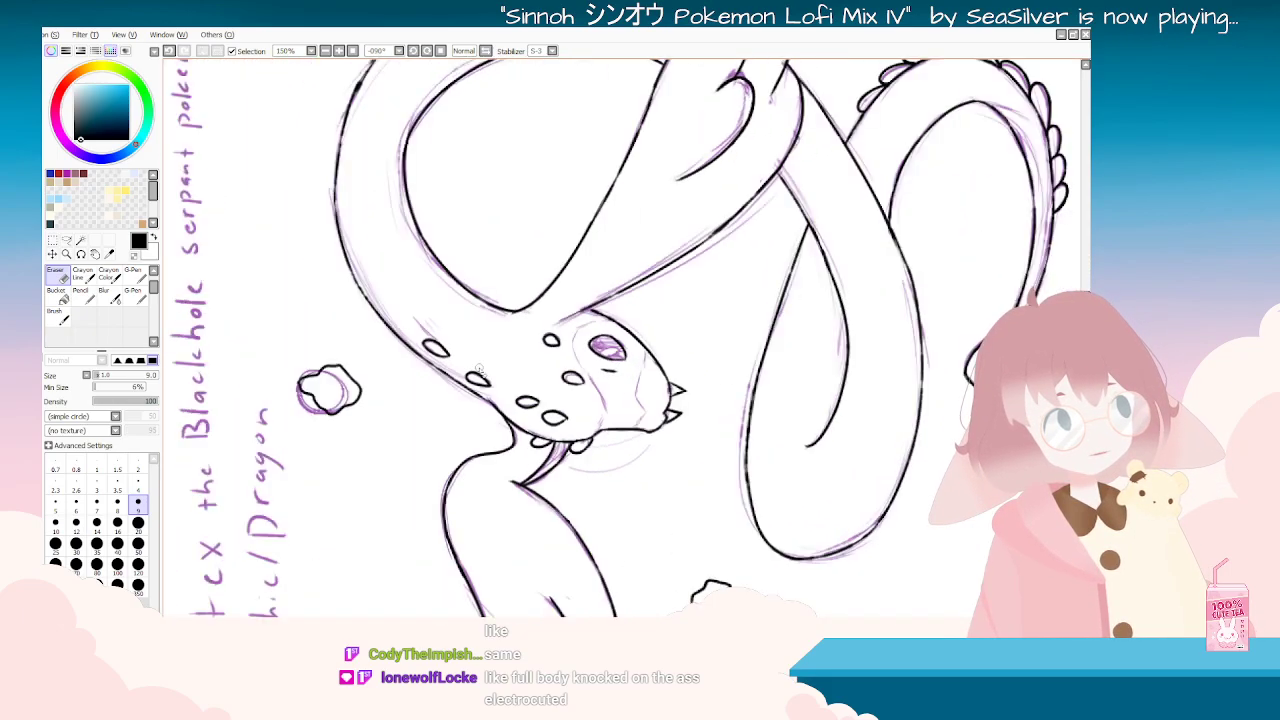
Step: Examine the inked head, spots and neck loop against the purple sketch at 150% from several canvas rotations
key(Delete)
key(Delete)
key(End)
key(End)
key(End)
key(End)
key(End)
key(End)
key(End)
key(End)
key(End)
key(End)
key(End)
key(End)
key(End)
key(End)
key(End)
key(End)
key(End)
key(End)
key(End)
key(End)
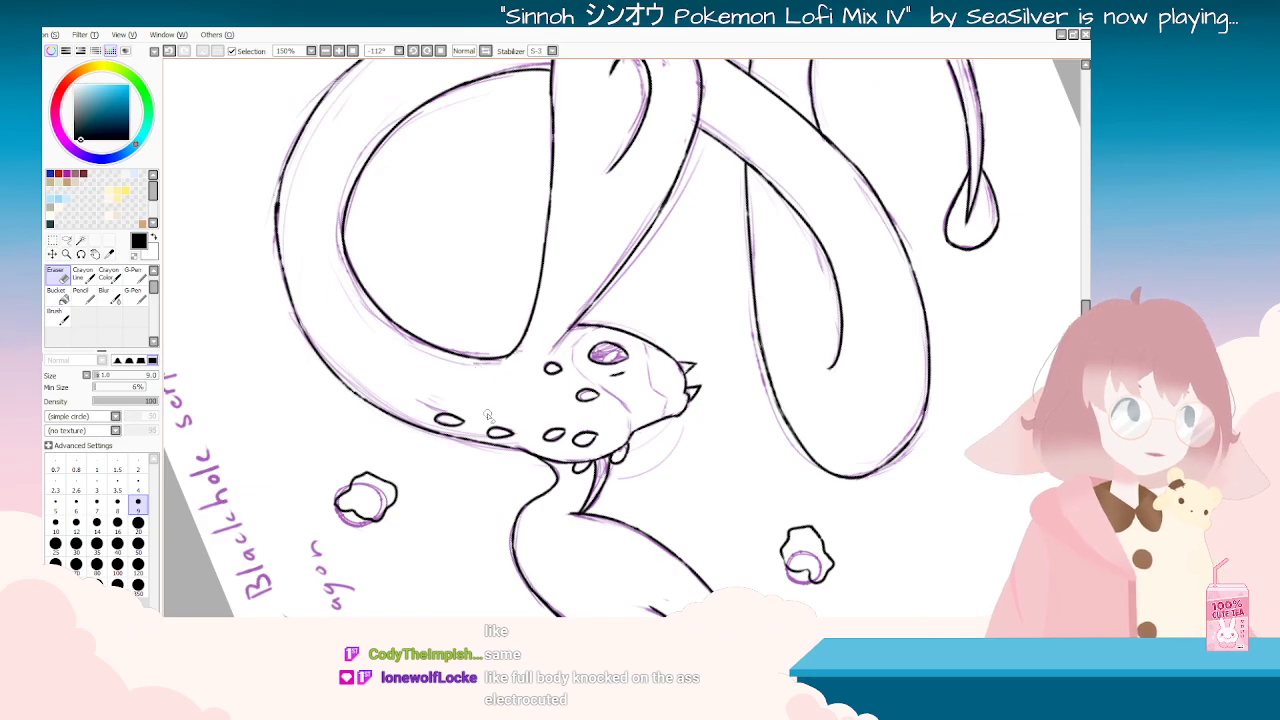
key(End)
key(End)
key(End)
key(End)
key(End)
key(End)
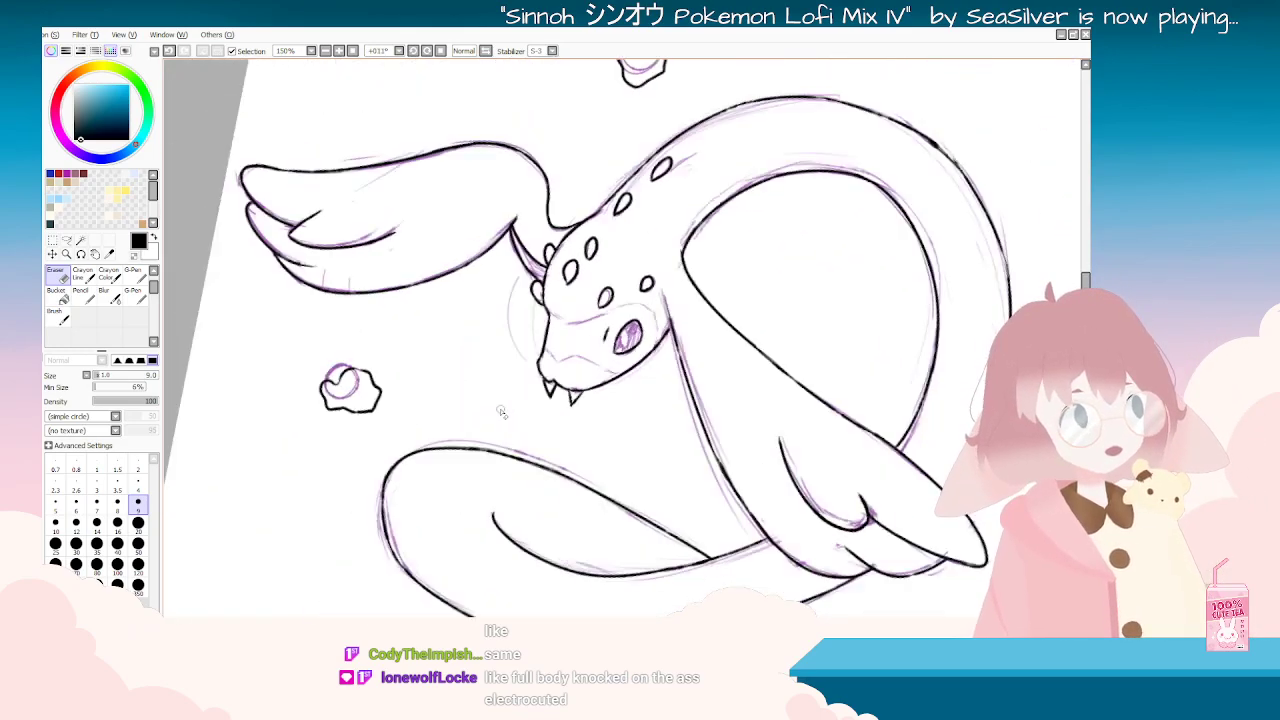
Step: Hide the purple sketch and examine the whole serpent's line art alone at 75% from several canvas rotations
key(Page_Down)
key(Page_Down)
key(Delete)
key(Delete)
key(Delete)
key(Delete)
key(Delete)
key(Delete)
key(Delete)
key(Delete)
key(Delete)
key(Delete)
key(Delete)
key(Delete)
key(Delete)
key(Delete)
key(Delete)
key(Delete)
key(Delete)
key(Delete)
key(Delete)
key(Delete)
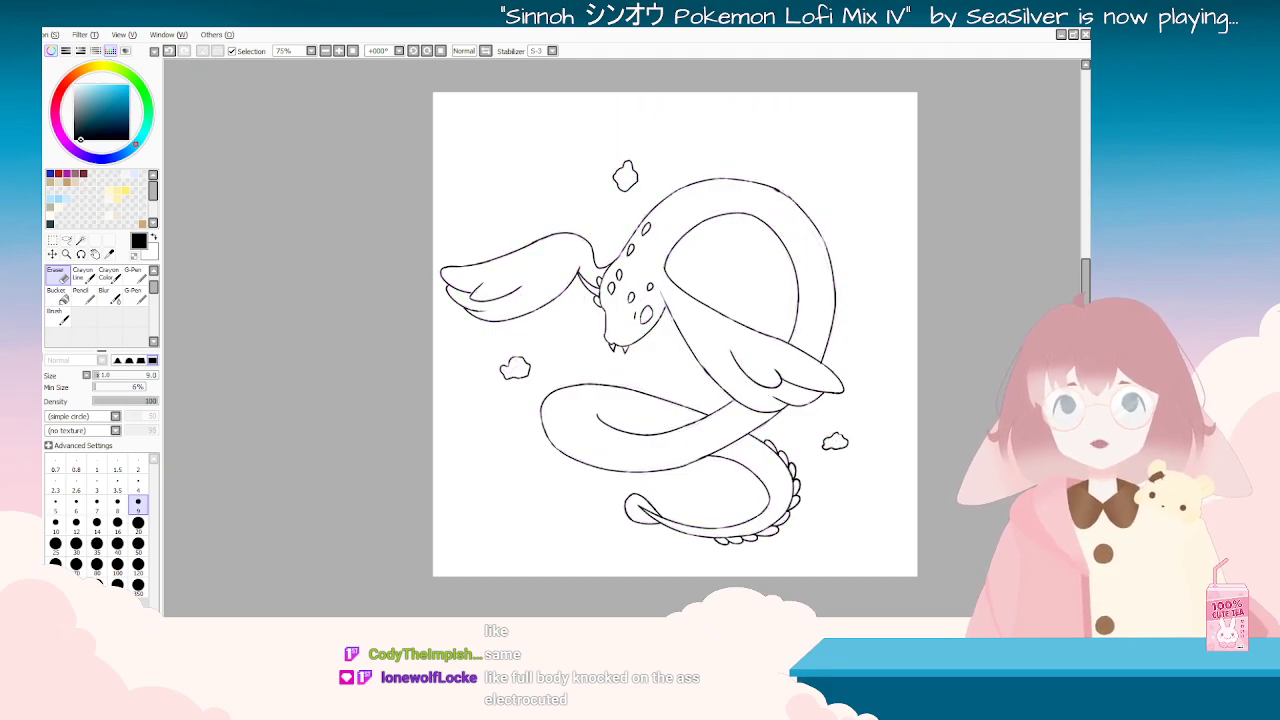
key(End)
key(End)
key(End)
key(End)
key(End)
key(End)
key(End)
key(End)
key(End)
key(End)
key(End)
key(End)
key(End)
key(End)
key(End)
key(End)
key(End)
key(End)
key(End)
key(End)
key(End)
key(End)
key(End)
key(End)
key(End)
key(End)
key(End)
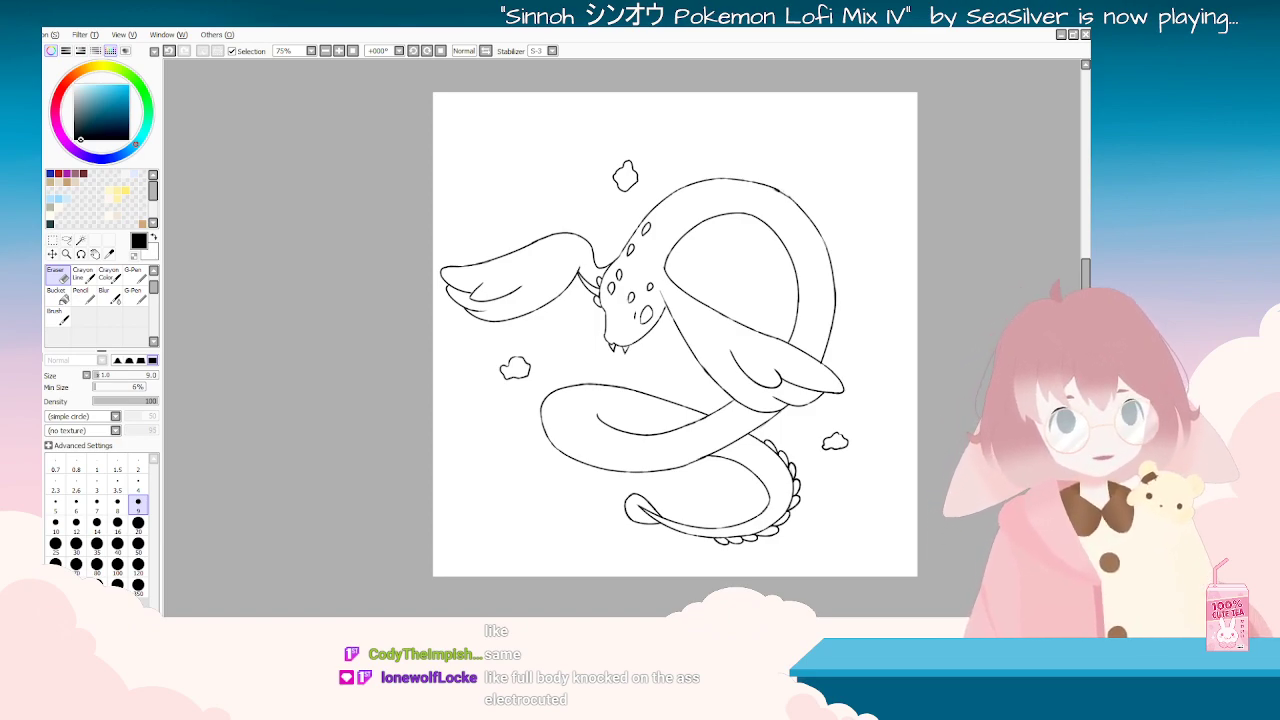
key(End)
key(End)
key(End)
key(End)
key(End)
key(End)
key(End)
key(End)
key(End)
key(End)
key(End)
key(End)
key(End)
key(End)
key(End)
key(End)
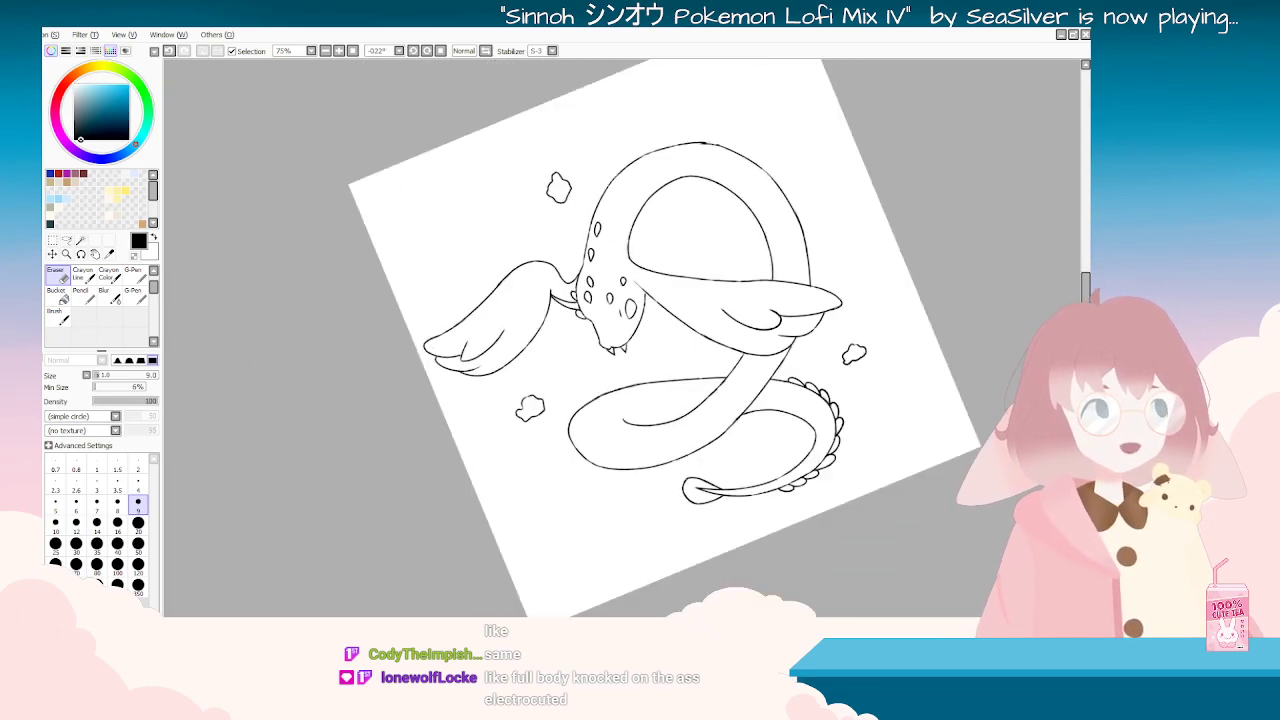
Step: Examine the sketch-free line art of the head, wings and neck loop closer, at 100% with the canvas upright
key(End)
key(End)
key(End)
key(Delete)
key(Delete)
scroll(621, 272, up, 3)
key(End)
key(End)
key(End)
key(End)
key(End)
key(End)
key(End)
key(End)
key(End)
key(End)
key(End)
key(End)
key(End)
key(End)
key(End)
key(End)
key(End)
key(End)
key(End)
key(End)
scroll(620, 273, down, 2)
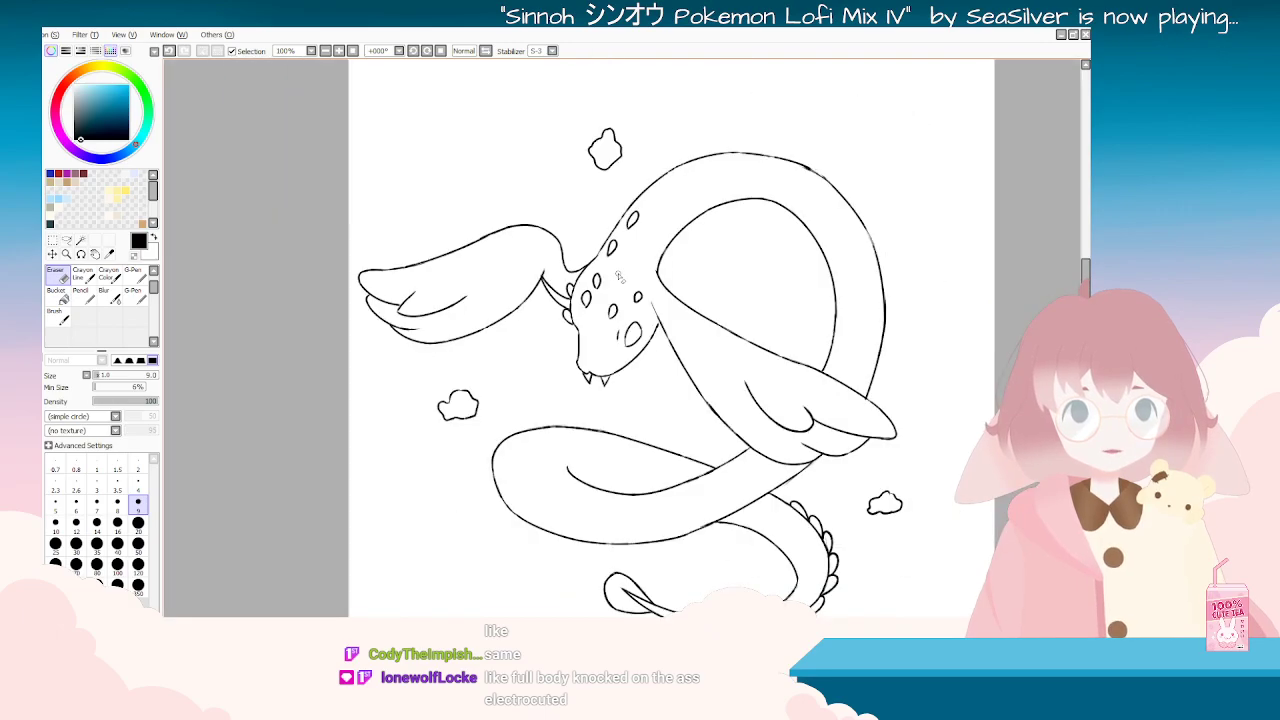
Step: Show the purple sketch again and examine the serpent's face, eye and spots at 150% with the canvas rotated
scroll(620, 277, down, 1)
key(End)
key(End)
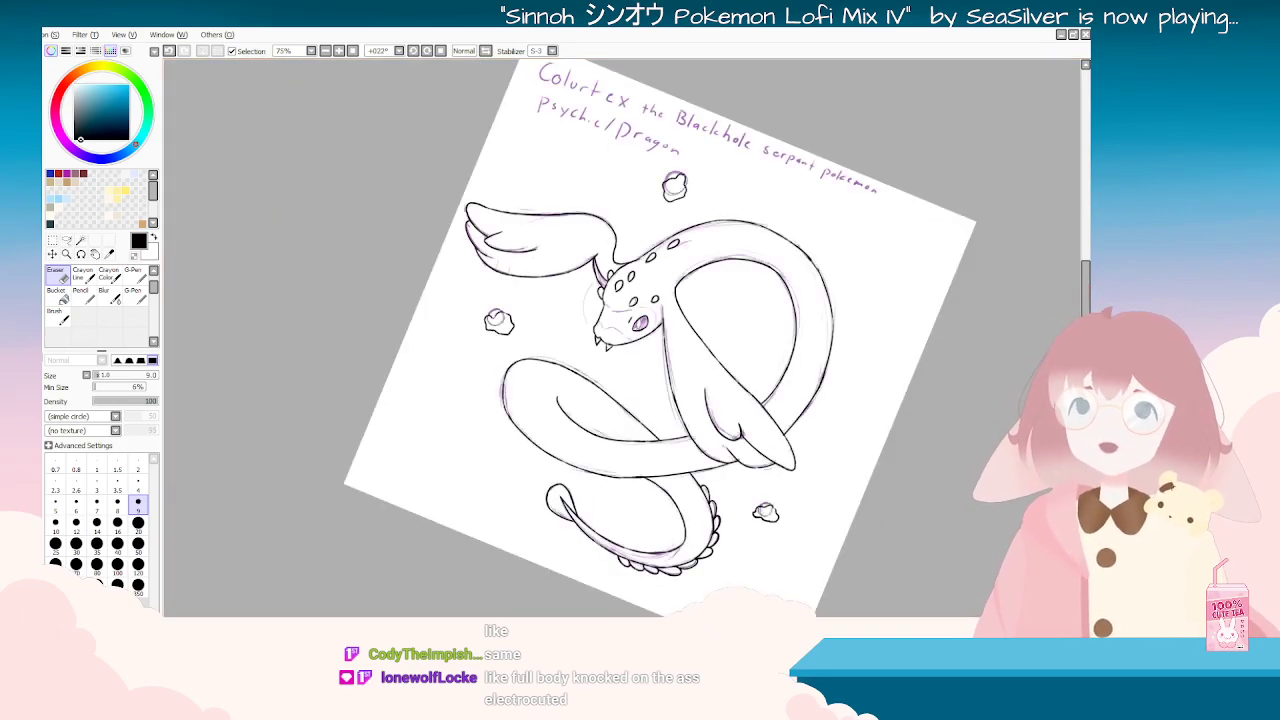
key(Delete)
key(Delete)
key(Delete)
key(Delete)
scroll(627, 278, up, 2)
key(Delete)
key(Delete)
key(Delete)
key(Delete)
key(Delete)
key(Delete)
key(Delete)
key(Delete)
key(Delete)
key(Delete)
key(Delete)
key(Delete)
key(Delete)
key(Delete)
key(Delete)
key(Delete)
key(Delete)
key(Delete)
key(Delete)
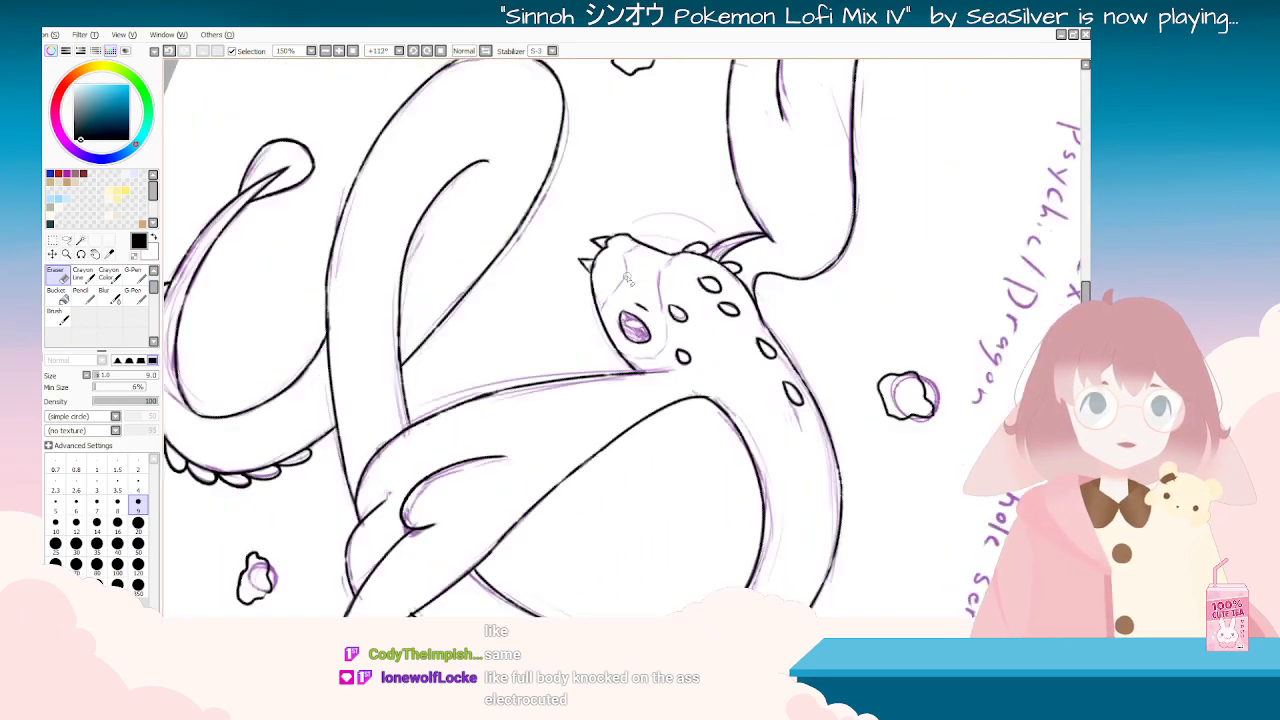
Step: Ink black facet lines inside the floating rock below the serpent's left wing with the size 4 brush
key(Delete)
key(Delete)
key(Delete)
key(Delete)
key(Delete)
key(Delete)
key(Delete)
key(Delete)
key(Delete)
key(Delete)
scroll(628, 278, down, 4)
key(Delete)
key(Delete)
key(Delete)
key(End)
key(End)
scroll(633, 270, up, 2)
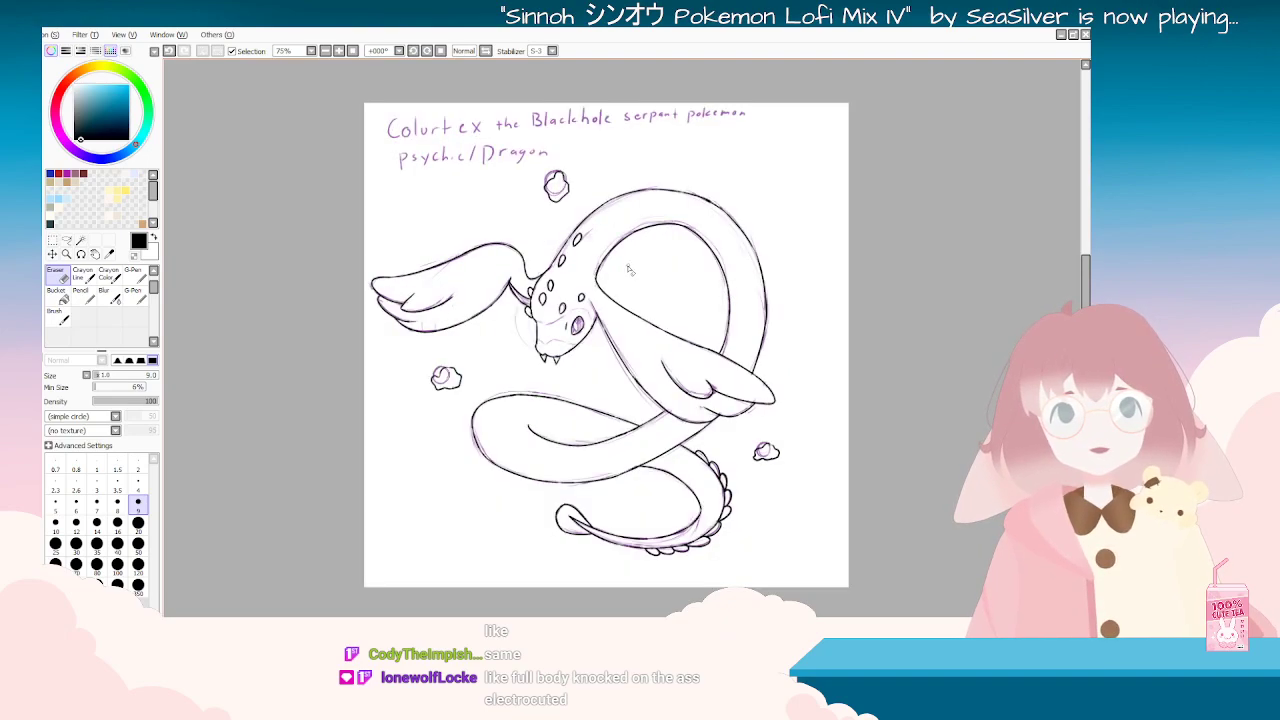
scroll(538, 400, up, 4)
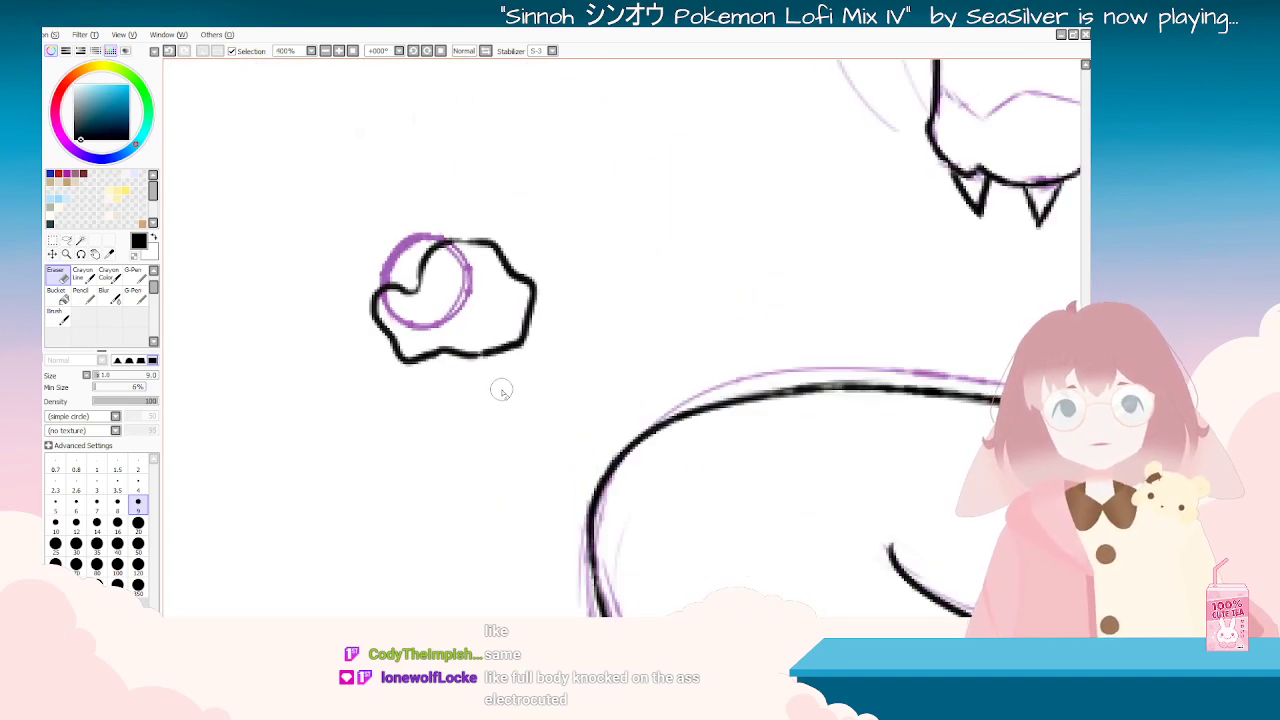
key(b)
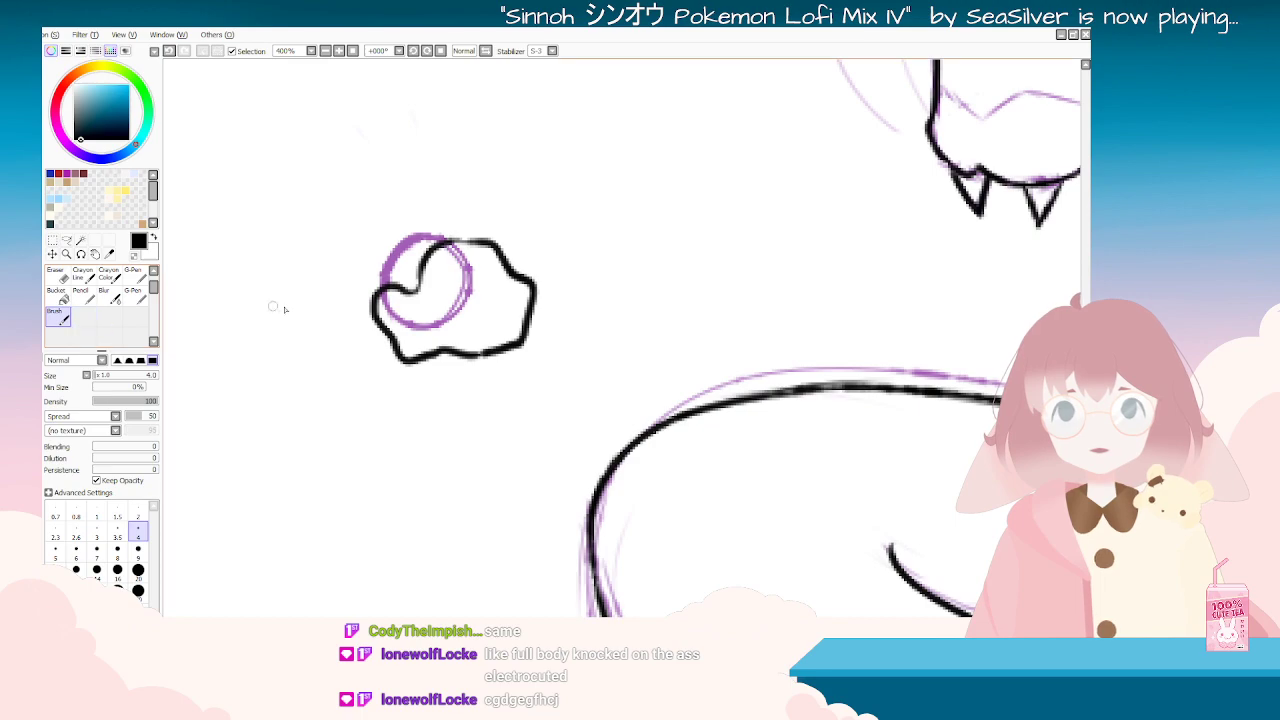
mouse_move(465, 244)
mouse_down()
mouse_move(458, 296)
mouse_move(360, 320)
mouse_up()
key(ctrl+z)
drag(460, 296, 383, 315)
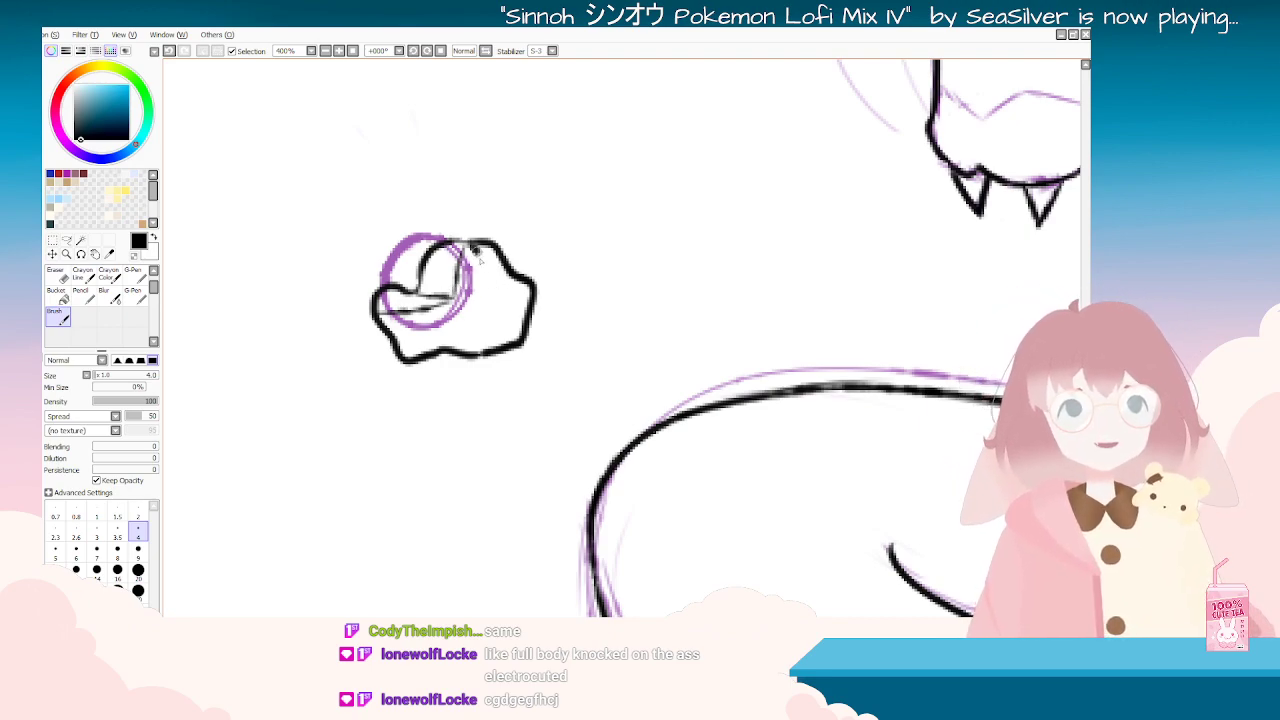
mouse_move(465, 244)
mouse_down()
mouse_move(496, 289)
mouse_move(486, 260)
mouse_up()
Step: Ink black facet lines inside the small floating rock beside the serpent's scalloped tail
key(Delete)
key(Delete)
key(Delete)
scroll(487, 254, down, 3)
key(Delete)
key(Delete)
key(Delete)
key(Delete)
key(Delete)
key(Delete)
key(Delete)
key(Delete)
key(Delete)
key(Delete)
key(Delete)
key(Delete)
key(Delete)
key(Delete)
key(Delete)
key(Delete)
key(Delete)
key(Delete)
key(Delete)
key(Delete)
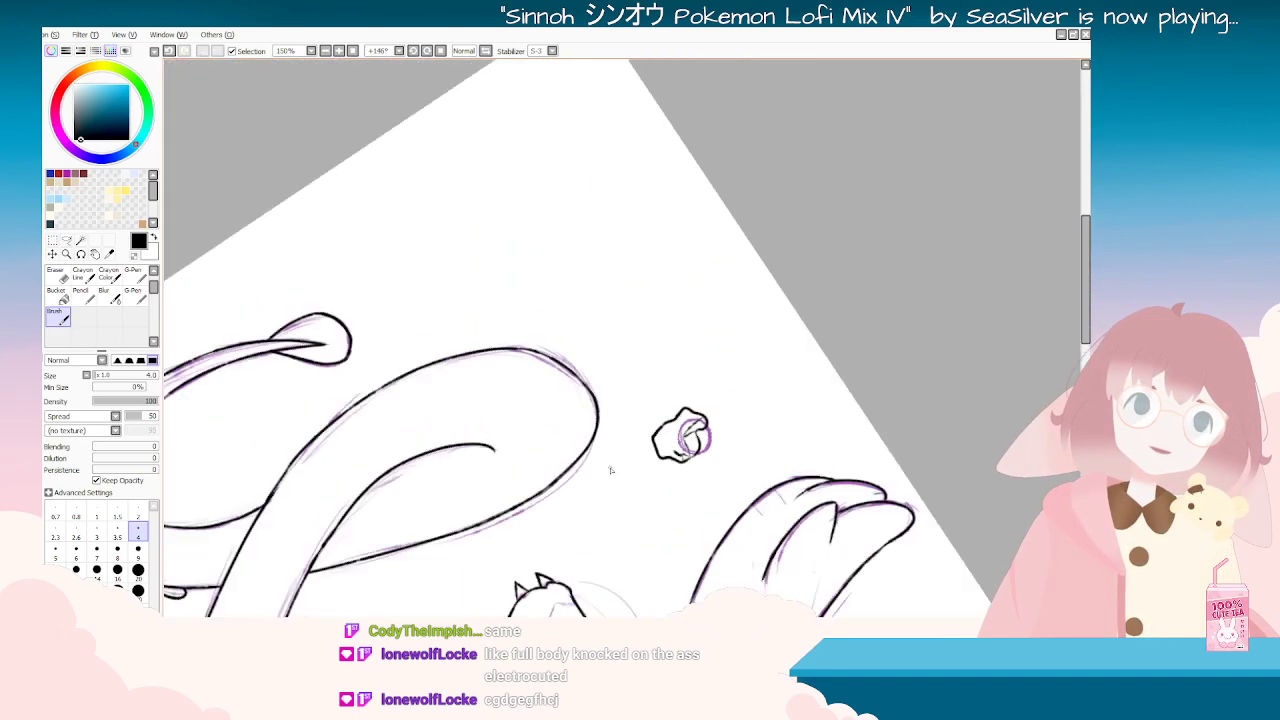
scroll(715, 378, down, 2)
scroll(738, 374, down, 1)
scroll(940, 392, up, 5)
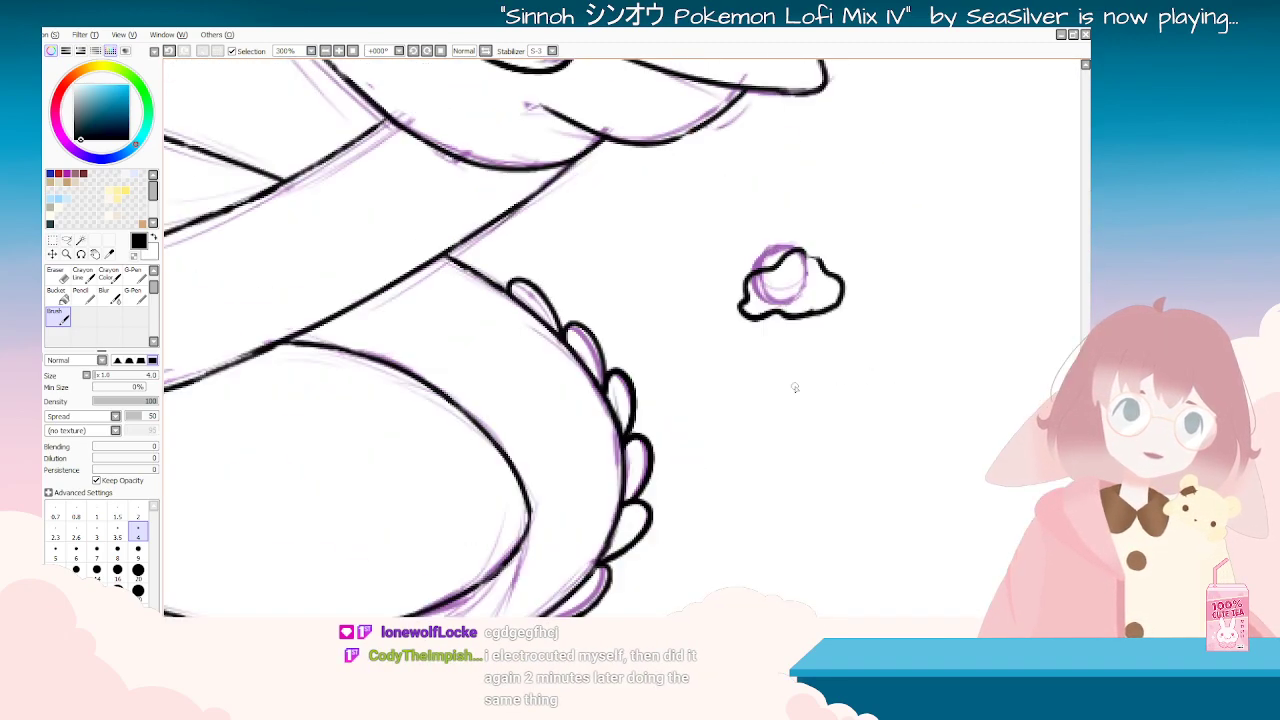
drag(782, 262, 758, 296)
mouse_move(804, 256)
mouse_down()
mouse_move(787, 274)
mouse_move(826, 266)
mouse_move(769, 390)
mouse_move(530, 218)
mouse_move(485, 402)
mouse_up()
Step: Ink a bent facet line from peak to lower edge inside the floating rock beneath the Psychic/Dragon caption
scroll(820, 265, down, 3)
scroll(826, 340, down, 2)
scroll(790, 200, up, 2)
scroll(775, 180, down, 3)
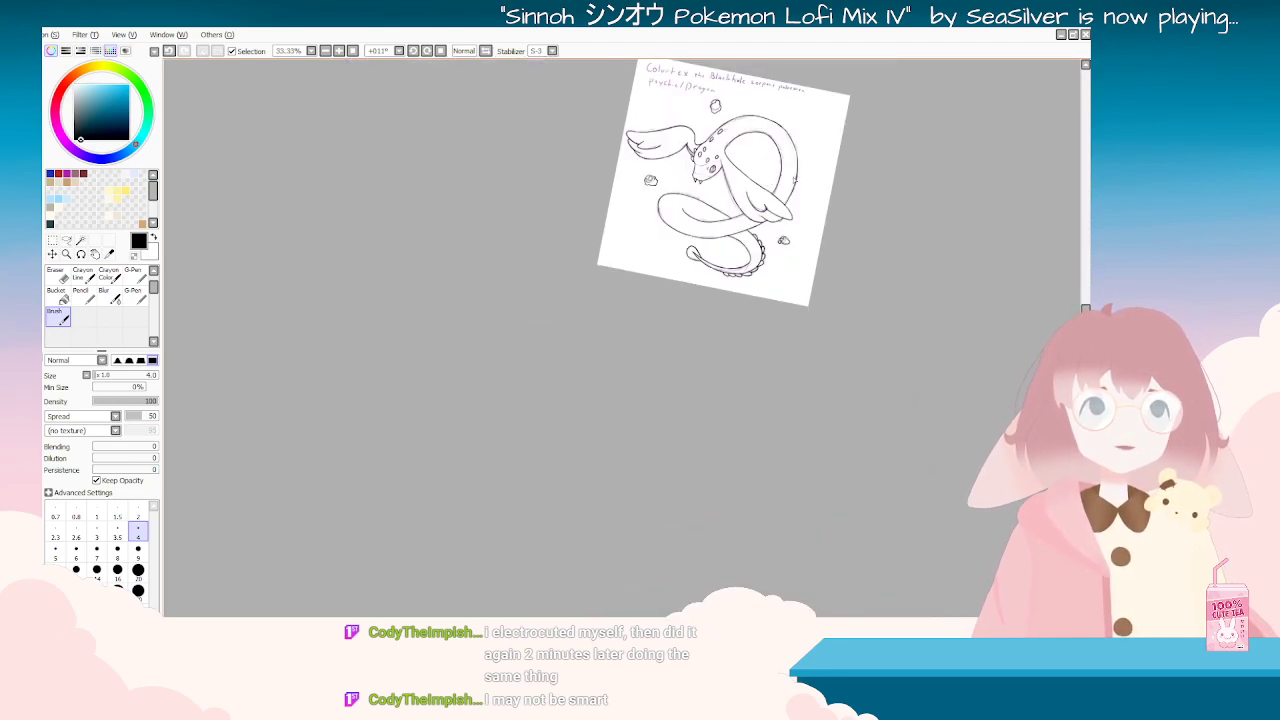
key(Delete)
key(Delete)
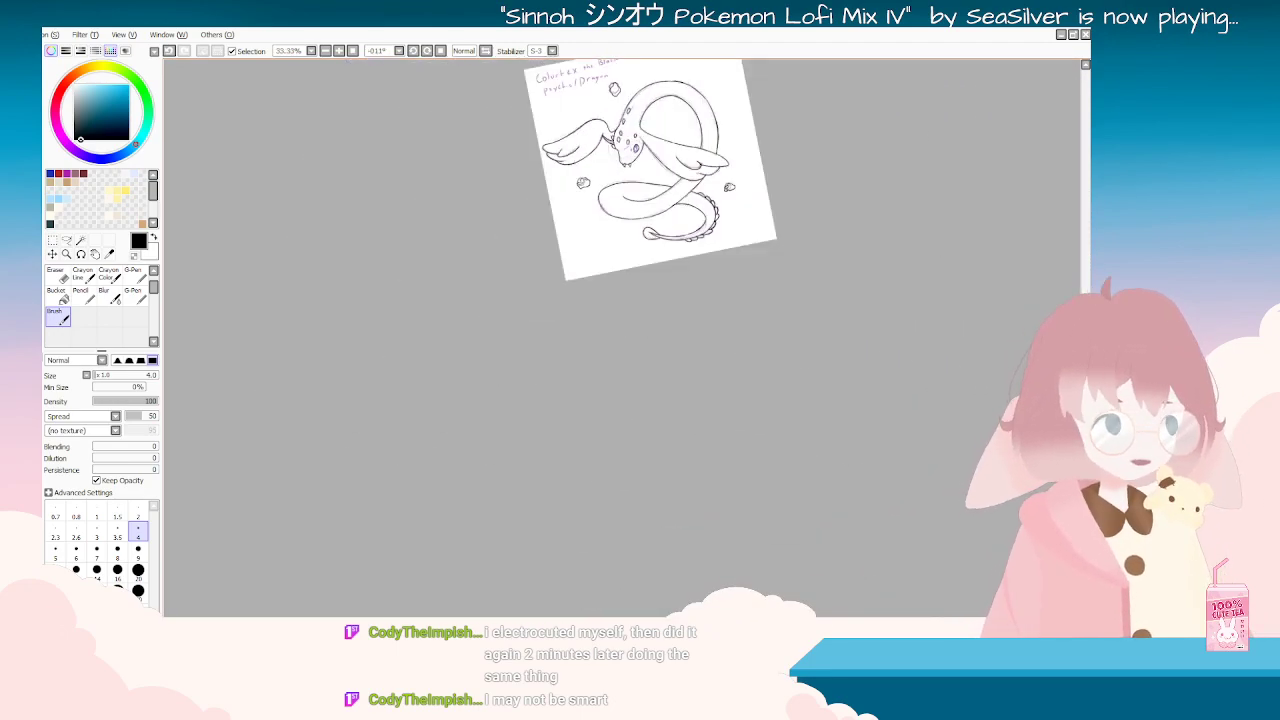
key(End)
key(End)
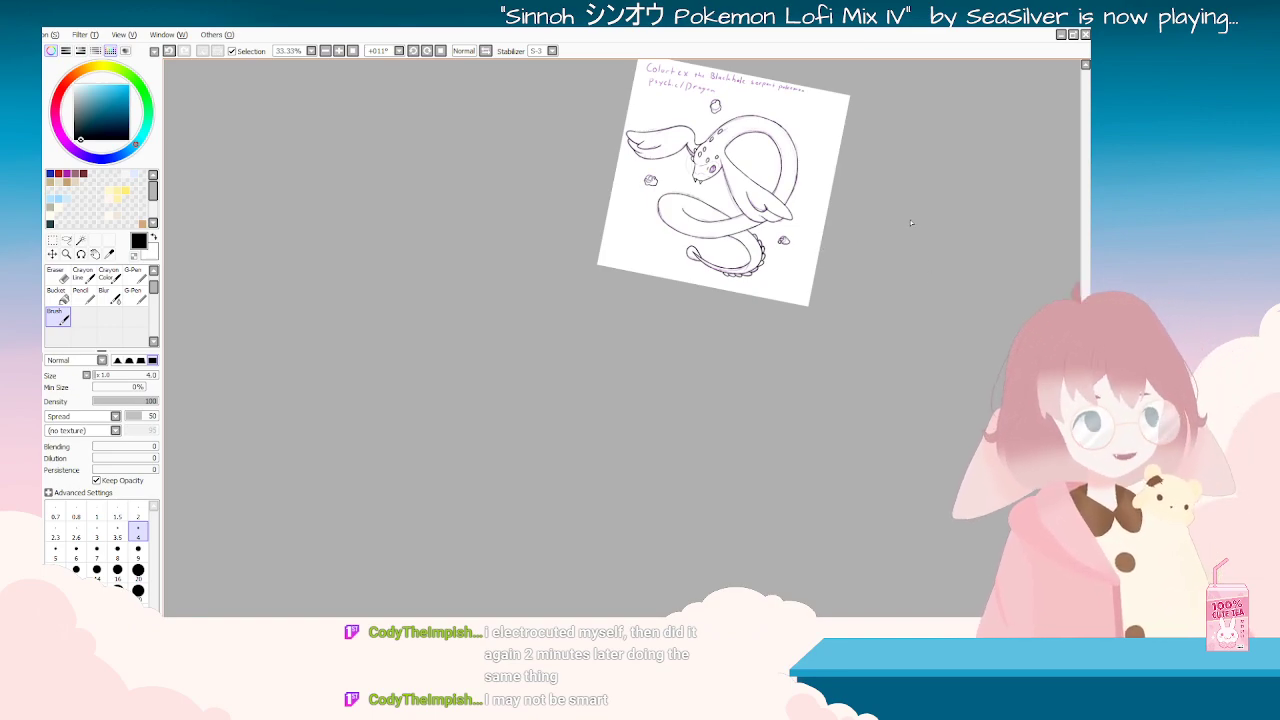
drag(1086, 350, 1086, 293)
key(Delete)
key(Delete)
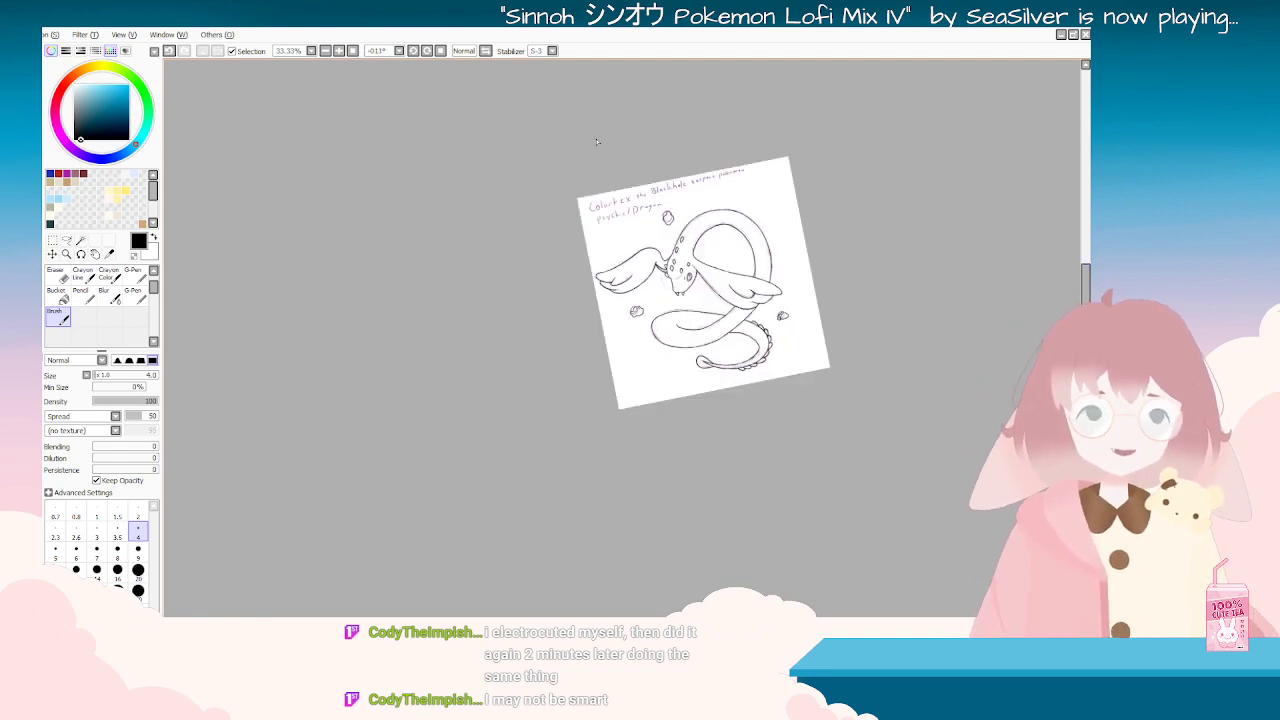
scroll(757, 279, up, 8)
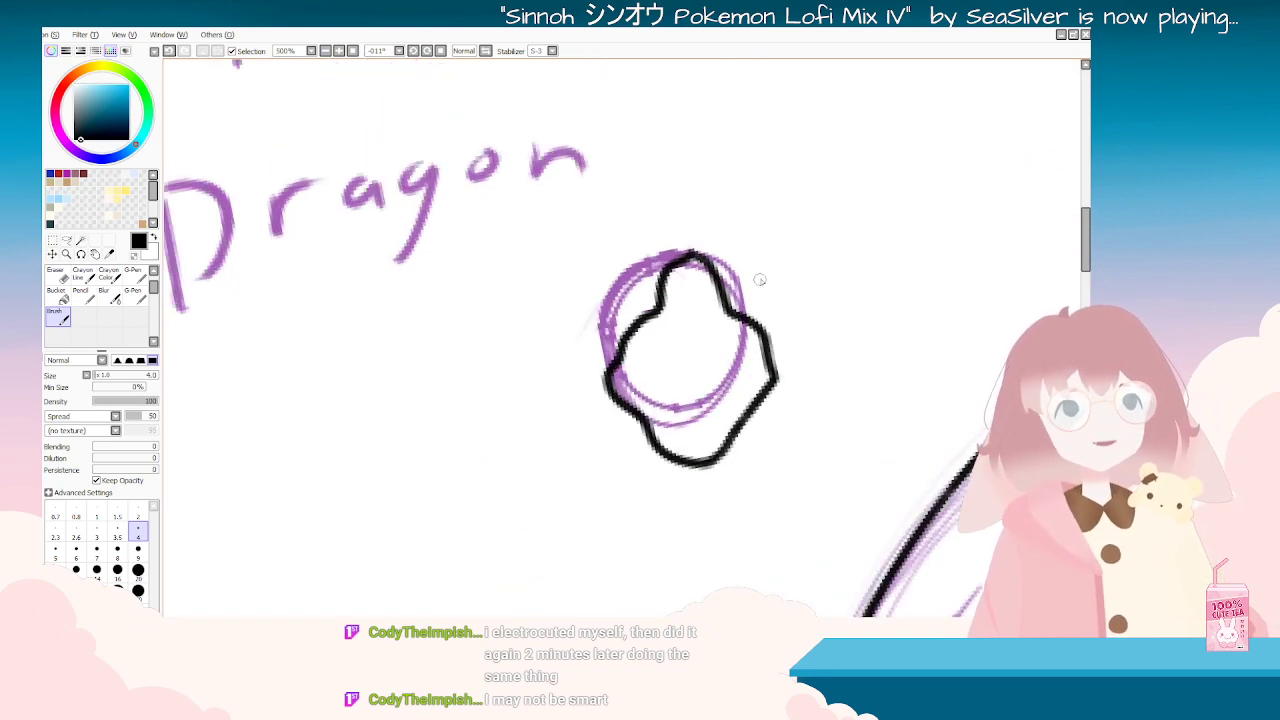
mouse_move(692, 268)
mouse_down()
mouse_move(697, 320)
mouse_move(683, 316)
mouse_move(638, 388)
mouse_up()
key(ctrl+z)
drag(690, 321, 638, 388)
key(ctrl+z)
mouse_move(694, 321)
mouse_down()
mouse_move(662, 361)
mouse_move(650, 415)
mouse_up()
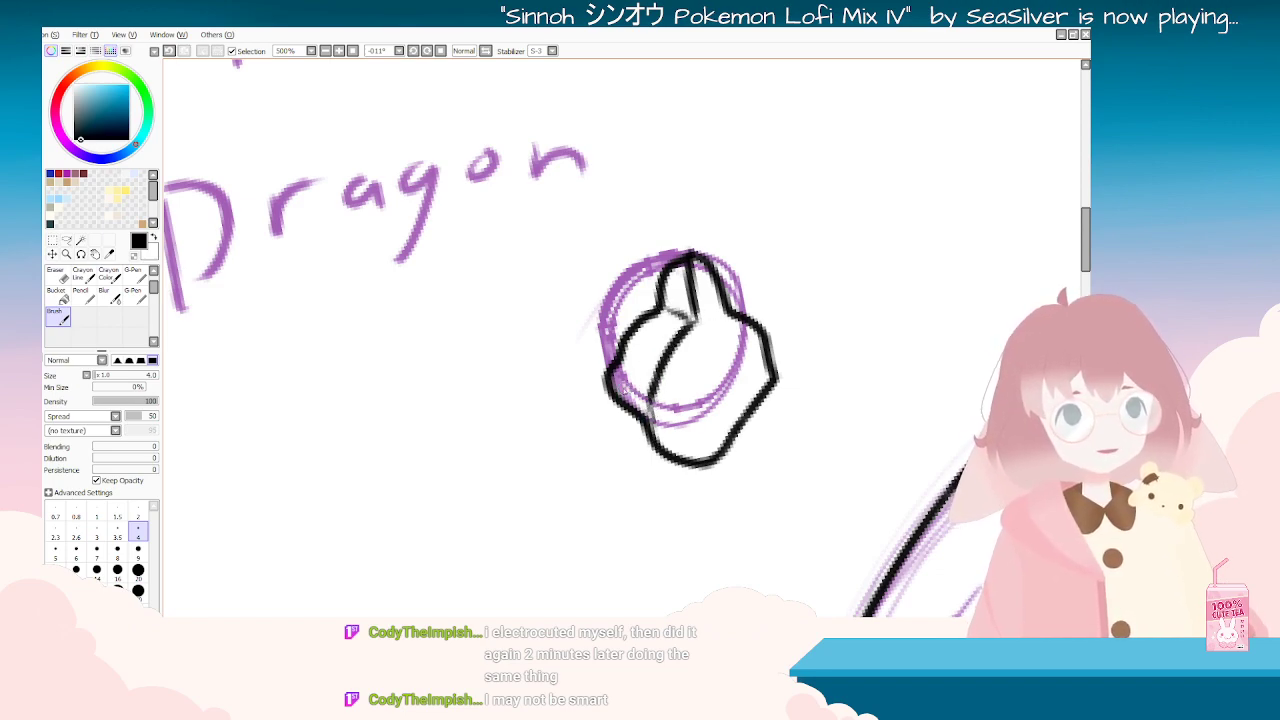
Step: Examine the rock beneath the caption at 500% with the canvas rotated, and view it within the whole drawing at 50%
key(Delete)
key(Delete)
key(Delete)
key(Delete)
key(Delete)
key(Delete)
key(Delete)
key(Delete)
key(Delete)
key(Delete)
key(Delete)
key(Delete)
key(Delete)
key(Delete)
key(Delete)
key(Delete)
key(Delete)
key(Delete)
key(Delete)
key(Delete)
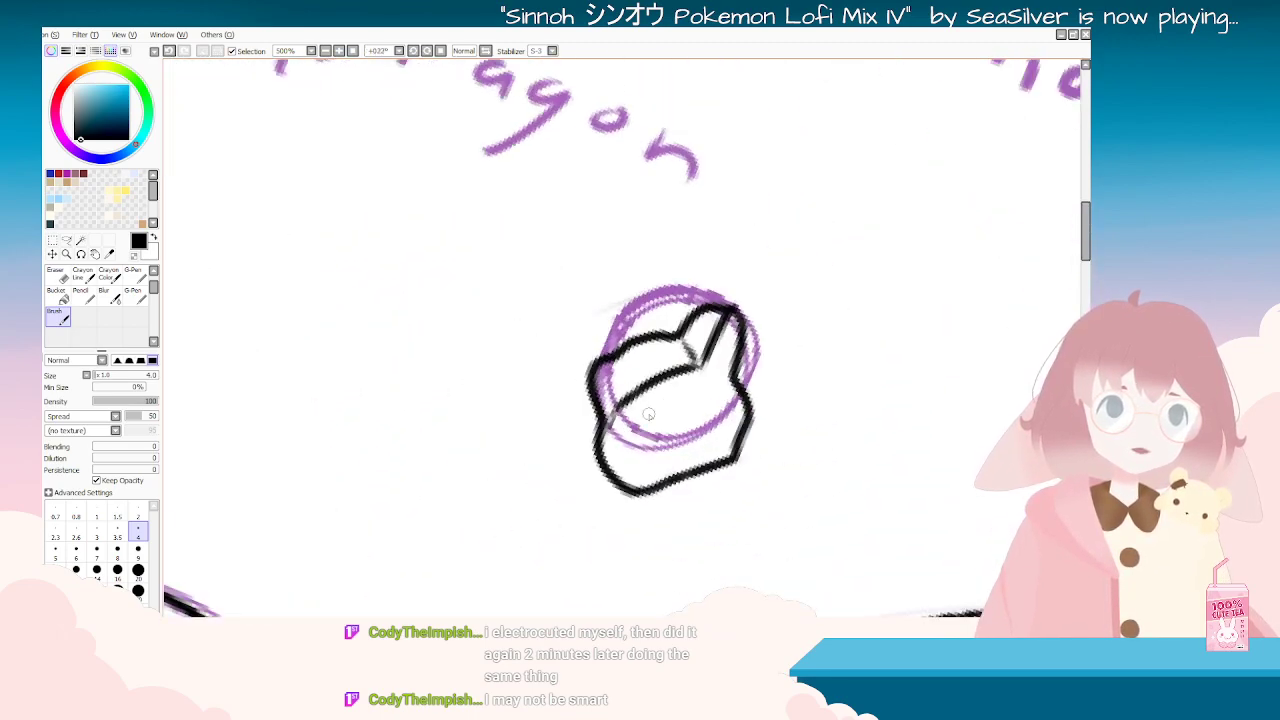
scroll(648, 413, down, 4)
key(Delete)
key(Delete)
key(Delete)
scroll(649, 413, down, 4)
scroll(724, 461, up, 1)
key(End)
key(End)
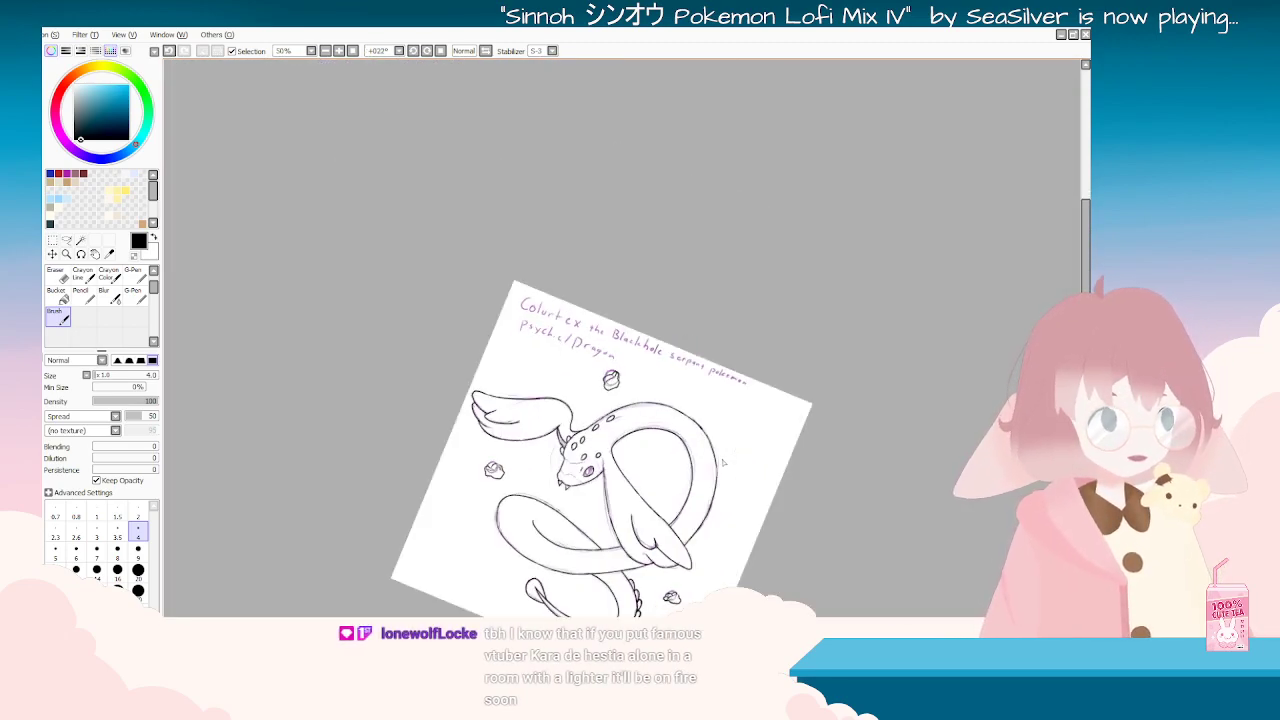
Step: Examine the whole serpent and its three rocks at 50% with the canvas rotated to 90°
key(Delete)
key(Delete)
key(Delete)
key(Delete)
key(Delete)
key(Delete)
key(Delete)
key(Delete)
key(Delete)
key(Delete)
key(Delete)
key(Delete)
key(Delete)
key(Delete)
key(Delete)
key(Delete)
key(Delete)
key(Delete)
key(Delete)
key(Delete)
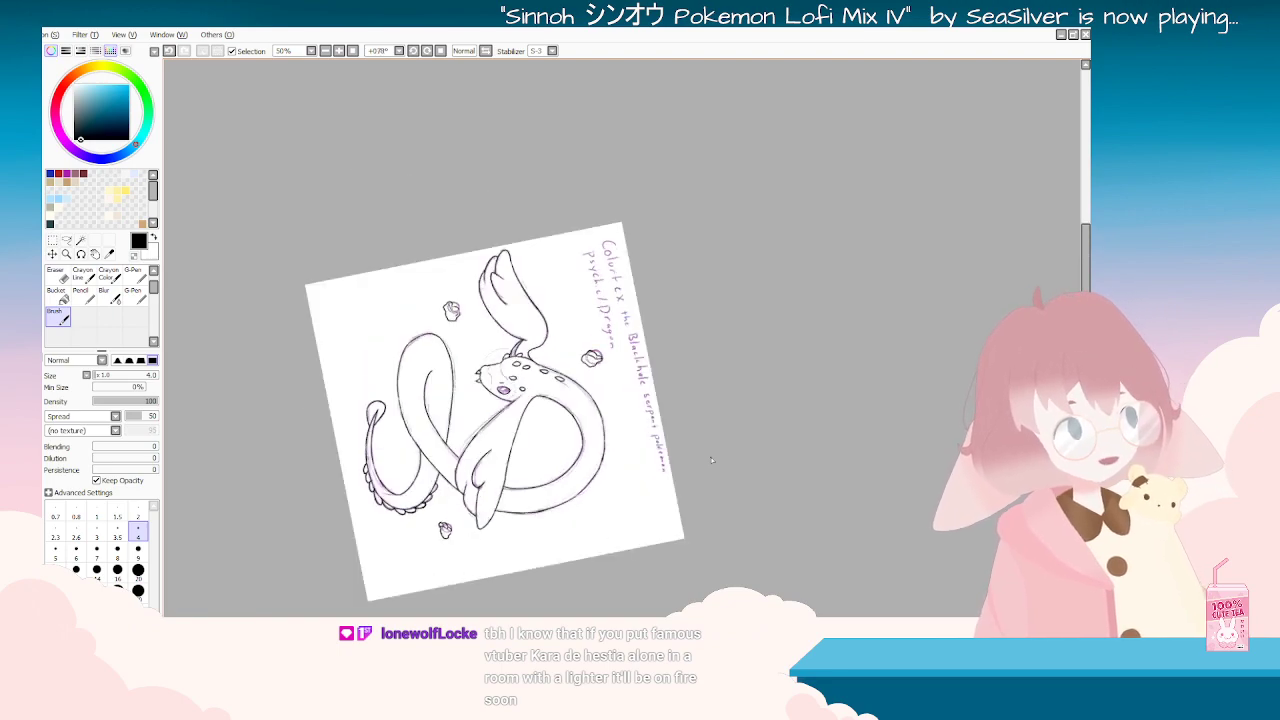
key(End)
key(End)
key(End)
key(Delete)
key(Delete)
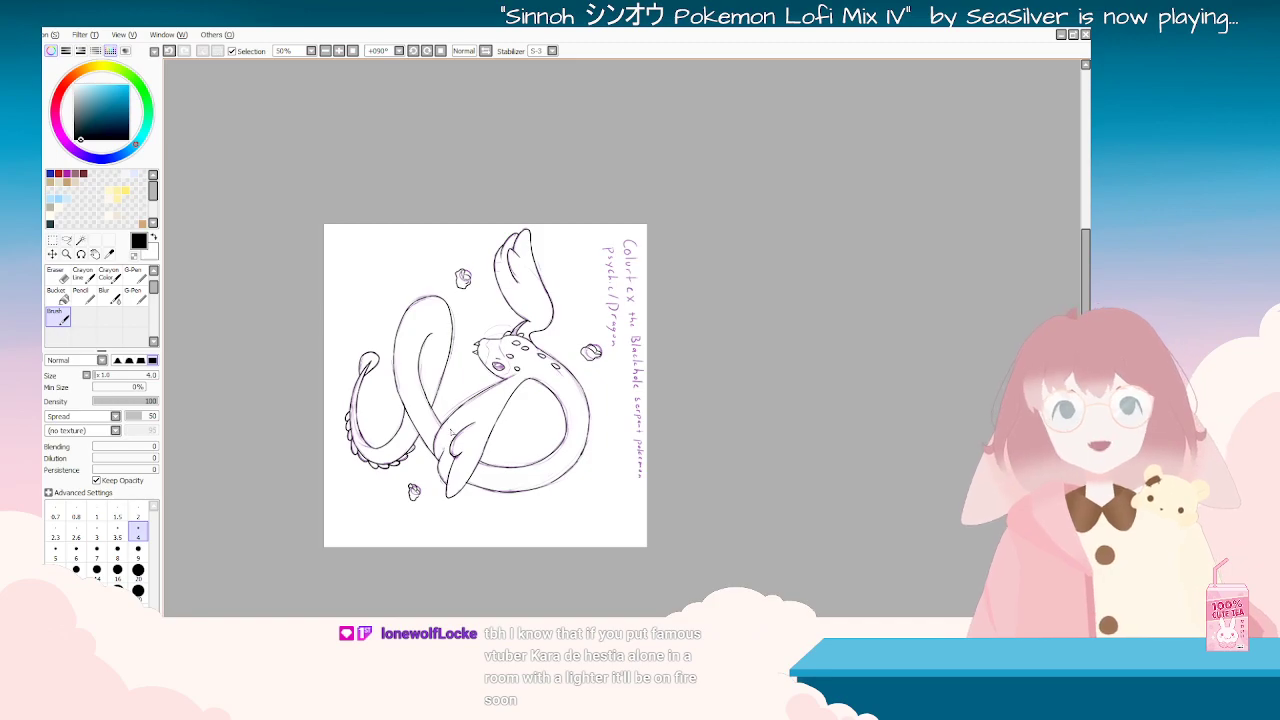
Step: Hide the purple sketch and its handwritten caption beneath the black line art of the serpent and rocks
key(Delete)
key(Delete)
key(Delete)
key(Delete)
key(Delete)
key(Delete)
key(Delete)
key(Delete)
key(Delete)
key(Delete)
scroll(672, 463, up, 2)
key(End)
key(End)
key(End)
key(End)
key(End)
key(End)
key(End)
key(End)
key(End)
key(End)
key(End)
key(End)
key(End)
key(End)
key(End)
key(End)
key(End)
key(End)
key(End)
key(End)
key(End)
key(End)
key(End)
key(End)
key(End)
key(End)
key(End)
key(End)
key(End)
key(End)
key(End)
key(End)
key(End)
key(End)
key(End)
key(End)
scroll(672, 463, down, 2)
key(Delete)
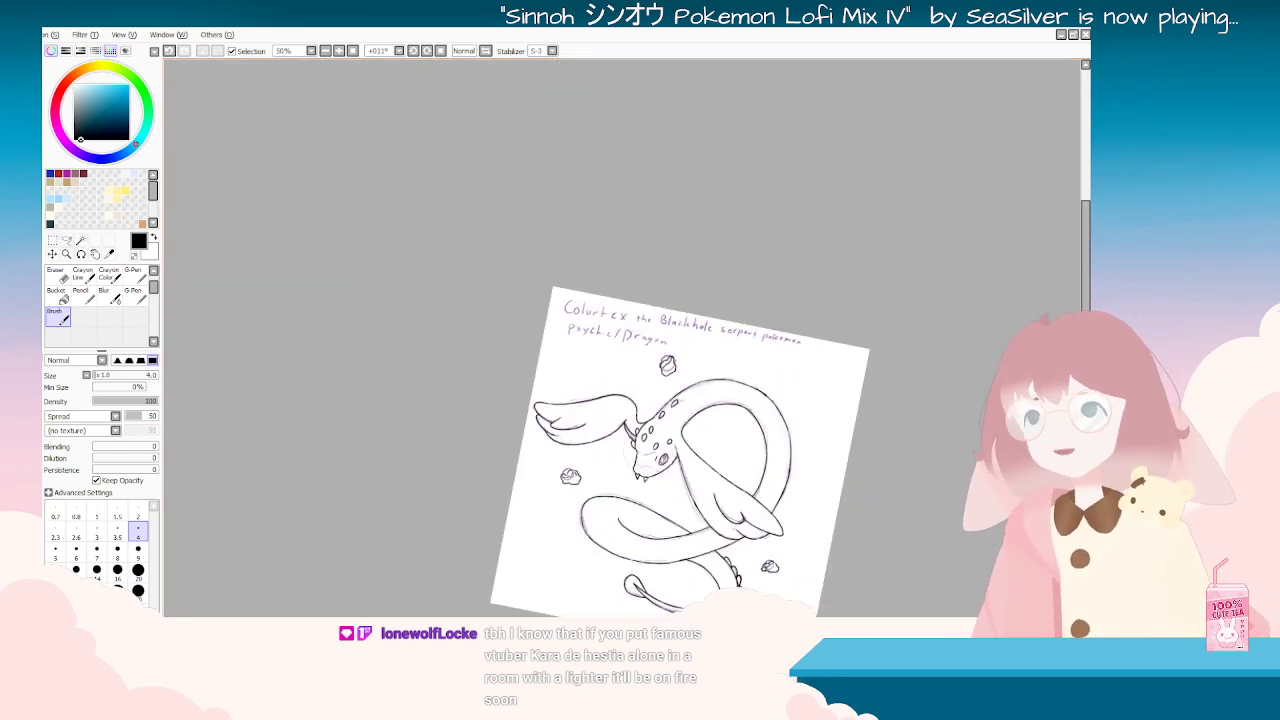
key(ctrl+z)
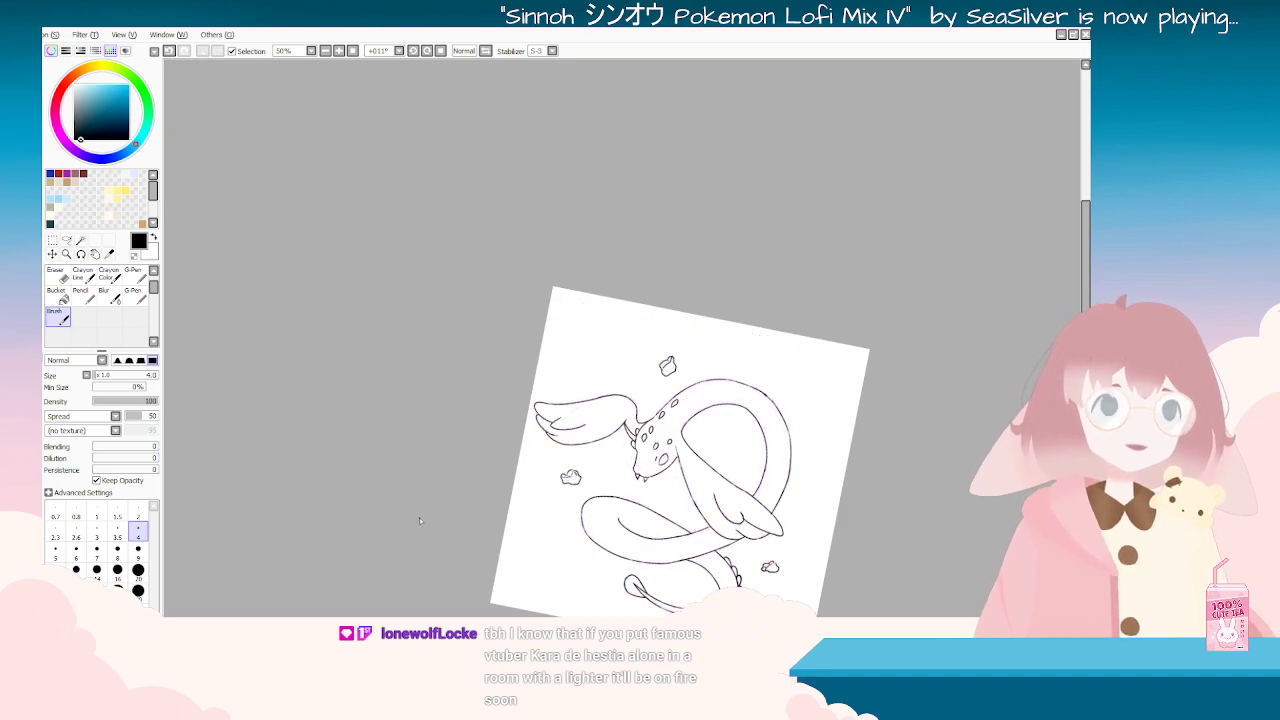
key(End)
key(End)
key(Home)
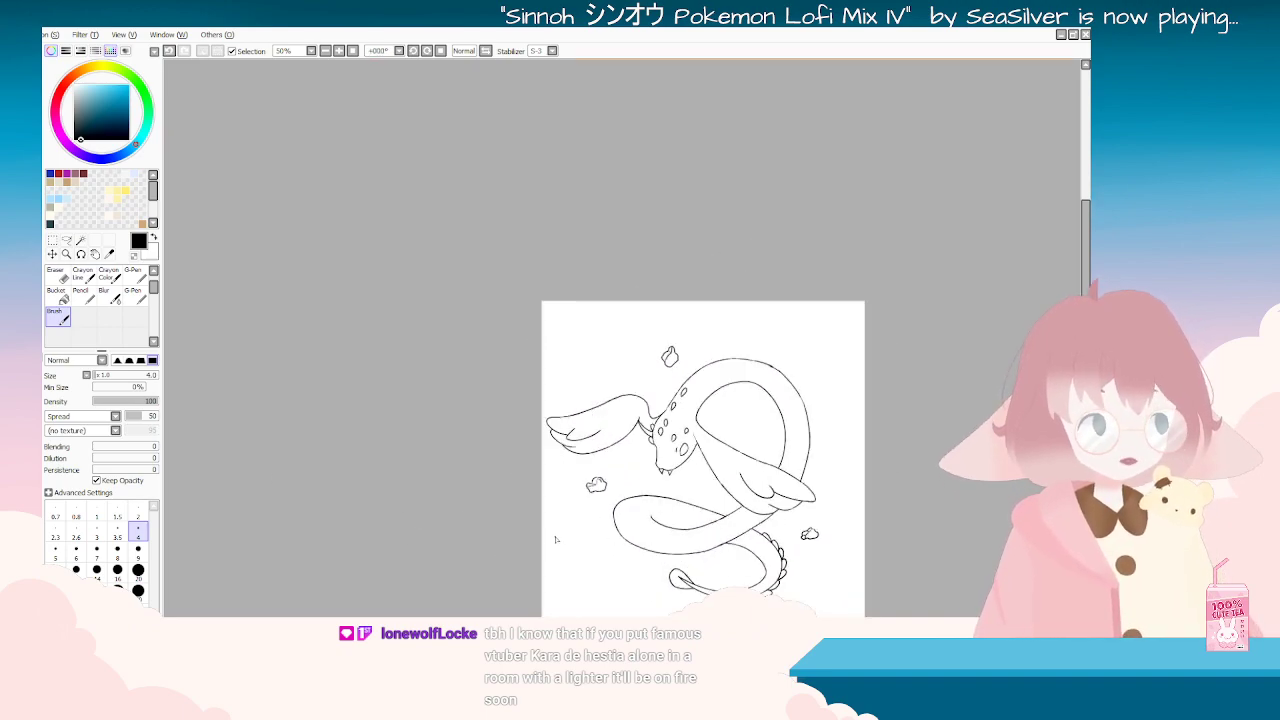
Step: Inspect the line art of the serpent's head, wing and body loop at 150% with the canvas rotated
scroll(785, 475, up, 3)
key(Delete)
key(Delete)
key(Delete)
key(Delete)
key(Delete)
key(Delete)
key(Delete)
key(Delete)
key(Delete)
key(Delete)
key(Delete)
key(Delete)
key(Delete)
key(Delete)
key(Delete)
key(Delete)
key(Delete)
key(Delete)
key(Delete)
key(Delete)
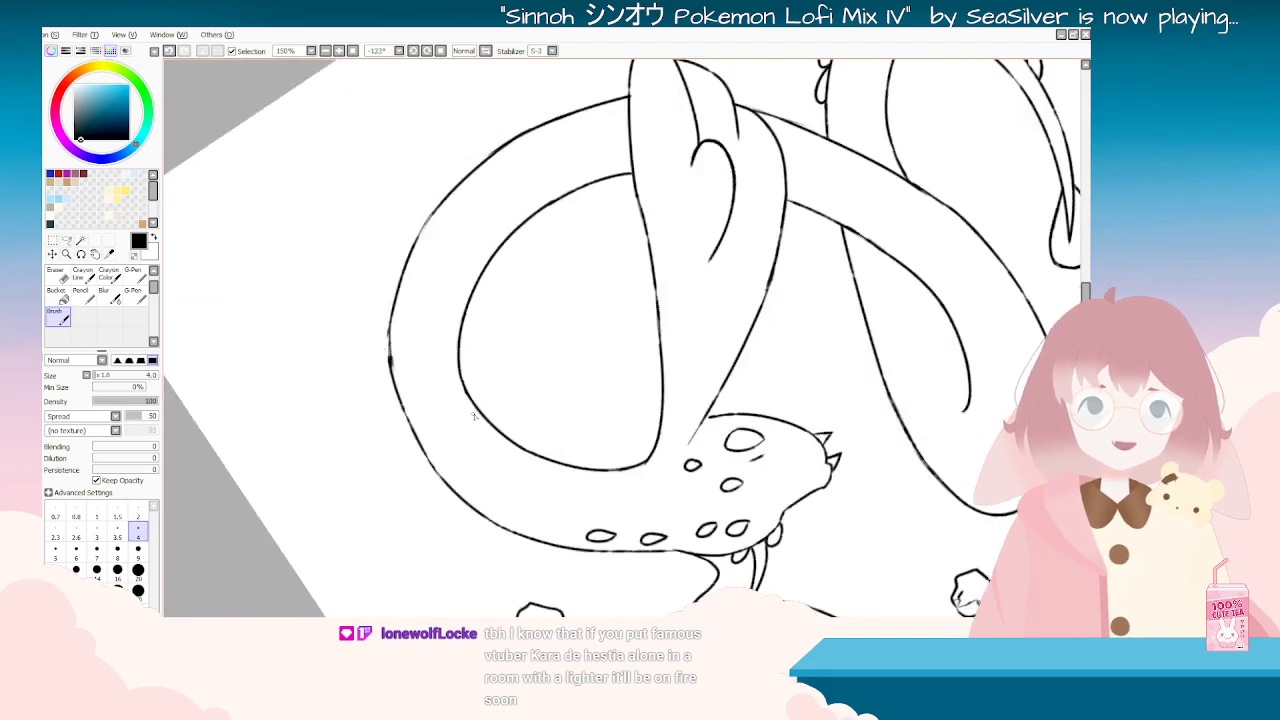
key(Delete)
key(Delete)
key(Delete)
key(Delete)
key(Delete)
key(Delete)
key(Delete)
Step: Examine the complete line art of the serpent and its three floating rocks at 75% with the canvas upright
scroll(490, 432, down, 4)
key(Delete)
key(Delete)
key(Delete)
key(Delete)
key(Delete)
key(Delete)
scroll(618, 518, up, 2)
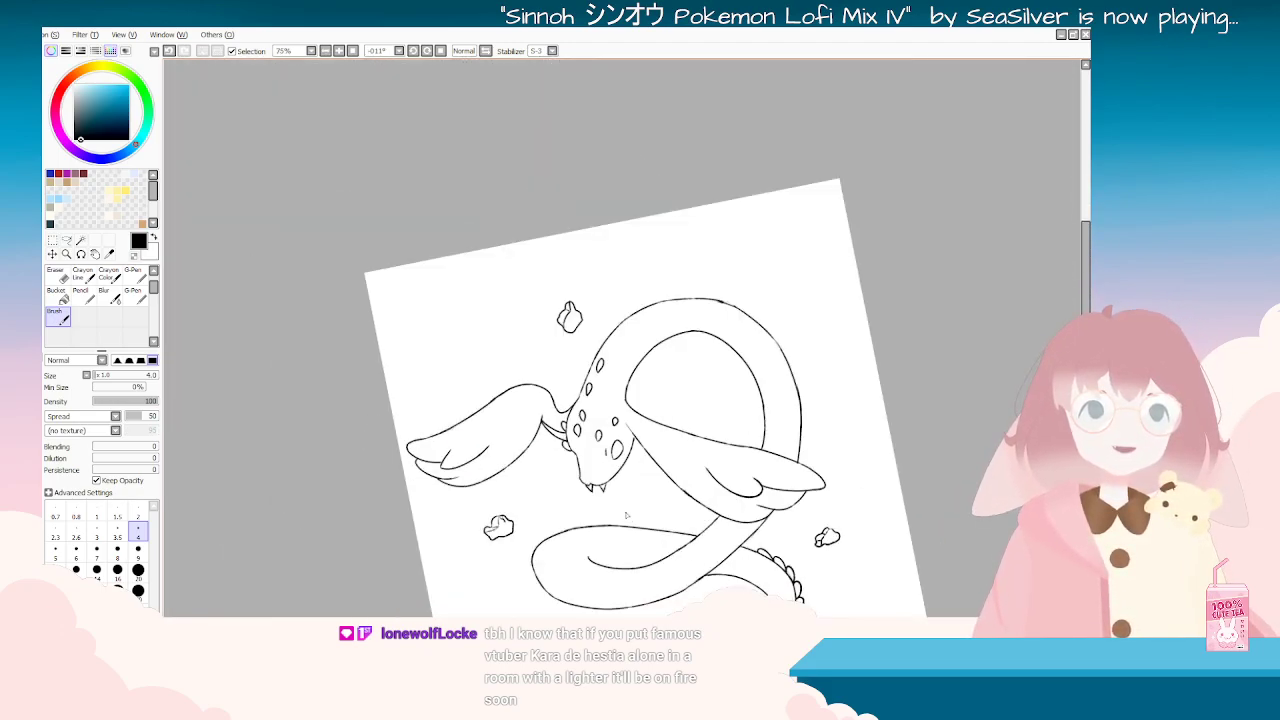
key(End)
key(End)
key(End)
key(End)
key(End)
key(End)
key(End)
key(End)
key(End)
key(End)
key(End)
key(End)
key(End)
key(End)
key(End)
key(End)
key(End)
key(End)
key(End)
key(End)
key(End)
key(End)
key(End)
key(End)
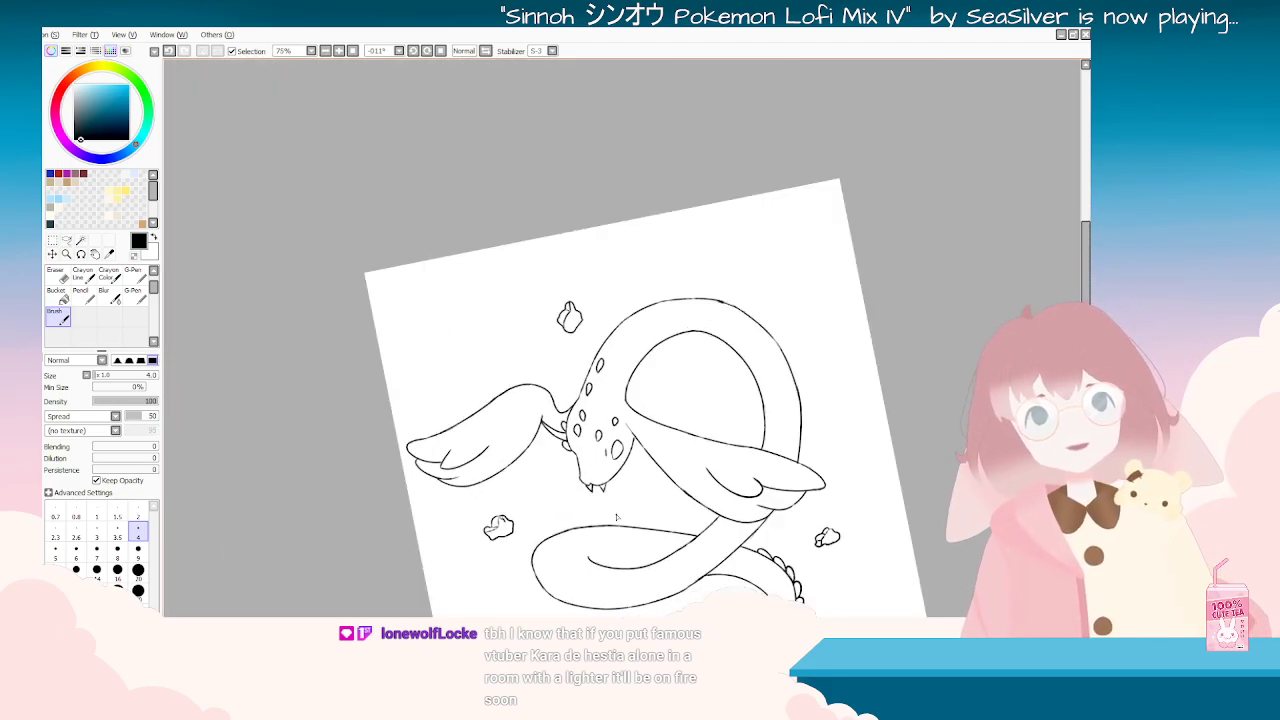
scroll(616, 516, down, 3)
key(End)
scroll(590, 556, up, 3)
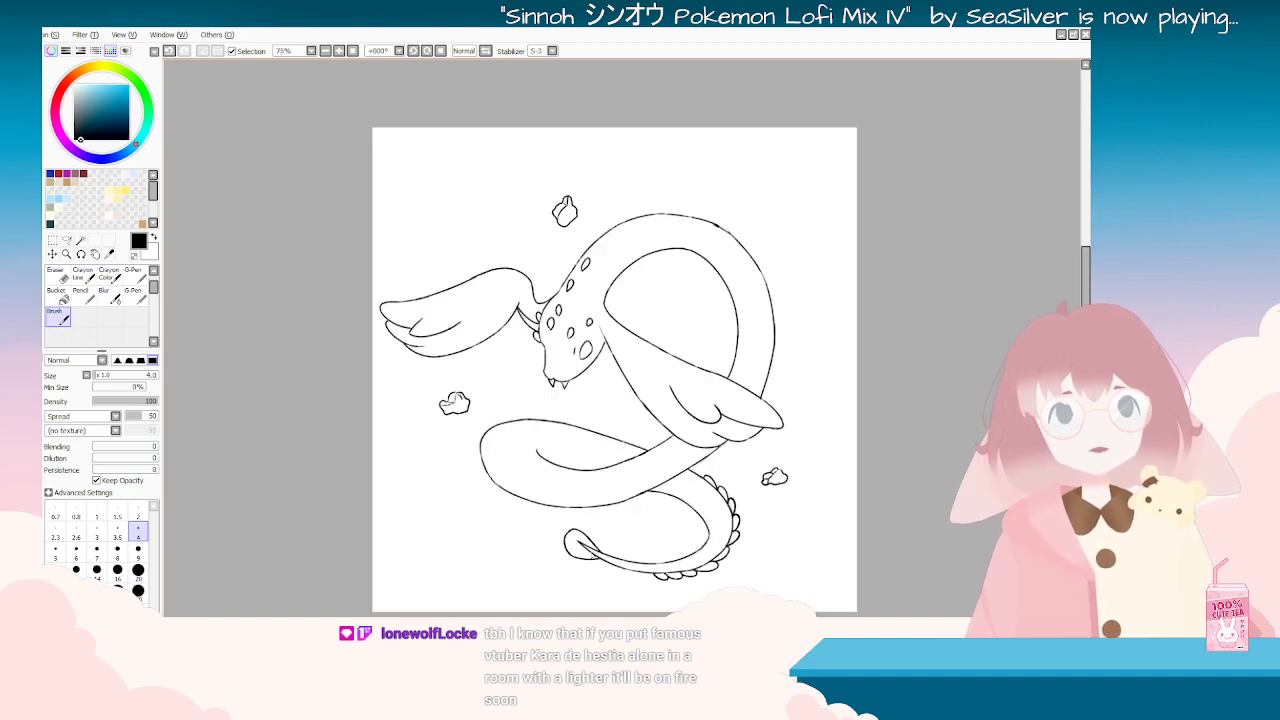
Step: Examine the winged serpent line art at several rotations and zoom levels, and finish with the canvas upright
scroll(590, 554, up, 1)
key(End)
scroll(592, 547, down, 1)
key(Delete)
key(Delete)
key(Delete)
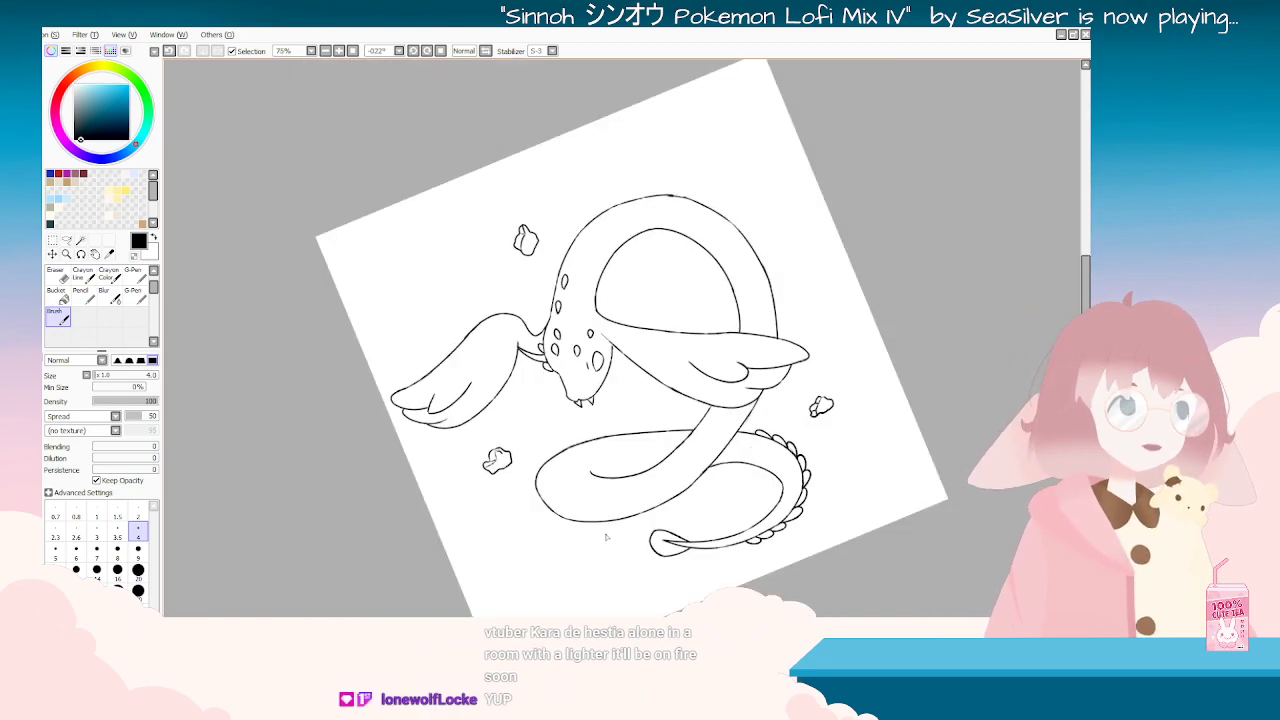
key(End)
key(End)
key(End)
scroll(550, 466, up, 3)
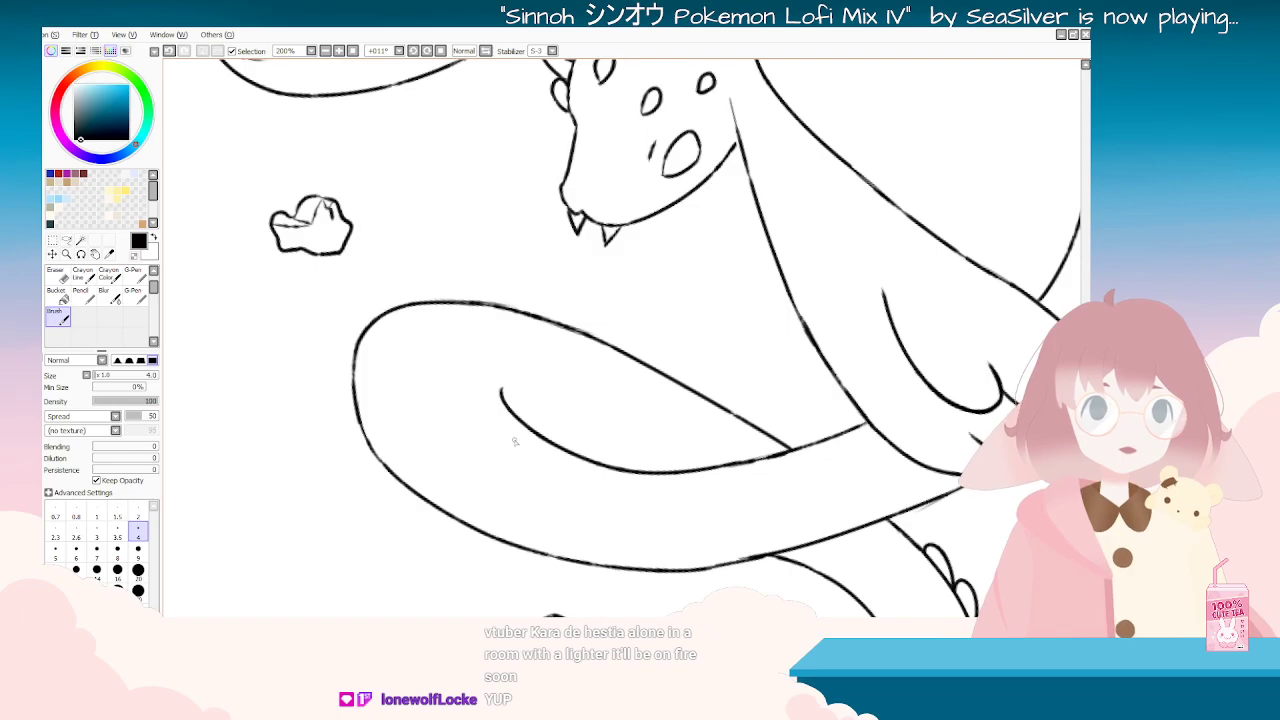
scroll(487, 435, down, 5)
key(Delete)
key(Delete)
key(Delete)
key(Delete)
key(Delete)
key(Delete)
key(End)
key(End)
key(End)
key(End)
key(End)
key(End)
key(End)
key(End)
key(End)
key(End)
key(End)
key(End)
key(End)
key(End)
key(End)
key(End)
key(End)
key(End)
key(End)
key(End)
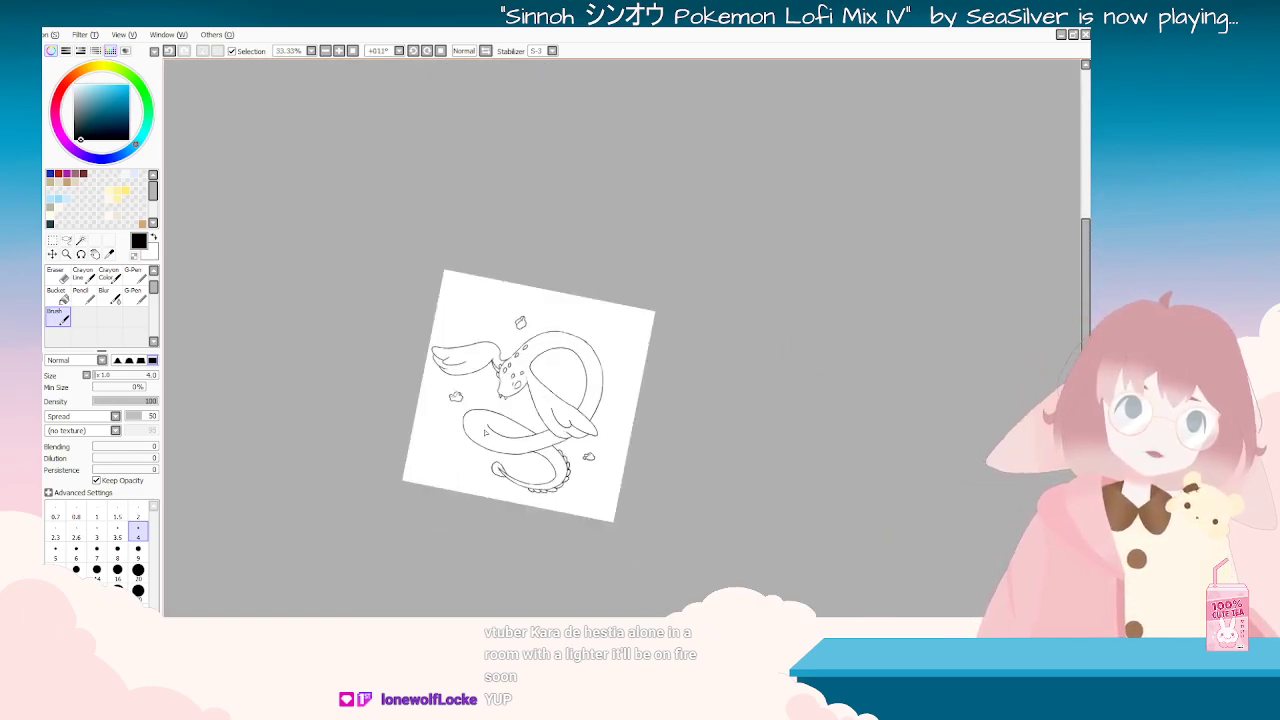
scroll(500, 446, up, 4)
key(End)
key(End)
key(End)
key(End)
key(End)
key(End)
key(End)
key(End)
key(End)
key(End)
key(End)
key(End)
key(End)
key(End)
key(End)
key(End)
key(End)
key(End)
key(End)
key(End)
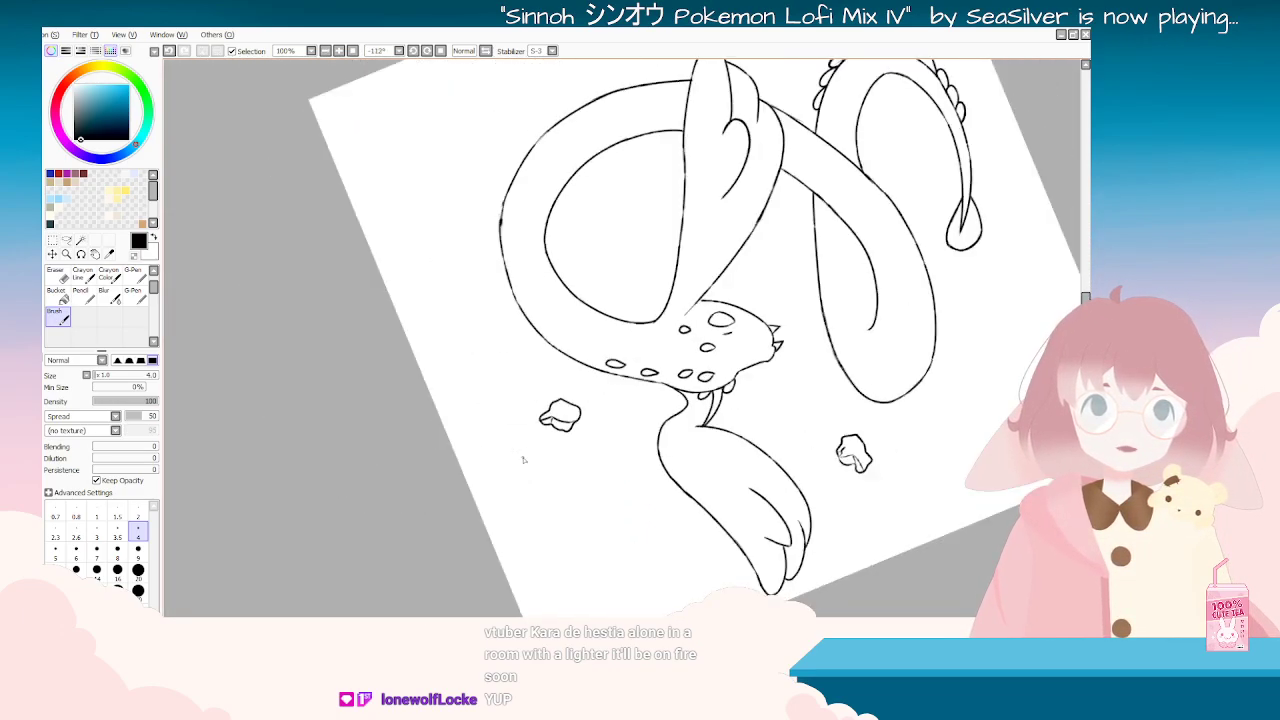
scroll(524, 459, down, 1)
key(End)
key(End)
key(Home)
scroll(478, 587, down, 1)
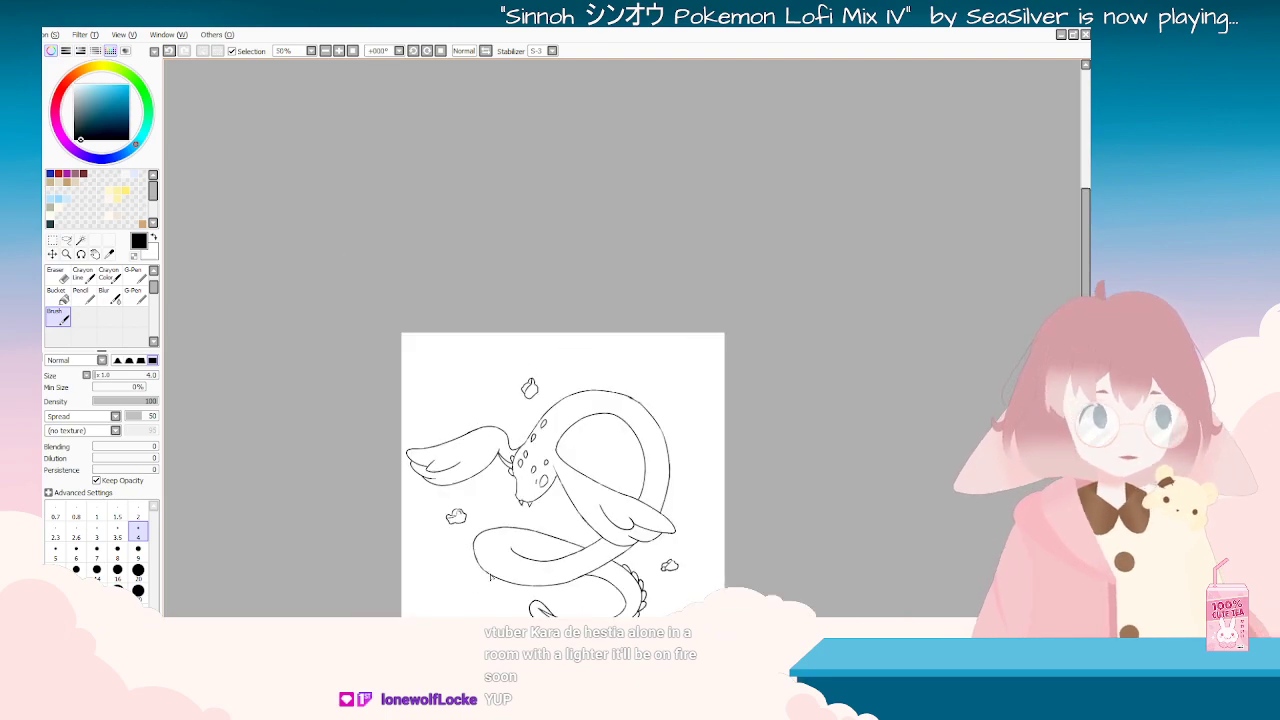
scroll(505, 573, up, 1)
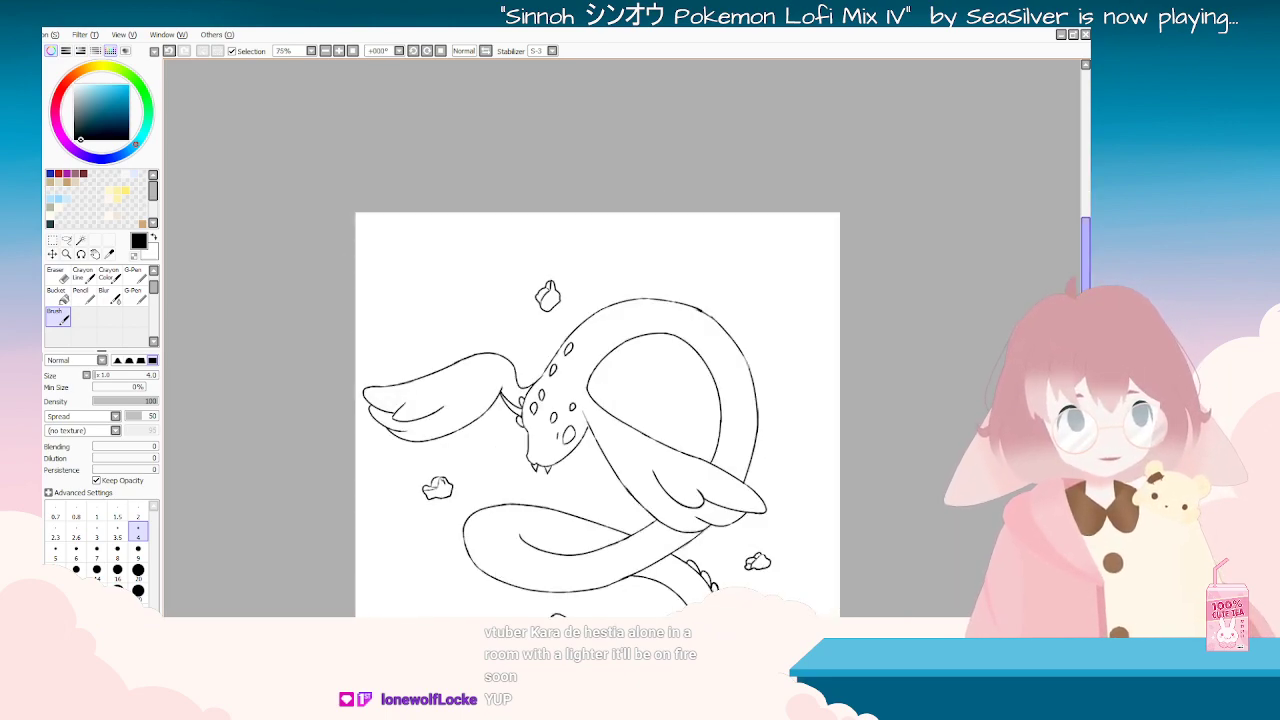
Step: Select the blank background around the serpent and inside its upper body loop with the Magic Wand
scroll(597, 367, down, 2)
click(81, 241)
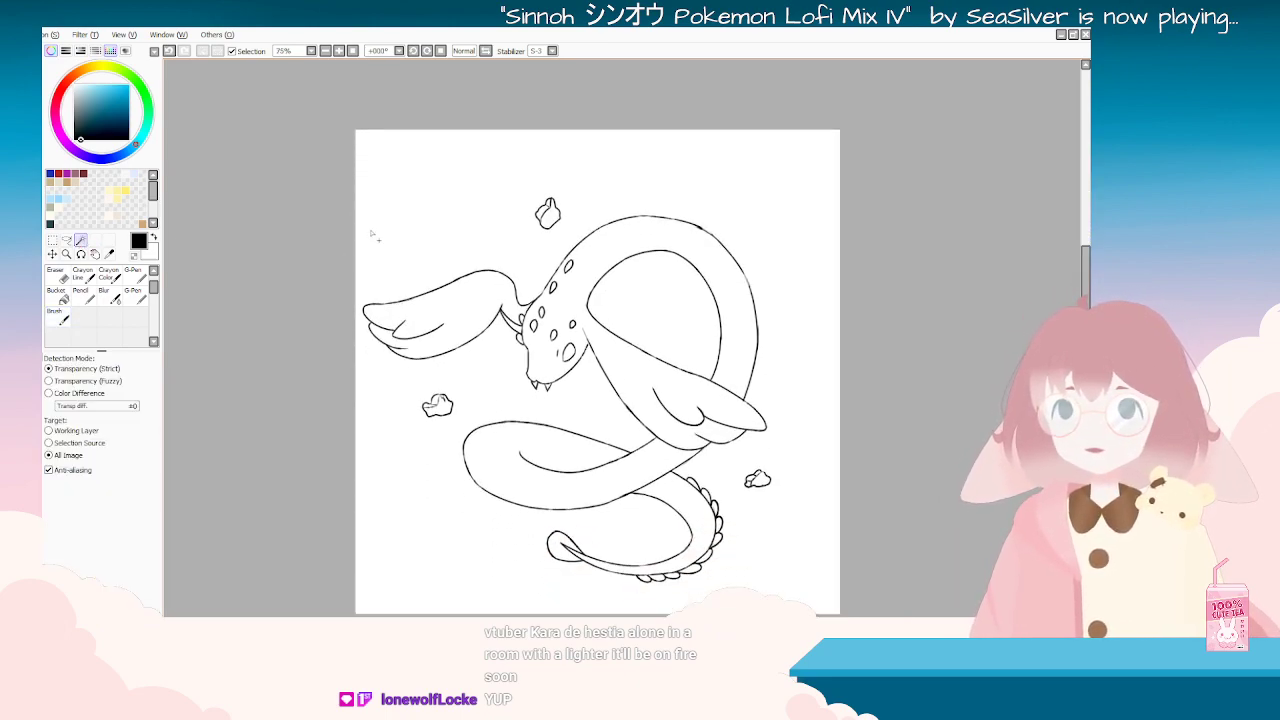
click(411, 222)
click(671, 308)
scroll(611, 241, up, 2)
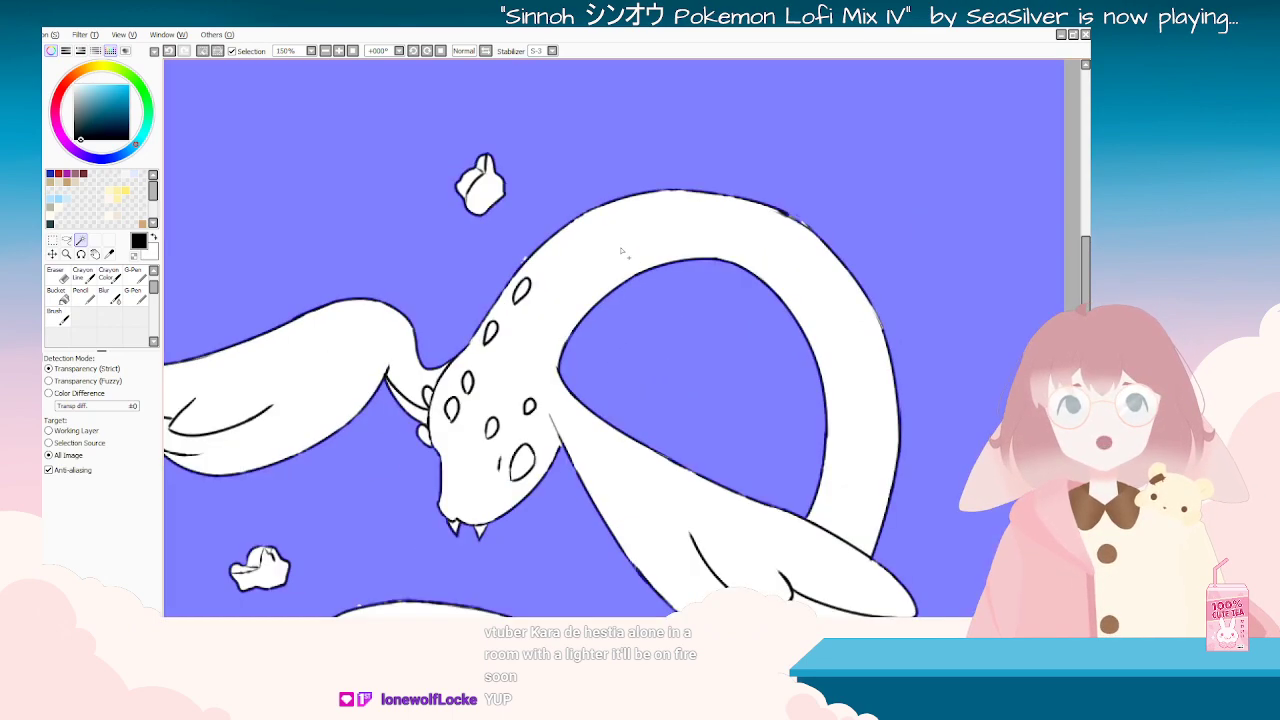
scroll(618, 248, down, 3)
click(53, 241)
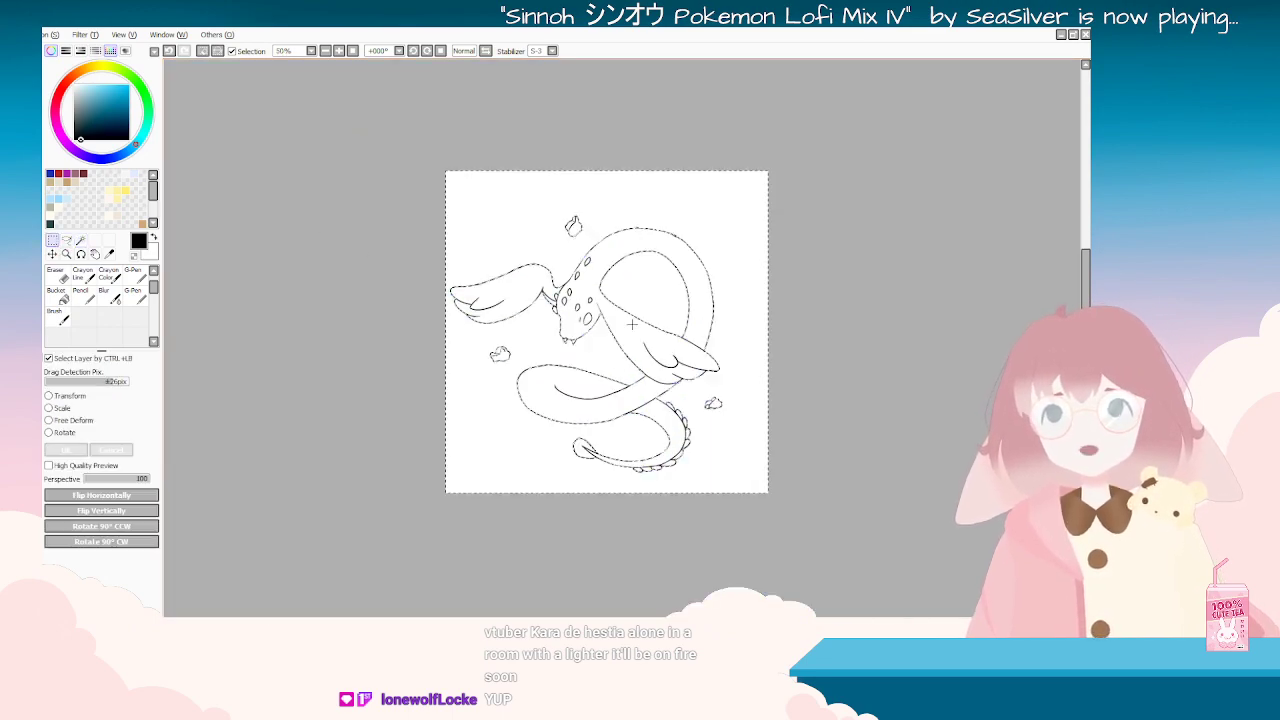
Step: Switch to the clawed, long-tailed creature sketch and return its mirrored view to normal
key(ctrl+Tab)
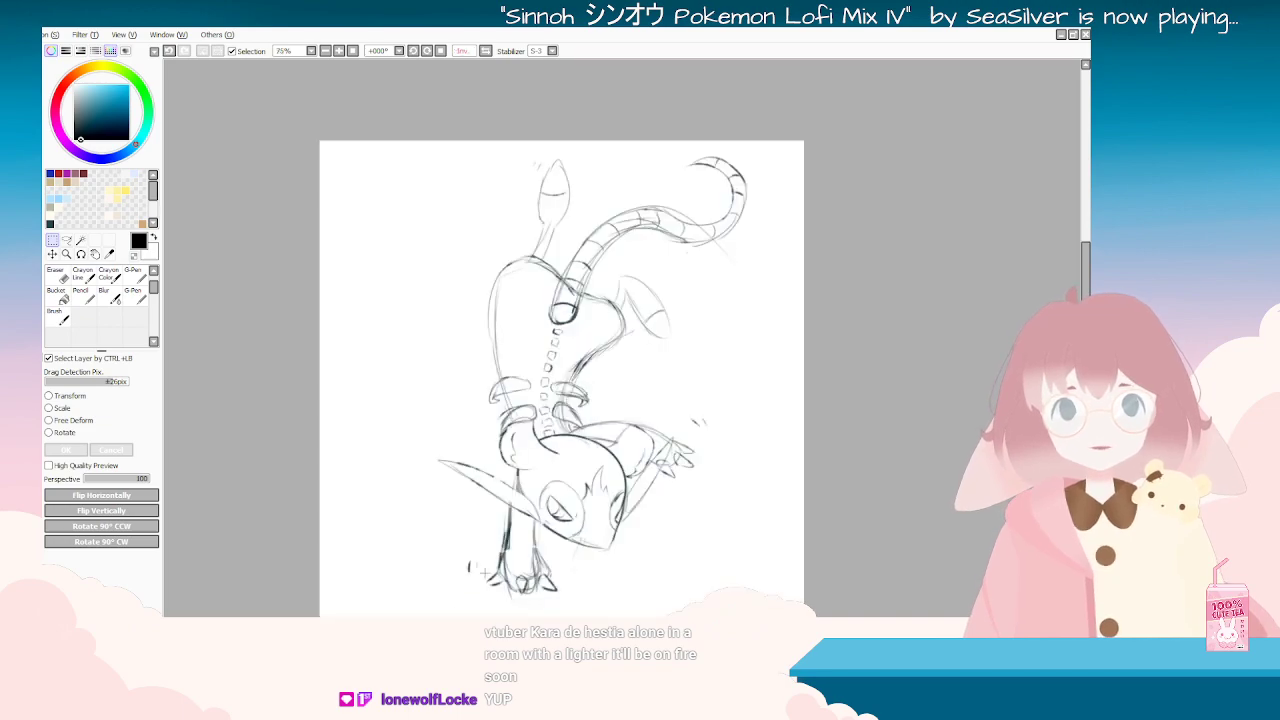
scroll(481, 574, up, 2)
scroll(460, 530, down, 2)
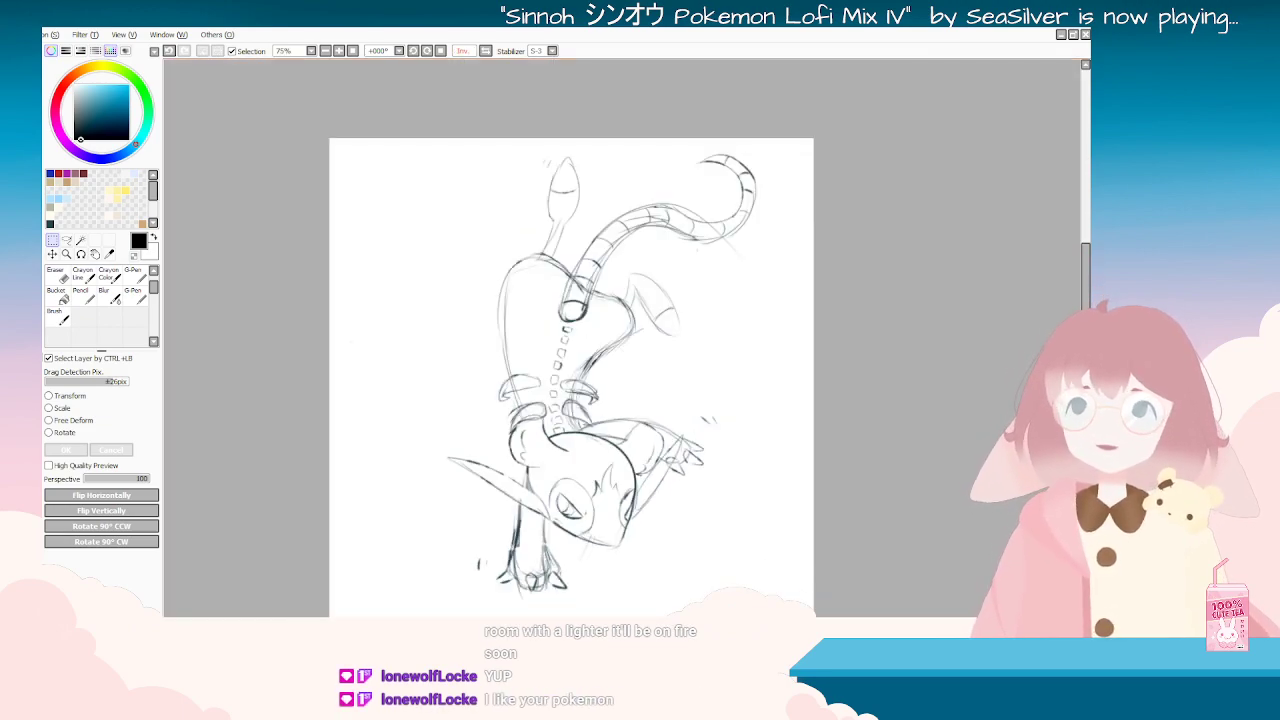
click(485, 51)
click(485, 51)
click(485, 51)
scroll(778, 487, up, 2)
scroll(762, 502, down, 3)
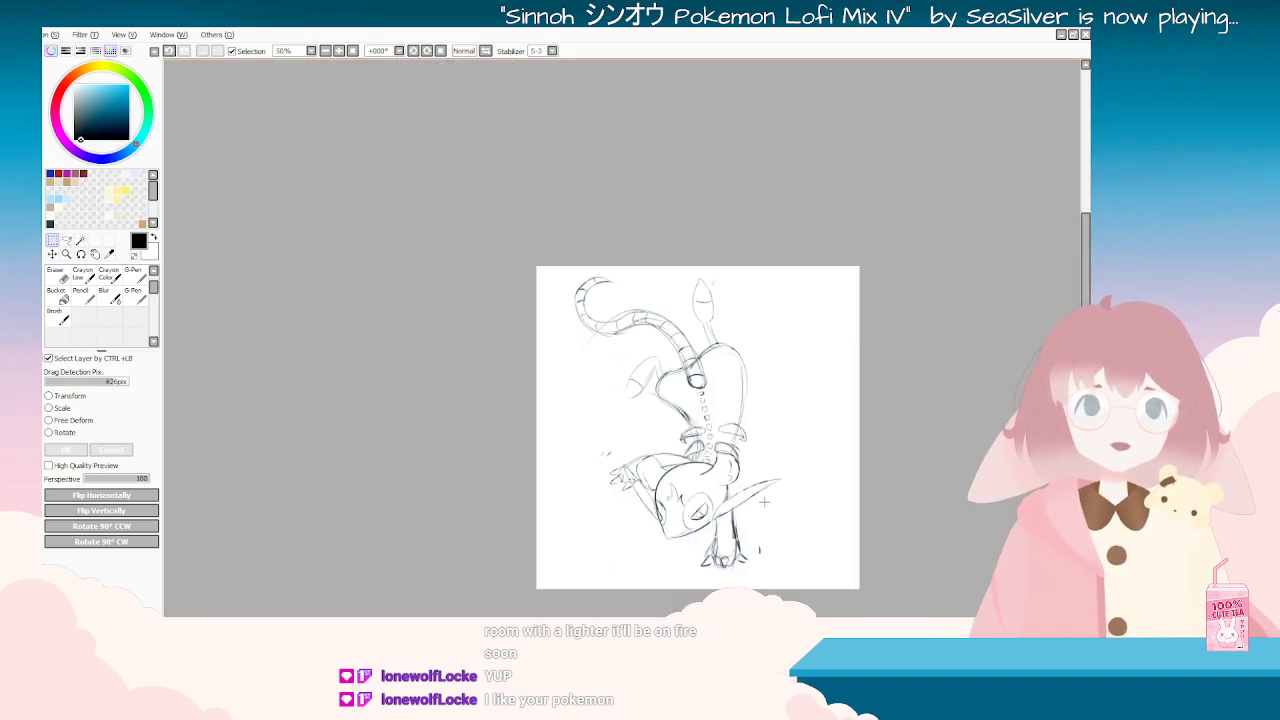
Step: Examine the whole creature sketch while rotating the canvas through different angles
key(End)
key(End)
key(End)
key(End)
key(End)
key(End)
key(End)
key(End)
key(End)
key(End)
key(End)
key(End)
key(End)
key(End)
key(End)
key(End)
key(End)
key(End)
key(End)
key(End)
key(End)
key(End)
key(End)
key(End)
key(End)
key(End)
key(End)
key(End)
key(End)
key(End)
key(End)
key(End)
key(End)
key(End)
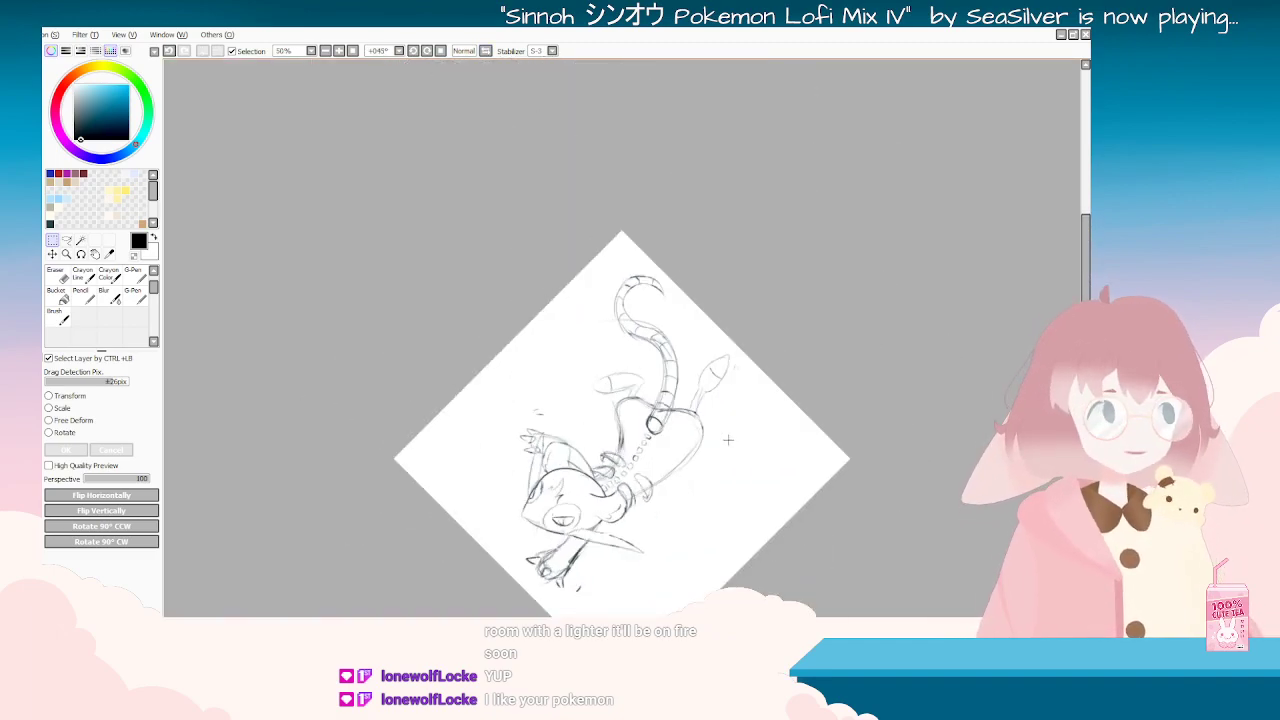
drag(728, 457, 685, 490)
key(Delete)
Step: Fade the rough sketch and ink the curved side of the creature's head above the far eye with the size 4 Brush
scroll(688, 525, up, 1)
key(End)
scroll(686, 540, up, 3)
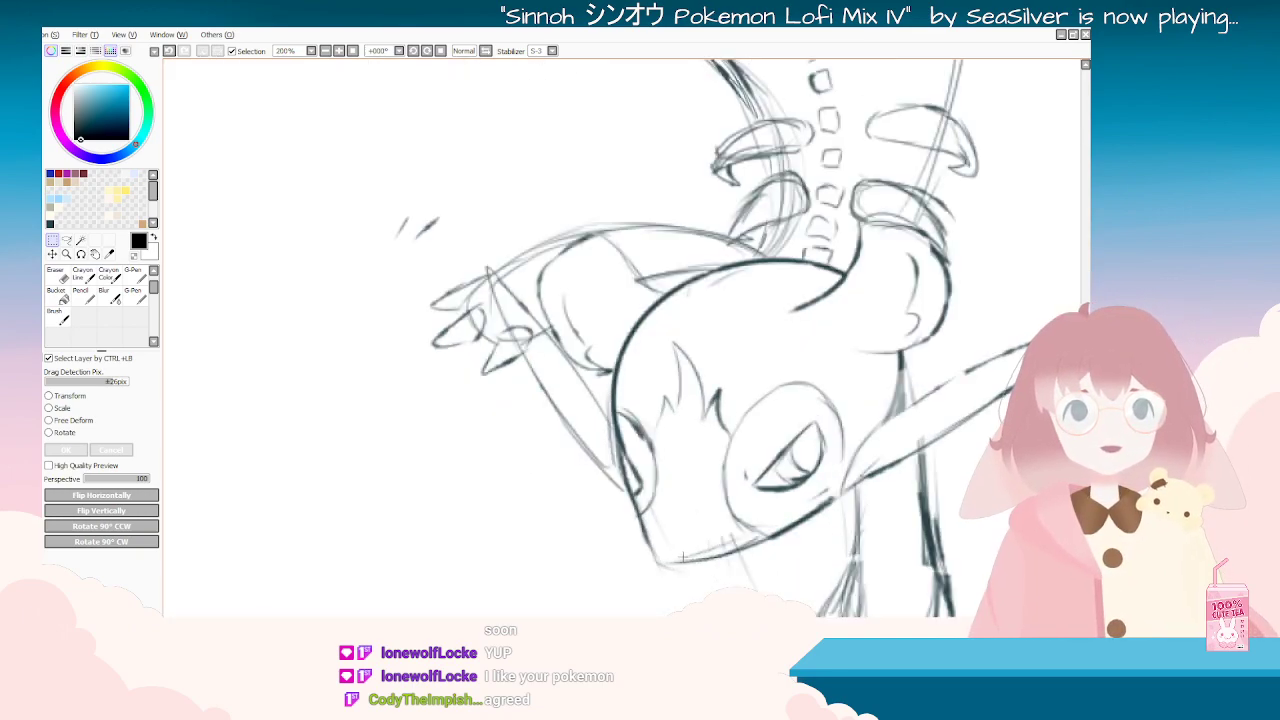
click(57, 316)
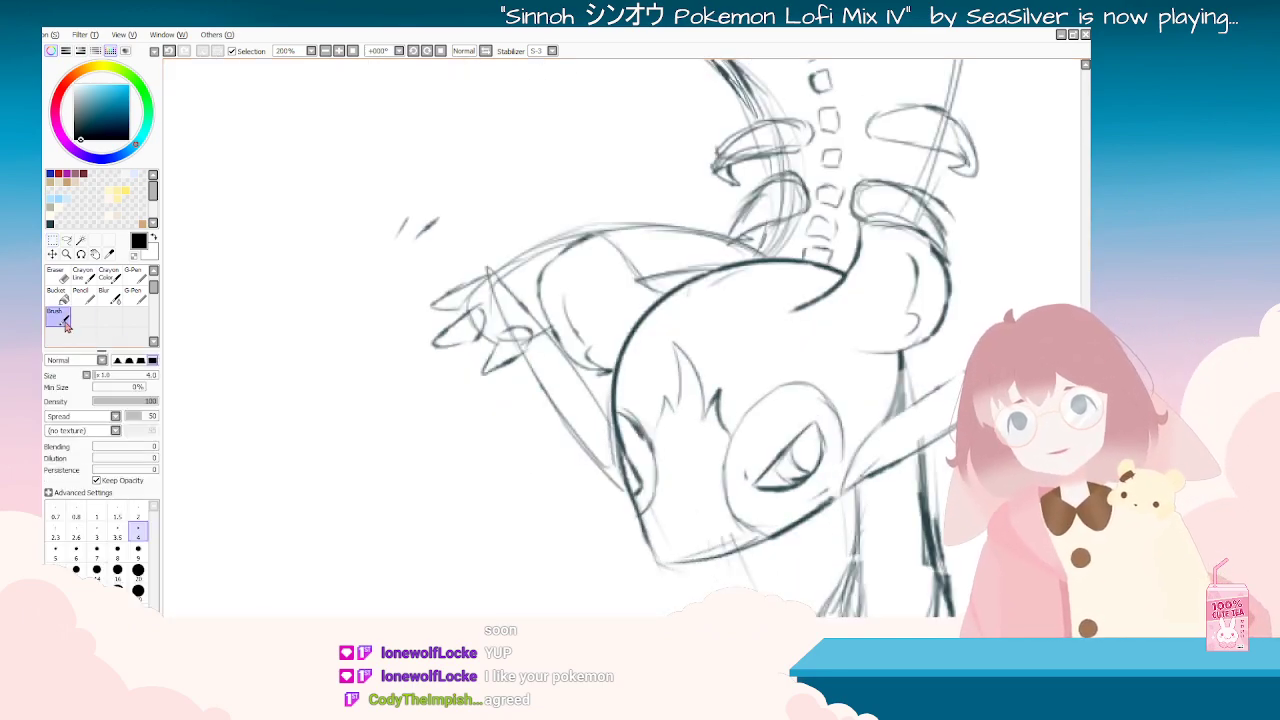
drag(618, 378, 614, 424)
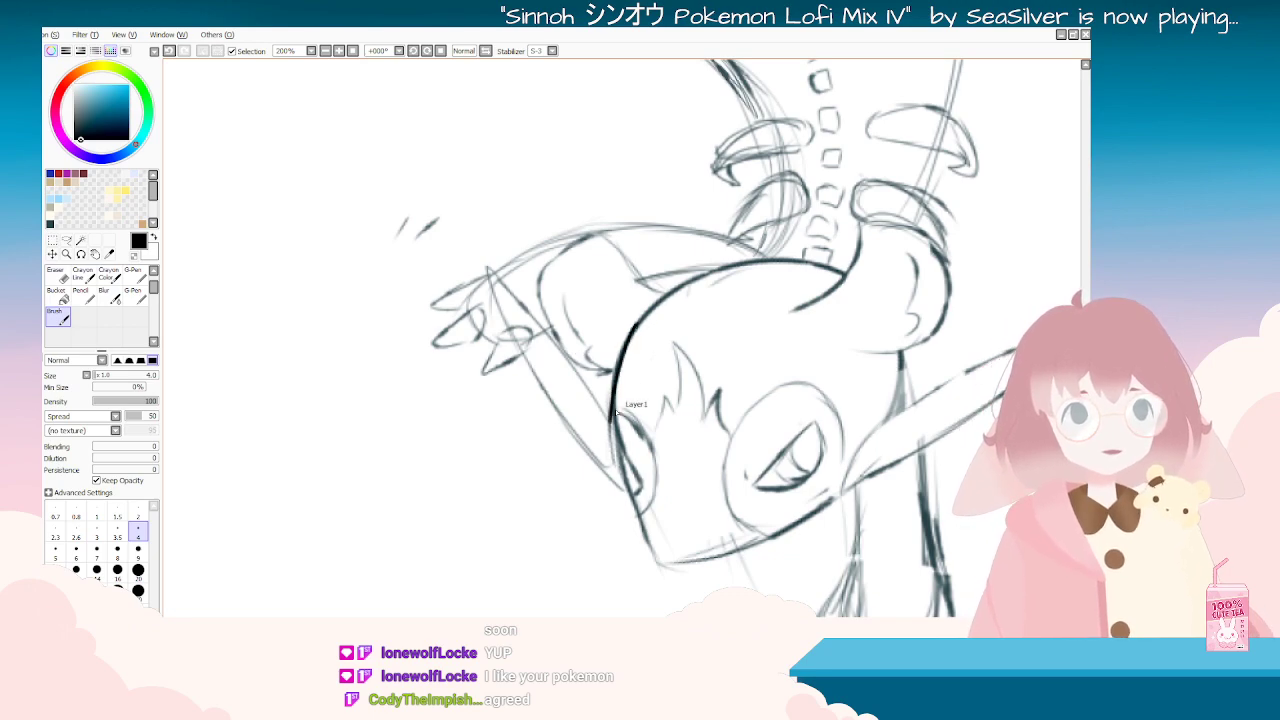
key(ctrl+z)
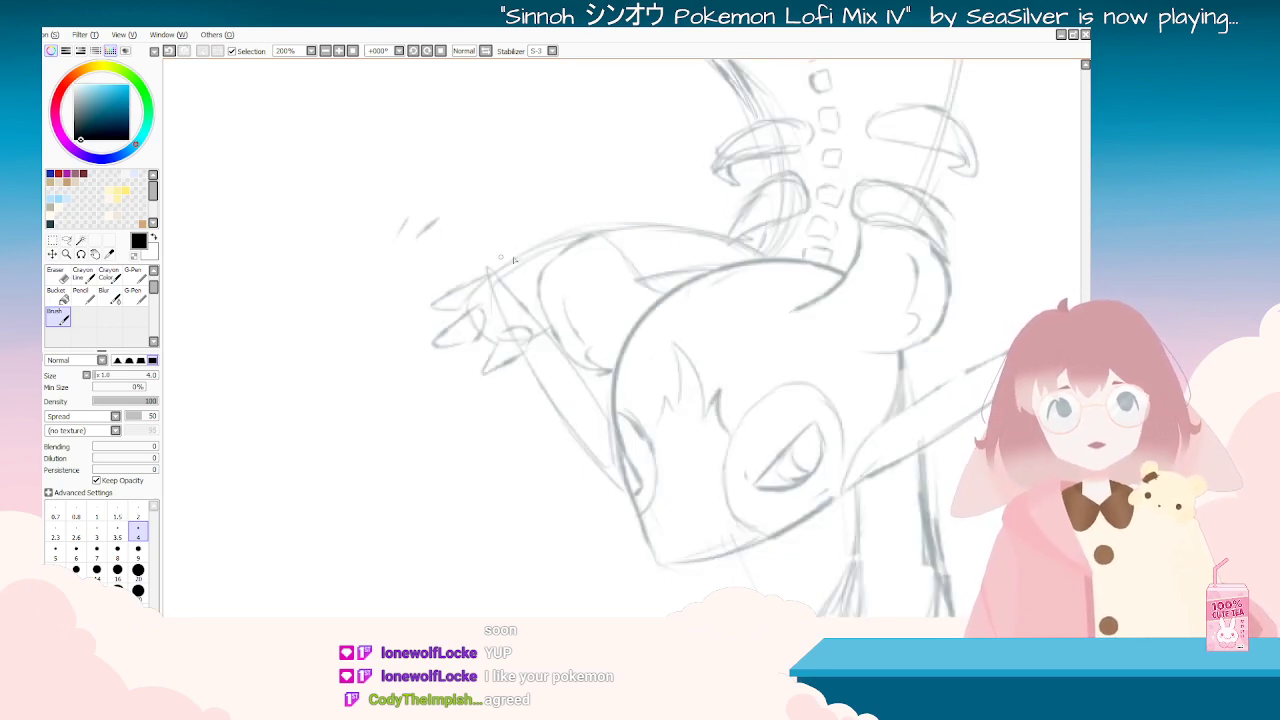
drag(610, 398, 615, 440)
key(ctrl+z)
mouse_move(633, 329)
mouse_down()
mouse_move(617, 371)
mouse_move(615, 438)
mouse_up()
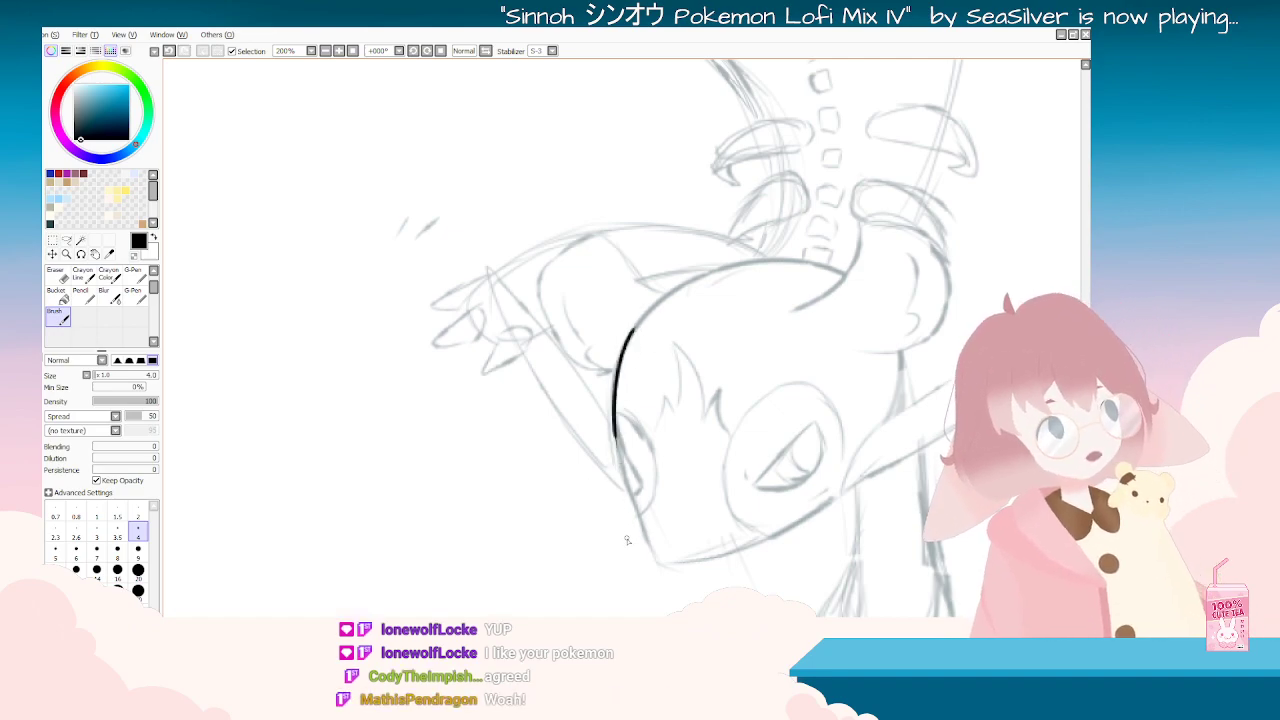
Step: Extend the inked head outline past the far eye down to the tip of the snout
mouse_move(637, 561)
mouse_down()
mouse_move(637, 541)
mouse_move(690, 525)
mouse_move(795, 285)
mouse_up()
mouse_move(763, 228)
mouse_down()
mouse_move(671, 449)
mouse_move(614, 484)
mouse_move(606, 535)
mouse_up()
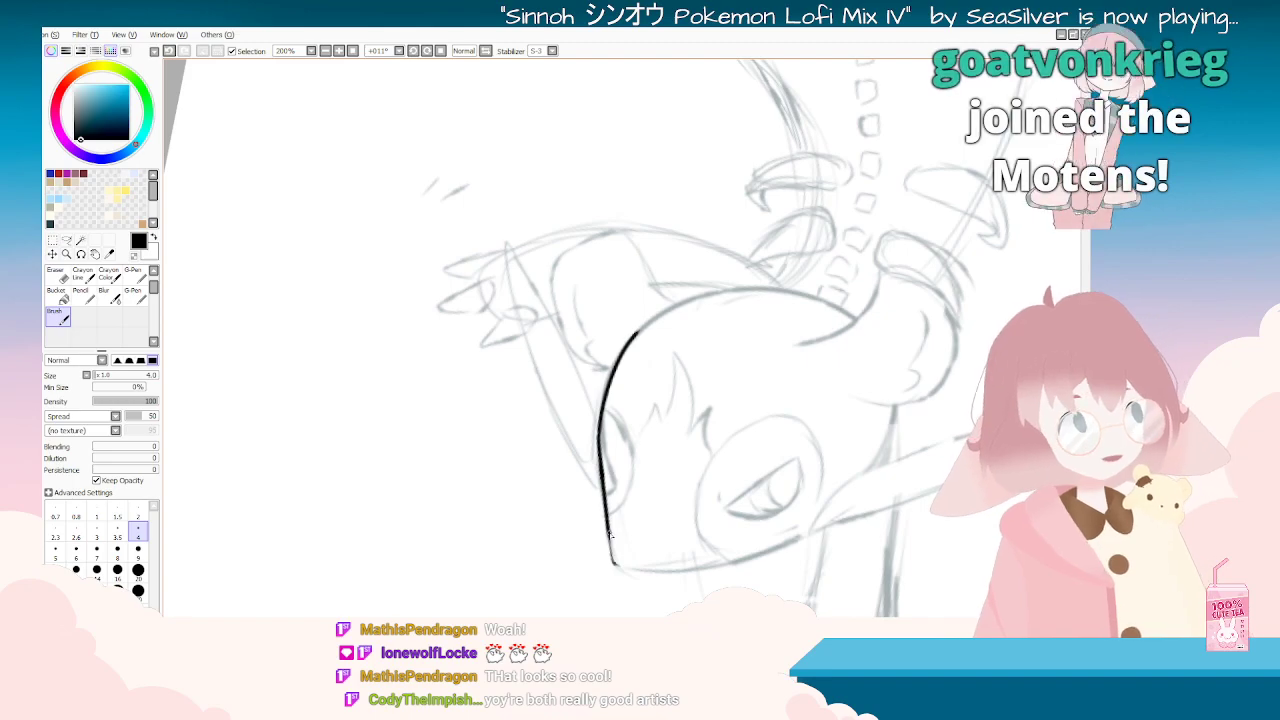
mouse_move(607, 537)
mouse_down()
mouse_move(822, 325)
mouse_move(438, 261)
mouse_move(574, 527)
mouse_move(500, 413)
mouse_up()
Step: Ink the lower edge of the head from the snout tip to below the near eye, redoing the stroke until it follows the sketch
drag(428, 263, 380, 410)
key(ctrl+z)
drag(428, 263, 386, 438)
key(ctrl+z)
drag(428, 263, 379, 436)
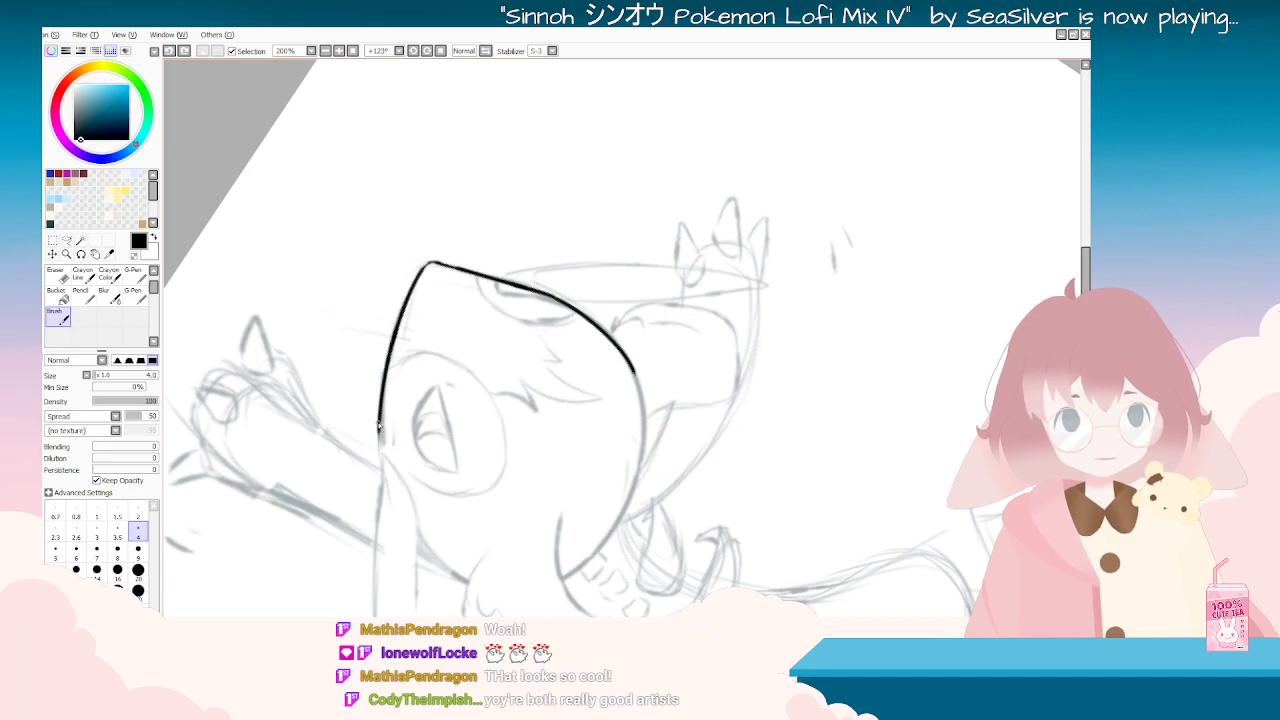
Step: Examine the inked head outline against the whole creature sketch from different angles
key(Delete)
key(Delete)
key(Delete)
key(Delete)
key(Delete)
key(Delete)
key(Delete)
key(Delete)
key(Delete)
key(Delete)
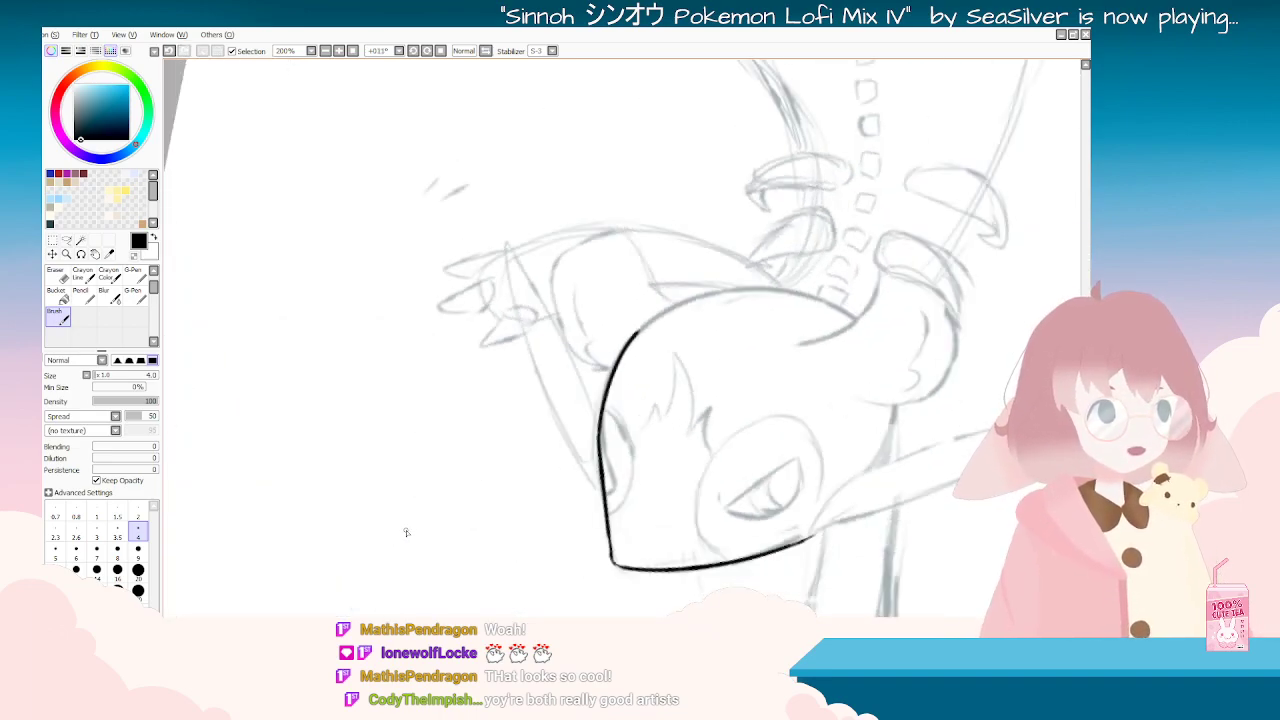
scroll(406, 531, down, 2)
key(Delete)
key(Delete)
key(End)
key(End)
key(End)
key(End)
key(End)
key(End)
key(End)
key(End)
key(End)
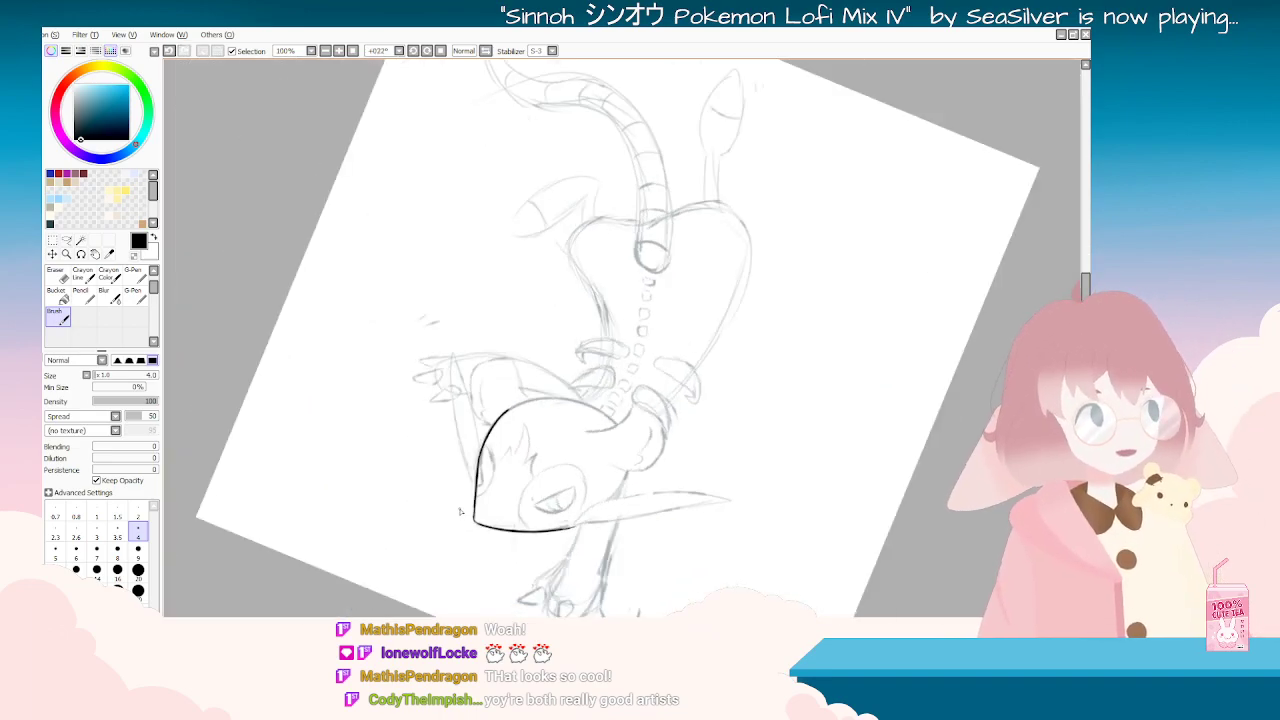
Step: Compare the inked head and snout line with the full creature sketch, both rotated and upright
key(End)
key(End)
key(End)
key(End)
key(End)
key(End)
key(End)
key(End)
key(End)
key(End)
key(End)
key(End)
key(End)
key(End)
key(End)
key(End)
key(End)
key(End)
key(End)
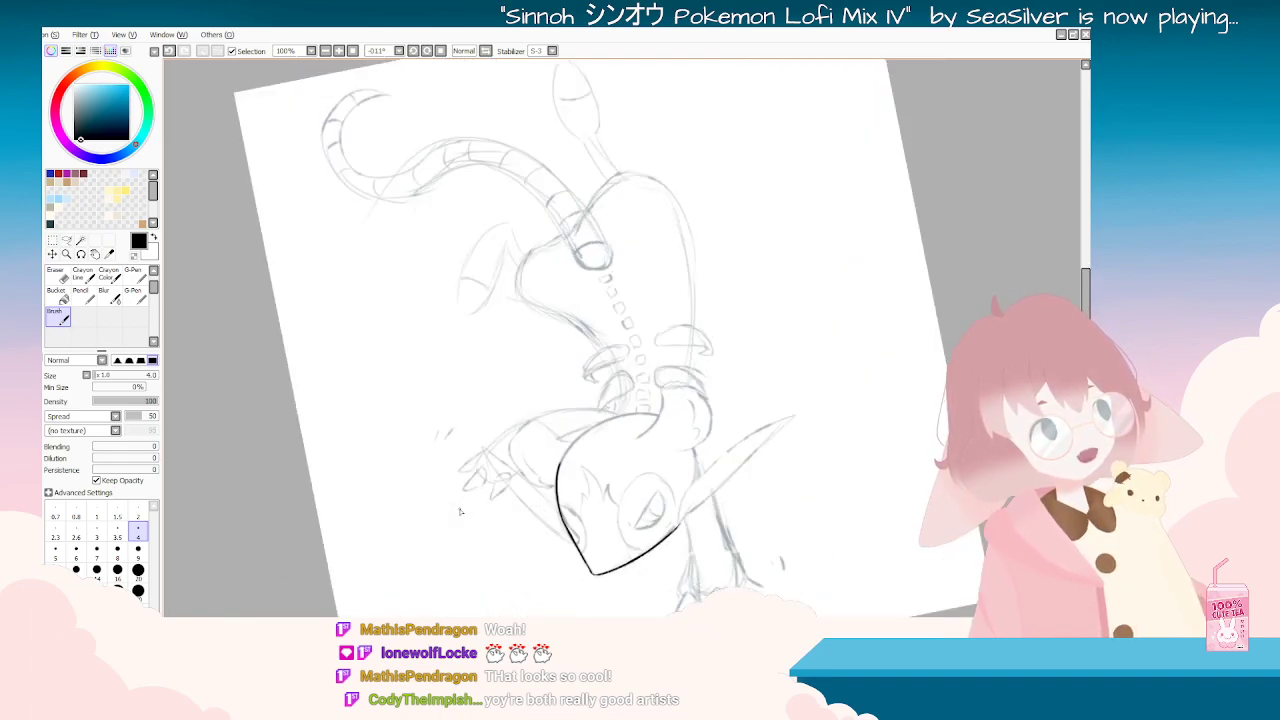
key(minus)
key(End)
key(End)
key(Delete)
key(Delete)
key(Home)
scroll(601, 521, up, 3)
scroll(517, 560, up, 2)
scroll(514, 540, down, 4)
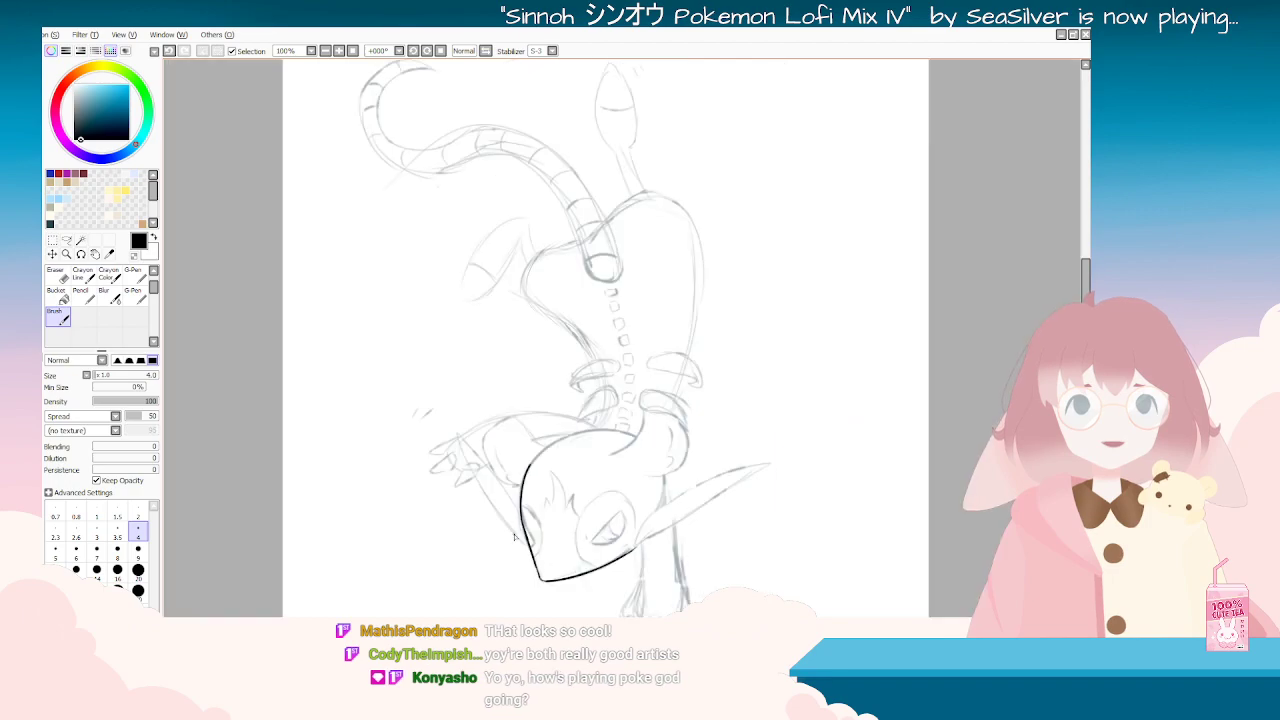
key(End)
key(End)
key(End)
key(End)
key(End)
key(End)
key(End)
key(Delete)
key(Delete)
key(Delete)
key(Delete)
key(Delete)
key(Delete)
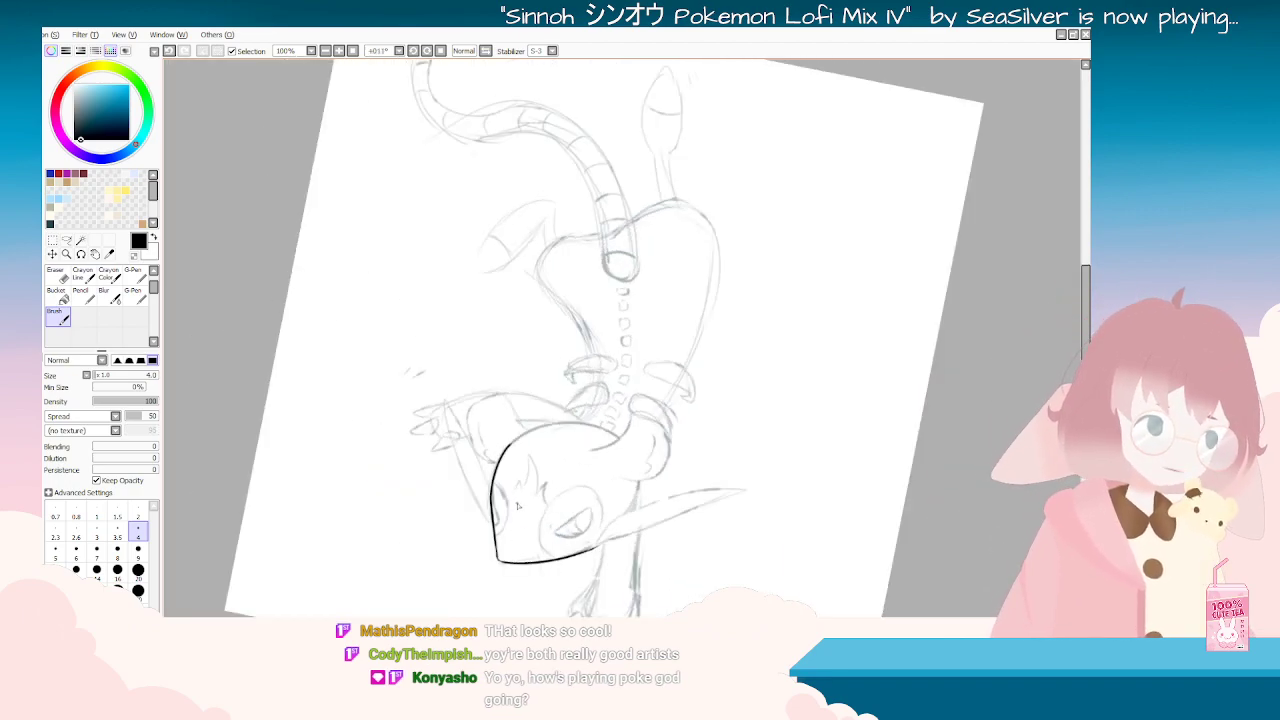
key(Delete)
key(Delete)
key(Delete)
key(Delete)
key(End)
scroll(520, 504, down, 1)
key(End)
key(Home)
key(minus)
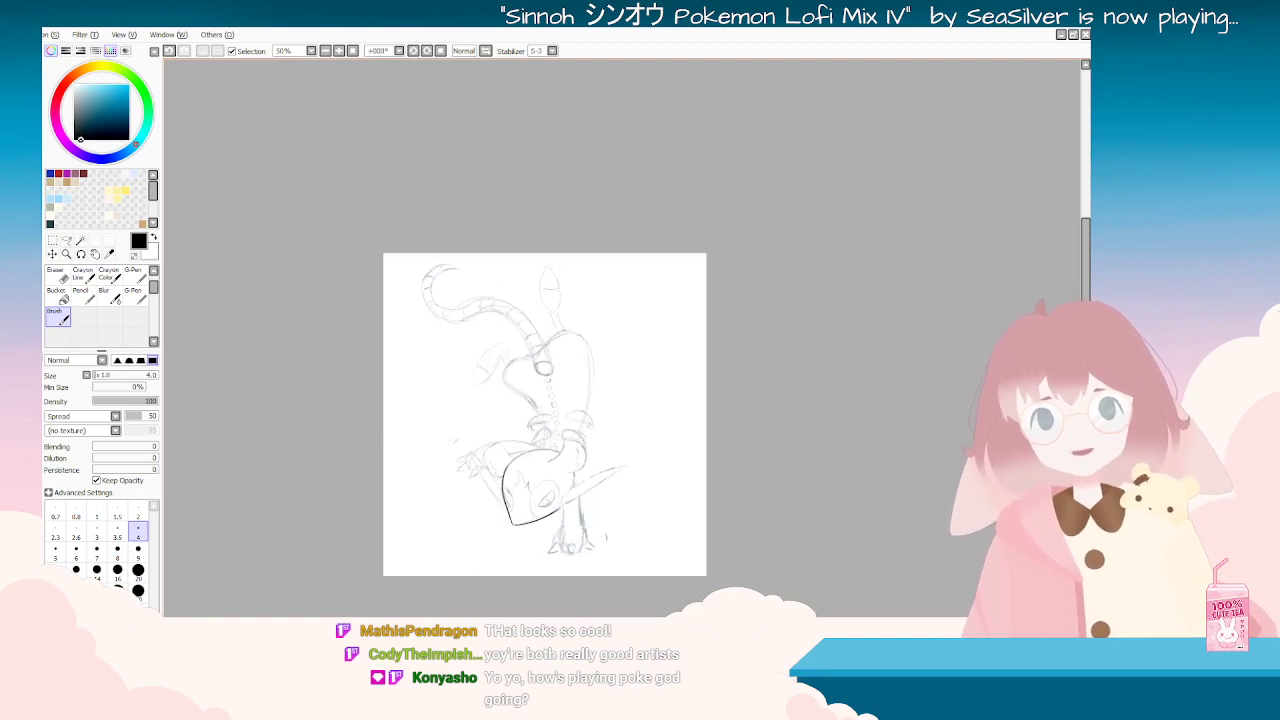
Step: Ink the outer edge of the long pointed horn beside the far eye, from its tip down to the head outline
key(Left)
key(Left)
key(Left)
key(Left)
key(Left)
scroll(510, 516, up, 1)
scroll(799, 508, up, 2)
scroll(797, 506, down, 2)
scroll(797, 506, up, 5)
scroll(788, 503, down, 4)
key(plus)
key(plus)
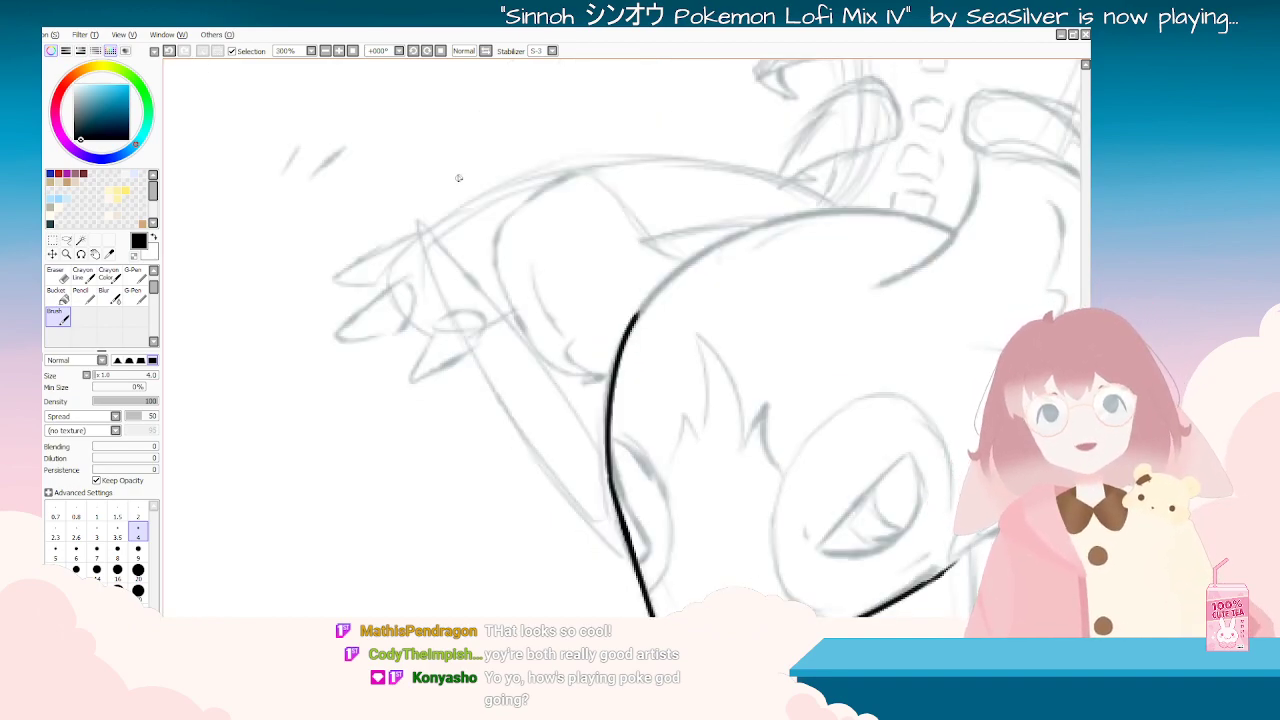
drag(446, 319, 552, 492)
key(ctrl+z)
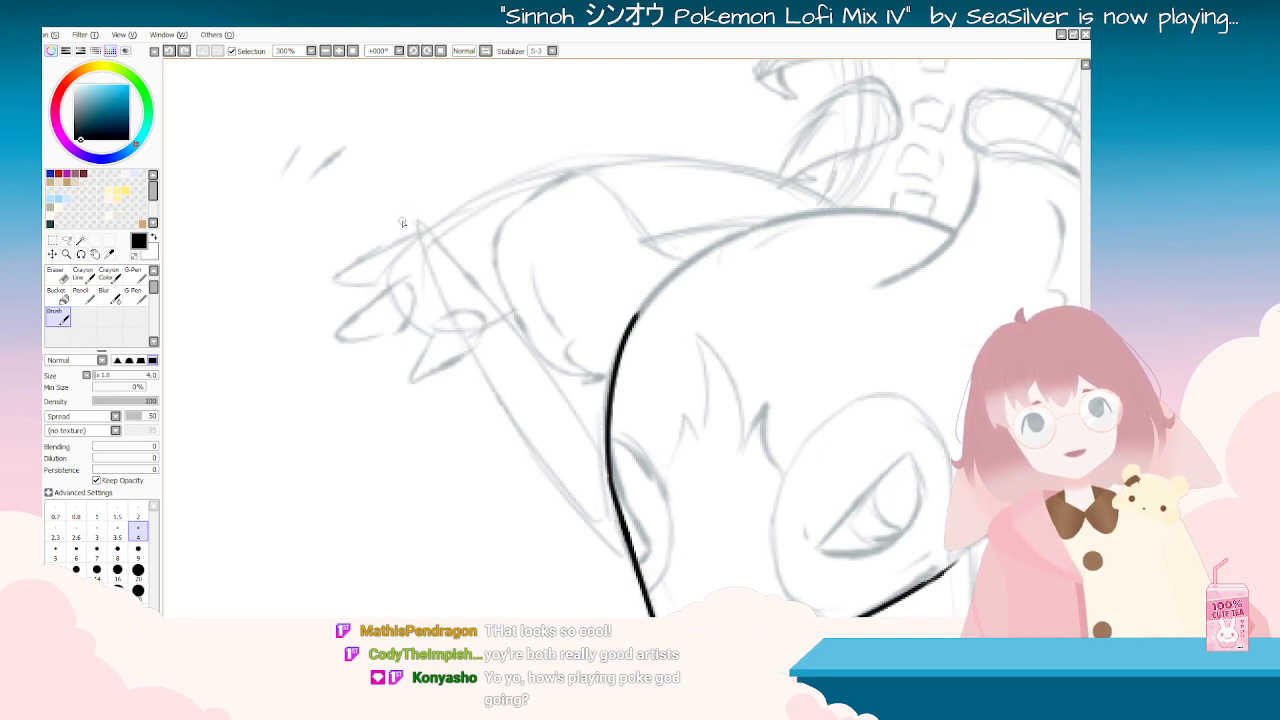
mouse_move(416, 225)
mouse_down()
mouse_move(626, 580)
mouse_move(566, 507)
mouse_move(564, 495)
mouse_move(638, 567)
mouse_up()
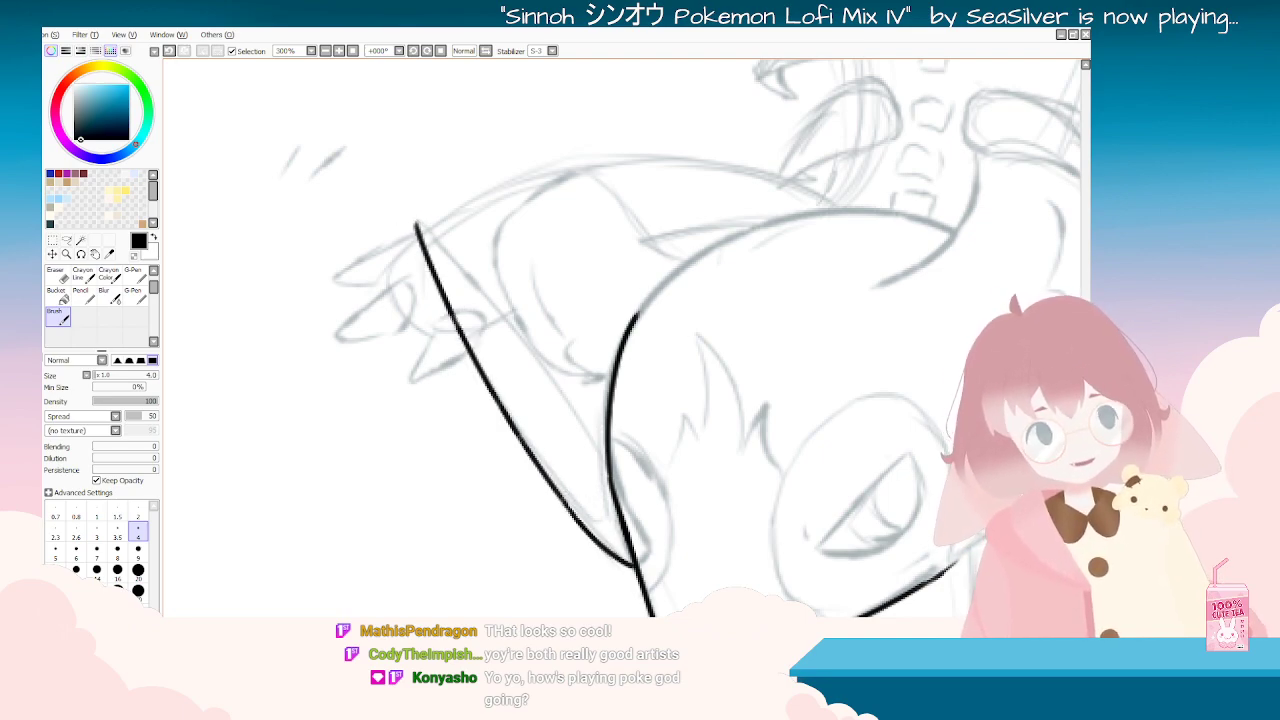
Step: Ink the horn's inner edge from the head outline out to the tip, redoing the stroke until the two edges meet
mouse_move(500, 560)
mouse_down()
mouse_move(831, 551)
mouse_move(682, 279)
mouse_move(760, 512)
mouse_up()
key(ctrl+z)
drag(658, 243, 781, 543)
key(ctrl+z)
drag(660, 240, 800, 514)
key(ctrl+z)
mouse_move(658, 240)
mouse_down()
mouse_move(705, 358)
mouse_move(800, 518)
mouse_up()
key(ctrl+z)
drag(656, 246, 796, 520)
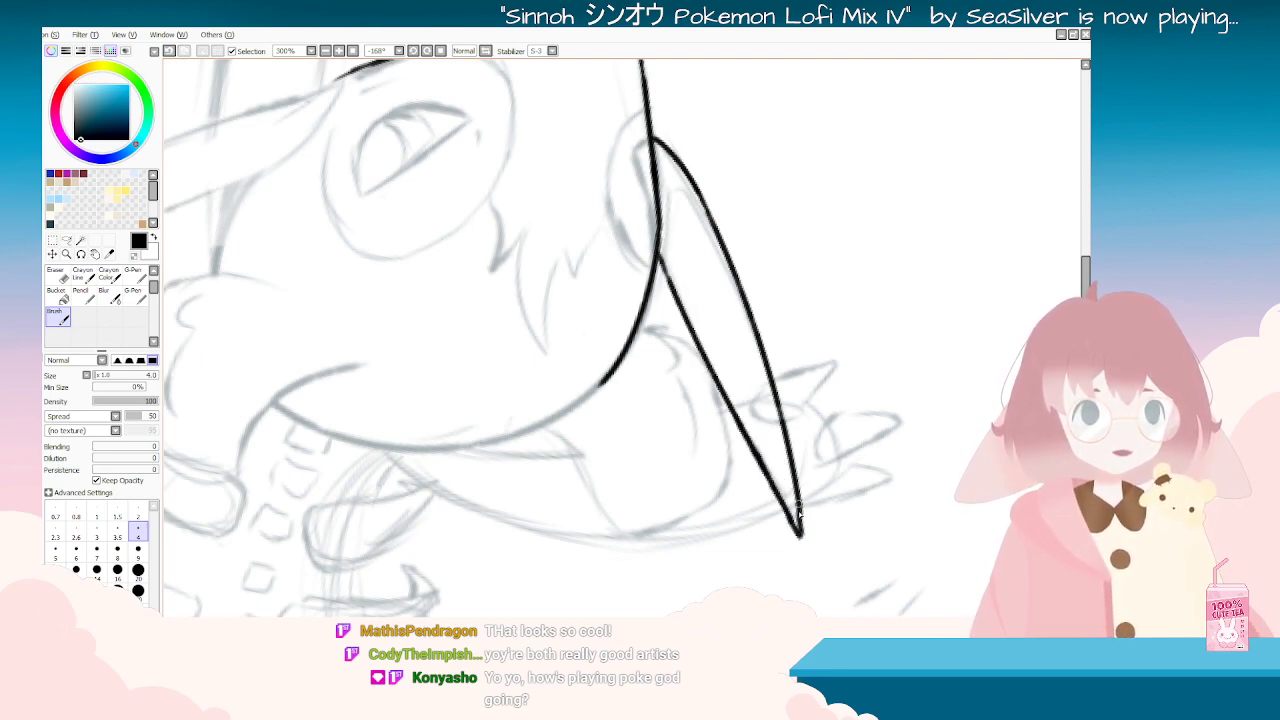
Step: Trim the overlapping line ends at the horn's tip with the size 9 Eraser and re-ink a sharp point with the Brush
key(e)
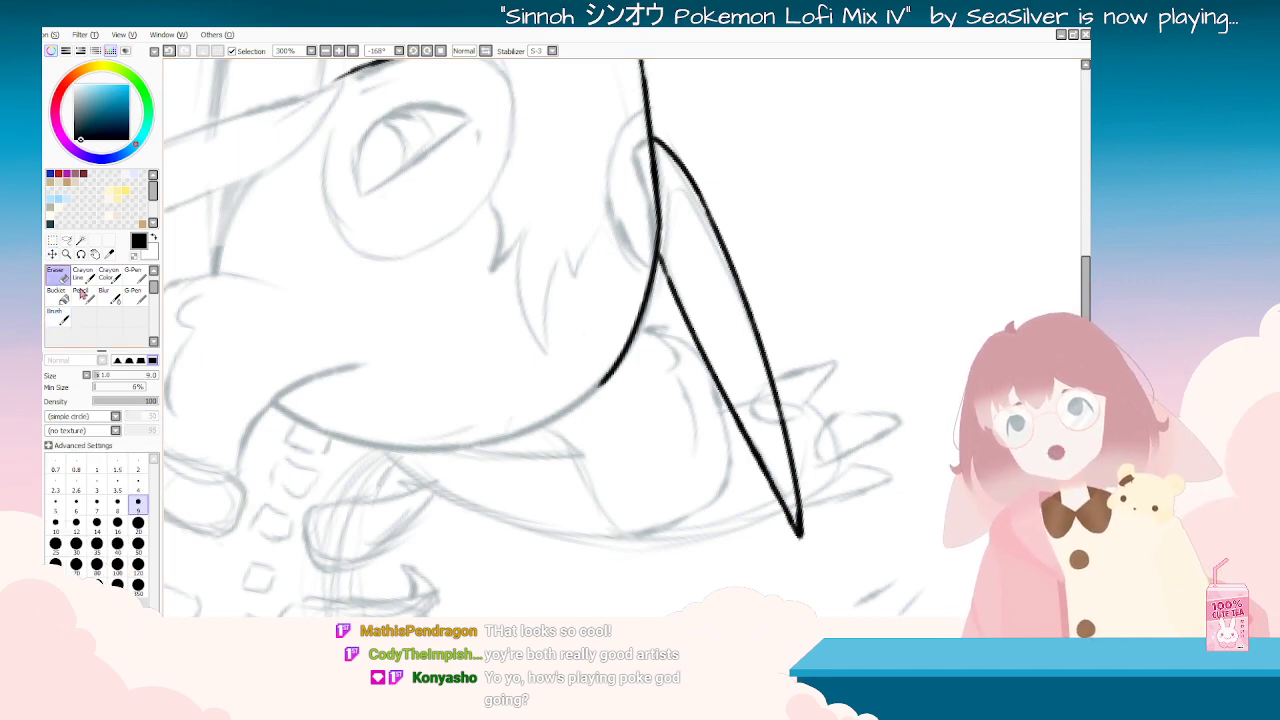
click(800, 534)
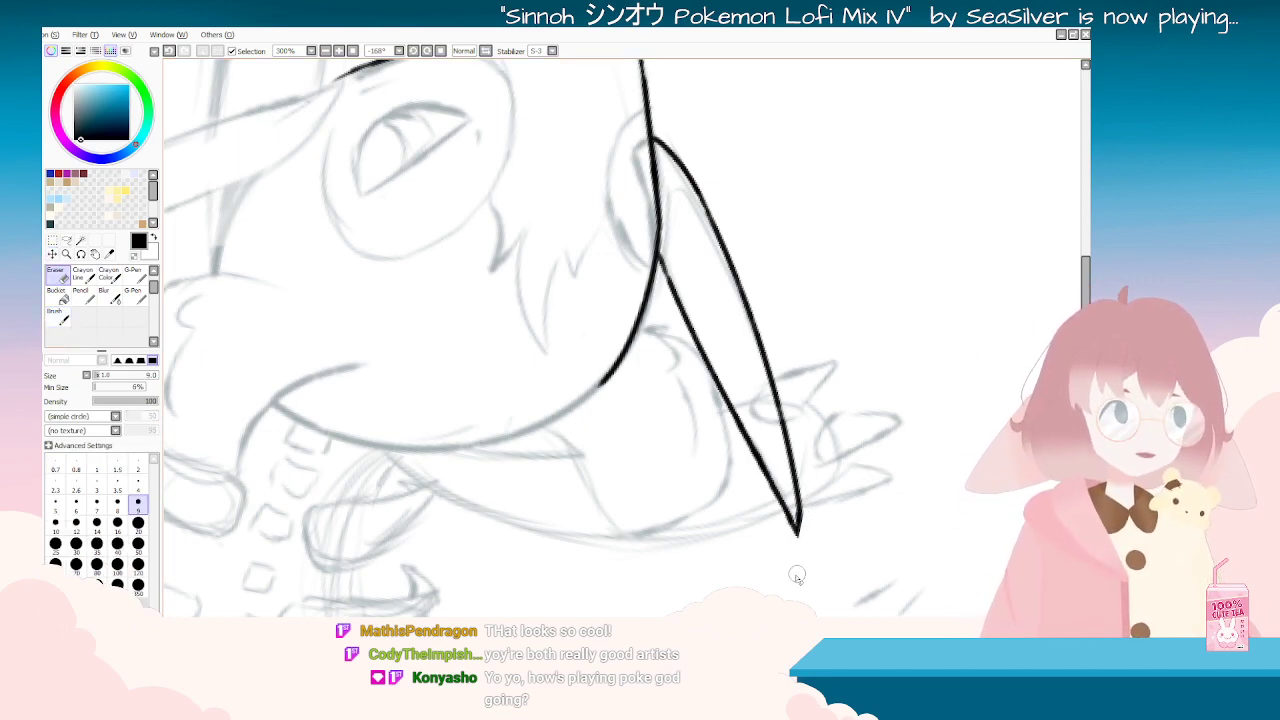
drag(791, 503, 796, 526)
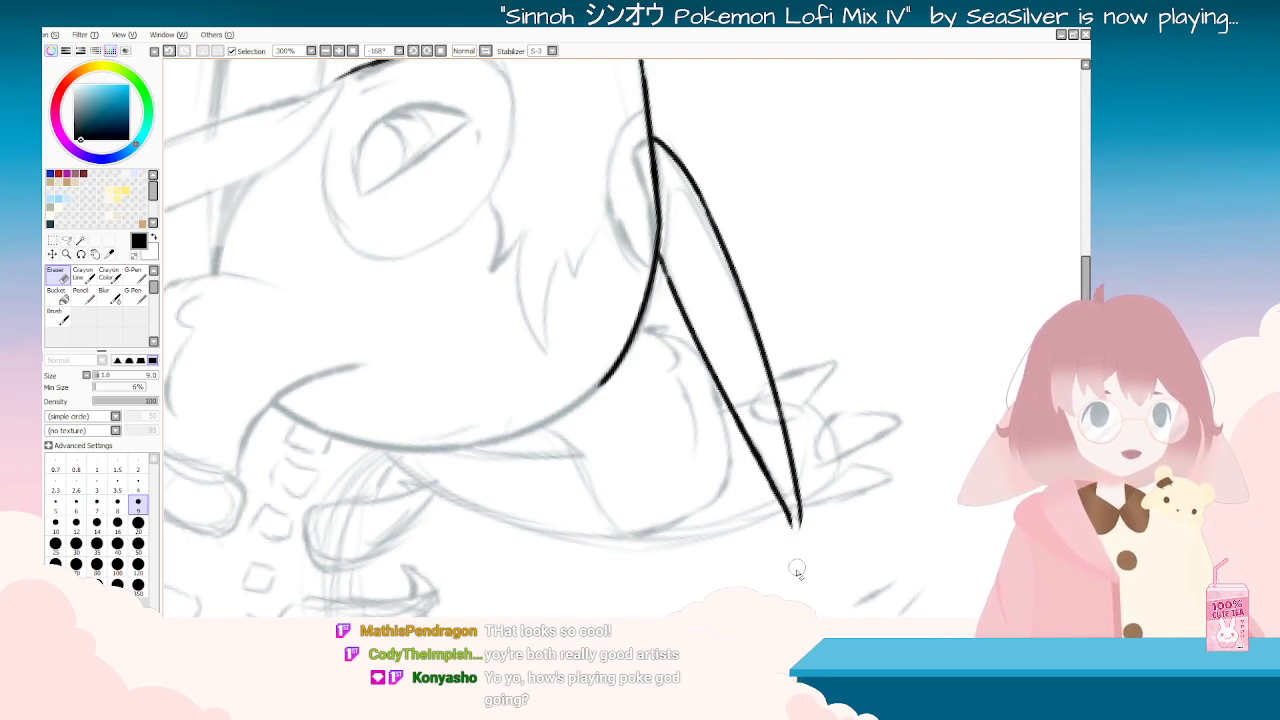
mouse_move(798, 565)
mouse_down()
mouse_move(419, 448)
mouse_move(400, 320)
mouse_move(487, 173)
mouse_up()
key(g)
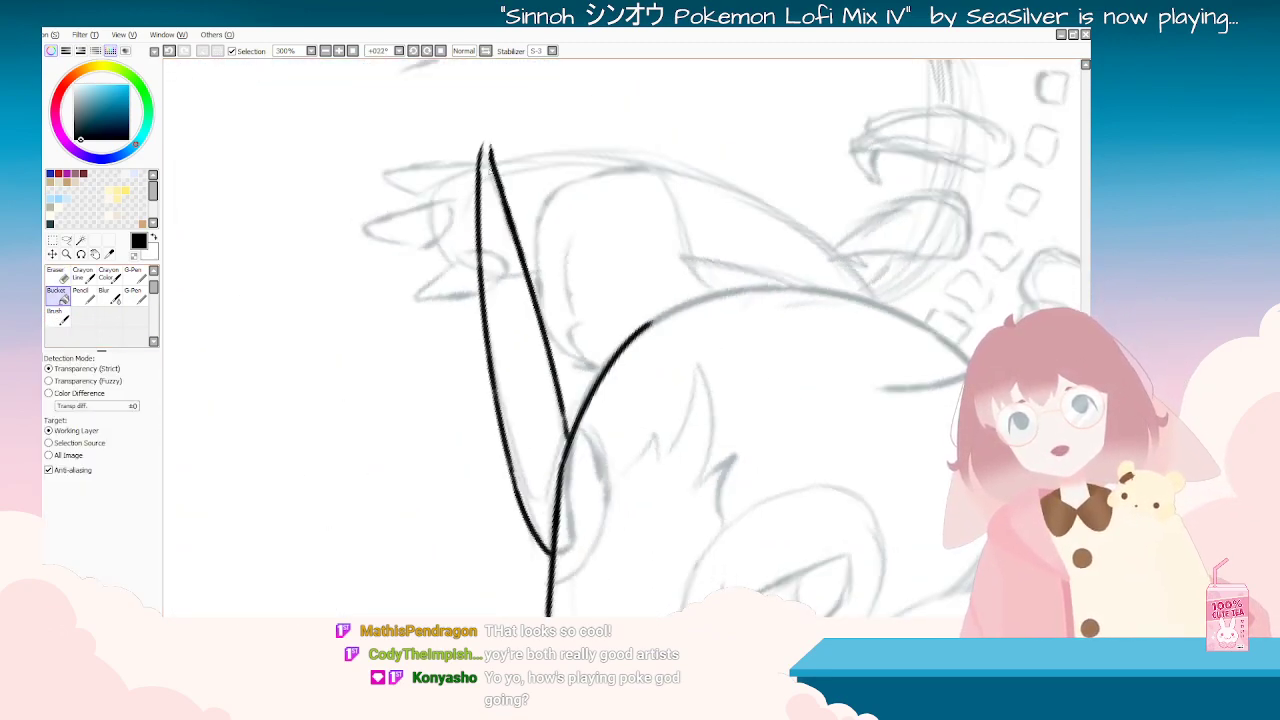
click(57, 316)
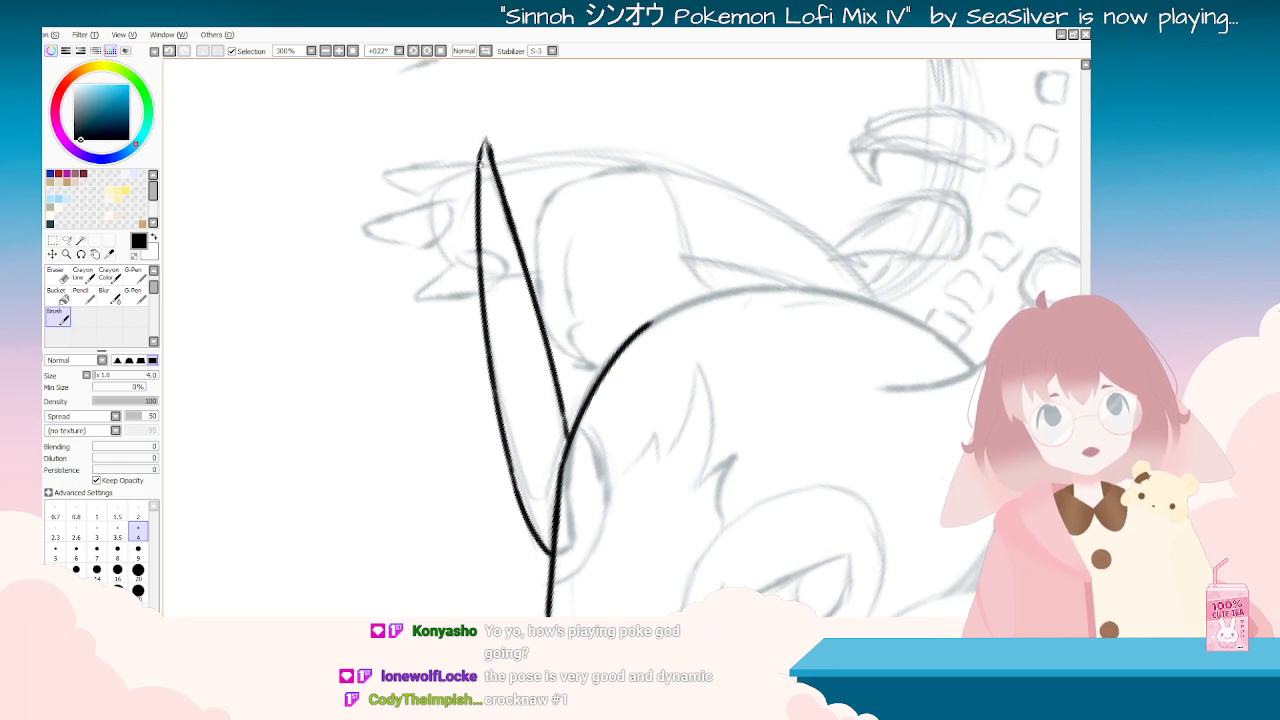
Step: Examine the inked horn's shape and angle against the head and the whole creature sketch
key(End)
key(End)
key(End)
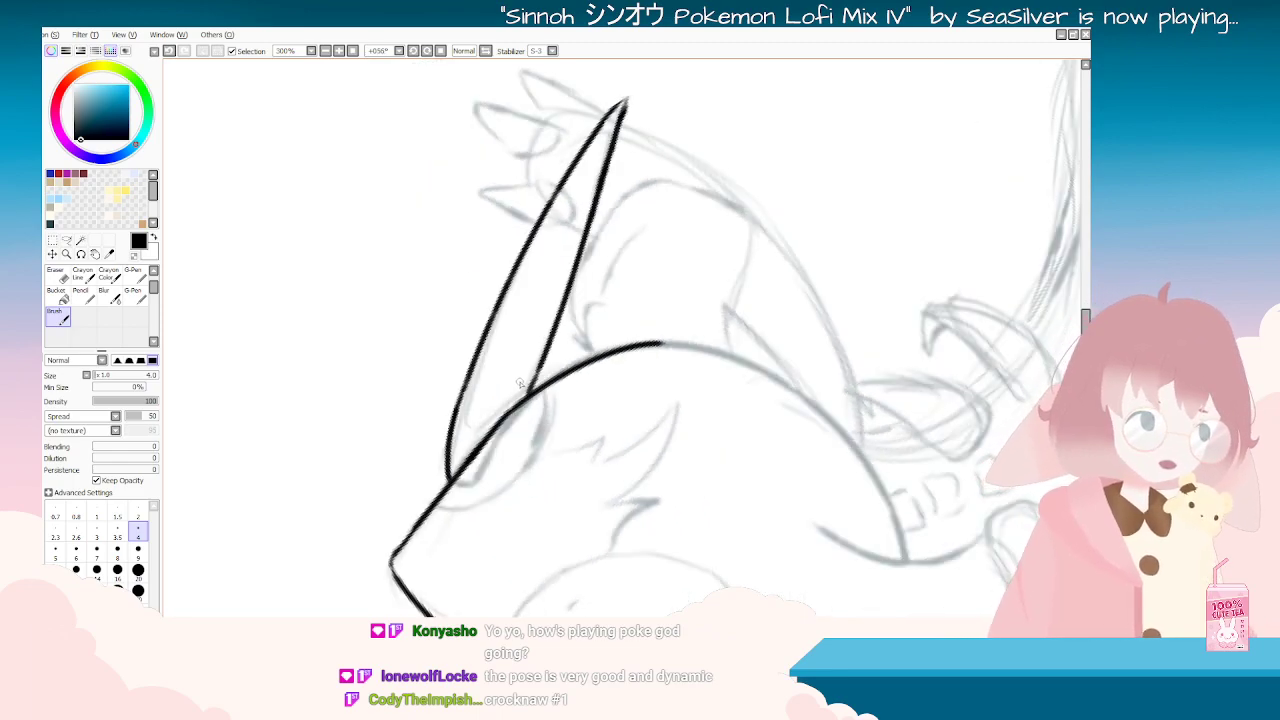
key(Delete)
key(Delete)
key(Delete)
key(Delete)
key(Delete)
key(Delete)
key(Delete)
key(Delete)
key(Delete)
key(Delete)
key(Delete)
key(Delete)
key(Delete)
key(Delete)
key(Delete)
key(Delete)
key(Delete)
key(Delete)
key(Delete)
key(Delete)
key(Delete)
key(Delete)
key(Delete)
key(Delete)
key(Delete)
key(Delete)
key(Delete)
key(Delete)
key(Delete)
key(Delete)
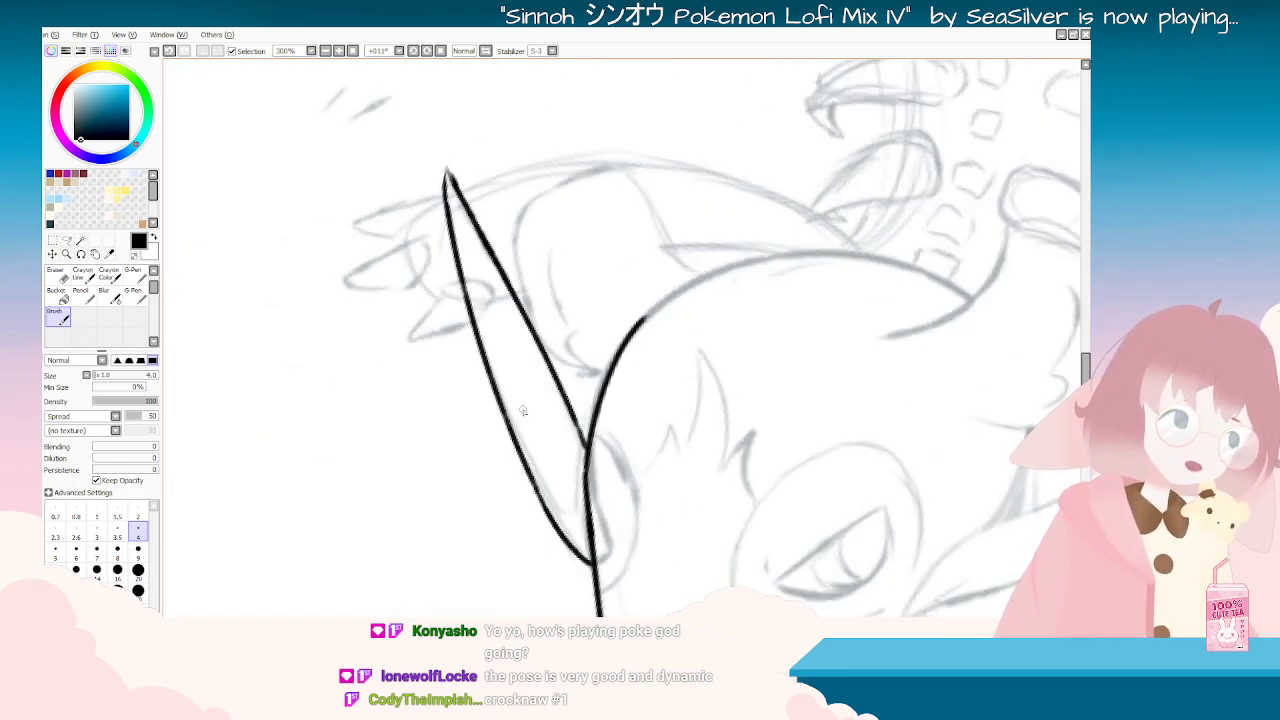
key(End)
key(Delete)
key(Delete)
scroll(642, 404, down, 5)
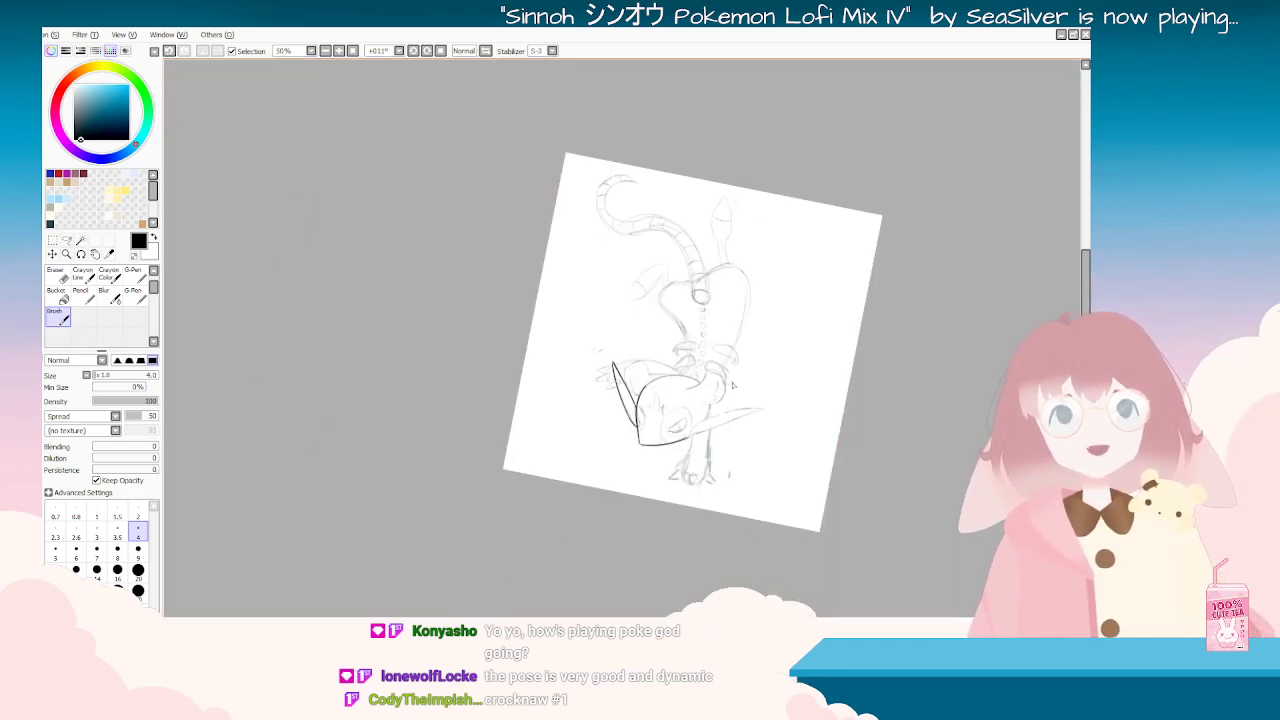
key(Delete)
scroll(727, 379, up, 1)
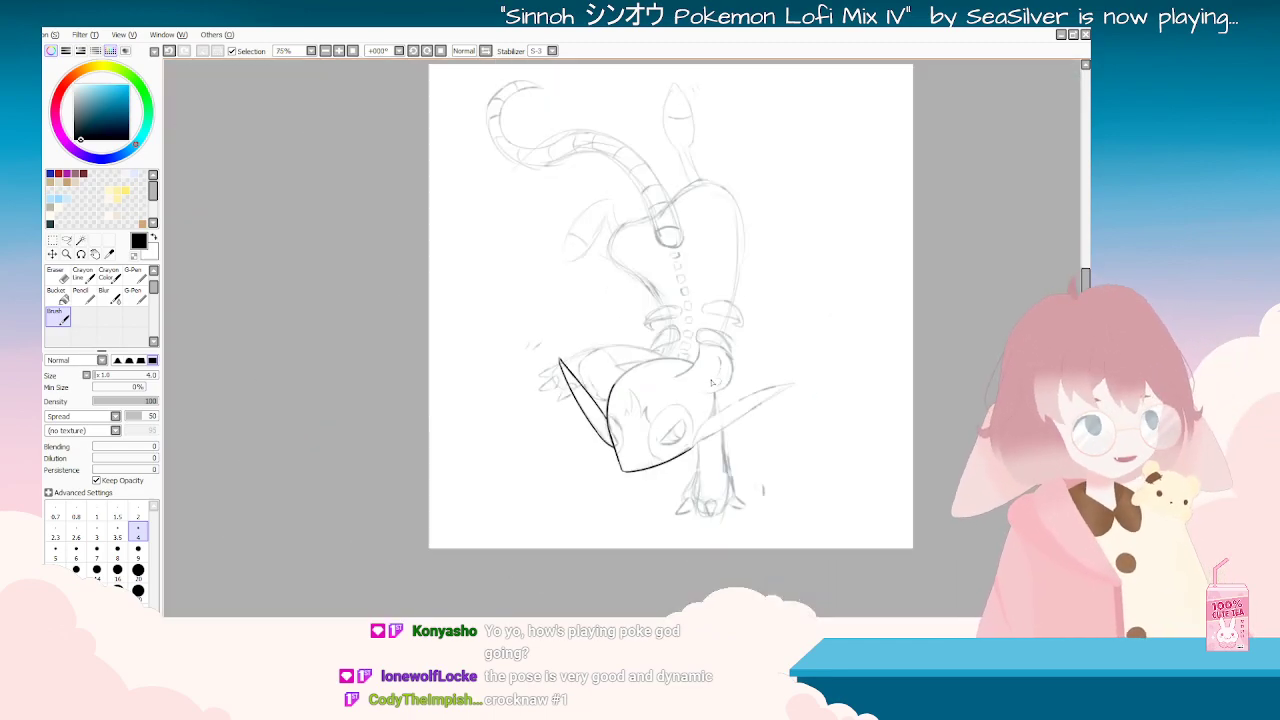
key(End)
key(End)
key(End)
key(End)
key(End)
key(End)
key(End)
key(End)
key(End)
key(Delete)
key(Delete)
key(Delete)
key(Delete)
key(Delete)
key(Delete)
key(Delete)
key(Delete)
Step: Ink the back curve of the head from the neck toward the existing outline, redoing strokes until they follow the sketch
scroll(605, 369, up, 5)
key(Delete)
key(Delete)
key(Delete)
key(Delete)
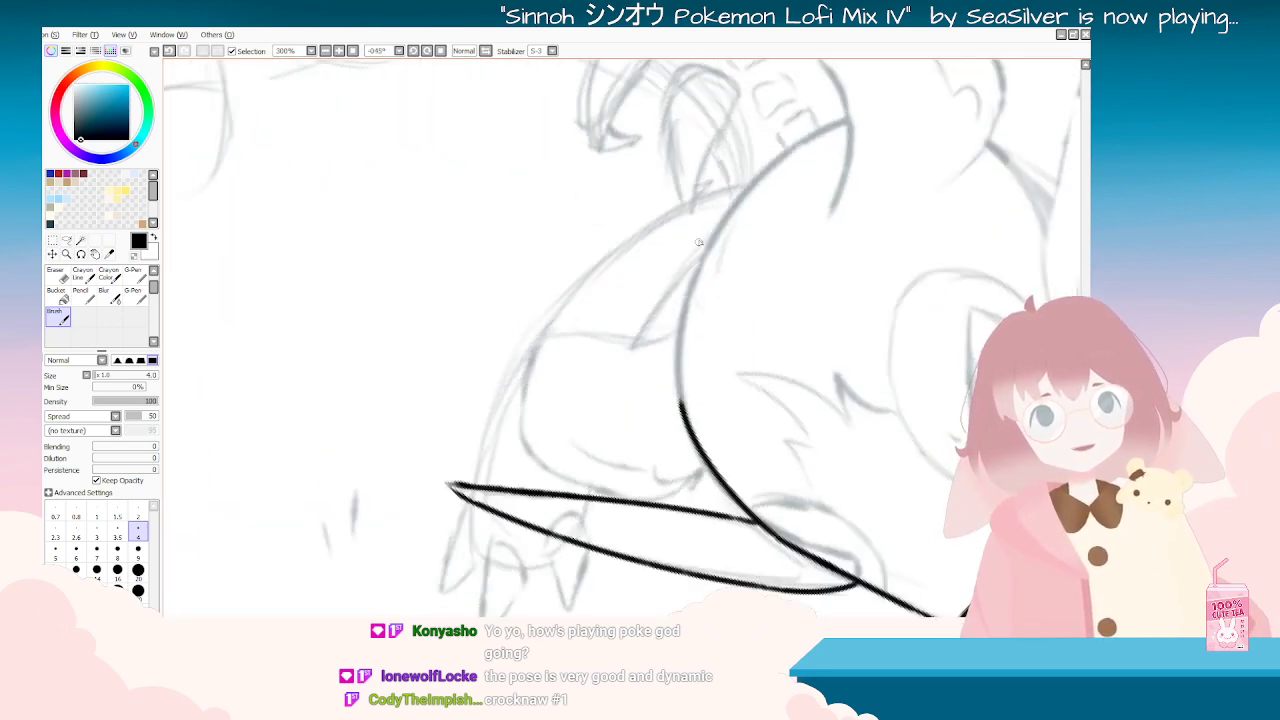
mouse_move(845, 121)
mouse_down()
mouse_move(726, 222)
mouse_move(794, 167)
mouse_move(736, 210)
mouse_move(742, 200)
mouse_move(686, 296)
mouse_up()
key(ctrl+z)
drag(772, 164, 690, 274)
key(ctrl+z)
mouse_move(772, 163)
mouse_down()
mouse_move(698, 262)
mouse_move(680, 322)
mouse_up()
key(ctrl+z)
drag(718, 231, 674, 356)
key(ctrl+z)
key(ctrl+z)
drag(717, 238, 674, 344)
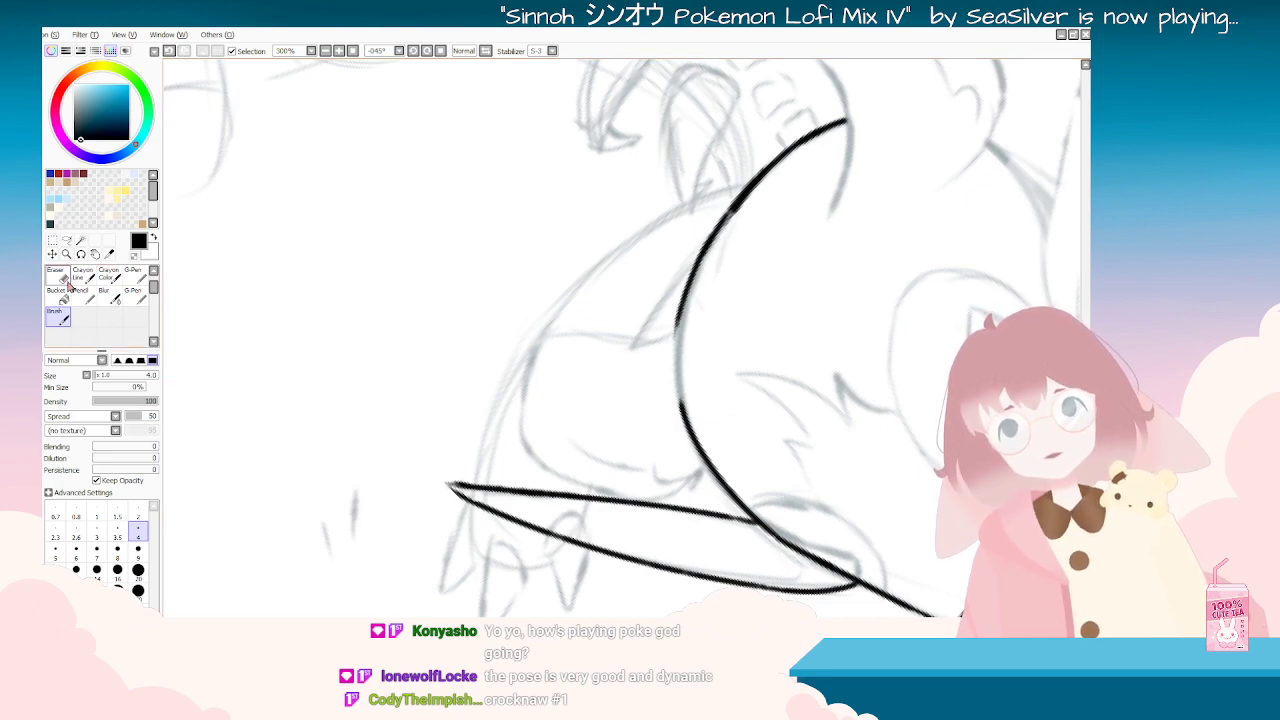
Step: Smooth the thick overlap where the strokes join along the back of the head with the size 9 Eraser
key(e)
mouse_move(767, 180)
mouse_down()
mouse_move(714, 253)
mouse_move(722, 236)
mouse_up()
drag(800, 161, 741, 214)
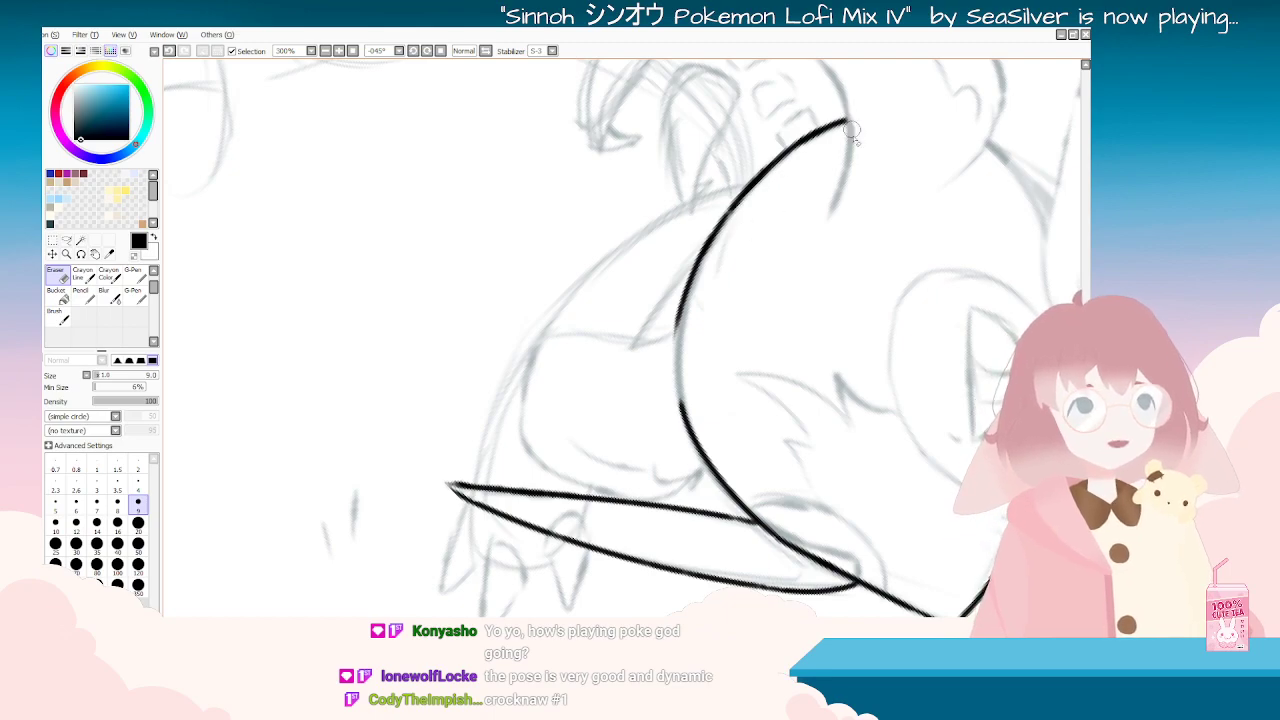
Step: Rework the inked line along the back of the head near the ear with the size 4 Brush, undoing strokes that miss the sketch
mouse_move(866, 503)
mouse_down()
mouse_move(630, 540)
mouse_move(545, 525)
mouse_up()
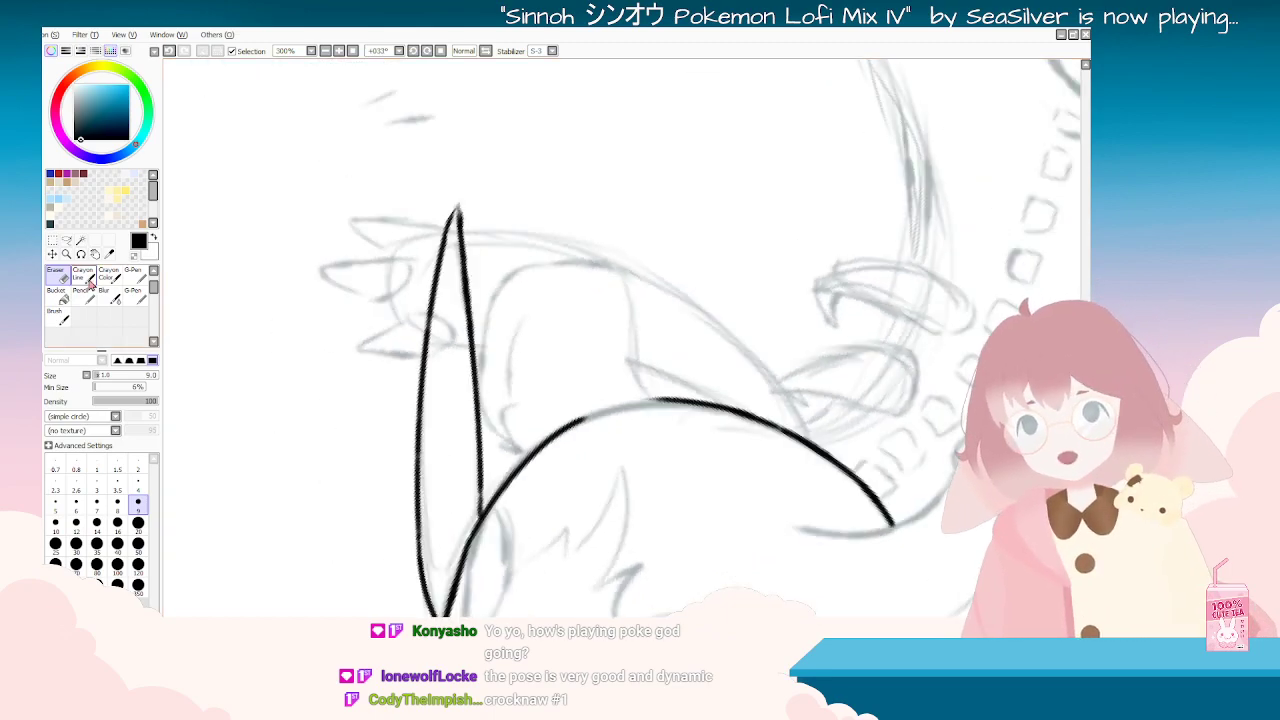
click(57, 316)
drag(641, 377, 629, 307)
mouse_move(640, 400)
mouse_down()
mouse_move(671, 280)
mouse_move(604, 318)
mouse_up()
key(ctrl+z)
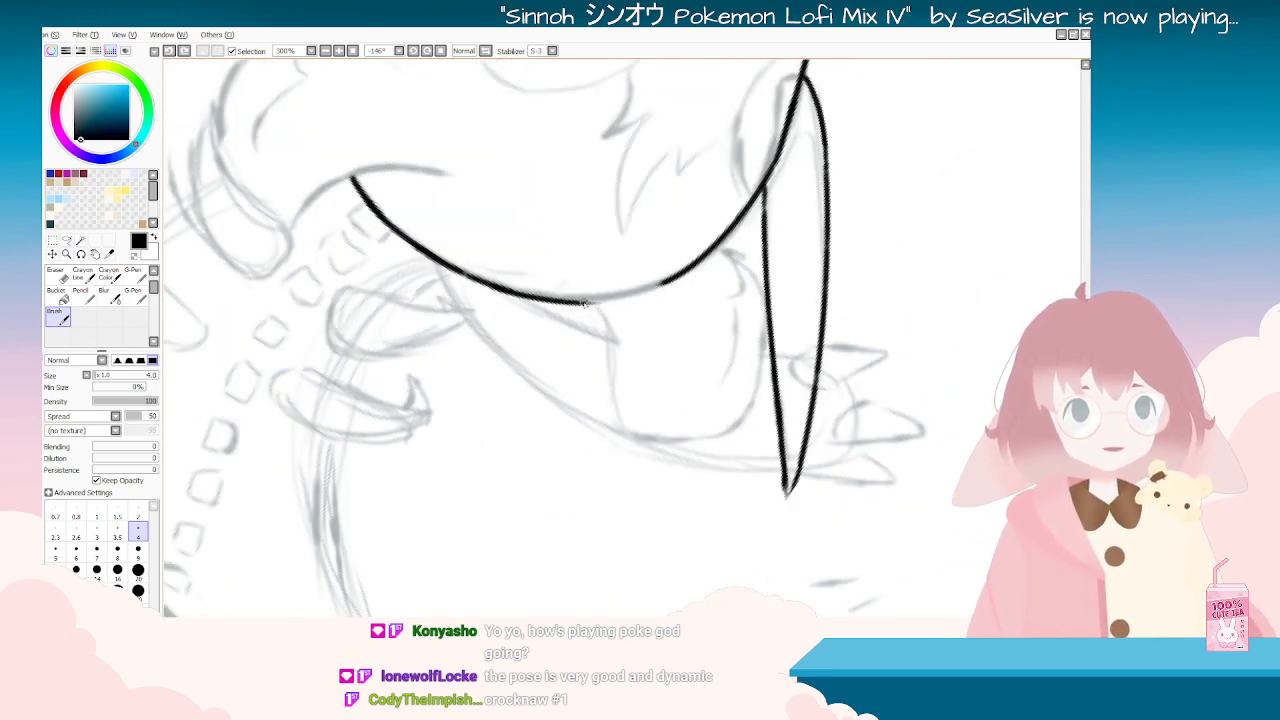
drag(609, 297, 664, 282)
mouse_move(690, 290)
mouse_down()
mouse_move(680, 275)
mouse_move(540, 325)
mouse_move(590, 420)
mouse_up()
scroll(622, 337, down, 7)
scroll(615, 305, up, 3)
mouse_move(622, 308)
mouse_down()
mouse_move(645, 318)
mouse_move(619, 368)
mouse_move(603, 315)
mouse_move(631, 308)
mouse_up()
scroll(631, 307, down, 3)
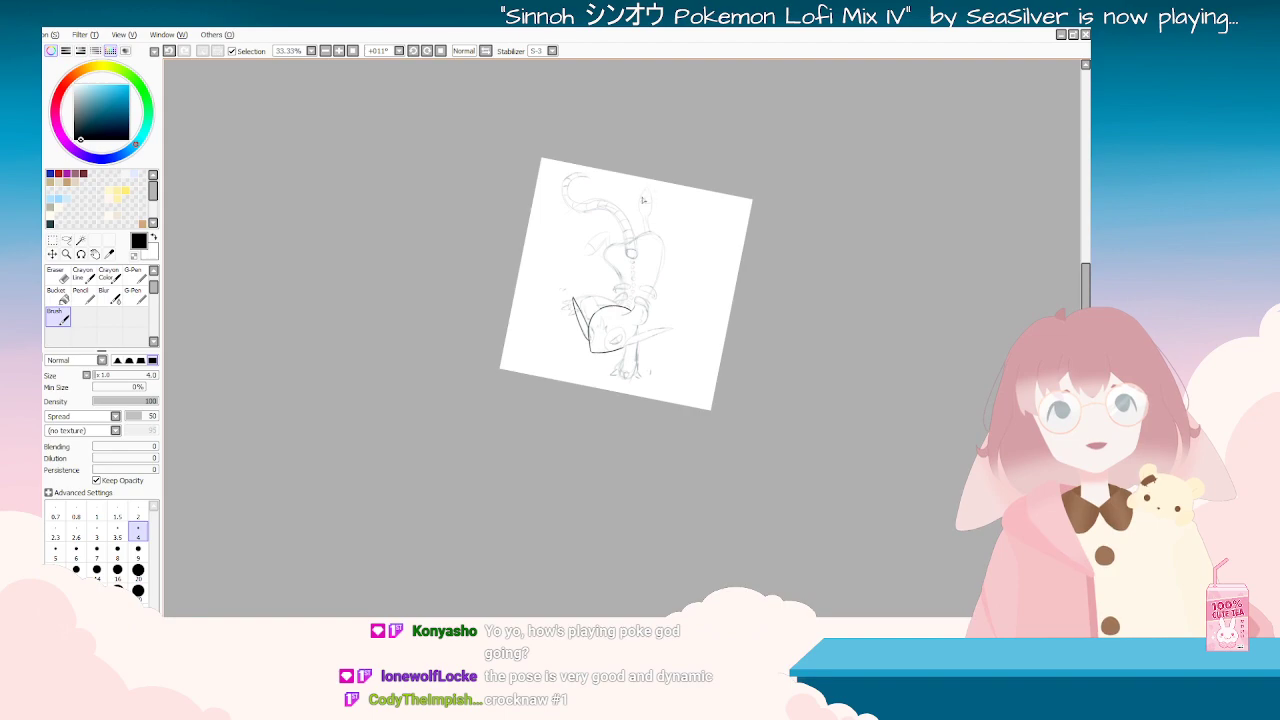
scroll(647, 276, up, 3)
scroll(513, 451, up, 5)
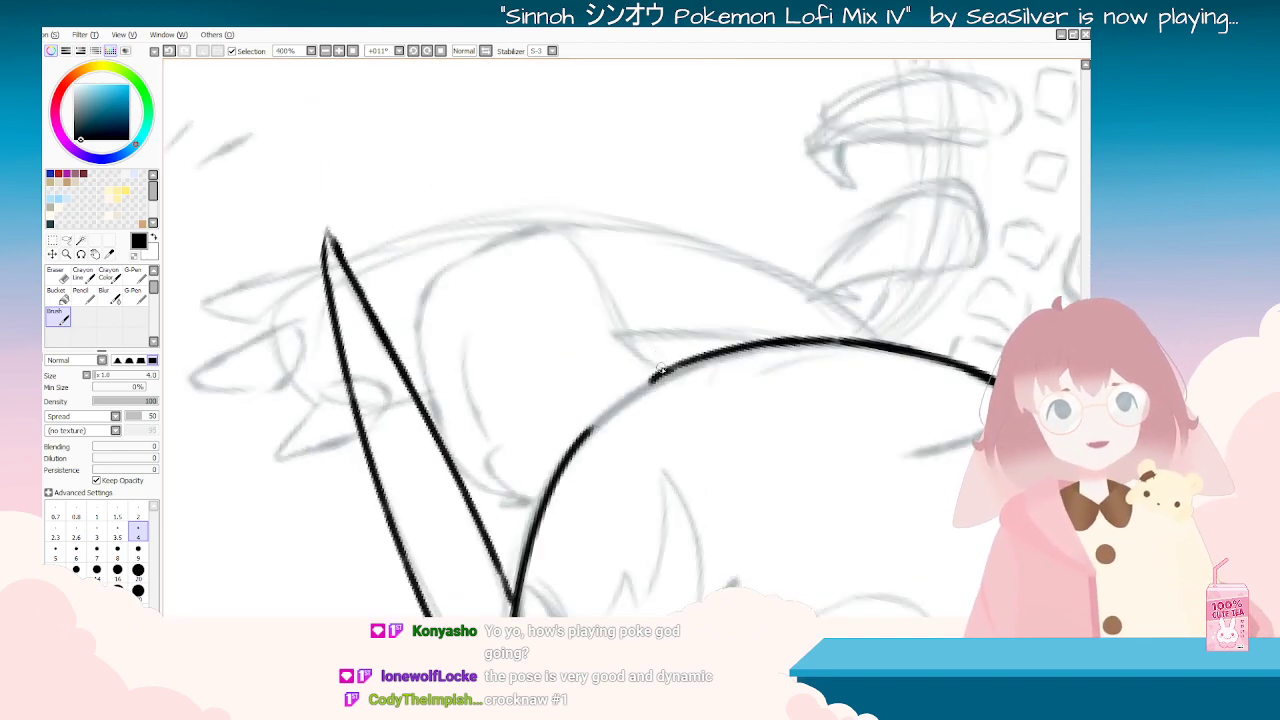
Step: Ink the rounded far ear between the horn and the head, adding its curved inner lines, with the size 4 Brush
mouse_move(629, 349)
mouse_down()
mouse_move(597, 273)
mouse_move(547, 236)
mouse_move(497, 287)
mouse_move(519, 243)
mouse_move(471, 254)
mouse_move(424, 299)
mouse_up()
key(ctrl+z)
drag(522, 235, 402, 306)
key(ctrl+z)
mouse_move(531, 234)
mouse_down()
mouse_move(497, 240)
mouse_move(409, 330)
mouse_up()
mouse_move(427, 286)
mouse_down()
mouse_move(420, 342)
mouse_move(417, 301)
mouse_move(421, 416)
mouse_up()
key(ctrl+z)
drag(425, 284, 420, 402)
mouse_move(463, 472)
mouse_down()
mouse_move(537, 512)
mouse_move(512, 492)
mouse_move(488, 496)
mouse_move(528, 503)
mouse_up()
key(ctrl+z)
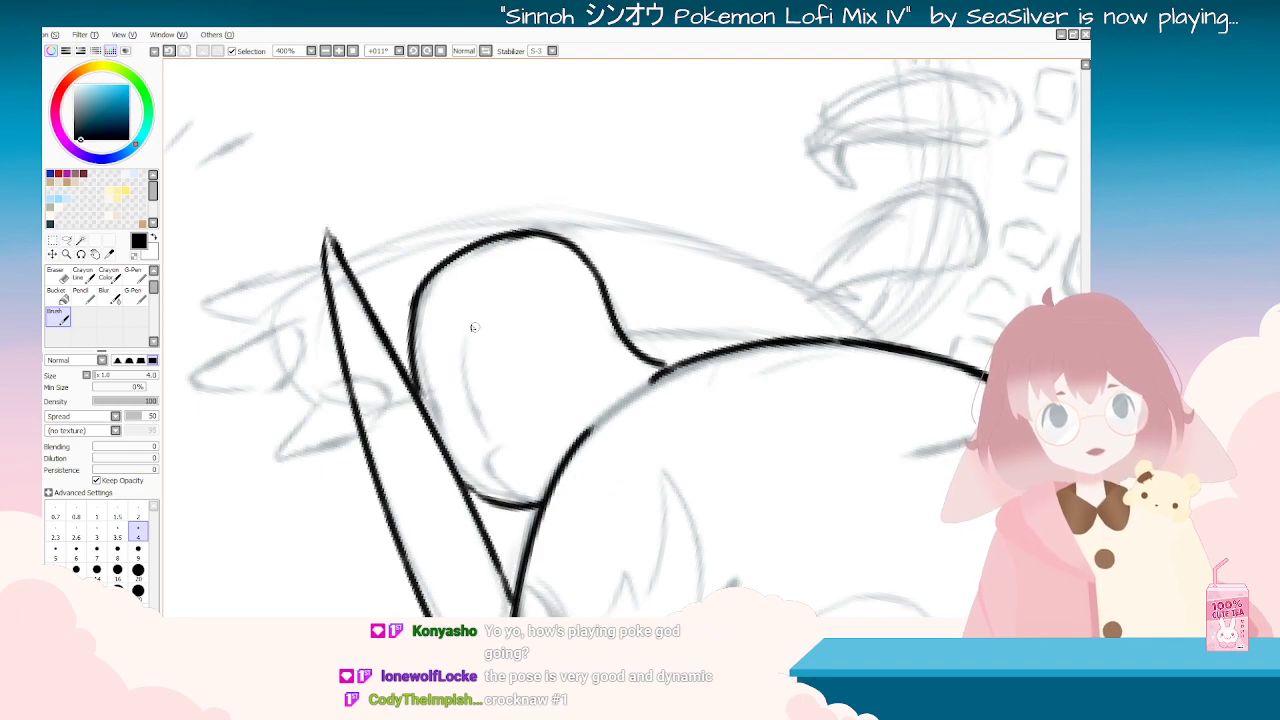
drag(469, 307, 467, 385)
drag(490, 436, 524, 484)
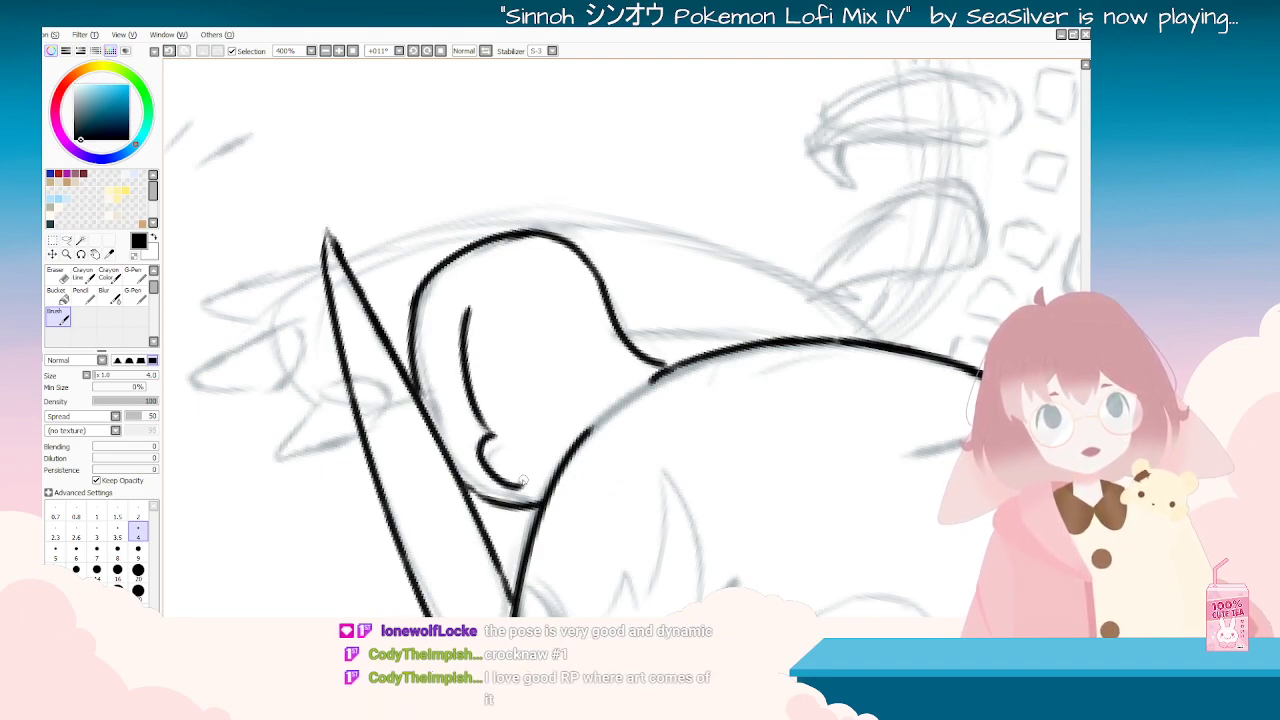
Step: Examine the inked ear and horn from different angles and against the whole creature sketch
key(Delete)
key(Delete)
key(Delete)
key(Delete)
key(Delete)
key(Delete)
key(Delete)
key(Delete)
key(Delete)
key(Delete)
key(Delete)
key(Delete)
key(Delete)
key(Delete)
key(Delete)
key(Delete)
key(Delete)
key(Delete)
key(Delete)
key(Delete)
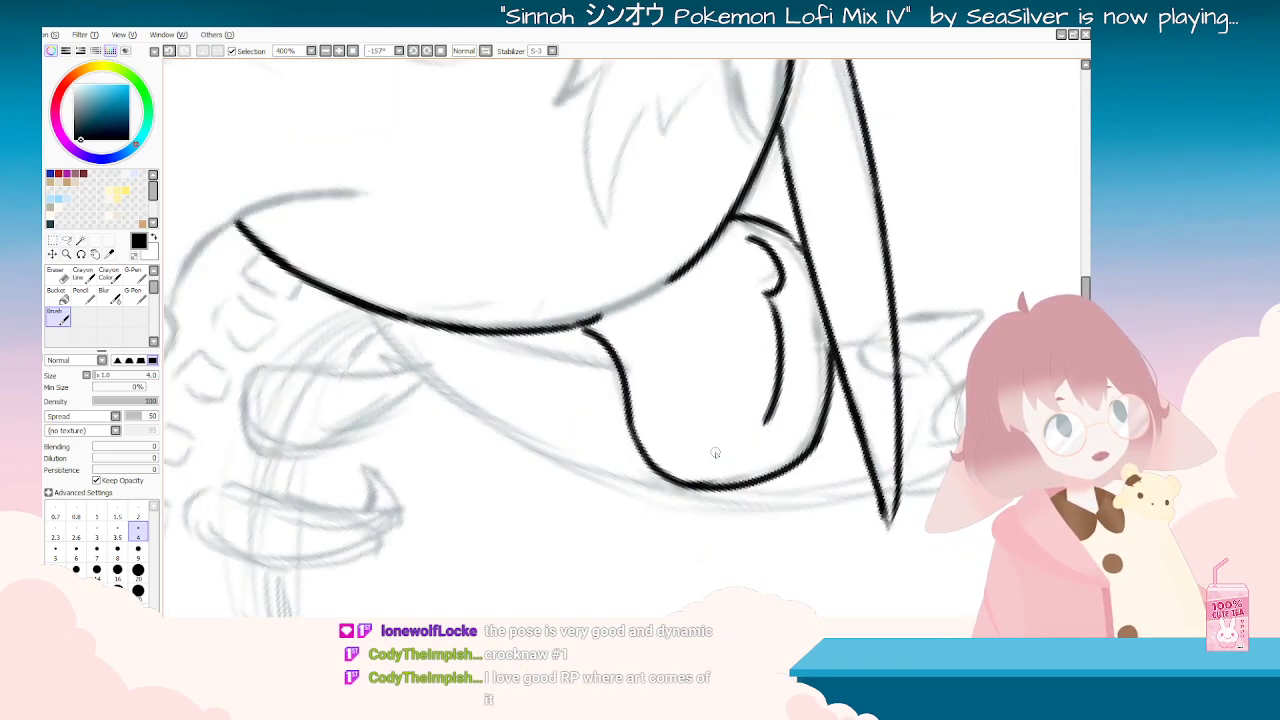
scroll(715, 453, down, 3)
key(Delete)
key(Delete)
key(Delete)
key(Delete)
key(Delete)
key(Delete)
key(Delete)
scroll(945, 392, down, 2)
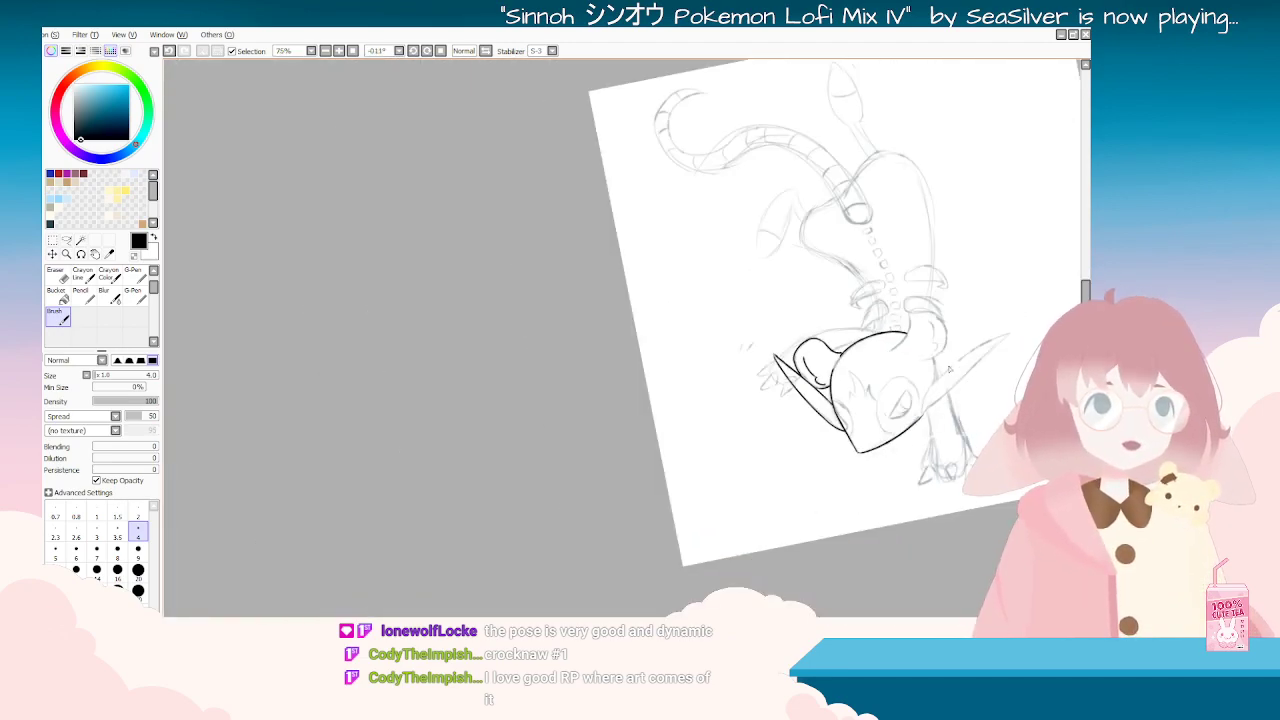
Step: Touch up the join where the far ear's outline meets the back of the head
scroll(890, 366, up, 7)
key(End)
key(End)
key(End)
key(End)
key(End)
key(End)
key(End)
key(End)
key(End)
drag(617, 198, 632, 254)
key(Delete)
key(Delete)
key(Delete)
key(Delete)
key(Delete)
key(Delete)
key(Delete)
key(Delete)
key(Delete)
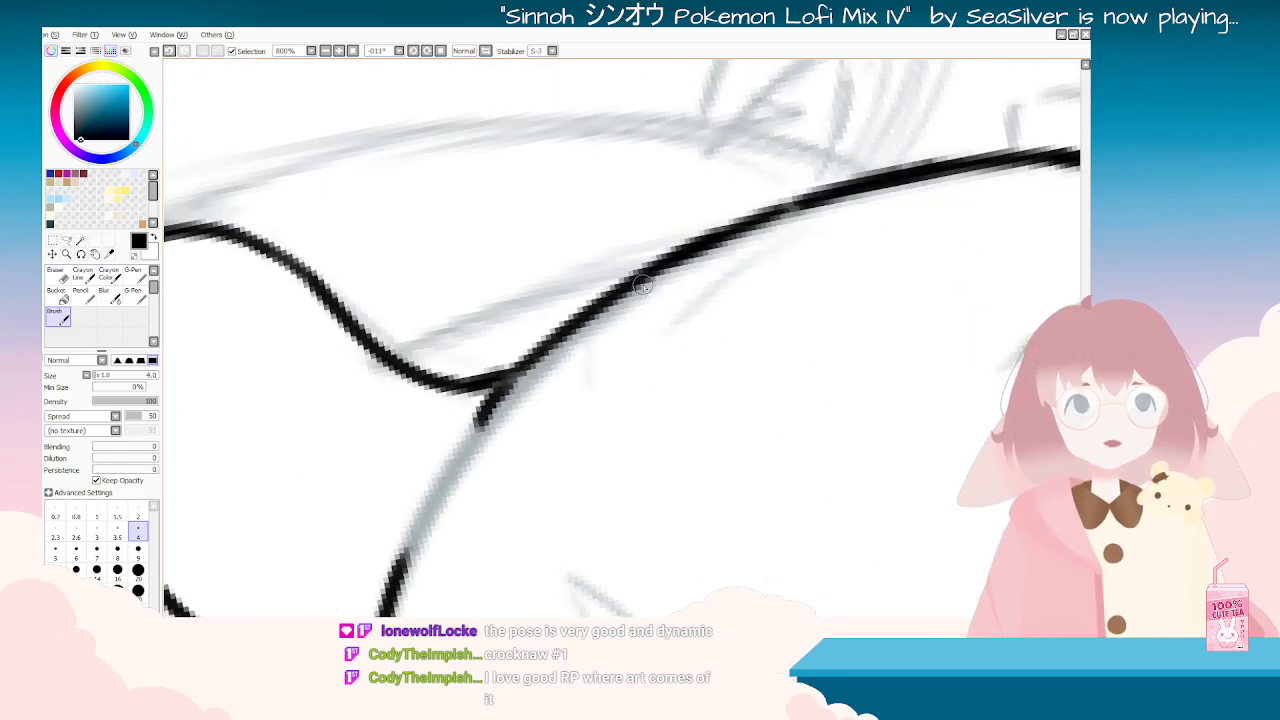
Step: Hide the rough sketch and clean up the ear's lower line at the horn with the size 9 Eraser, re-inking it with the Brush
scroll(650, 273, down, 3)
key(End)
scroll(648, 273, down, 5)
scroll(718, 284, up, 2)
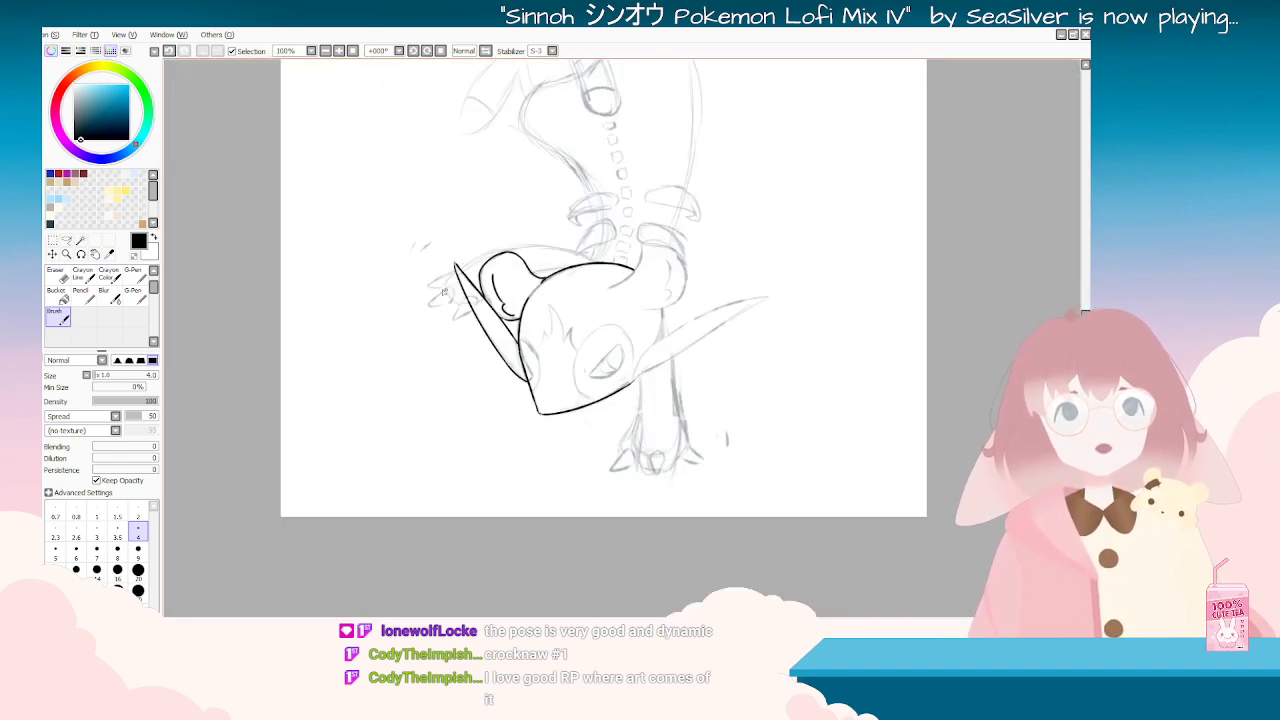
key(h)
key(h)
key(h)
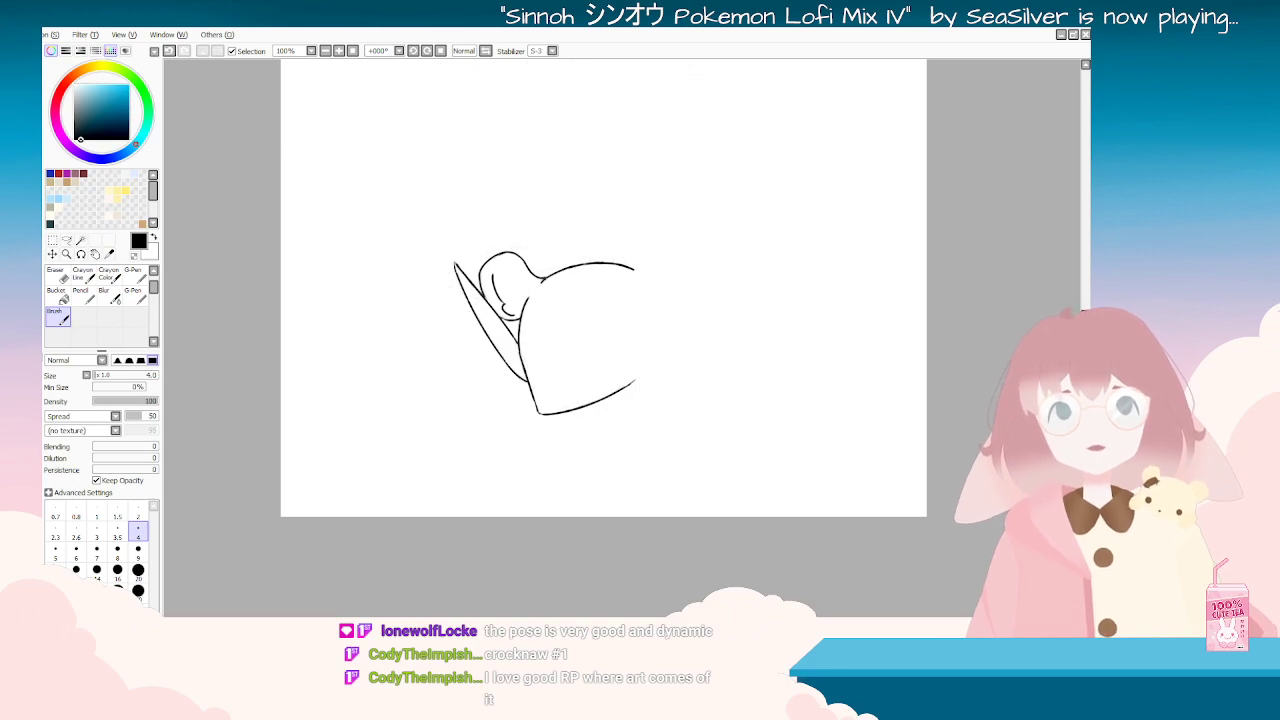
scroll(474, 288, up, 6)
key(End)
key(End)
key(End)
key(End)
key(End)
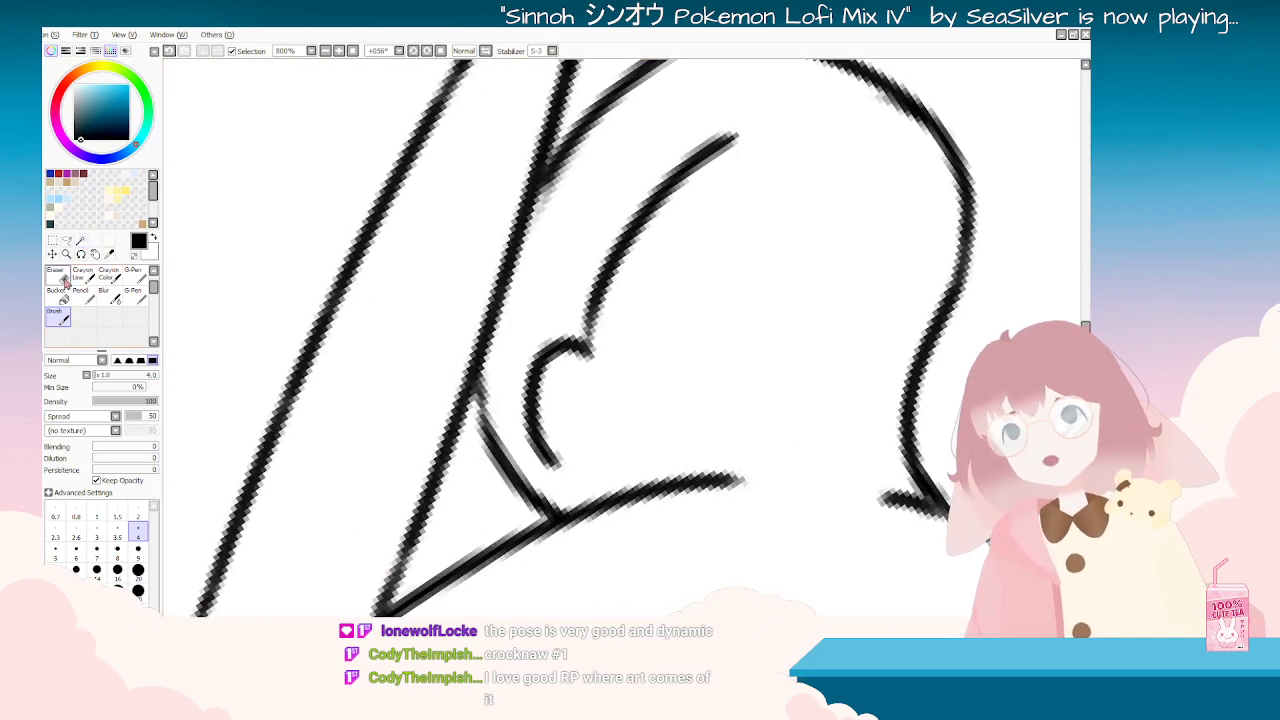
click(66, 283)
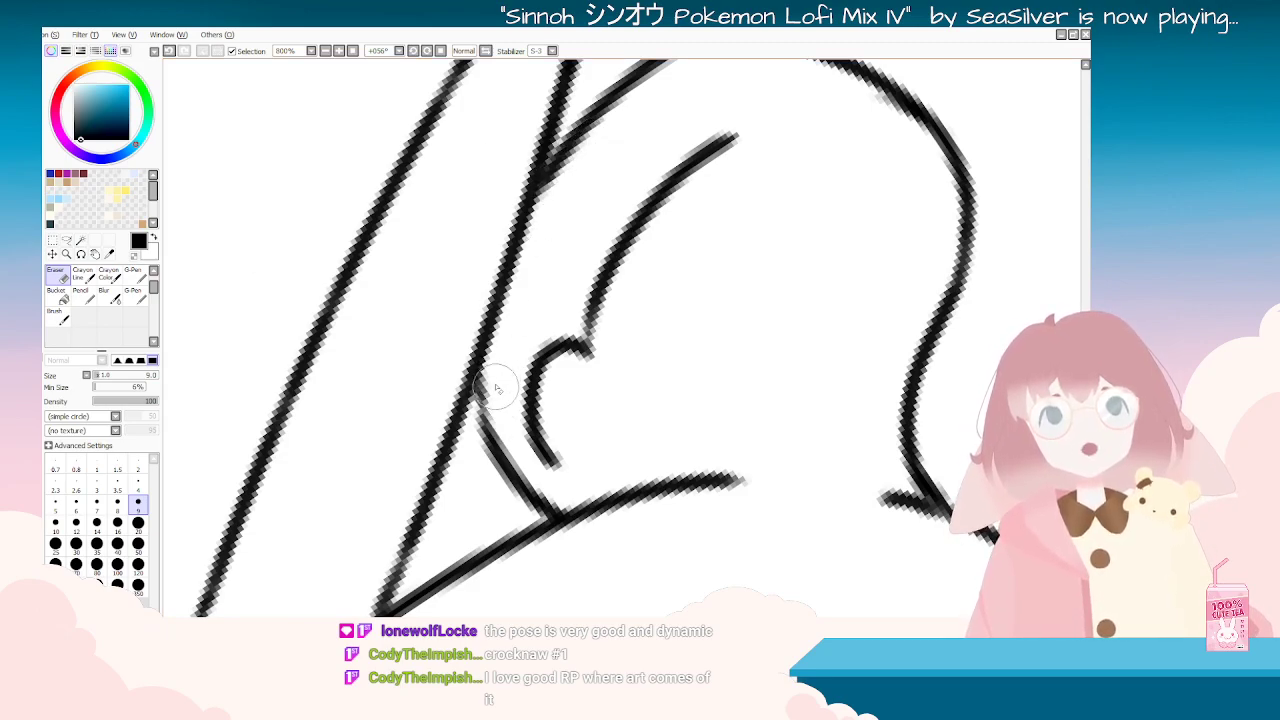
drag(497, 374, 494, 388)
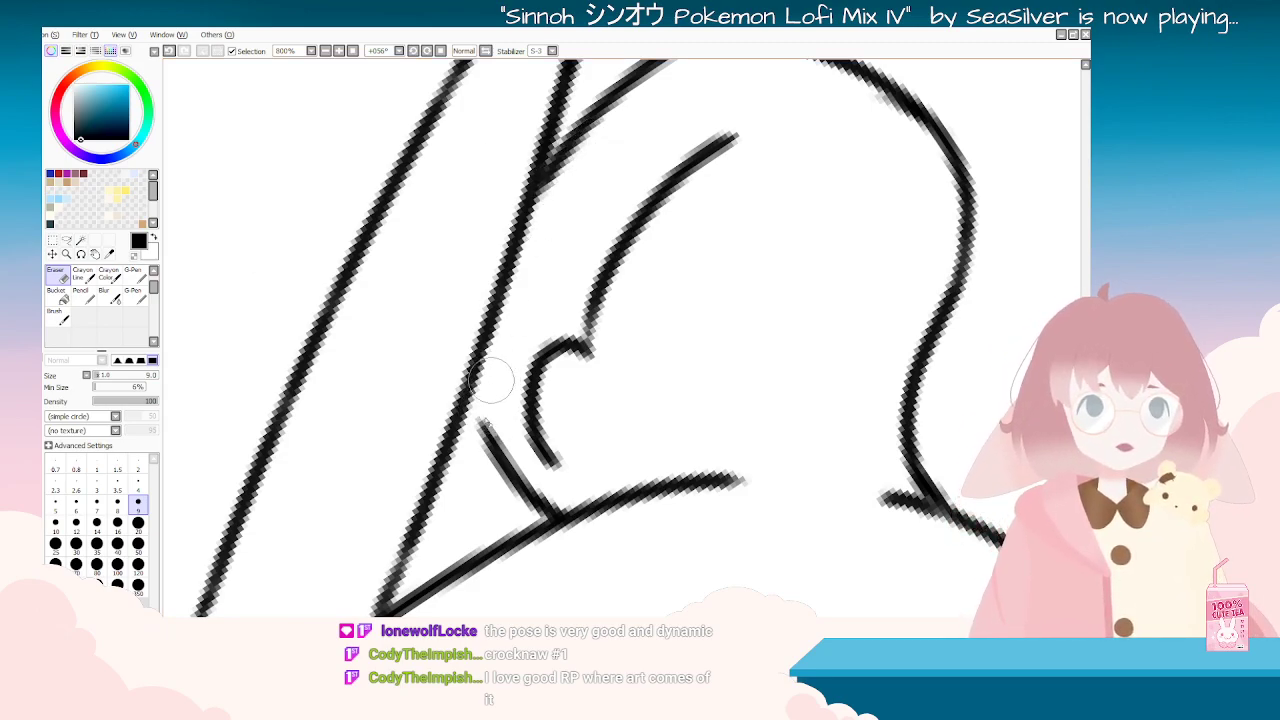
click(57, 316)
drag(471, 389, 508, 465)
key(Delete)
scroll(500, 457, down, 2)
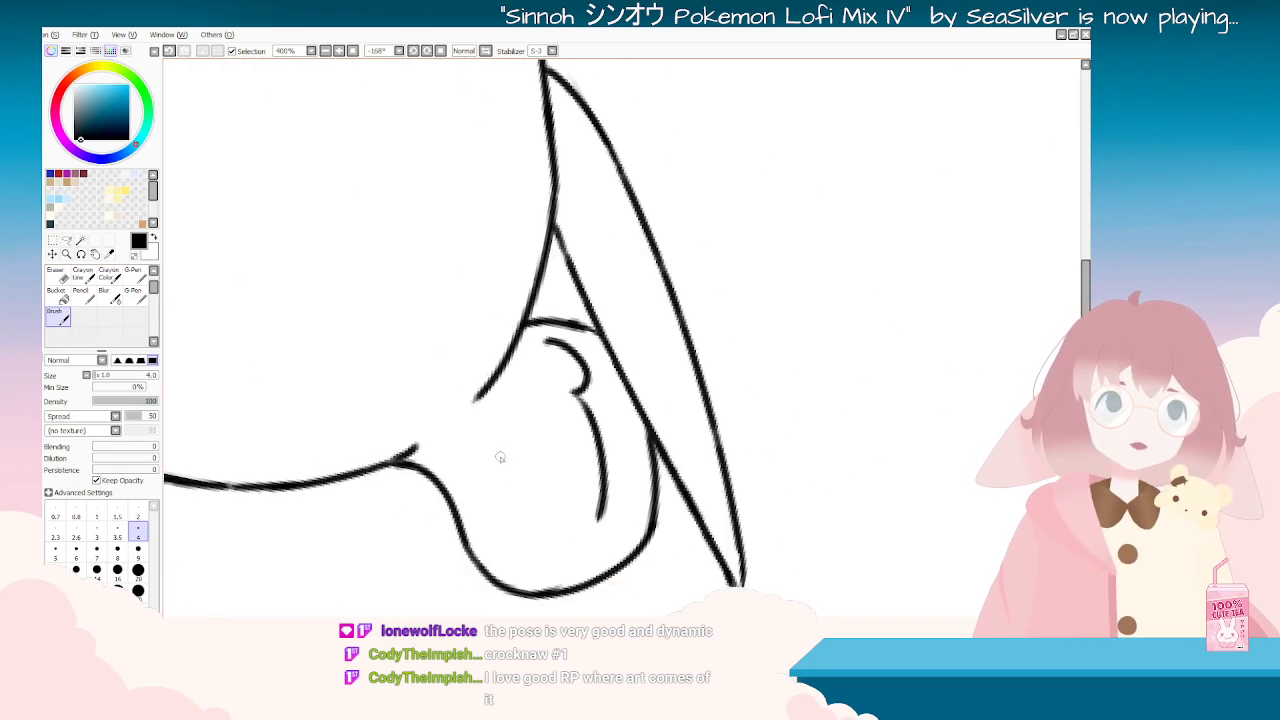
Step: Review the line art of the head, horn and ear on its own and with the rough sketch shown again
scroll(500, 457, down, 2)
key(Delete)
key(Delete)
key(Delete)
key(Delete)
key(Delete)
key(Delete)
key(Delete)
key(Delete)
key(Delete)
key(Delete)
key(Delete)
key(Delete)
key(Delete)
key(Delete)
key(Delete)
scroll(917, 371, down, 3)
key(Delete)
key(Delete)
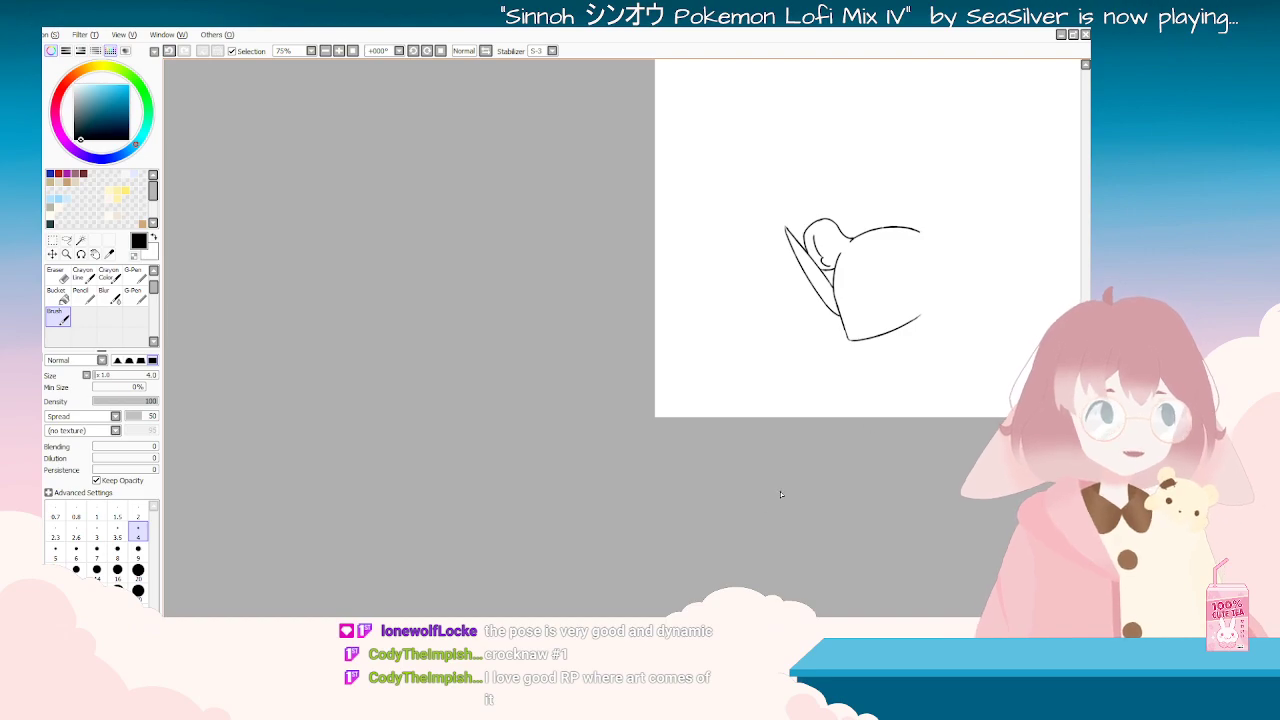
drag(1027, 173, 793, 183)
scroll(793, 183, up, 2)
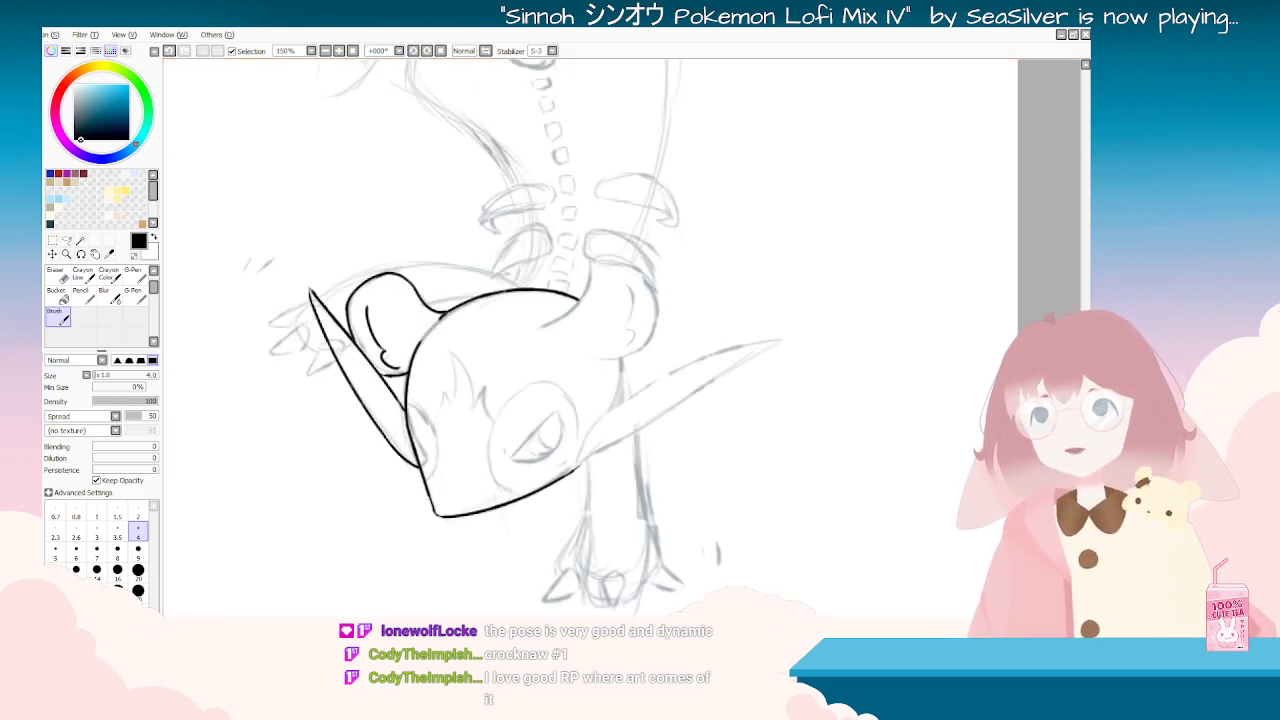
Step: Switch to the size 9 Eraser and examine the join and line gap between the far ear and the back of the head
key(ctrl+z)
scroll(450, 319, up, 4)
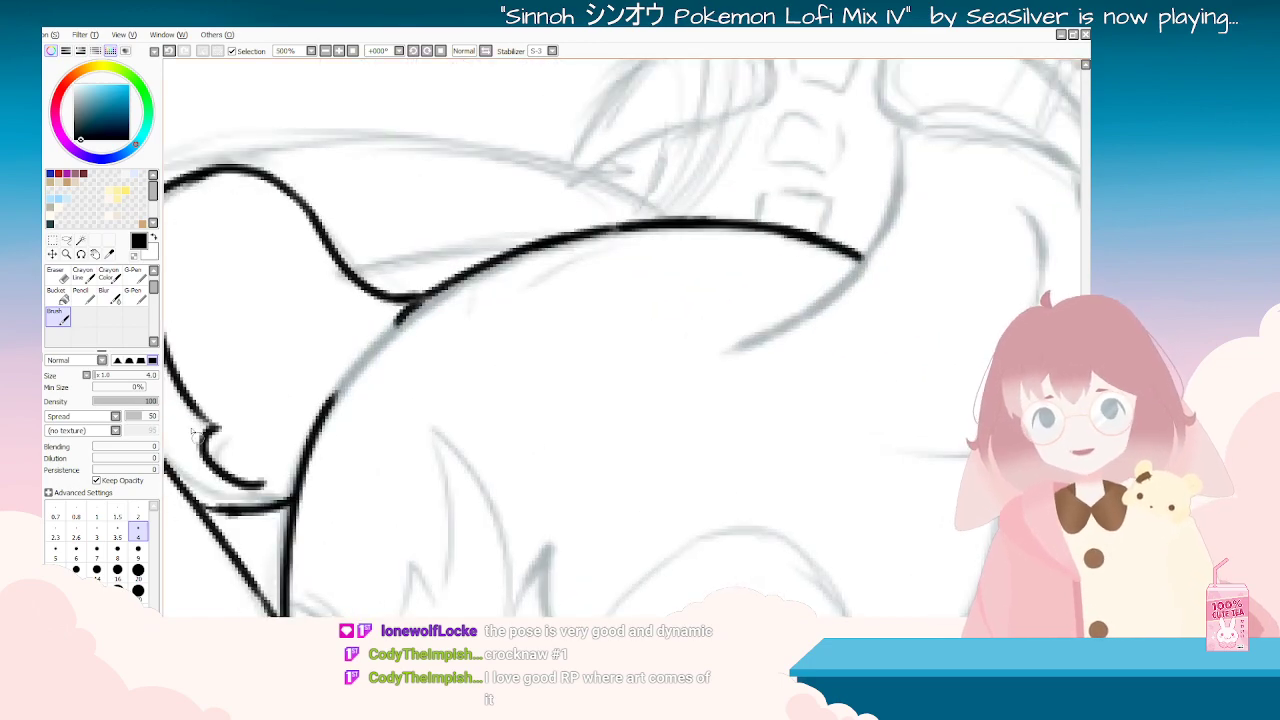
key(Delete)
key(Delete)
key(Delete)
key(e)
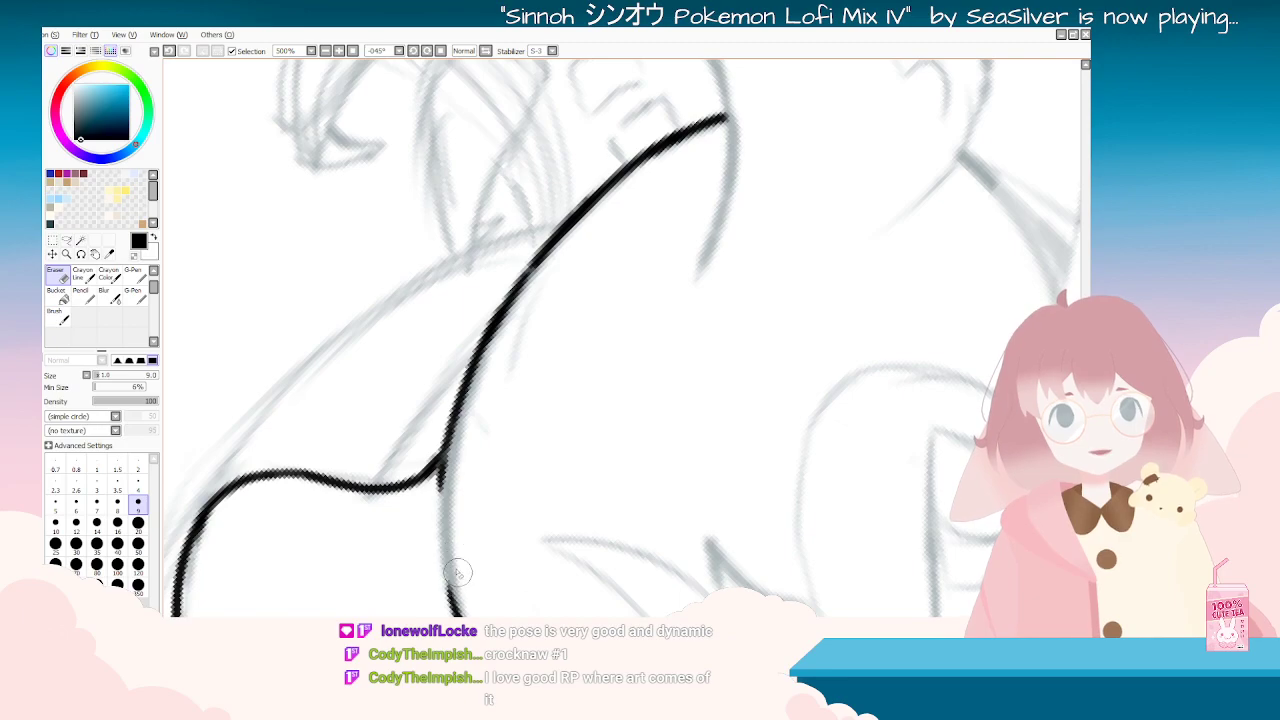
key(Delete)
key(Delete)
key(Delete)
key(Delete)
key(Delete)
key(Delete)
key(Delete)
key(Delete)
key(Delete)
key(Delete)
key(Delete)
key(Delete)
key(Delete)
key(Delete)
key(Delete)
key(Delete)
key(Delete)
key(Delete)
key(Delete)
key(Delete)
scroll(553, 545, down, 3)
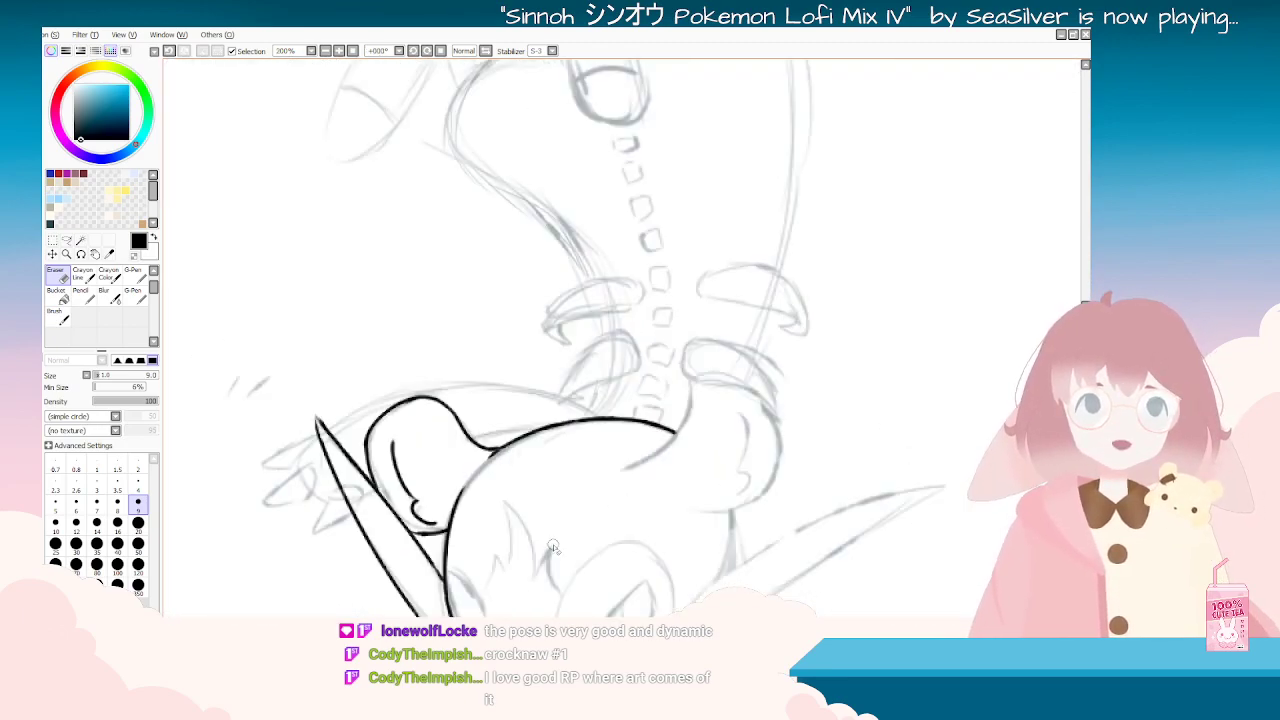
Step: Ink the near ear's inner edge rising from the back of the head with the size 4 Brush
scroll(553, 545, down, 2)
key(End)
key(End)
key(End)
scroll(543, 495, up, 3)
key(End)
key(End)
key(End)
key(End)
key(End)
key(End)
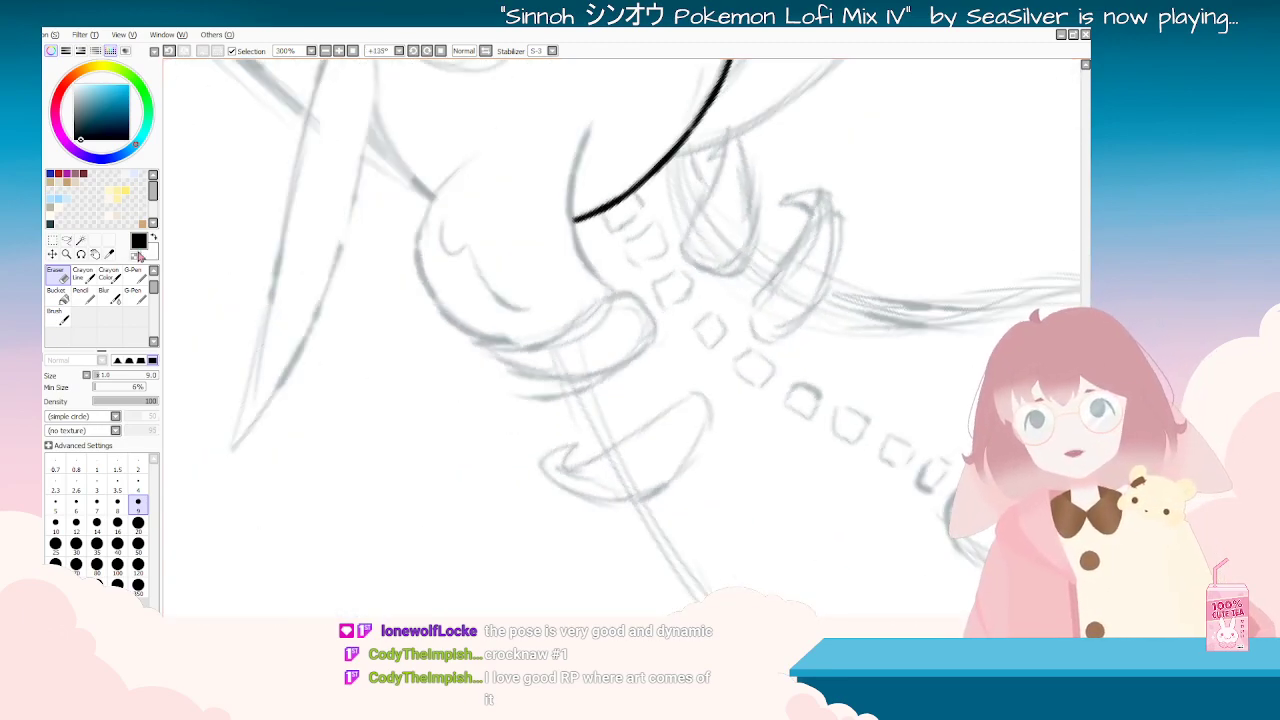
key(Delete)
key(Delete)
click(58, 317)
key(Delete)
key(Delete)
key(Delete)
key(Delete)
key(Delete)
drag(607, 405, 567, 582)
key(ctrl+z)
drag(611, 408, 566, 550)
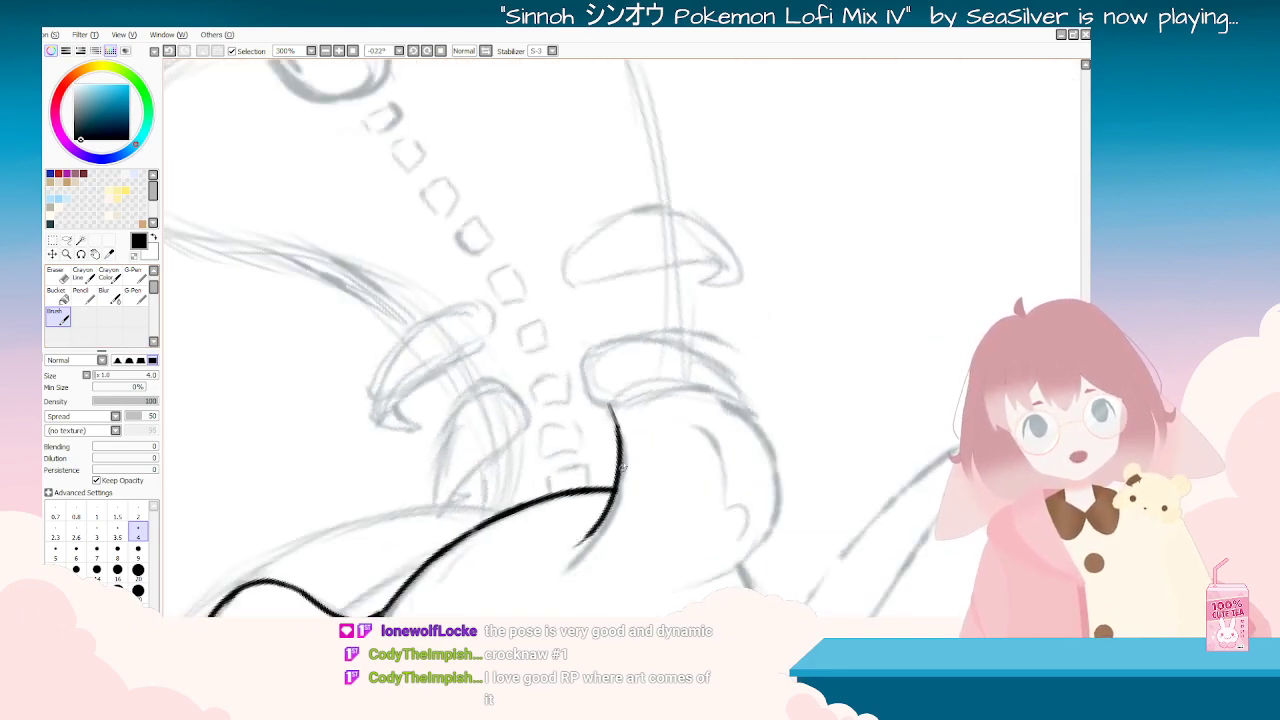
key(ctrl+z)
drag(610, 400, 570, 572)
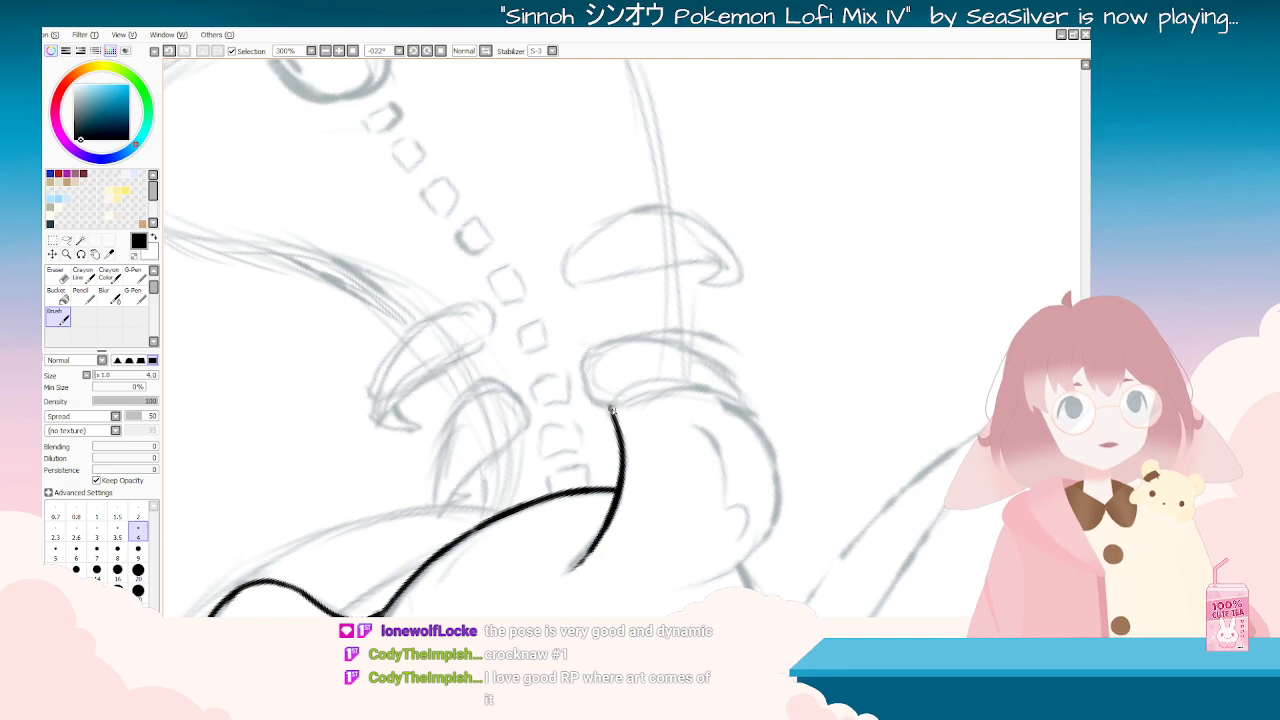
Step: Ink the near ear's rounded outer outline from its tip around to its lower edge
mouse_move(652, 374)
mouse_down()
mouse_move(740, 399)
mouse_move(768, 497)
mouse_move(708, 574)
mouse_up()
key(ctrl+z)
mouse_move(612, 405)
mouse_down()
mouse_move(684, 380)
mouse_move(740, 572)
mouse_up()
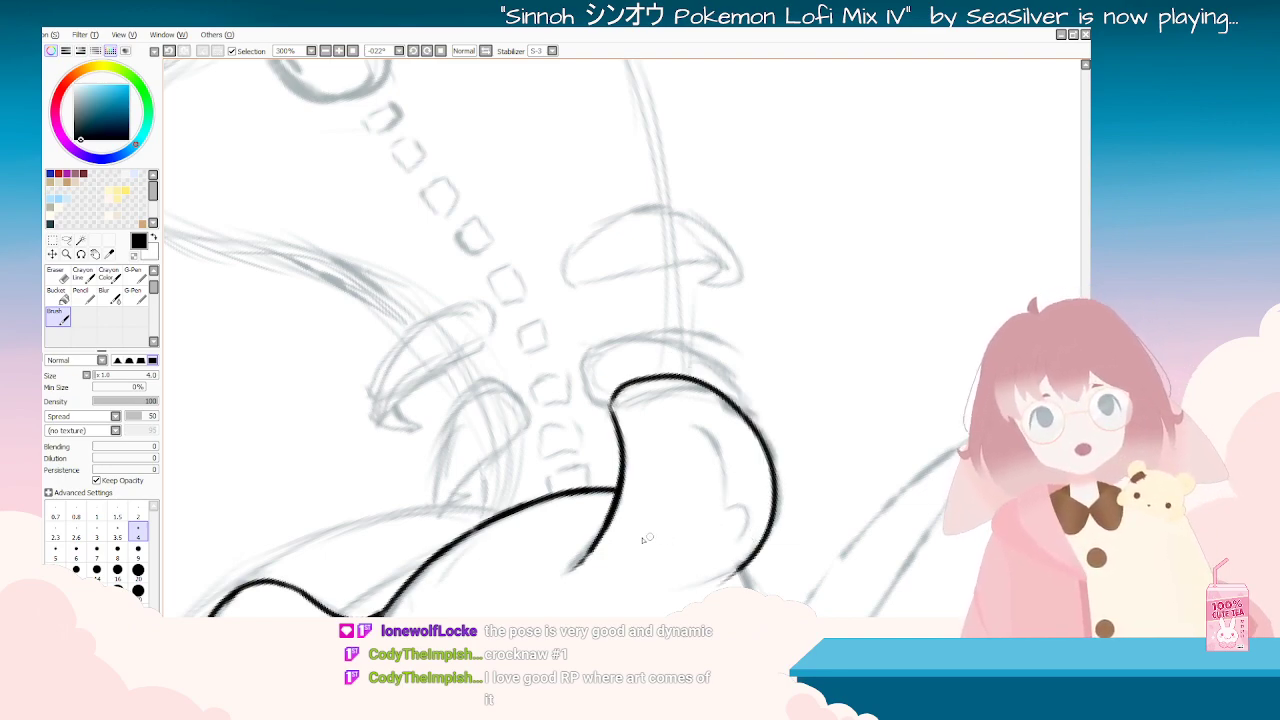
drag(665, 535, 383, 357)
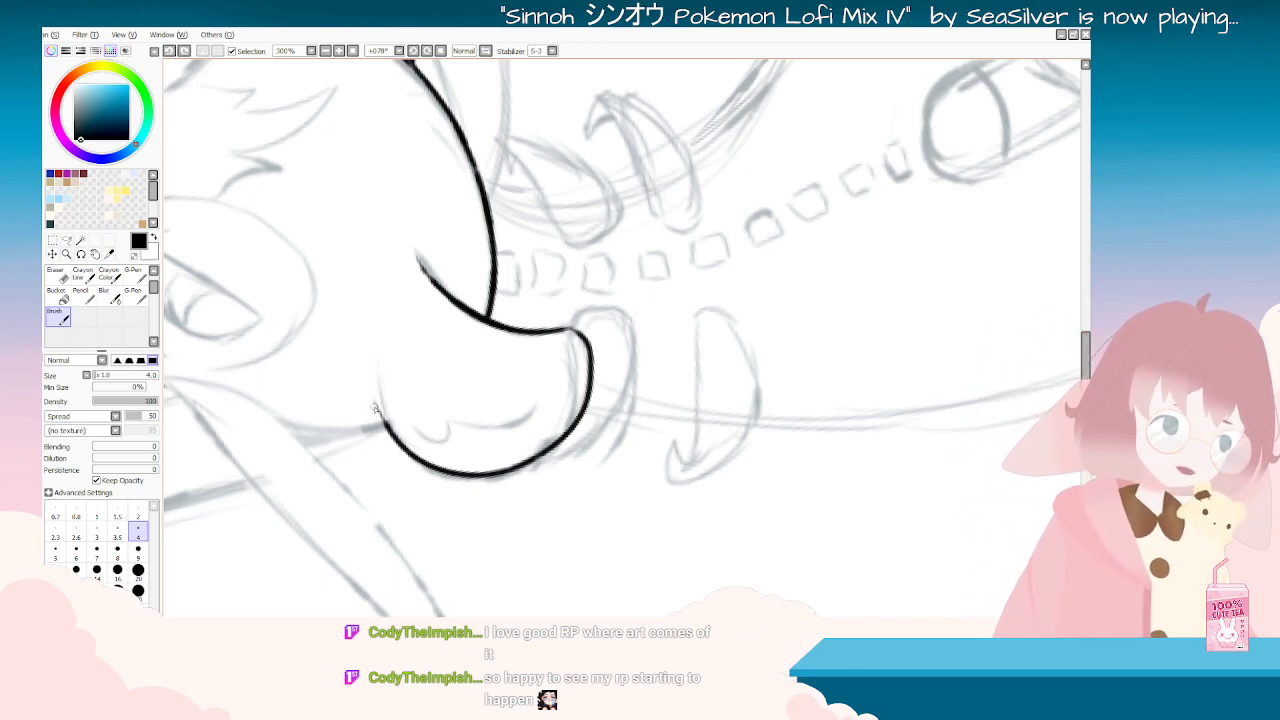
drag(383, 426, 374, 388)
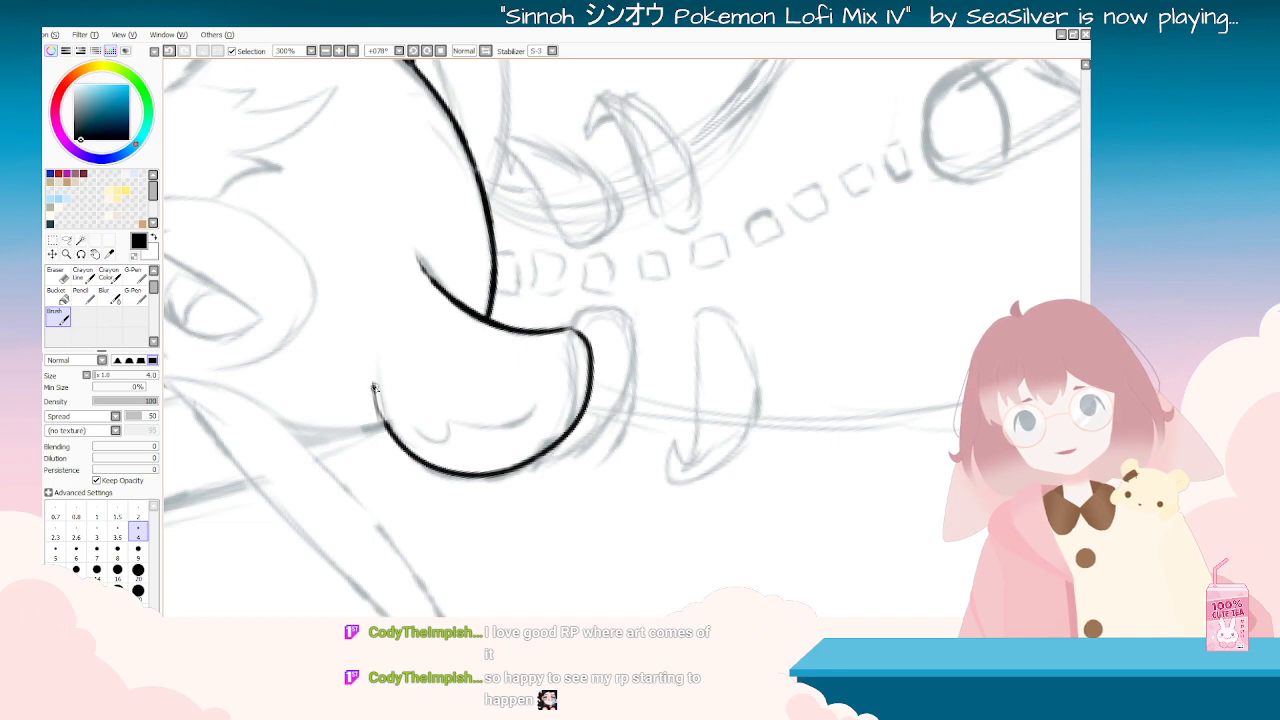
key(ctrl+z)
Step: Ink the curved inner fold with its small scallop inside the near ear
drag(654, 469, 684, 430)
drag(752, 455, 750, 494)
key(ctrl+z)
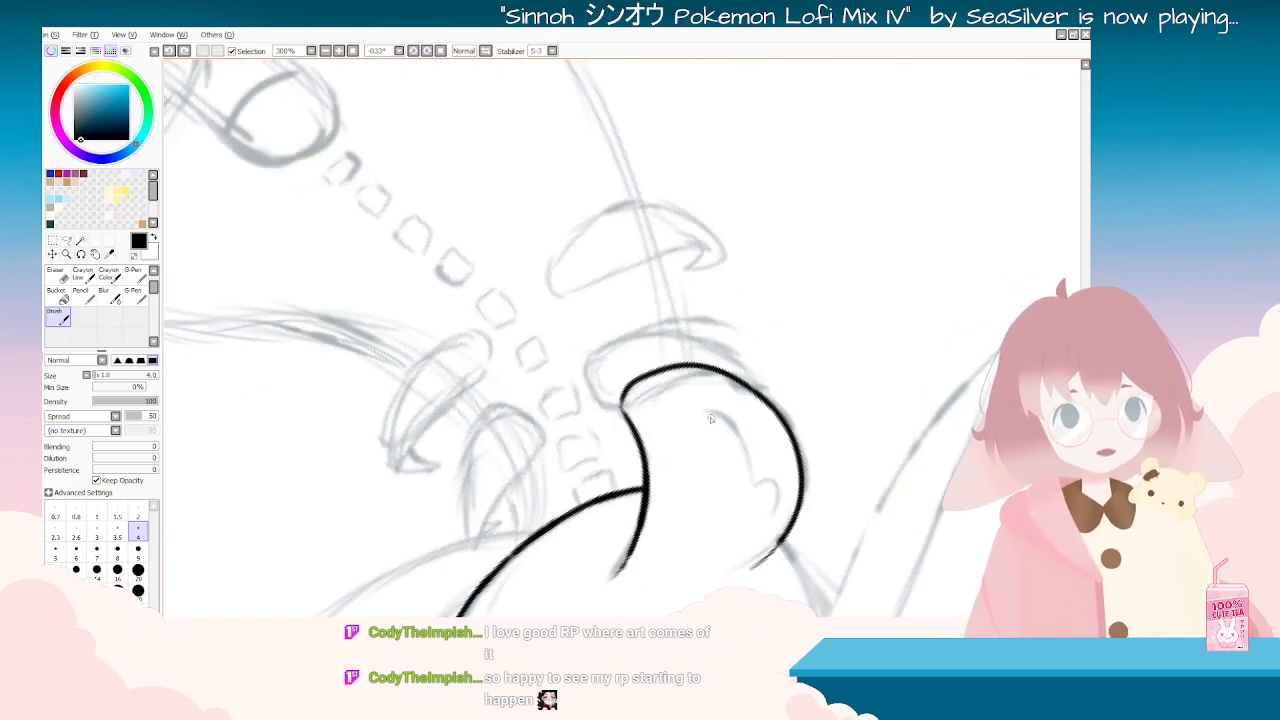
drag(748, 430, 754, 482)
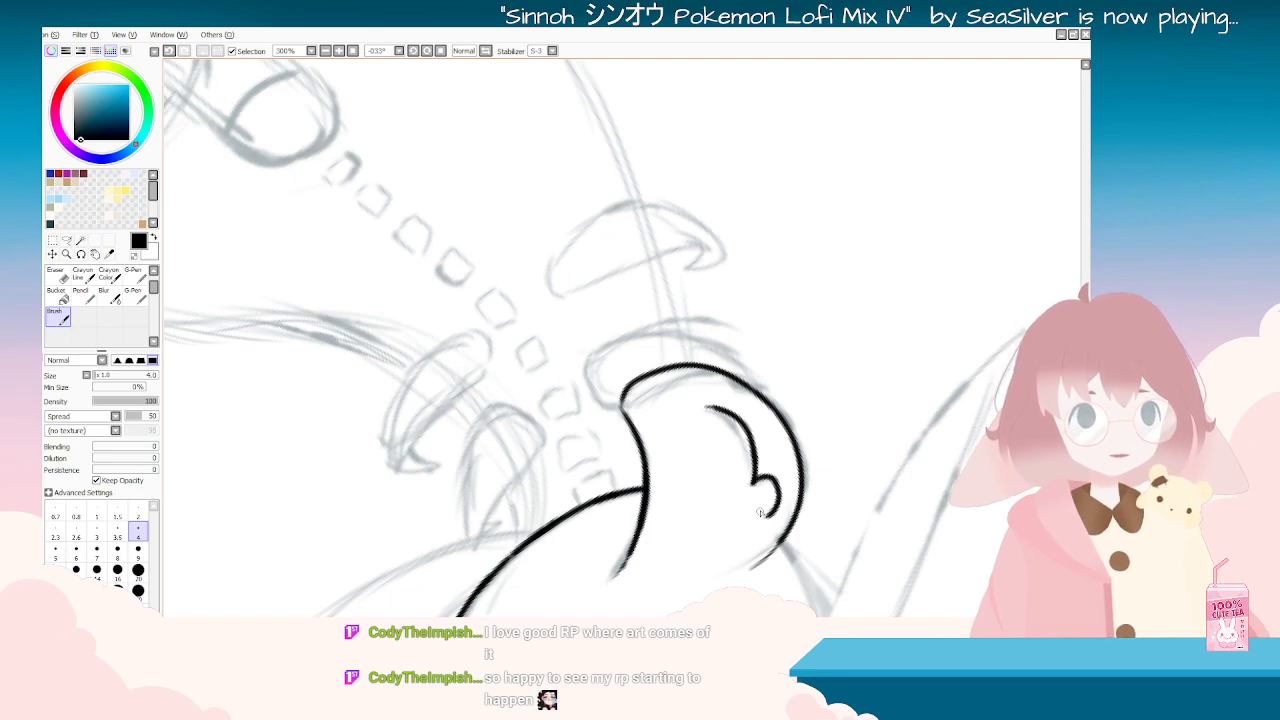
Step: Review the head with both ears from several angles, then on its own with the rough sketch hidden
key(Delete)
key(Delete)
key(Delete)
key(Delete)
key(Delete)
key(Delete)
key(Delete)
key(Delete)
key(Delete)
key(Delete)
key(Delete)
key(Delete)
key(Delete)
key(Delete)
key(Delete)
key(Delete)
key(Delete)
key(Delete)
key(Delete)
key(Delete)
key(Page_Down)
key(Page_Down)
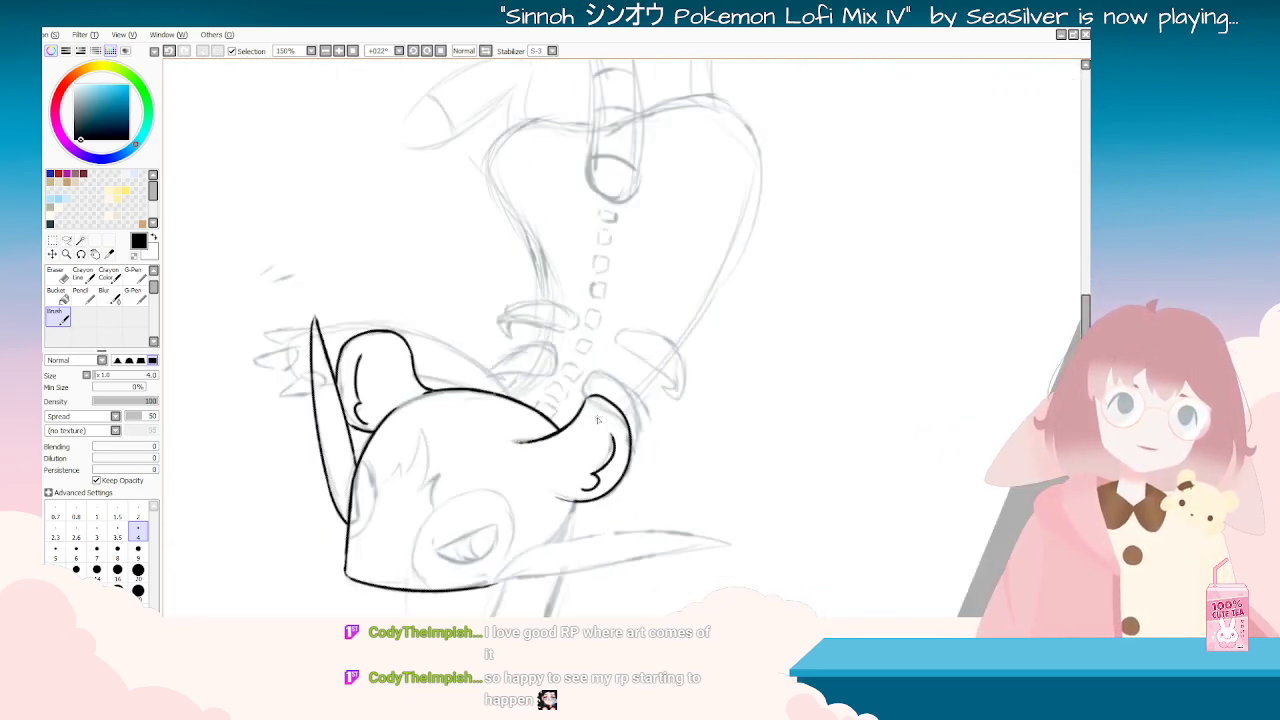
key(Delete)
key(Delete)
key(Delete)
scroll(540, 504, down, 2)
key(End)
key(End)
key(End)
key(Delete)
key(Delete)
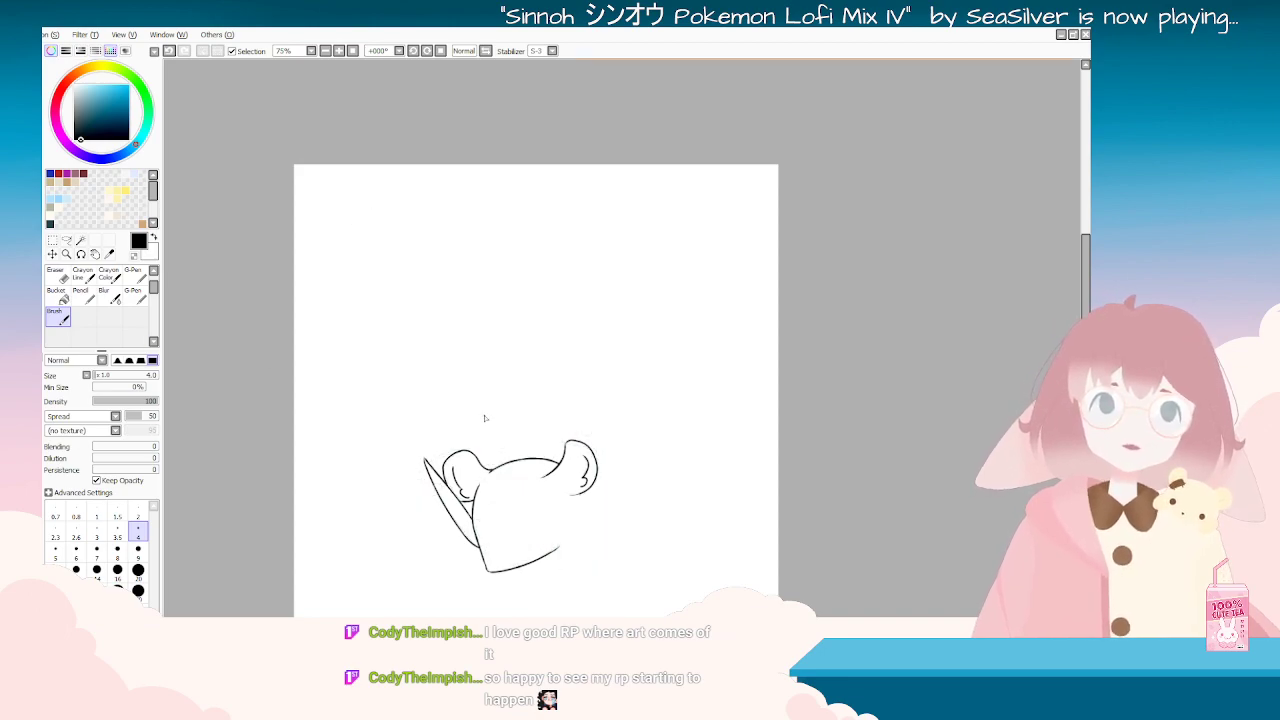
Step: Switch to the size 9 Eraser and examine the near ear's joins to the head, up close and from afar
key(End)
key(End)
key(End)
key(End)
key(End)
key(End)
scroll(464, 325, up, 4)
click(57, 276)
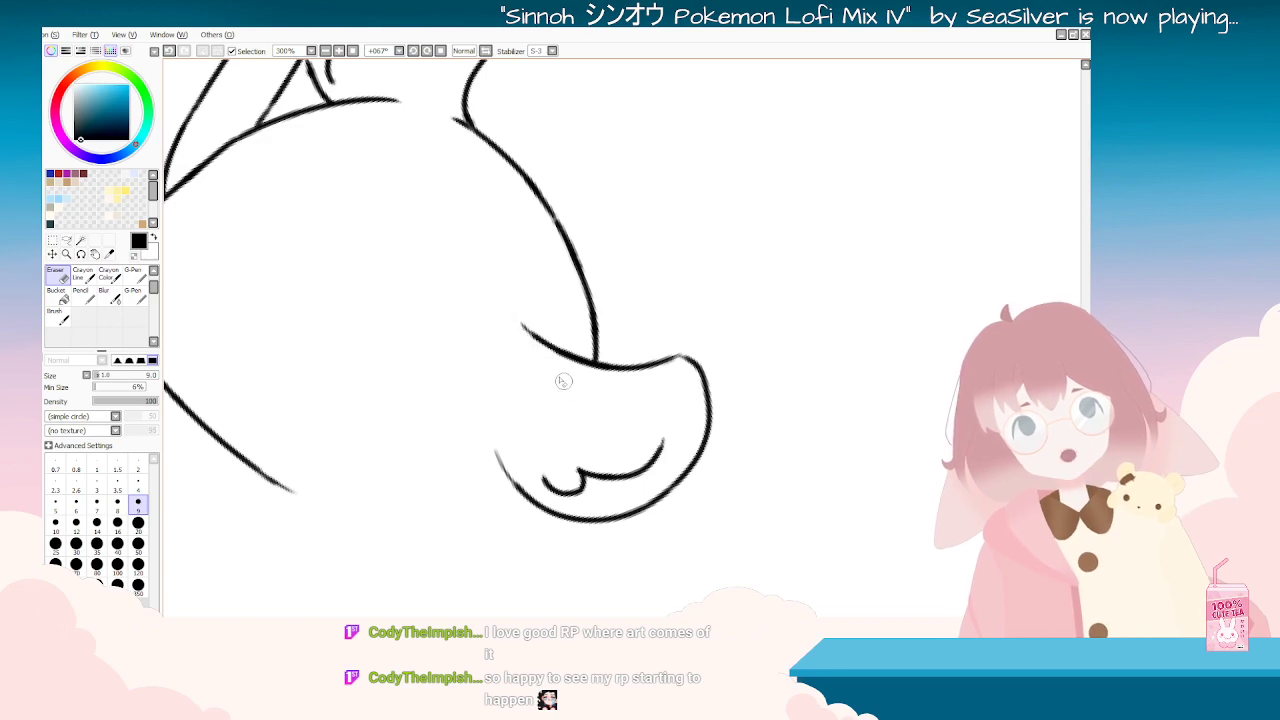
scroll(601, 411, down, 5)
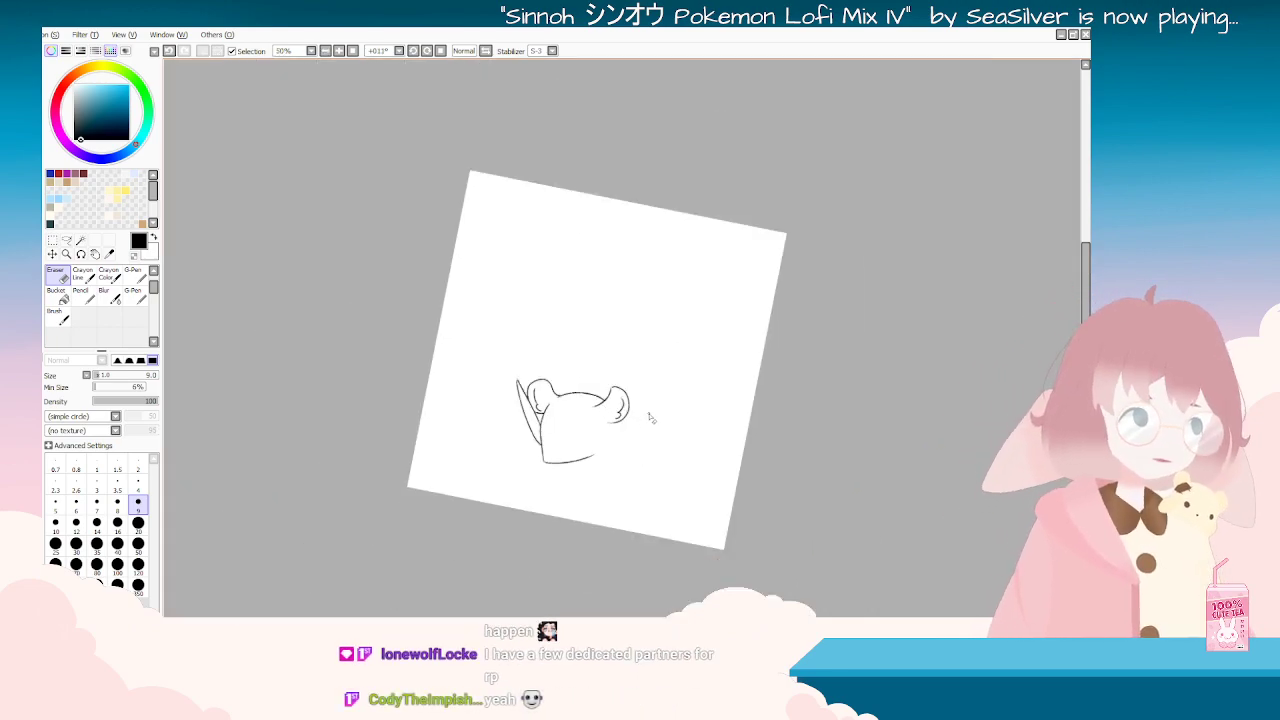
key(Home)
scroll(603, 468, up, 2)
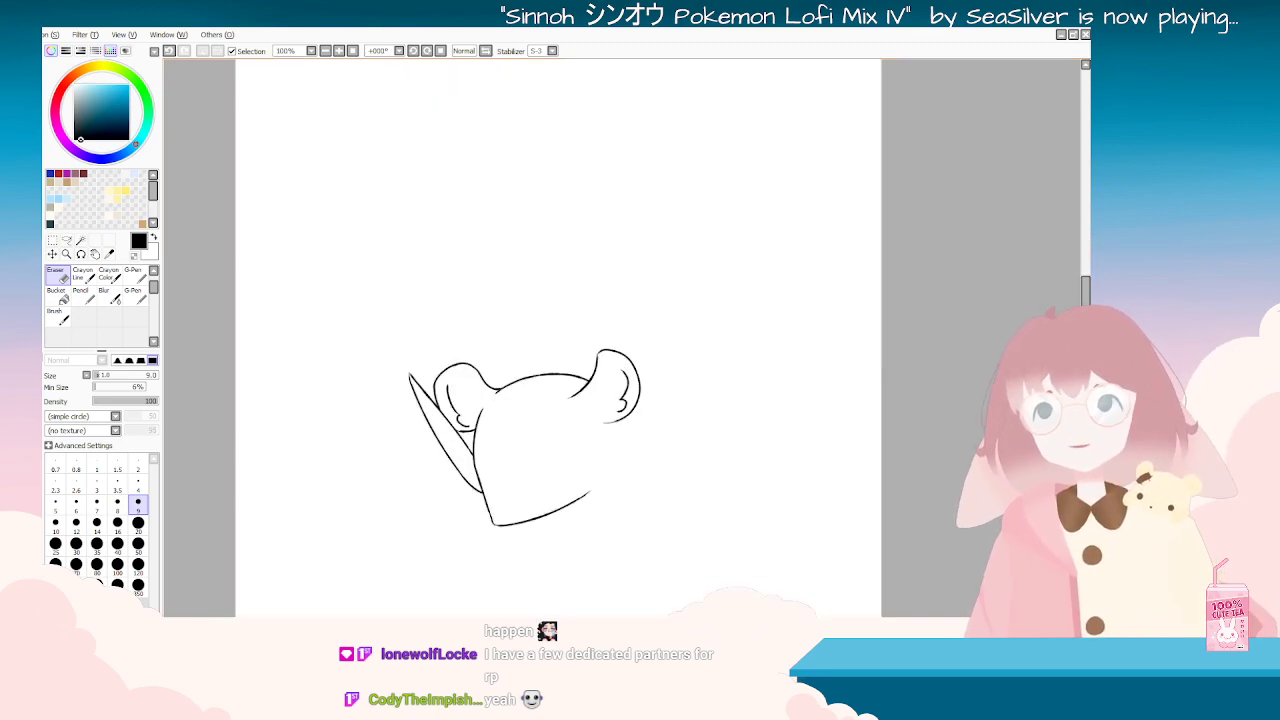
Step: Show the rough sketch again and ink the short back-of-cheek line from the near ear down to the near horn with the Brush
click(58, 317)
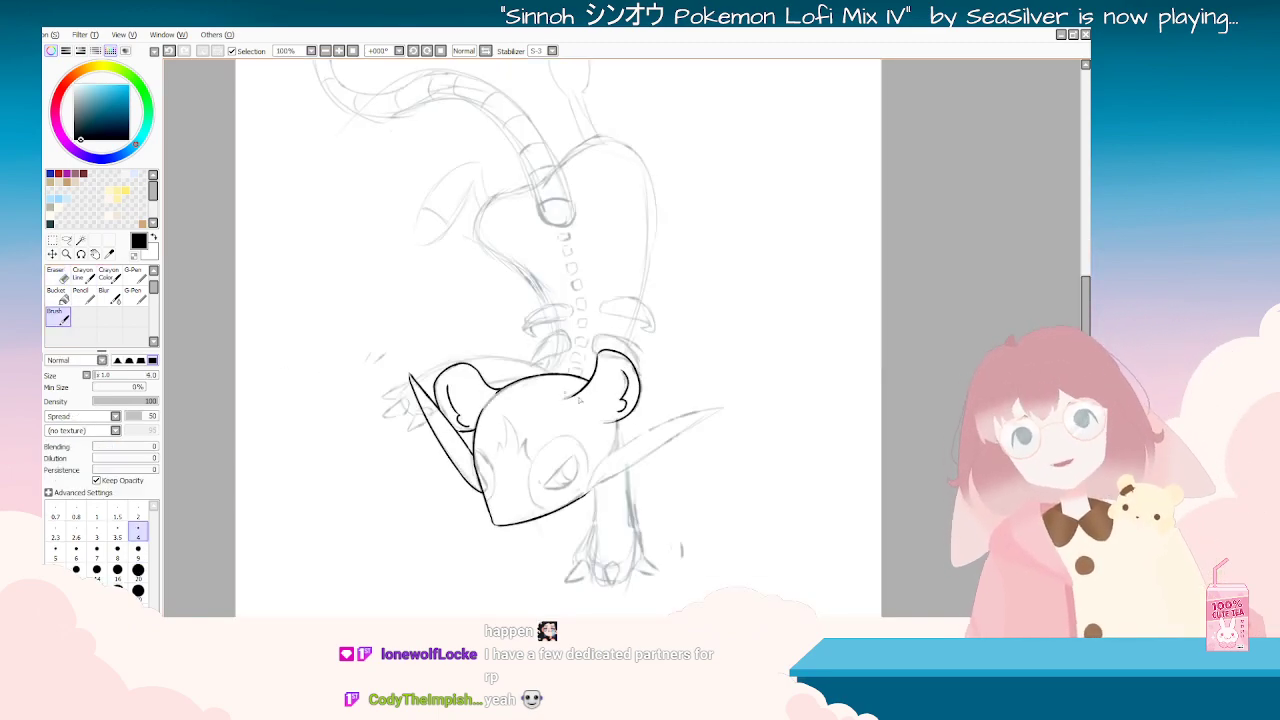
scroll(619, 417, up, 3)
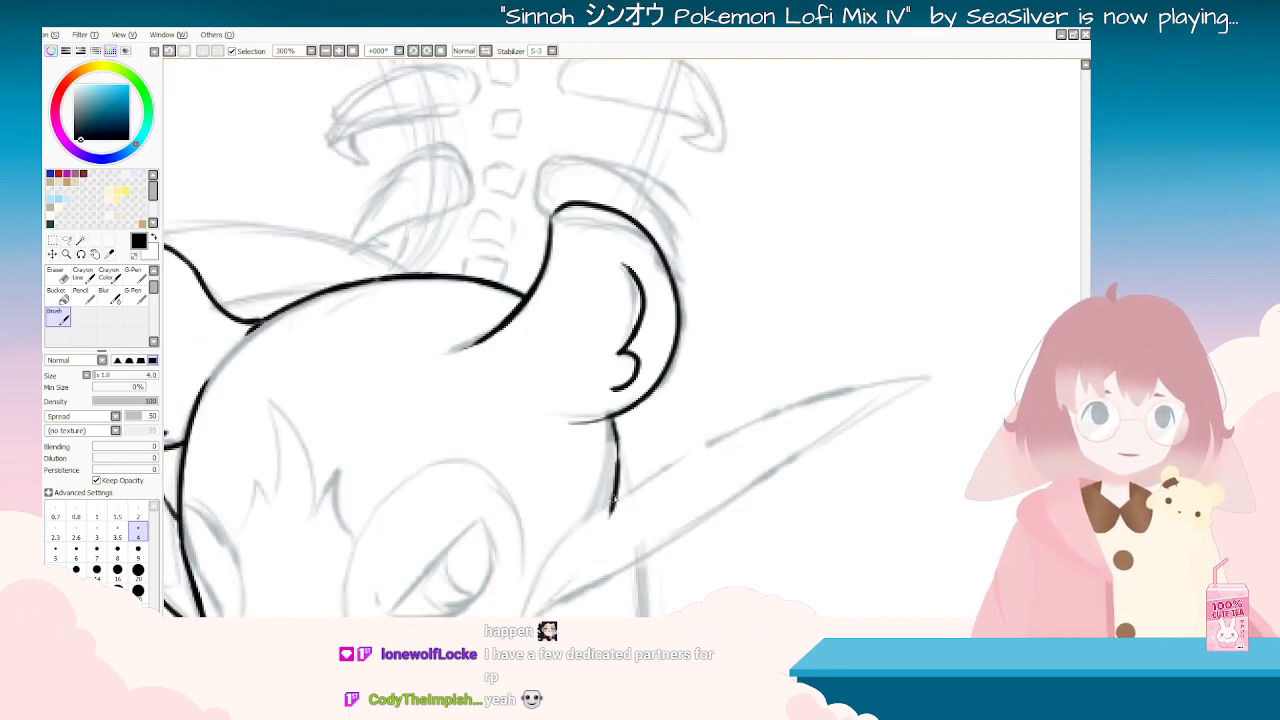
key(ctrl+z)
drag(616, 472, 605, 514)
key(ctrl+z)
drag(612, 418, 606, 503)
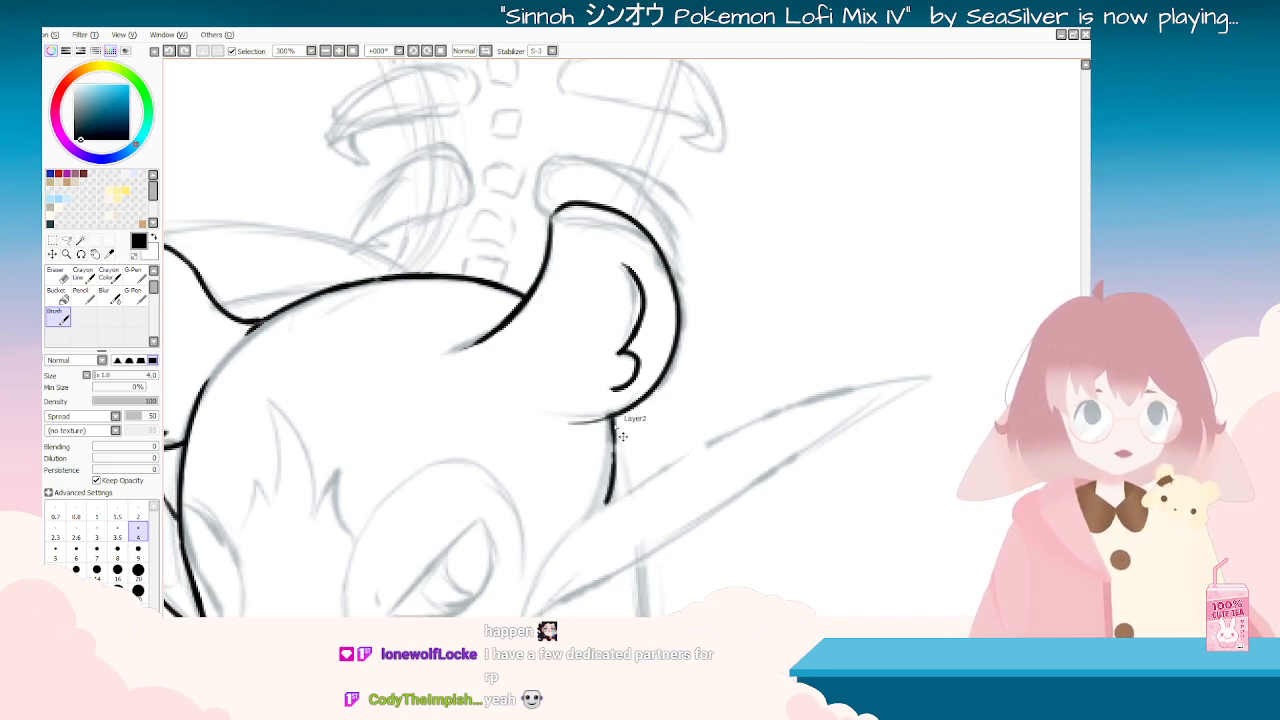
key(ctrl+z)
drag(614, 420, 612, 516)
key(ctrl+z)
mouse_move(680, 455)
mouse_down()
mouse_move(617, 472)
mouse_move(490, 350)
mouse_move(666, 209)
mouse_move(645, 278)
mouse_up()
key(ctrl+z)
drag(668, 205, 646, 278)
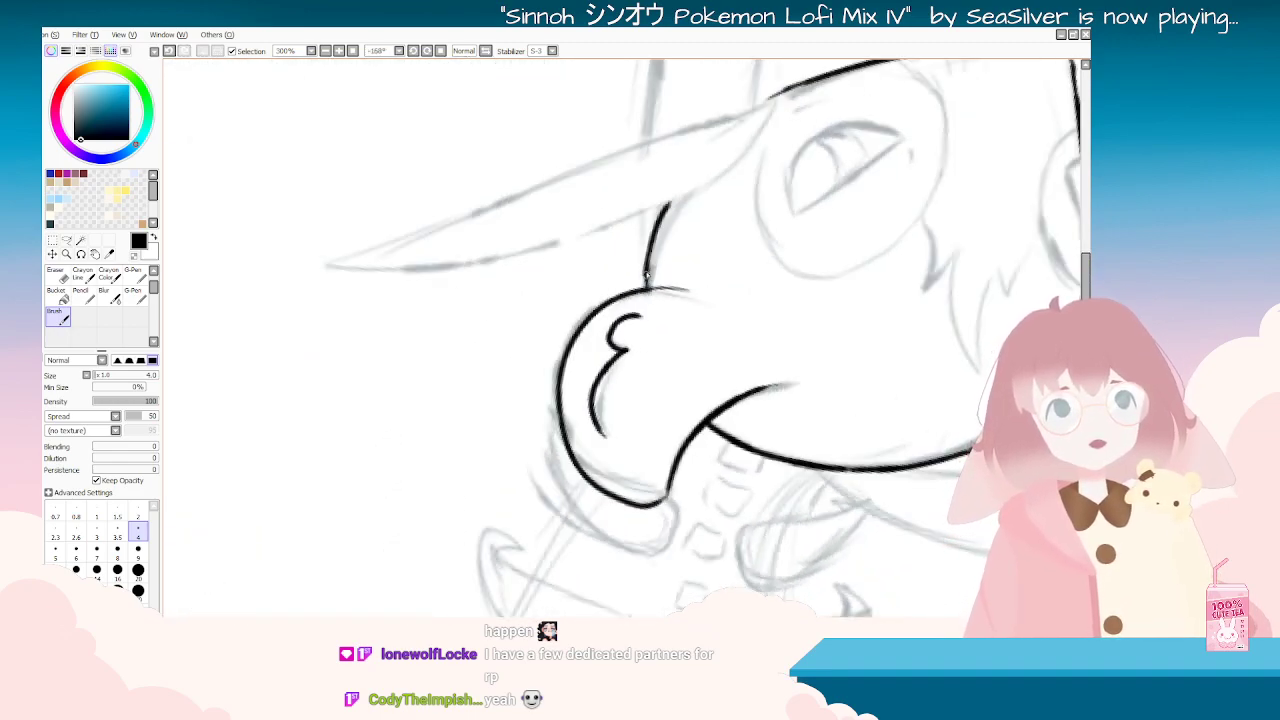
Step: Check the head's line art at different rotations, with the rough sketch hidden and shown
key(Delete)
key(Delete)
key(Delete)
key(Delete)
key(Delete)
key(Delete)
key(Delete)
key(Delete)
key(Delete)
key(Delete)
key(Delete)
key(Delete)
key(Delete)
key(Delete)
key(Delete)
key(Page_Down)
key(Page_Down)
key(Page_Down)
key(Page_Down)
key(Delete)
key(Delete)
key(Delete)
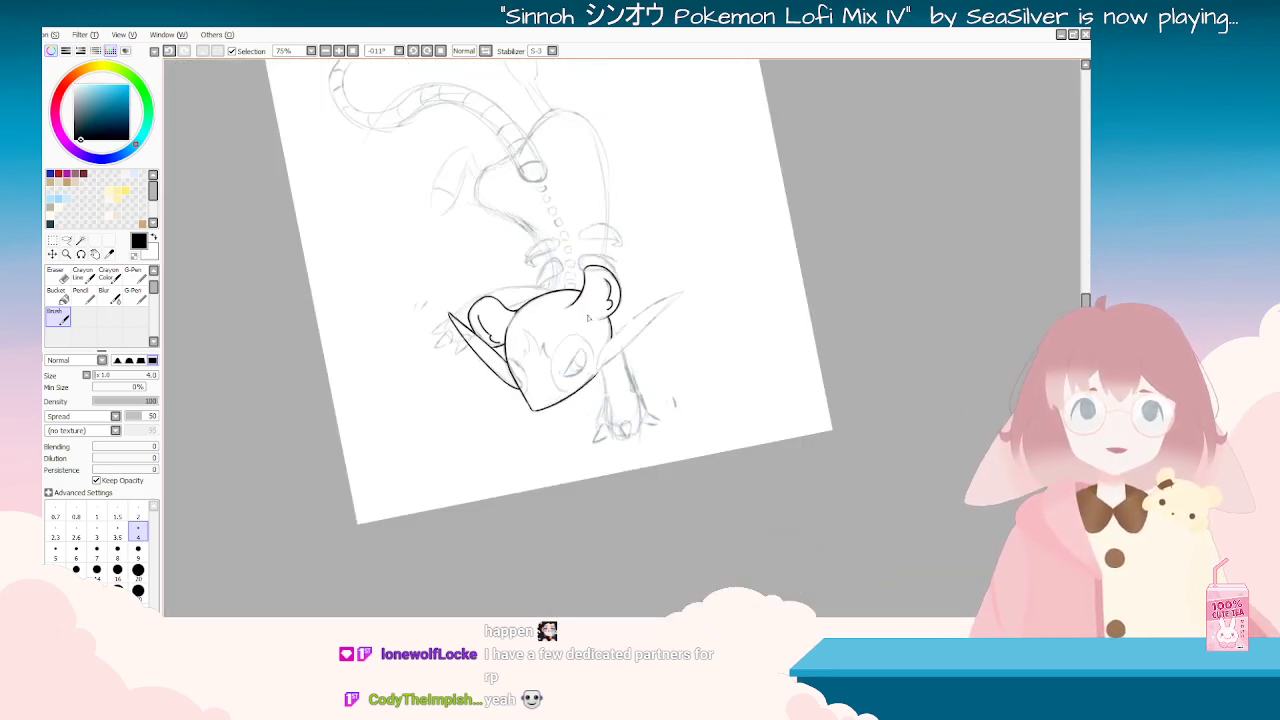
key(End)
key(End)
key(End)
key(Delete)
key(Delete)
key(Delete)
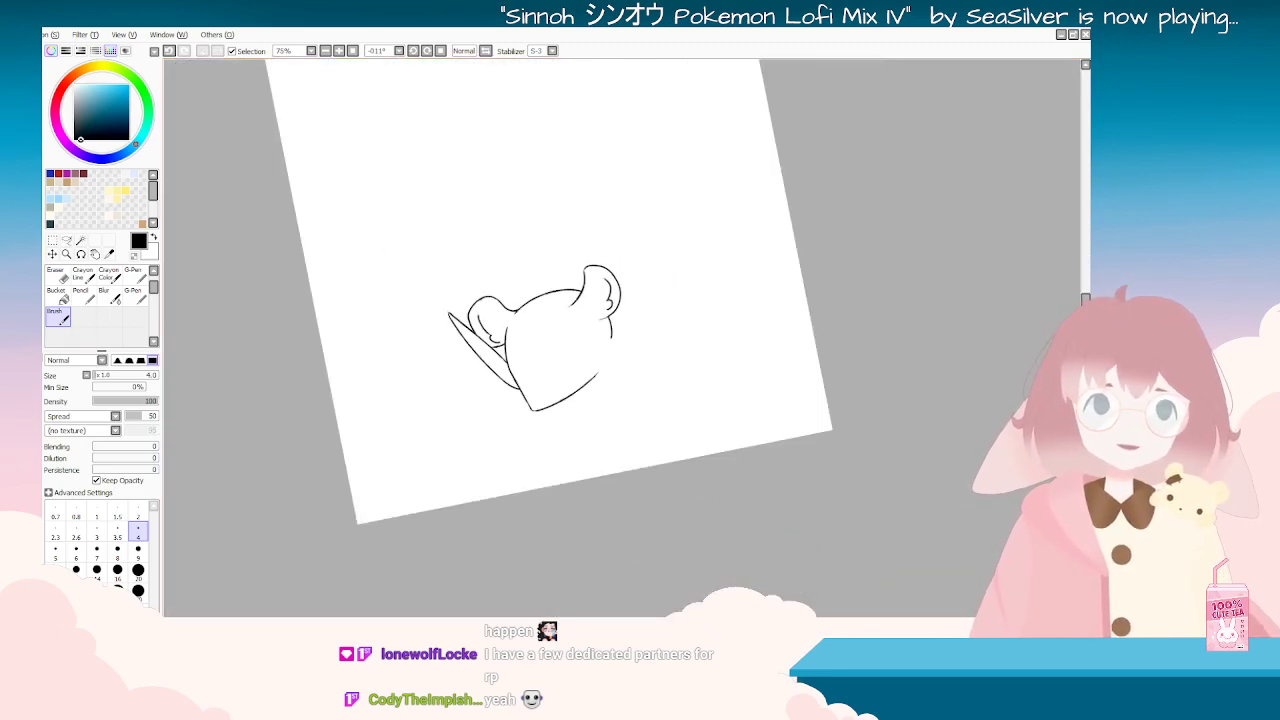
key(End)
key(End)
key(End)
key(End)
key(End)
key(End)
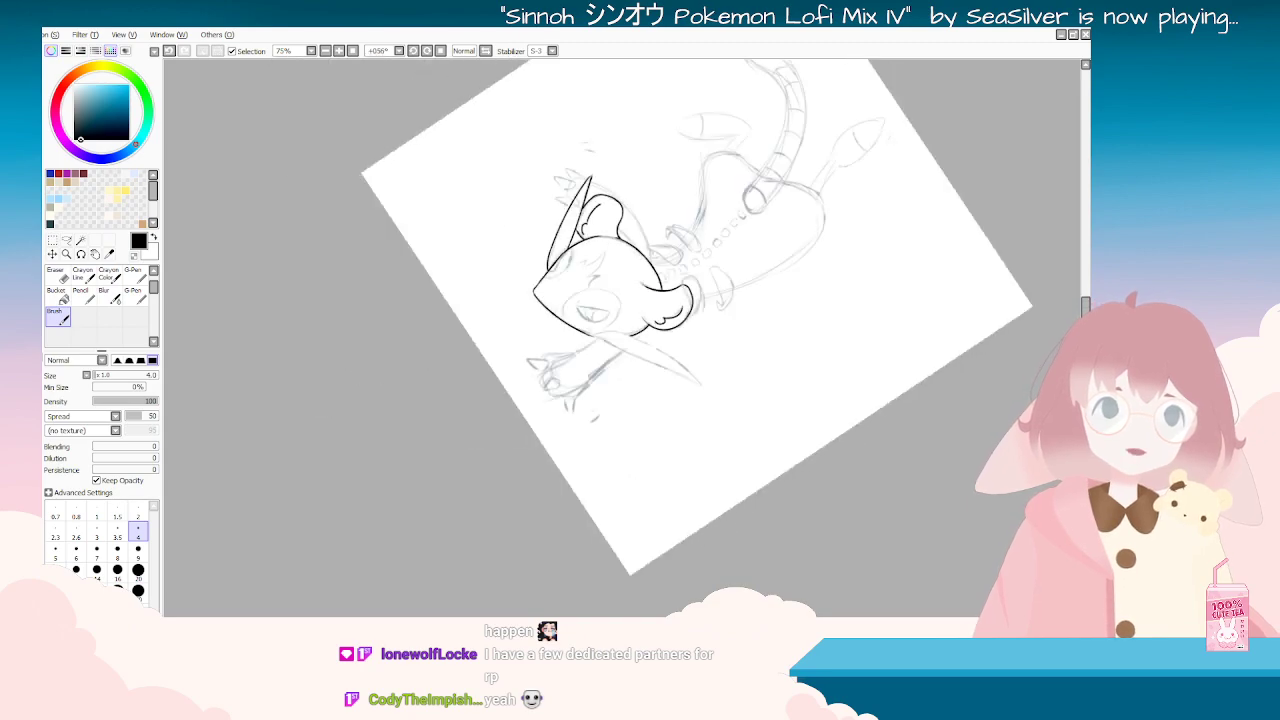
key(Delete)
key(Delete)
key(Delete)
key(Delete)
key(Delete)
key(ctrl+z)
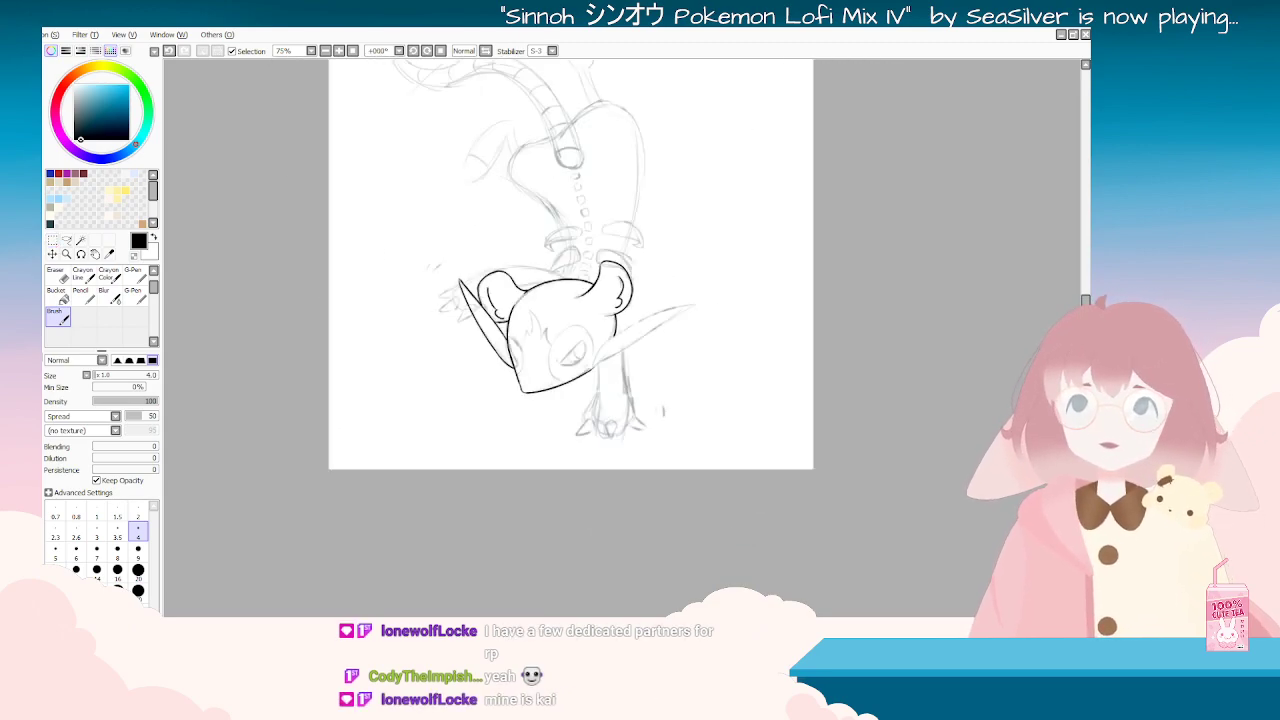
Step: Ink the far ear's outer edge so that it continues in front of the far horn
scroll(530, 355, up, 4)
mouse_move(355, 188)
mouse_down()
mouse_move(378, 258)
mouse_move(388, 242)
mouse_move(411, 275)
mouse_up()
key(ctrl+z)
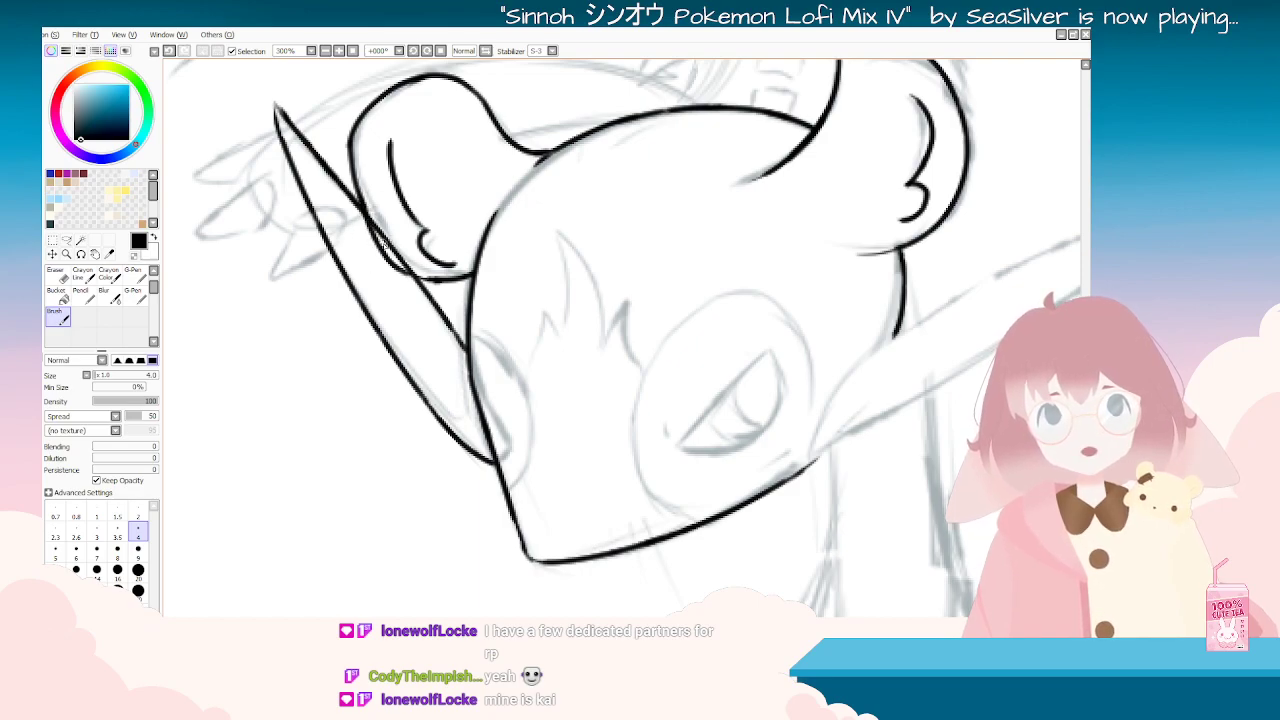
drag(361, 190, 386, 262)
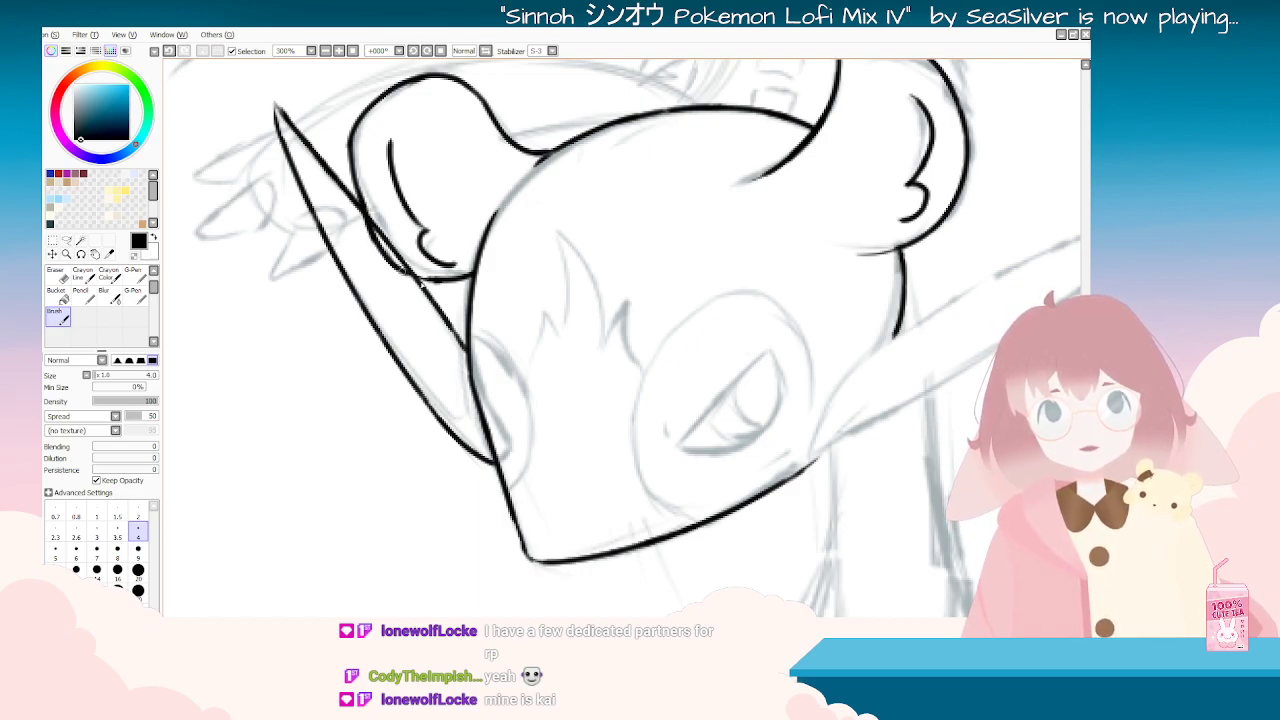
drag(353, 170, 376, 252)
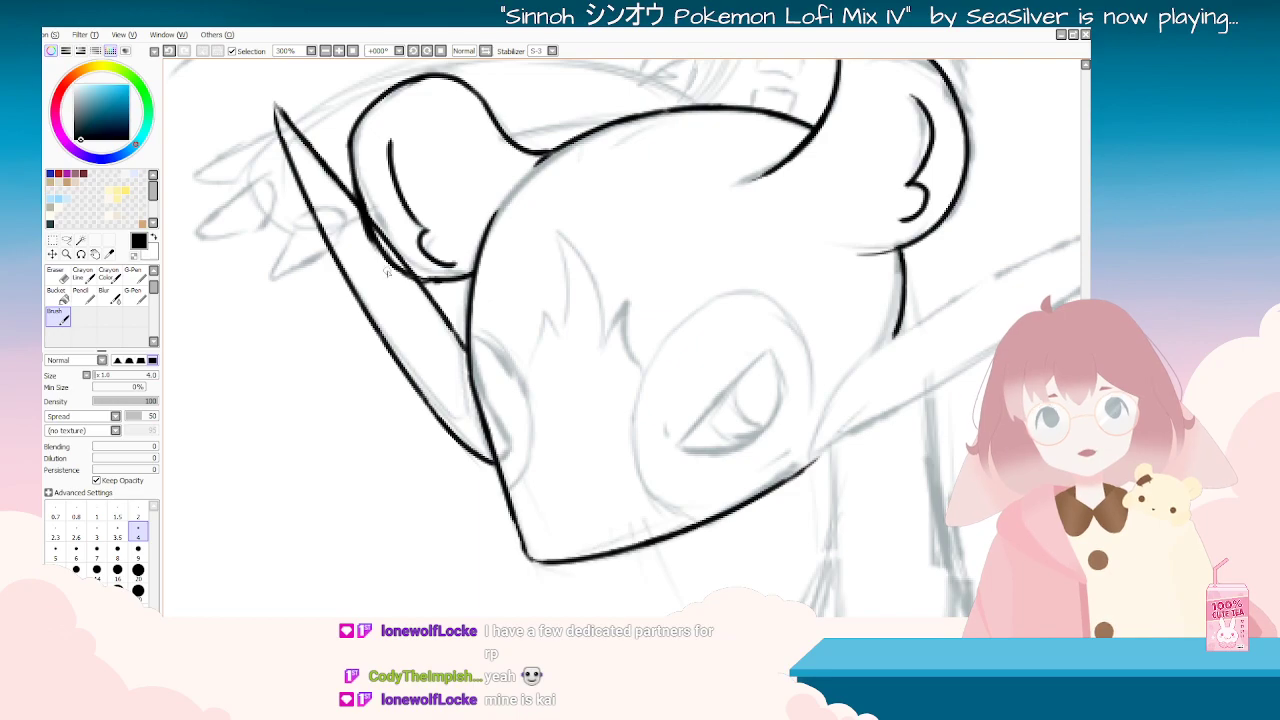
Step: Erase the far horn's line where it crosses the far ear and clean up the ear's edge with the size 9 Eraser
click(56, 275)
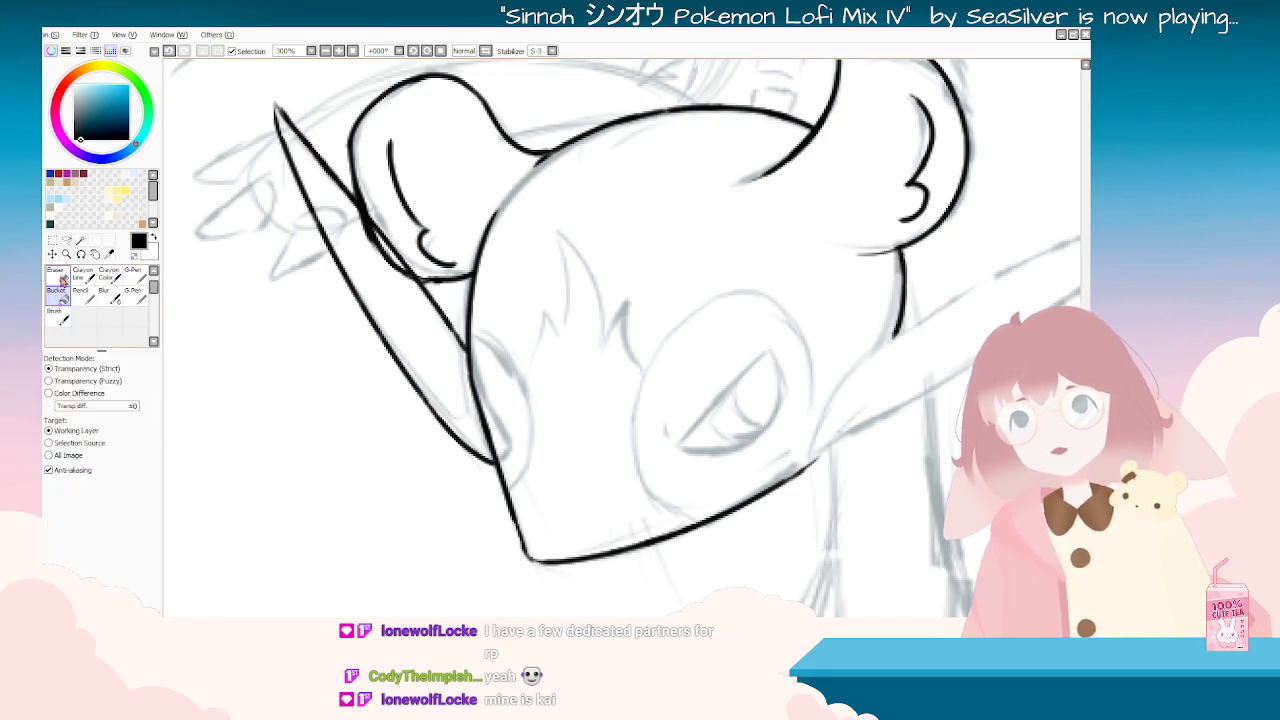
drag(382, 219, 395, 260)
drag(366, 172, 380, 241)
drag(367, 195, 420, 271)
drag(380, 222, 392, 240)
drag(366, 181, 384, 253)
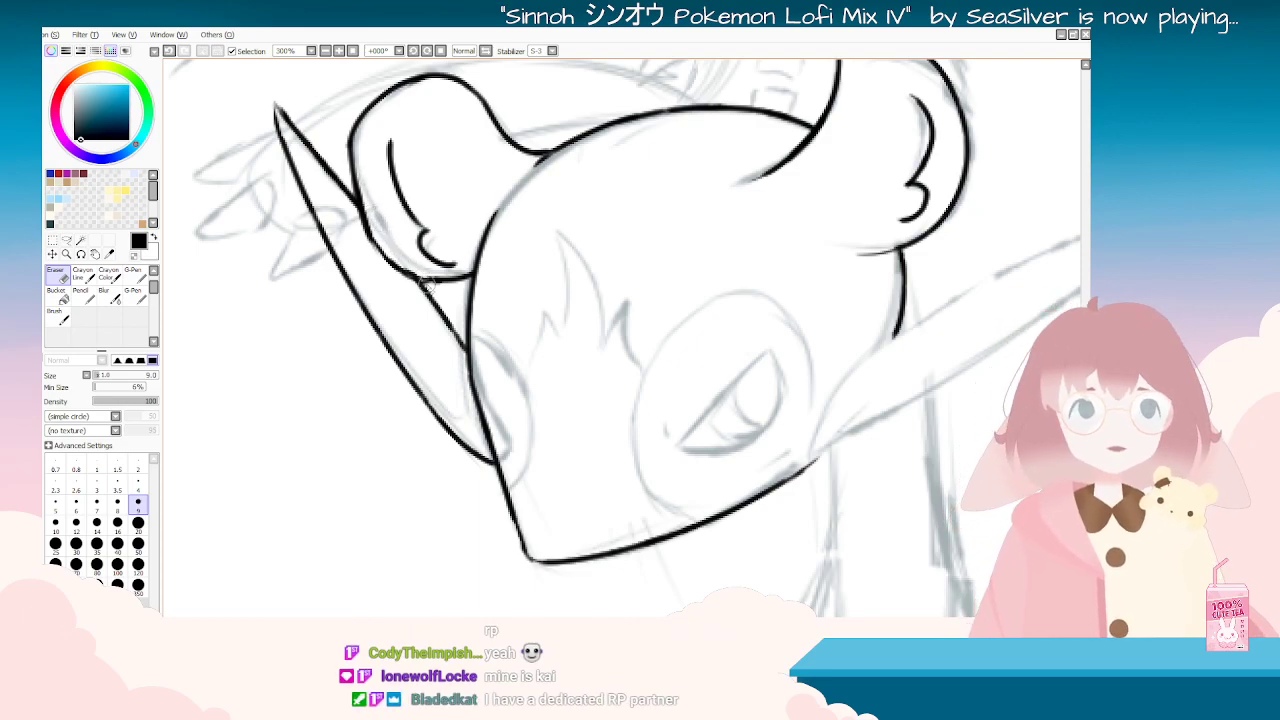
key(Delete)
key(Delete)
scroll(549, 283, down, 3)
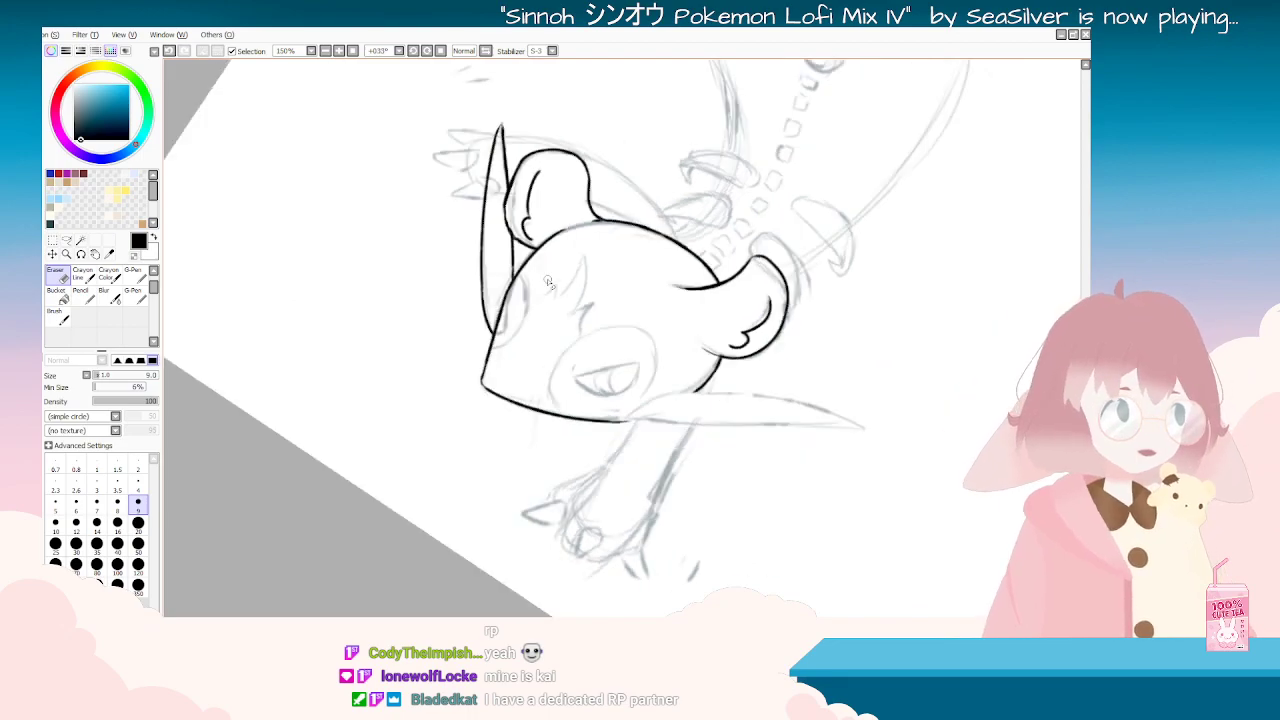
Step: Examine the inked head, ears and far horn over the rough sketch at several canvas rotations
key(Delete)
key(Delete)
key(Delete)
key(Delete)
key(Delete)
key(Delete)
key(Delete)
key(Delete)
key(End)
key(End)
key(End)
key(End)
key(End)
key(End)
key(End)
key(Delete)
key(Delete)
key(Delete)
key(Delete)
key(Delete)
key(Delete)
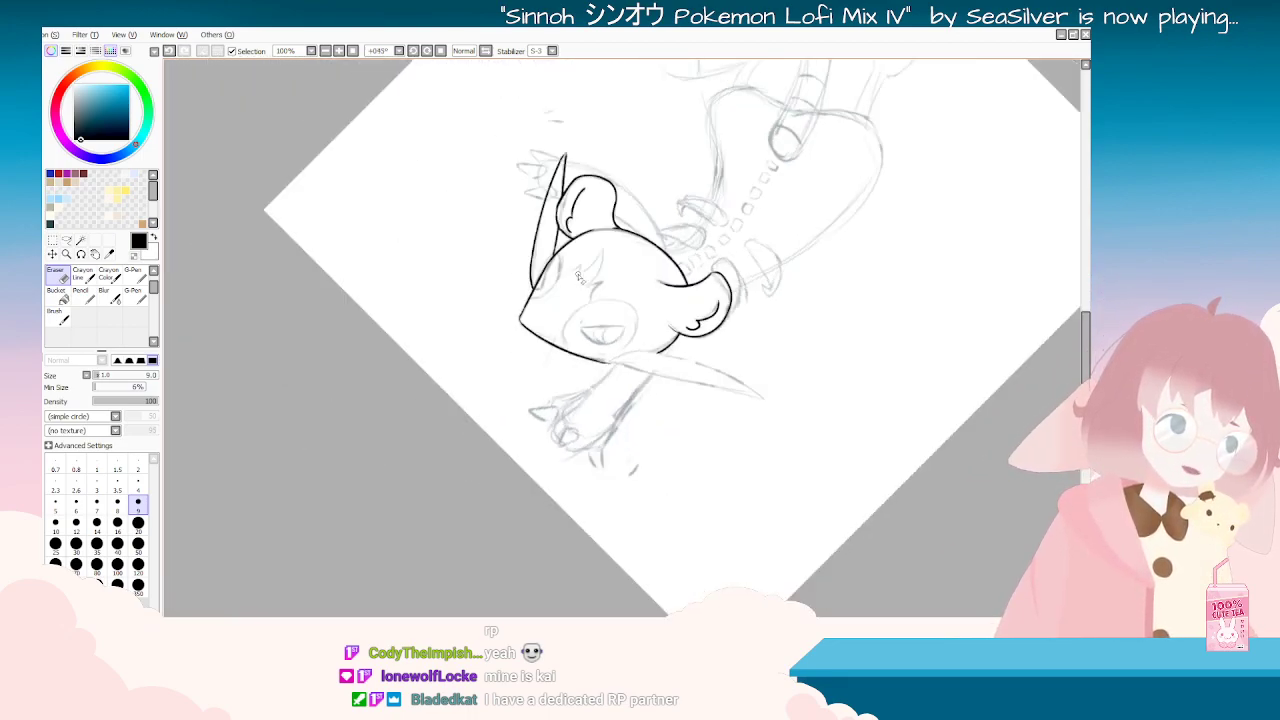
key(Delete)
key(Delete)
key(Delete)
key(Delete)
key(Delete)
key(Delete)
key(Delete)
key(Delete)
key(Delete)
key(Delete)
key(Delete)
key(Delete)
key(Delete)
key(Delete)
key(Delete)
key(Delete)
key(Delete)
key(Delete)
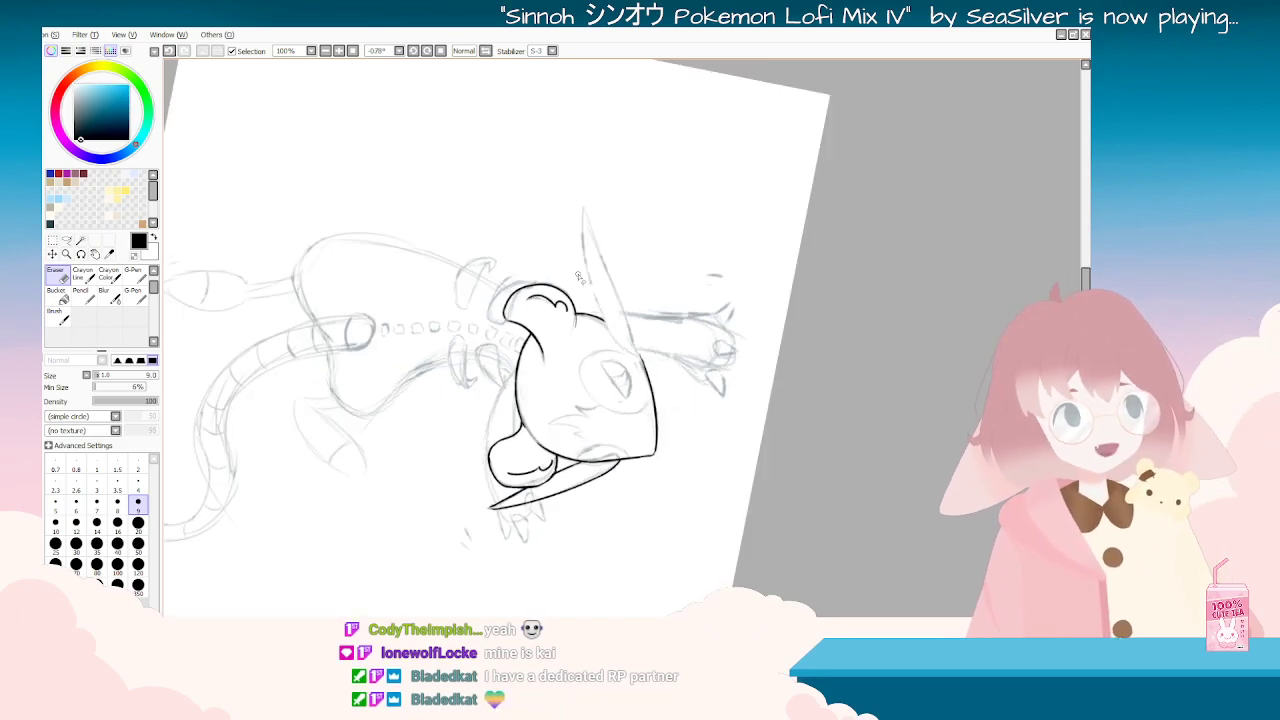
key(Delete)
key(Delete)
key(Delete)
key(Delete)
key(Delete)
key(Delete)
key(Delete)
key(Delete)
scroll(684, 281, up, 1)
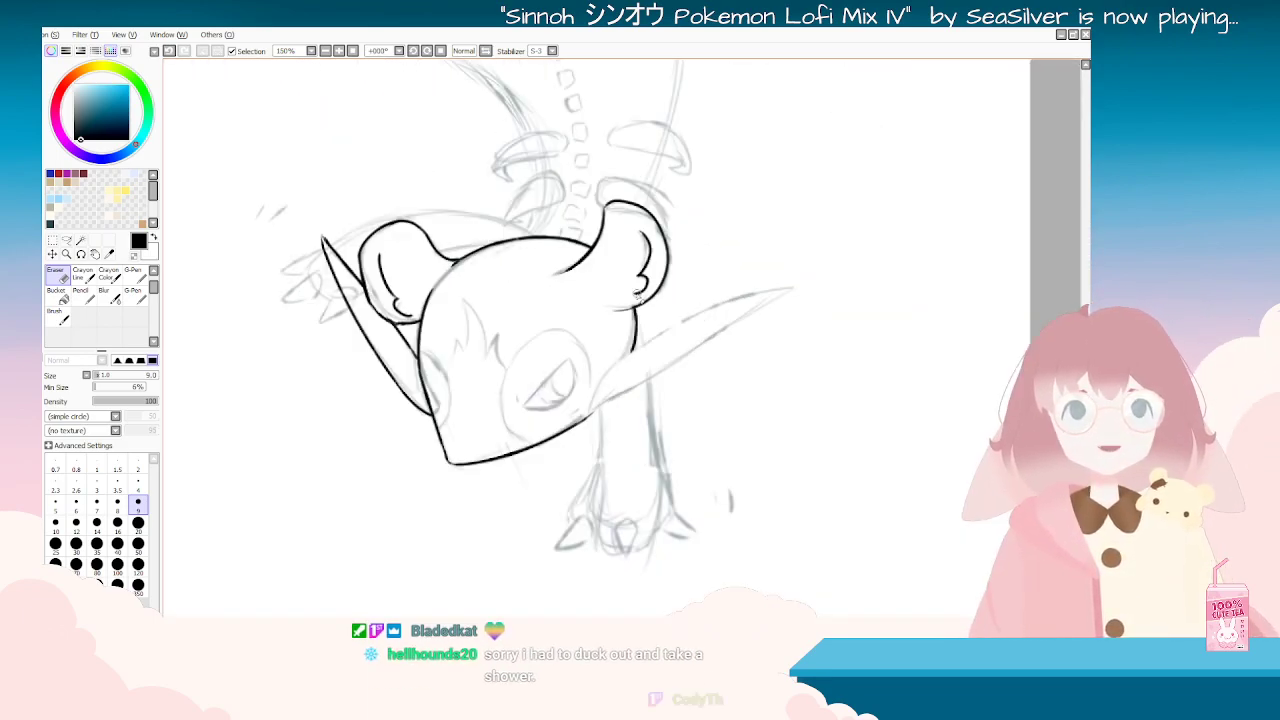
Step: Clean up the far ear's outer edge where it overlaps the far horn and thicken it with the size 4 Brush
scroll(396, 275, up, 4)
key(End)
key(End)
key(End)
key(End)
key(End)
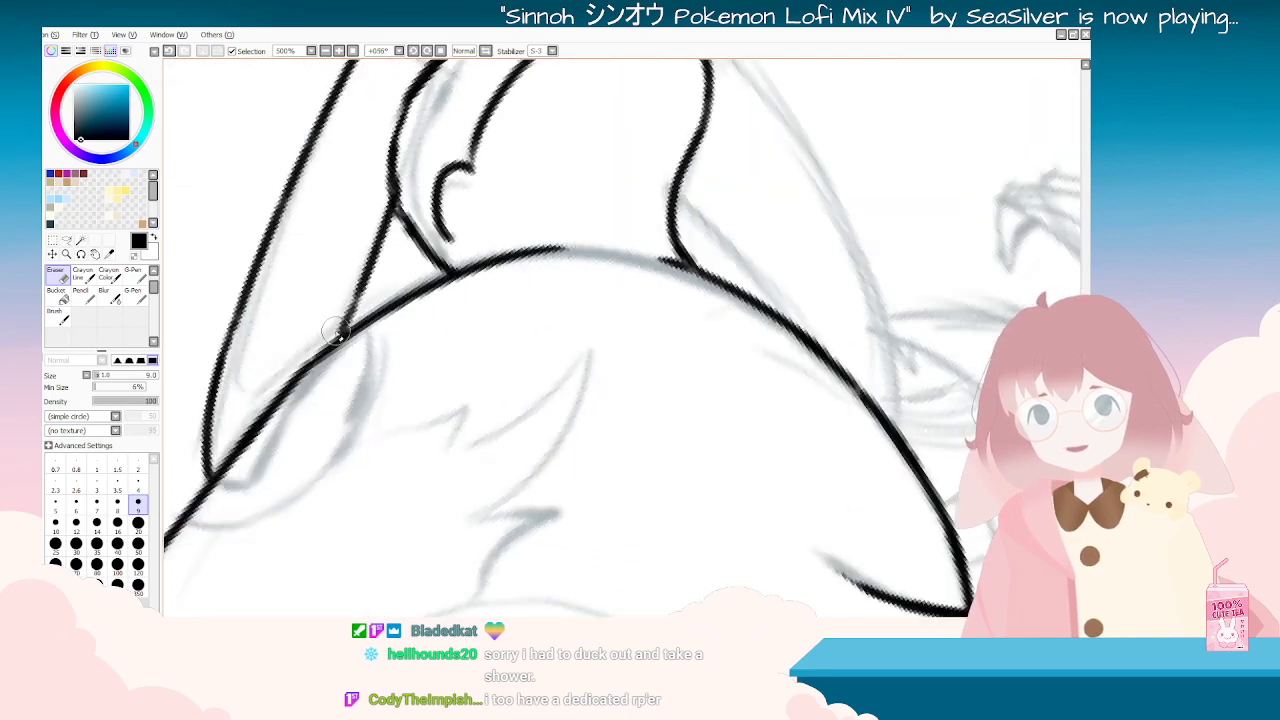
drag(409, 149, 408, 214)
key(Delete)
key(Delete)
key(Delete)
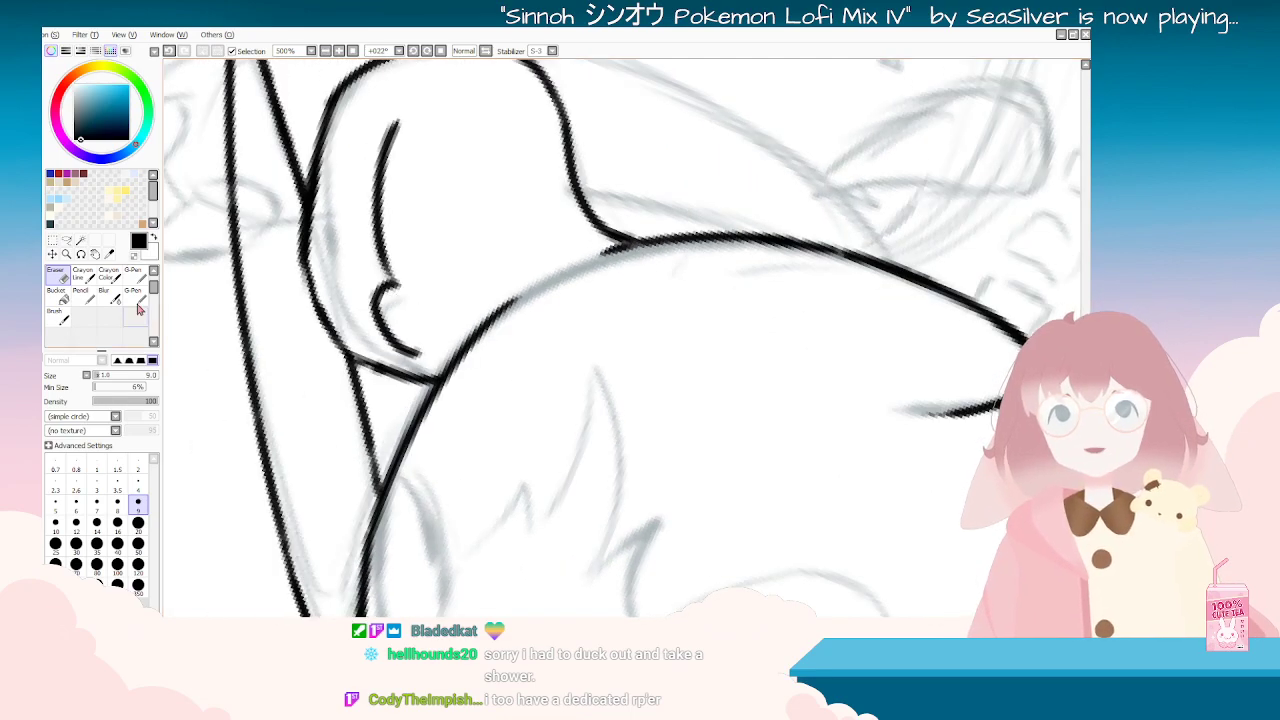
click(60, 317)
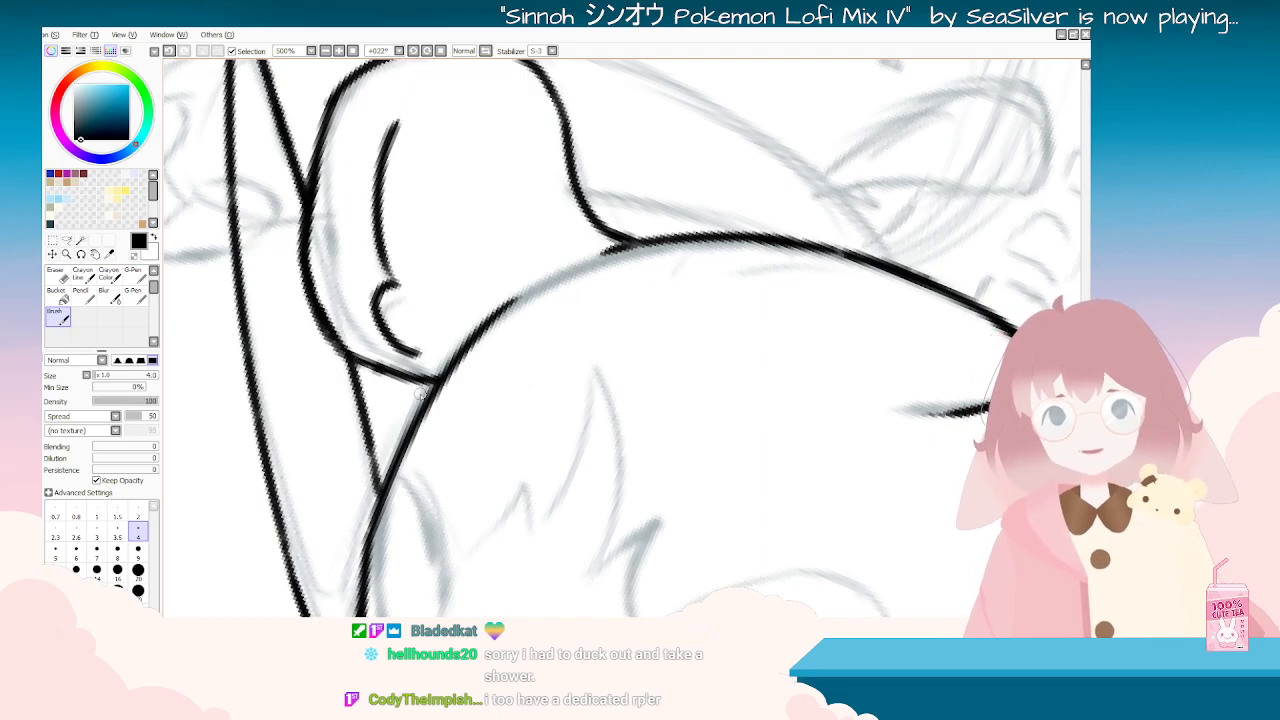
Step: Check the whole head's line art zoomed out at different rotations, with the rough sketch shown and hidden
key(Delete)
key(Delete)
key(Delete)
key(Delete)
key(Delete)
key(Delete)
key(Delete)
key(Delete)
key(Delete)
key(Delete)
key(Delete)
key(Delete)
key(Delete)
key(Delete)
key(Delete)
key(Delete)
key(Delete)
key(Delete)
key(Delete)
key(Delete)
key(Delete)
key(Delete)
key(Delete)
key(Delete)
key(Delete)
key(Delete)
key(Delete)
key(Delete)
key(Delete)
key(Delete)
key(Delete)
scroll(420, 396, down, 5)
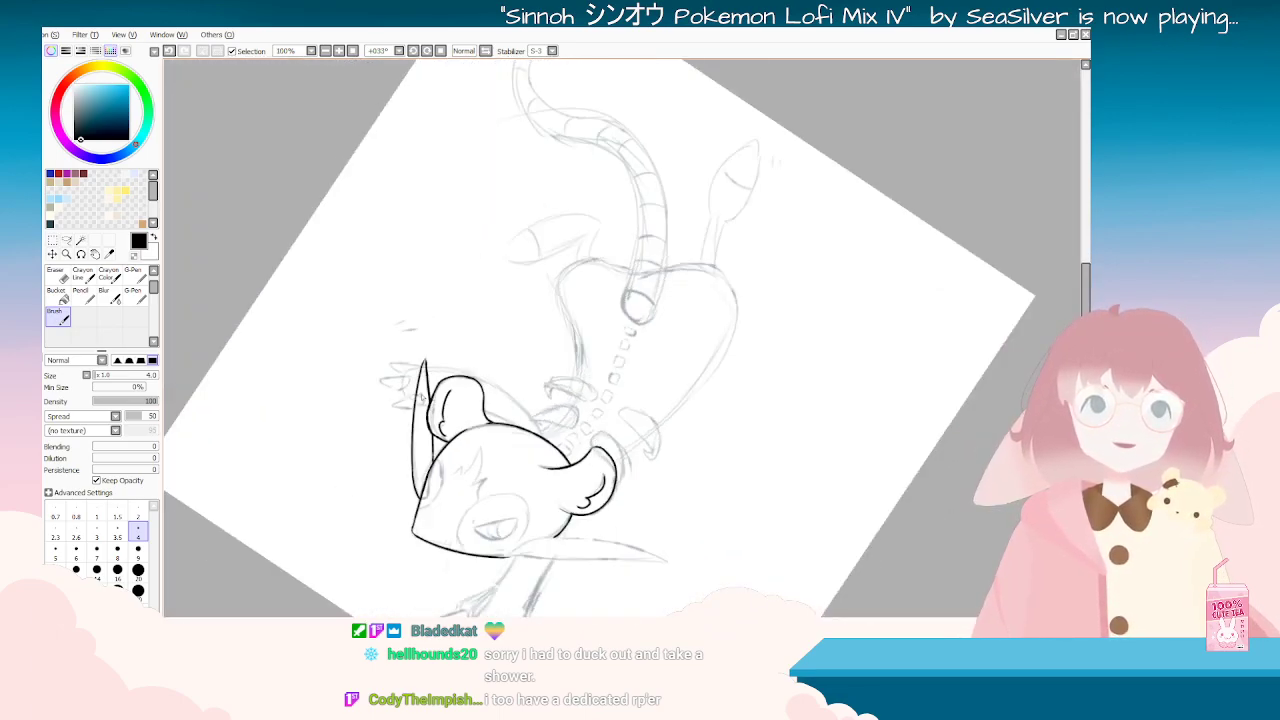
key(Delete)
key(Delete)
key(Delete)
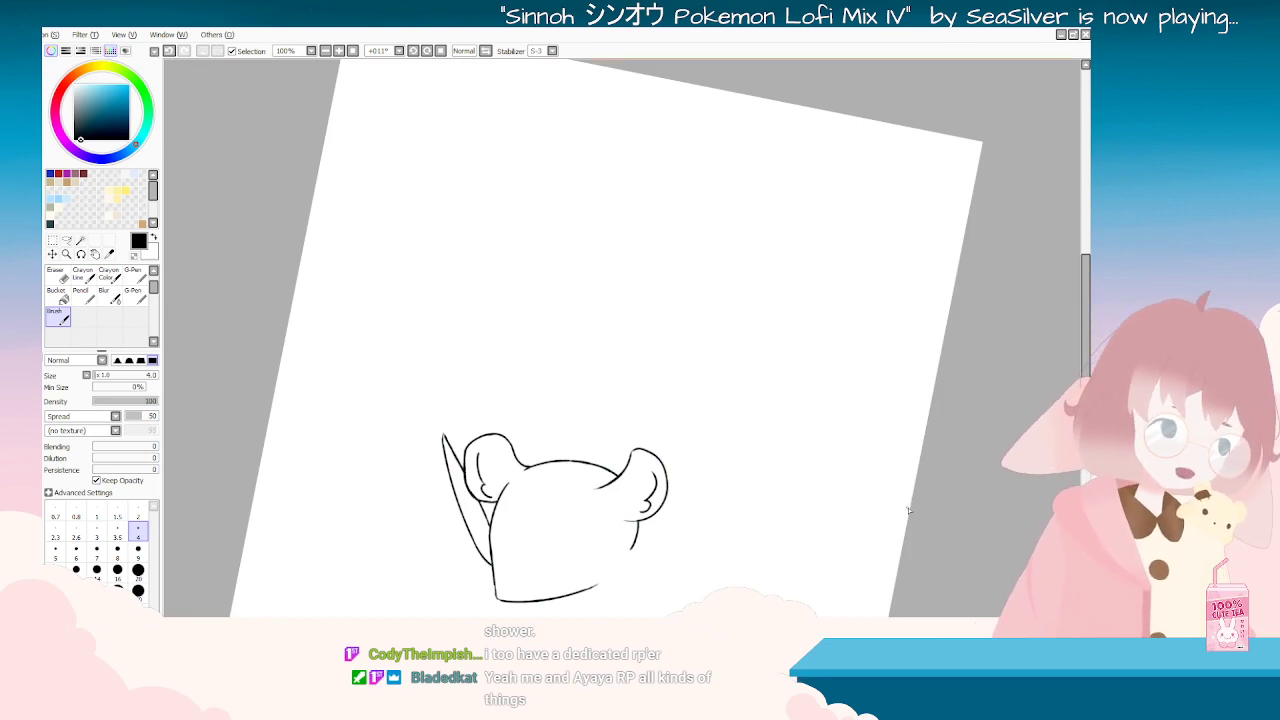
Step: Close the gap at the near ear's tip and round the line there with the size 4 Brush
scroll(872, 503, up, 2)
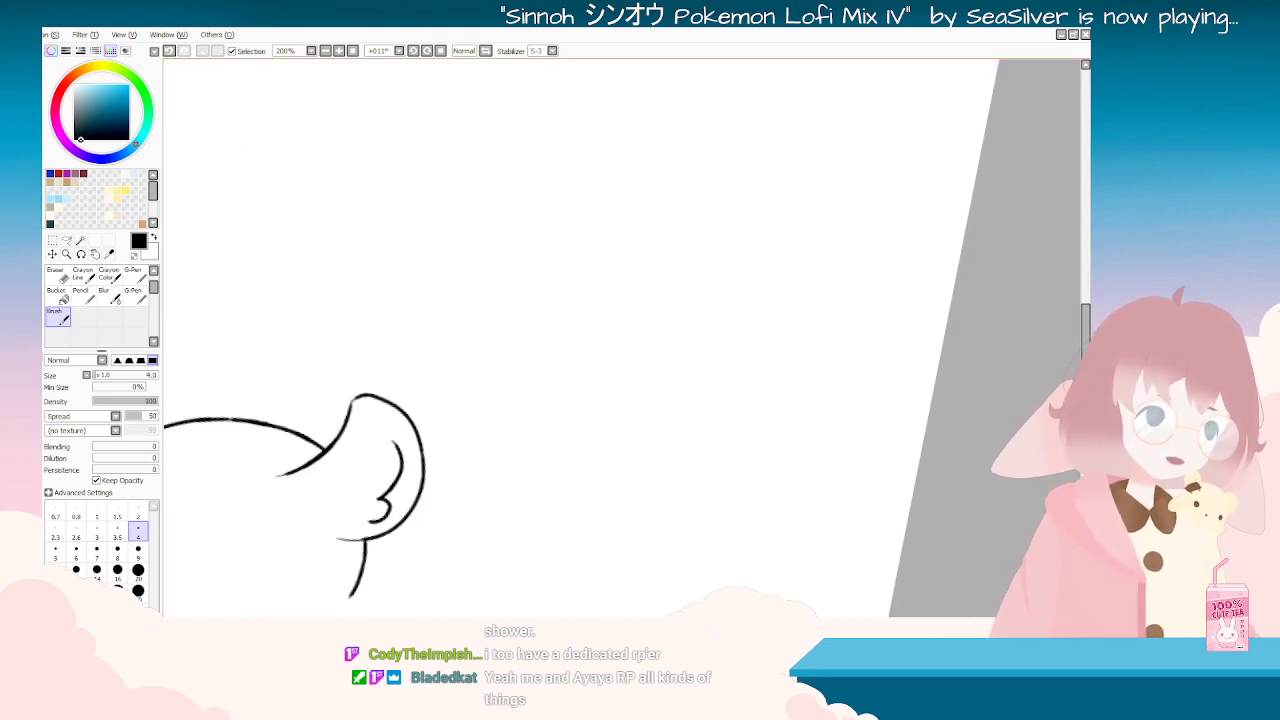
scroll(652, 469, up, 1)
drag(365, 400, 880, 402)
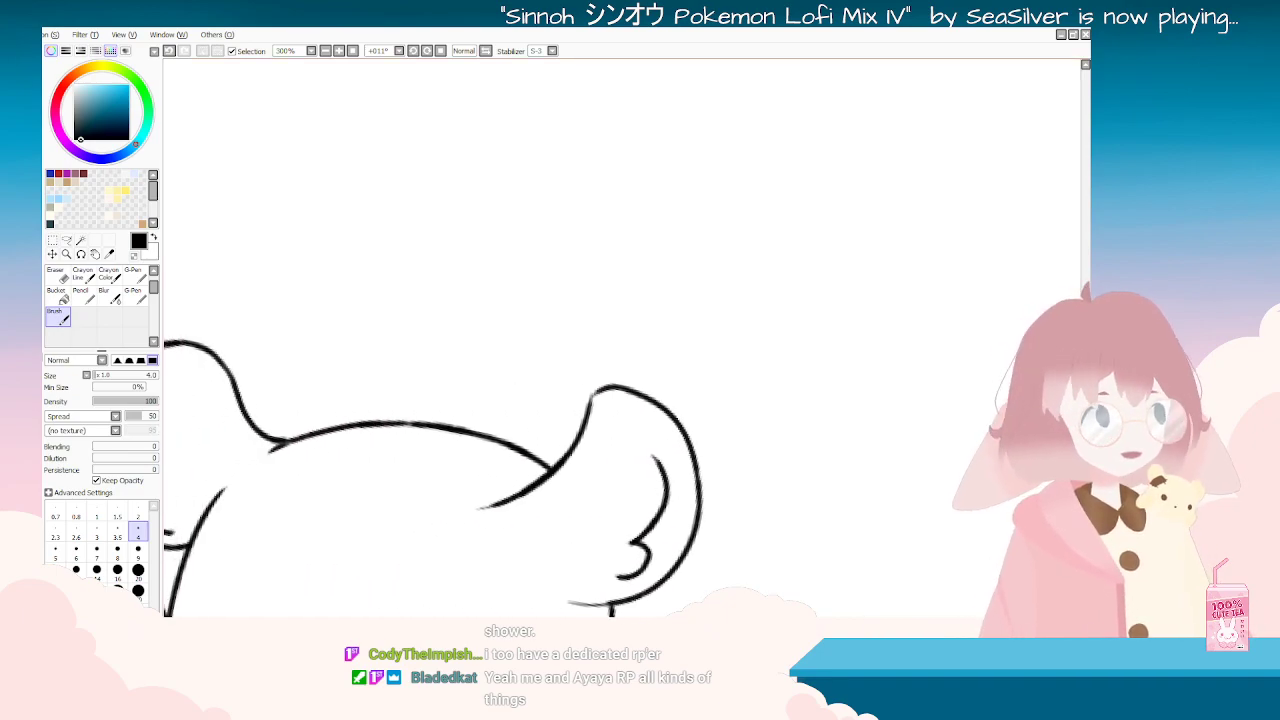
scroll(618, 508, up, 3)
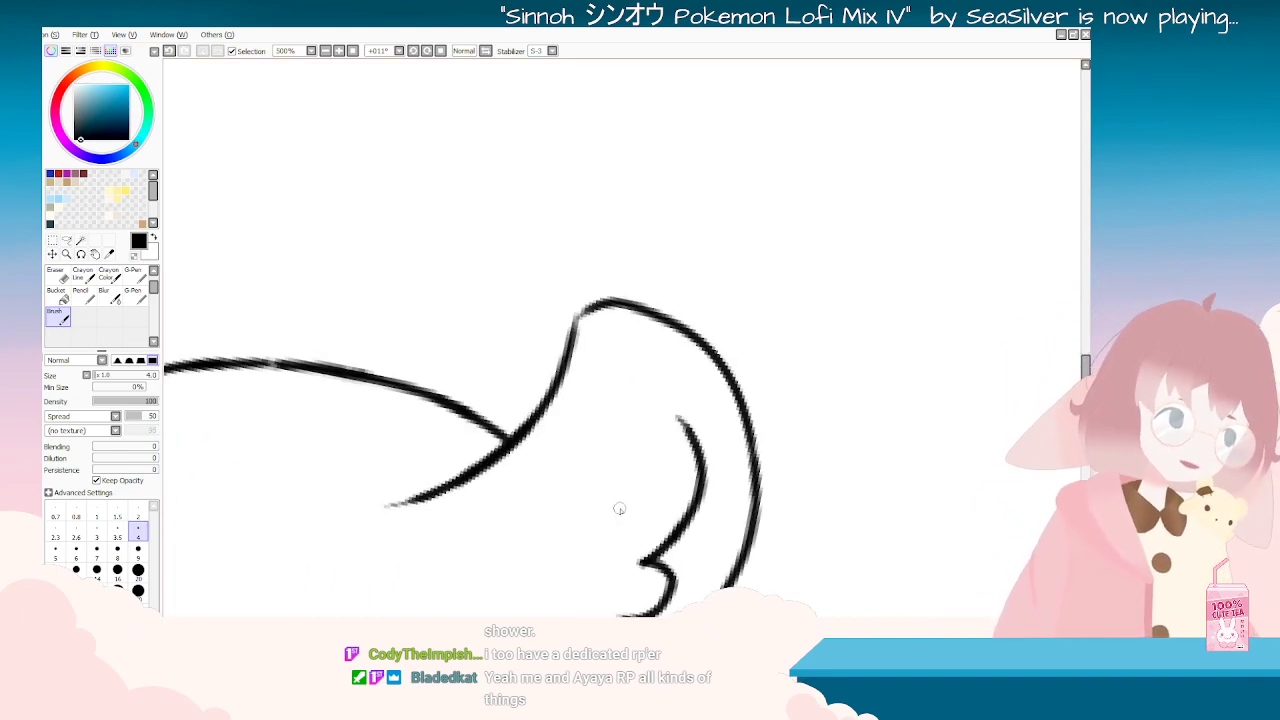
key(Delete)
key(Delete)
key(Delete)
key(Delete)
key(Delete)
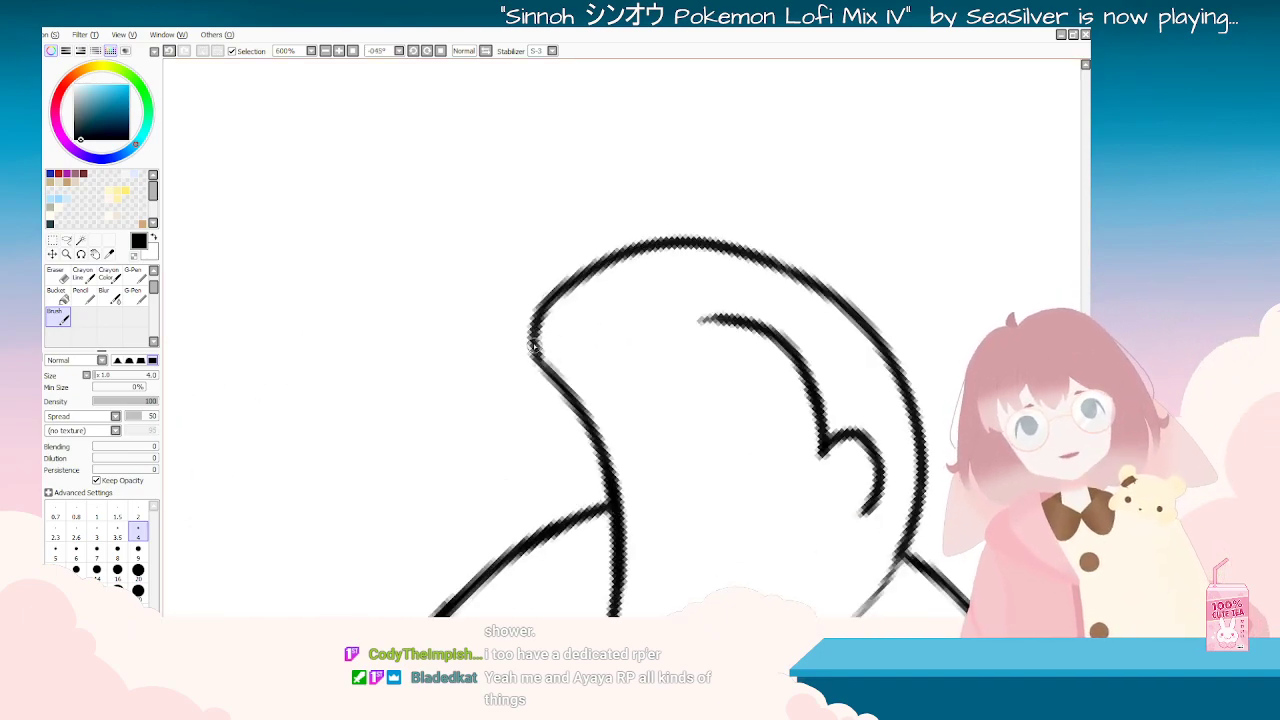
key(Delete)
key(Delete)
key(Delete)
key(Delete)
key(Delete)
key(Delete)
key(Delete)
key(Delete)
scroll(621, 436, down, 4)
key(Home)
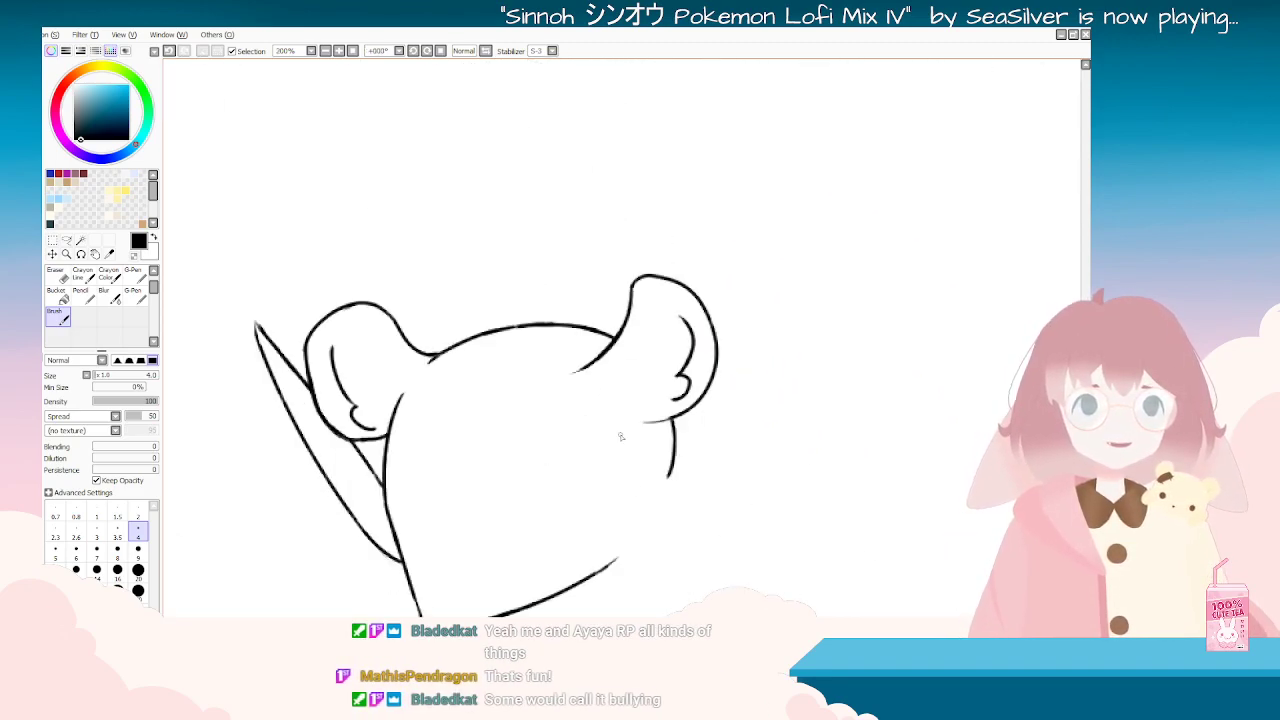
Step: Show the rough sketch again and ink the near horn's curved base from the back-of-cheek line down to the jaw line
scroll(622, 437, down, 3)
scroll(647, 481, up, 1)
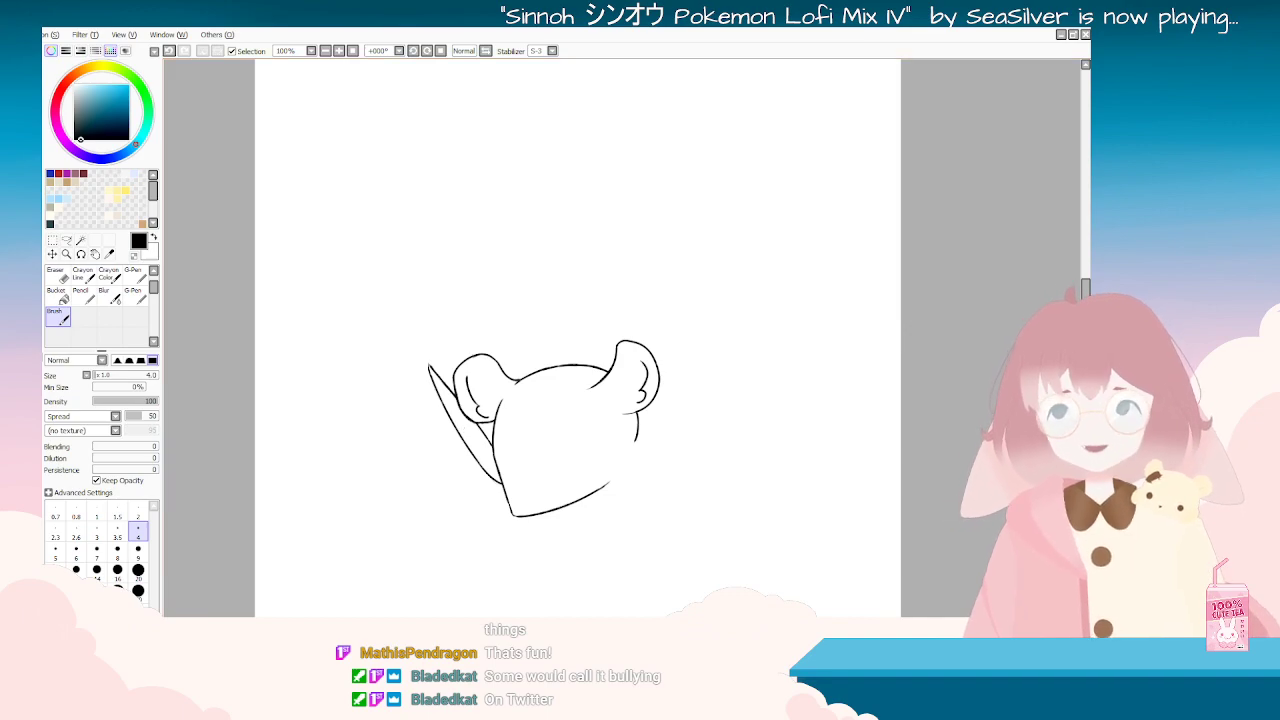
scroll(673, 457, up, 1)
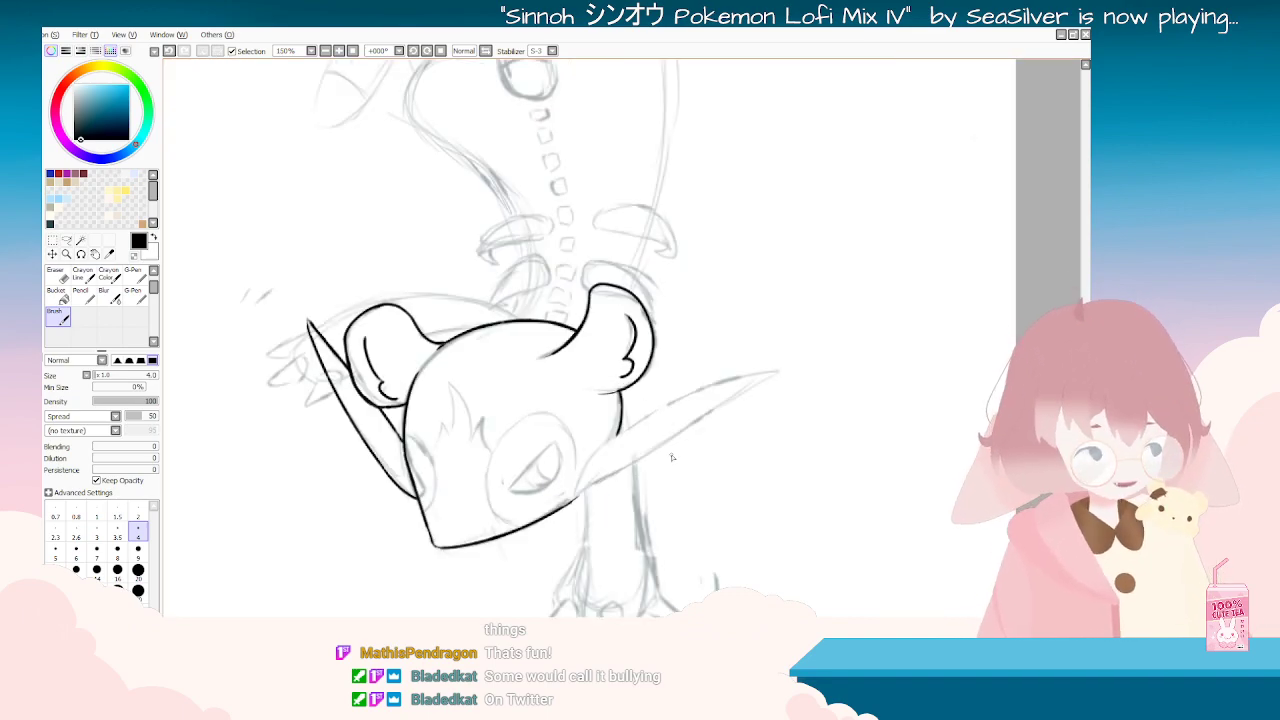
scroll(669, 425, up, 1)
key(End)
key(End)
key(End)
key(End)
key(End)
drag(495, 212, 547, 288)
key(ctrl+z)
mouse_move(495, 210)
mouse_down()
mouse_move(528, 246)
mouse_move(554, 326)
mouse_up()
key(ctrl+z)
drag(545, 276, 557, 324)
Step: Ink the near horn's long lower edge from its tip to the jaw line with the size 4 Brush
key(Delete)
key(Delete)
key(Delete)
key(Delete)
key(Delete)
key(Delete)
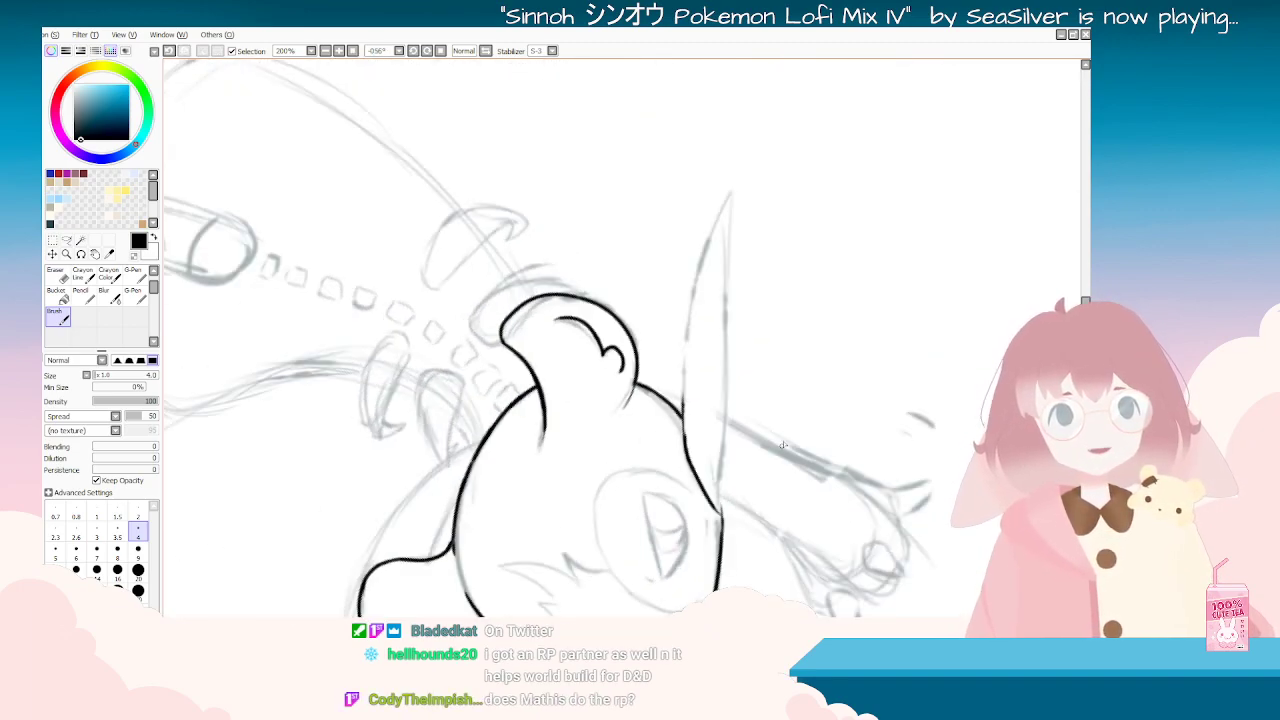
drag(733, 197, 718, 490)
key(ctrl+z)
drag(735, 186, 719, 516)
mouse_move(703, 594)
mouse_down()
mouse_move(600, 520)
mouse_move(506, 363)
mouse_up()
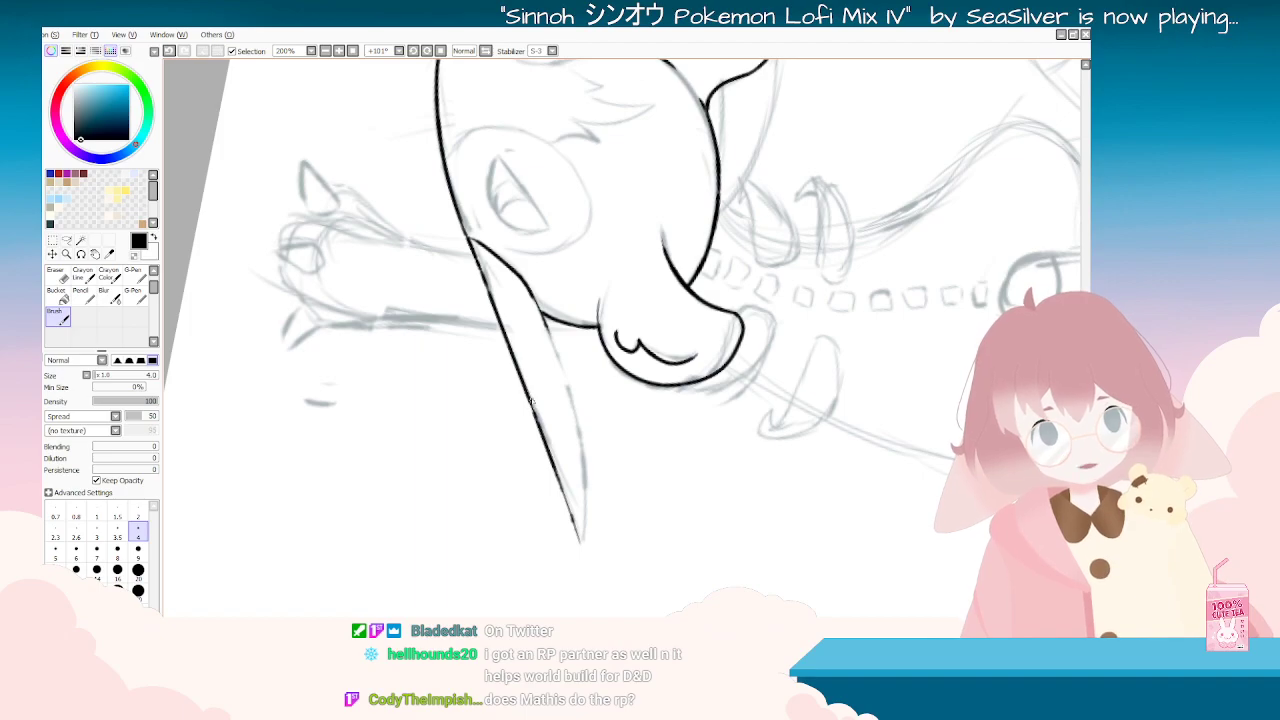
Step: Try to ink the near horn's upper edge from the cheek line to the tip with the size 4 Brush
mouse_move(603, 575)
mouse_down()
mouse_move(763, 506)
mouse_move(821, 354)
mouse_move(760, 220)
mouse_move(678, 373)
mouse_up()
key(ctrl+z)
drag(764, 216, 668, 430)
key(ctrl+z)
drag(680, 374, 664, 458)
drag(762, 240, 706, 534)
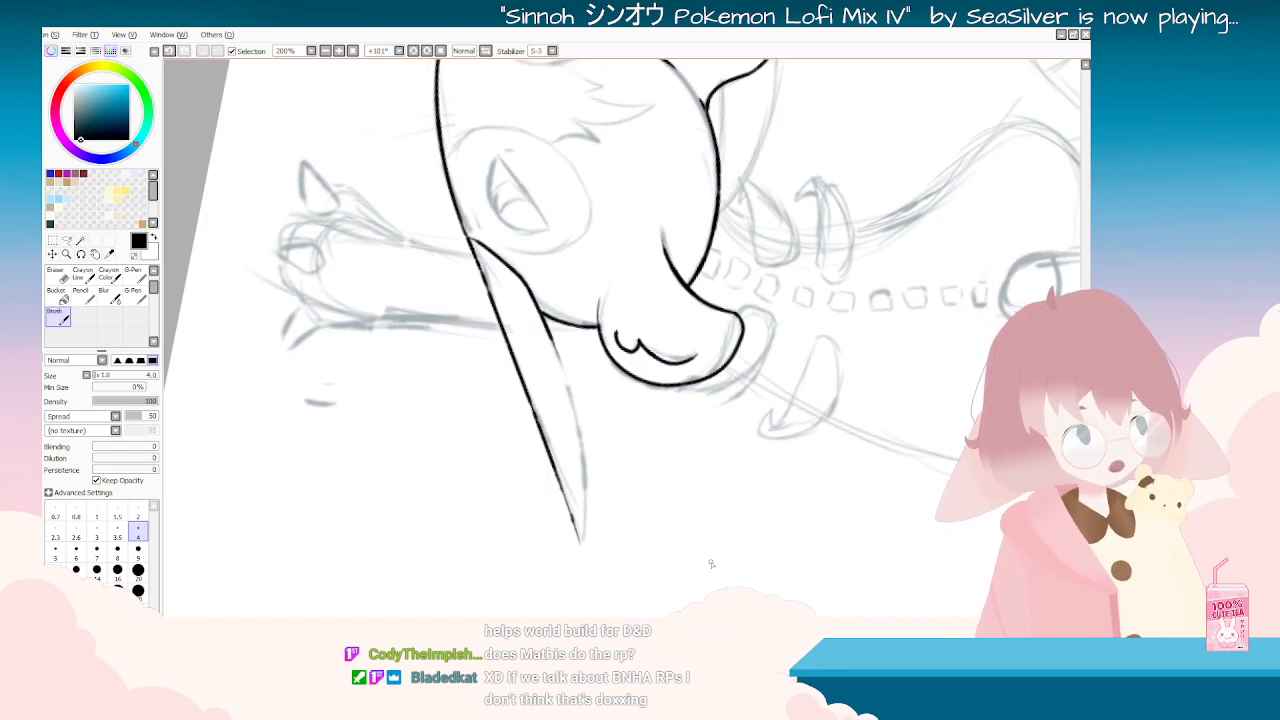
key(End)
key(End)
key(End)
key(End)
key(Delete)
key(Delete)
key(Delete)
key(Delete)
key(Delete)
key(Delete)
key(Delete)
key(Delete)
key(Delete)
key(Delete)
key(Delete)
key(Delete)
key(Delete)
key(Delete)
key(Delete)
key(Delete)
key(Delete)
key(Delete)
key(Delete)
key(Delete)
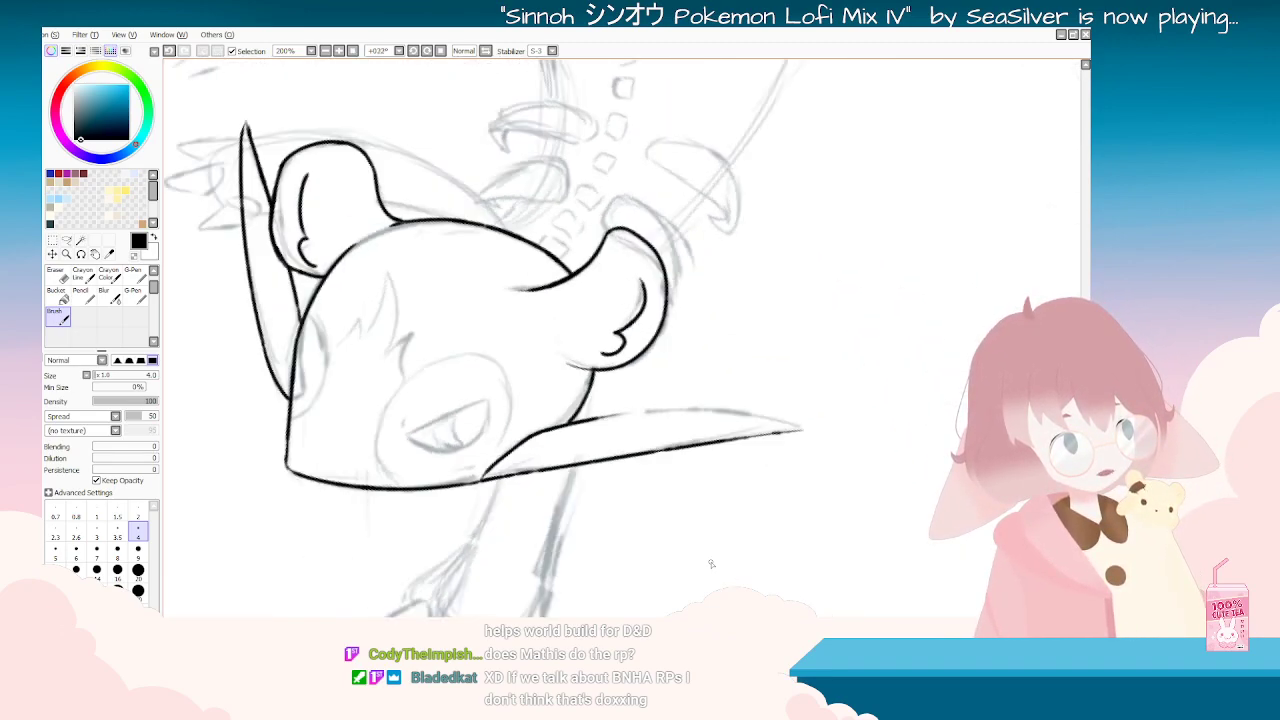
key(End)
key(End)
key(End)
key(End)
key(End)
key(End)
key(End)
key(End)
key(End)
key(End)
key(End)
key(End)
key(End)
key(End)
key(End)
key(End)
key(End)
key(End)
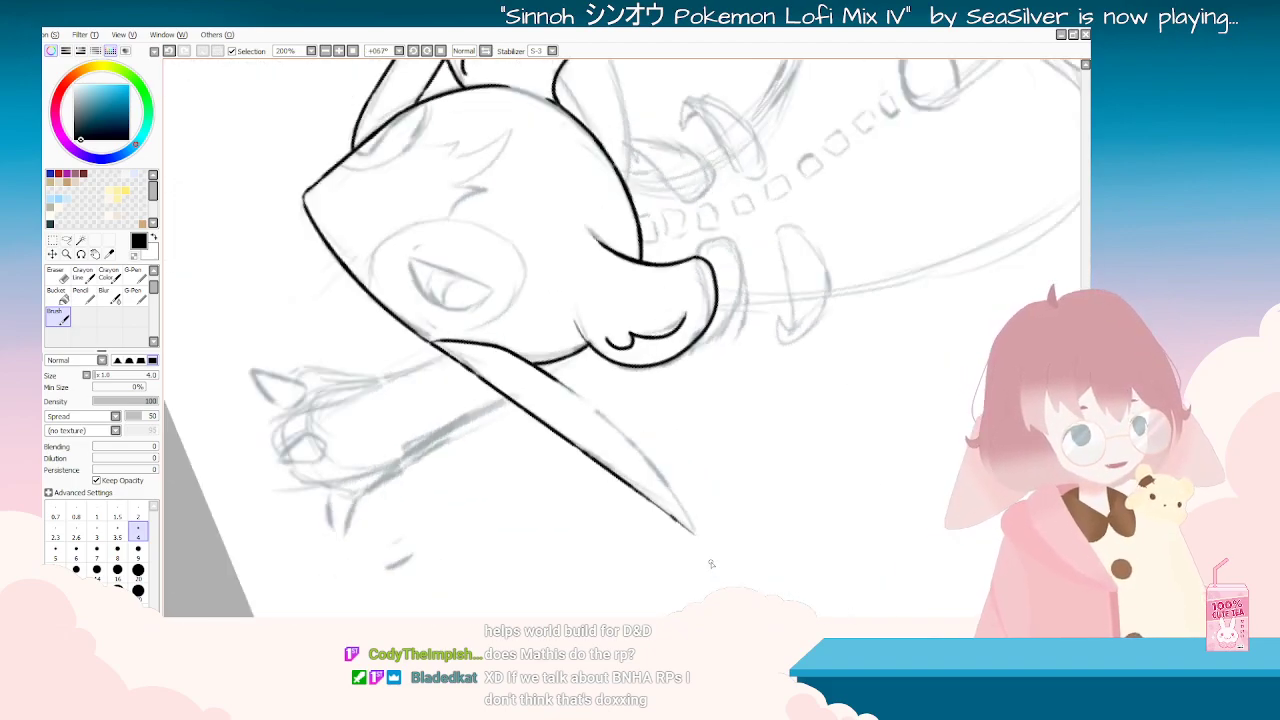
drag(550, 338, 574, 507)
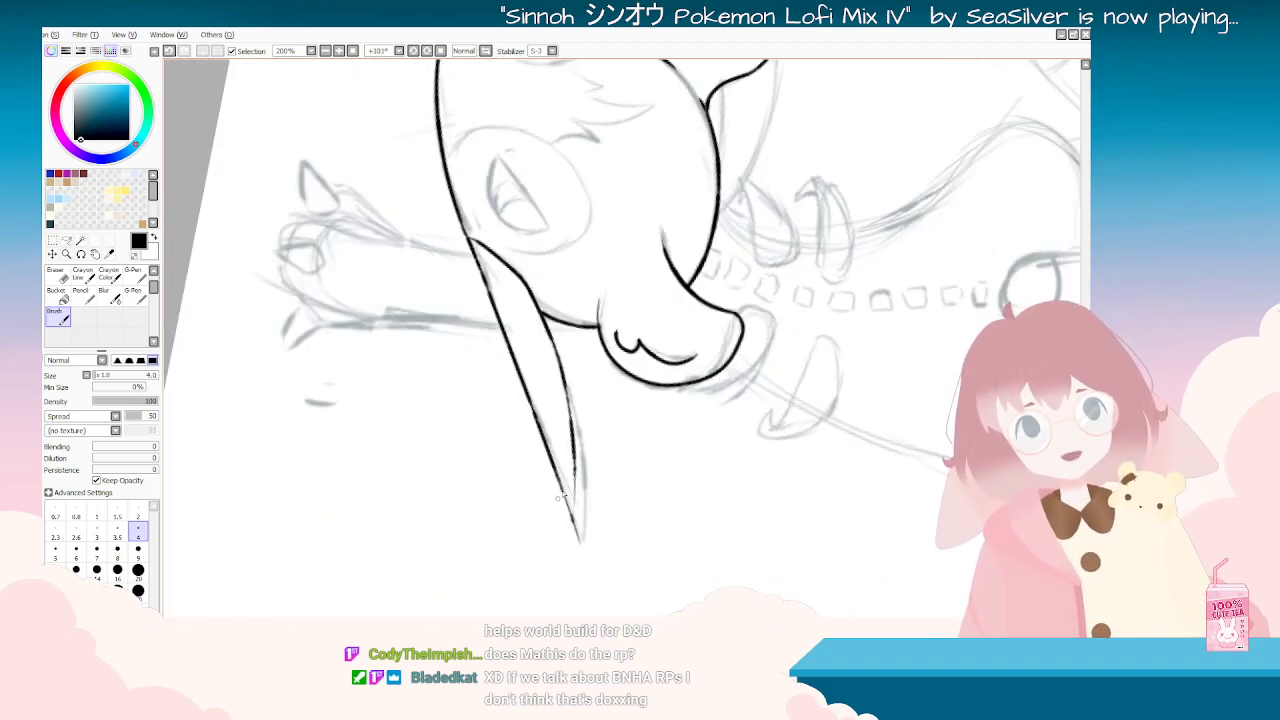
key(ctrl+z)
Step: Ink the near horn's long curved upper edge from the tip down to its base with the size 4 Brush
key(Delete)
key(Delete)
key(Delete)
key(Delete)
key(Delete)
key(Delete)
key(Delete)
key(Delete)
key(Delete)
key(Delete)
key(Delete)
key(Delete)
key(Delete)
key(Delete)
key(Delete)
key(Delete)
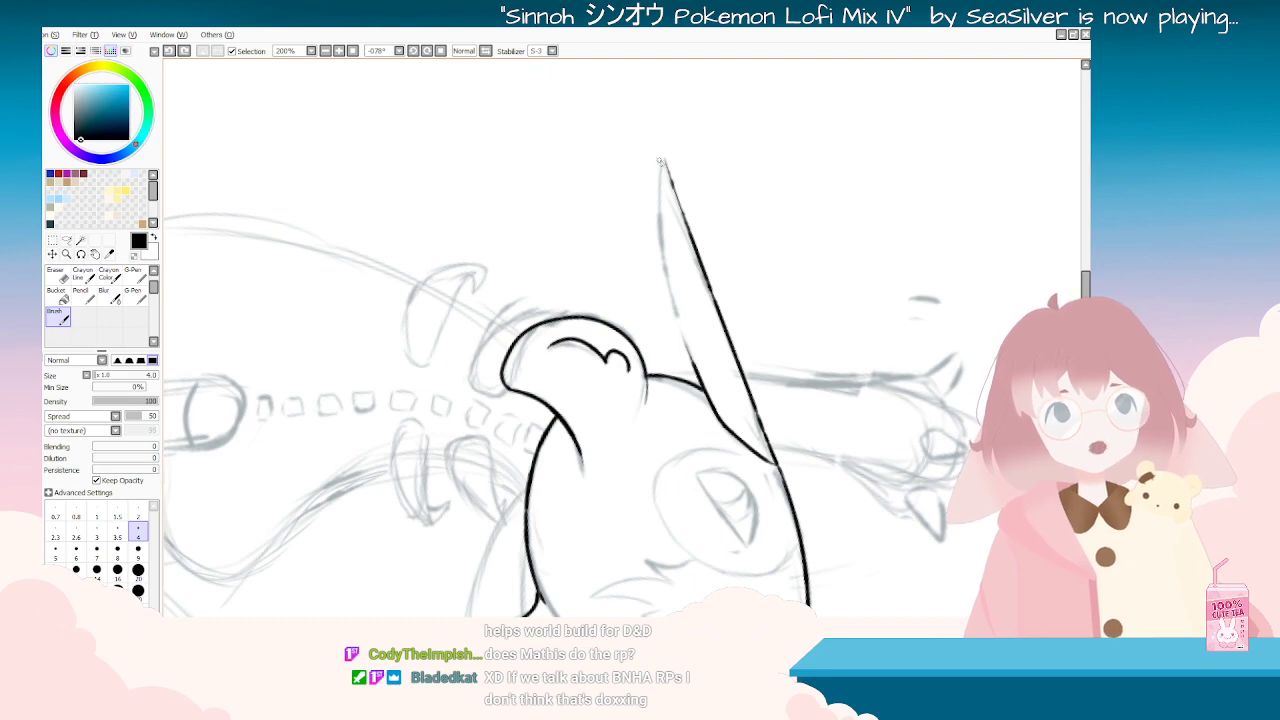
drag(664, 159, 684, 344)
key(ctrl+z)
drag(664, 160, 699, 368)
key(ctrl+z)
drag(660, 192, 690, 382)
key(ctrl+z)
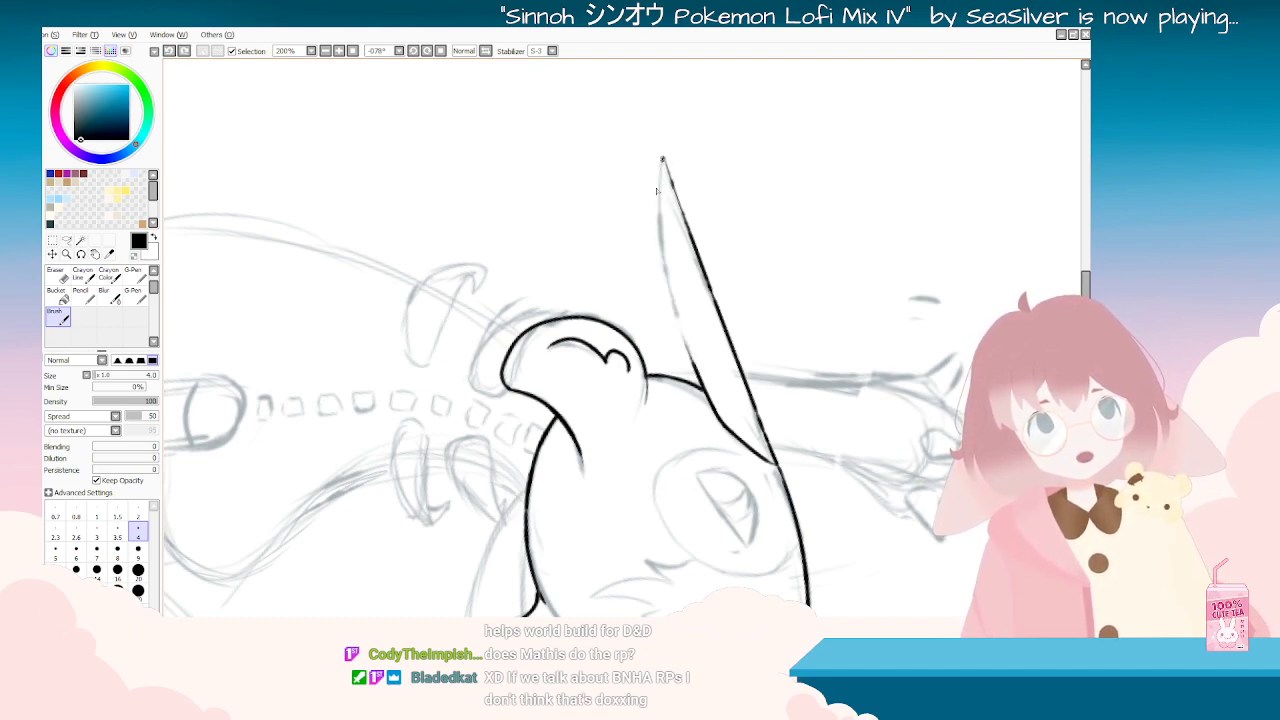
drag(662, 160, 708, 376)
key(ctrl+z)
drag(660, 192, 704, 420)
key(ctrl+z)
drag(660, 192, 692, 341)
key(ctrl+z)
drag(660, 192, 692, 380)
key(ctrl+z)
mouse_move(661, 158)
mouse_down()
mouse_move(686, 347)
mouse_move(680, 323)
mouse_up()
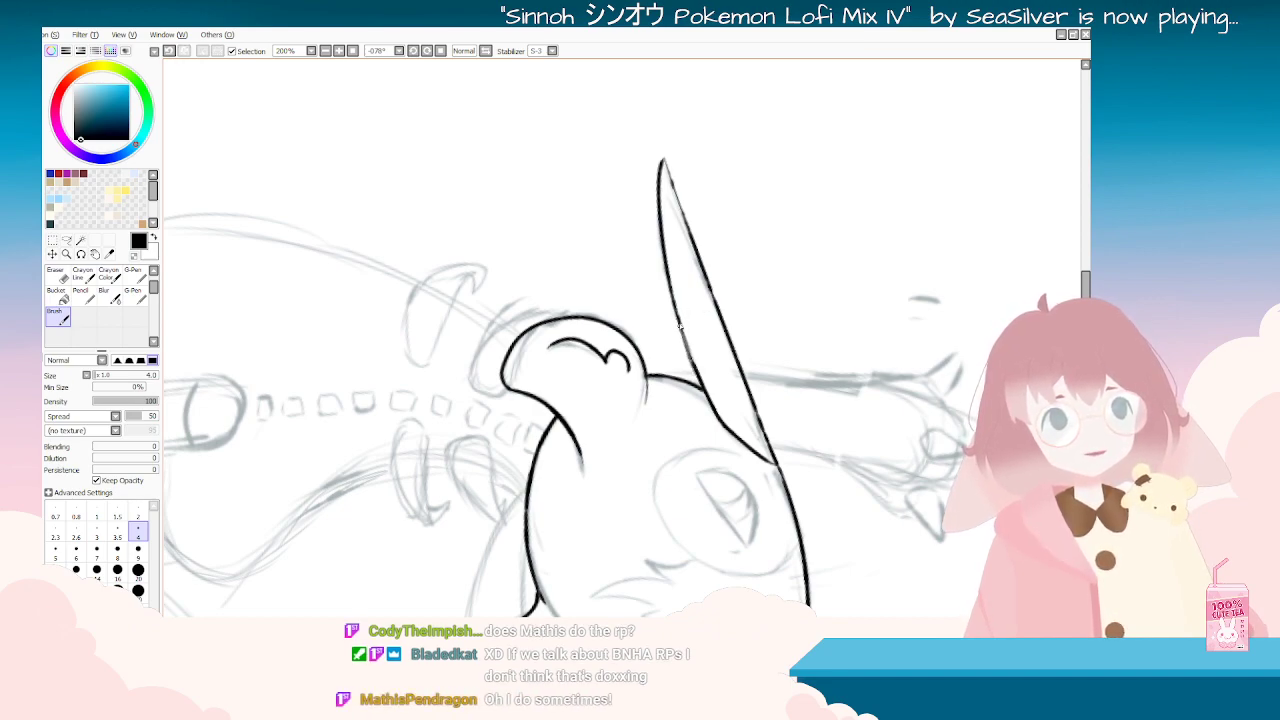
Step: Fill in the thin stretch of the near horn's lower edge next to the tip so both edges meet
key(ctrl+z)
drag(662, 158, 695, 232)
key(ctrl+z)
drag(661, 158, 690, 240)
key(ctrl+z)
drag(661, 158, 690, 236)
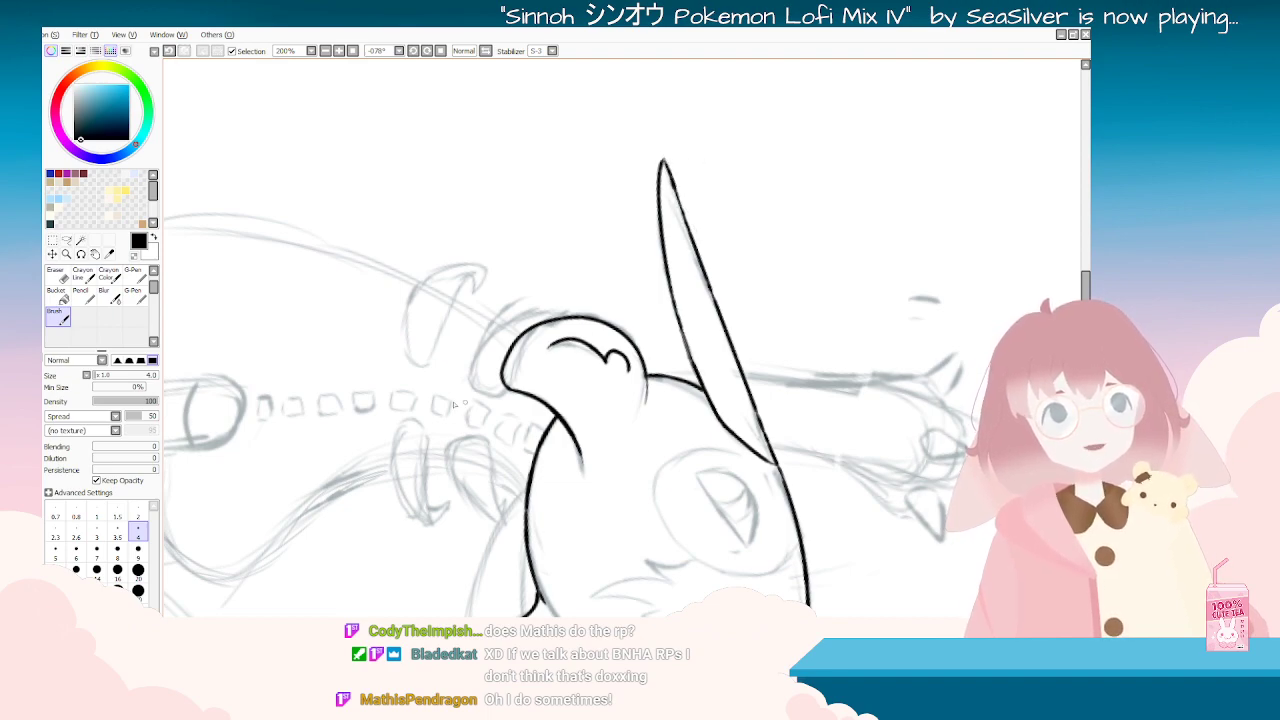
Step: Trim the outer side of the lower-edge line beside the near horn's tip with the size 9 Eraser
key(End)
key(End)
key(End)
click(58, 275)
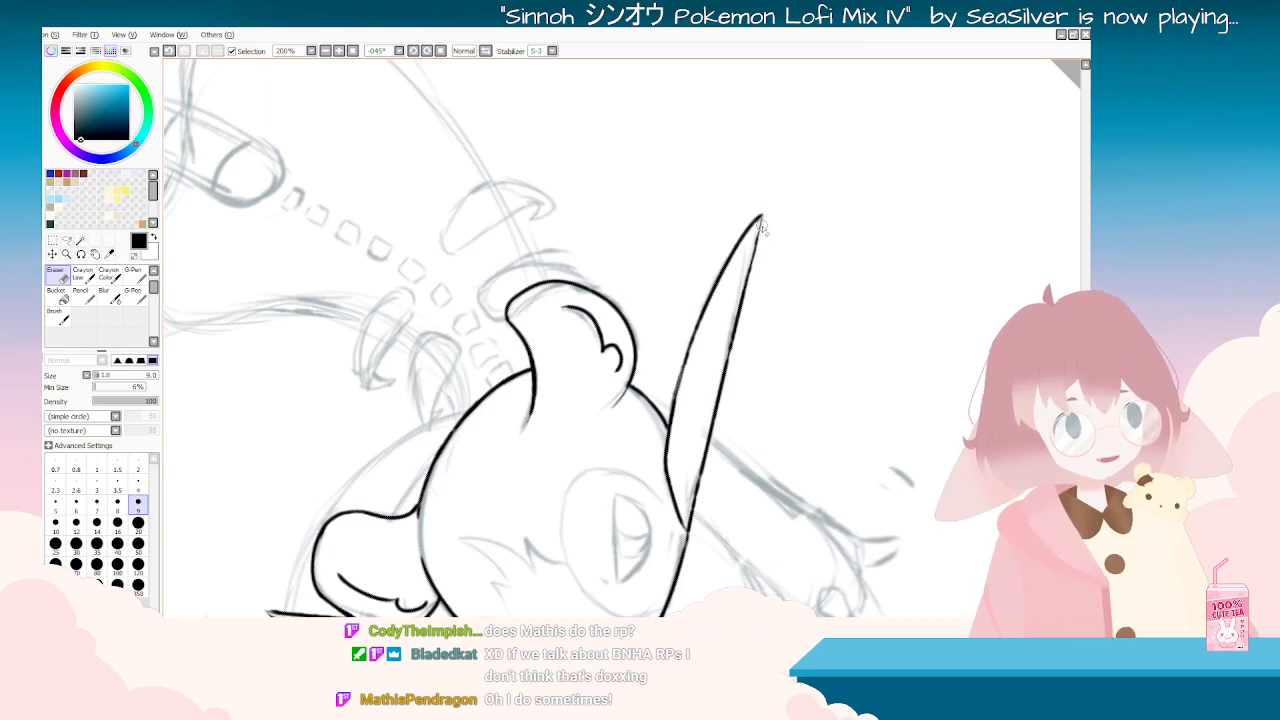
key(ctrl+z)
key(Delete)
key(Delete)
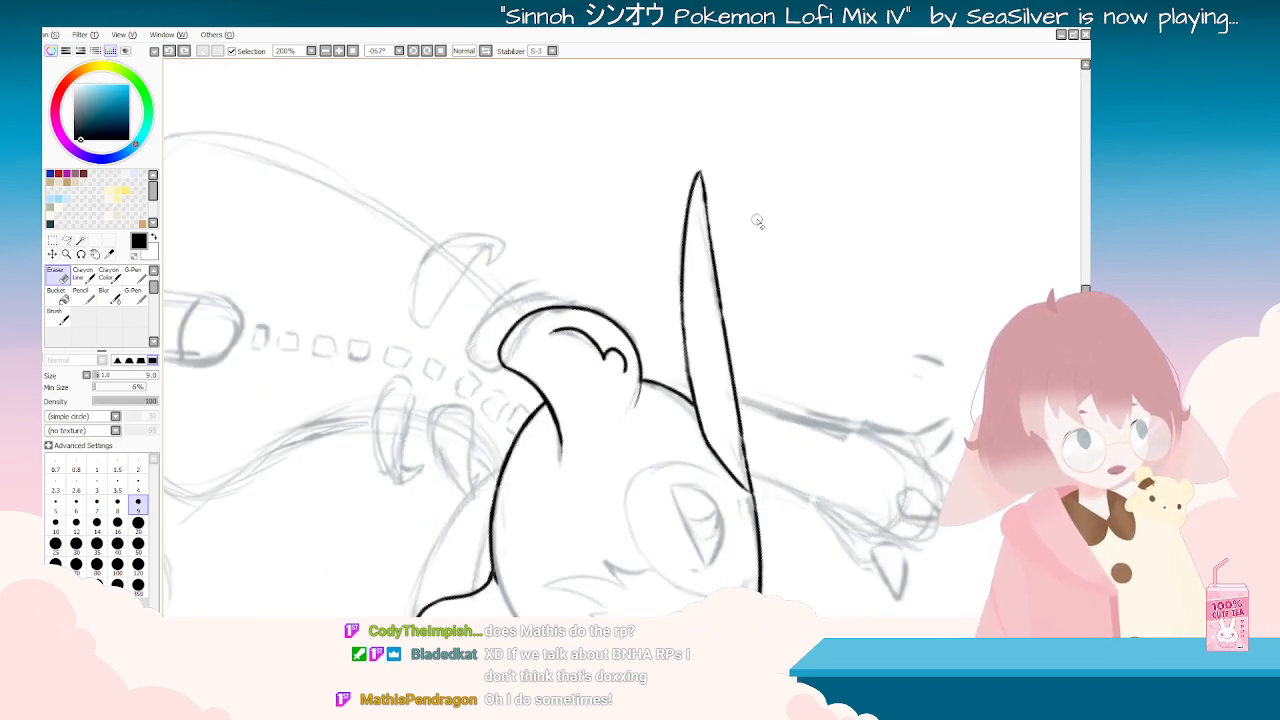
drag(708, 178, 710, 214)
Step: Check both horns against the head zoomed out at several rotations, with the rough sketch shown and hidden
key(Delete)
key(Delete)
key(Delete)
key(Delete)
key(Delete)
key(Delete)
key(Delete)
key(Delete)
key(Delete)
key(Delete)
key(Delete)
key(Delete)
key(Delete)
key(Delete)
key(Delete)
key(Delete)
key(Delete)
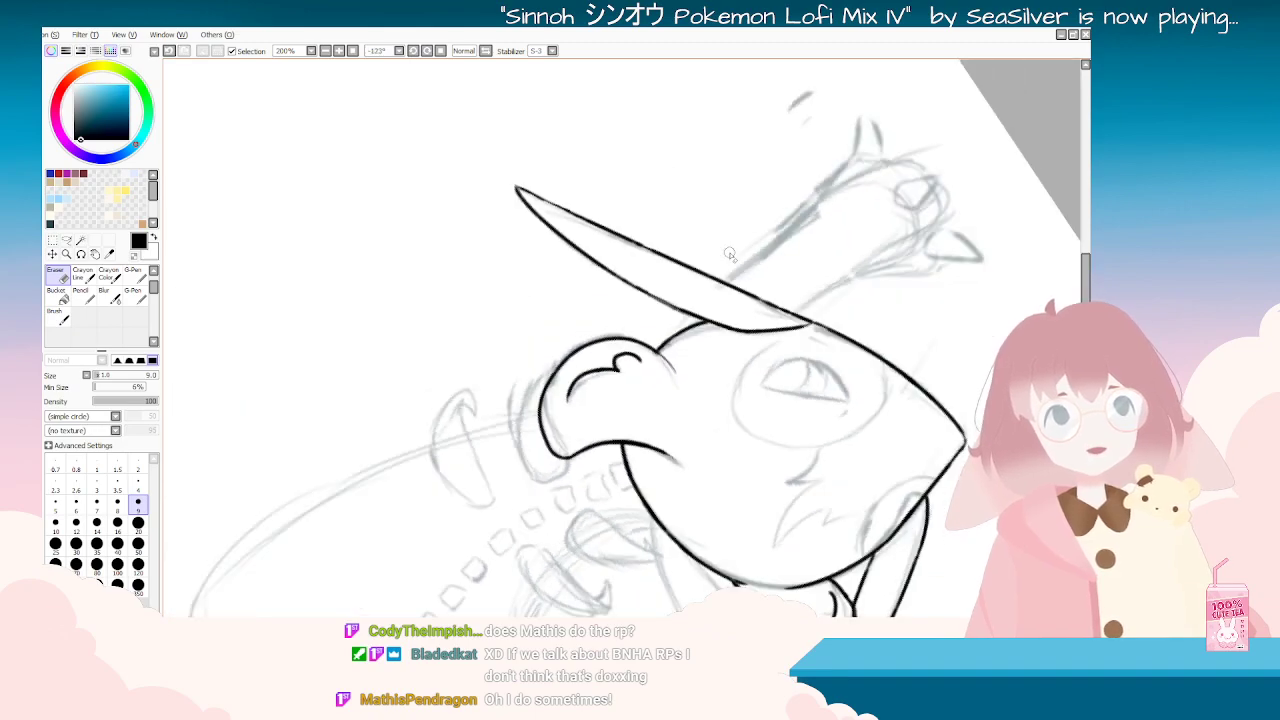
key(Home)
scroll(724, 250, down, 3)
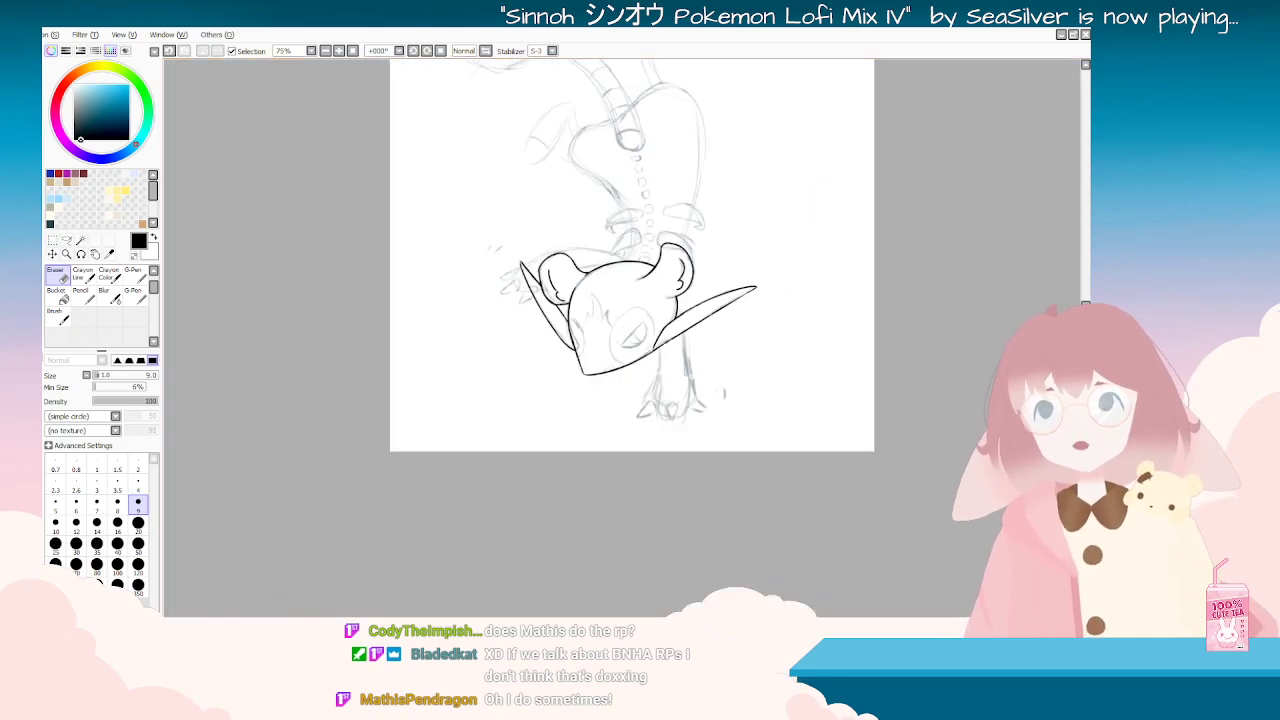
key(Delete)
key(Delete)
key(Delete)
key(Delete)
key(Delete)
key(Delete)
key(Delete)
key(Delete)
key(Delete)
key(Delete)
key(Delete)
key(Delete)
key(Delete)
key(Delete)
key(Delete)
key(Delete)
key(Delete)
key(Delete)
key(Delete)
key(Delete)
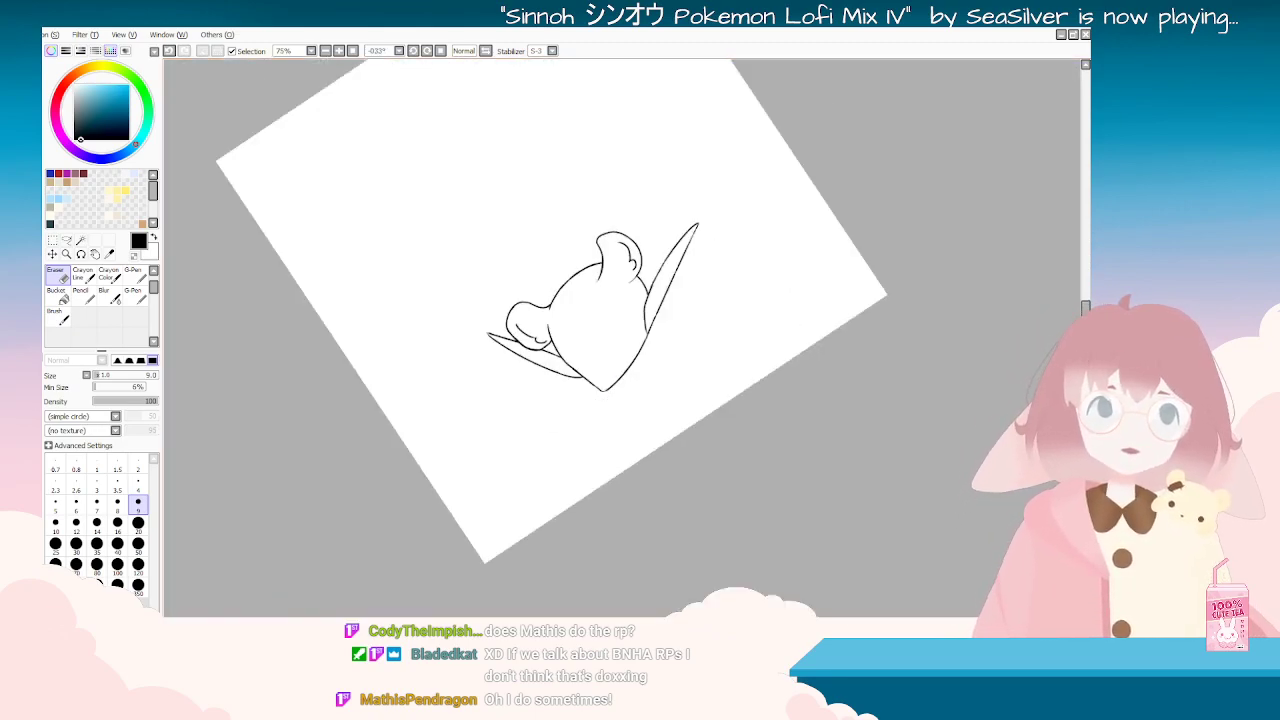
key(Delete)
key(Delete)
key(Delete)
key(Delete)
key(Delete)
key(Delete)
Step: Extend the far horn's outer line down to the face line with the size 4 Brush and erase the old curved end with the size 4 Eraser
scroll(544, 261, up, 3)
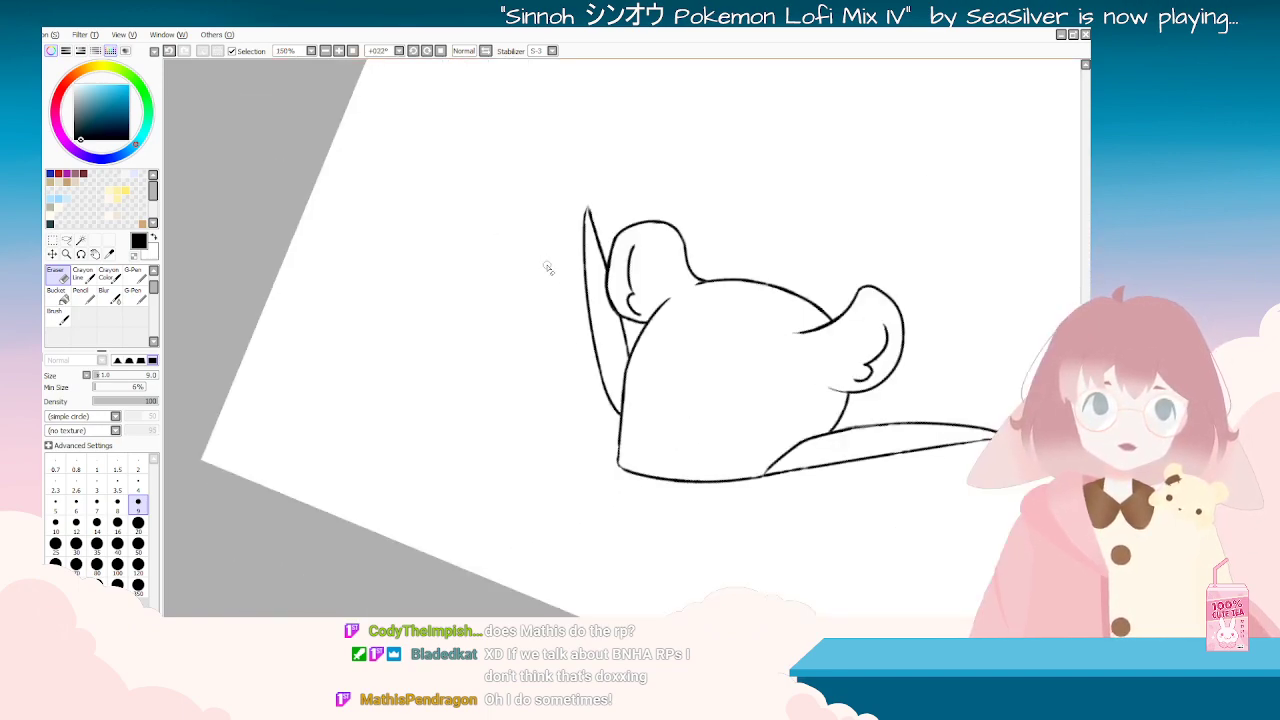
key(End)
key(End)
click(57, 316)
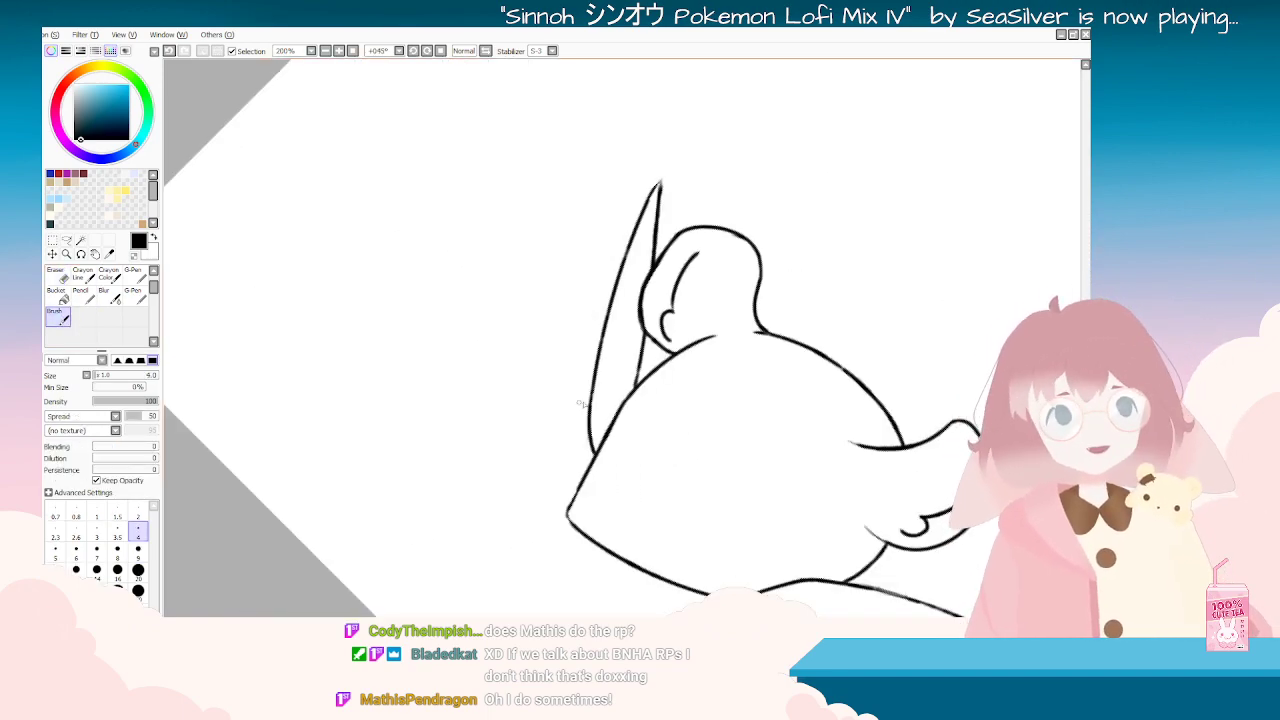
drag(592, 407, 592, 458)
key(ctrl+z)
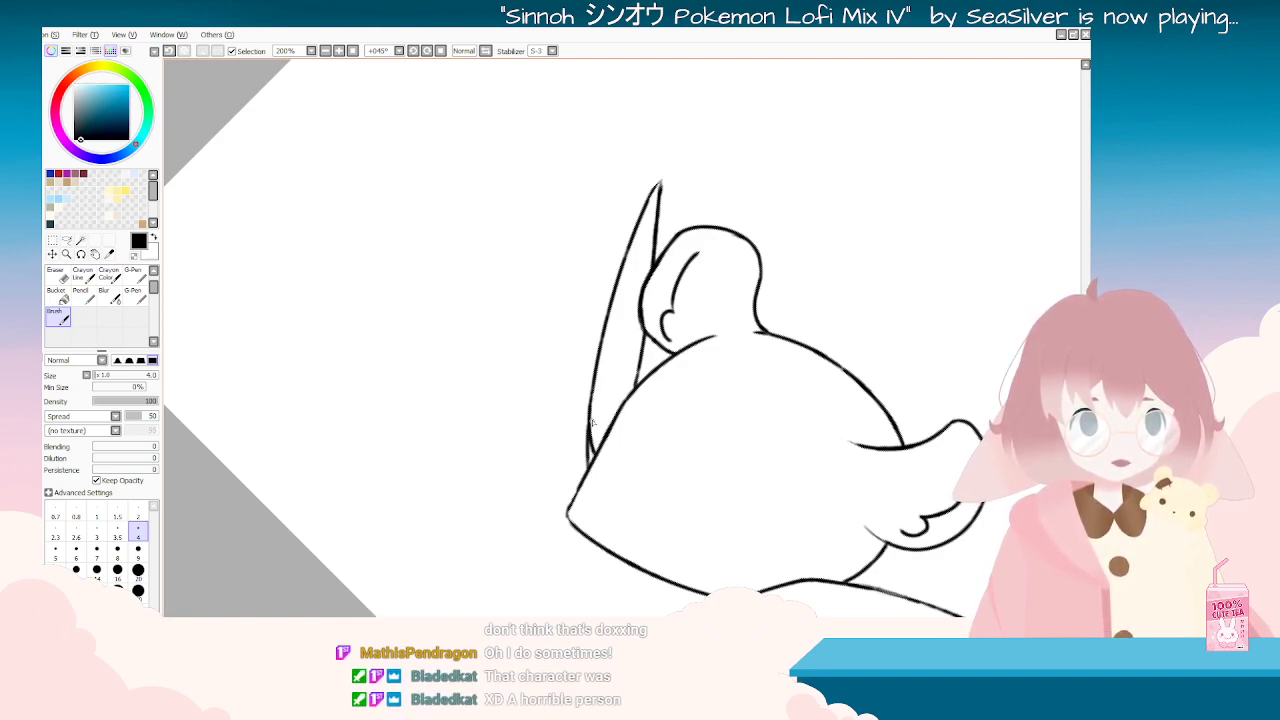
key(e)
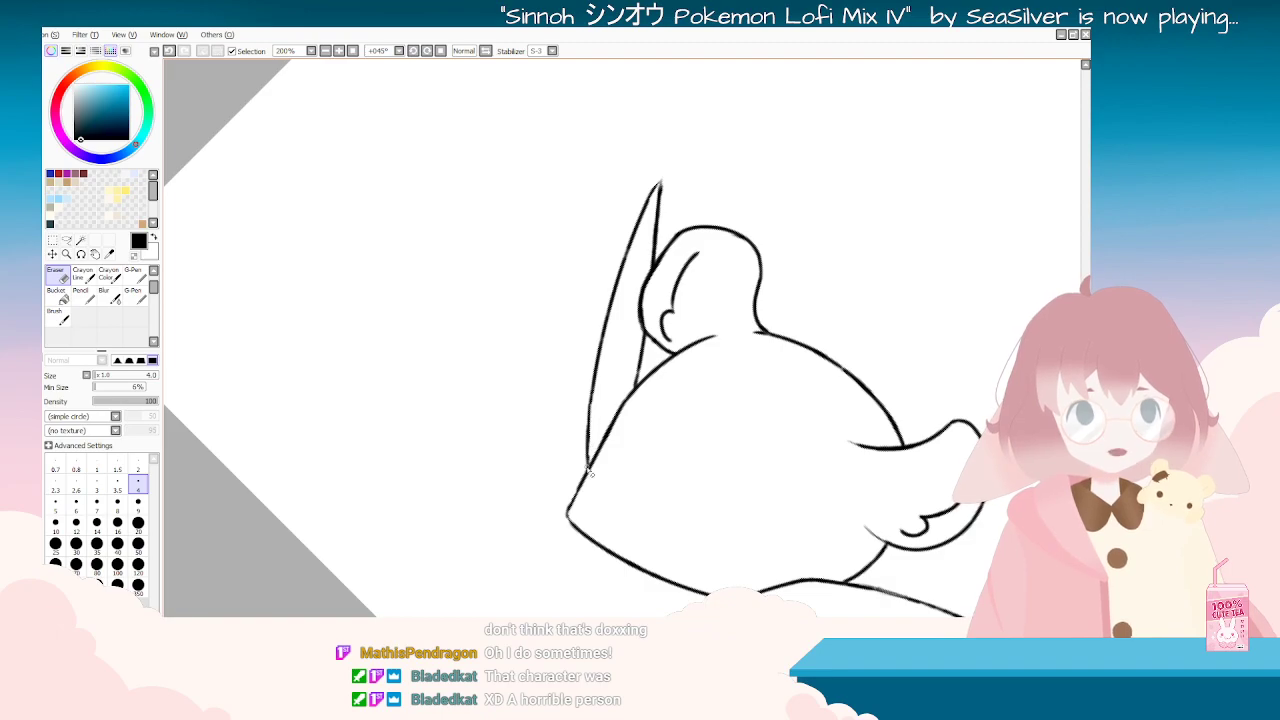
Step: Examine the corrected far horn's base and the whole head's line art zoomed out at different rotations
key(Delete)
scroll(630, 410, down, 4)
key(Delete)
key(Delete)
key(Delete)
scroll(716, 400, up, 1)
key(End)
key(End)
key(End)
key(End)
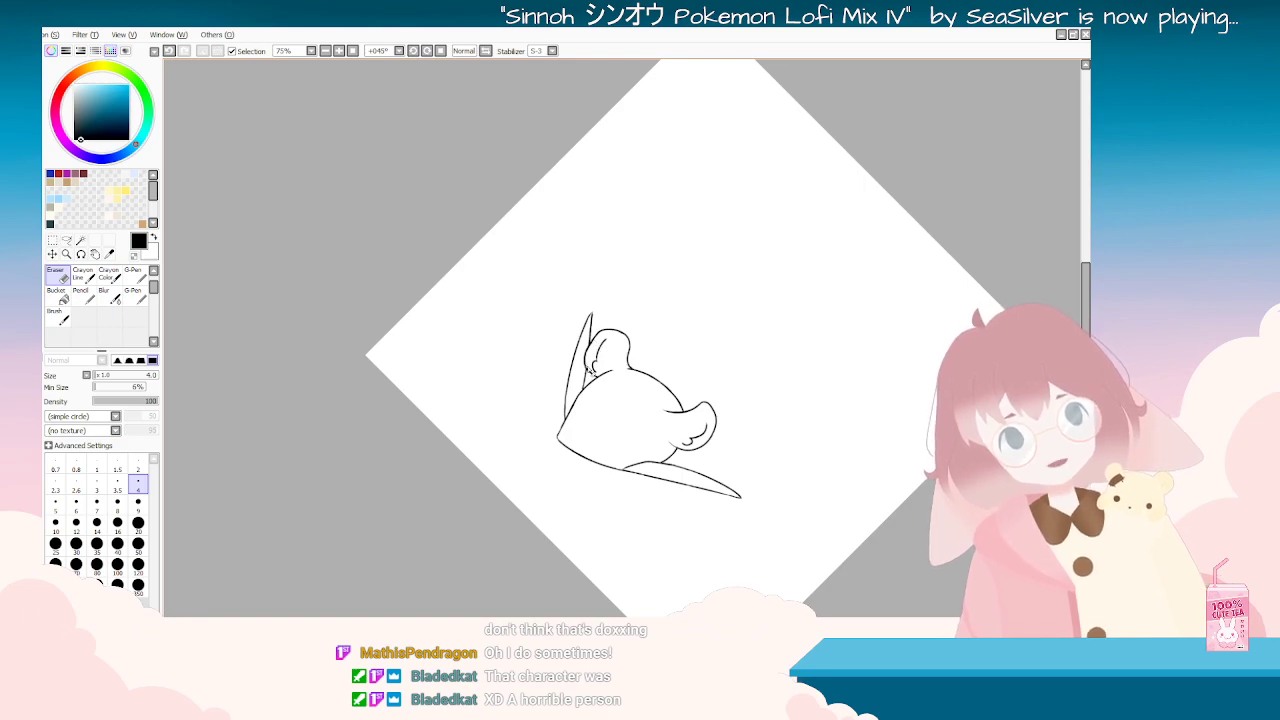
Step: Examine the balance of the two horns against the ears and face outline from several canvas rotations
key(Delete)
key(Delete)
key(Delete)
key(Delete)
key(Delete)
key(Delete)
key(End)
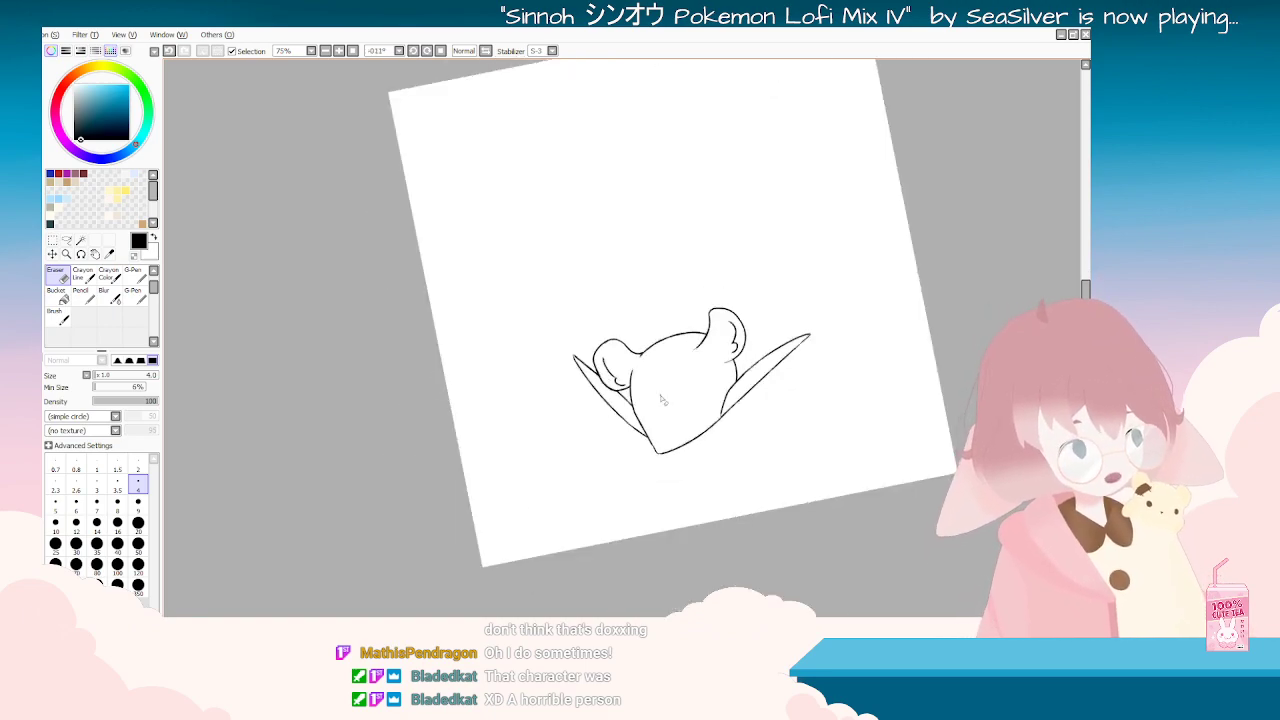
scroll(684, 400, up, 2)
key(End)
key(End)
key(Delete)
key(Delete)
key(Delete)
key(Delete)
key(Delete)
key(Delete)
key(Delete)
key(Delete)
key(Delete)
key(Delete)
mouse_move(660, 403)
mouse_down()
mouse_move(638, 395)
mouse_move(652, 400)
mouse_up()
scroll(638, 395, down, 4)
scroll(638, 395, up, 2)
Step: Redraw the far horn's inner line from its tip down past the ear to the face line with the size 4 Brush
click(57, 316)
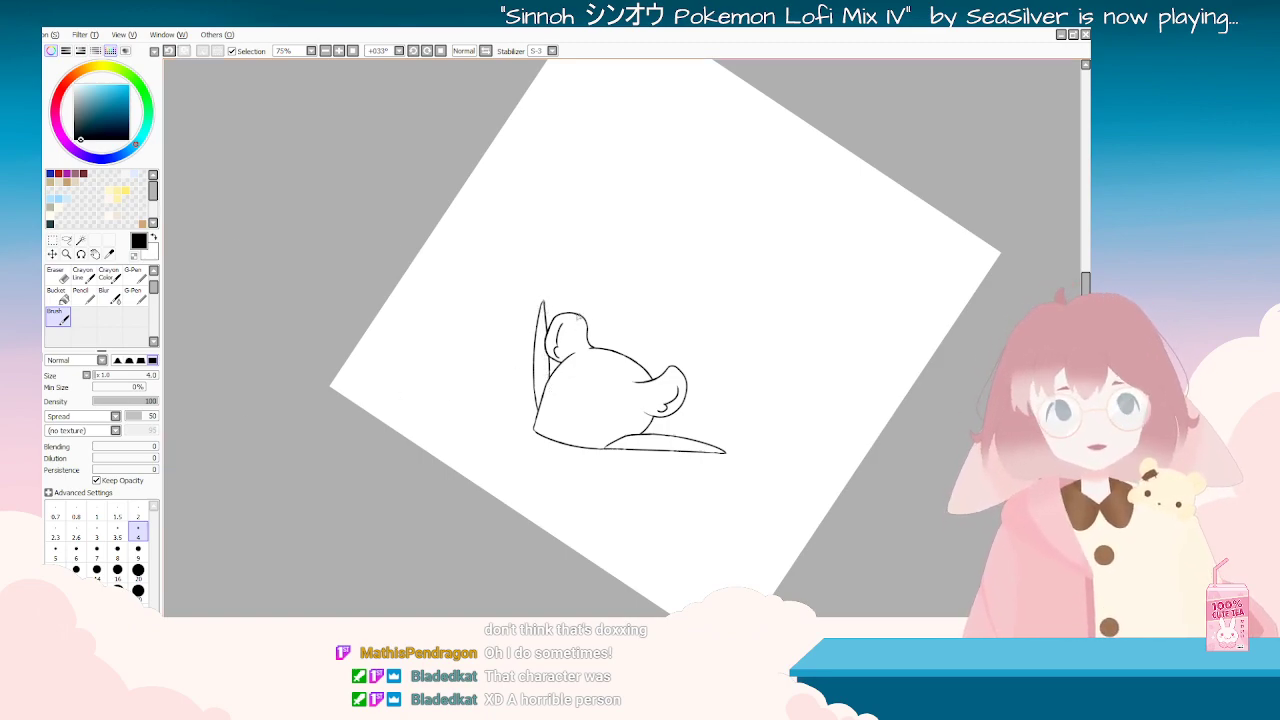
drag(546, 348, 549, 394)
key(ctrl+z)
drag(545, 303, 548, 386)
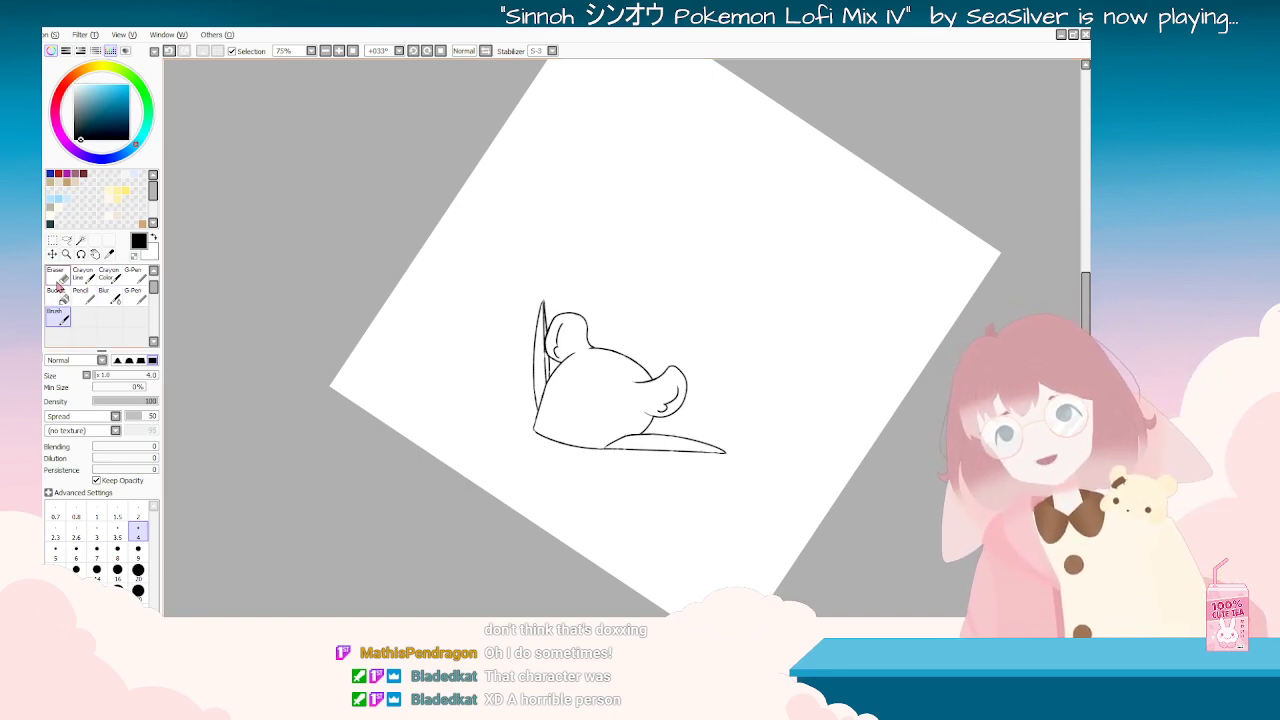
Step: Erase the far horn's old inner line between its tip and the ear, finishing with the size 9 Eraser
key(e)
scroll(538, 290, up, 5)
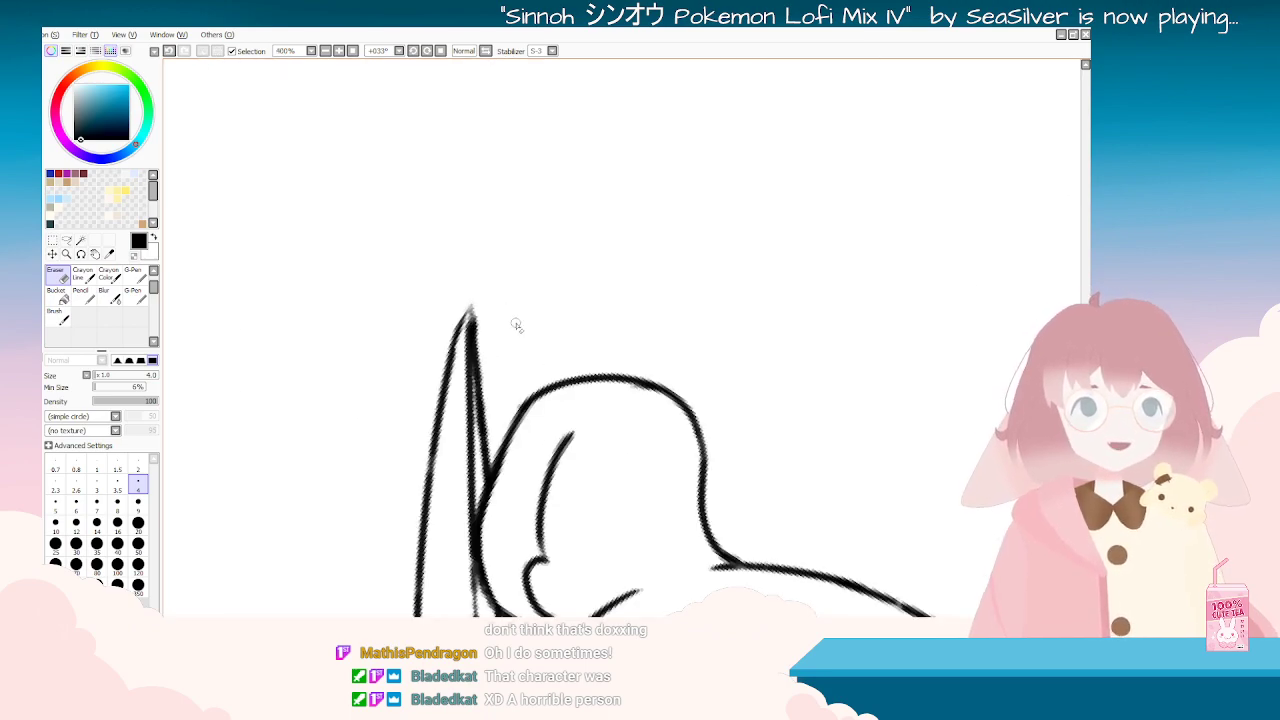
drag(475, 304, 482, 465)
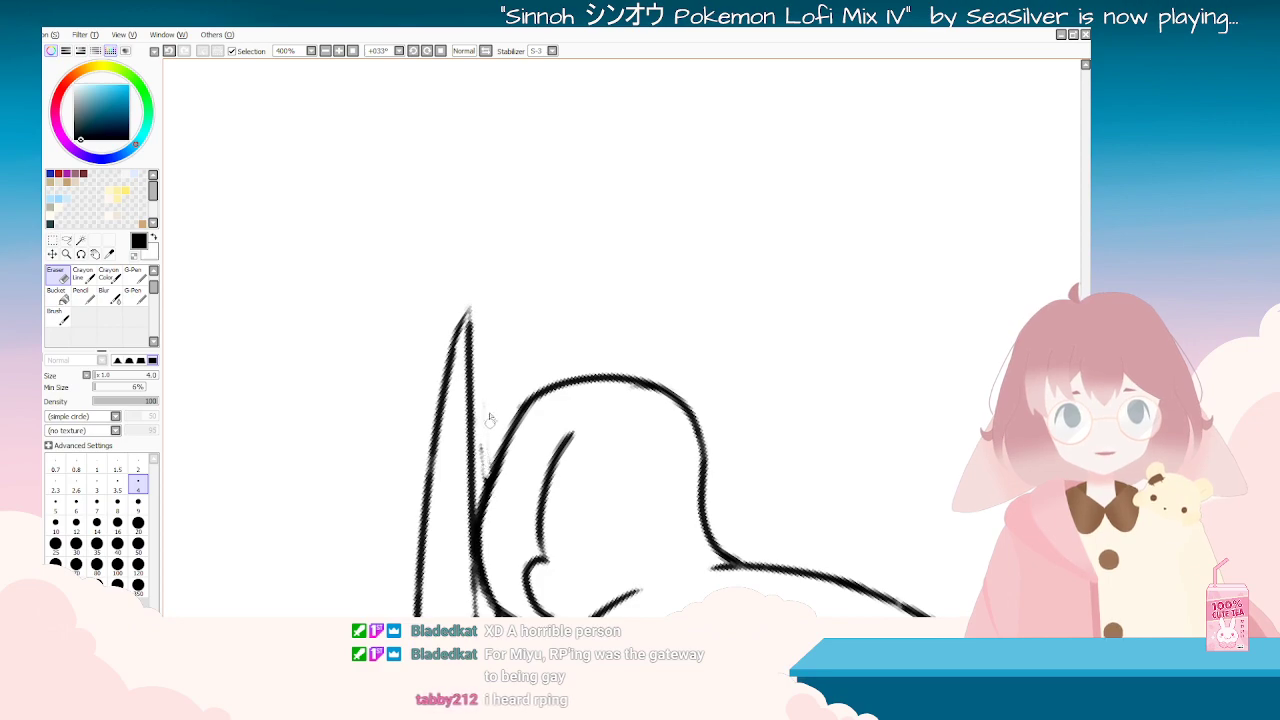
key(ctrl+z)
drag(487, 468, 496, 442)
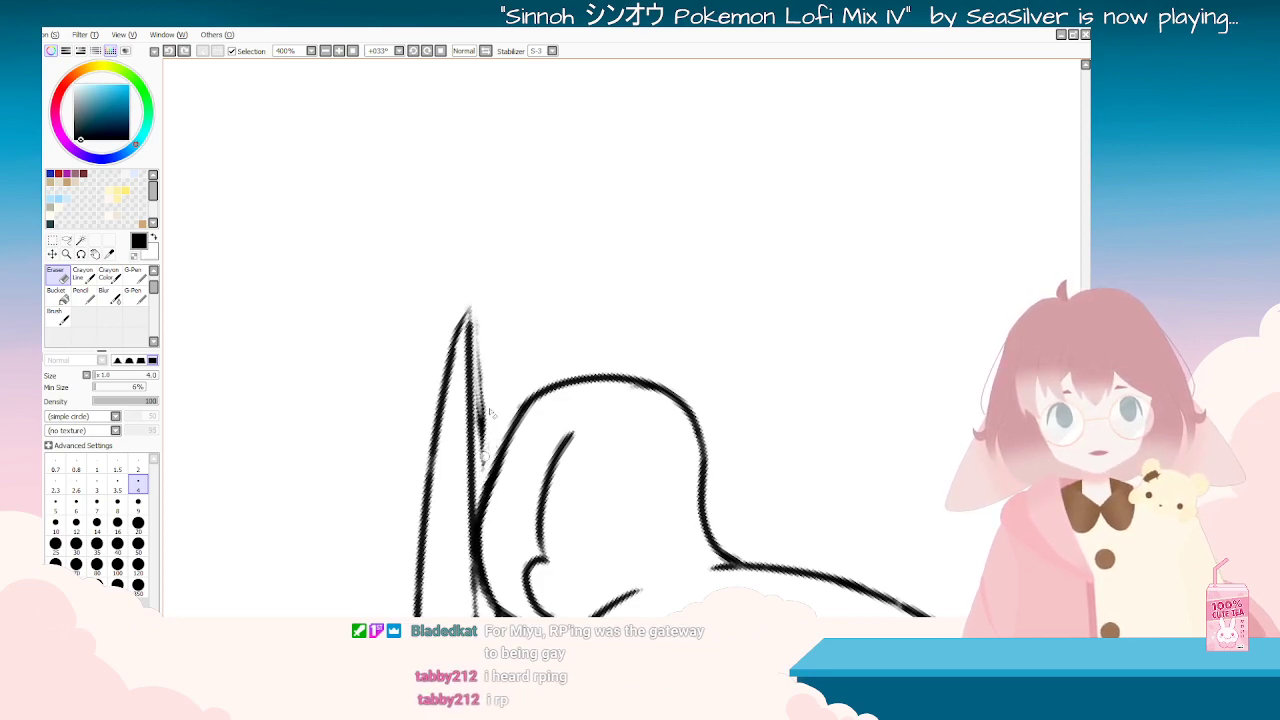
click(138, 505)
drag(481, 301, 491, 435)
drag(482, 368, 485, 450)
drag(470, 290, 479, 380)
key(ctrl+z)
drag(475, 294, 484, 397)
Step: Erase the leftover piece of the far horn's old inner line between the ear and the face line with the size 9 Eraser
key(Delete)
key(Delete)
key(Delete)
key(Delete)
key(Delete)
key(Delete)
key(Delete)
key(Delete)
key(Delete)
key(Delete)
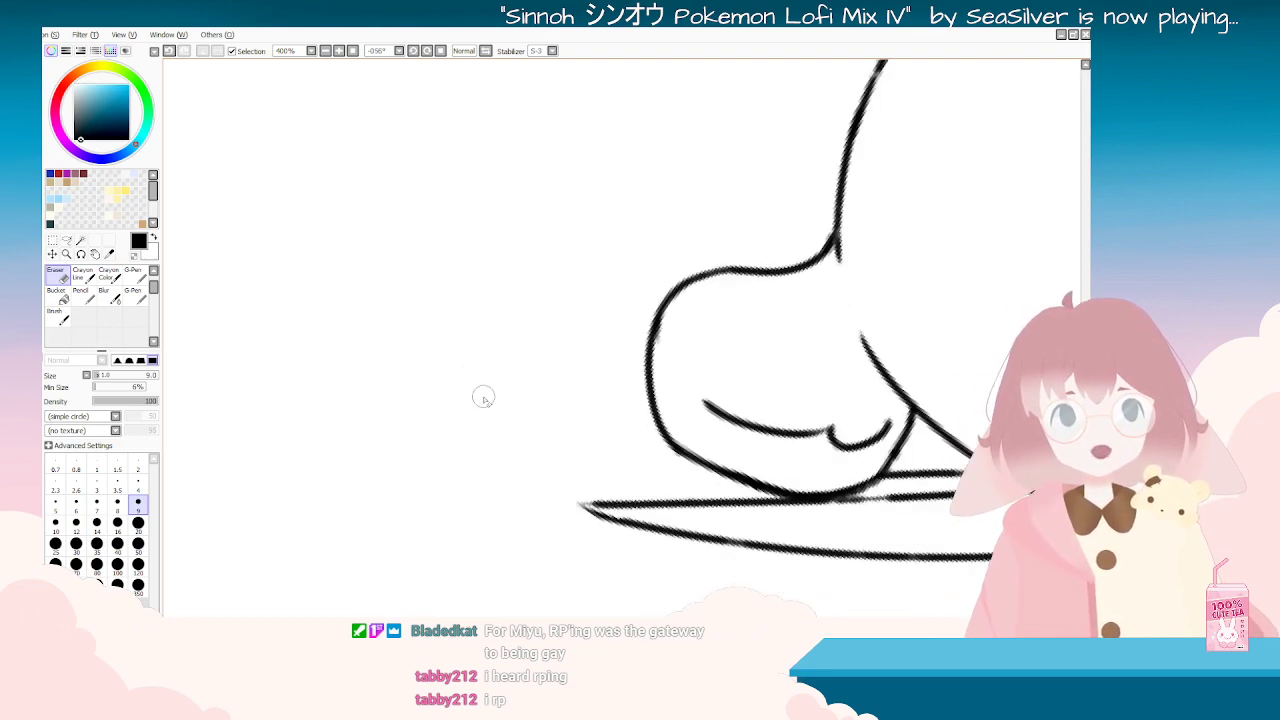
scroll(485, 400, down, 5)
key(End)
key(End)
key(End)
key(End)
key(End)
key(End)
key(End)
key(End)
key(End)
key(End)
key(End)
key(End)
key(End)
scroll(680, 301, up, 1)
scroll(678, 302, up, 2)
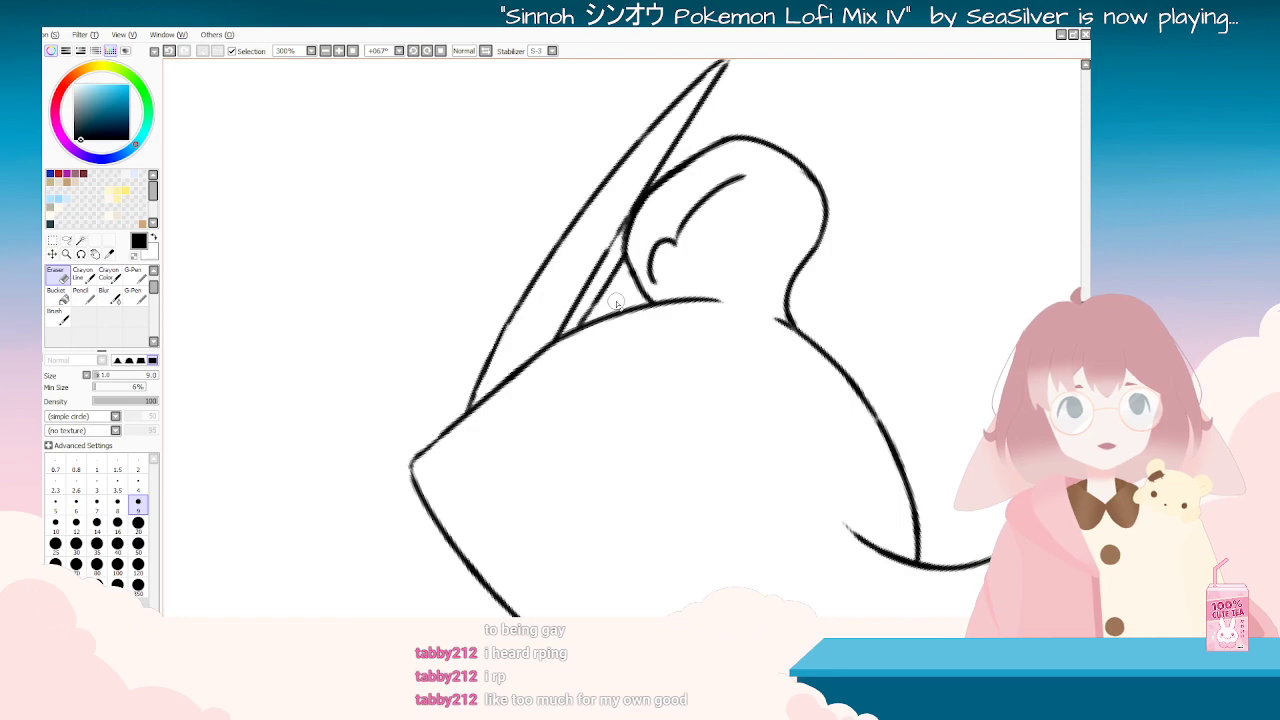
drag(617, 252, 619, 258)
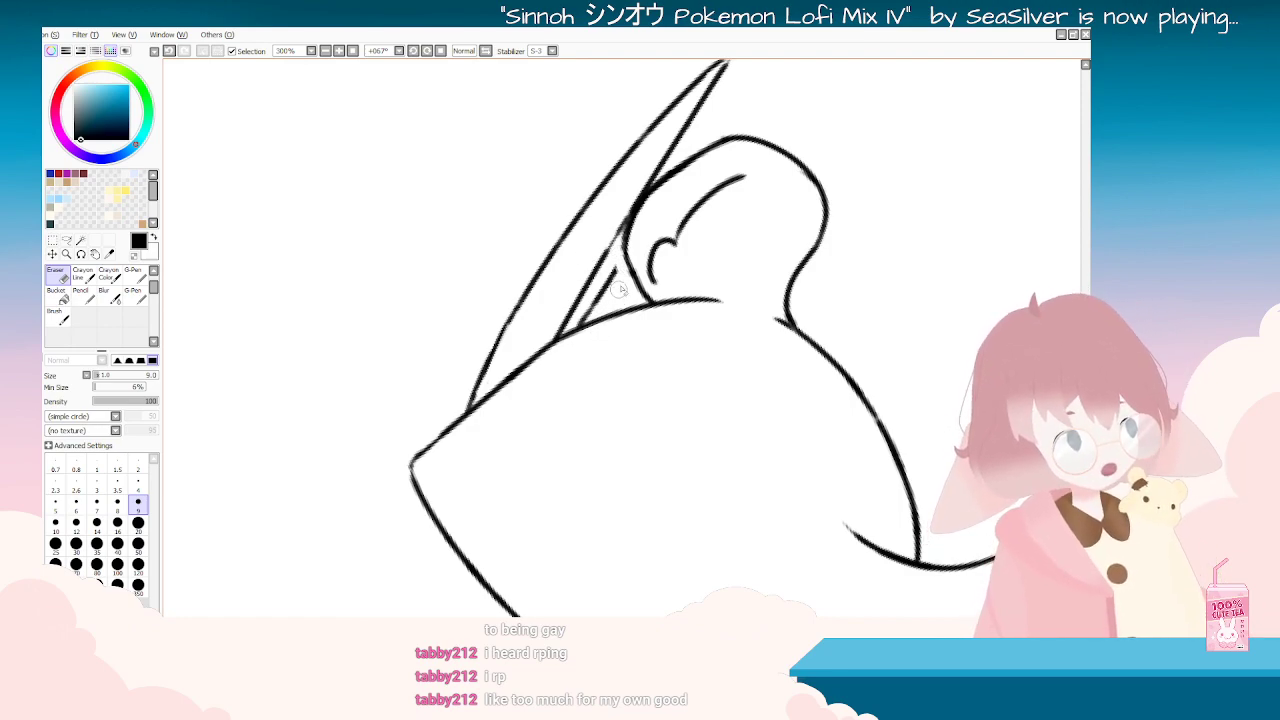
key(Delete)
key(Delete)
key(Delete)
key(Delete)
key(Delete)
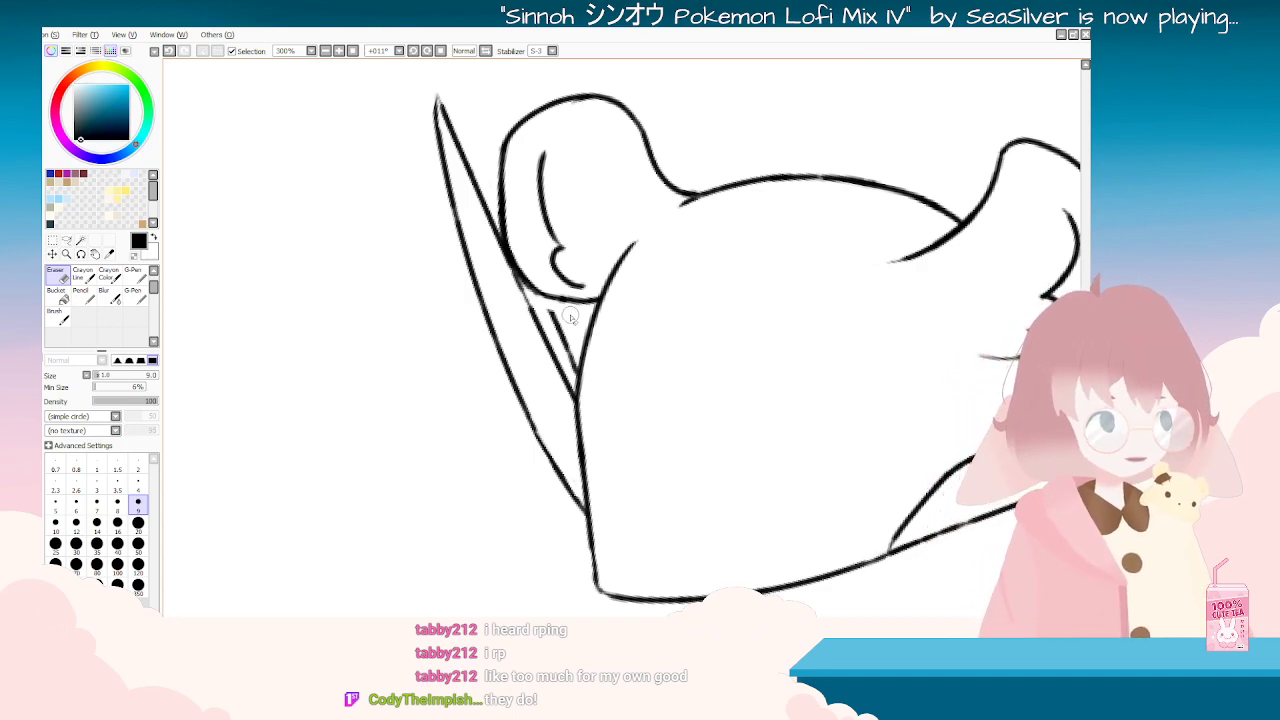
key(Delete)
key(Delete)
key(Delete)
key(Delete)
key(Delete)
key(Delete)
key(Delete)
key(Delete)
key(Delete)
key(Delete)
key(Delete)
key(End)
key(End)
key(End)
key(End)
key(End)
key(End)
key(End)
key(End)
key(End)
key(End)
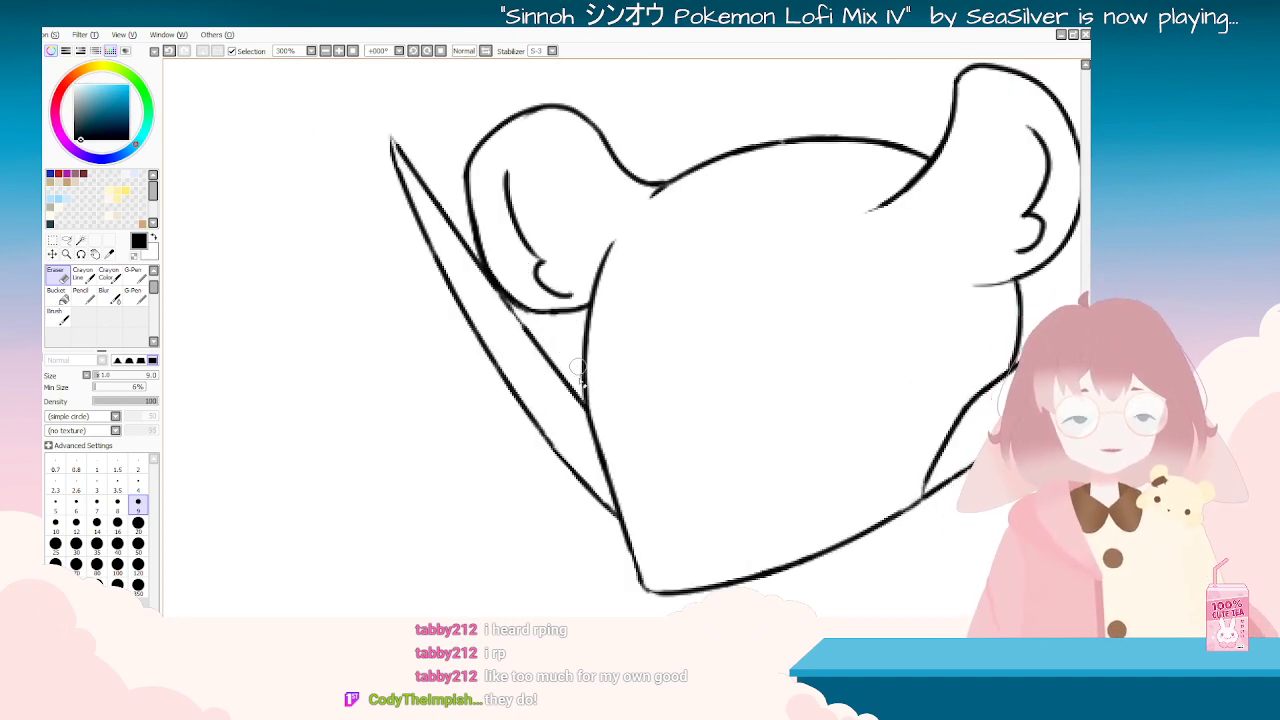
Step: Reinforce the far horn's new inner line where it meets the ear's outline with the size 4 Brush
key(Delete)
key(Delete)
key(Delete)
key(Delete)
key(Delete)
key(Delete)
key(Delete)
key(Delete)
key(Delete)
key(Delete)
key(Delete)
key(Delete)
key(Delete)
key(Delete)
key(Delete)
key(Delete)
key(Delete)
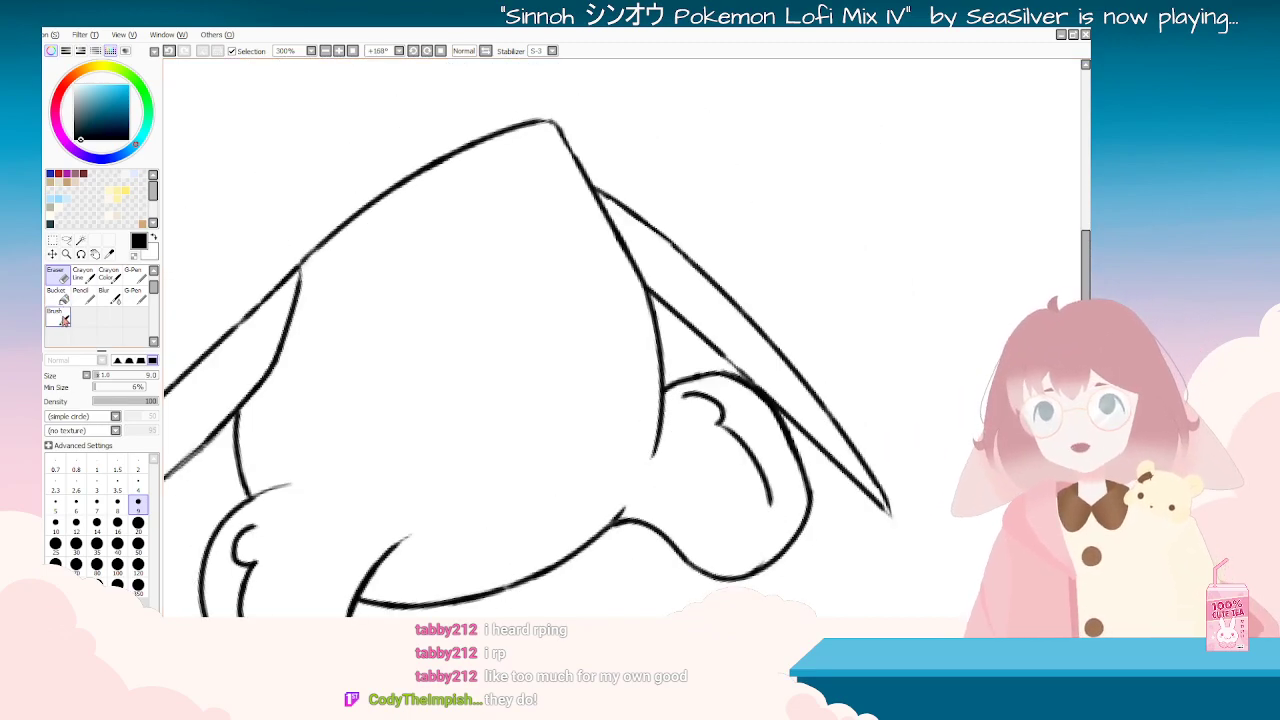
click(60, 317)
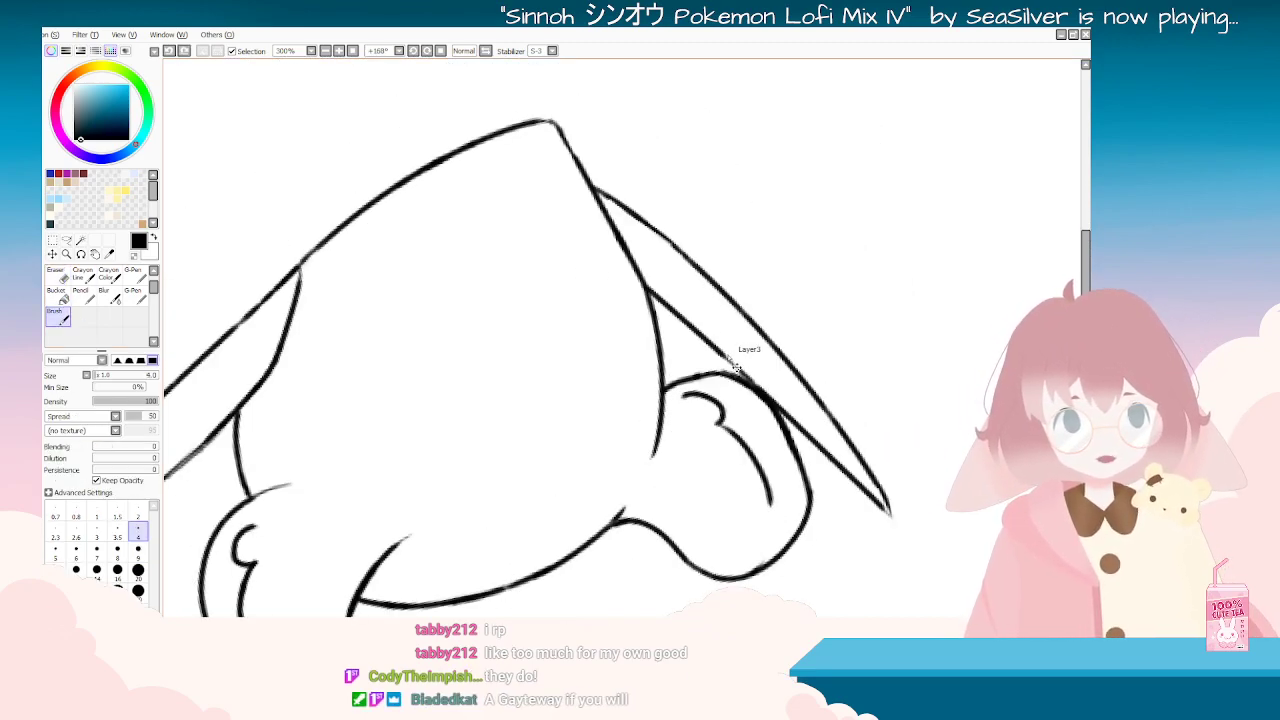
drag(724, 355, 758, 386)
Step: Examine the far horn's redrawn inner line up close and against the whole head zoomed out at different rotations
key(Delete)
key(Delete)
key(Delete)
key(Delete)
key(Delete)
key(Delete)
key(Delete)
key(Delete)
key(Delete)
key(Delete)
key(Delete)
key(Delete)
key(Delete)
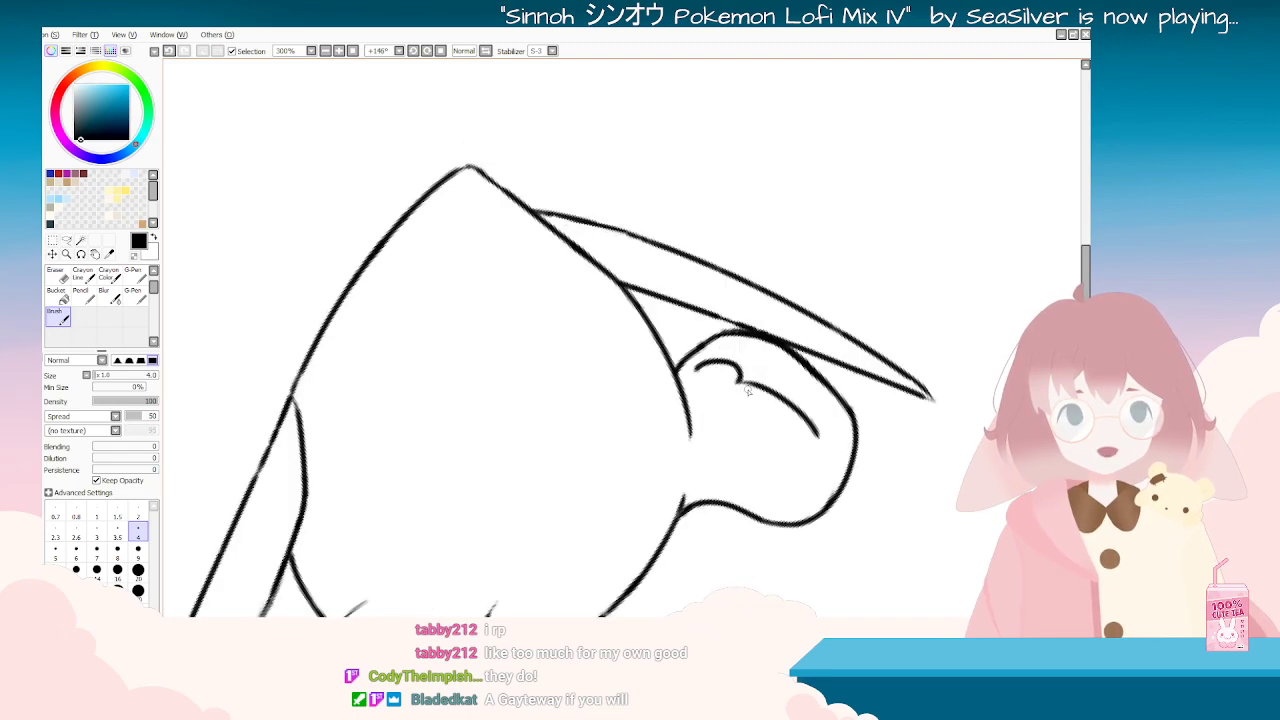
scroll(748, 392, down, 1)
scroll(748, 392, down, 4)
scroll(748, 392, up, 1)
key(Delete)
key(Delete)
key(Delete)
key(Delete)
key(Delete)
key(Delete)
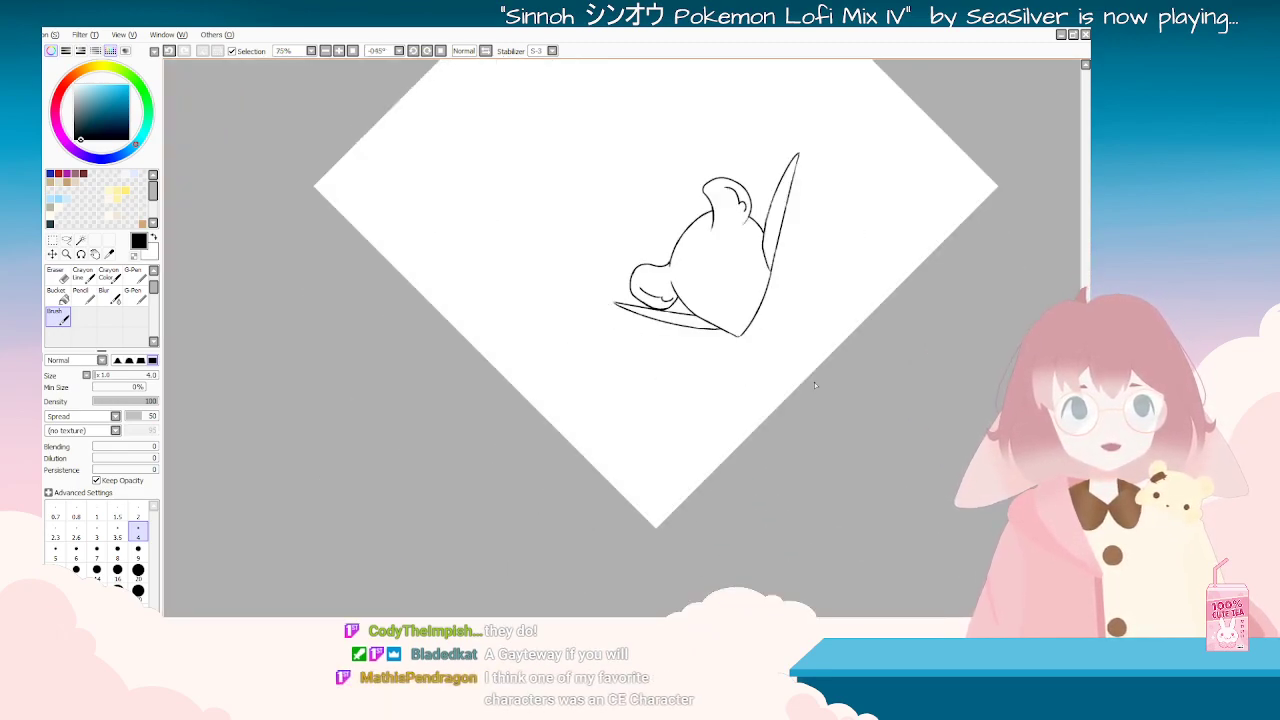
Step: Examine the whole head's line art at several rotations, and up close in the upright view
key(End)
key(End)
key(End)
key(End)
key(End)
key(End)
key(End)
key(End)
key(End)
key(End)
key(End)
key(End)
key(End)
key(End)
key(End)
key(End)
key(End)
key(End)
key(End)
key(End)
key(End)
key(End)
key(End)
key(End)
key(End)
key(End)
key(End)
key(End)
key(End)
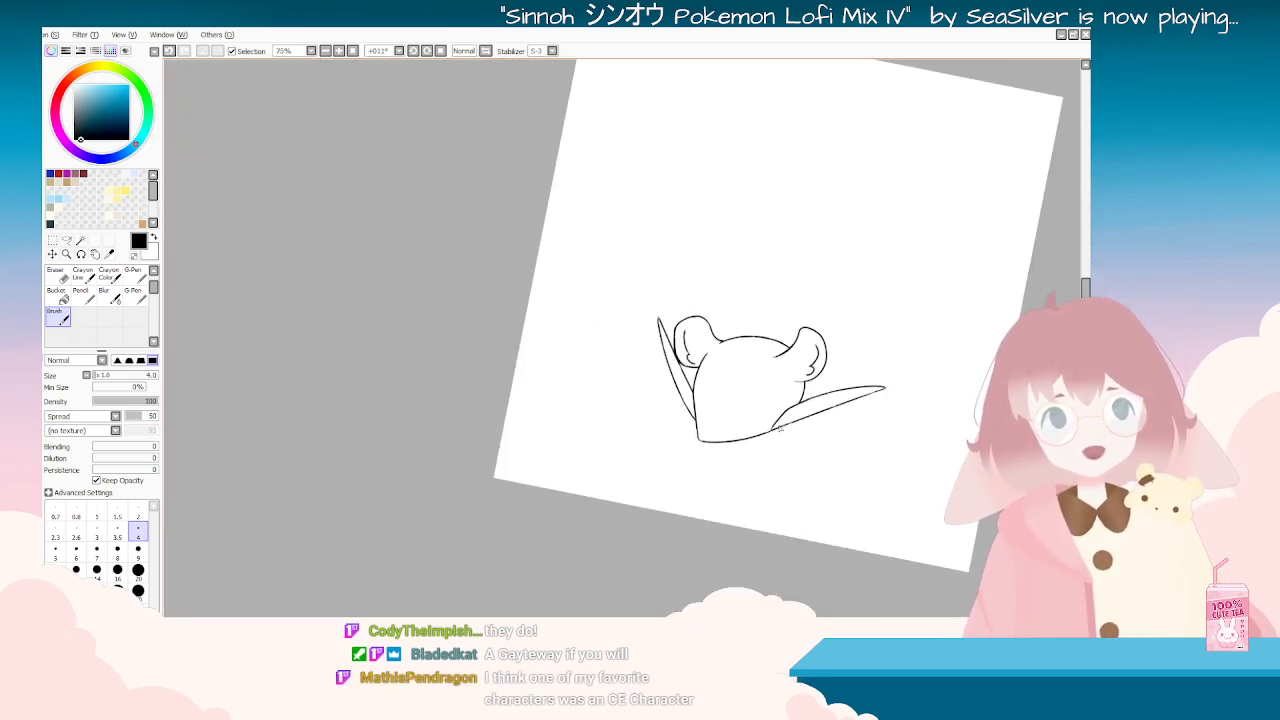
key(Delete)
scroll(644, 444, up, 3)
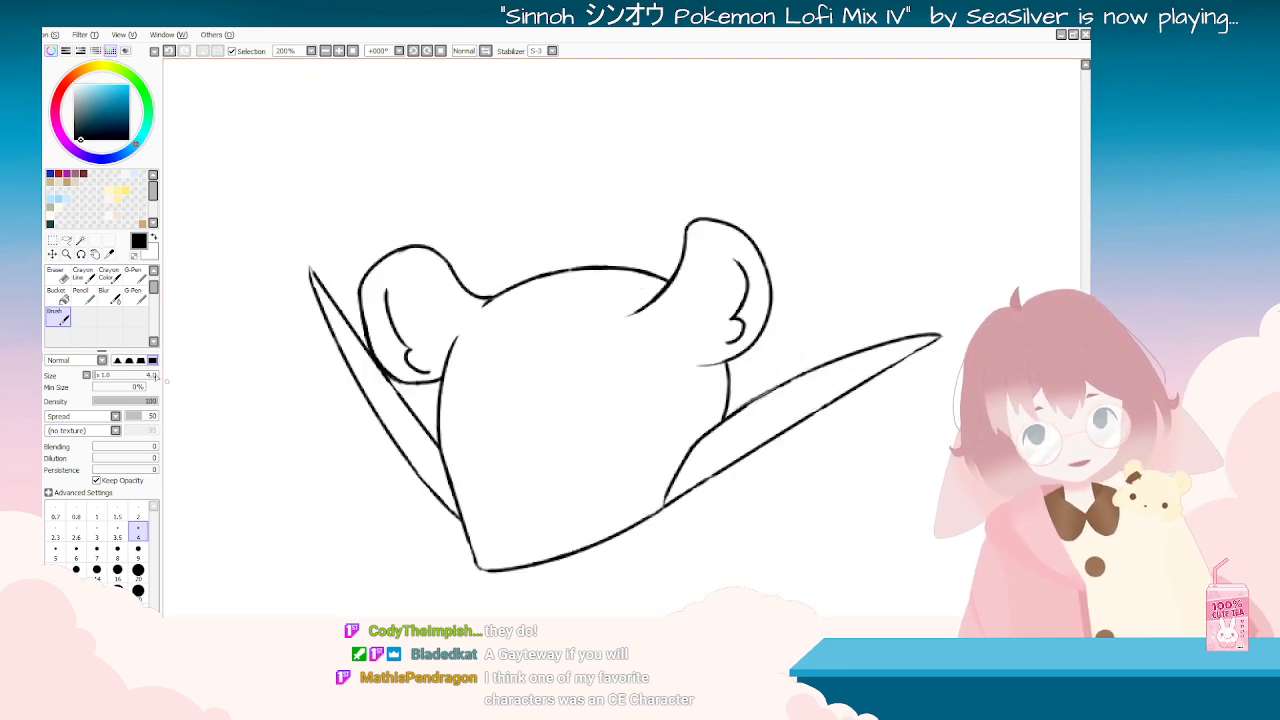
Step: Try to erase the near horn's base line where it crosses the face with the size 9 Eraser
click(62, 279)
key(Delete)
key(Delete)
key(Delete)
drag(736, 398, 738, 448)
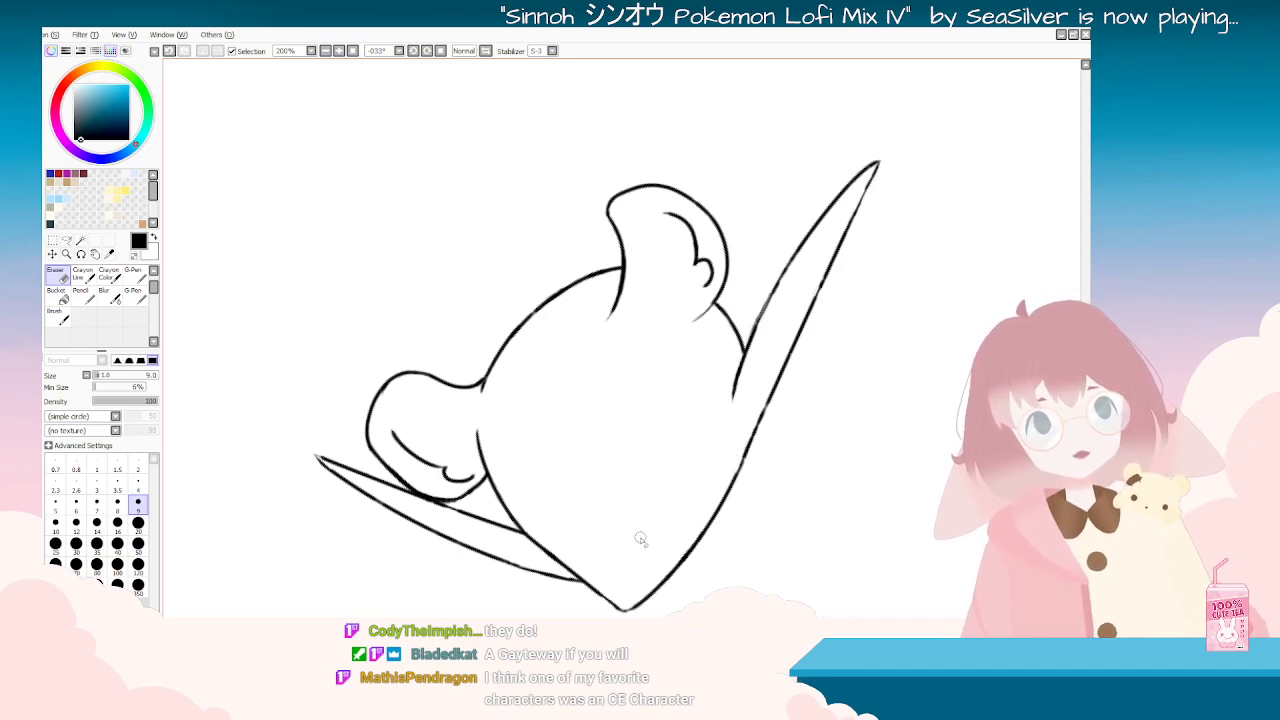
Step: Examine the whole head rotated and upright without the near horn's base line across the face
key(h)
key(End)
key(End)
key(End)
key(End)
key(End)
key(End)
key(End)
key(End)
key(End)
key(End)
key(End)
key(End)
key(End)
key(End)
key(End)
key(End)
key(End)
key(End)
key(End)
key(End)
scroll(637, 541, down, 3)
key(End)
scroll(548, 572, up, 2)
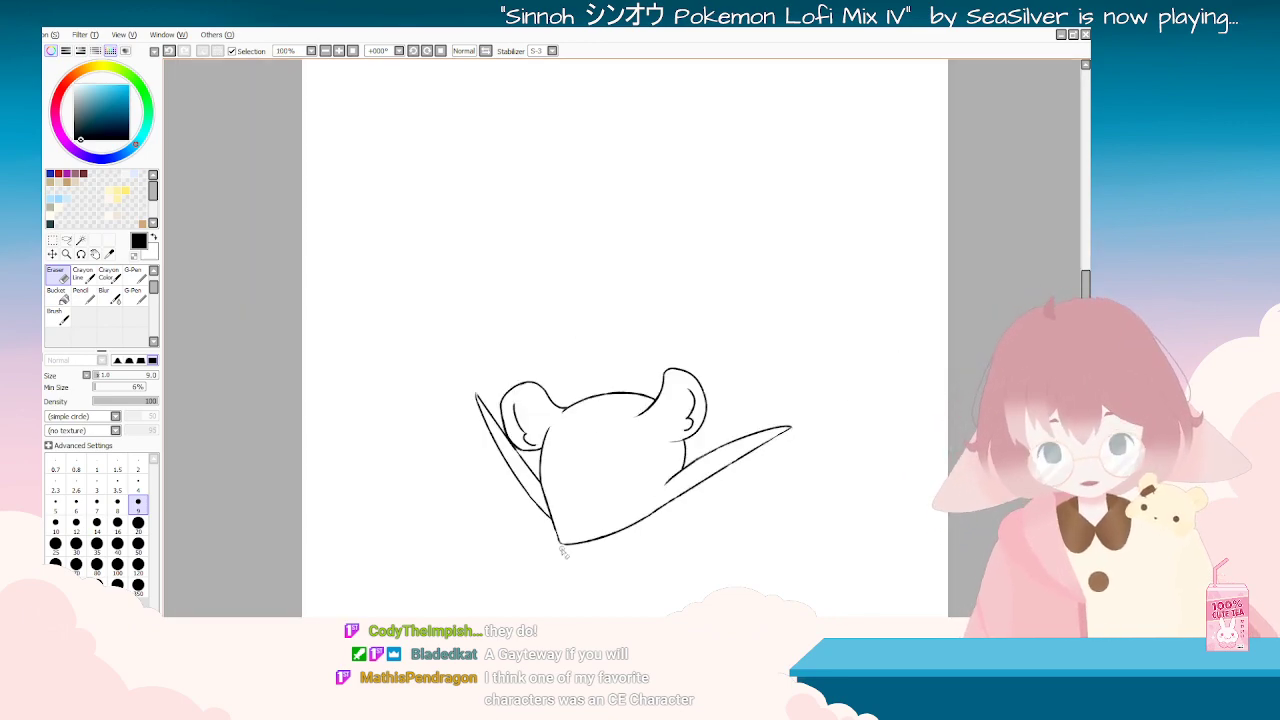
scroll(660, 518, up, 1)
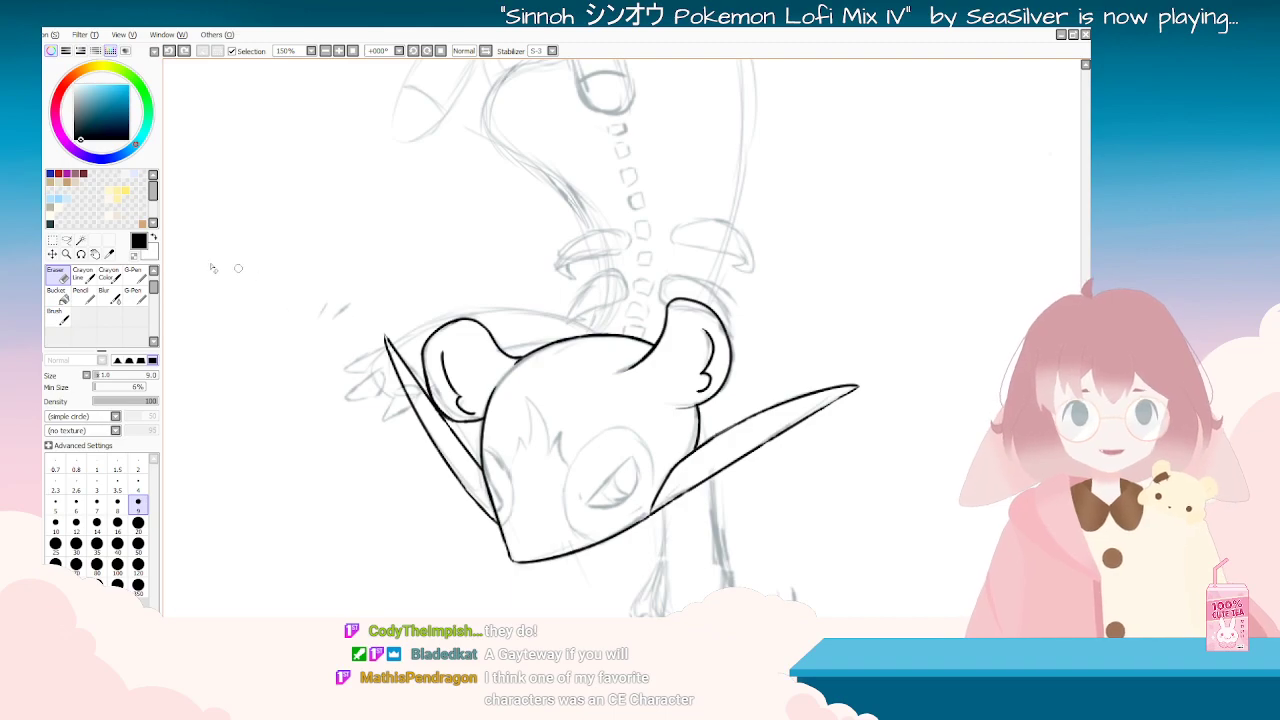
Step: Compare the inked head and both horns with the rough sketch at several canvas rotations
drag(240, 272, 266, 491)
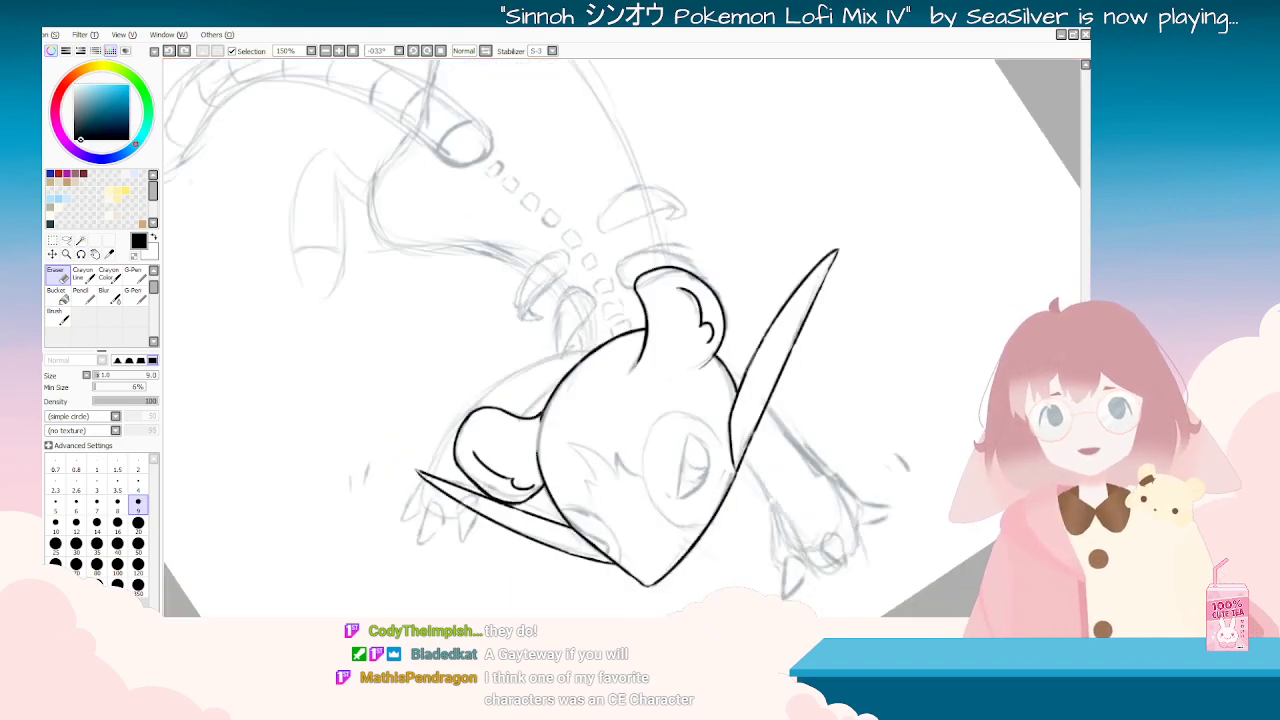
drag(760, 300, 733, 428)
drag(450, 430, 680, 527)
click(63, 318)
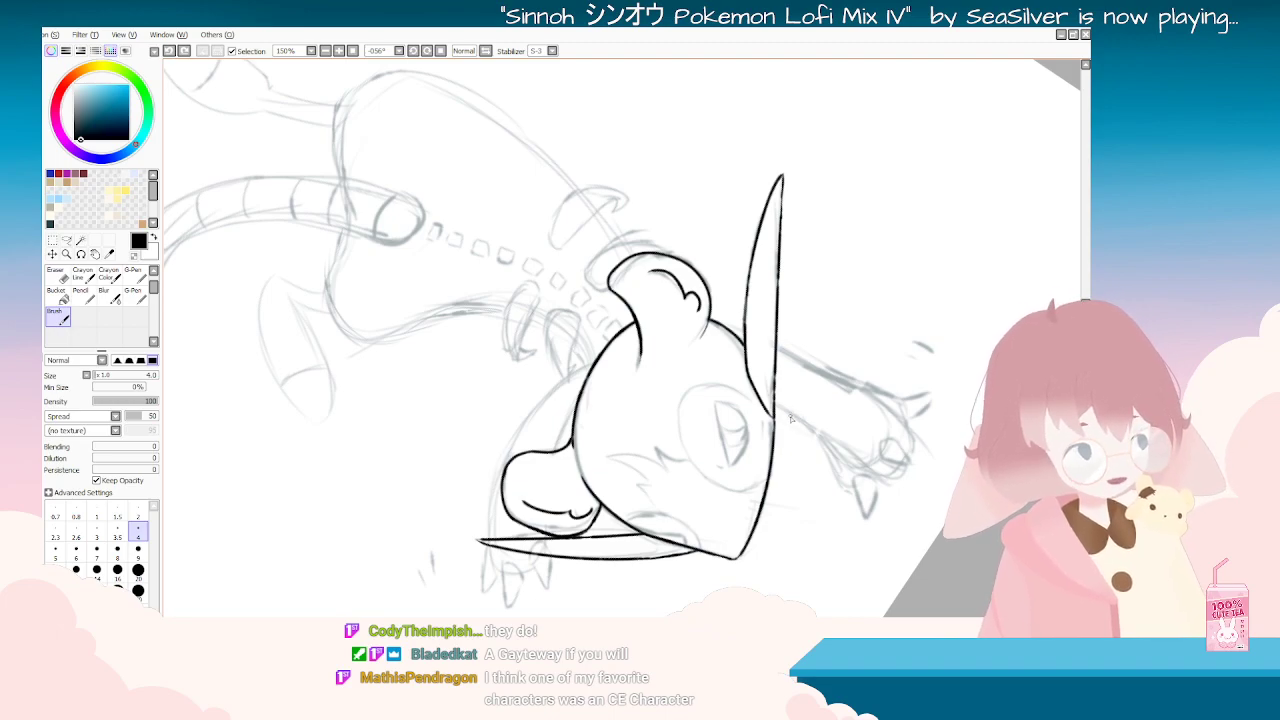
key(Delete)
key(Delete)
key(Delete)
key(Delete)
key(Delete)
key(End)
key(End)
key(End)
key(End)
key(End)
key(End)
key(End)
key(End)
key(End)
key(End)
key(End)
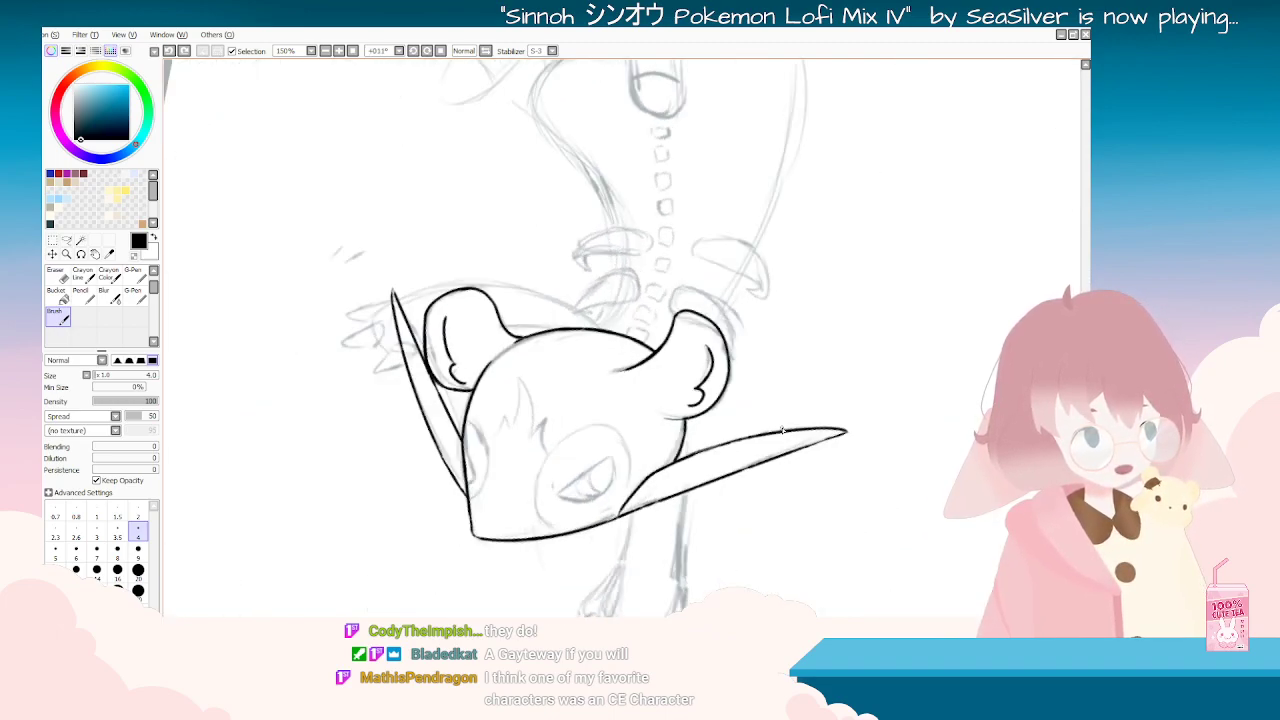
key(Delete)
key(Delete)
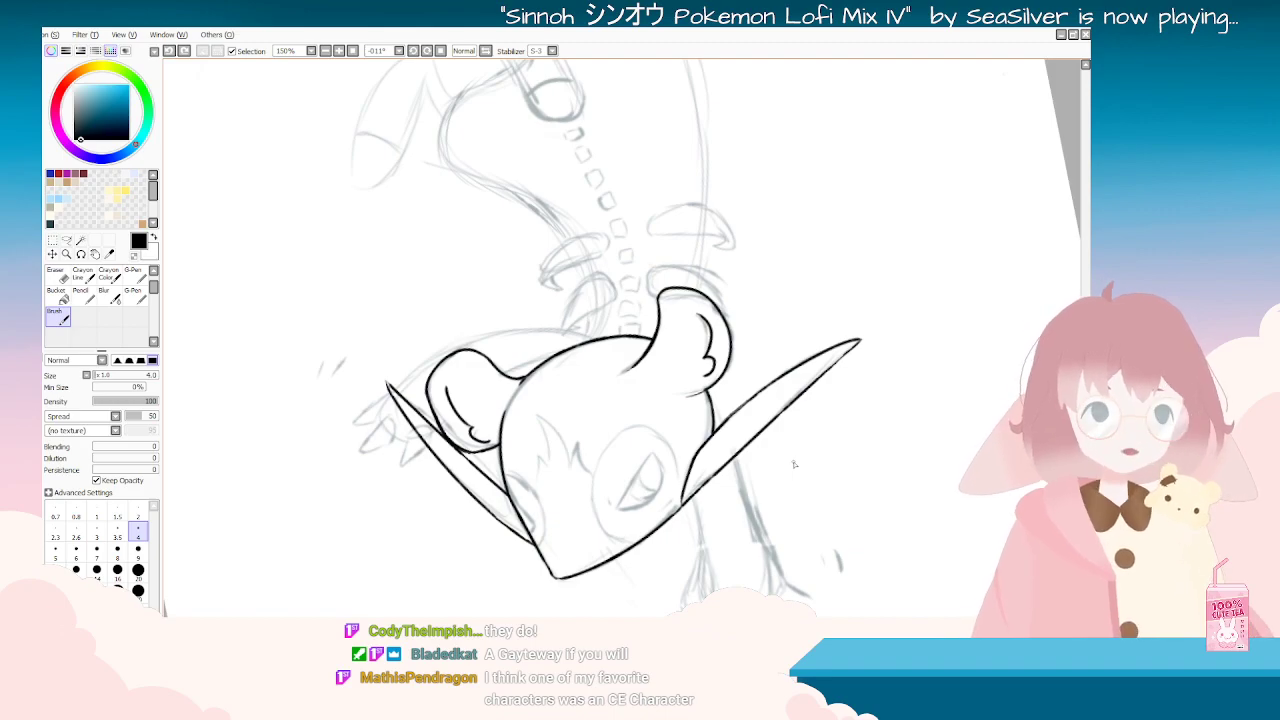
Step: Ink the upper arc of the round outline around the near eye, on the side facing the near horn, with the size 4 Brush
key(Delete)
key(Delete)
key(Delete)
key(Delete)
key(Delete)
key(Delete)
key(Delete)
key(Delete)
key(Delete)
key(Delete)
key(Delete)
key(Delete)
key(Delete)
mouse_move(655, 202)
mouse_down()
mouse_move(638, 258)
mouse_move(651, 283)
mouse_up()
key(ctrl+z)
drag(650, 200, 648, 284)
drag(729, 193, 630, 460)
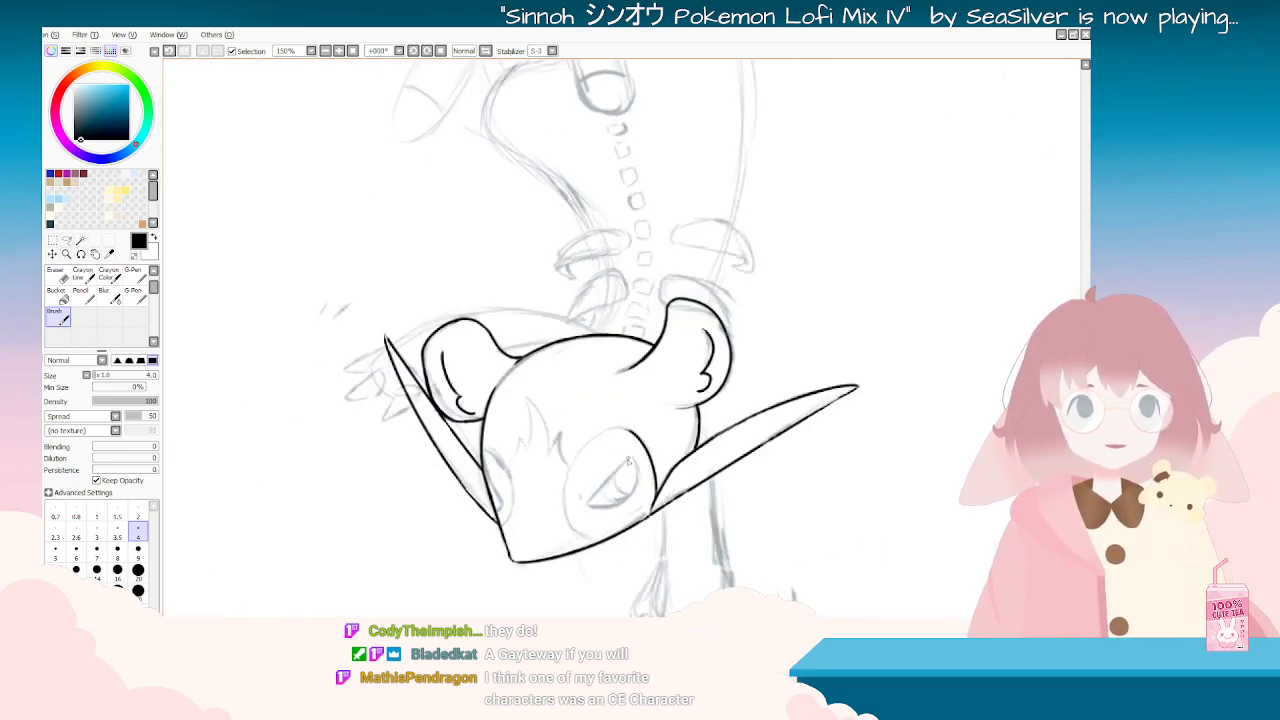
key(ctrl+z)
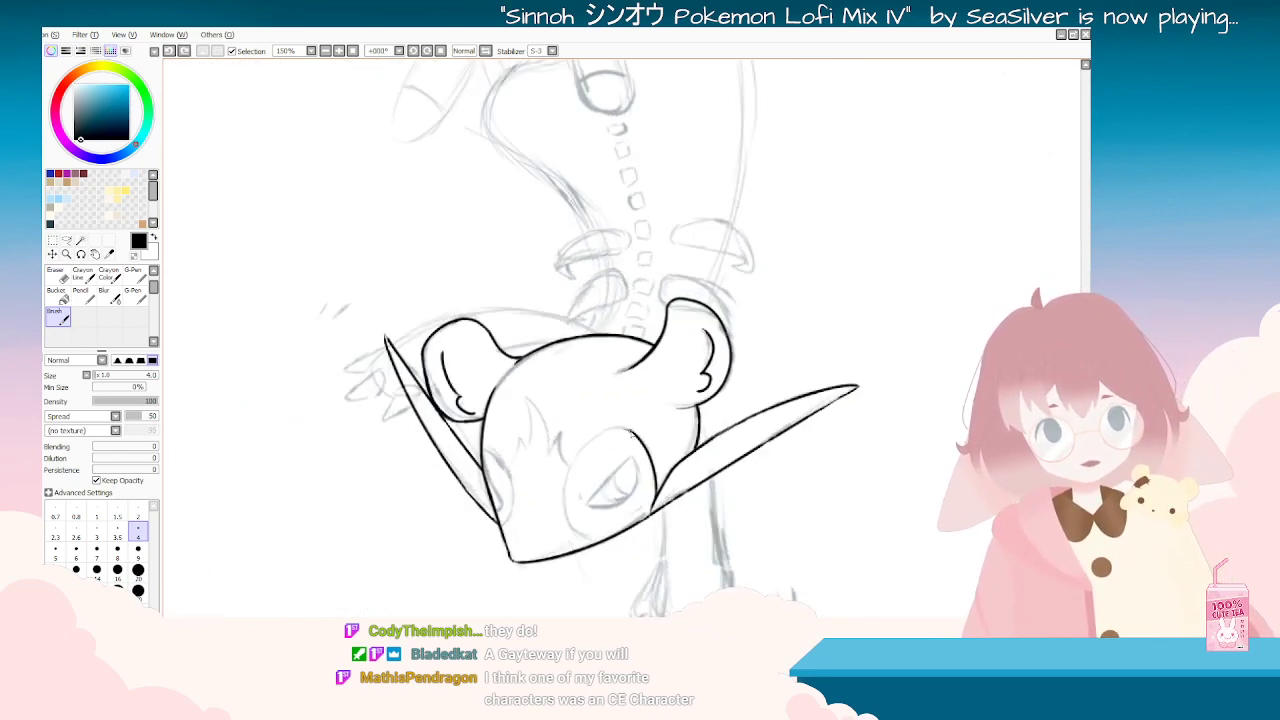
Step: Ink the side of the near eye's round outline facing the forehead marking, continuing down from its upper arc
drag(573, 471, 572, 476)
key(ctrl+z)
mouse_move(653, 506)
mouse_down()
mouse_move(606, 431)
mouse_move(580, 452)
mouse_up()
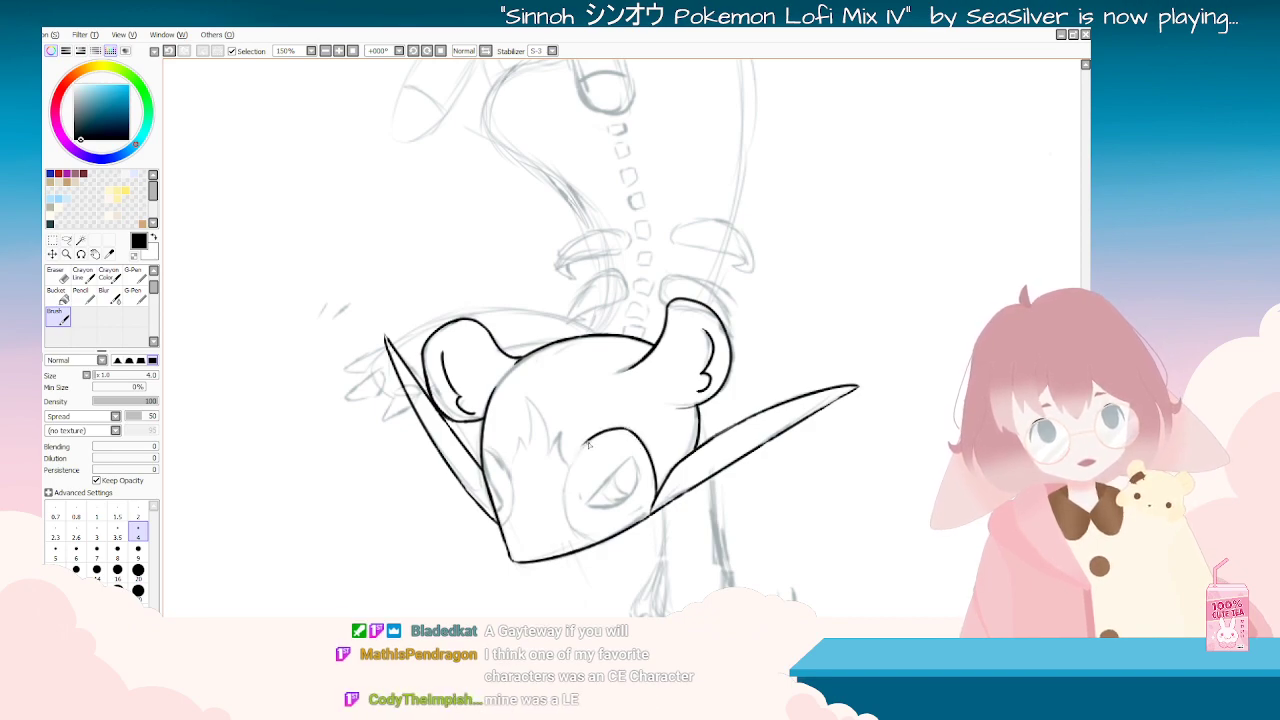
key(ctrl+z)
key(ctrl+z)
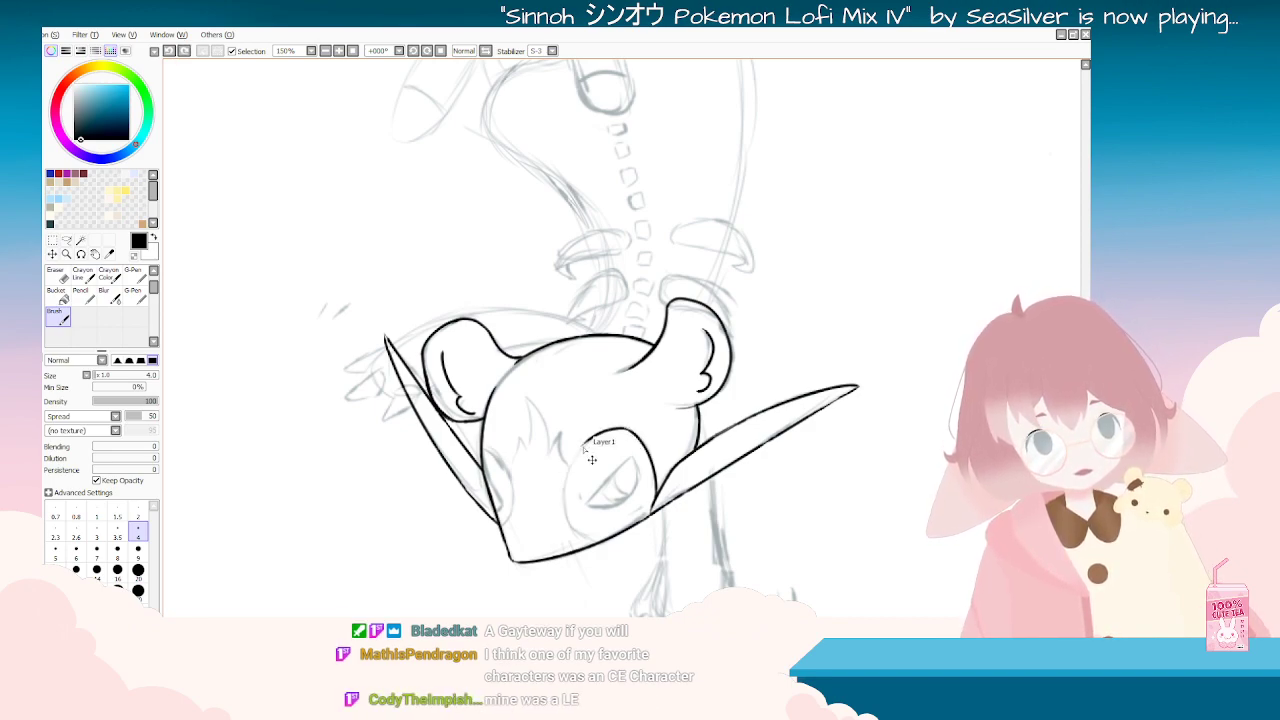
drag(583, 445, 567, 510)
key(ctrl+z)
drag(587, 442, 567, 506)
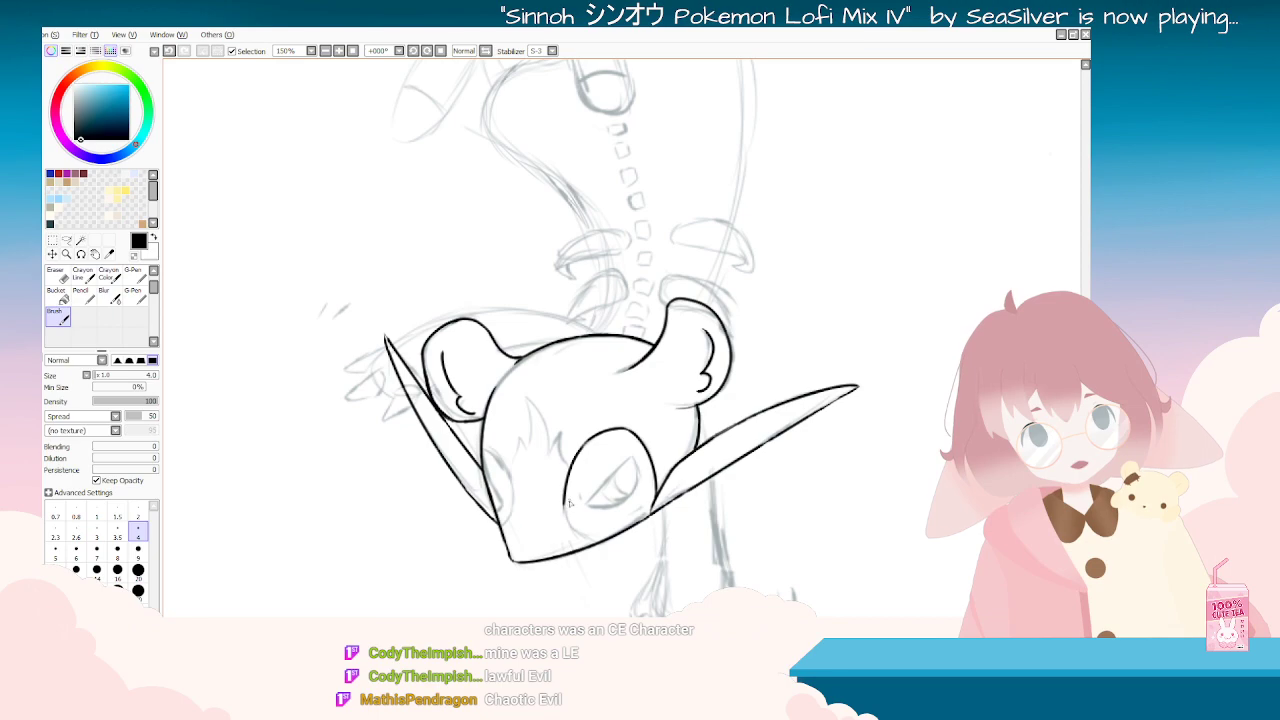
Step: Ink the lower curve of the near eye's round outline, joining it to the jaw line
key(ctrl+z)
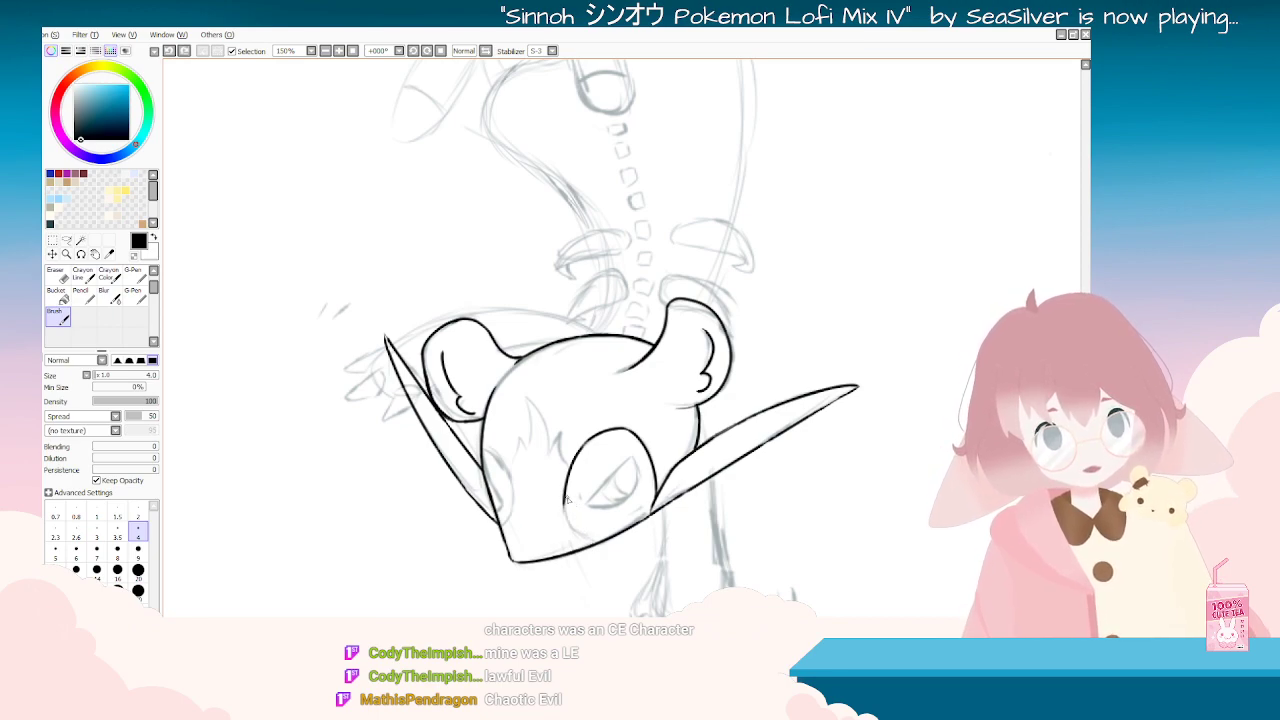
key(ctrl+z)
key(ctrl+z)
key(ctrl+z)
key(ctrl+z)
mouse_move(565, 499)
mouse_down()
mouse_move(590, 547)
mouse_move(769, 486)
mouse_up()
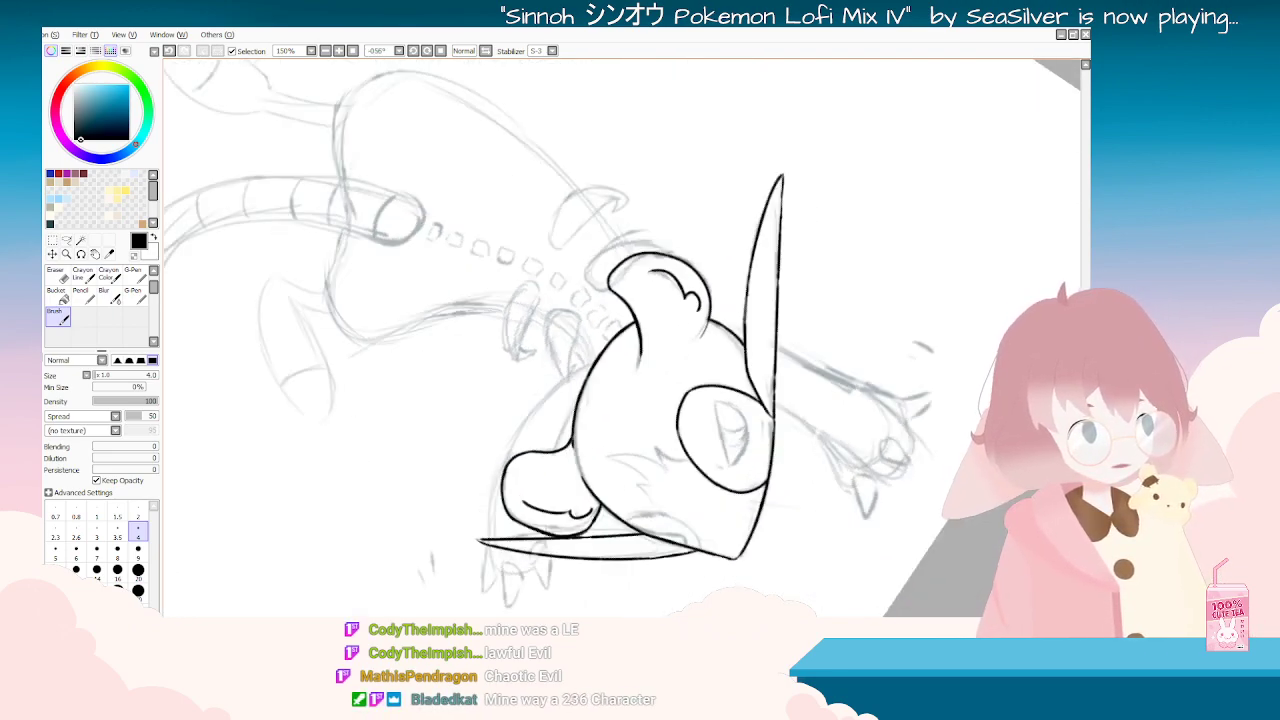
Step: Examine the near eye's closed round outline and the neighbouring horn with the canvas turned and enlarged to 200%
key(Delete)
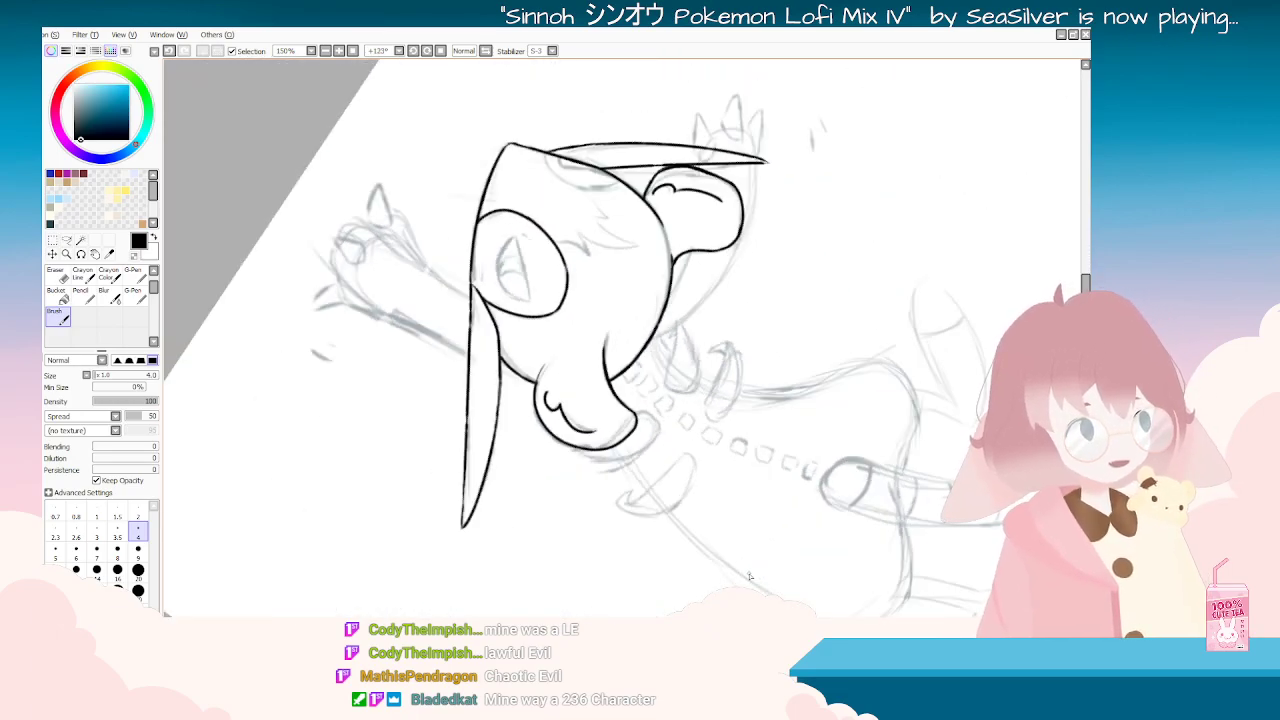
key(Delete)
key(Delete)
scroll(740, 530, down, 1)
scroll(734, 515, up, 2)
key(Delete)
key(Delete)
key(Delete)
key(Delete)
key(Delete)
key(Delete)
key(Delete)
key(Delete)
key(Delete)
key(Delete)
key(Delete)
key(Delete)
key(Delete)
key(Delete)
key(Delete)
key(Delete)
key(Delete)
key(Delete)
key(Delete)
key(Delete)
key(Delete)
key(Delete)
key(Delete)
key(Delete)
key(Delete)
key(Delete)
key(Delete)
key(Delete)
key(Delete)
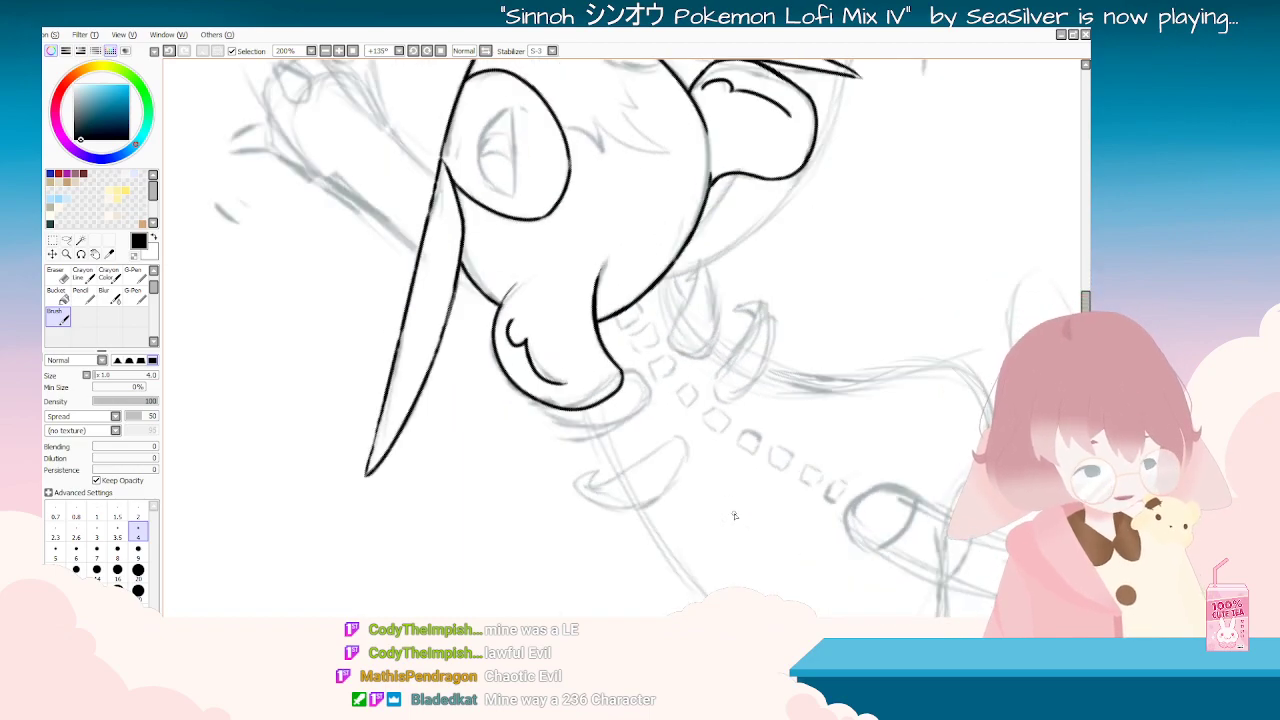
Step: Ink the far eye's curved outline against the edge of the face and the small eye shape inside it
scroll(734, 515, down, 2)
key(End)
key(End)
key(End)
key(End)
key(End)
key(End)
key(End)
key(End)
key(End)
key(End)
key(End)
key(End)
key(End)
key(End)
key(End)
key(End)
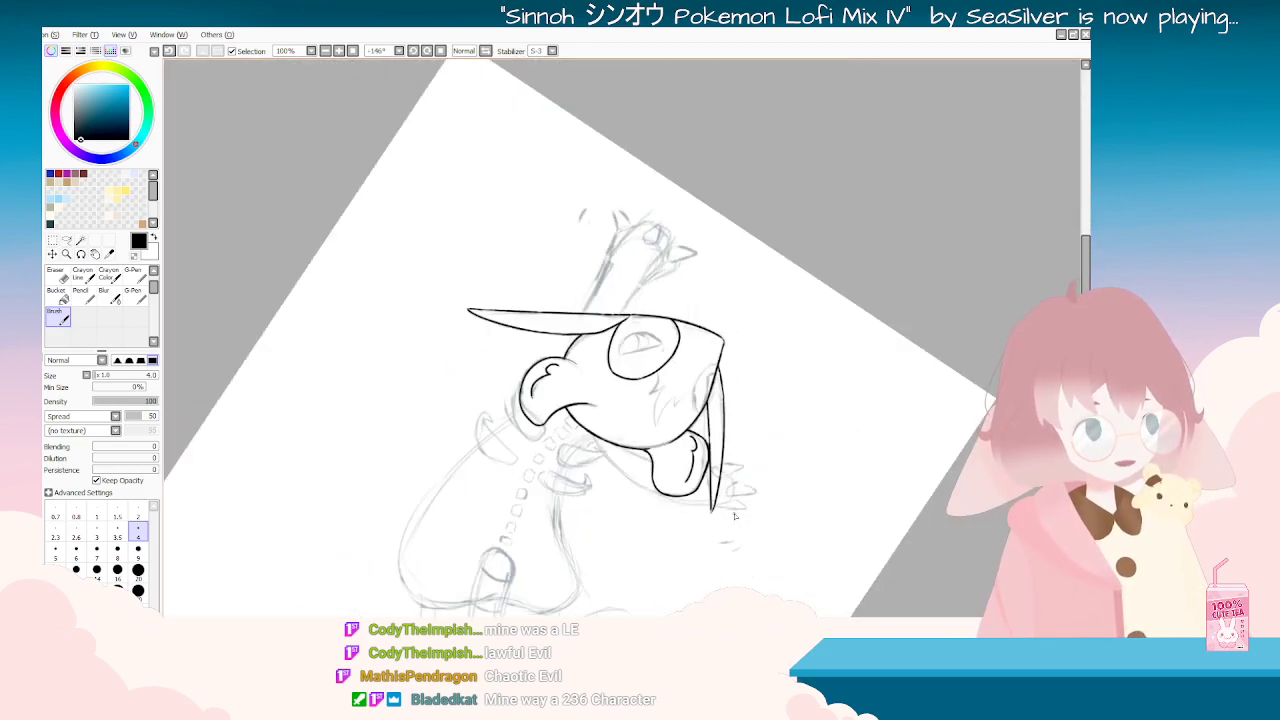
key(End)
key(End)
key(End)
key(End)
key(End)
key(End)
key(End)
key(End)
key(End)
key(End)
key(Delete)
key(Delete)
key(Delete)
key(Delete)
key(Delete)
scroll(531, 325, up, 3)
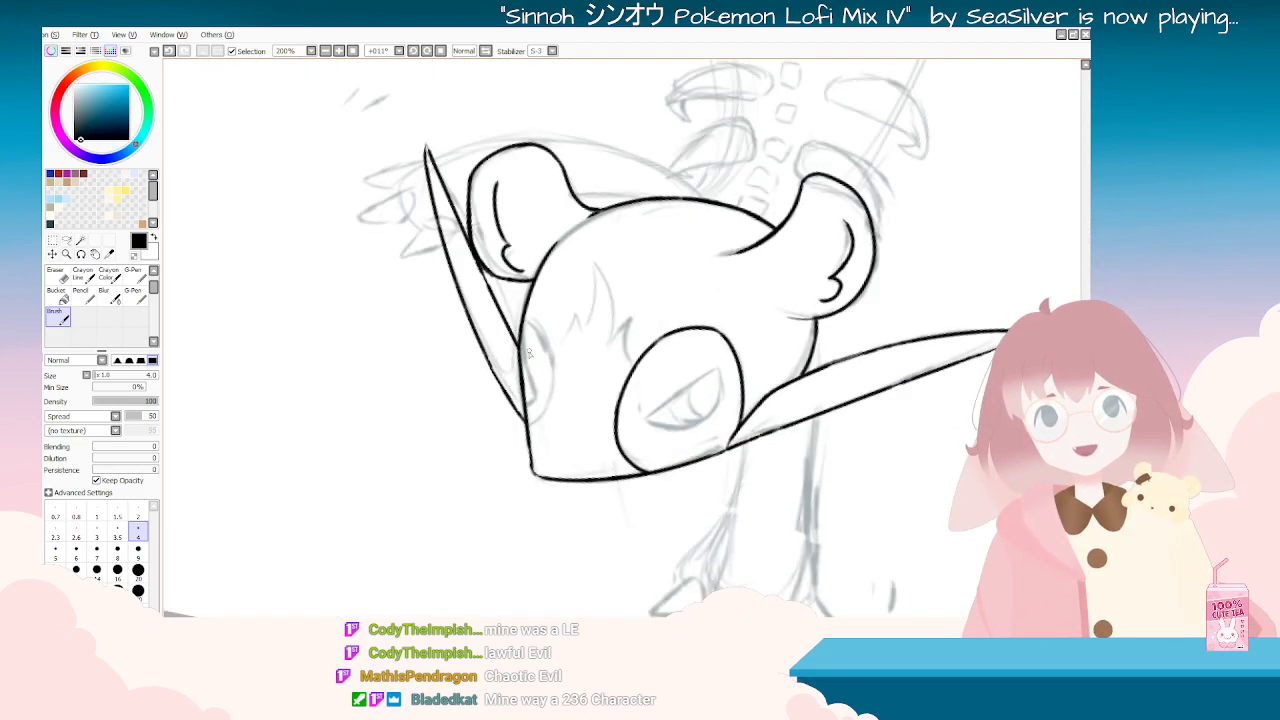
key(Delete)
key(Delete)
key(Delete)
key(Delete)
key(Delete)
key(Delete)
key(Delete)
key(Delete)
key(Delete)
key(Delete)
key(Delete)
key(Delete)
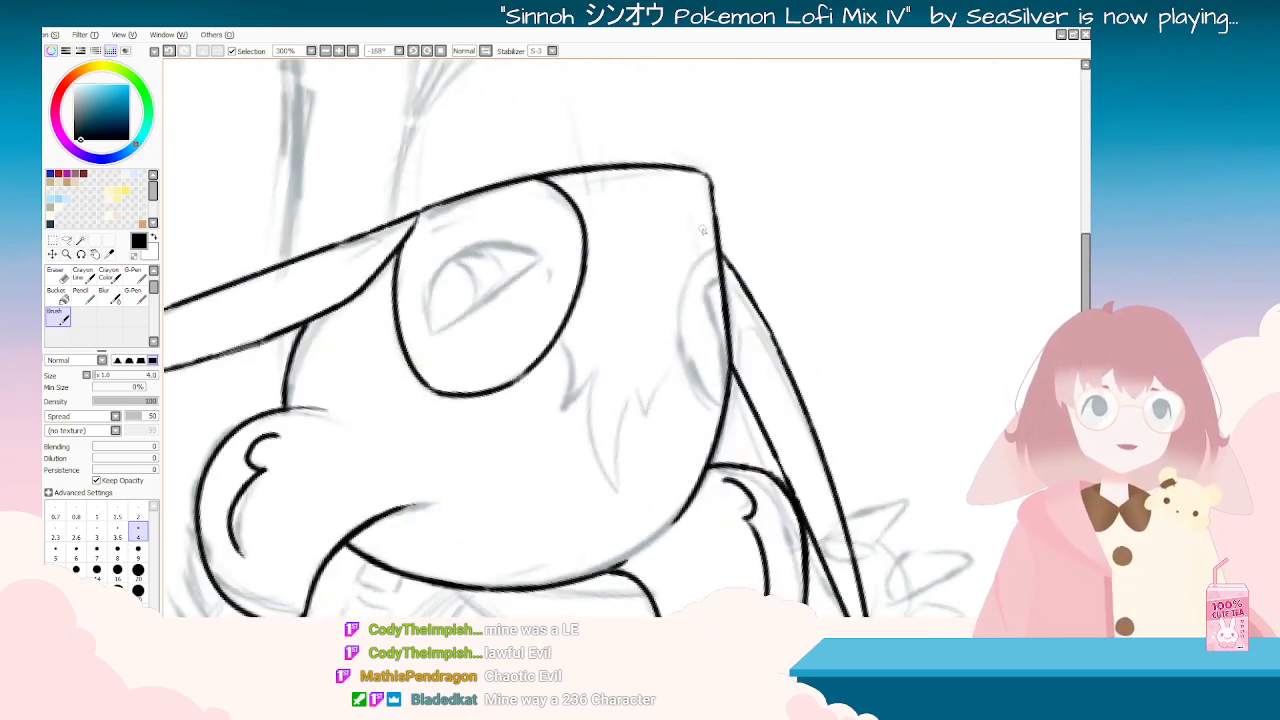
drag(693, 264, 710, 404)
key(ctrl+z)
mouse_move(718, 248)
mouse_down()
mouse_move(684, 307)
mouse_move(717, 388)
mouse_up()
key(ctrl+z)
mouse_move(716, 246)
mouse_down()
mouse_move(682, 360)
mouse_move(712, 396)
mouse_move(686, 286)
mouse_move(712, 405)
mouse_up()
key(ctrl+z)
key(ctrl+z)
mouse_move(716, 246)
mouse_down()
mouse_move(673, 326)
mouse_move(713, 390)
mouse_up()
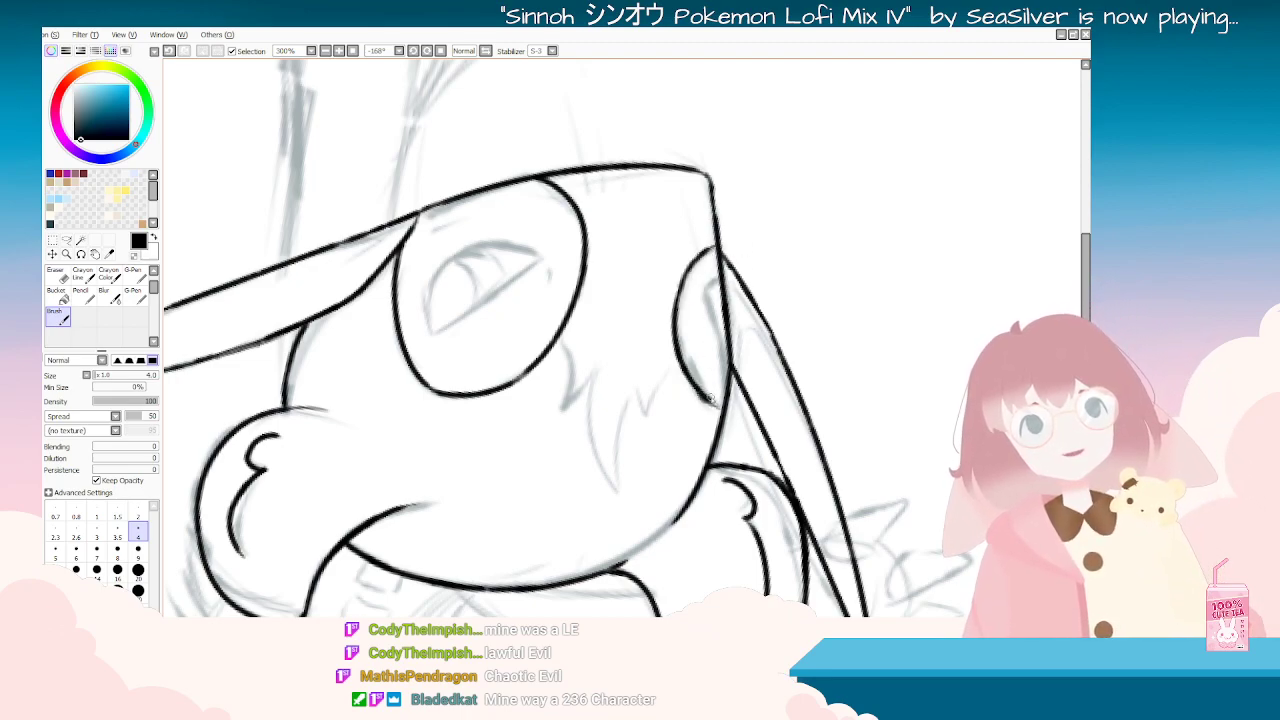
key(ctrl+z)
mouse_move(704, 286)
mouse_down()
mouse_move(731, 357)
mouse_move(717, 299)
mouse_move(525, 308)
mouse_move(520, 336)
mouse_up()
Step: Ink the straight, slanted upper lid line inside the near eye's round outline, redoing the stroke until it fits the sketch
scroll(750, 388, down, 3)
scroll(755, 396, up, 1)
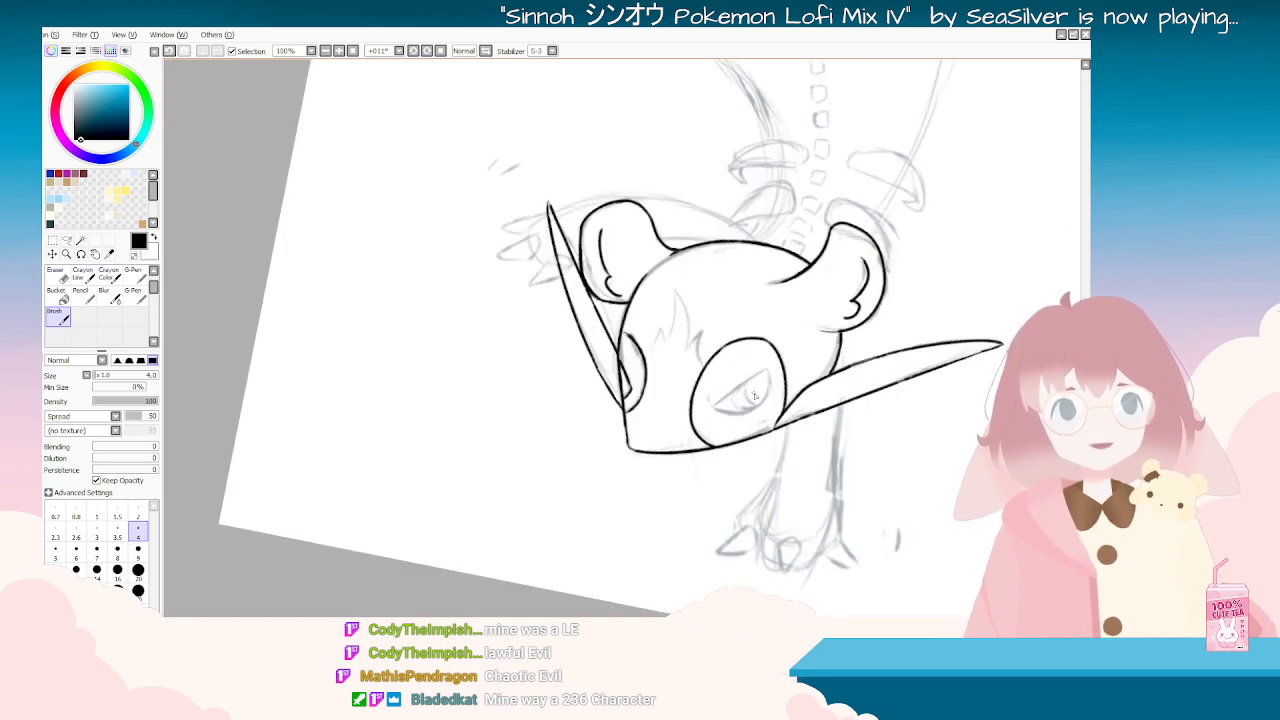
scroll(755, 396, up, 1)
key(Delete)
key(Delete)
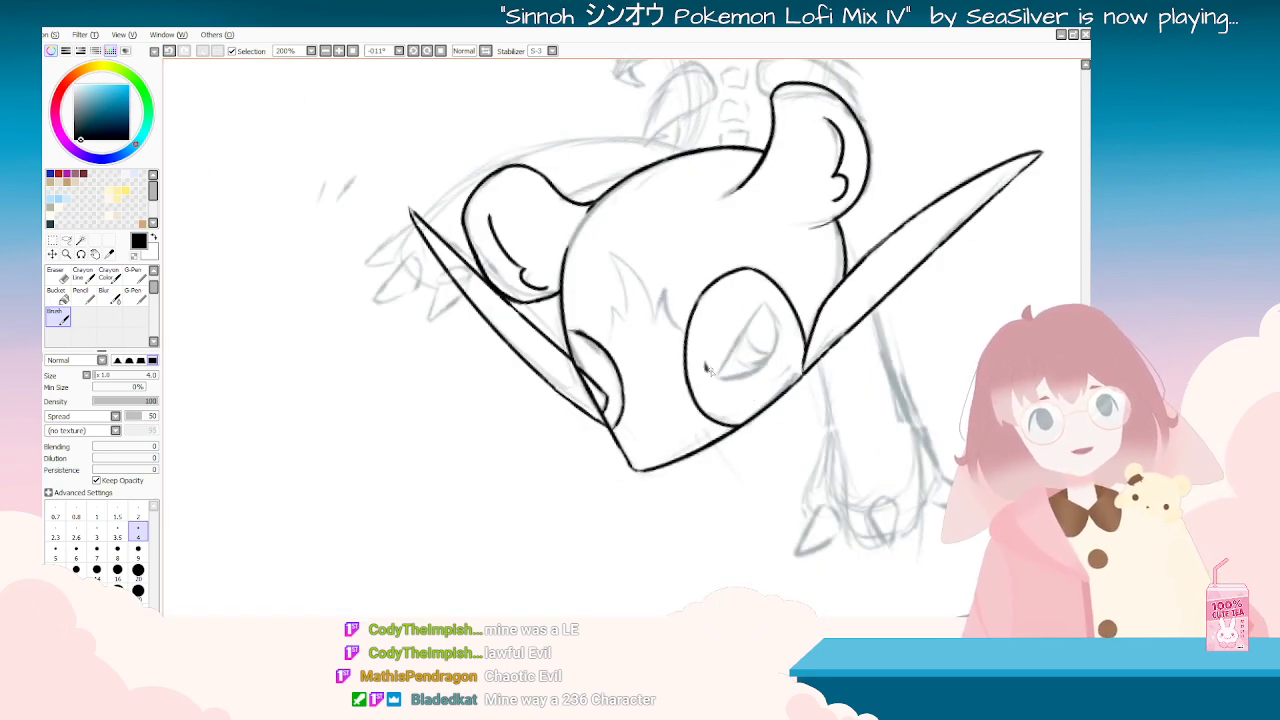
key(ctrl+z)
drag(766, 298, 722, 350)
key(ctrl+z)
drag(760, 306, 708, 378)
key(ctrl+z)
key(ctrl+z)
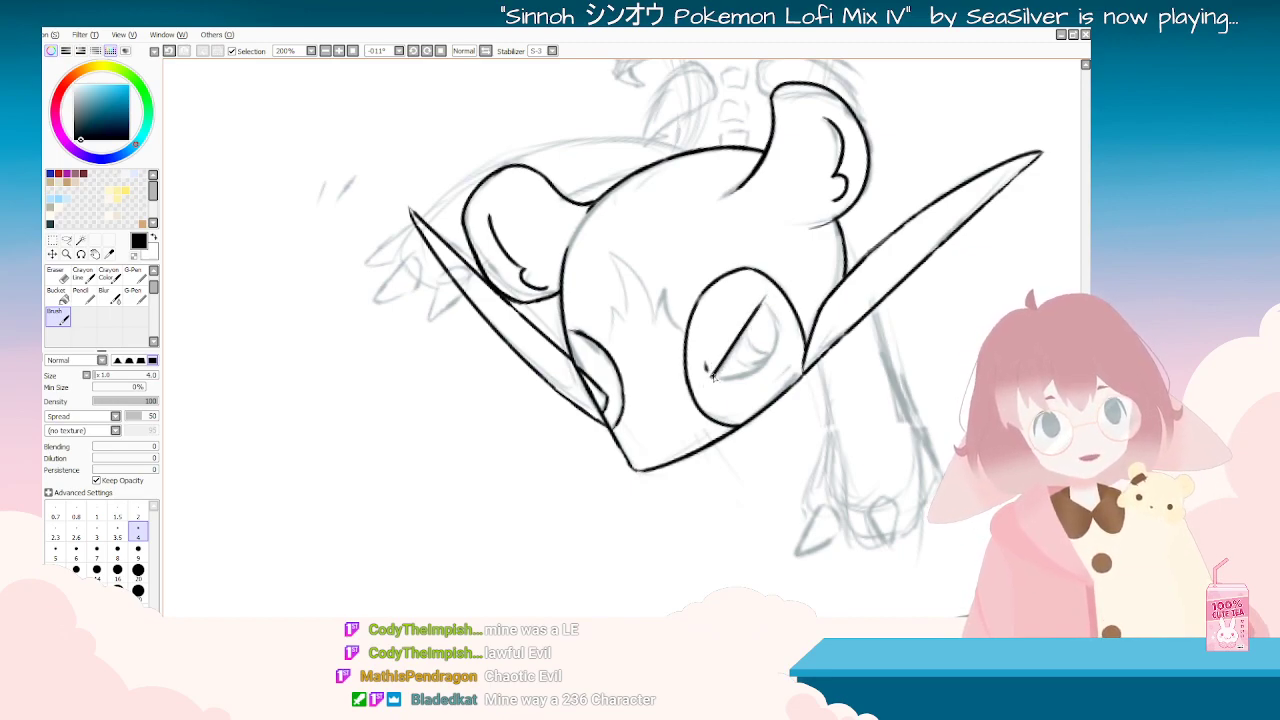
key(ctrl+z)
drag(766, 298, 730, 362)
key(ctrl+z)
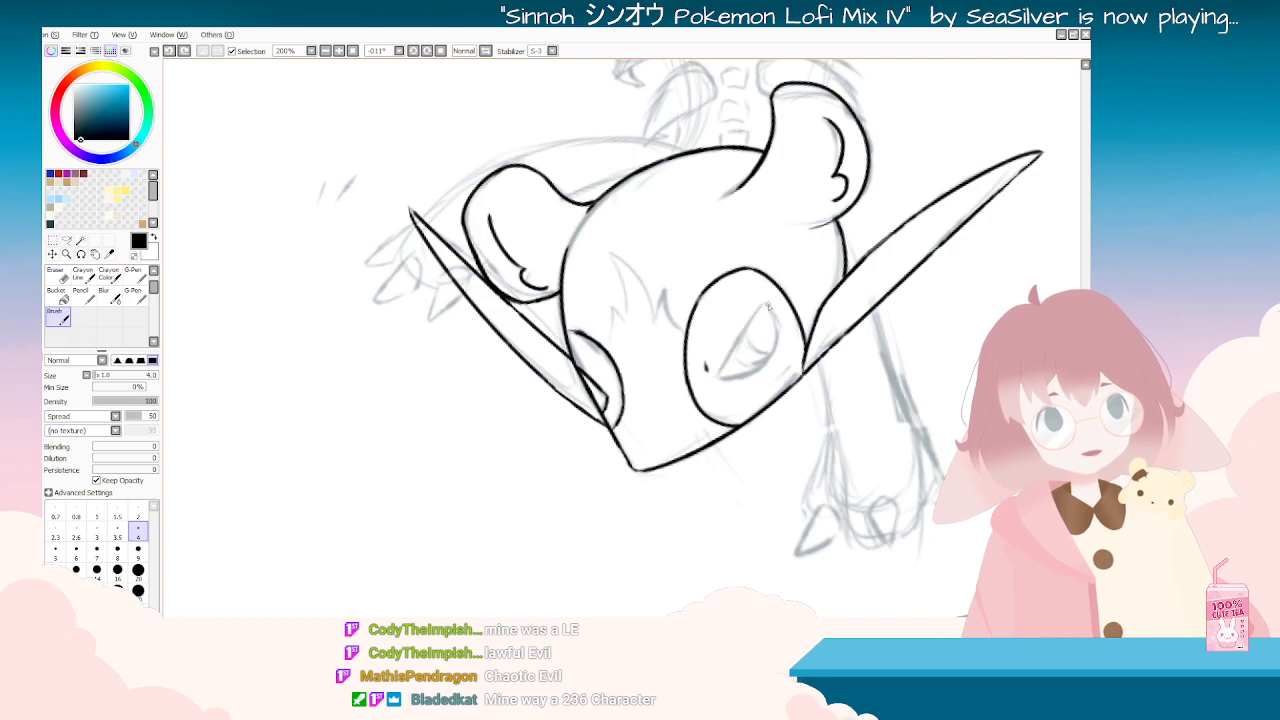
drag(758, 310, 734, 356)
key(ctrl+z)
drag(778, 290, 726, 352)
key(ctrl+z)
drag(770, 298, 716, 374)
key(ctrl+z)
mouse_move(770, 296)
mouse_down()
mouse_move(710, 372)
mouse_move(538, 438)
mouse_move(517, 384)
mouse_move(500, 450)
mouse_up()
key(ctrl+z)
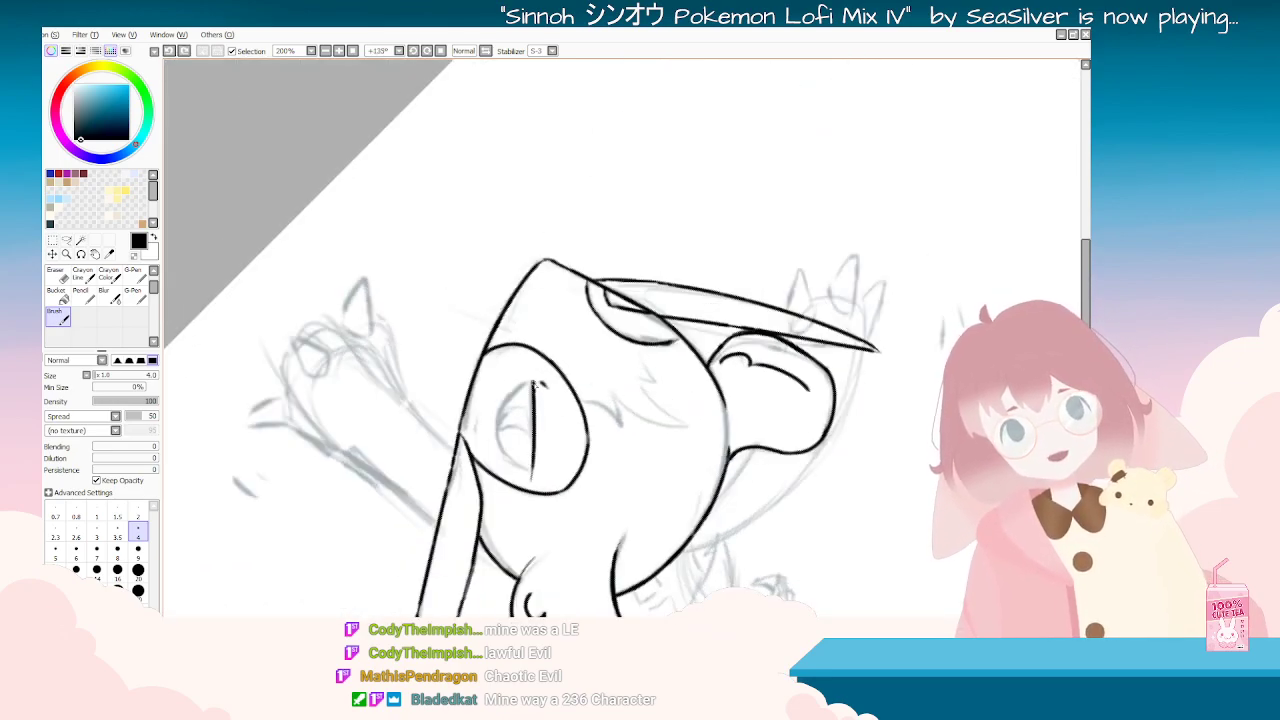
Step: Ink the curved lower edge of the near eye, joining both ends of the slanted lid line
drag(512, 390, 503, 465)
key(ctrl+z)
mouse_move(533, 383)
mouse_down()
mouse_move(500, 440)
mouse_move(524, 465)
mouse_up()
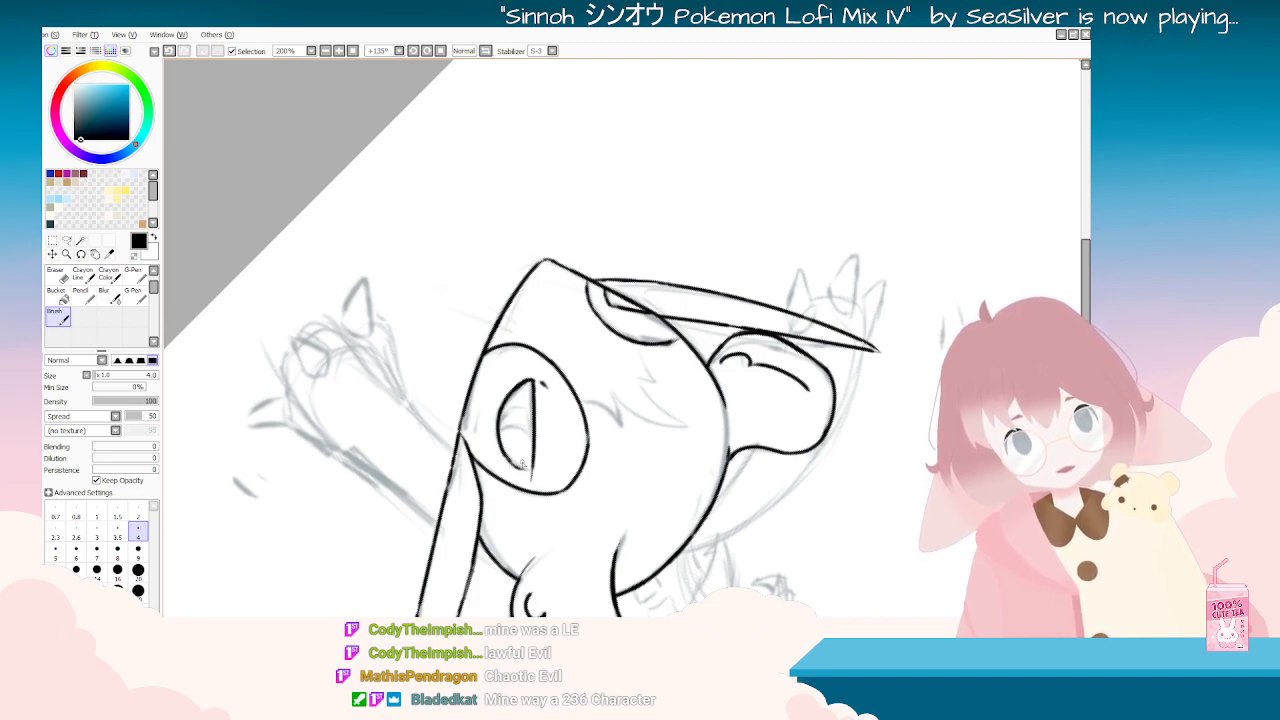
Step: Ink the iris curve inside the near eye and clean up the lid line's overshoot with the size 9 Eraser
mouse_move(530, 412)
mouse_down()
mouse_move(602, 473)
mouse_move(769, 433)
mouse_up()
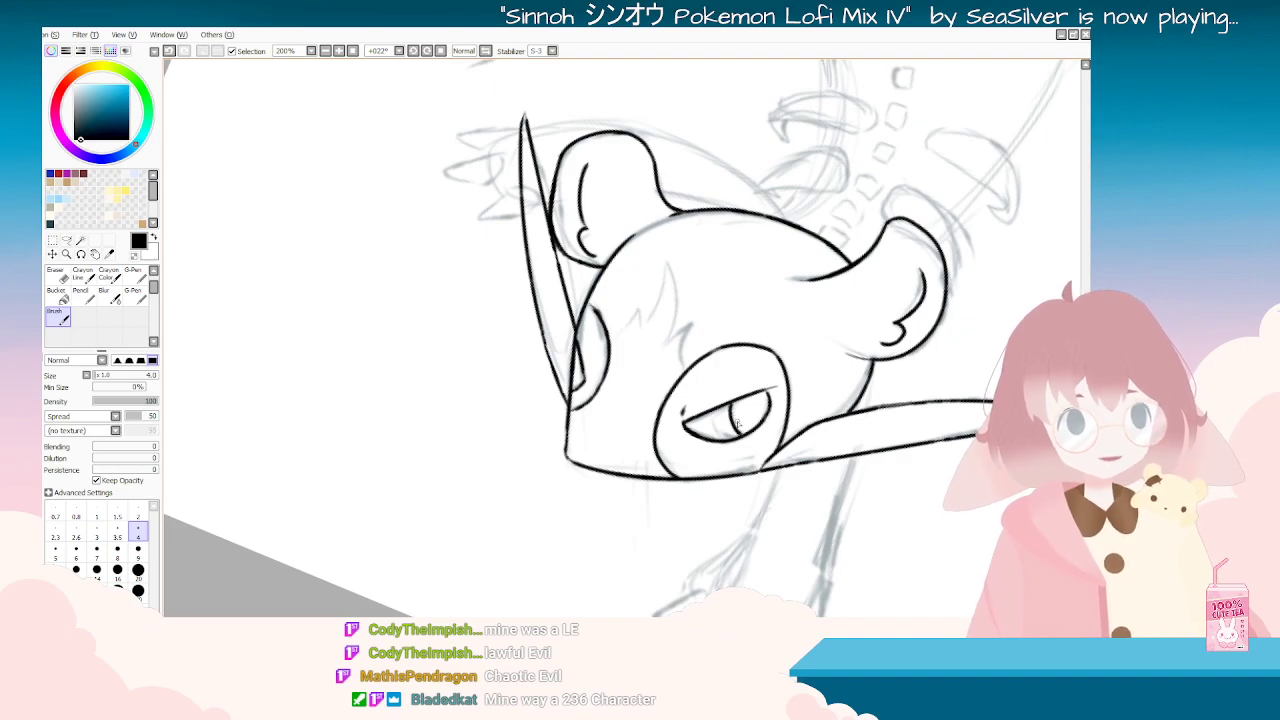
drag(539, 483, 404, 432)
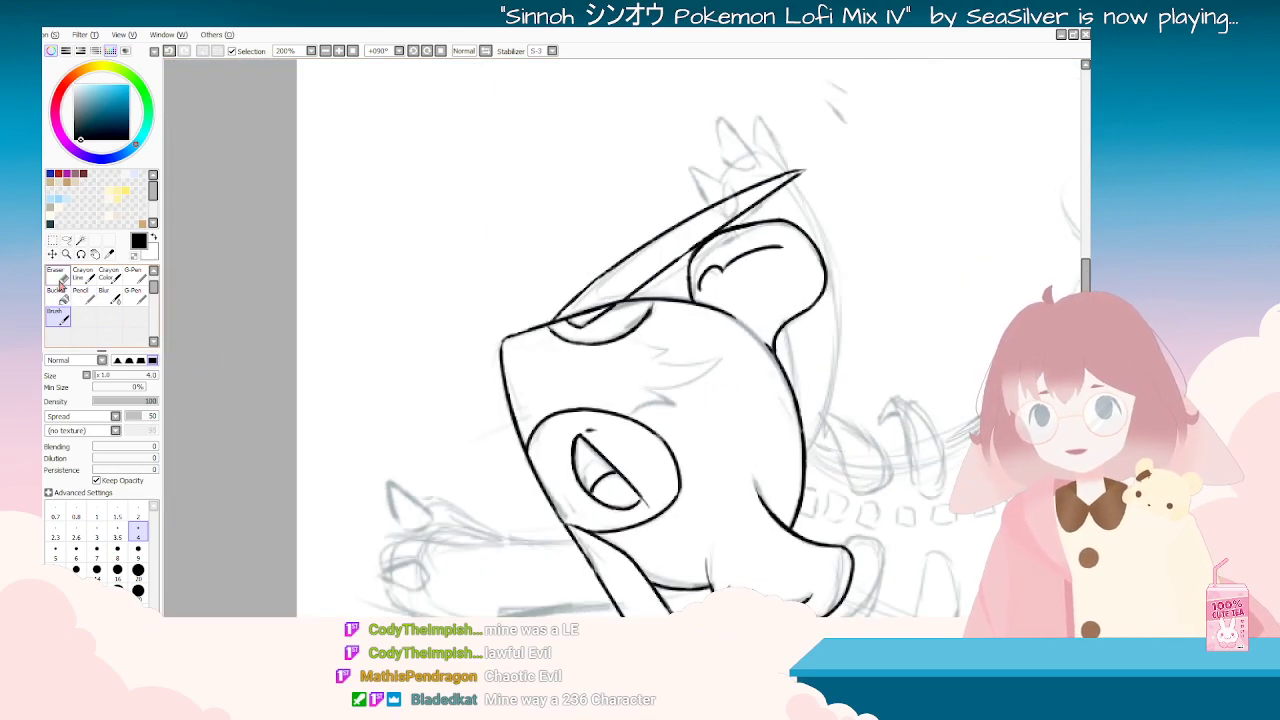
key(e)
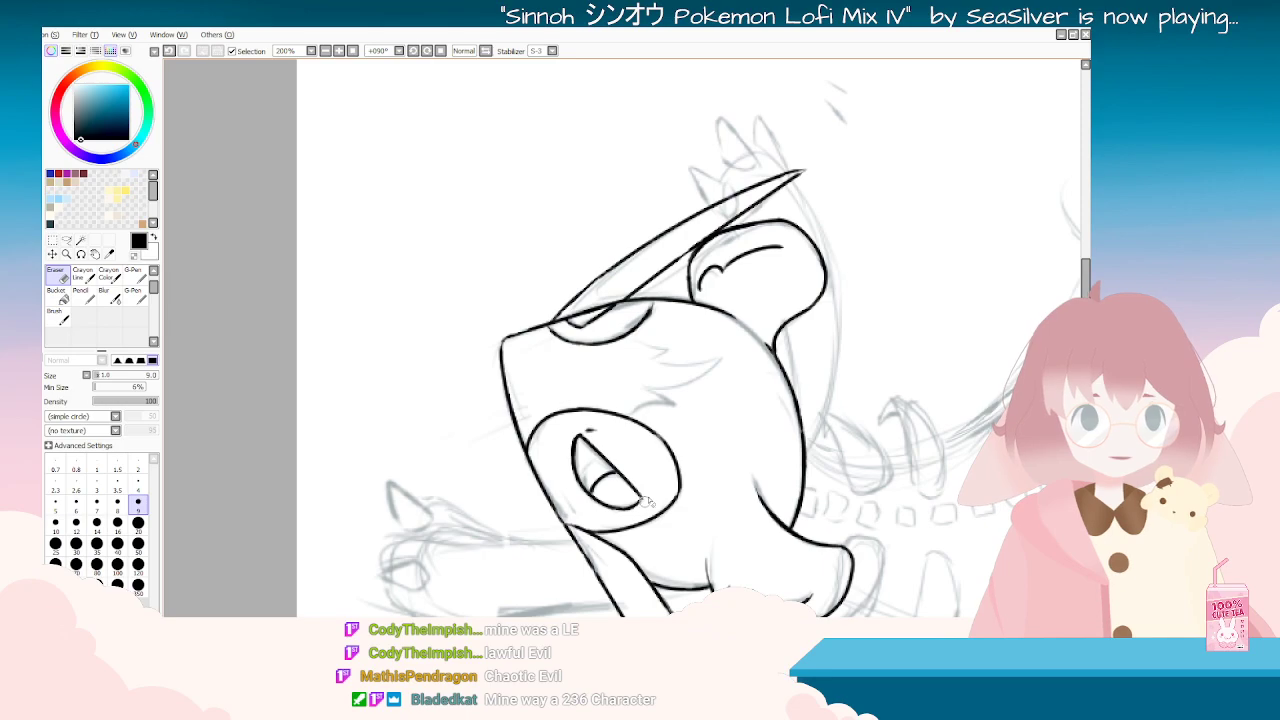
Step: Ink the short pointed tuft of the forehead marking closest to the near eye with the size 4 Brush
key(Delete)
key(Delete)
key(Delete)
key(Delete)
key(Delete)
key(Delete)
key(Delete)
key(Delete)
key(Delete)
key(Delete)
key(Delete)
key(Delete)
key(Delete)
key(Delete)
key(Delete)
key(Delete)
key(Delete)
key(Delete)
key(Delete)
key(Delete)
scroll(643, 523, down, 4)
key(Delete)
key(Delete)
key(Delete)
key(Delete)
key(Delete)
key(Delete)
key(Delete)
key(Delete)
key(Delete)
key(Delete)
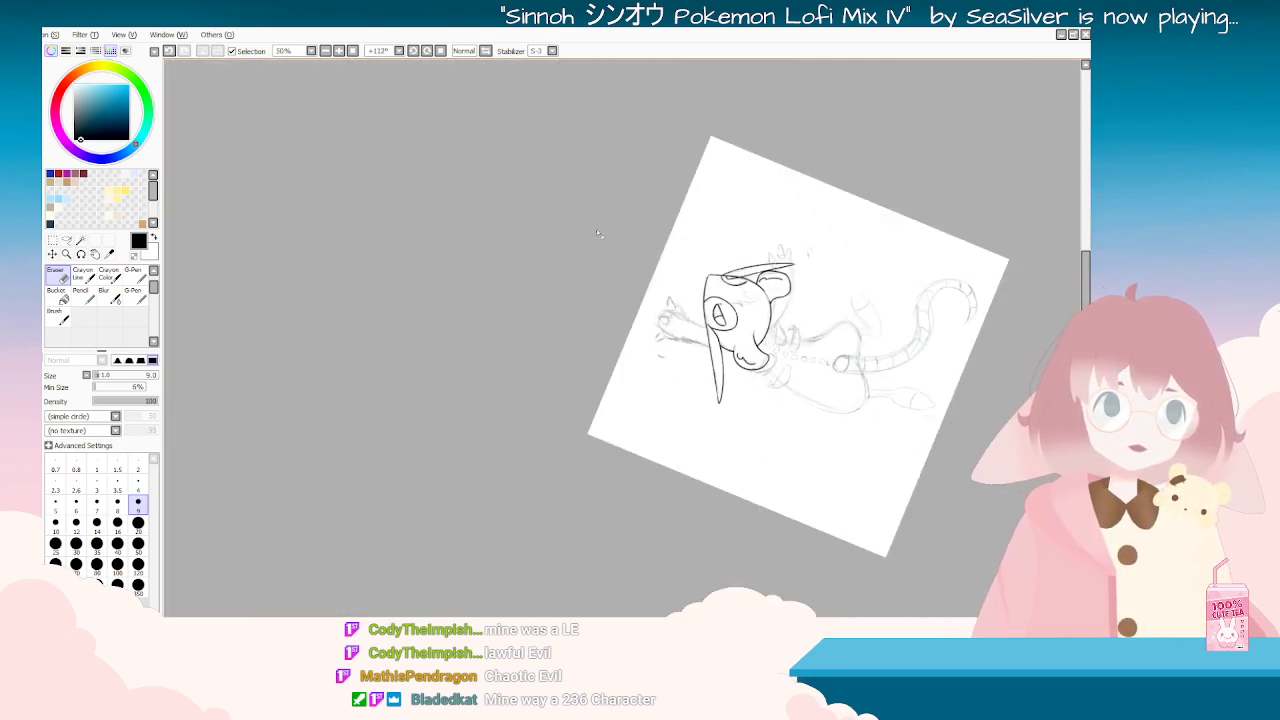
key(Delete)
key(Delete)
key(Delete)
key(Delete)
key(Delete)
key(Delete)
key(Delete)
key(Delete)
key(Delete)
key(Delete)
key(Delete)
scroll(540, 203, up, 4)
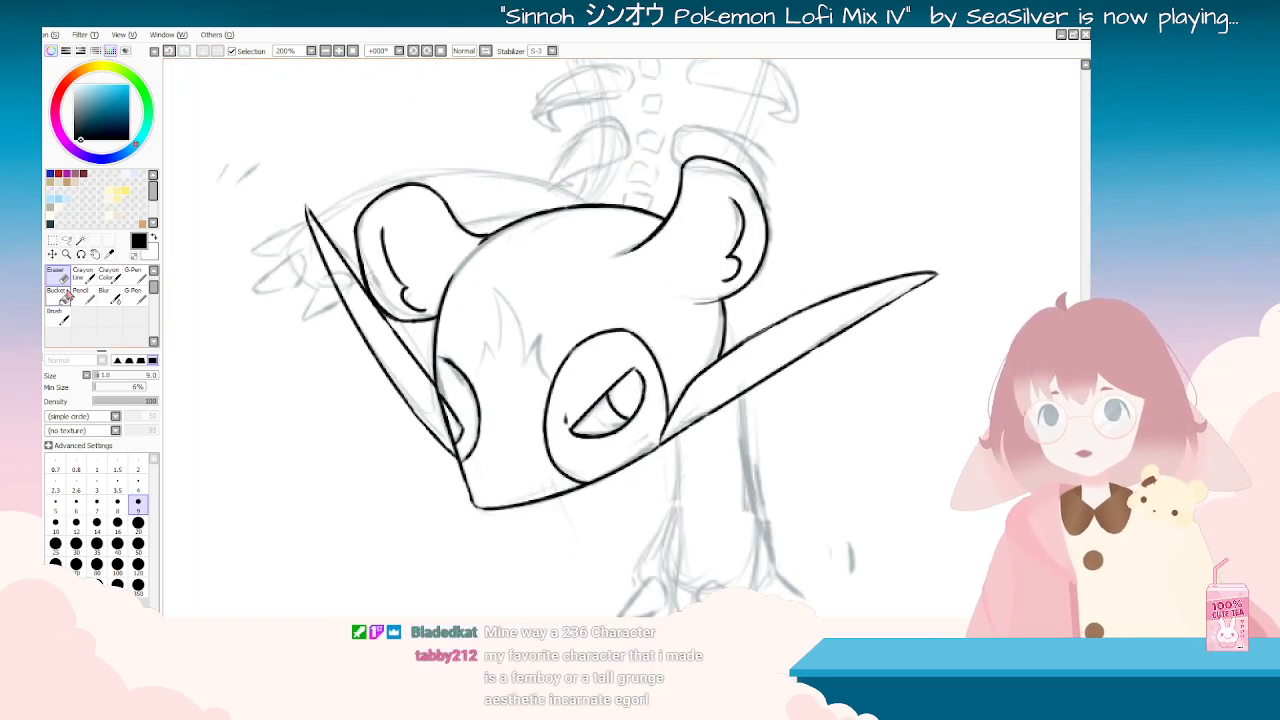
click(57, 316)
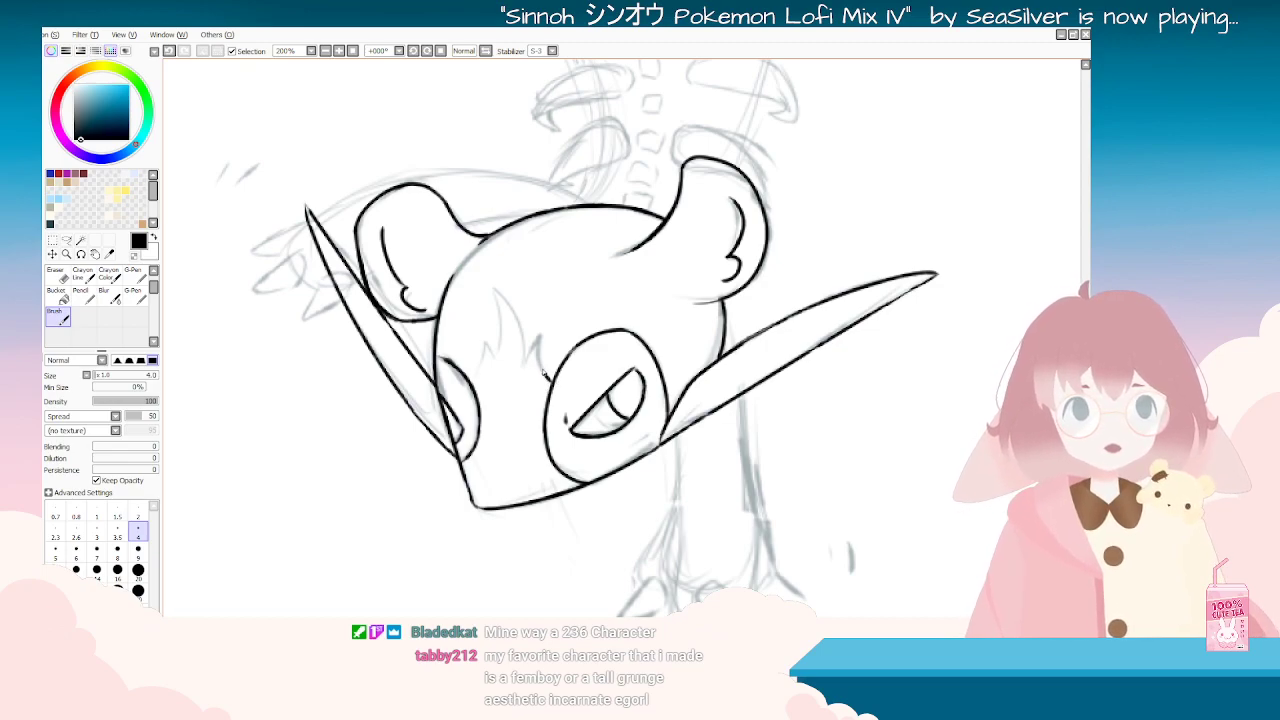
key(ctrl+z)
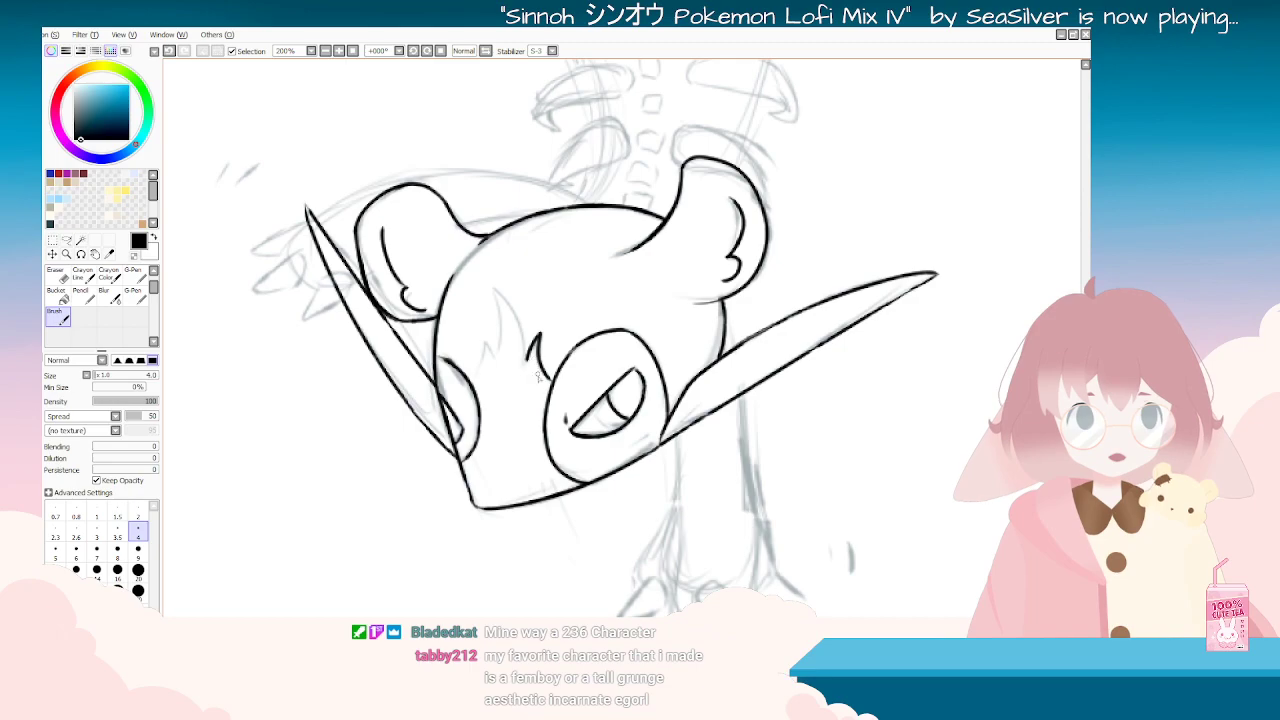
Step: Examine the inked forehead tuft and both eyes with the canvas turned to different angles
key(Delete)
key(Delete)
key(Delete)
key(Delete)
key(Delete)
key(Delete)
key(Delete)
key(Delete)
key(Delete)
key(Delete)
key(Delete)
key(Delete)
key(Delete)
key(Delete)
key(Delete)
key(Delete)
key(Delete)
key(Delete)
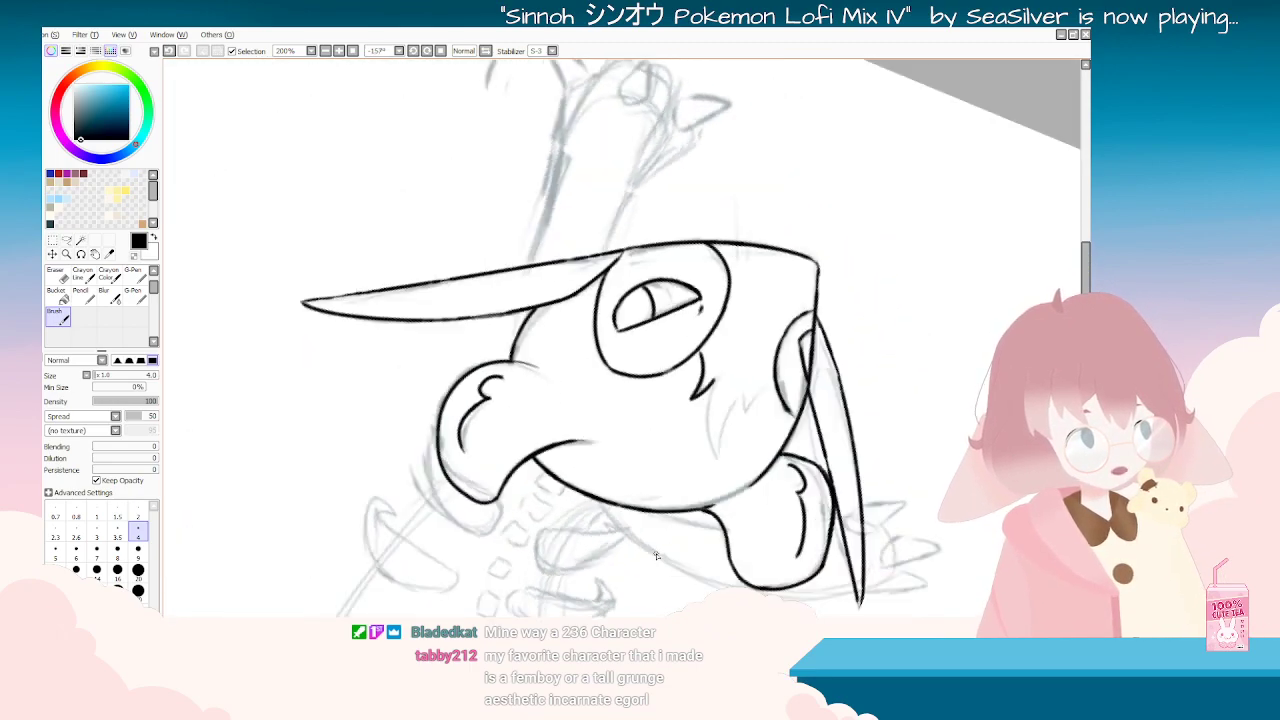
key(End)
key(End)
key(End)
key(End)
key(End)
key(End)
key(End)
key(End)
key(End)
key(End)
key(End)
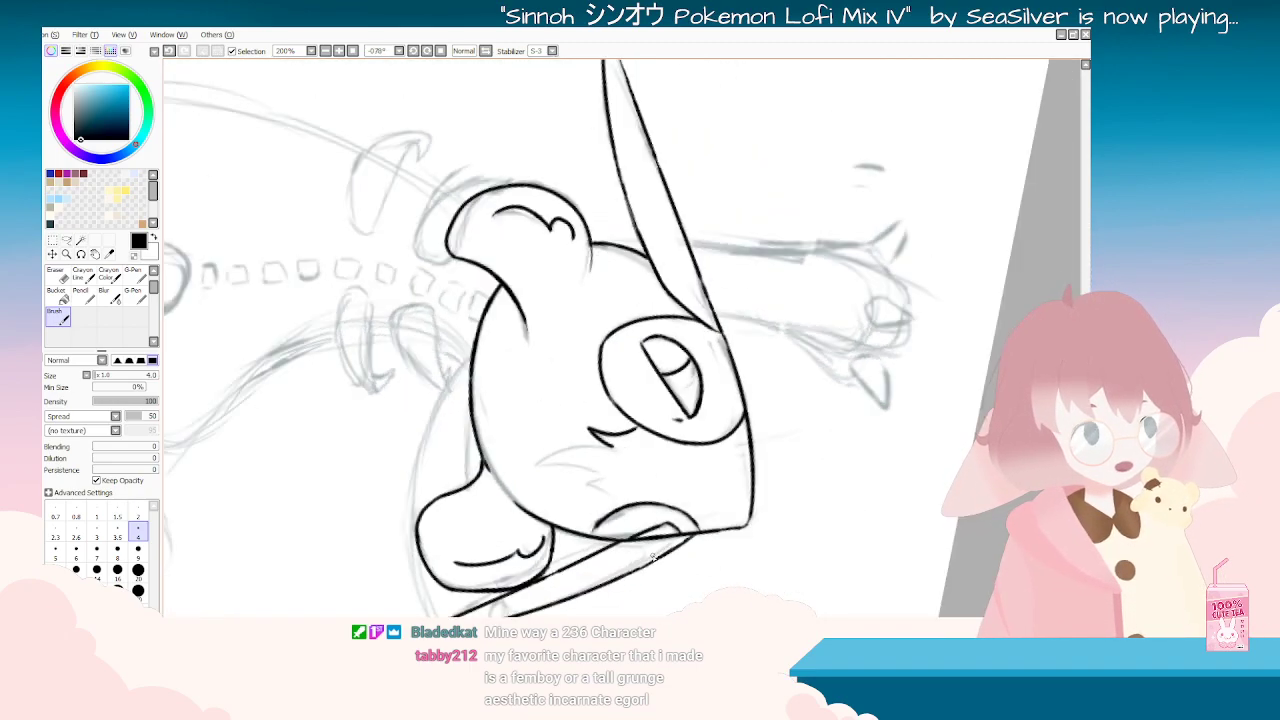
Step: Ink the short pointed tuft of the forehead marking closest to the far eye with the size 4 Brush
key(End)
key(End)
key(End)
key(End)
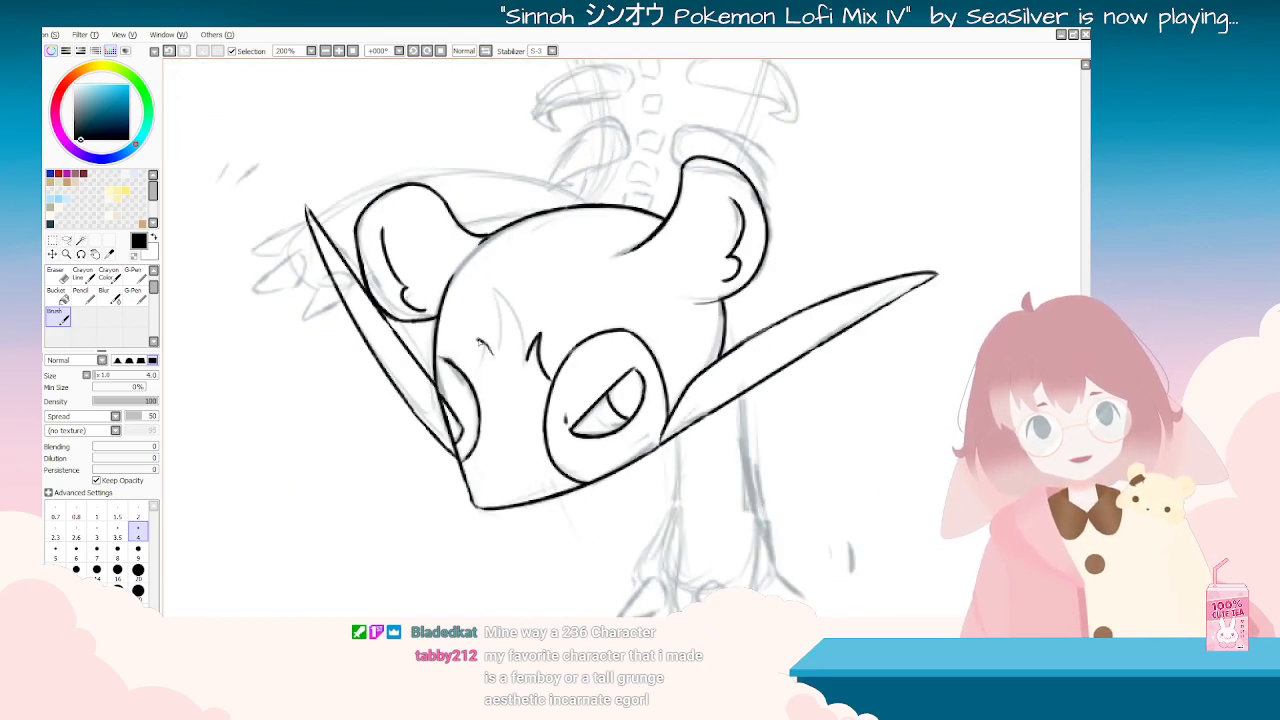
drag(482, 362, 480, 371)
key(ctrl+z)
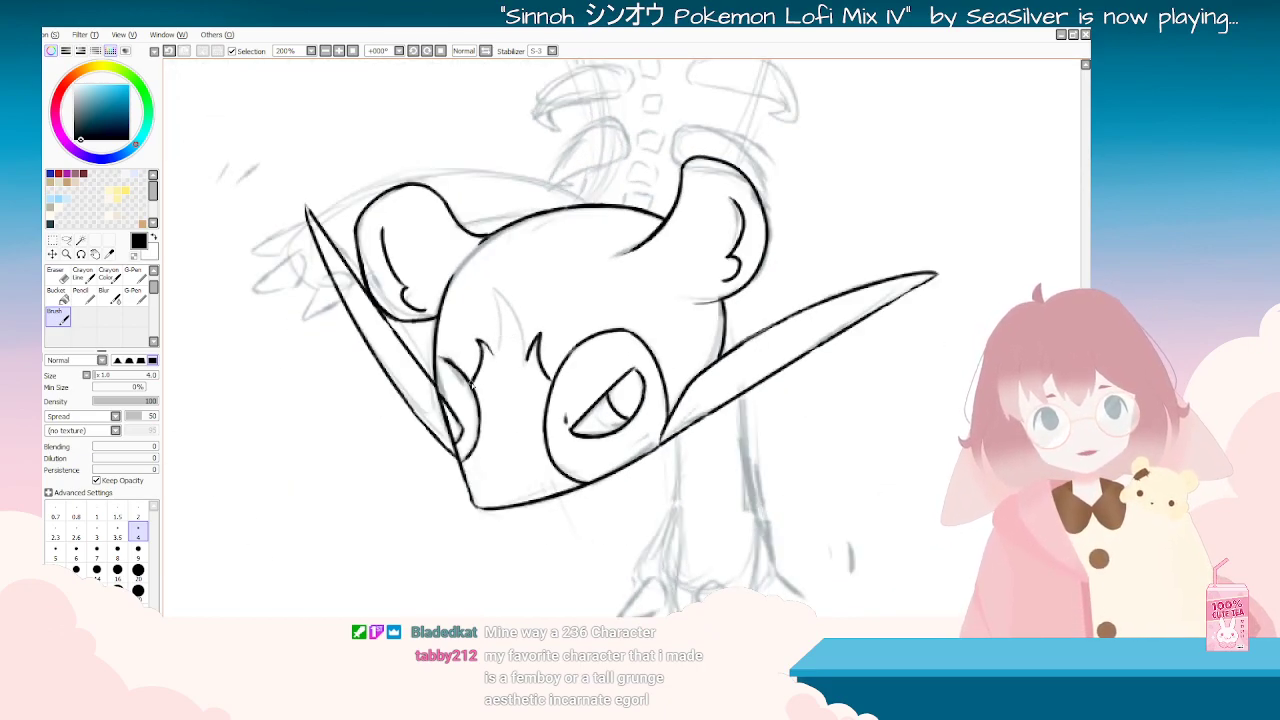
Step: Ink the tall central spike of the forehead marking, joining the two short side tufts
key(Delete)
key(Delete)
key(Delete)
key(Delete)
key(Delete)
key(Delete)
key(Delete)
key(Delete)
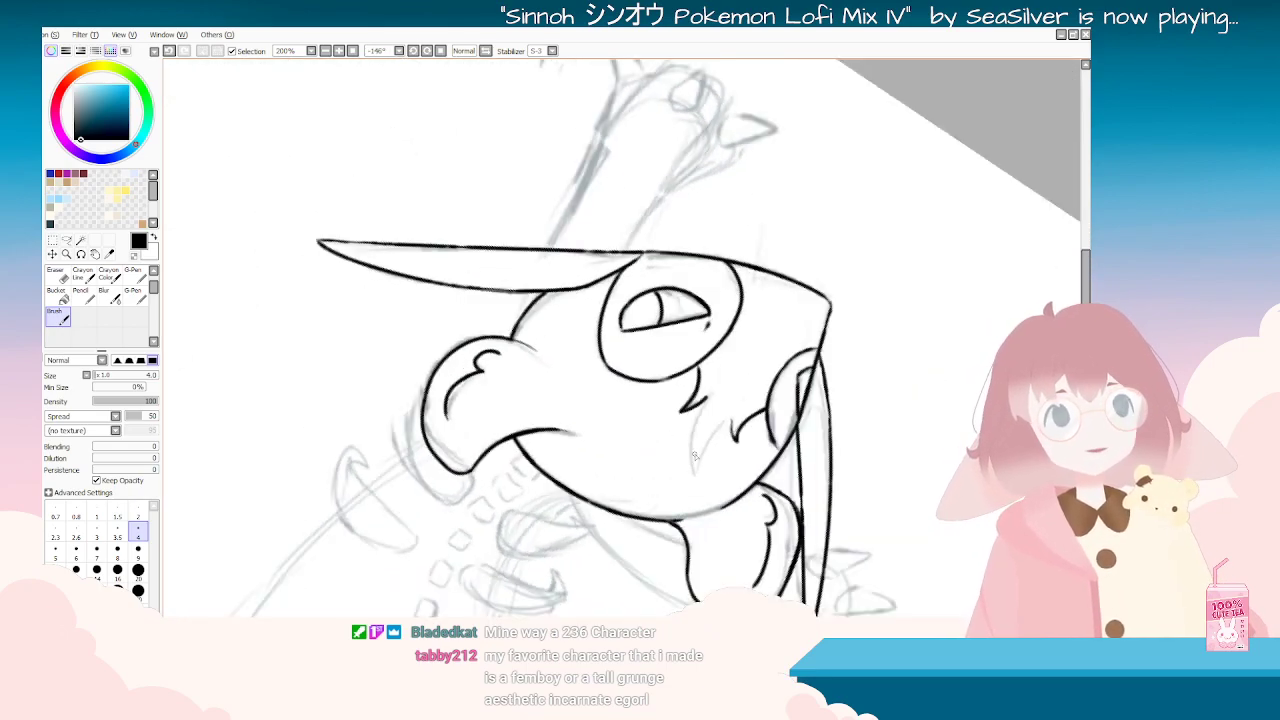
drag(707, 400, 696, 490)
key(ctrl+z)
key(ctrl+z)
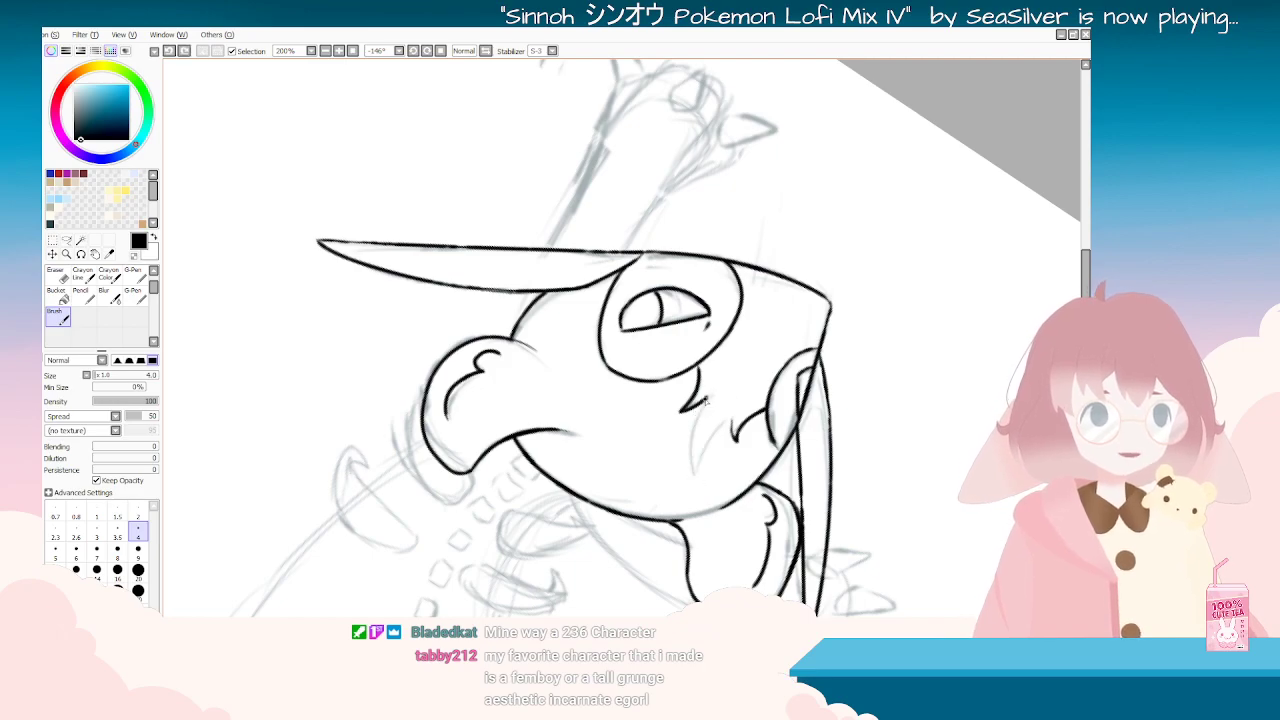
drag(691, 430, 698, 482)
key(ctrl+z)
mouse_move(734, 418)
mouse_down()
mouse_move(697, 488)
mouse_move(808, 384)
mouse_move(512, 195)
mouse_move(431, 354)
mouse_up()
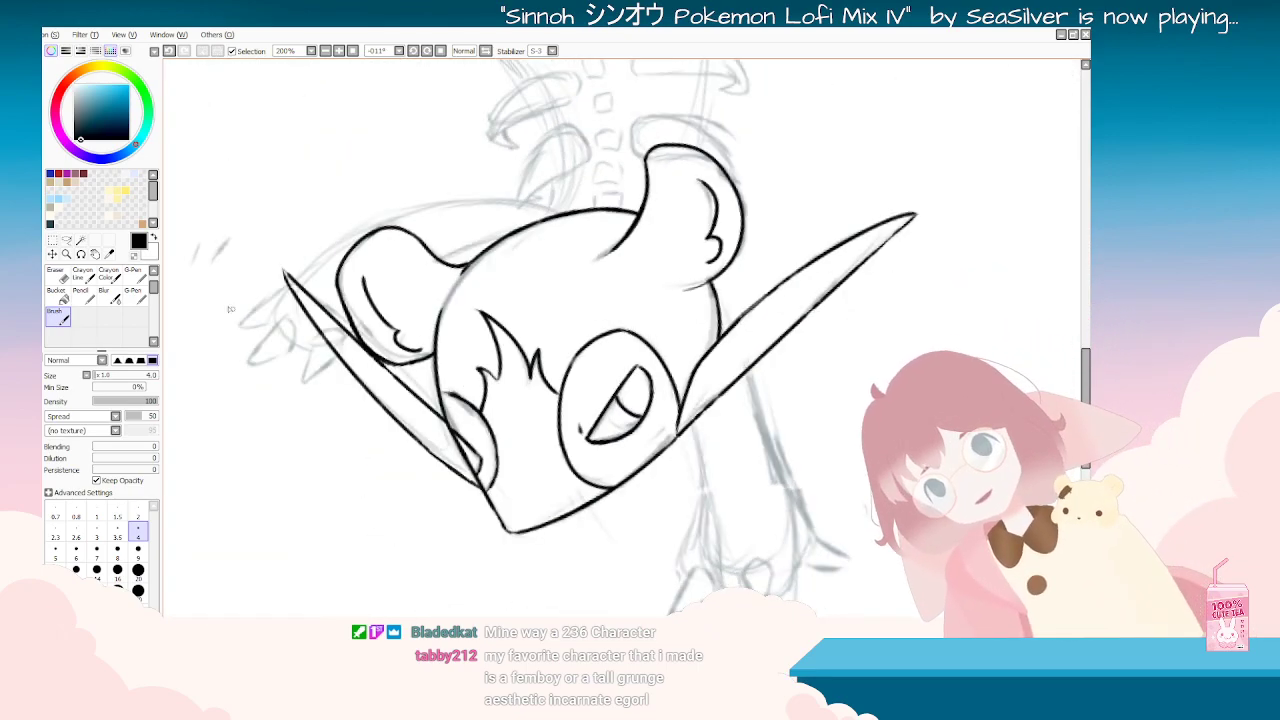
Step: Examine the inked head at whole-canvas view, both over the sketch and with the sketch hidden
click(58, 274)
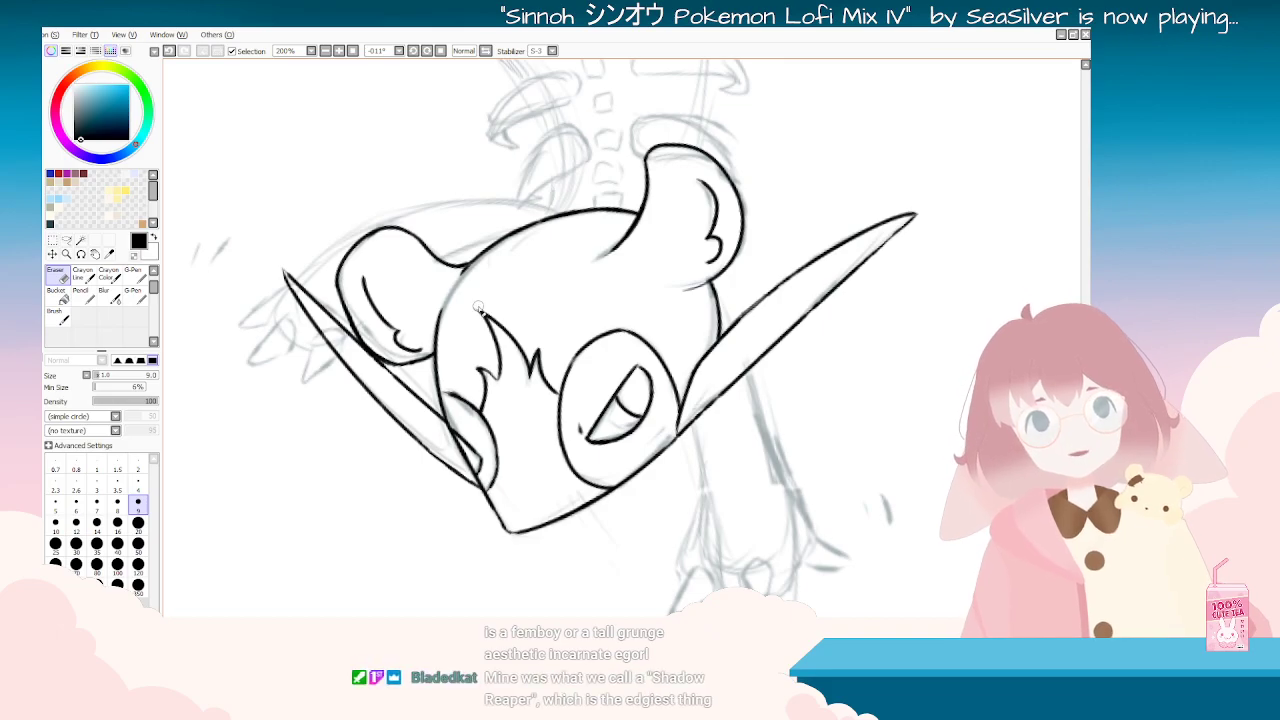
drag(649, 508, 580, 500)
scroll(687, 483, down, 4)
key(Escape)
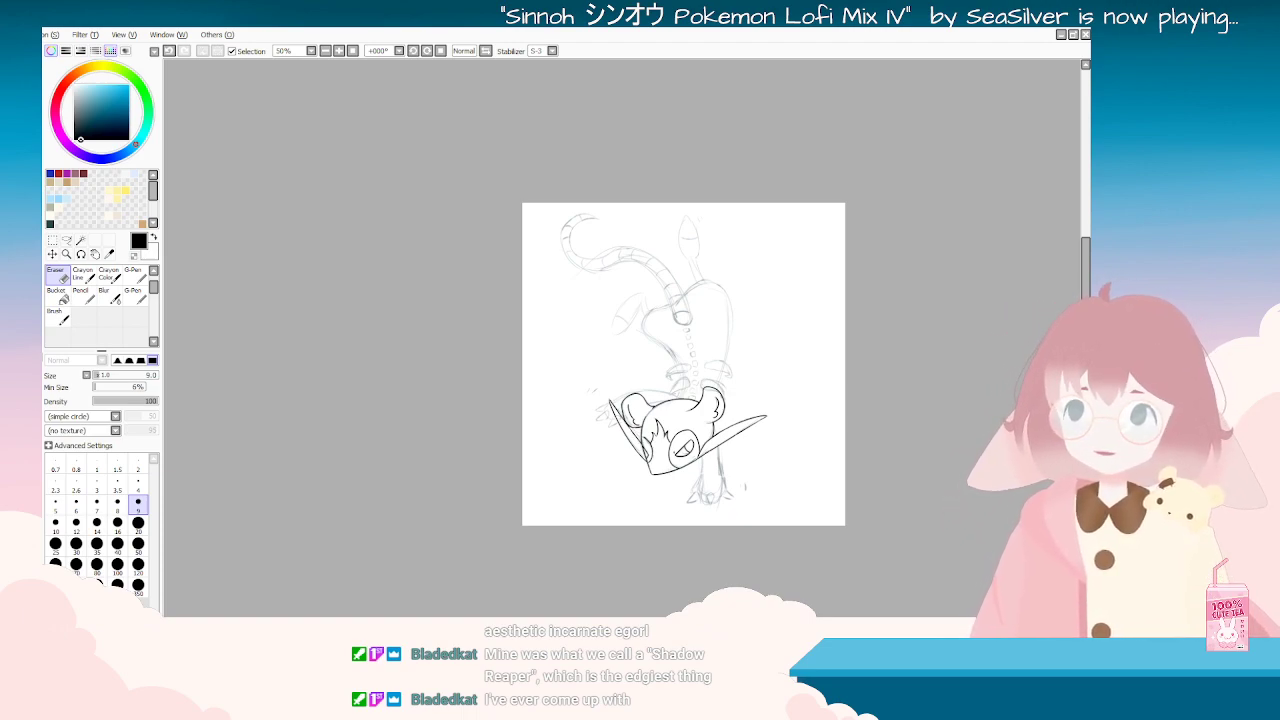
drag(752, 425, 488, 418)
key(Delete)
key(Delete)
key(Delete)
key(Delete)
key(Delete)
key(Delete)
key(Delete)
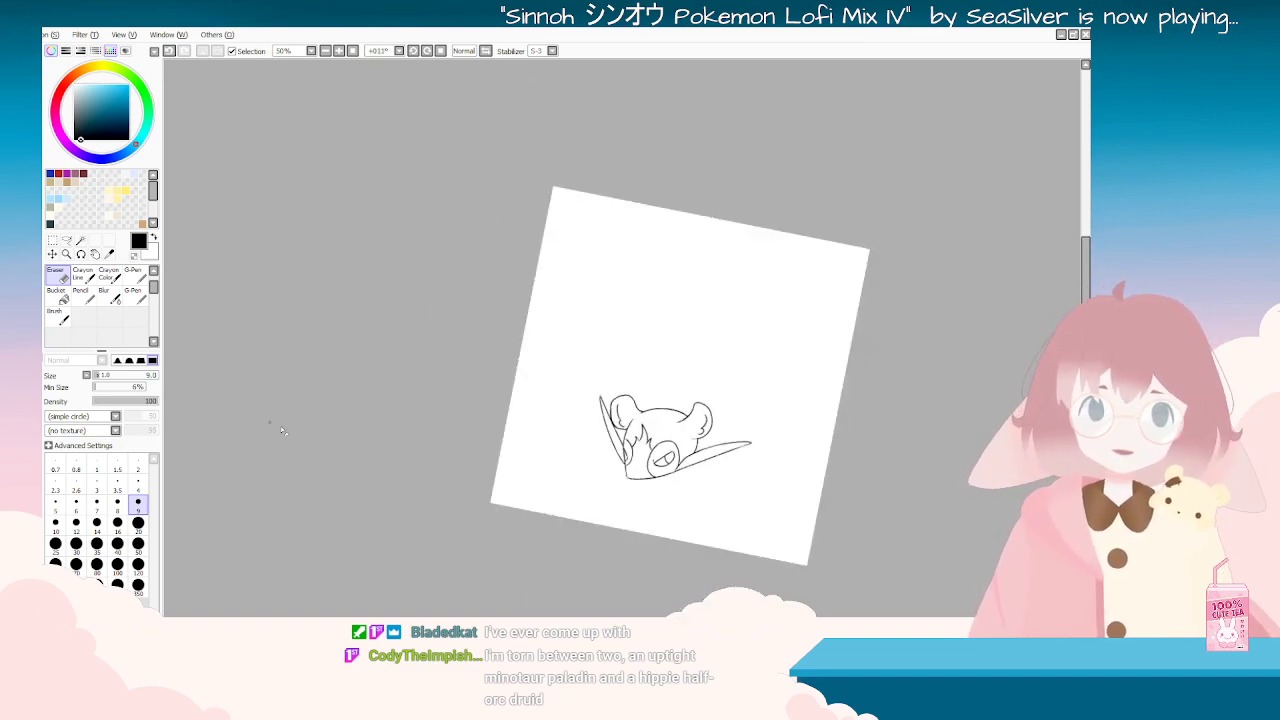
scroll(766, 466, up, 3)
scroll(706, 450, down, 2)
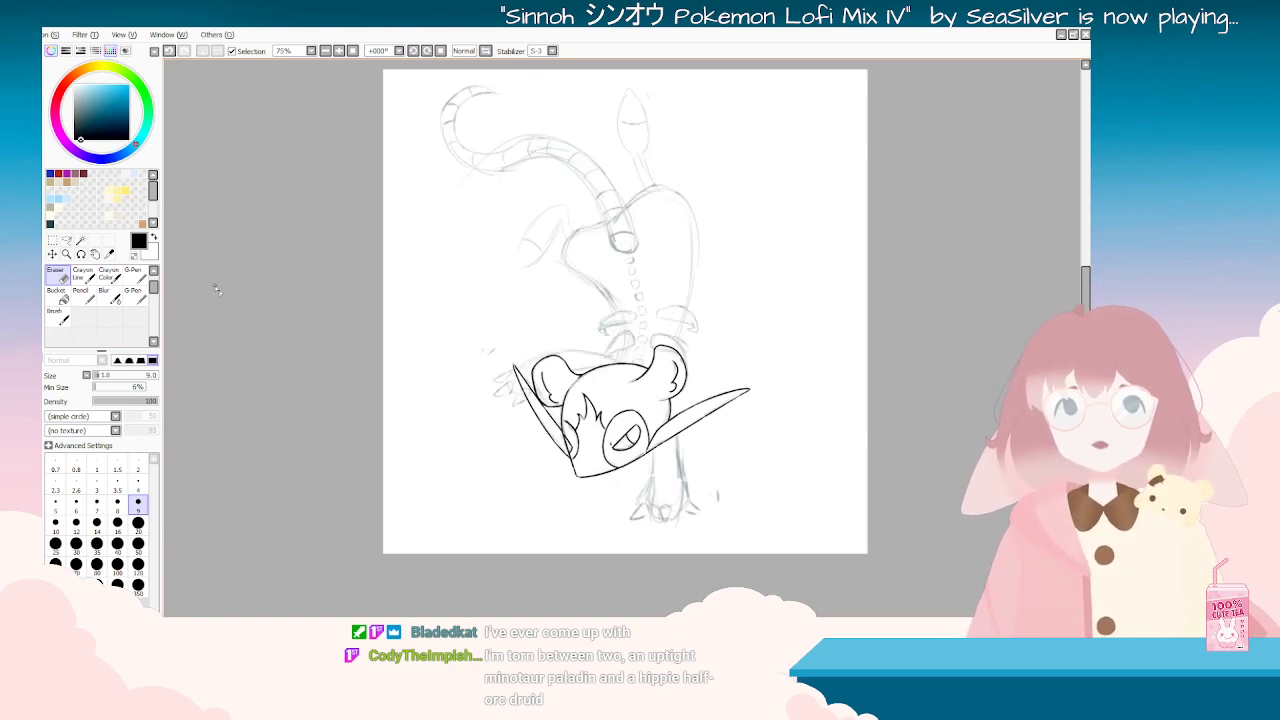
Step: Ink the inner edge of the near front leg from the paw up to the jaw with the size 4 Brush
click(57, 317)
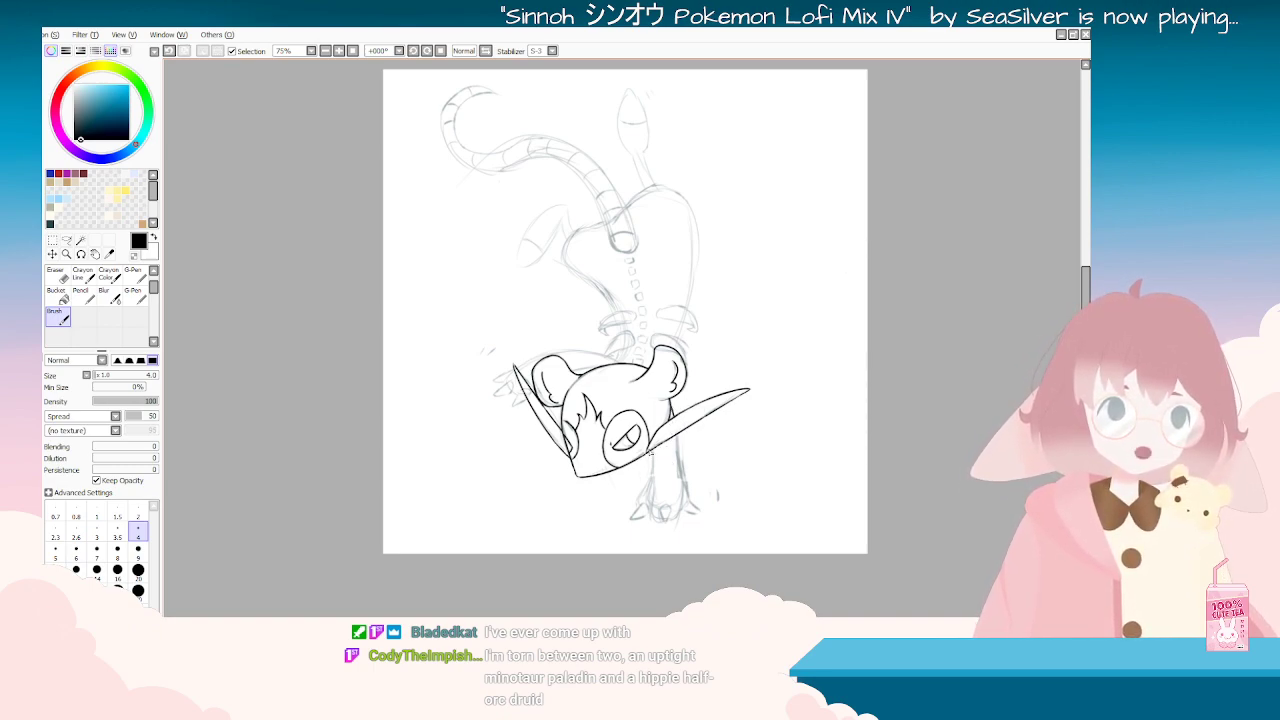
key(ctrl+z)
mouse_move(652, 453)
mouse_down()
mouse_move(639, 501)
mouse_move(690, 410)
mouse_move(655, 377)
mouse_up()
key(ctrl+z)
scroll(673, 510, up, 3)
mouse_move(607, 337)
mouse_down()
mouse_move(630, 214)
mouse_move(614, 360)
mouse_up()
key(ctrl+z)
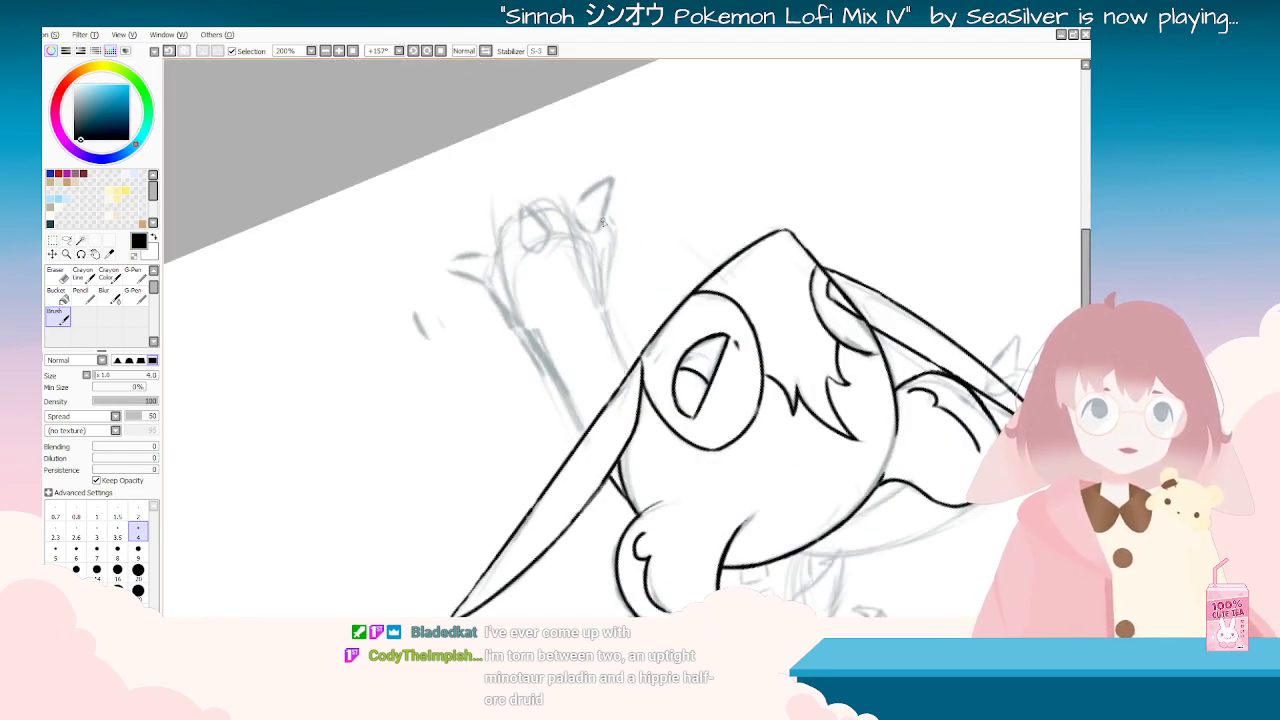
drag(609, 270, 620, 350)
key(ctrl+z)
drag(608, 288, 627, 368)
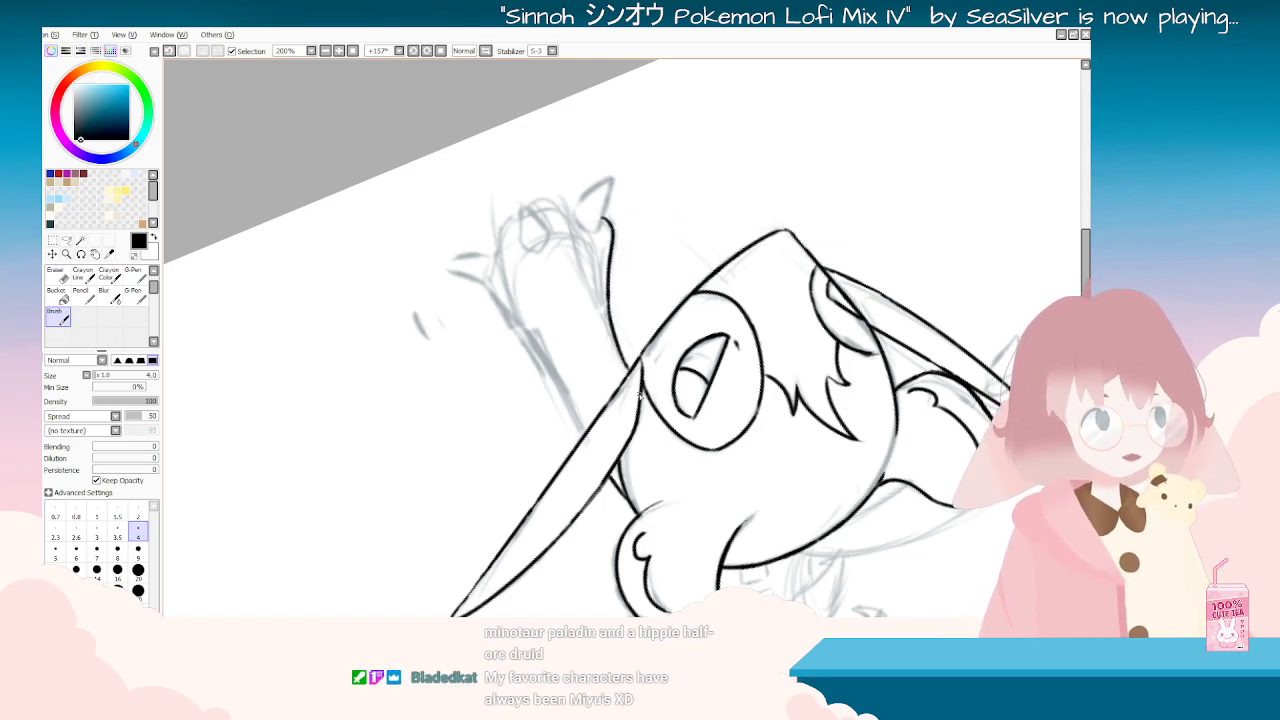
Step: Ink the outer edge of the near front leg from the long cheek spike down to the paw
key(Delete)
key(Delete)
key(Delete)
key(Delete)
key(Delete)
key(Delete)
key(Delete)
key(Delete)
key(Delete)
key(Delete)
key(Delete)
key(Delete)
key(Delete)
key(Delete)
key(Delete)
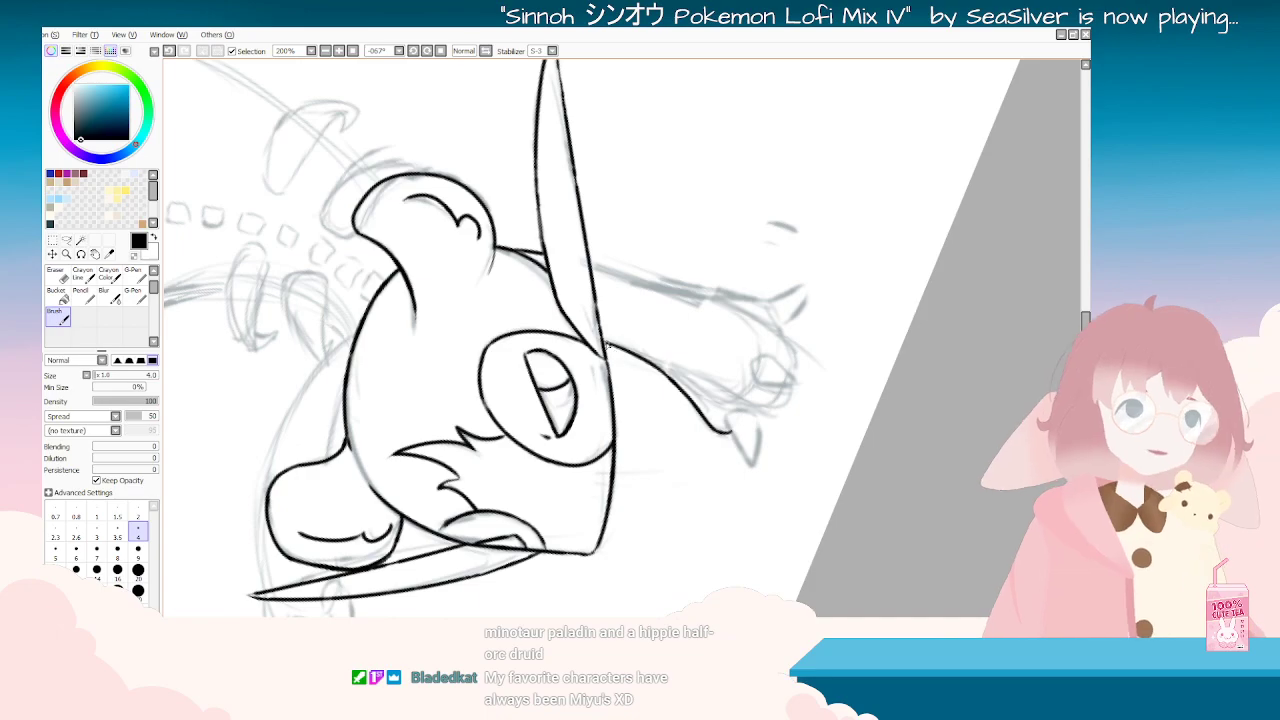
key(Delete)
drag(644, 262, 700, 350)
key(ctrl+z)
mouse_move(643, 260)
mouse_down()
mouse_move(773, 388)
mouse_move(737, 369)
mouse_move(769, 378)
mouse_move(767, 440)
mouse_up()
key(ctrl+z)
Step: Ink the rounded end of the near front paw and the pointed claw on its inner side
mouse_move(774, 386)
mouse_down()
mouse_move(763, 447)
mouse_move(585, 477)
mouse_move(497, 405)
mouse_move(688, 508)
mouse_move(666, 500)
mouse_move(663, 520)
mouse_up()
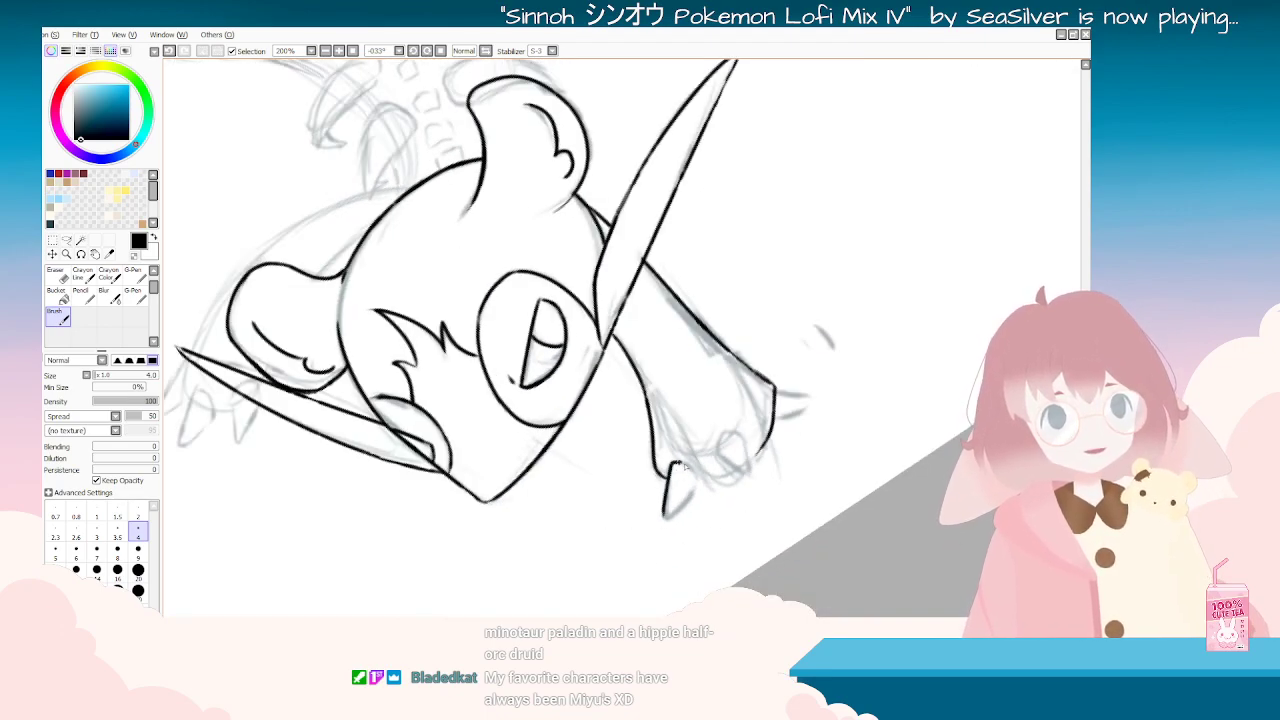
drag(673, 463, 696, 484)
key(ctrl+z)
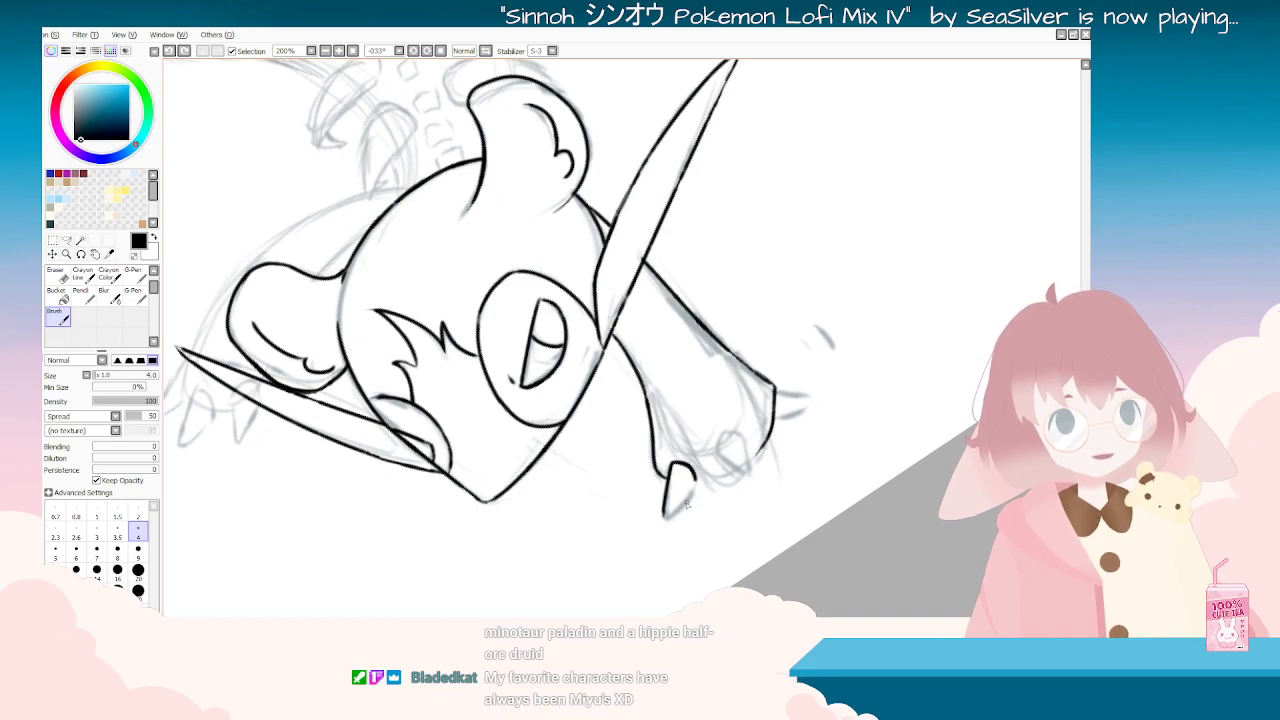
mouse_move(675, 534)
mouse_down()
mouse_move(510, 435)
mouse_move(522, 359)
mouse_up()
mouse_move(461, 295)
mouse_down()
mouse_move(475, 341)
mouse_move(640, 470)
mouse_move(550, 485)
mouse_move(484, 404)
mouse_move(492, 437)
mouse_up()
Step: Ink the pointed middle claw of the near front paw
key(Delete)
key(Delete)
key(Delete)
key(Delete)
key(Delete)
key(Delete)
key(Delete)
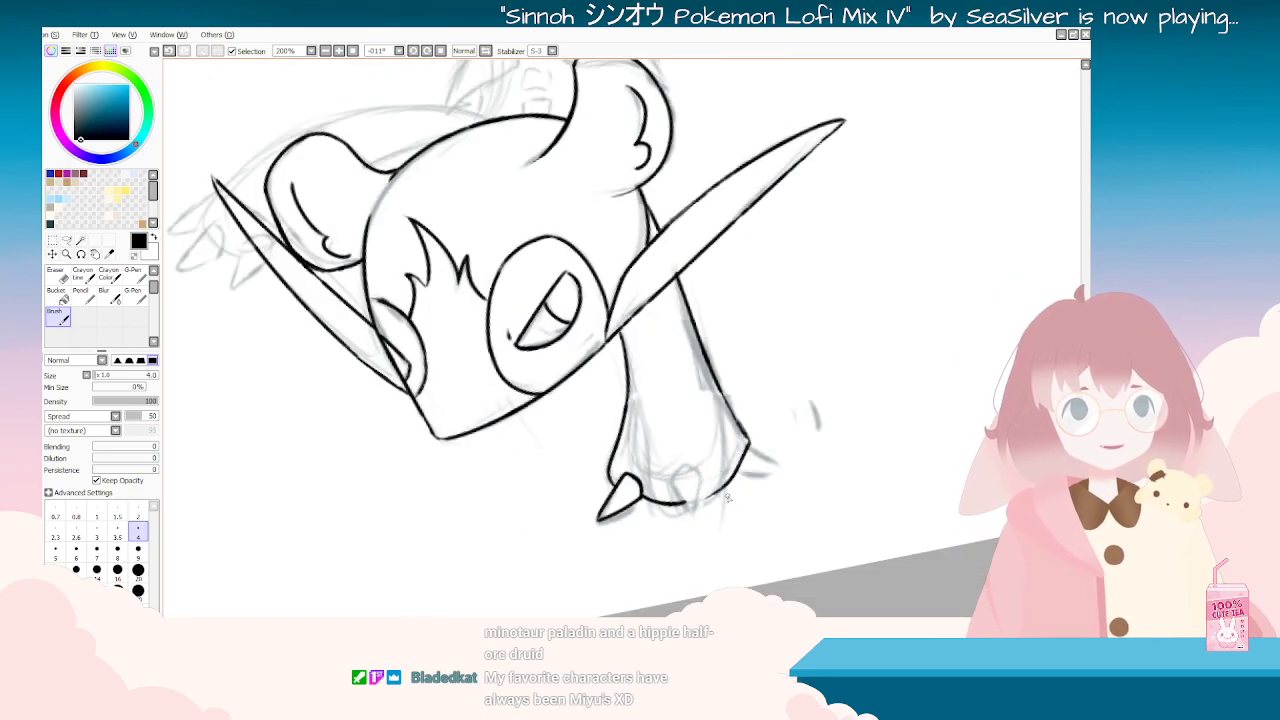
drag(641, 493, 694, 513)
drag(685, 463, 671, 481)
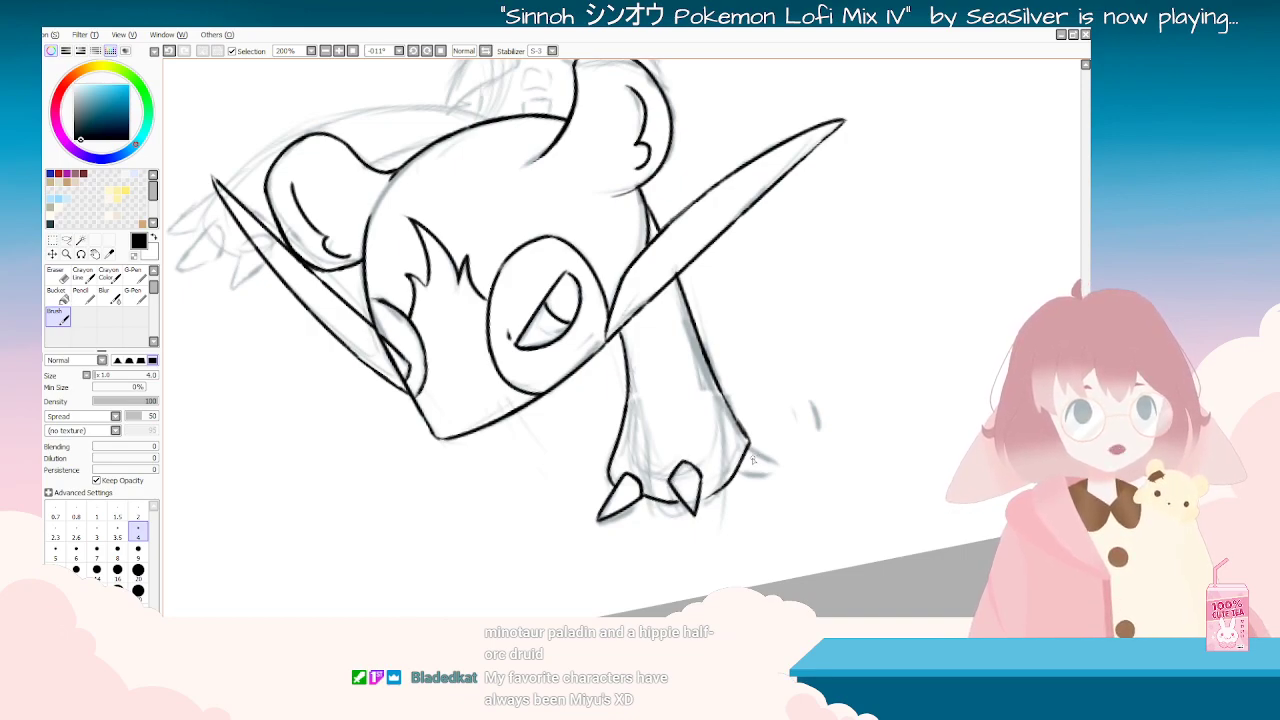
Step: Ink the pointed outer claw of the near front paw, redrawing its outer side until it matches the sketch
mouse_move(740, 452)
mouse_down()
mouse_move(730, 478)
mouse_move(779, 470)
mouse_up()
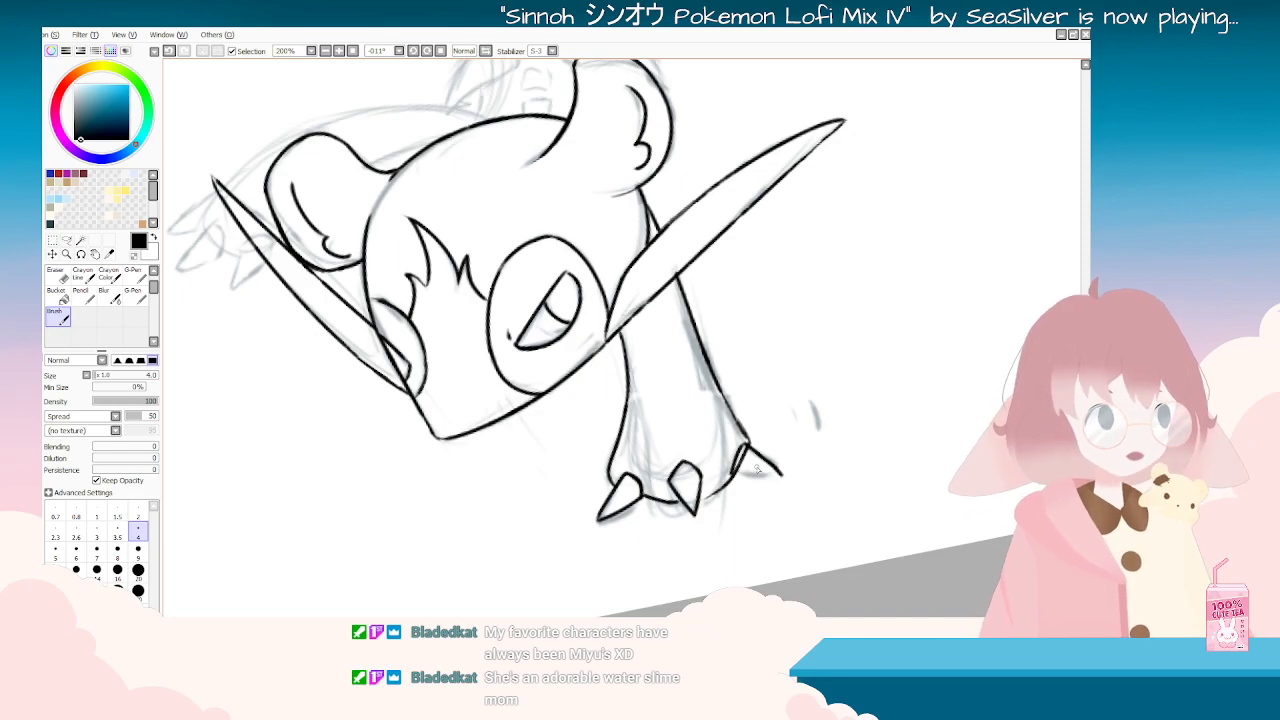
key(End)
key(End)
key(End)
key(End)
key(End)
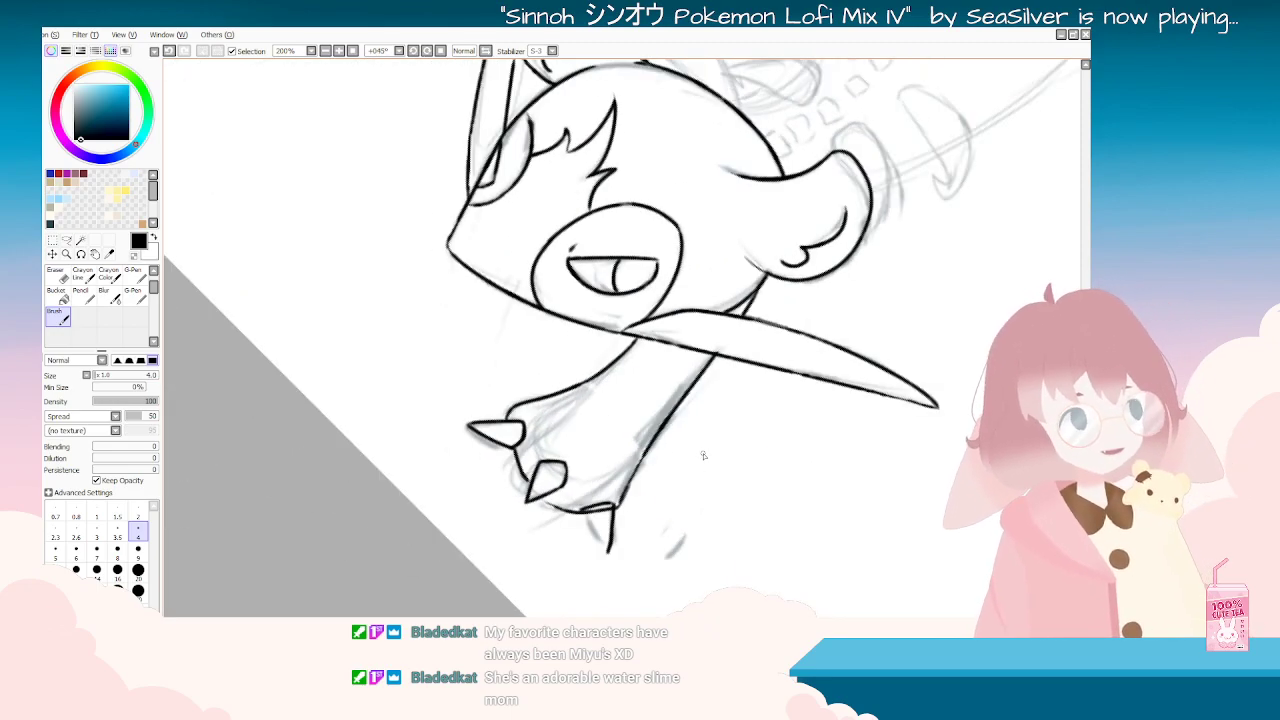
key(ctrl+z)
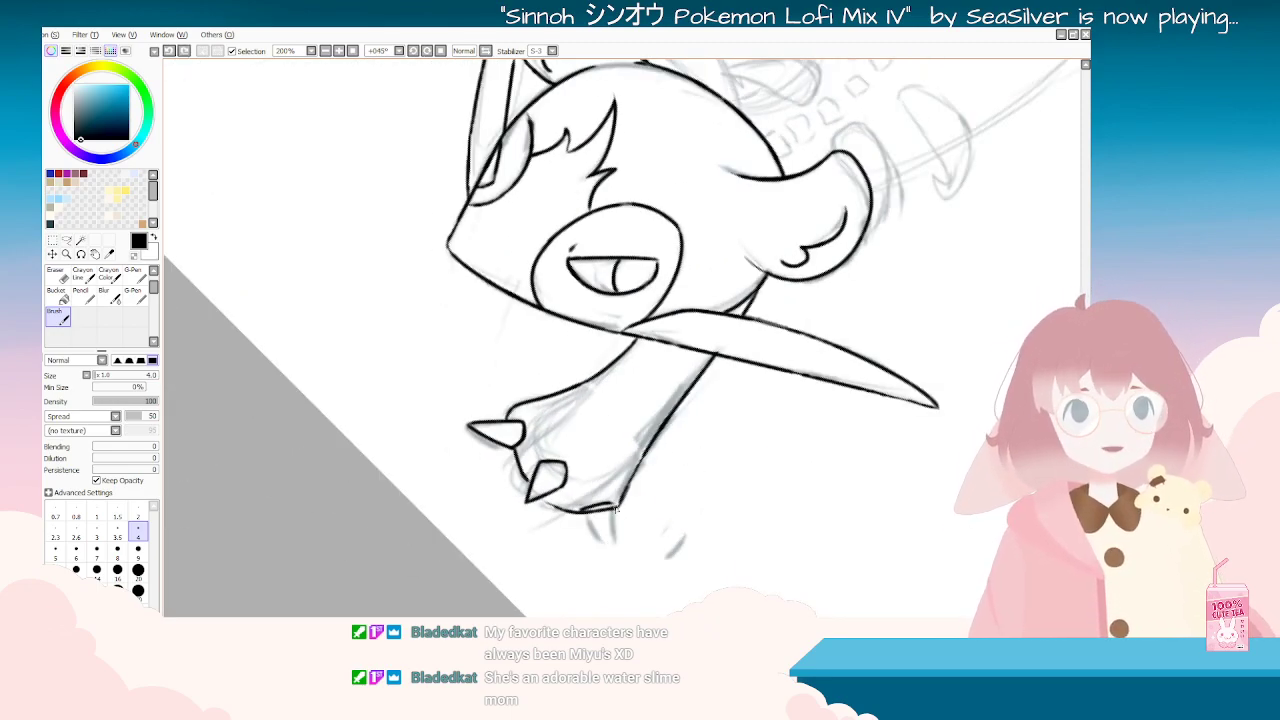
drag(614, 507, 616, 560)
key(ctrl+z)
mouse_move(613, 506)
mouse_down()
mouse_move(614, 547)
mouse_move(604, 540)
mouse_up()
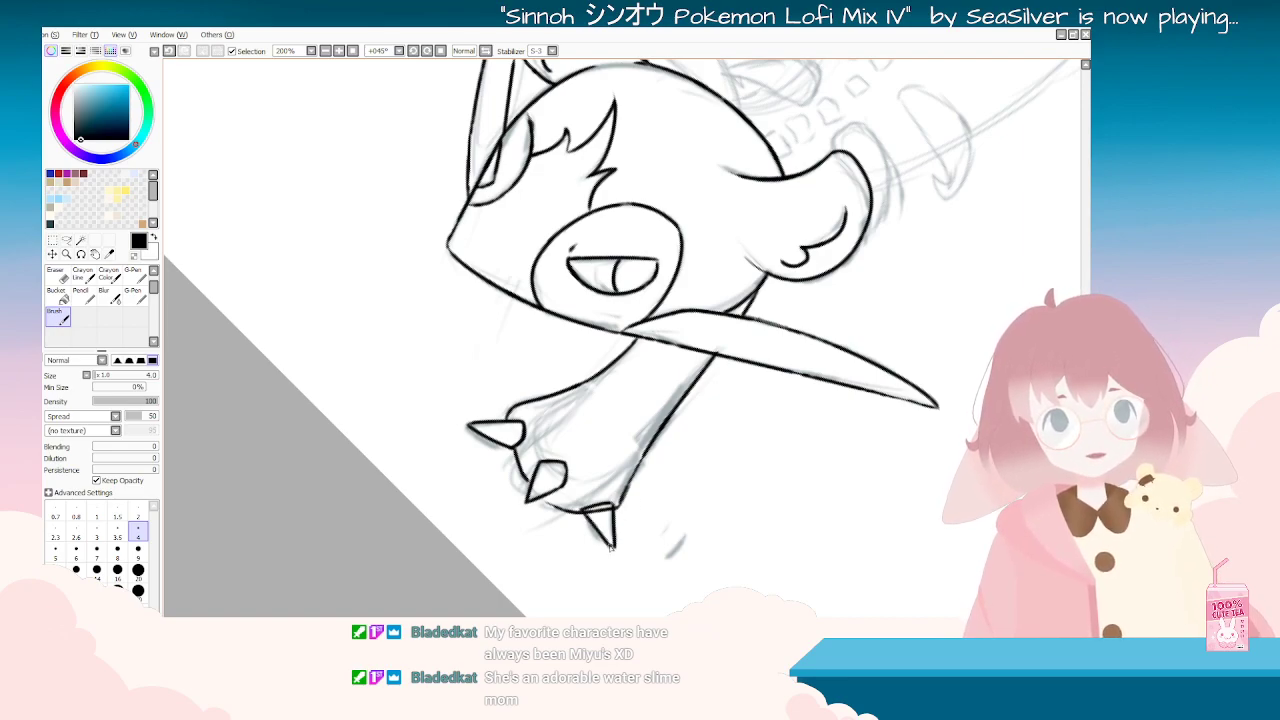
Step: Clean up the doubled line at the base of the outer claw with the size 9 Eraser
mouse_move(515, 575)
mouse_down()
mouse_move(805, 523)
mouse_move(882, 348)
mouse_up()
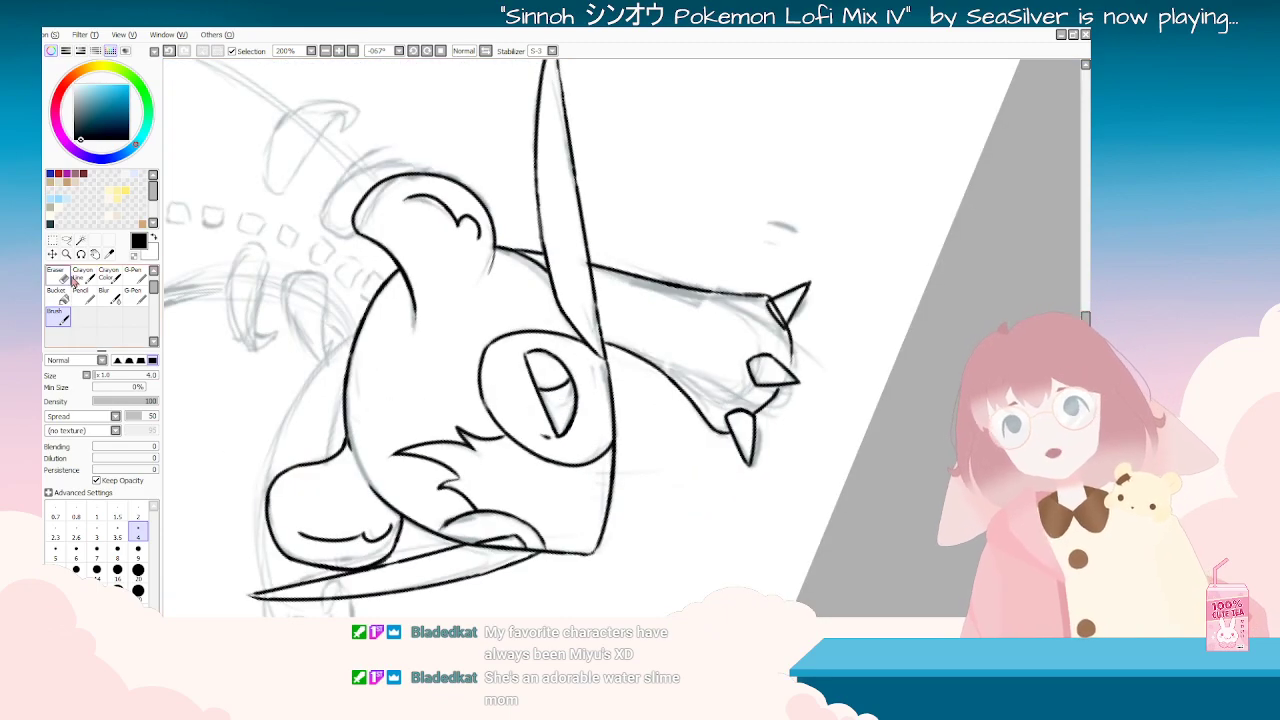
click(58, 276)
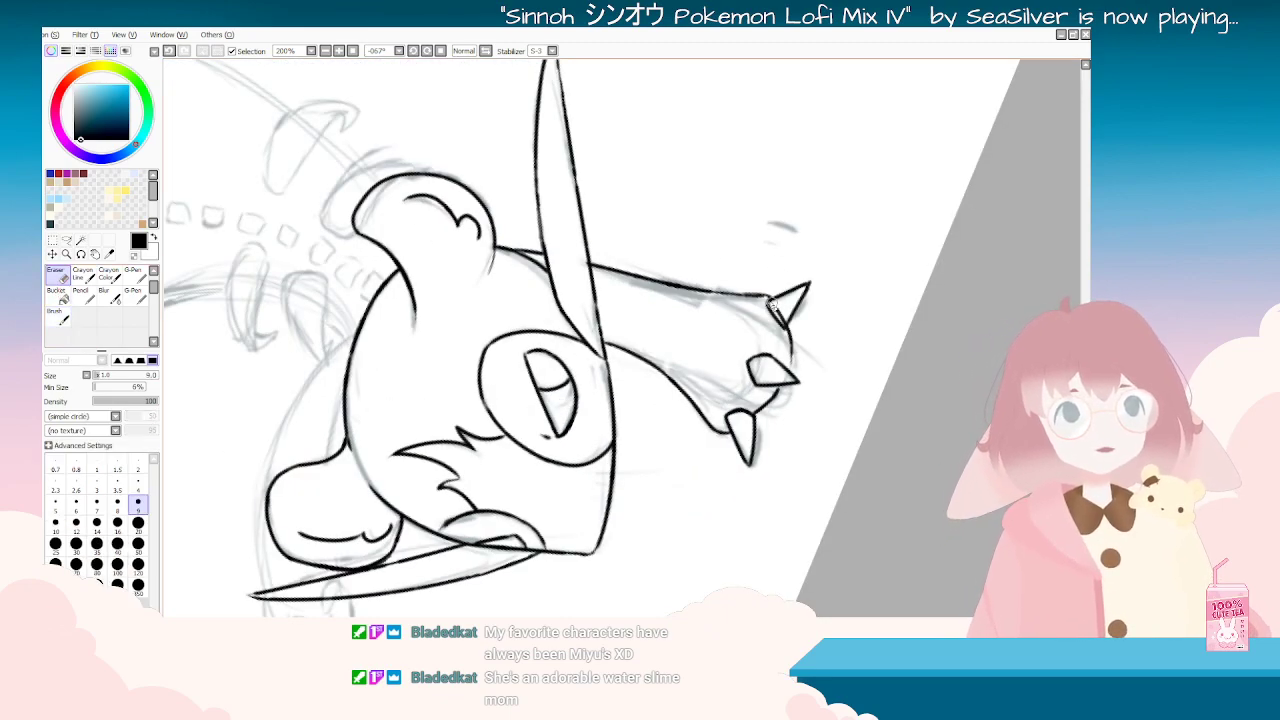
mouse_move(784, 325)
mouse_down()
mouse_move(773, 395)
mouse_move(623, 489)
mouse_move(773, 325)
mouse_up()
Step: Hide the sketch and close the gaps in the paw outline around the claws with the size 4 Brush
scroll(622, 489, down, 4)
drag(701, 468, 622, 490)
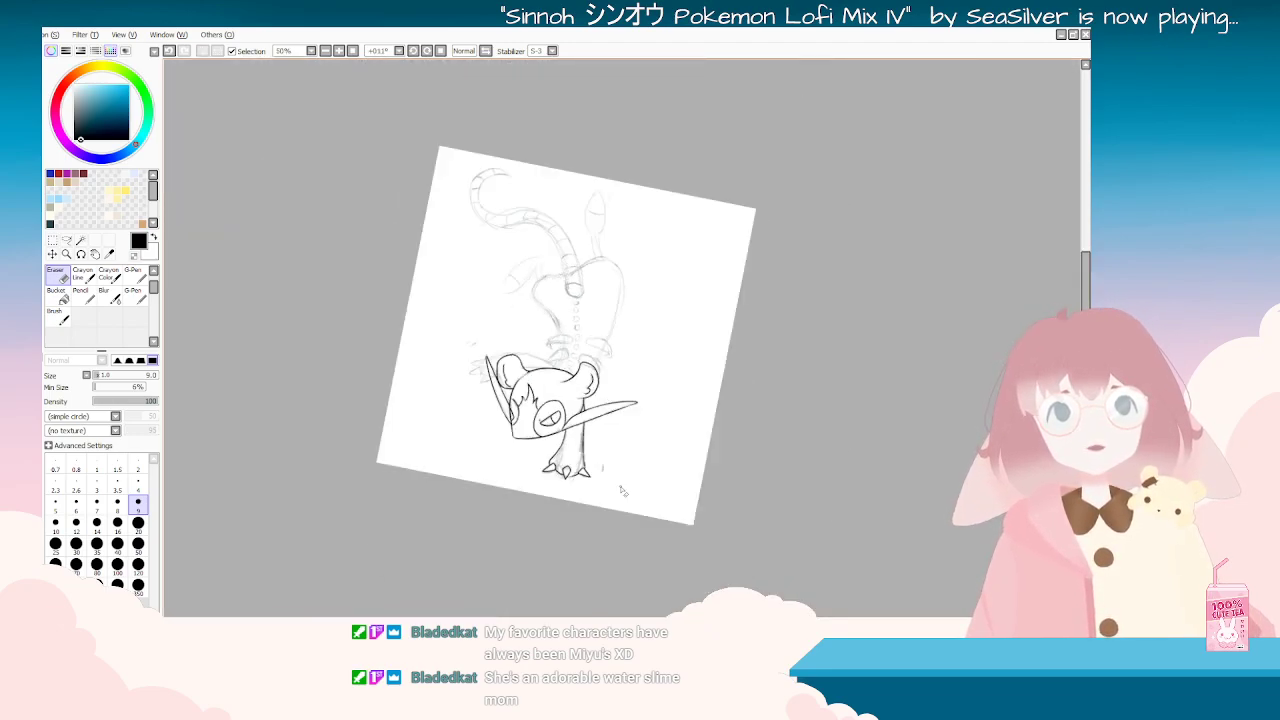
key(Delete)
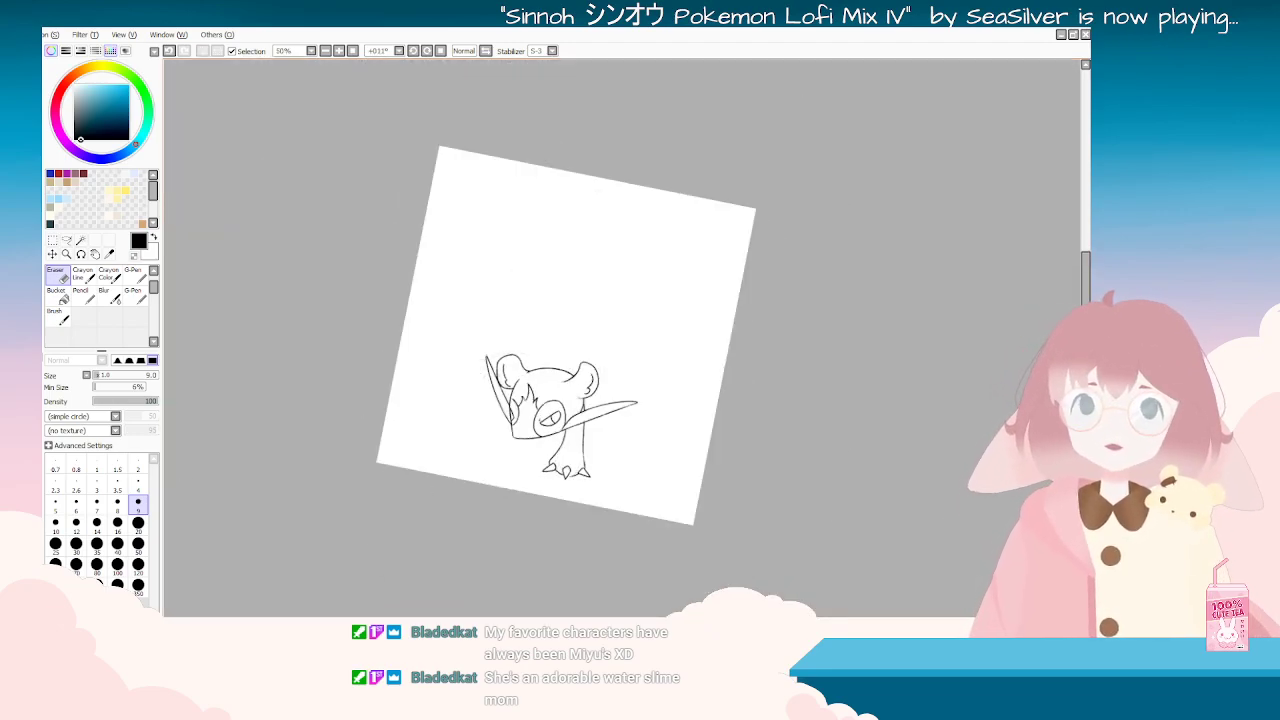
scroll(614, 482, up, 6)
mouse_move(500, 508)
mouse_down()
mouse_move(414, 497)
mouse_move(270, 340)
mouse_up()
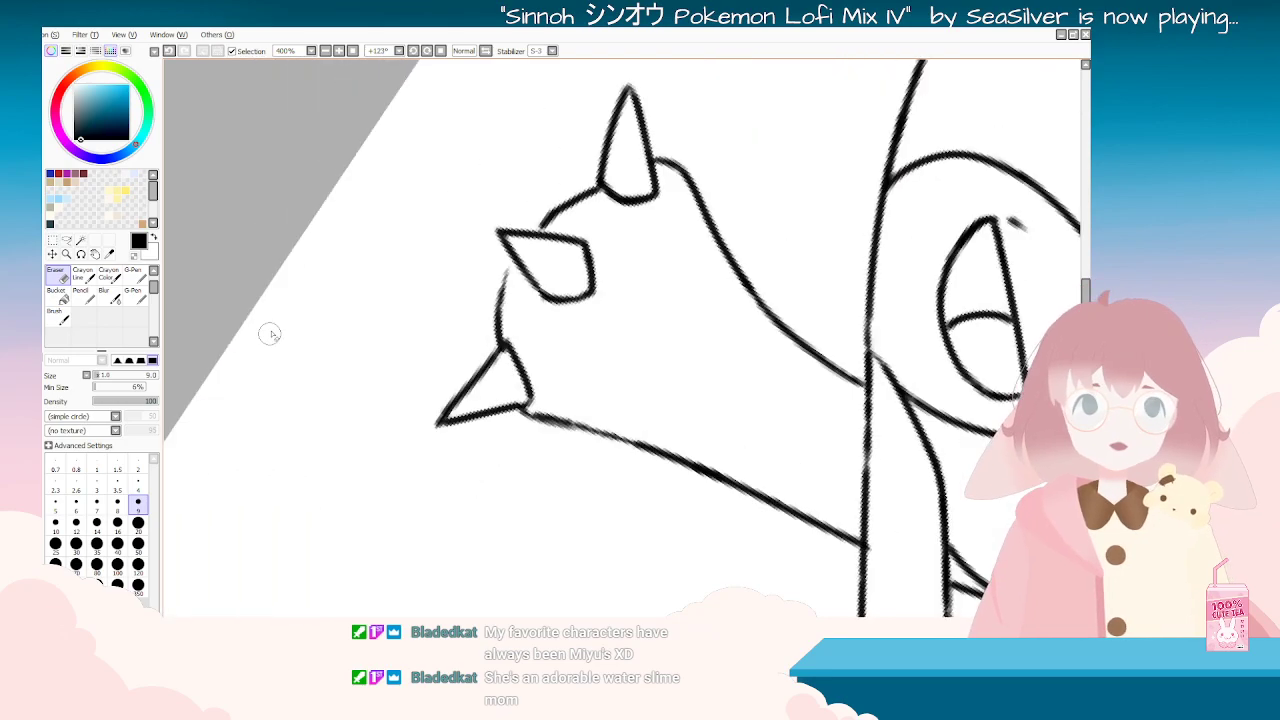
click(58, 315)
mouse_move(514, 261)
mouse_down()
mouse_move(503, 347)
mouse_move(499, 299)
mouse_move(499, 320)
mouse_up()
key(ctrl+z)
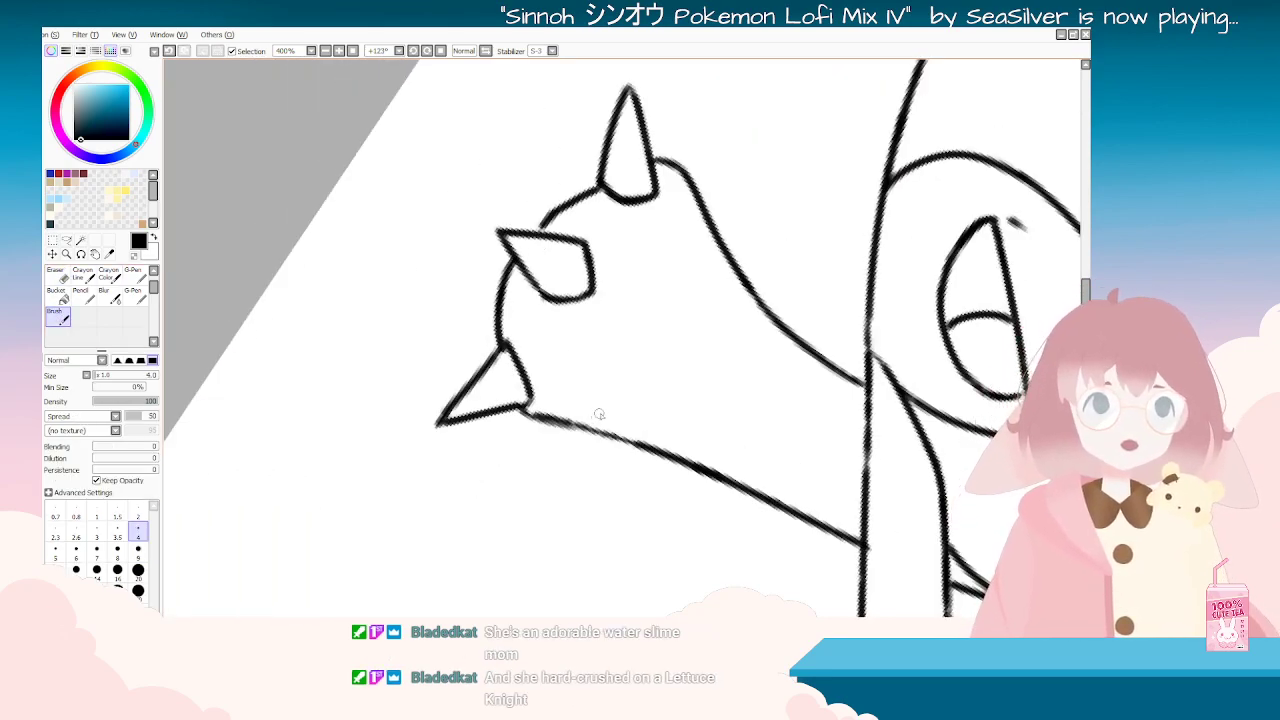
drag(595, 415, 723, 343)
drag(698, 290, 716, 398)
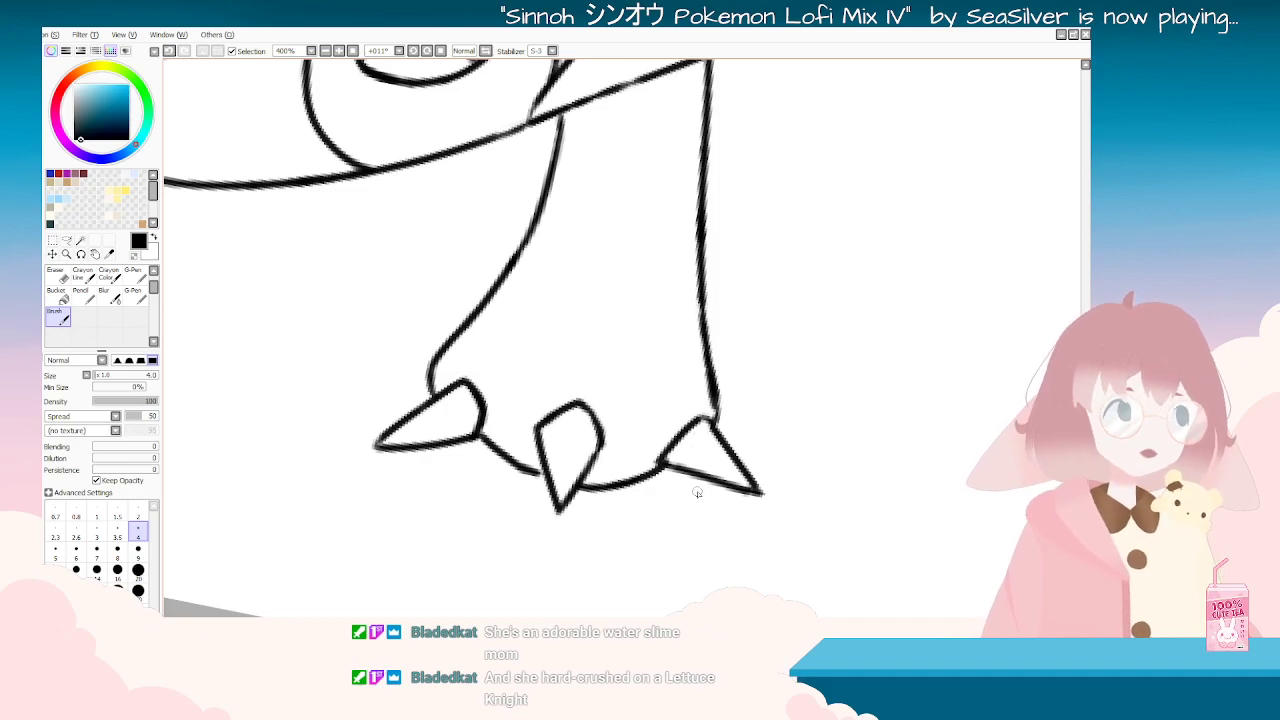
Step: Examine the inked head and clawed front leg without the sketch at different zooms and canvas rotations
key(Delete)
key(Delete)
key(Delete)
scroll(697, 493, down, 4)
key(Home)
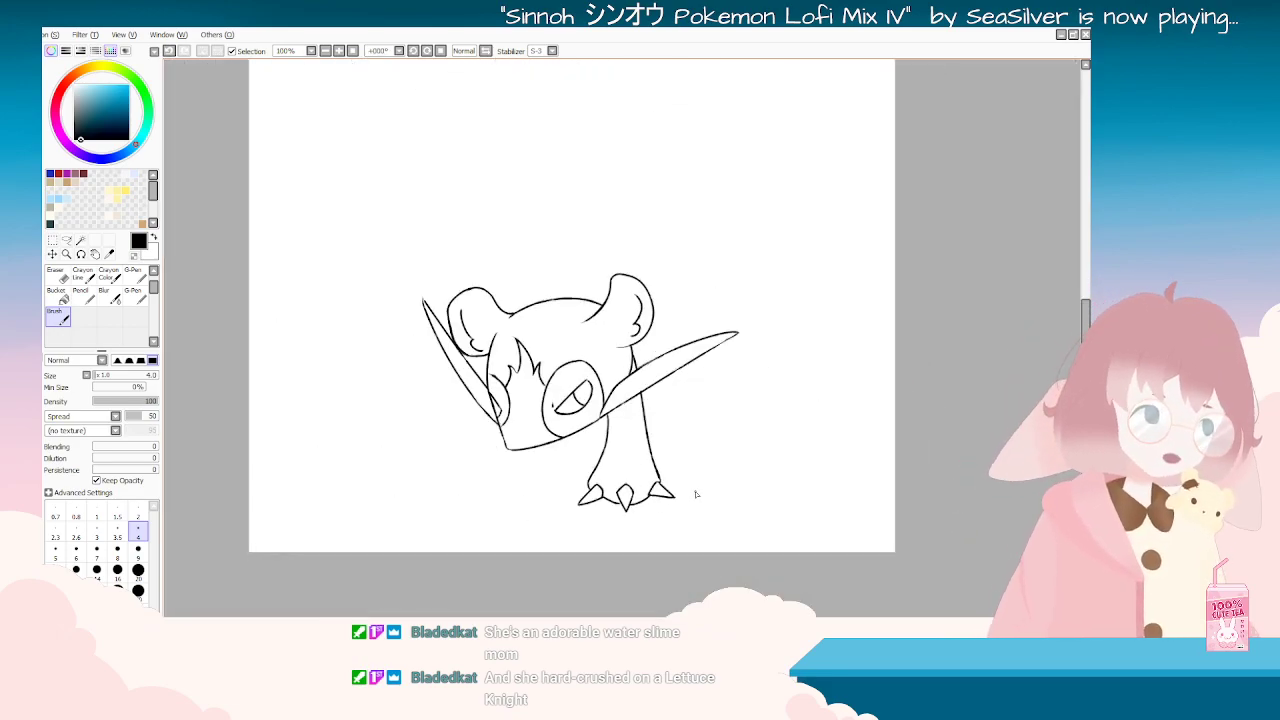
scroll(696, 494, down, 3)
scroll(626, 464, up, 3)
key(End)
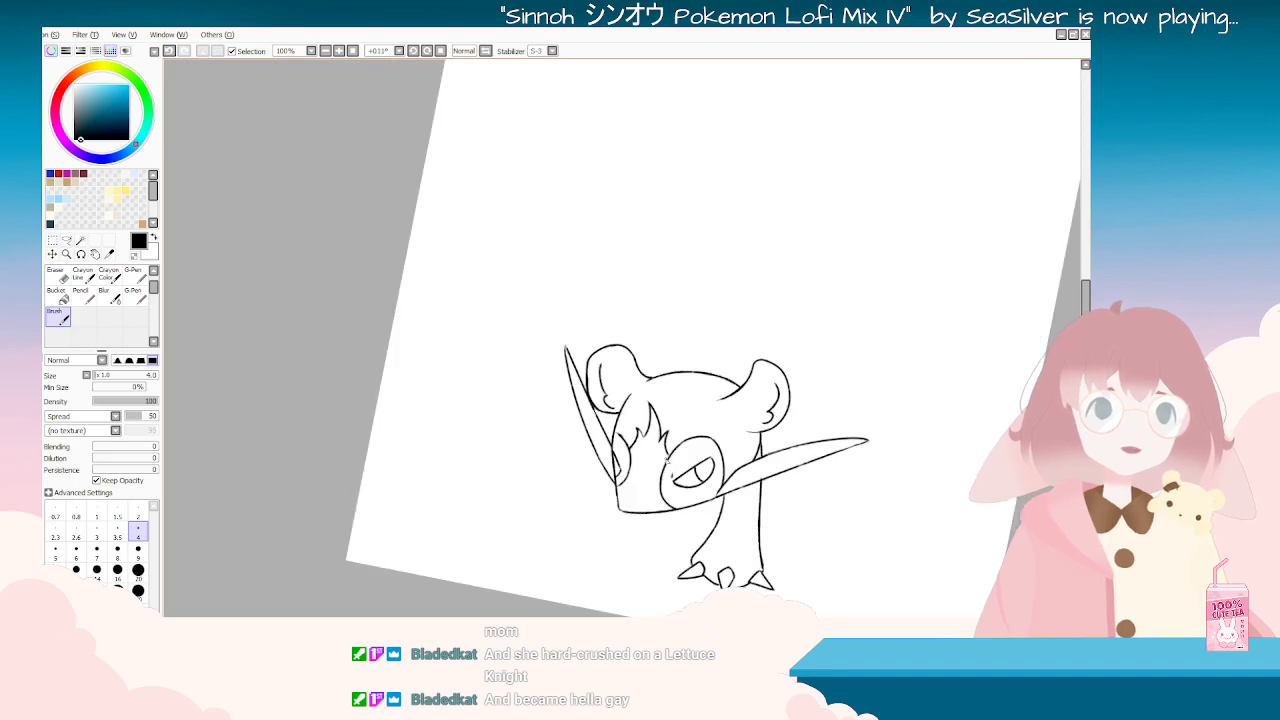
key(End)
key(End)
key(End)
key(End)
key(End)
key(End)
key(End)
key(End)
key(End)
key(End)
key(End)
key(End)
key(End)
key(End)
key(End)
key(End)
key(End)
key(End)
key(End)
key(End)
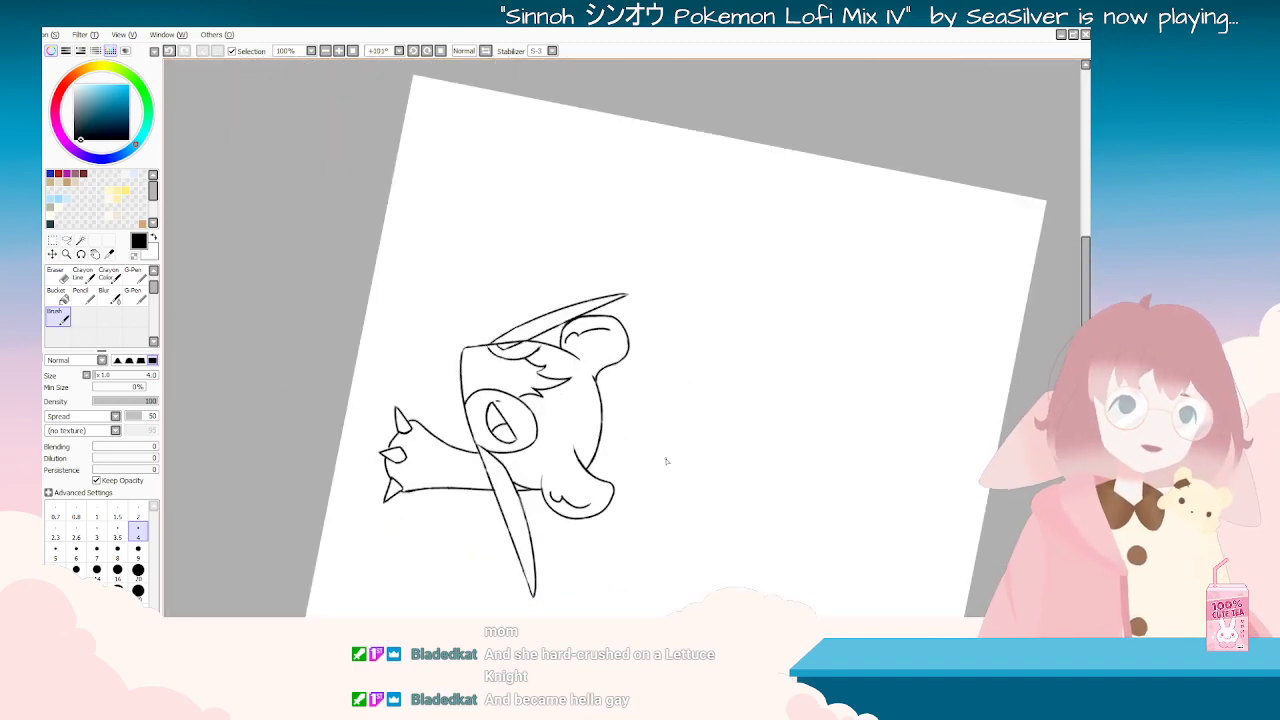
key(Delete)
key(Delete)
key(Delete)
key(Delete)
key(Delete)
key(Delete)
key(Delete)
key(Delete)
key(Delete)
key(Delete)
key(Delete)
key(Home)
scroll(851, 534, up, 1)
key(Delete)
key(Home)
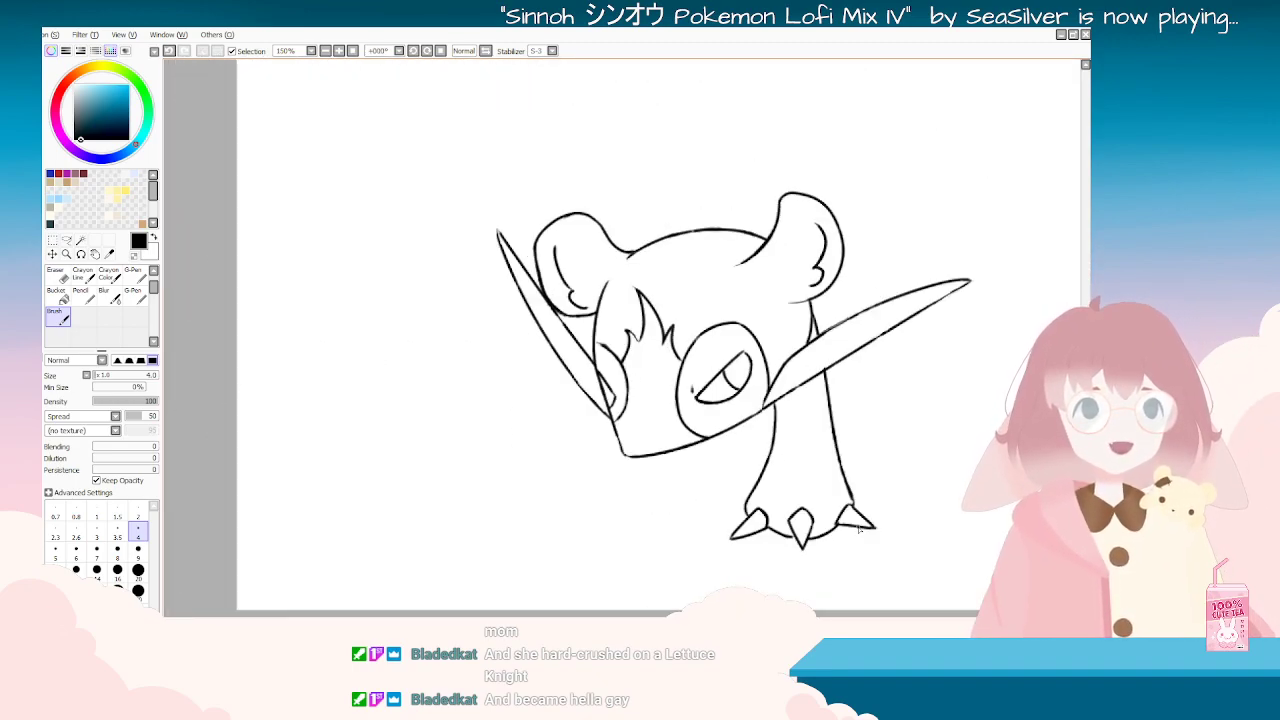
scroll(858, 528, down, 3)
scroll(872, 498, up, 1)
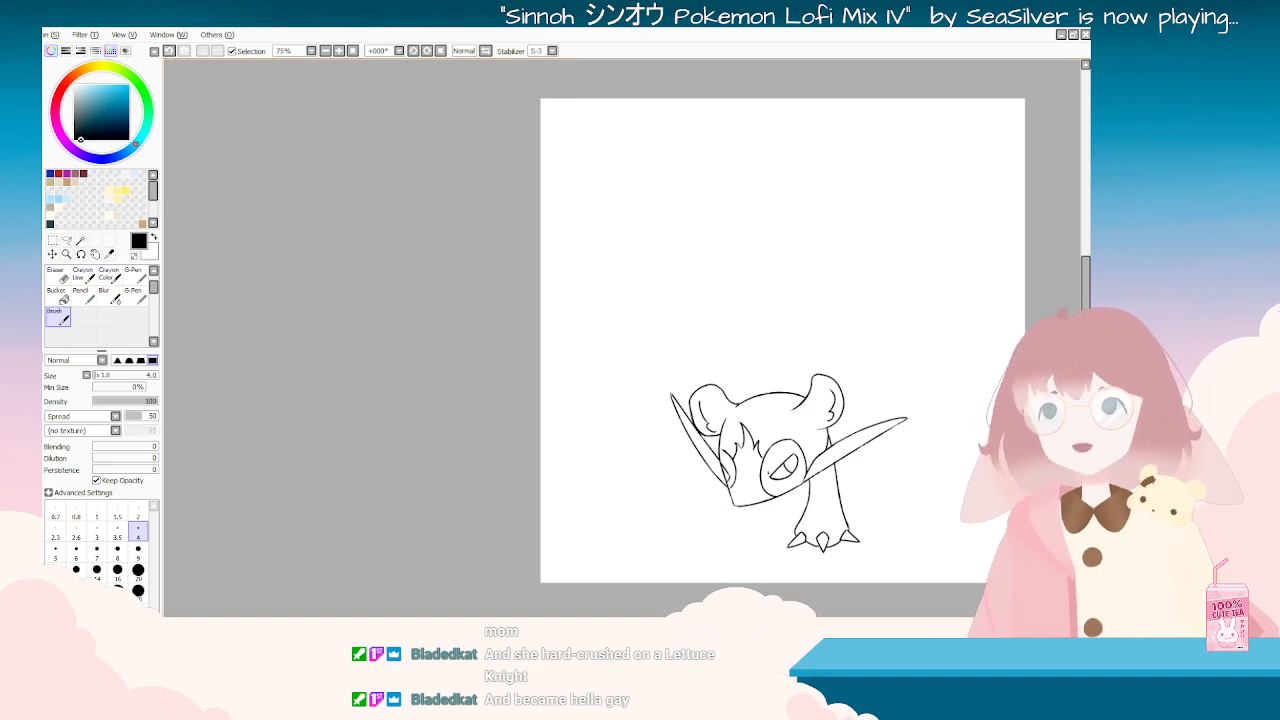
Step: Show the sketch again and examine the uninked far front paw with the canvas turned
scroll(750, 433, up, 2)
key(Delete)
key(Delete)
key(Delete)
key(Delete)
key(Delete)
key(Delete)
key(Delete)
key(Delete)
key(Delete)
key(Delete)
key(Delete)
key(Delete)
key(Delete)
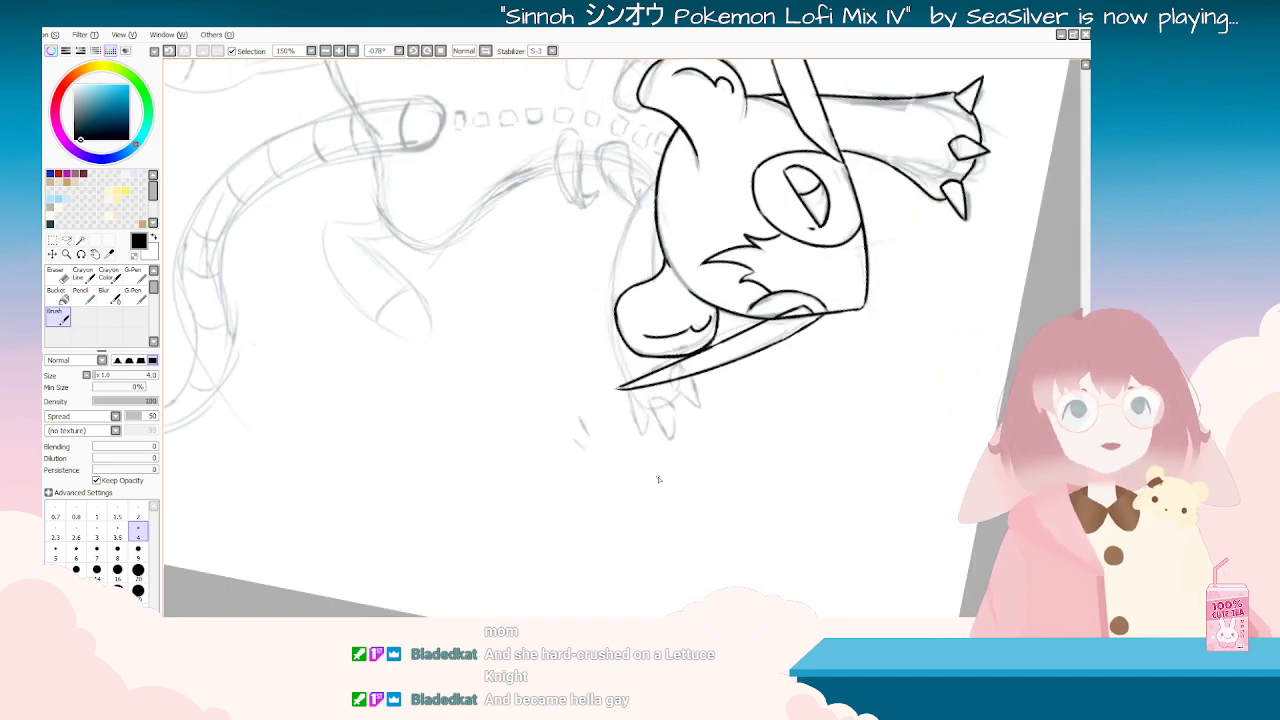
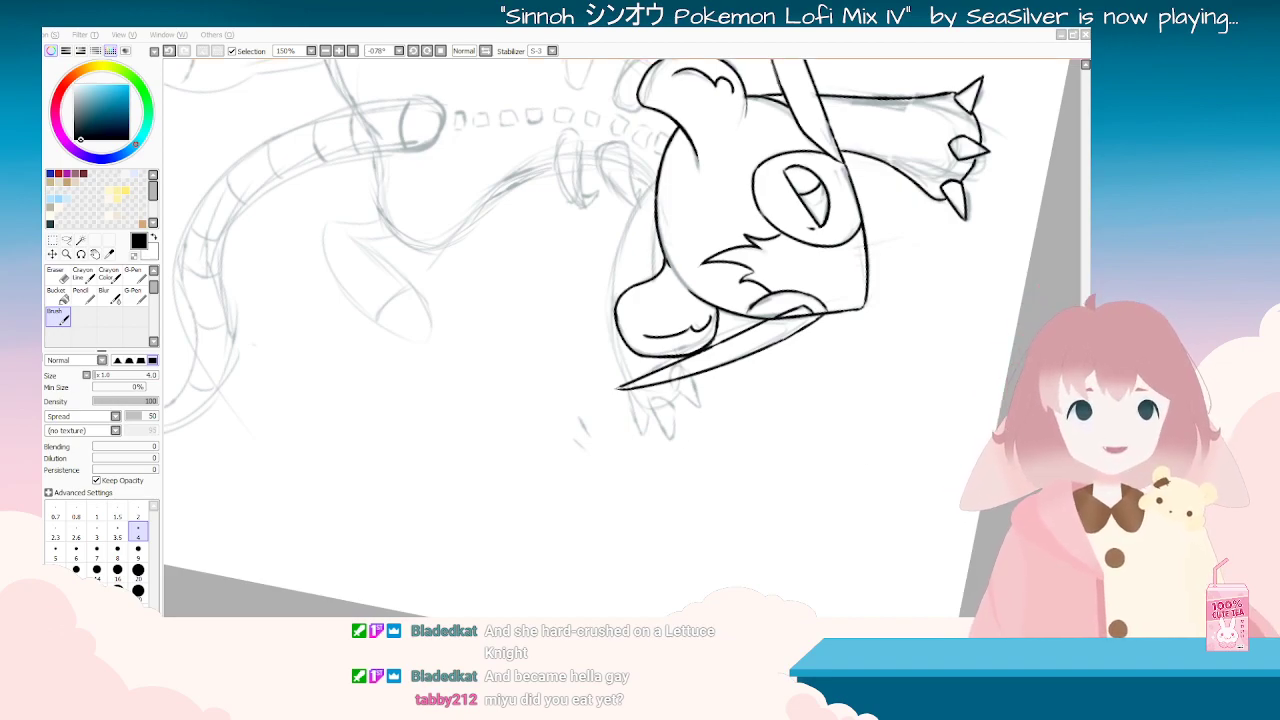
Step: Ink the short inner edge of the far front leg between the head and the ear with the size 4 Brush
key(End)
key(End)
key(End)
key(End)
key(End)
key(End)
scroll(930, 580, down, 5)
scroll(878, 566, up, 5)
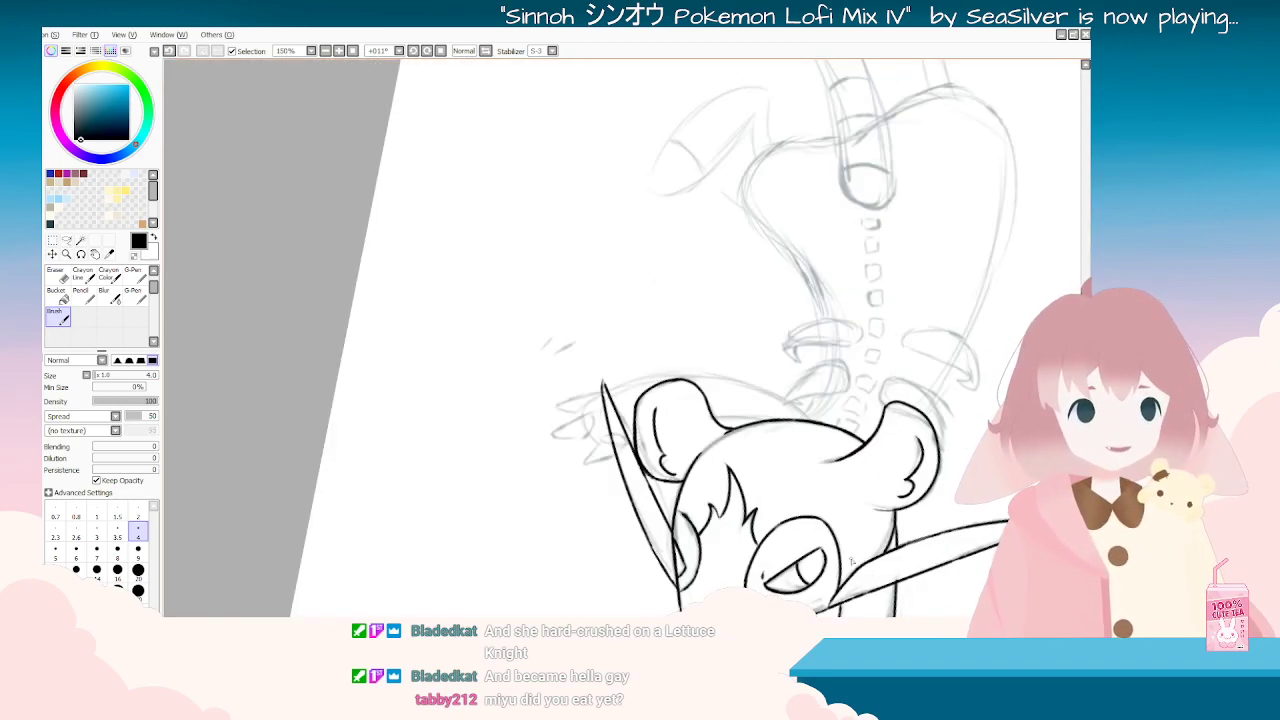
scroll(665, 478, up, 4)
key(Delete)
key(Delete)
key(Delete)
key(Delete)
key(Delete)
key(Delete)
scroll(655, 263, down, 2)
key(End)
key(End)
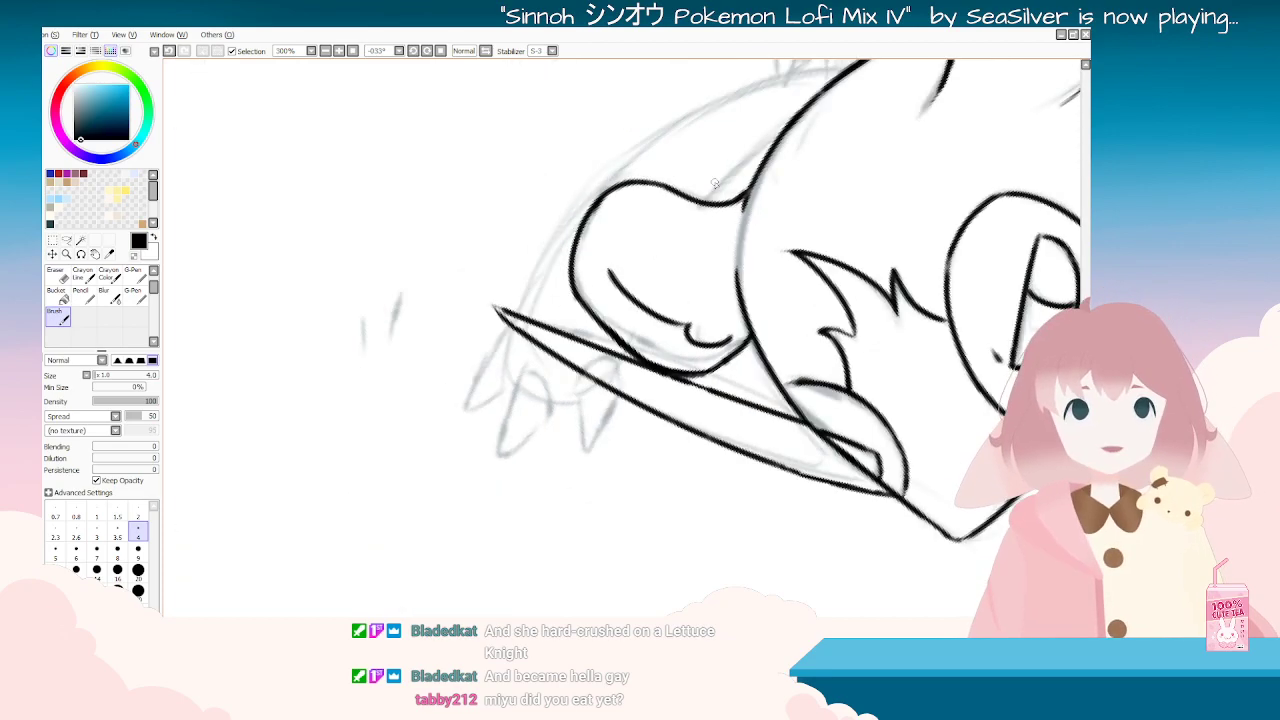
scroll(784, 181, up, 1)
drag(784, 181, 784, 453)
key(Delete)
key(Delete)
key(Delete)
key(Delete)
key(Delete)
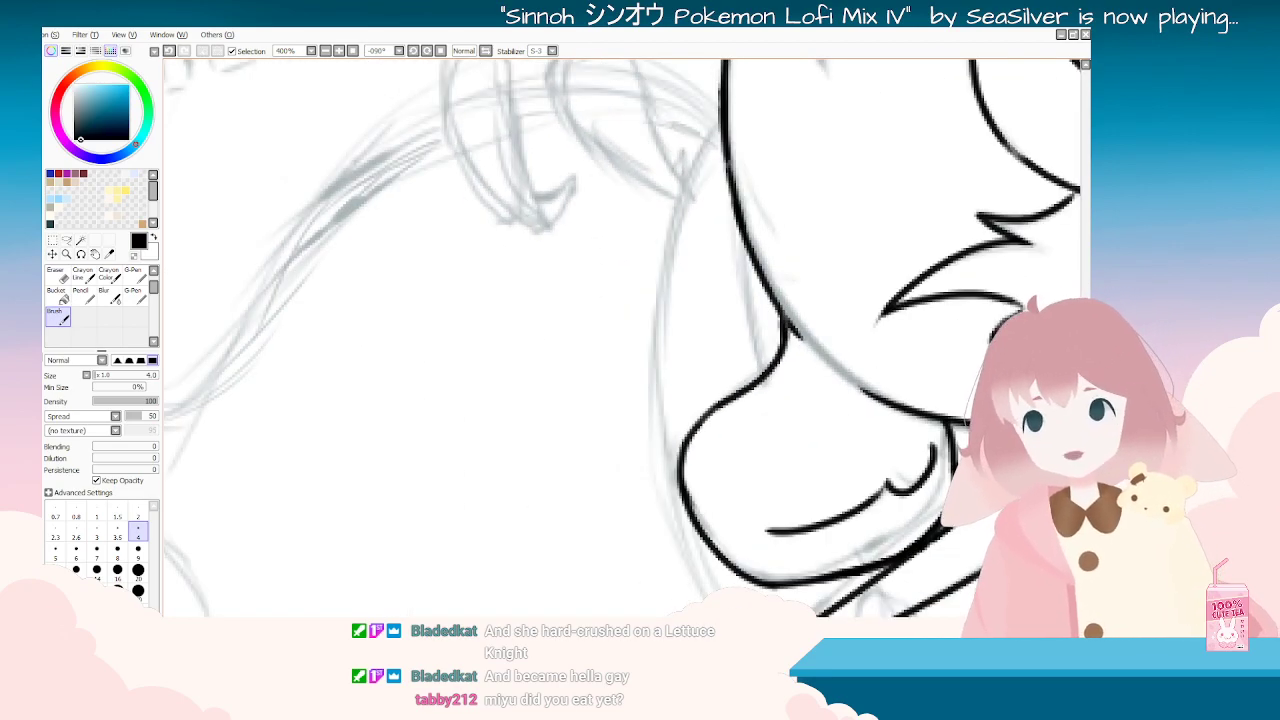
drag(745, 232, 770, 366)
key(ctrl+z)
drag(742, 236, 762, 372)
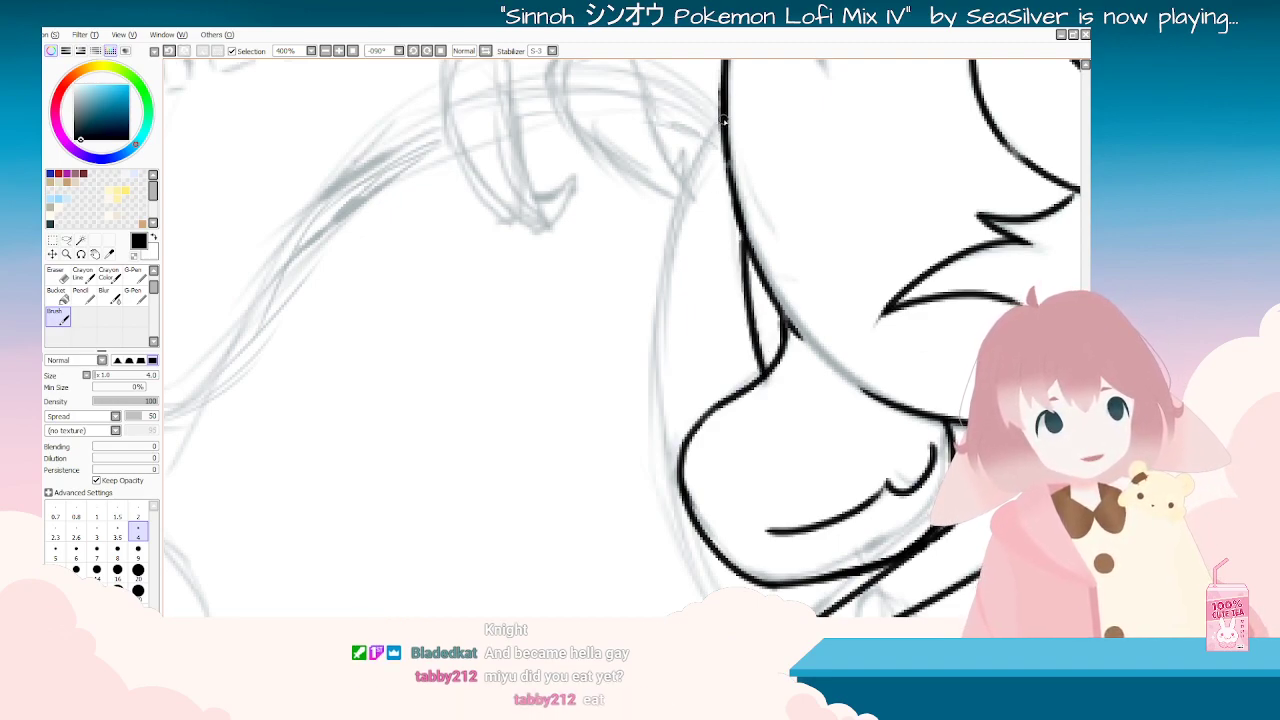
Step: Ink the outer edge of the far front leg from the top of the head around the outside of the ear
drag(722, 122, 652, 338)
key(End)
key(End)
key(End)
key(End)
key(End)
key(End)
key(End)
key(End)
key(End)
key(End)
key(End)
key(End)
key(End)
key(End)
key(End)
key(End)
key(End)
key(End)
key(End)
key(End)
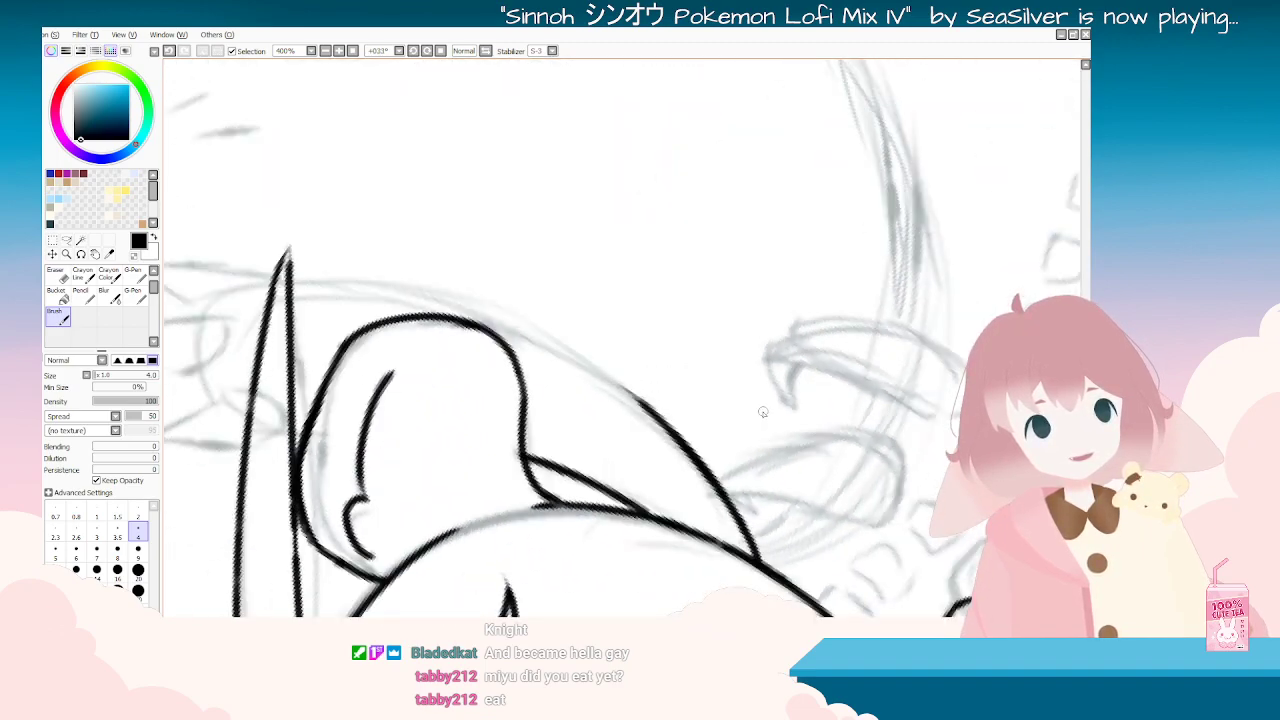
drag(654, 285, 666, 482)
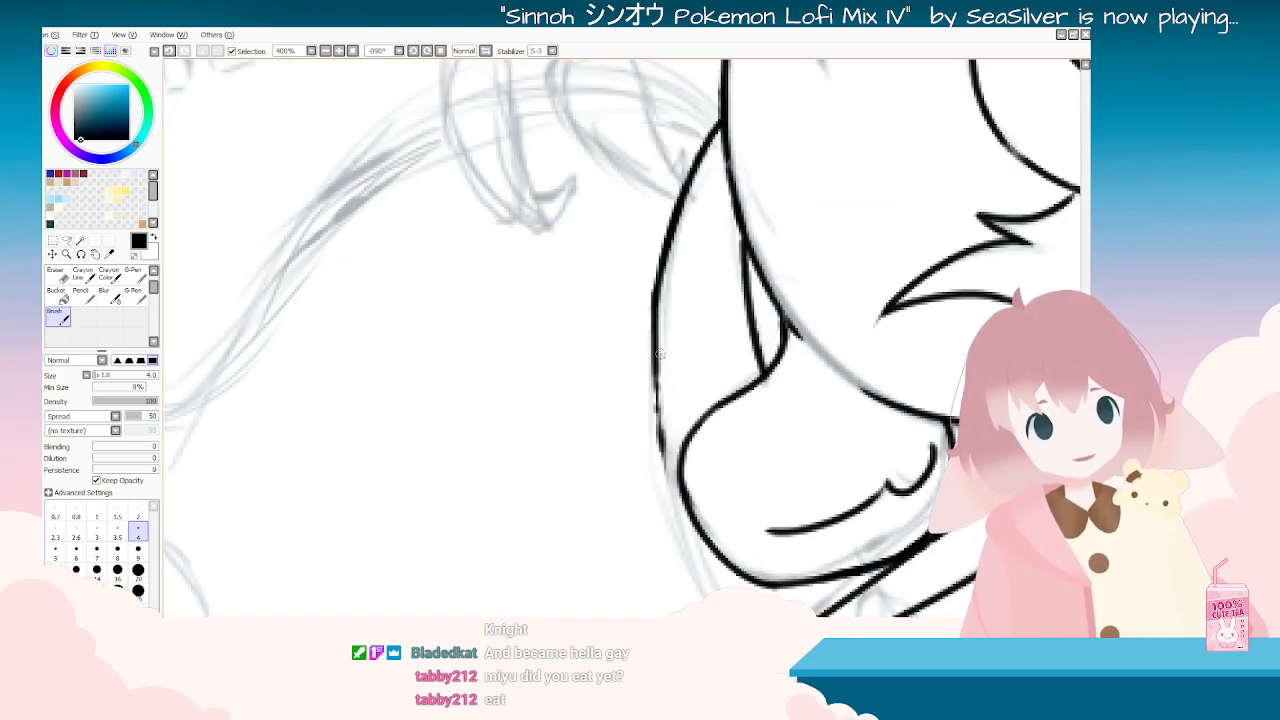
drag(656, 366, 667, 482)
key(ctrl+z)
drag(656, 374, 673, 495)
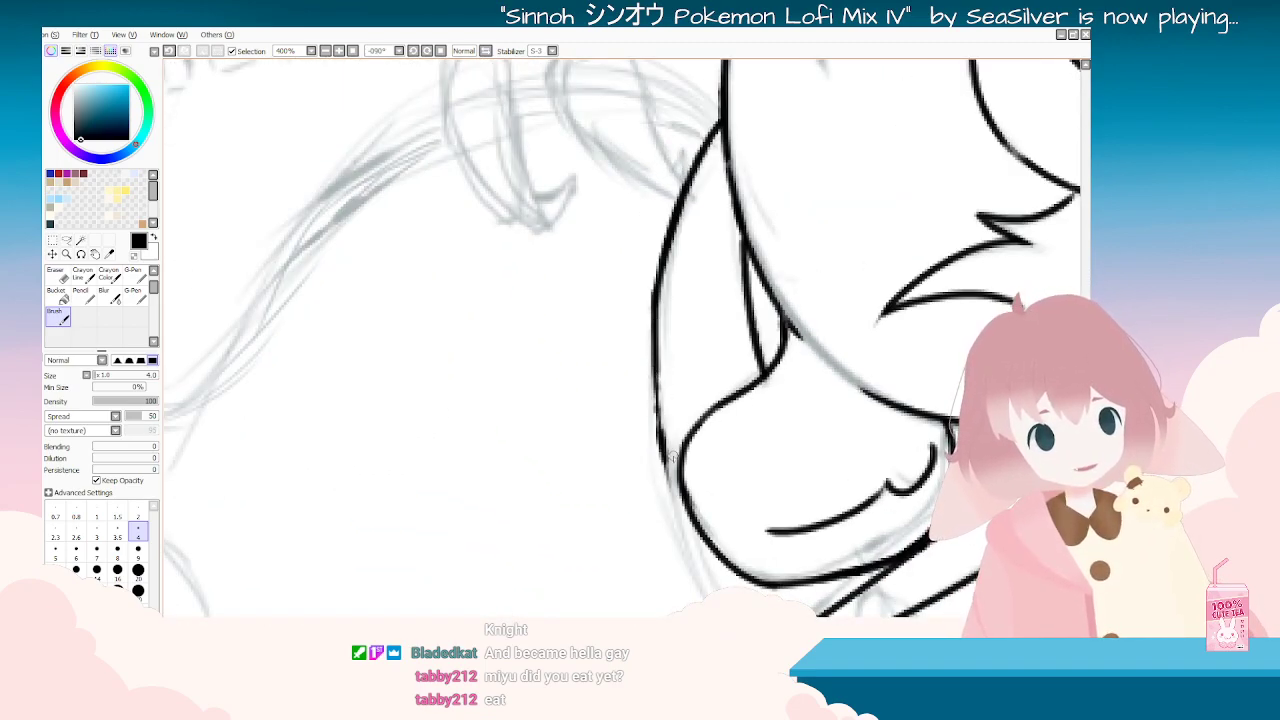
Step: Extend the far front leg's outer line down past the pointed tip of the cheek spike to the paw
key(End)
key(End)
key(End)
scroll(642, 468, down, 3)
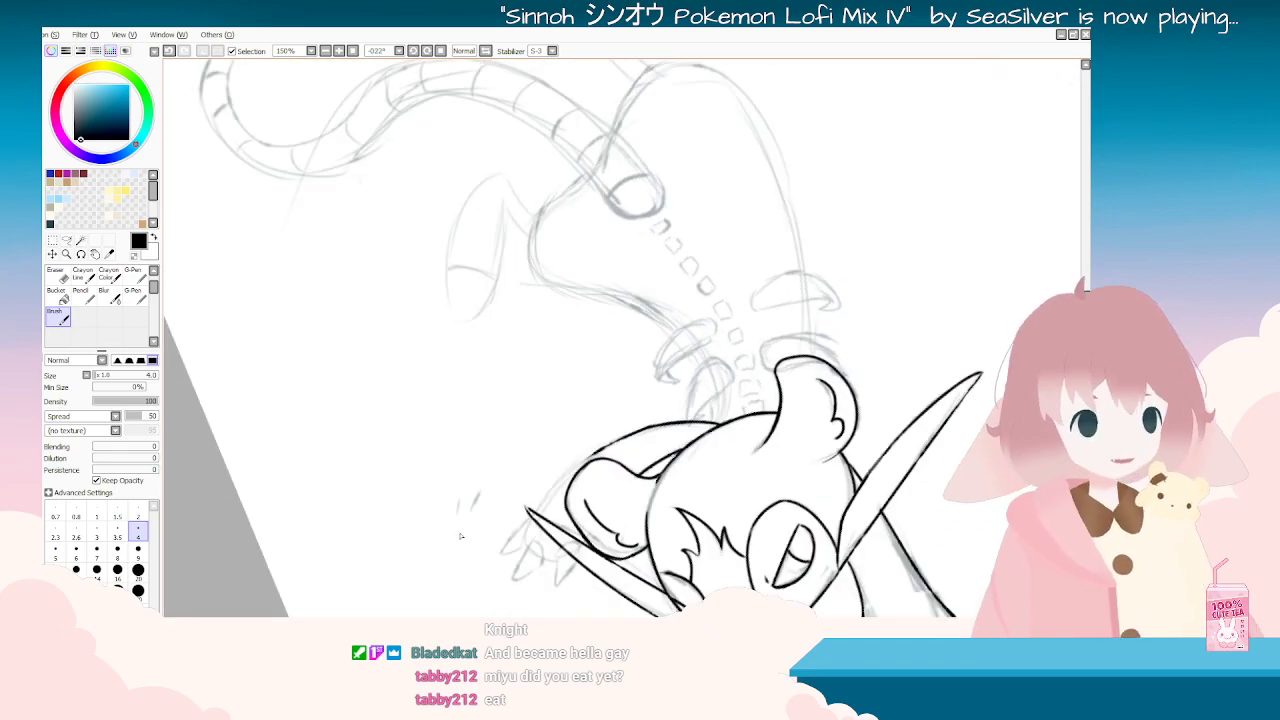
scroll(529, 543, up, 3)
key(Delete)
key(Delete)
key(Delete)
drag(668, 245, 618, 478)
key(ctrl+z)
mouse_move(670, 242)
mouse_down()
mouse_move(626, 502)
mouse_move(648, 578)
mouse_up()
key(ctrl+z)
drag(622, 494, 652, 580)
key(ctrl+z)
drag(620, 492, 652, 568)
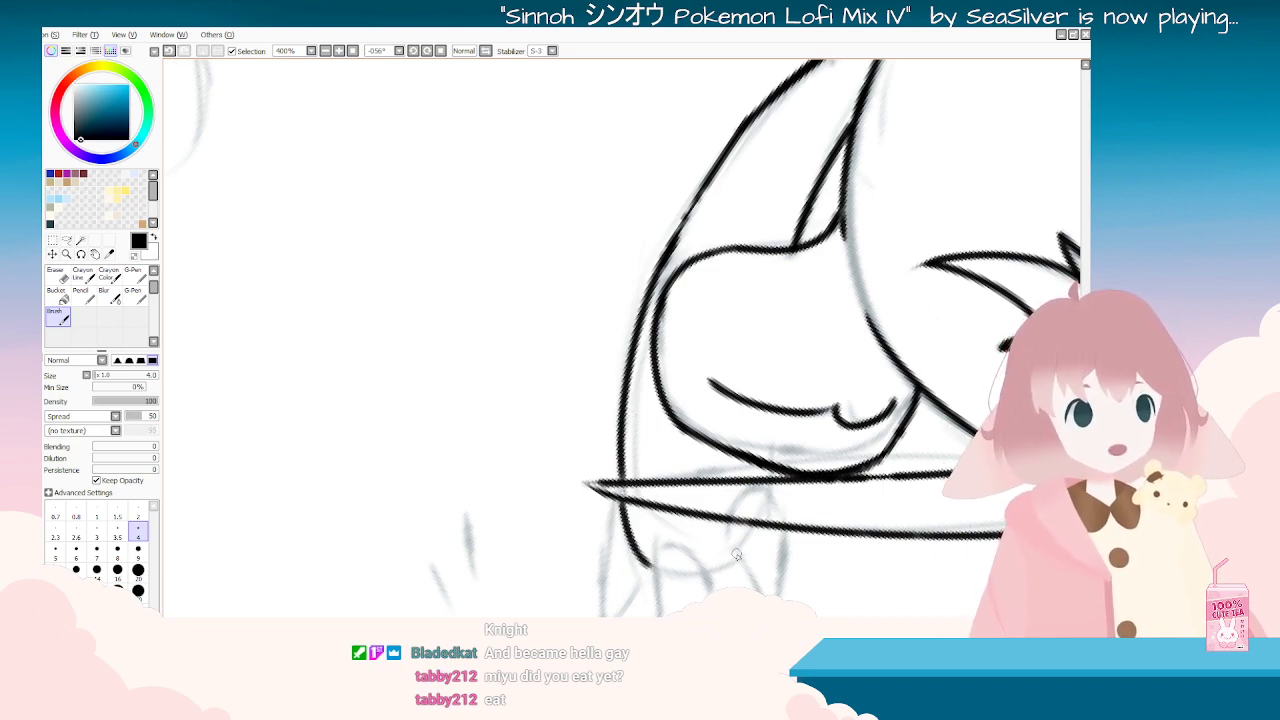
Step: Ink the curved toe edge of the far paw and the short line joining it to the next claw
drag(738, 559, 712, 572)
mouse_move(808, 340)
mouse_down()
mouse_move(749, 526)
mouse_move(596, 497)
mouse_move(630, 517)
mouse_up()
key(ctrl+z)
mouse_move(772, 536)
mouse_down()
mouse_move(752, 544)
mouse_move(760, 563)
mouse_up()
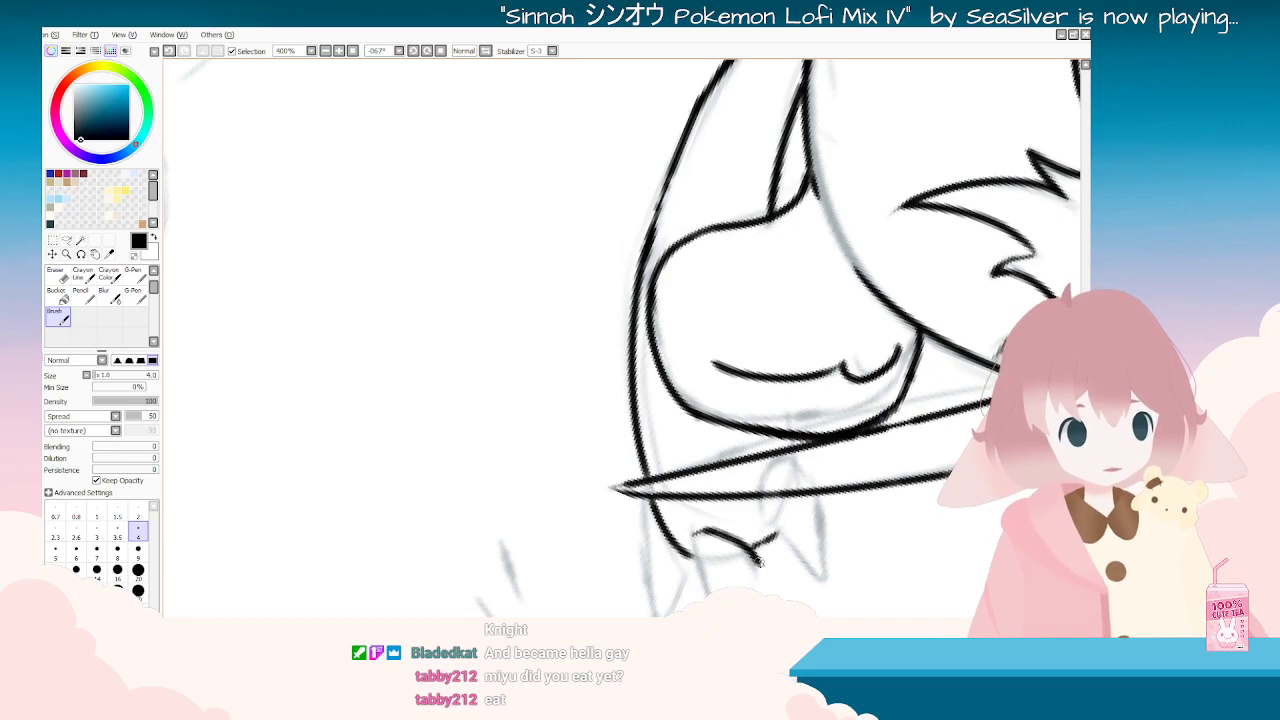
Step: Ink the middle claw and the outermost claw of the far paw as pointed triangles over the sketch
drag(695, 537, 710, 595)
scroll(700, 400, down, 3)
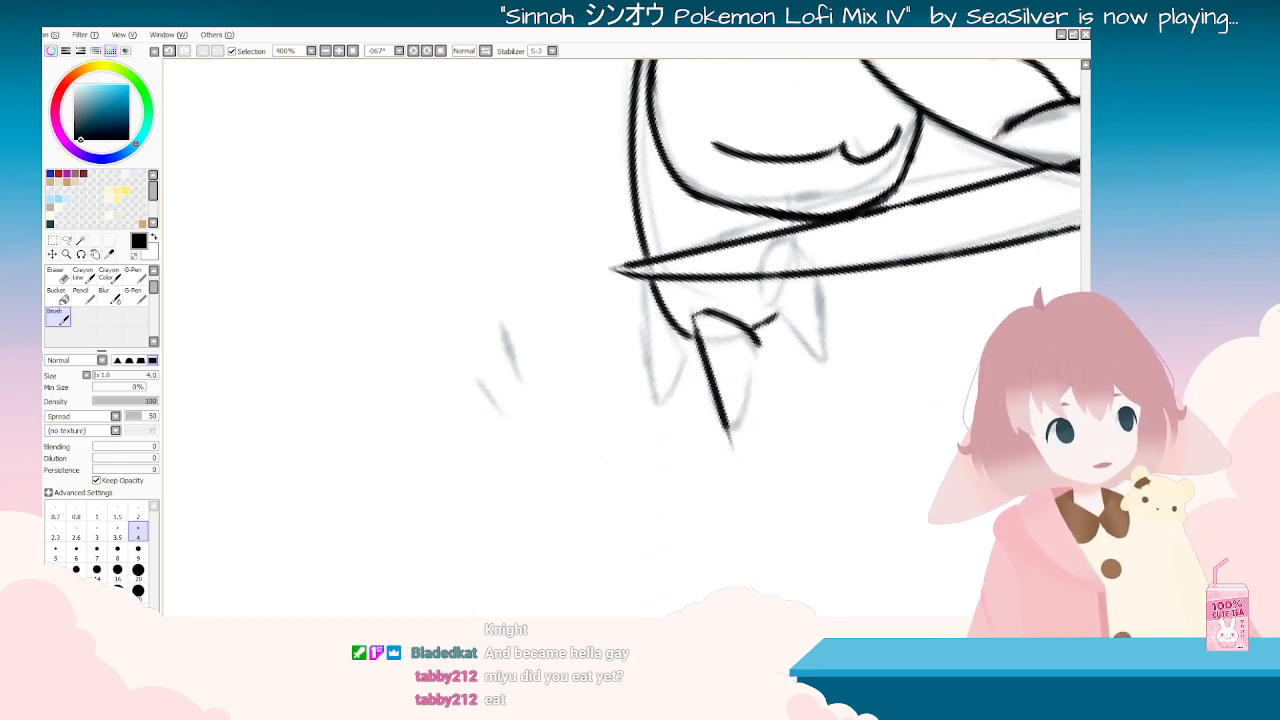
drag(760, 340, 736, 440)
key(ctrl+z)
drag(760, 340, 731, 438)
drag(645, 285, 661, 406)
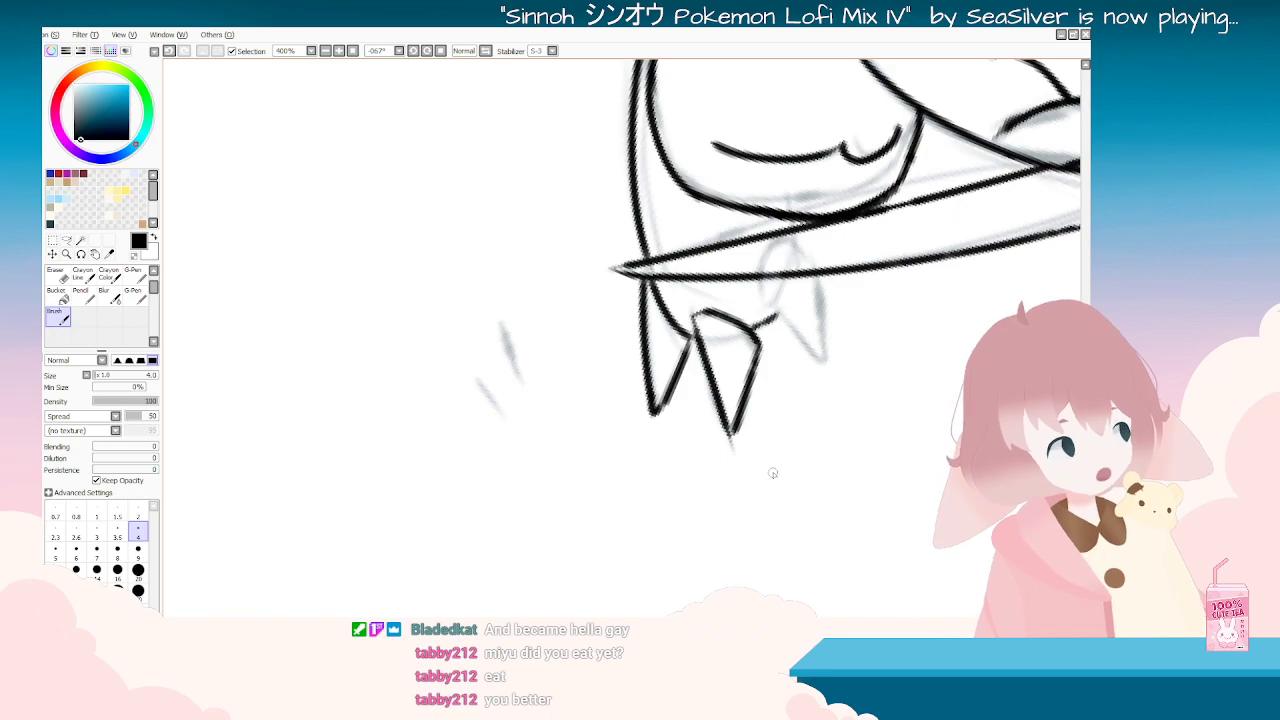
Step: Ink both sides of the far paw's remaining claw, next to the cheek spike
key(End)
key(End)
key(End)
key(End)
key(End)
key(End)
key(End)
key(End)
key(End)
key(End)
mouse_move(659, 372)
mouse_down()
mouse_move(641, 316)
mouse_move(582, 341)
mouse_up()
drag(772, 362, 778, 478)
key(ctrl+z)
drag(770, 364, 780, 476)
drag(830, 398, 784, 478)
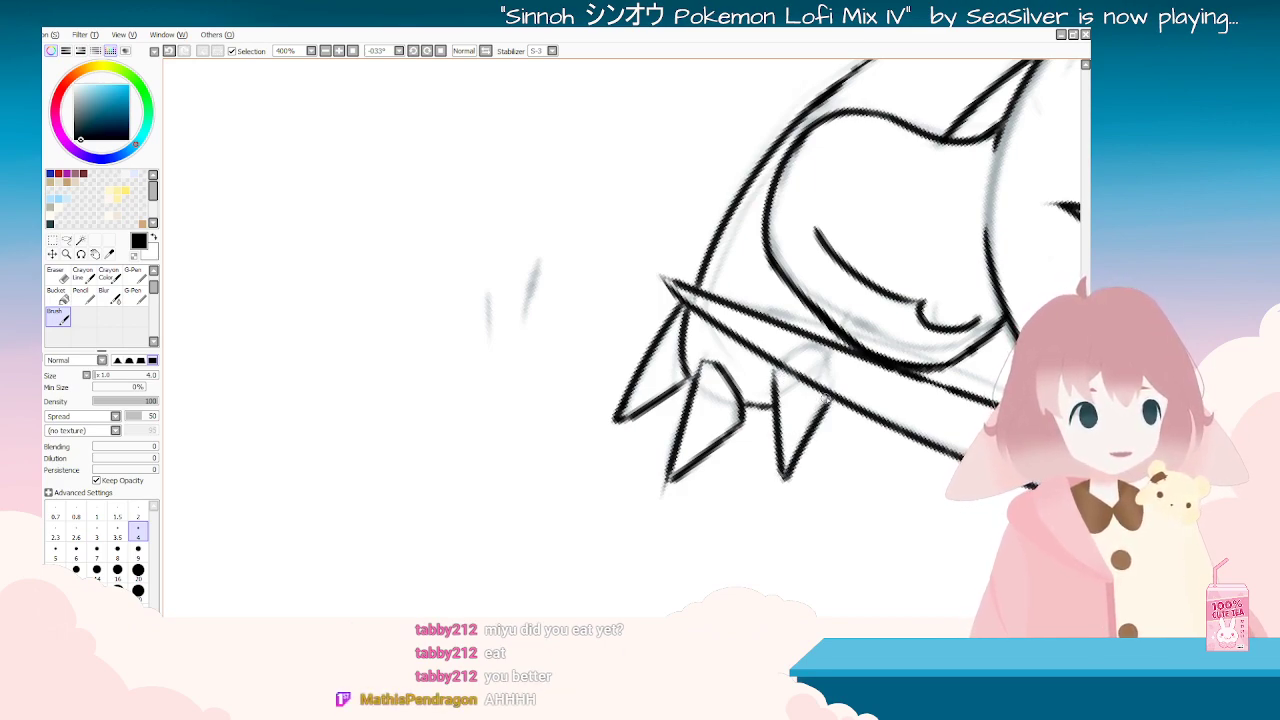
Step: Trim the overshooting line at the tip of the far paw's middle claw with the size 9 Eraser
click(61, 276)
key(Delete)
key(Delete)
key(Delete)
key(Delete)
key(Delete)
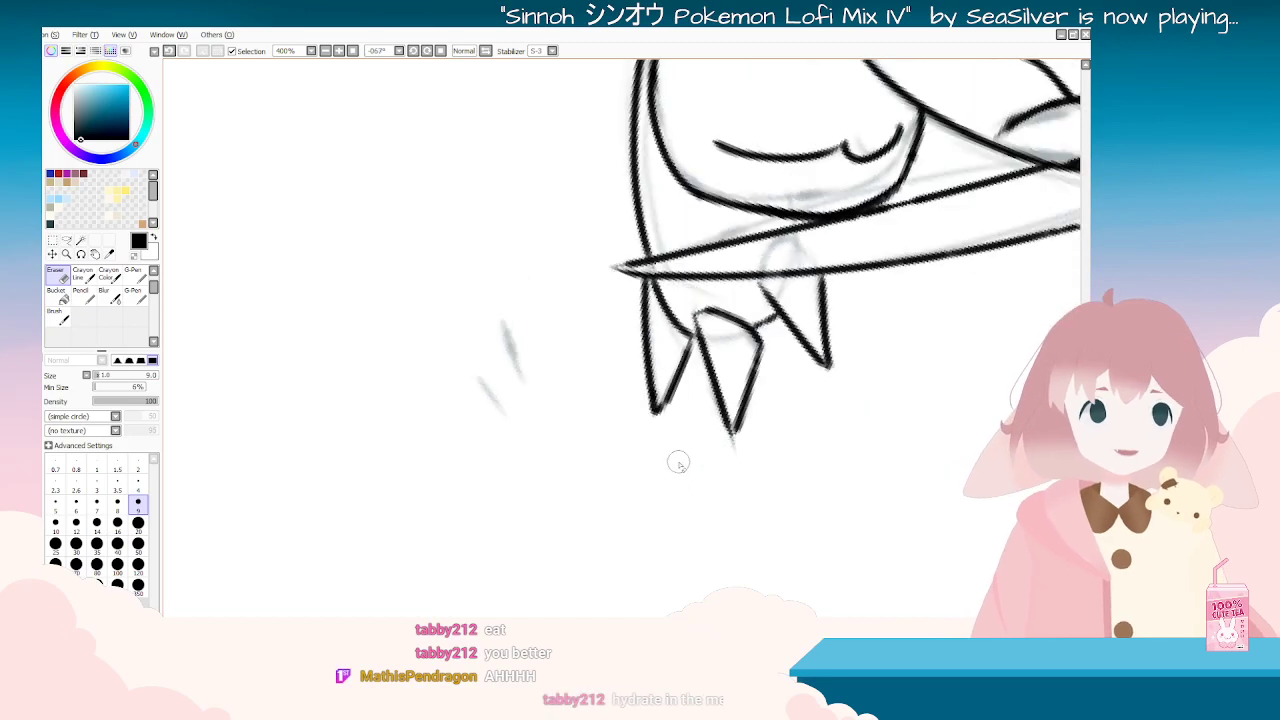
drag(775, 384, 749, 397)
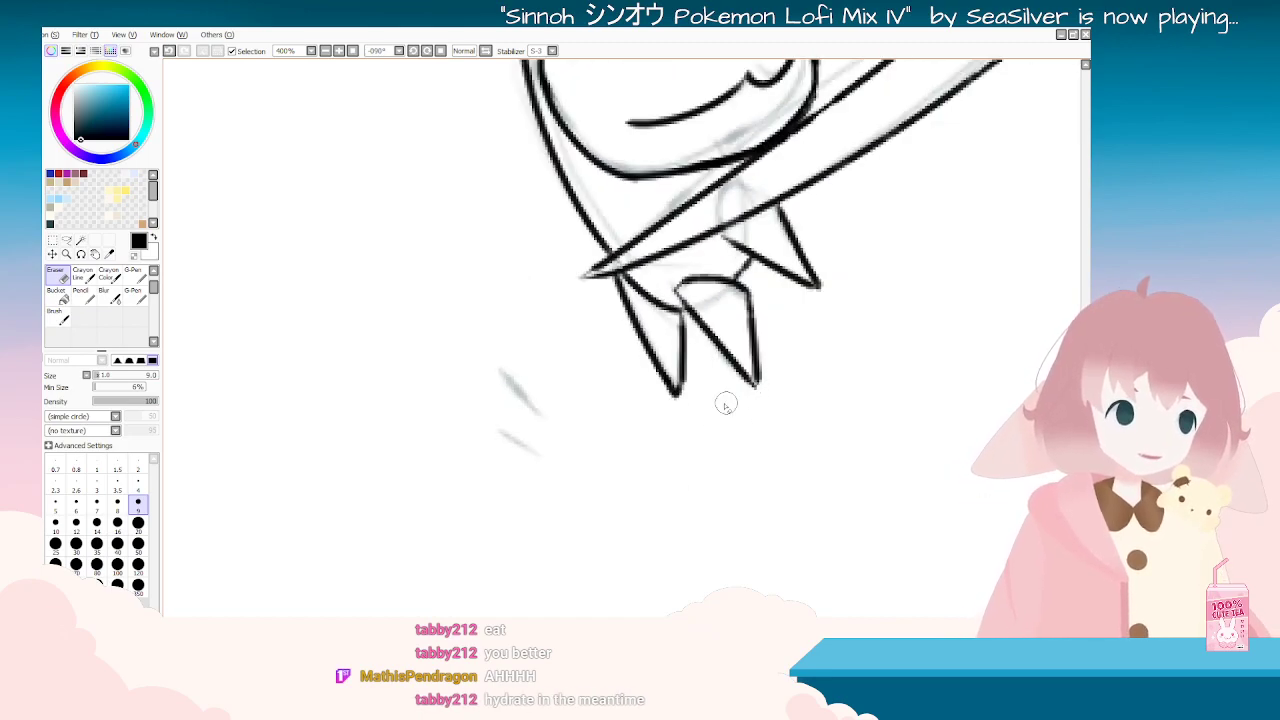
Step: Examine the inked far paw and head against the sketched body and tail at different zooms and canvas rotations
key(End)
key(End)
key(End)
key(End)
key(End)
key(End)
key(End)
key(End)
scroll(732, 404, down, 6)
key(End)
key(End)
scroll(806, 427, up, 3)
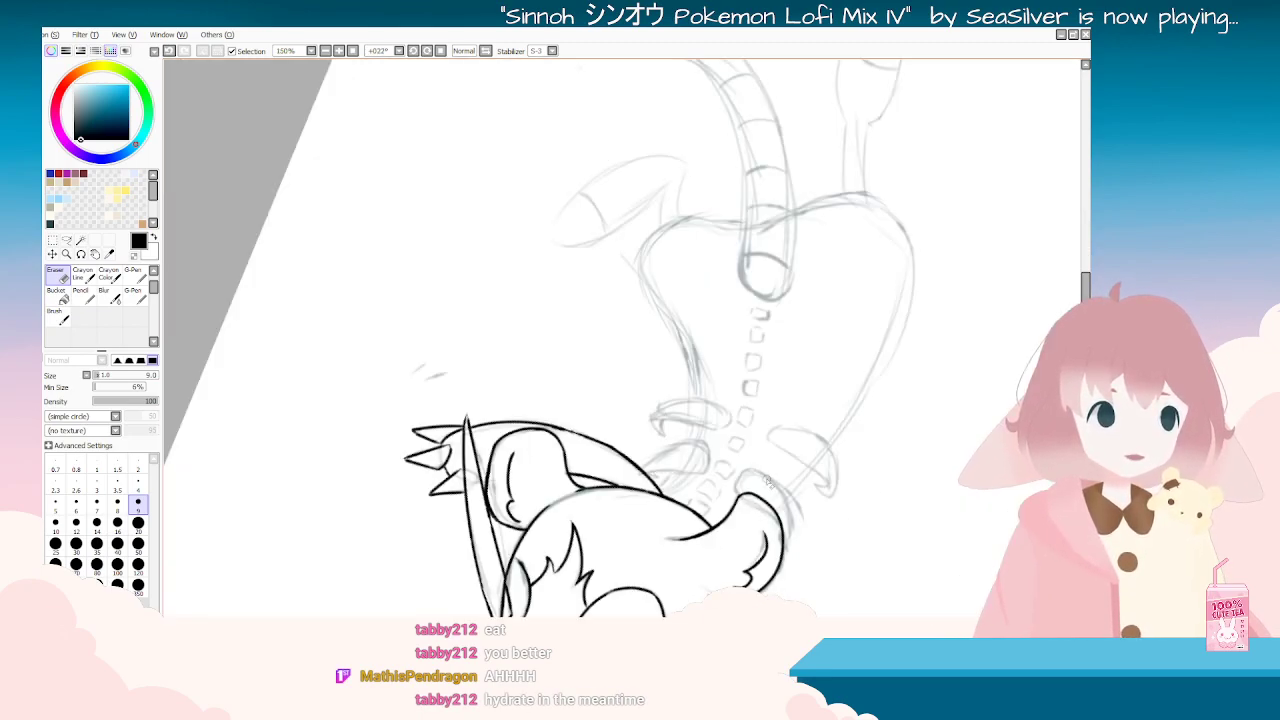
key(Delete)
key(Delete)
key(Delete)
key(Delete)
key(Delete)
key(Delete)
key(Delete)
key(Delete)
key(Delete)
key(Delete)
key(Delete)
key(Delete)
key(Delete)
key(Delete)
key(Delete)
key(Delete)
key(Delete)
key(Delete)
key(Delete)
key(Delete)
key(Delete)
key(Delete)
key(Delete)
key(Delete)
key(Delete)
key(Delete)
key(Delete)
key(Delete)
scroll(760, 492, down, 2)
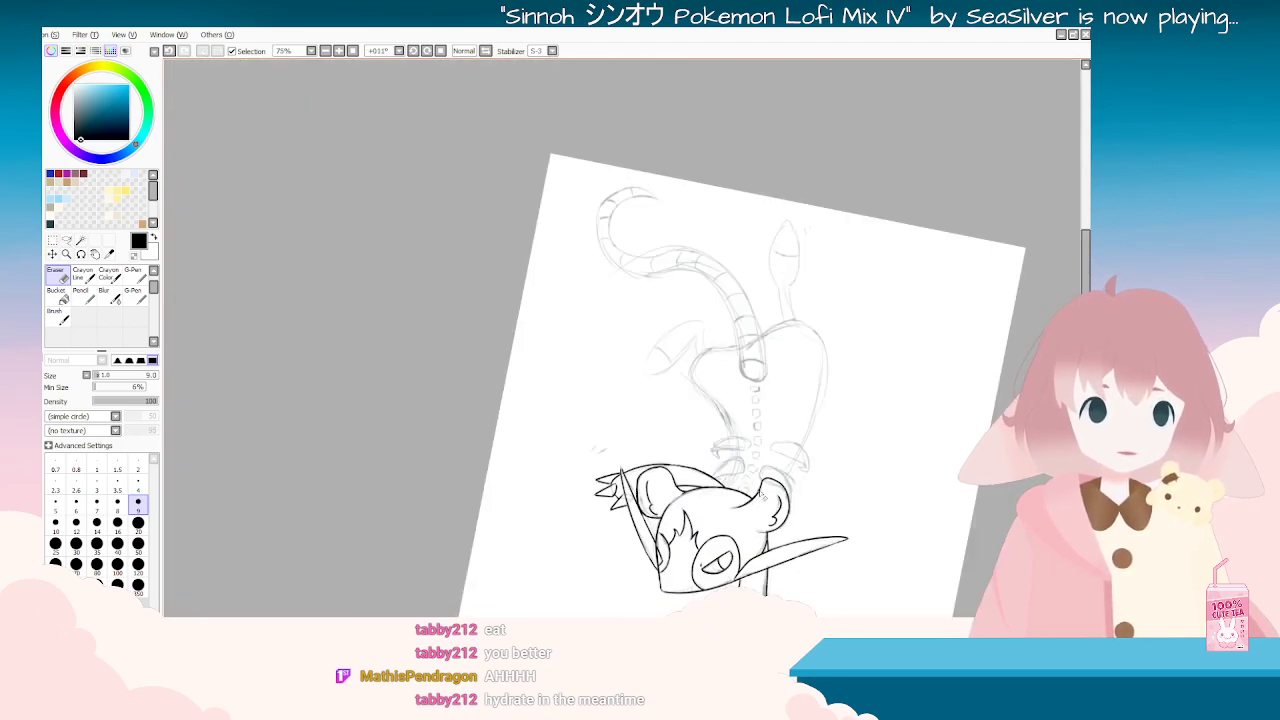
key(Delete)
key(Delete)
key(End)
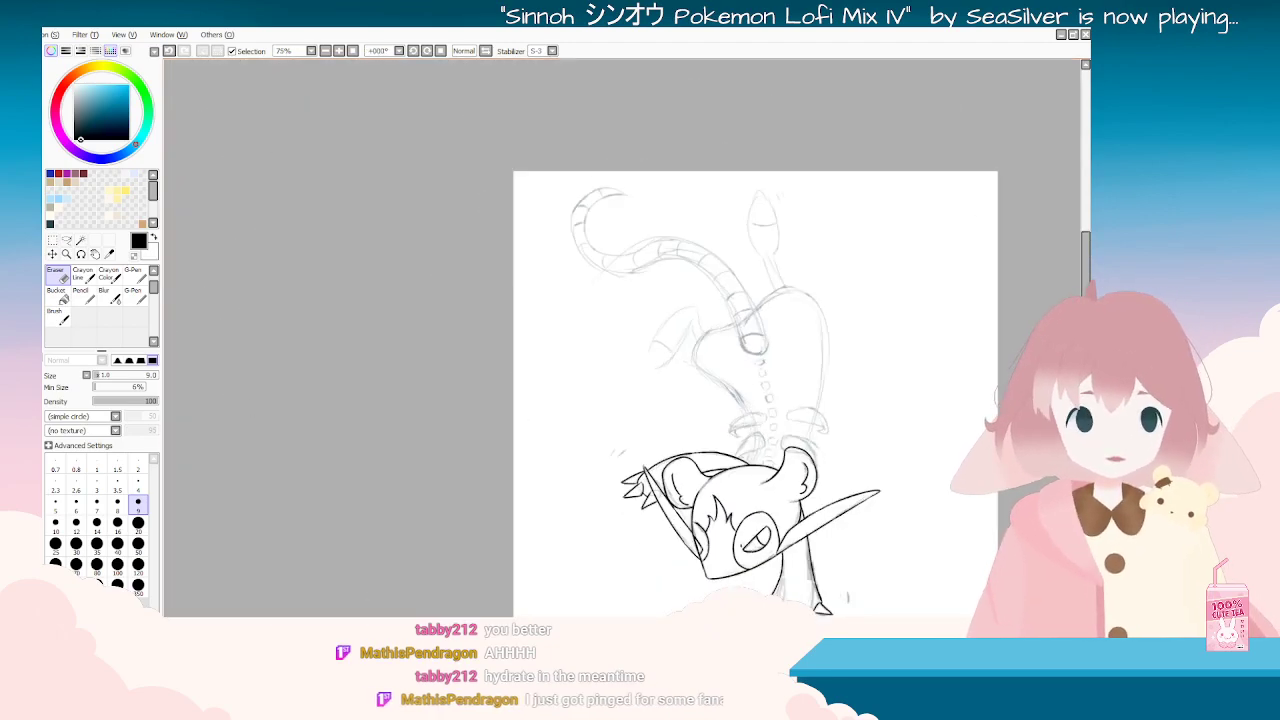
key(Delete)
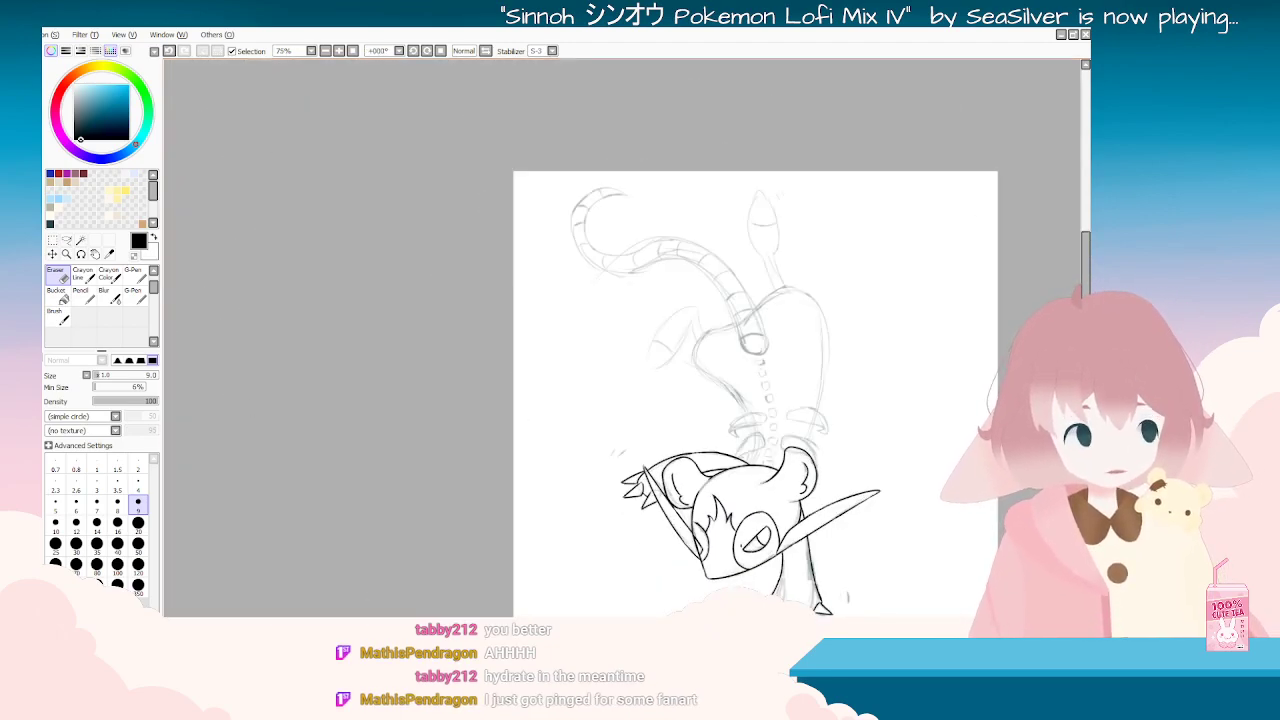
scroll(978, 512, up, 2)
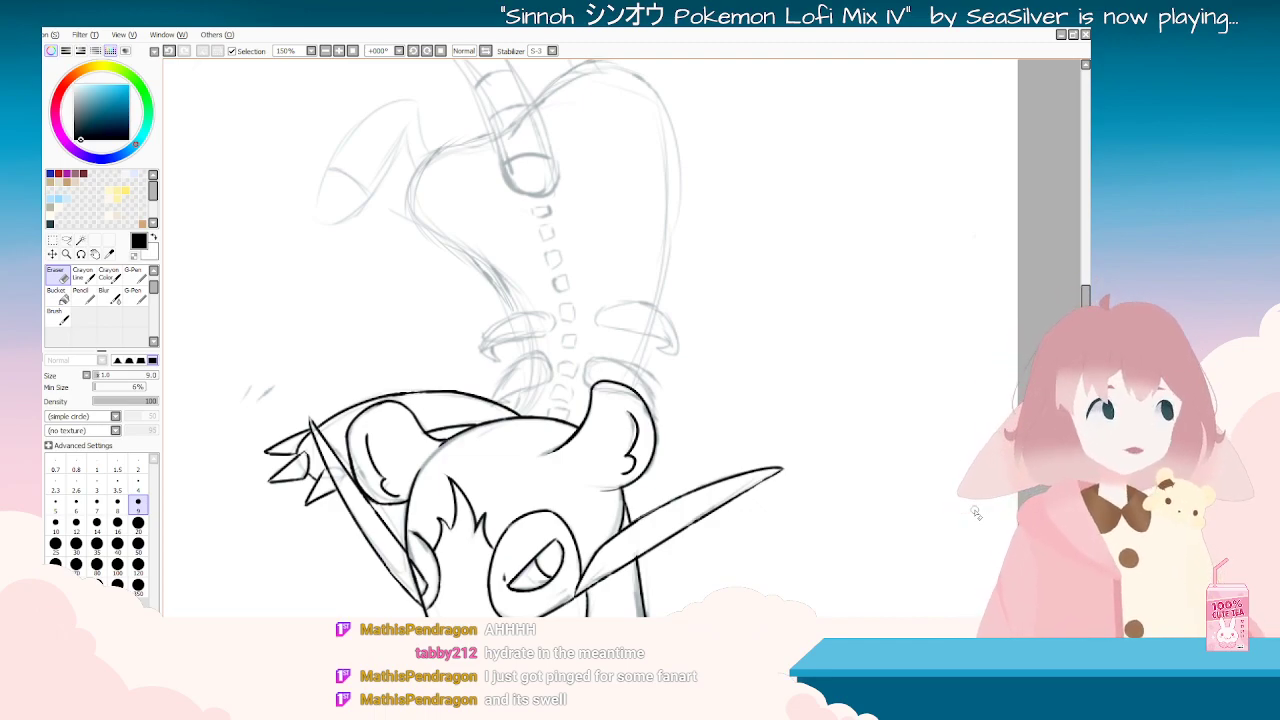
Step: Examine the inked head and ear from behind with the sketch layer hidden, then bring the sketch back
scroll(557, 402, up, 2)
key(End)
key(End)
key(End)
key(End)
key(End)
key(End)
key(End)
key(End)
key(End)
key(End)
key(End)
key(End)
key(End)
key(End)
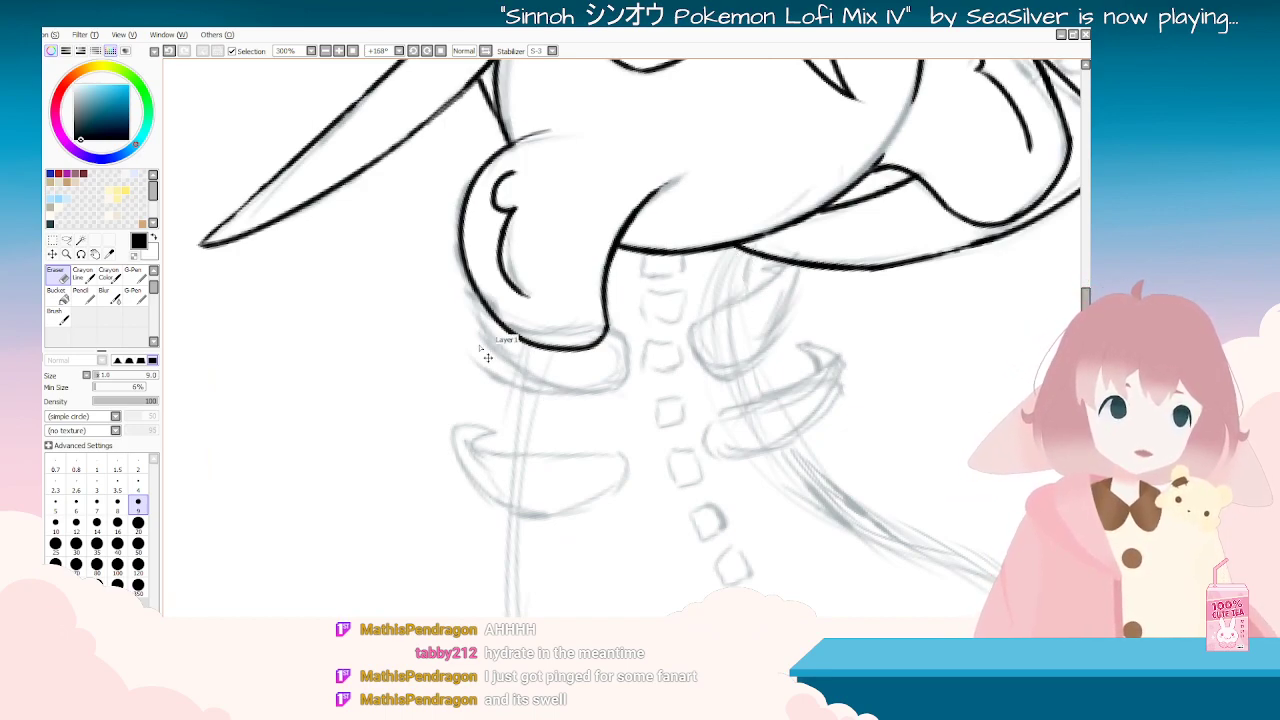
click(22, 322)
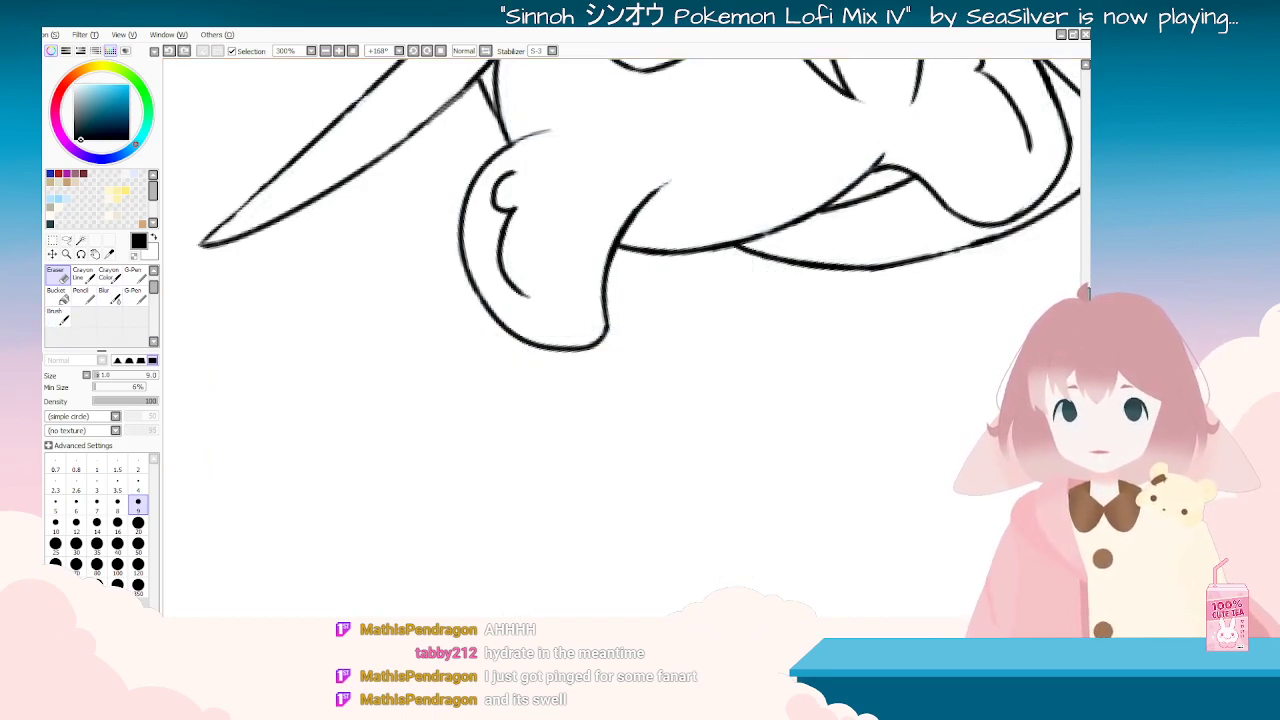
key(ctrl+z)
mouse_move(712, 285)
mouse_down()
mouse_move(688, 275)
mouse_move(330, 305)
mouse_move(200, 350)
mouse_move(686, 211)
mouse_up()
Step: Ink the short body line behind the head and one long edge of the far-side rib marking with the size 4 Brush
click(58, 317)
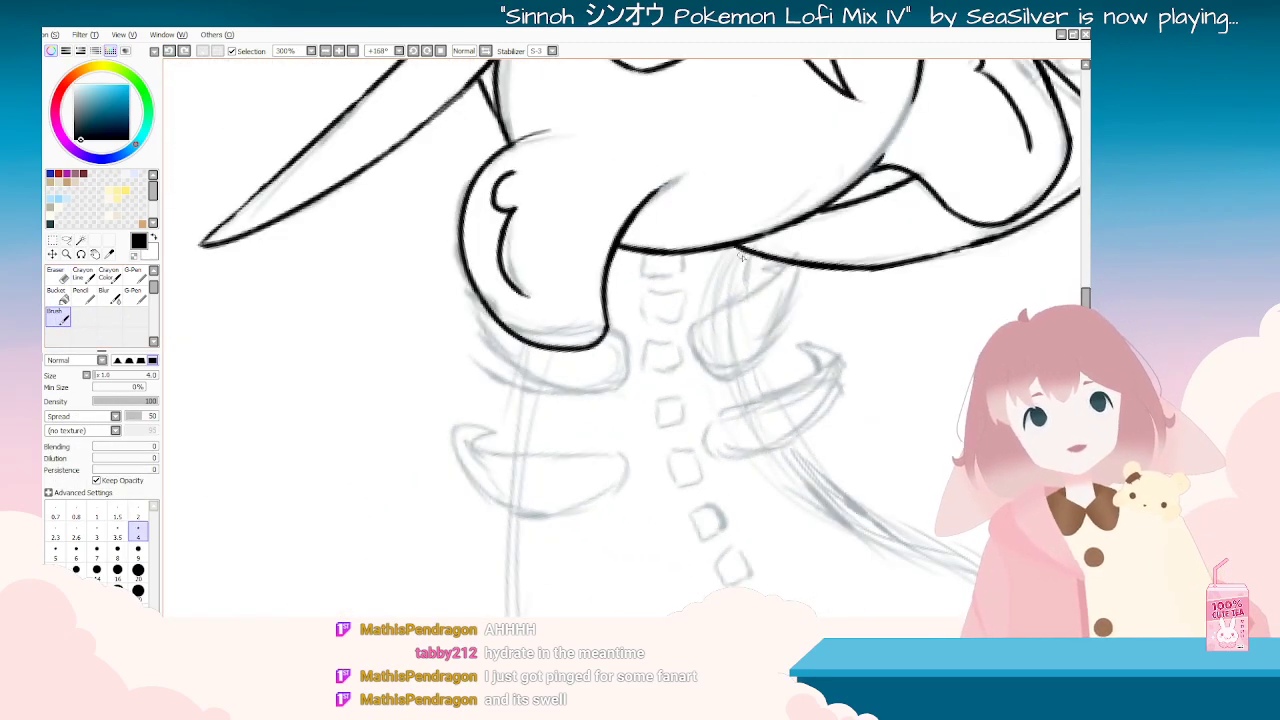
drag(748, 249, 733, 318)
key(ctrl+z)
drag(738, 254, 731, 298)
mouse_move(740, 247)
mouse_down()
mouse_move(752, 392)
mouse_move(636, 454)
mouse_move(592, 530)
mouse_up()
key(ctrl+z)
drag(606, 424, 594, 536)
drag(592, 413, 557, 424)
key(ctrl+z)
mouse_move(747, 403)
mouse_down()
mouse_move(745, 275)
mouse_move(634, 232)
mouse_up()
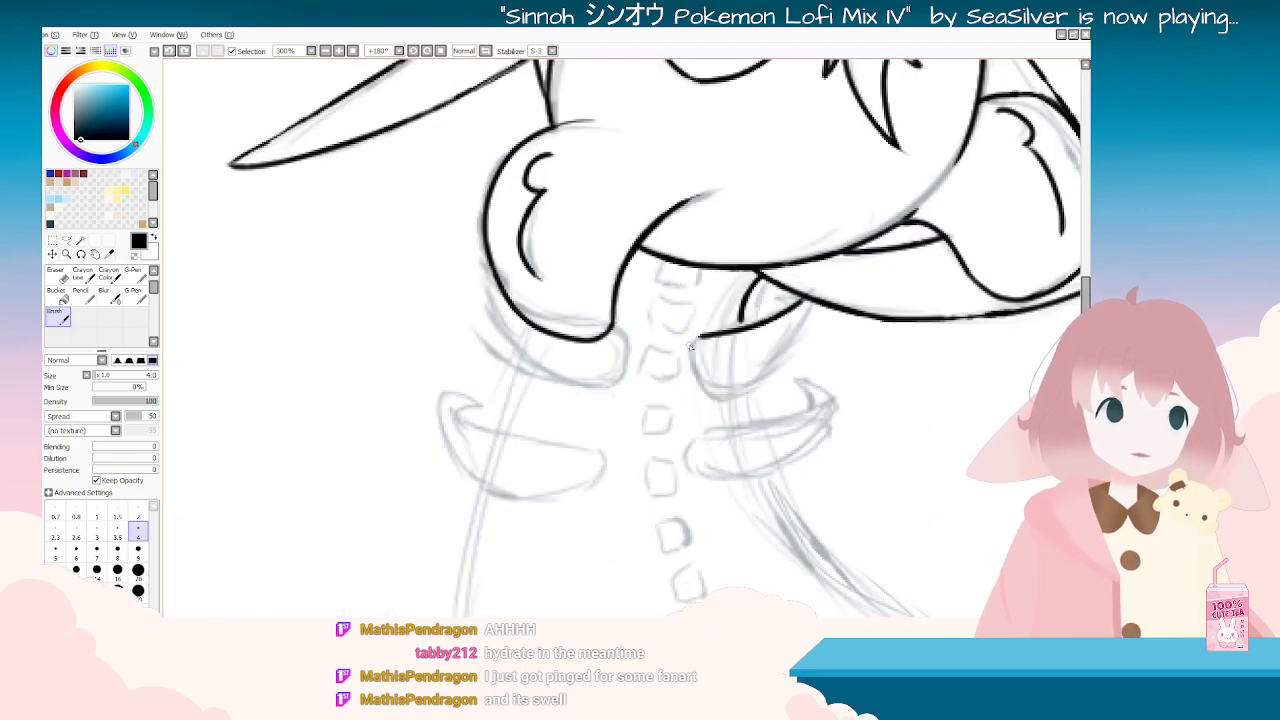
Step: Ink the outer curve and blunt end of the far-side rib marking closest to the head
mouse_move(694, 396)
mouse_down()
mouse_move(605, 425)
mouse_move(568, 416)
mouse_move(548, 508)
mouse_up()
key(ctrl+z)
mouse_move(560, 404)
mouse_down()
mouse_move(545, 474)
mouse_move(570, 524)
mouse_up()
key(ctrl+z)
drag(558, 410, 578, 522)
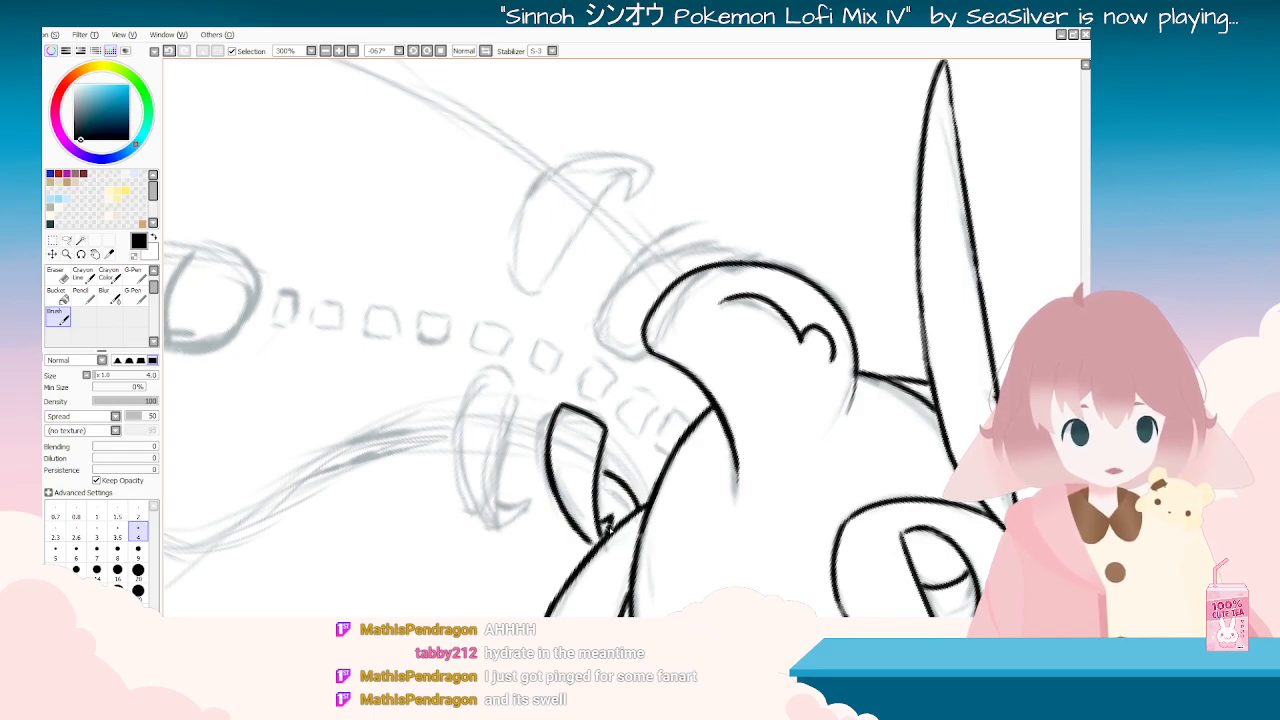
Step: Ink the blunt inner end and the start of the outer edge of the near-side rib marking behind the ear
key(Delete)
key(Delete)
key(Delete)
key(Delete)
key(Delete)
key(Delete)
key(Delete)
key(Delete)
key(Delete)
key(Delete)
key(Delete)
key(Delete)
key(Page_Down)
key(Page_Down)
key(Page_Down)
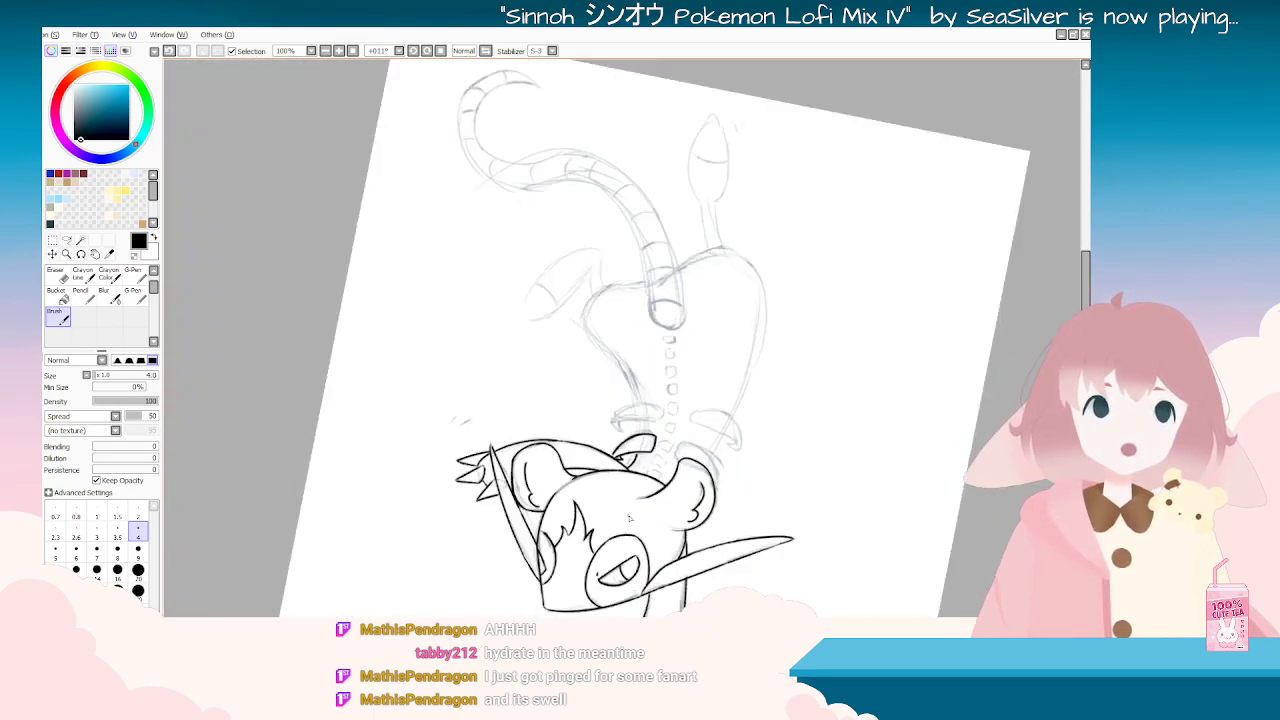
key(Delete)
key(Delete)
key(Delete)
scroll(640, 343, up, 4)
drag(552, 356, 591, 419)
key(ctrl+z)
drag(553, 356, 578, 407)
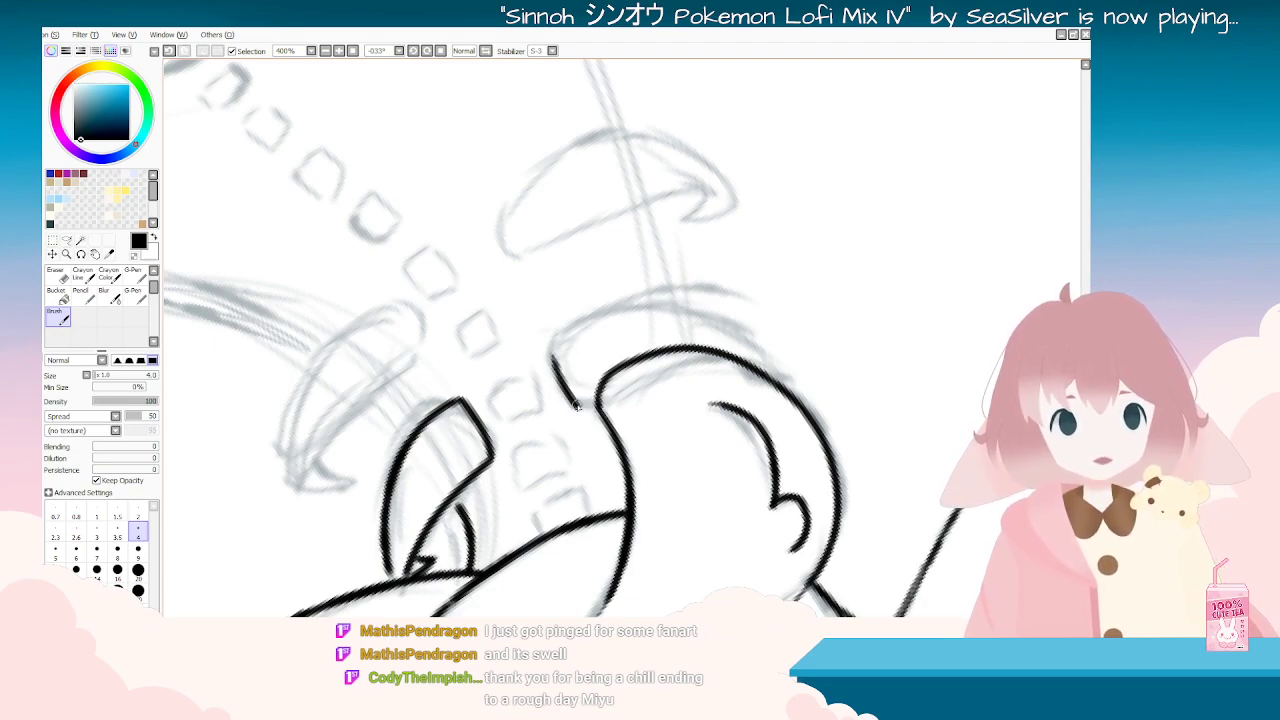
mouse_move(652, 290)
mouse_down()
mouse_move(694, 349)
mouse_move(684, 376)
mouse_up()
mouse_move(653, 297)
mouse_down()
mouse_move(664, 357)
mouse_move(641, 478)
mouse_up()
key(ctrl+z)
mouse_move(815, 510)
mouse_down()
mouse_move(843, 474)
mouse_move(834, 436)
mouse_move(830, 448)
mouse_up()
Step: Extend the outer edge of the near-side rib marking in a curve until it meets the ear outline
key(Delete)
key(Delete)
key(Delete)
key(Delete)
key(Delete)
key(Delete)
key(Delete)
key(Delete)
key(Delete)
key(Delete)
key(Delete)
key(Delete)
key(Delete)
key(Delete)
key(Delete)
key(Delete)
key(Delete)
key(Delete)
key(Delete)
key(Delete)
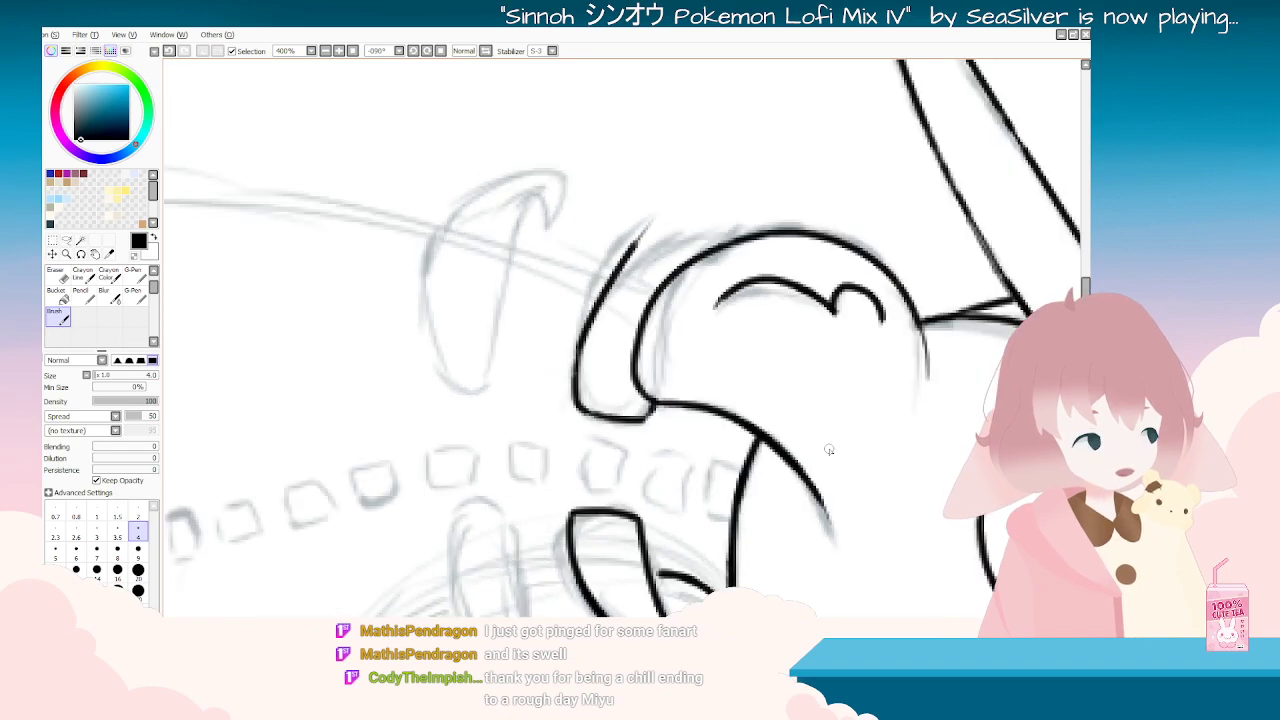
mouse_move(681, 343)
mouse_down()
mouse_move(732, 448)
mouse_move(725, 439)
mouse_move(713, 480)
mouse_up()
key(ctrl+z)
mouse_move(473, 415)
mouse_down()
mouse_move(250, 306)
mouse_move(715, 130)
mouse_up()
Step: Trim the stray line ends around the near-side rib marking and ear with the size 9 Eraser
click(64, 280)
drag(397, 466, 454, 251)
drag(534, 251, 551, 332)
mouse_move(542, 276)
mouse_down()
mouse_move(577, 377)
mouse_move(554, 334)
mouse_move(557, 384)
mouse_up()
Step: Ink the head-facing edge of the second near-side rib marking with the size 4 Brush
key(Delete)
key(Delete)
key(Delete)
key(Delete)
key(Delete)
key(Delete)
key(Delete)
key(Delete)
key(Delete)
key(Delete)
key(Delete)
key(Delete)
key(Delete)
key(Delete)
key(Delete)
key(Delete)
key(Delete)
key(Delete)
key(Delete)
key(Delete)
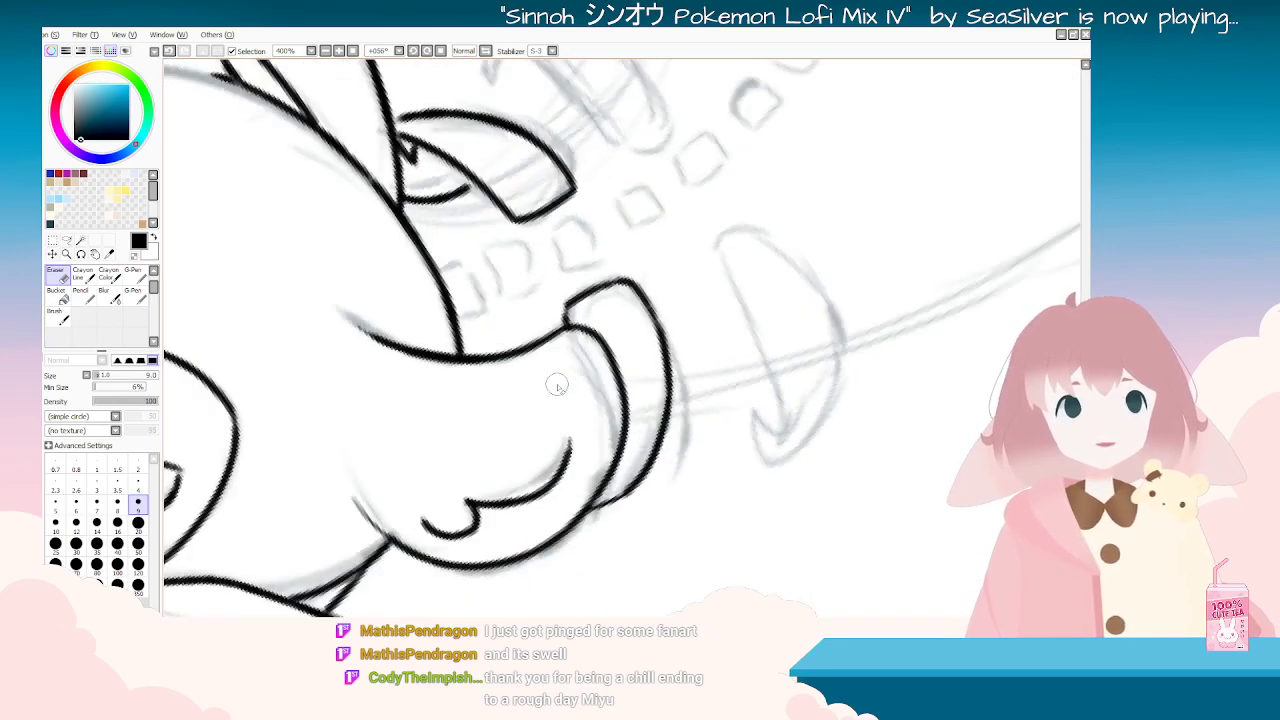
scroll(557, 385, down, 5)
key(Delete)
key(Delete)
key(Delete)
key(Delete)
scroll(557, 387, up, 8)
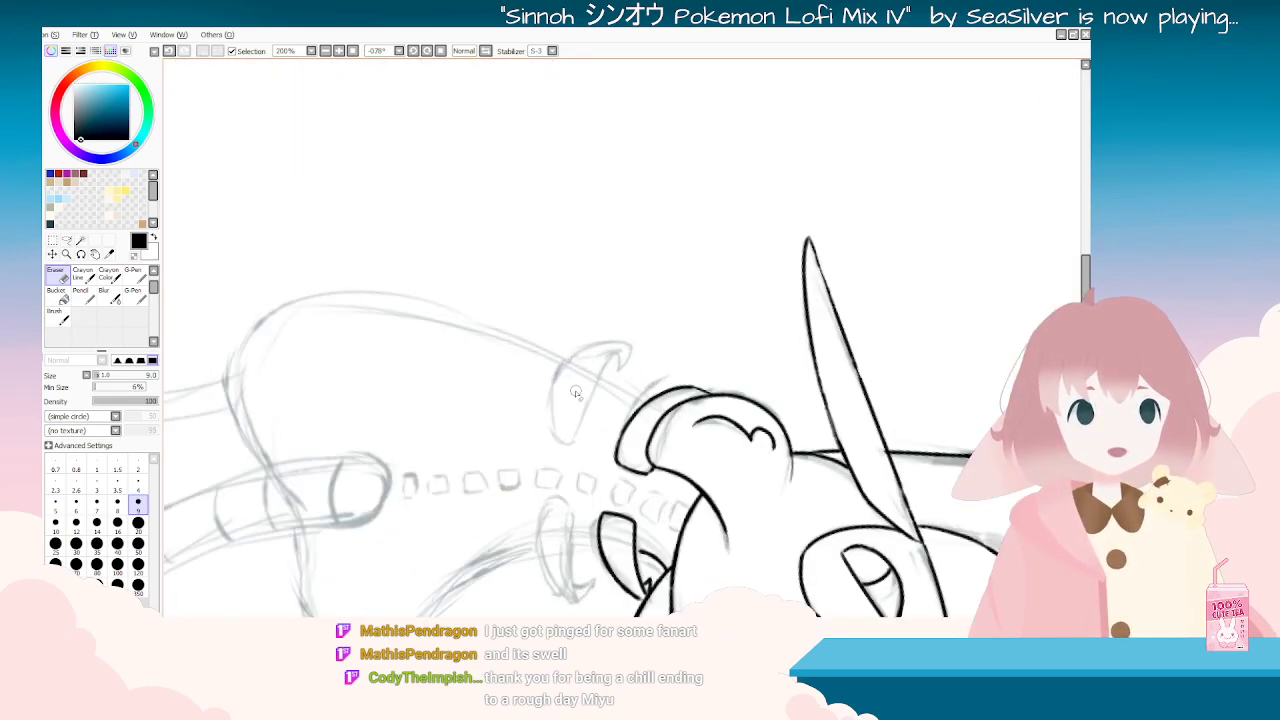
click(57, 317)
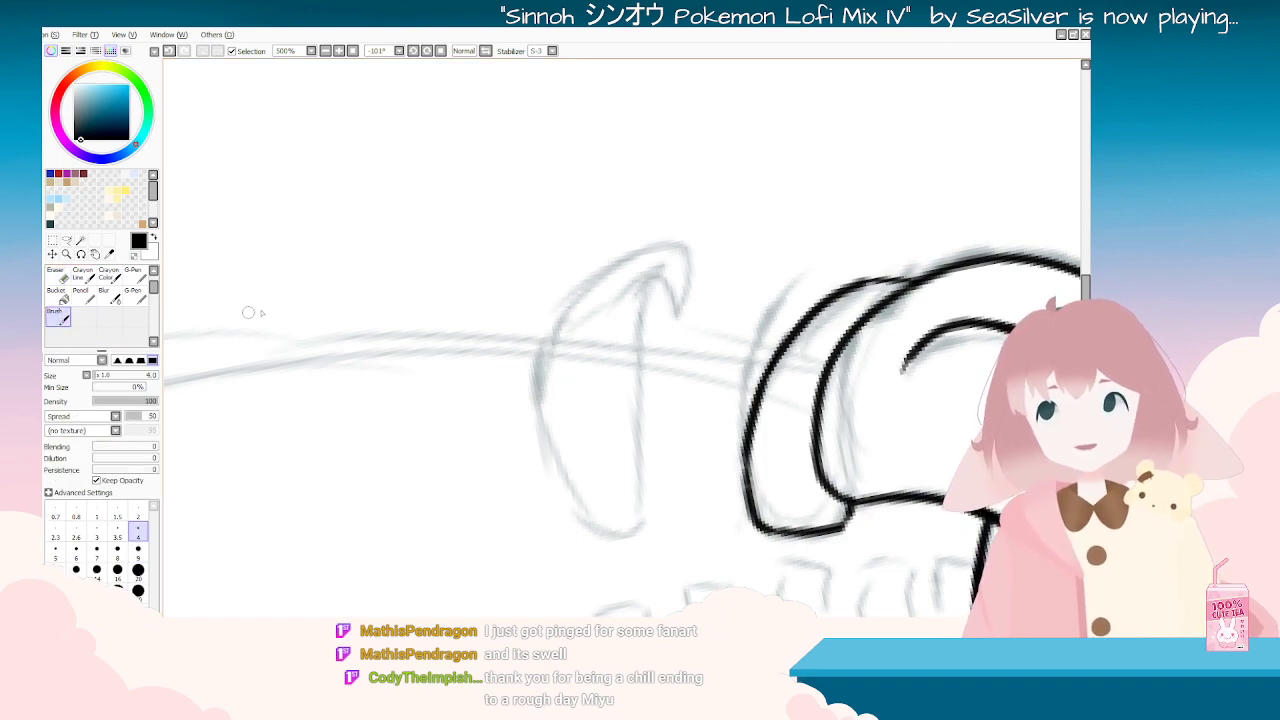
mouse_move(665, 258)
mouse_down()
mouse_move(626, 355)
mouse_move(630, 548)
mouse_up()
key(ctrl+z)
drag(668, 258, 634, 560)
key(ctrl+z)
drag(672, 254, 627, 428)
drag(636, 524, 638, 528)
Step: Ink the long outer curve of the second near-side rib marking, facing away from the head
drag(623, 257, 535, 515)
key(ctrl+z)
mouse_move(620, 257)
mouse_down()
mouse_move(530, 434)
mouse_move(528, 506)
mouse_up()
key(ctrl+z)
mouse_move(607, 279)
mouse_down()
mouse_move(539, 447)
mouse_move(544, 520)
mouse_move(622, 543)
mouse_up()
key(ctrl+z)
Step: Close the second near-side rib marking's end beside the spine with a short rounded line
key(End)
key(End)
key(End)
key(End)
key(End)
key(End)
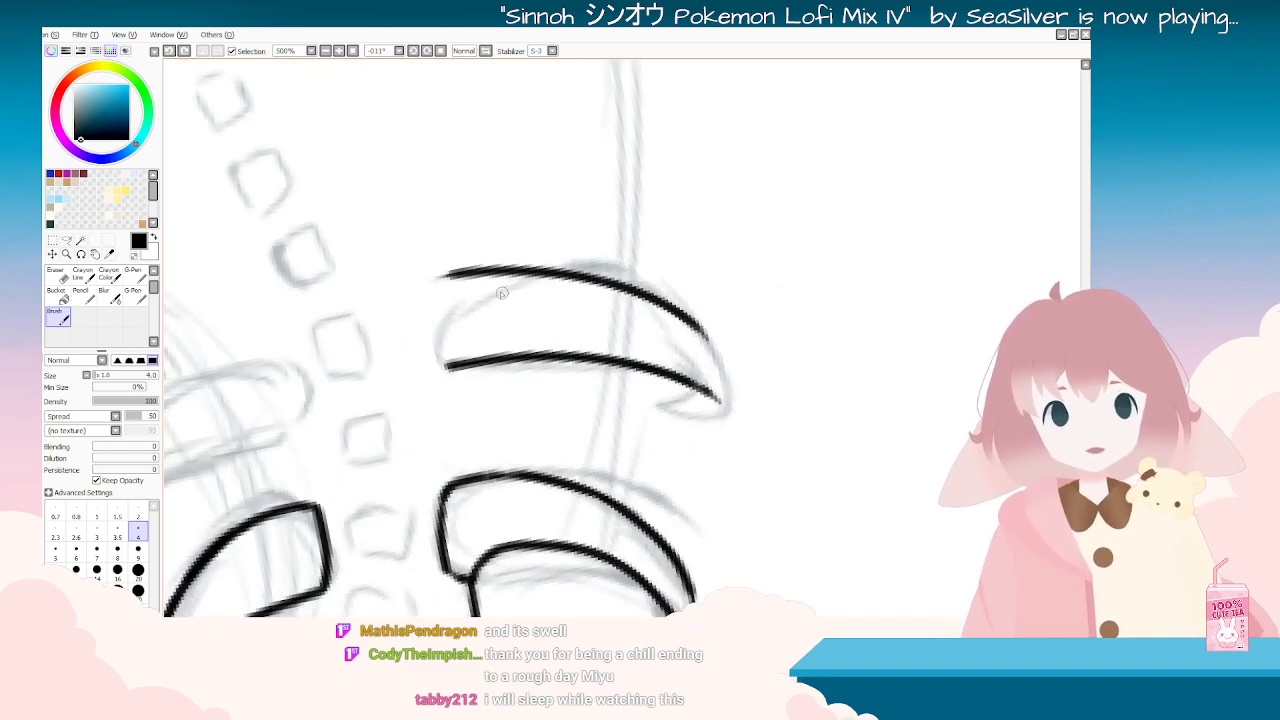
drag(456, 276, 450, 362)
key(ctrl+z)
mouse_move(486, 268)
mouse_down()
mouse_move(450, 272)
mouse_move(432, 312)
mouse_move(448, 366)
mouse_up()
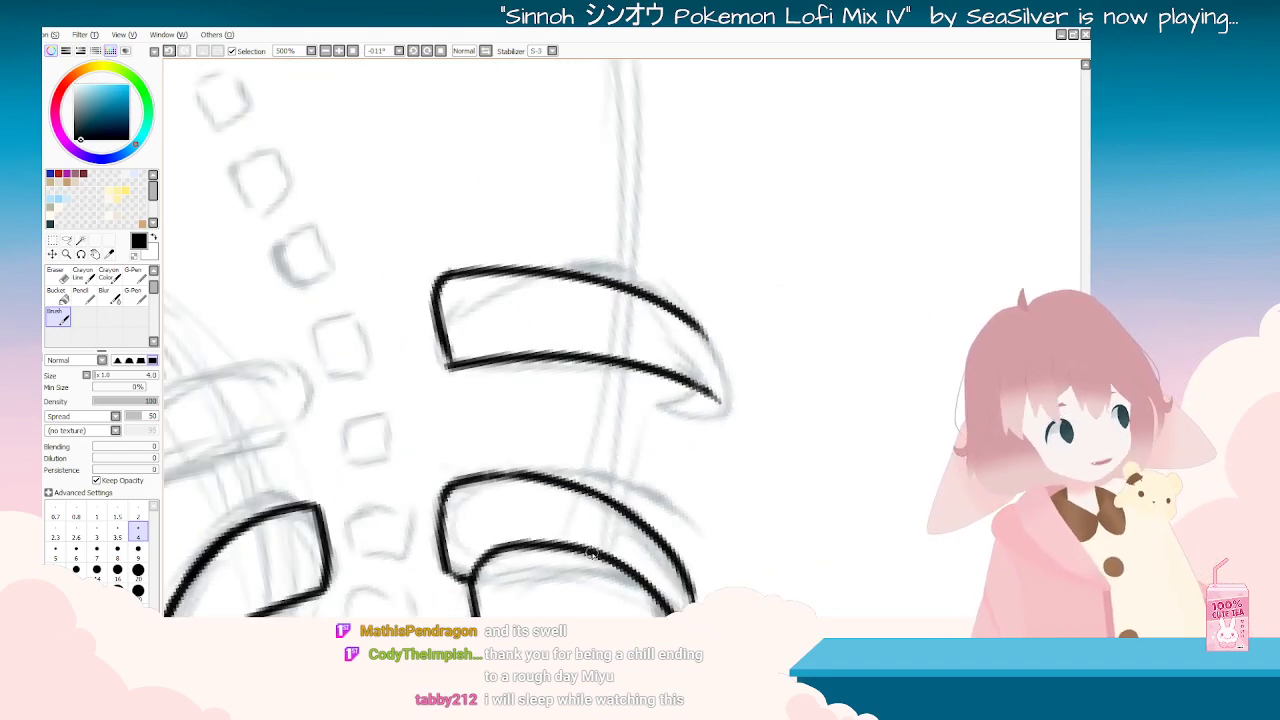
Step: Examine the second near-side rib marking and its open tip against the sketch at different canvas rotations
key(Delete)
key(Delete)
key(Delete)
key(Delete)
key(Delete)
key(Delete)
key(Delete)
key(Delete)
key(Delete)
key(Delete)
key(Delete)
key(Delete)
key(End)
key(End)
key(End)
key(End)
key(End)
key(End)
key(End)
key(End)
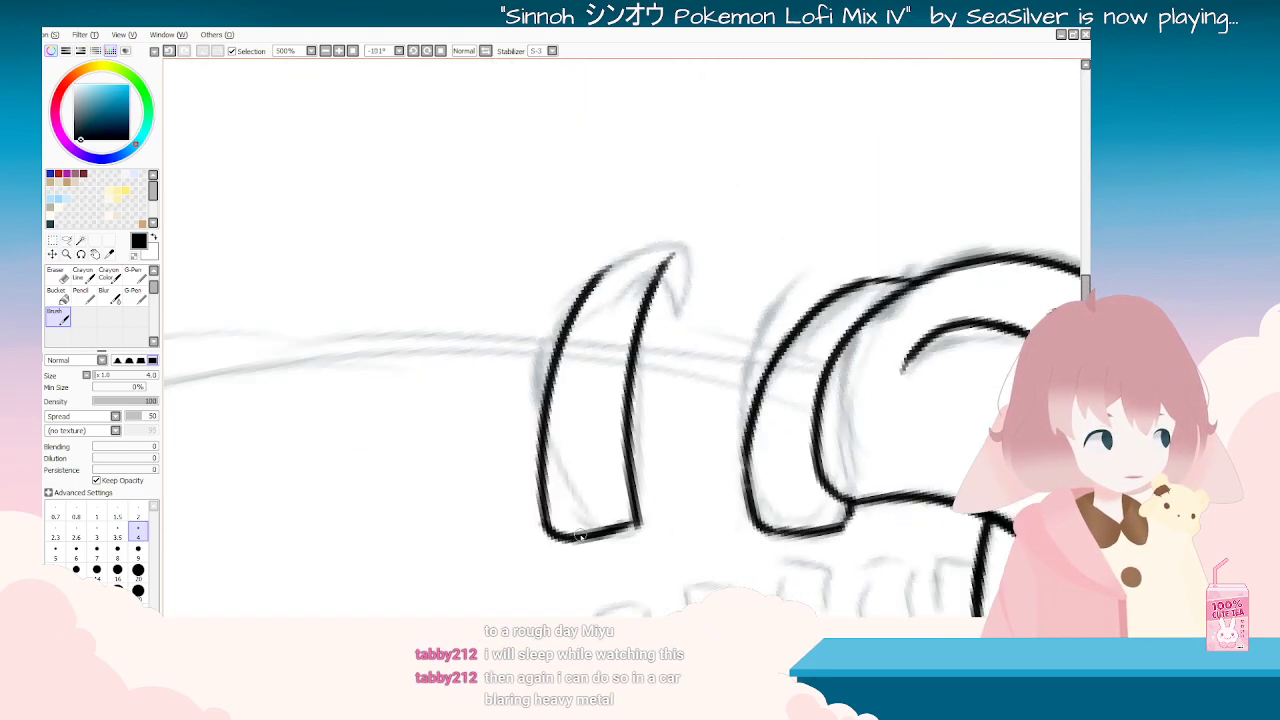
scroll(580, 535, down, 2)
key(Delete)
key(Delete)
key(Delete)
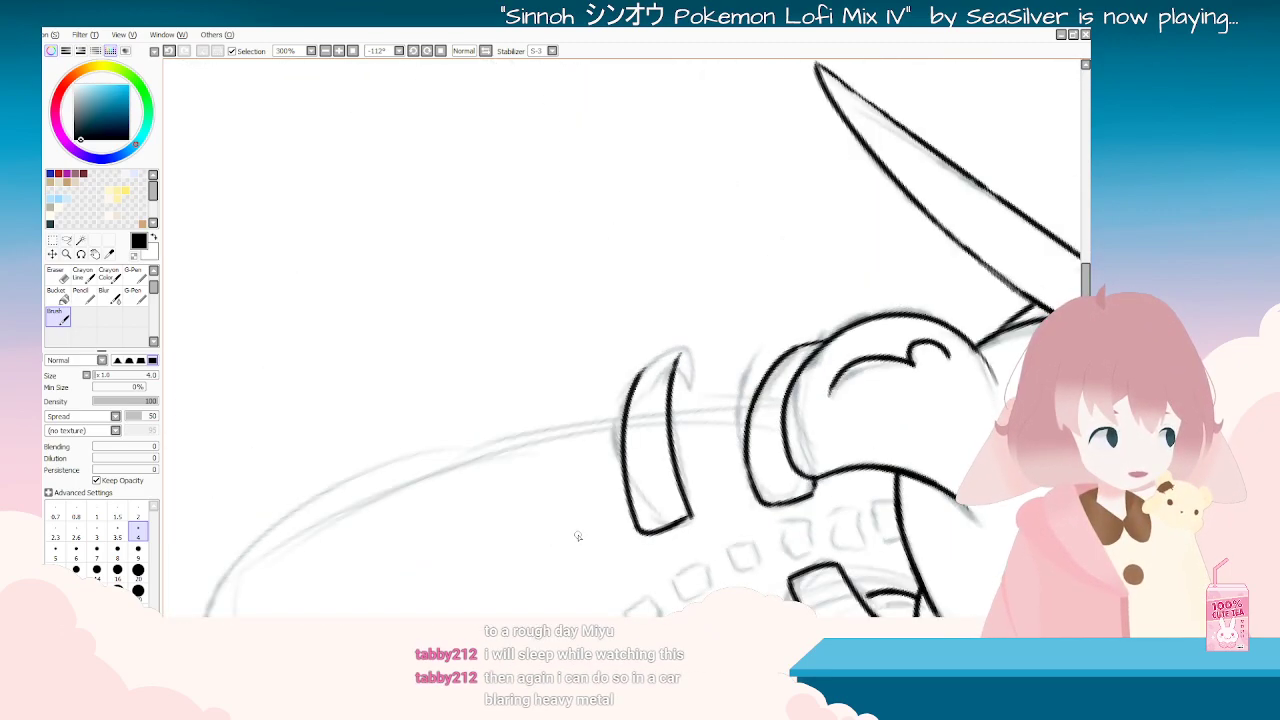
Step: Erase the stray ink at the corner of the second near-side rib marking's spine end with the size 9 Eraser
key(End)
key(End)
key(End)
key(End)
key(End)
key(End)
key(End)
key(End)
key(End)
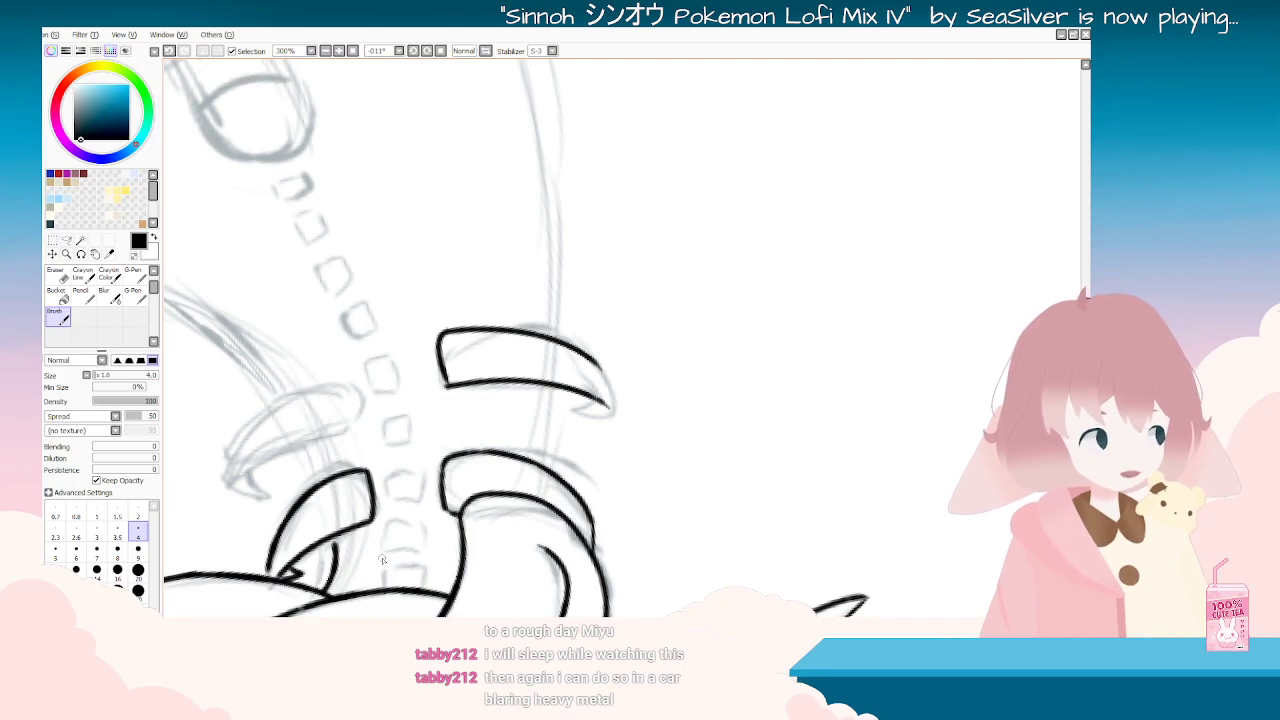
scroll(382, 560, up, 4)
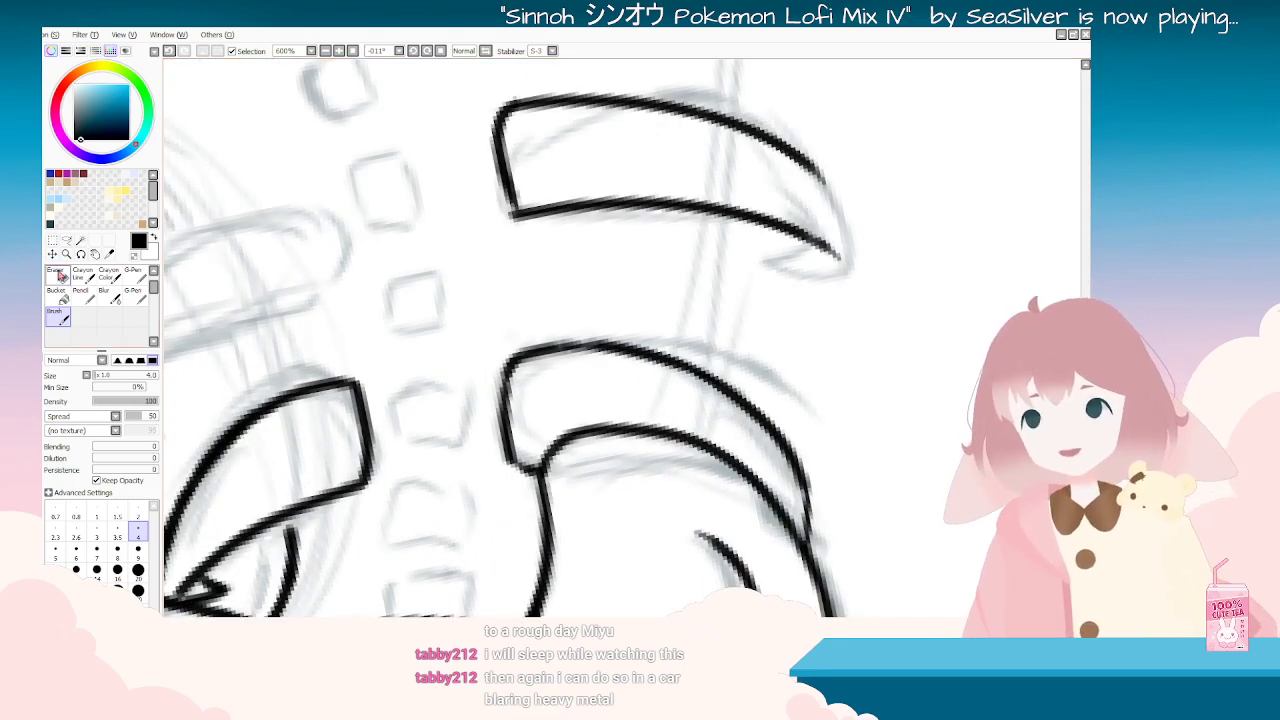
click(58, 276)
key(Delete)
key(Delete)
key(Delete)
key(Delete)
key(Delete)
key(Delete)
key(Delete)
key(Delete)
key(Delete)
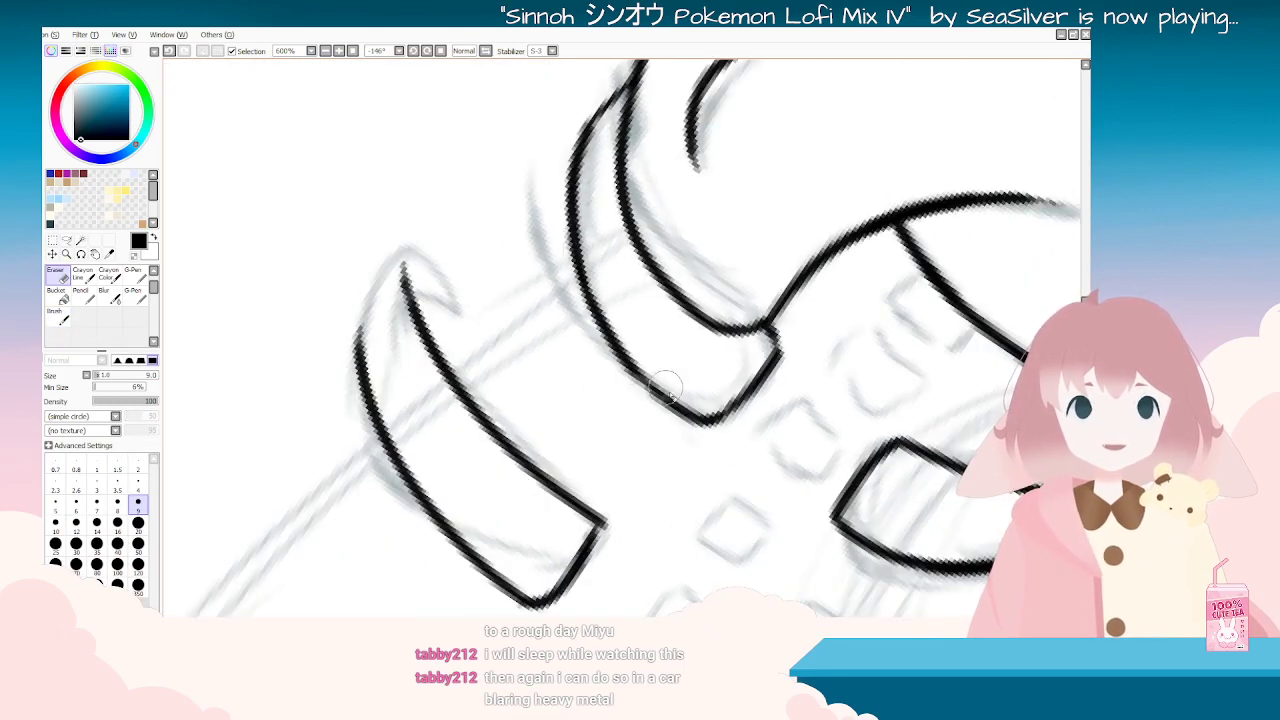
drag(614, 524, 611, 530)
Step: Ink the short spine-side end of the second far-side rib marking over the sketch with the size 4 Brush
key(Delete)
key(Delete)
key(Delete)
key(Delete)
key(Delete)
key(Delete)
key(Delete)
key(Delete)
key(Delete)
key(Delete)
scroll(612, 544, down, 4)
key(Delete)
key(Delete)
key(Delete)
key(Delete)
key(Delete)
key(Delete)
key(Delete)
key(Delete)
scroll(652, 222, up, 4)
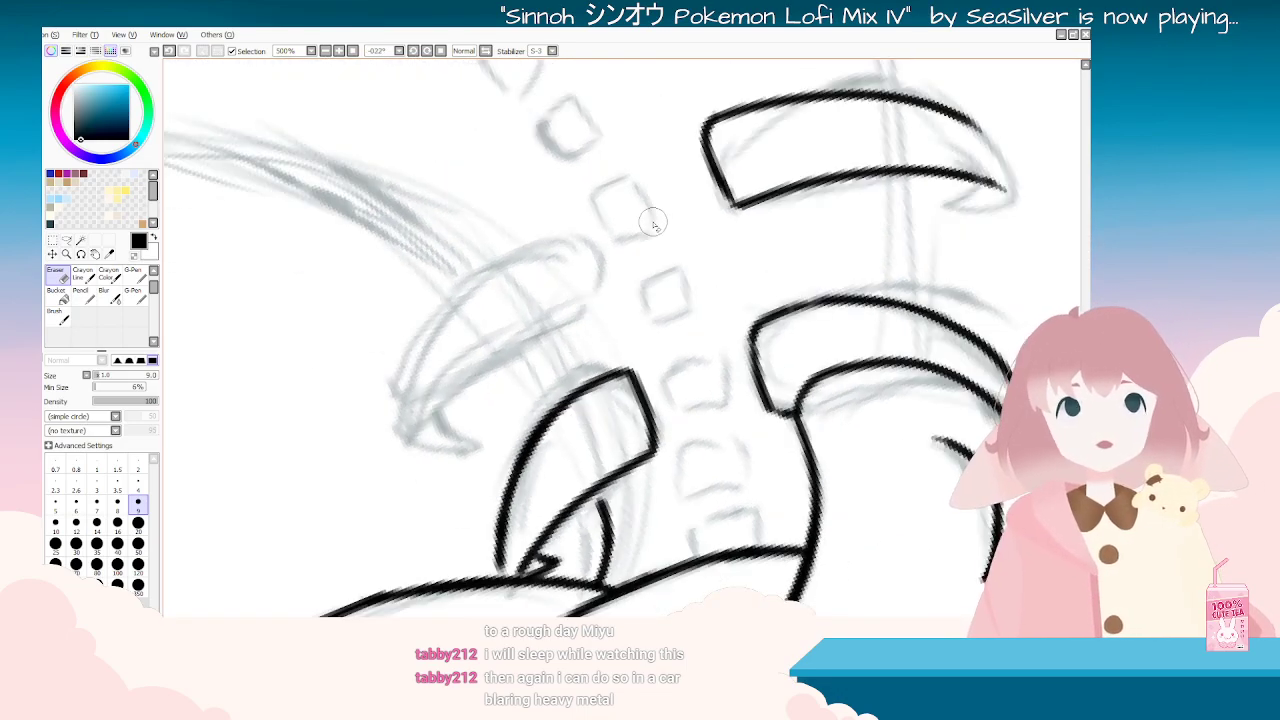
click(57, 316)
key(Delete)
key(Delete)
key(Delete)
key(Delete)
key(Delete)
key(Delete)
key(Delete)
key(Delete)
key(Delete)
key(Delete)
key(Delete)
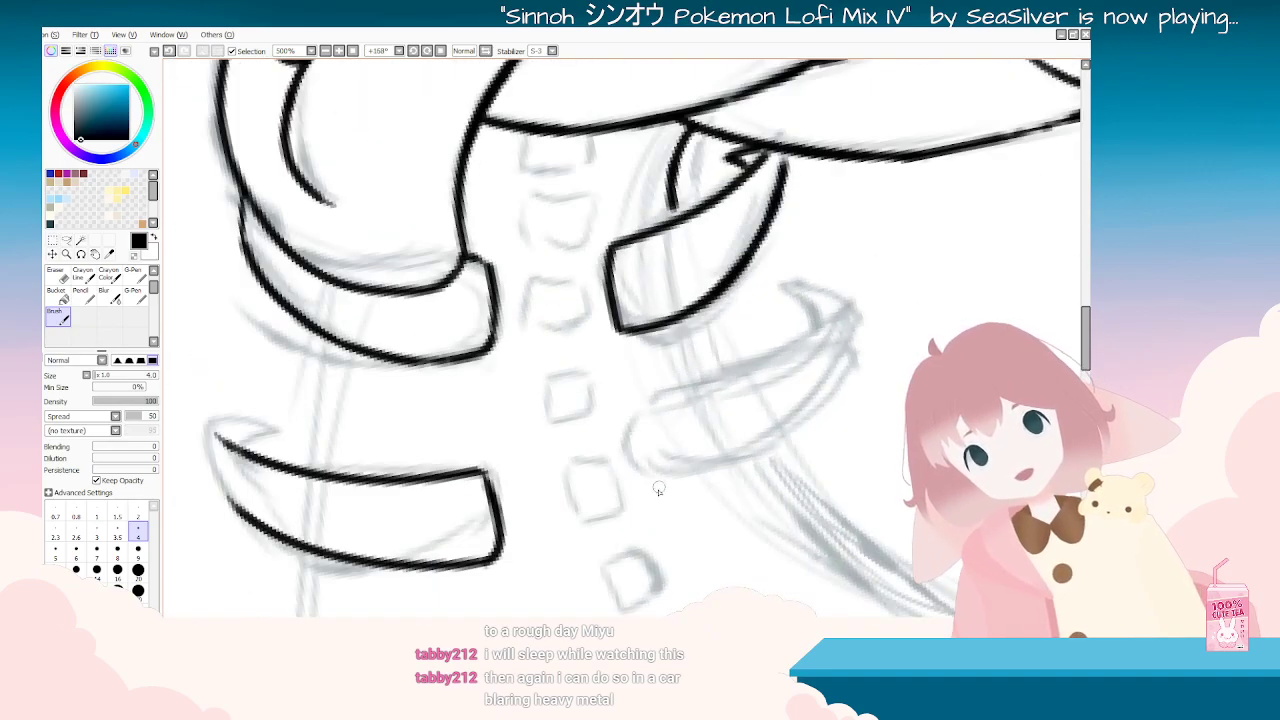
drag(629, 433, 662, 497)
Step: Ink the tail-facing and head-facing long edges of the second far-side rib marking down to its tip
key(Delete)
key(Delete)
key(Delete)
key(Delete)
key(Delete)
key(Delete)
key(End)
key(End)
key(End)
key(End)
key(End)
drag(718, 409, 476, 411)
drag(472, 327, 533, 607)
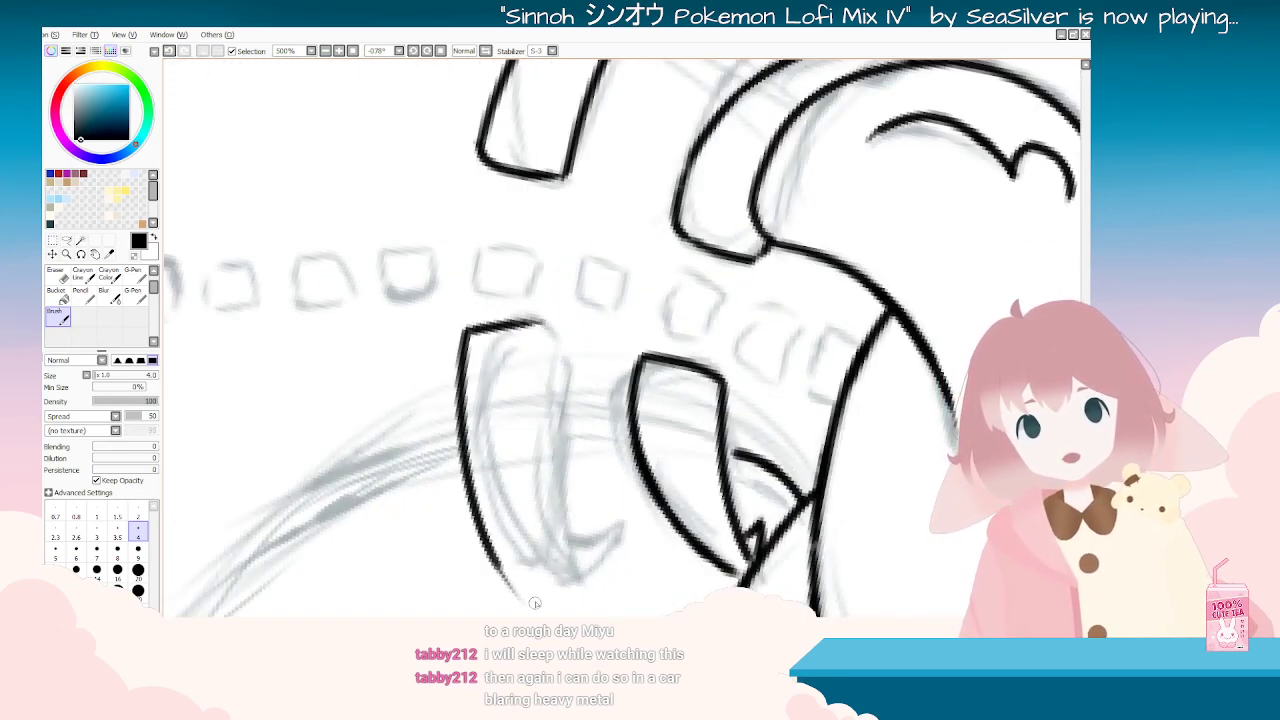
drag(541, 328, 568, 575)
Step: Close the second far-side rib marking's tip with a short curved line and erase the excess ink at its outer corner
drag(489, 542, 563, 588)
key(ctrl+z)
drag(493, 556, 573, 597)
key(ctrl+z)
mouse_move(492, 558)
mouse_down()
mouse_move(587, 598)
mouse_move(502, 574)
mouse_move(544, 586)
mouse_move(577, 594)
mouse_up()
key(ctrl+z)
mouse_move(438, 462)
mouse_down()
mouse_move(320, 371)
mouse_move(800, 155)
mouse_up()
key(e)
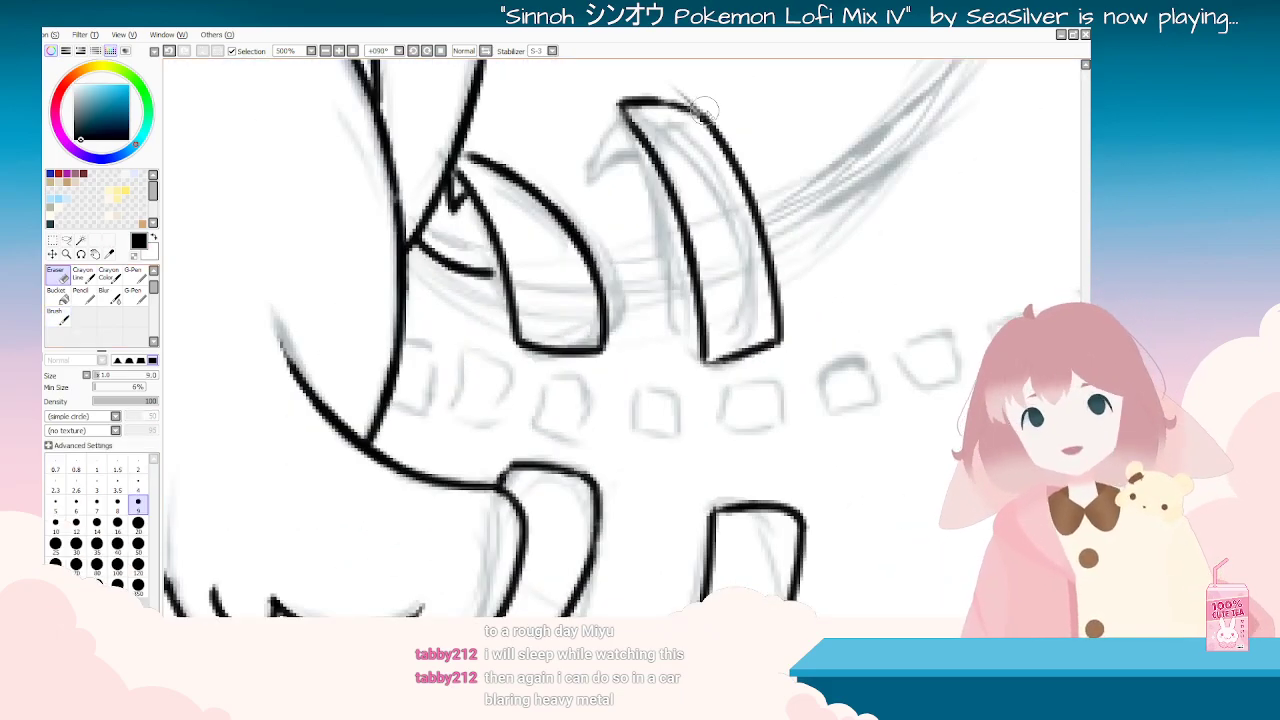
mouse_move(667, 97)
mouse_down()
mouse_move(732, 131)
mouse_move(707, 114)
mouse_up()
Step: Ink the small pointed hook at the tip of the second far-side rib marking with the Brush
mouse_move(505, 410)
mouse_down()
mouse_move(459, 310)
mouse_move(468, 279)
mouse_up()
click(66, 316)
mouse_move(845, 237)
mouse_down()
mouse_move(856, 282)
mouse_move(852, 242)
mouse_move(814, 210)
mouse_move(636, 155)
mouse_up()
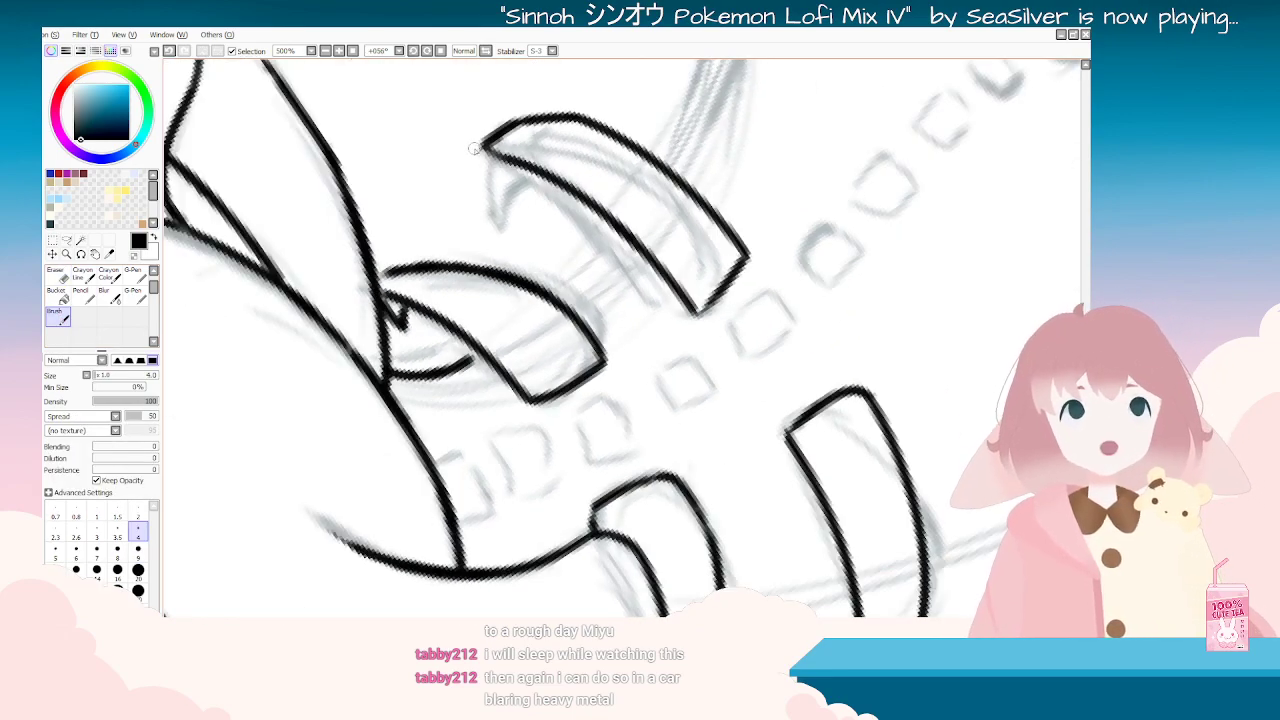
mouse_move(483, 150)
mouse_down()
mouse_move(509, 206)
mouse_move(518, 165)
mouse_move(519, 204)
mouse_up()
Step: Ink the open tip of the second near-side rib marking and finish it with a small pointed hook
mouse_move(755, 351)
mouse_down()
mouse_move(640, 190)
mouse_move(795, 315)
mouse_move(705, 195)
mouse_up()
scroll(795, 315, down, 3)
mouse_move(791, 314)
mouse_down()
mouse_move(731, 240)
mouse_move(690, 297)
mouse_up()
scroll(722, 255, up, 3)
mouse_move(520, 389)
mouse_down()
mouse_move(507, 337)
mouse_move(492, 376)
mouse_move(508, 418)
mouse_up()
key(ctrl+z)
drag(506, 338, 492, 432)
drag(655, 441, 684, 415)
drag(692, 369, 732, 415)
drag(682, 361, 730, 402)
Step: Examine both pairs of rib markings on the upright canvas with the sketch hidden
key(Delete)
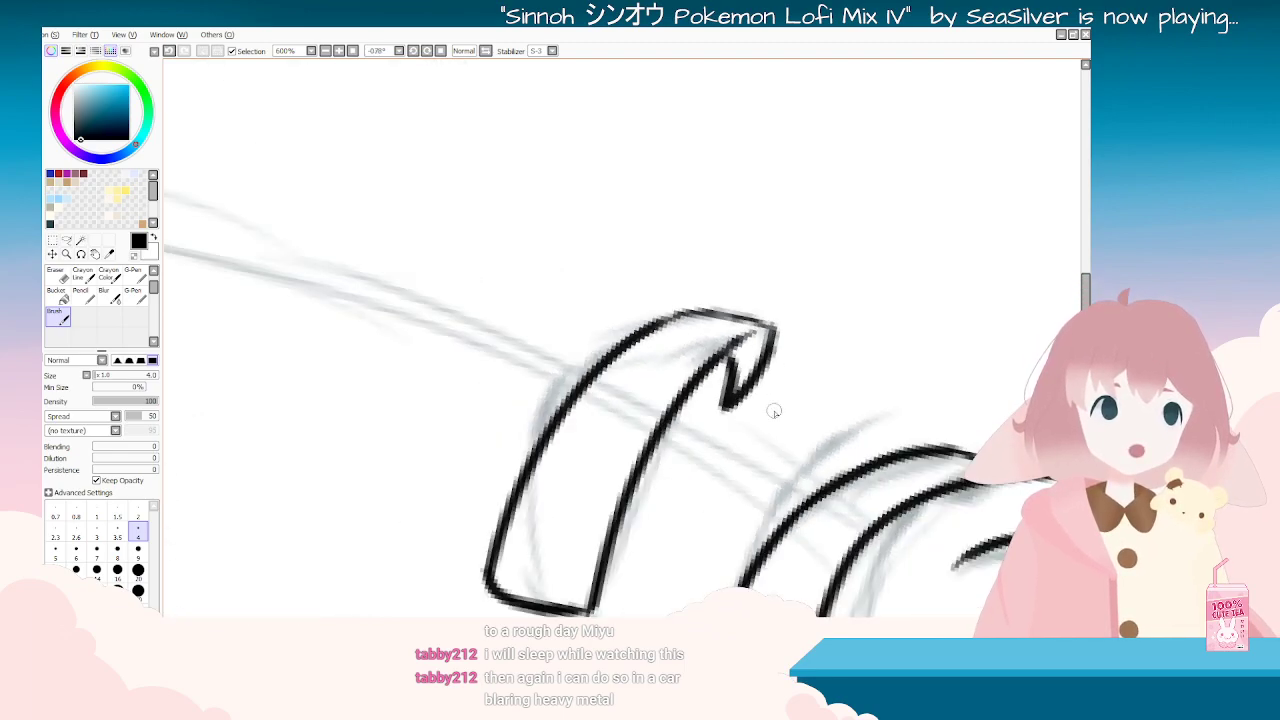
key(Page_Down)
key(Delete)
scroll(647, 370, down, 4)
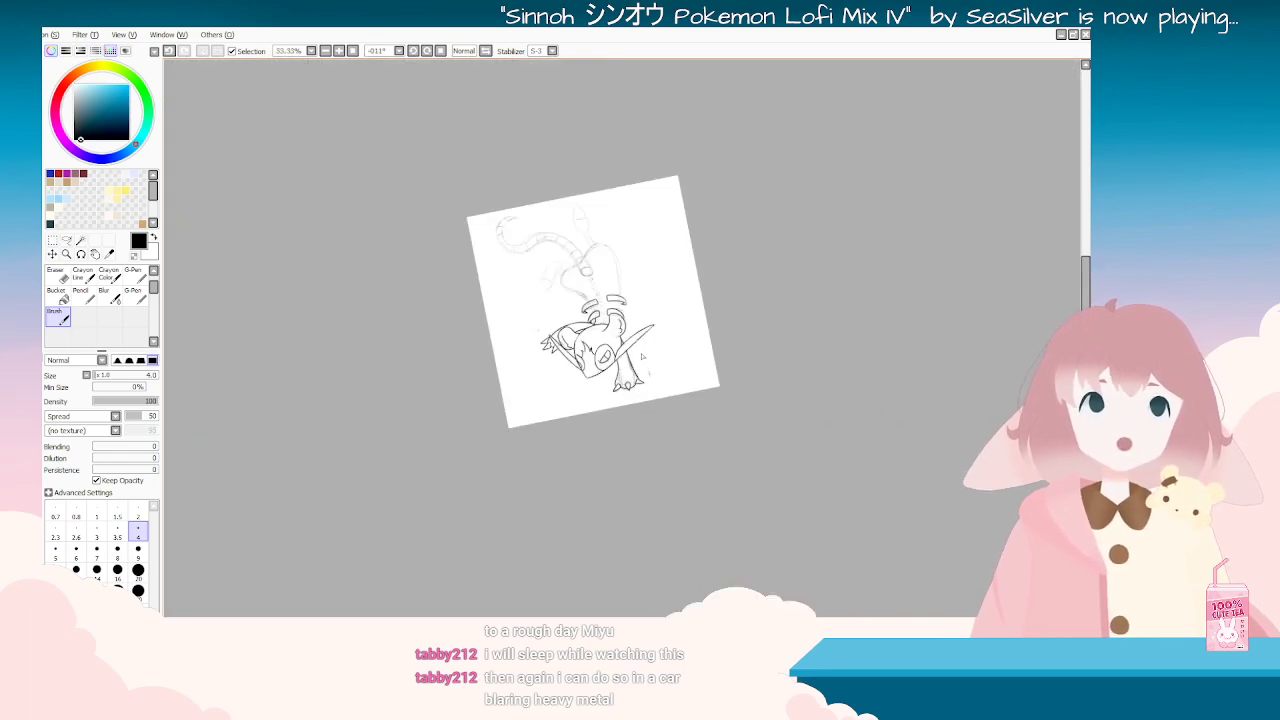
key(Home)
scroll(632, 258, up, 6)
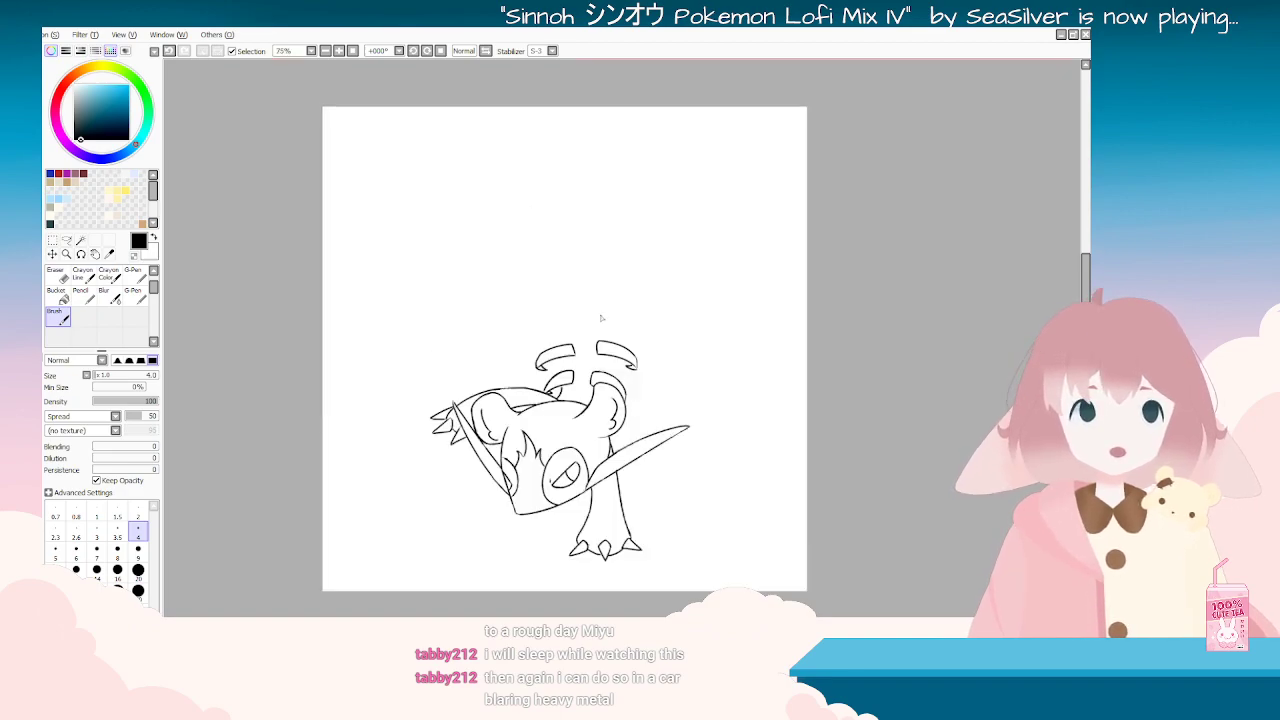
scroll(556, 440, down, 2)
scroll(555, 441, down, 2)
scroll(553, 445, up, 8)
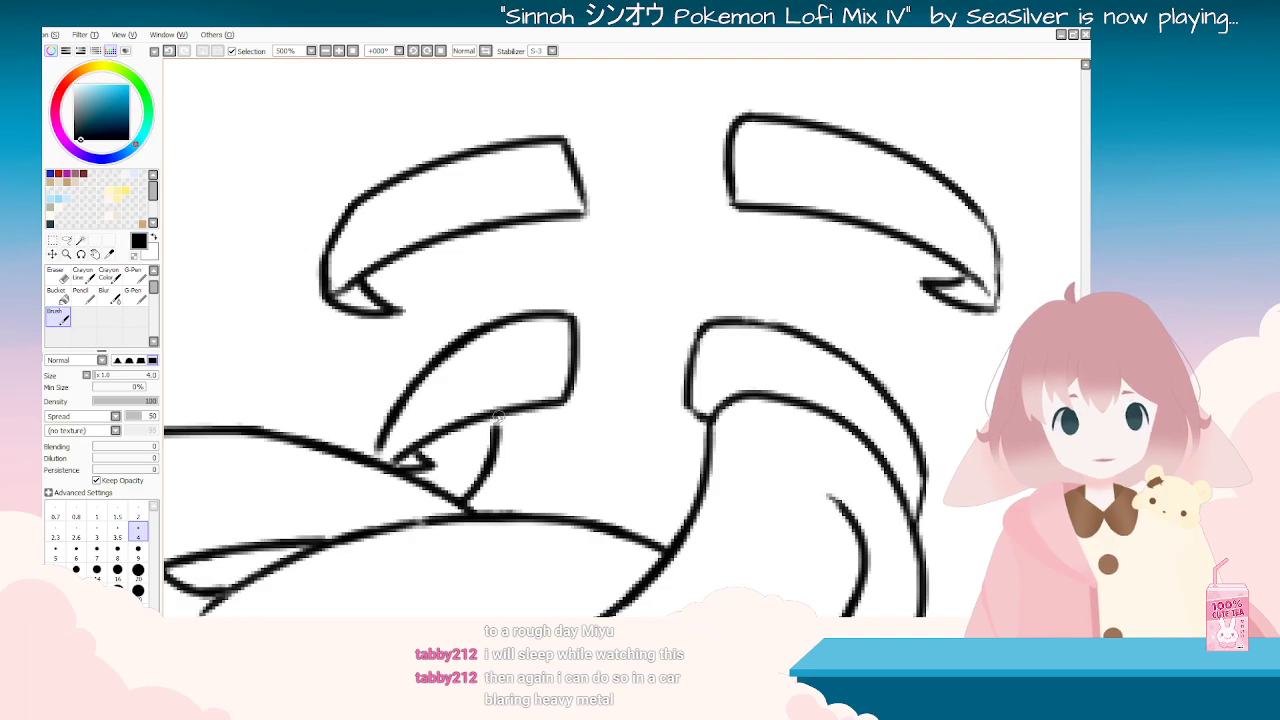
Step: Extend the far-side body line to the first rib marking and ink the near-side body line between the two rib markings
mouse_move(690, 400)
mouse_down()
mouse_move(551, 491)
mouse_move(78, 317)
mouse_up()
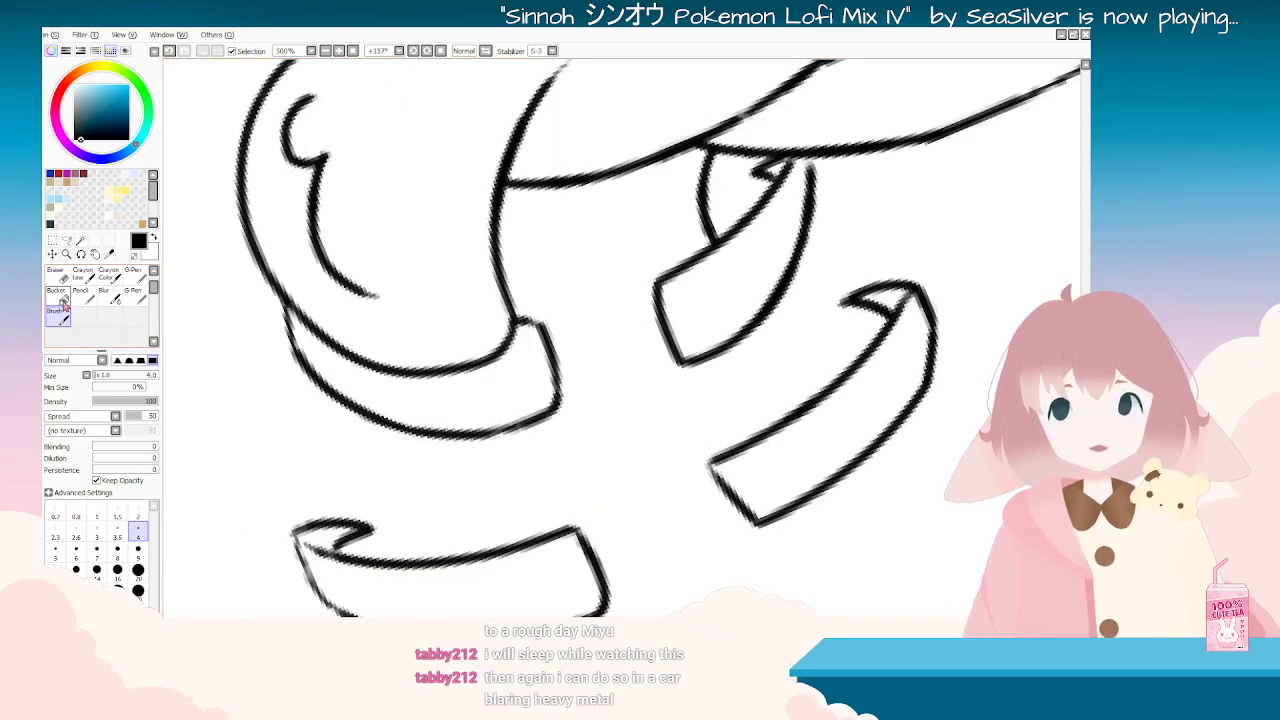
drag(399, 430, 404, 577)
key(Delete)
key(Delete)
key(Delete)
key(Delete)
key(Delete)
key(Delete)
key(Delete)
key(Delete)
scroll(462, 498, down, 5)
scroll(470, 490, up, 2)
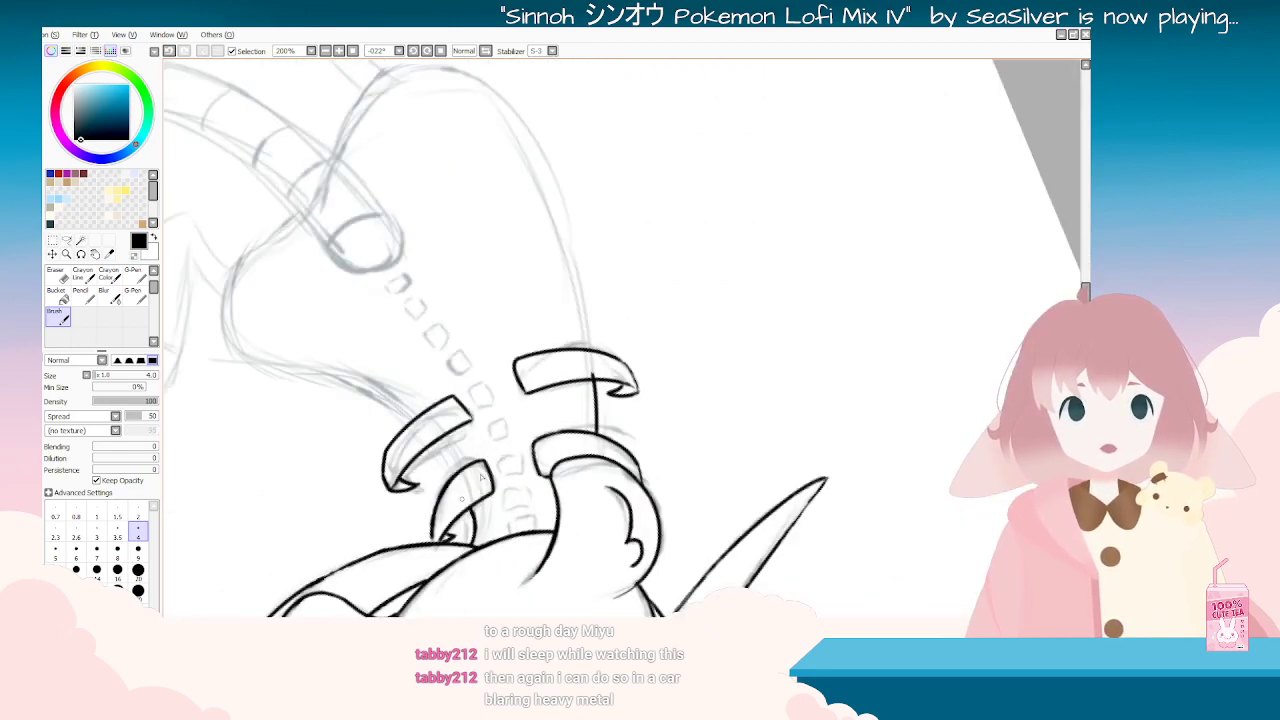
scroll(481, 477, up, 4)
drag(829, 189, 845, 318)
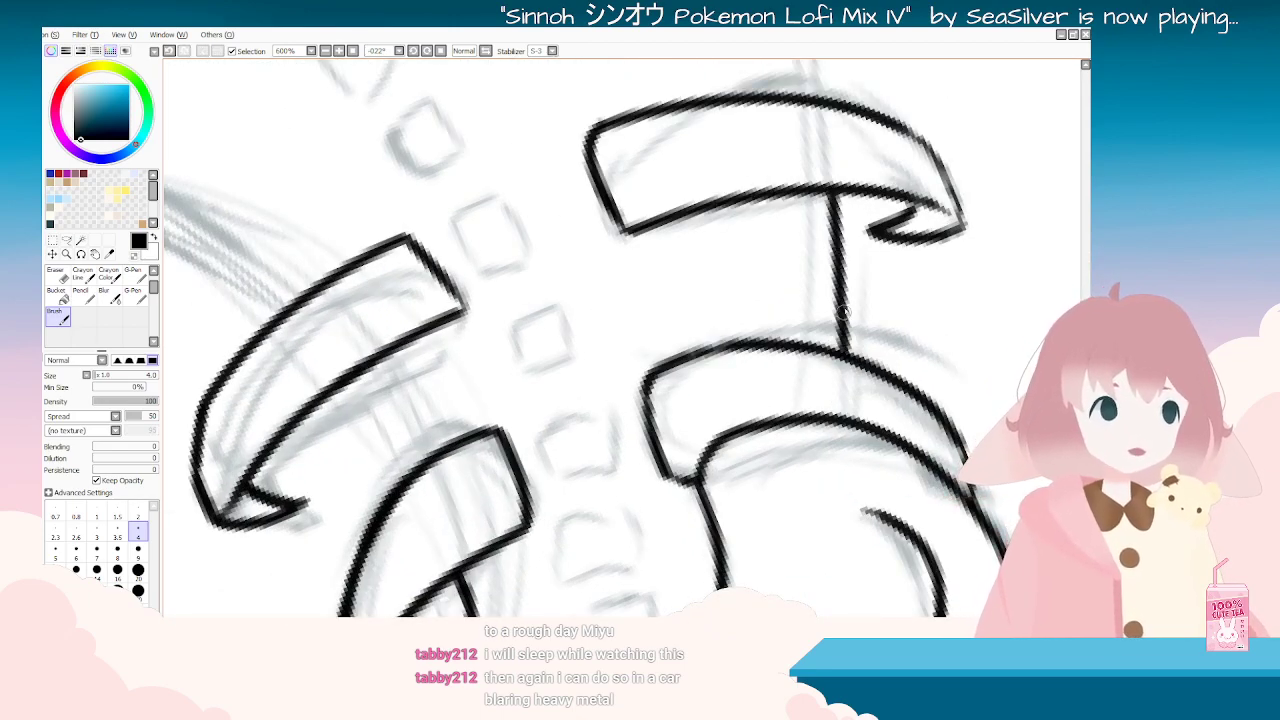
Step: Ink the far-side body line connecting the first and second far-side rib markings
drag(338, 386, 418, 488)
key(ctrl+z)
drag(345, 384, 392, 466)
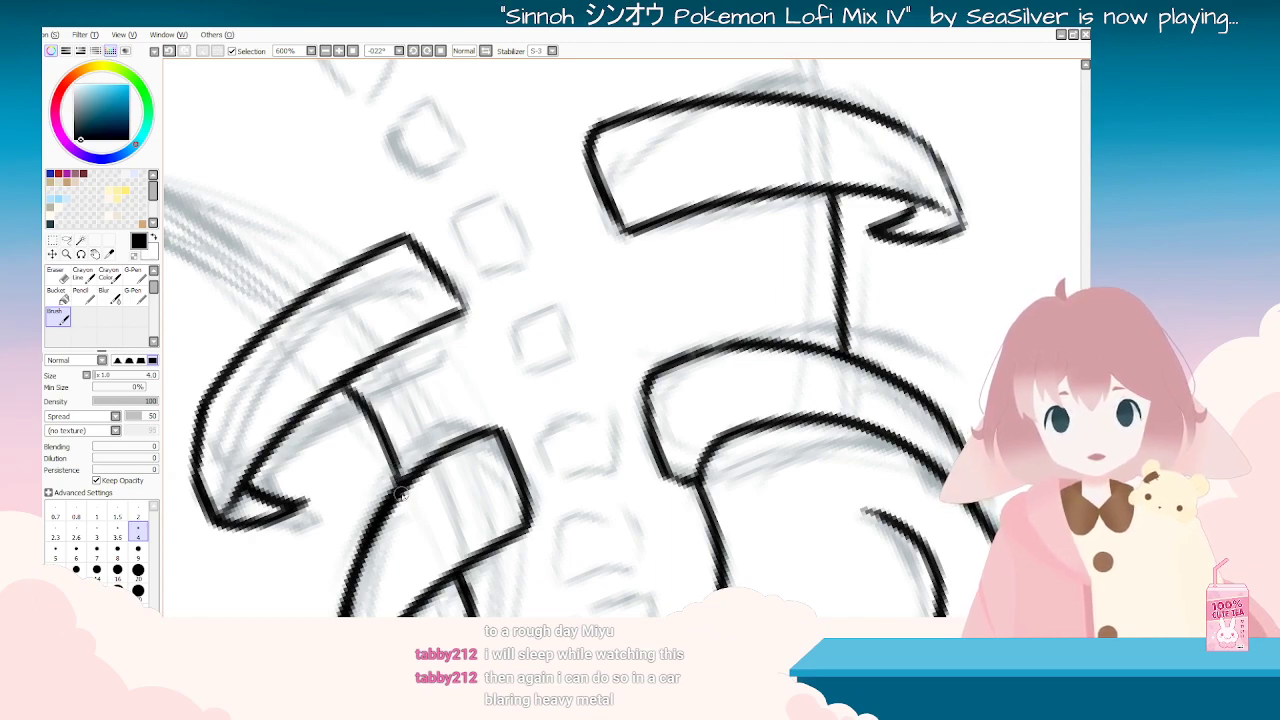
key(Delete)
key(ctrl+z)
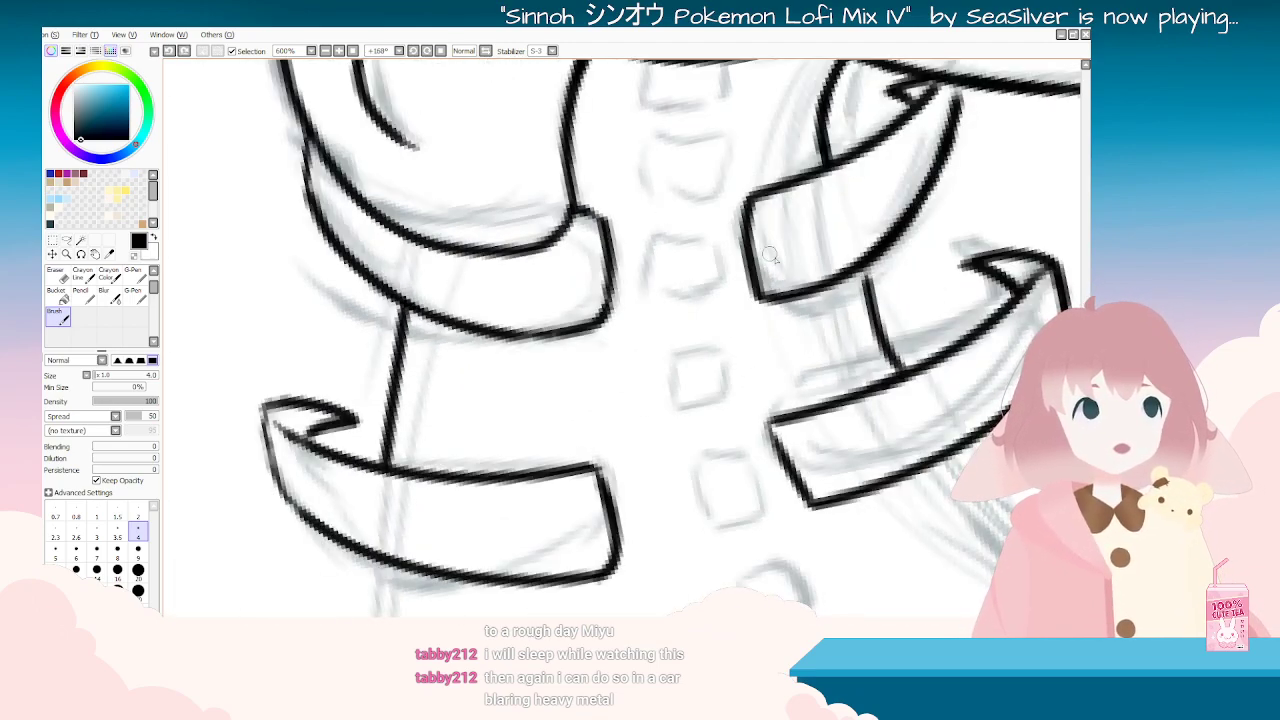
drag(863, 267, 902, 364)
Step: Examine the body lines between the rib markings at different rotations and on the whole upright drawing without the sketch
key(Delete)
key(Delete)
key(Delete)
key(Delete)
key(Delete)
key(Delete)
key(Delete)
key(Delete)
key(Delete)
key(Delete)
key(Delete)
key(Delete)
key(Delete)
key(Delete)
key(Delete)
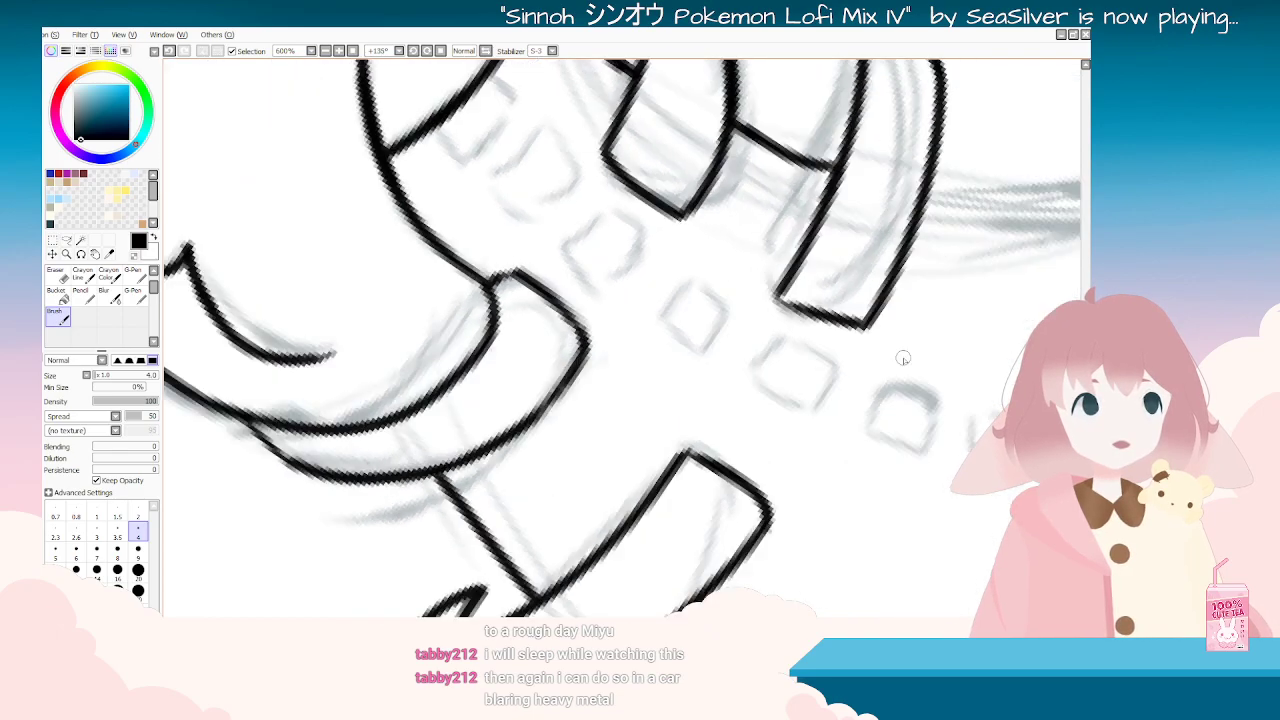
scroll(902, 364, down, 8)
key(End)
key(End)
key(Delete)
key(Delete)
scroll(898, 412, up, 2)
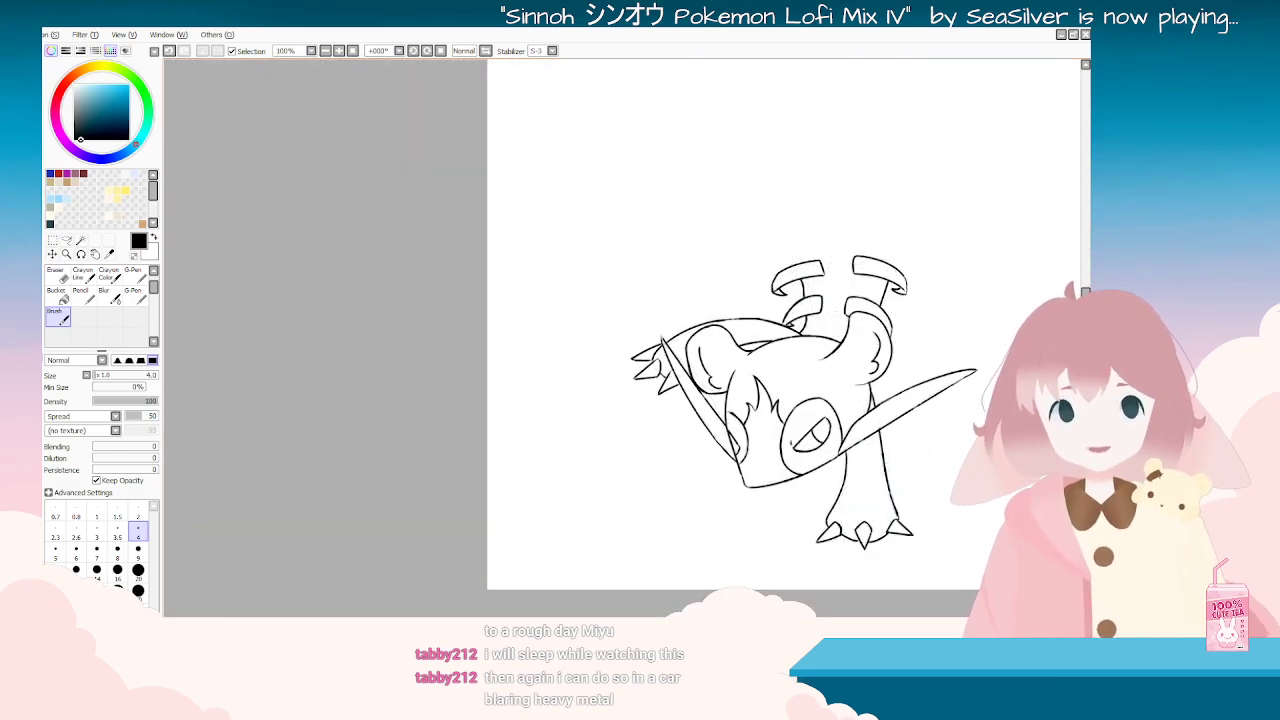
Step: Examine the complete line art for balance with the sketch hidden, turning the canvas and viewing it at different sizes
scroll(912, 485, down, 2)
scroll(912, 485, up, 2)
key(End)
key(End)
key(End)
key(End)
key(End)
key(End)
key(End)
key(End)
key(End)
key(End)
key(End)
key(End)
key(End)
key(End)
key(End)
key(End)
key(End)
key(Delete)
key(Delete)
key(Delete)
key(Delete)
key(Delete)
key(Delete)
key(Delete)
key(Delete)
key(Delete)
key(Delete)
key(Delete)
key(Delete)
key(Delete)
key(Delete)
key(Delete)
key(Delete)
key(Delete)
scroll(901, 381, down, 3)
scroll(902, 379, up, 3)
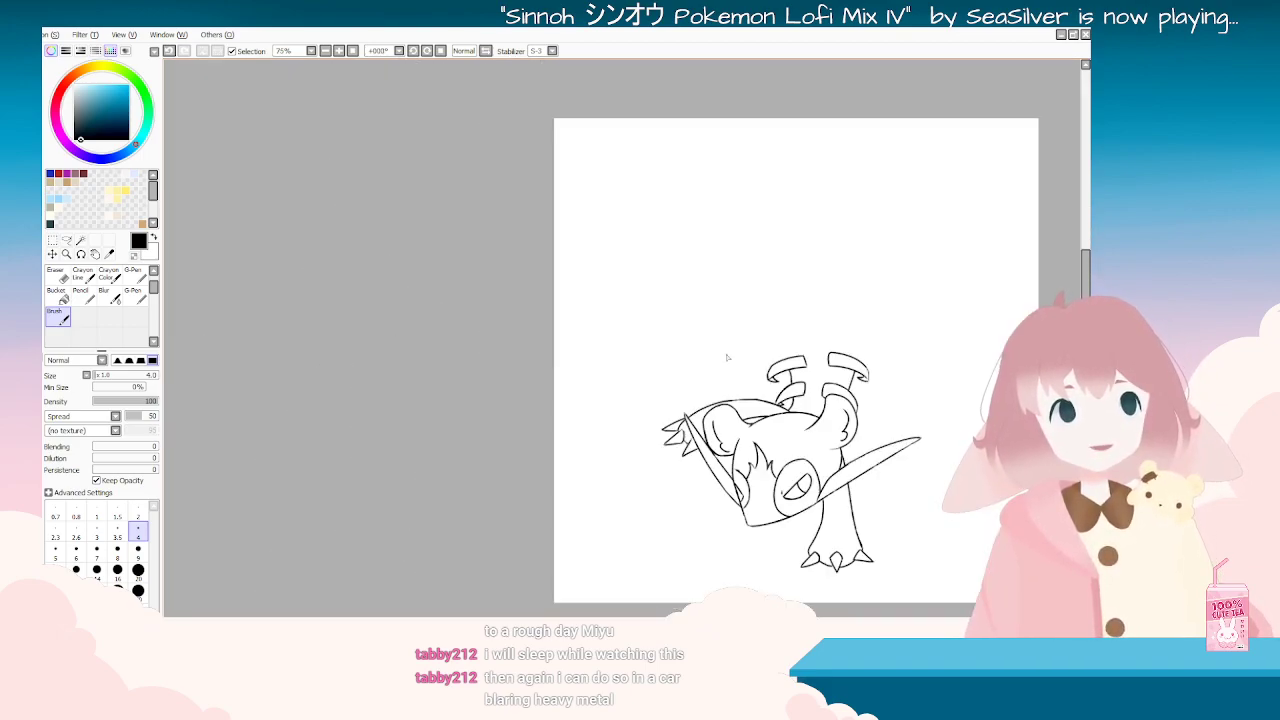
Step: With the sketch visible, ink the rounded far-side hip contour from the tail base around its outer bulge
scroll(763, 299, up, 3)
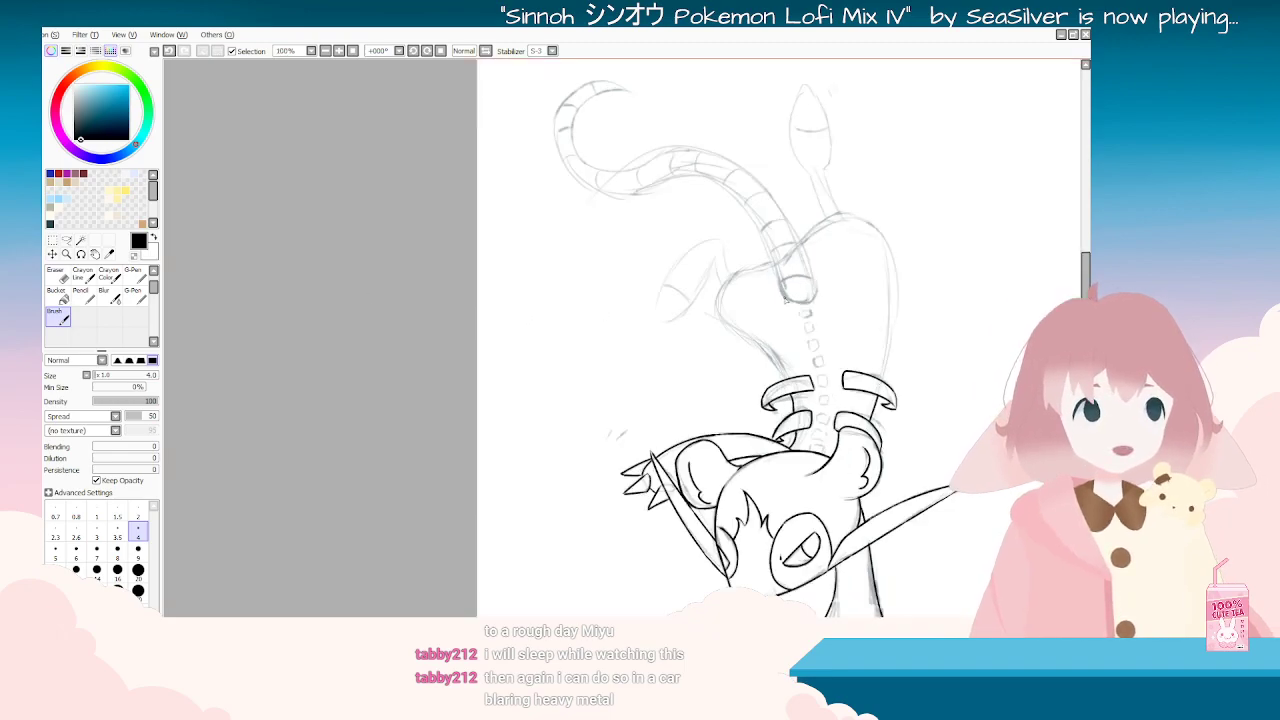
drag(820, 273, 680, 278)
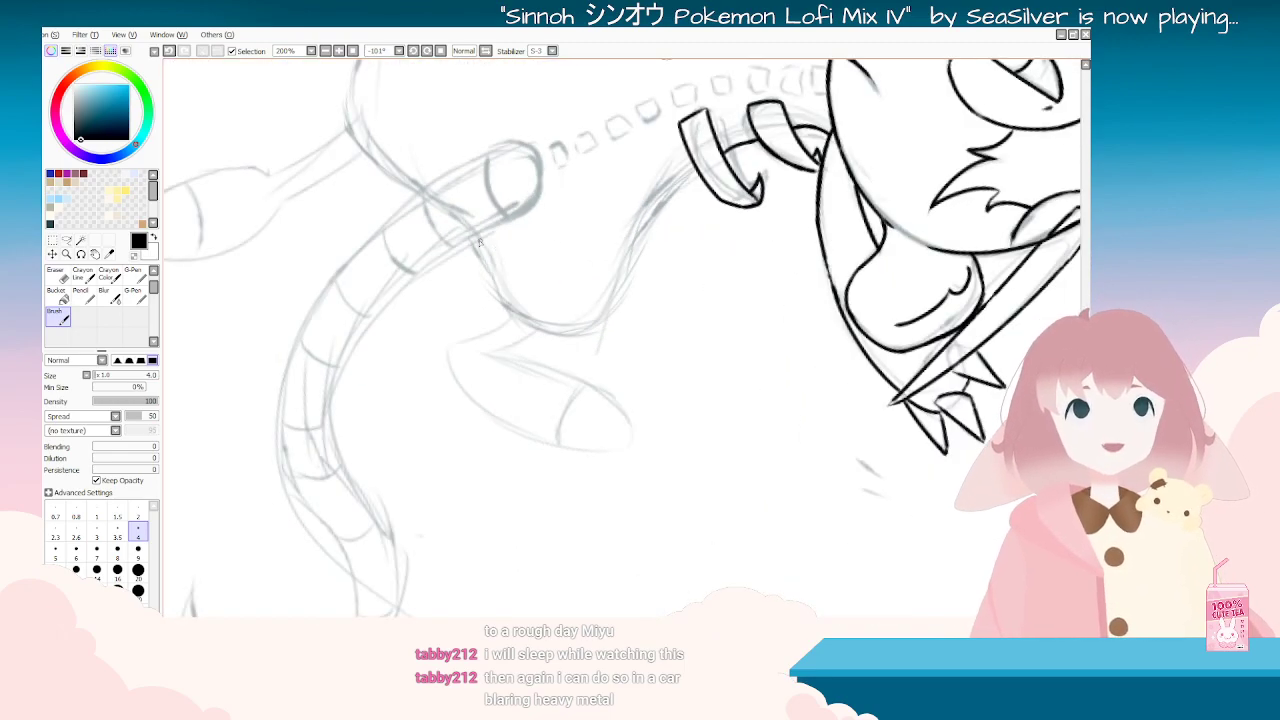
drag(474, 236, 498, 292)
drag(724, 258, 597, 493)
key(Home)
drag(706, 244, 658, 272)
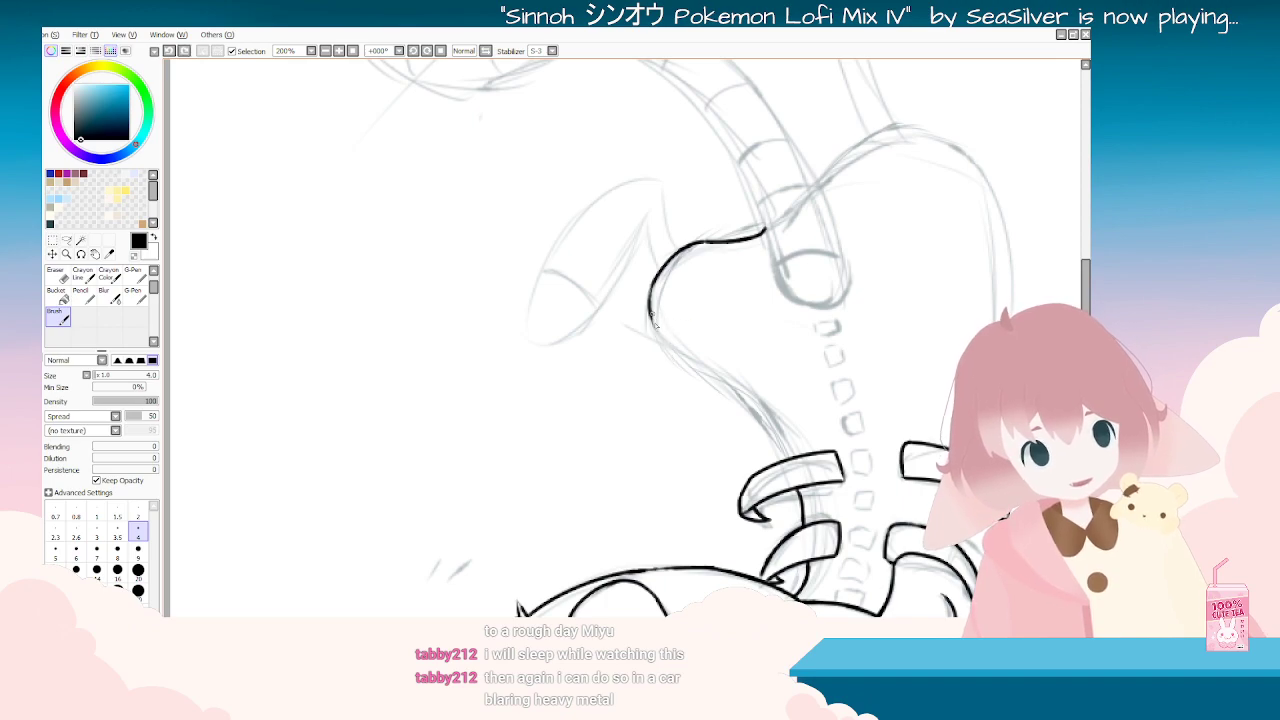
Step: Continue the far-side hip contour inward along the waist toward the rib markings, redoing the stroke until it follows the sketch
mouse_move(665, 344)
mouse_down()
mouse_move(755, 416)
mouse_move(758, 438)
mouse_up()
key(ctrl+z)
key(ctrl+z)
drag(700, 374, 756, 422)
key(ctrl+z)
drag(701, 376, 750, 404)
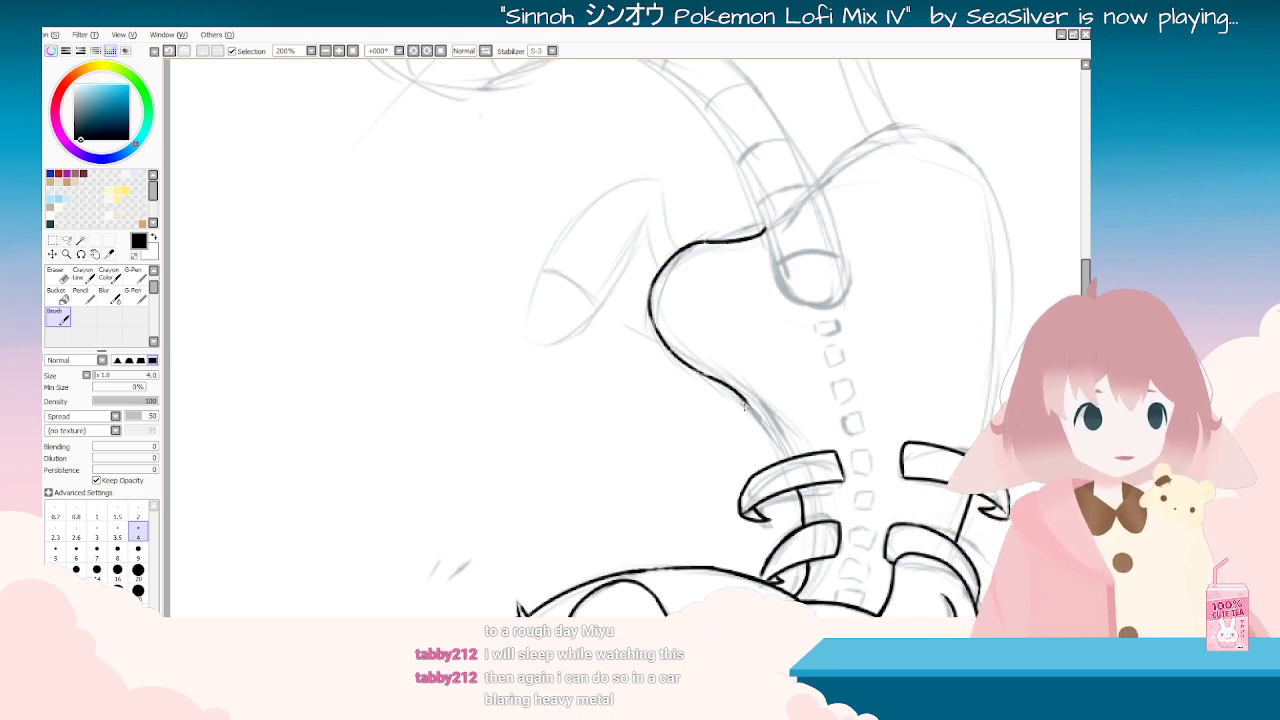
Step: Join the far-side waist line to the nearest far-side rib marking
key(Delete)
key(Delete)
key(Delete)
key(Delete)
key(Delete)
key(Delete)
key(Delete)
key(Delete)
key(Delete)
key(Delete)
key(Delete)
key(Delete)
drag(458, 241, 500, 299)
key(ctrl+z)
drag(463, 244, 505, 310)
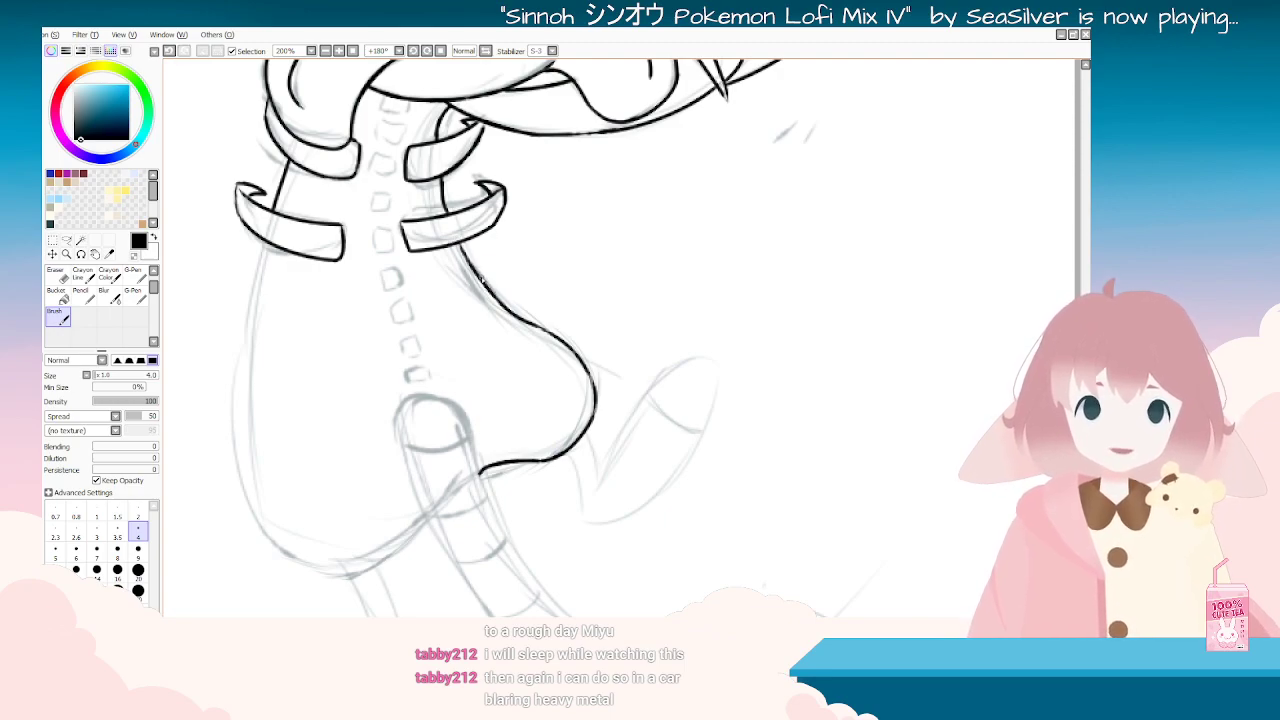
Step: Ink the near-side body contour from the rib marking along the flank to the hip, redoing strokes until the curve is smooth
key(Delete)
key(Delete)
key(Delete)
key(Delete)
key(Delete)
key(Delete)
key(Delete)
key(Delete)
key(Delete)
key(Delete)
key(Delete)
key(Delete)
key(Delete)
scroll(558, 357, down, 5)
scroll(580, 374, up, 3)
key(End)
key(End)
key(End)
drag(850, 446, 363, 514)
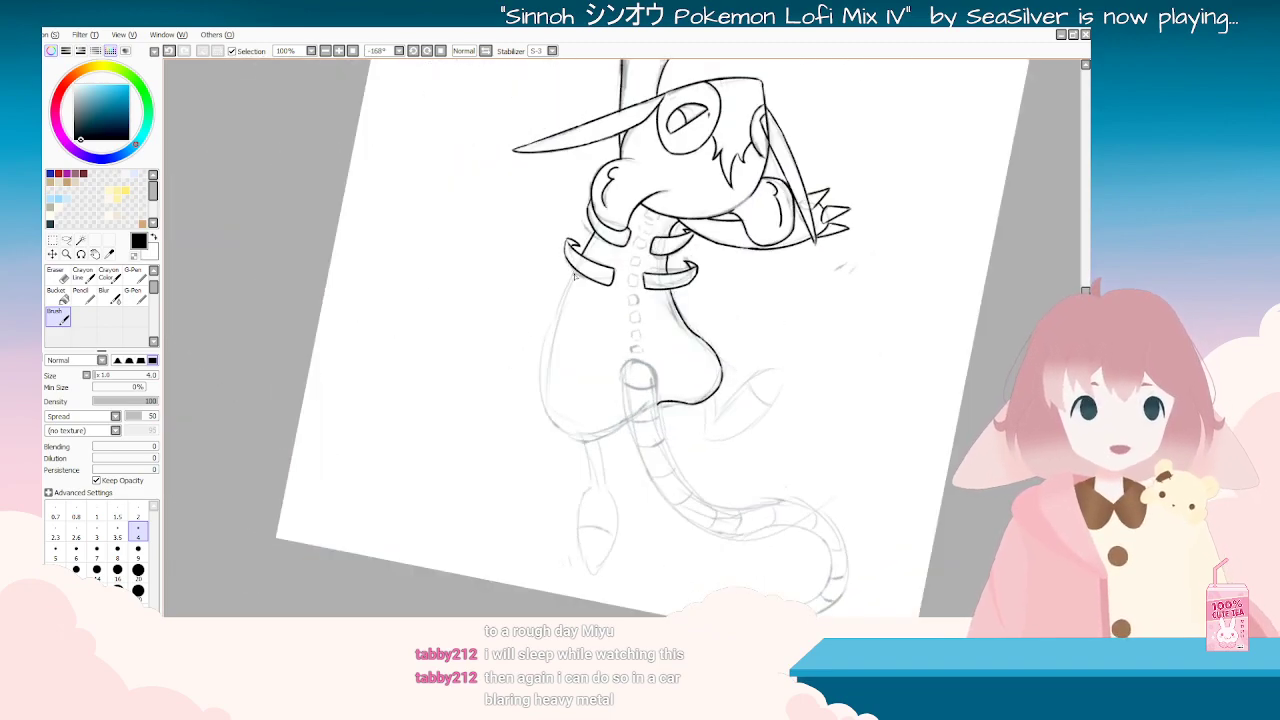
drag(576, 271, 553, 356)
key(ctrl+z)
drag(576, 268, 548, 417)
key(ctrl+z)
drag(553, 355, 549, 420)
key(ctrl+z)
drag(552, 358, 556, 424)
drag(550, 361, 553, 422)
key(ctrl+z)
drag(551, 357, 555, 411)
Step: Ink the rear curve of the near-side hip up to the tail base
mouse_move(606, 446)
mouse_down()
mouse_move(636, 441)
mouse_move(697, 373)
mouse_move(689, 427)
mouse_up()
mouse_move(632, 448)
mouse_down()
mouse_move(746, 378)
mouse_move(550, 265)
mouse_move(528, 356)
mouse_up()
key(ctrl+z)
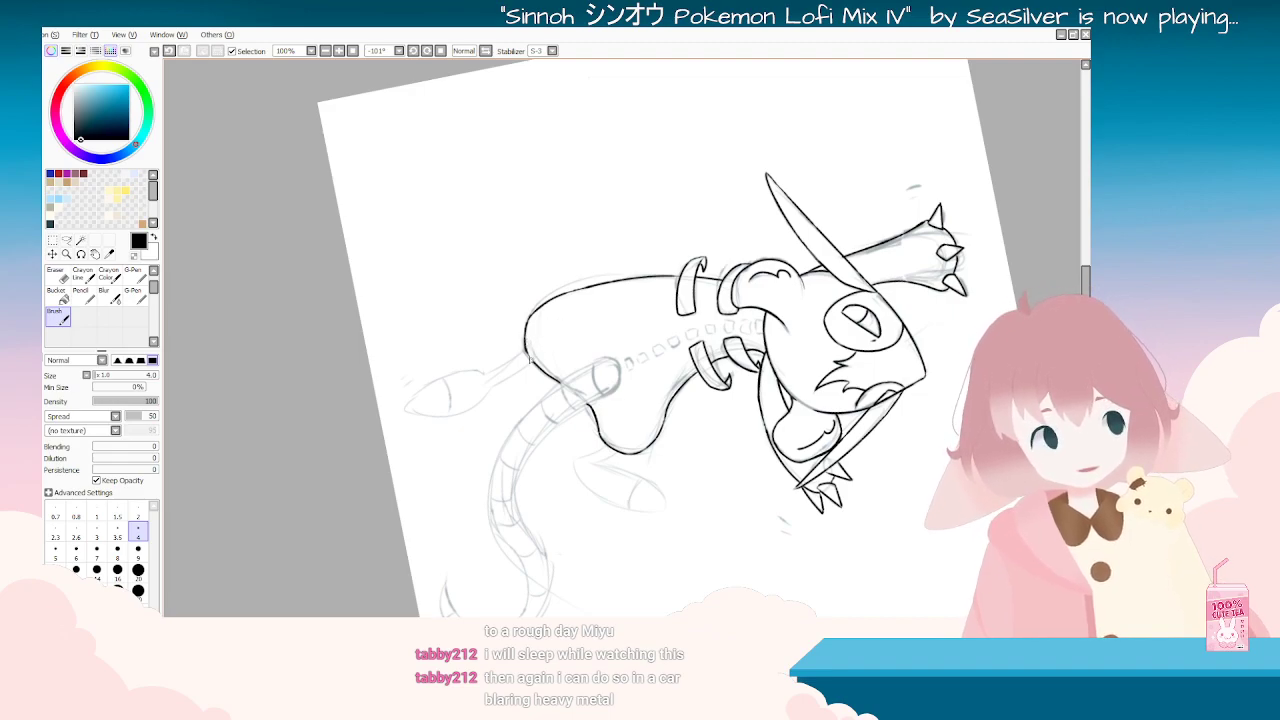
Step: Examine the inked hips and body outline on both sides of the tail from different canvas rotations
key(Delete)
key(Delete)
key(Delete)
key(Delete)
key(Delete)
key(Delete)
key(Delete)
key(Delete)
key(Delete)
key(Delete)
key(Delete)
key(Delete)
key(Delete)
key(Delete)
key(Delete)
key(Delete)
key(Delete)
key(Delete)
key(Delete)
key(Delete)
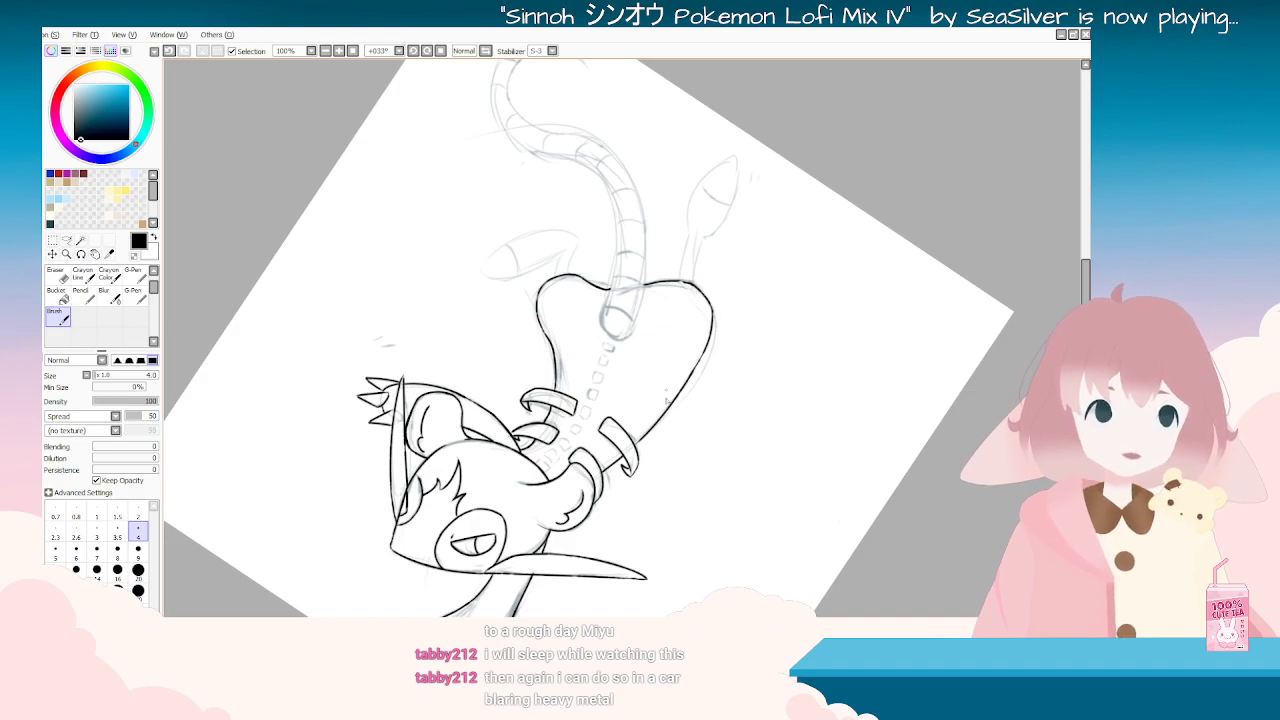
key(Delete)
key(Delete)
key(Delete)
key(Delete)
key(Delete)
key(Delete)
key(Delete)
key(Delete)
key(Delete)
key(Delete)
key(Delete)
key(Delete)
key(Delete)
key(Delete)
key(Delete)
key(Delete)
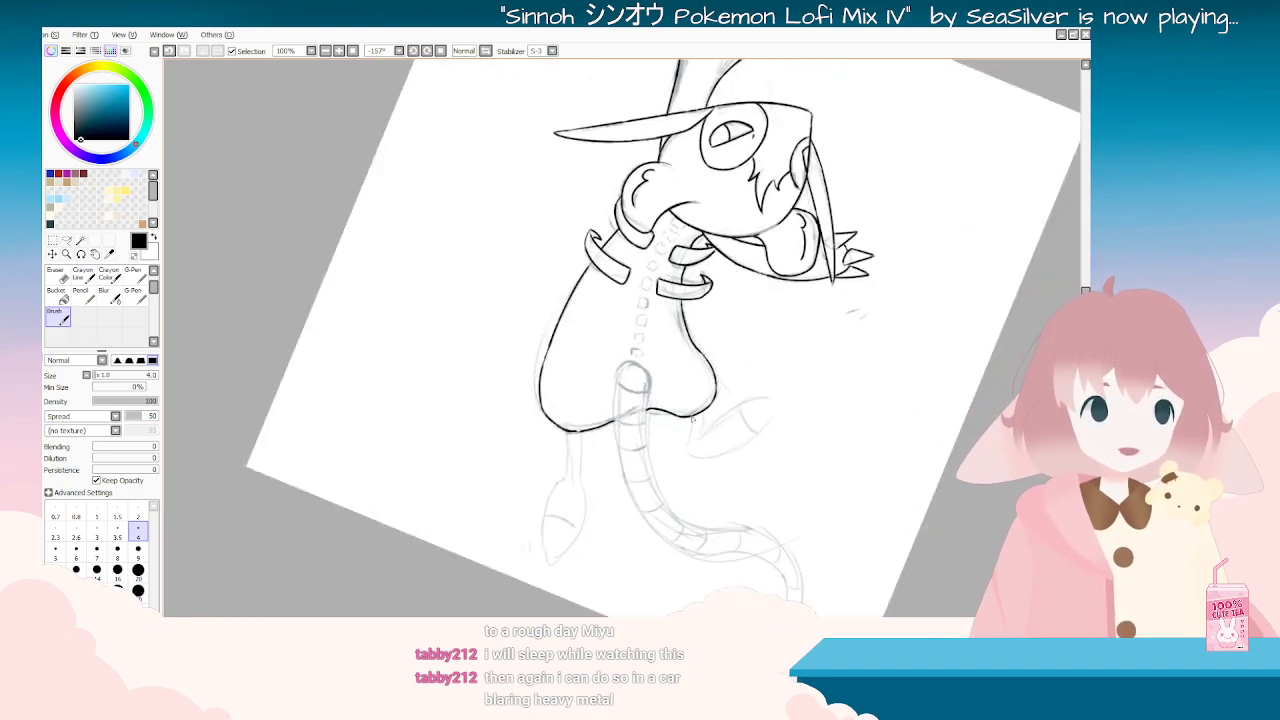
Step: Ink the short far-side leg rising from the hip and the upper curve and inner edge of its foot
key(ctrl+z)
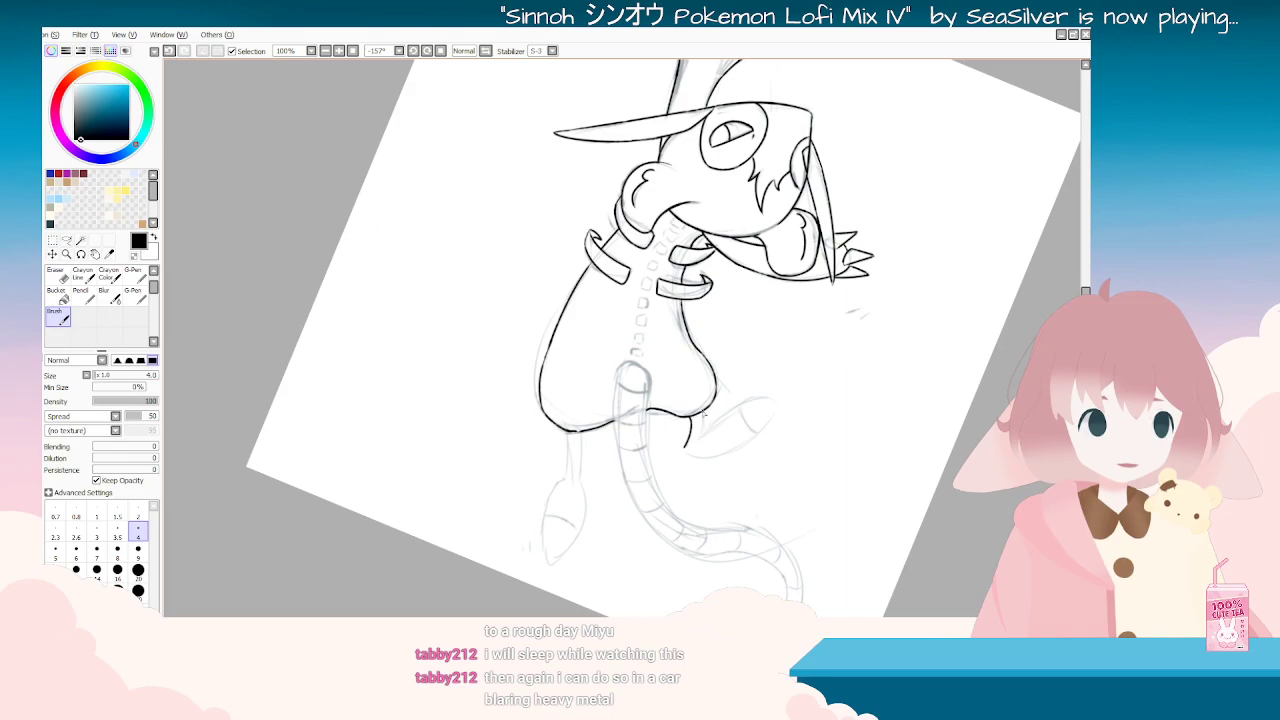
key(End)
key(End)
key(End)
key(End)
key(End)
key(End)
key(End)
key(End)
key(End)
key(End)
key(End)
key(End)
key(End)
key(End)
key(End)
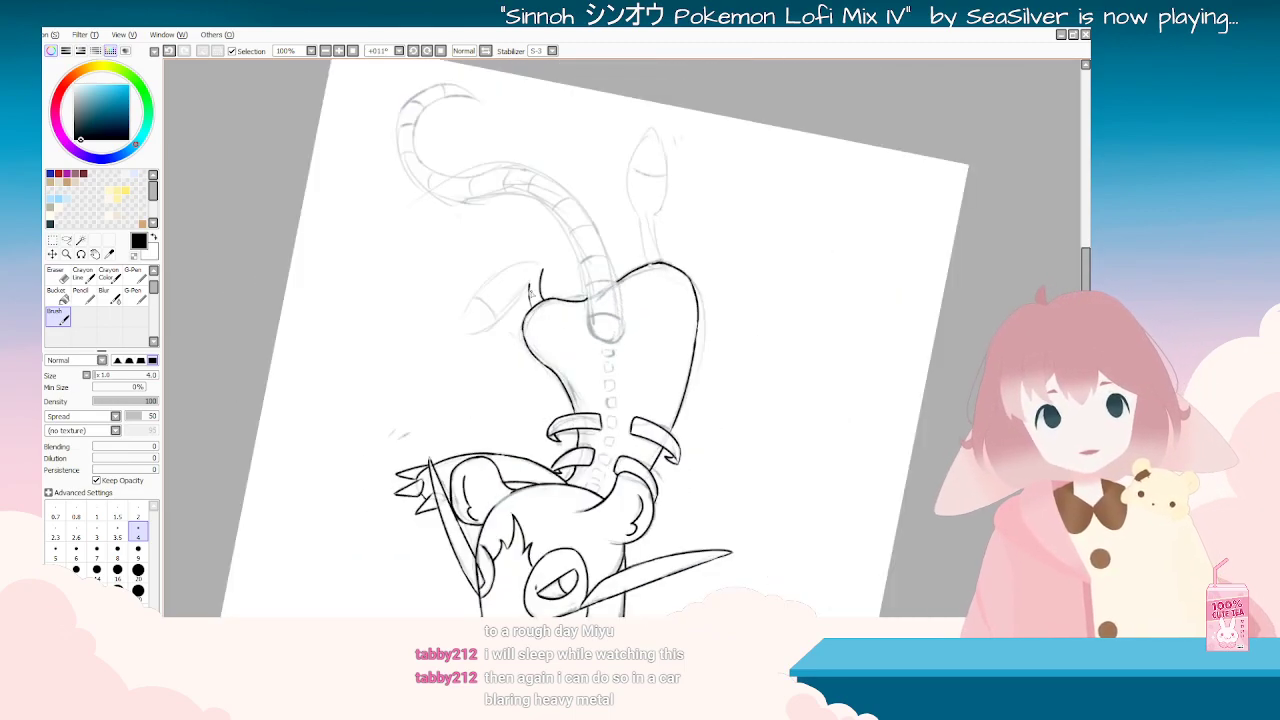
drag(533, 296, 512, 360)
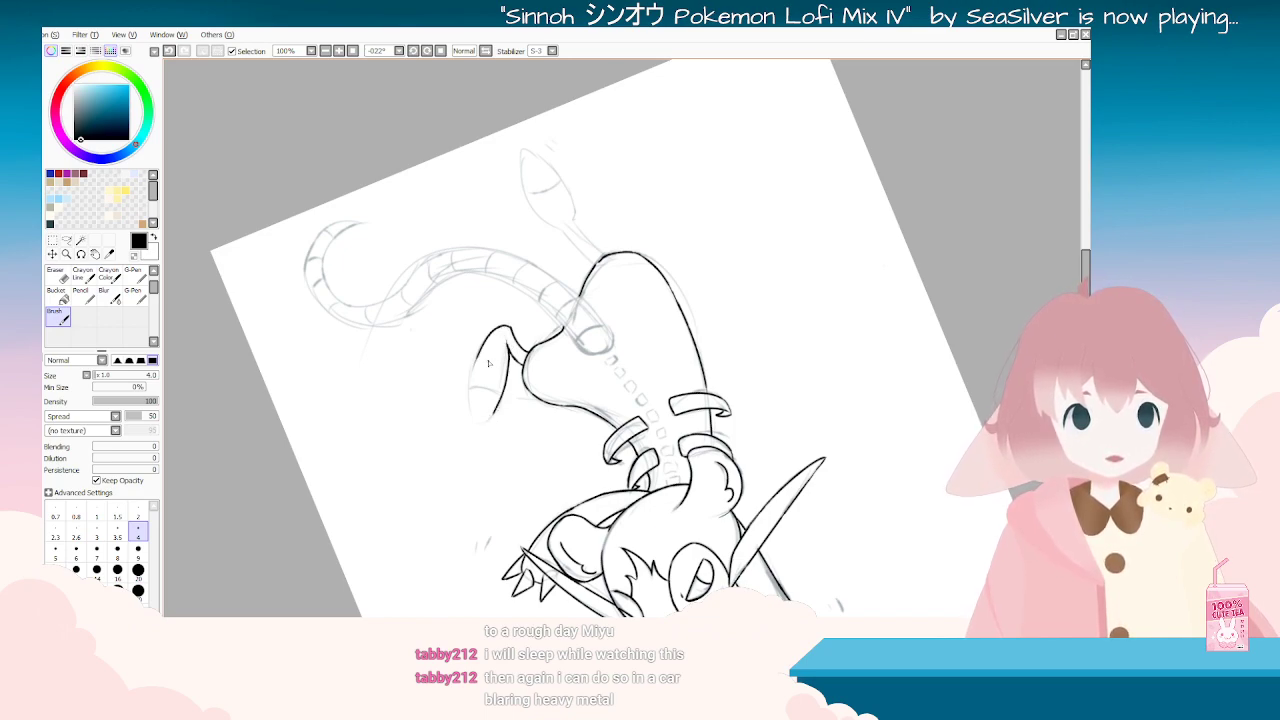
Step: Ink the outer edge of the far-side foot and close its outline at the tip
key(ctrl+z)
drag(474, 418, 471, 410)
key(ctrl+z)
drag(482, 423, 474, 412)
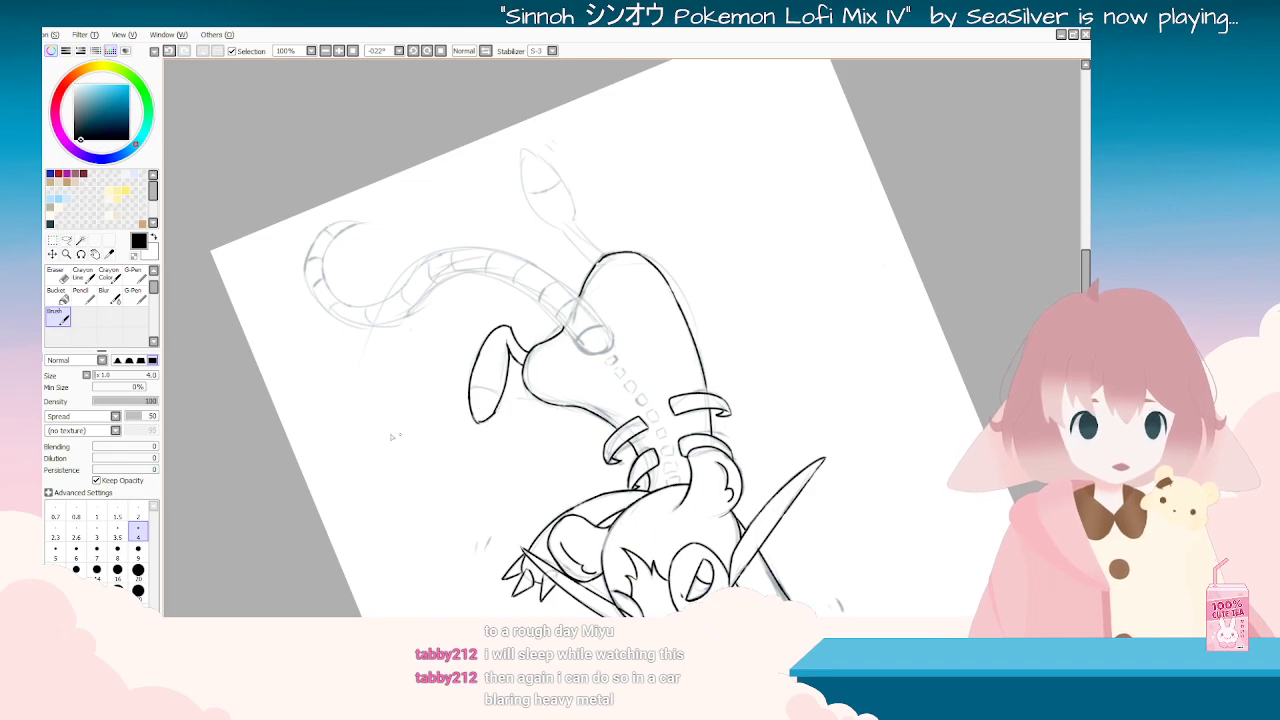
Step: Ink the tip of the far-side foot to join its inner and outer edges into a closed outline
key(End)
key(End)
scroll(366, 362, up, 5)
key(End)
key(End)
key(End)
key(End)
key(End)
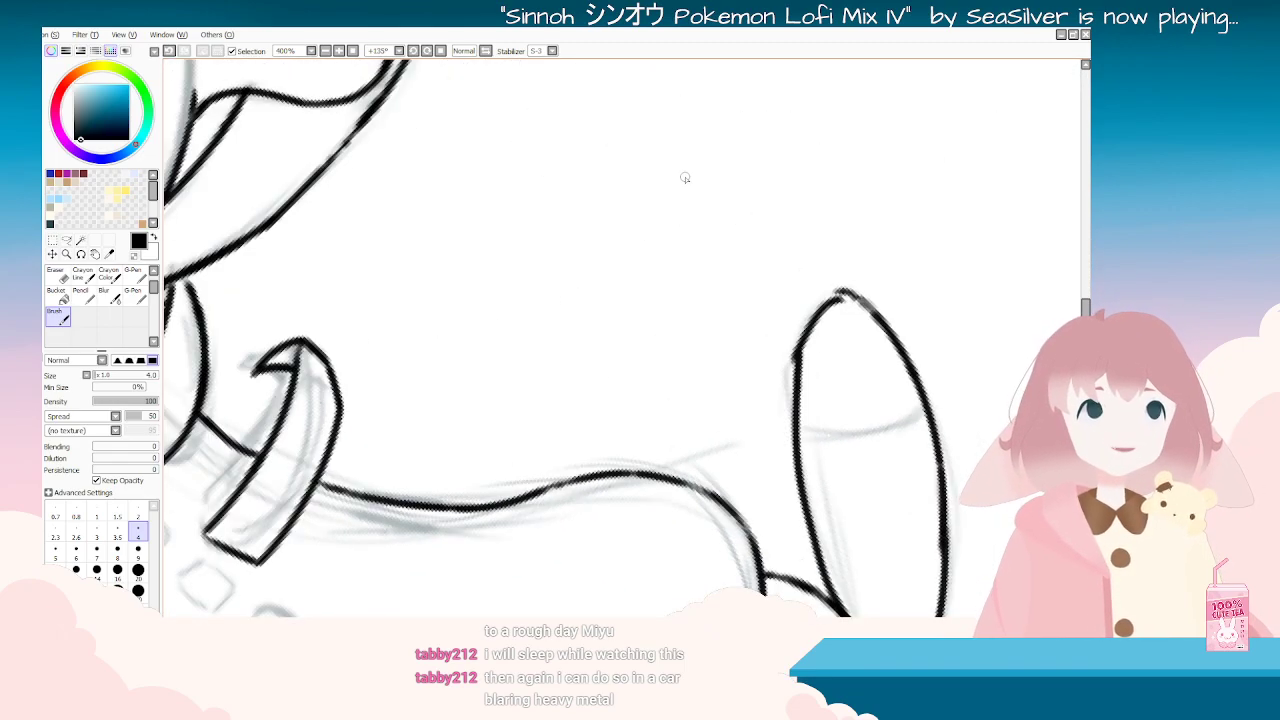
drag(840, 297, 798, 362)
key(ctrl+z)
drag(845, 292, 800, 365)
drag(842, 294, 874, 313)
key(ctrl+z)
key(End)
key(h)
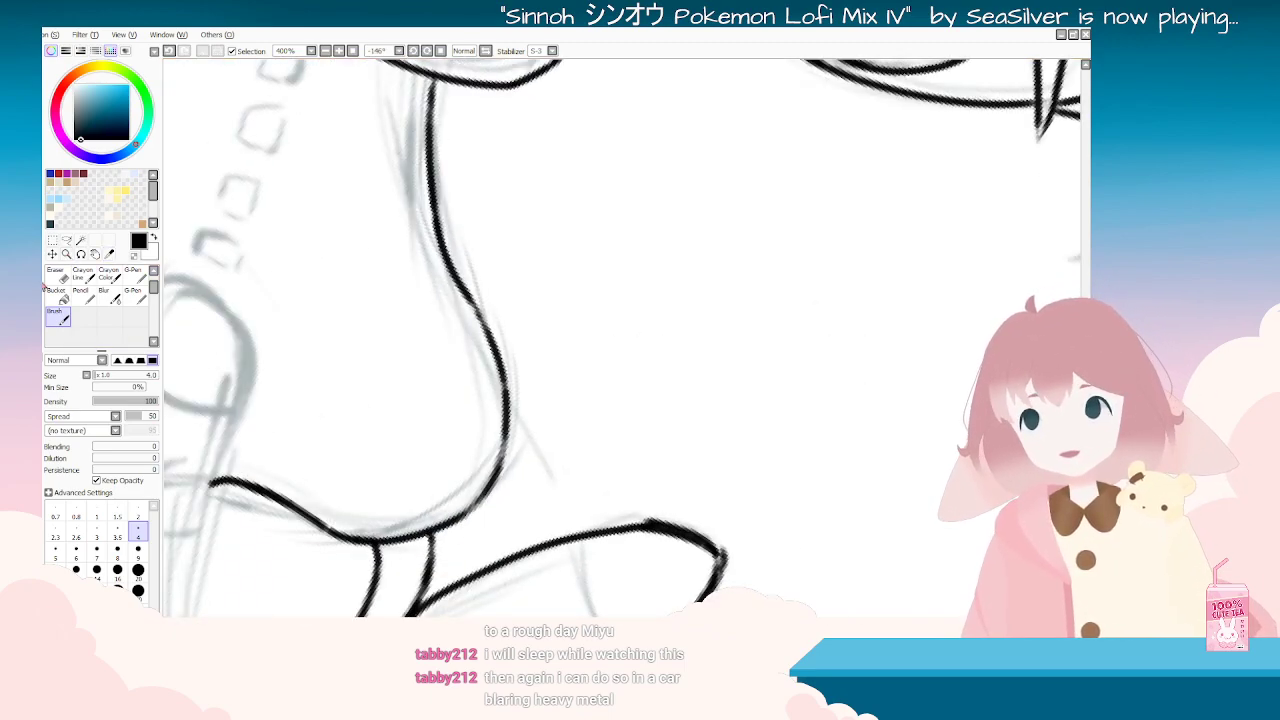
Step: Erase the stray, uneven ink around the tip of the far-side foot's outline
key(e)
drag(738, 554, 729, 594)
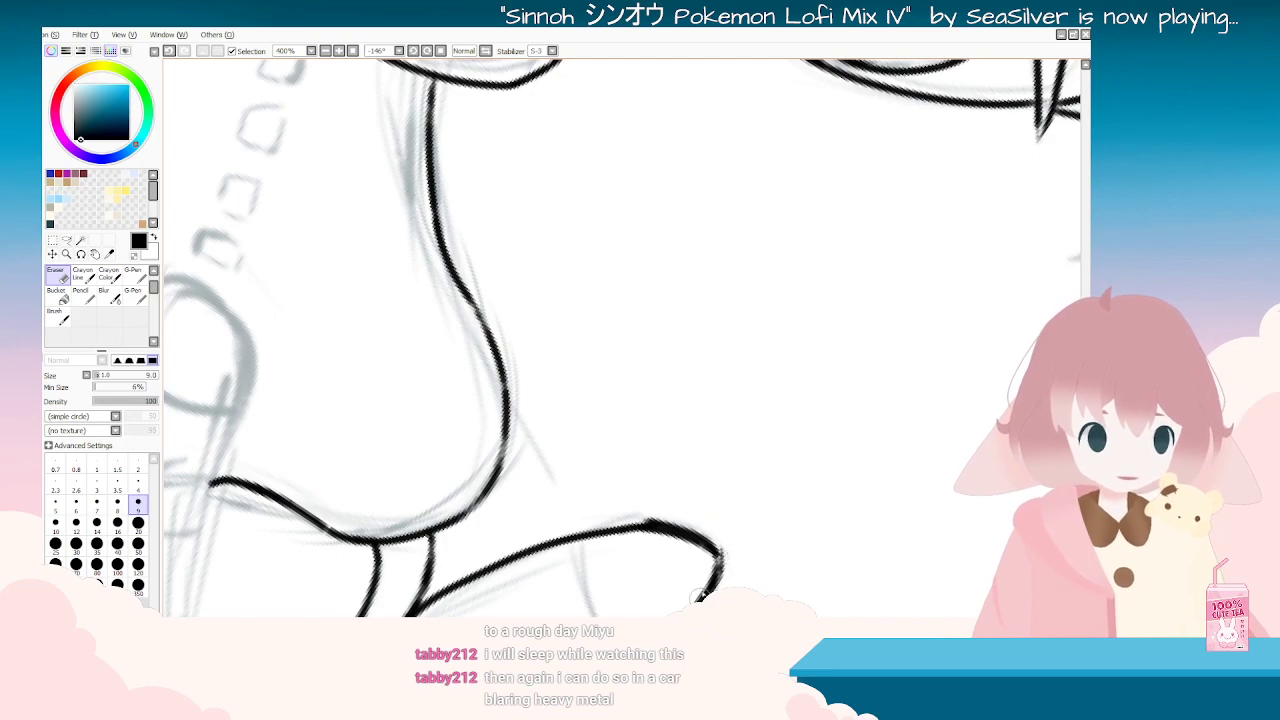
key(End)
key(End)
key(End)
key(End)
key(End)
key(End)
drag(480, 416, 486, 484)
drag(485, 478, 486, 508)
key(Delete)
key(Delete)
key(Delete)
key(Delete)
key(Delete)
key(Delete)
key(Delete)
key(Delete)
key(Delete)
drag(678, 488, 989, 348)
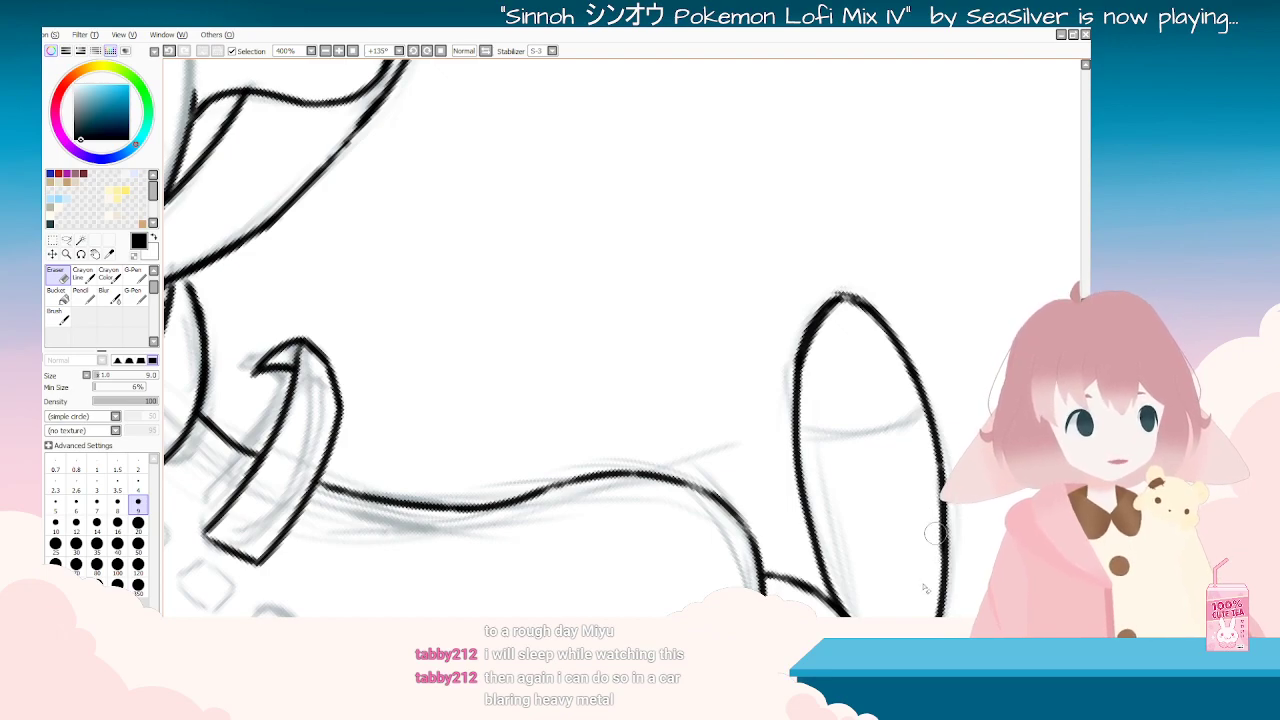
Step: Ink the curved dividing line across the toe section of the far-side foot
key(Delete)
key(Delete)
key(Delete)
key(Delete)
key(Delete)
key(Delete)
key(Delete)
key(Delete)
key(Delete)
key(Delete)
scroll(867, 603, down, 7)
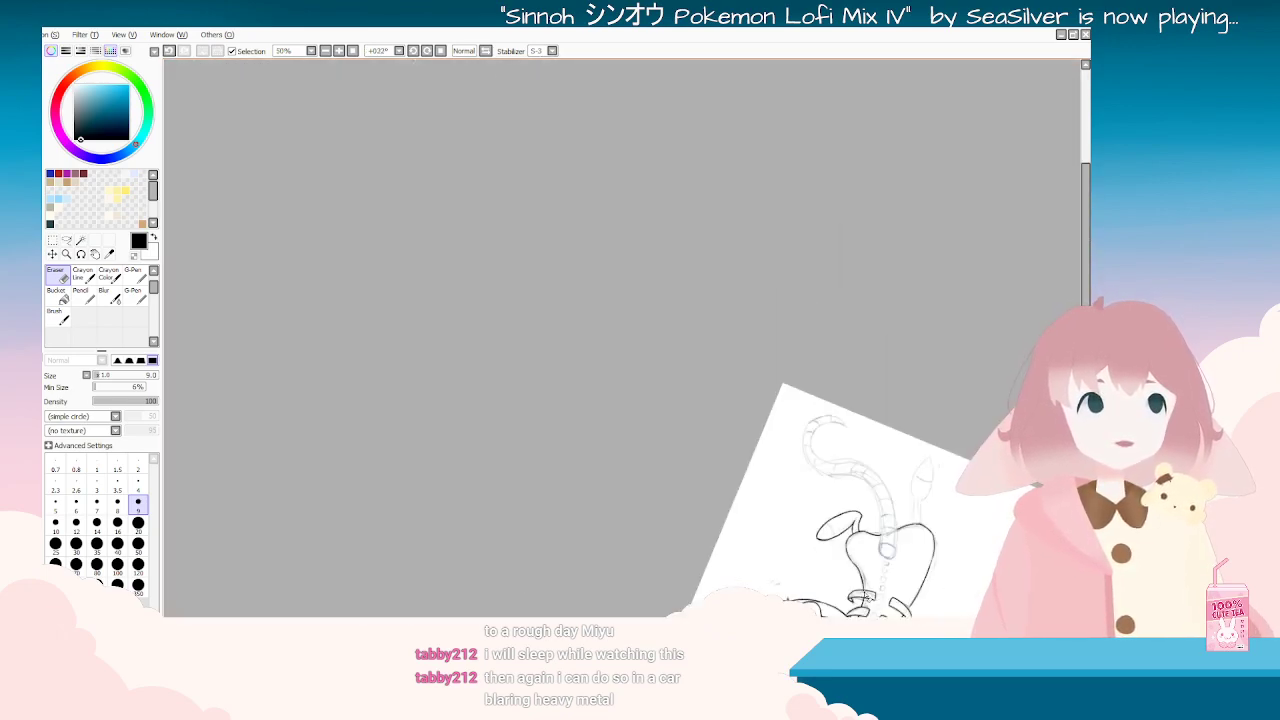
scroll(877, 600, up, 3)
scroll(884, 600, up, 5)
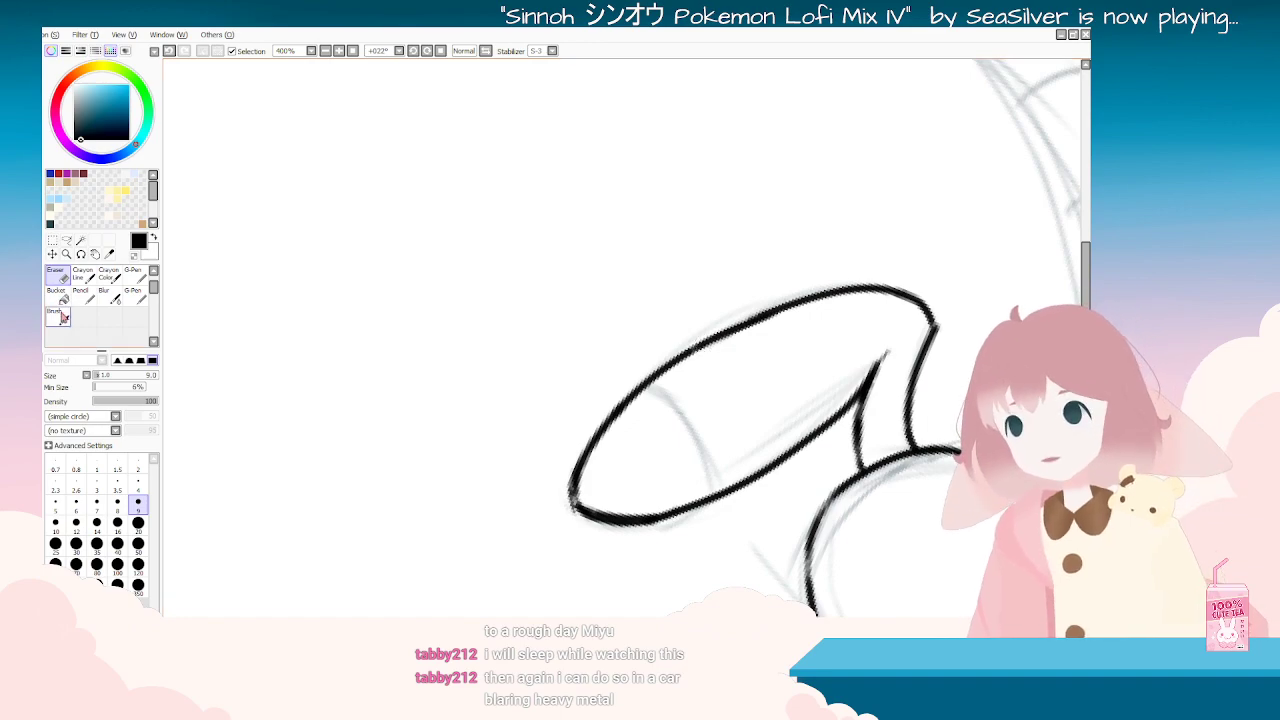
key(b)
mouse_move(645, 384)
mouse_down()
mouse_move(688, 411)
mouse_move(719, 490)
mouse_up()
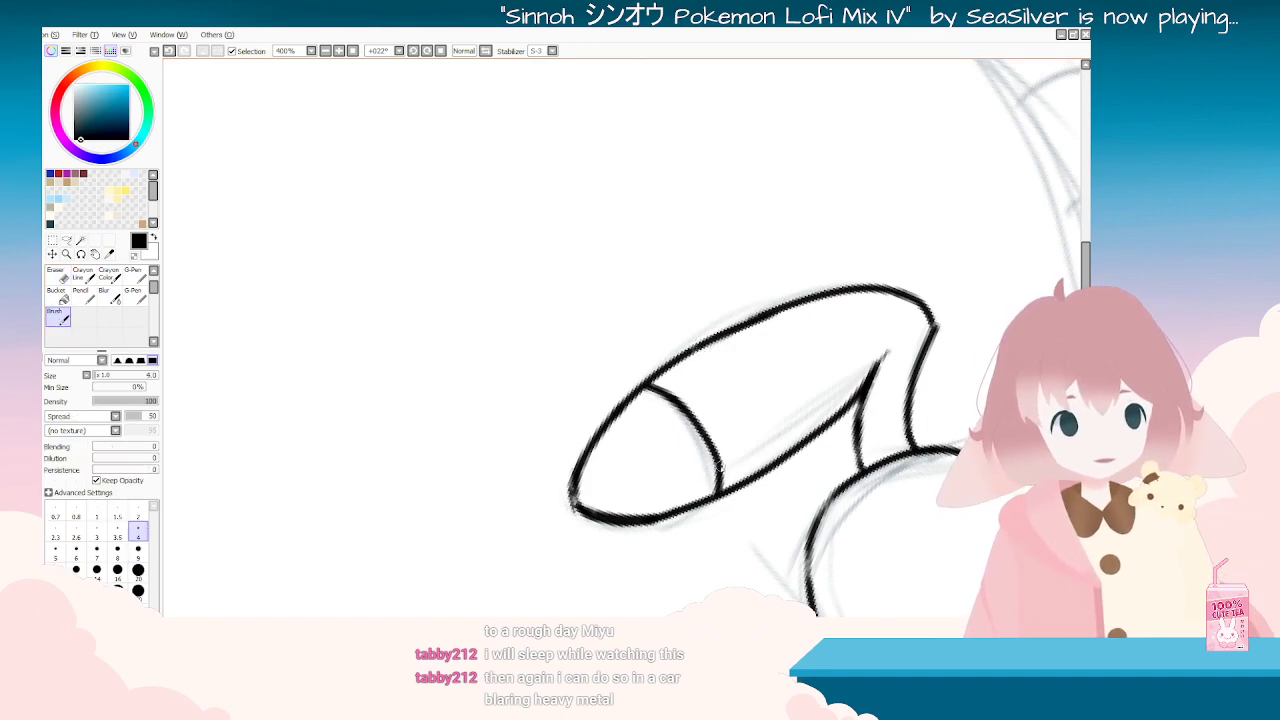
Step: Ink both edges of the narrow near-side leg extending from the hip and the start of its foot
scroll(743, 440, down, 7)
key(Home)
scroll(741, 492, up, 2)
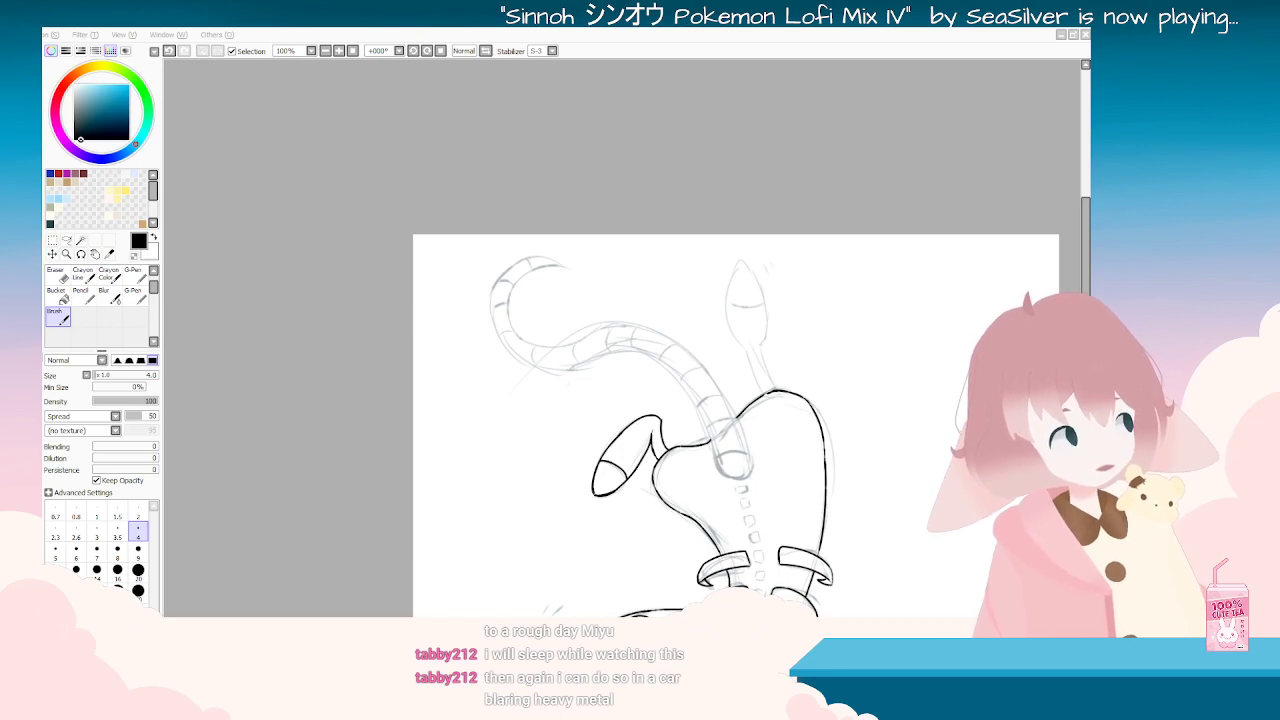
scroll(1033, 483, down, 1)
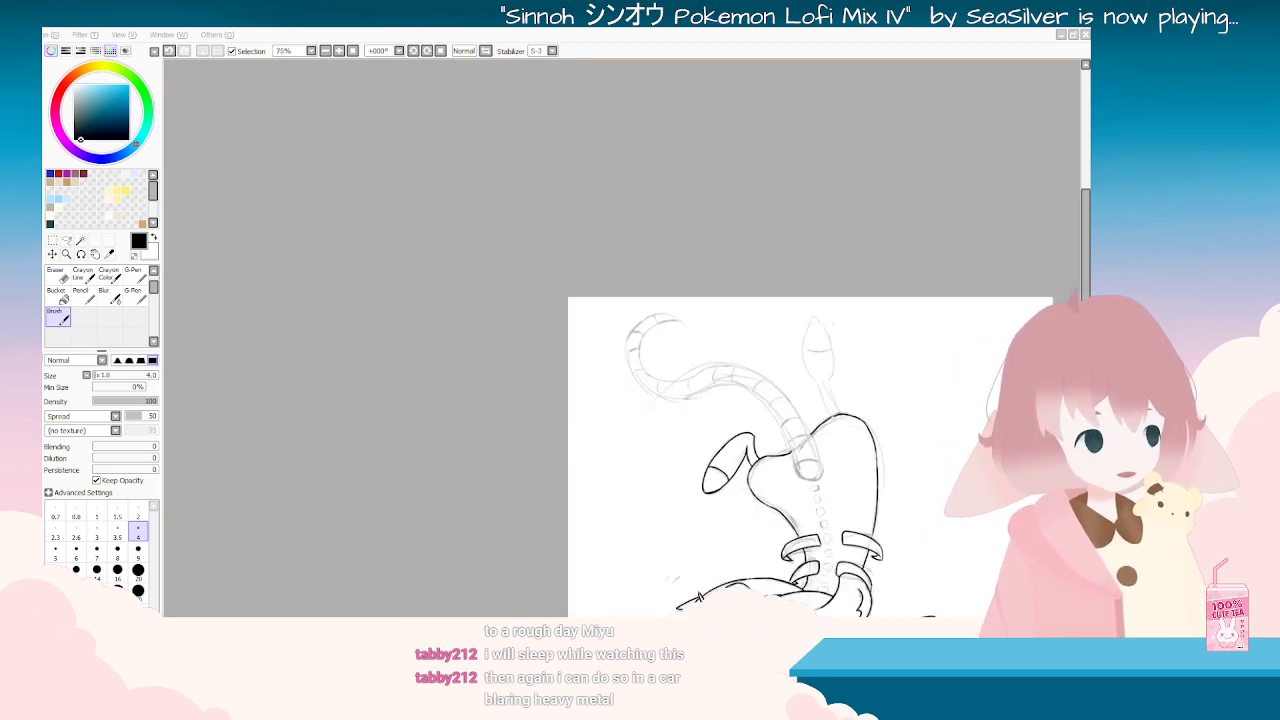
click(962, 264)
scroll(962, 264, up, 4)
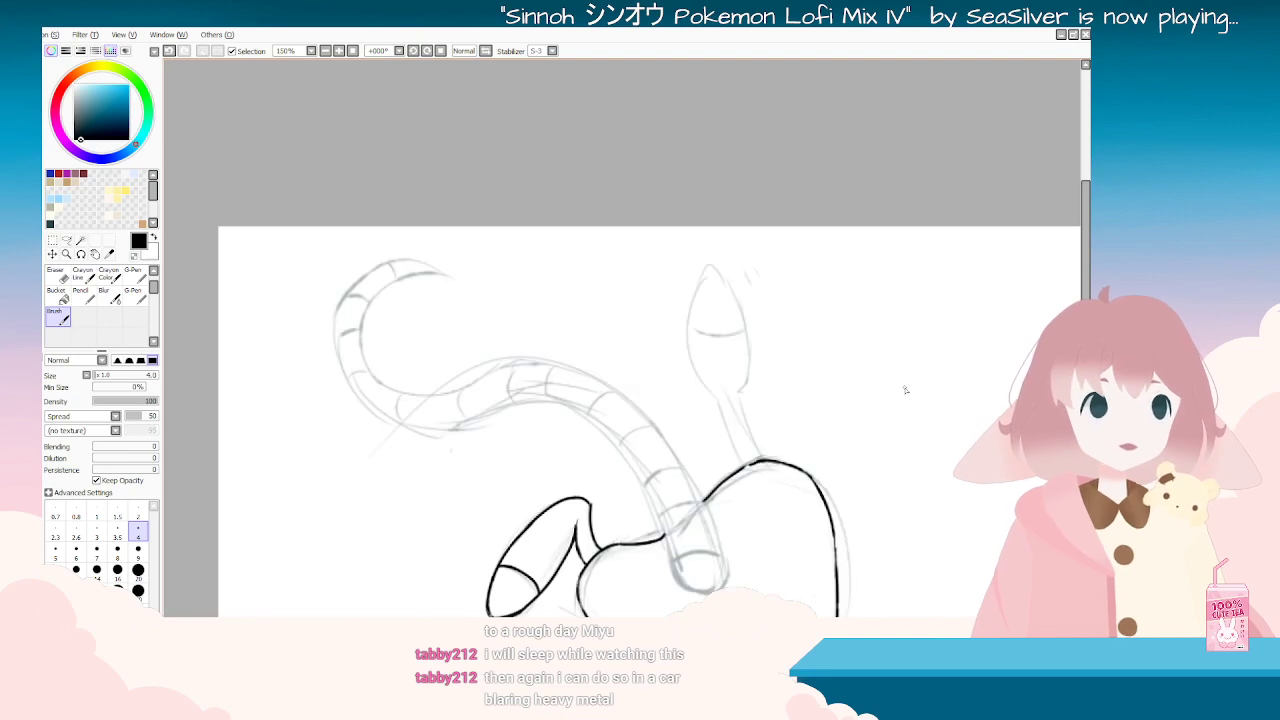
mouse_move(533, 405)
mouse_down()
mouse_move(545, 466)
mouse_move(586, 545)
mouse_move(545, 447)
mouse_move(588, 540)
mouse_up()
key(ctrl+z)
drag(570, 393, 627, 527)
mouse_move(623, 416)
mouse_down()
mouse_move(643, 380)
mouse_move(730, 401)
mouse_up()
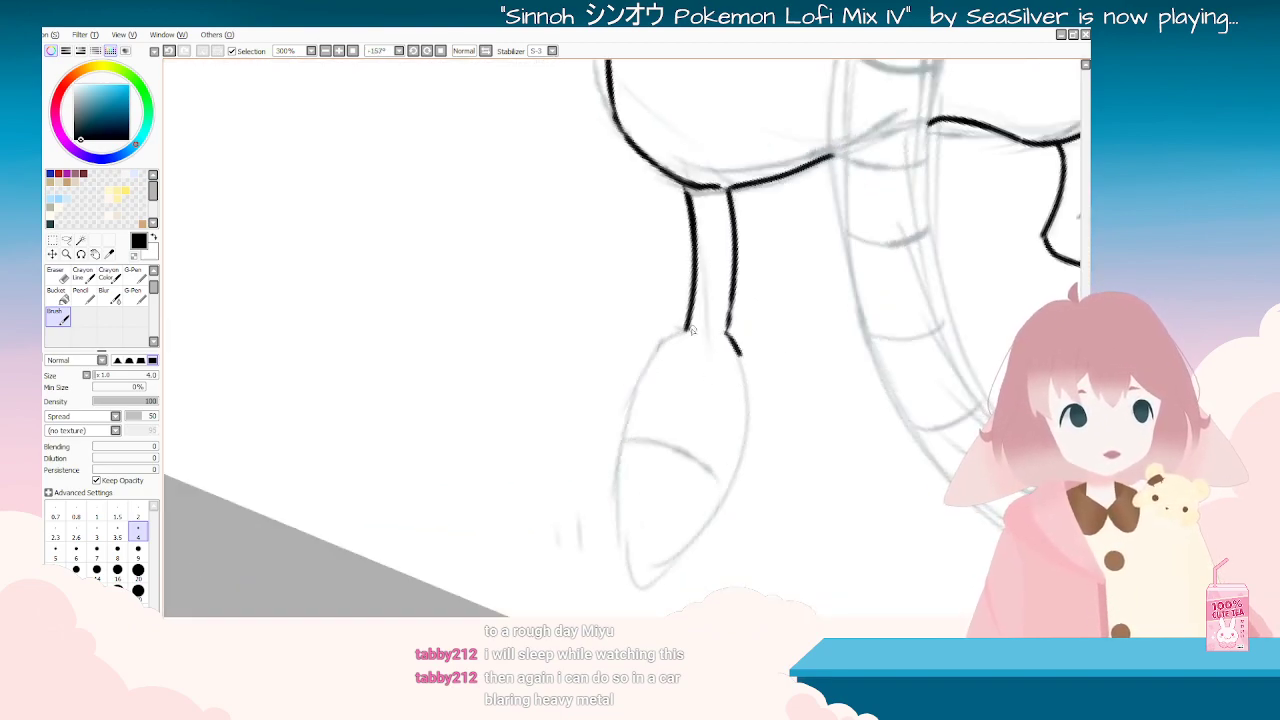
Step: Ink the pointed outline of the near-side foot and the curved line across its toe section
drag(686, 327, 628, 585)
drag(741, 361, 725, 494)
mouse_move(772, 370)
mouse_down()
mouse_move(771, 437)
mouse_move(538, 301)
mouse_up()
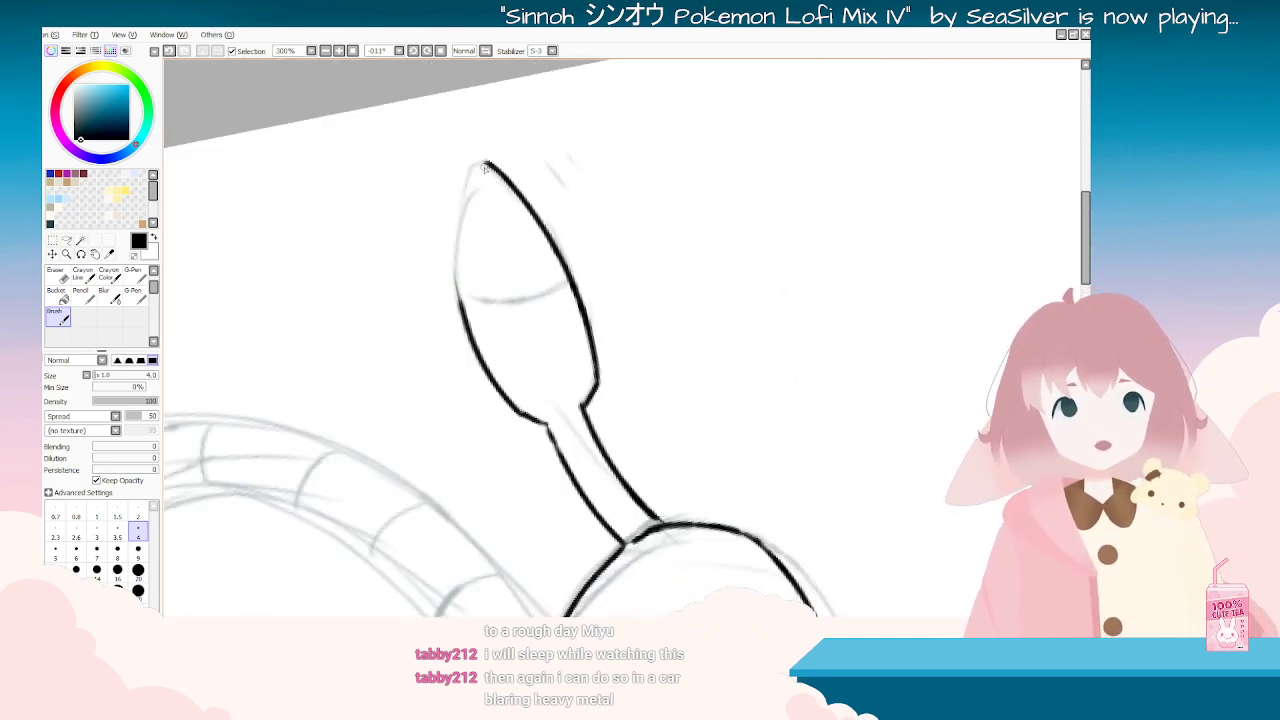
mouse_move(481, 163)
mouse_down()
mouse_move(457, 300)
mouse_move(568, 259)
mouse_up()
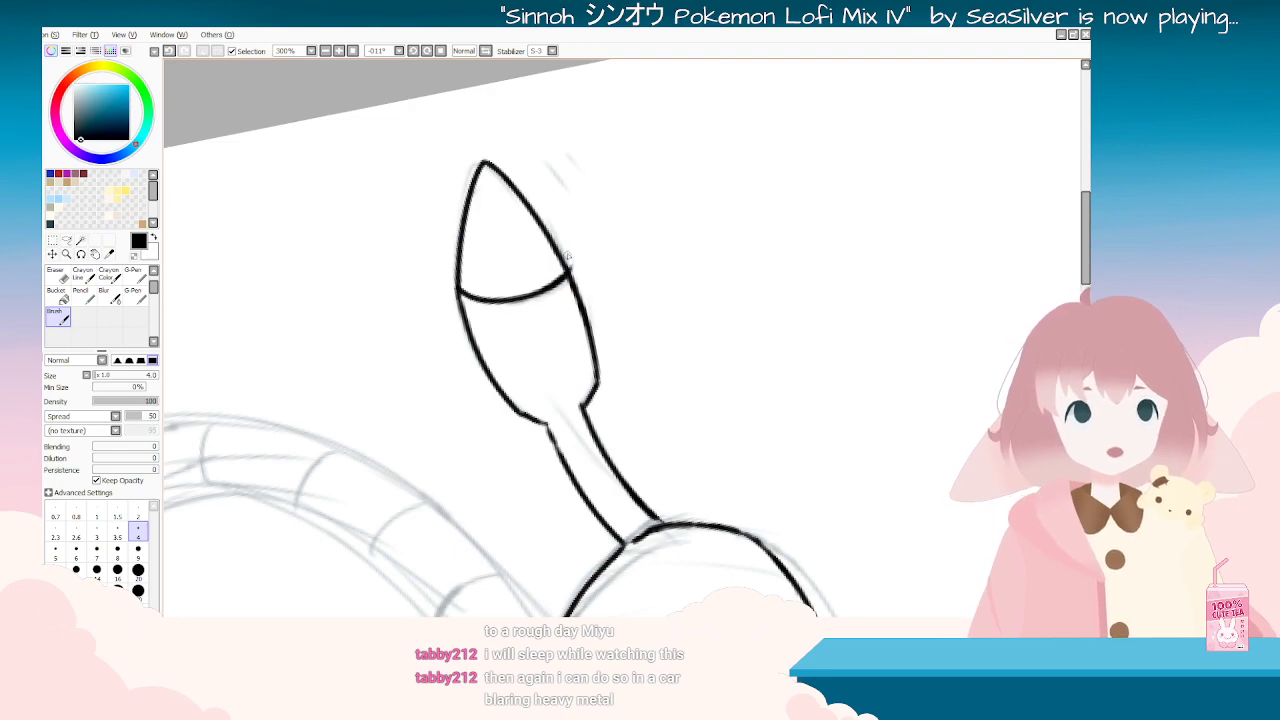
Step: Redraw the curved toe line across the near-side foot
drag(741, 276, 755, 275)
key(ctrl+z)
mouse_move(742, 223)
mouse_down()
mouse_move(746, 331)
mouse_move(718, 257)
mouse_move(734, 326)
mouse_up()
key(ctrl+z)
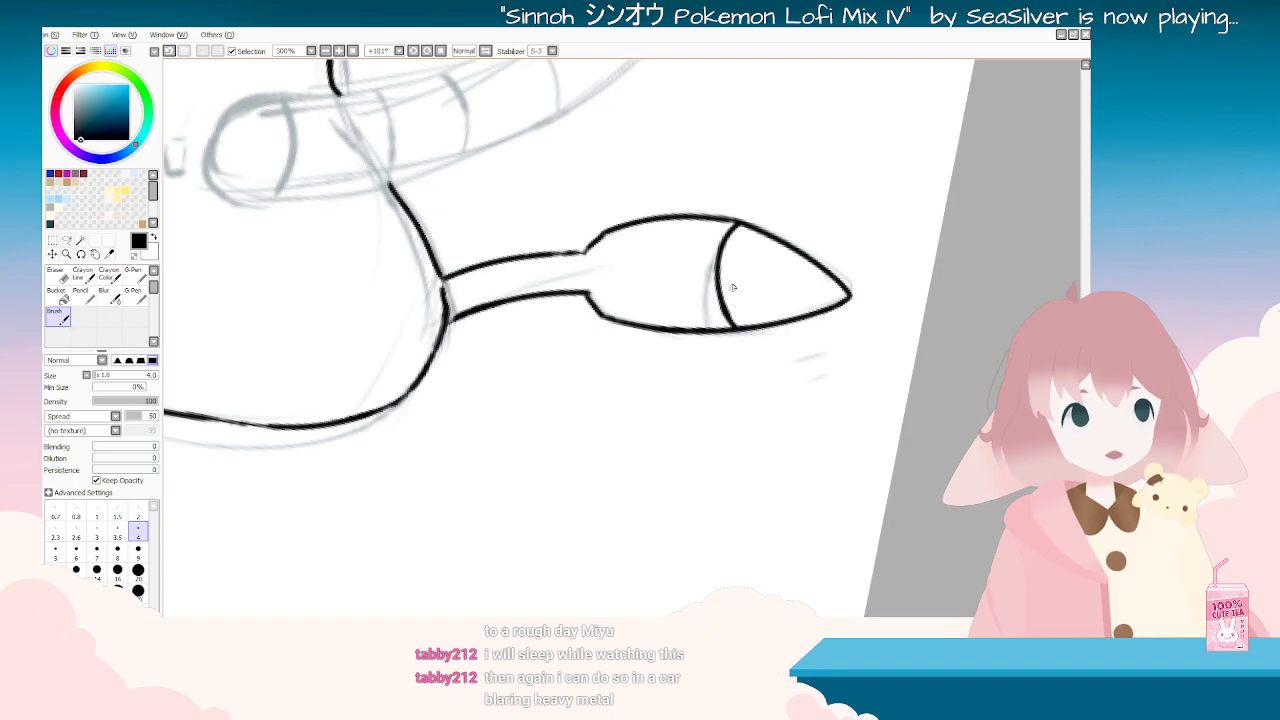
Step: Examine the neckline, the bands on the back and the sketched spine markings up close
key(Delete)
key(Delete)
key(Delete)
key(Delete)
scroll(734, 286, down, 6)
scroll(718, 318, up, 4)
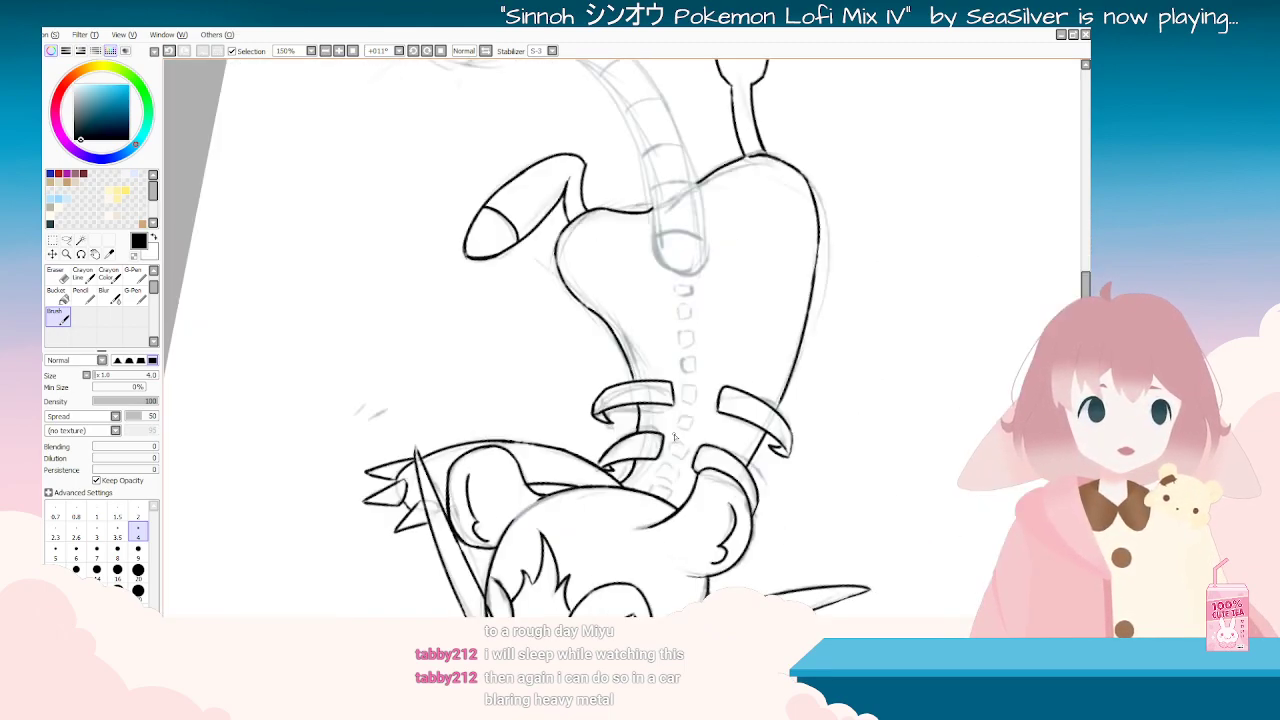
key(End)
key(End)
key(End)
key(End)
key(End)
key(End)
key(End)
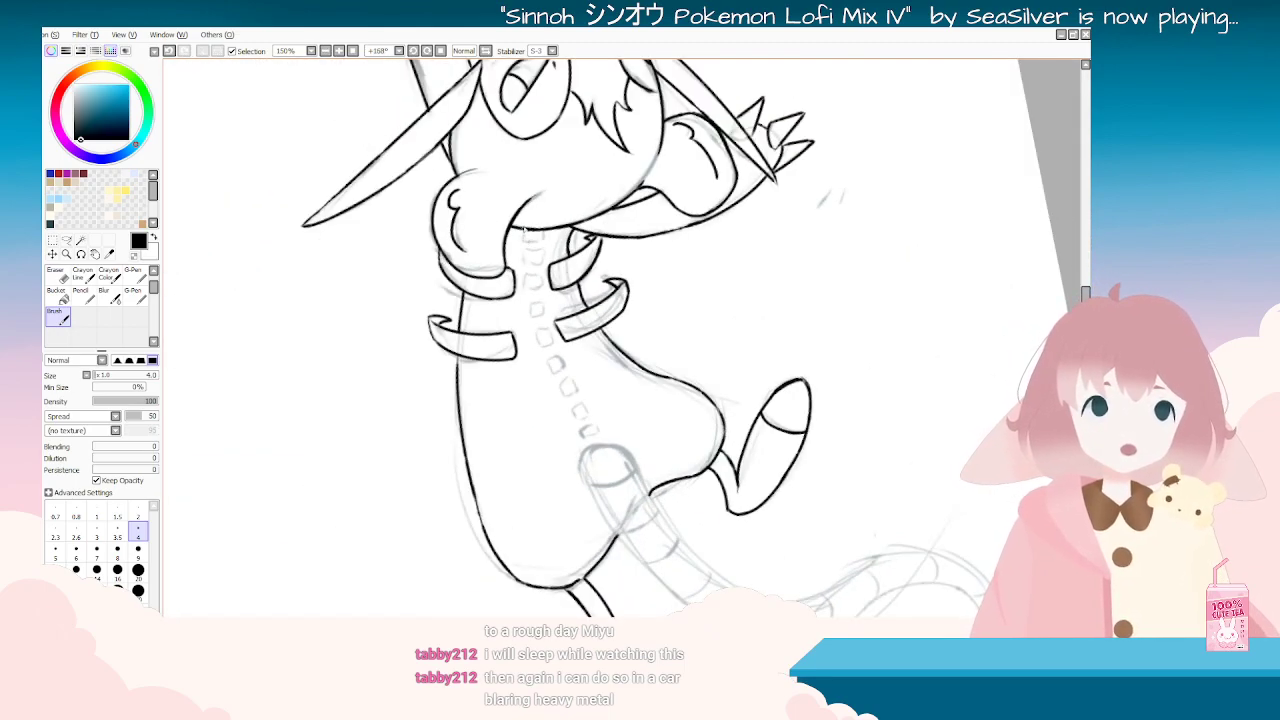
scroll(546, 215, up, 5)
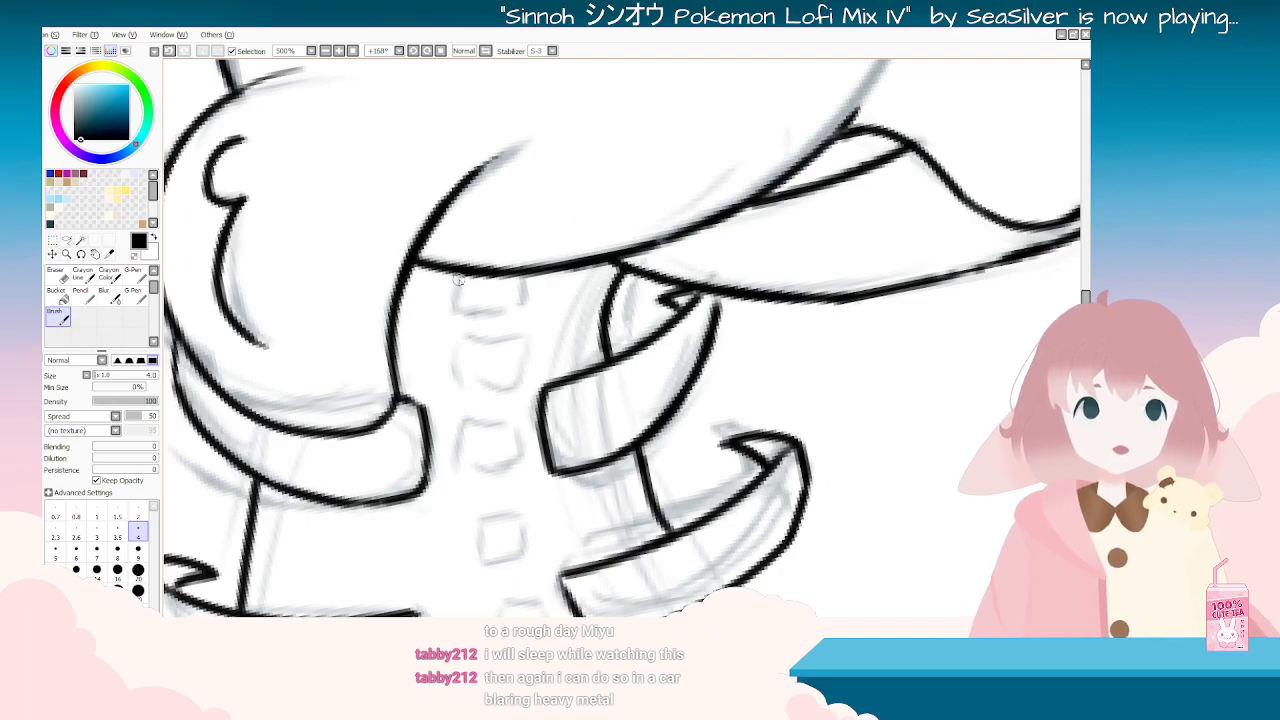
scroll(536, 297, down, 5)
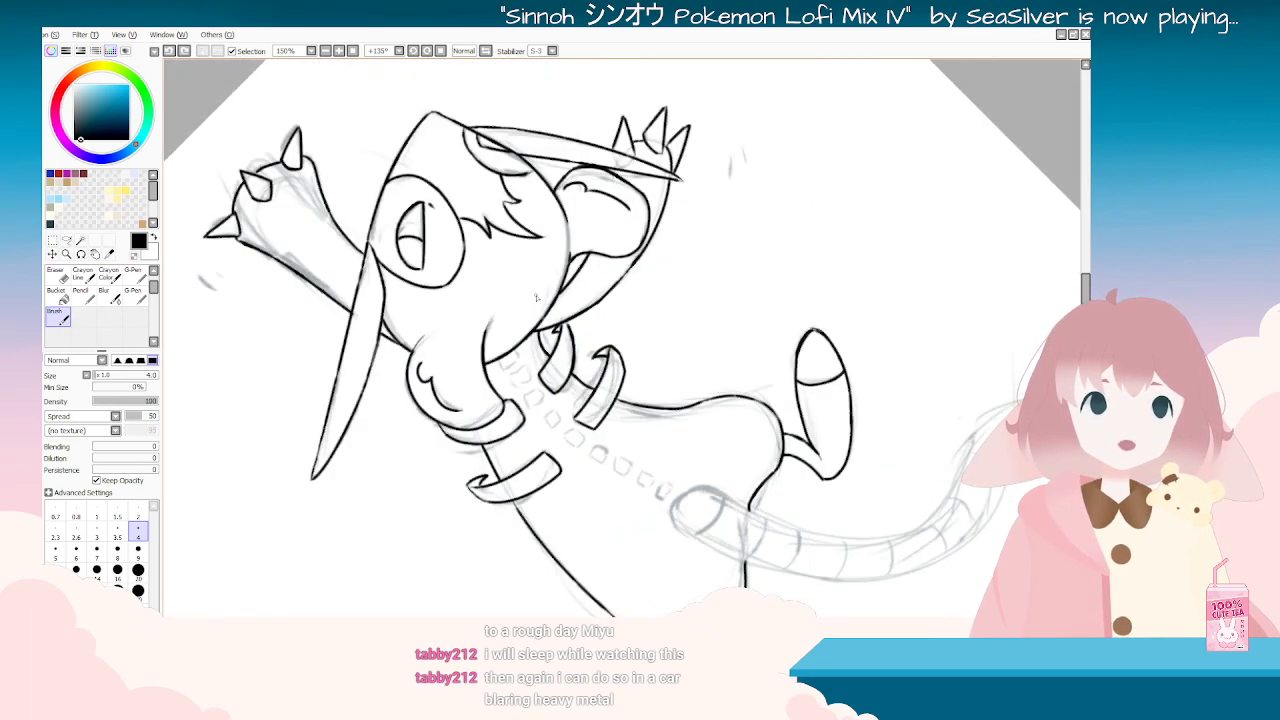
Step: Examine the inked head, body, legs and sketched tail base from different canvas rotations
key(Delete)
key(Delete)
key(Delete)
key(Delete)
key(Delete)
key(Delete)
scroll(570, 285, down, 3)
scroll(615, 227, up, 3)
key(End)
key(End)
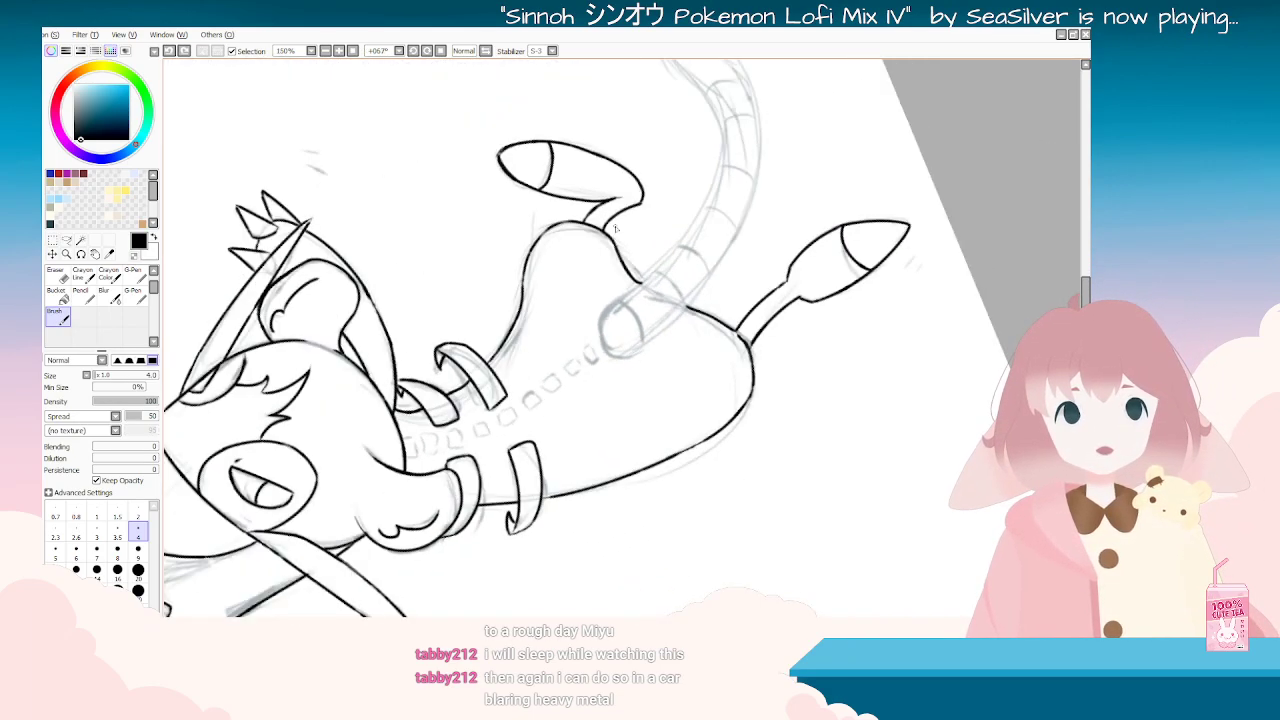
key(End)
key(End)
key(End)
key(End)
key(End)
key(End)
key(End)
key(End)
key(End)
key(End)
key(End)
key(End)
key(End)
key(Delete)
key(Delete)
key(Delete)
key(Delete)
key(Delete)
key(Delete)
key(Delete)
key(Delete)
key(Delete)
key(Delete)
key(Delete)
key(Delete)
key(Delete)
key(Delete)
key(Delete)
key(Delete)
key(Delete)
key(Delete)
key(Delete)
key(Delete)
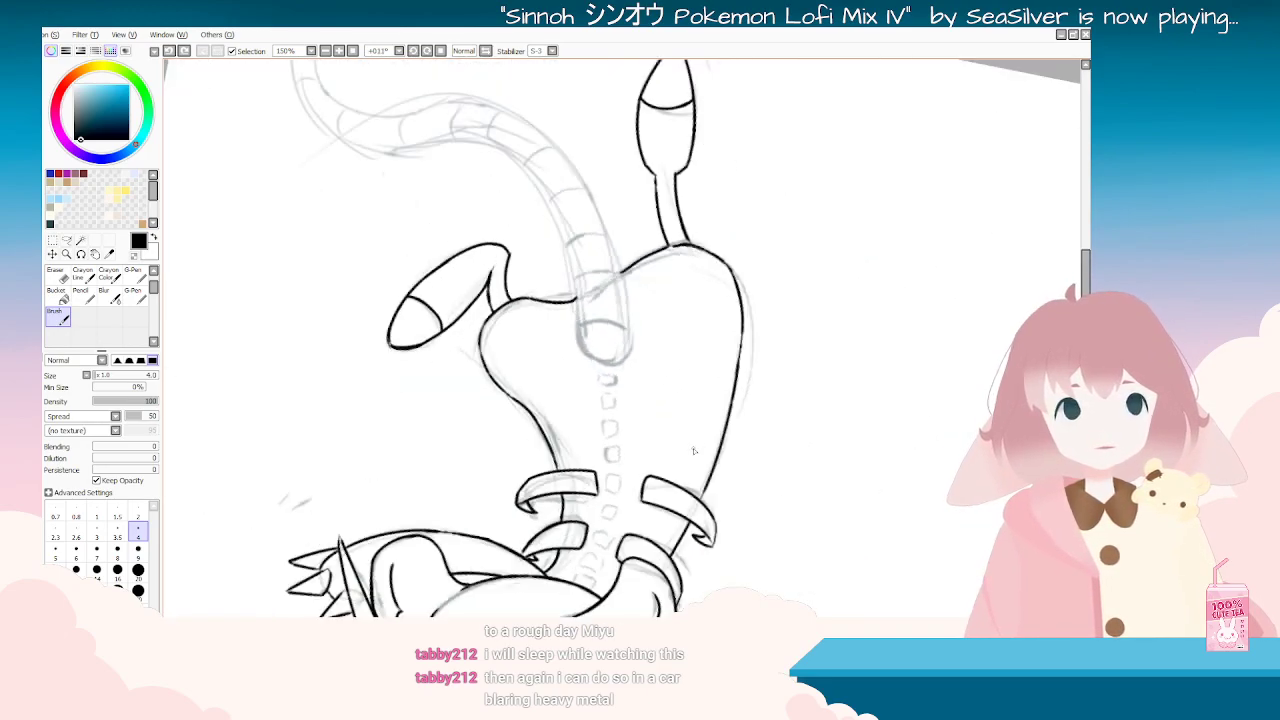
Step: Ink the rounded base of the tail over the hips and the first stretch of its edges
mouse_move(697, 421)
mouse_down()
mouse_move(607, 312)
mouse_move(615, 281)
mouse_move(591, 338)
mouse_move(602, 357)
mouse_move(648, 346)
mouse_move(636, 336)
mouse_up()
key(ctrl+z)
key(ctrl+z)
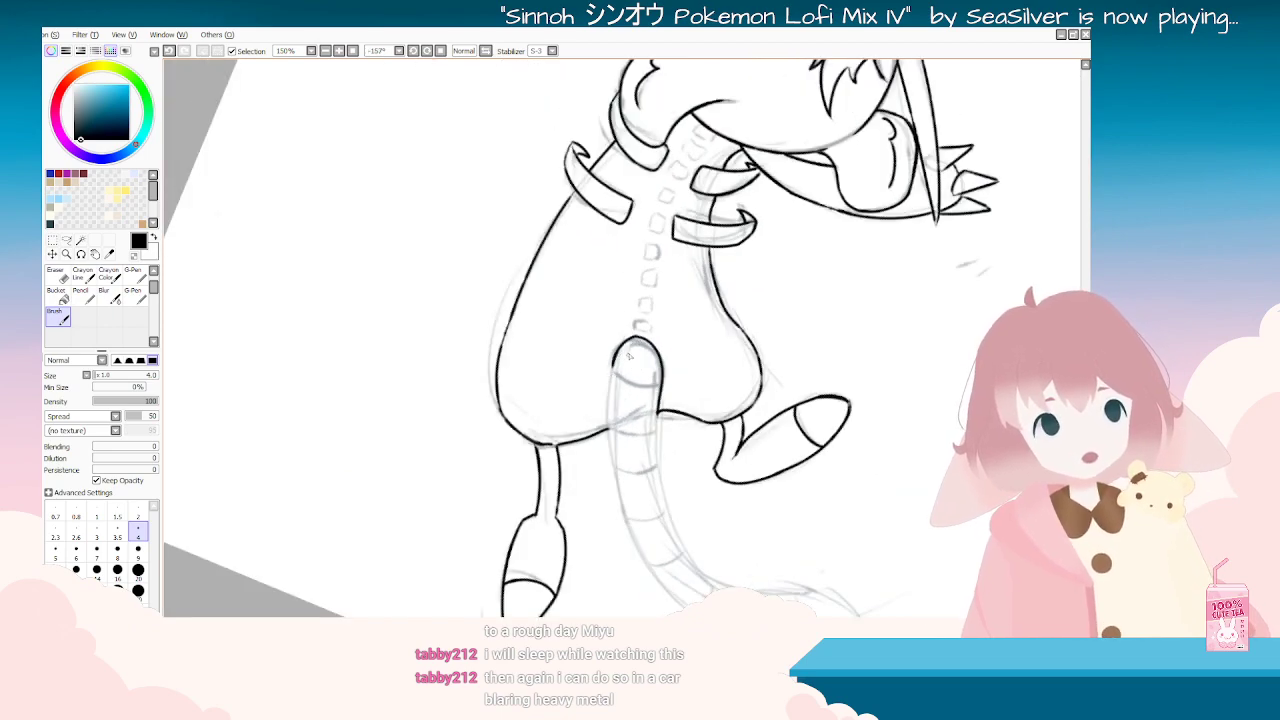
drag(616, 353, 610, 402)
key(ctrl+z)
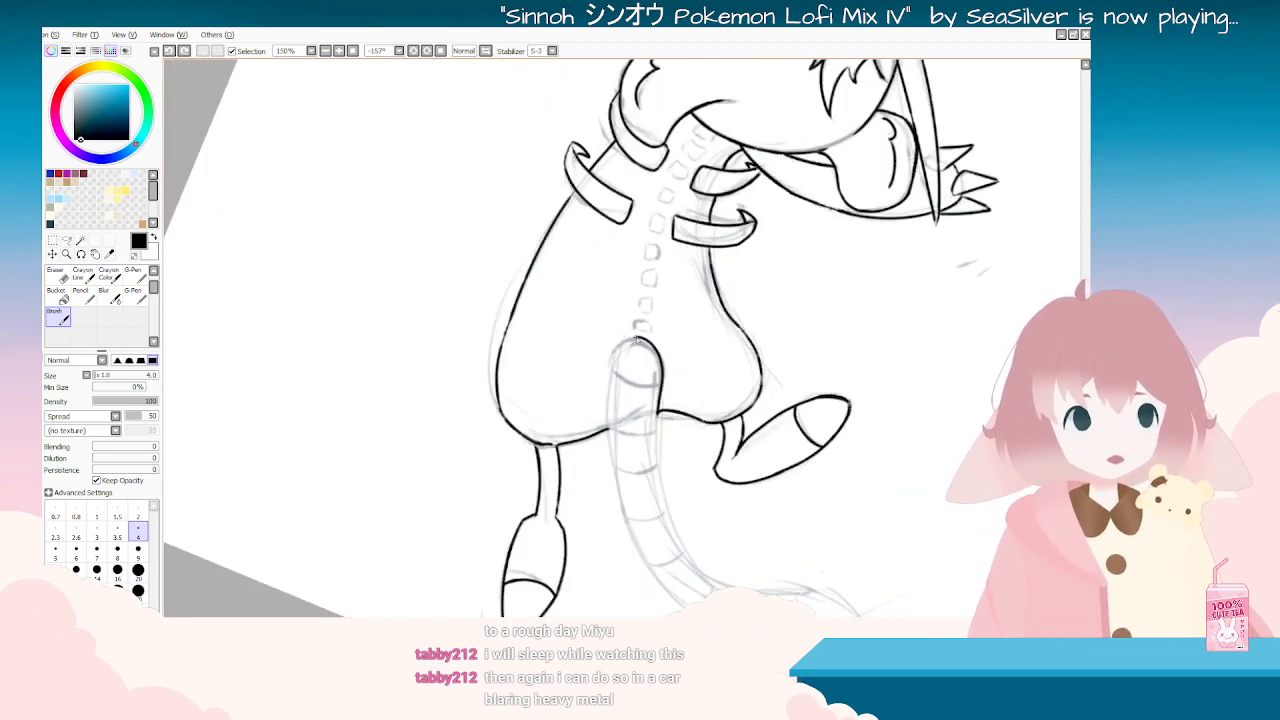
mouse_move(635, 341)
mouse_down()
mouse_move(611, 360)
mouse_move(605, 412)
mouse_up()
key(ctrl+z)
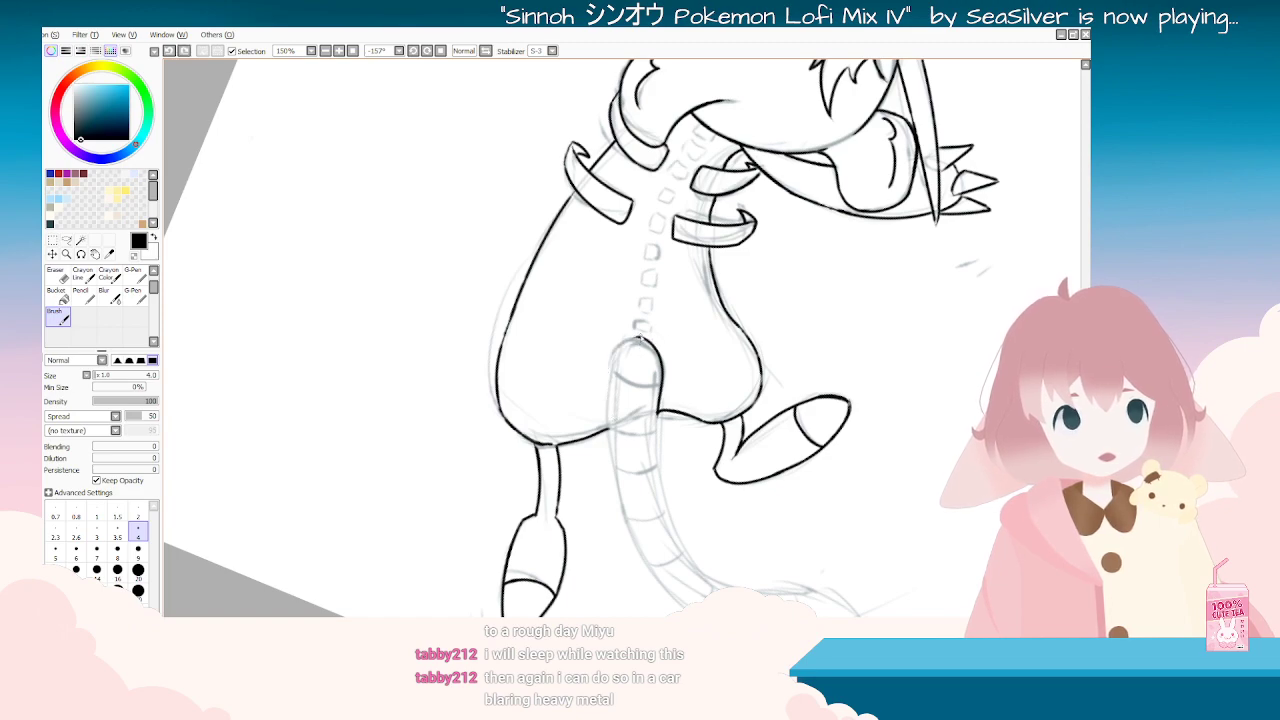
mouse_move(612, 356)
mouse_down()
mouse_move(619, 501)
mouse_move(743, 389)
mouse_move(657, 231)
mouse_up()
key(ctrl+z)
key(ctrl+z)
key(ctrl+z)
key(ctrl+z)
scroll(612, 474, down, 5)
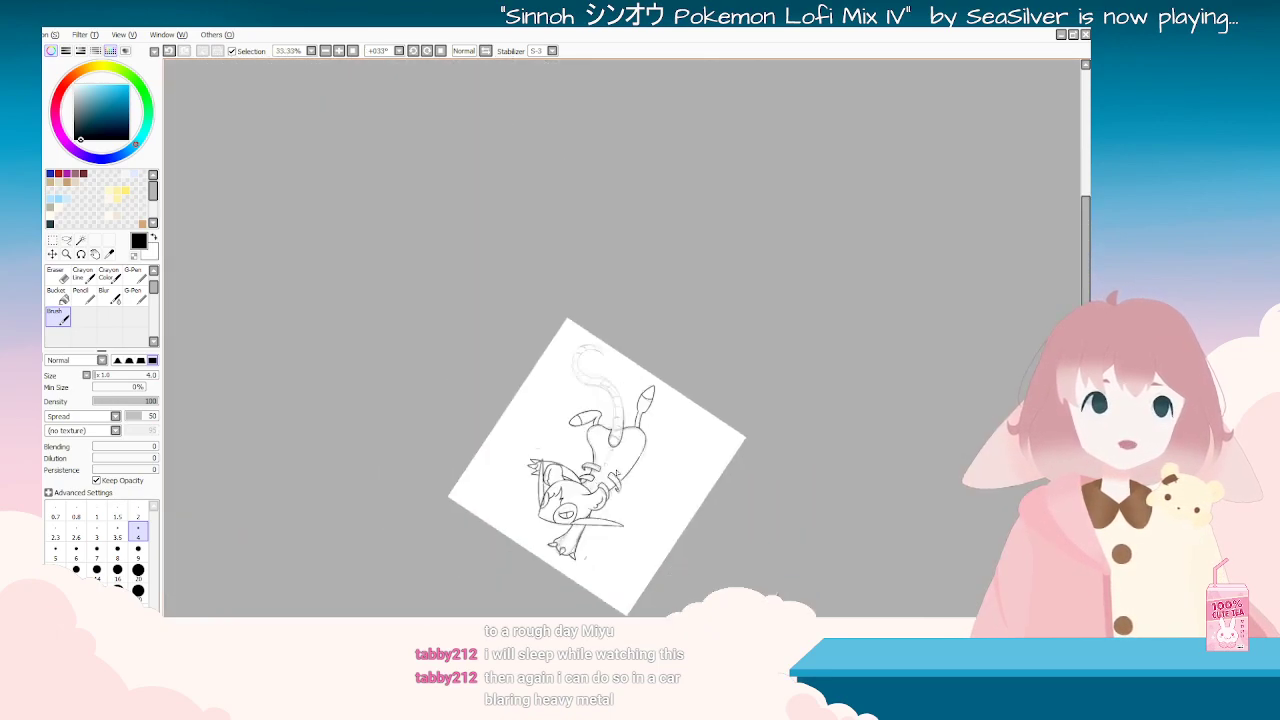
scroll(604, 410, up, 3)
scroll(600, 425, up, 1)
mouse_move(602, 430)
mouse_down()
mouse_move(718, 350)
mouse_move(696, 278)
mouse_up()
mouse_move(666, 432)
mouse_down()
mouse_move(706, 398)
mouse_move(692, 316)
mouse_up()
scroll(618, 208, down, 3)
Step: Ink the short motion marks beside both clawed hands
mouse_move(550, 225)
mouse_down()
mouse_move(552, 532)
mouse_move(768, 552)
mouse_move(866, 498)
mouse_up()
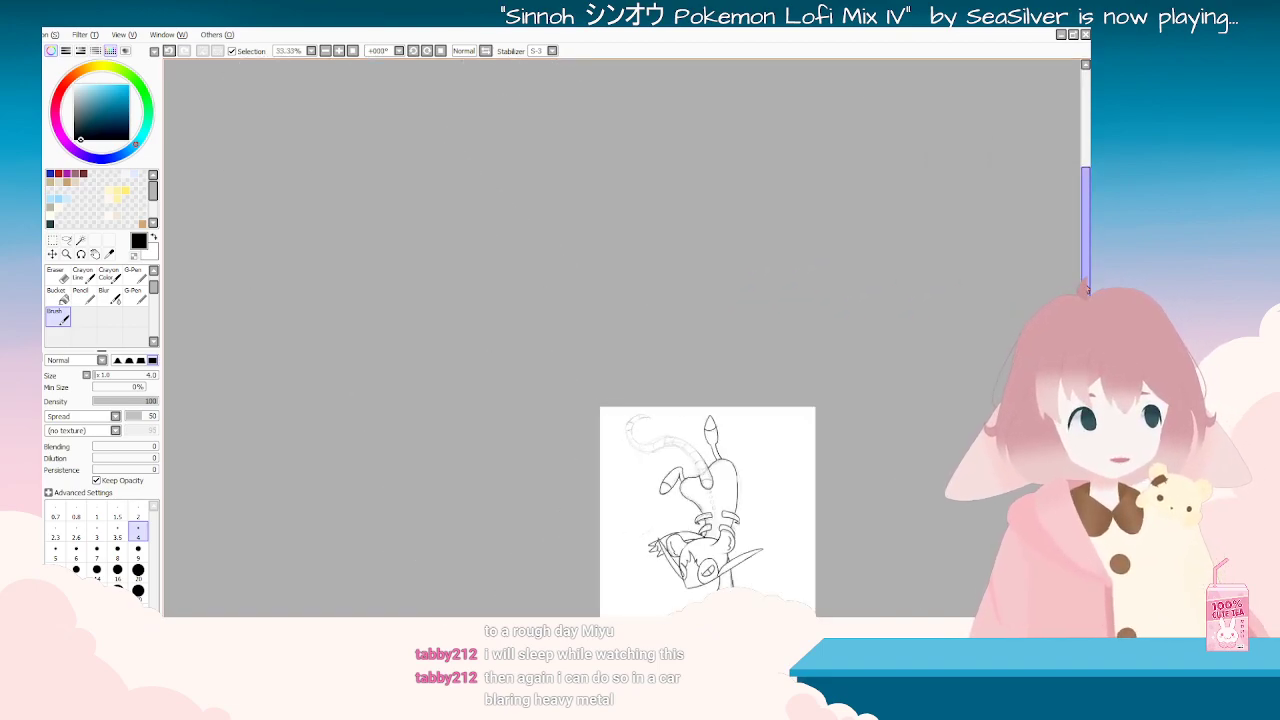
drag(1087, 290, 1087, 347)
scroll(758, 332, up, 3)
drag(511, 620, 651, 620)
scroll(650, 615, up, 1)
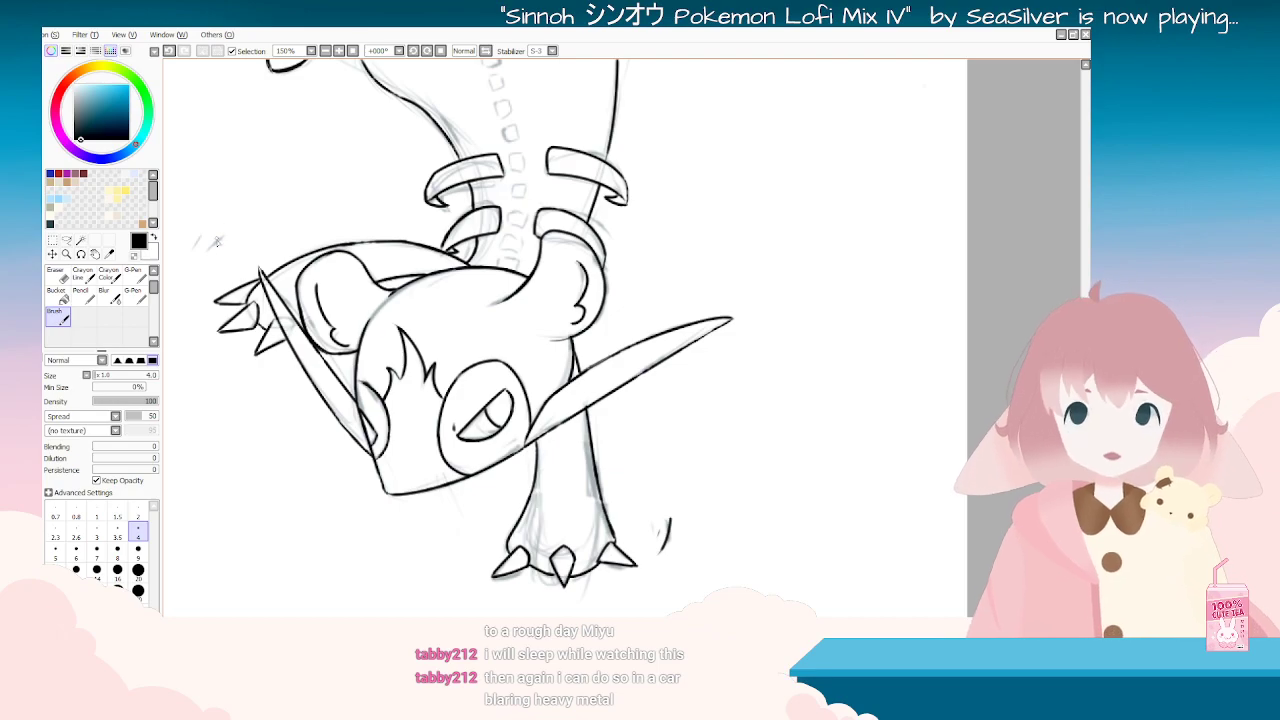
key(ctrl+z)
drag(207, 255, 231, 237)
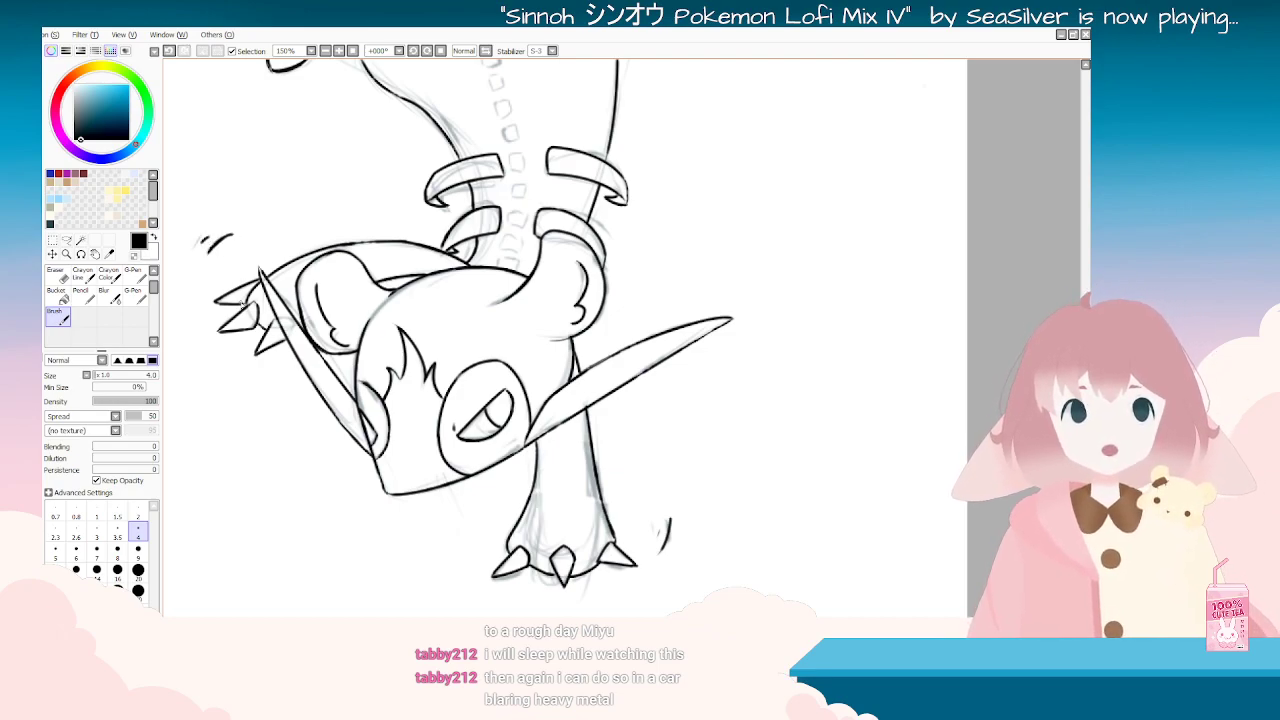
Step: Try to ink the tail edge facing the bent leg from near the base up to the curl
scroll(241, 301, down, 4)
drag(243, 190, 401, 190)
scroll(400, 190, up, 3)
drag(383, 239, 703, 273)
drag(552, 408, 556, 412)
drag(556, 390, 600, 303)
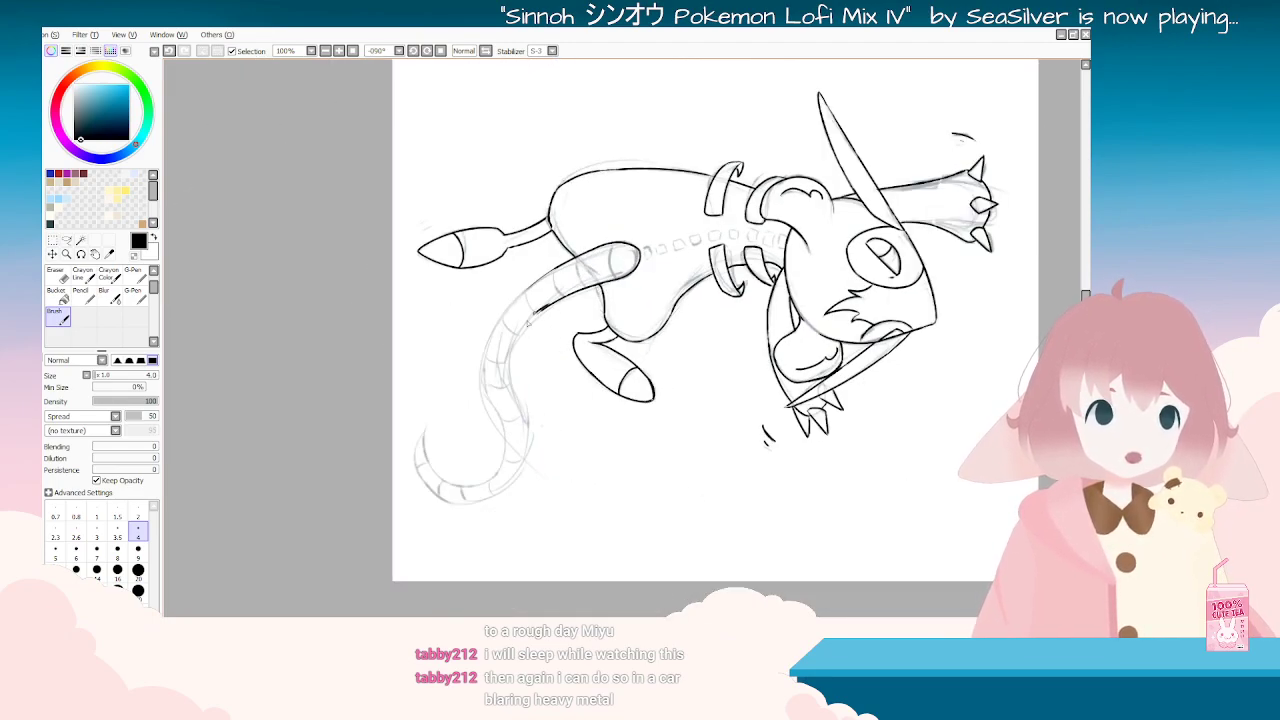
key(ctrl+z)
drag(525, 452, 462, 492)
key(End)
key(End)
key(End)
key(End)
key(End)
key(End)
key(End)
key(End)
key(End)
key(End)
key(End)
key(End)
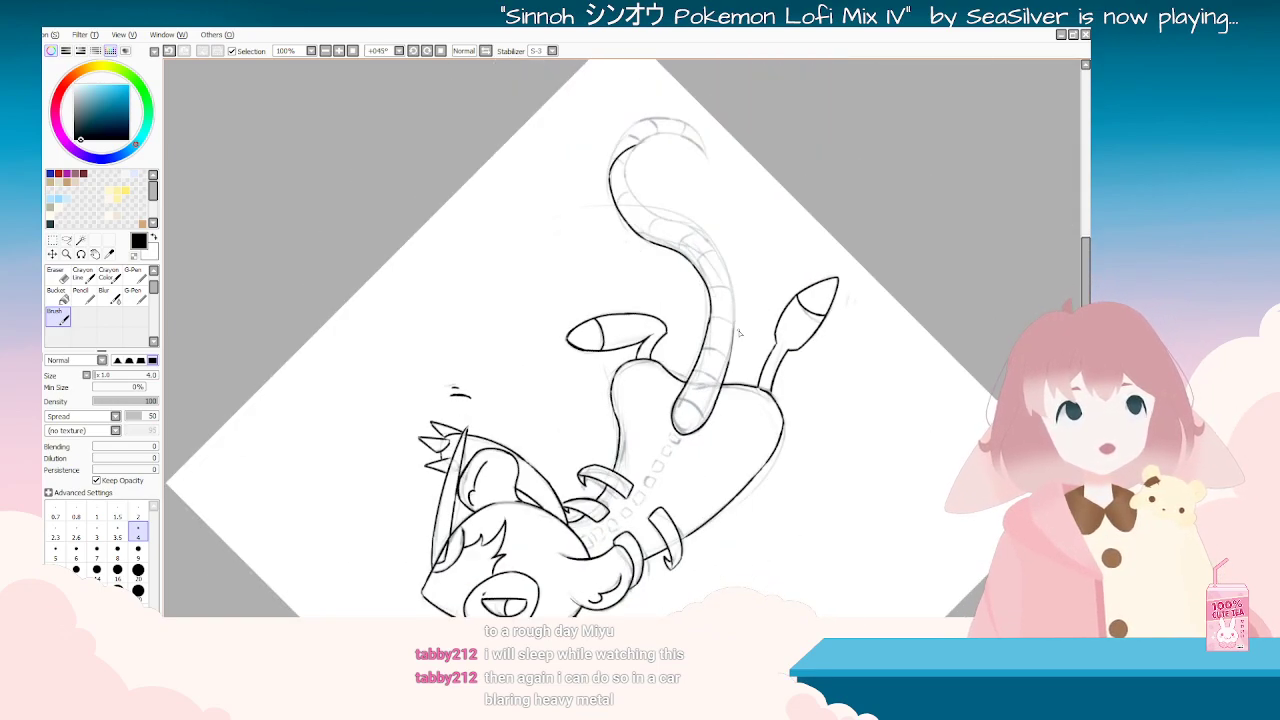
key(Delete)
key(Delete)
key(Delete)
key(Delete)
key(Delete)
key(Delete)
key(Delete)
key(Delete)
key(Delete)
key(Delete)
key(Delete)
key(Delete)
key(Delete)
key(Delete)
key(Delete)
key(ctrl+z)
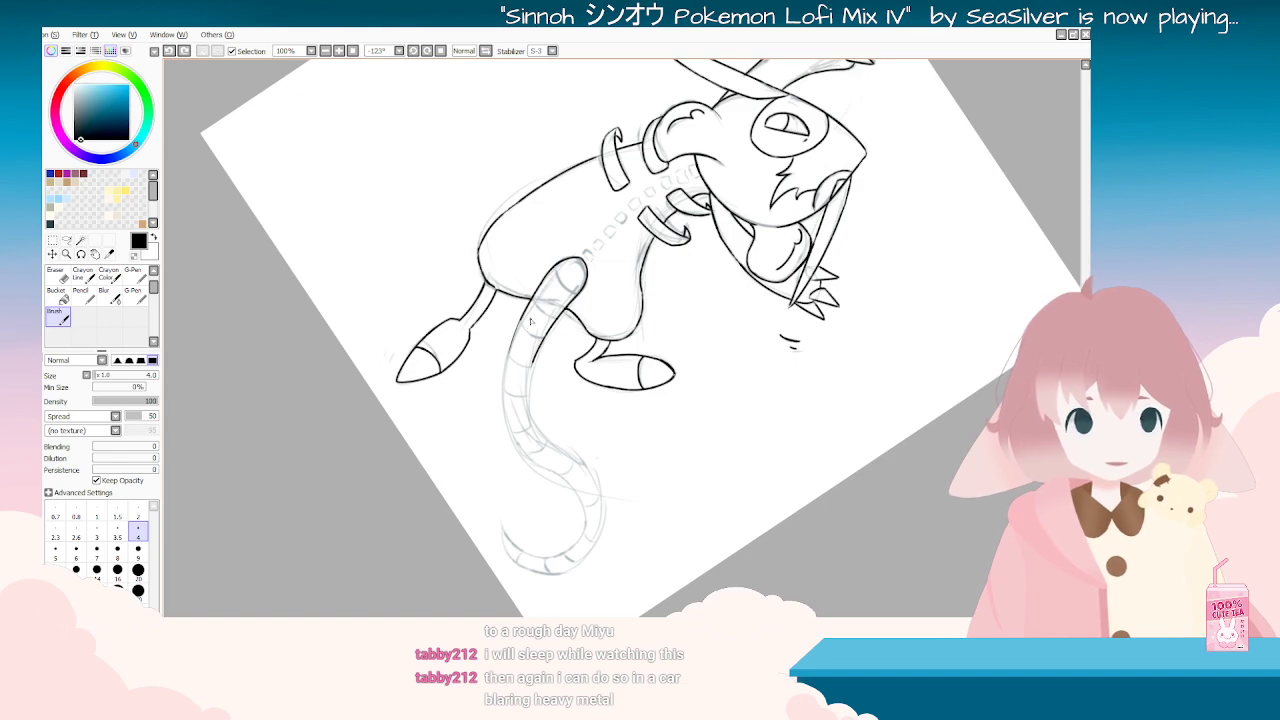
Step: Ink the tail edge facing away from the bent leg, continuing from the base stretch into the inside of the curl
key(ctrl+z)
drag(519, 330, 502, 442)
key(ctrl+z)
drag(517, 338, 503, 446)
key(ctrl+z)
mouse_move(528, 330)
mouse_down()
mouse_move(509, 371)
mouse_move(503, 452)
mouse_up()
key(ctrl+z)
drag(506, 376, 510, 446)
key(ctrl+z)
drag(506, 380, 511, 443)
mouse_move(604, 440)
mouse_down()
mouse_move(586, 434)
mouse_move(595, 242)
mouse_move(685, 242)
mouse_move(726, 260)
mouse_up()
key(ctrl+z)
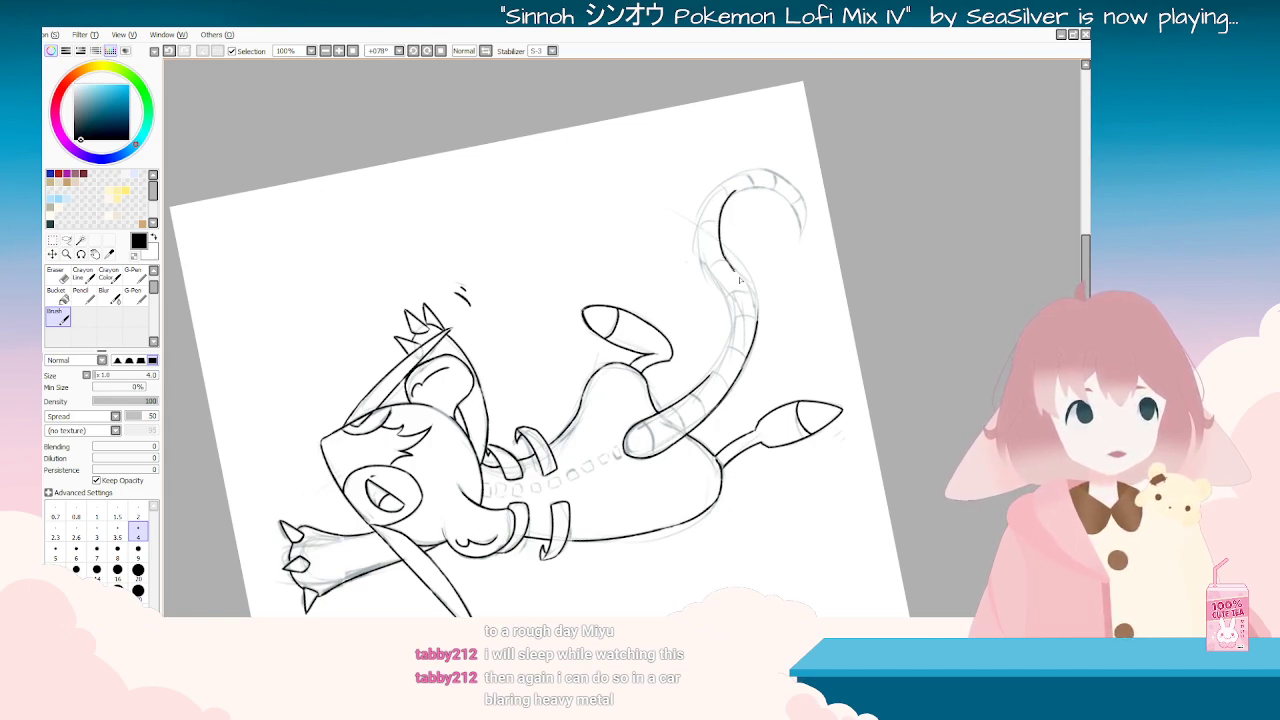
key(ctrl+z)
mouse_move(757, 318)
mouse_down()
mouse_move(722, 258)
mouse_move(757, 328)
mouse_move(698, 285)
mouse_move(563, 310)
mouse_up()
key(ctrl+z)
key(ctrl+z)
key(ctrl+z)
key(ctrl+z)
Step: Join the stroke segments along the inked tail edge and erase the stray ends at the joints
key(e)
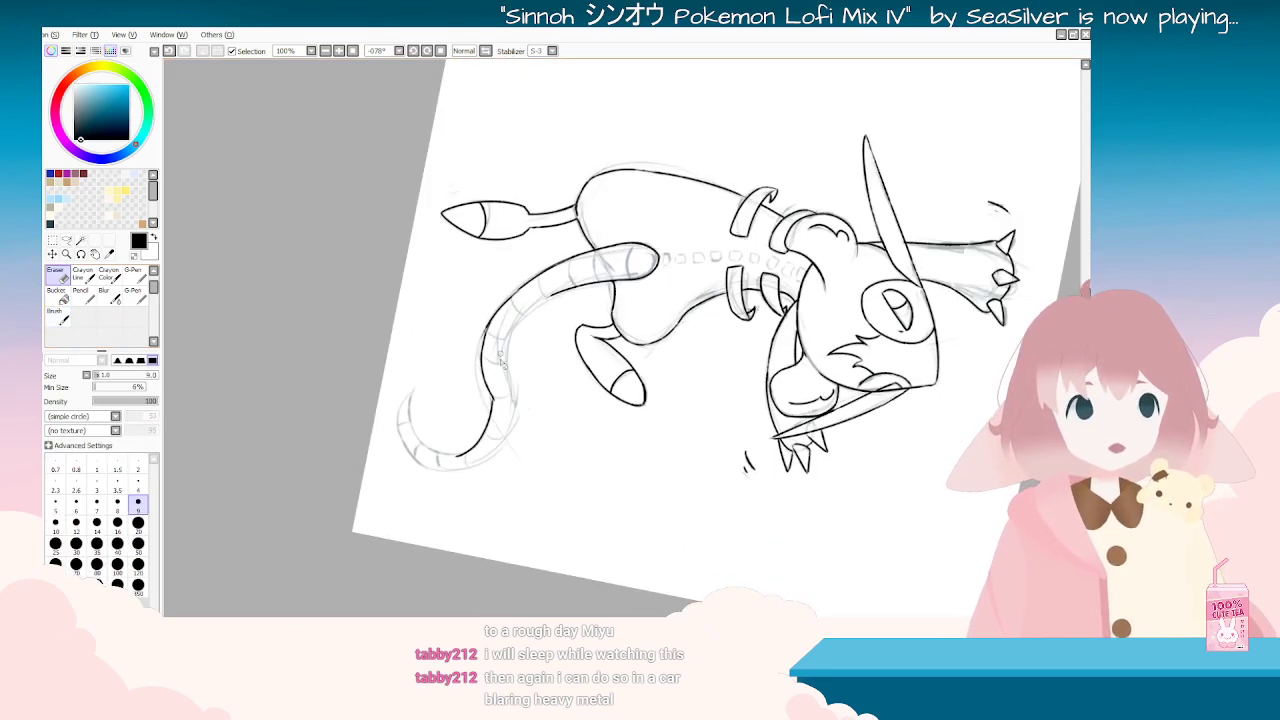
scroll(475, 366, up, 4)
drag(690, 448, 342, 290)
click(57, 316)
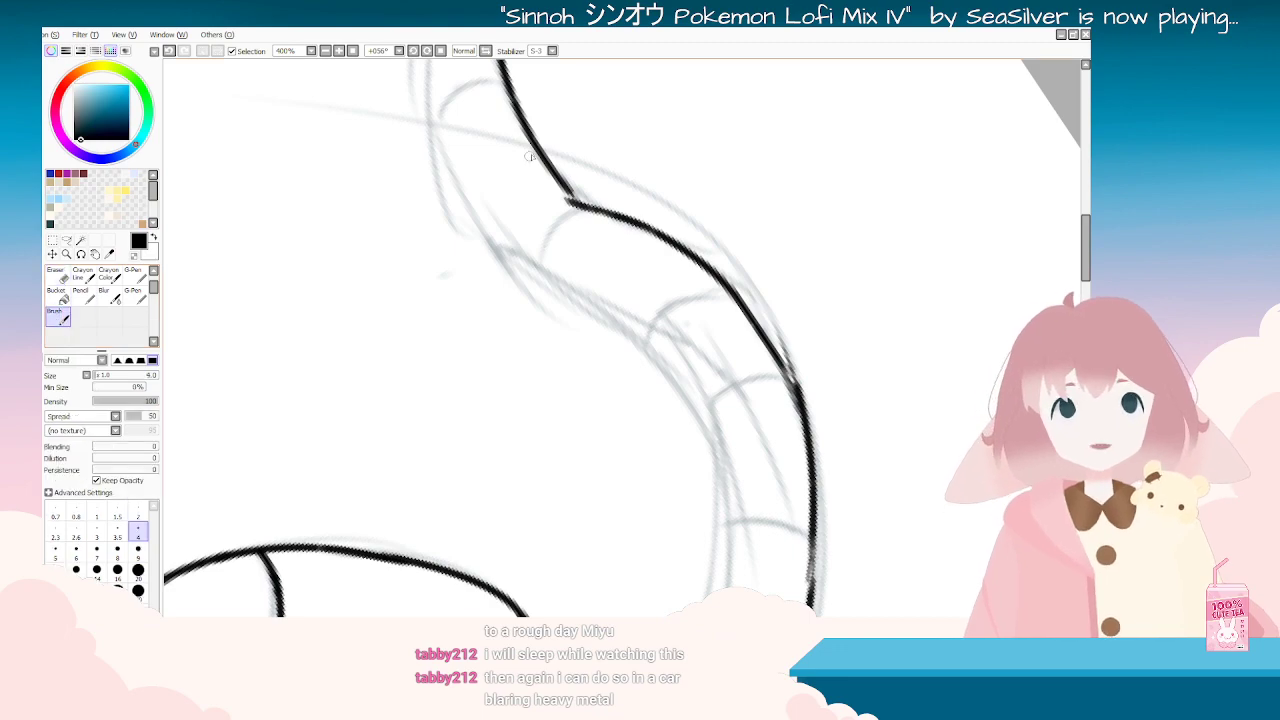
drag(552, 168, 606, 214)
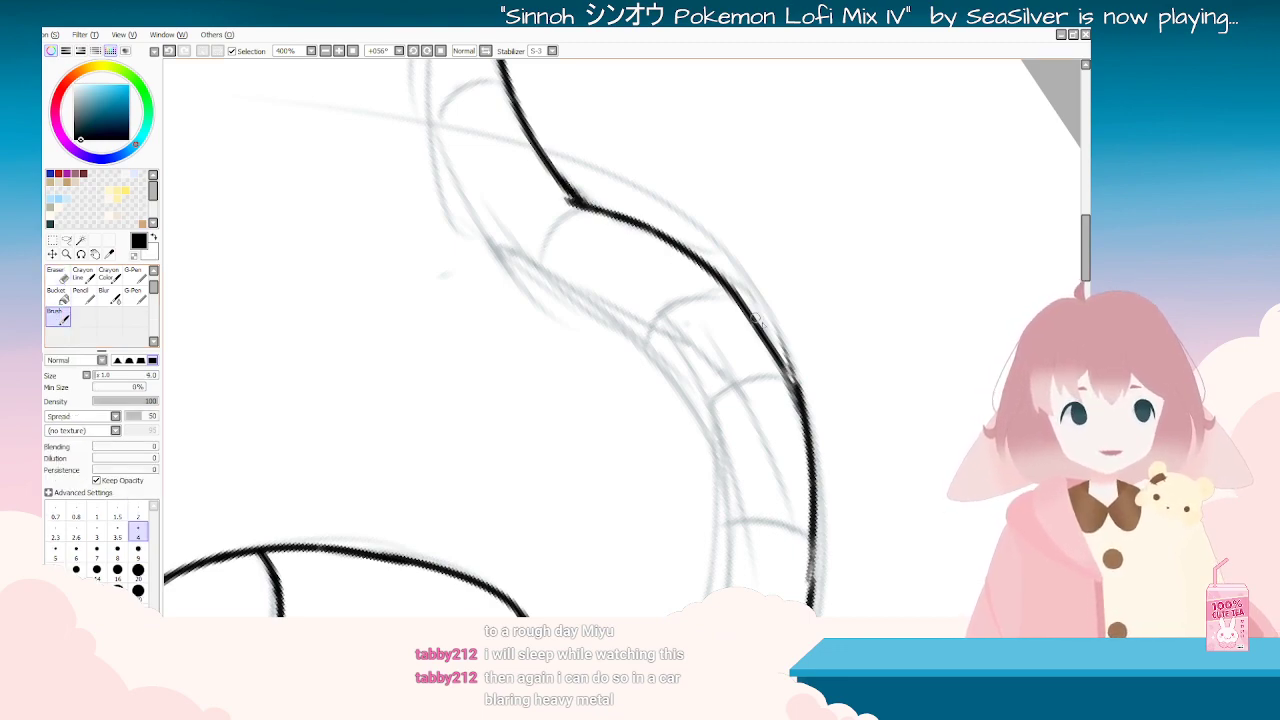
drag(785, 368, 791, 397)
key(Insert)
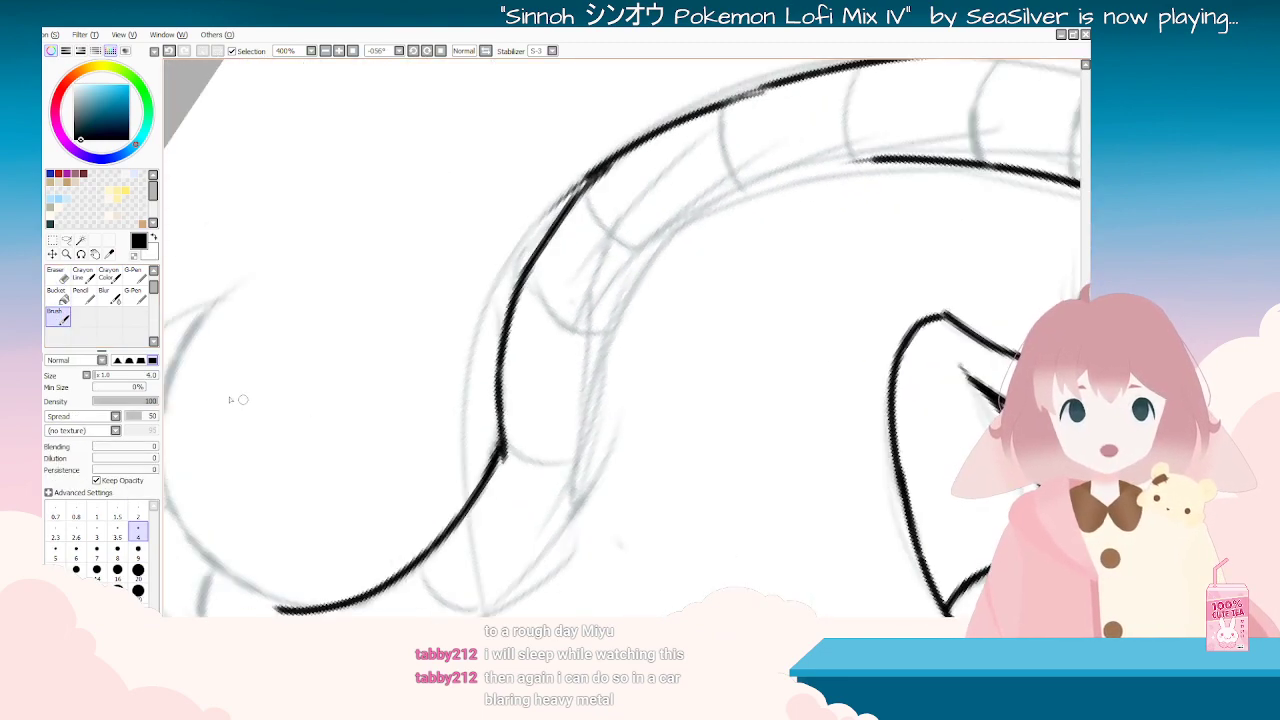
click(57, 275)
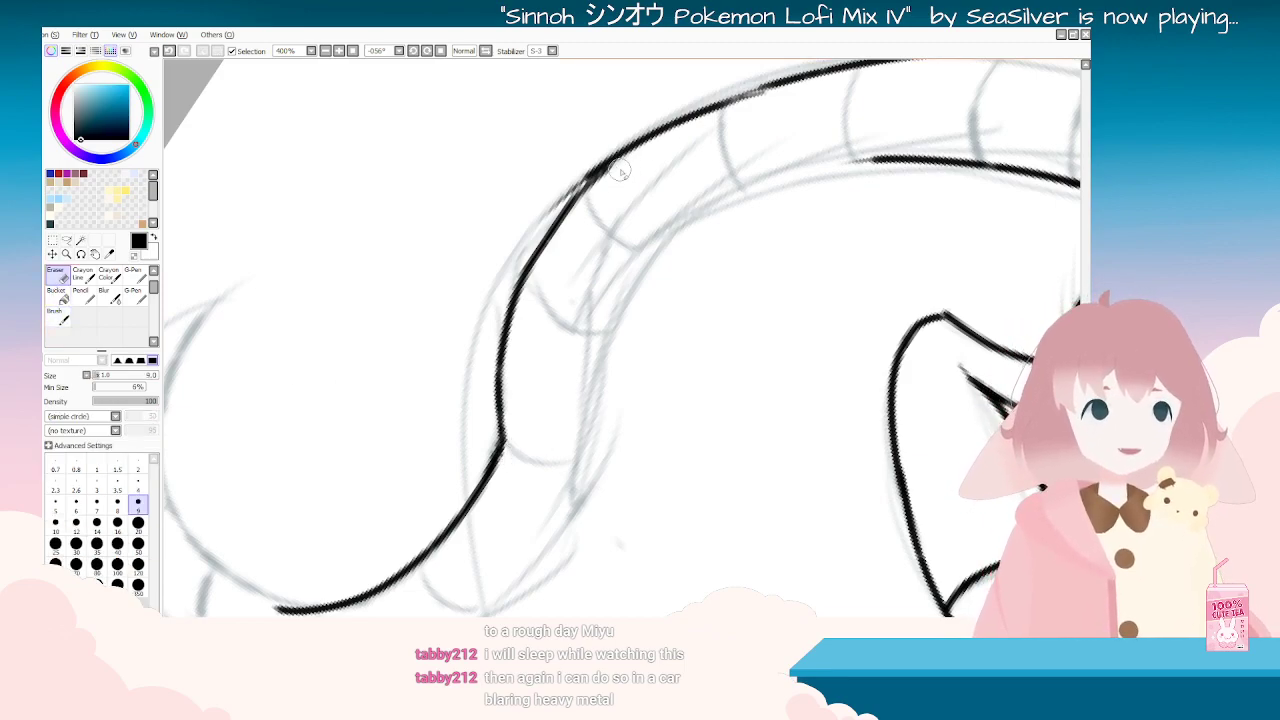
mouse_move(611, 212)
mouse_down()
mouse_move(788, 484)
mouse_move(759, 481)
mouse_move(722, 510)
mouse_up()
Step: Ink the middle stretch of the tail edge facing the bent leg, following the sketched bend
key(Delete)
scroll(694, 553, down, 1)
scroll(694, 553, down, 4)
drag(694, 553, 398, 431)
key(End)
key(End)
key(End)
key(End)
key(End)
key(End)
key(End)
key(End)
key(End)
key(End)
key(End)
key(End)
key(End)
key(End)
key(End)
key(End)
key(End)
key(End)
key(End)
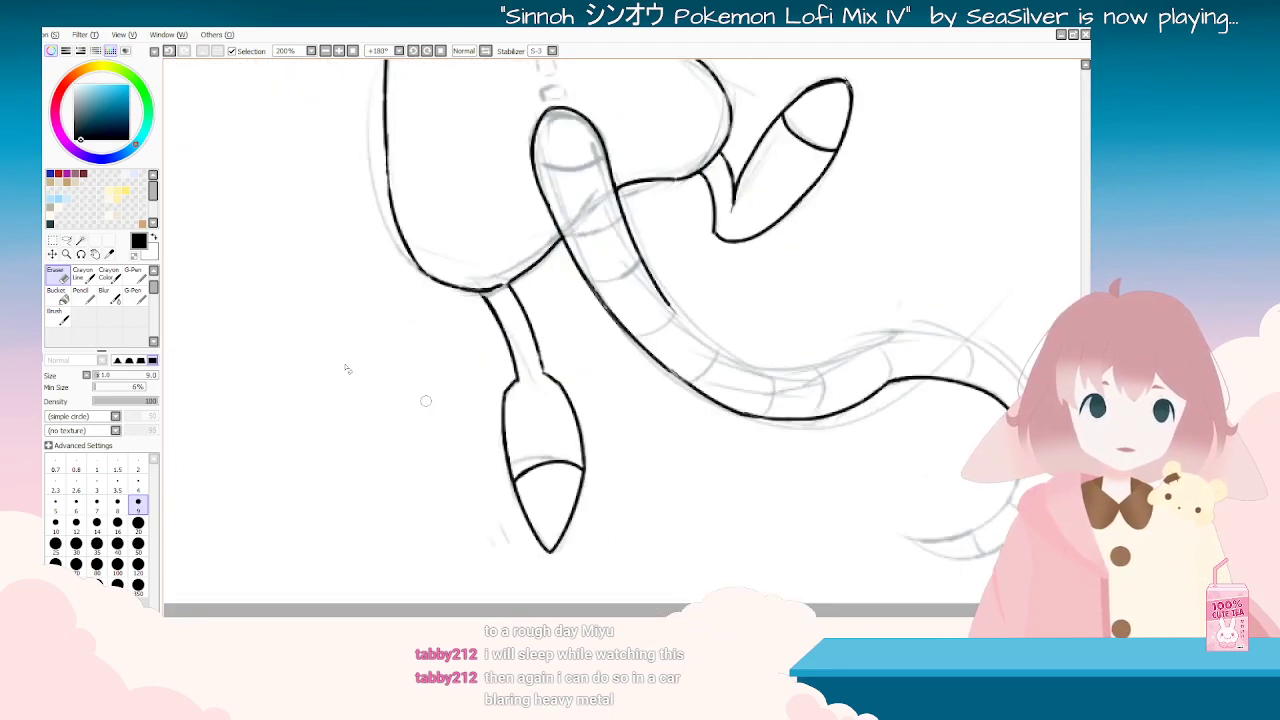
click(66, 320)
scroll(697, 264, down, 5)
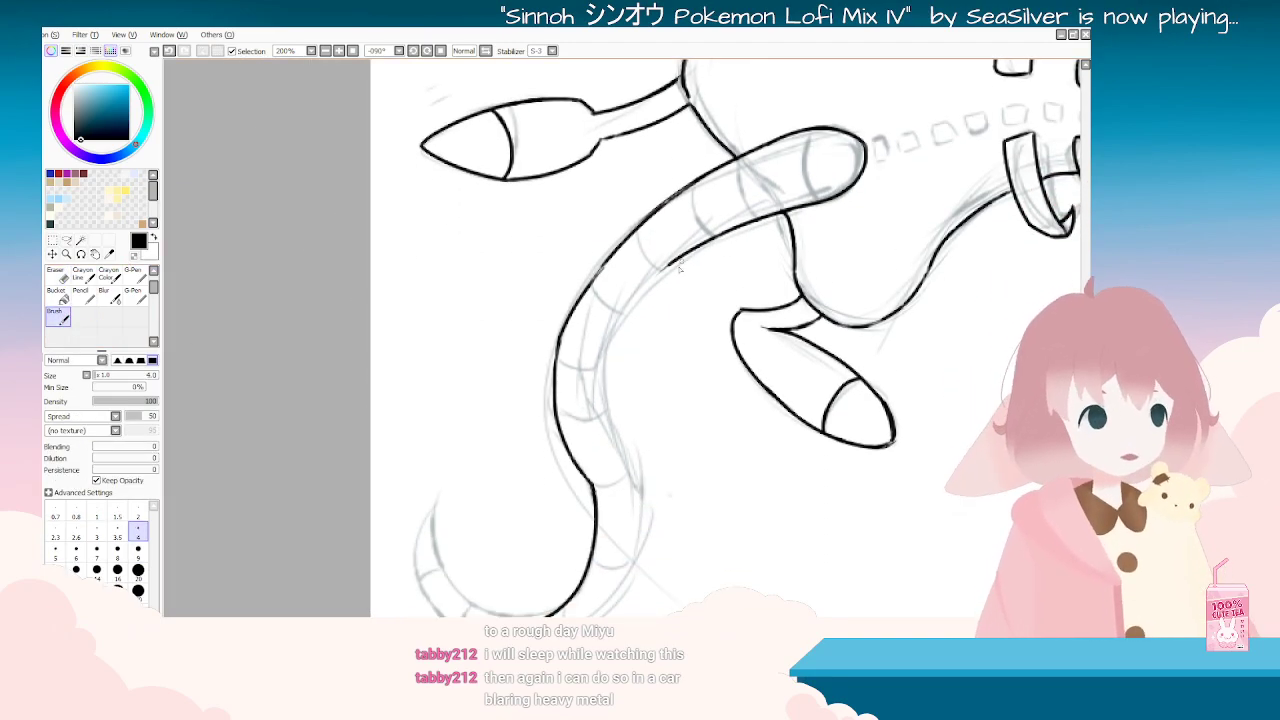
drag(670, 264, 598, 335)
key(ctrl+z)
mouse_move(669, 265)
mouse_down()
mouse_move(629, 302)
mouse_move(598, 366)
mouse_up()
key(ctrl+z)
drag(676, 258, 608, 394)
key(ctrl+z)
drag(670, 262, 604, 350)
key(ctrl+z)
drag(672, 262, 598, 358)
key(ctrl+z)
drag(672, 266, 620, 330)
key(ctrl+z)
mouse_move(676, 258)
mouse_down()
mouse_move(611, 334)
mouse_move(597, 405)
mouse_up()
key(ctrl+z)
drag(620, 318, 602, 409)
key(ctrl+z)
drag(619, 316, 604, 400)
Step: Continue the tail edge on the bent leg's side around the outside of the curl, stopping short of the tip
key(Delete)
key(Delete)
key(Delete)
key(Delete)
key(Delete)
key(Delete)
key(Delete)
key(Delete)
key(Delete)
key(Delete)
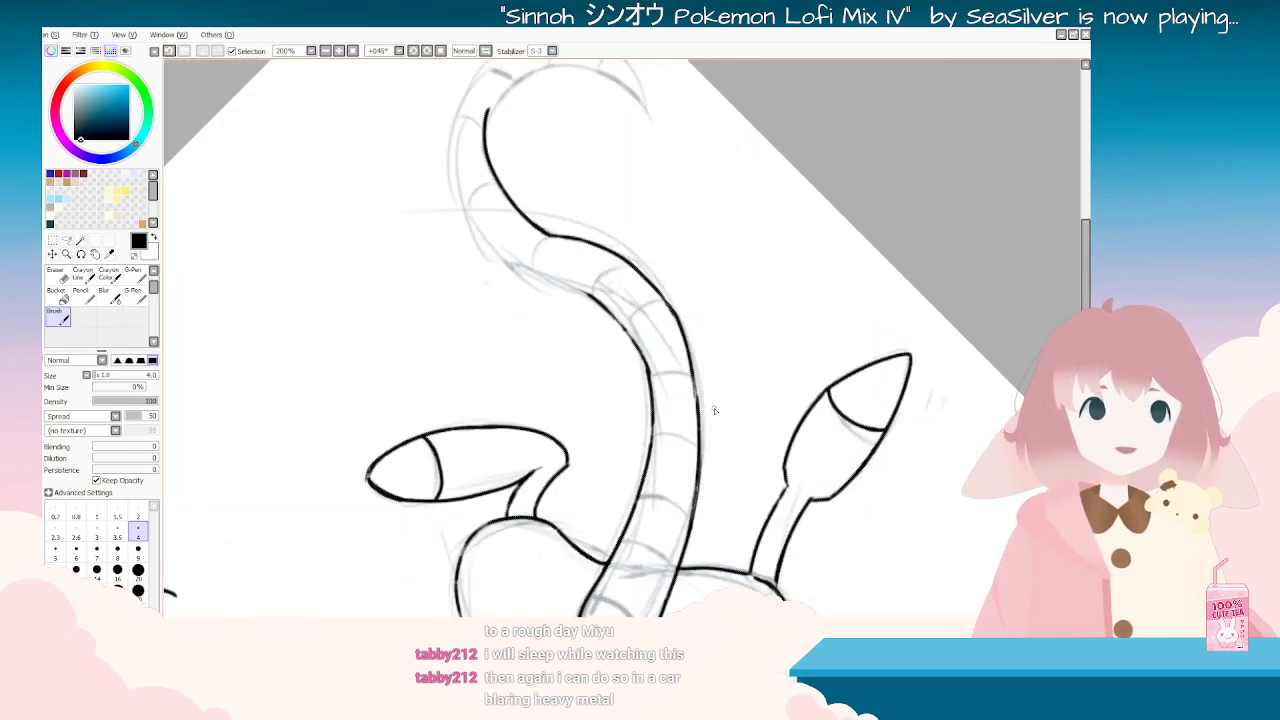
key(Page_Down)
key(Page_Down)
key(Page_Down)
key(Page_Down)
key(Page_Down)
key(Delete)
key(Delete)
key(Delete)
key(Delete)
key(Delete)
scroll(633, 388, up, 4)
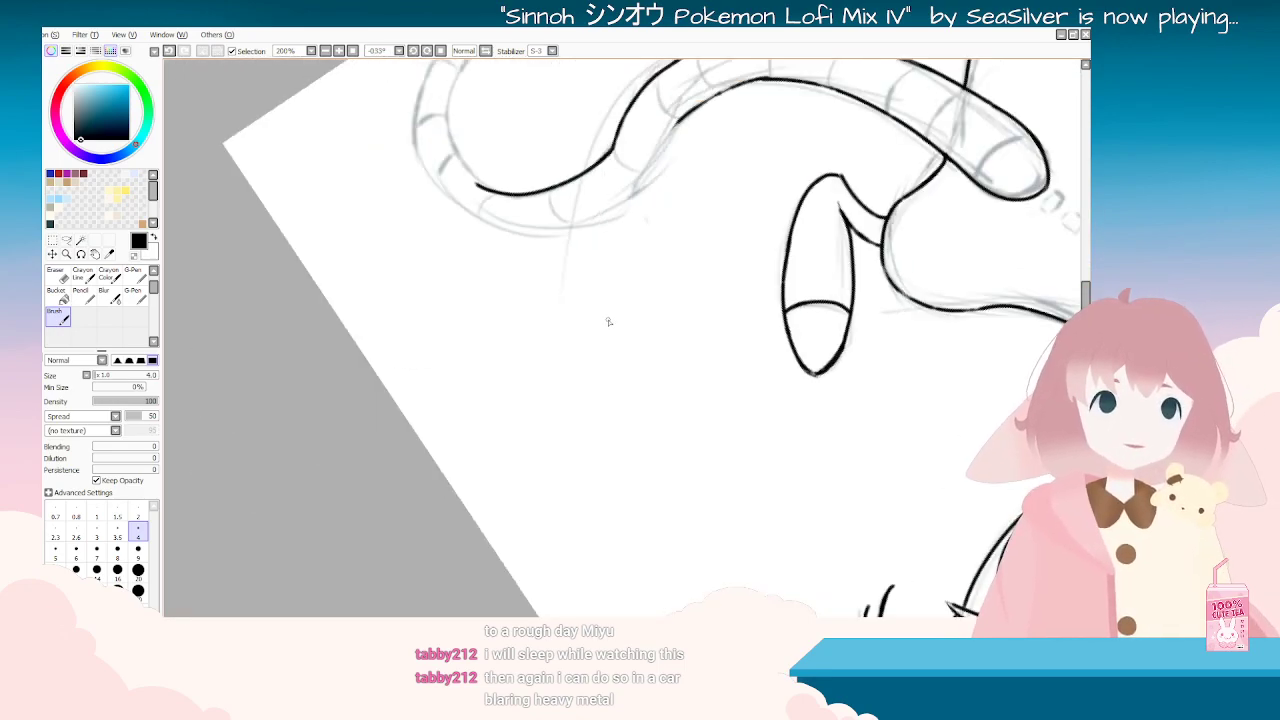
mouse_move(827, 201)
mouse_down()
mouse_move(784, 234)
mouse_move(759, 282)
mouse_move(756, 370)
mouse_up()
key(ctrl+z)
mouse_move(762, 267)
mouse_down()
mouse_move(752, 299)
mouse_move(773, 392)
mouse_up()
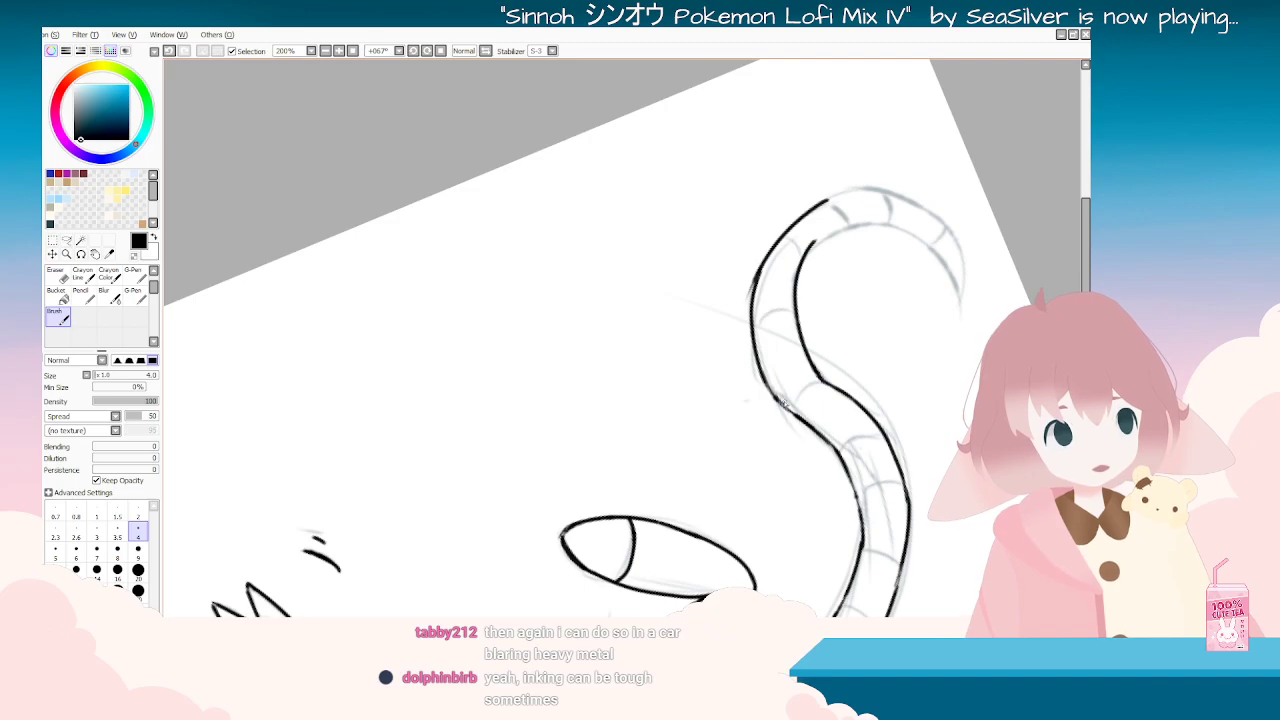
Step: Examine the inked tail against the whole creature from different canvas rotations
key(Delete)
key(Delete)
key(Delete)
key(Delete)
key(Delete)
key(Delete)
key(Delete)
key(Delete)
key(Delete)
key(Delete)
scroll(797, 418, down, 3)
key(Delete)
key(Delete)
key(Delete)
key(Delete)
key(Delete)
key(Delete)
key(Delete)
key(Delete)
key(Delete)
key(Delete)
key(Delete)
key(Delete)
key(Delete)
key(Delete)
key(Delete)
key(Delete)
key(Delete)
key(Delete)
key(Delete)
key(Delete)
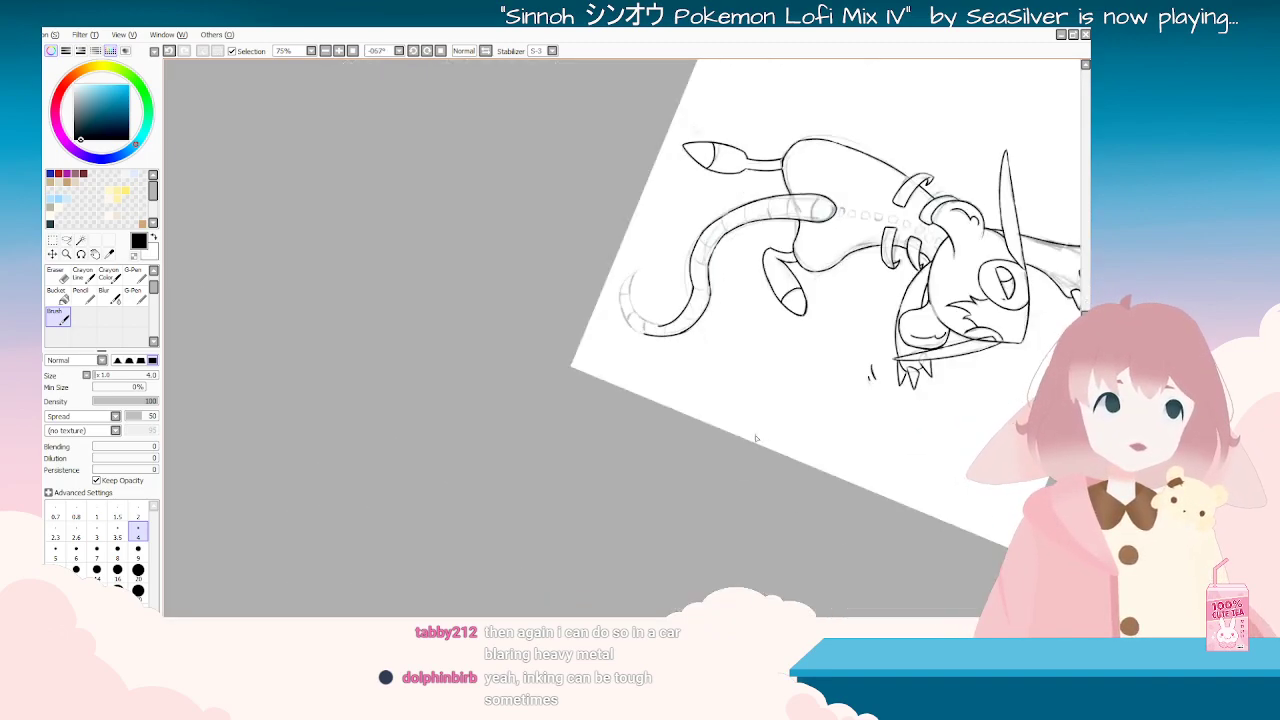
Step: Redraw the tail edge facing the straight leg with a smoother curve between the tail base and the middle bend
scroll(764, 522, up, 3)
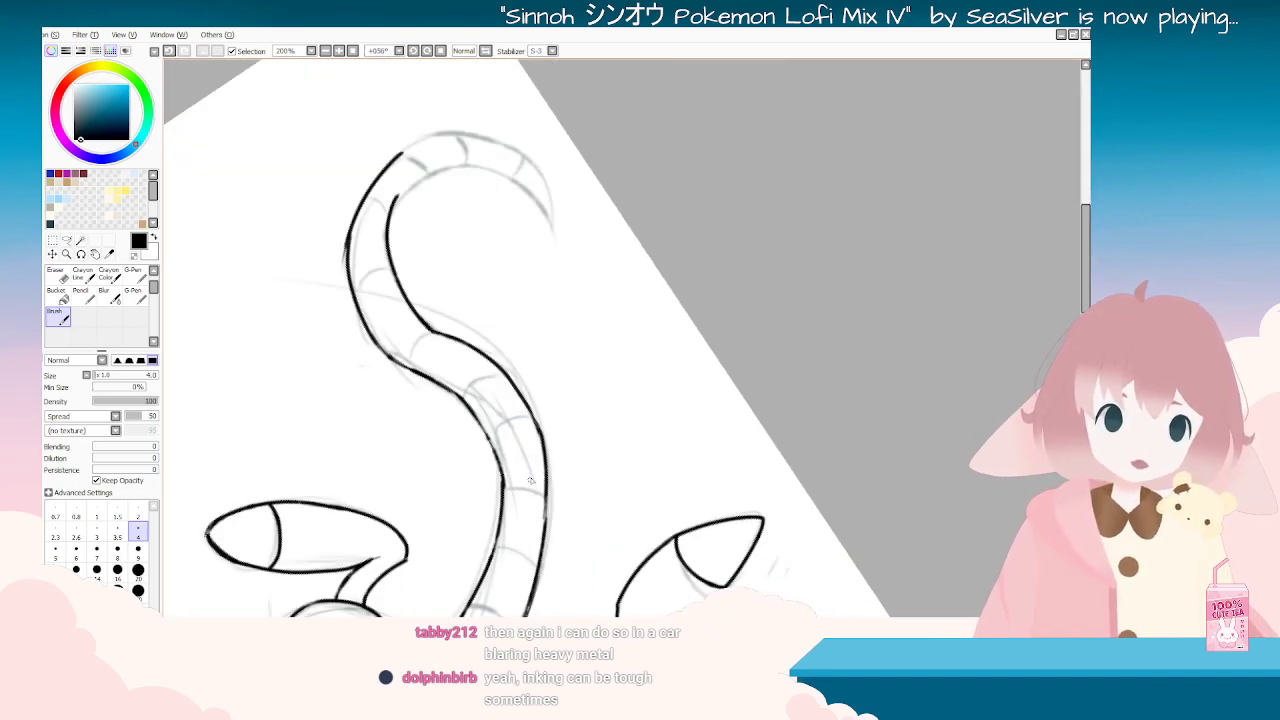
key(End)
key(End)
key(End)
key(End)
key(End)
key(End)
key(End)
key(End)
key(End)
key(End)
key(End)
key(End)
key(End)
key(End)
key(End)
key(End)
key(End)
key(End)
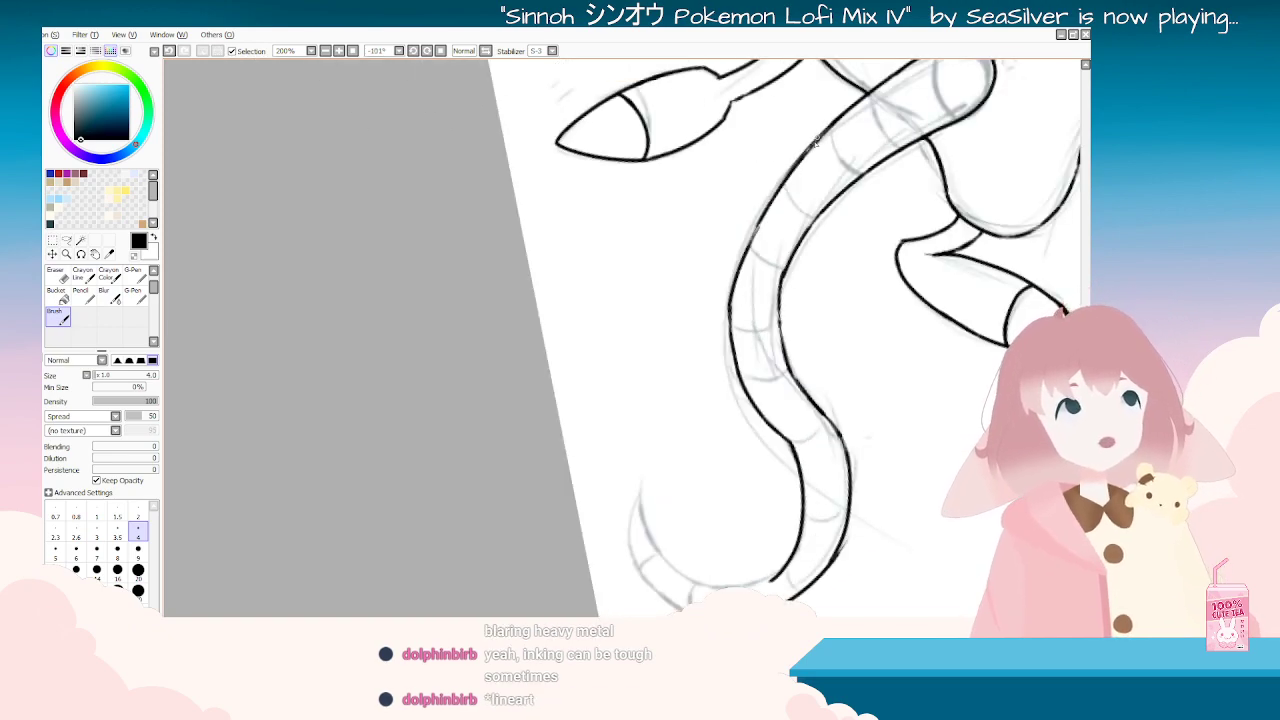
drag(821, 135, 760, 215)
mouse_move(801, 166)
mouse_down()
mouse_move(741, 258)
mouse_move(780, 180)
mouse_move(738, 238)
mouse_move(727, 290)
mouse_up()
key(ctrl+z)
key(ctrl+z)
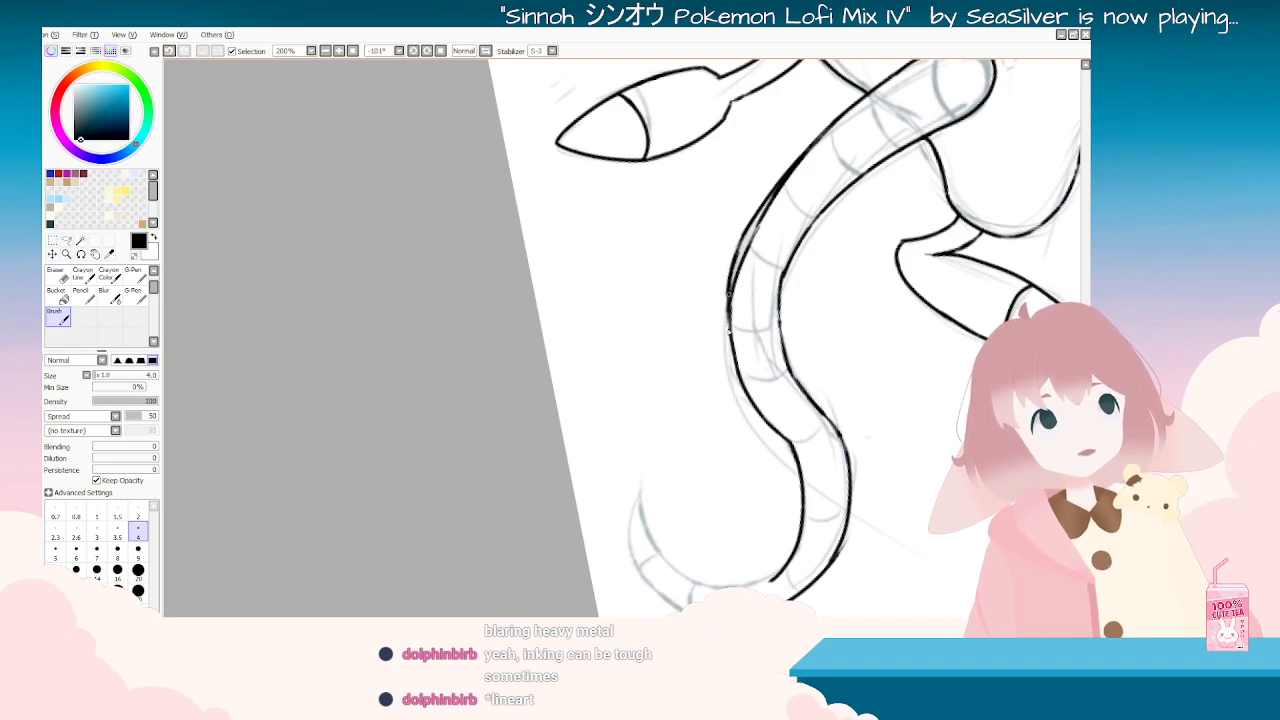
Step: Ink the inner edge of the tail's curl along the sketch, from the tip to the existing line
drag(515, 276, 751, 338)
scroll(750, 345, down, 4)
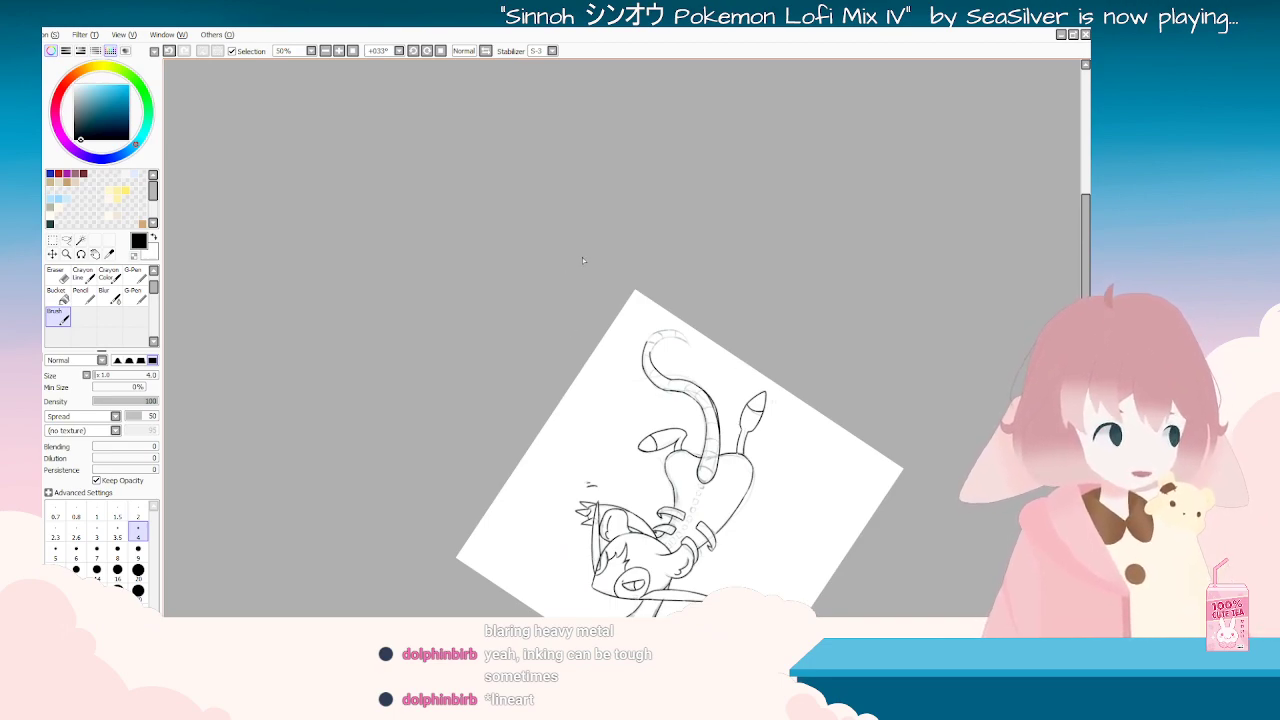
scroll(668, 349, up, 4)
drag(530, 258, 517, 398)
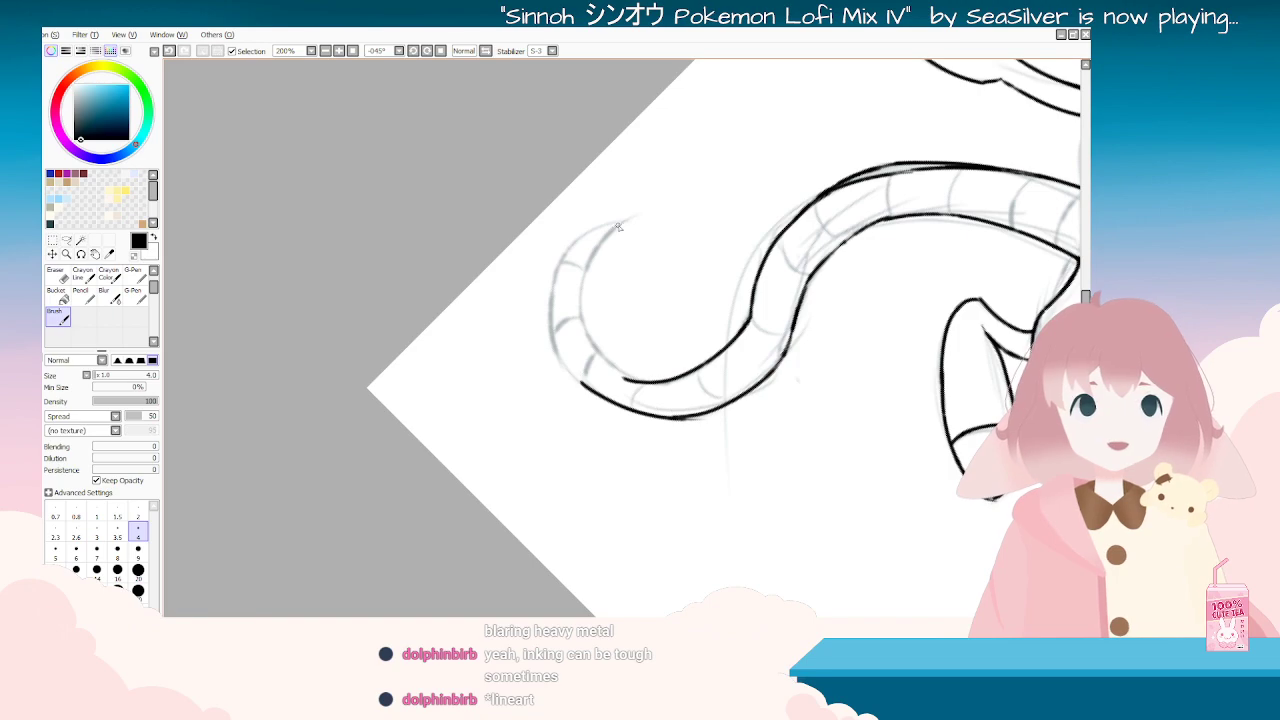
drag(627, 220, 594, 325)
key(ctrl+z)
mouse_move(628, 218)
mouse_down()
mouse_move(579, 295)
mouse_move(611, 368)
mouse_move(588, 338)
mouse_move(629, 380)
mouse_up()
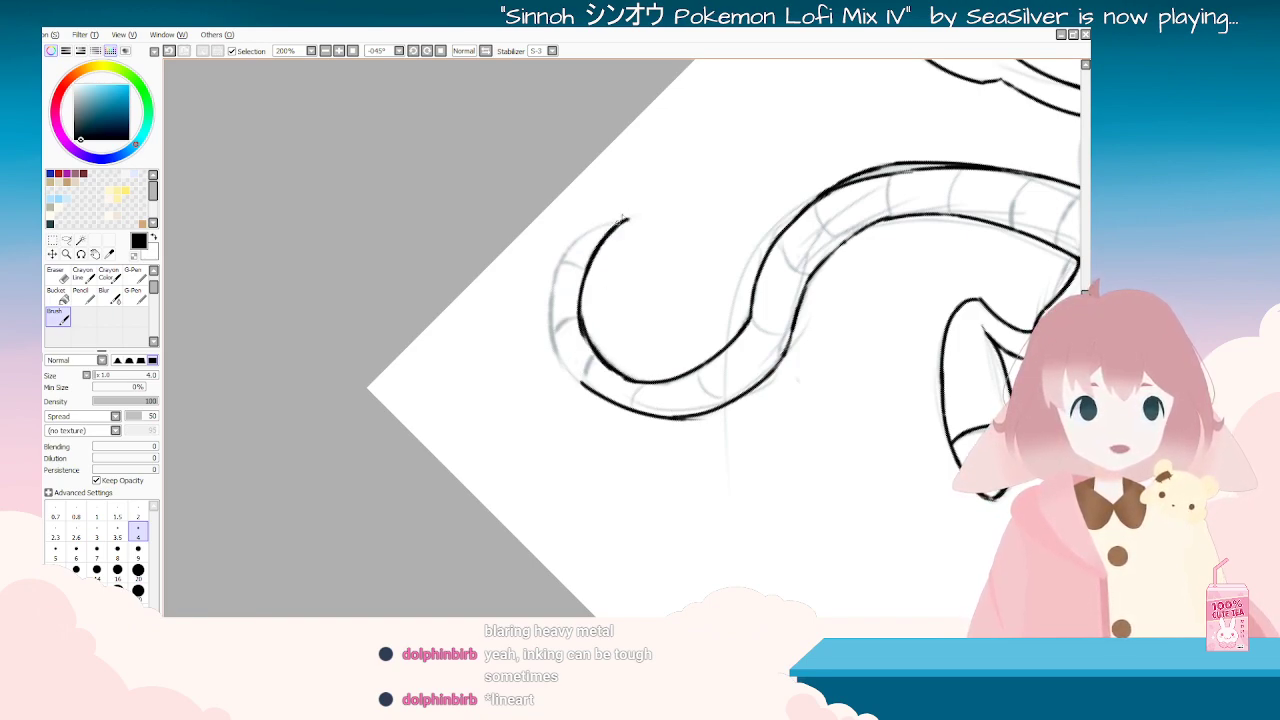
Step: Ink the outer edge of the curl from the pointed tip around to the finished tail edge
mouse_move(629, 218)
mouse_down()
mouse_move(563, 267)
mouse_move(557, 305)
mouse_up()
drag(572, 249, 561, 298)
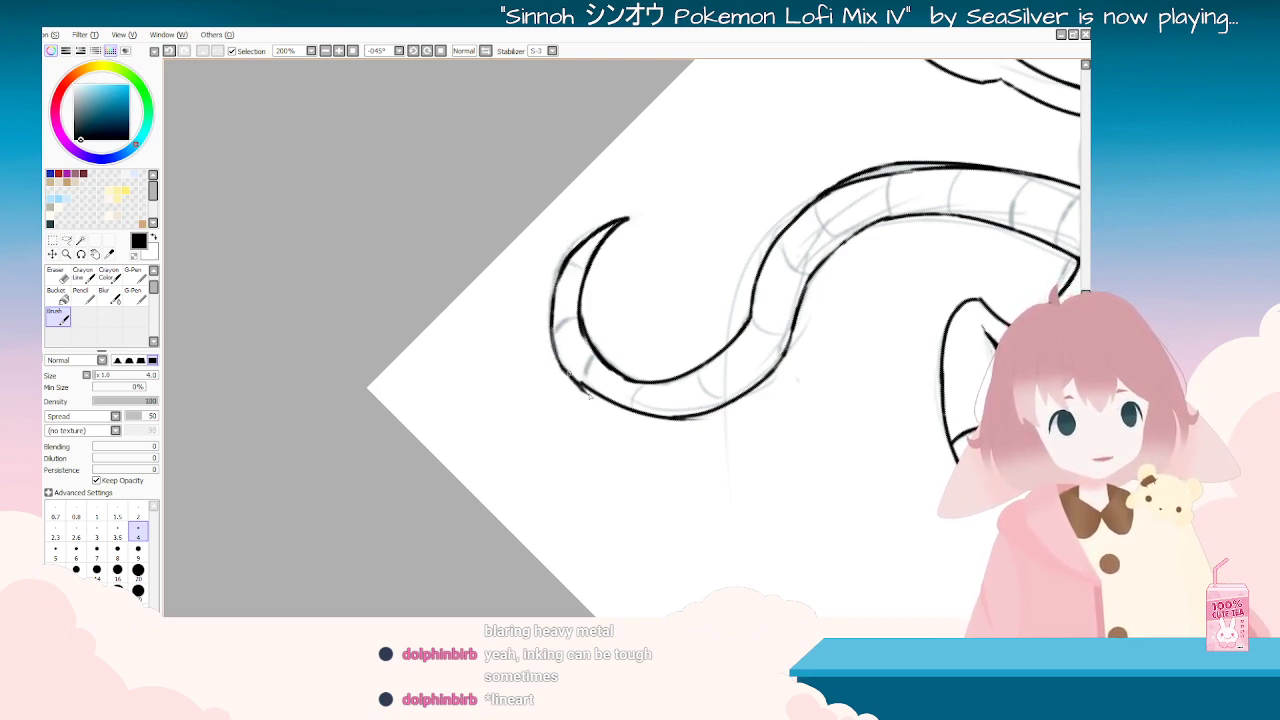
mouse_move(611, 362)
mouse_down()
mouse_move(600, 288)
mouse_move(678, 309)
mouse_move(673, 400)
mouse_up()
Step: Erase the stray ink around the curl and sharpen the tail's pointed tip
key(e)
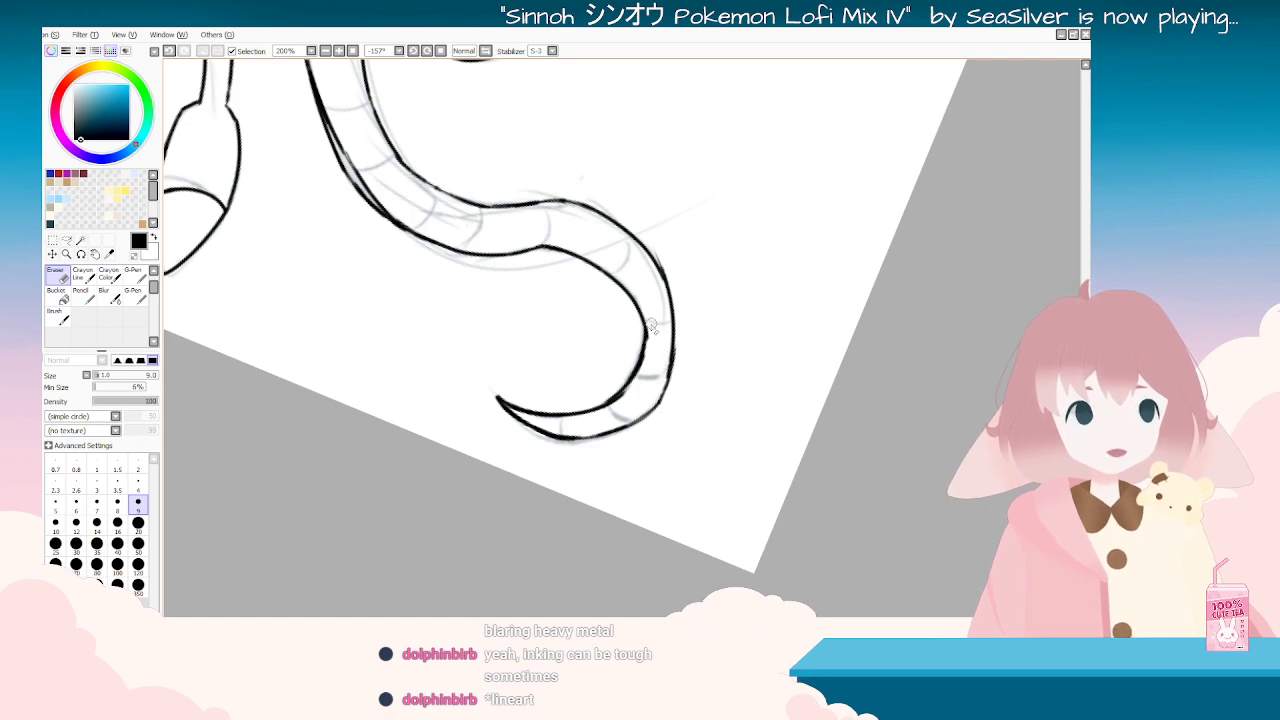
mouse_move(600, 413)
mouse_down()
mouse_move(515, 280)
mouse_move(534, 334)
mouse_up()
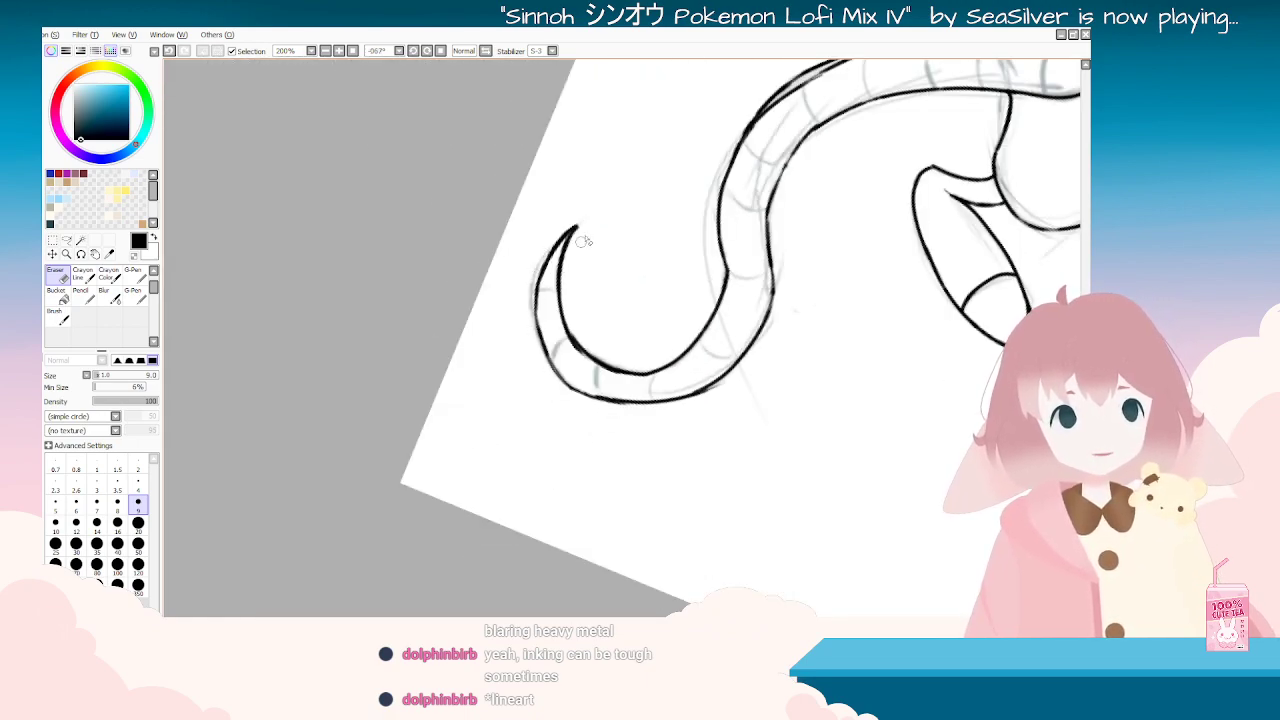
drag(581, 221, 571, 244)
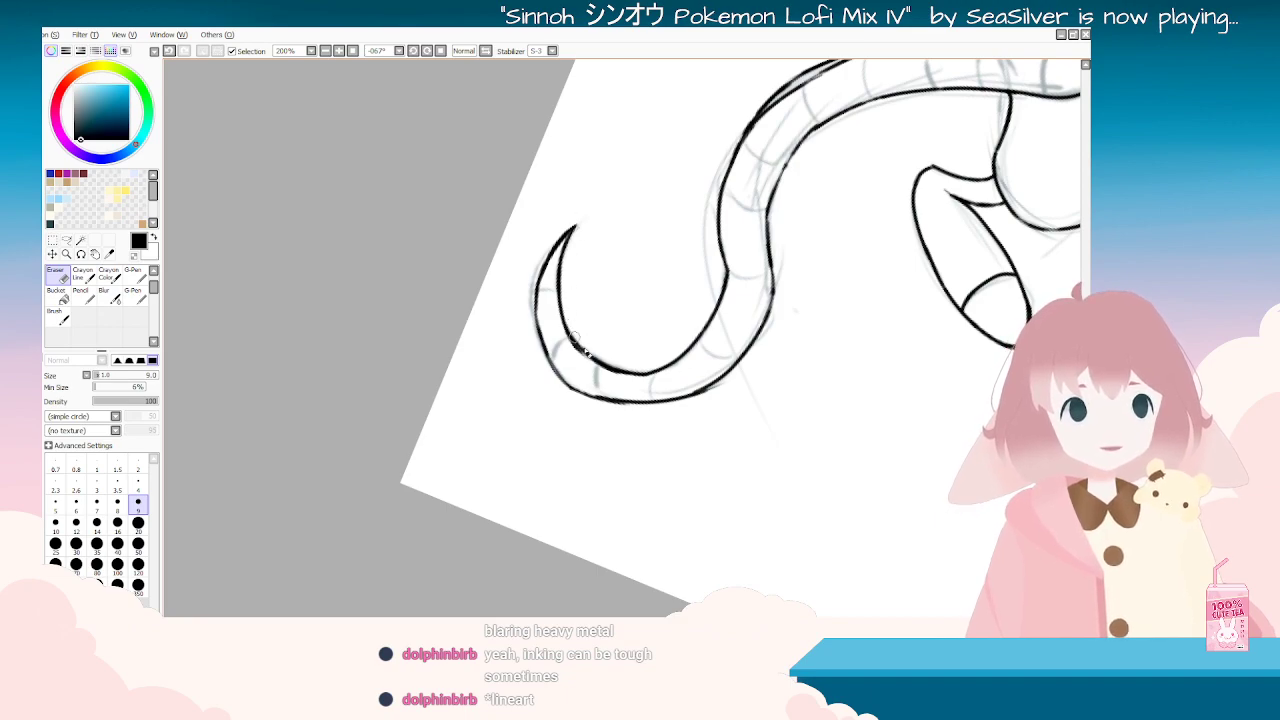
Step: Erase the thick doubled ink where the strokes meet on the curl's inner edge
key(End)
key(End)
key(End)
key(End)
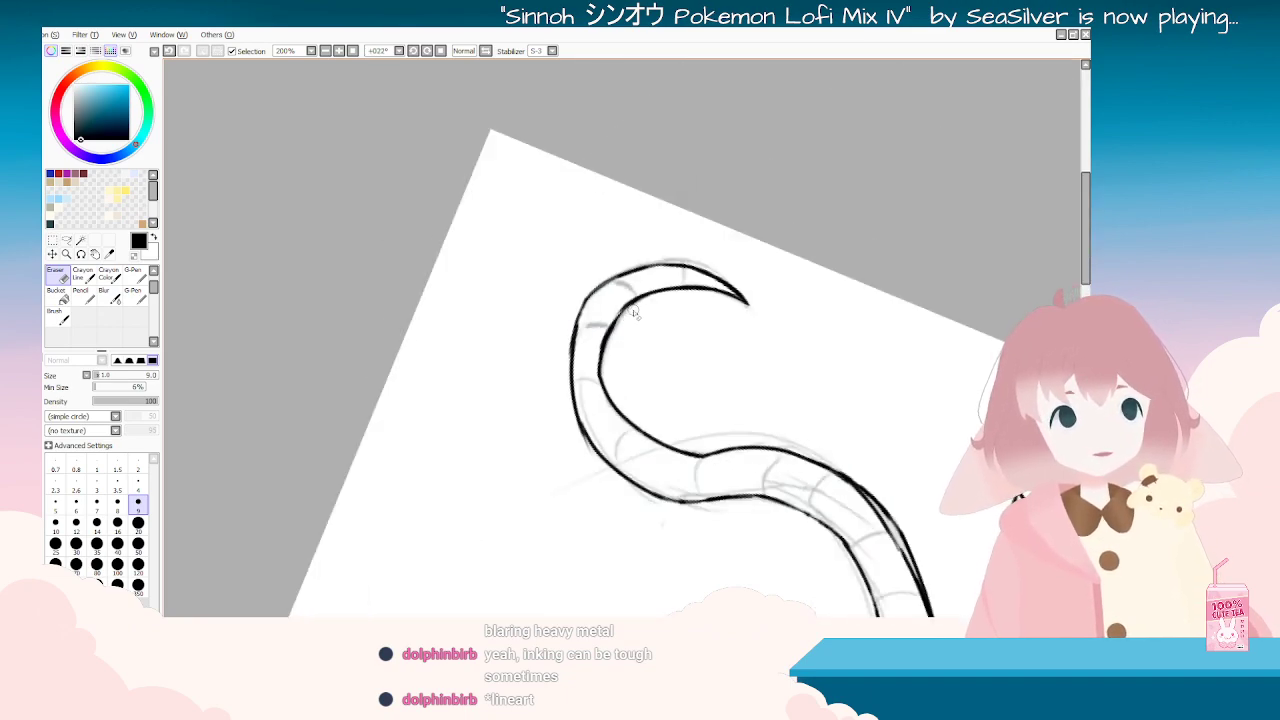
drag(630, 312, 604, 336)
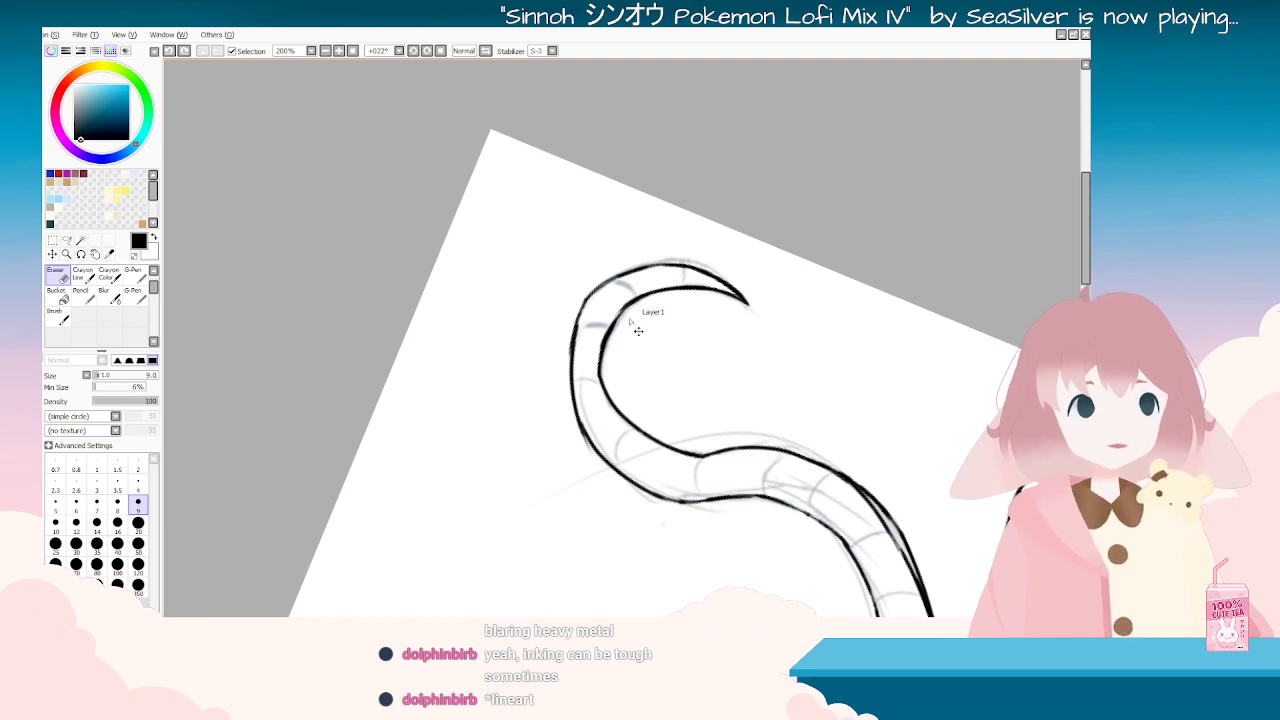
key(ctrl+z)
drag(611, 330, 604, 330)
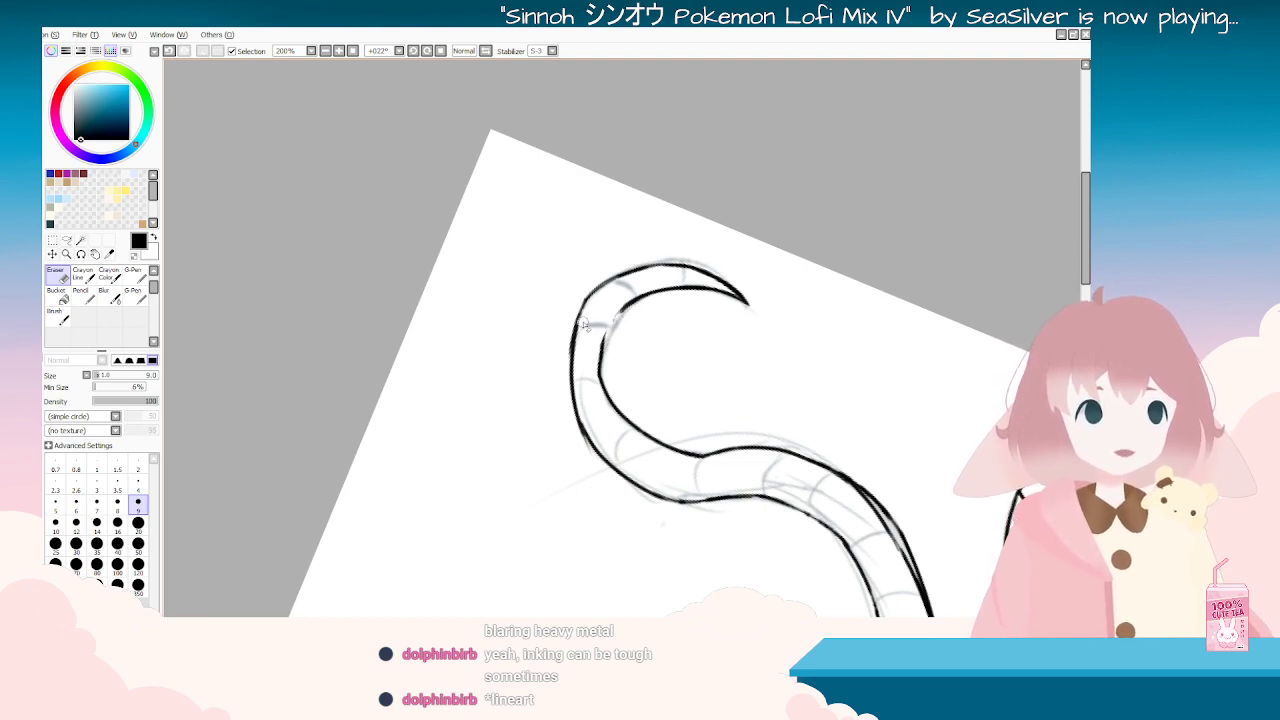
Step: Re-ink the erased gap on the curl's inner edge with a short connecting brush stroke
key(Delete)
key(Delete)
key(Delete)
key(Delete)
key(Delete)
click(62, 316)
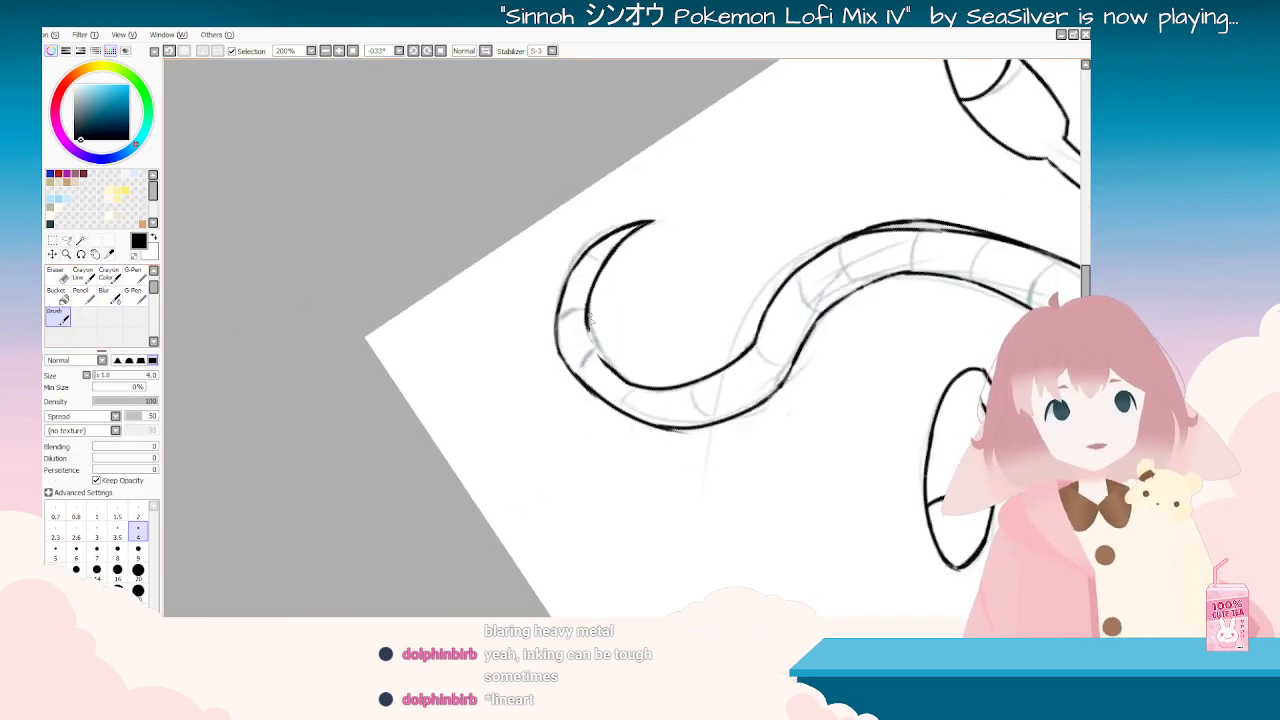
key(ctrl+z)
drag(594, 349, 604, 362)
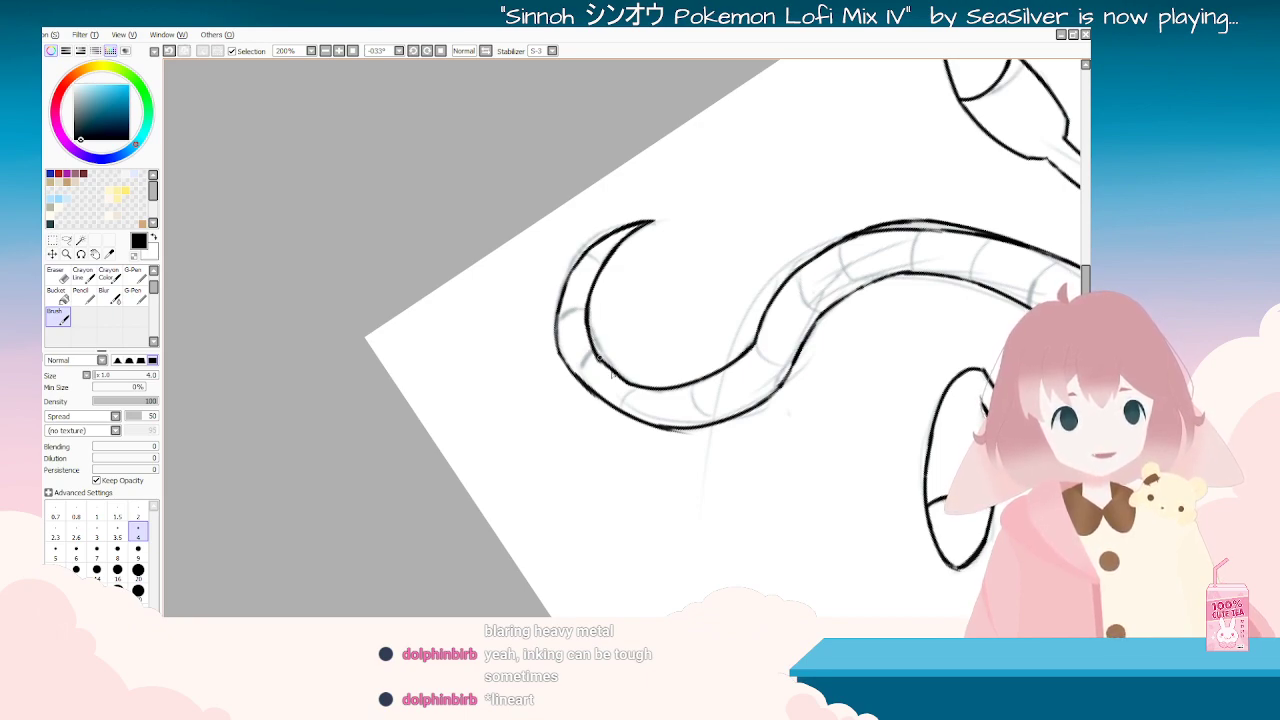
key(ctrl+z)
key(ctrl+z)
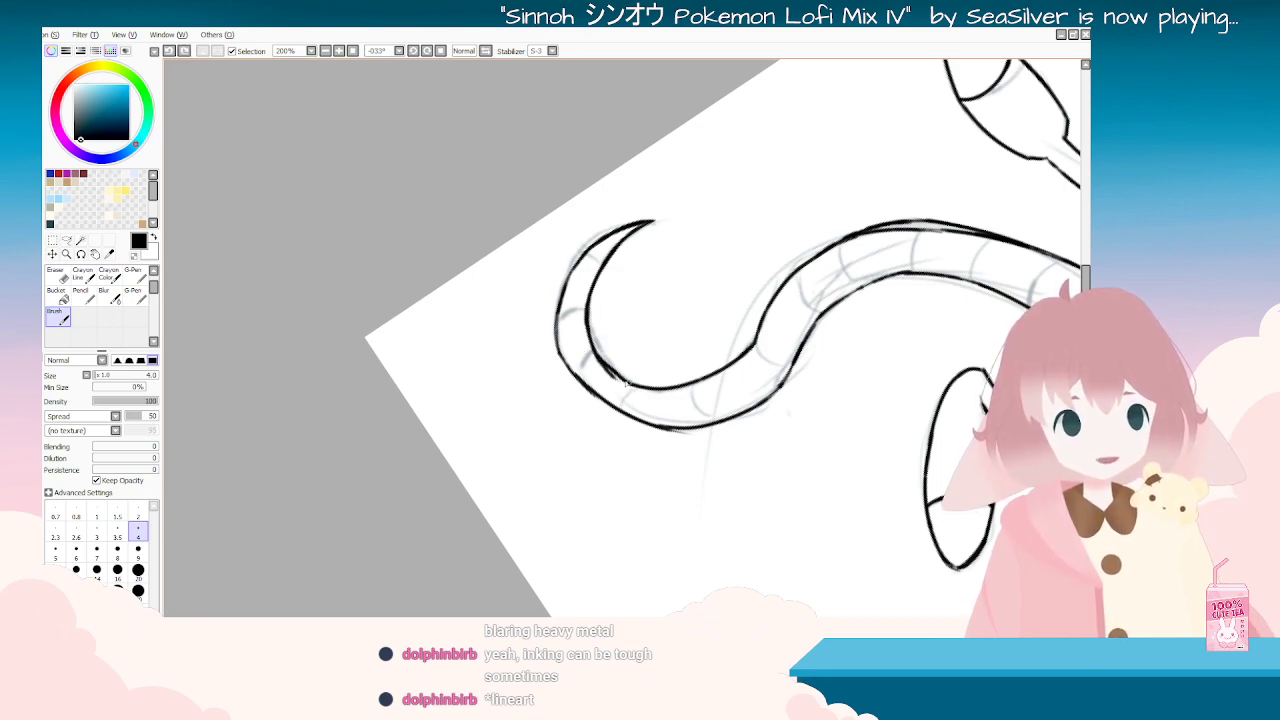
mouse_move(609, 371)
mouse_down()
mouse_move(631, 387)
mouse_move(612, 375)
mouse_up()
key(ctrl+z)
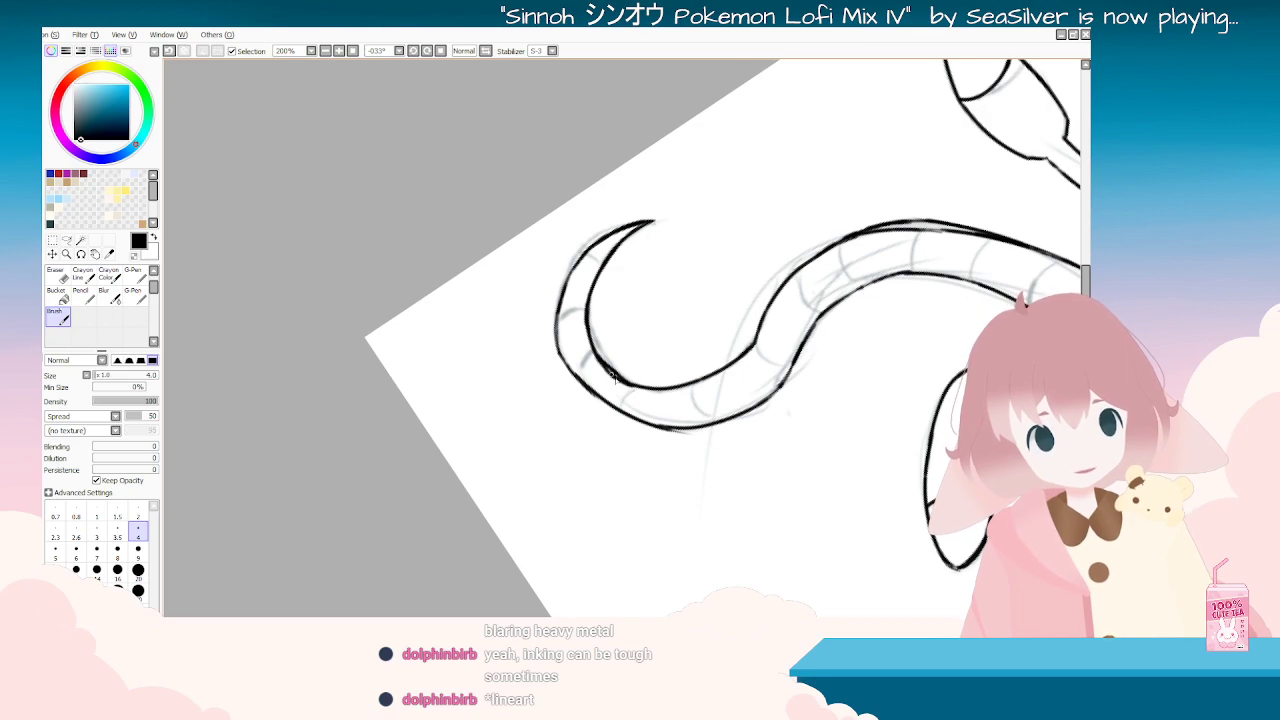
Step: Thin the overlapping ink at the joint on the curl's inner edge with the eraser
click(59, 276)
key(End)
key(End)
key(End)
key(End)
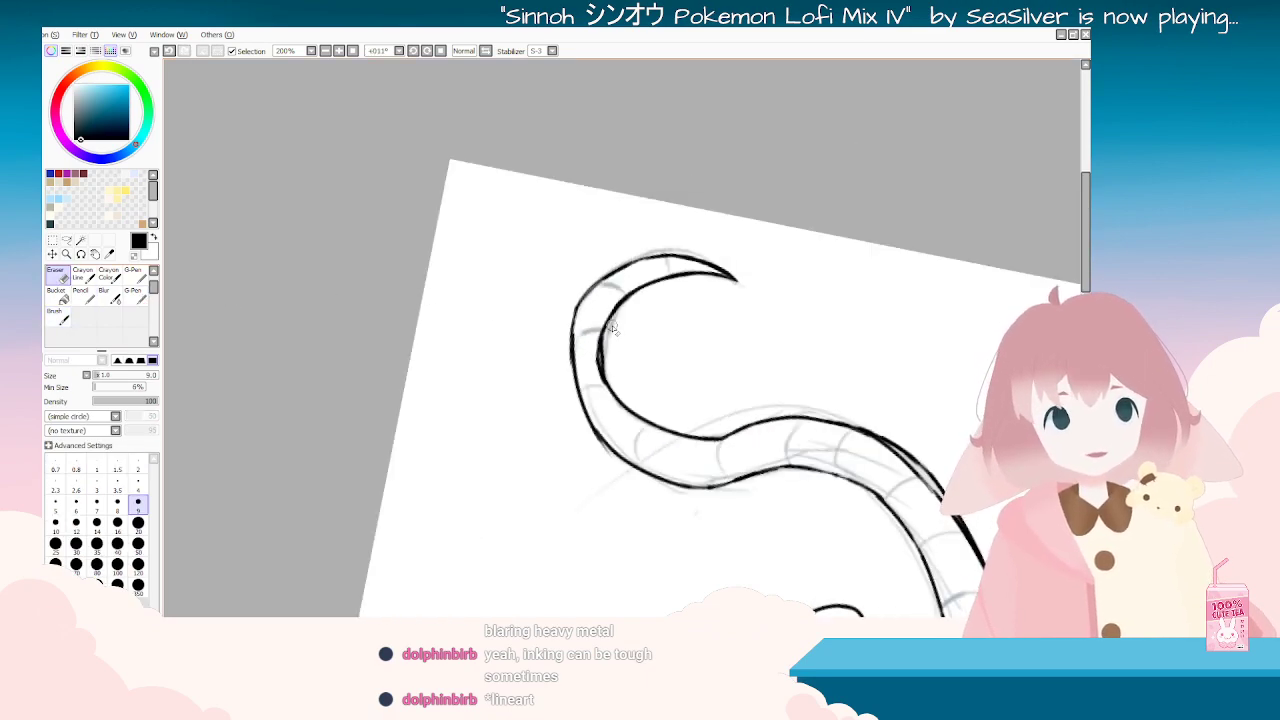
drag(607, 338, 609, 382)
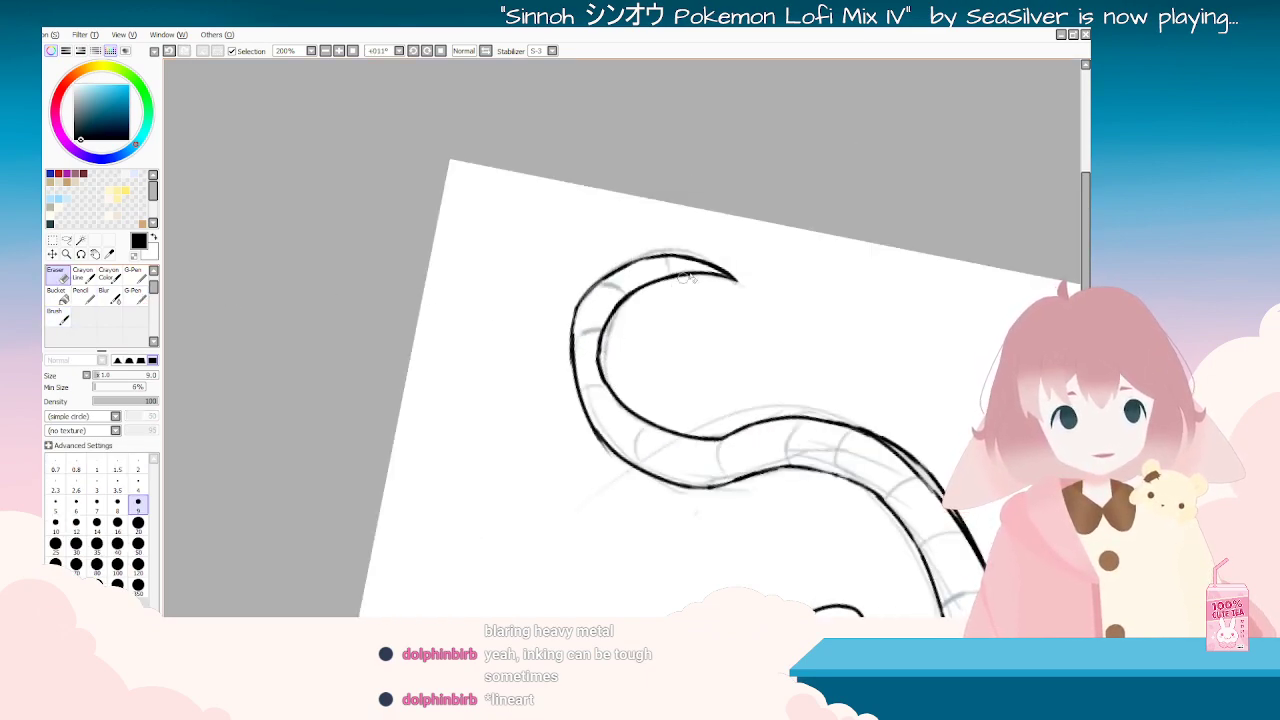
Step: Erase the uneven middle stretch of the curl's outer edge
key(Delete)
key(Delete)
key(Delete)
key(Delete)
key(Delete)
mouse_move(549, 318)
mouse_down()
mouse_move(572, 391)
mouse_move(558, 359)
mouse_up()
drag(551, 277, 559, 347)
drag(551, 304, 554, 318)
key(b)
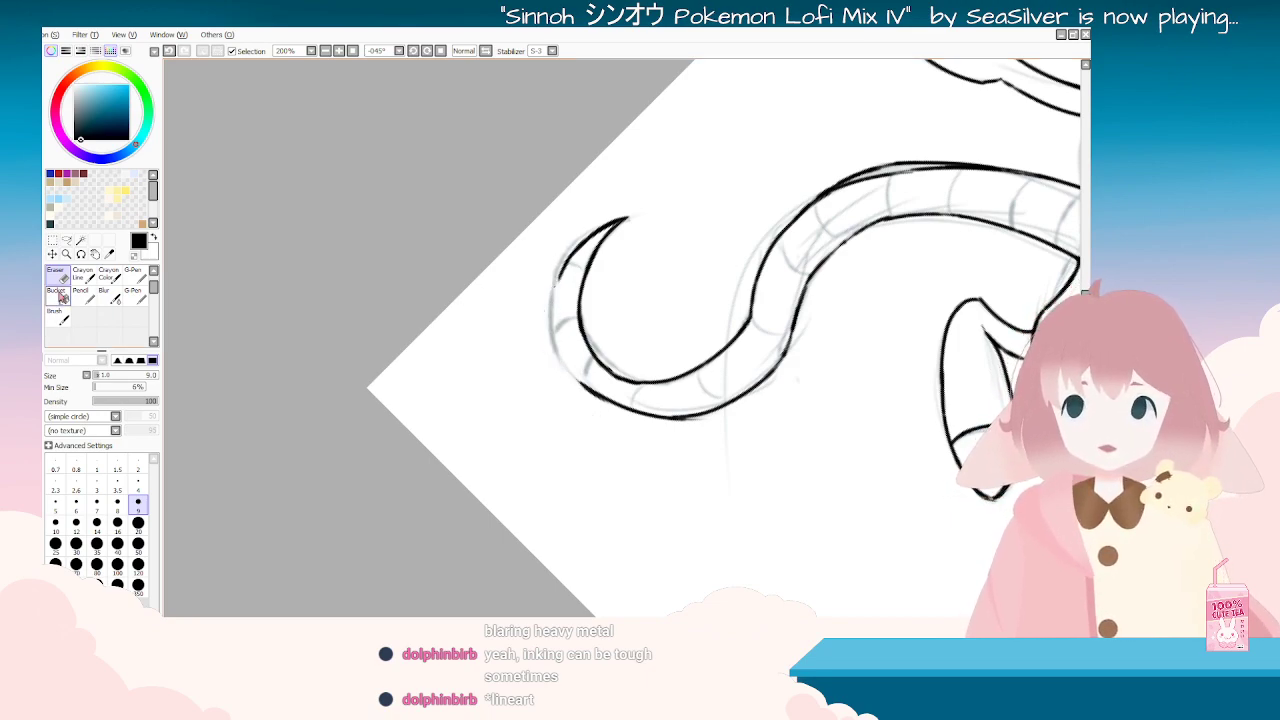
Step: Re-ink the missing stretch of the curl's outer edge, retrying the stroke until it flows into both line ends
key(ctrl+z)
mouse_move(584, 259)
mouse_down()
mouse_move(559, 281)
mouse_move(556, 329)
mouse_up()
key(ctrl+z)
drag(584, 260, 553, 347)
key(ctrl+z)
drag(561, 271, 567, 363)
key(ctrl+z)
drag(564, 271, 562, 351)
key(ctrl+z)
key(ctrl+z)
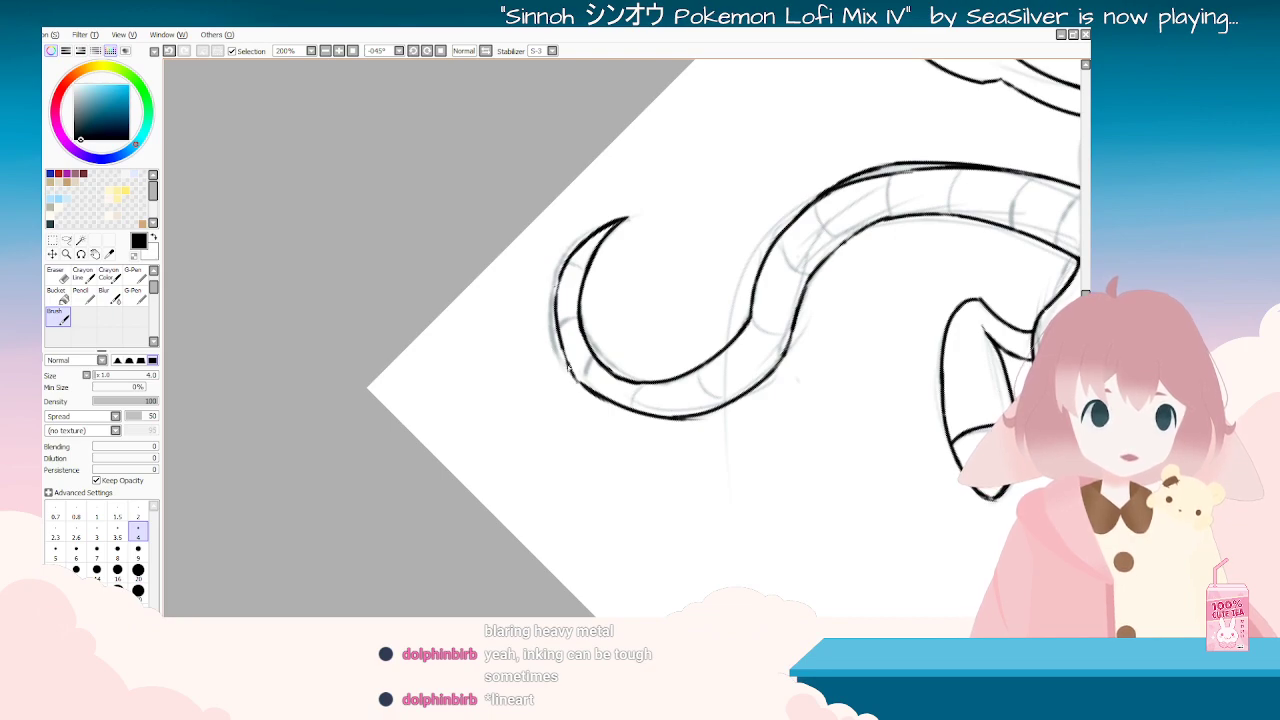
Step: Clean up the ink along the outer side of the curl with the eraser
key(Delete)
key(Delete)
key(Delete)
key(Delete)
key(Delete)
key(Delete)
key(Delete)
key(Delete)
key(Delete)
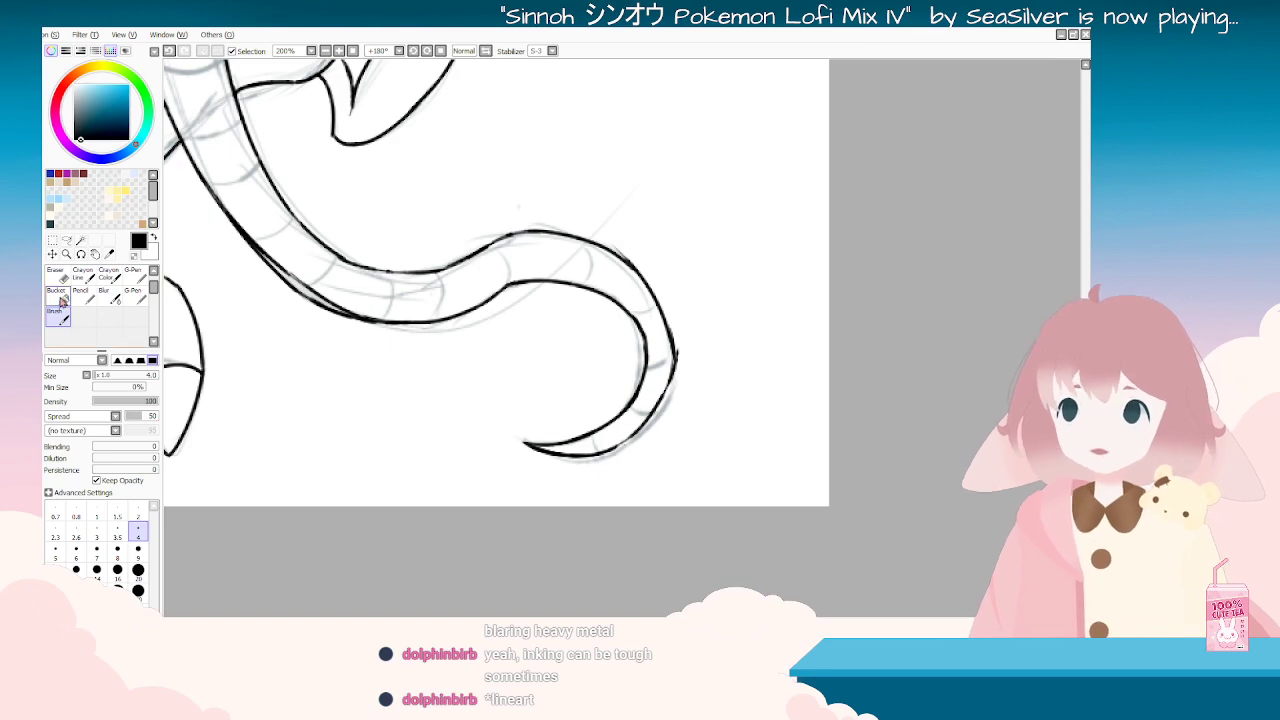
key(e)
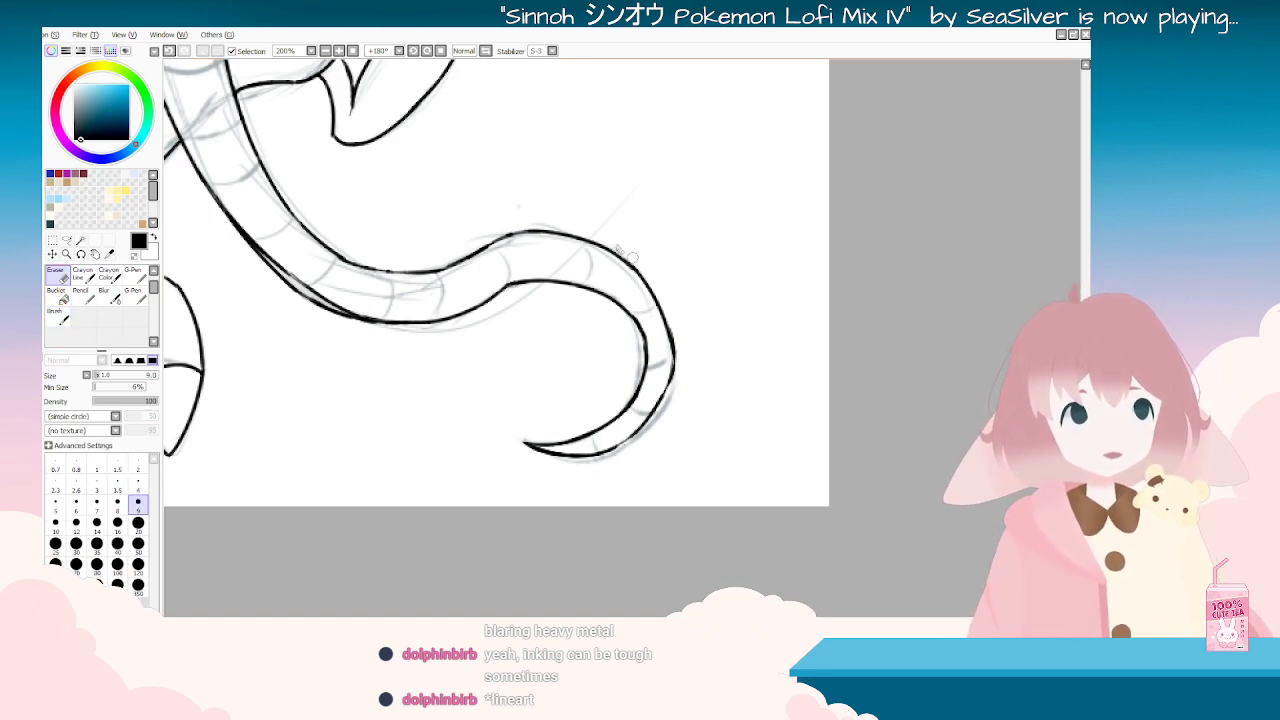
Step: Hide the rough sketch and check the creature's line art upright, including the head and claws
key(Delete)
key(Delete)
key(Delete)
key(Delete)
key(Delete)
key(Delete)
key(Delete)
key(Delete)
key(Delete)
key(Delete)
key(Delete)
key(Delete)
key(Delete)
key(Delete)
key(Delete)
key(Delete)
scroll(618, 330, down, 5)
key(End)
key(End)
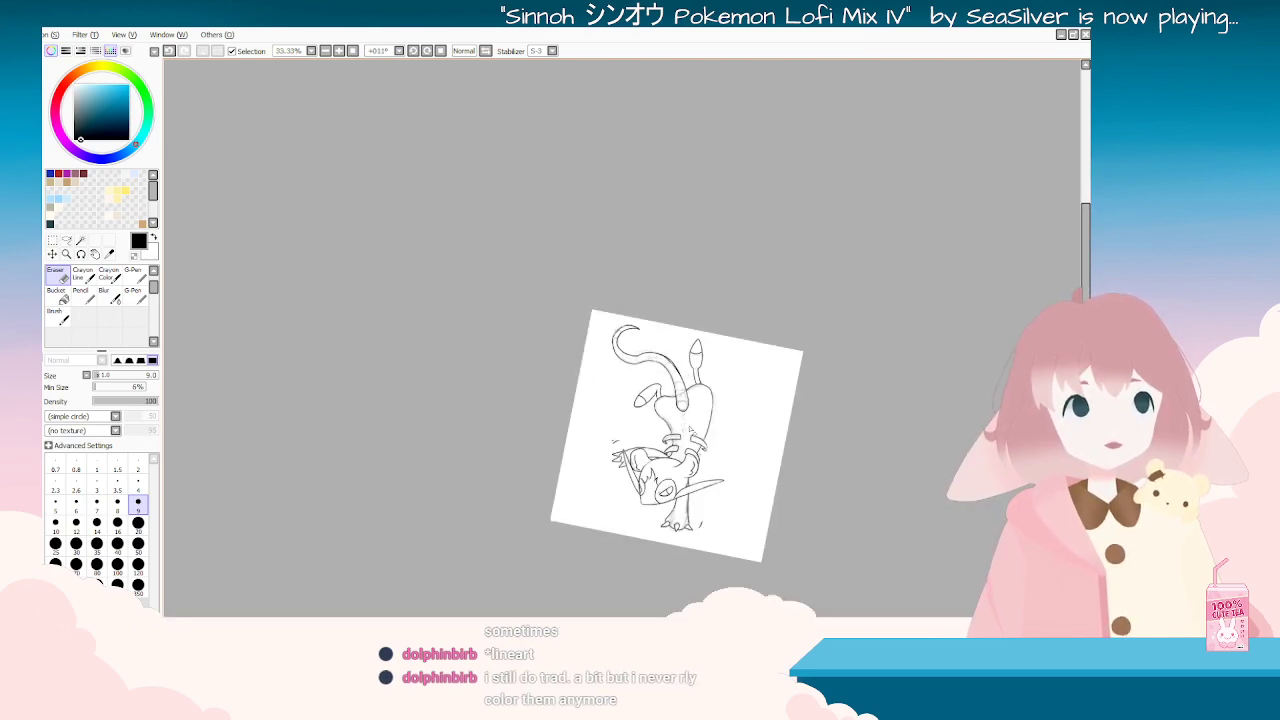
scroll(690, 437, up, 2)
key(Home)
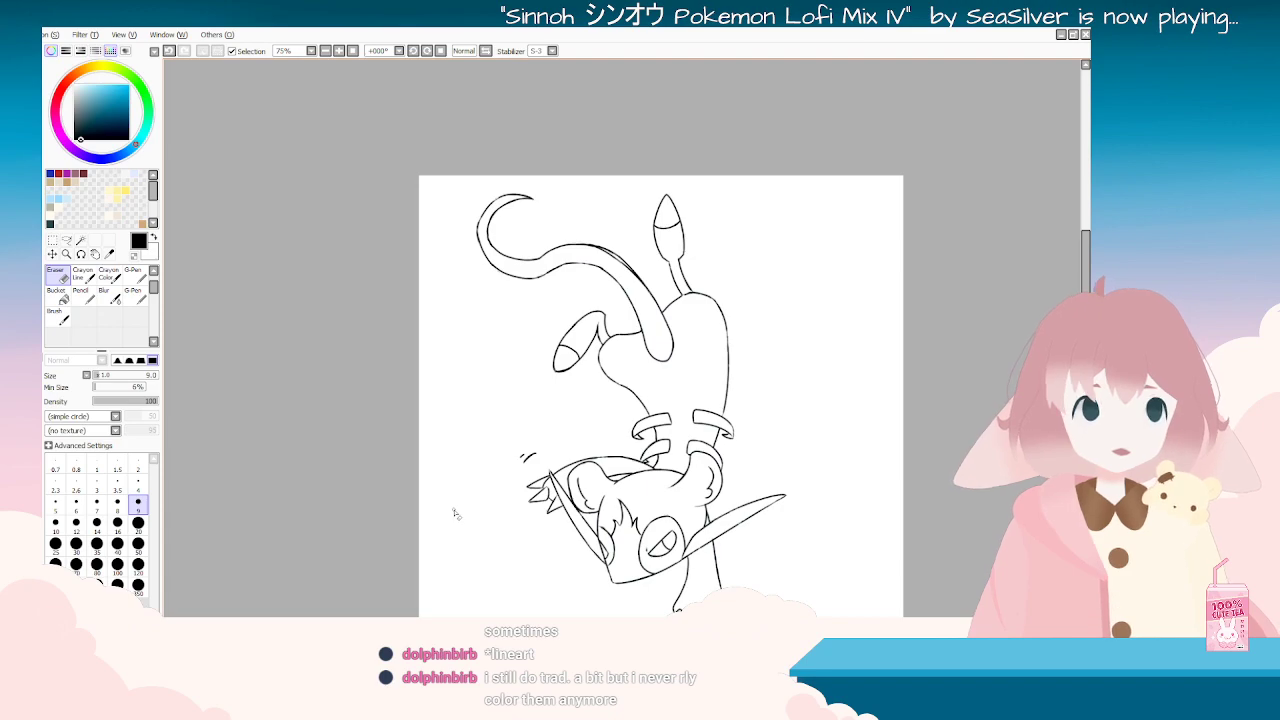
scroll(449, 514, down, 1)
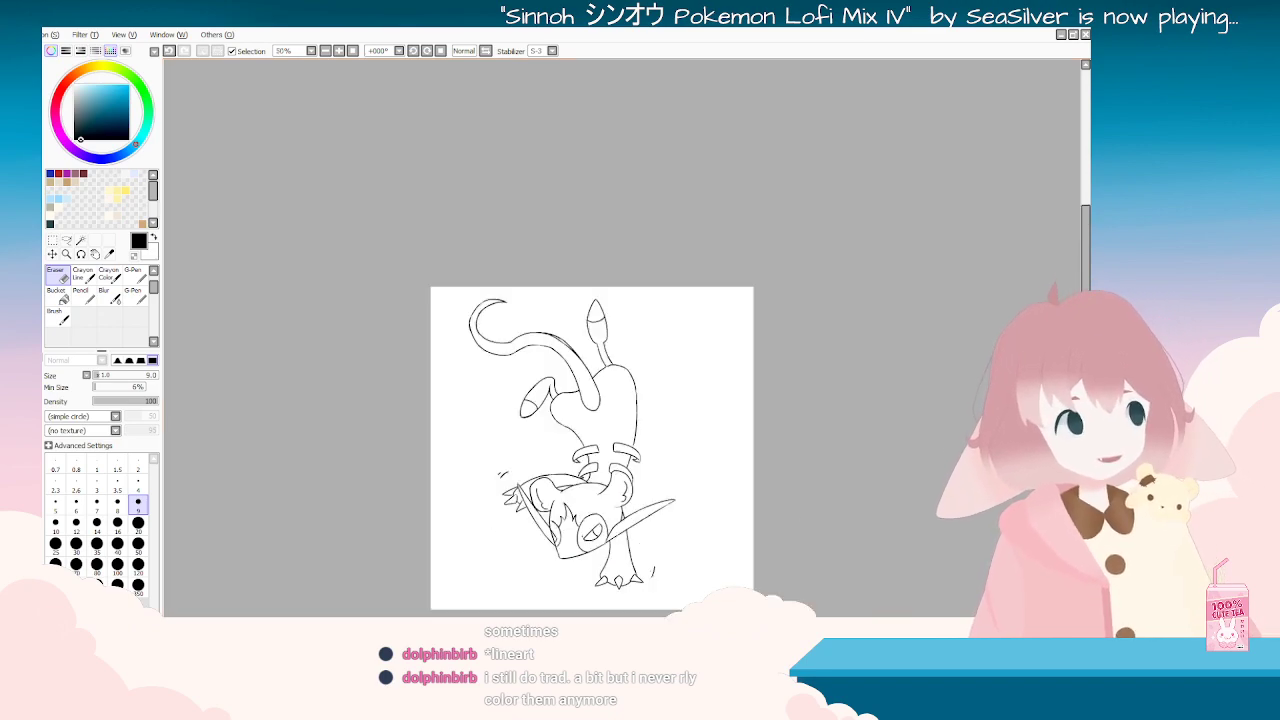
scroll(597, 395, up, 5)
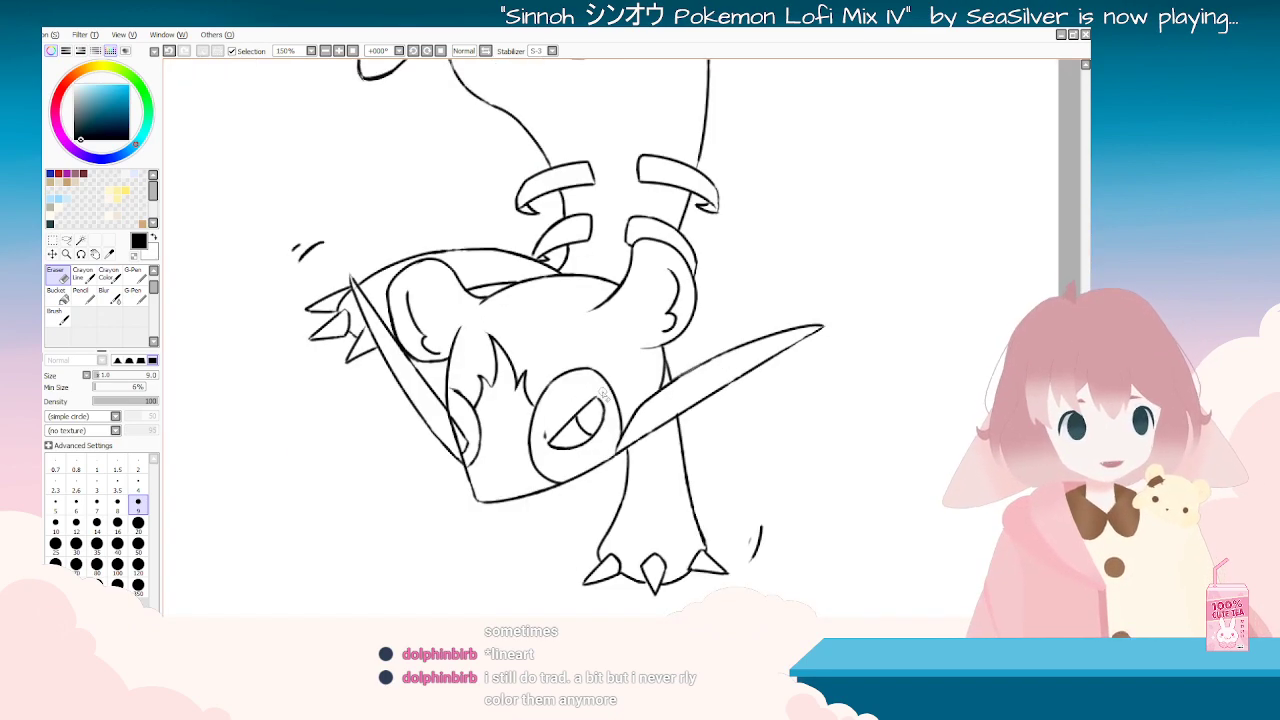
scroll(597, 395, down, 4)
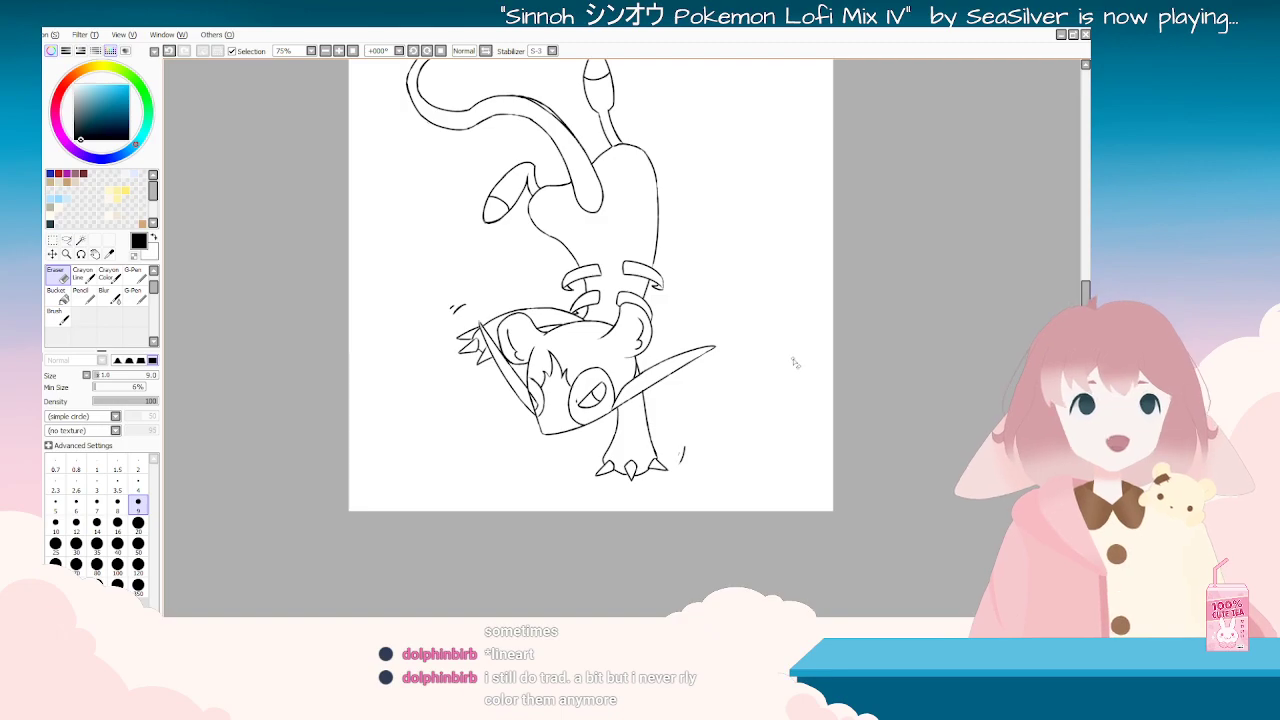
Step: Examine the whole creature's line art from different canvas rotations
scroll(607, 262, down, 3)
scroll(608, 262, down, 1)
scroll(596, 232, up, 3)
key(End)
key(End)
key(End)
key(End)
key(End)
key(End)
key(End)
key(End)
key(End)
key(End)
key(End)
key(End)
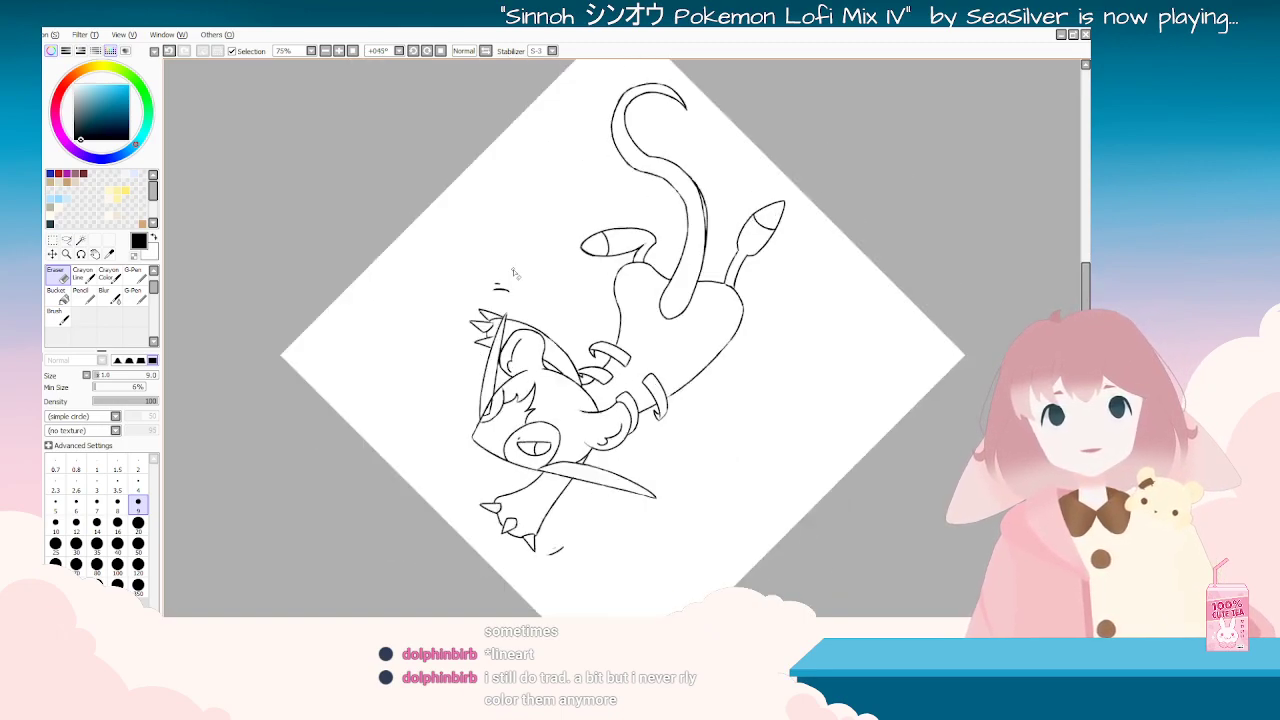
key(End)
key(End)
key(End)
key(End)
key(End)
key(End)
key(End)
key(End)
key(End)
key(End)
key(End)
key(End)
key(End)
key(End)
key(End)
key(End)
key(End)
key(End)
key(Delete)
key(Delete)
key(Delete)
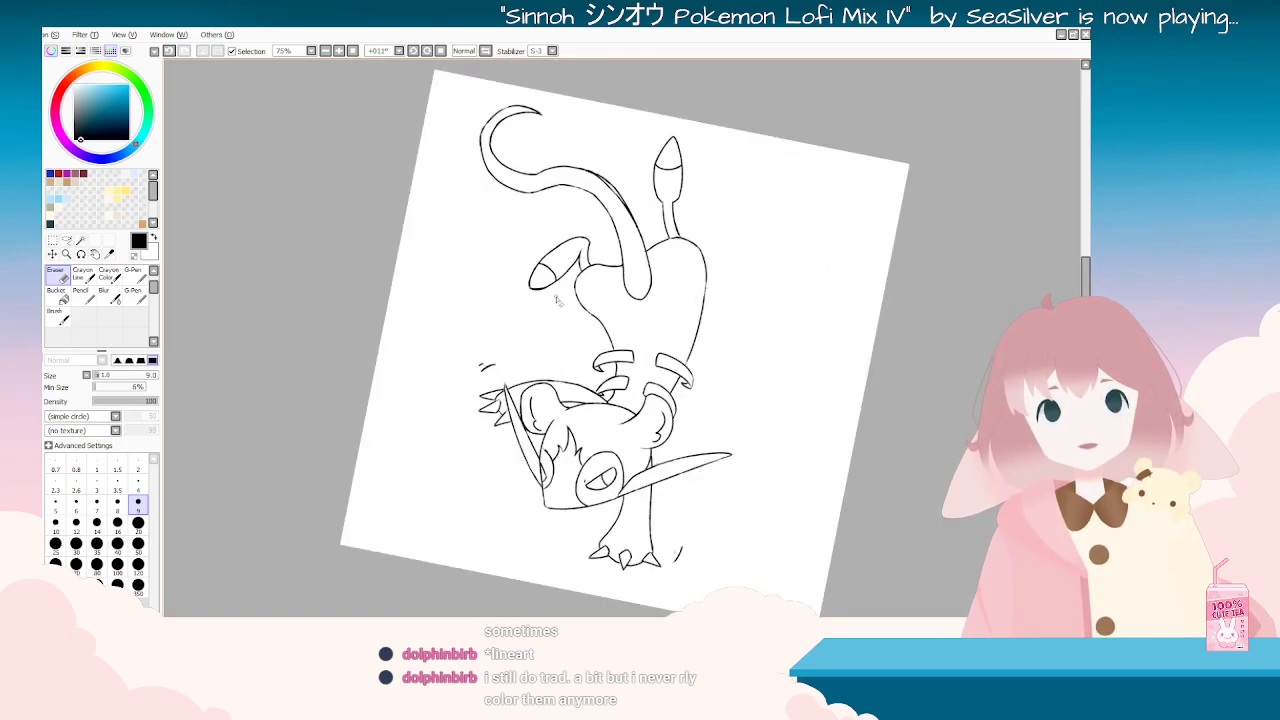
key(End)
key(End)
key(Delete)
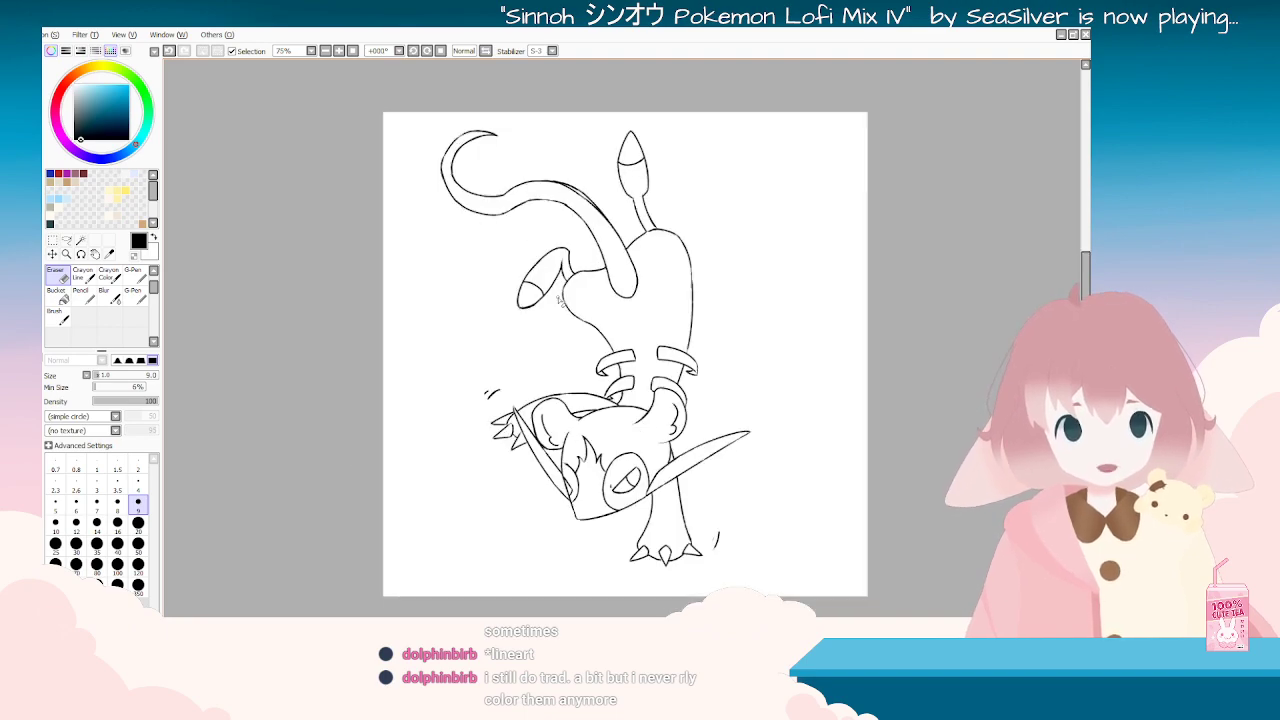
Step: Switch to the winged serpent drawing and reposition the program window
key(ctrl+Tab)
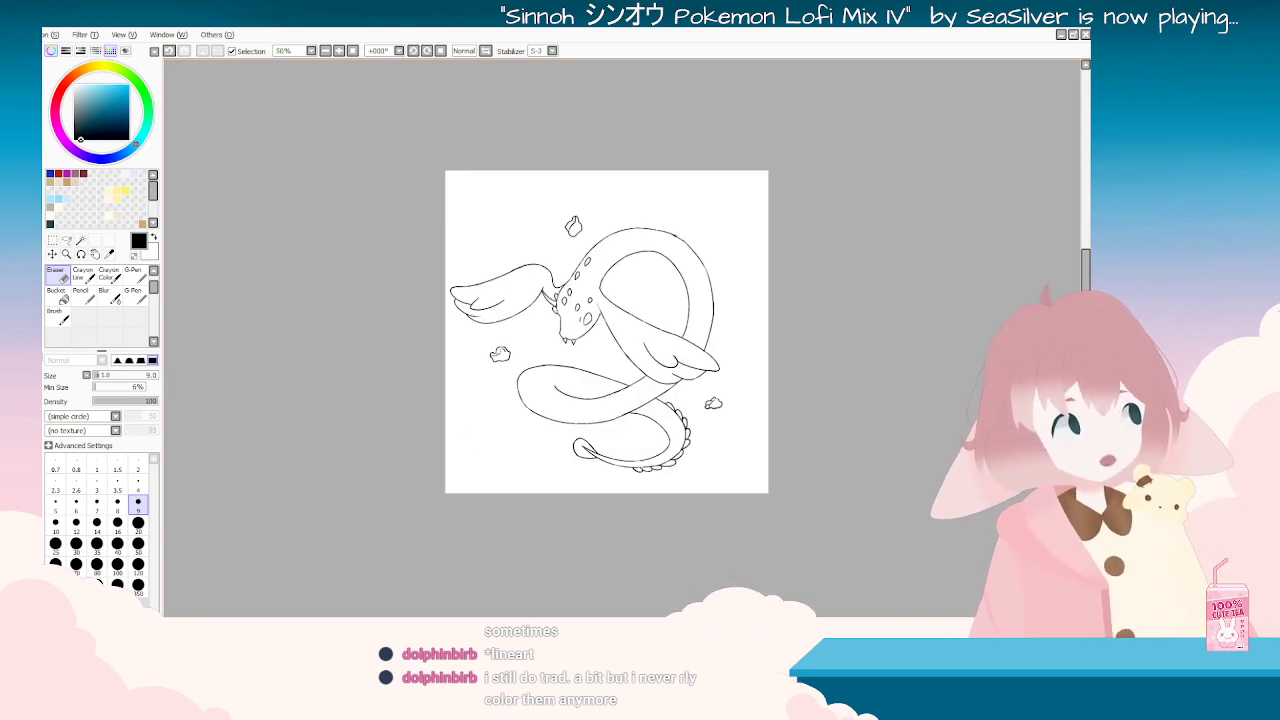
click(1073, 35)
drag(800, 4, 493, 28)
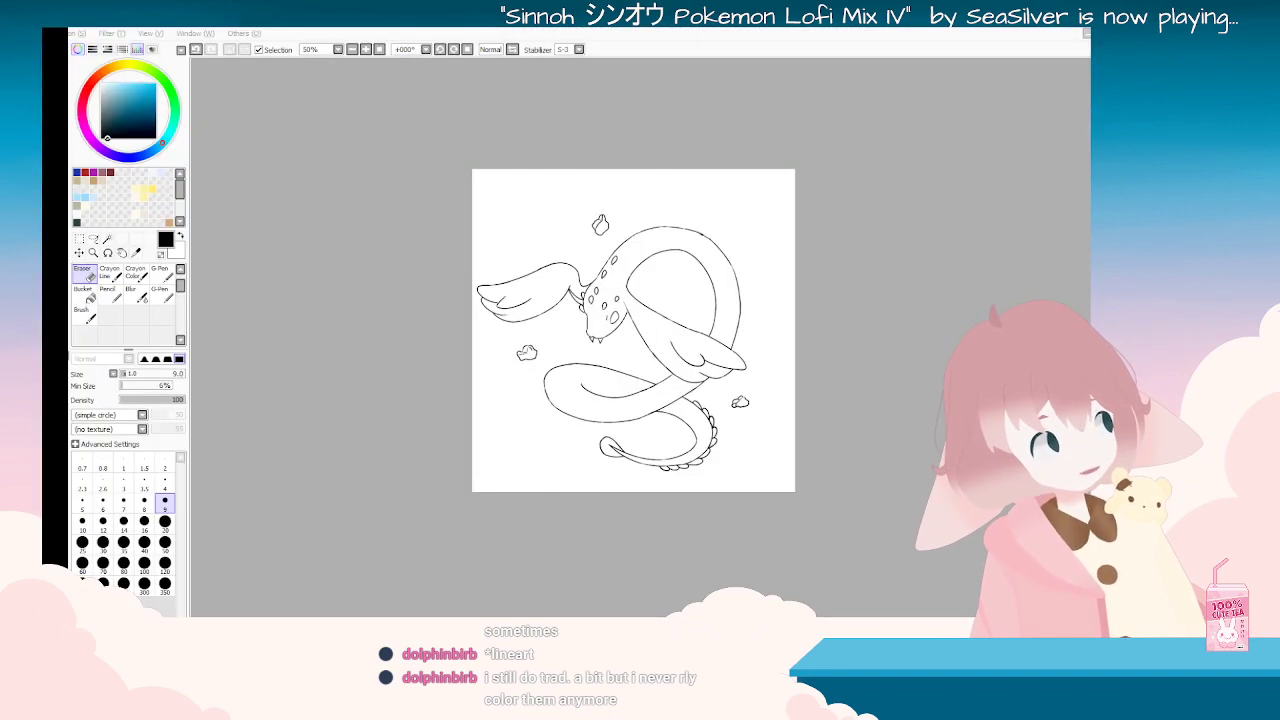